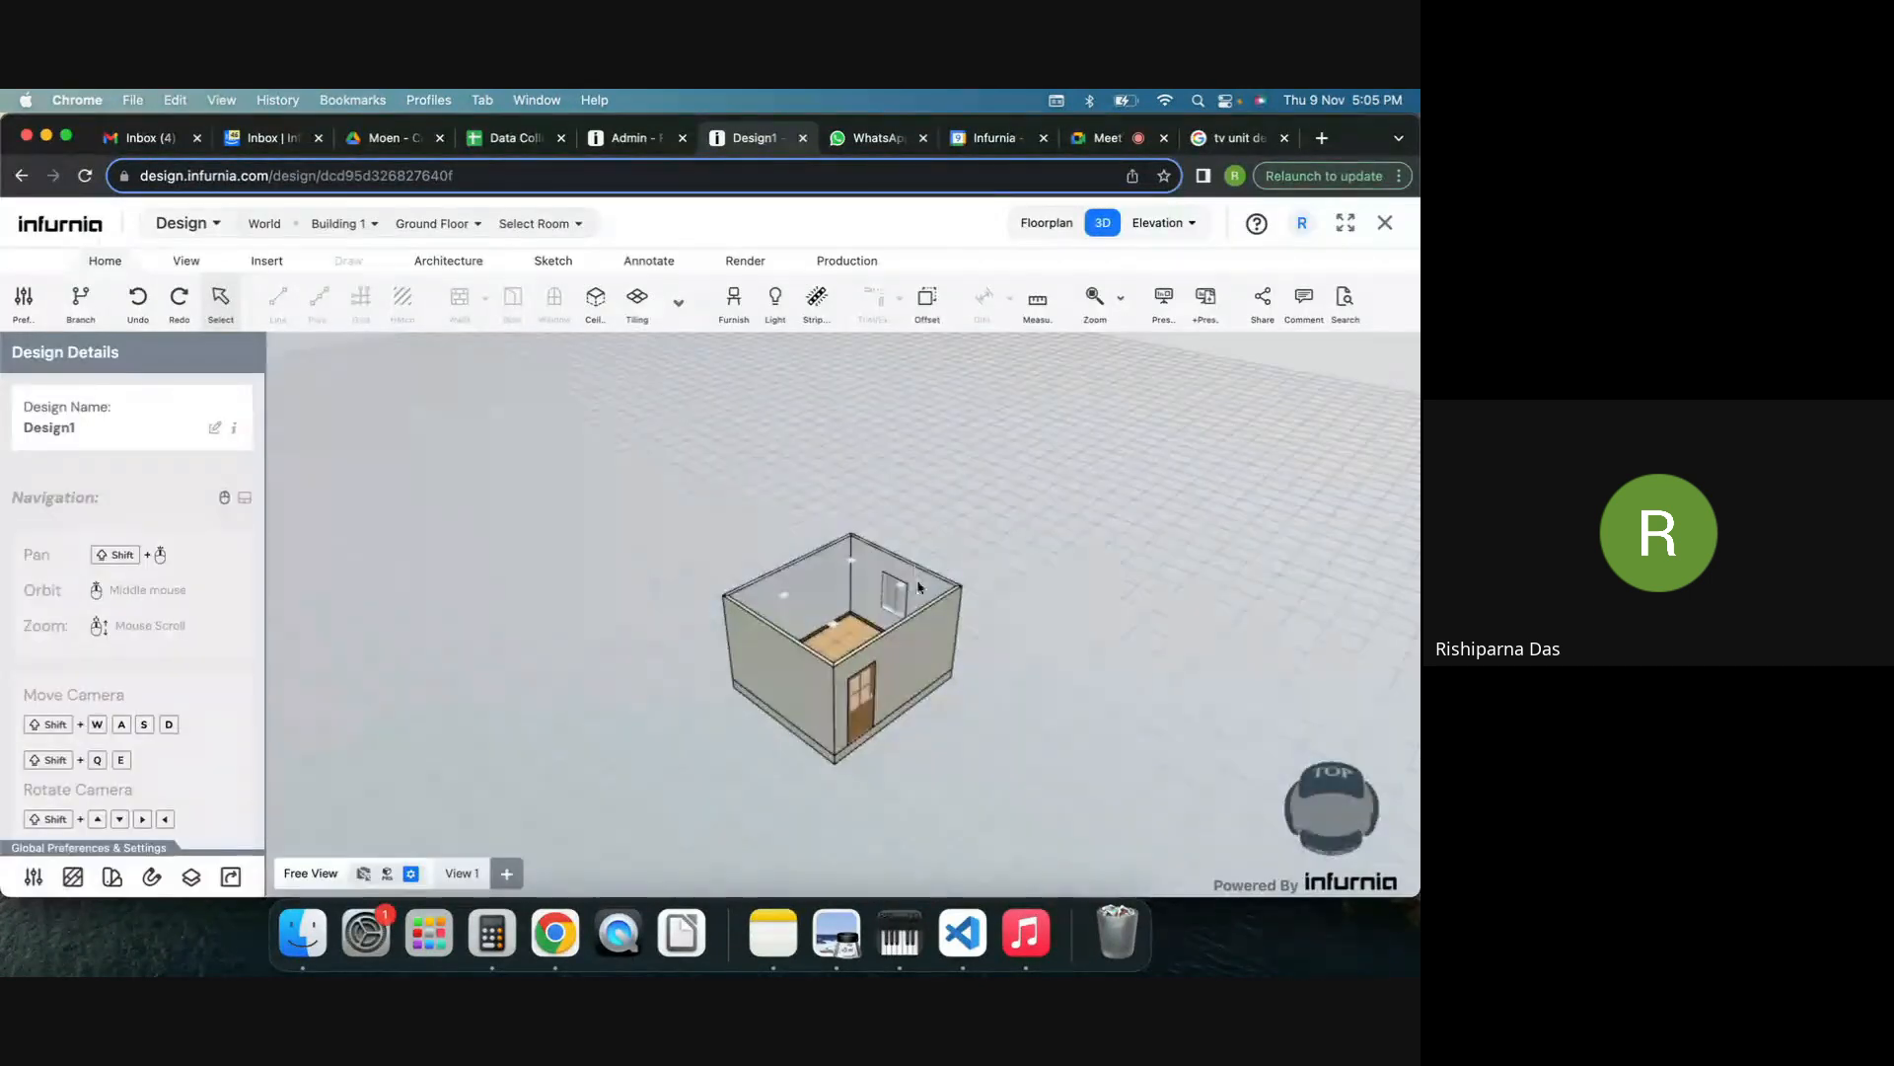
Enter the Living Room on the ground floor and open the Multipurpose Modular Furniture catalogue from the full furnishing list.
left_click(546, 224)
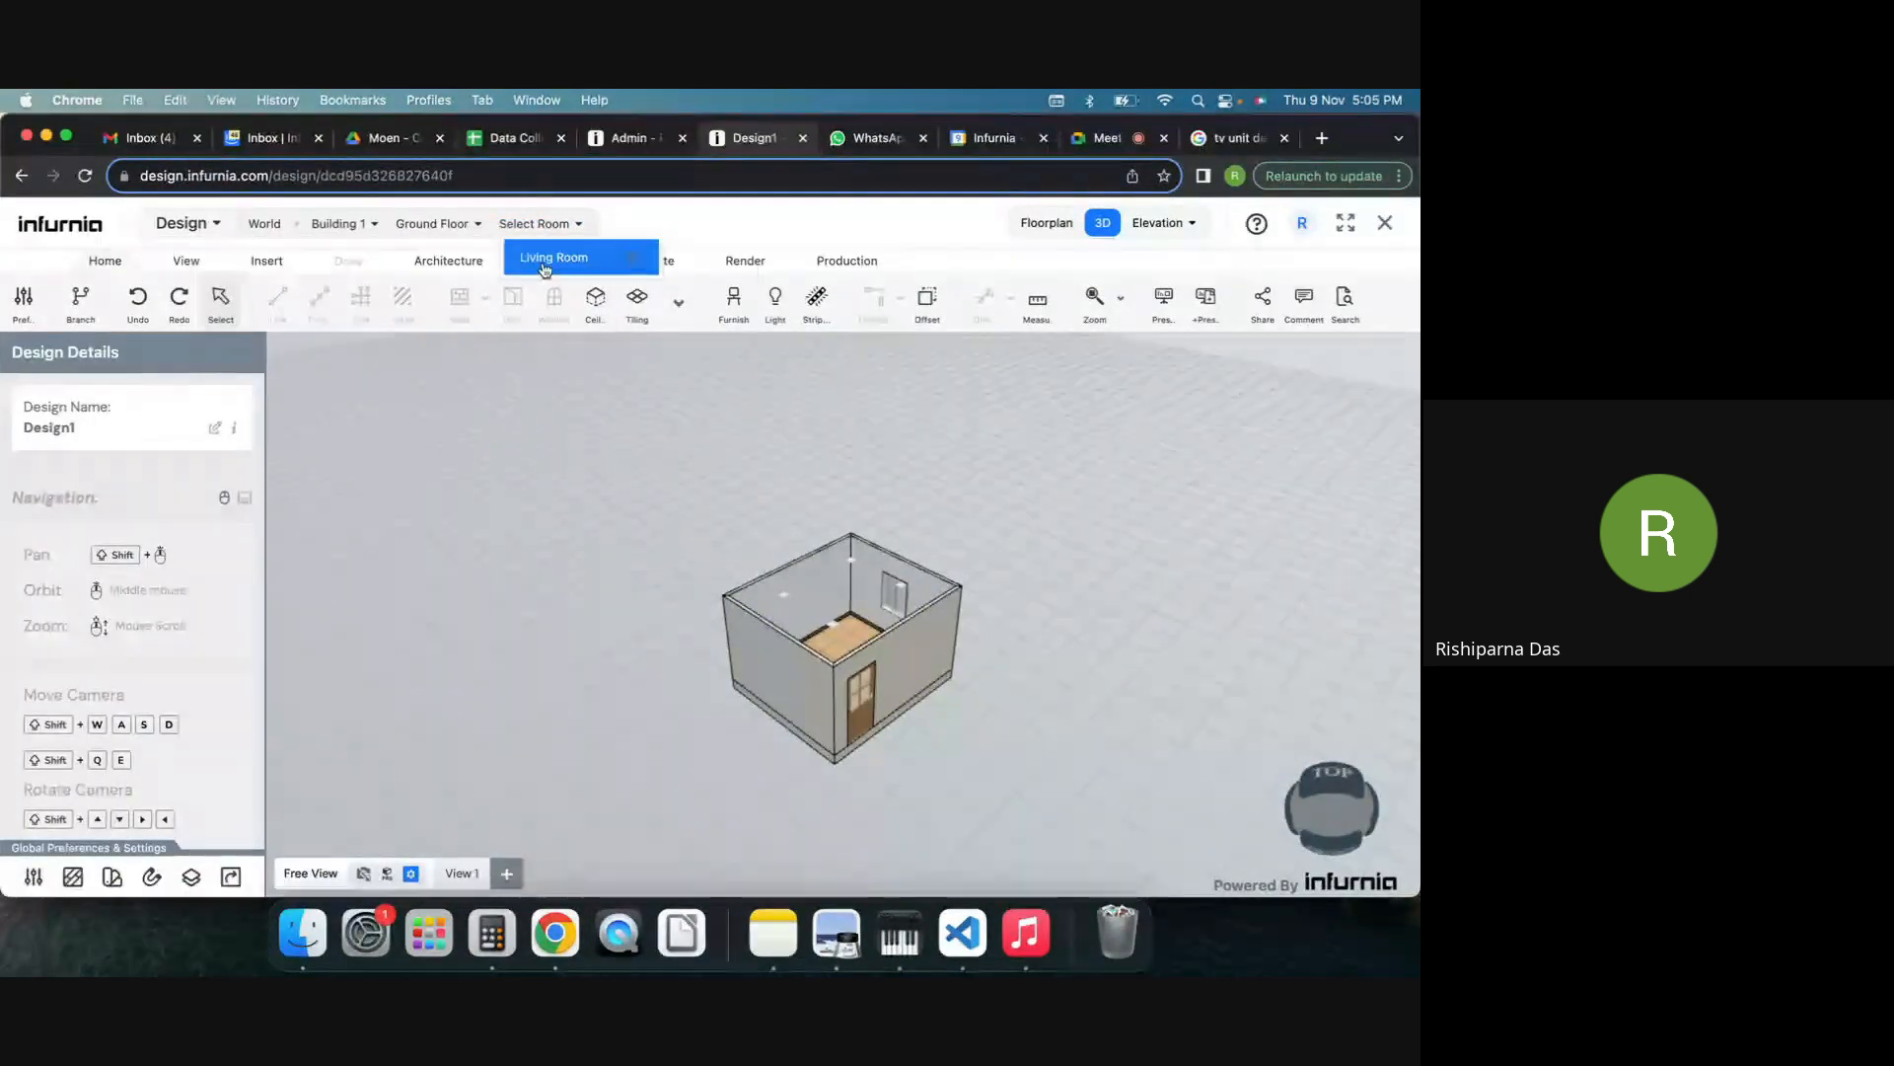
left_click(553, 256)
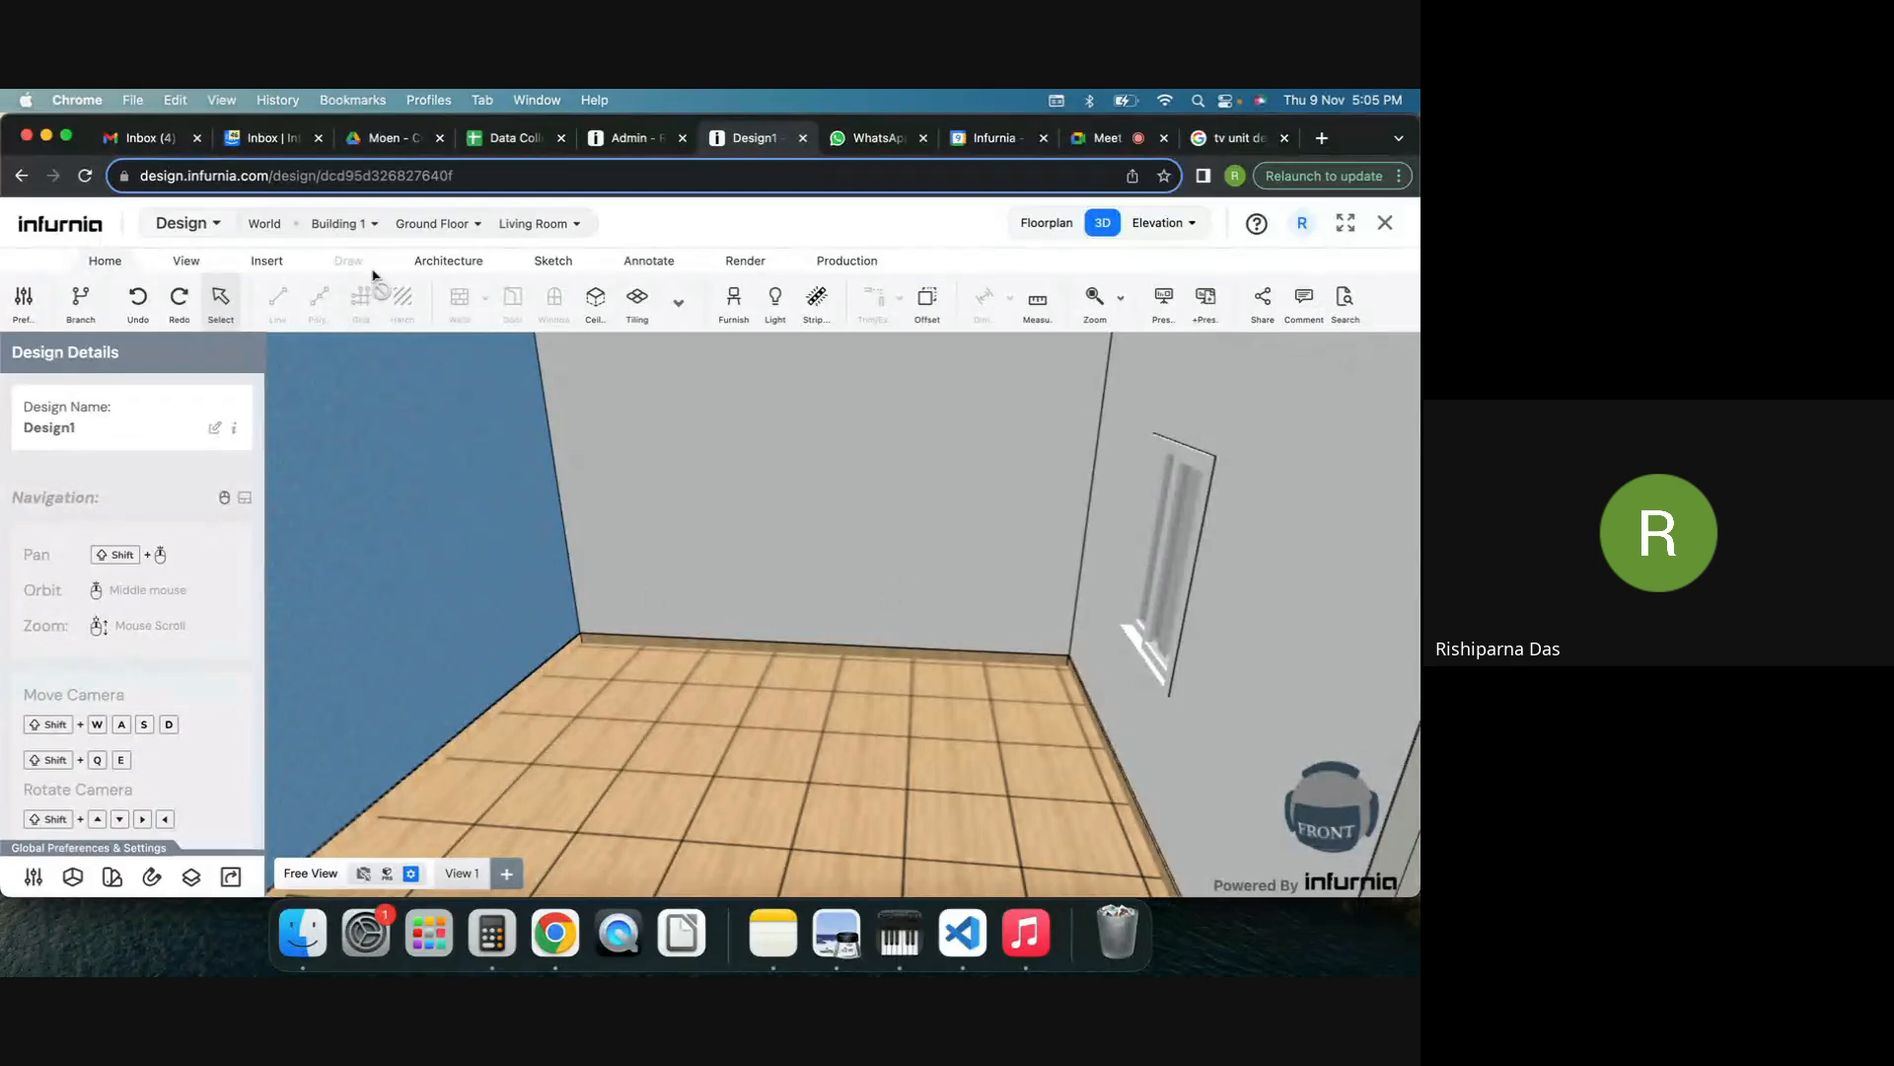
left_click(269, 265)
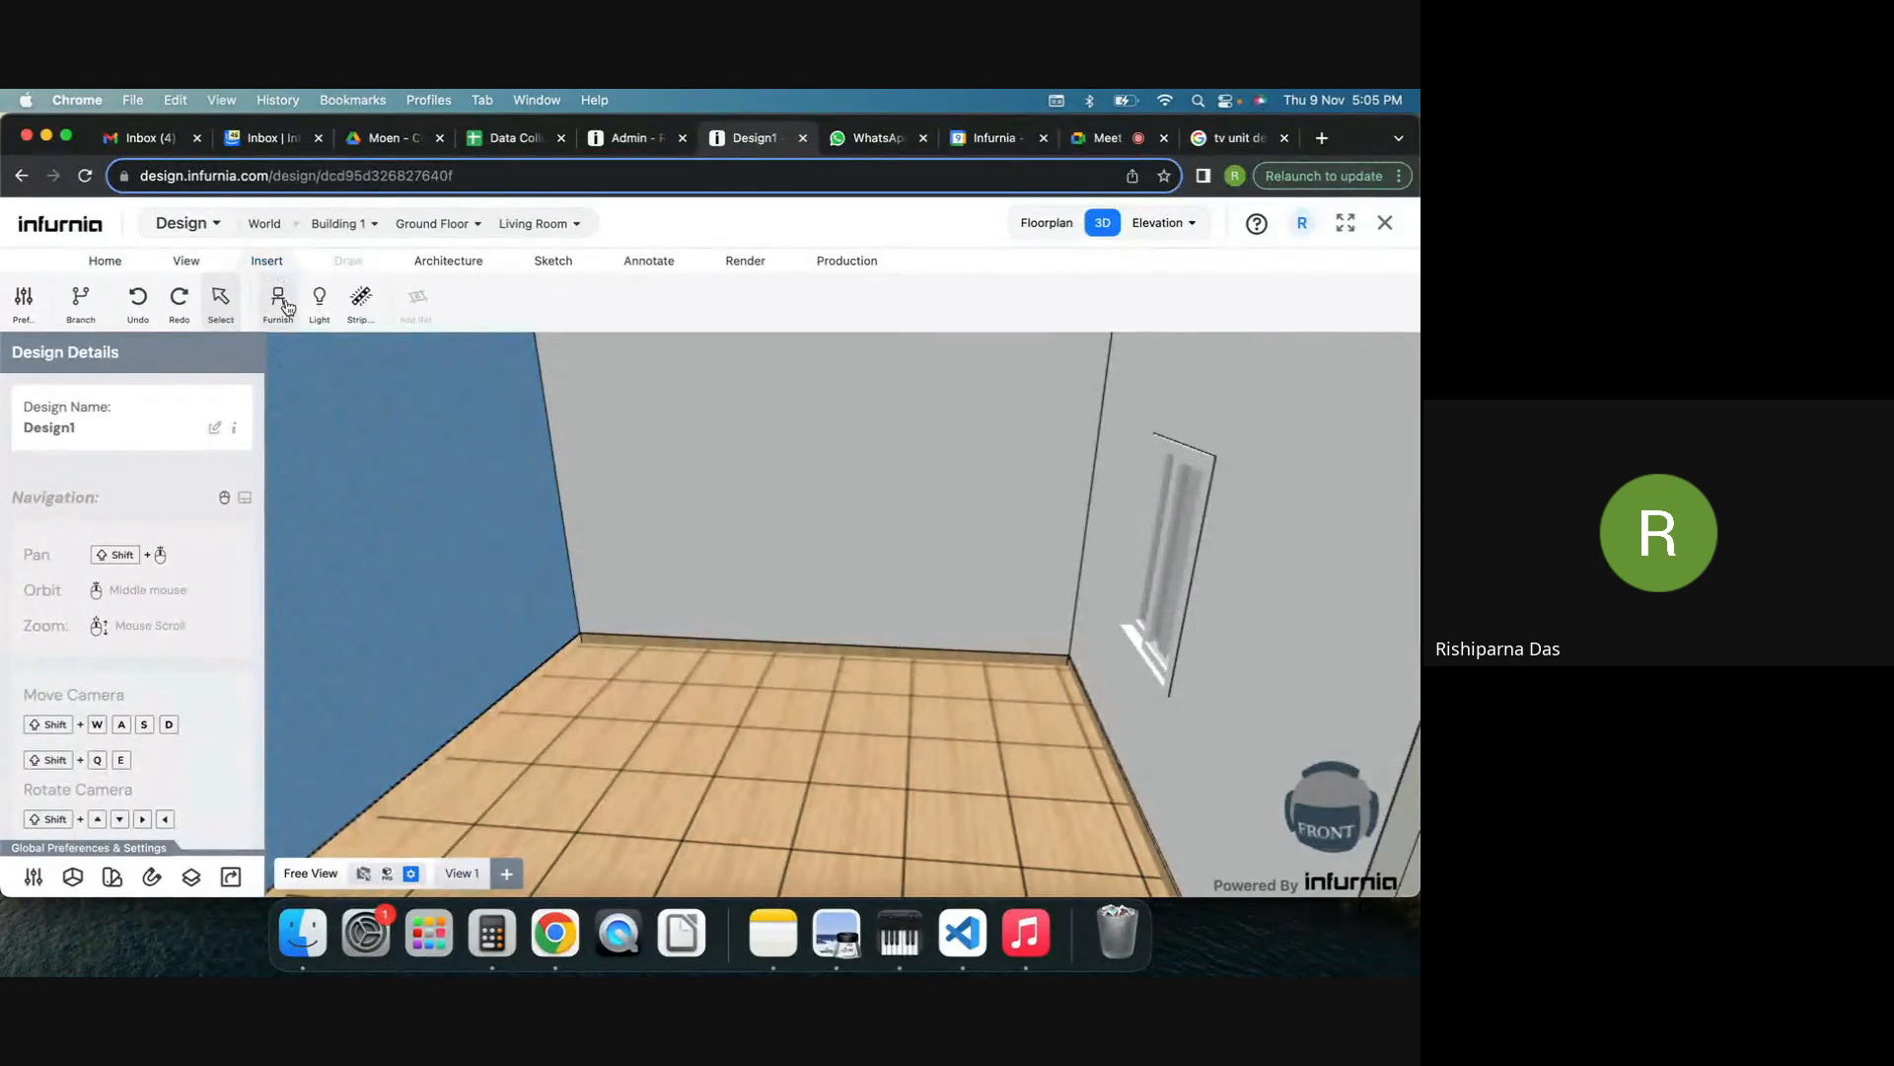
left_click(278, 298)
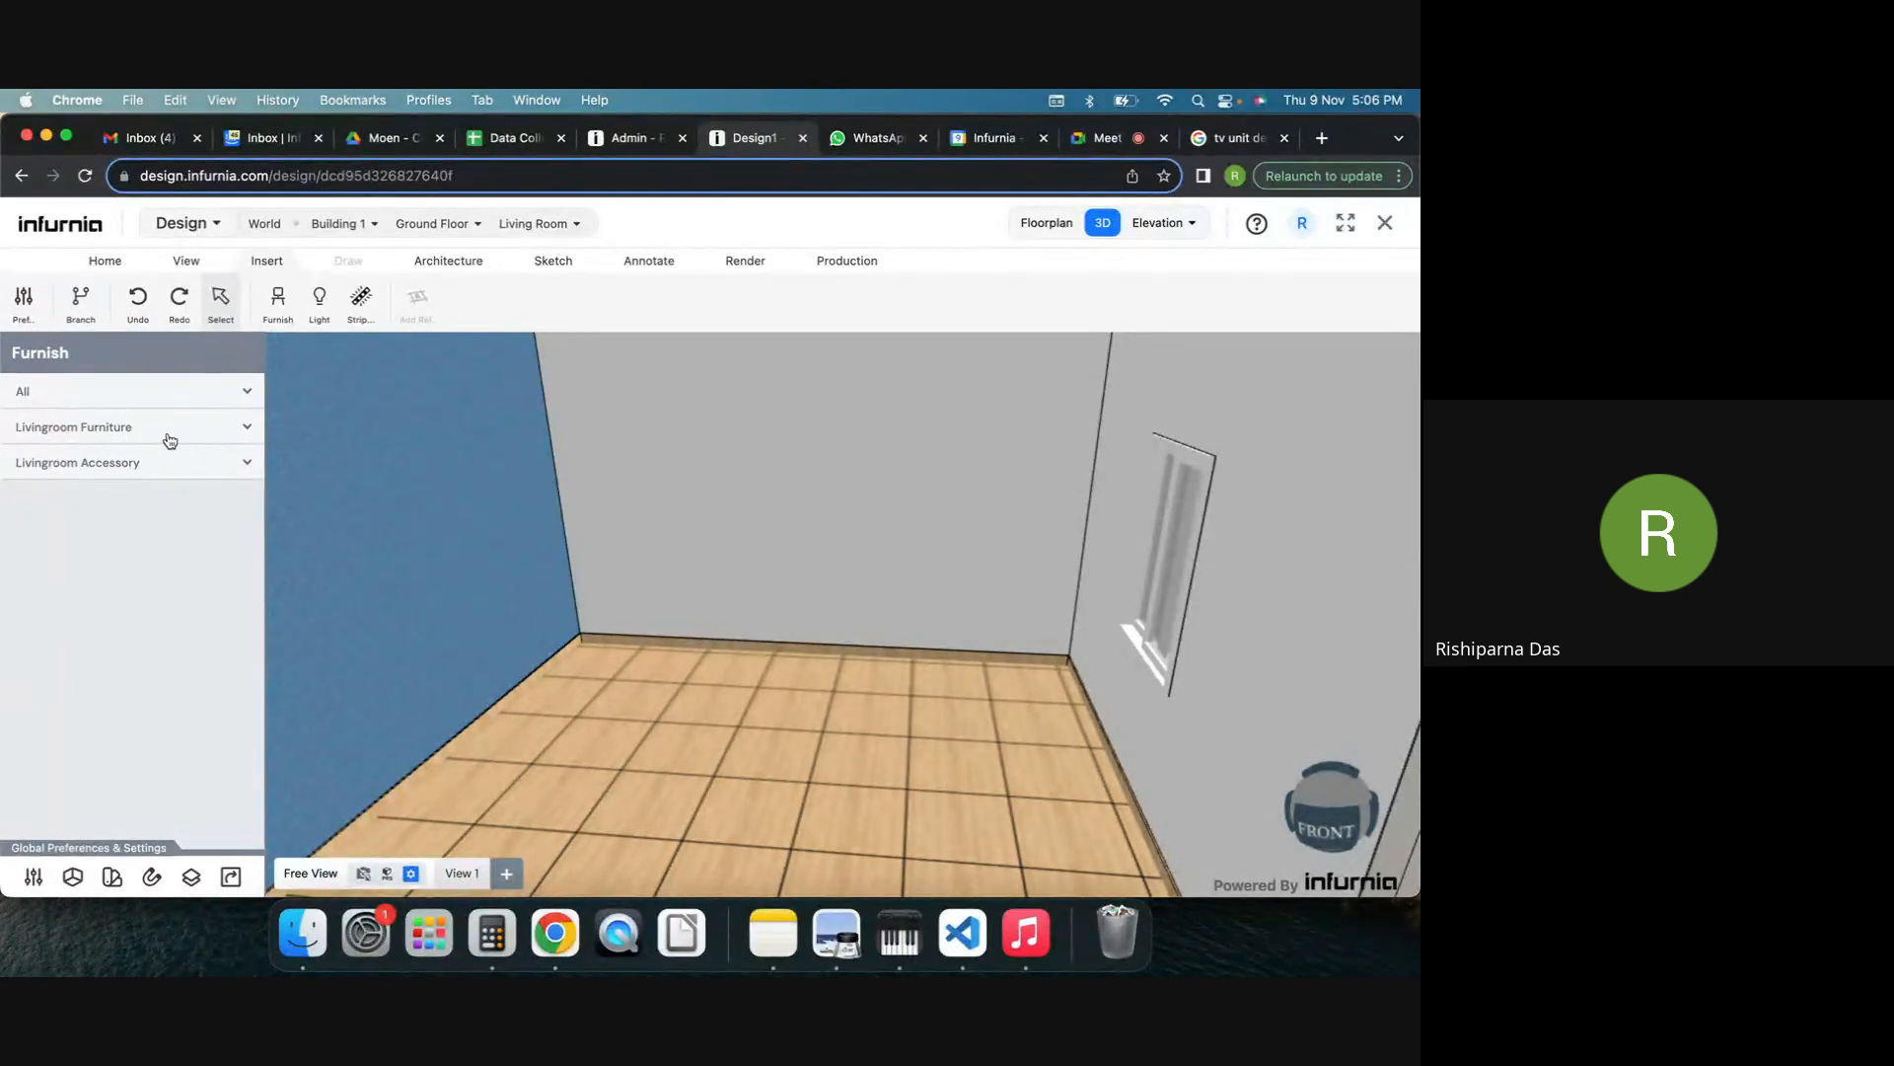
left_click(126, 405)
scroll(116, 647, "down", 8)
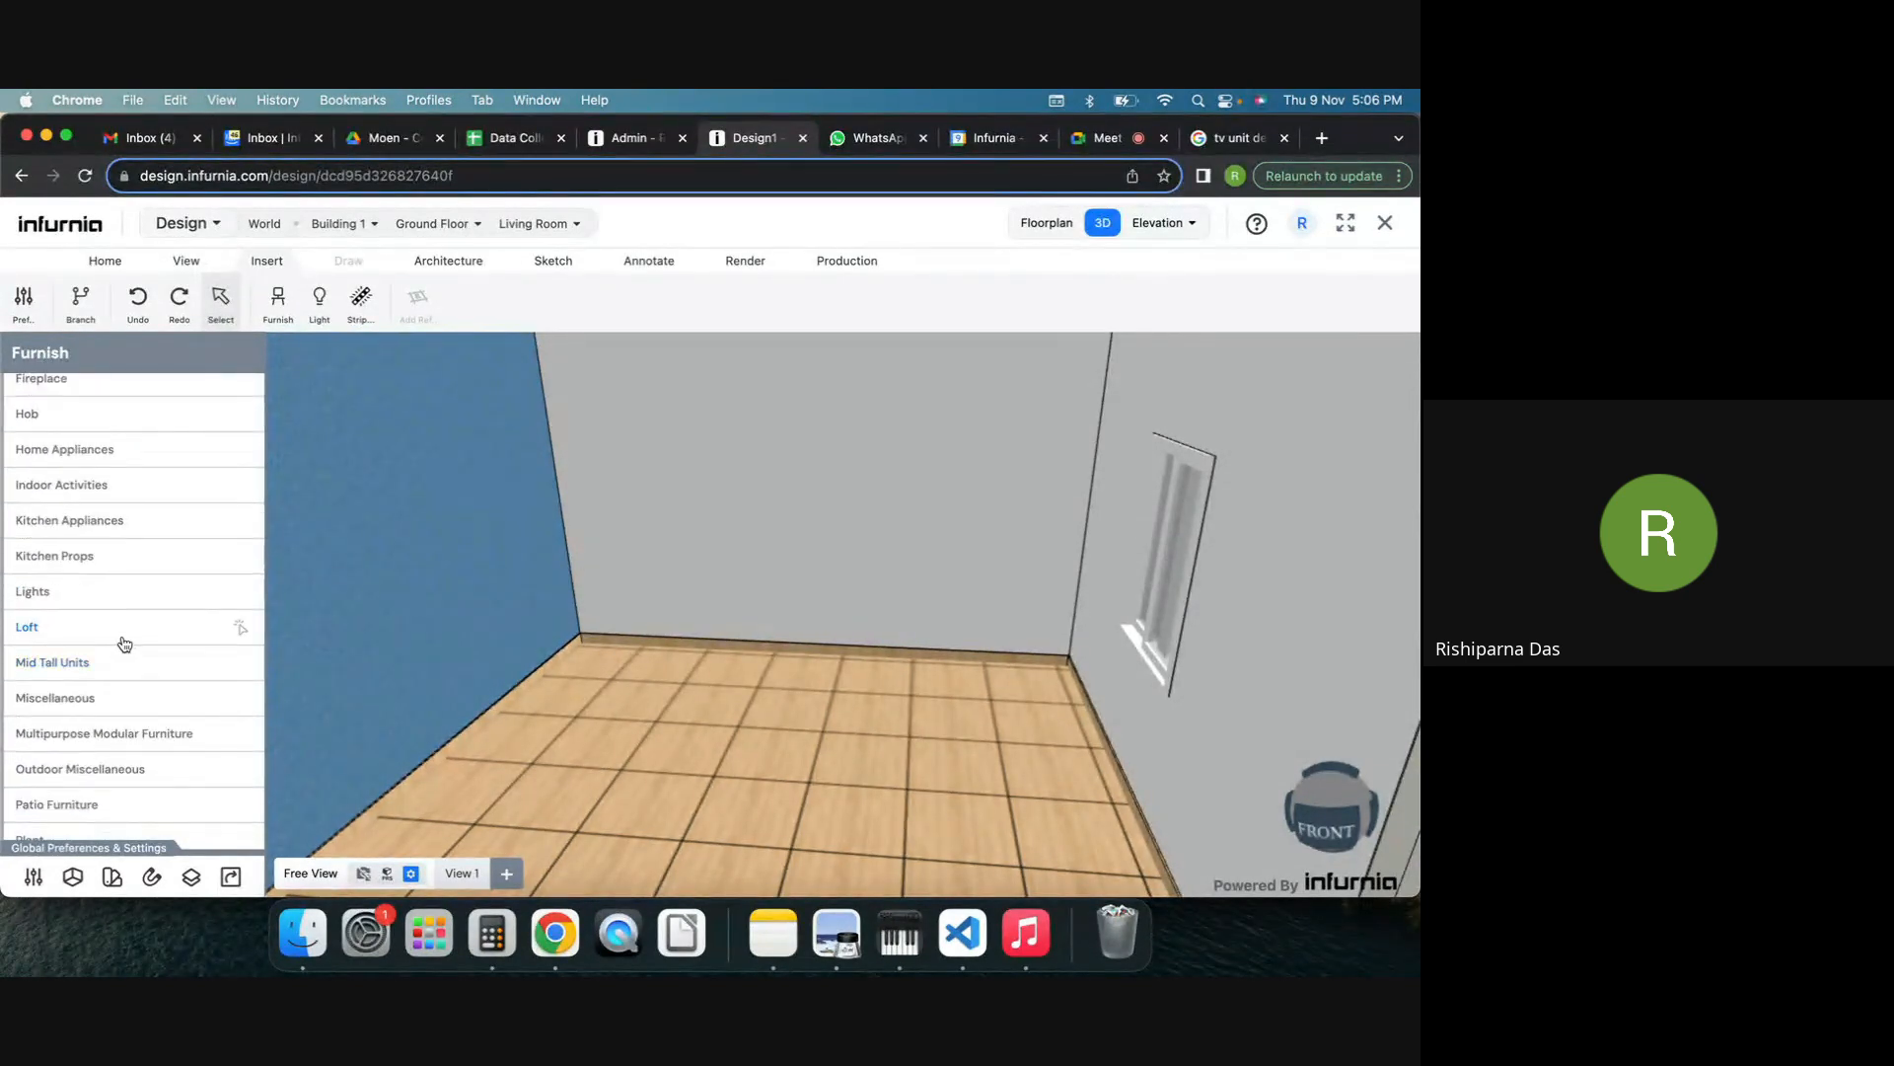
scroll(124, 644, "down", 3)
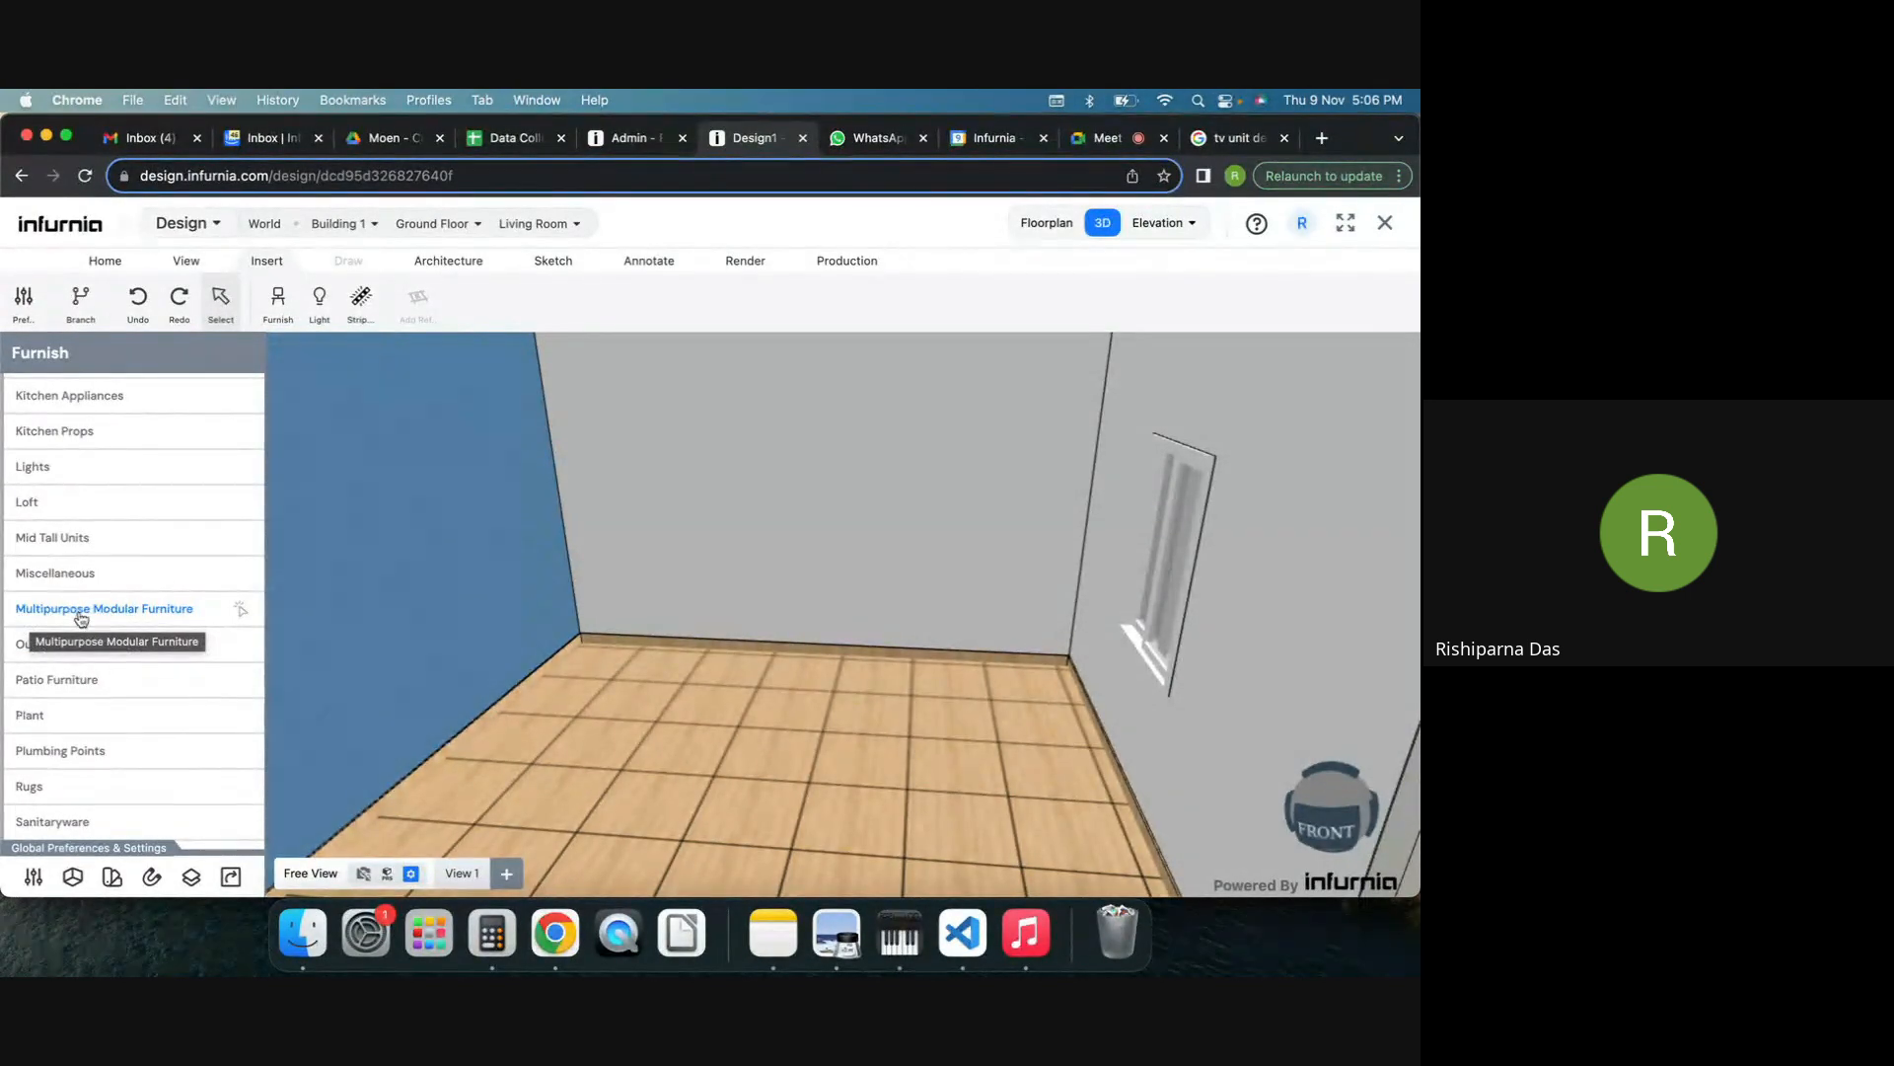
left_click(133, 609)
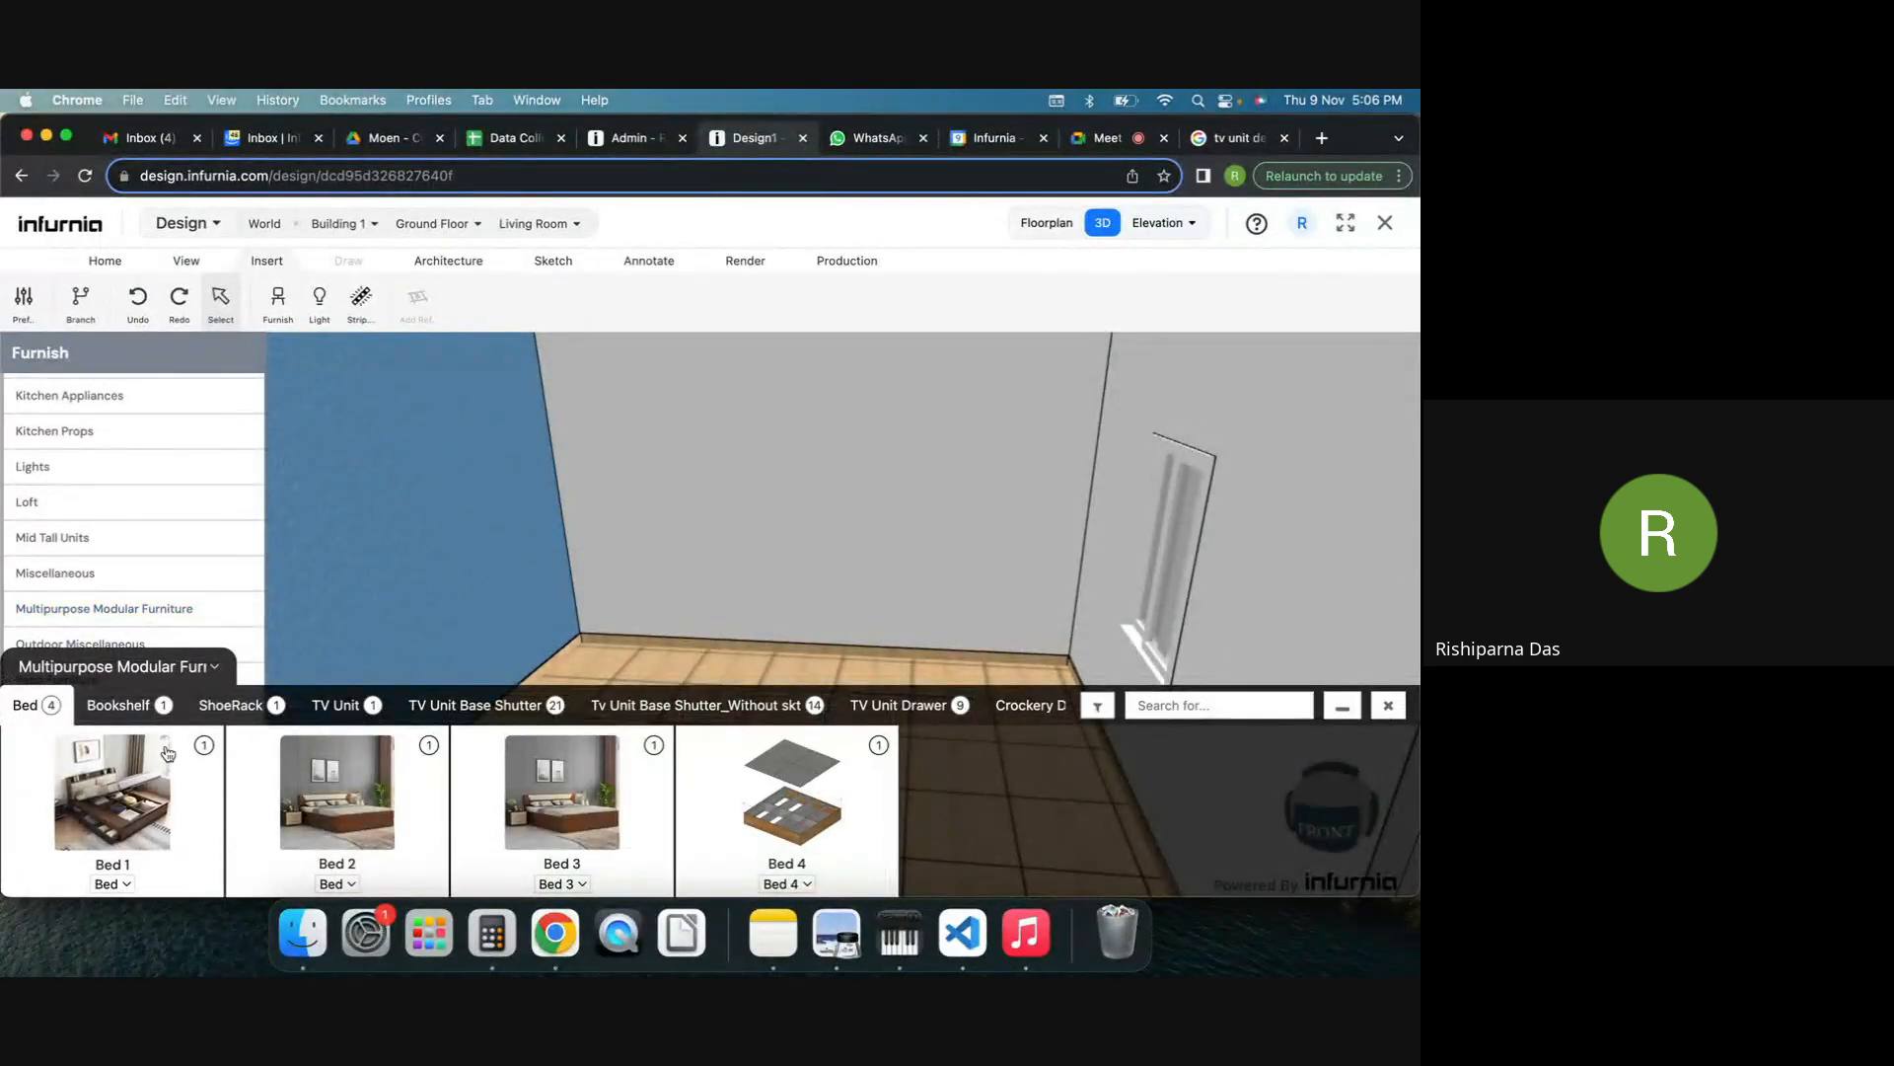
Place TV Unit 1 against the back wall and shift it along the wall towards the blue wall.
left_click(355, 703)
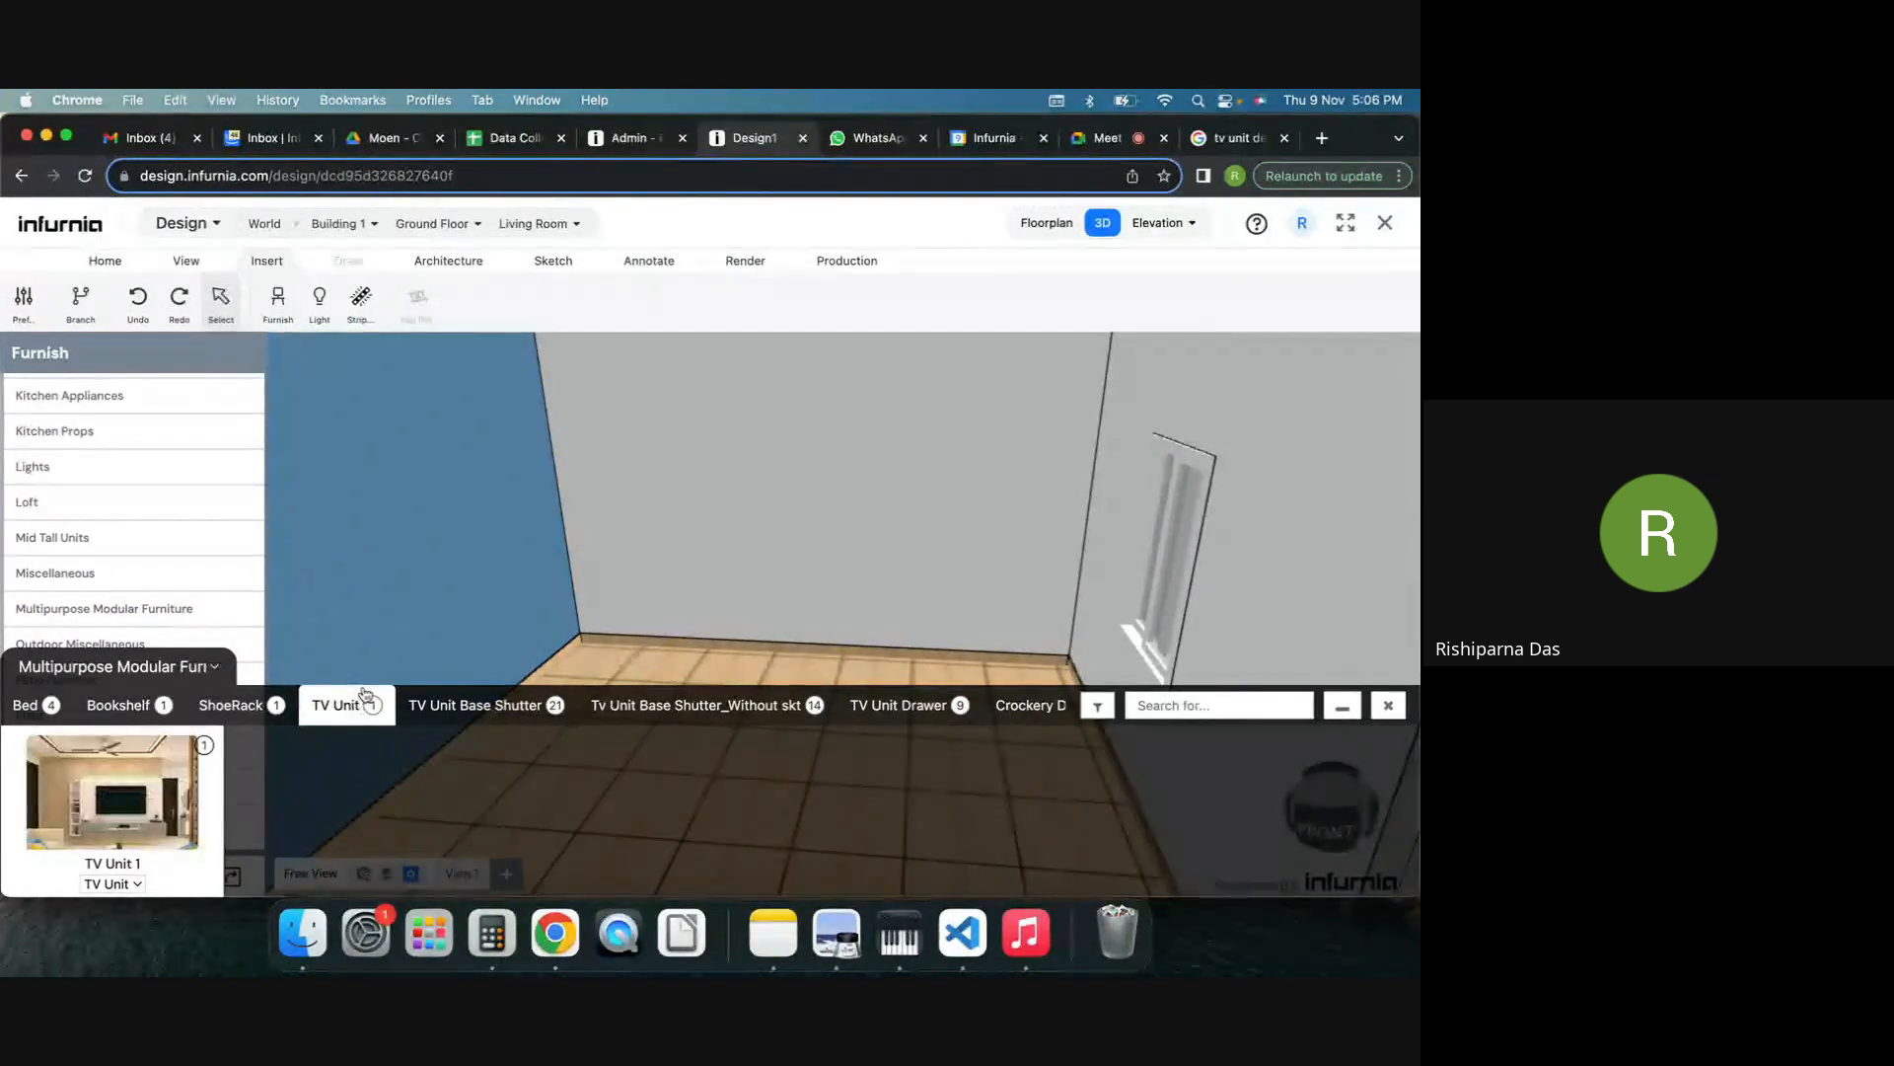
left_click(136, 809)
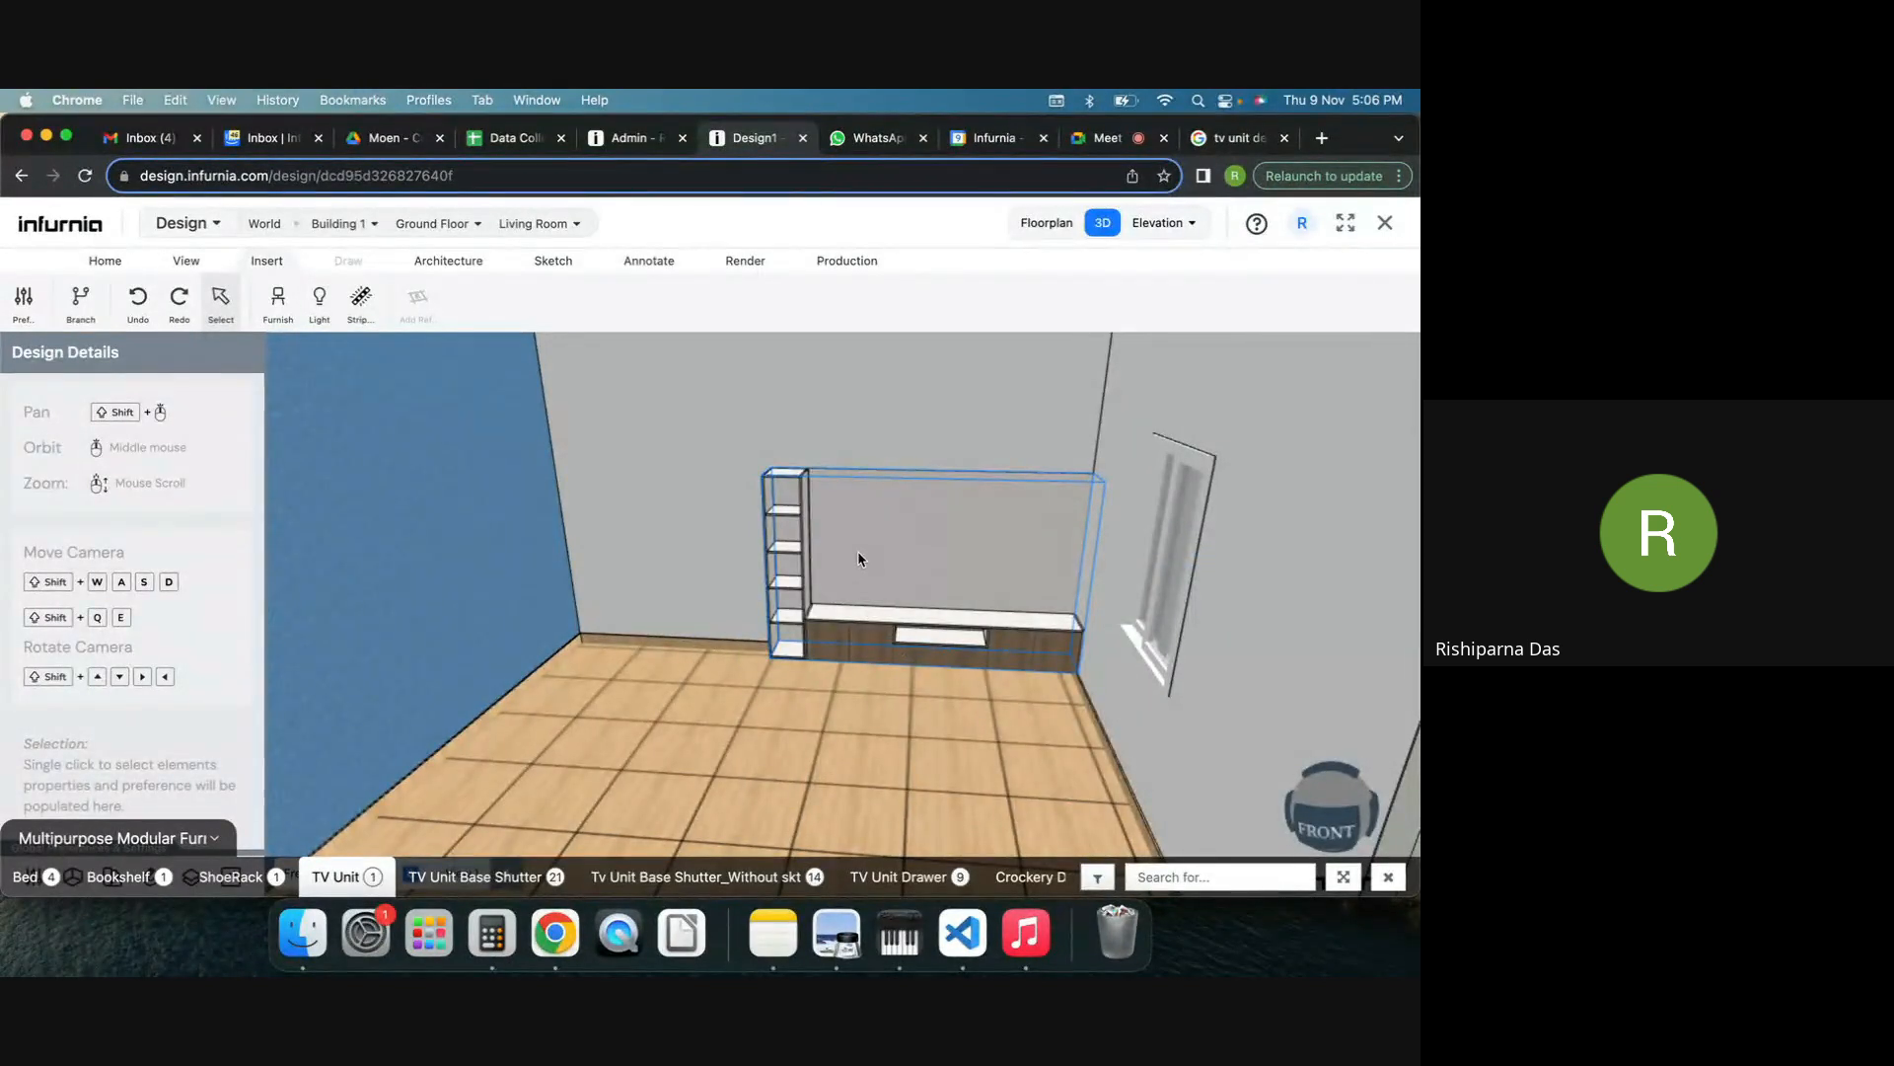
left_click(898, 545)
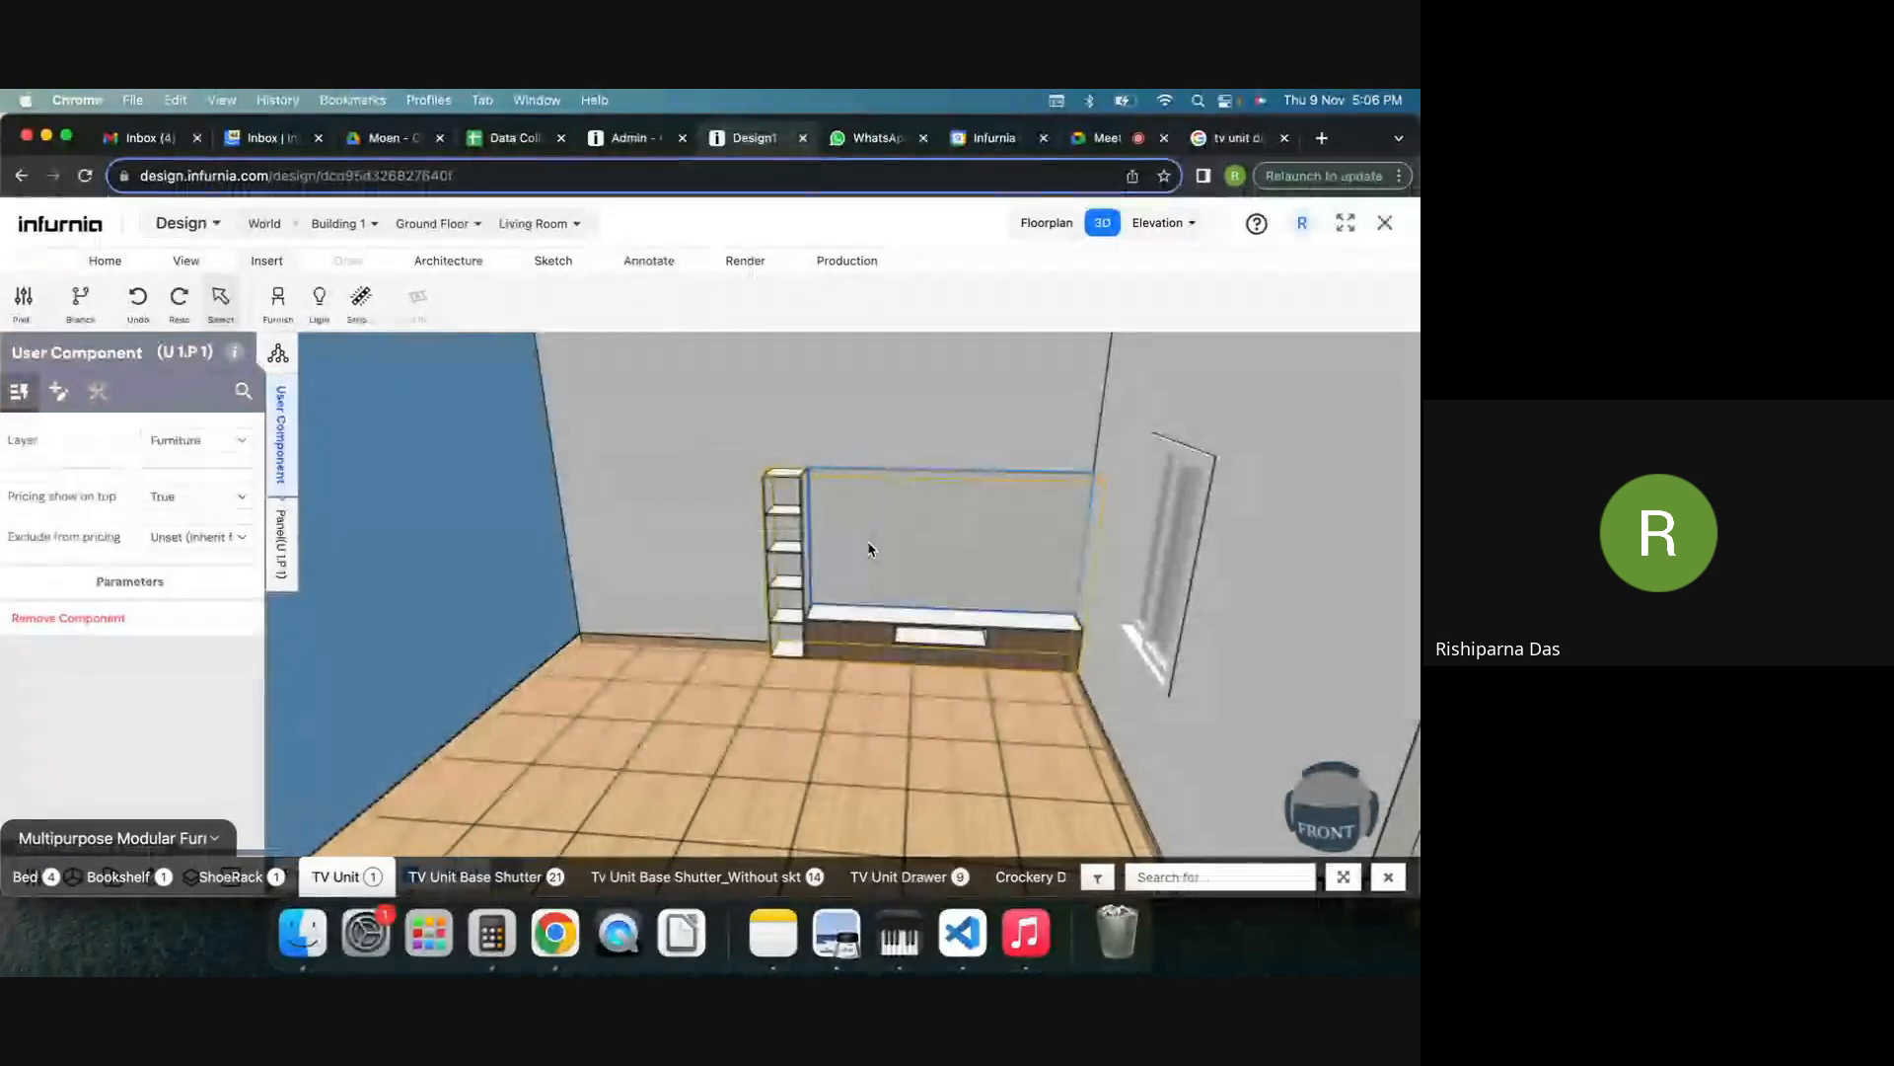
left_click_drag(867, 542, 747, 545)
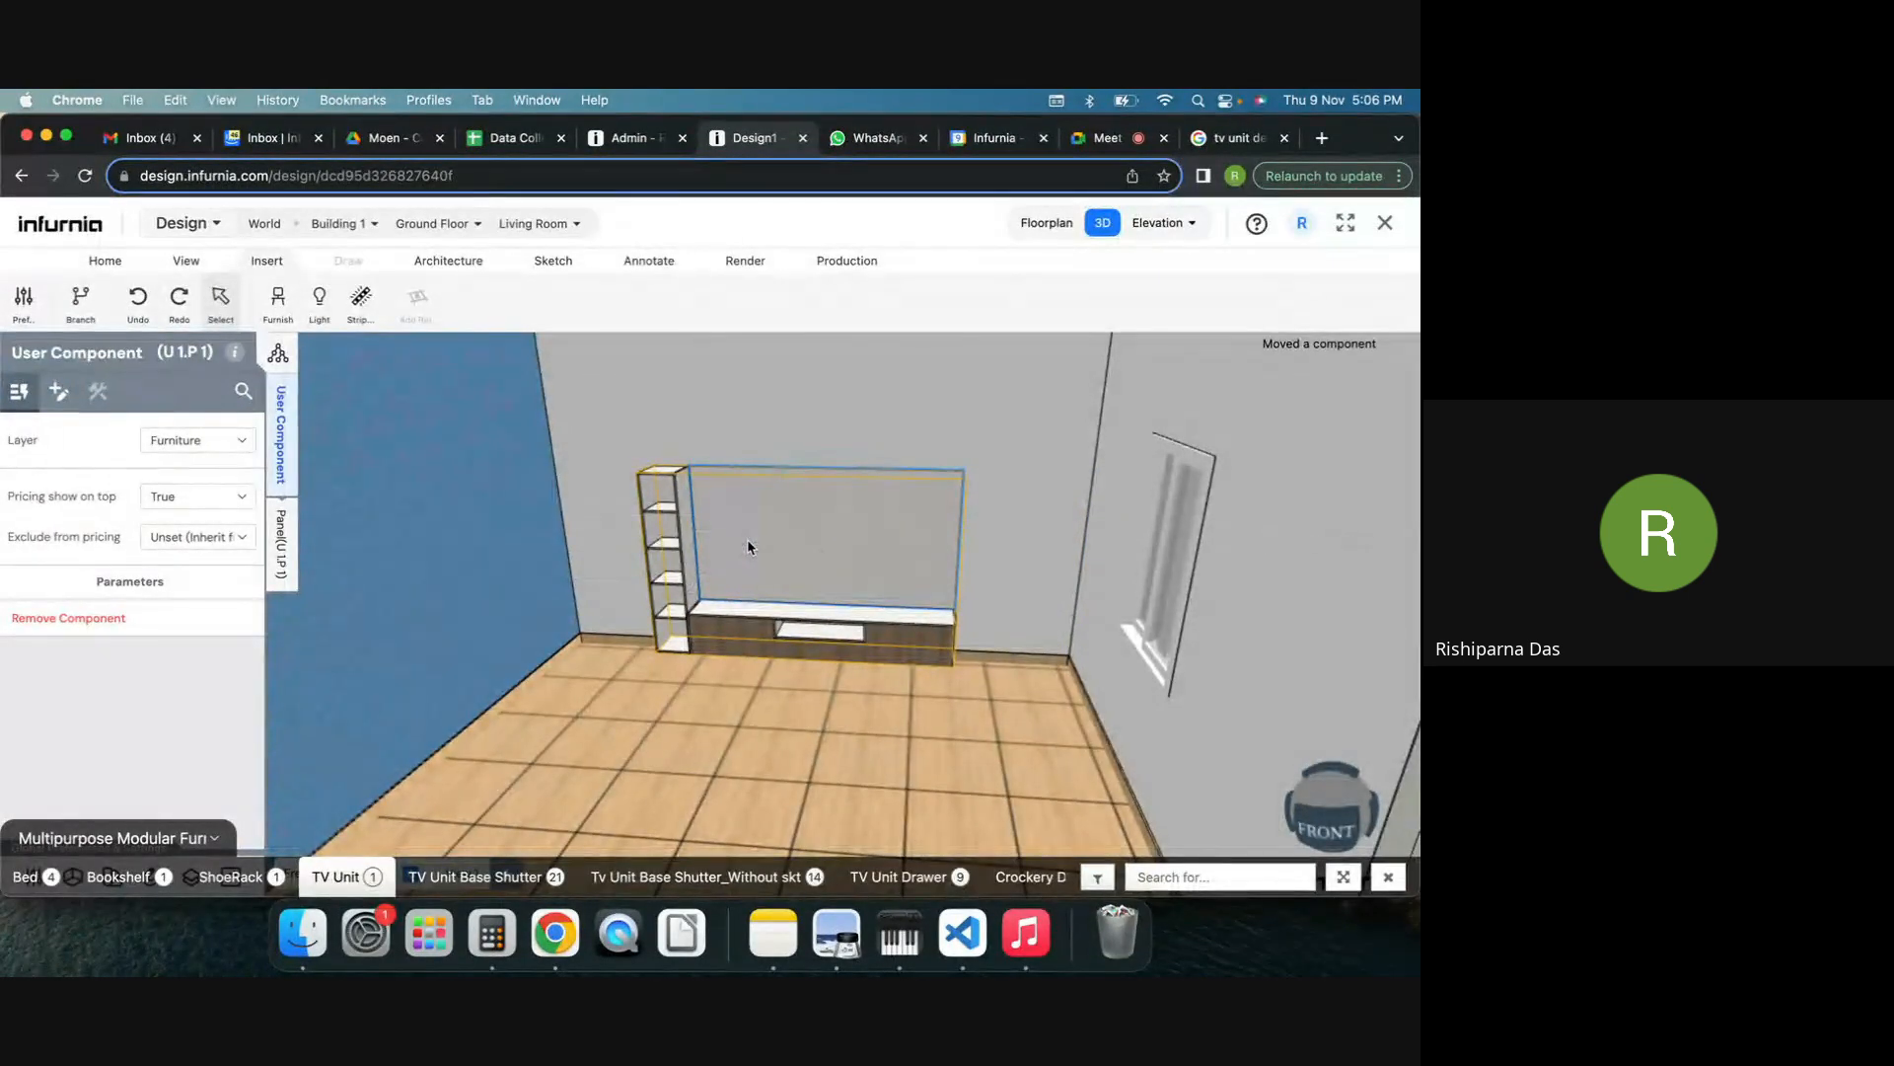
left_click_drag(901, 717, 904, 696)
scroll(742, 654, "up", 3)
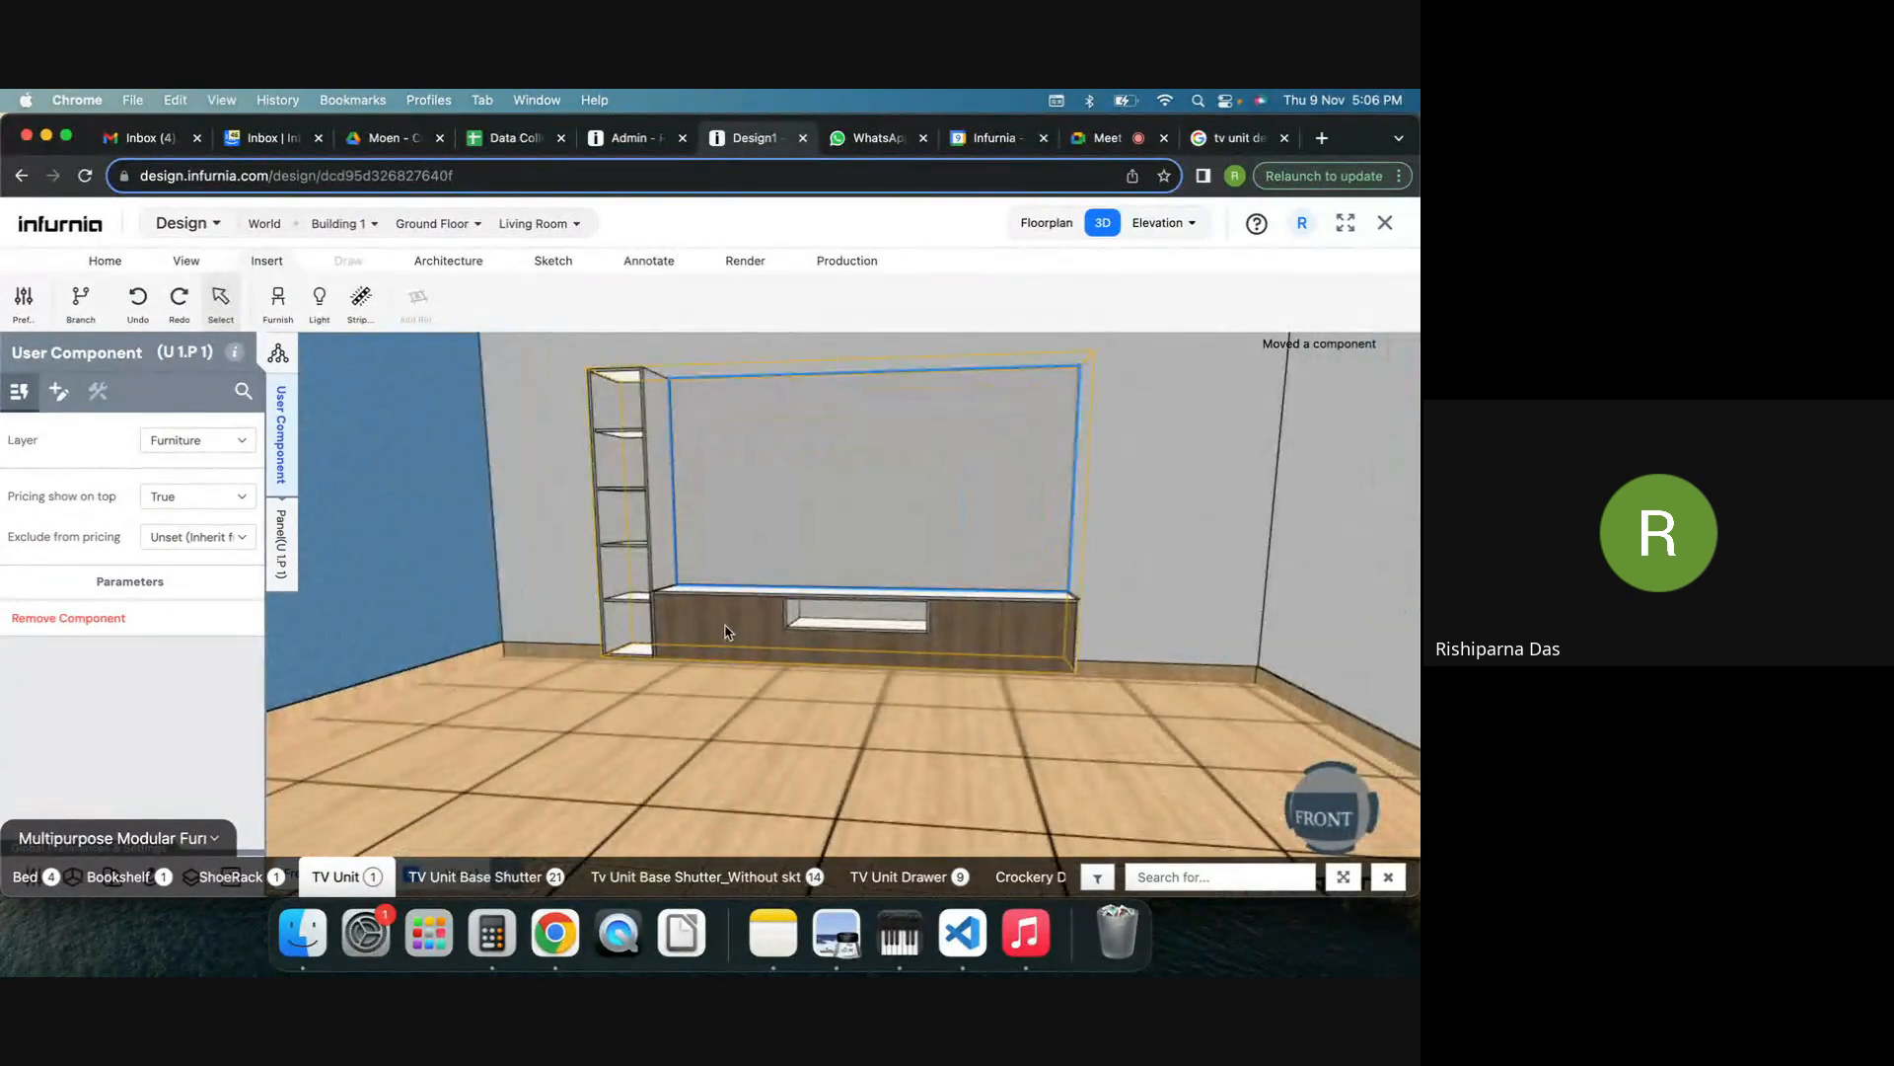
Set the width of the TV unit's tall open-shelf cabinet to 150 mm.
left_click(728, 633)
left_click(691, 625)
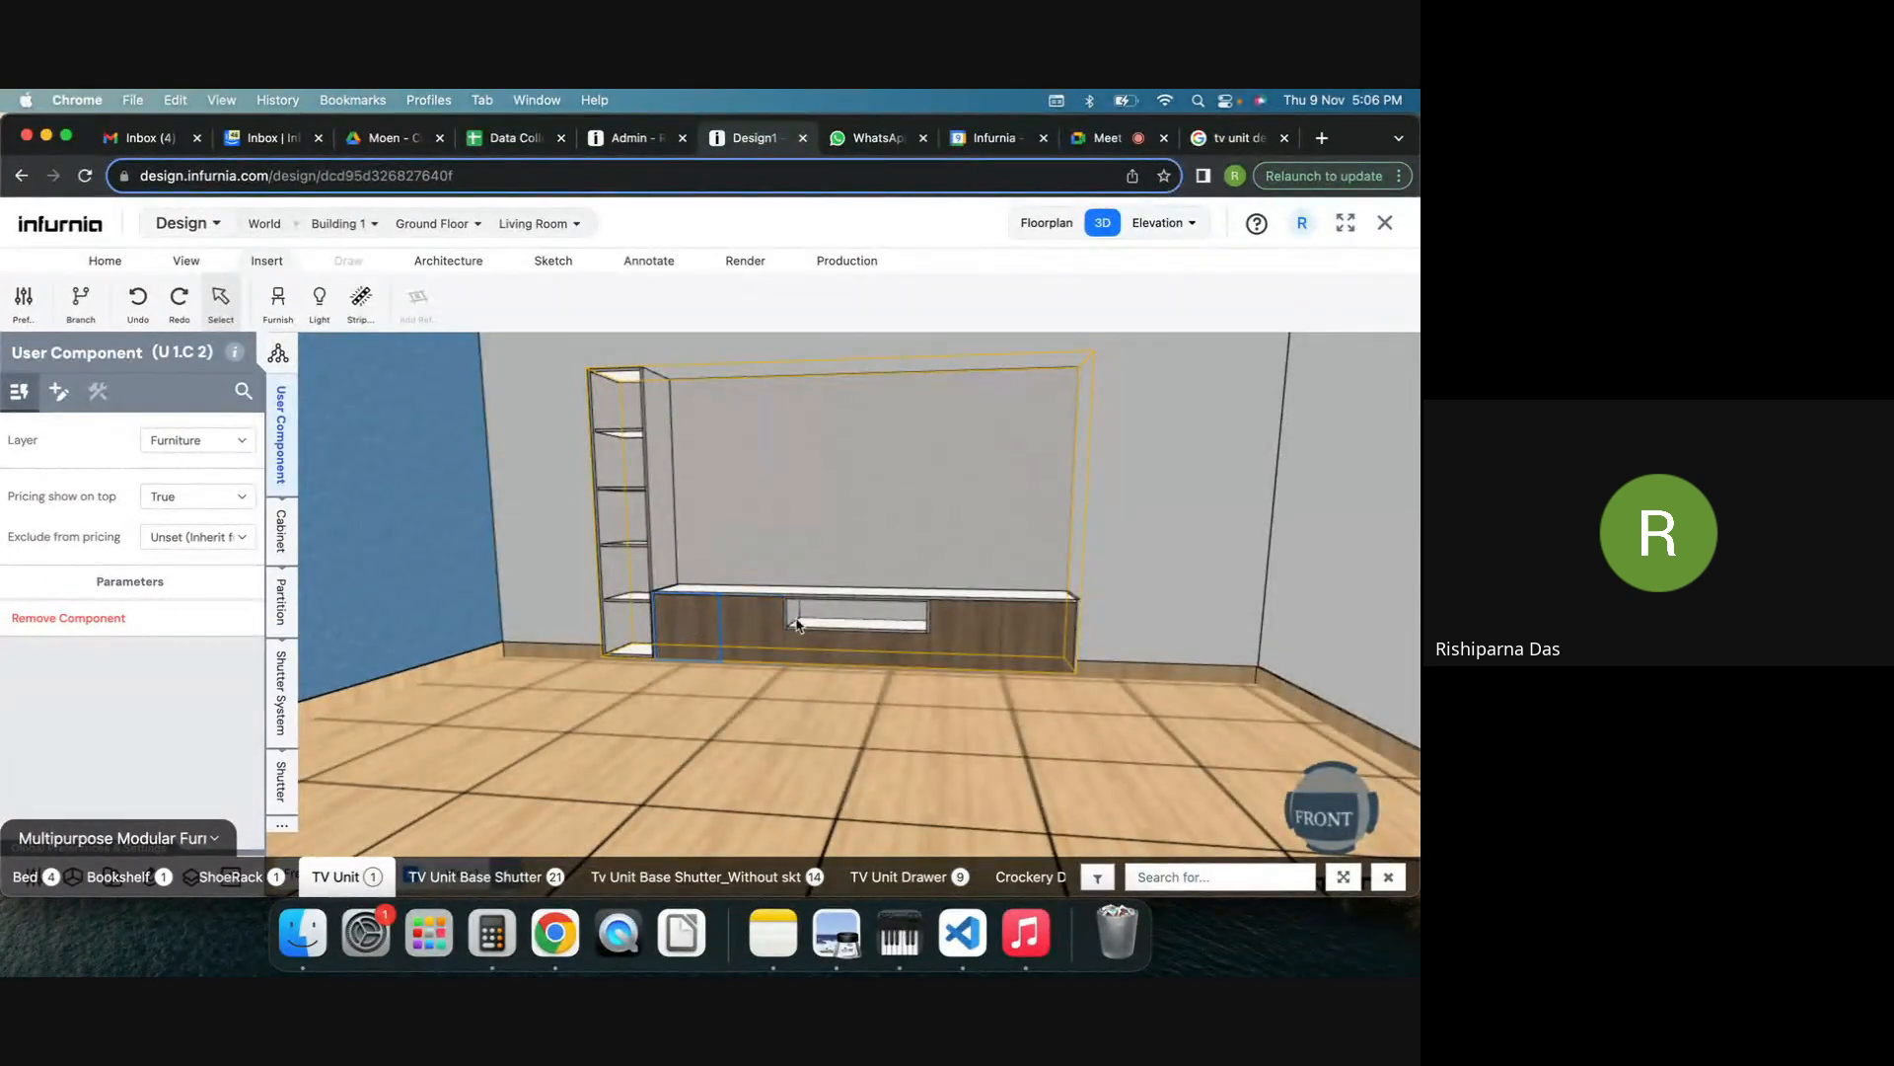
left_click(831, 640)
left_click(655, 441)
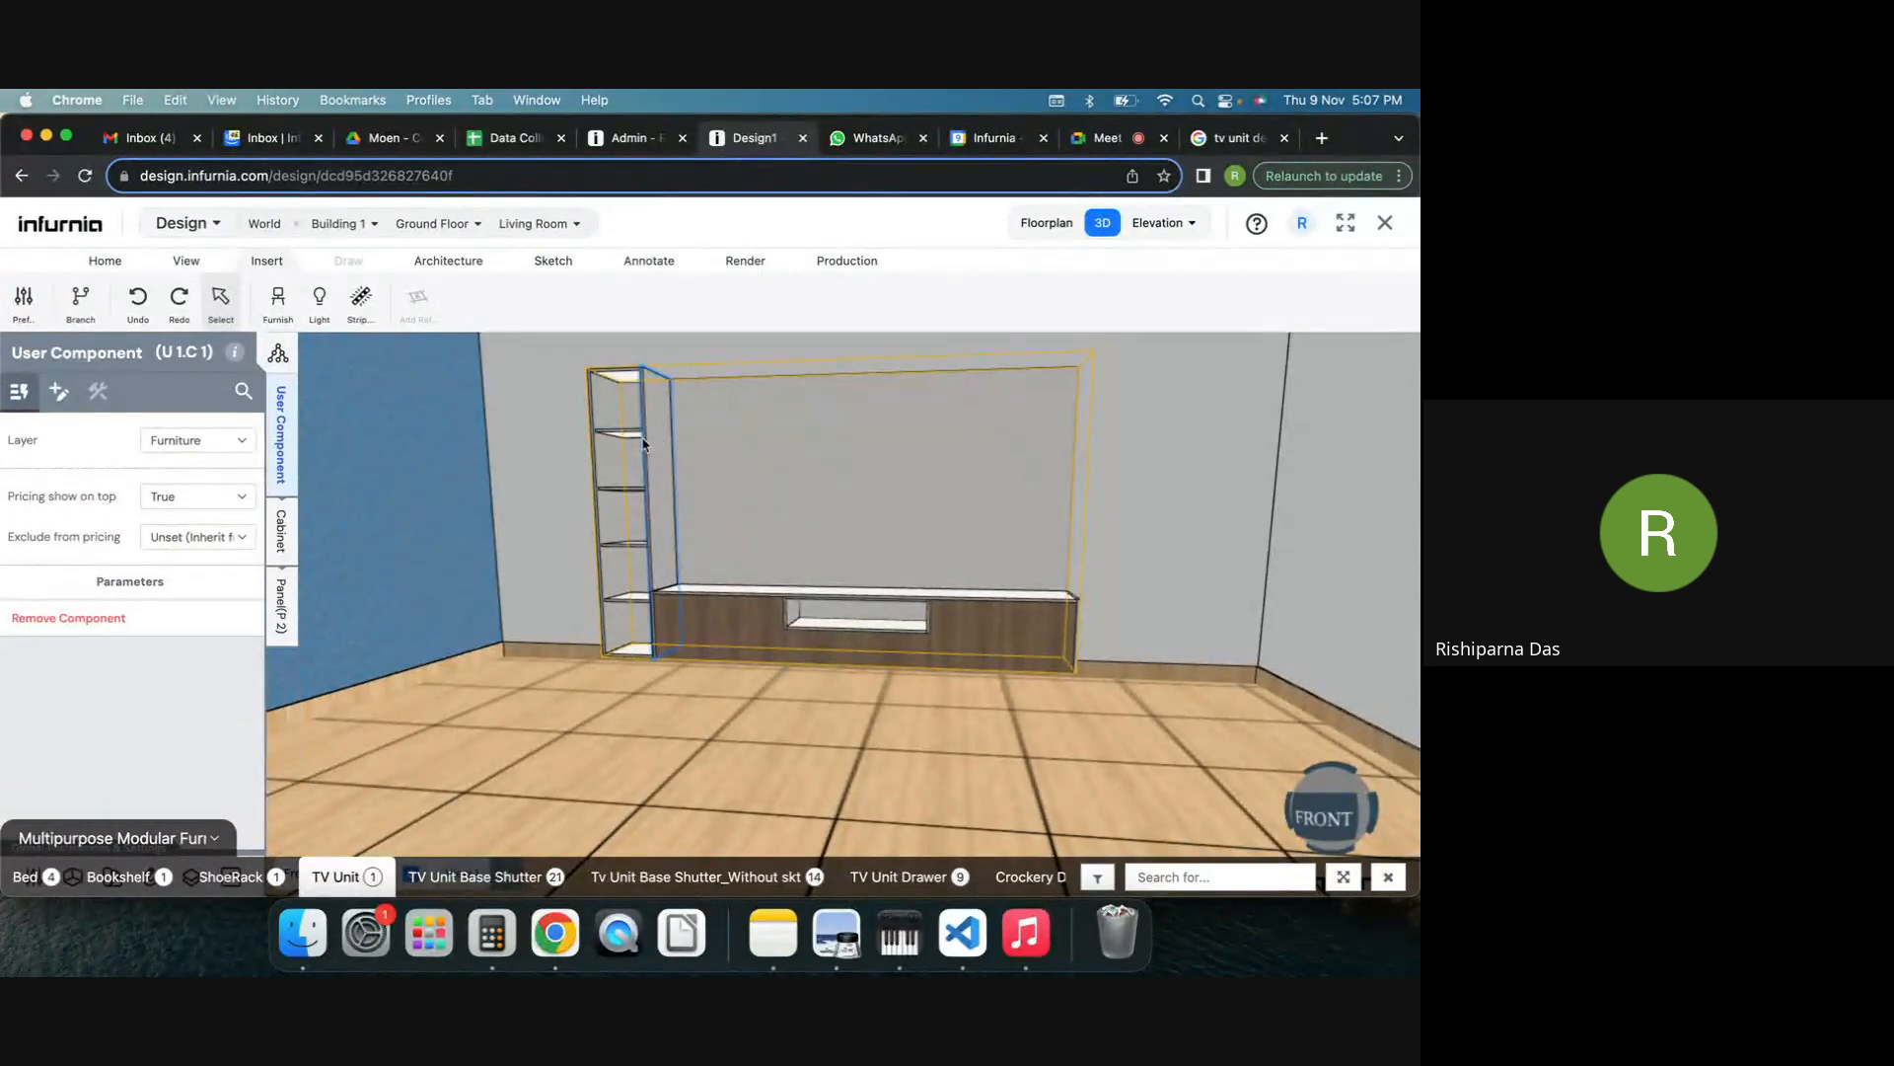
left_click(285, 538)
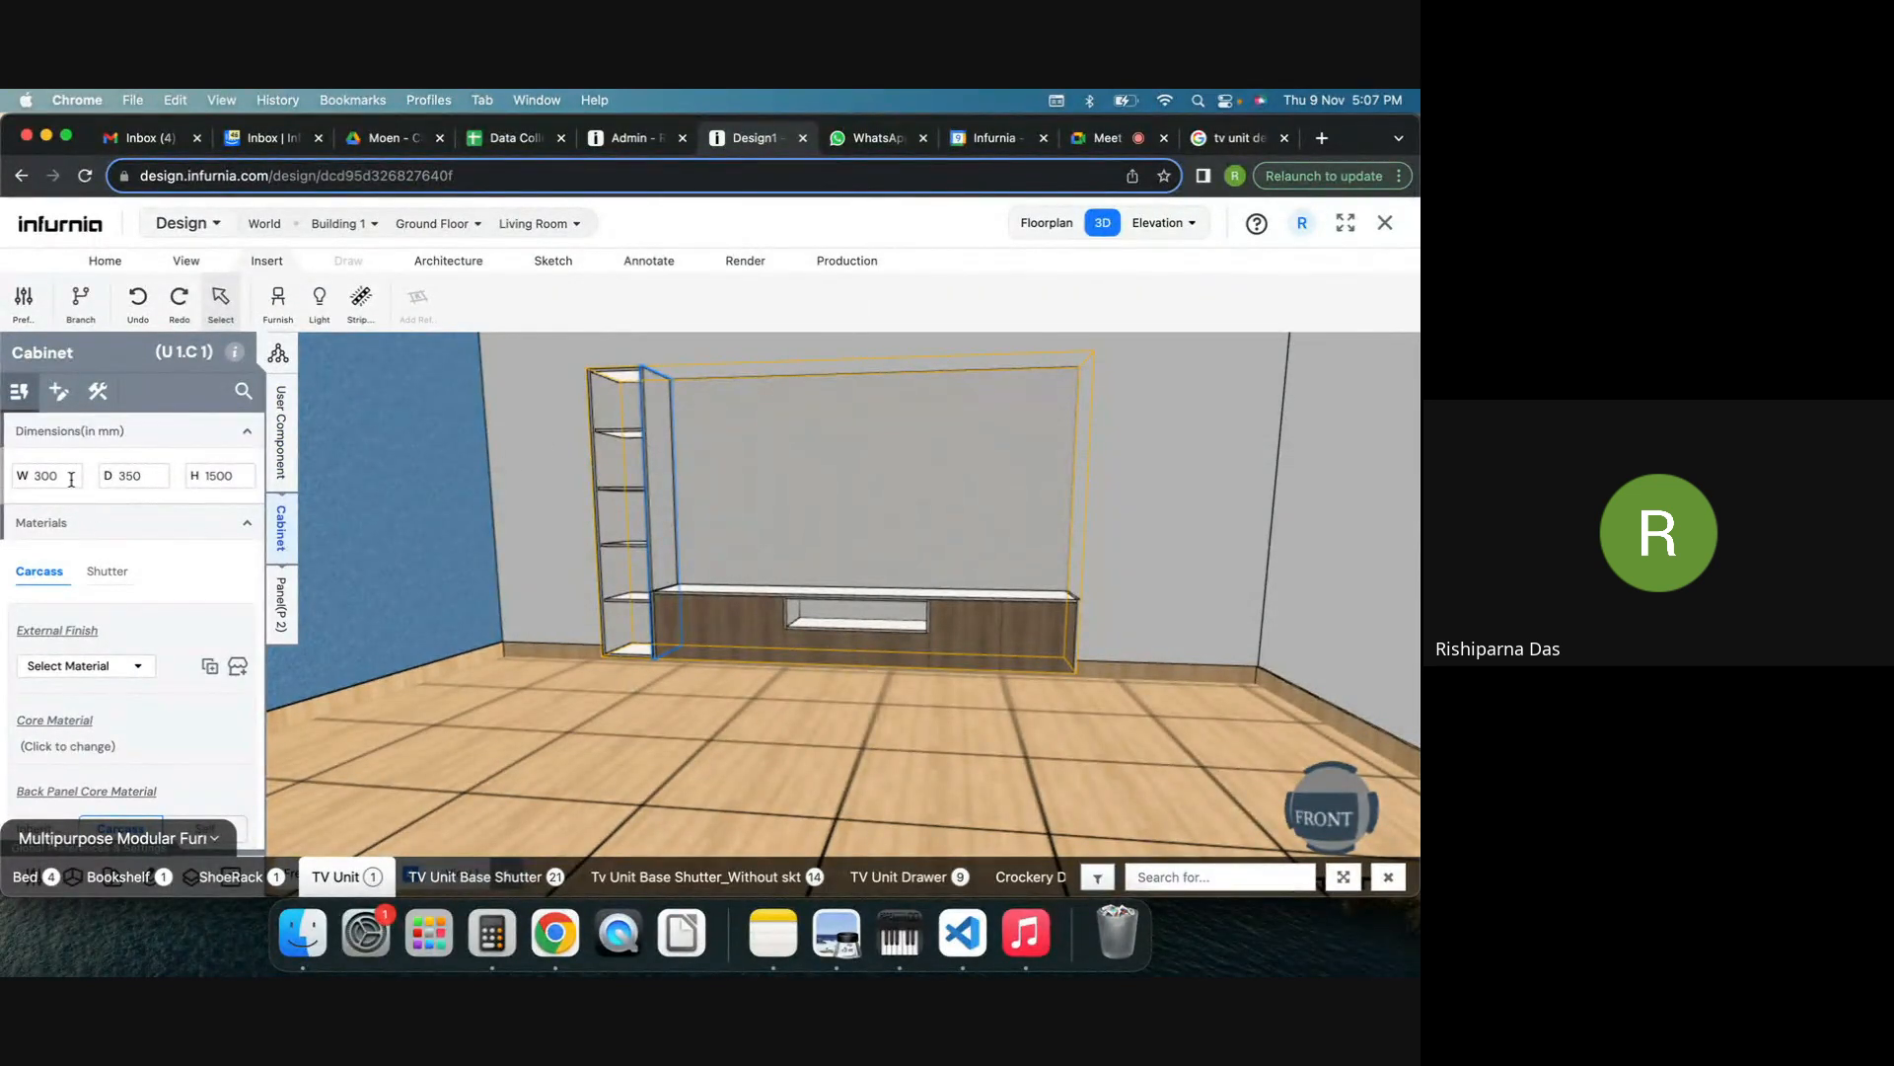
left_click_drag(73, 477, 19, 481)
type("150")
key("Return")
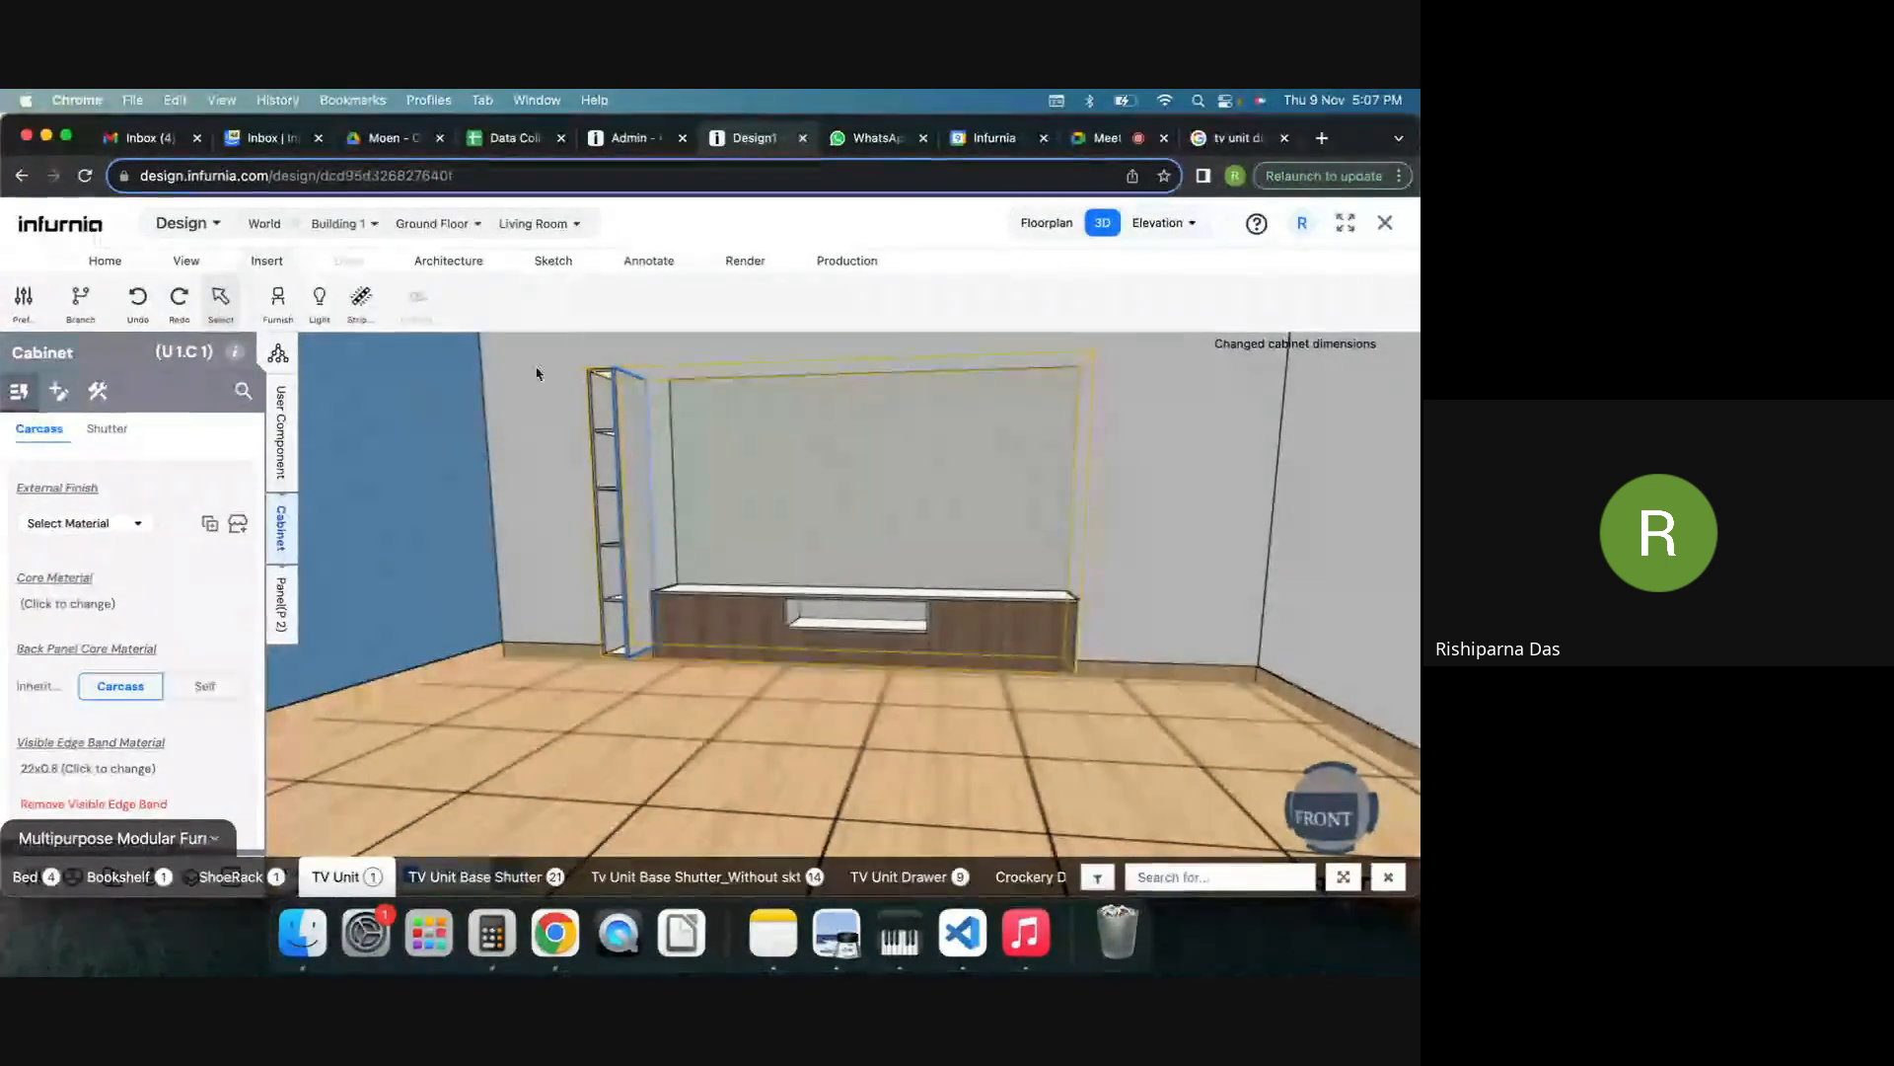
Shift the TV unit slightly along the back wall and delete it from the room.
scroll(597, 454, "up", 5)
scroll(596, 448, "down", 5)
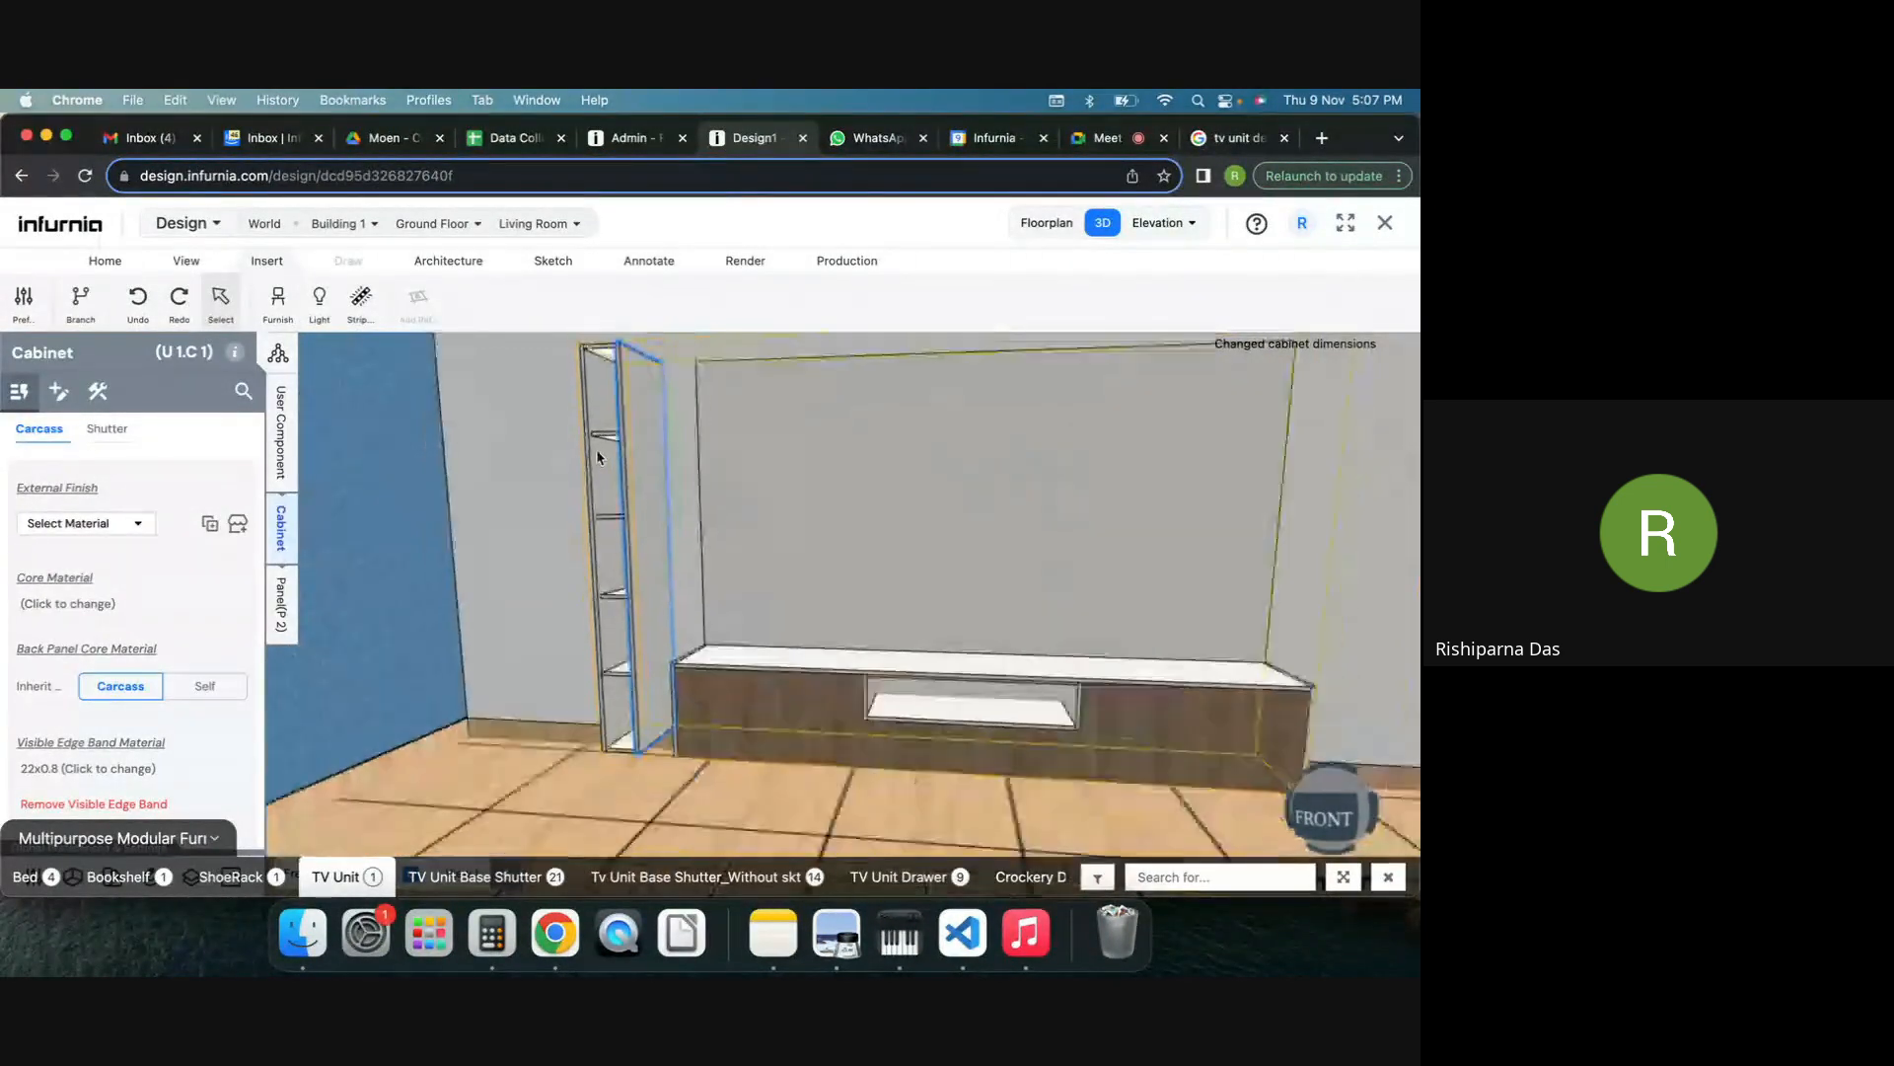
left_click(619, 460)
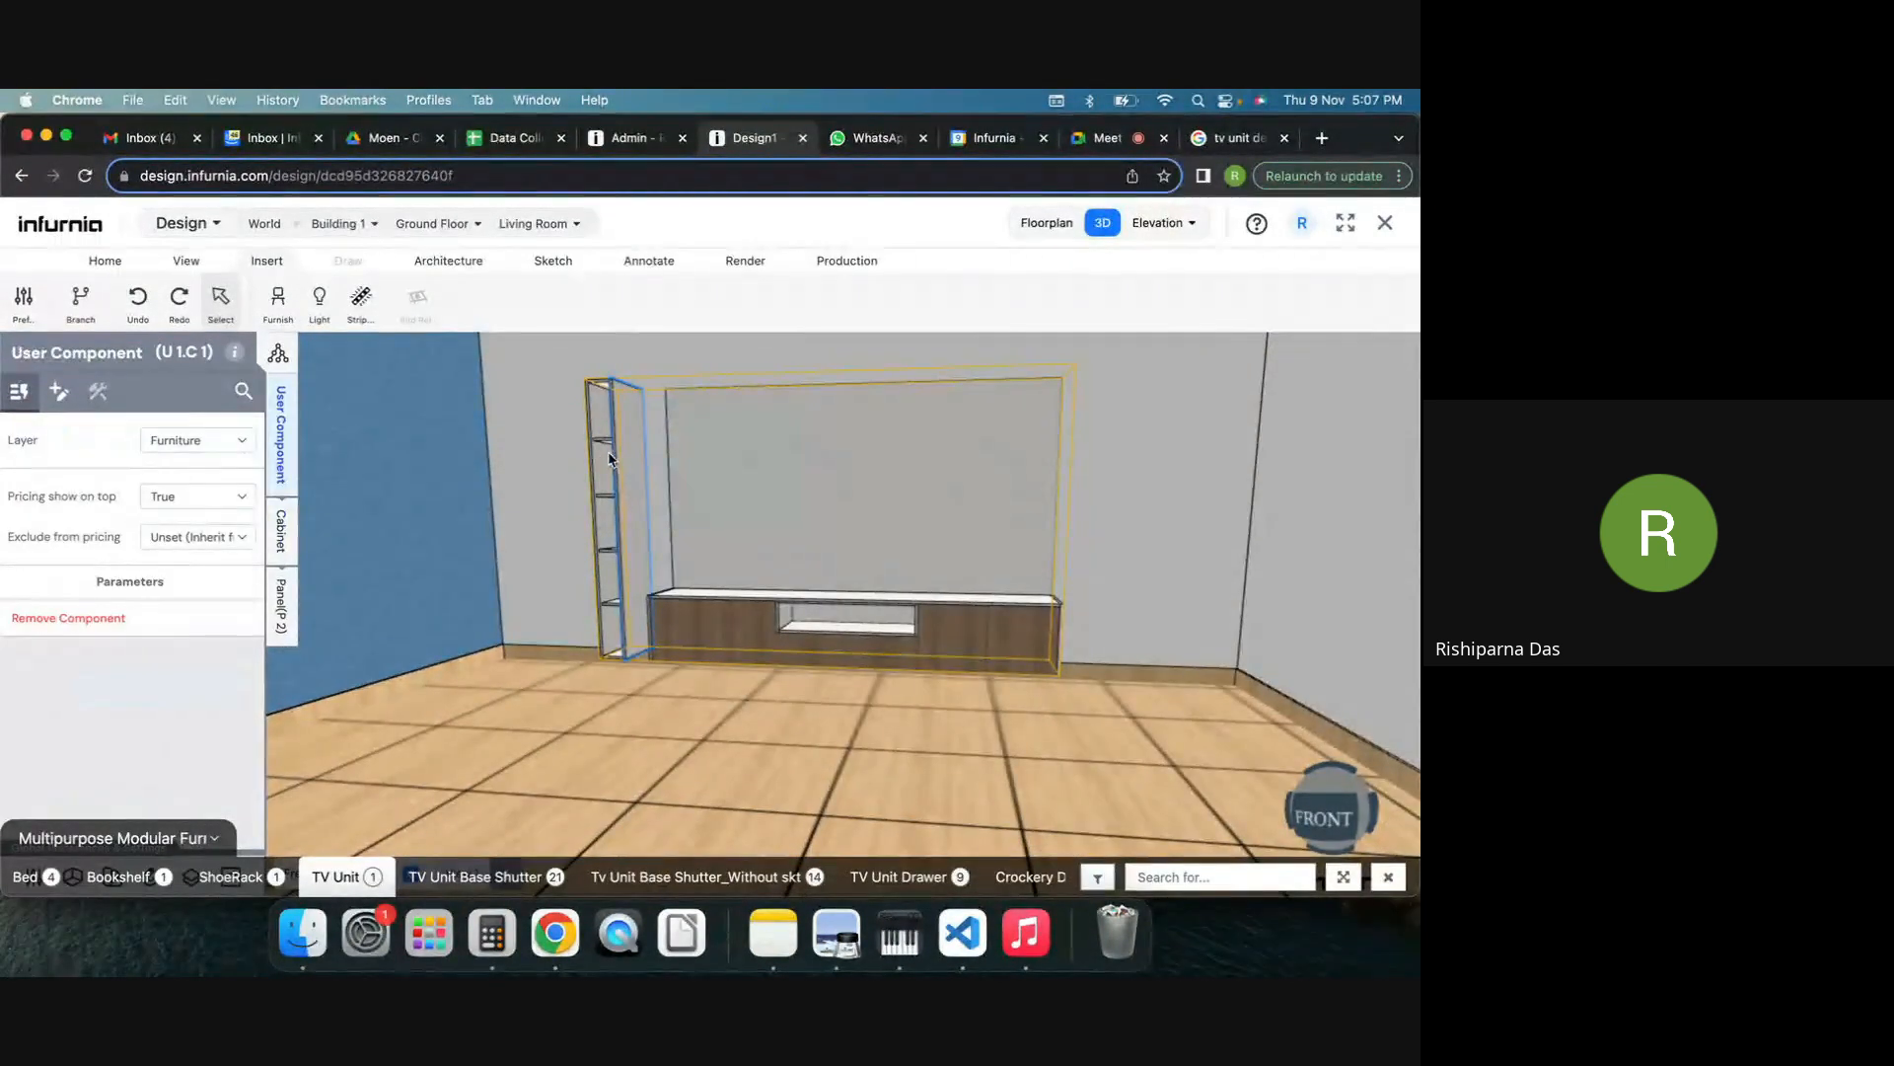
left_click_drag(619, 459, 629, 453)
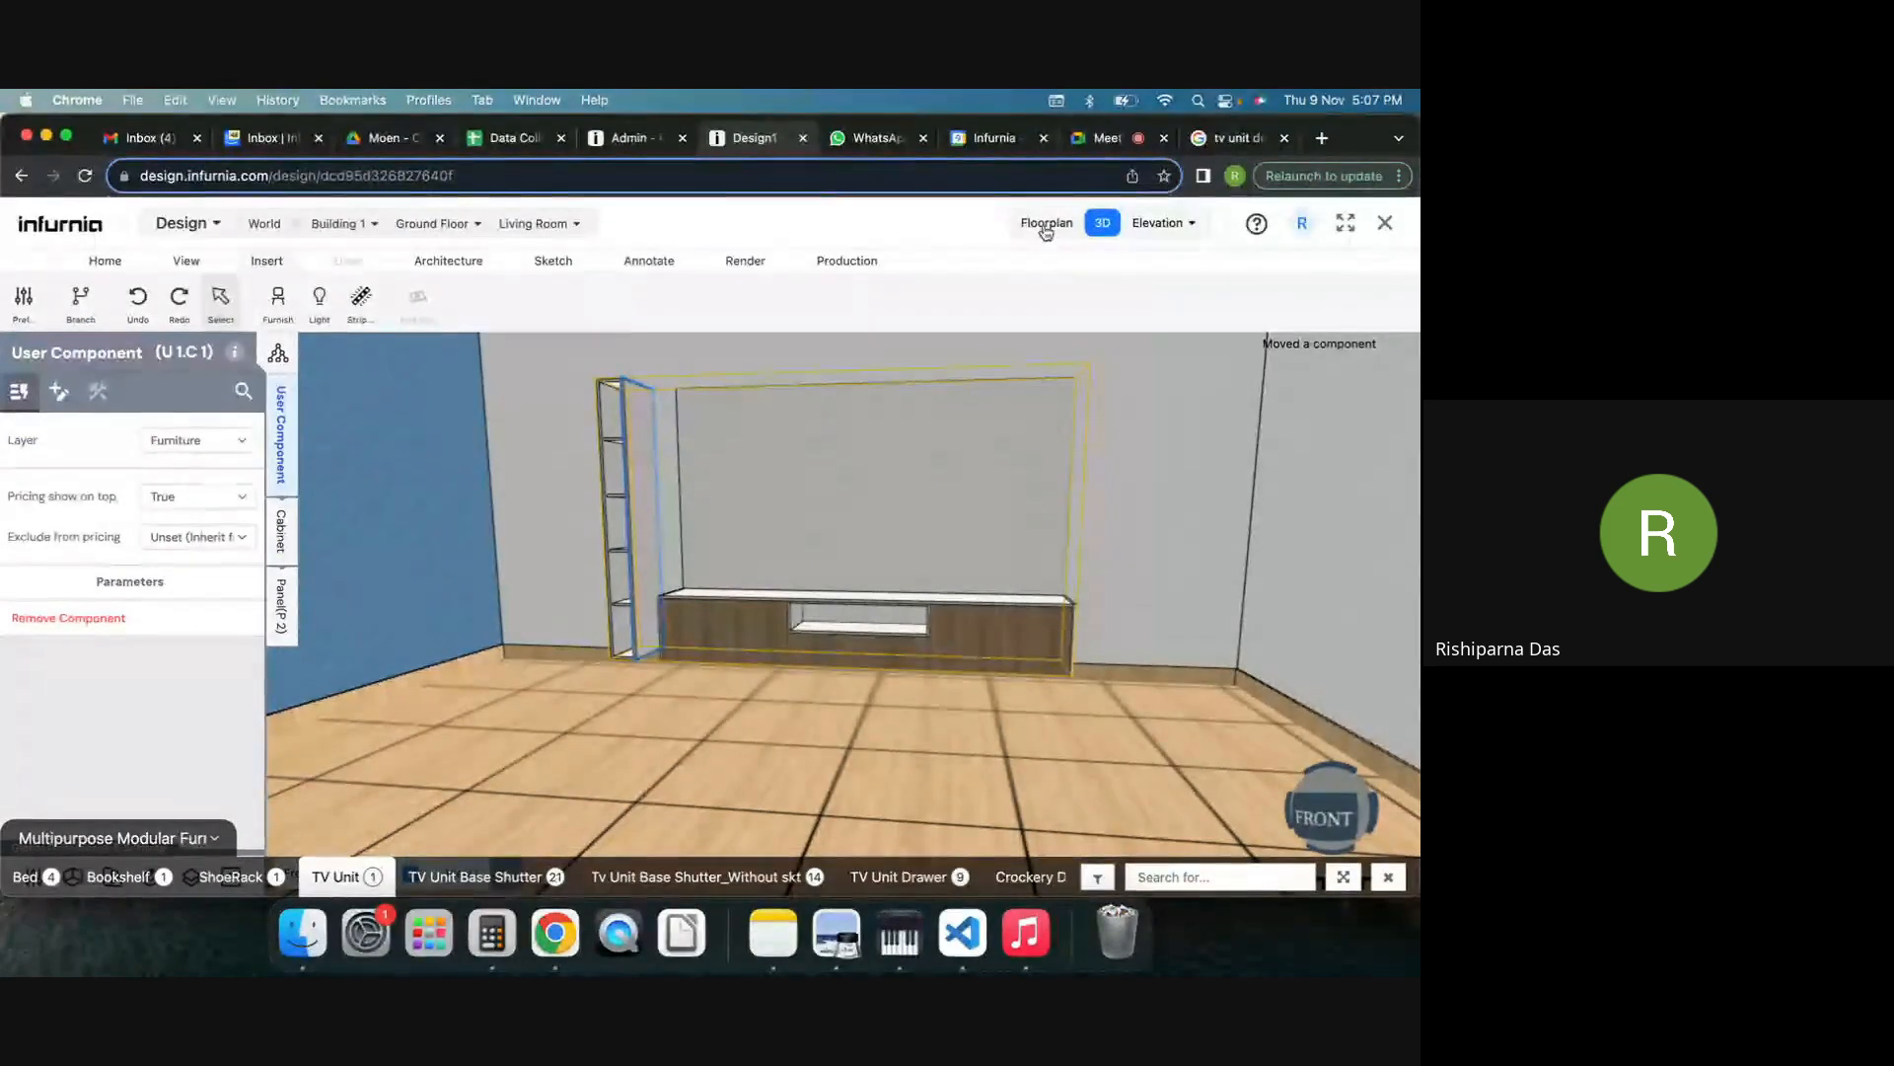
left_click(772, 511)
key("Delete")
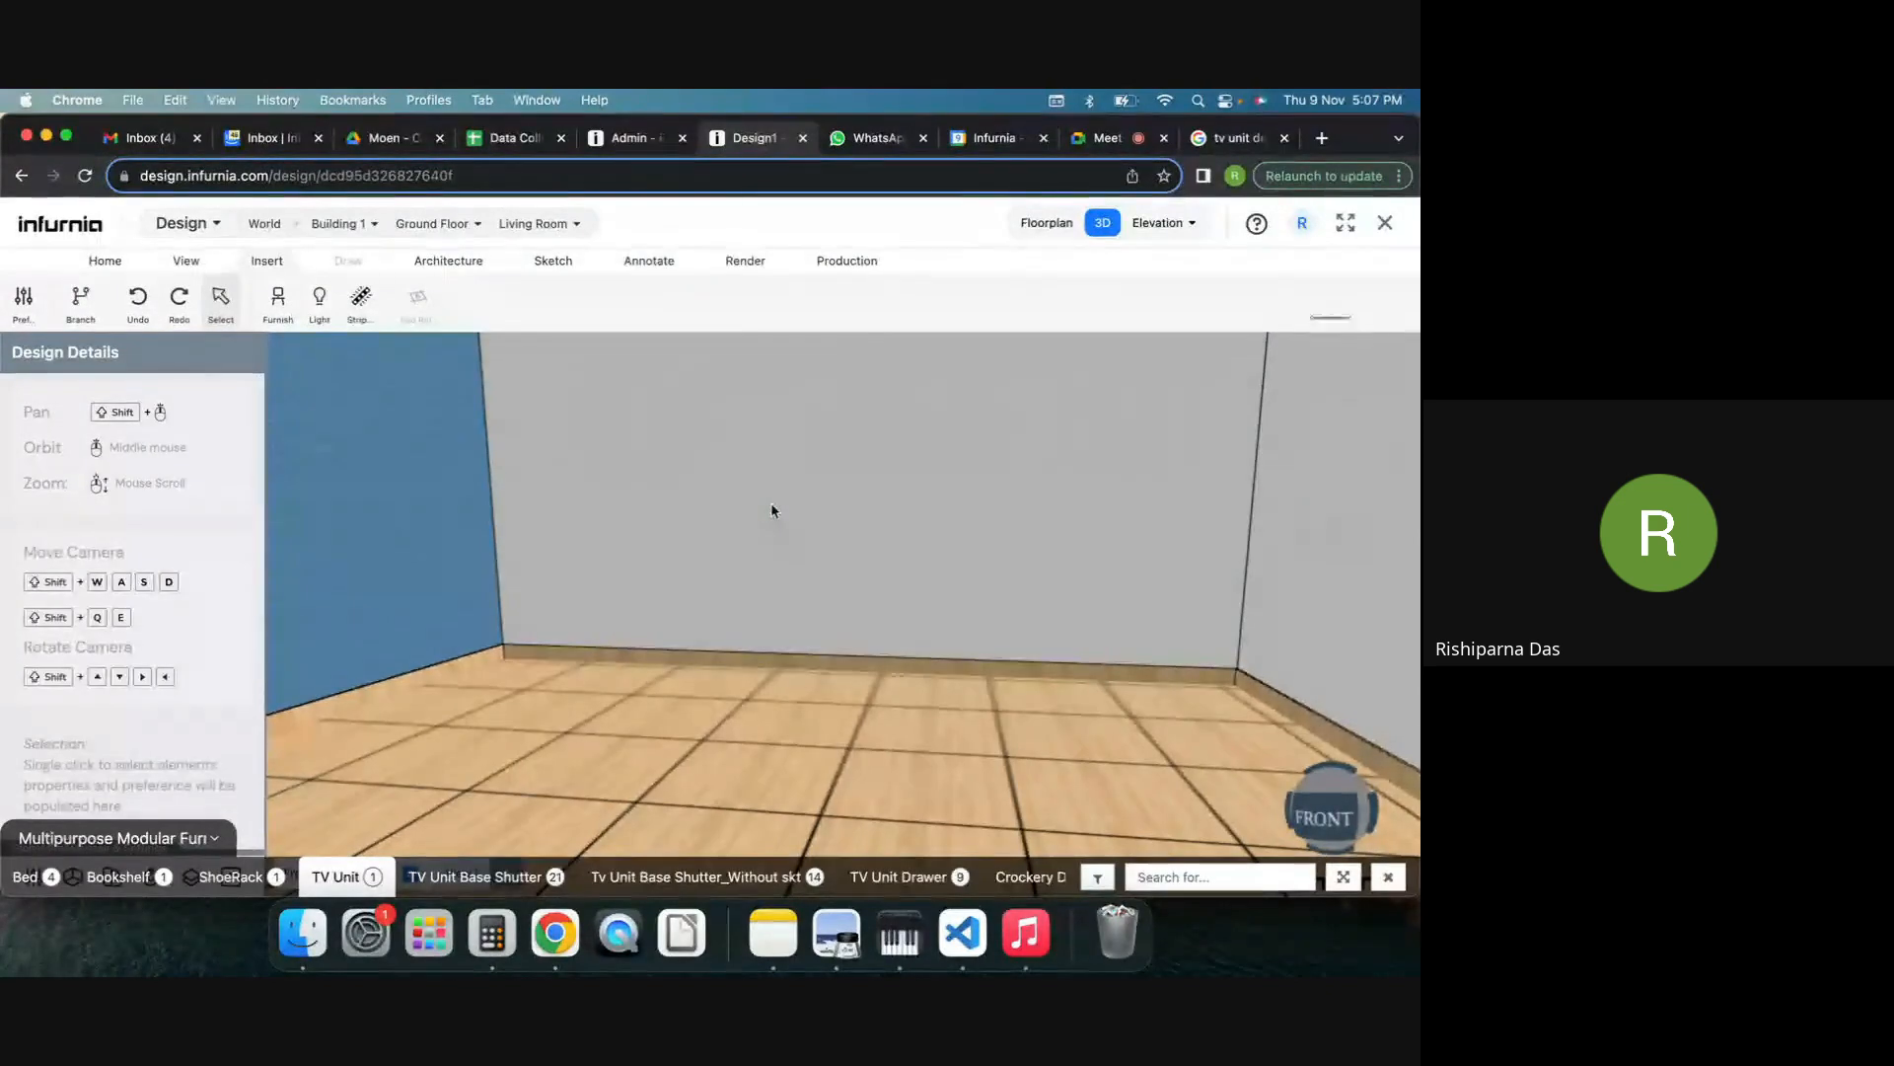
Place a Base 1Shutter H450 cabinet without skirting, size 300W, 450D, 450H, against the living room's back wall.
left_click(449, 877)
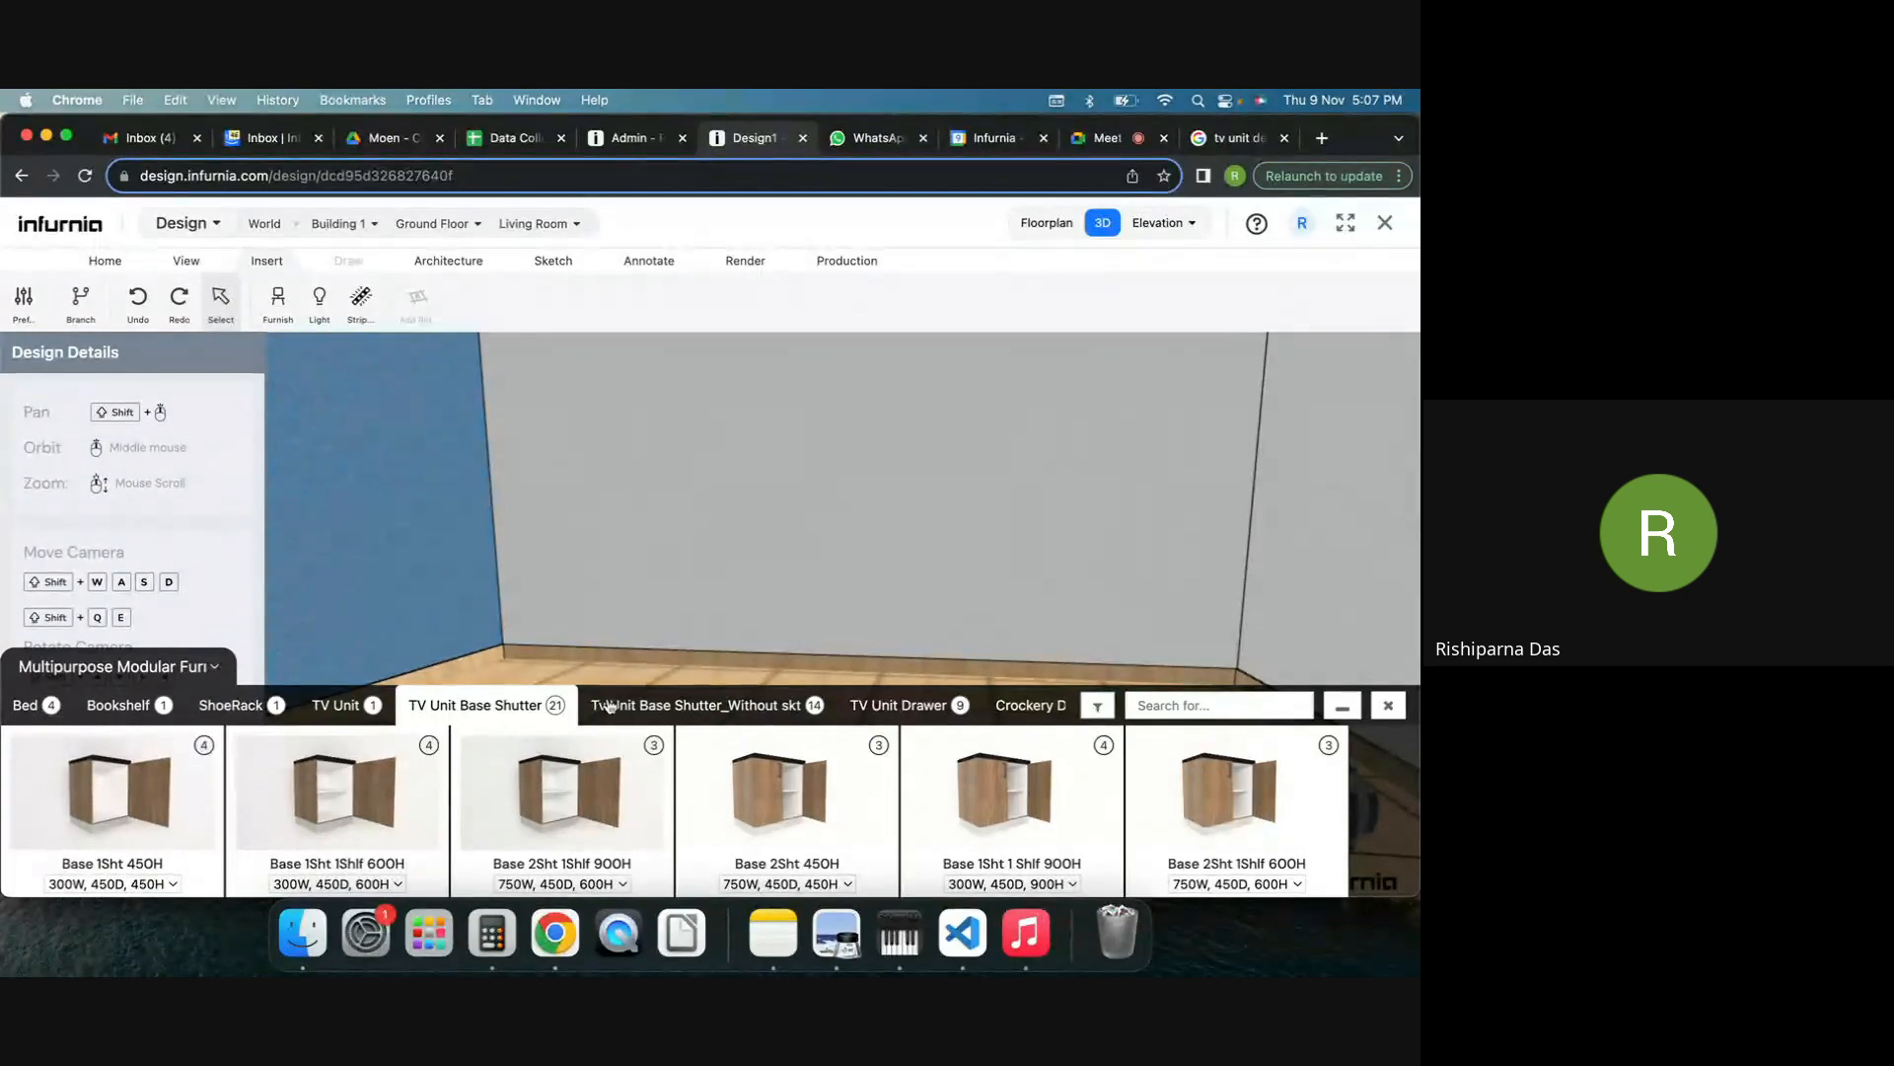
left_click(643, 707)
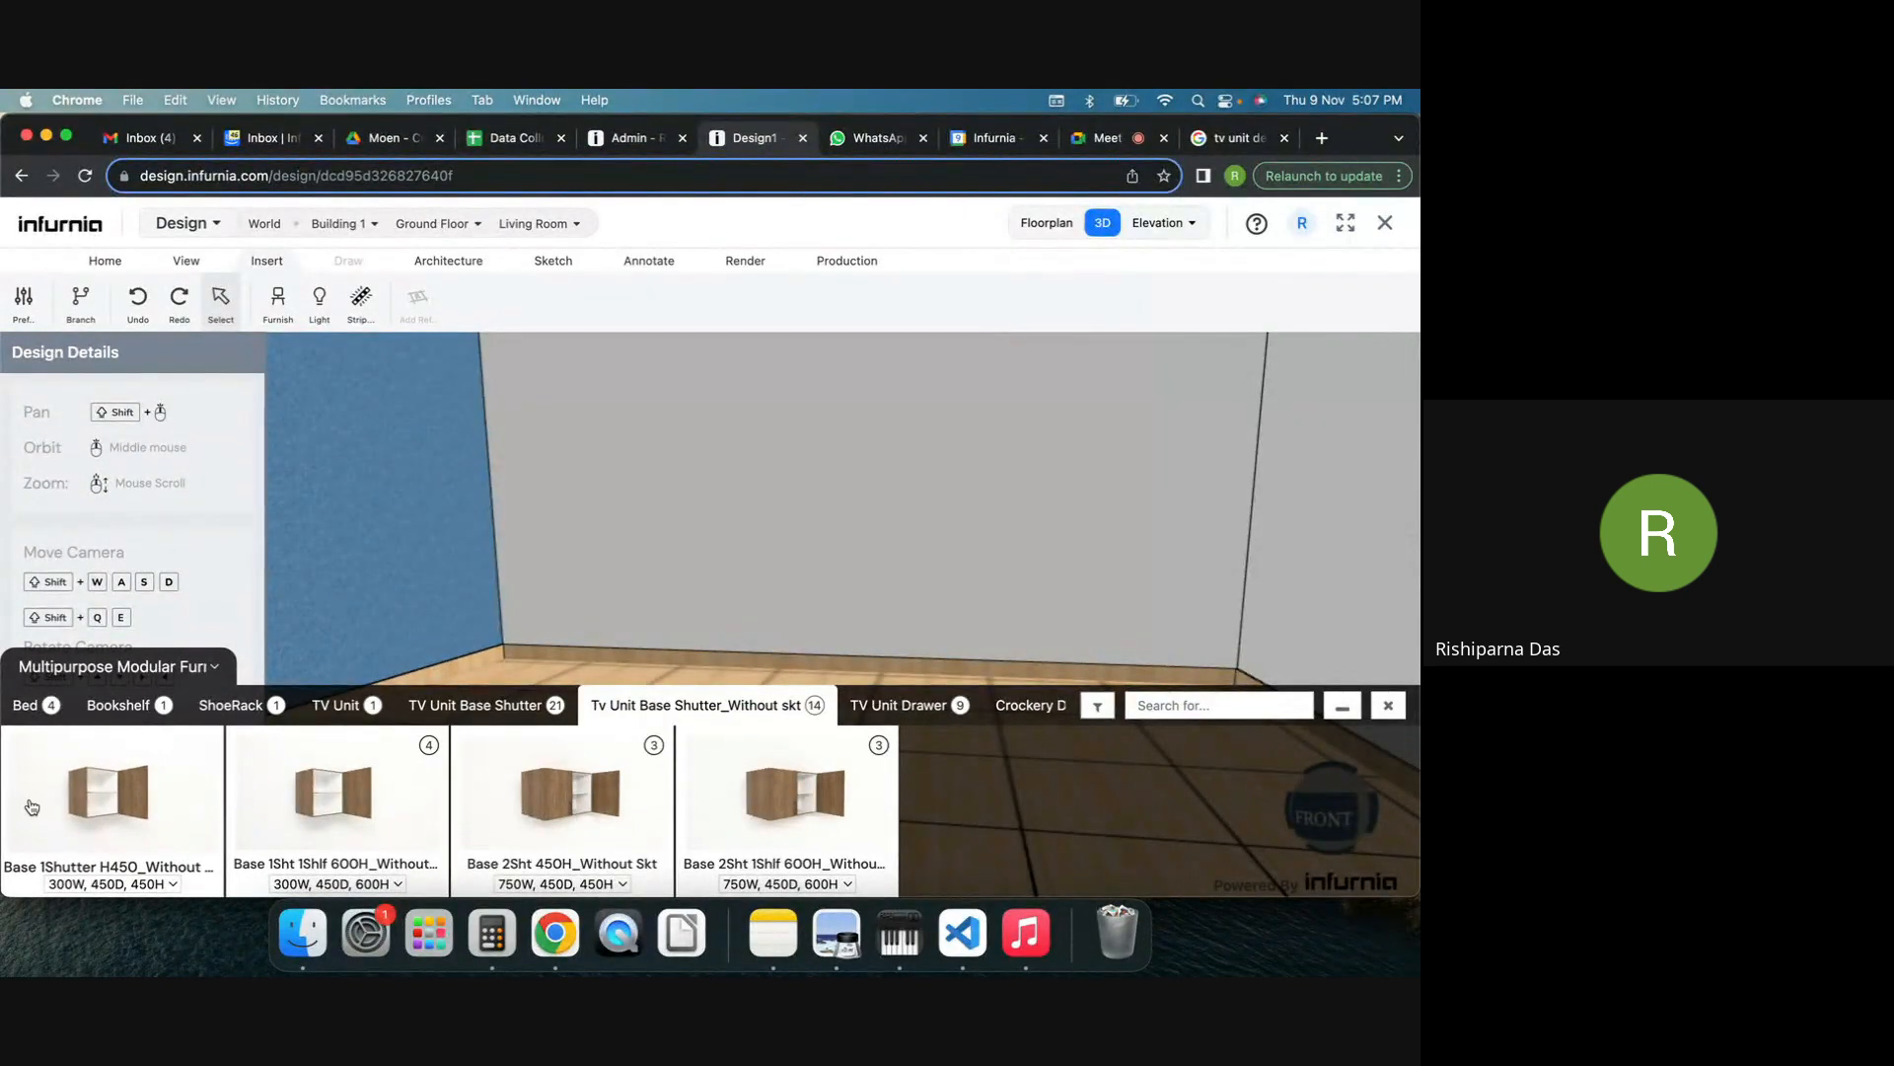
left_click(126, 797)
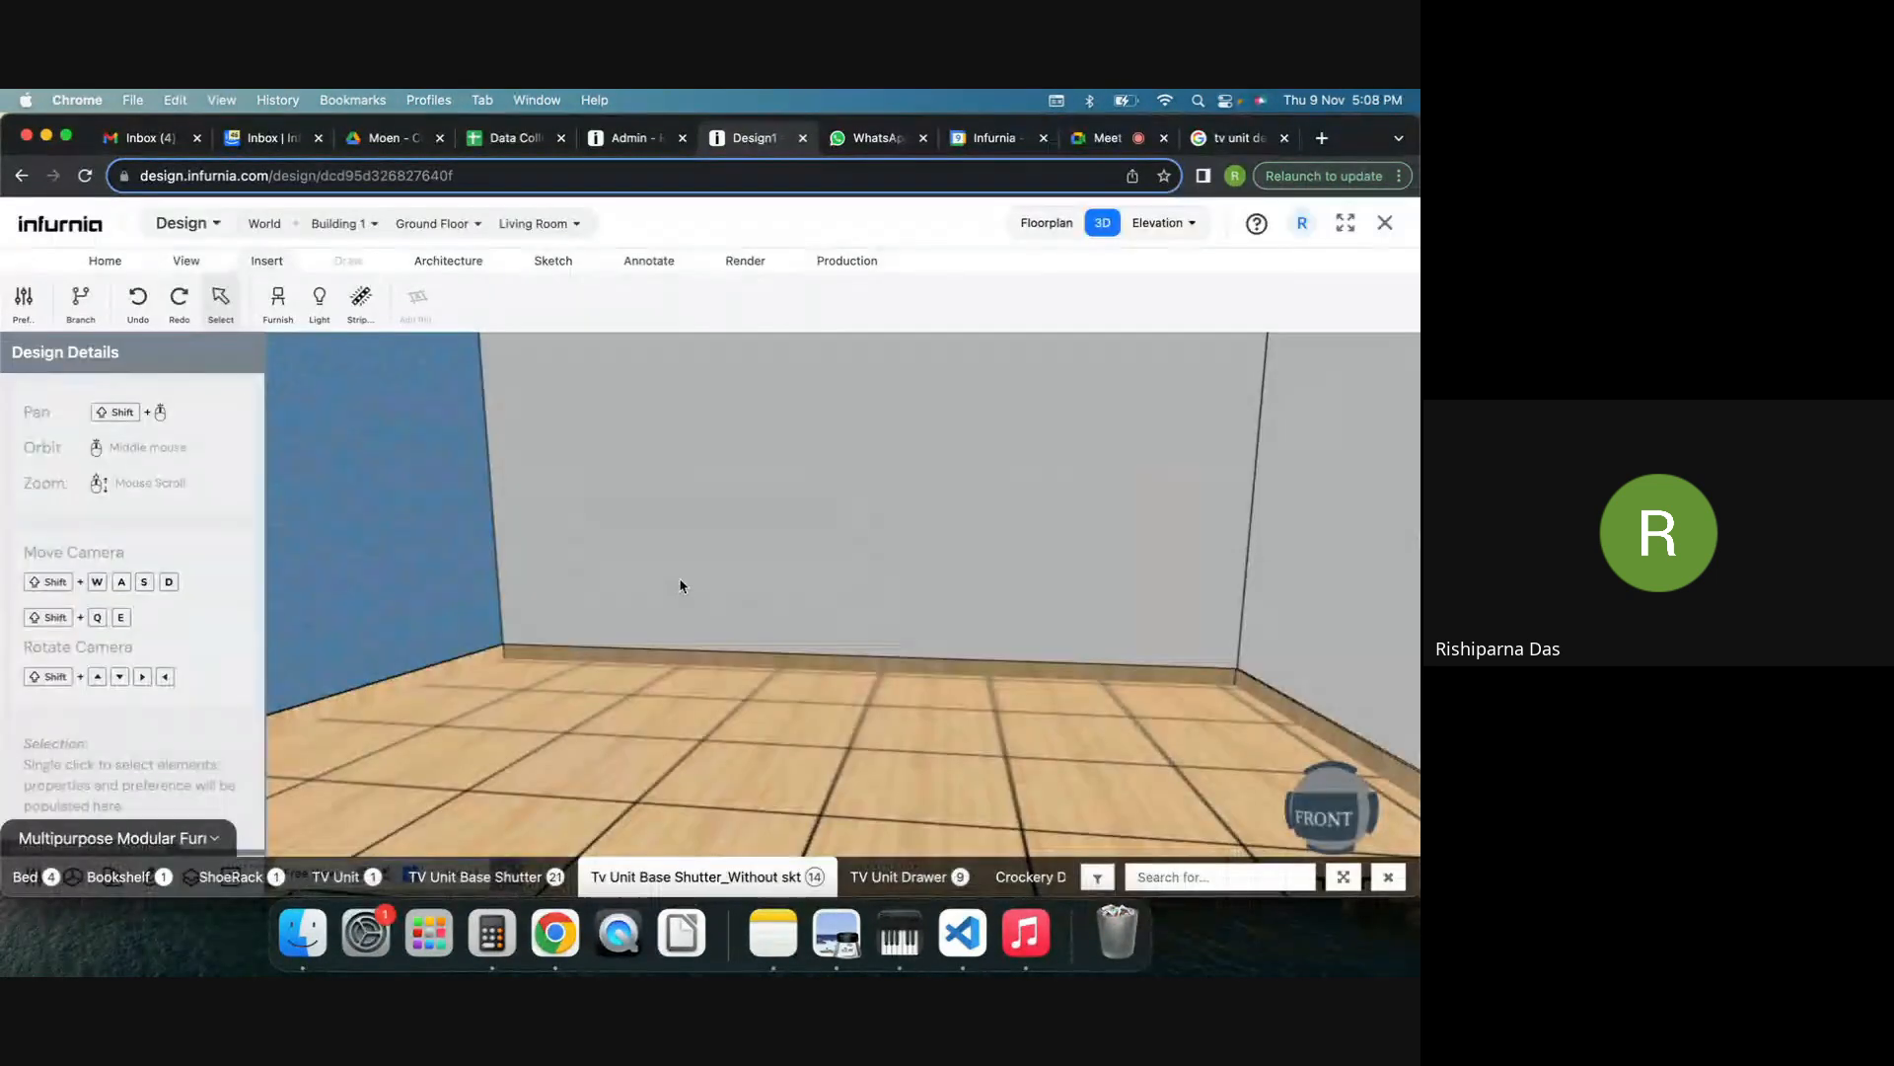
left_click(694, 664)
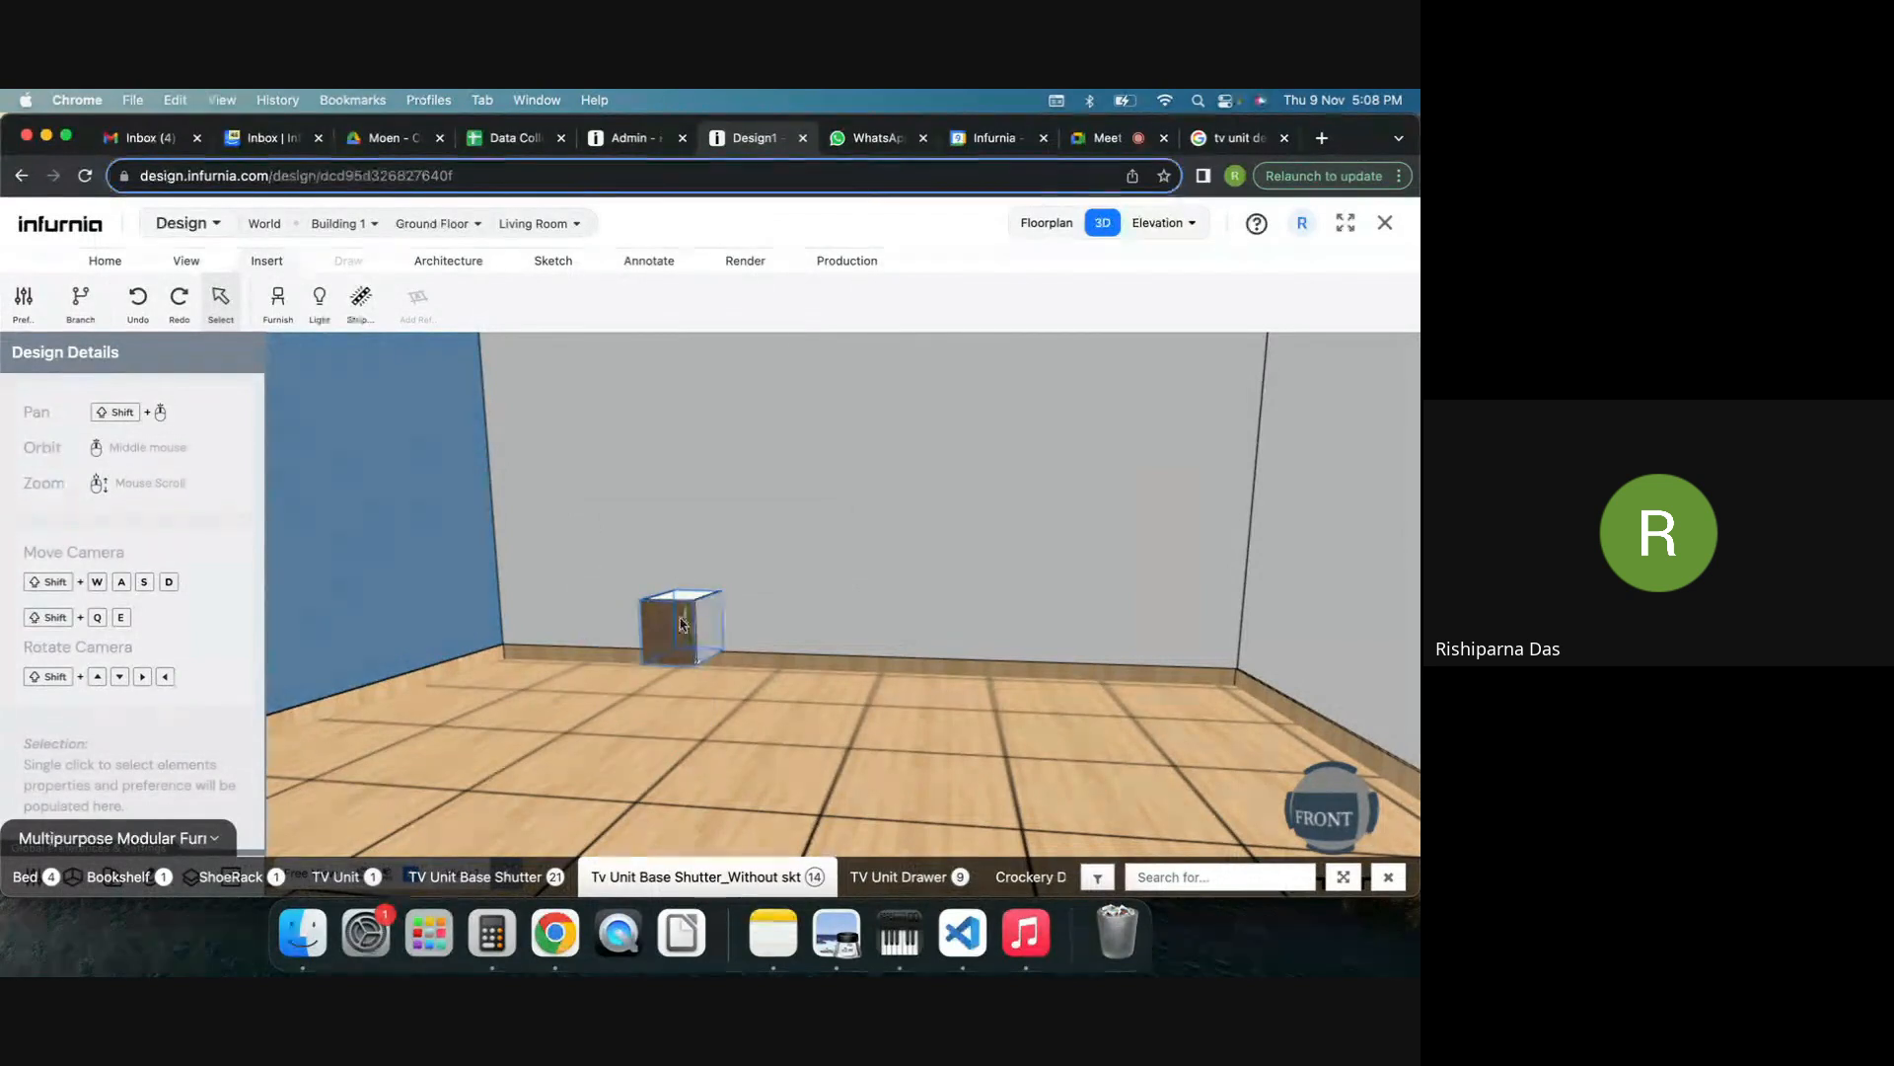
scroll(702, 647, "up", 2)
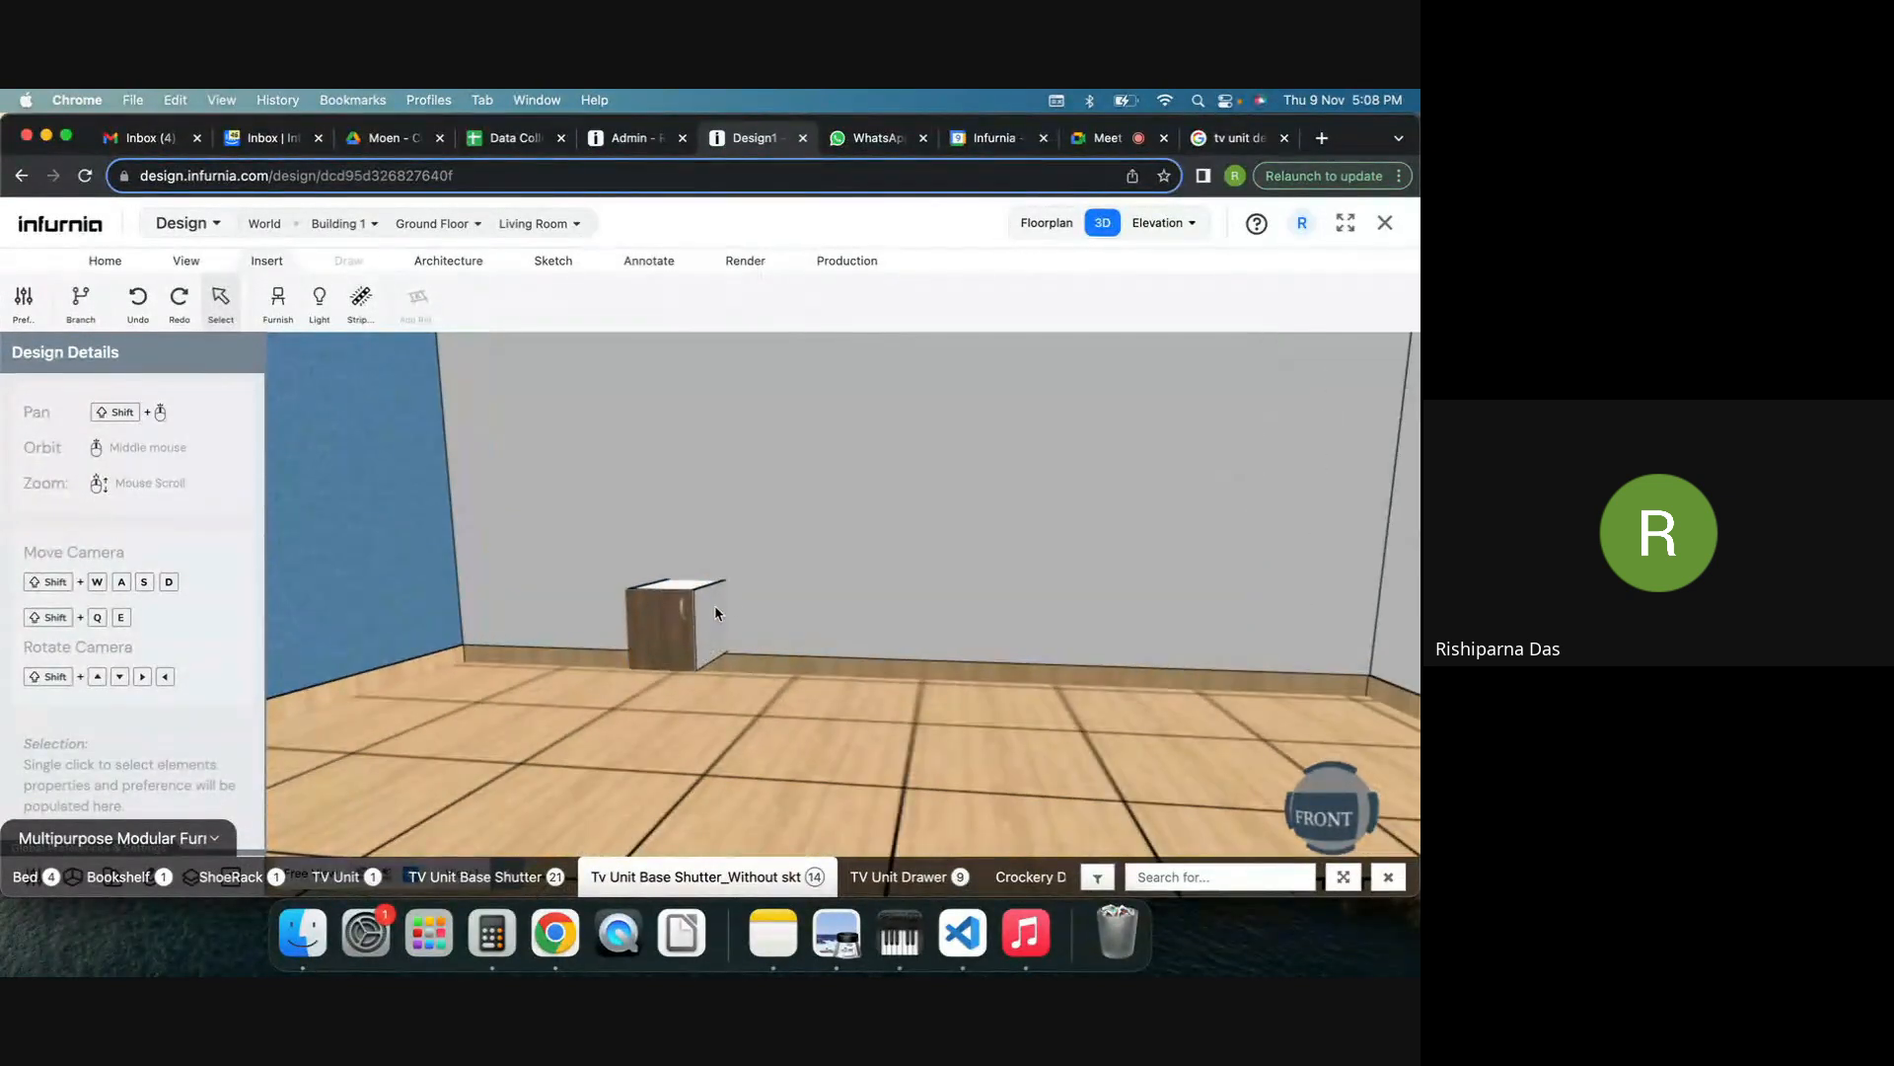
Shift the base cabinet along the back wall towards the blue wall in the floor plan and return to 3D.
left_click(1052, 221)
scroll(750, 414, "up", 5)
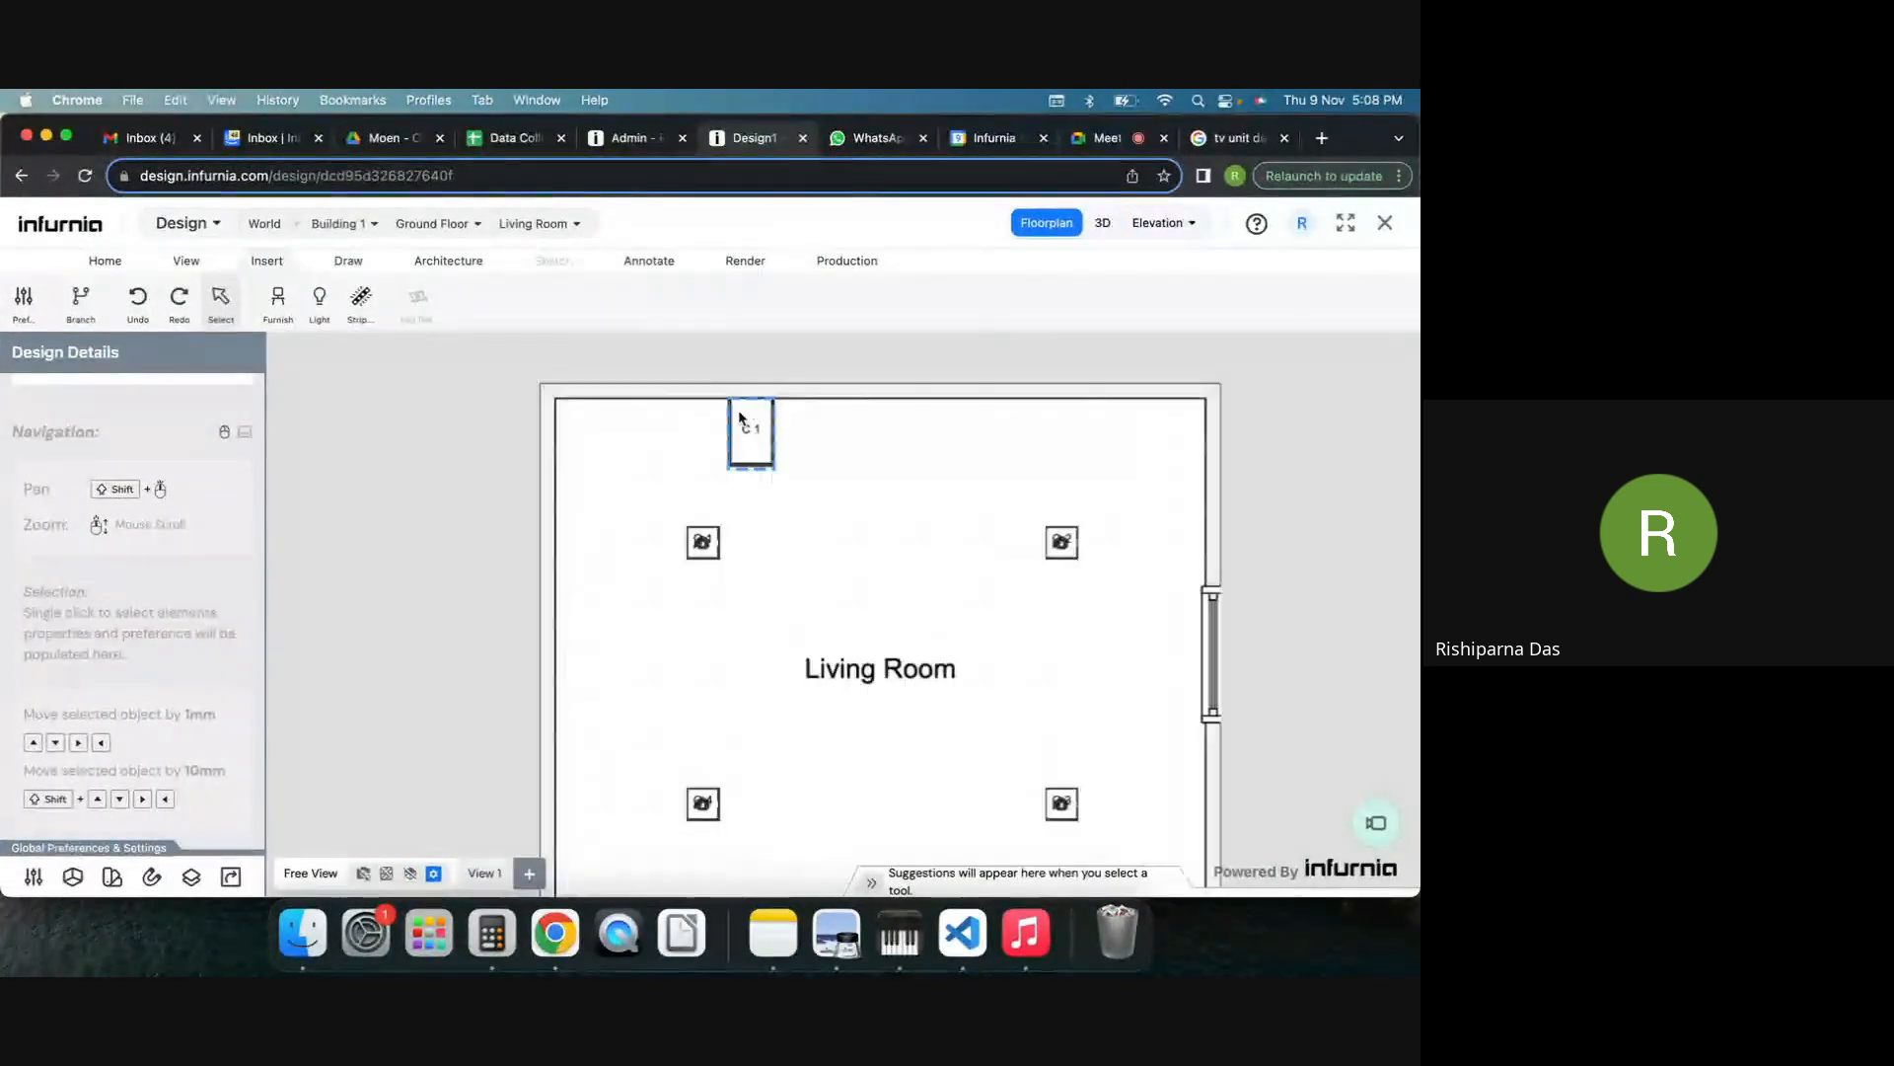
left_click(789, 420)
left_click_drag(789, 422, 728, 424)
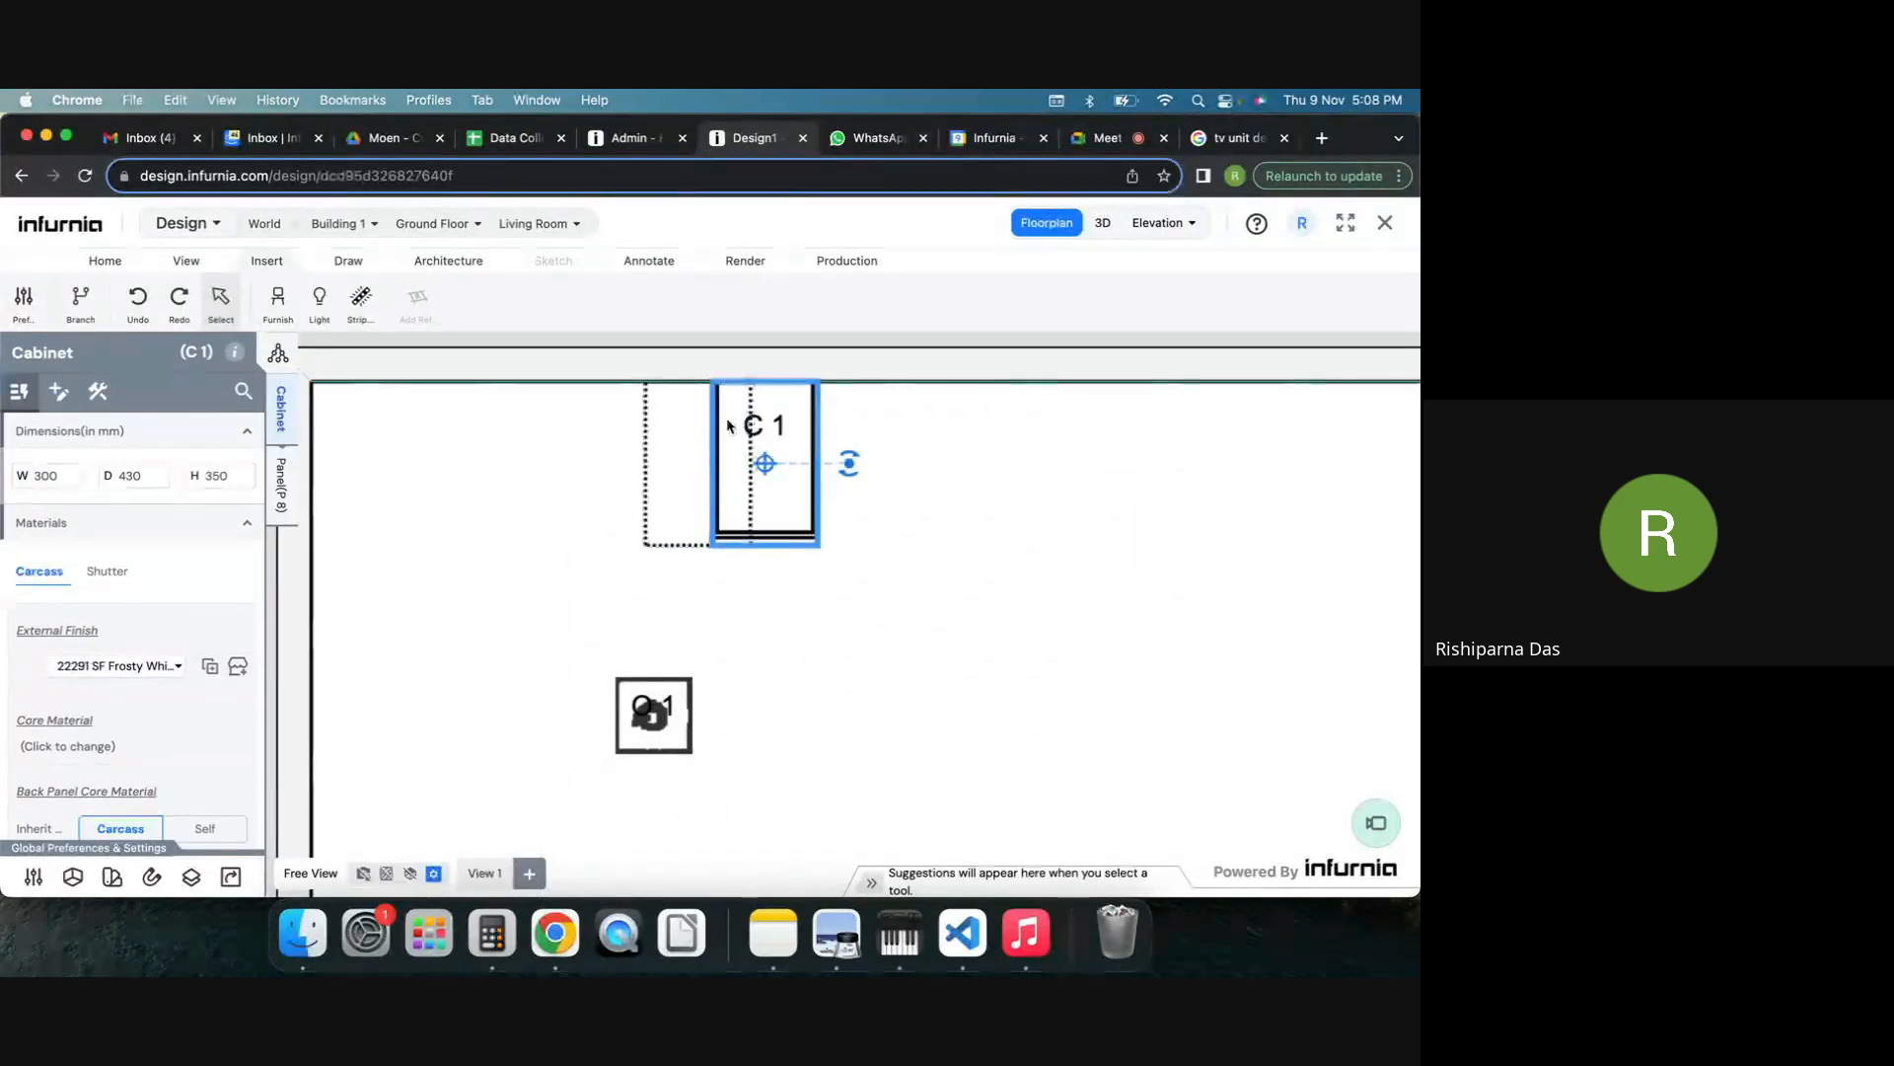
left_click(1102, 222)
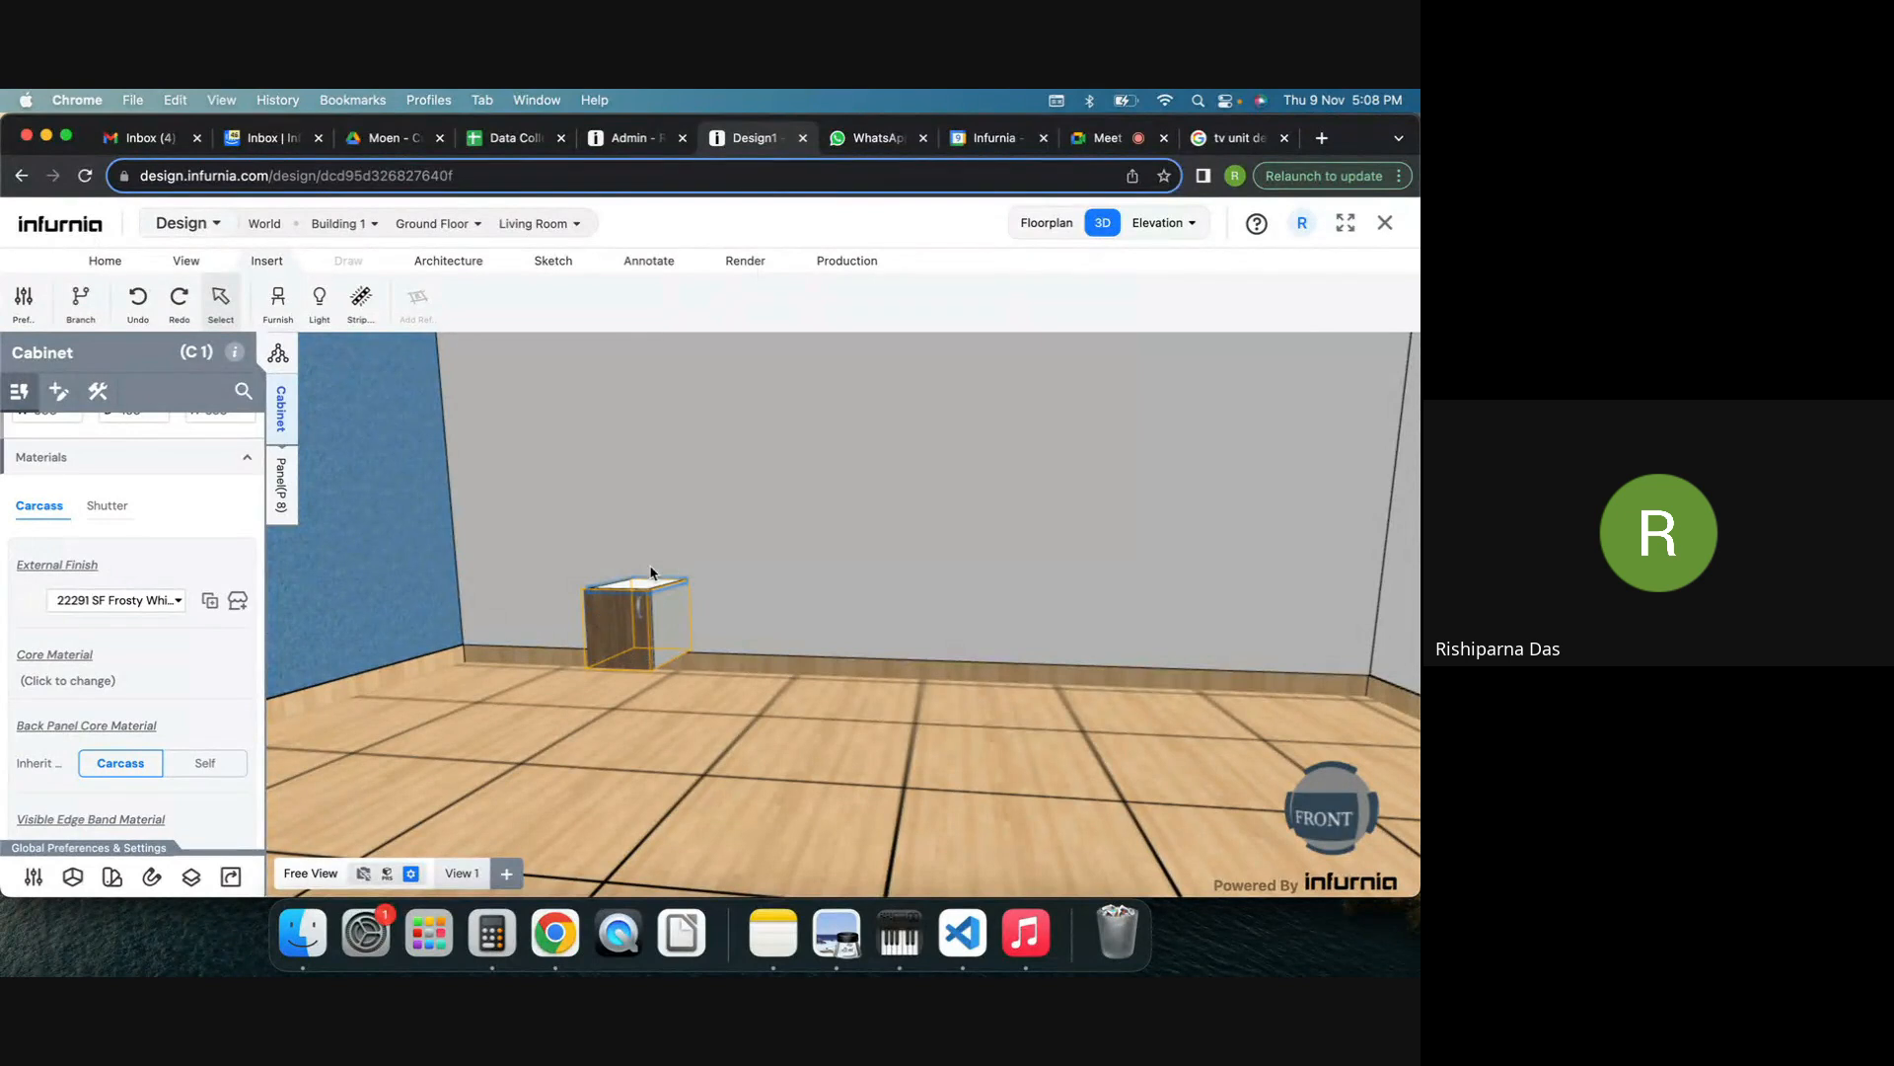
right_click_drag(768, 598, 766, 553)
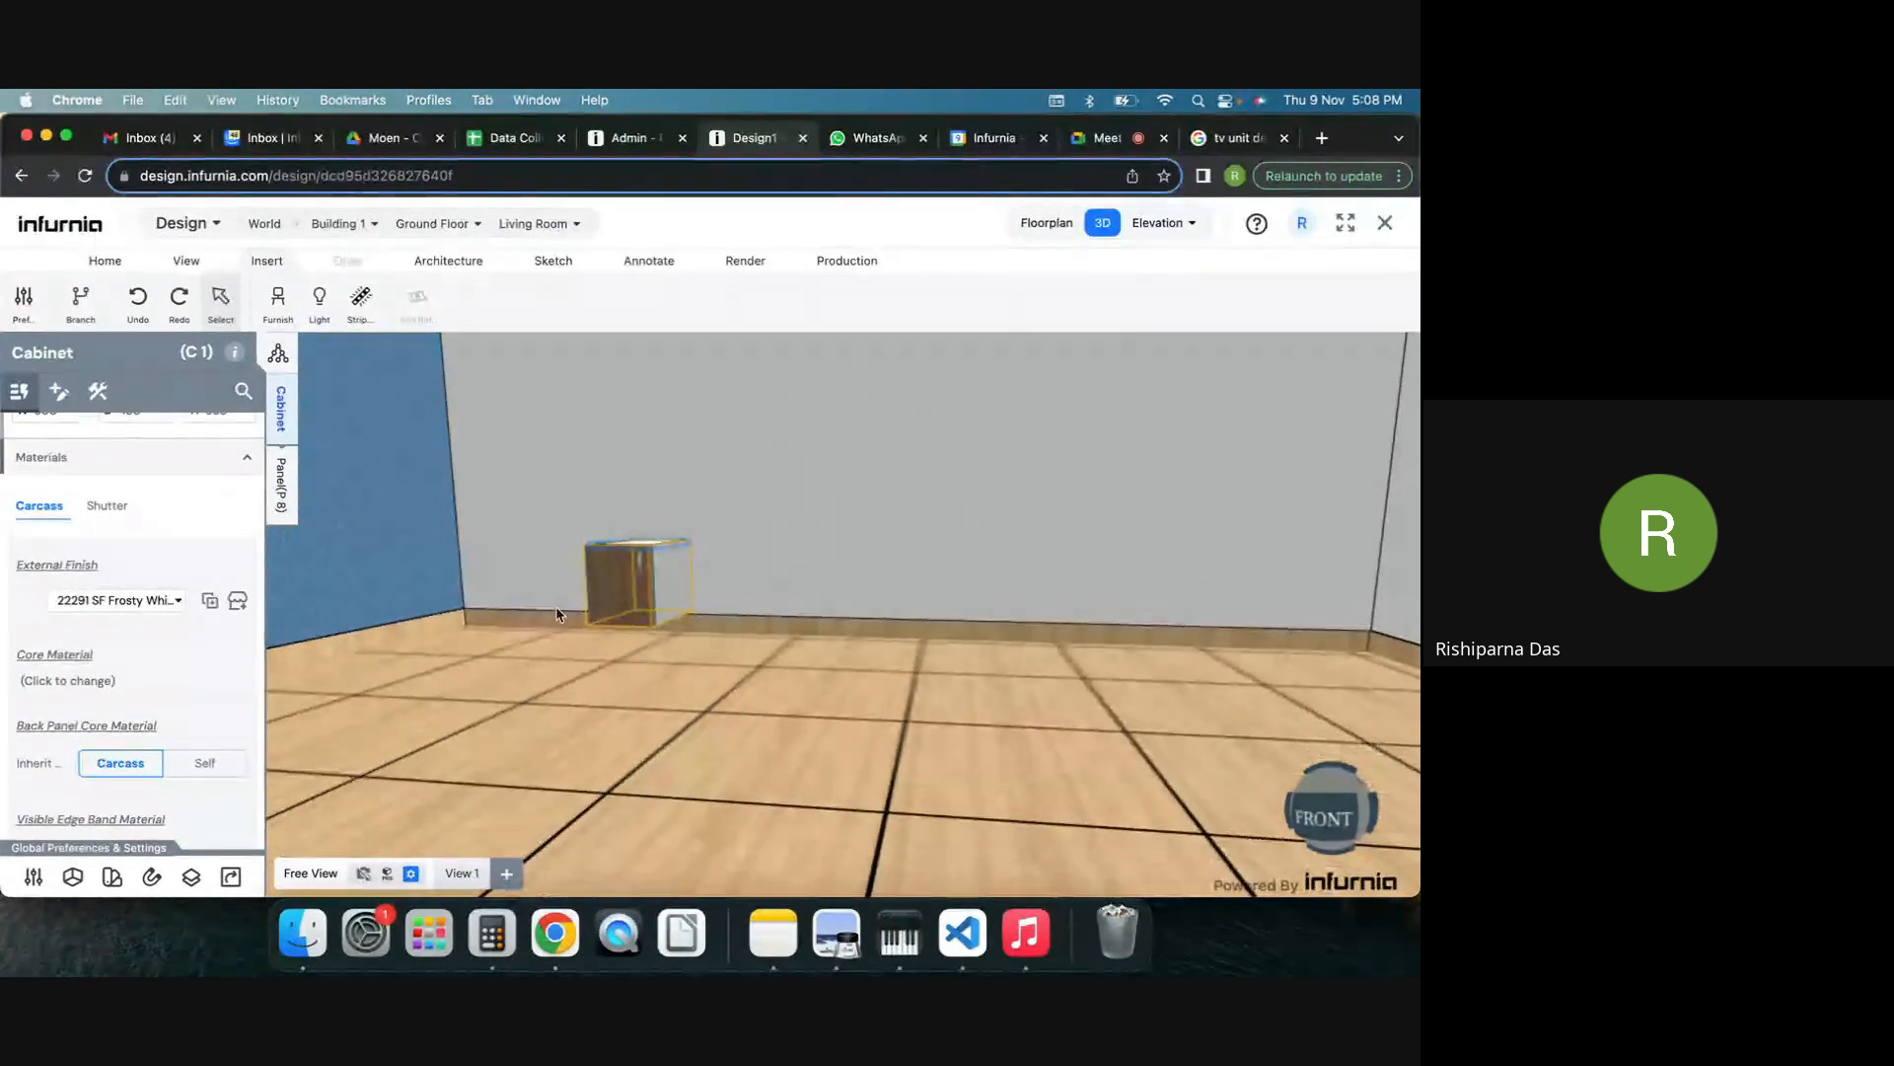
Place a Base 1Dwr wall-mount drawer cabinet, W600 by H200, from Multipurpose Modular Furniture against the living room's back wall.
left_click(277, 304)
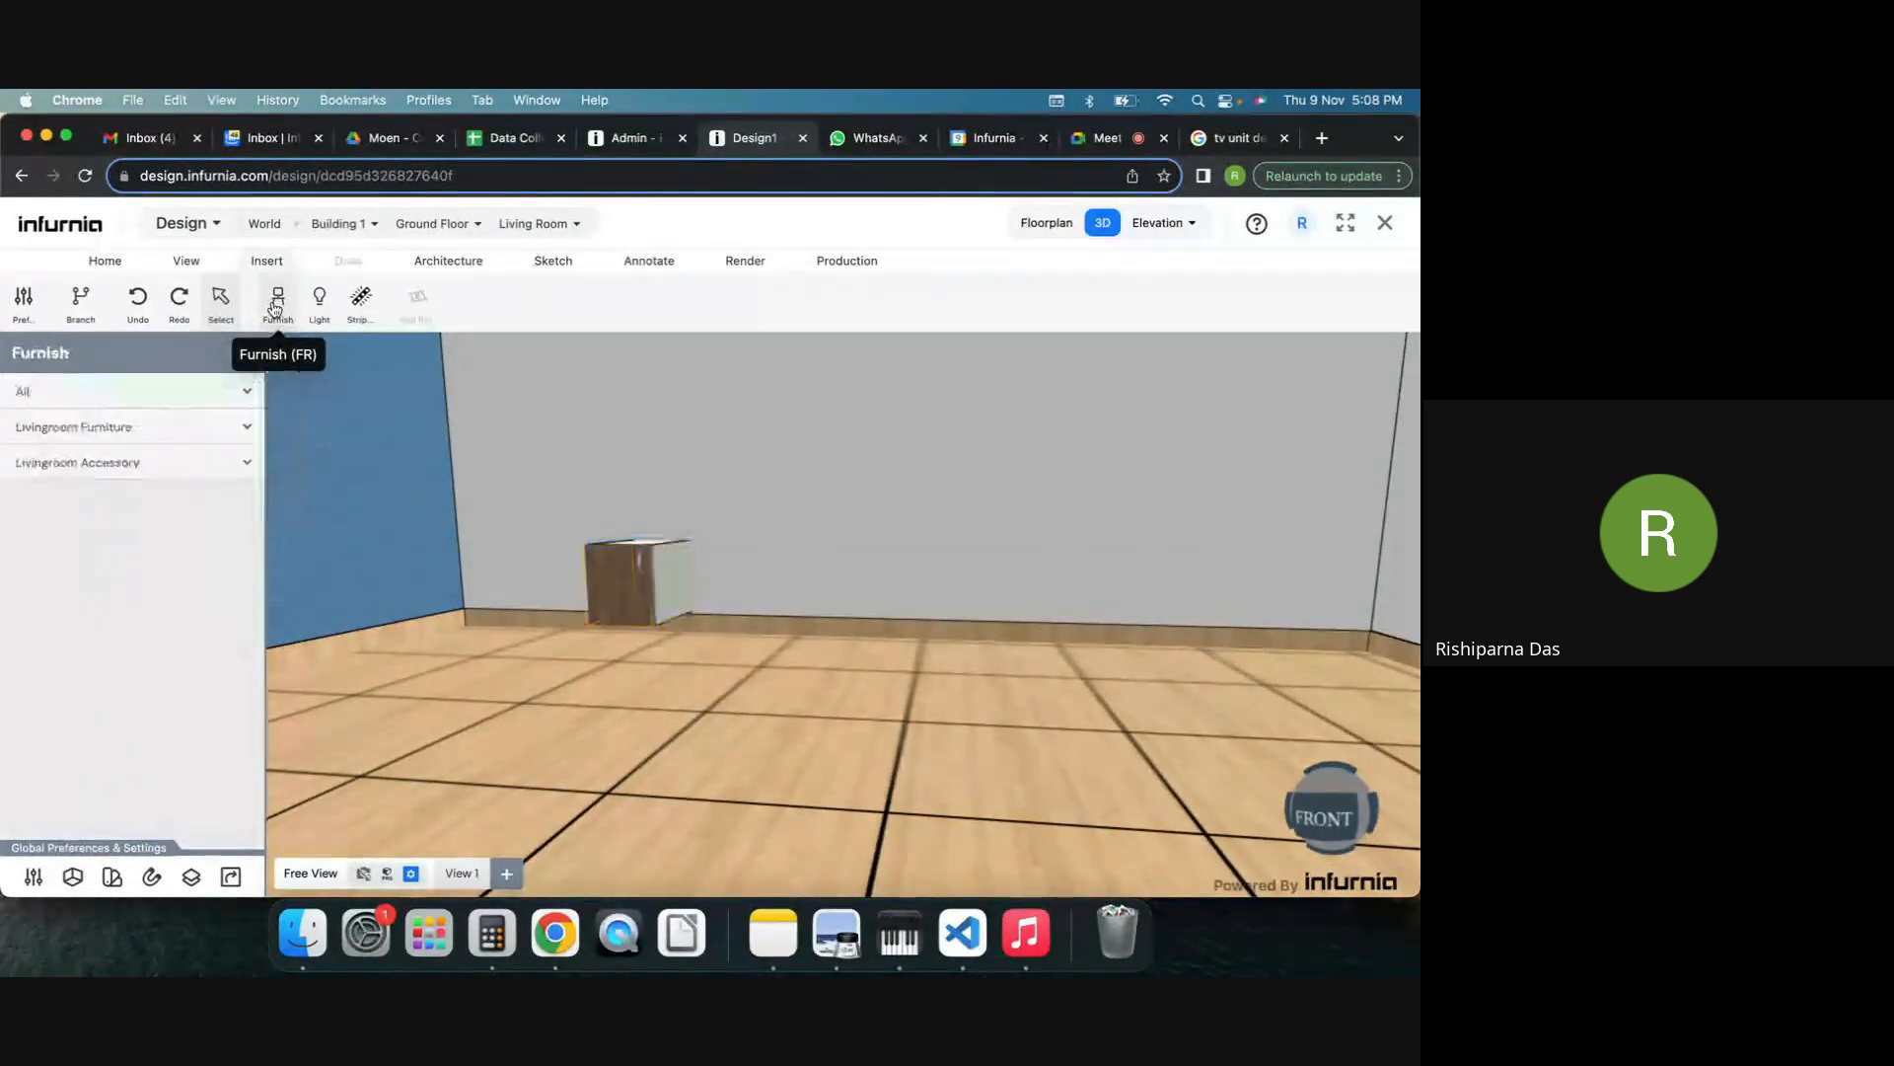
left_click(134, 424)
left_click(100, 398)
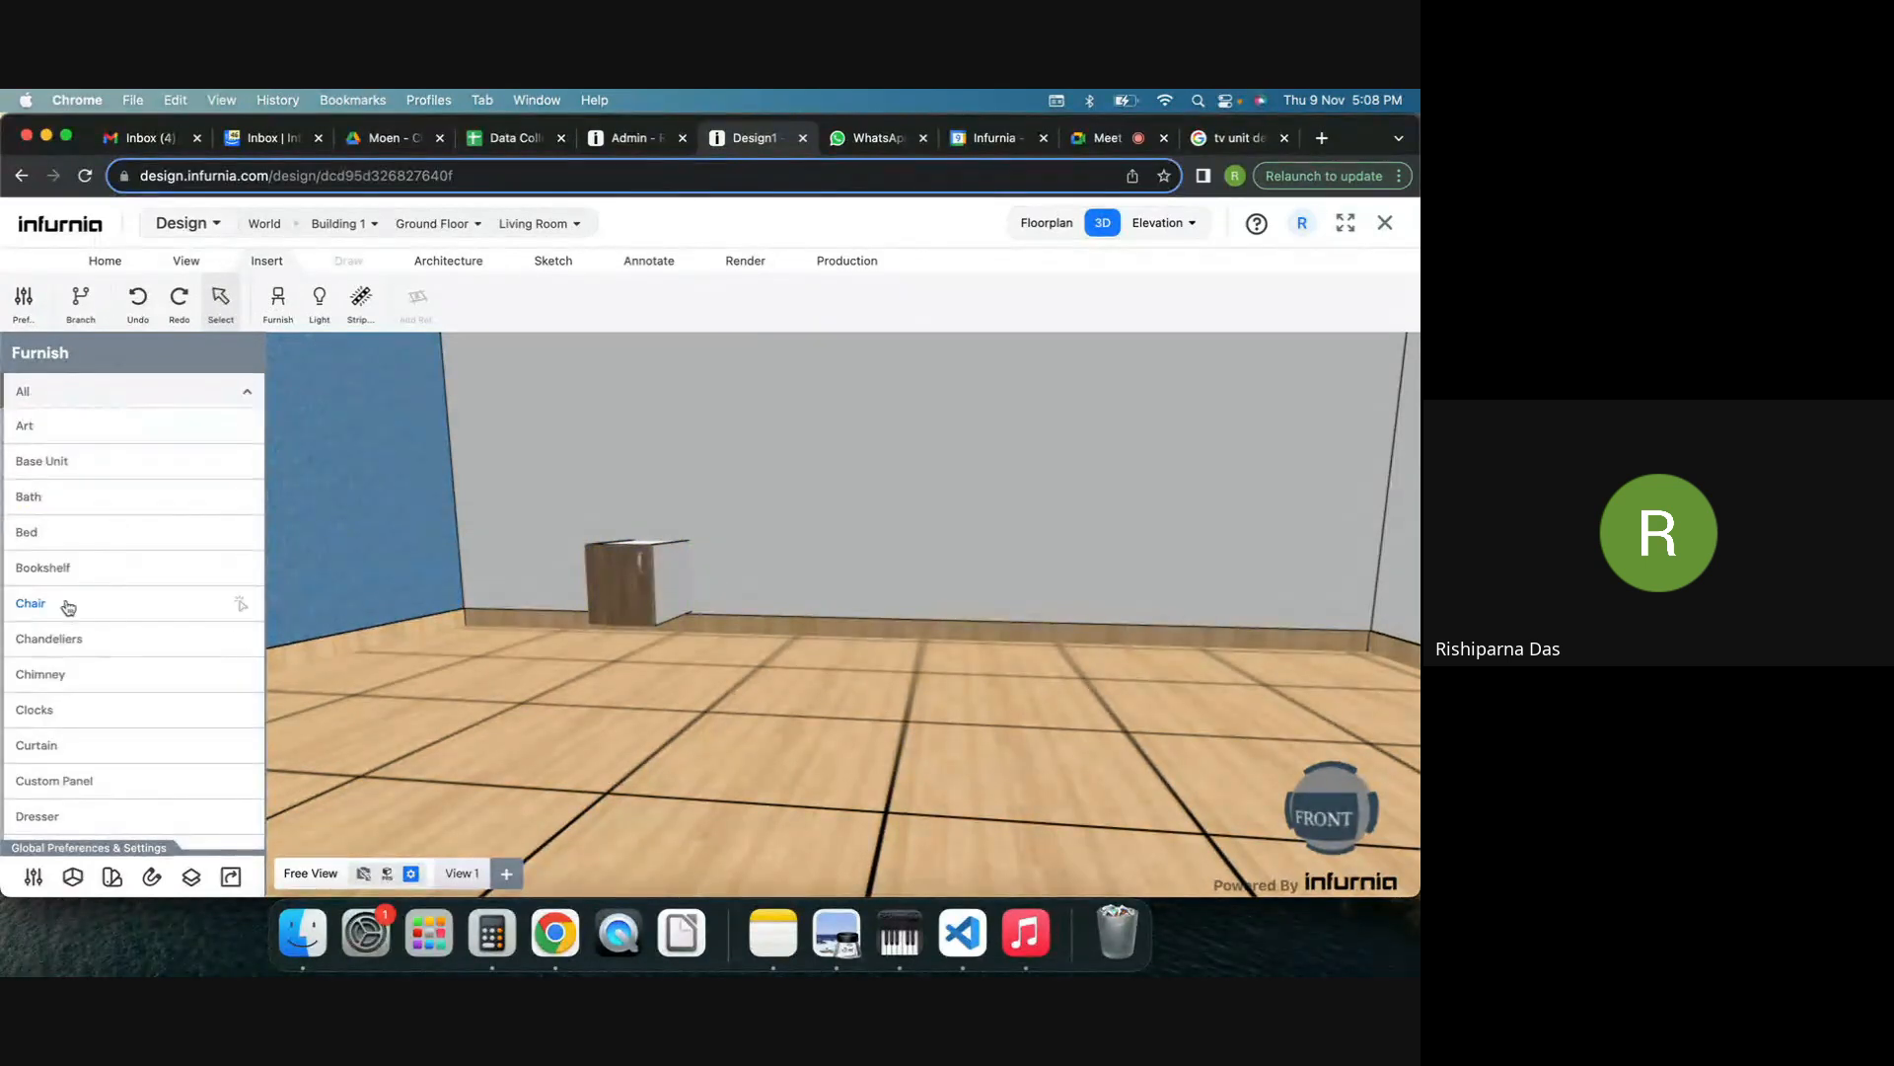
scroll(97, 736, "down", 10)
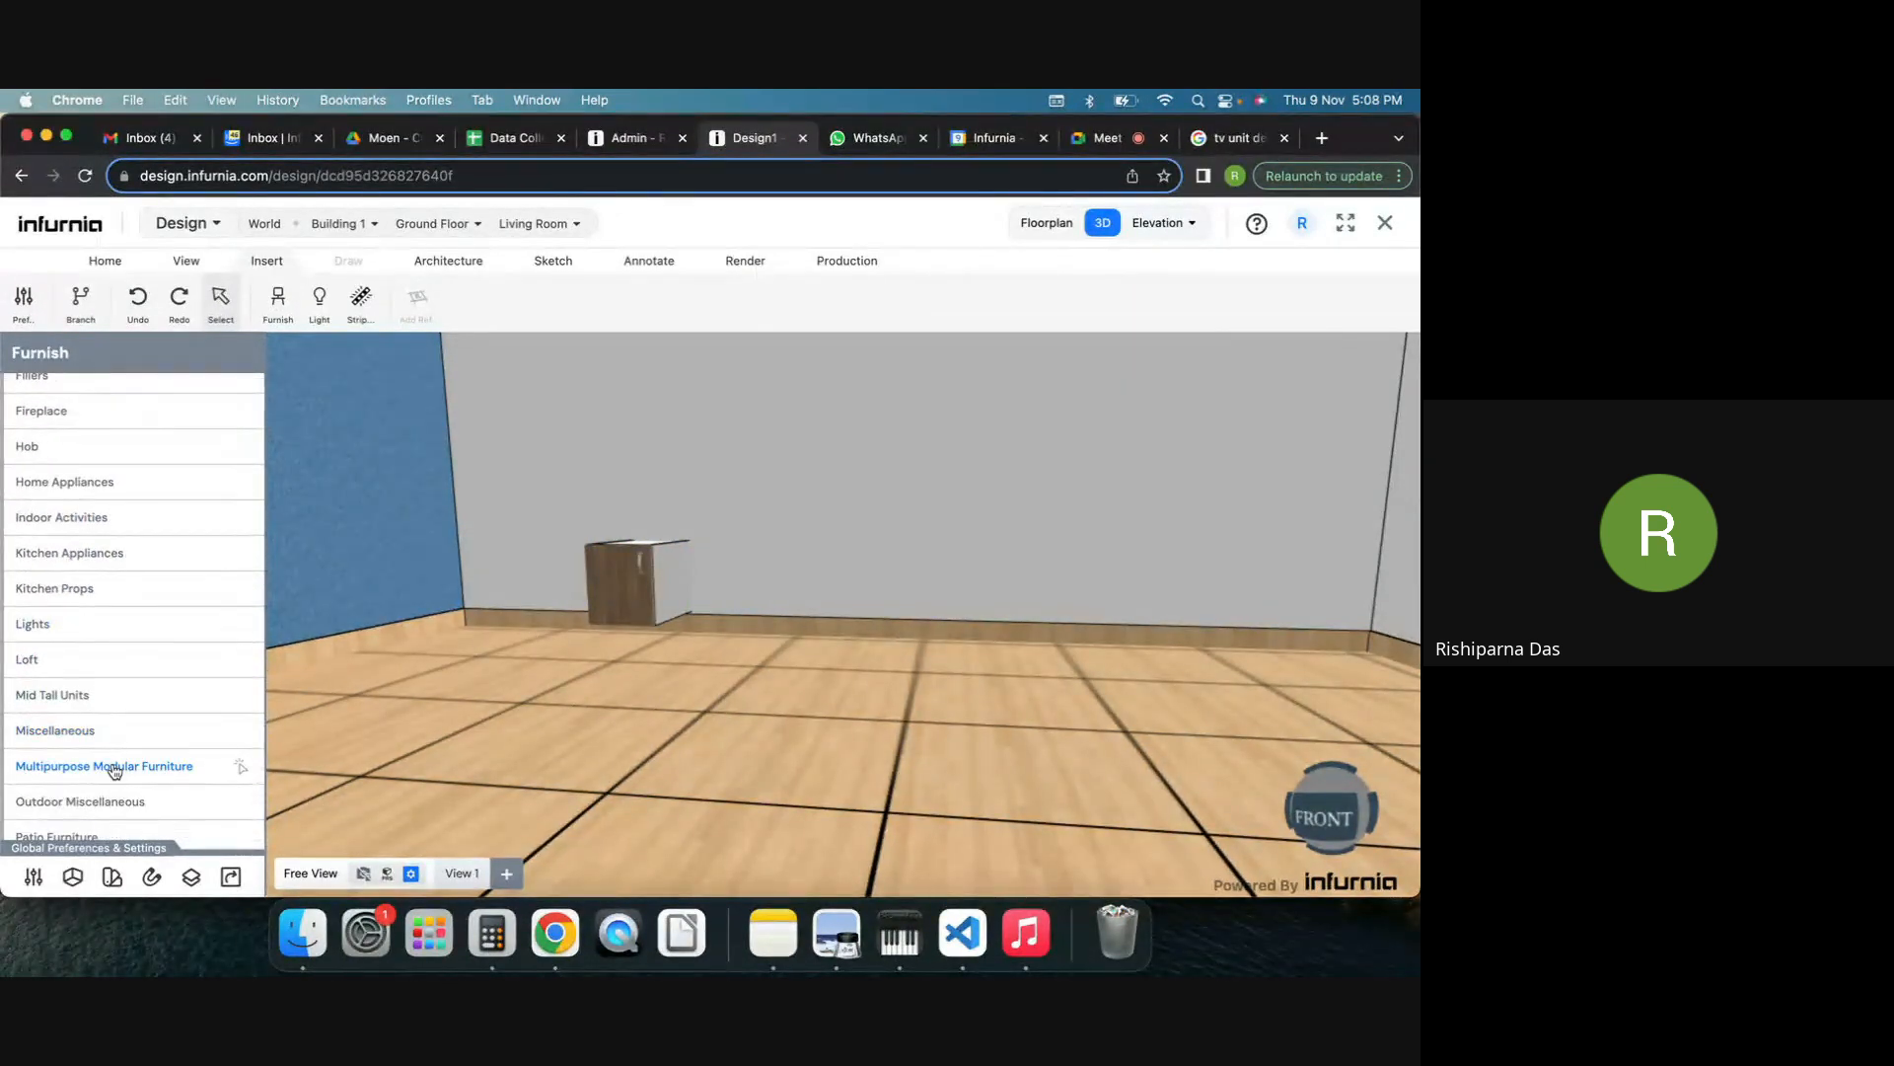
left_click(114, 771)
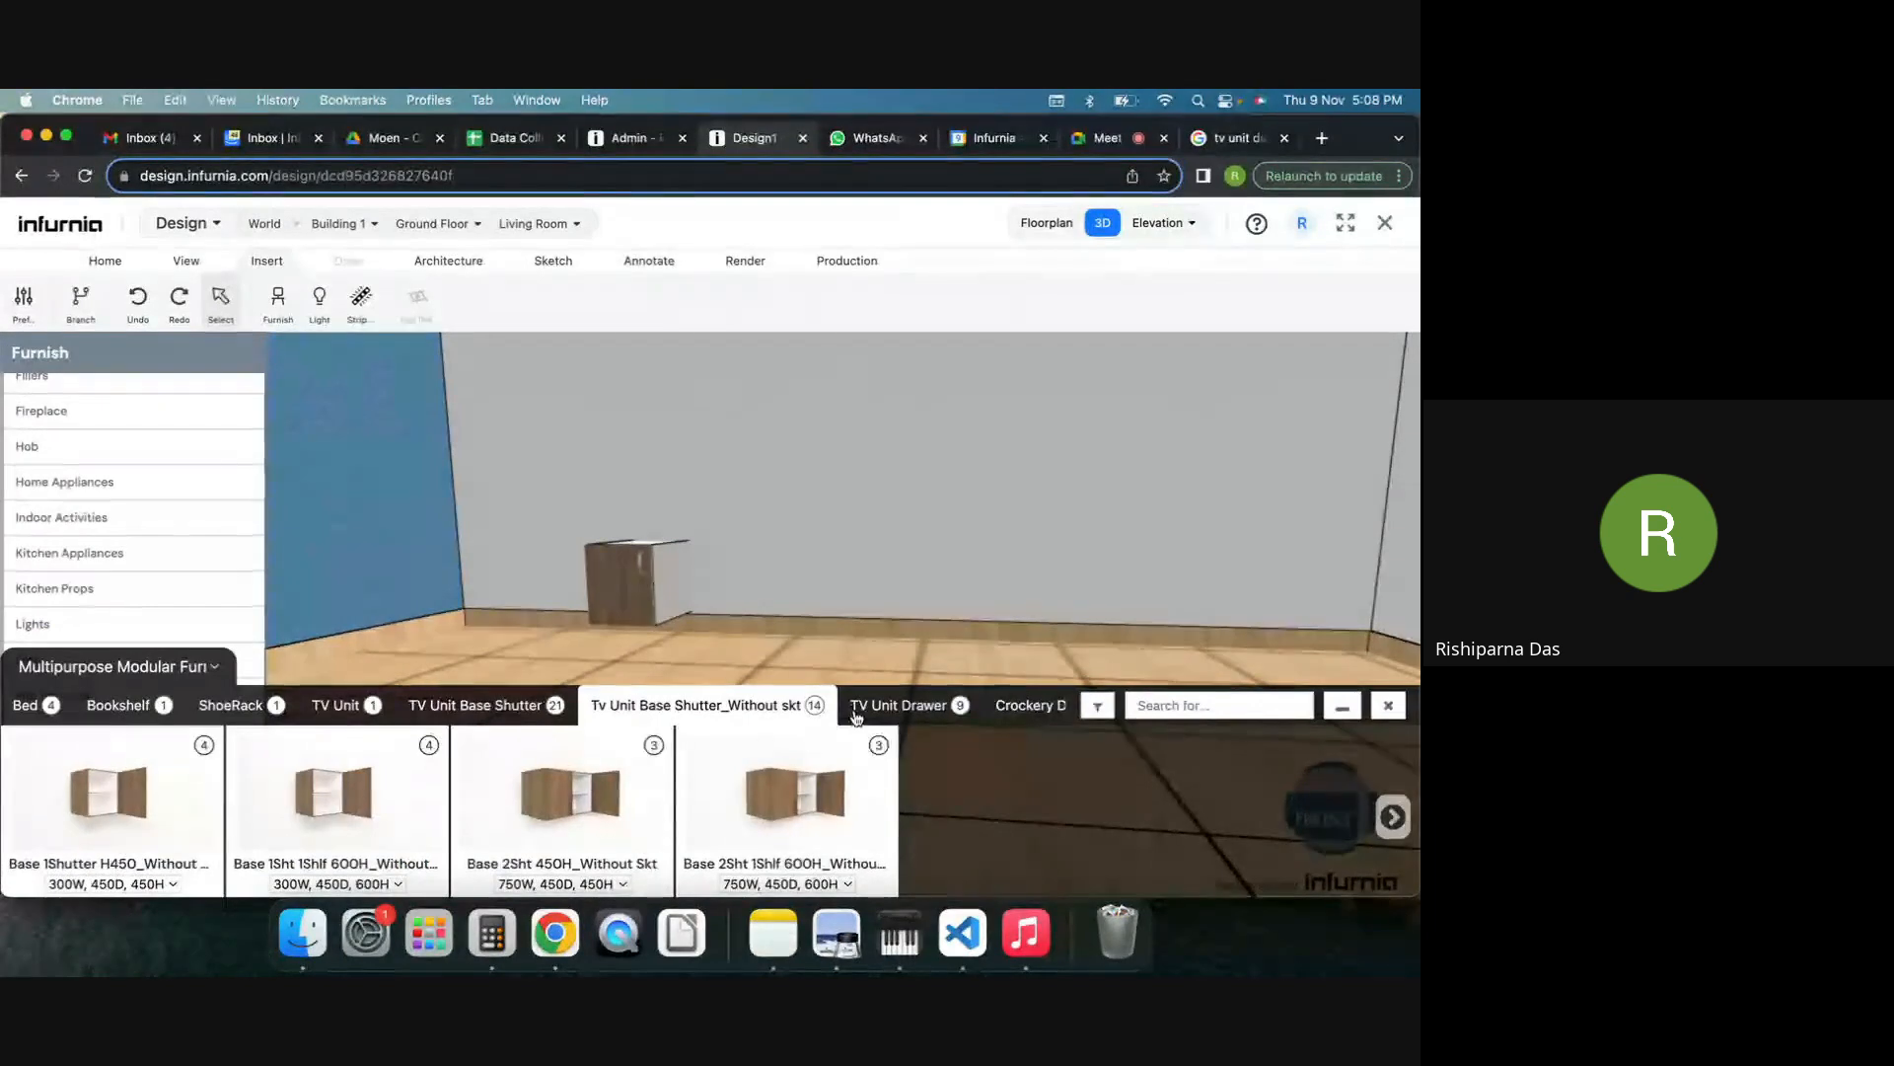
left_click(894, 704)
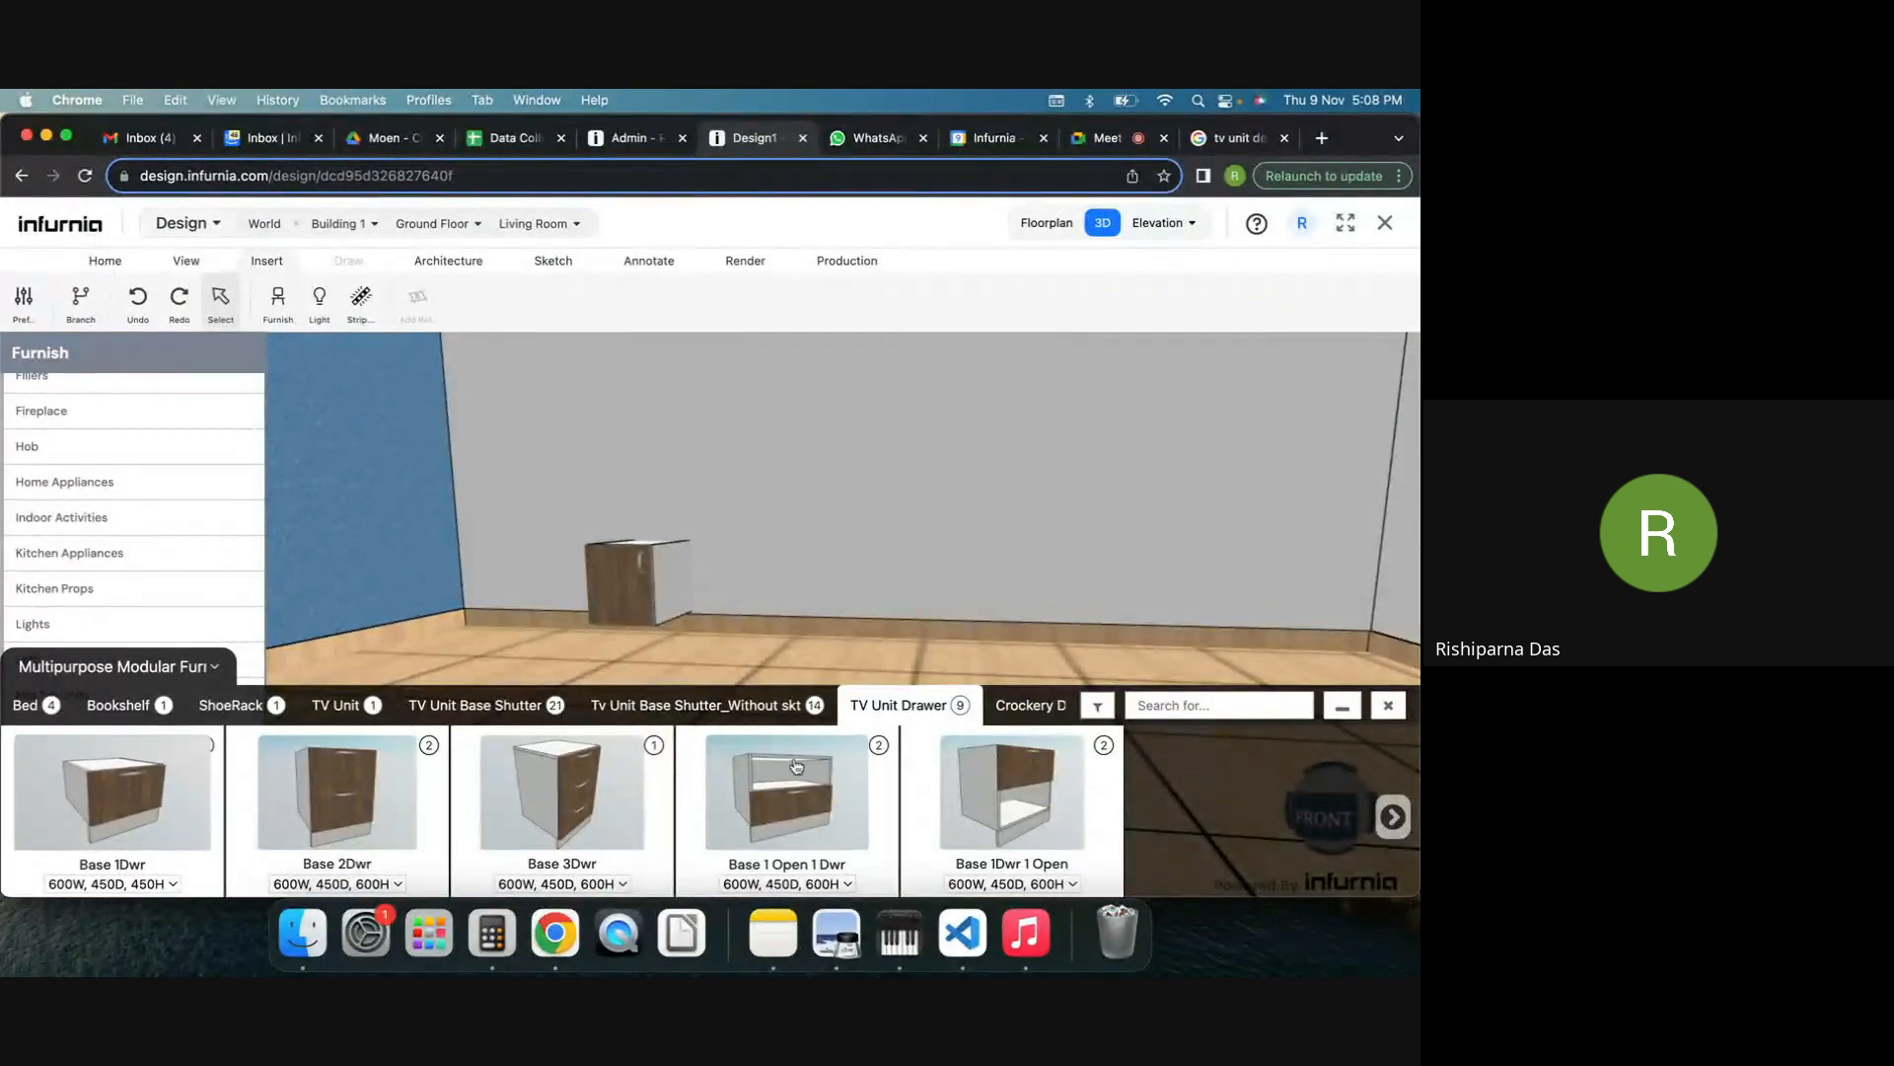
scroll(1026, 703, "right", 2)
scroll(1026, 703, "right", 5)
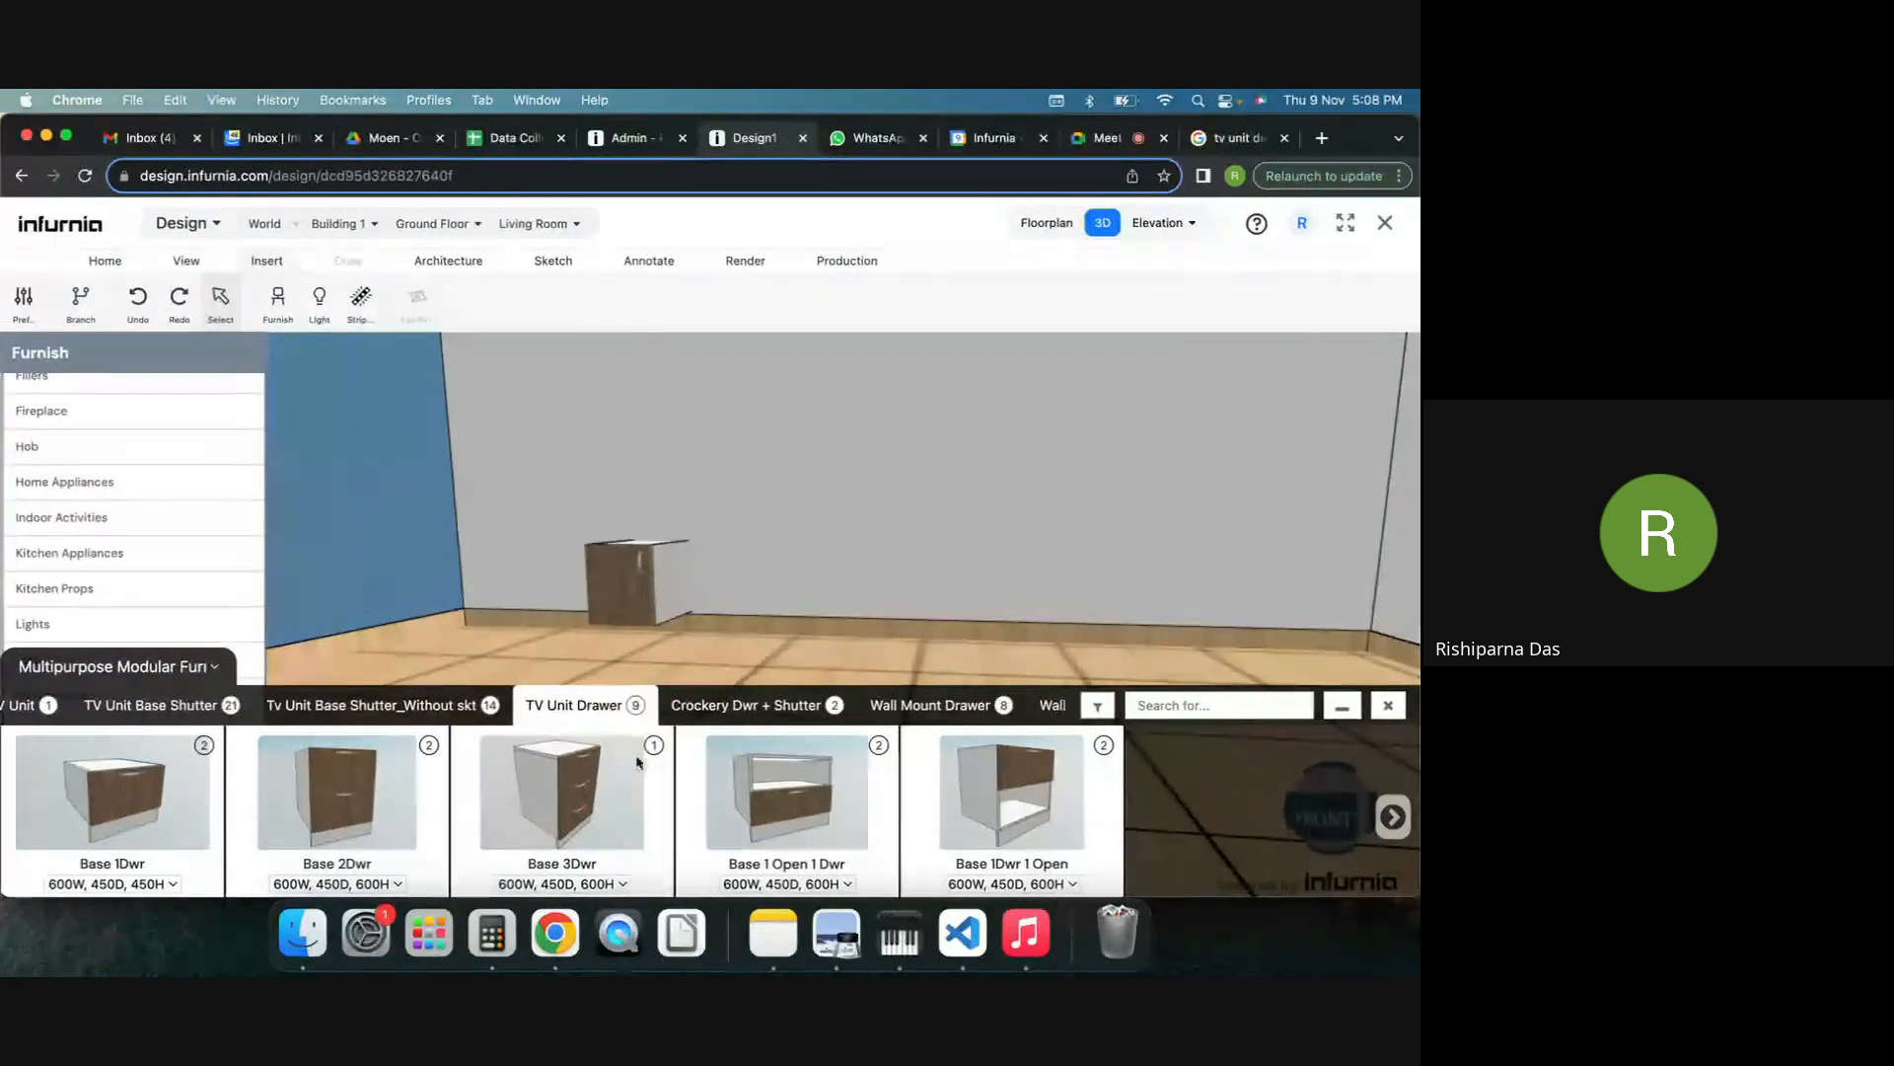
left_click(933, 707)
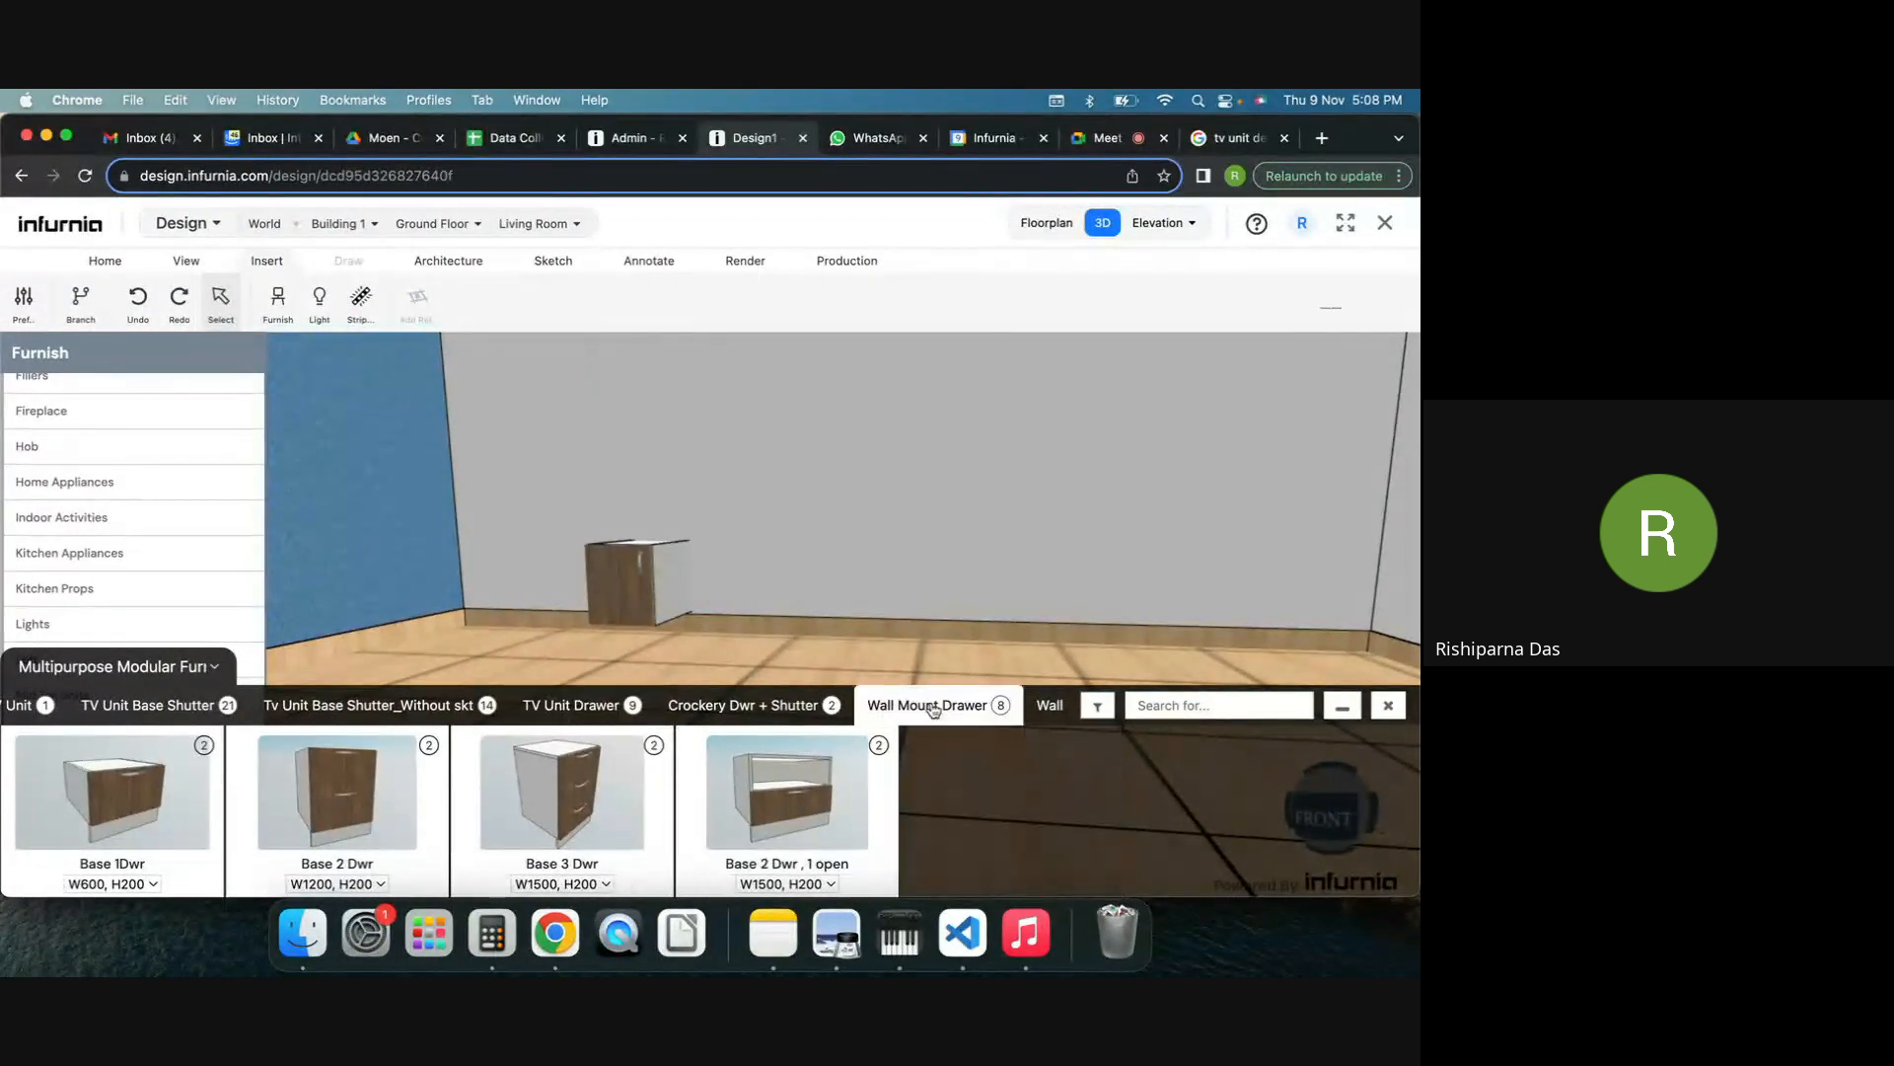
left_click(107, 804)
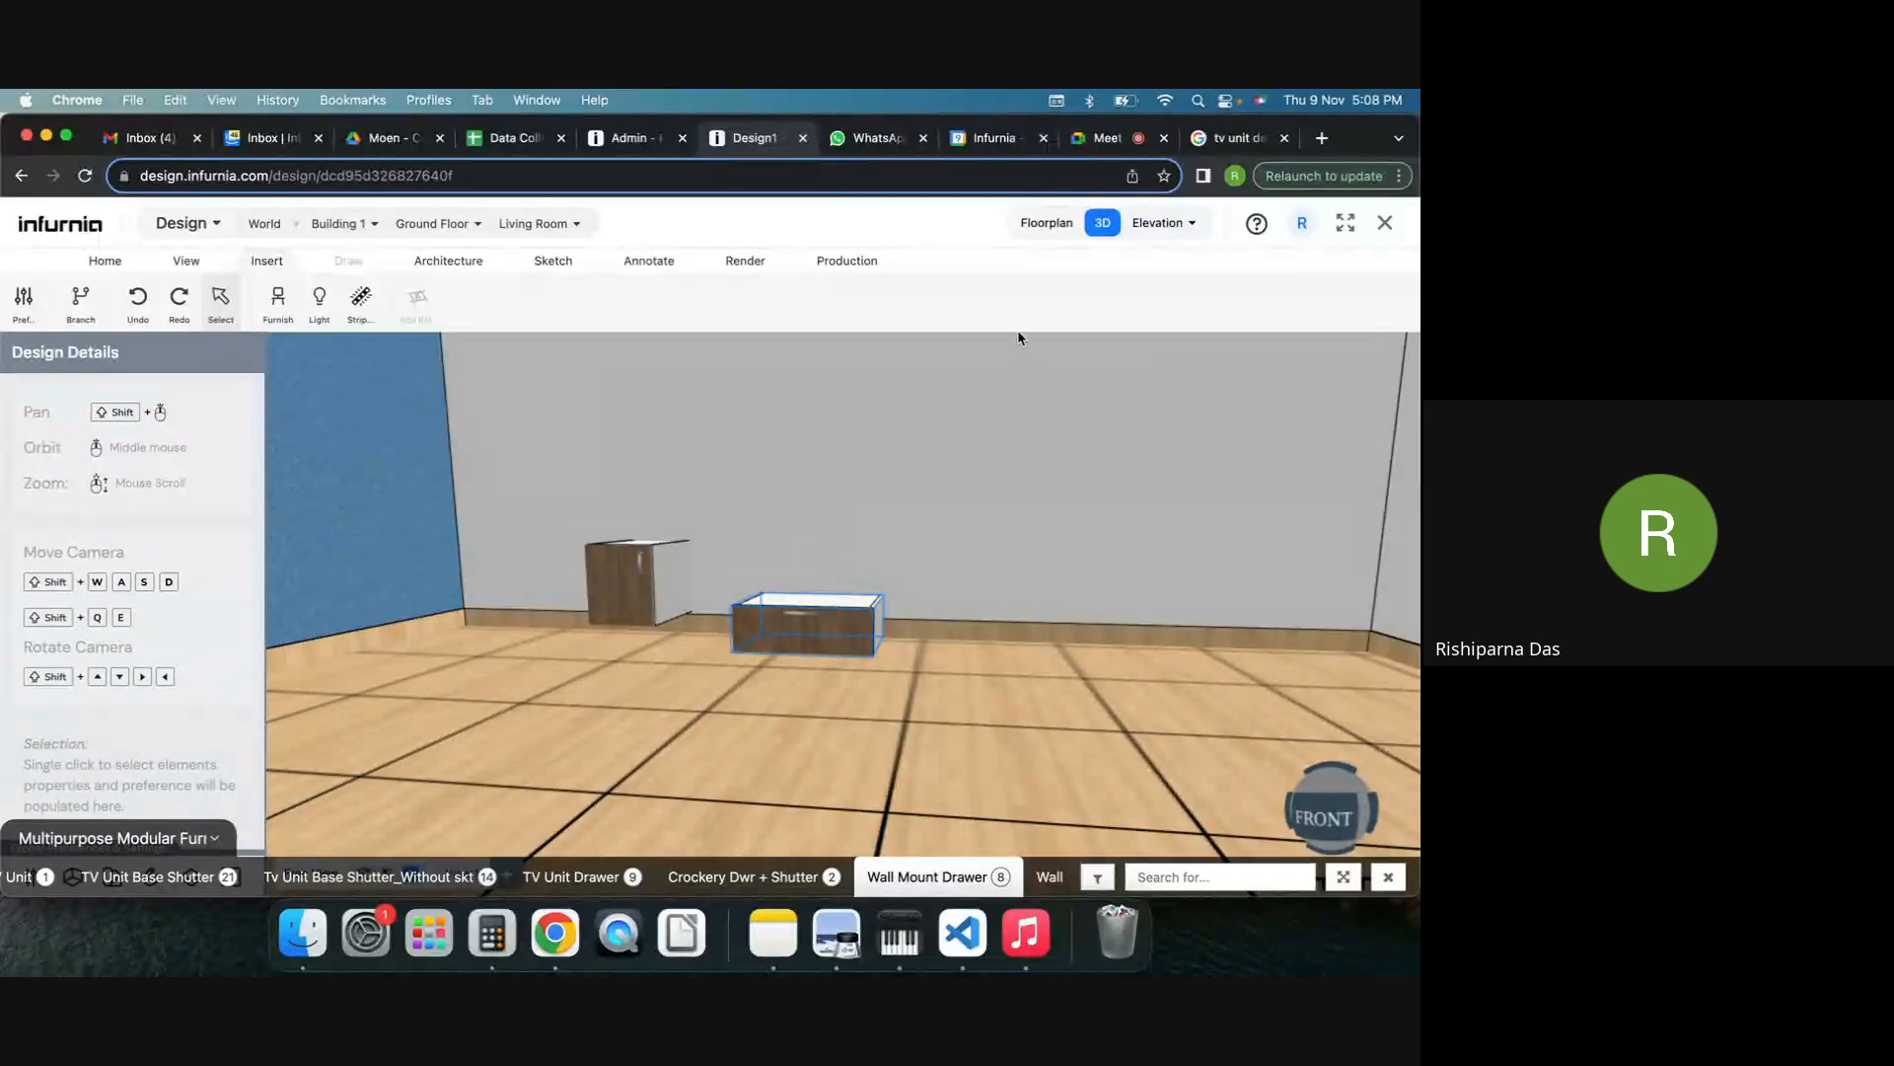
Move the drawer cabinet along the back wall in the floor plan until it adjoins the shutter cabinet, and return to 3D.
left_click(1031, 231)
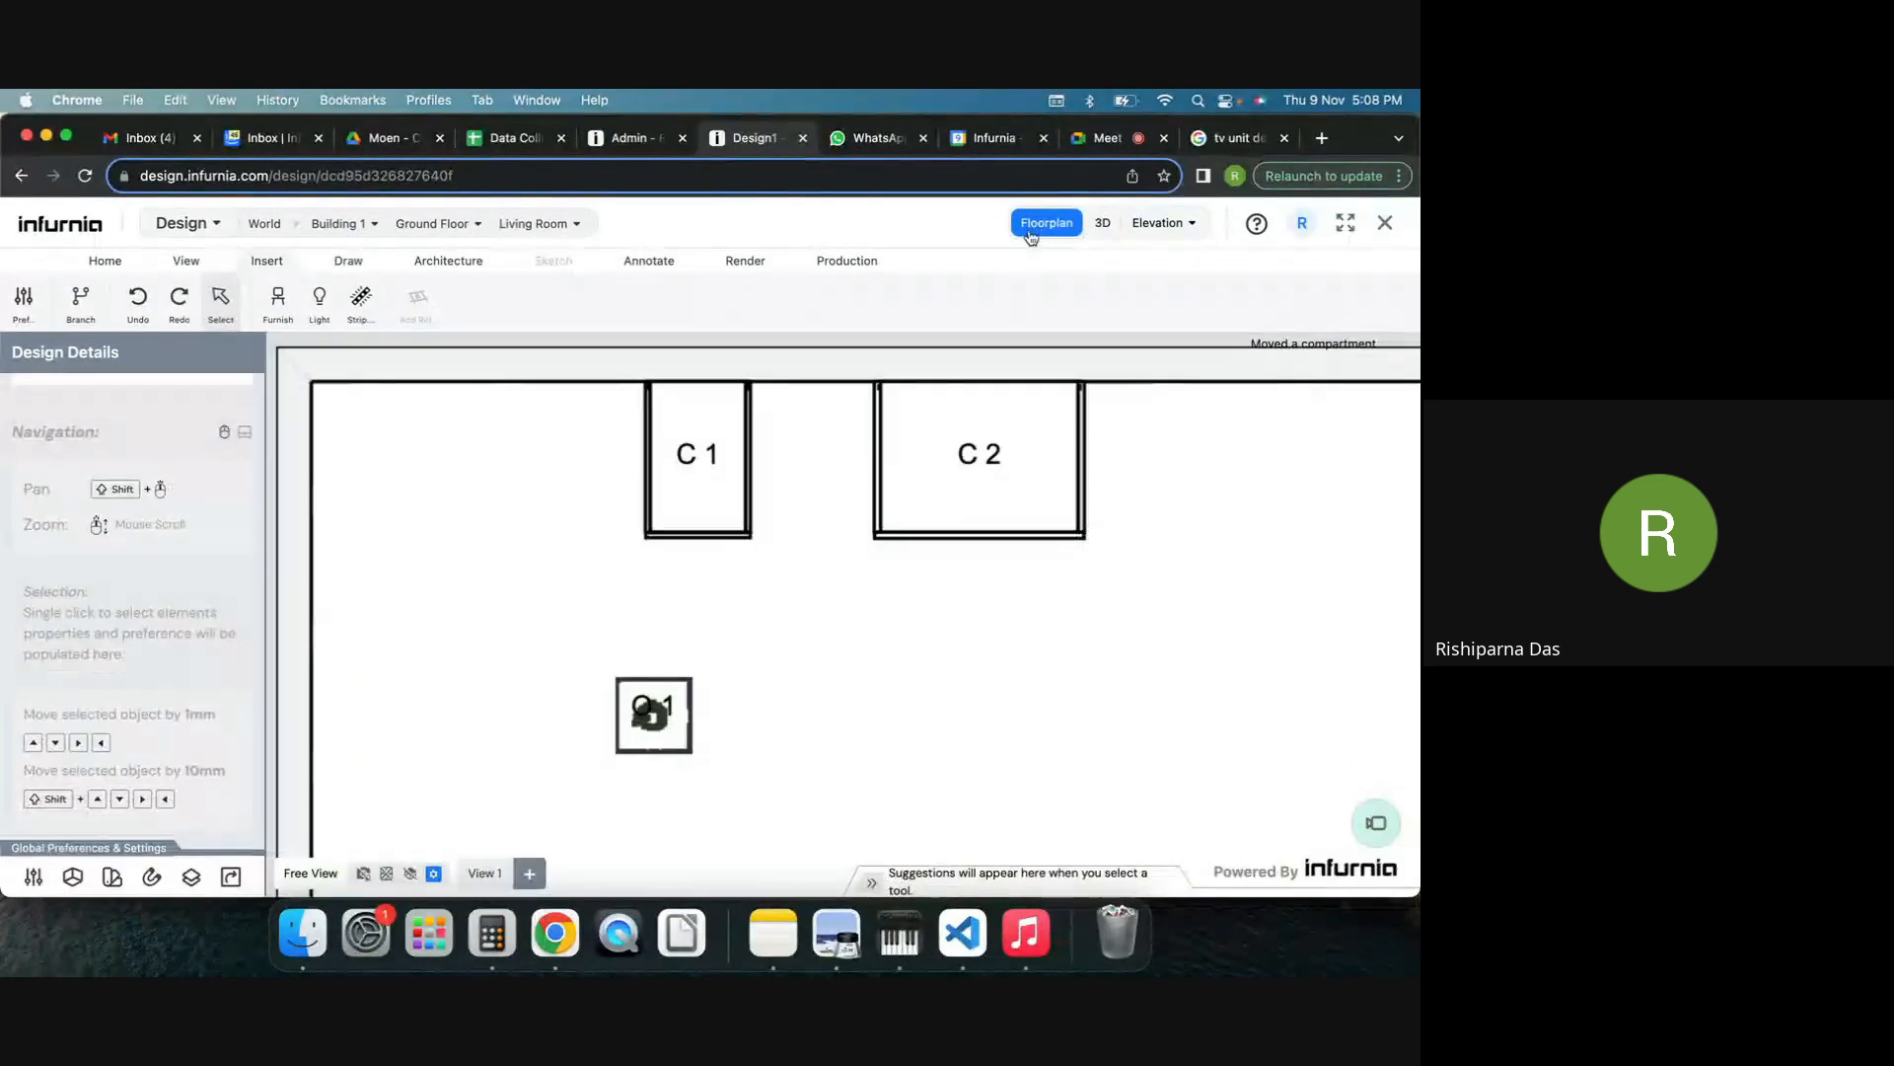
left_click_drag(938, 427, 834, 434)
left_click(1104, 225)
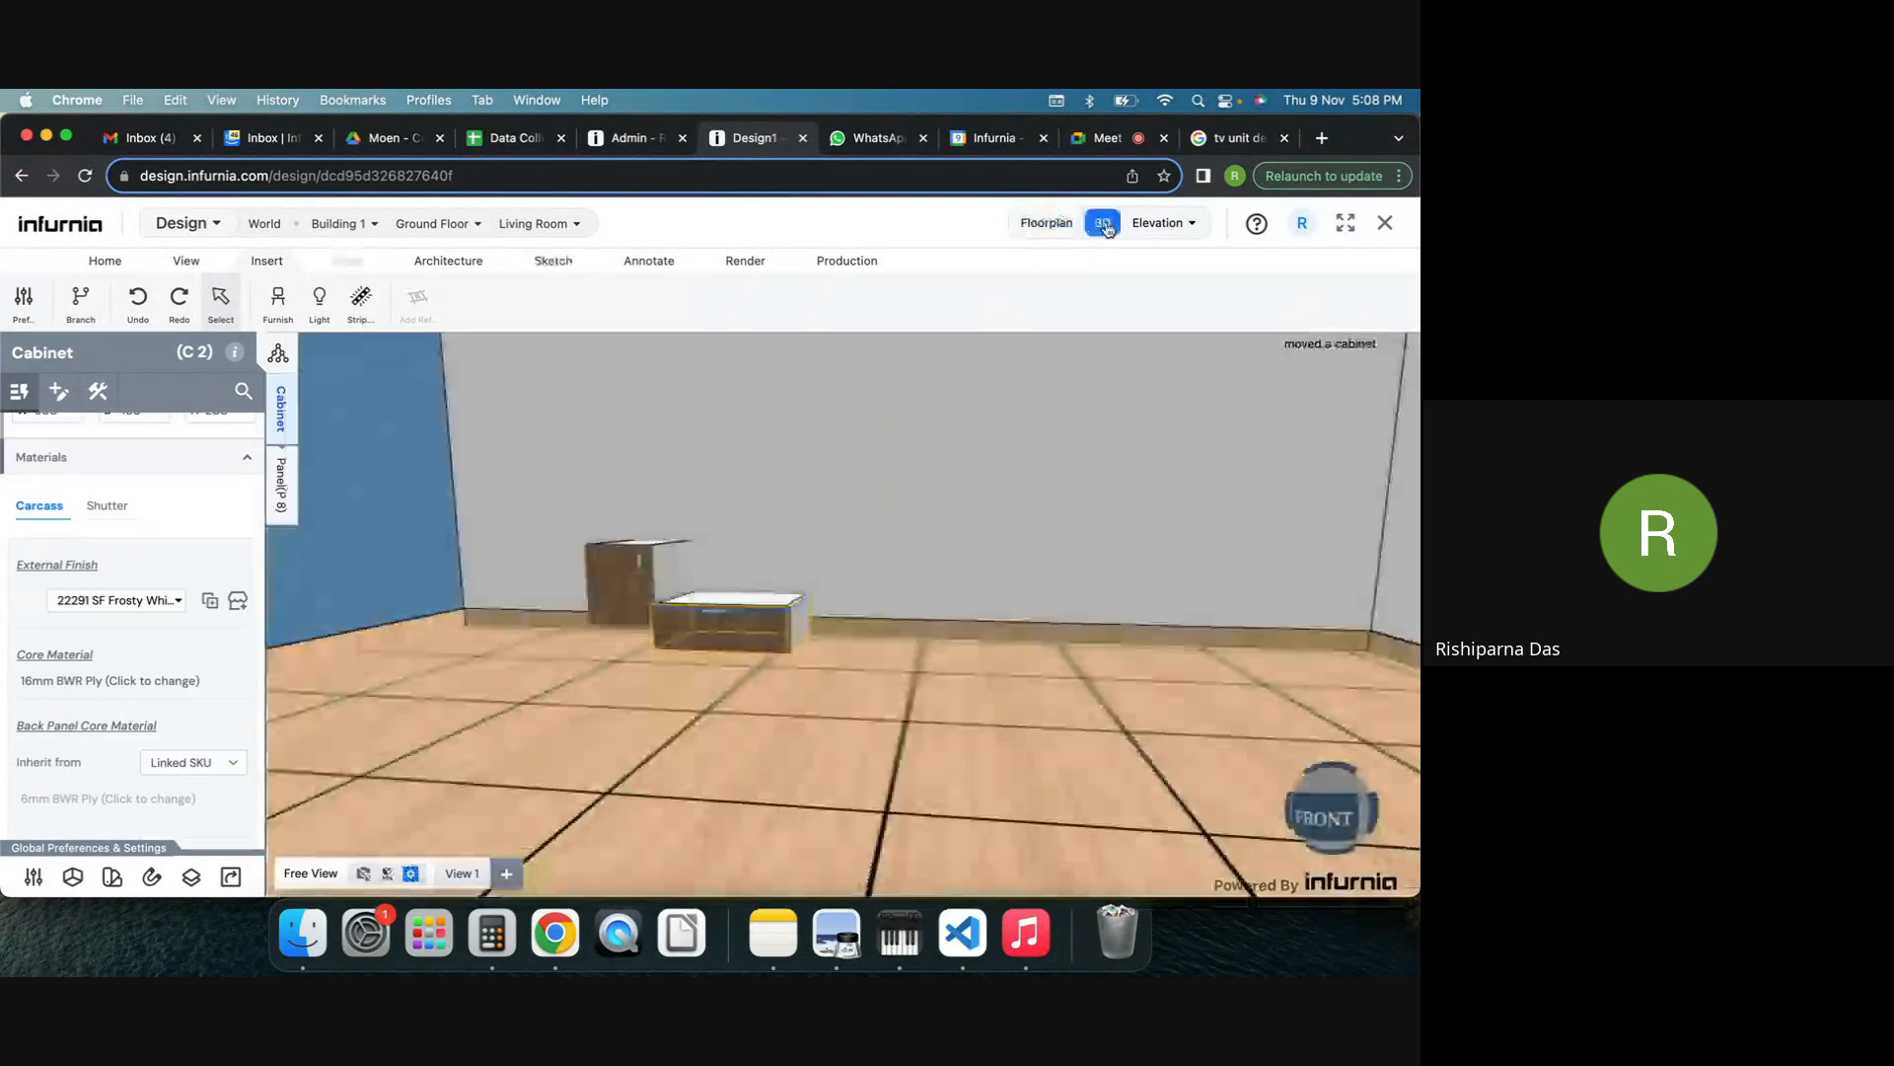
left_click(929, 569)
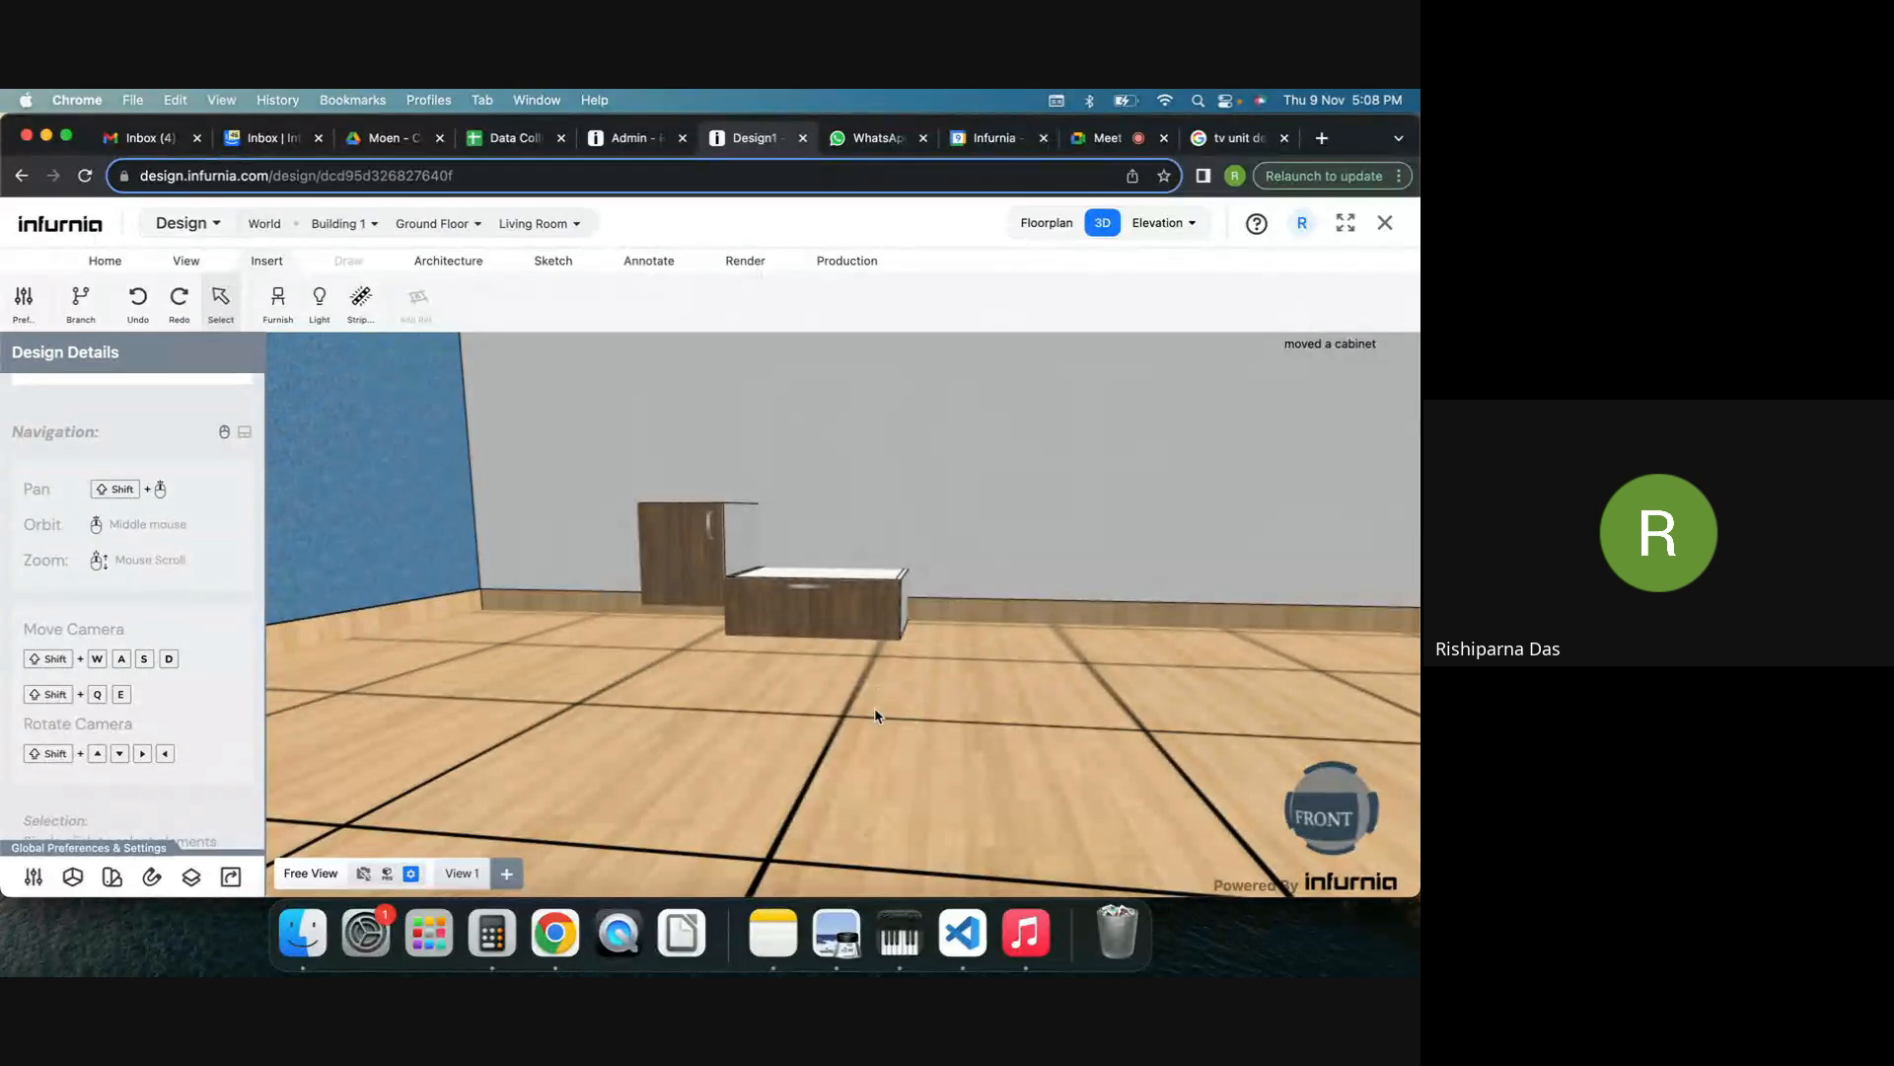
Raise the drawer cabinet off the floor by setting its Y position to 300 mm.
scroll(875, 708, "down", 1)
middle_click_drag(950, 688, 916, 692, "shift")
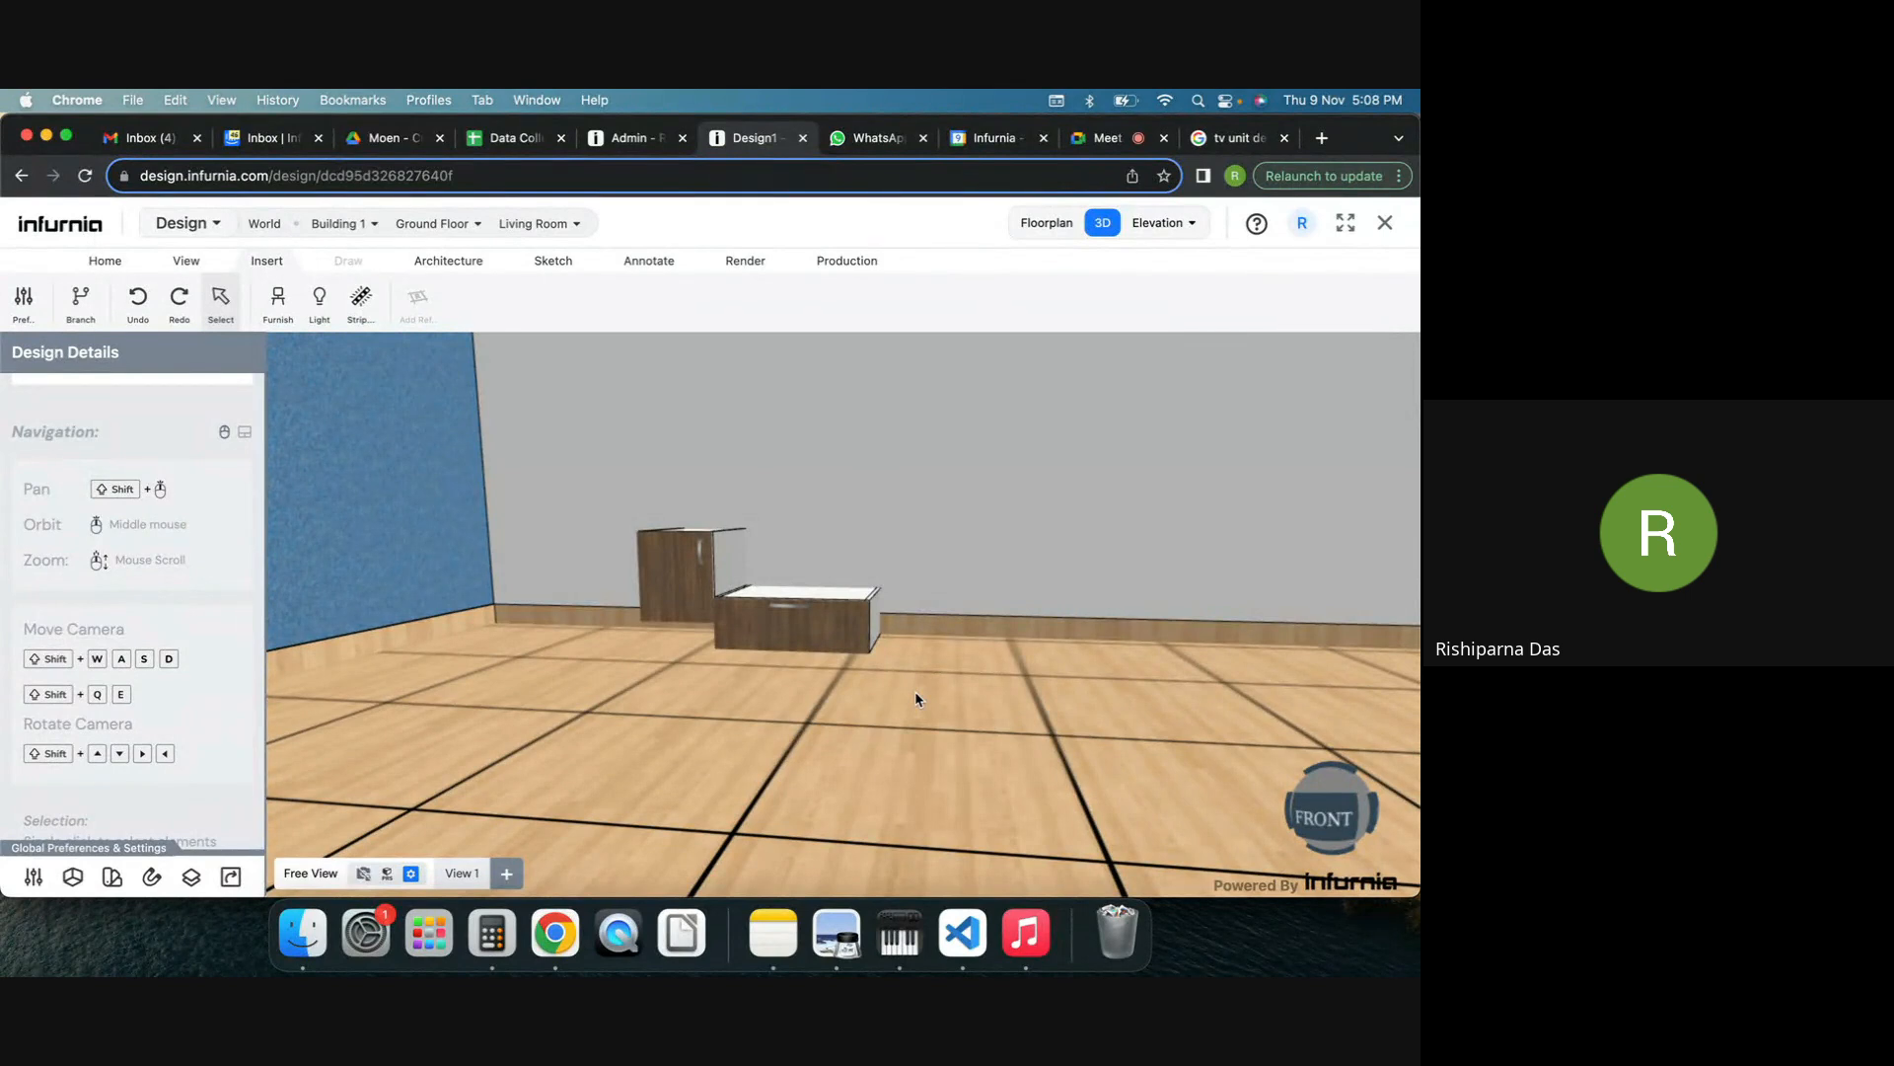
middle_click_drag(916, 691, 913, 722, "shift")
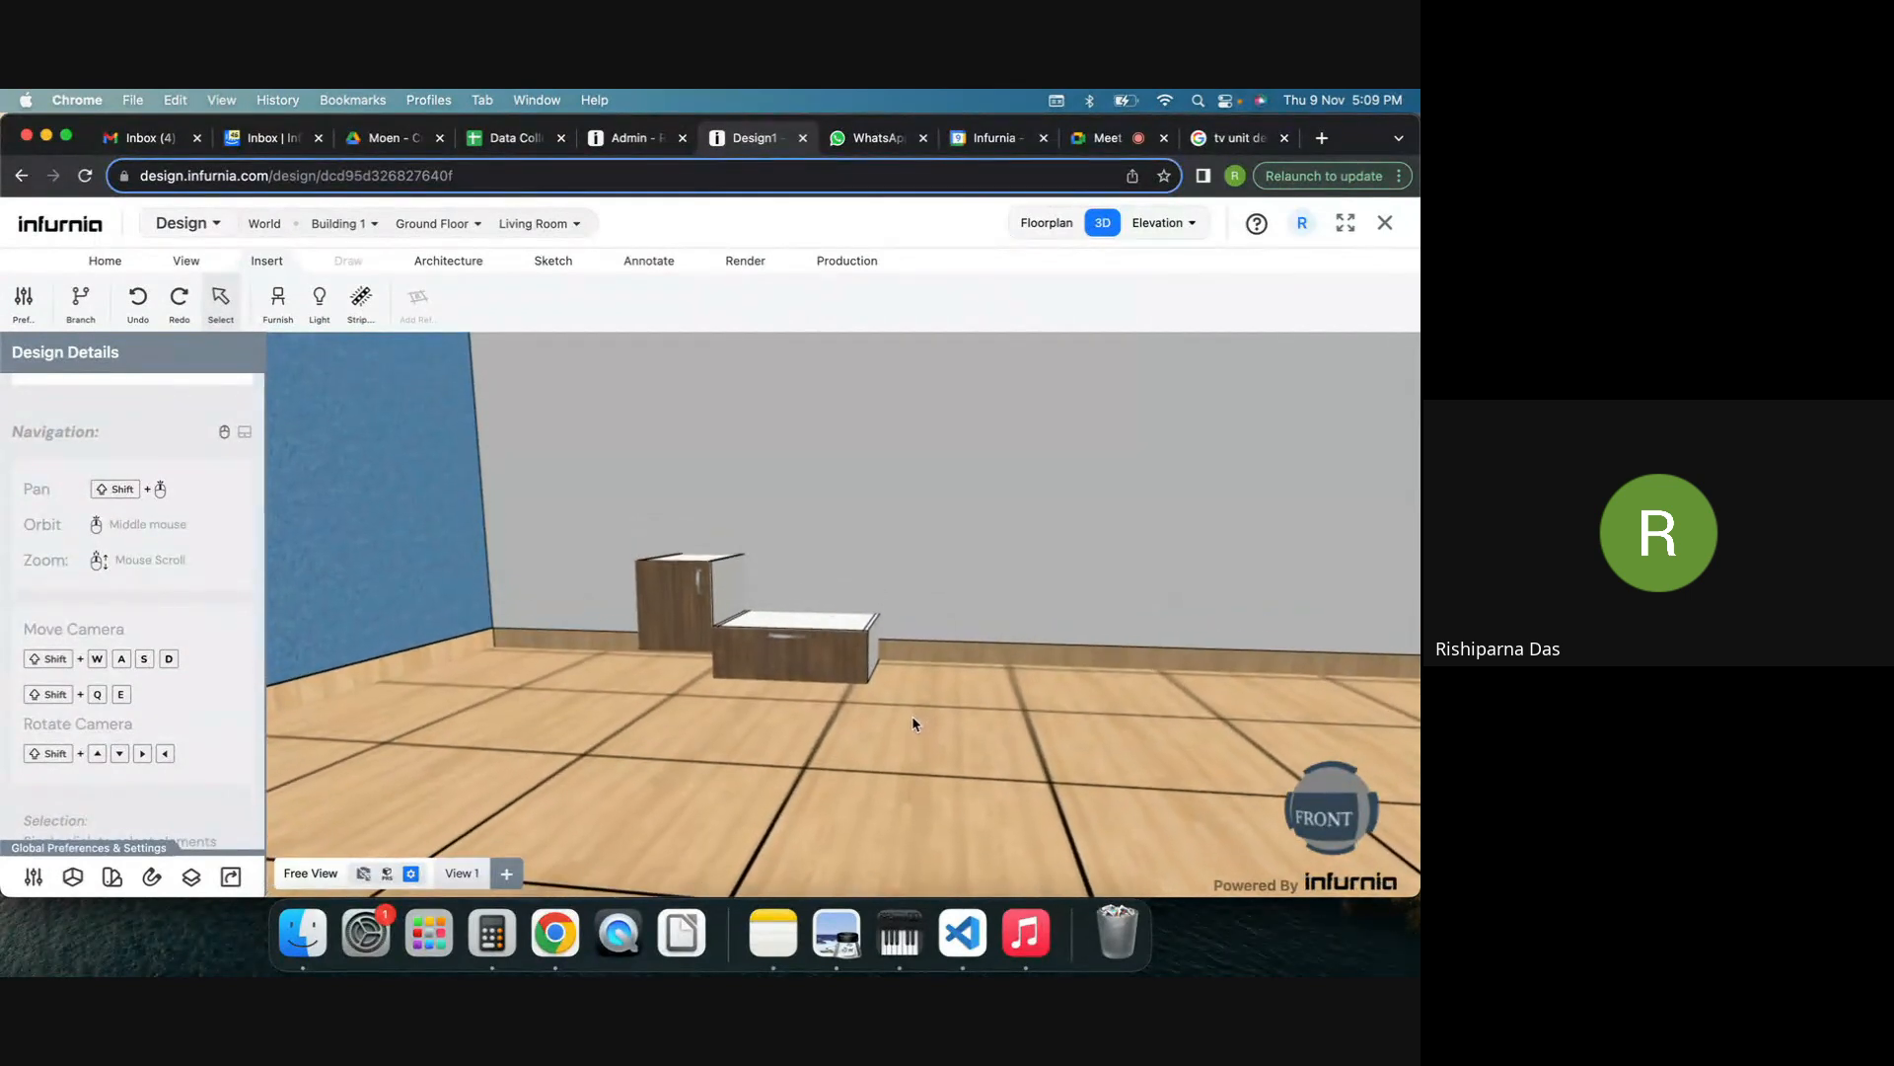
left_click(795, 650)
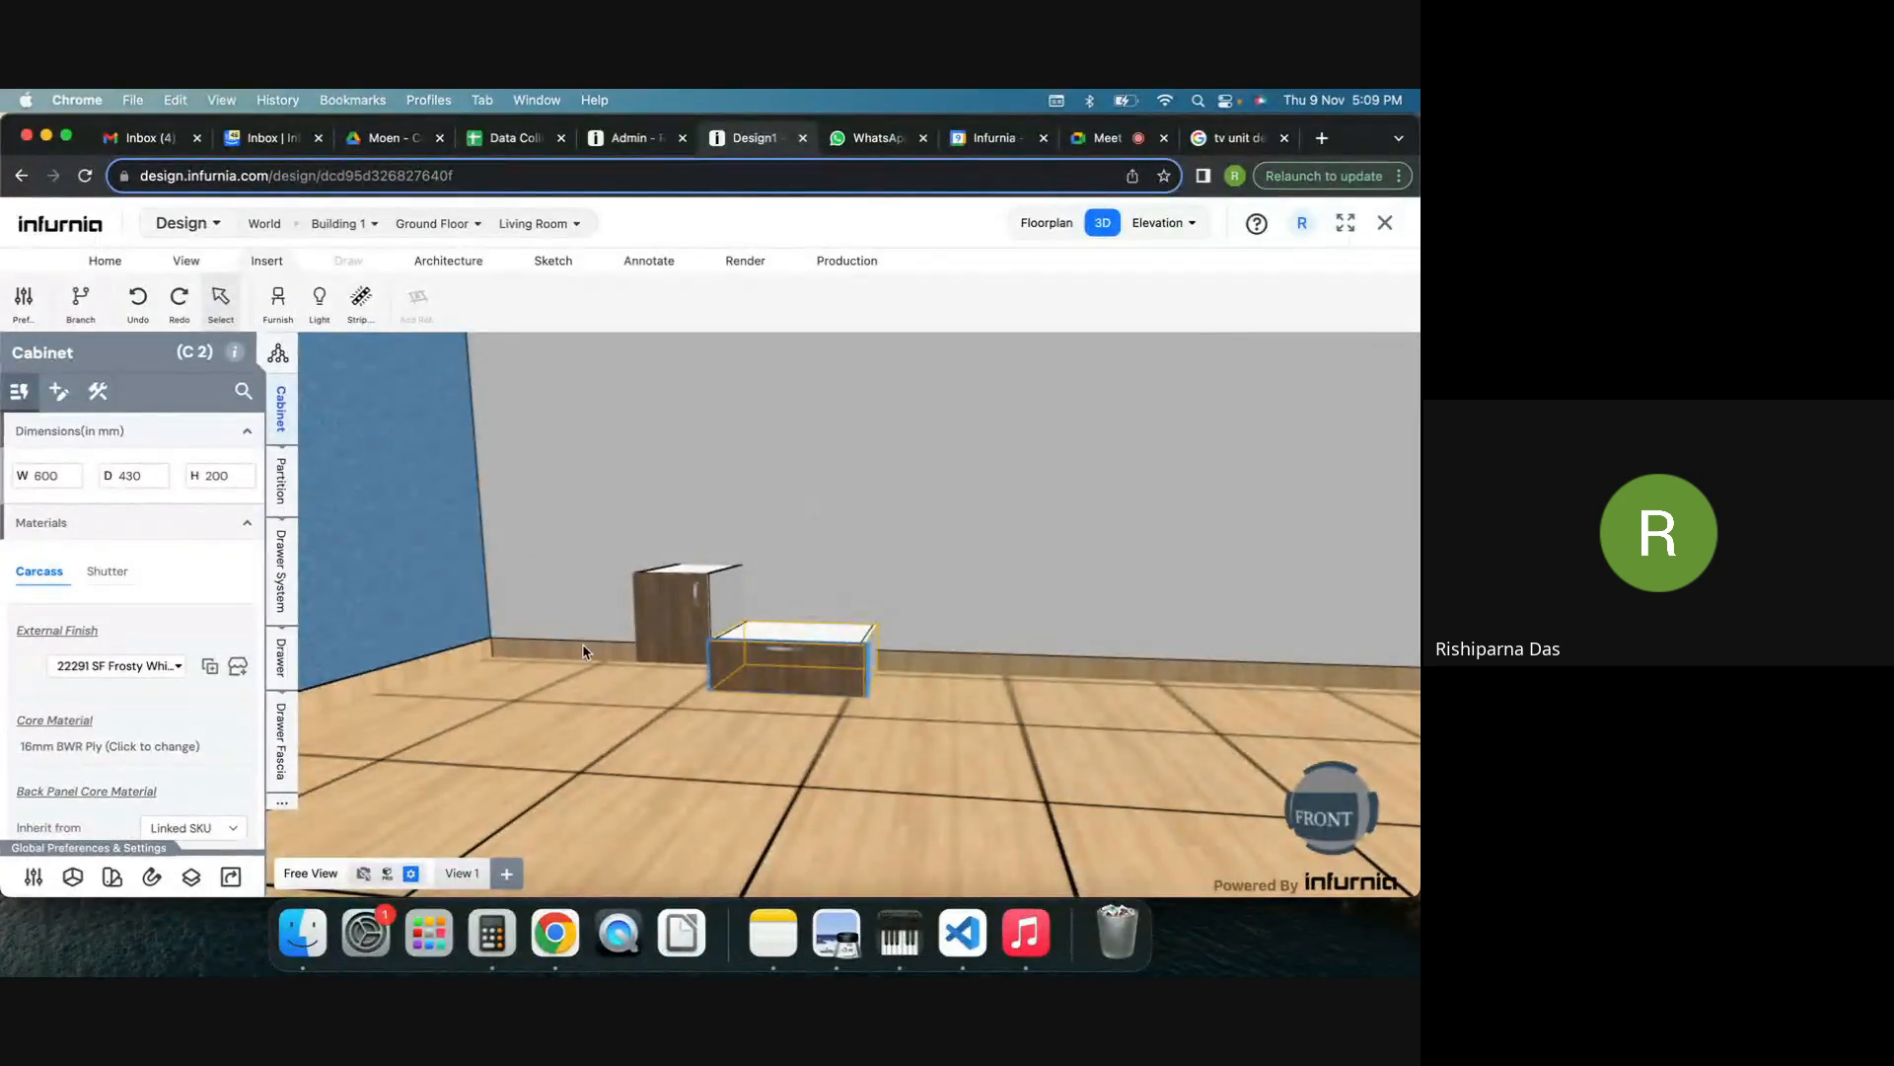
scroll(583, 643, "down", 3)
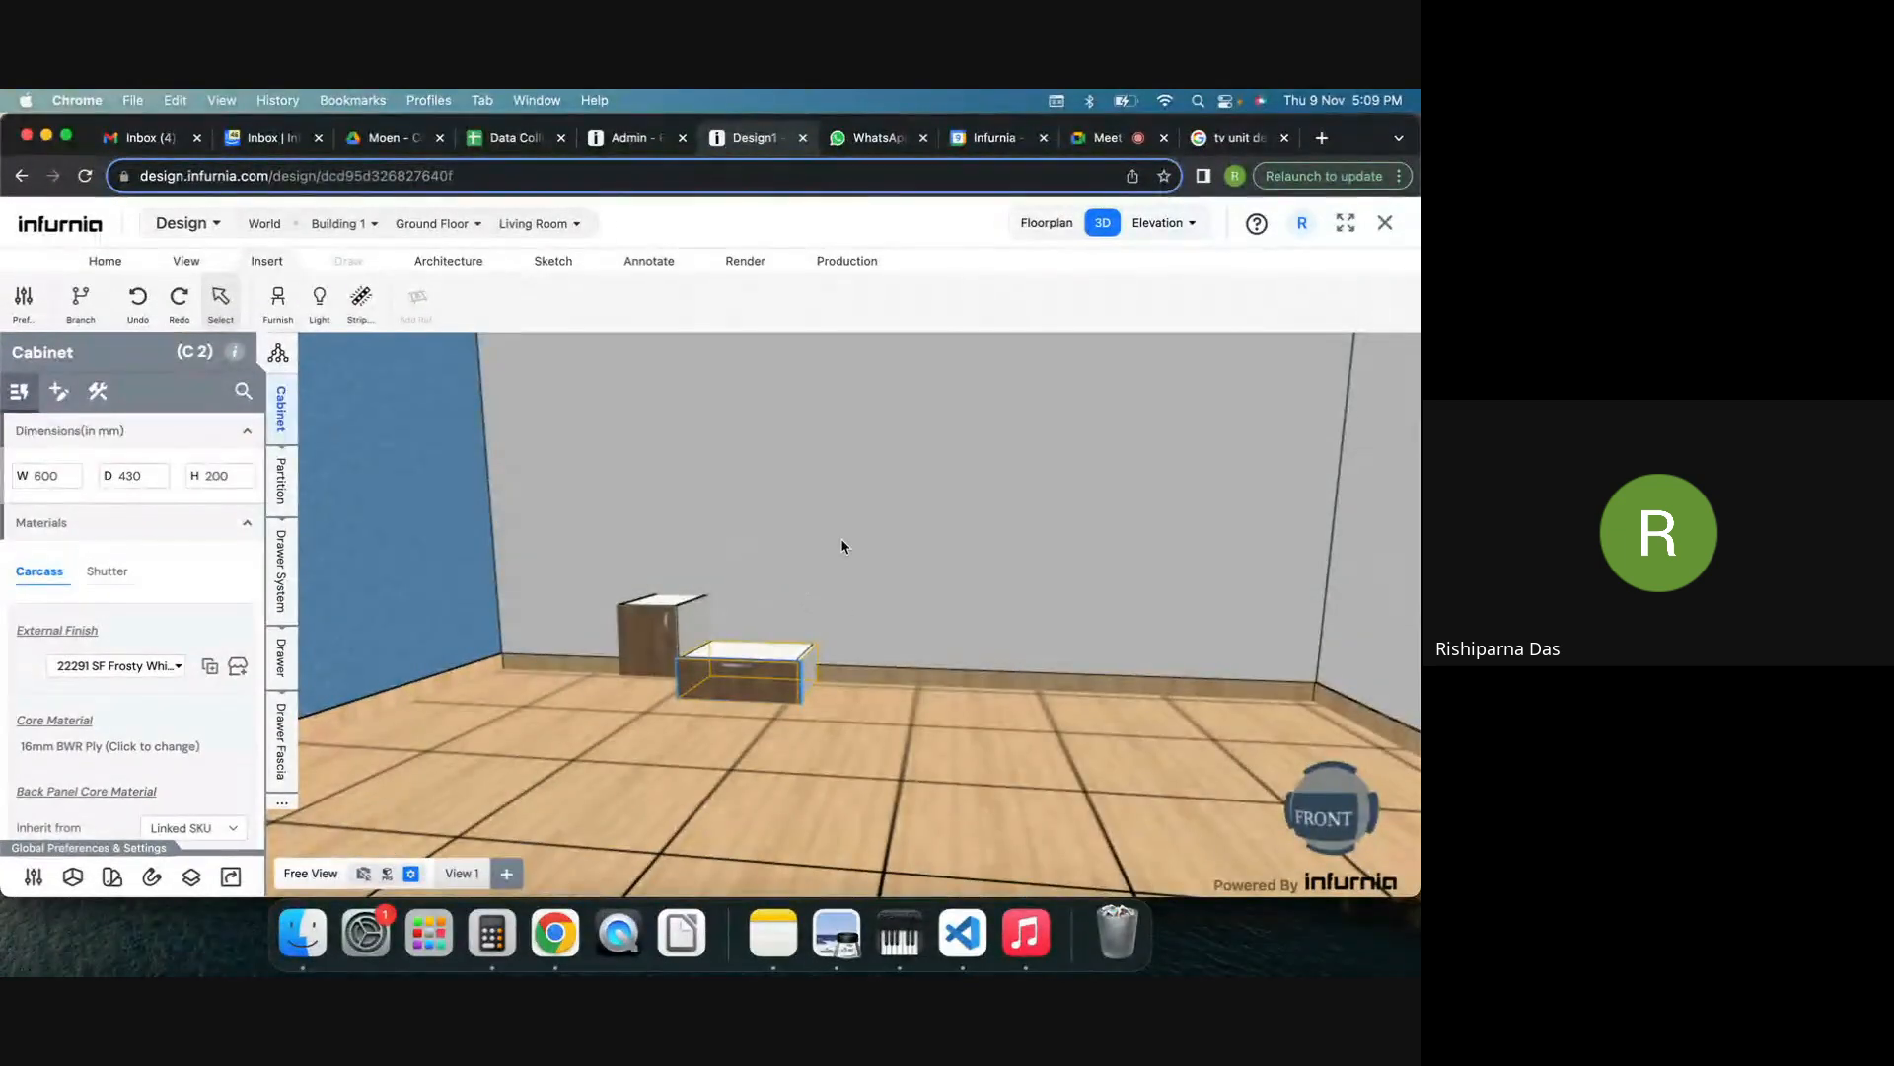
scroll(54, 641, "down", 5)
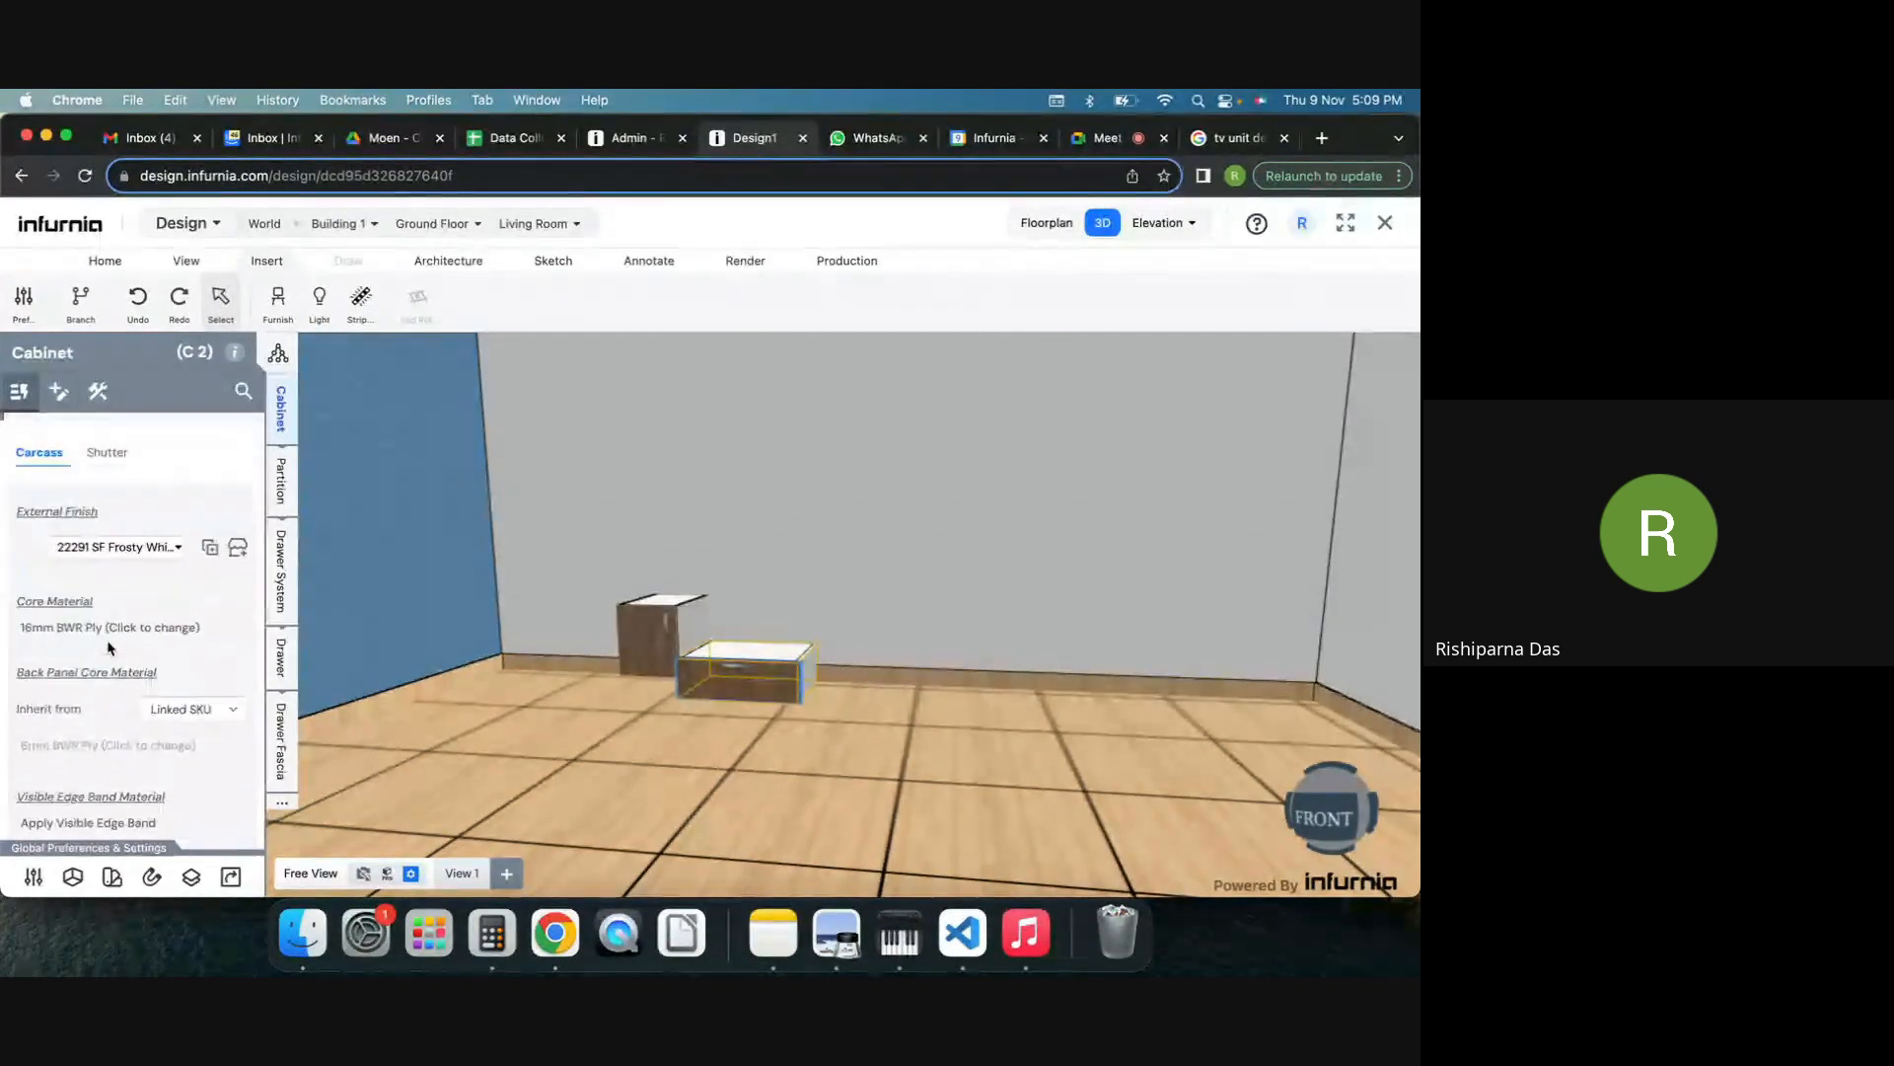
scroll(108, 660, "up", 5)
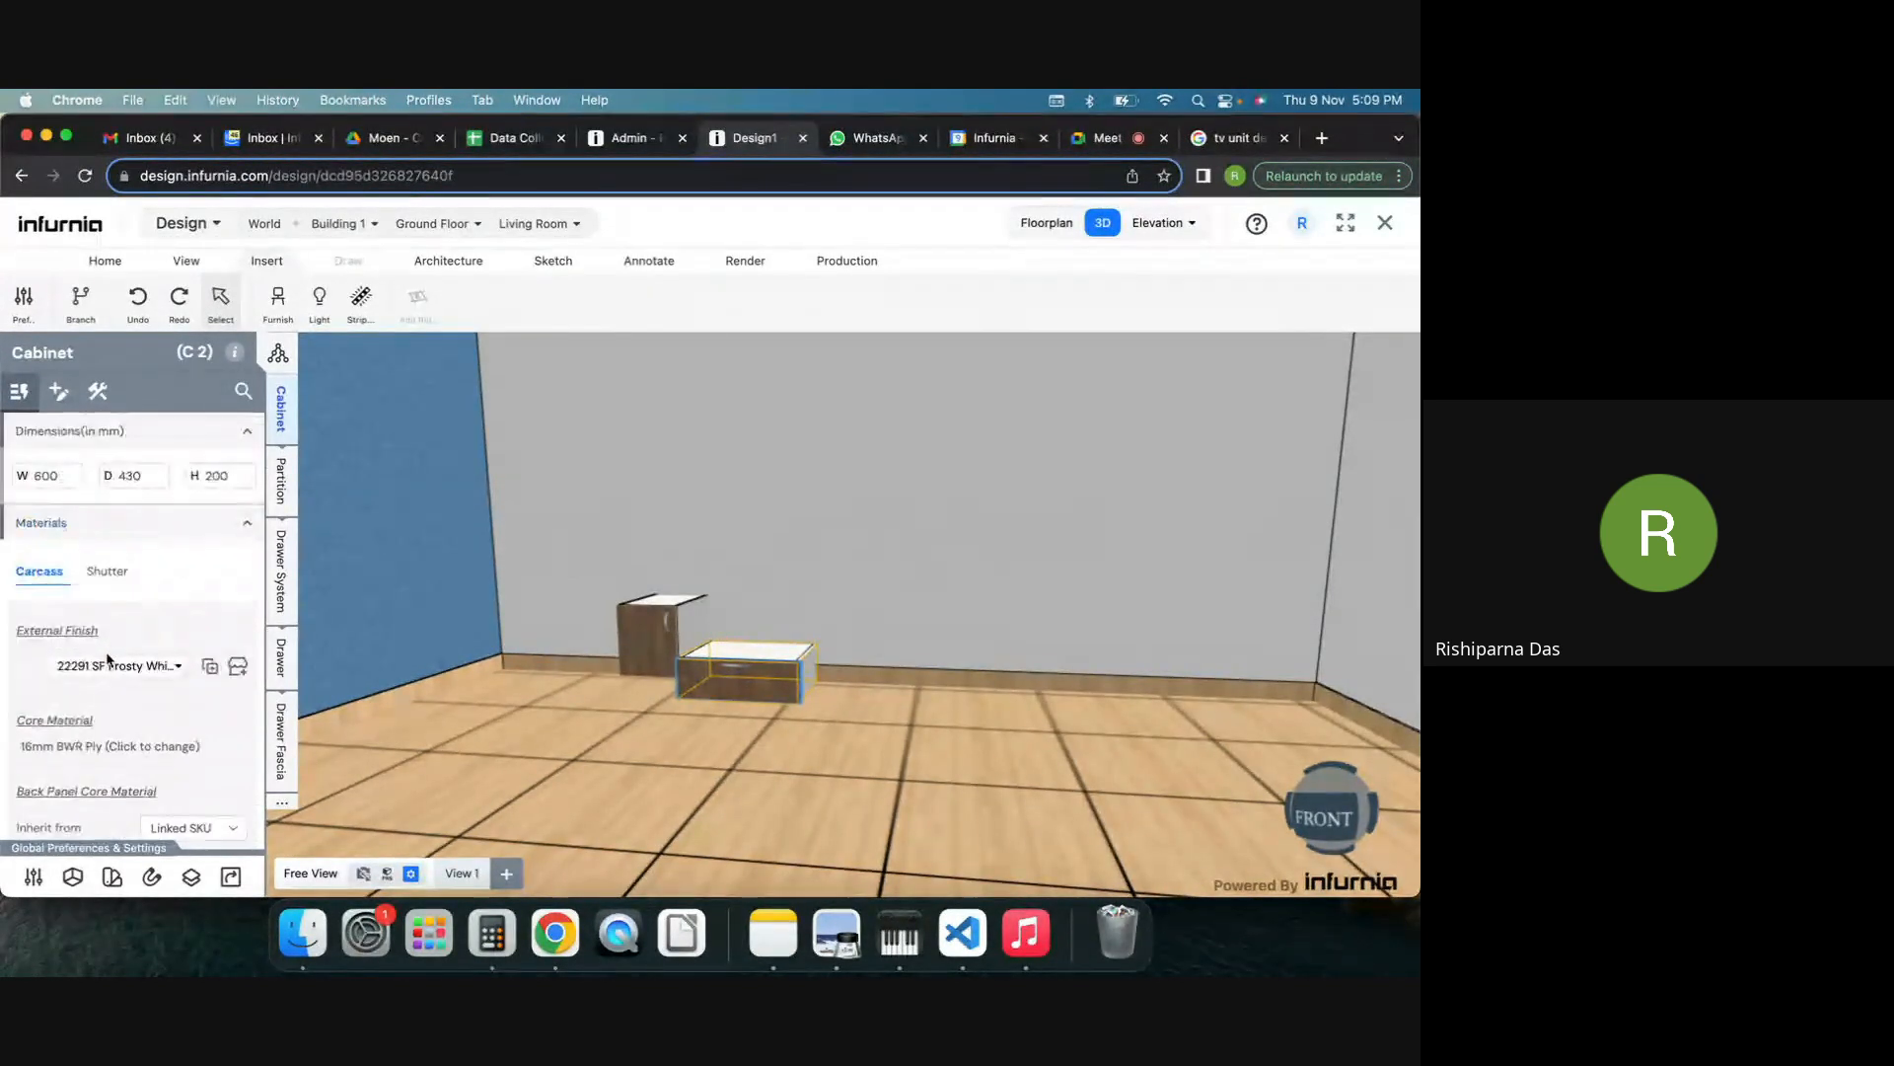
scroll(109, 659, "down", 6)
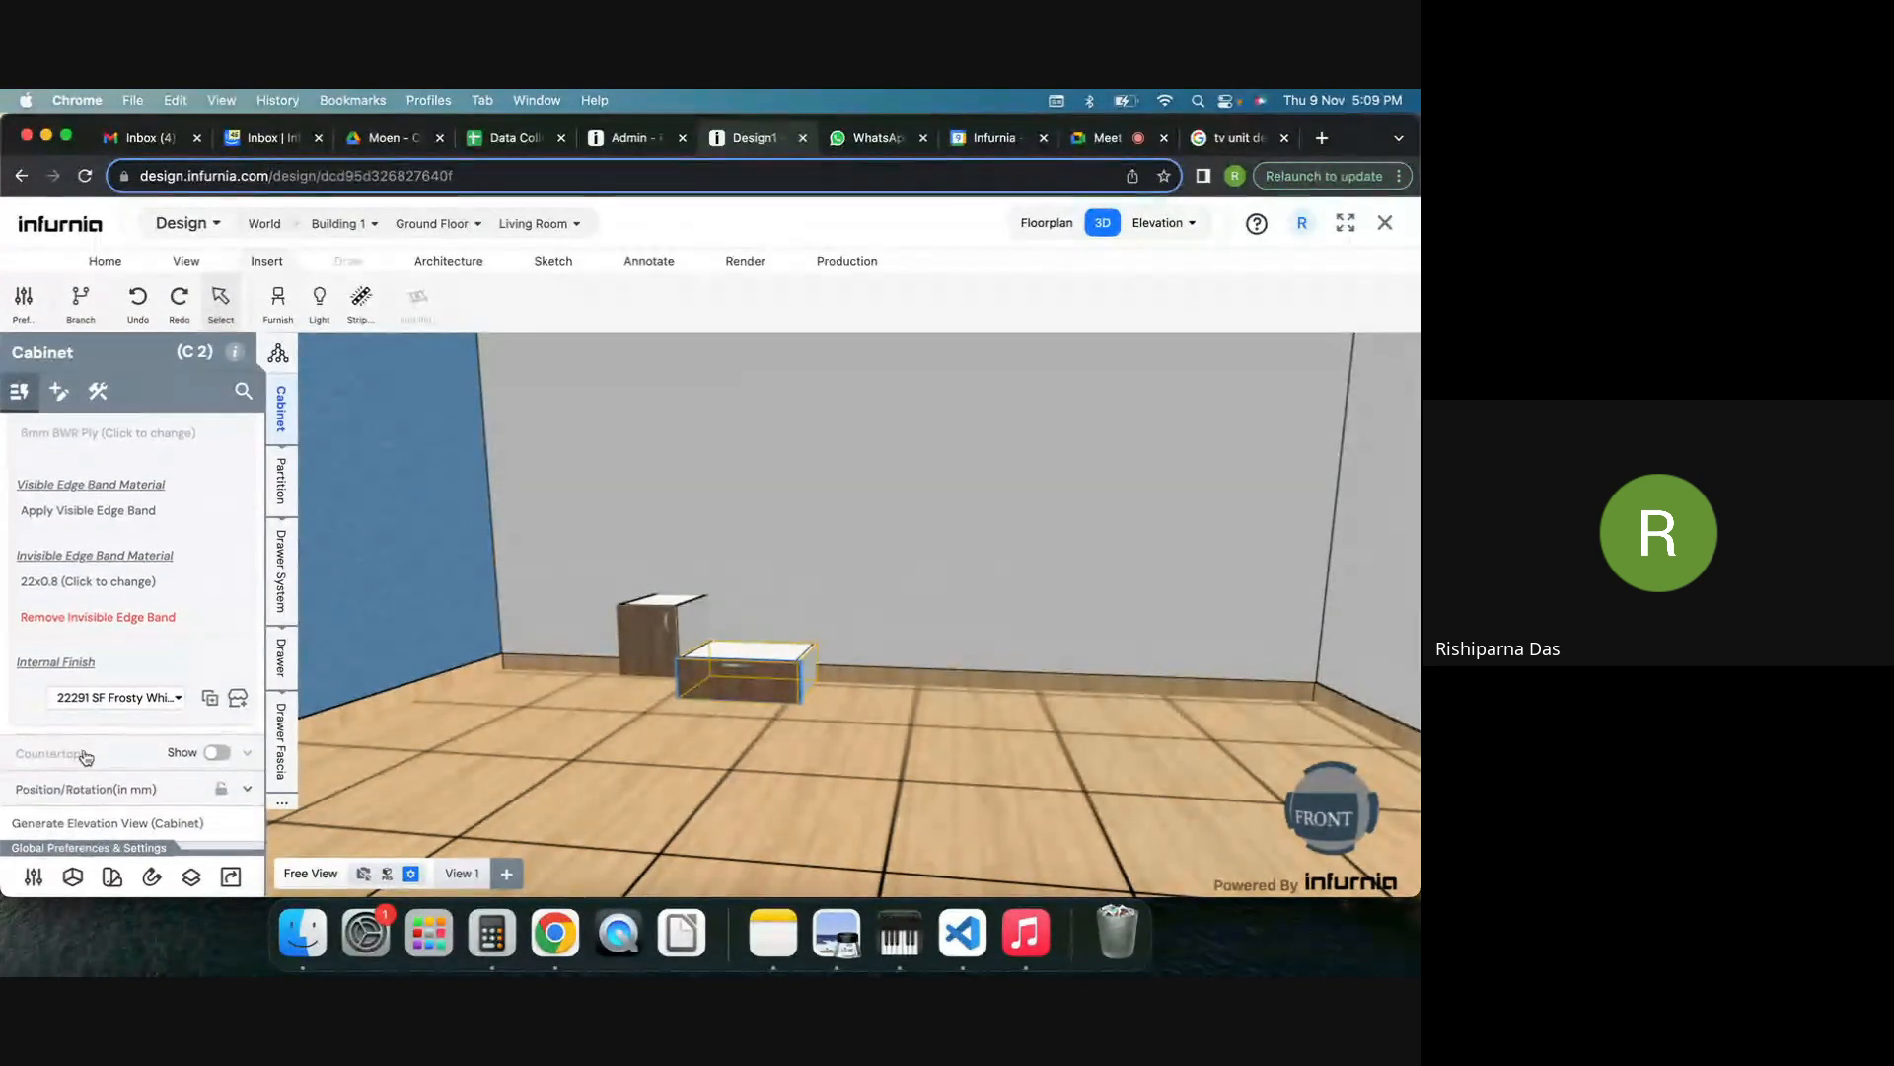
left_click(56, 790)
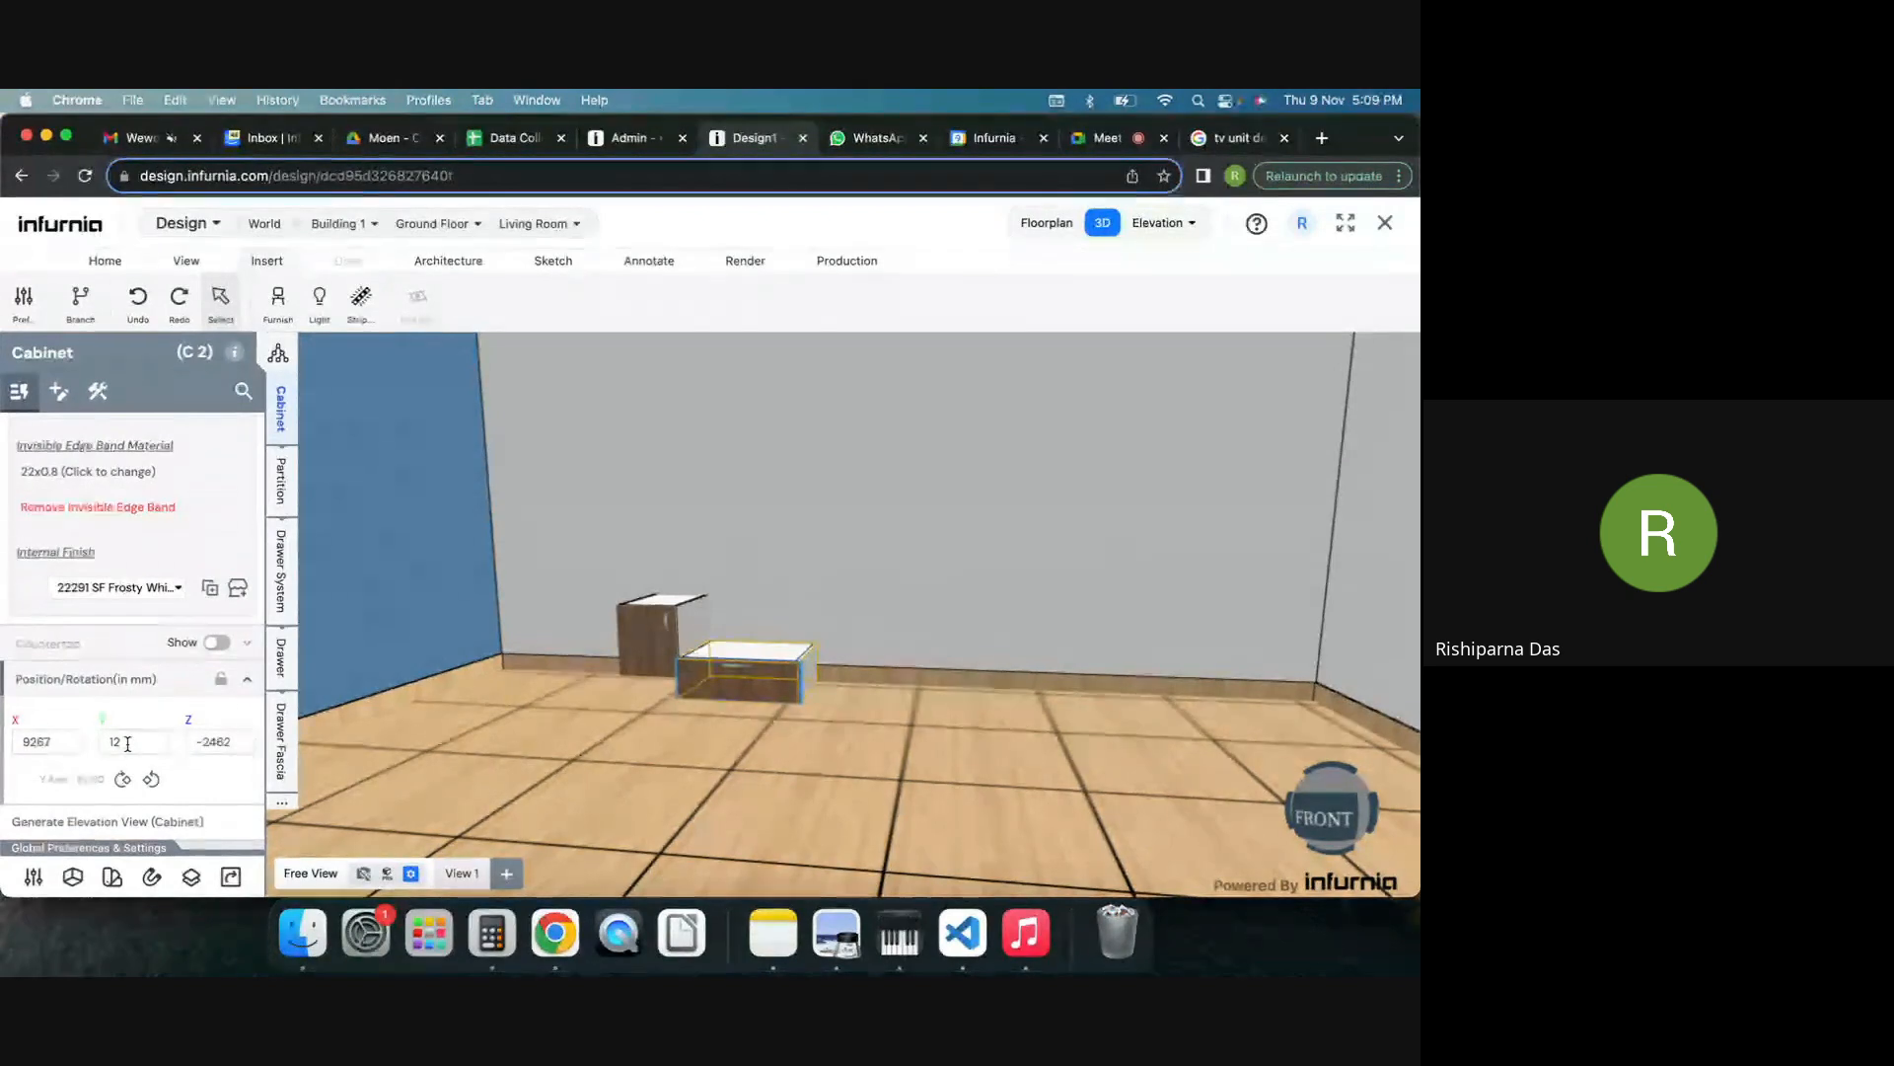
left_click_drag(132, 743, 98, 747)
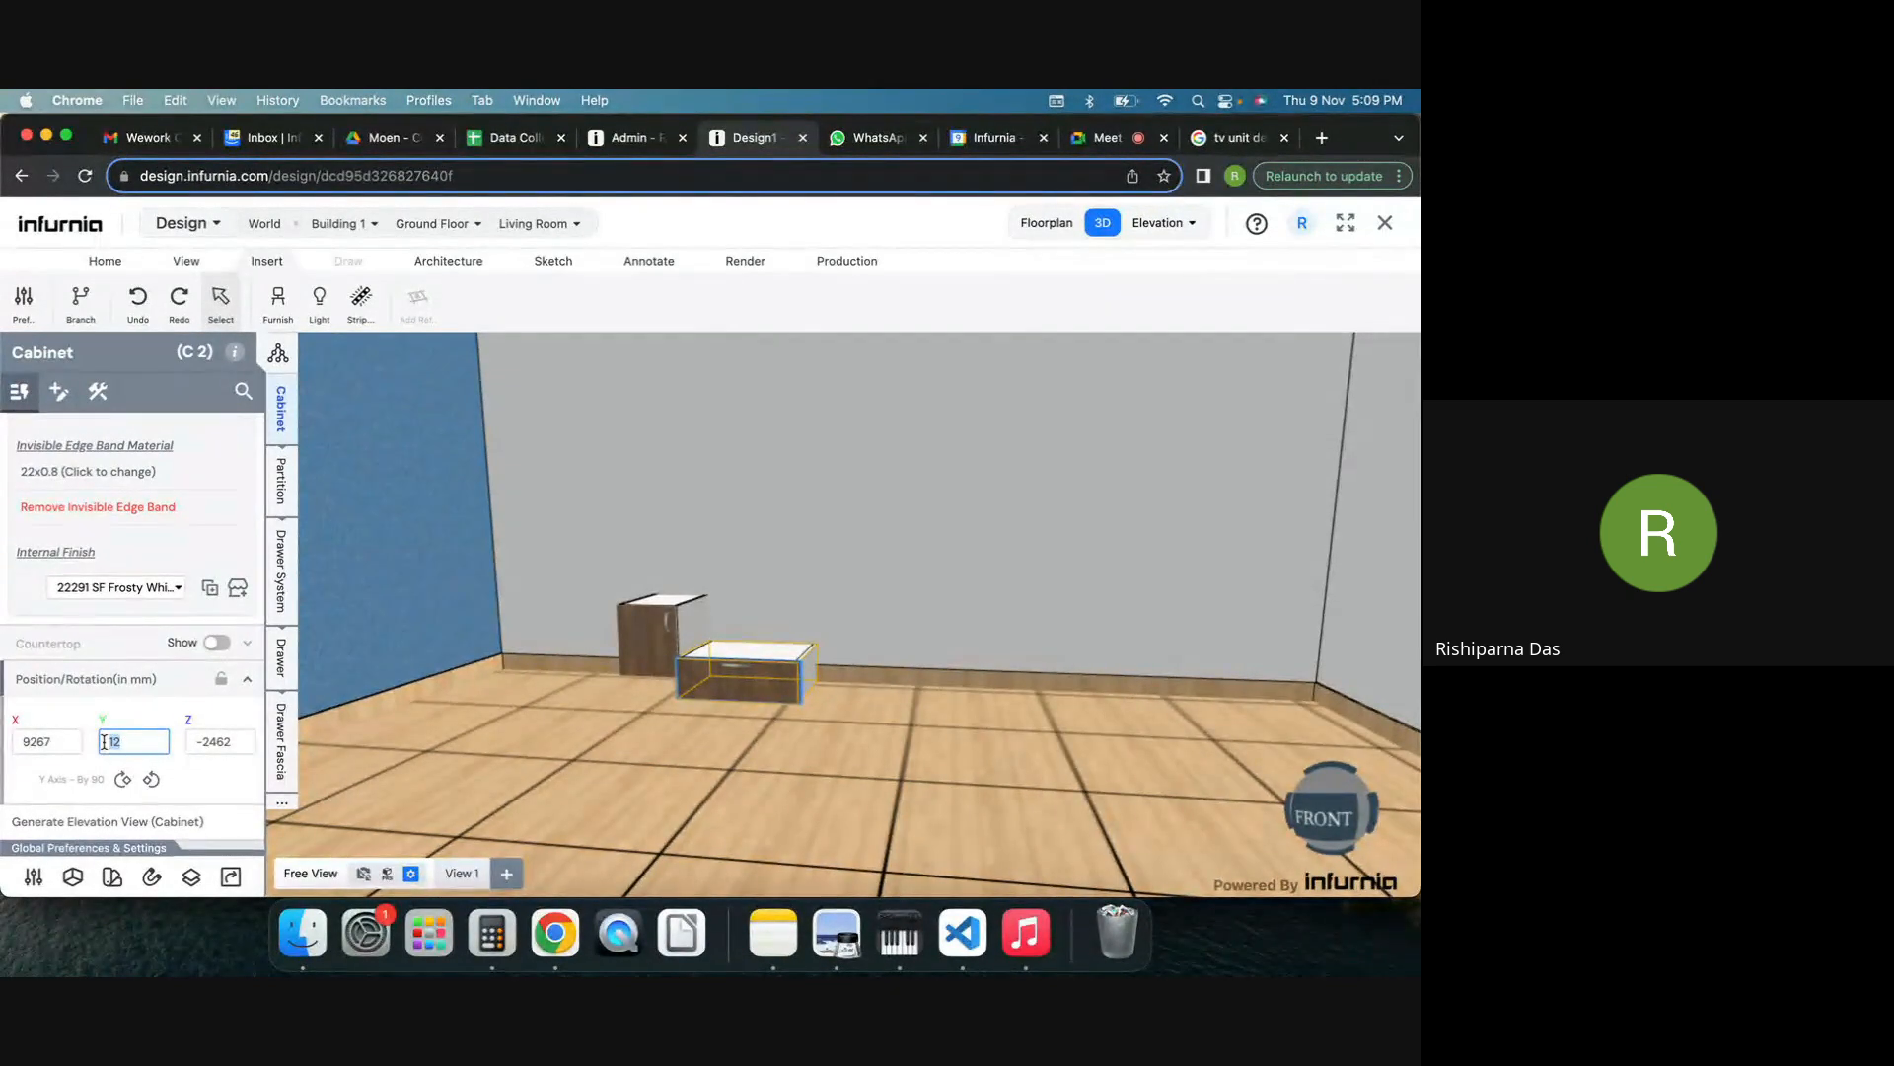
type("300")
key("Return")
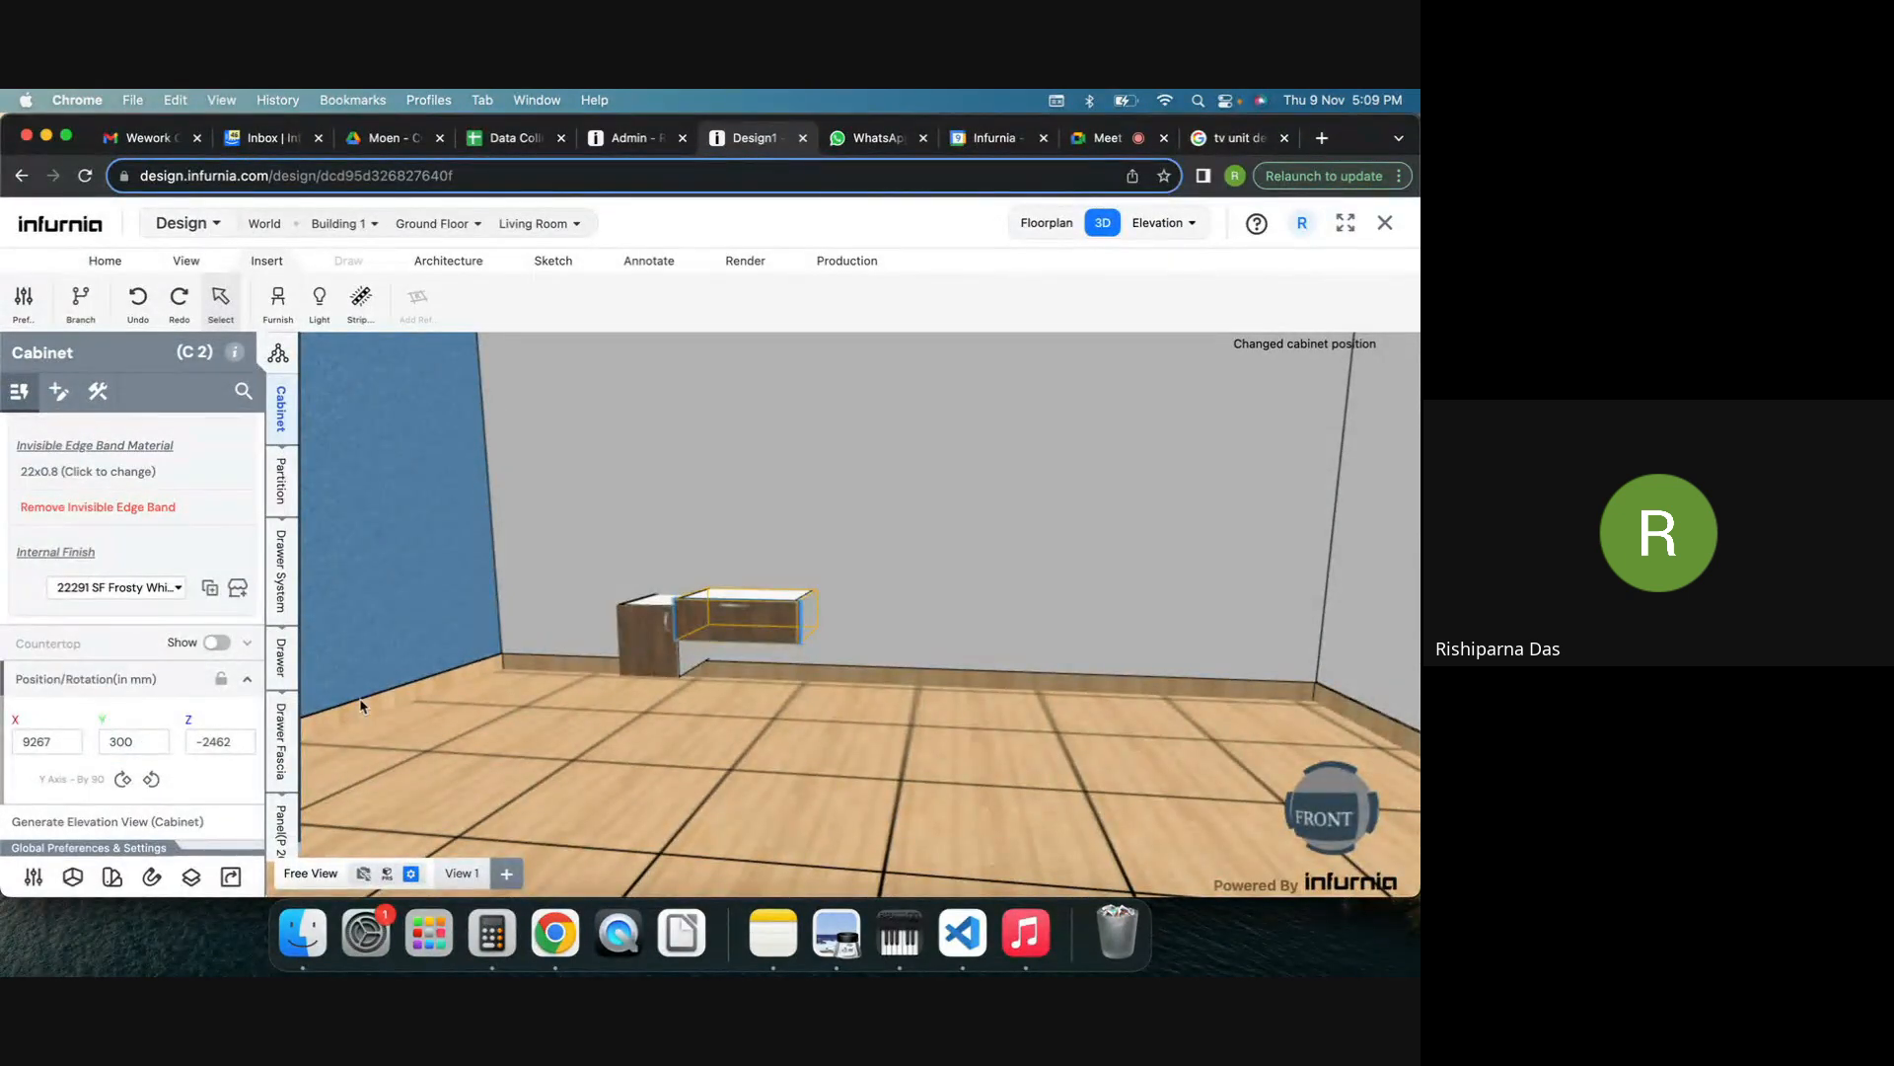
Set the height of the single-shutter cabinet to 200 mm.
left_click(647, 621)
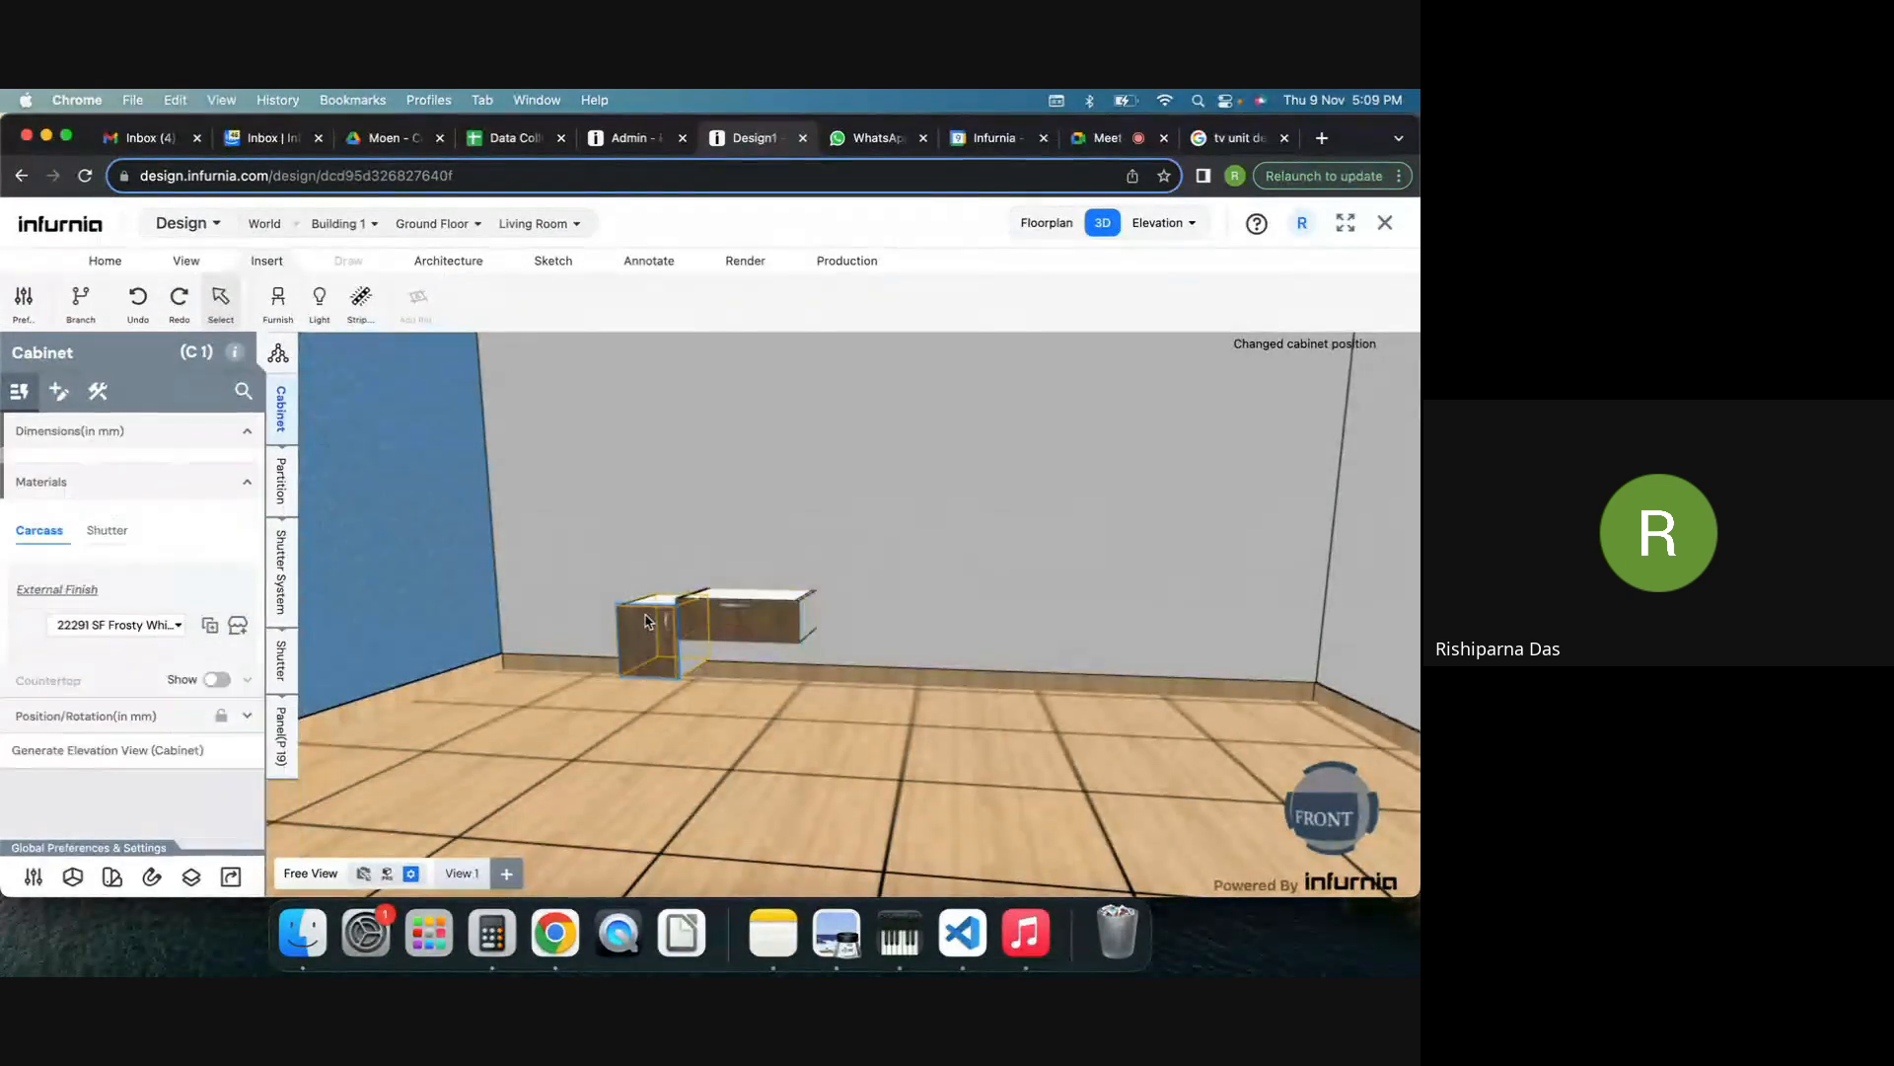
left_click(785, 620)
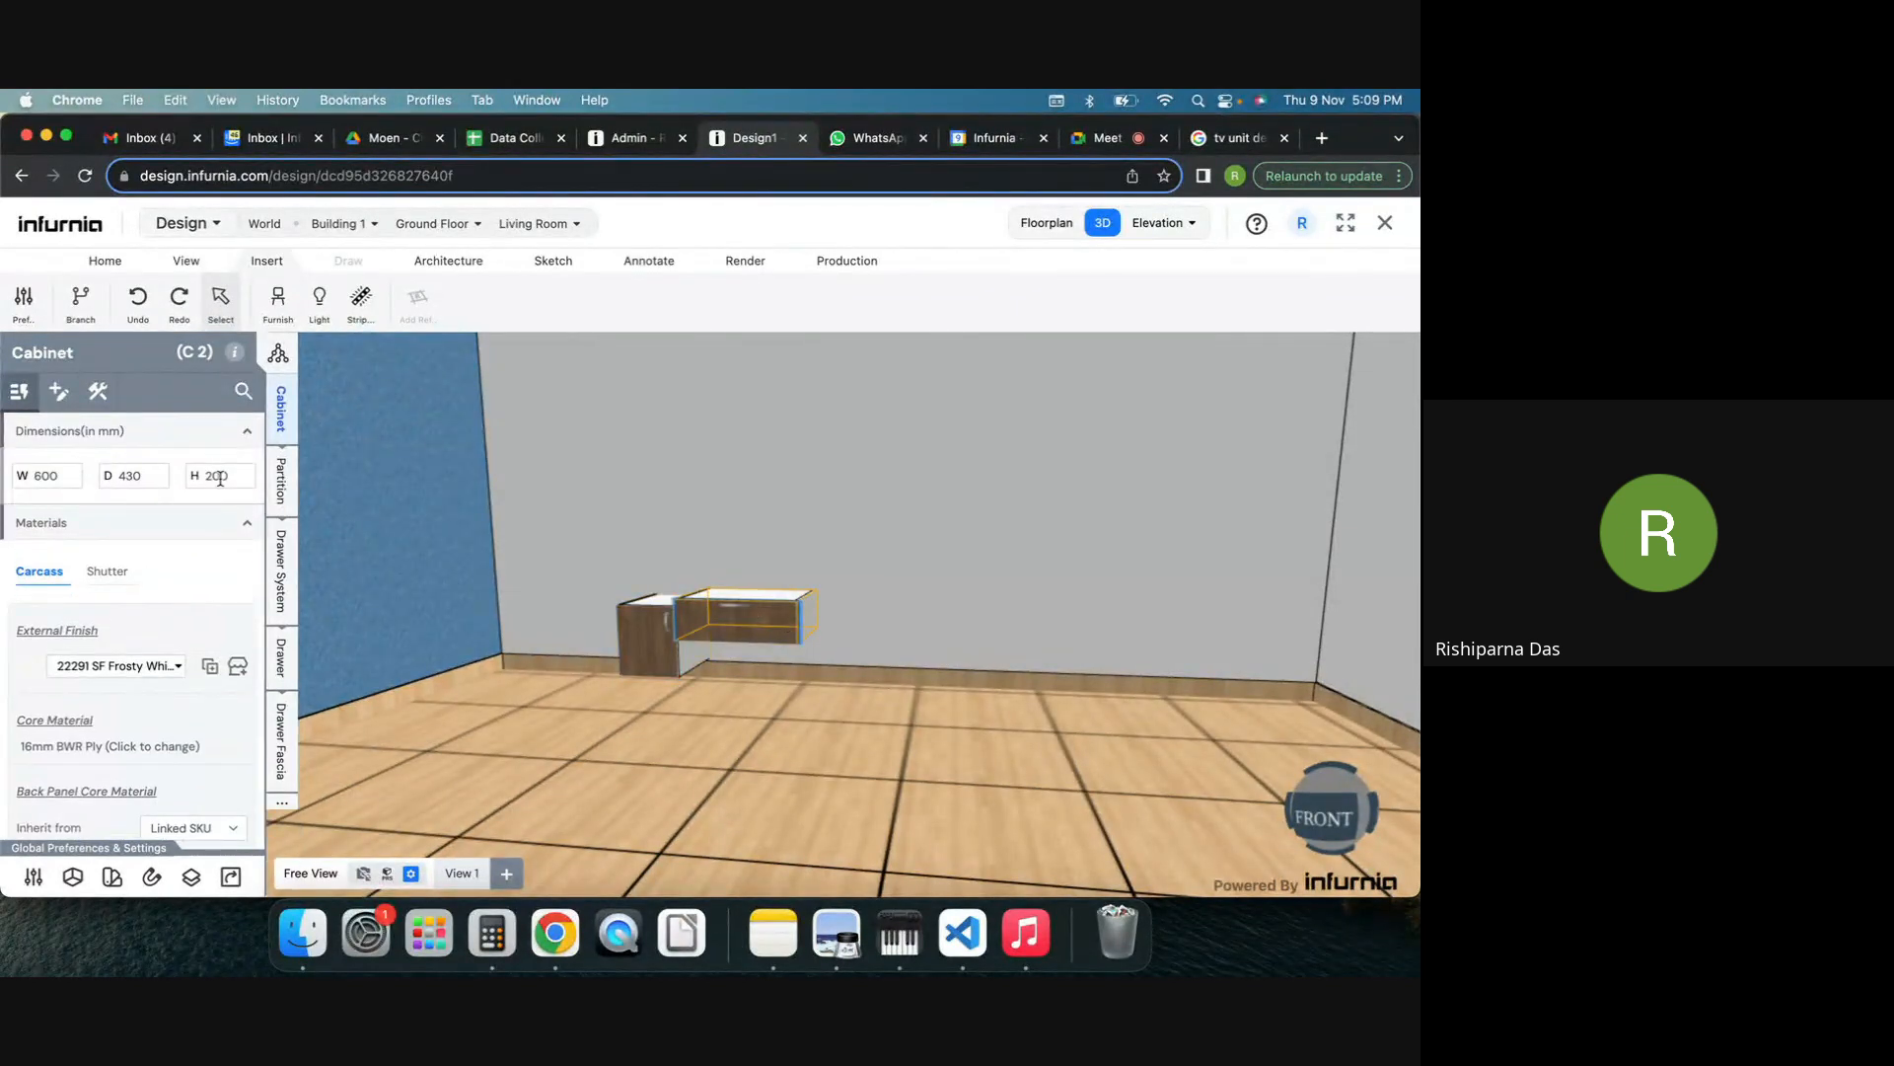
left_click(632, 632)
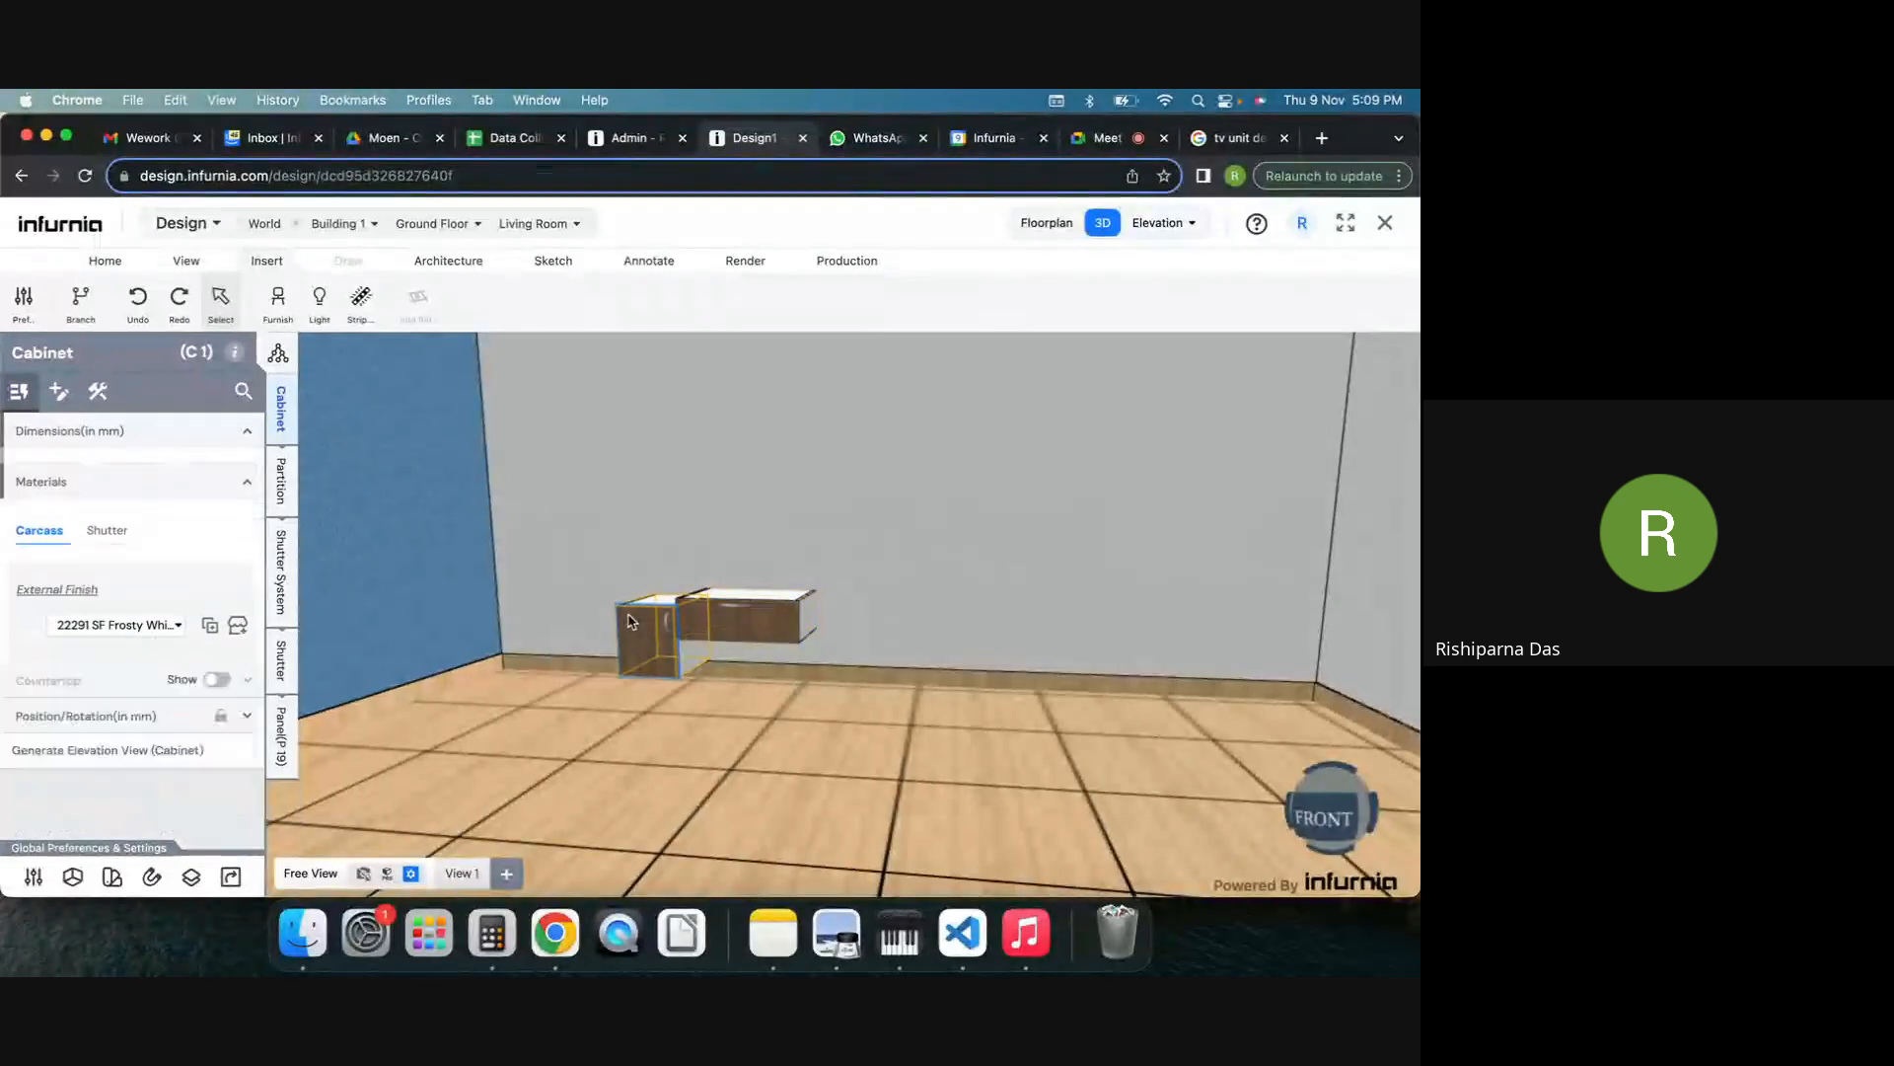
double_click(216, 475)
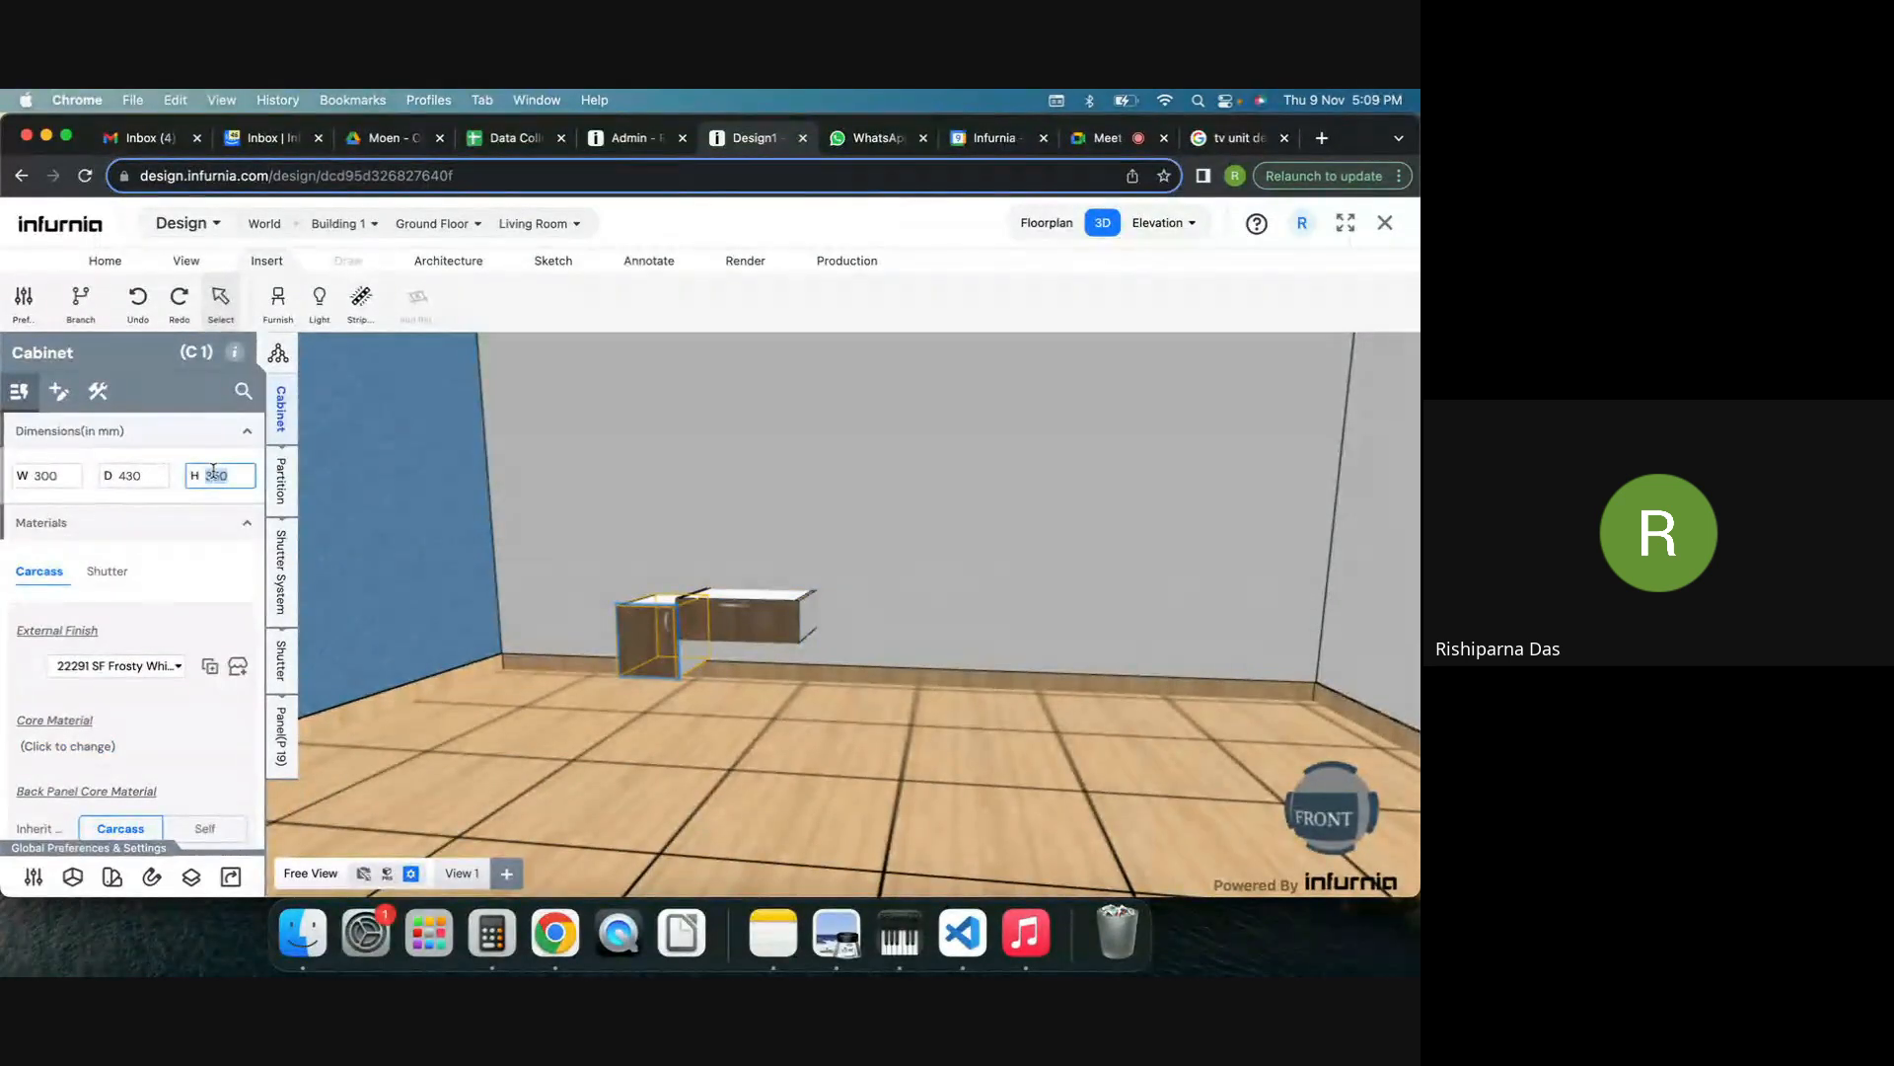
type("200")
key("Return")
Set the single-shutter cabinet's Y position to 300 mm.
scroll(163, 768, "down", 4)
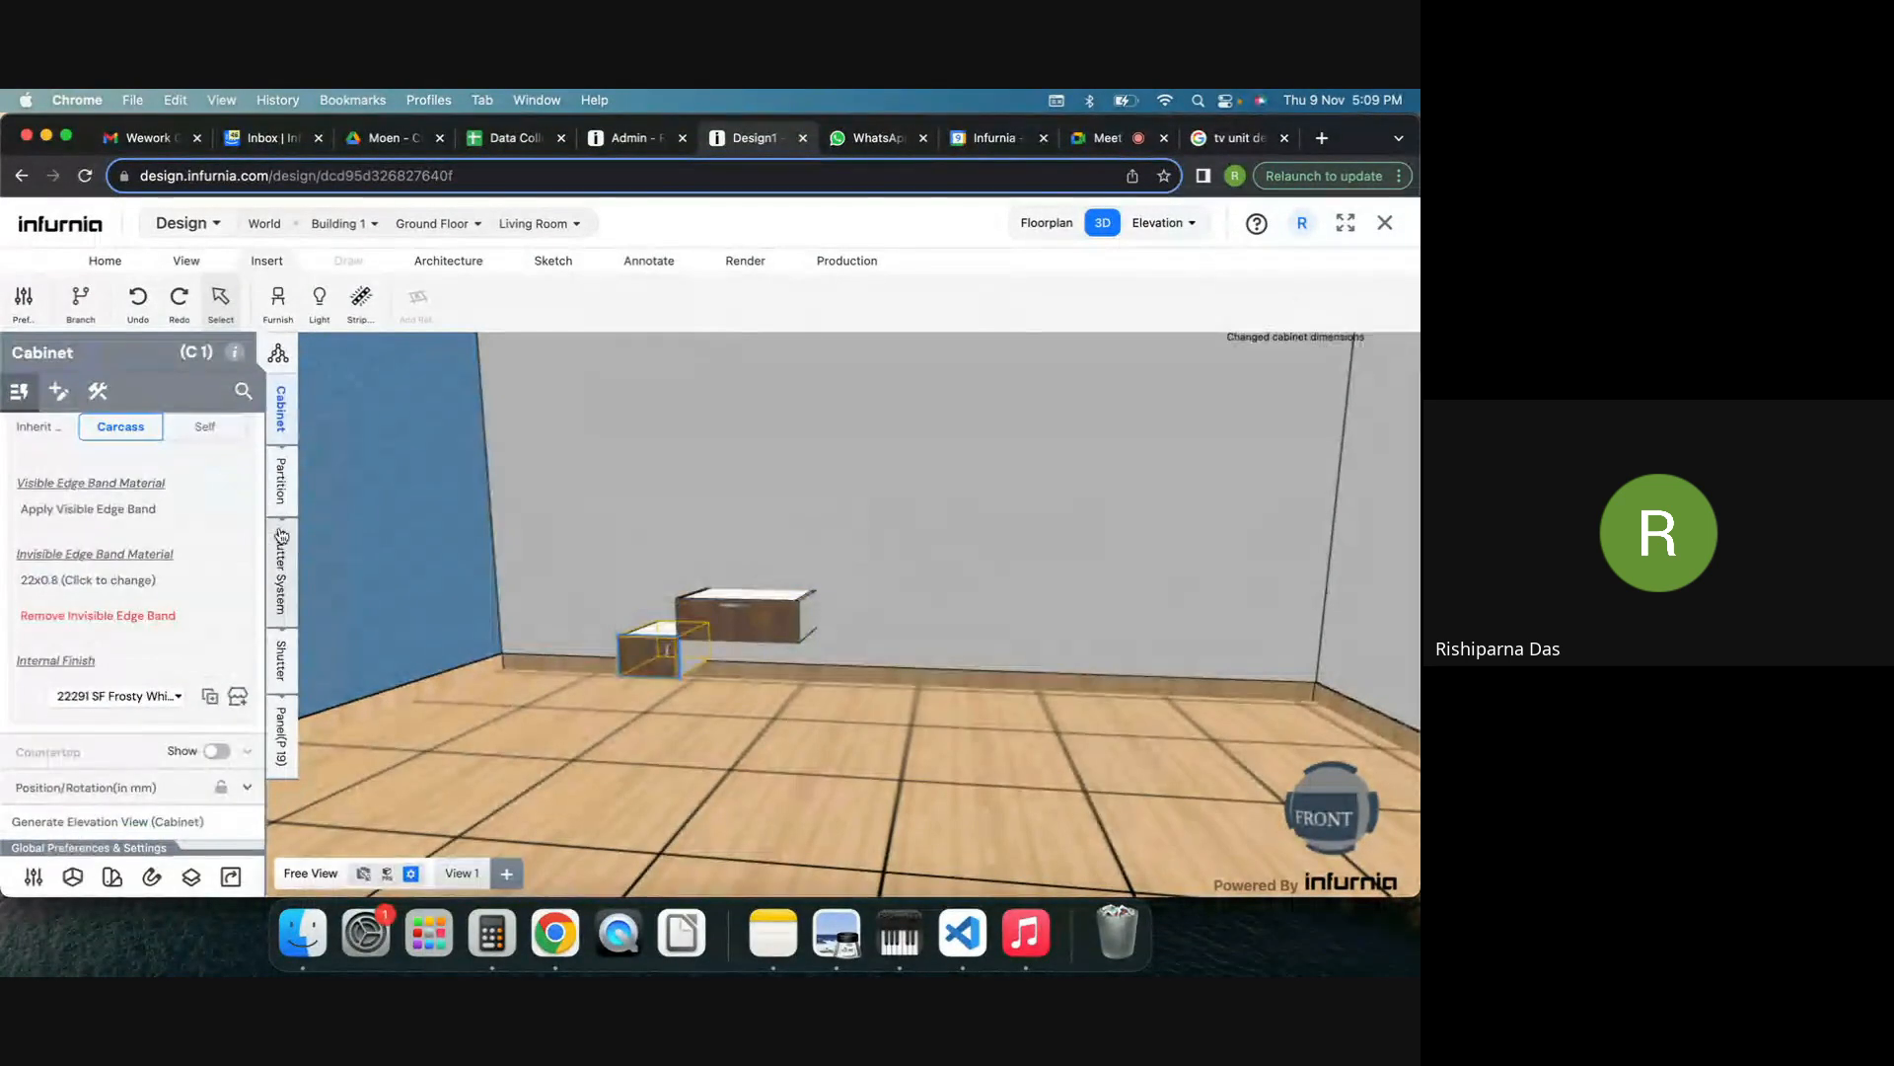
left_click(136, 789)
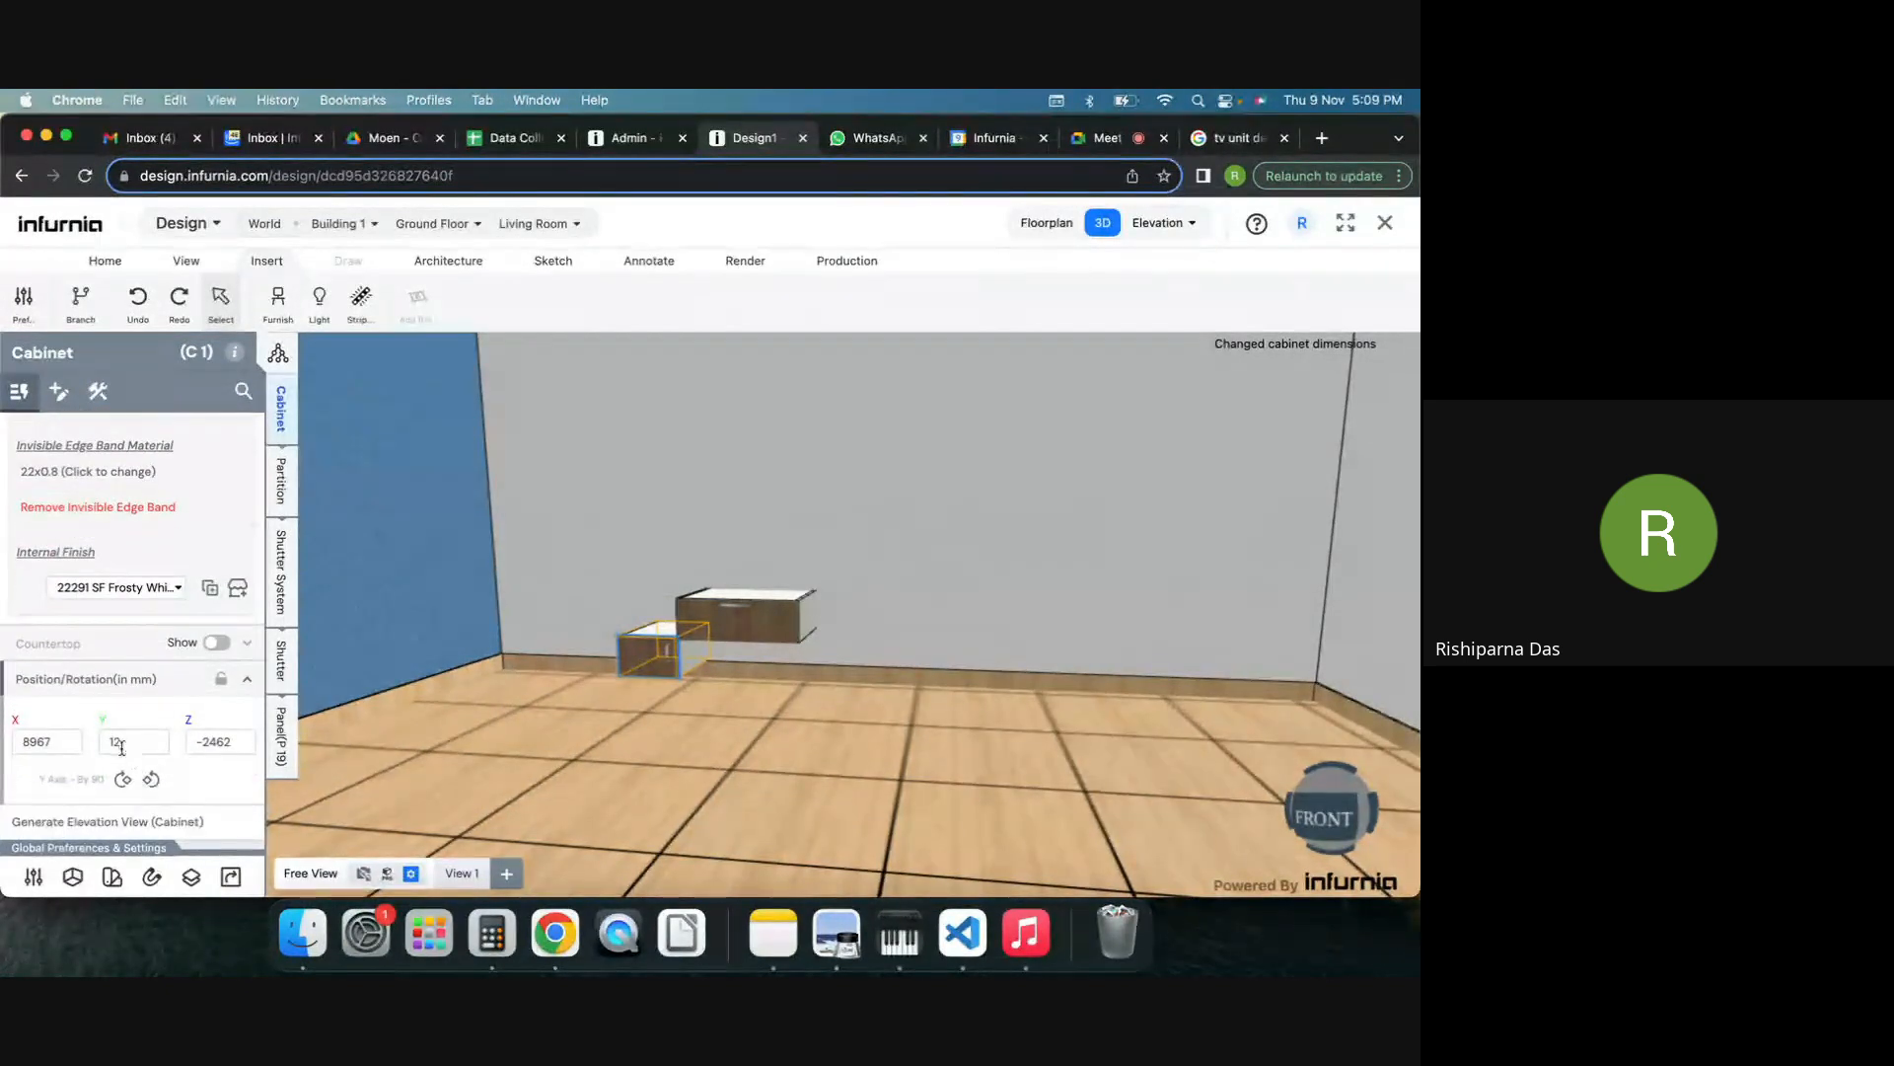
key("Return")
scroll(679, 608, "up", 2)
scroll(679, 612, "up", 3)
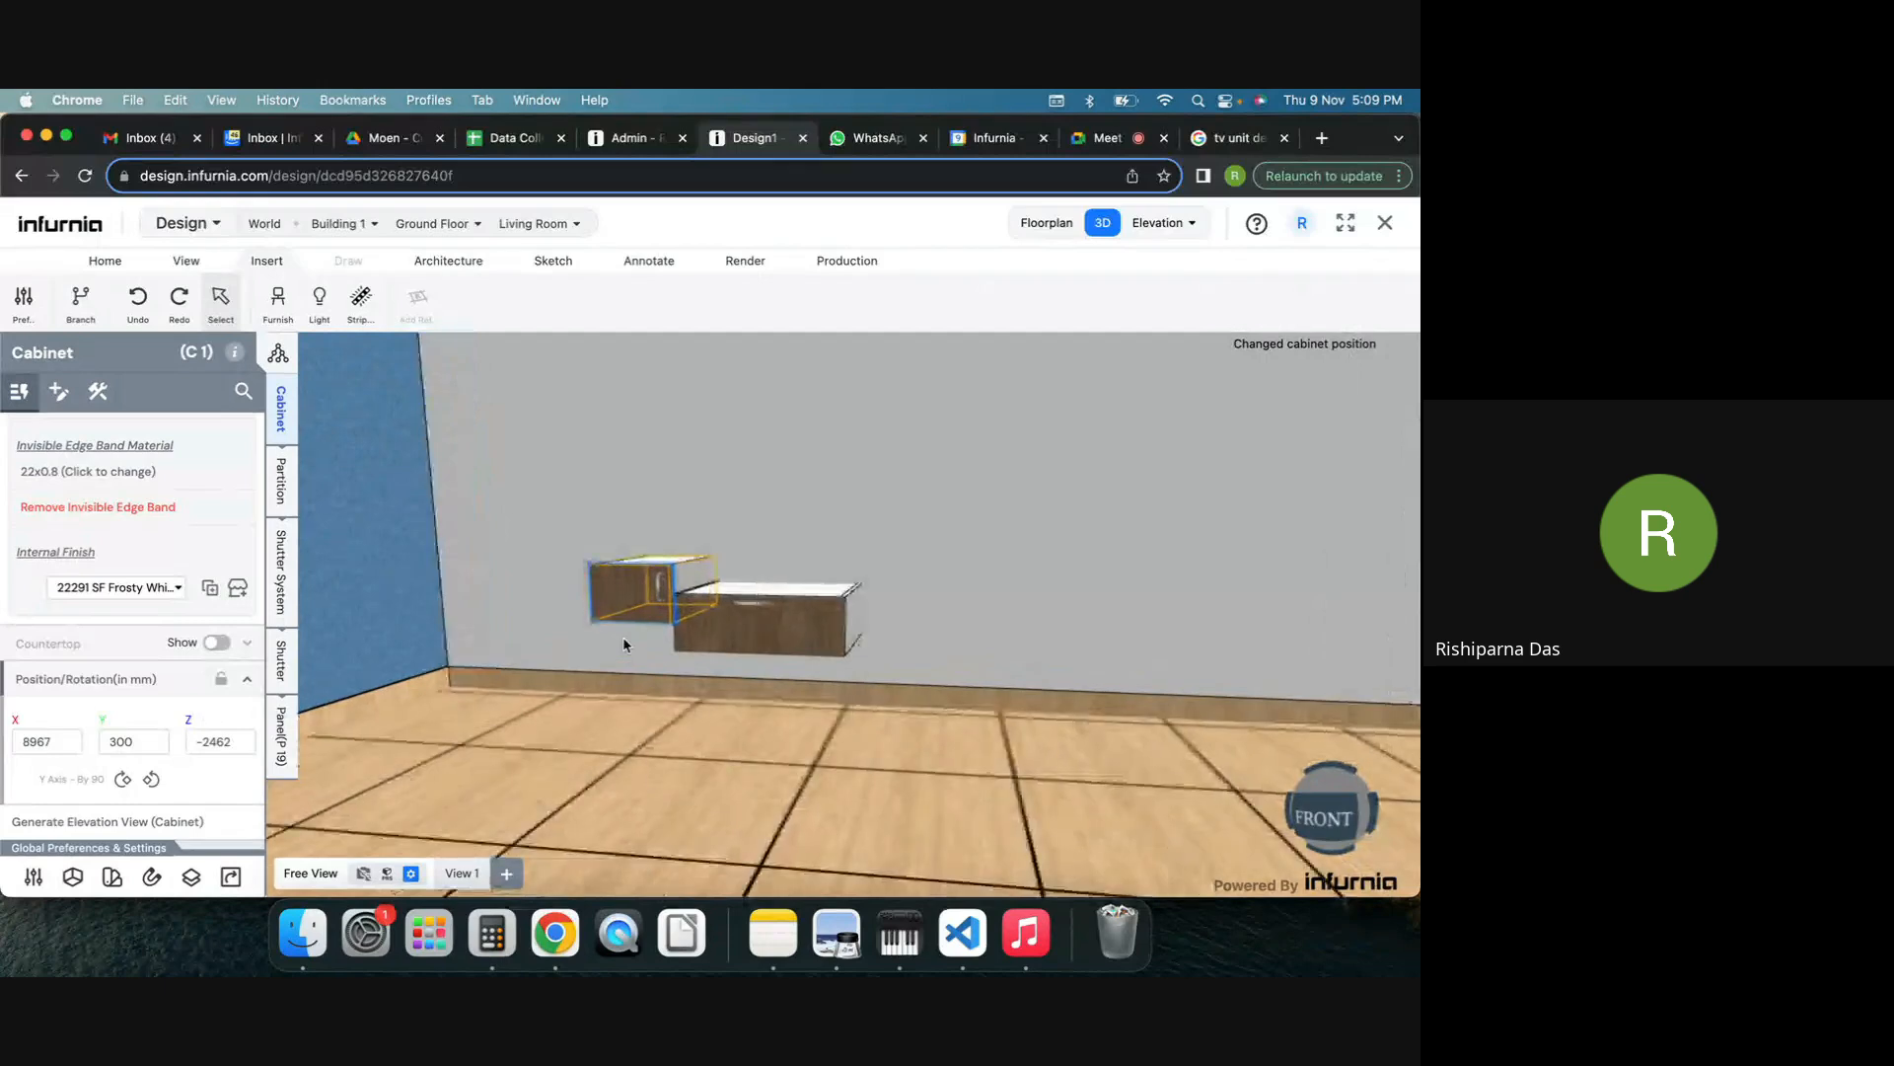
Nudge the single-shutter cabinet slightly along the back wall towards the drawer cabinet.
mouse_move(688, 661)
left_mouse_down()
mouse_move(787, 679)
mouse_move(725, 664)
left_mouse_up()
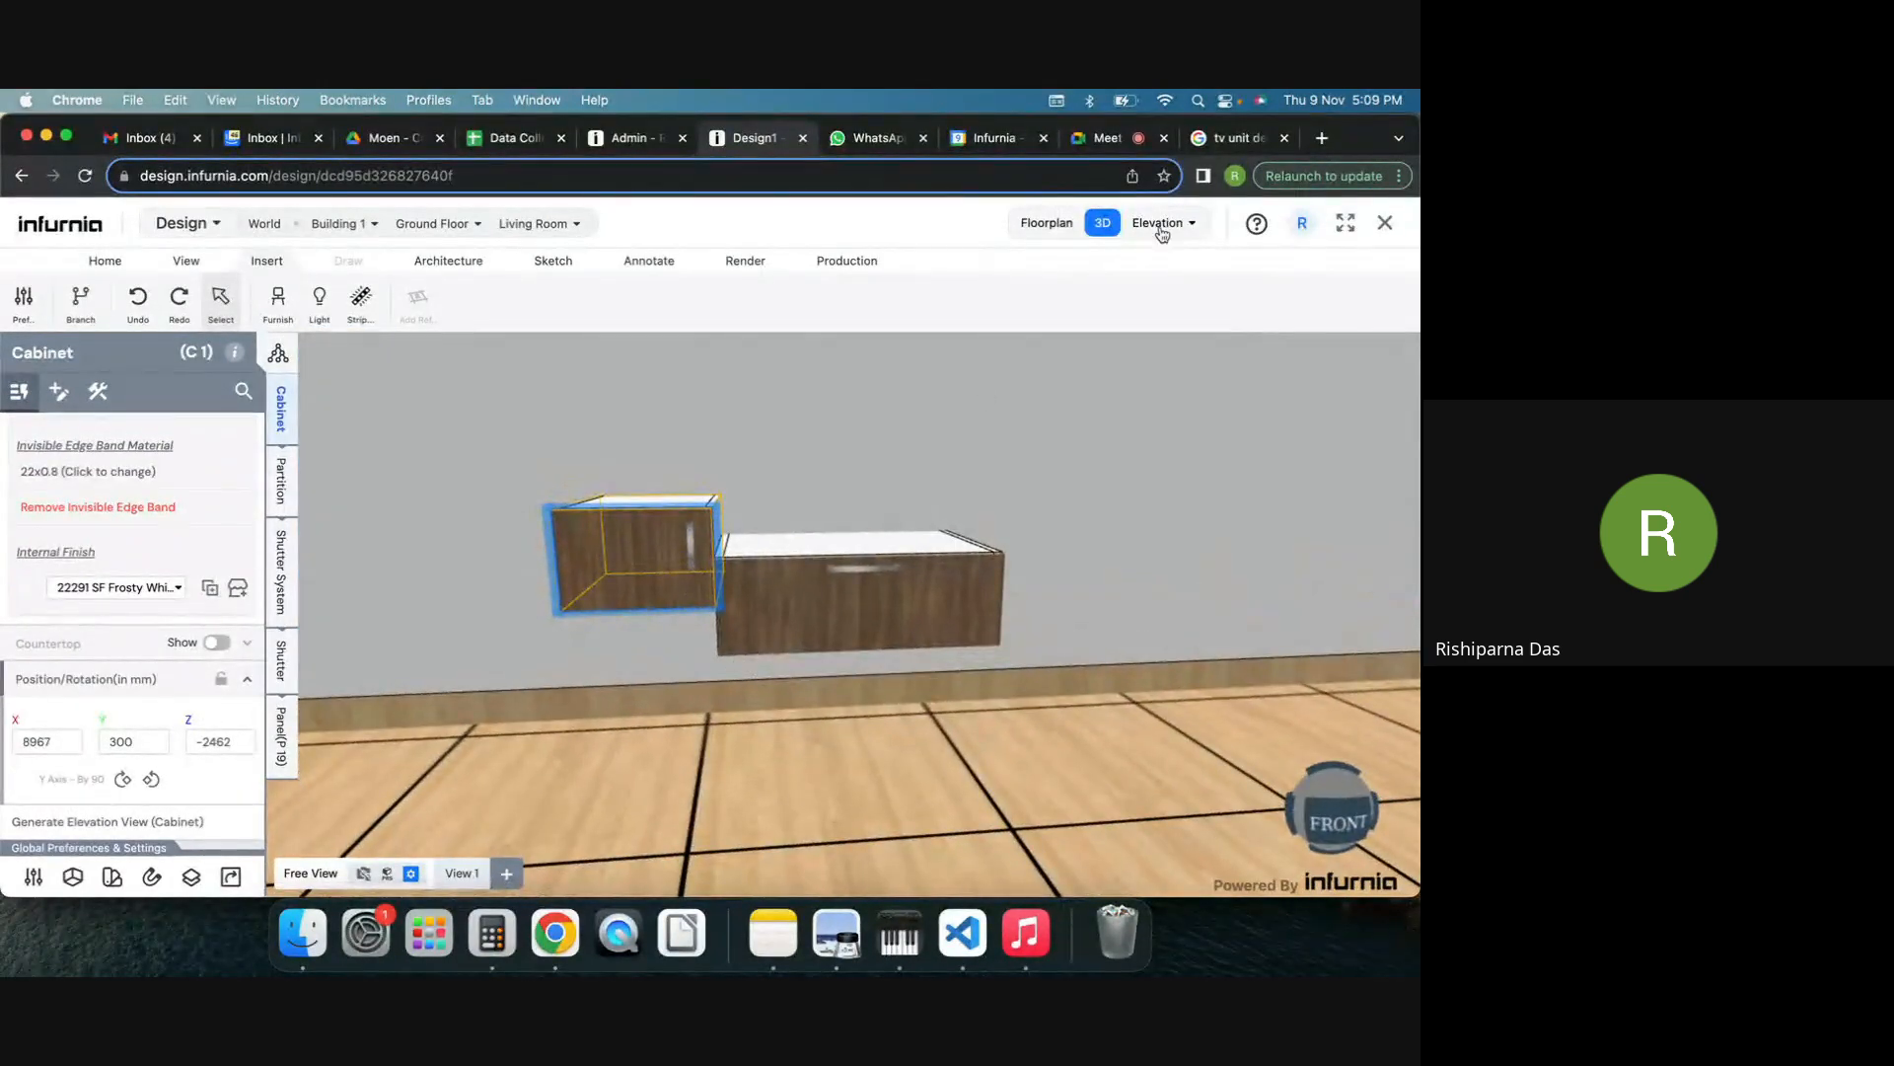
mouse_move(659, 510)
left_mouse_down()
mouse_move(659, 559)
mouse_move(649, 510)
left_mouse_up()
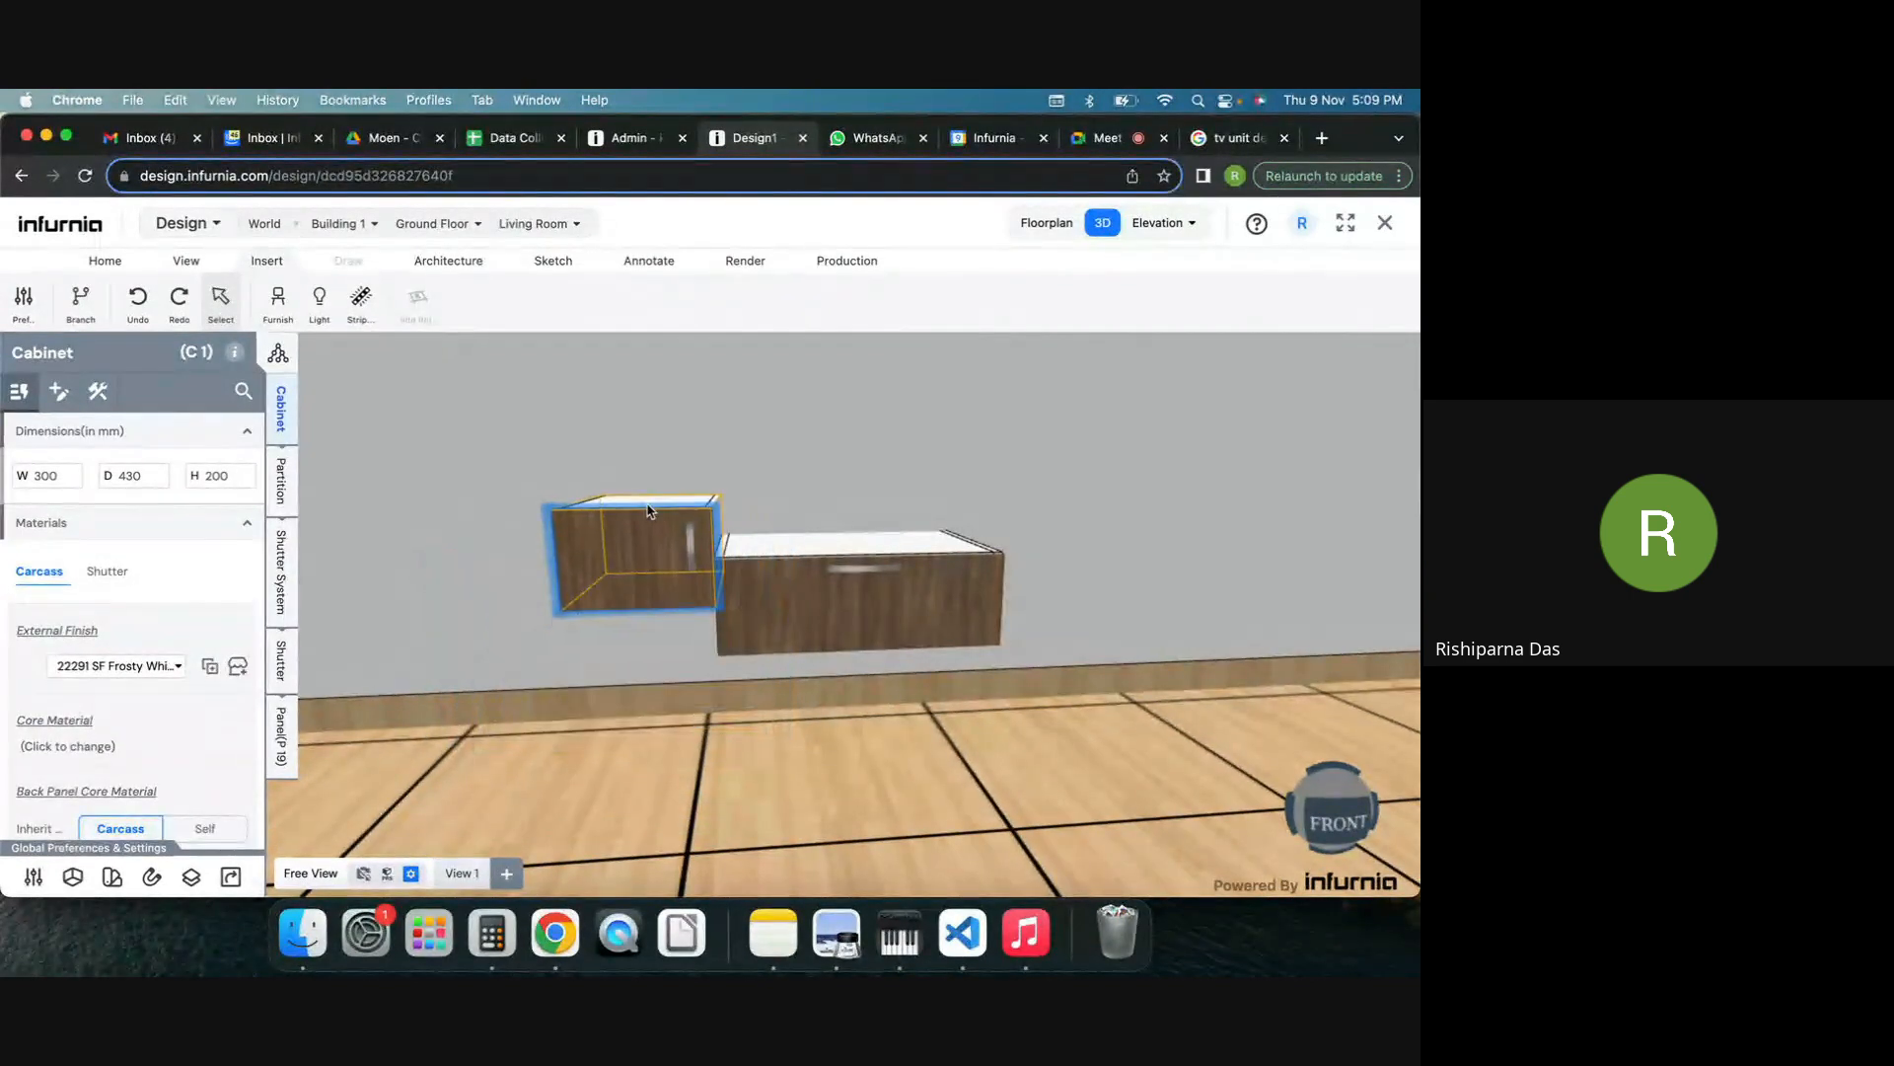
left_click_drag(981, 472, 900, 495)
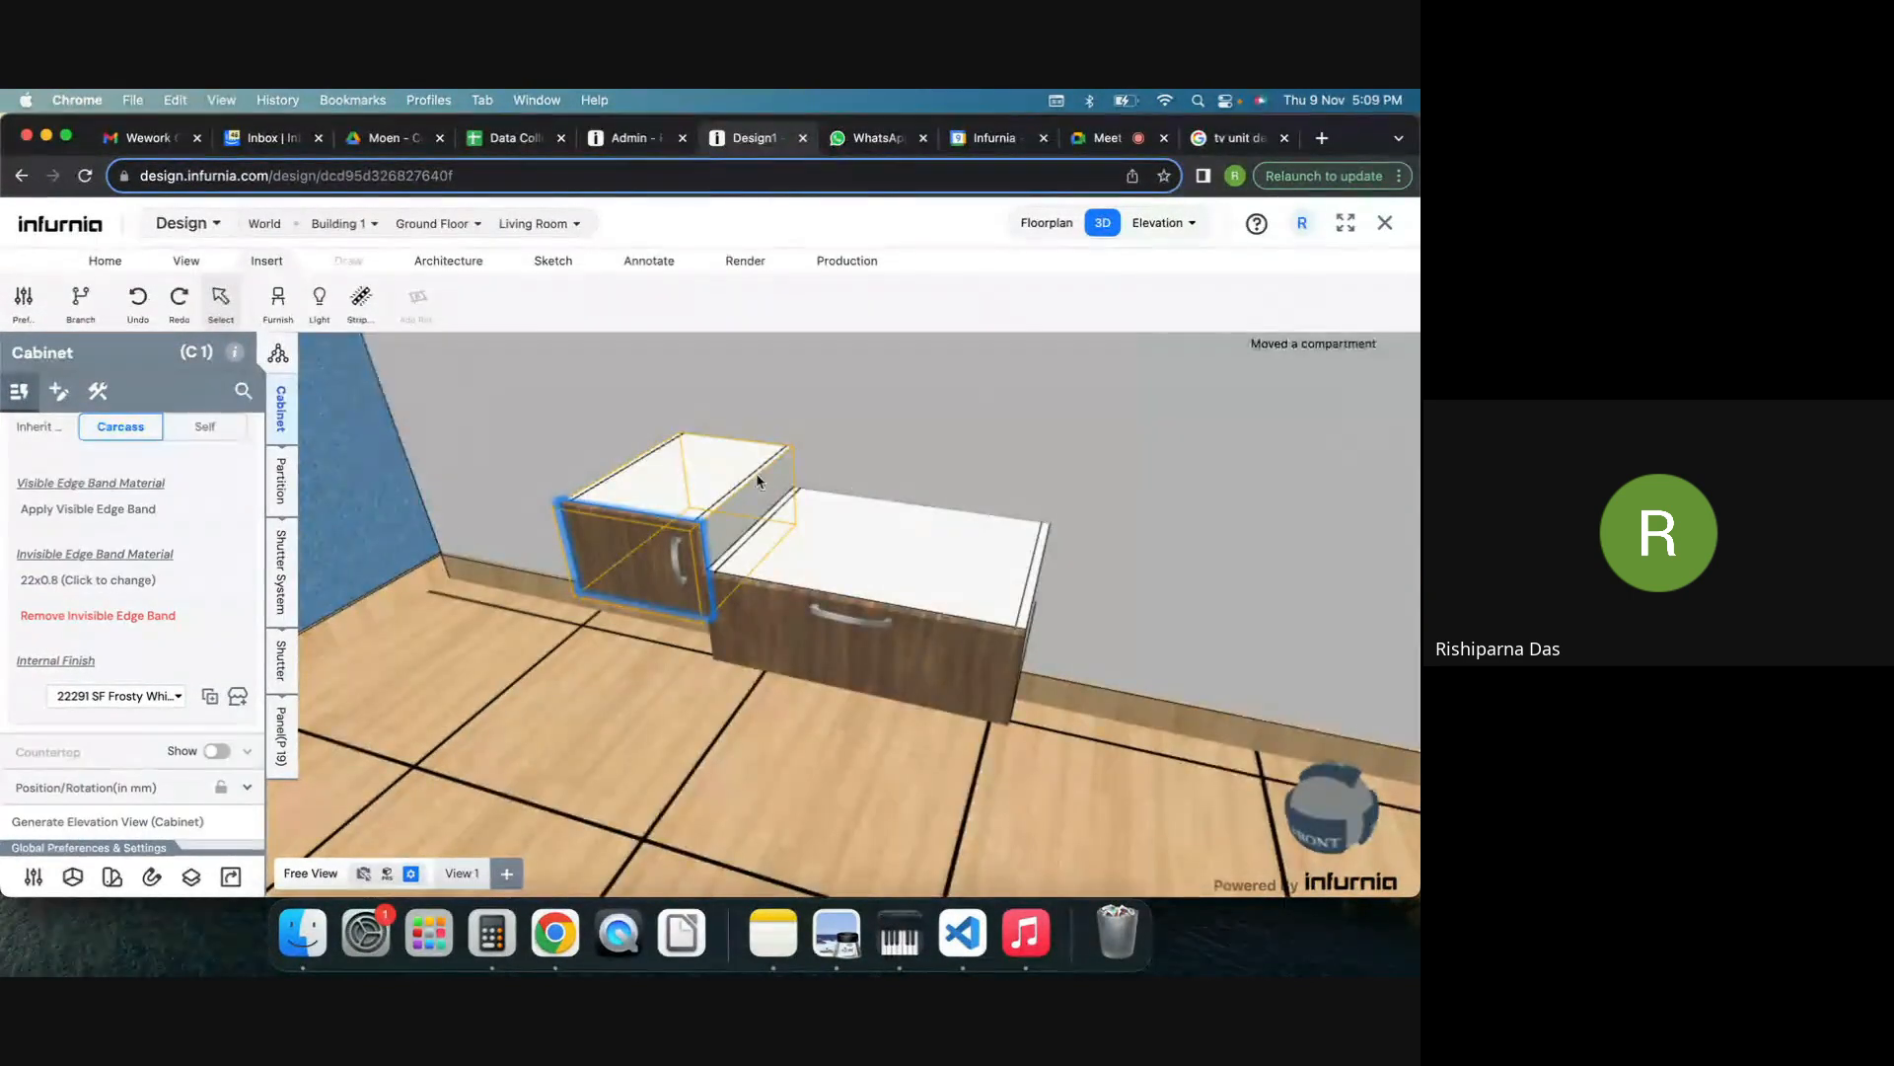
scroll(742, 496, "up", 3)
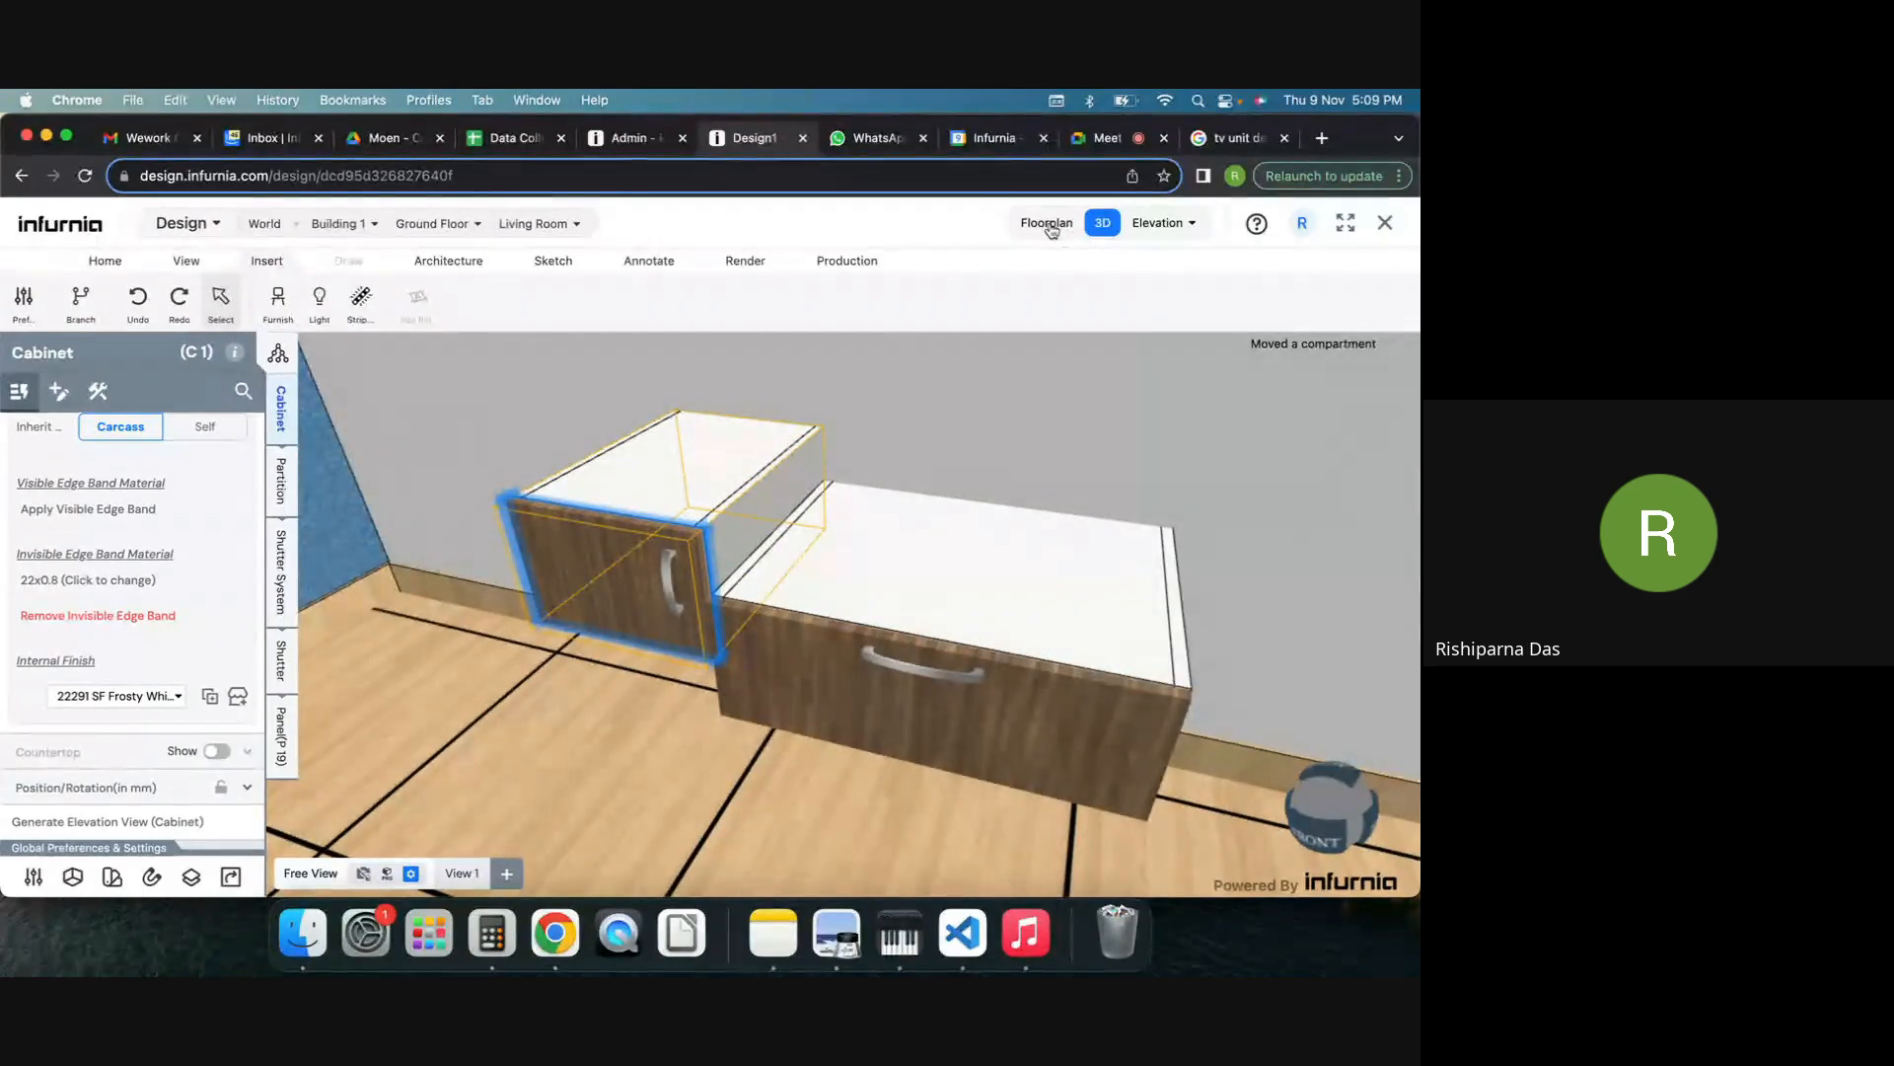
mouse_move(777, 445)
left_mouse_down()
mouse_move(794, 490)
mouse_move(724, 449)
mouse_move(791, 440)
left_mouse_up()
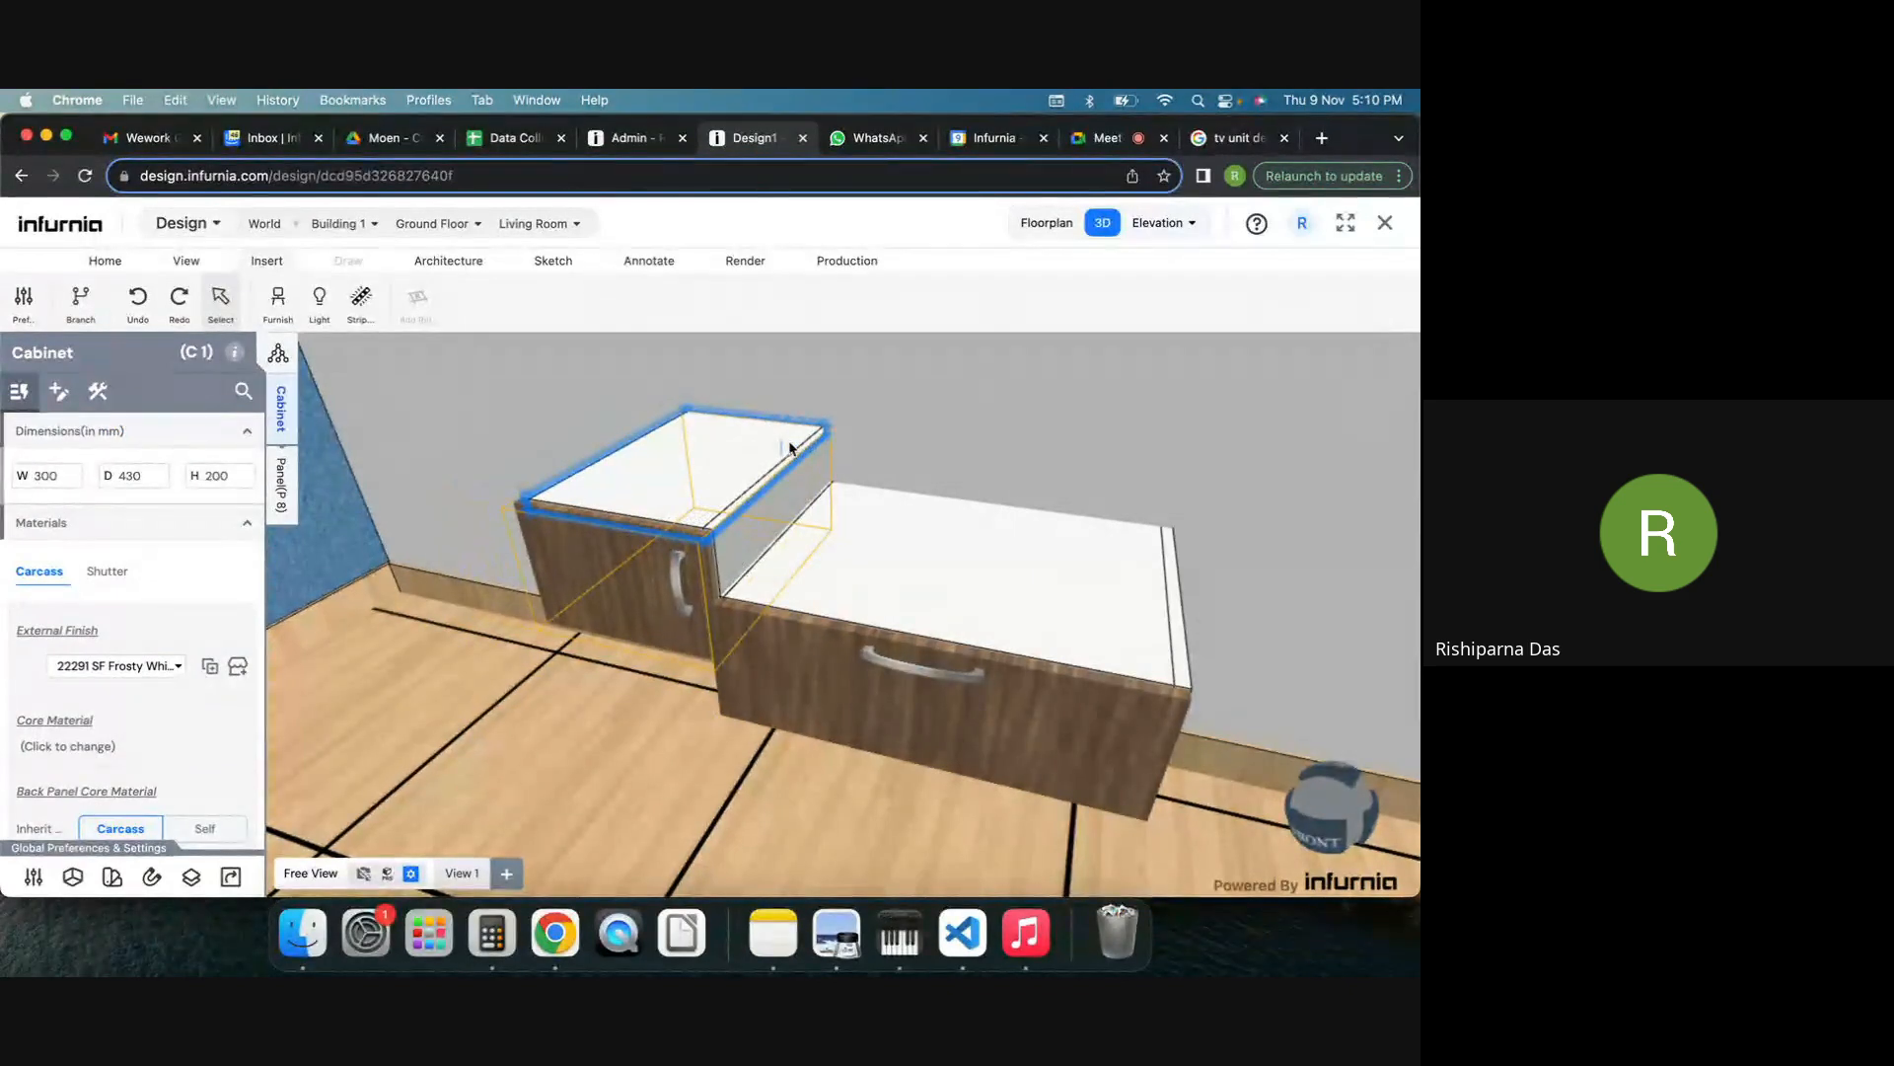
Delete the single-shutter cabinet beside the drawer cabinet on the back wall.
left_click(920, 639)
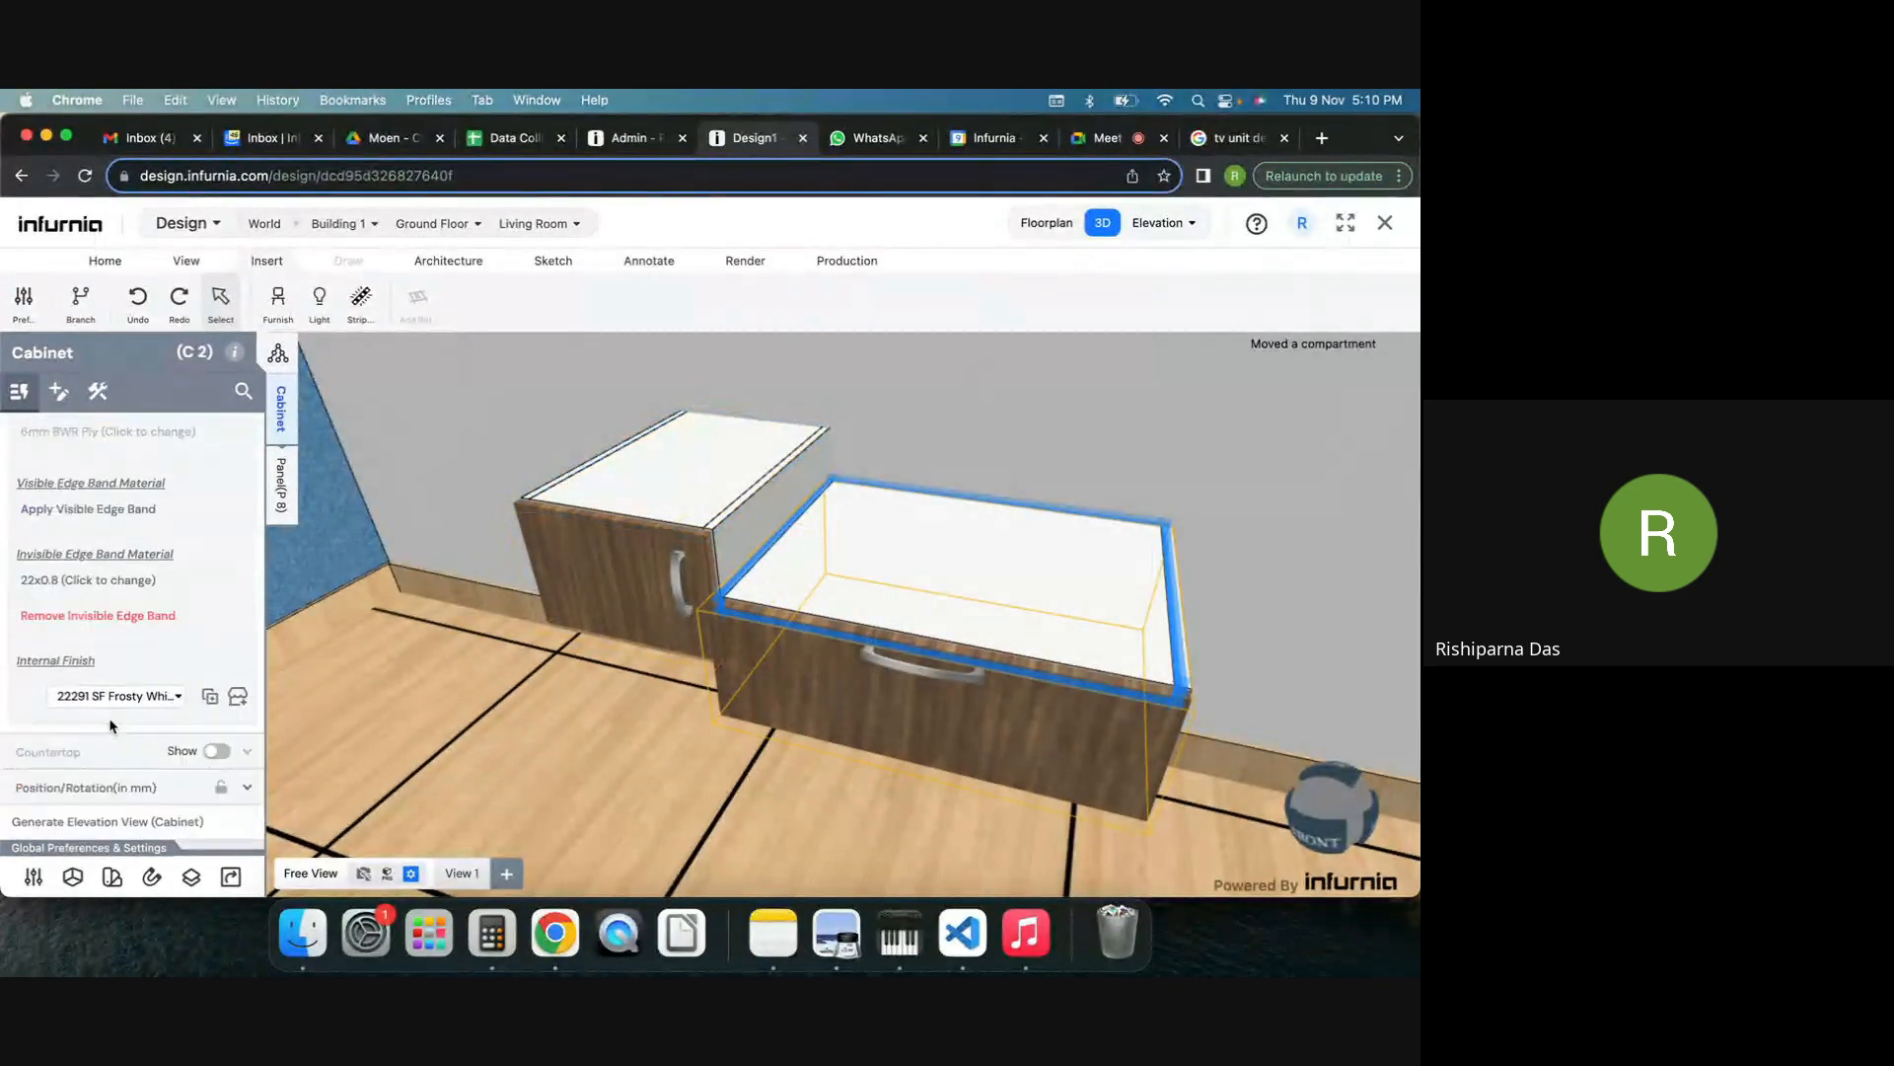
left_click(87, 788)
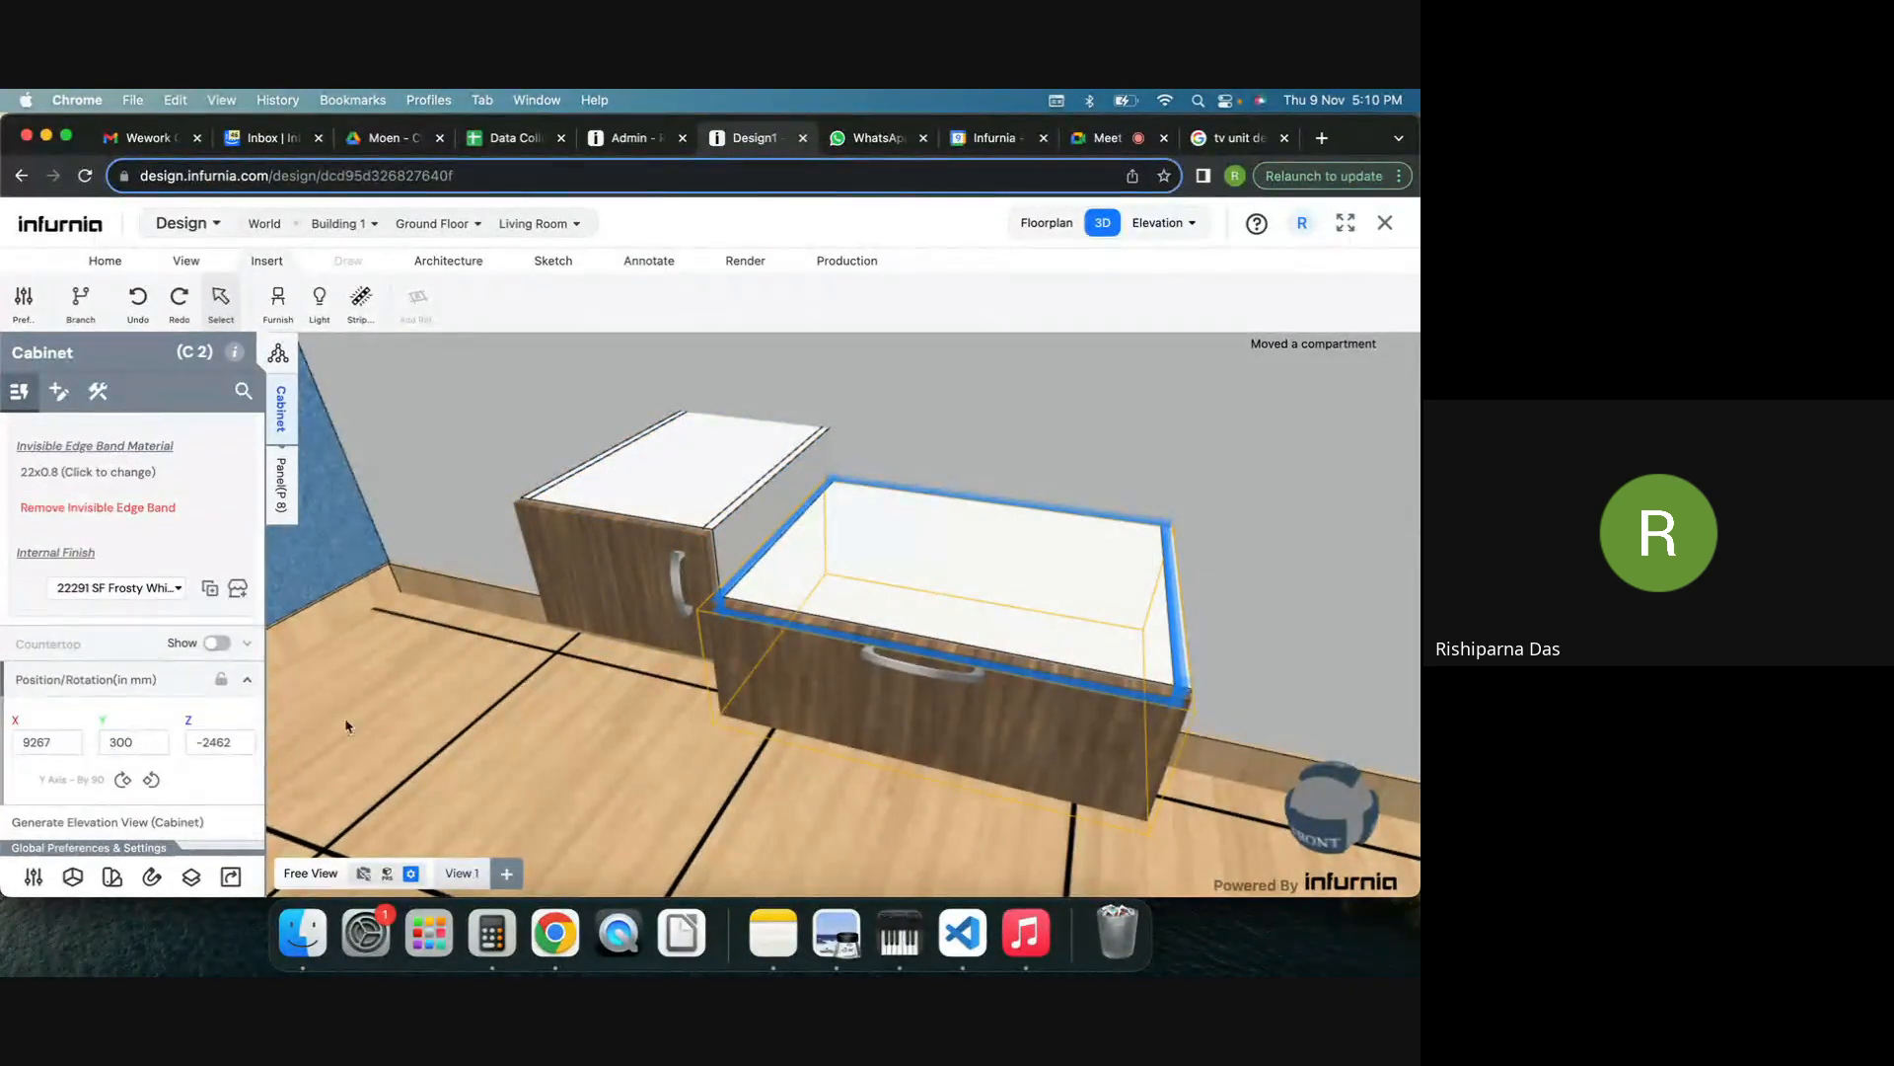
left_click_drag(1253, 582, 1314, 553)
left_click(690, 527)
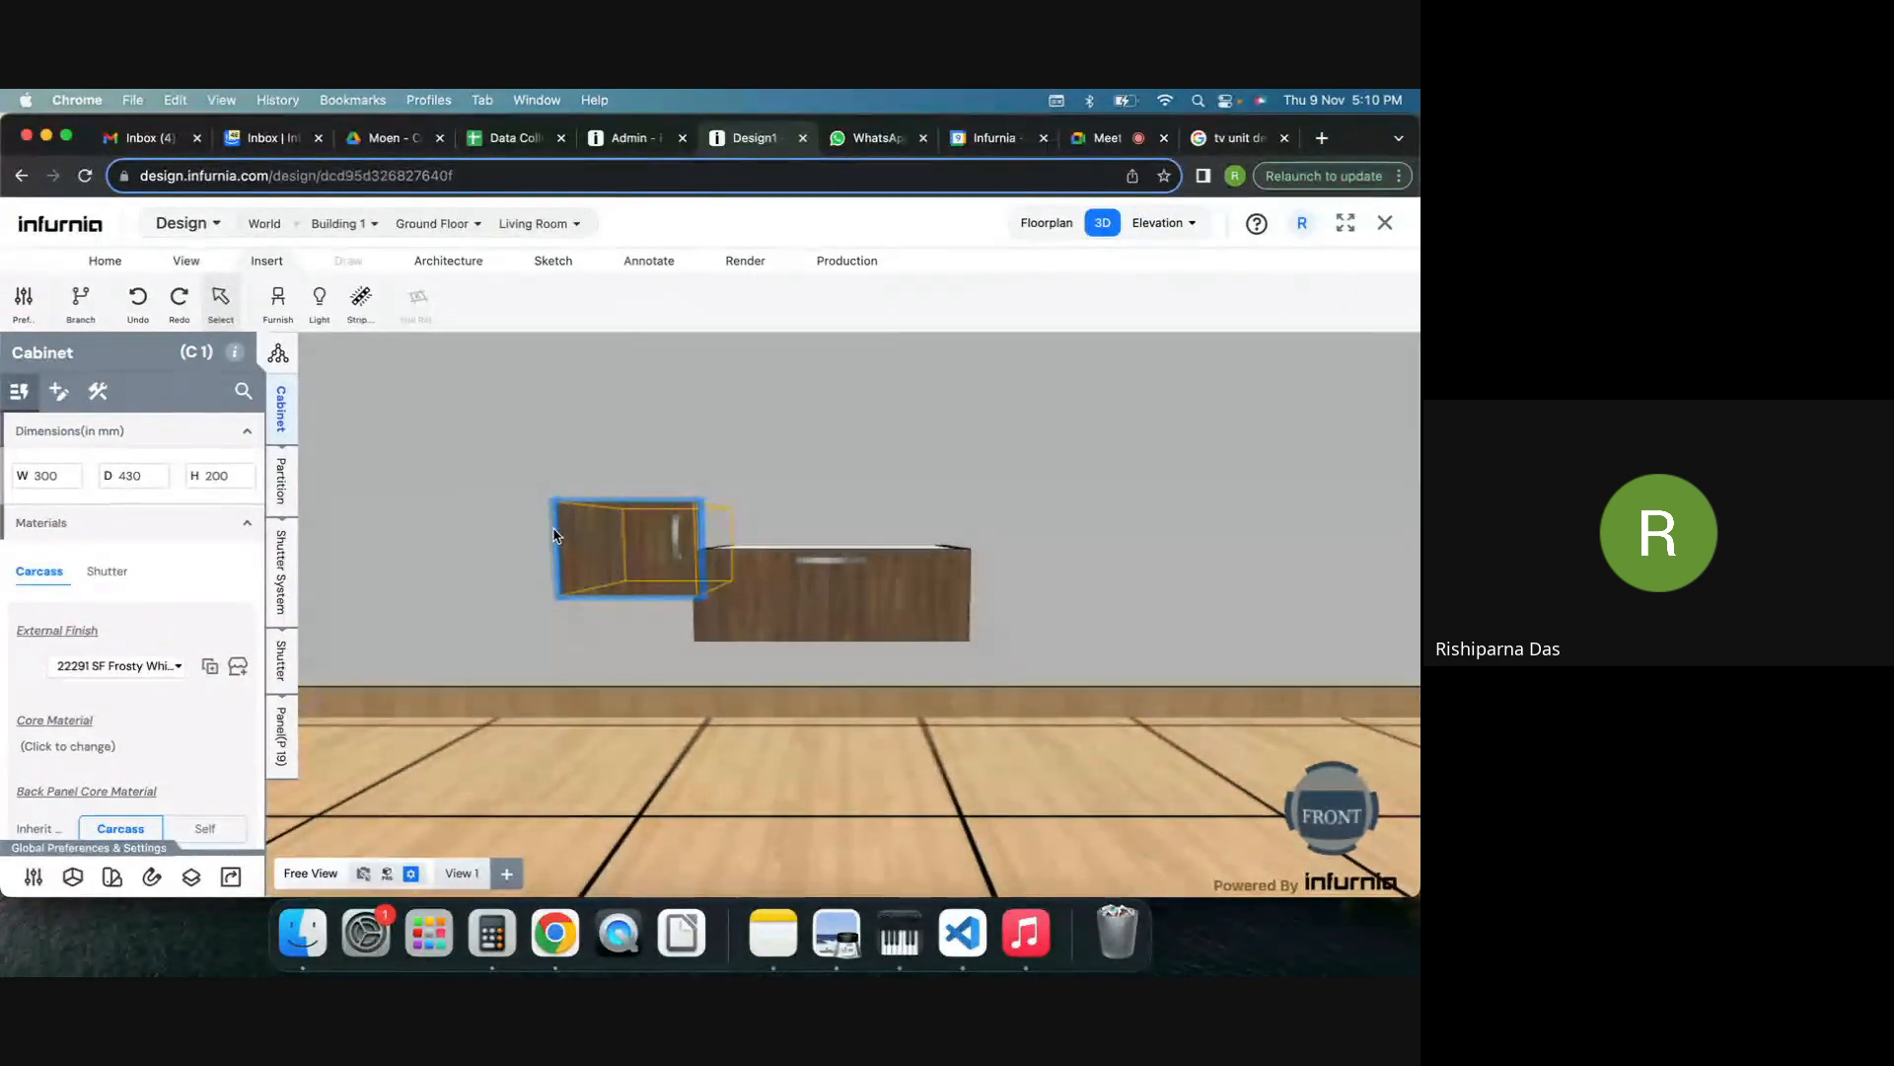
key("Delete")
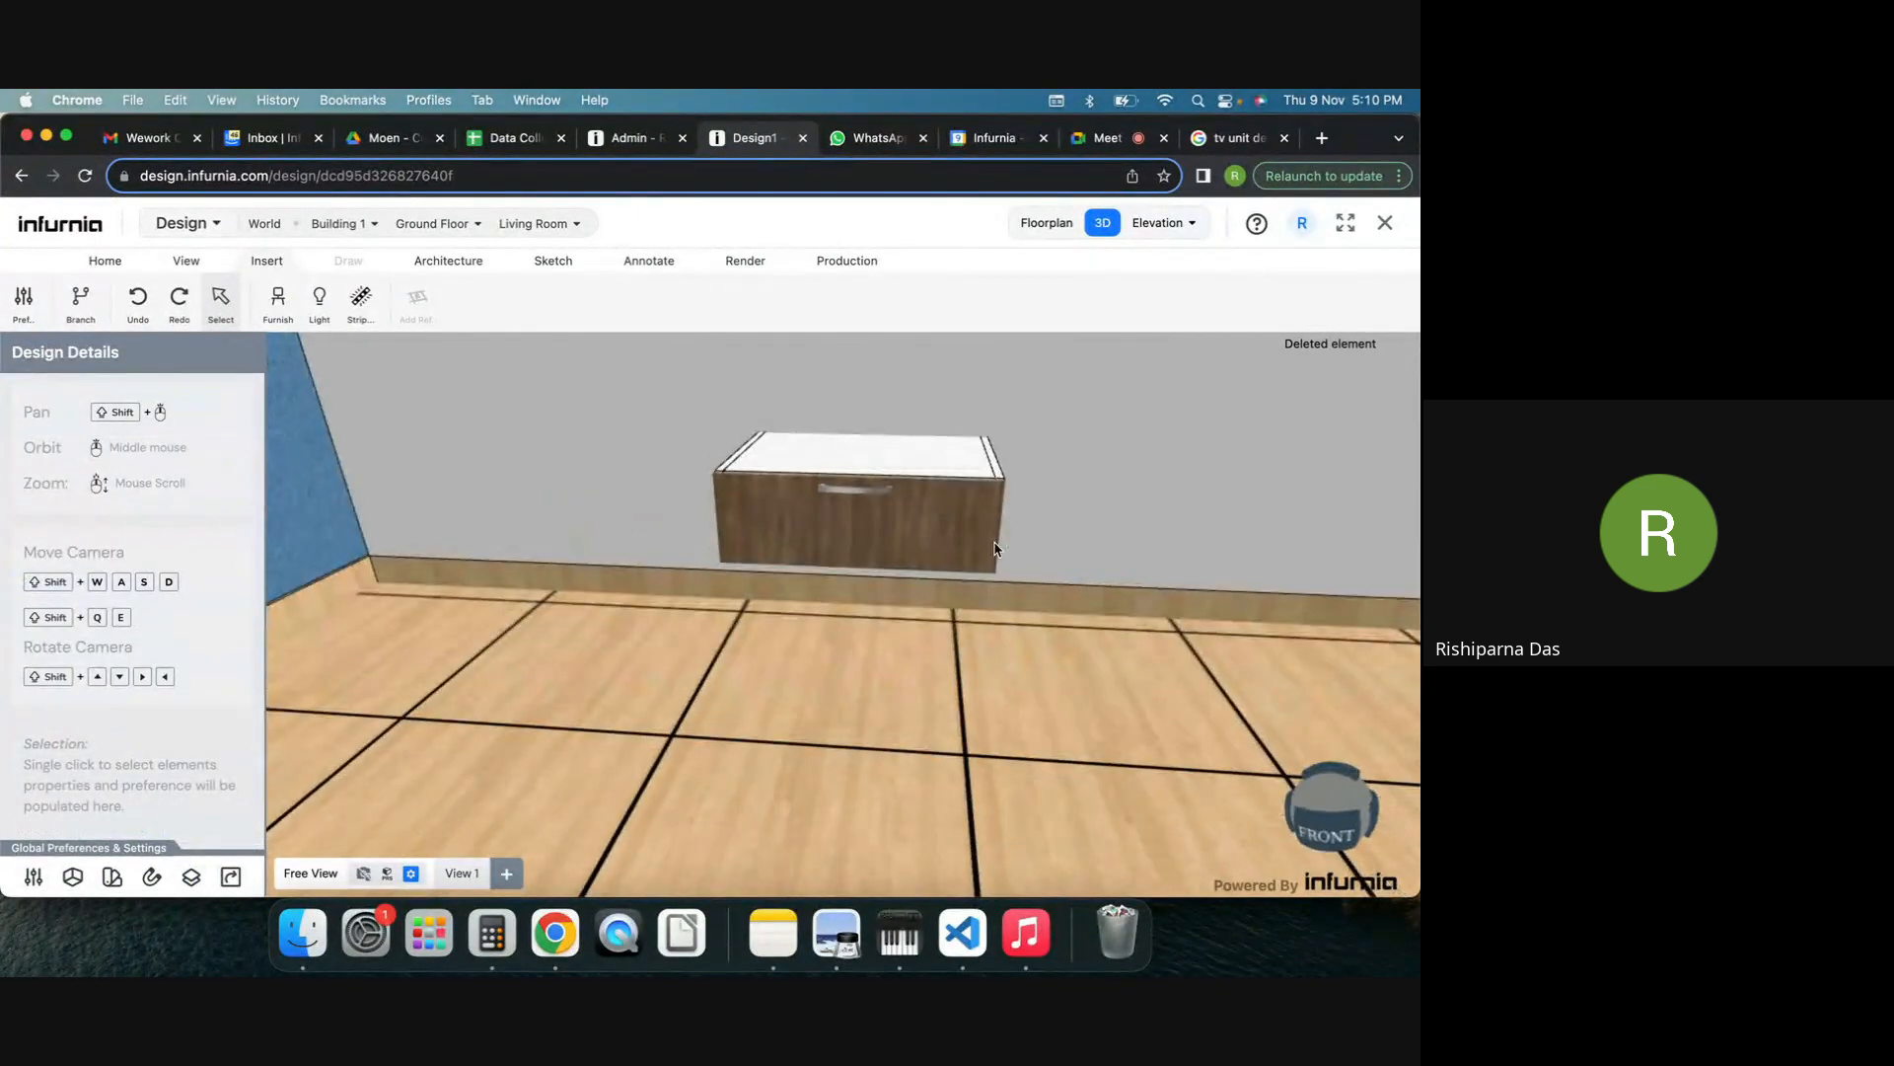
Copy the drawer cabinet in the floor plan and place the duplicate beside it against the back wall, on the side away from the blue wall.
left_click(1039, 225)
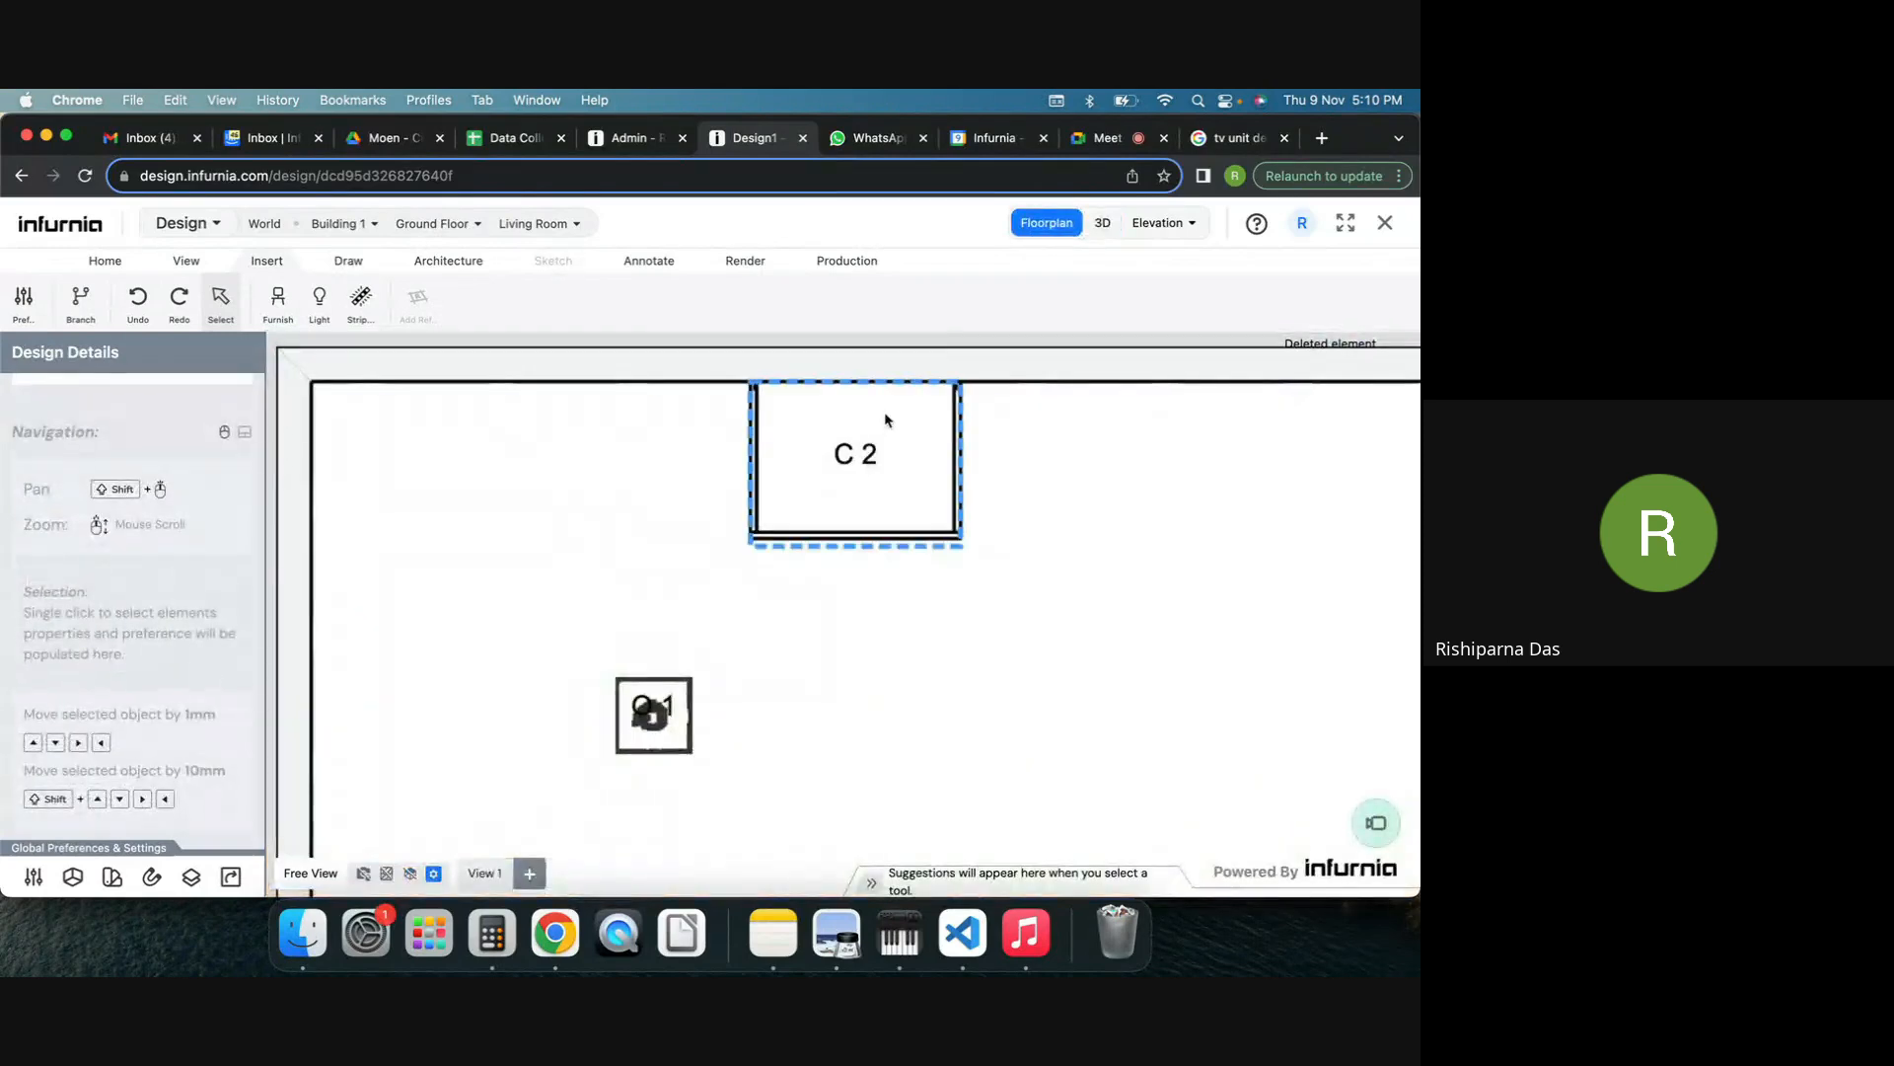
left_click(811, 439)
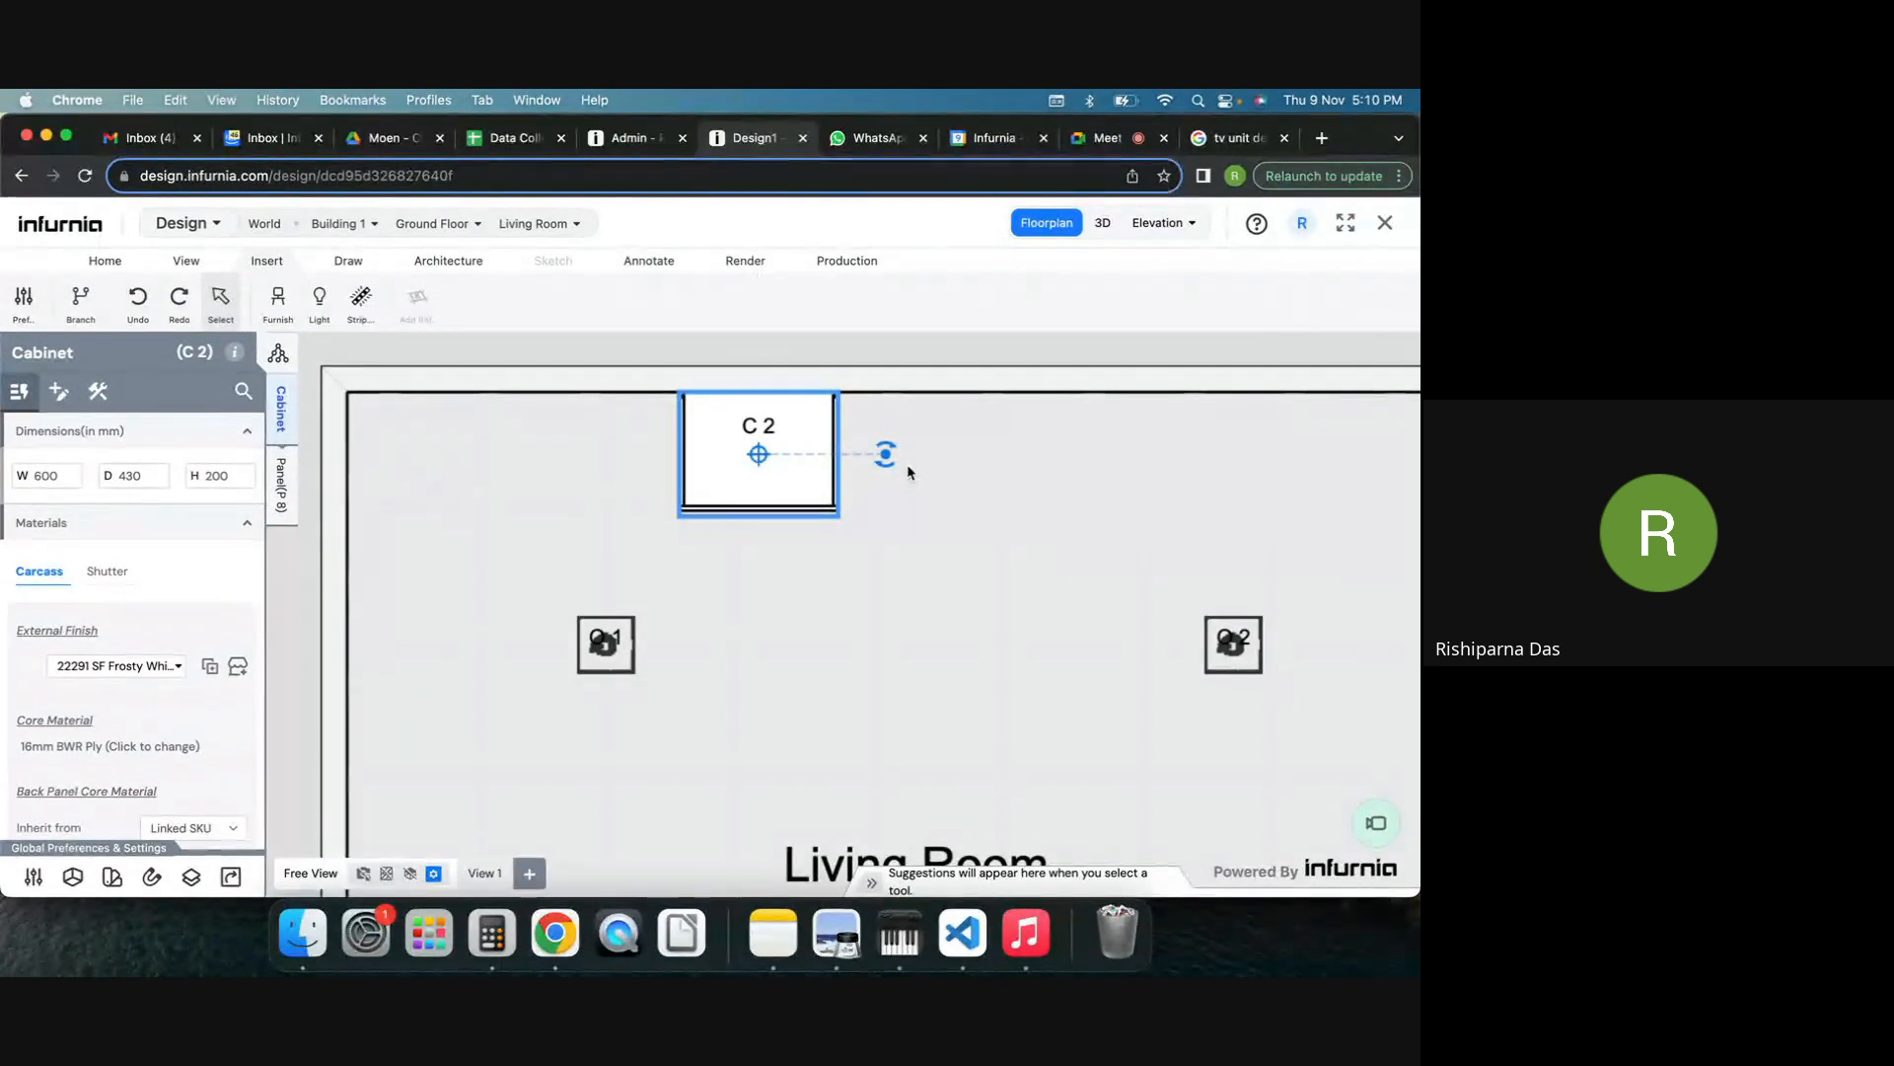
key("super+c")
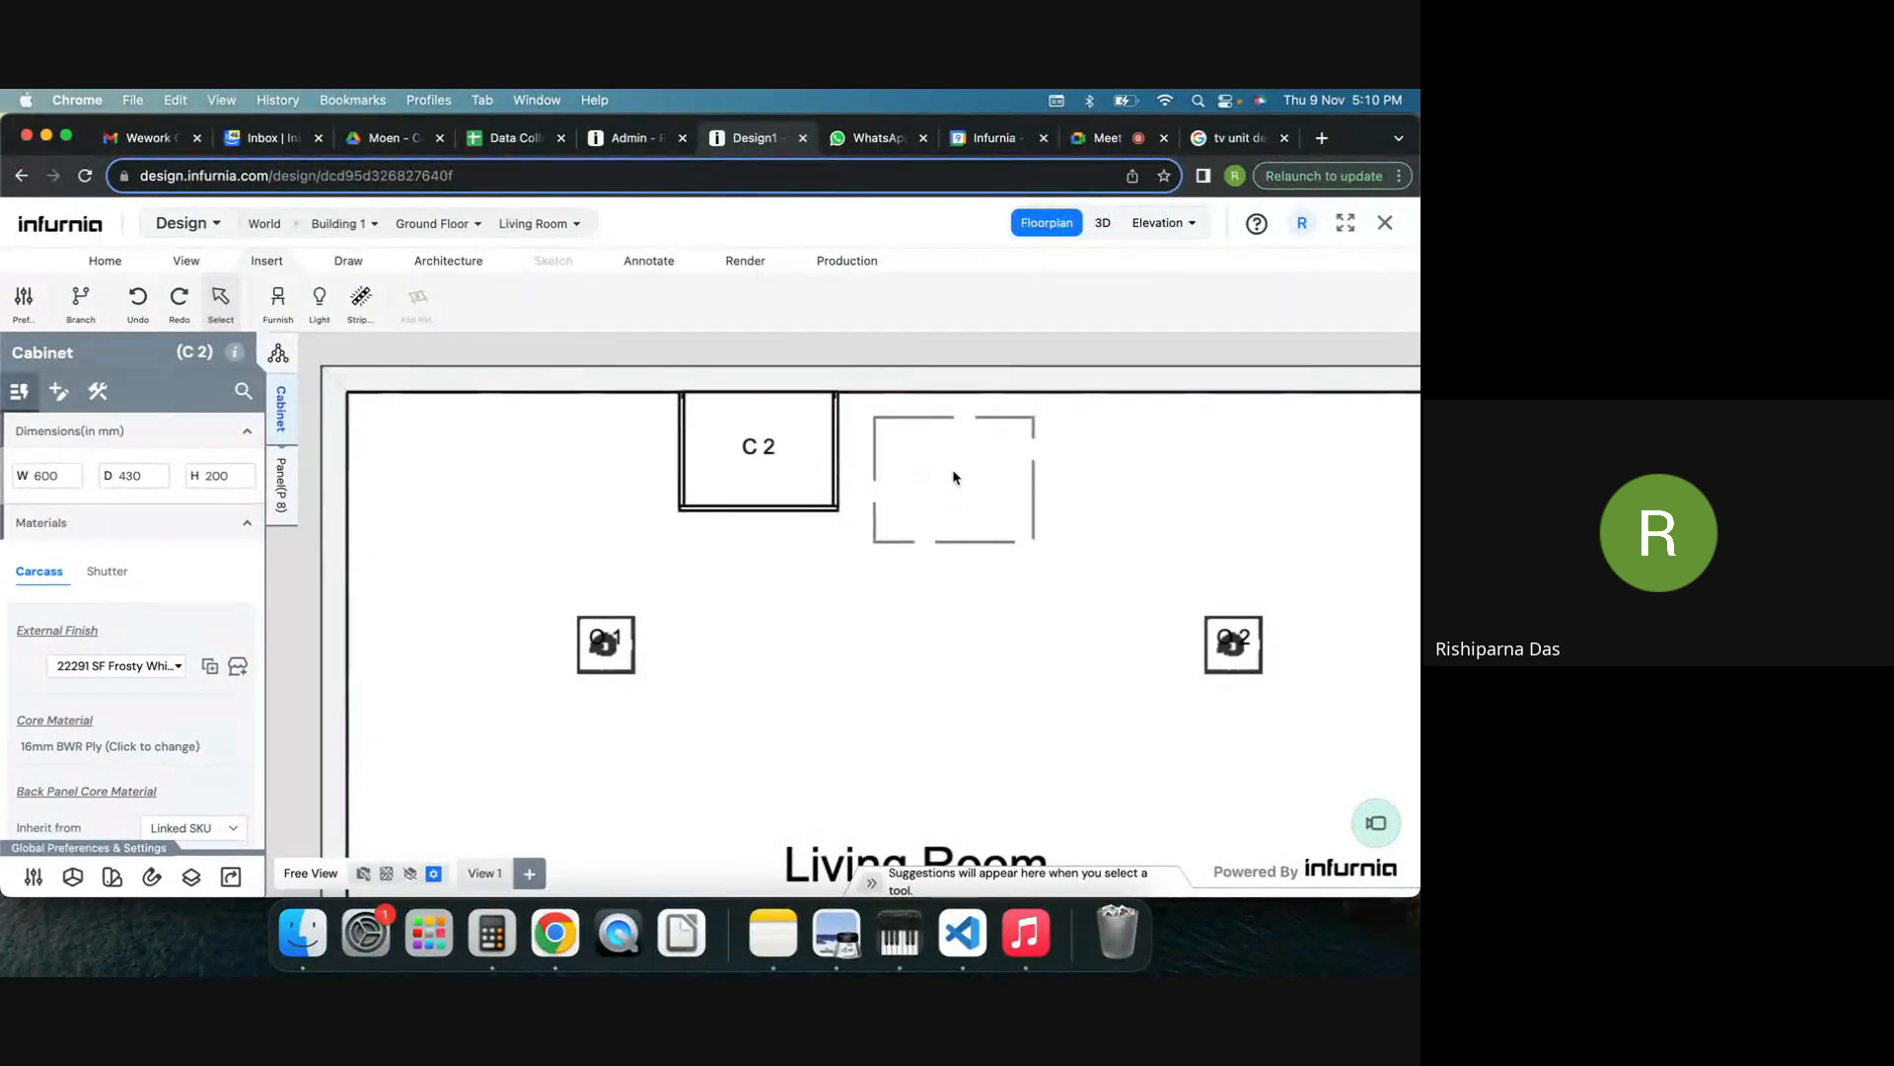
left_click(953, 463)
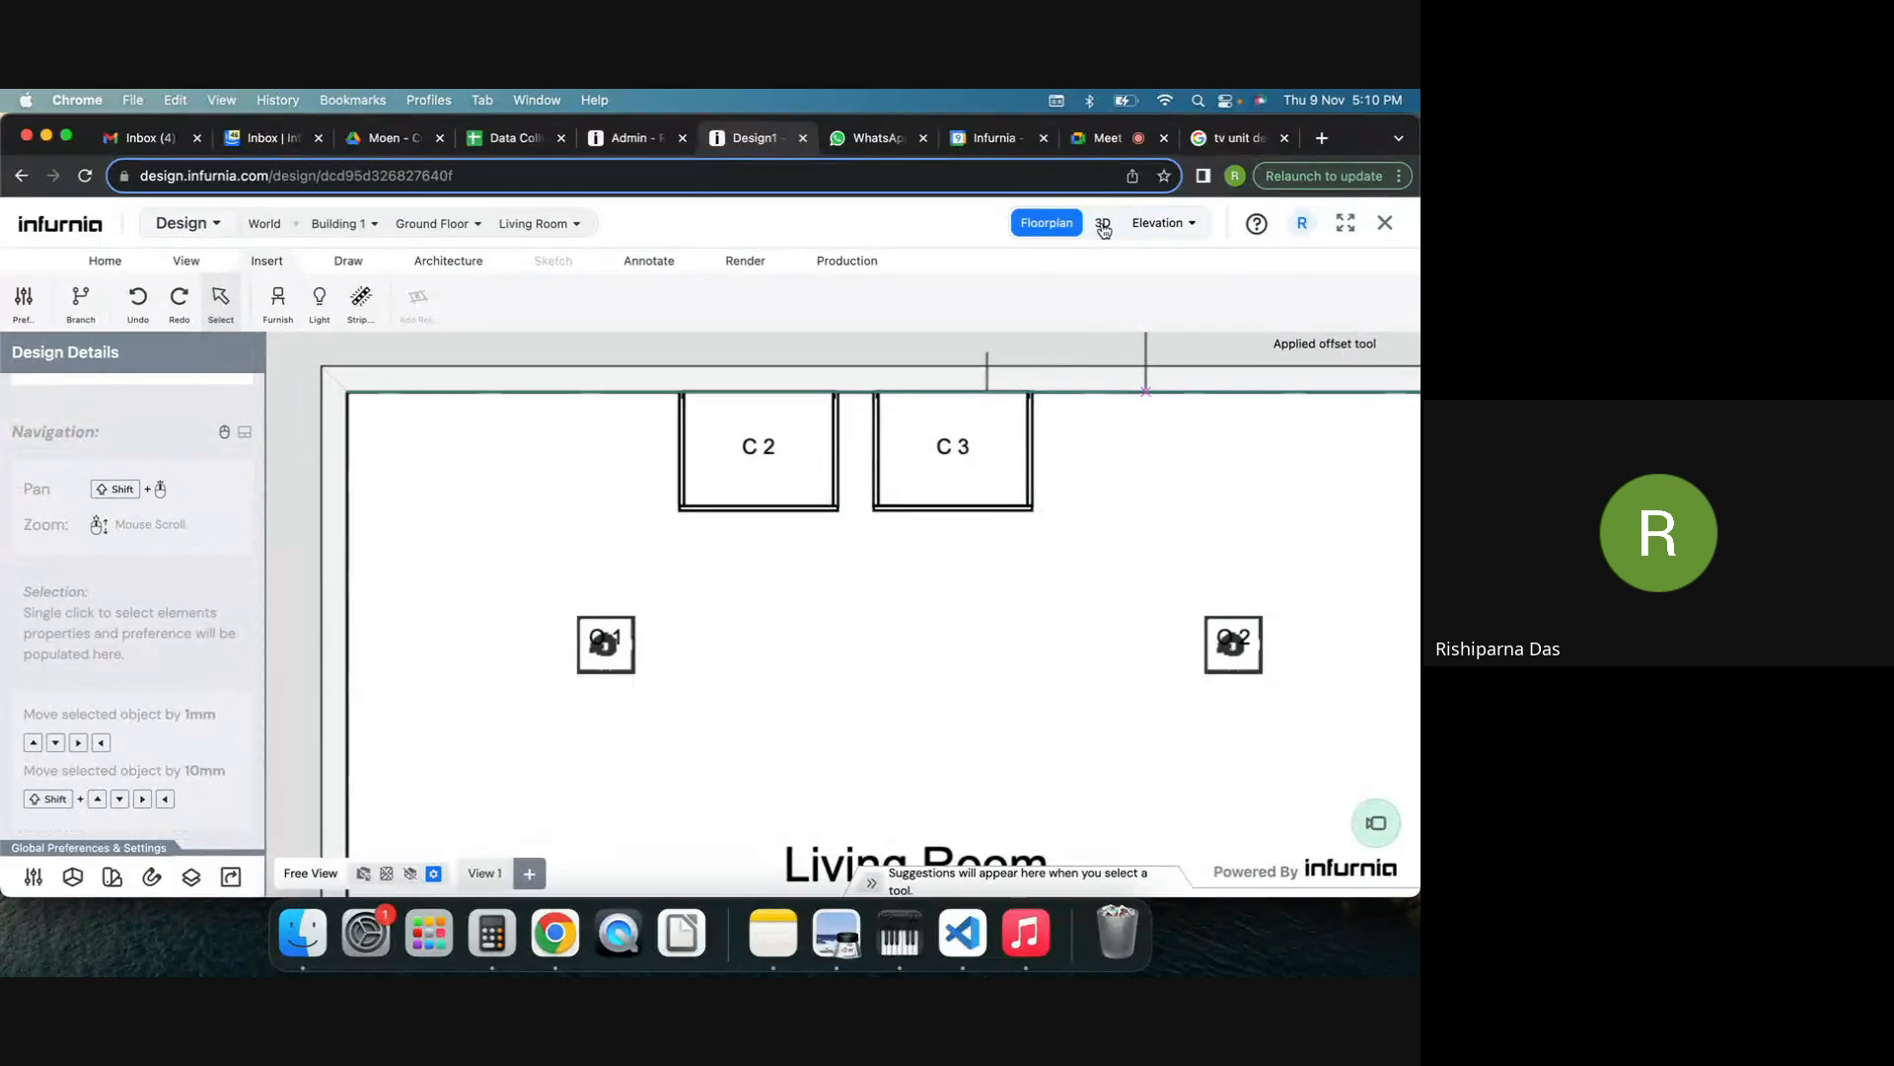
left_click(1103, 225)
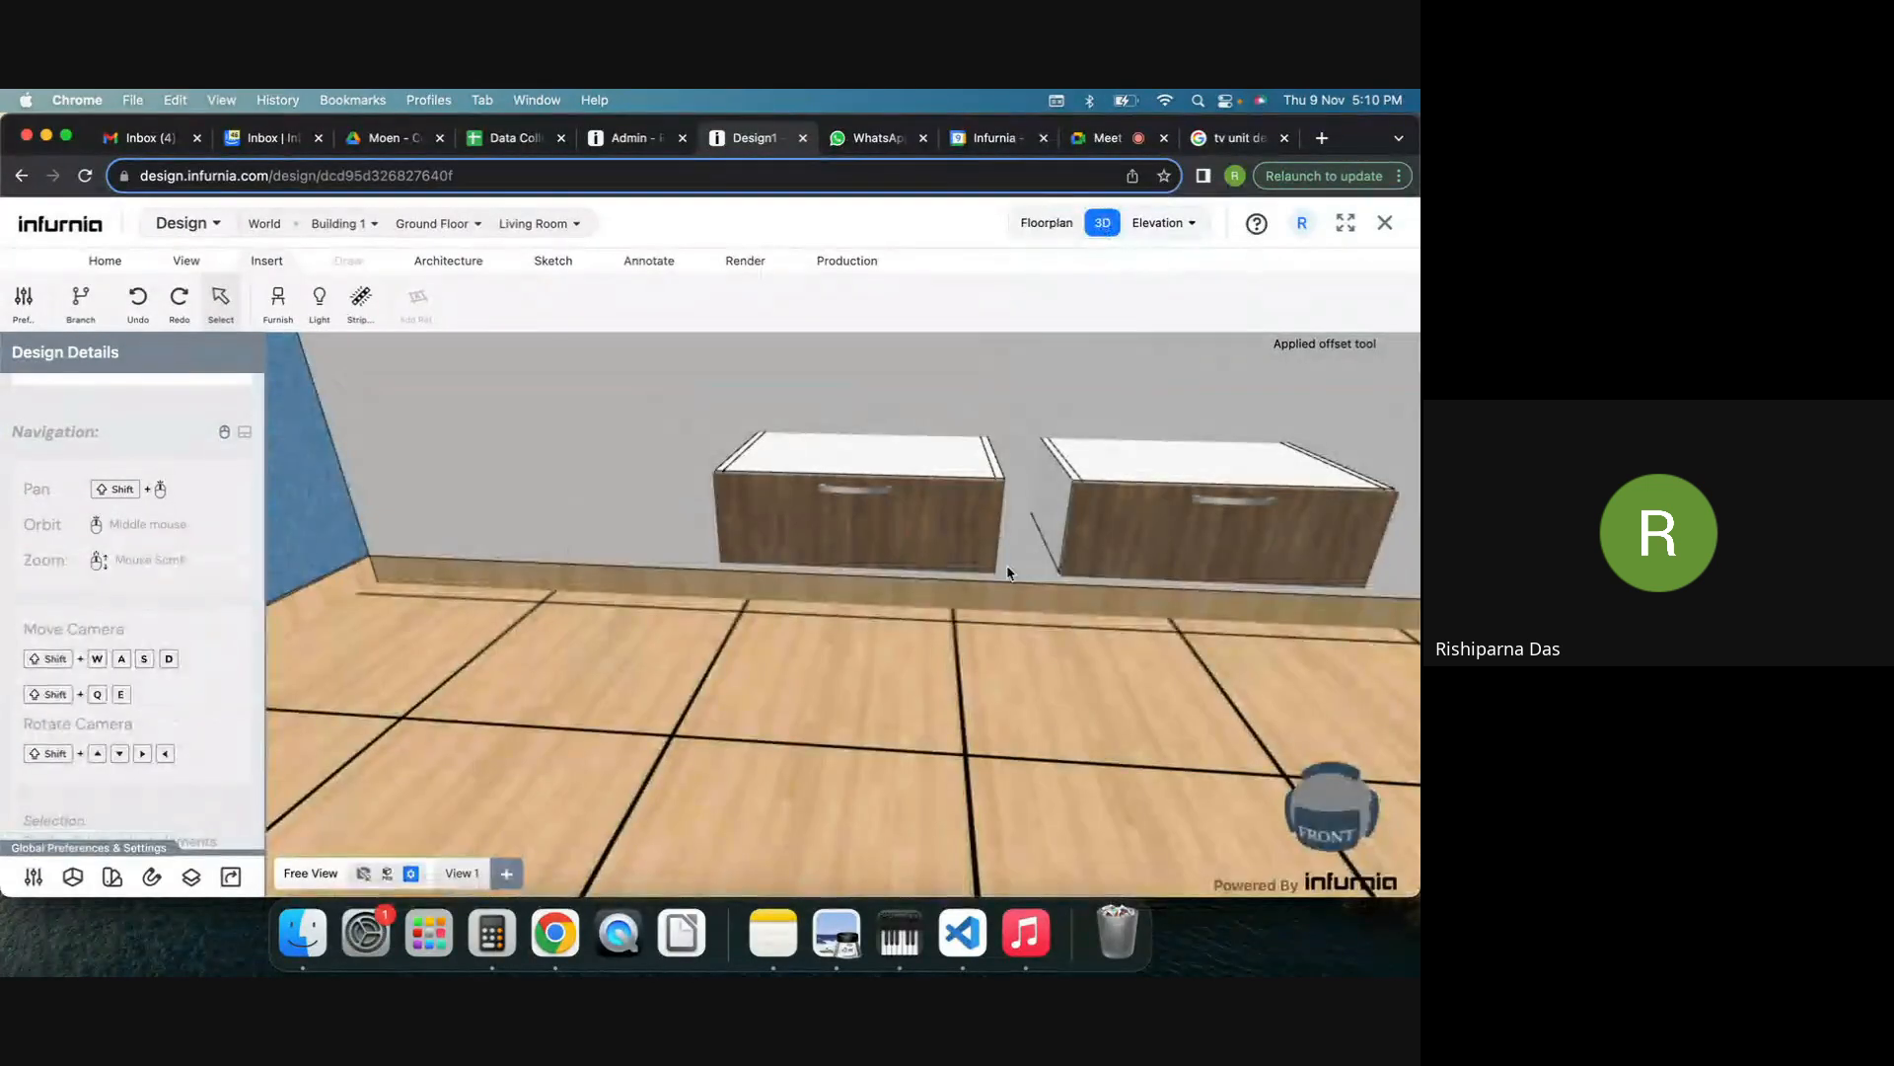
Slide the duplicated drawer cabinet along the back wall until it sits flush against the original drawer cabinet.
left_click(1112, 469)
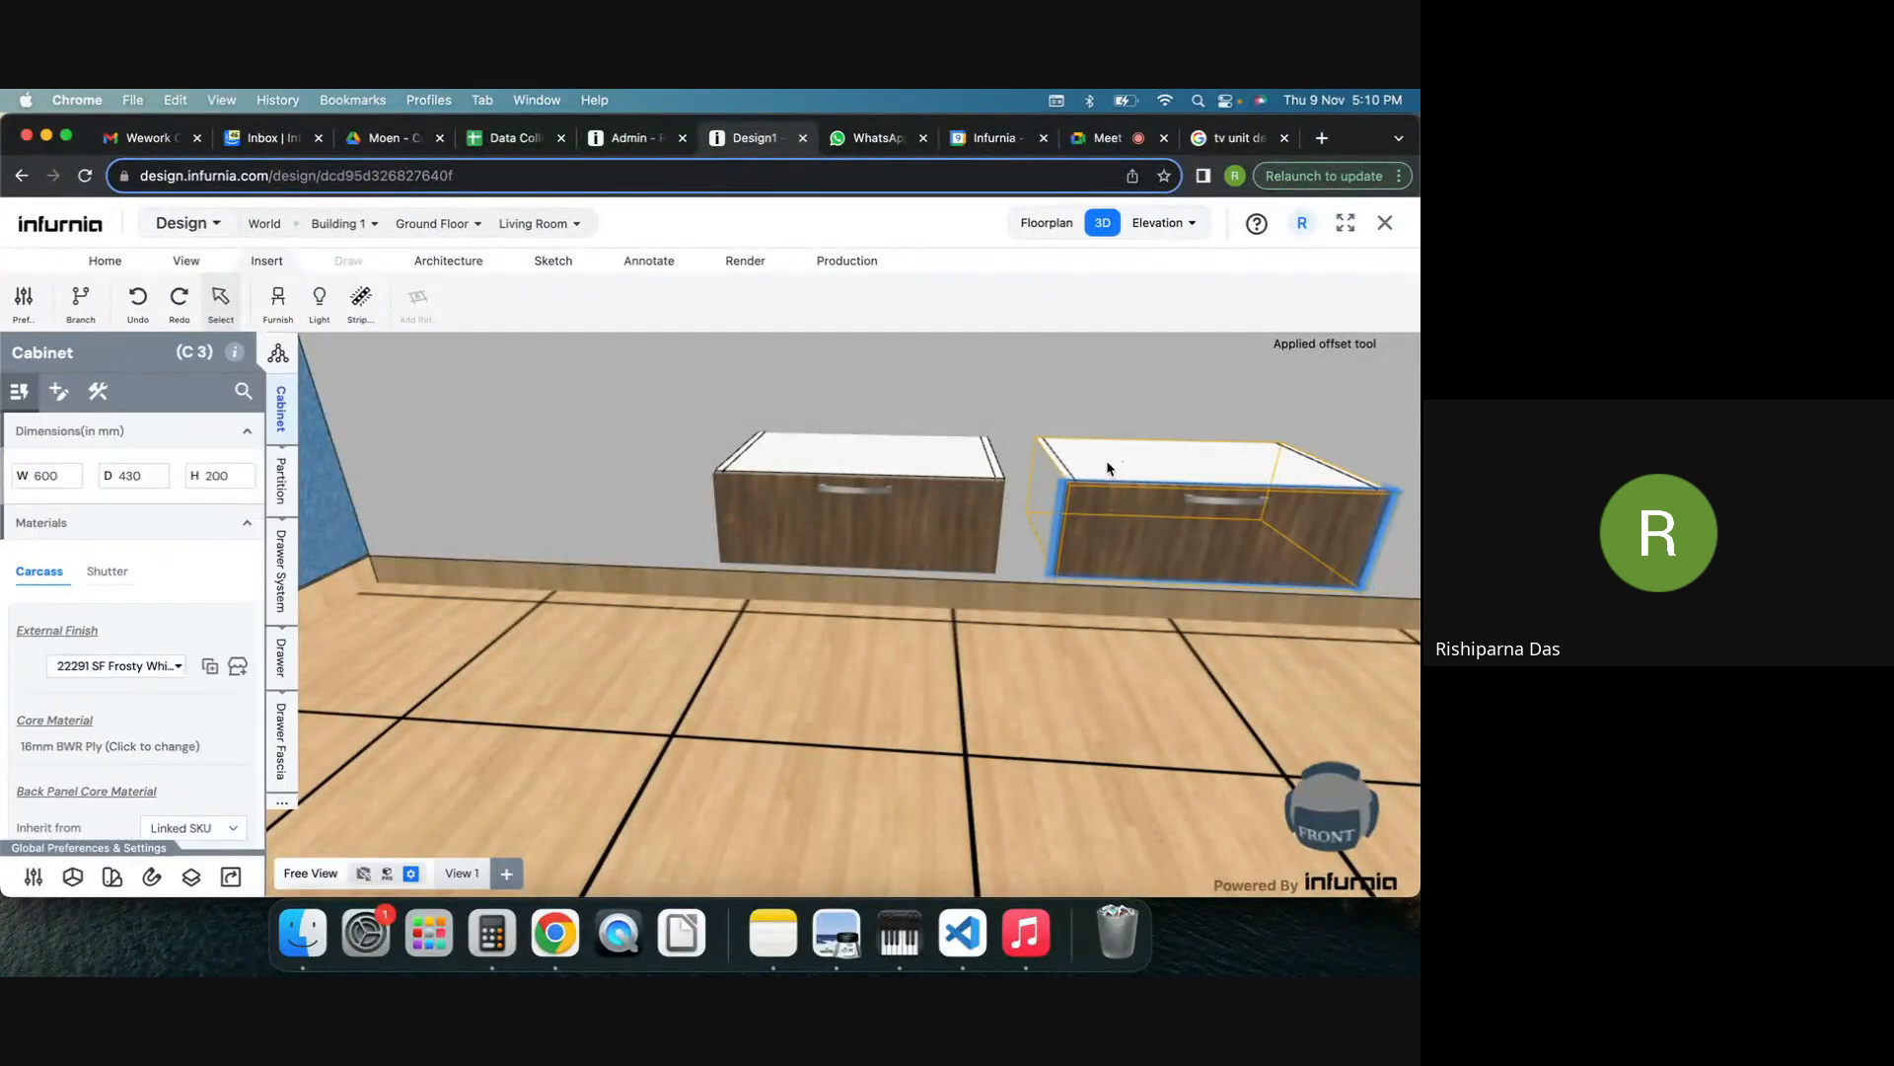
left_click_drag(1112, 470, 1066, 470)
left_click_drag(1178, 602, 1003, 524)
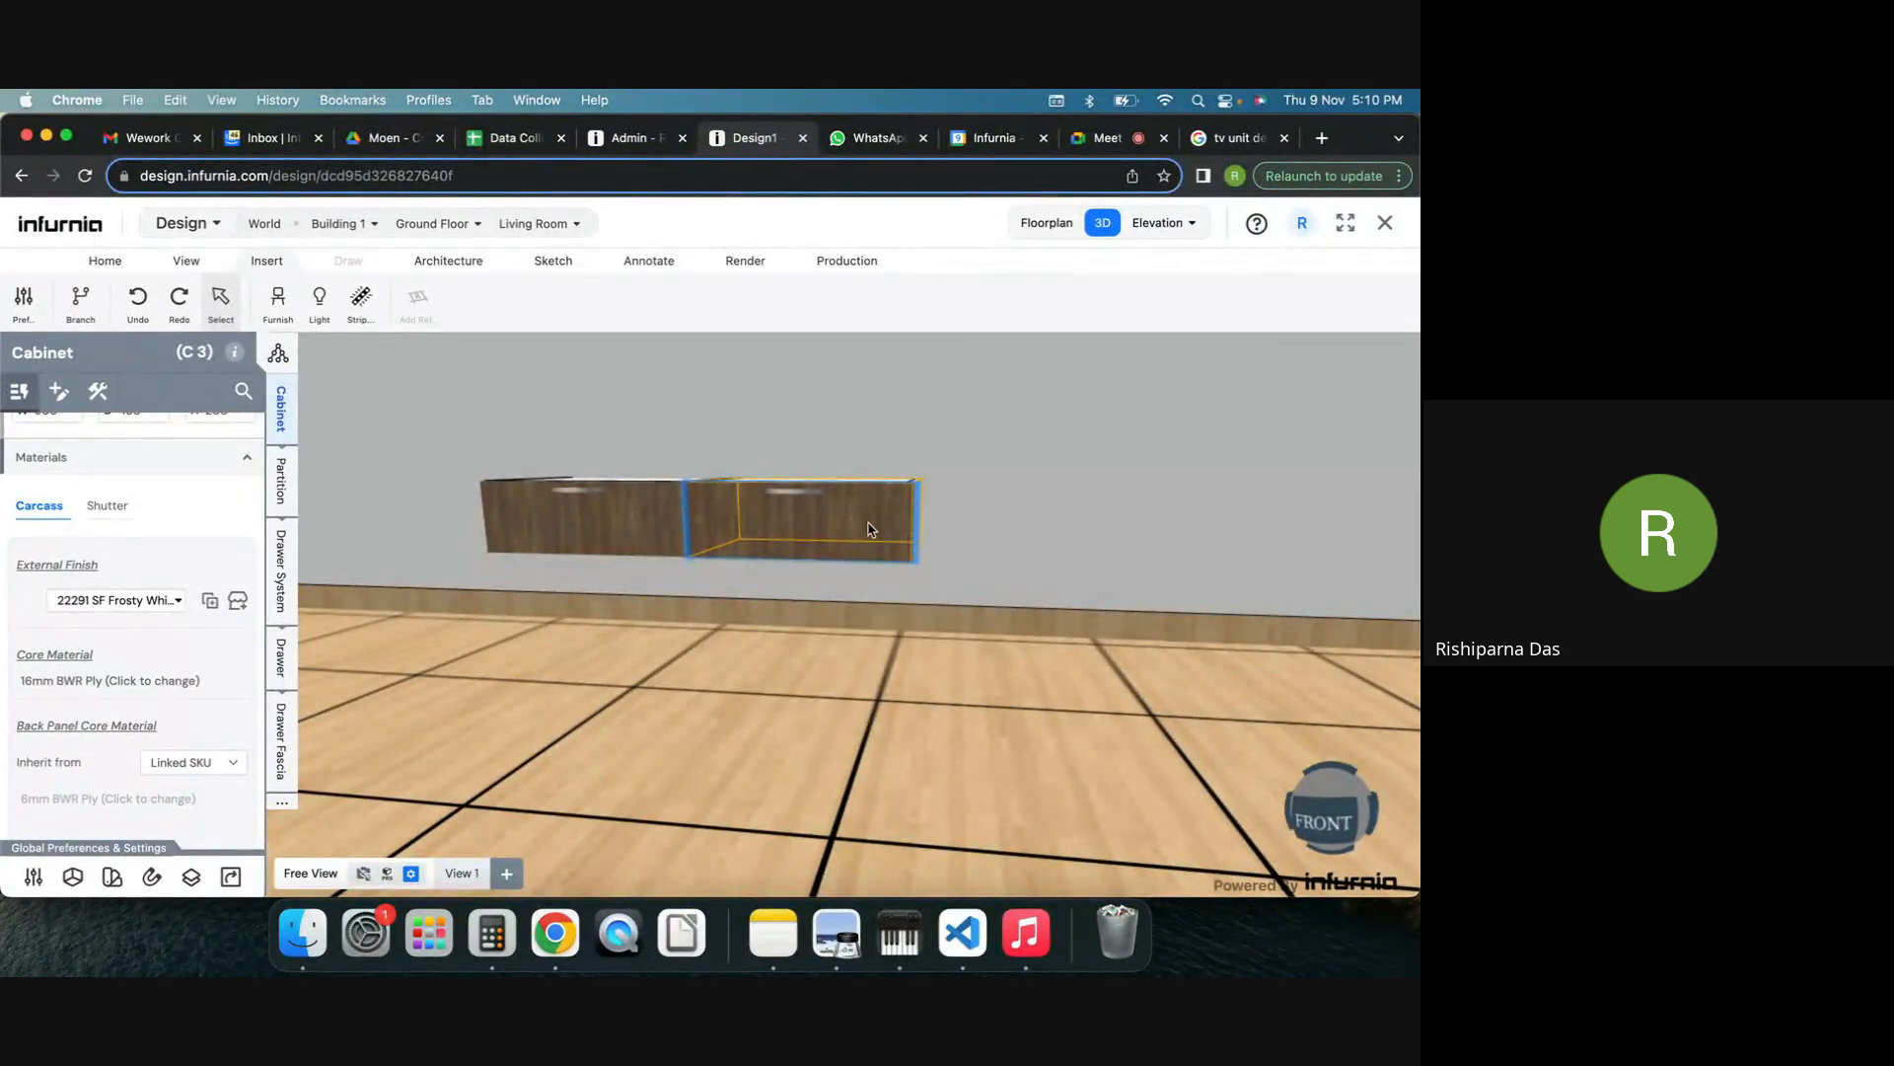
Try adding one drawer to the duplicated cabinet's partition, and undo the attempt.
left_click(808, 527)
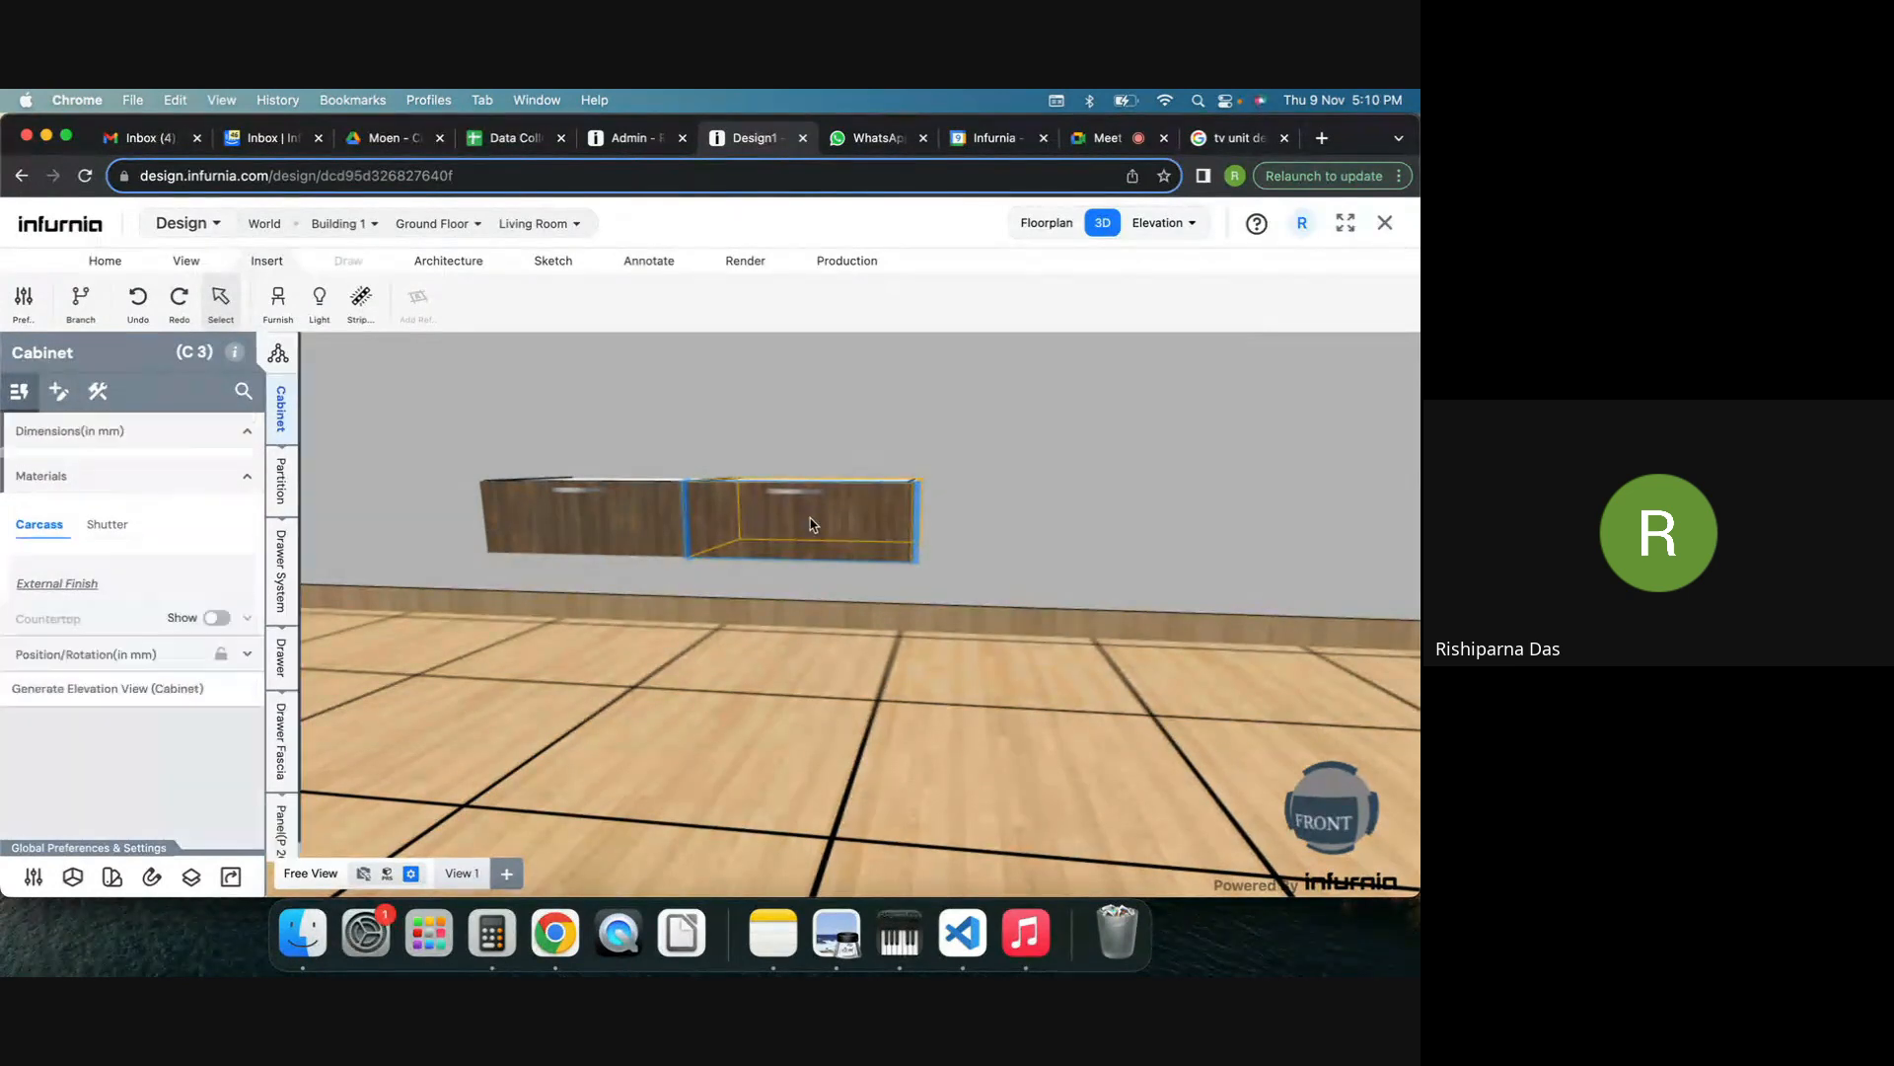
left_click(282, 659)
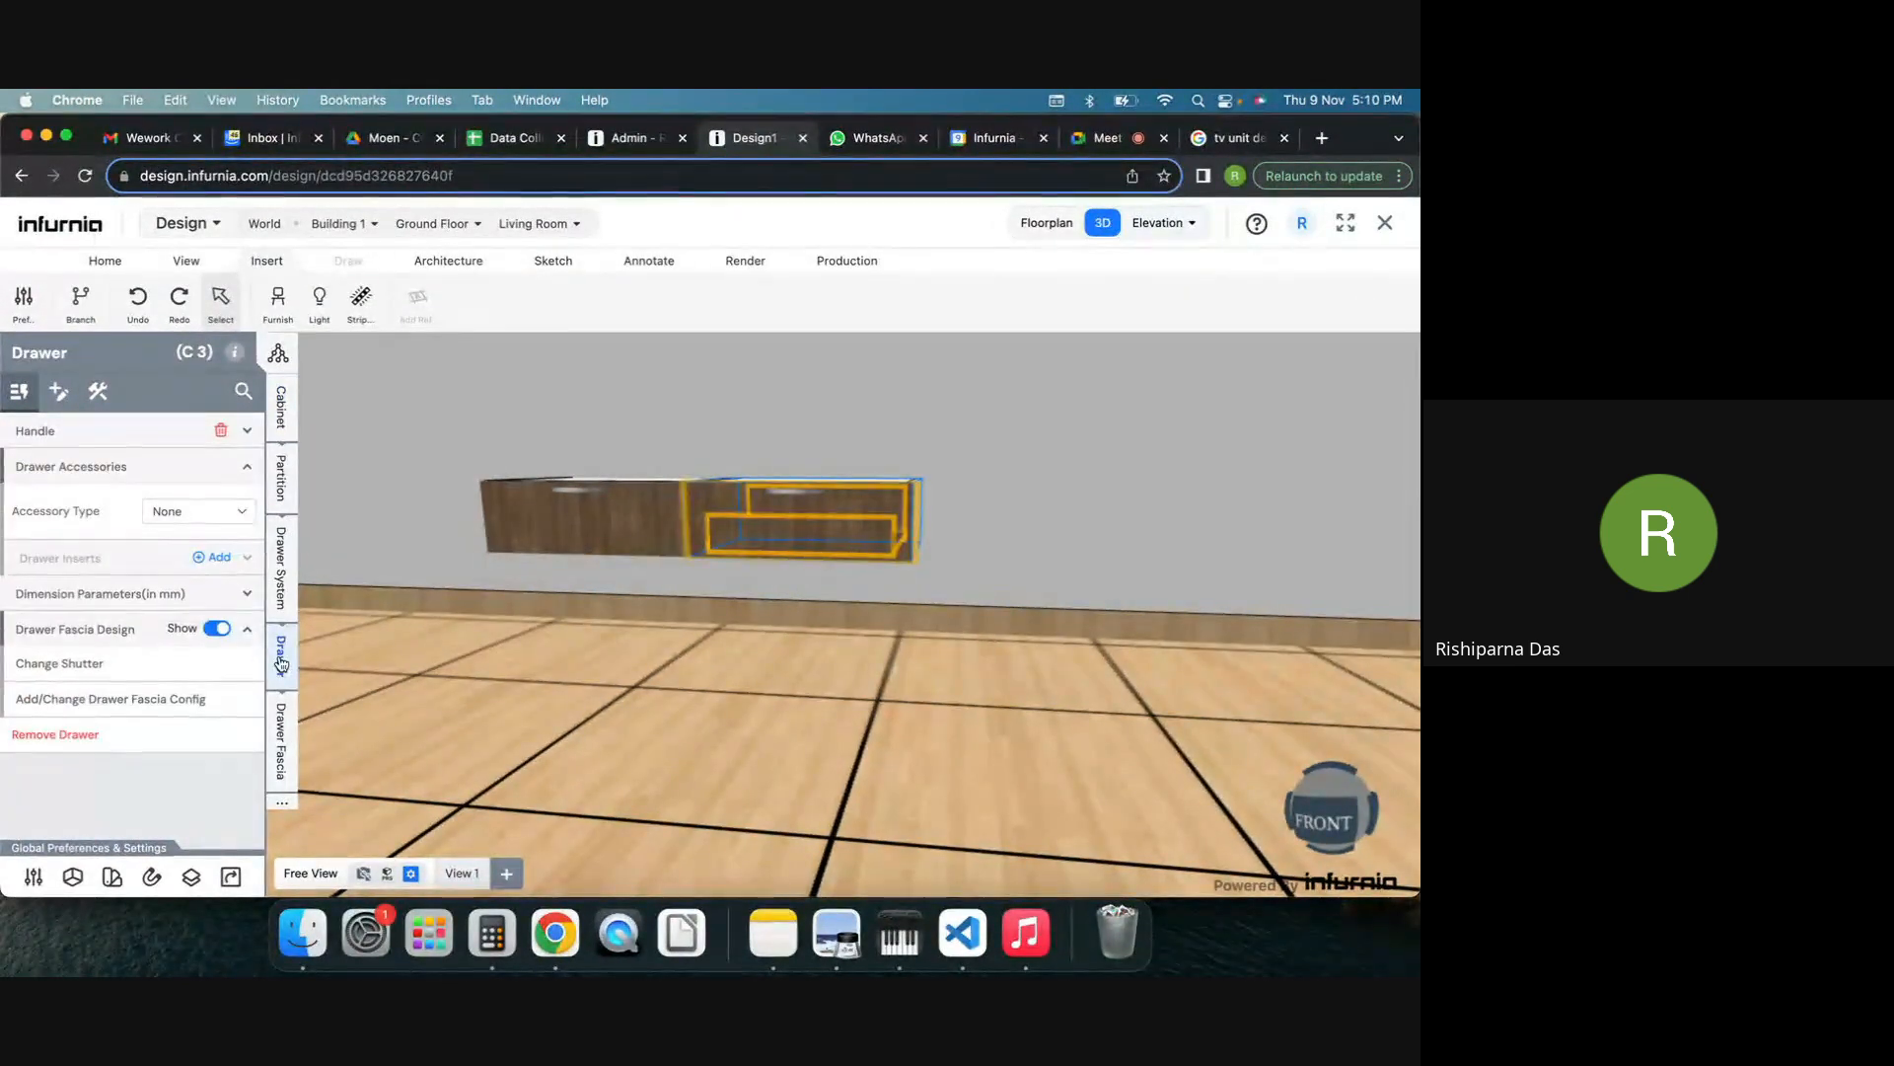
left_click(213, 628)
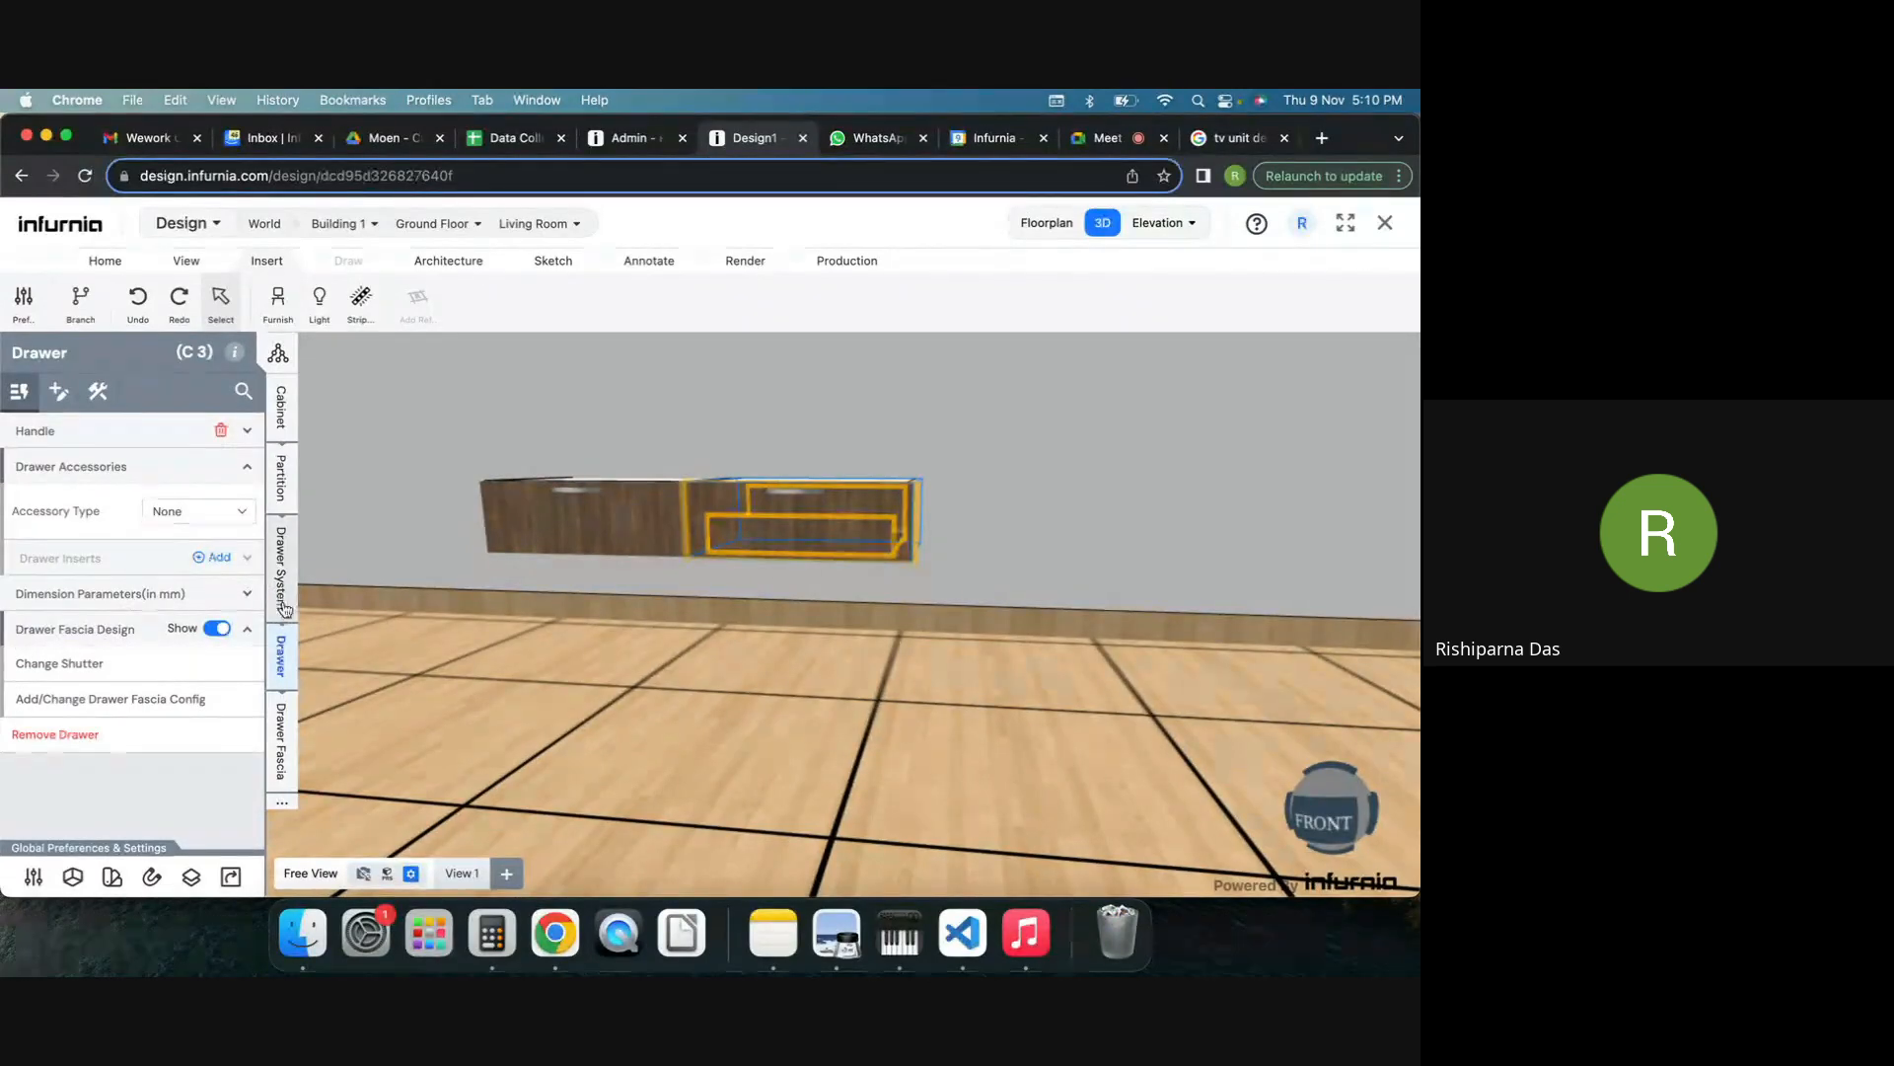
left_click(285, 482)
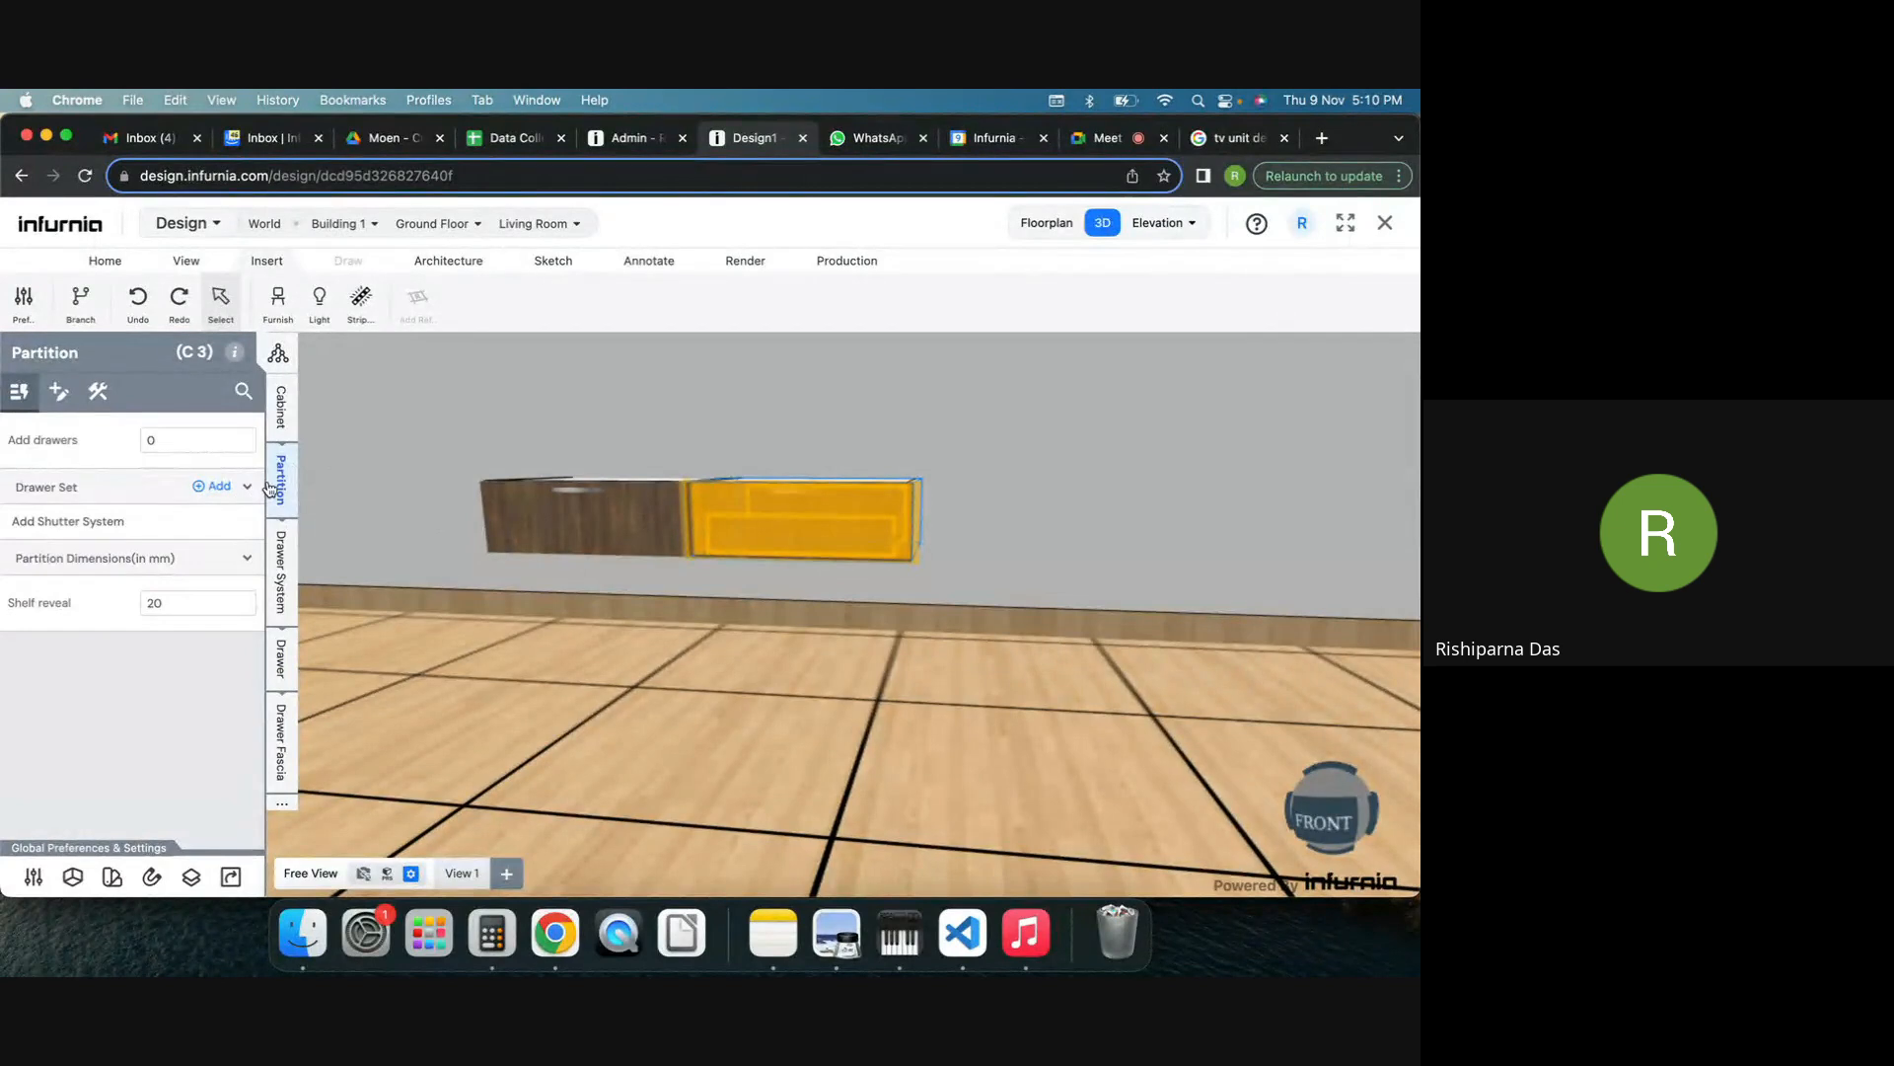
left_click(158, 438)
key("Return")
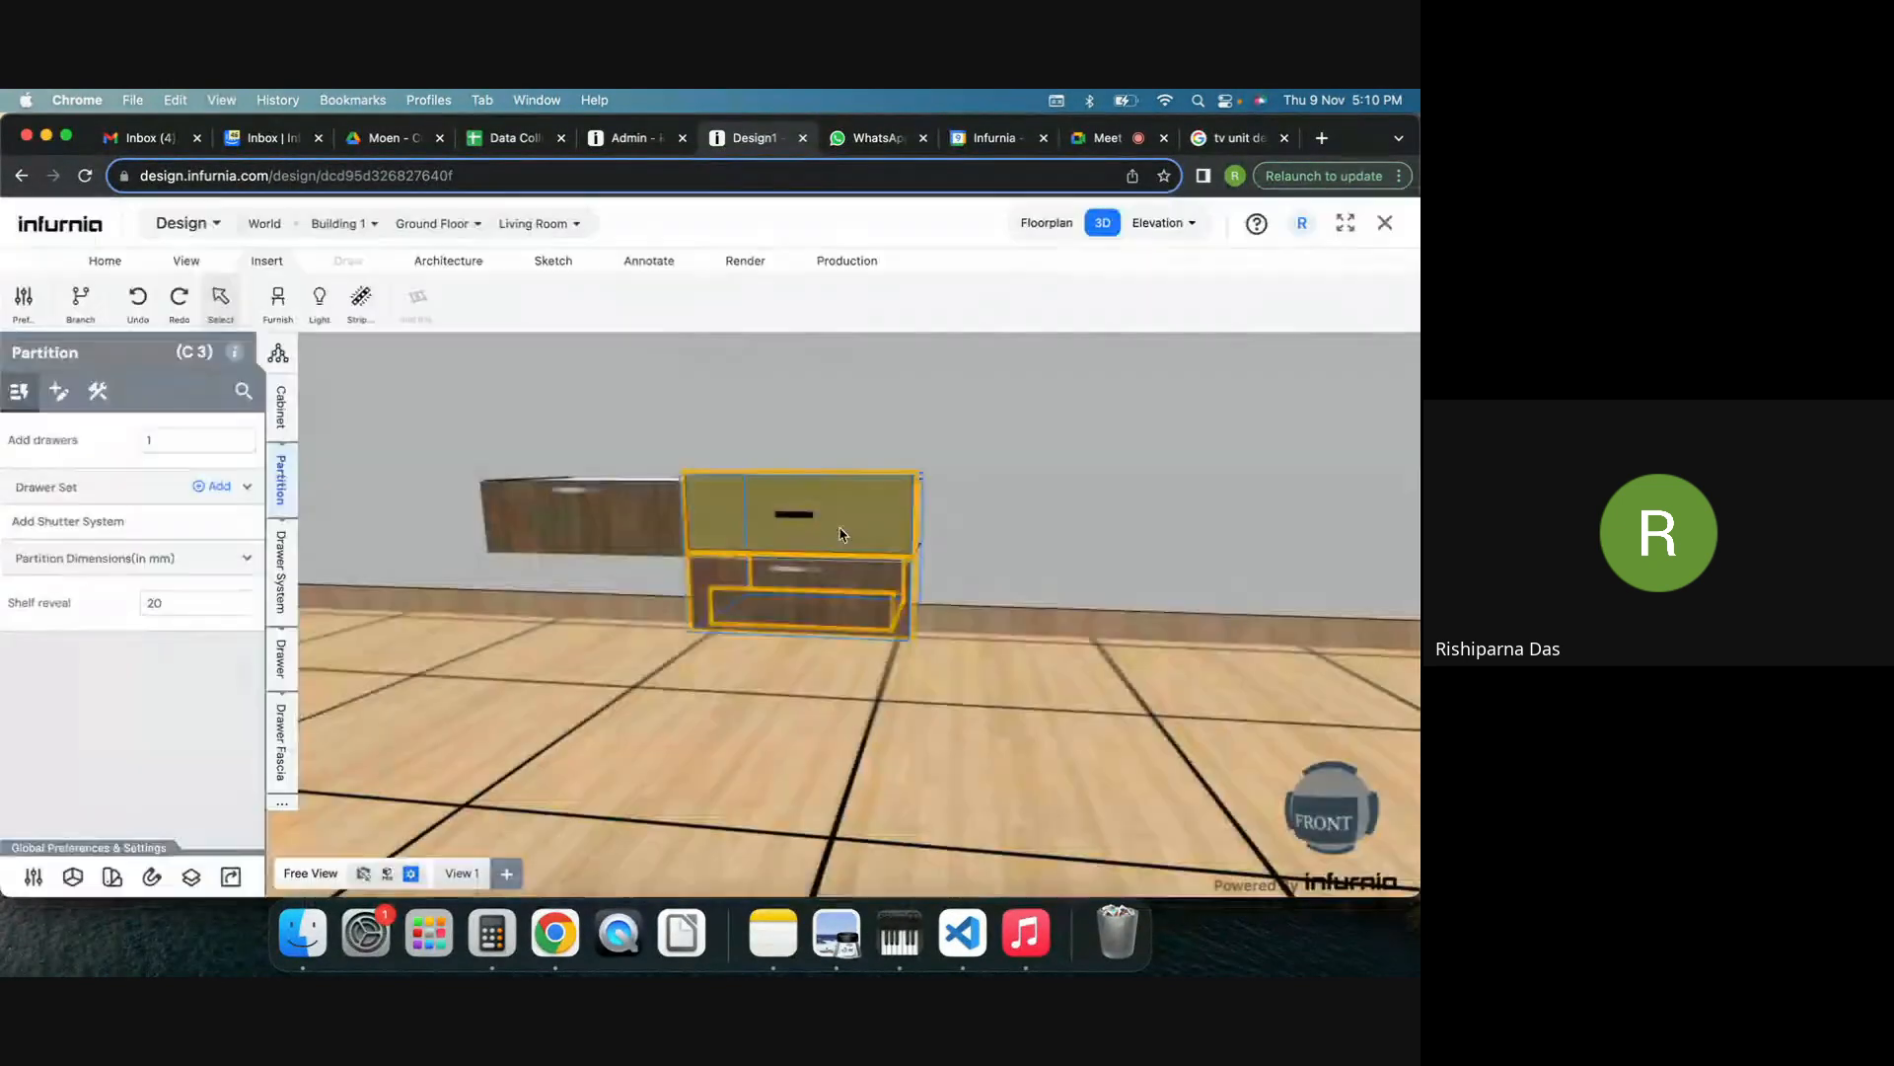
left_click(997, 538)
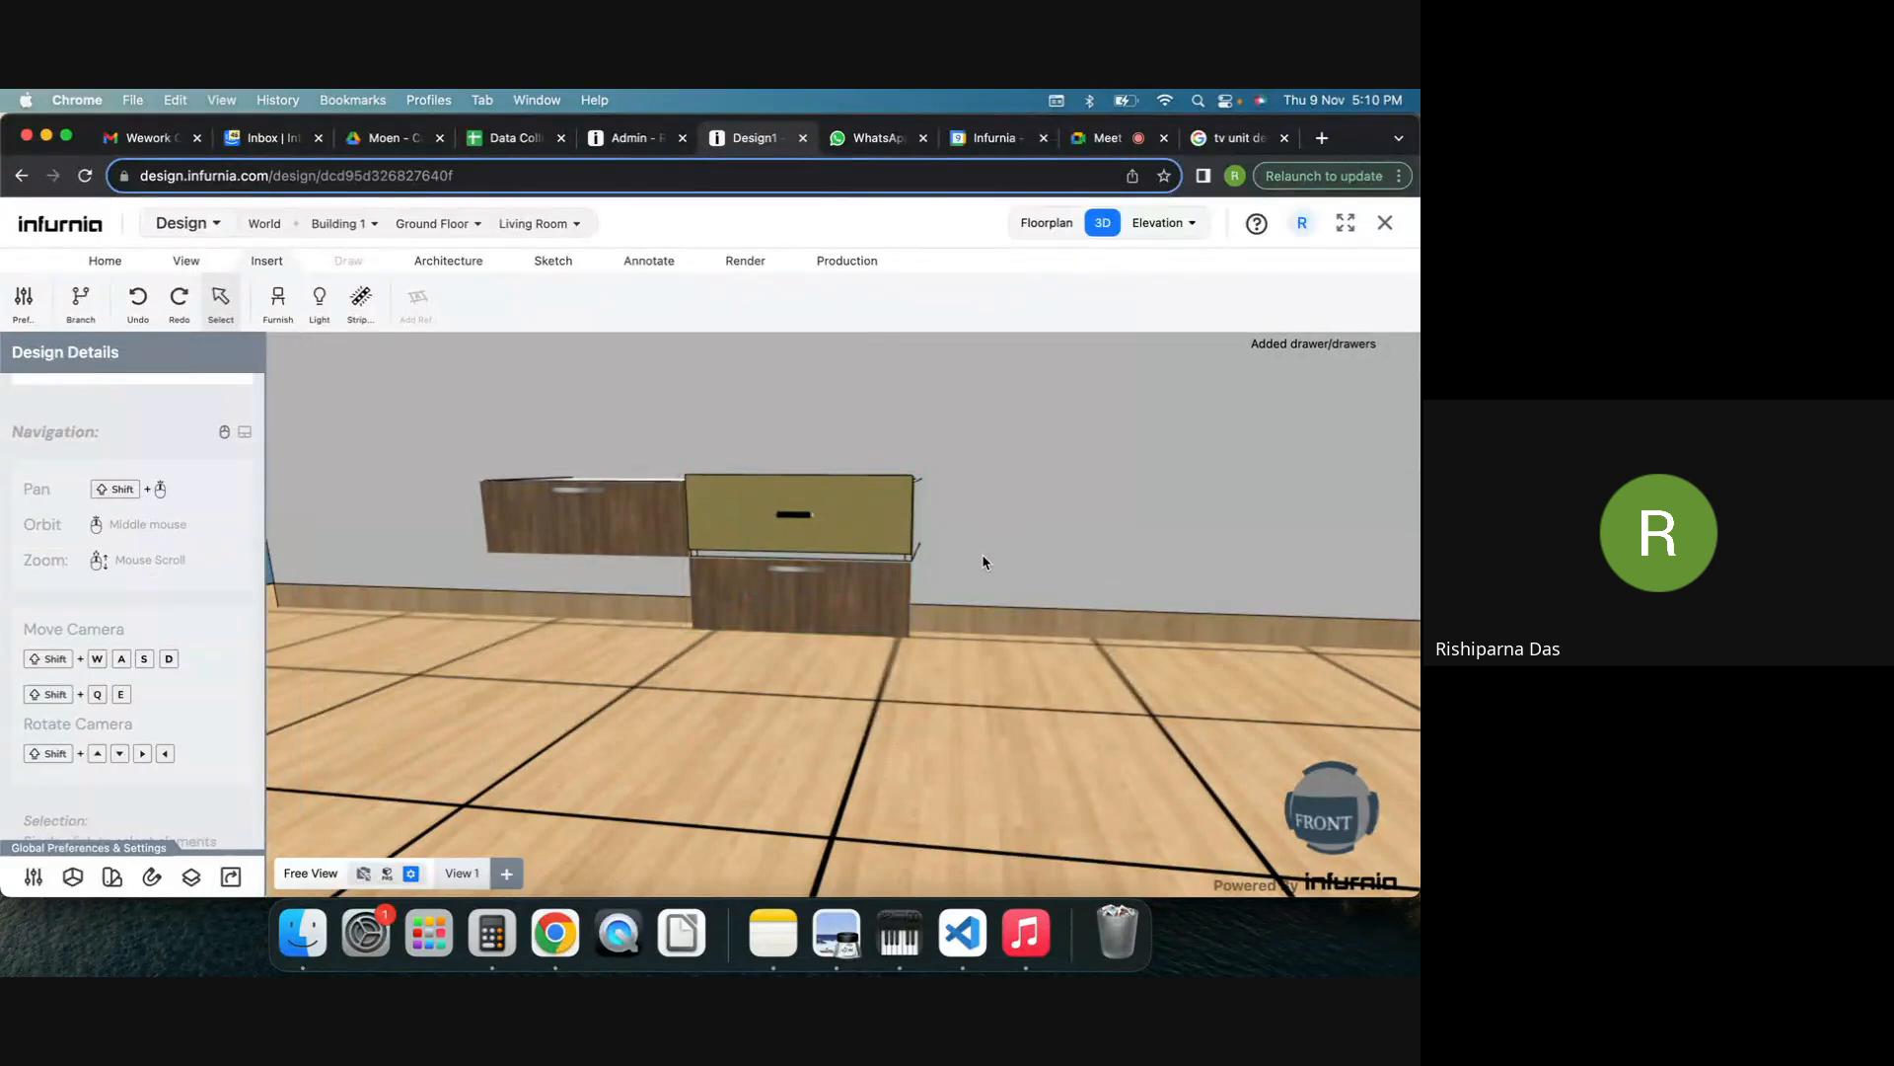
left_click(983, 561)
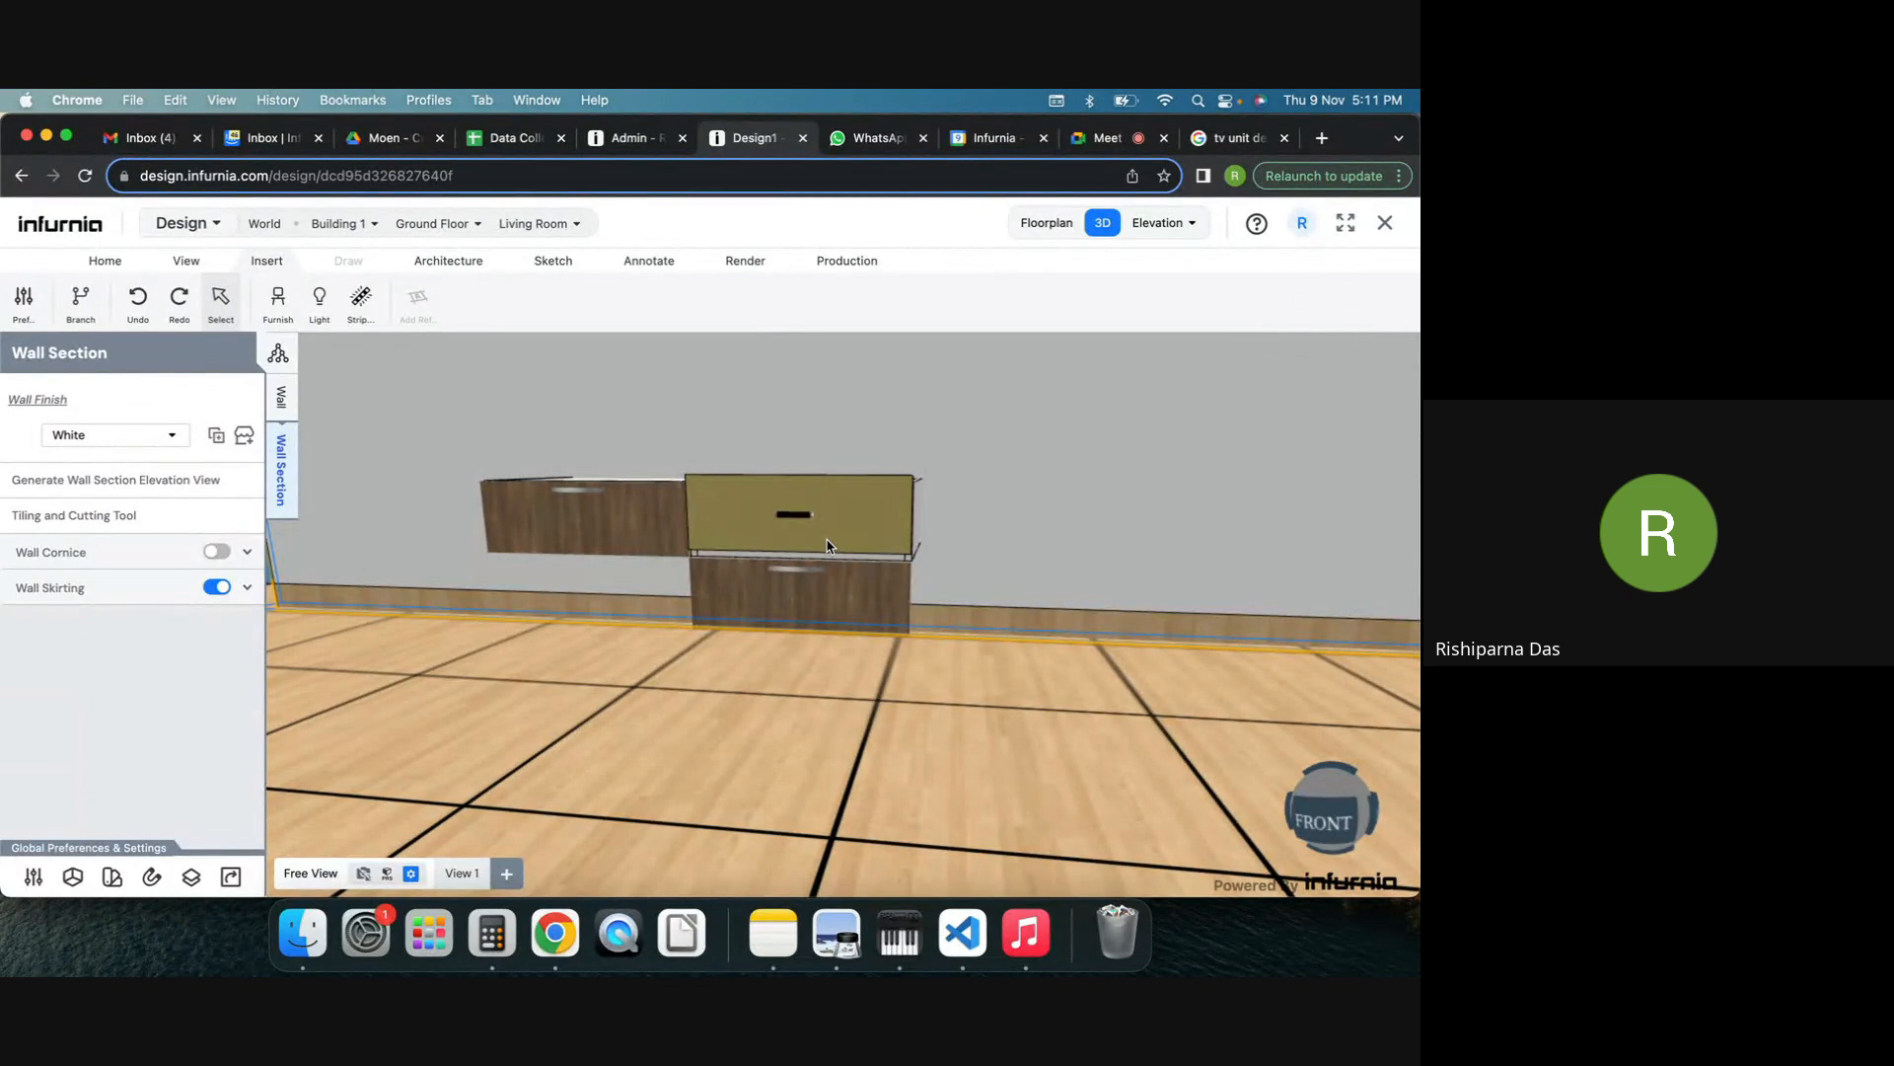
key("super+z")
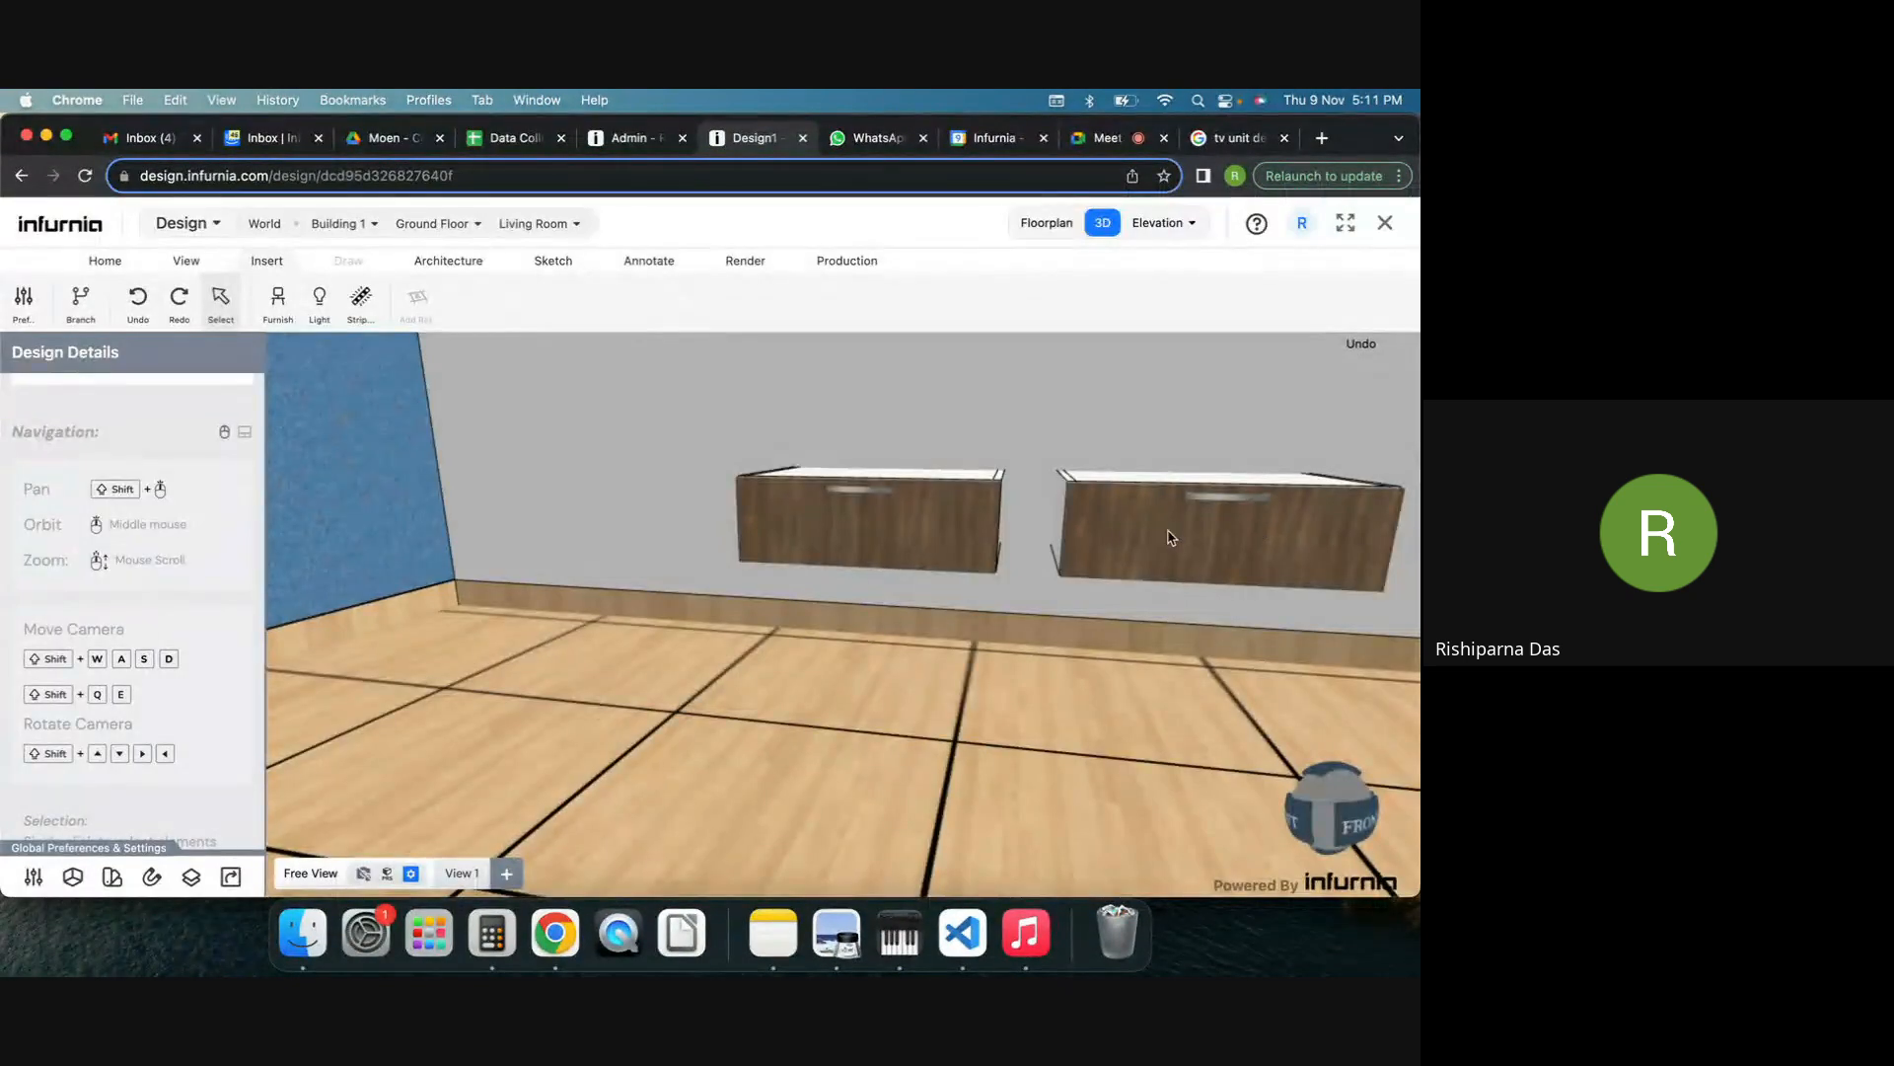
Close the gap between the two drawer cabinets by moving the duplicate sideways against the original.
middle_click_drag(1168, 537, 1109, 535)
middle_click_drag(1089, 459, 1015, 456)
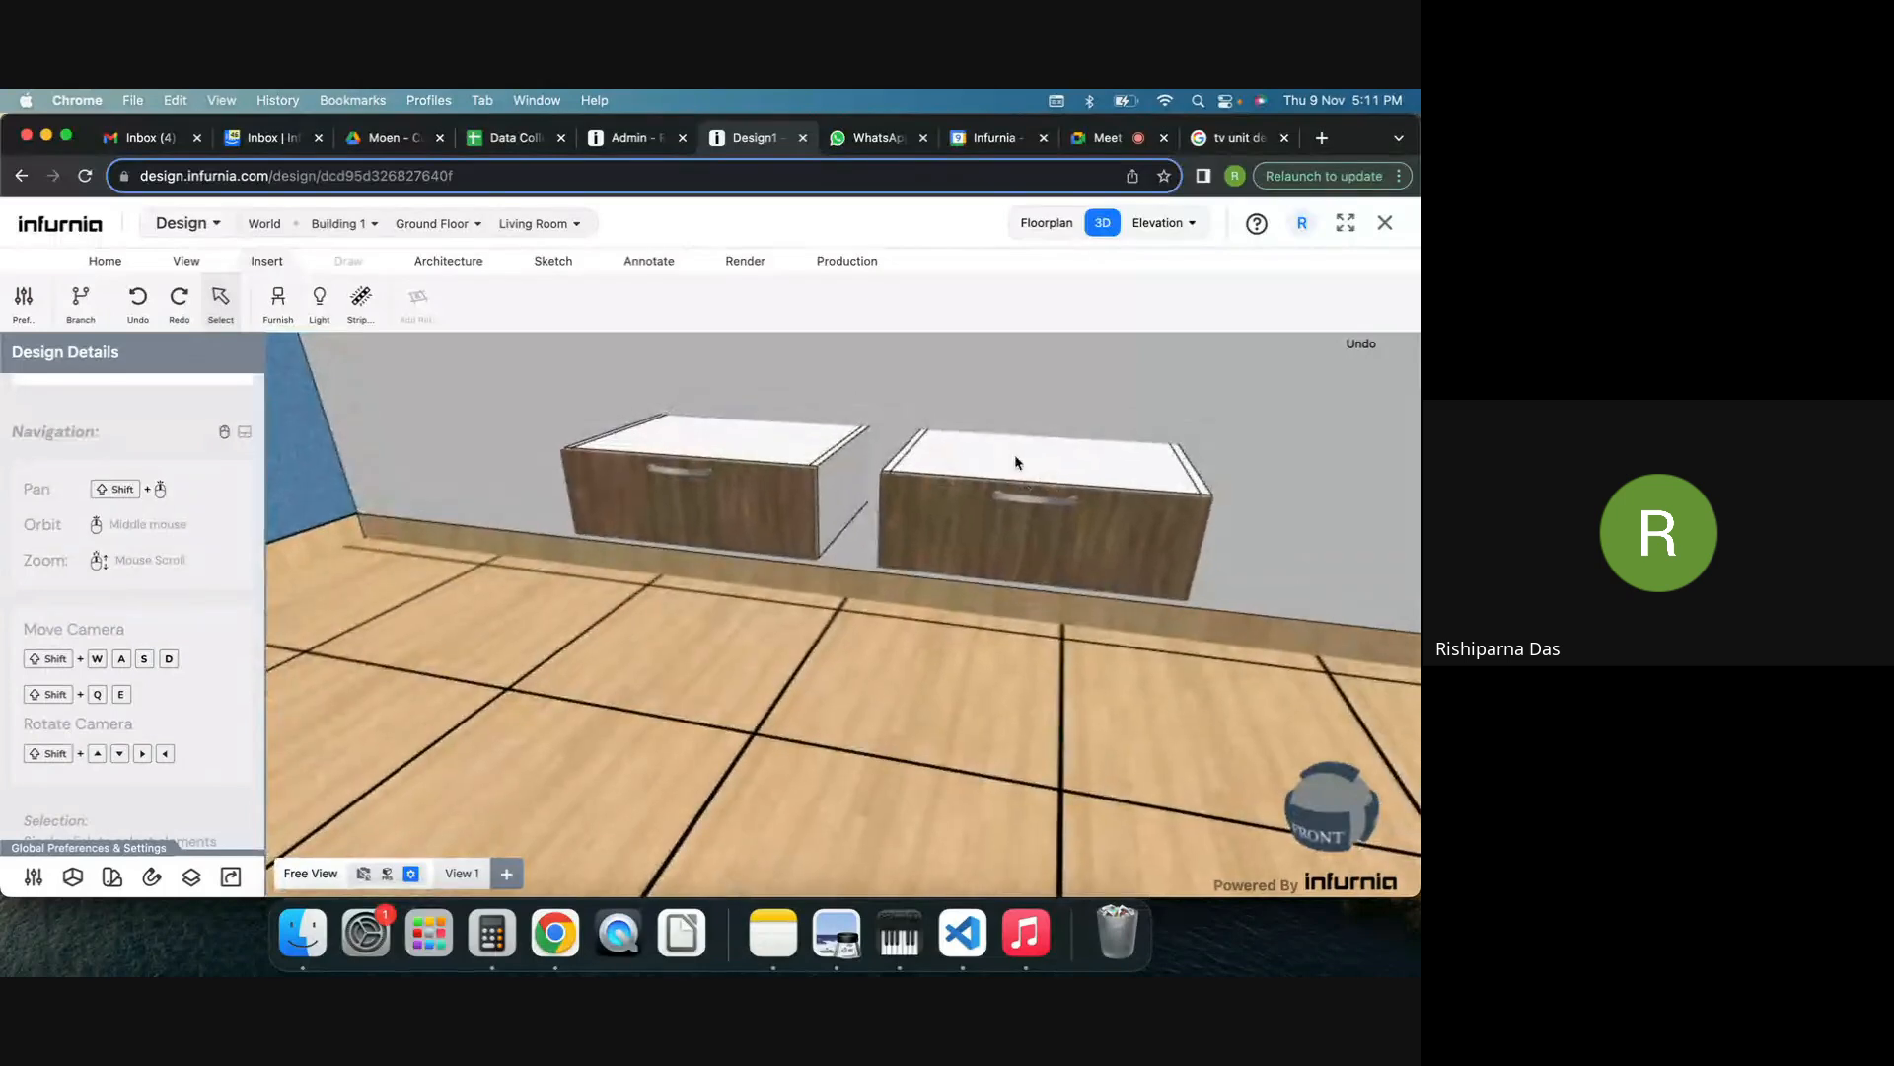
left_click_drag(1015, 462, 997, 458)
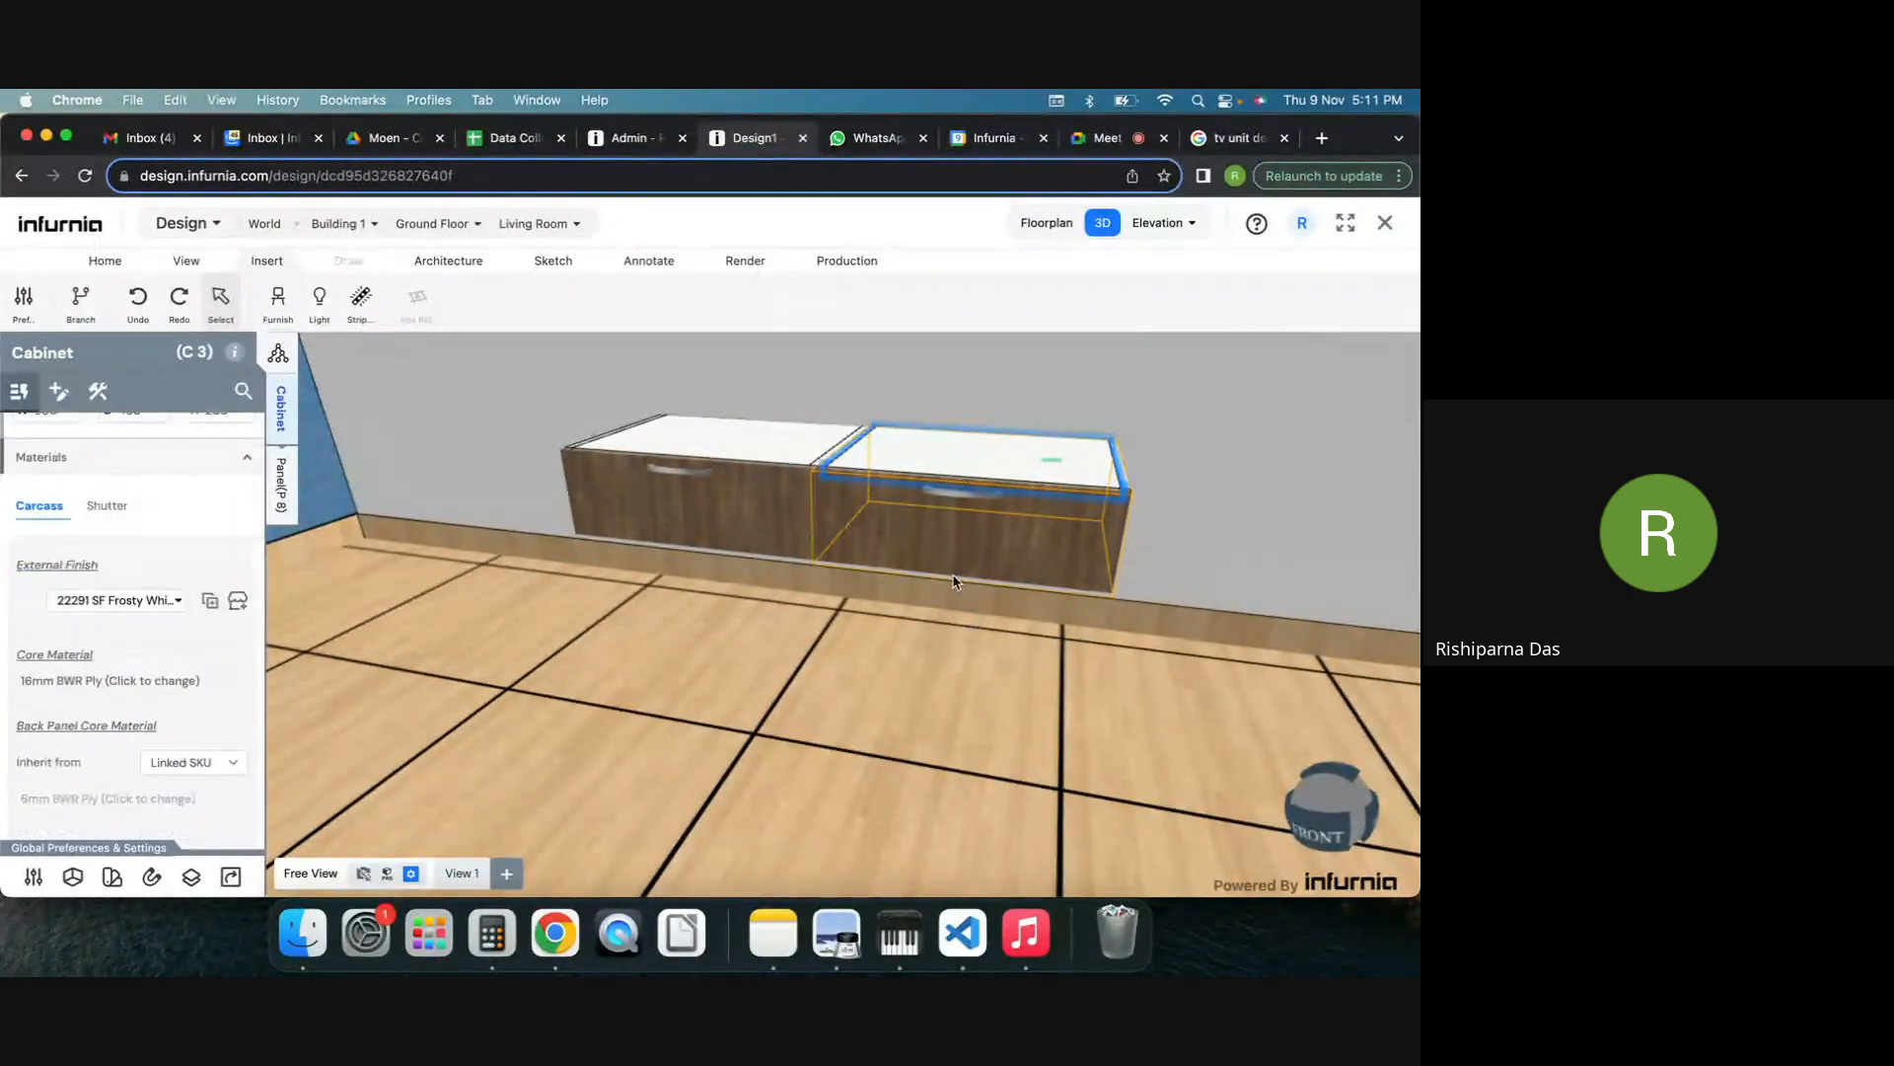
left_click_drag(953, 575, 1020, 572)
right_click_drag(1015, 572, 1072, 573)
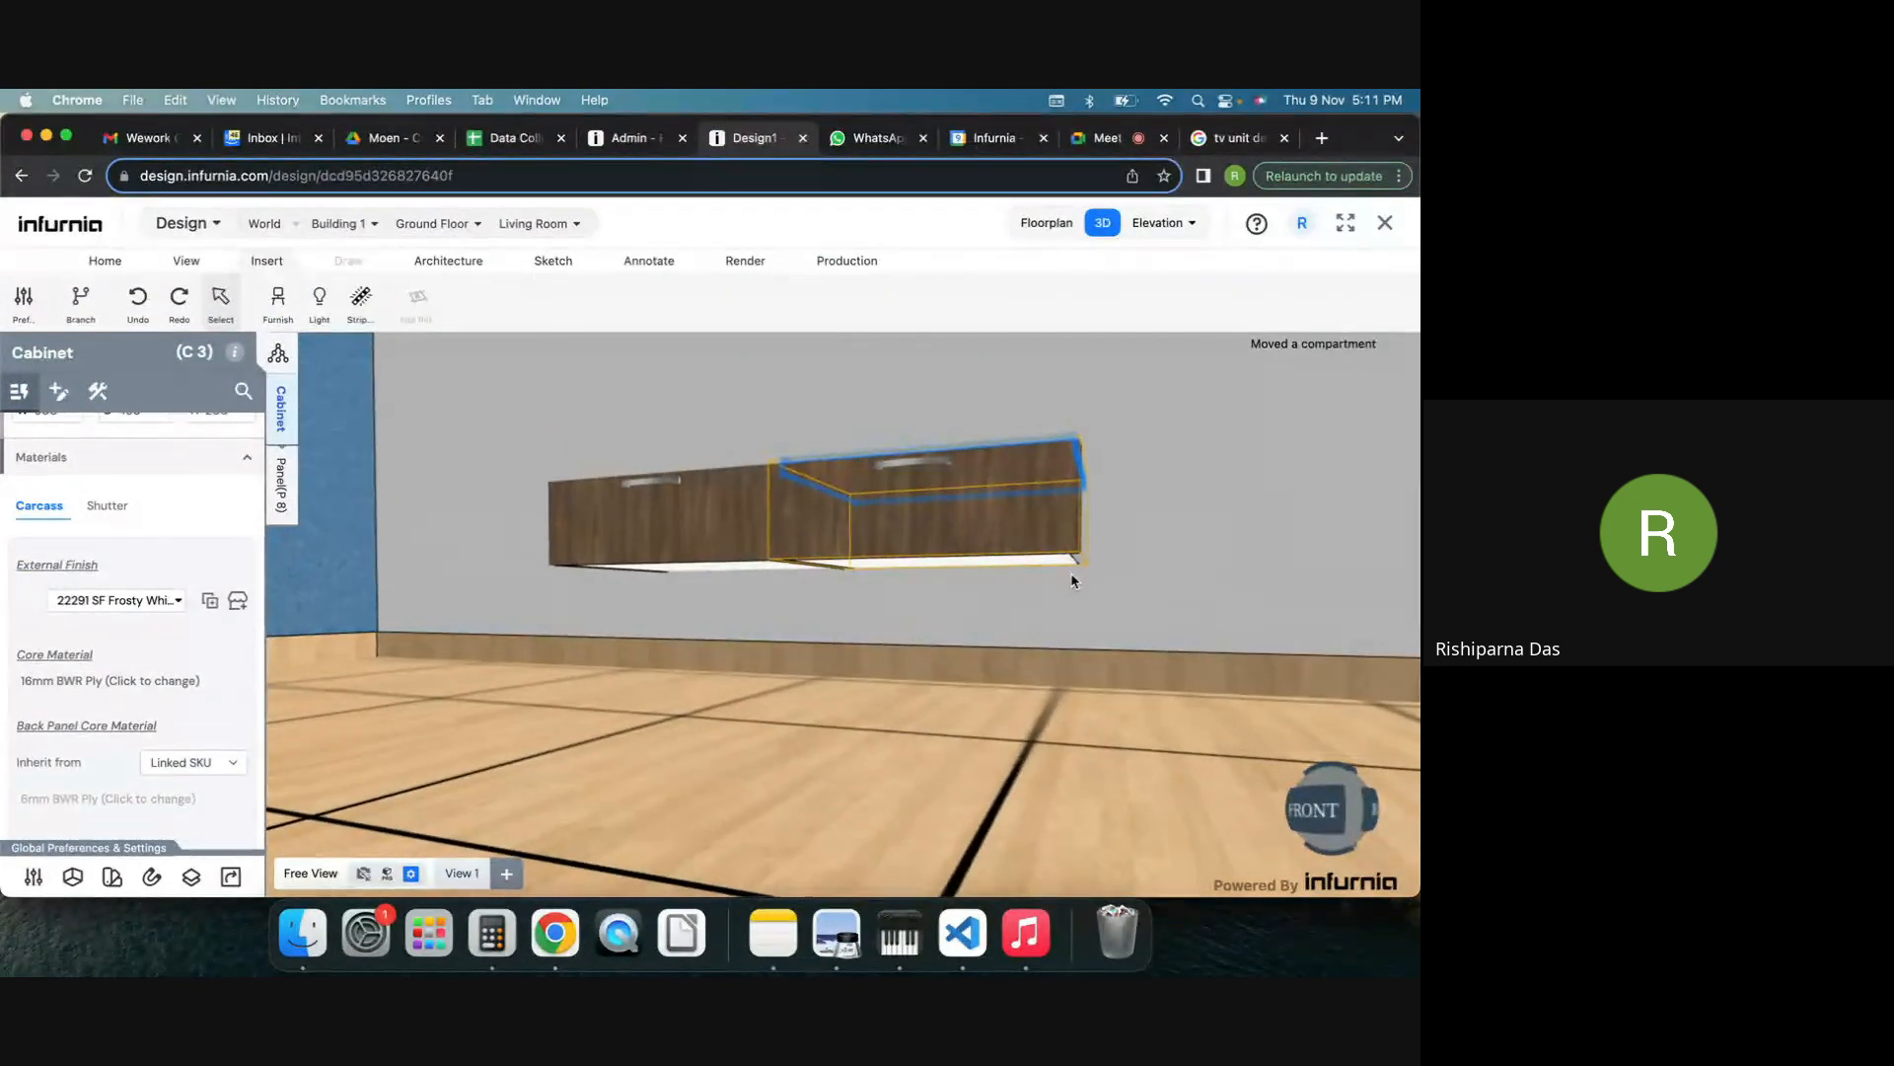
Duplicate the second drawer cabinet in the floor plan, placing the copy exactly over it against the back wall.
left_click(1058, 225)
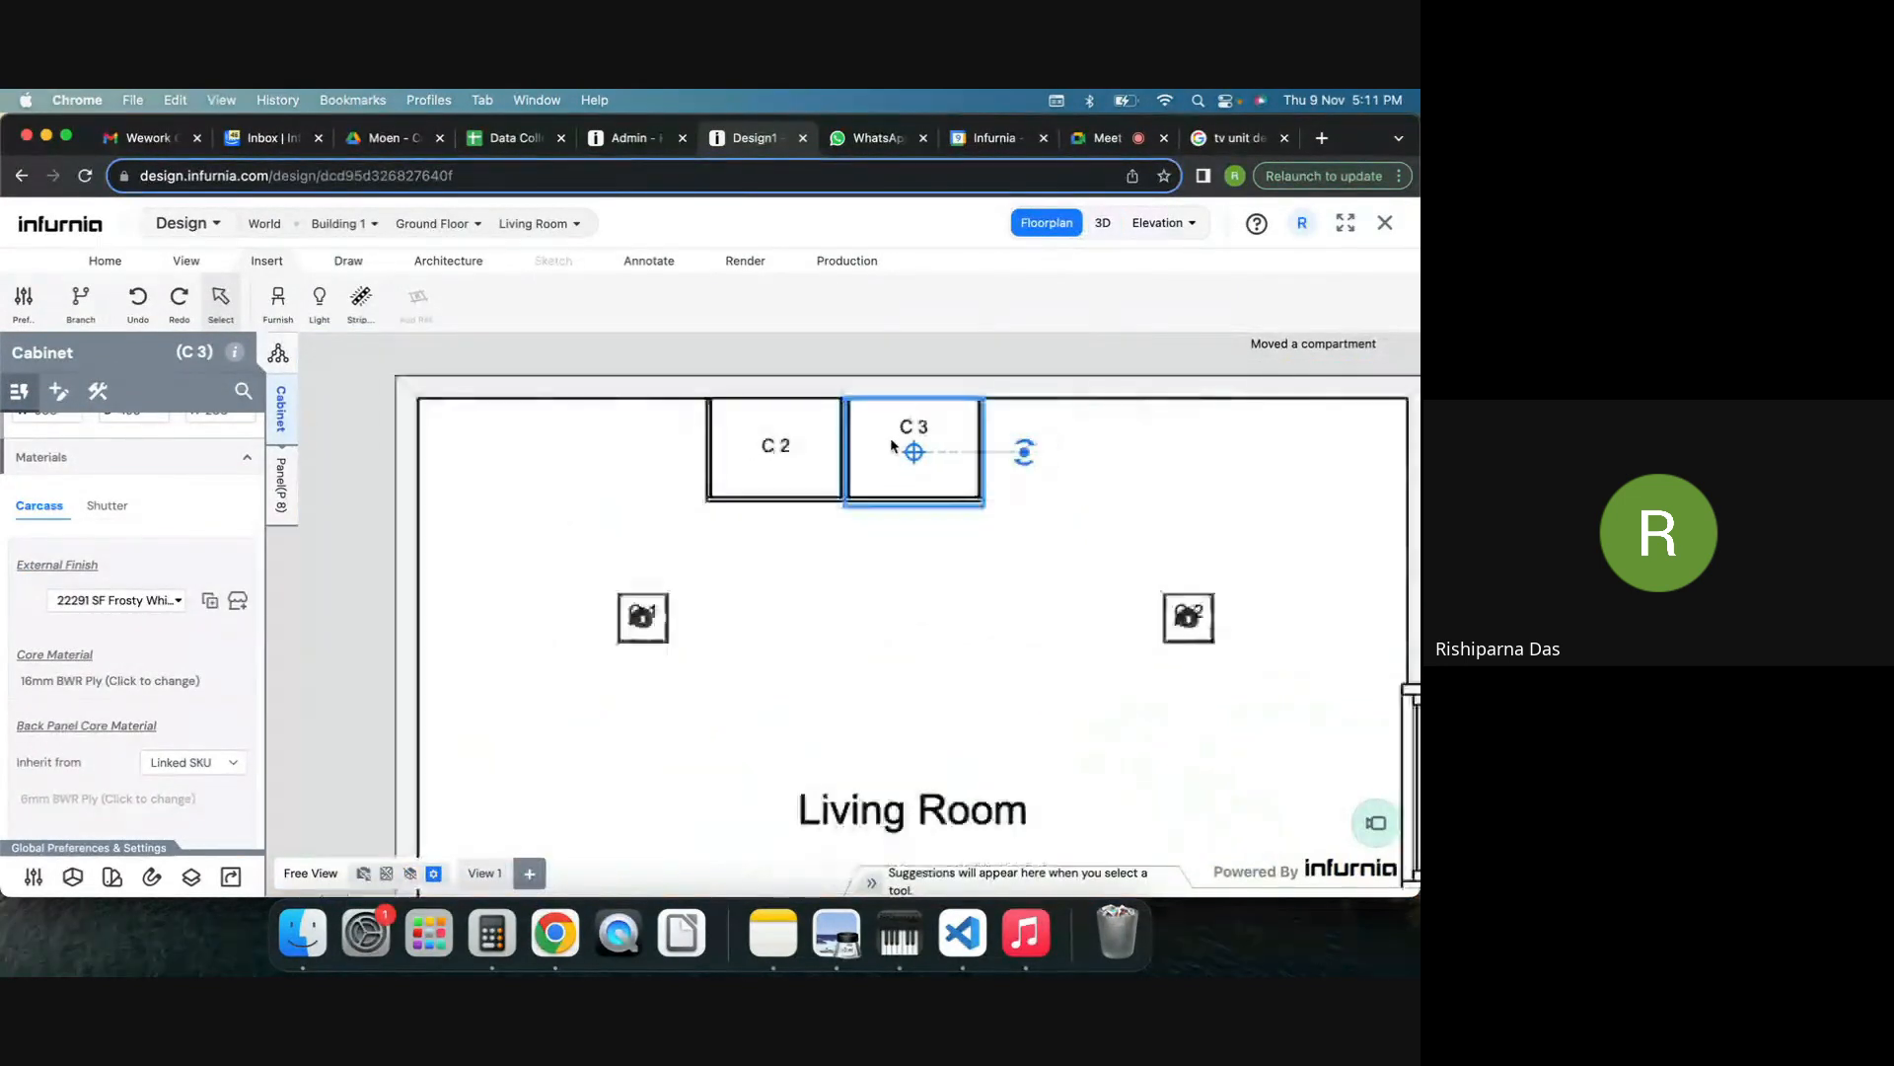
mouse_move(924, 464)
left_mouse_down()
mouse_move(1014, 545)
mouse_move(1070, 444)
mouse_move(1061, 465)
mouse_move(922, 460)
left_mouse_up()
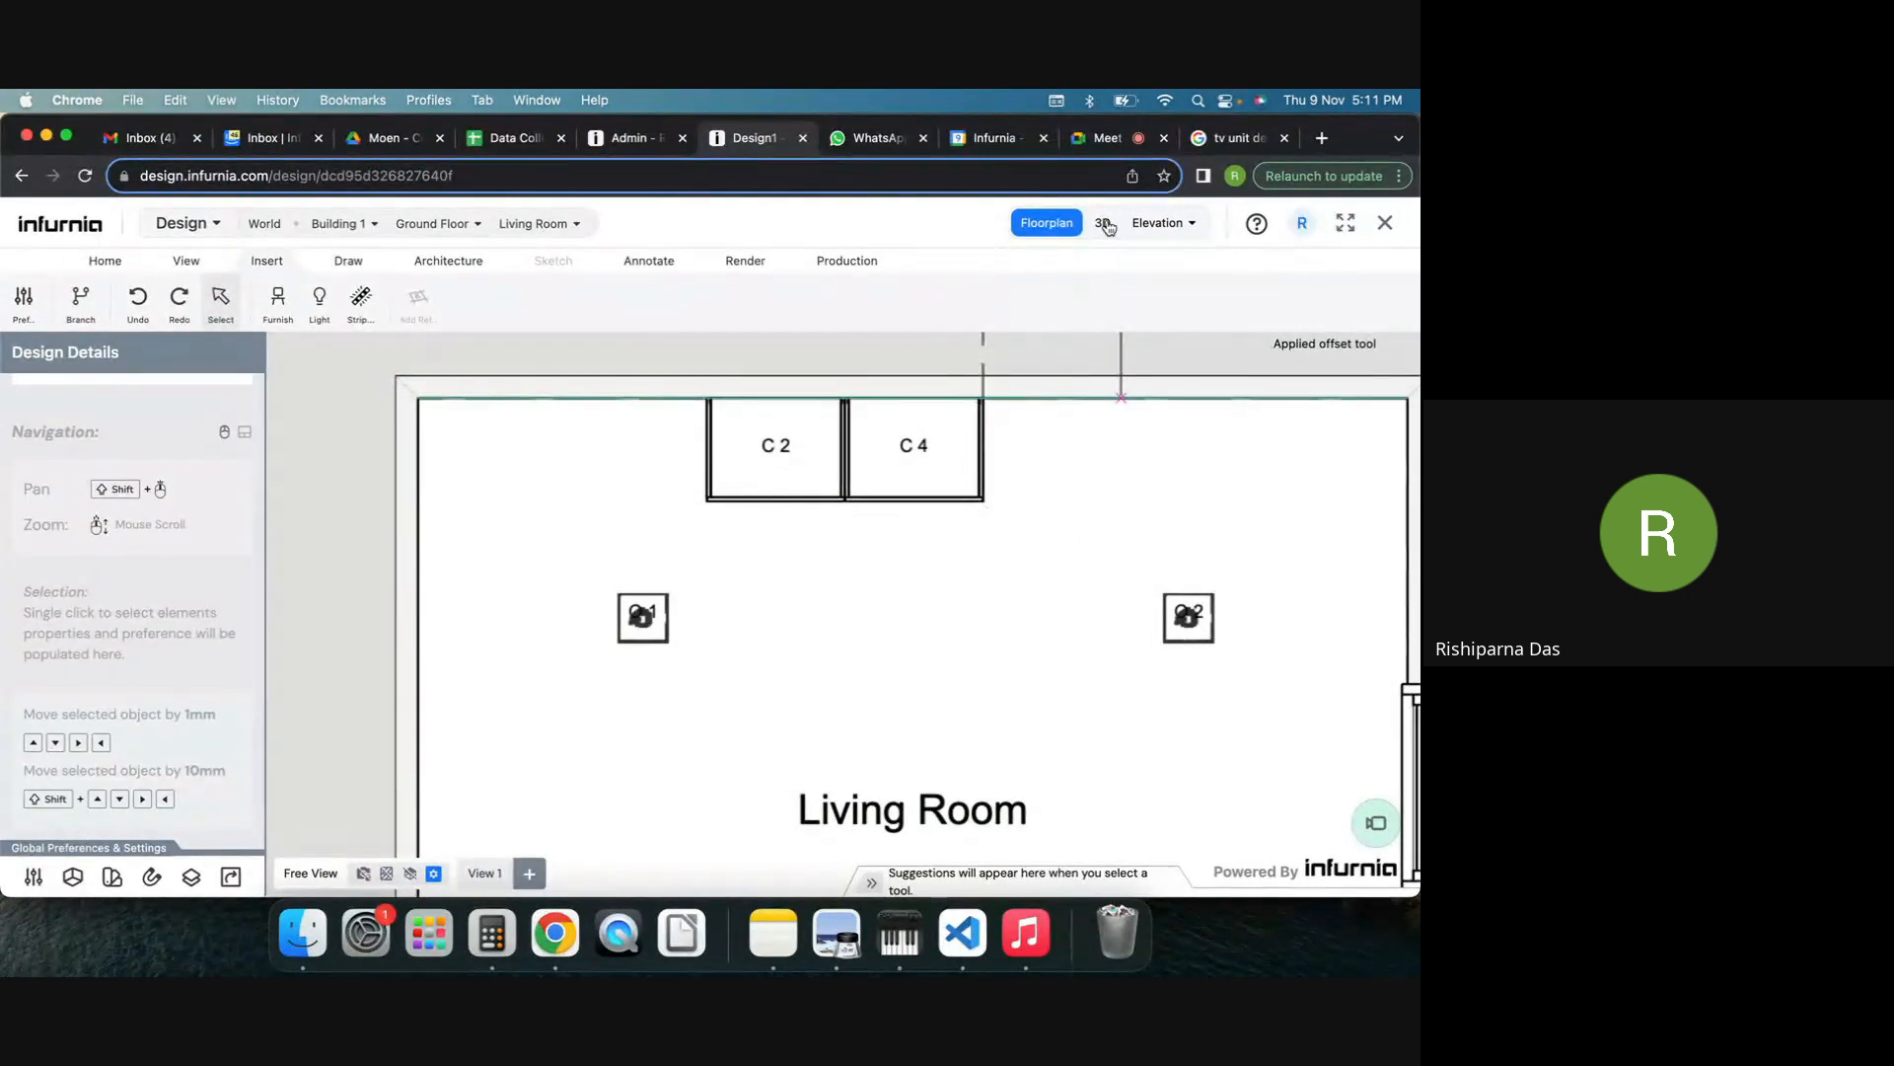
left_click(1103, 224)
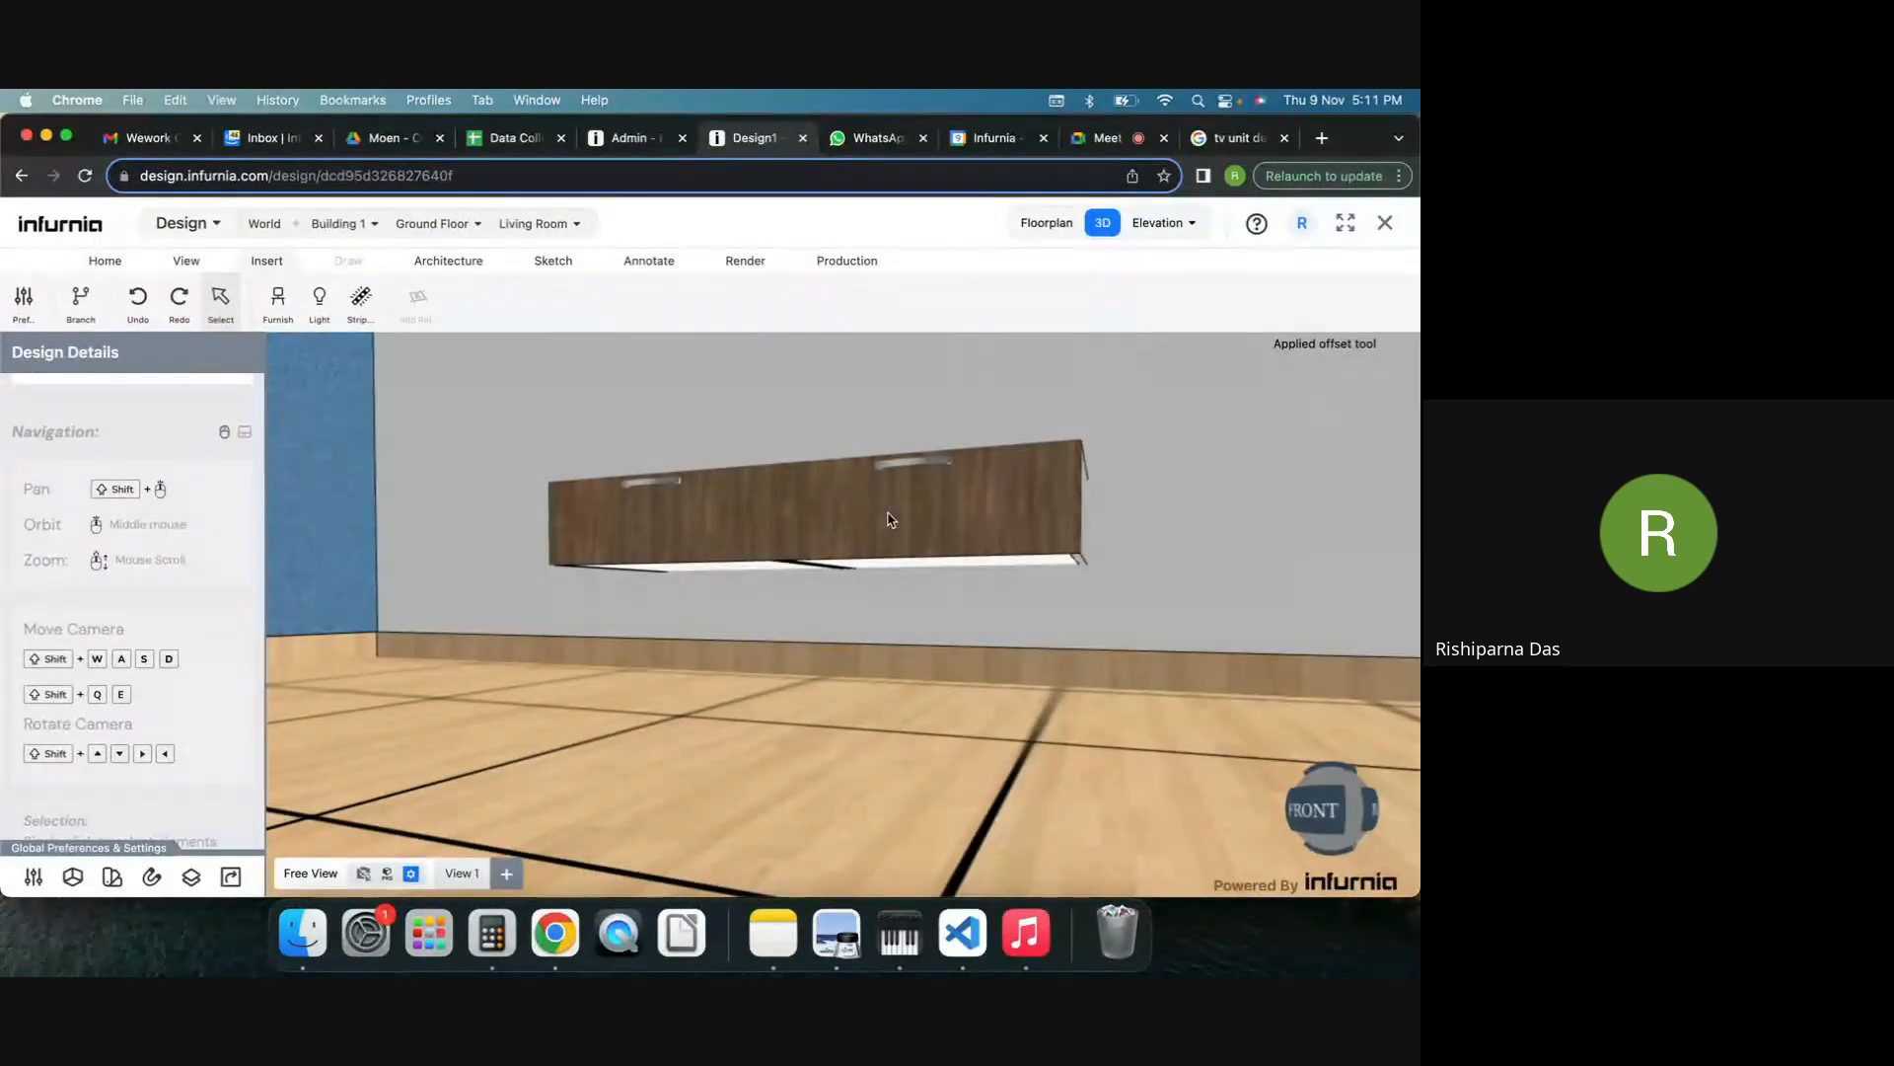
Set the height of the newly placed overlapping drawer cabinet to 100 mm.
left_click(890, 519)
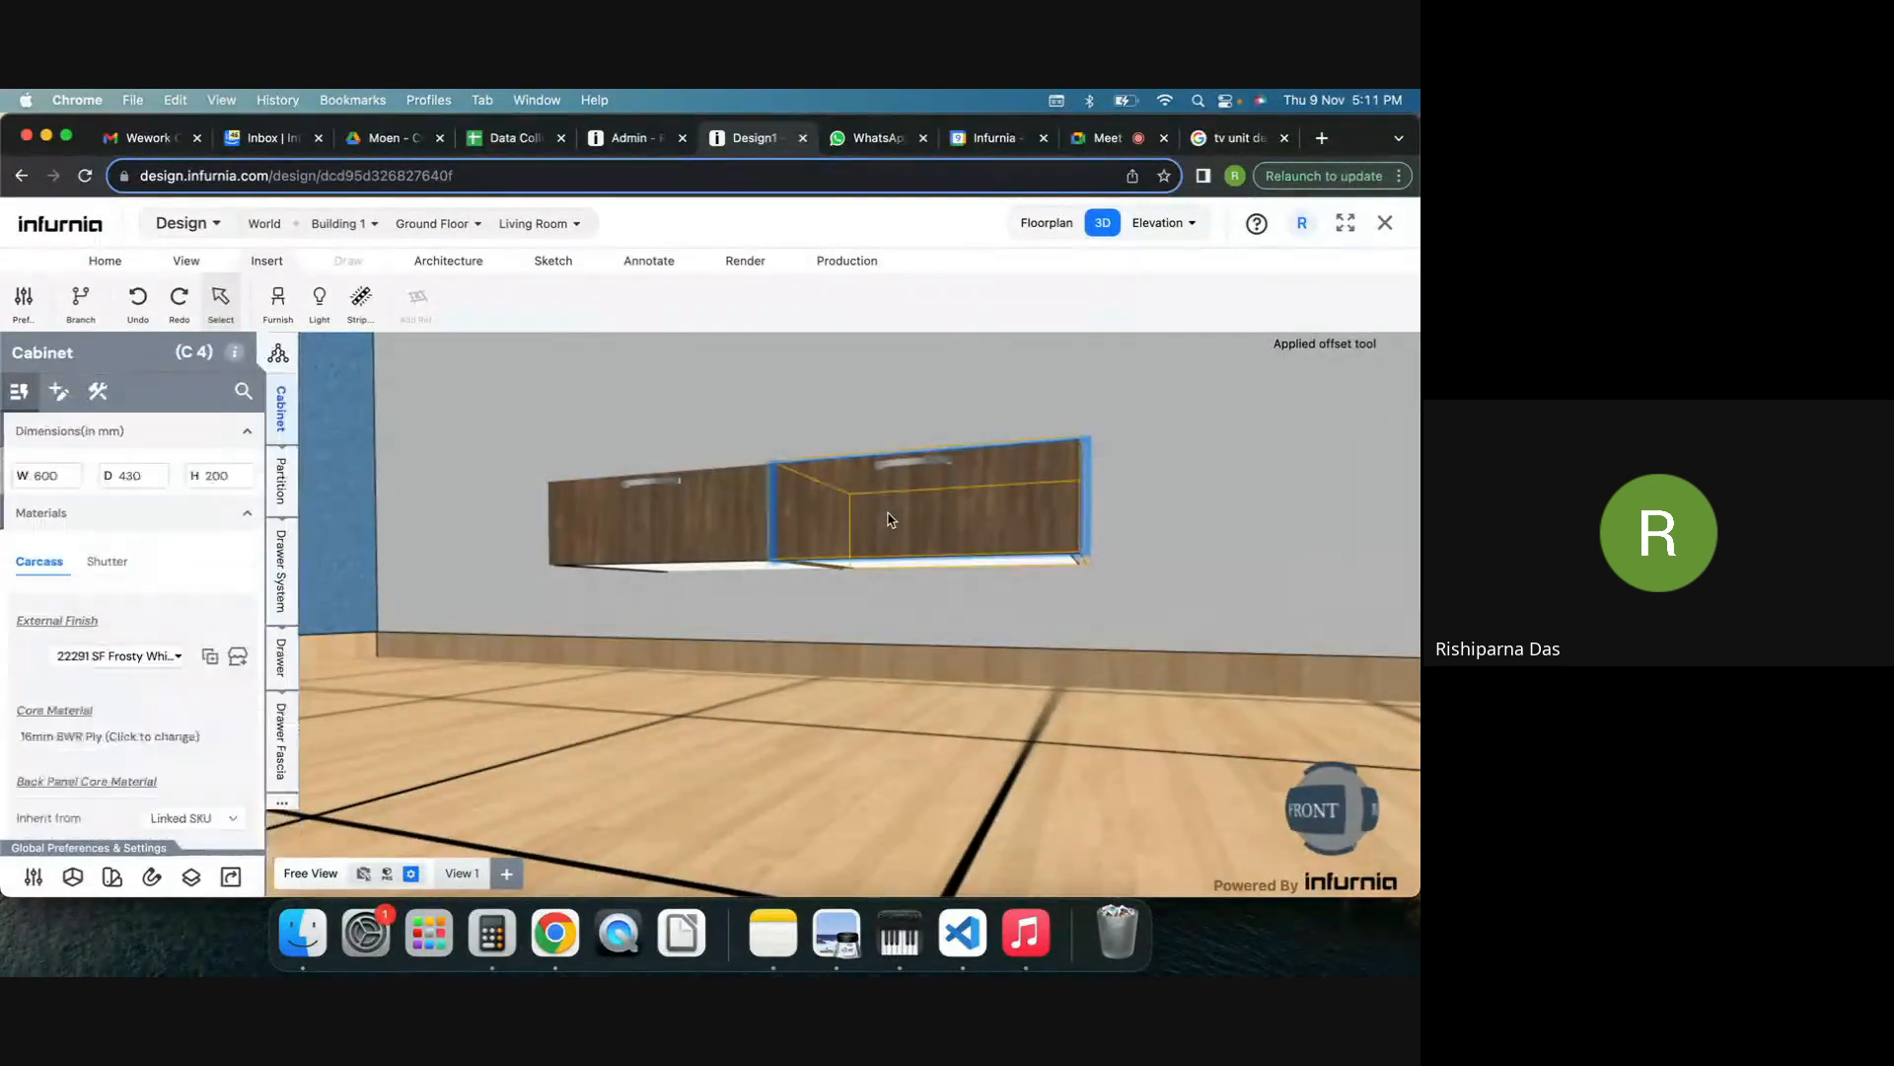
double_click(222, 477)
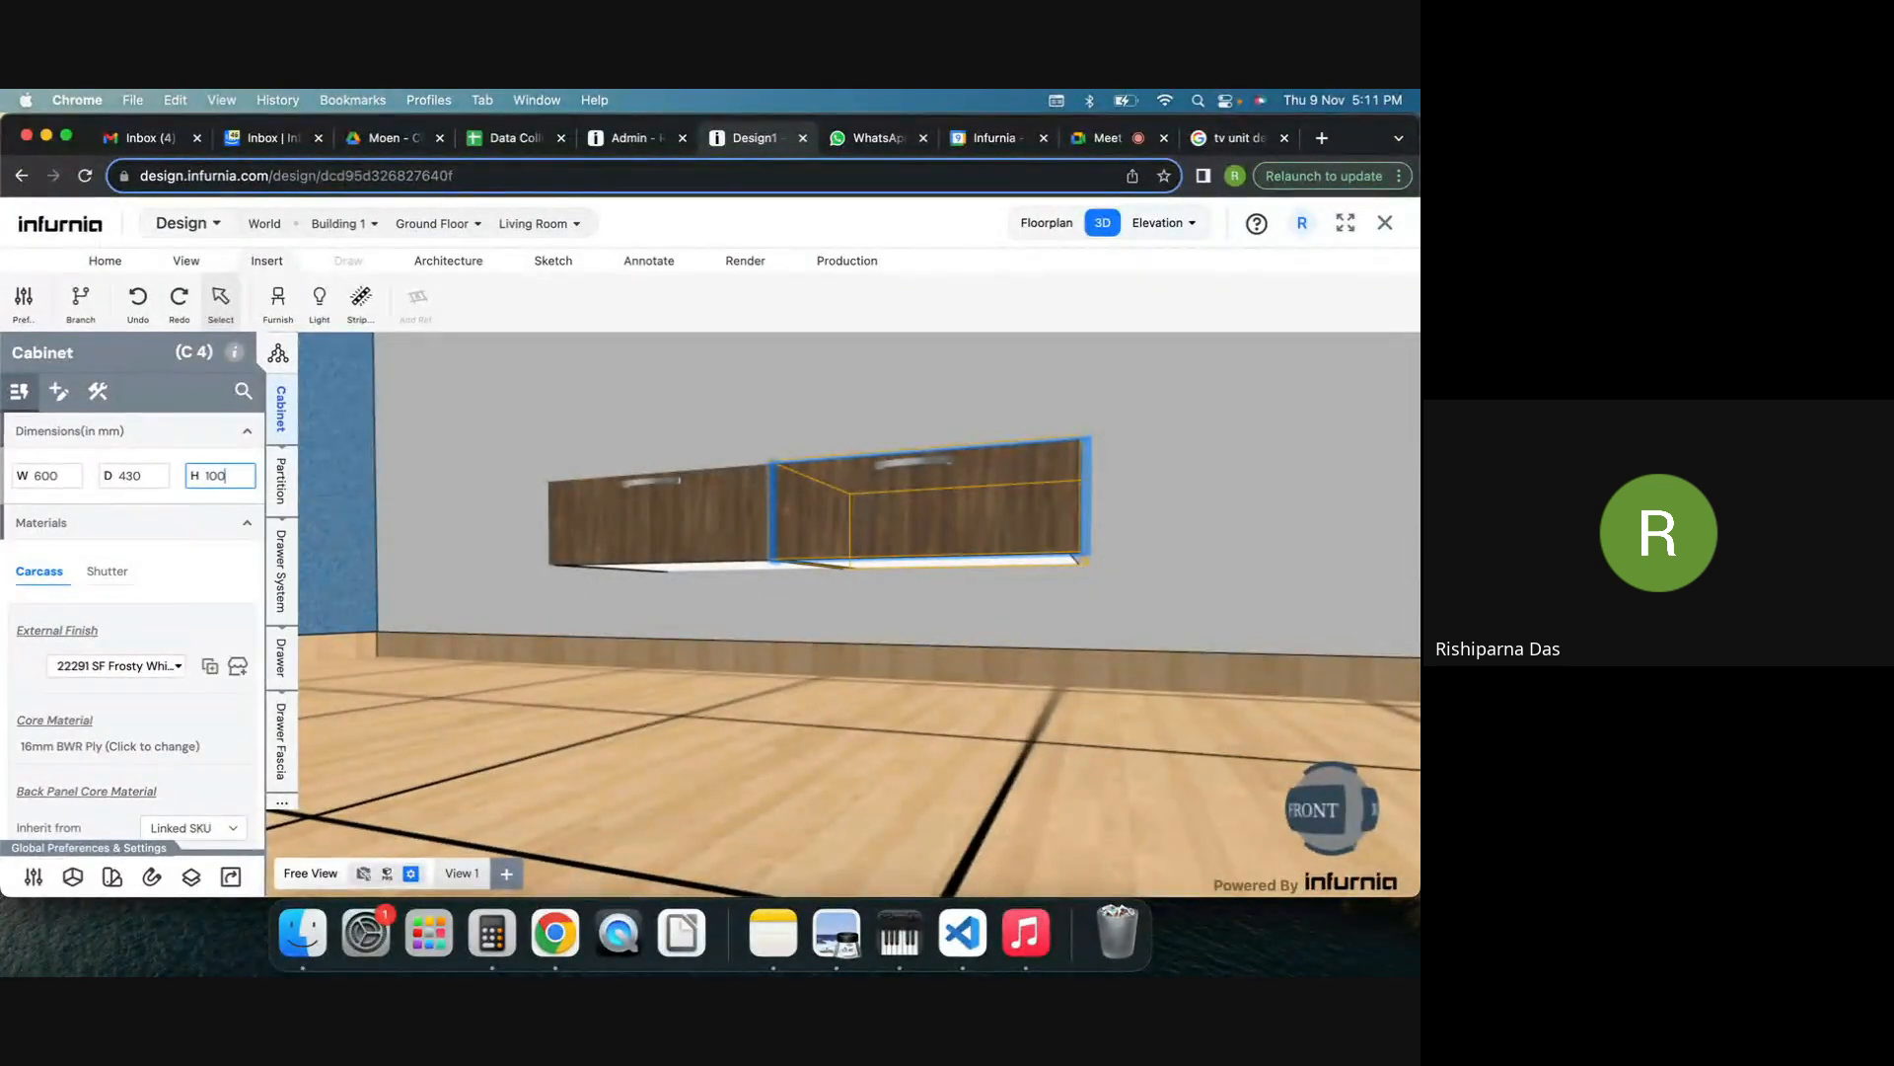
type("100")
key("Return")
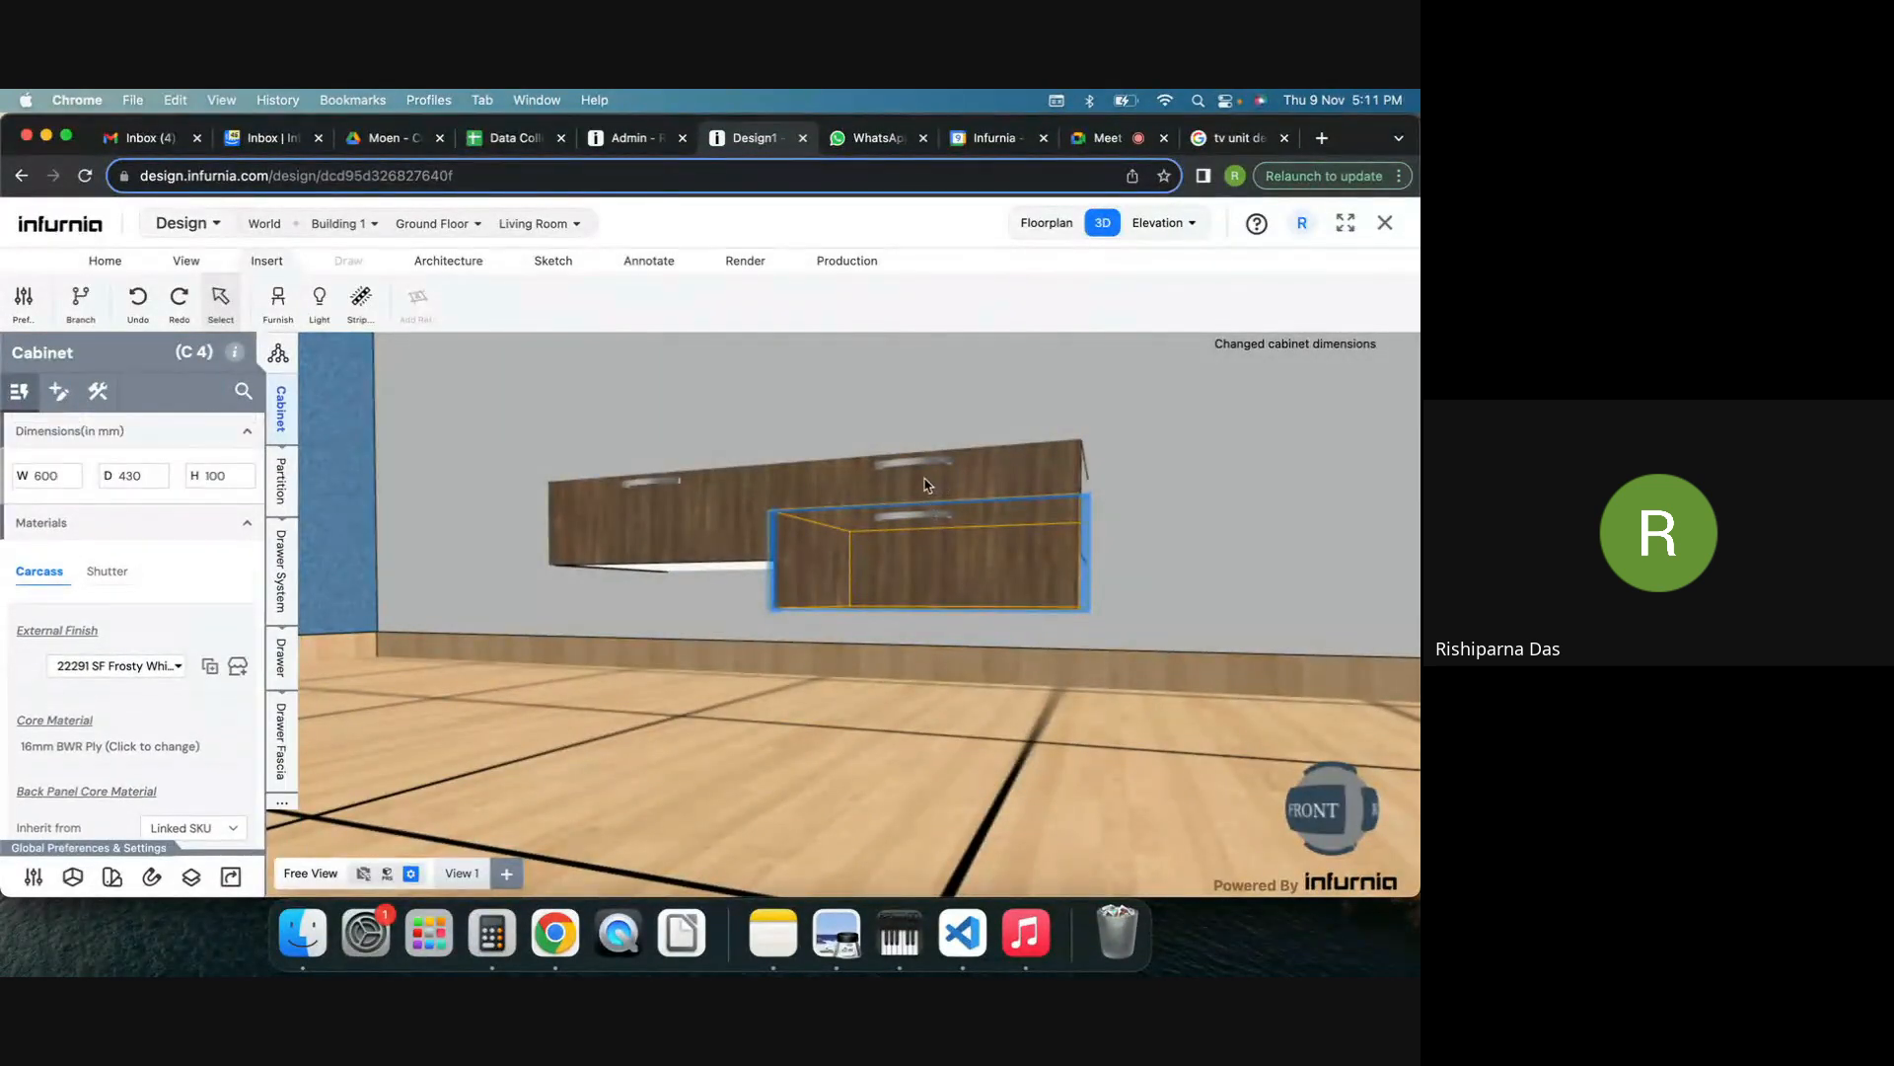
Reduce the 200 mm high cabinet behind the overlapping copy to the same 100 mm height.
left_click(925, 485)
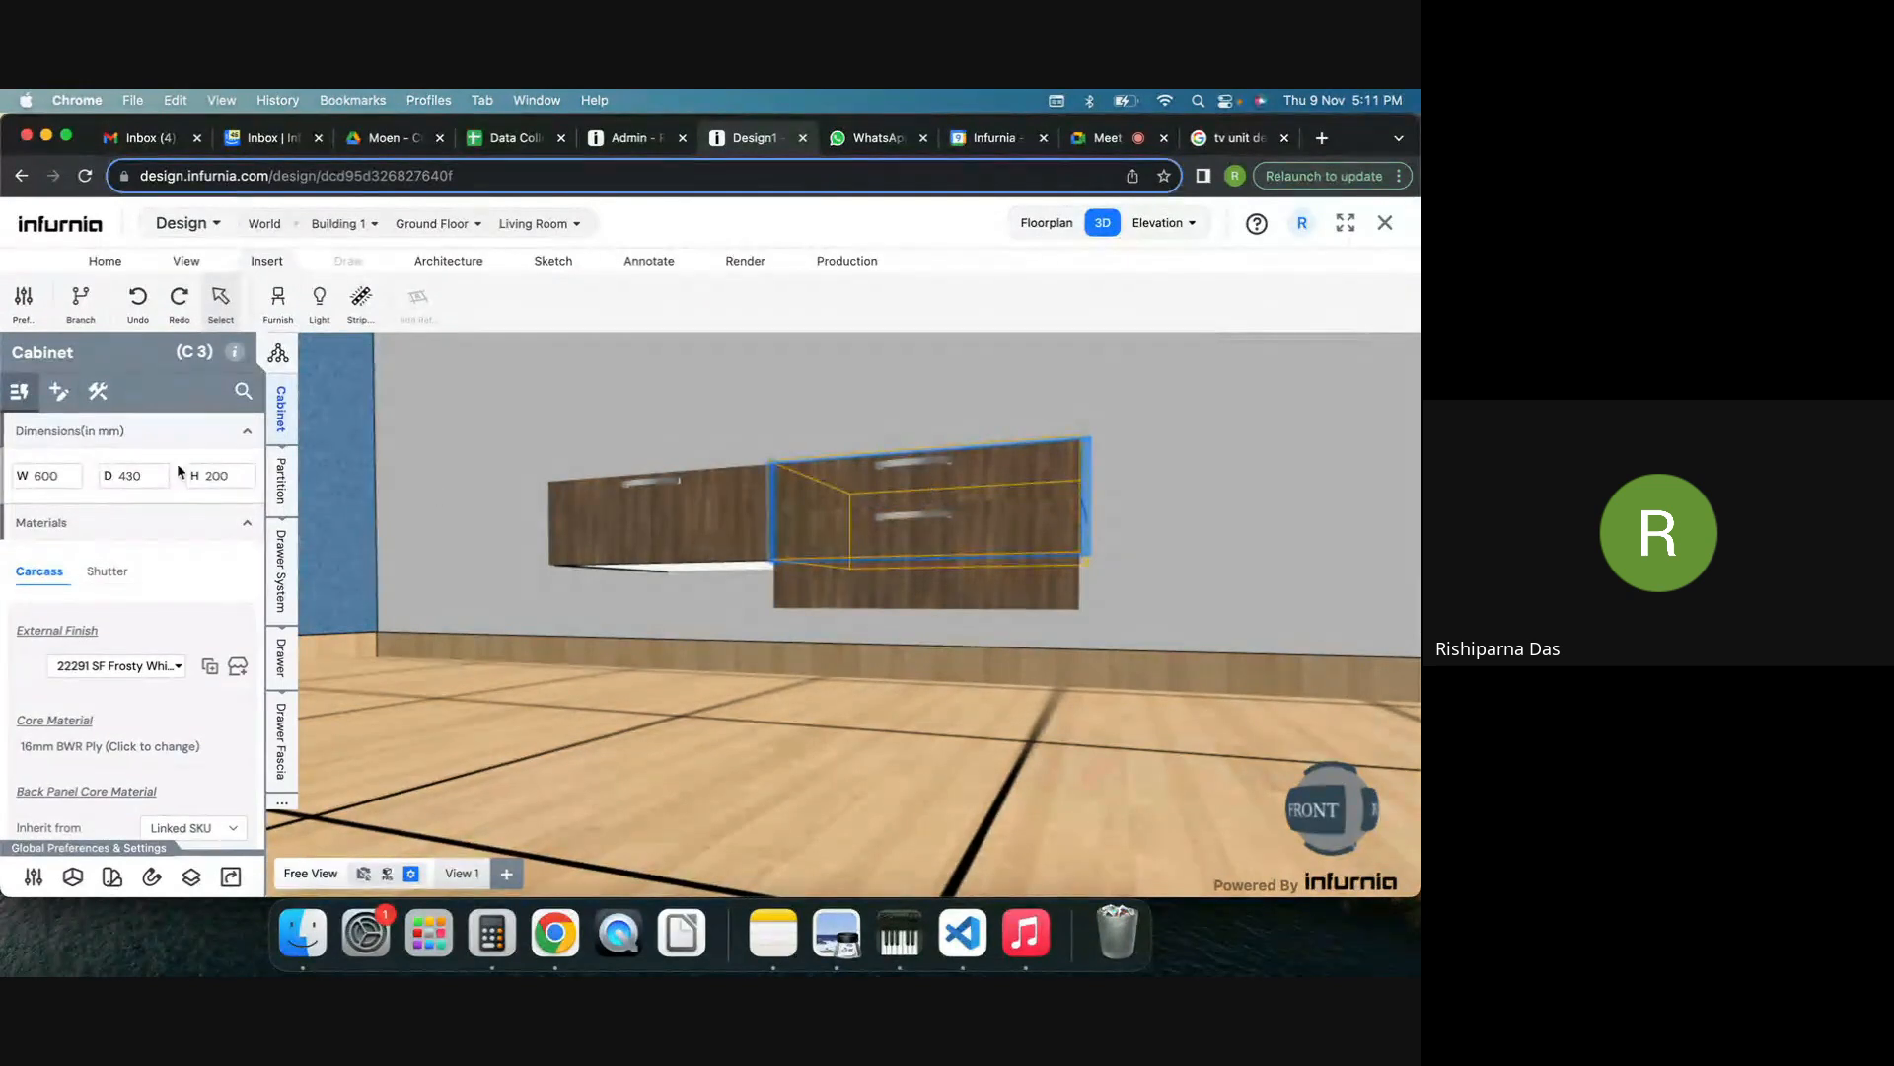
left_click(222, 475)
key("Return")
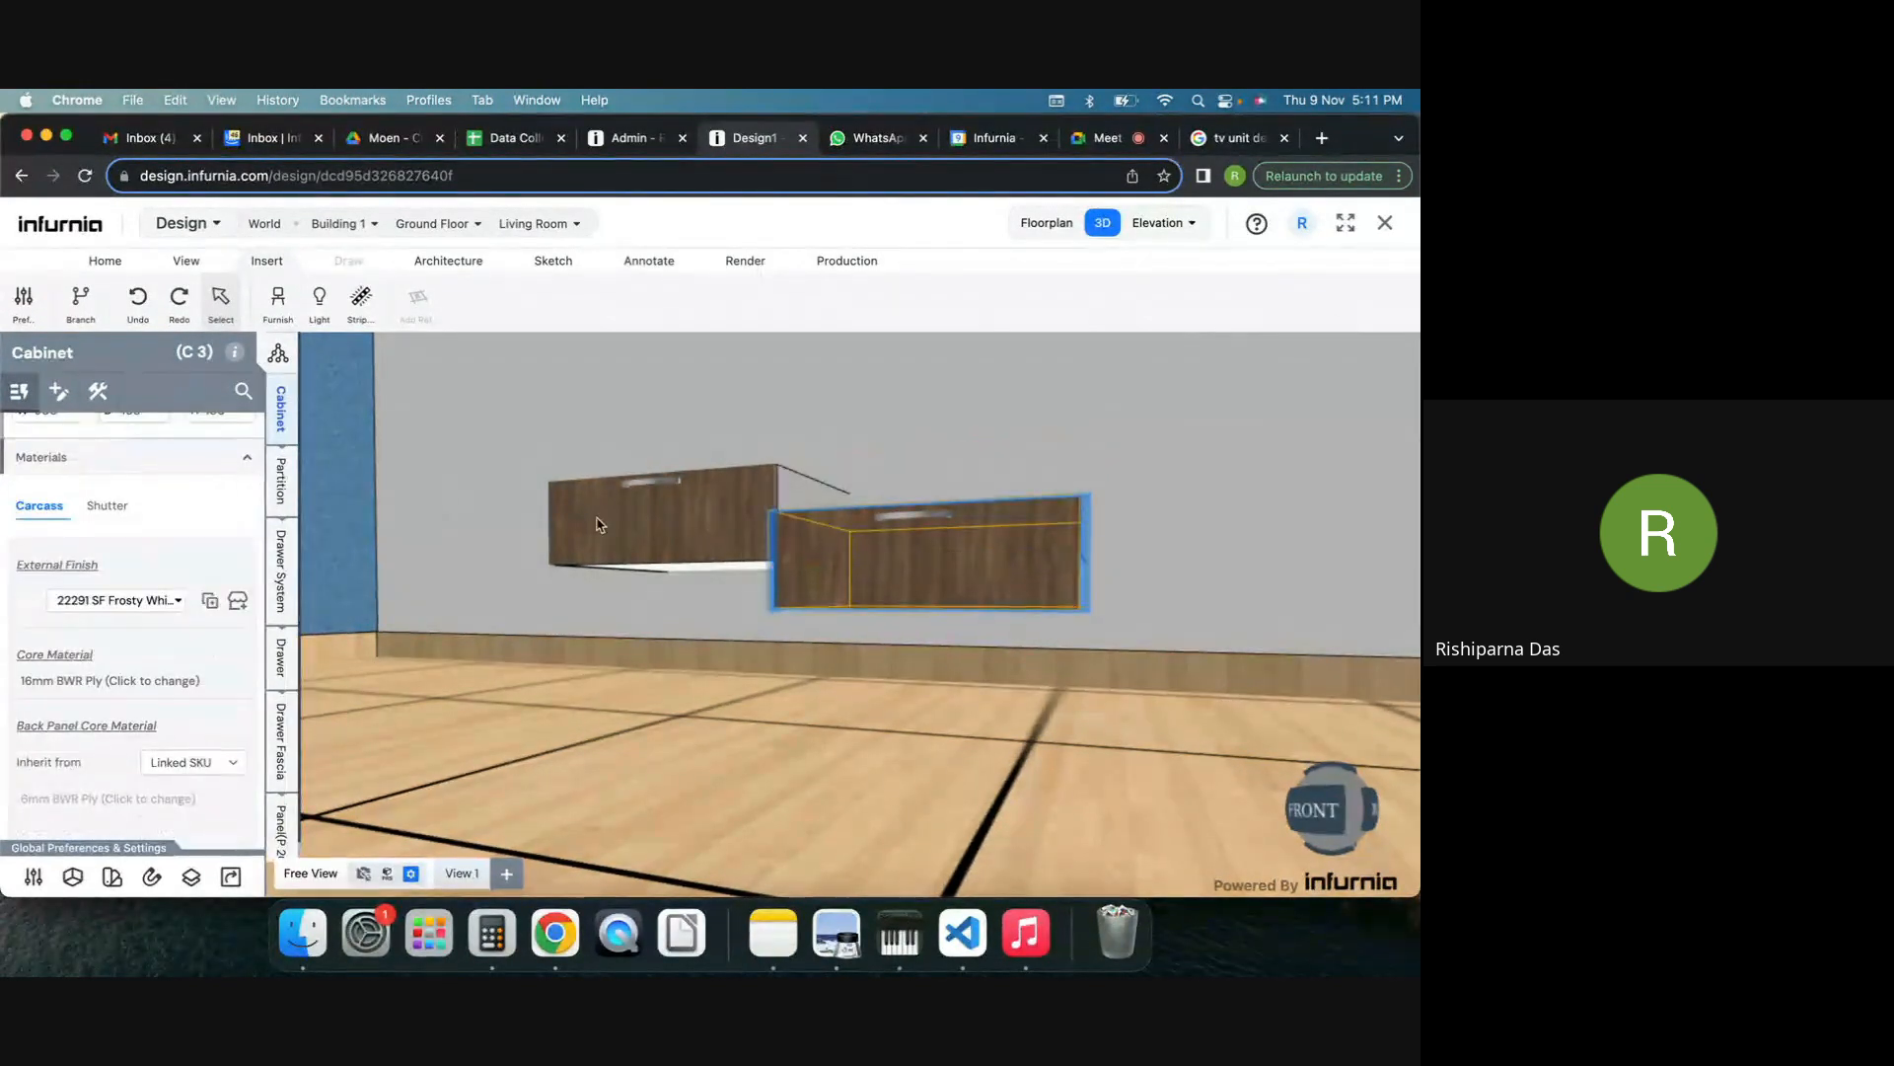
Stack this drawer cabinet above the overlapping copy by setting its Y position to 400 mm.
scroll(85, 759, "down", 5)
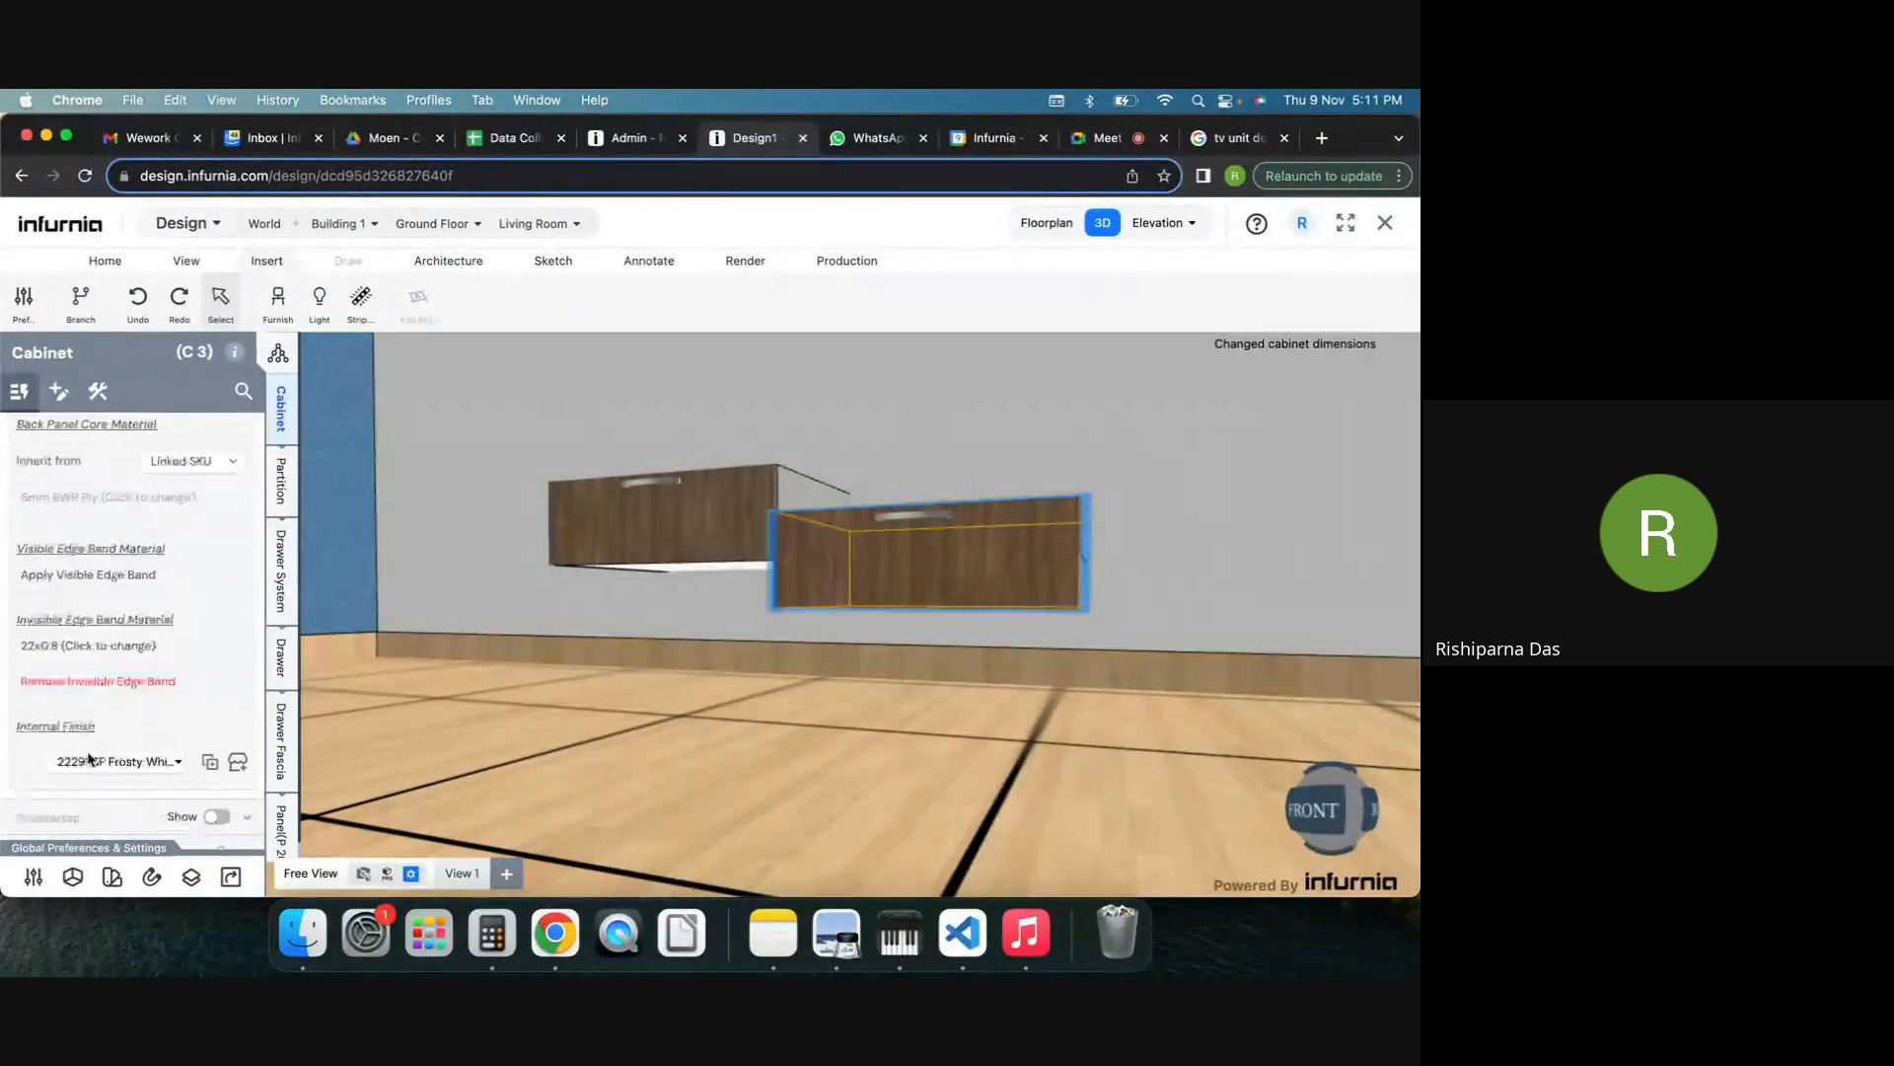
scroll(63, 798, "down", 2)
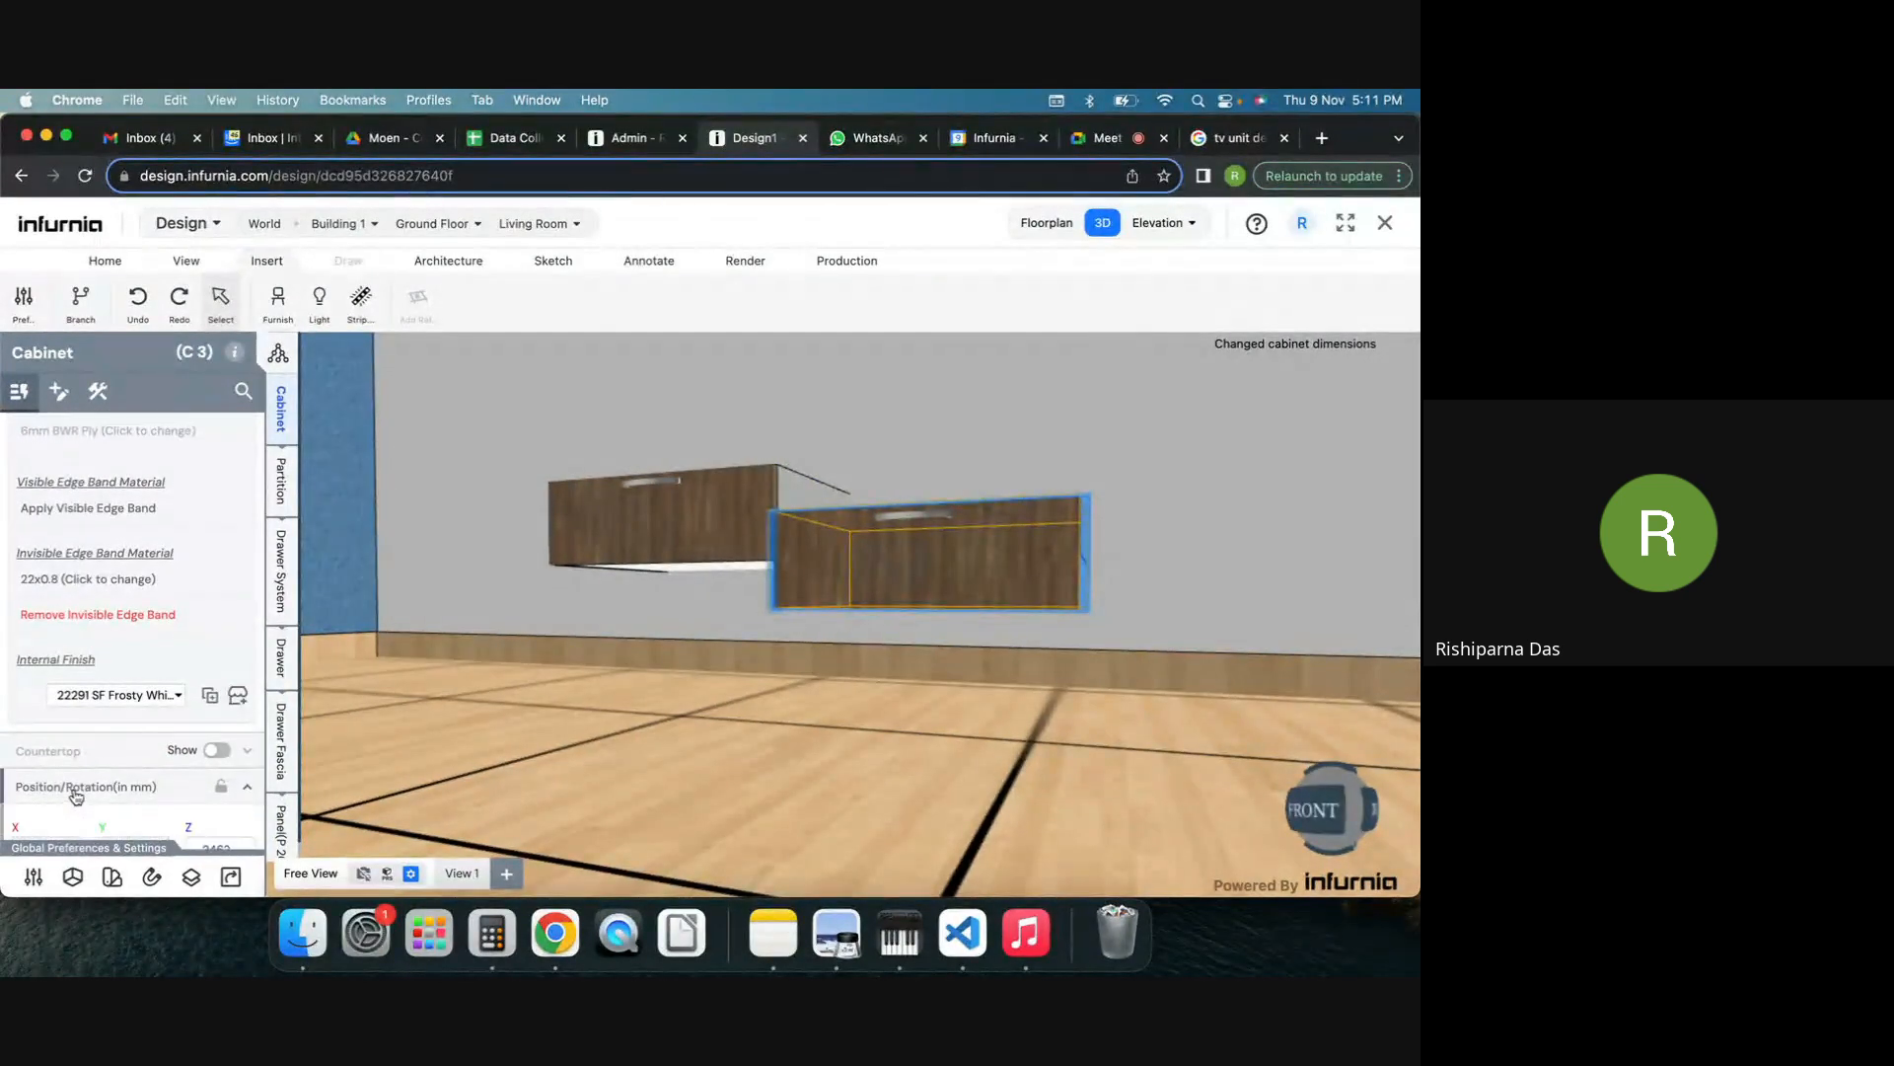
double_click(129, 742)
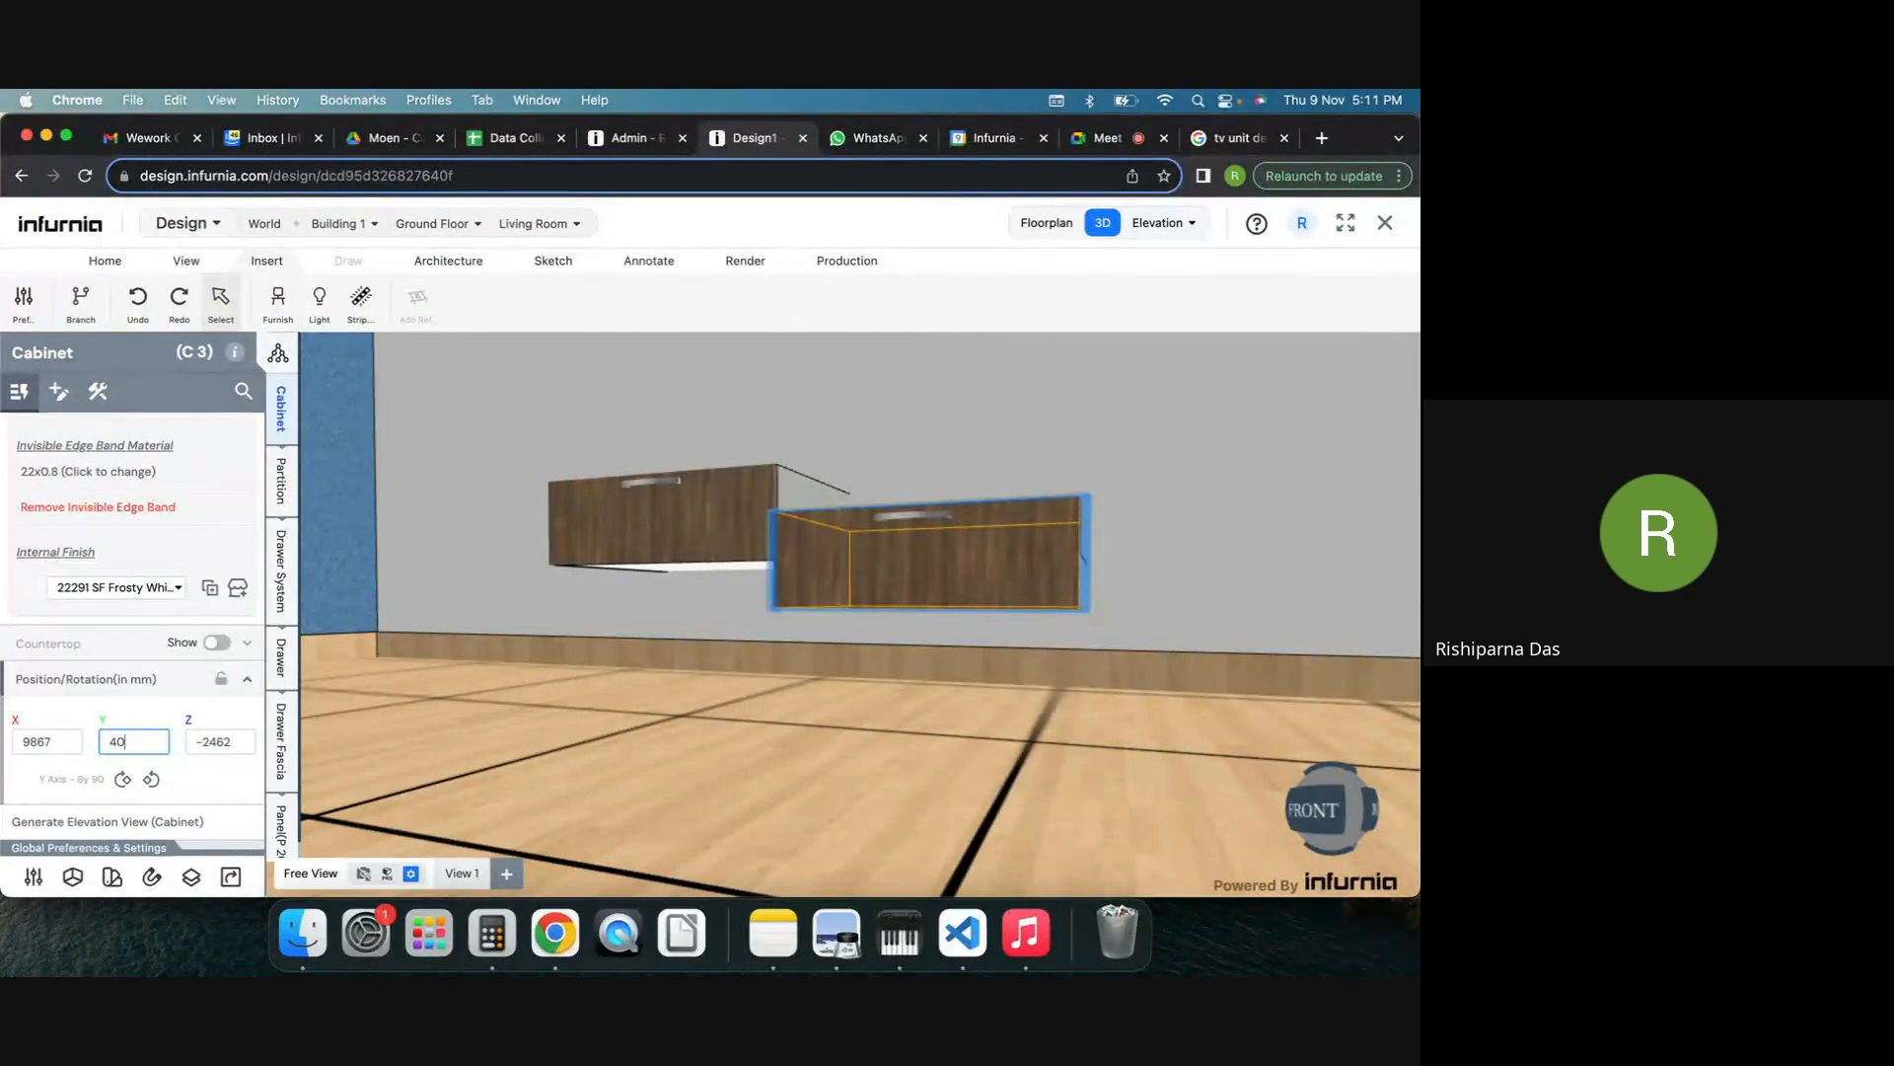
type("400")
key("Return")
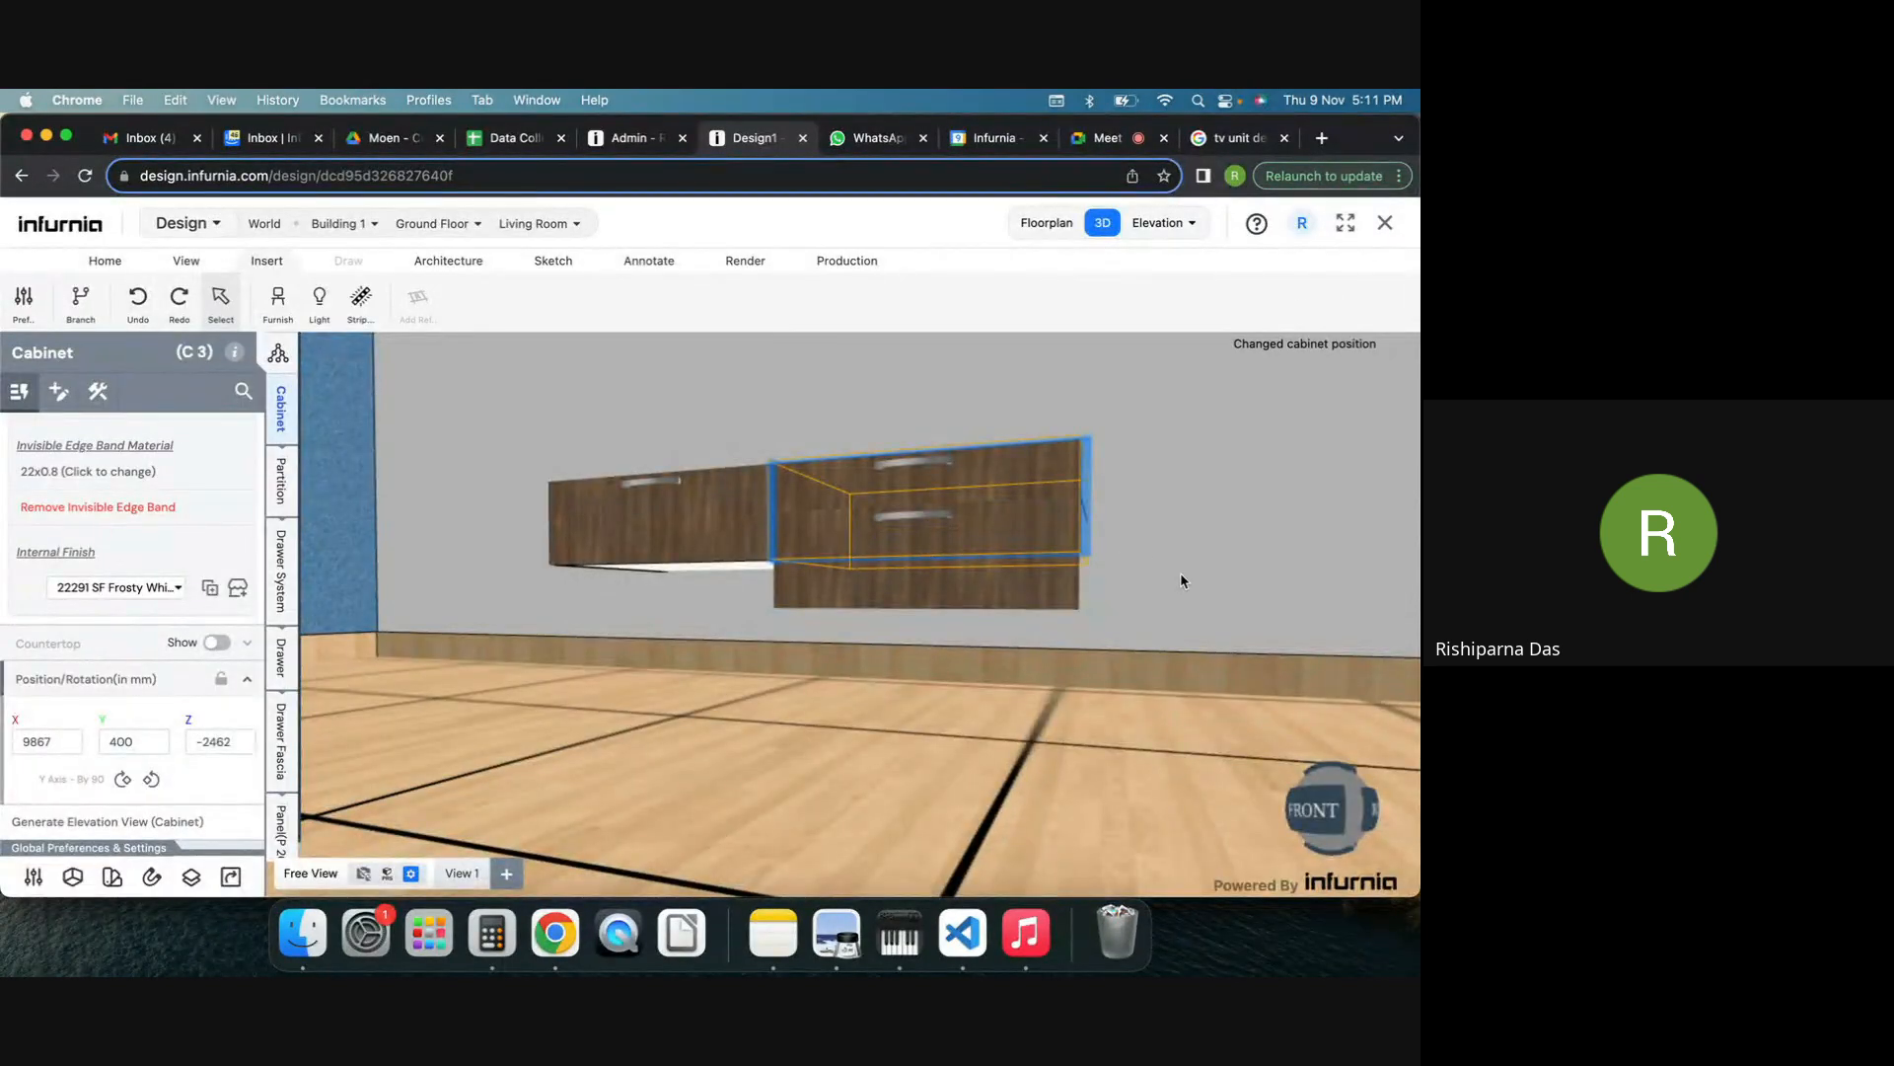
Delete both stacked 100 mm high drawer cabinets beside the first wall-mounted cabinet.
left_click(1051, 582)
left_click_drag(1106, 580, 1190, 588)
right_click_drag(1190, 588, 1140, 589)
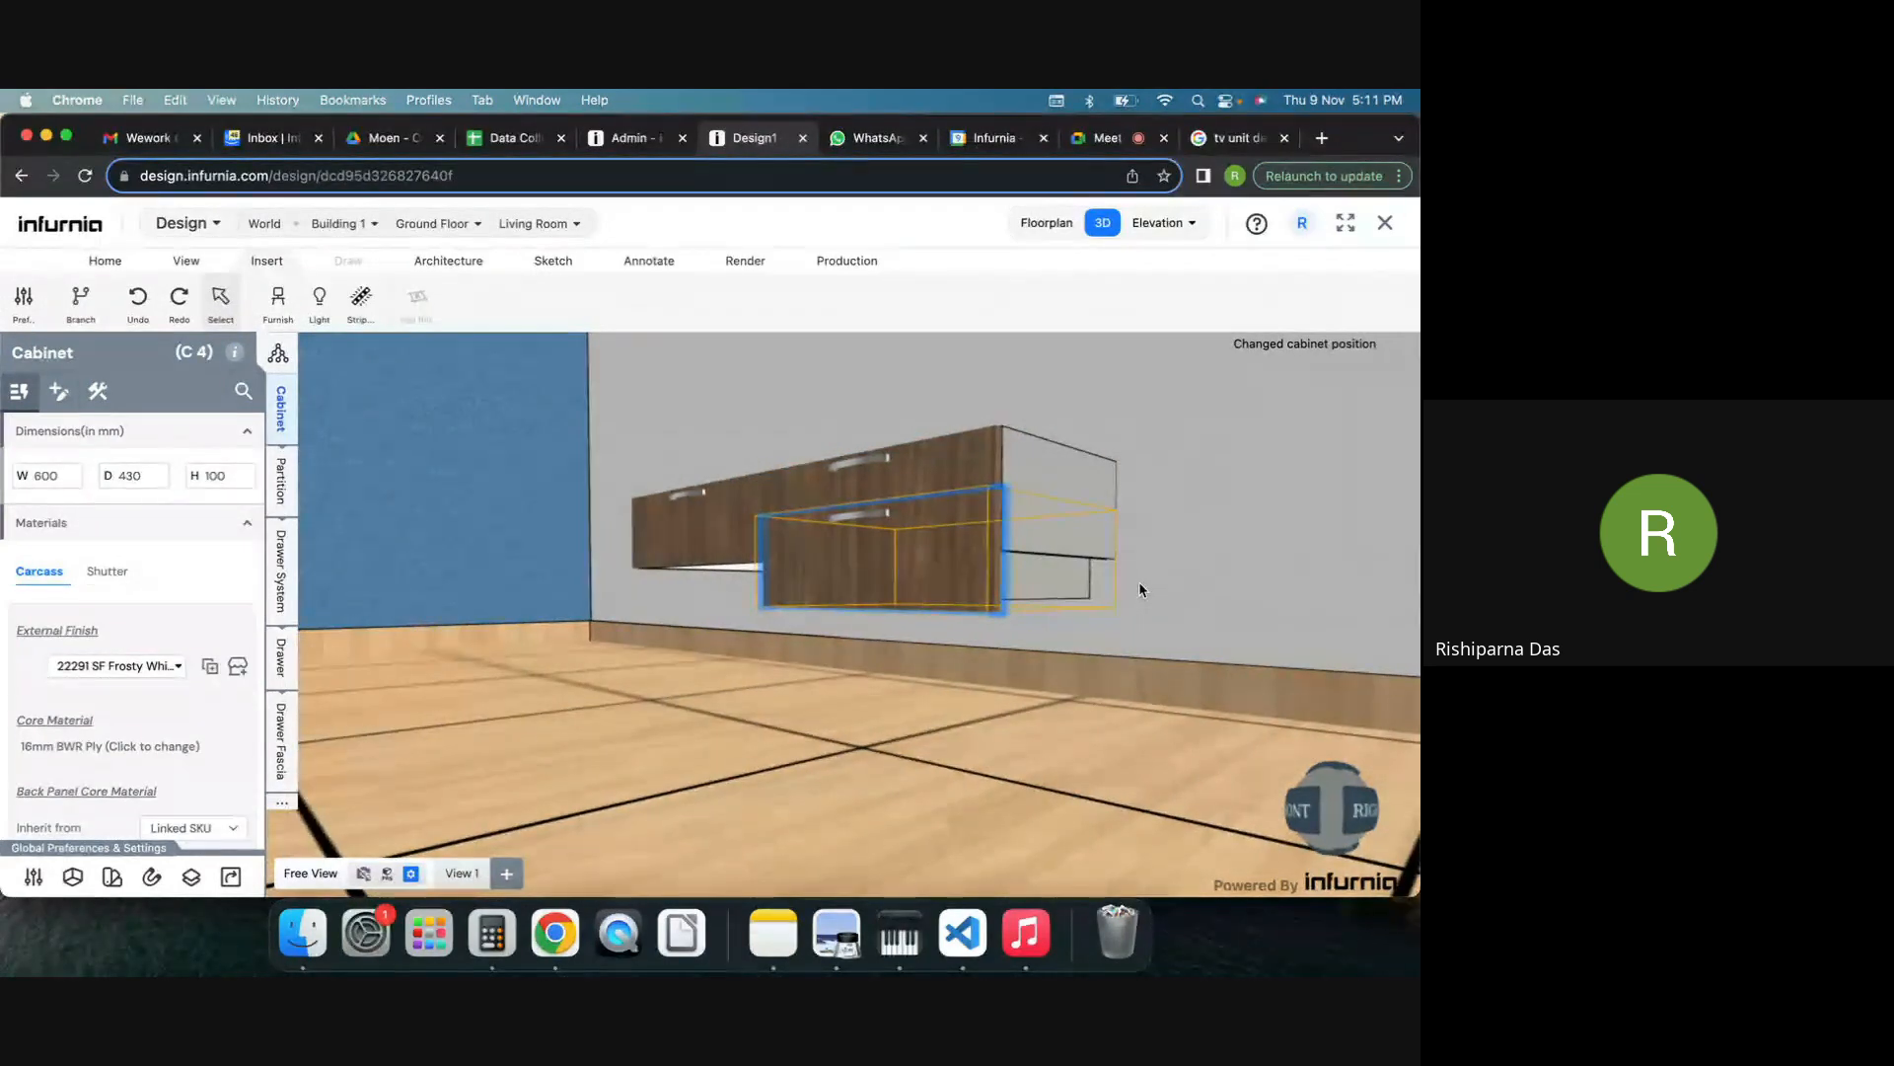
left_click_drag(972, 595, 1151, 606)
right_click_drag(878, 621, 852, 628)
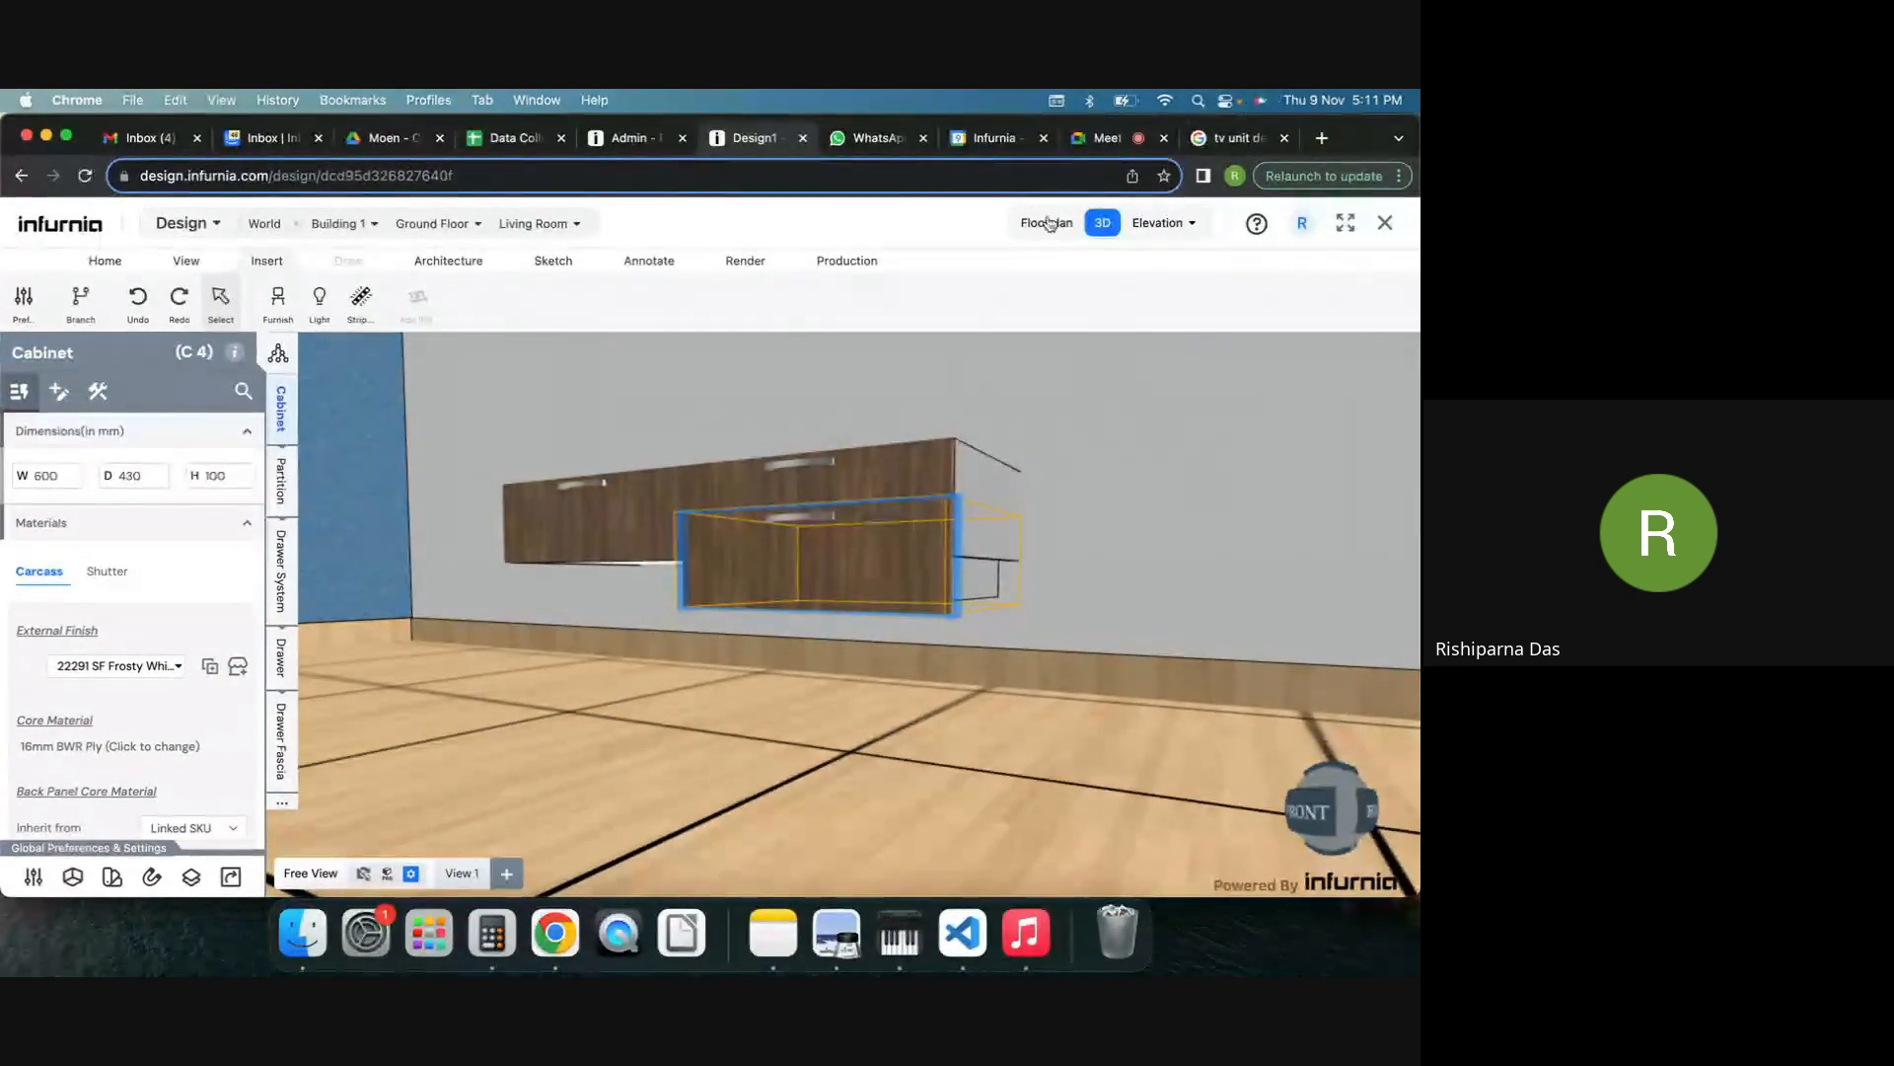
key("Delete")
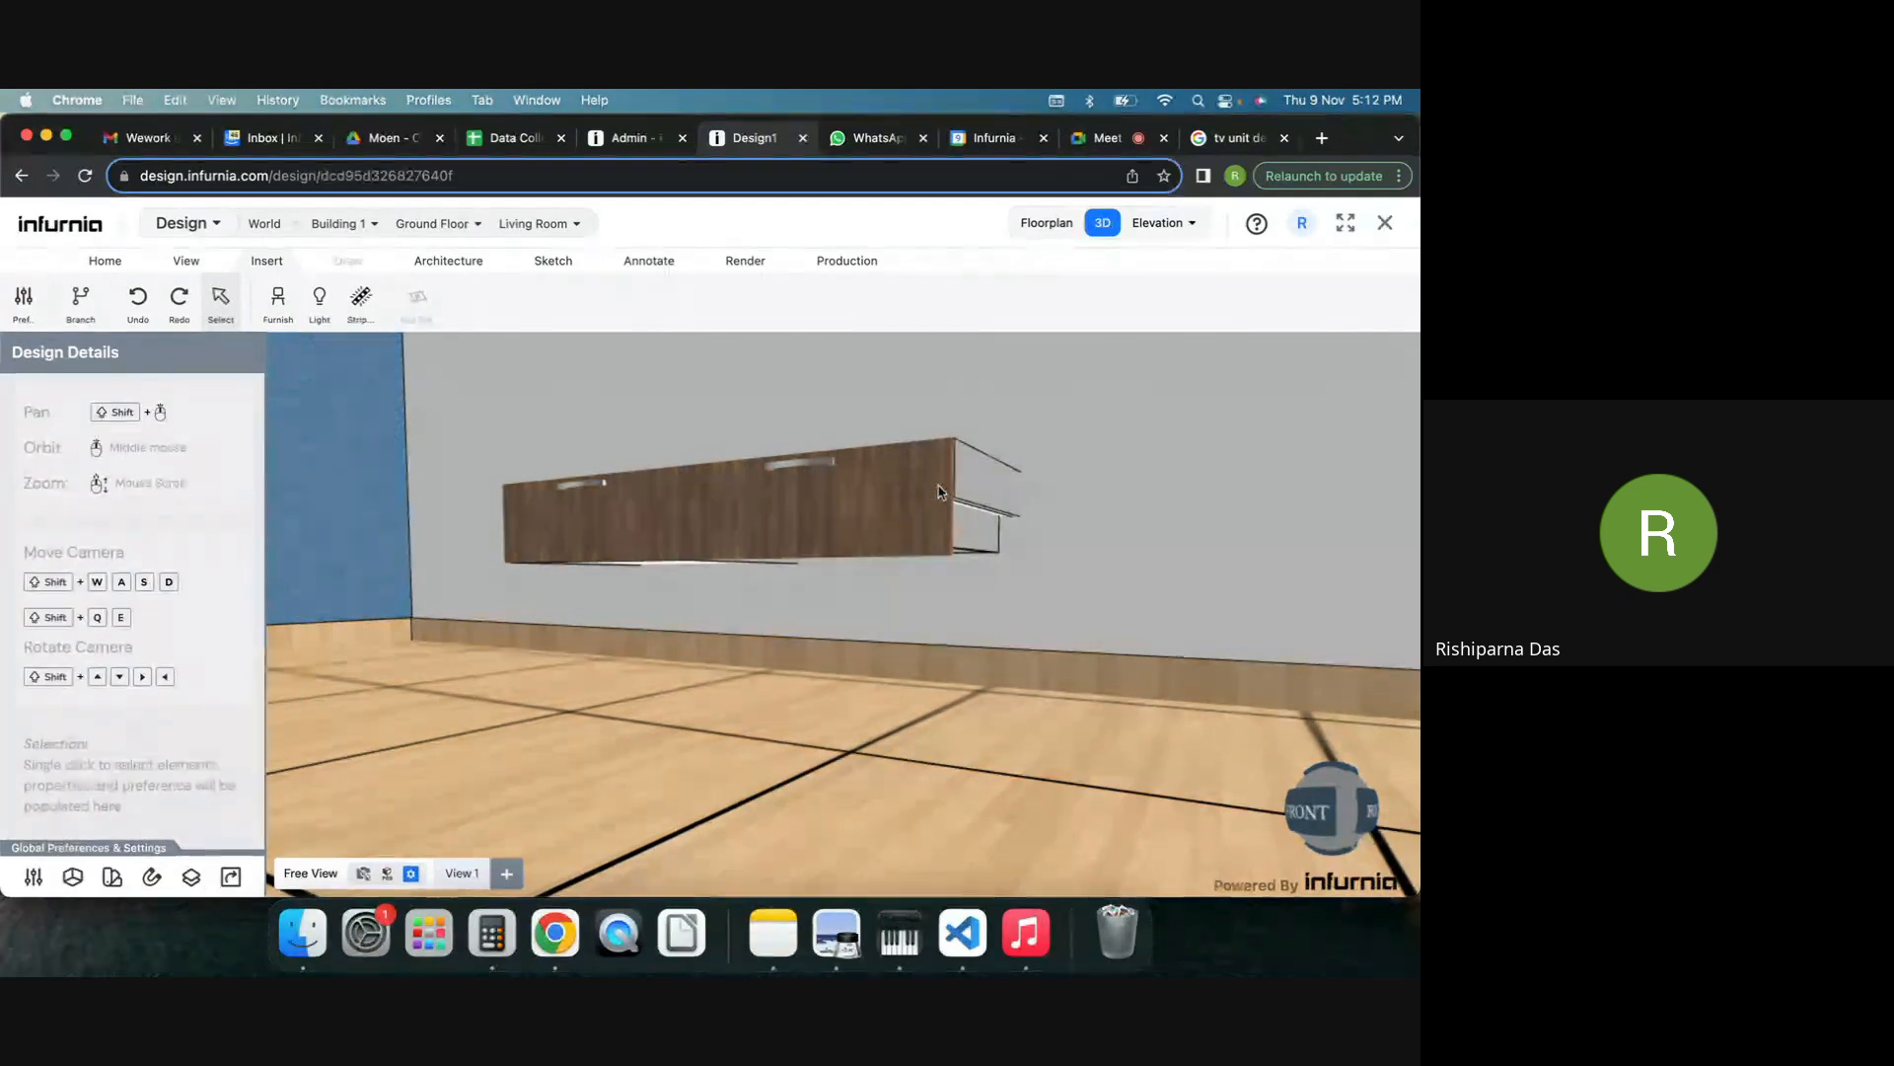
mouse_move(1050, 569)
middle_mouse_down()
mouse_move(935, 566)
mouse_move(1044, 531)
mouse_move(1061, 562)
mouse_move(1046, 541)
mouse_move(1024, 567)
middle_mouse_up()
left_click(1024, 567)
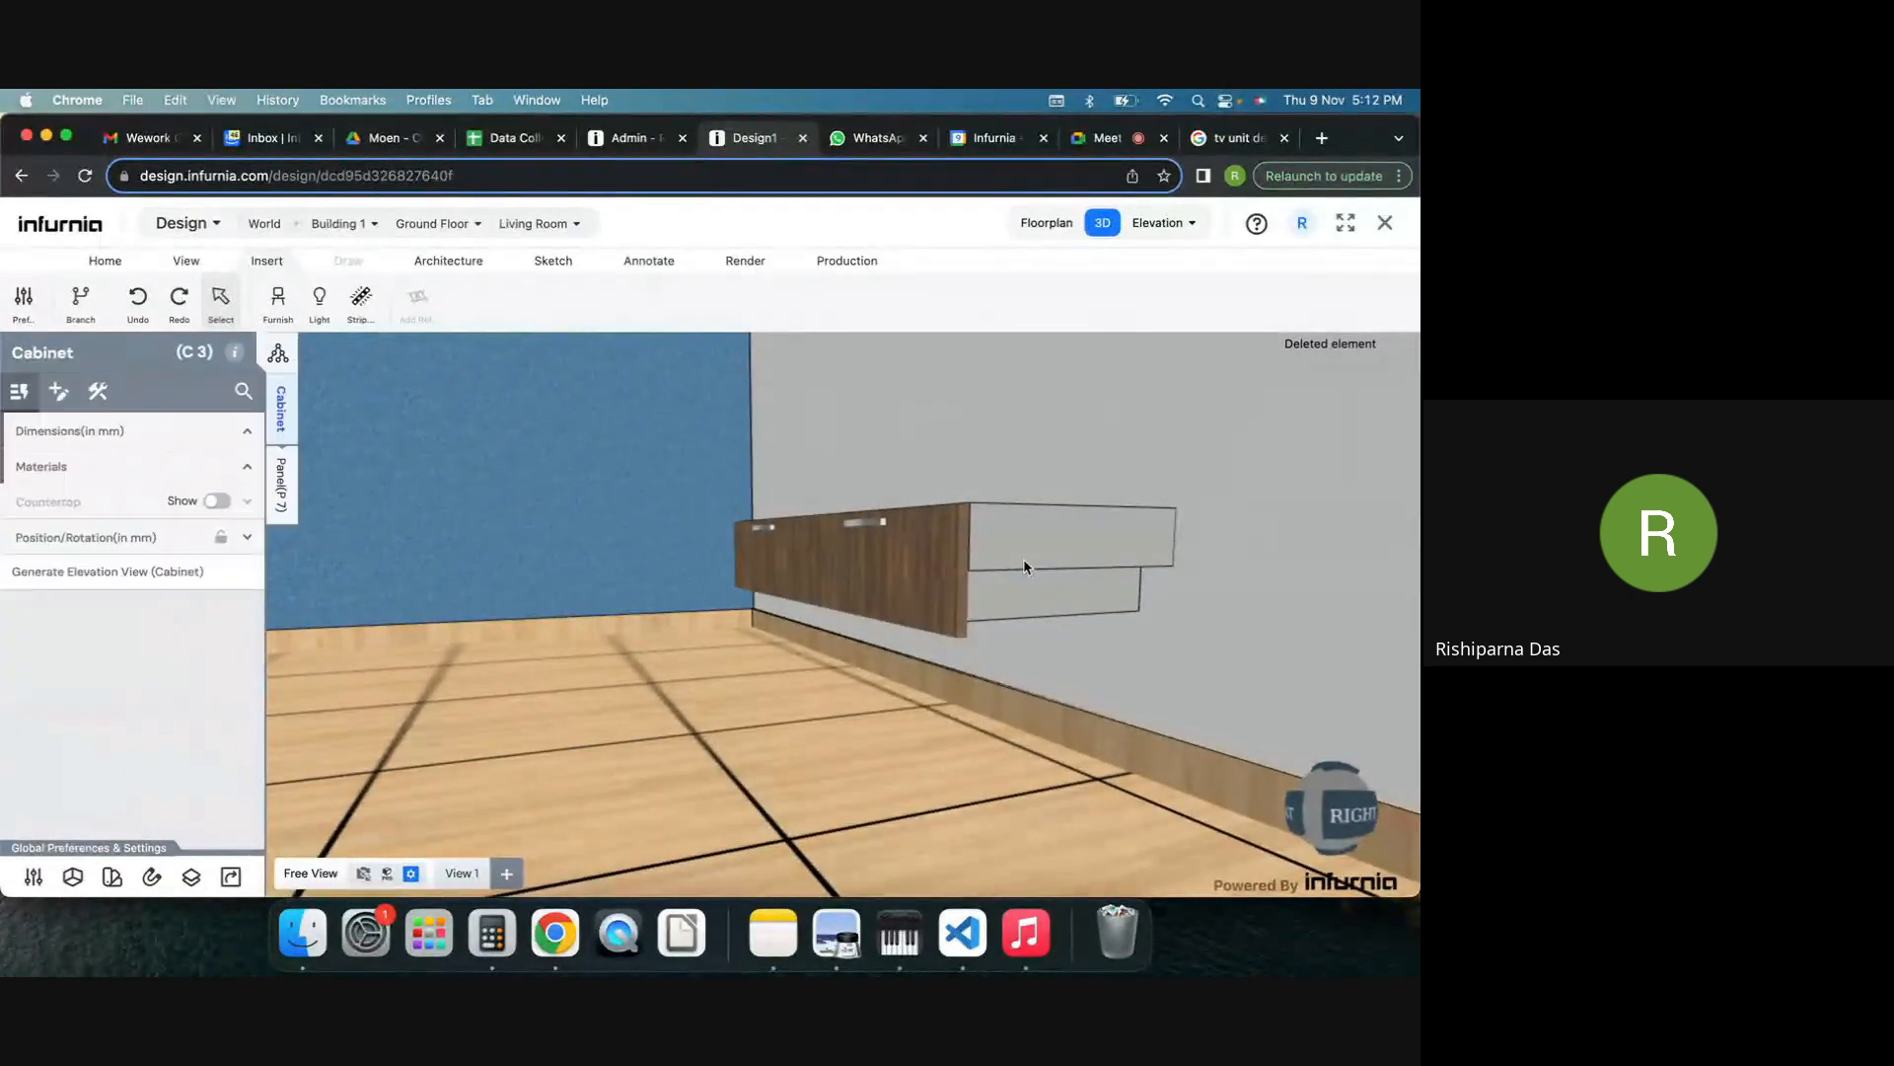
key("Delete")
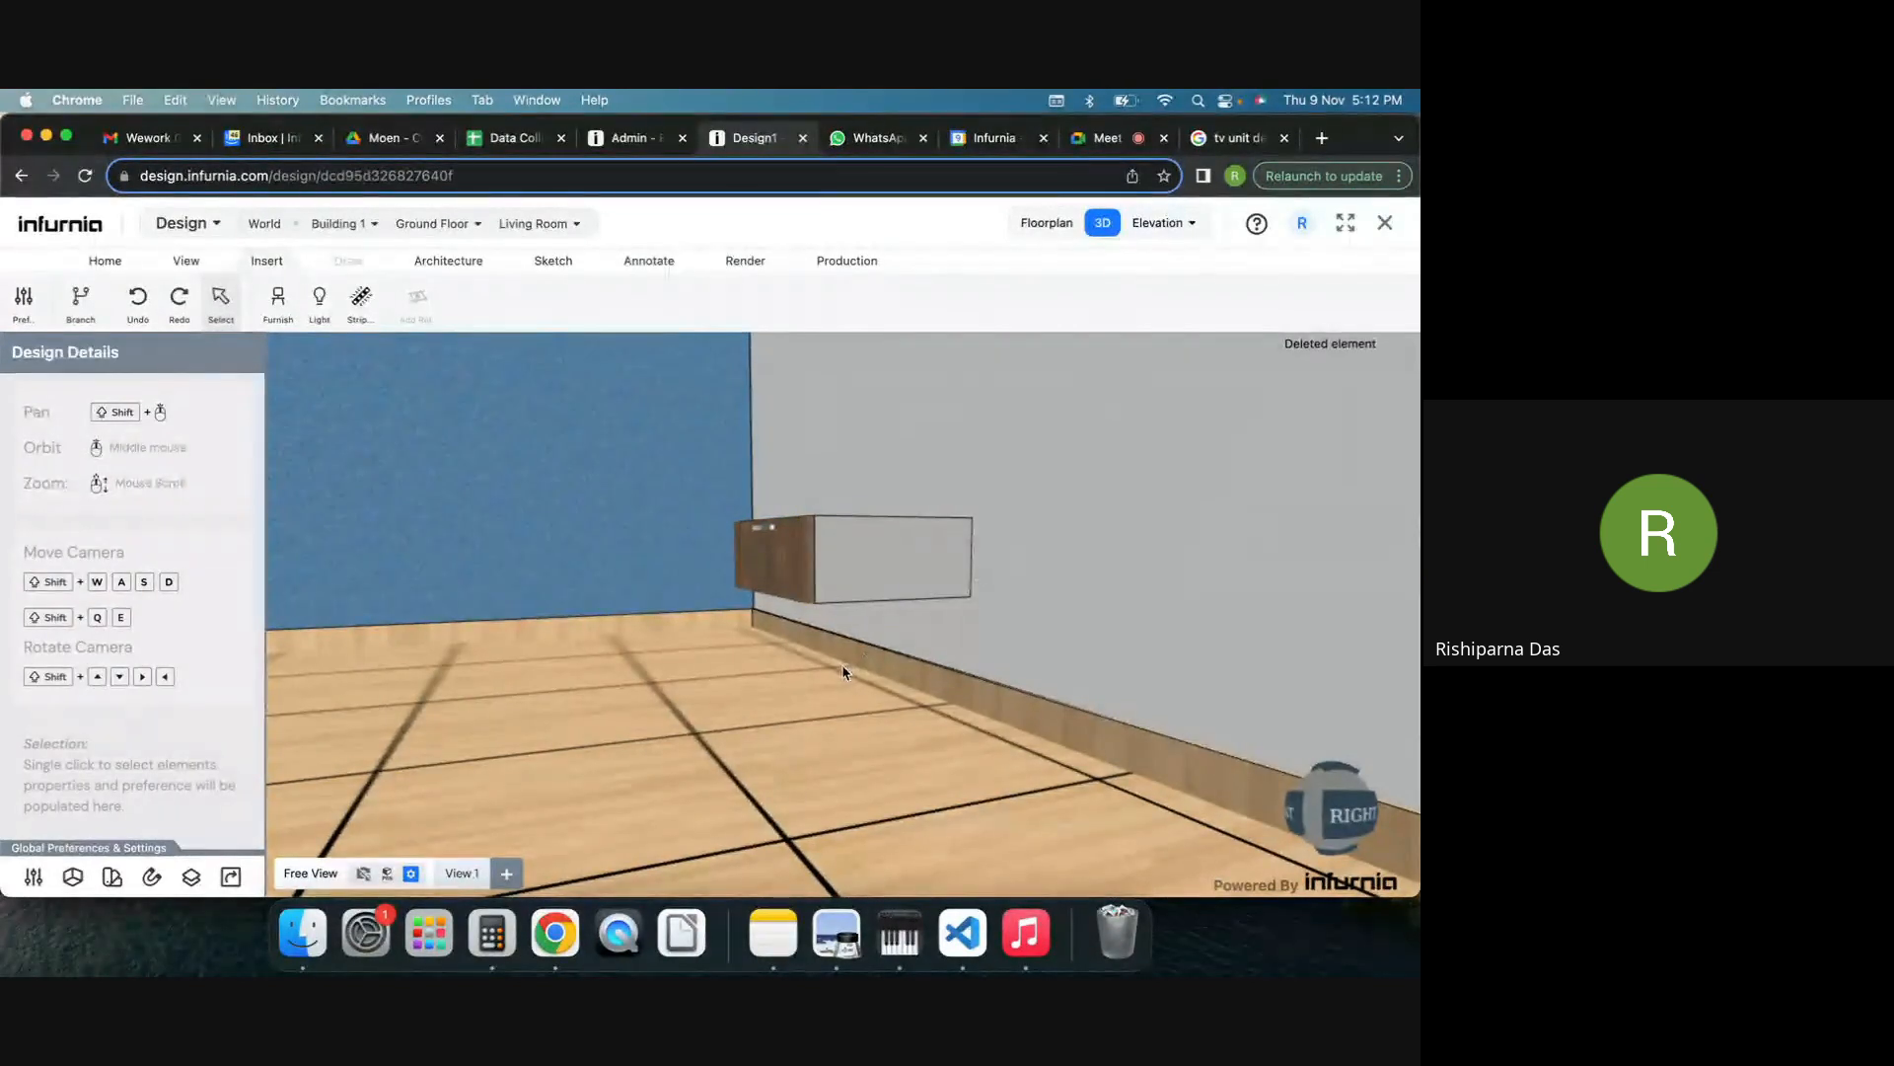
Place a 1 Drawer Unit from the Base Unit drawer units on the floor against the back wall.
middle_click_drag(843, 665, 918, 666)
left_click(272, 298)
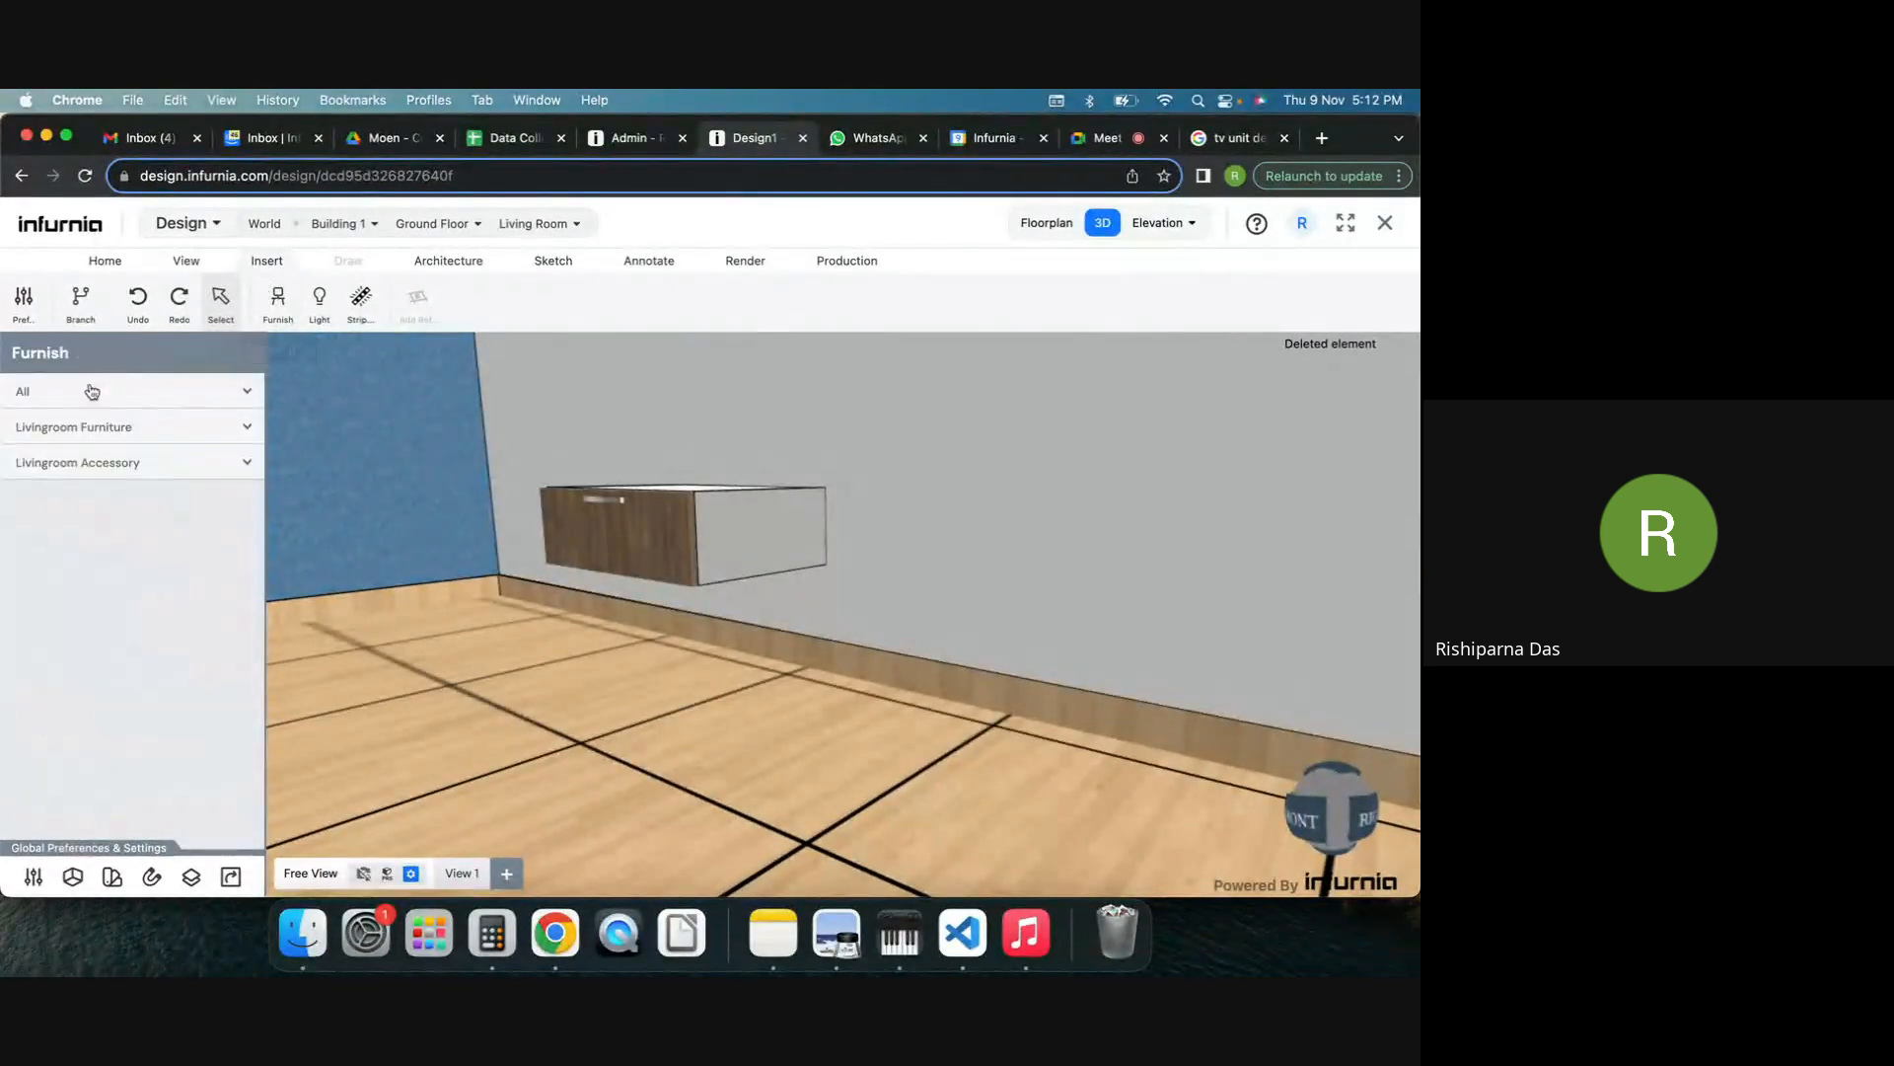
left_click(69, 392)
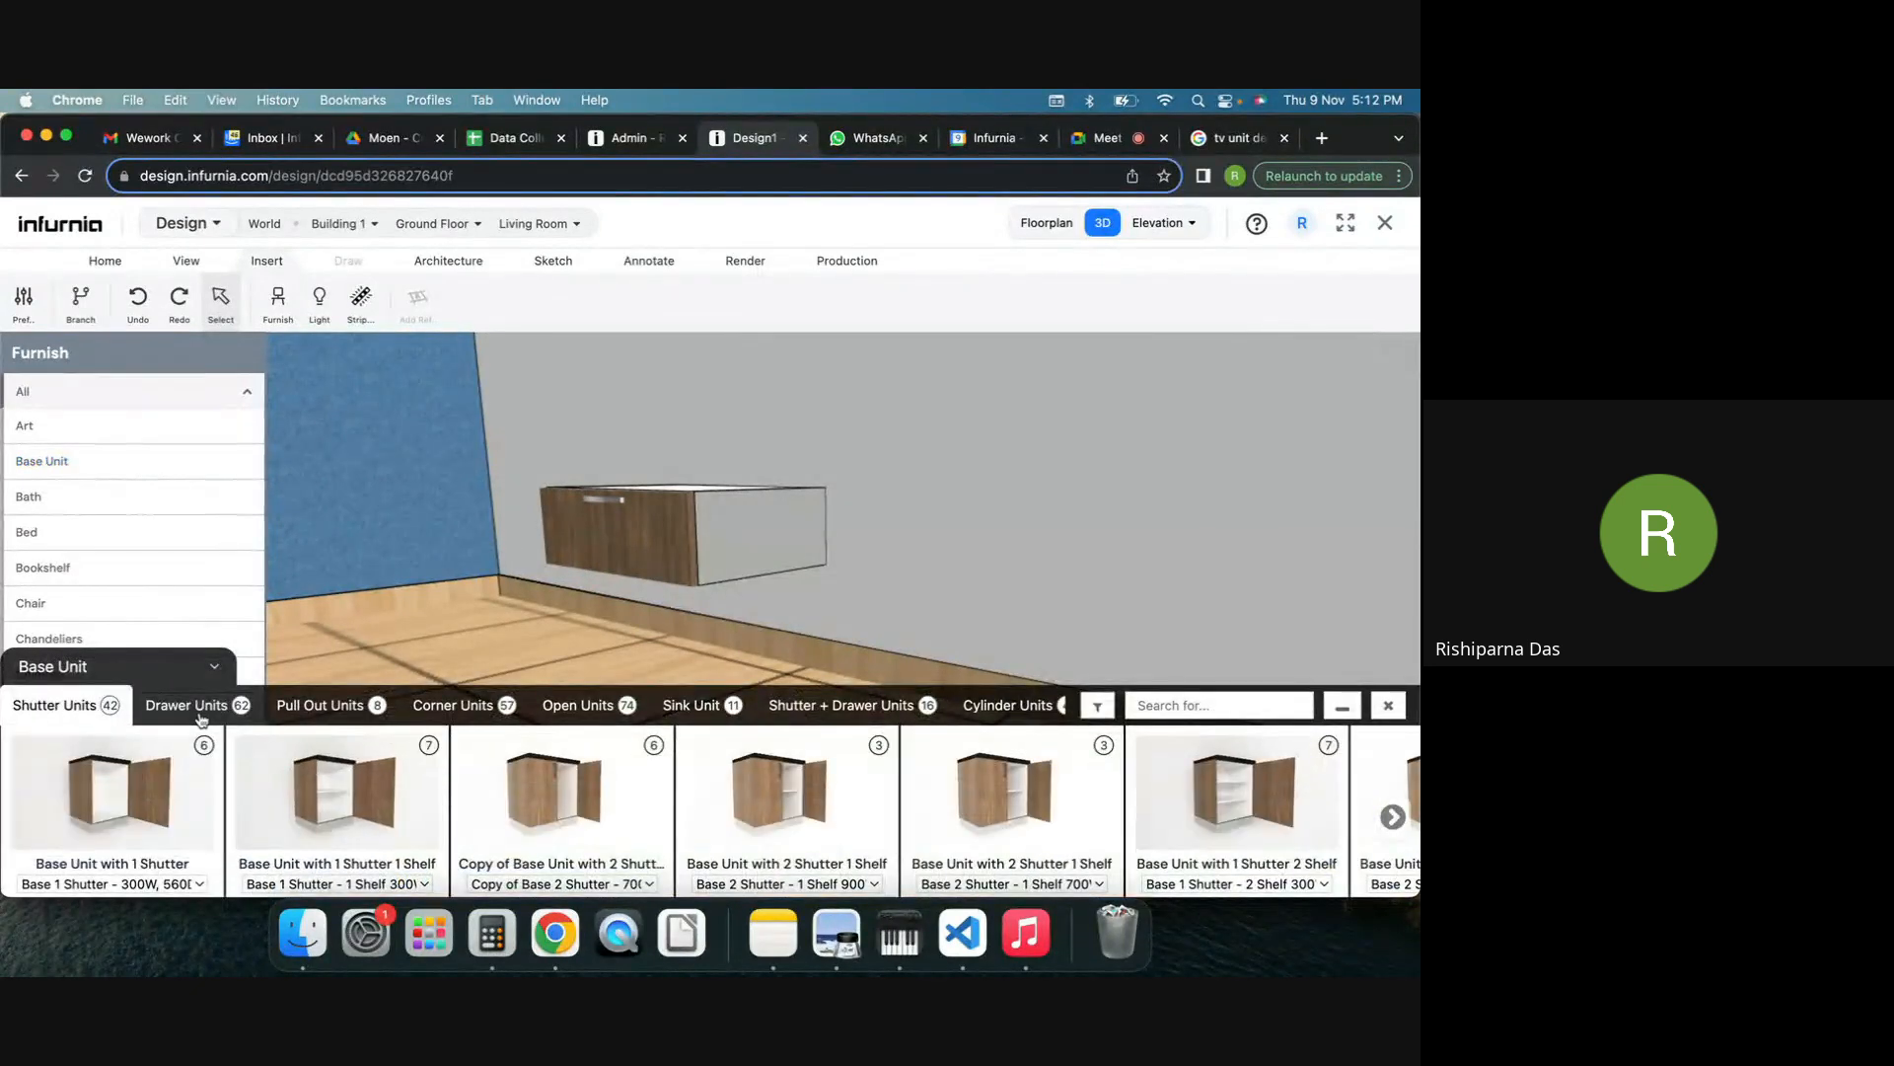
left_click(201, 718)
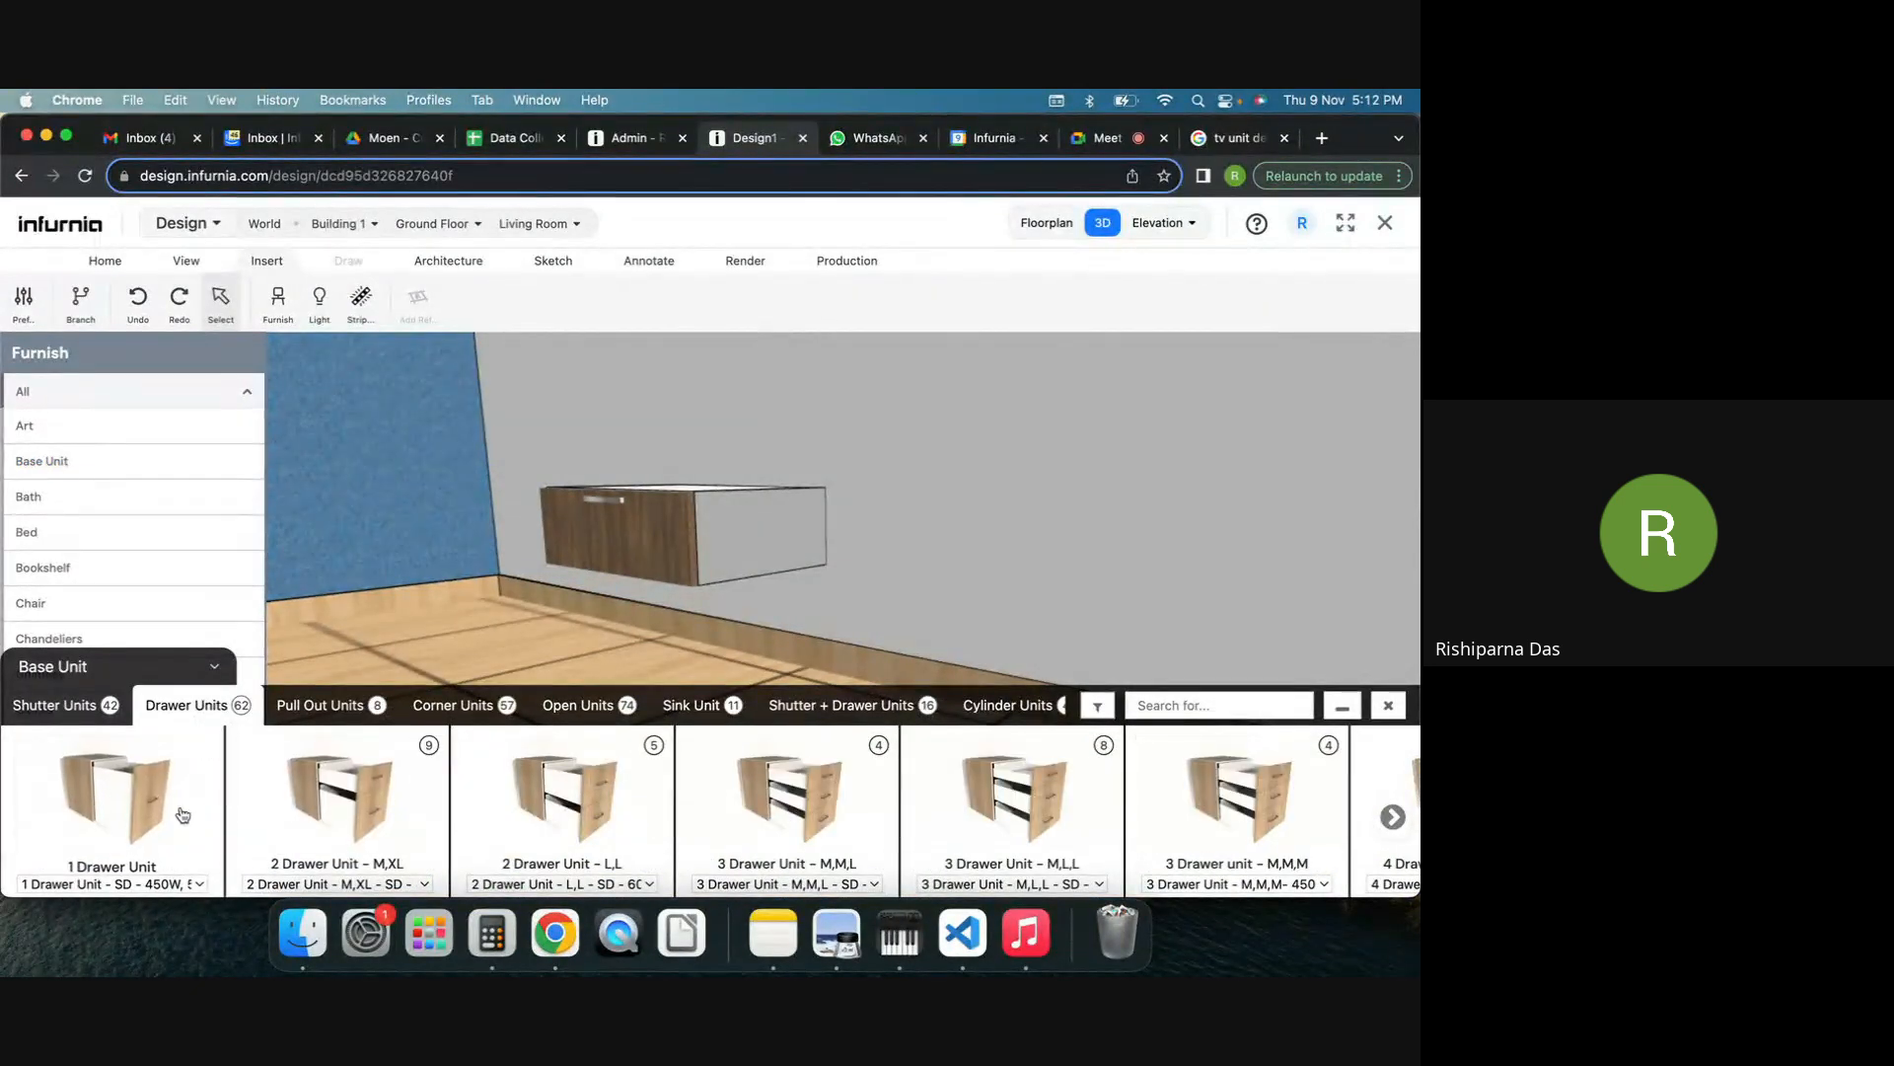
left_click(180, 836)
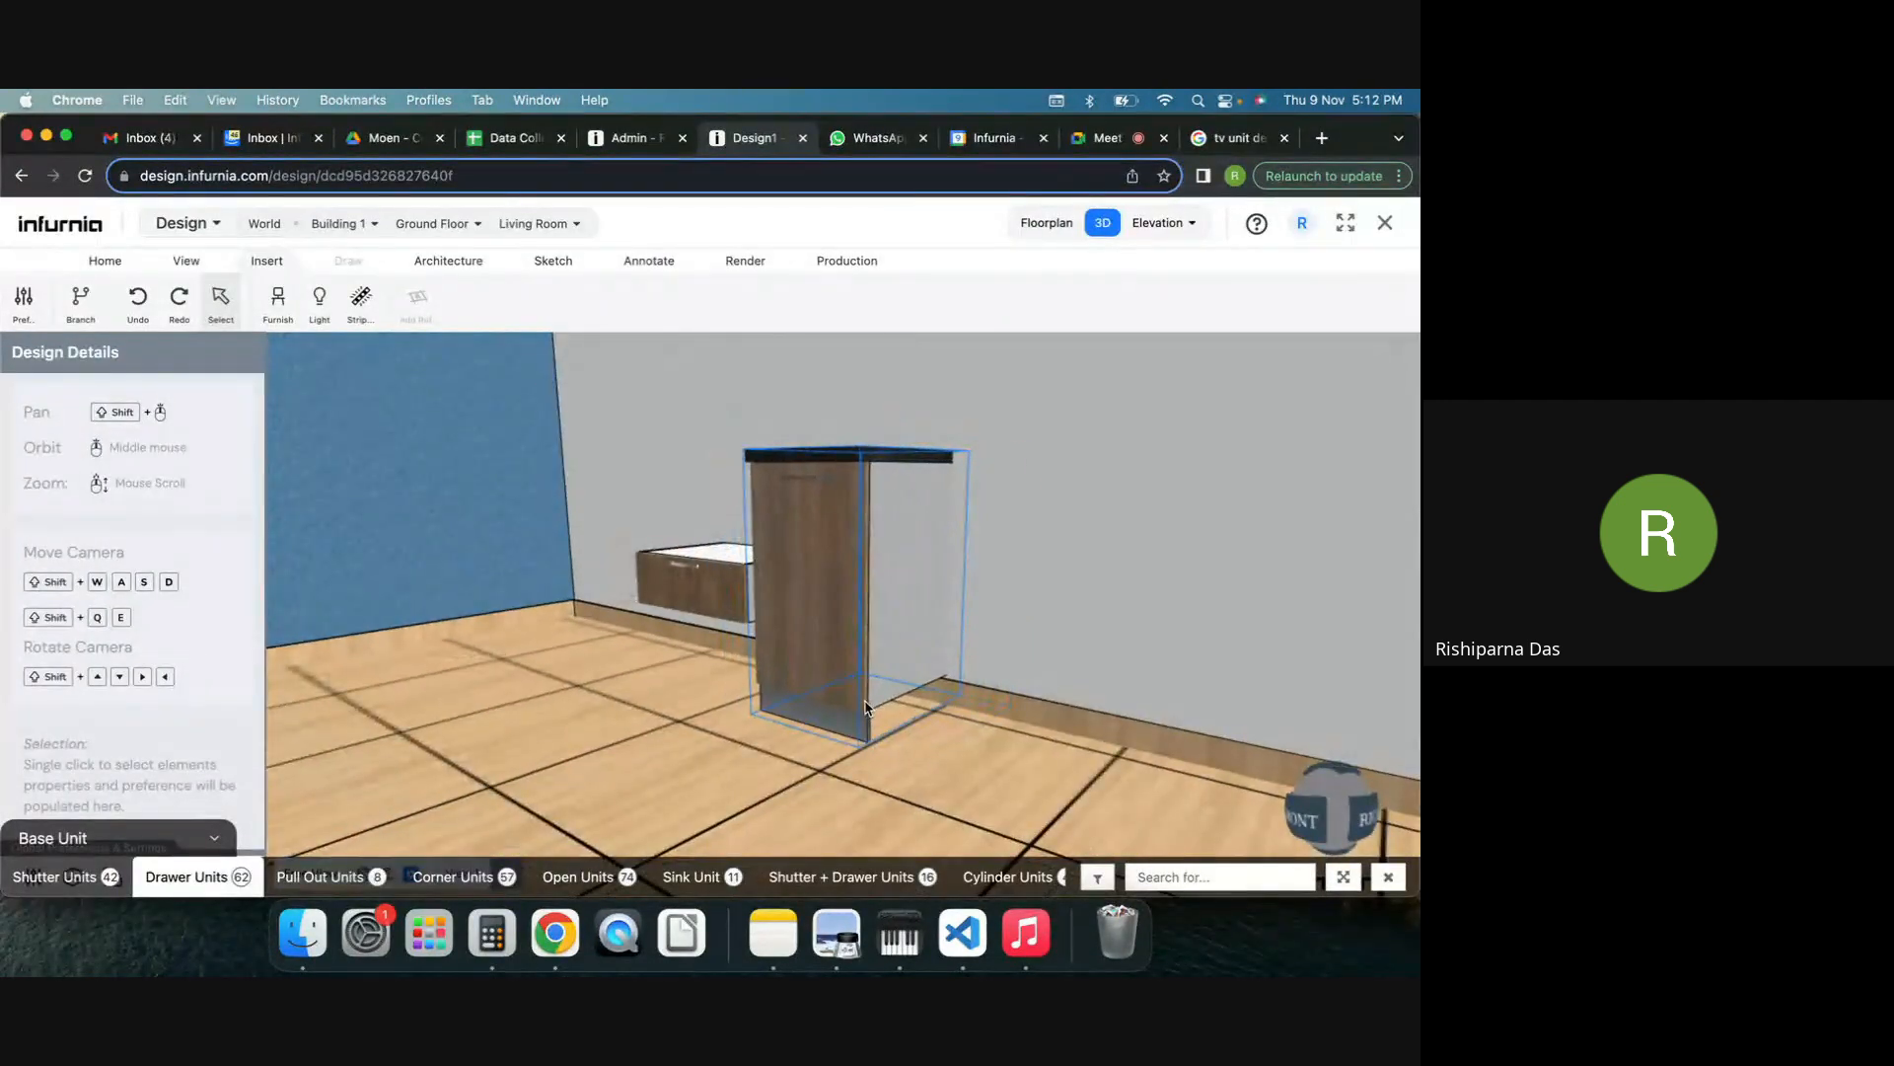
Remove the countertop and hide the front skirting of the new one-drawer cabinet.
left_click(834, 623)
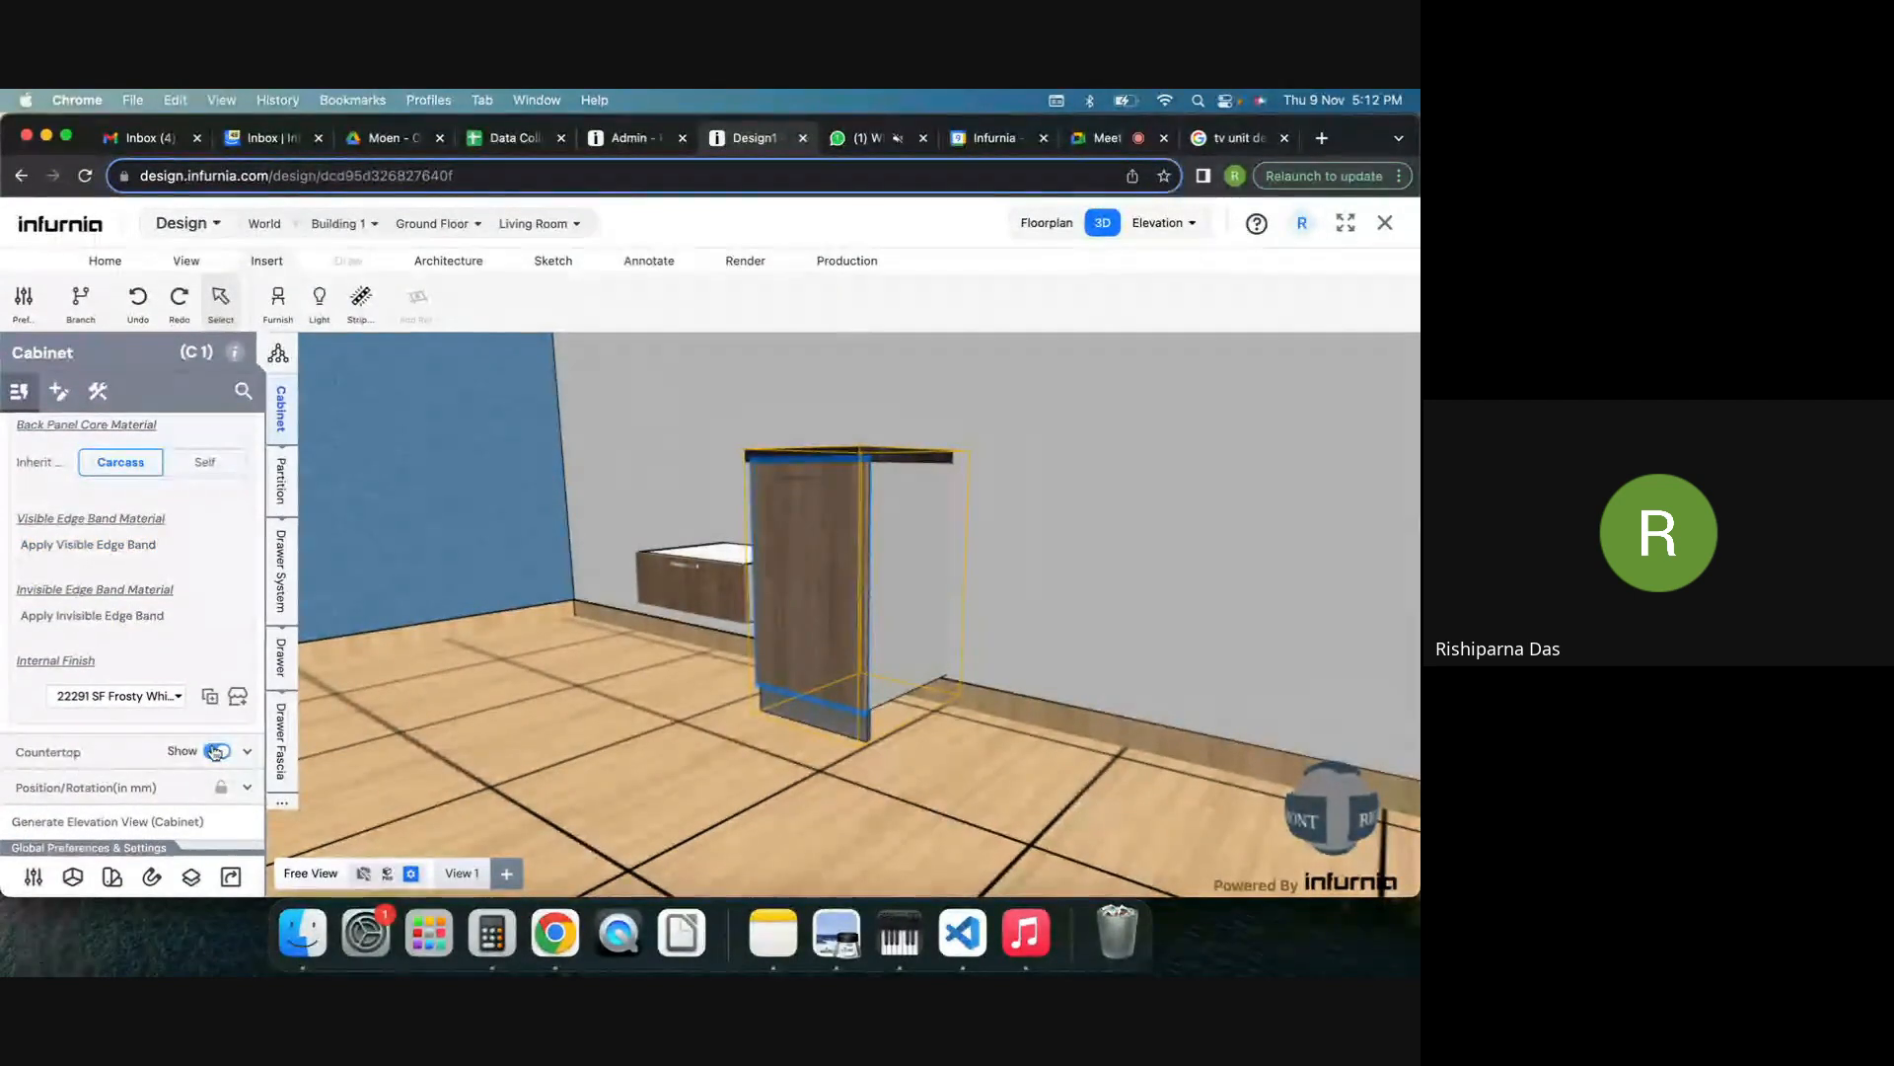
left_click(215, 752)
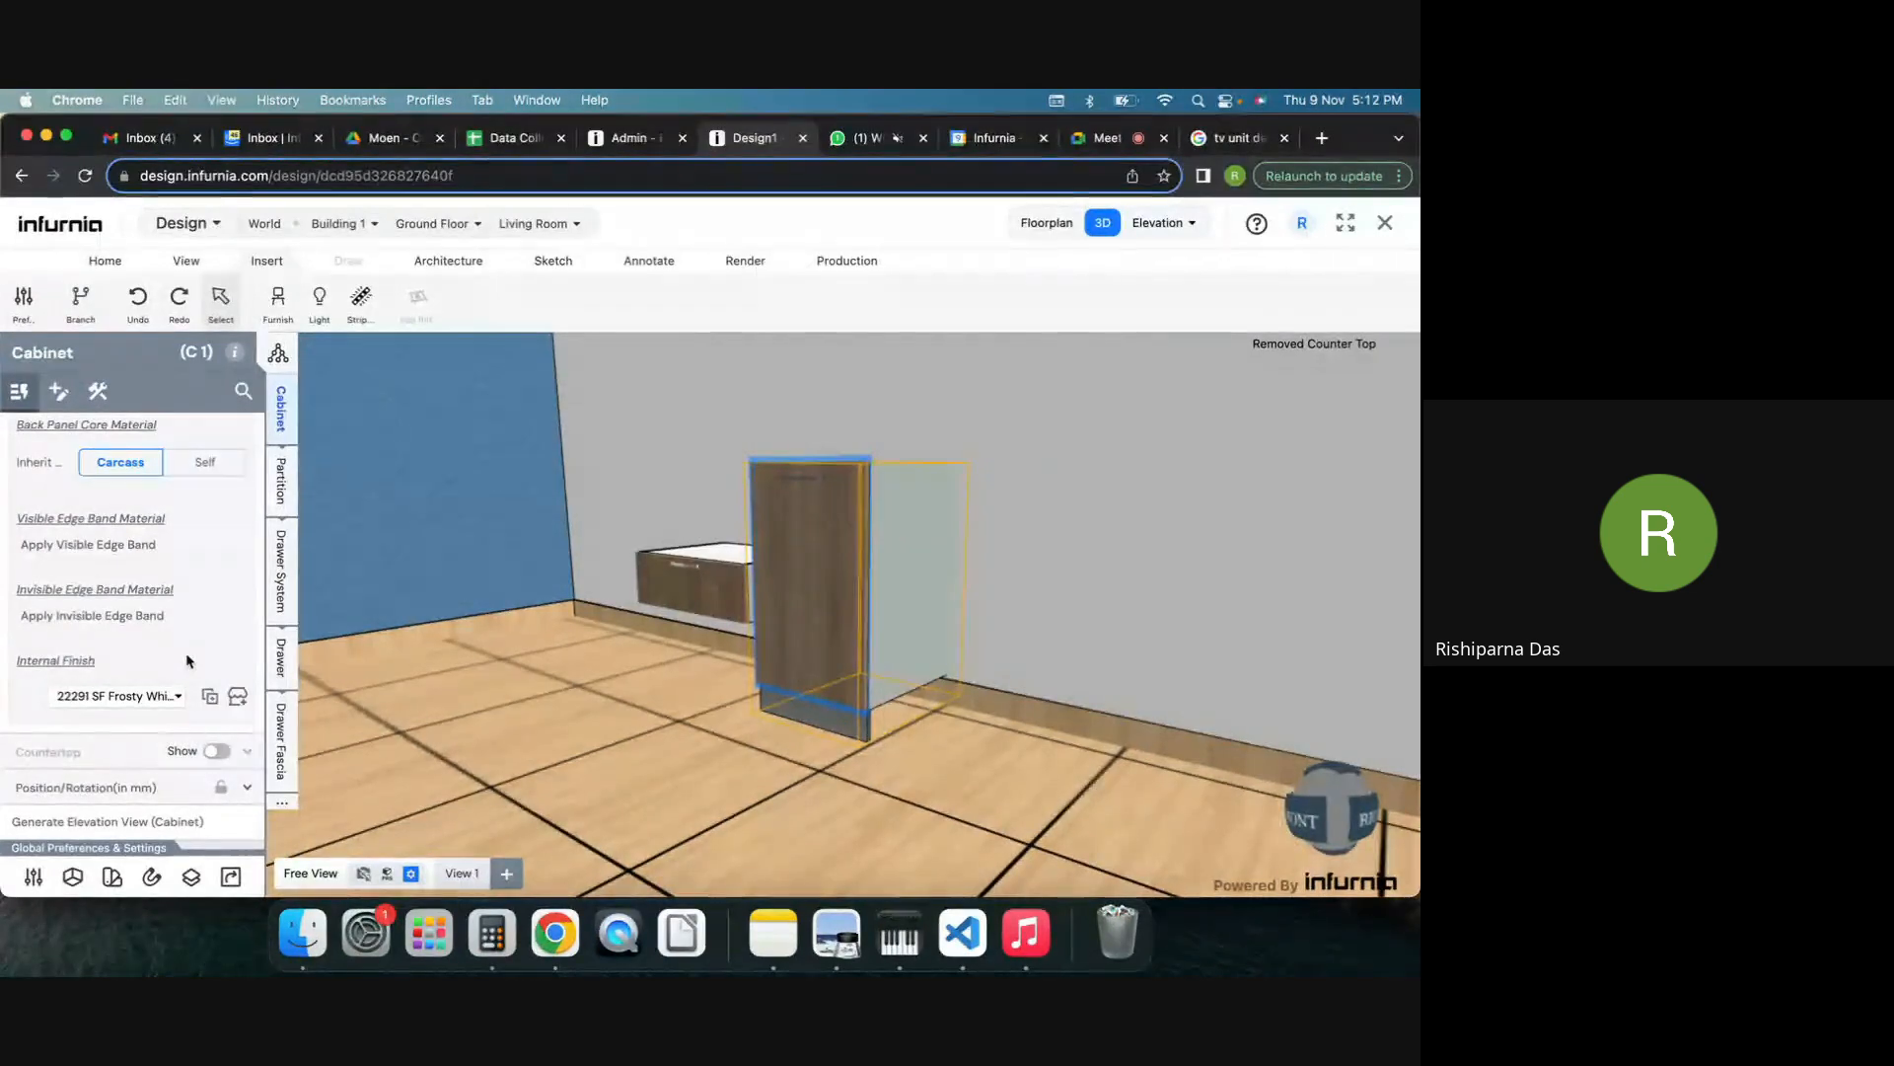
scroll(187, 659, "up", 3)
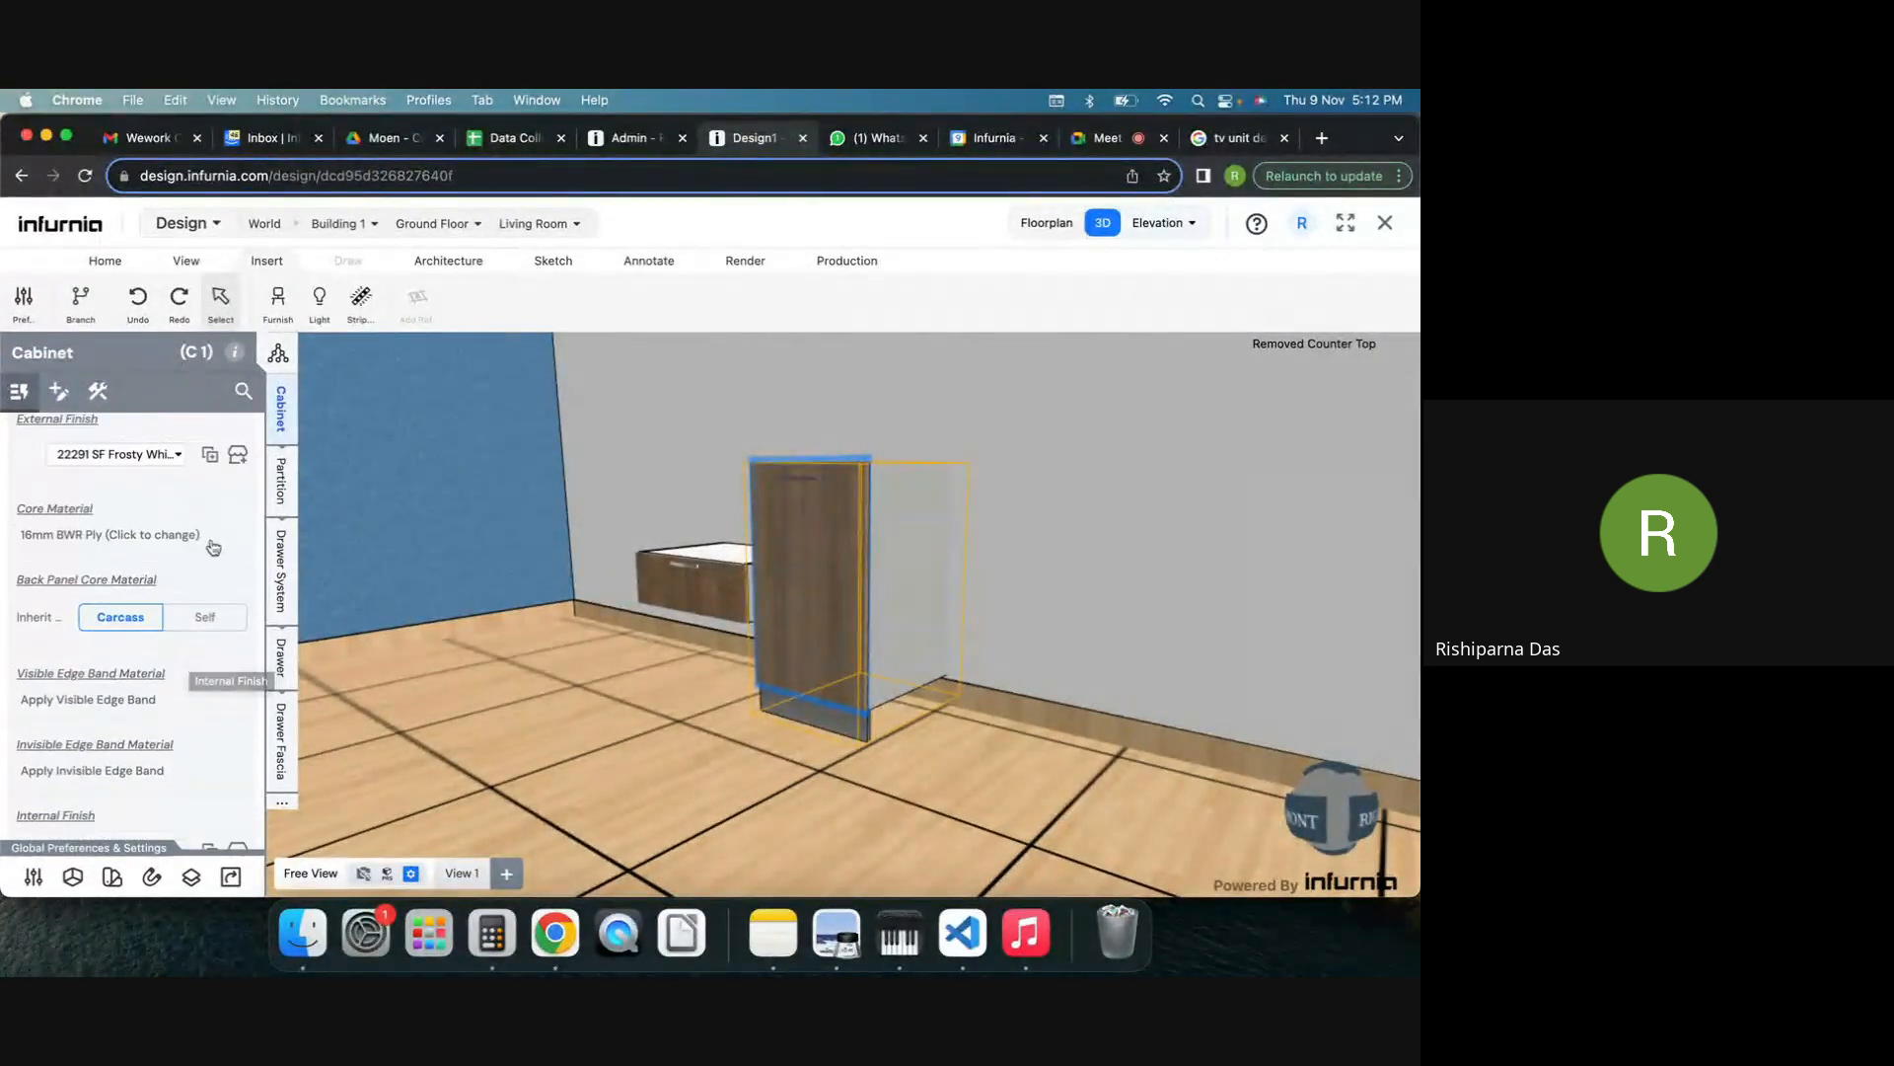
left_click(98, 394)
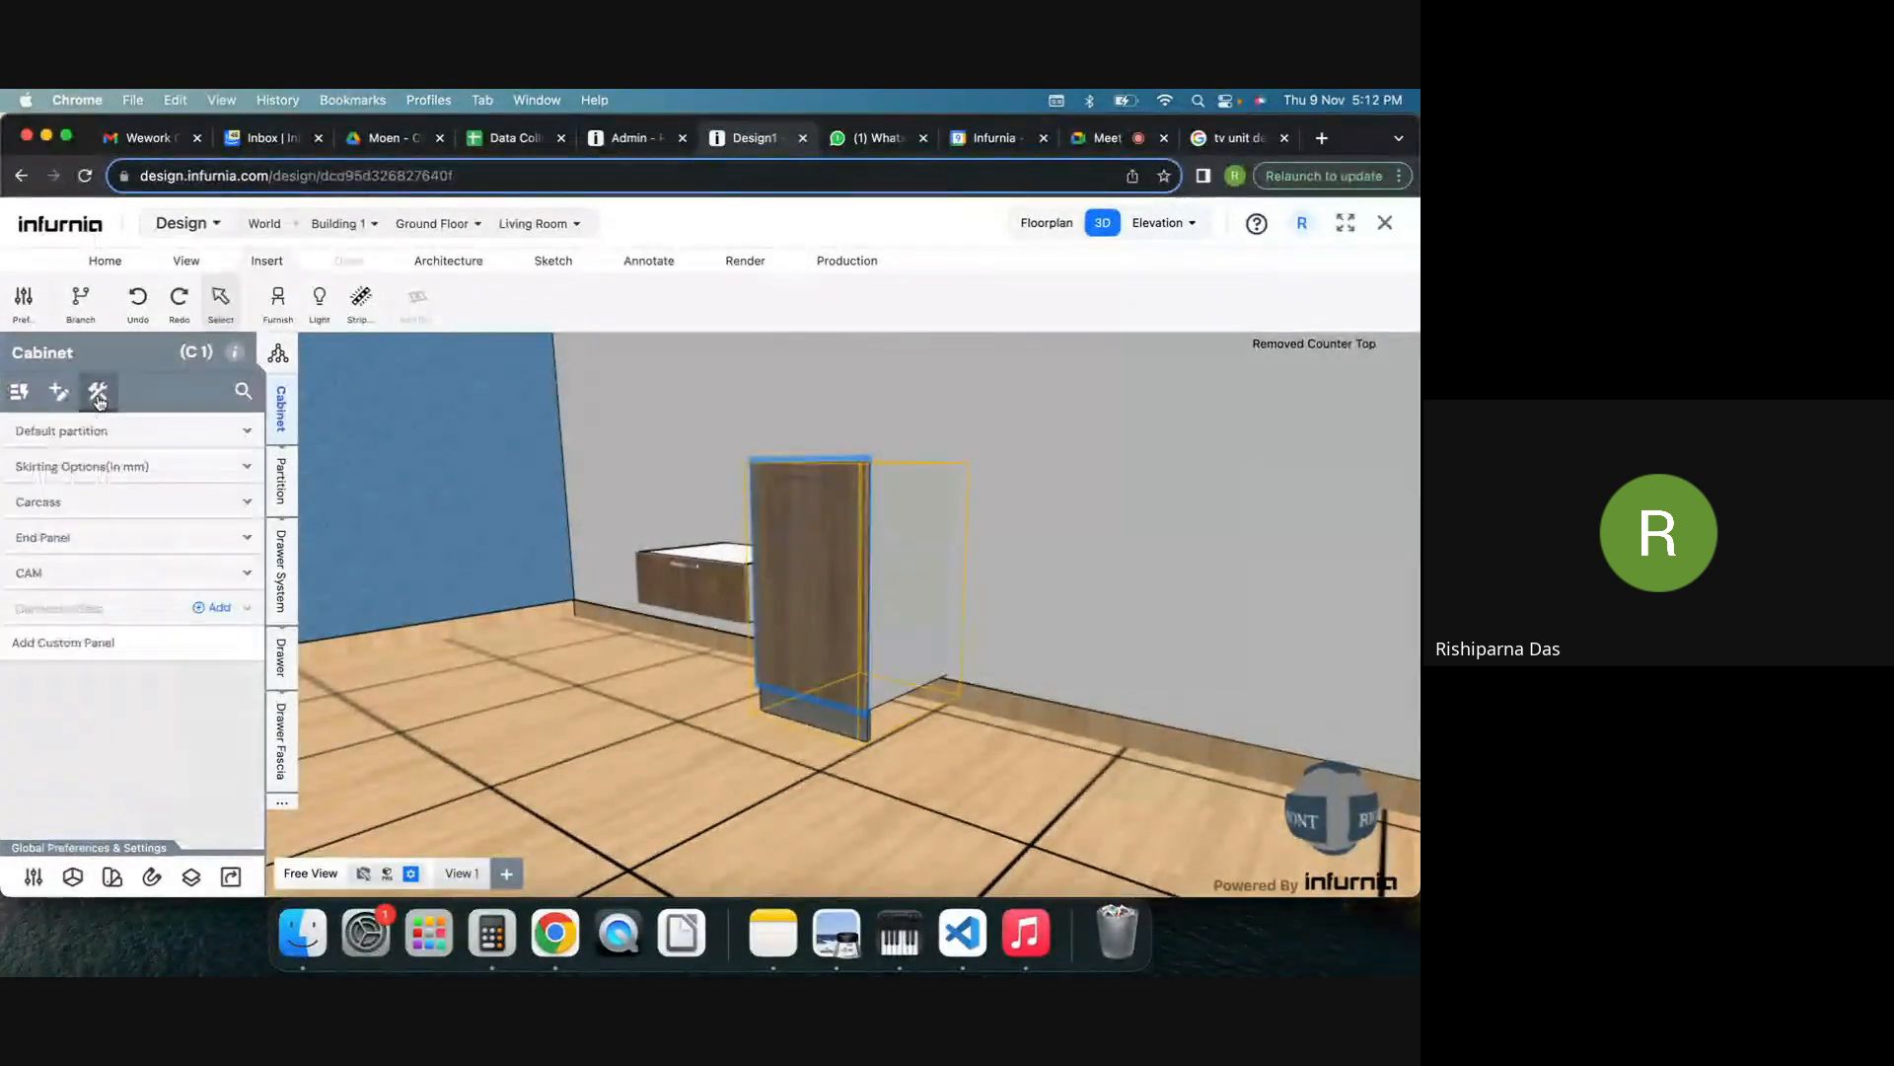
left_click(111, 483)
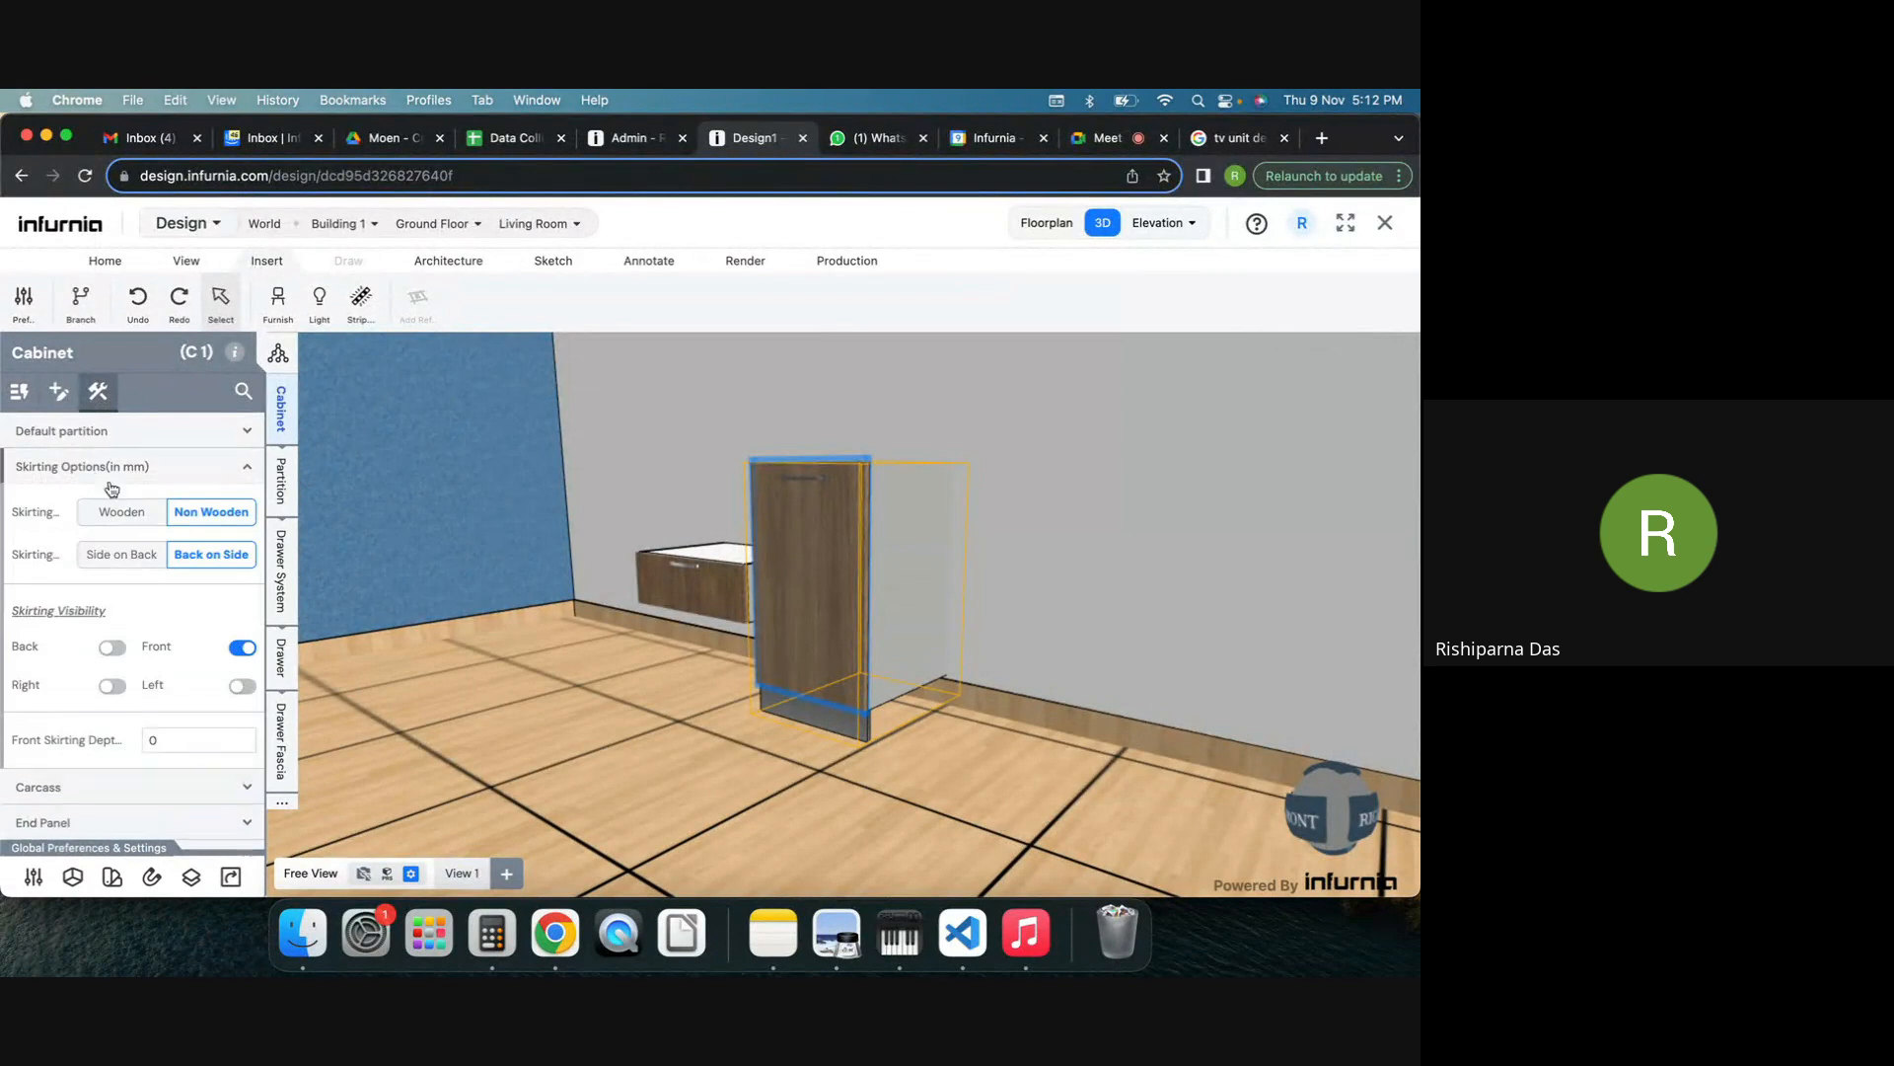
left_click(242, 648)
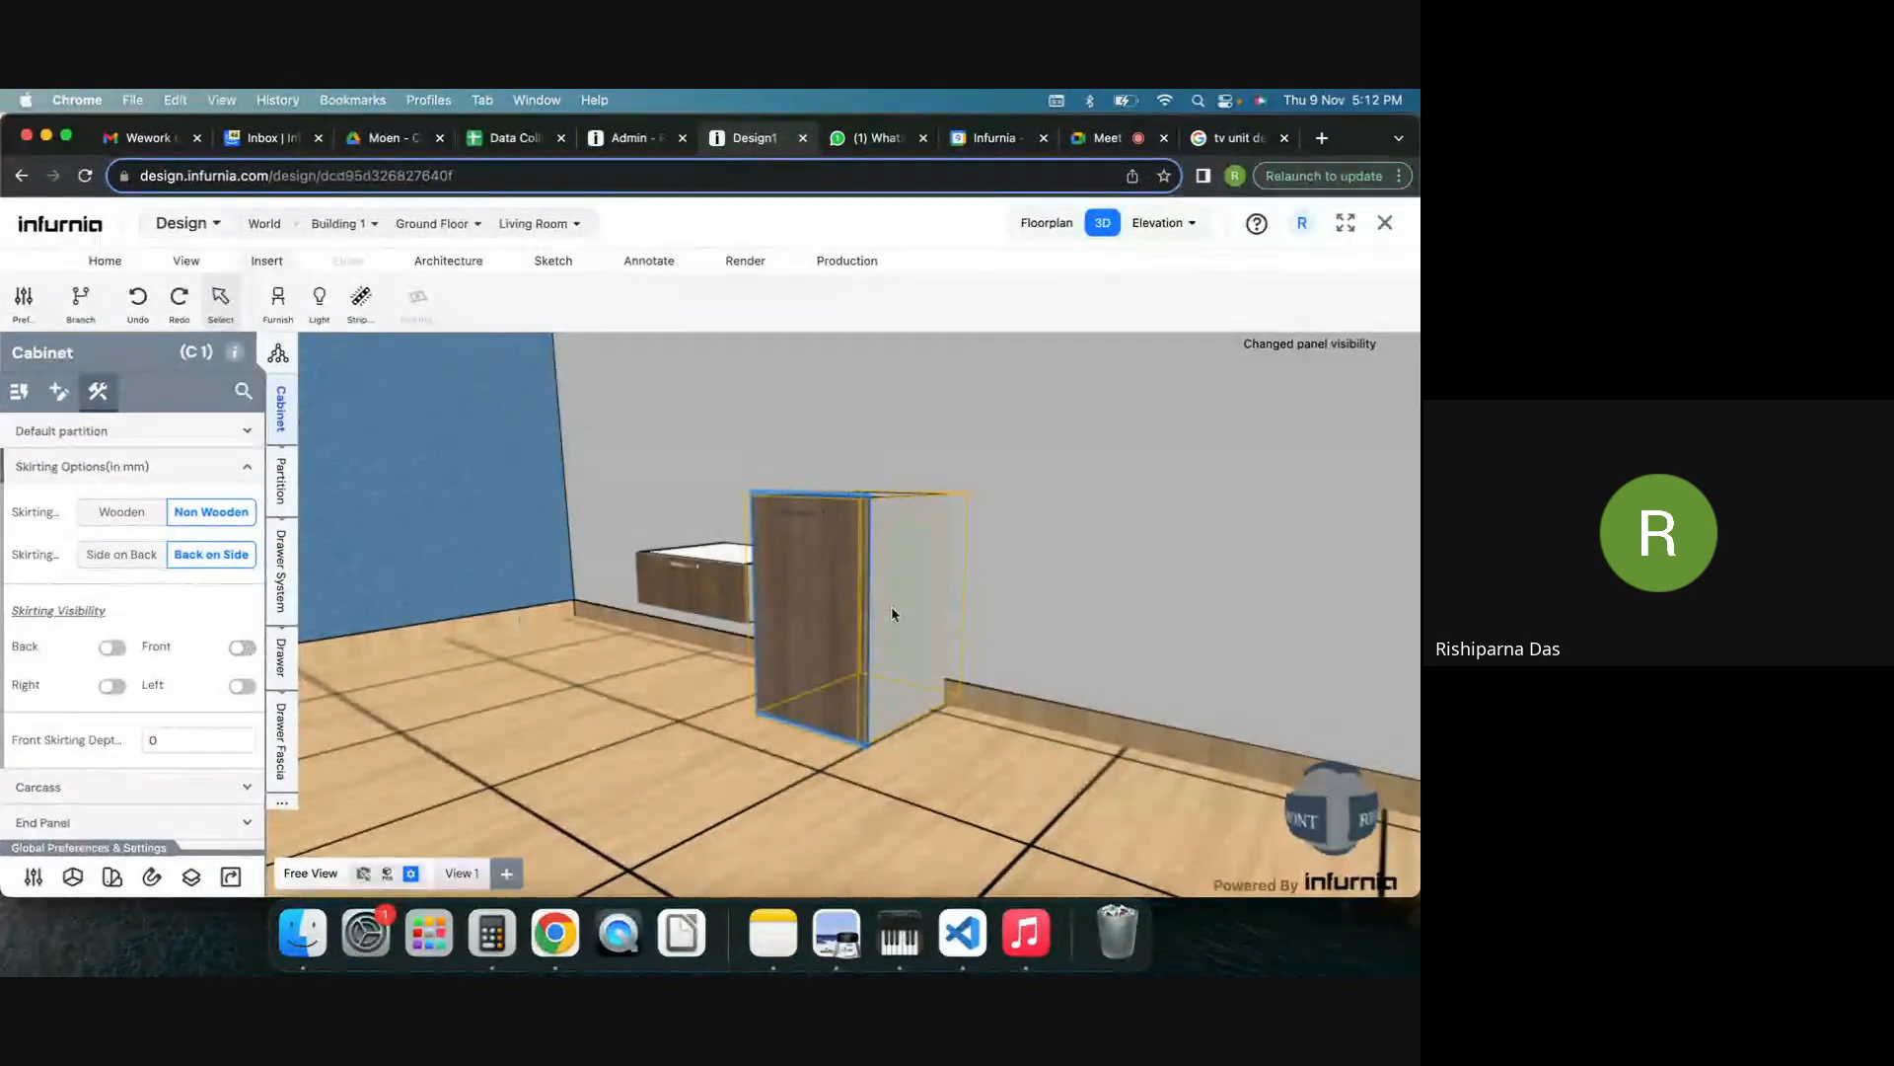
Set the height of the new one-drawer cabinet to 100 mm.
left_click(18, 391)
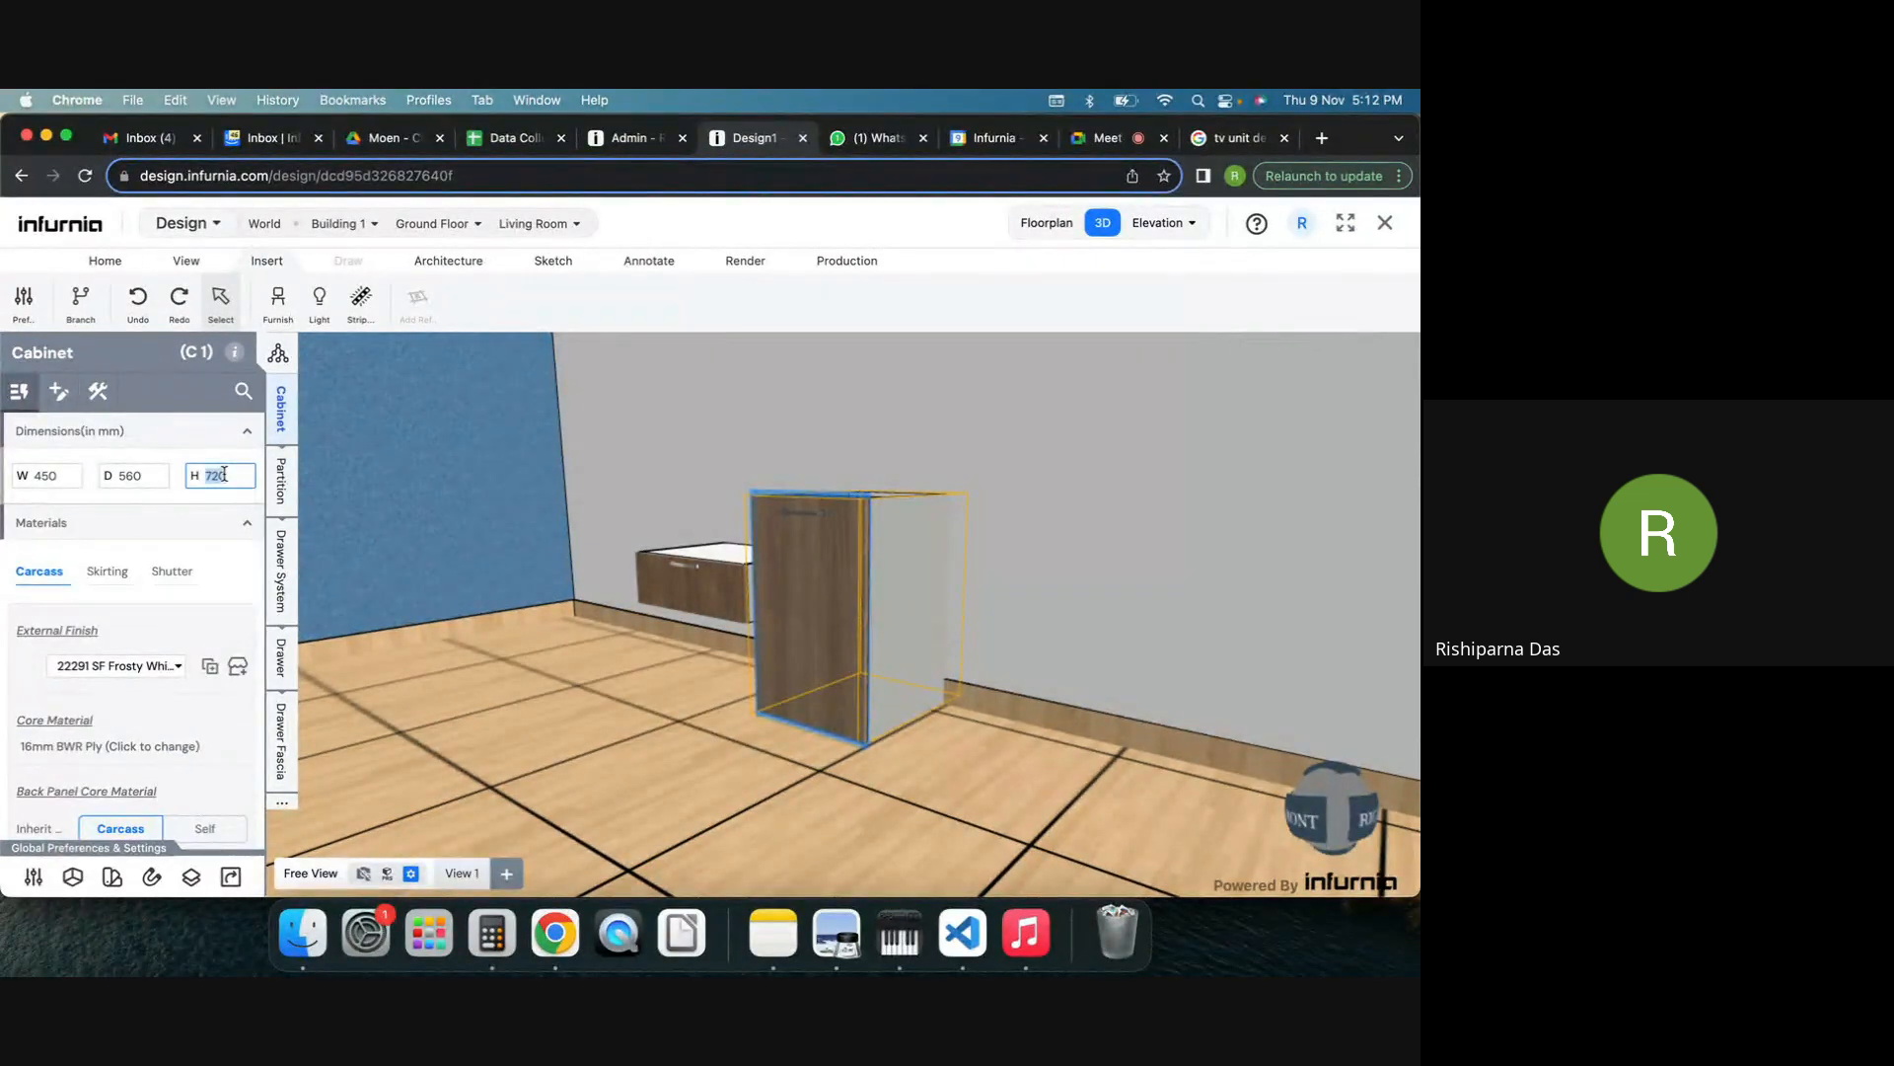
type("100")
key("Return")
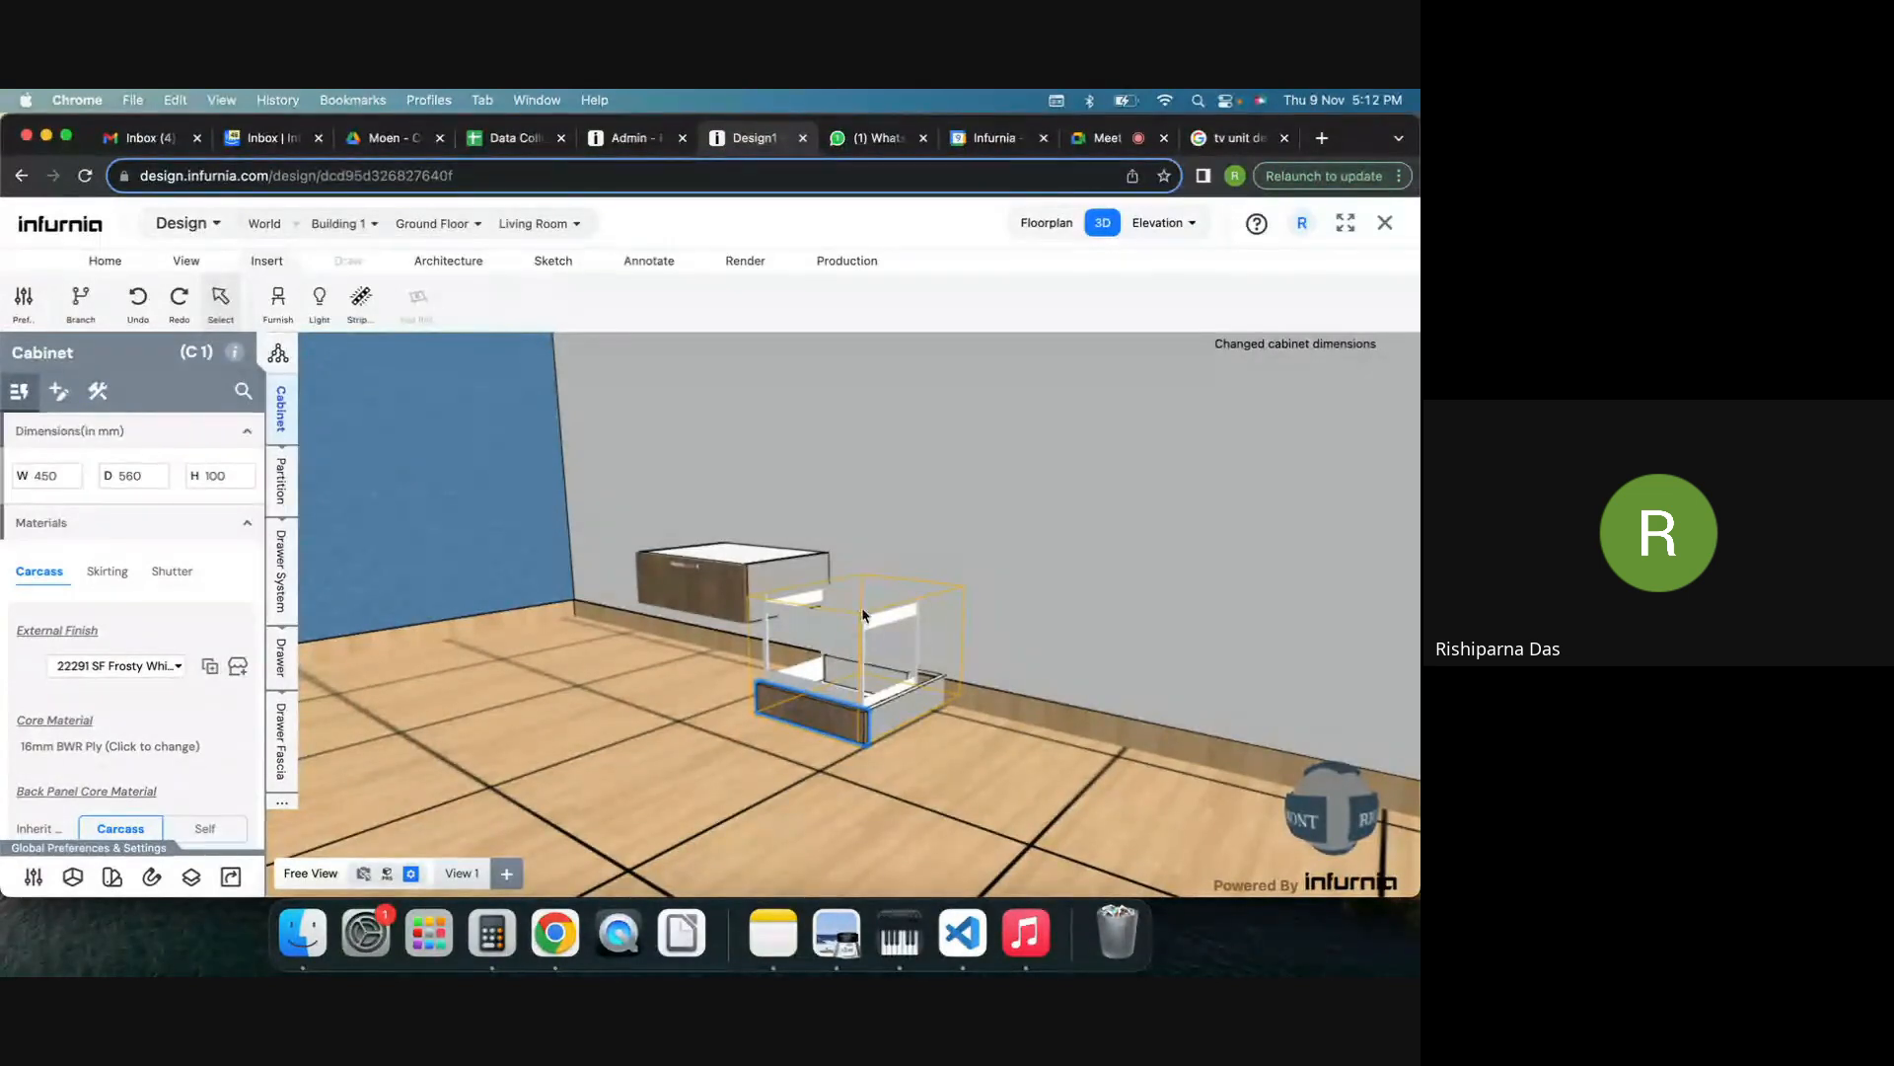
Set the accessory type of the new cabinet's drawer to None, and close the opened drawer.
left_click(861, 628)
scroll(851, 641, "up", 2)
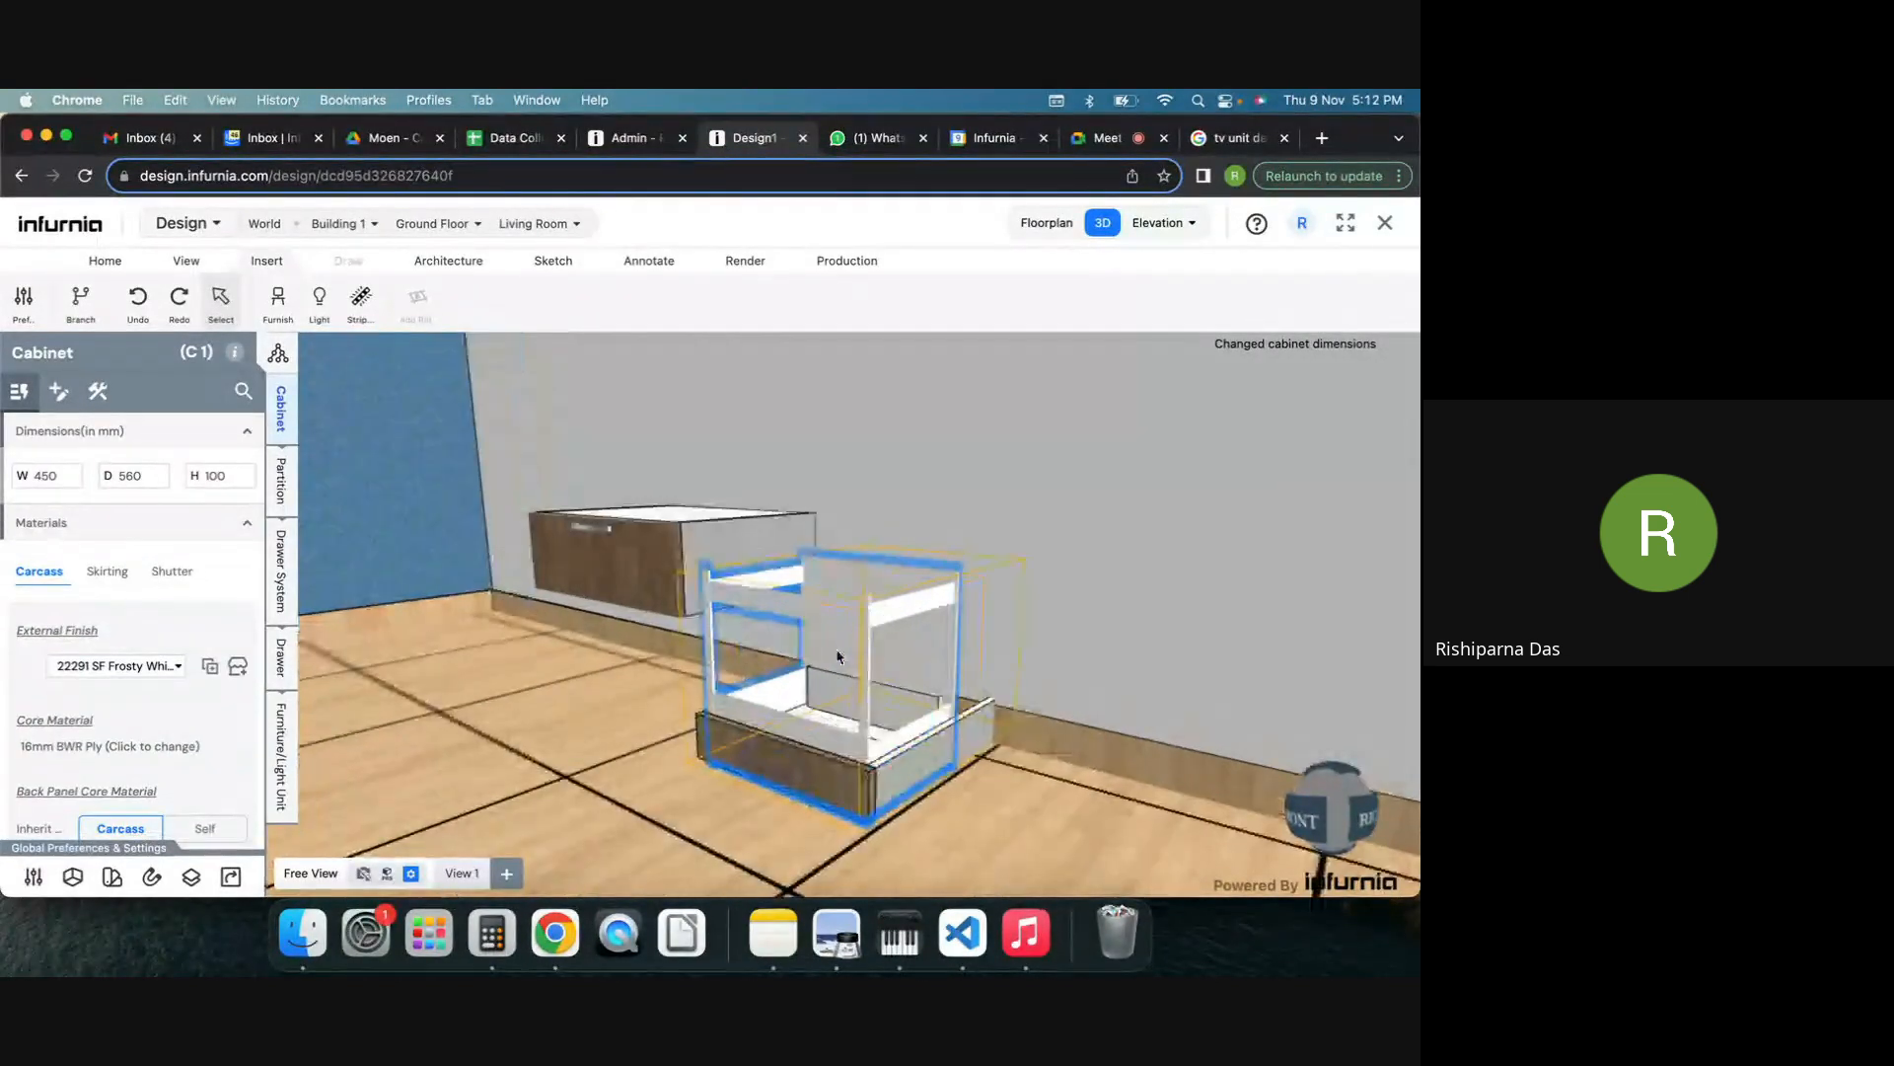
double_click(813, 784)
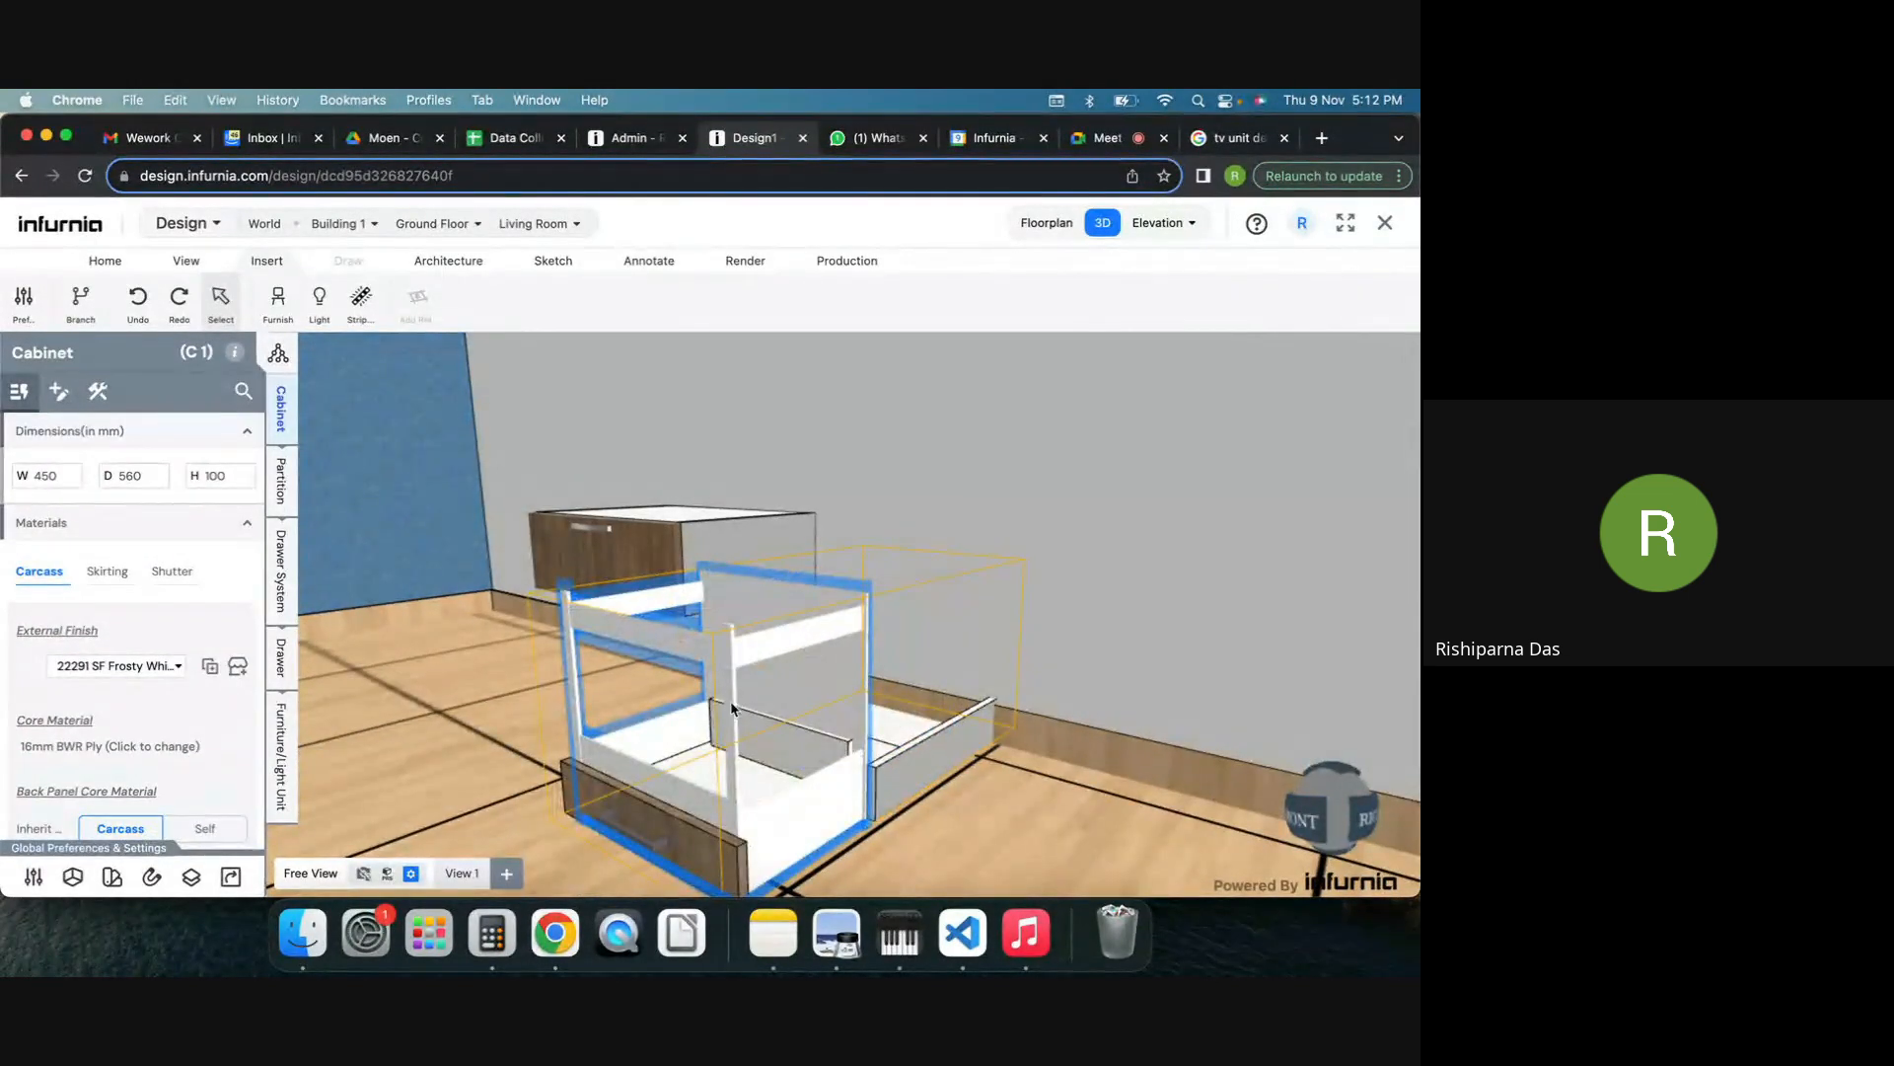
left_click(280, 668)
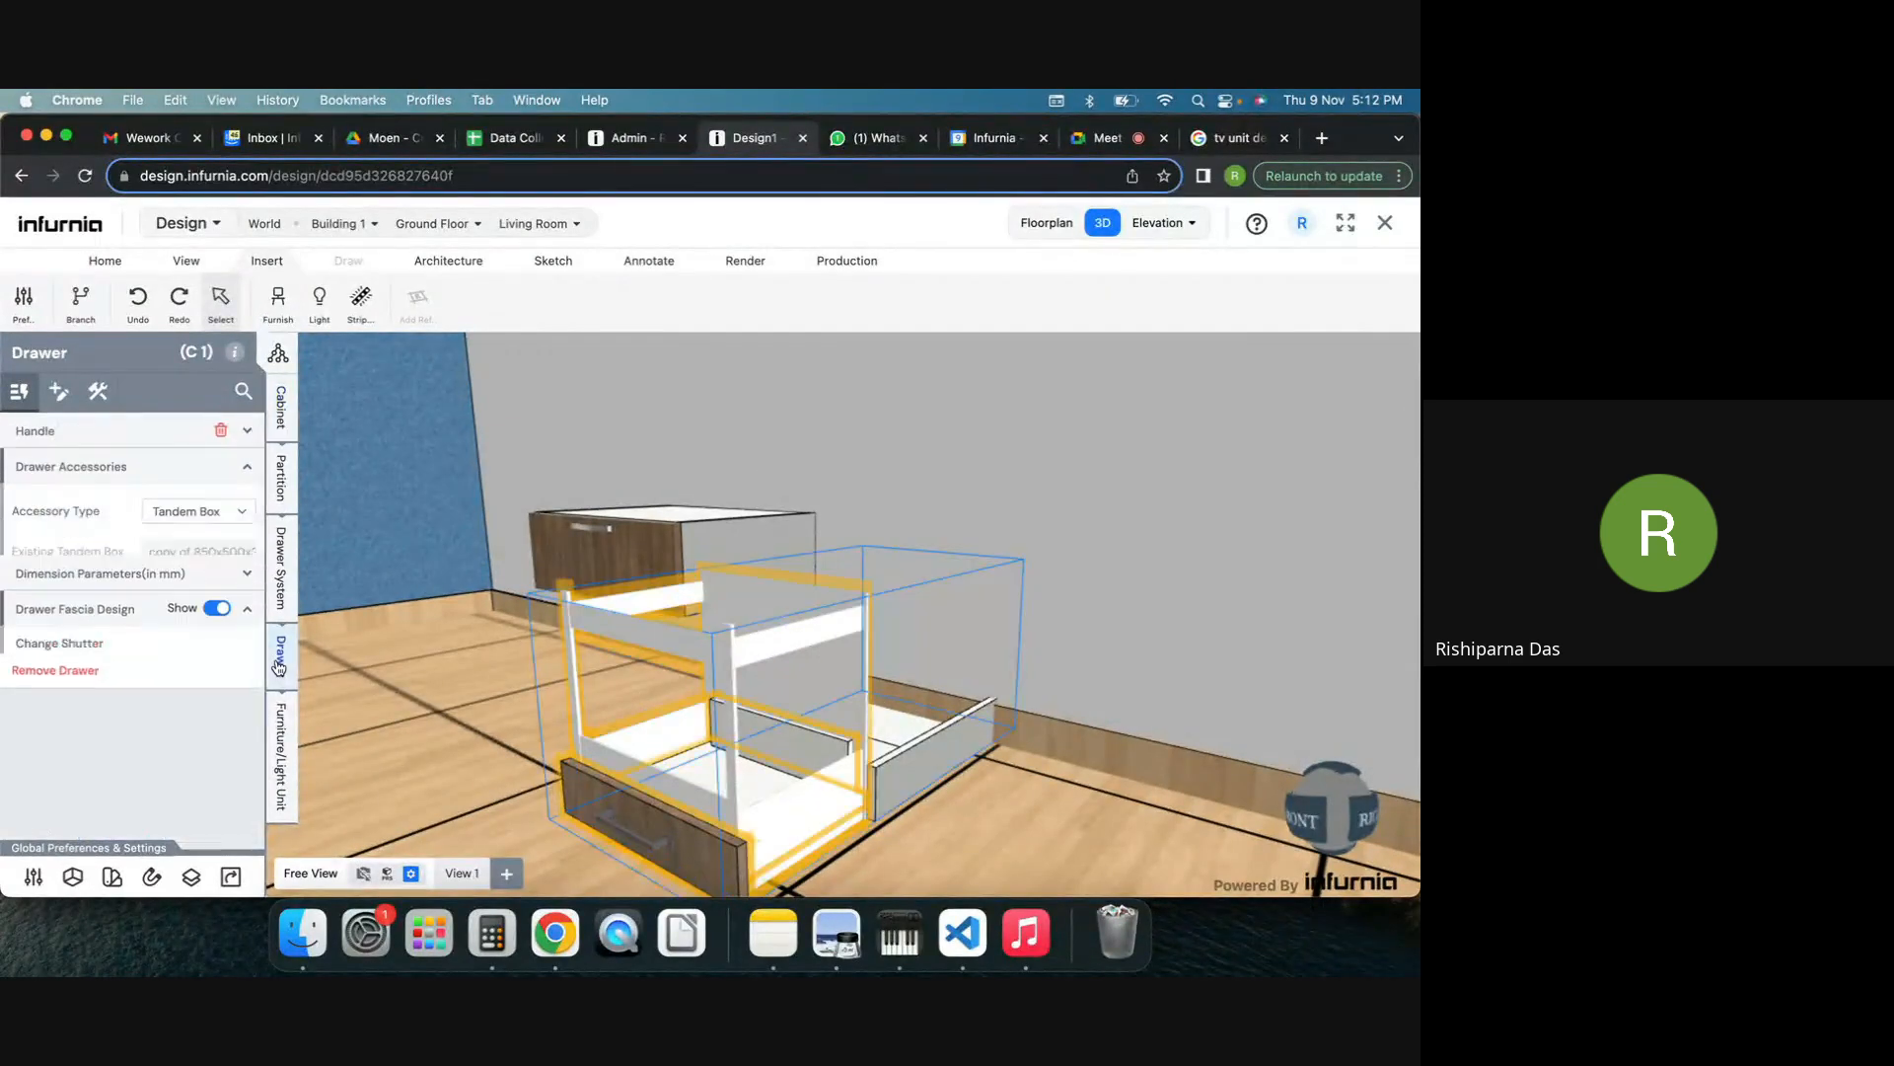
left_click(199, 513)
left_click(175, 553)
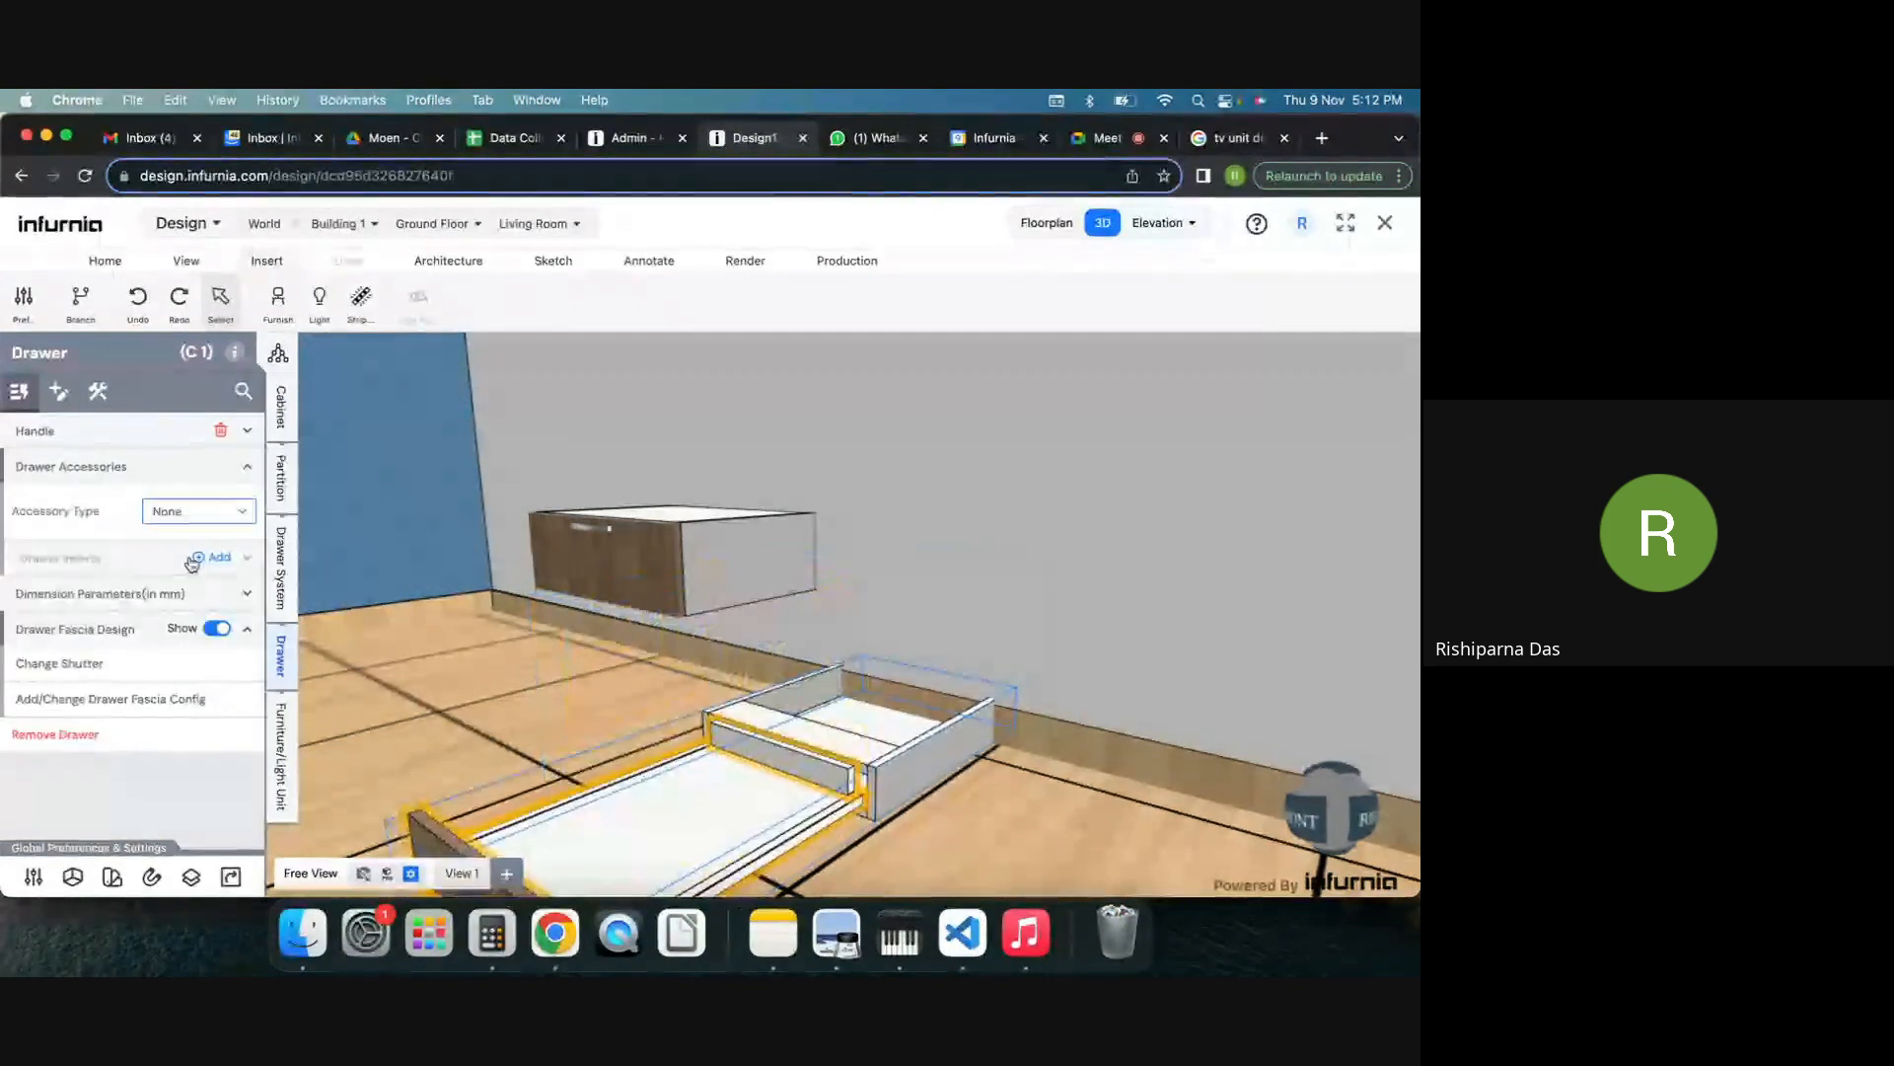
key("Down")
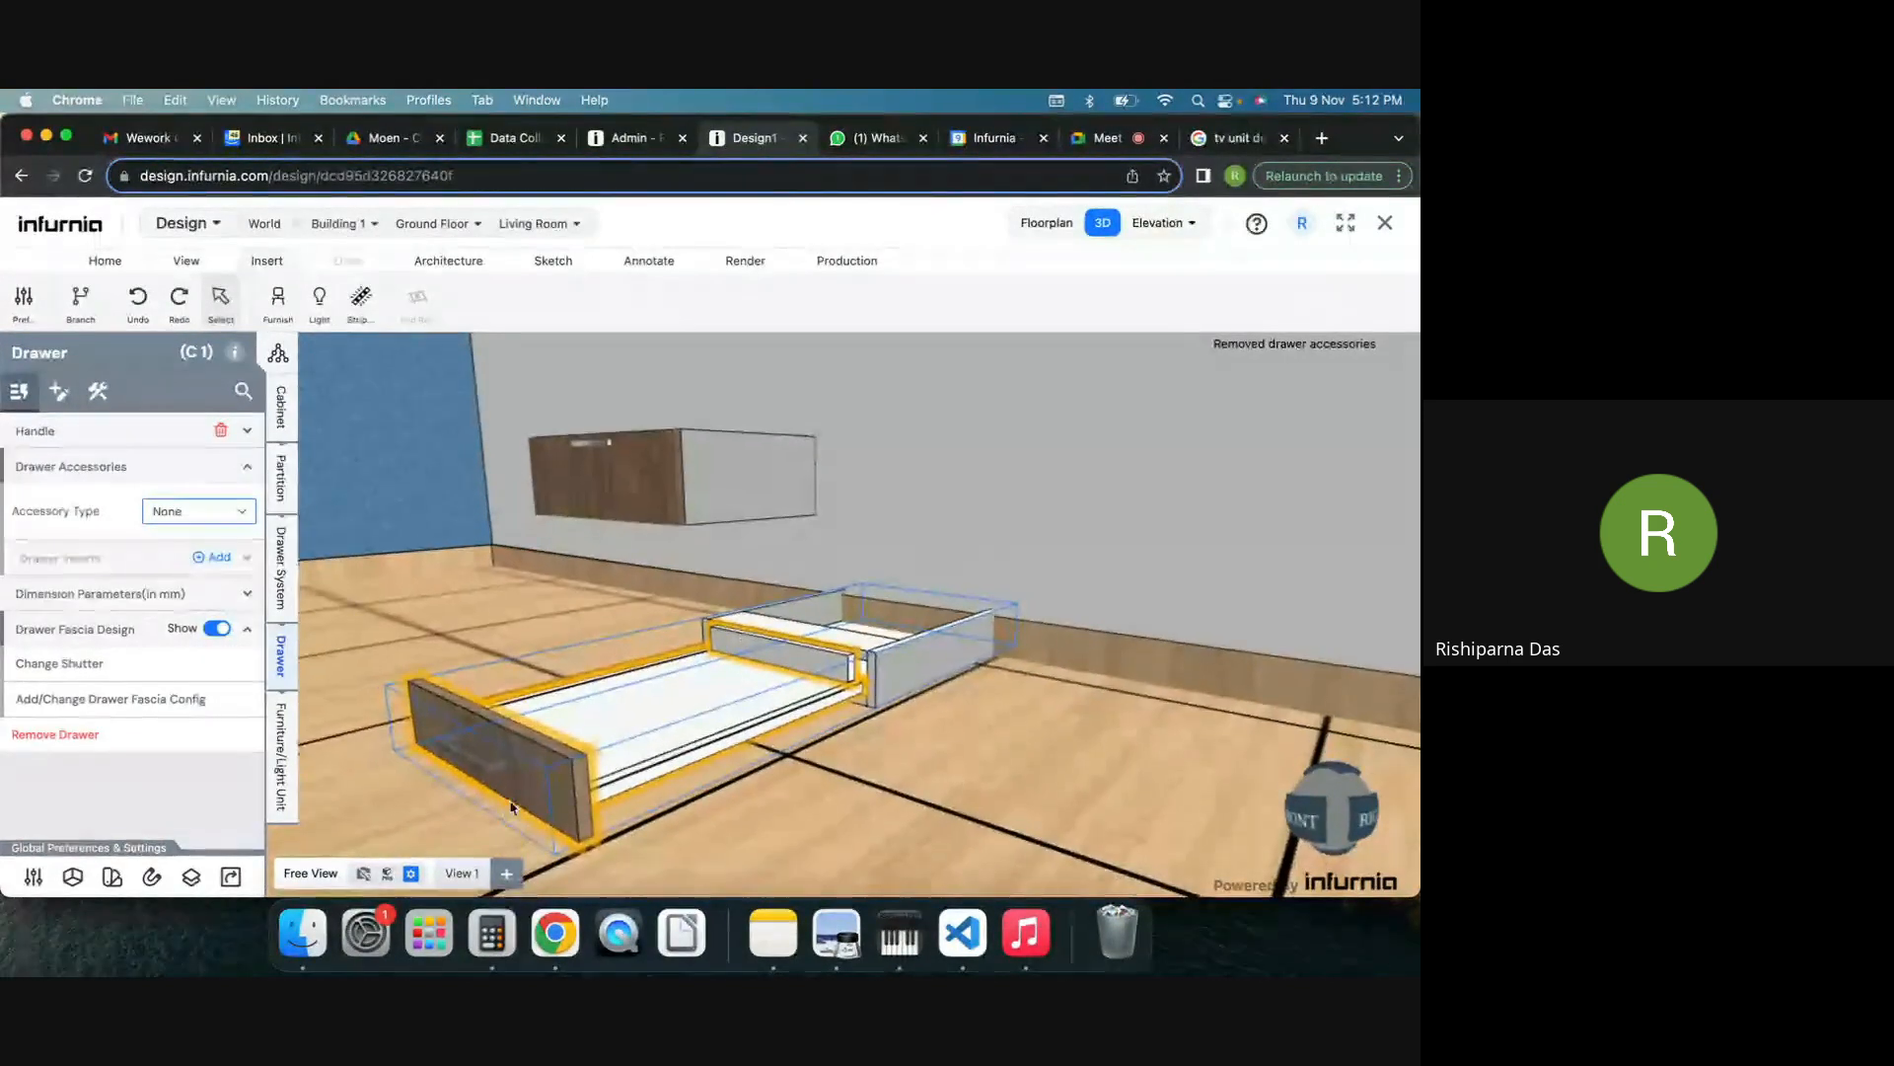
double_click(509, 801)
left_click(945, 702)
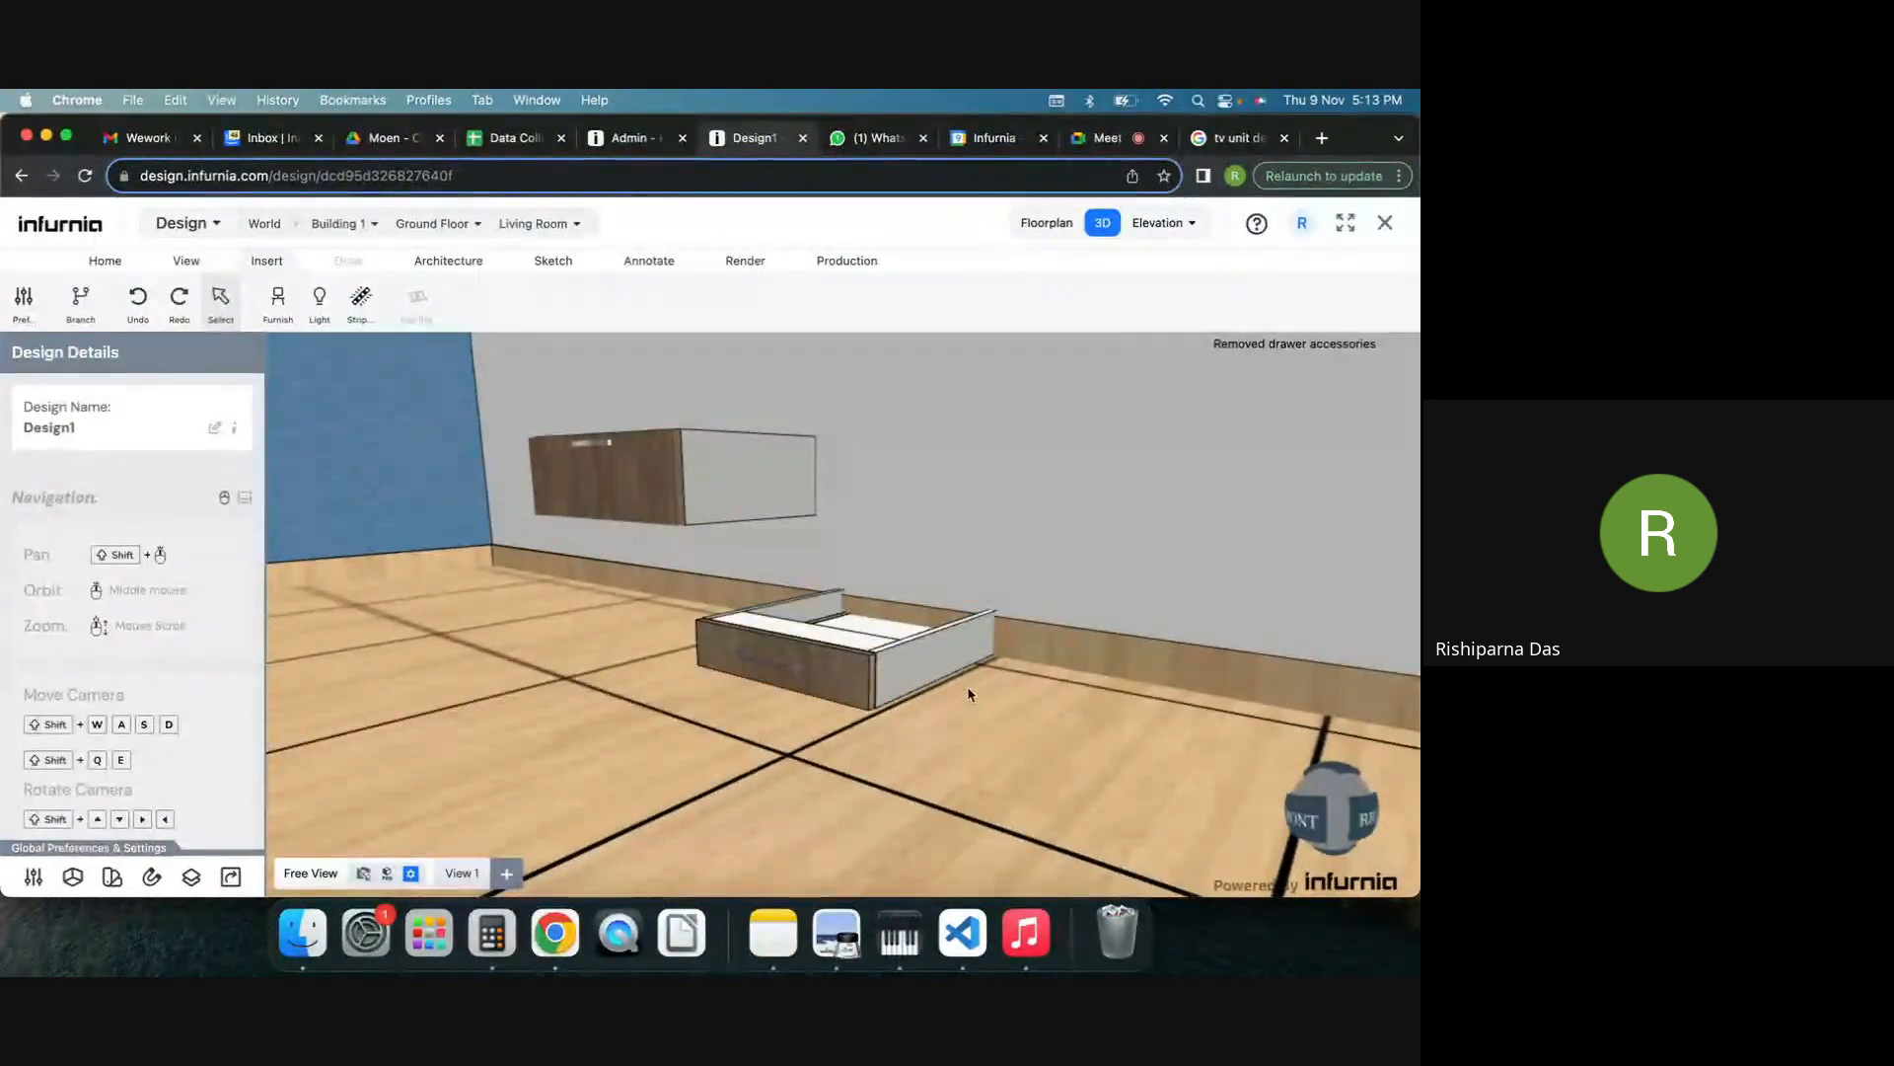
Change the top panel type in the floor cabinet's carcass settings to Full.
left_click(880, 663)
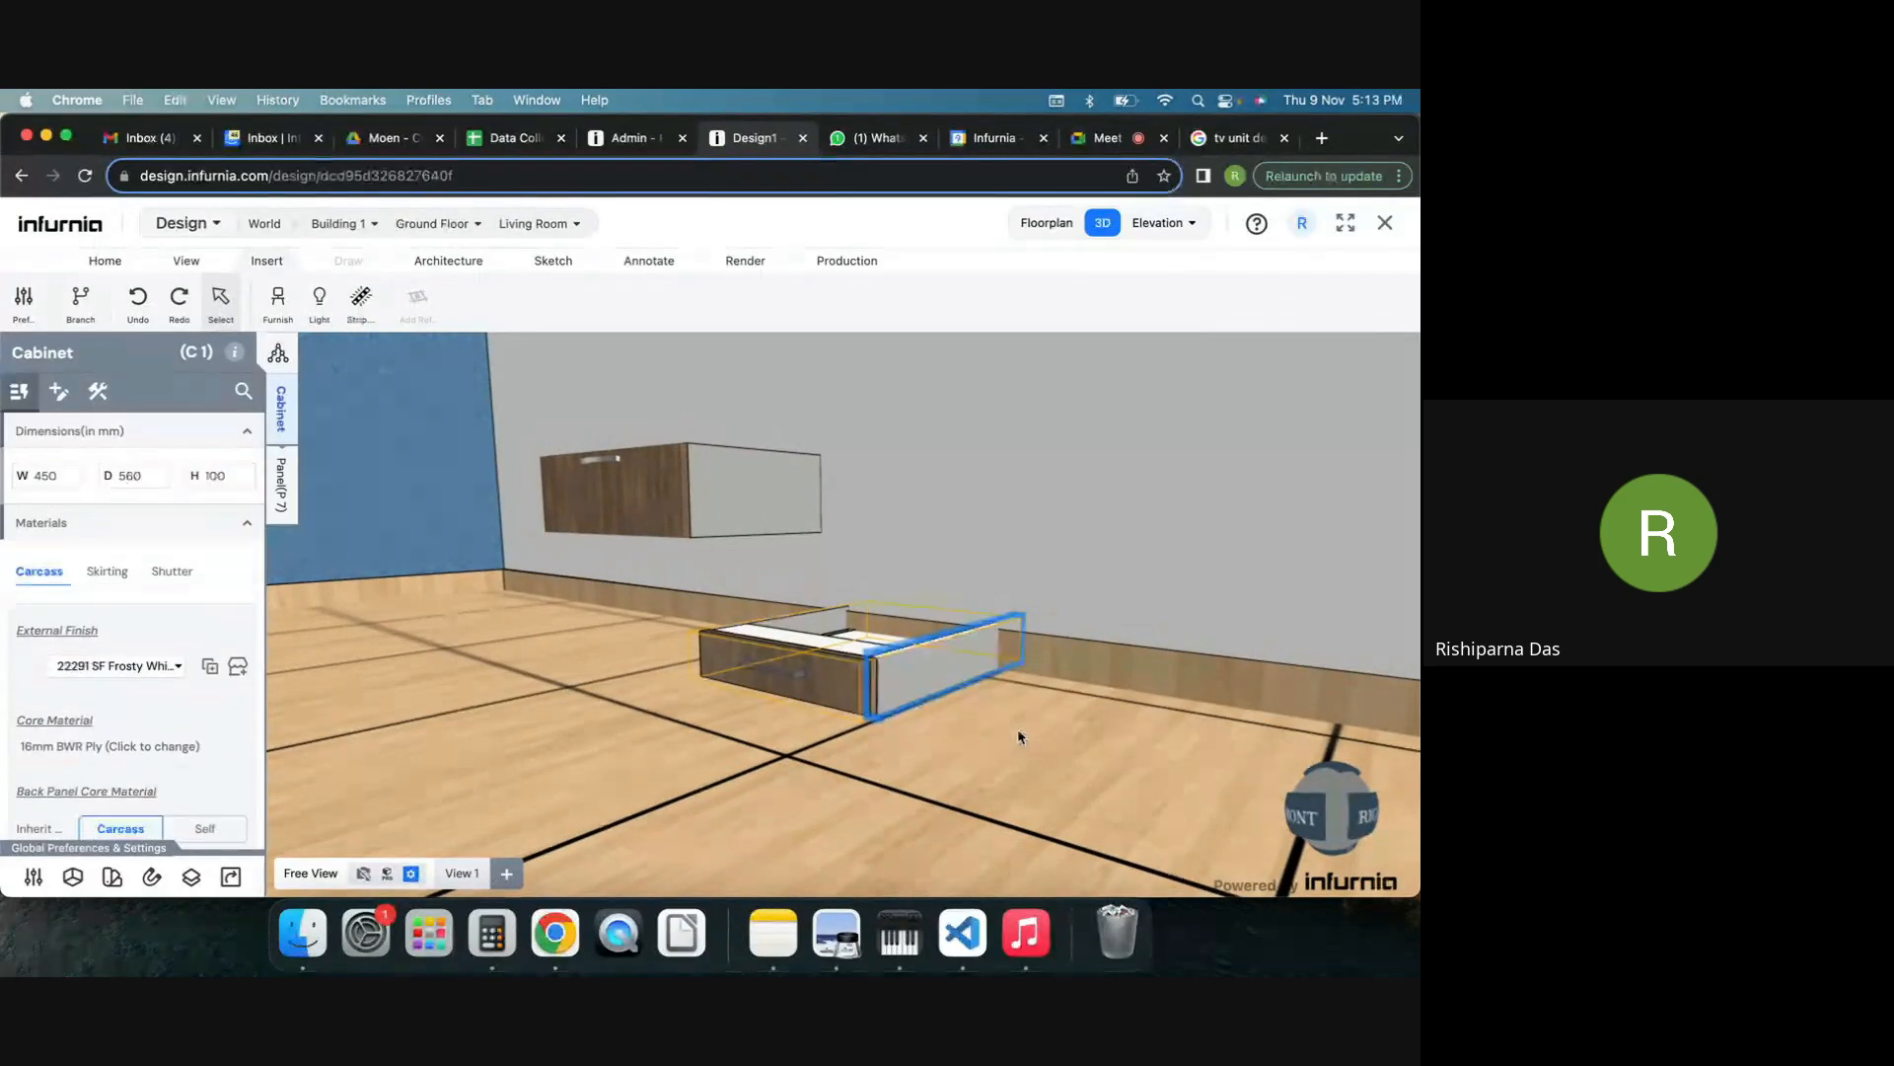
middle_click_drag(1004, 746, 1001, 755)
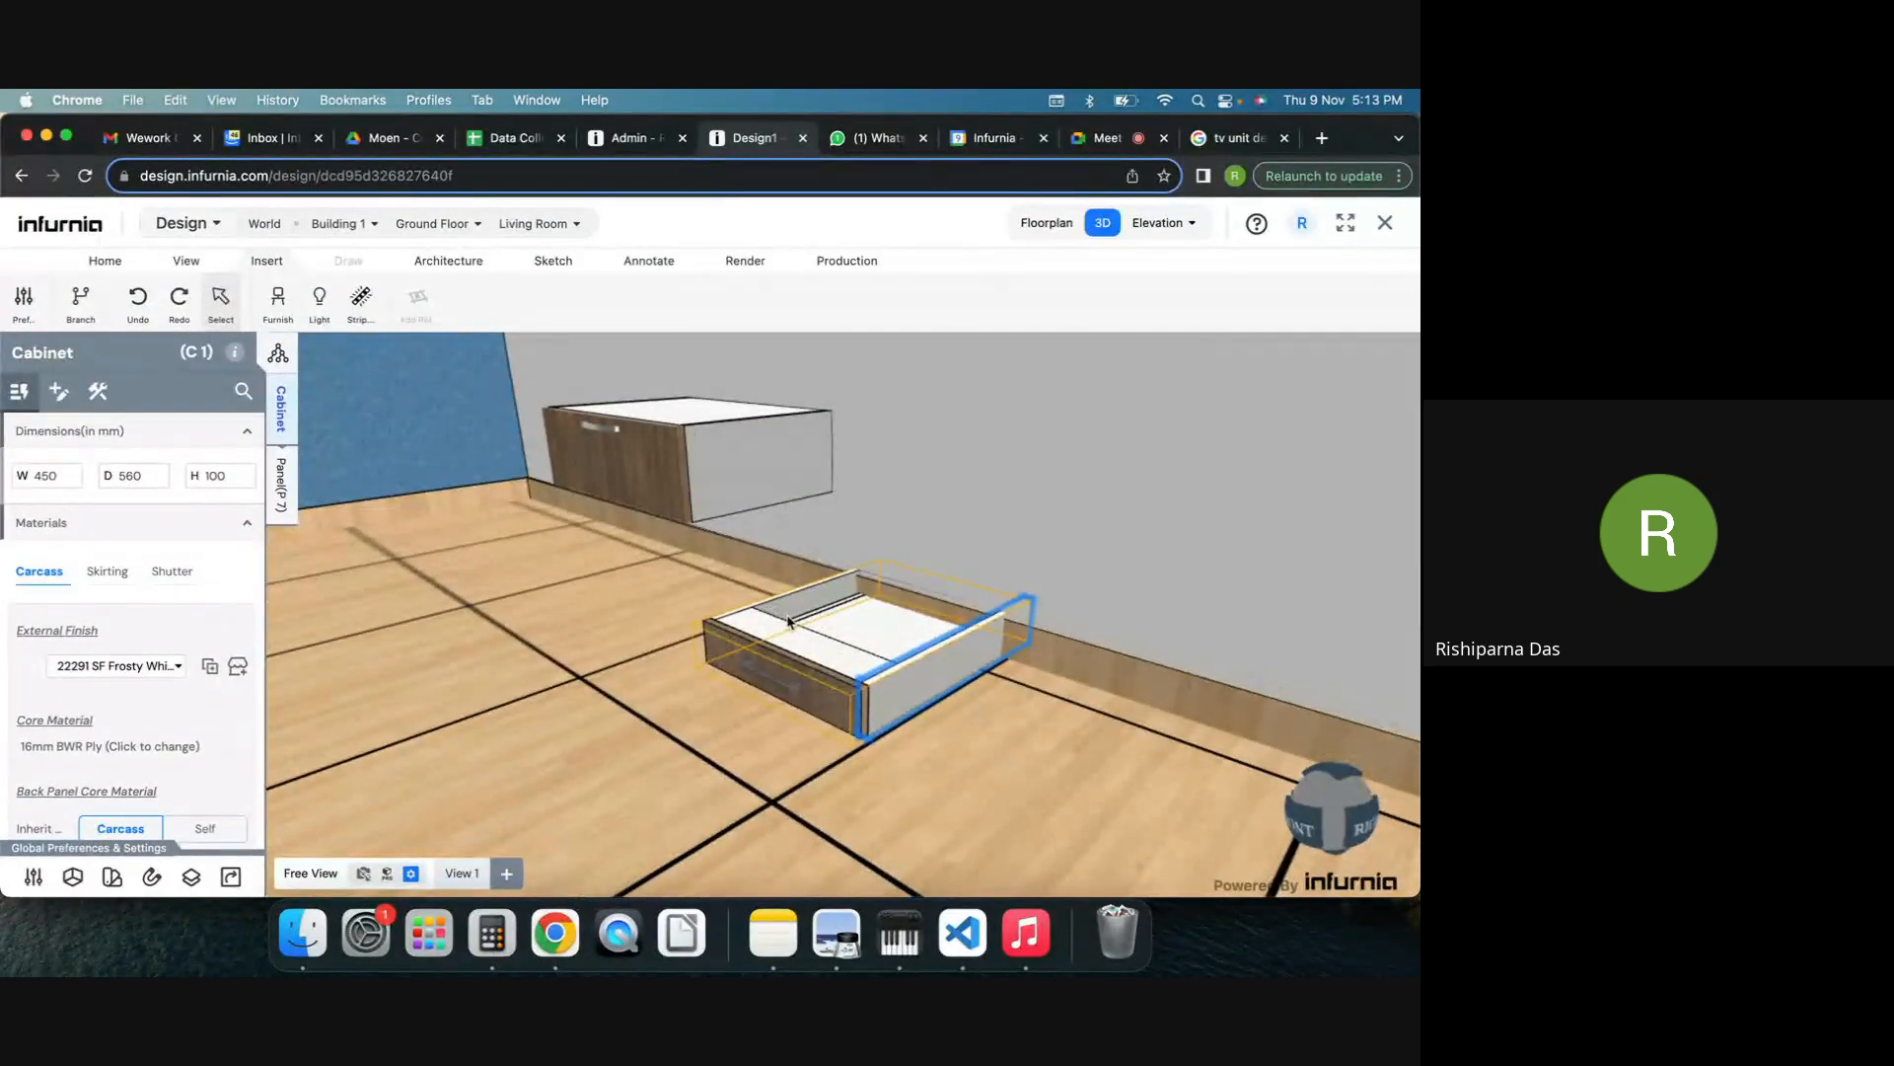
left_click(99, 395)
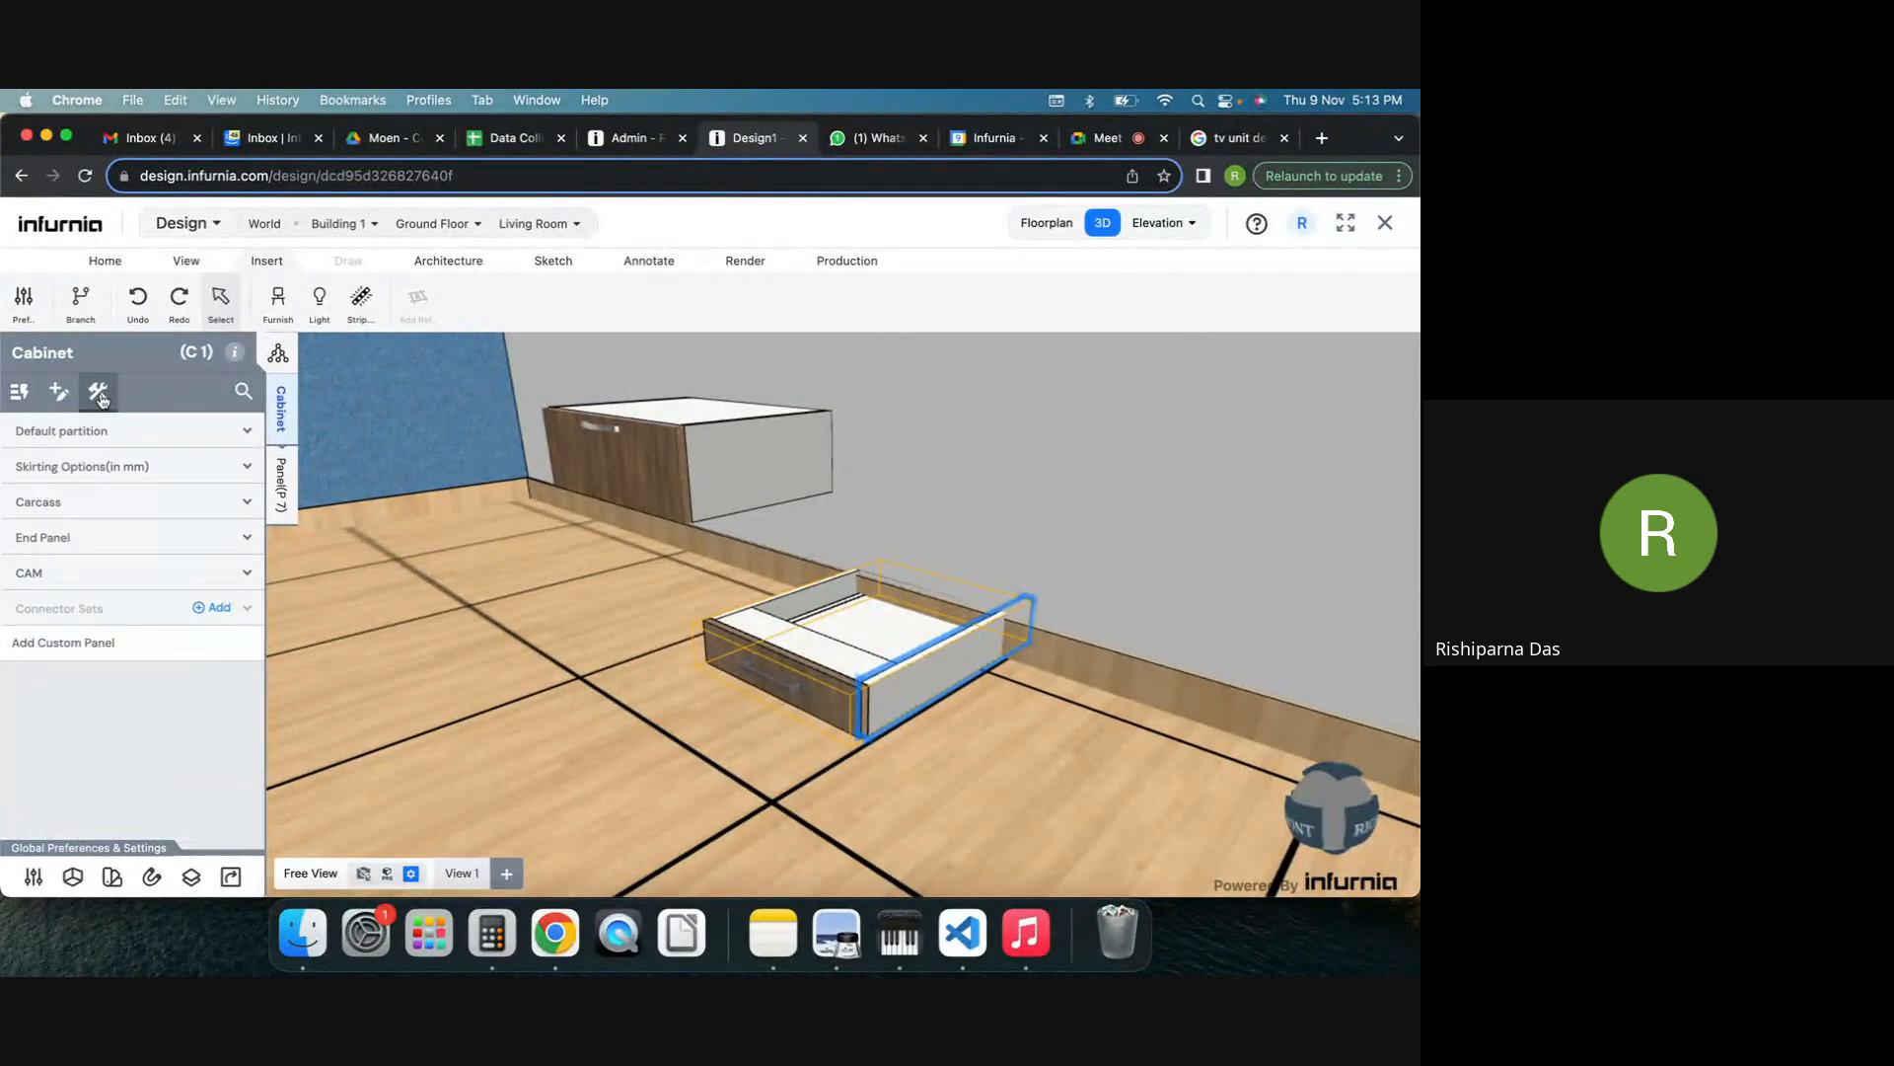
left_click(84, 502)
scroll(124, 690, "down", 5)
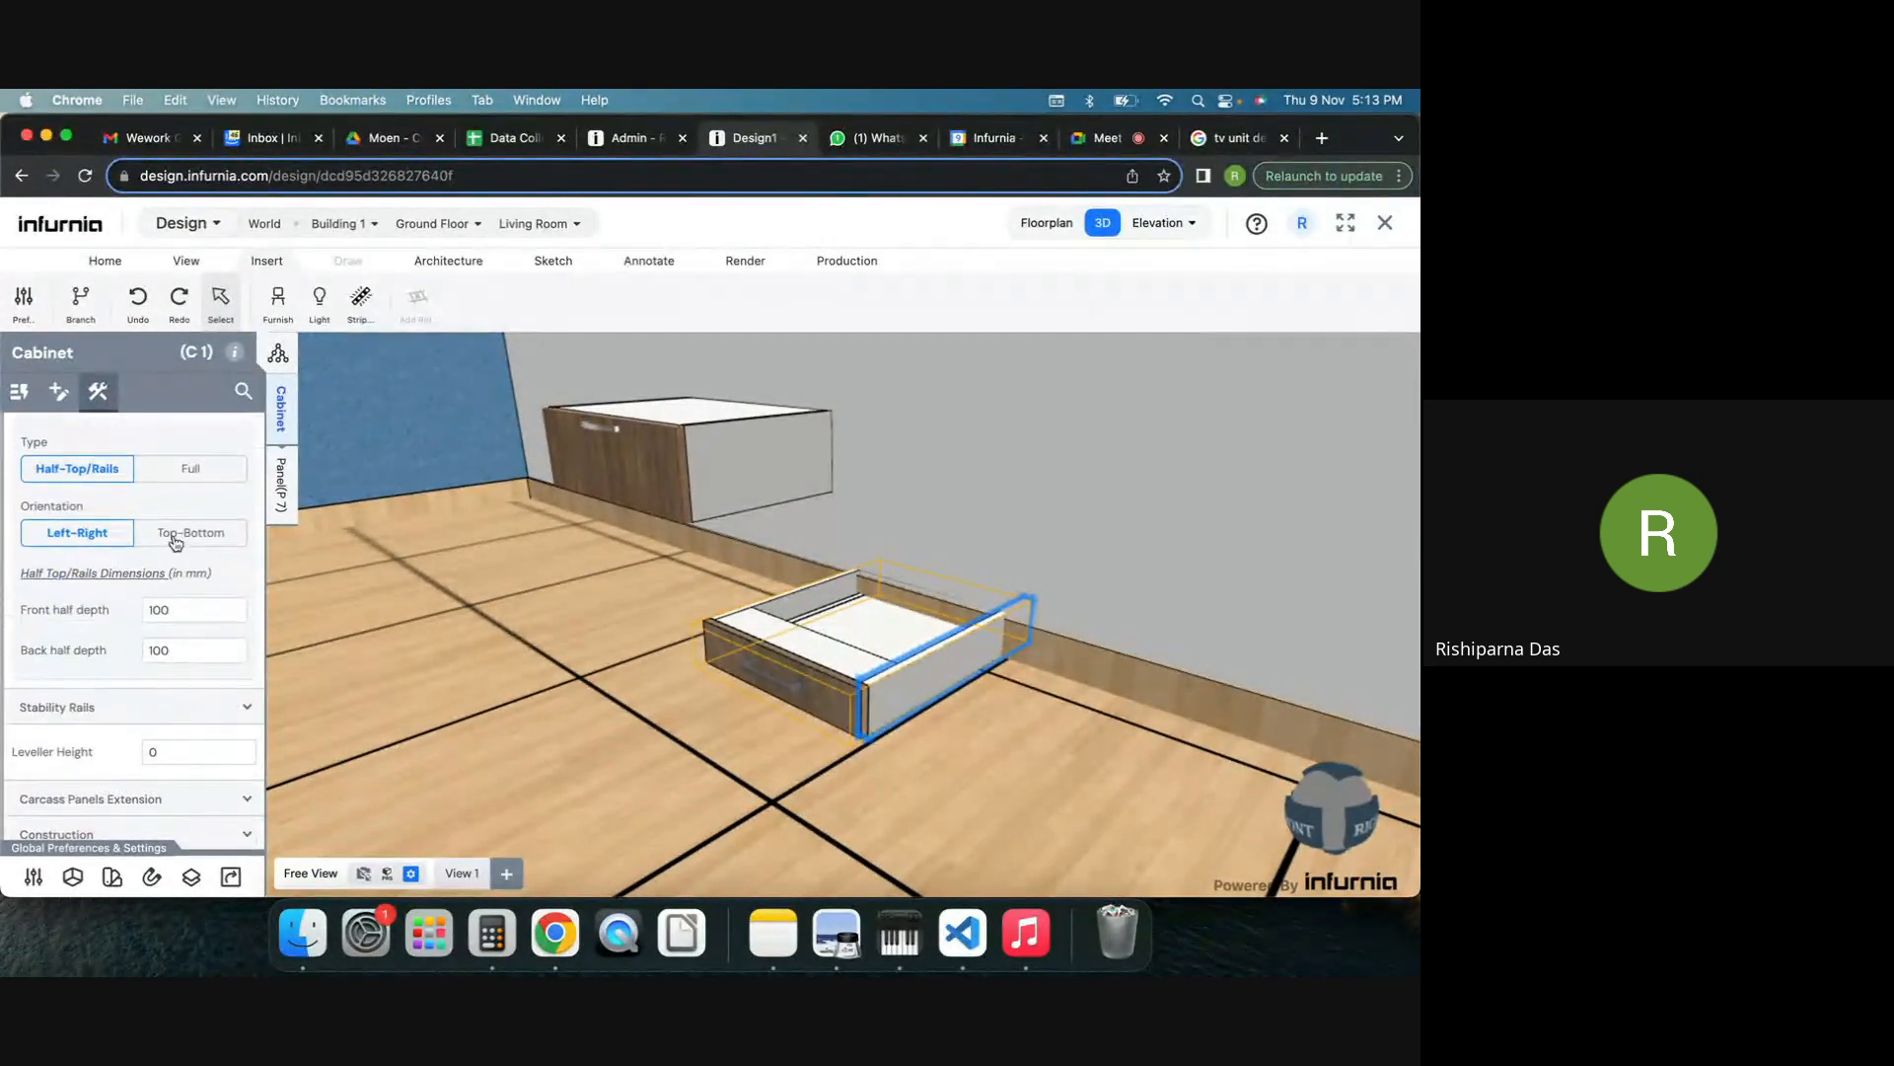
left_click(187, 468)
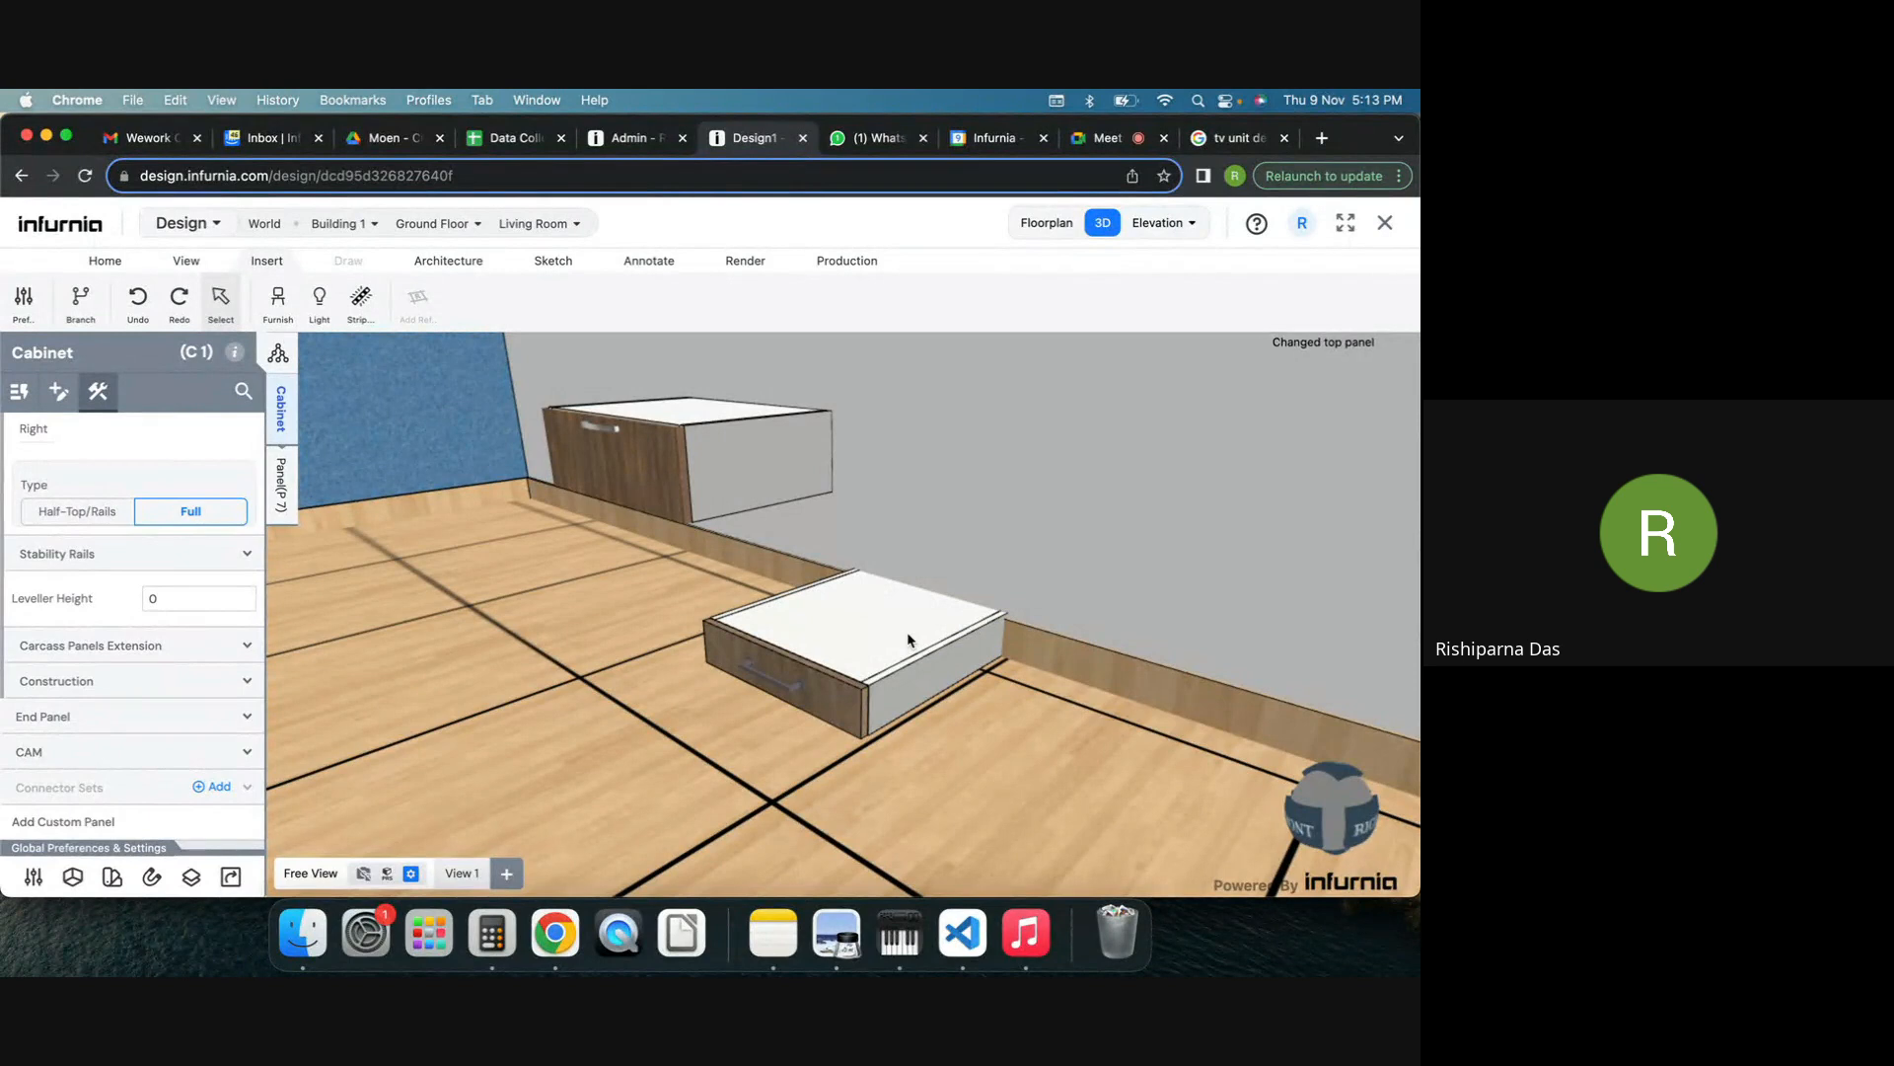
Slide the floor cabinet along the back wall, closer to the wall-mounted drawer cabinet.
left_click(867, 628)
left_click_drag(893, 624, 685, 681)
scroll(194, 410, "down", 5)
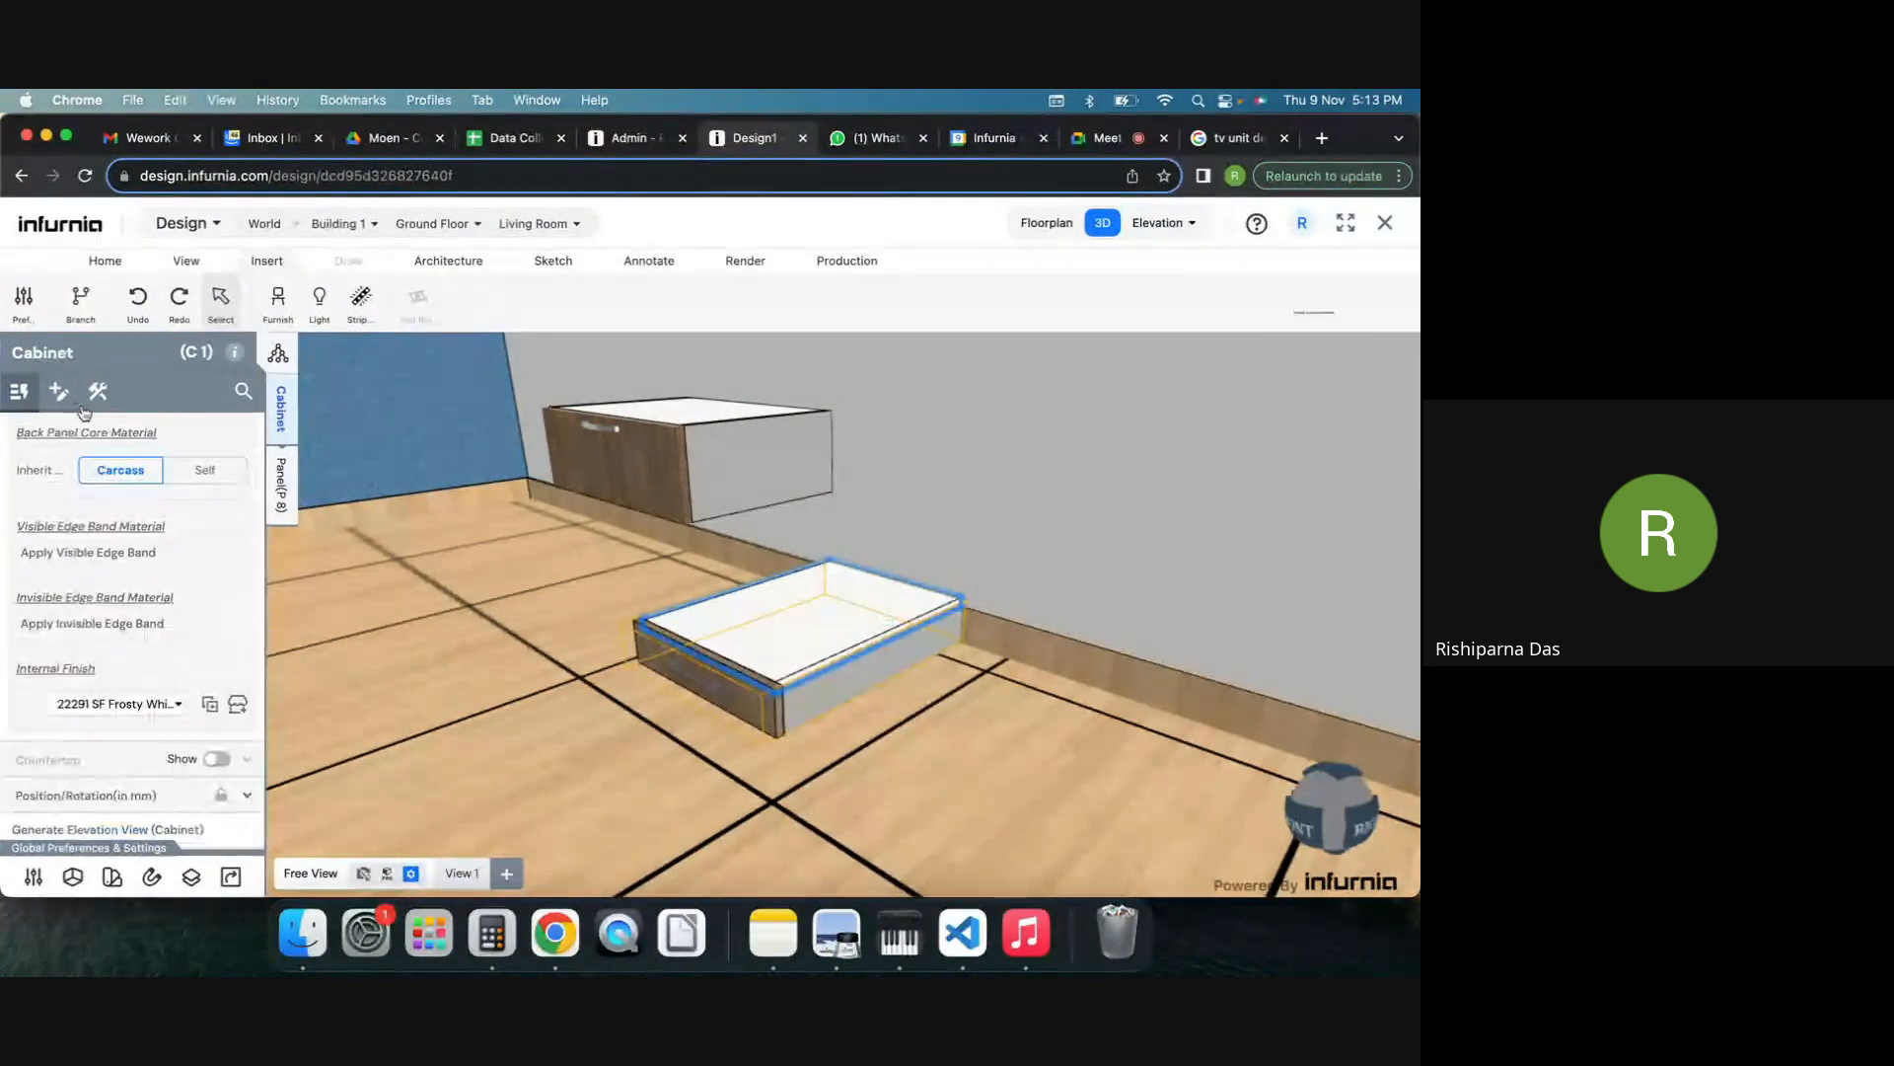
Set the depth of the wall-mounted 200 mm high drawer cabinet to 300 mm.
left_click(625, 437)
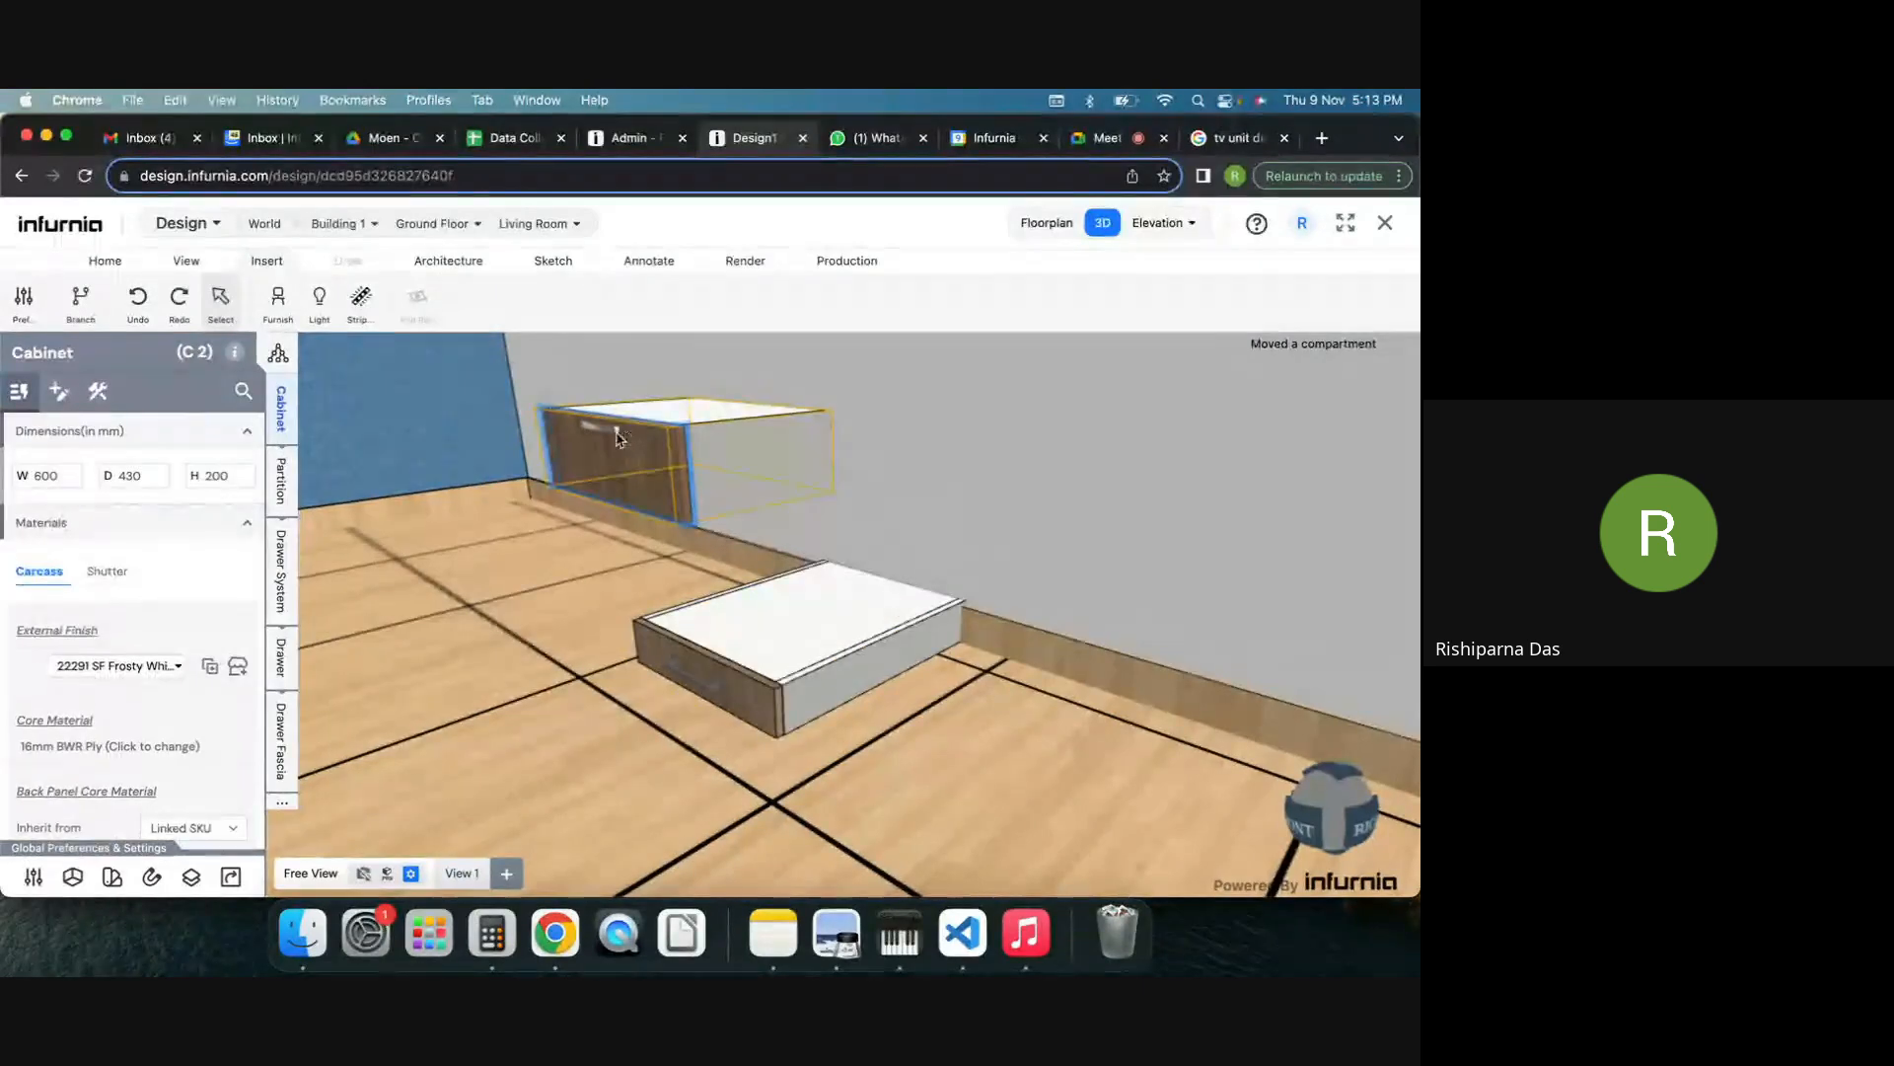
double_click(136, 478)
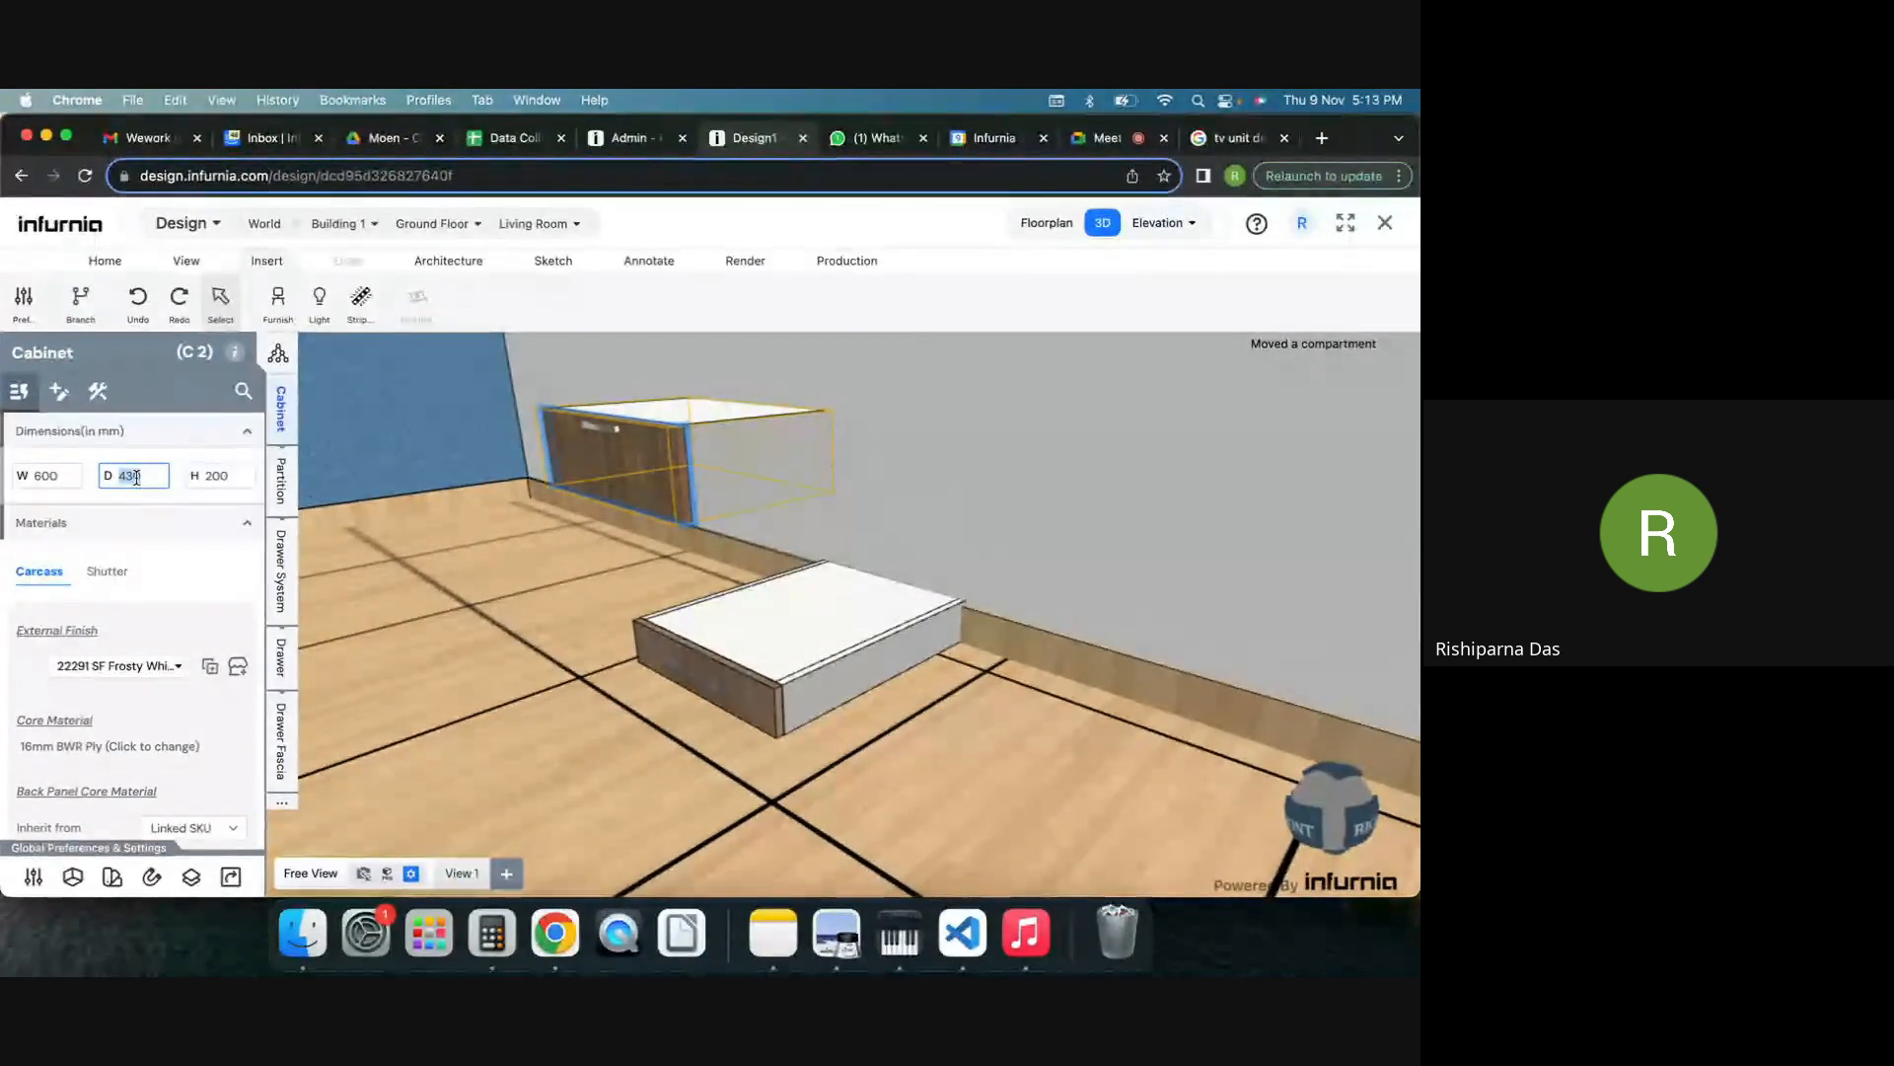
type("300")
key("Return")
Set the depth of the 100 mm high cabinet on the floor to 300 mm.
left_click(770, 603)
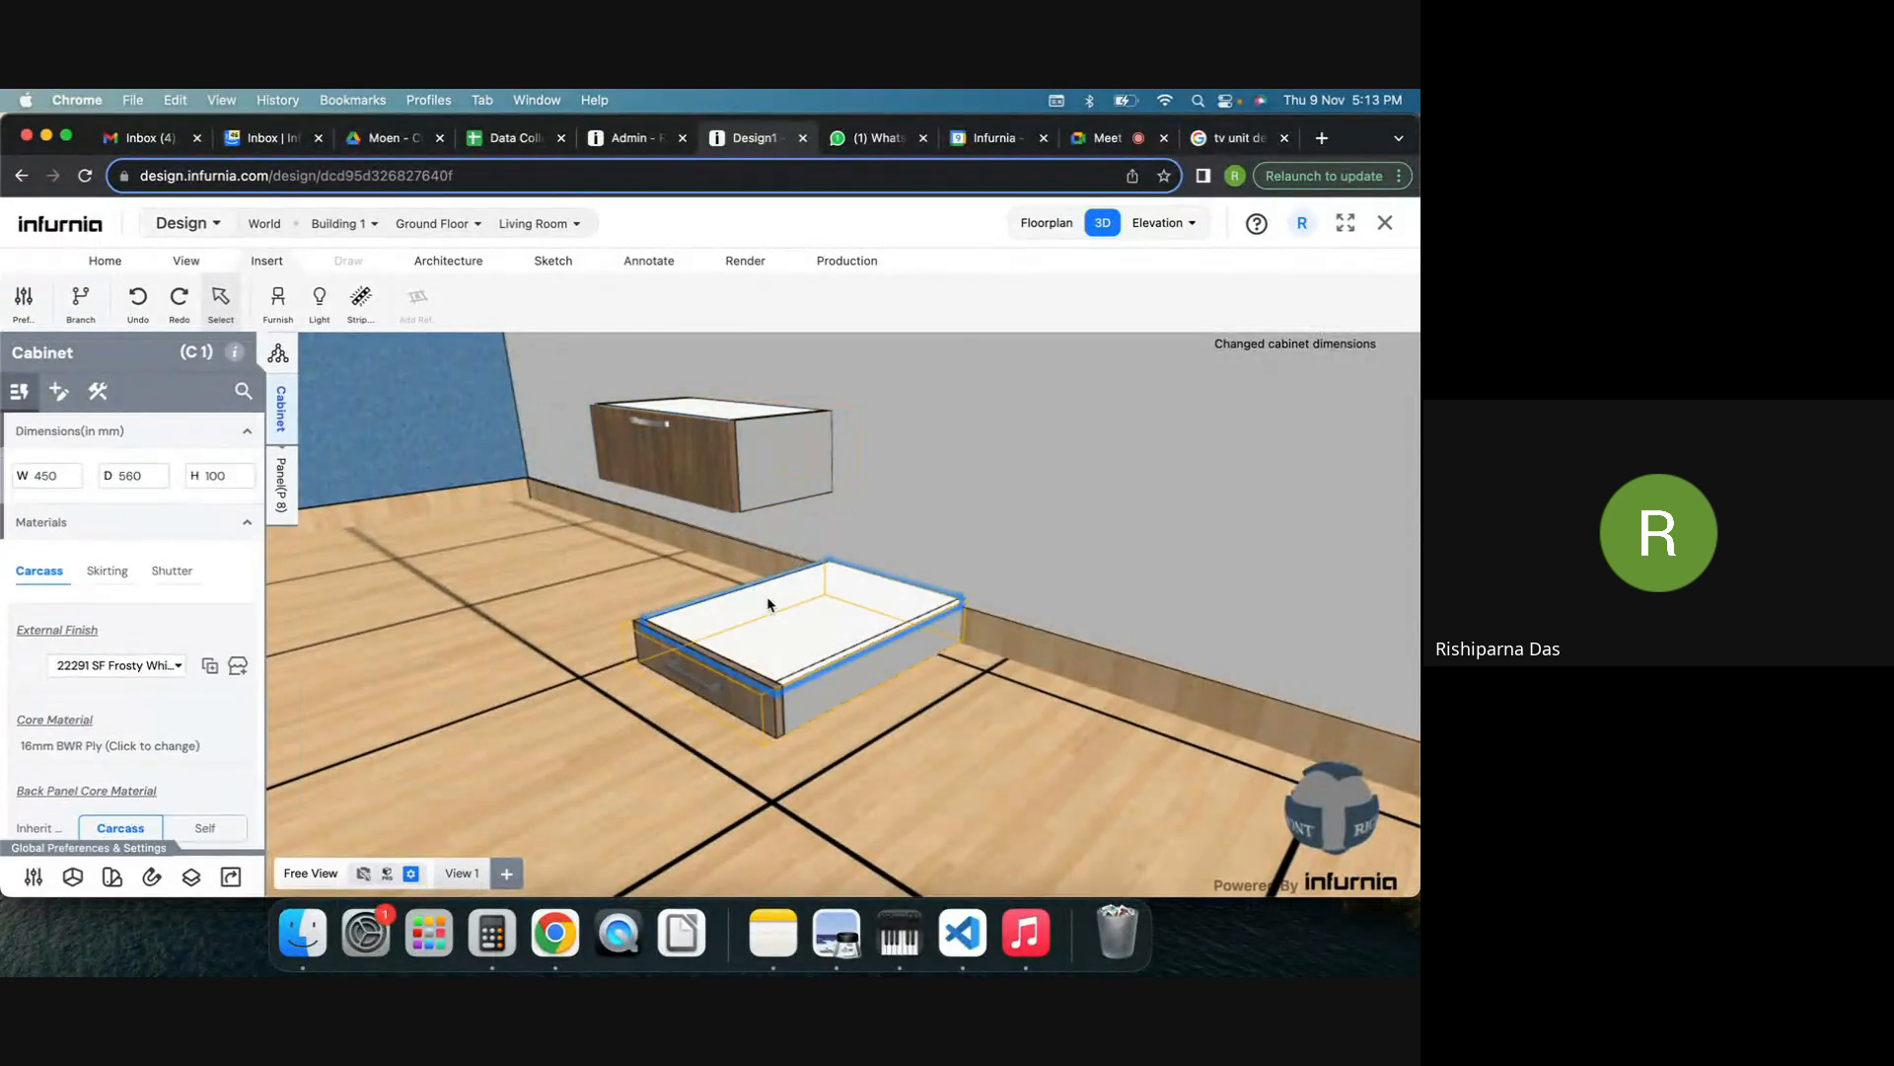
left_click(133, 478)
type("300")
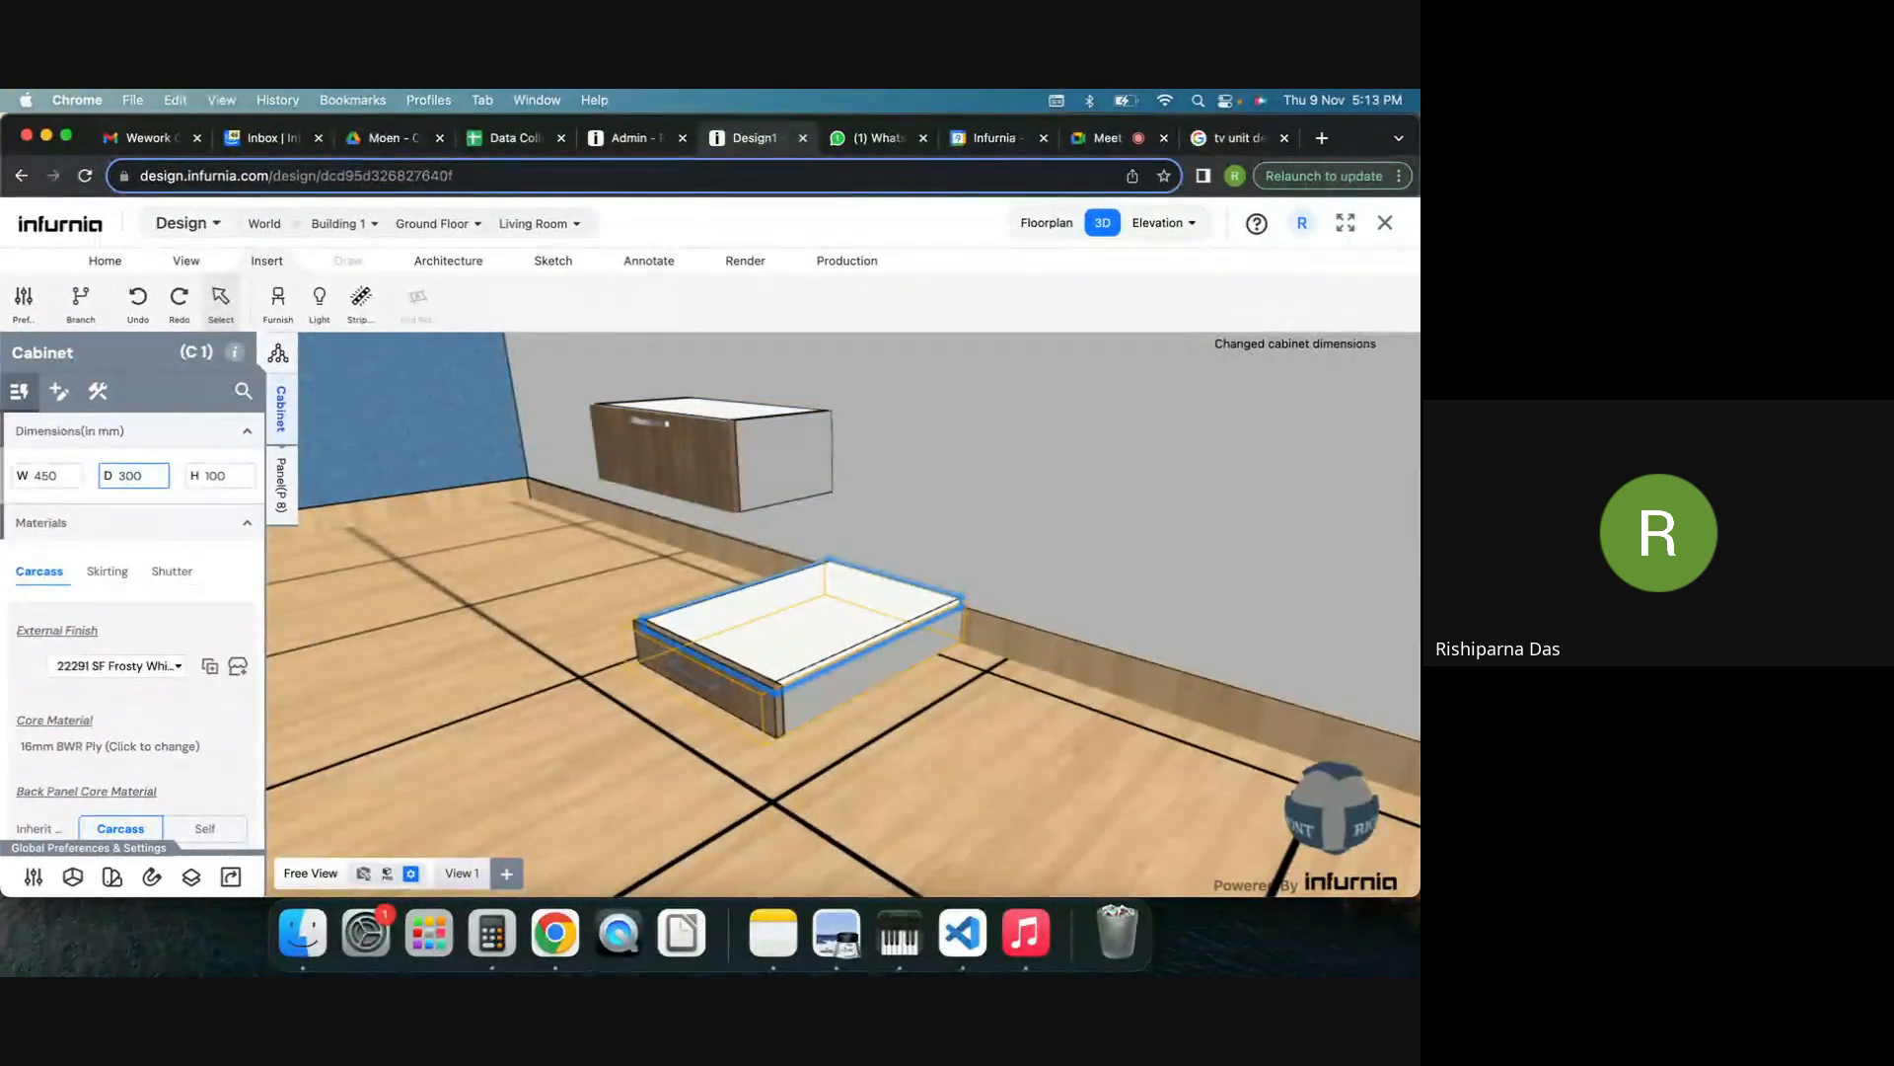
key("Return")
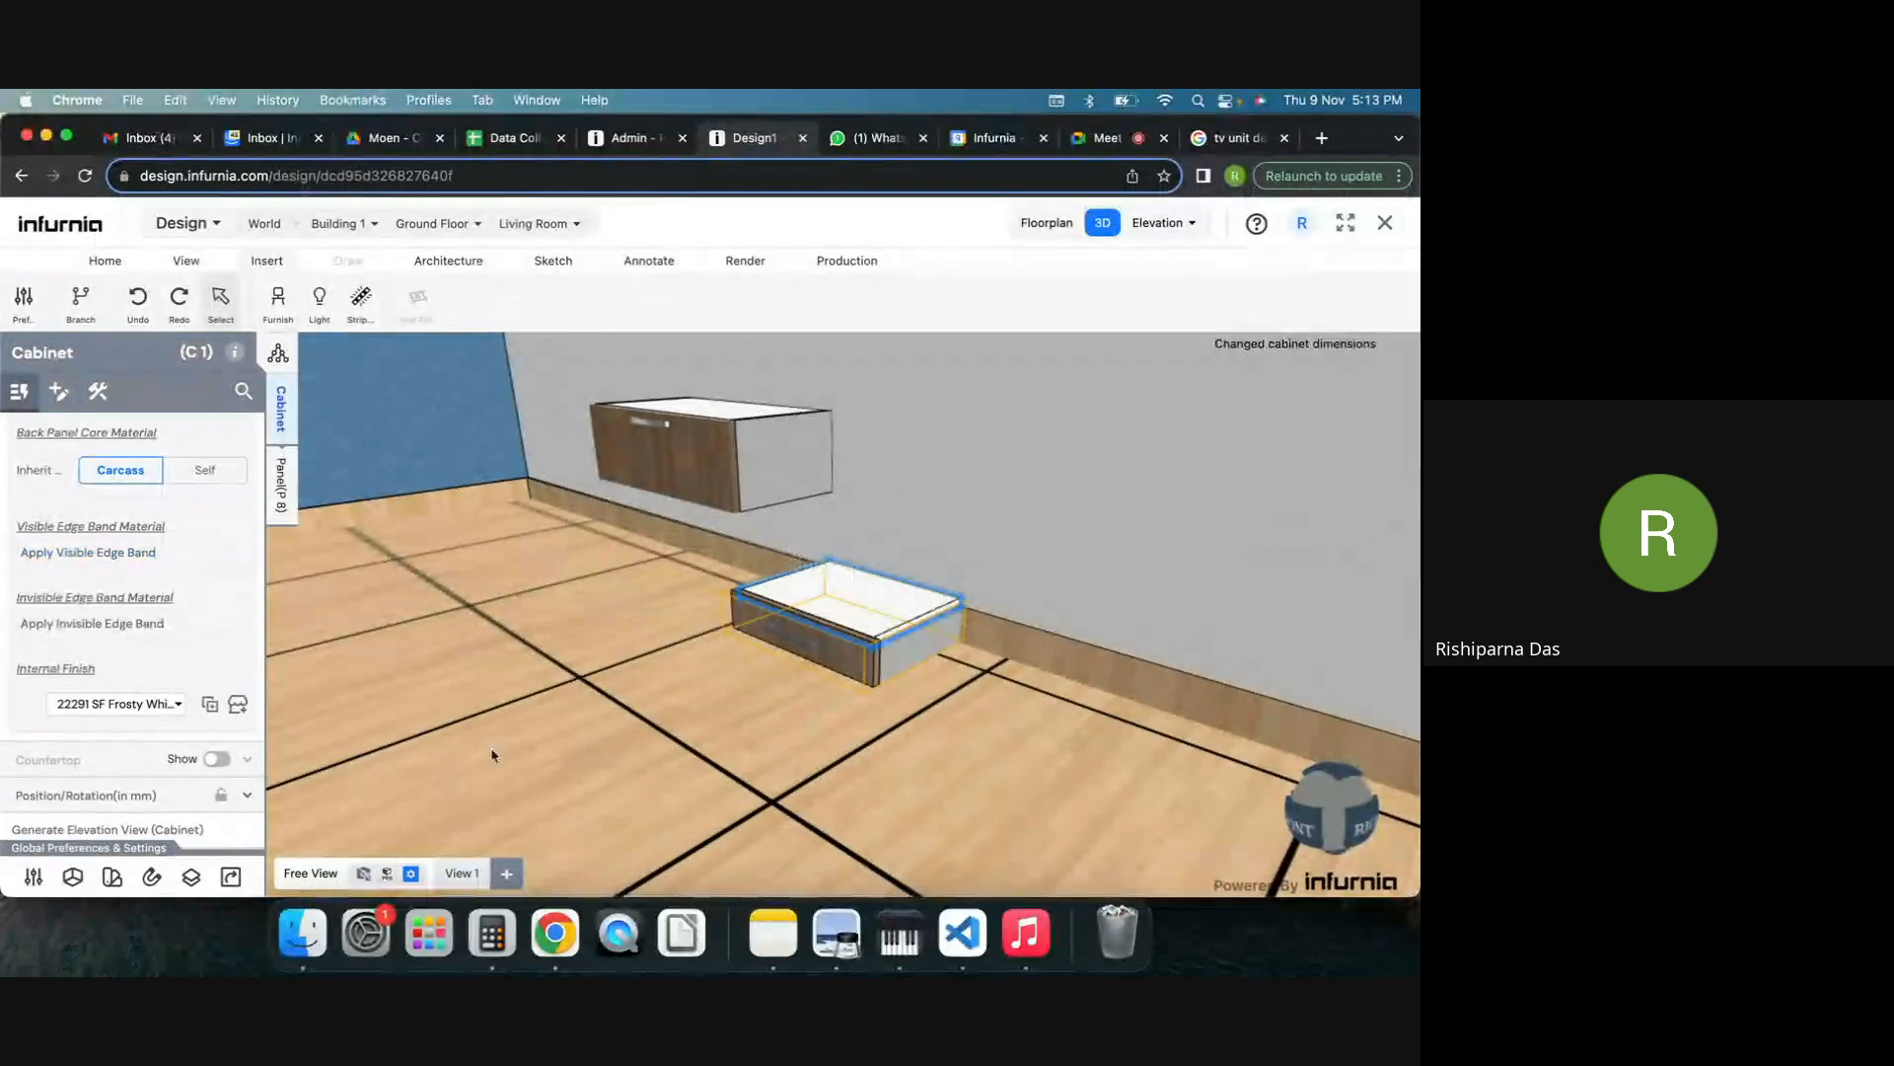
Raise the 100 mm high cabinet off the floor by setting its Y position to 300 mm.
scroll(135, 759, "down", 1)
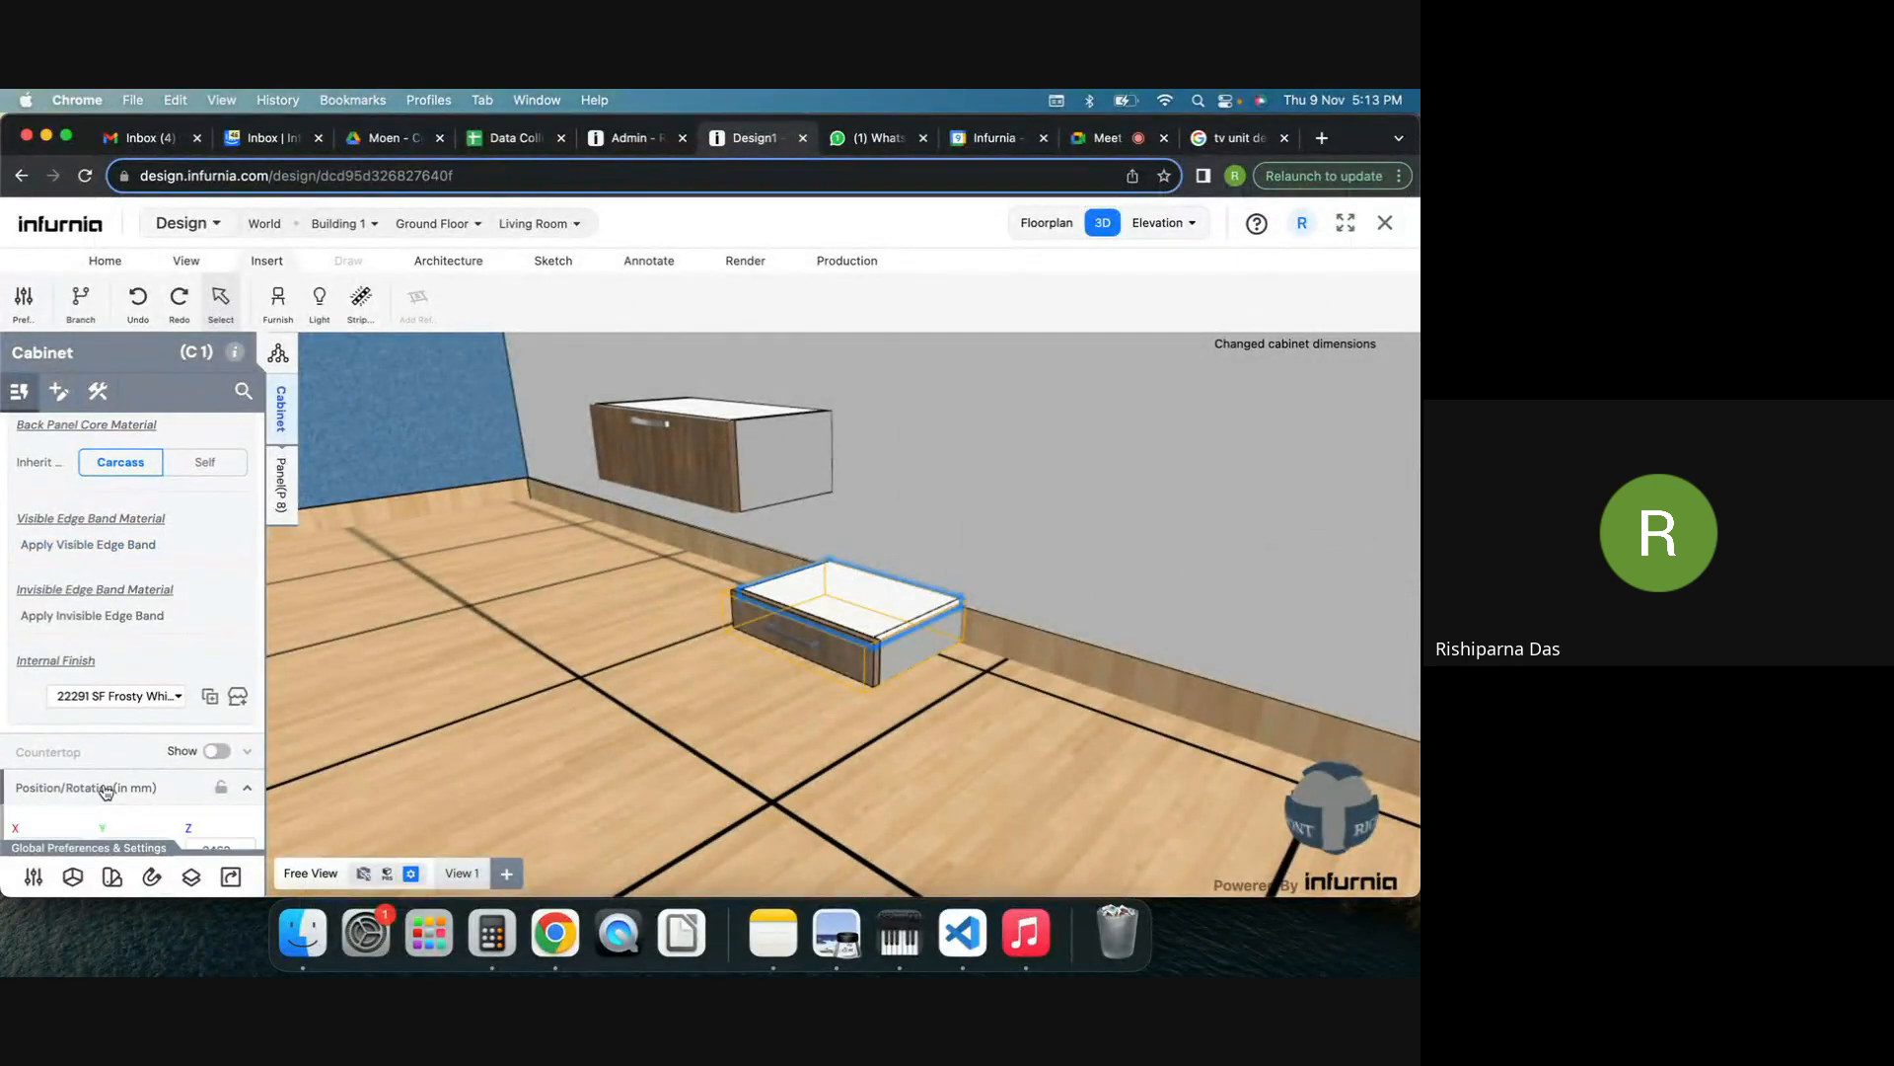
left_click(105, 788)
left_click(126, 740)
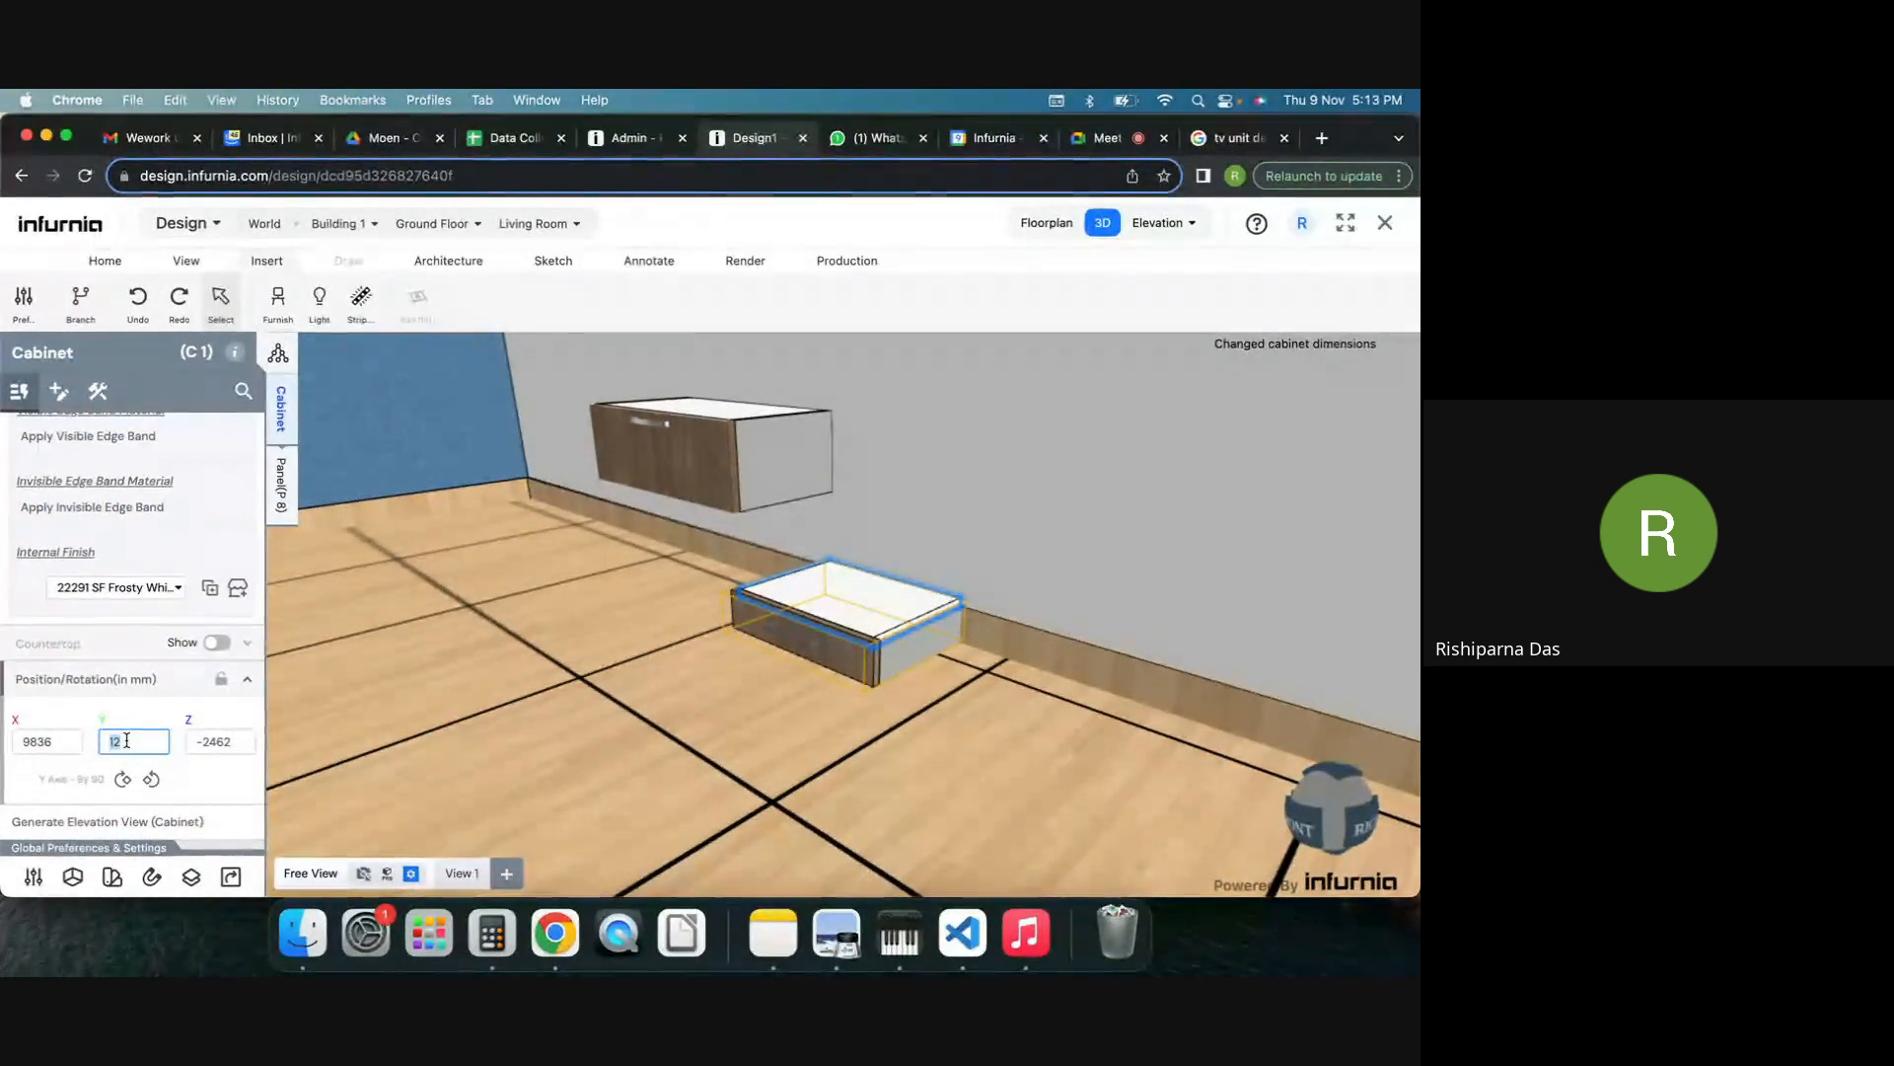
type("300")
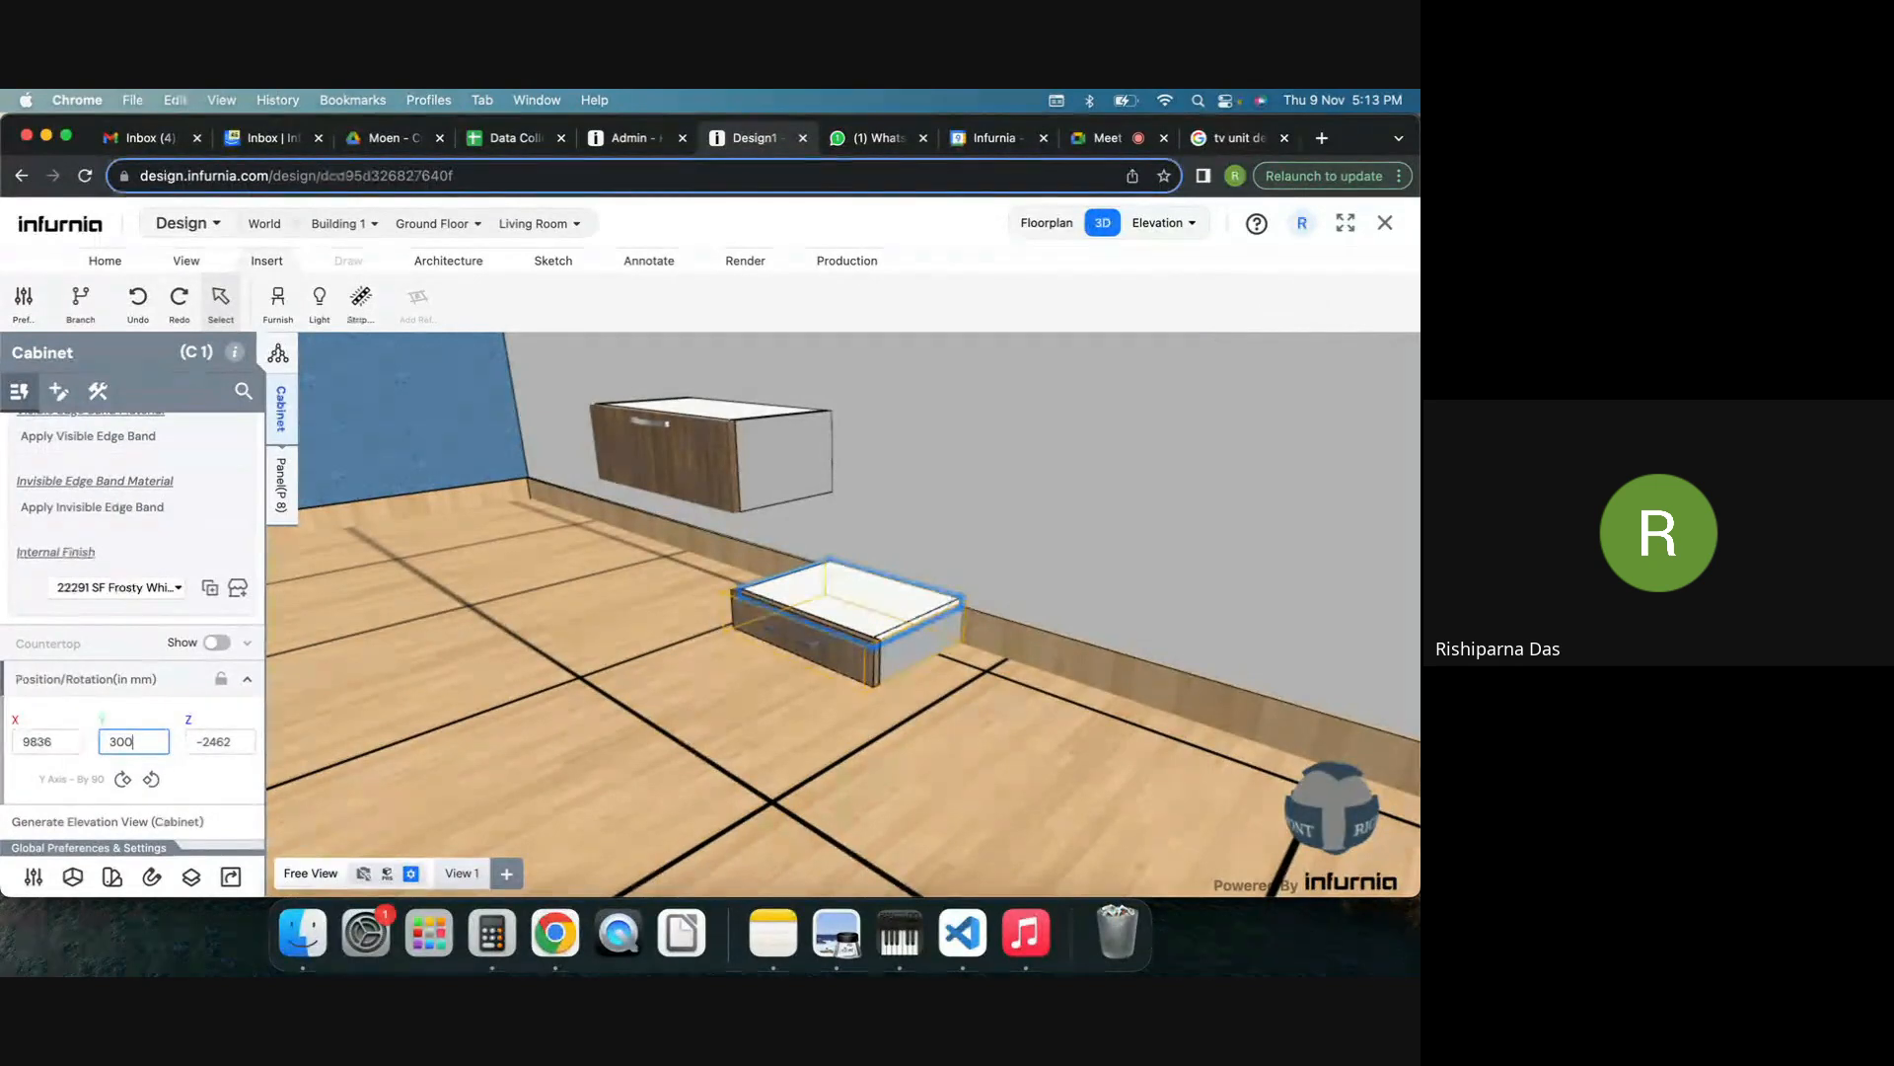
key("Return")
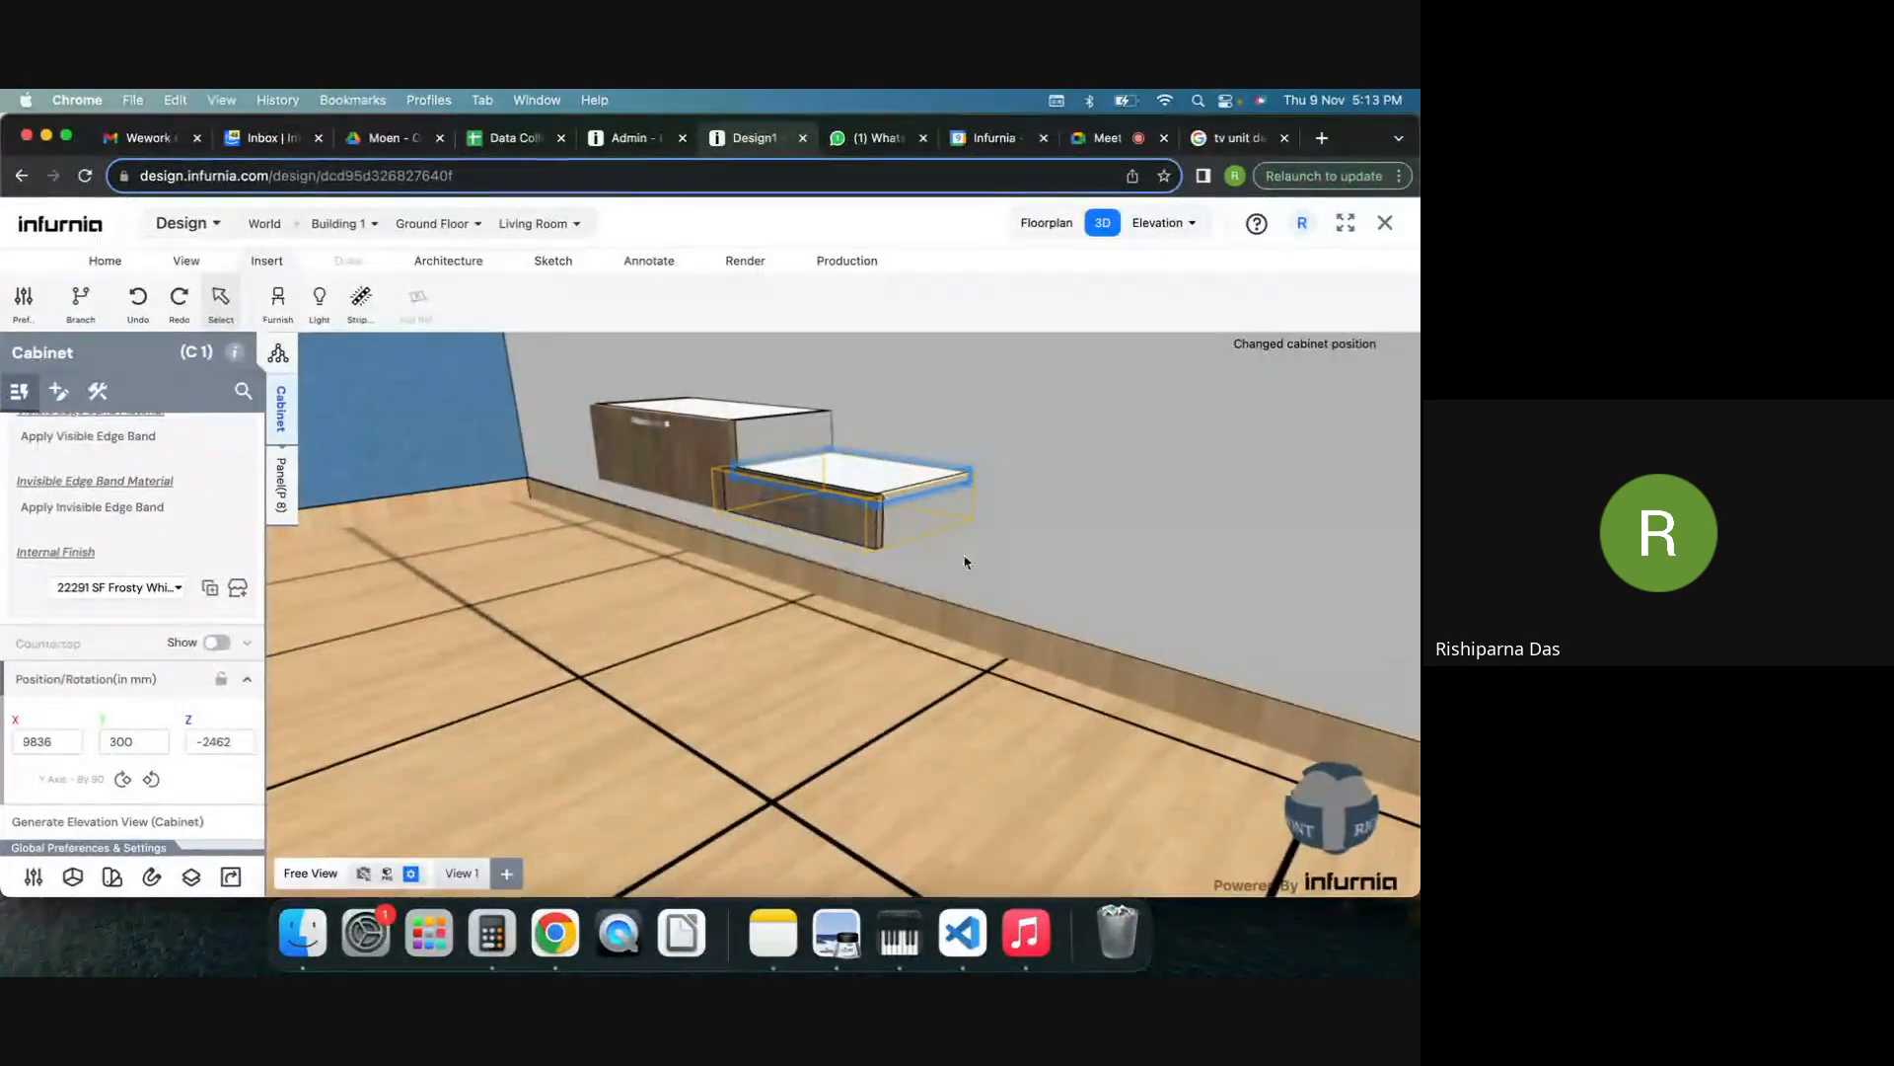
Shift the 100 mm high cabinet along the wall in the floor plan until it sits flush beside the 200 mm high cabinet.
left_click_drag(1118, 585, 1213, 579)
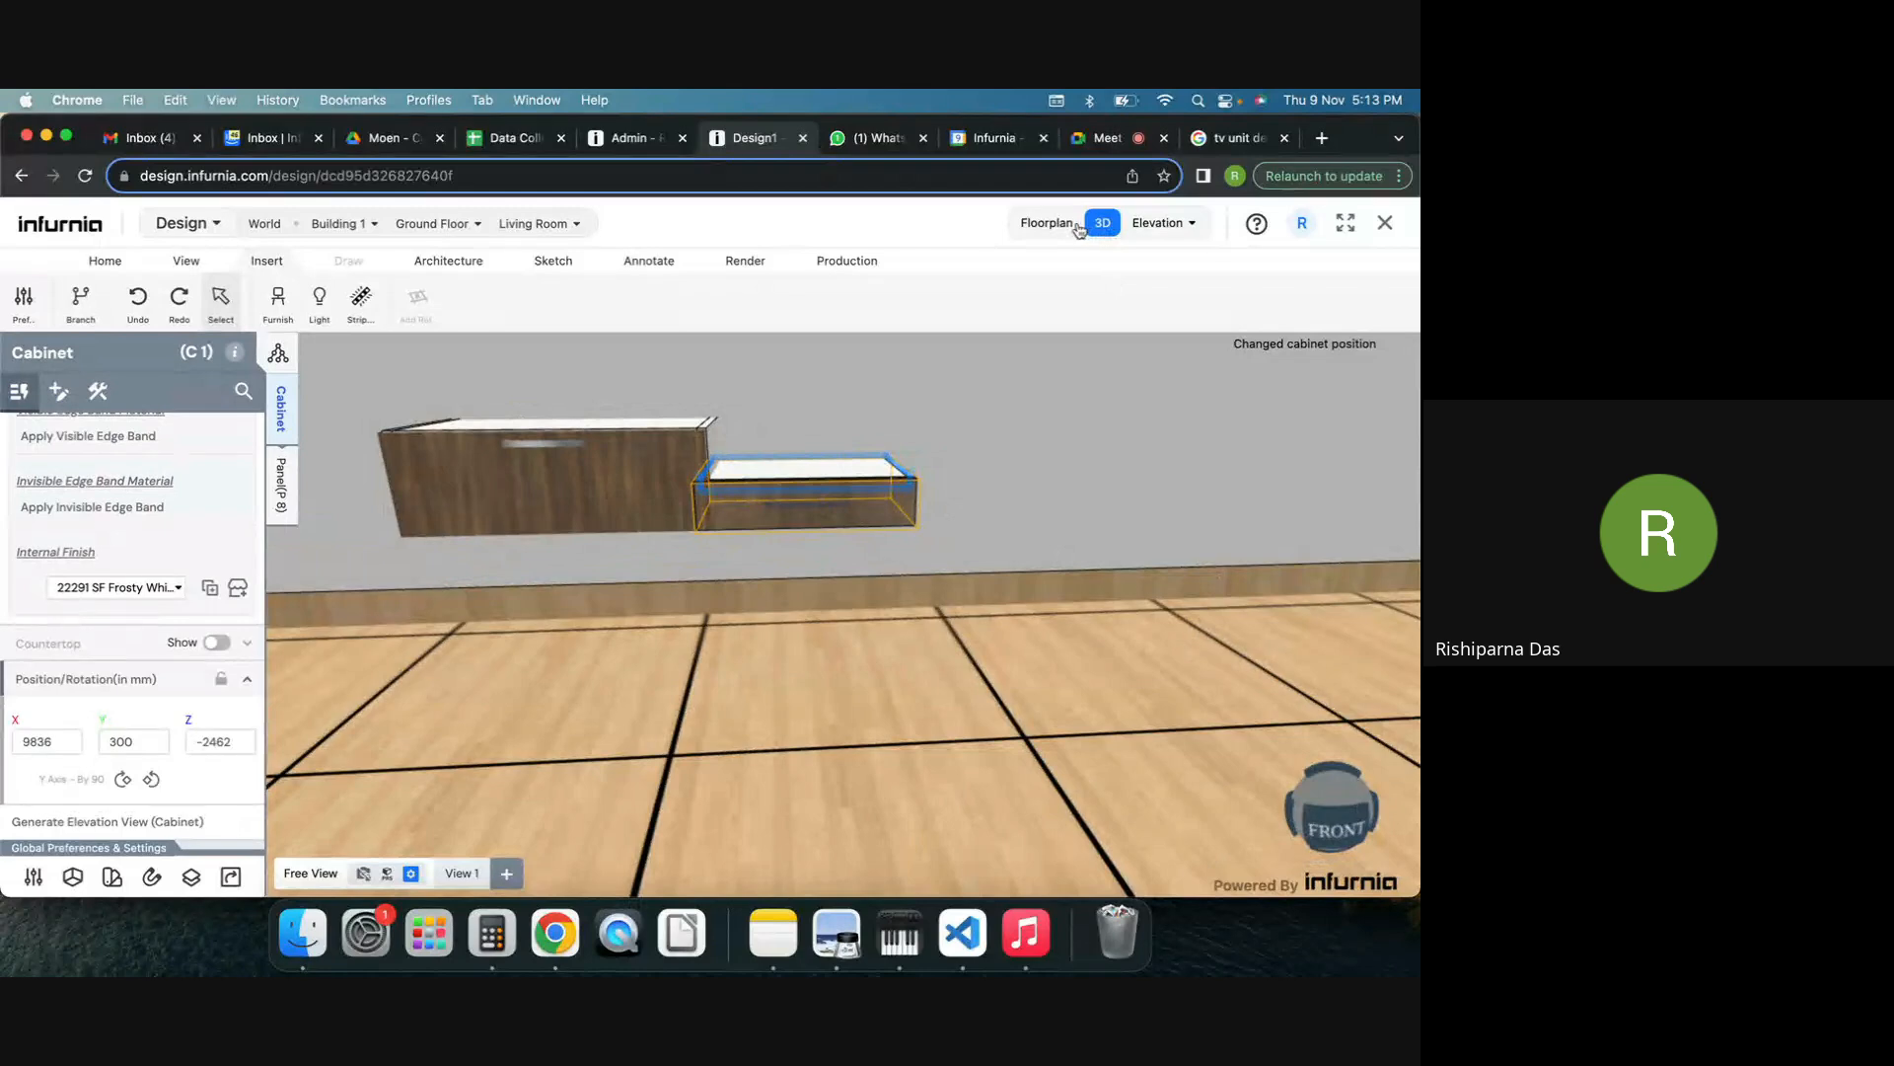
left_click(1075, 226)
scroll(845, 398, "up", 5)
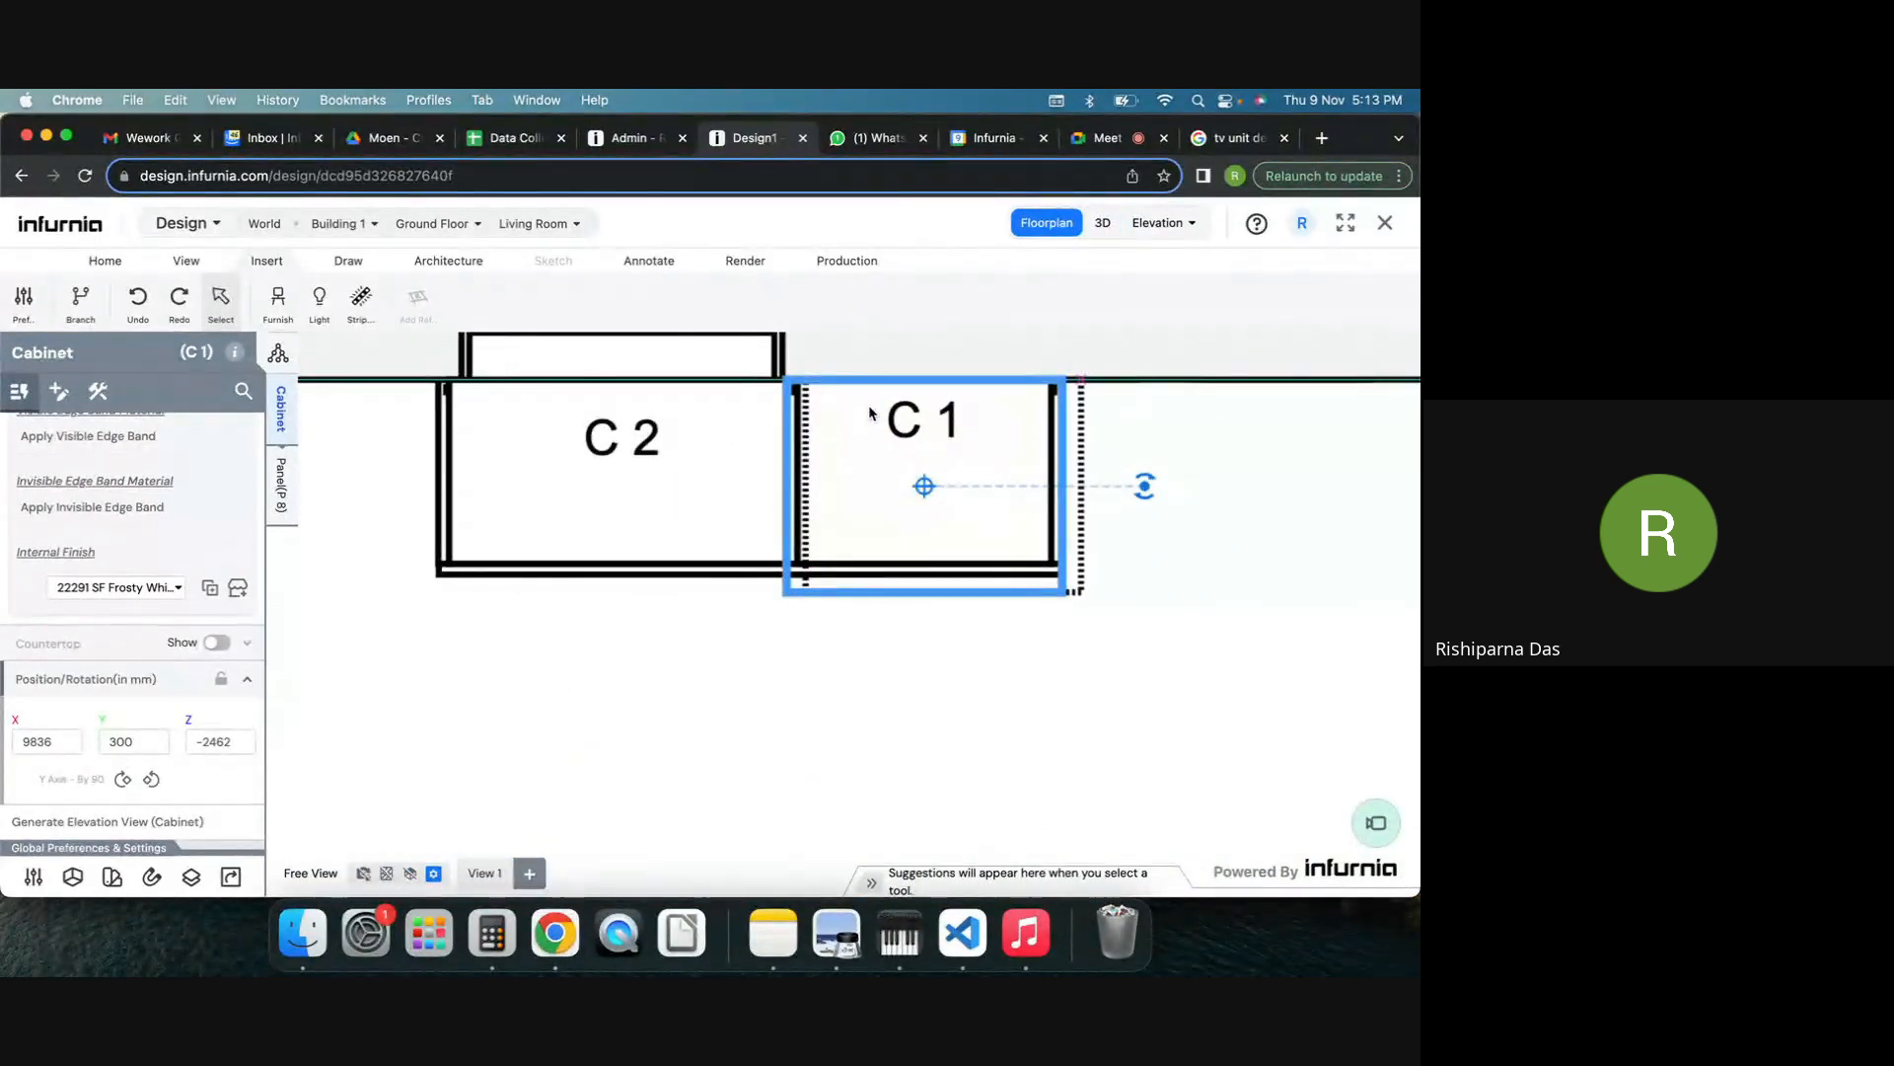
left_click_drag(870, 412, 892, 415)
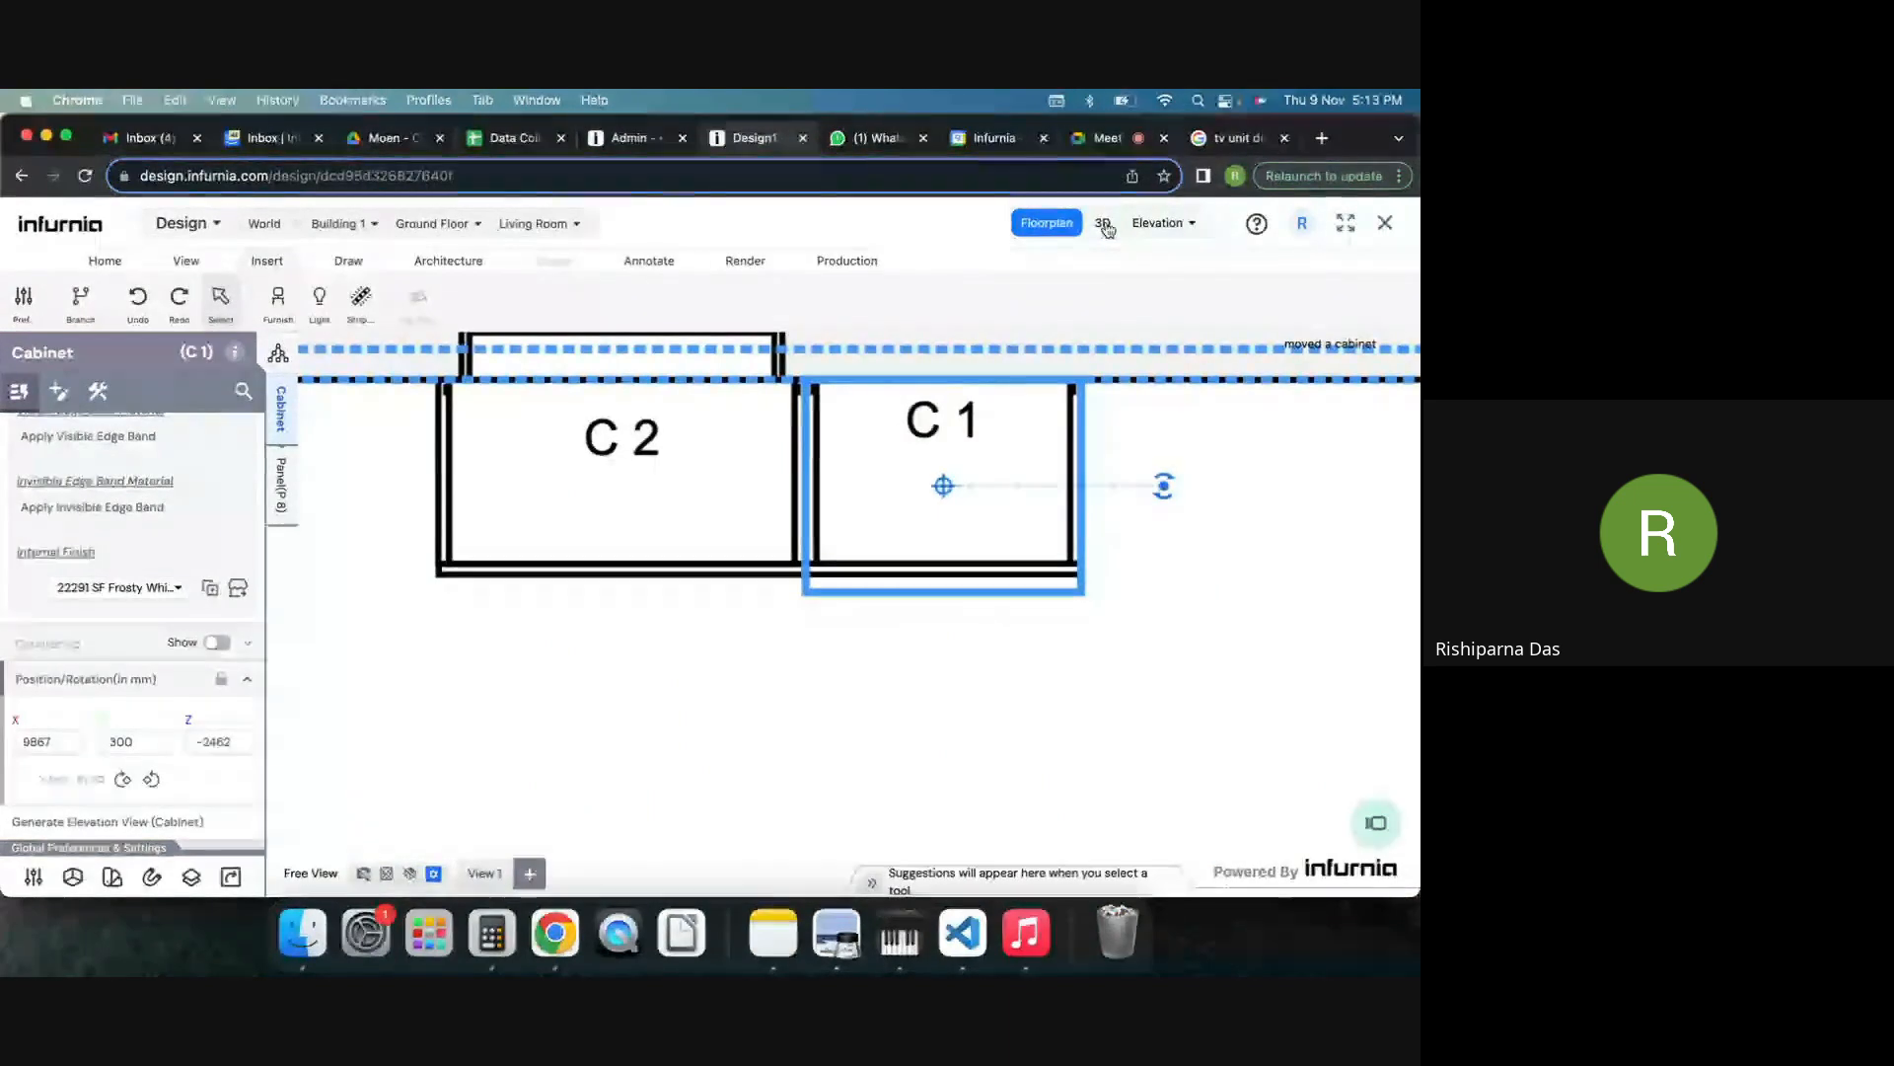
left_click(1103, 225)
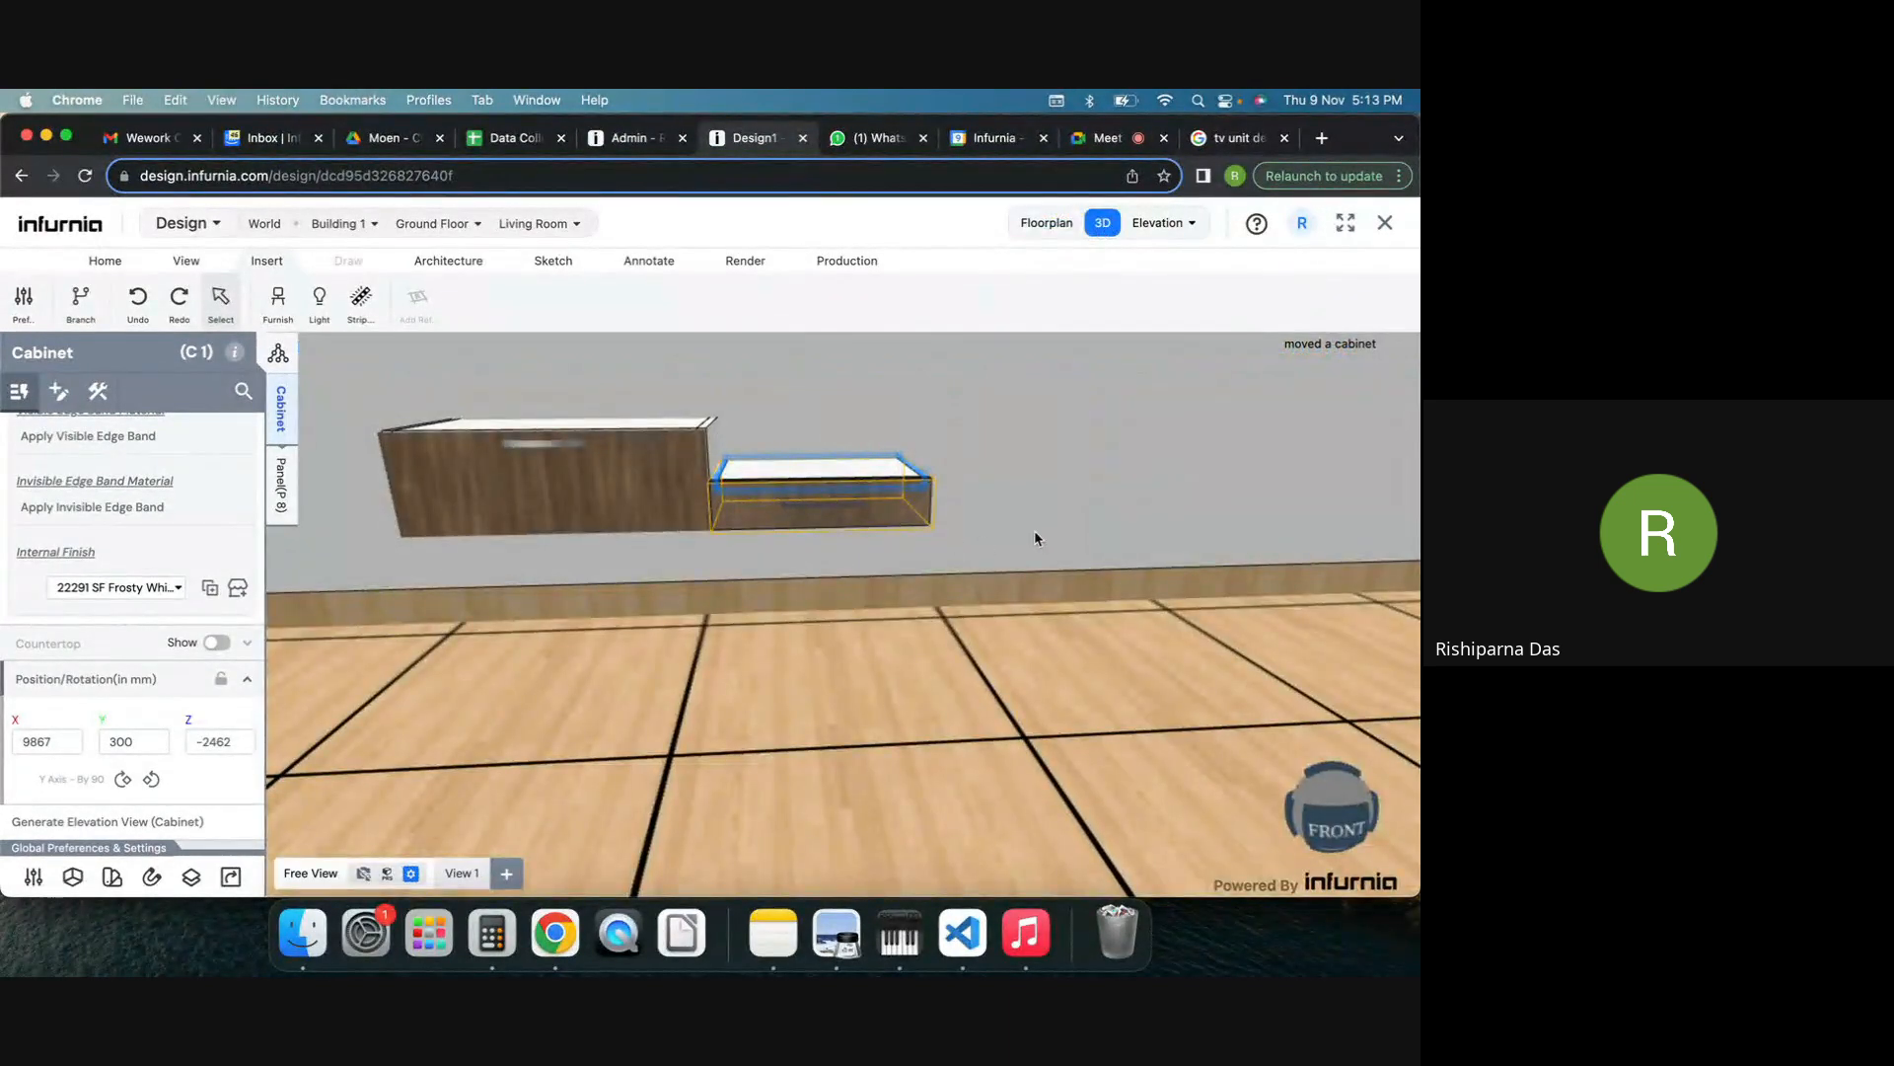
left_click_drag(1035, 533, 977, 523)
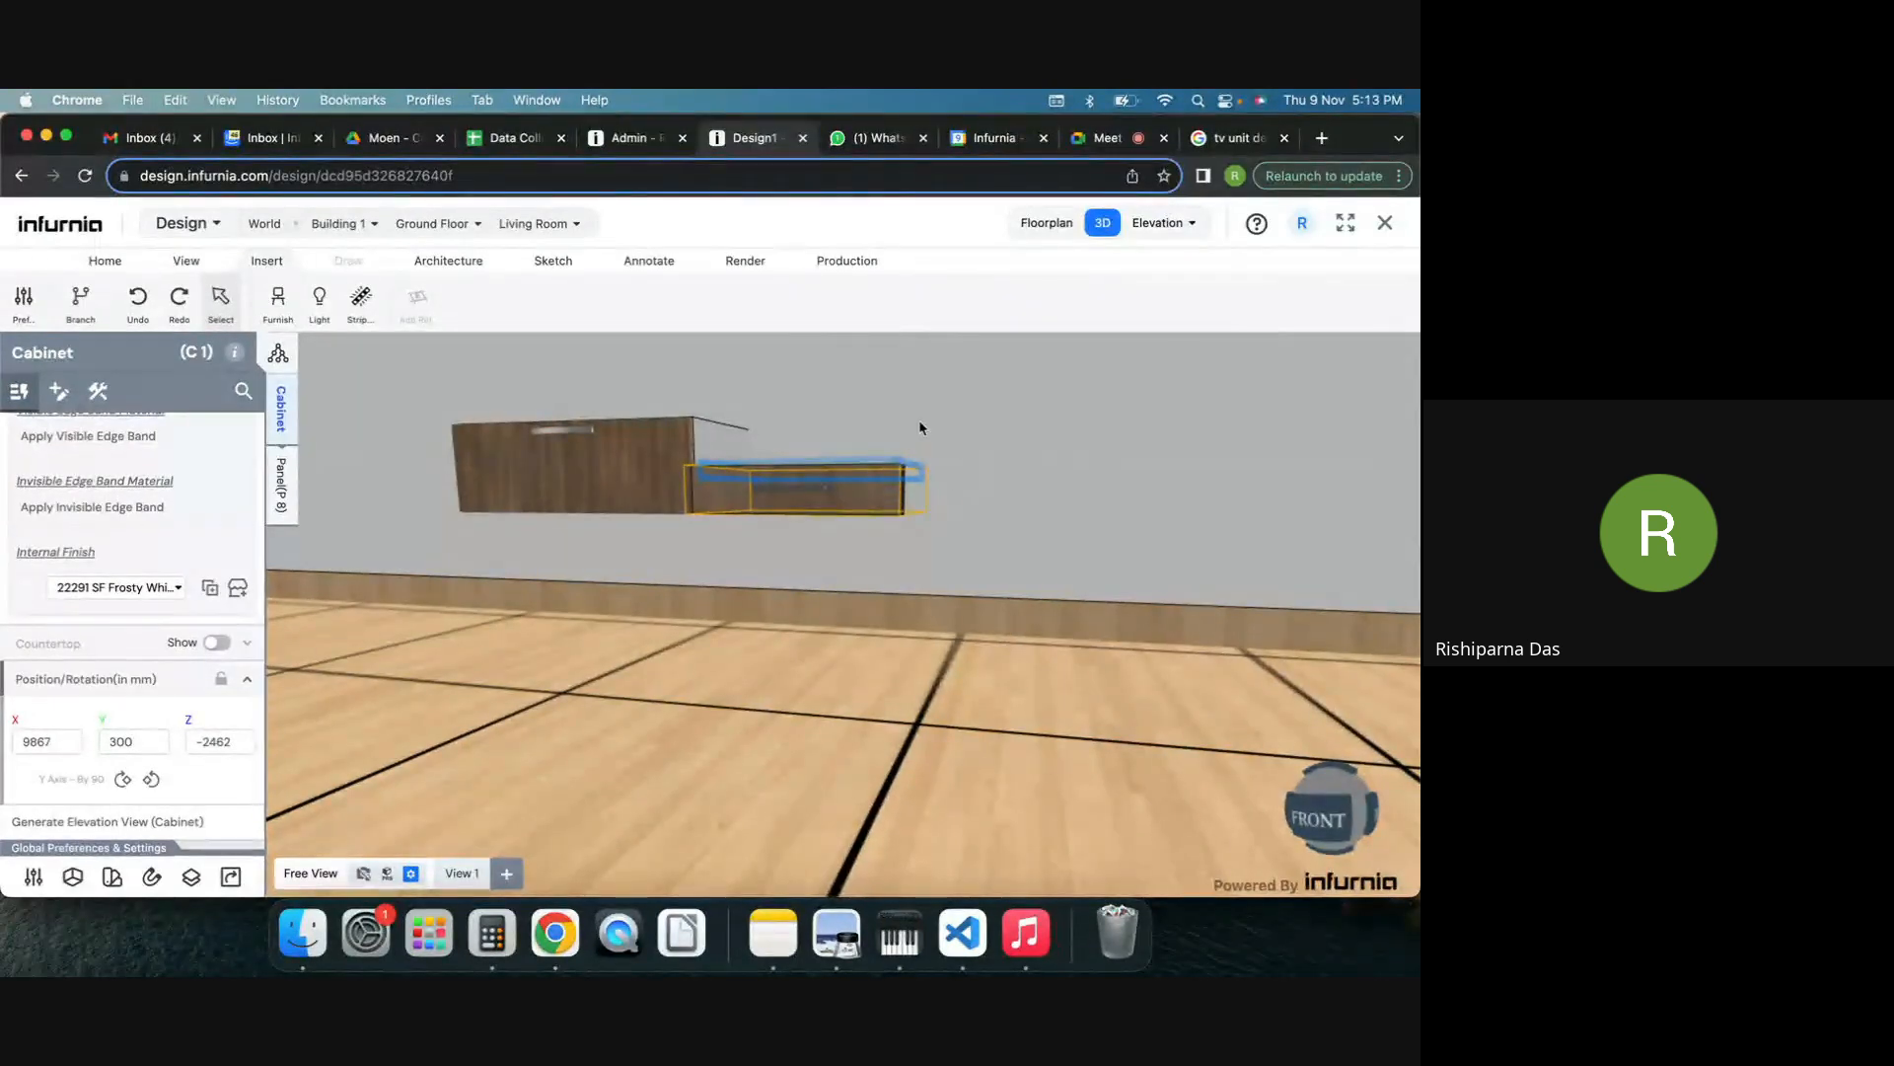
Duplicate the 100 mm high drawer cabinet and place the copy exactly over the original in the floor plan.
key("super+z")
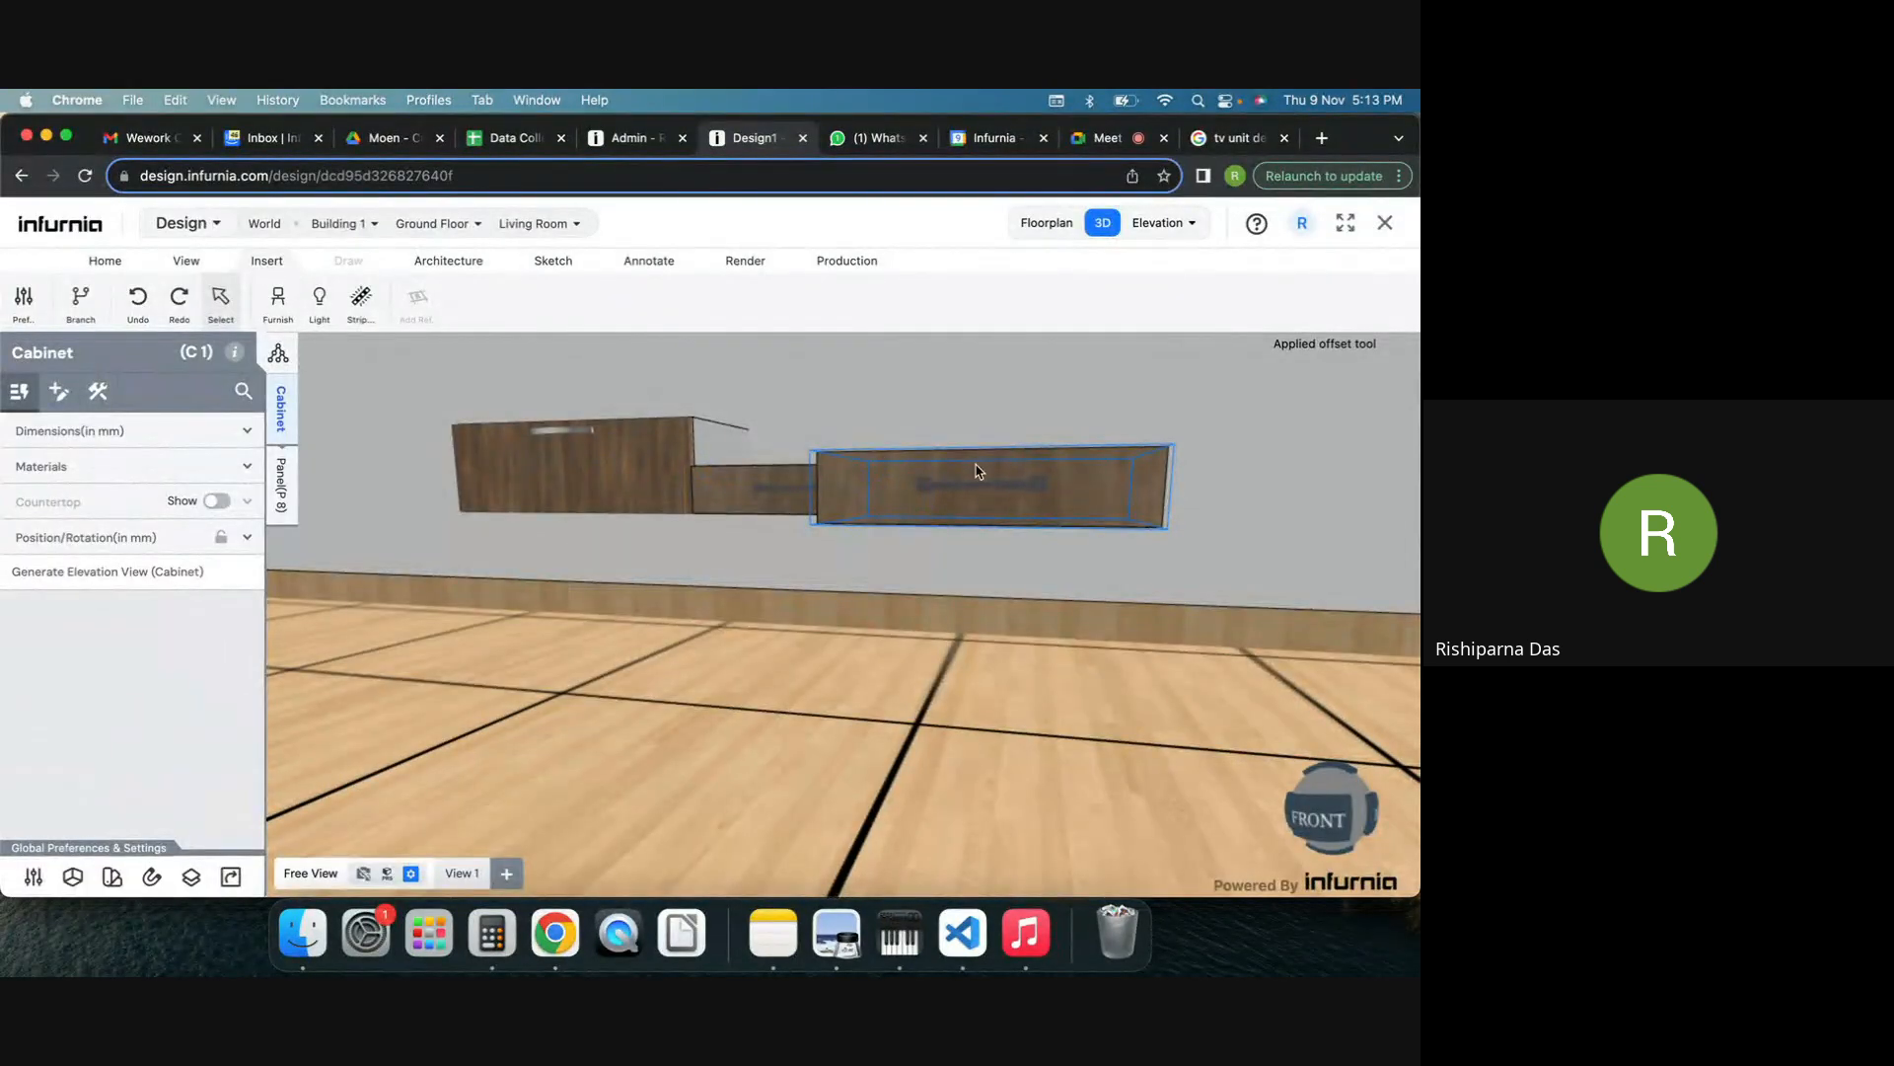
left_click(924, 561)
left_click(1047, 223)
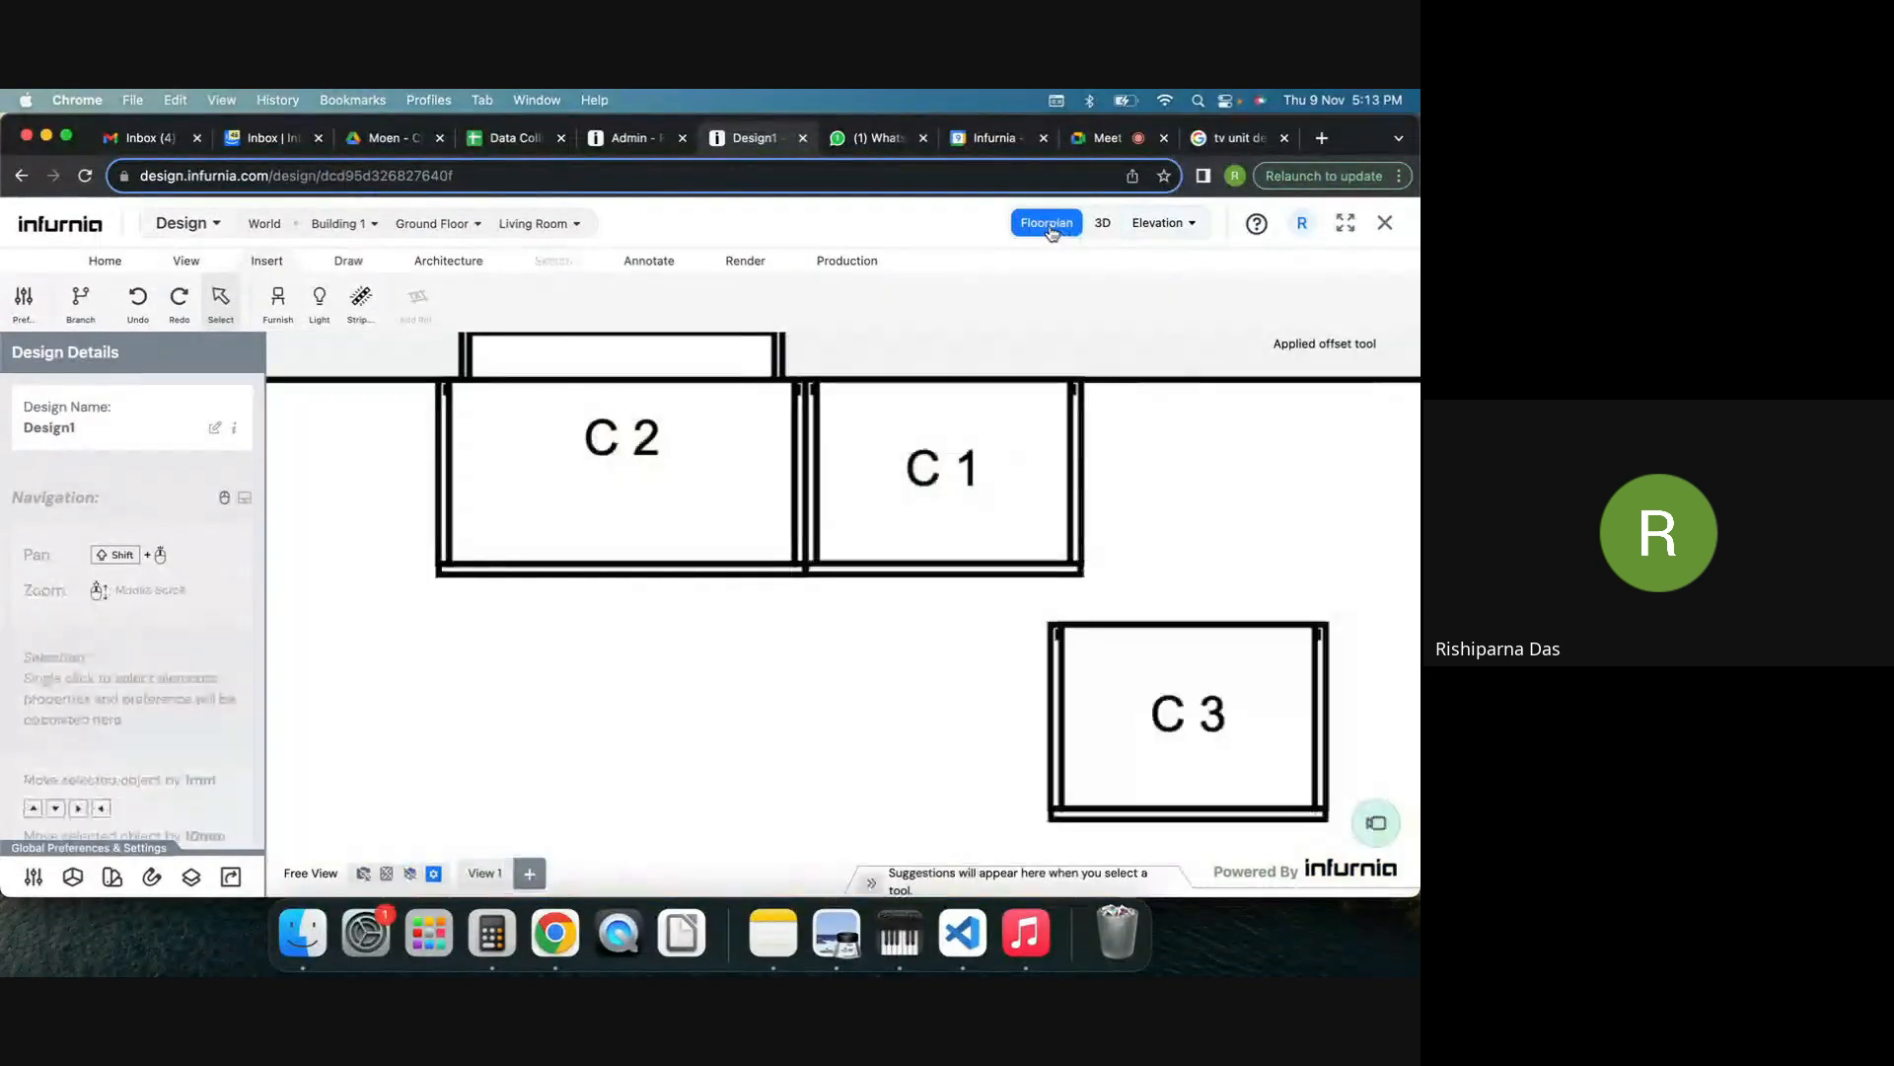
left_click(1089, 654)
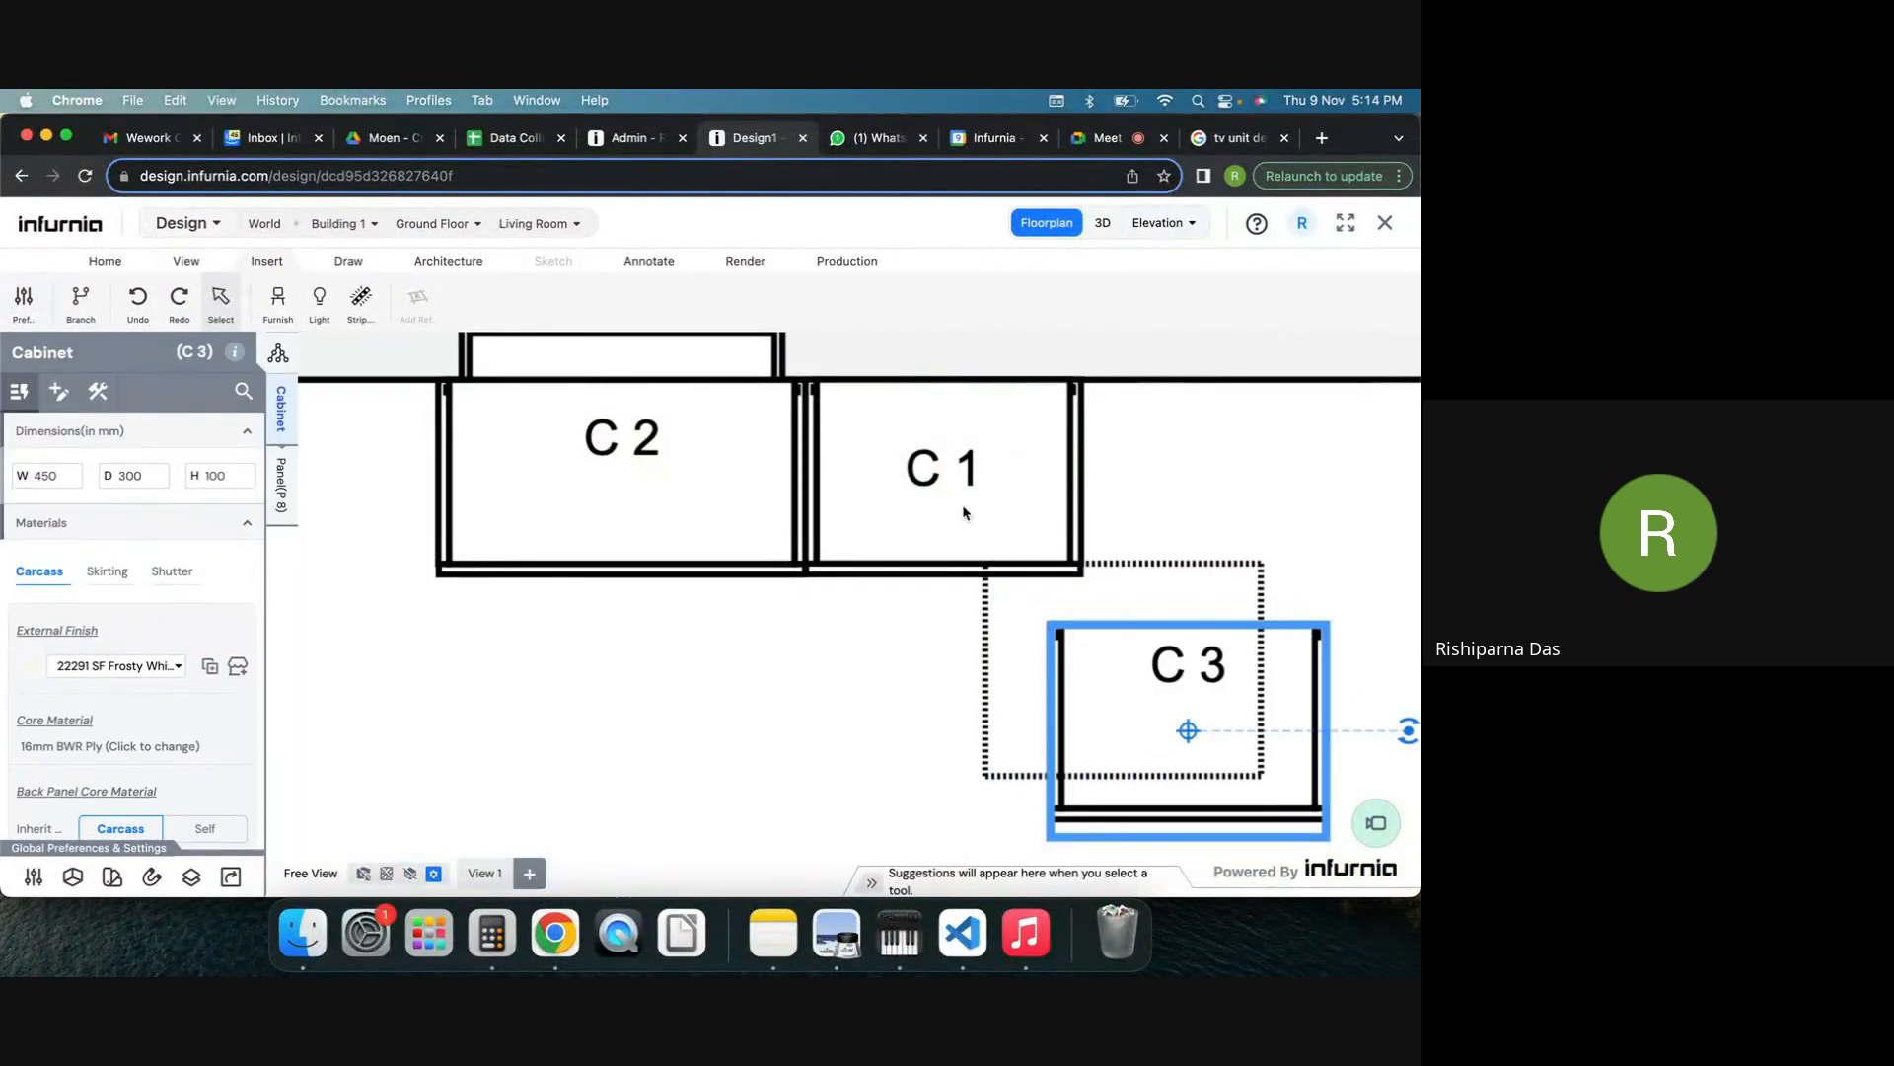
left_click(871, 430)
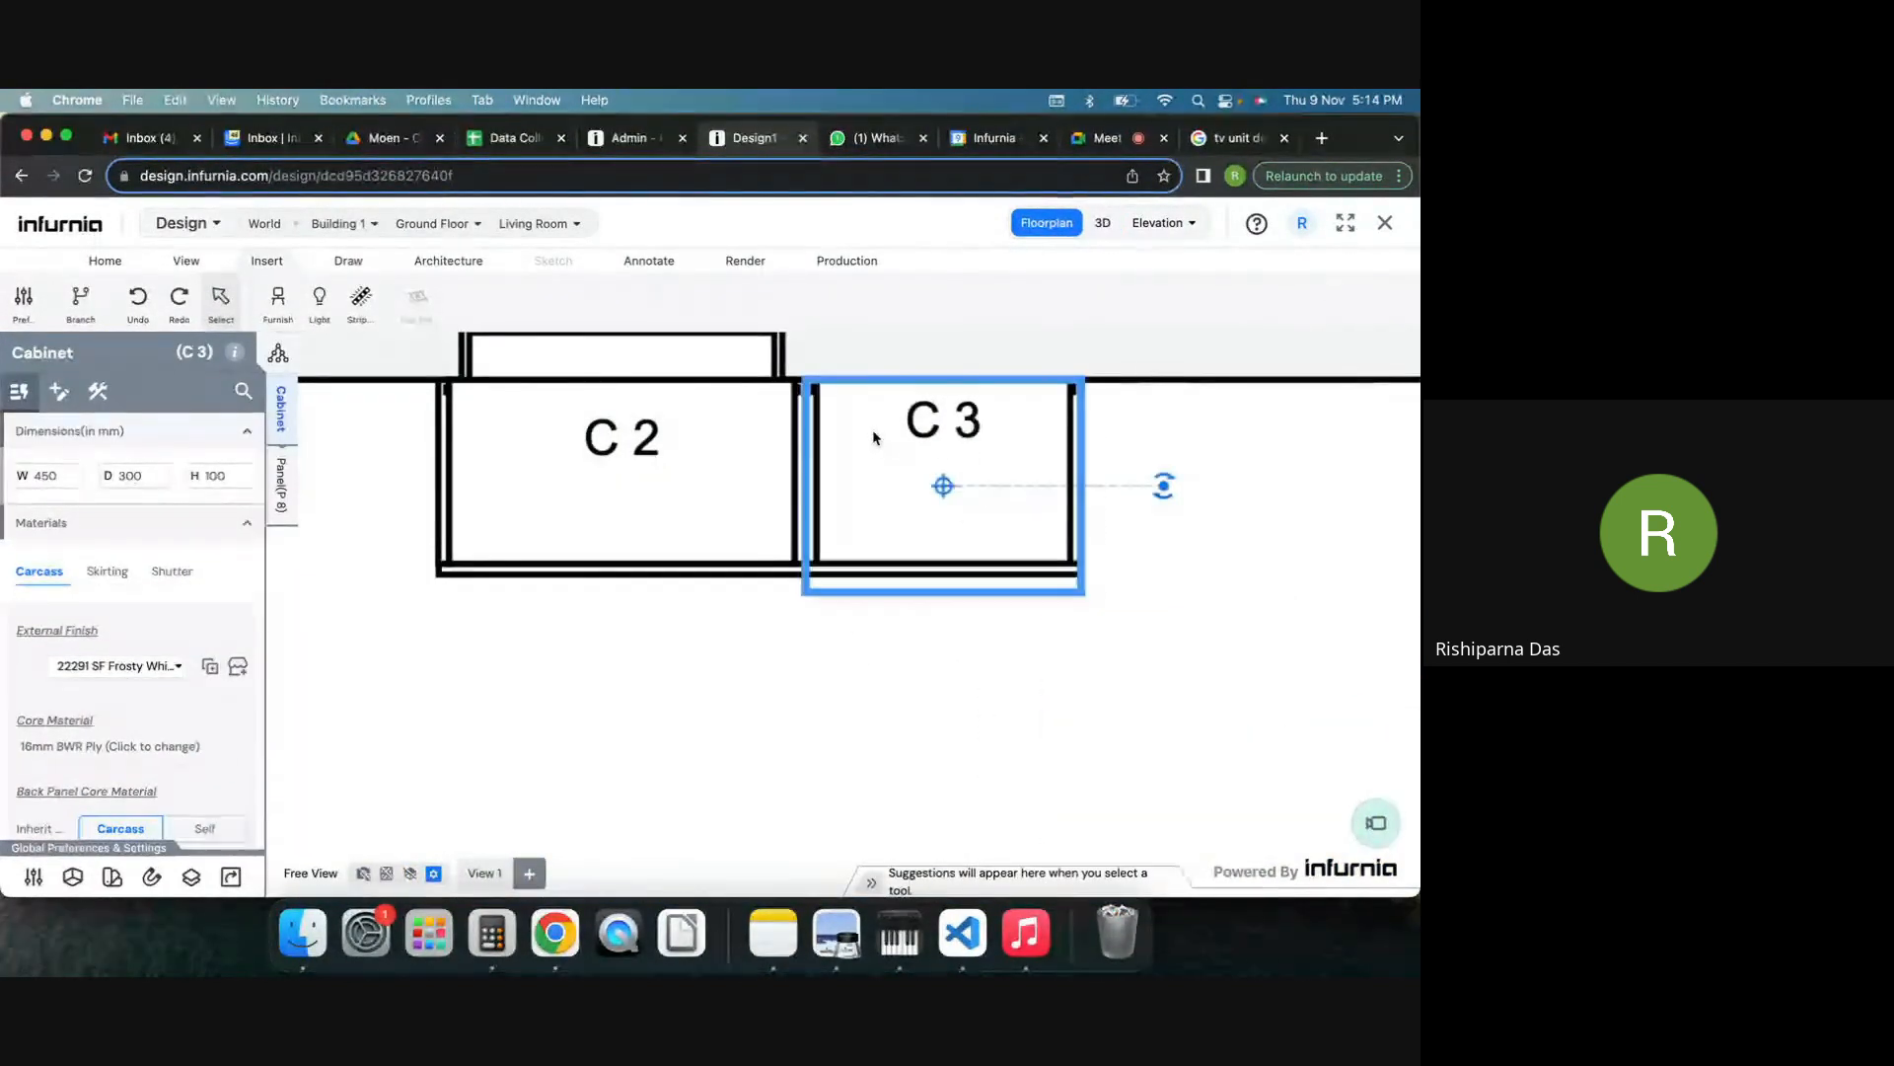
Stack the copied cabinet on top of the original by setting its Y position to 400 mm.
scroll(168, 712, "down", 5)
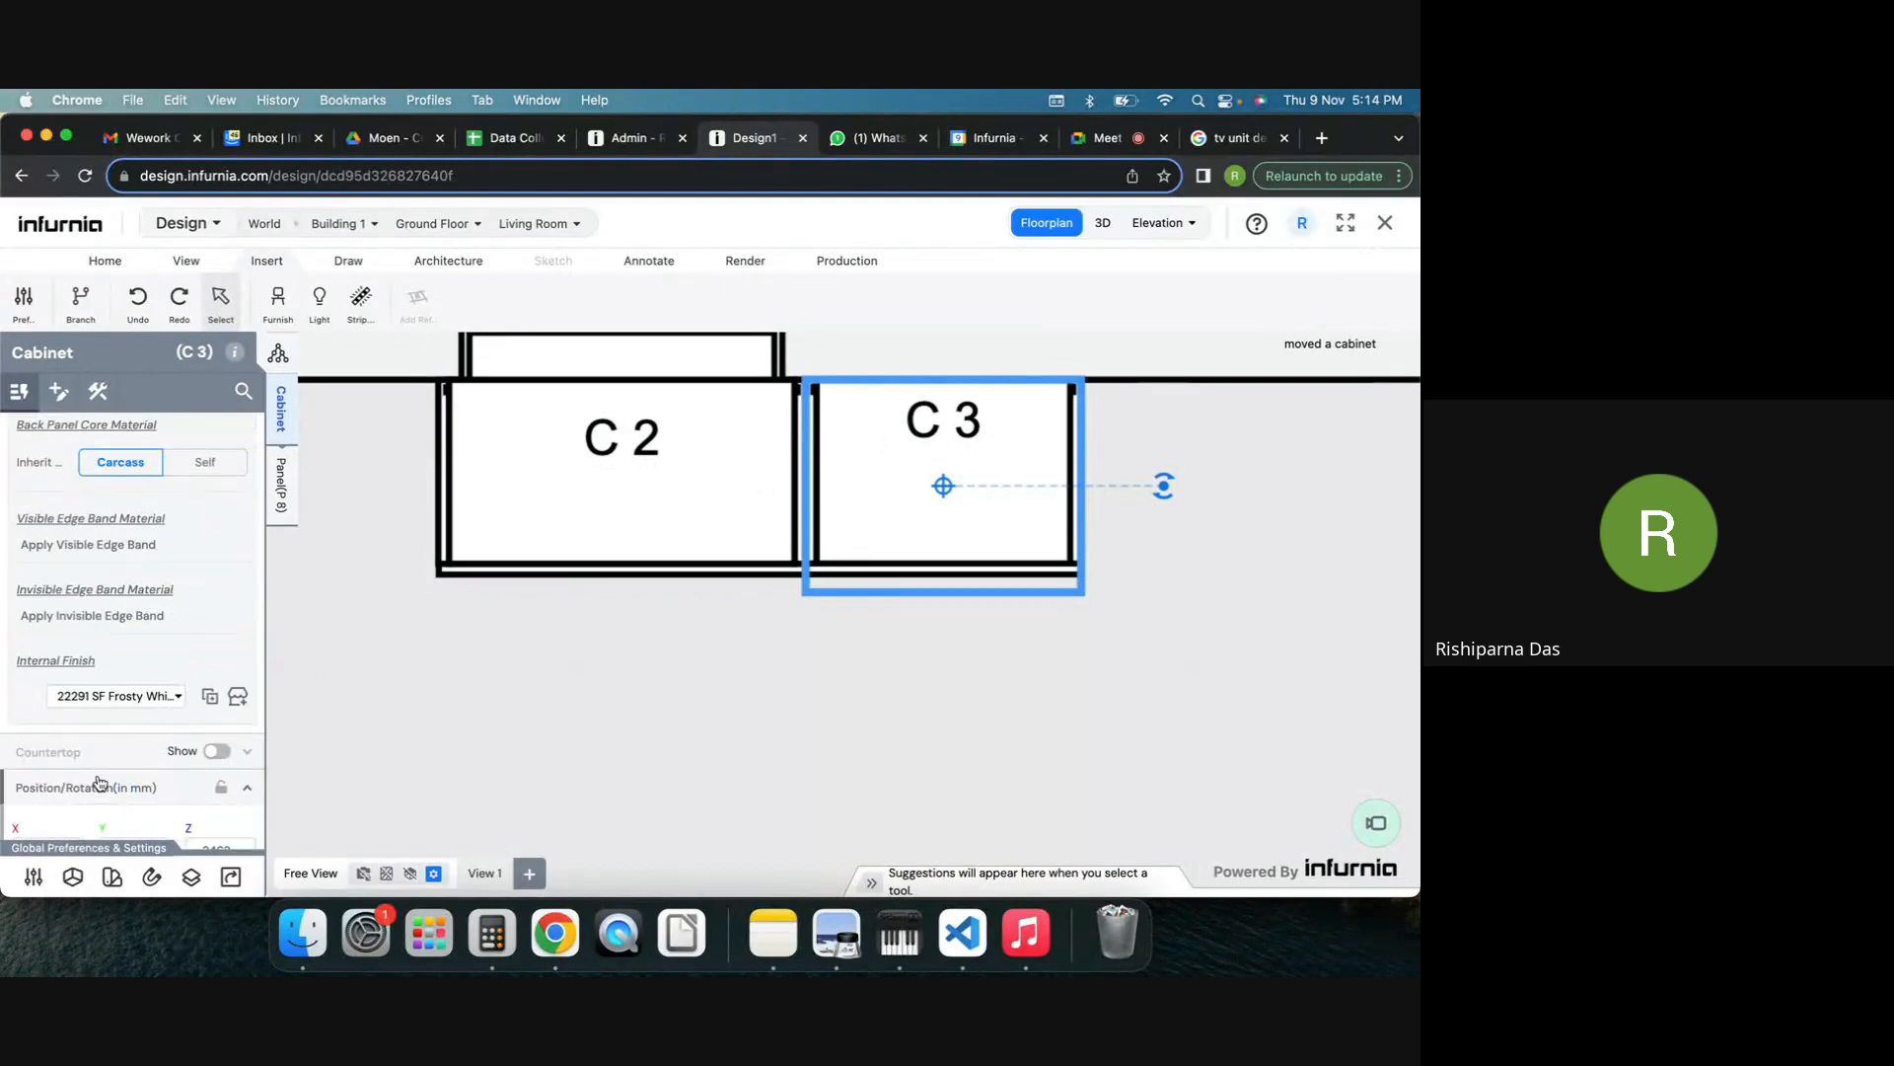
left_click(99, 779)
double_click(141, 740)
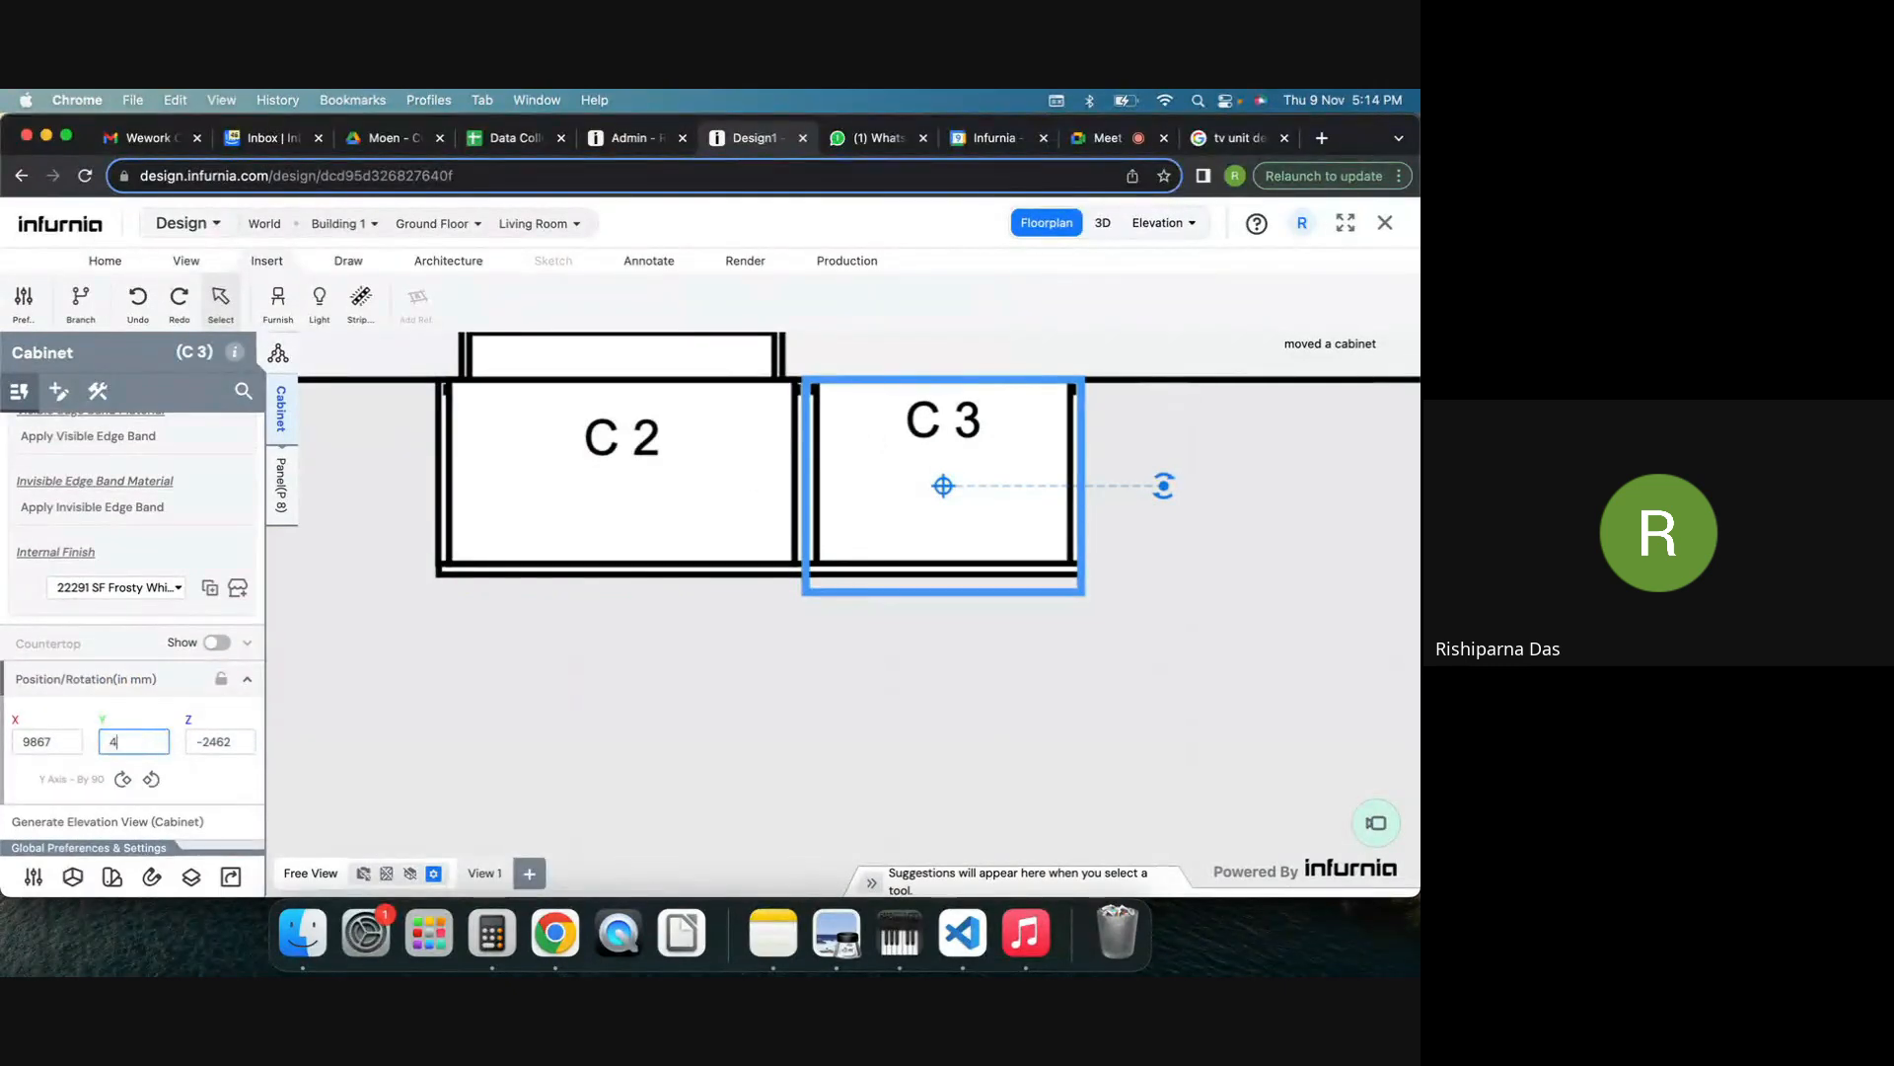
type("400")
key("Return")
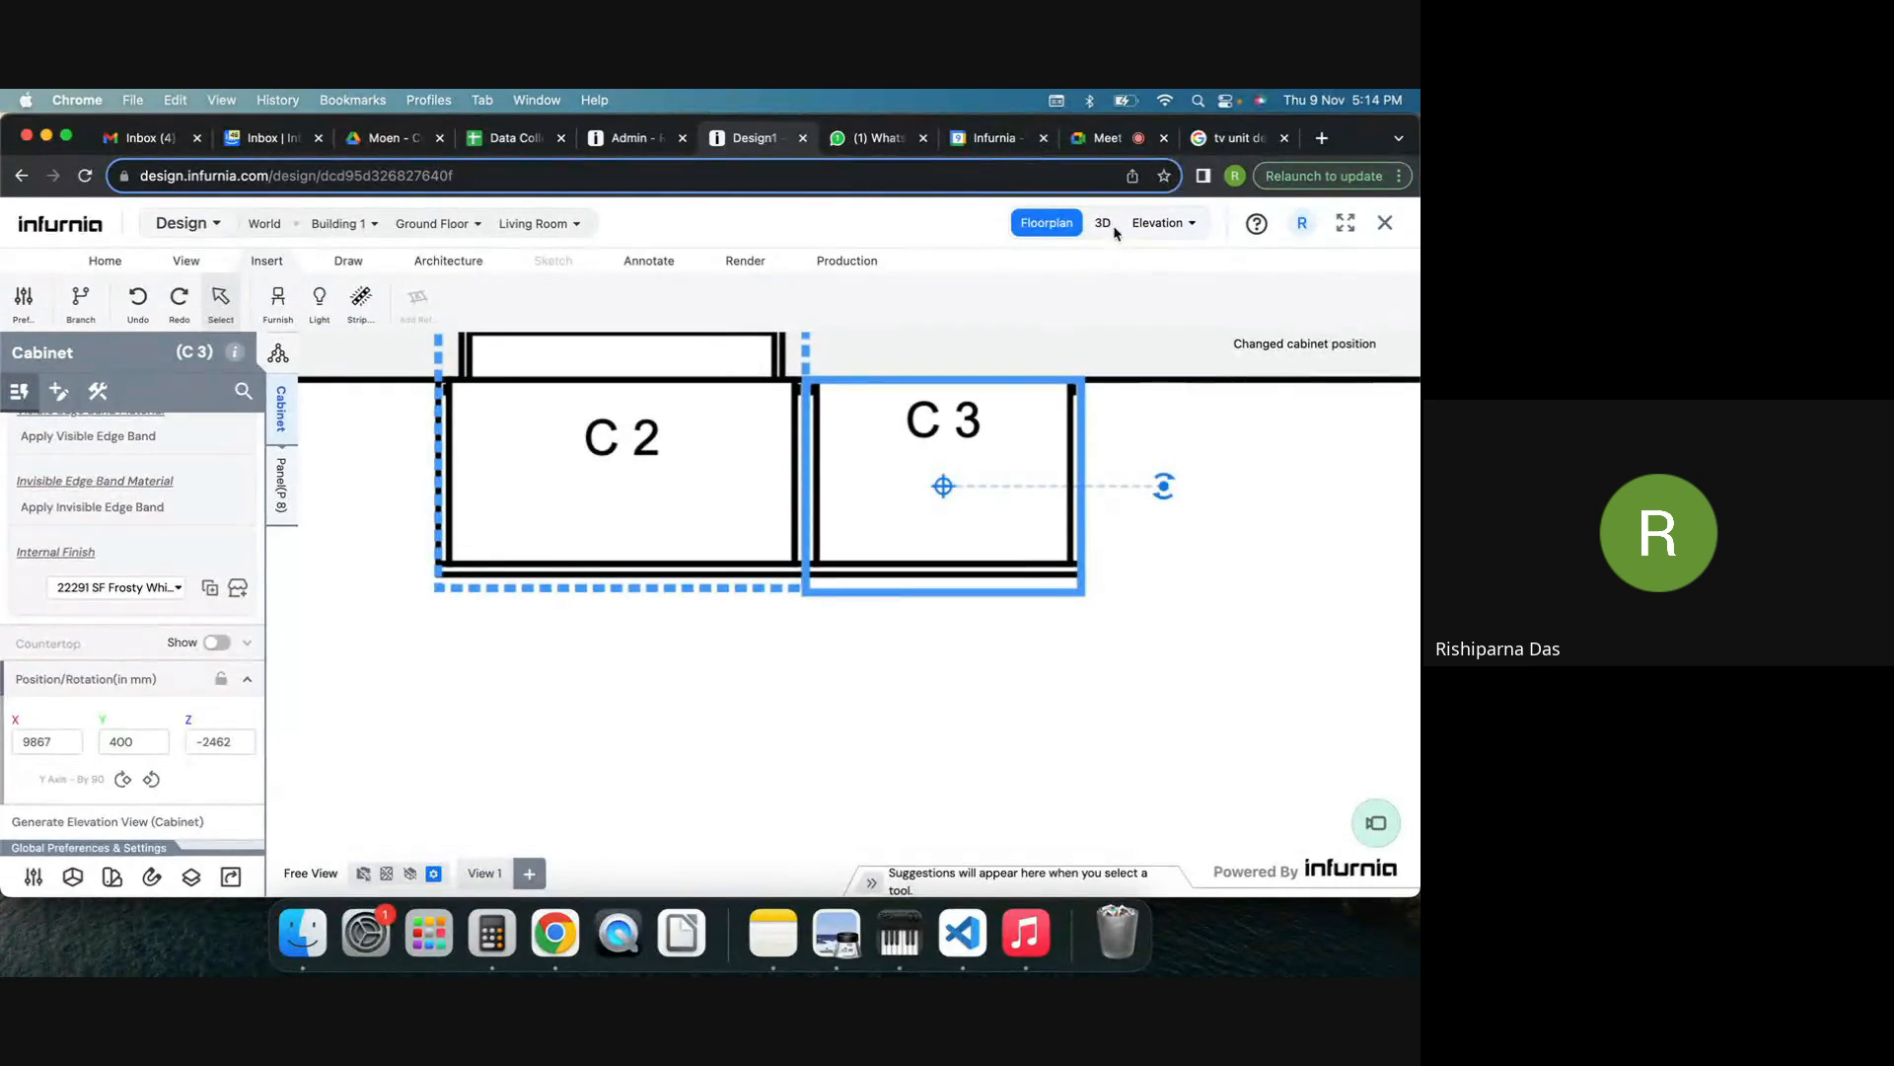
left_click(1102, 222)
left_click(997, 475)
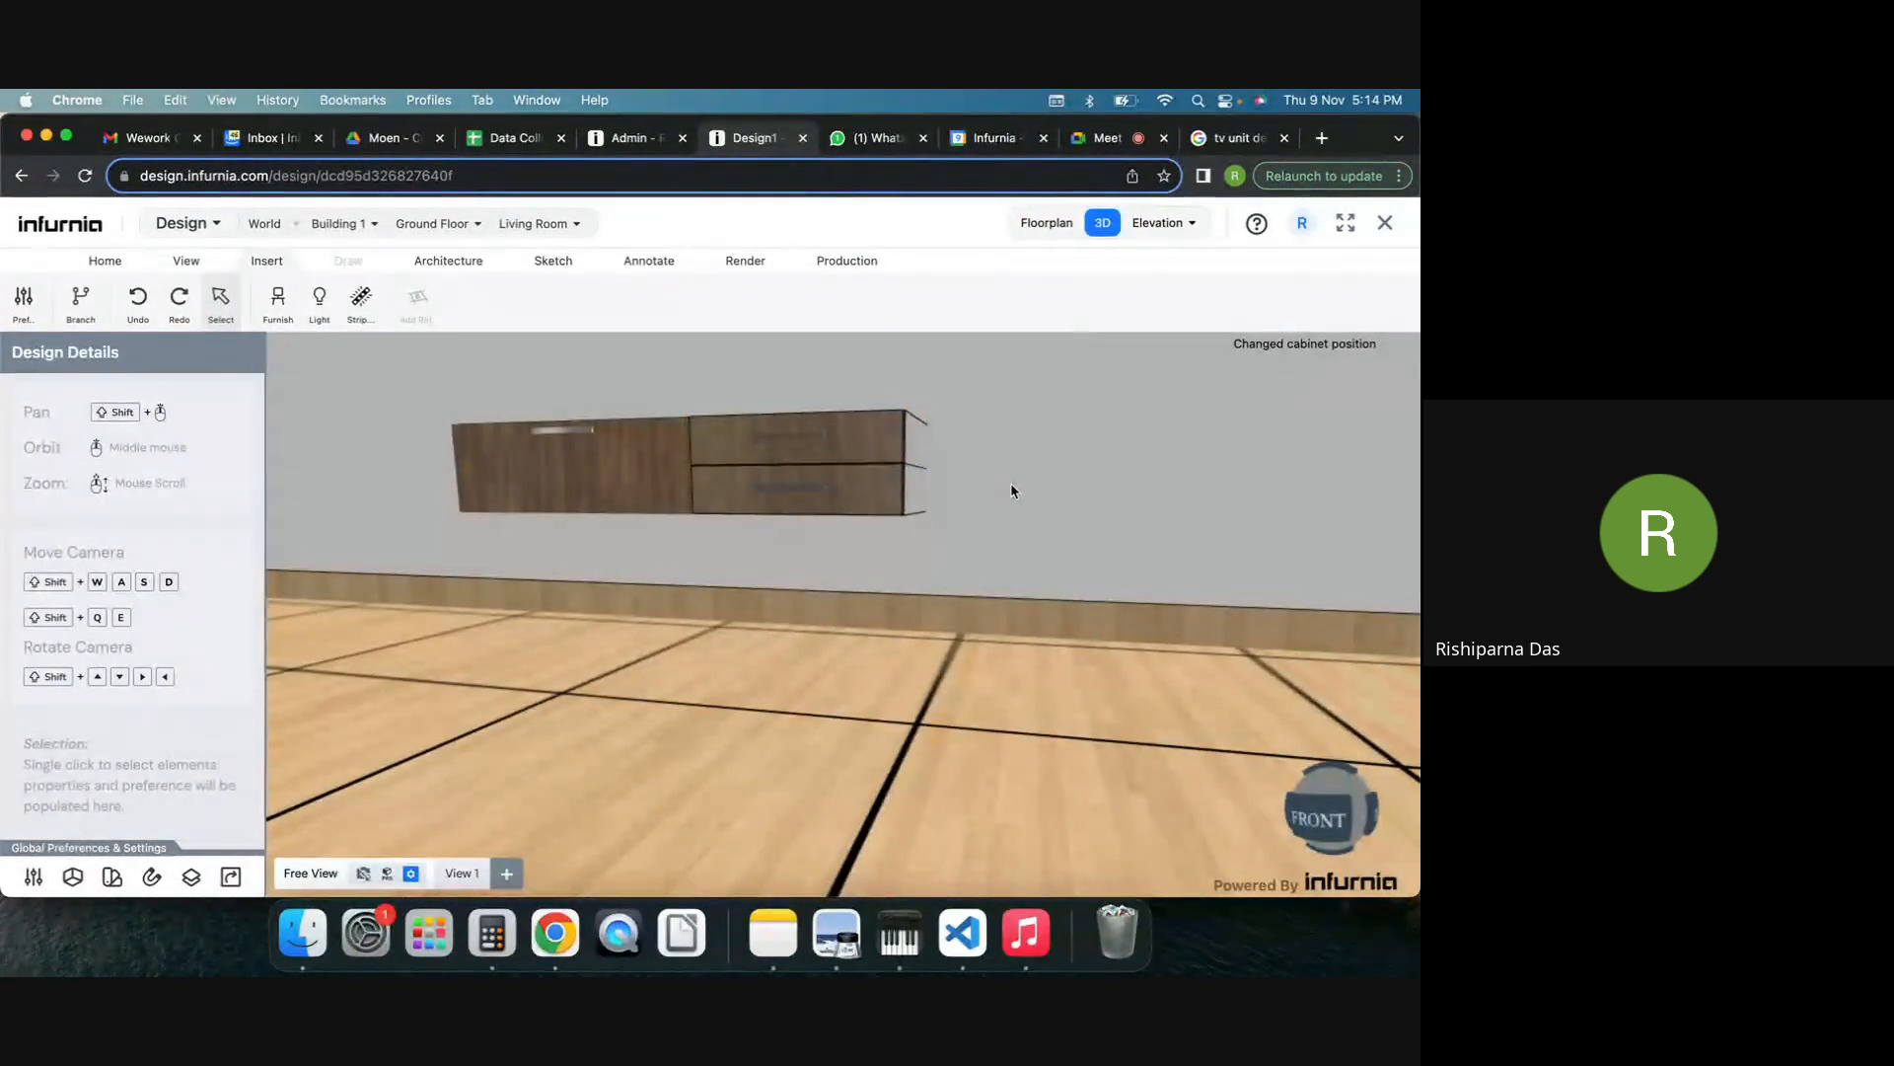
Examine how the two stacked drawer cabinets align with the 200 mm high cabinet in the floor plan and in 3D.
mouse_move(1011, 490)
middle_mouse_down()
mouse_move(880, 499)
mouse_move(1003, 483)
middle_mouse_up()
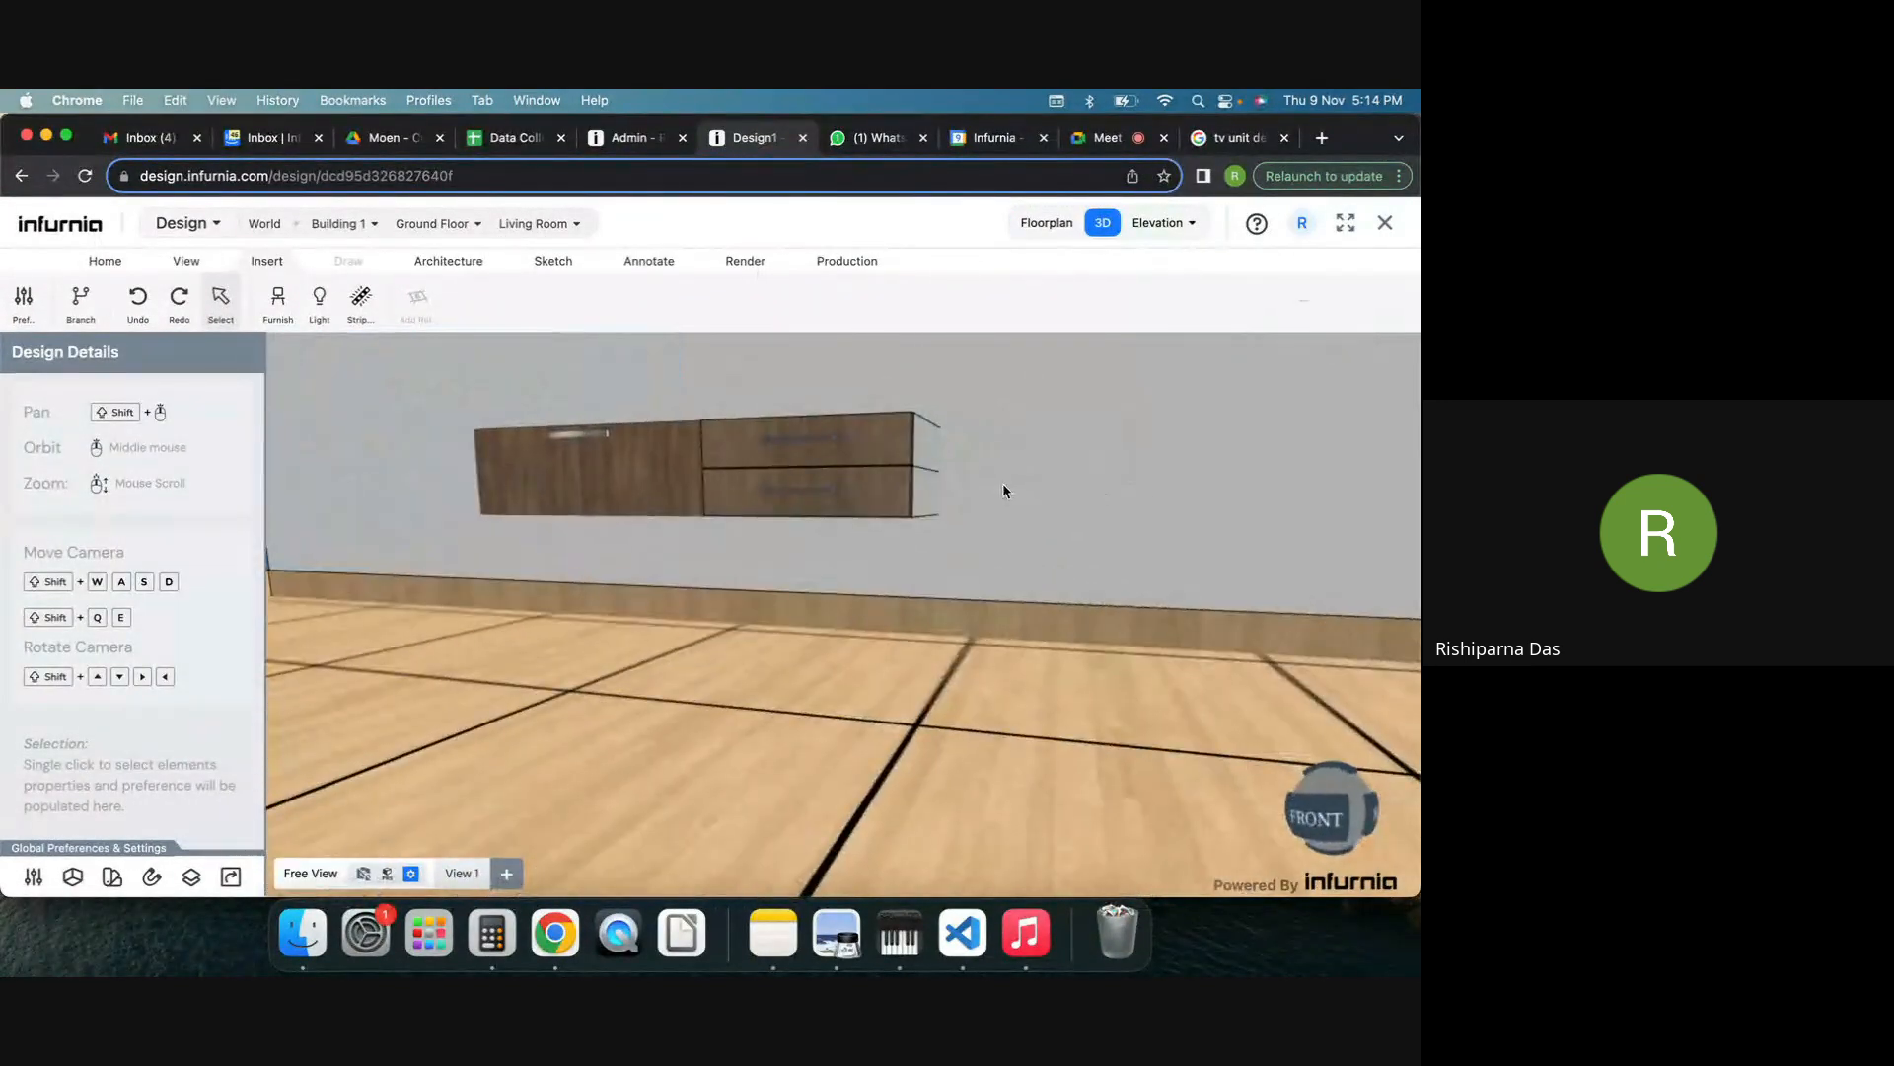
left_click(1047, 222)
left_click(641, 353)
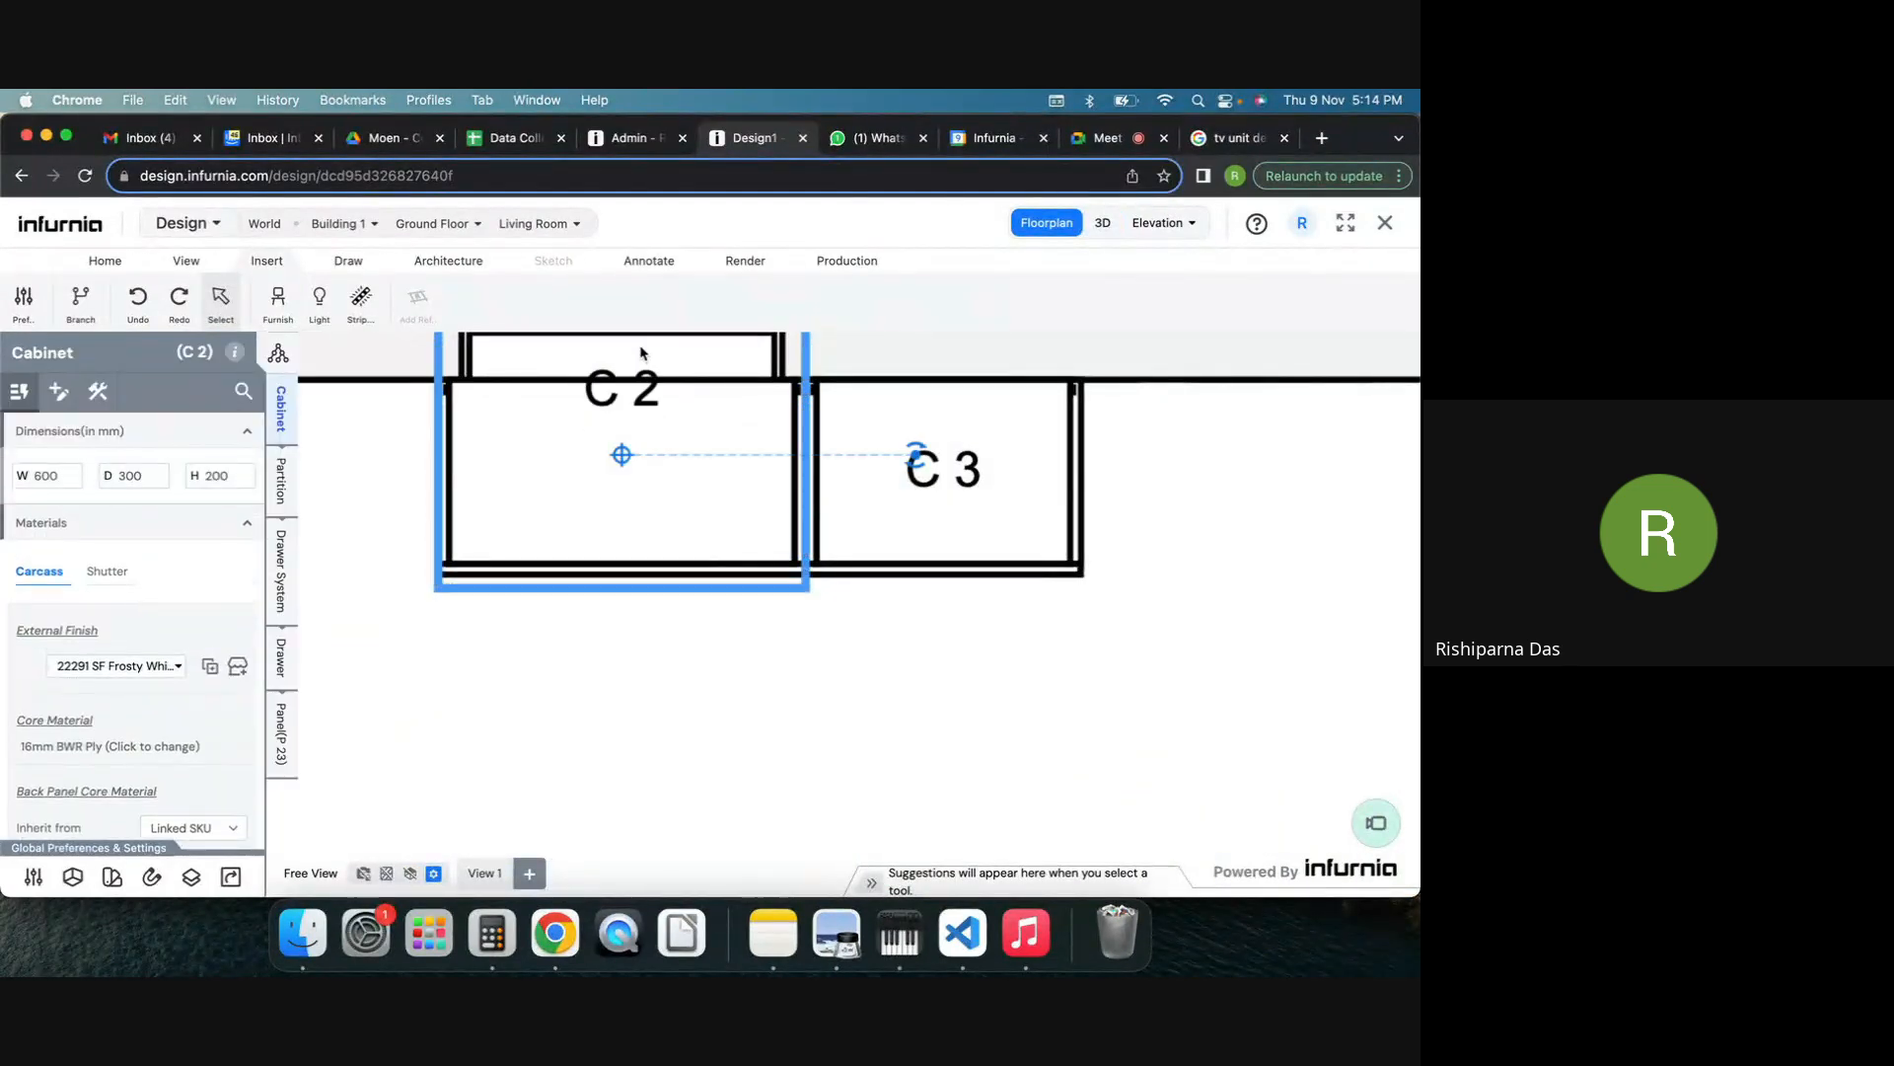
scroll(641, 434, "down", 2)
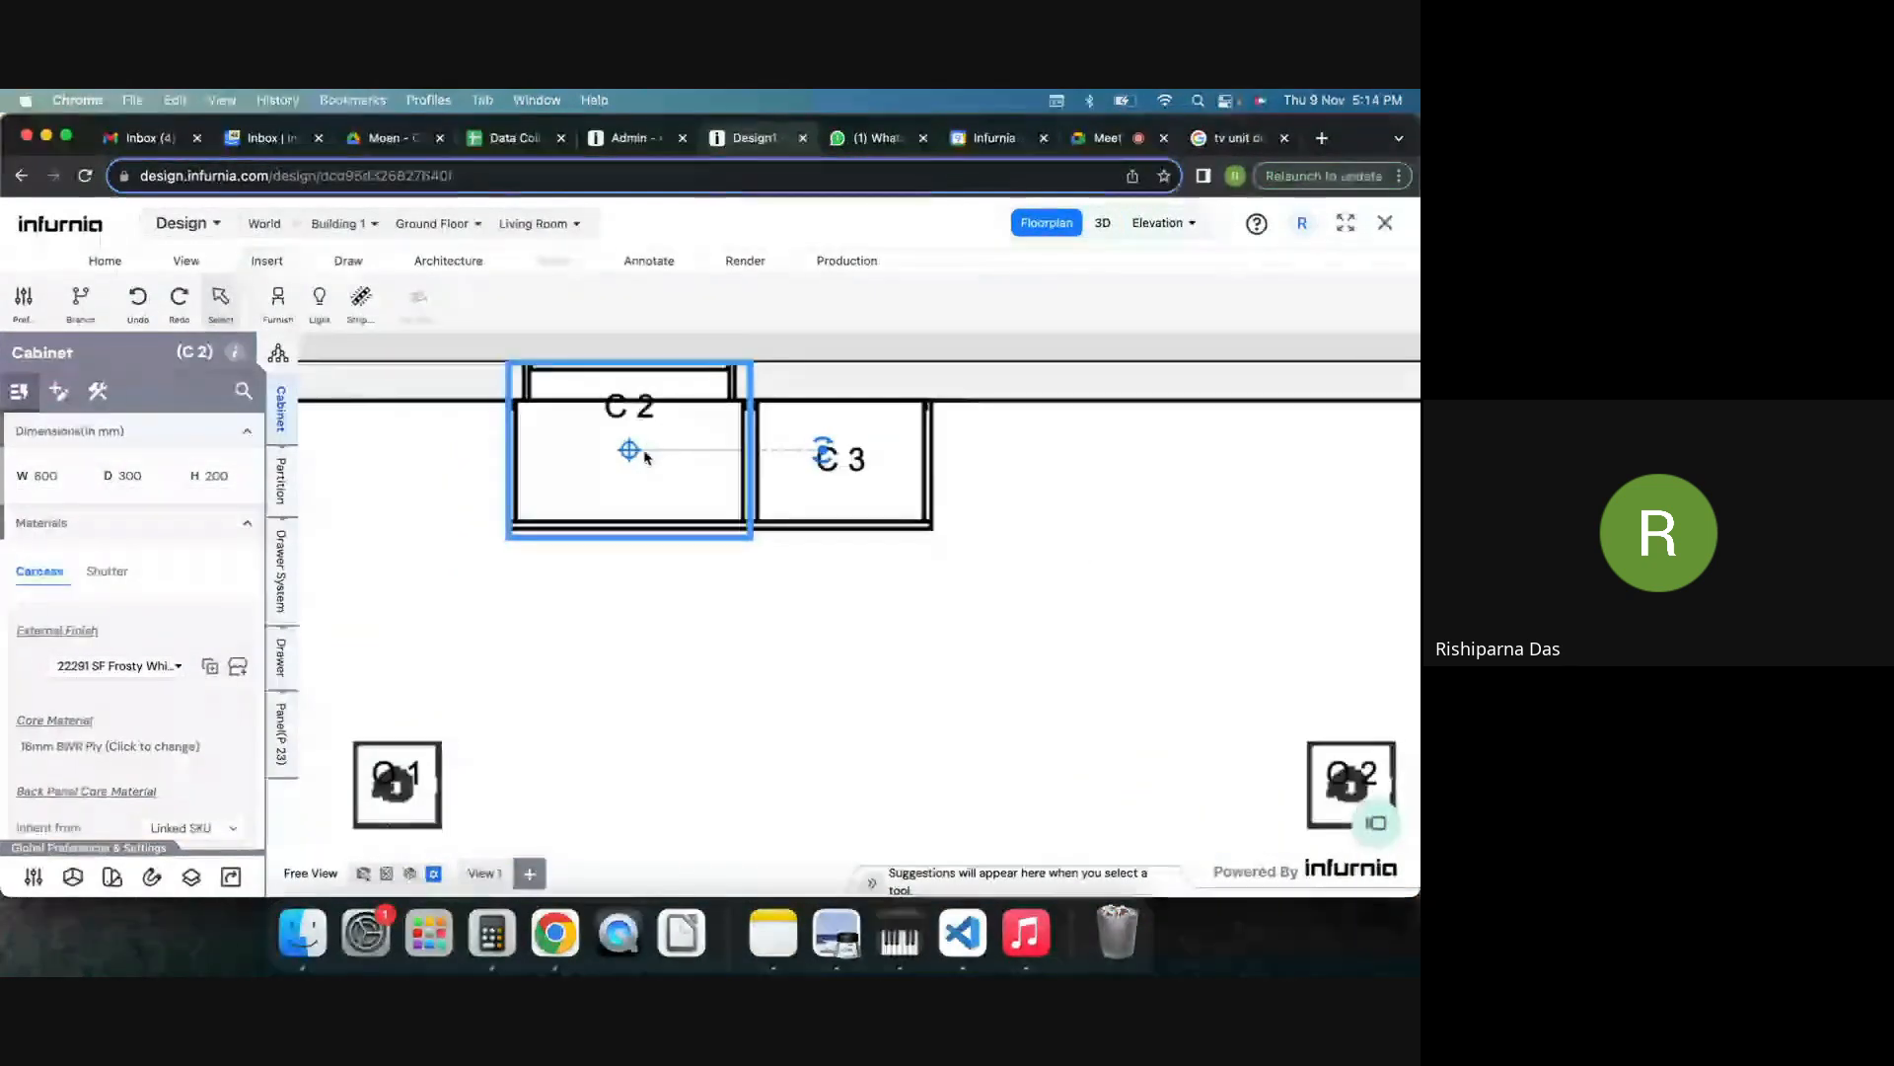
left_click(1102, 223)
left_click(1014, 474)
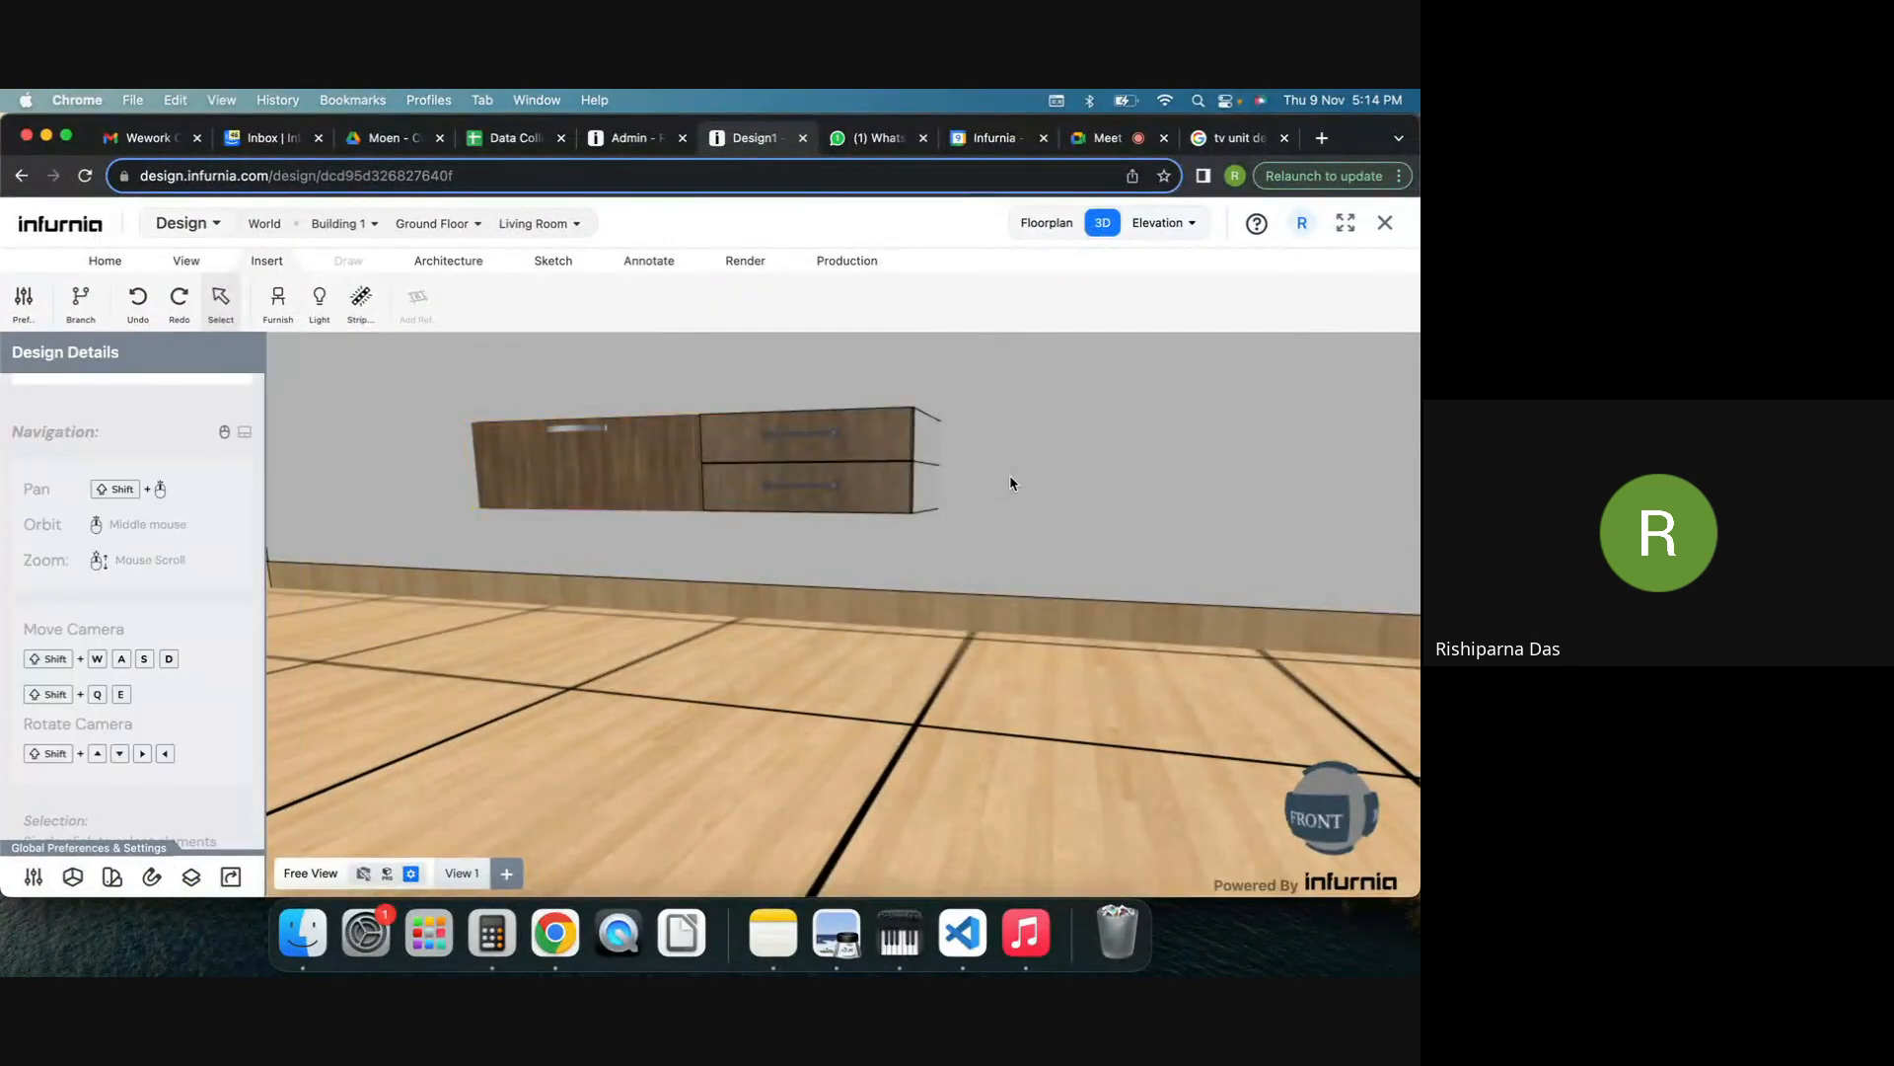
mouse_move(1014, 478)
middle_mouse_down()
mouse_move(949, 494)
mouse_move(991, 482)
middle_mouse_up()
scroll(949, 494, "down", 3)
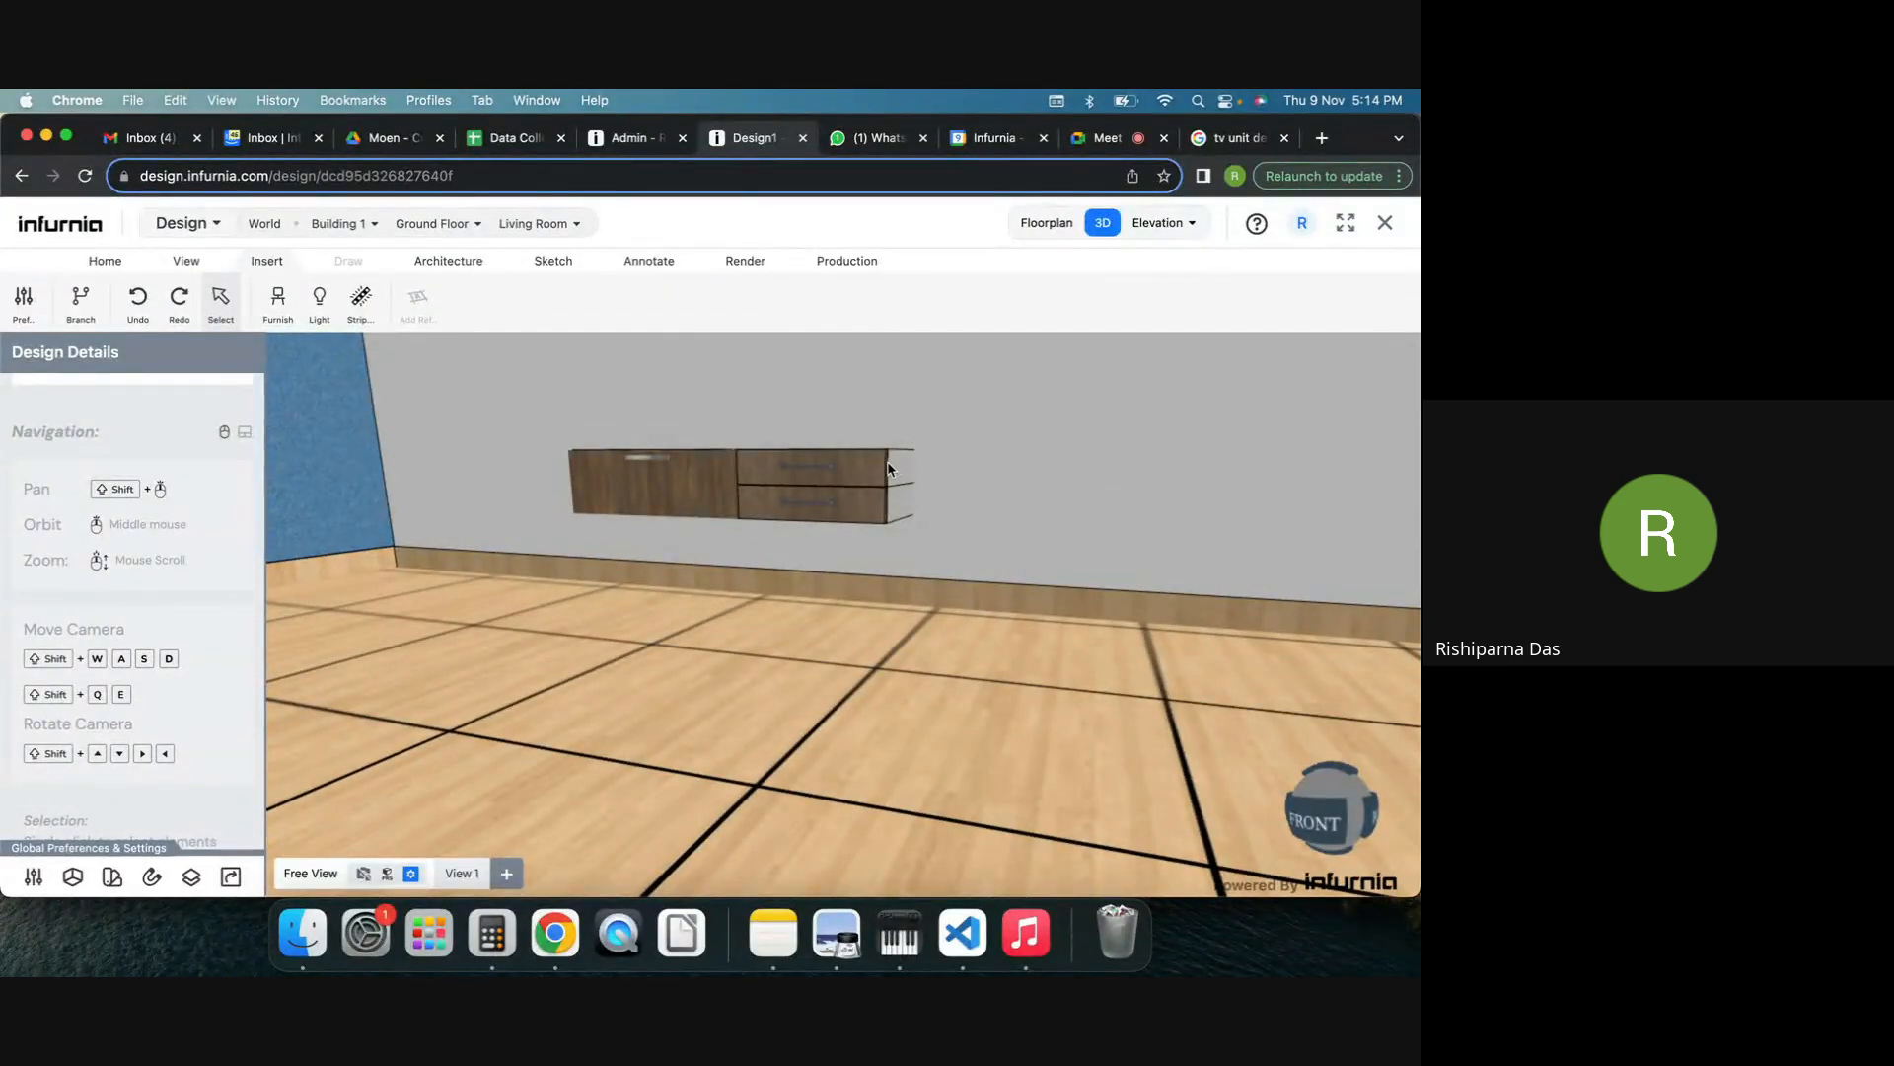
Place the Base Unit open unit, 150 mm wide and 560 mm deep, on the floor beside the drawer cabinets.
left_click(278, 301)
left_click(67, 393)
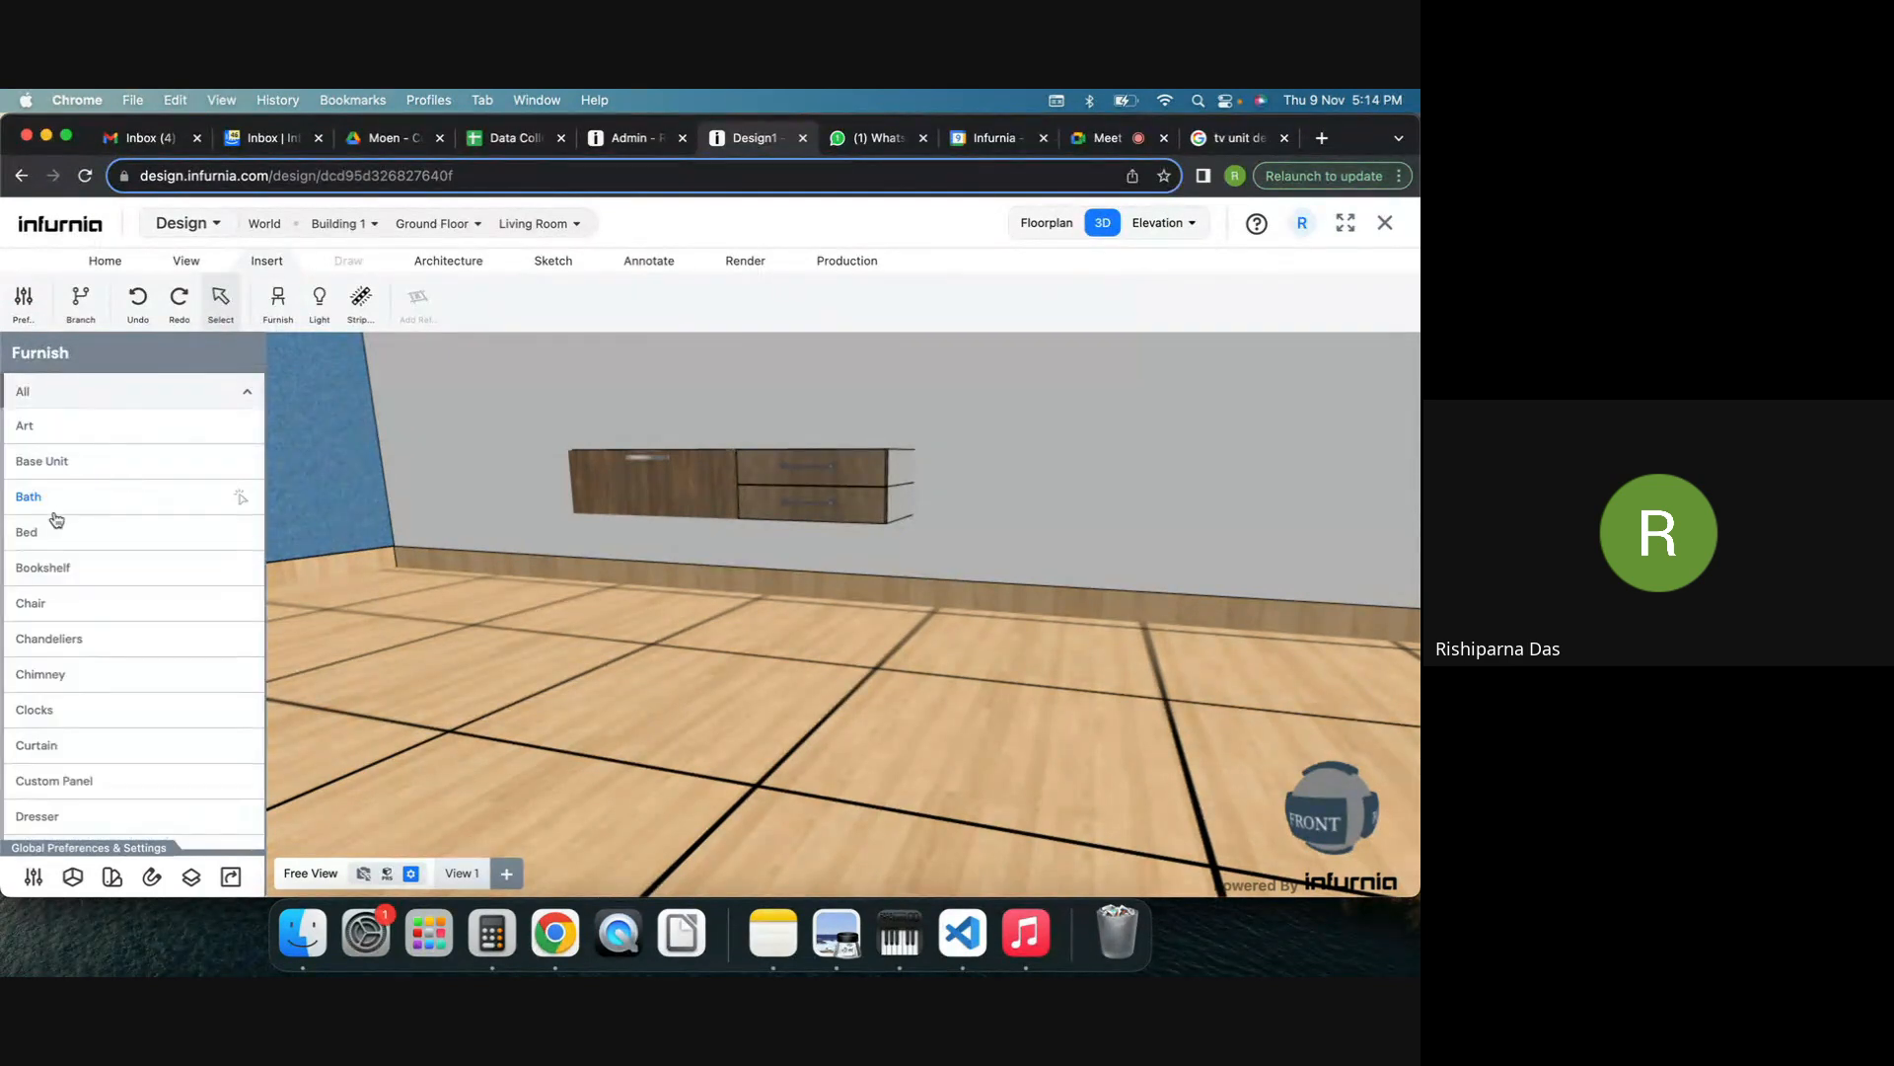
left_click(61, 464)
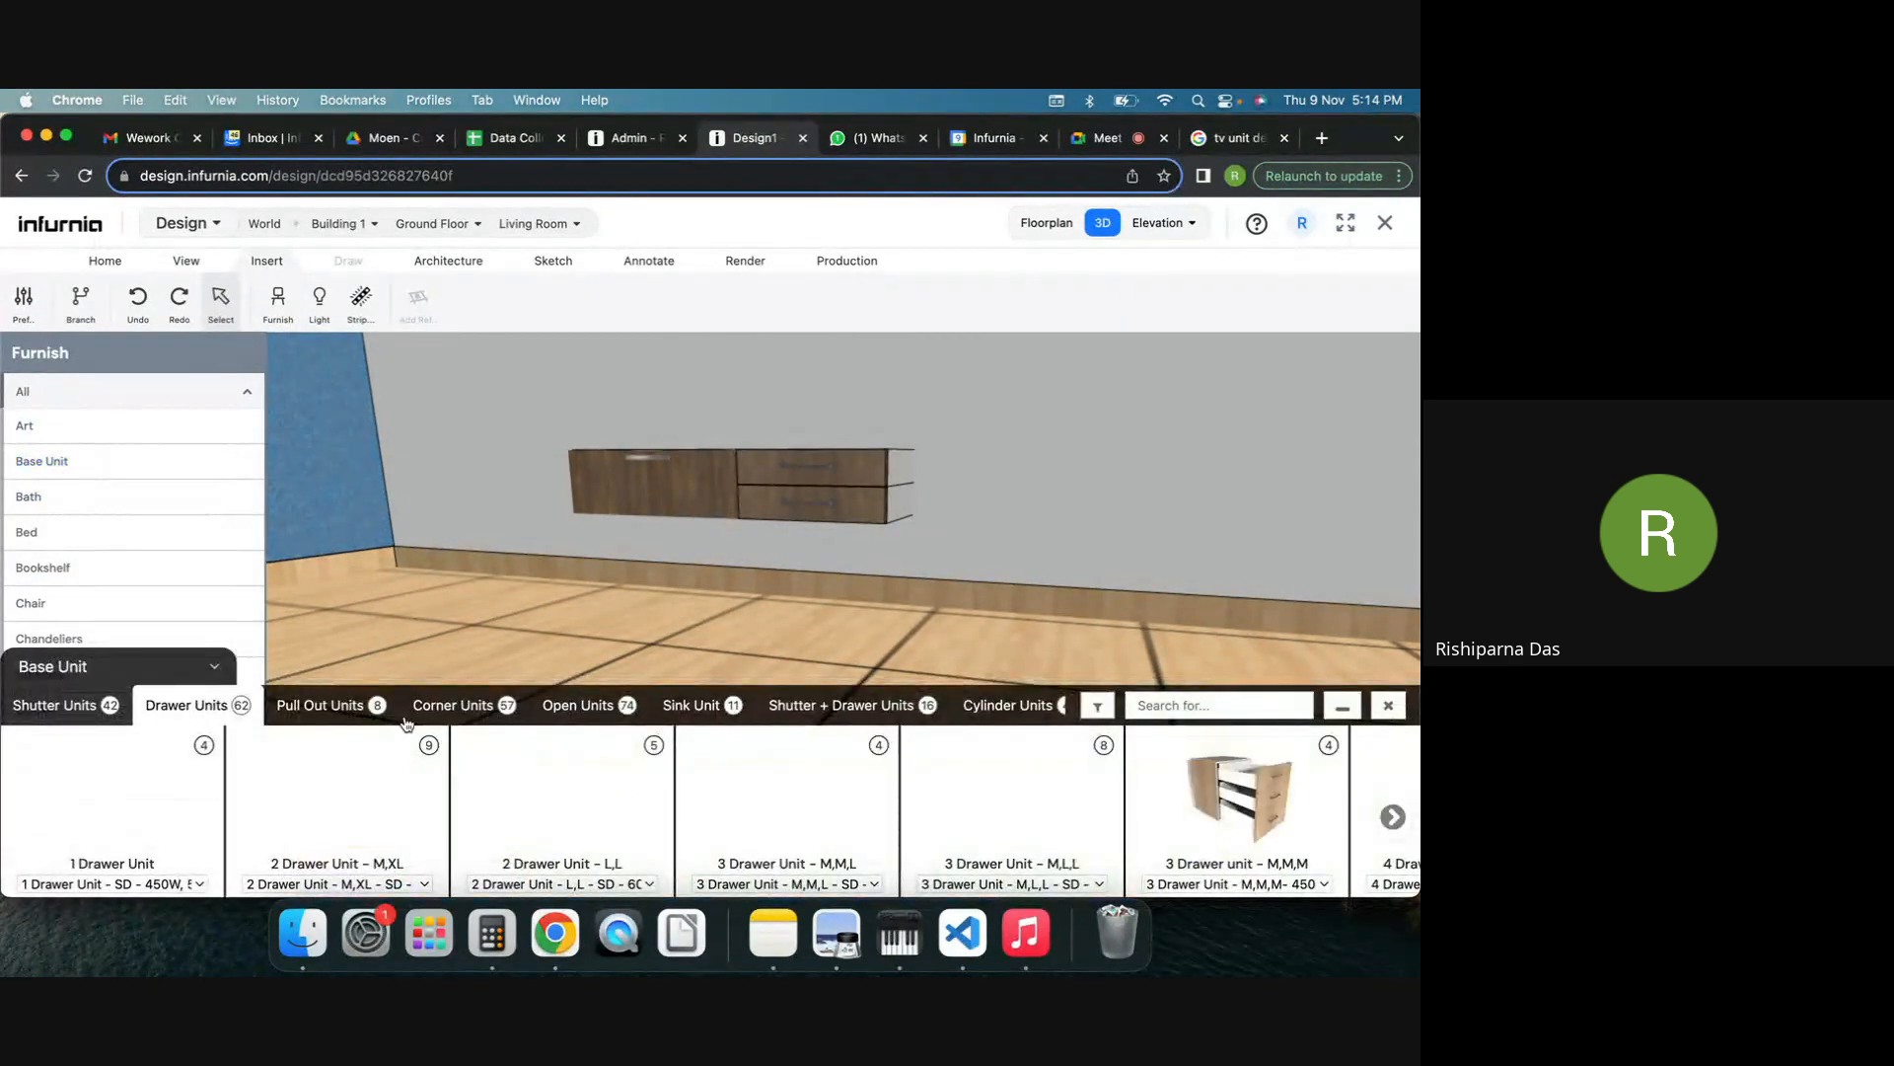
left_click(599, 705)
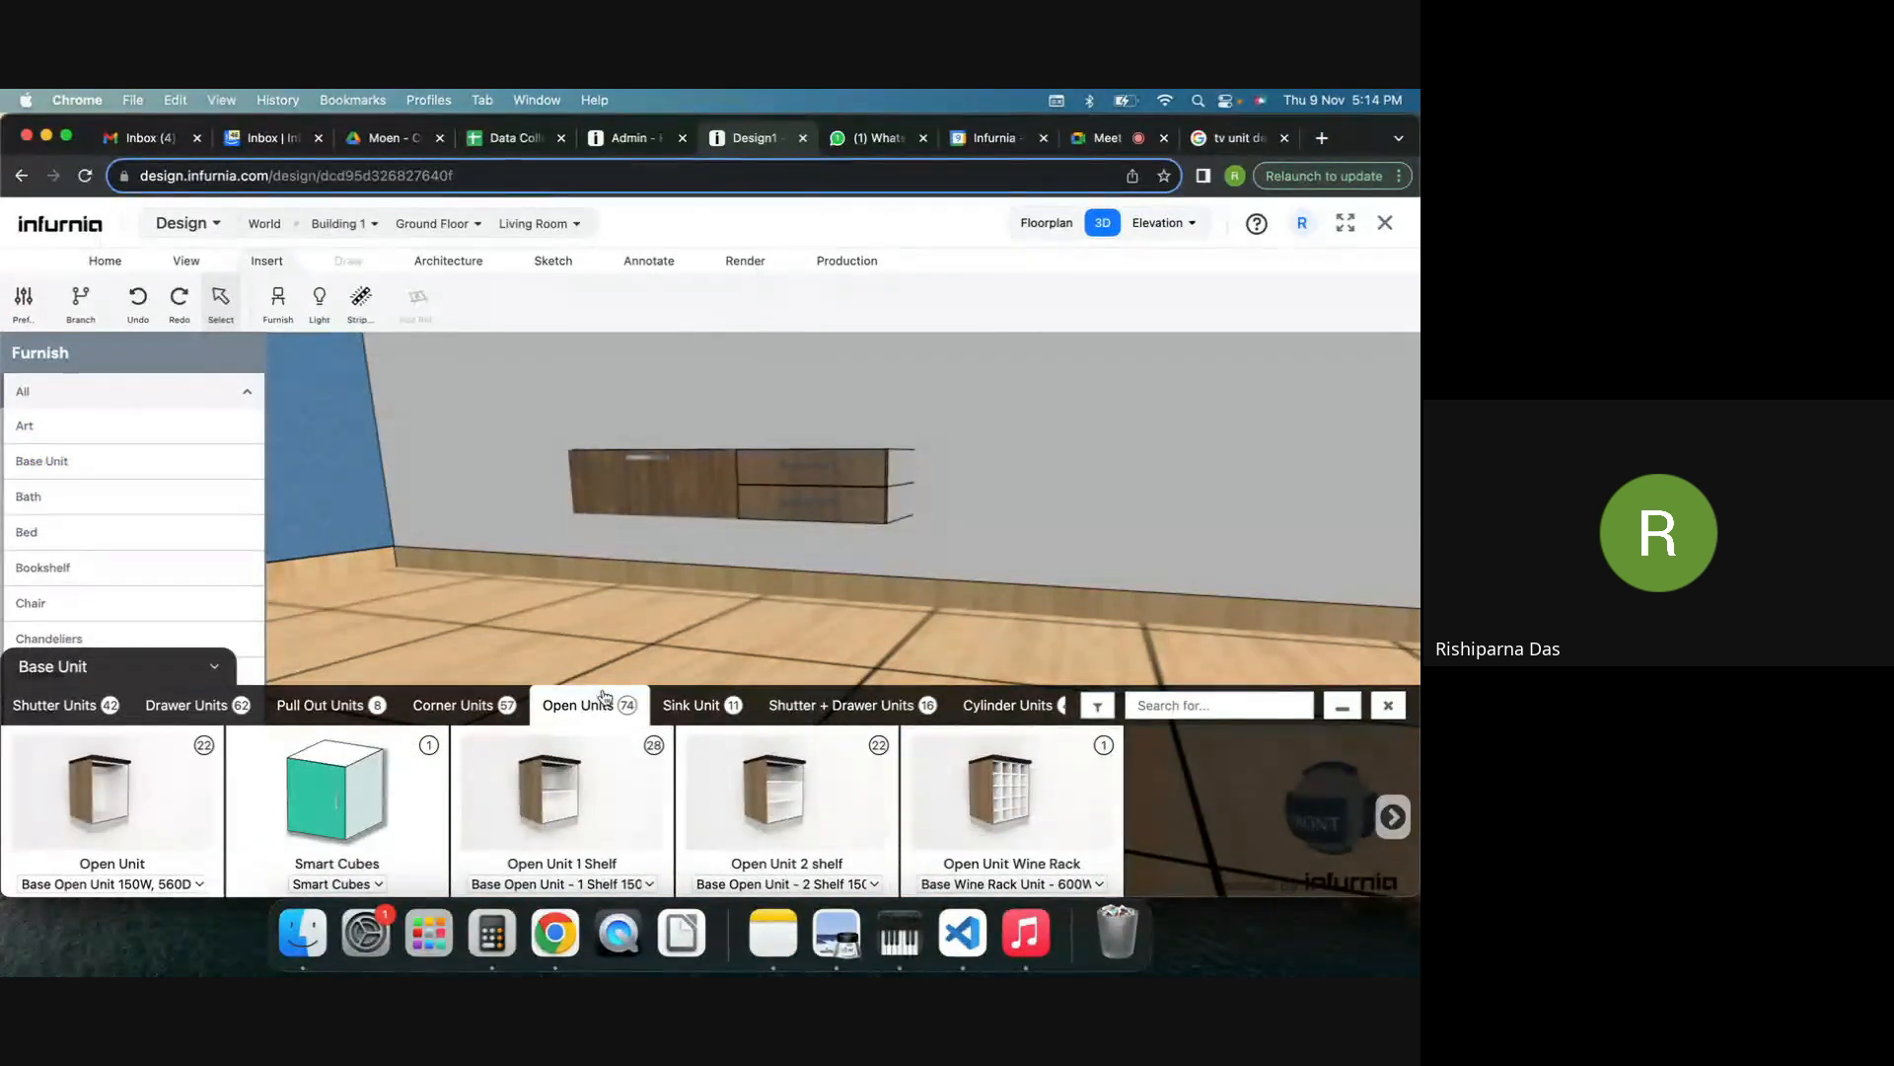
left_click(95, 807)
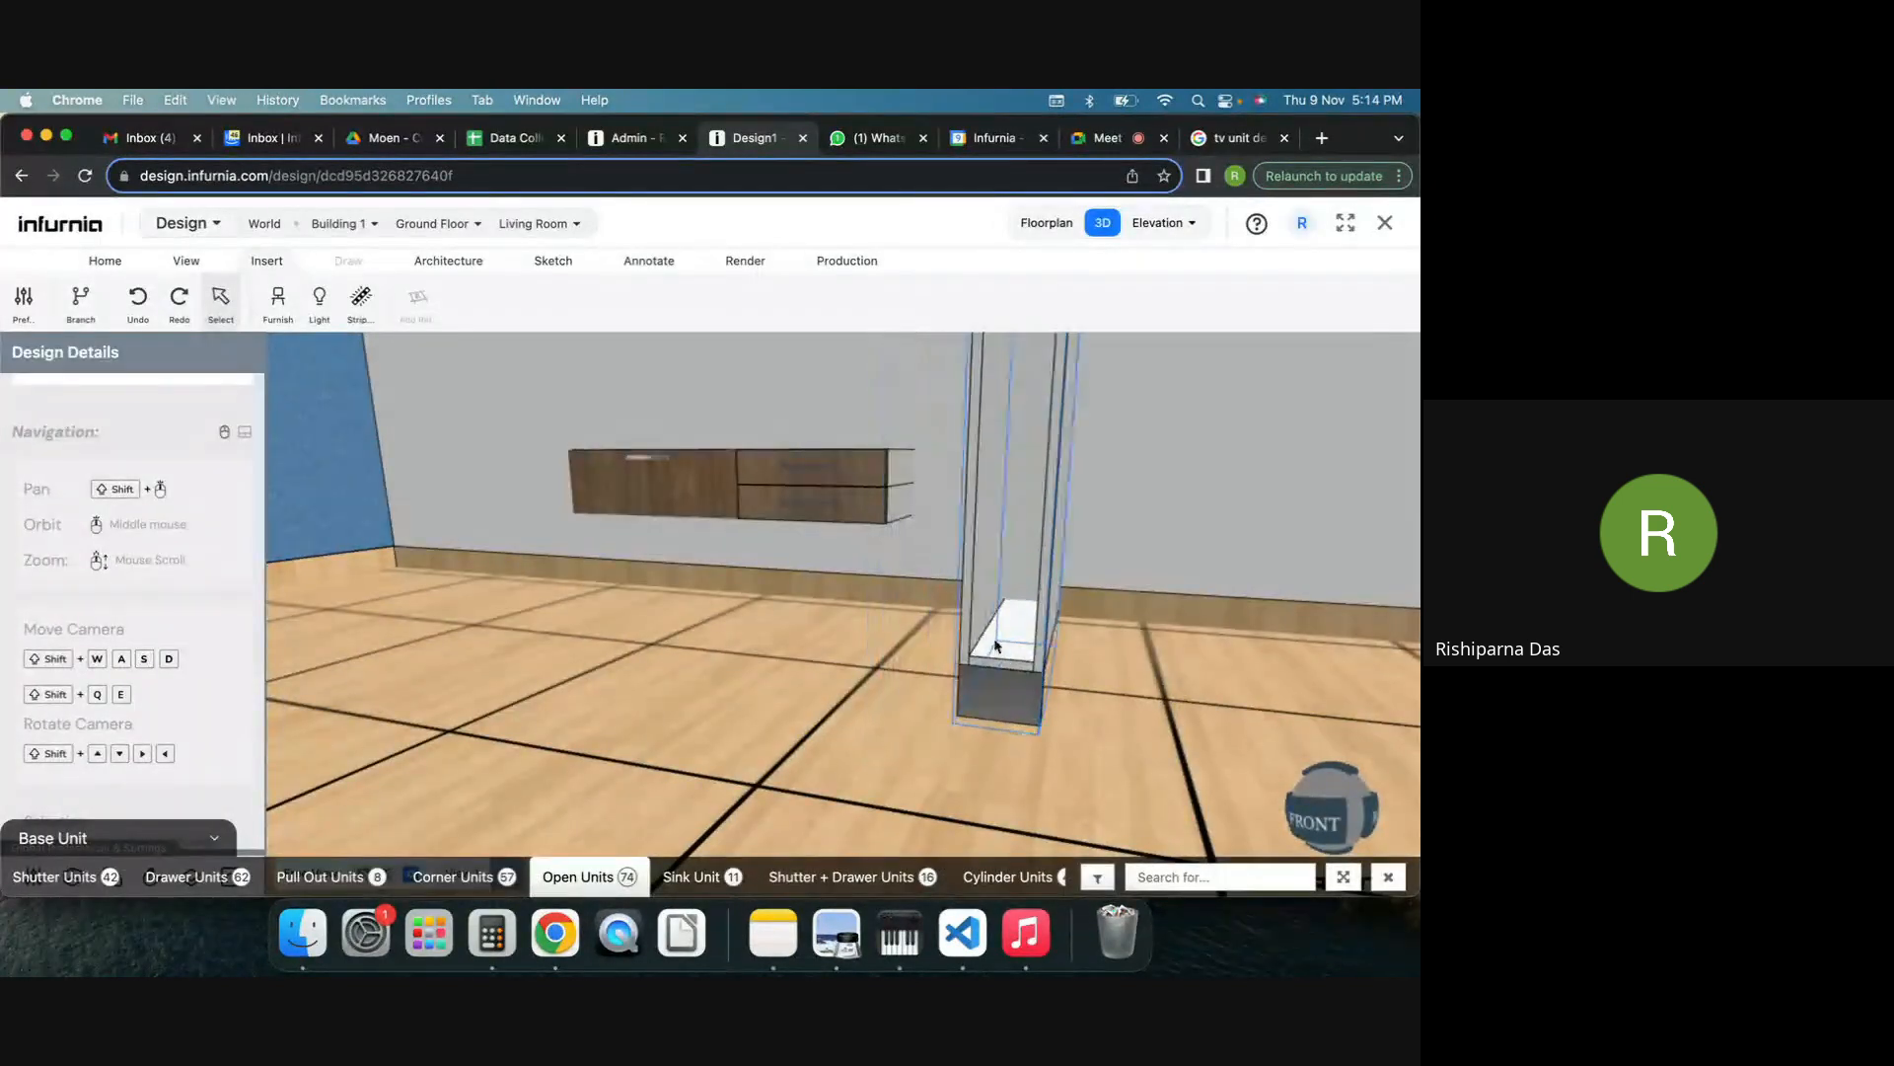
left_click(953, 603)
Turn off the front skirting of the new open unit.
middle_click_drag(1086, 598, 938, 751)
left_click(905, 616)
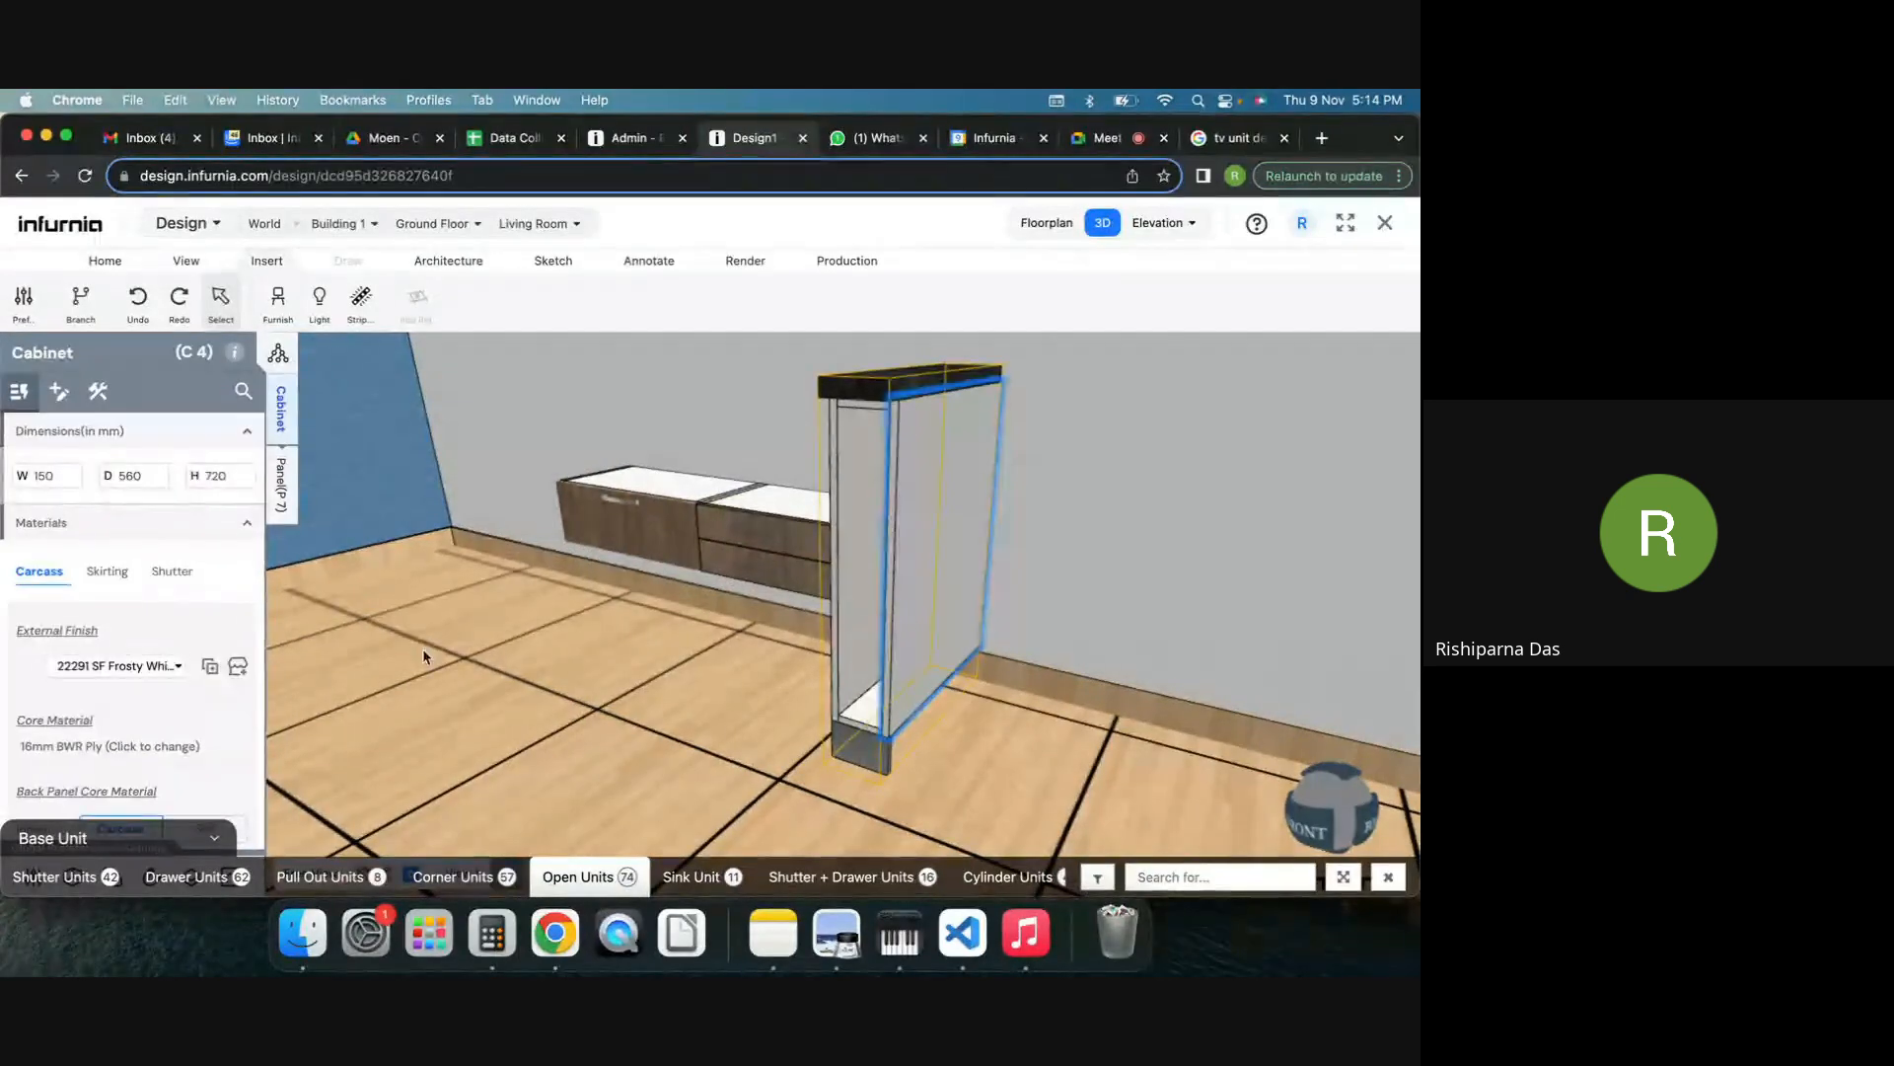
left_click(97, 390)
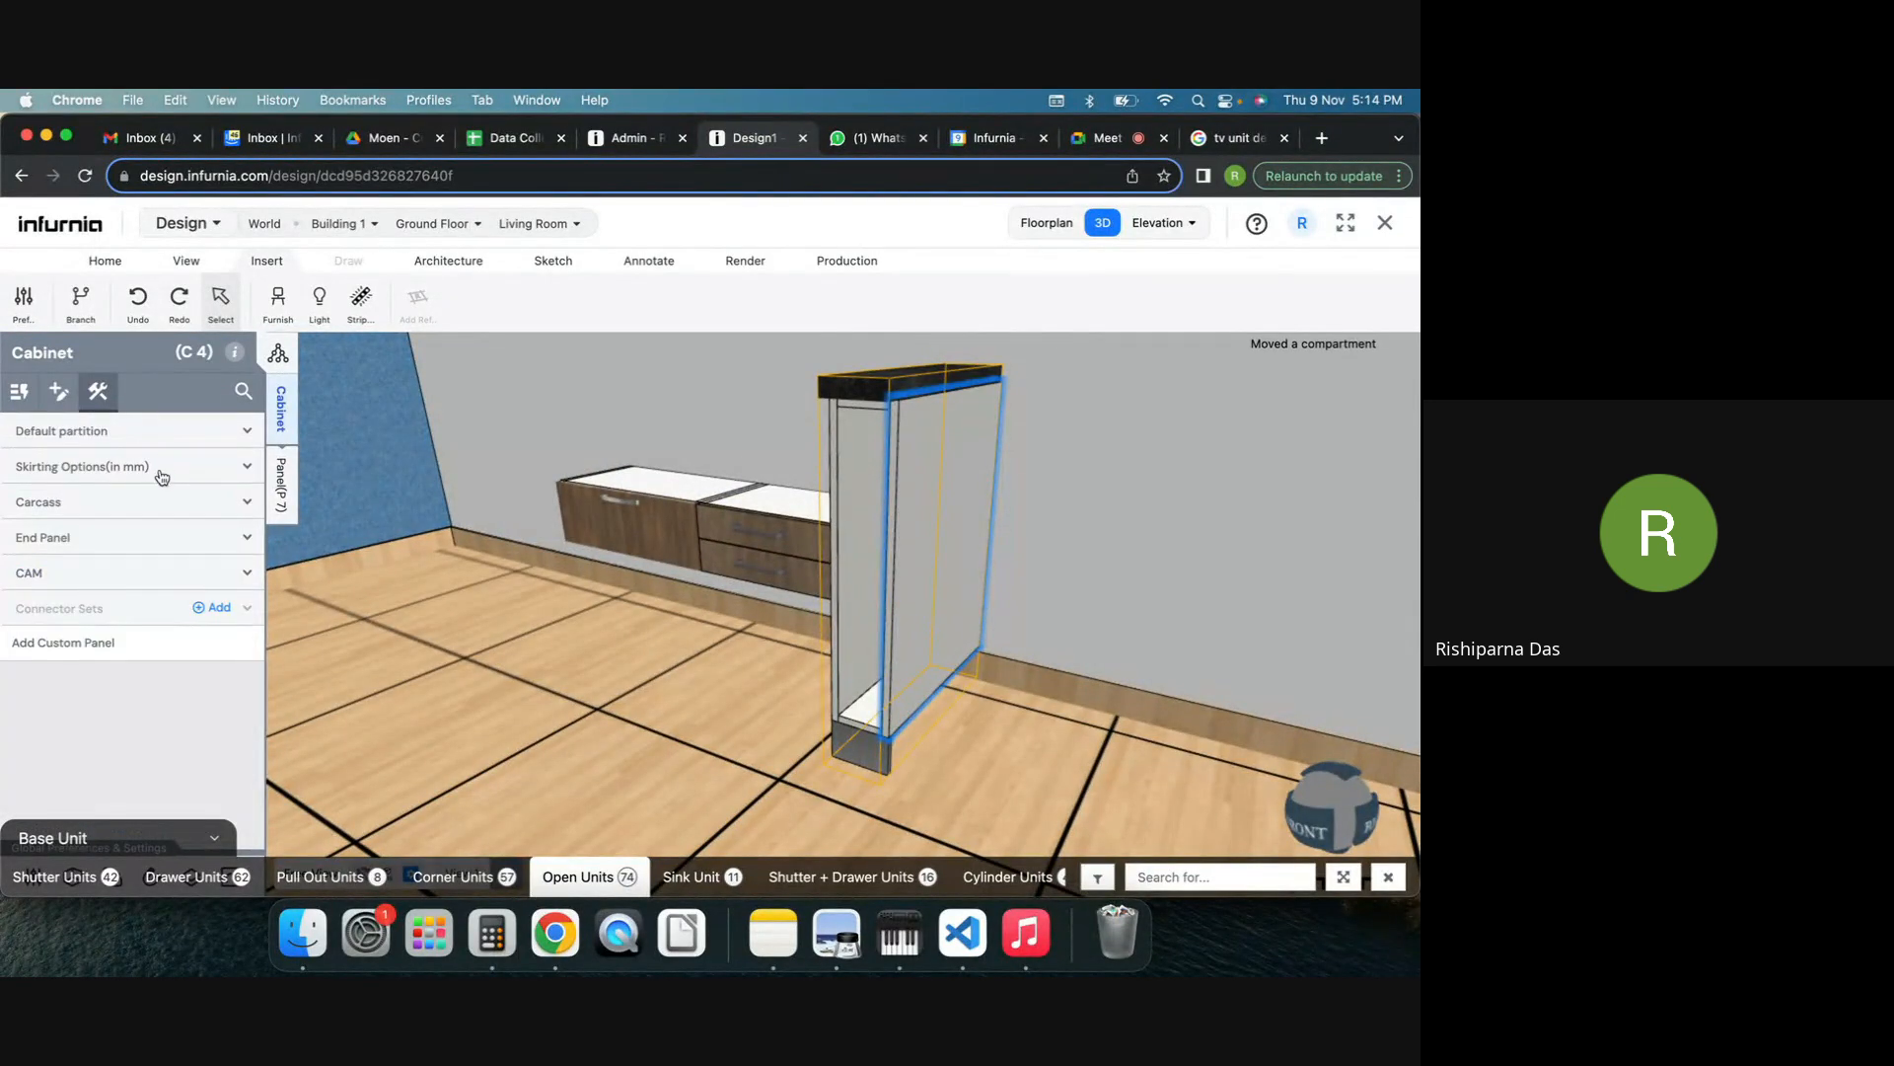
left_click(104, 507)
scroll(99, 505, "down", 3)
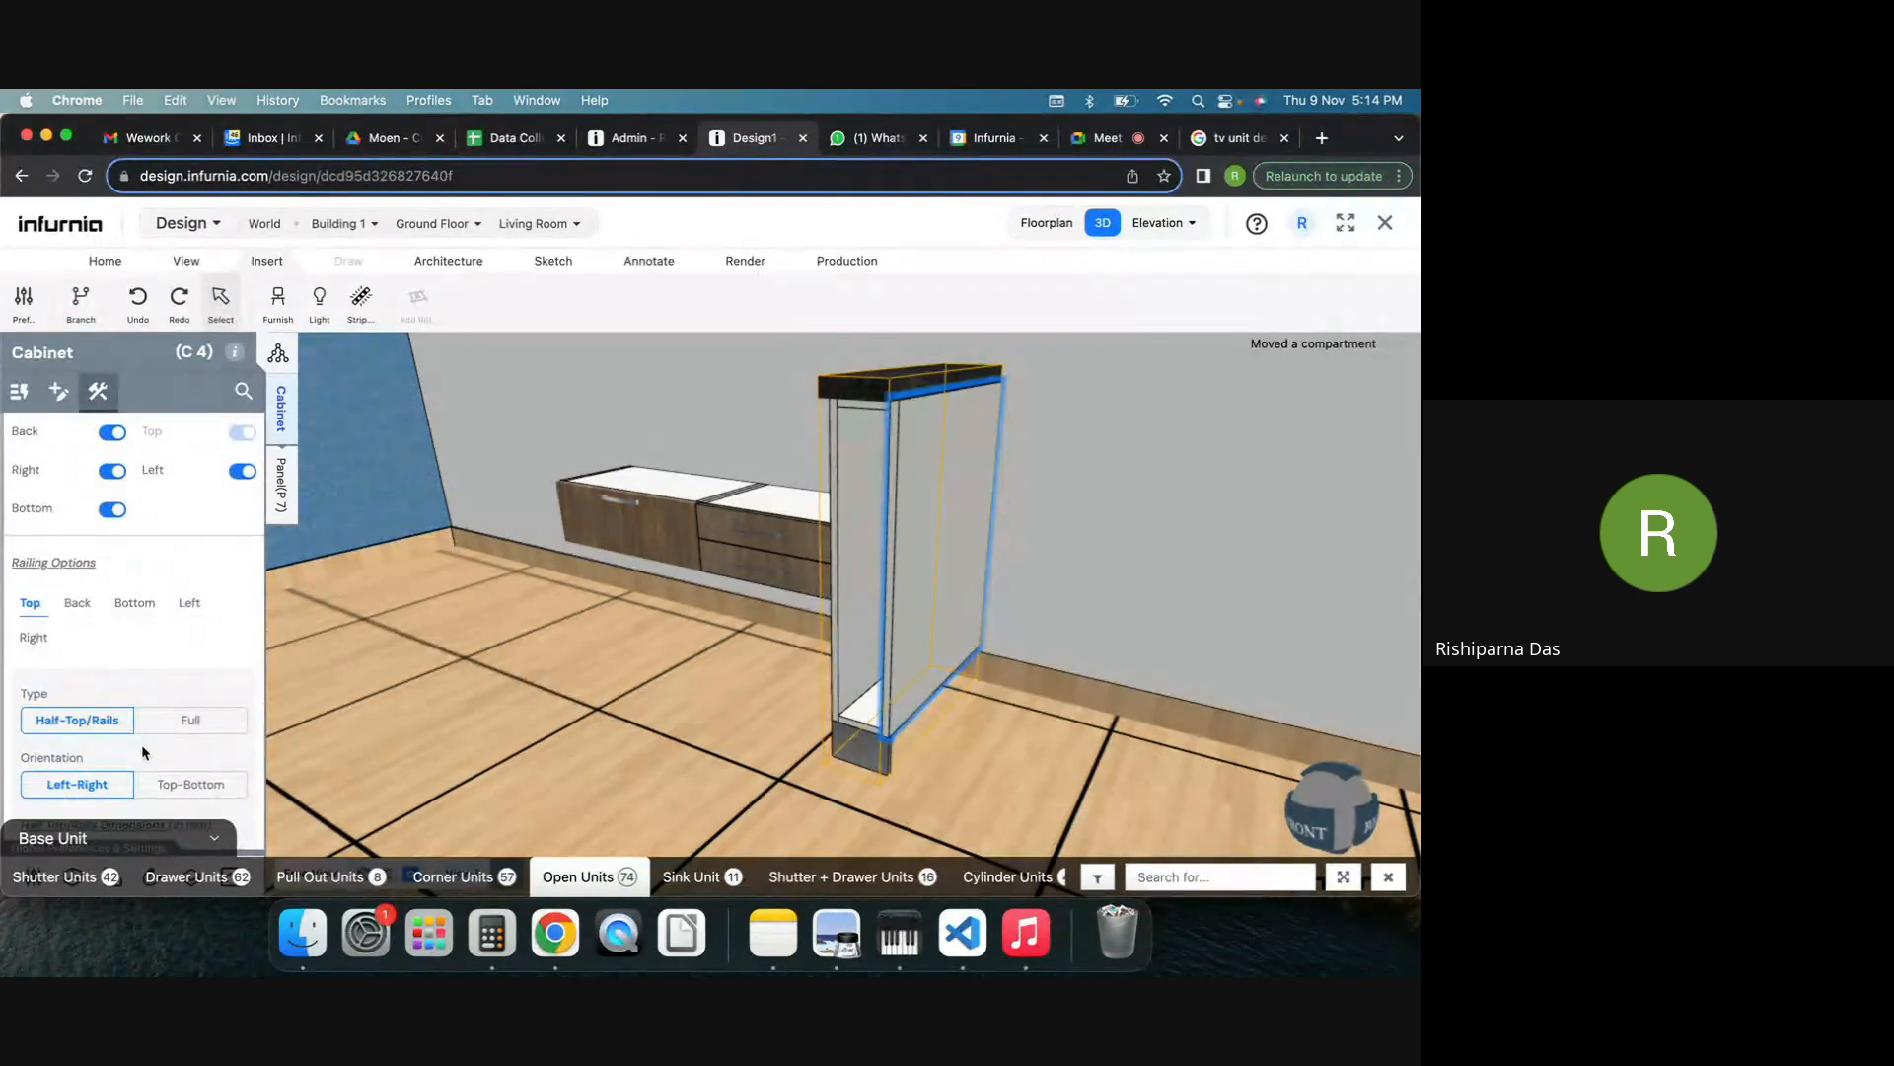
scroll(143, 753, "down", 2)
scroll(143, 707, "up", 5)
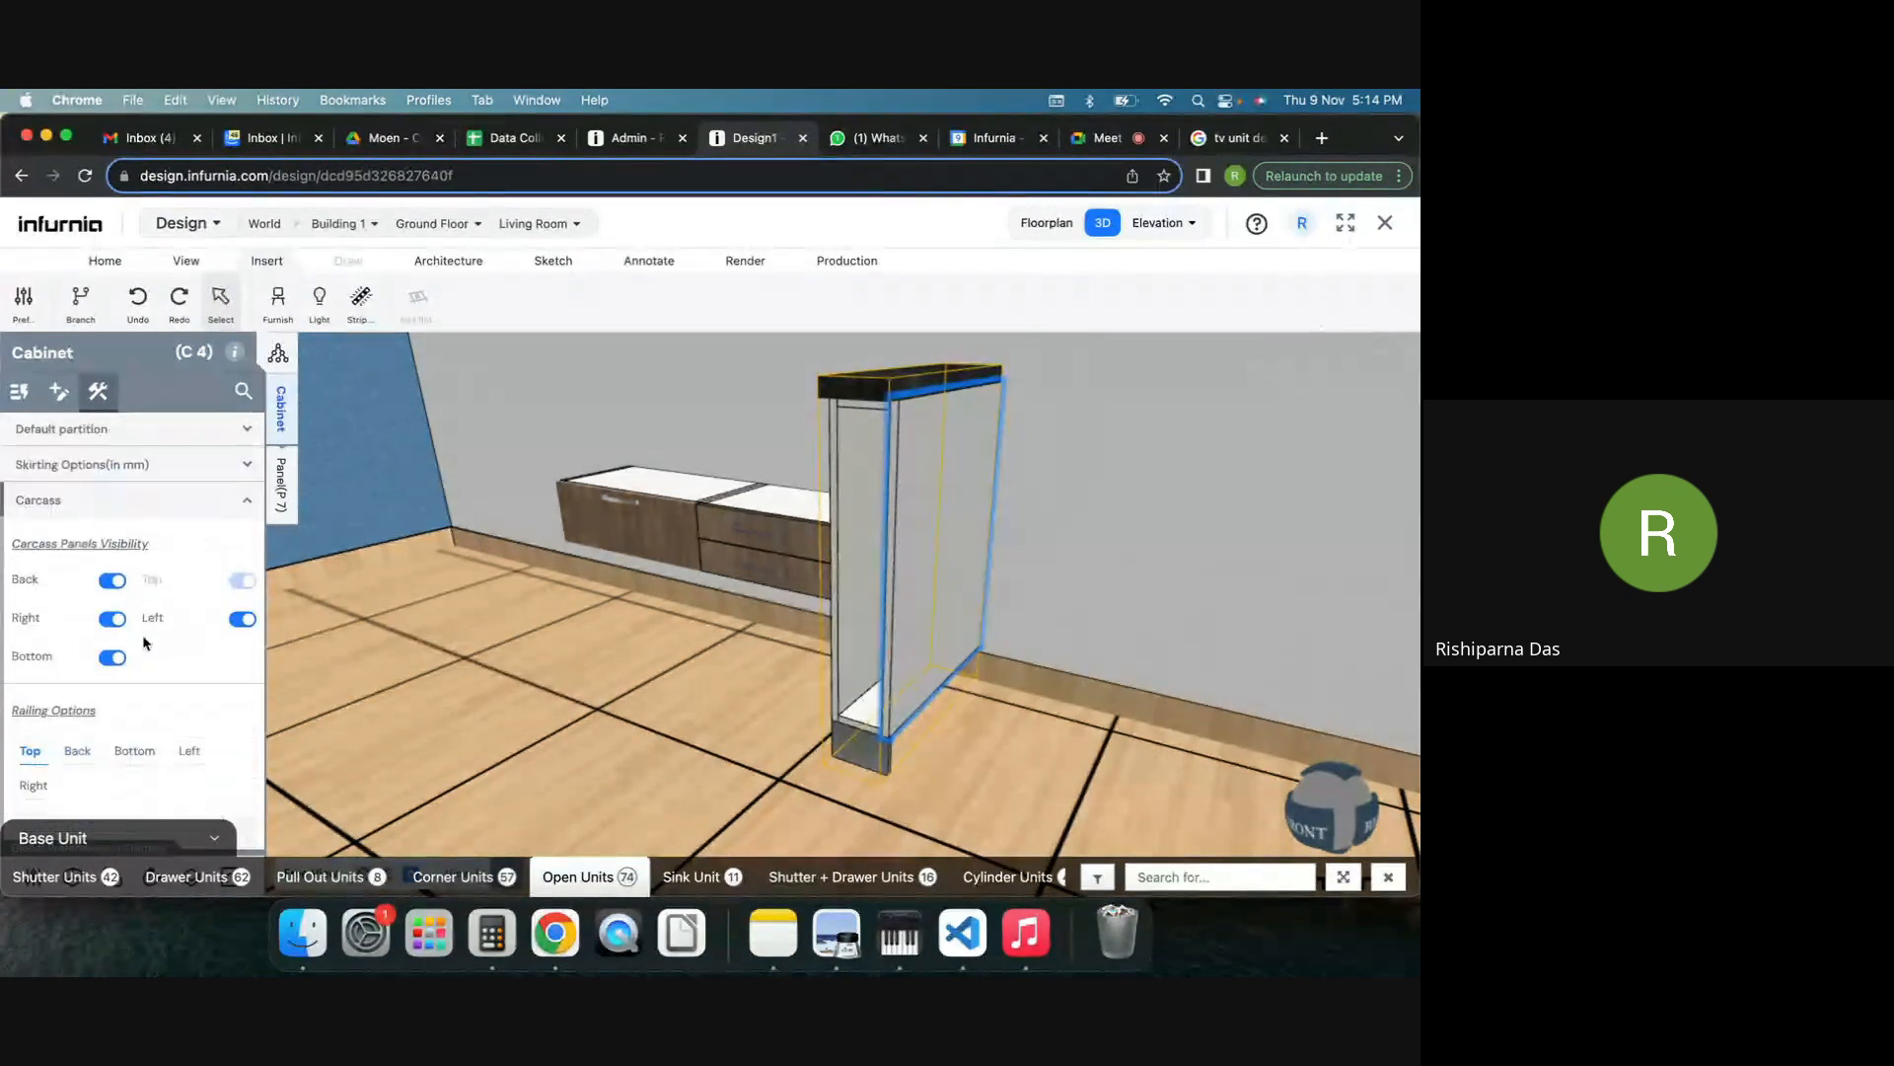
left_click(135, 468)
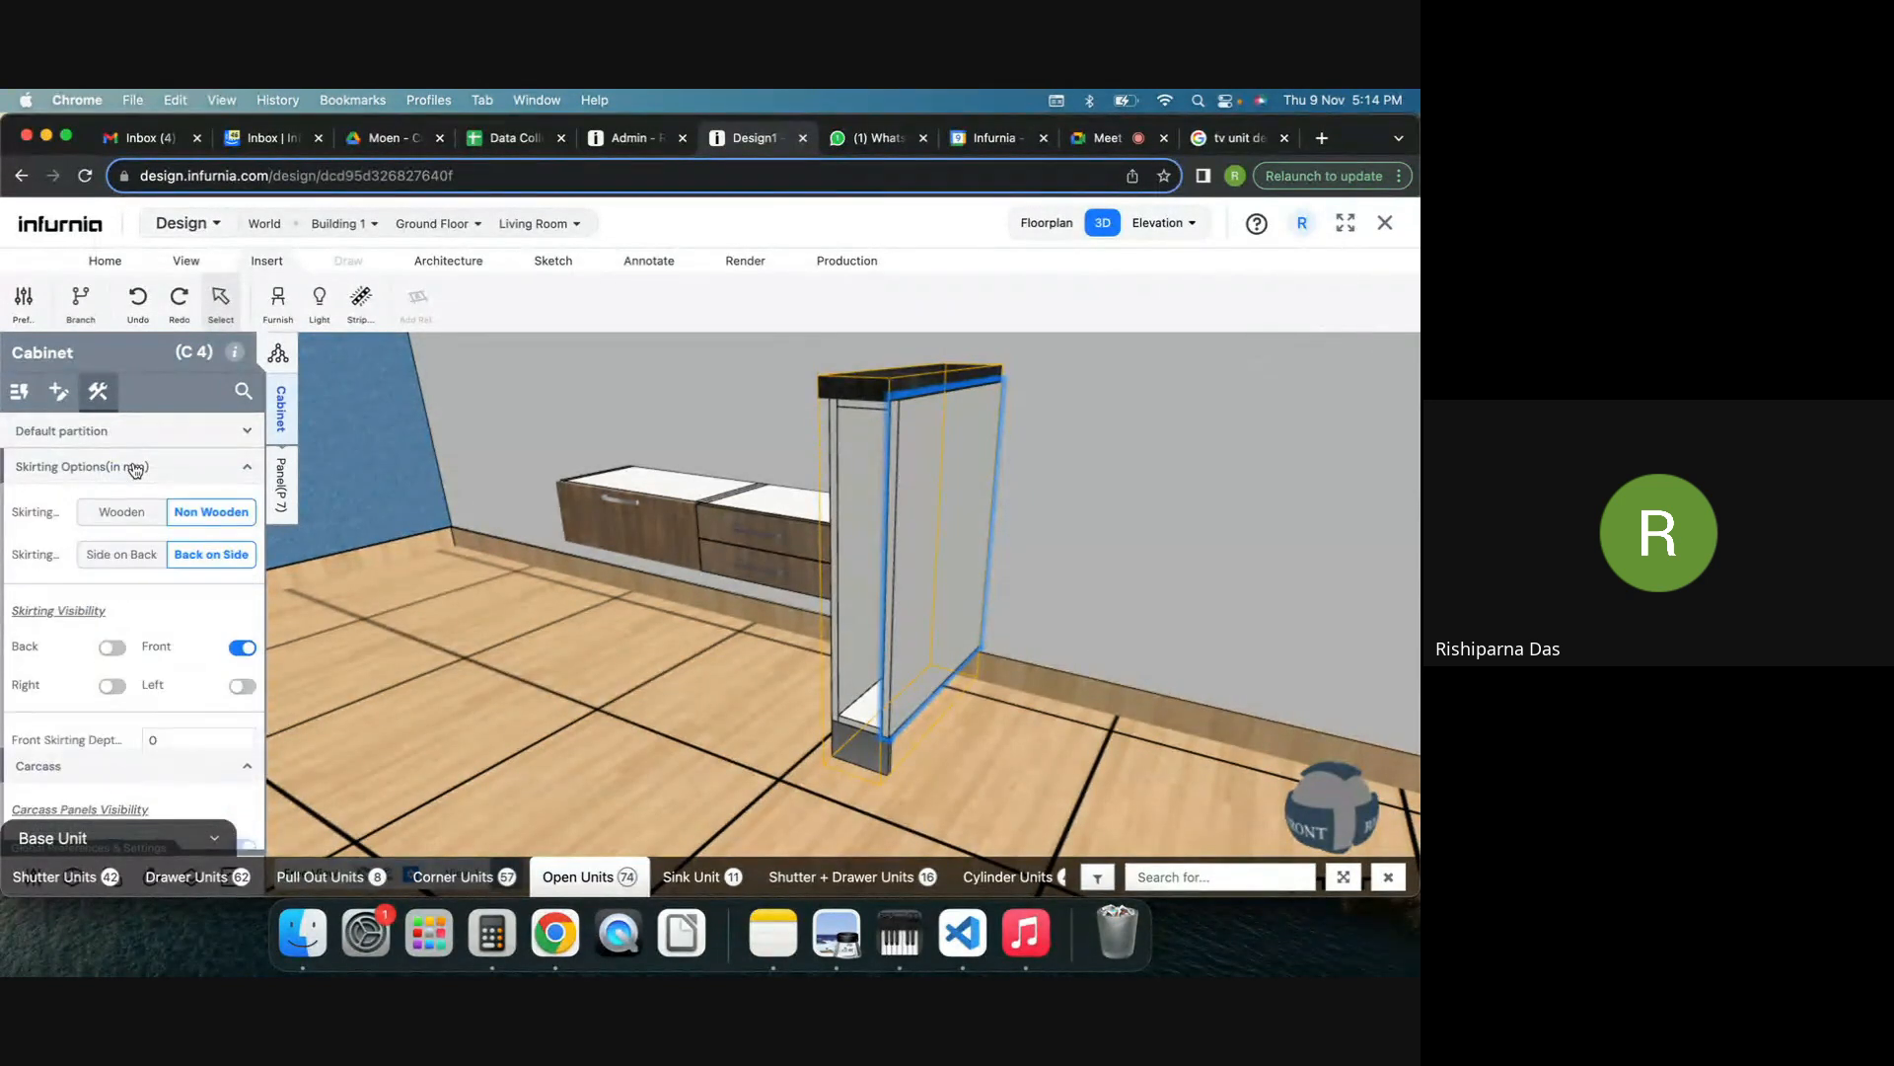
left_click(240, 648)
scroll(175, 675, "down", 4)
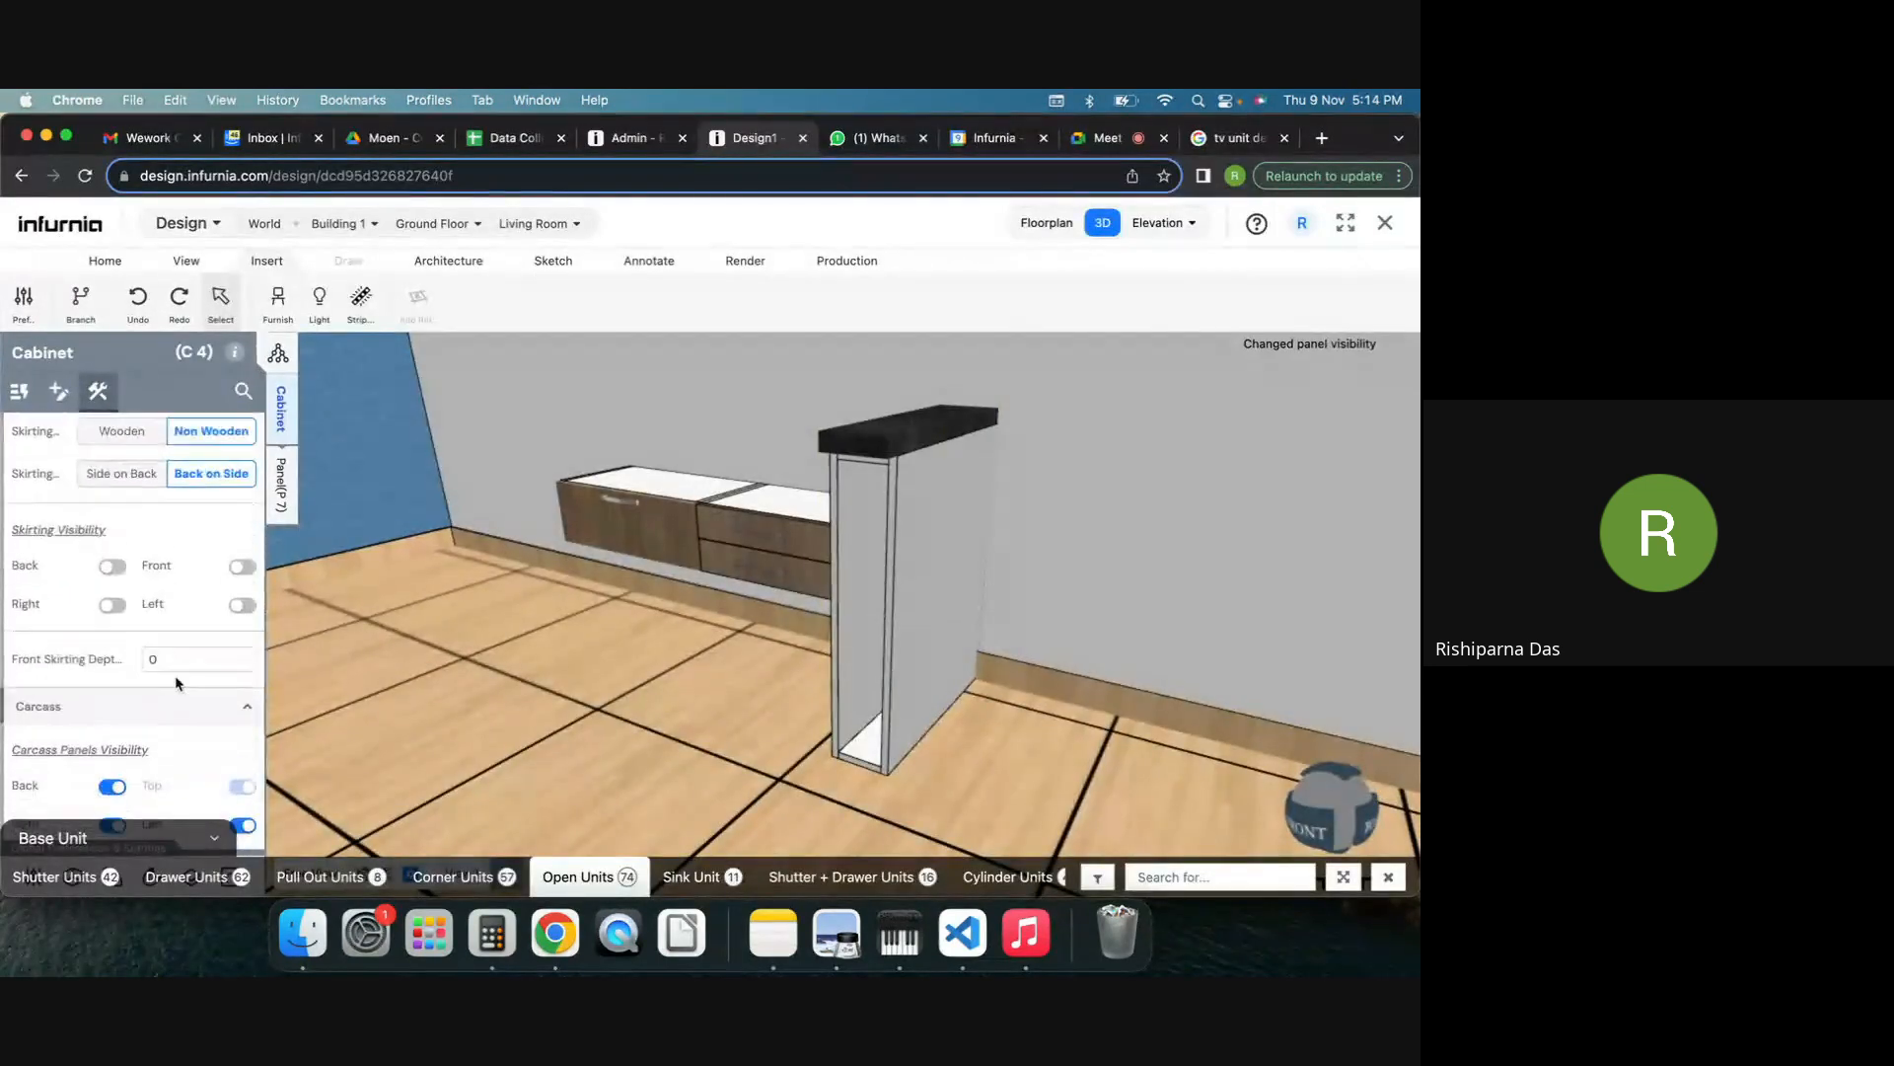
scroll(140, 655, "down", 3)
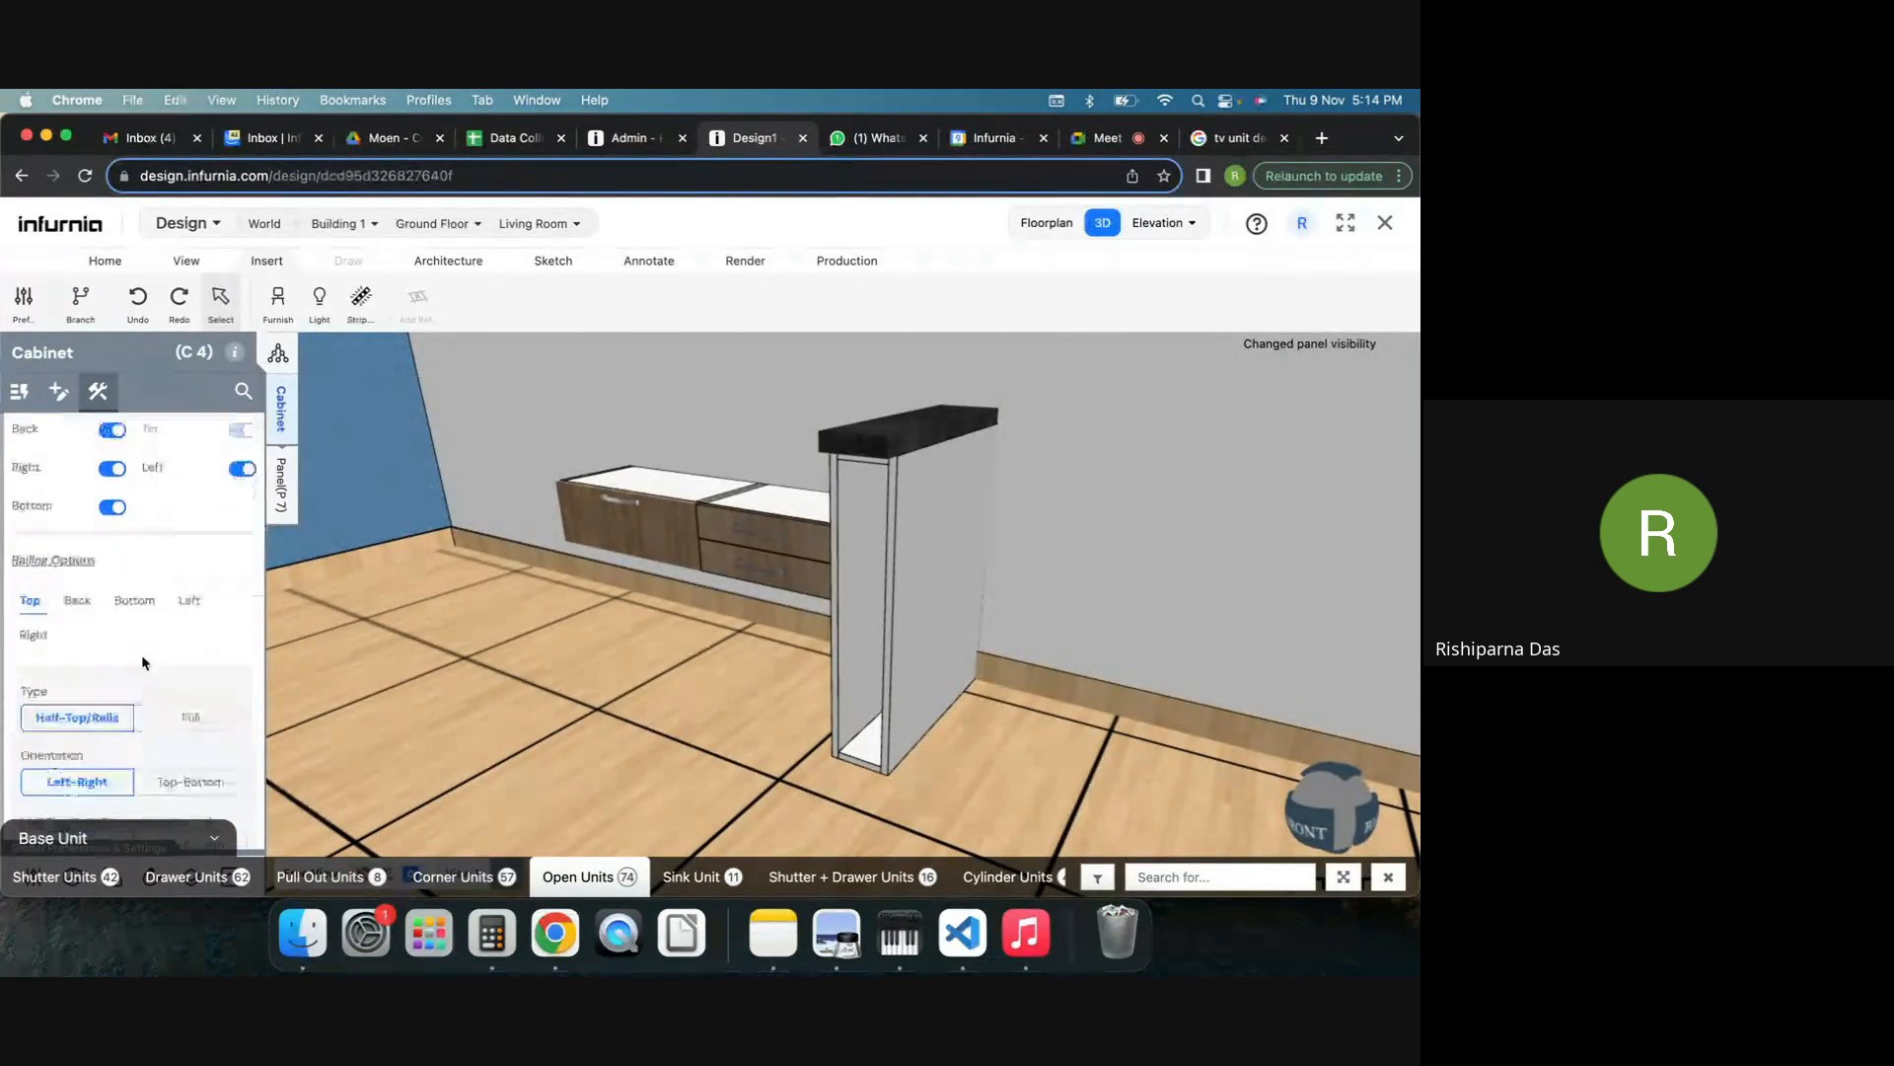
scroll(140, 681, "down", 5)
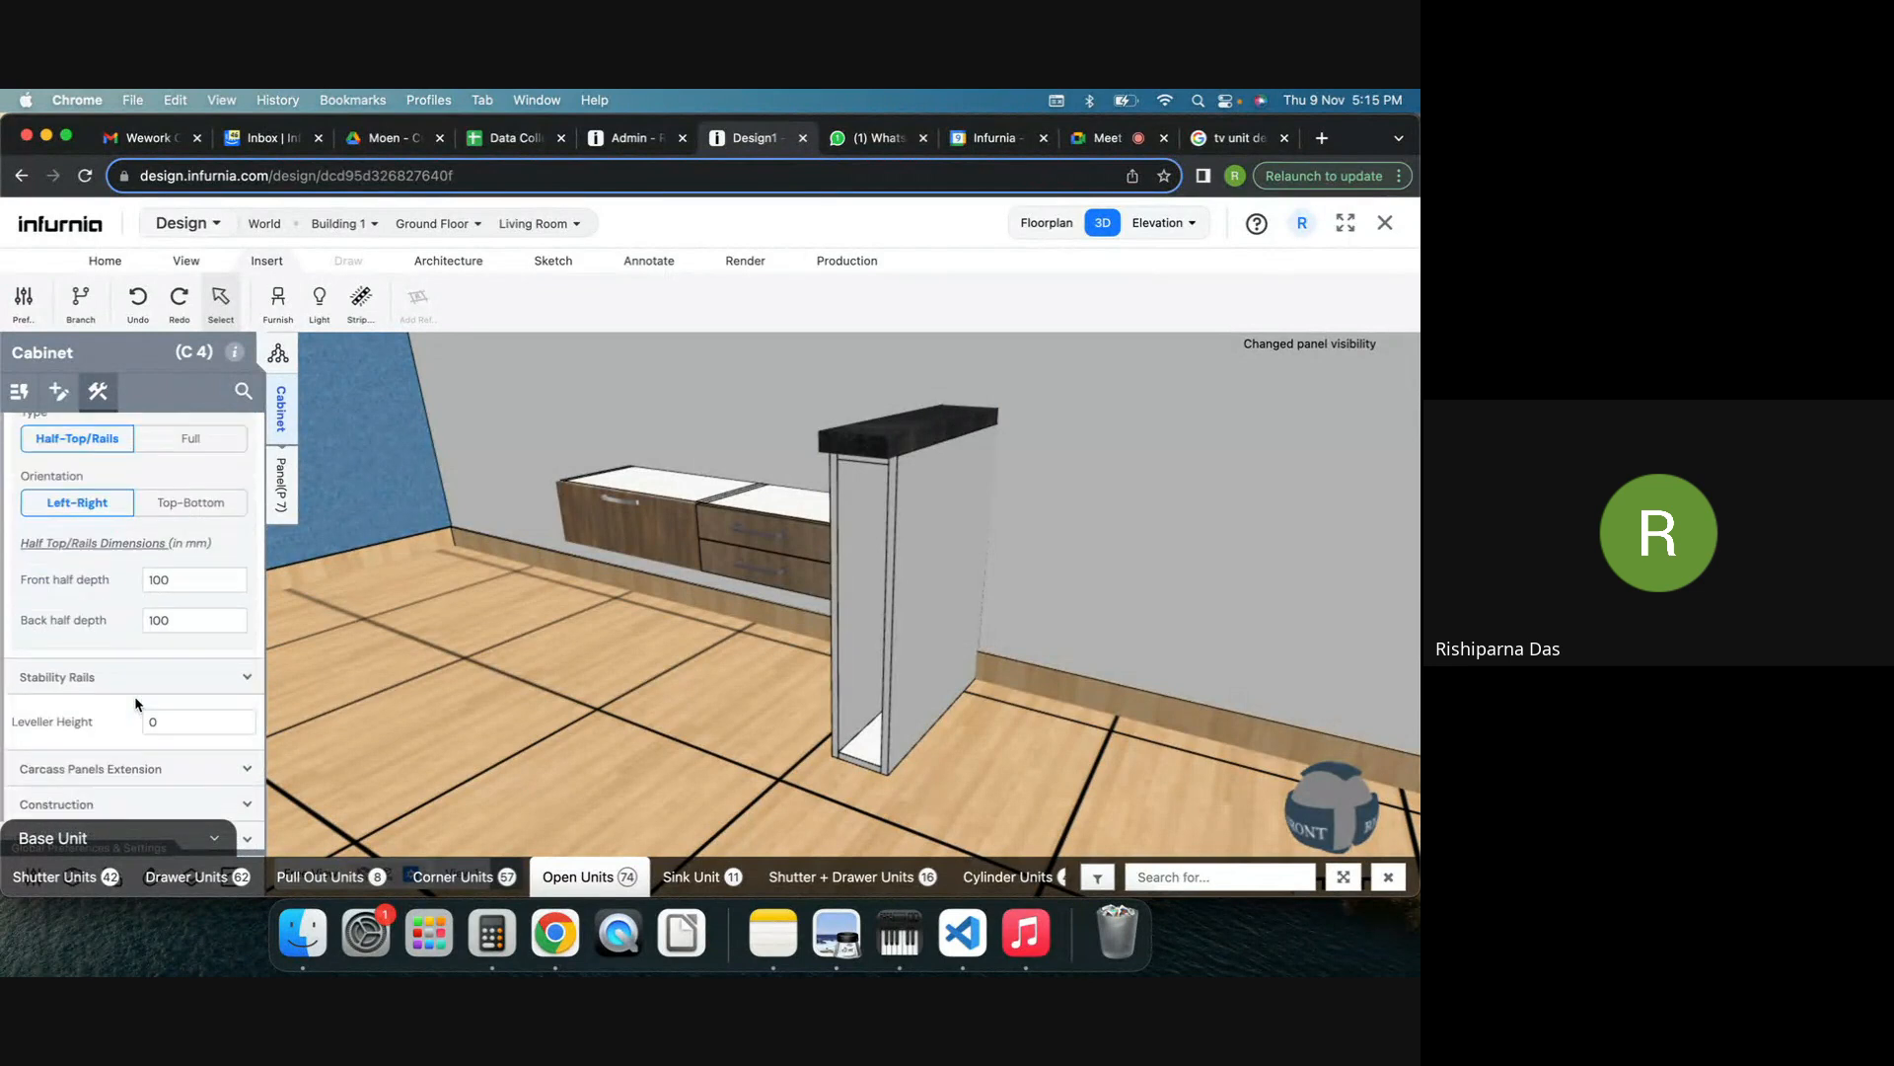
scroll(82, 461, "up", 3)
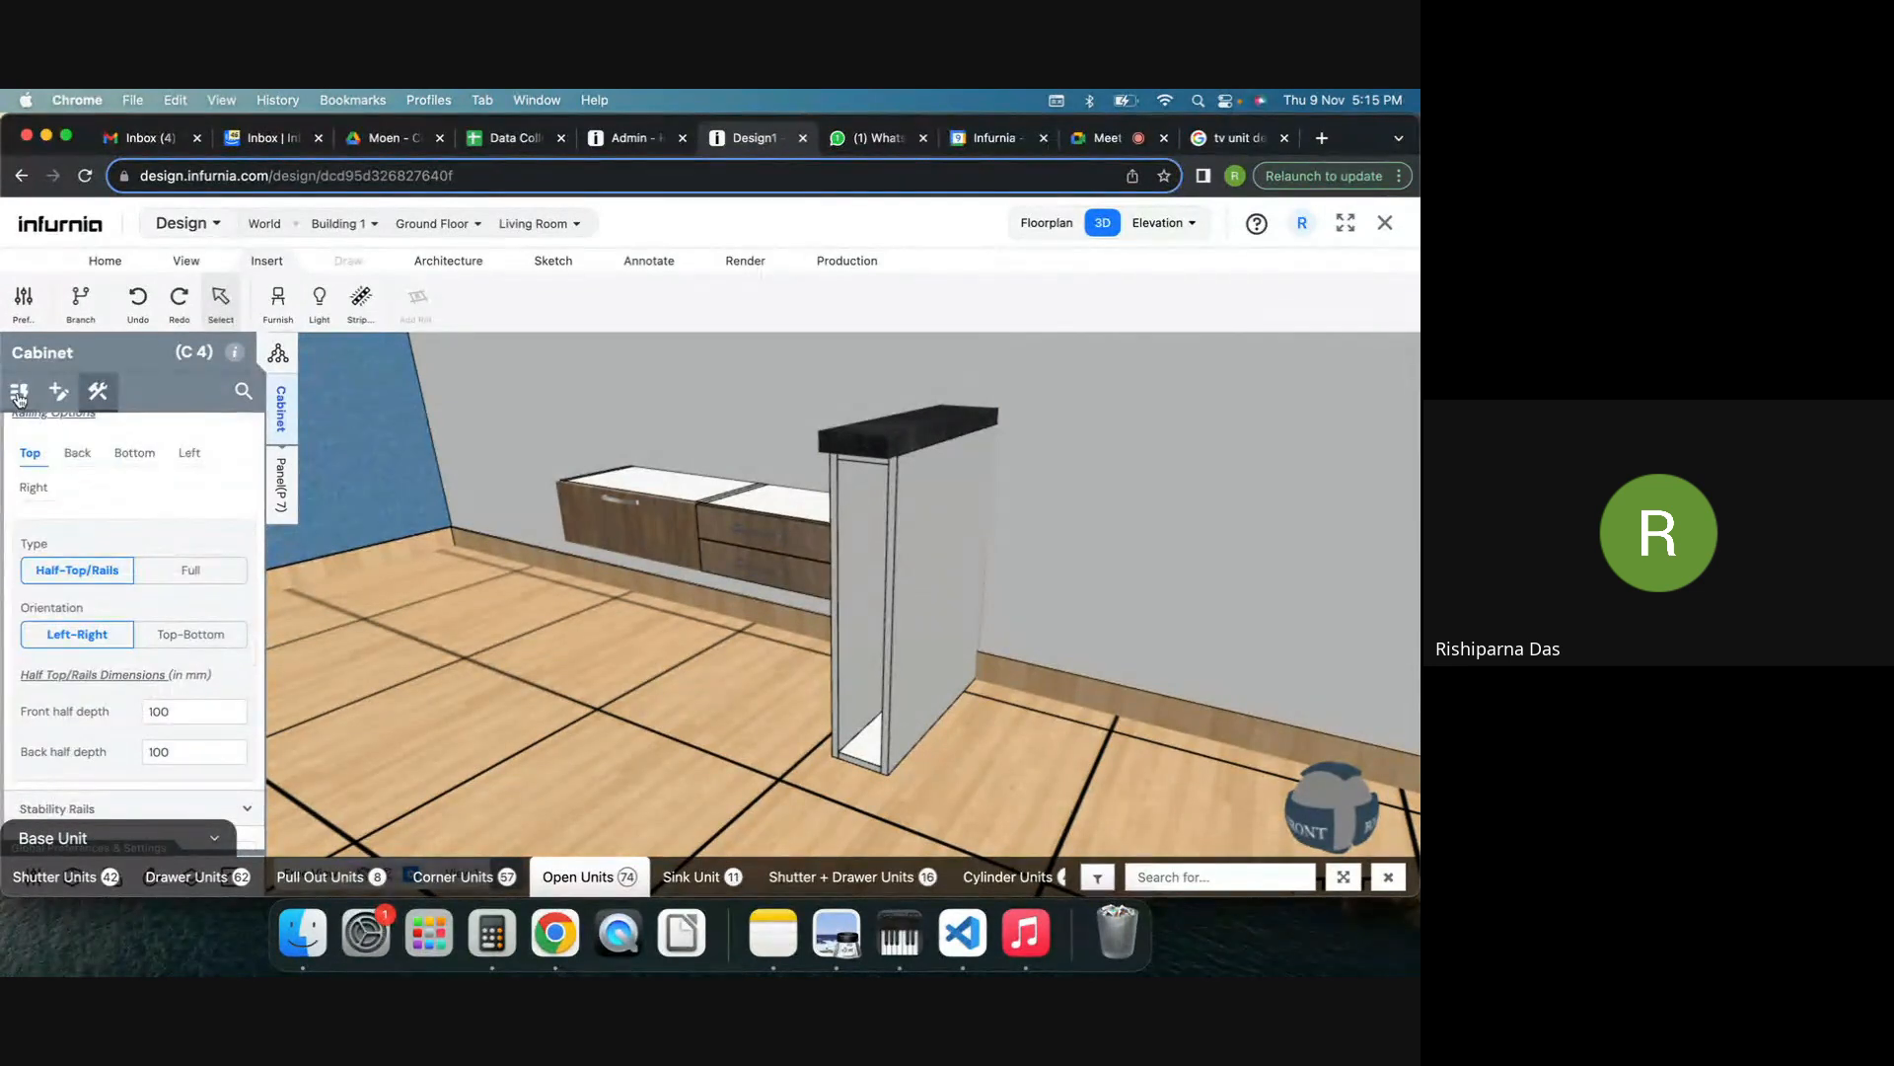
Hide the new open unit's countertop and set the type of its top to Full.
left_click(18, 392)
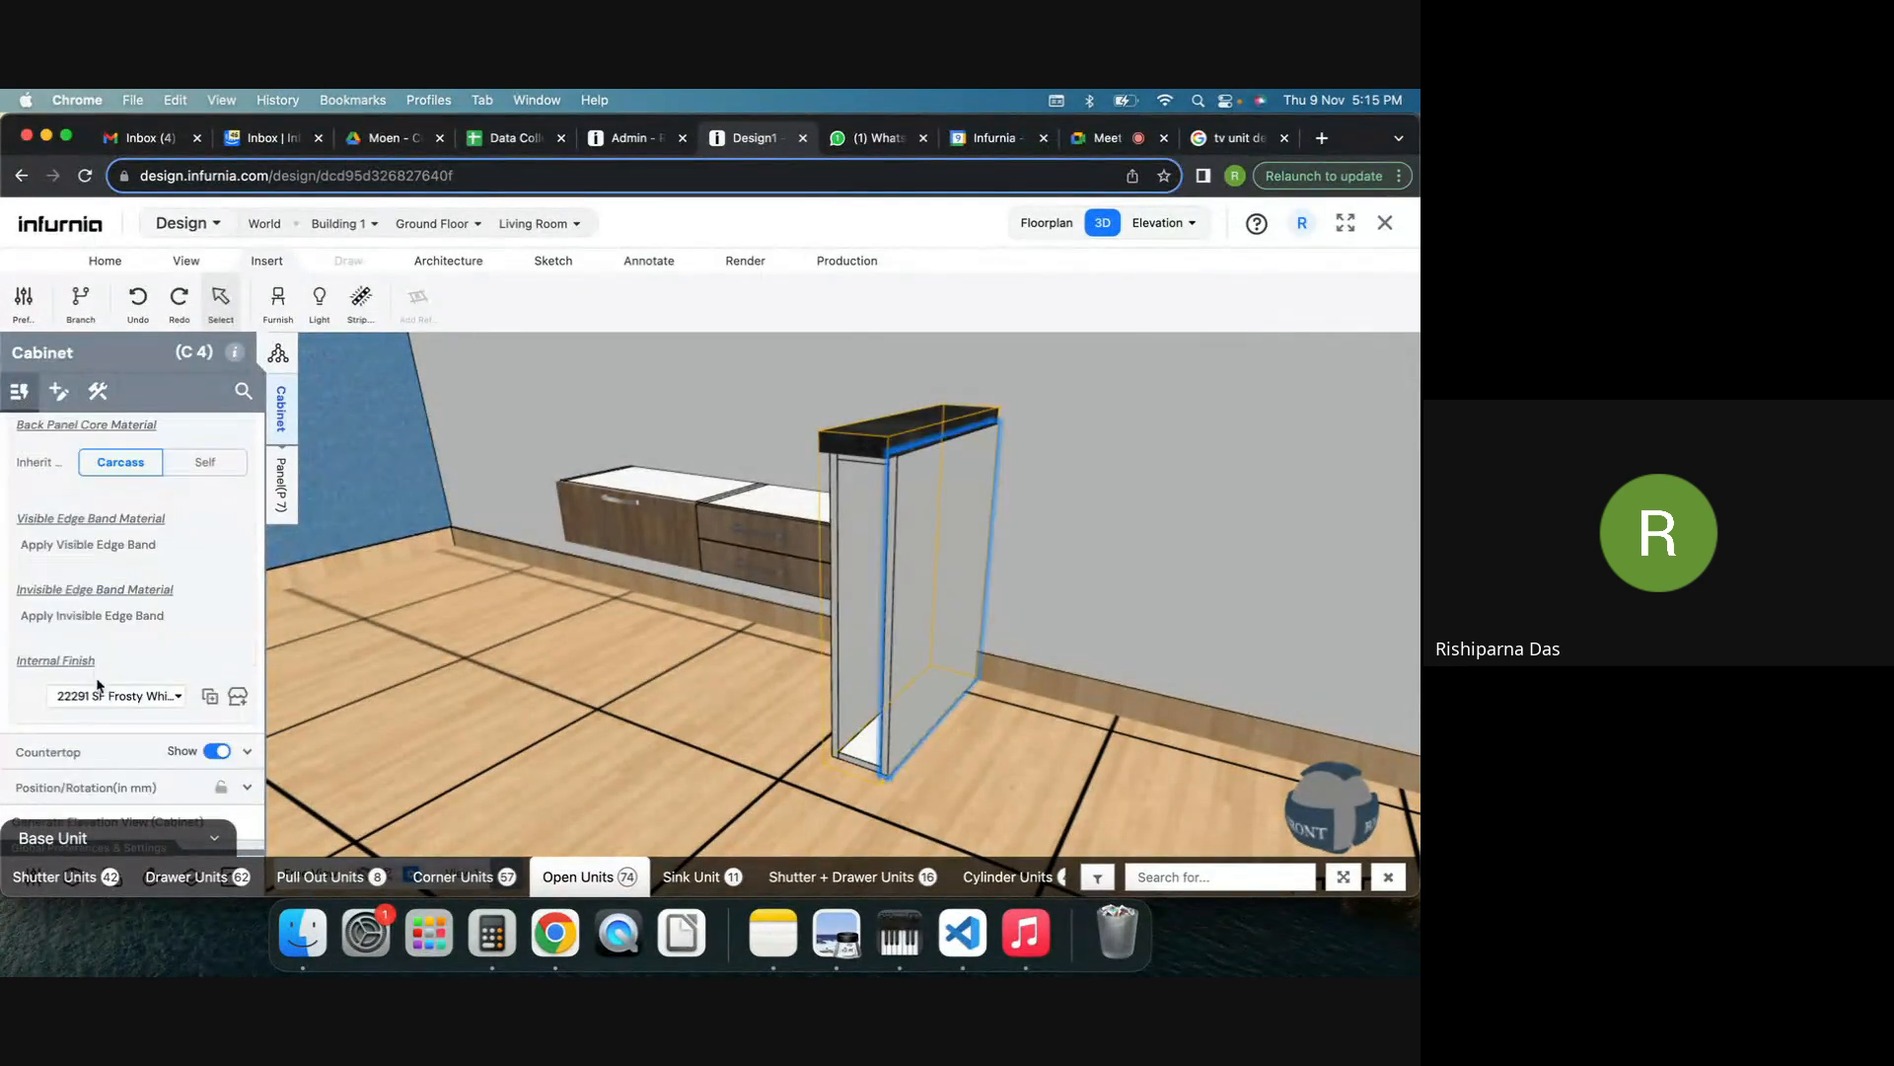
left_click(215, 752)
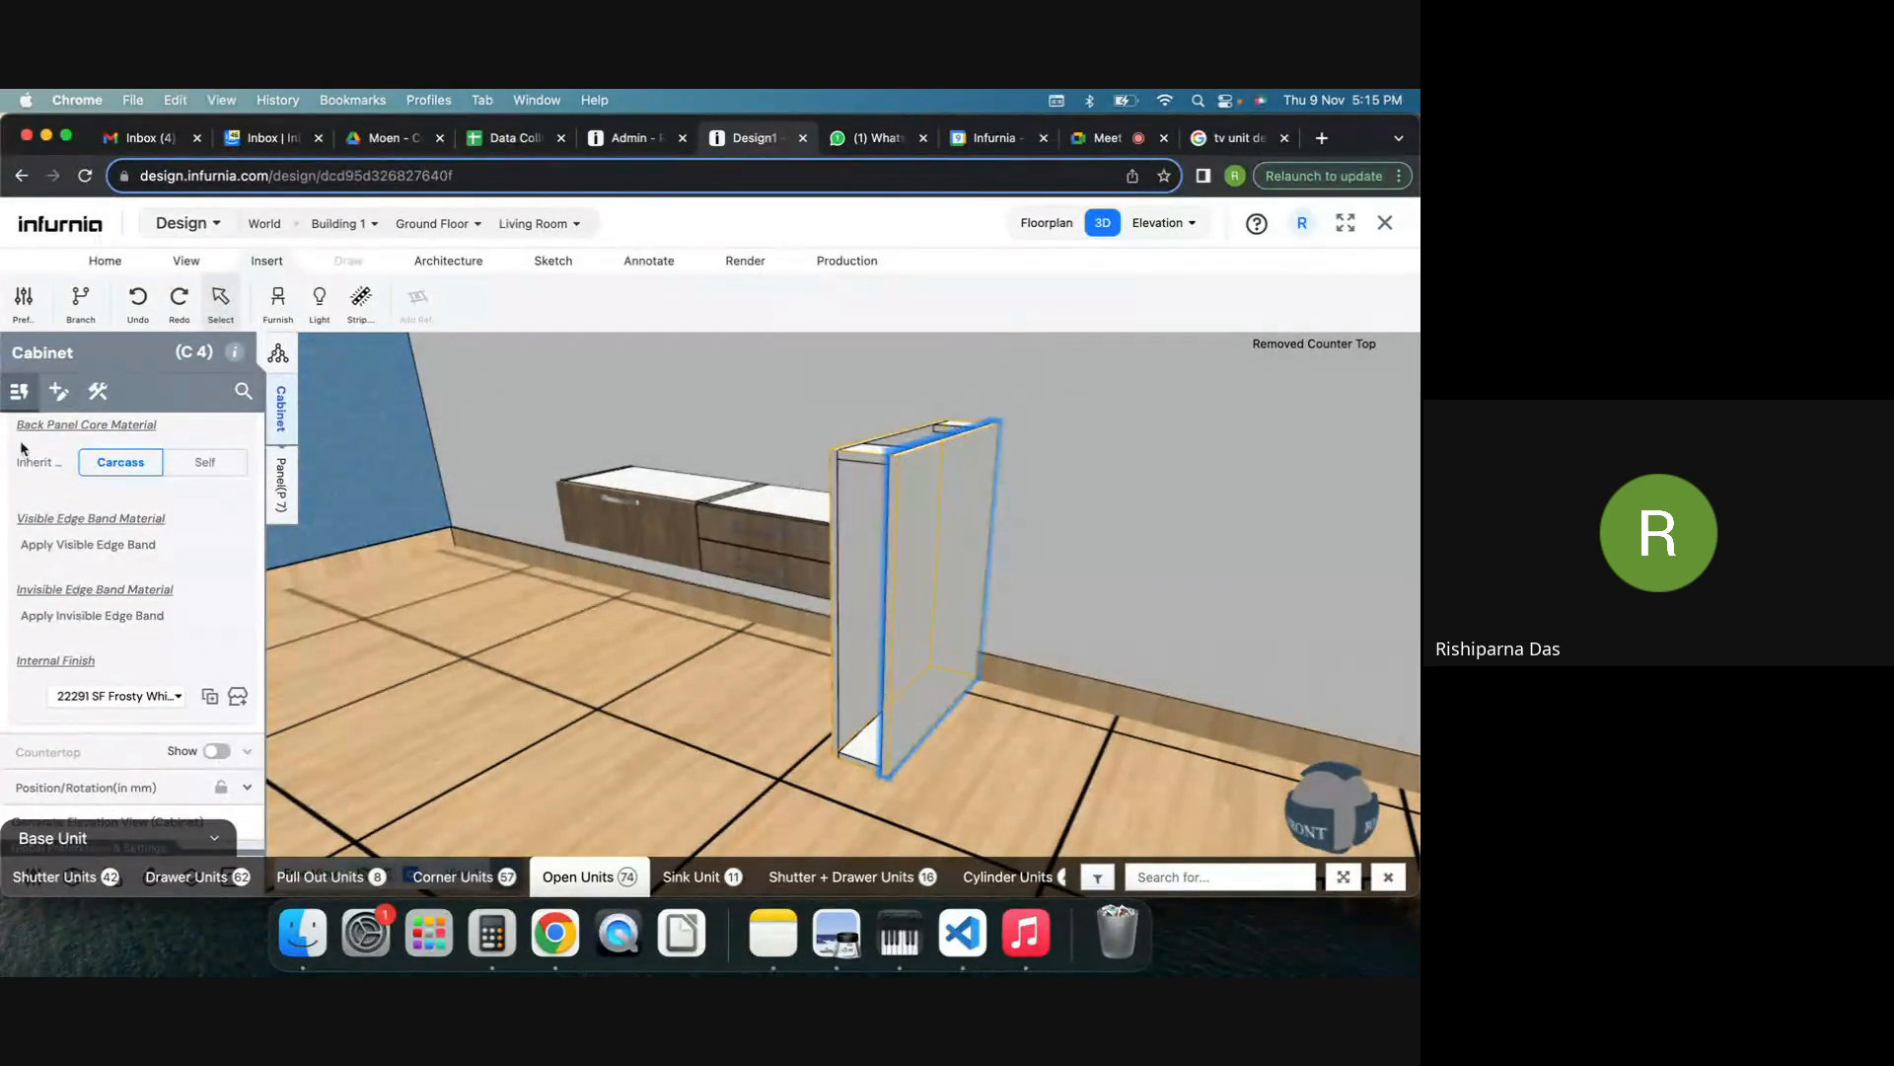
left_click(98, 391)
scroll(128, 632, "down", 2)
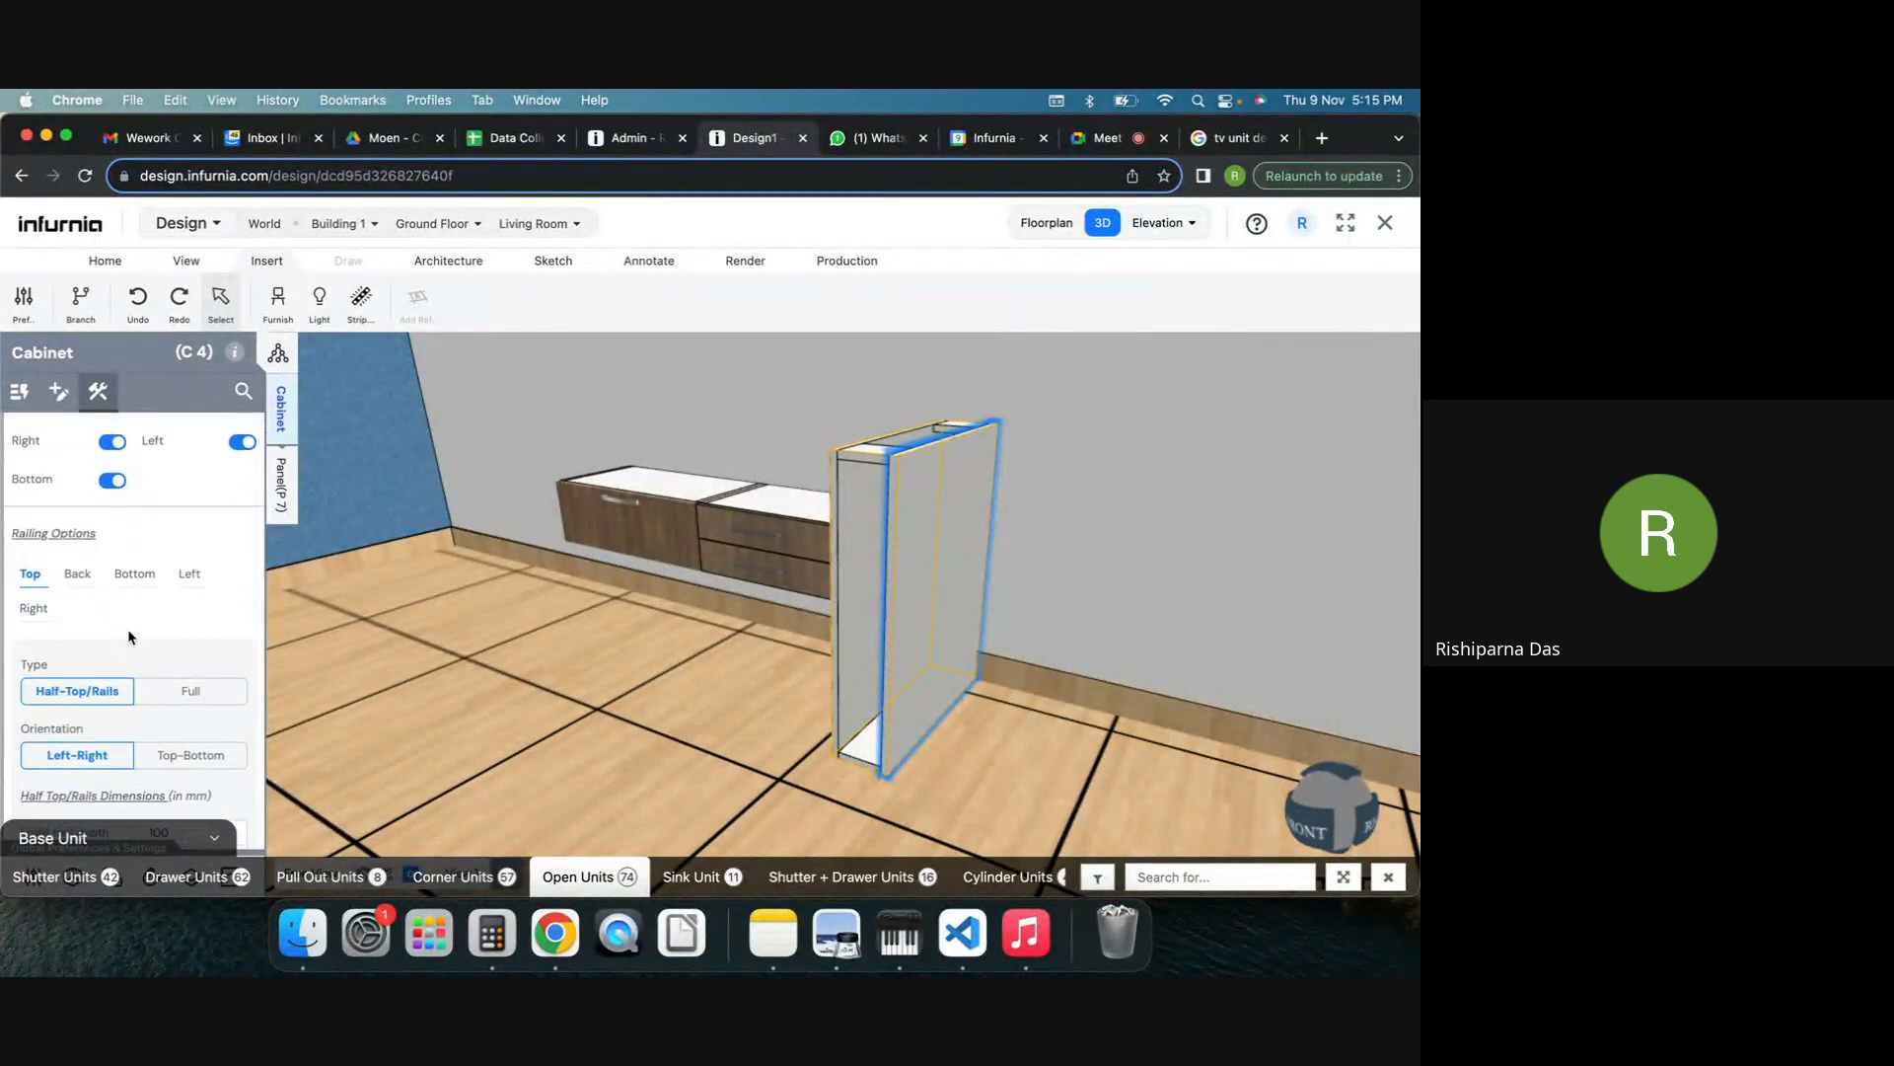
scroll(128, 636, "down", 2)
left_click(191, 574)
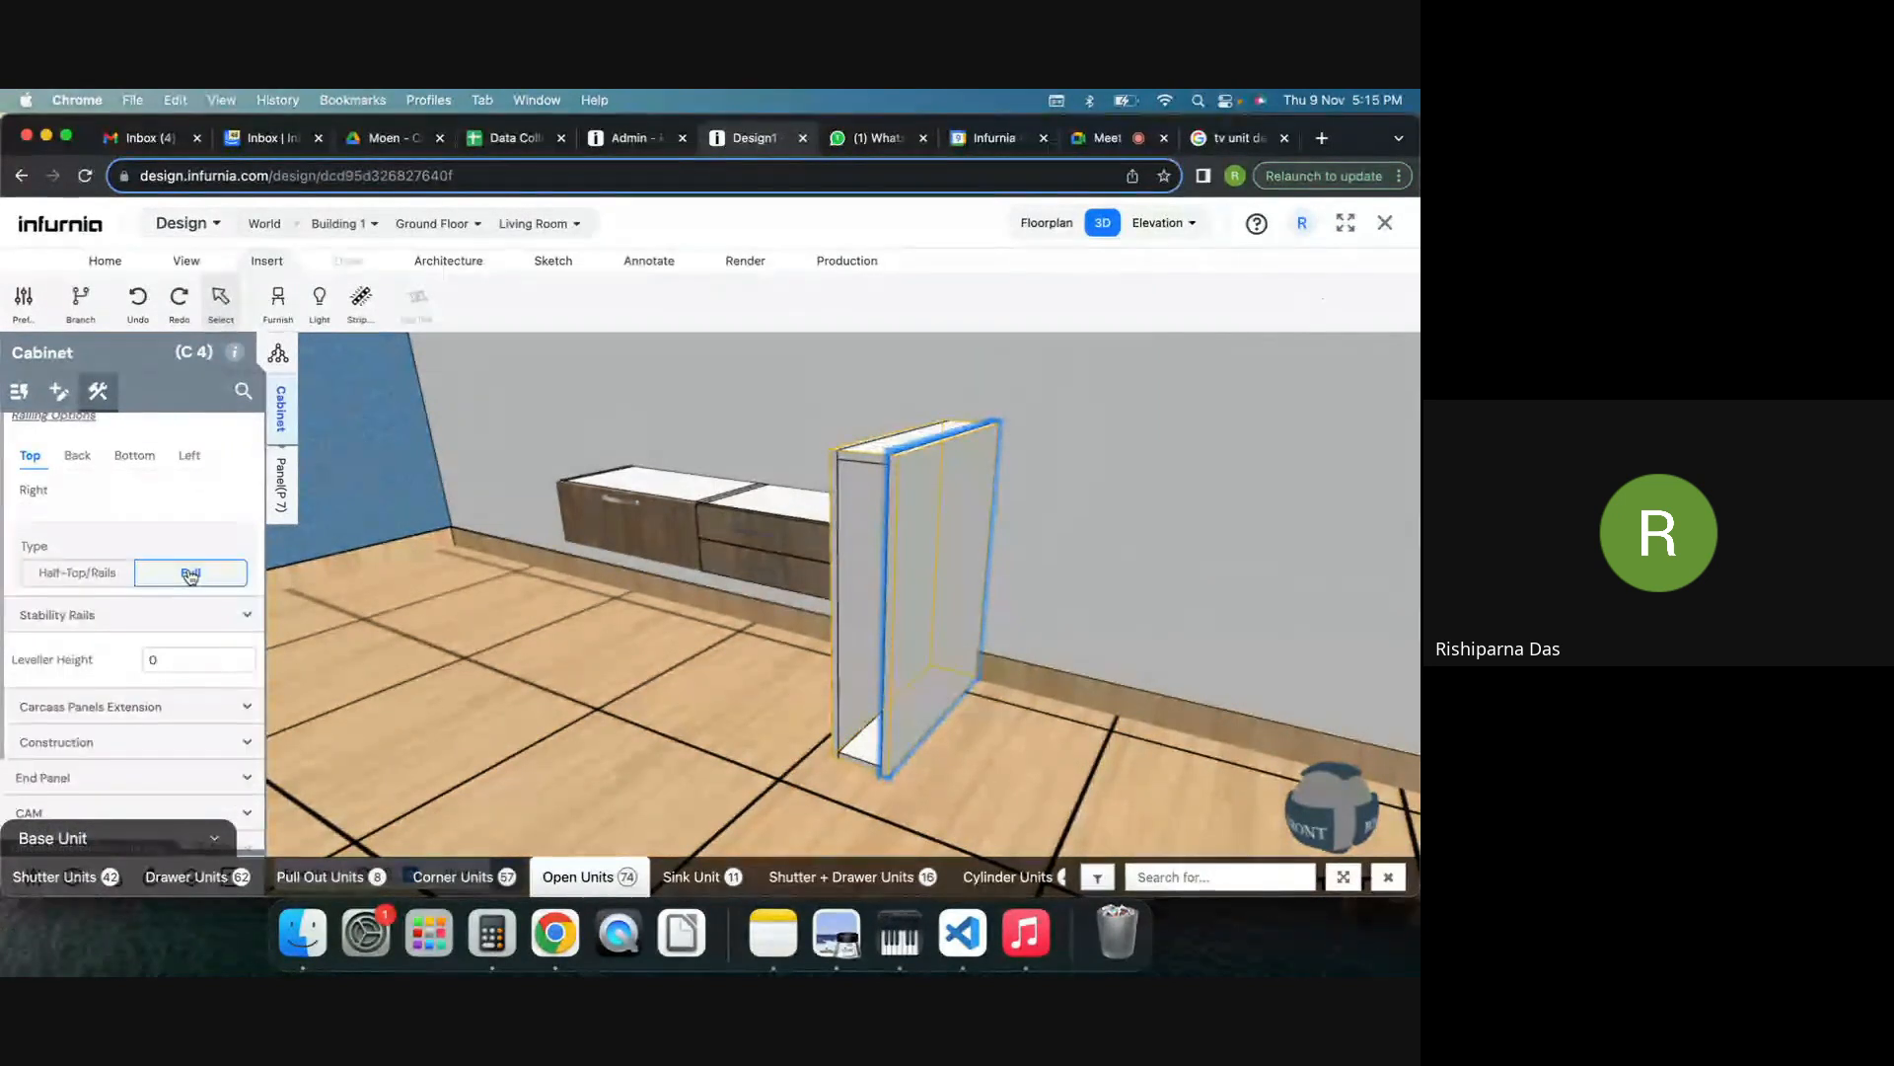
Set the open unit's height to 300 mm and its width to 600 mm.
left_click(932, 578)
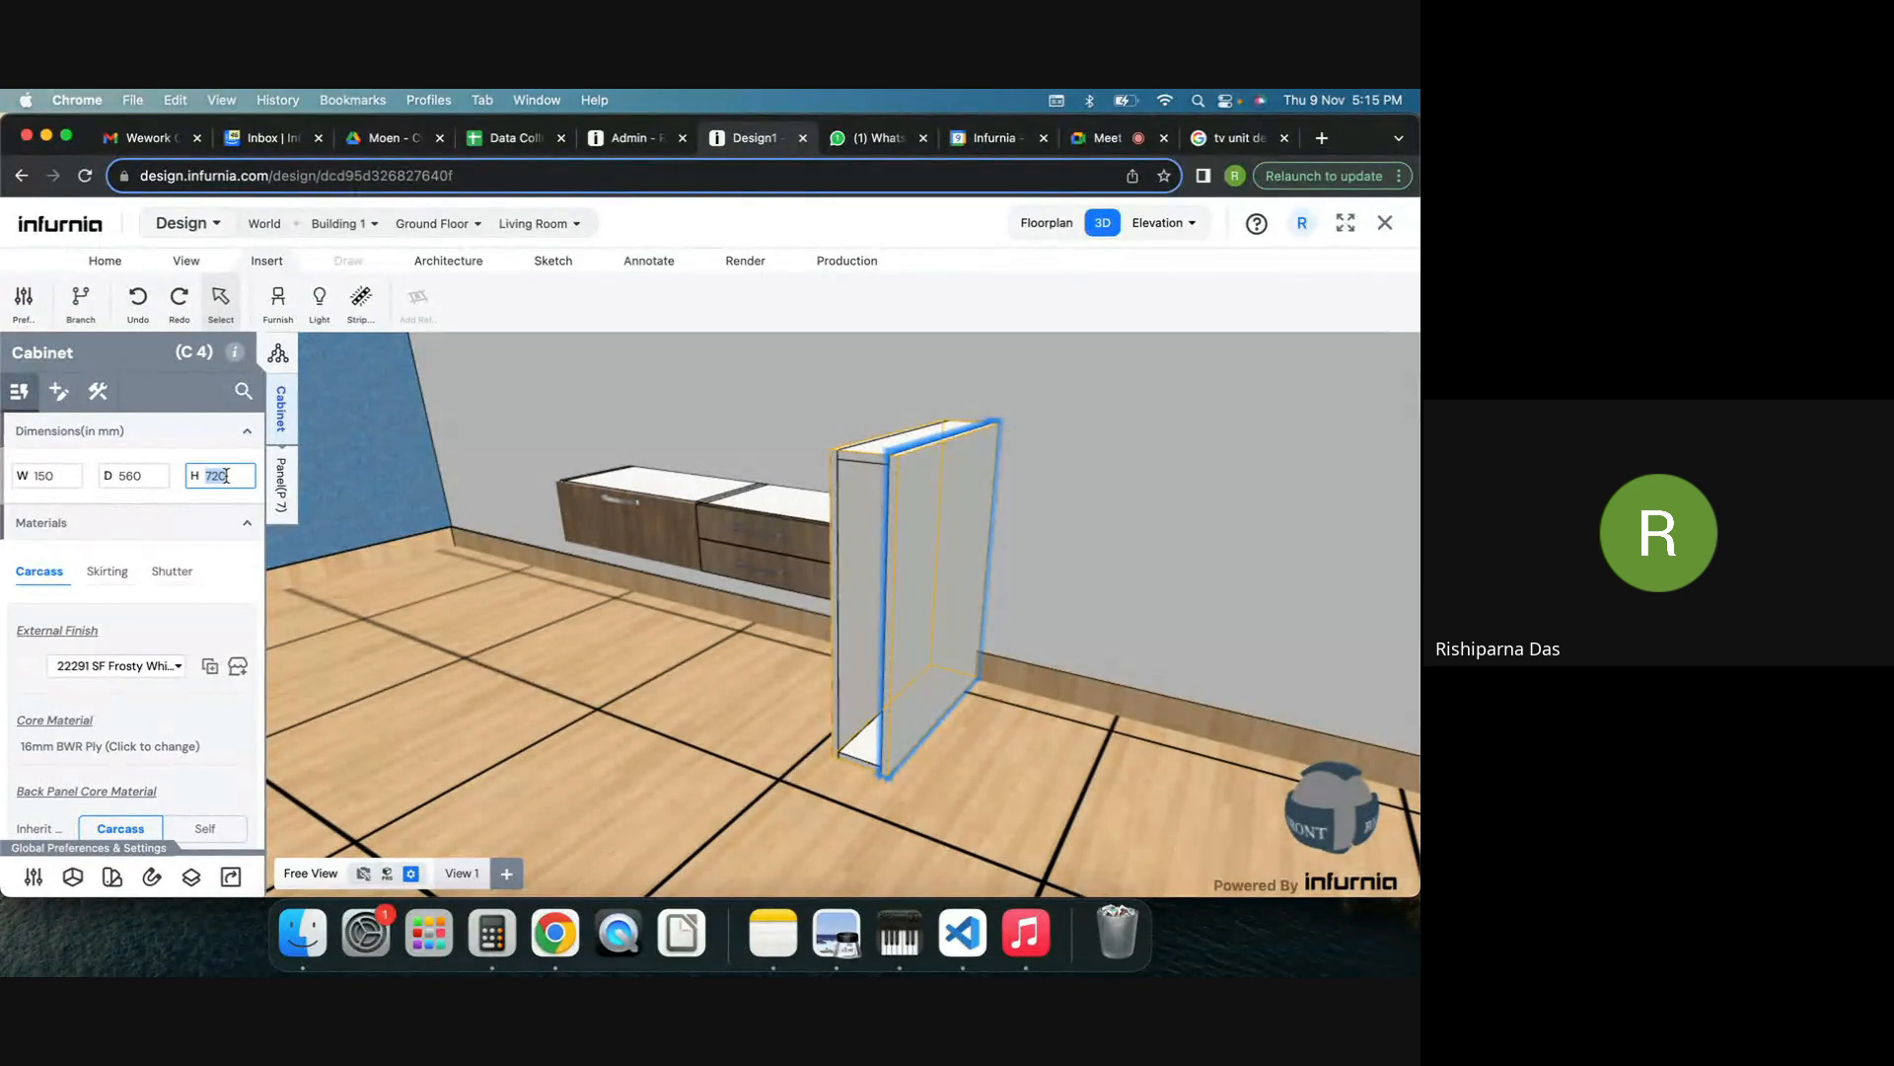
type("300")
key("Return")
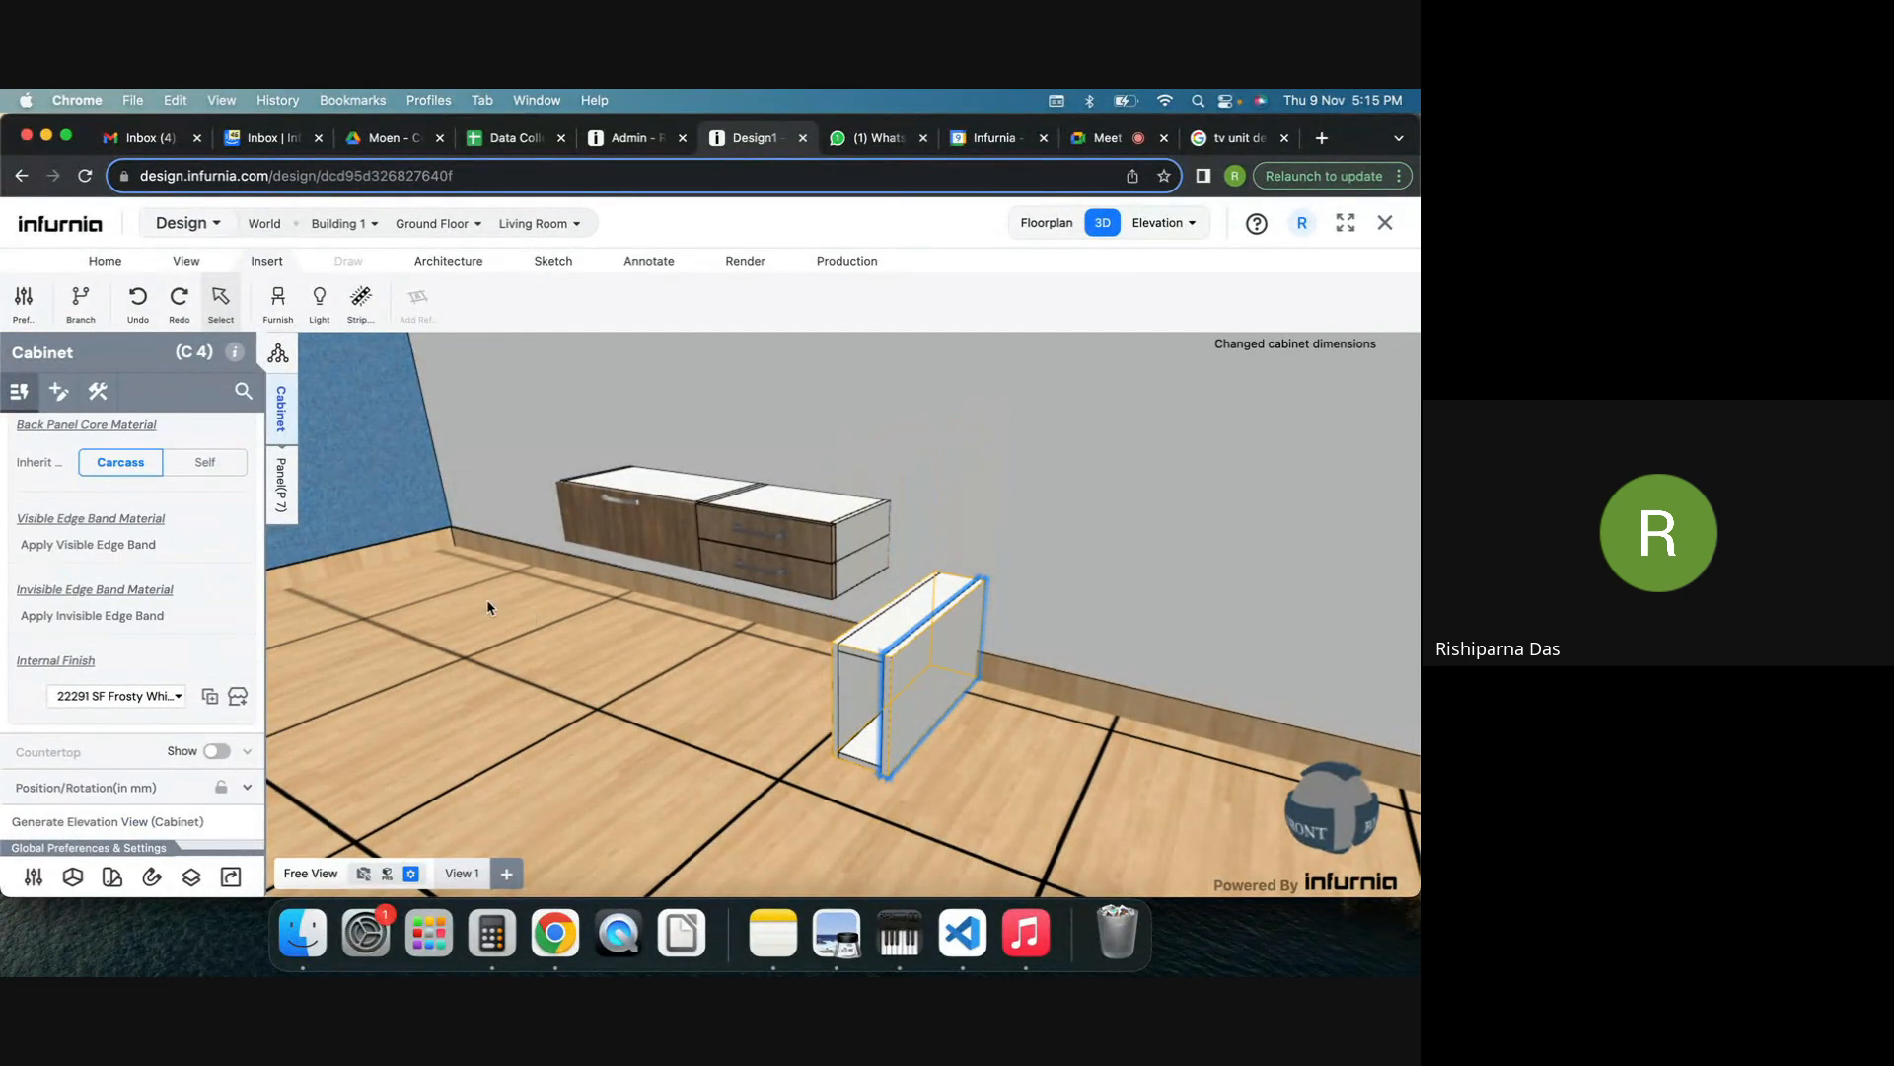
scroll(81, 456, "up", 5)
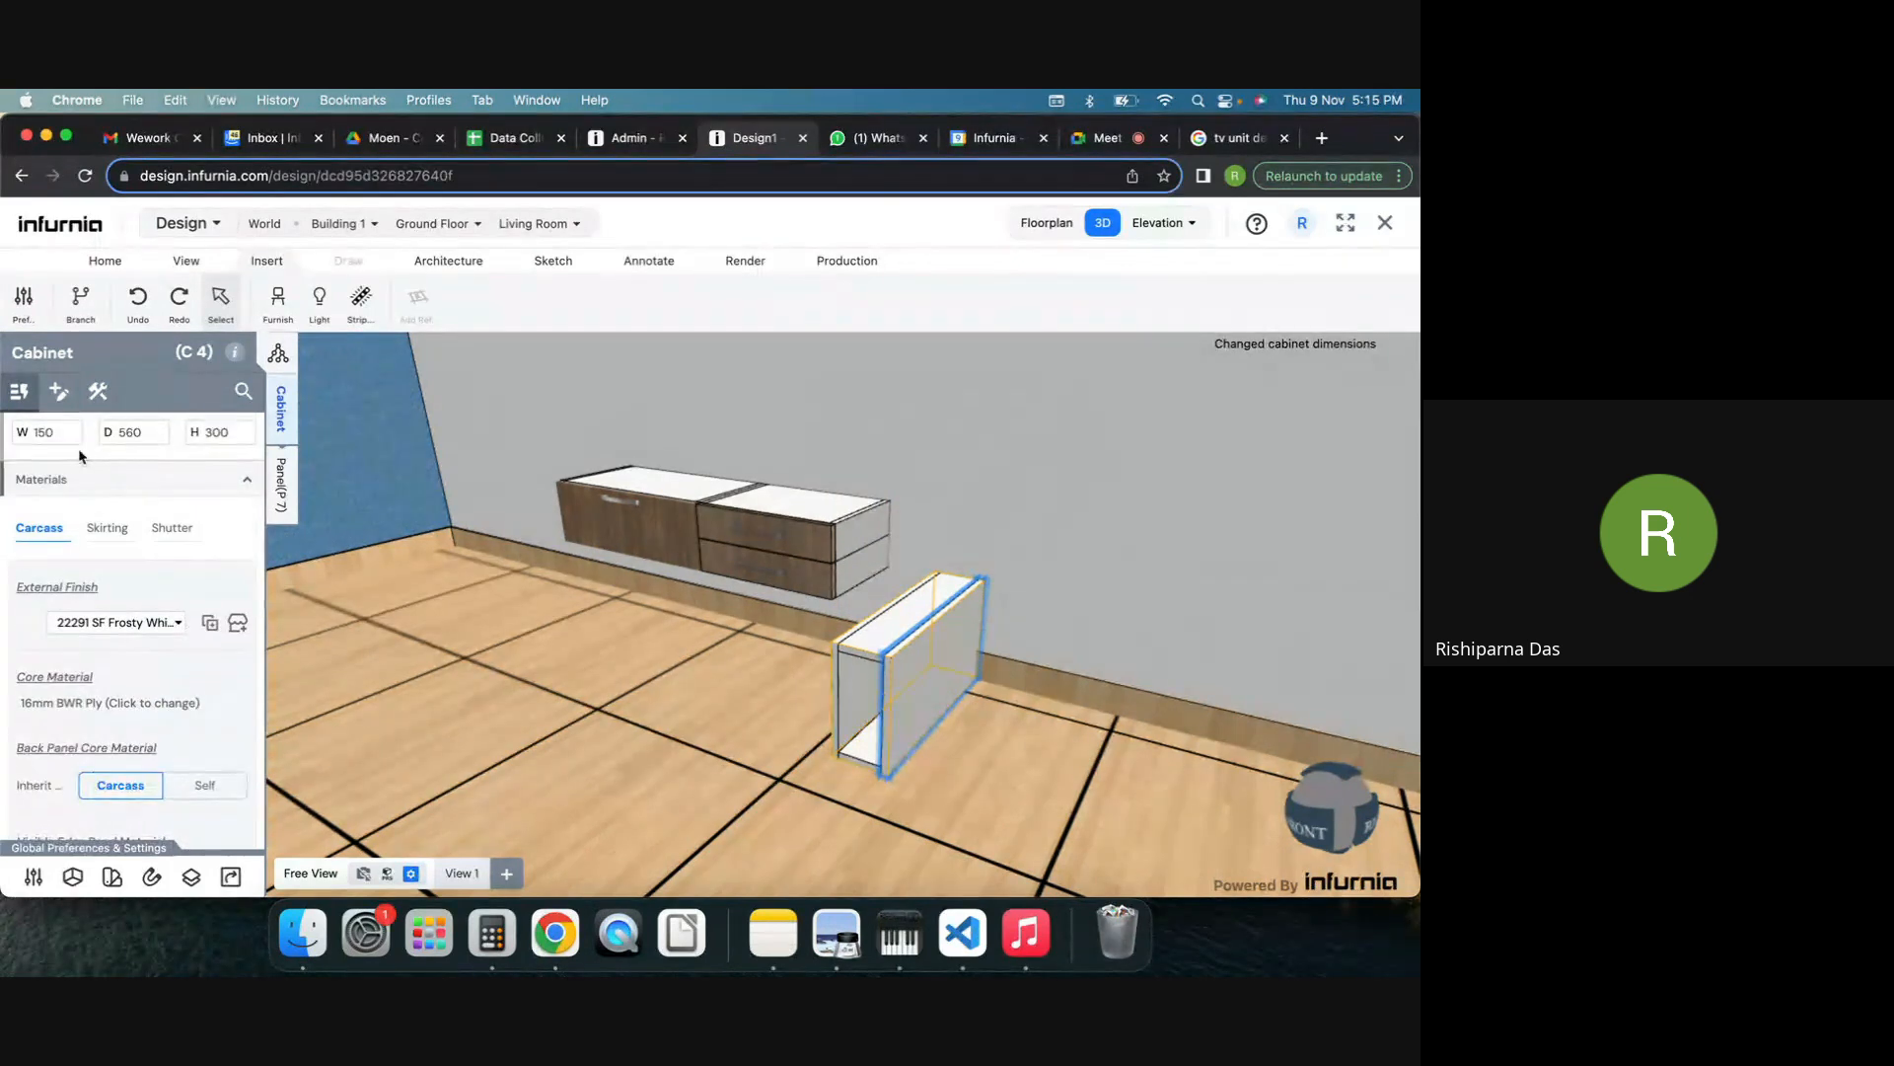
type("6")
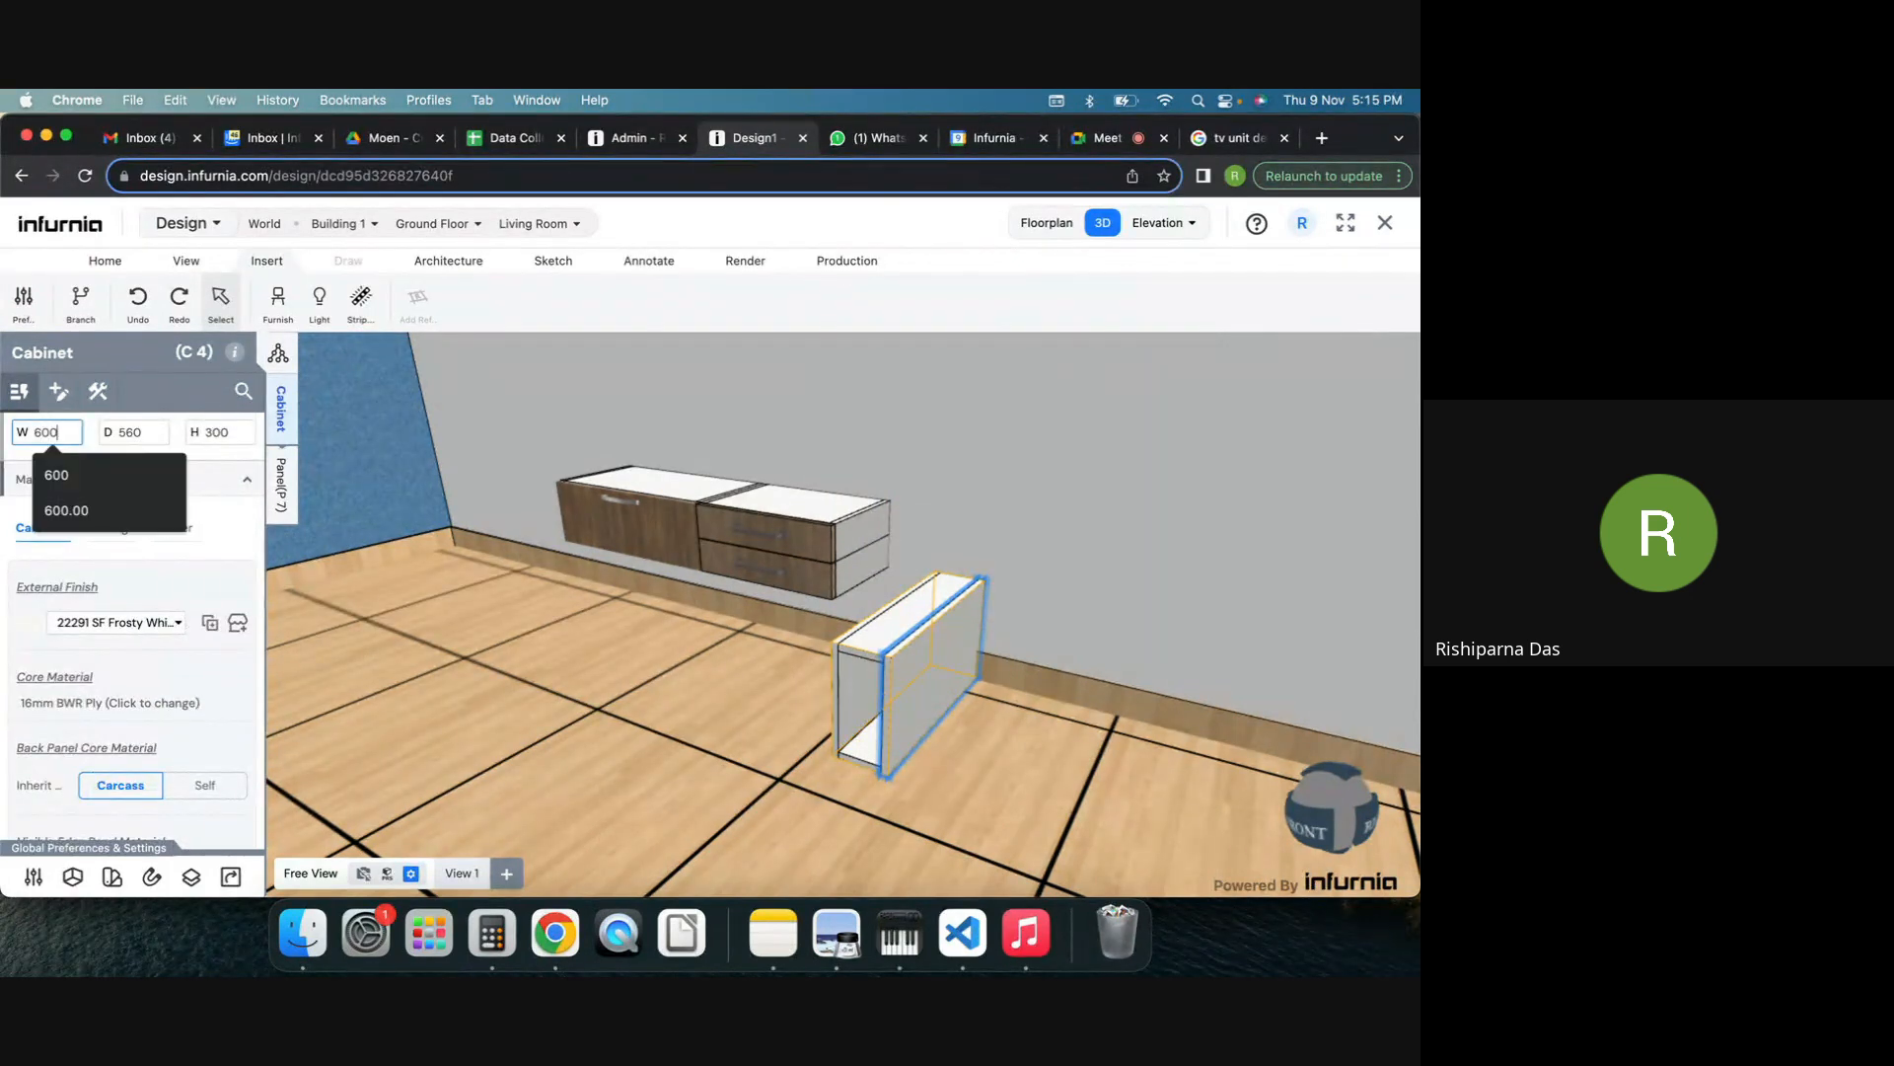
type("00")
key("Return")
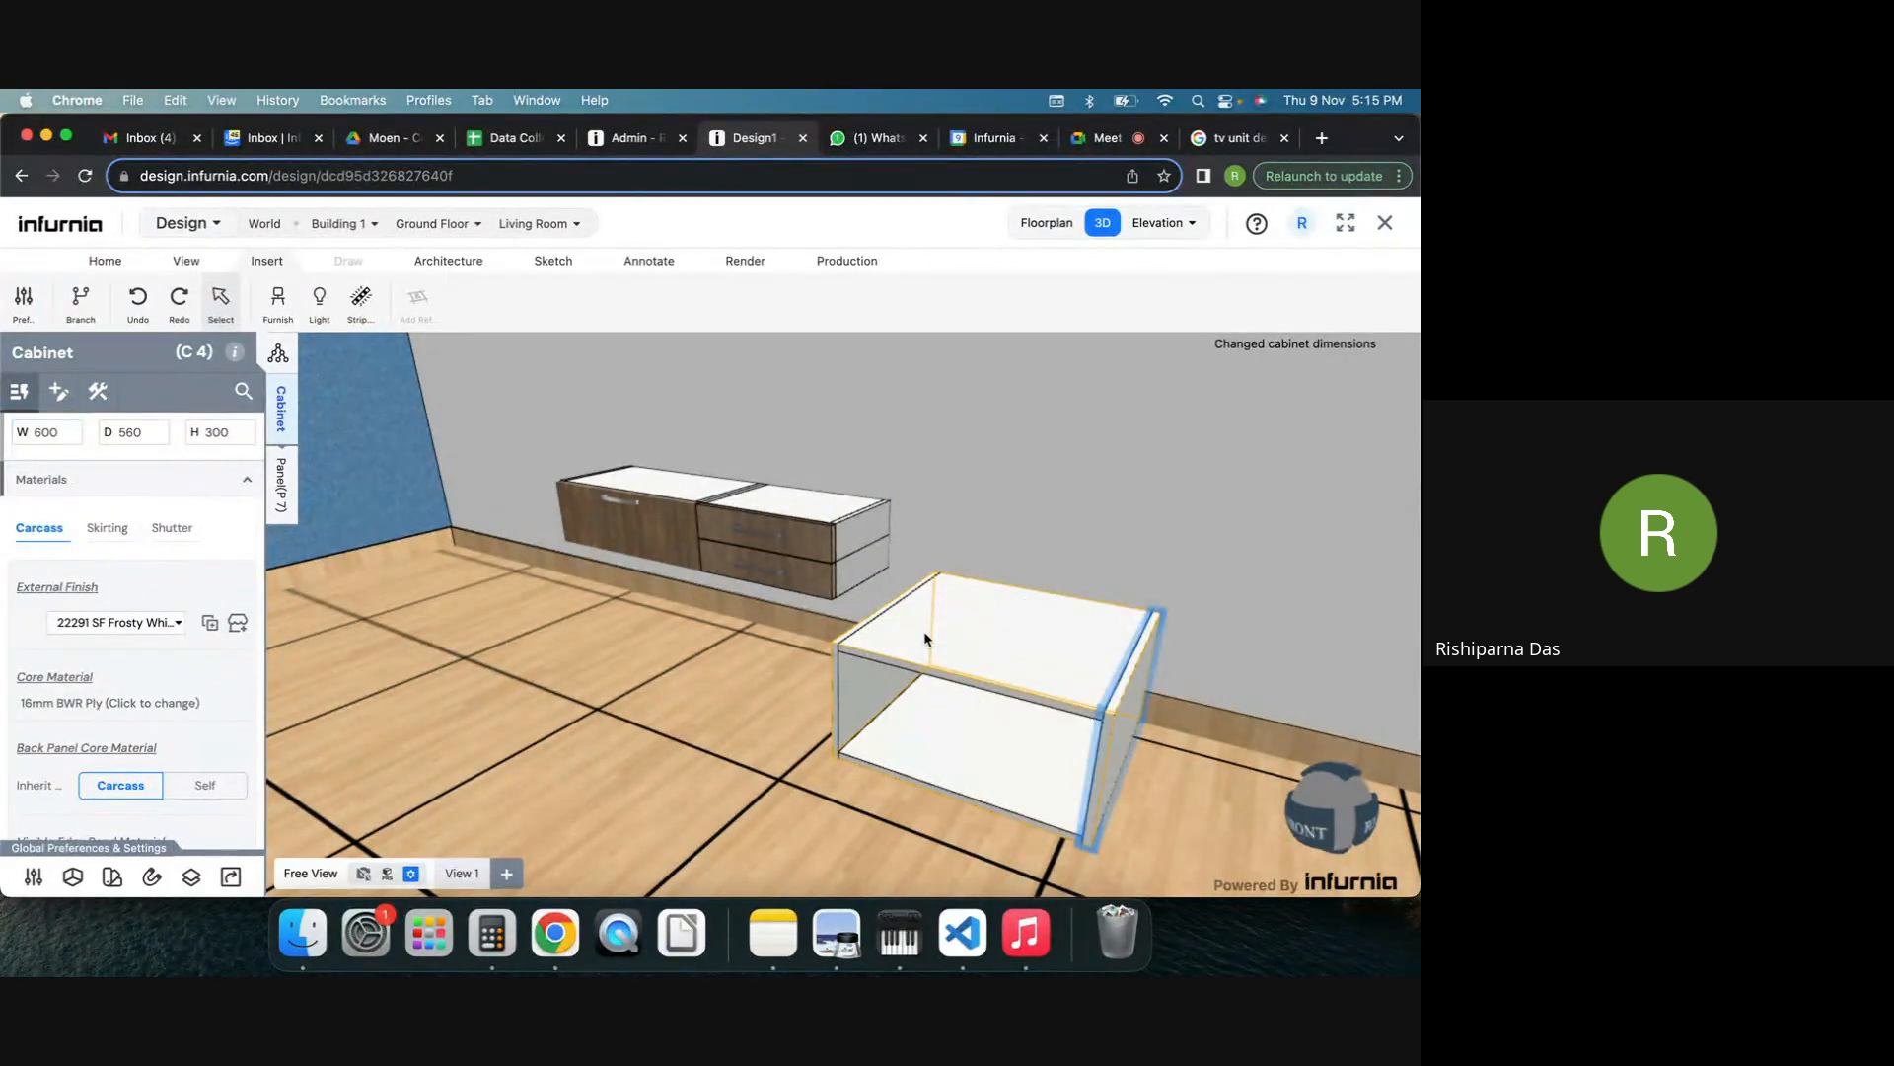
Set the open unit's depth to 450 mm after checking the neighbouring drawer cabinet's dimensions.
left_click(811, 531)
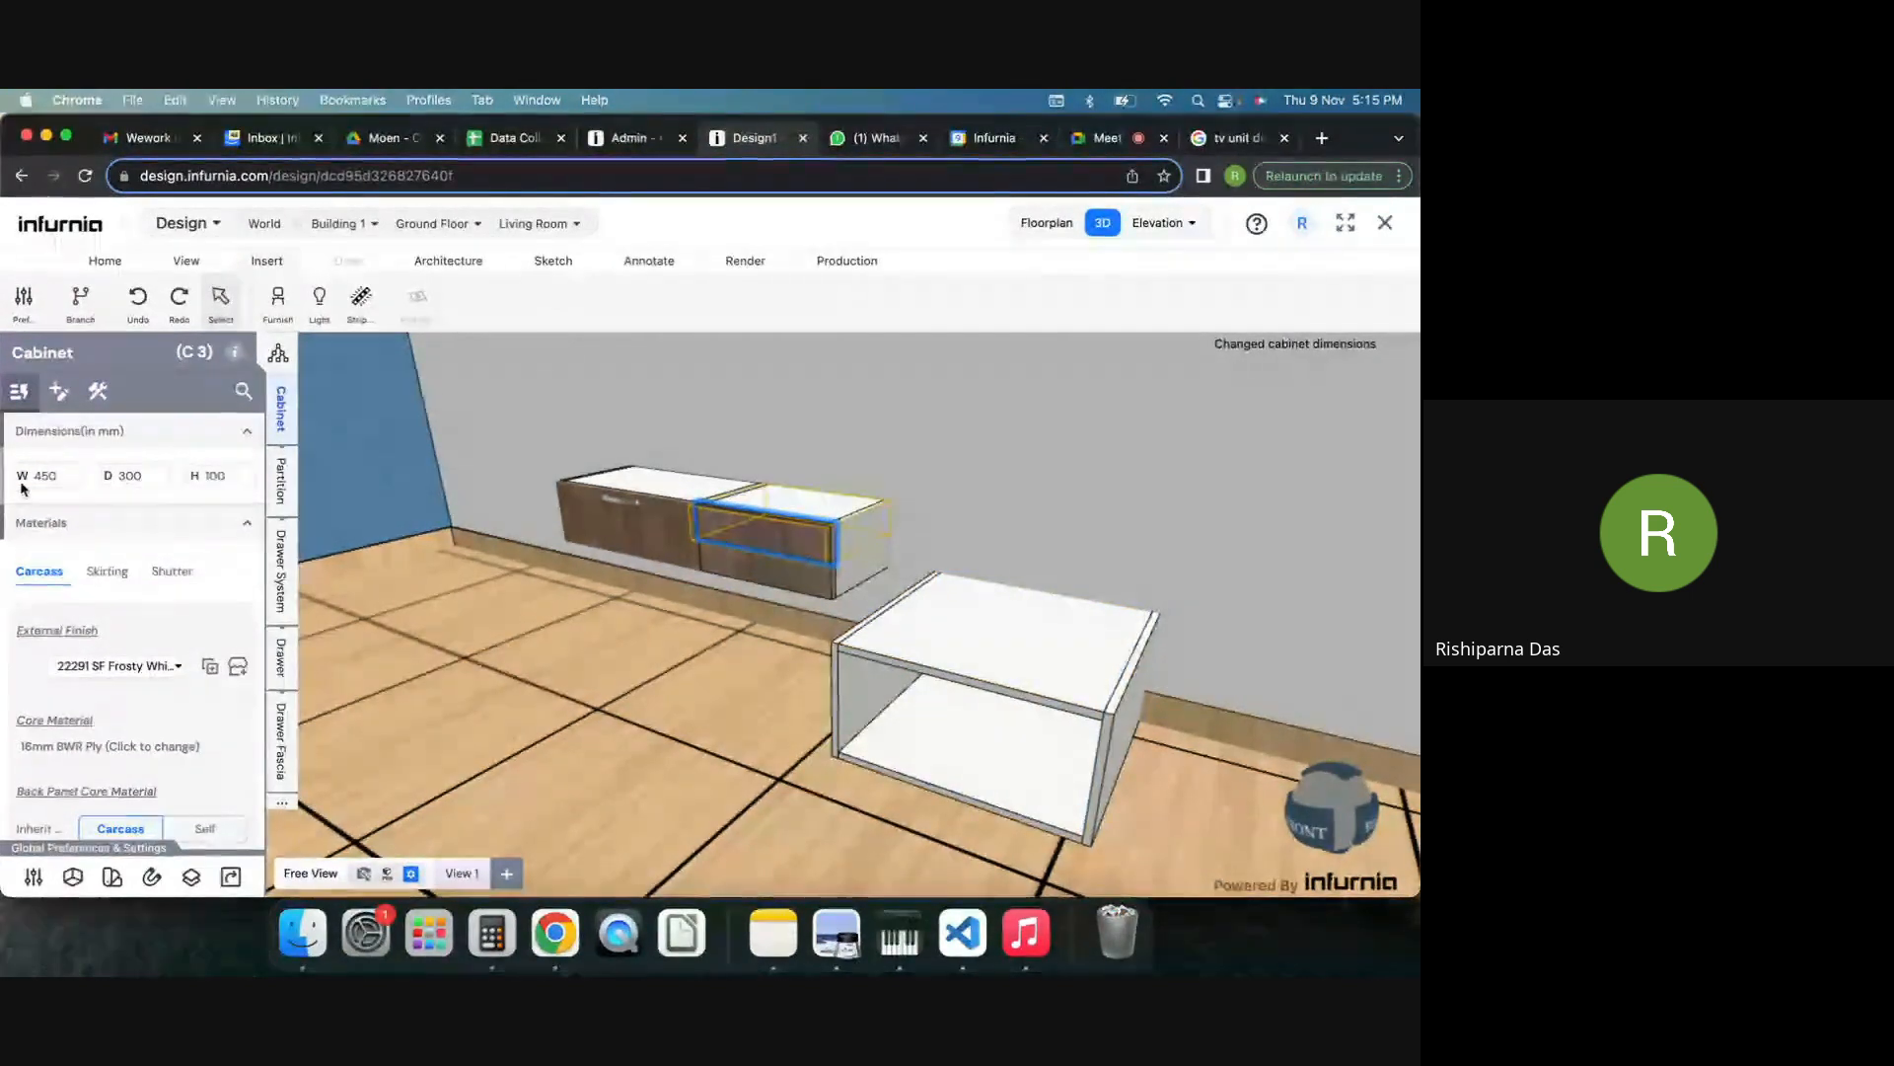
left_click(1049, 660)
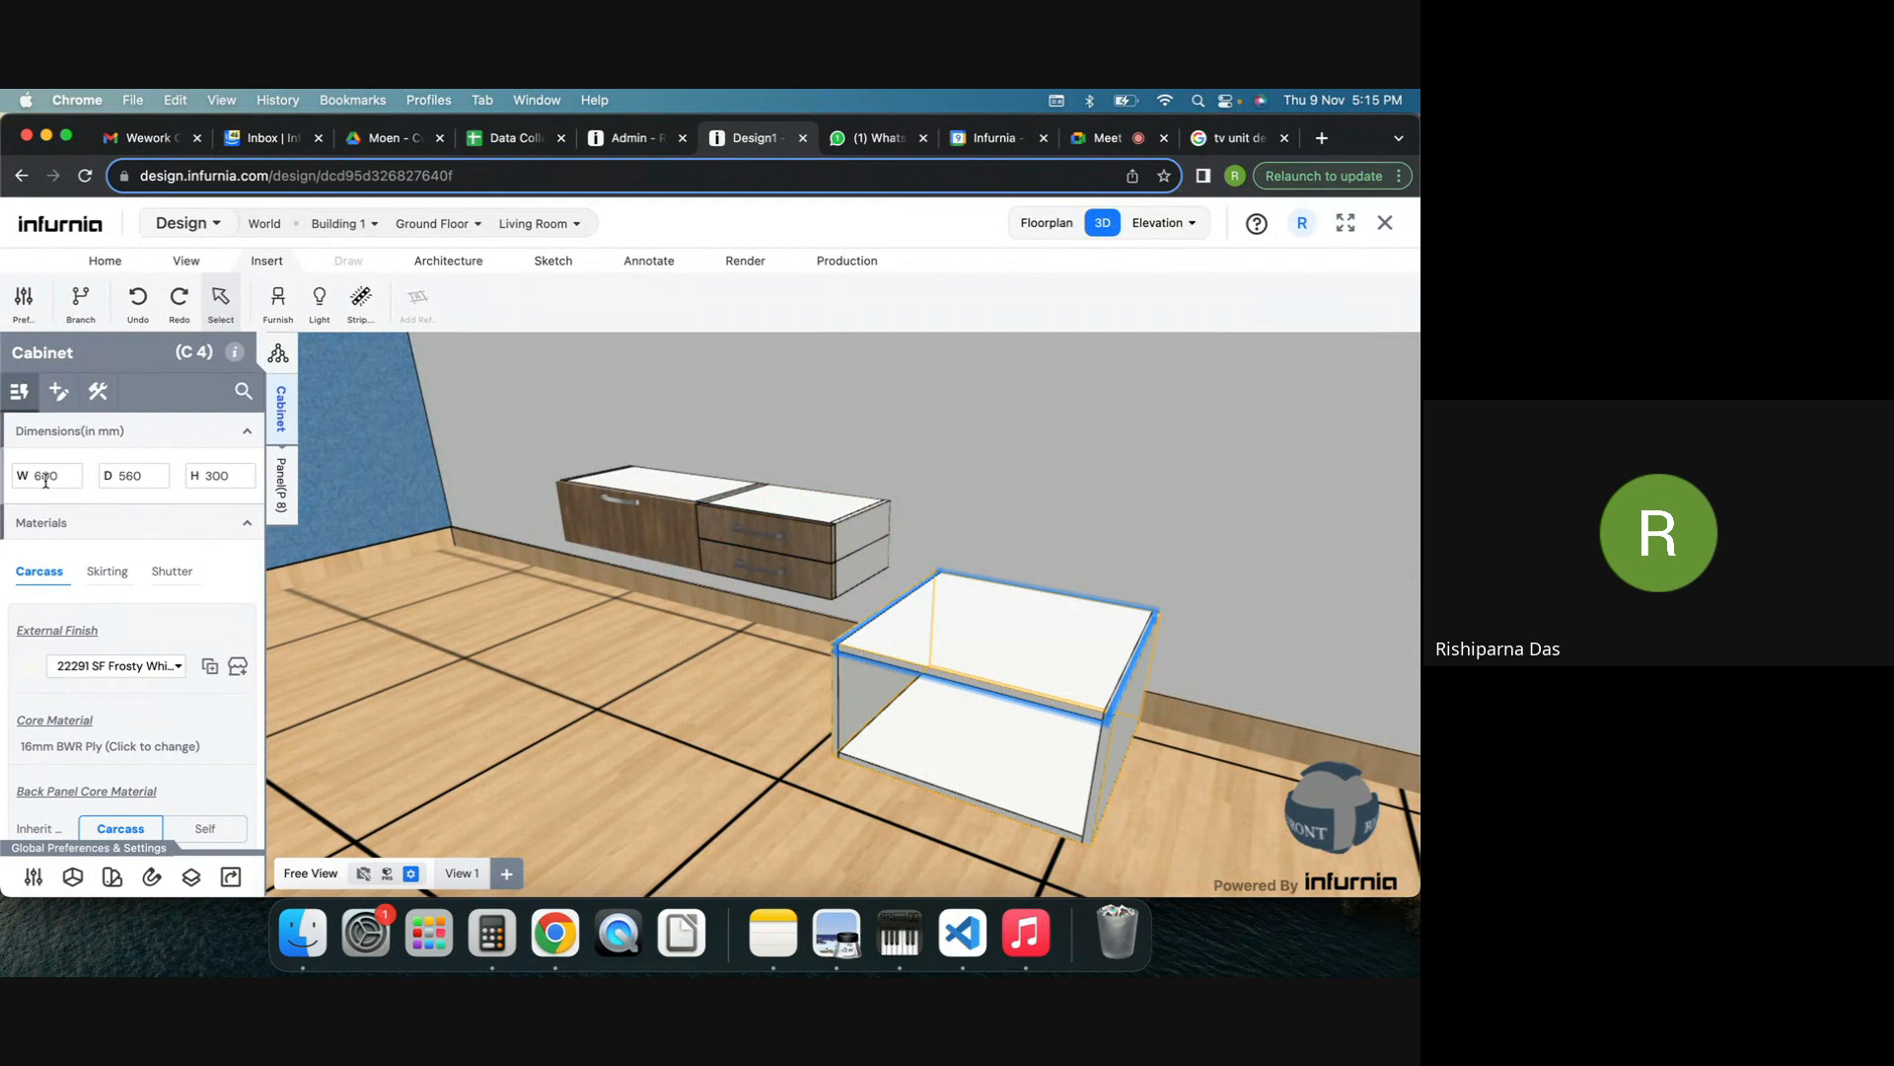
double_click(124, 476)
type("450")
key("Return")
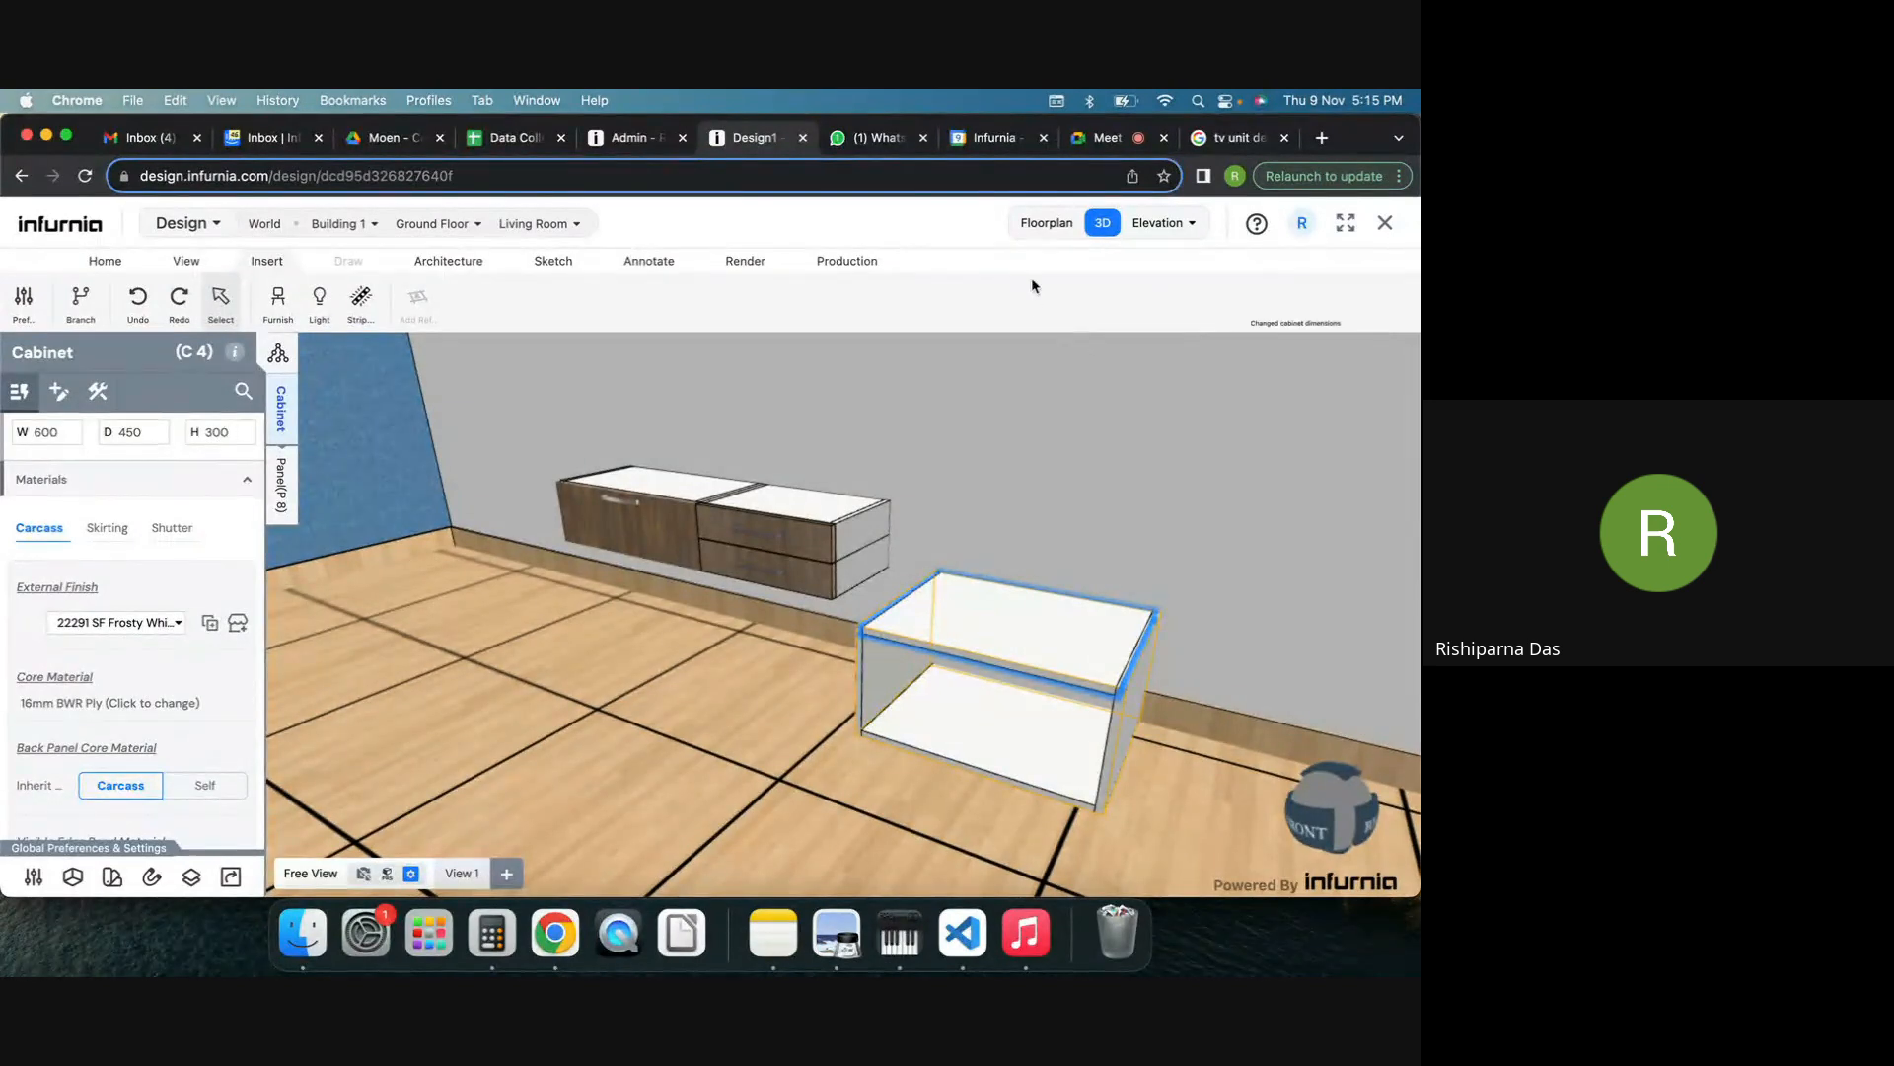
Move the open unit flush against the drawer cabinet and back wall in the floor plan, and set its depth to 300 mm.
left_click(1045, 225)
mouse_move(1020, 449)
left_mouse_down()
mouse_move(1026, 434)
mouse_move(991, 431)
left_mouse_up()
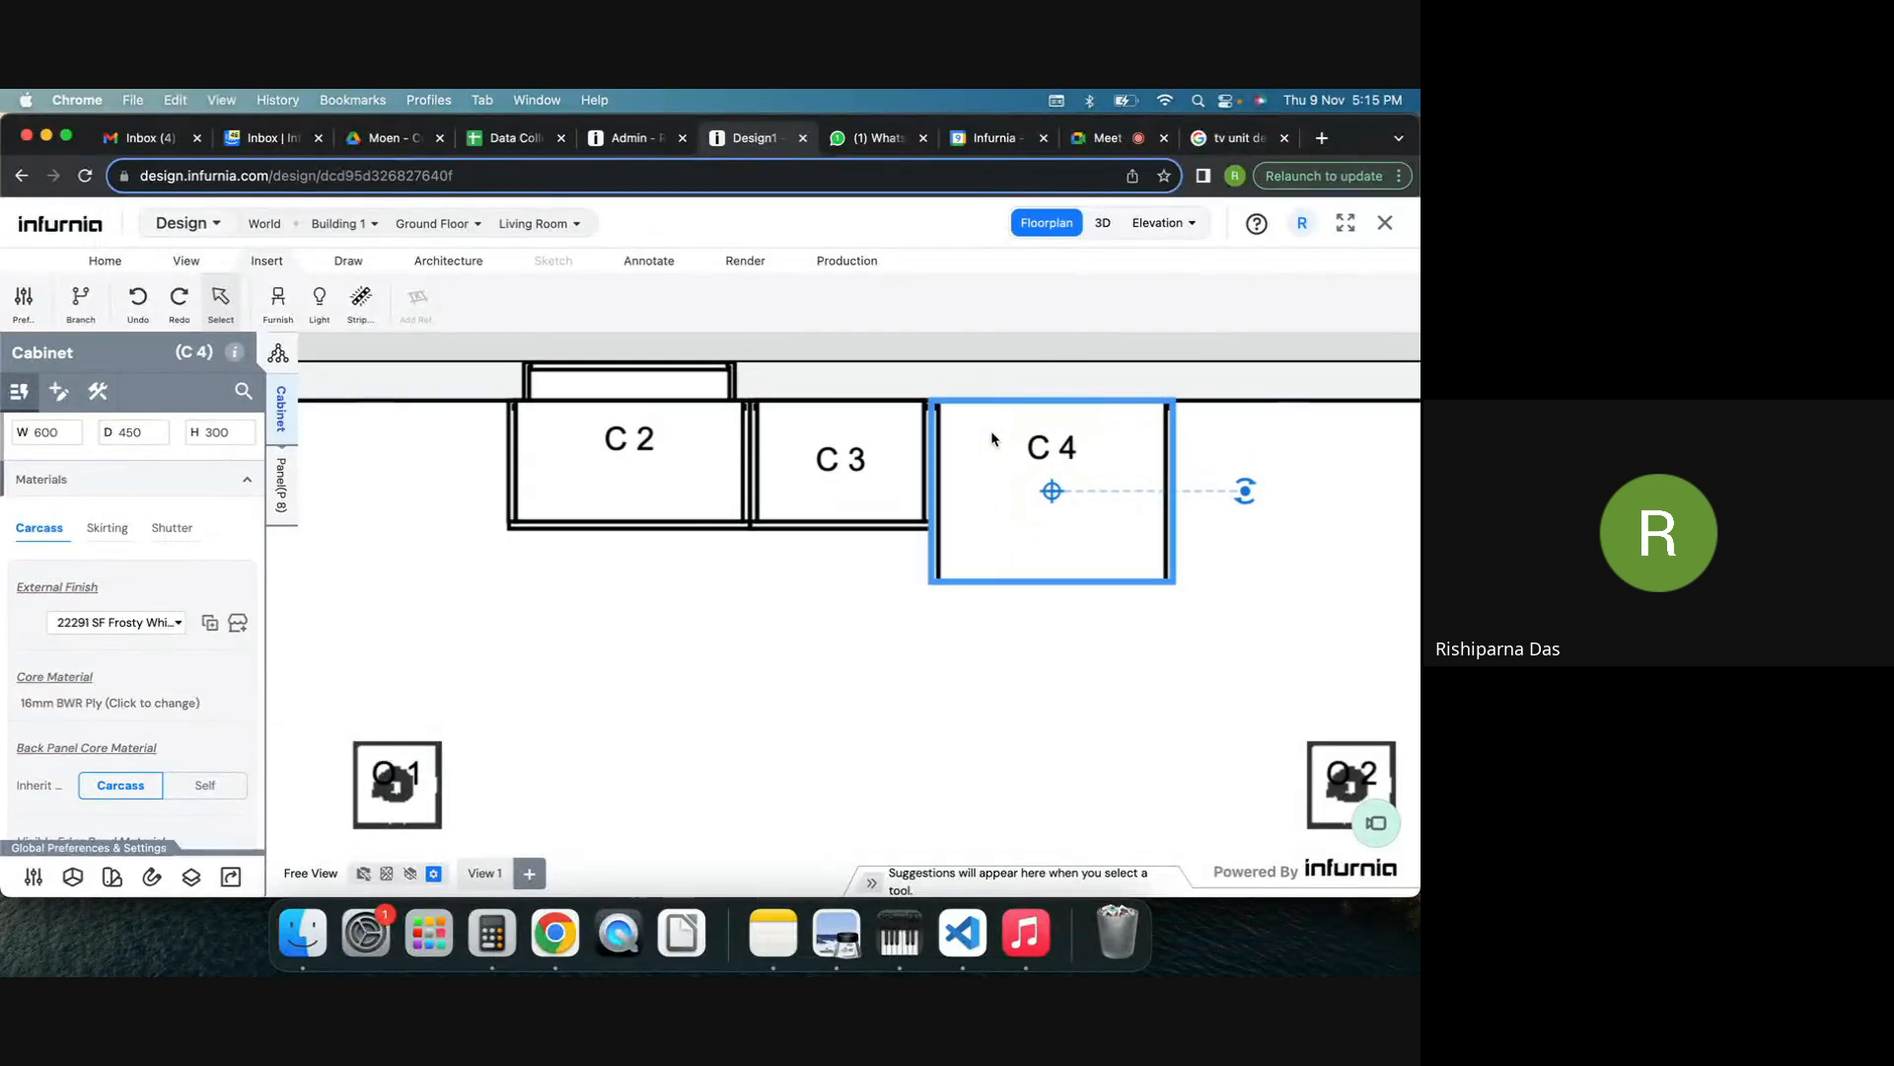
left_click(888, 452)
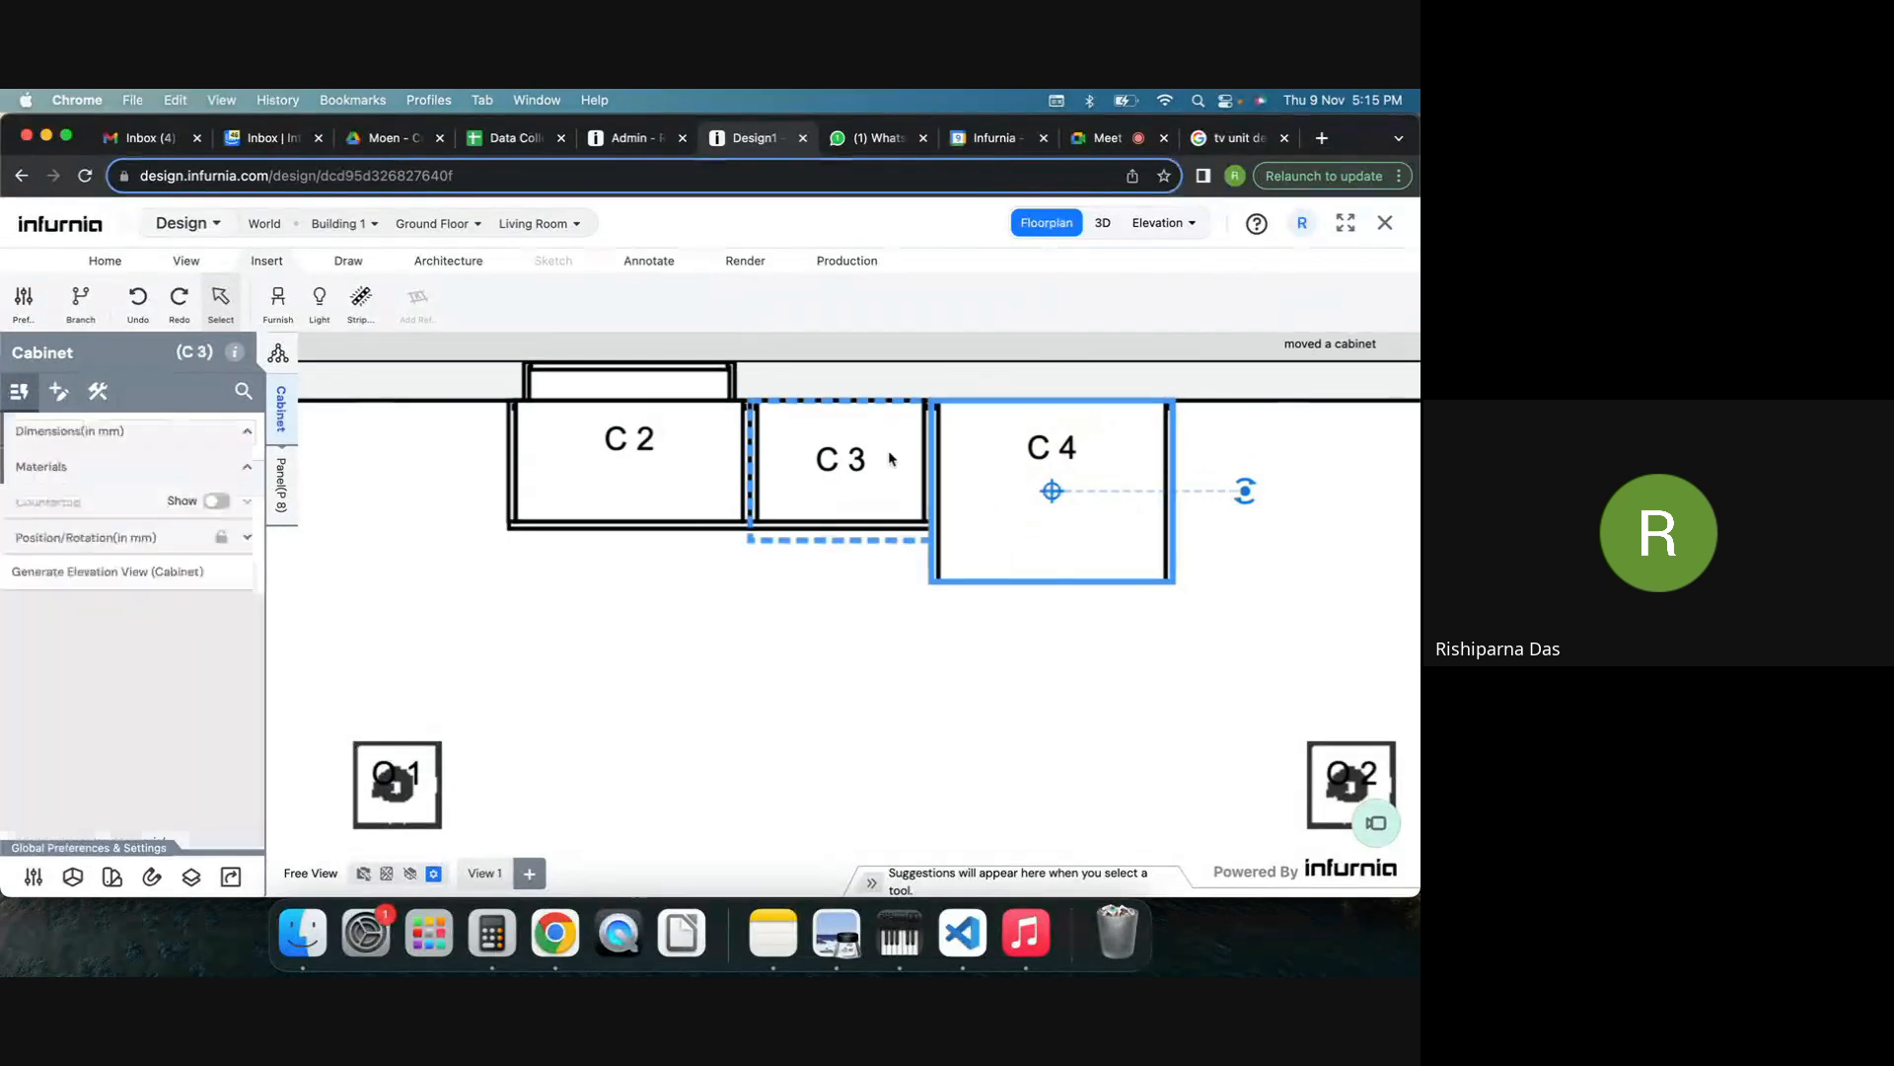
left_click(1021, 474)
double_click(162, 485)
type("300")
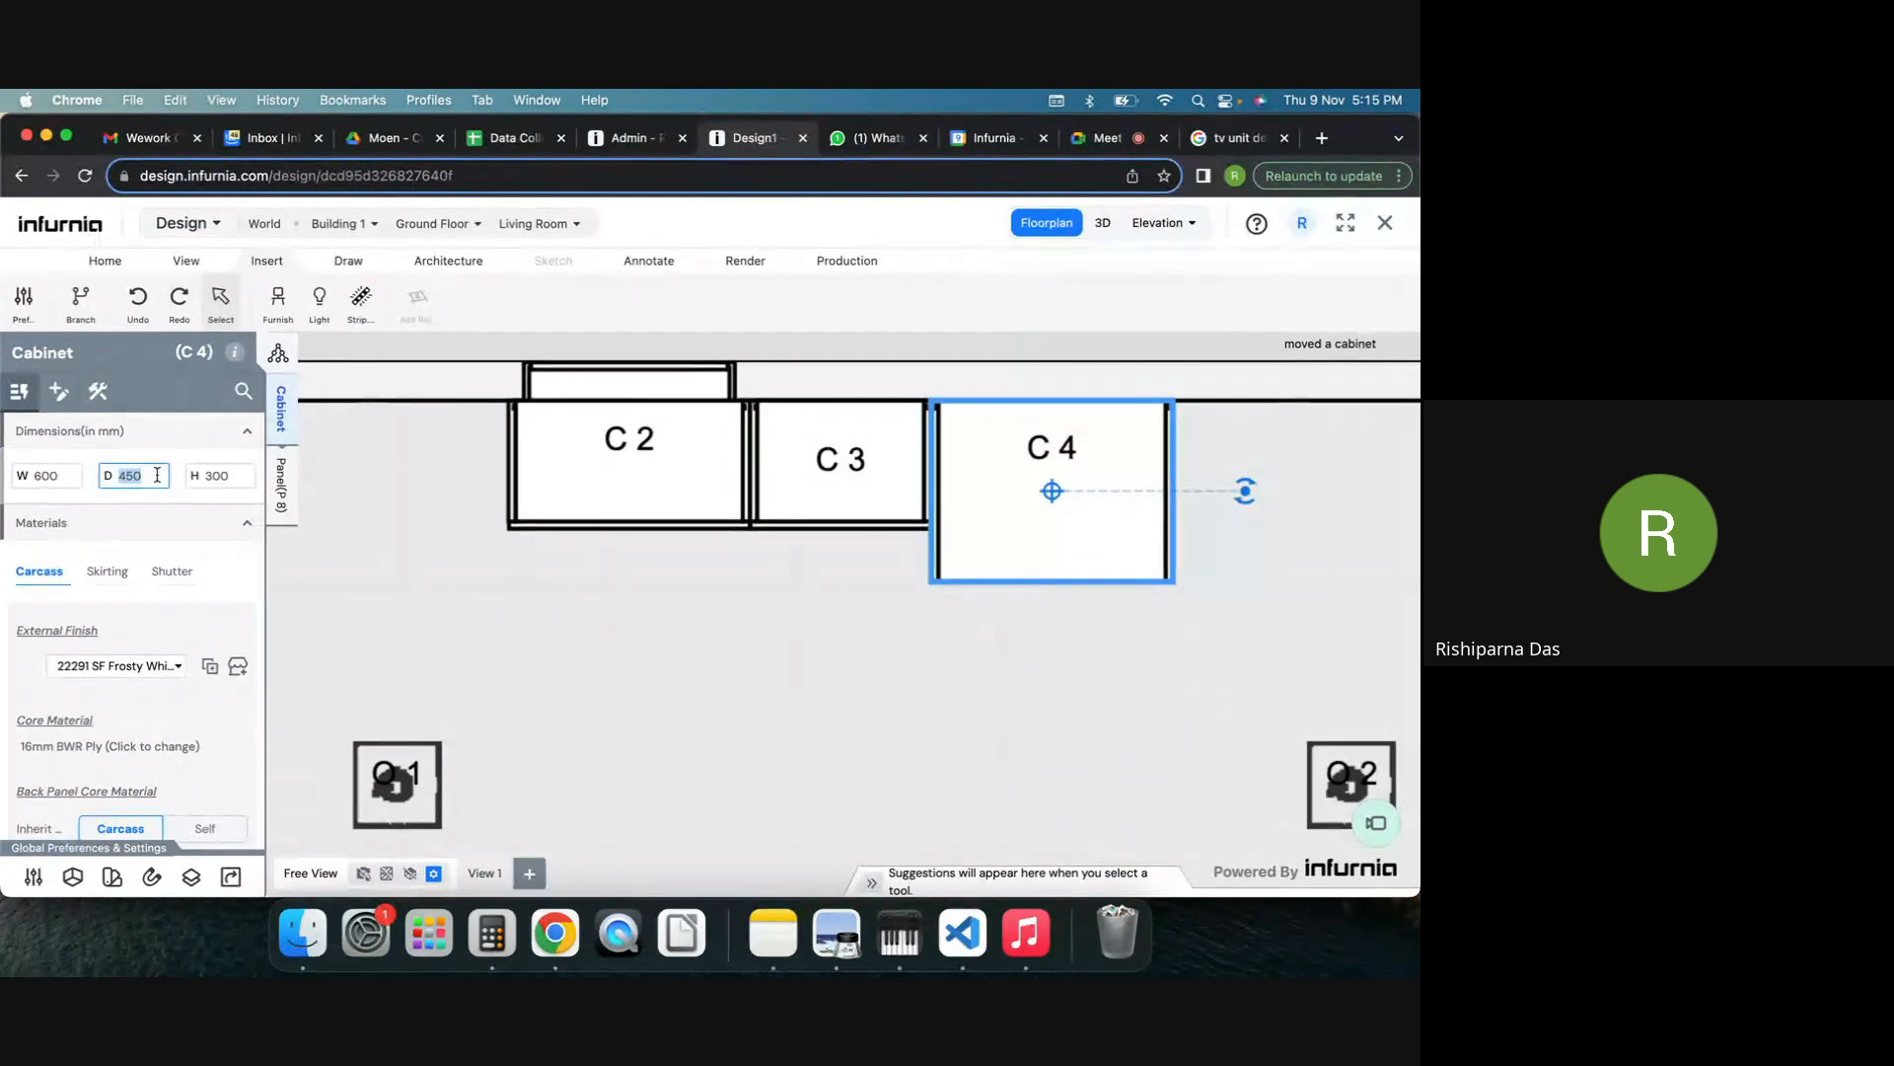
key("Return")
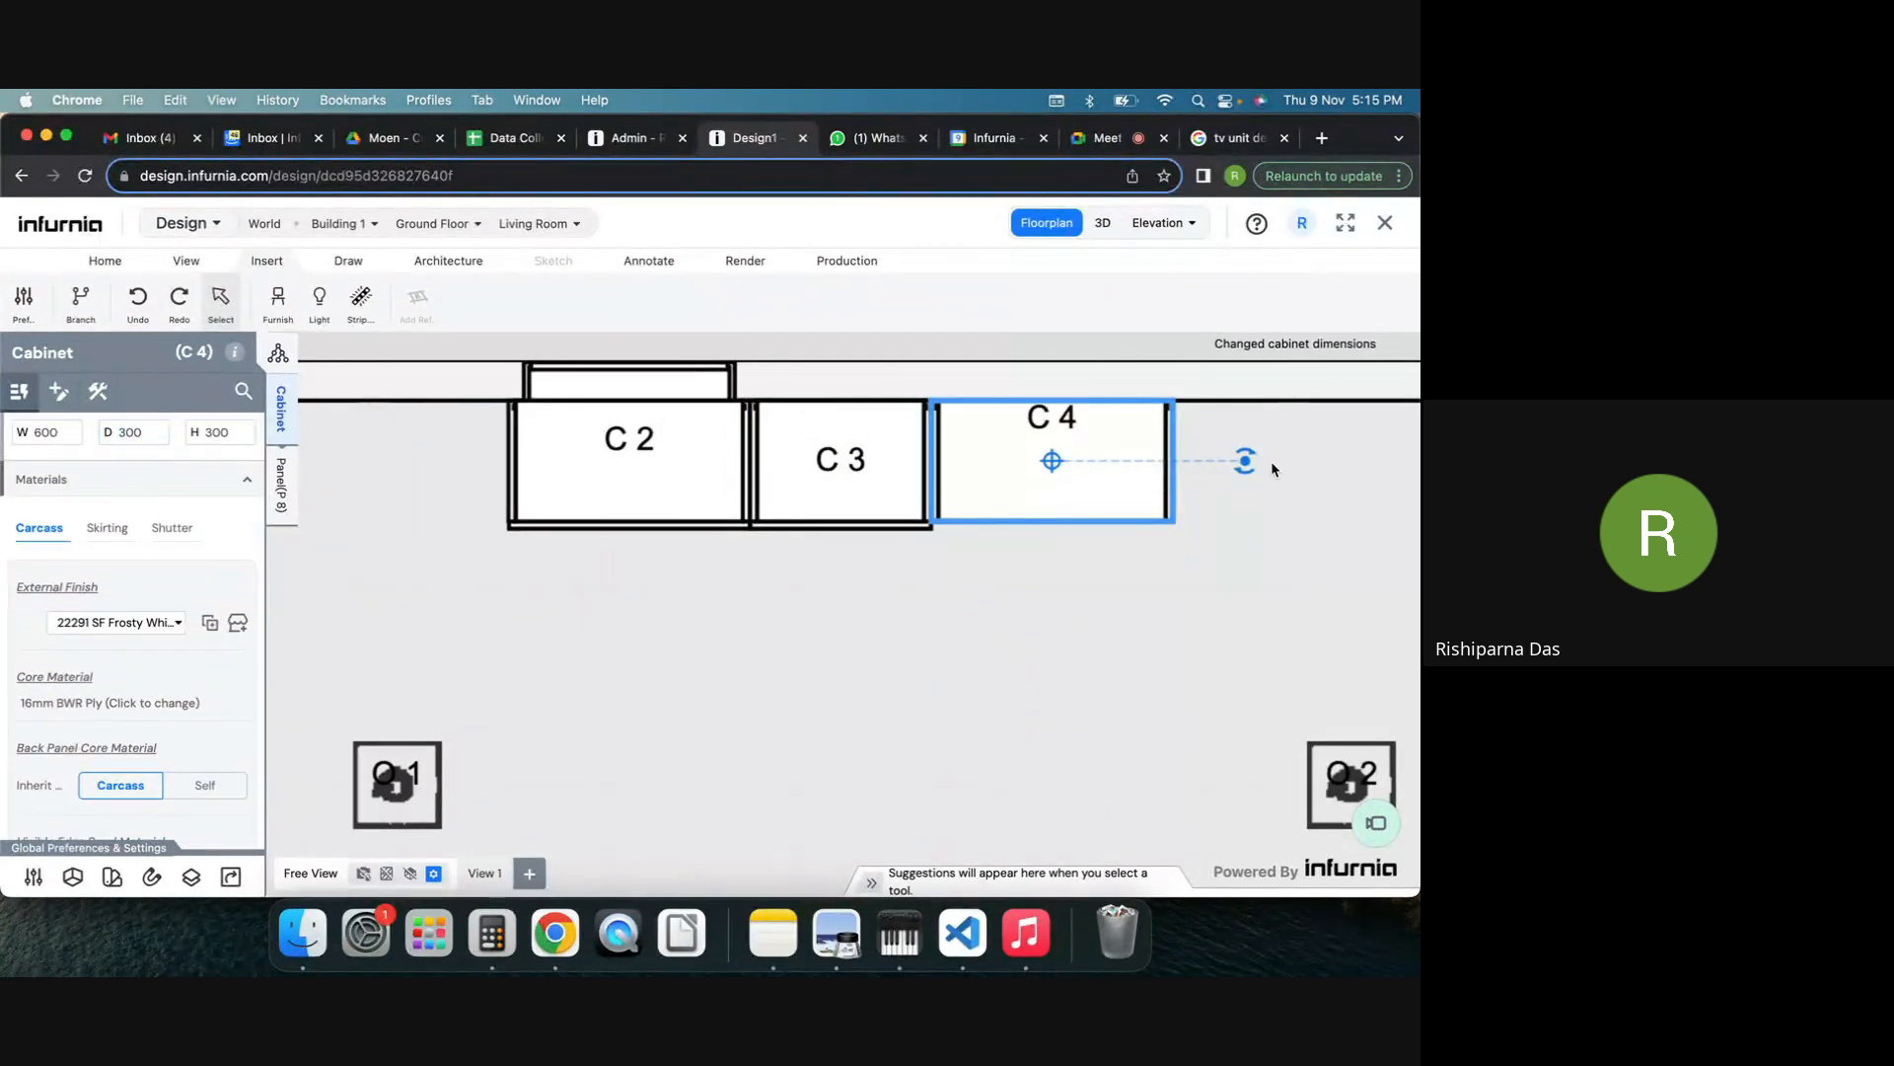
Raise the open unit off the floor in 3D by setting its Y position to 300 mm.
left_click(1101, 225)
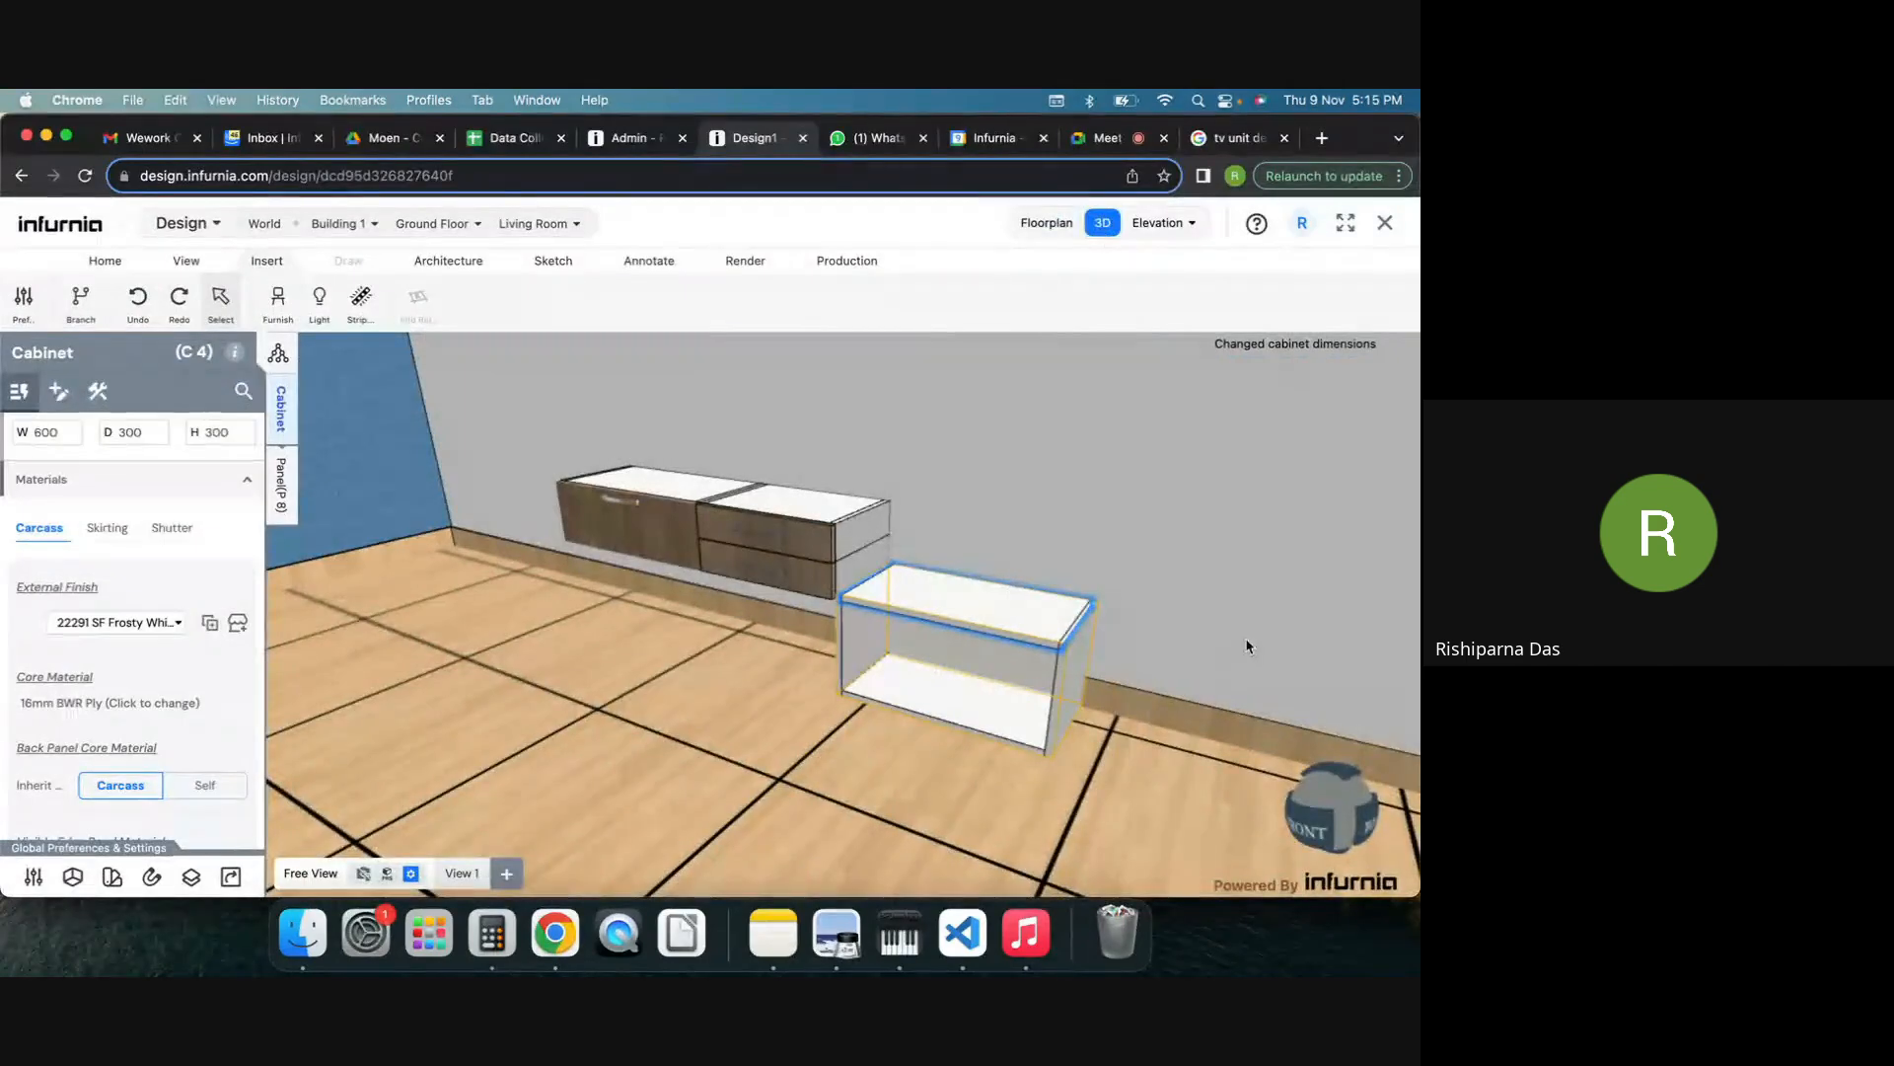
right_click_drag(1246, 646, 1205, 580)
scroll(128, 788, "down", 1)
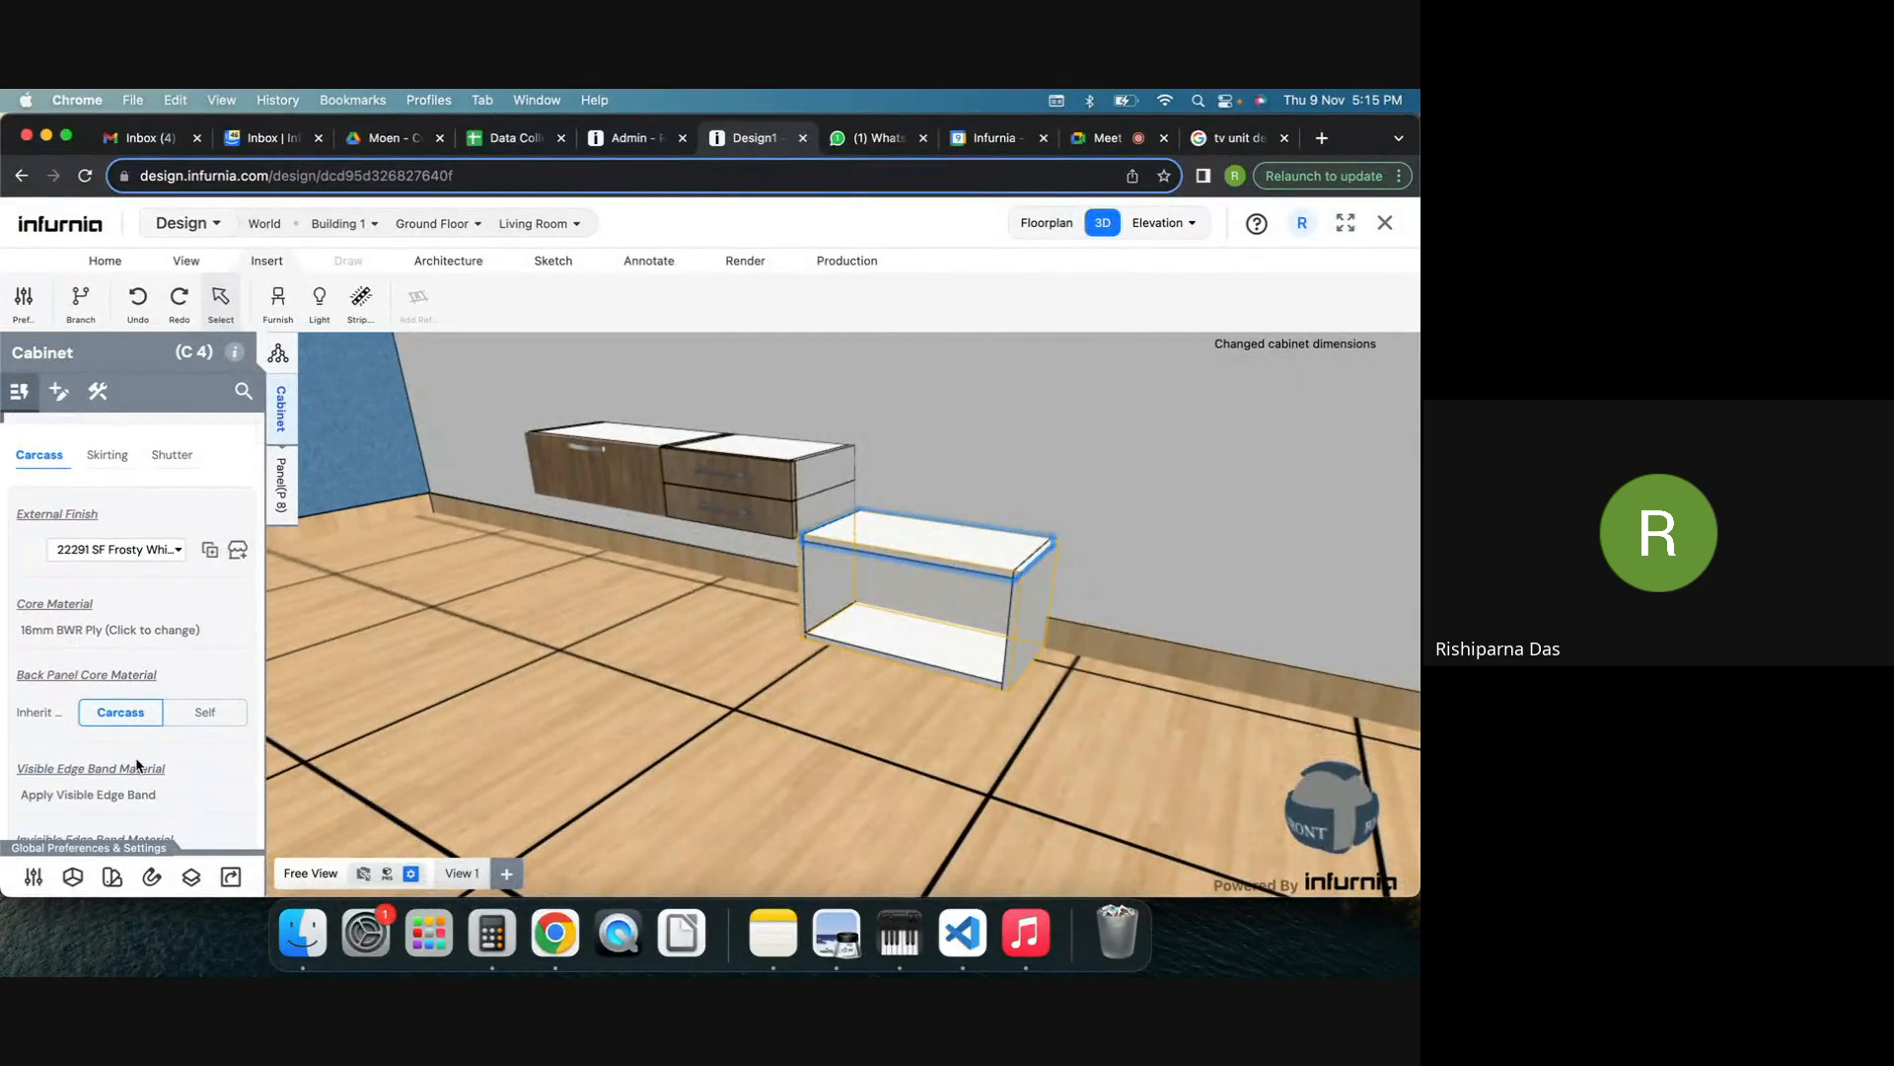
scroll(137, 765, "down", 5)
left_click(82, 791)
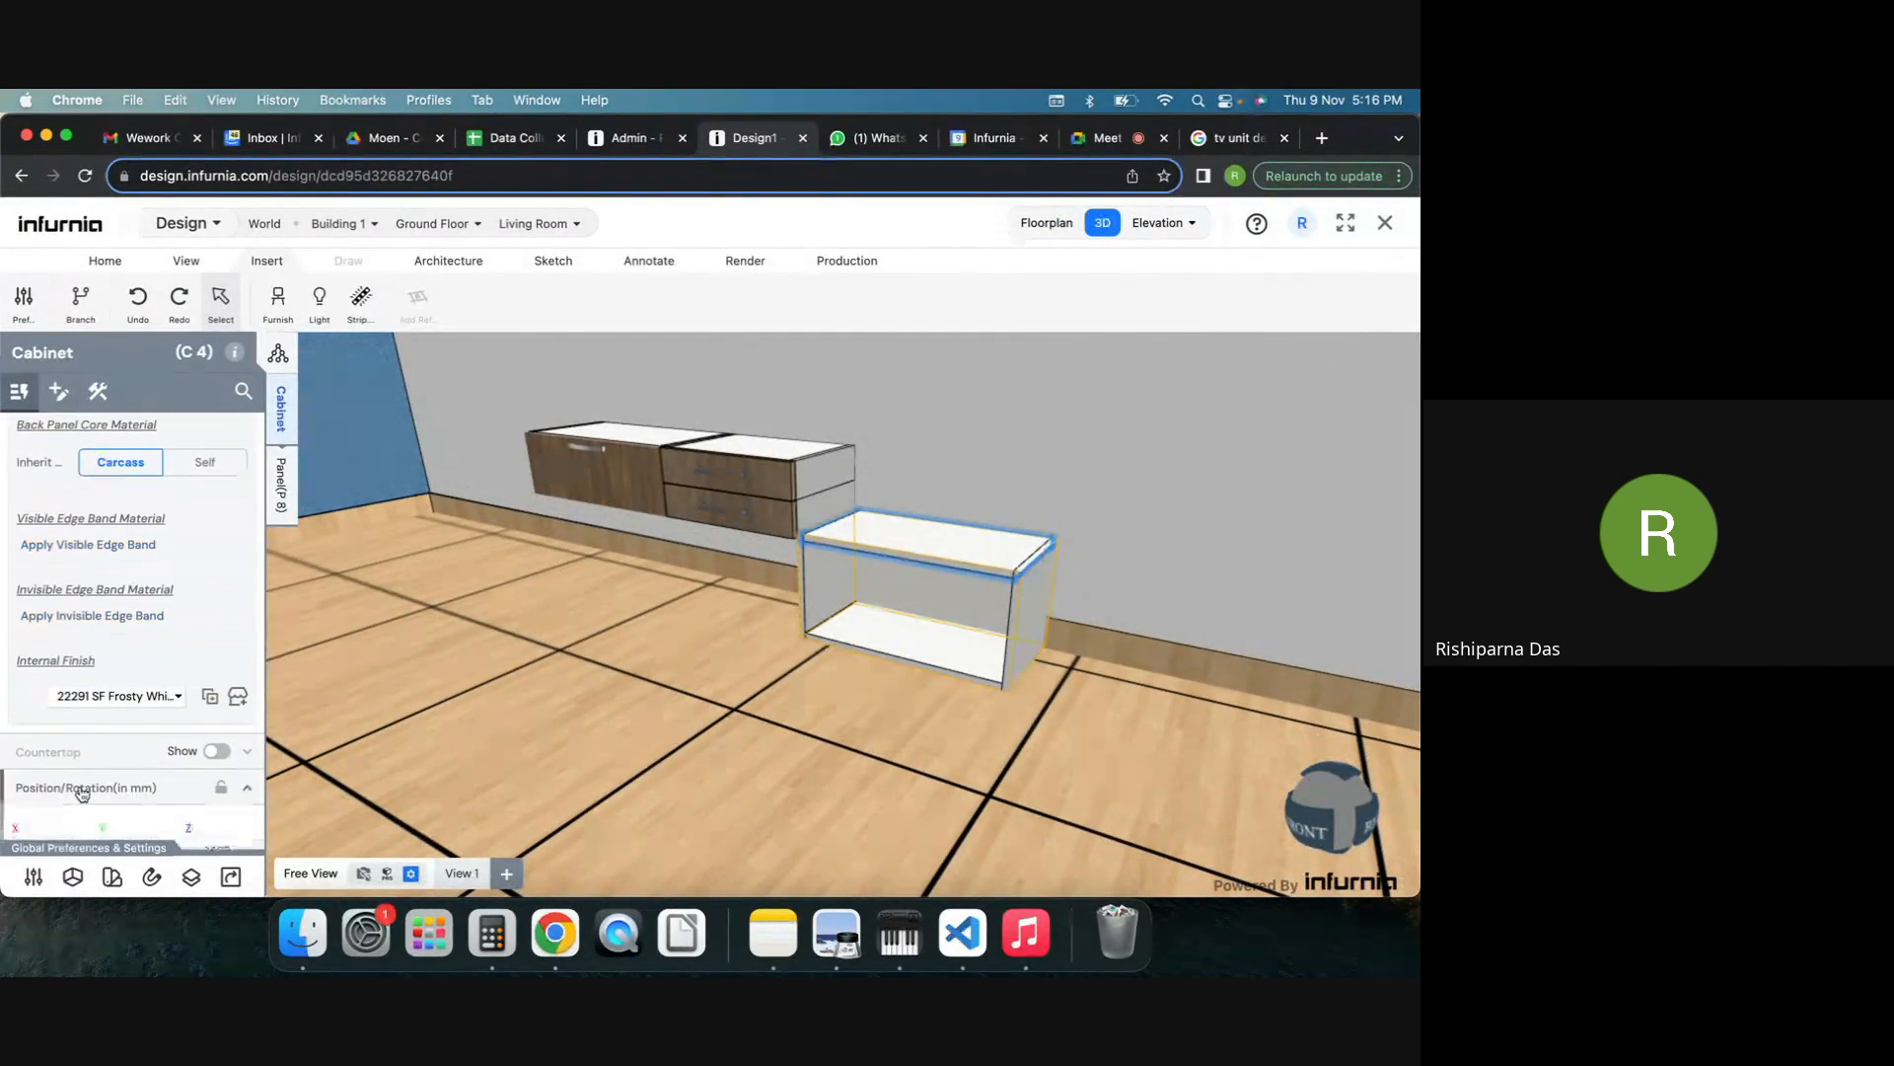
scroll(82, 791, "down", 1)
left_click(117, 738)
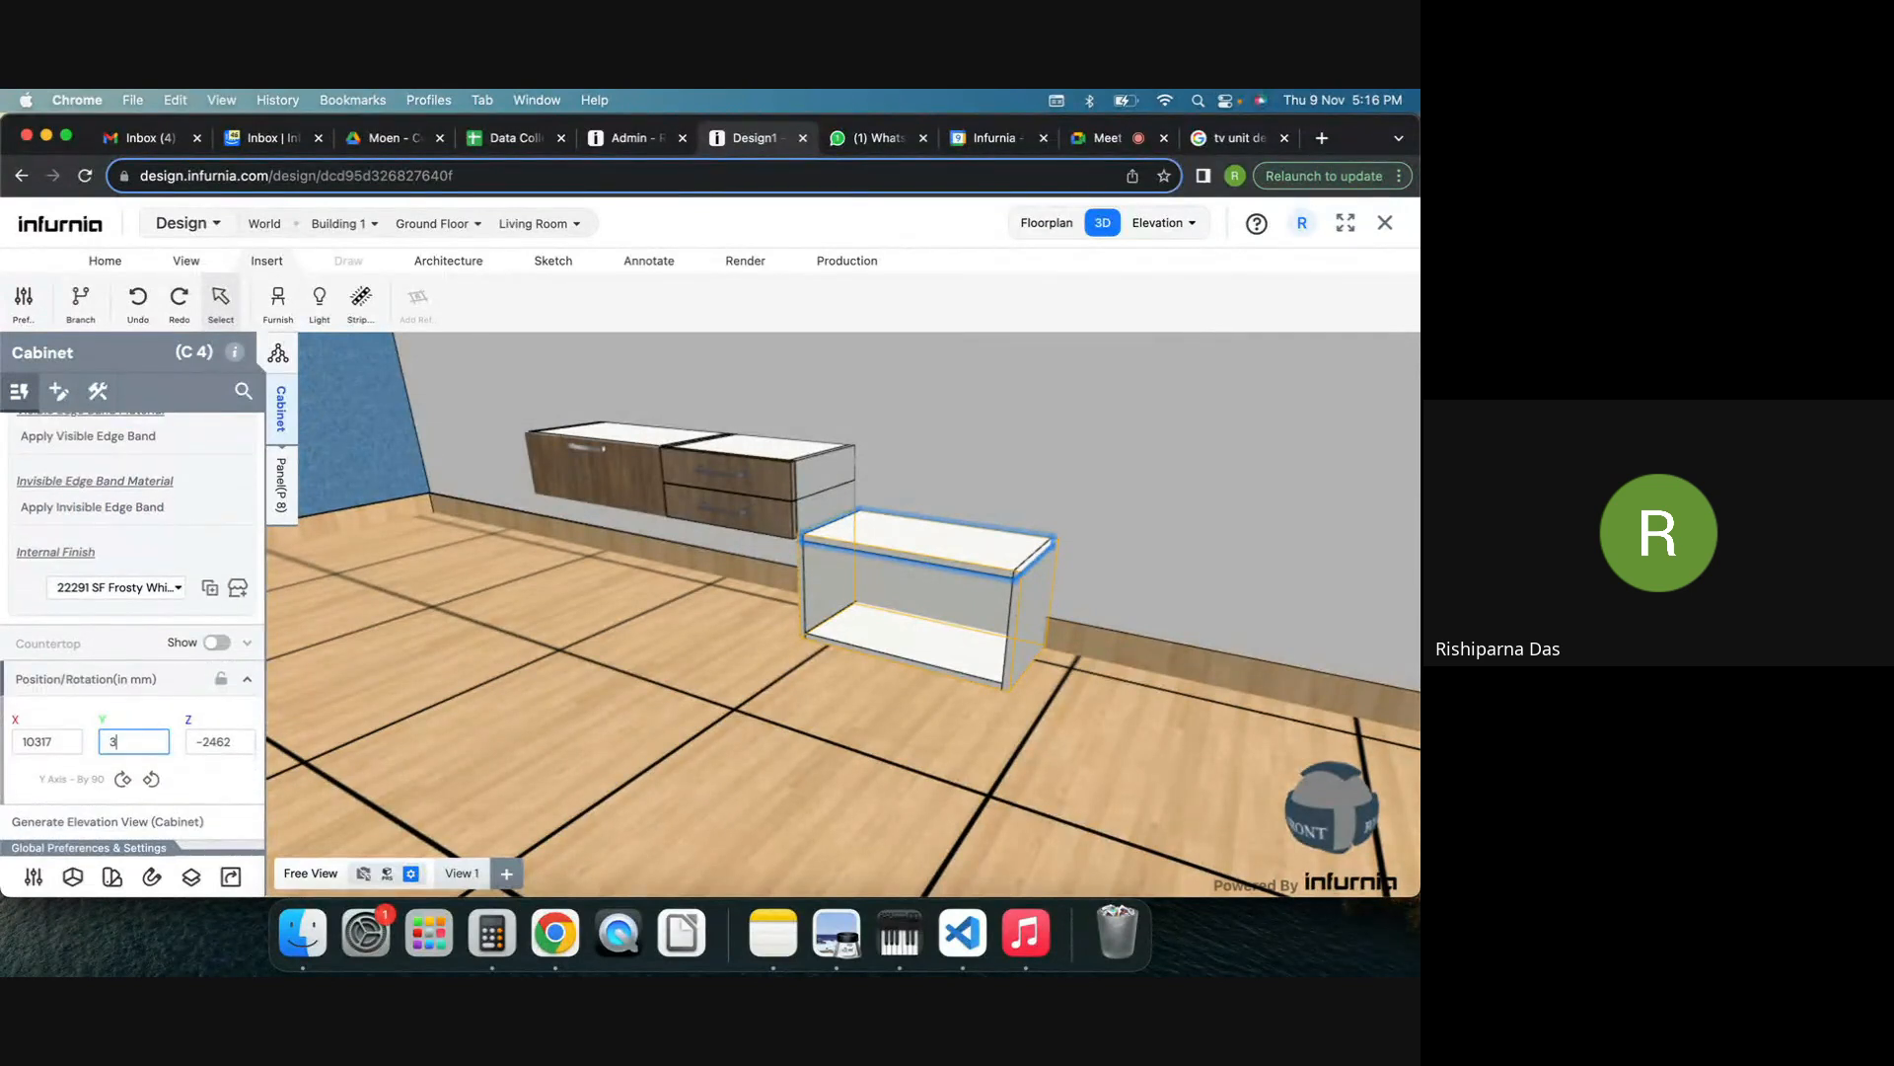
key("Return")
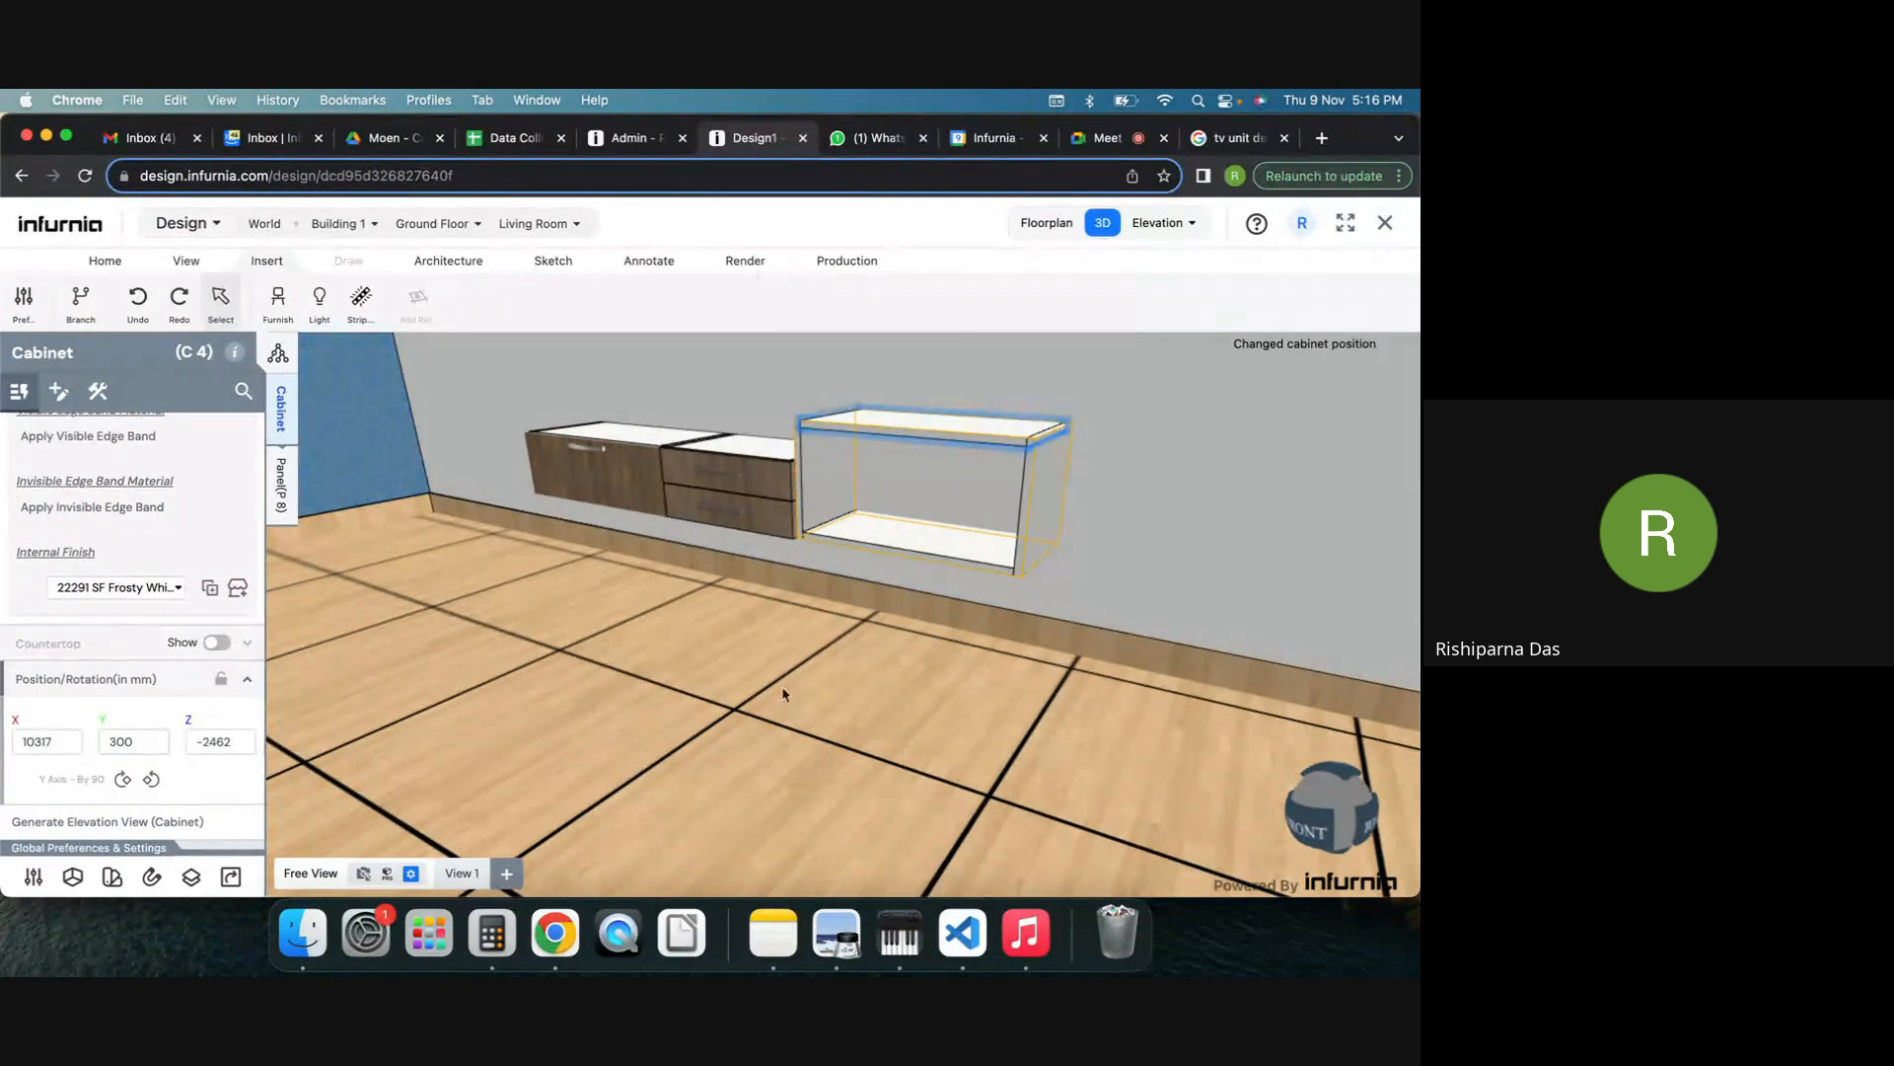
Set the open unit's height to 200 mm to match the two stacked drawer cabinets beside it.
scroll(822, 551, "up", 2)
key("Escape")
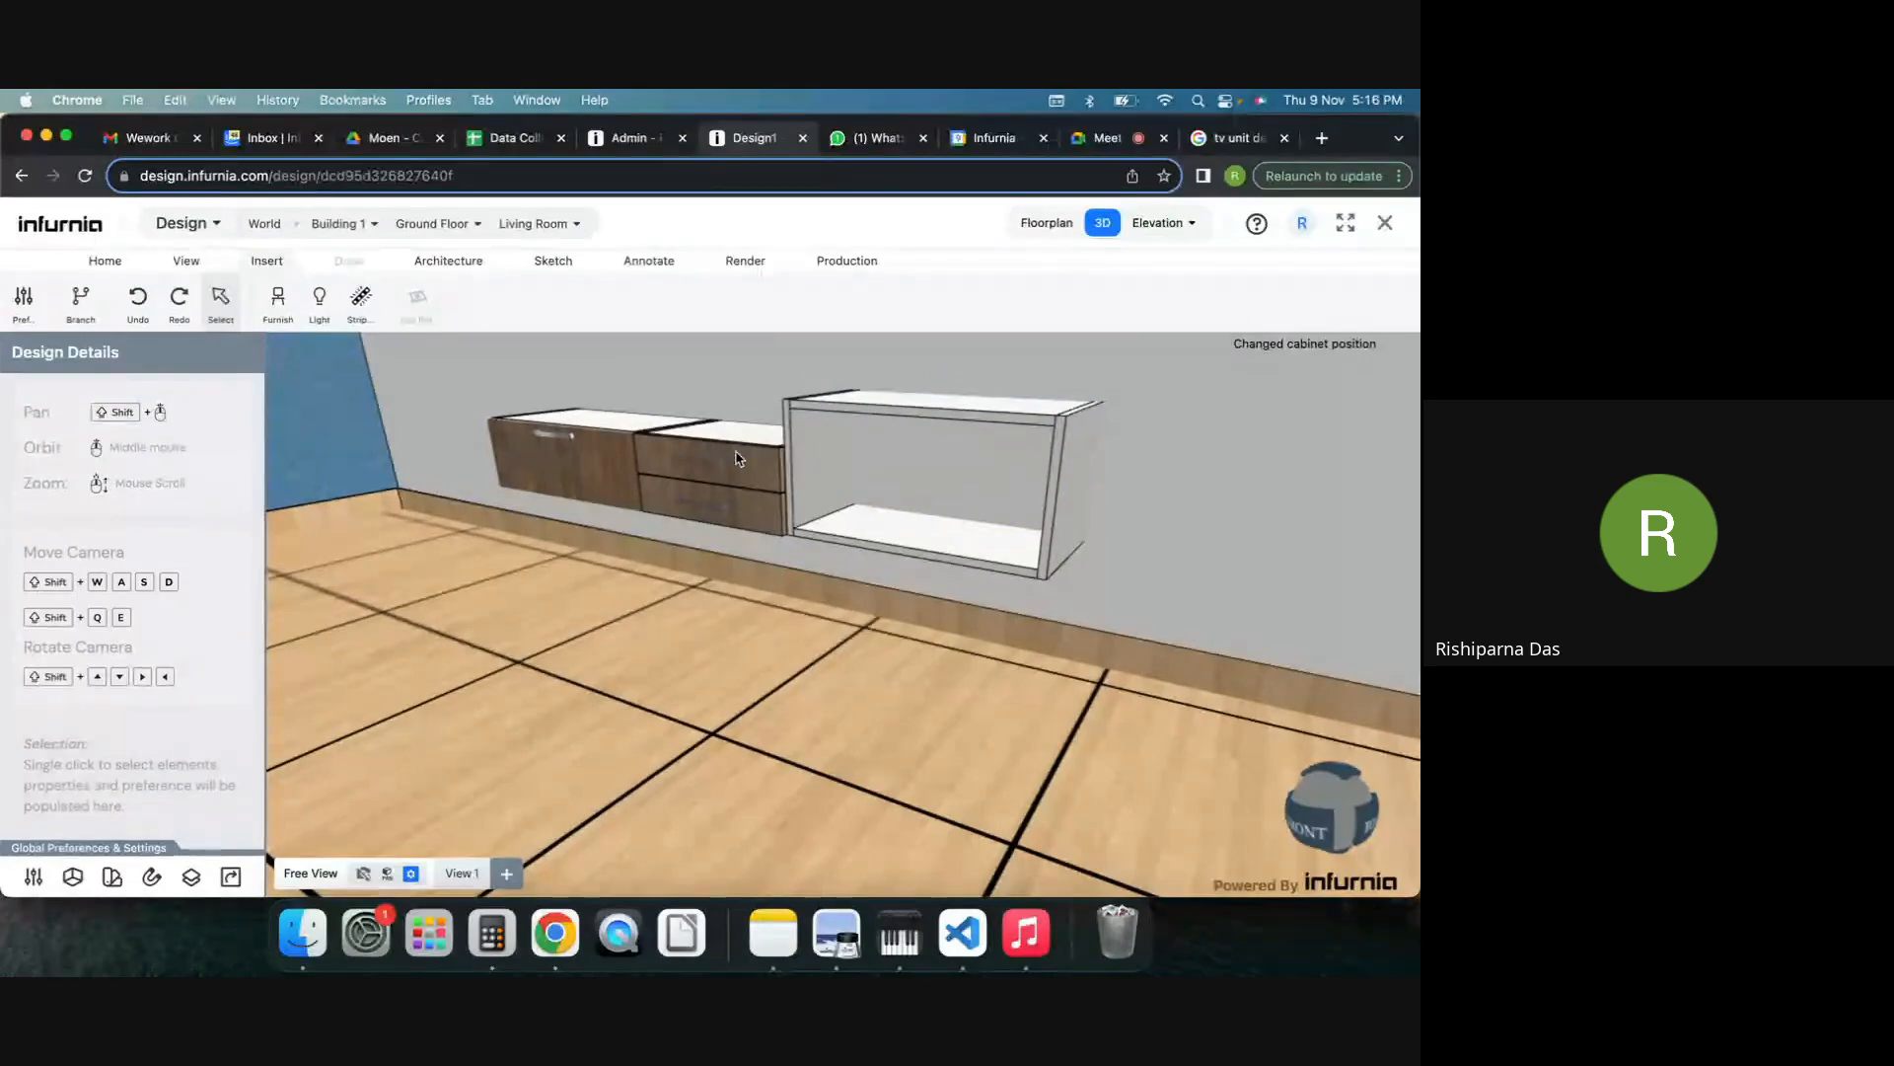
left_click(738, 457)
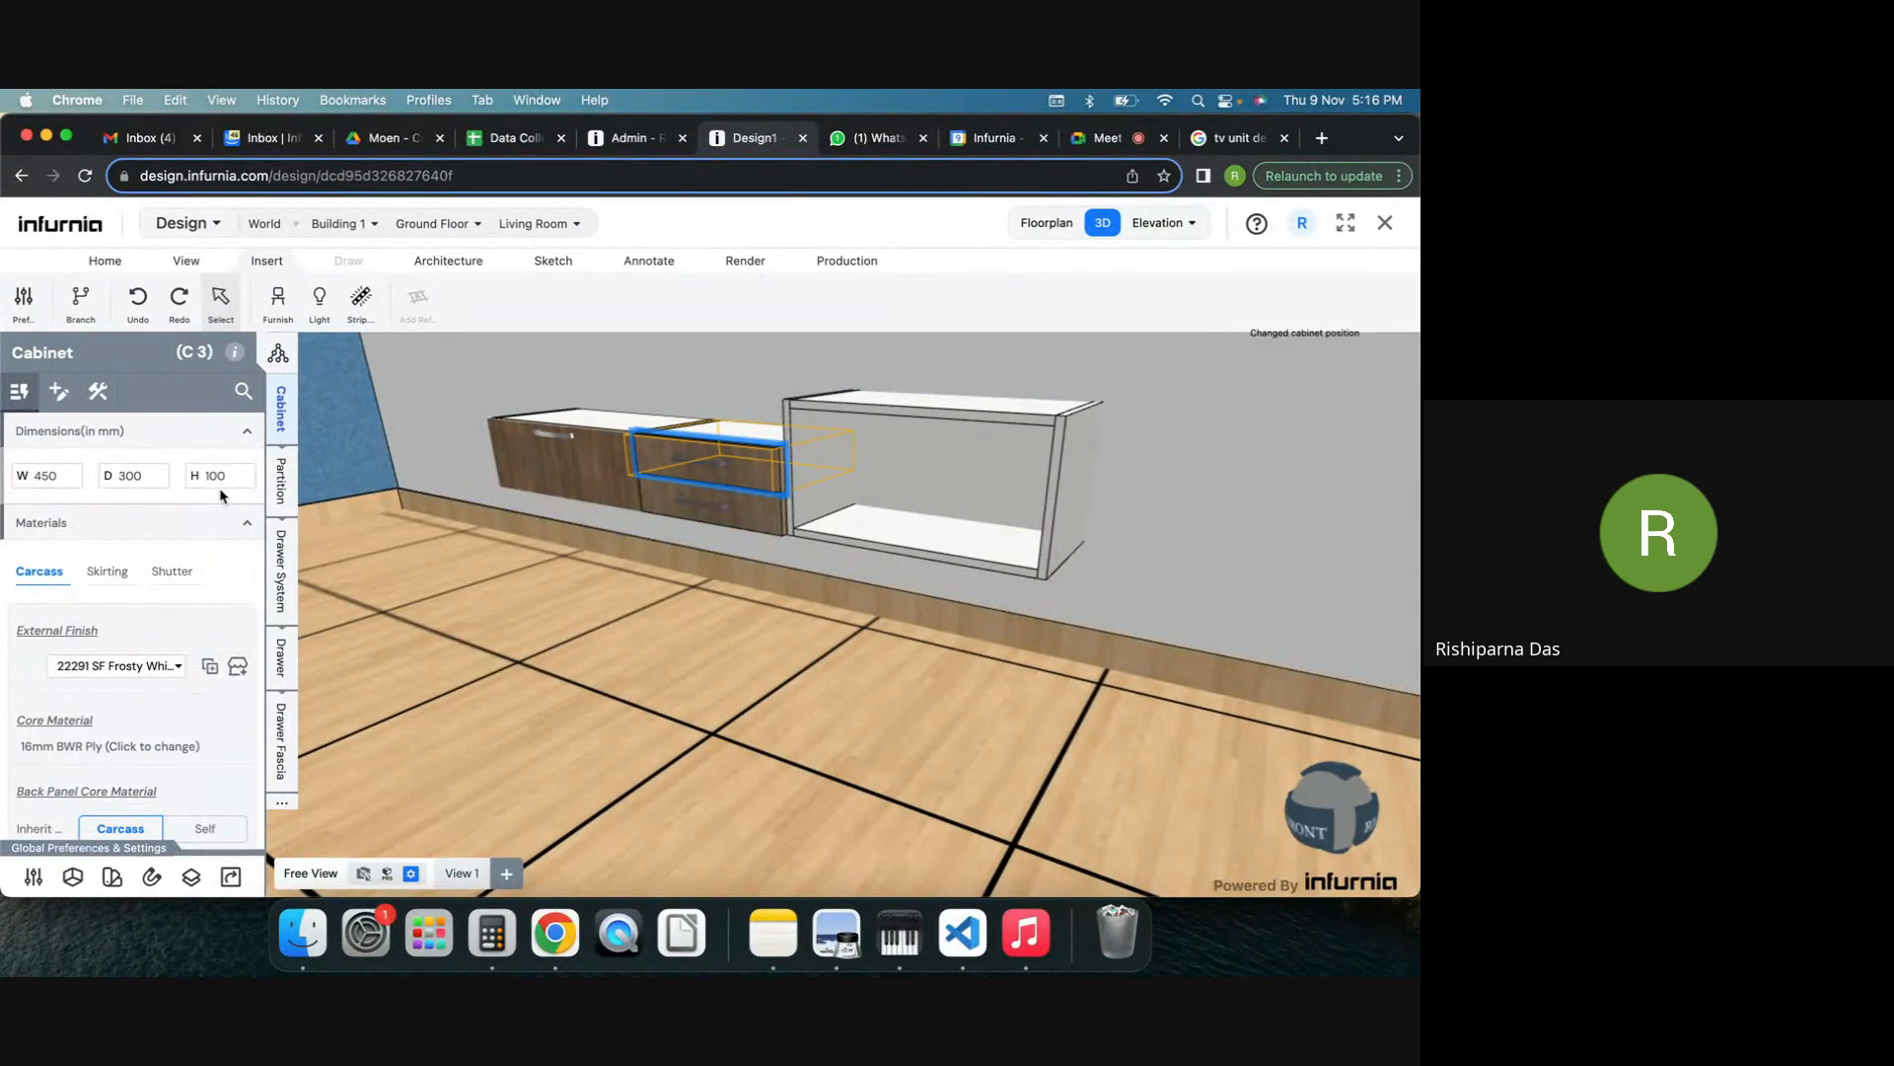
left_click(919, 434)
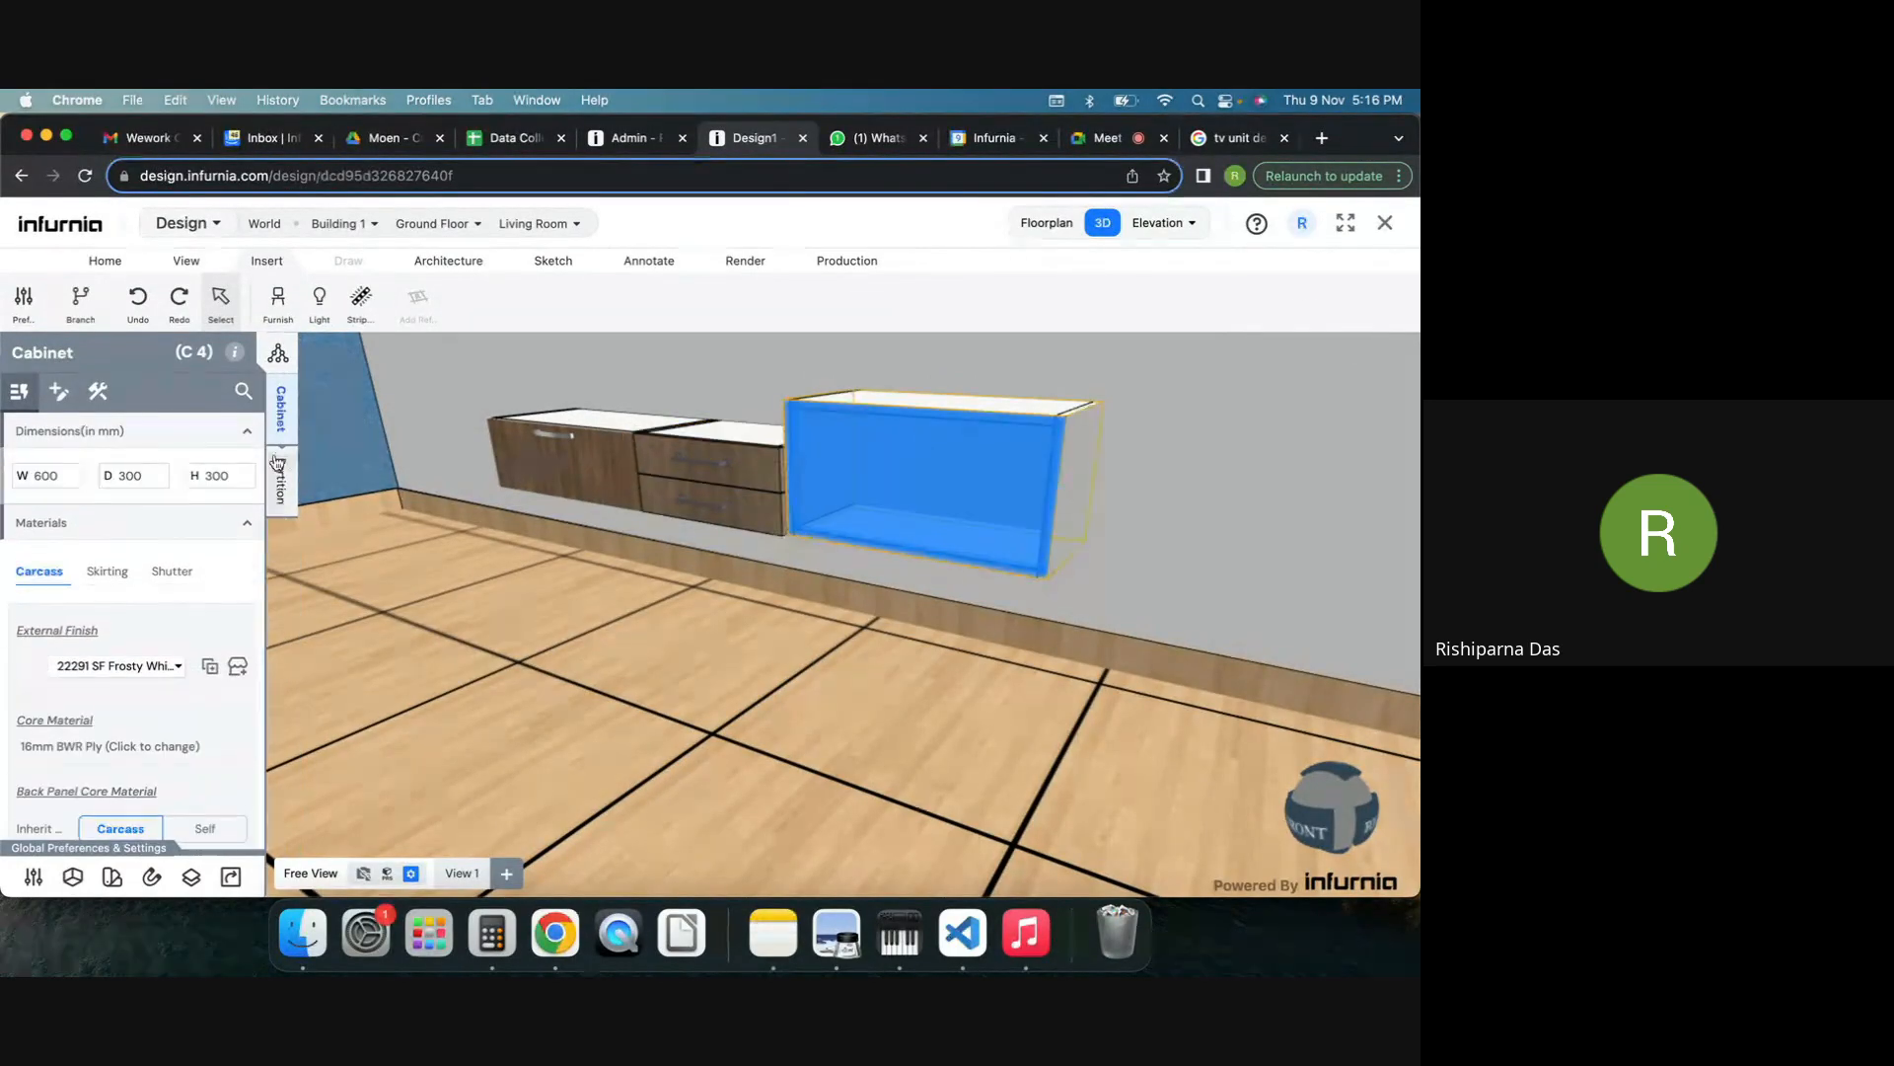
double_click(216, 474)
type("200")
key("Return")
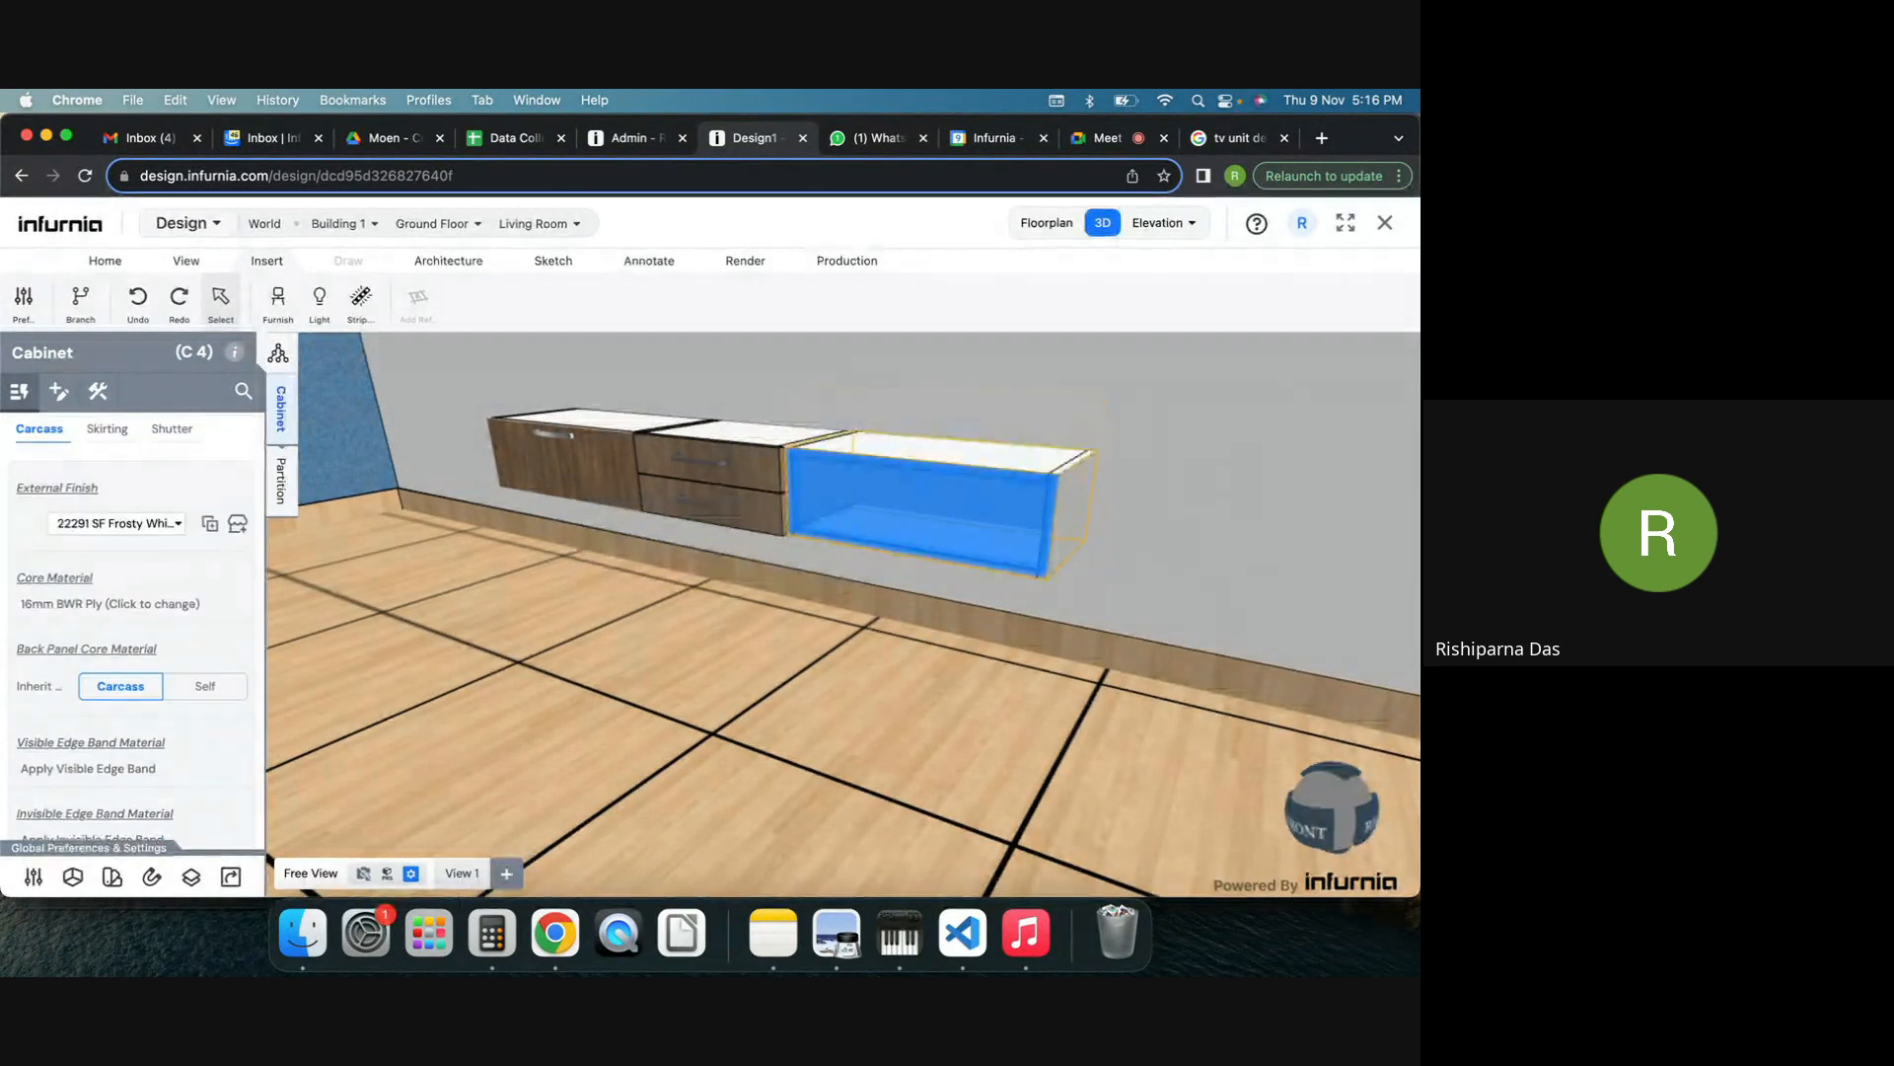
Add one shelf to the open unit's interior partition.
middle_click_drag(1192, 526, 1155, 517)
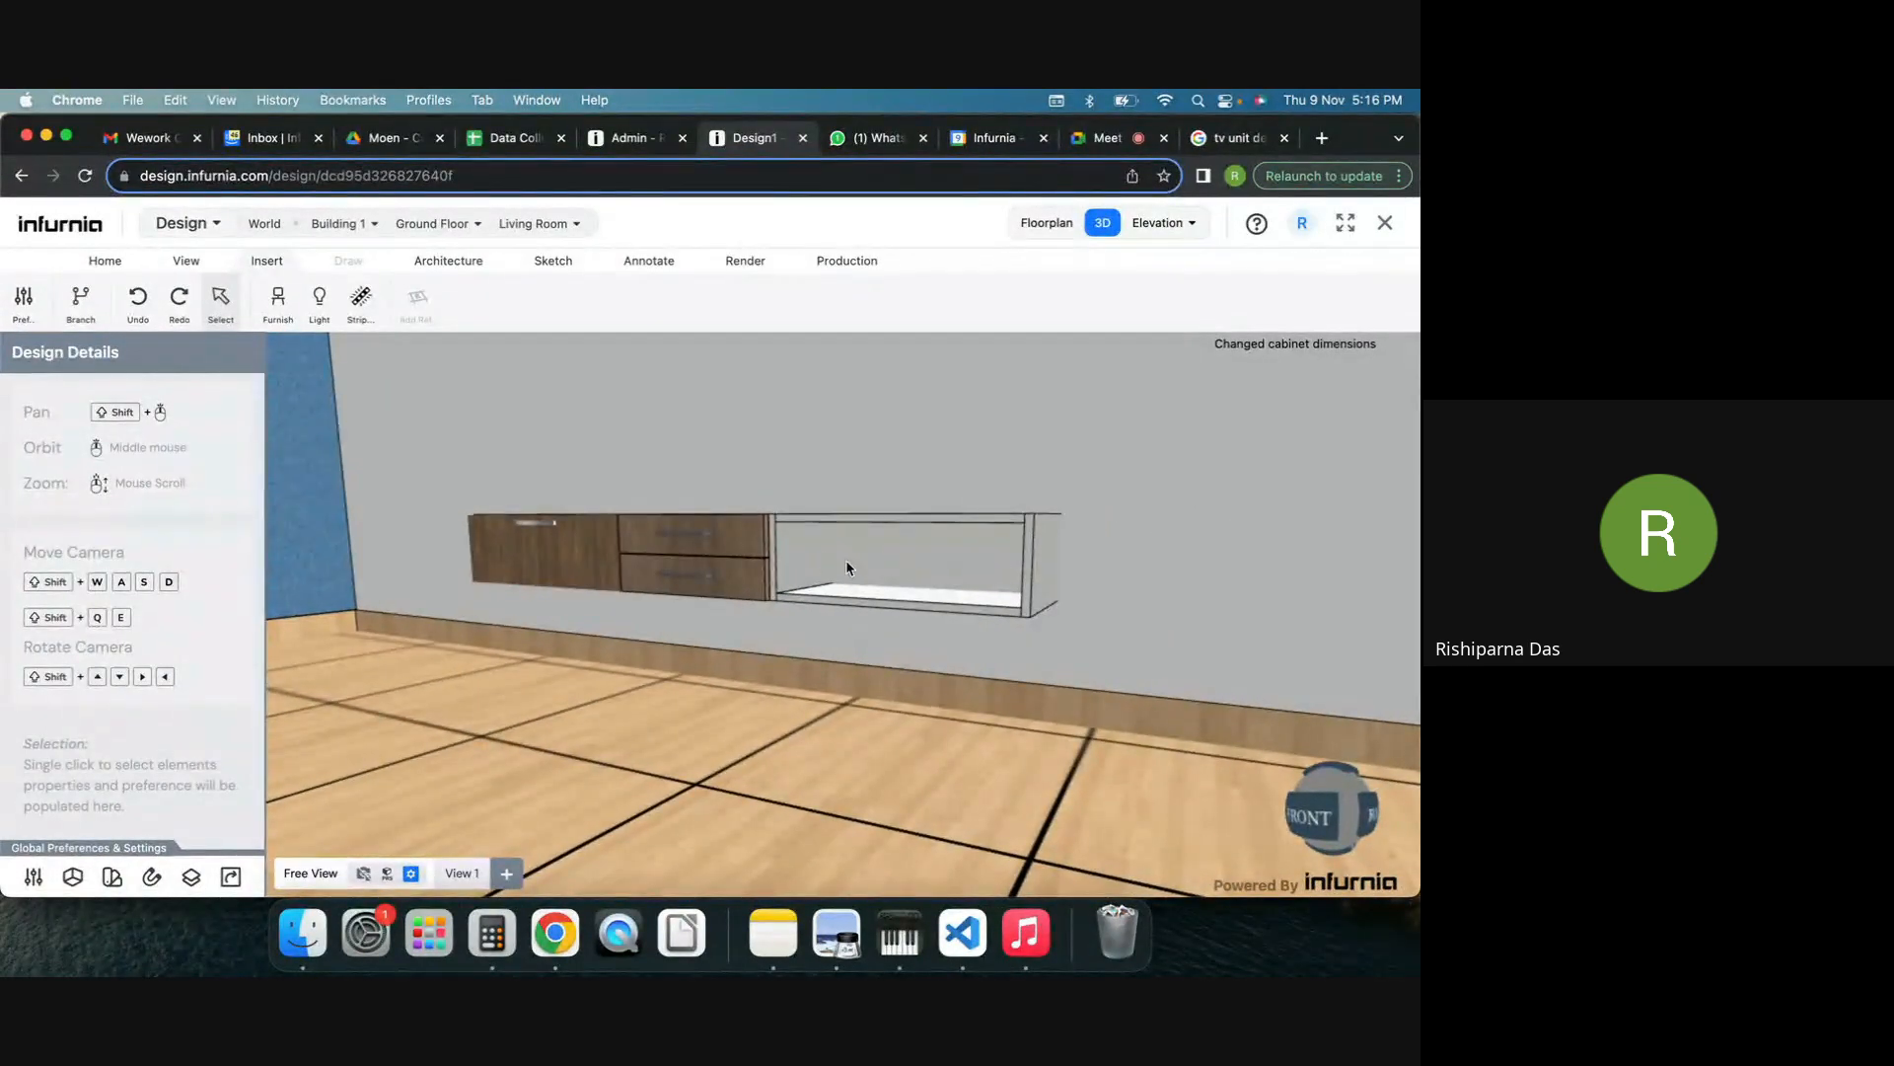
left_click(881, 561)
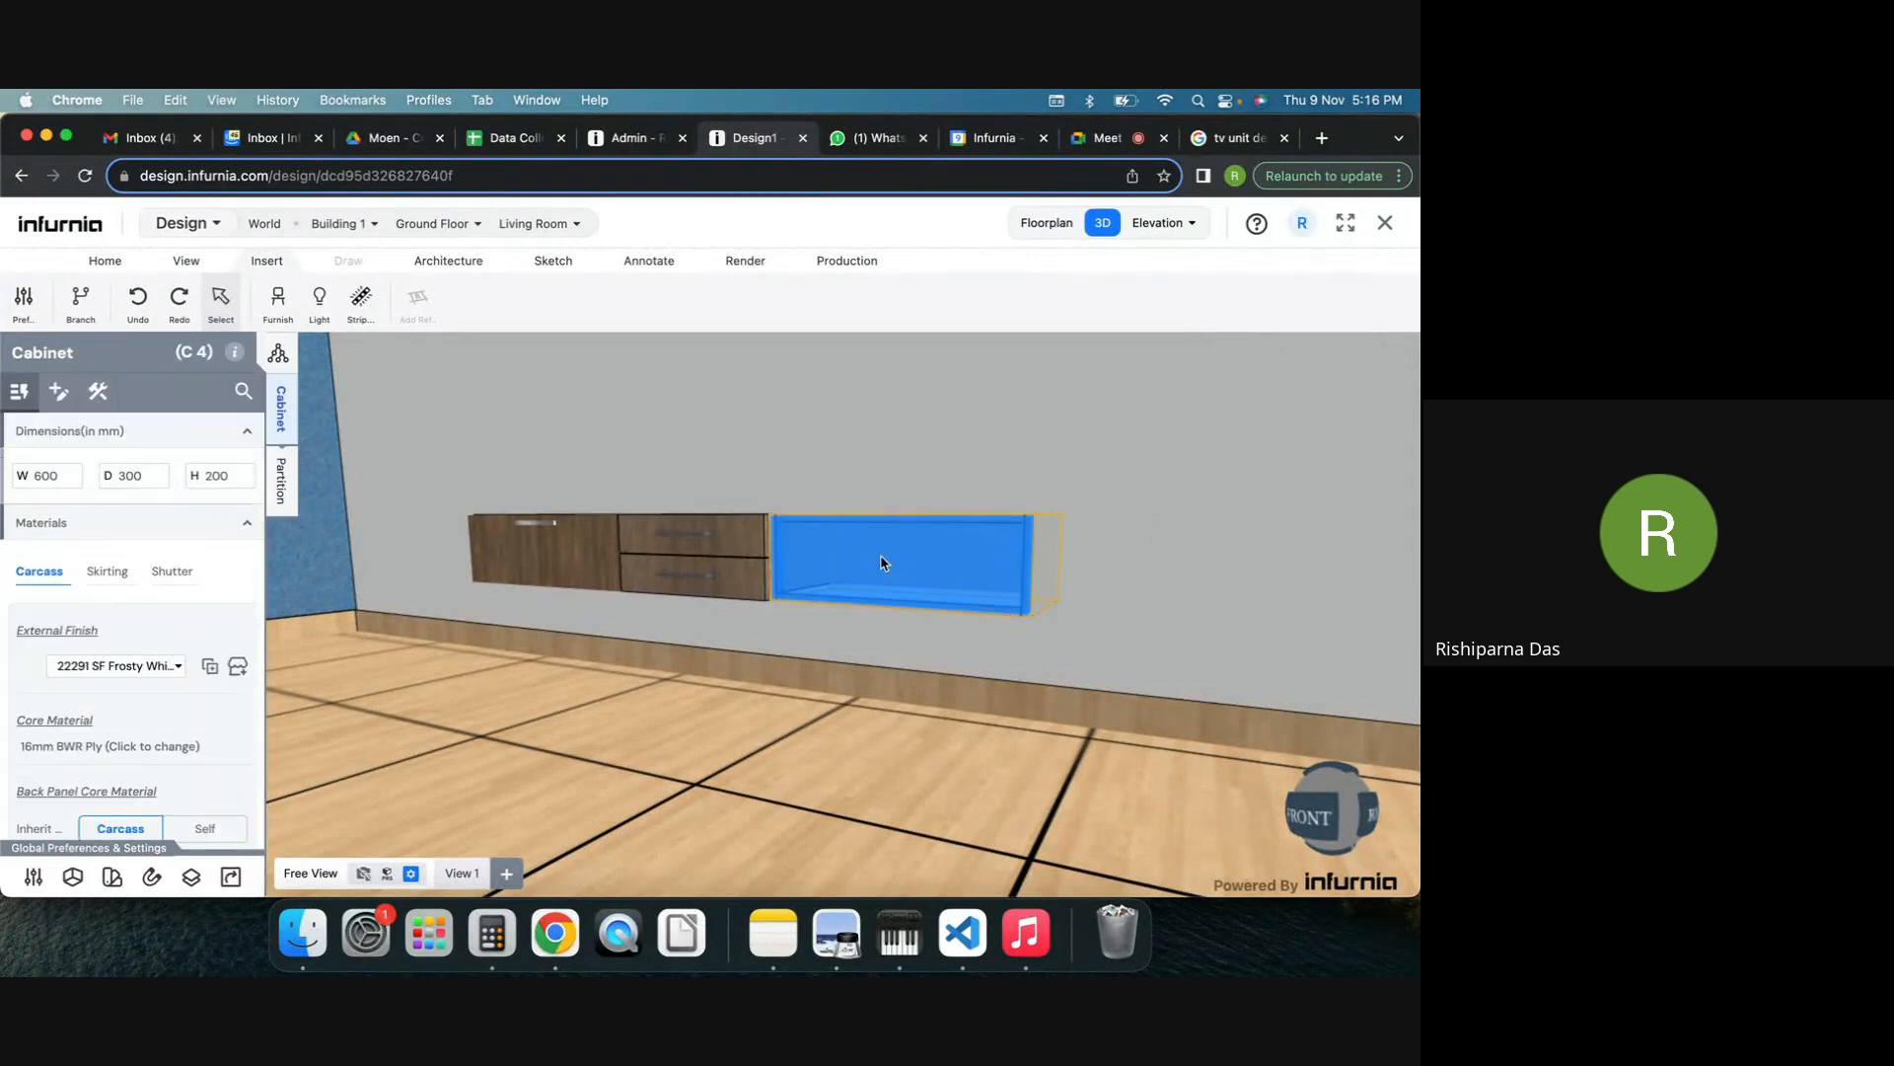
left_click(292, 499)
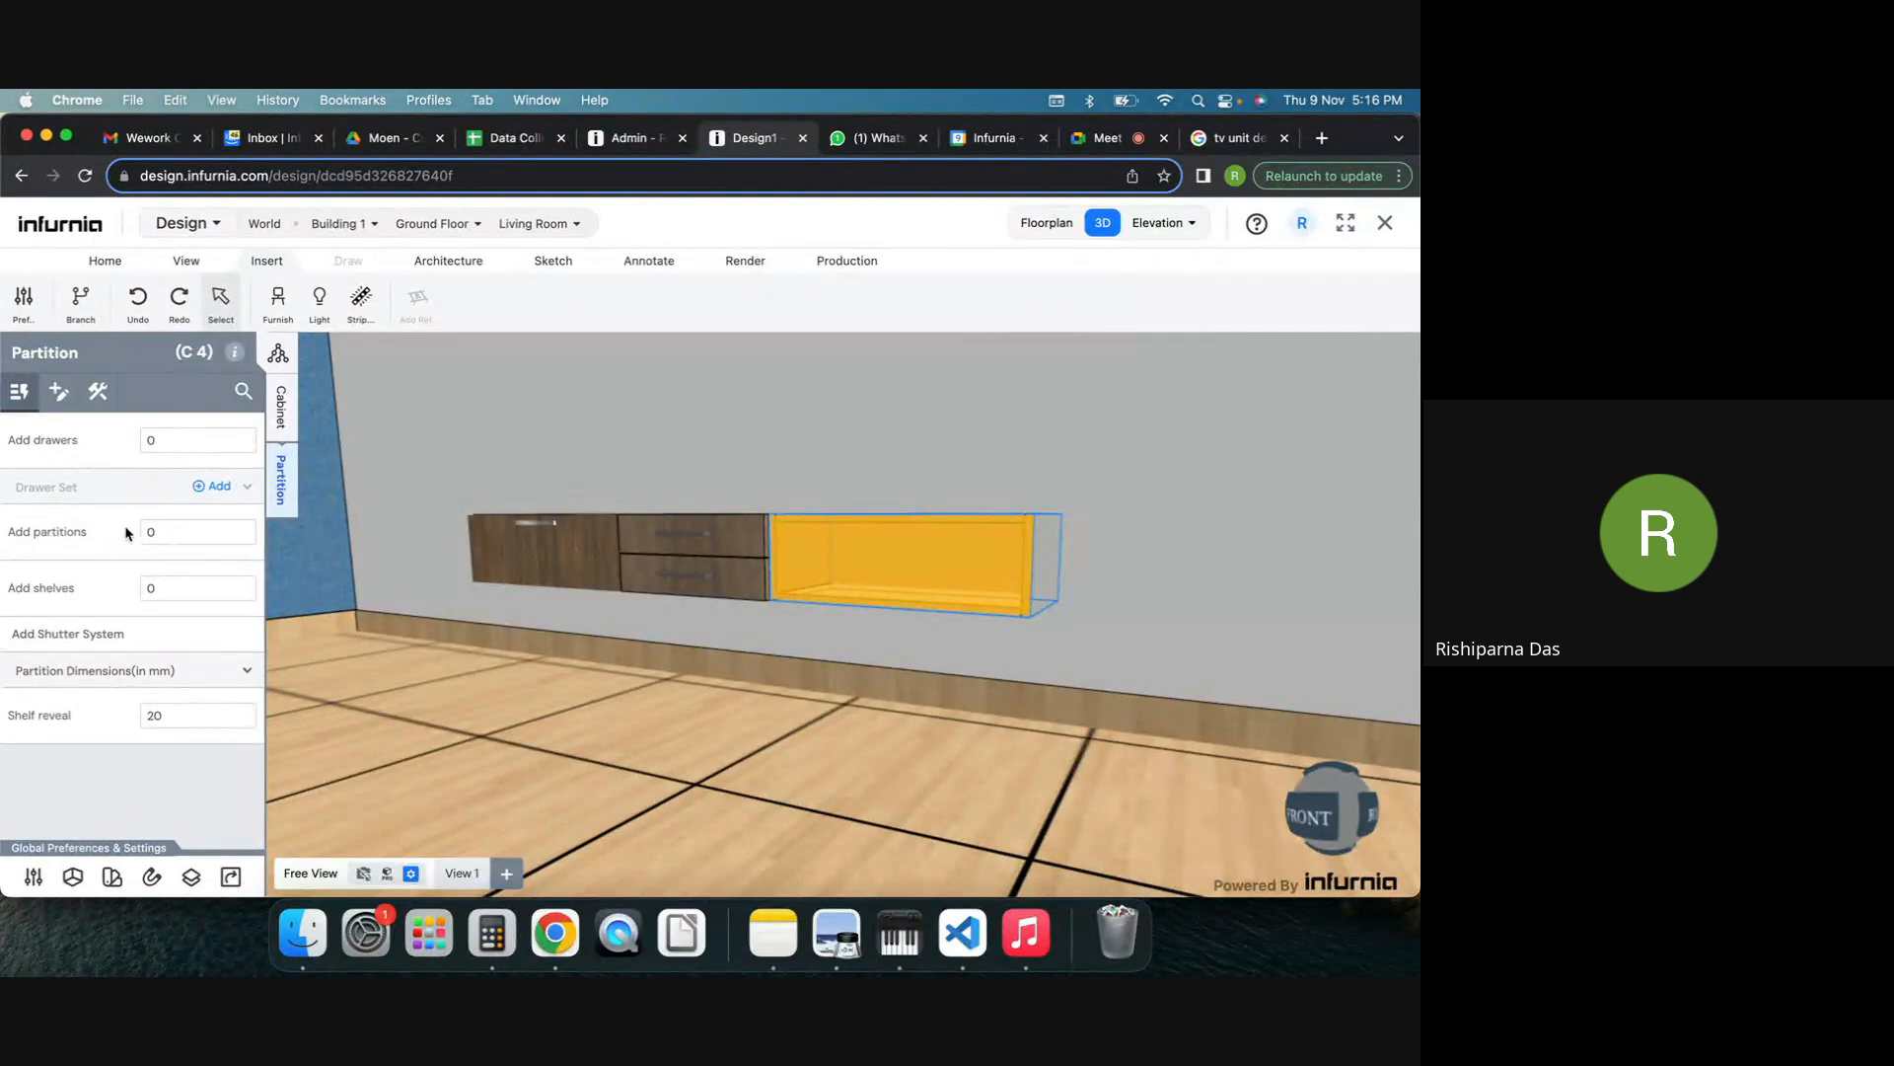
left_click(170, 532)
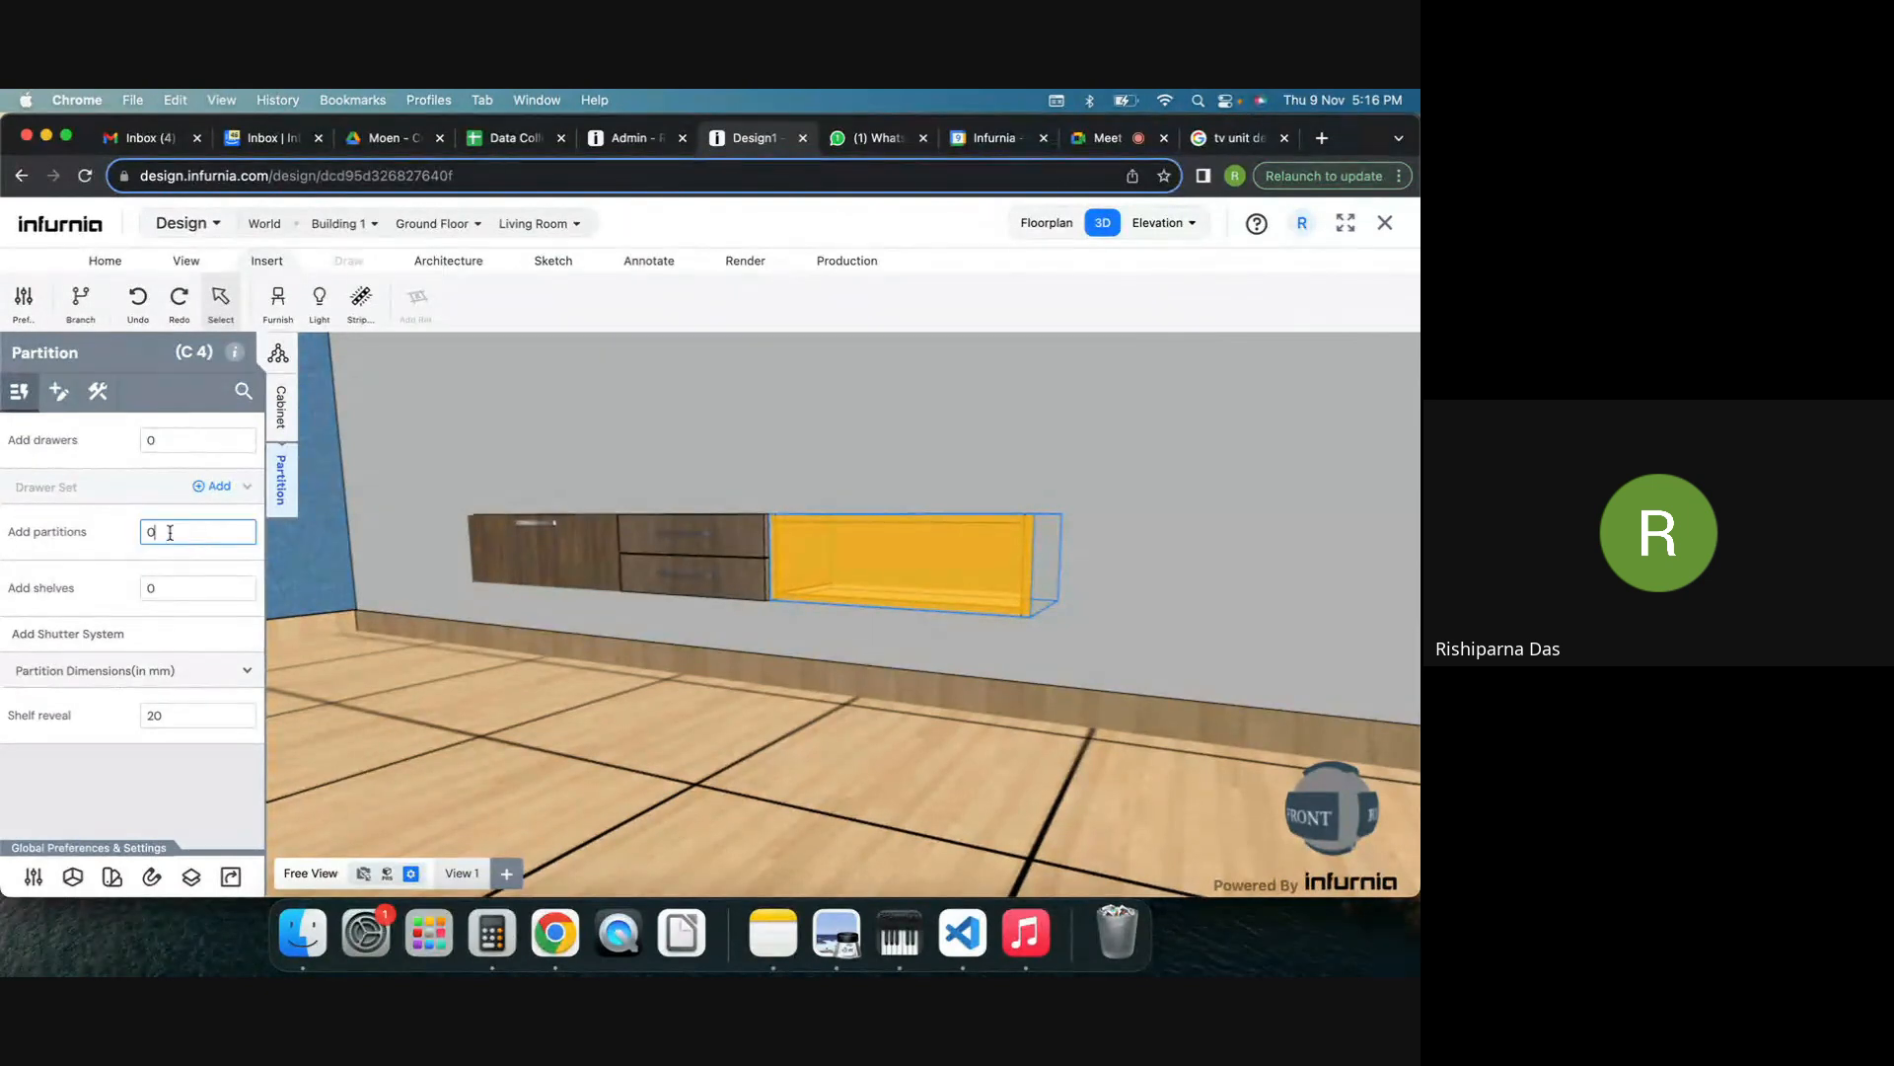
left_click(189, 588)
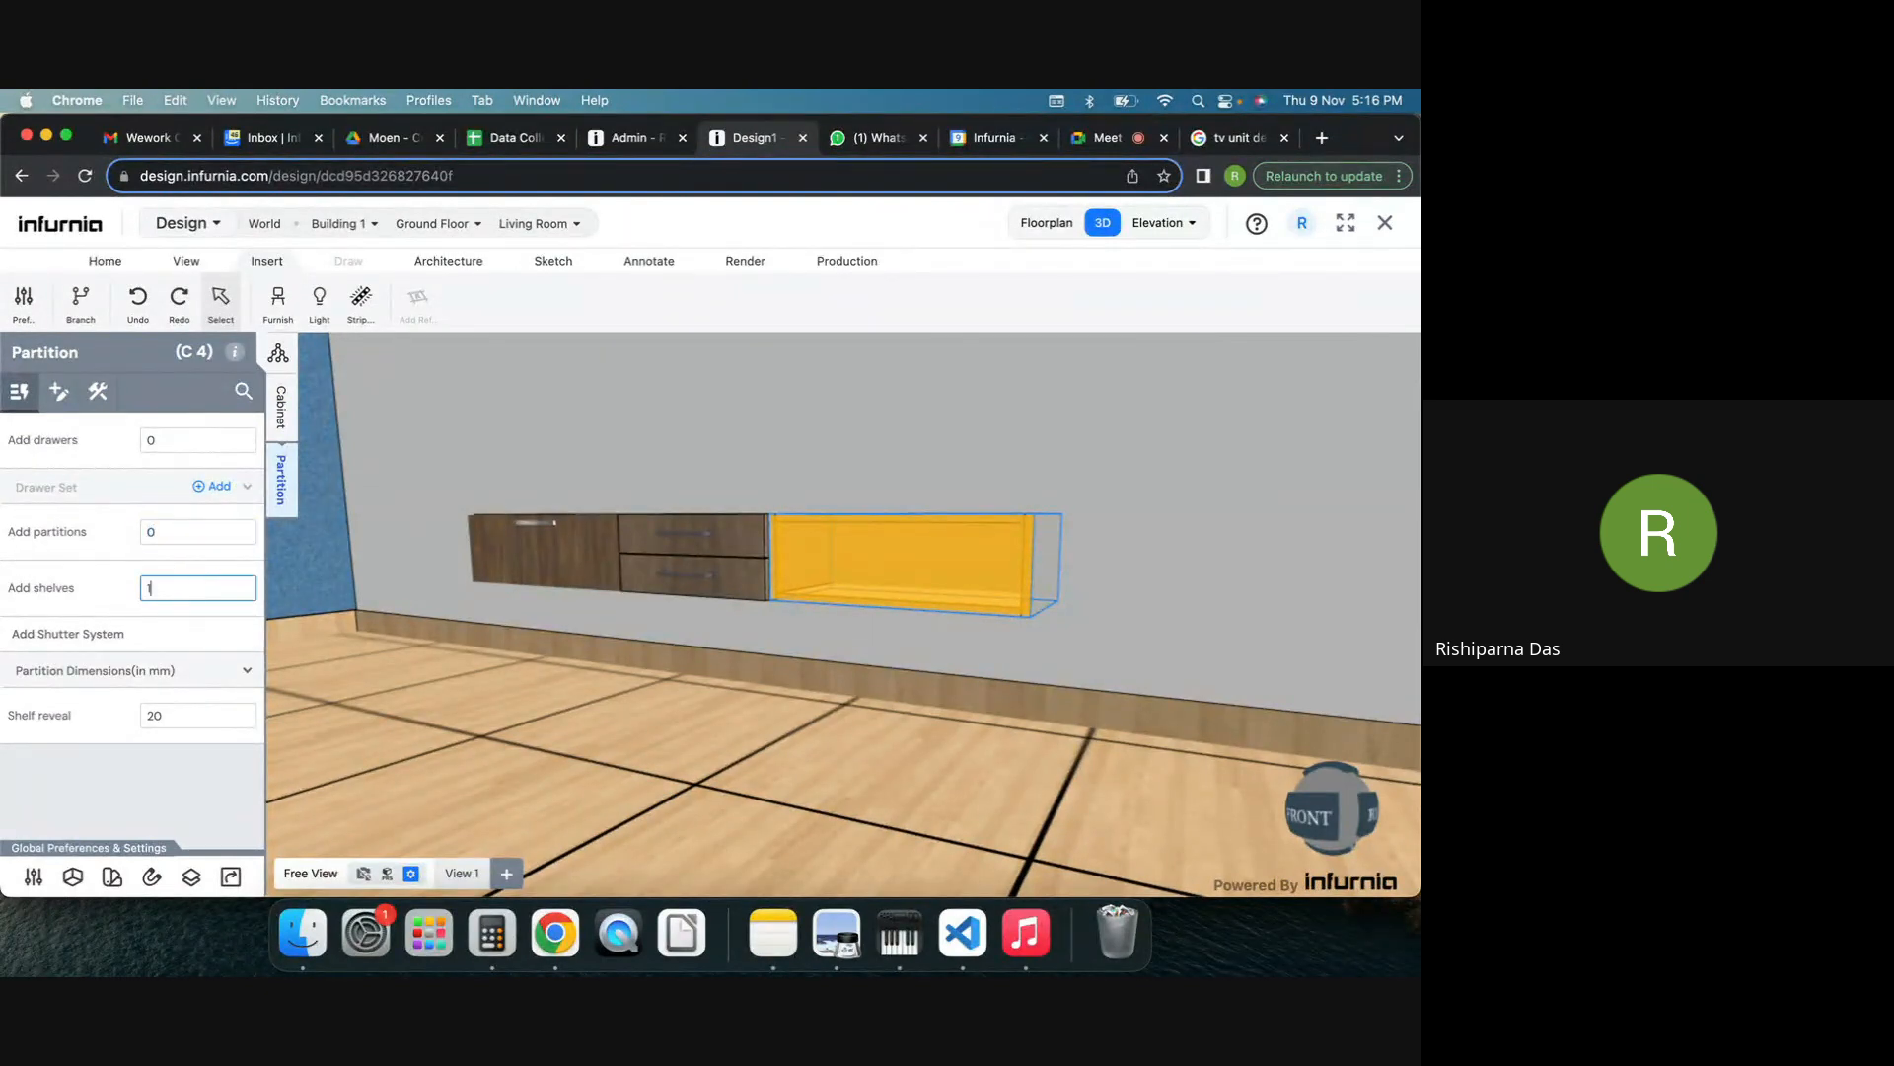
type("1")
key("Return")
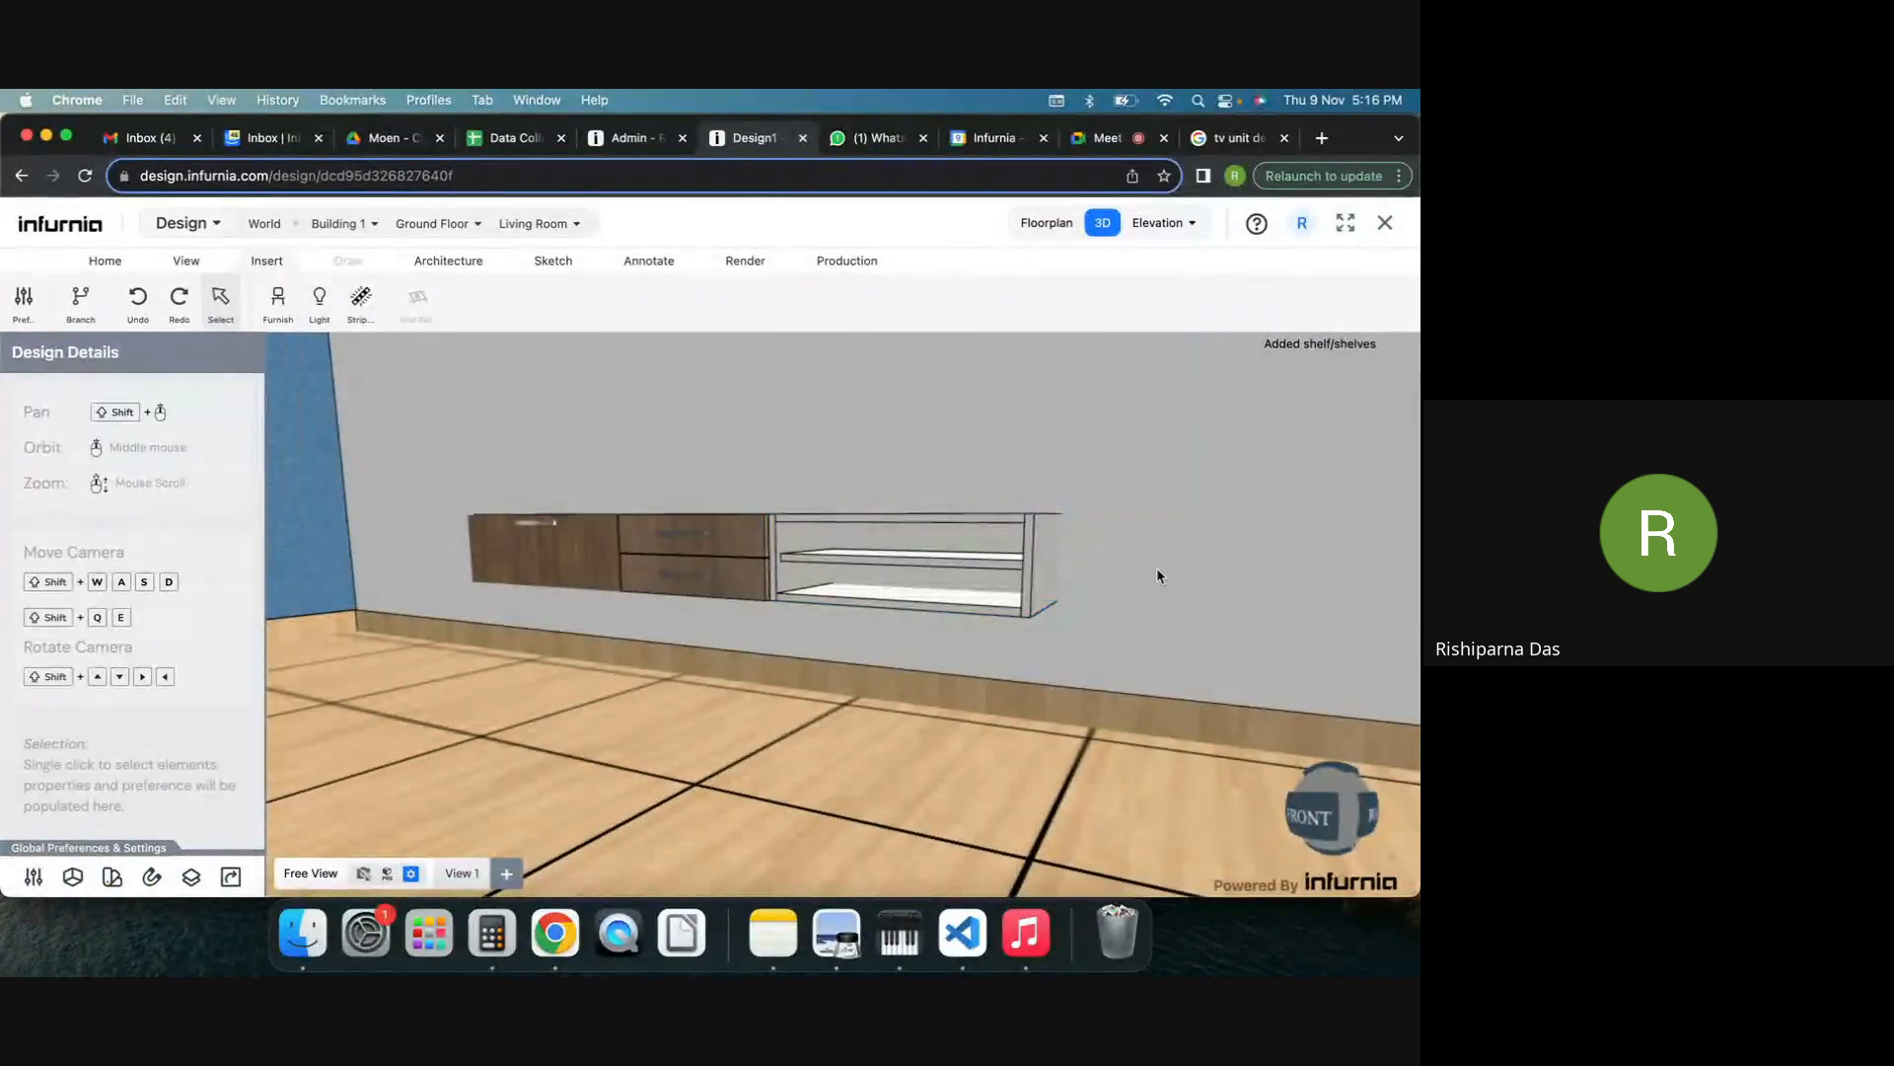
middle_click_drag(1127, 589, 1032, 710)
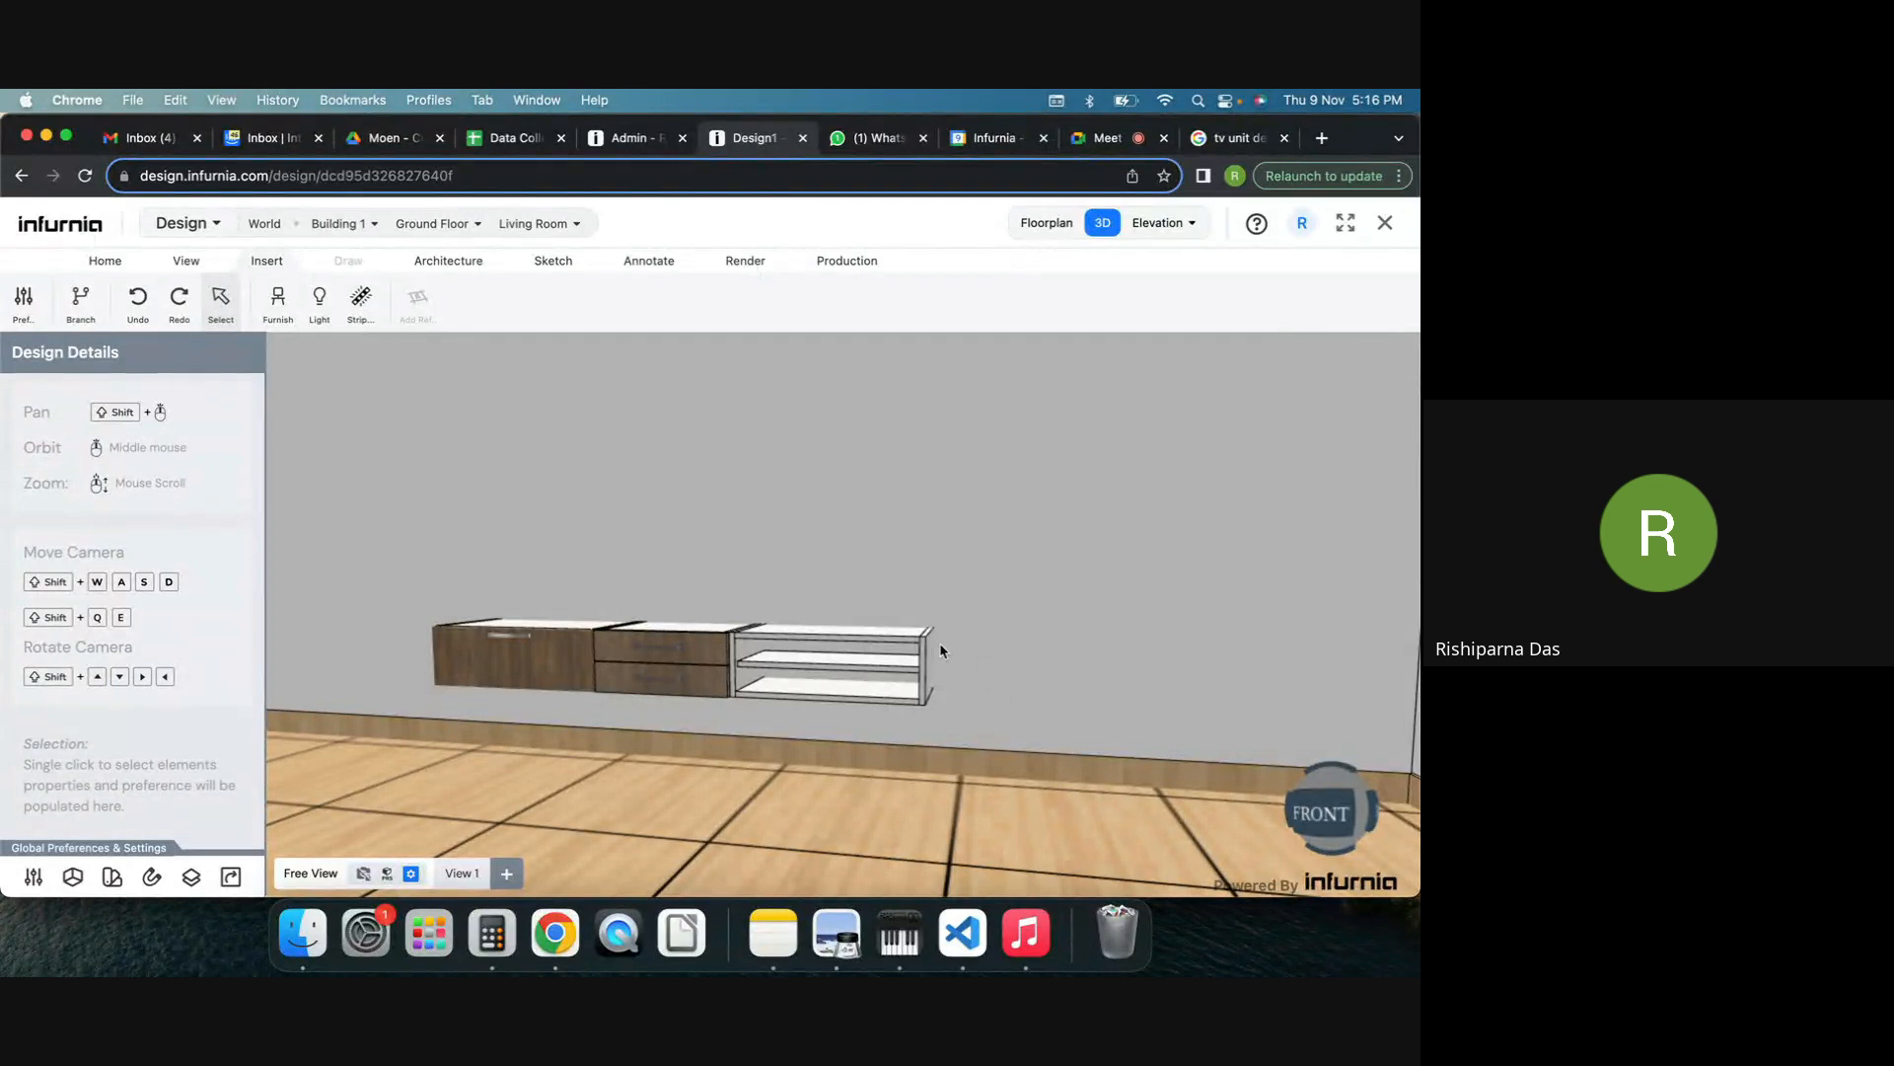
middle_click_drag(972, 661, 892, 665)
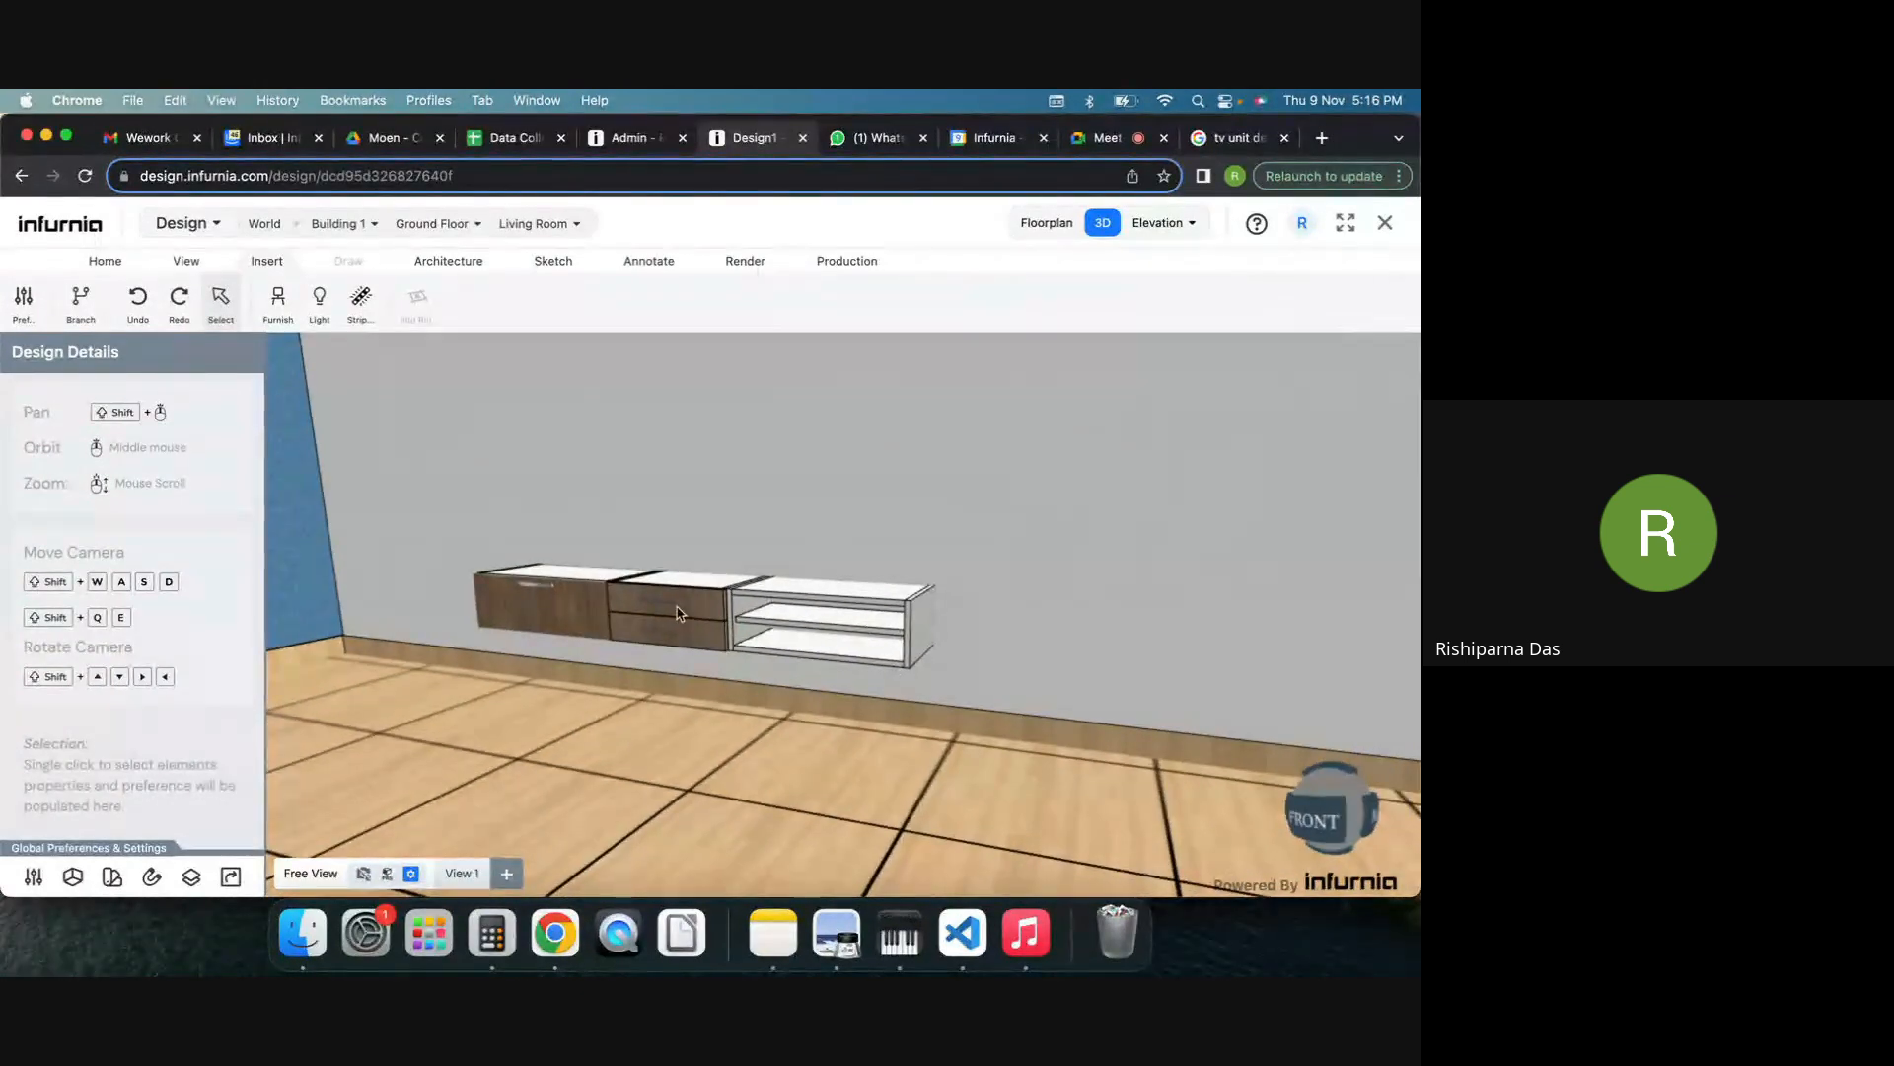
left_click(832, 592)
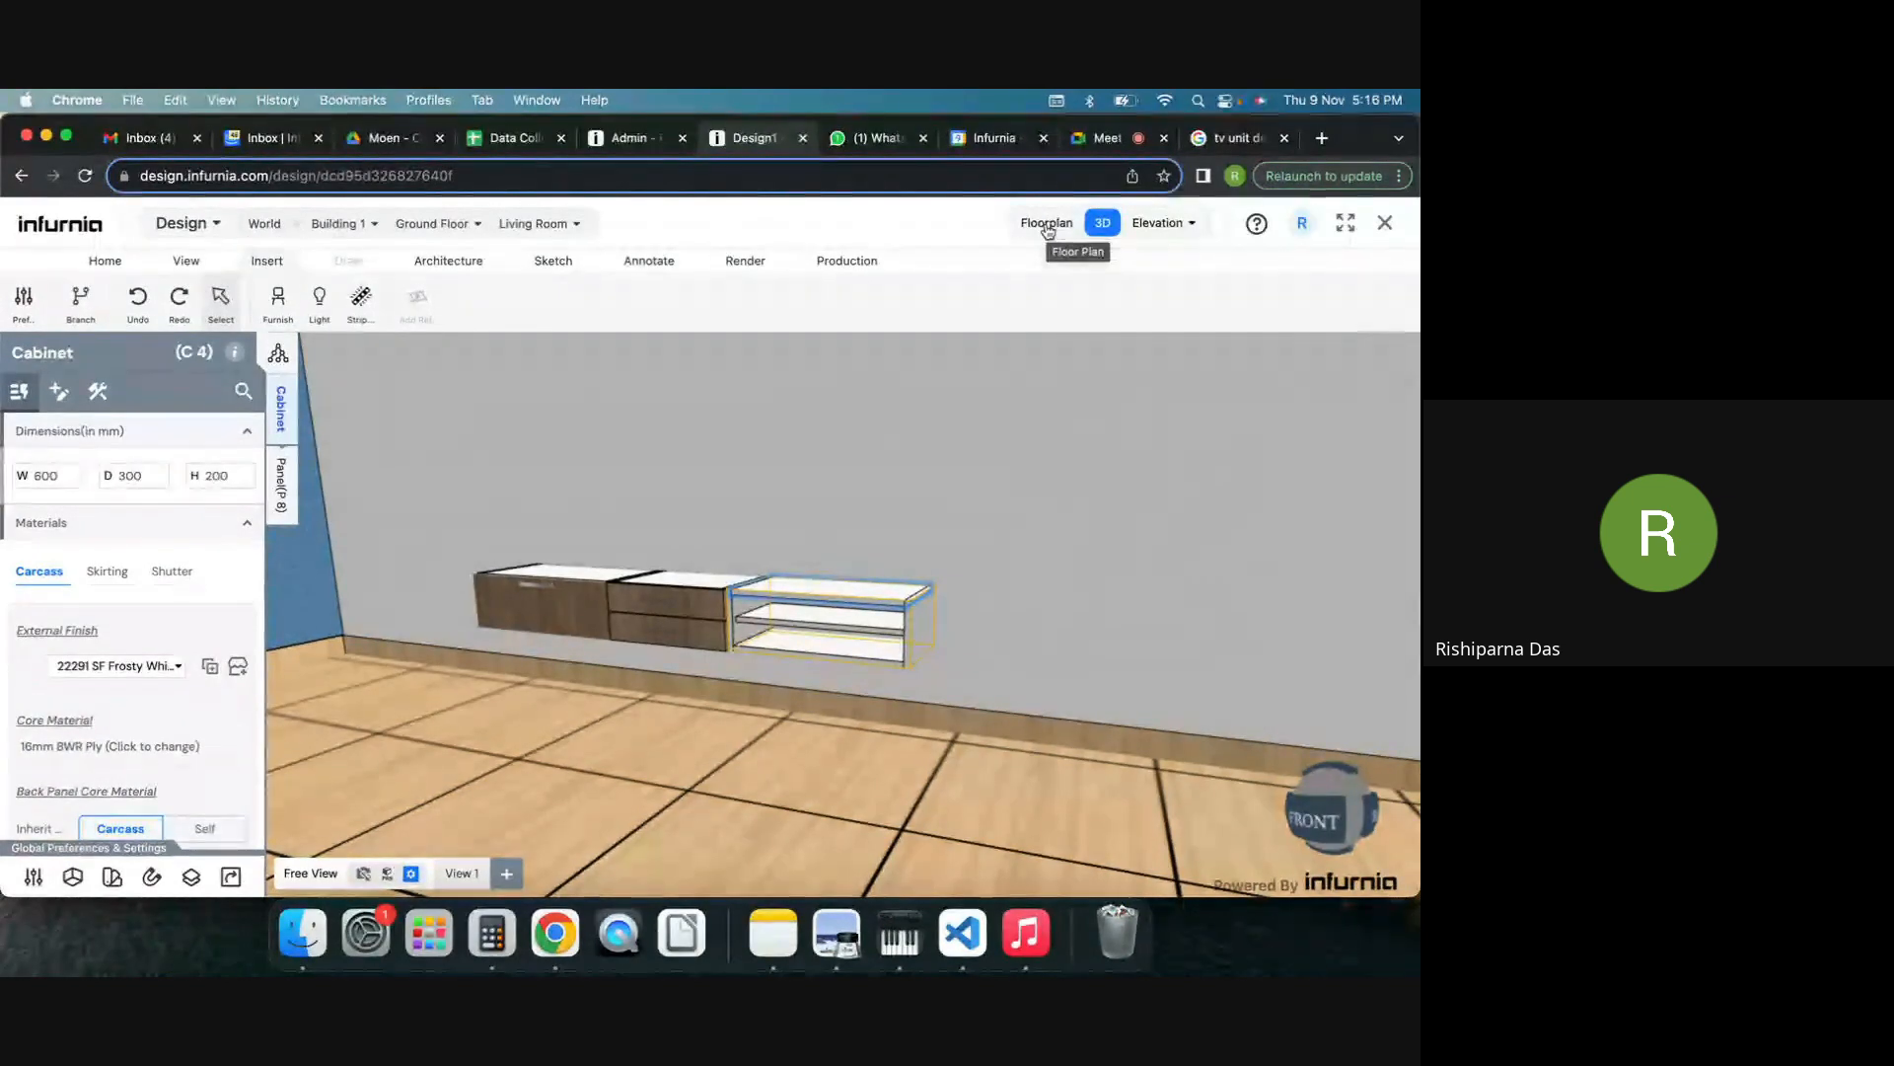
left_click(946, 578)
scroll(949, 597, "down", 5)
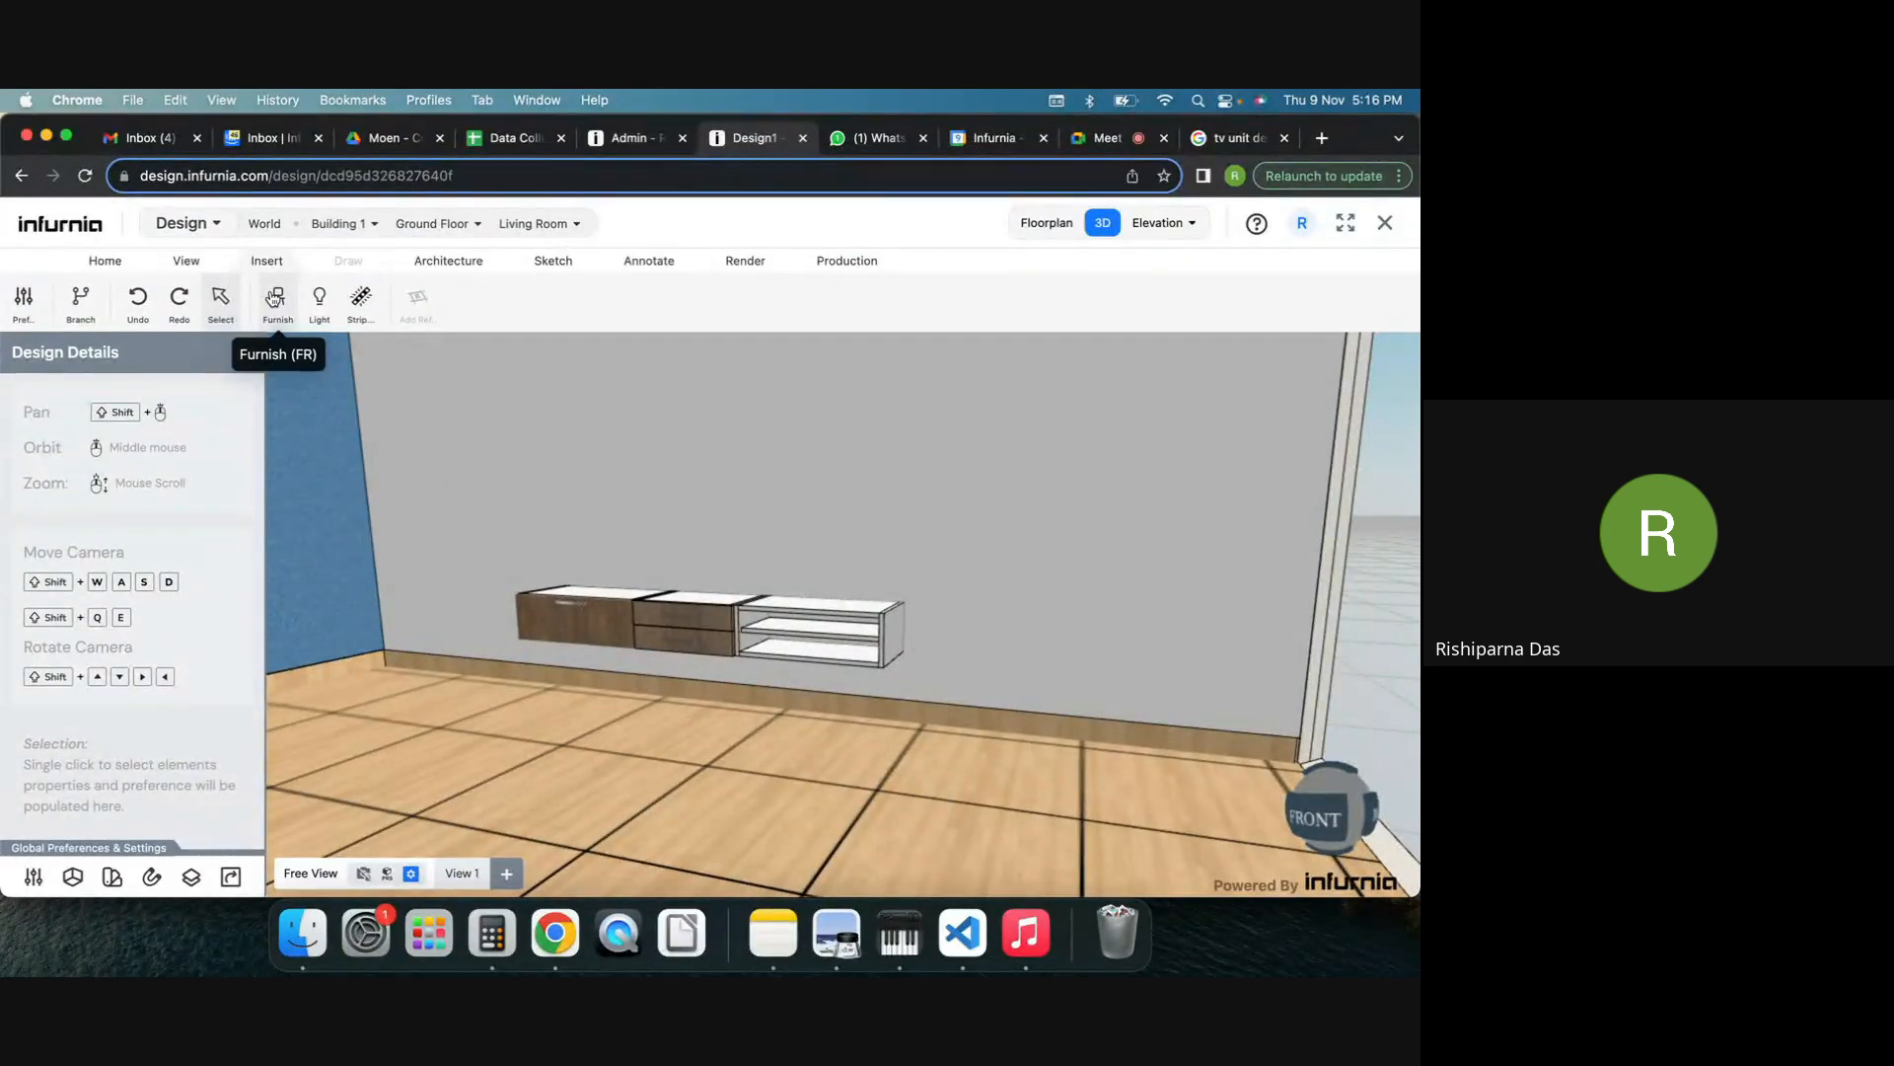
Place a Base Open Unit 150W, 560D from the Base Unit catalogue beside the shelved open unit on the back wall.
left_click(276, 299)
left_click(70, 401)
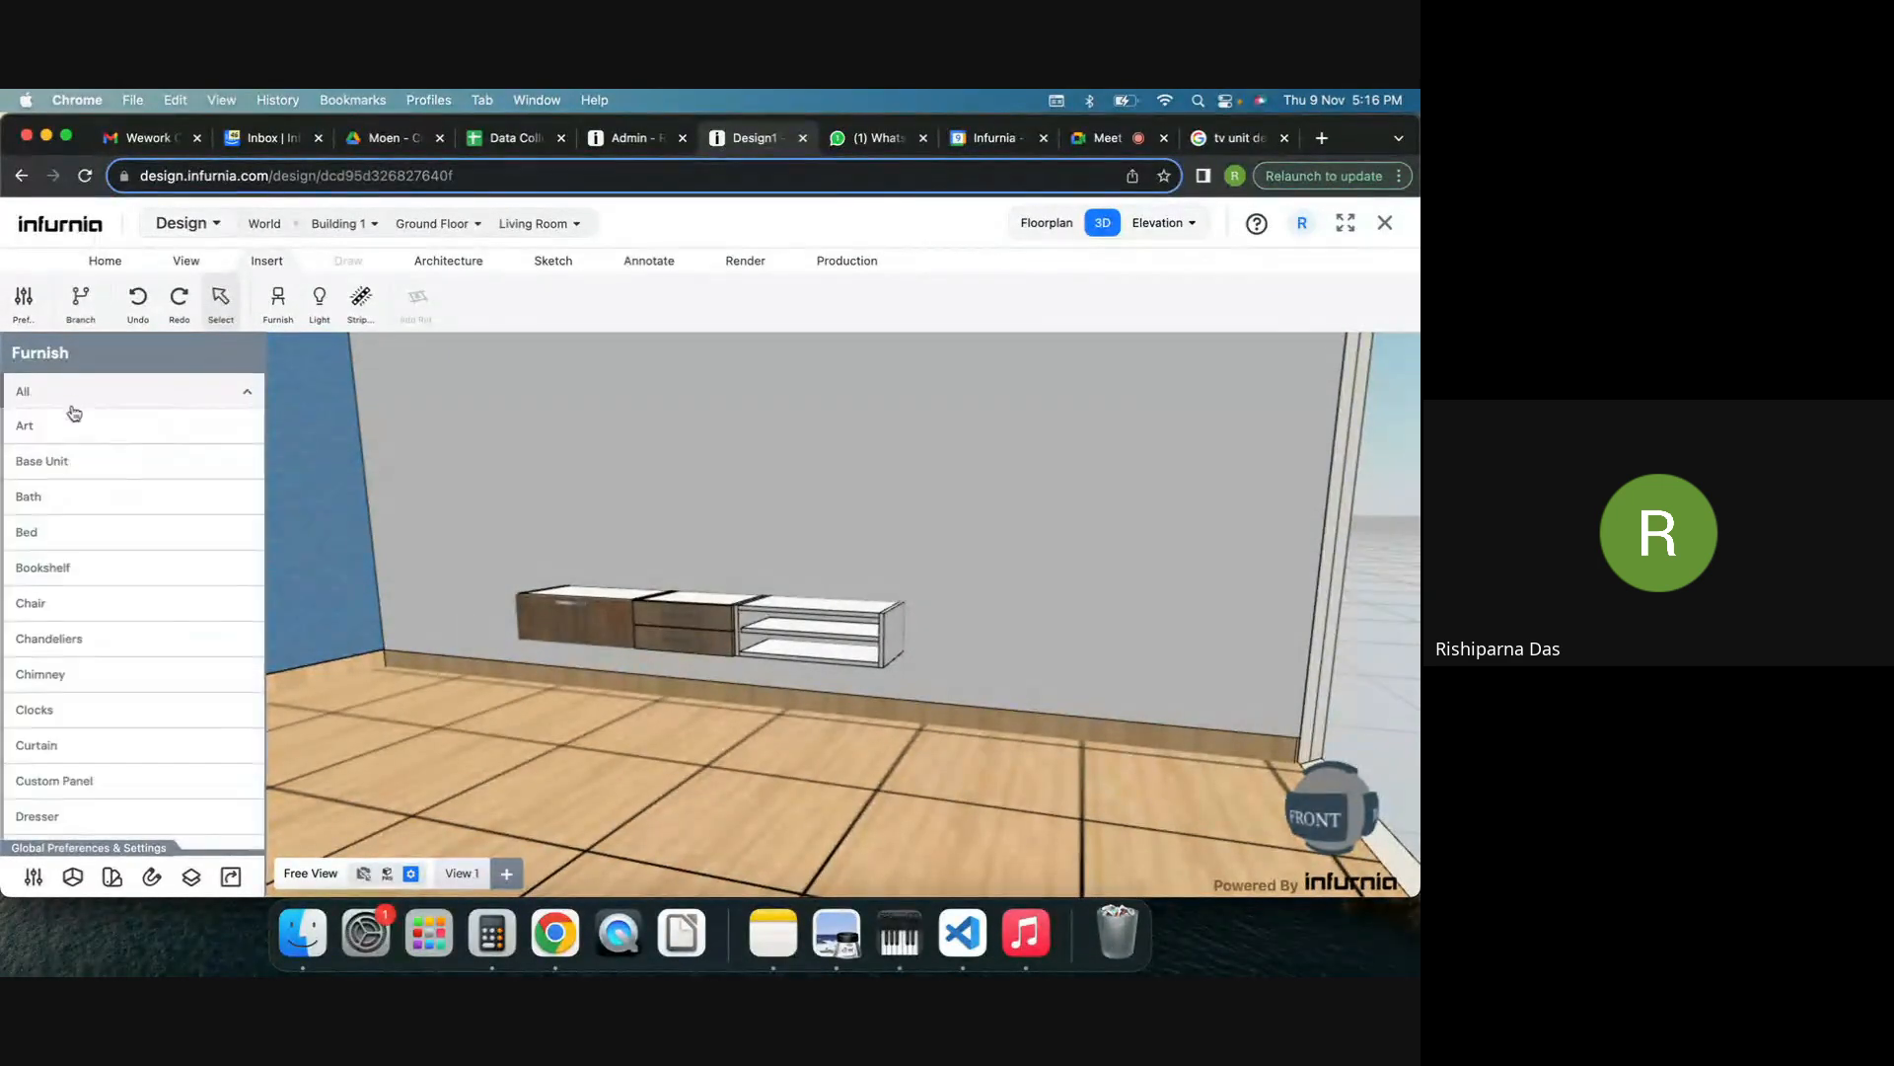
left_click(44, 460)
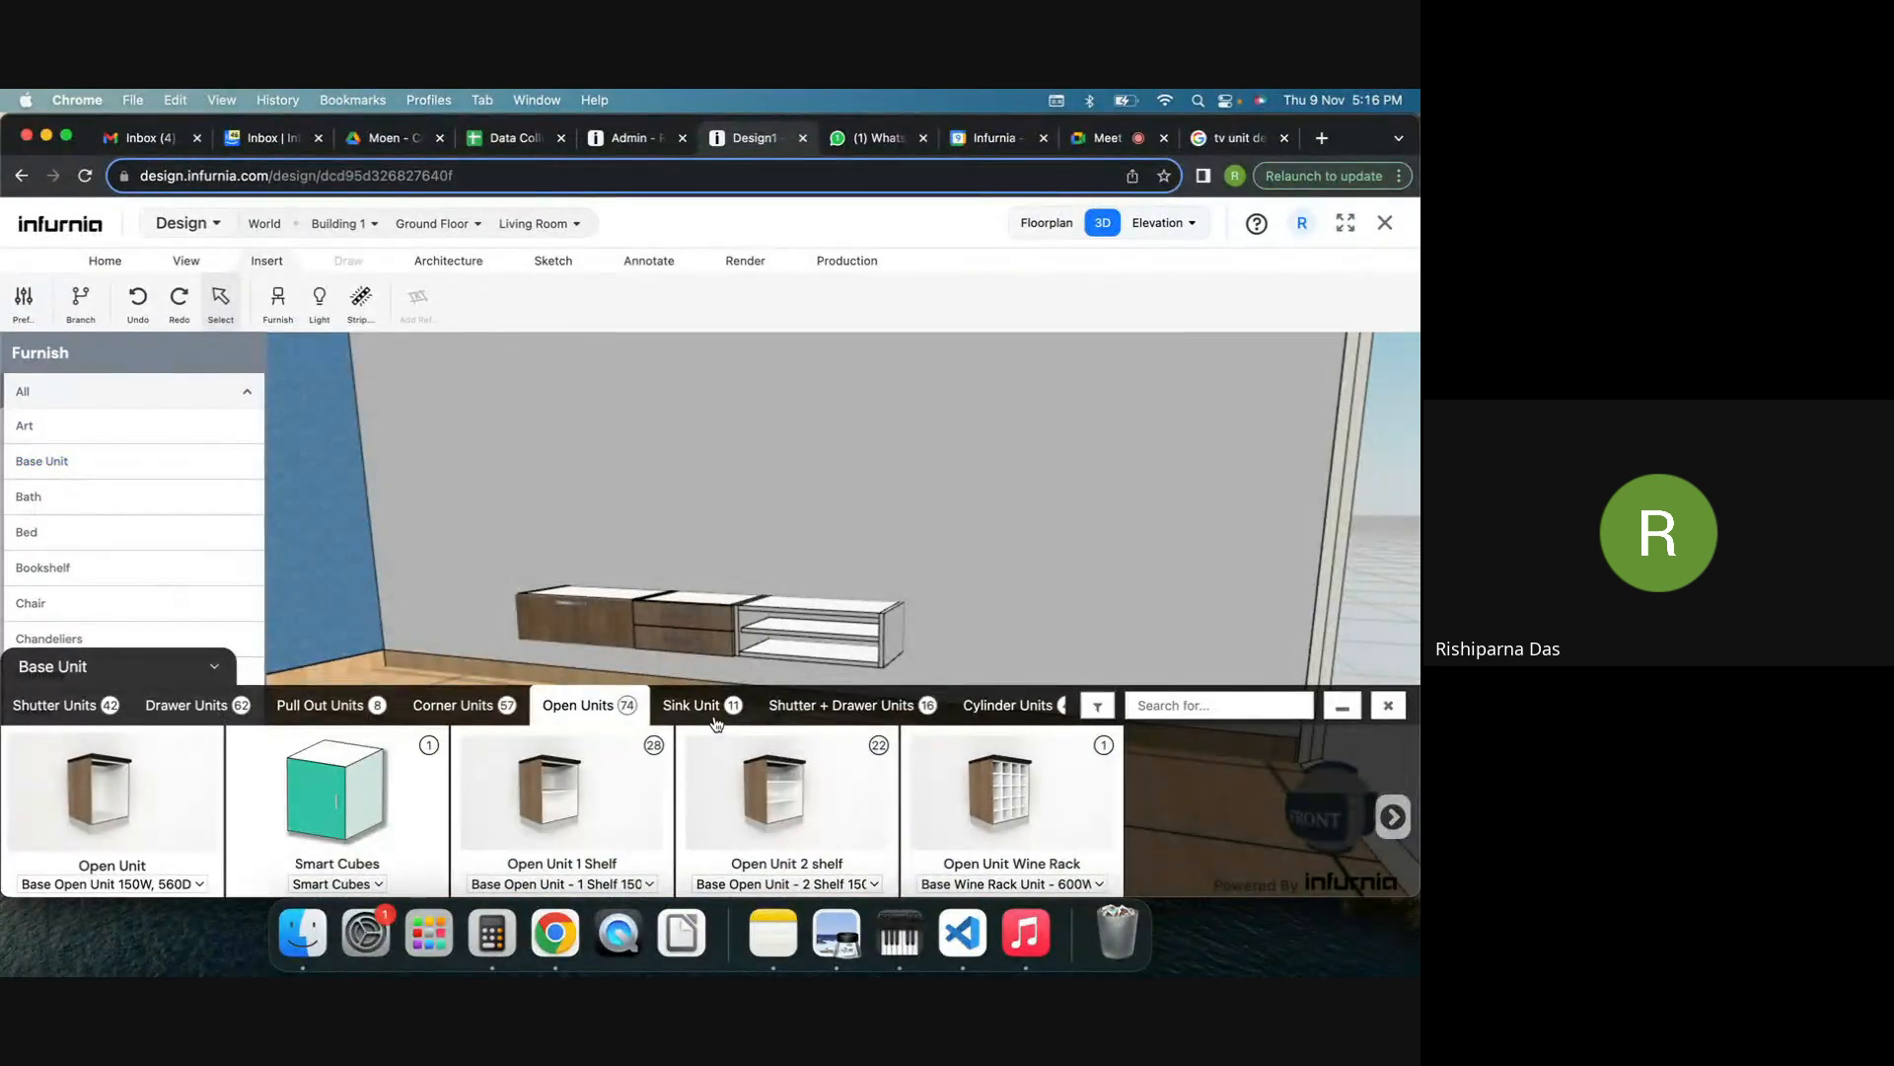
left_click(83, 800)
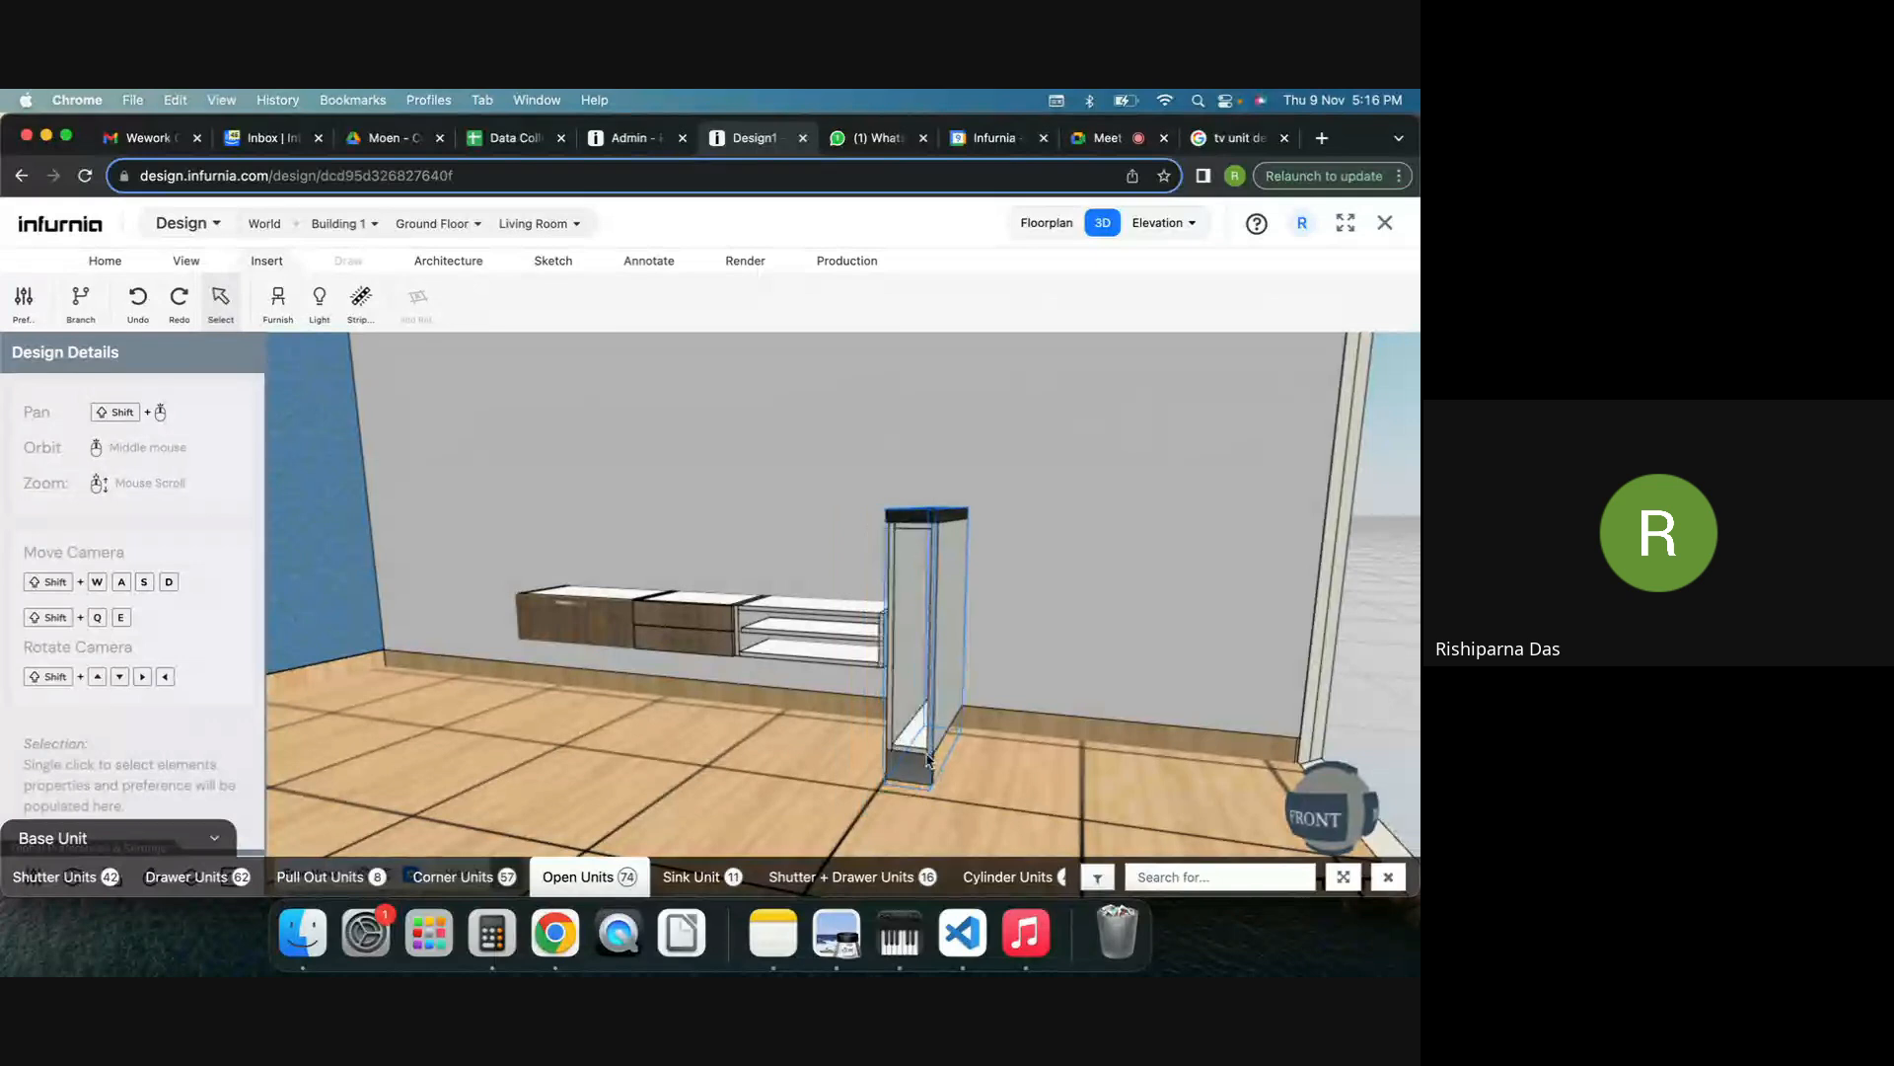
left_click(943, 725)
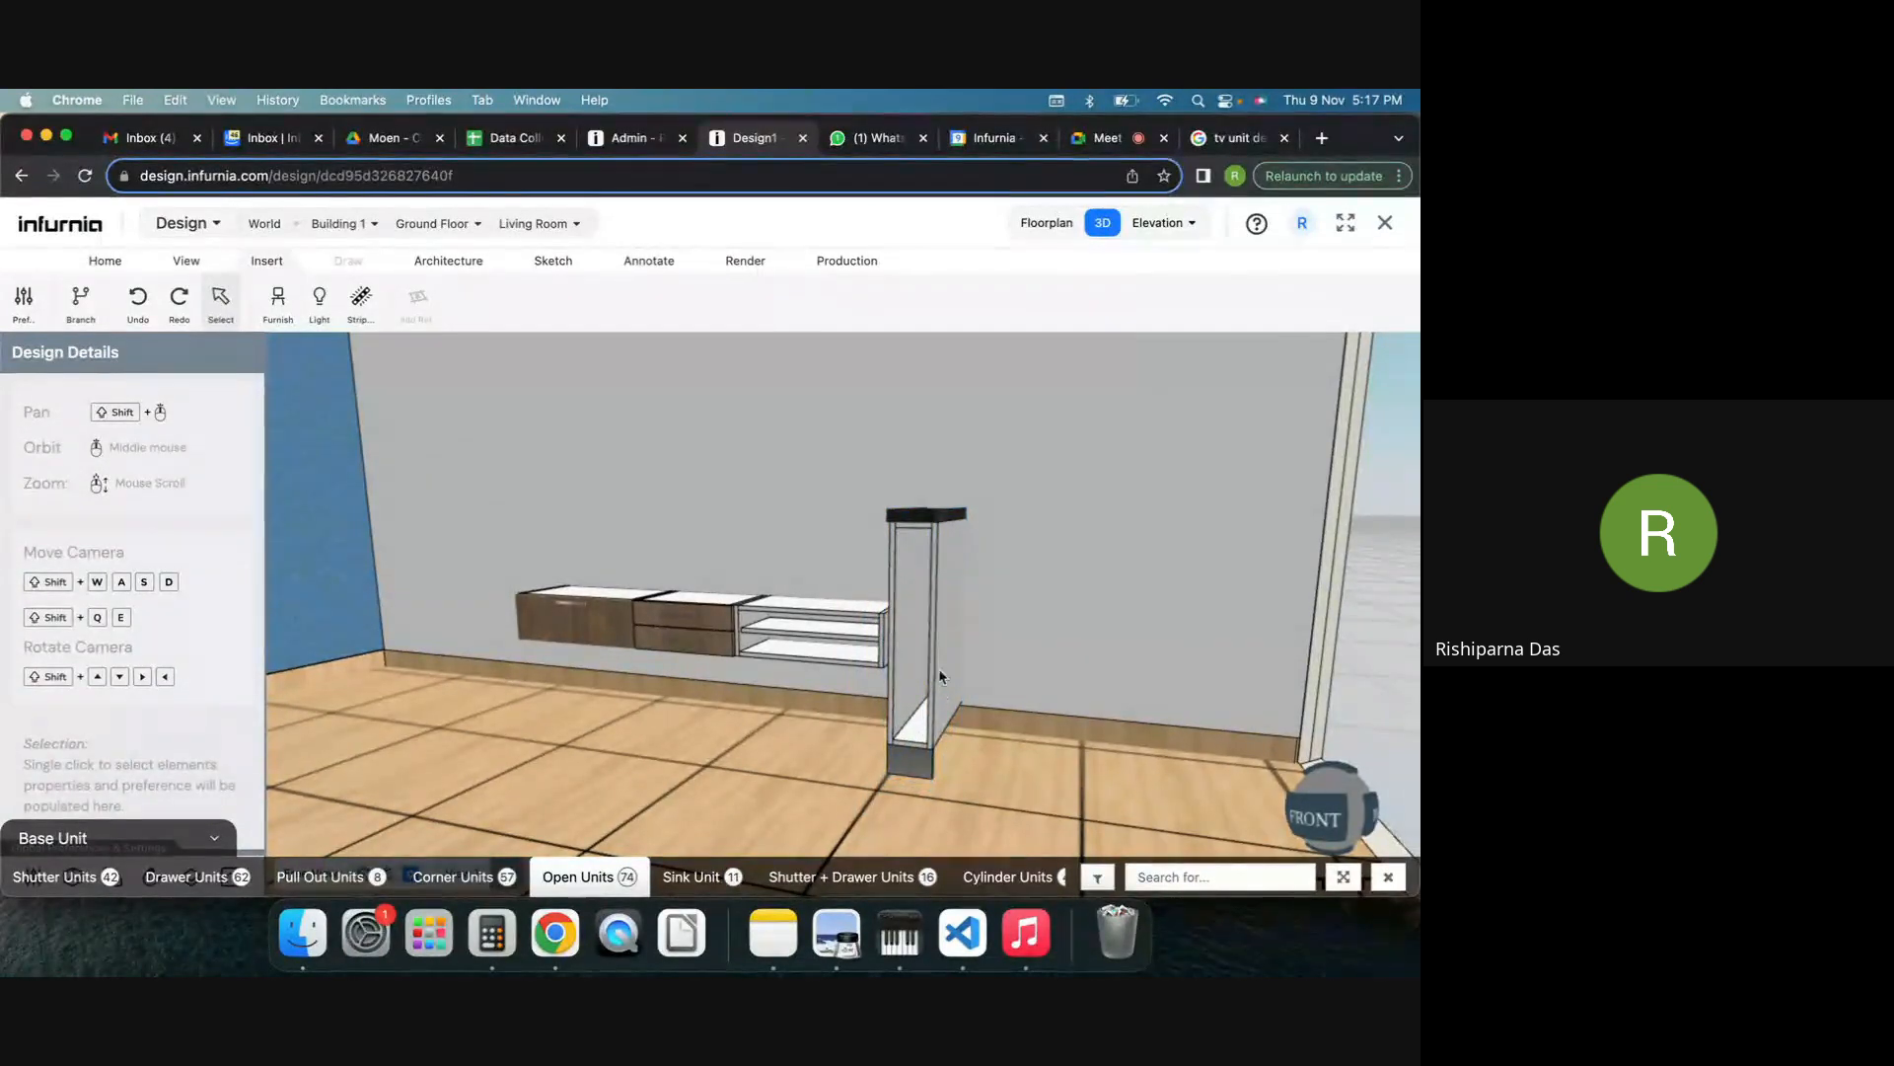
Remove the countertop and the front skirting from the new open unit.
left_click(937, 598)
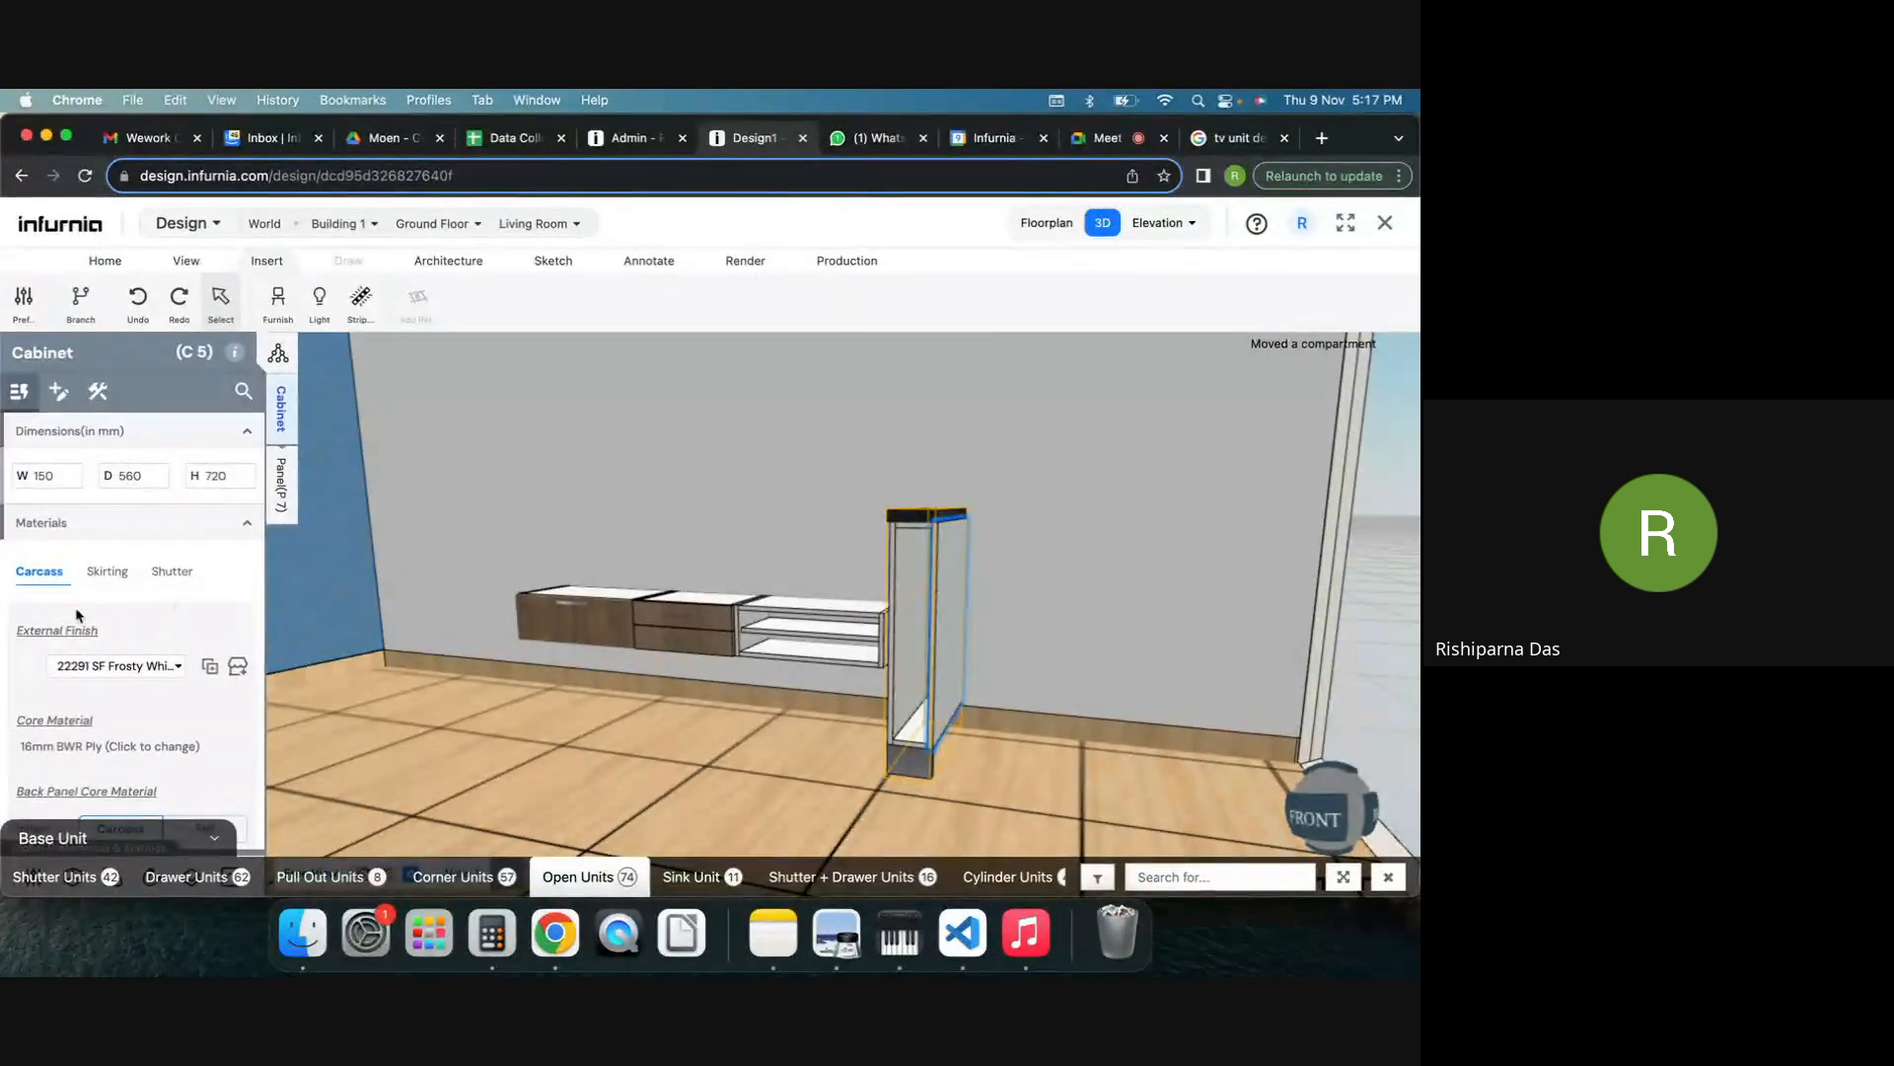
scroll(99, 631, "down", 5)
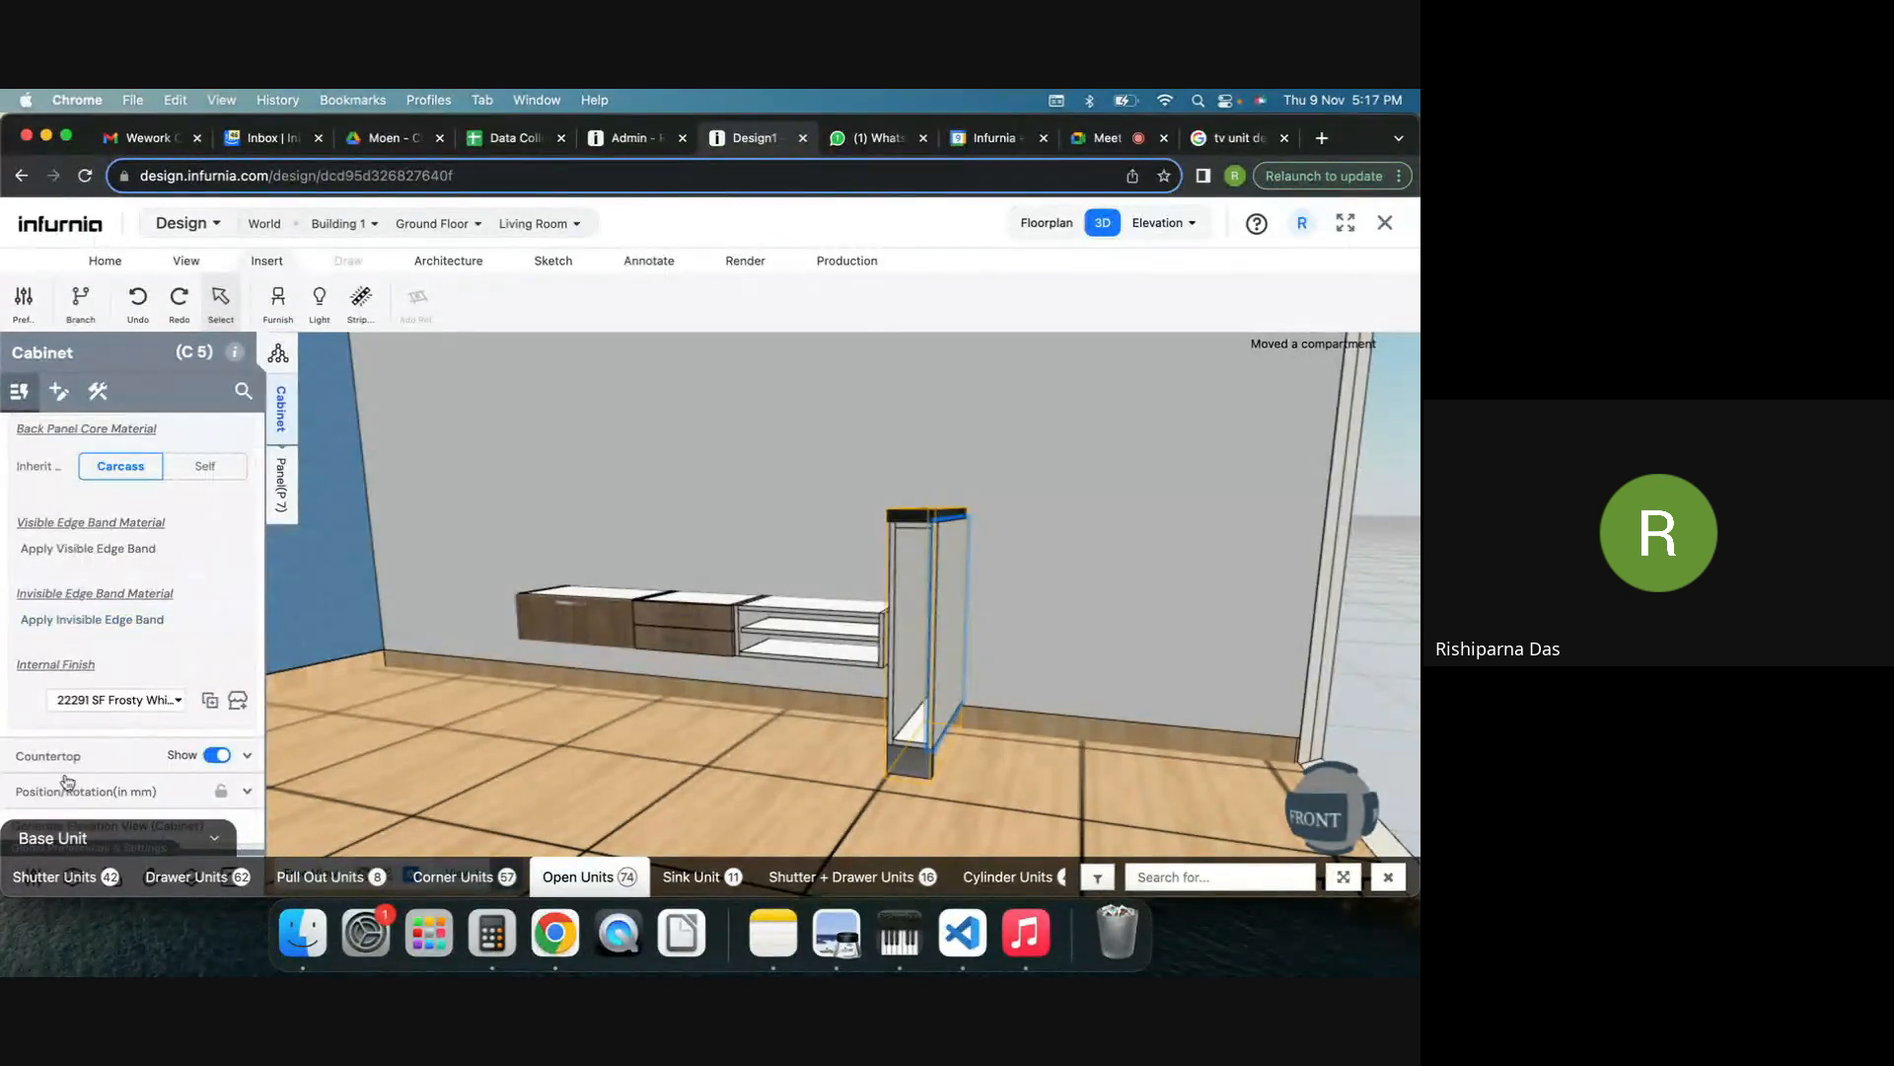
left_click(210, 757)
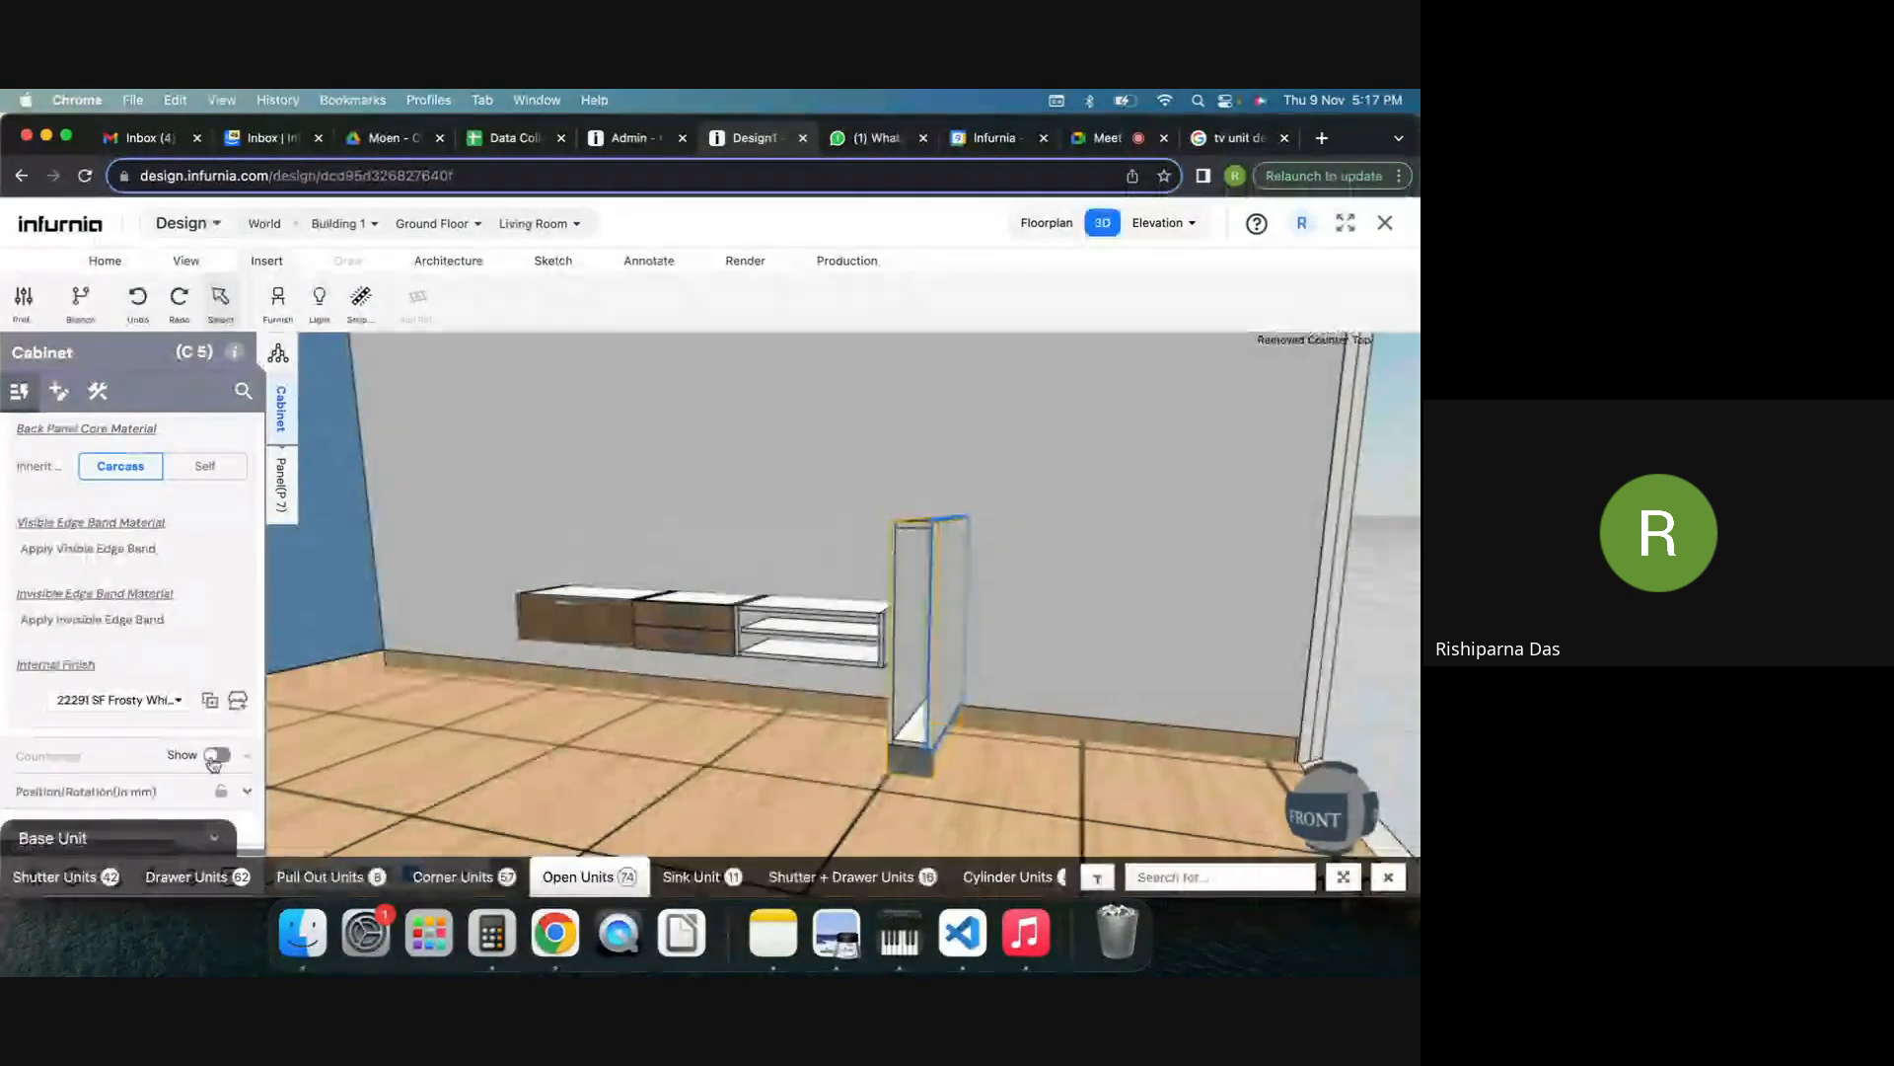
left_click(97, 391)
left_click(84, 476)
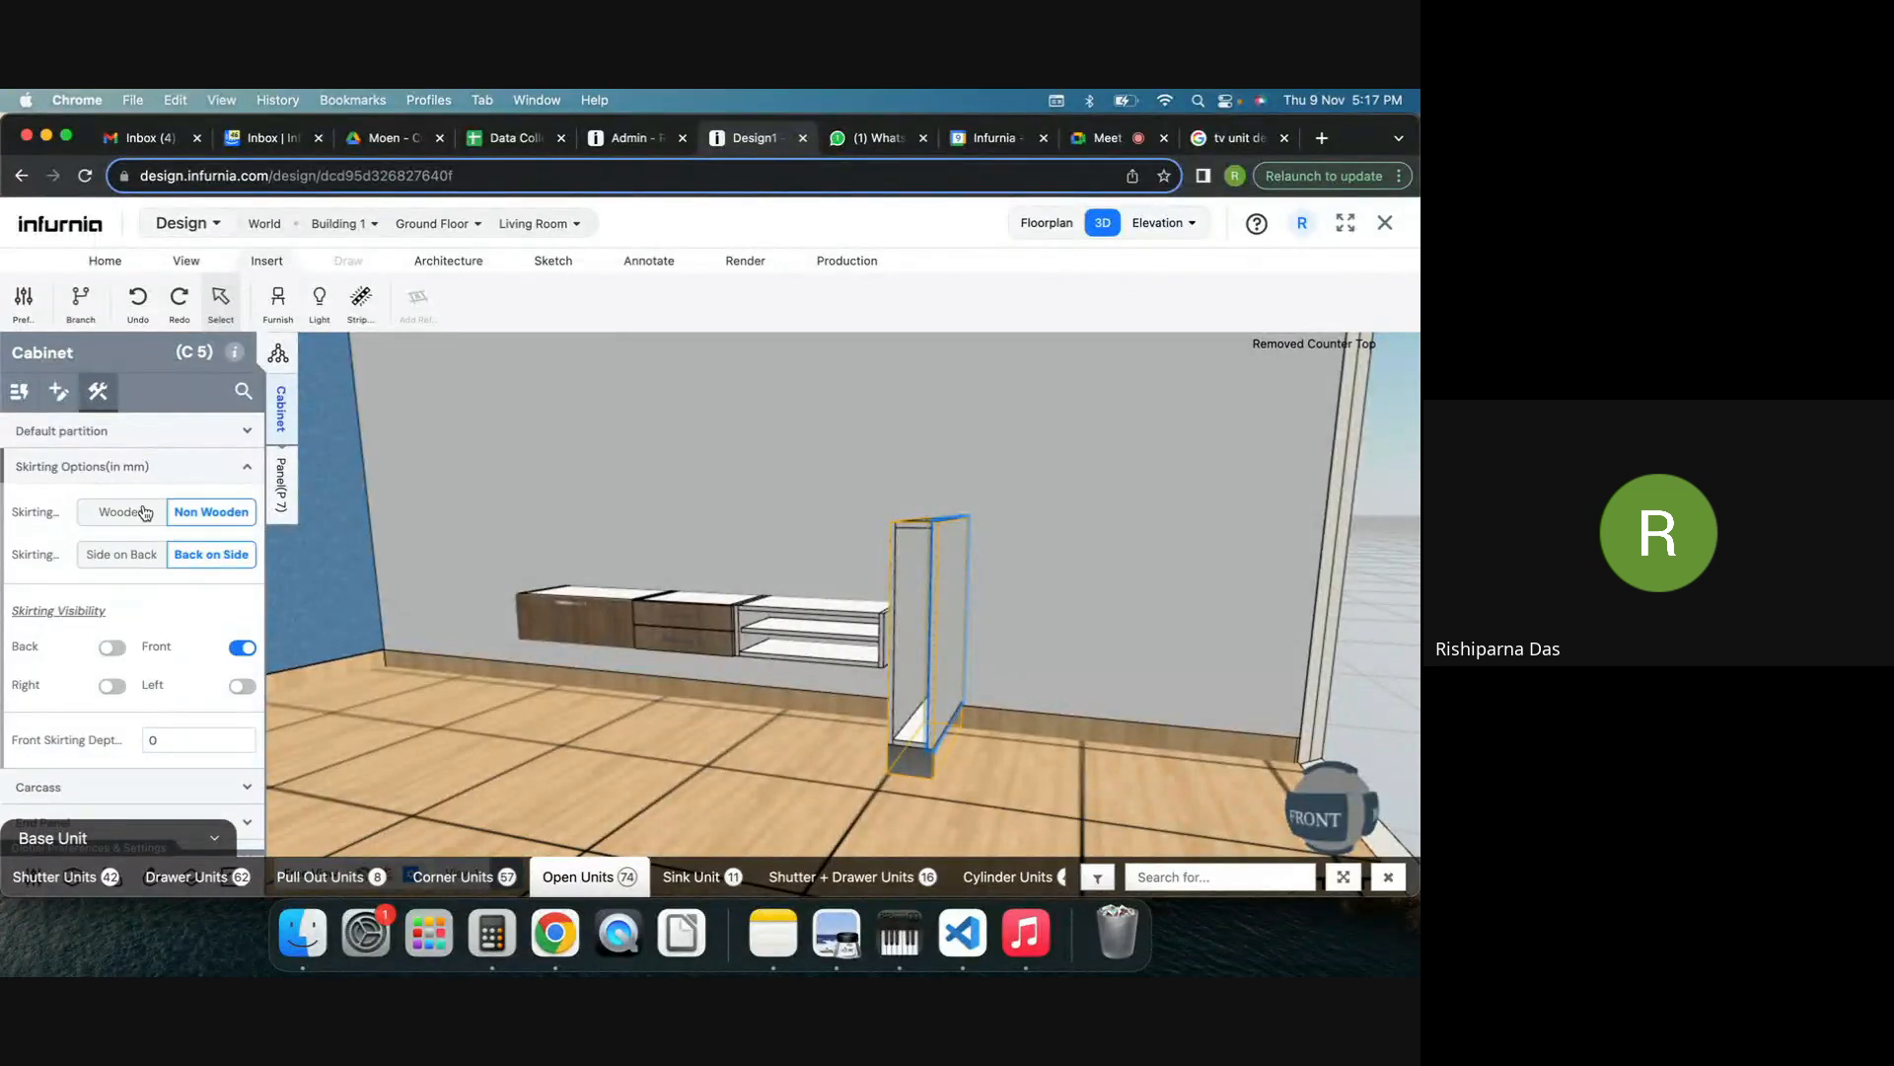
left_click(240, 648)
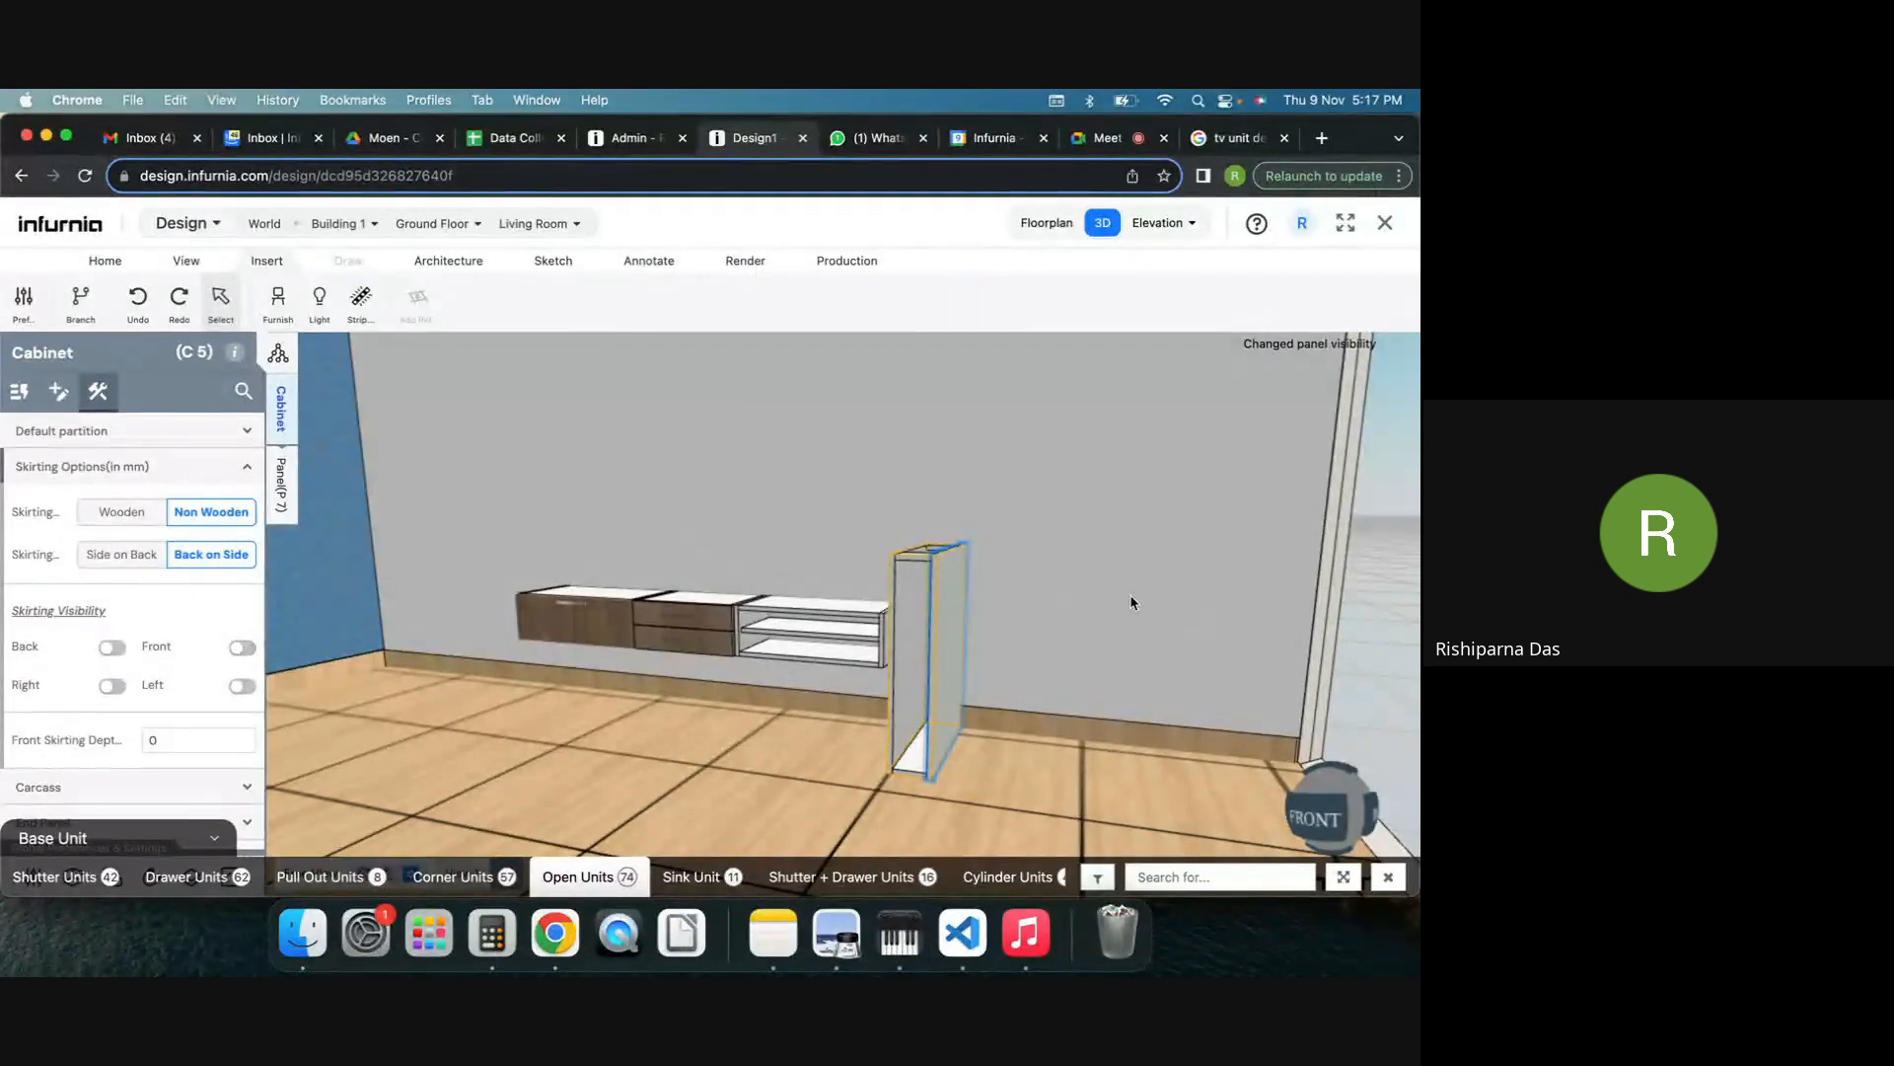
Change the new open unit's carcass top panel type to Full.
left_click_drag(1132, 602, 850, 540)
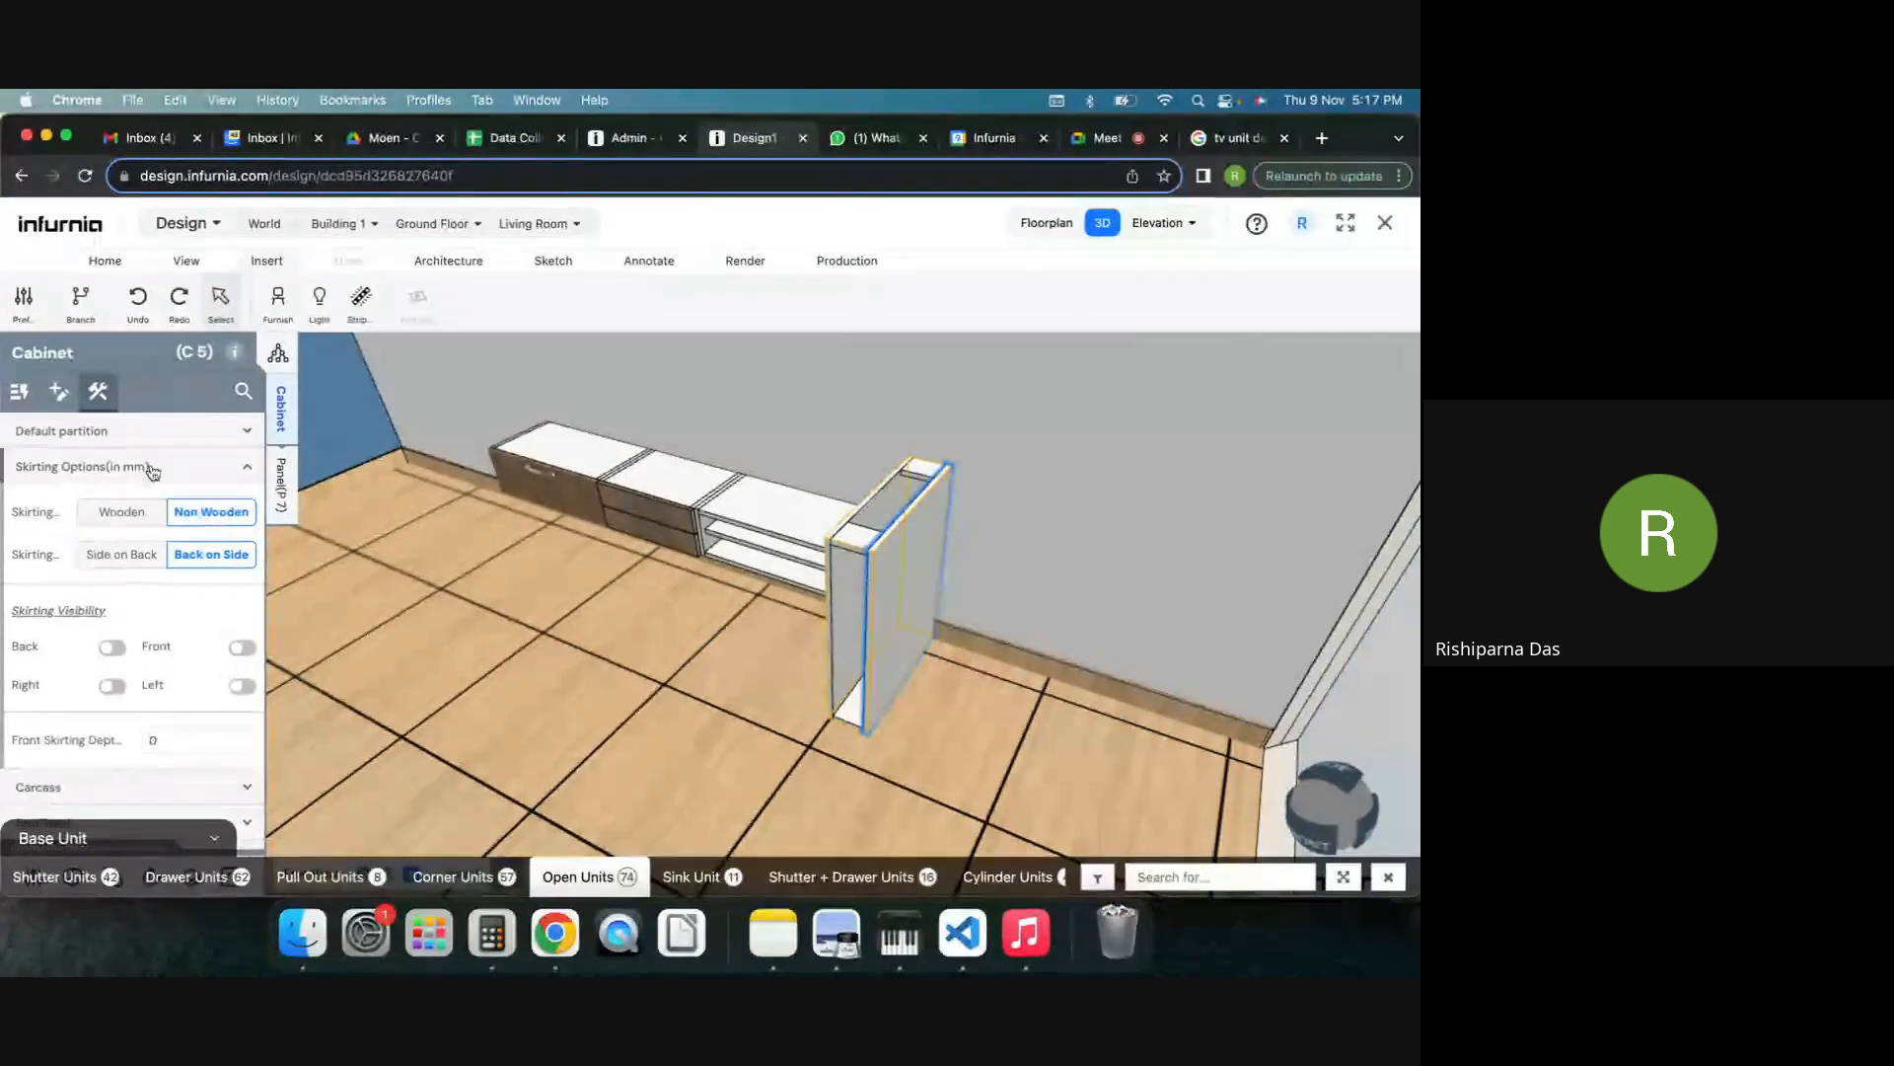
scroll(121, 661, "down", 3)
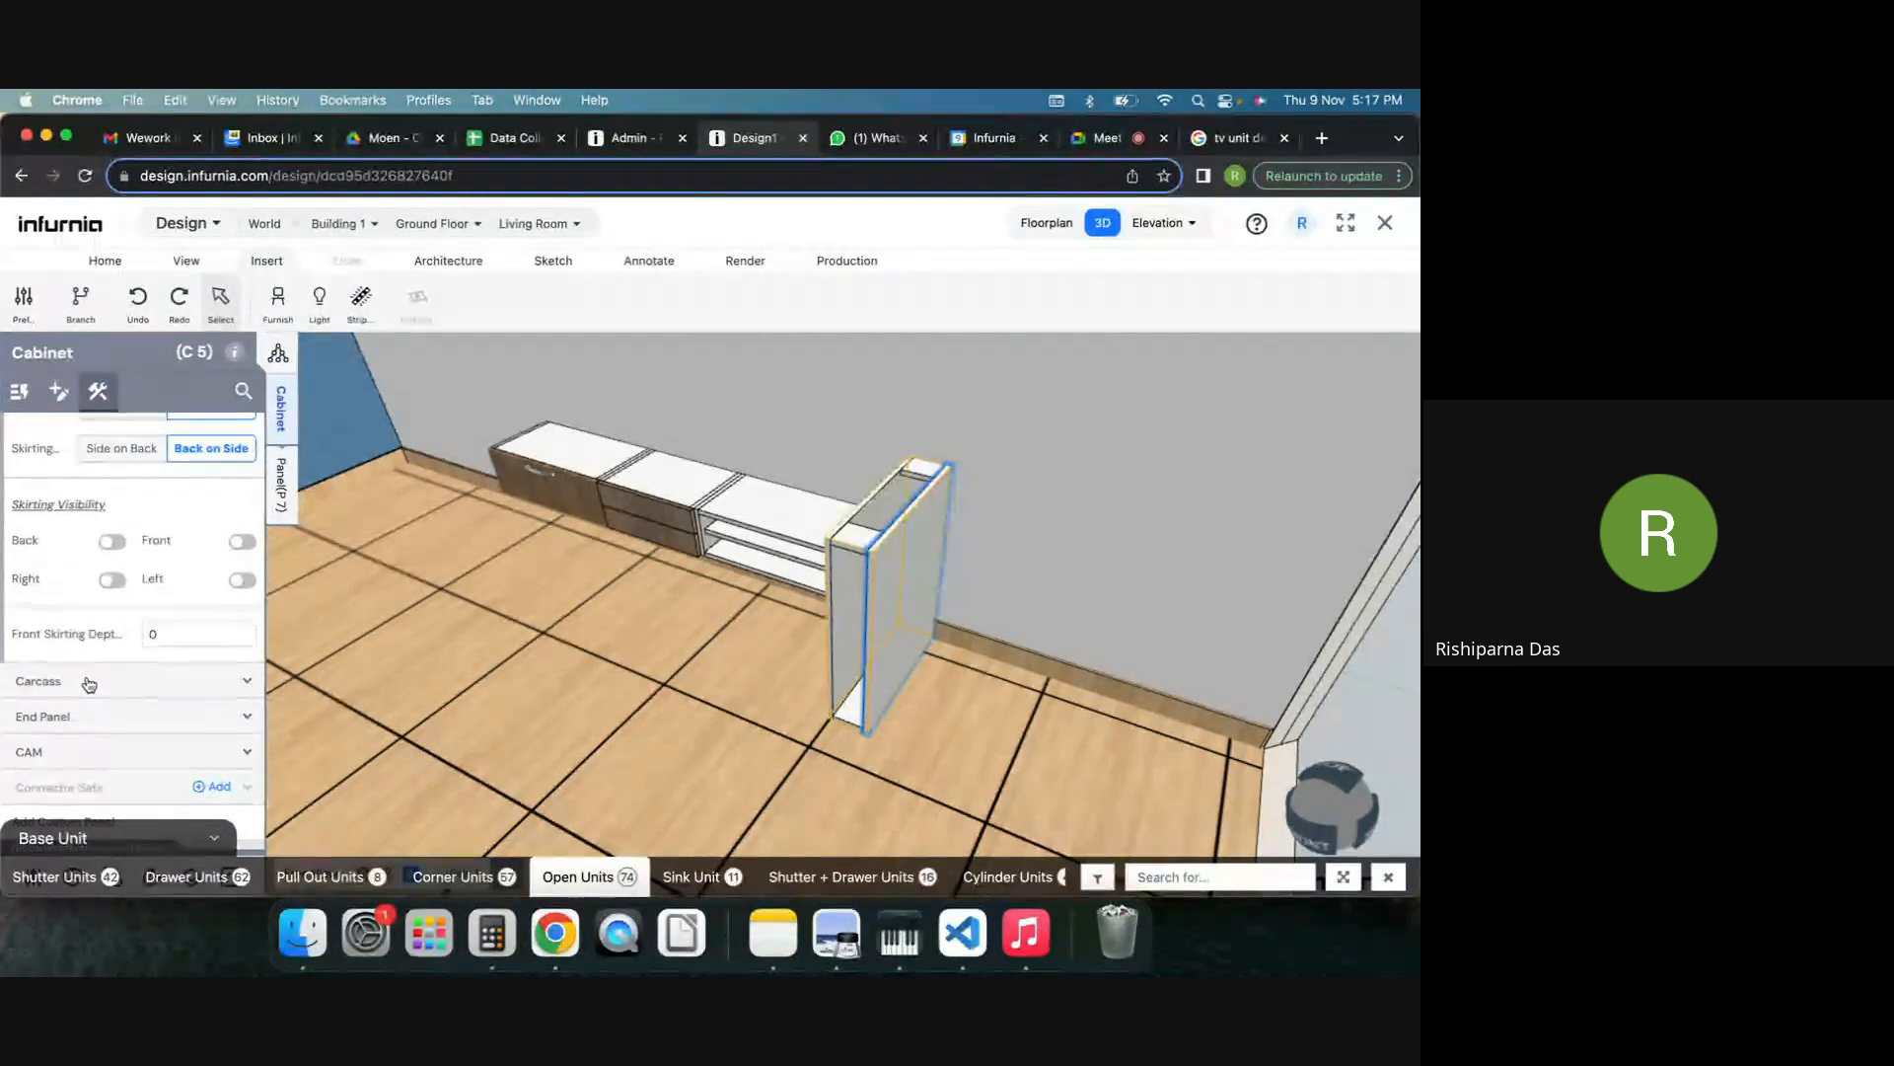
left_click(88, 681)
scroll(89, 683, "down", 5)
scroll(88, 683, "down", 5)
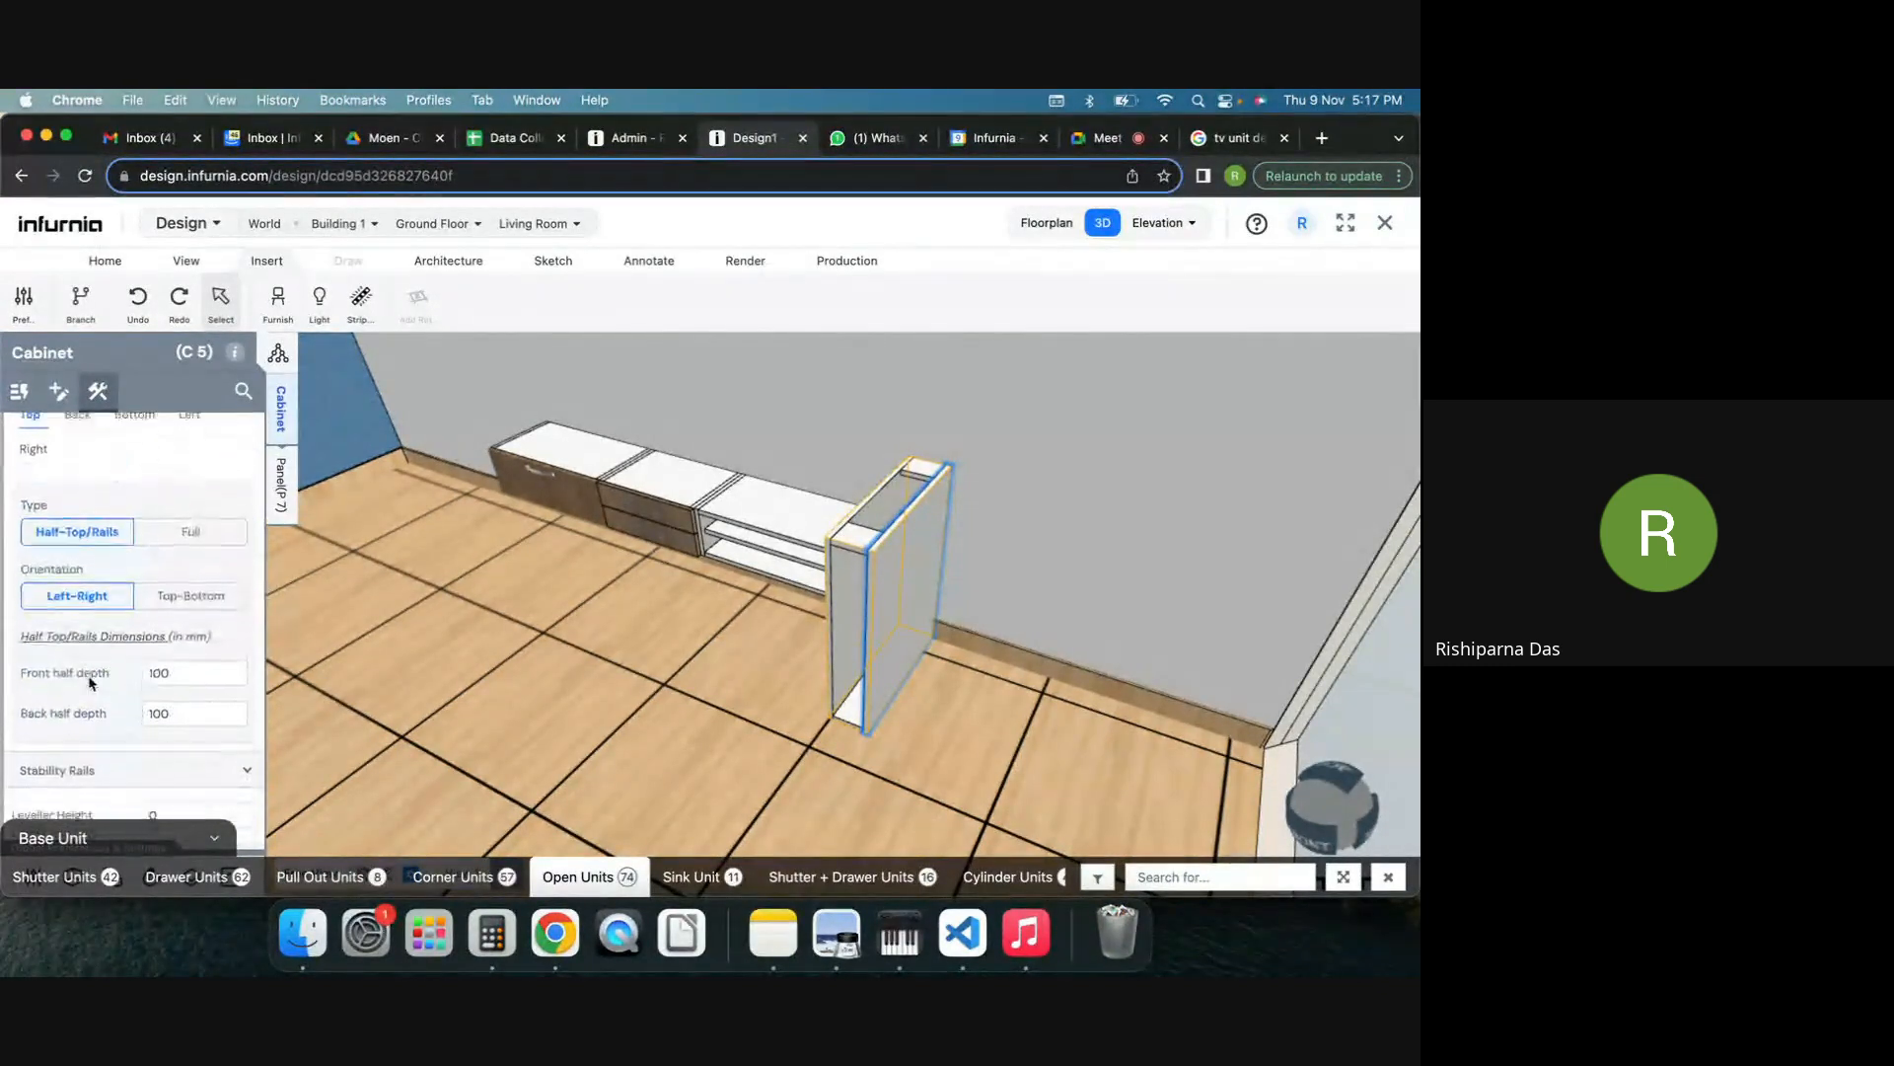
scroll(112, 614, "up", 5)
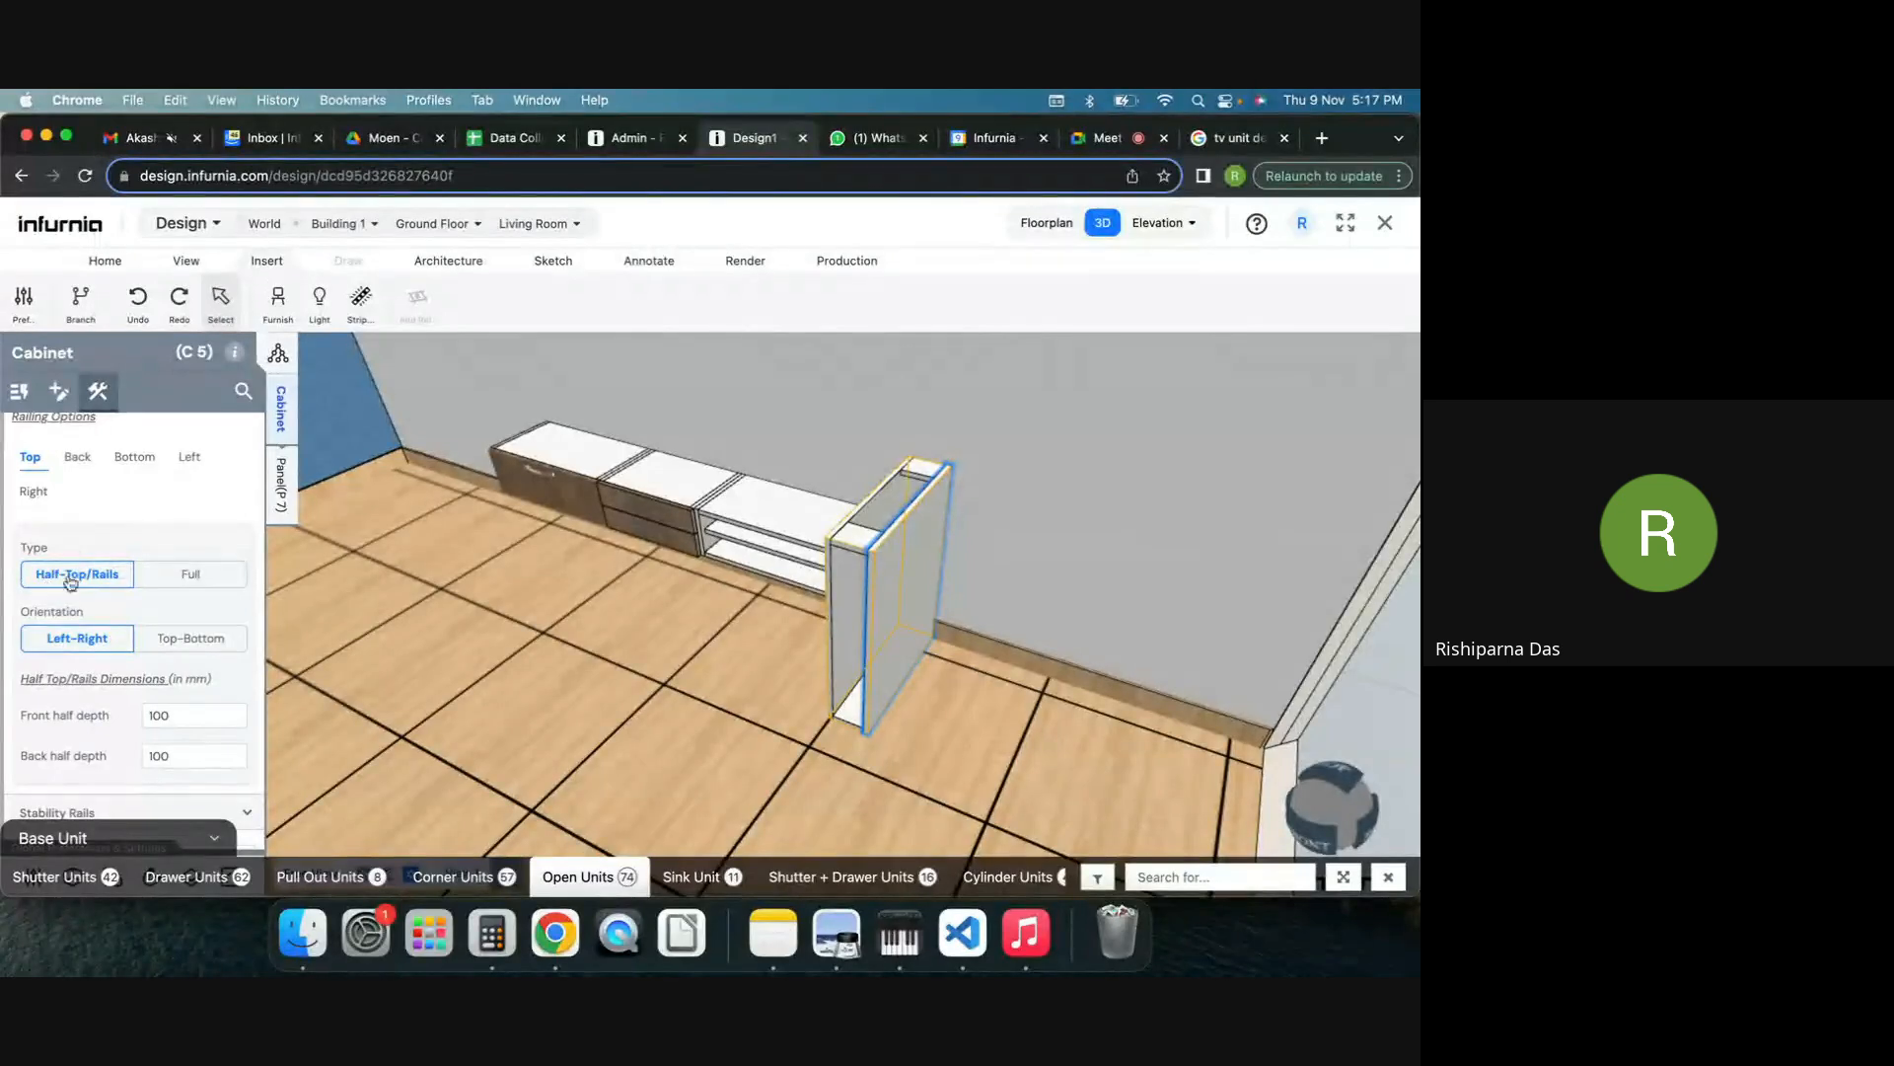
left_click(192, 577)
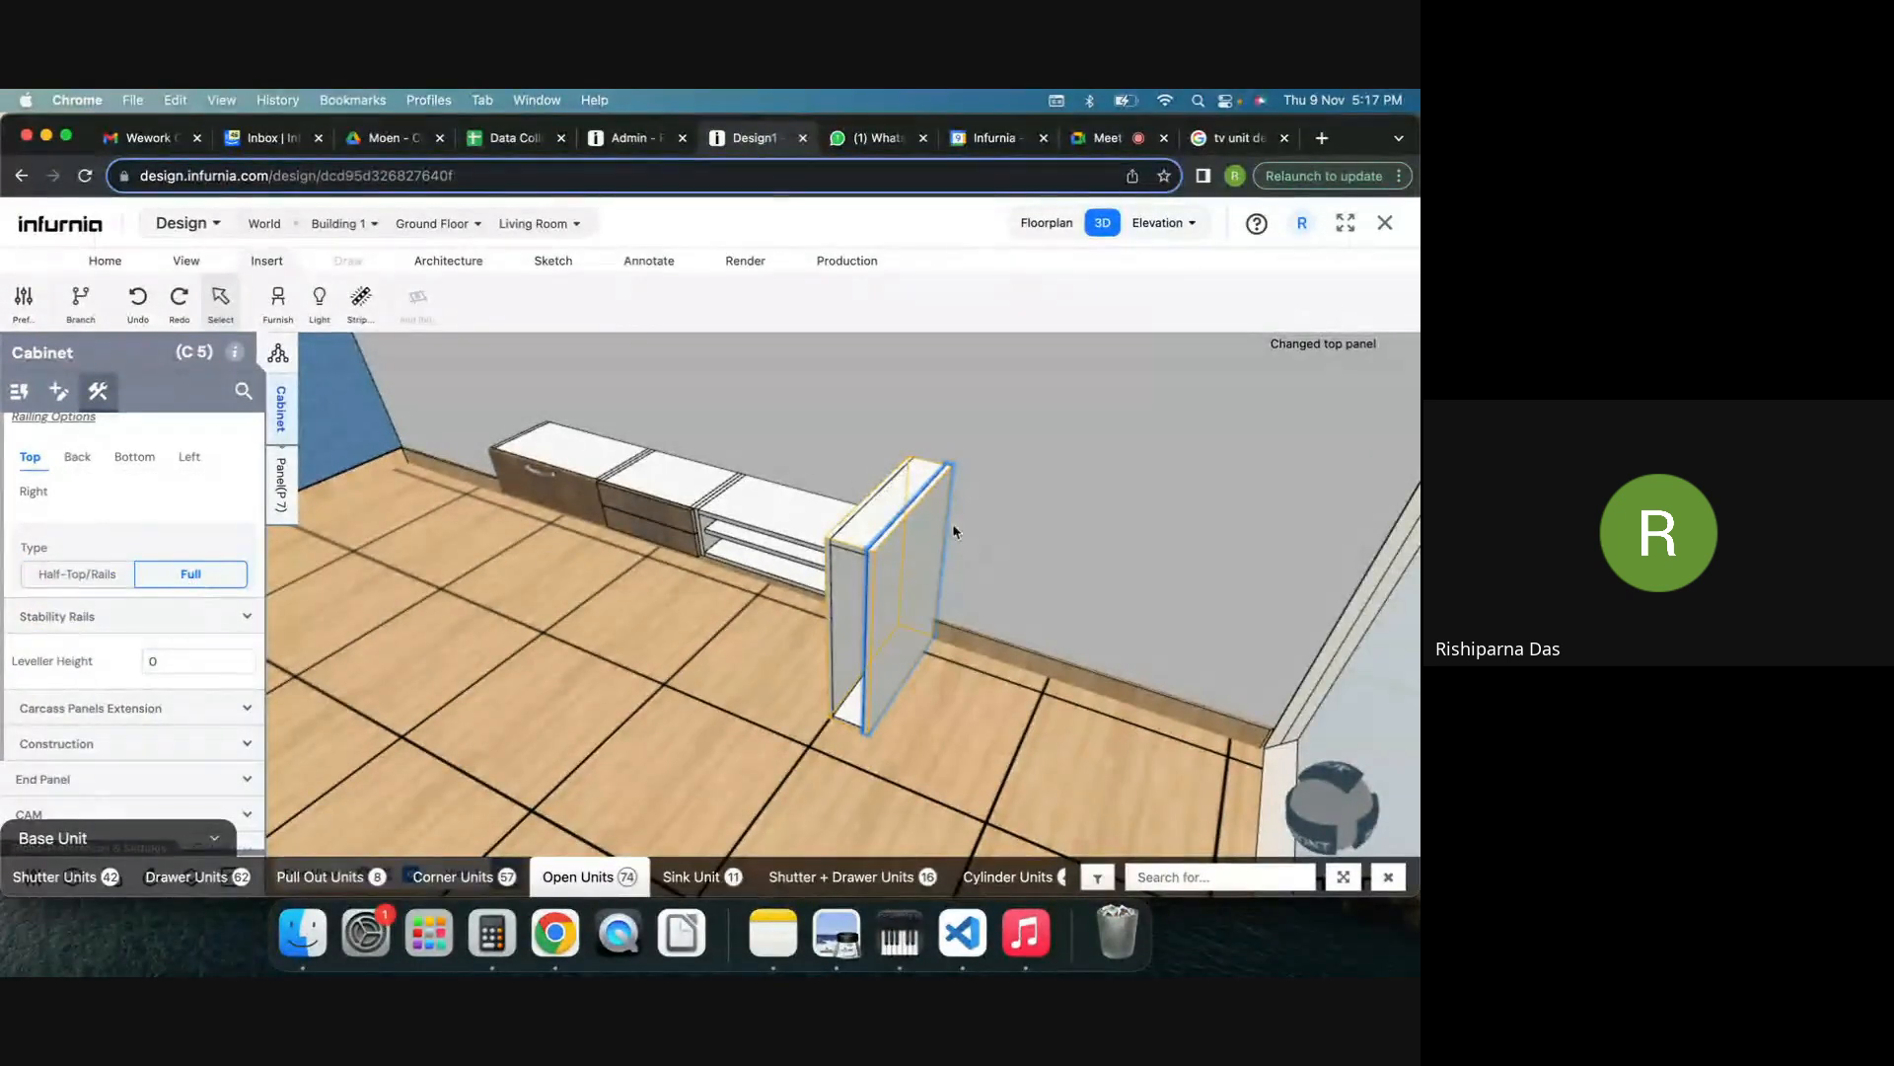
Set the new open unit's depth to 300 mm and move it flush against the shelved open unit in the floor plan.
left_click_drag(987, 629, 1101, 552)
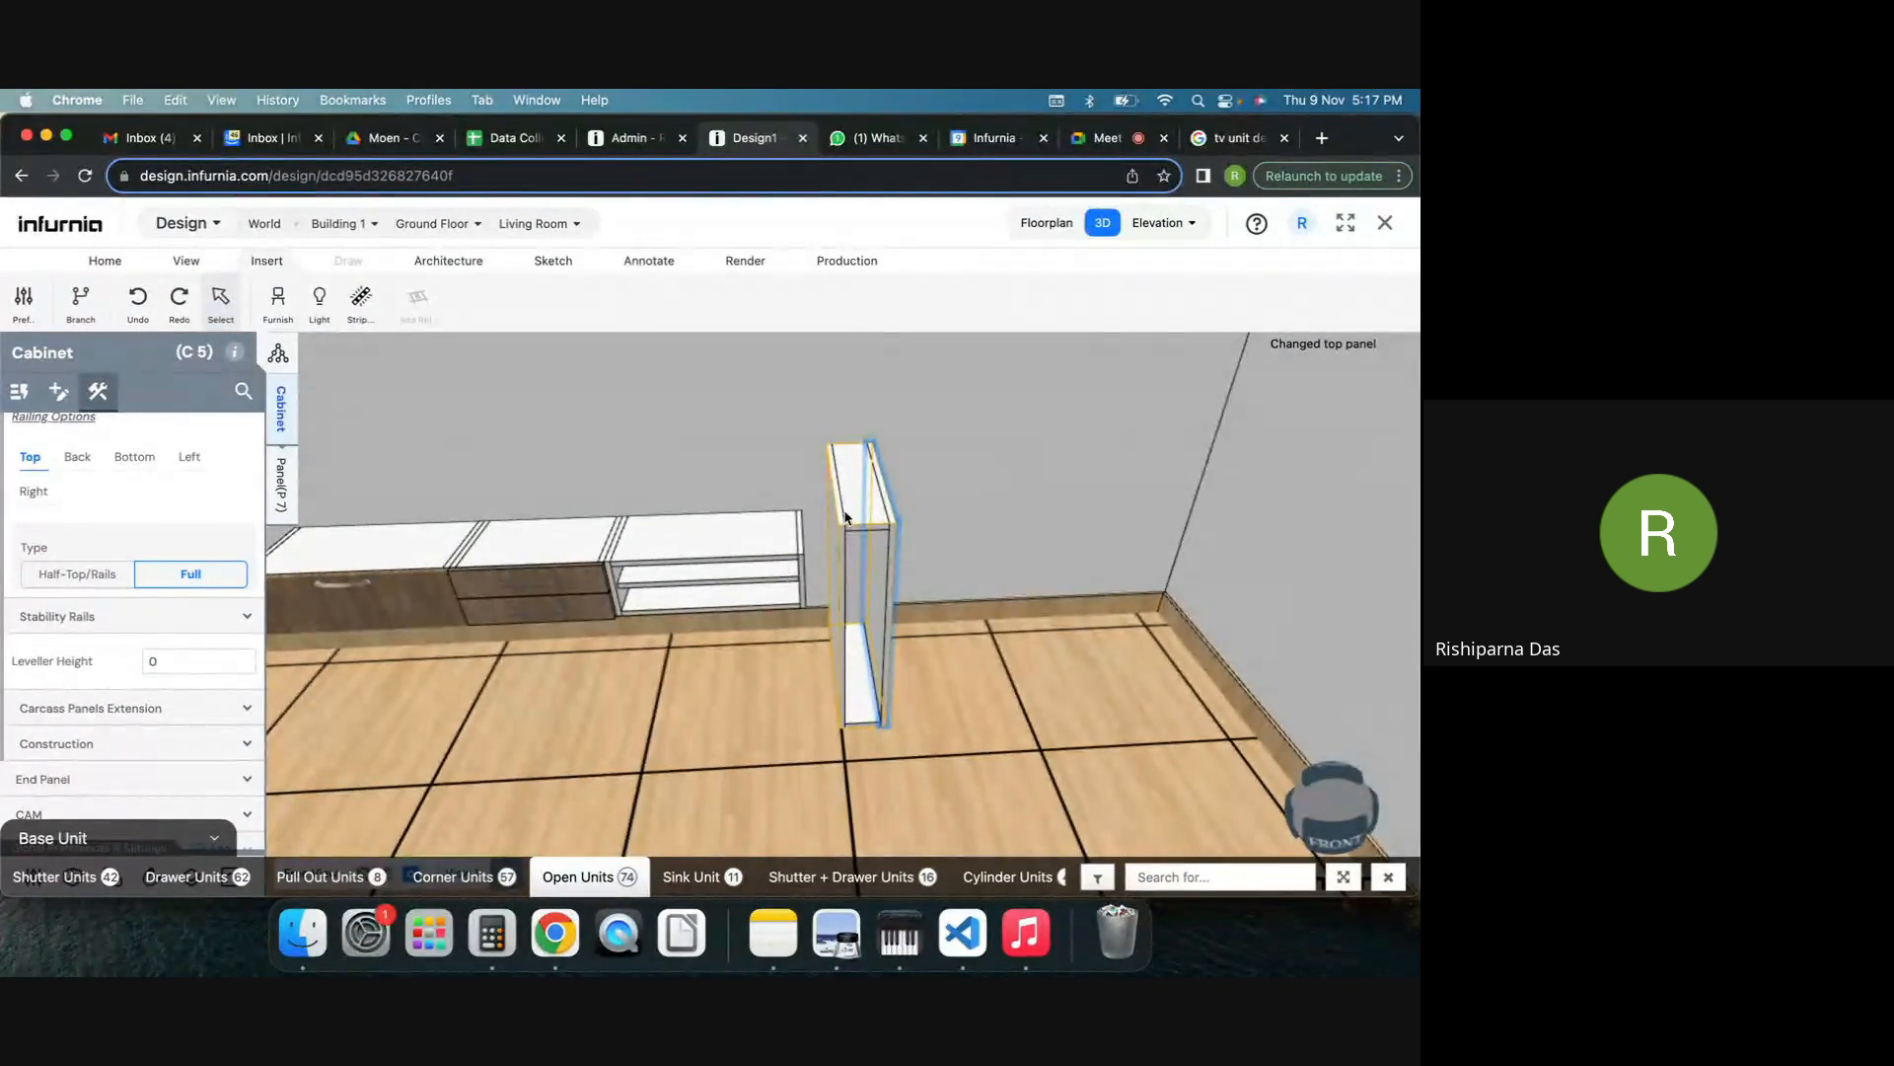
left_click(769, 538)
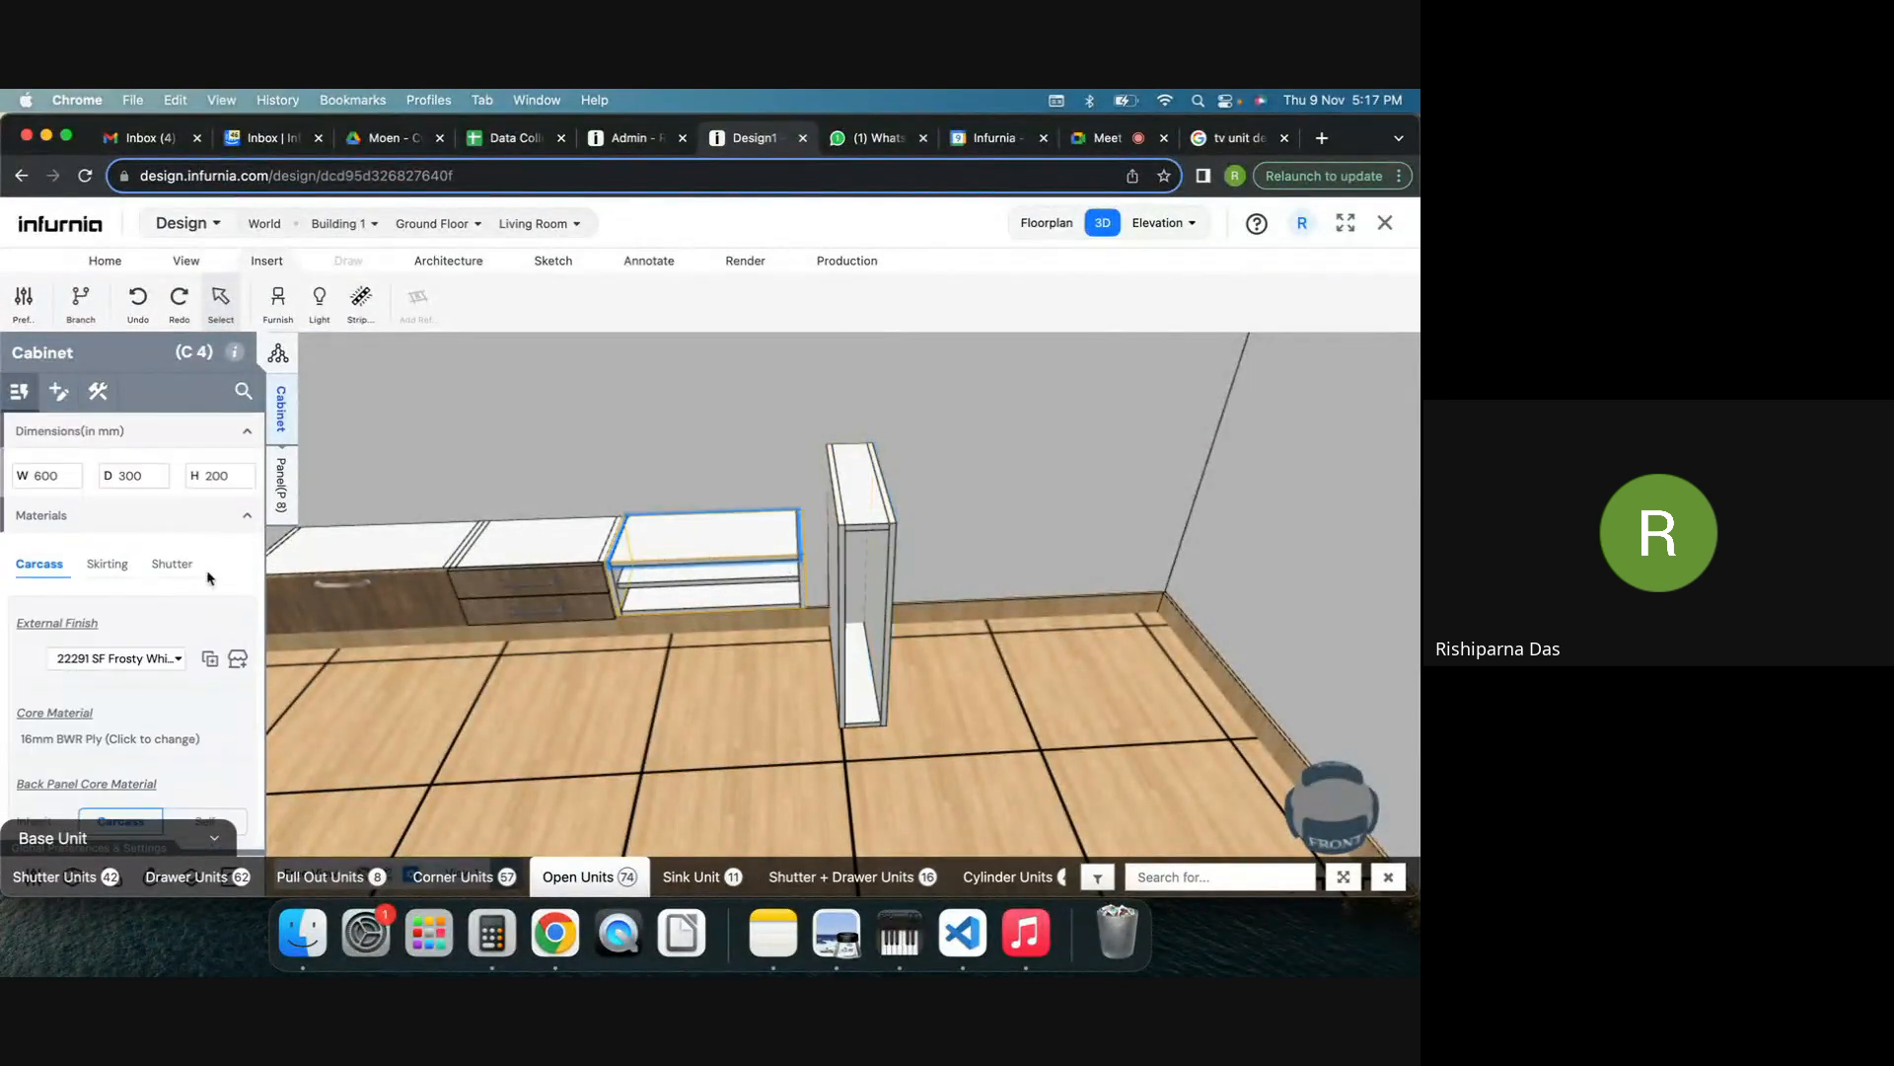
left_click(832, 482)
left_click(118, 474)
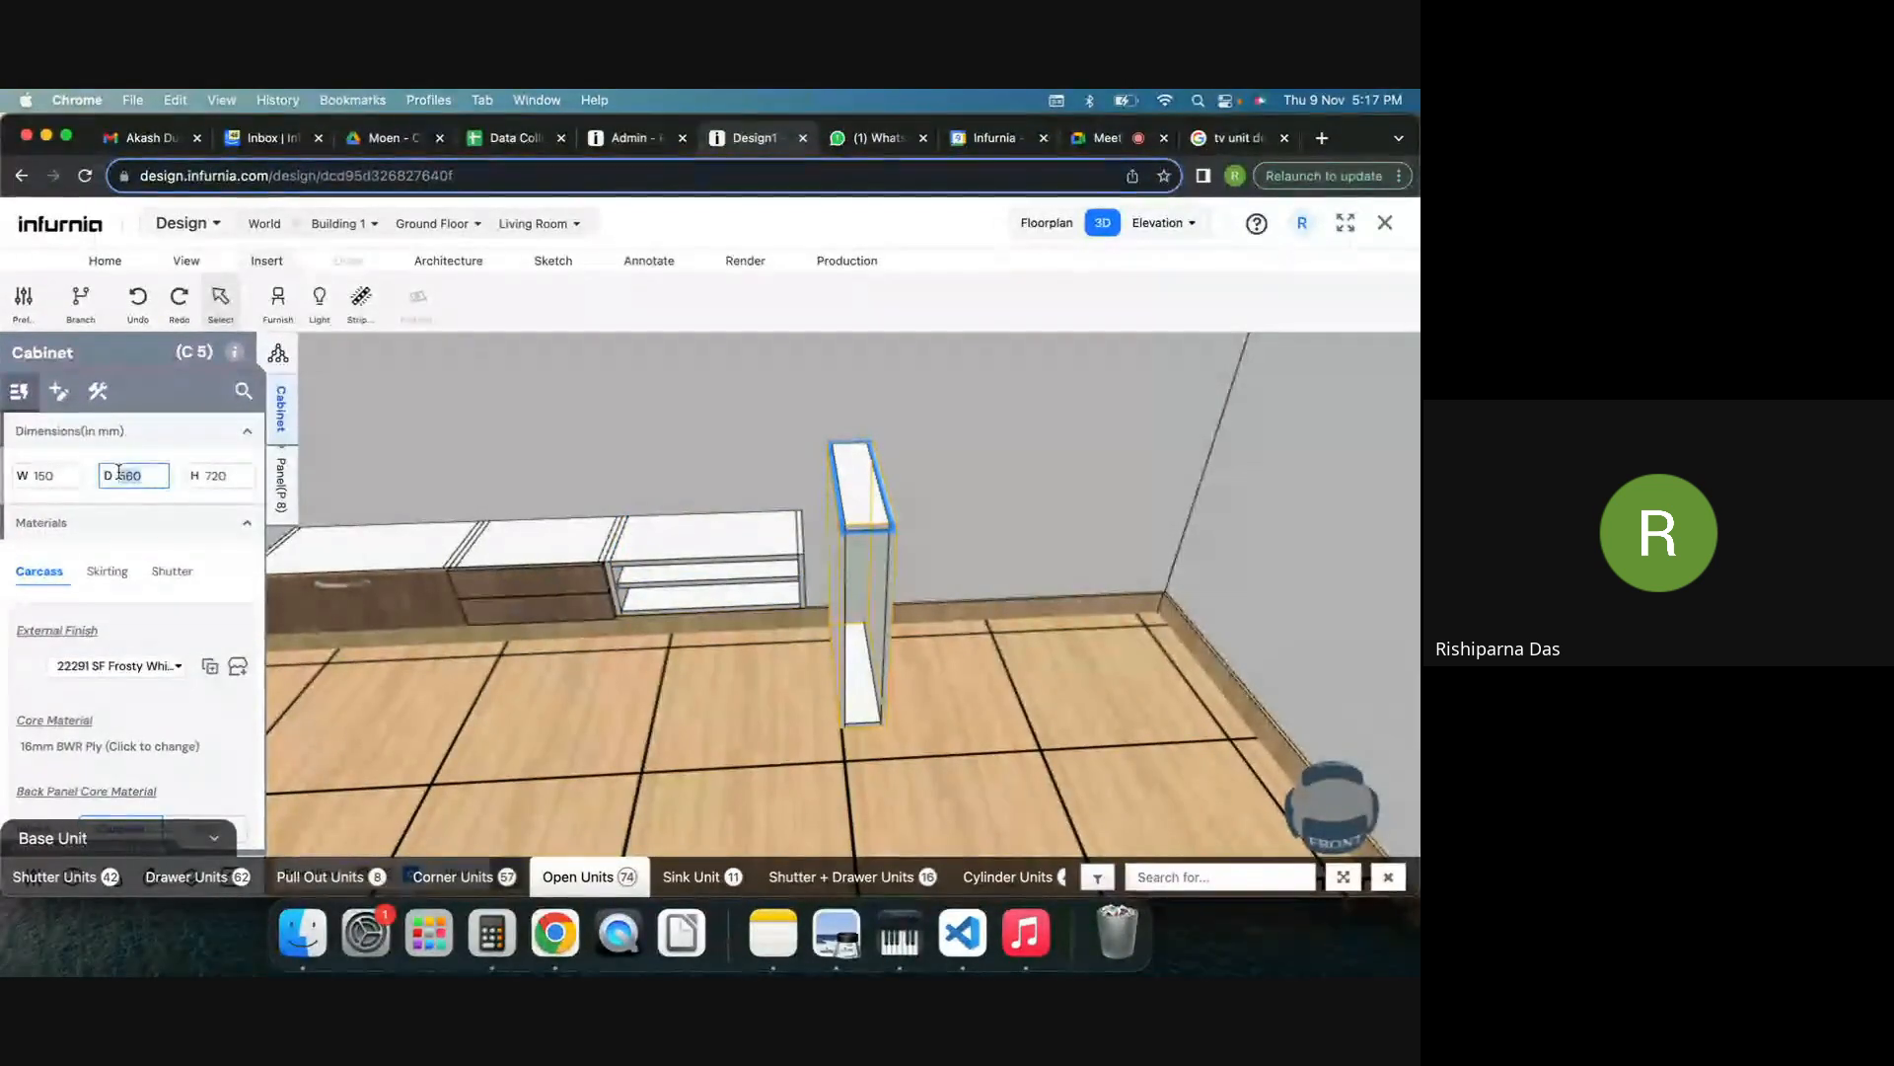
type("300")
key("Return")
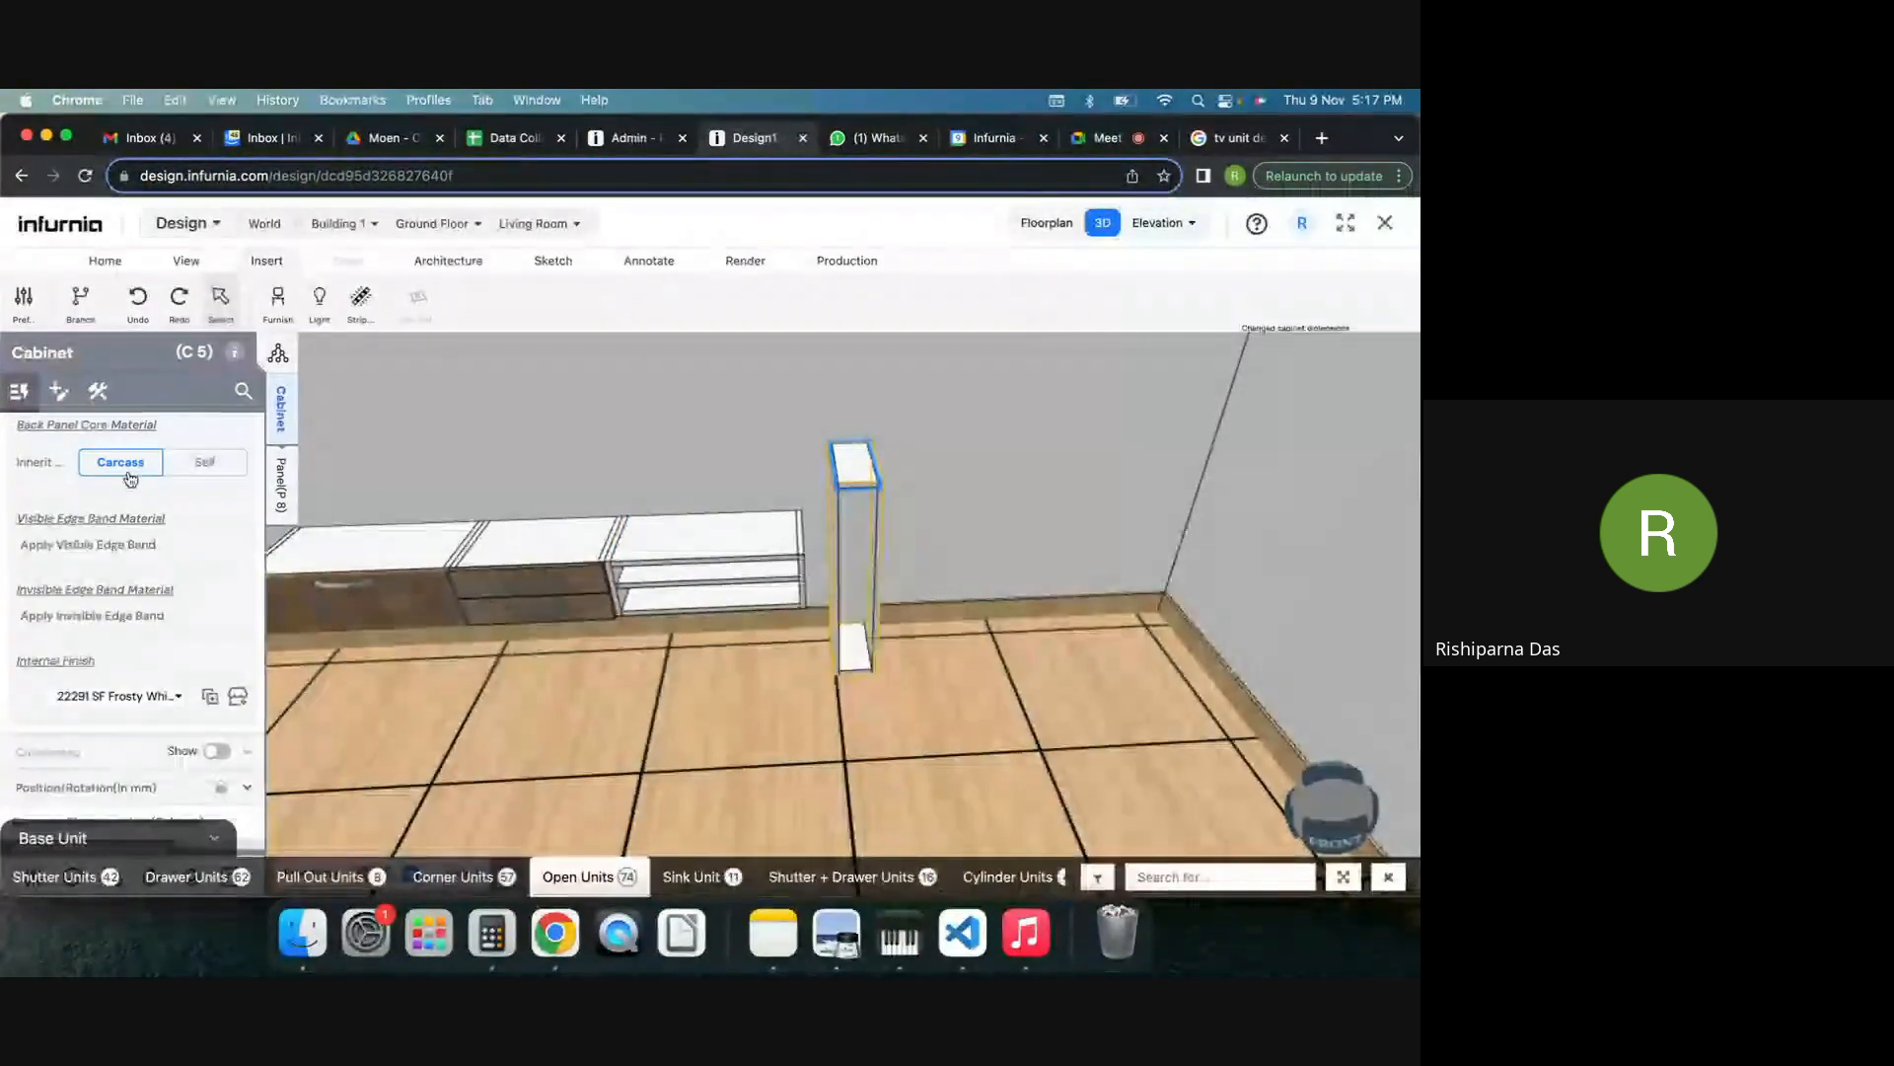
left_click(1048, 224)
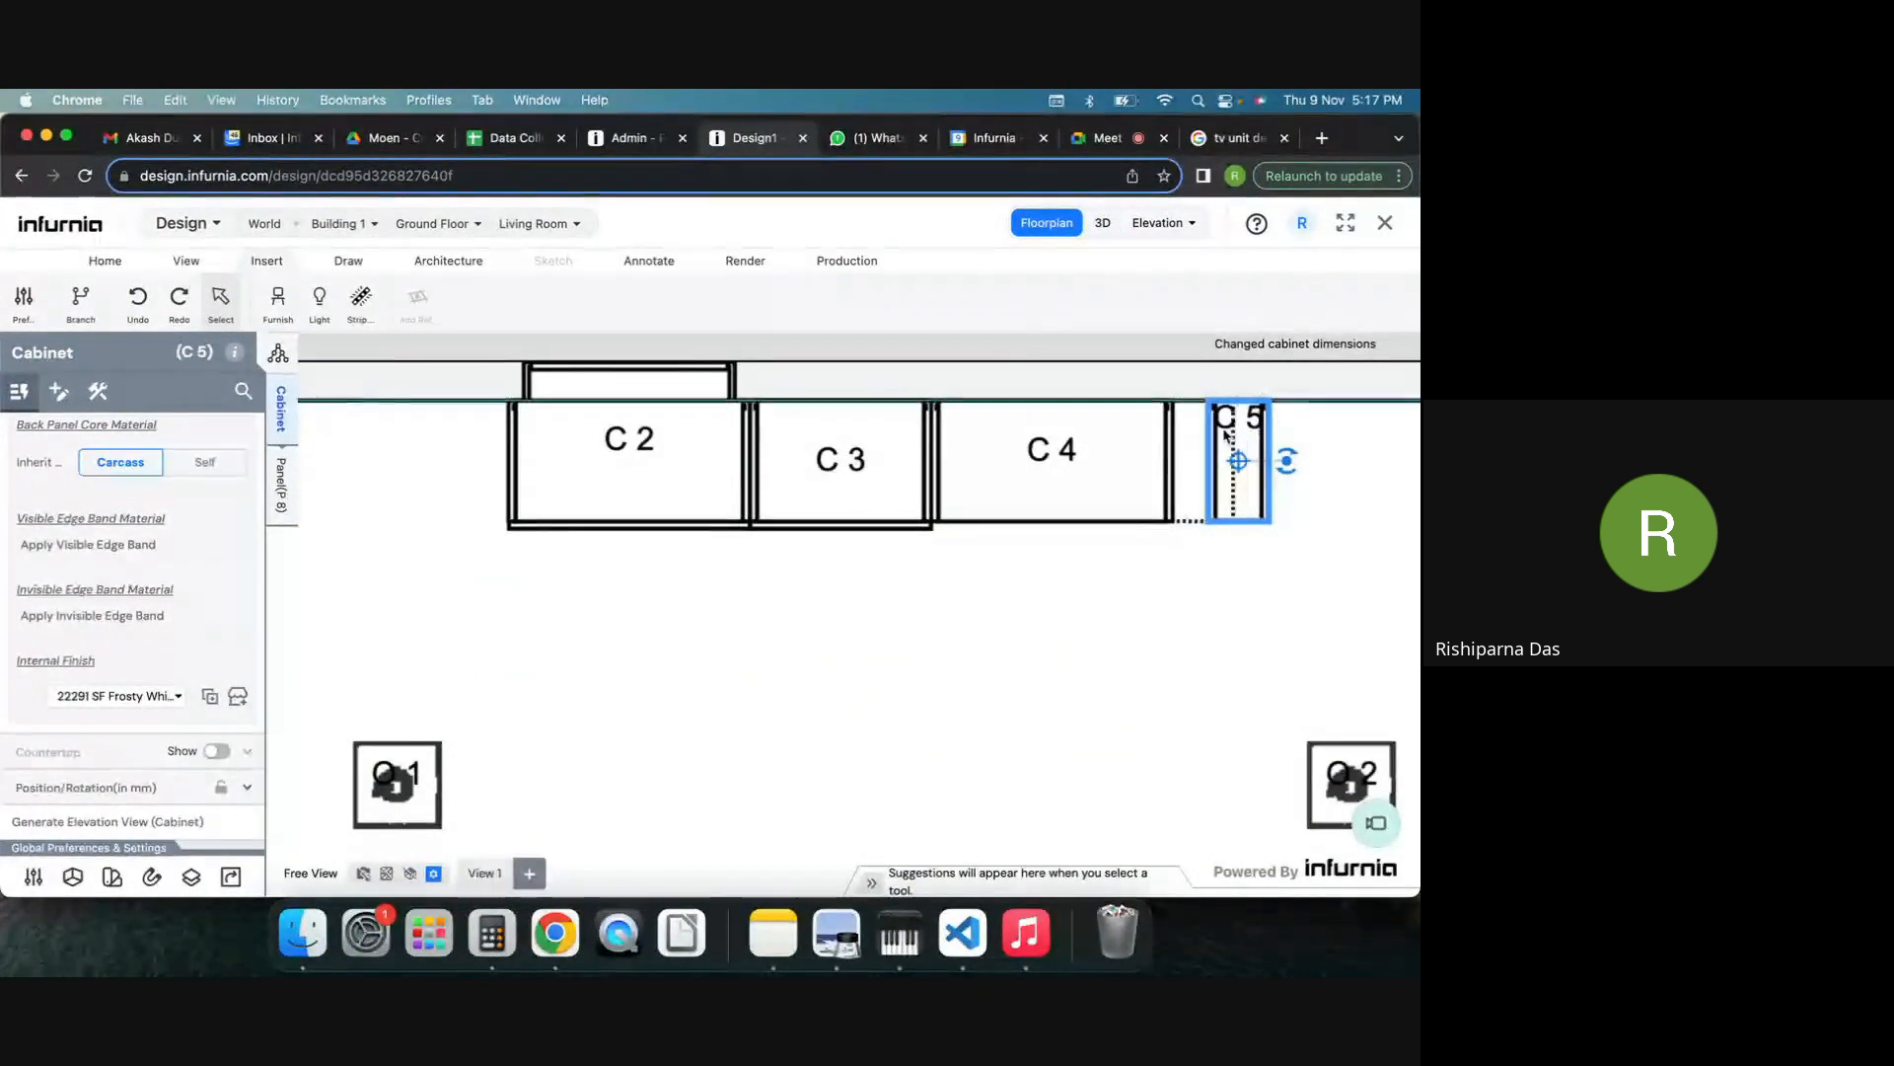
left_click(1103, 224)
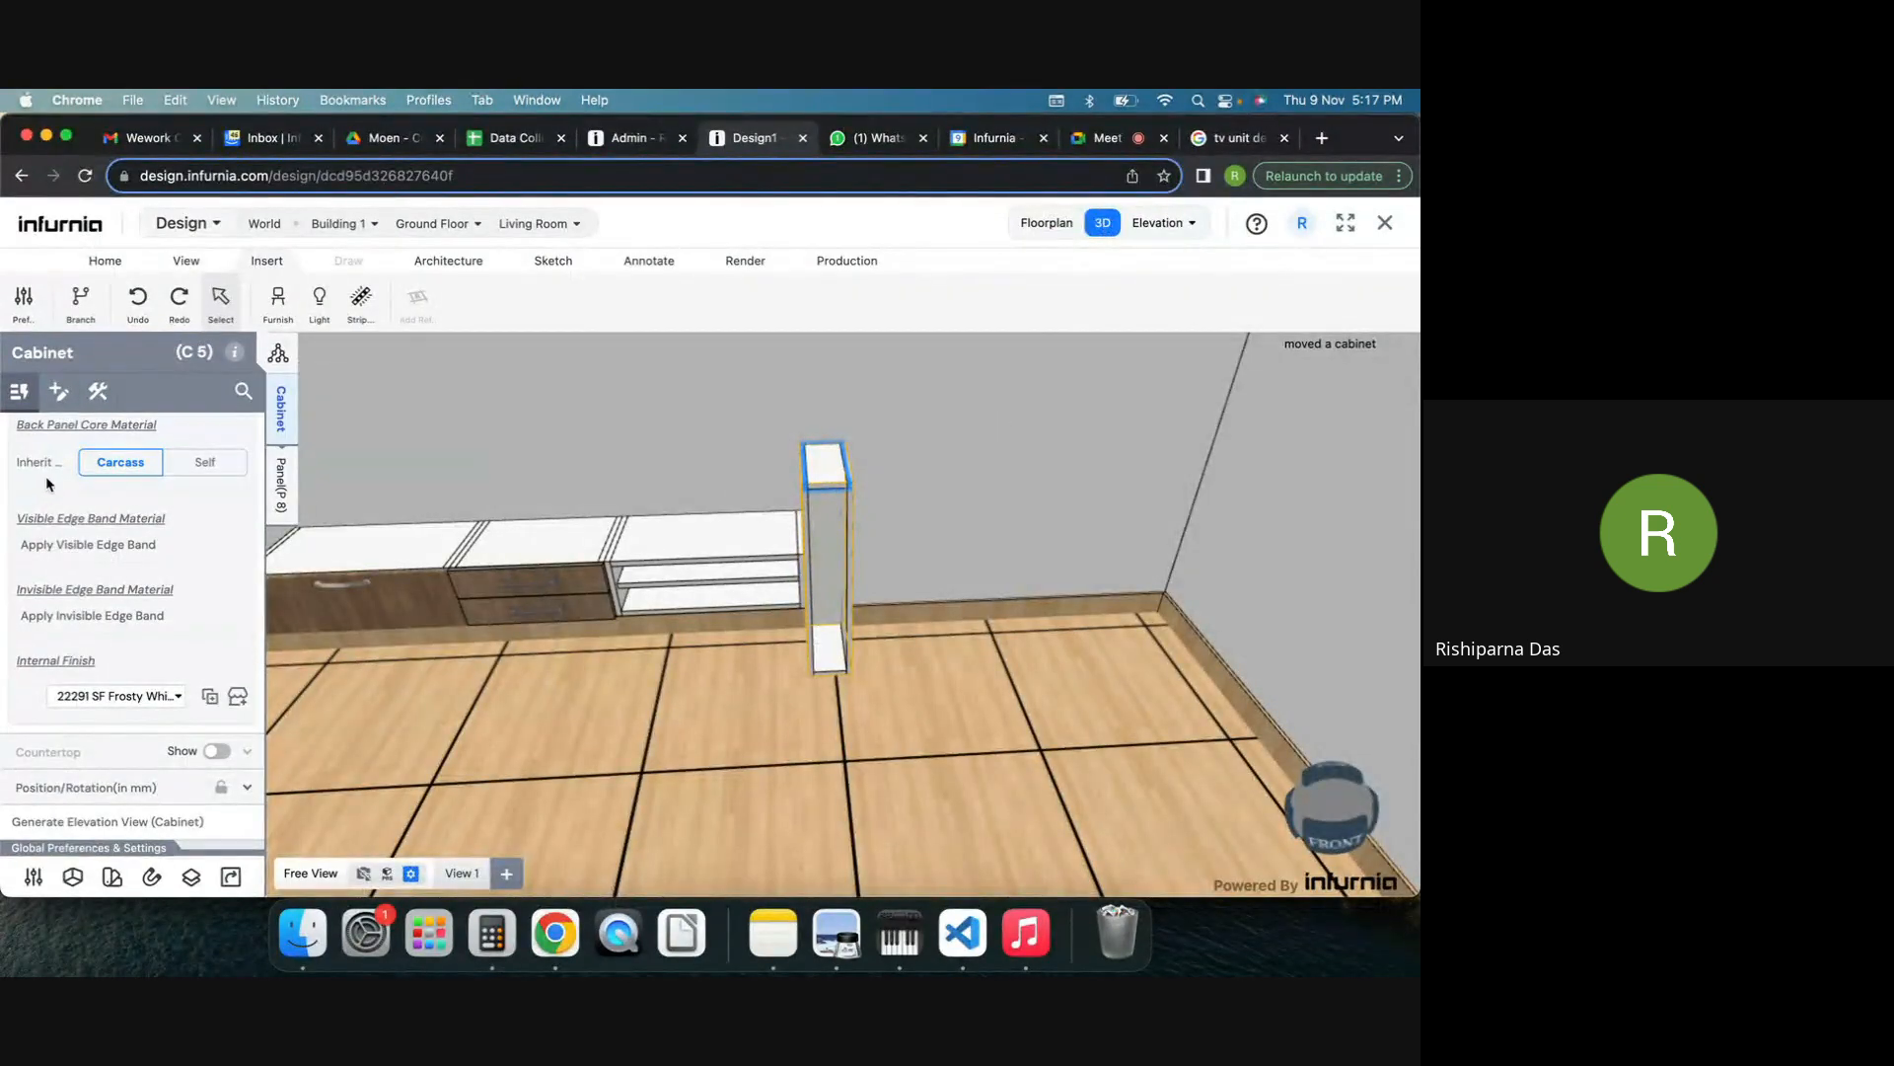
Raise the new open unit off the floor by setting its Y position to 300 mm.
left_click(49, 787)
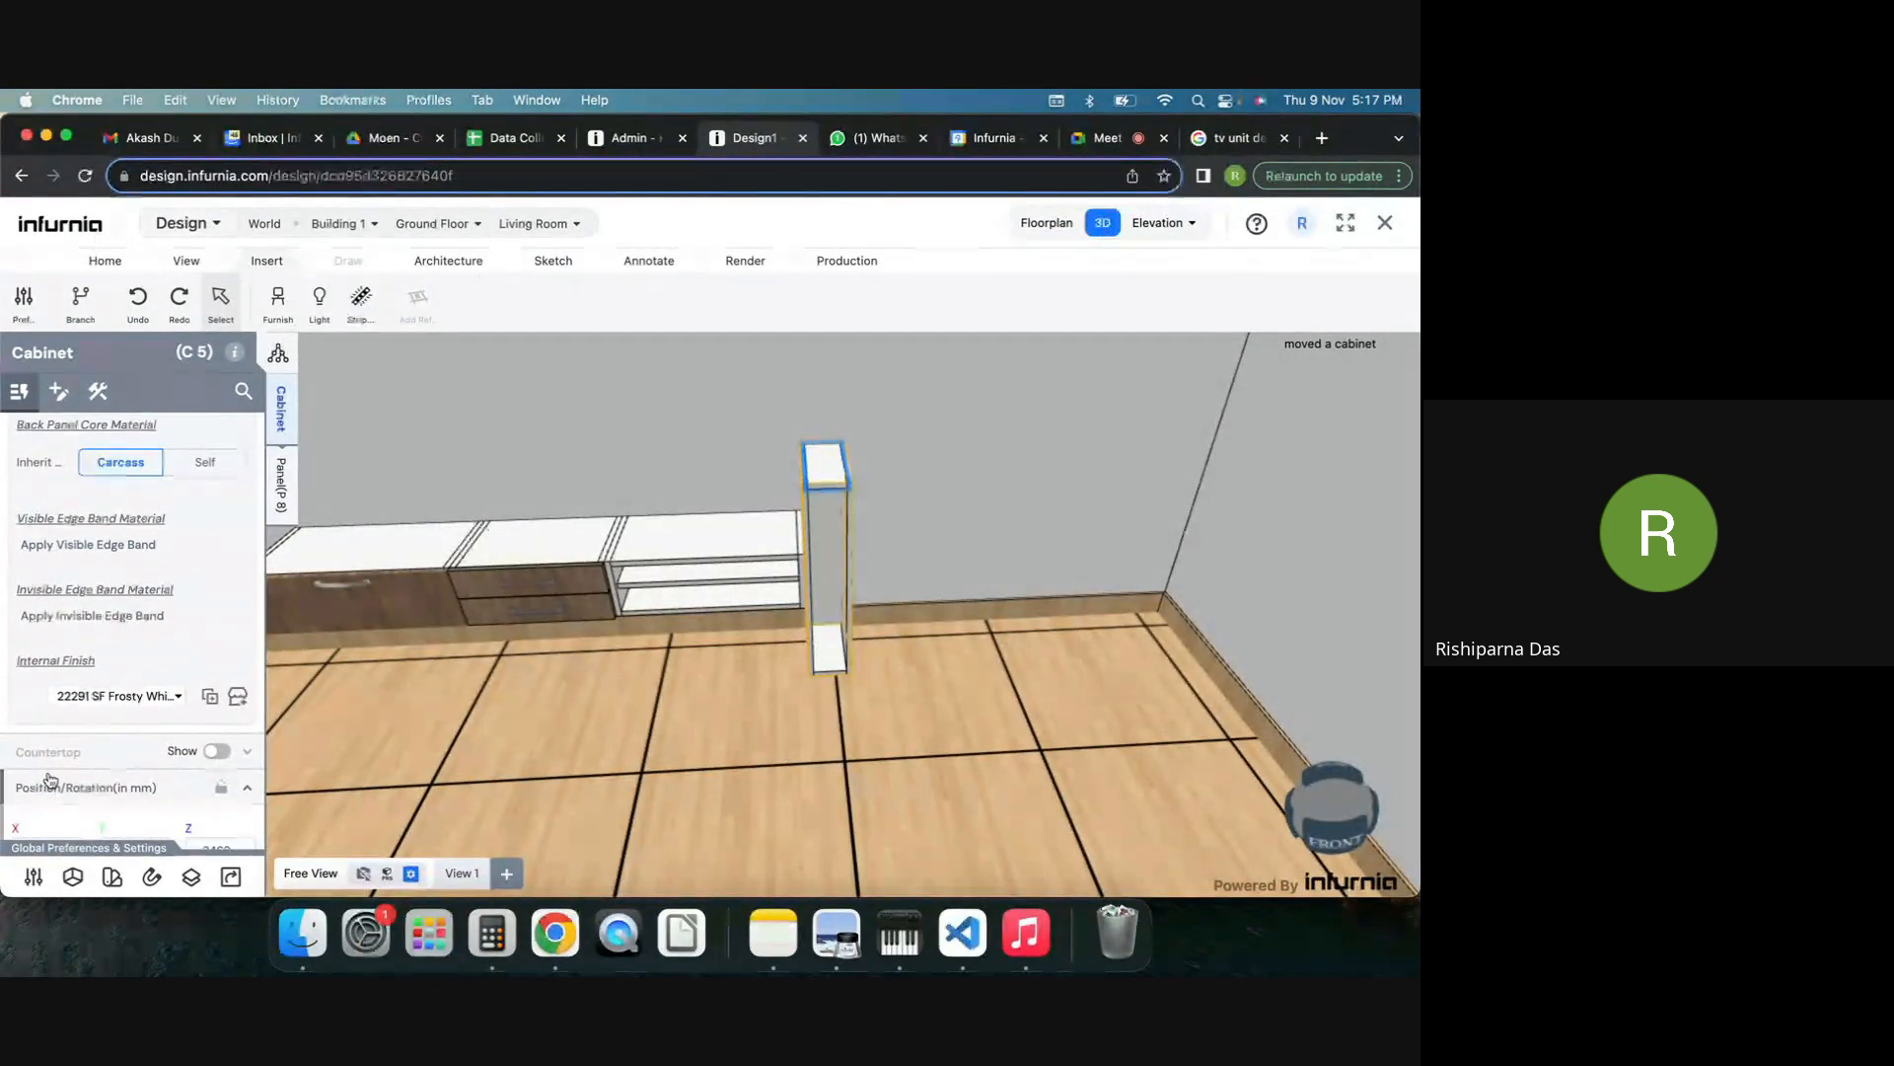
scroll(150, 729, "down", 2)
type("300")
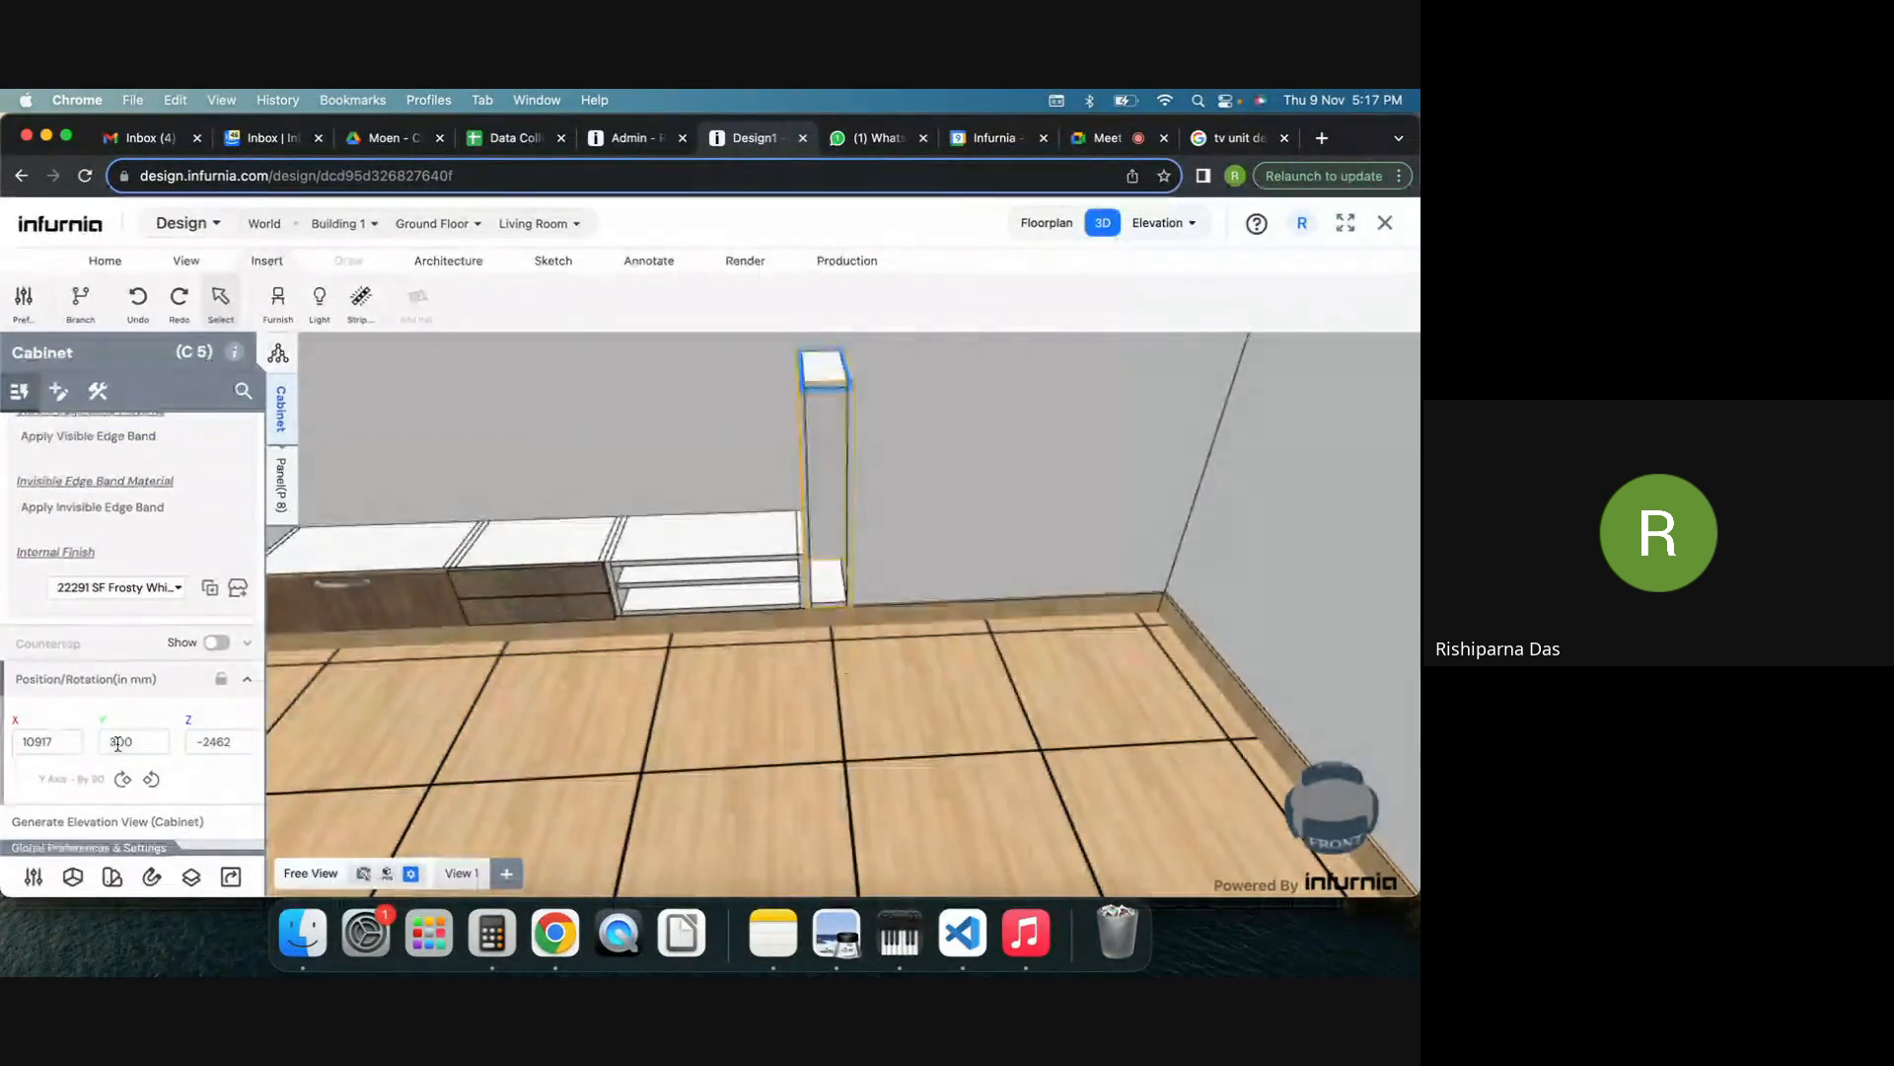
key("Return")
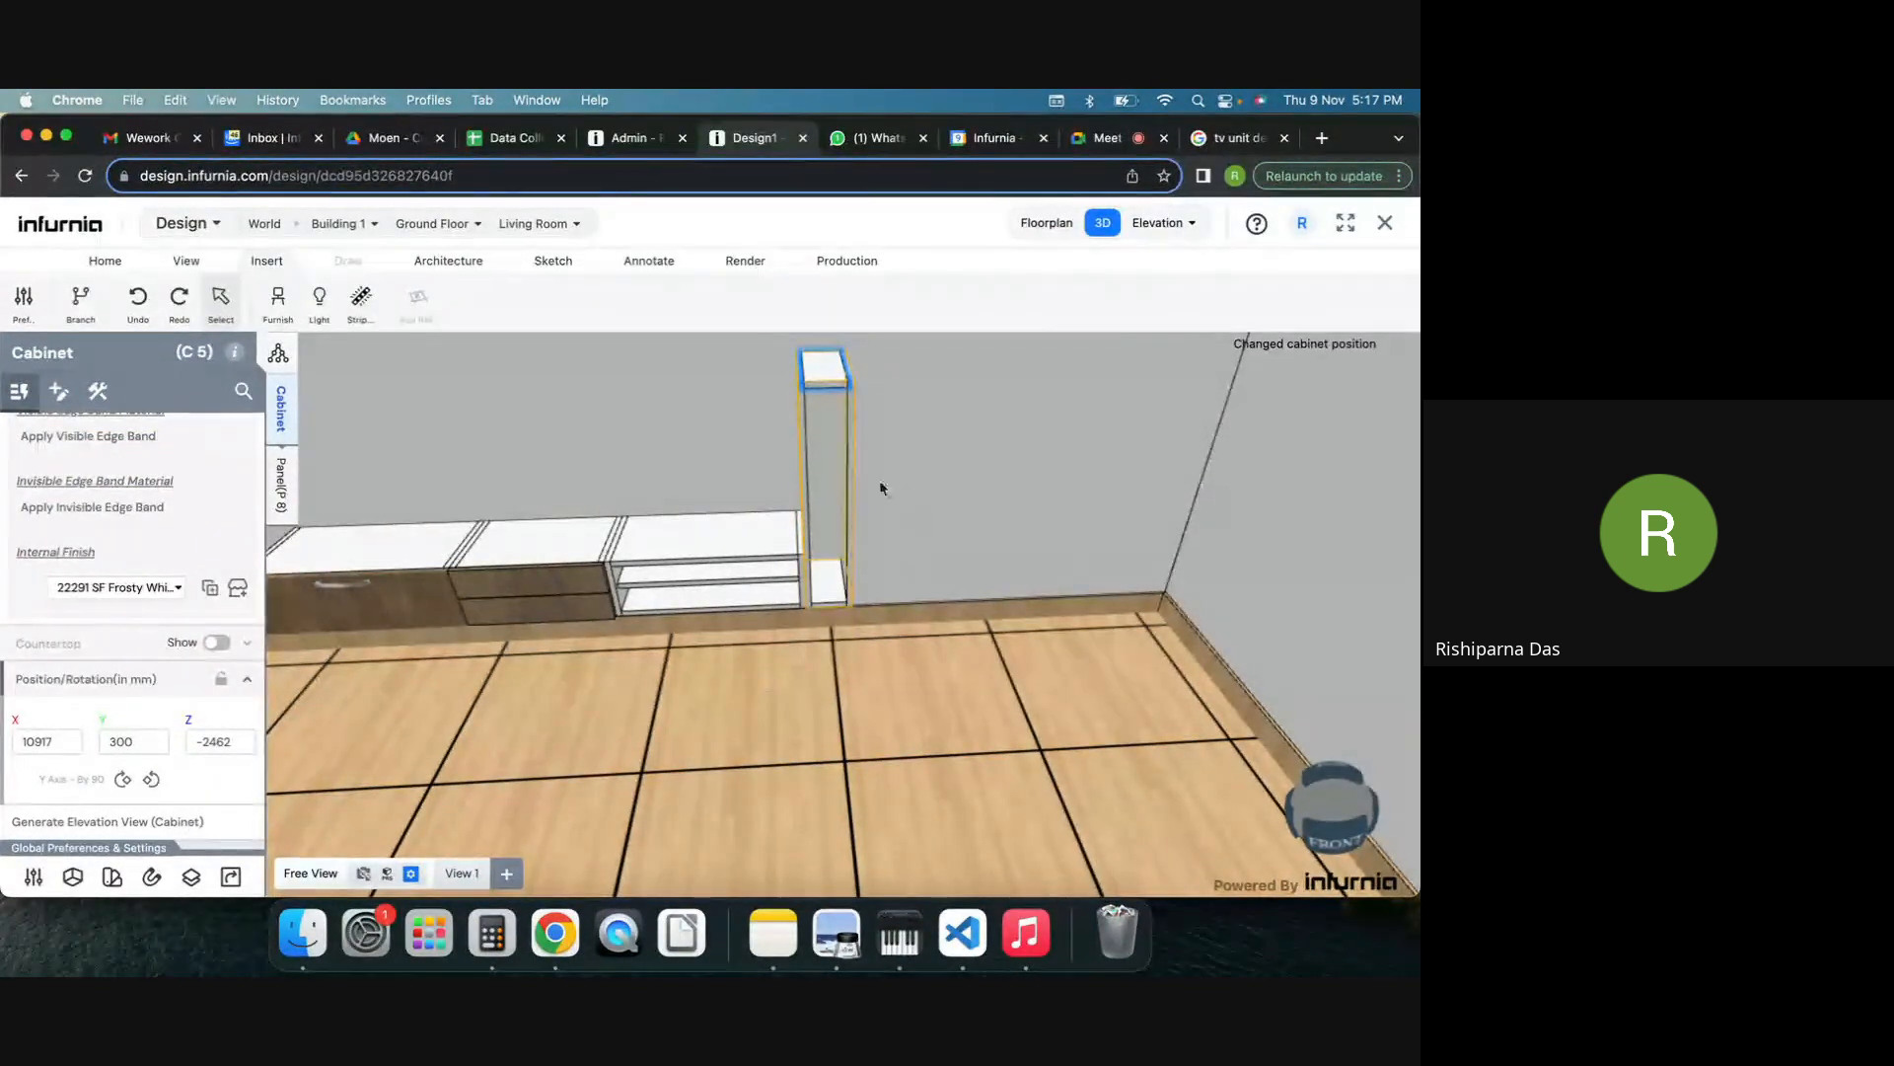
Resize the raised open unit to a width of 300 mm and a height of 1200 mm.
scroll(89, 513, "up", 5)
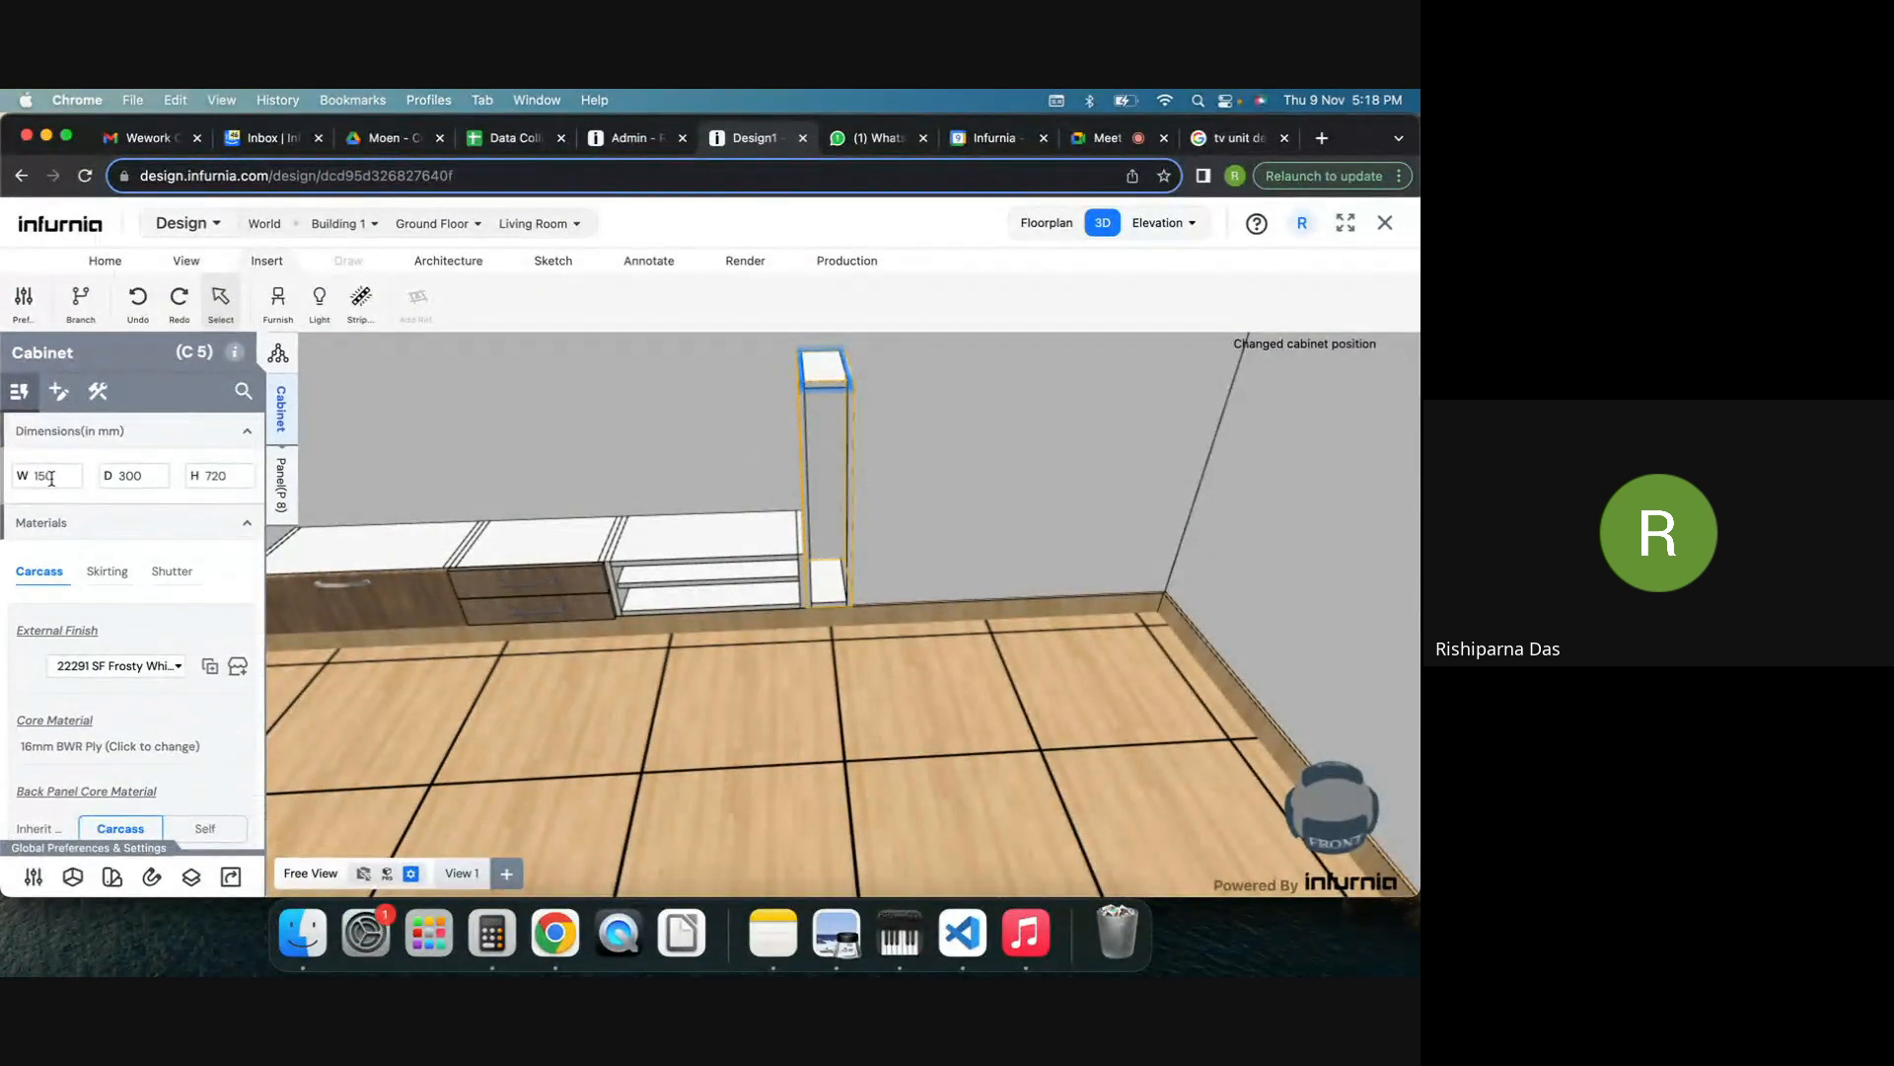
double_click(51, 477)
type("300")
key("Return")
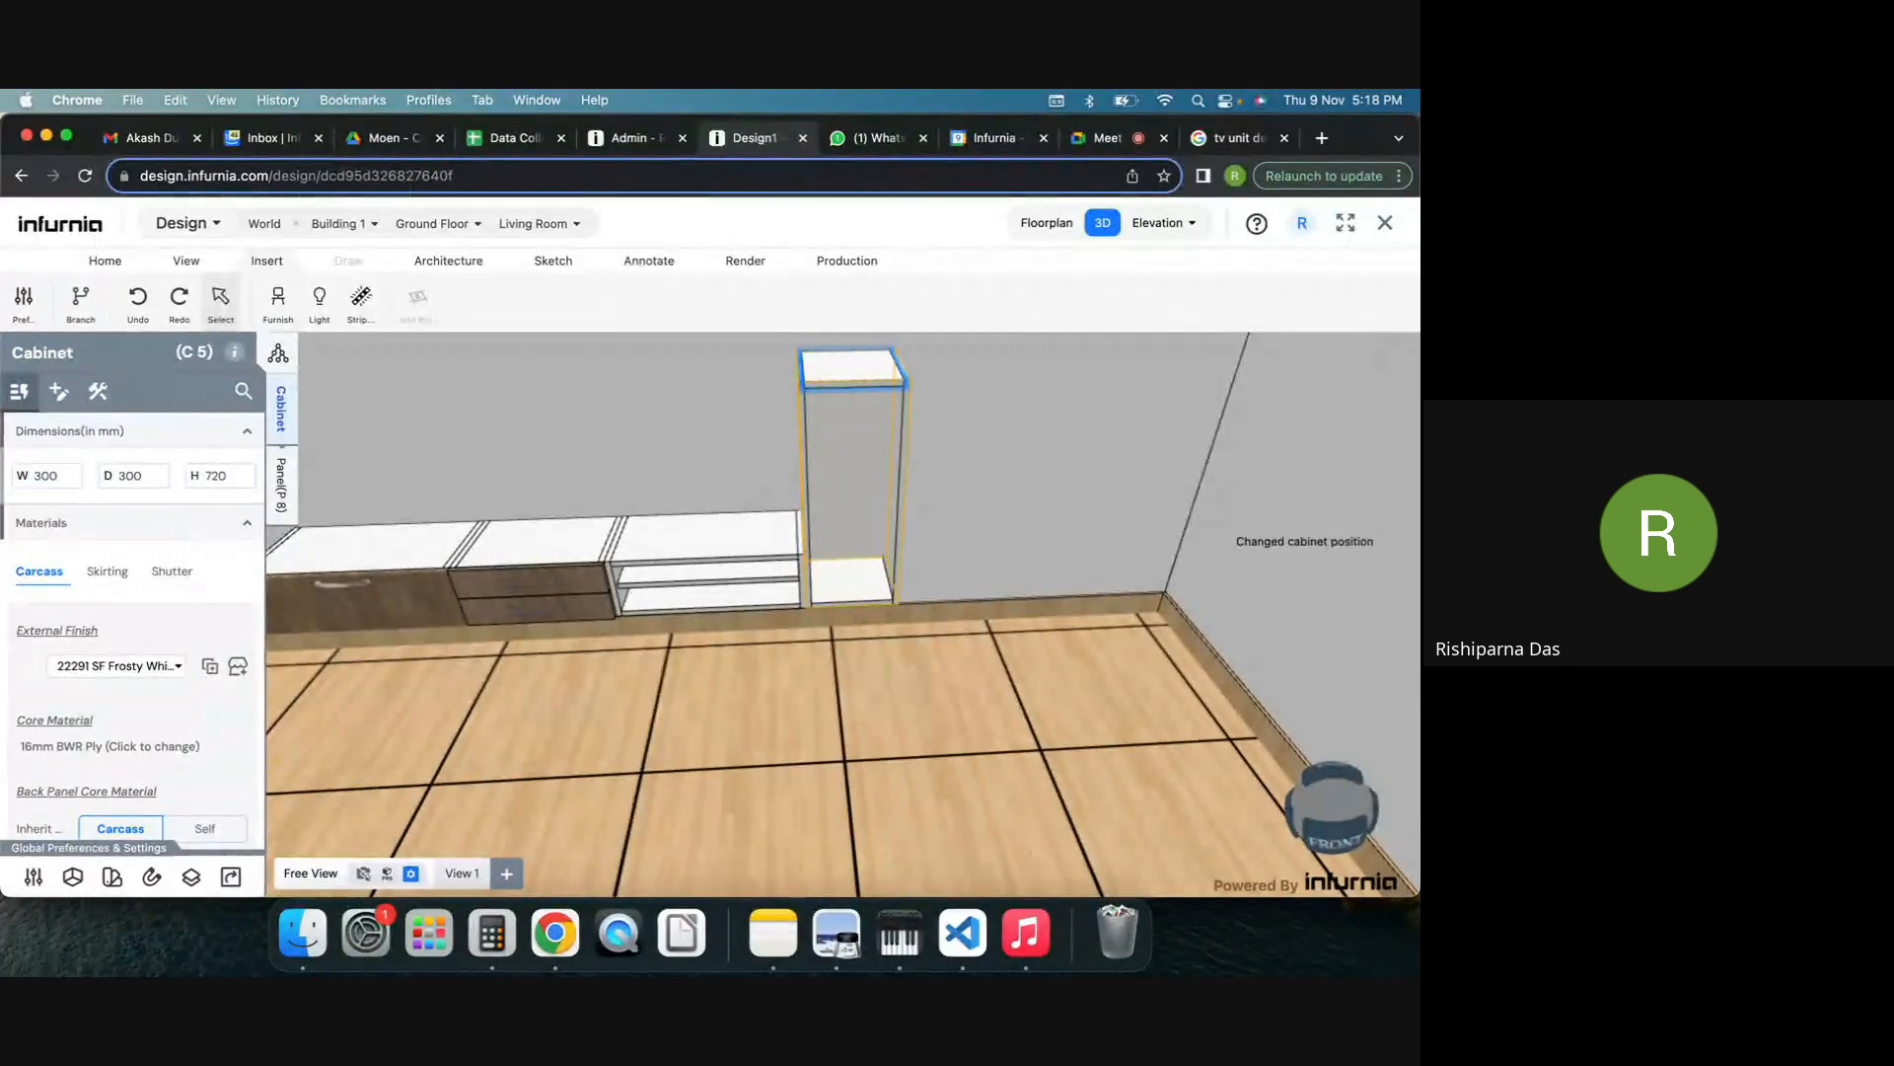
left_click_drag(1074, 533, 1012, 568)
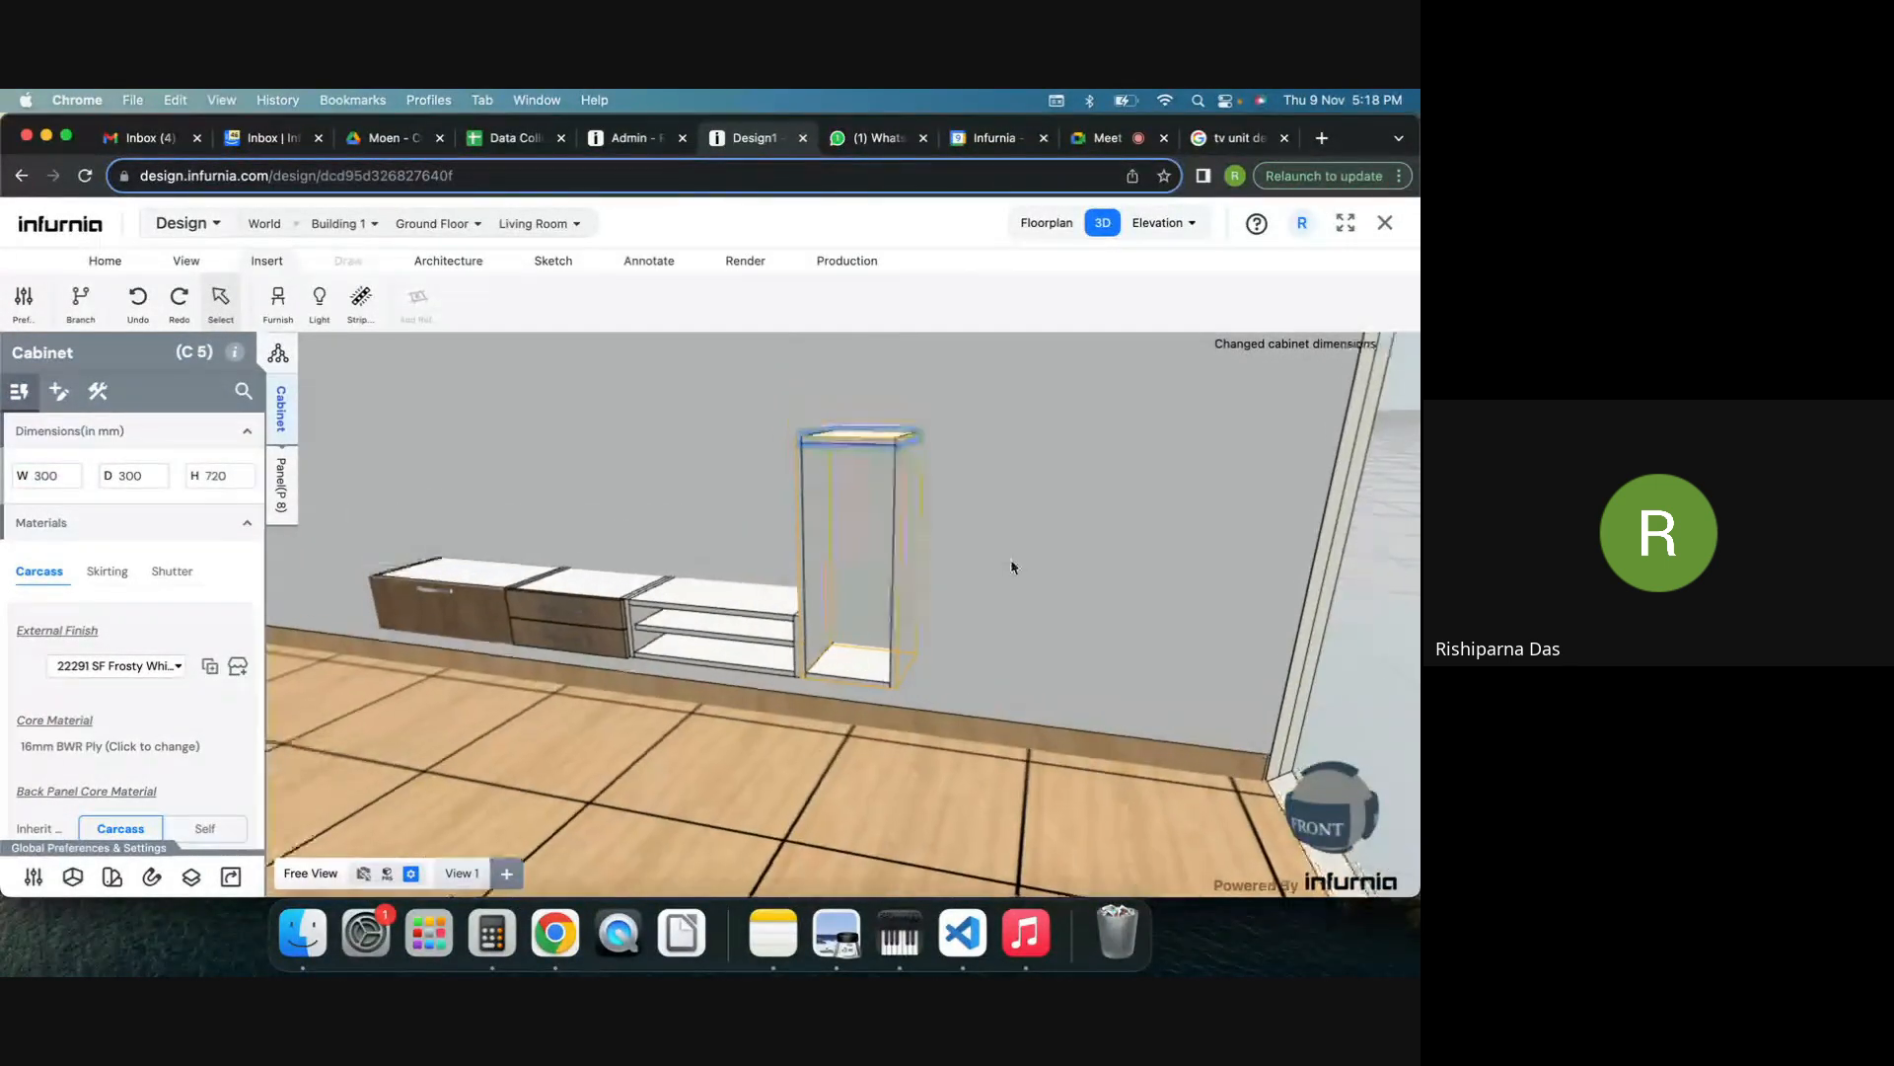
double_click(217, 475)
type("1200")
key("Return")
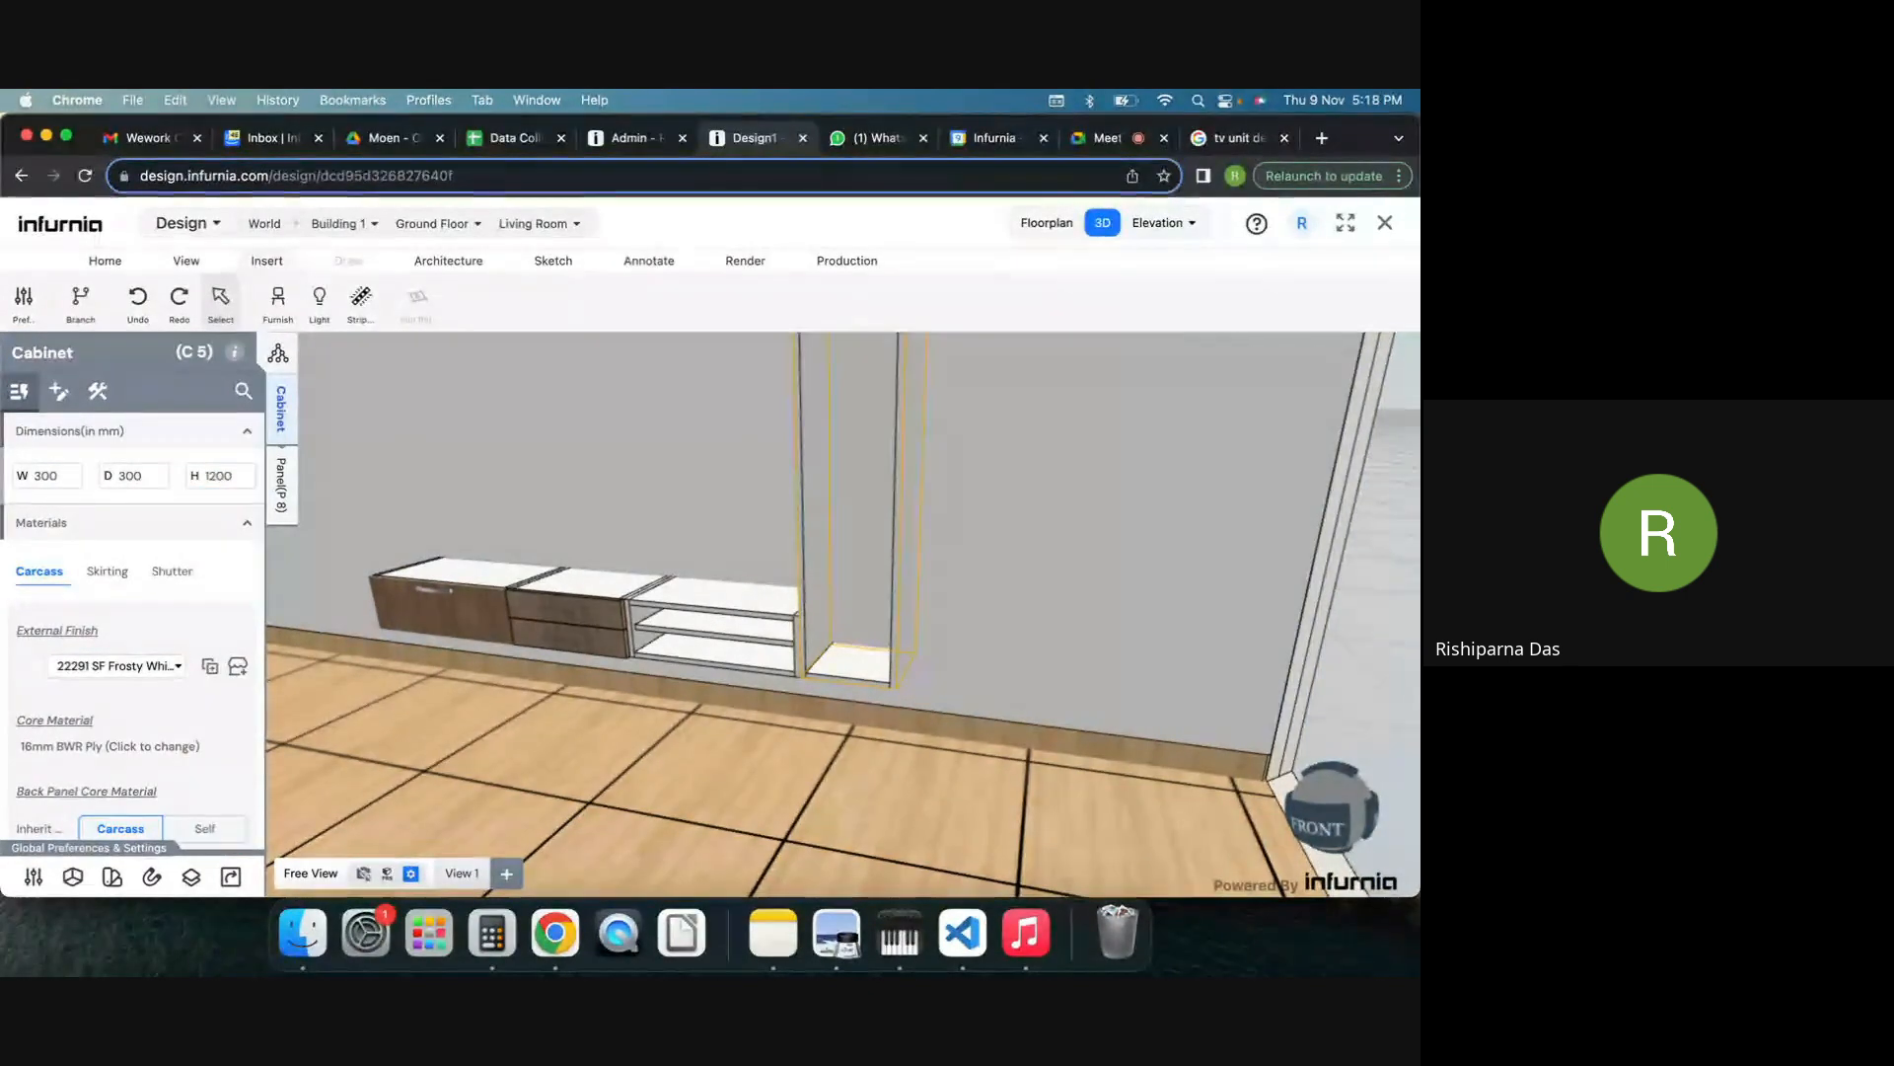
Add one vertical partition inside the tall open unit.
left_click(1020, 554)
scroll(985, 575, "down", 3)
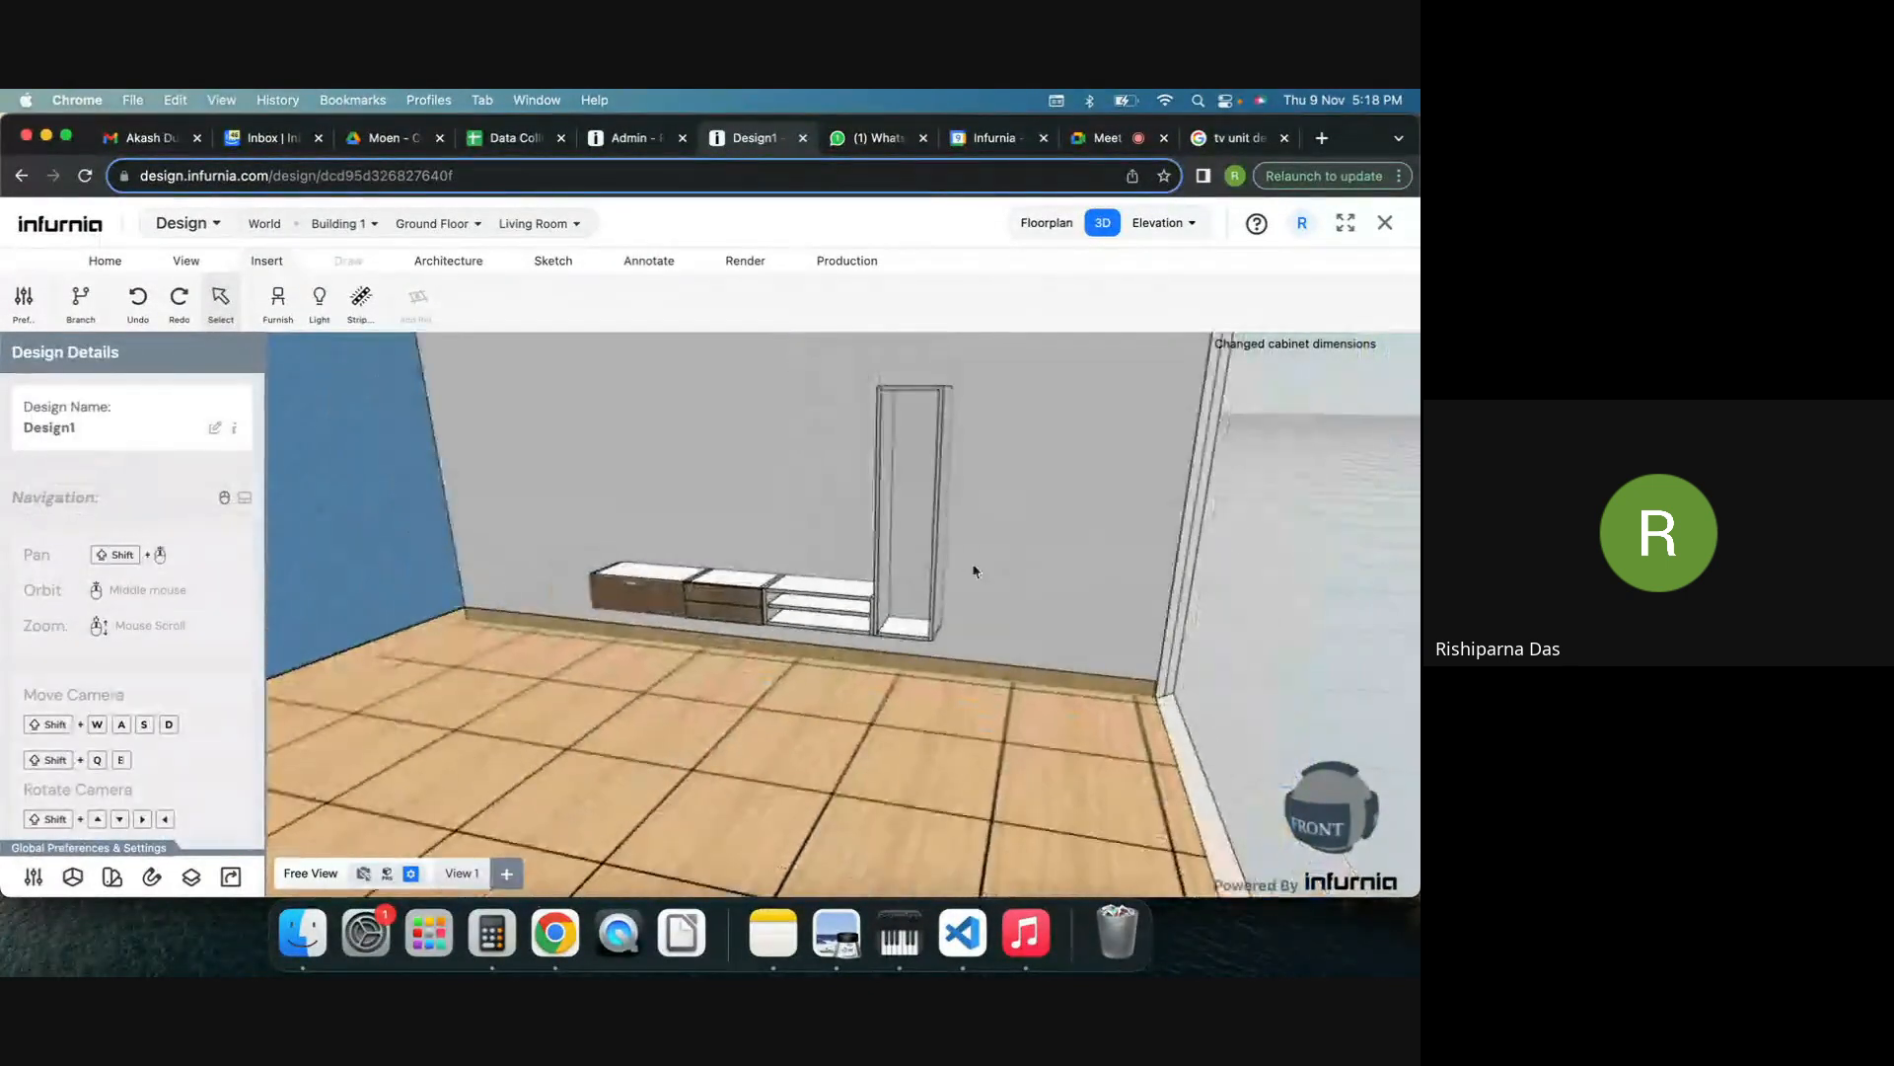
scroll(908, 499, "up", 3)
middle_click_drag(1027, 511, 1074, 516)
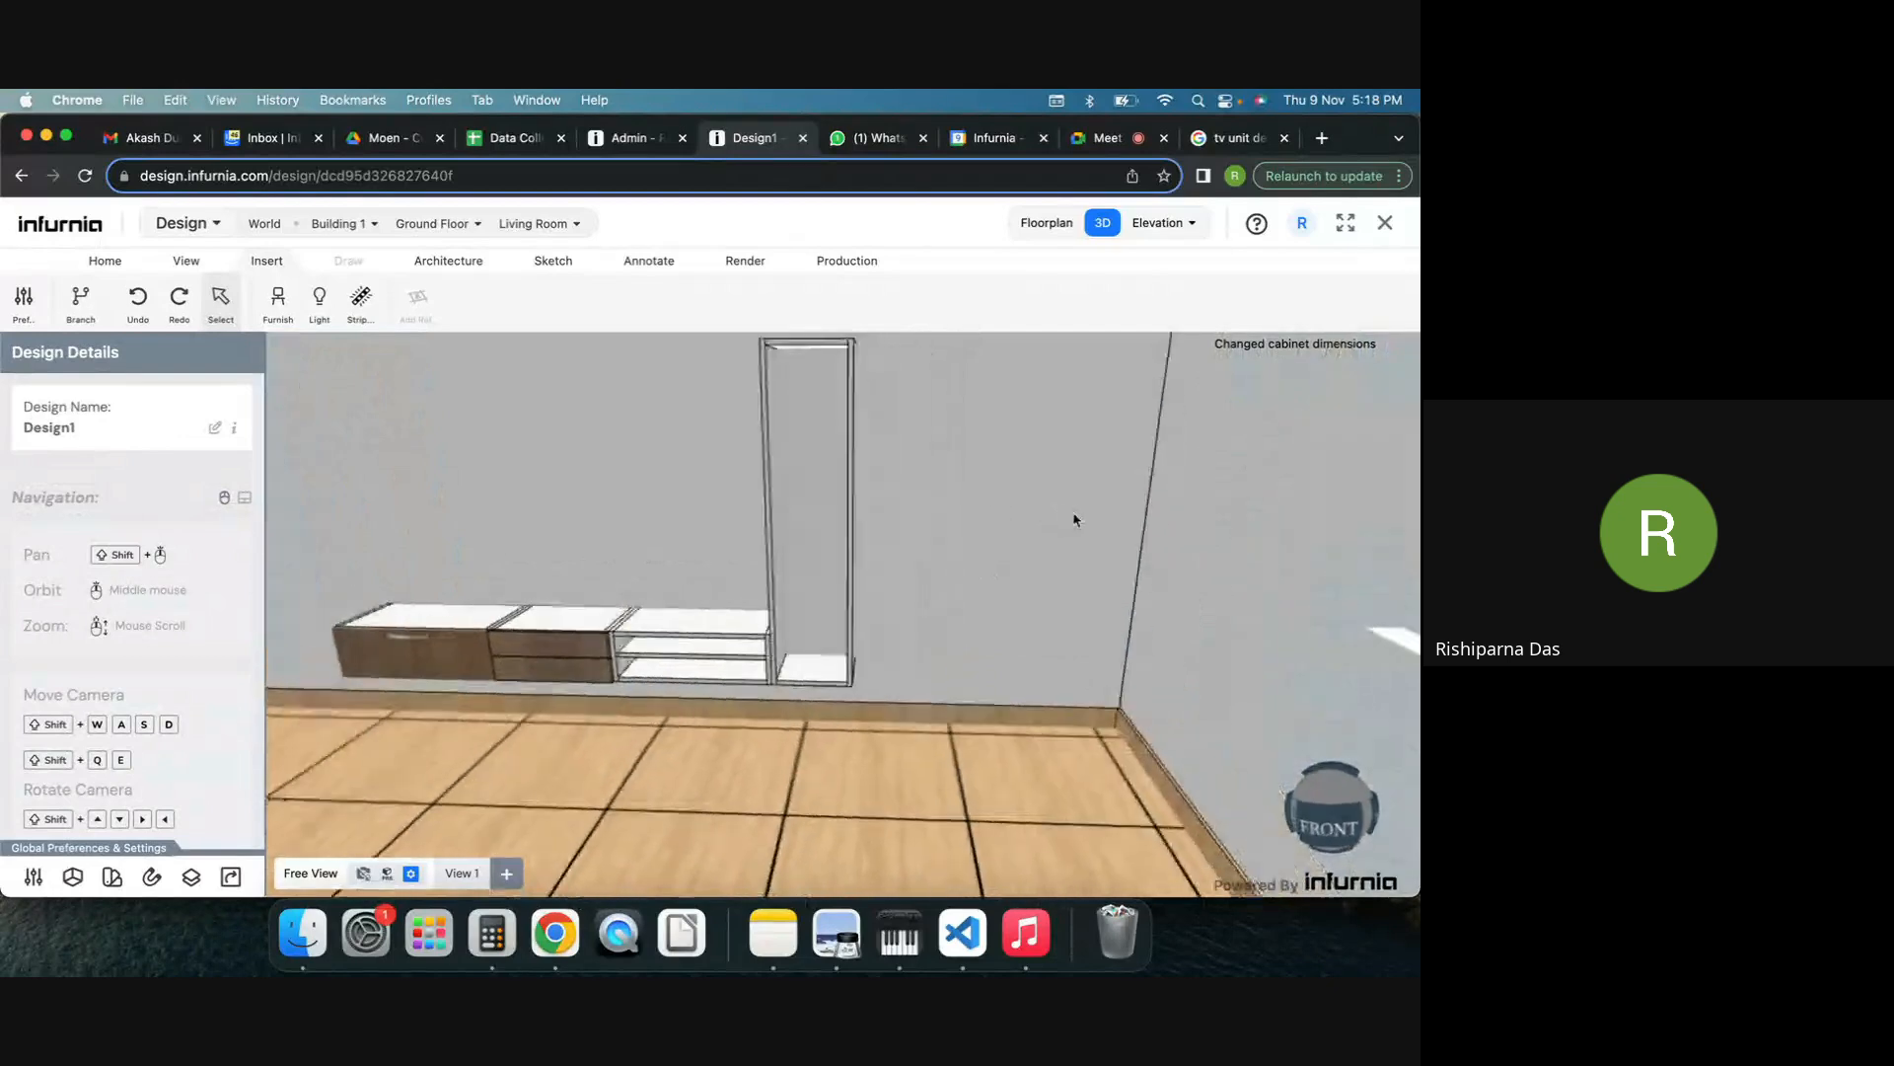
left_click(799, 520)
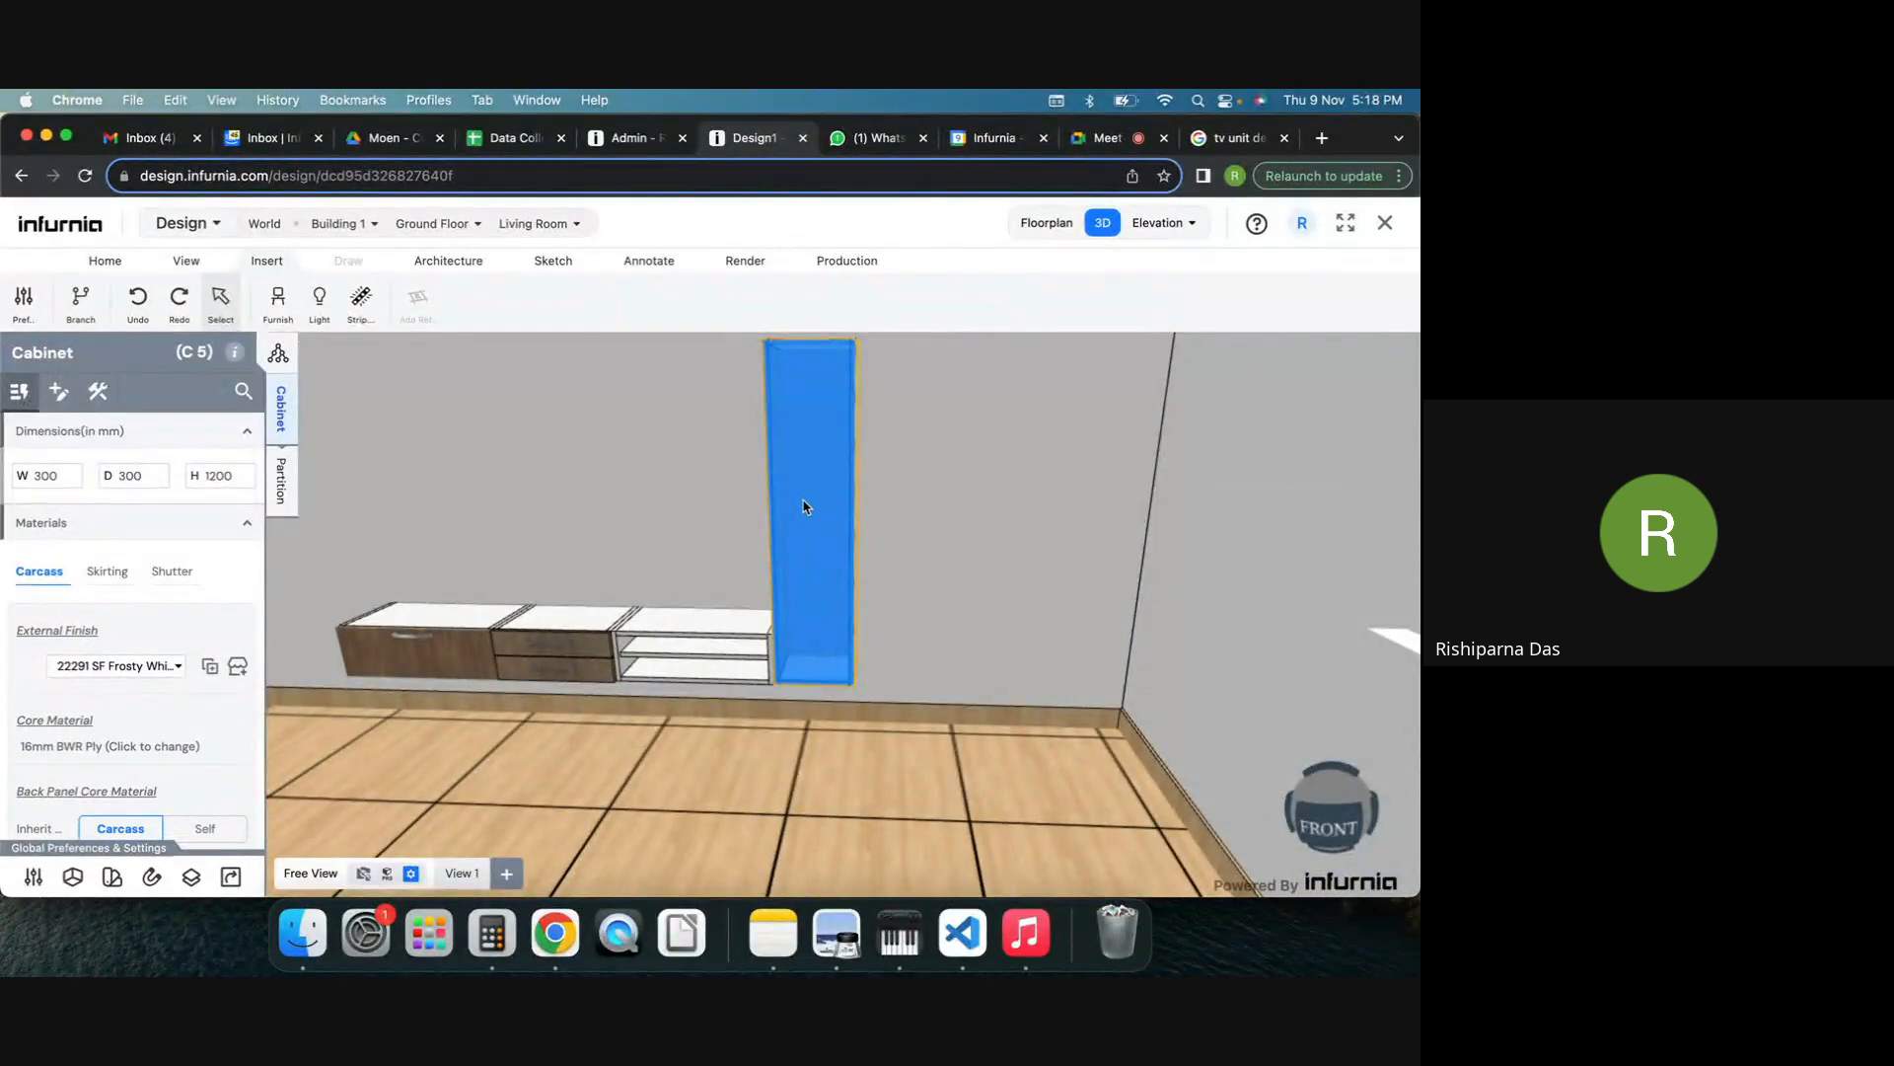
left_click(278, 499)
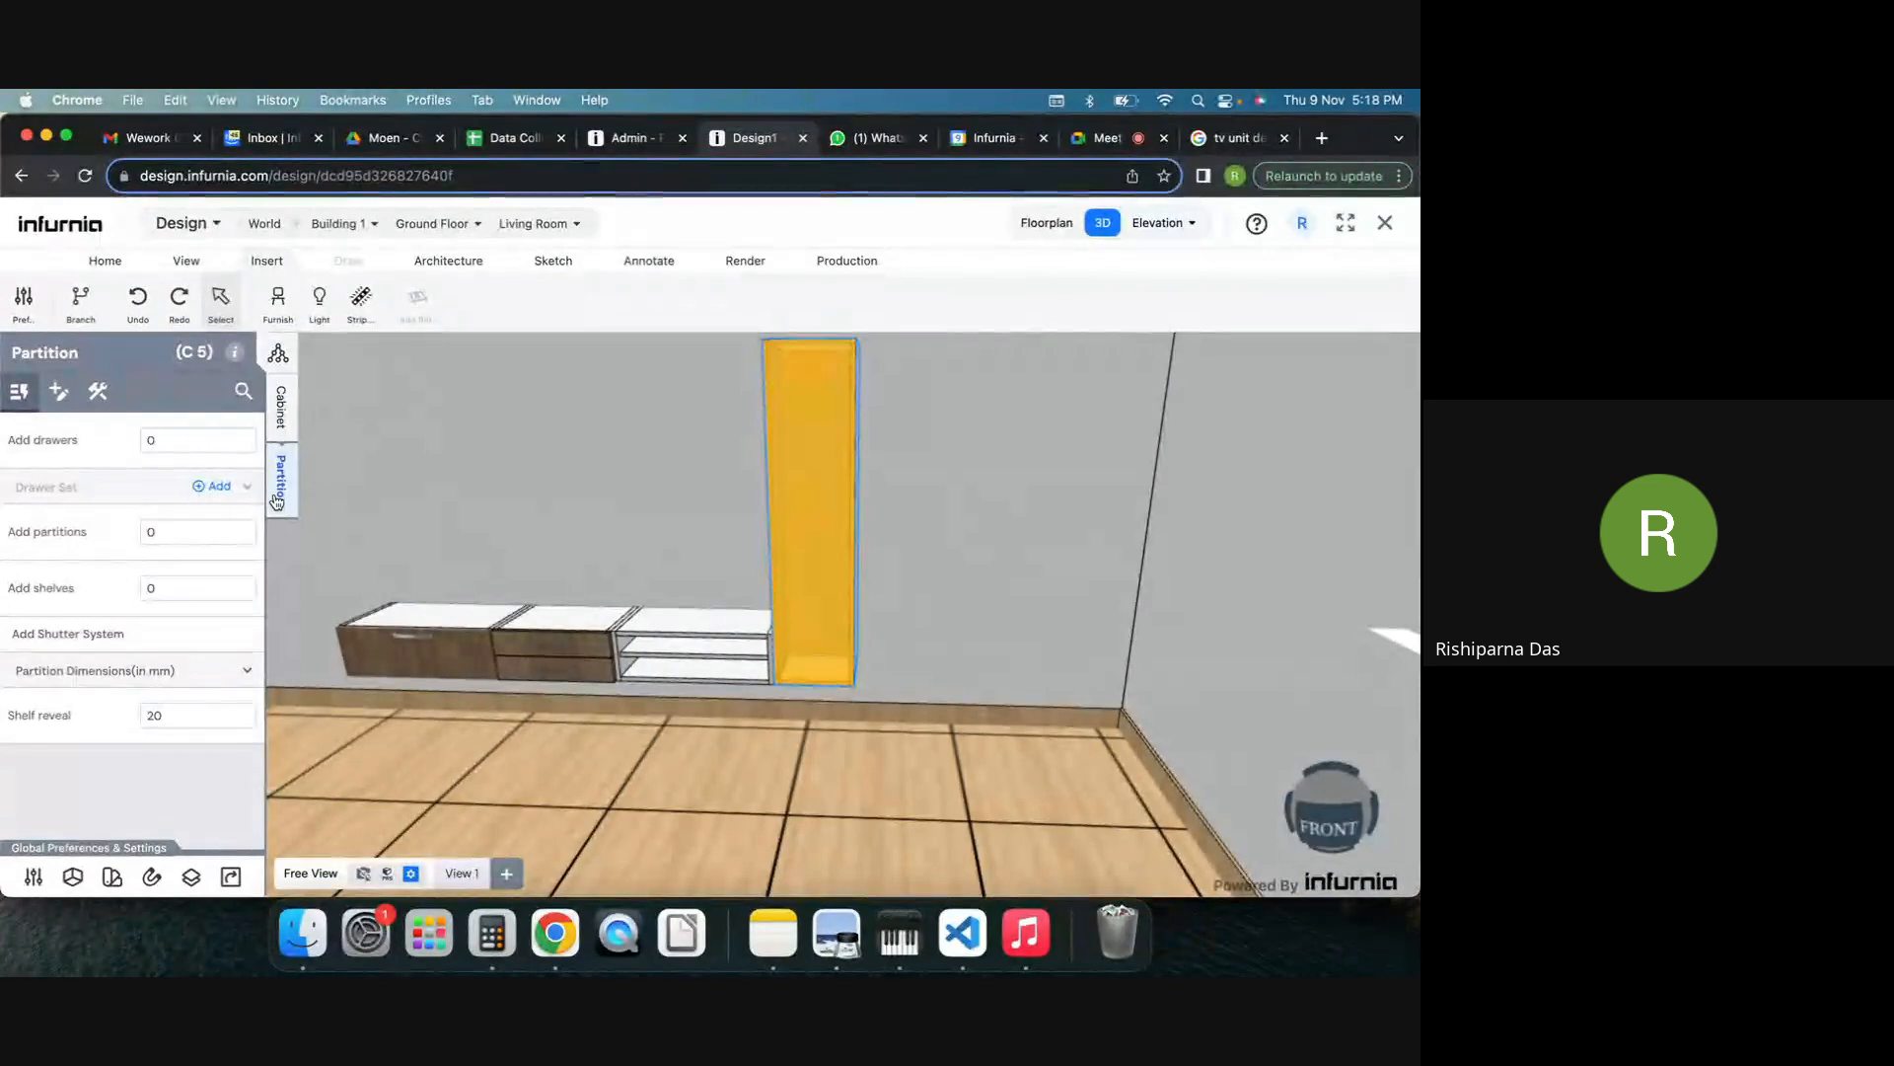
left_click_drag(182, 529, 144, 532)
type("1")
key("Return")
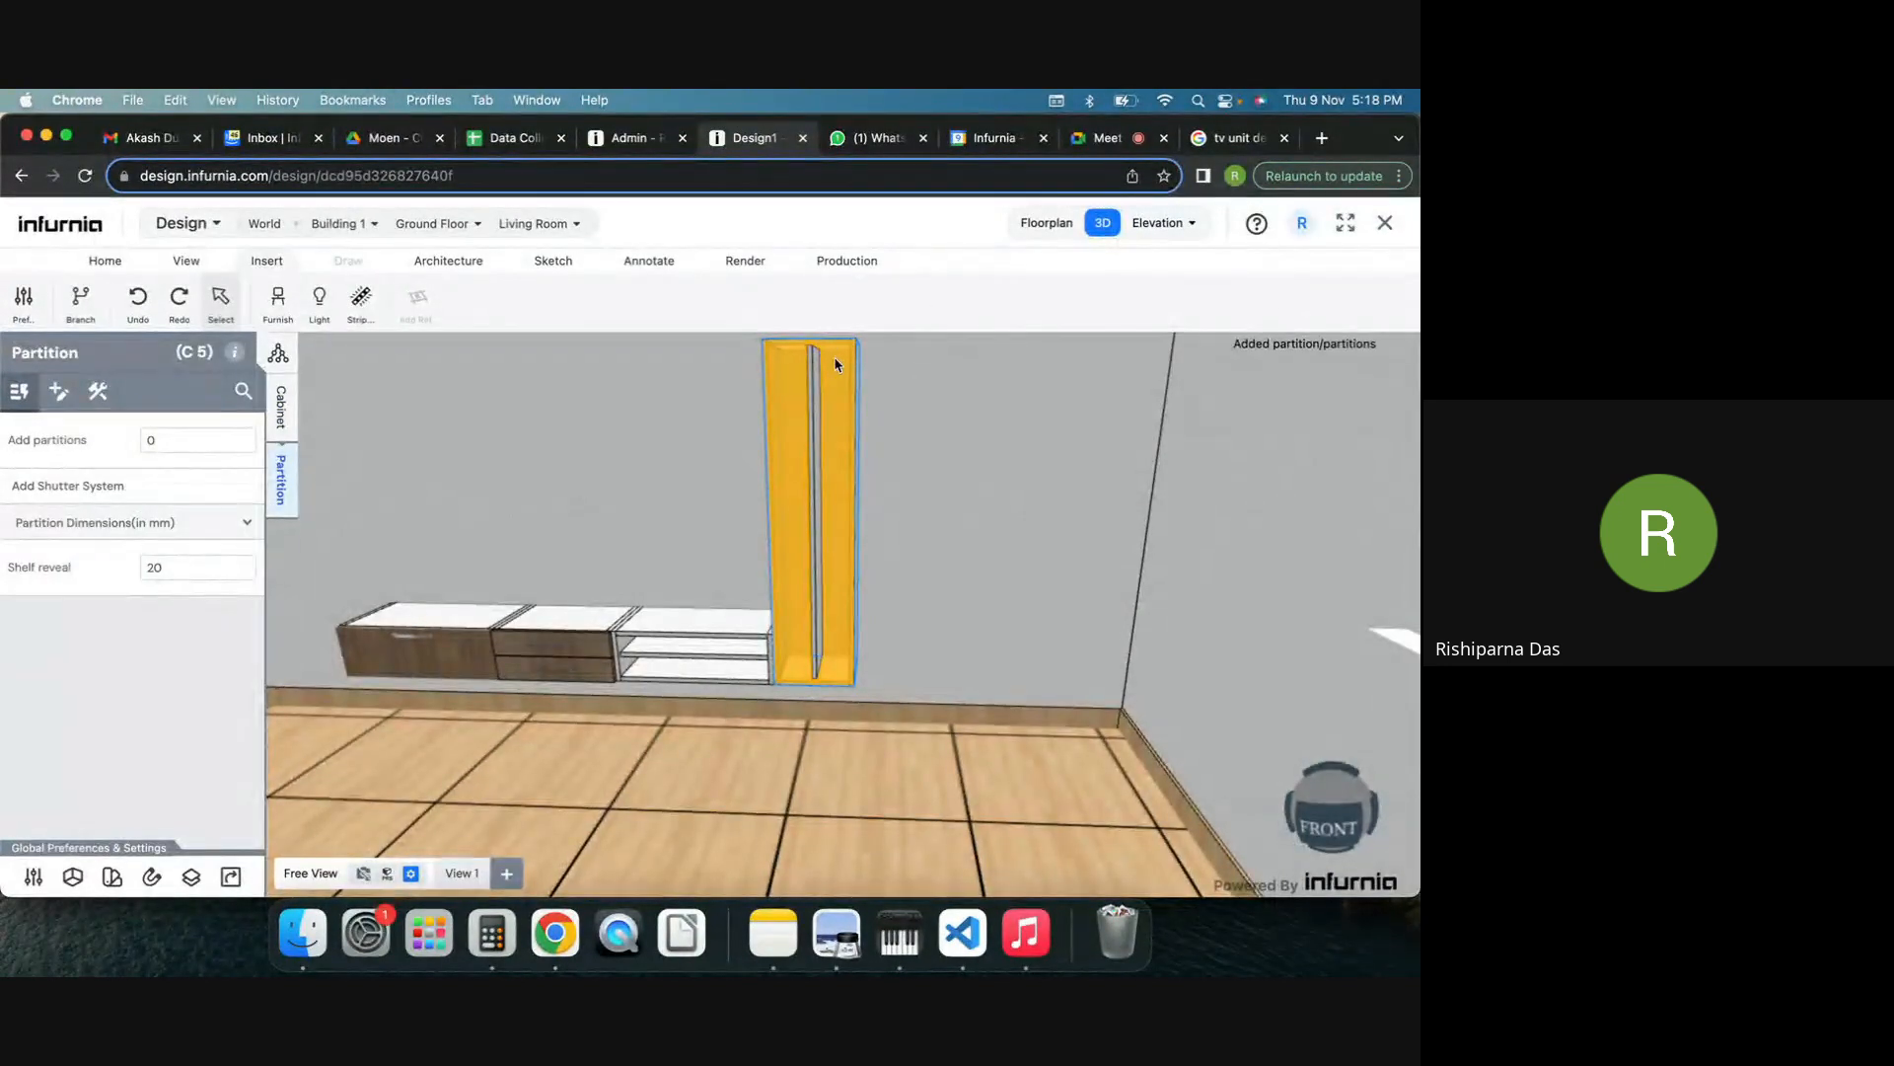
Add 4 shelves to the left compartment of the tall open unit.
left_click(799, 478)
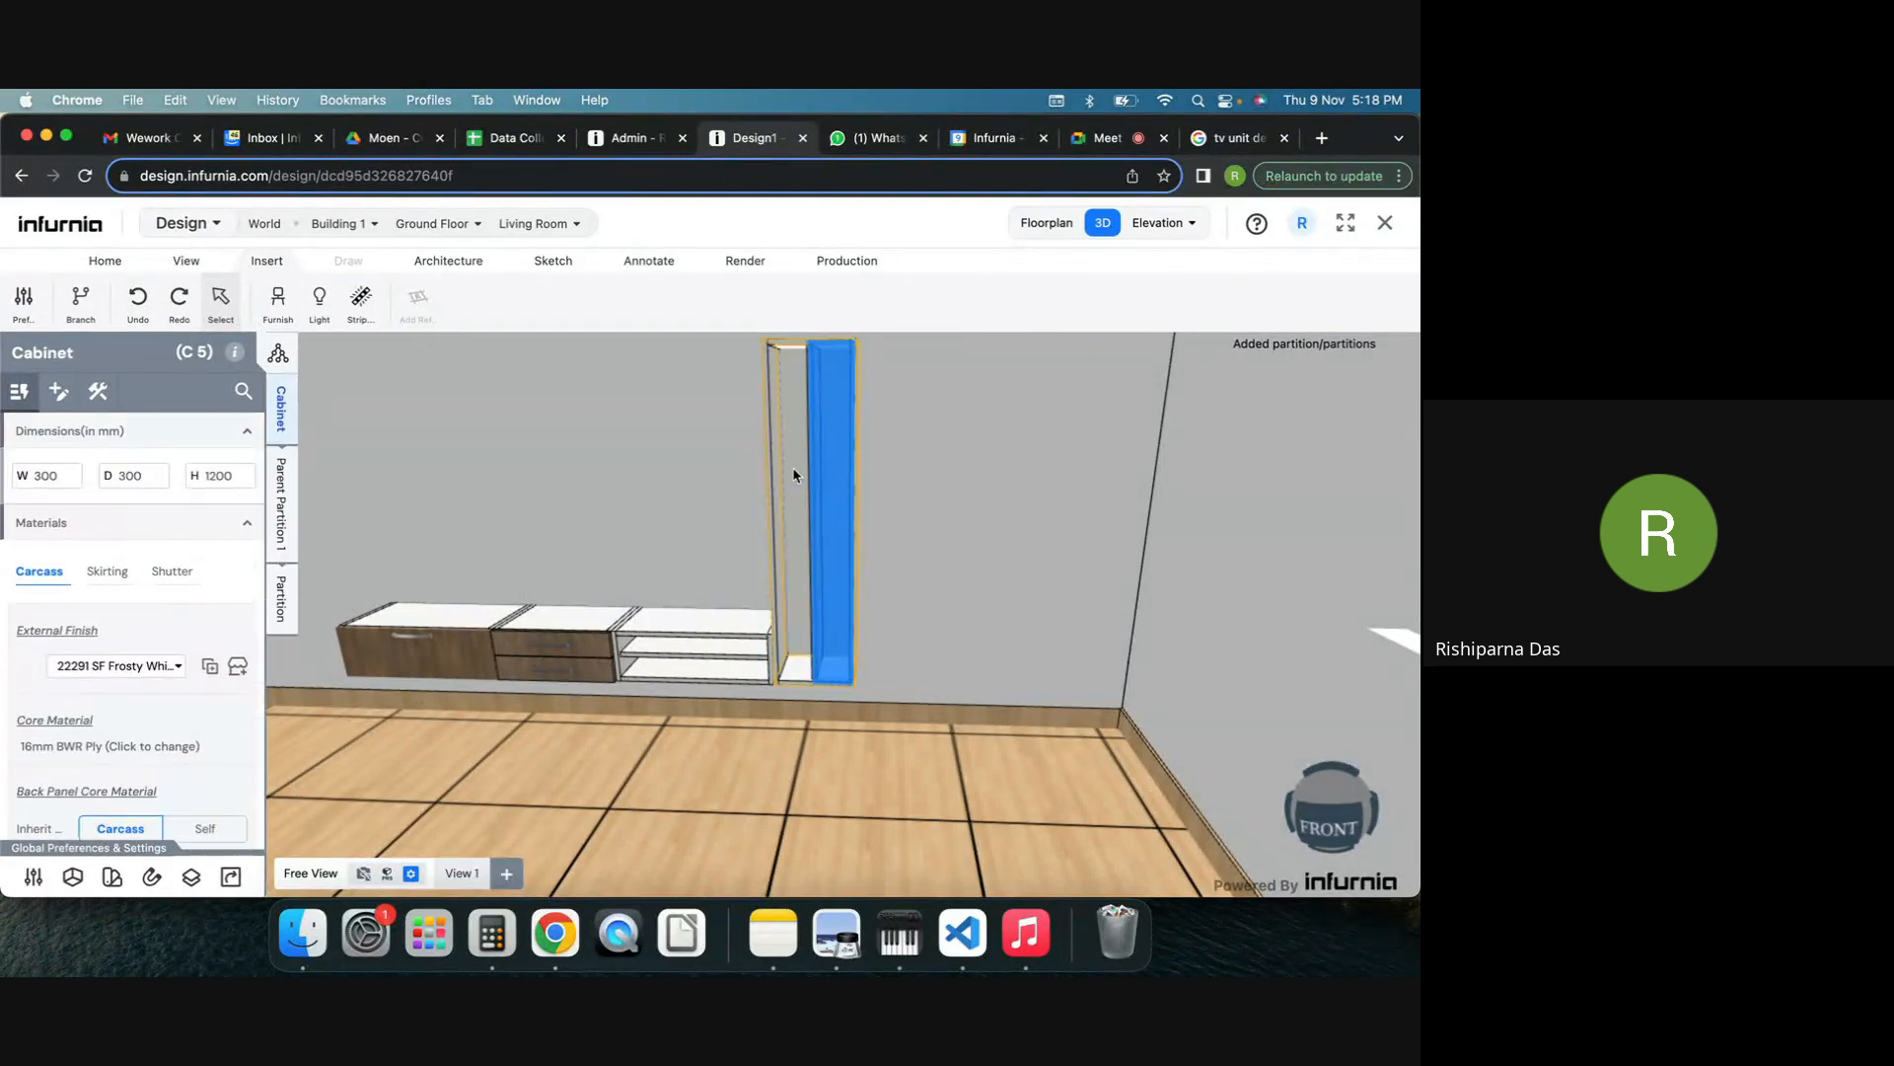
scroll(793, 475, "up", 2)
left_click(794, 475)
scroll(794, 476, "down", 1)
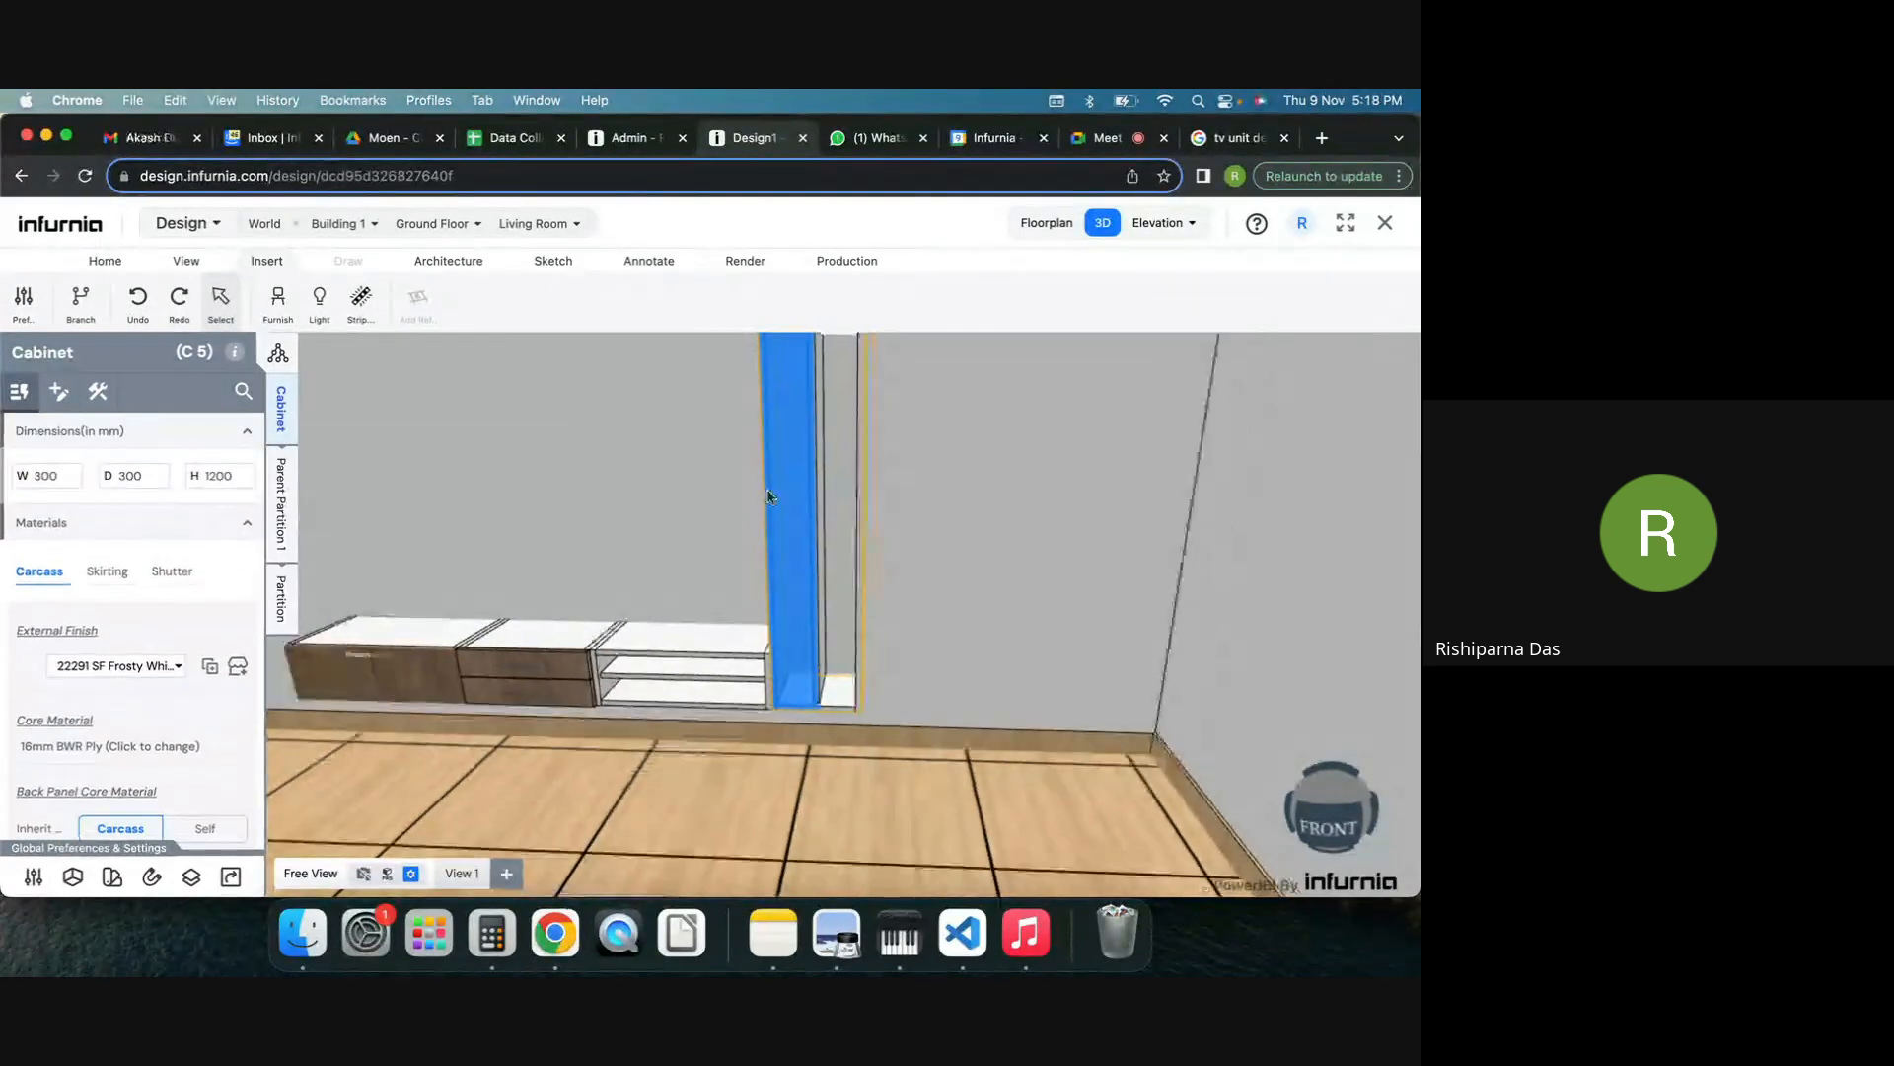
left_click(286, 597)
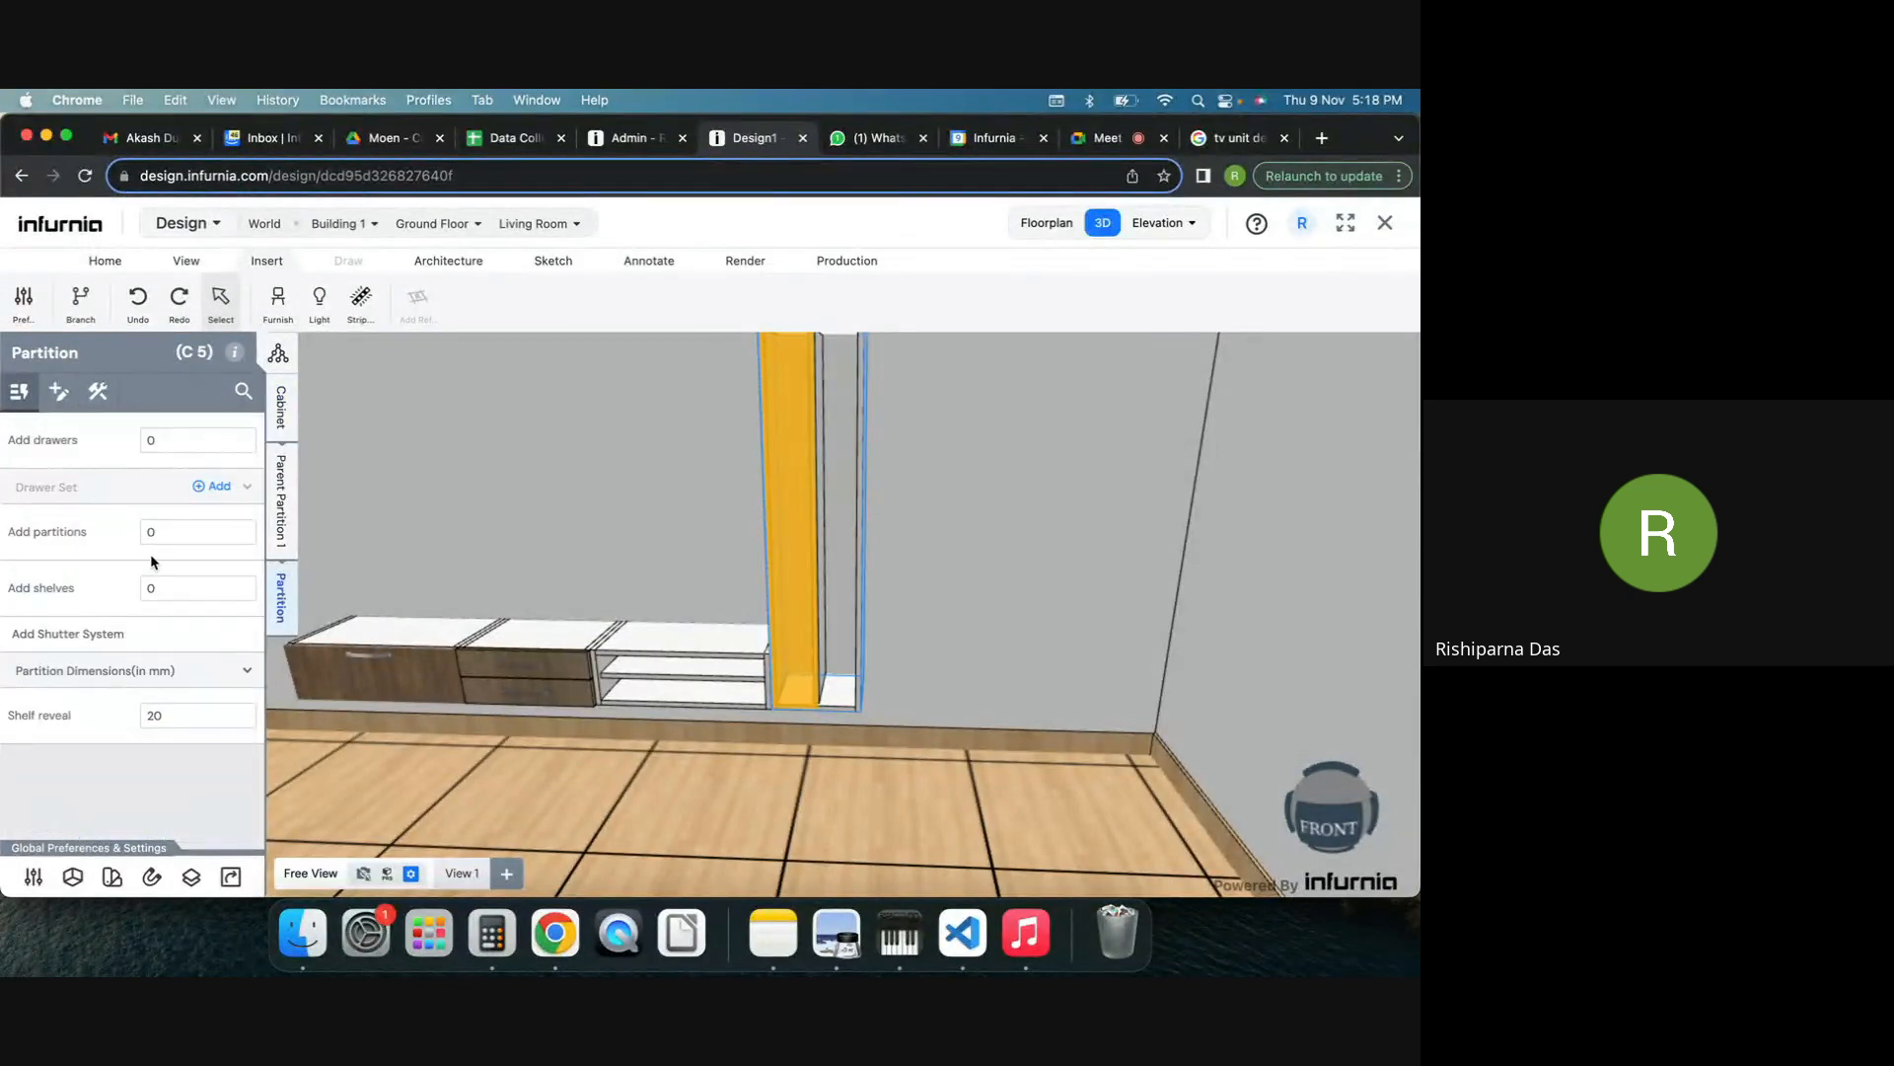
left_click(143, 586)
type("4")
key("Return")
left_click(987, 509)
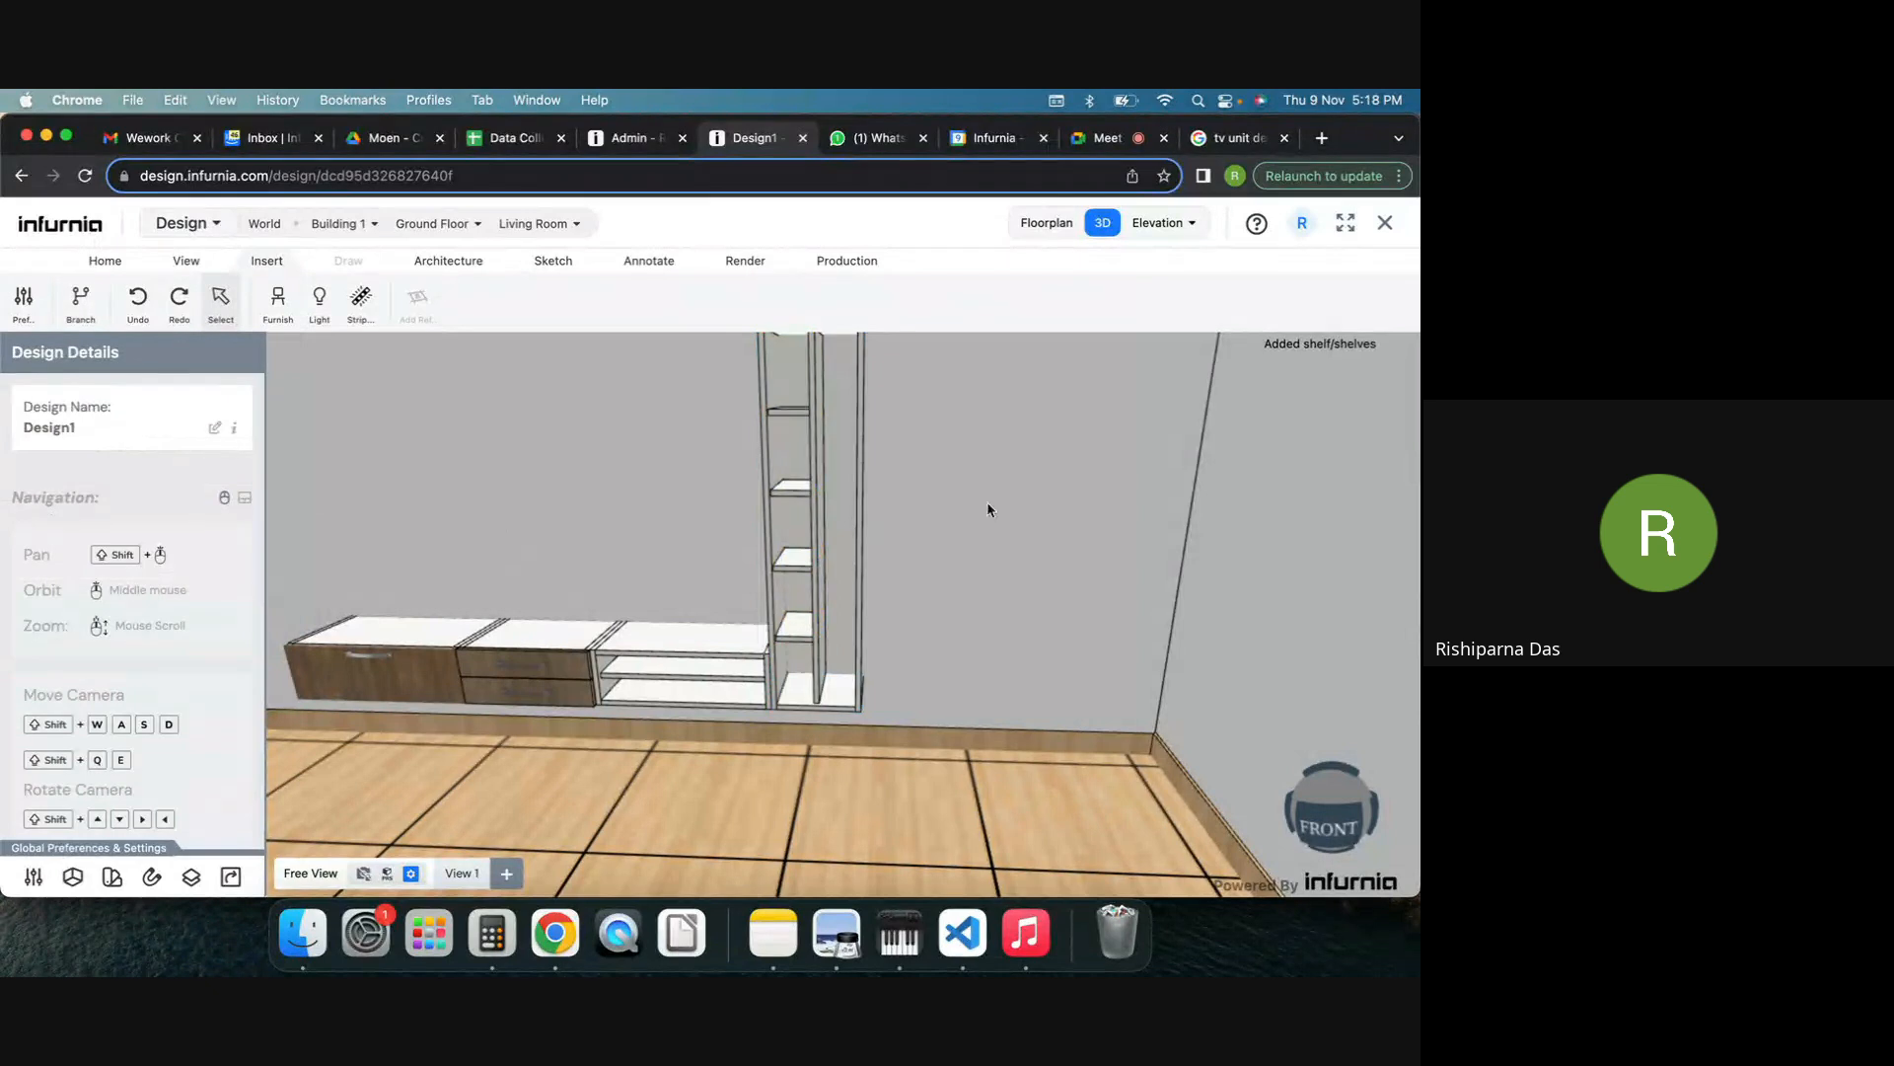
Add 4 shelves to the right compartment of the tall open unit to match the left one.
scroll(988, 509, "down", 5)
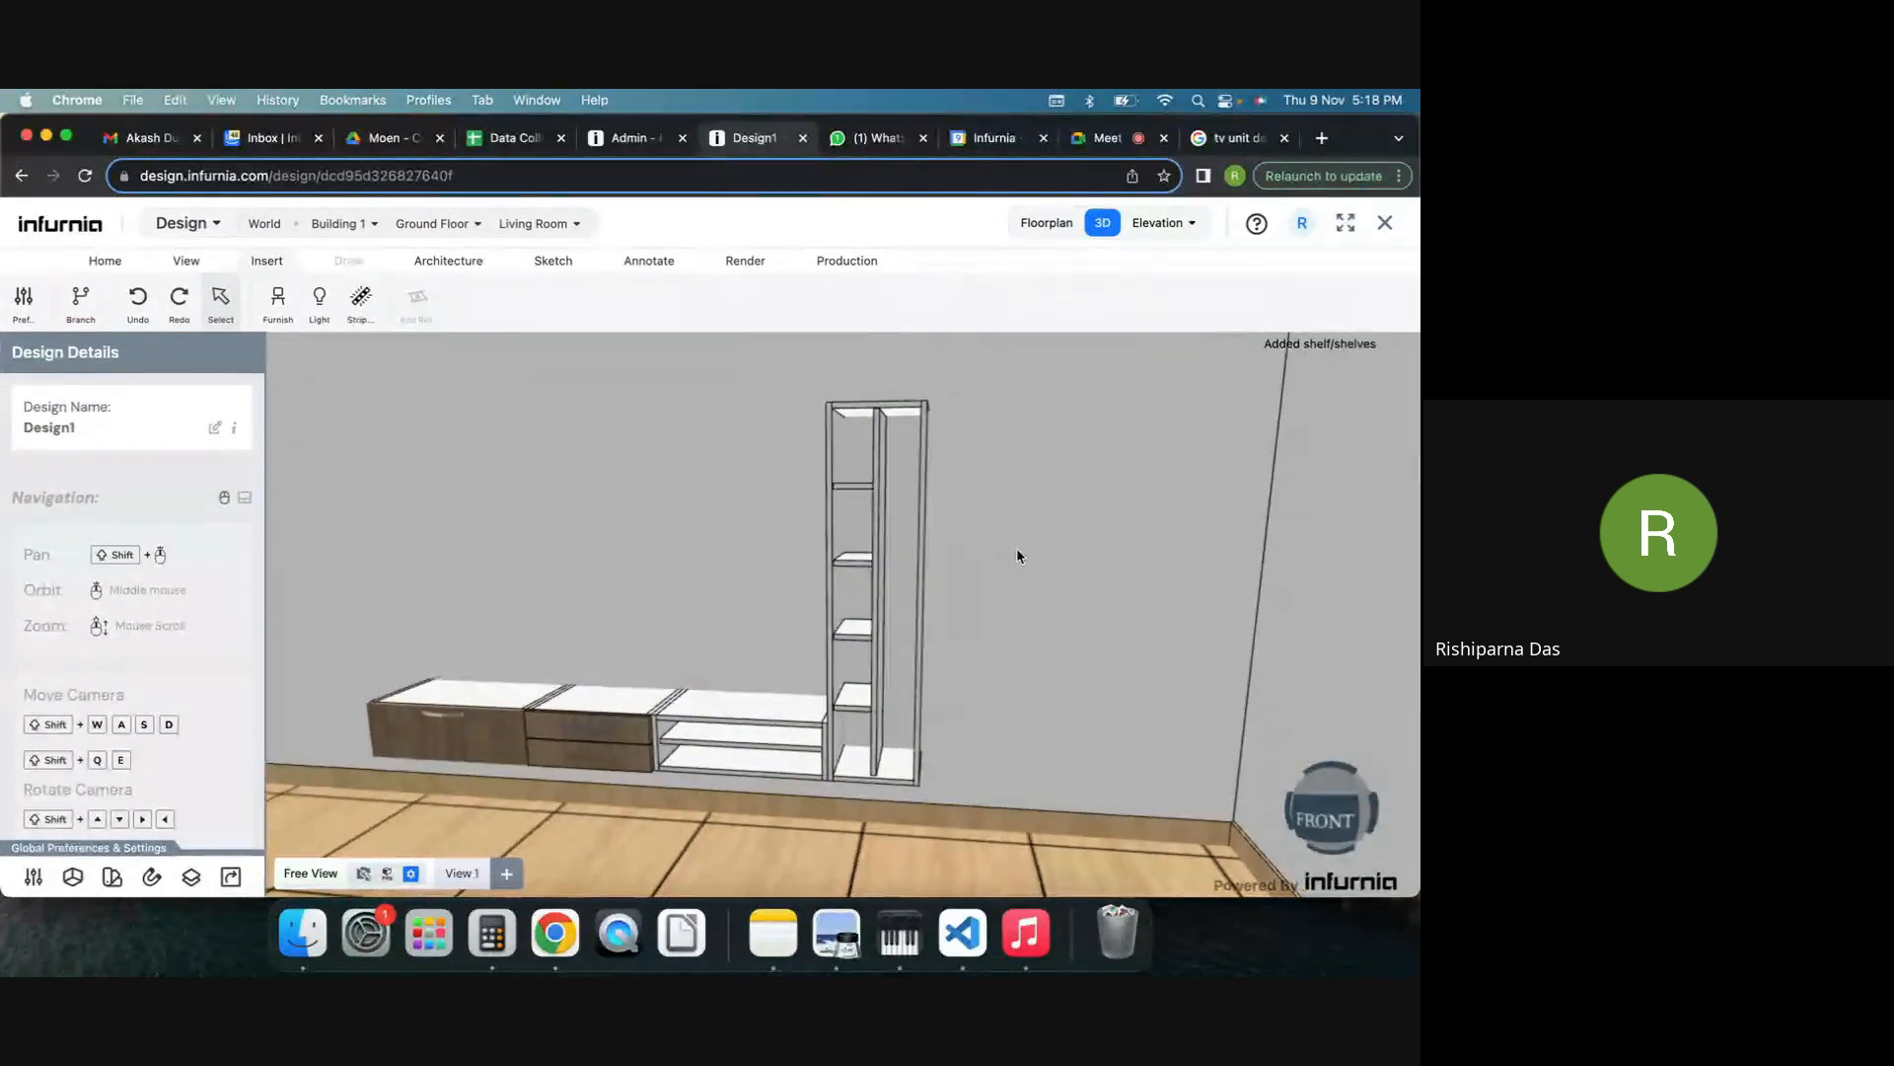
scroll(879, 535, "up", 2)
left_click(879, 534)
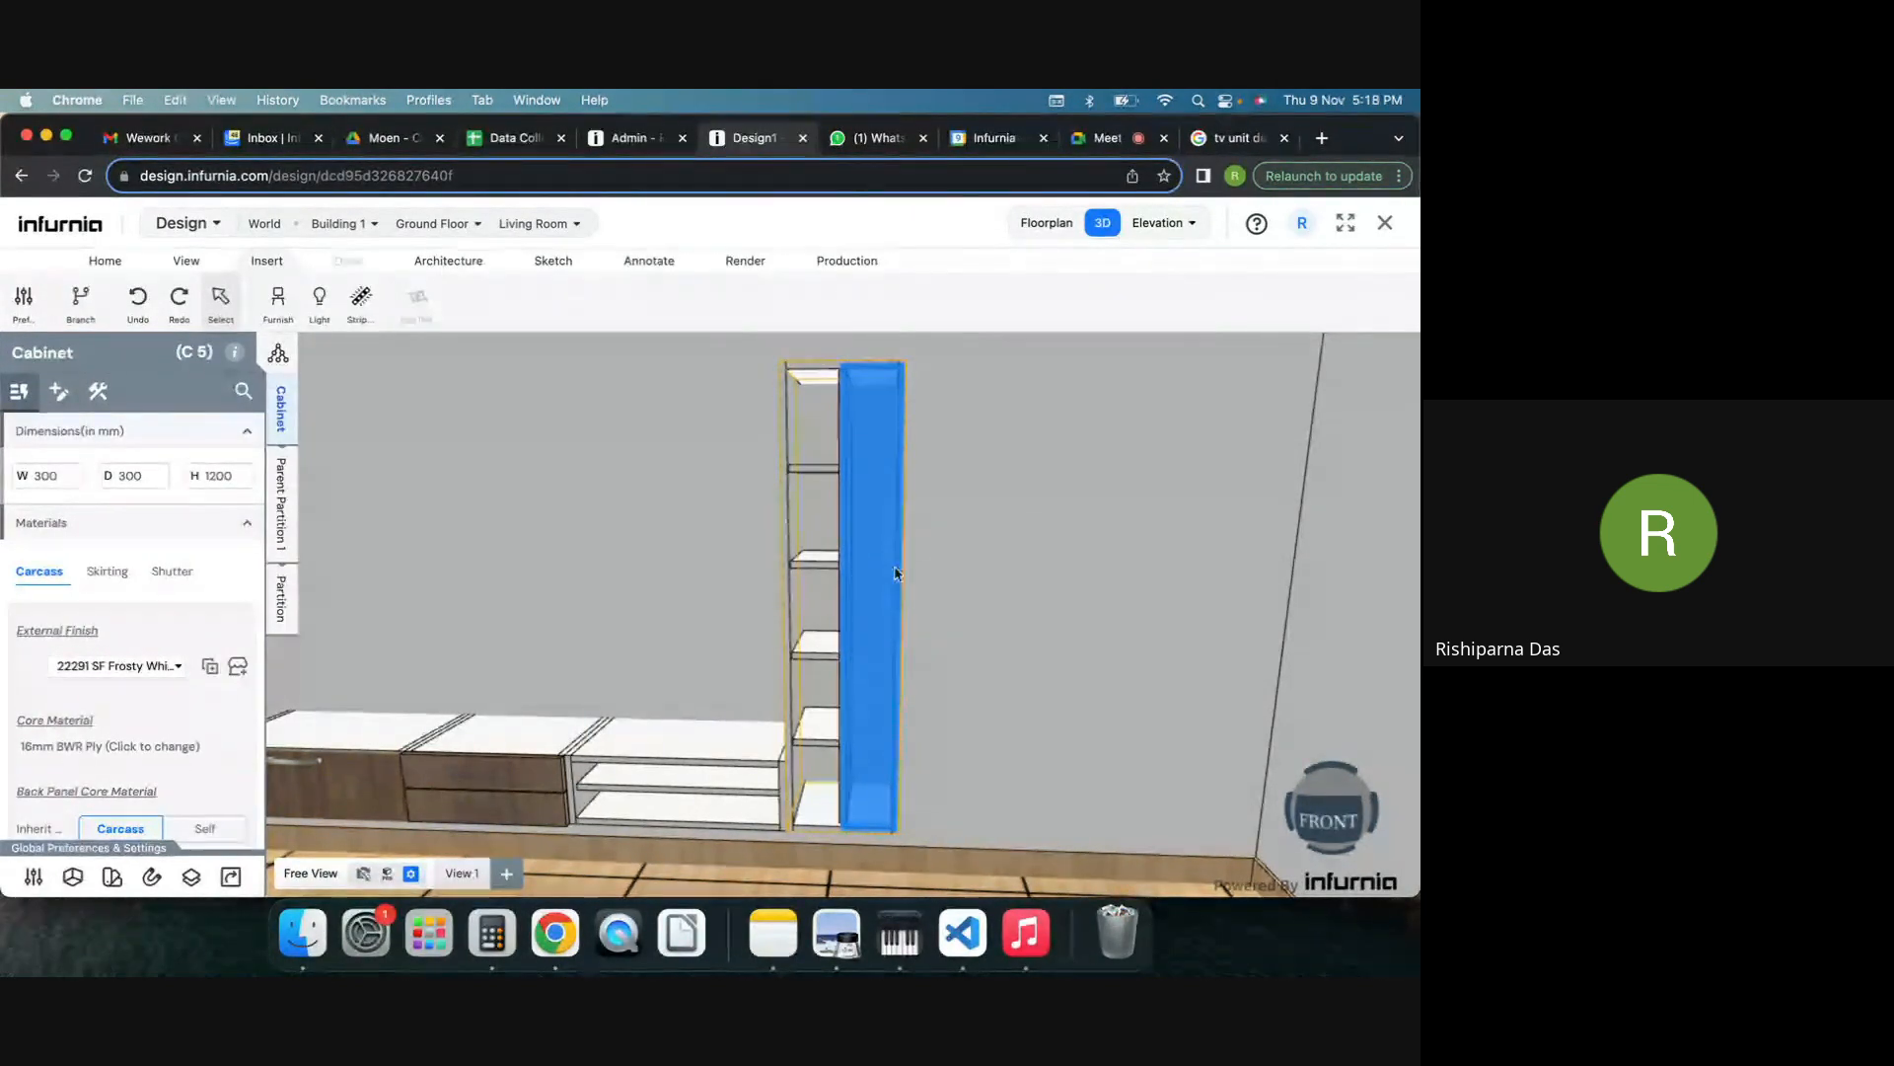
left_click(282, 600)
left_click(171, 587)
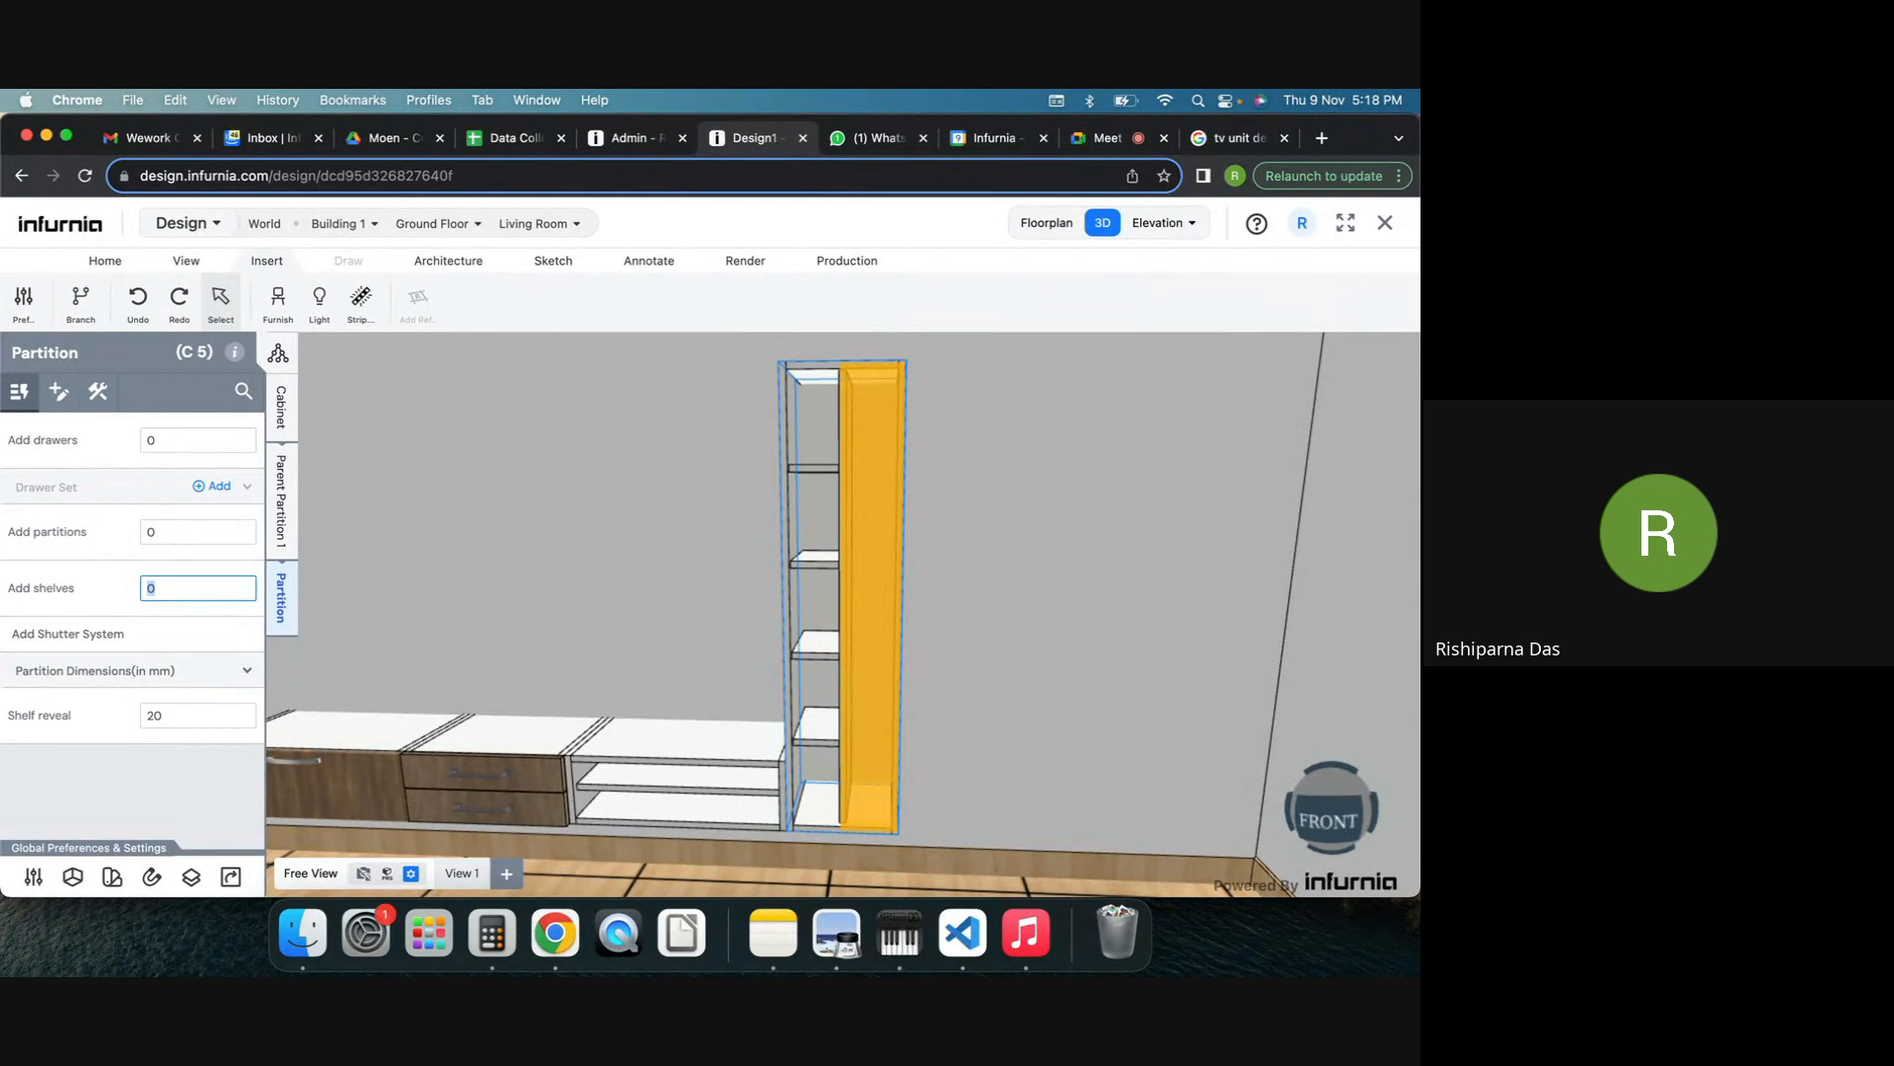
type("5")
key("Return")
left_click(1036, 503)
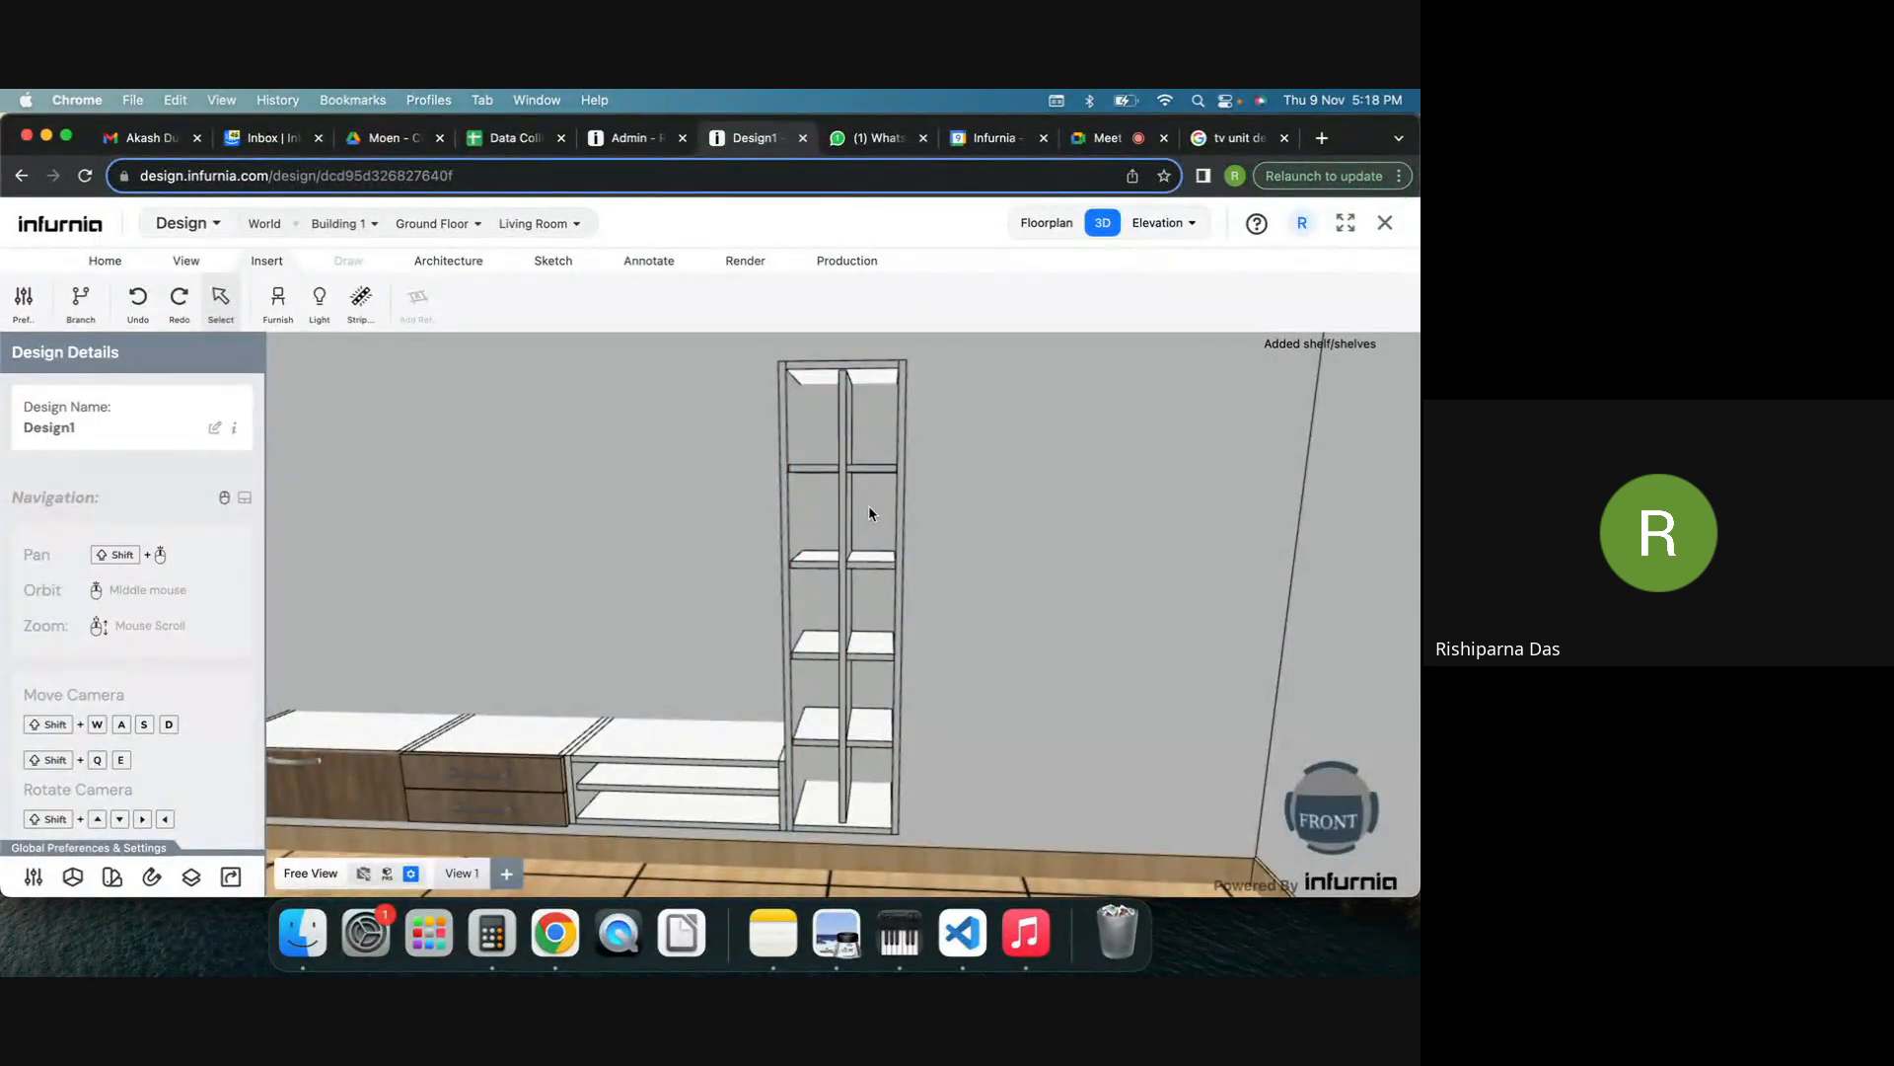
Switch the top compartment of the tall unit's right column to fixed height and set its height to 109 mm.
scroll(842, 439, "up", 3)
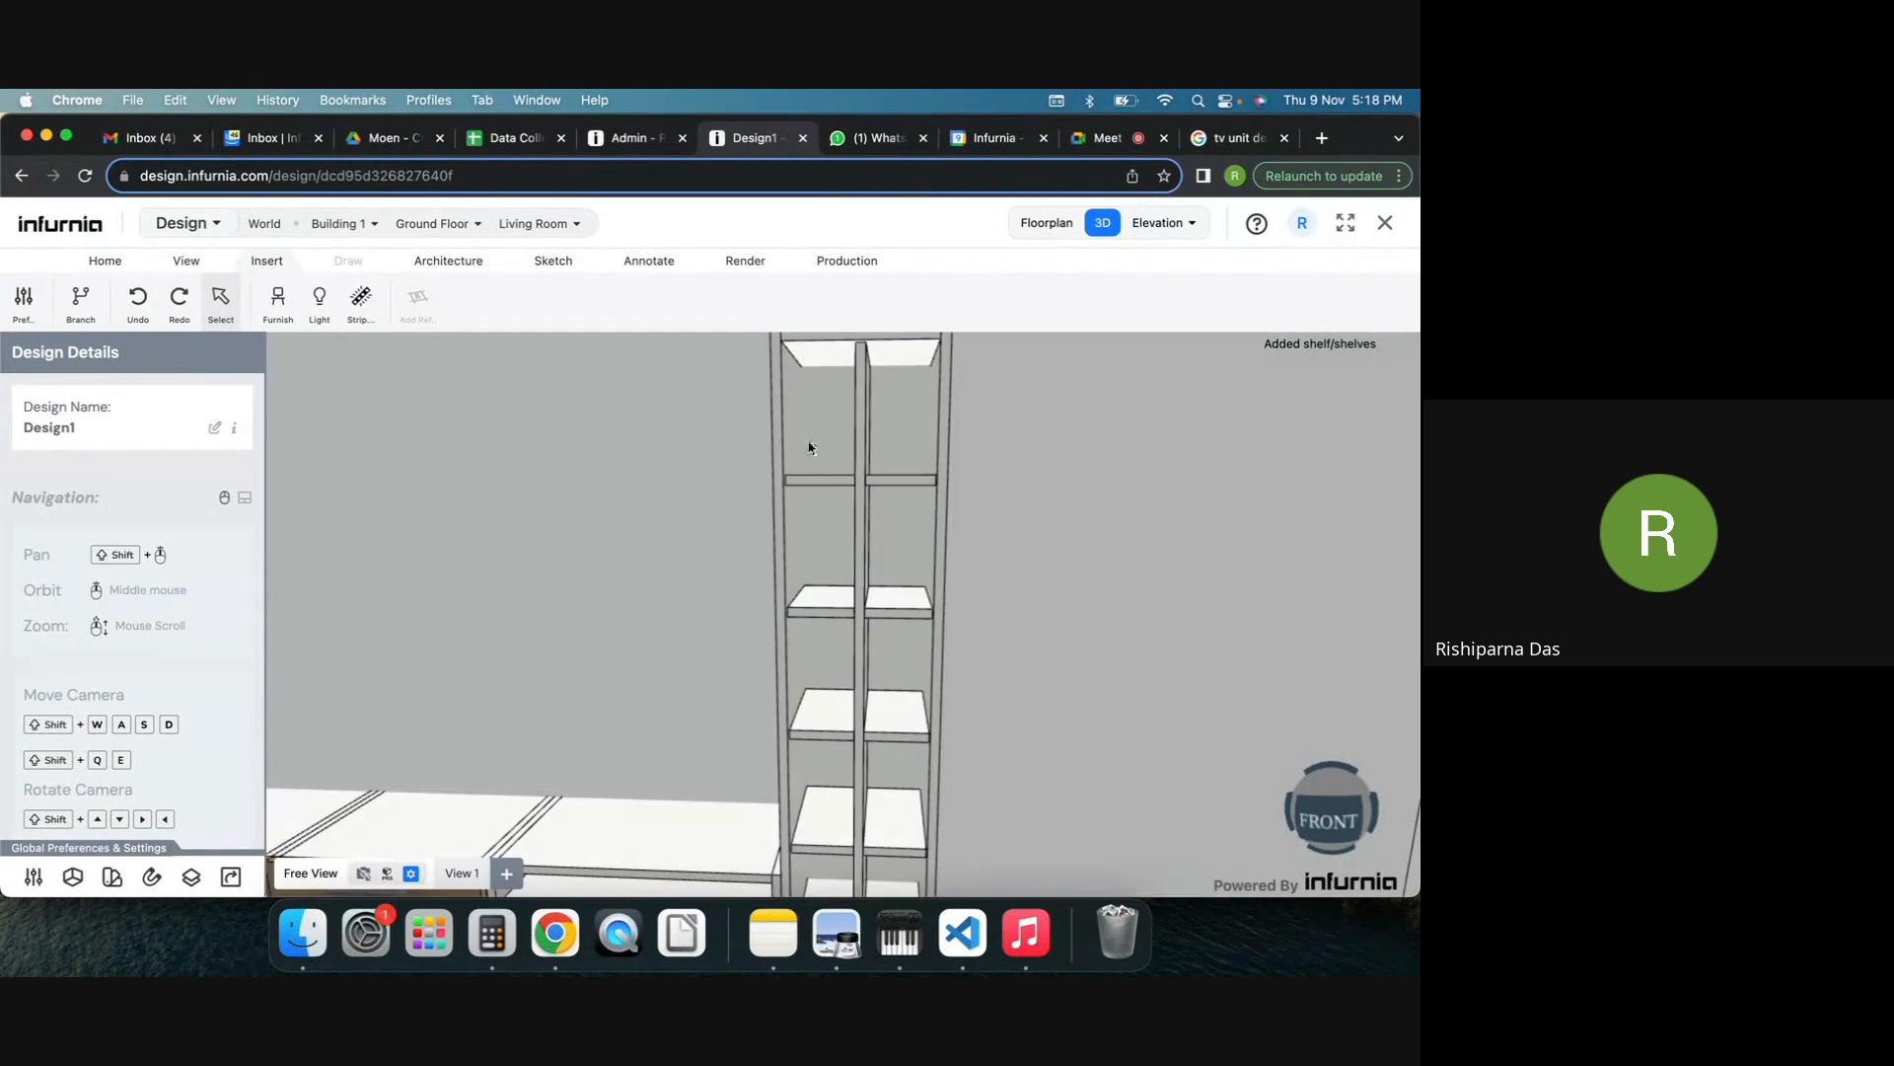
left_click(898, 532)
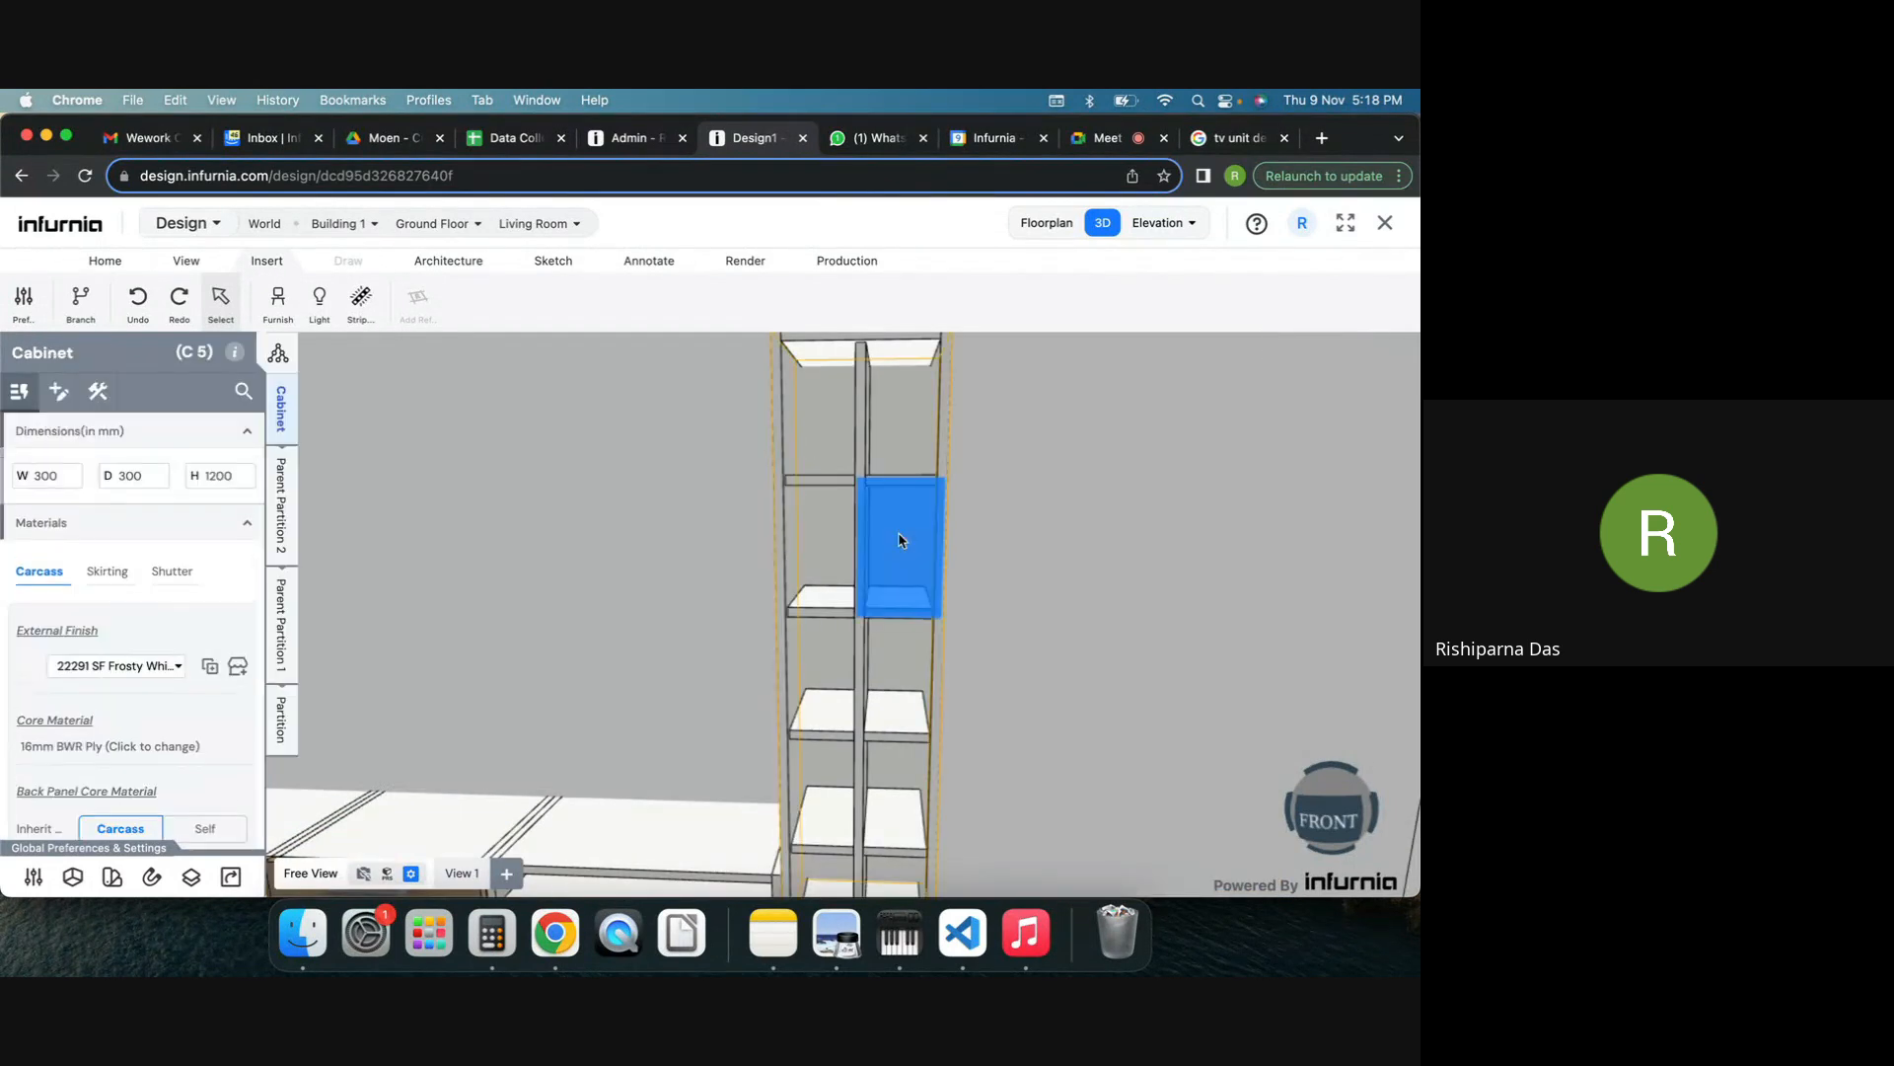
left_click(894, 415)
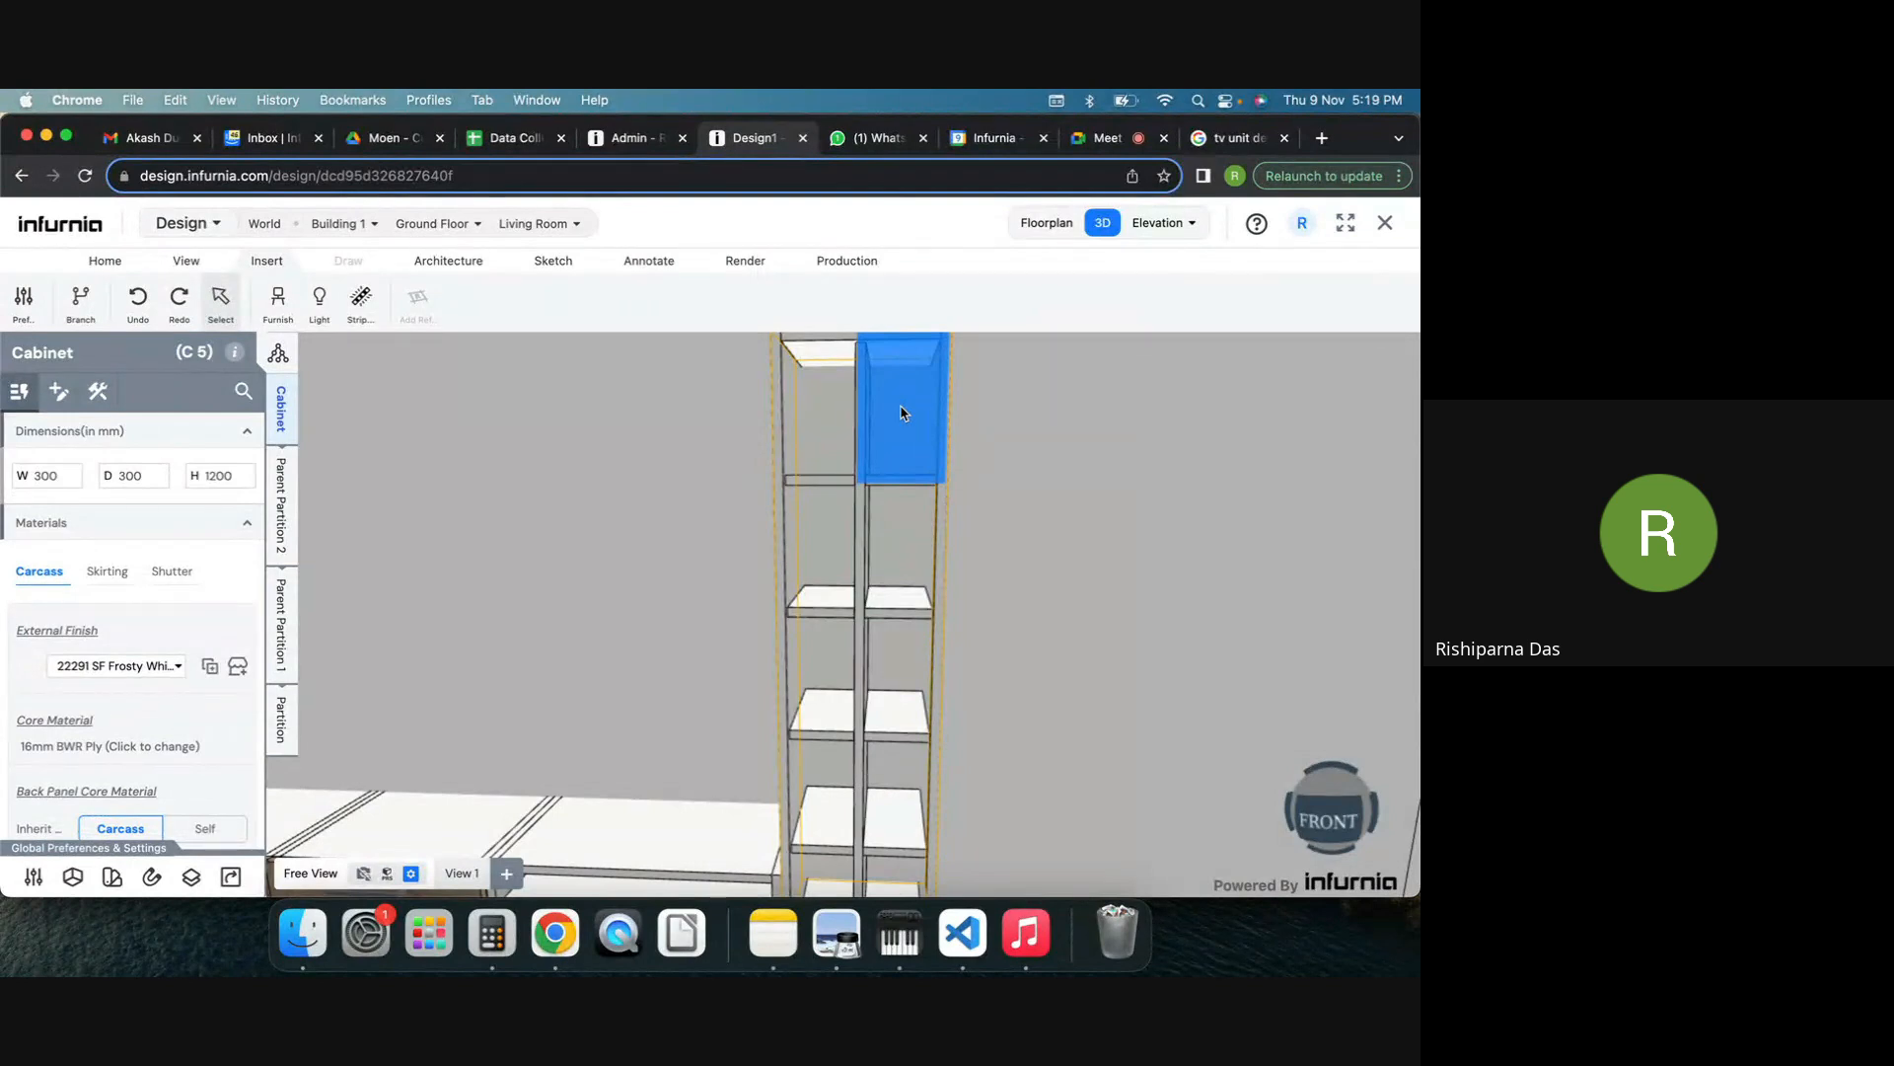
left_click(282, 720)
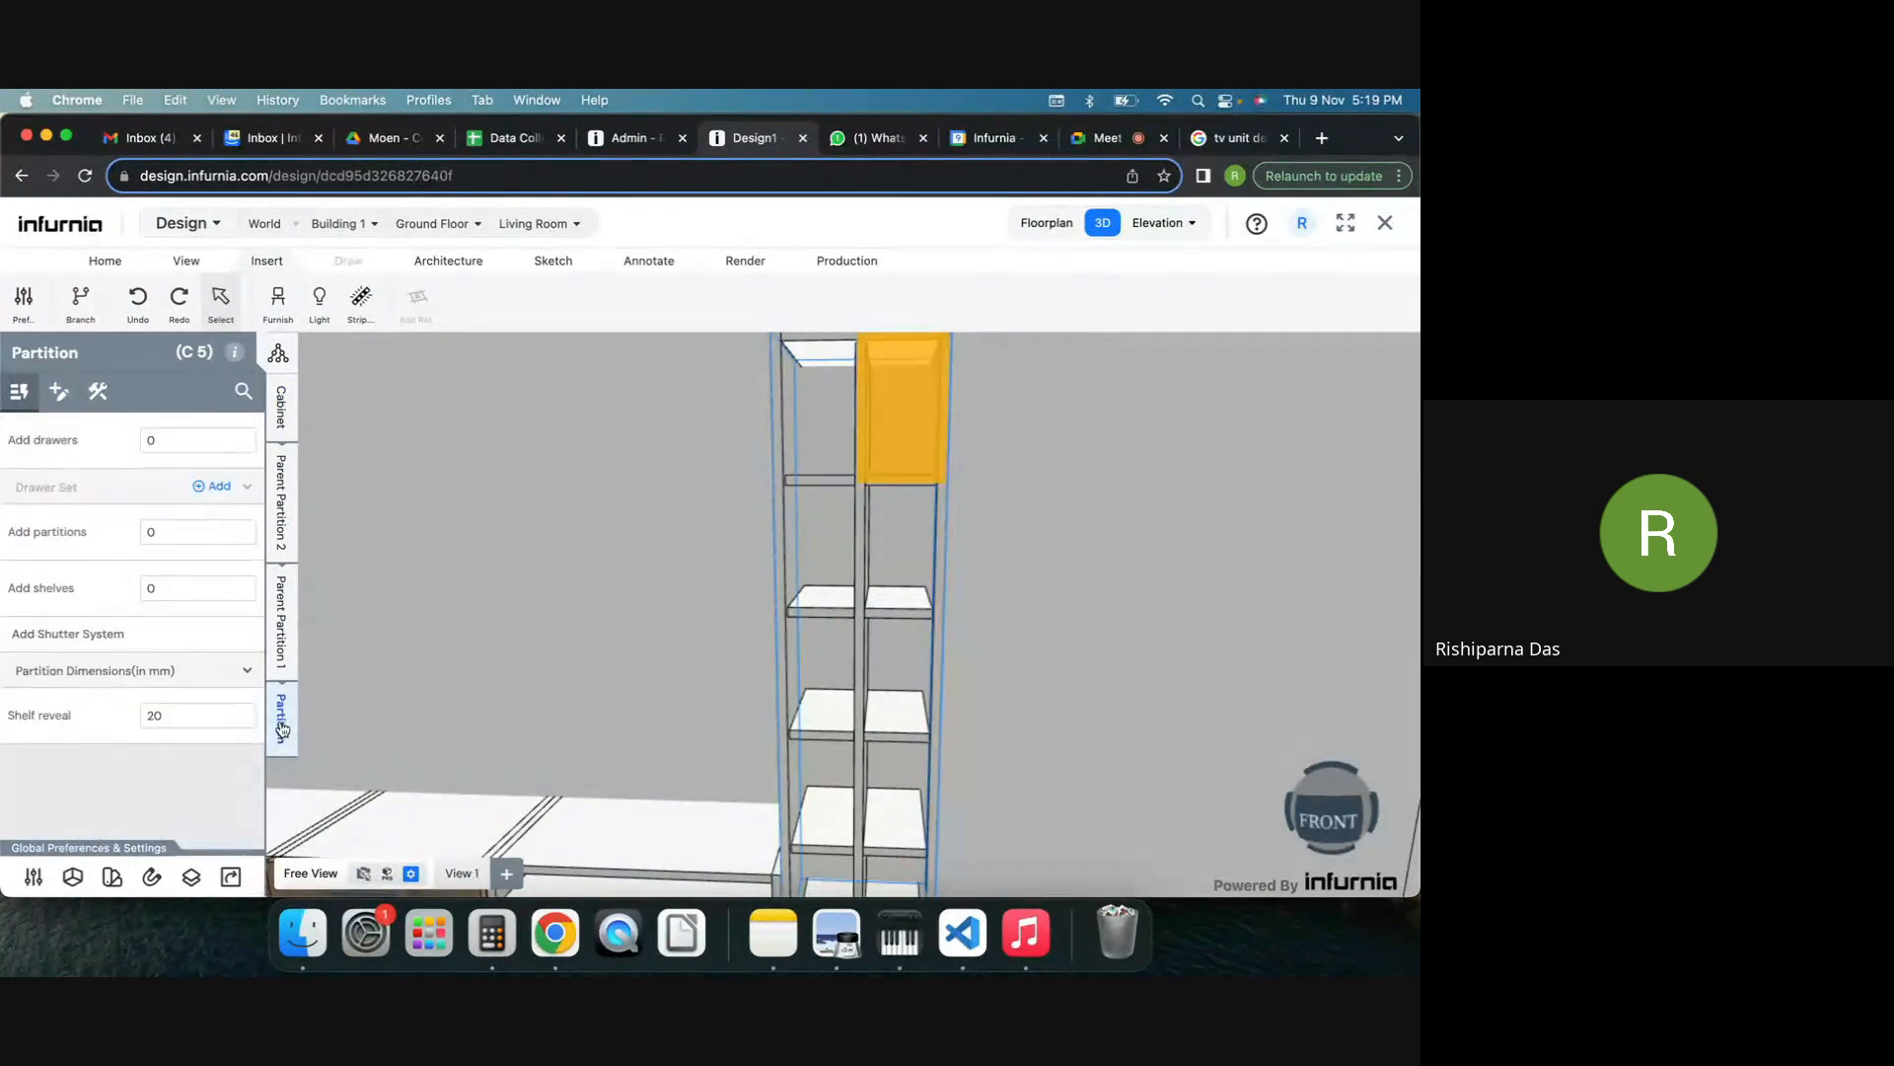
left_click(78, 673)
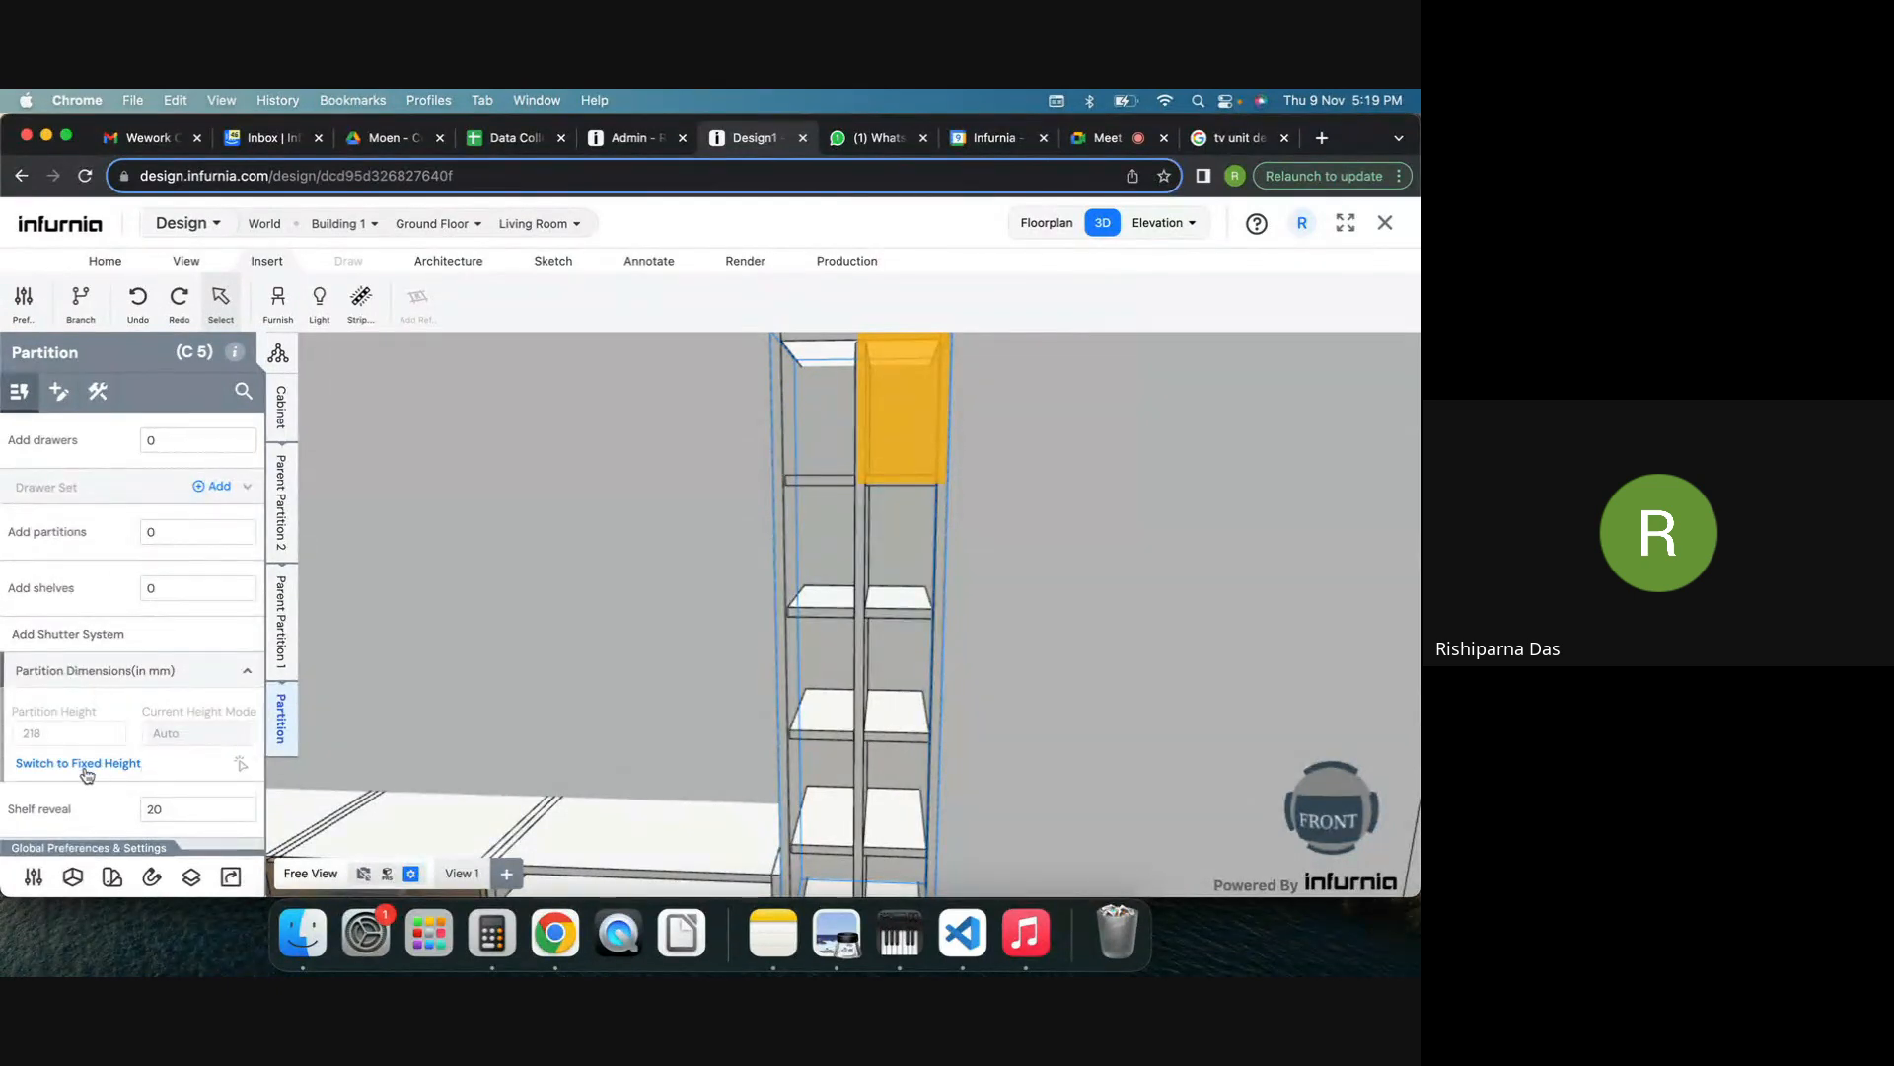
scroll(512, 647, "down", 5)
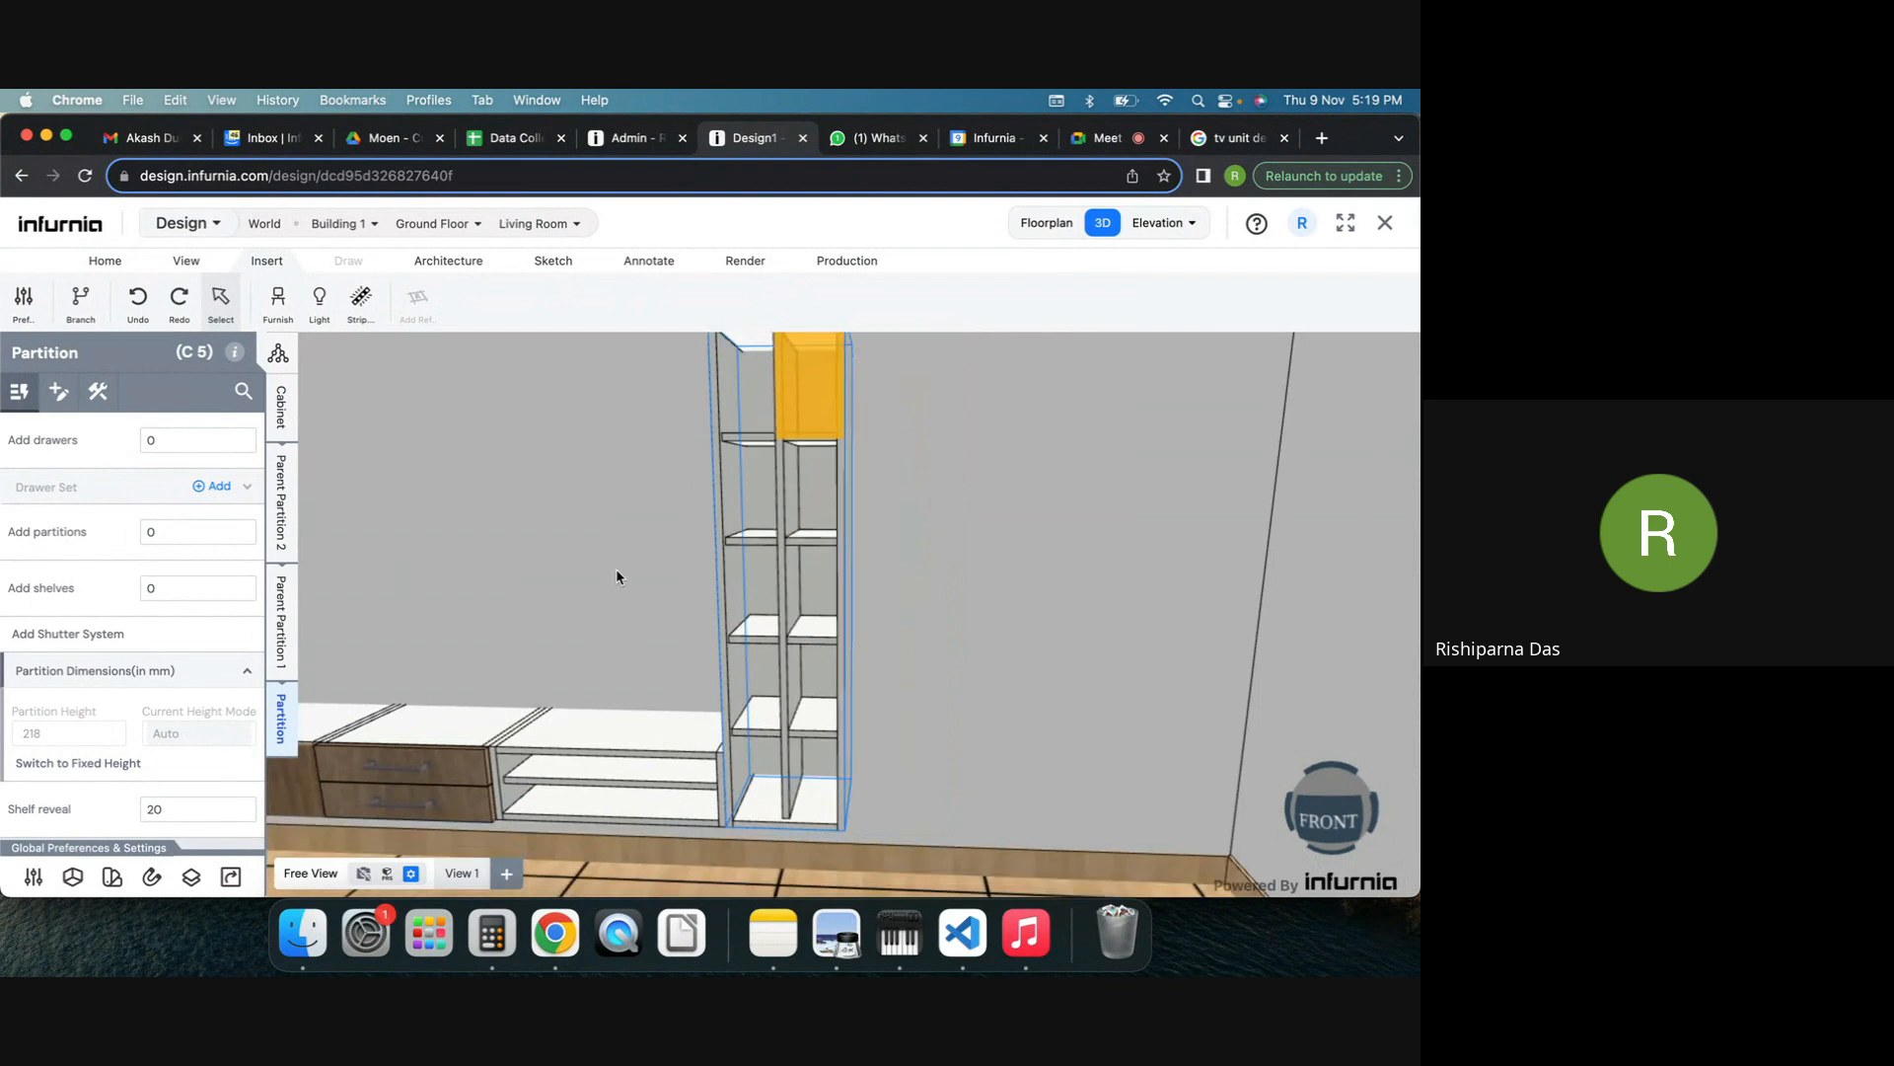
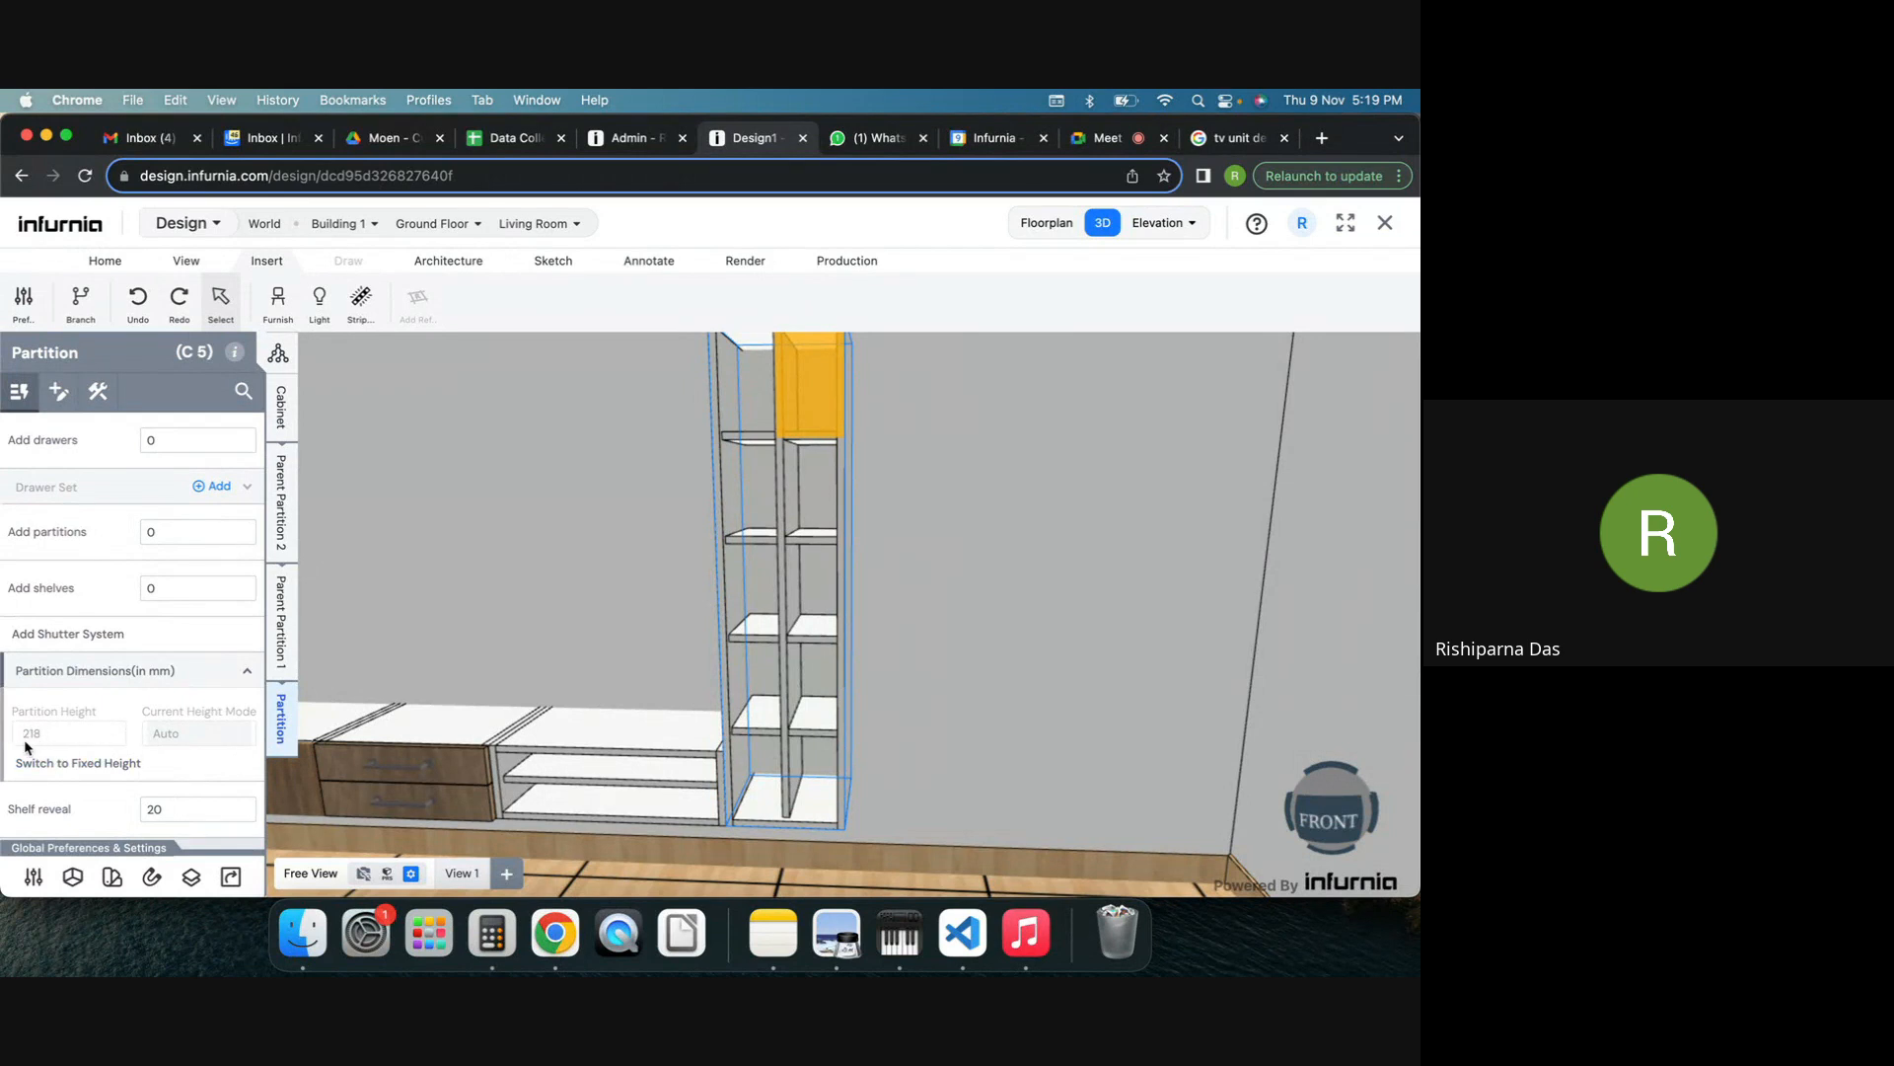
scroll(908, 661, "down", 3)
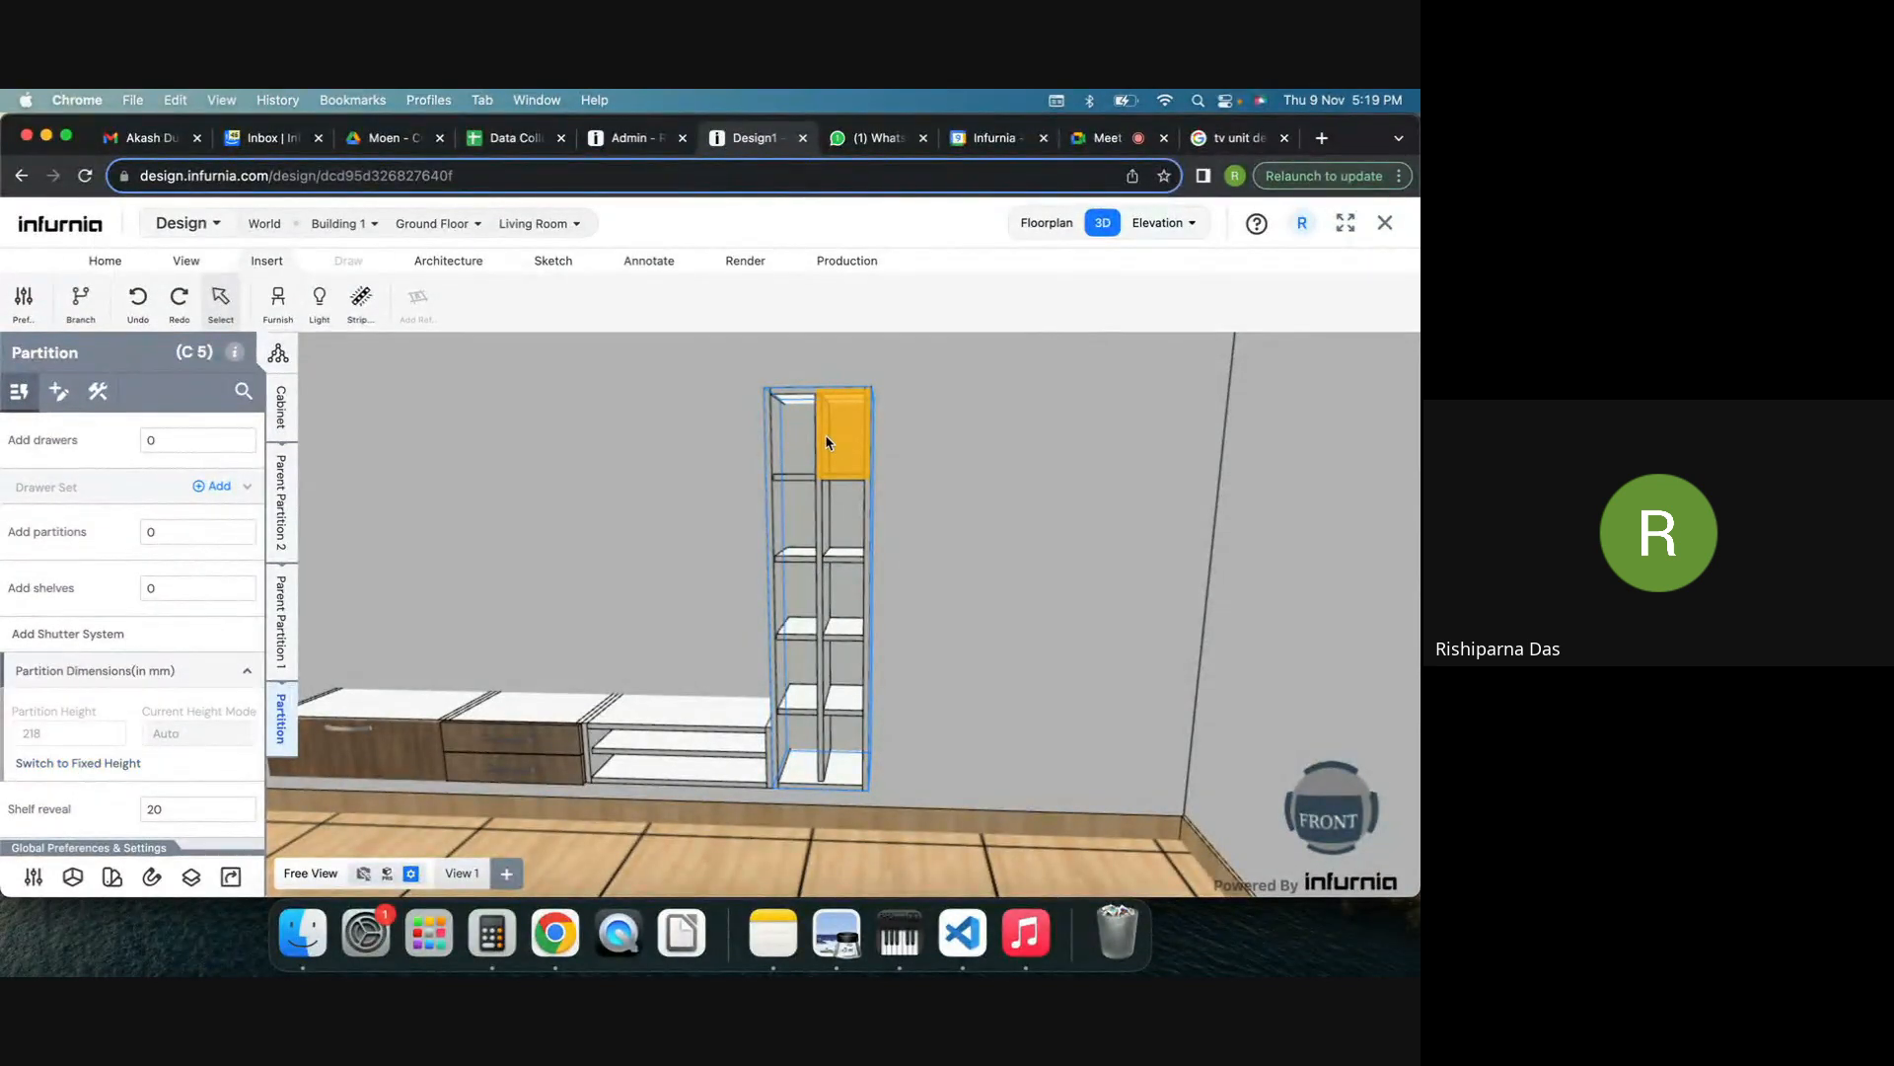
left_click(44, 764)
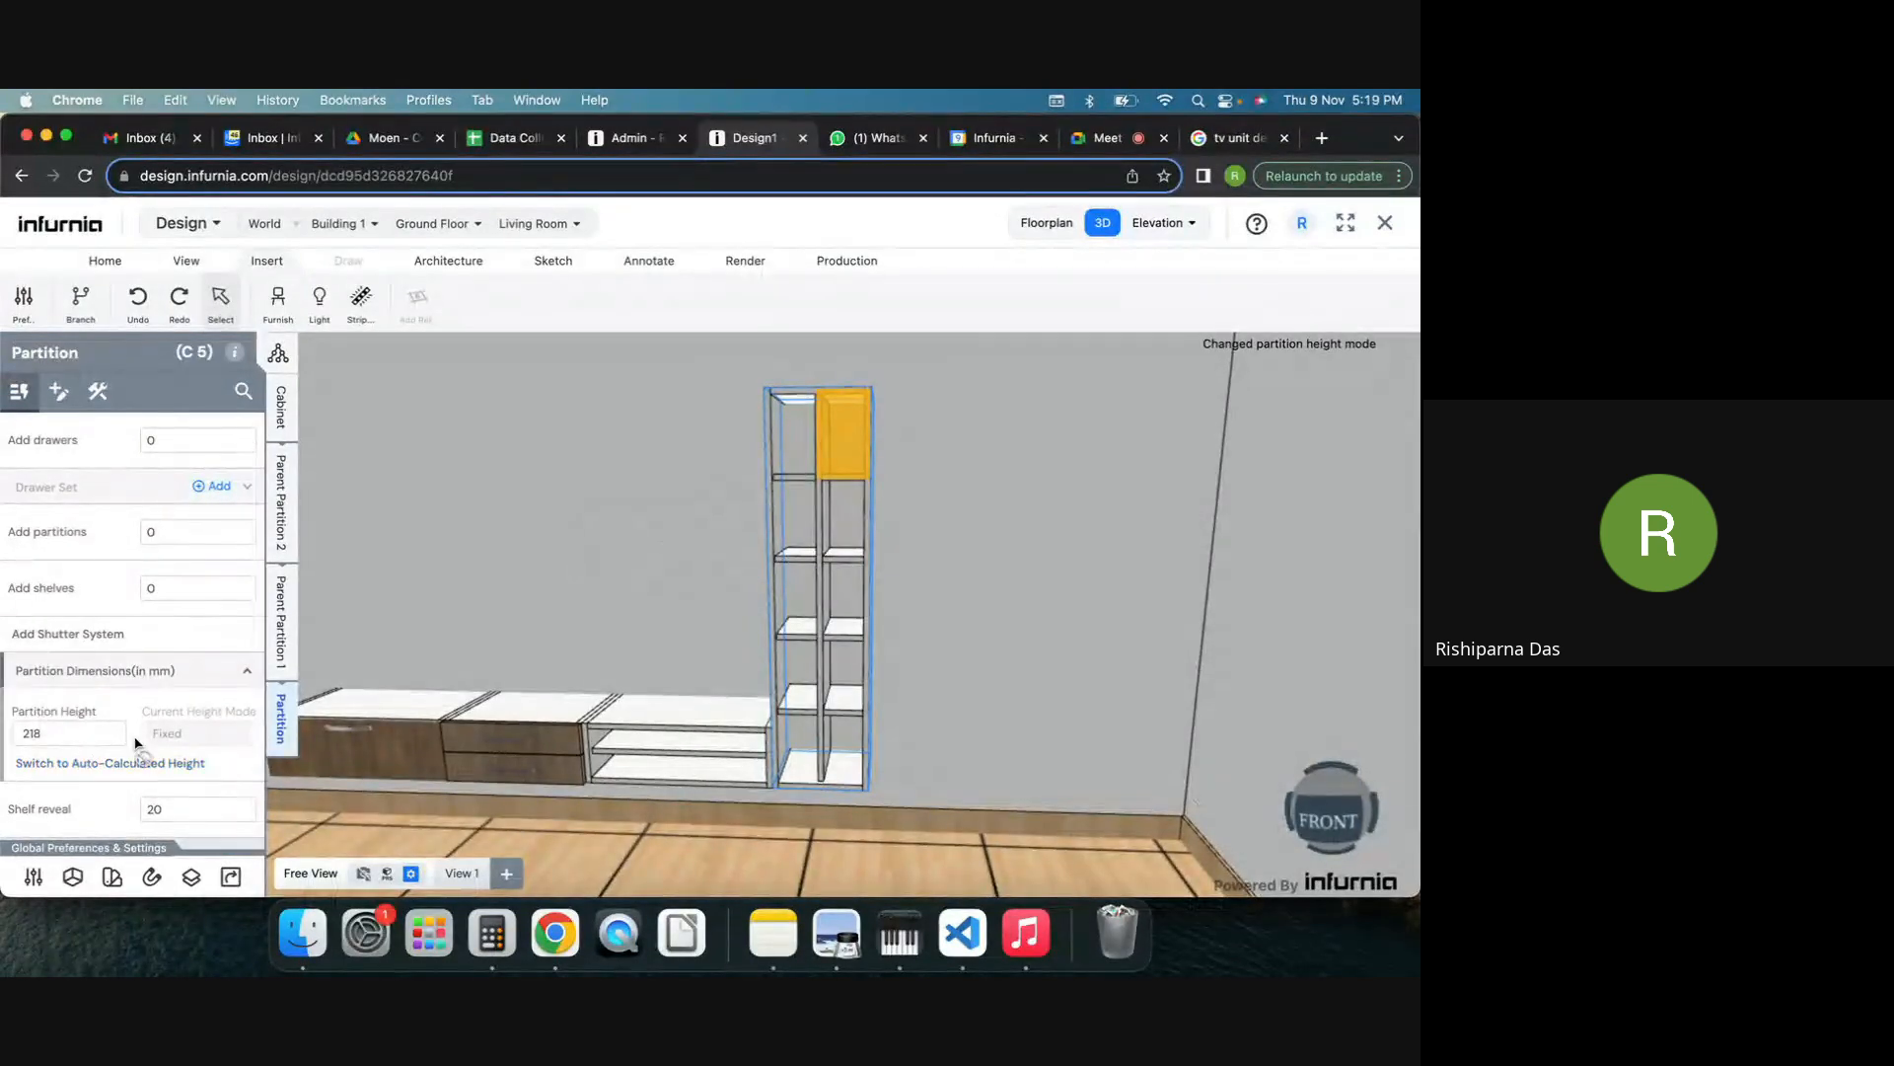
double_click(62, 731)
type("109")
key("Return")
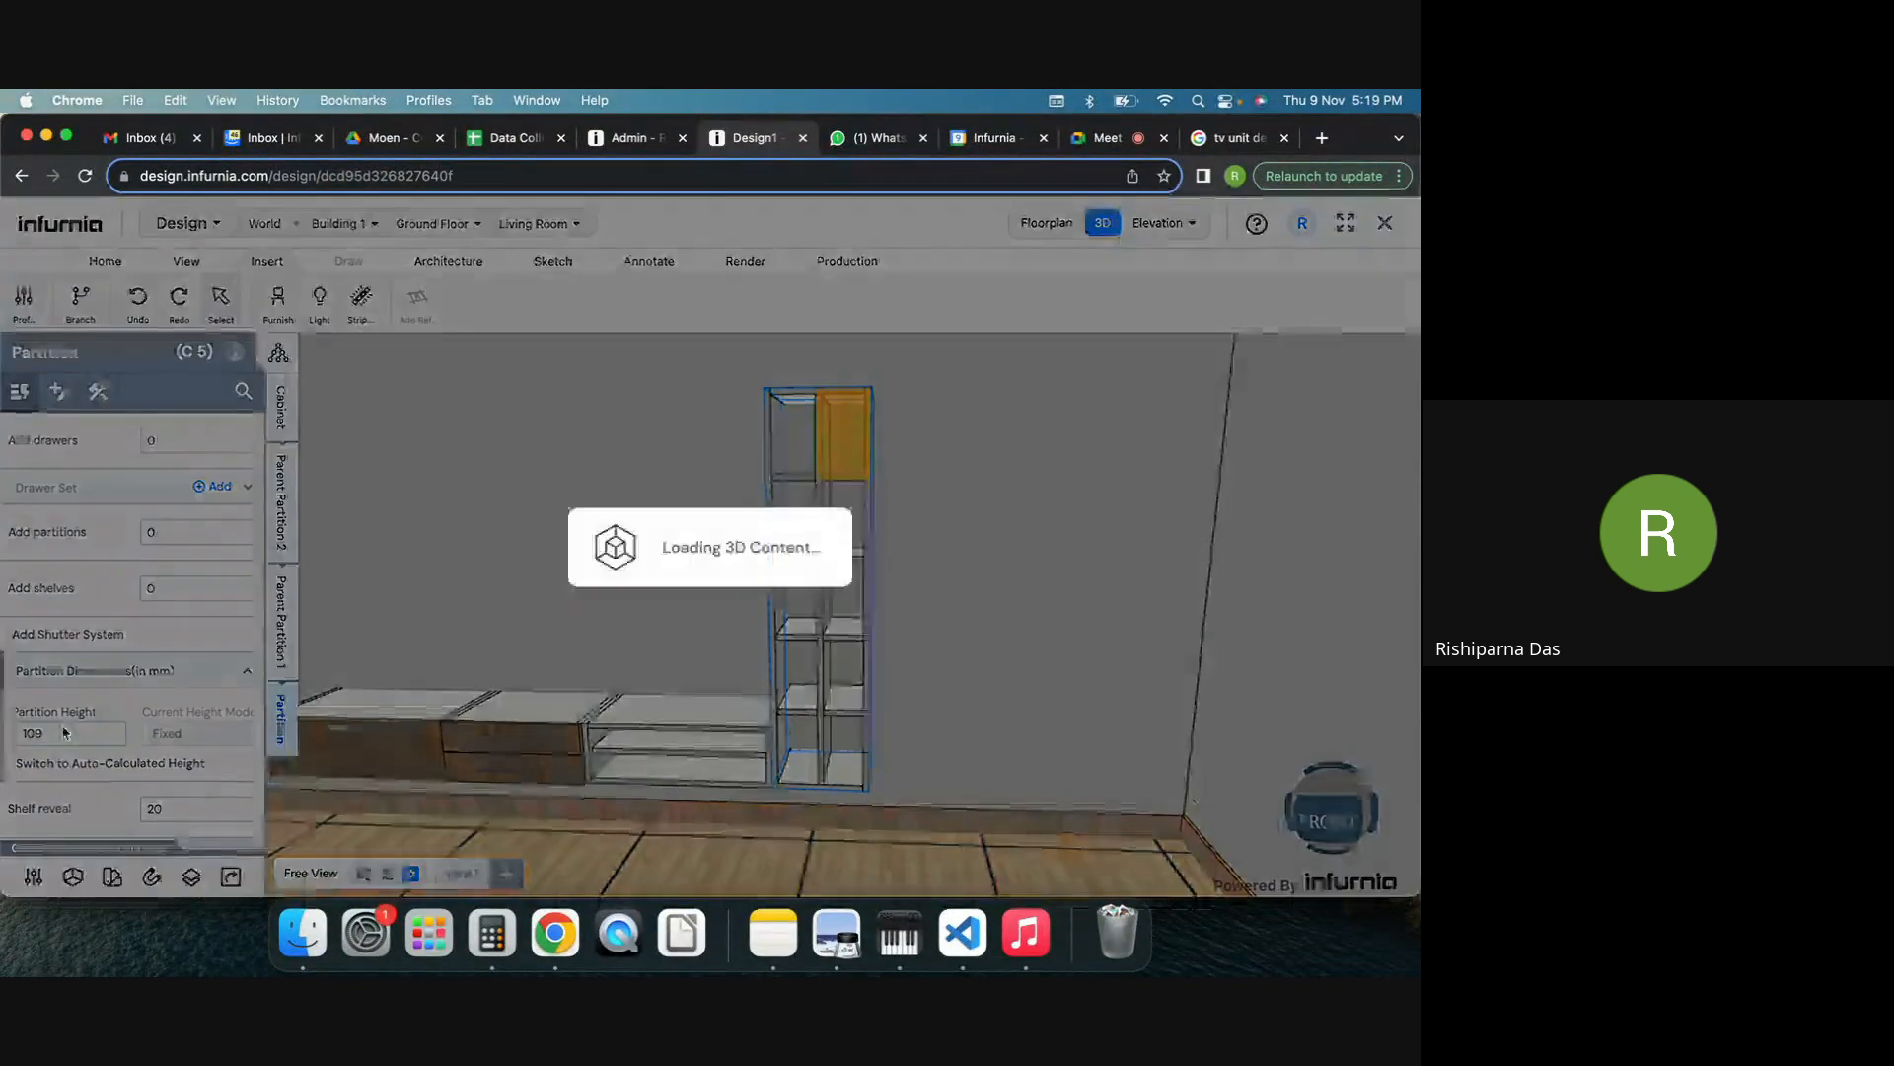
key("Escape")
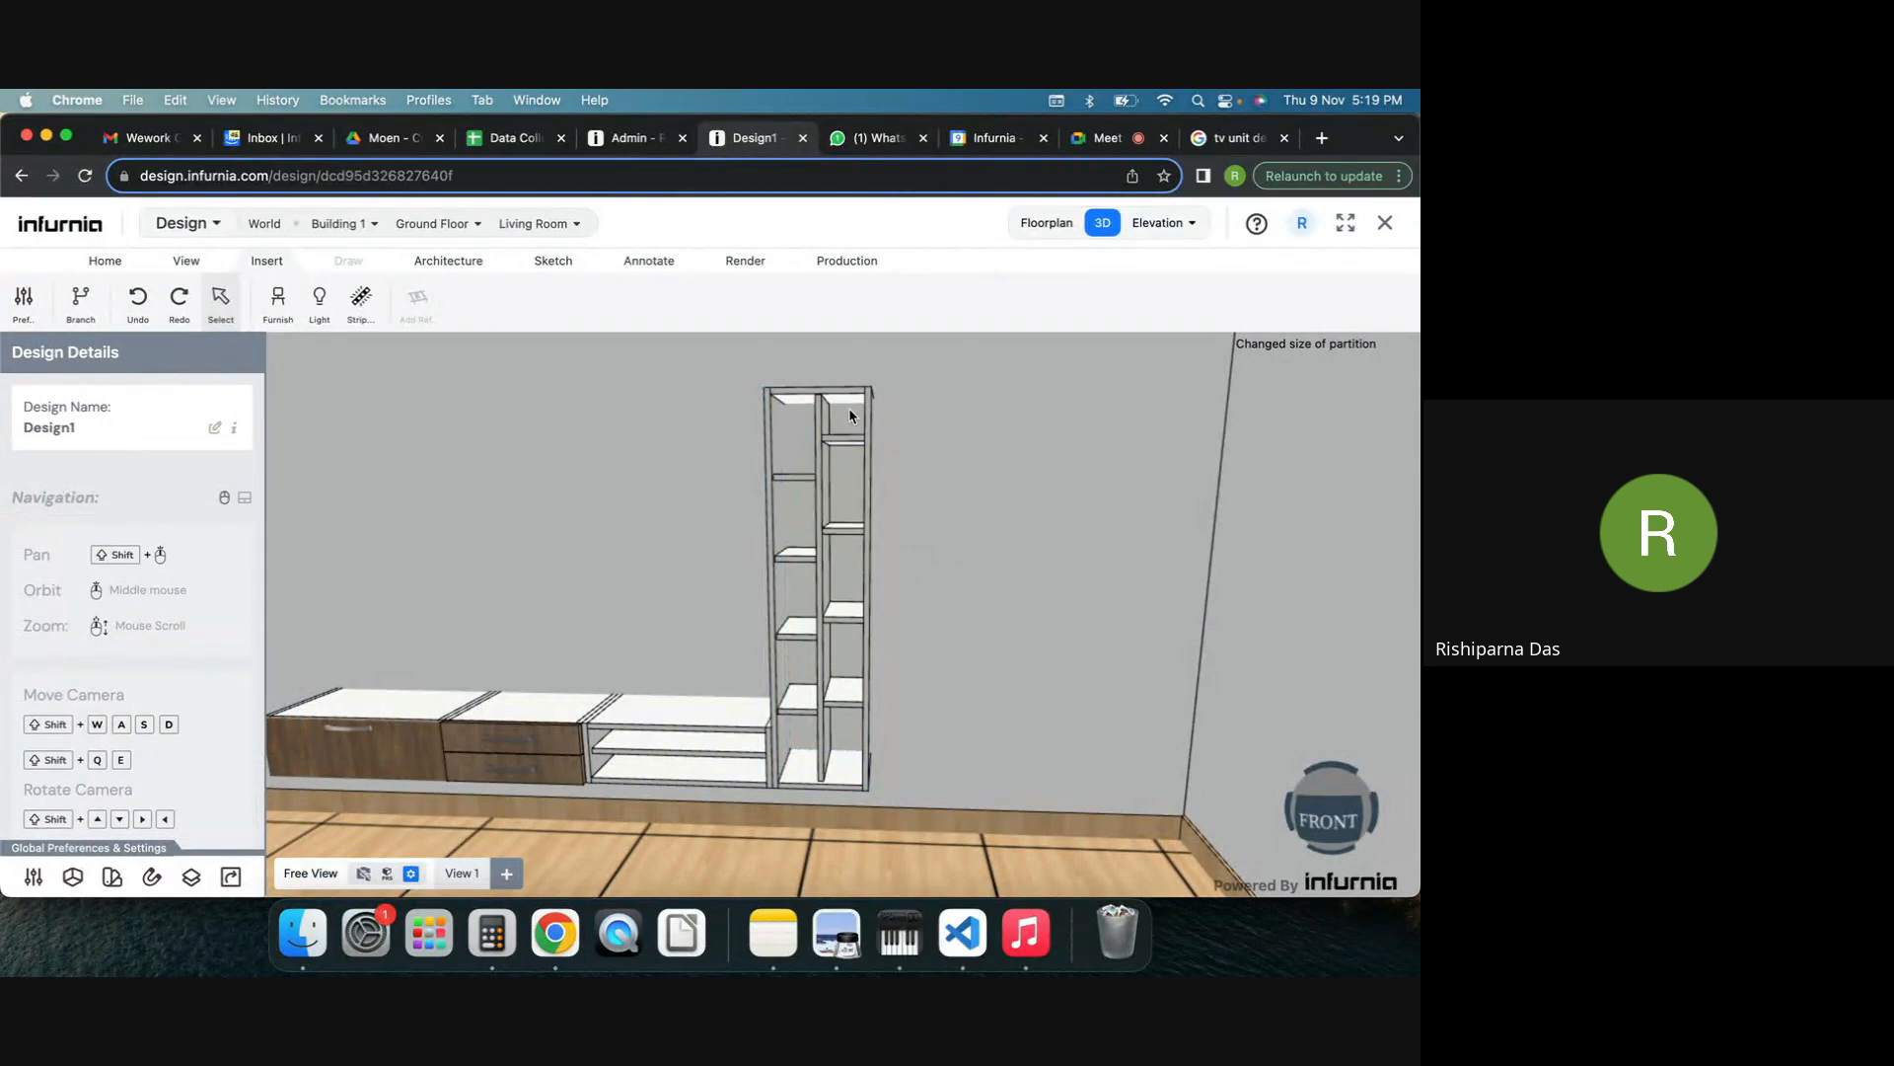
Fix the height of the second compartment from the top in the right column at 218 mm.
middle_click_drag(993, 547, 820, 584)
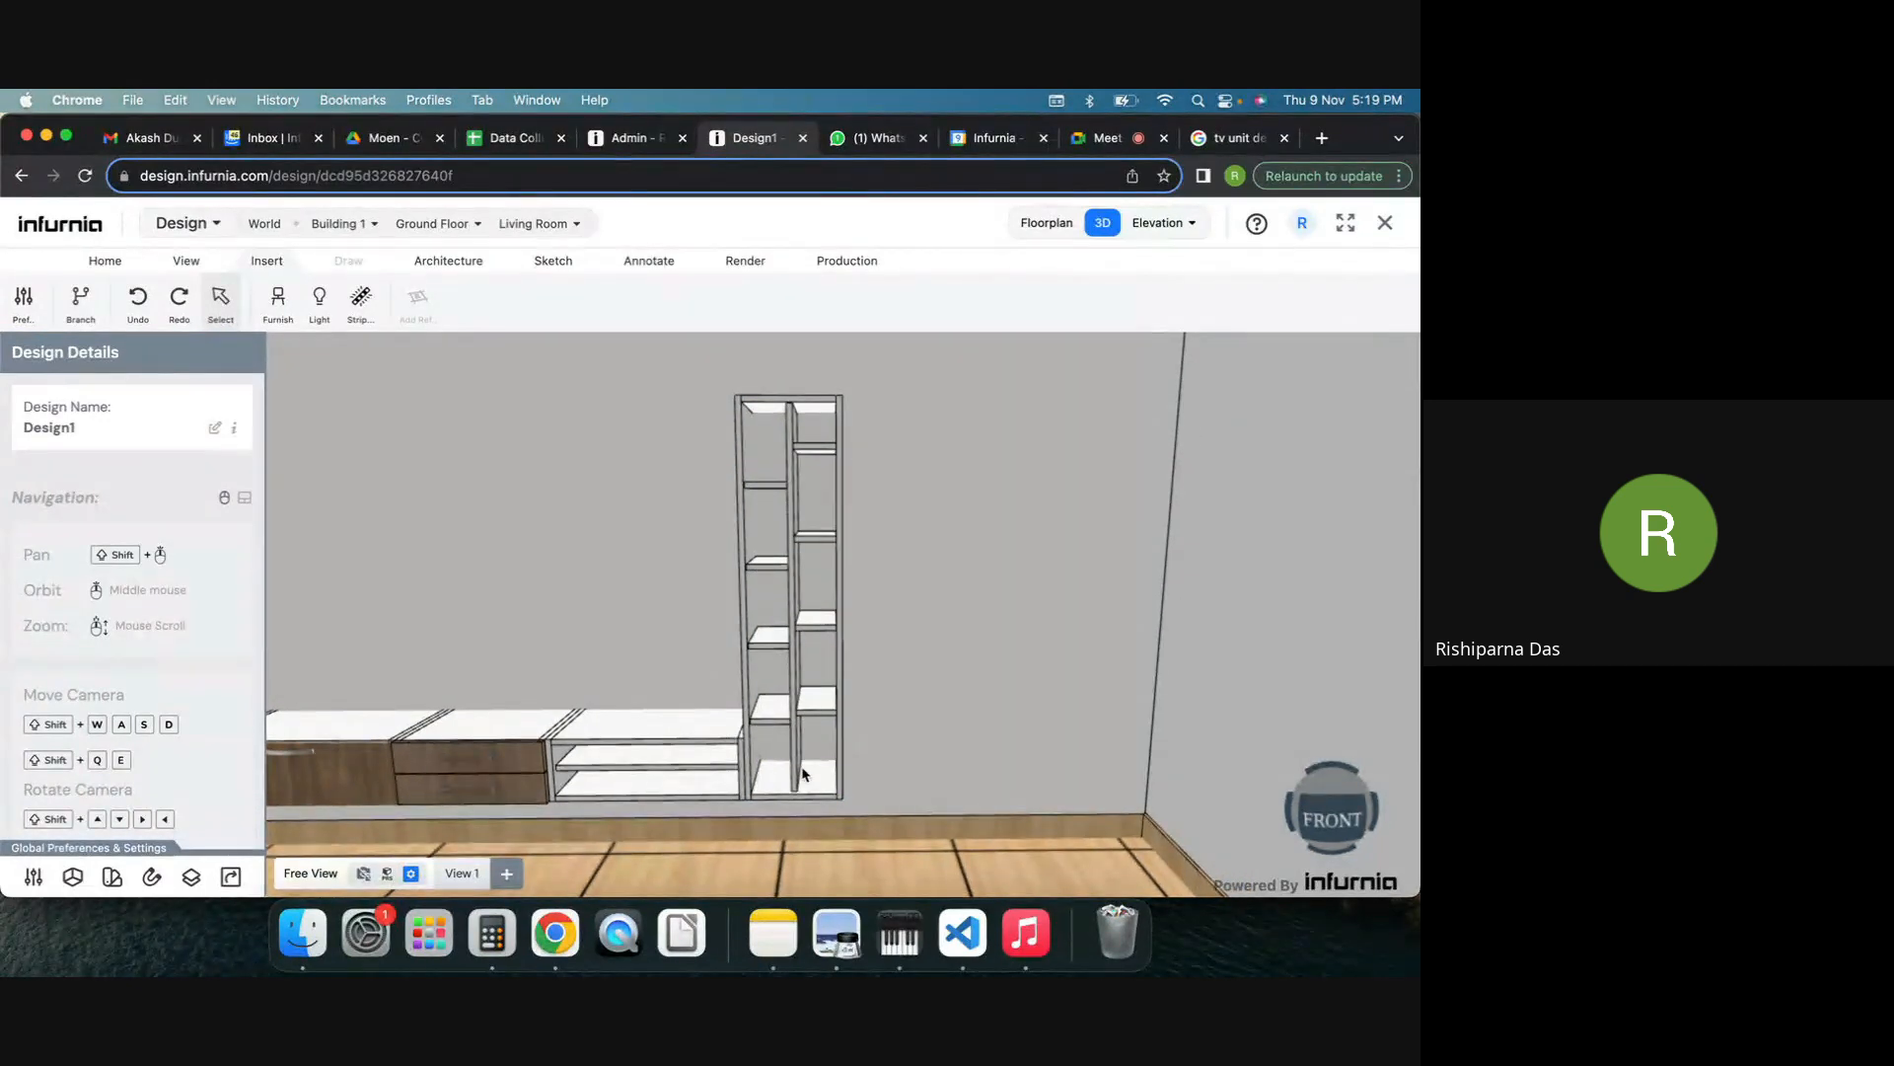
scroll(813, 500, "up", 3)
left_click(813, 501)
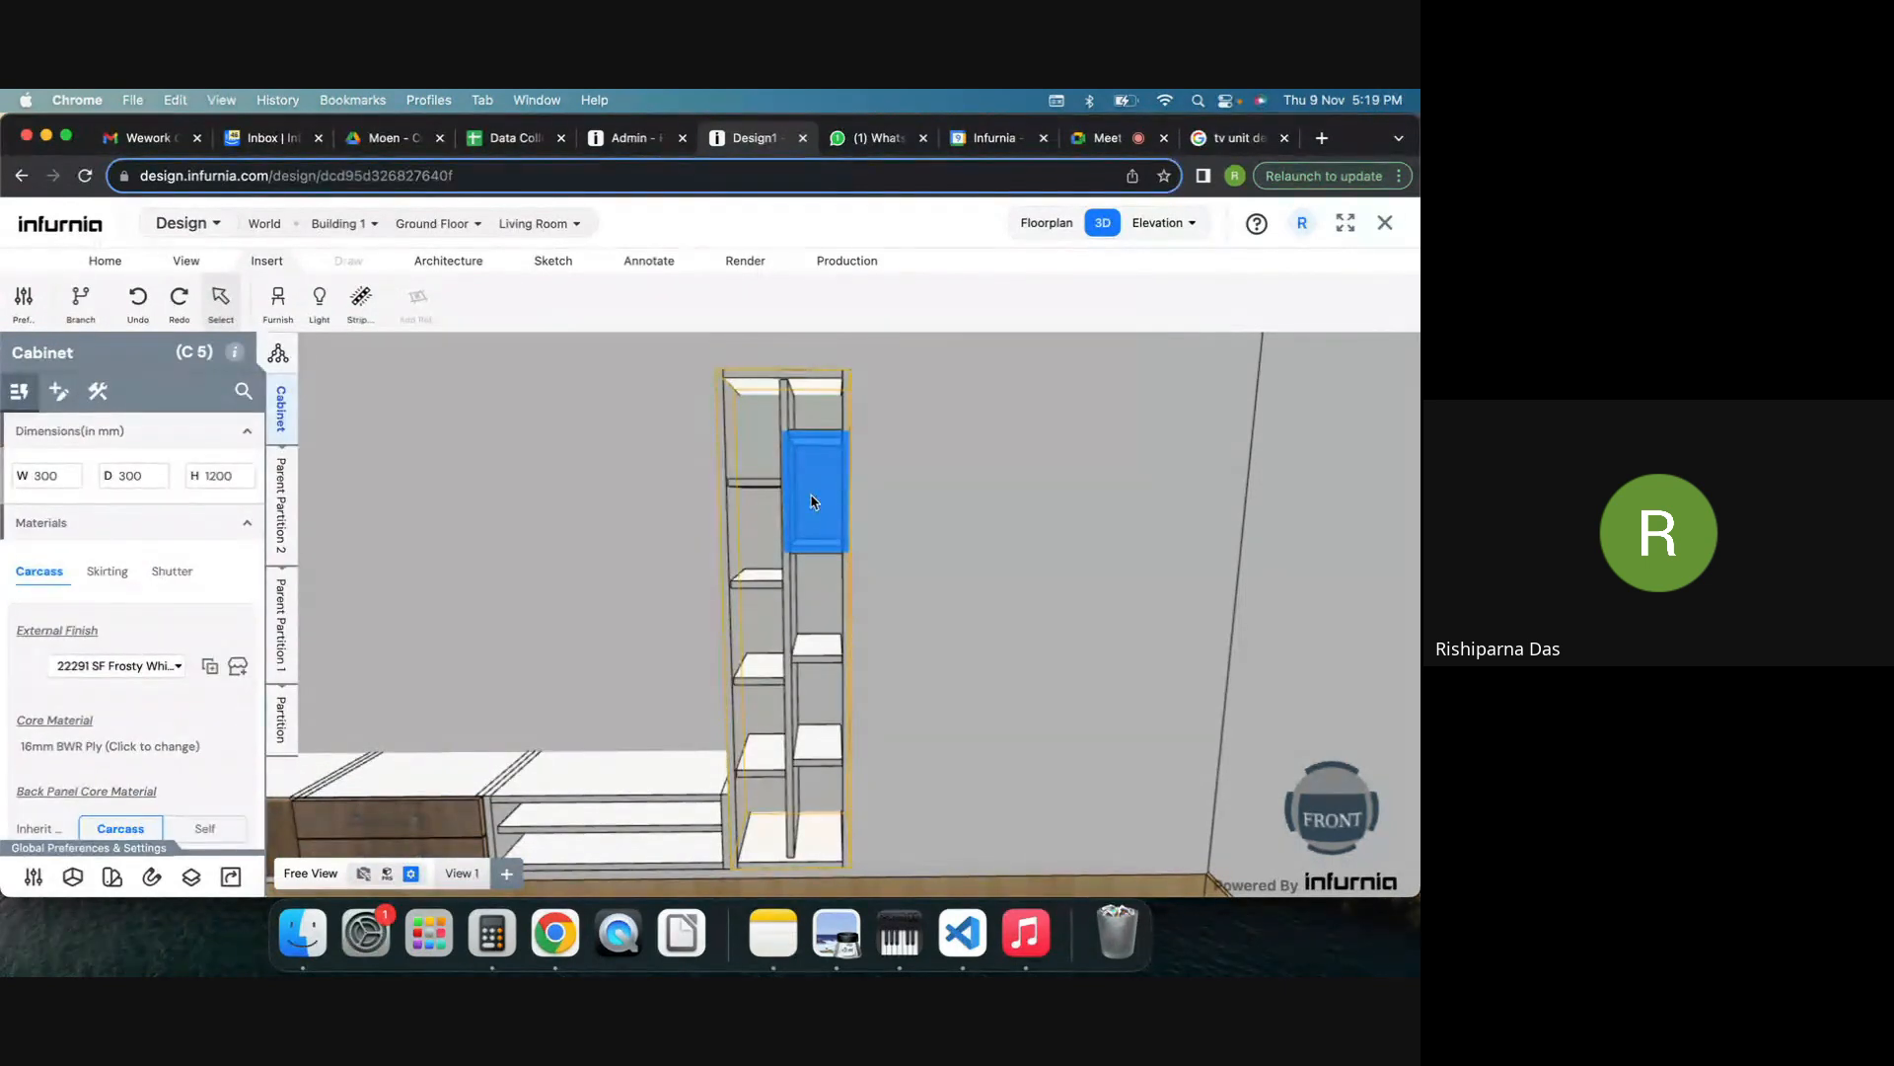
left_click(281, 709)
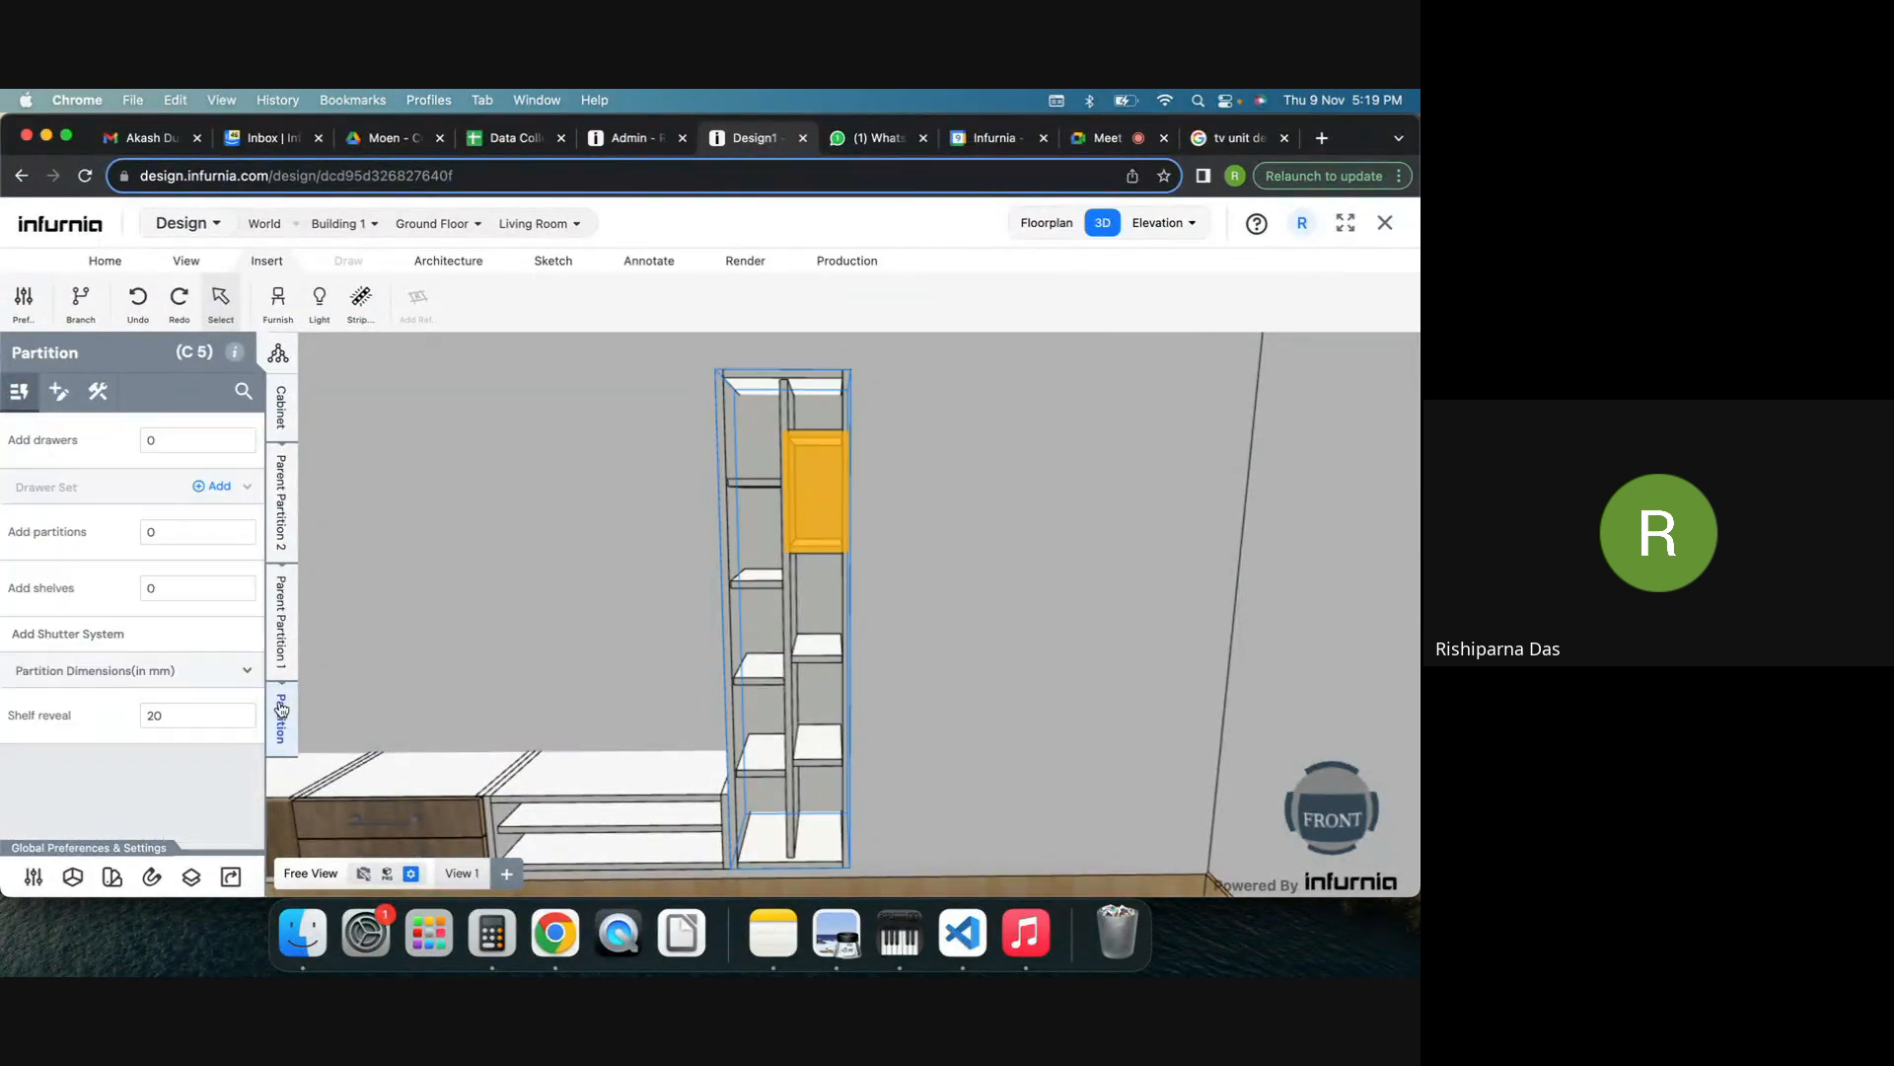
left_click(74, 679)
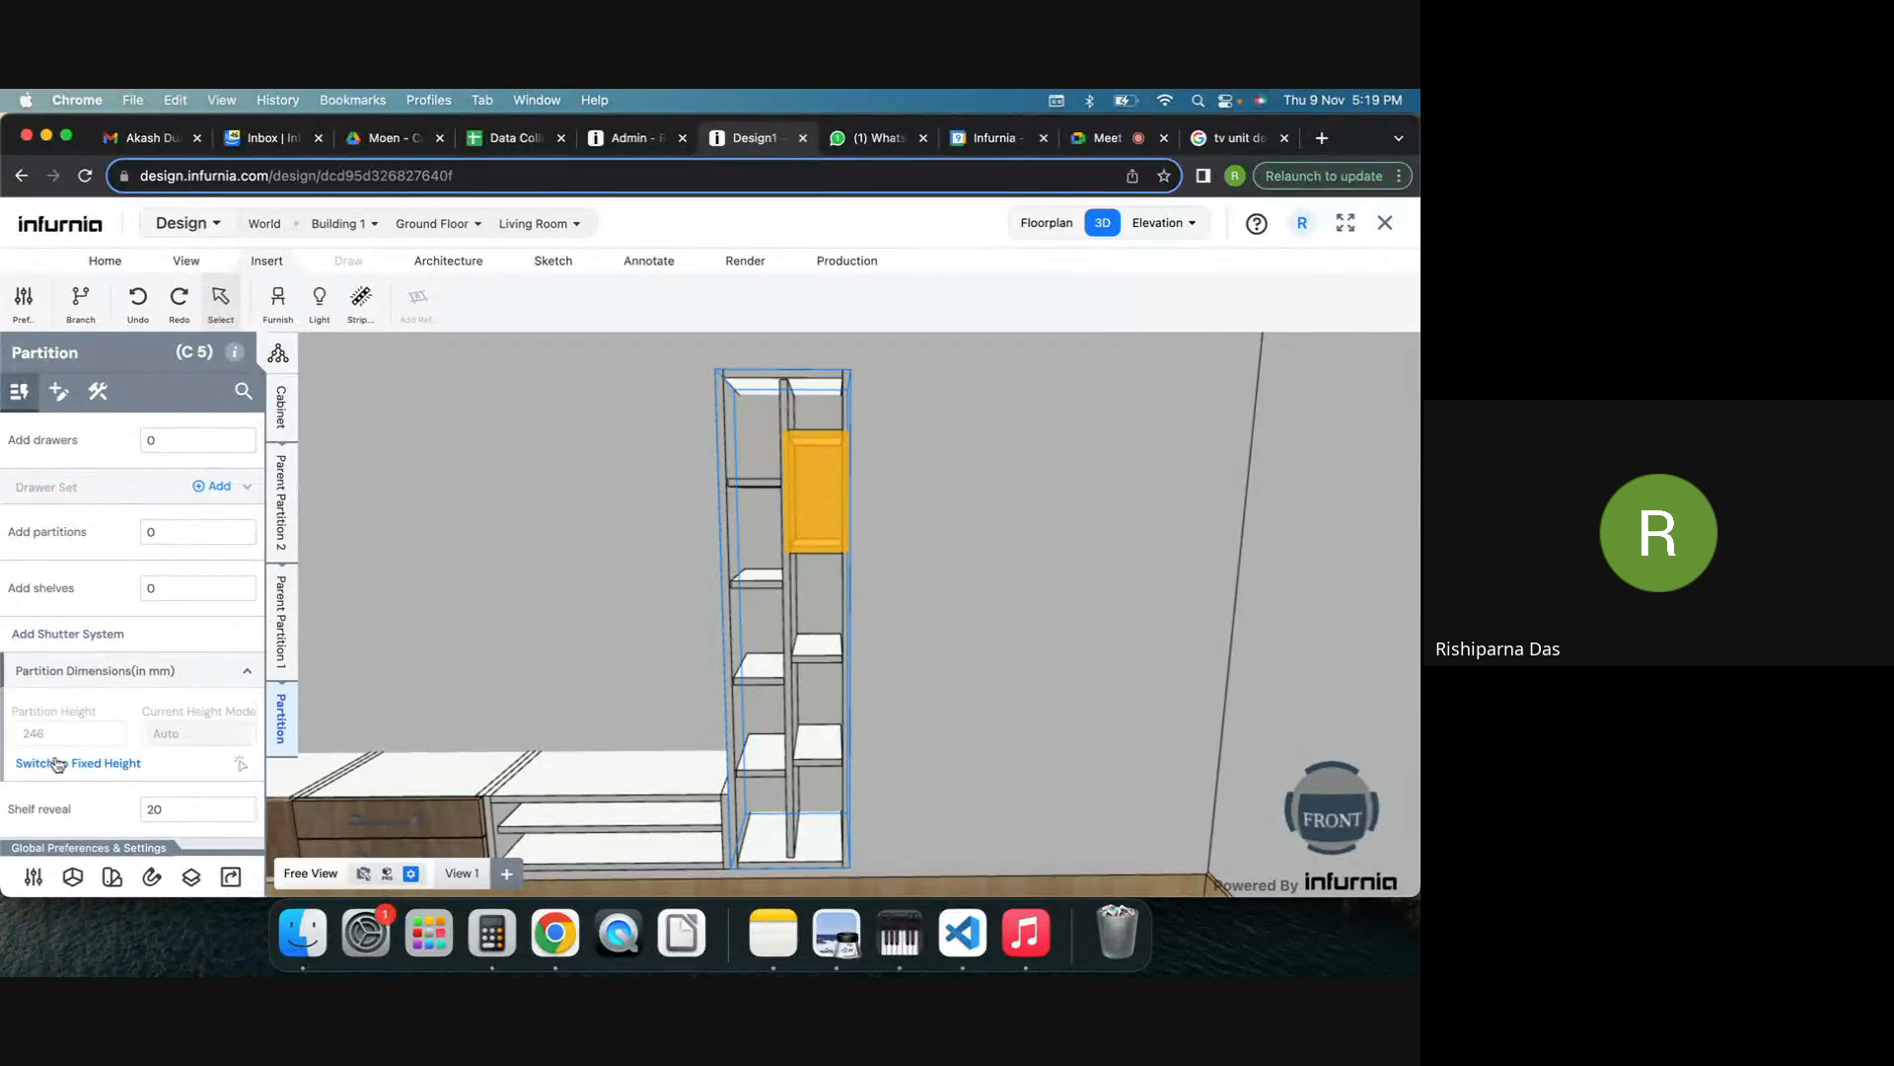
left_click(58, 763)
double_click(57, 735)
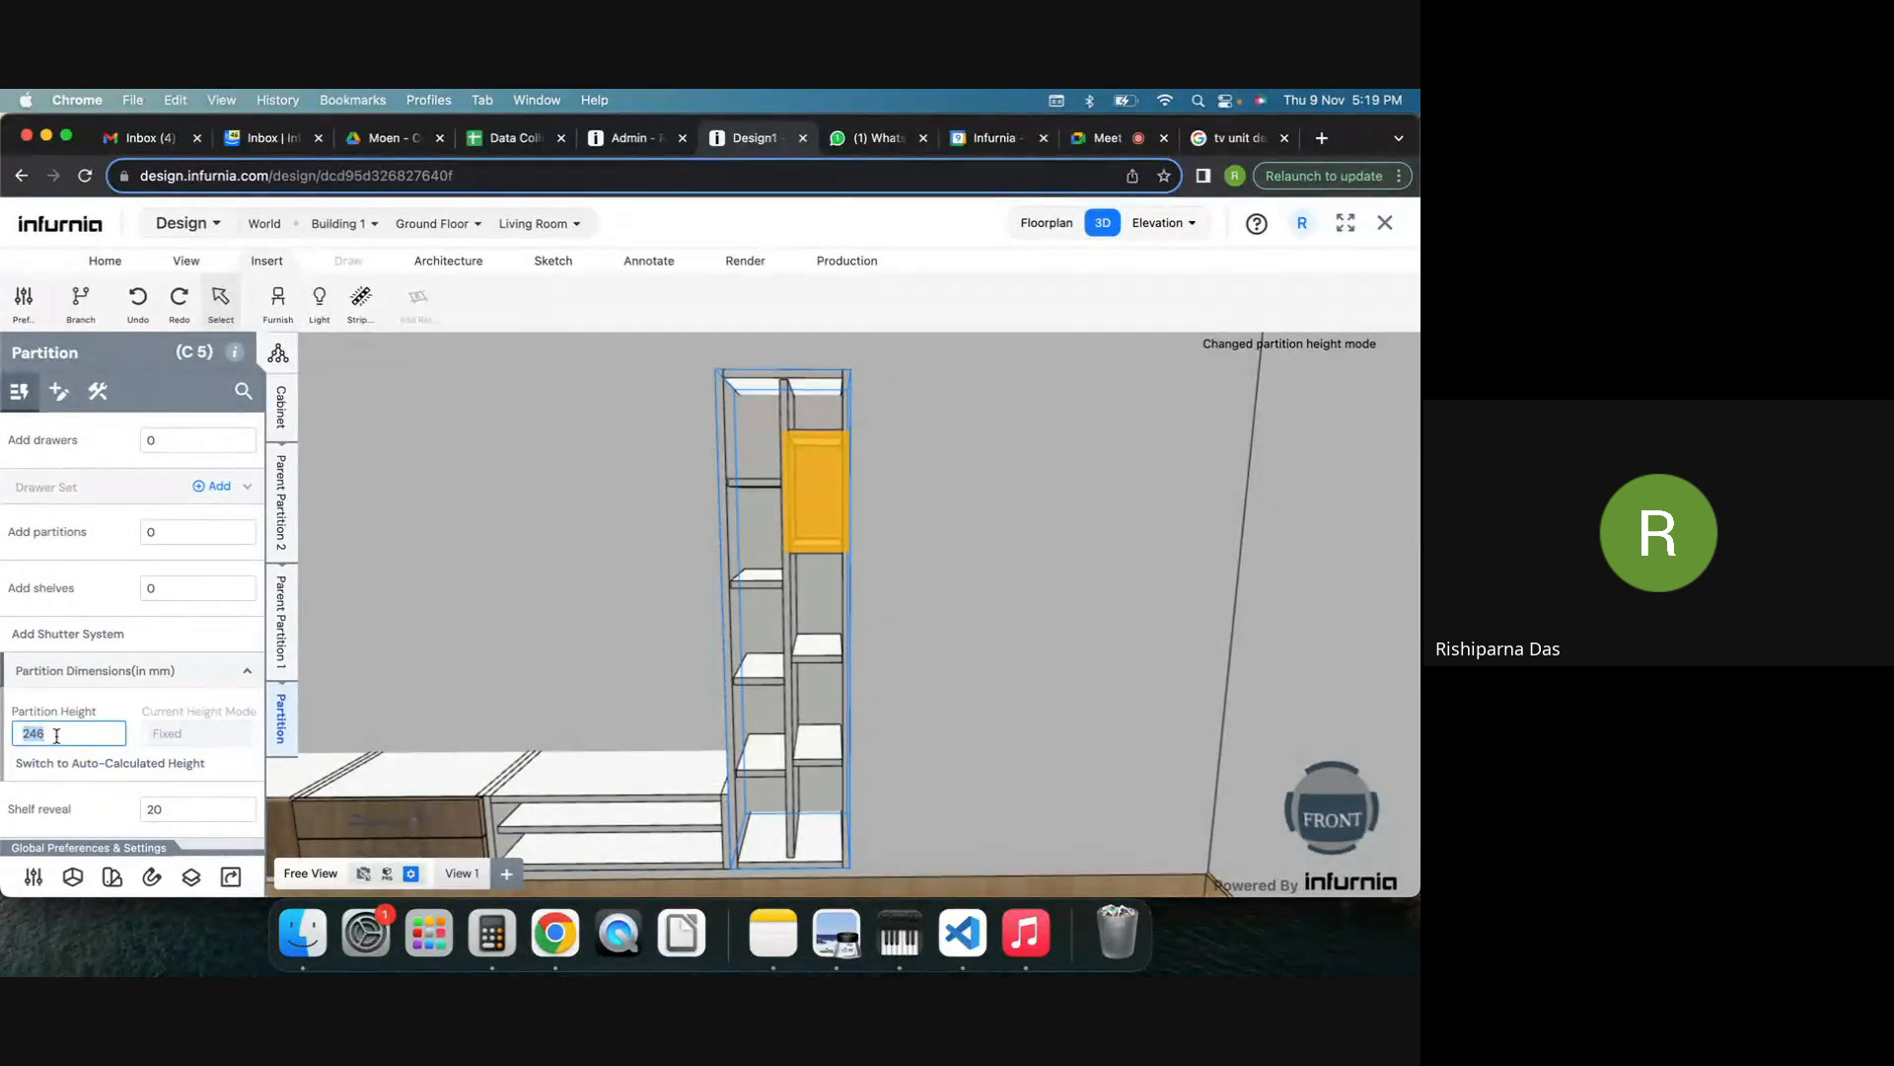
type("218")
key("Return")
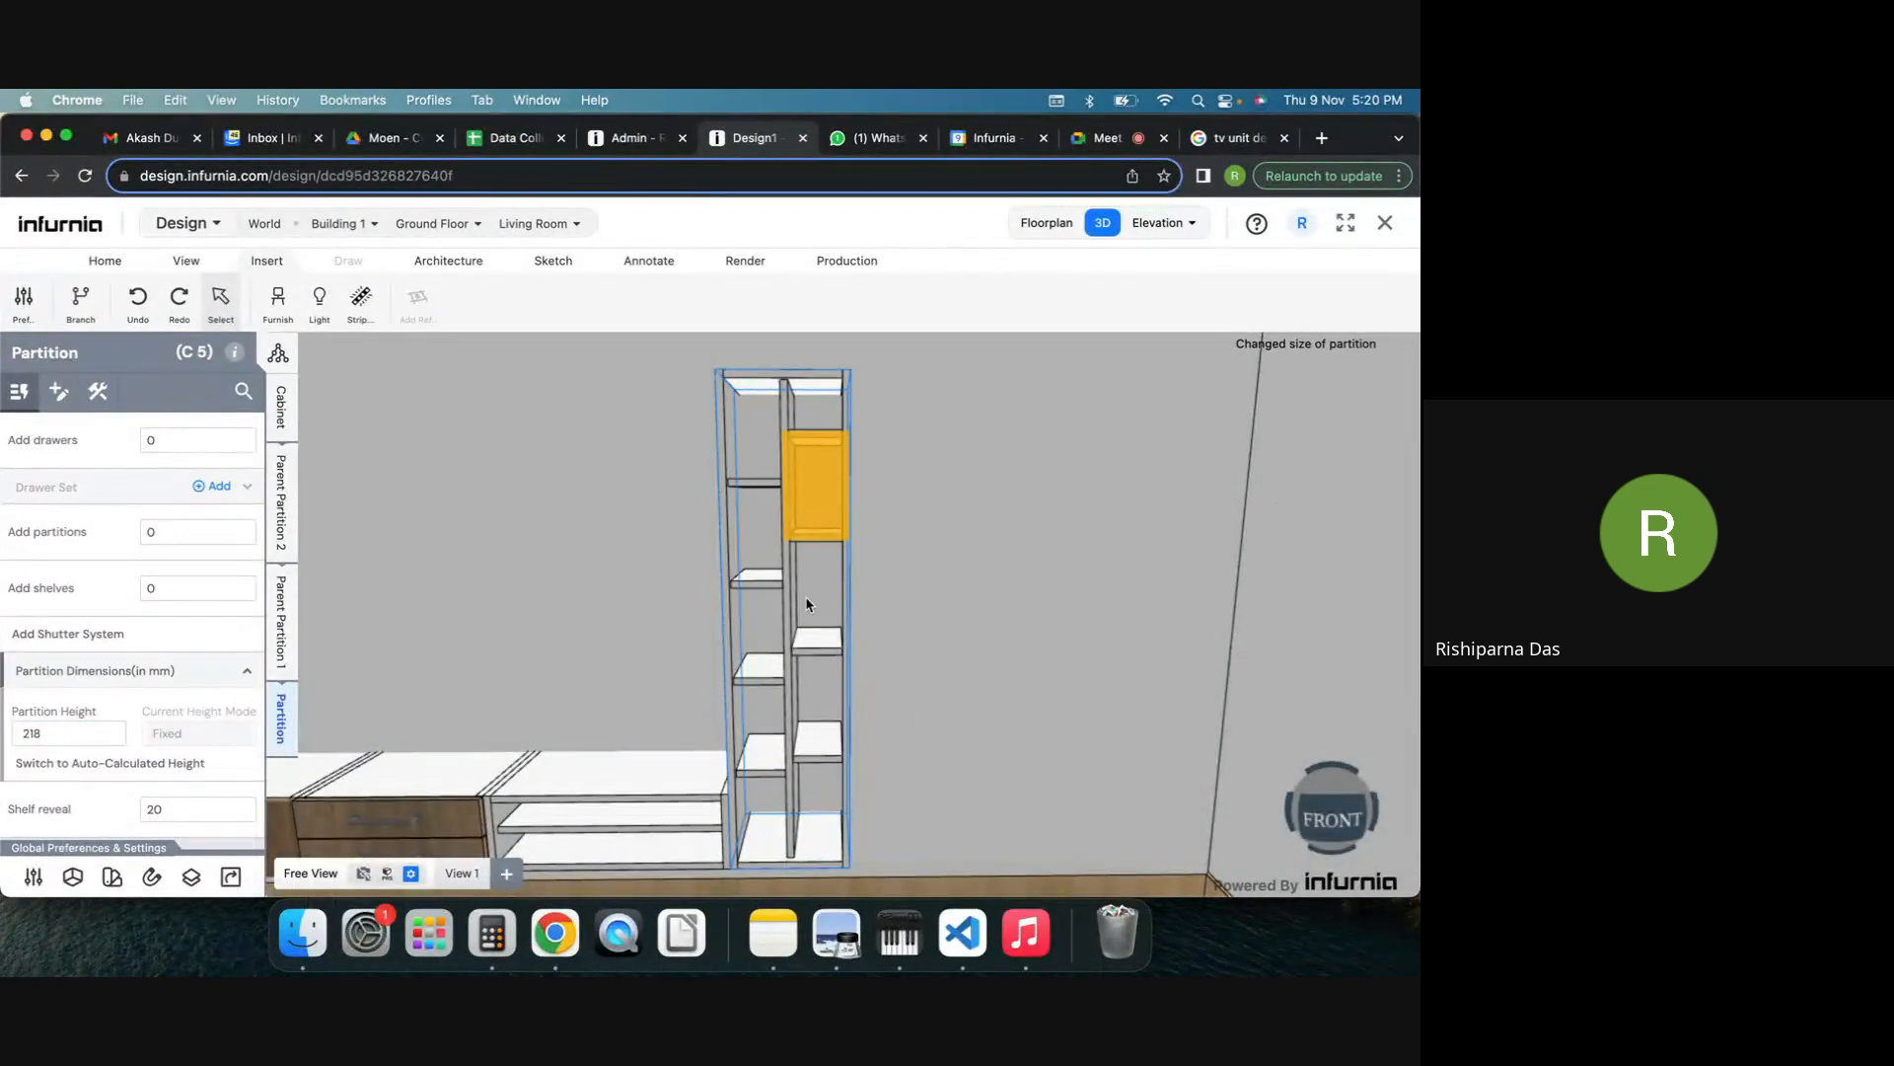
Fix the height of the third compartment from the top in the right column at 218 mm.
left_click(806, 603)
left_click(281, 721)
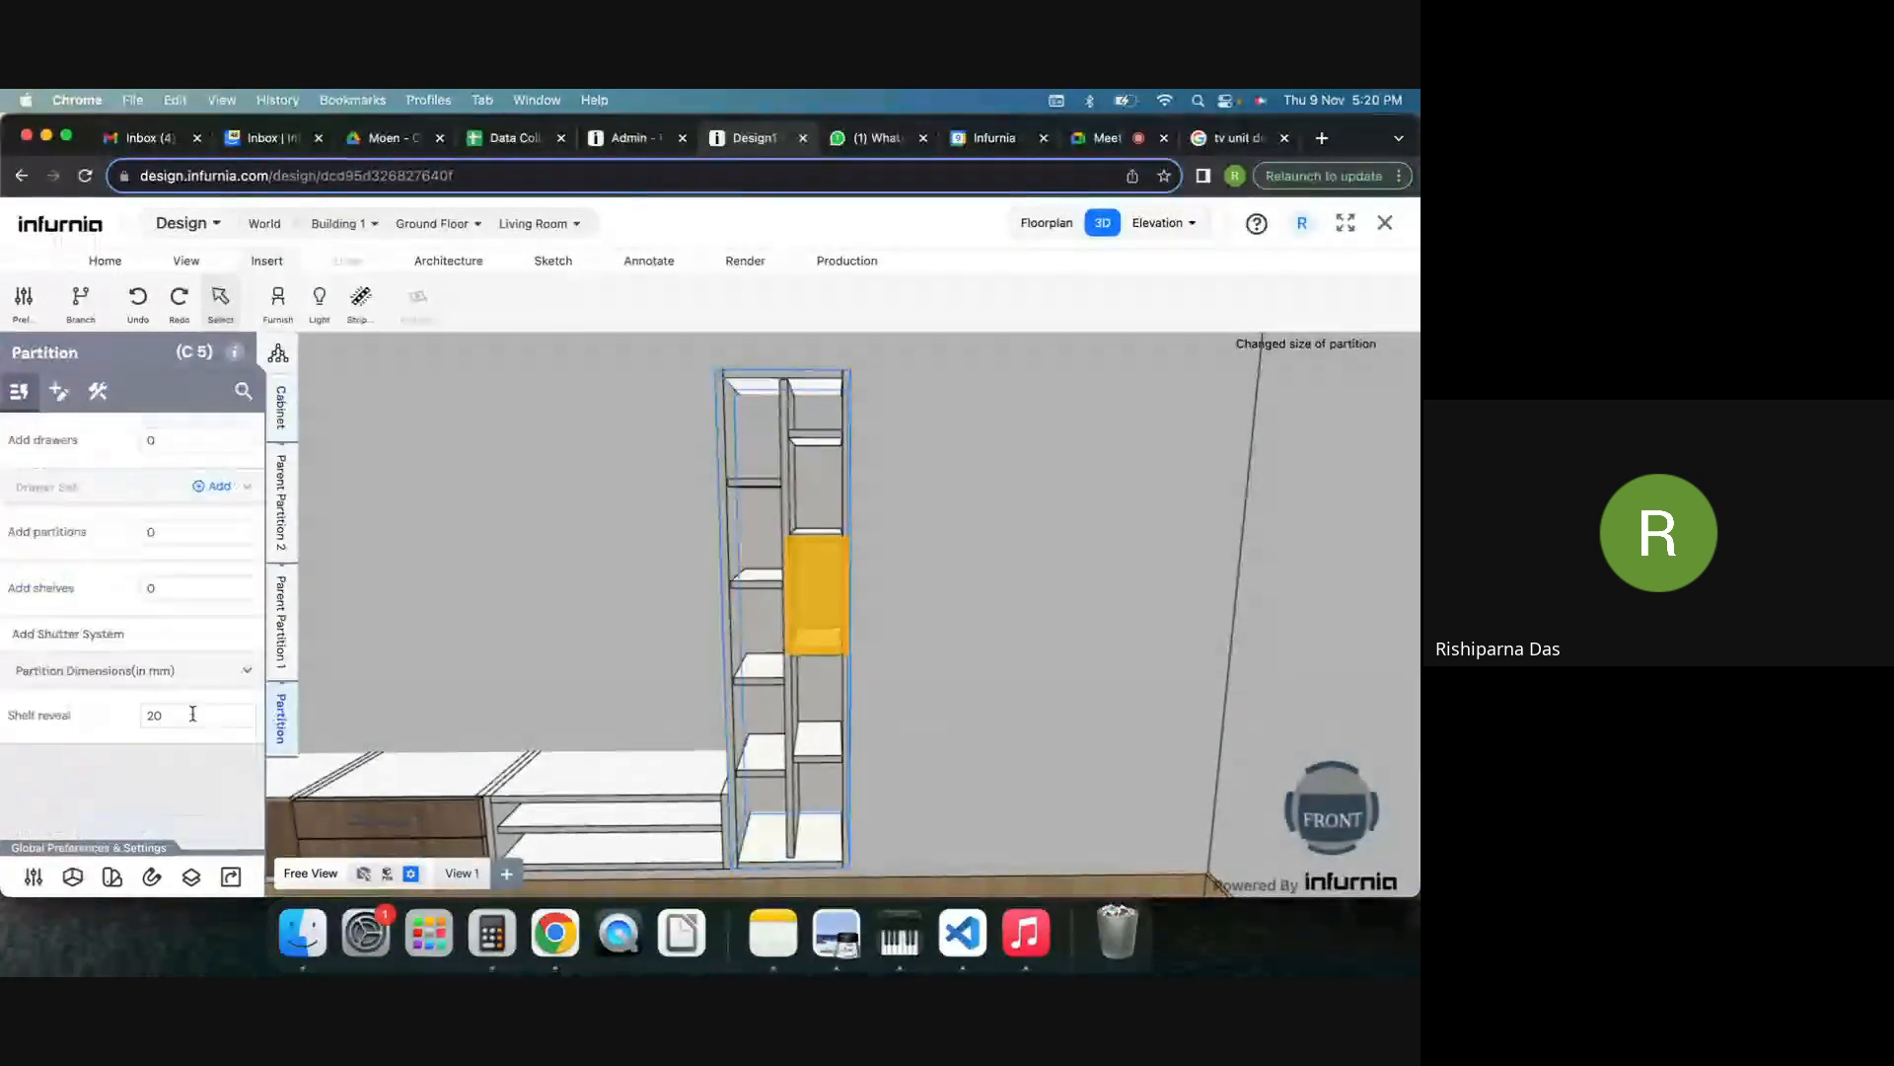
left_click(175, 672)
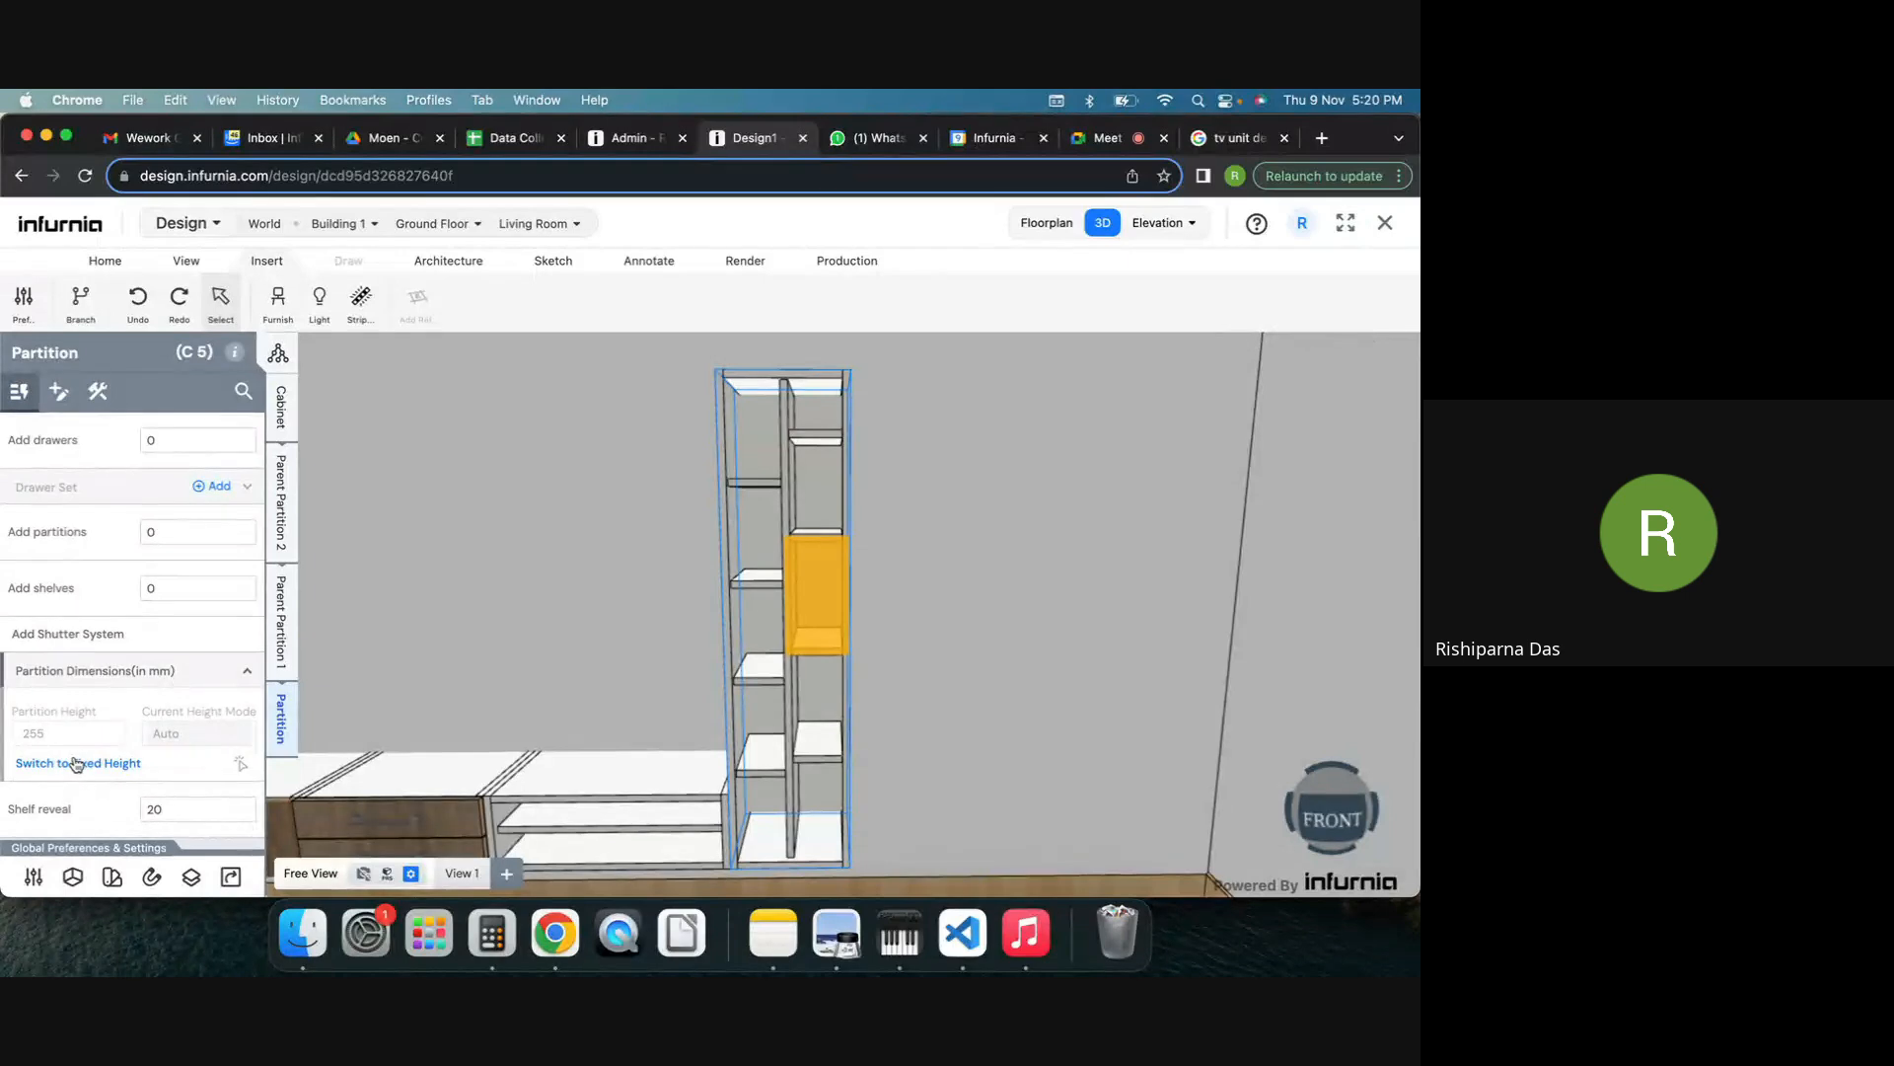
left_click(77, 763)
double_click(59, 734)
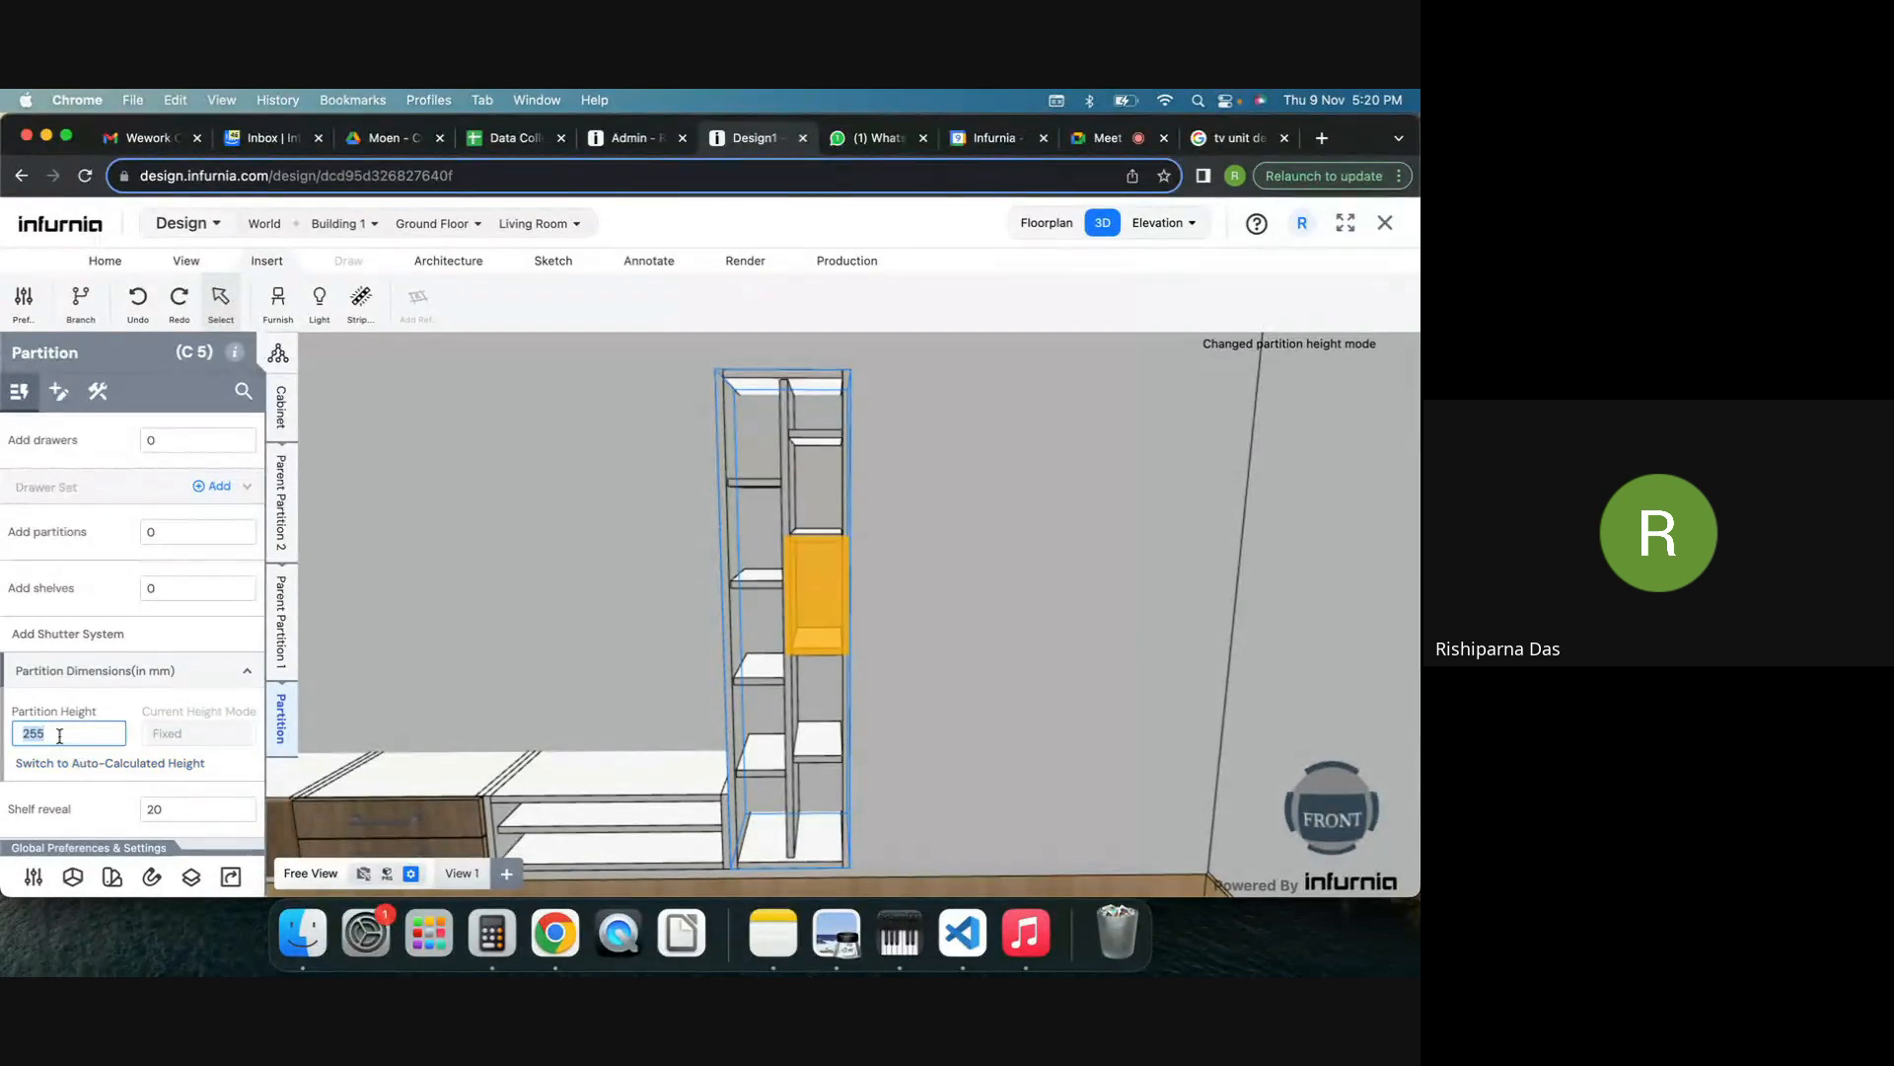
type("218")
key("Return")
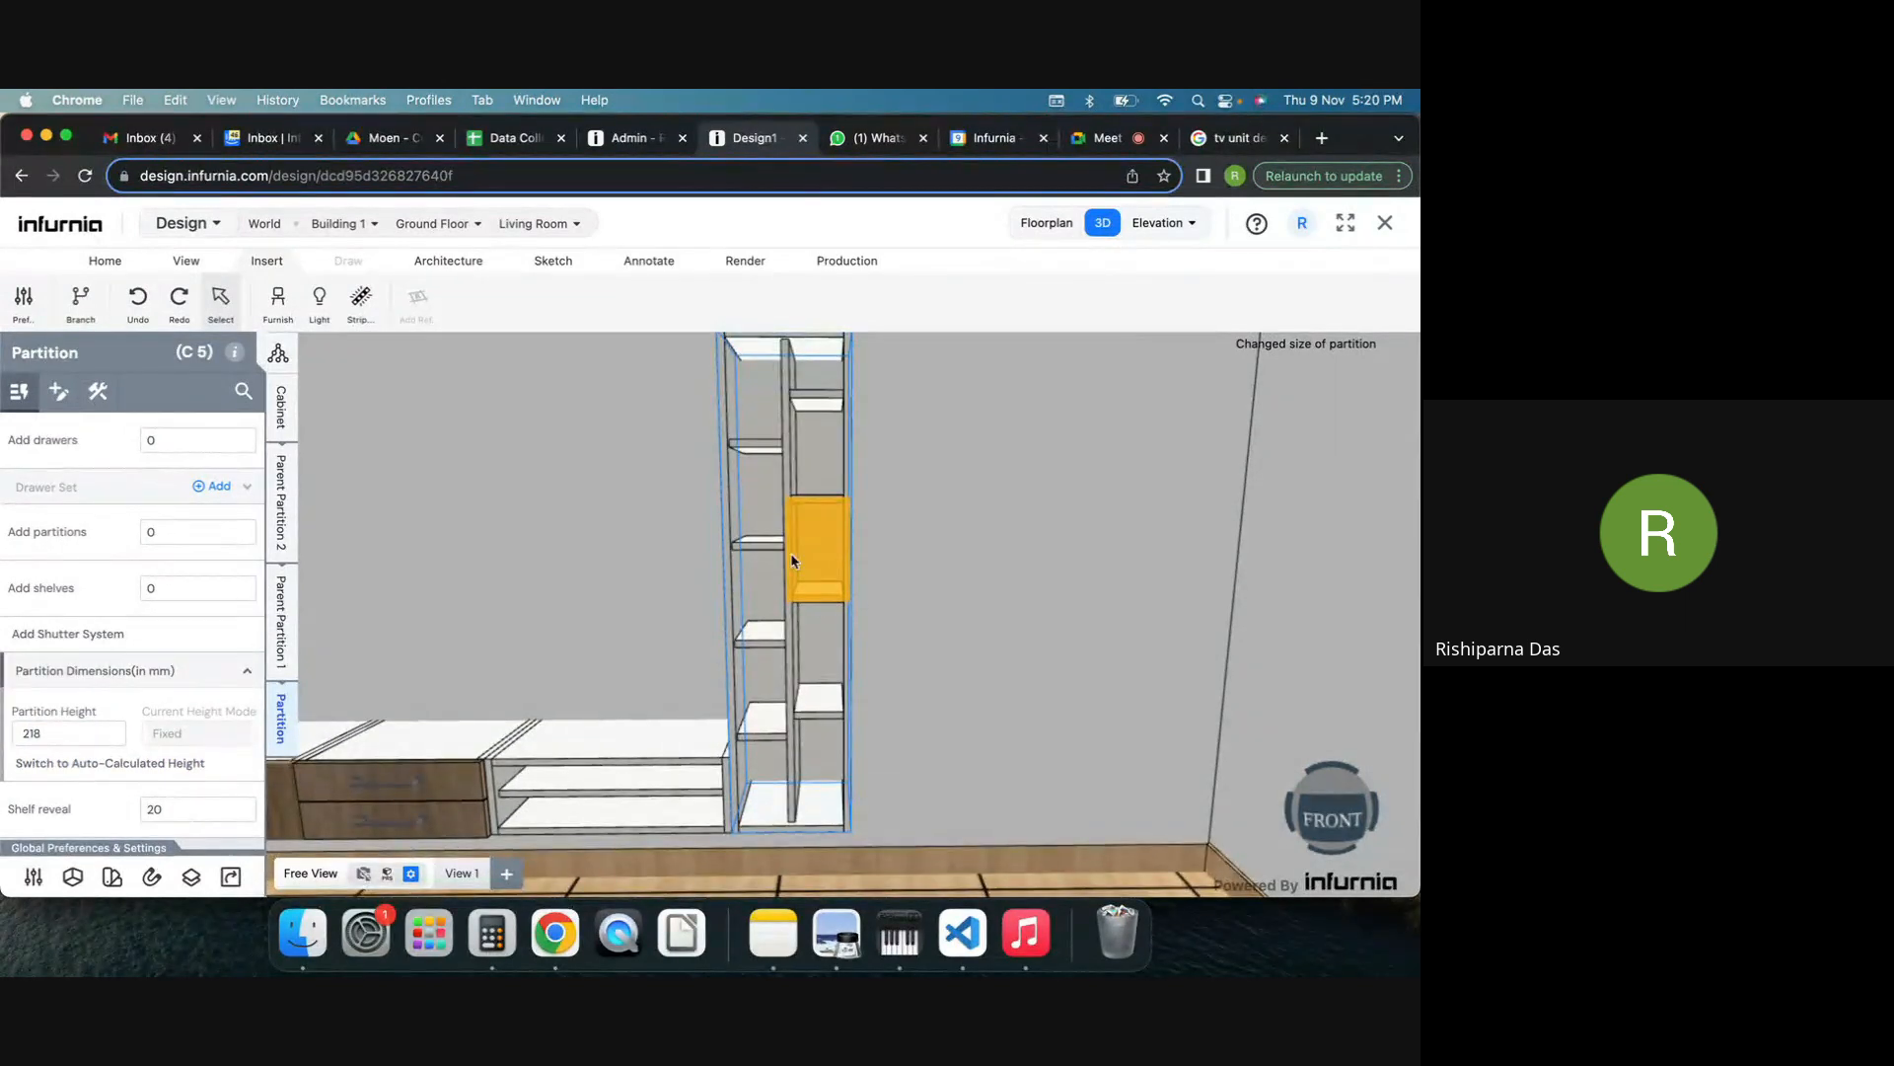
Compare the partition heights of the left column's second compartment and the right column's third compartment.
left_click(751, 494)
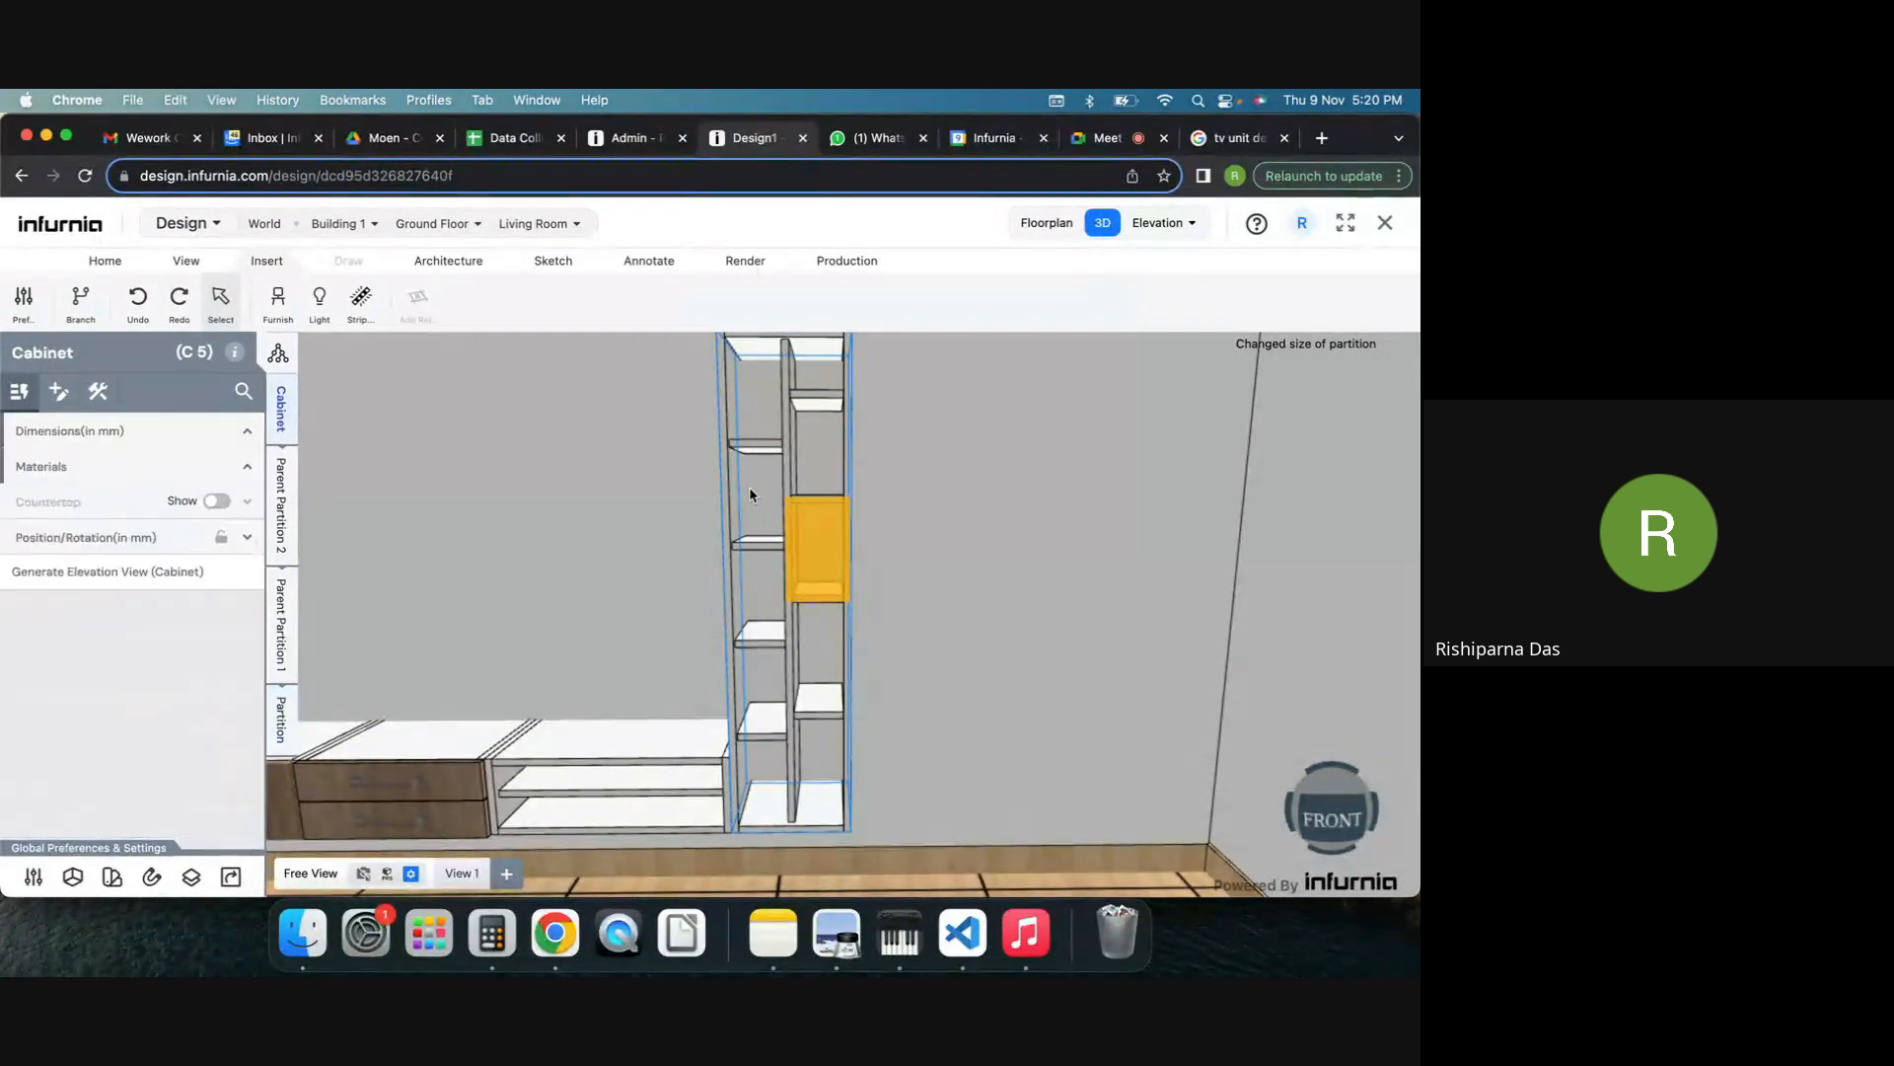
left_click(281, 718)
left_click(128, 674)
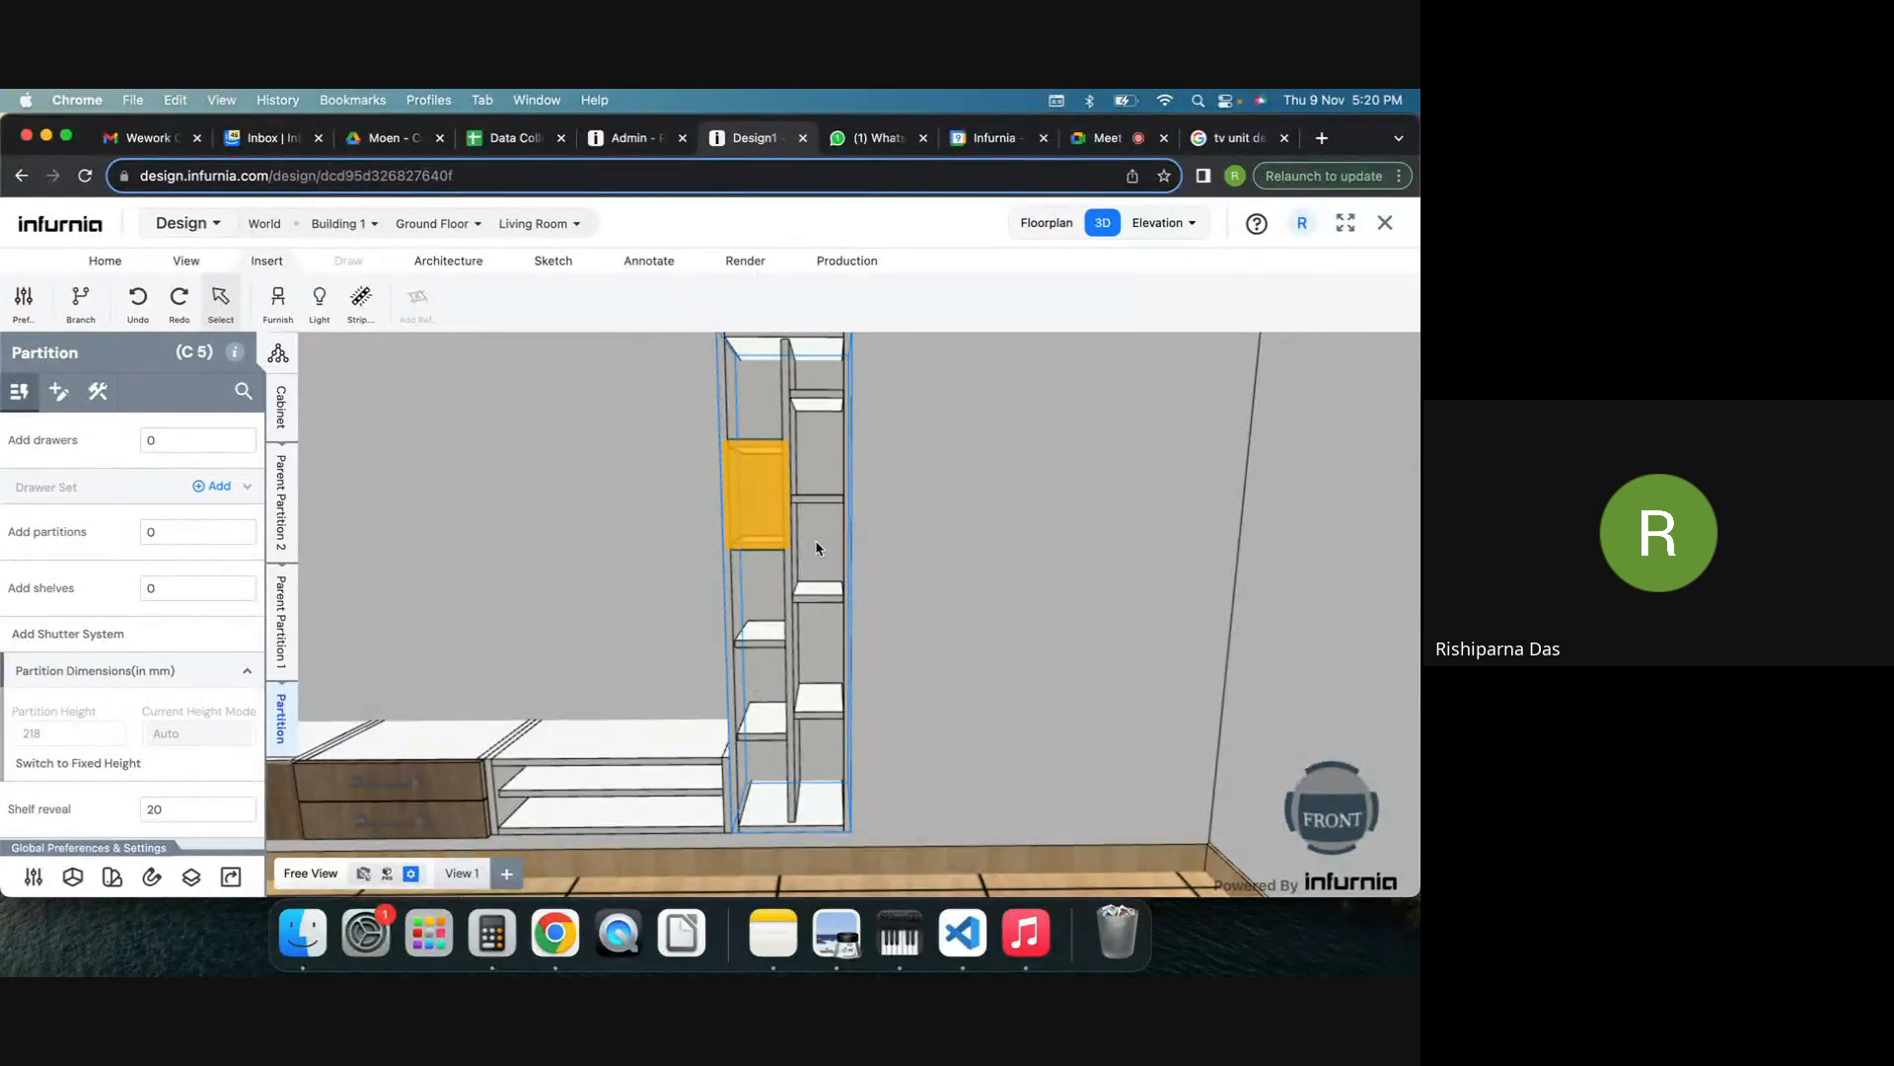
left_click(816, 549)
left_click(281, 716)
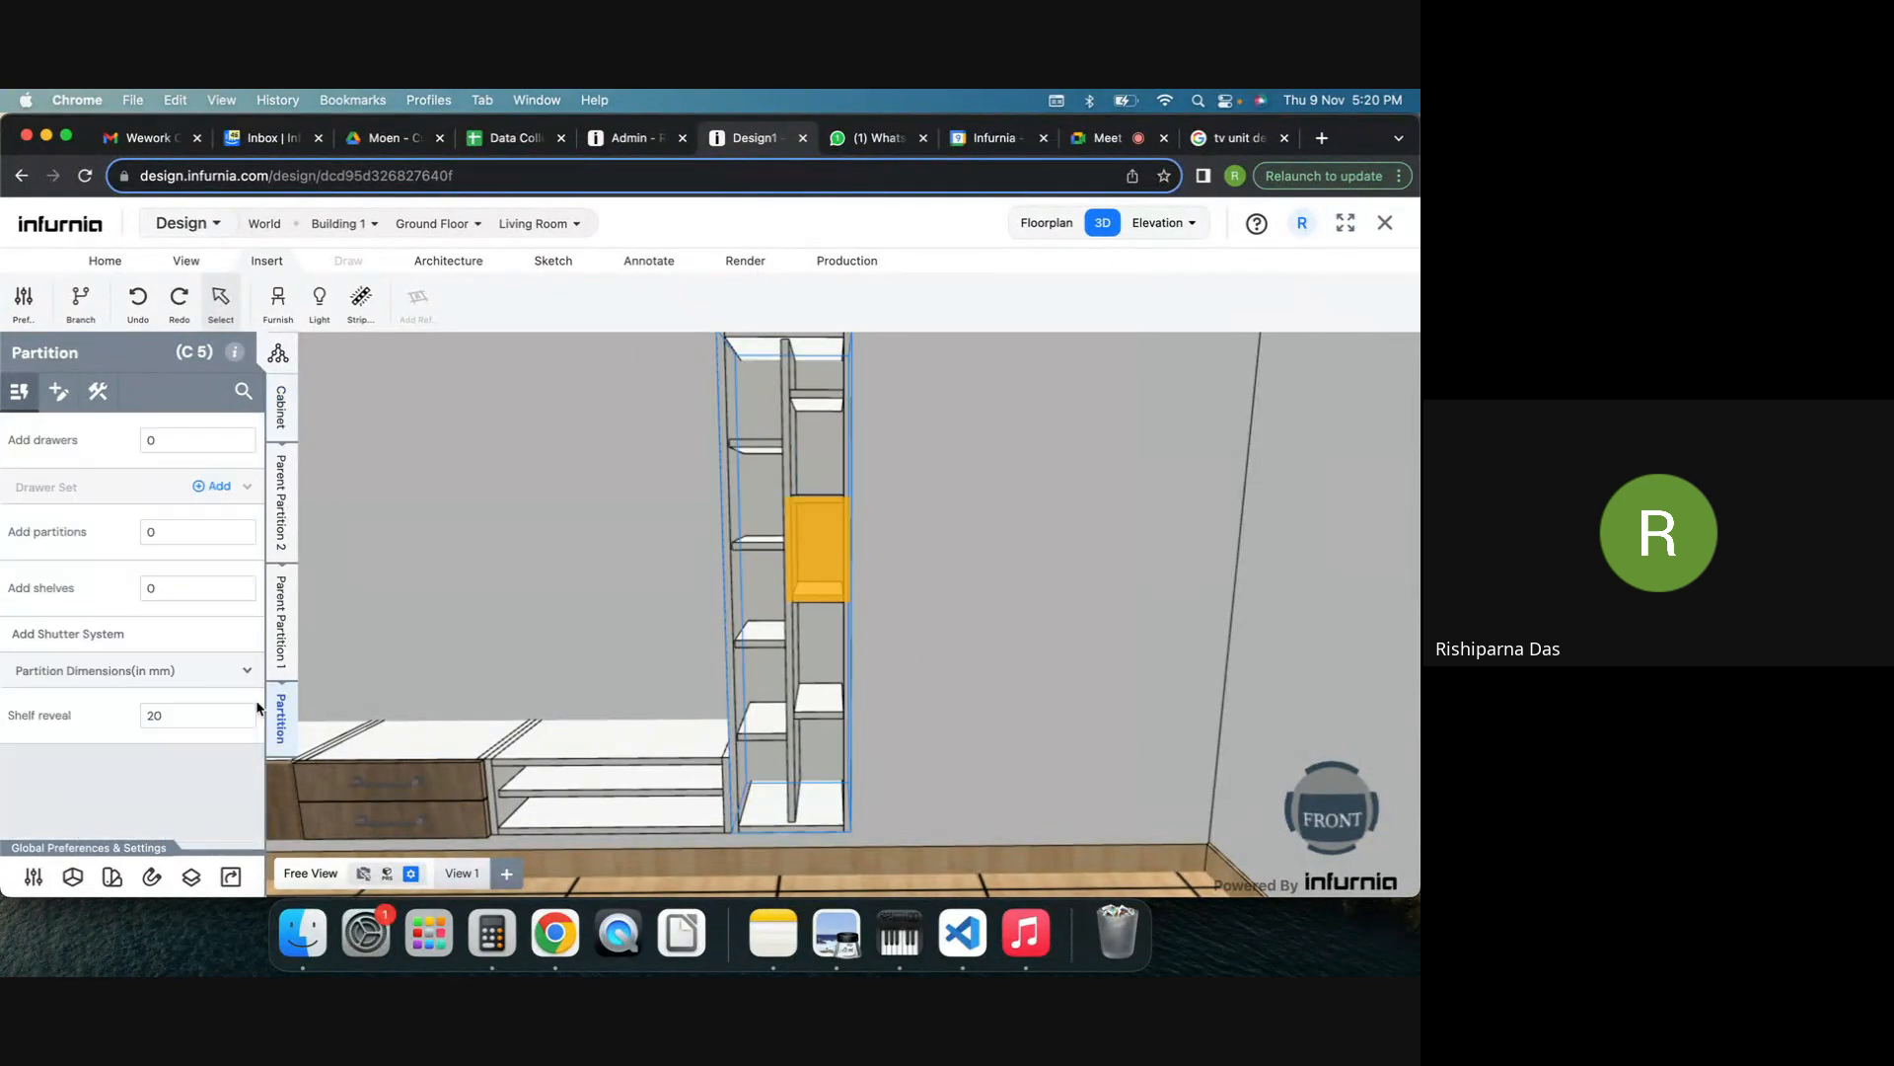
left_click(108, 674)
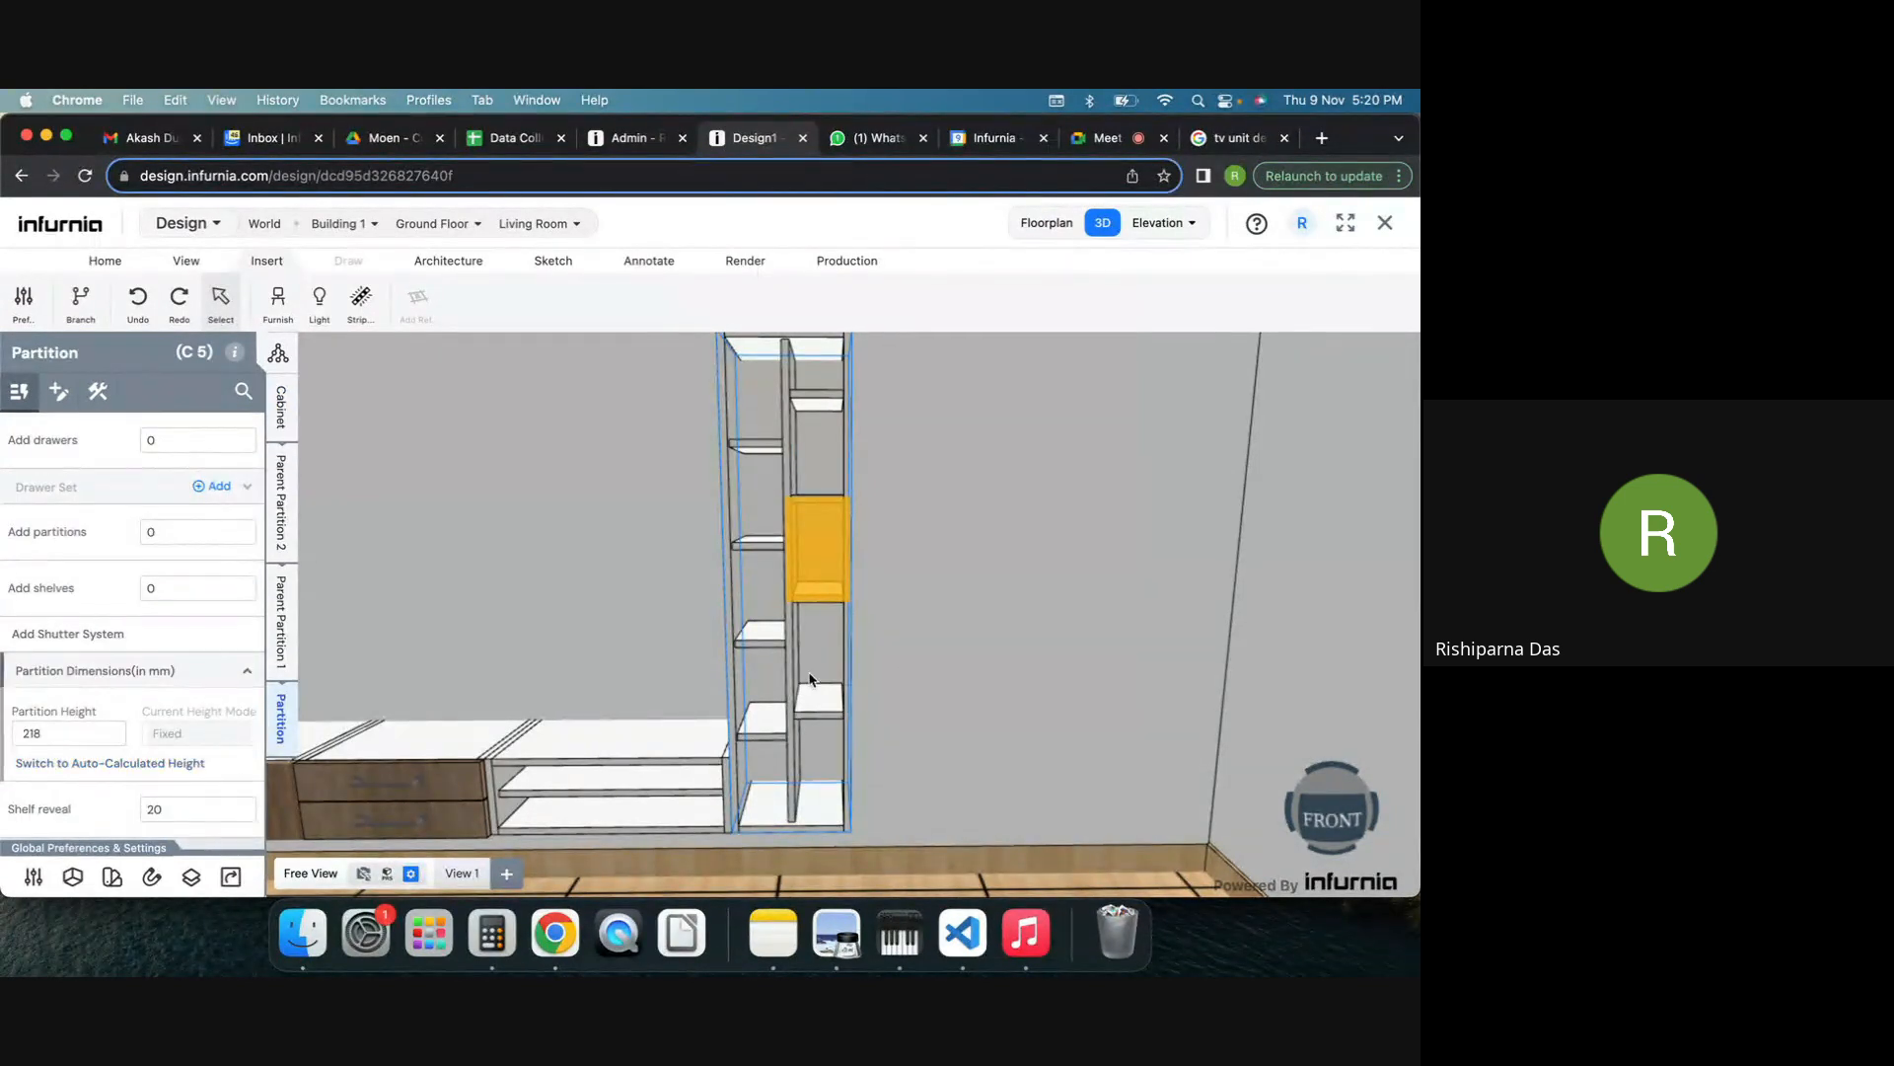
Switch the fourth compartment from the top in the tall unit's right column to fixed height and set it to 218 mm.
left_click(820, 669)
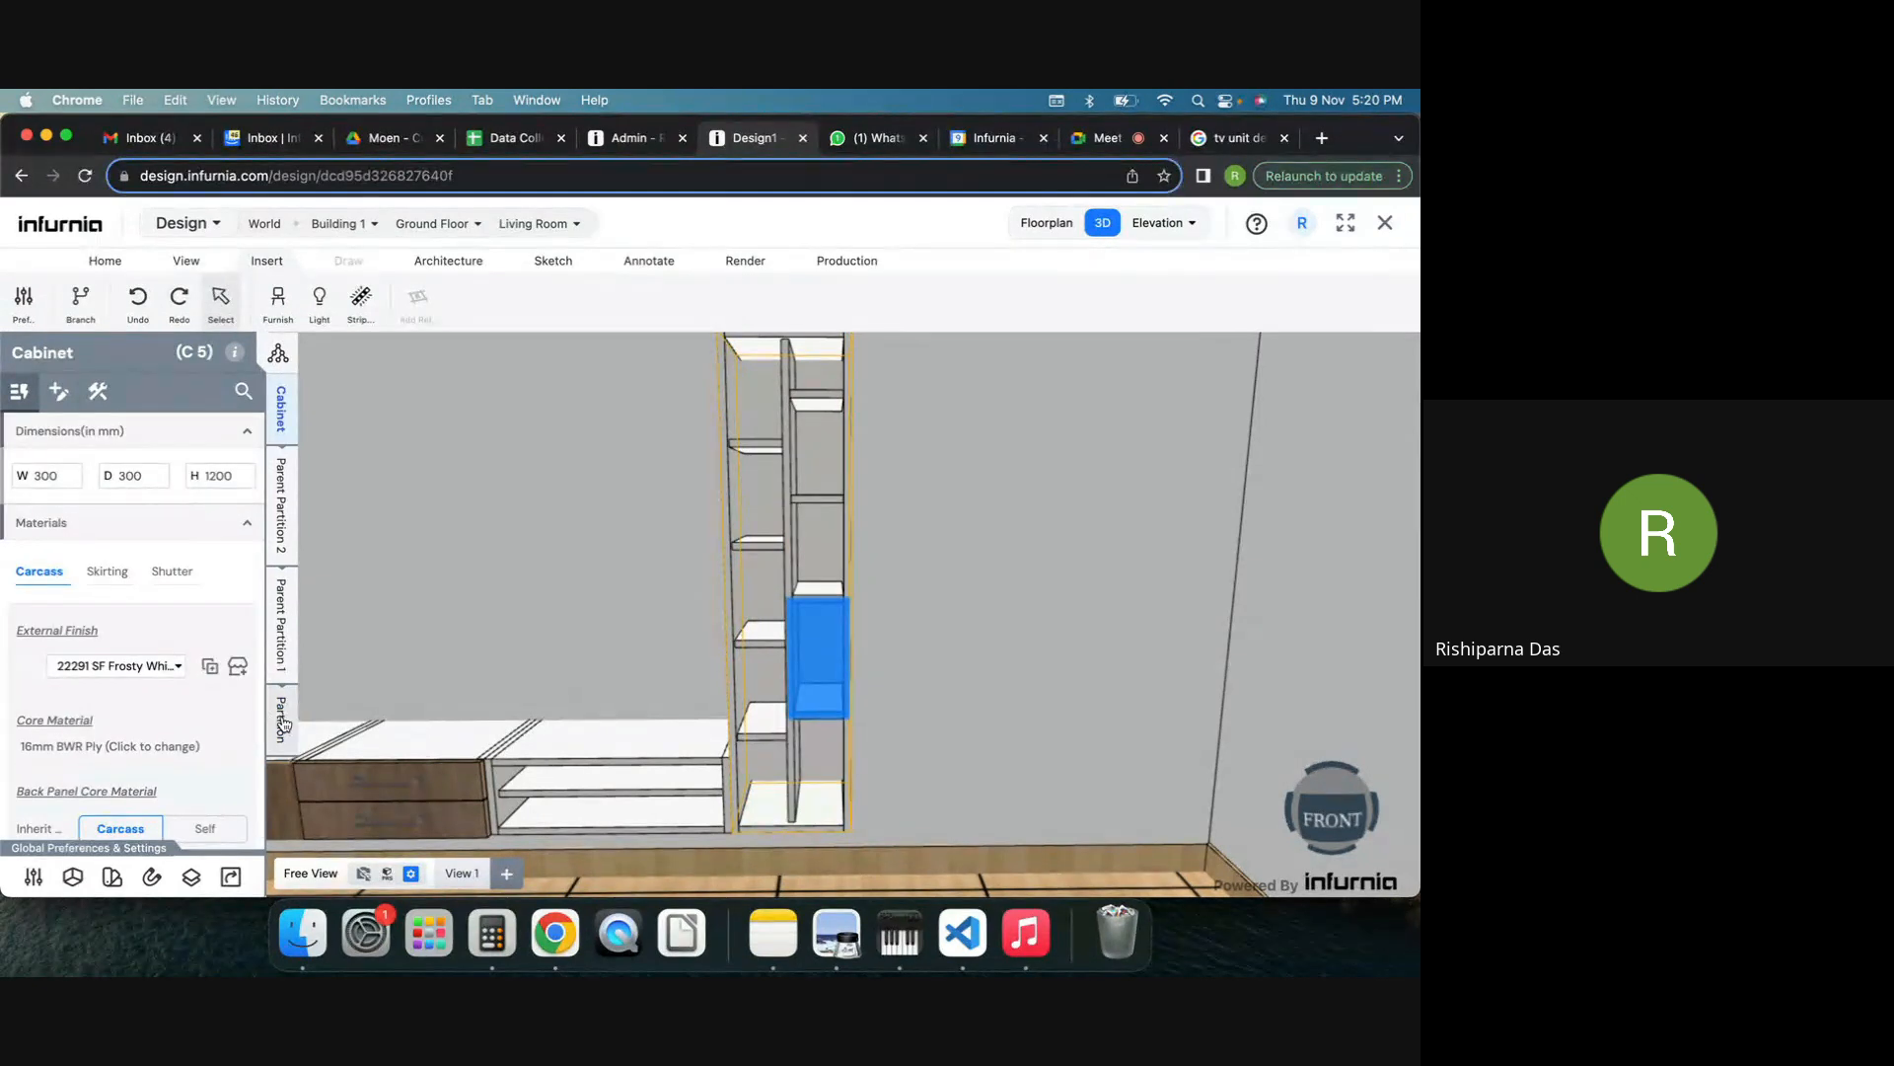
left_click(282, 723)
left_click(103, 674)
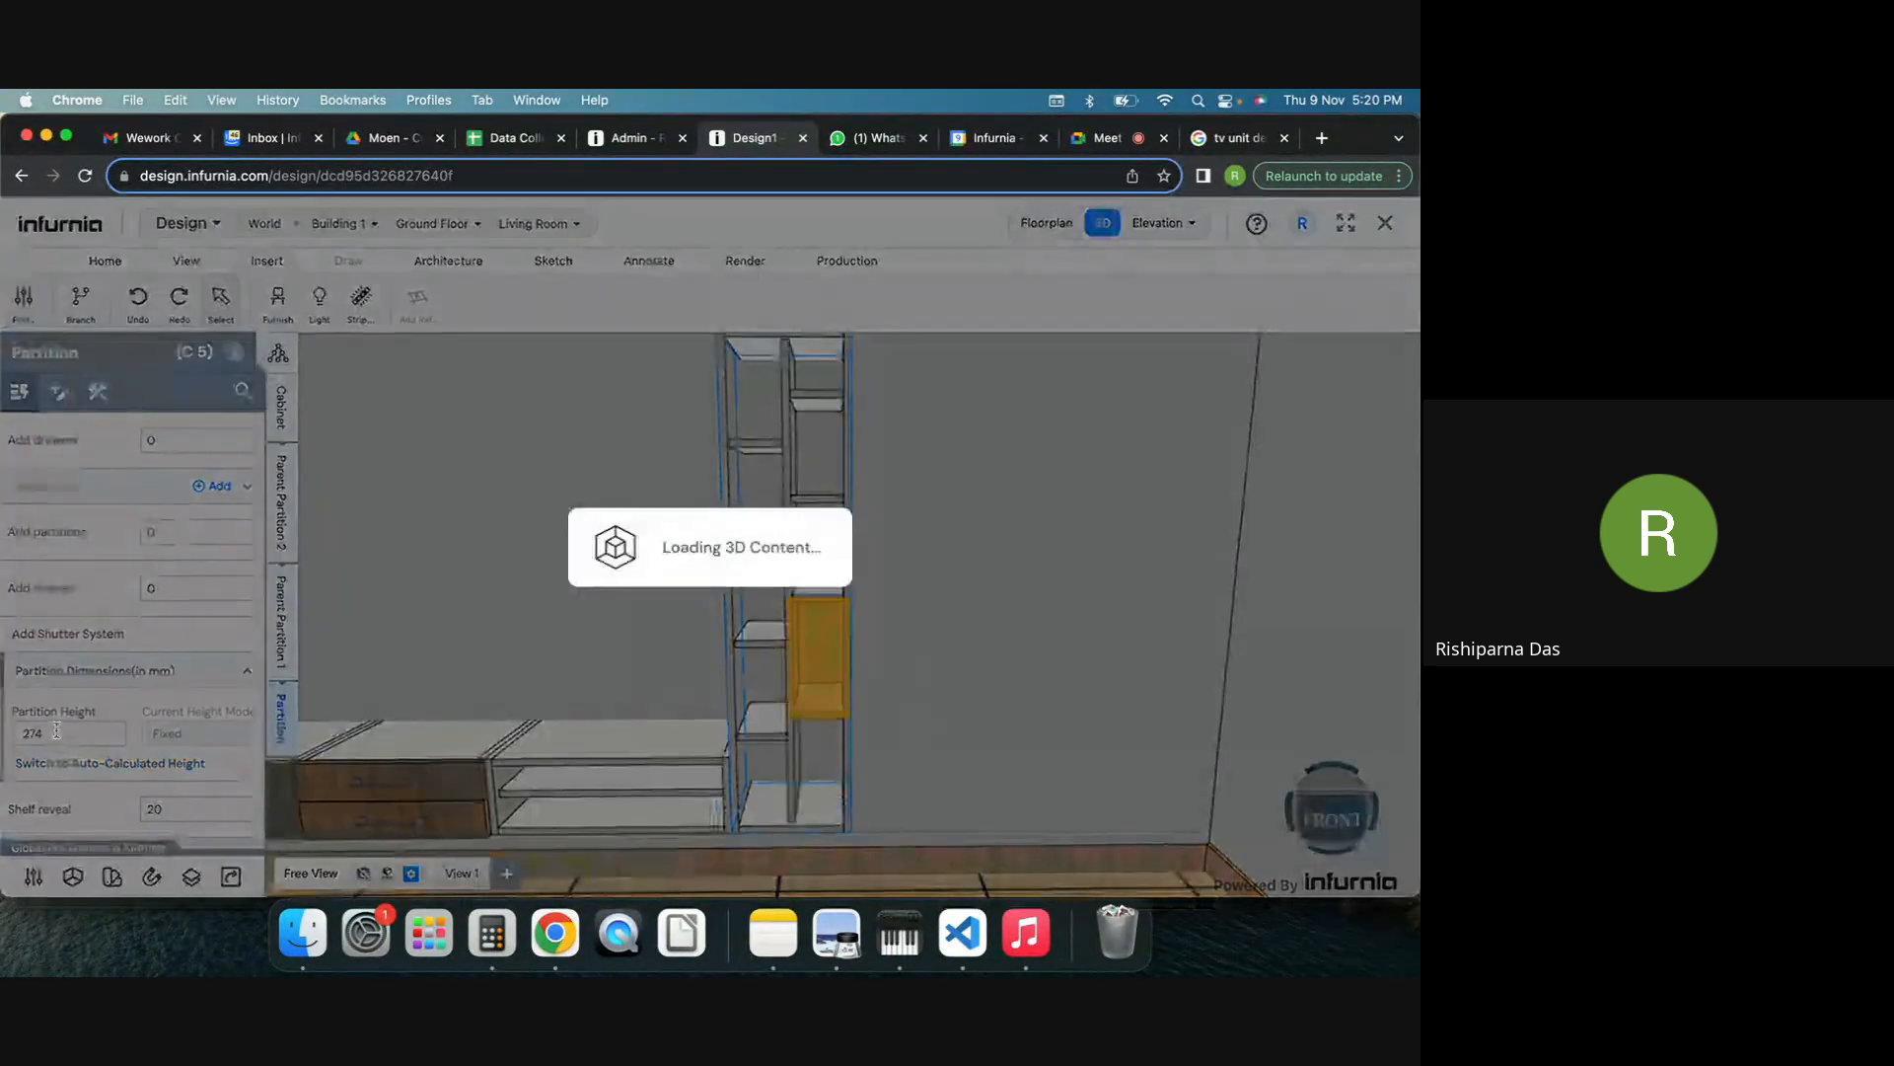
double_click(57, 730)
type("2")
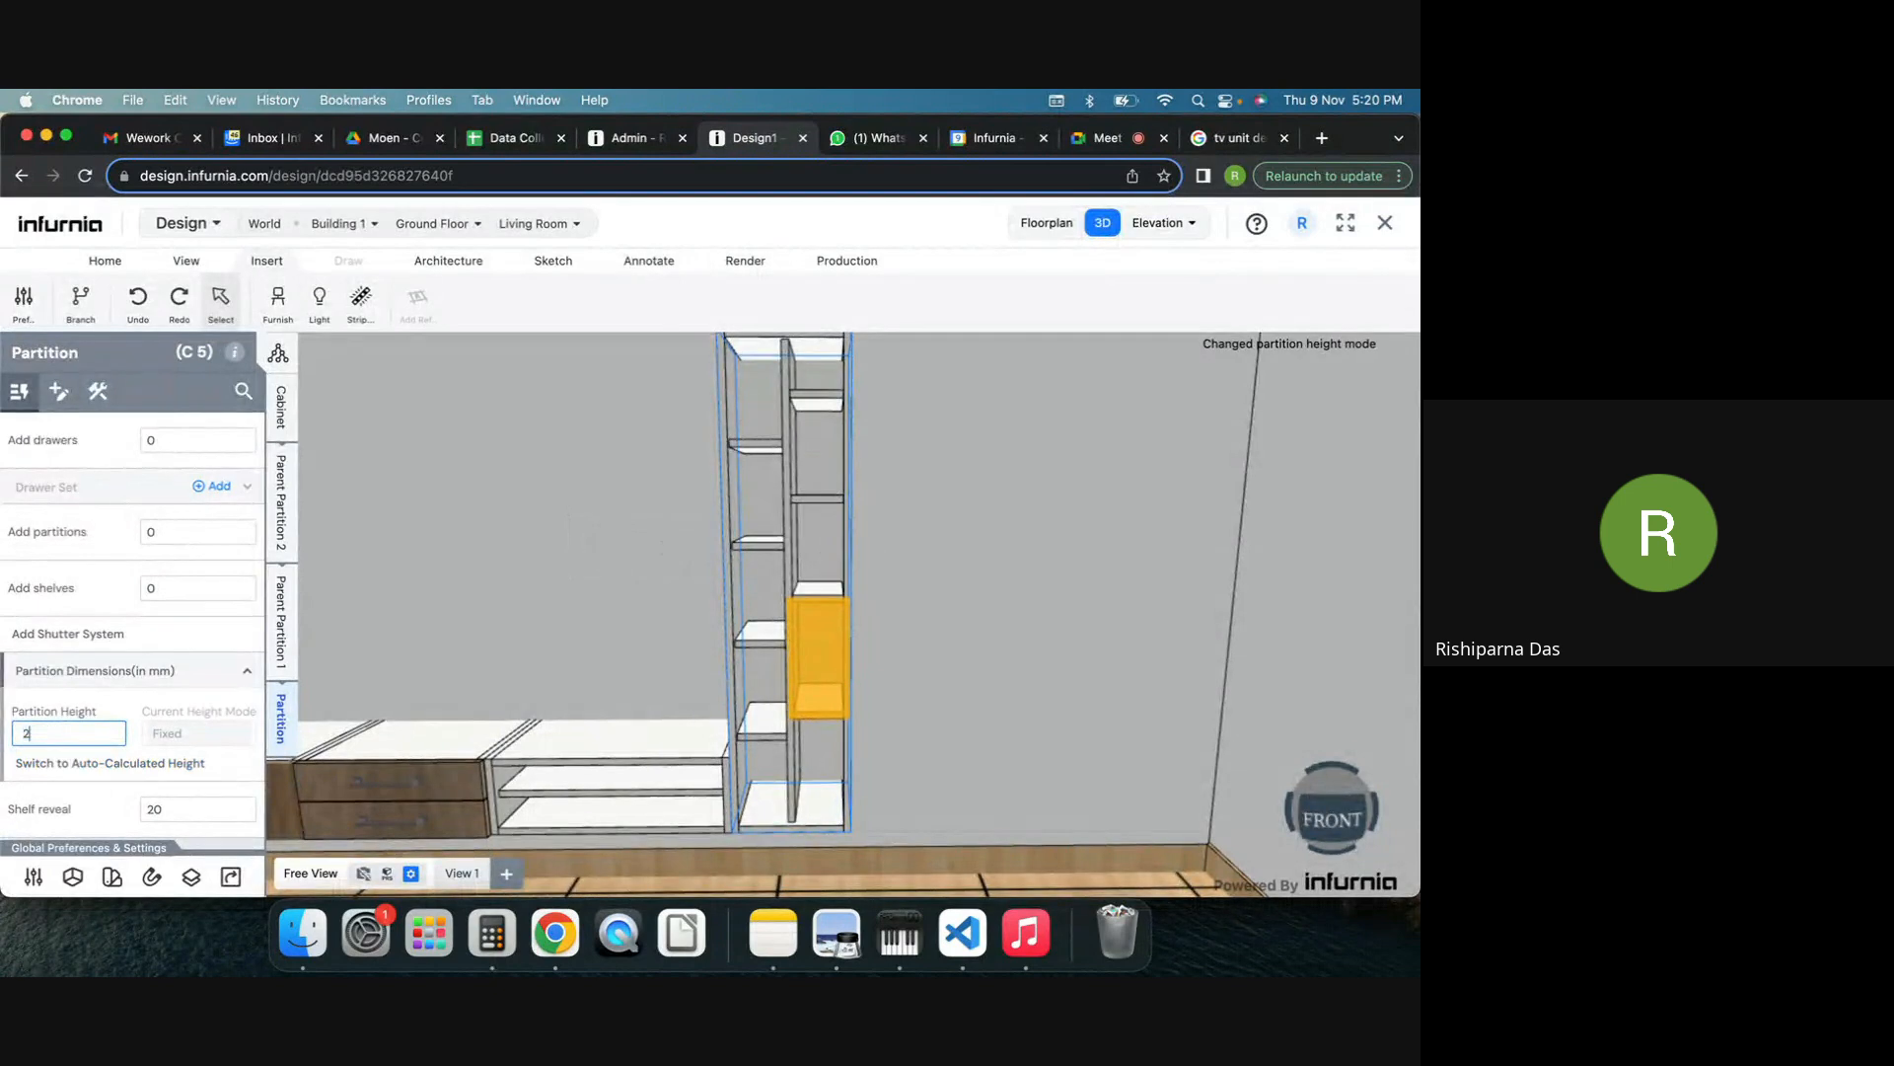
type("18")
key("Return")
left_click(934, 723)
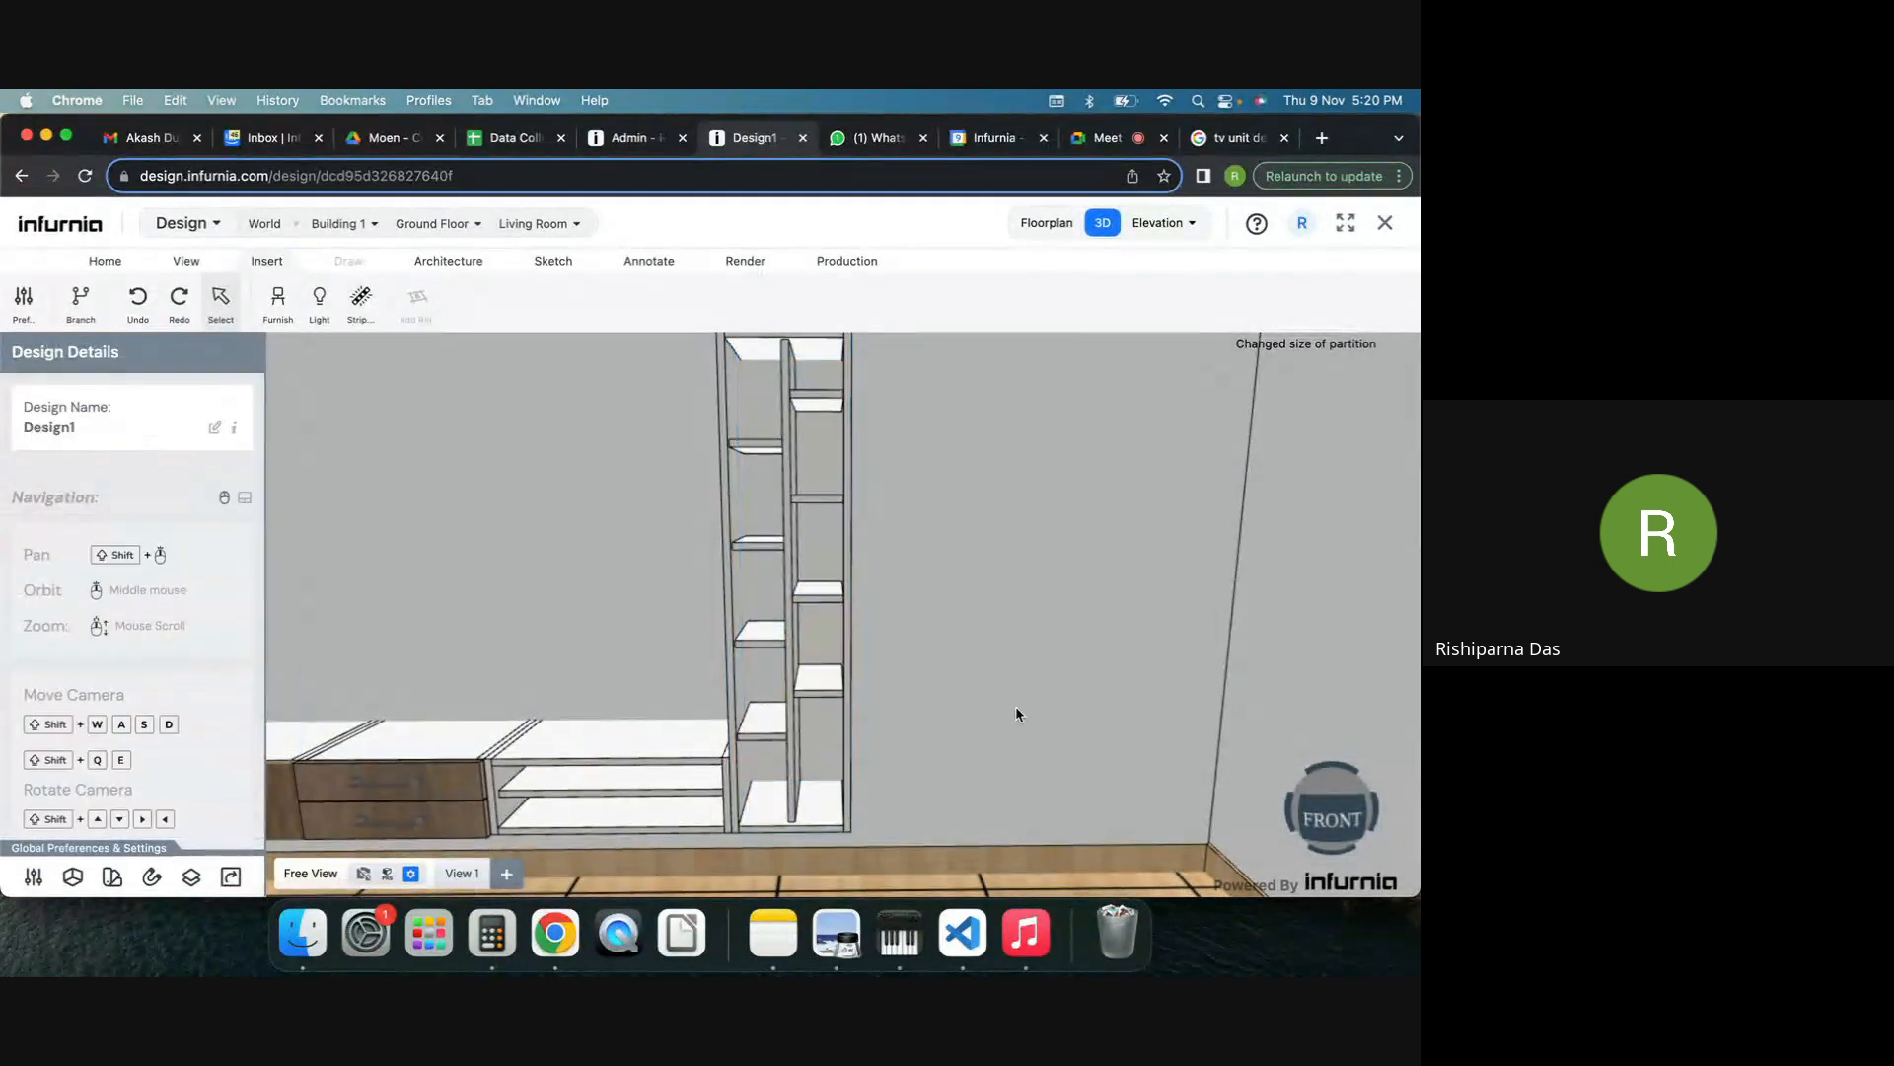
Apply the Abstract Yellow wallpaper as the finish of the back wall section behind the TV unit.
scroll(950, 726, "down", 3)
middle_click_drag(957, 723, 1024, 654, "shift")
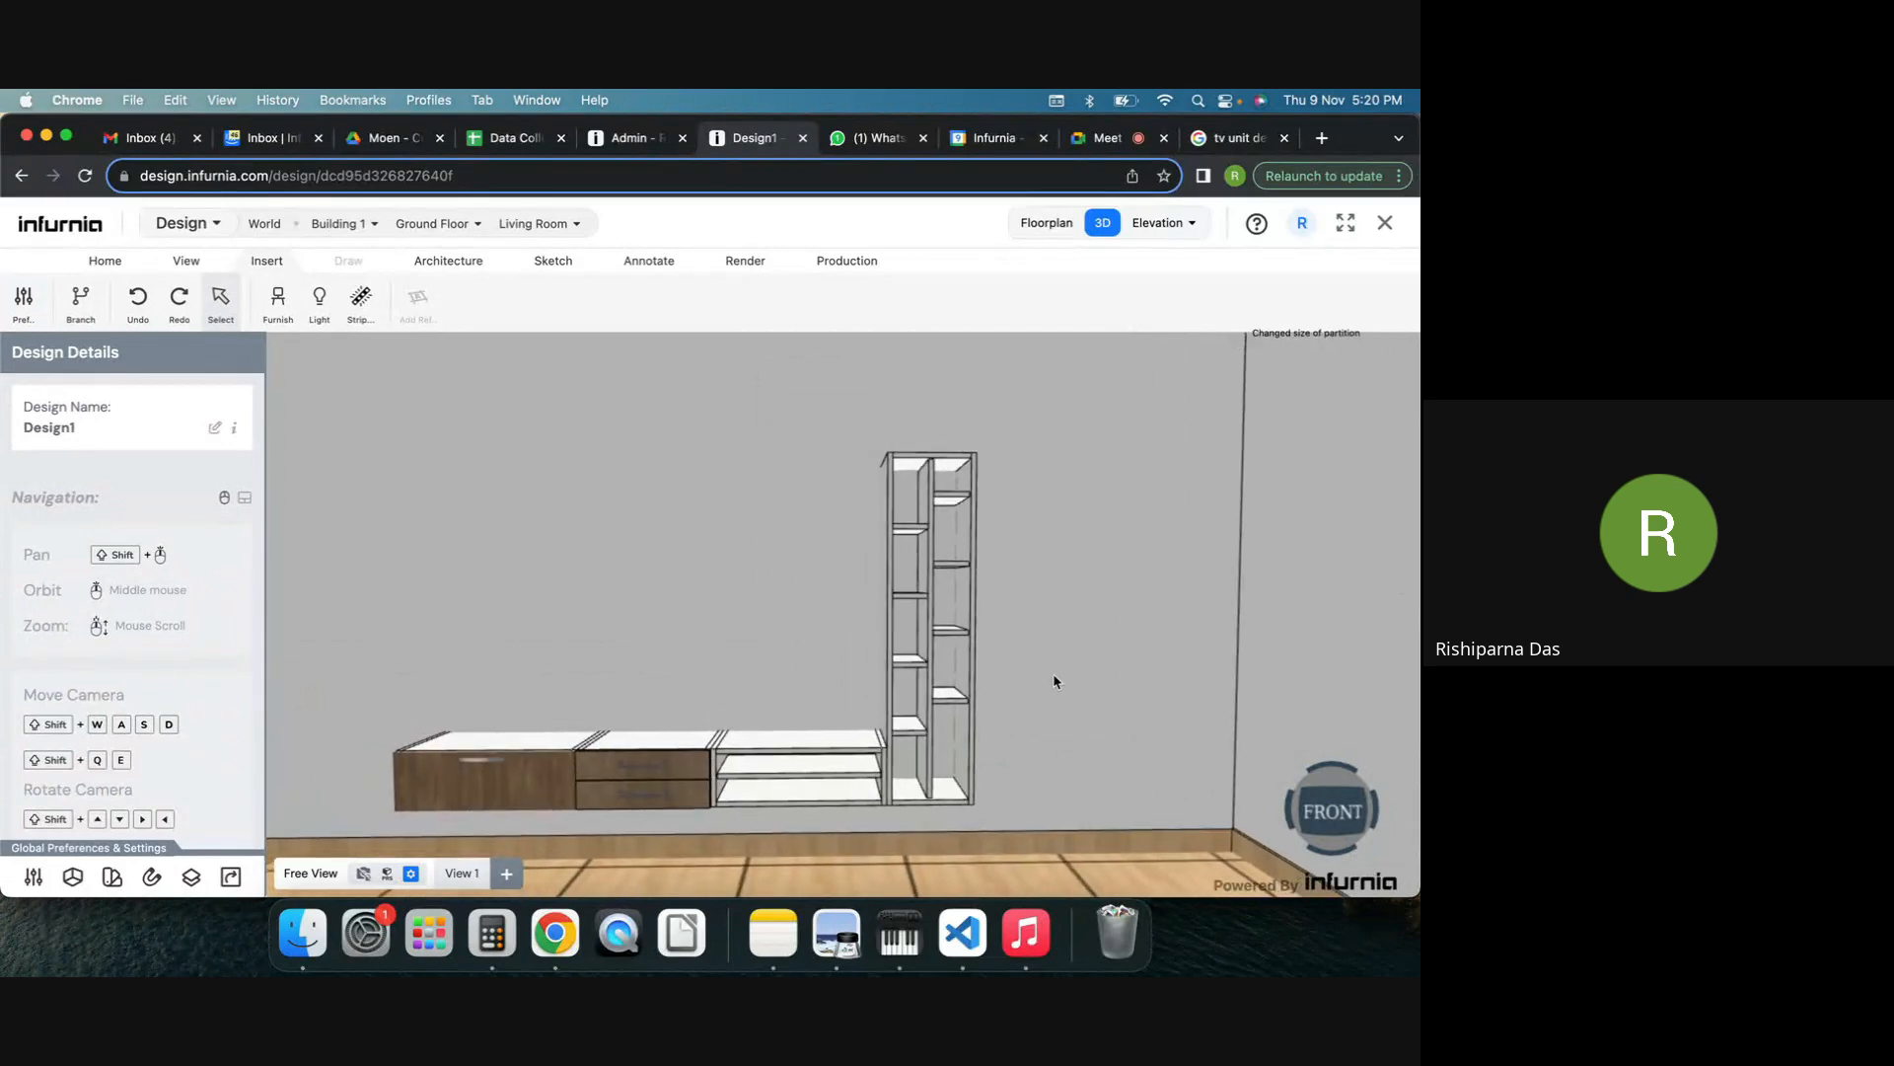
scroll(1078, 677, "down", 6)
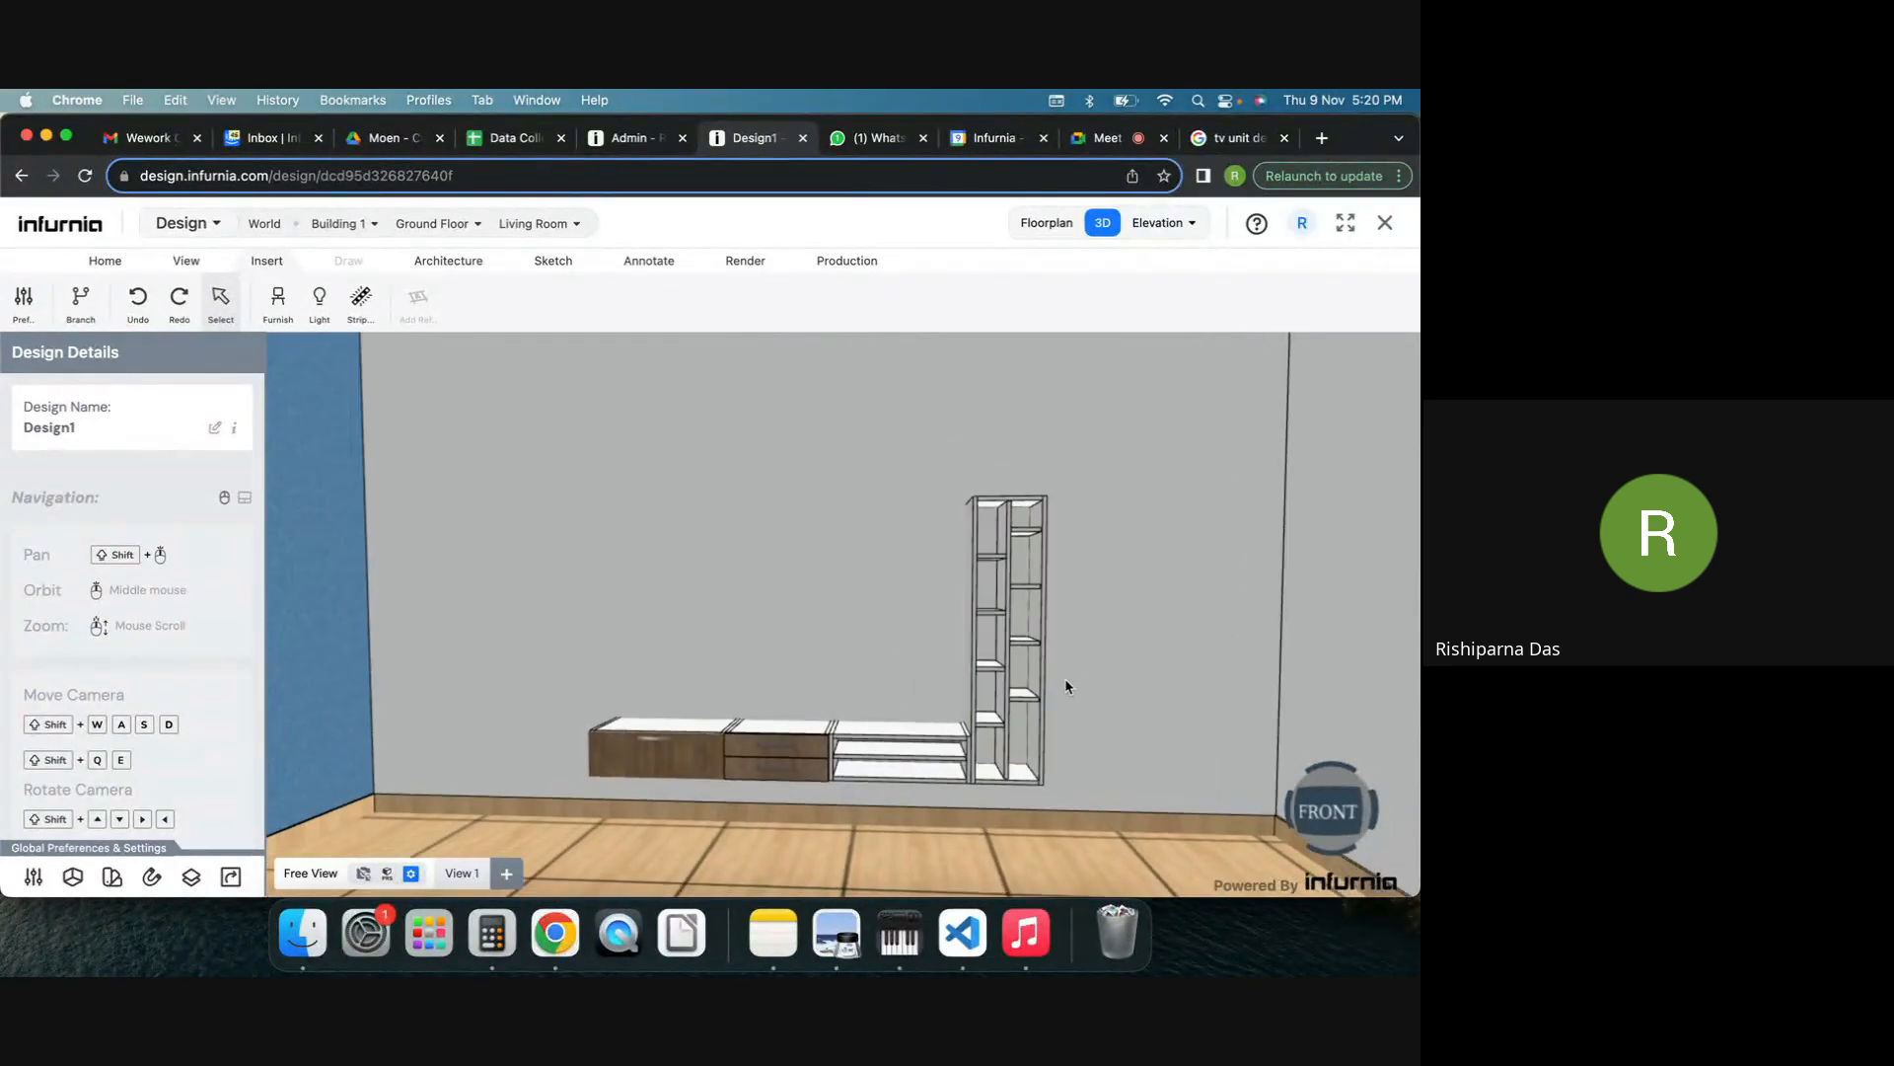
left_click(1034, 622)
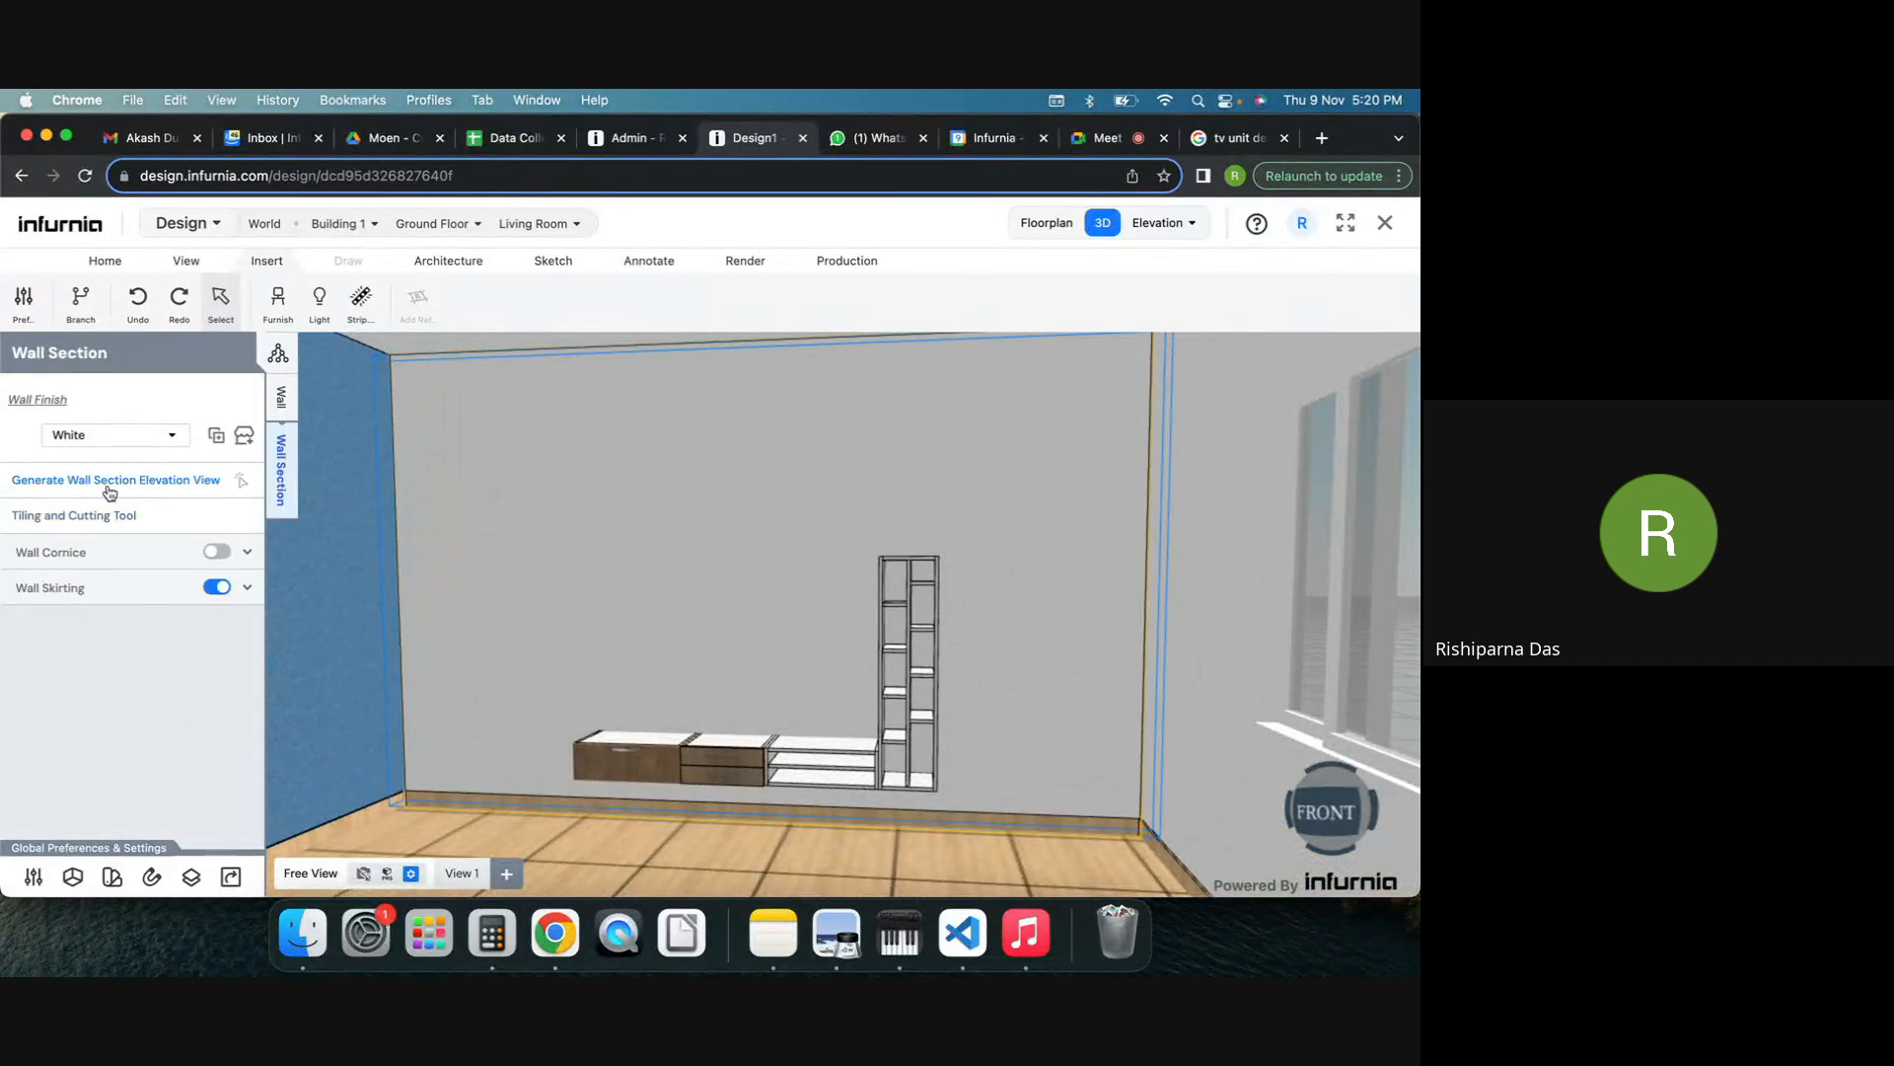
left_click(139, 436)
key("Escape")
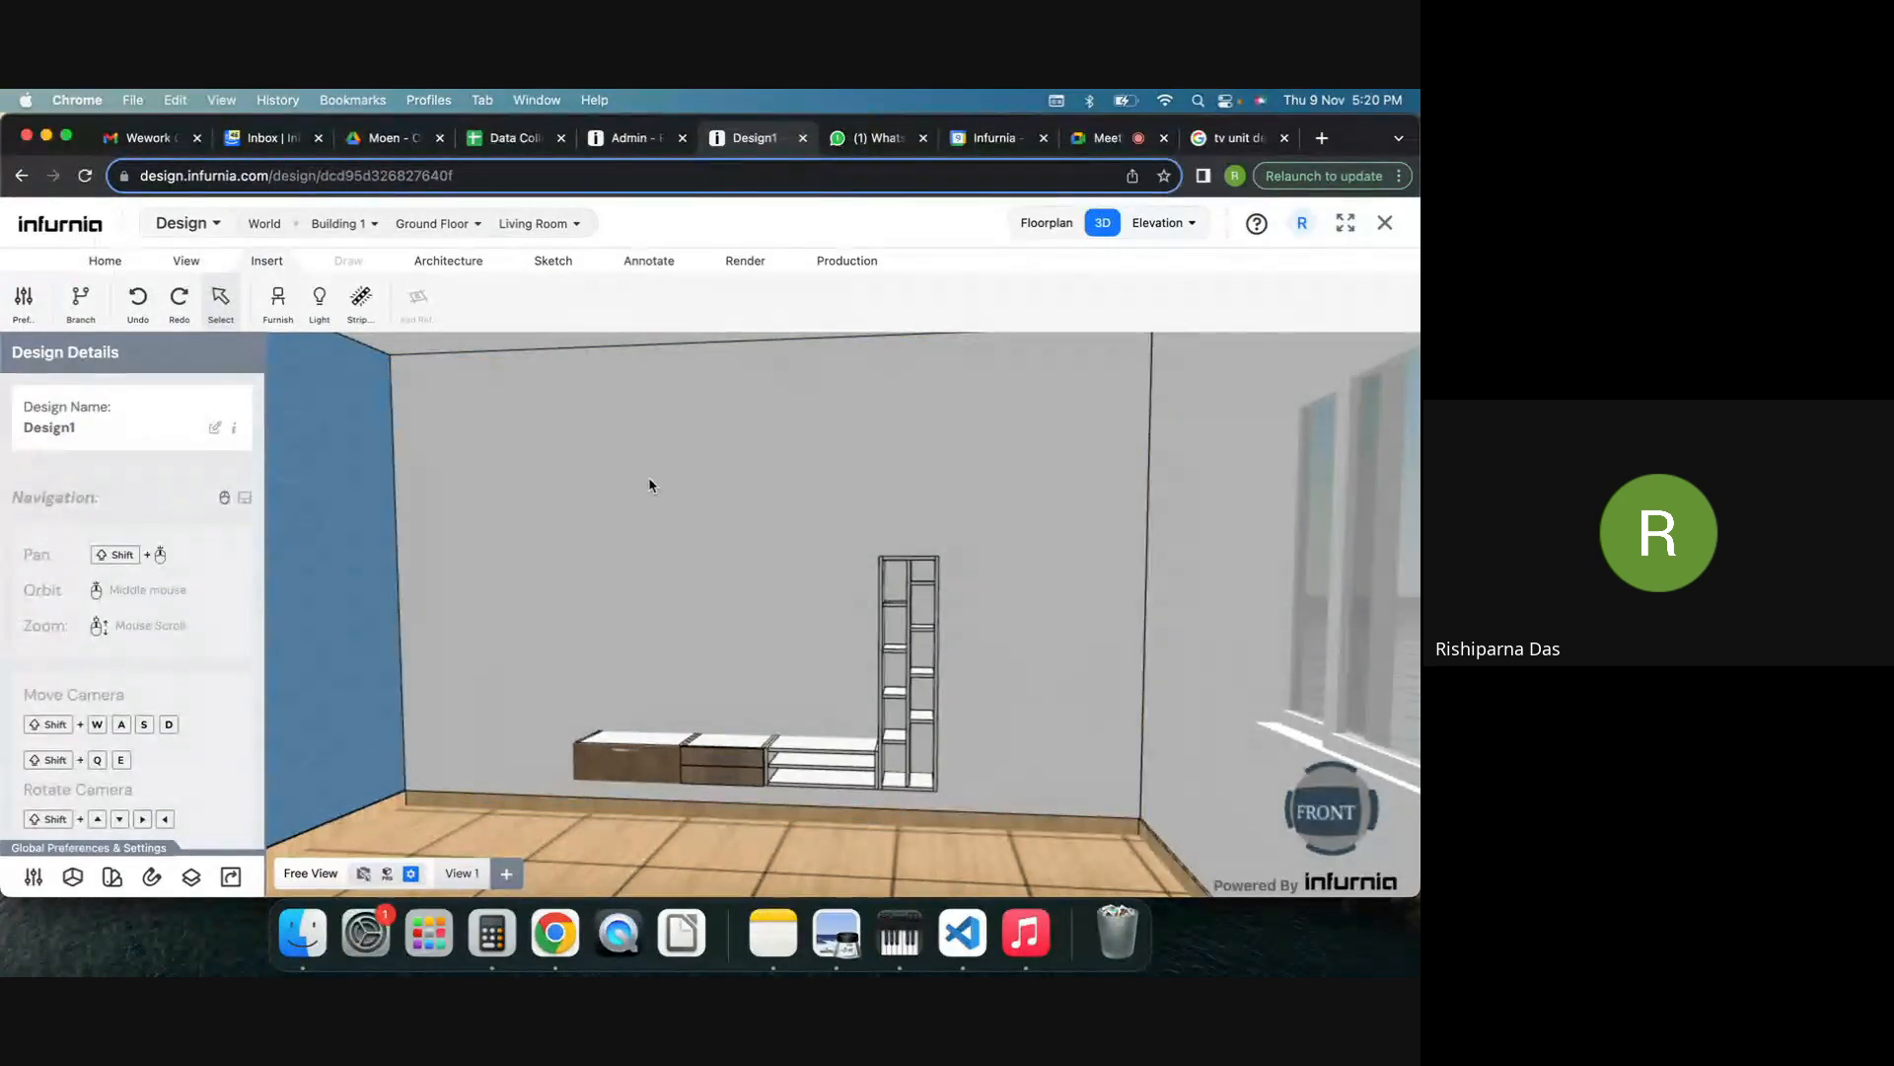
left_click(649, 486)
left_click(244, 436)
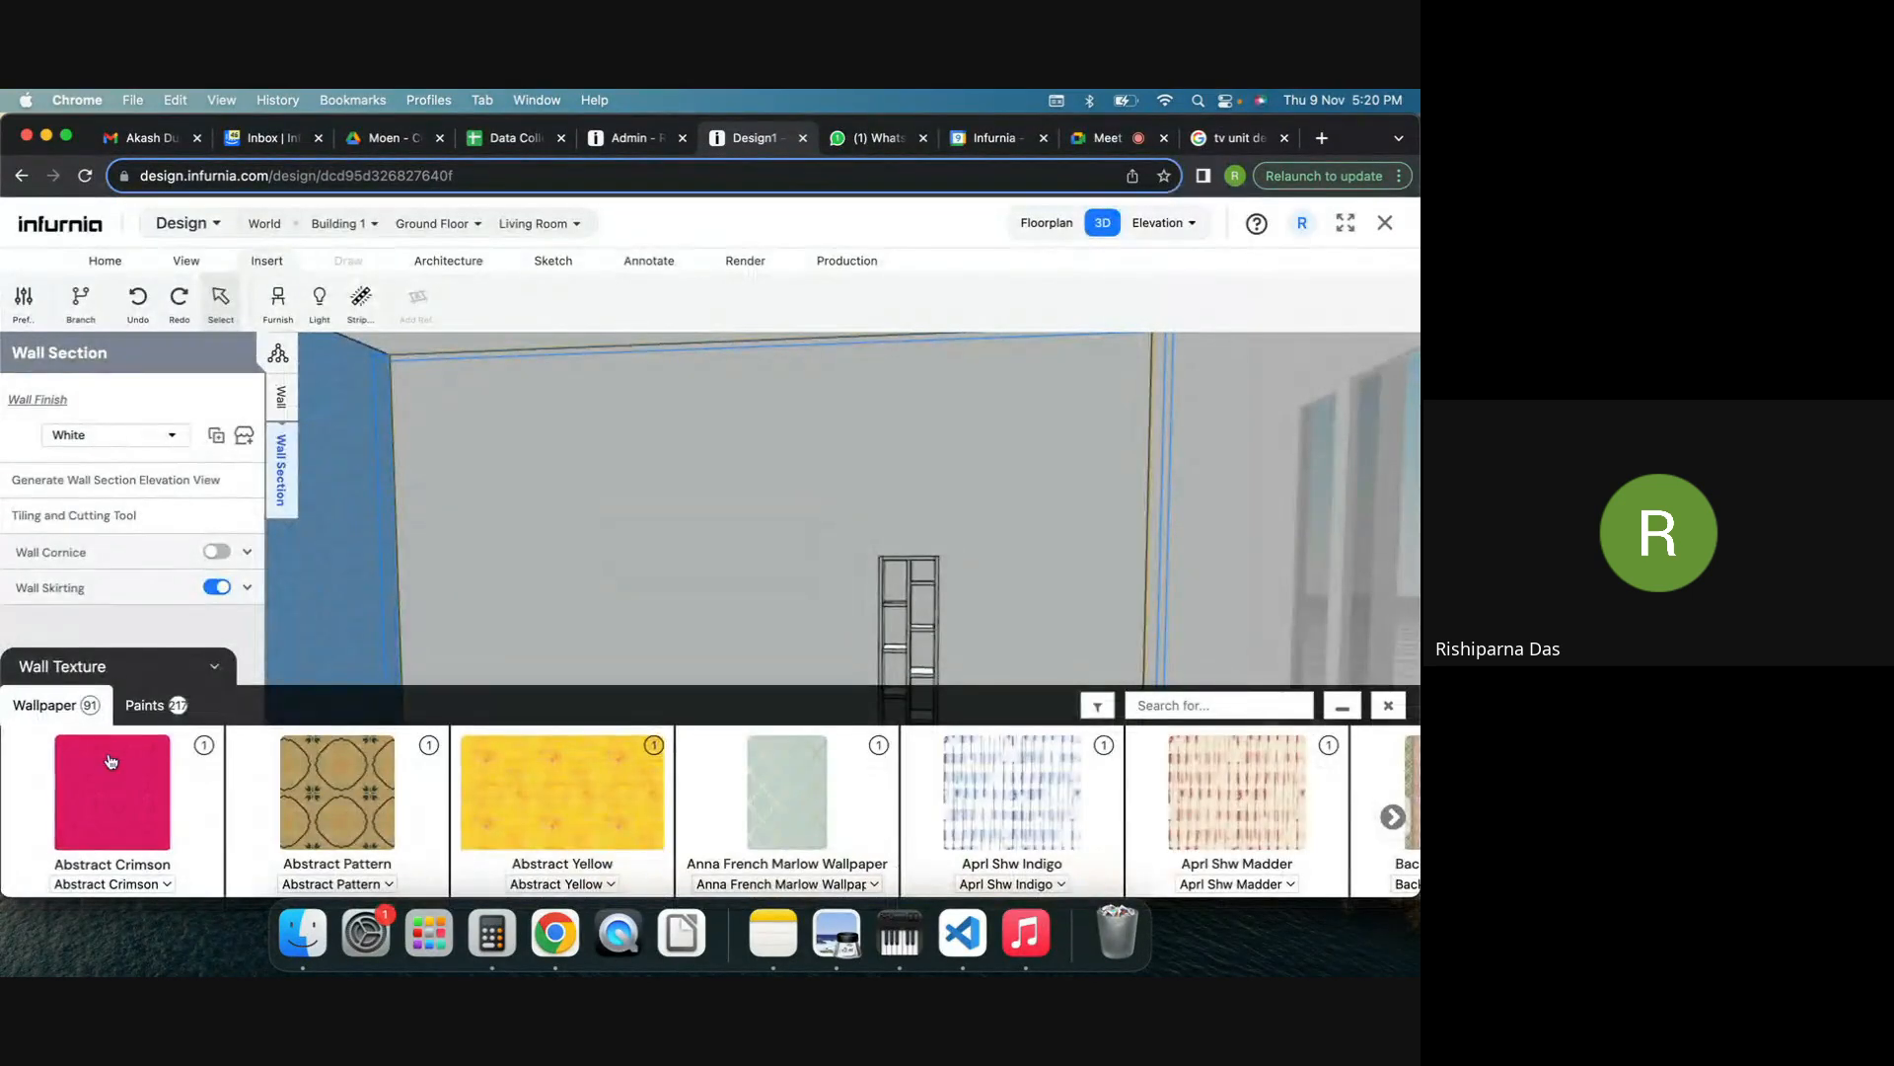
left_click(530, 811)
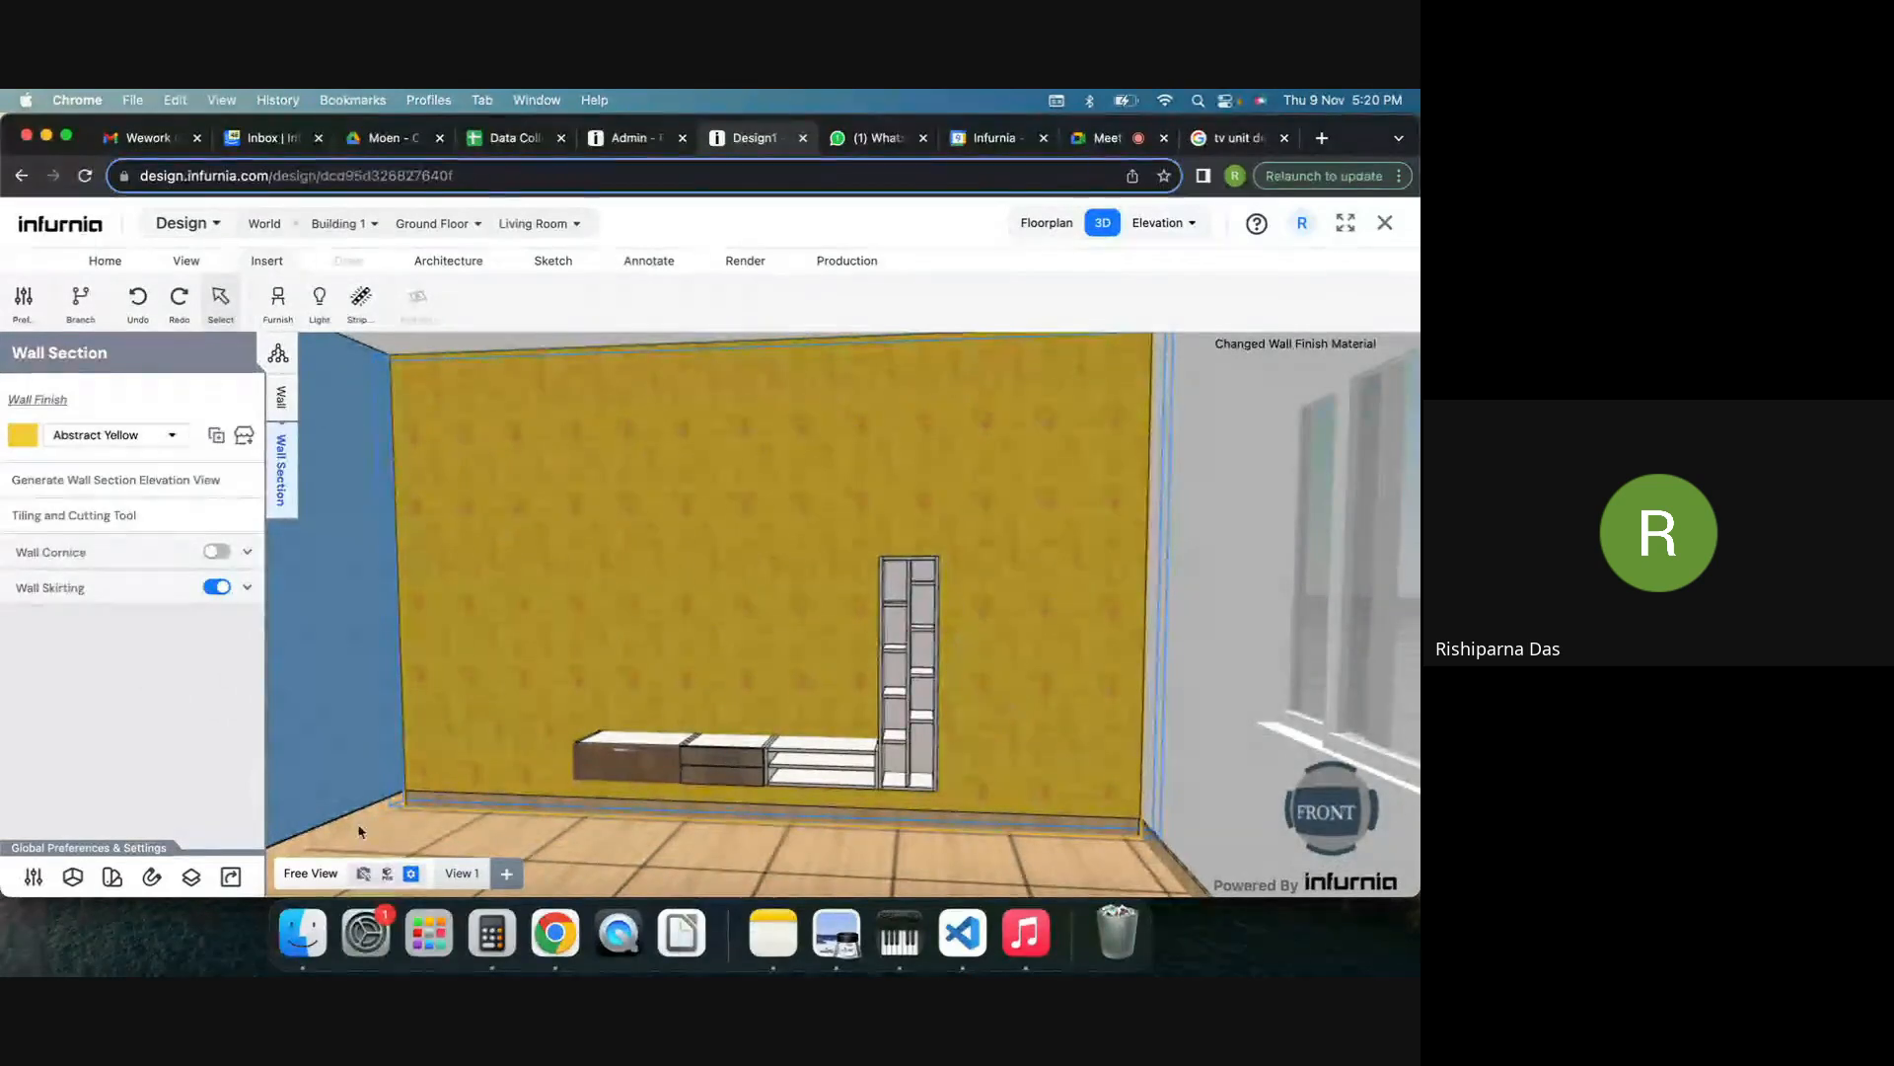
Browse the wallpaper textures and apply the Fern wallpaper to the back wall section.
left_click(244, 436)
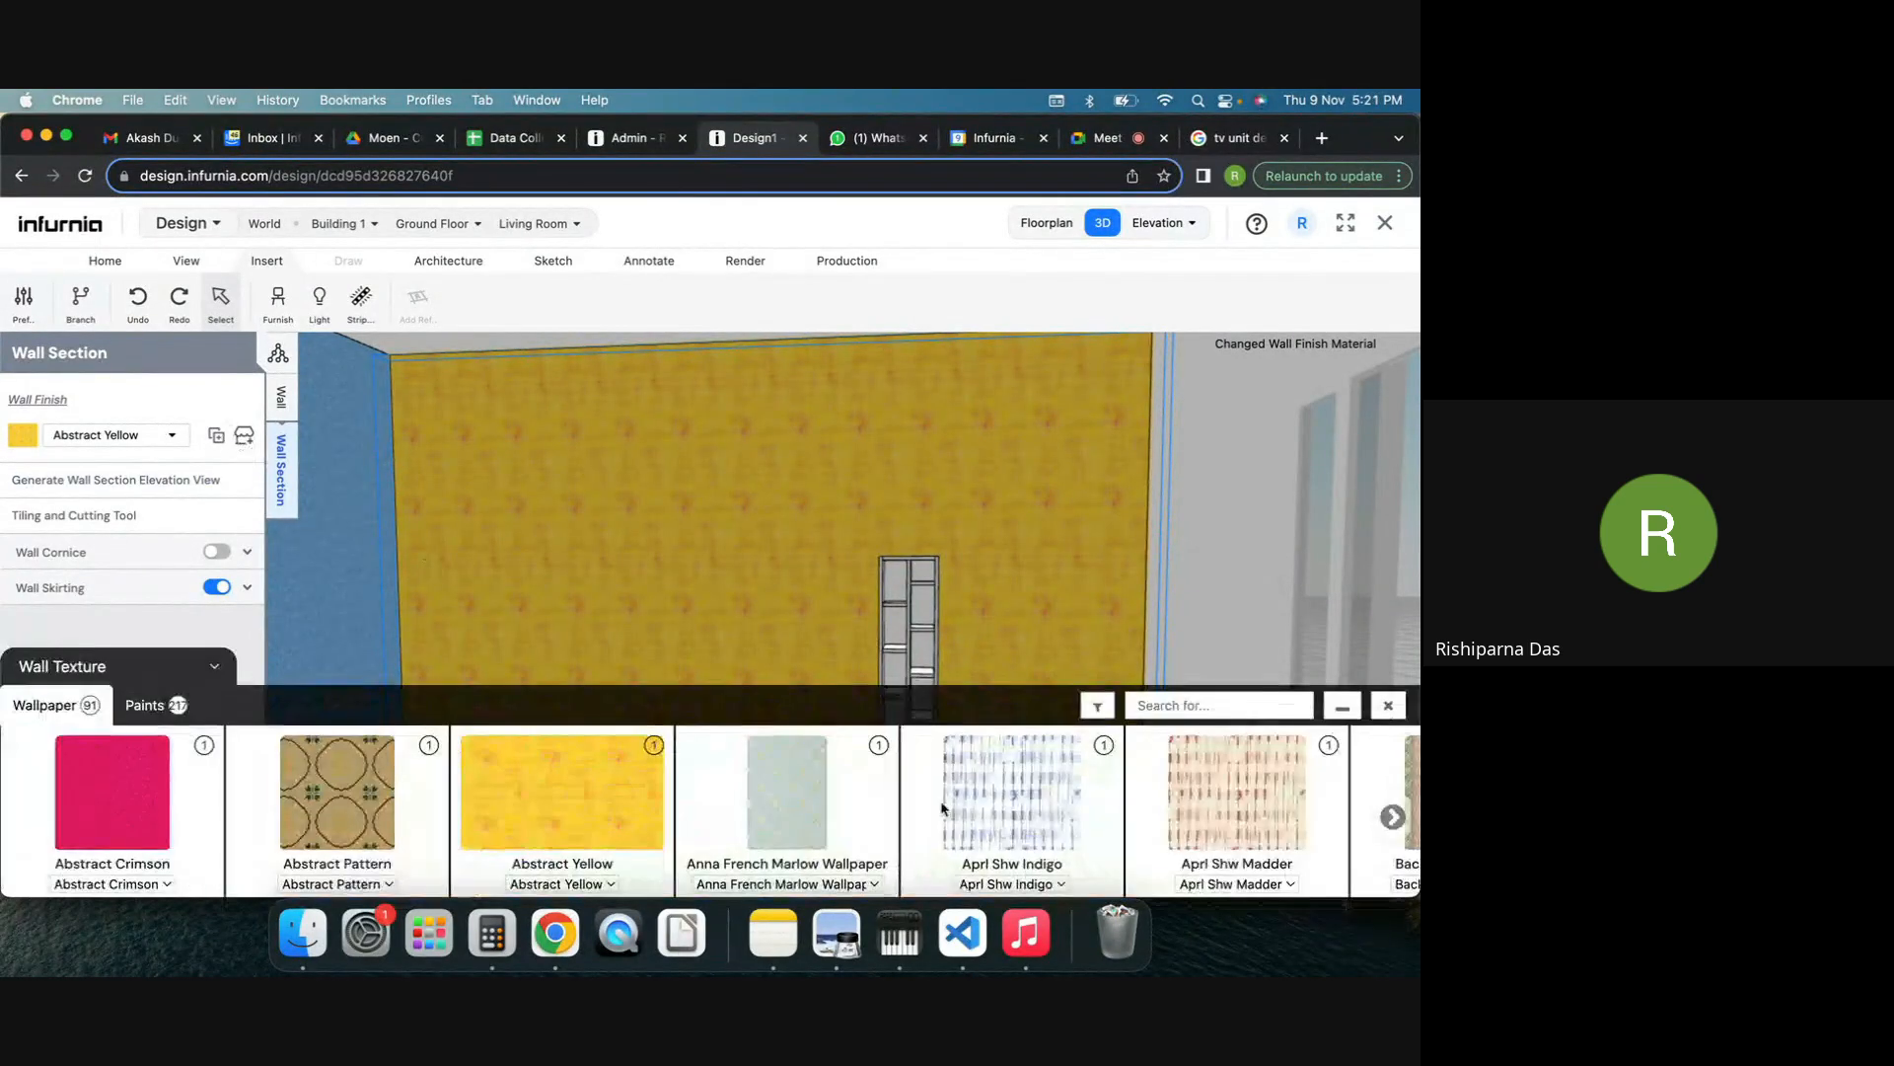
left_click(1393, 817)
left_click(1393, 817)
left_click(1393, 817)
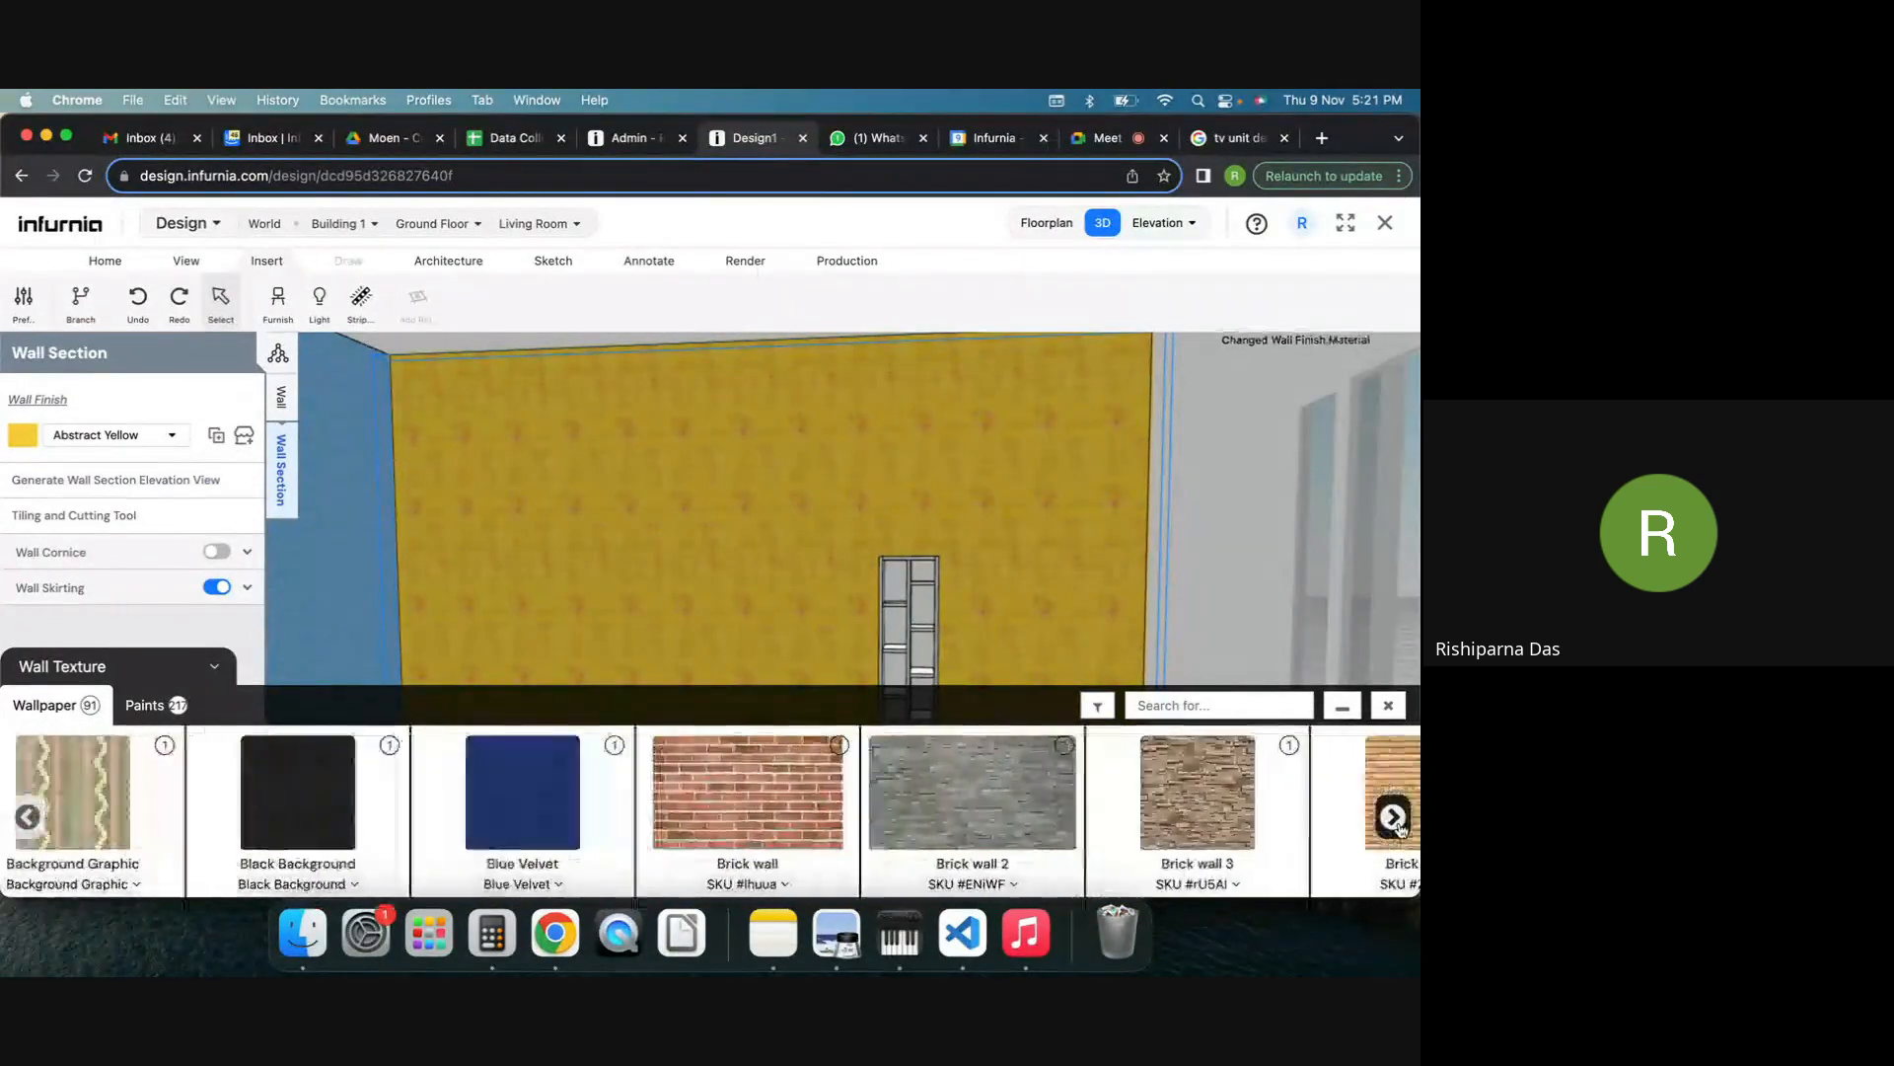
left_click(1393, 817)
left_click(1393, 817)
left_click(1393, 817)
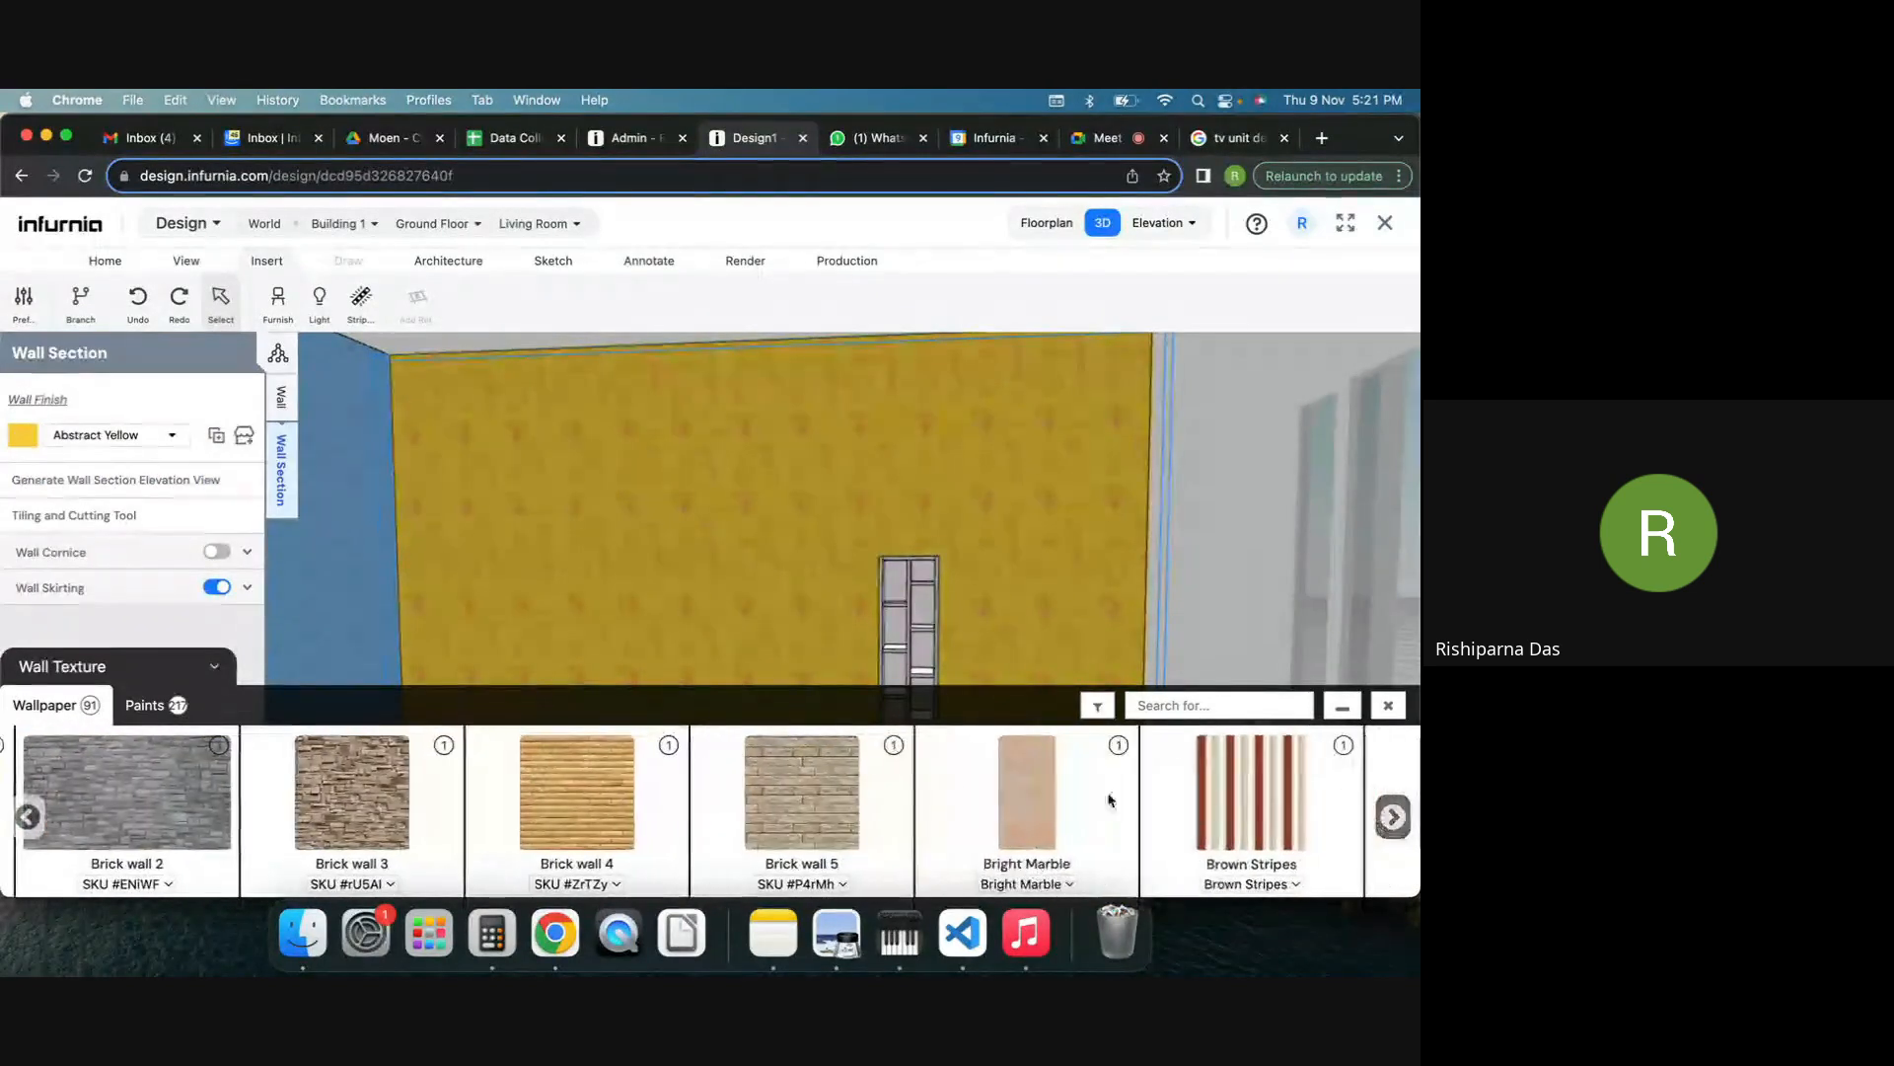
left_click(1393, 817)
left_click(1393, 817)
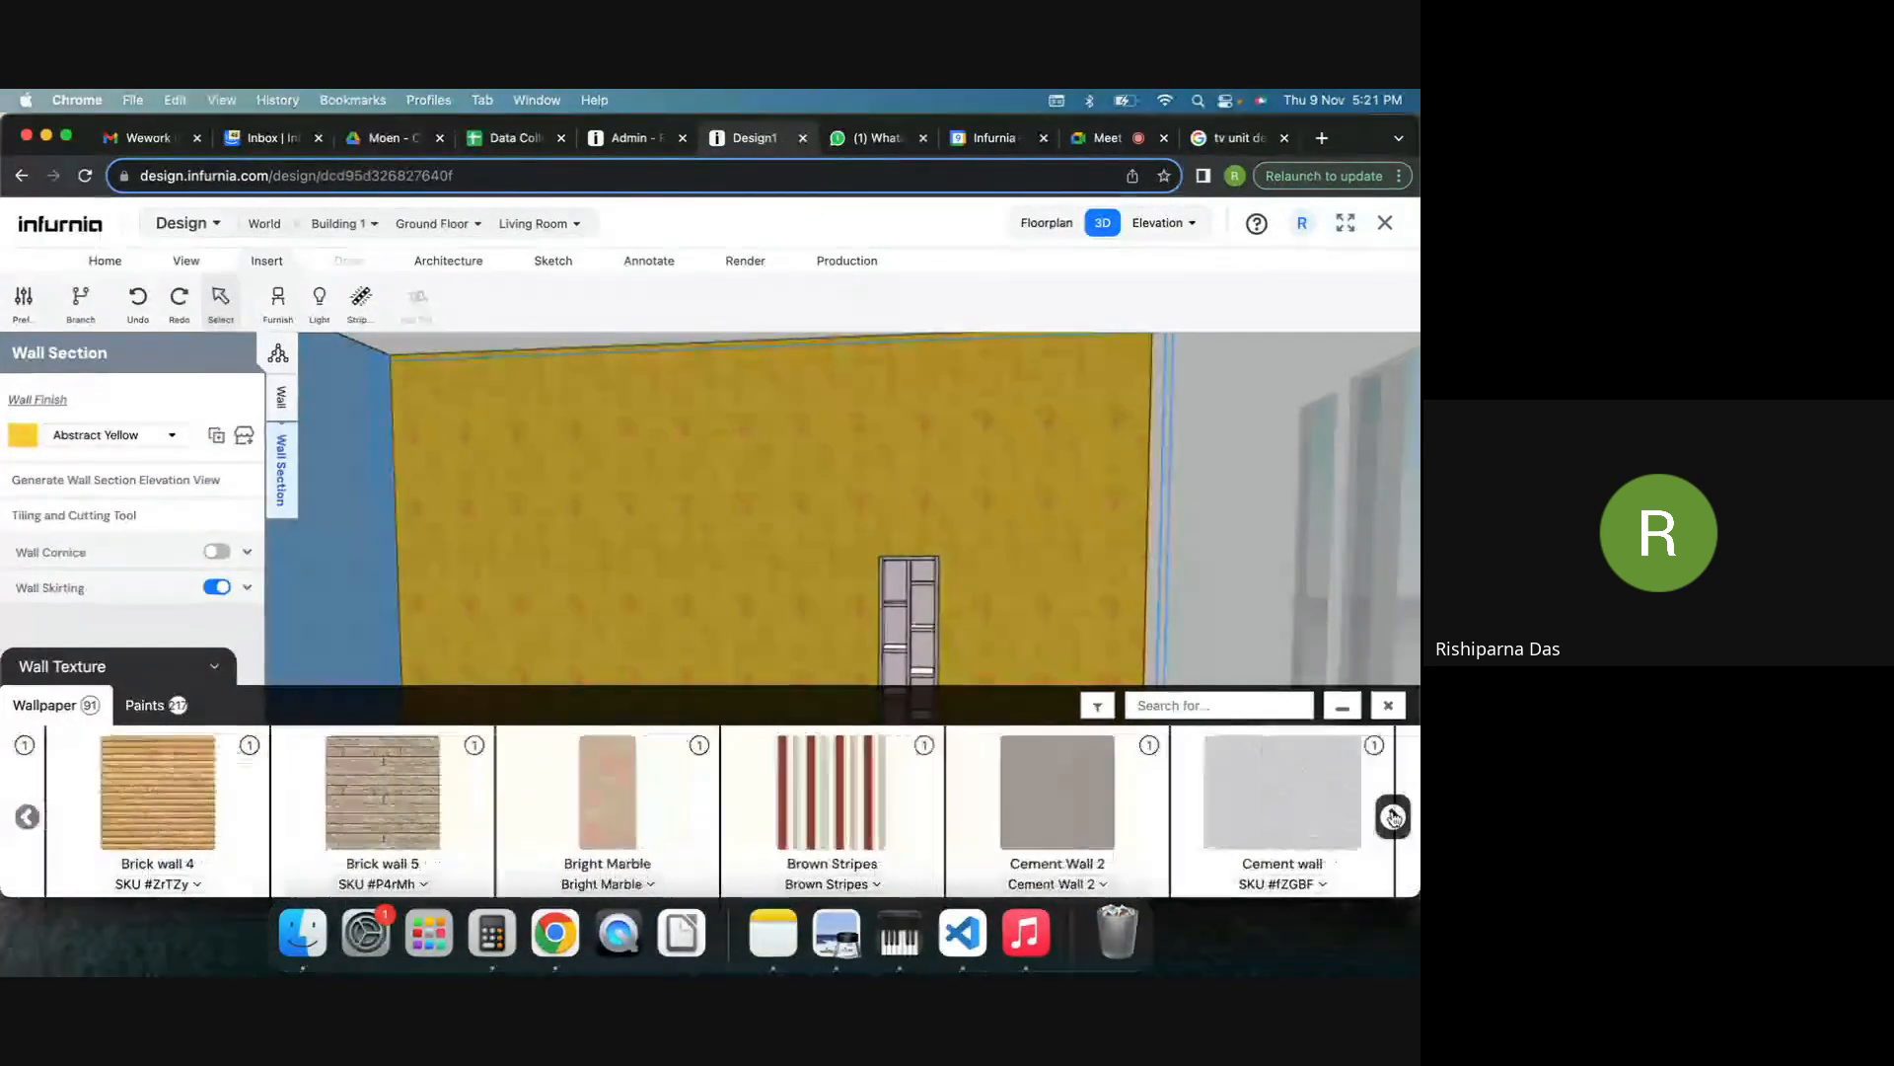
left_click(1394, 817)
left_click(1393, 817)
left_click(1393, 817)
left_click(1394, 817)
left_click(1393, 817)
left_click(1393, 817)
left_click(1393, 817)
left_click(1393, 817)
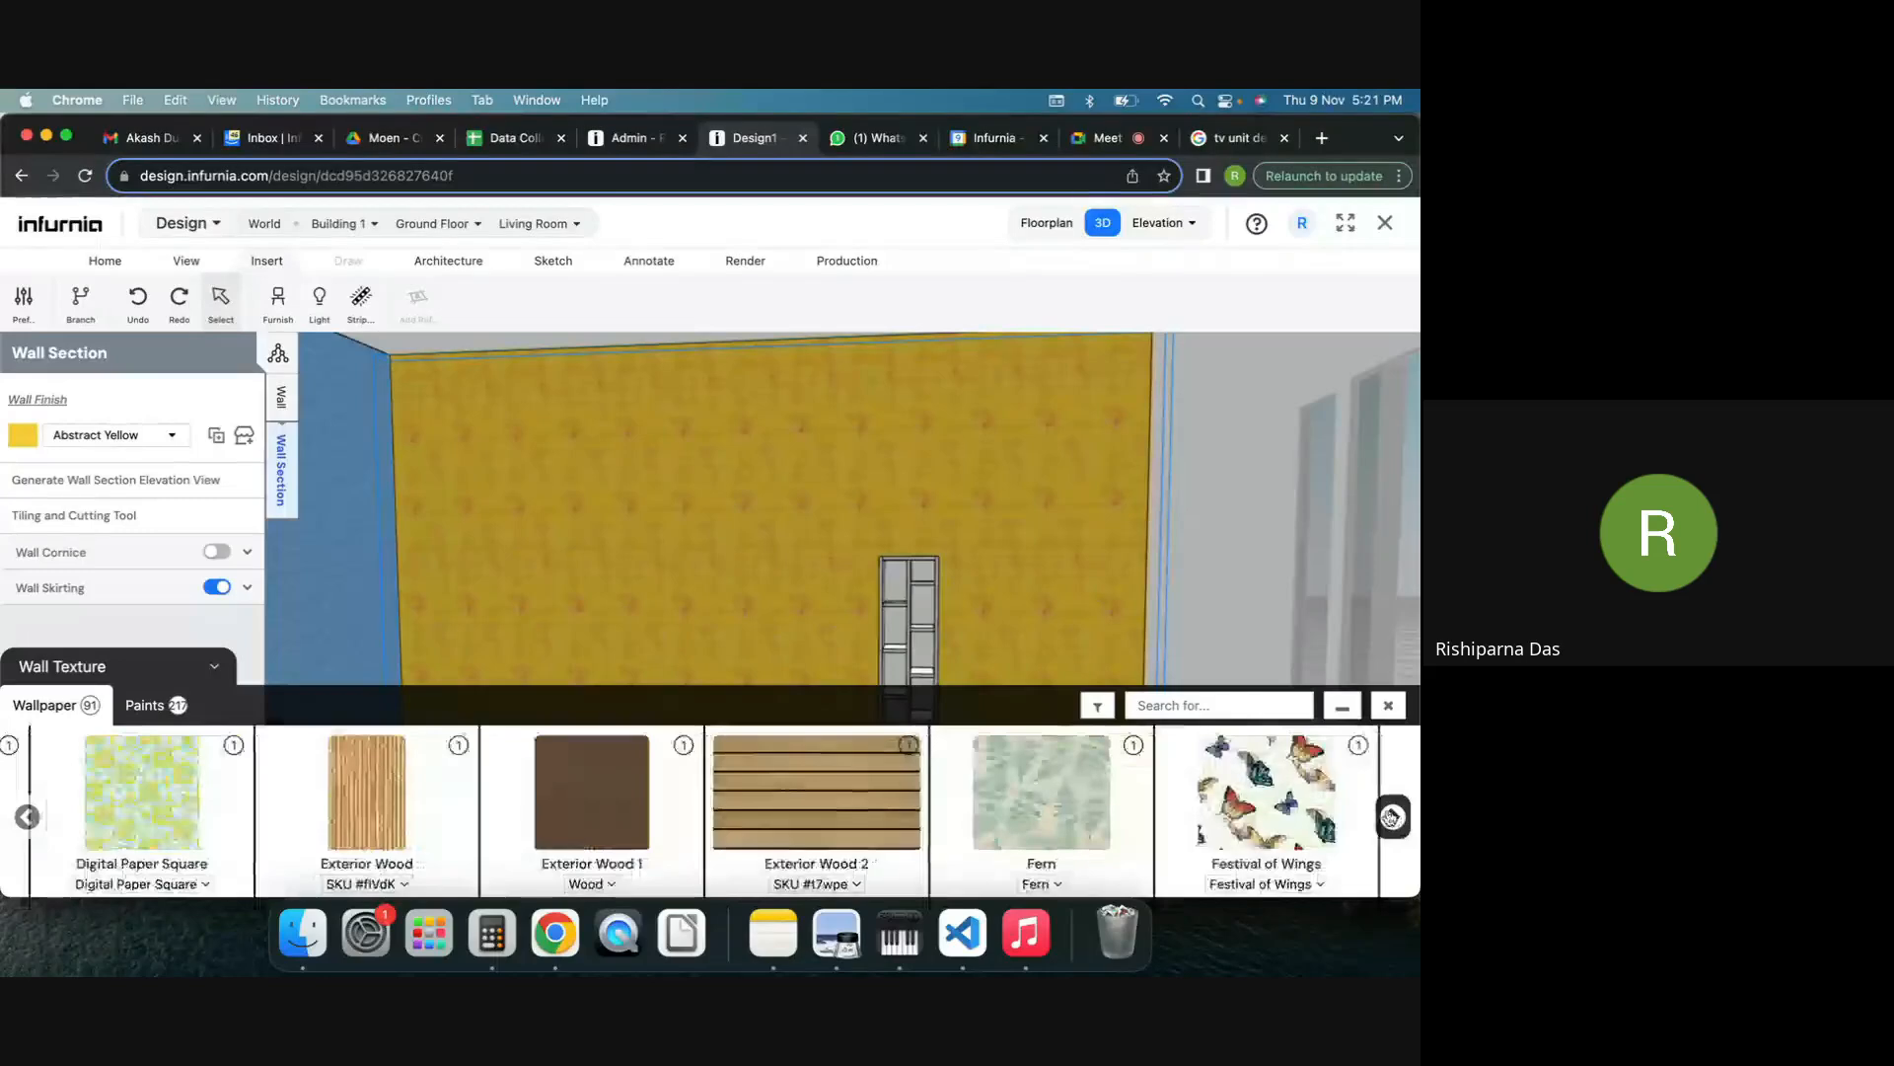
left_click(1093, 805)
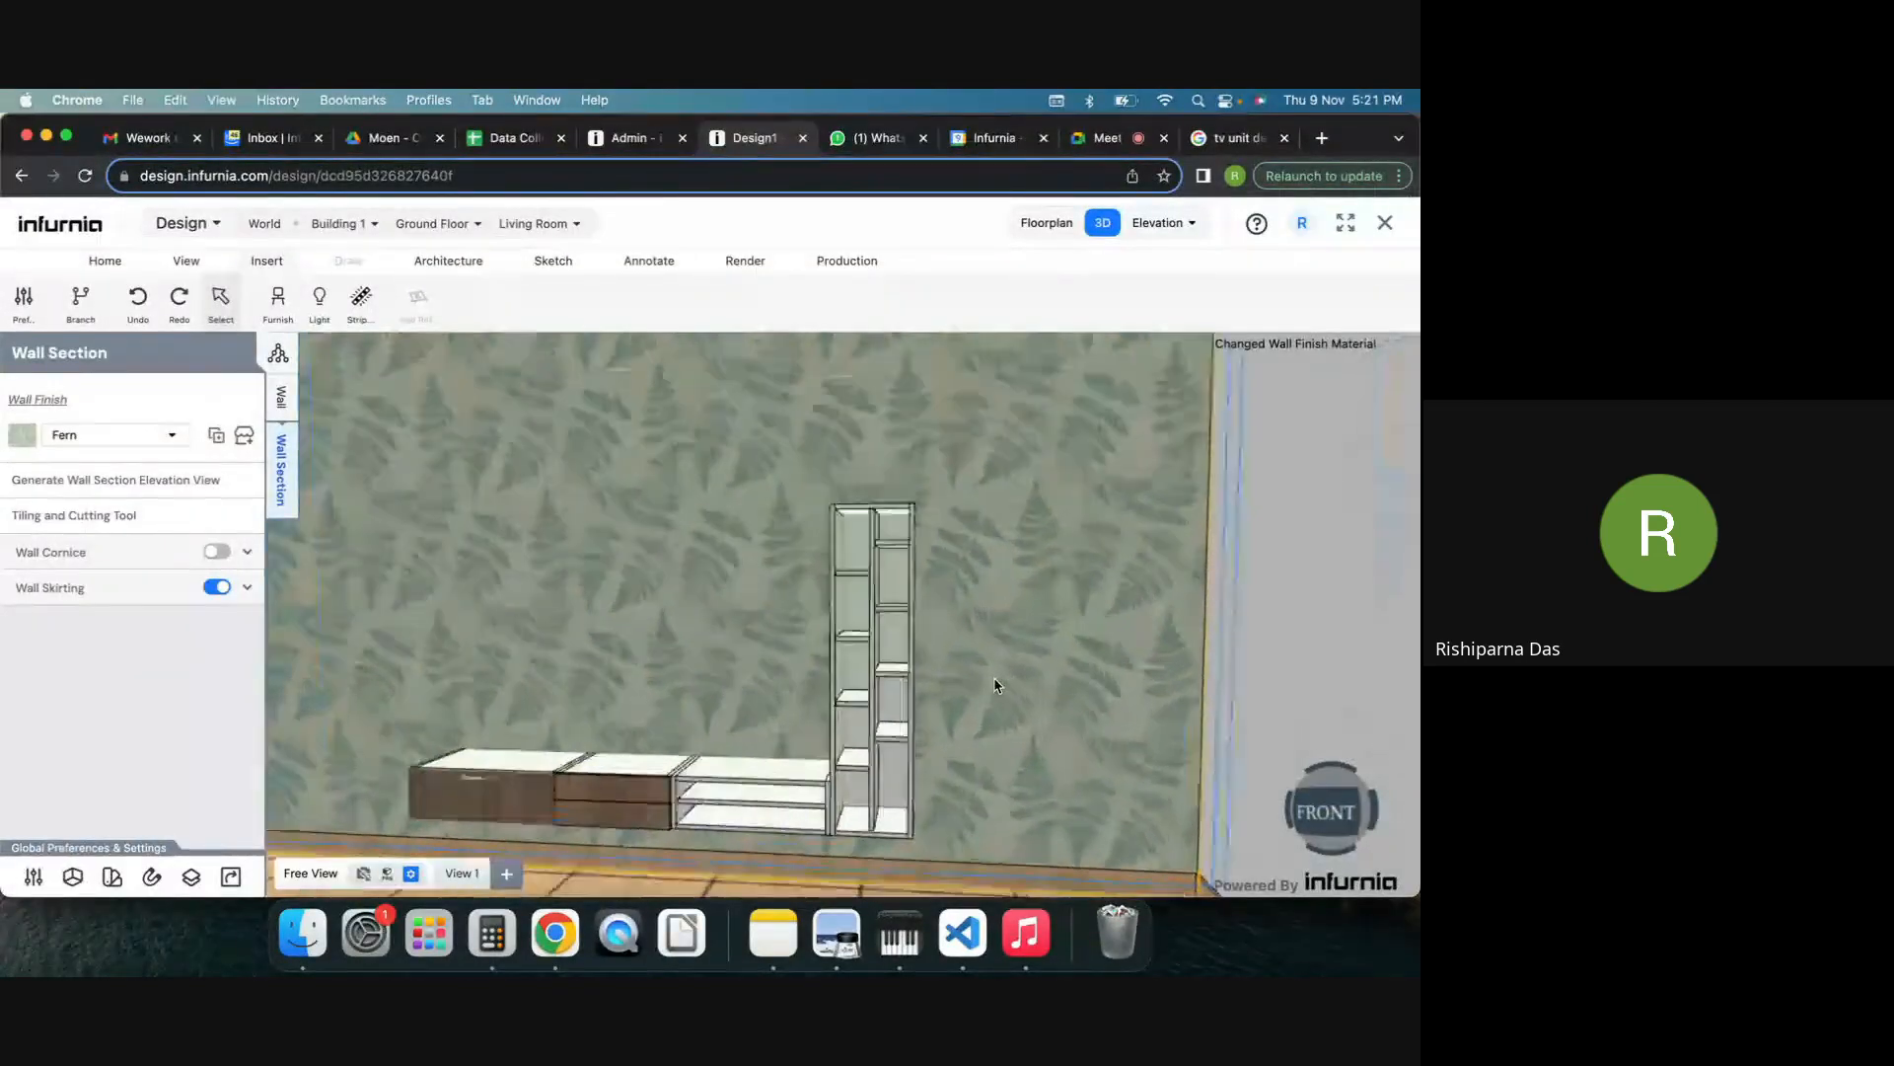
Turn off the visibility of the back panel in the tall partitioned unit's carcass.
left_click_drag(991, 661, 880, 544)
scroll(885, 521, "up", 3)
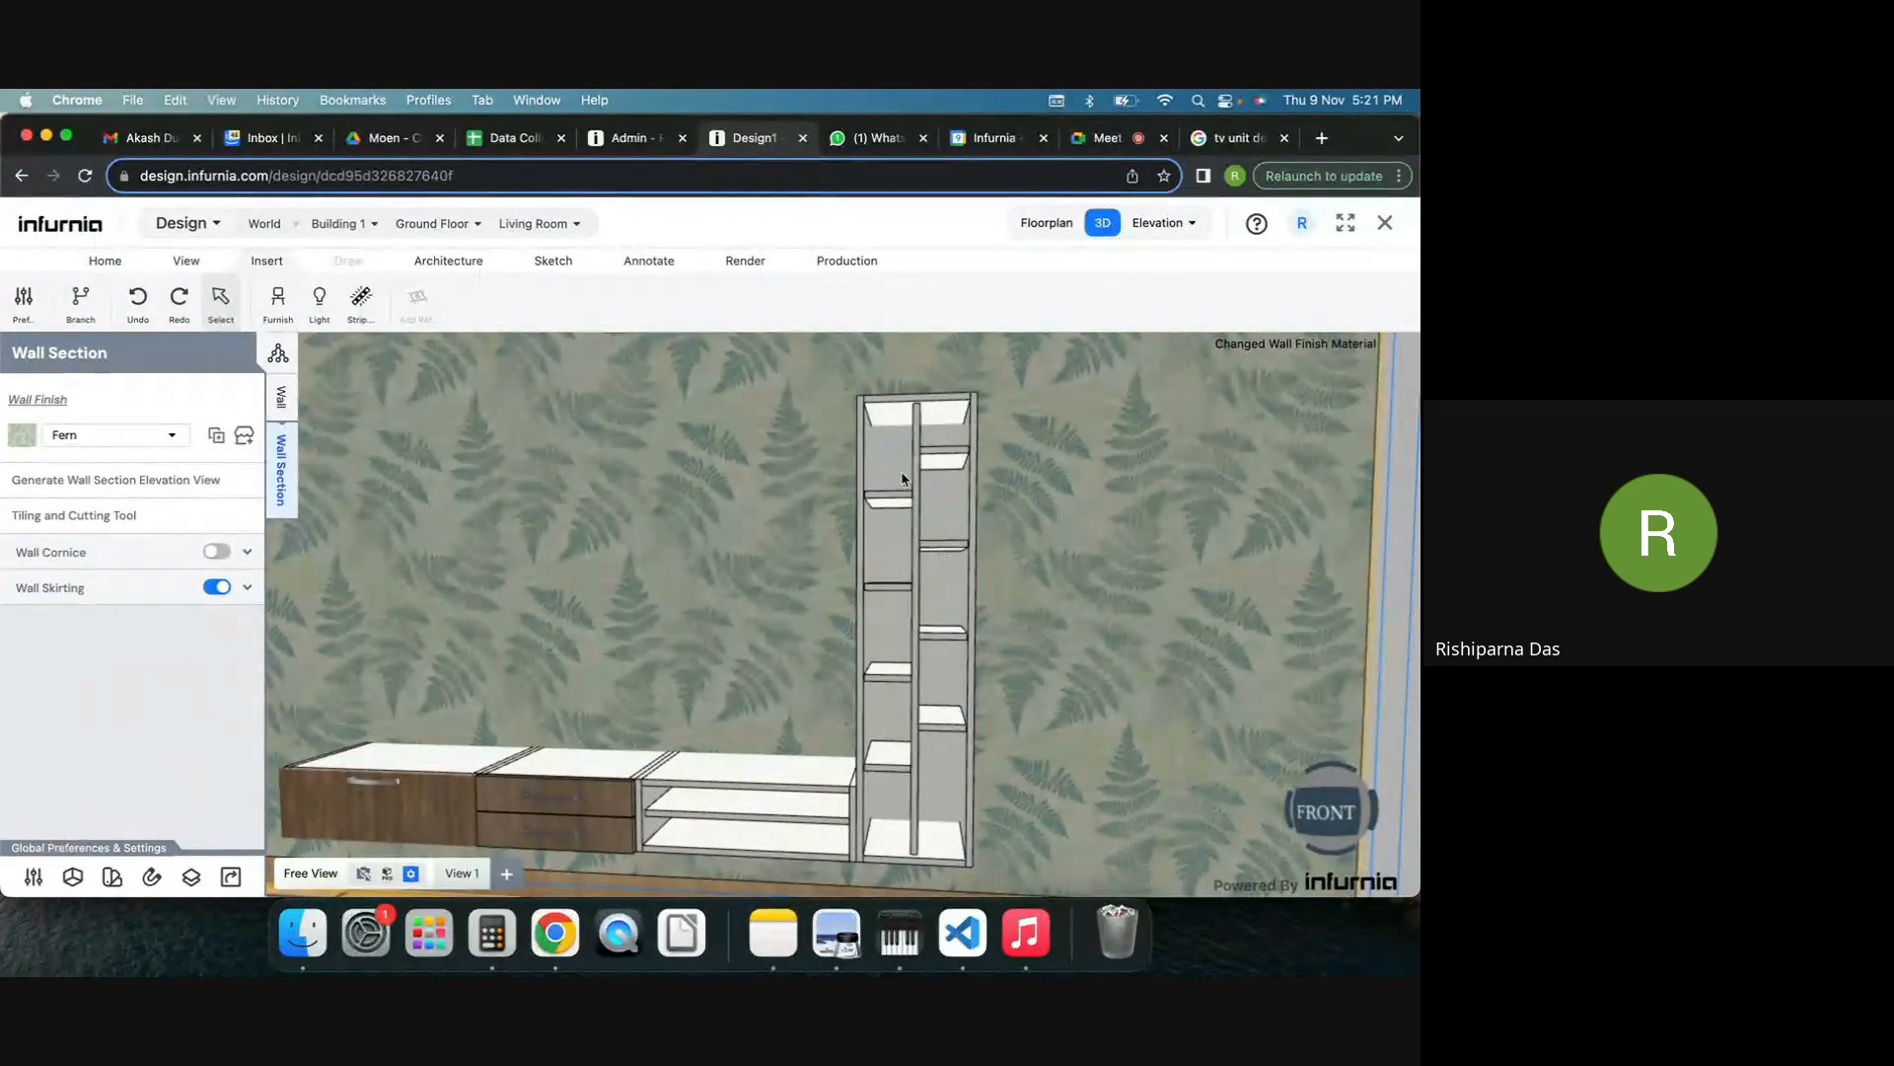
left_click_drag(938, 463, 1057, 554)
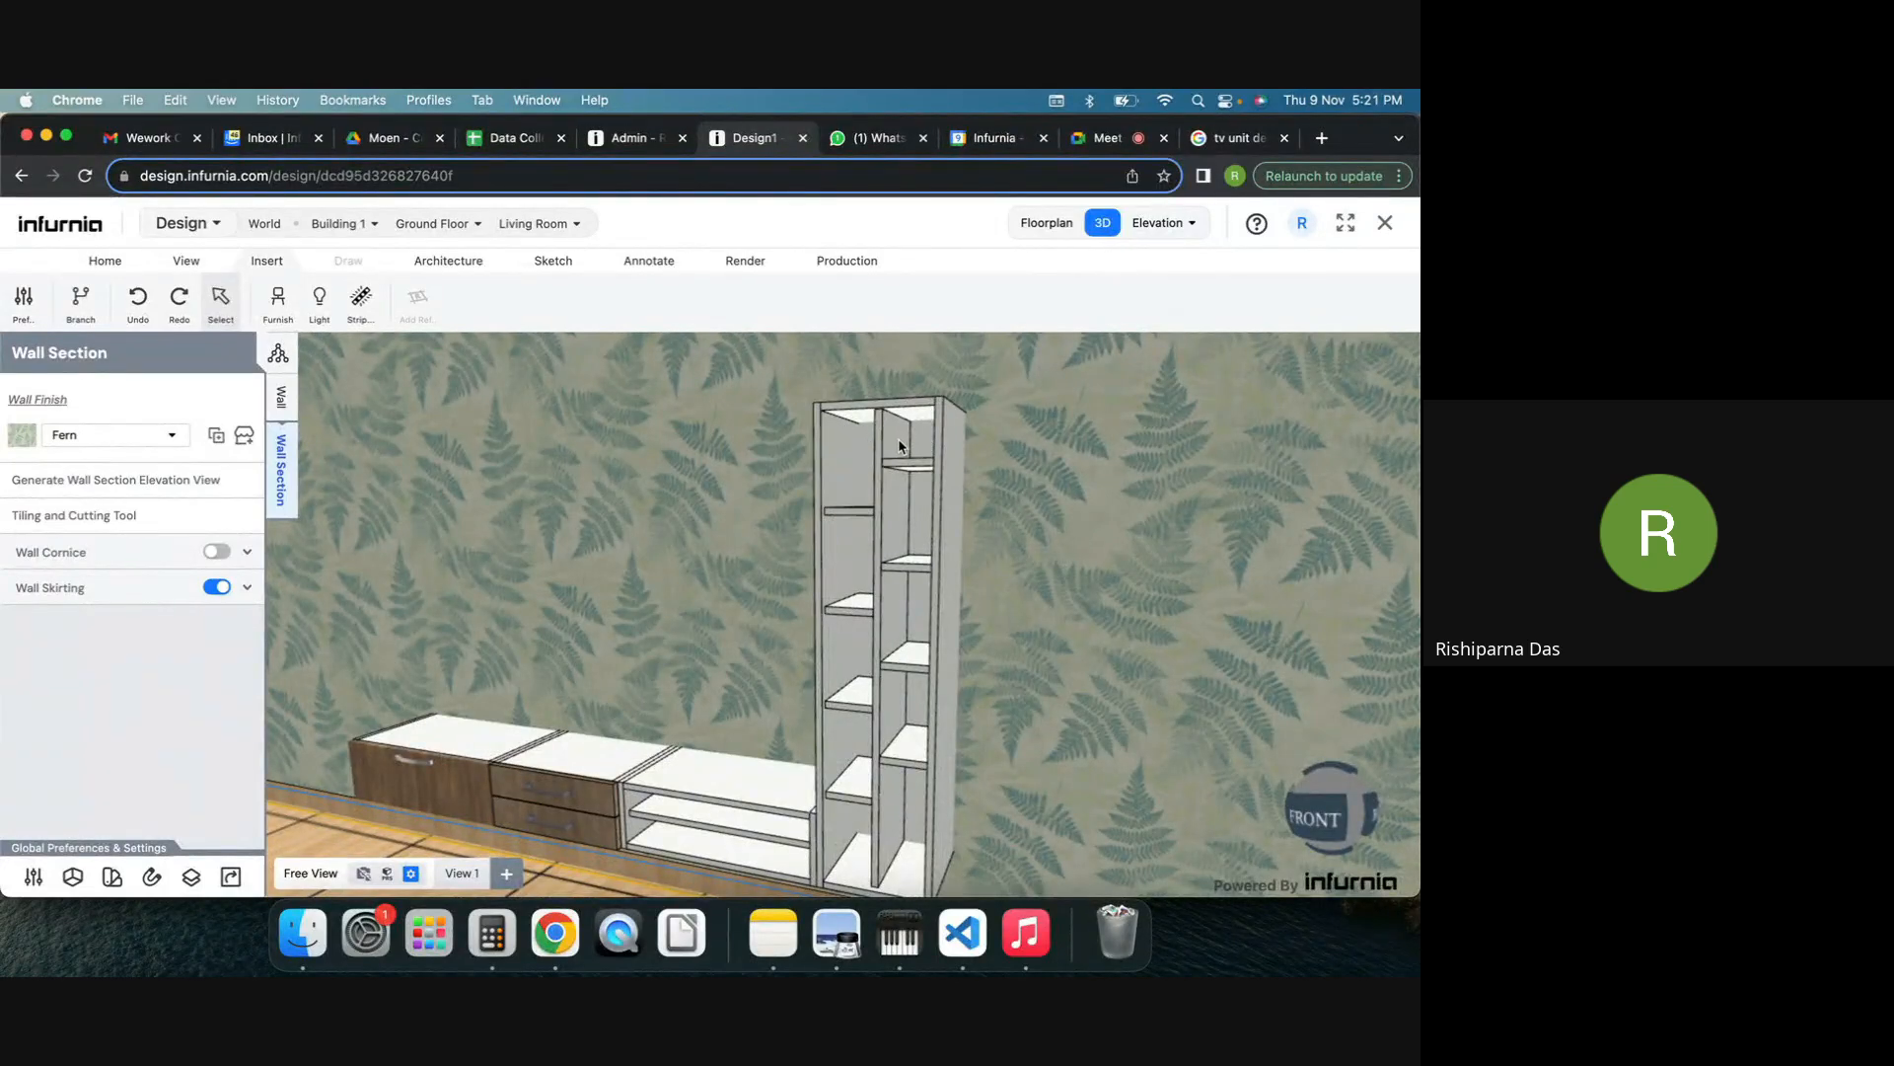
left_click(850, 417)
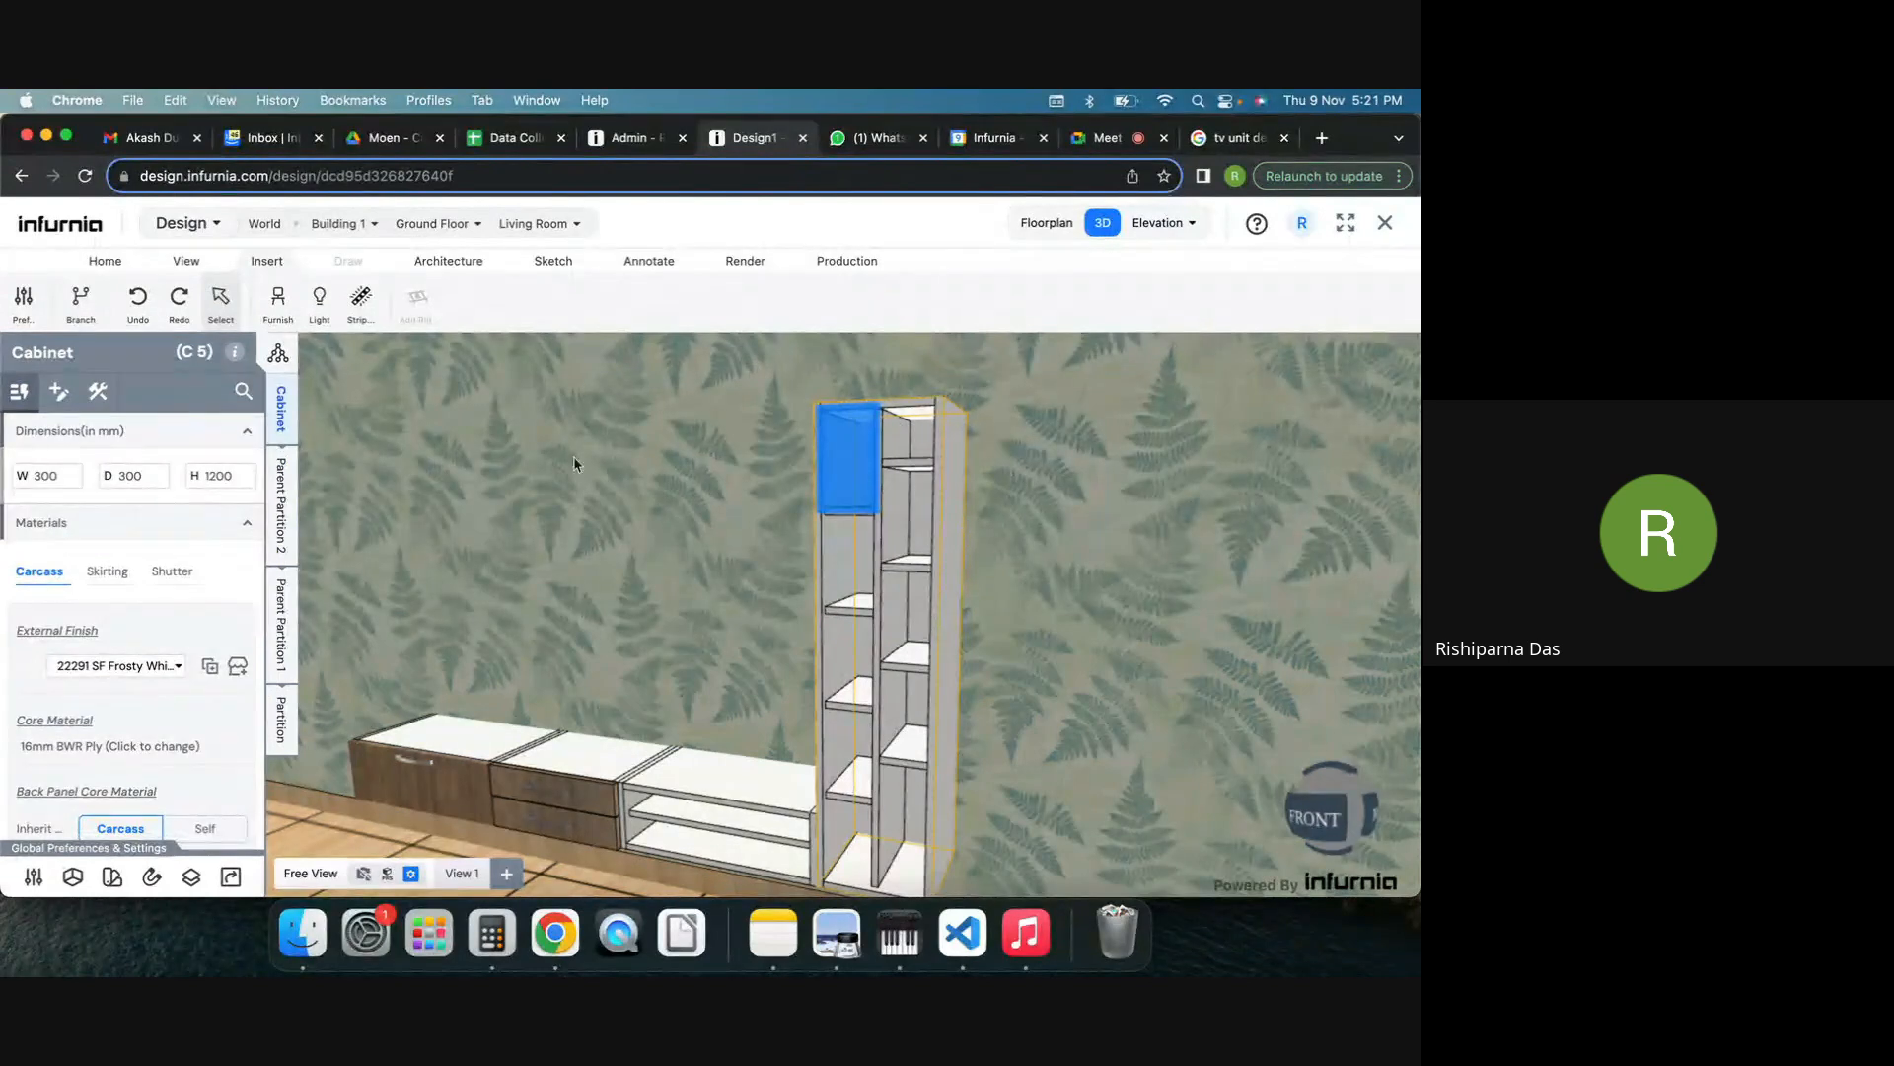
left_click(96, 393)
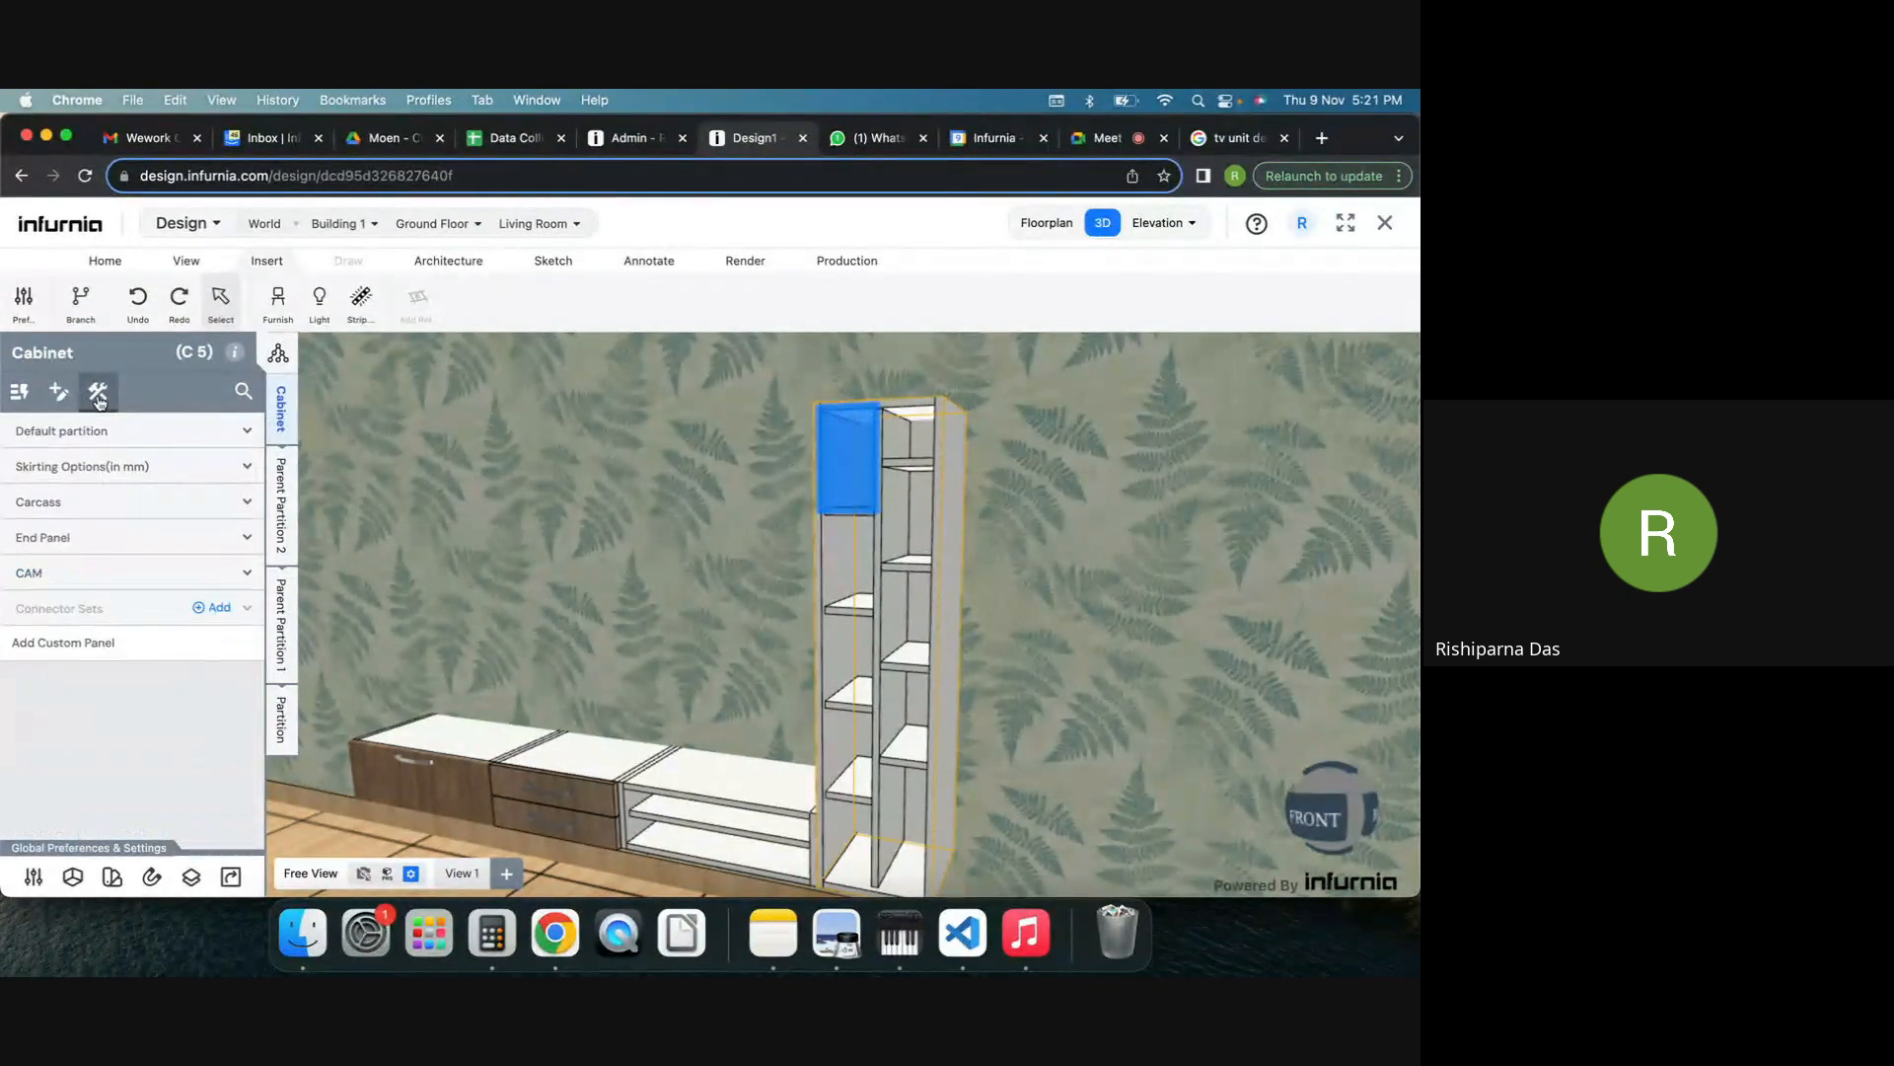
left_click(45, 503)
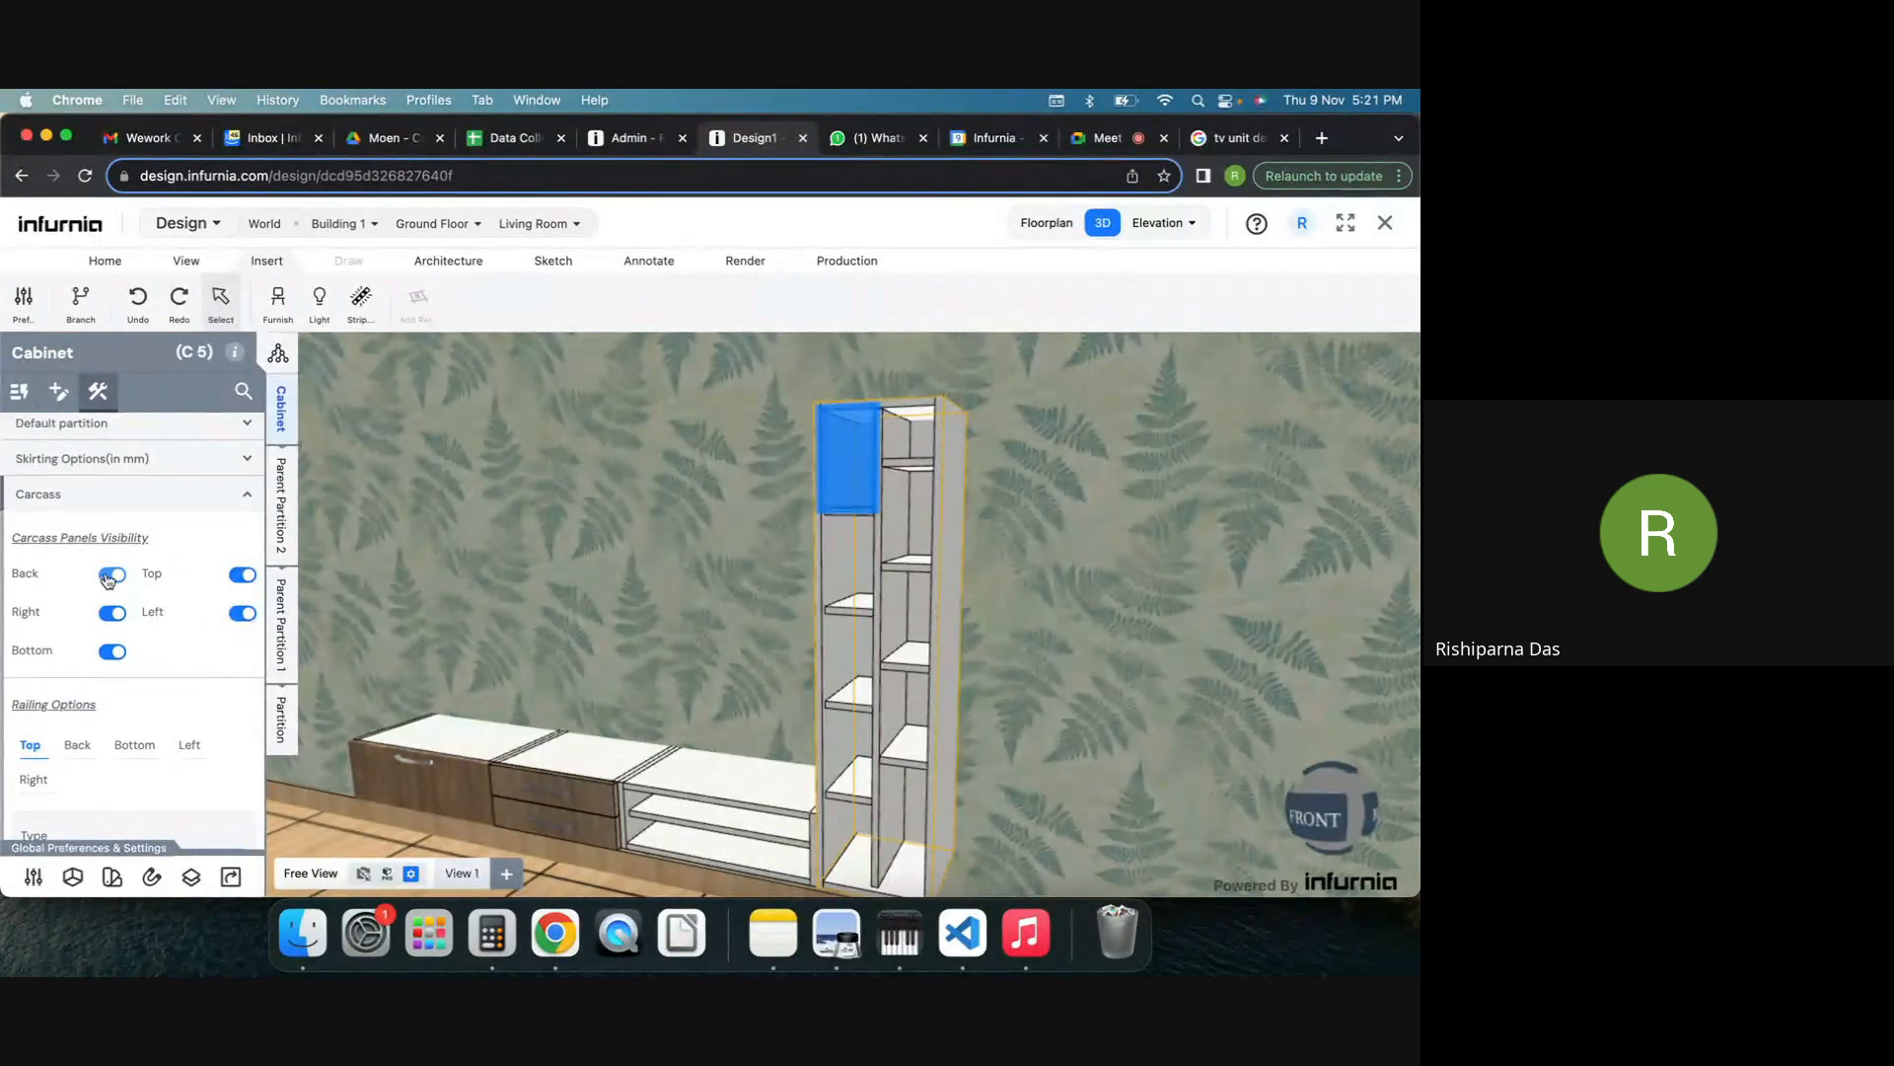
left_click(1033, 632)
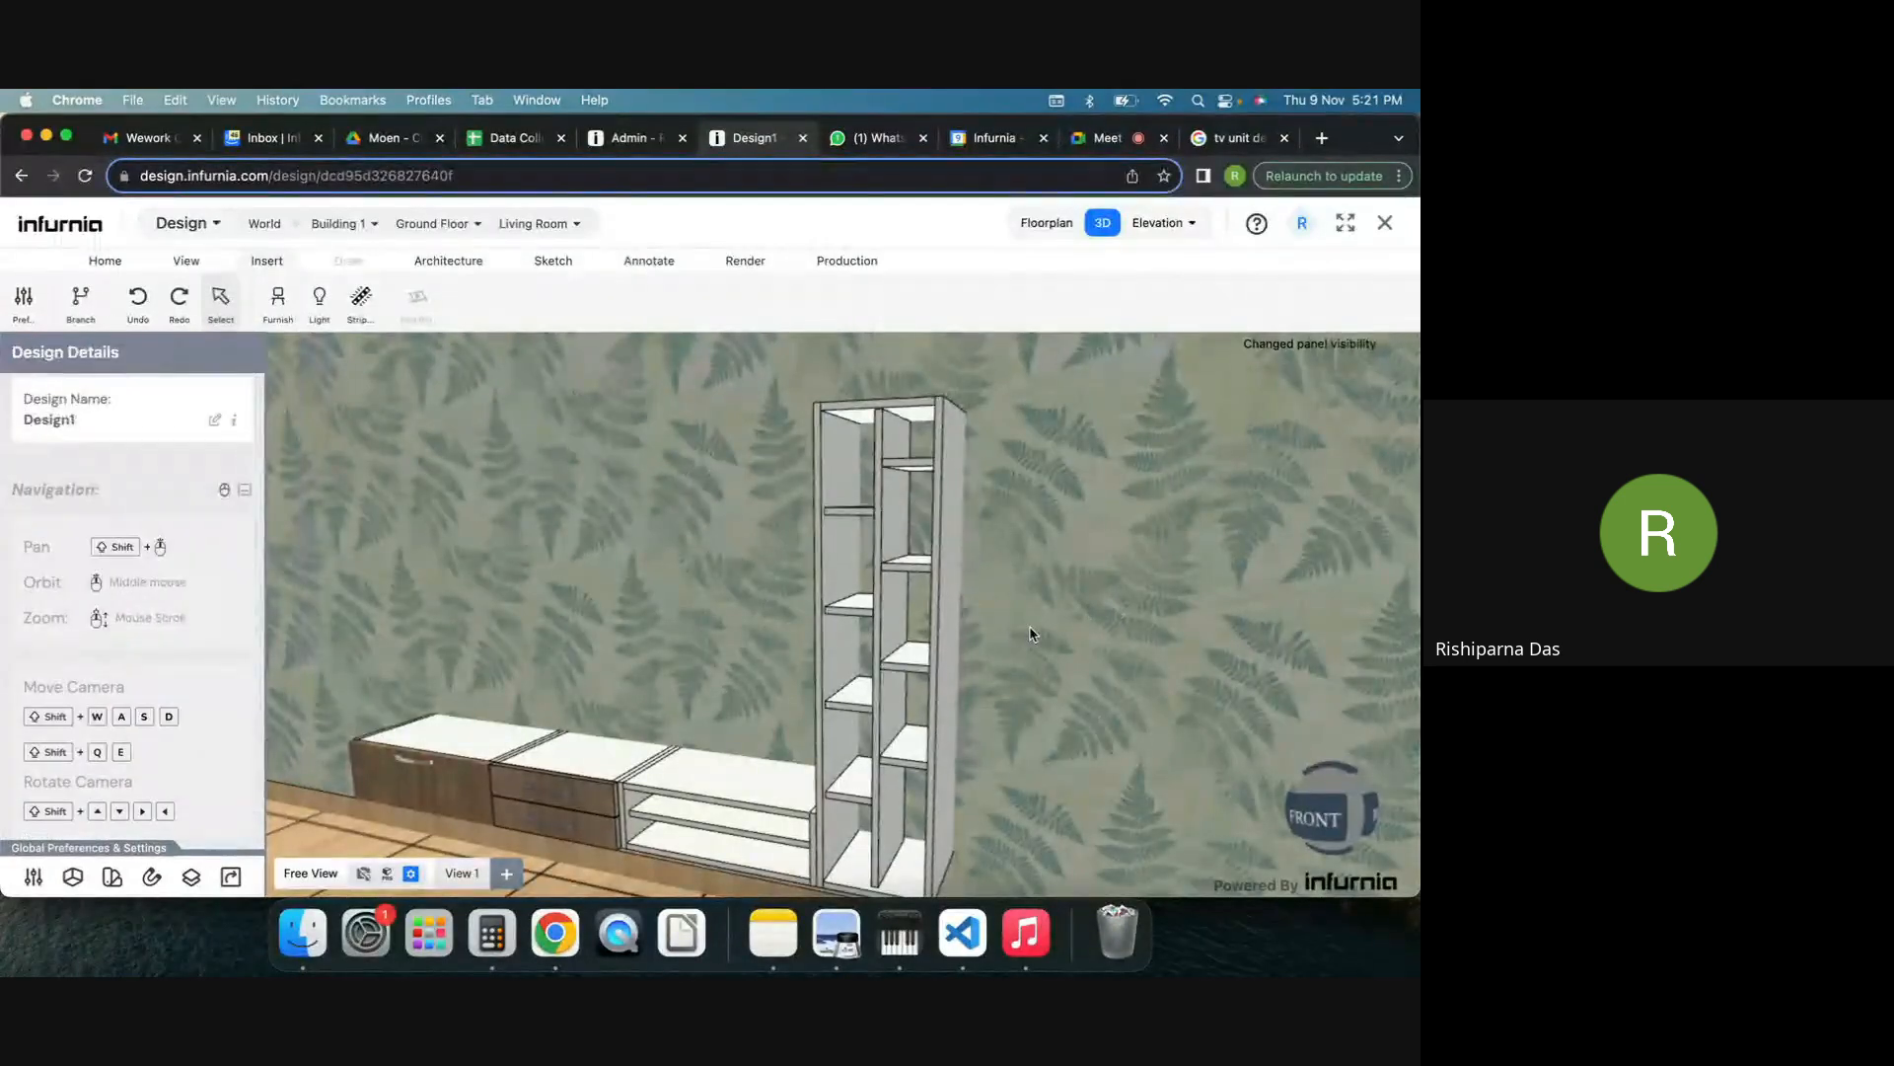
Examine the TV unit and the open-backed tall unit against the wallpapered wall from several angles.
middle_click_drag(1028, 634, 1225, 656)
scroll(1216, 634, "down", 3)
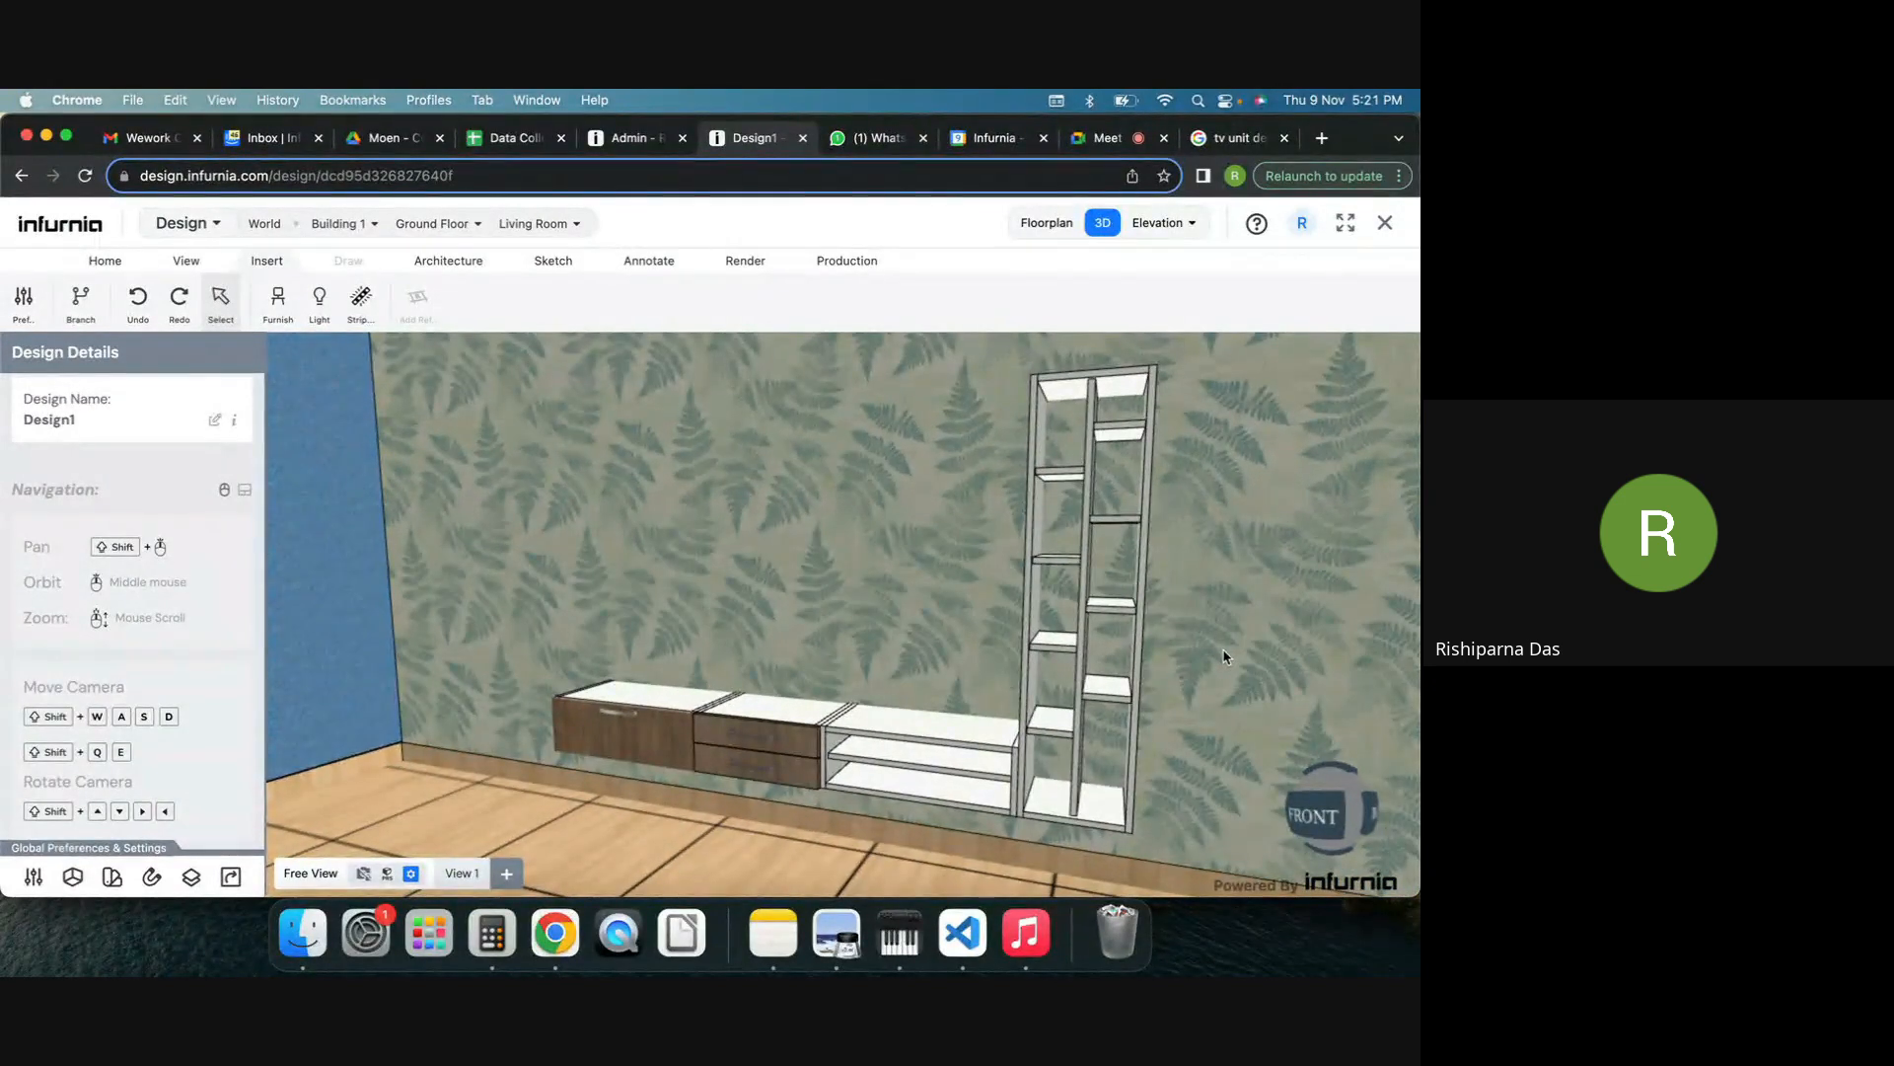
middle_click_drag(1209, 641, 1249, 651)
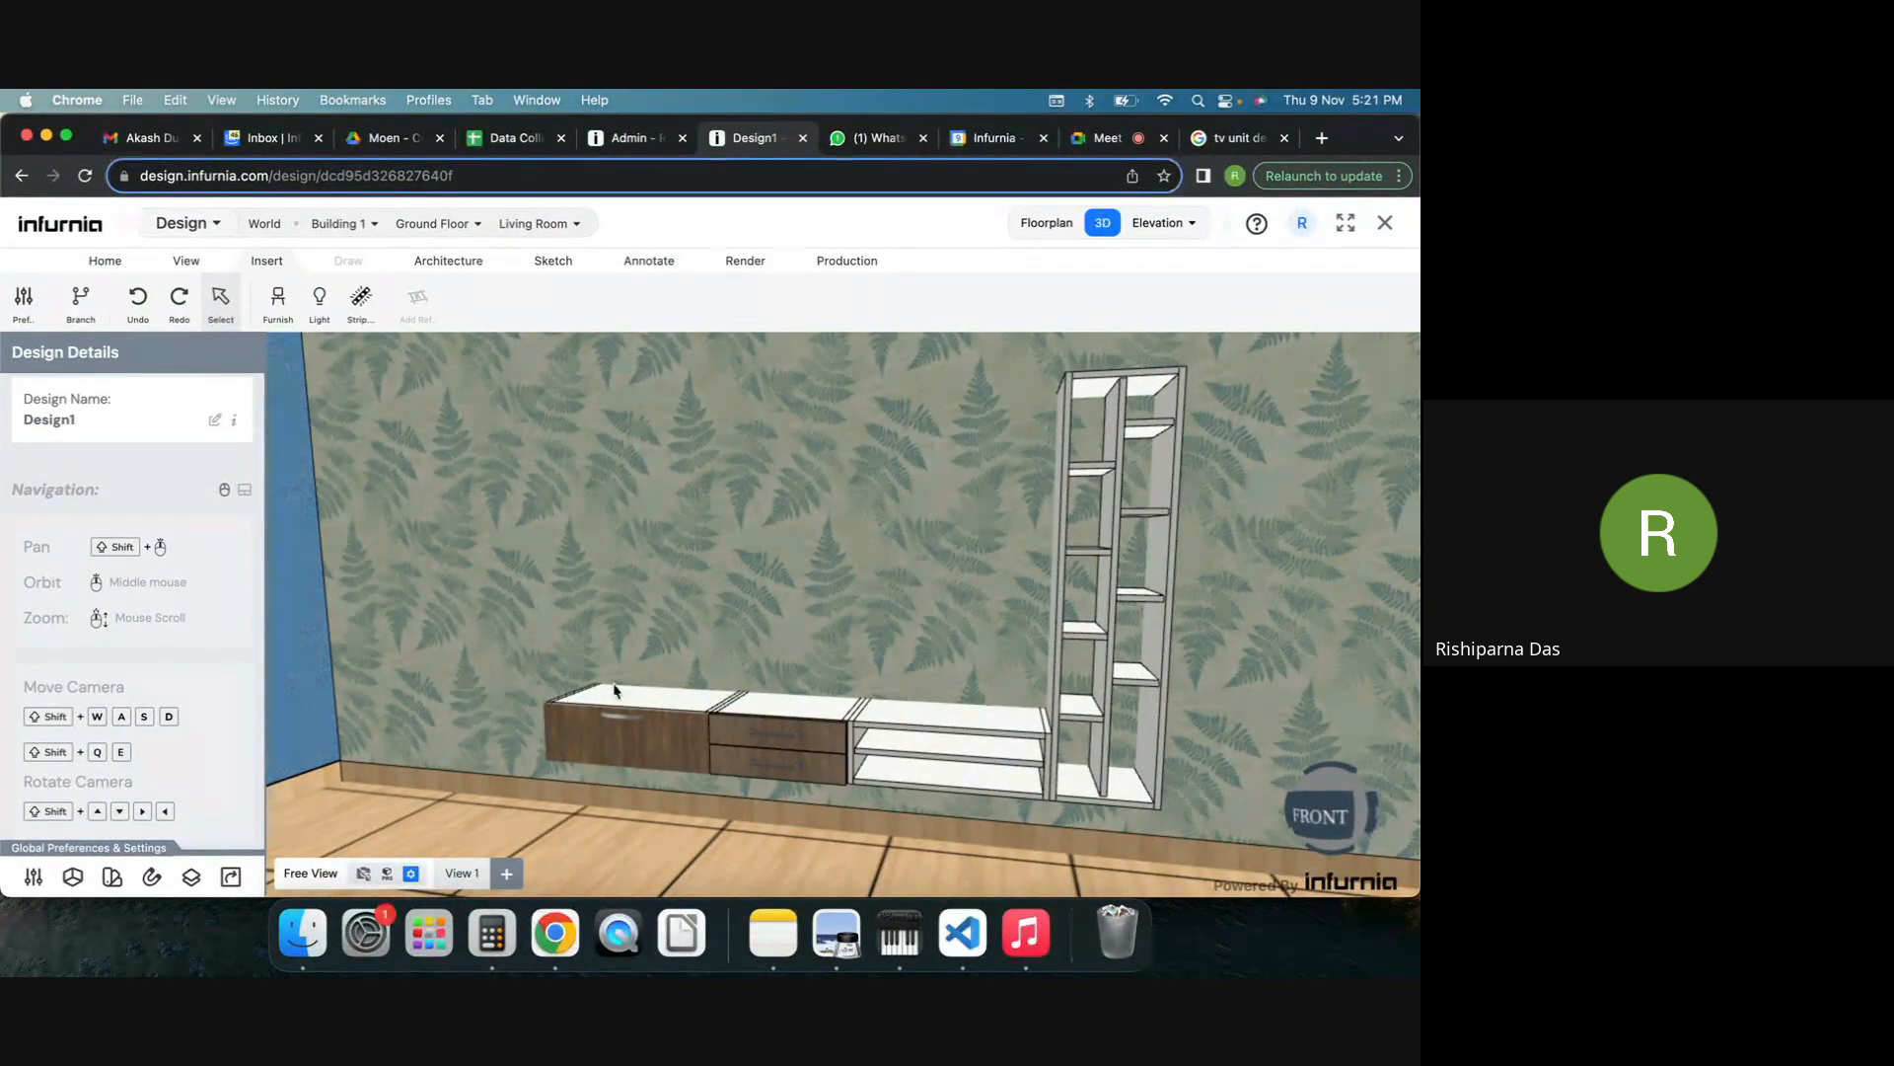
middle_click_drag(1277, 655, 1290, 690)
scroll(639, 604, "up", 2)
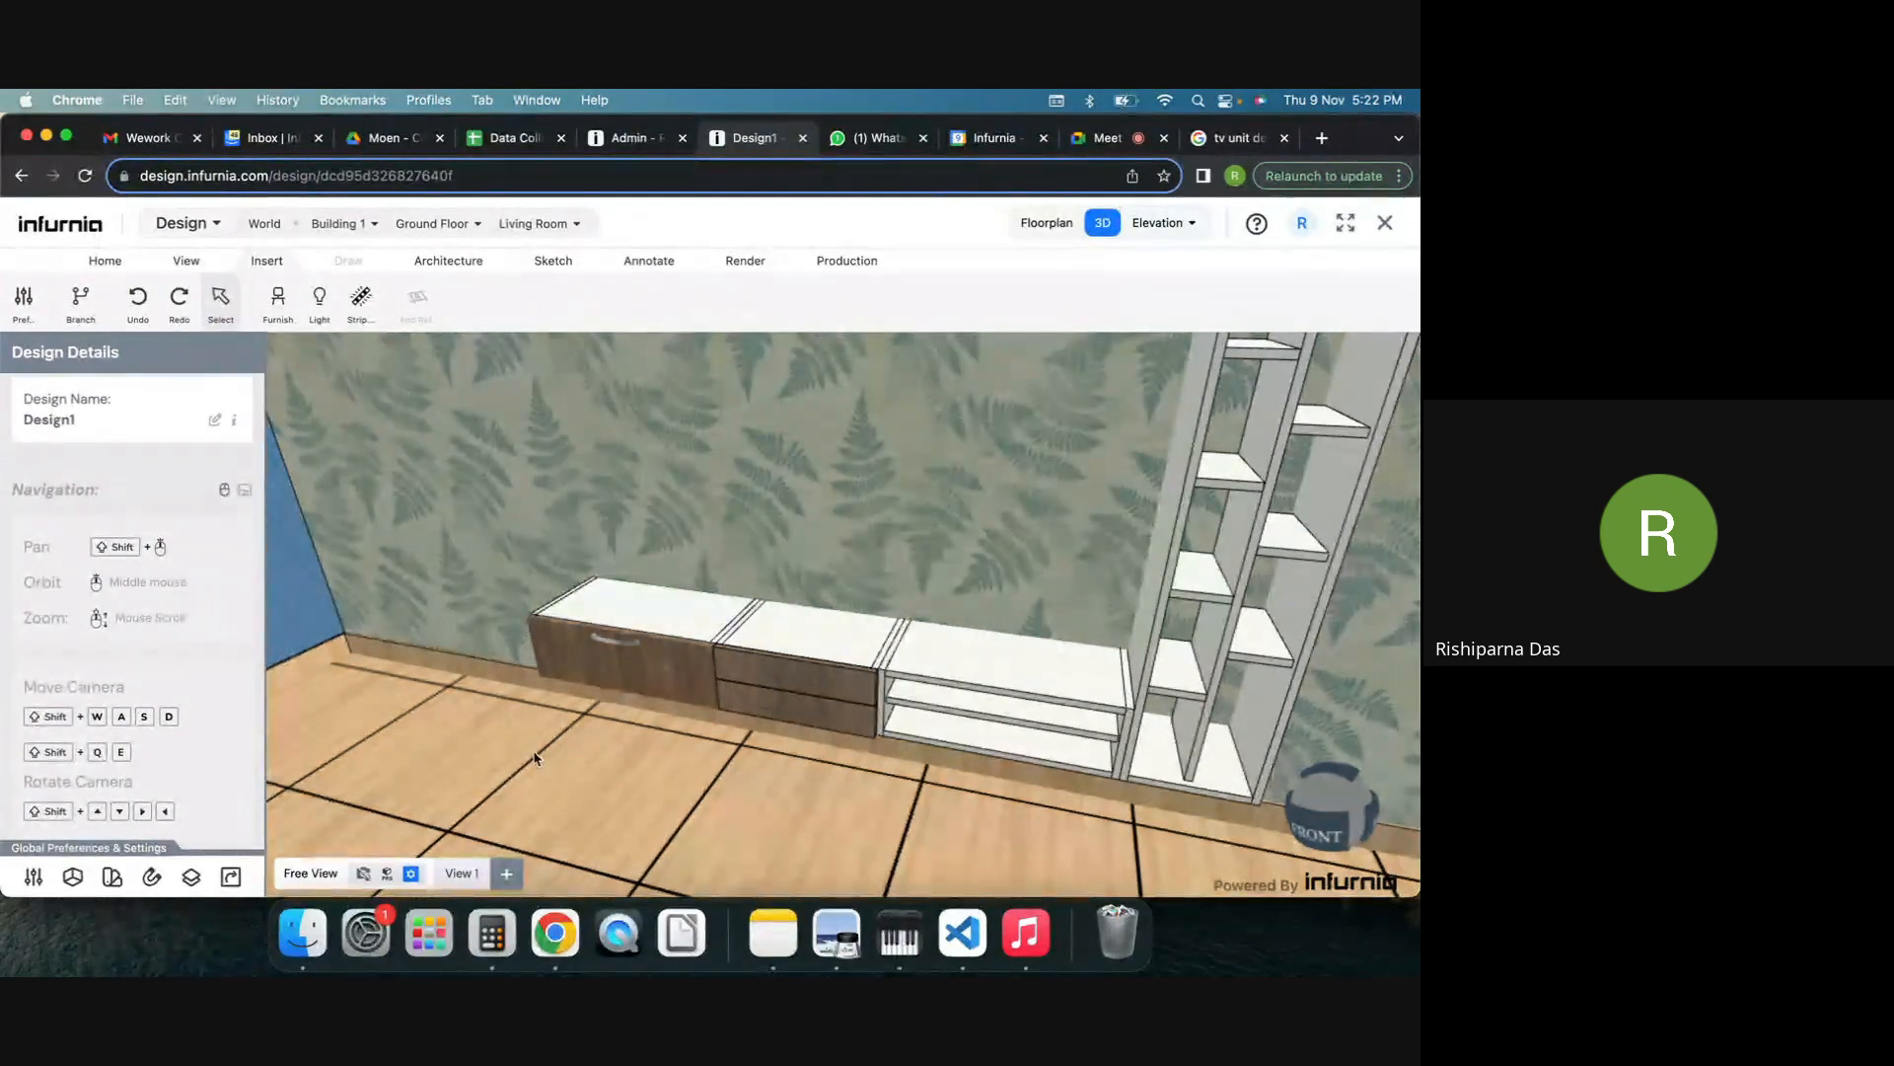
middle_click_drag(533, 755, 795, 775)
scroll(795, 770, "down", 2)
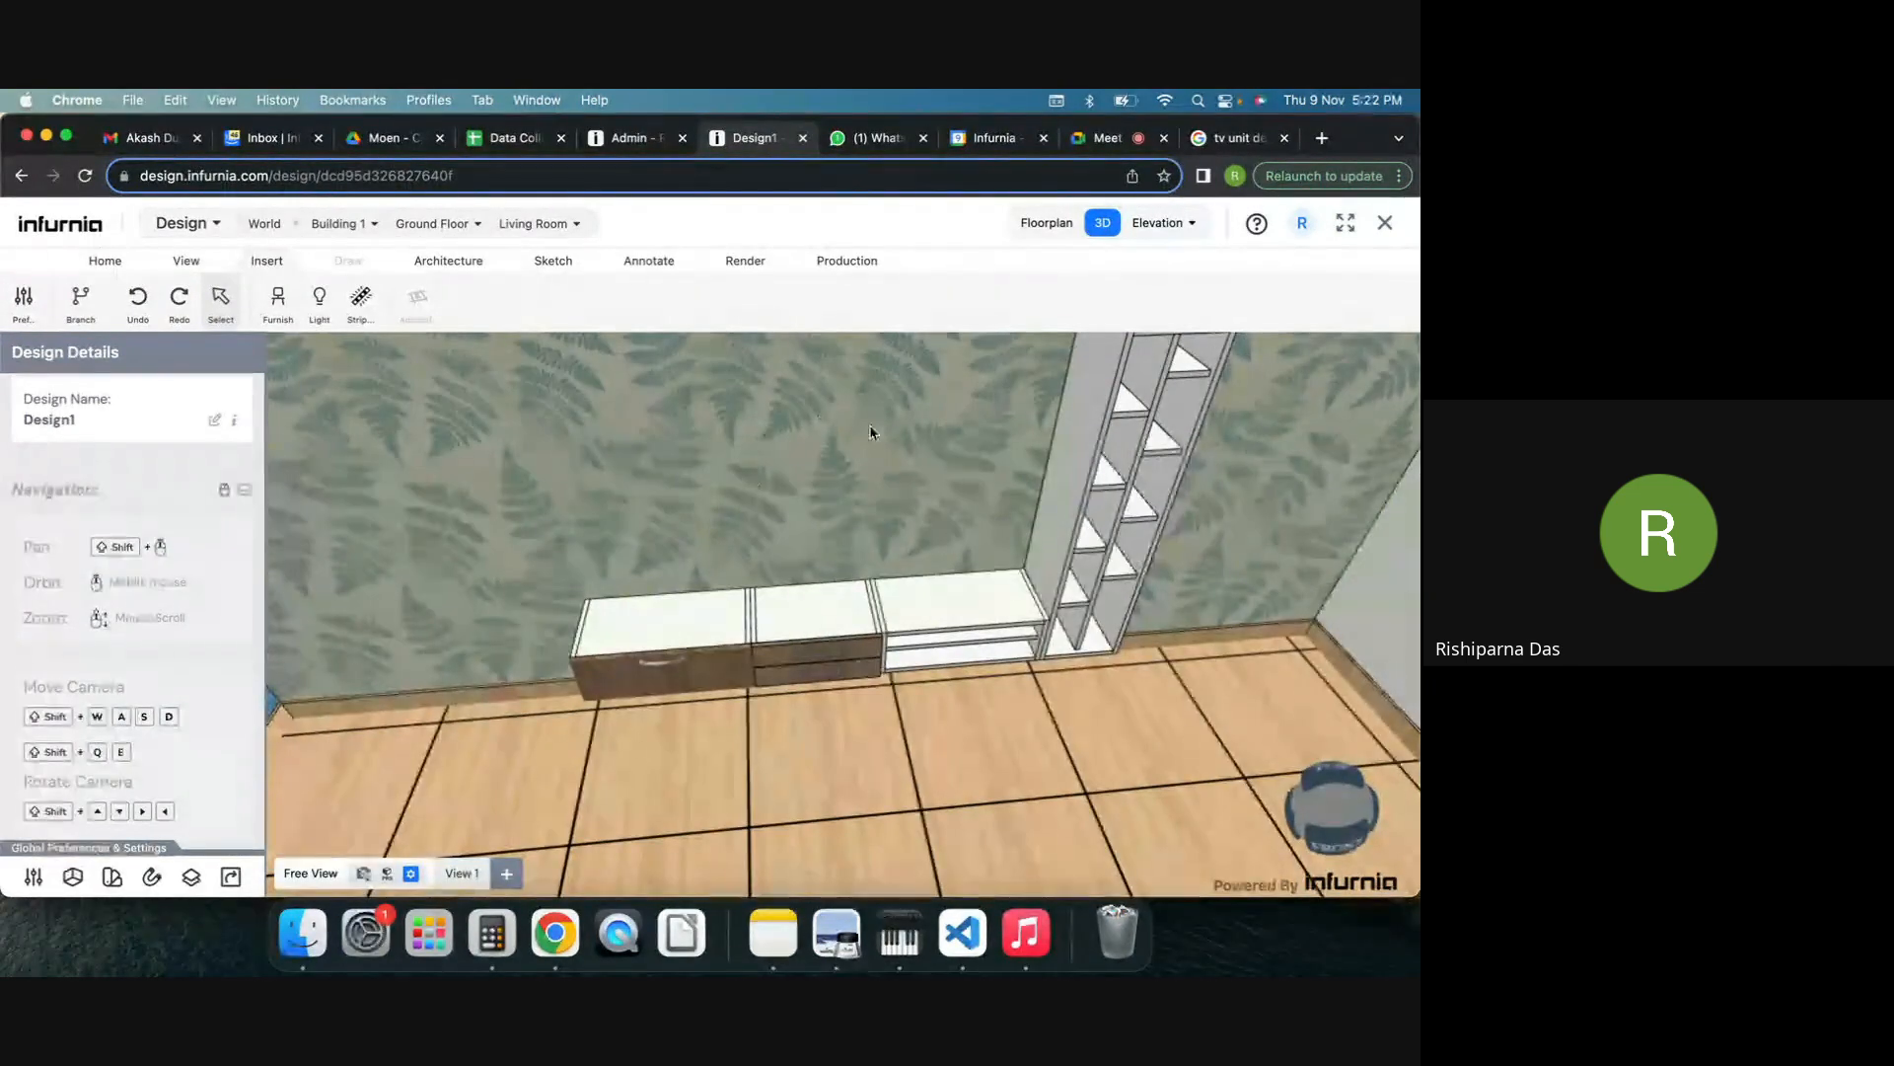
scroll(760, 494, "down", 2)
middle_click_drag(799, 553, 891, 760)
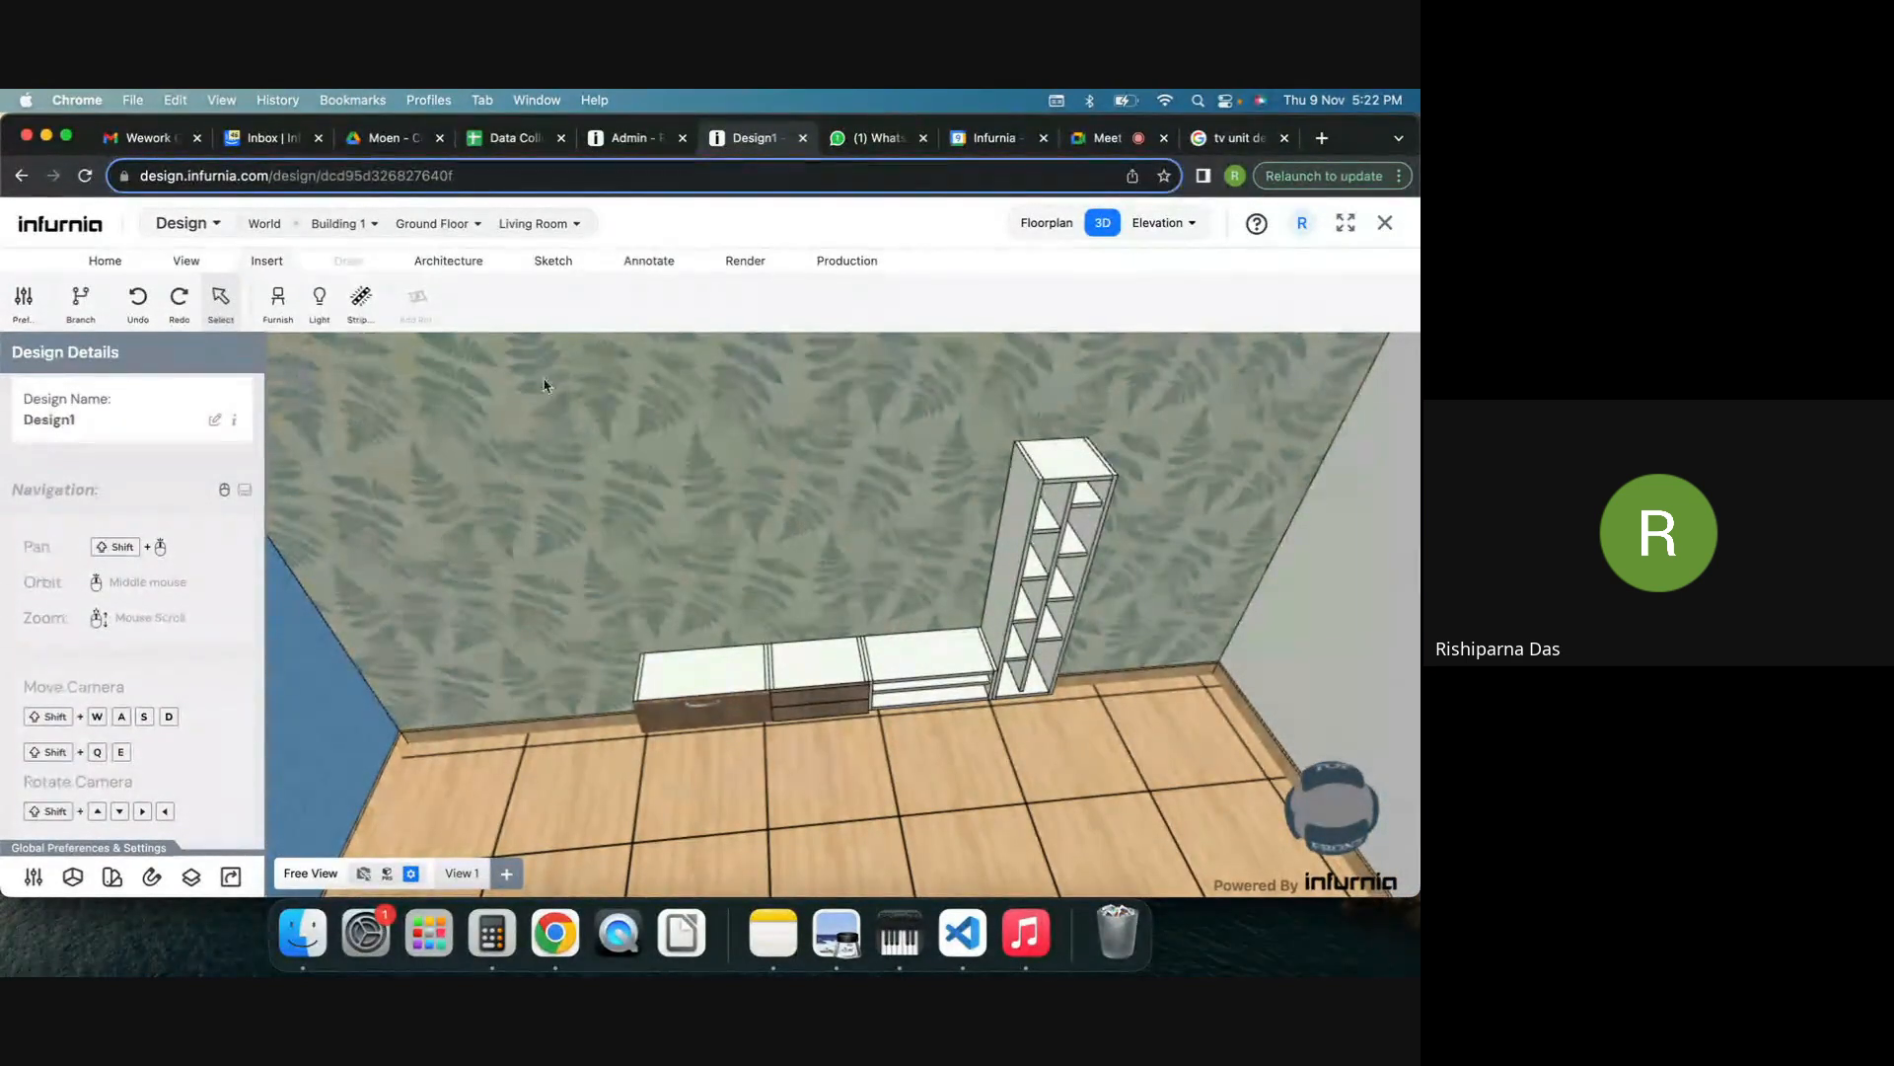
Insert a Wall Unit horizontal custom panel from the furnishing library into the living room.
left_click(280, 299)
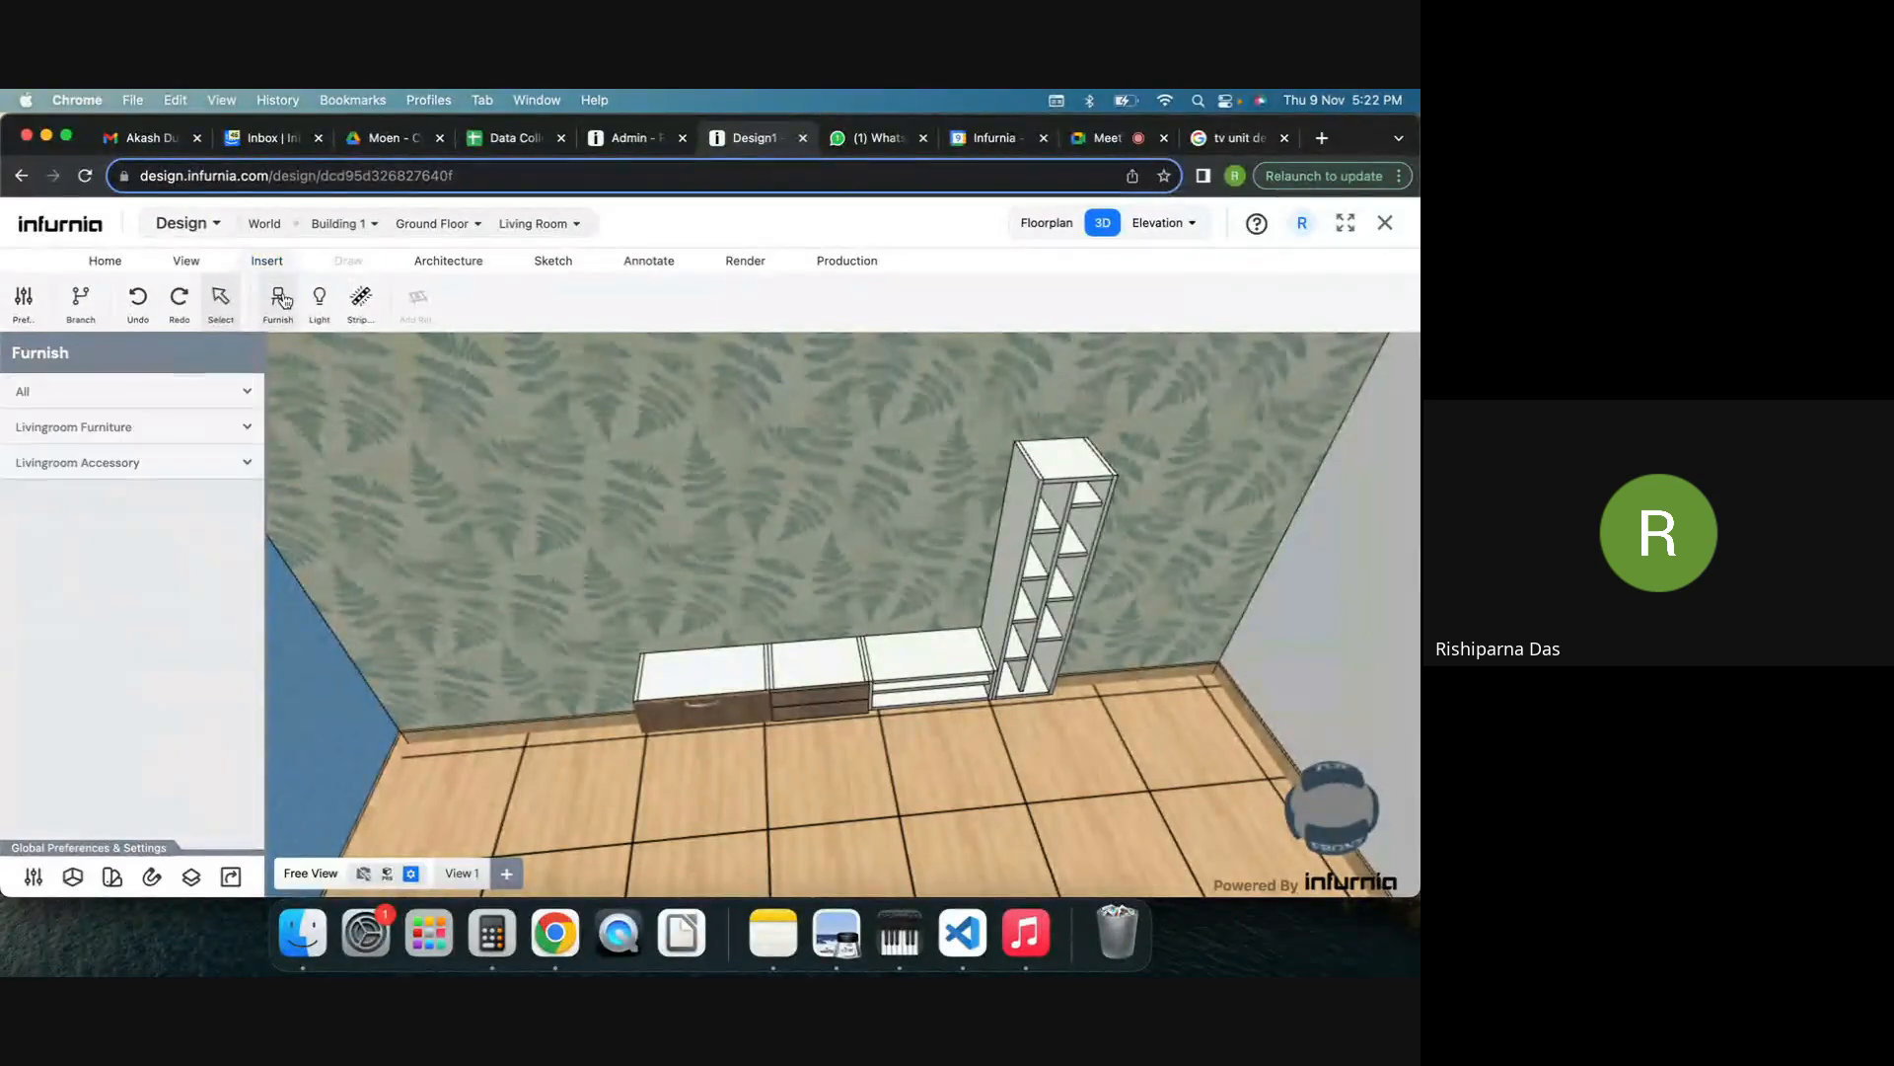
left_click(92, 395)
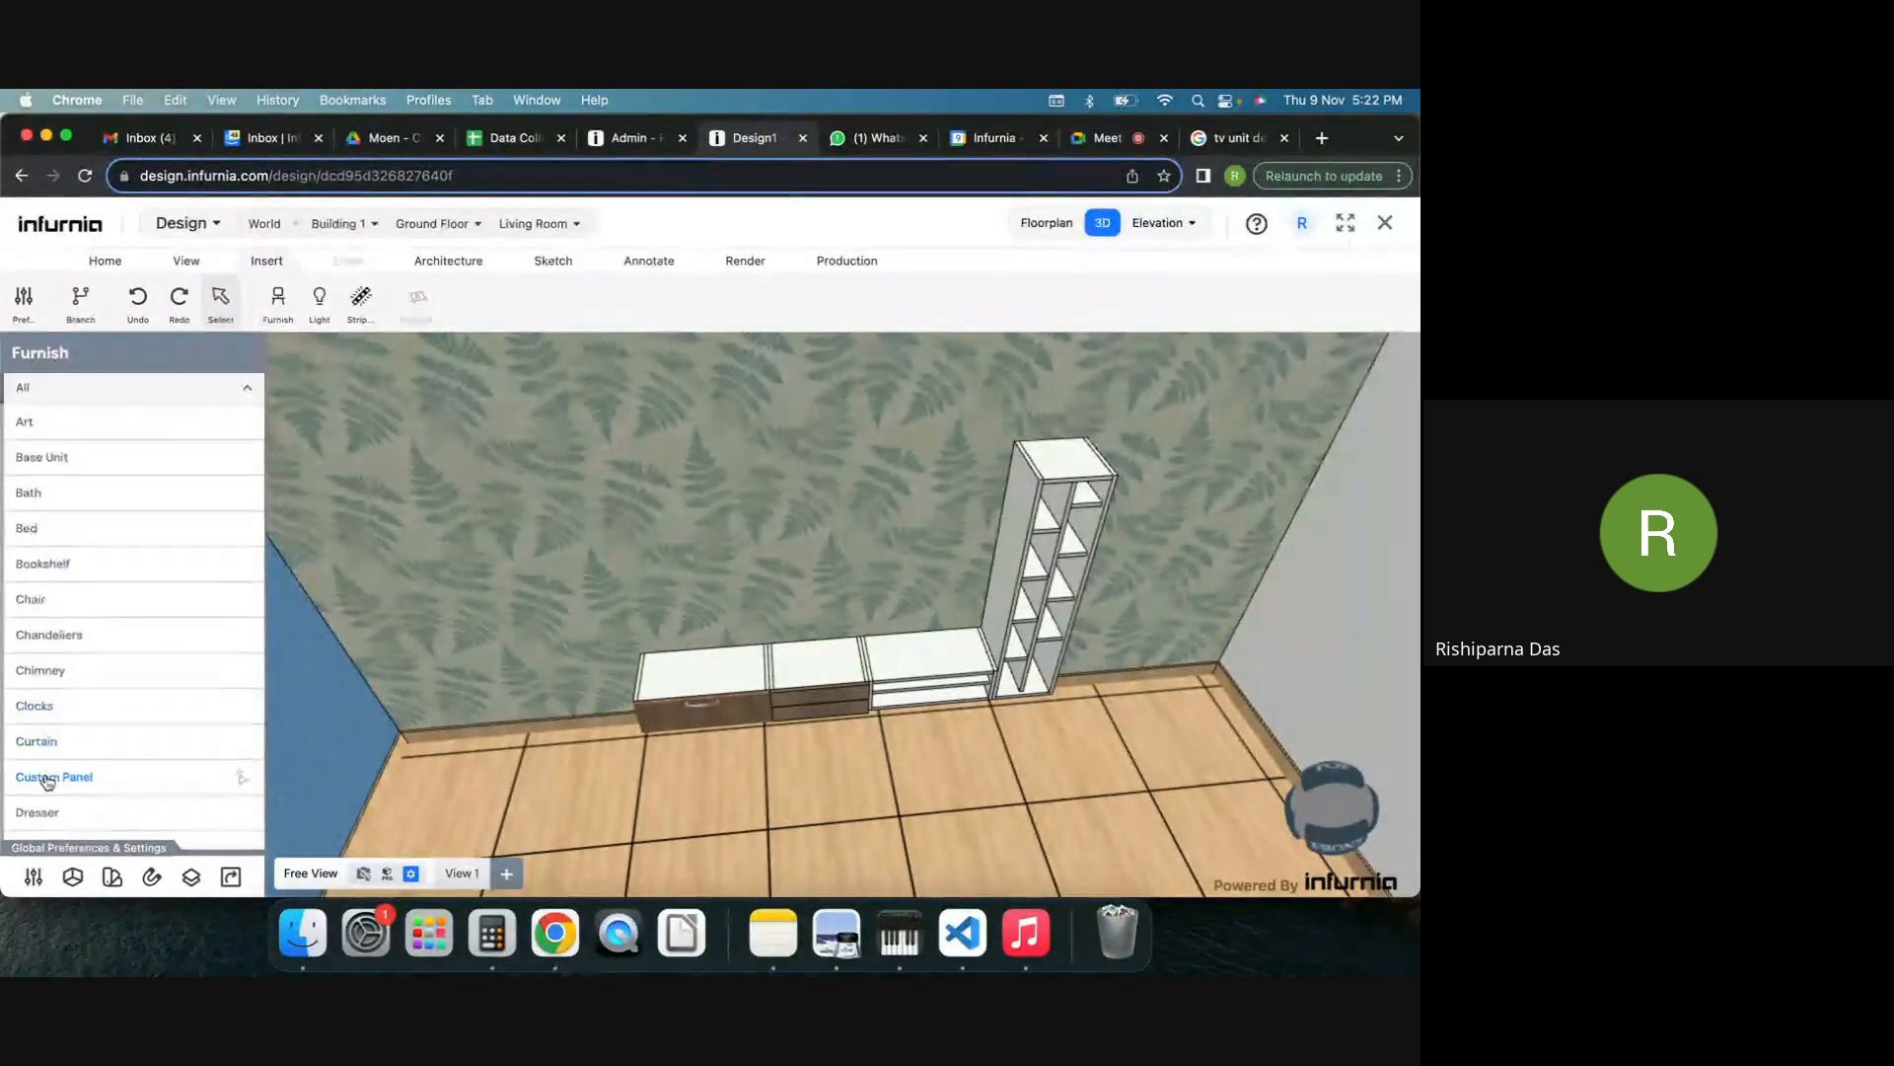
left_click(45, 780)
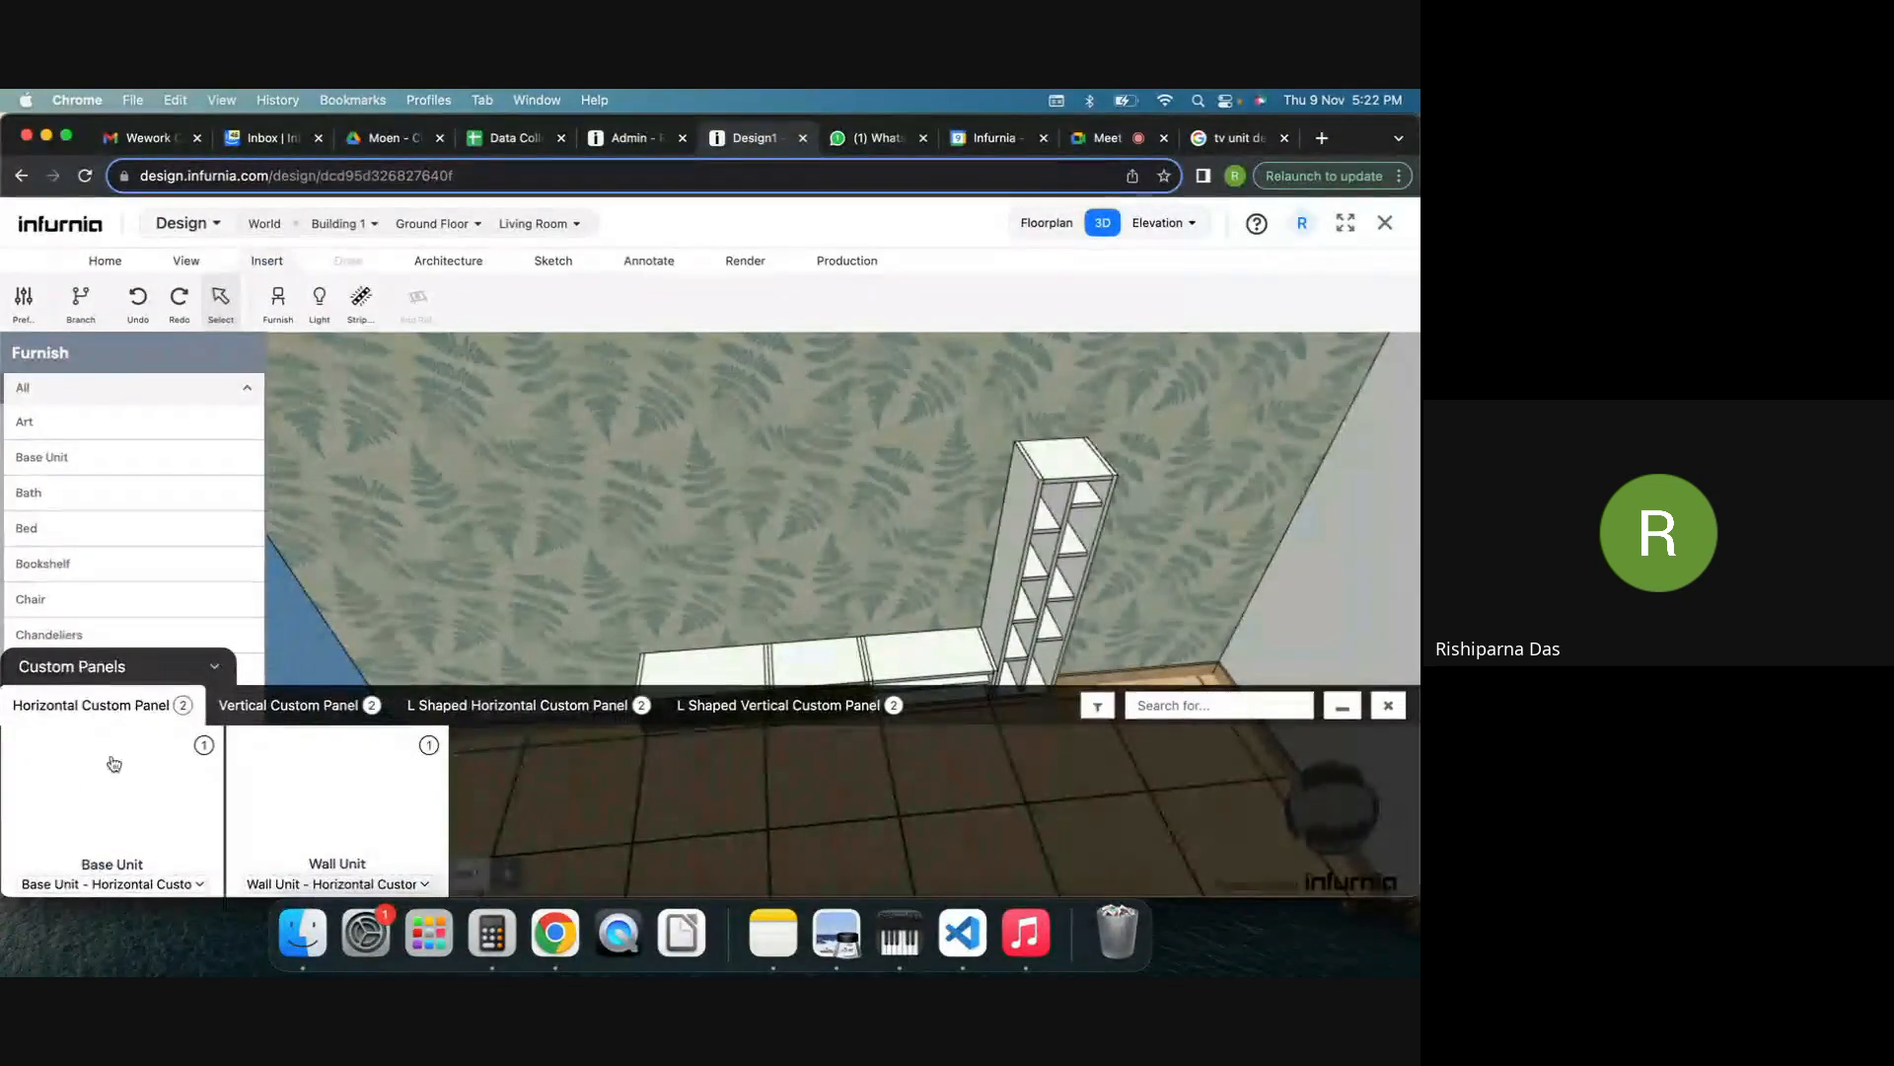
scroll(434, 635, "down", 3)
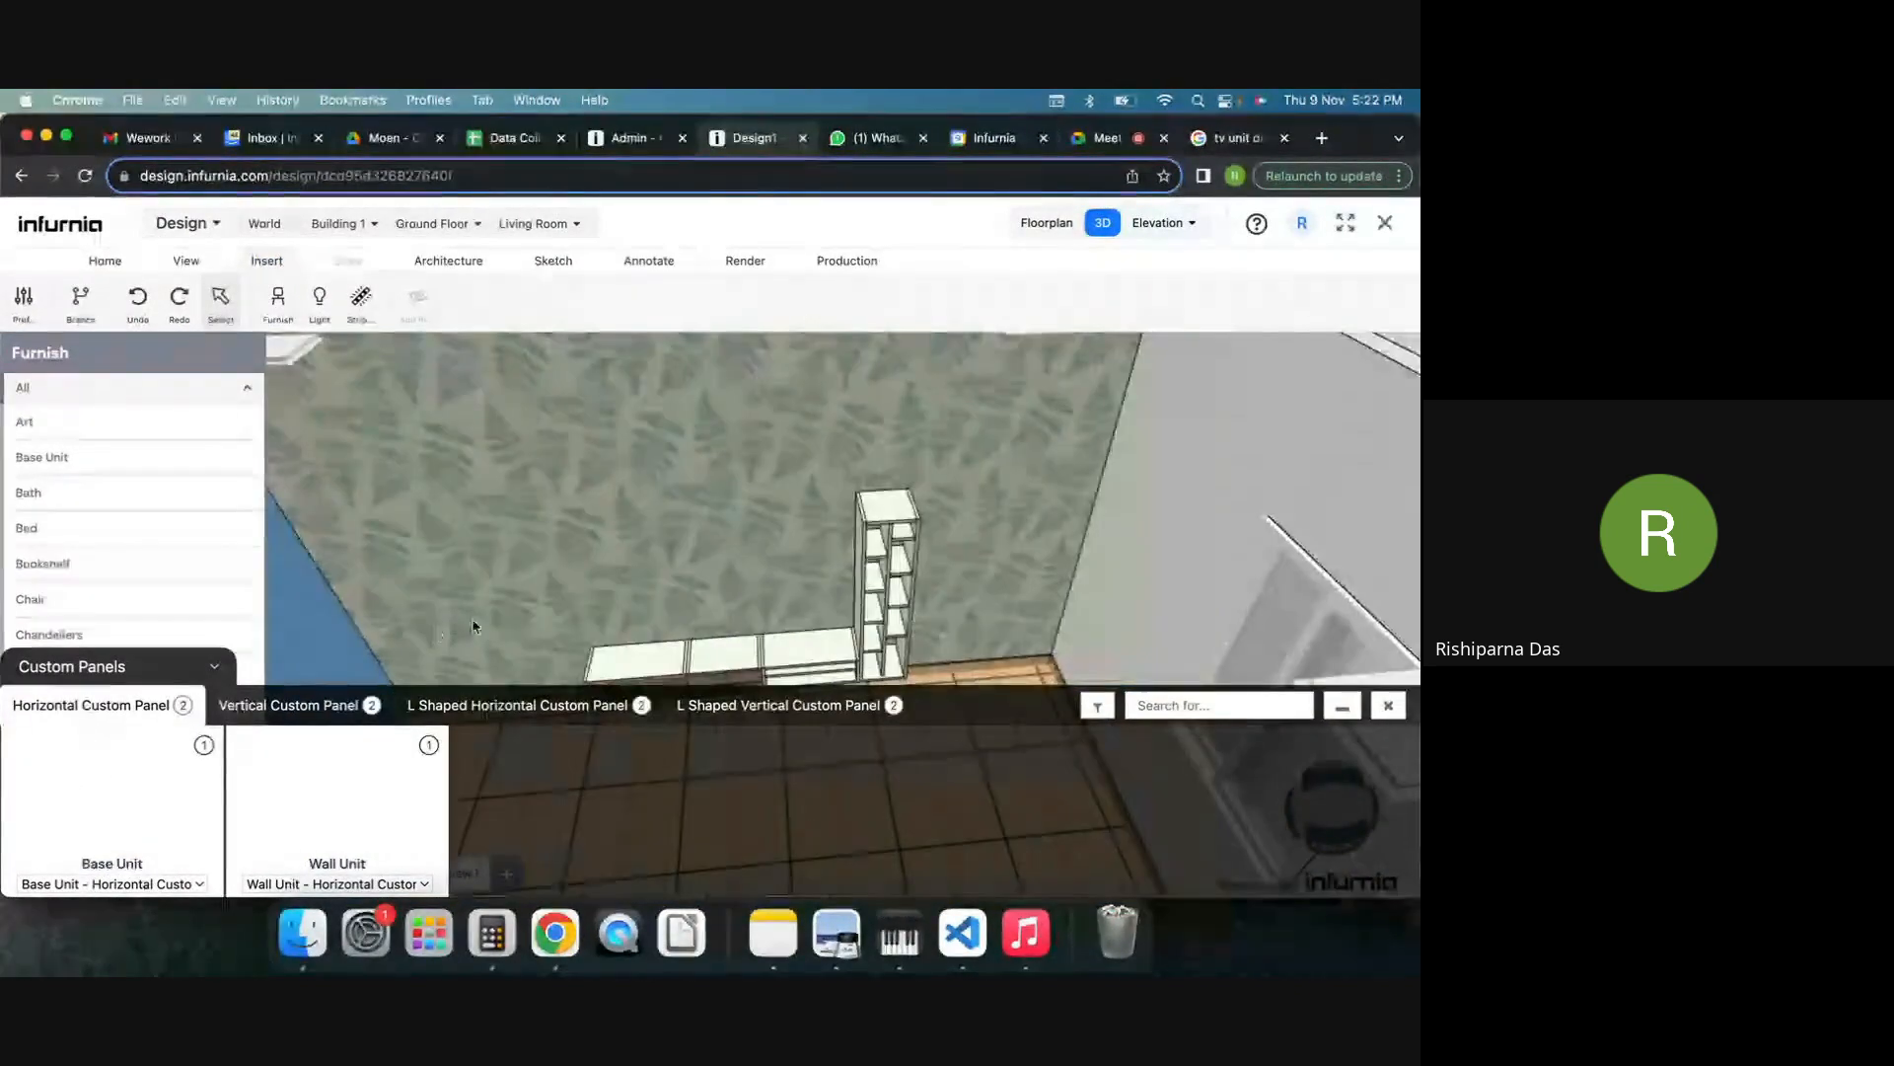
right_click_drag(659, 671, 717, 571)
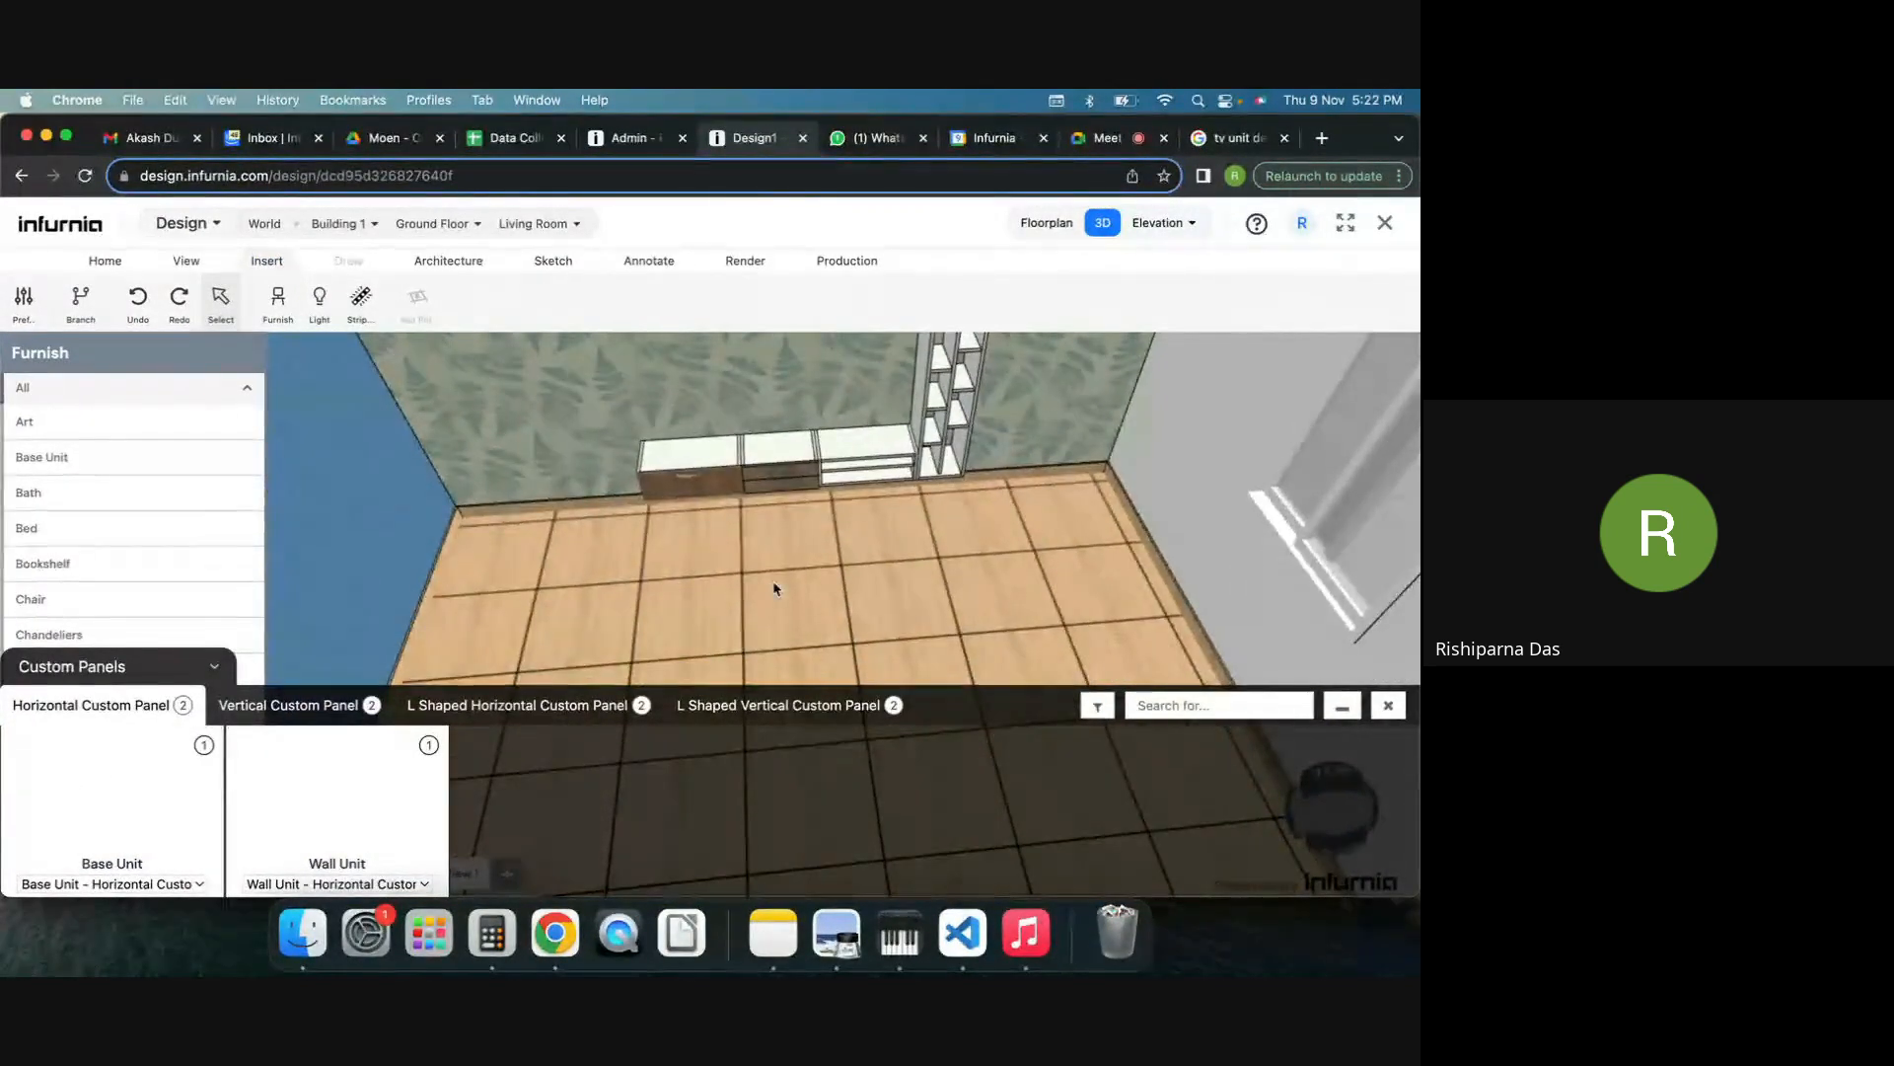
left_click_drag(770, 581, 782, 622)
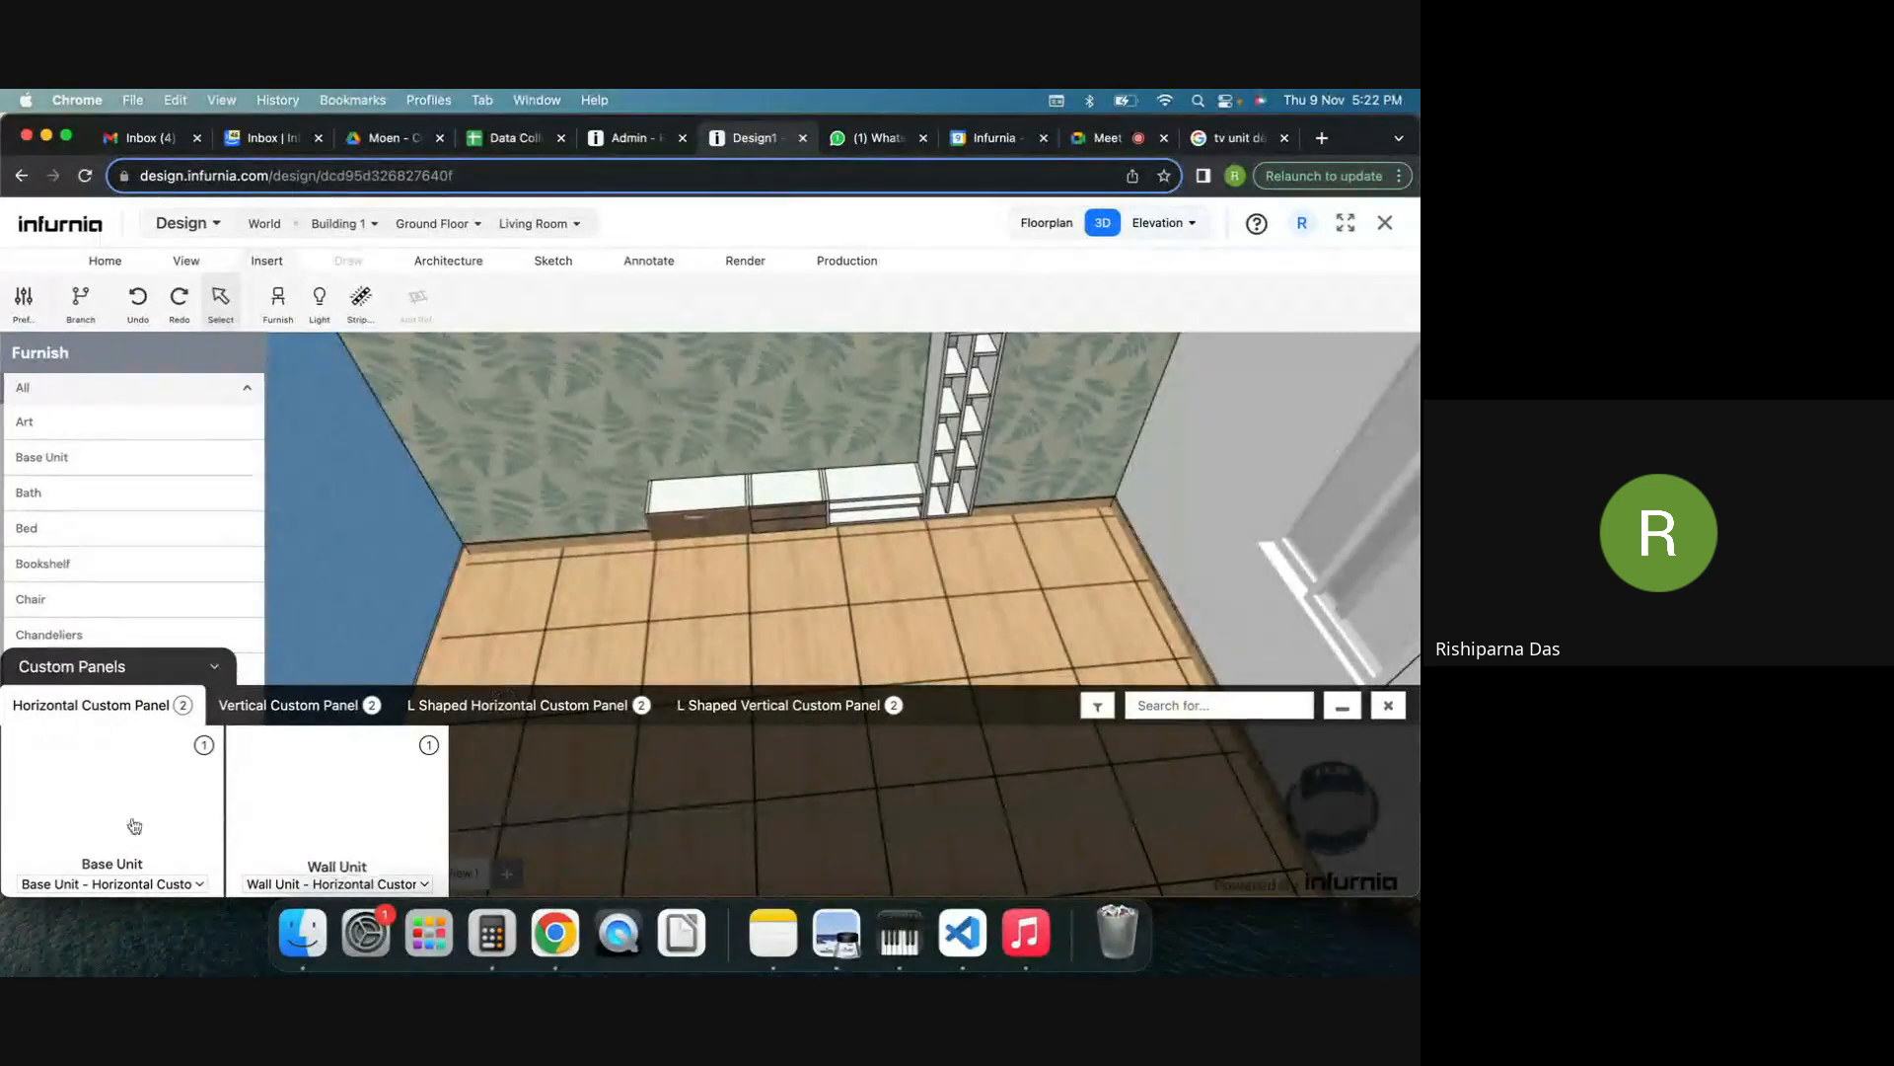
left_click(334, 811)
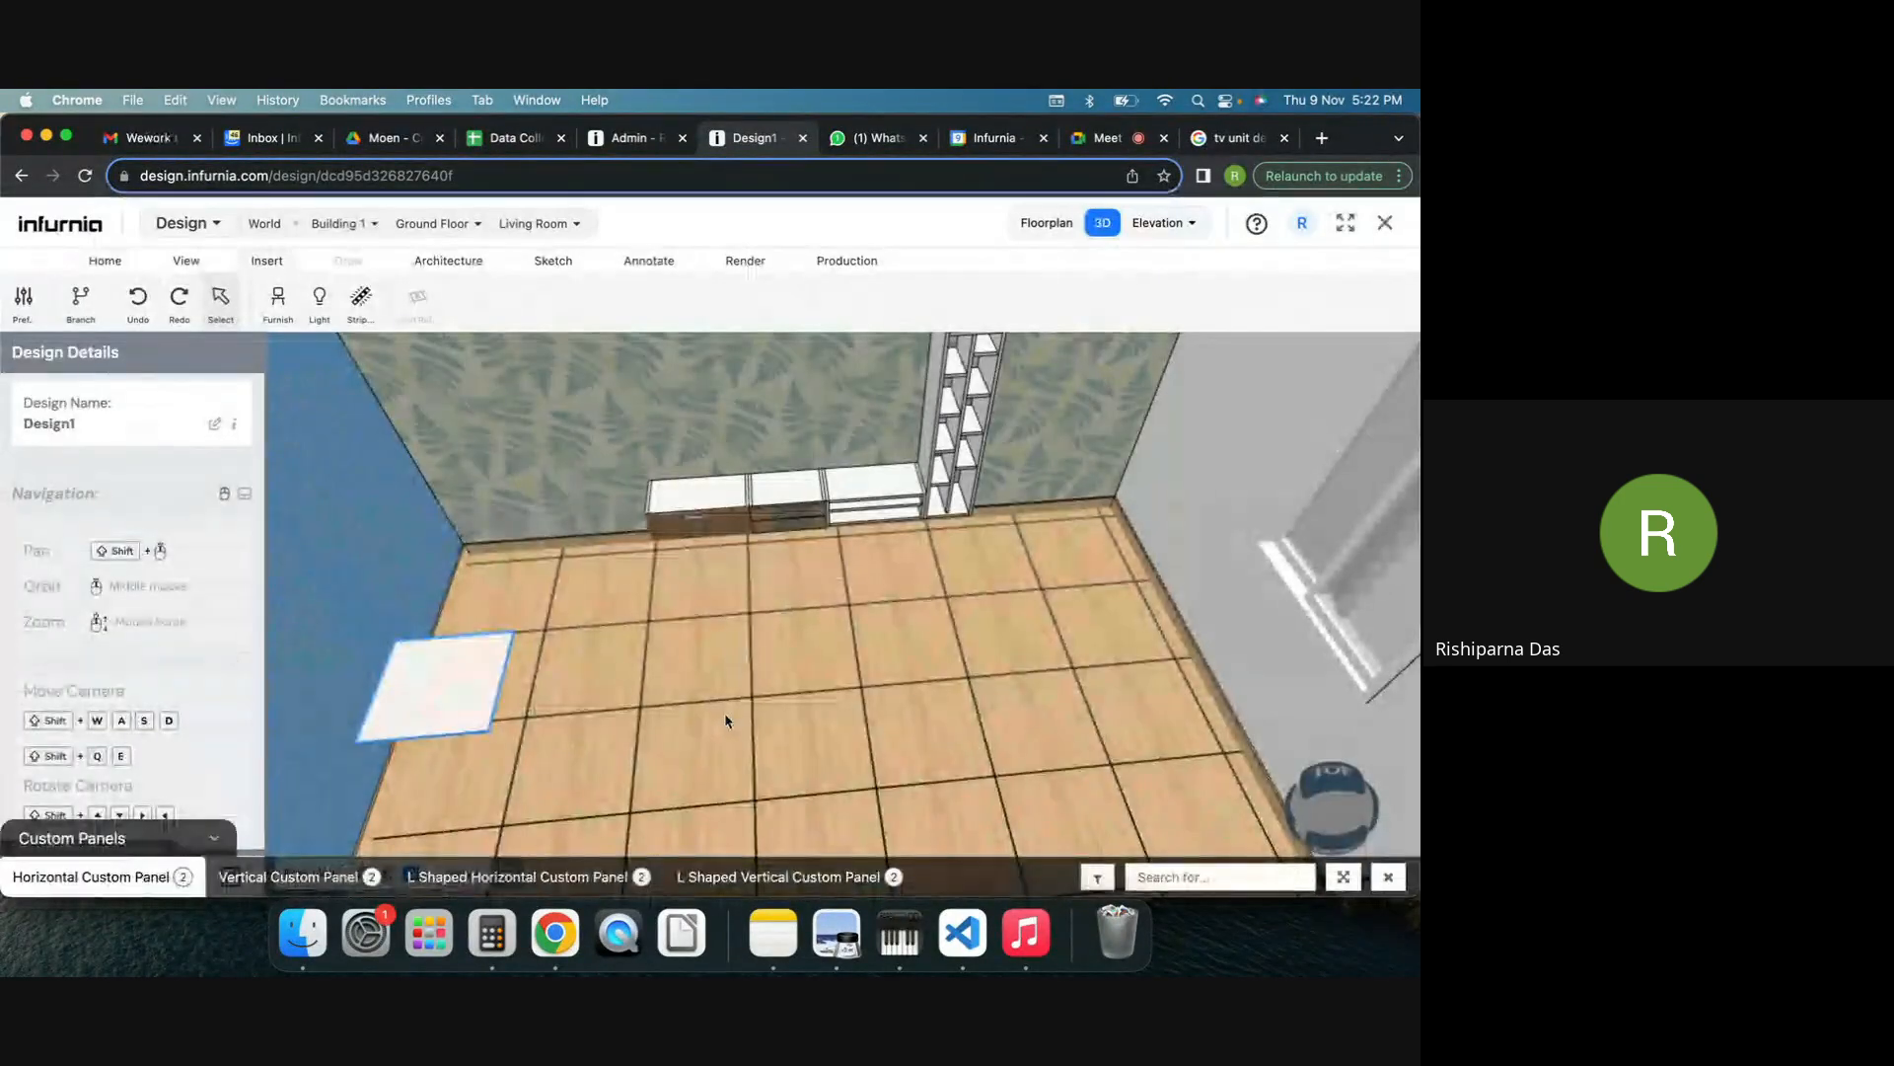
Reposition the new horizontal custom panel within the room, beside the blue side wall.
left_click(451, 697)
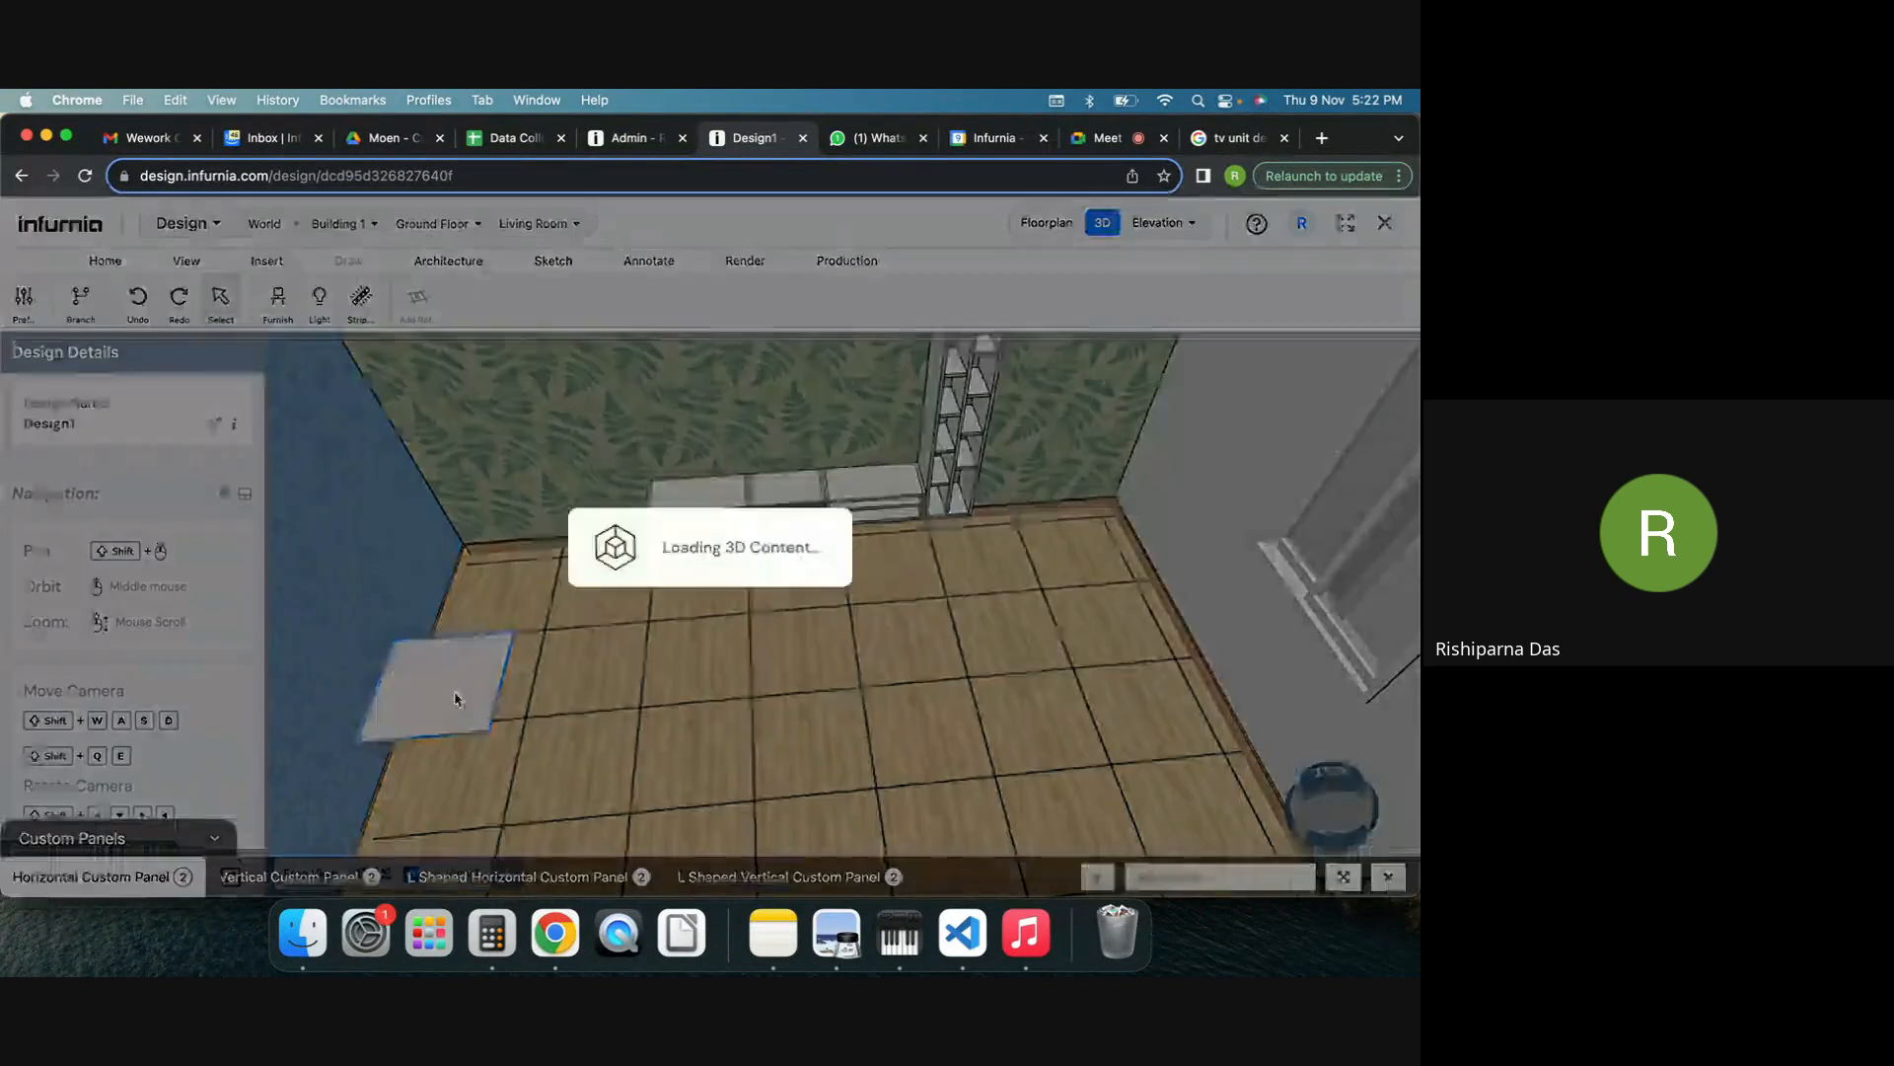
right_click_drag(446, 695, 531, 689)
left_click_drag(530, 690, 816, 690)
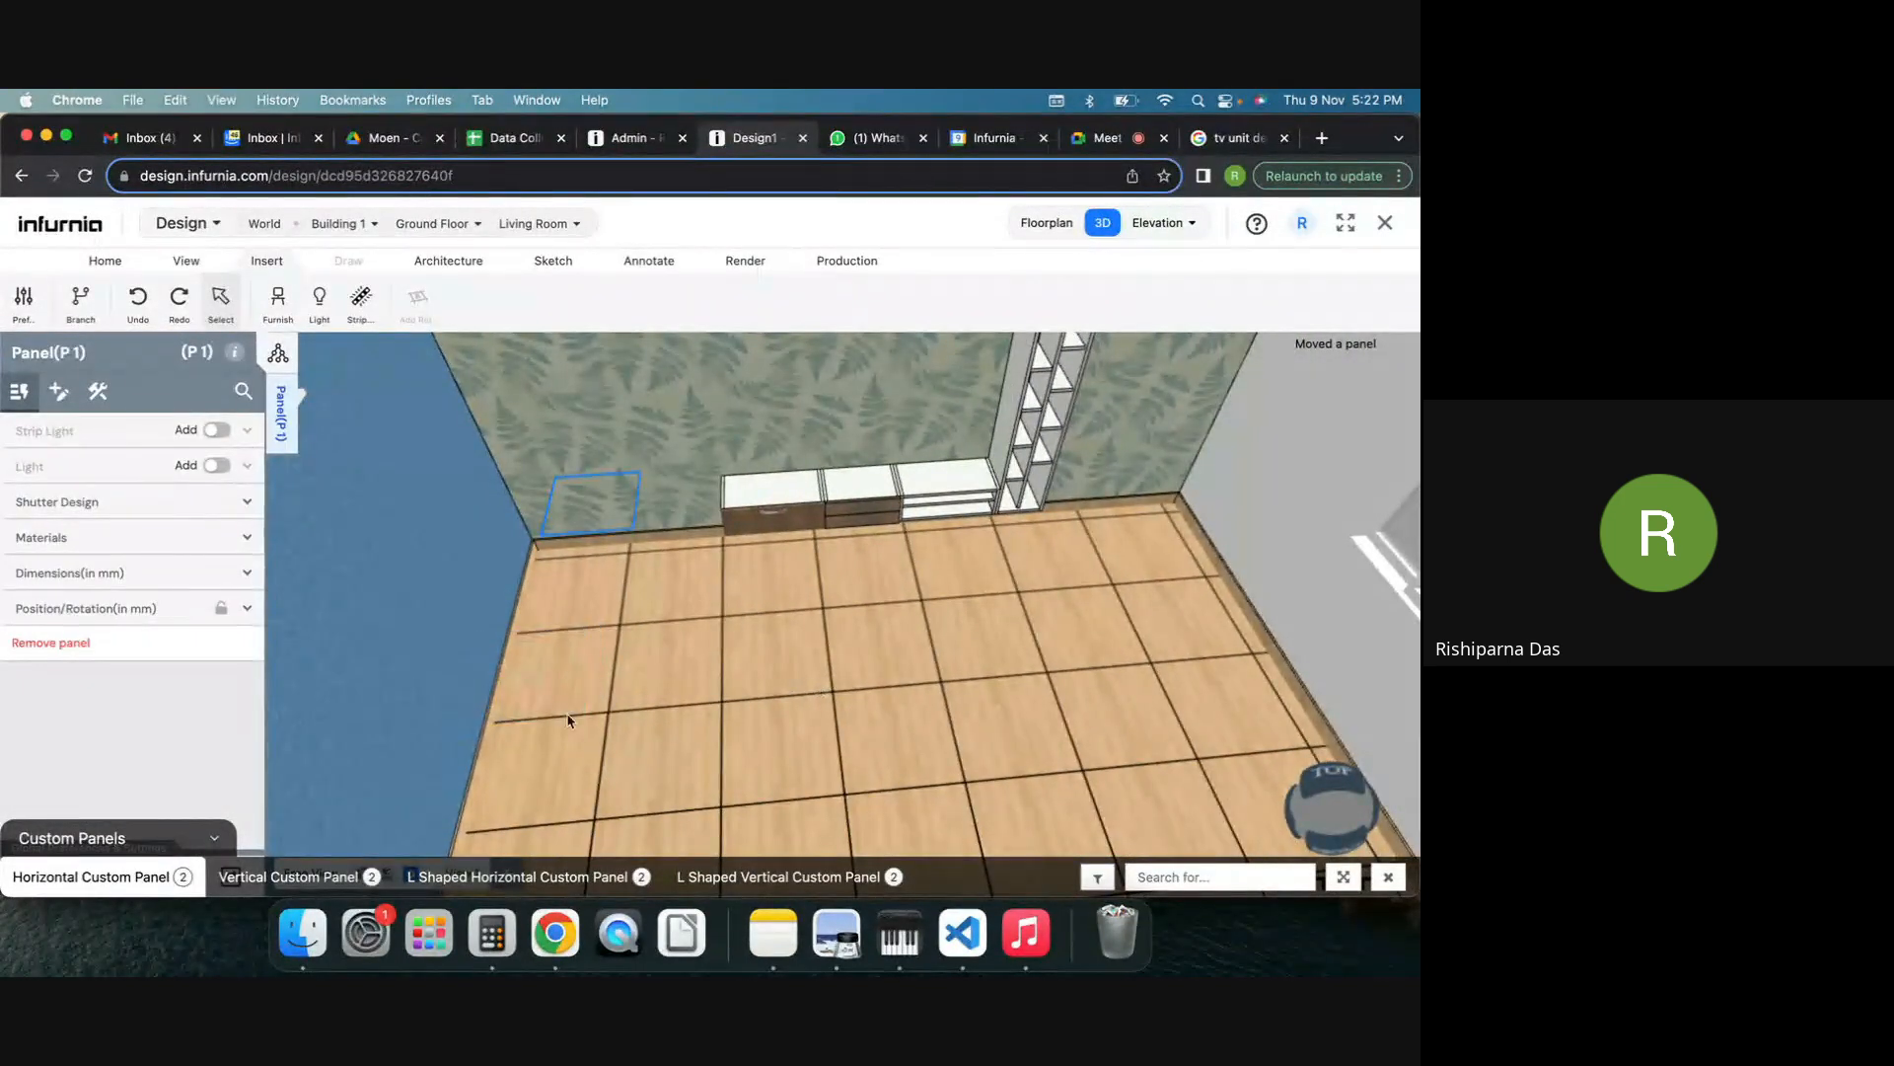
left_click_drag(485, 723, 623, 790)
left_click(616, 785)
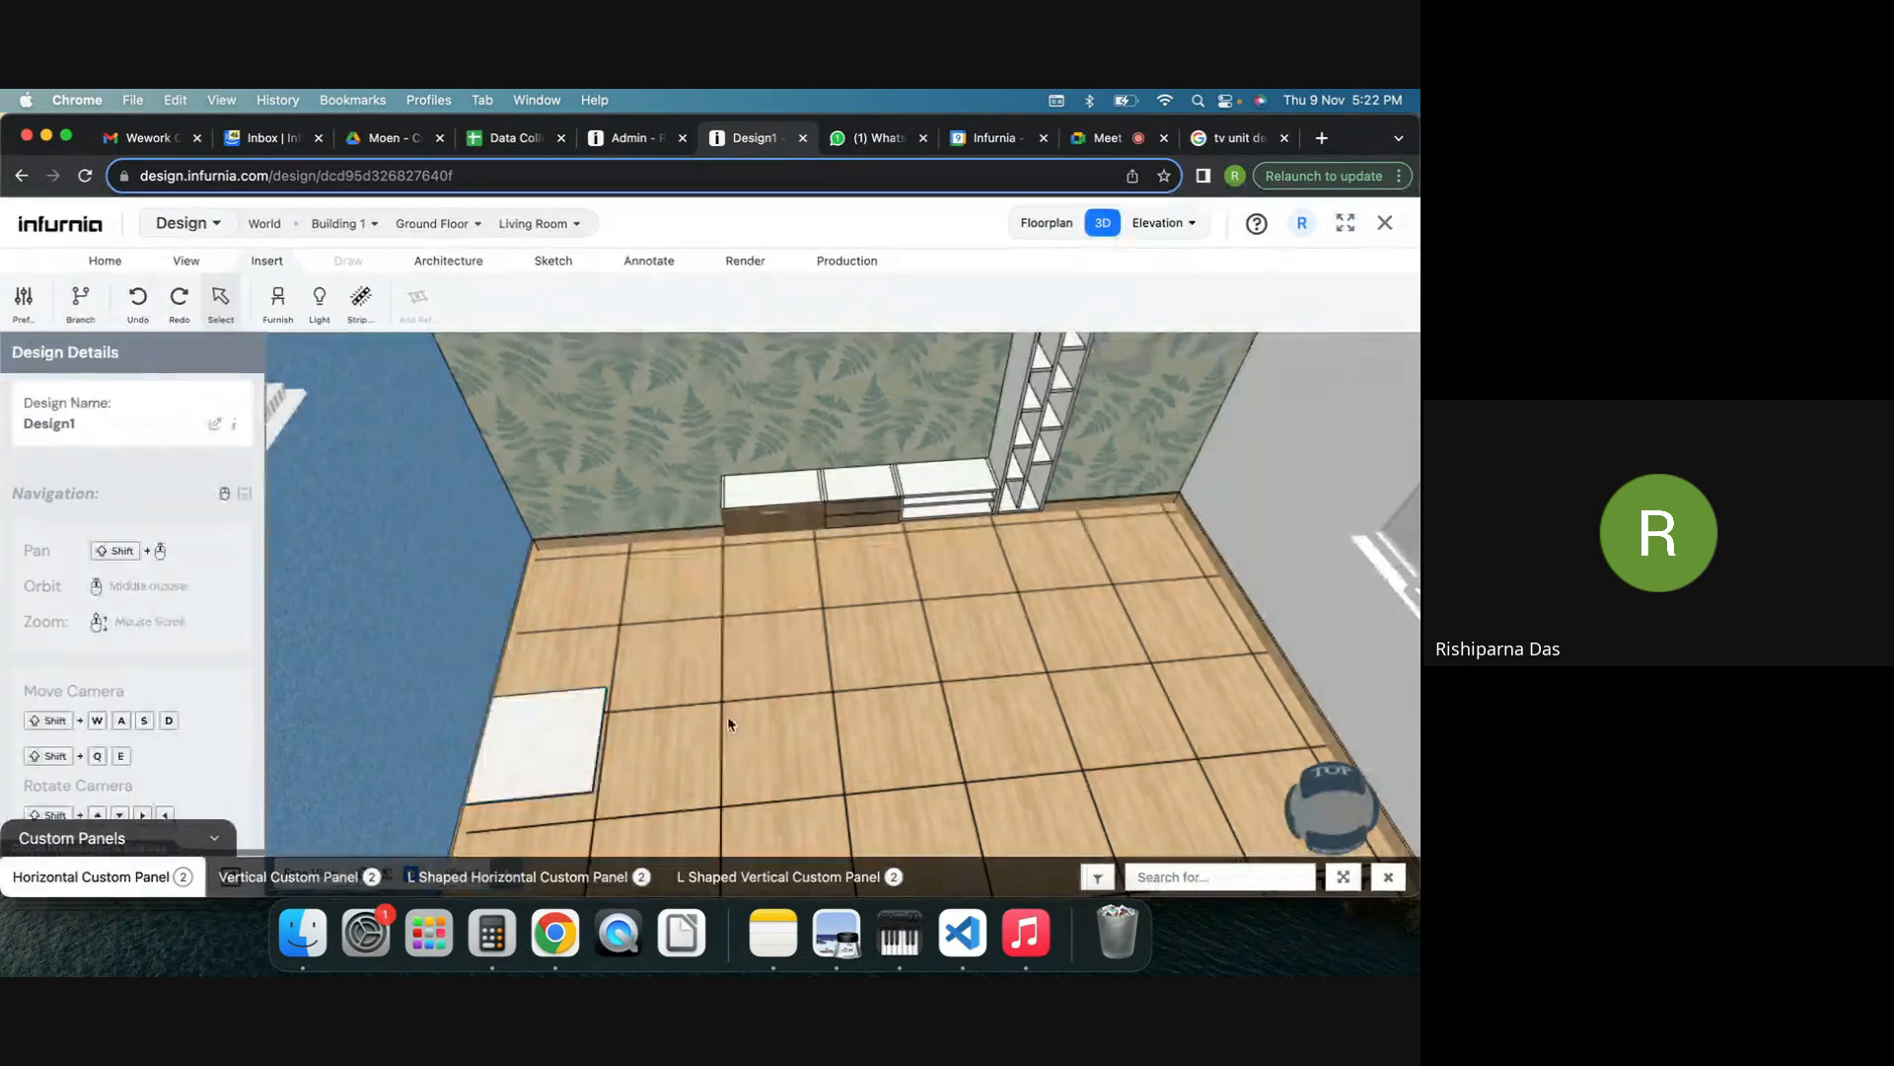
Place a Wall Unit vertical custom panel beside the horizontal panel at the blue wall, undoing its shift onto the fern wall.
left_click(296, 876)
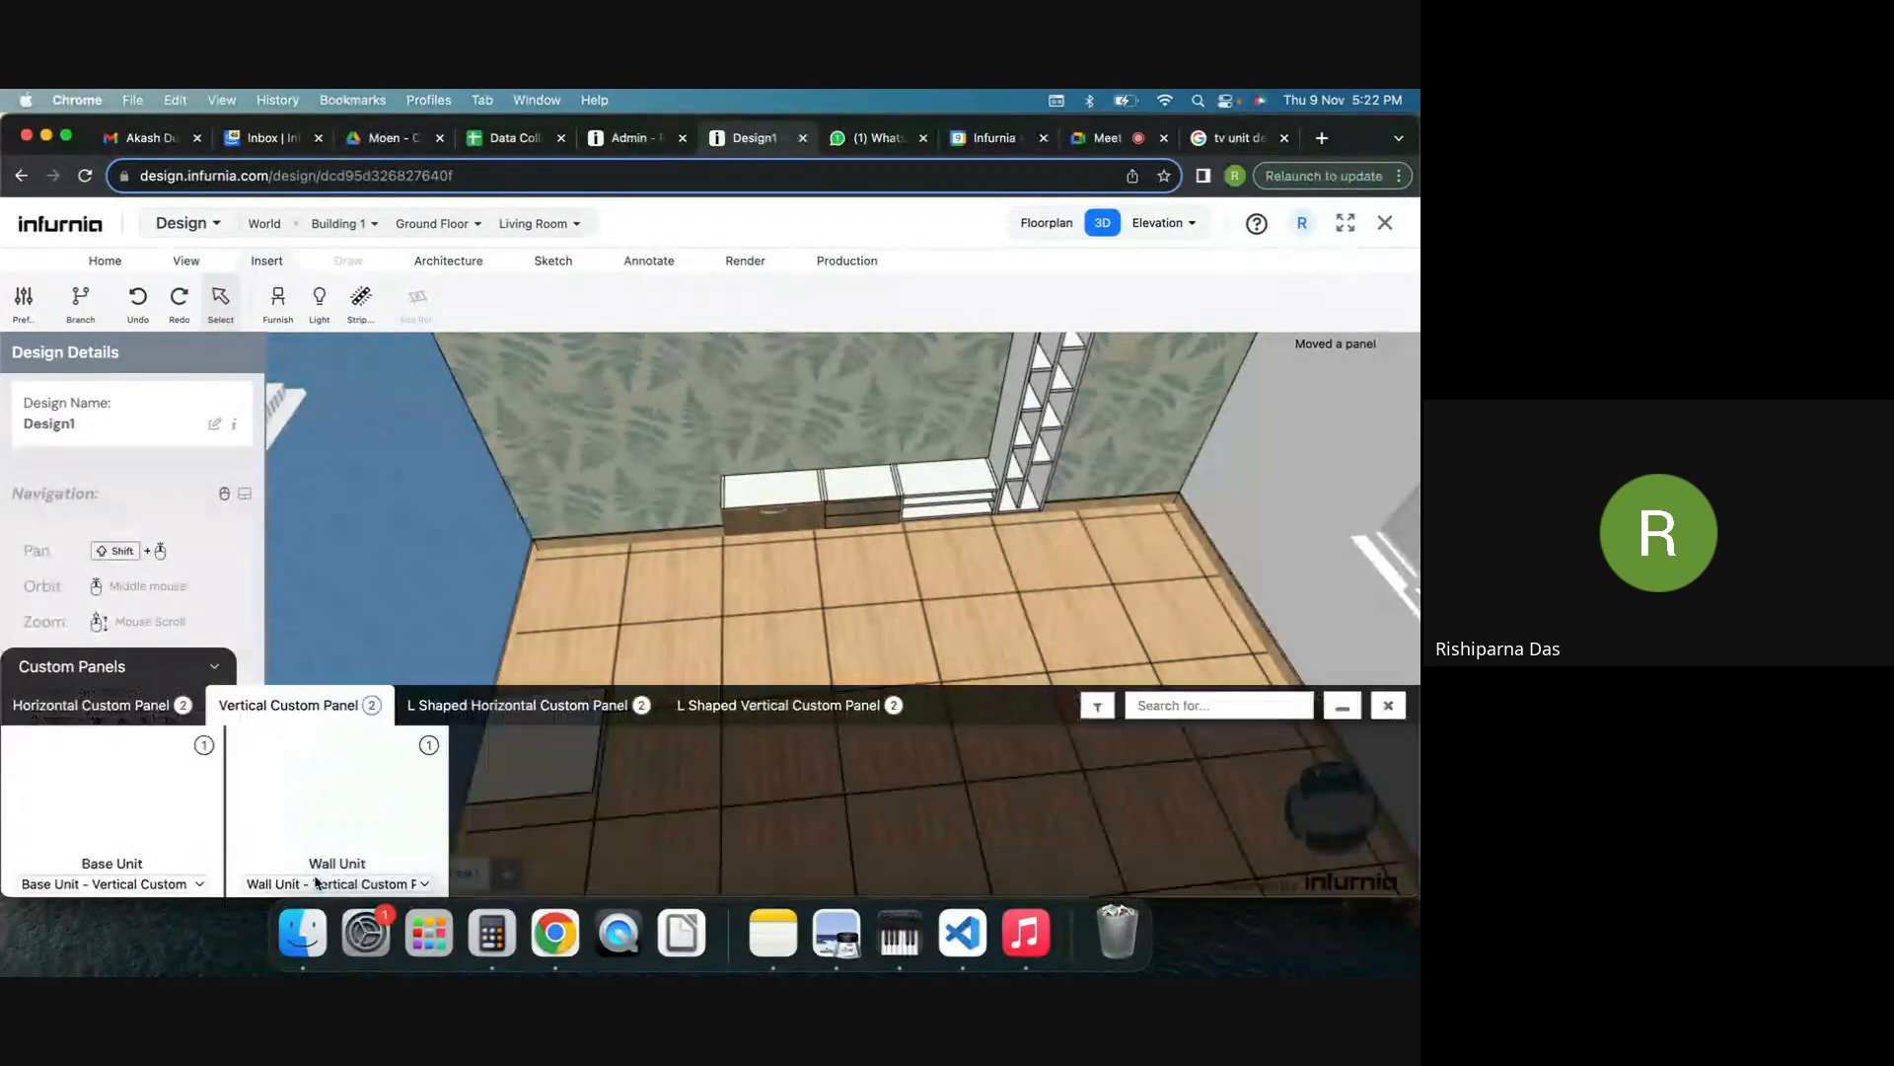
left_click(328, 810)
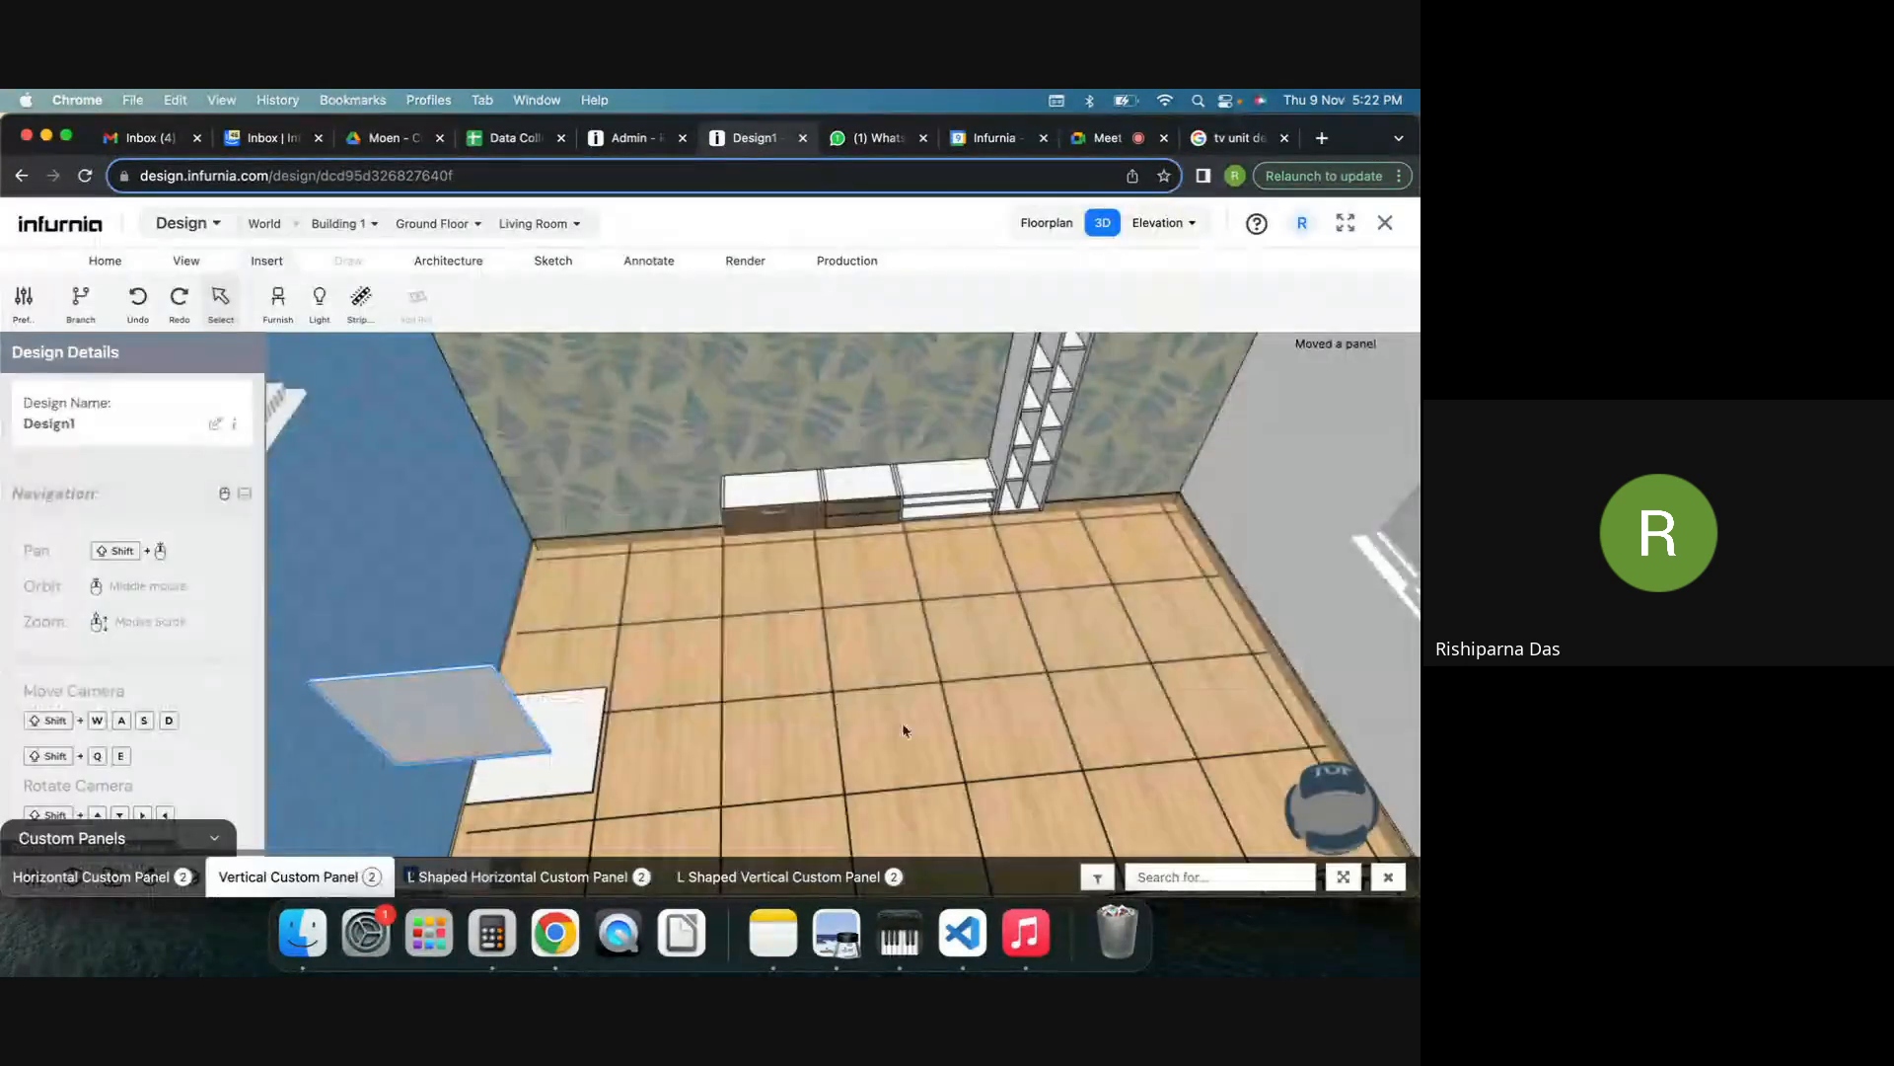
left_click(432, 735)
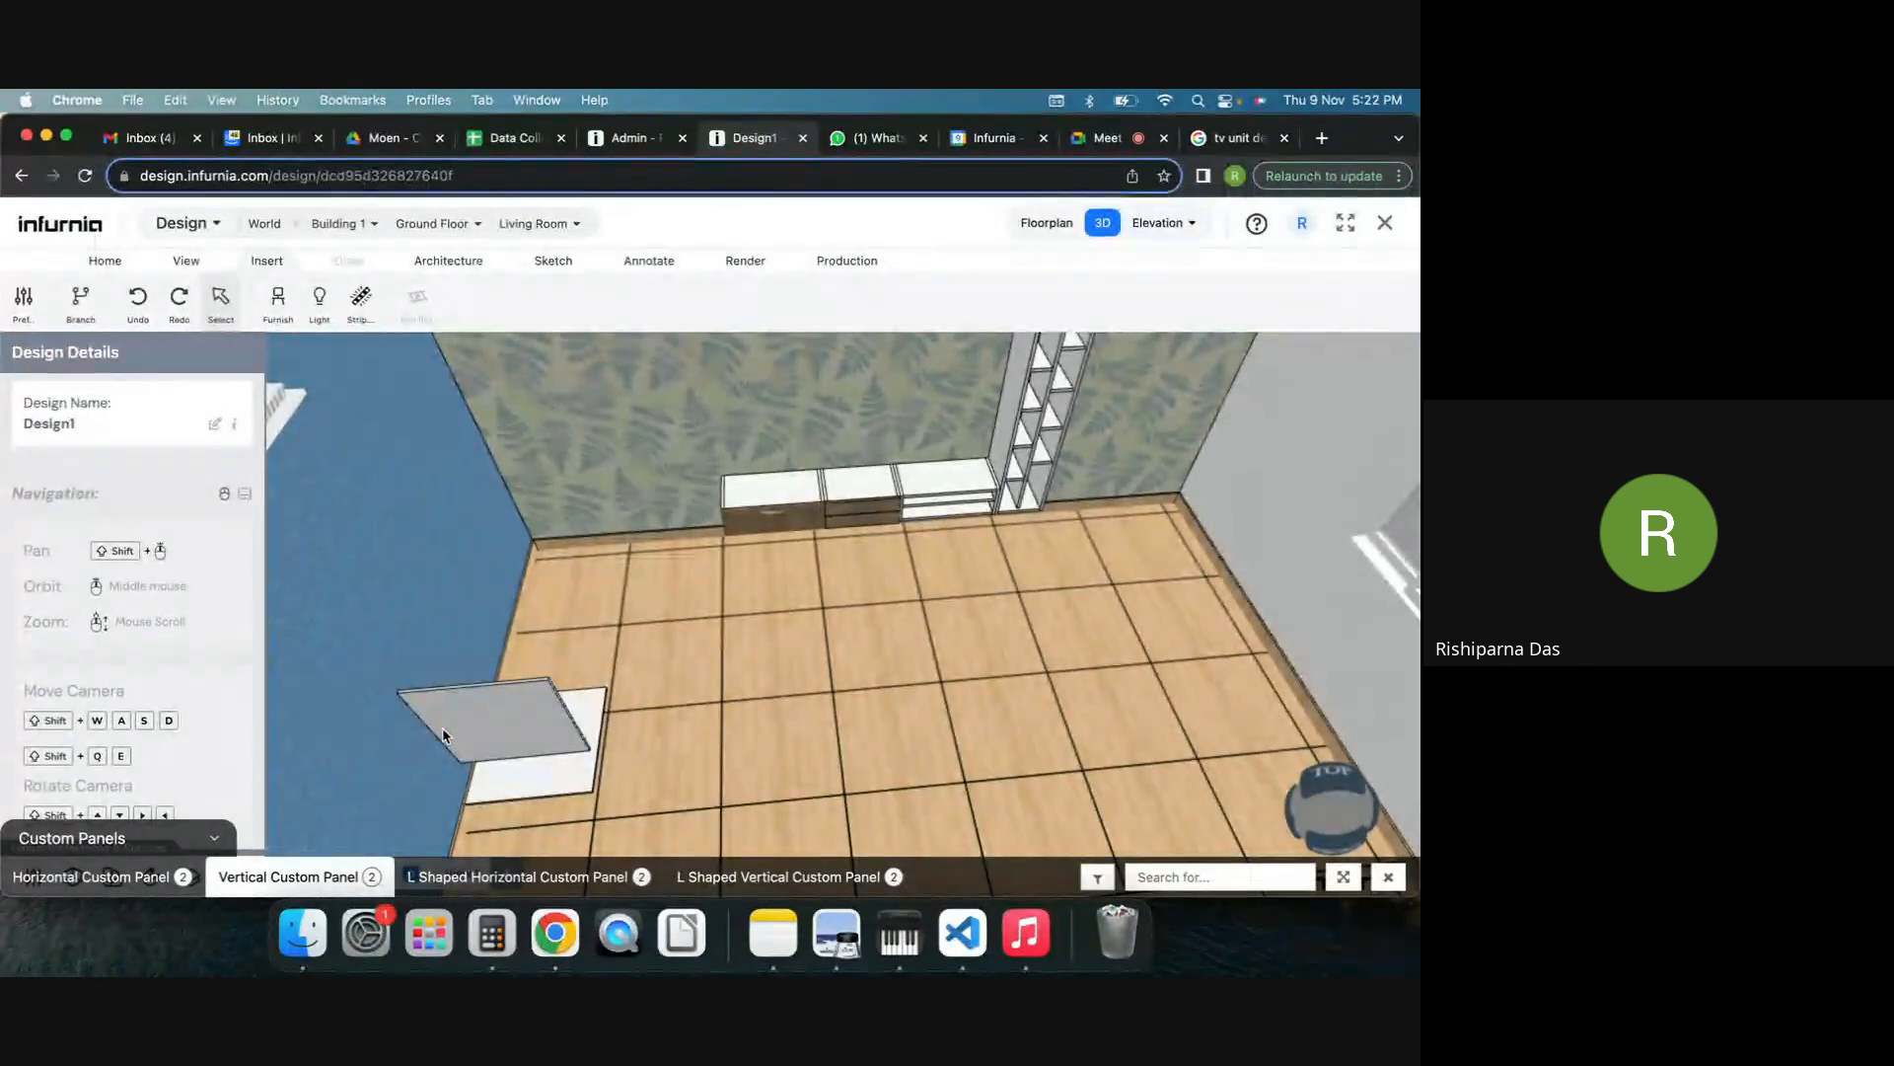
left_click_drag(447, 721, 844, 694)
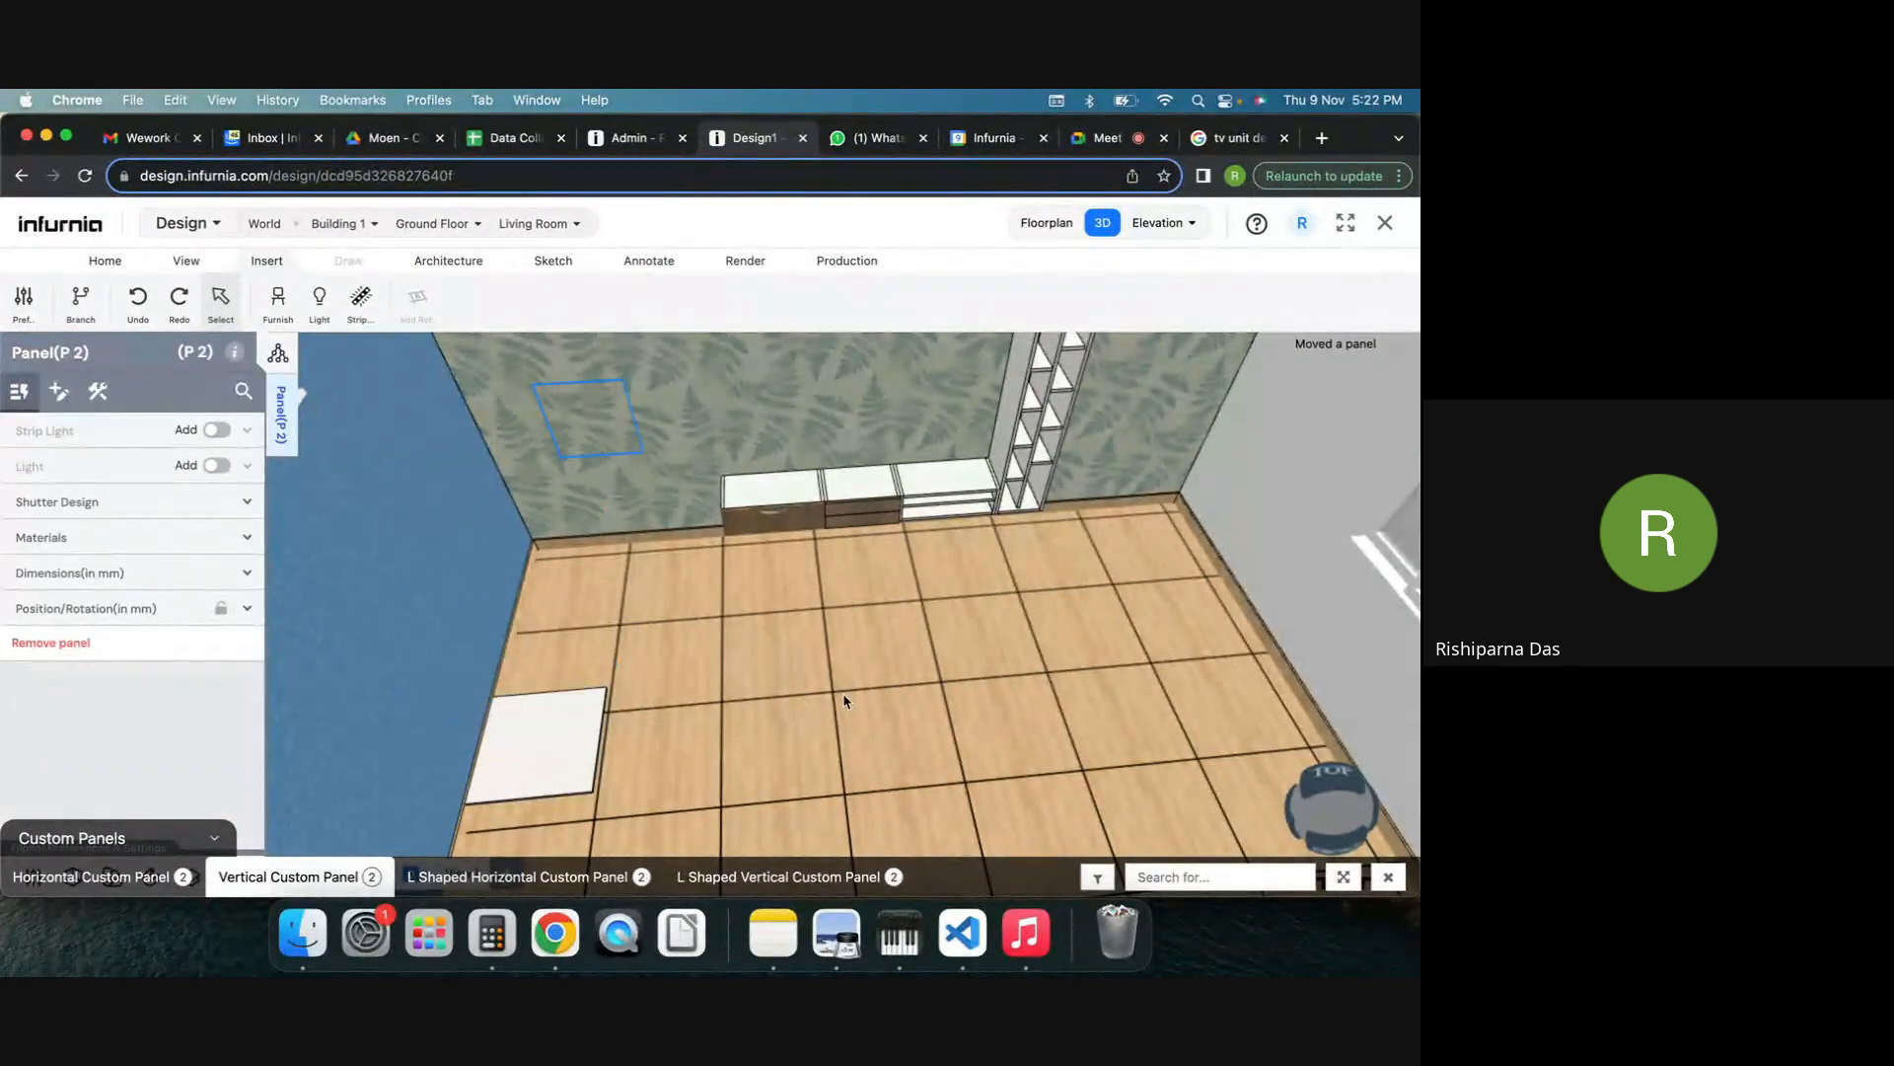
key("super+z")
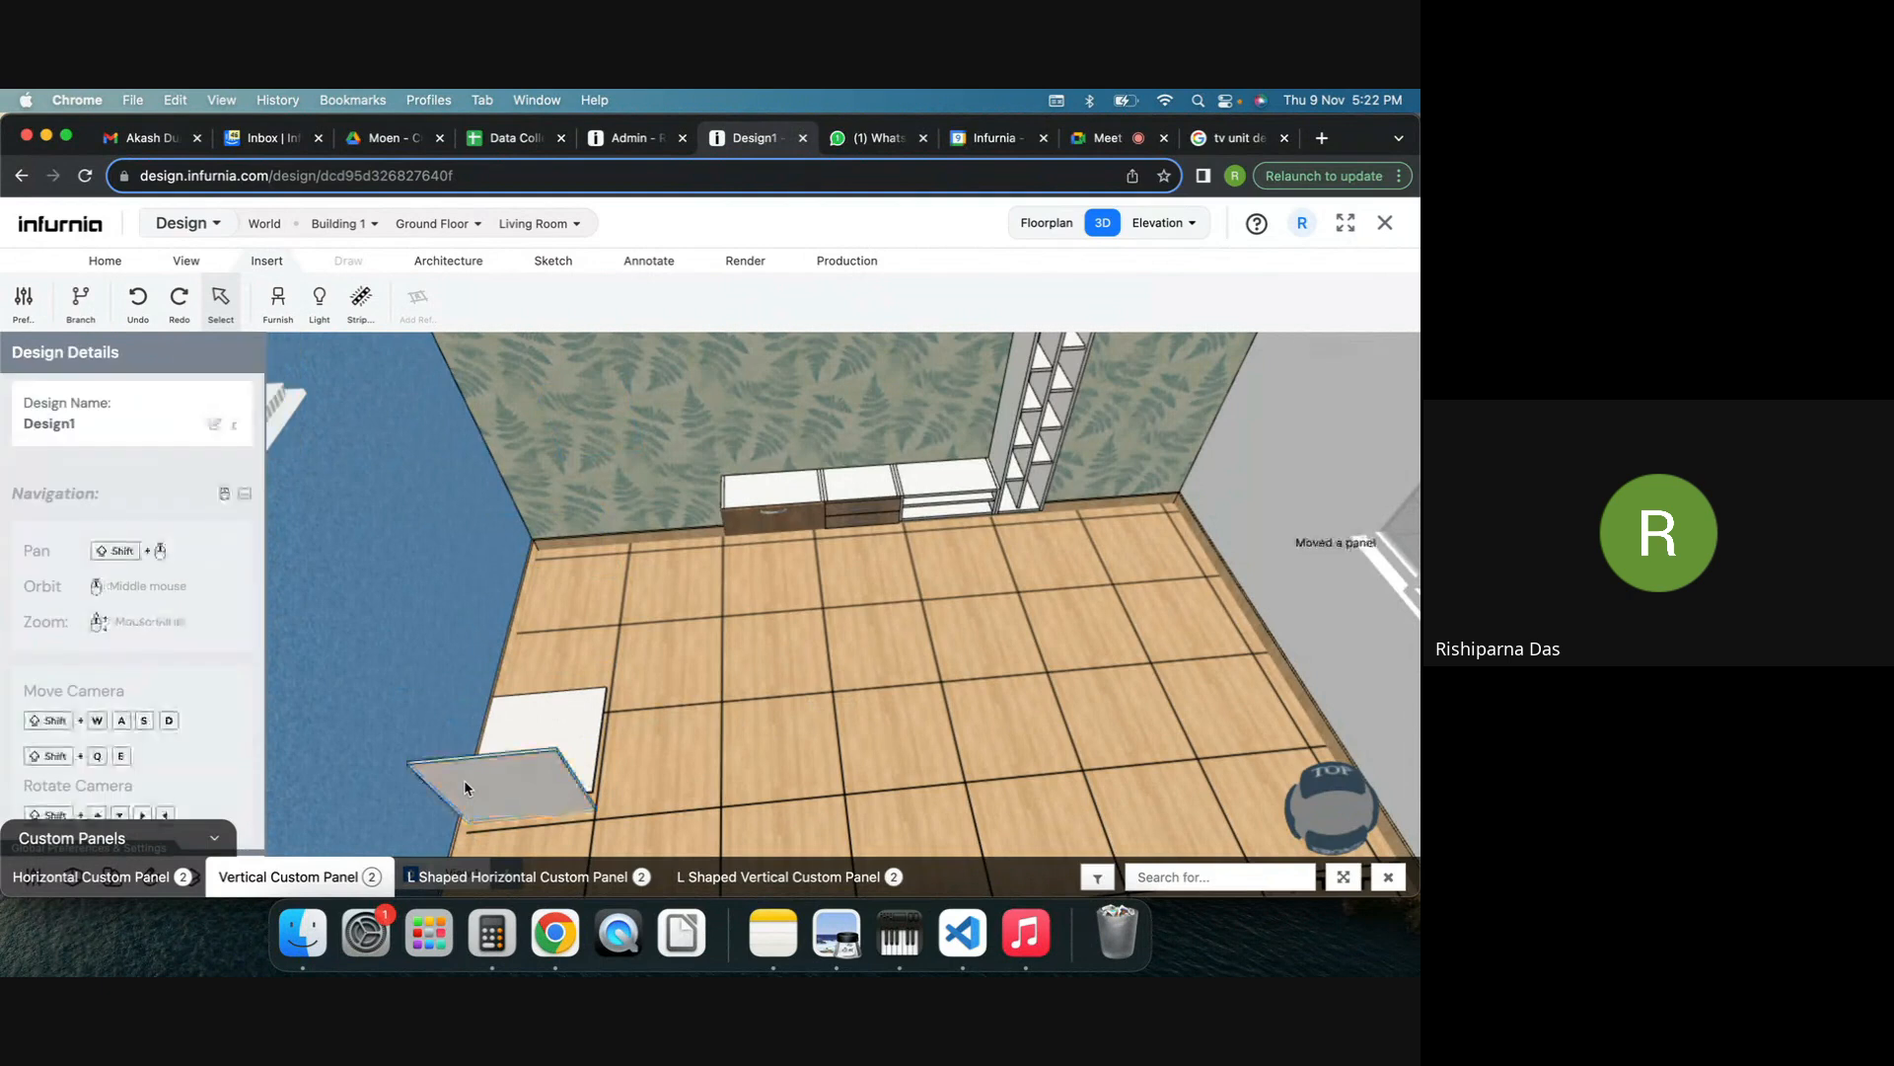
Check the dimensions of the three low cabinets along the fern wall.
middle_click_drag(546, 735, 747, 746)
left_click(567, 631)
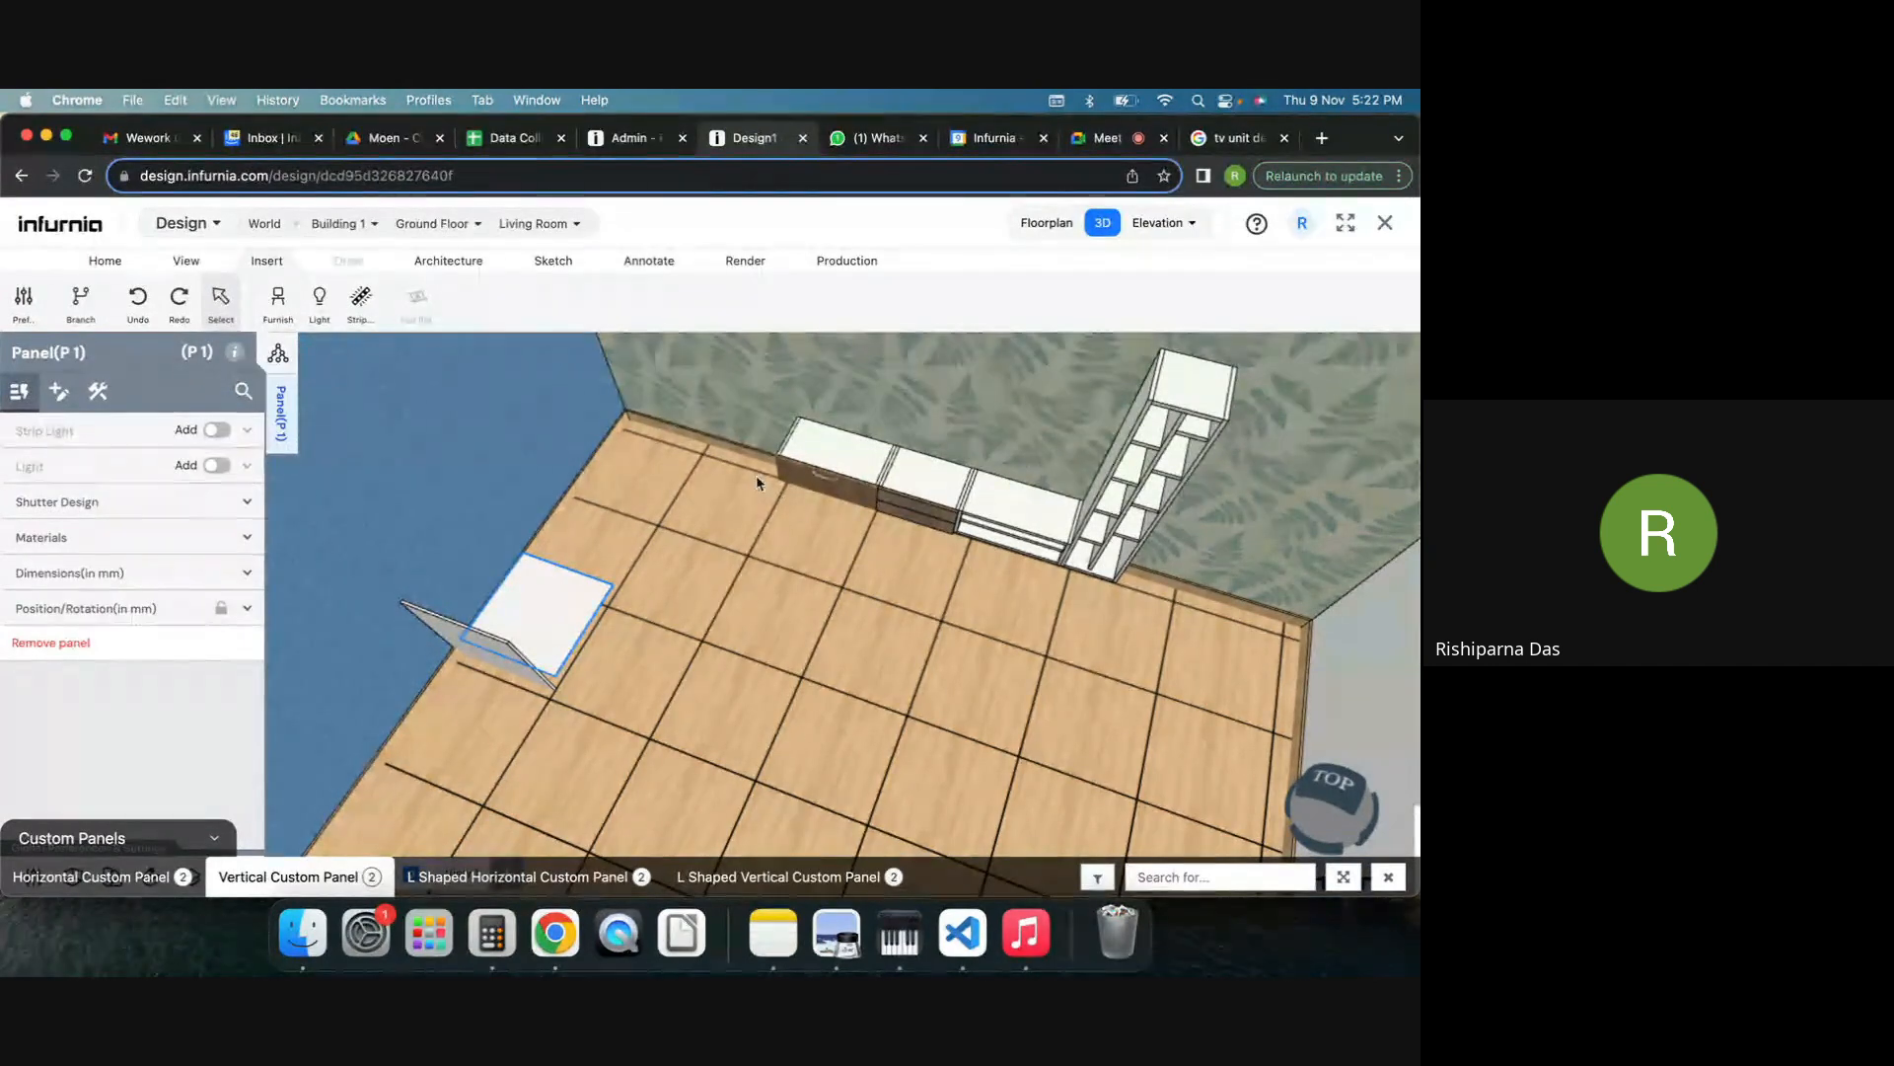
right_click_drag(834, 572, 775, 619)
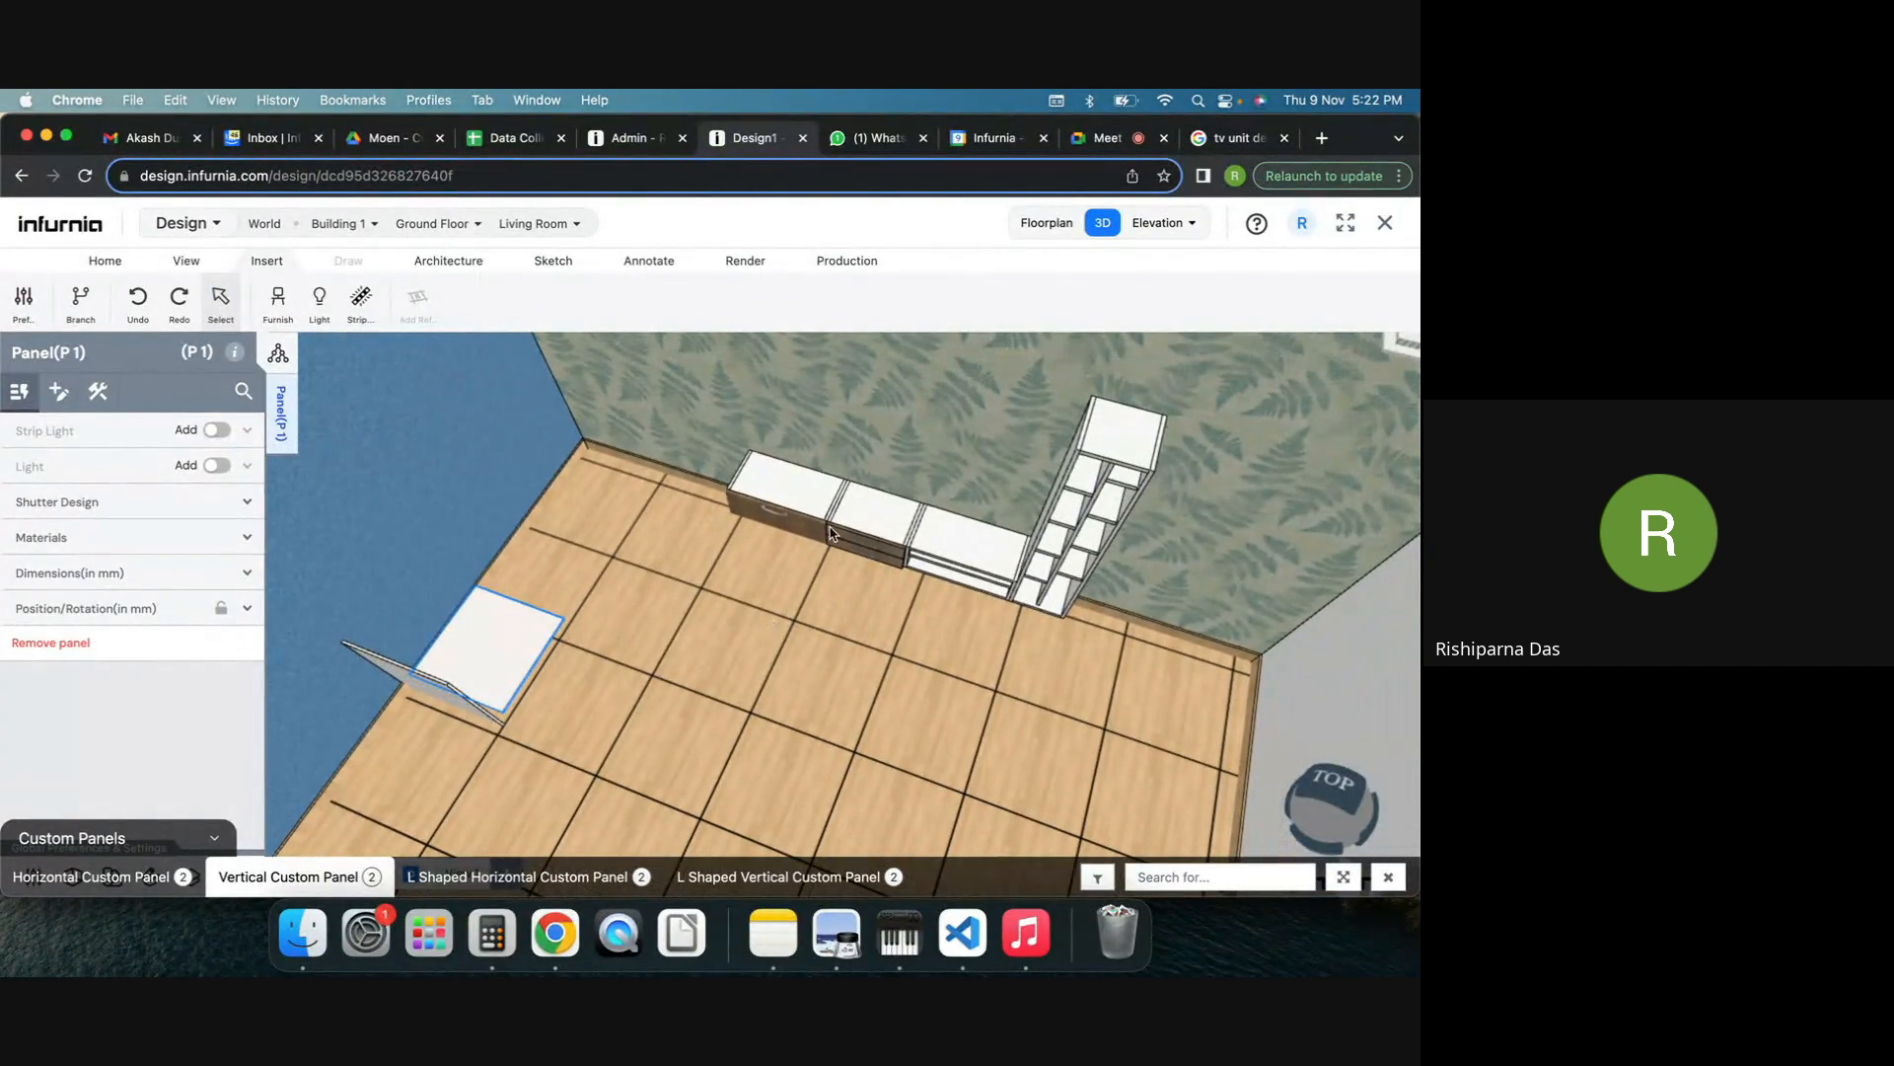
scroll(829, 533, "up", 5)
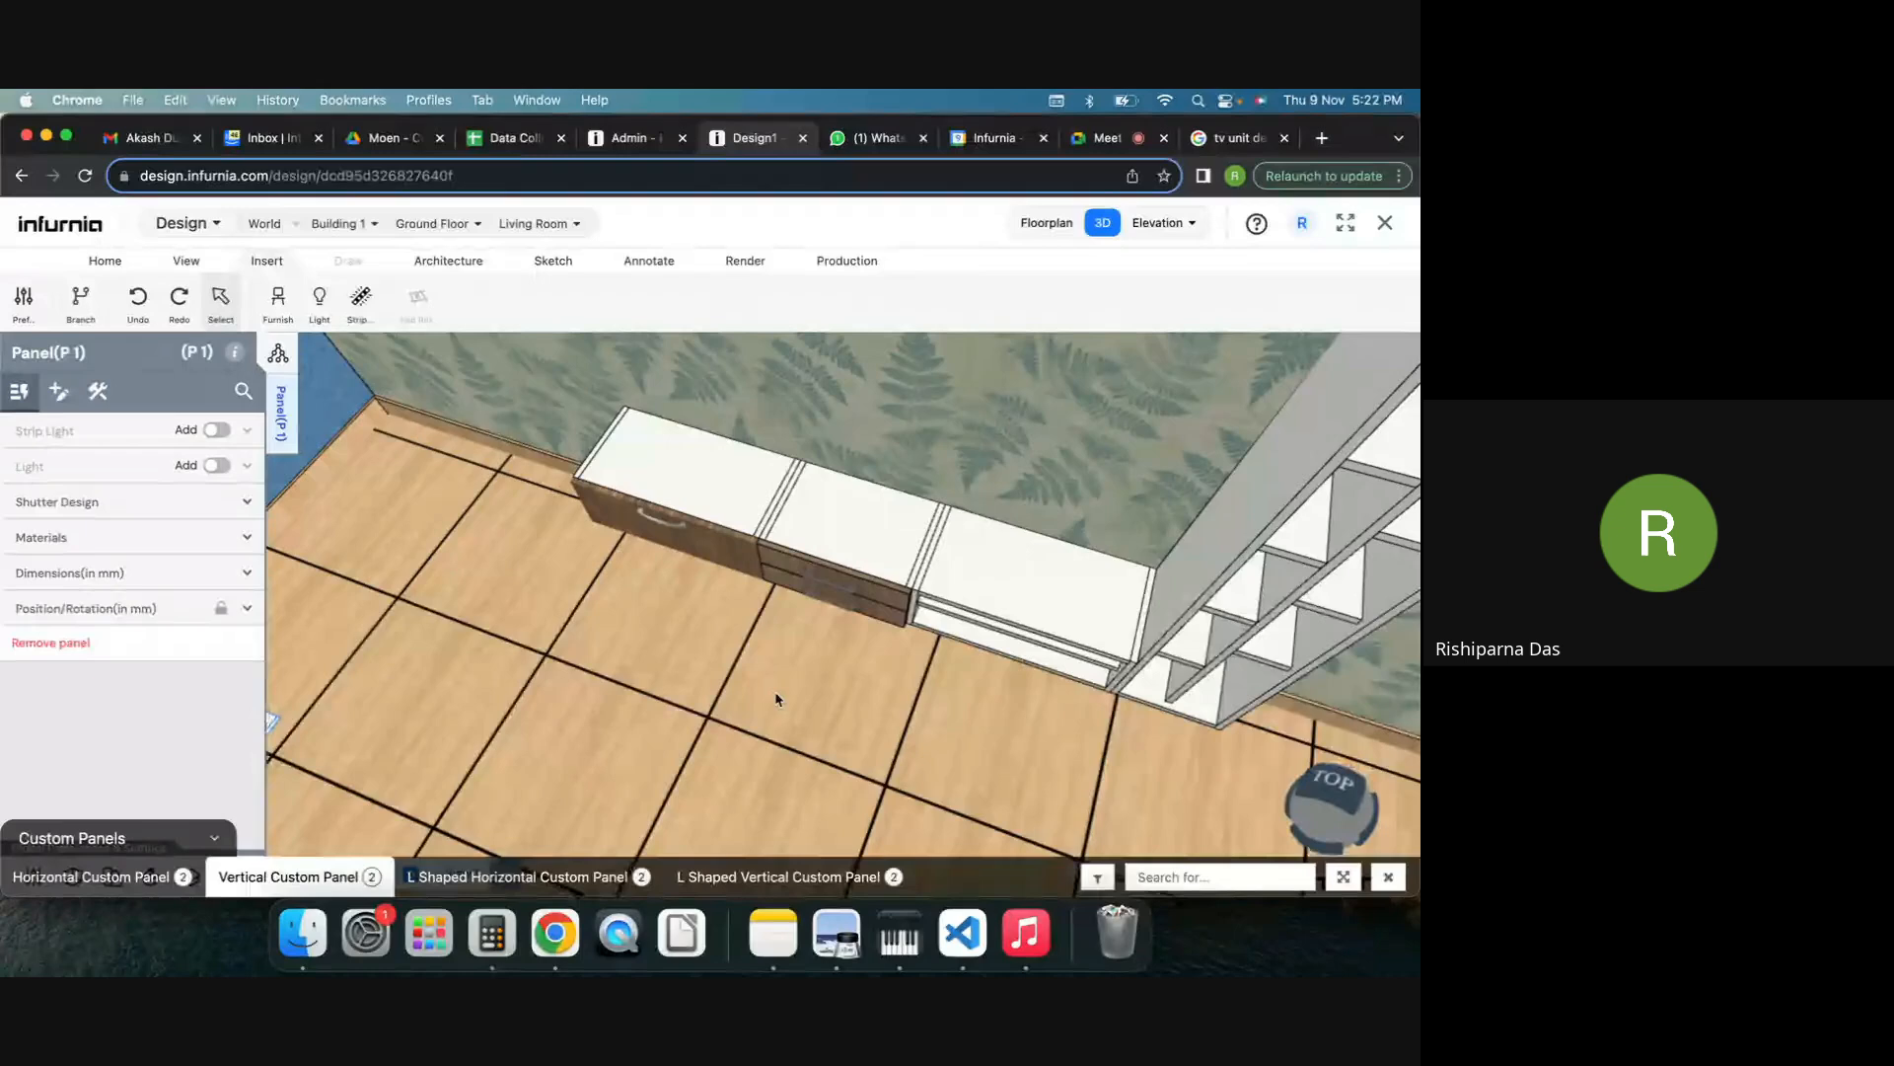
scroll(777, 697, "down", 3)
right_click_drag(787, 689, 816, 668)
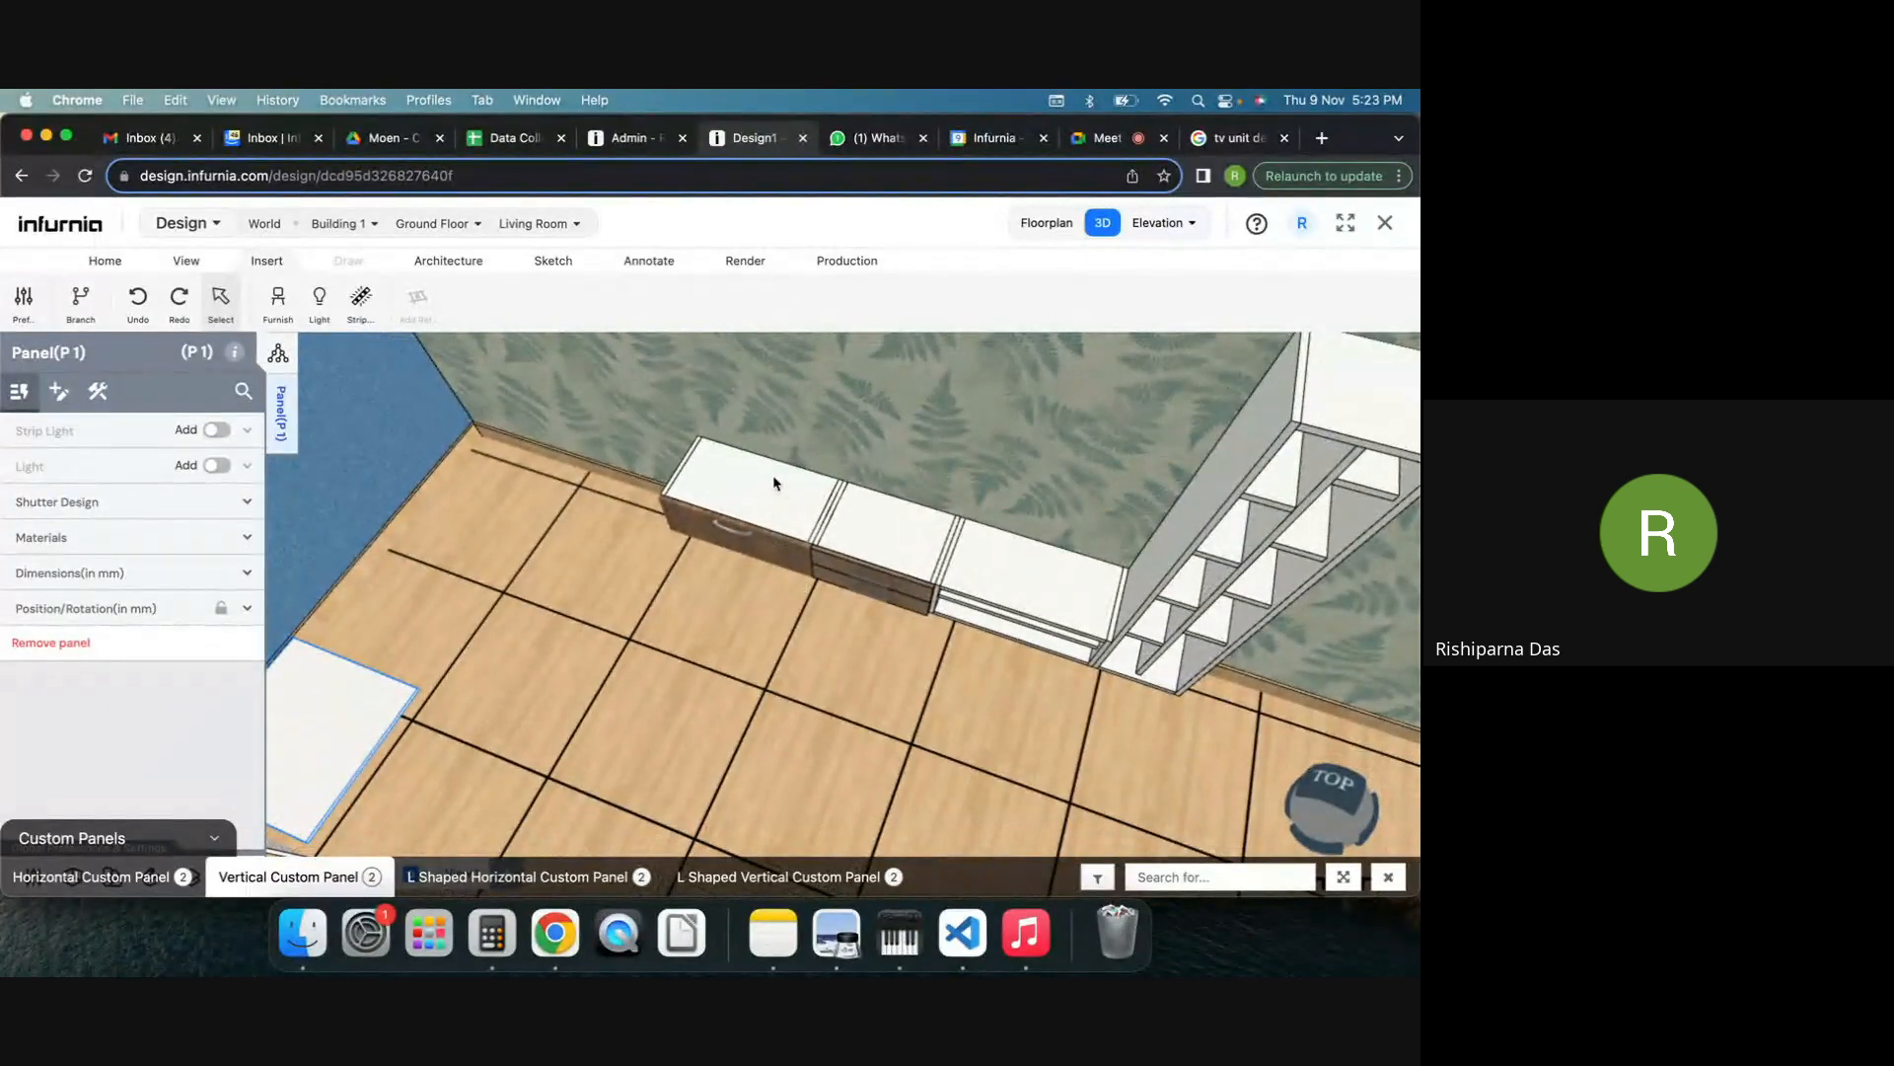
left_click(775, 482)
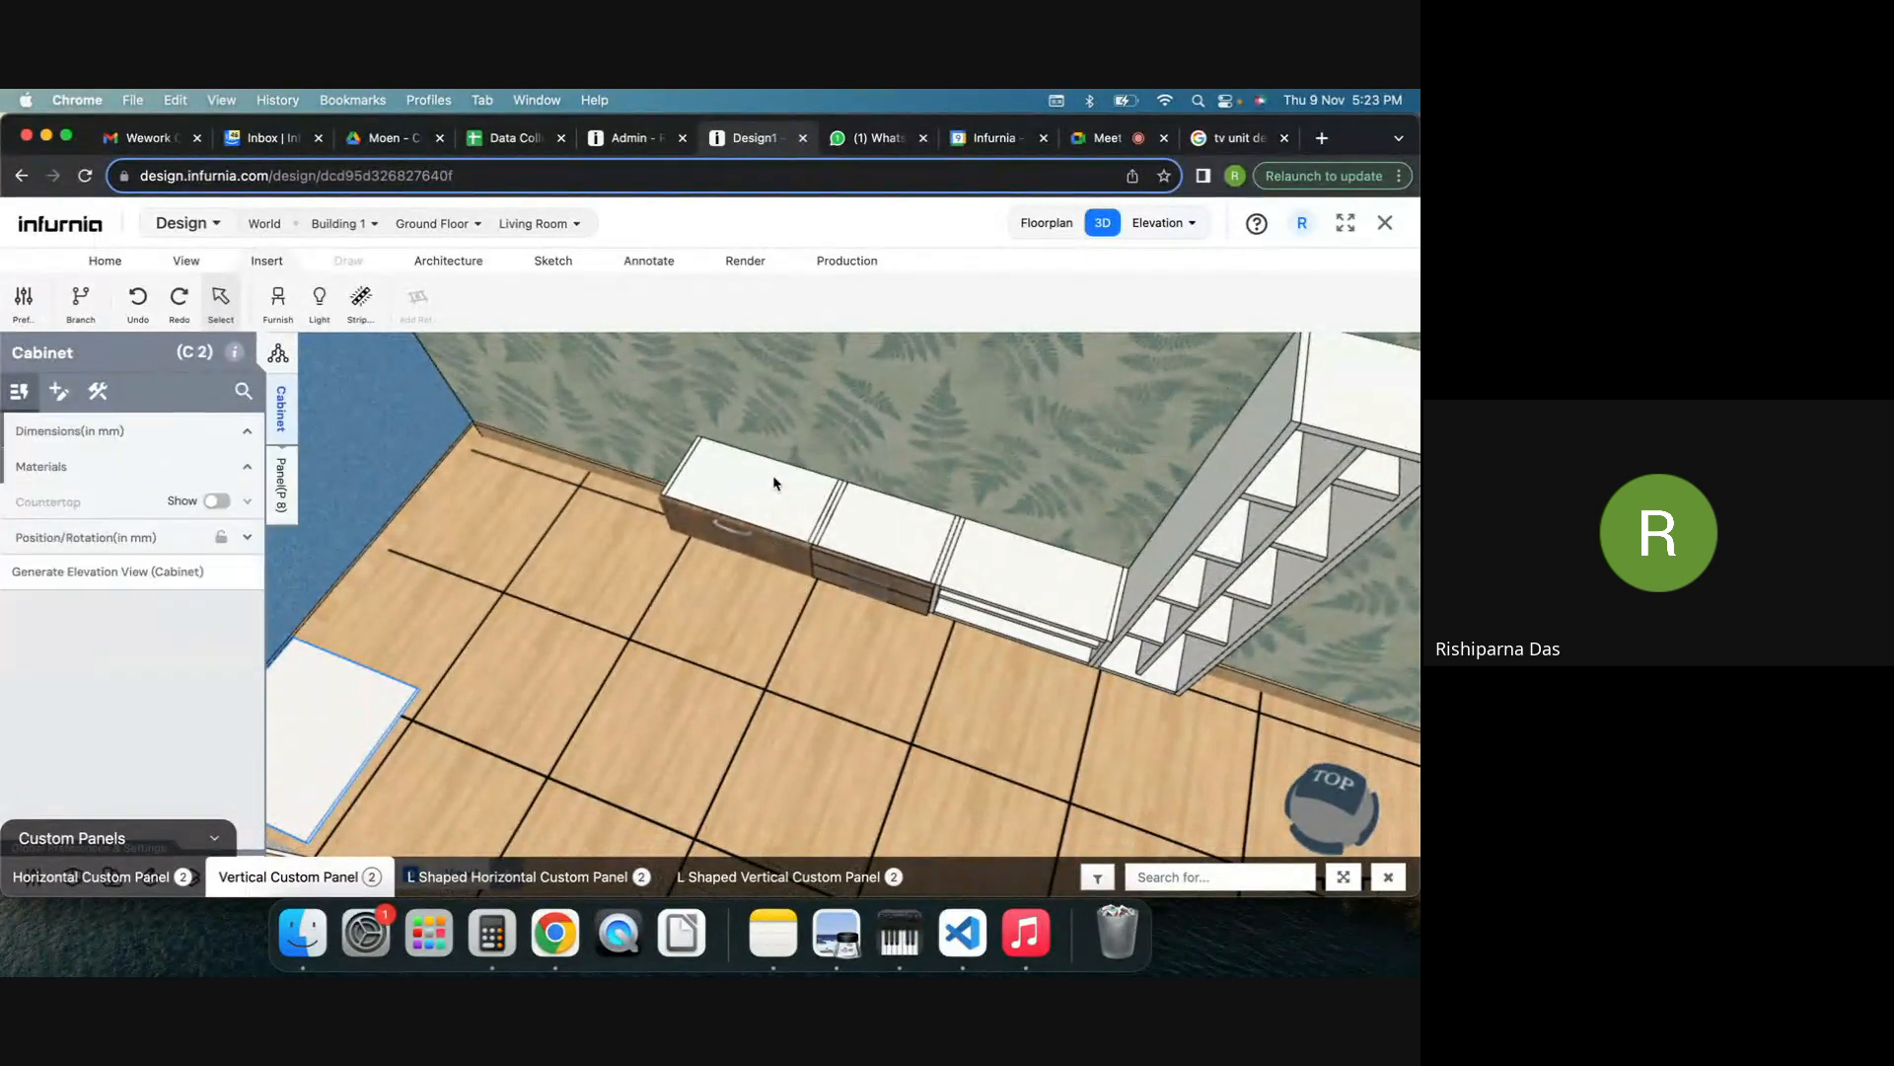
left_click(931, 546)
left_click(1025, 568)
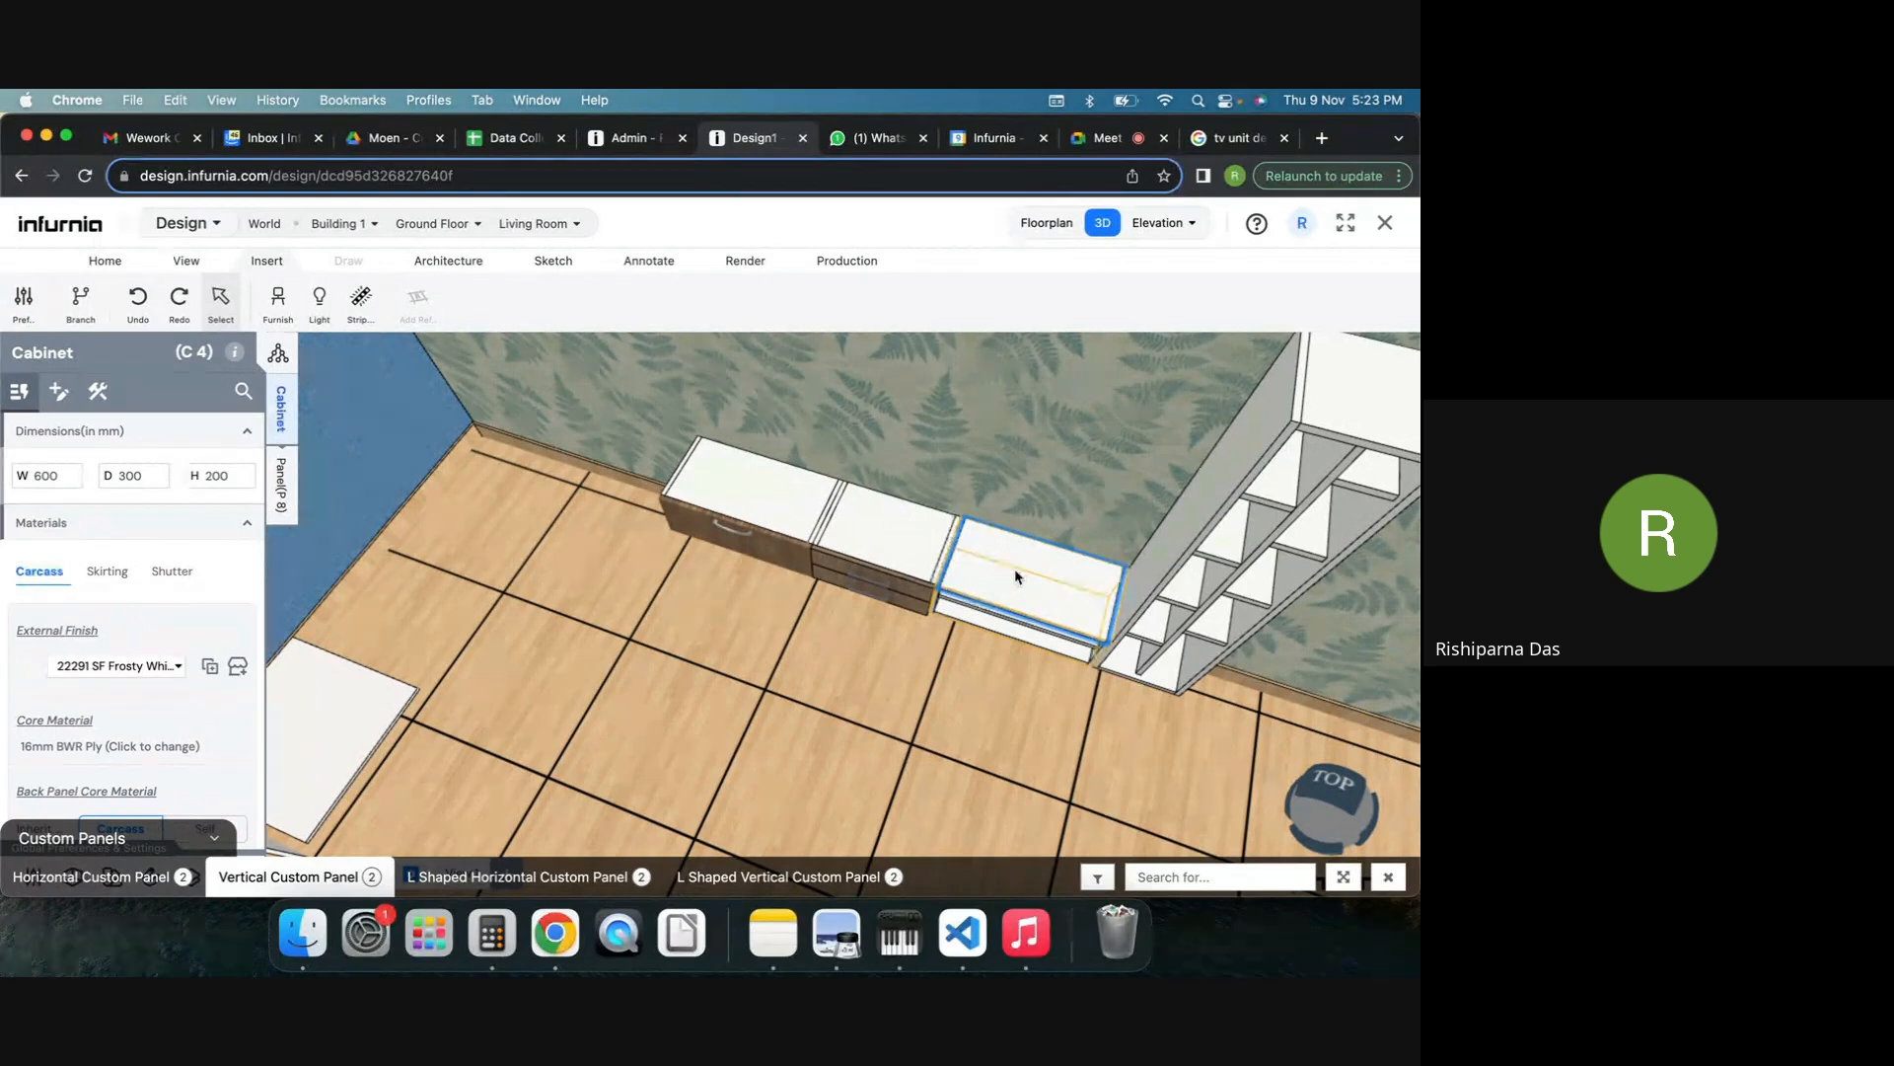
Set the width of the horizontal custom panel at the blue wall to 1650 mm.
right_click_drag(673, 725, 740, 695)
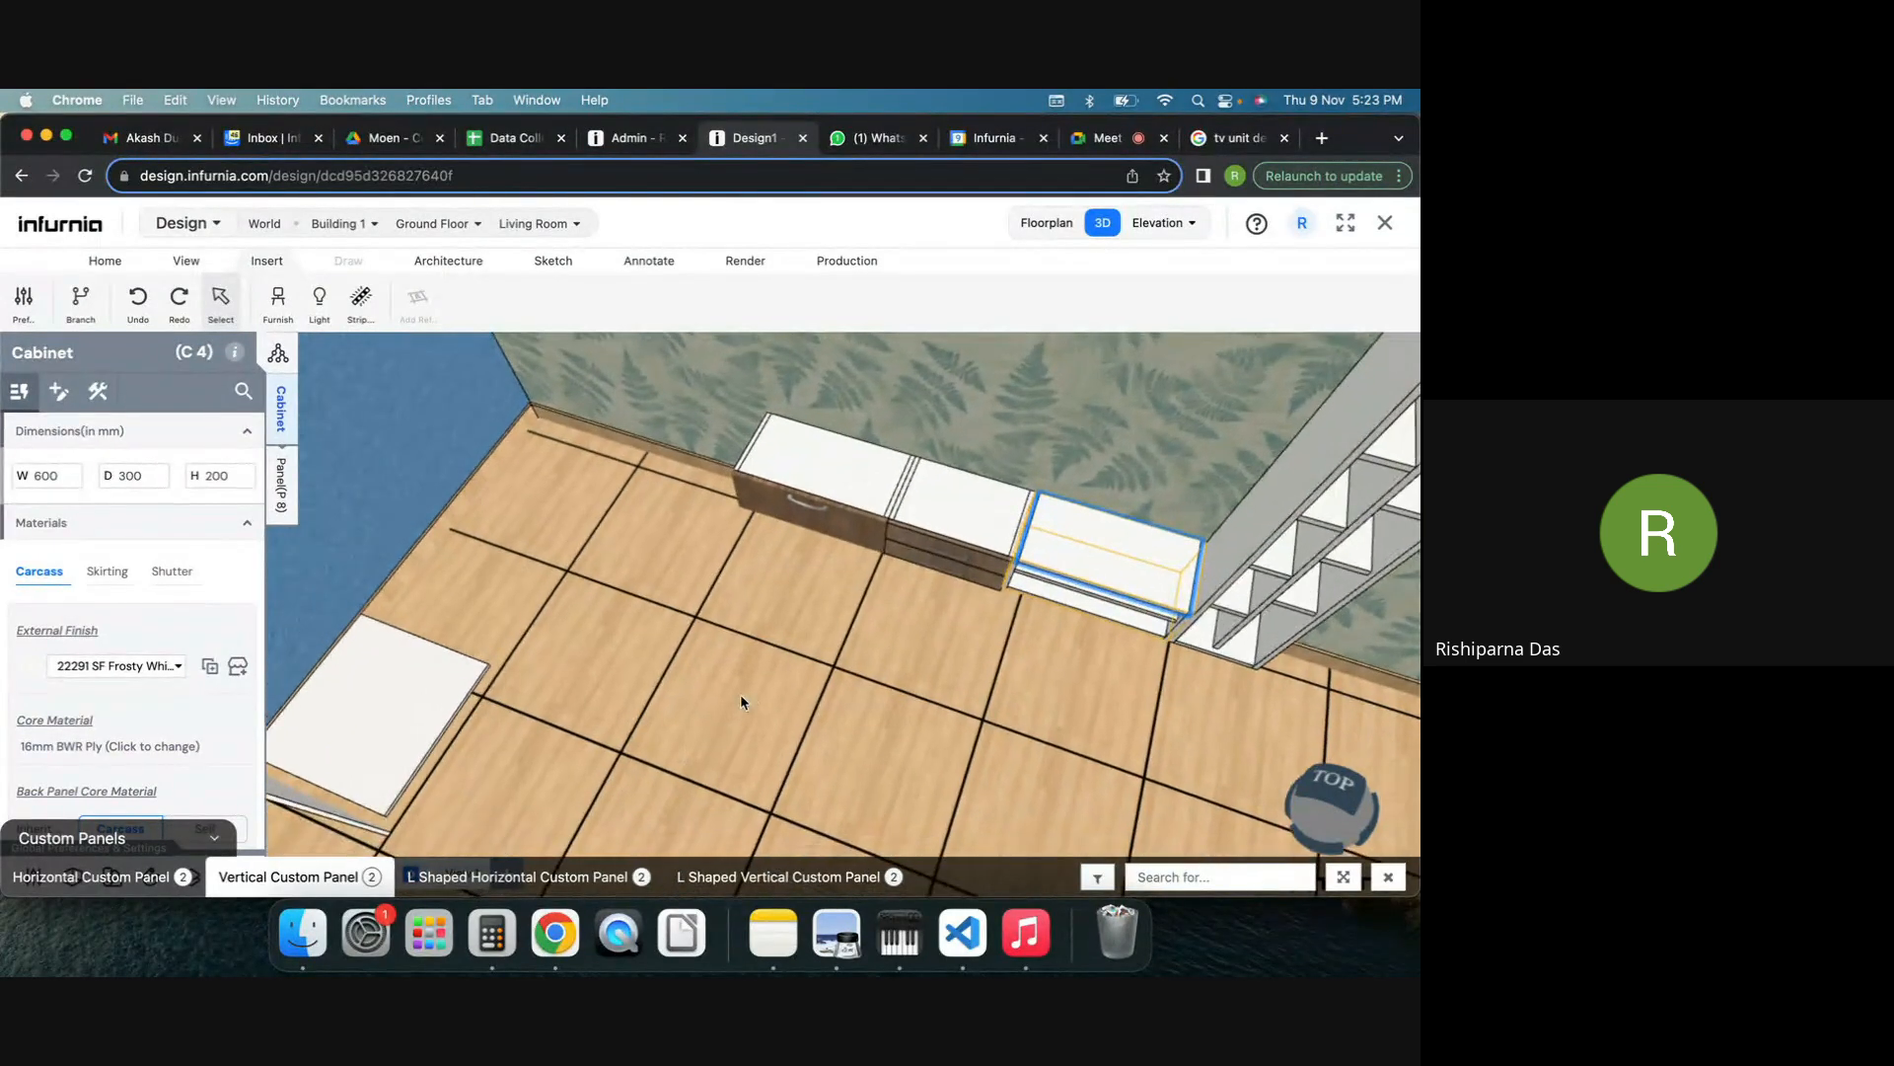
left_click(434, 696)
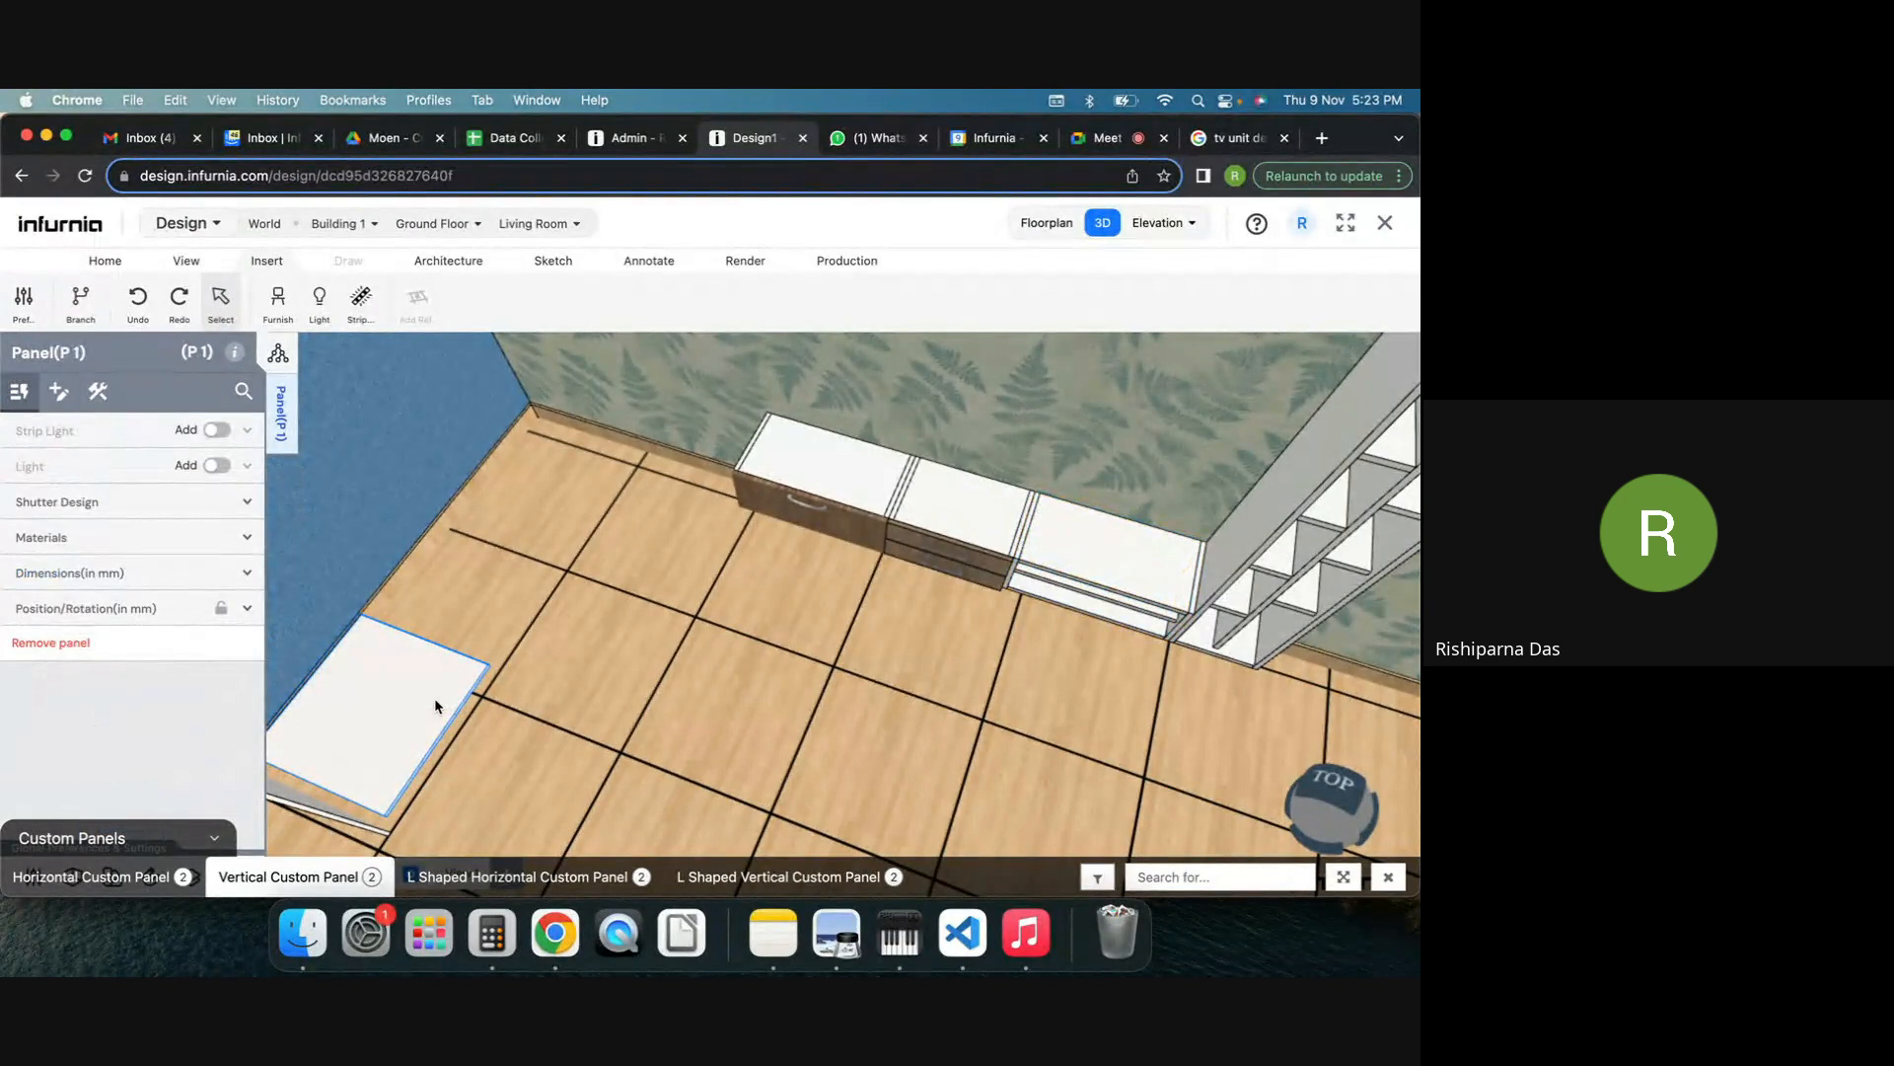
left_click(69, 545)
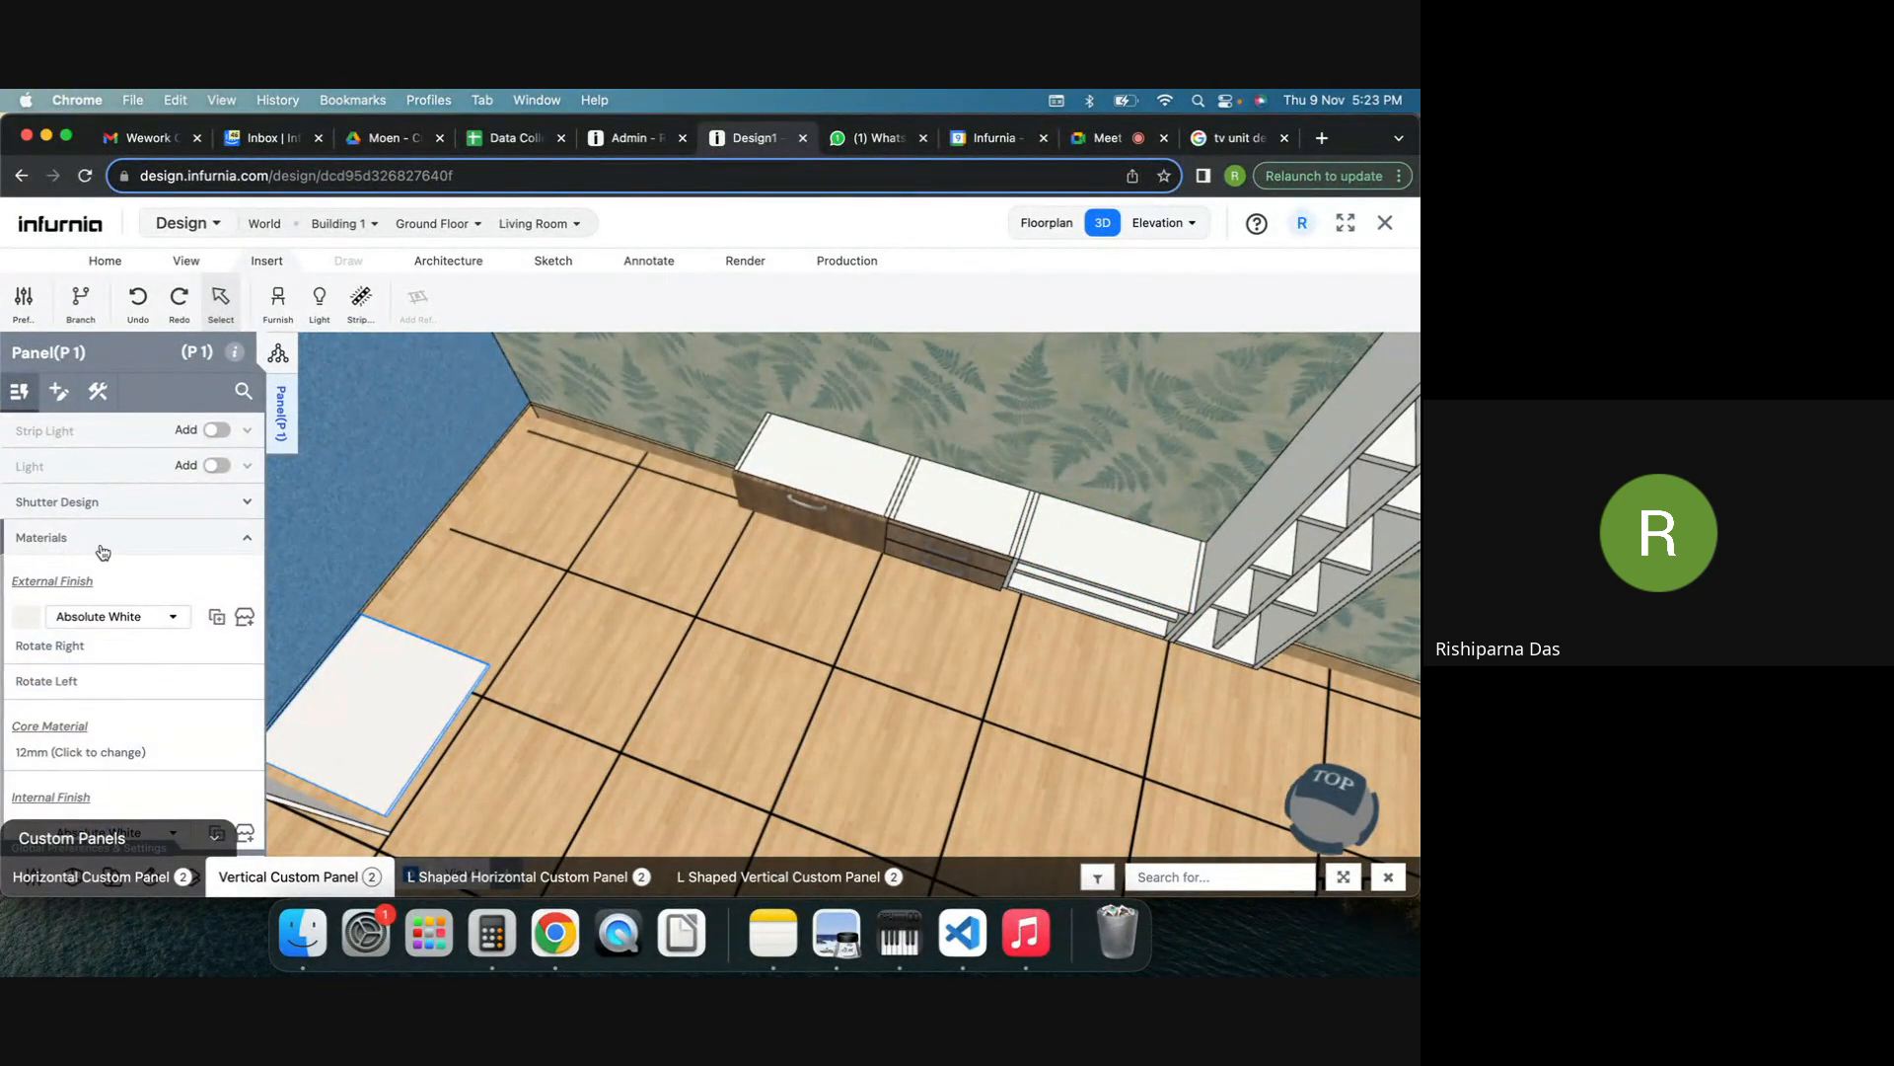
left_click(102, 543)
left_click(85, 577)
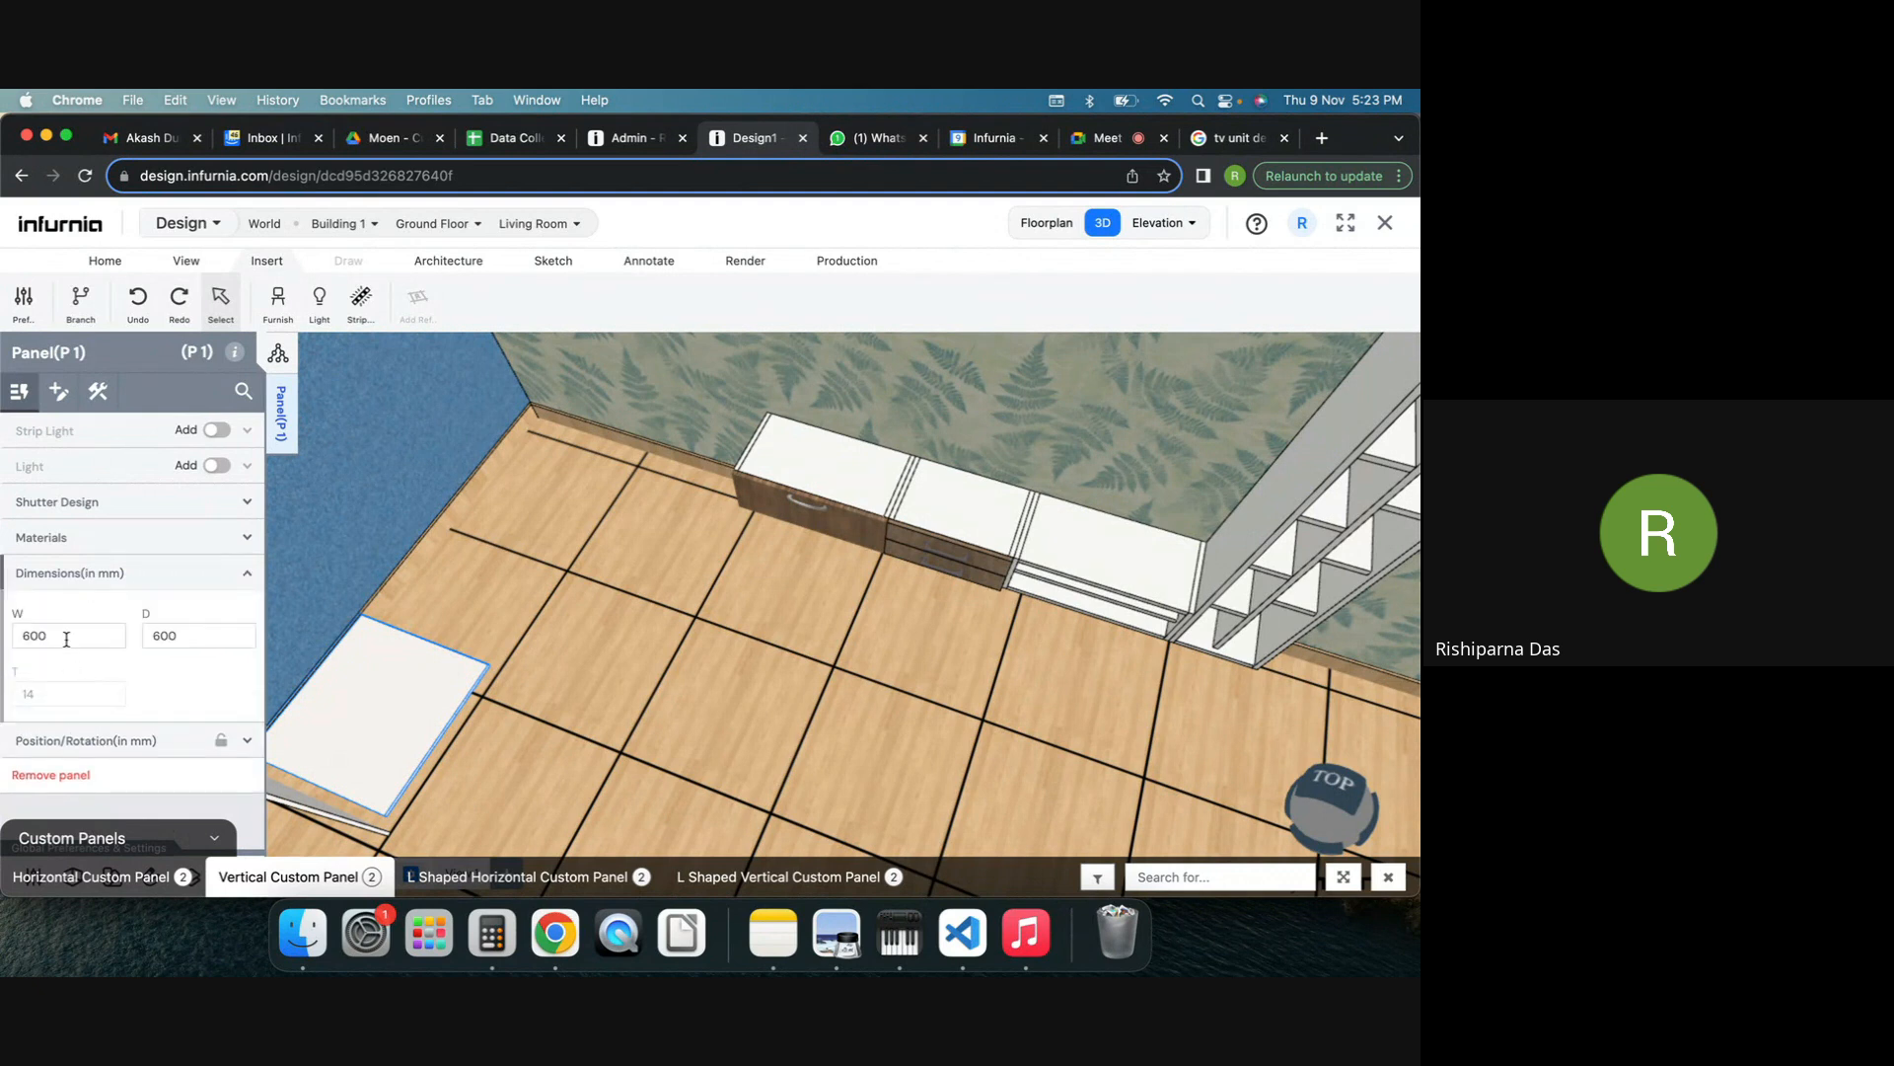
double_click(67, 637)
type("1650")
key("Return")
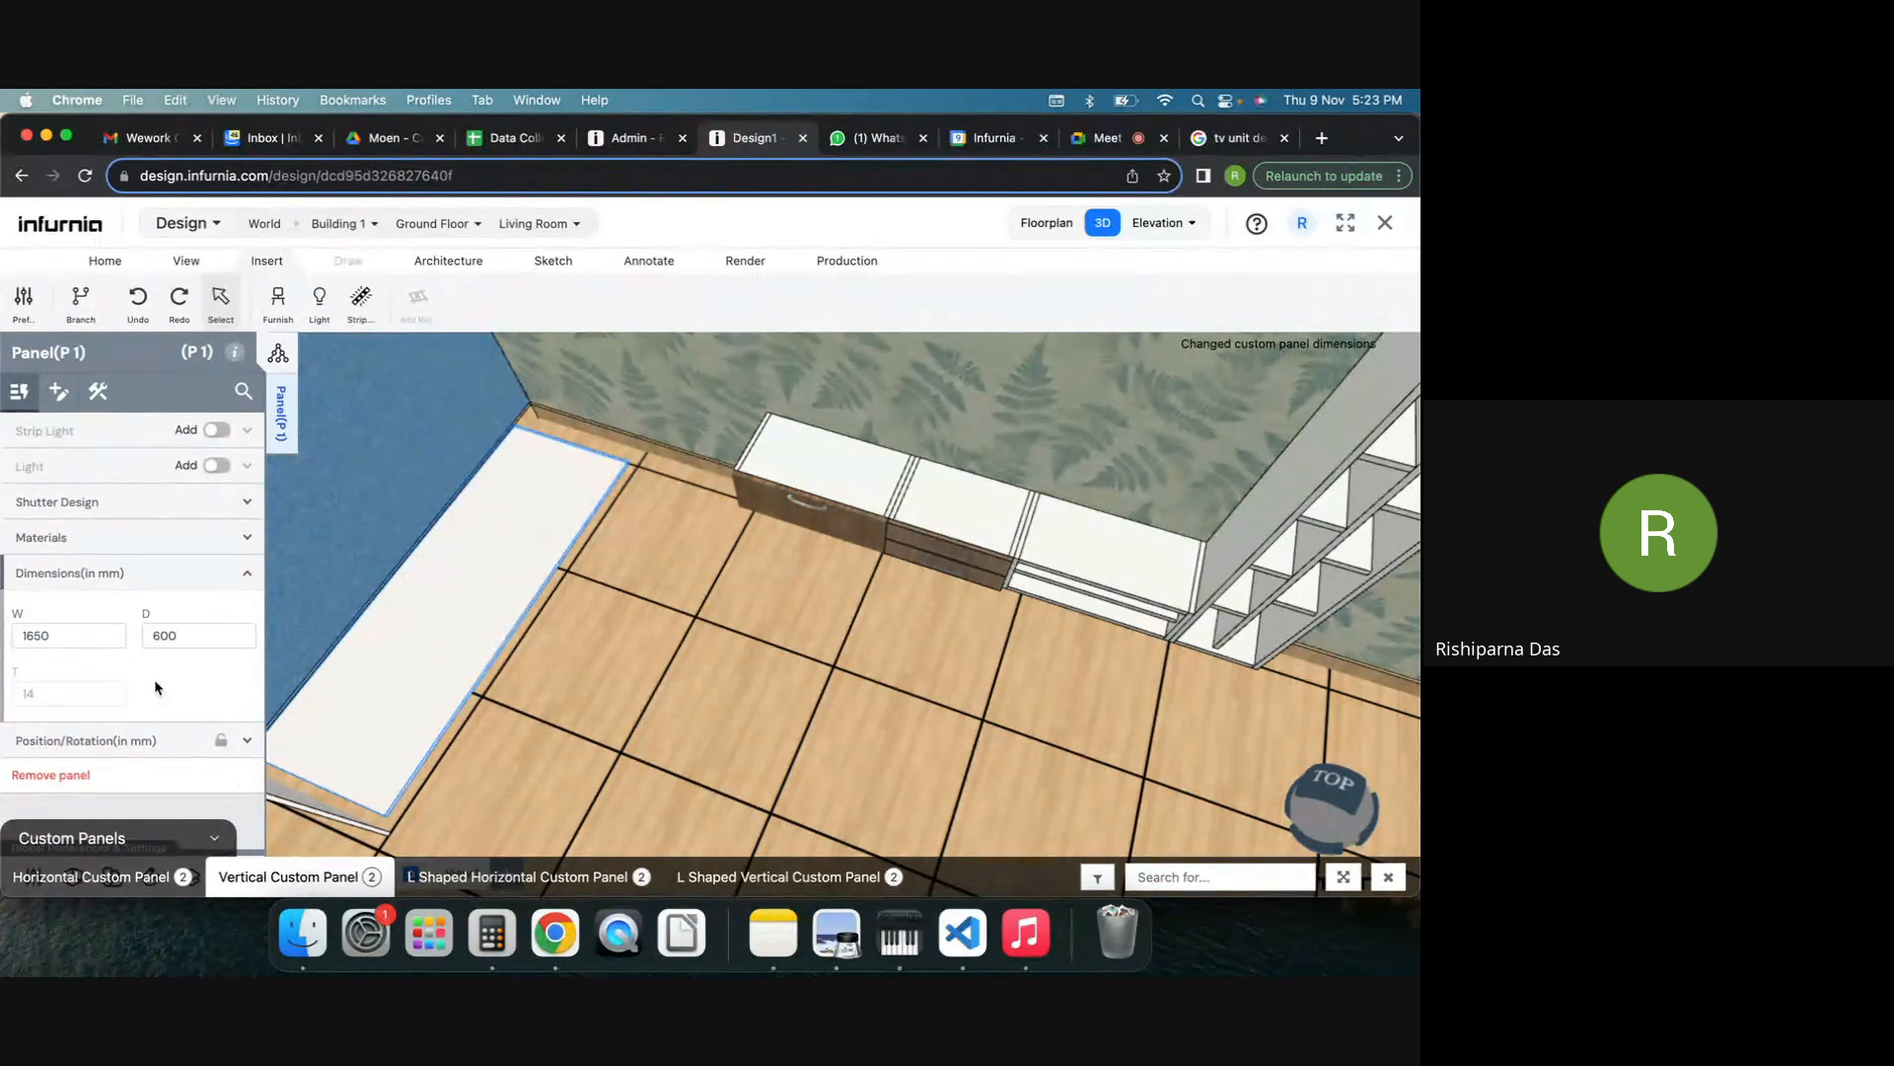
Check the low cabinet's depth and set the horizontal panel's depth to 300 mm.
left_click(165, 633)
left_click(775, 471)
left_click(492, 578)
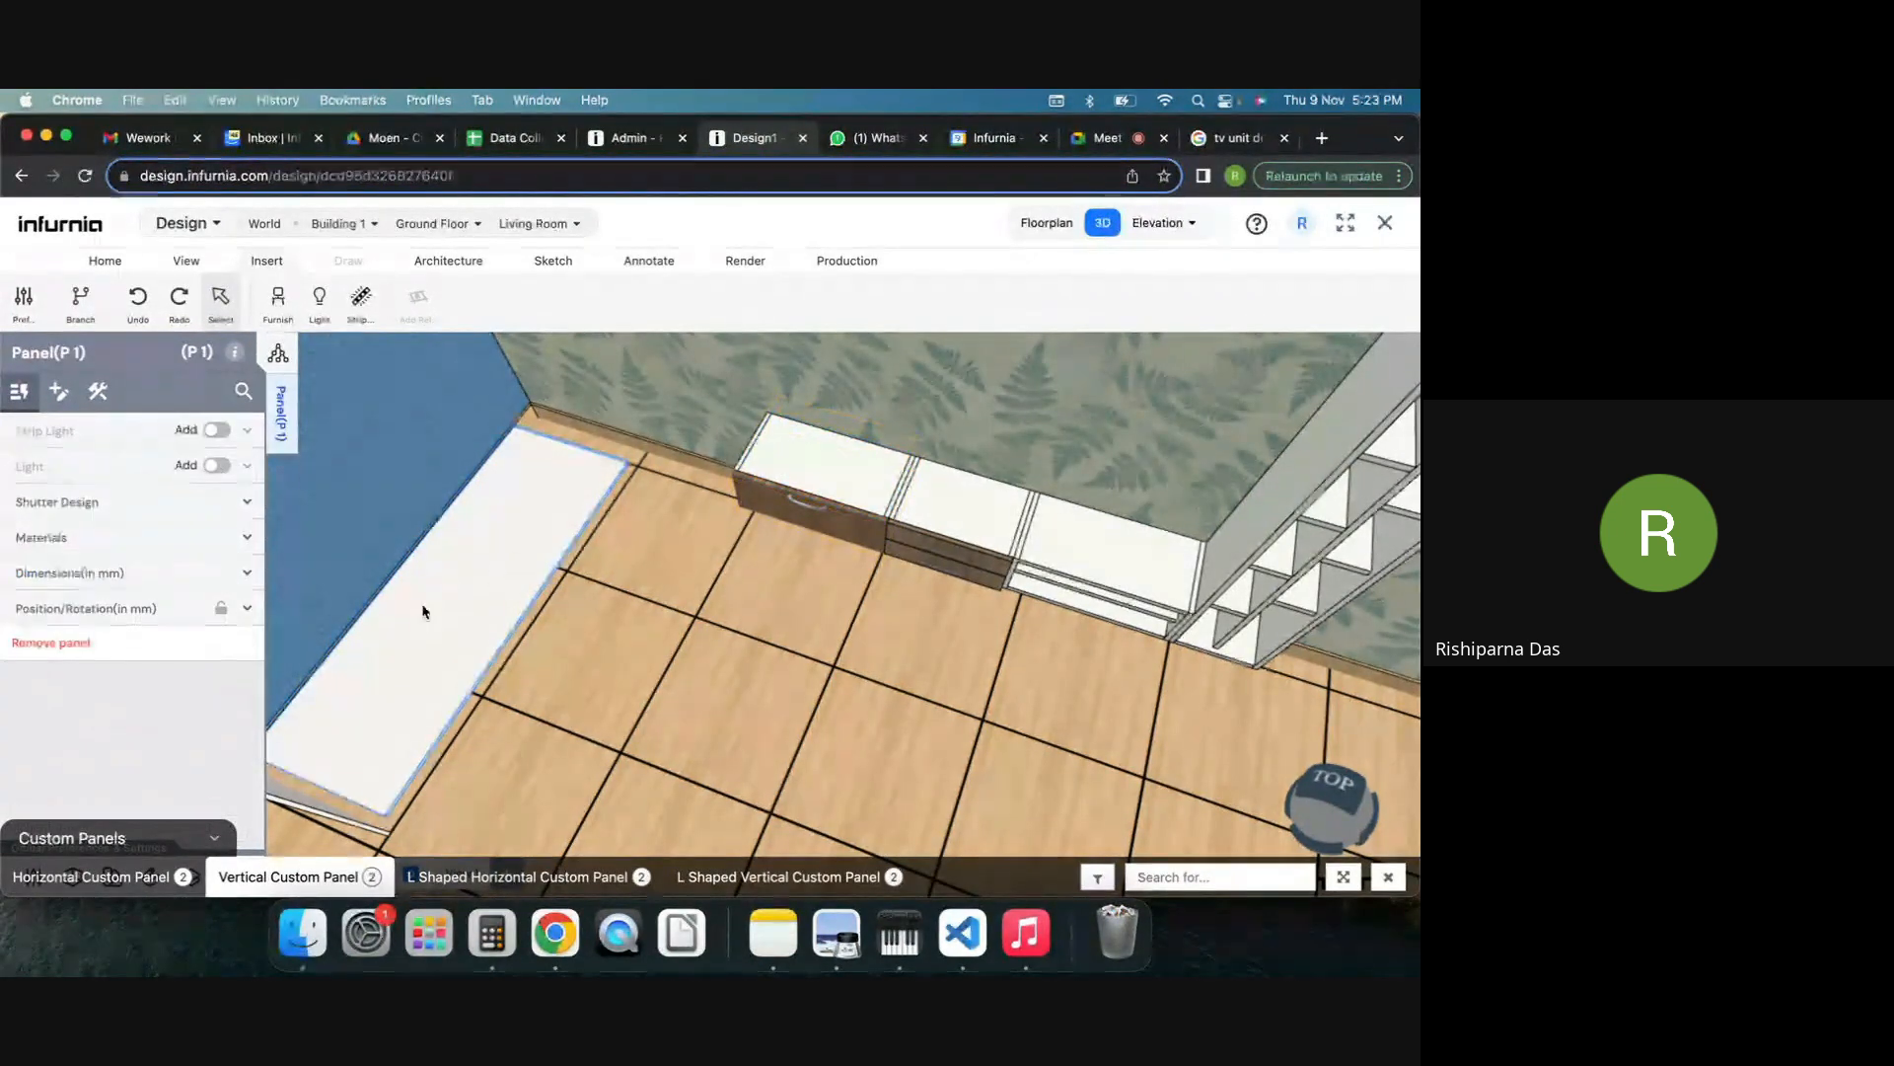
left_click(114, 575)
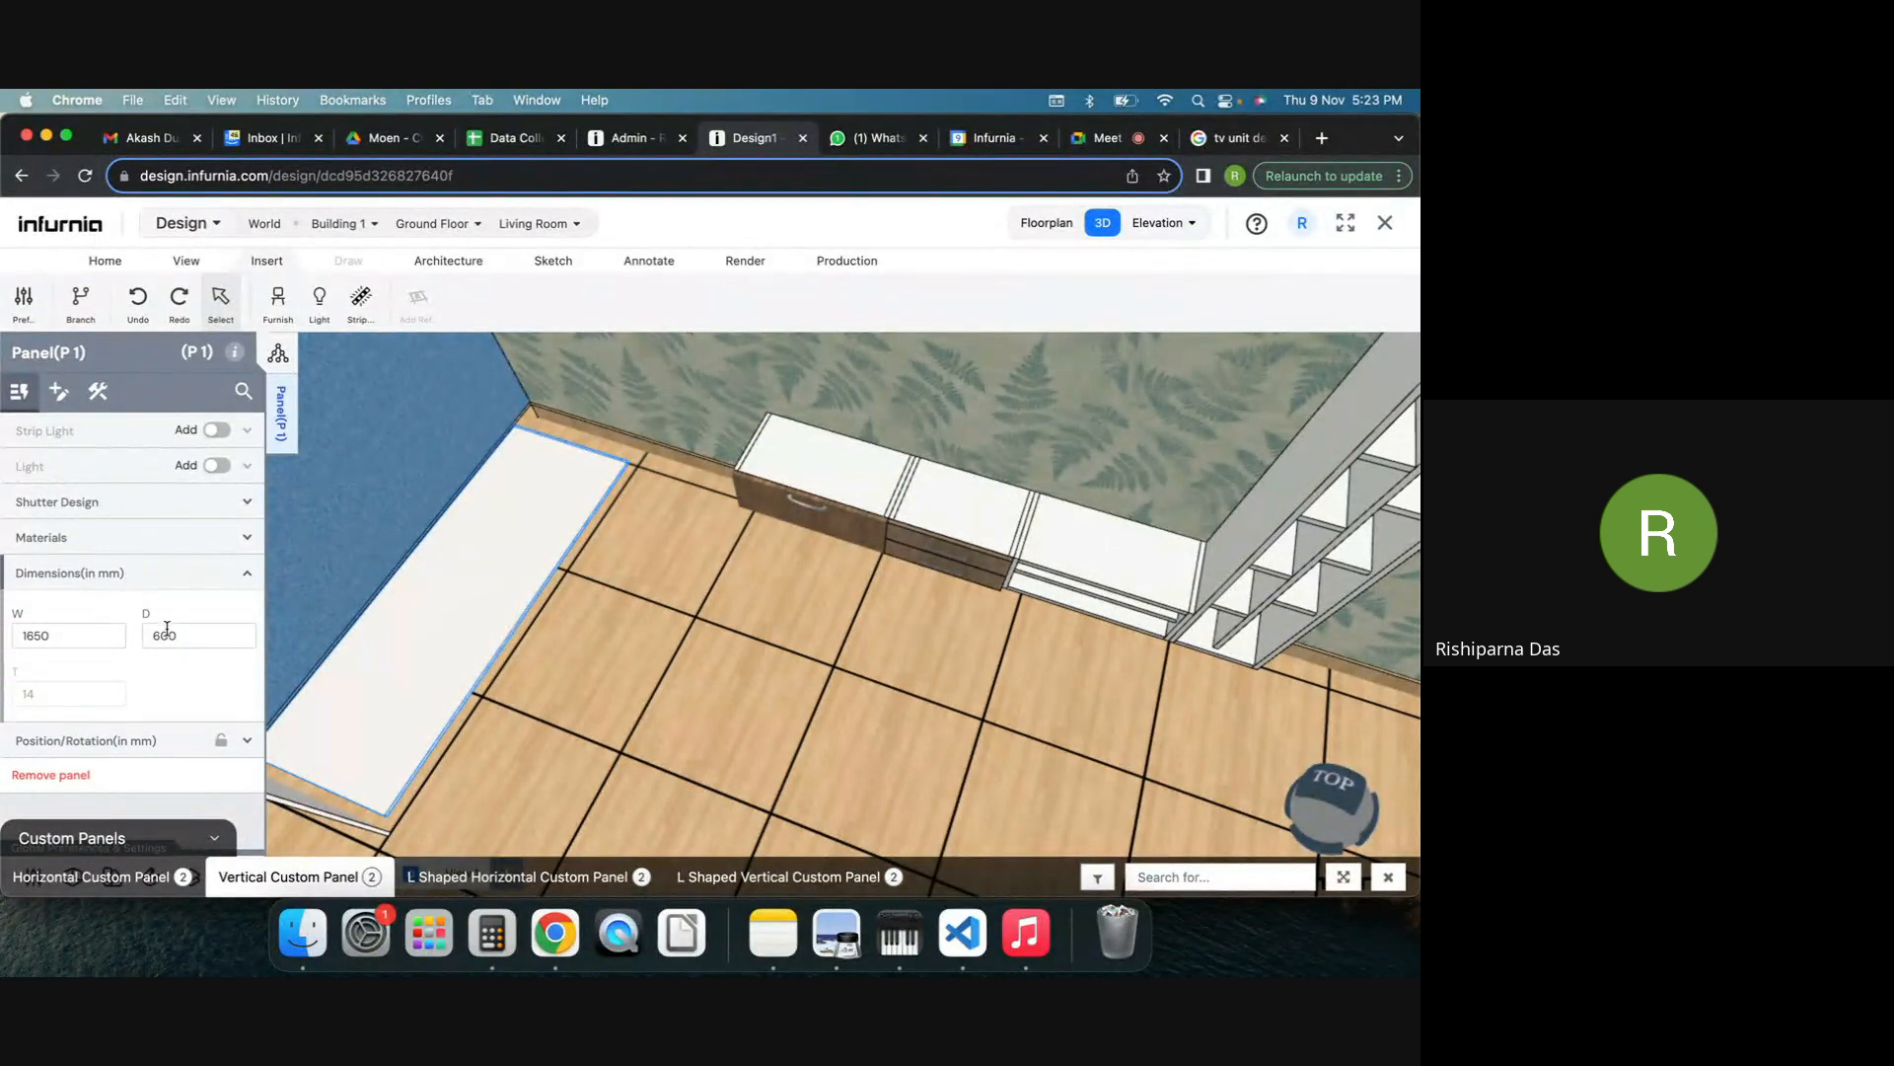
double_click(164, 635)
type("300")
key("Return")
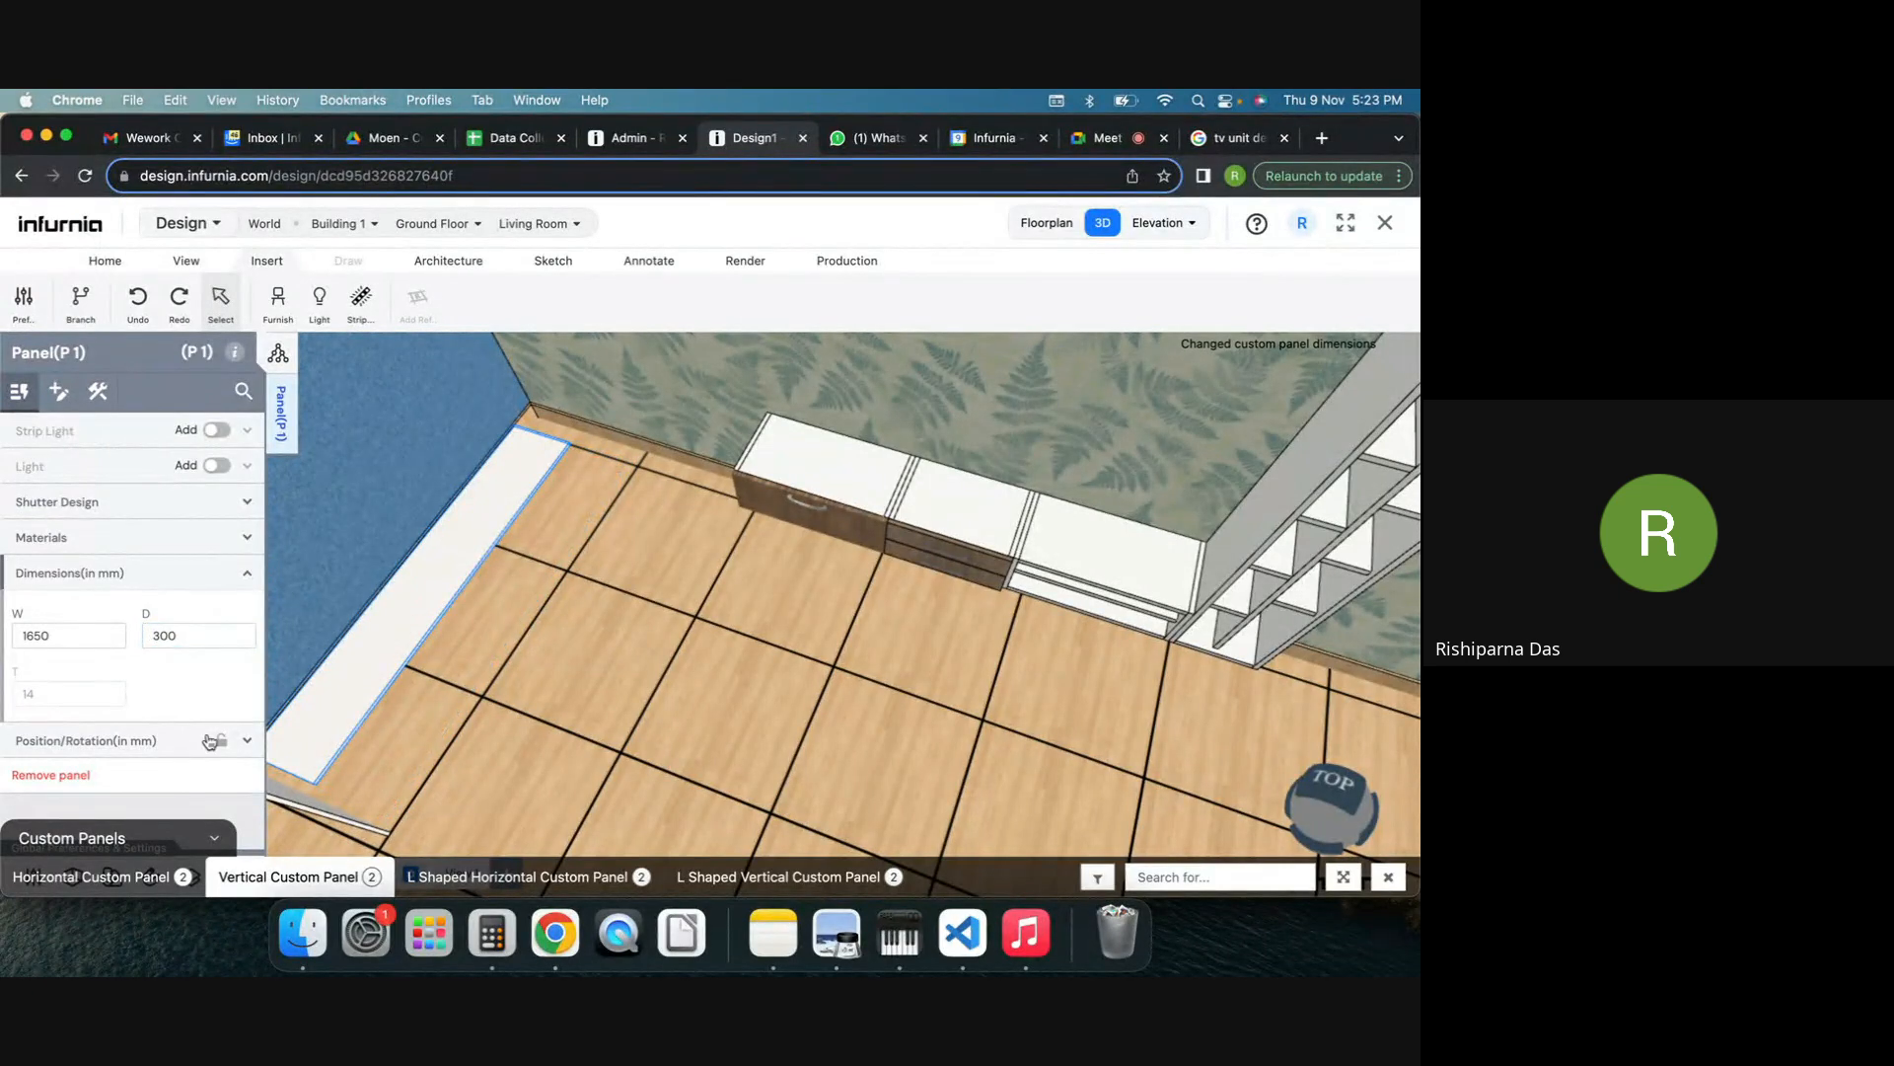
Rotate the horizontal panel by 90 degrees so its length runs parallel to the fern wall.
left_click(132, 741)
scroll(138, 711, "down", 3)
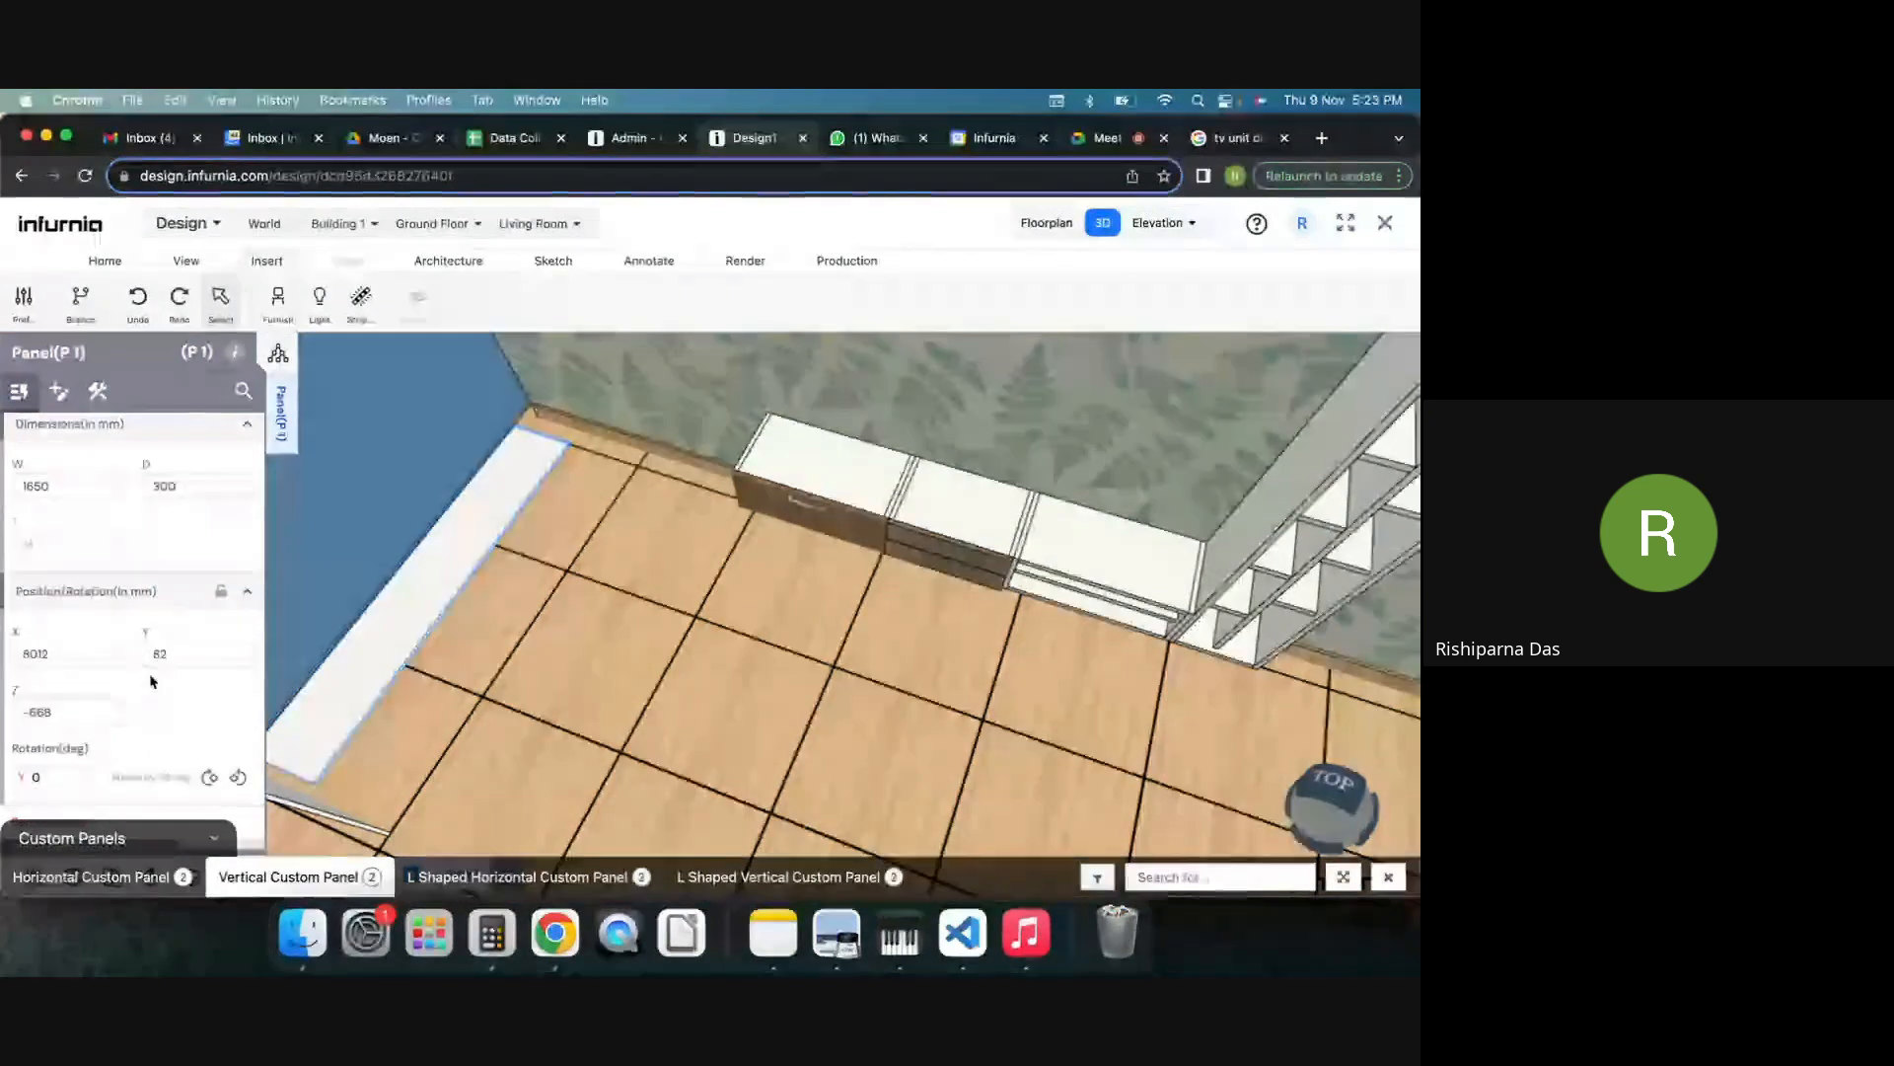
left_click(237, 781)
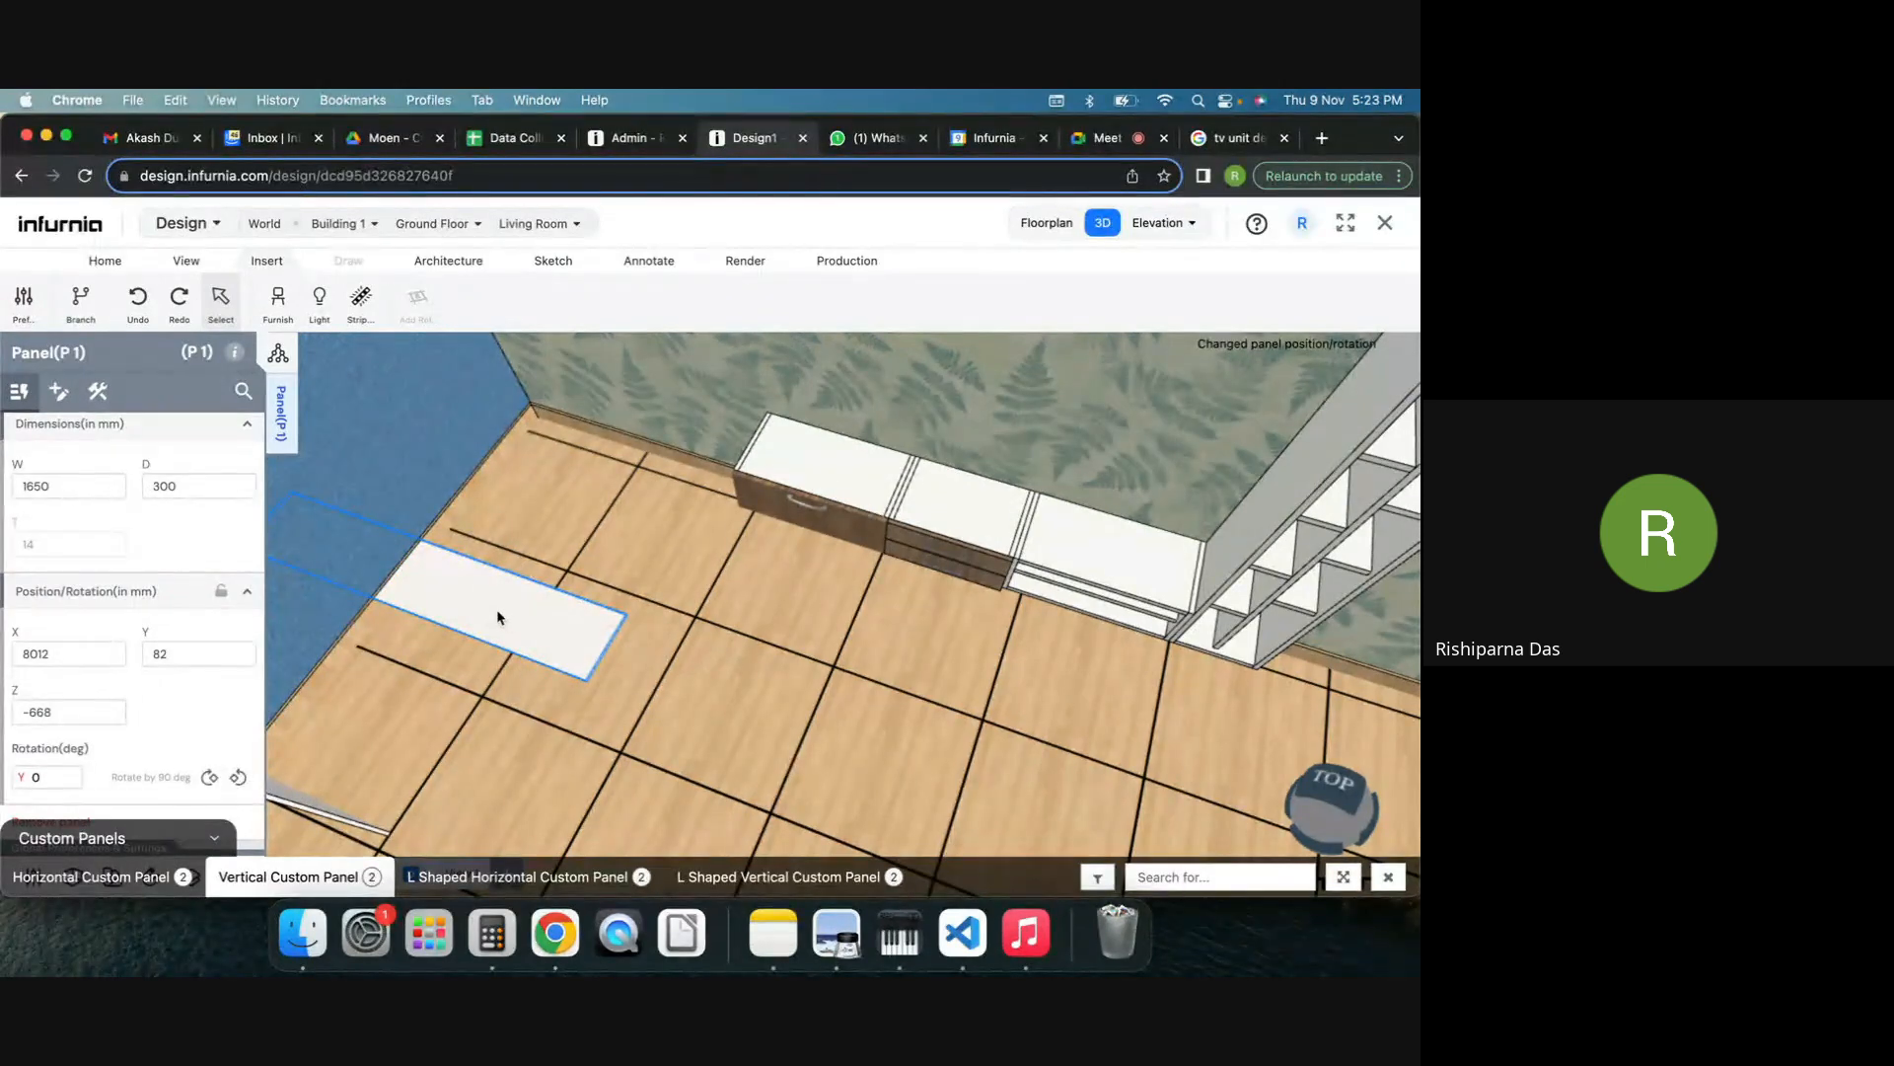
left_click(712, 684)
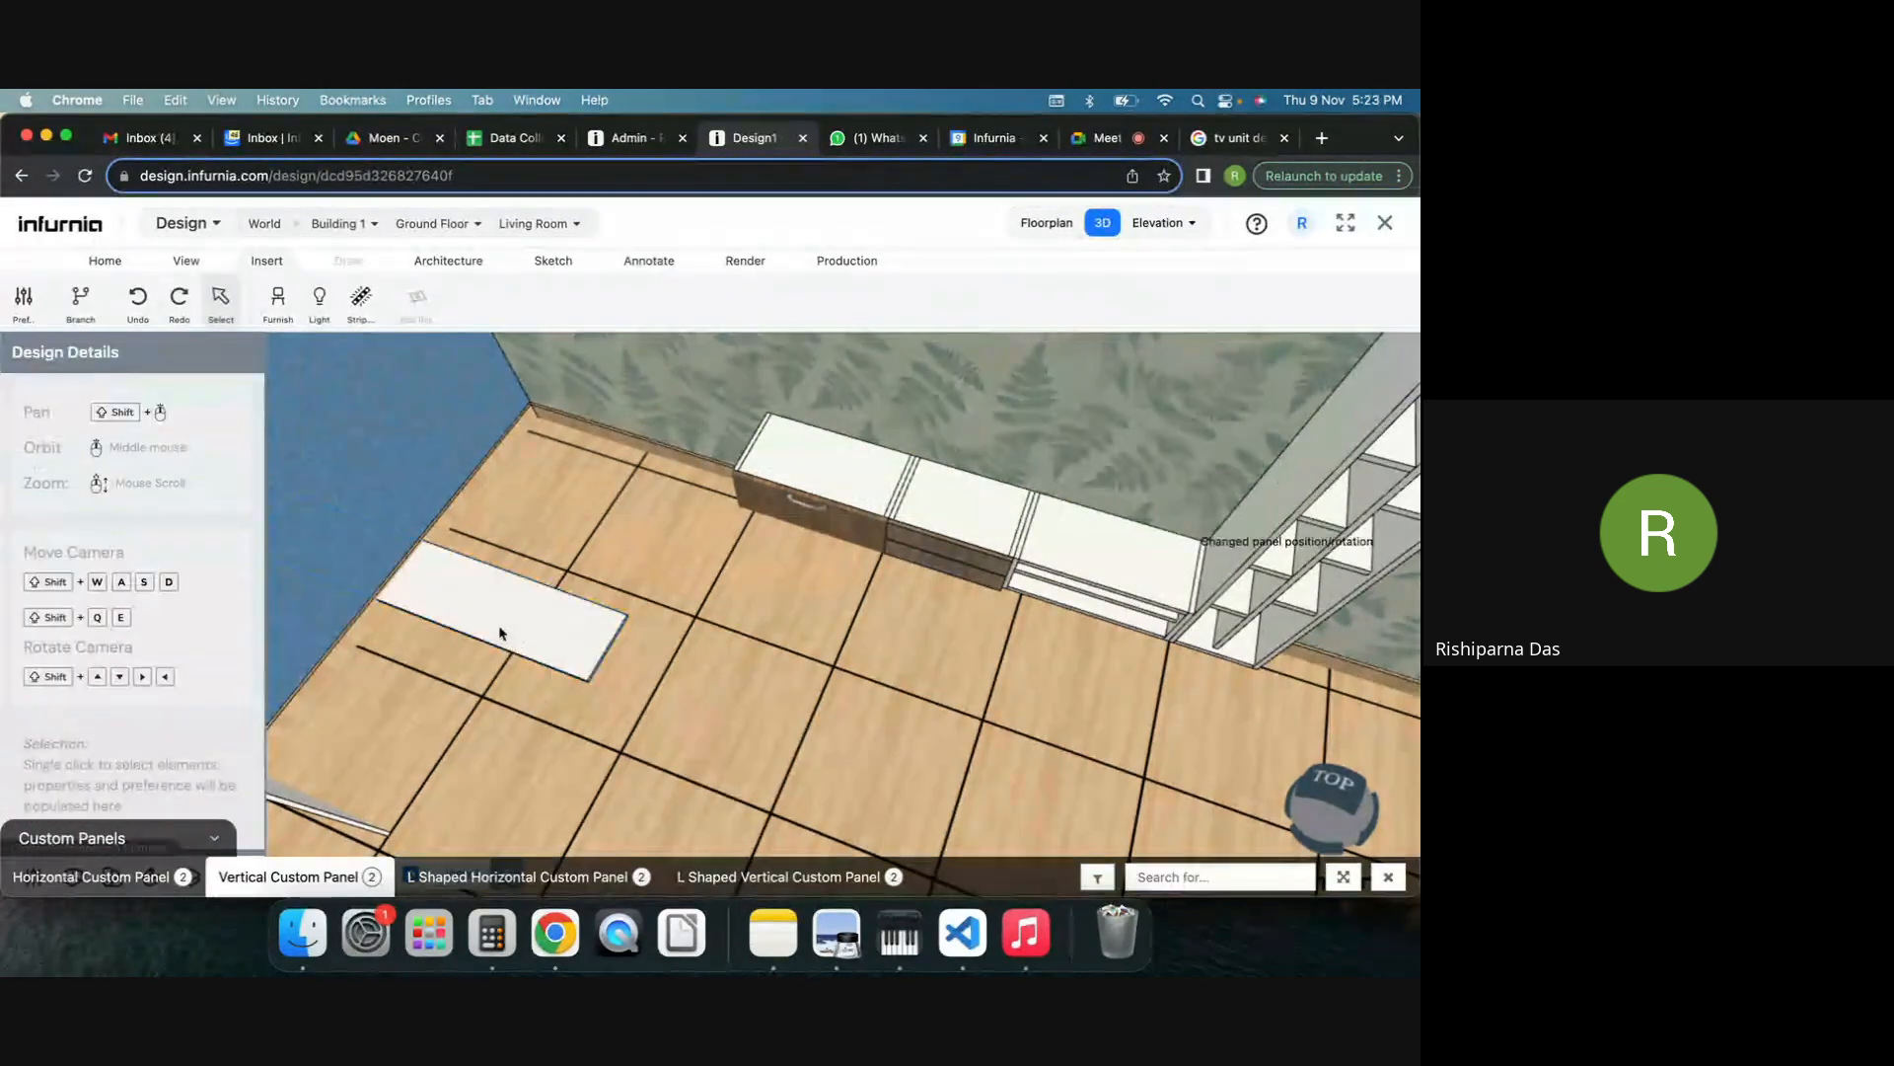
left_click(481, 618)
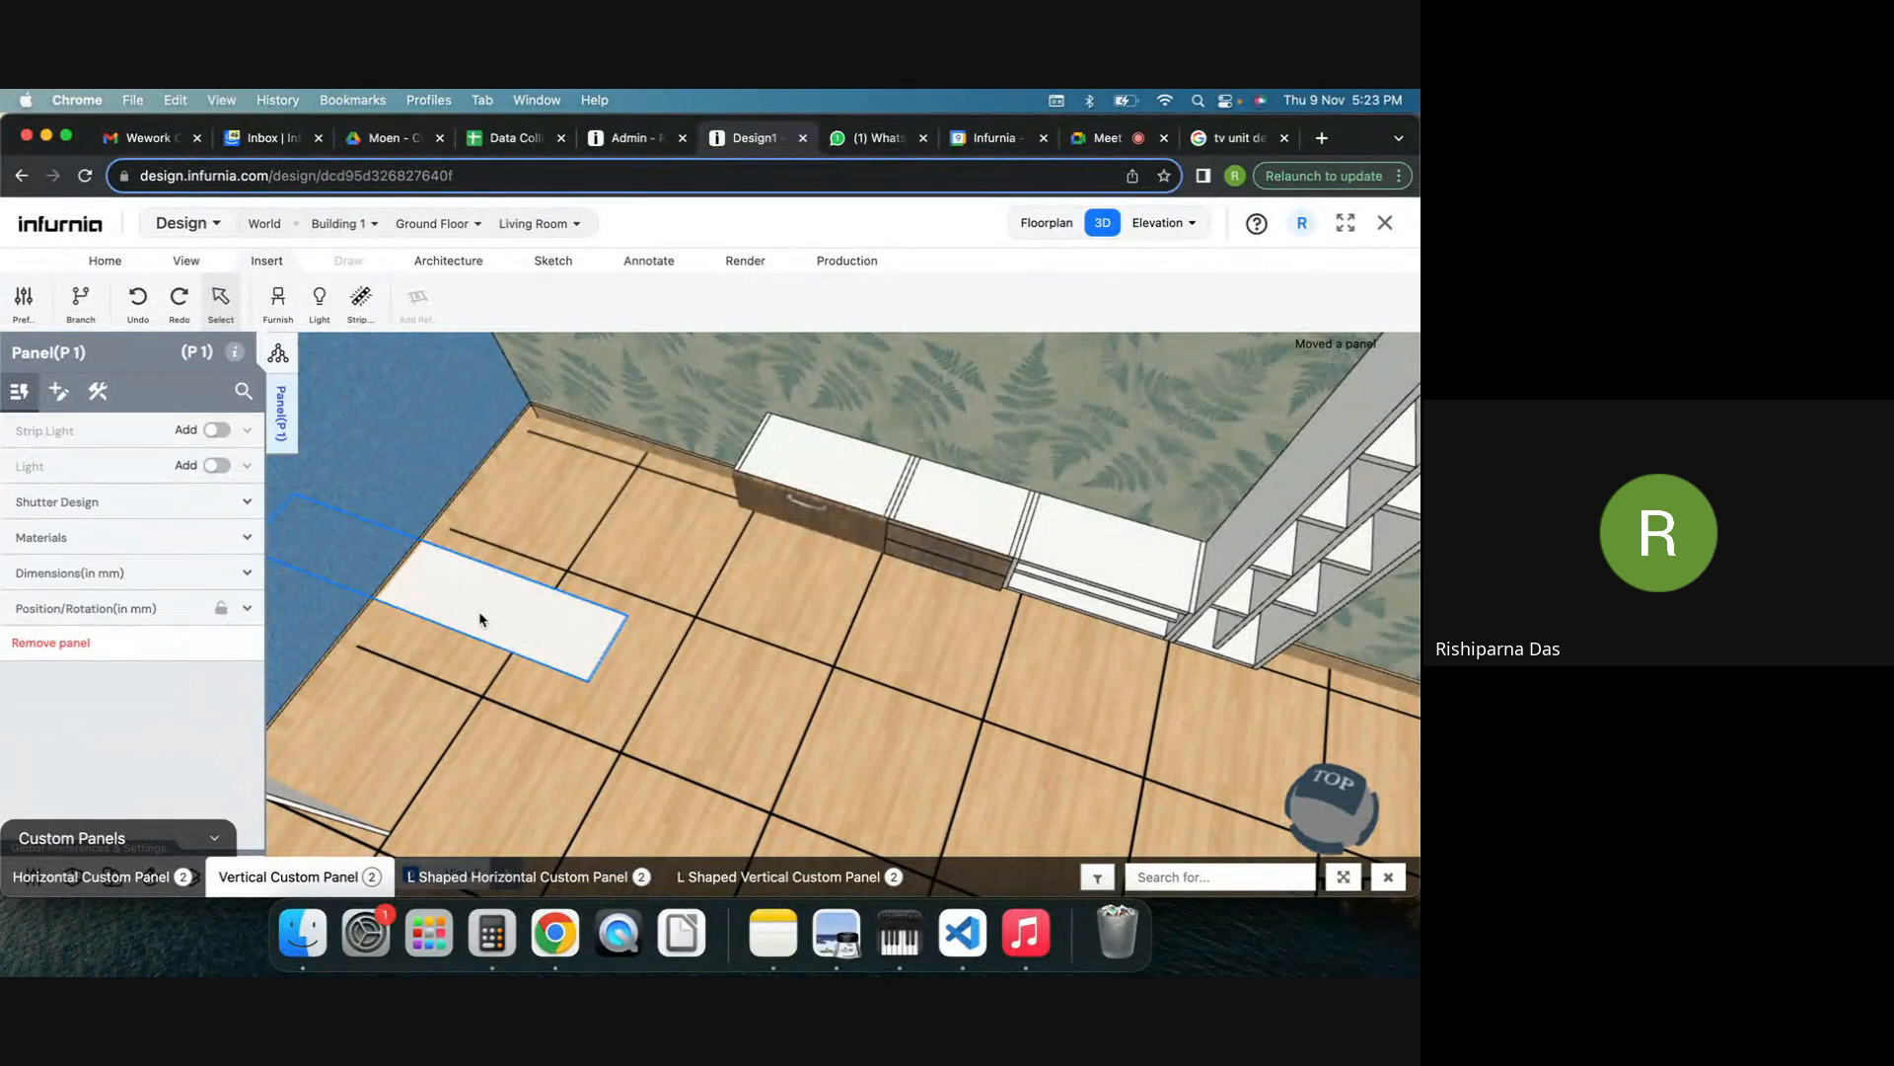
Generate an elevation view of the fern wall section behind the TV unit.
scroll(790, 656, "down", 3)
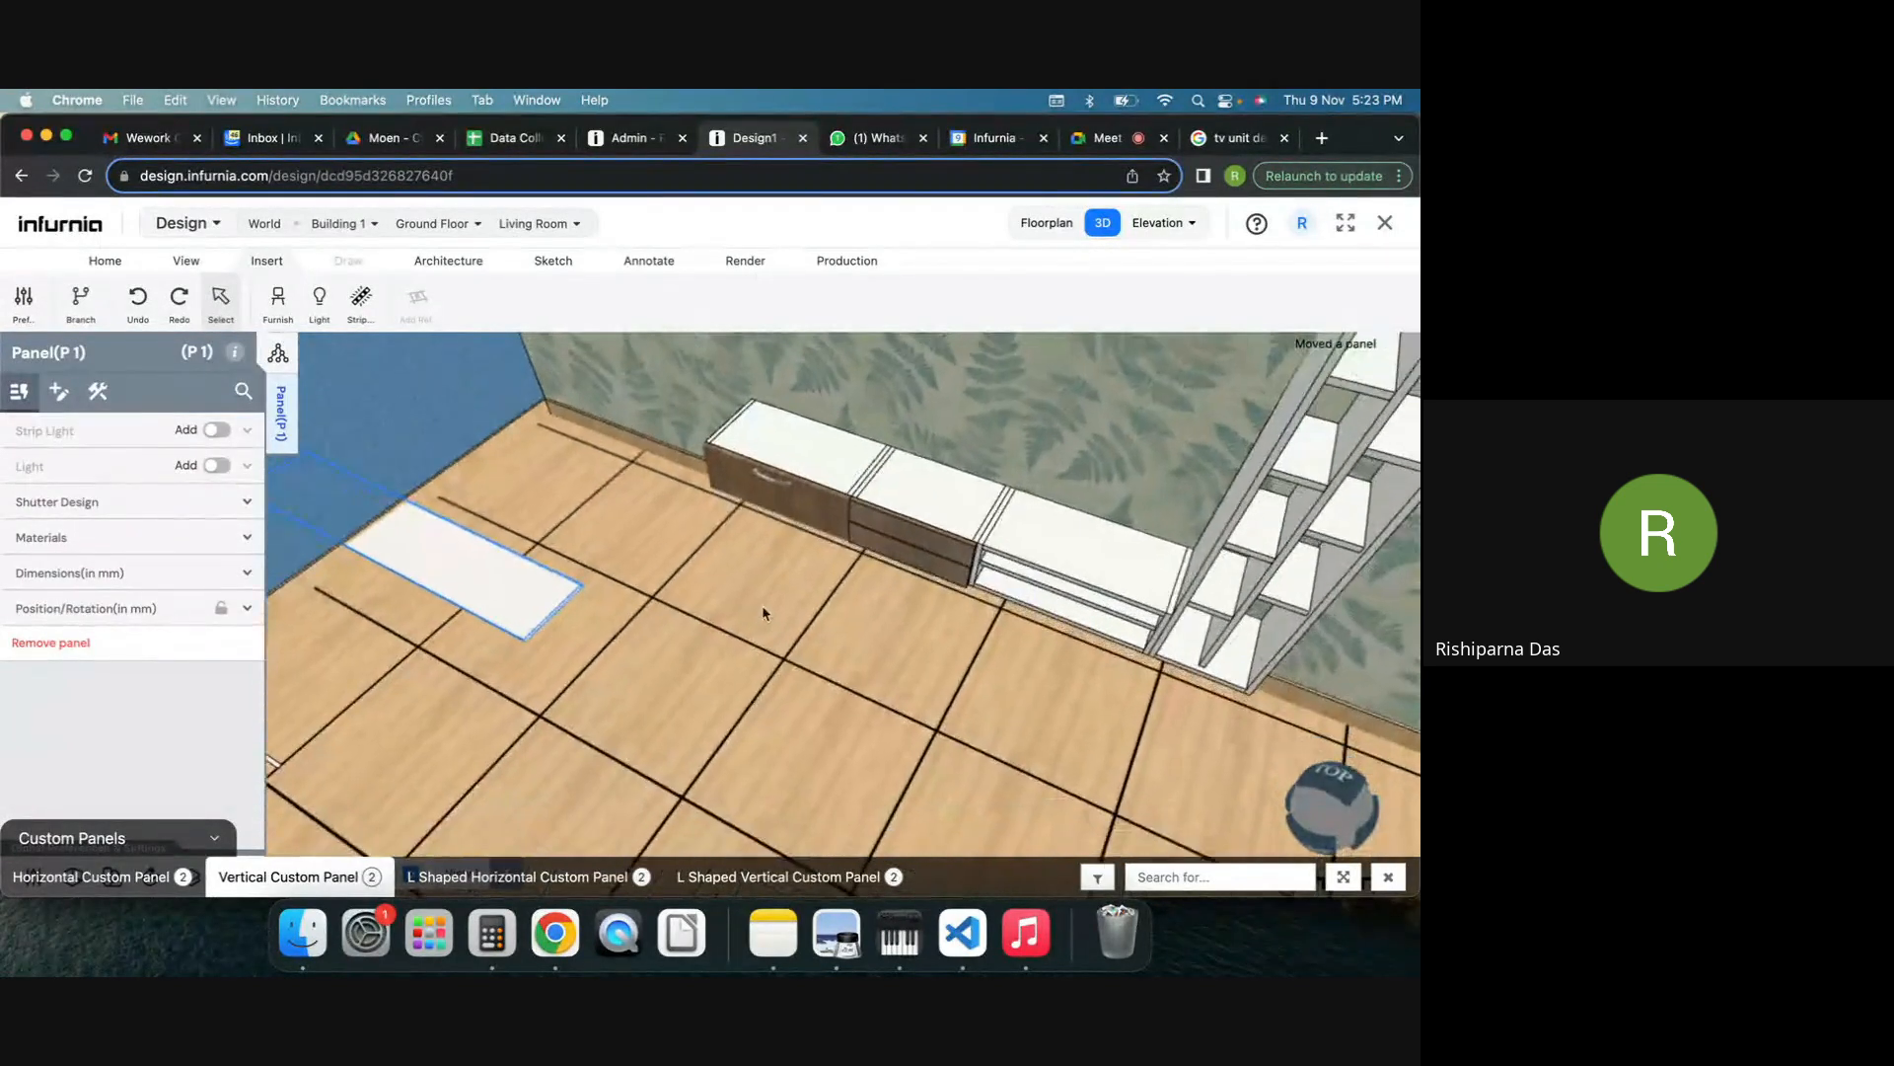
scroll(786, 627, "down", 3)
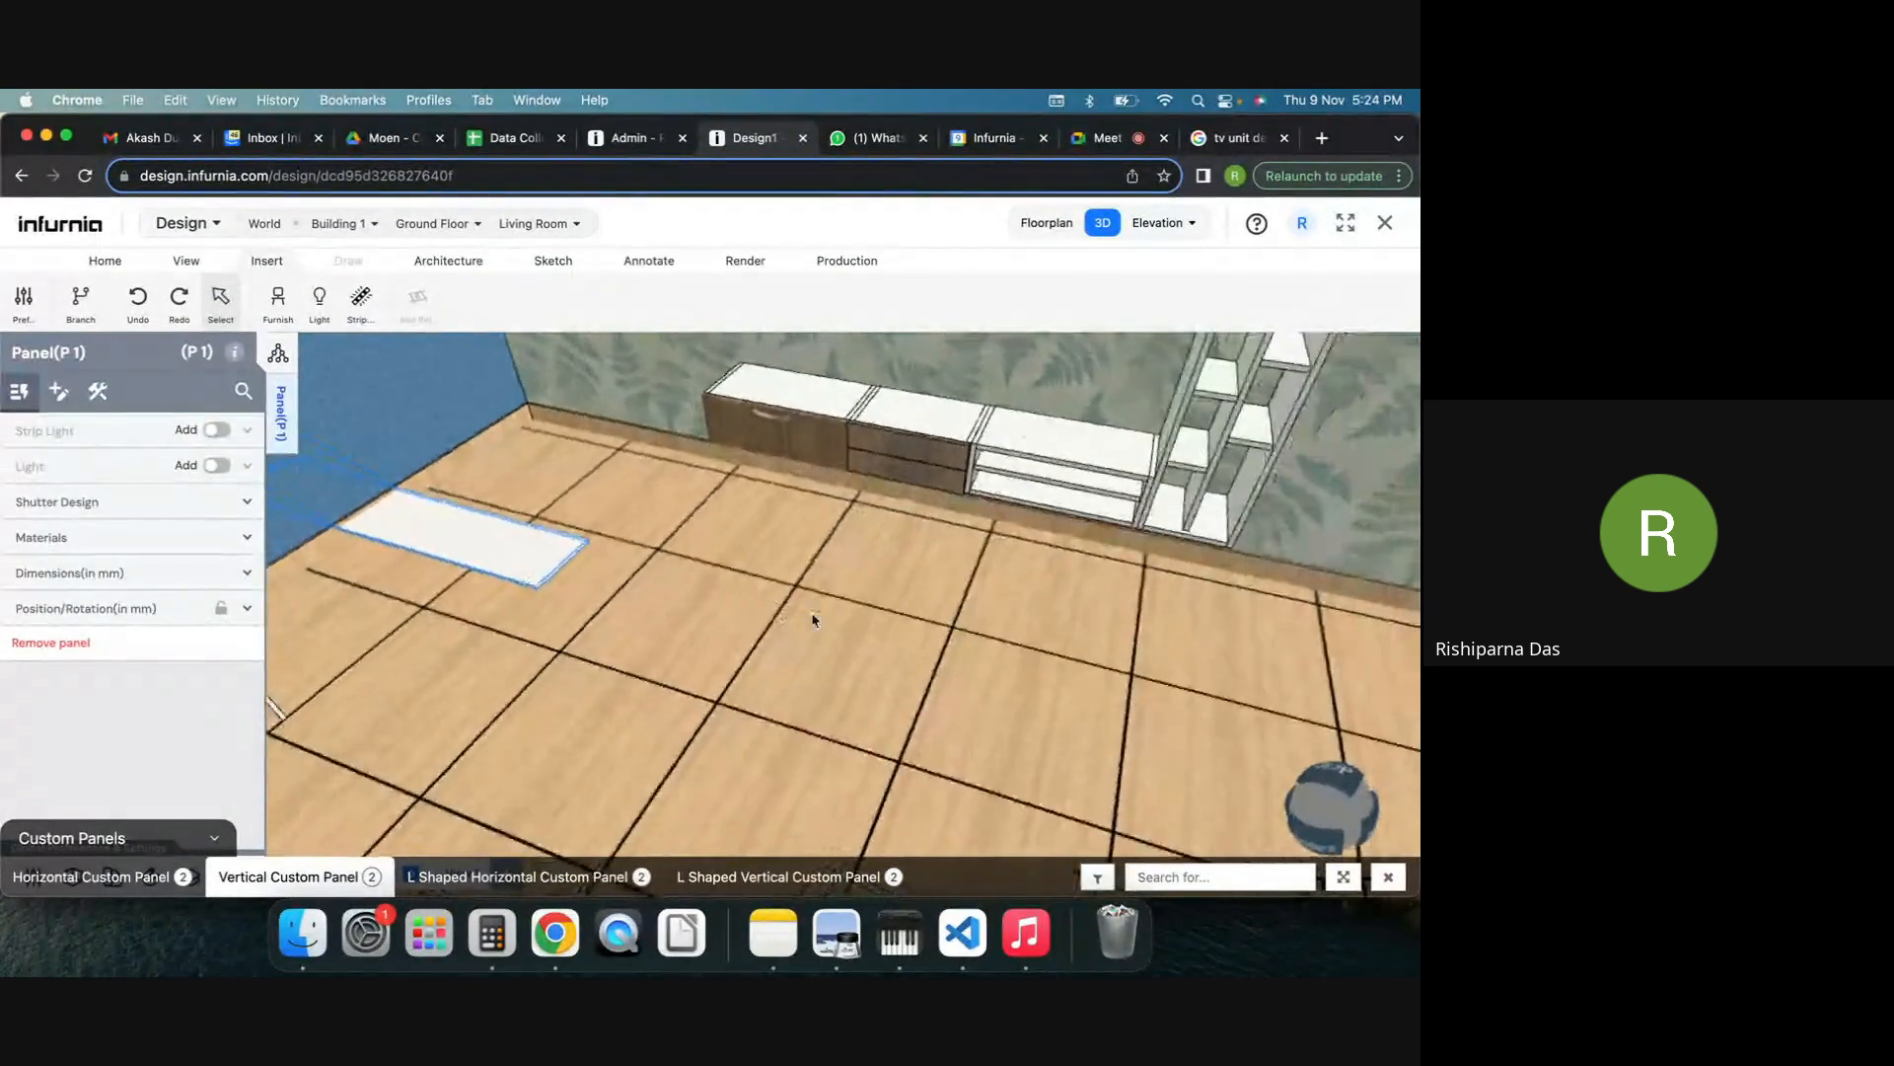
scroll(792, 414, "up", 2)
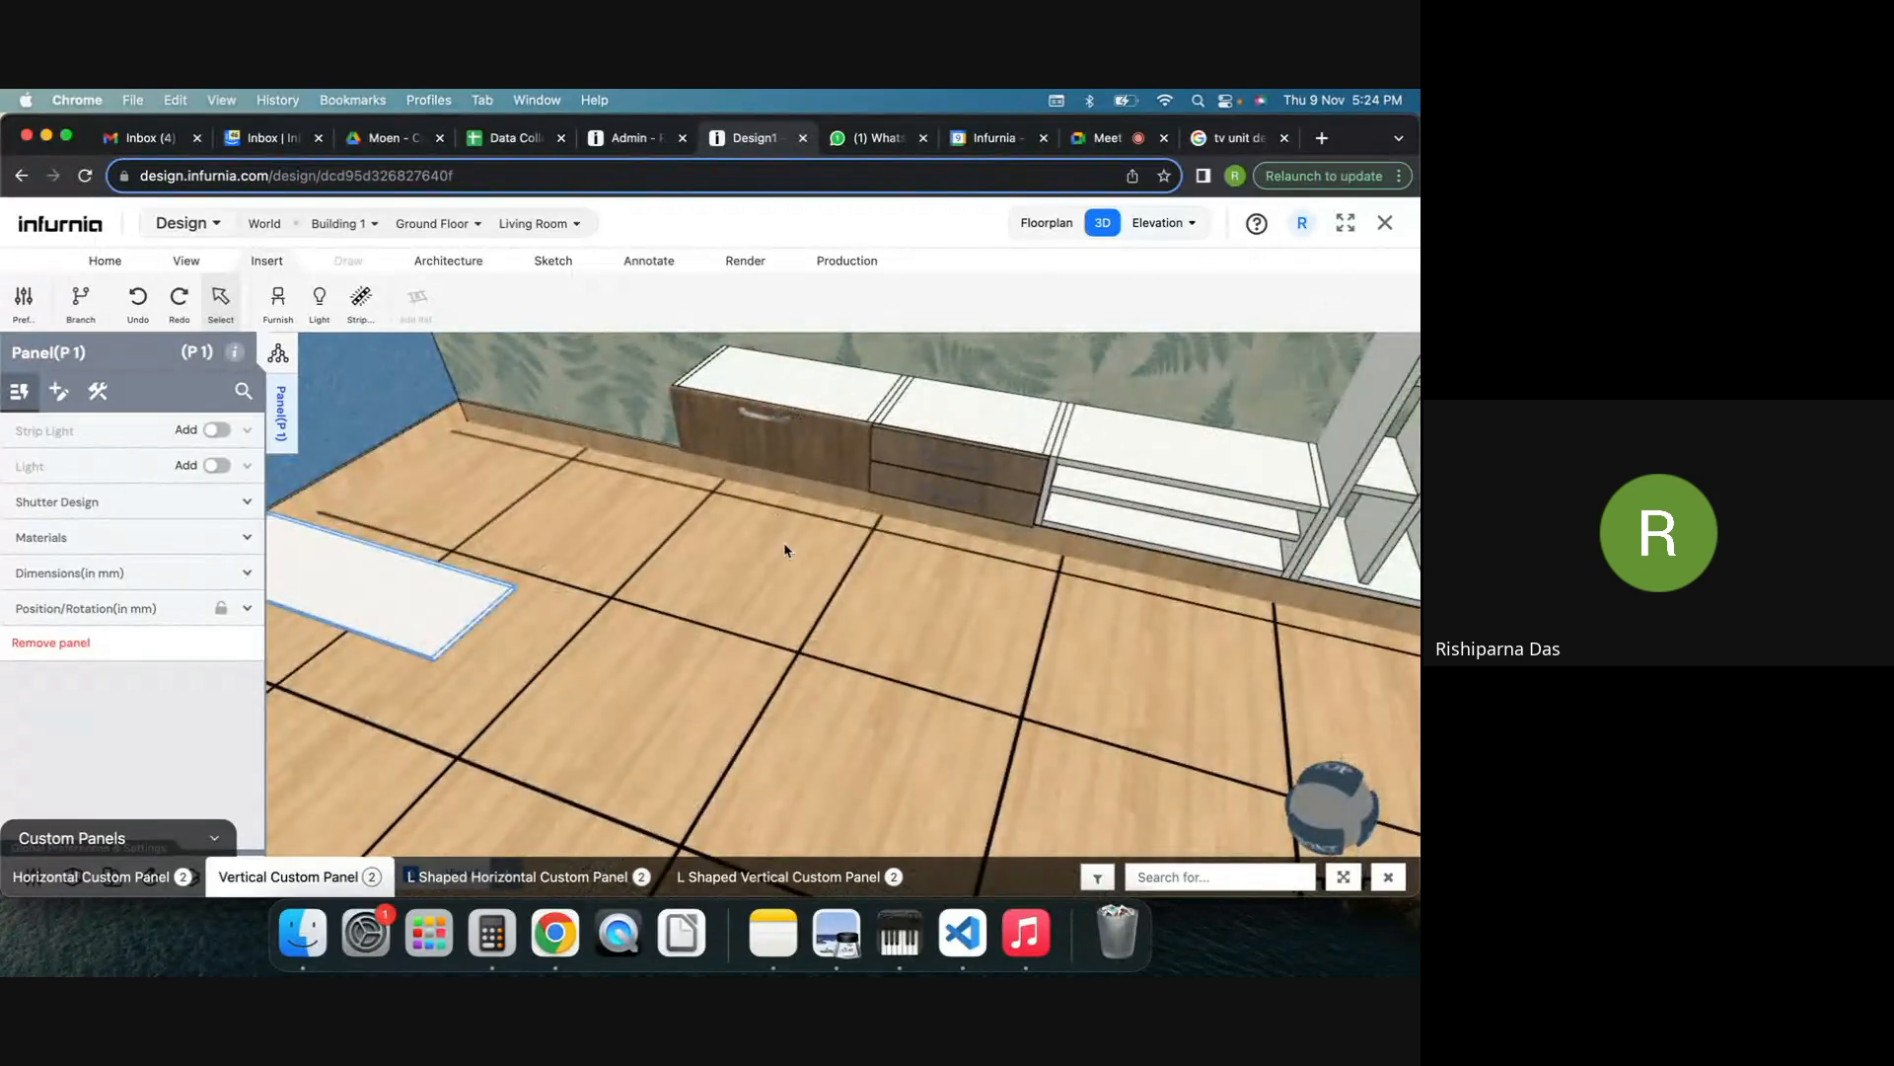
left_click_drag(785, 549, 764, 458)
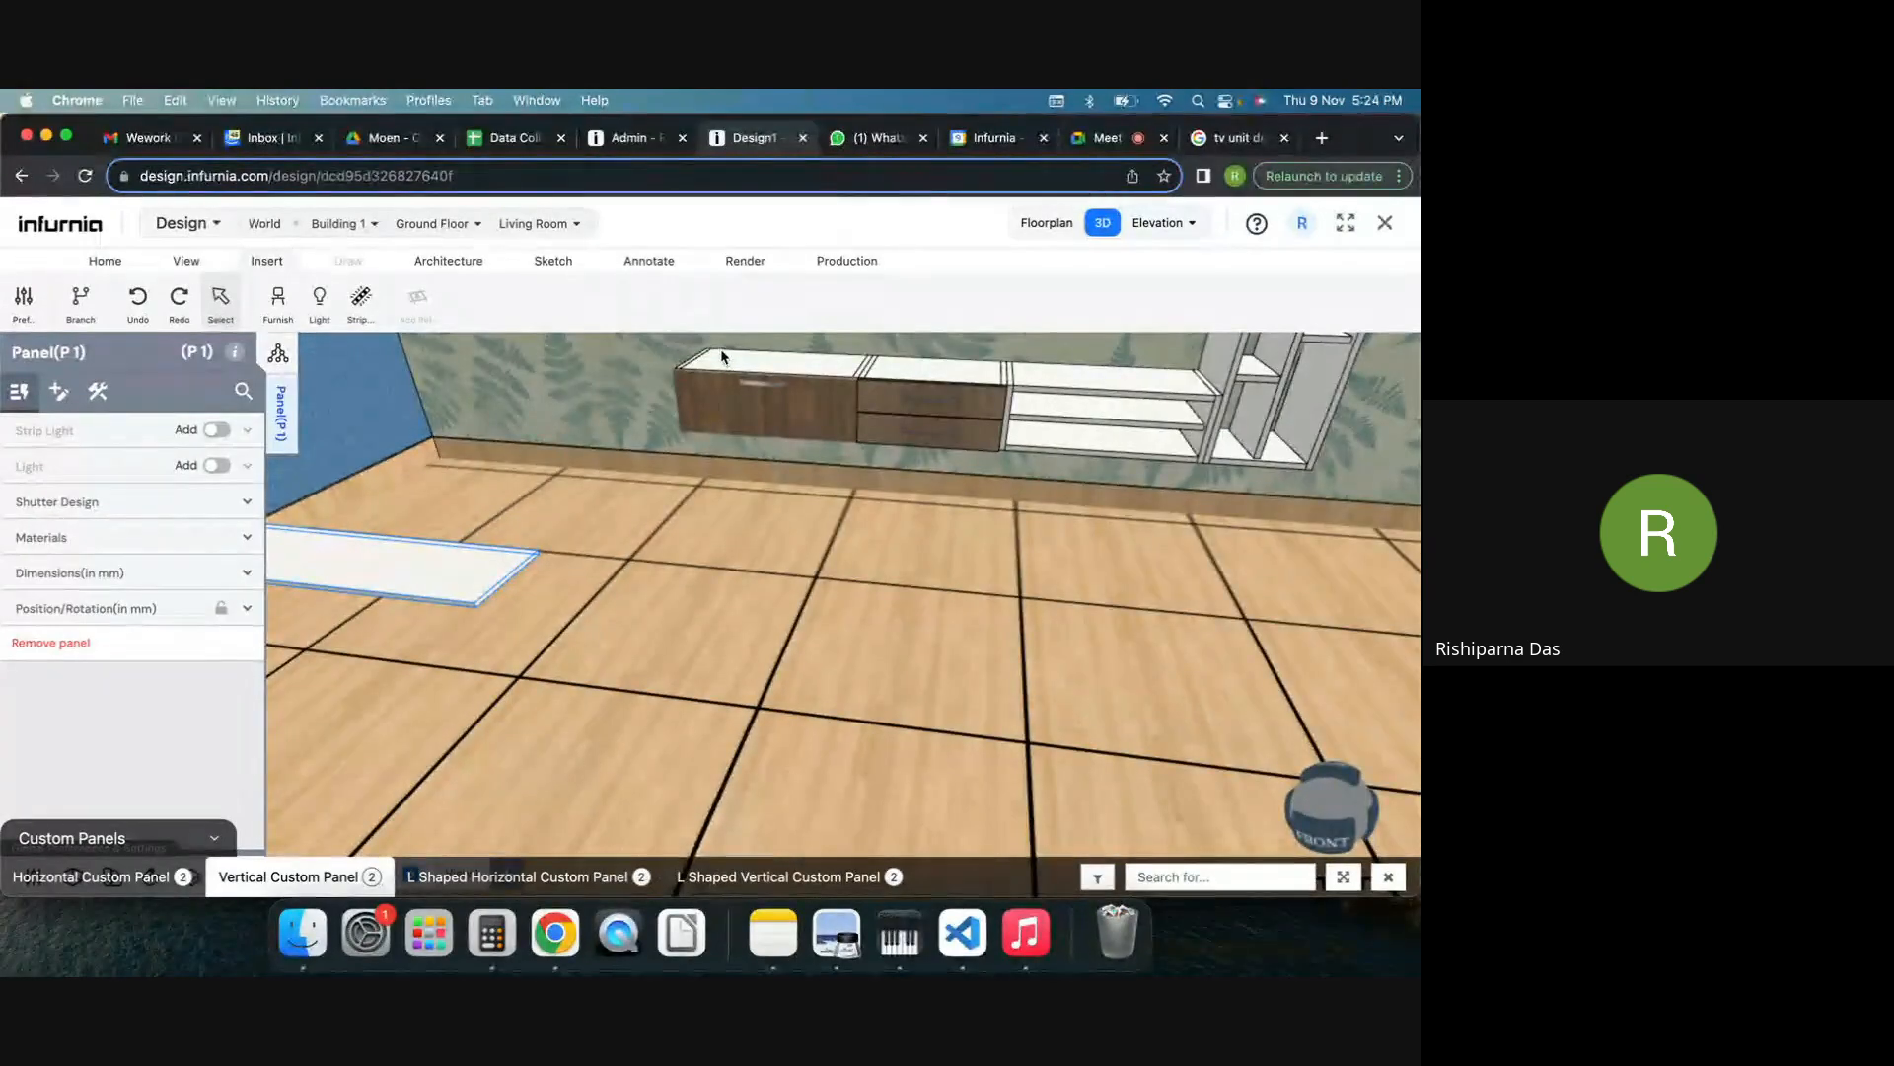
scroll(915, 415, "down", 3)
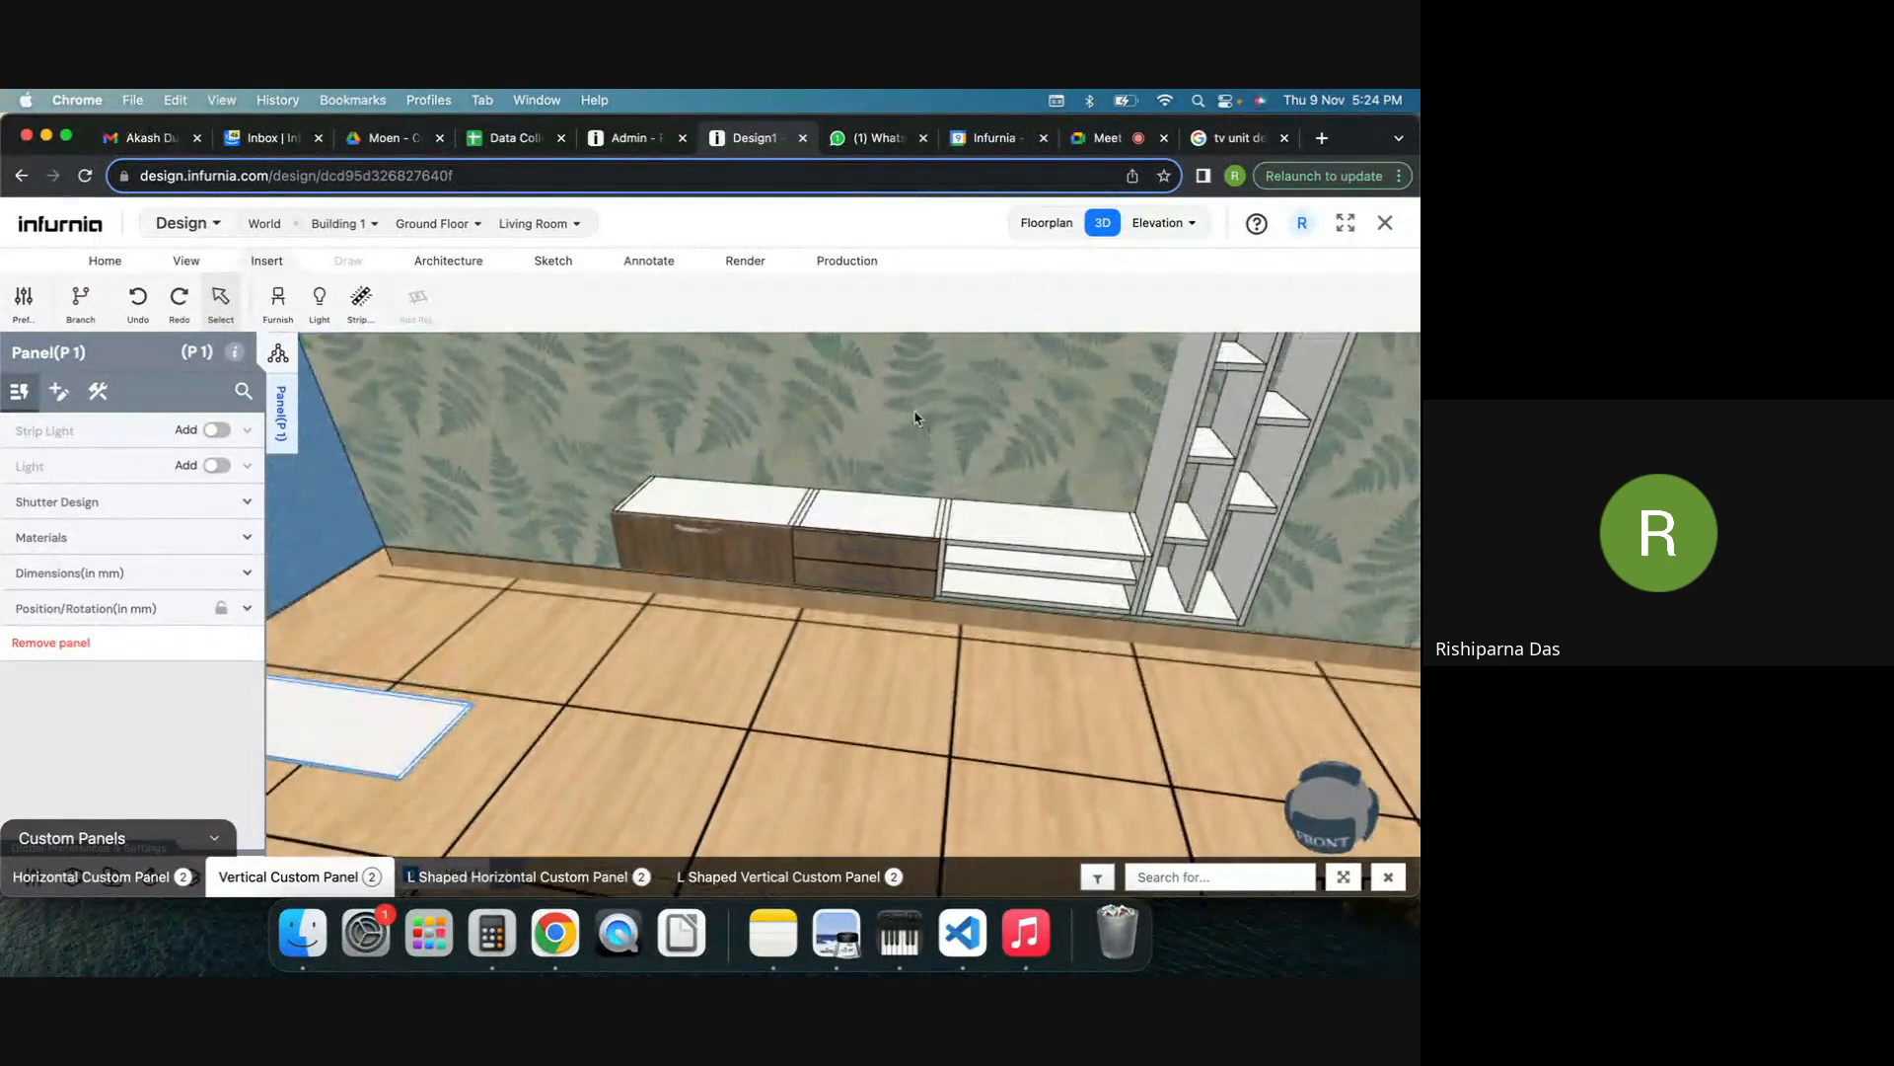
left_click(915, 415)
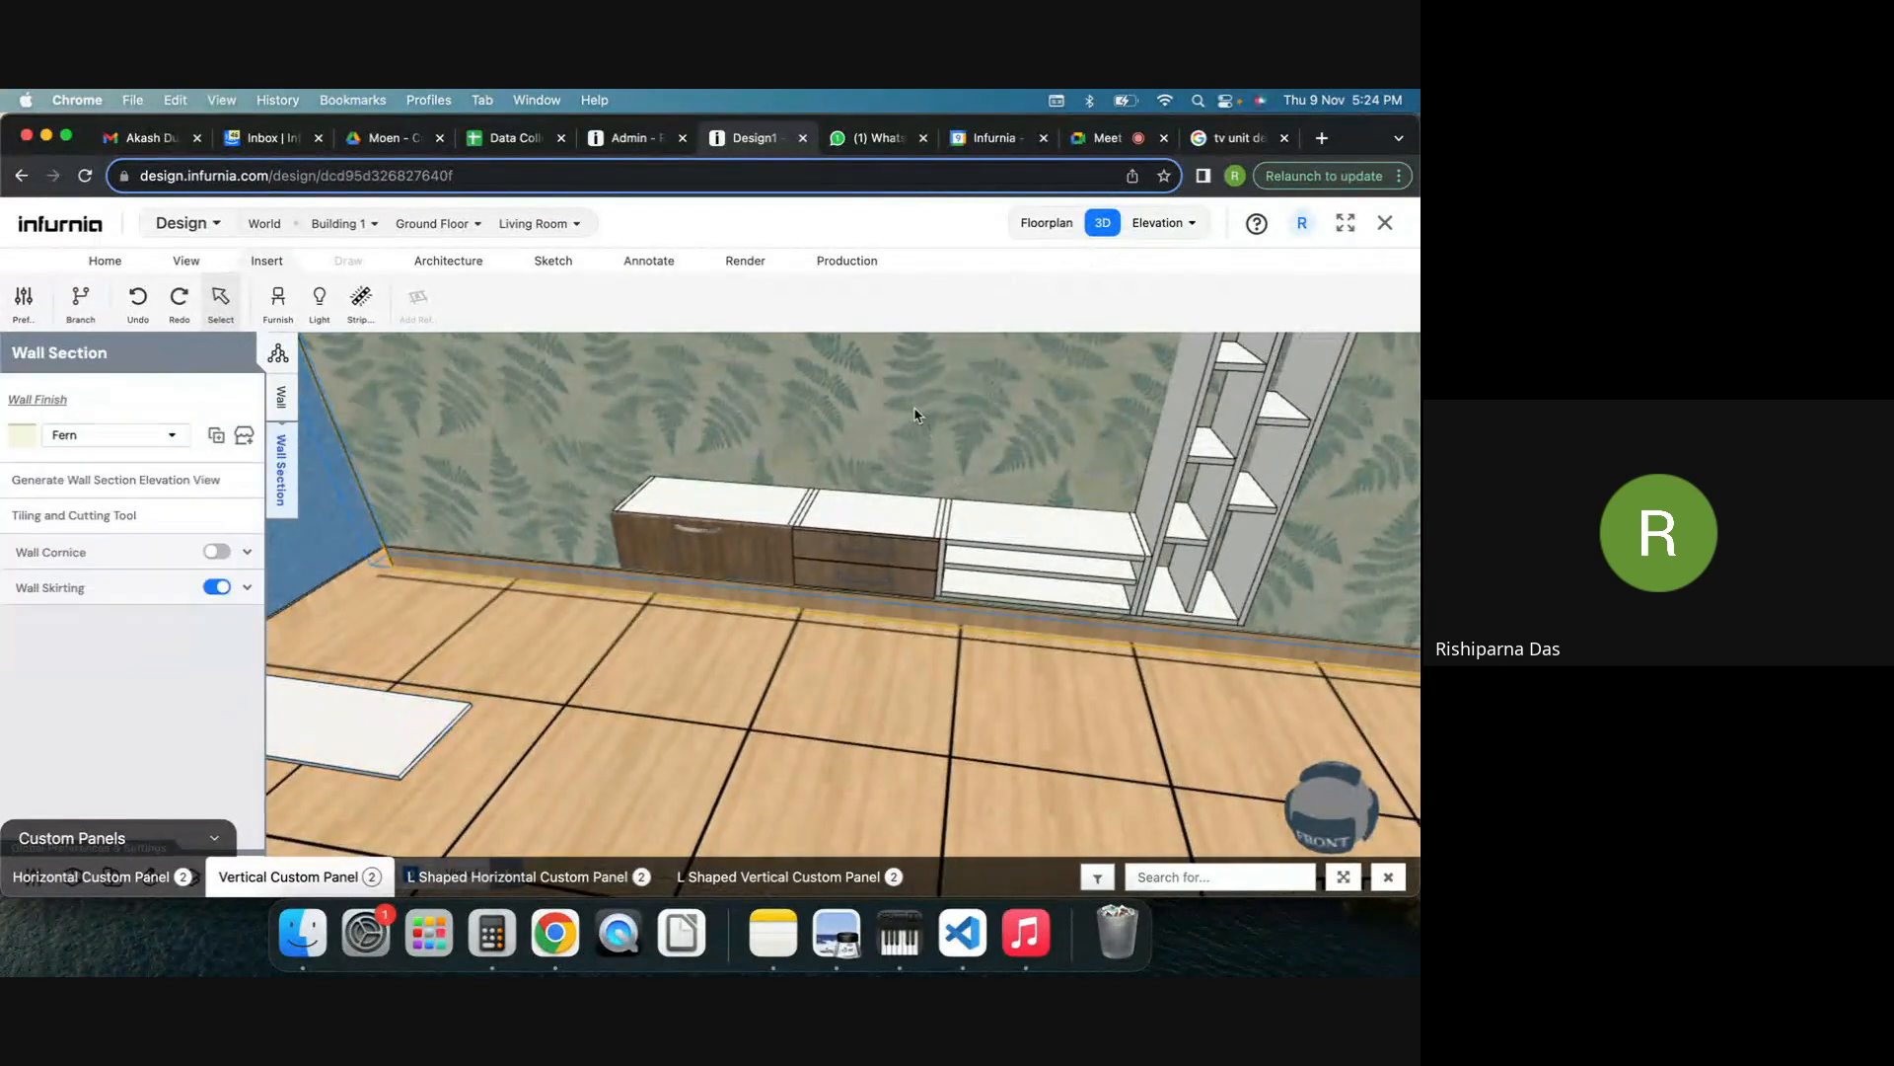
left_click(120, 487)
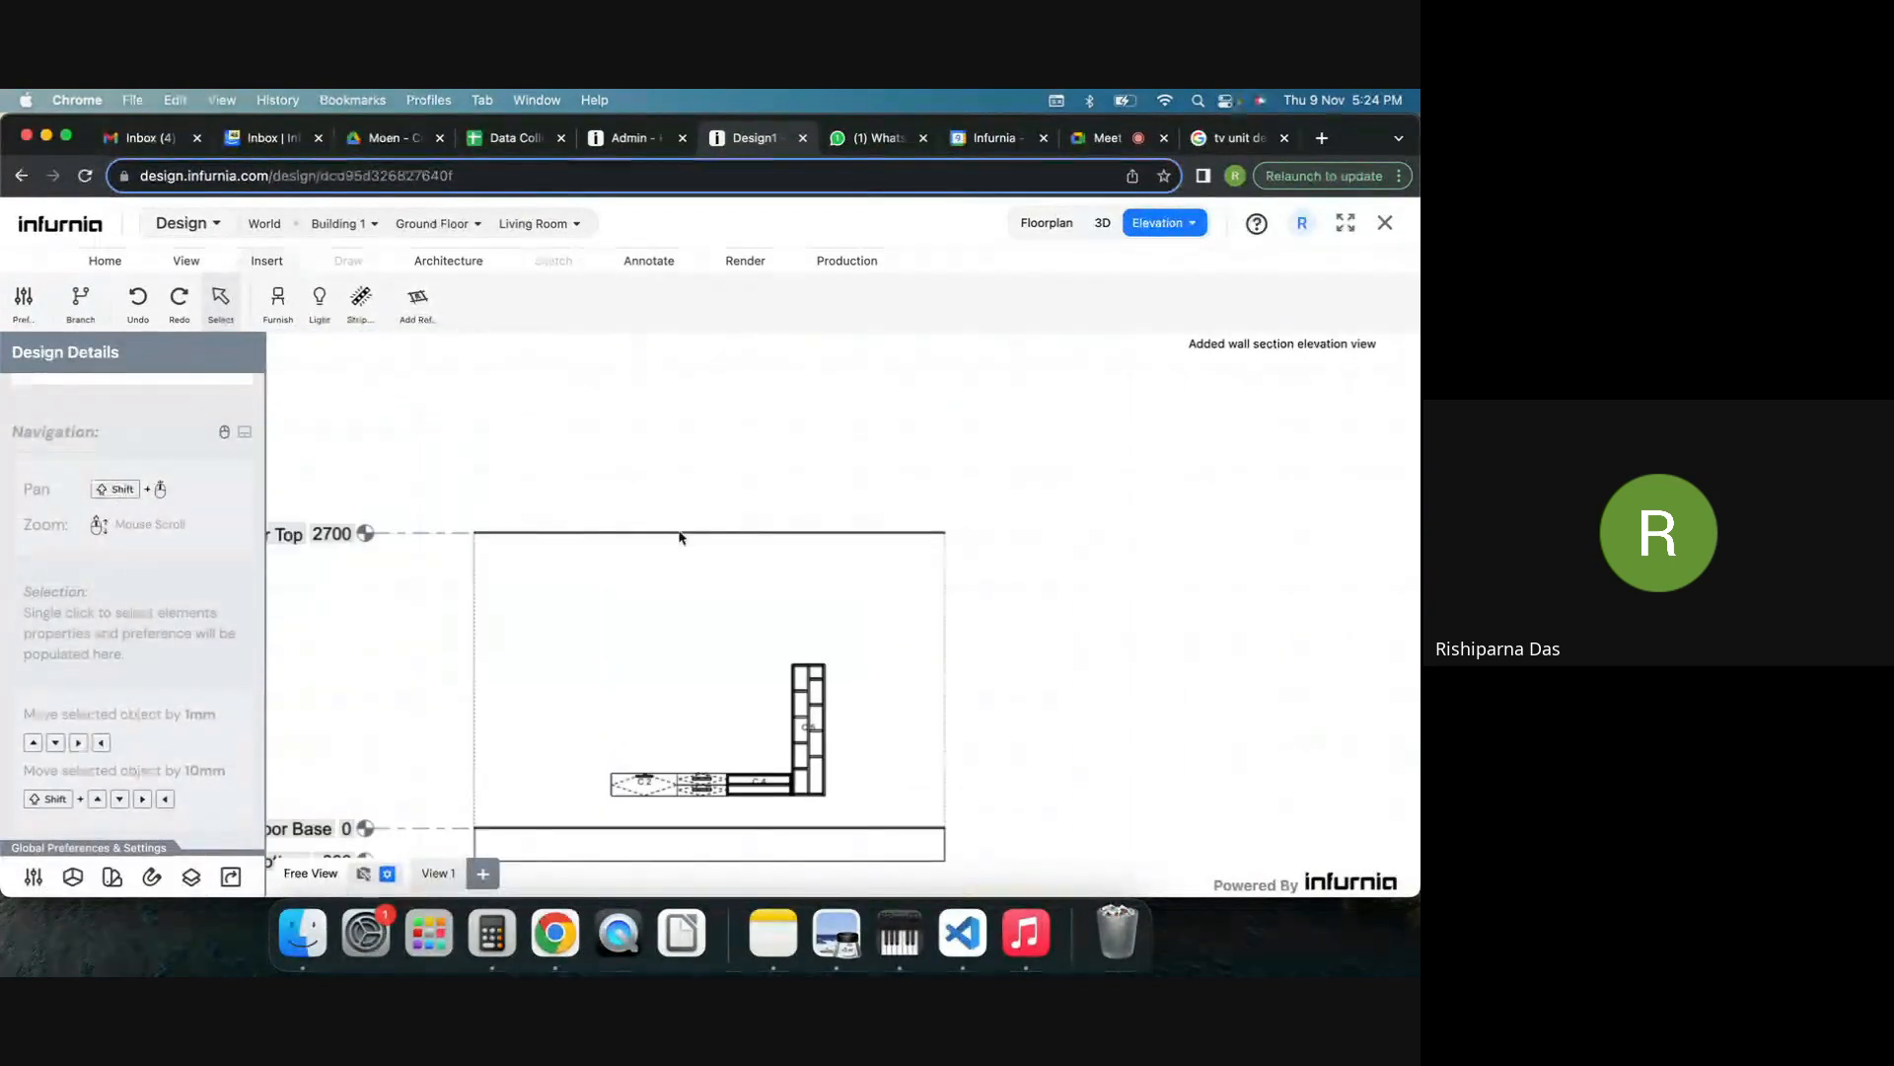
Measure the vertical distance from the top edge of cabinet C 2 to the upper floor line in the elevation.
scroll(634, 706, "up", 3)
scroll(638, 588, "up", 1)
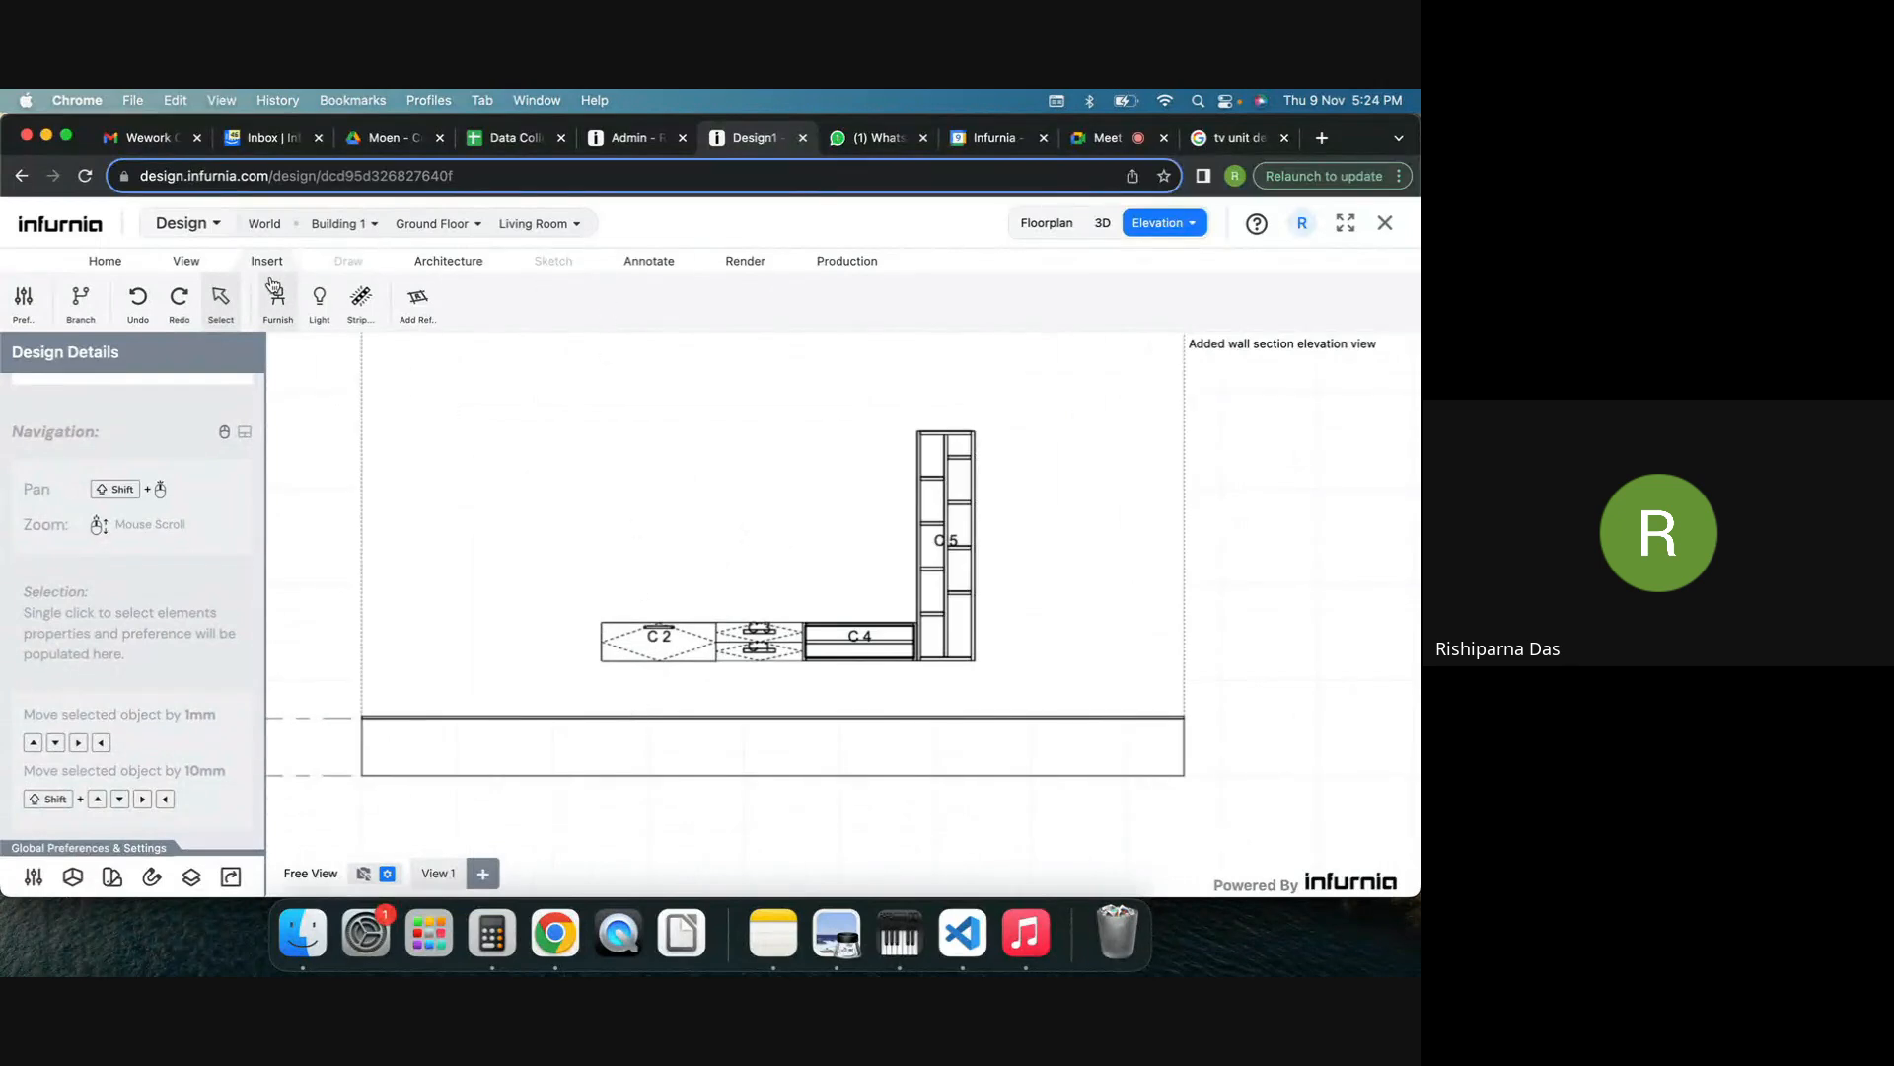
left_click(106, 261)
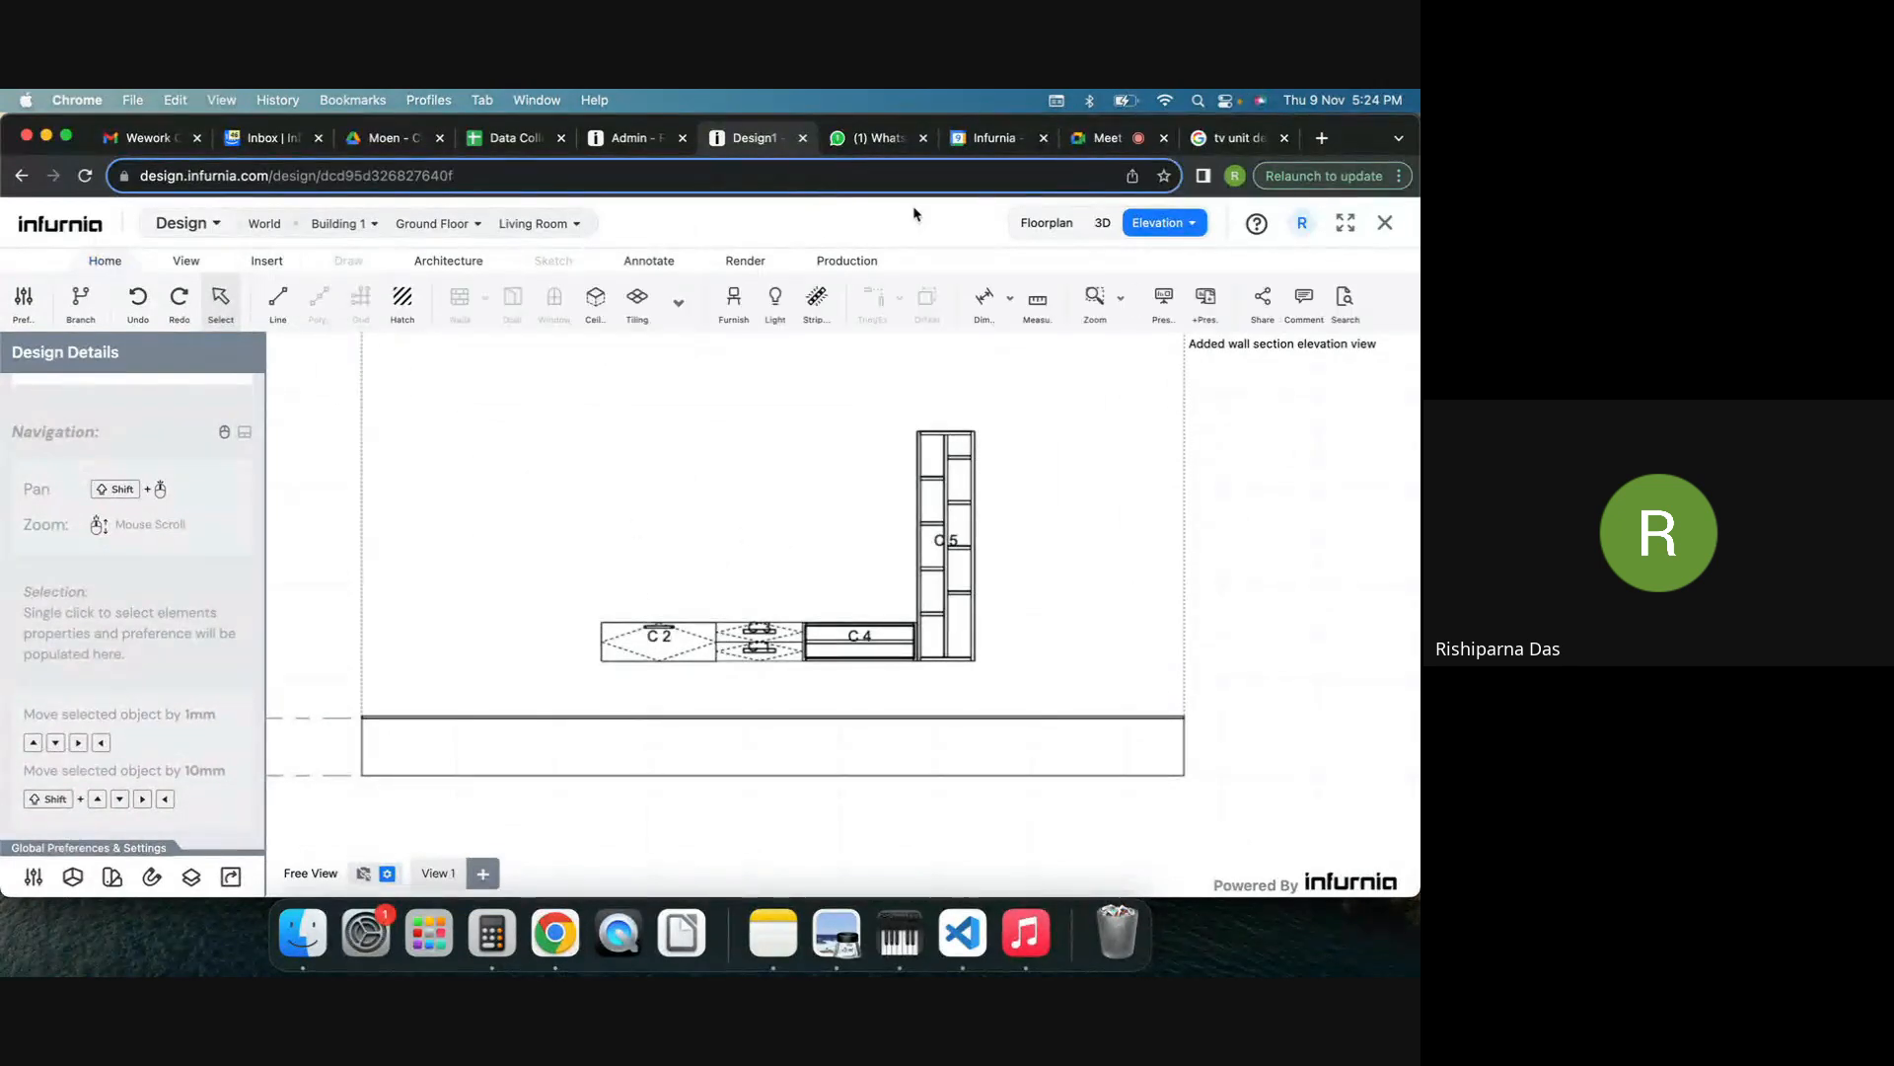
left_click(1035, 305)
scroll(604, 623, "up", 5)
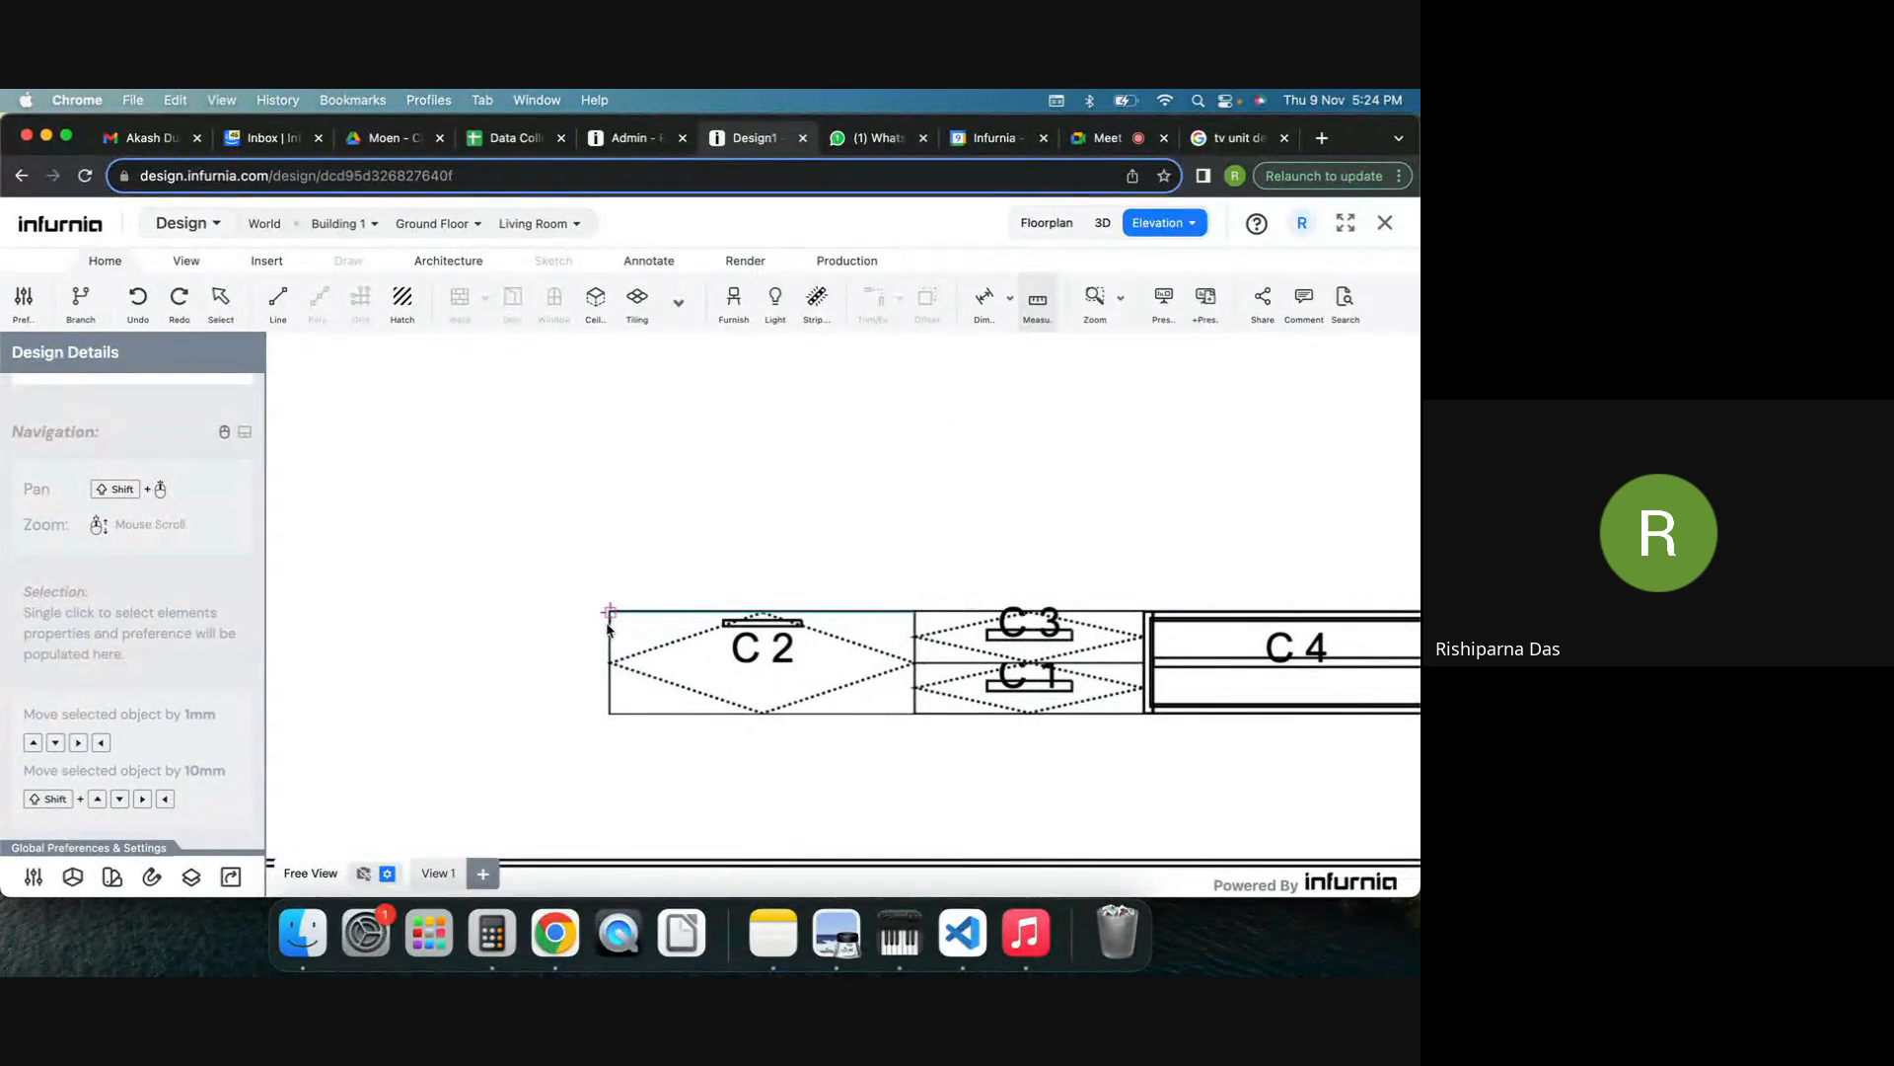
left_click(608, 624)
left_click_drag(611, 825, 612, 681, "shift")
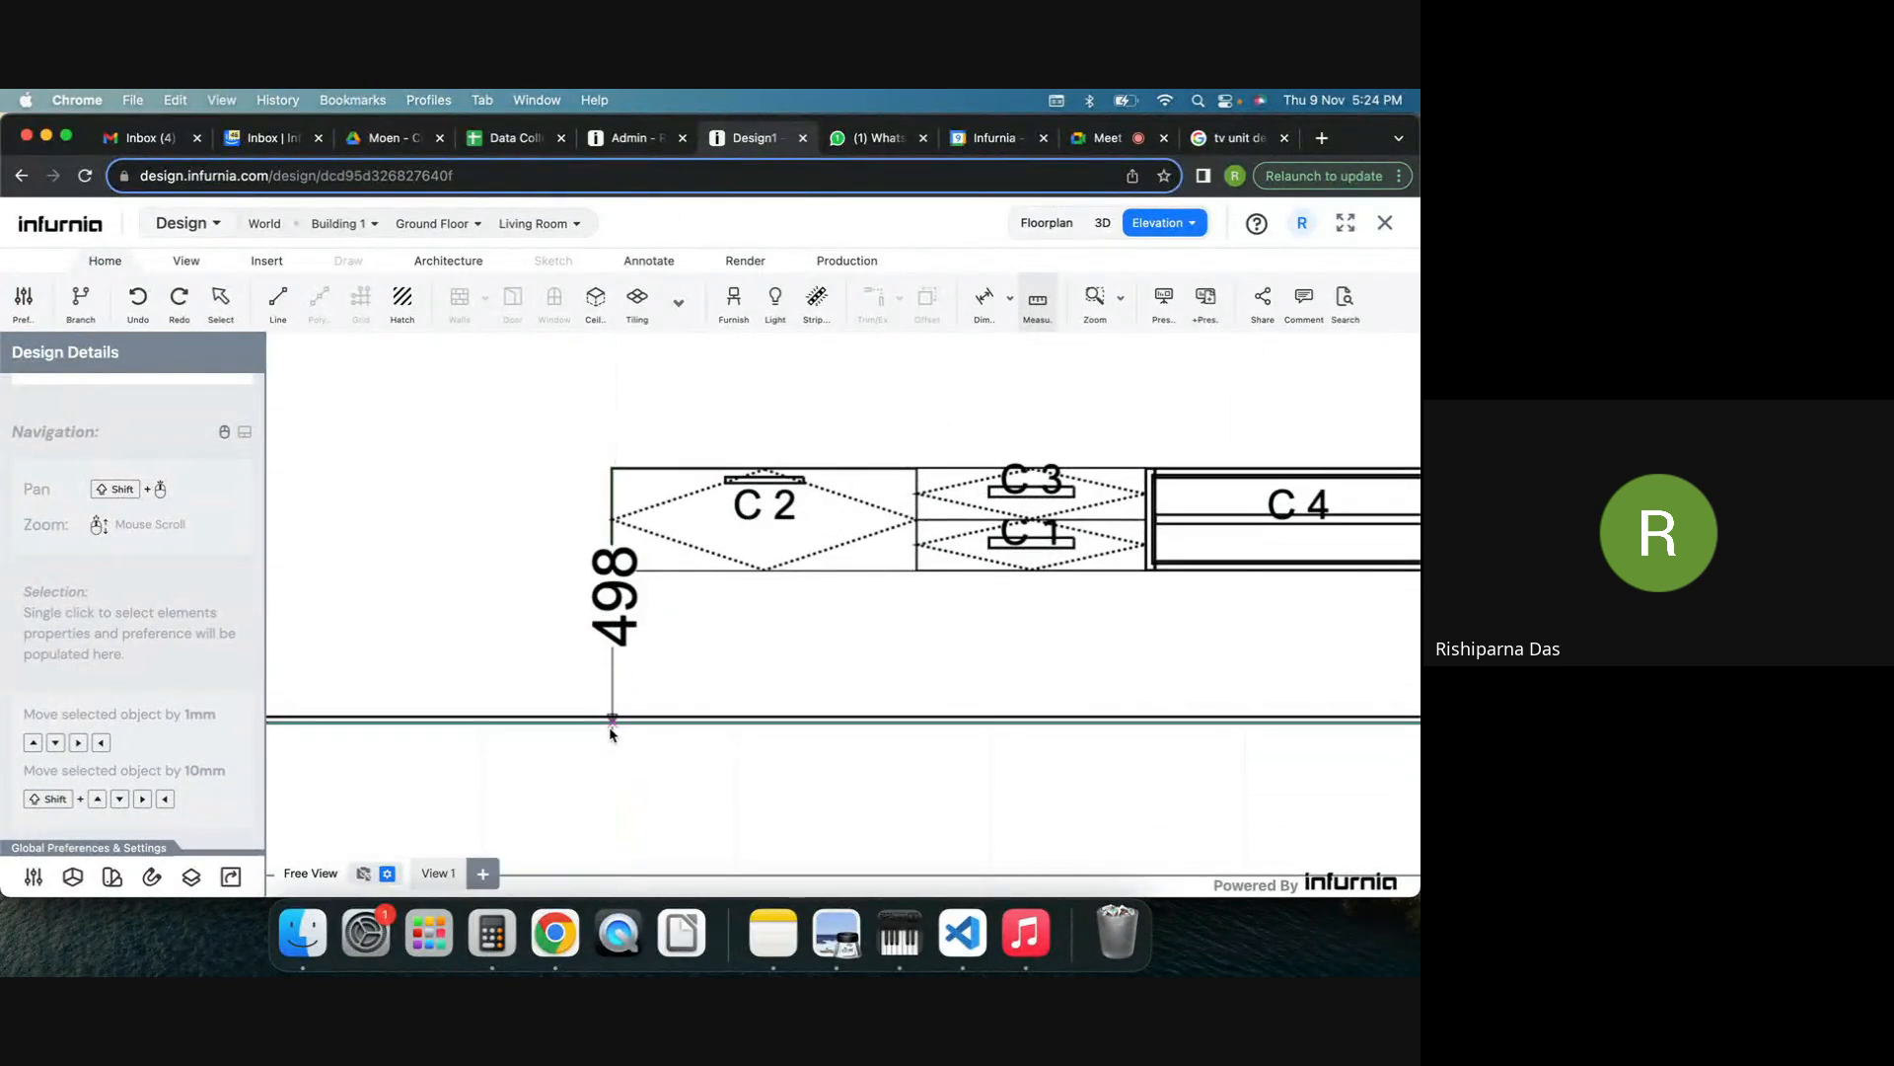
scroll(609, 728, "down", 1)
scroll(622, 730, "up", 4)
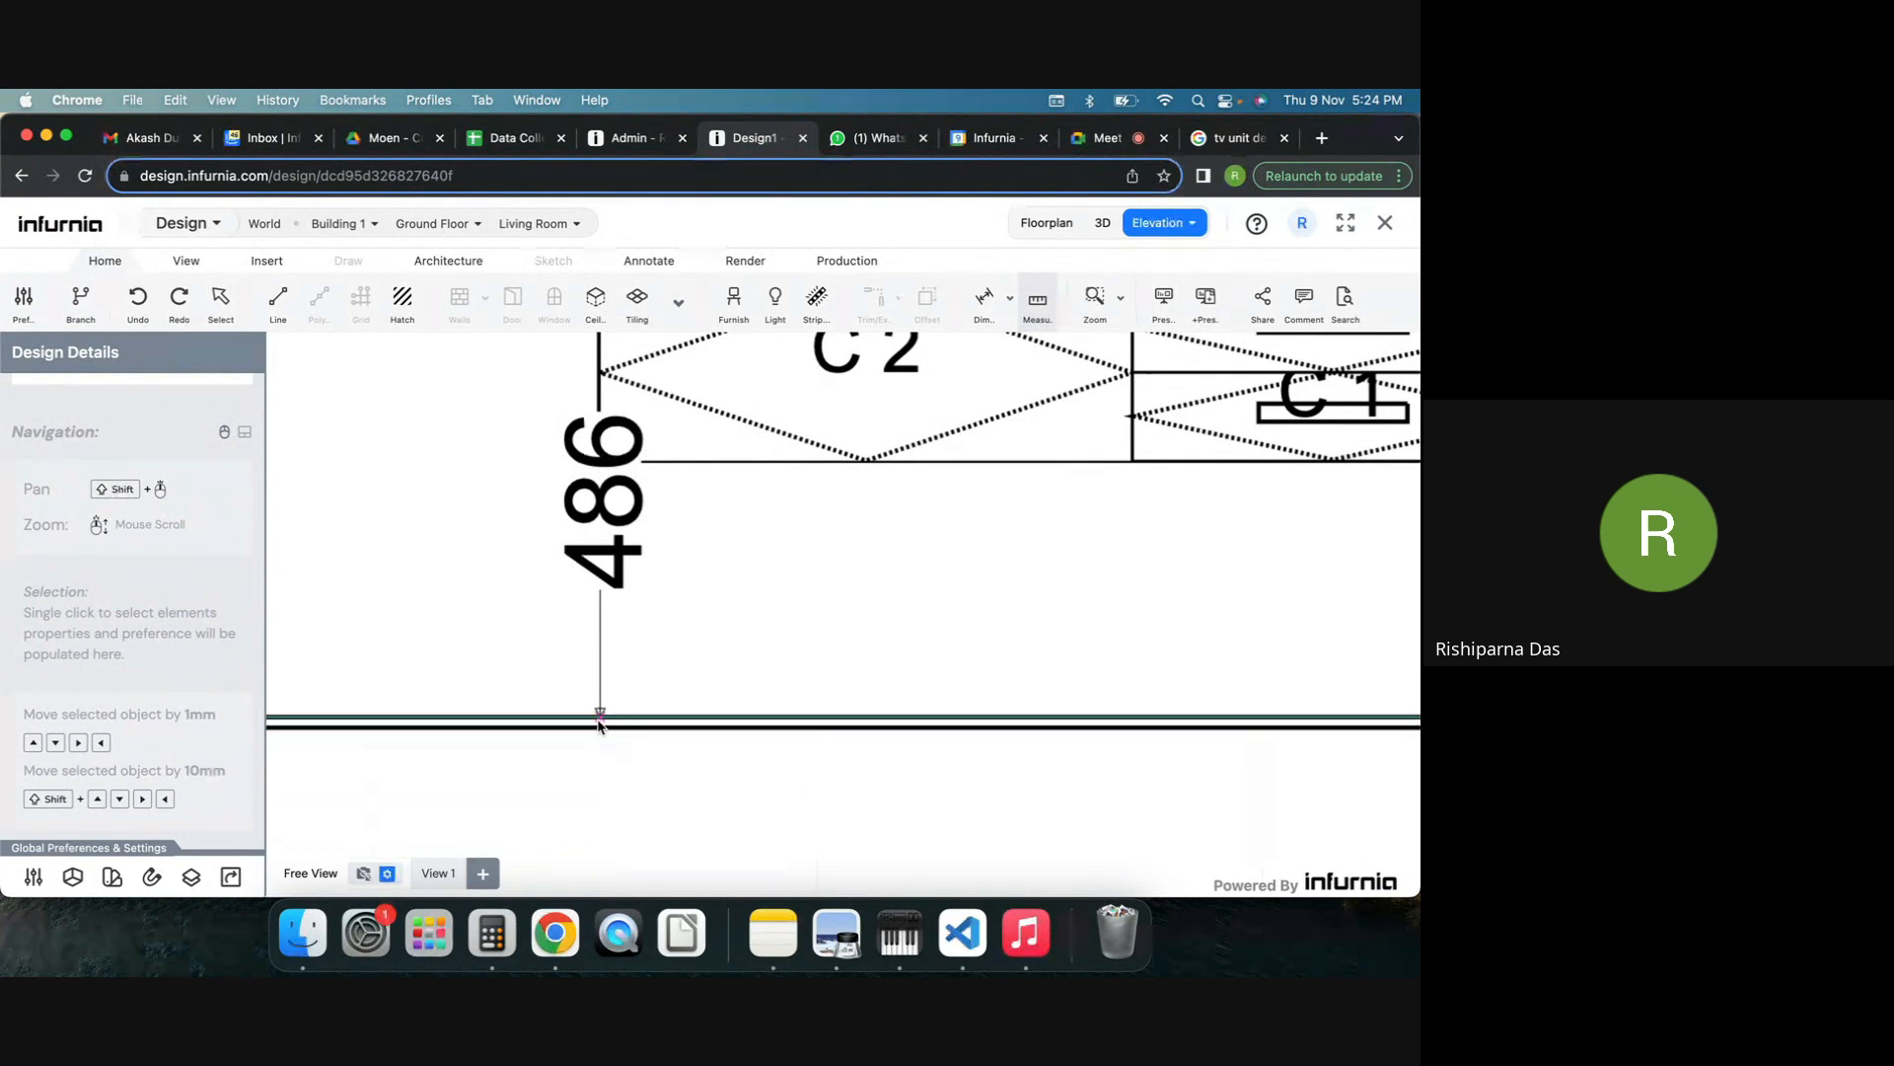
key("Escape")
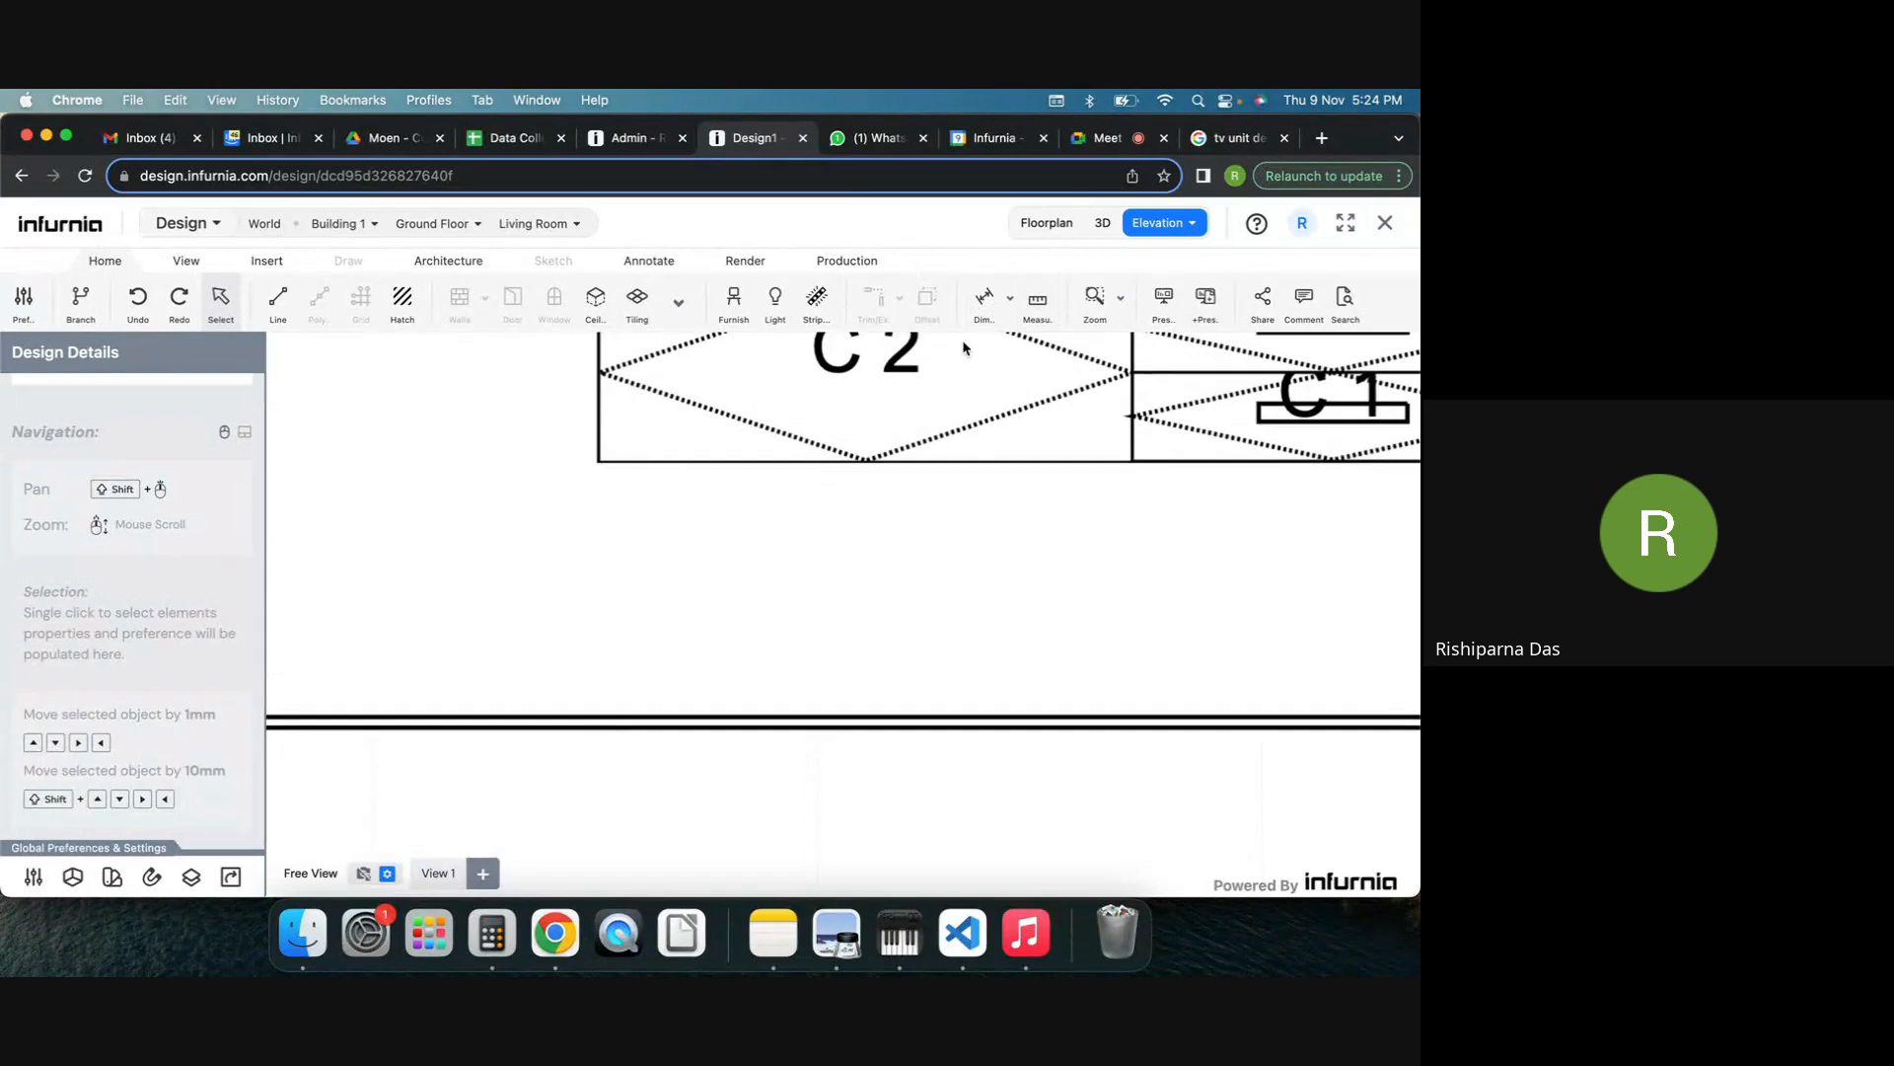
Measure the gap between the two parallel floor lines below cabinet C 2.
left_click(1037, 299)
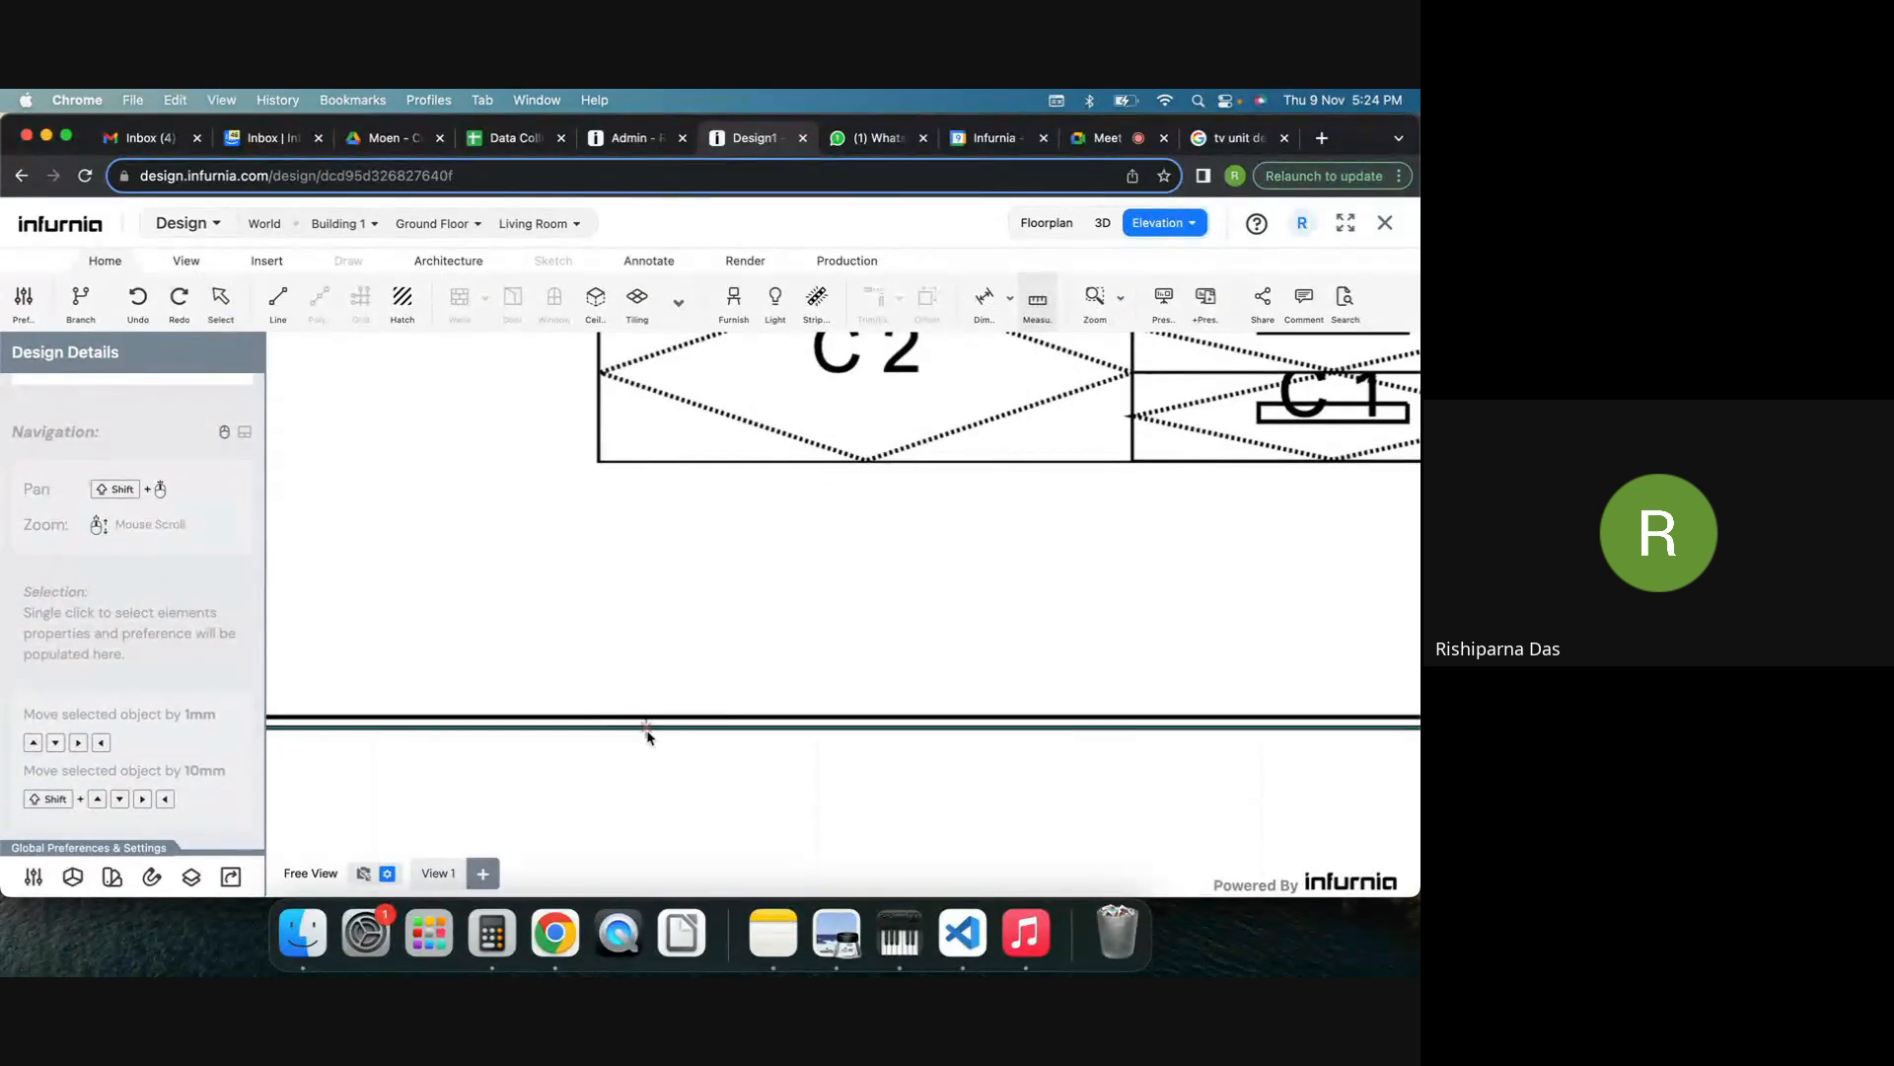
left_click(629, 730)
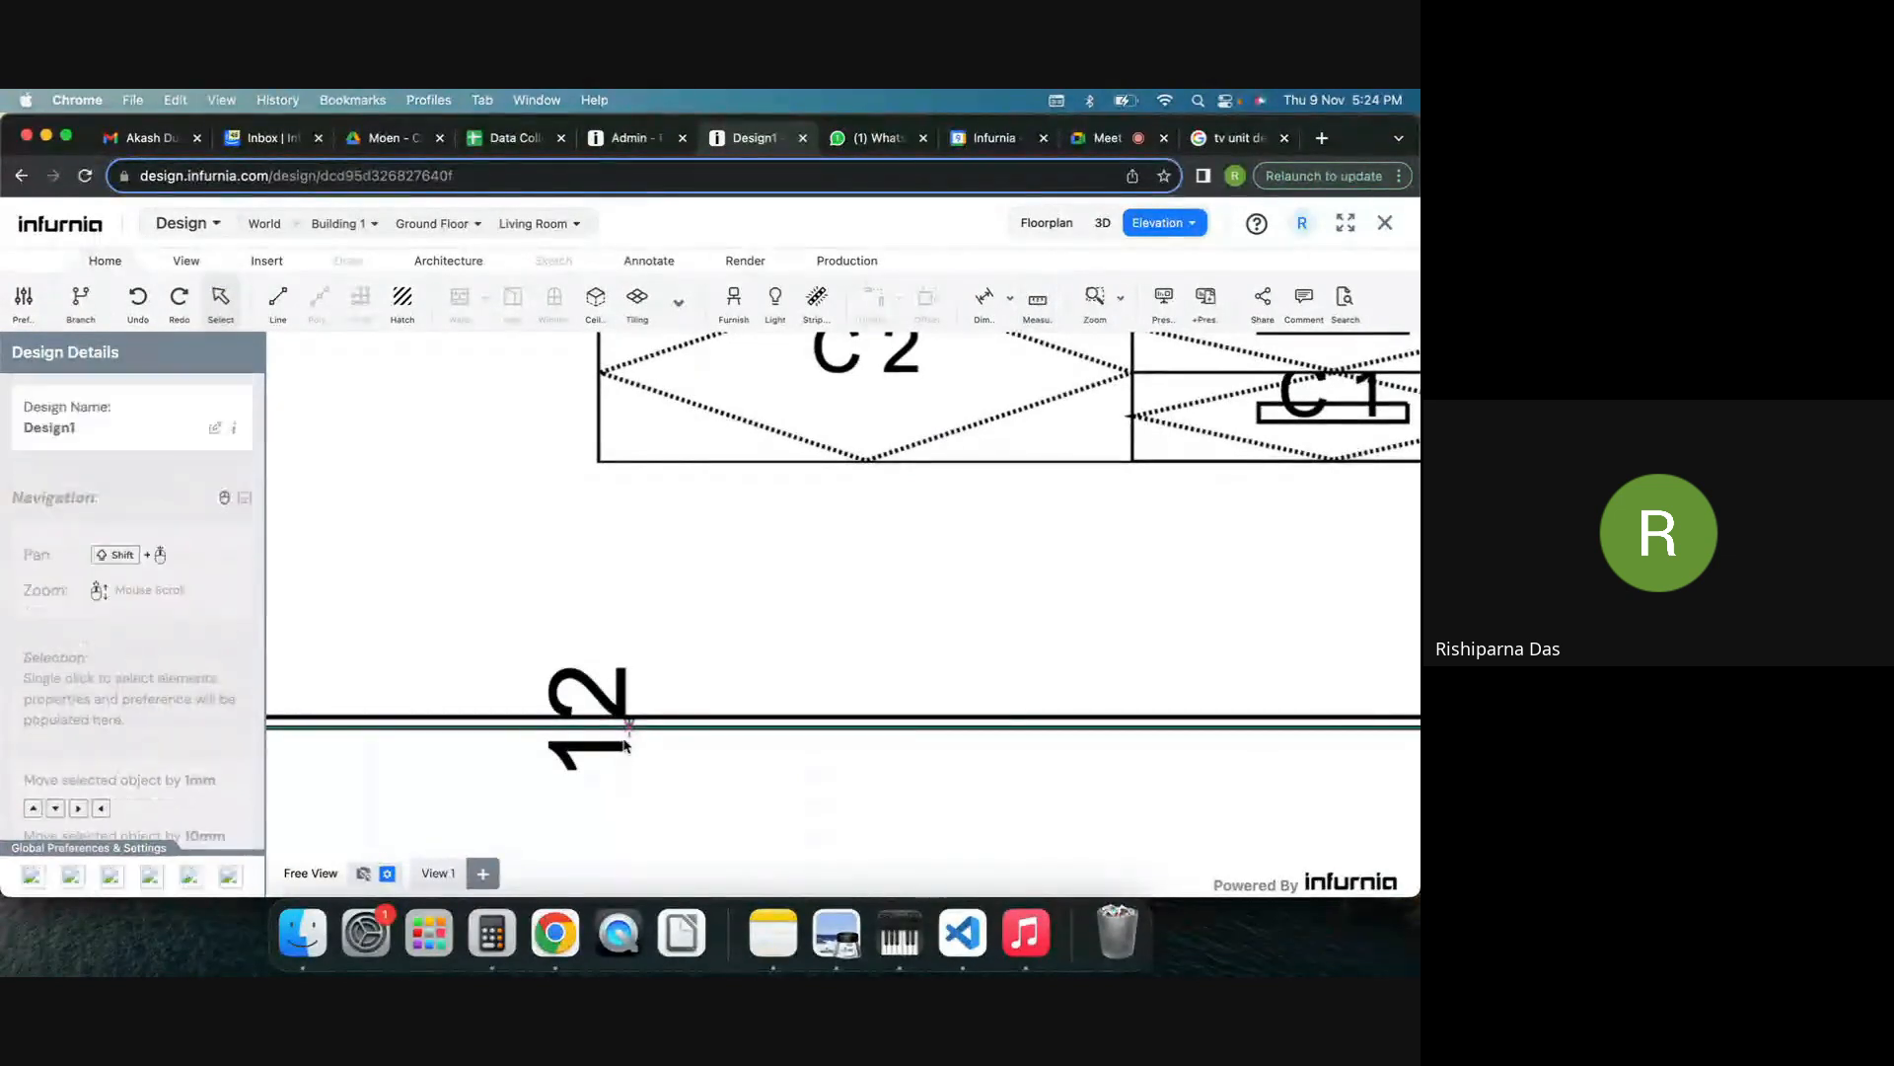
key("Escape")
Measure the height from the lower floor line to the top edge of cabinet C 2.
scroll(622, 747, "down", 2)
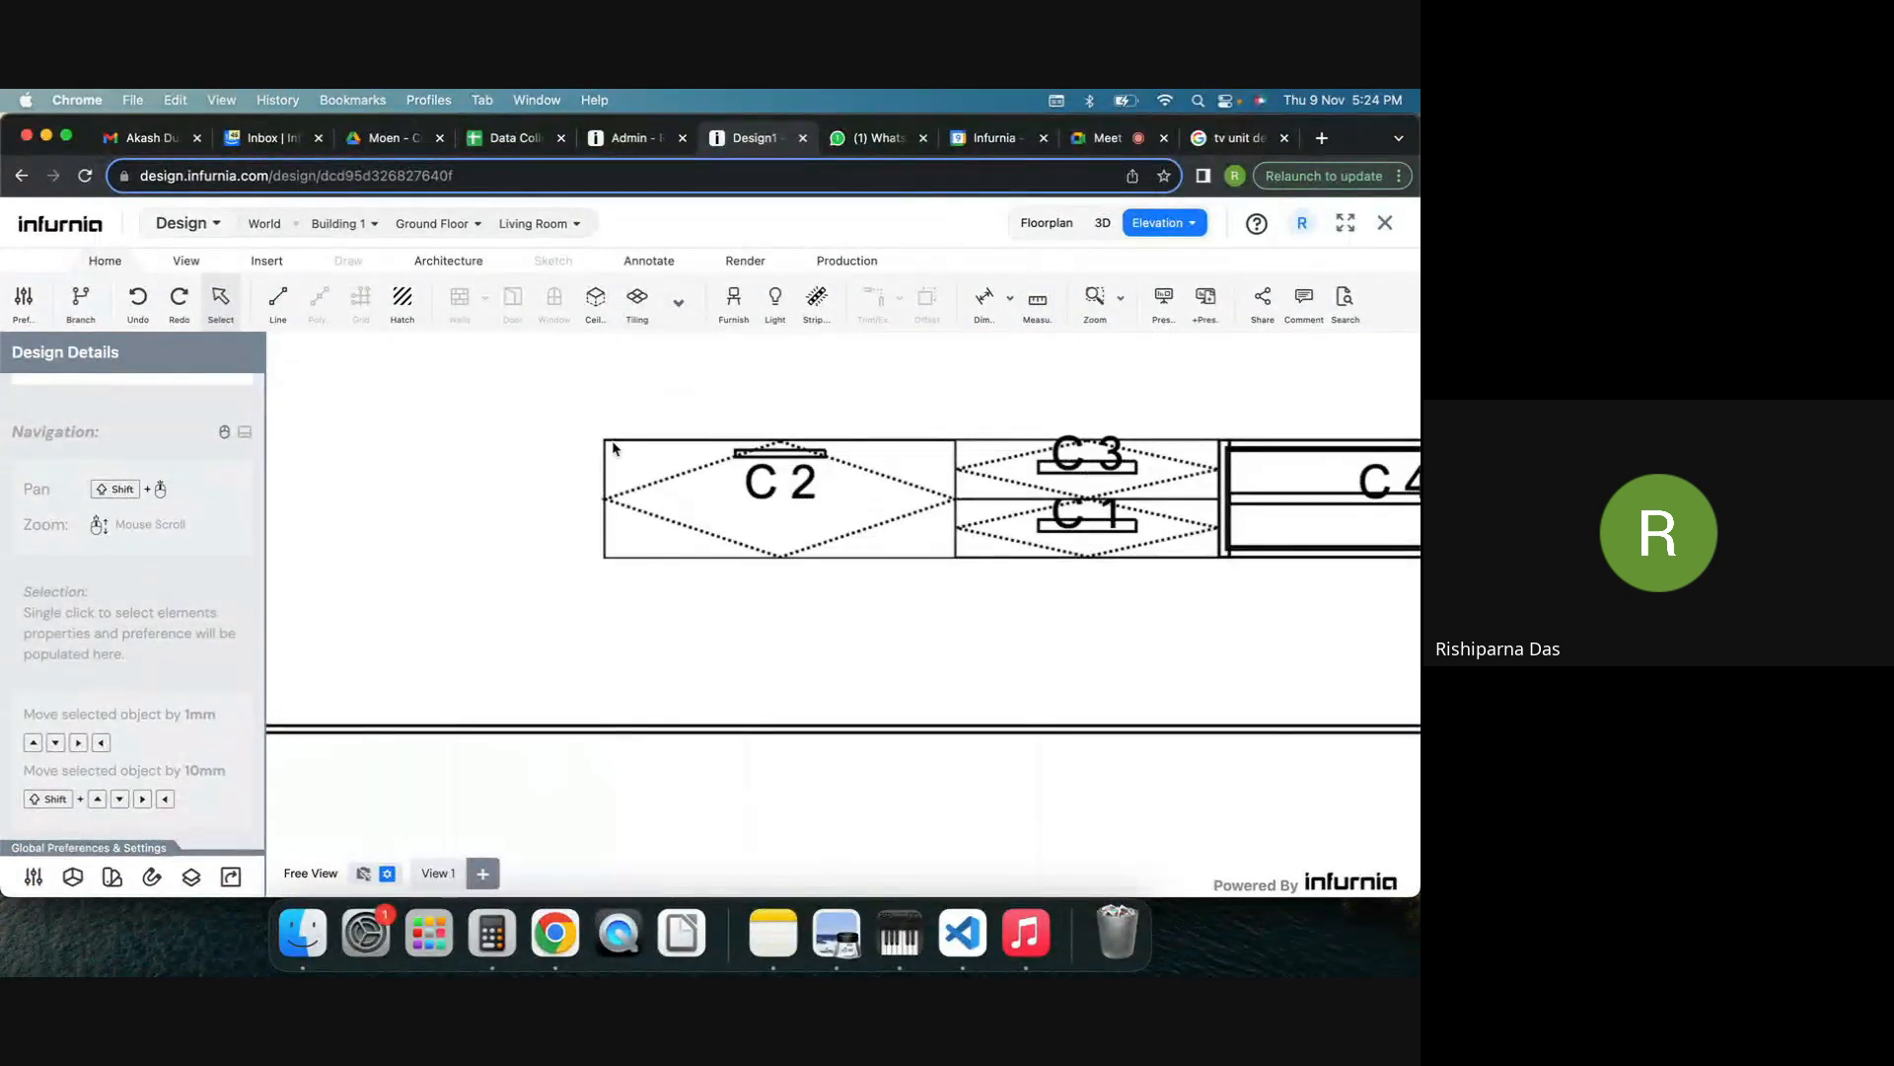
left_click(1037, 300)
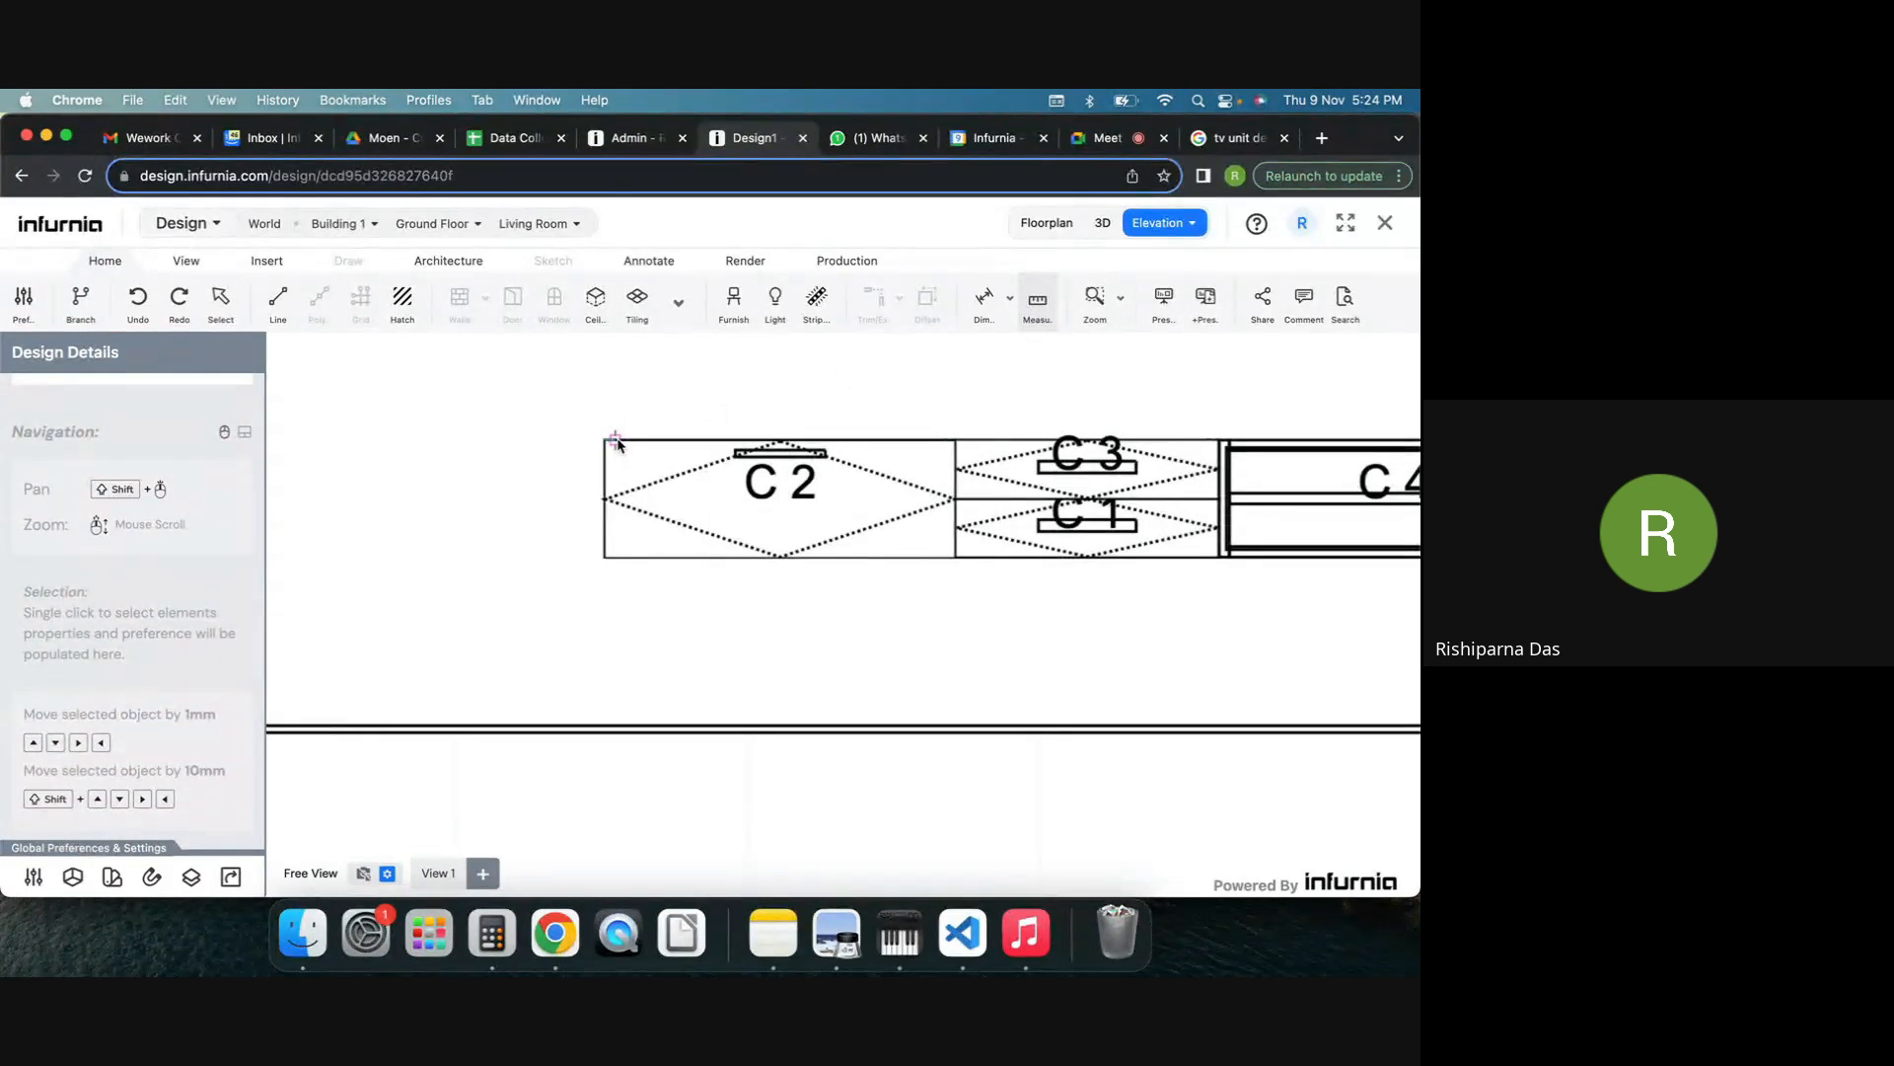
left_click(616, 441)
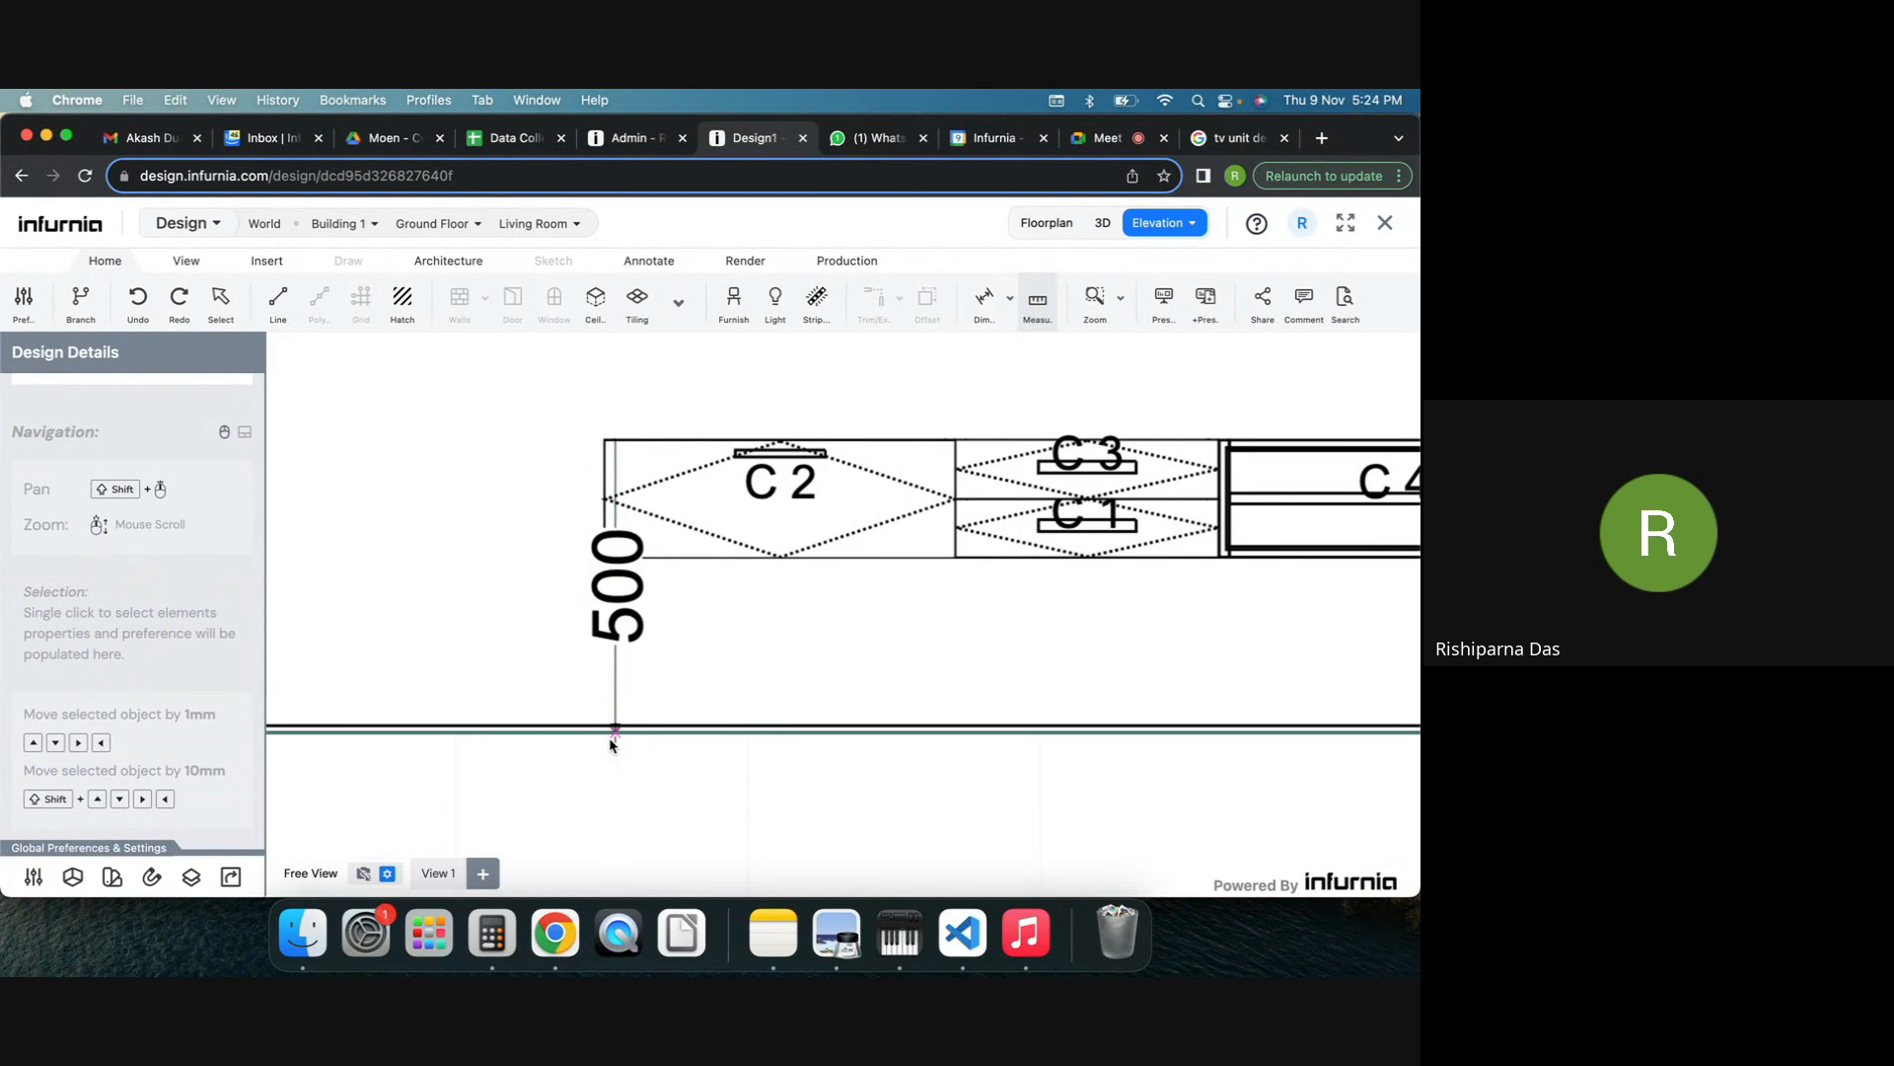
key("Escape")
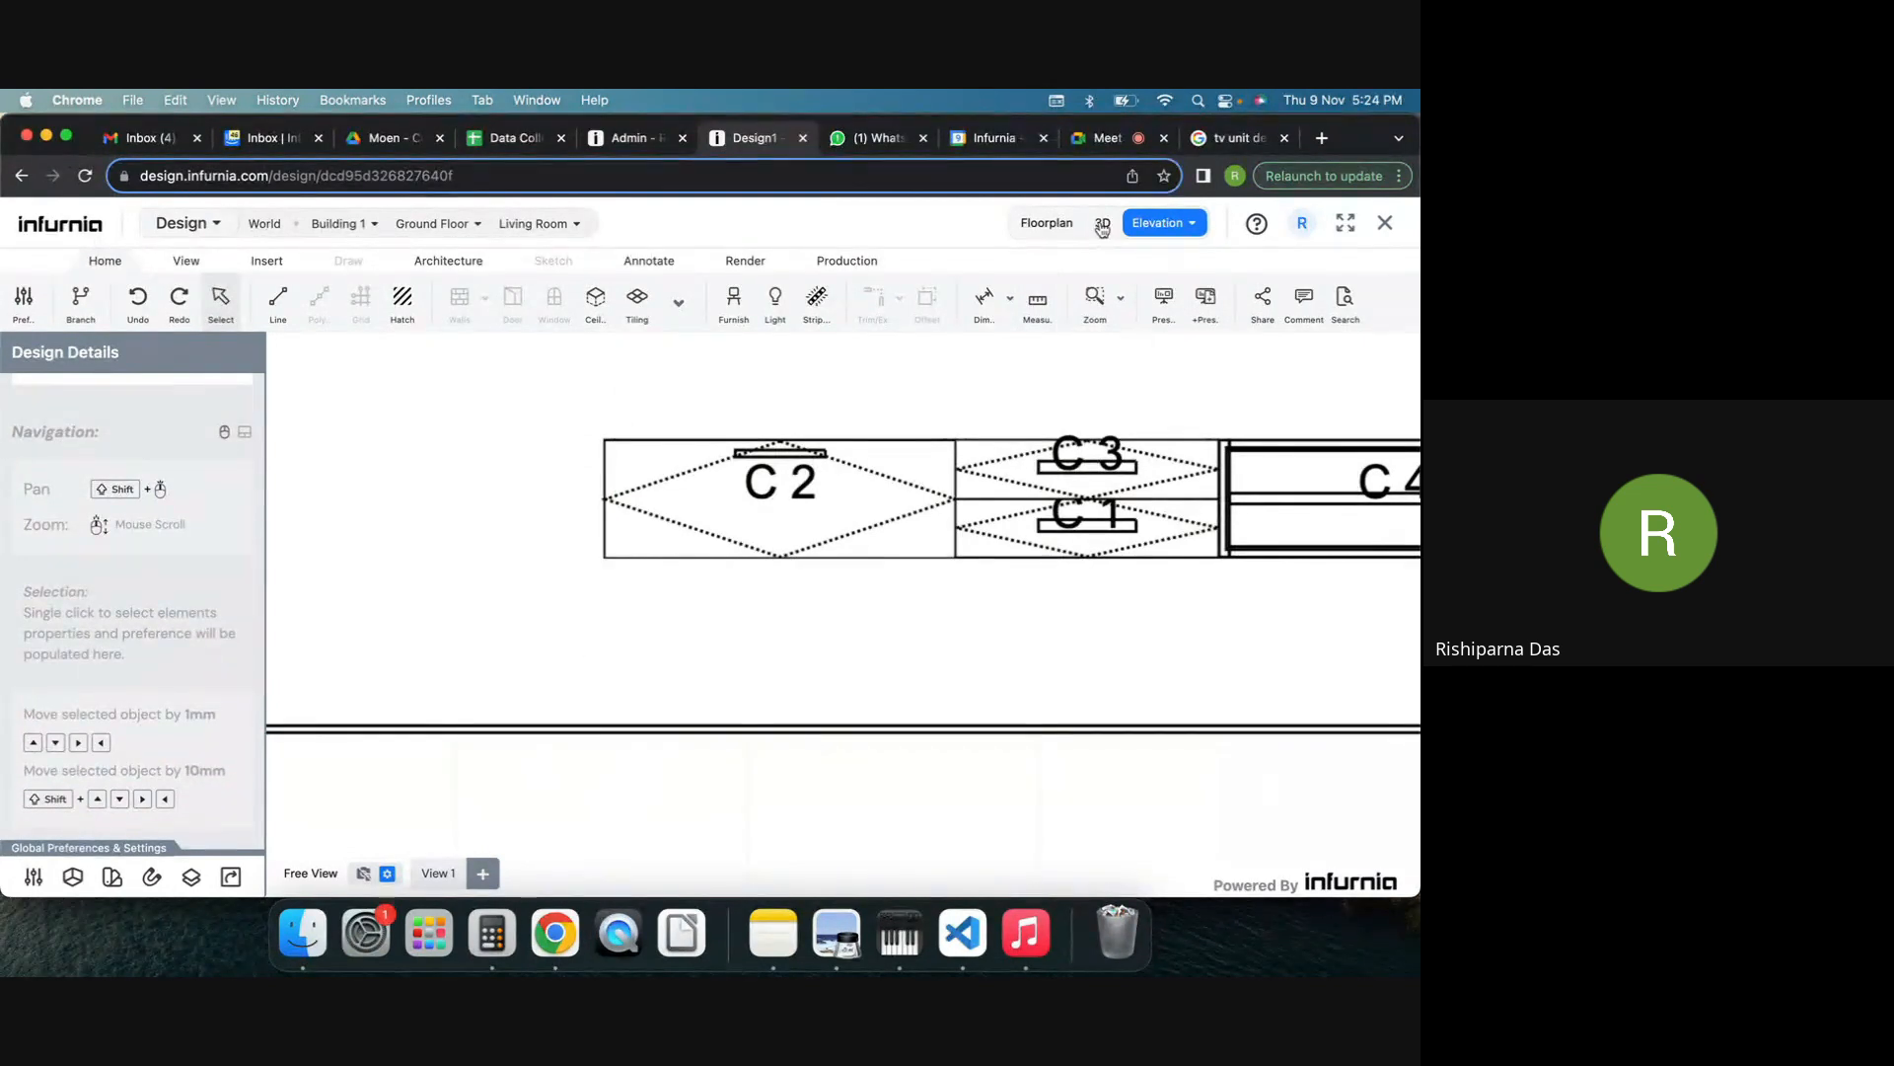
Set the Y position of horizontal panel P 1 to 500 mm in the 3D view.
left_click(1056, 226)
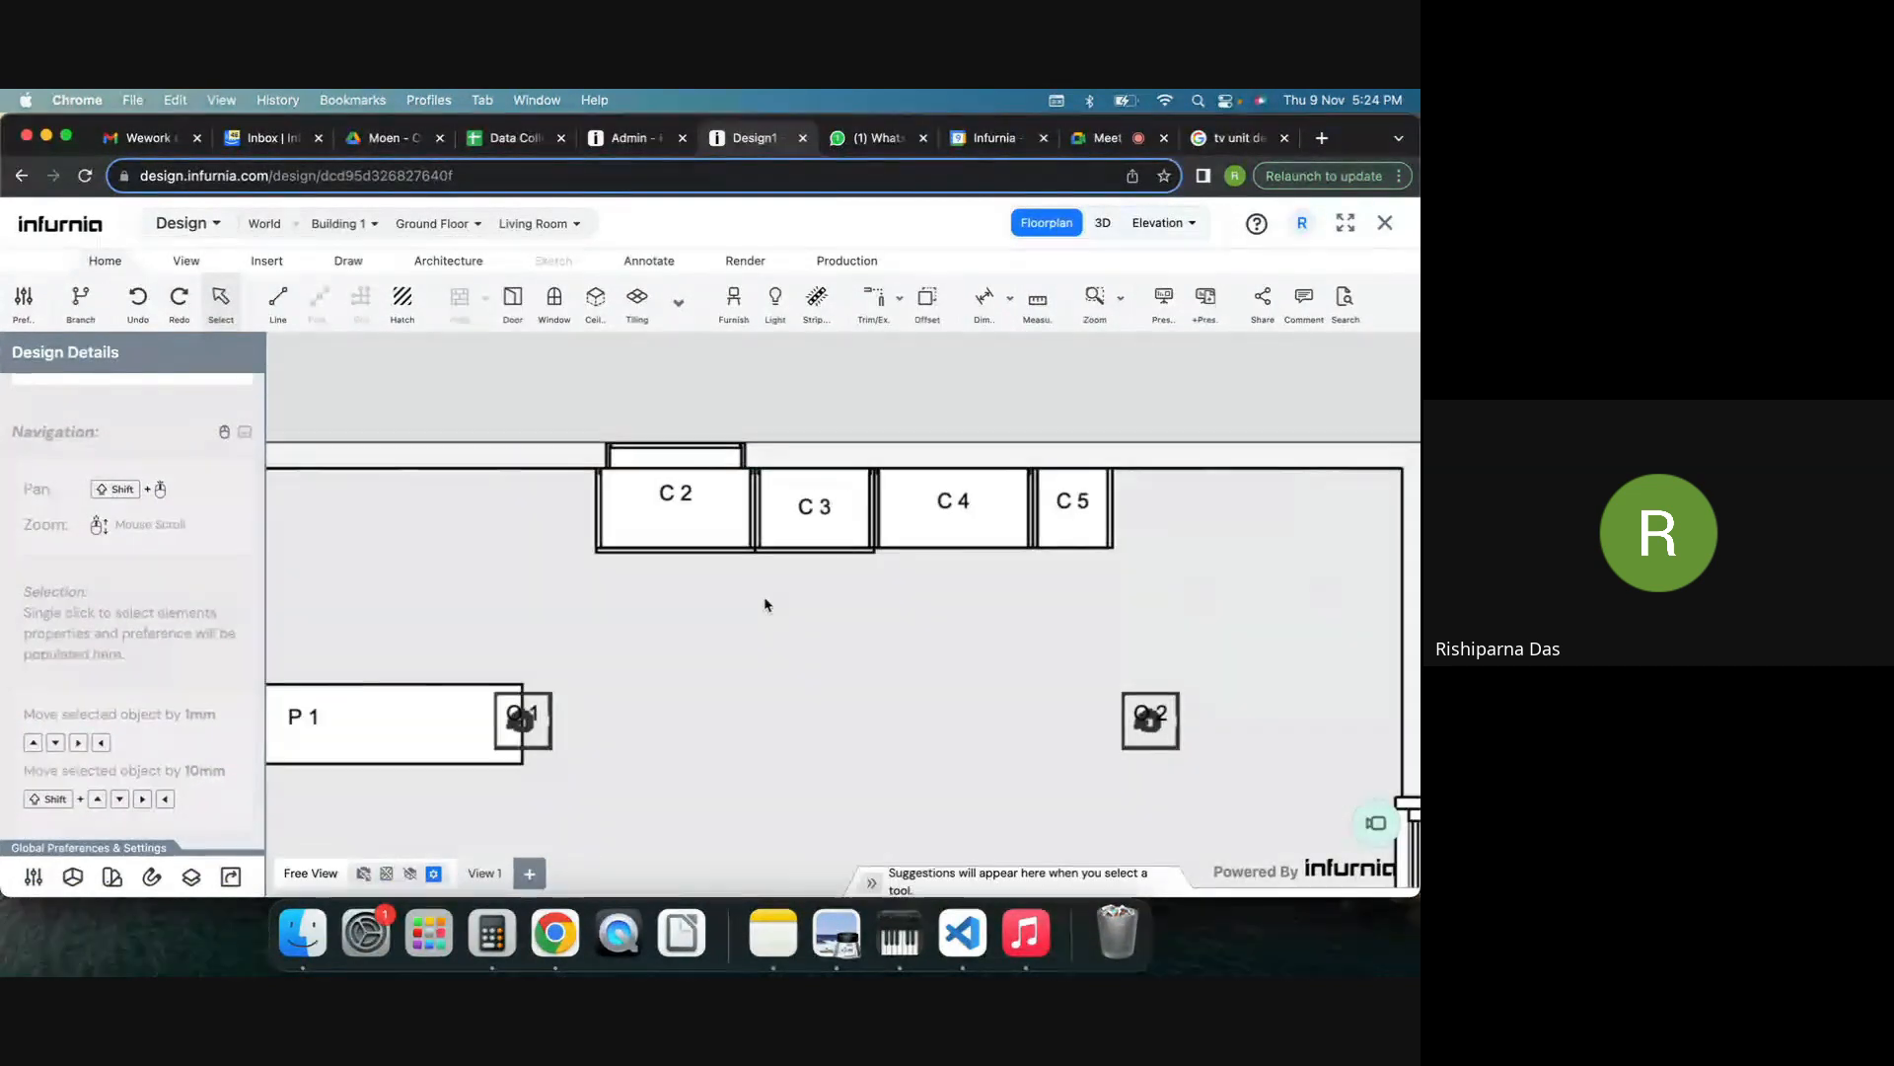
left_click(1102, 223)
left_click(459, 682)
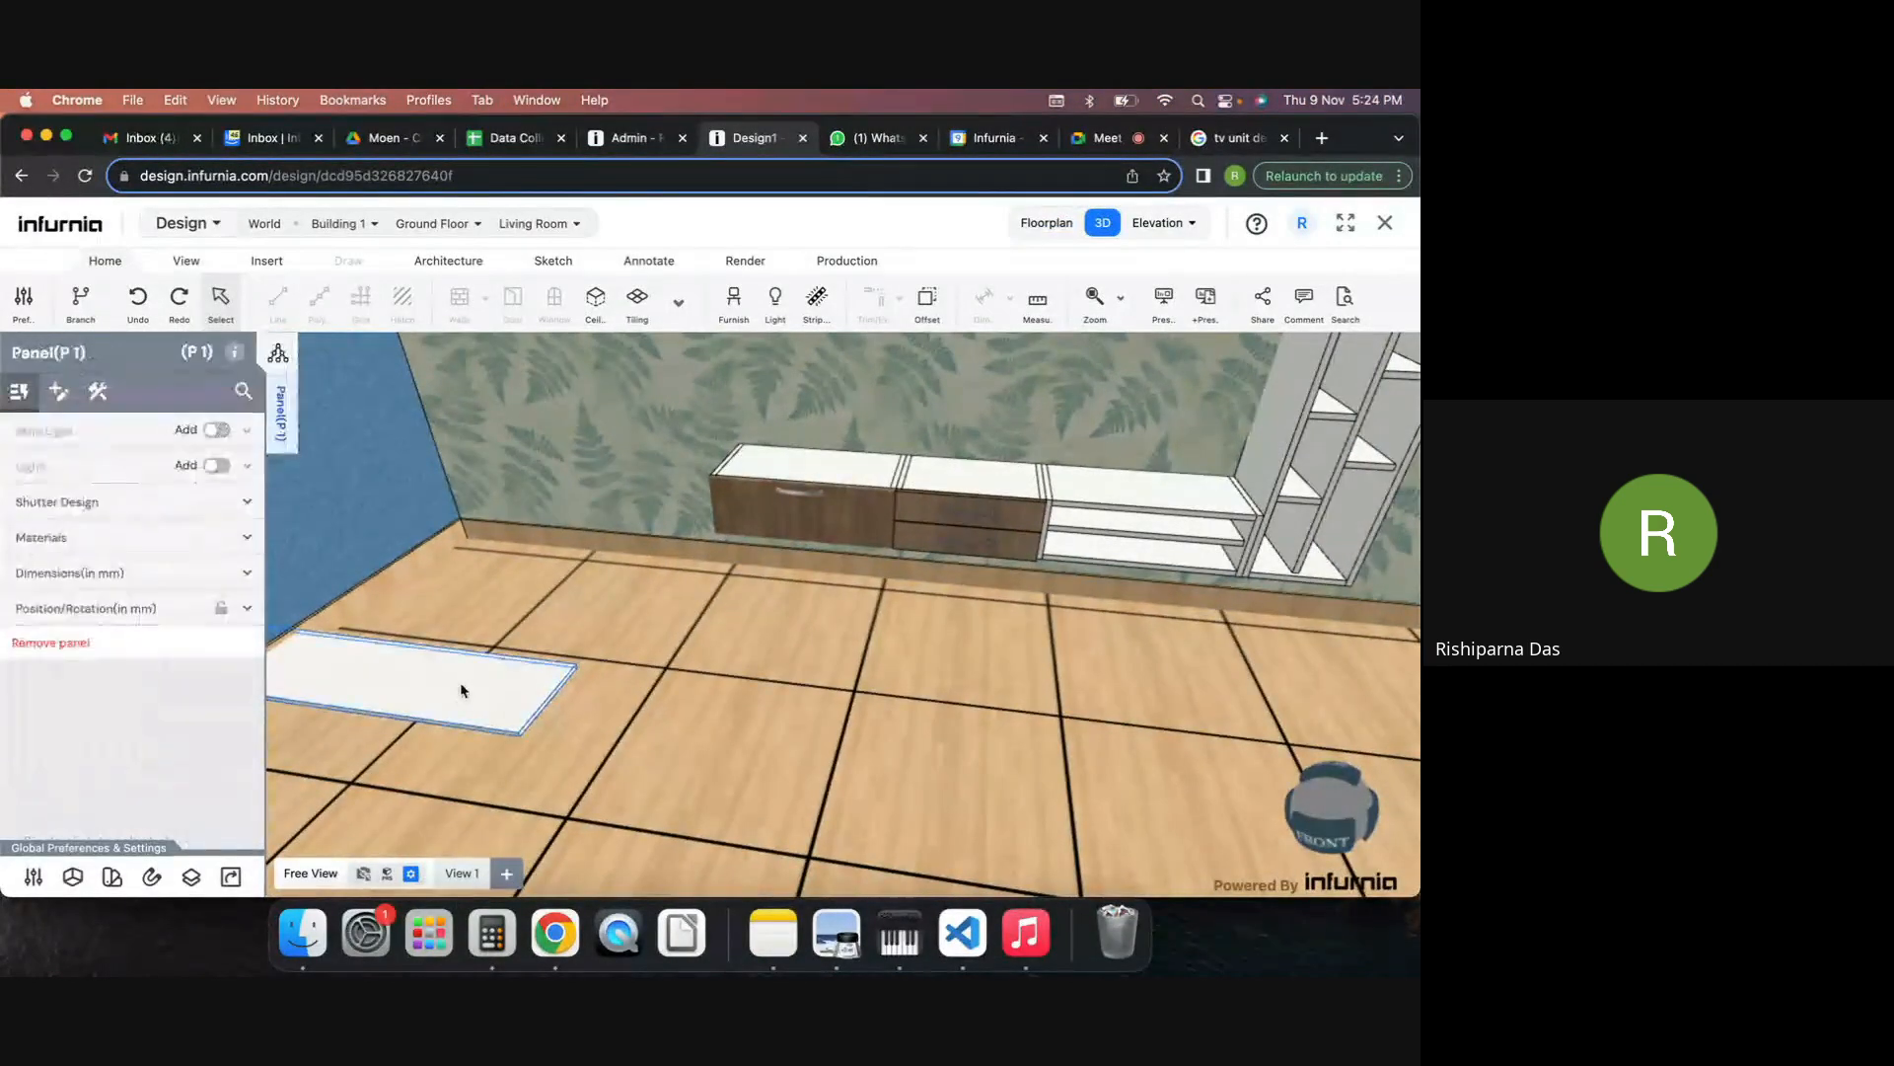
left_click(99, 609)
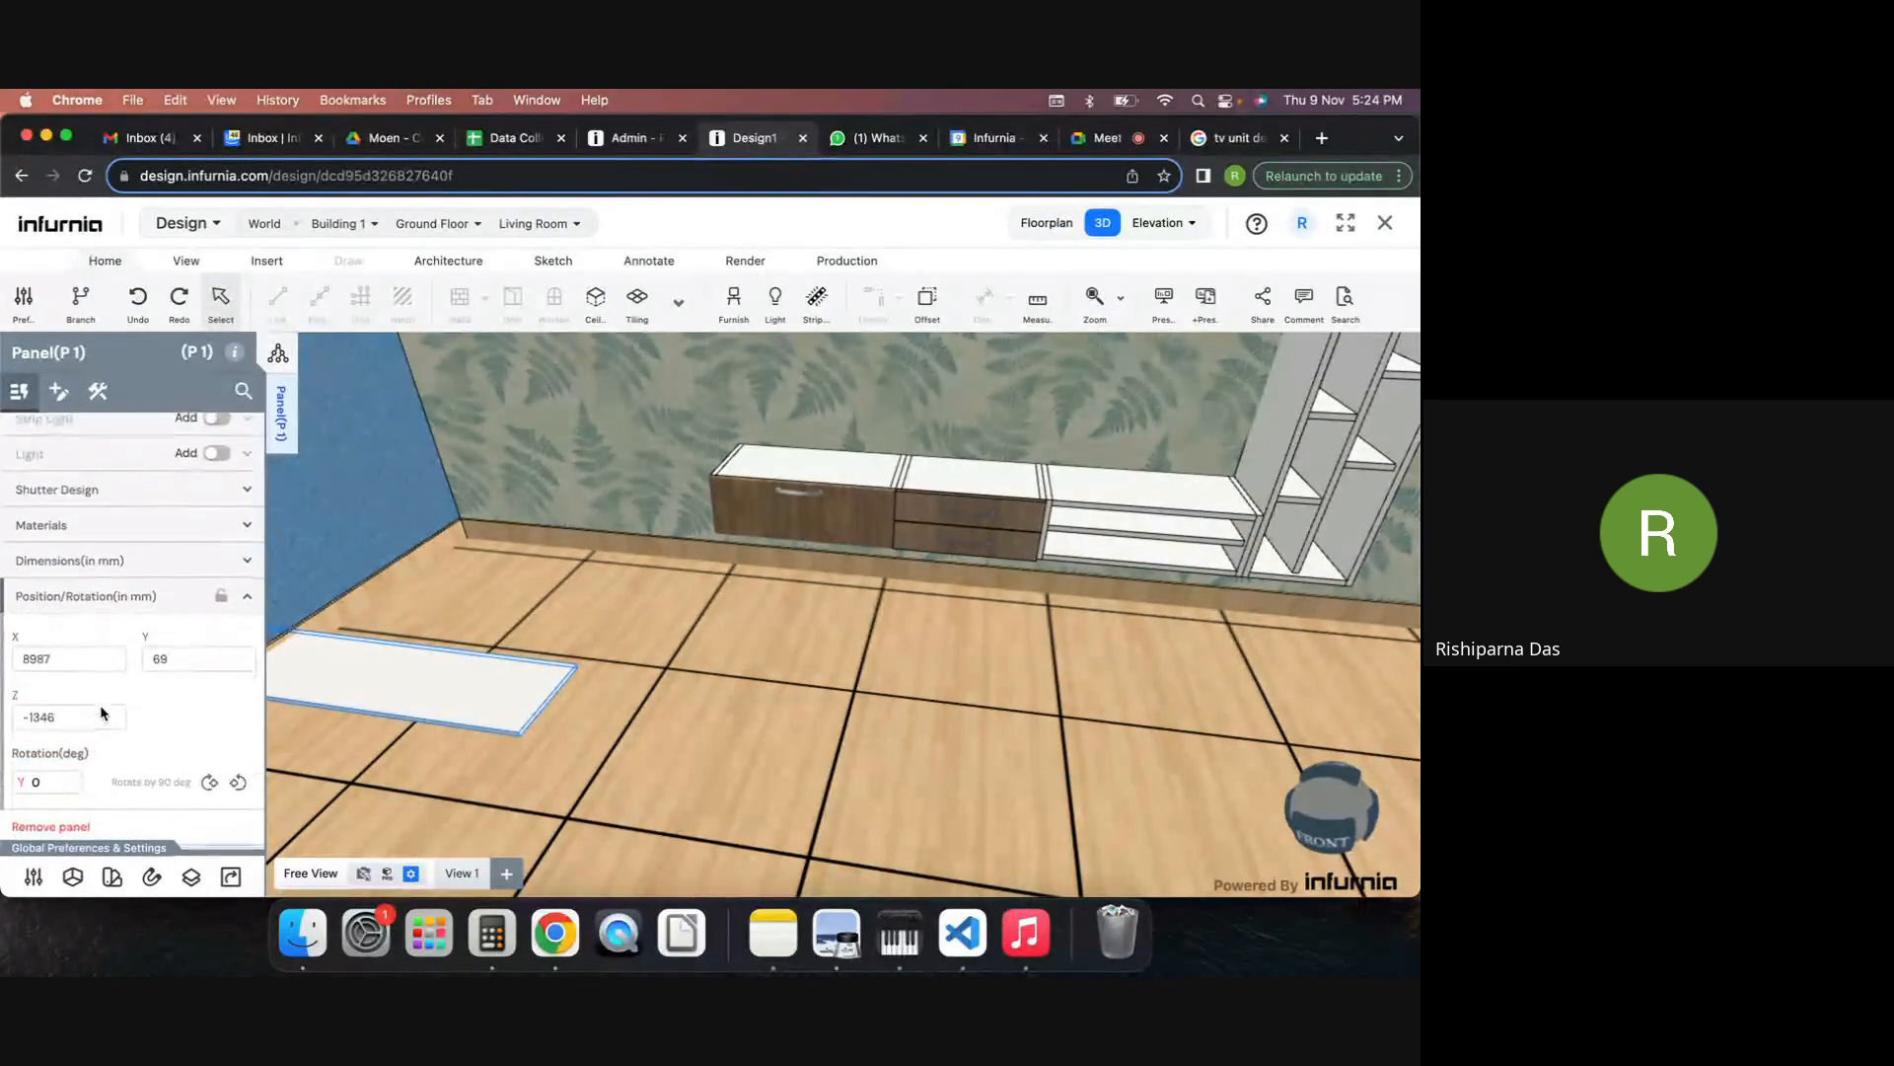
left_click(174, 645)
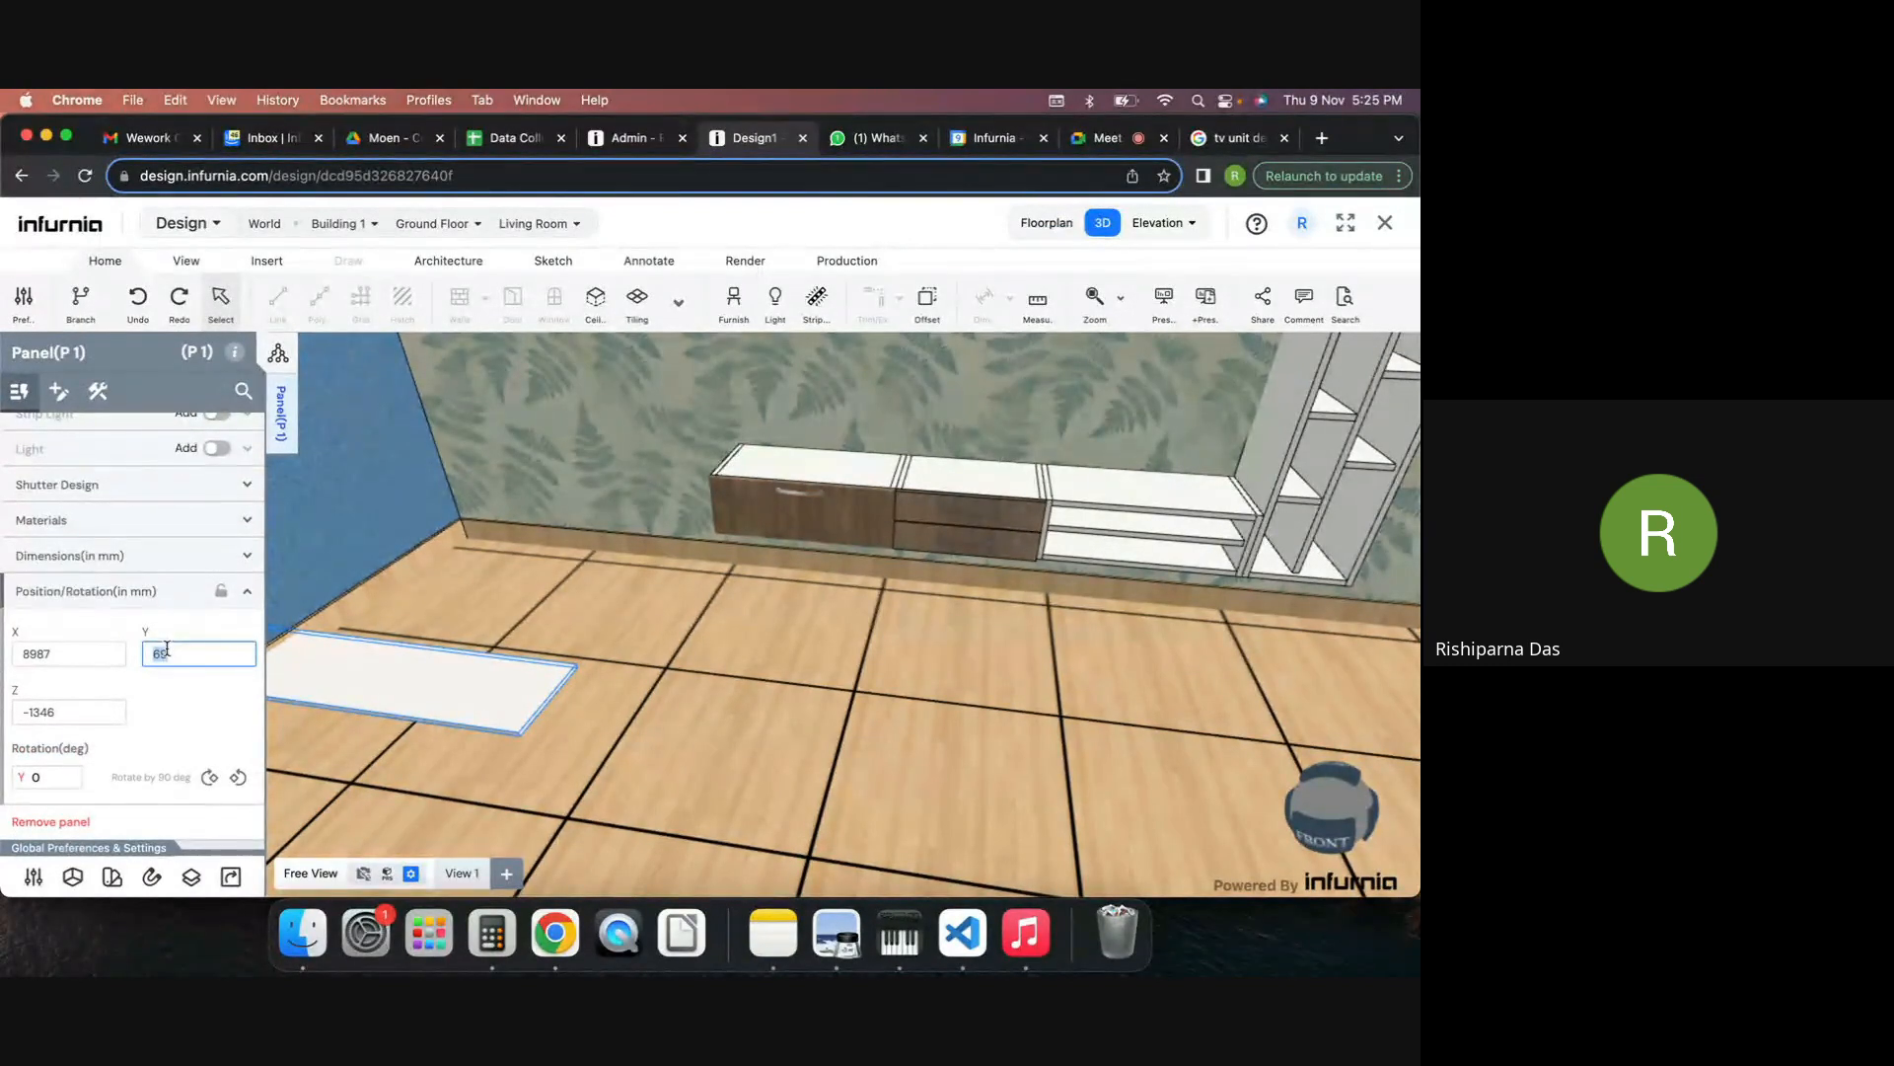
type("500")
key("Return")
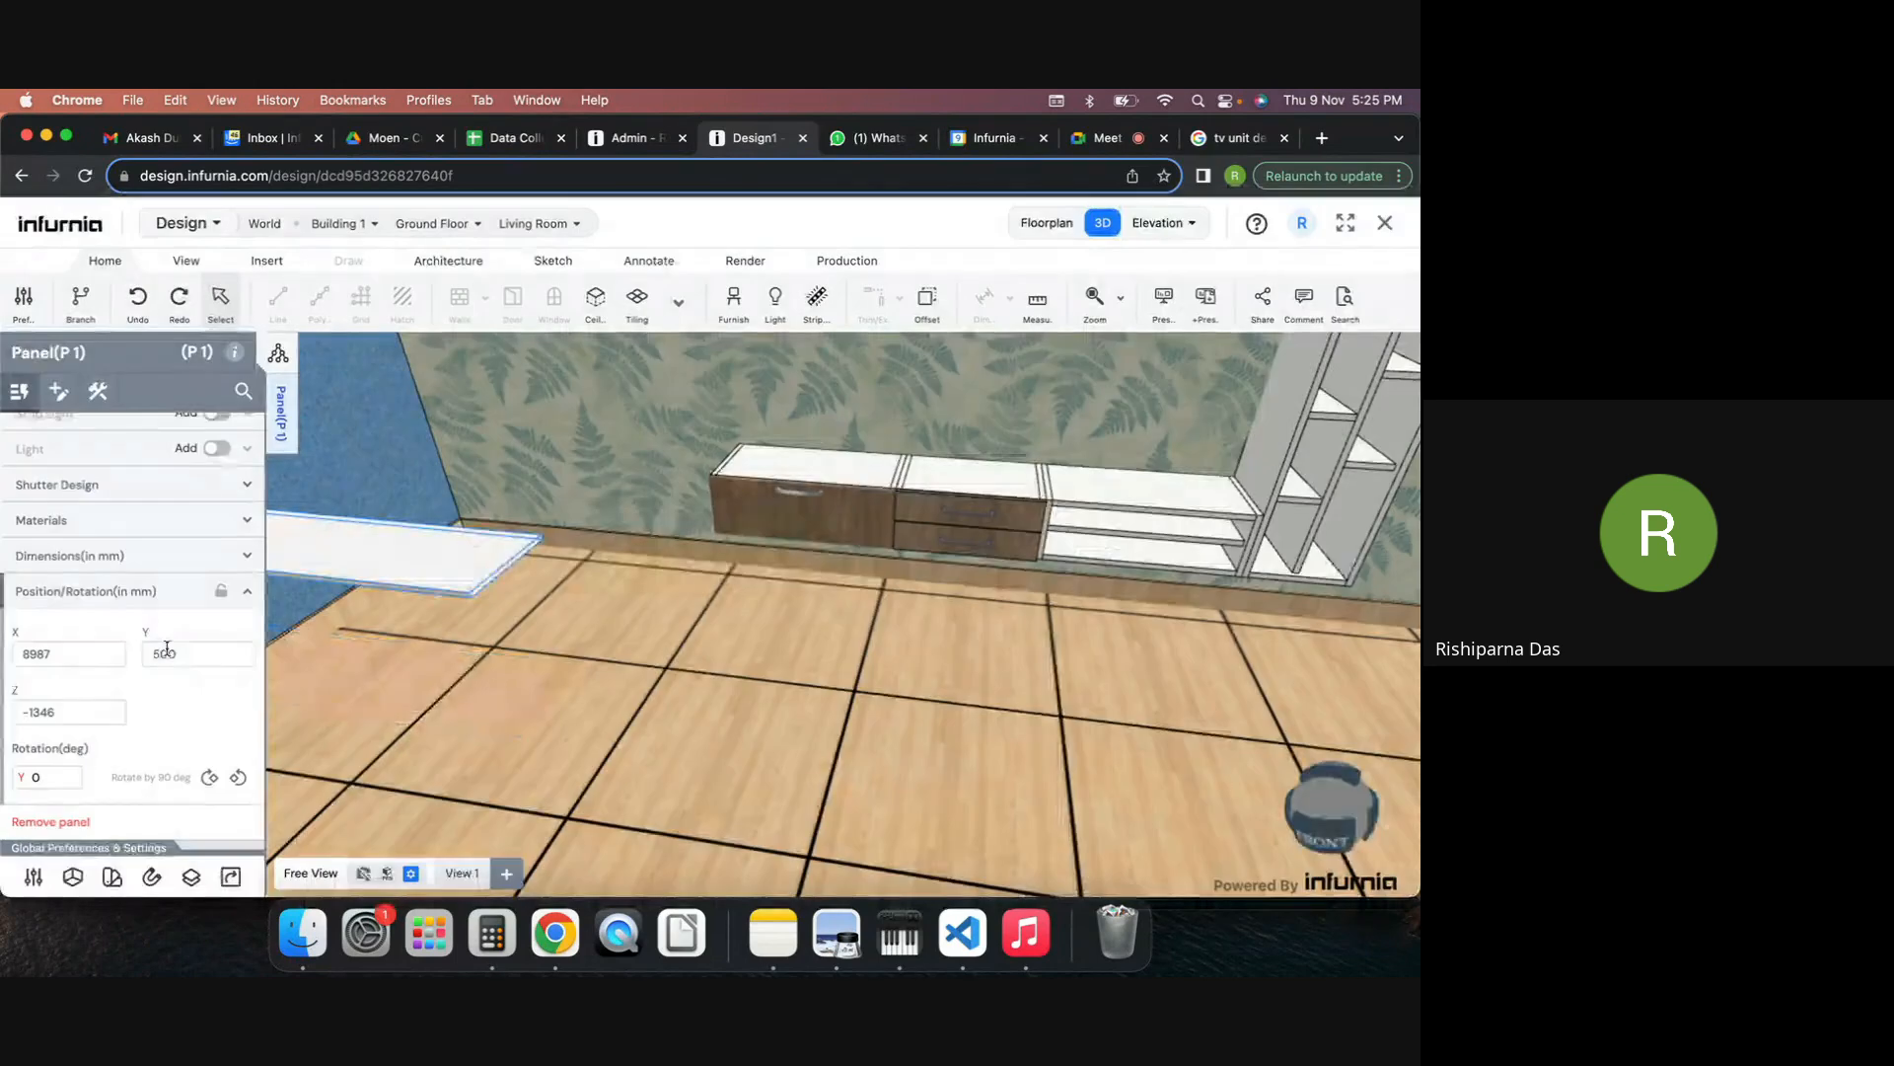
left_click_drag(782, 668, 874, 653)
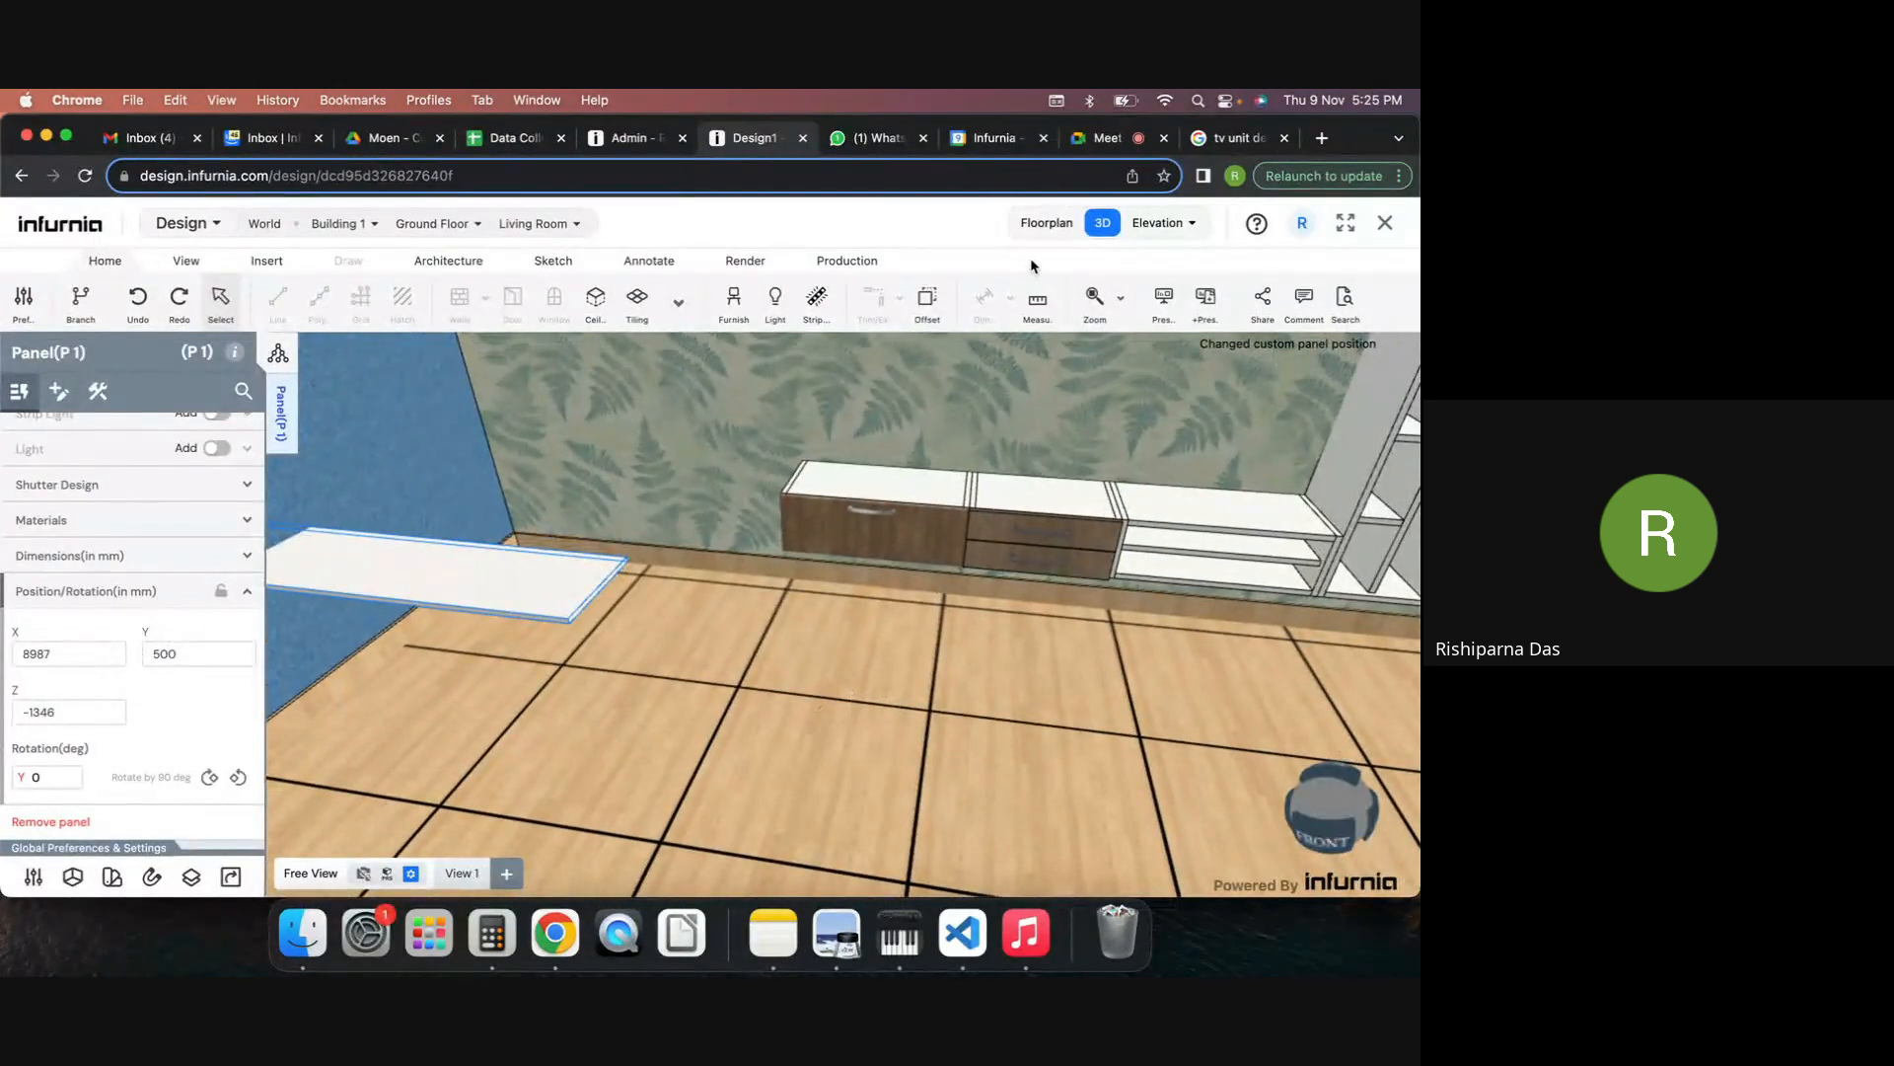
Select cabinet C 2 in the floor plan and examine the properties of the drawer overlapping the wall.
left_click(1037, 225)
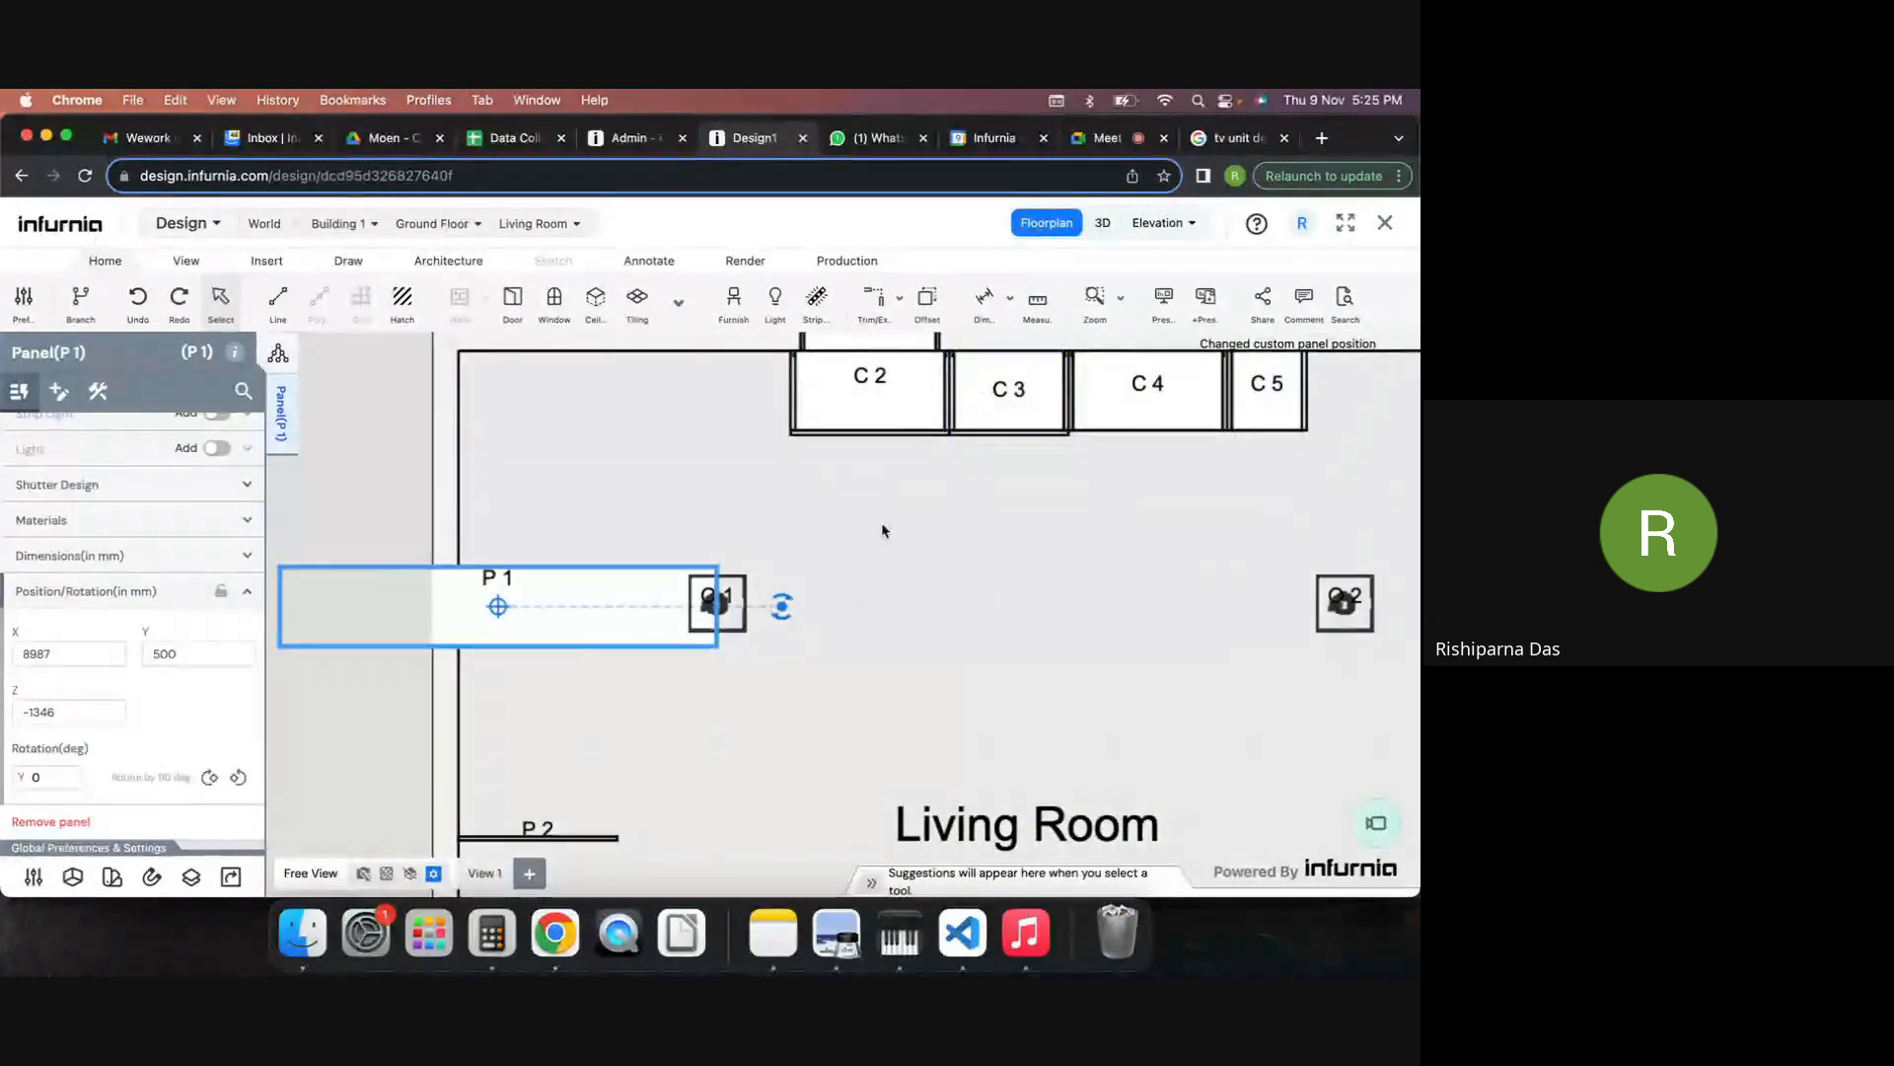
left_click(690, 410)
scroll(688, 401, "up", 3)
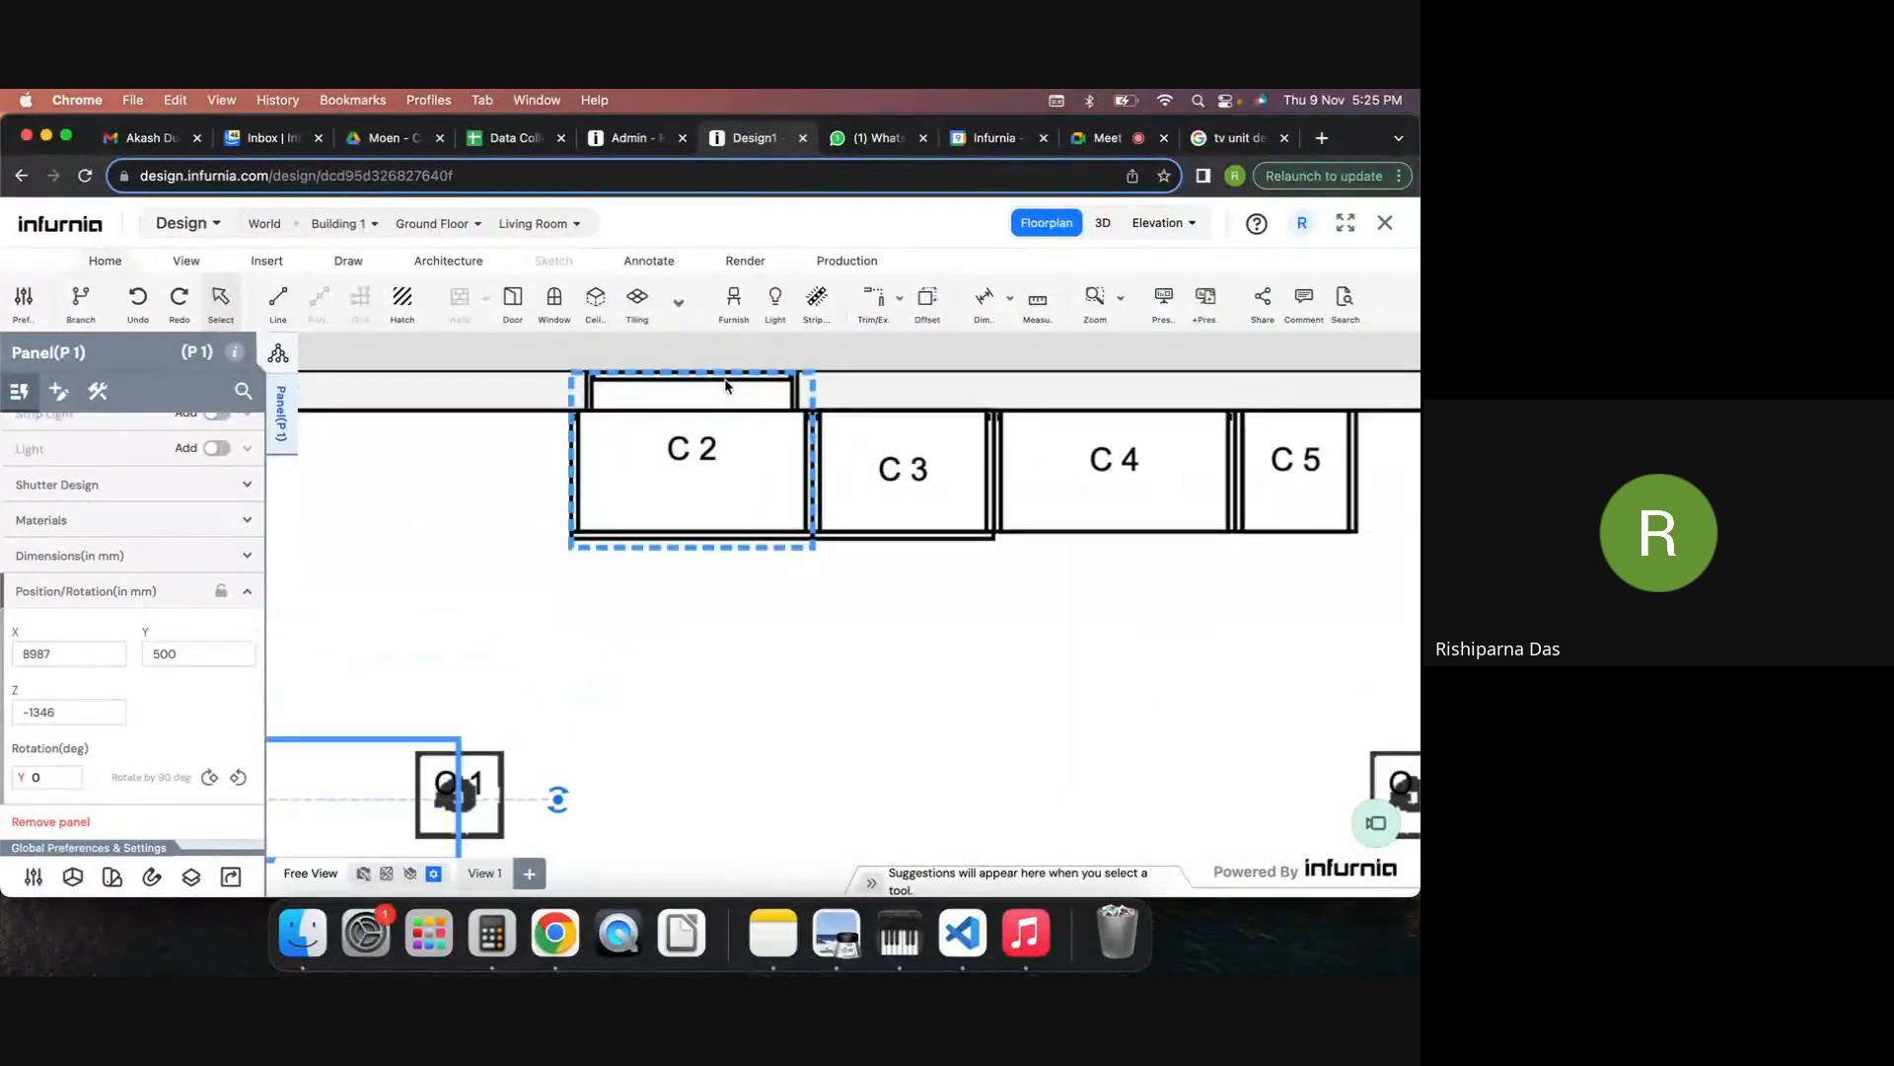
left_click(689, 400)
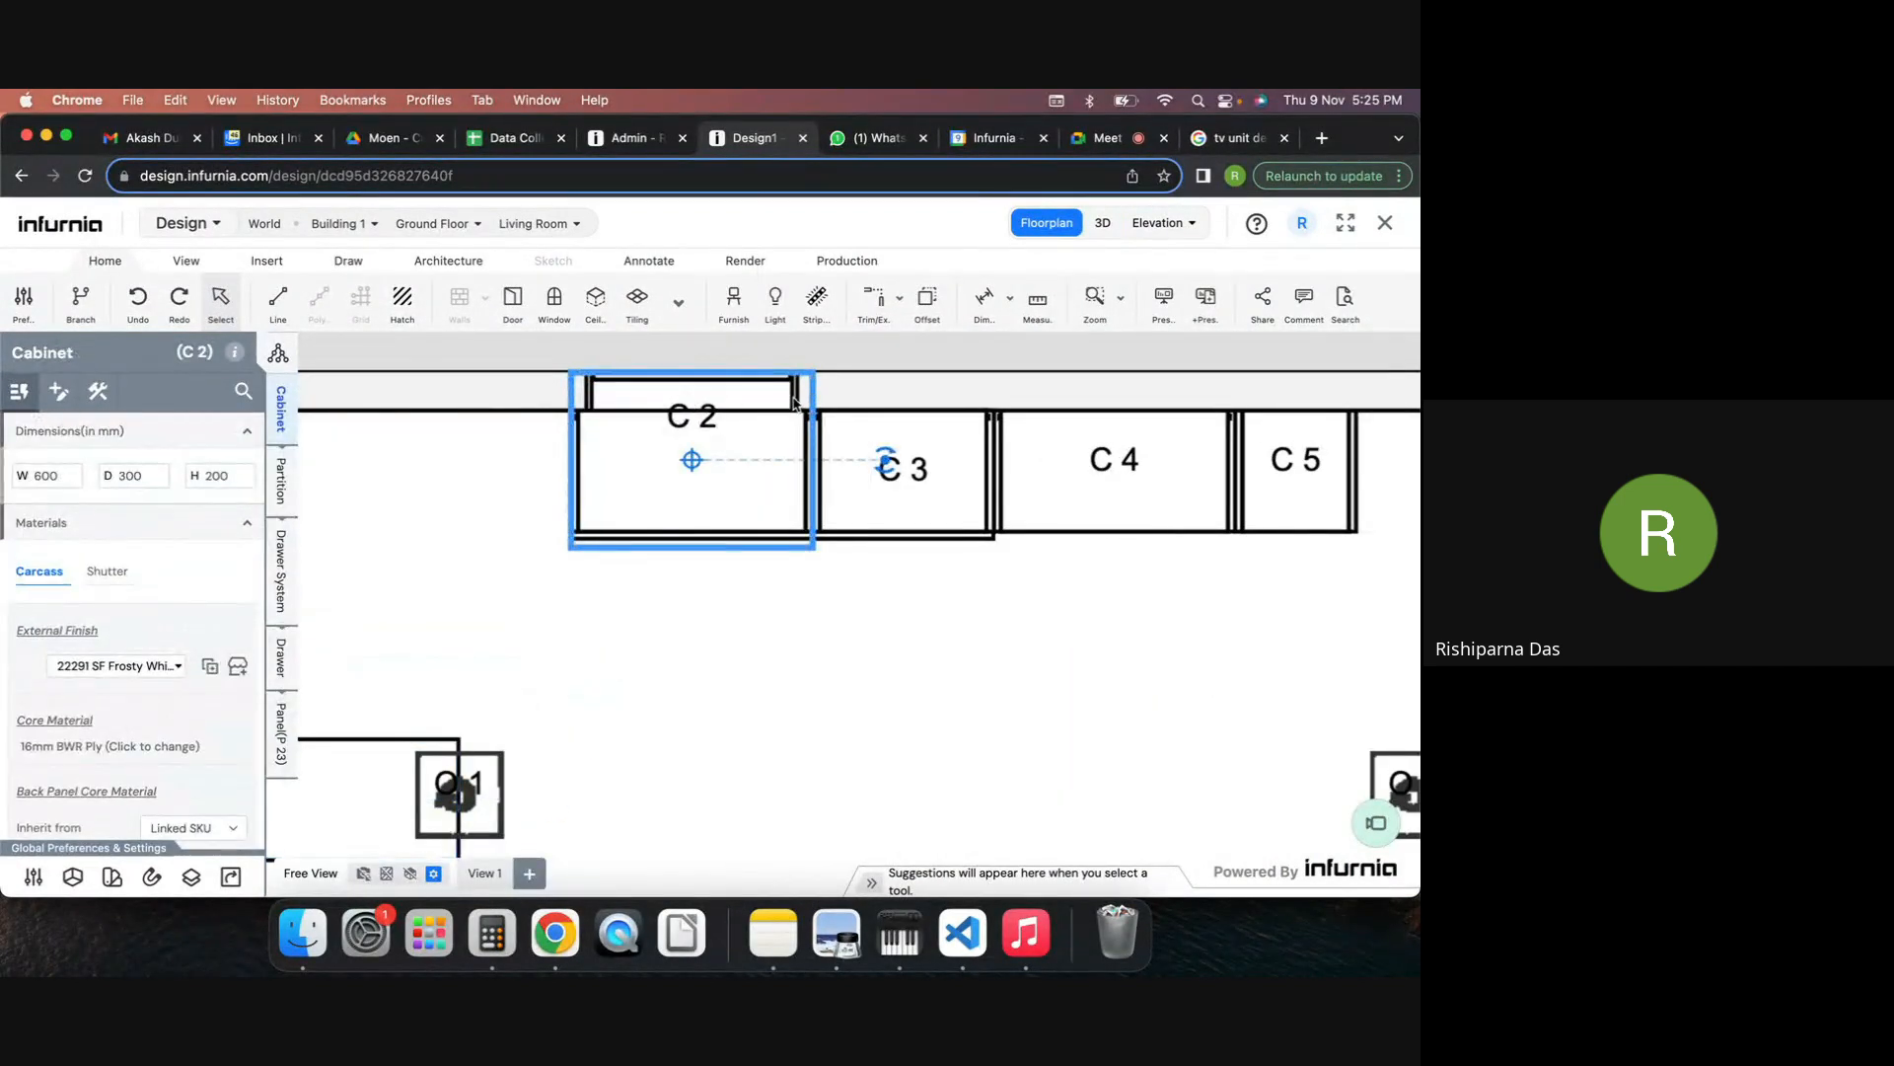
left_click(281, 663)
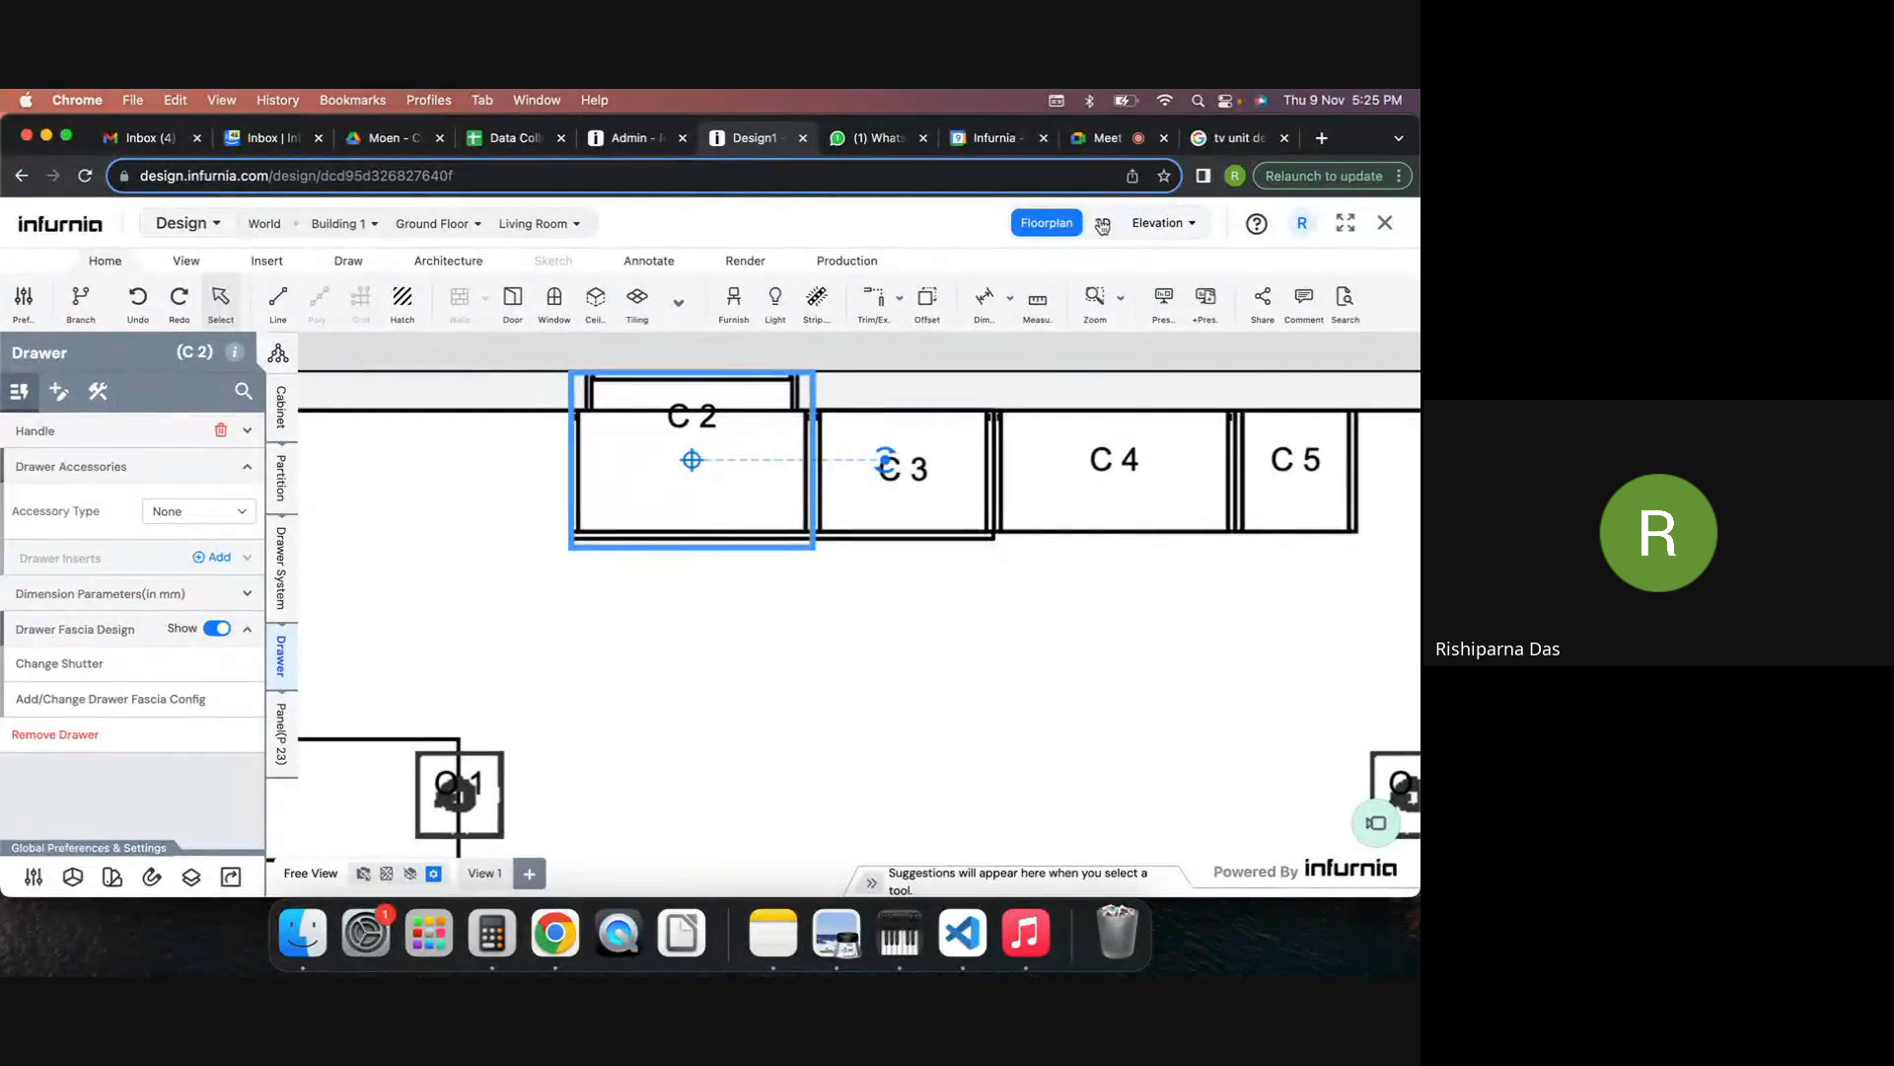
Set the default drawer depth of cabinet C 2's drawer to 200 mm.
left_click(1103, 223)
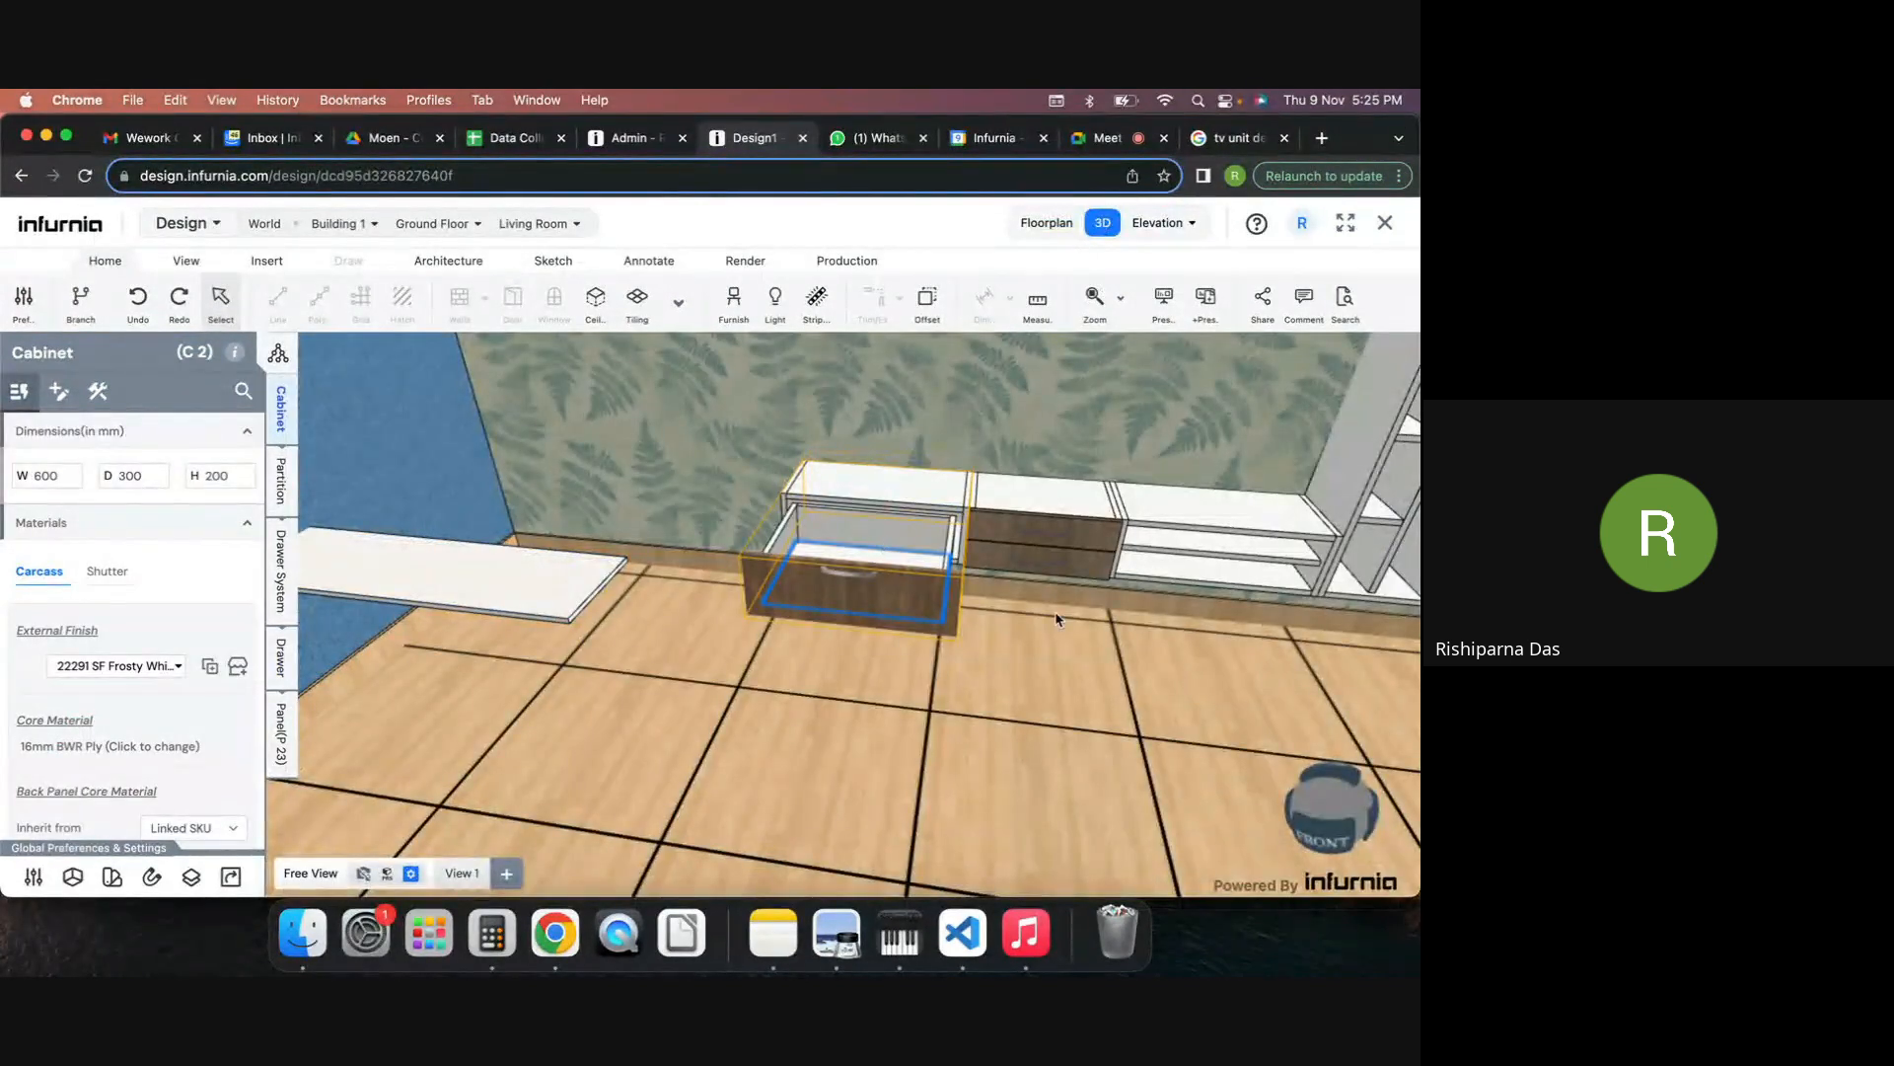
left_click_drag(1056, 619, 1009, 631)
scroll(766, 529, "up", 3)
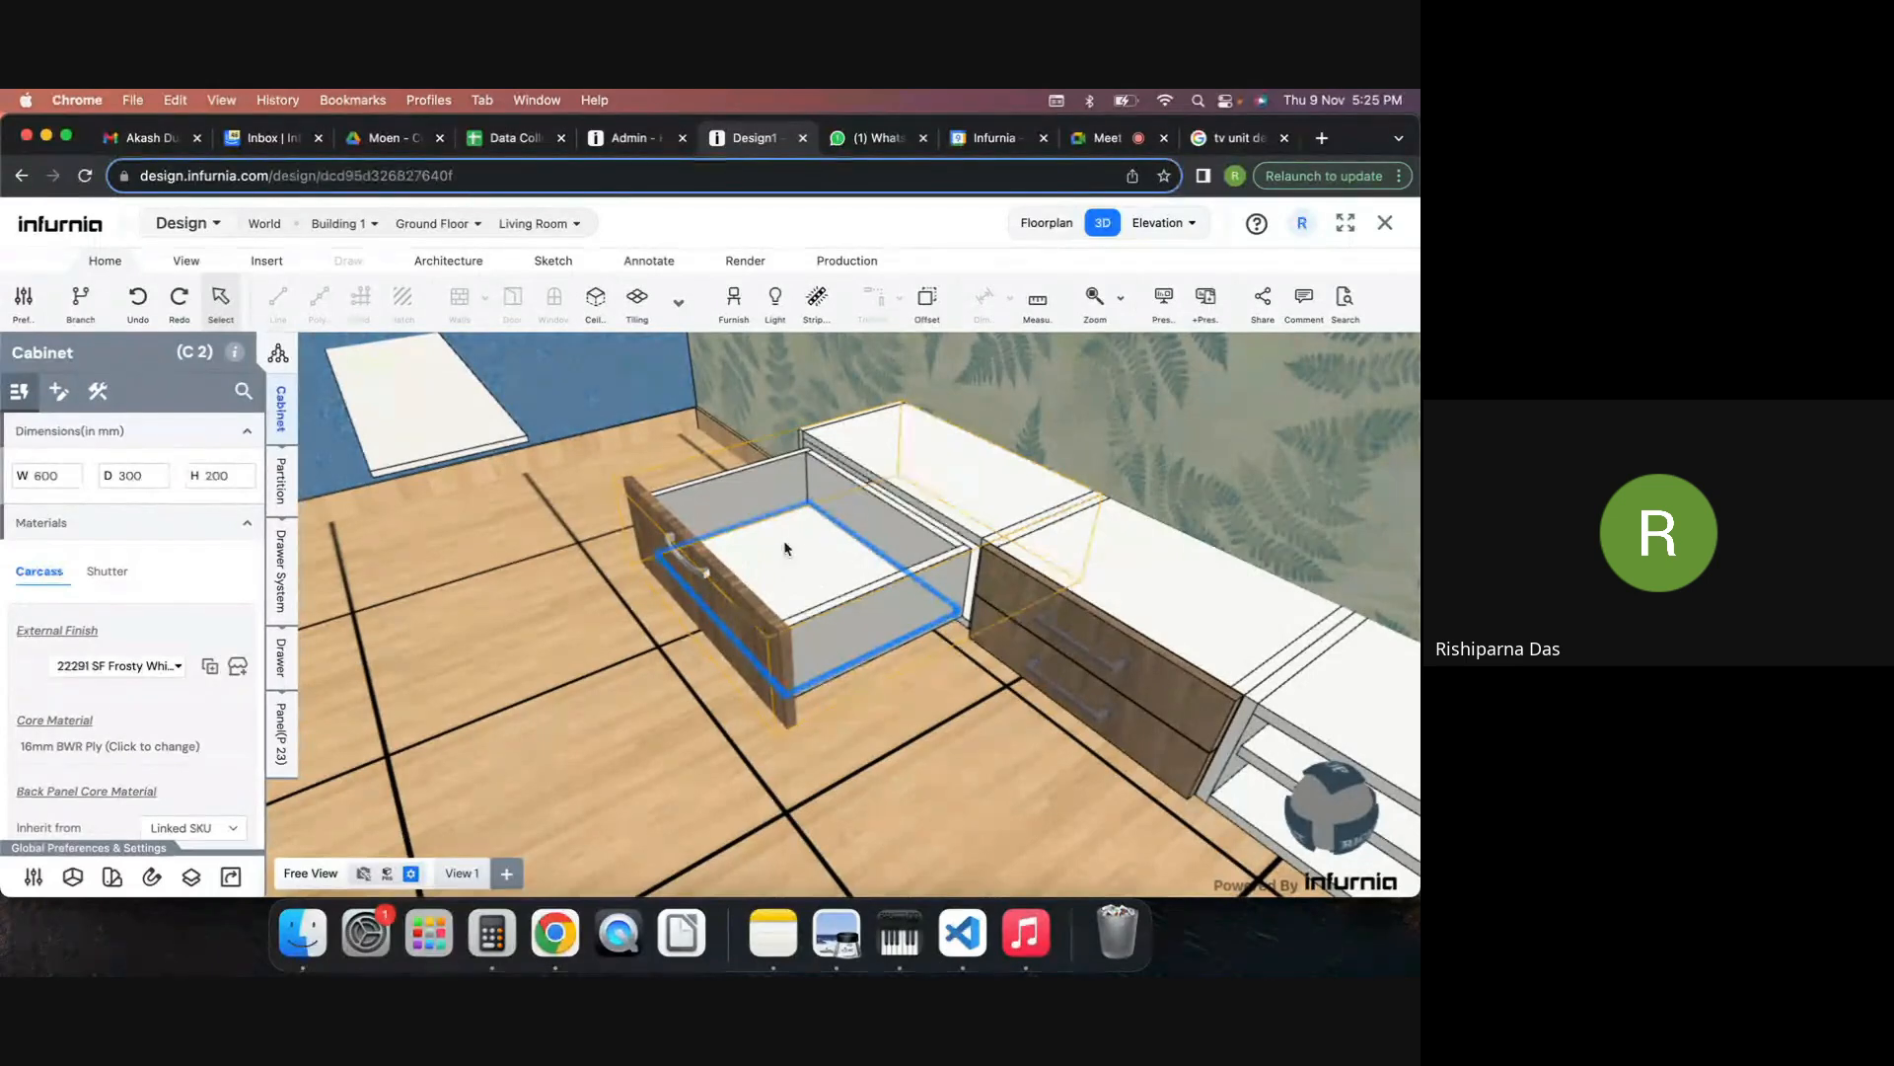
left_click(282, 656)
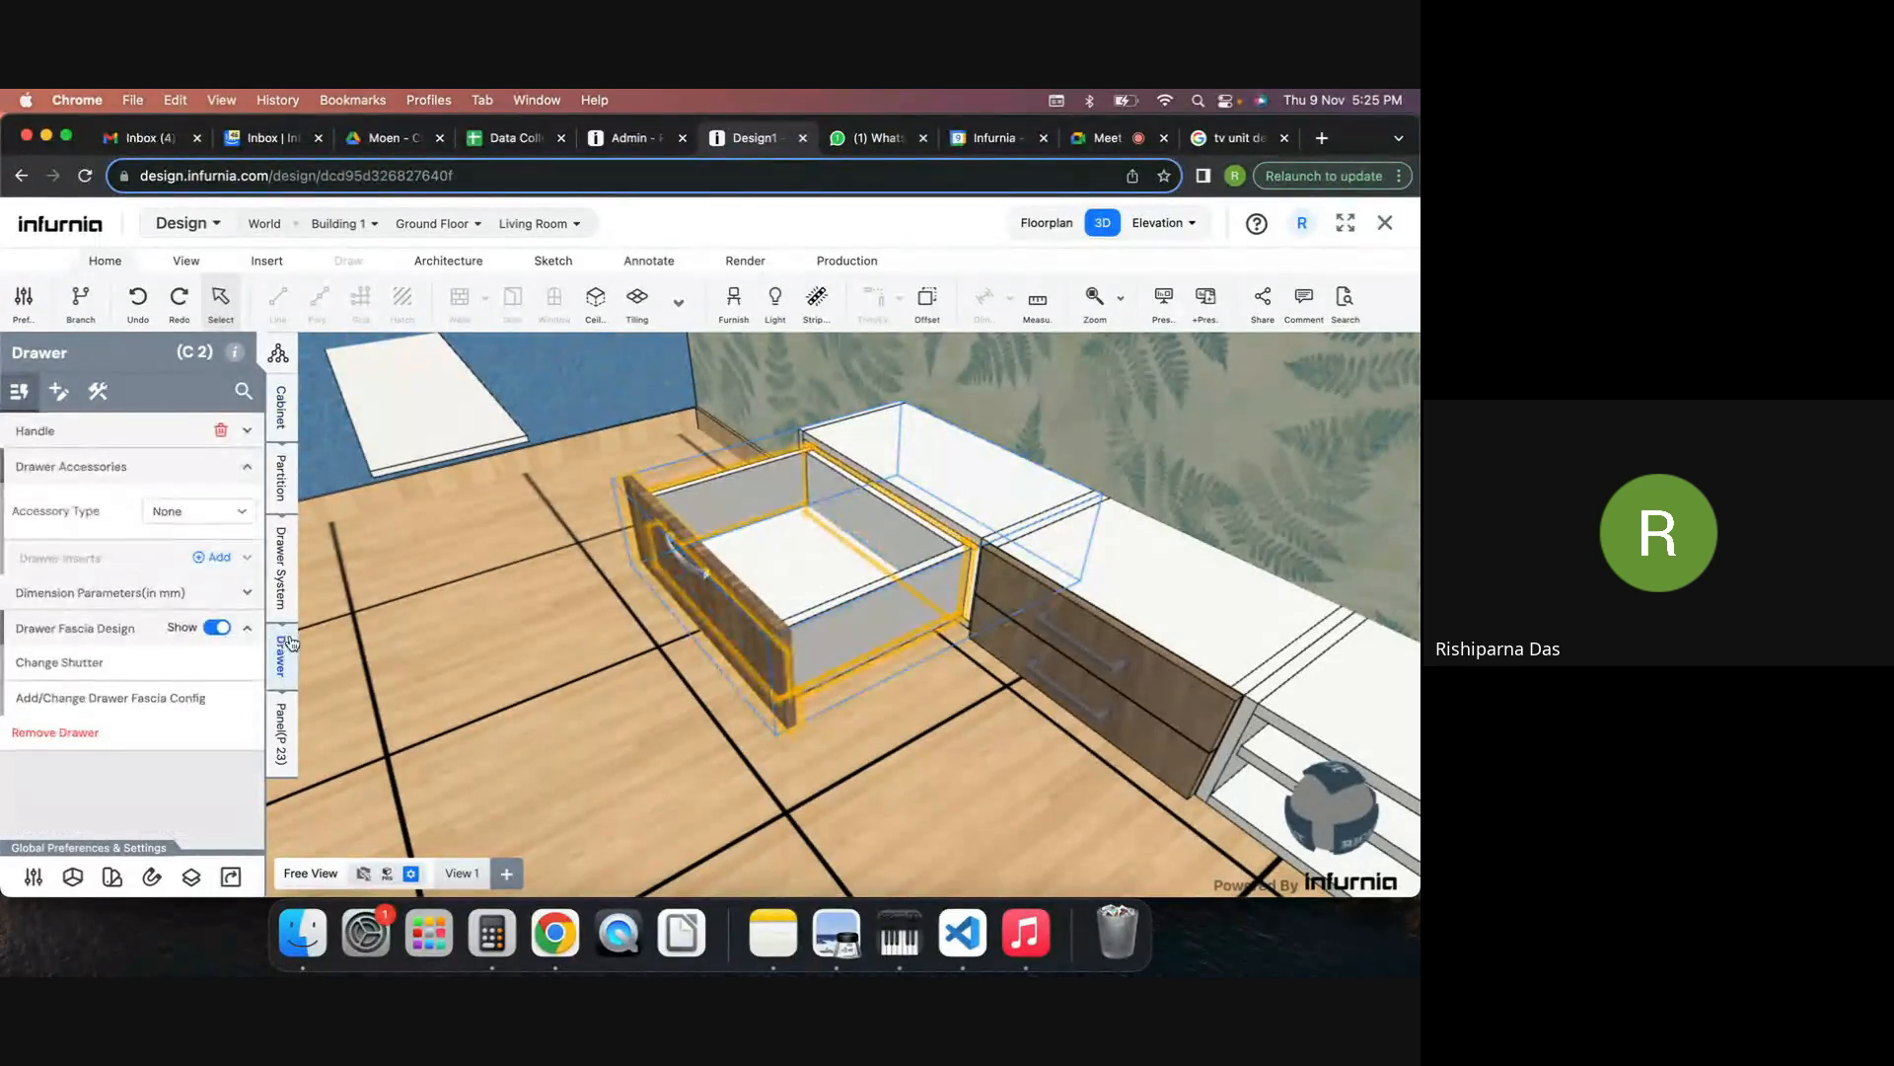
left_click(127, 594)
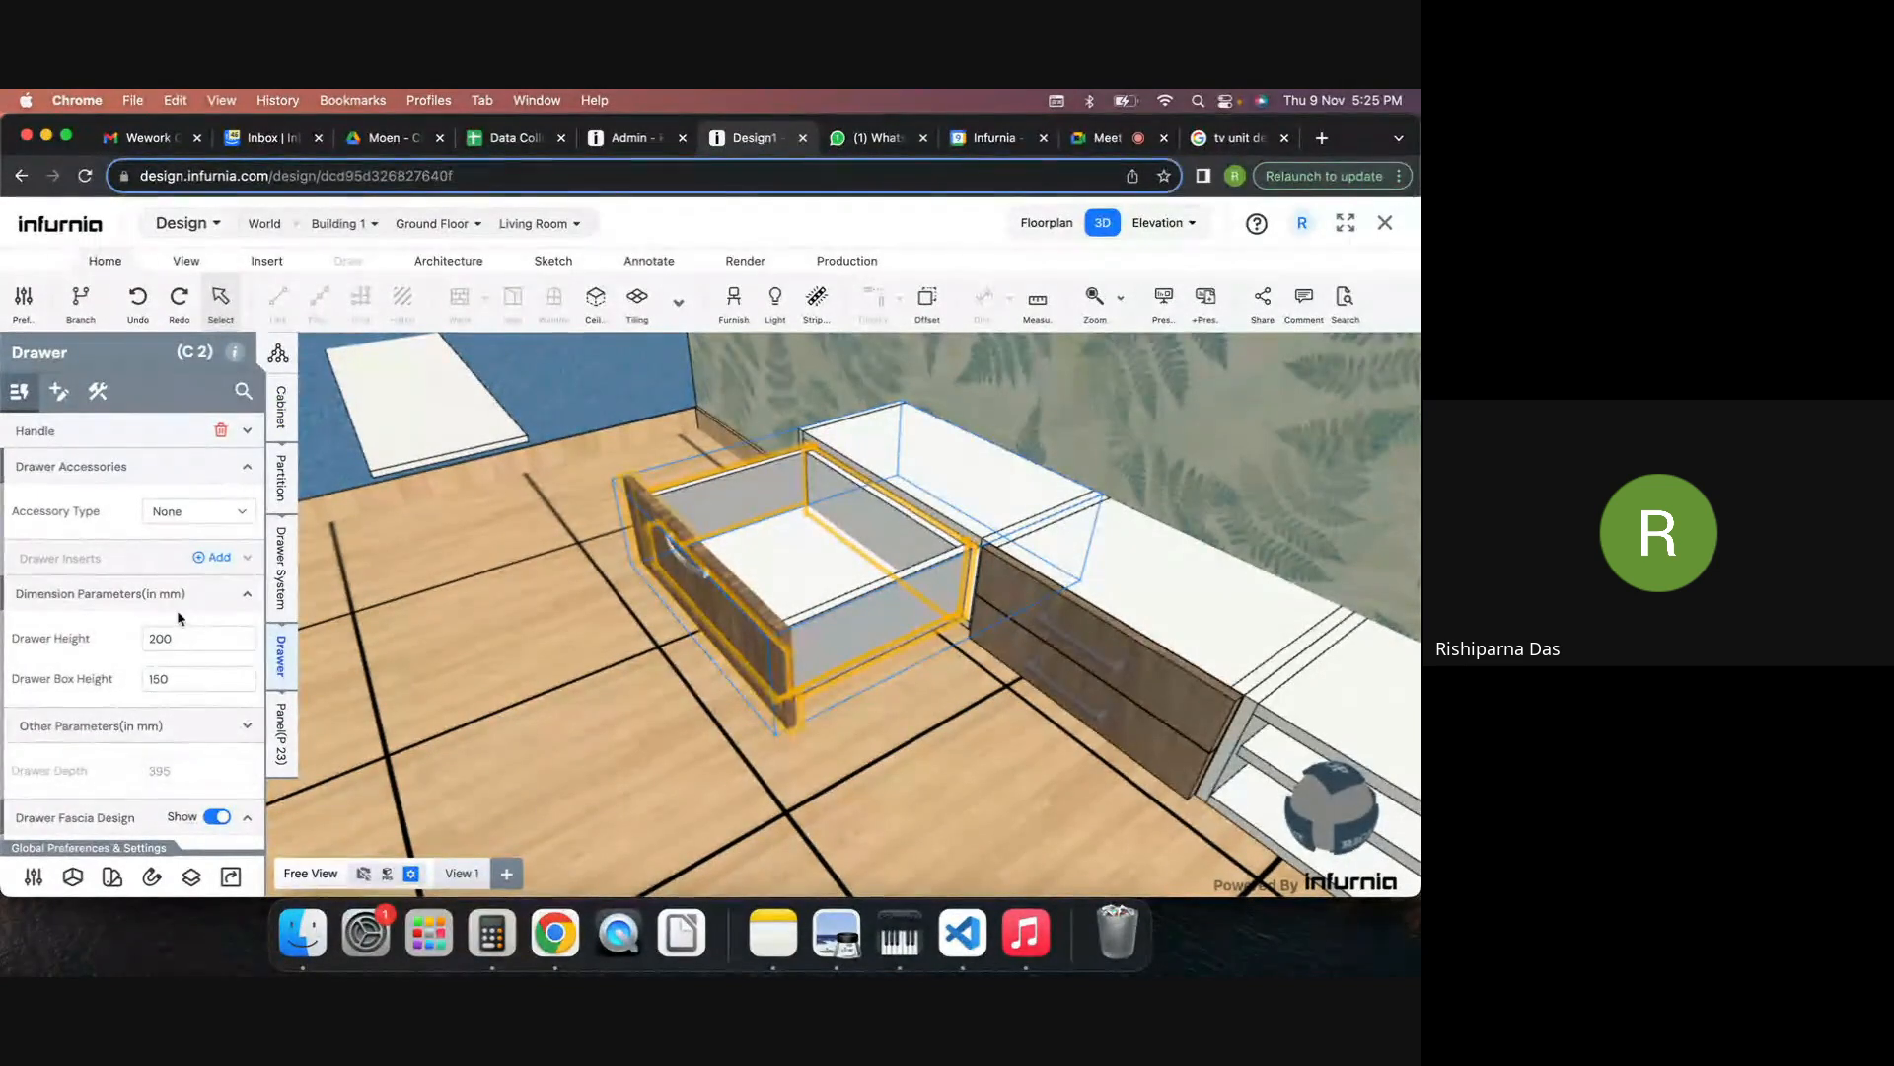
left_click(111, 723)
scroll(118, 731, "down", 5)
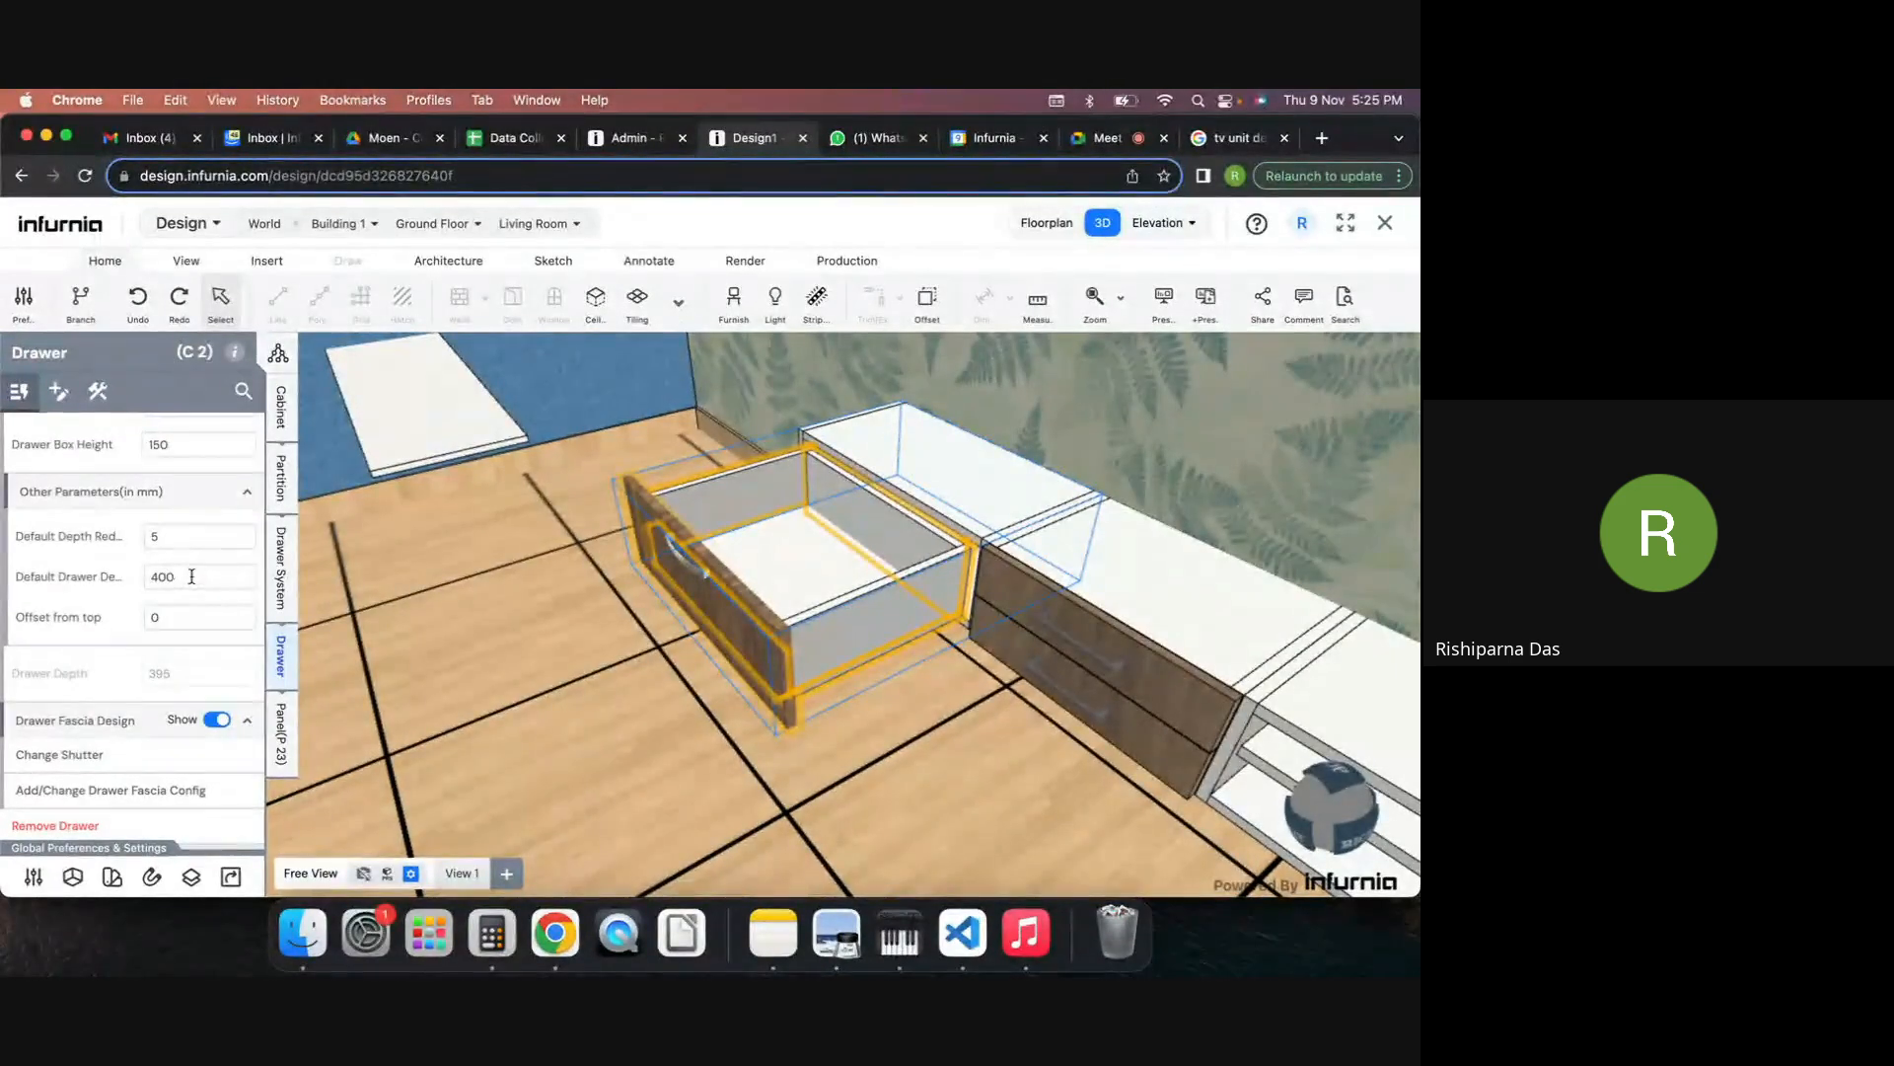
left_click_drag(187, 576, 145, 574)
type("200")
key("Return")
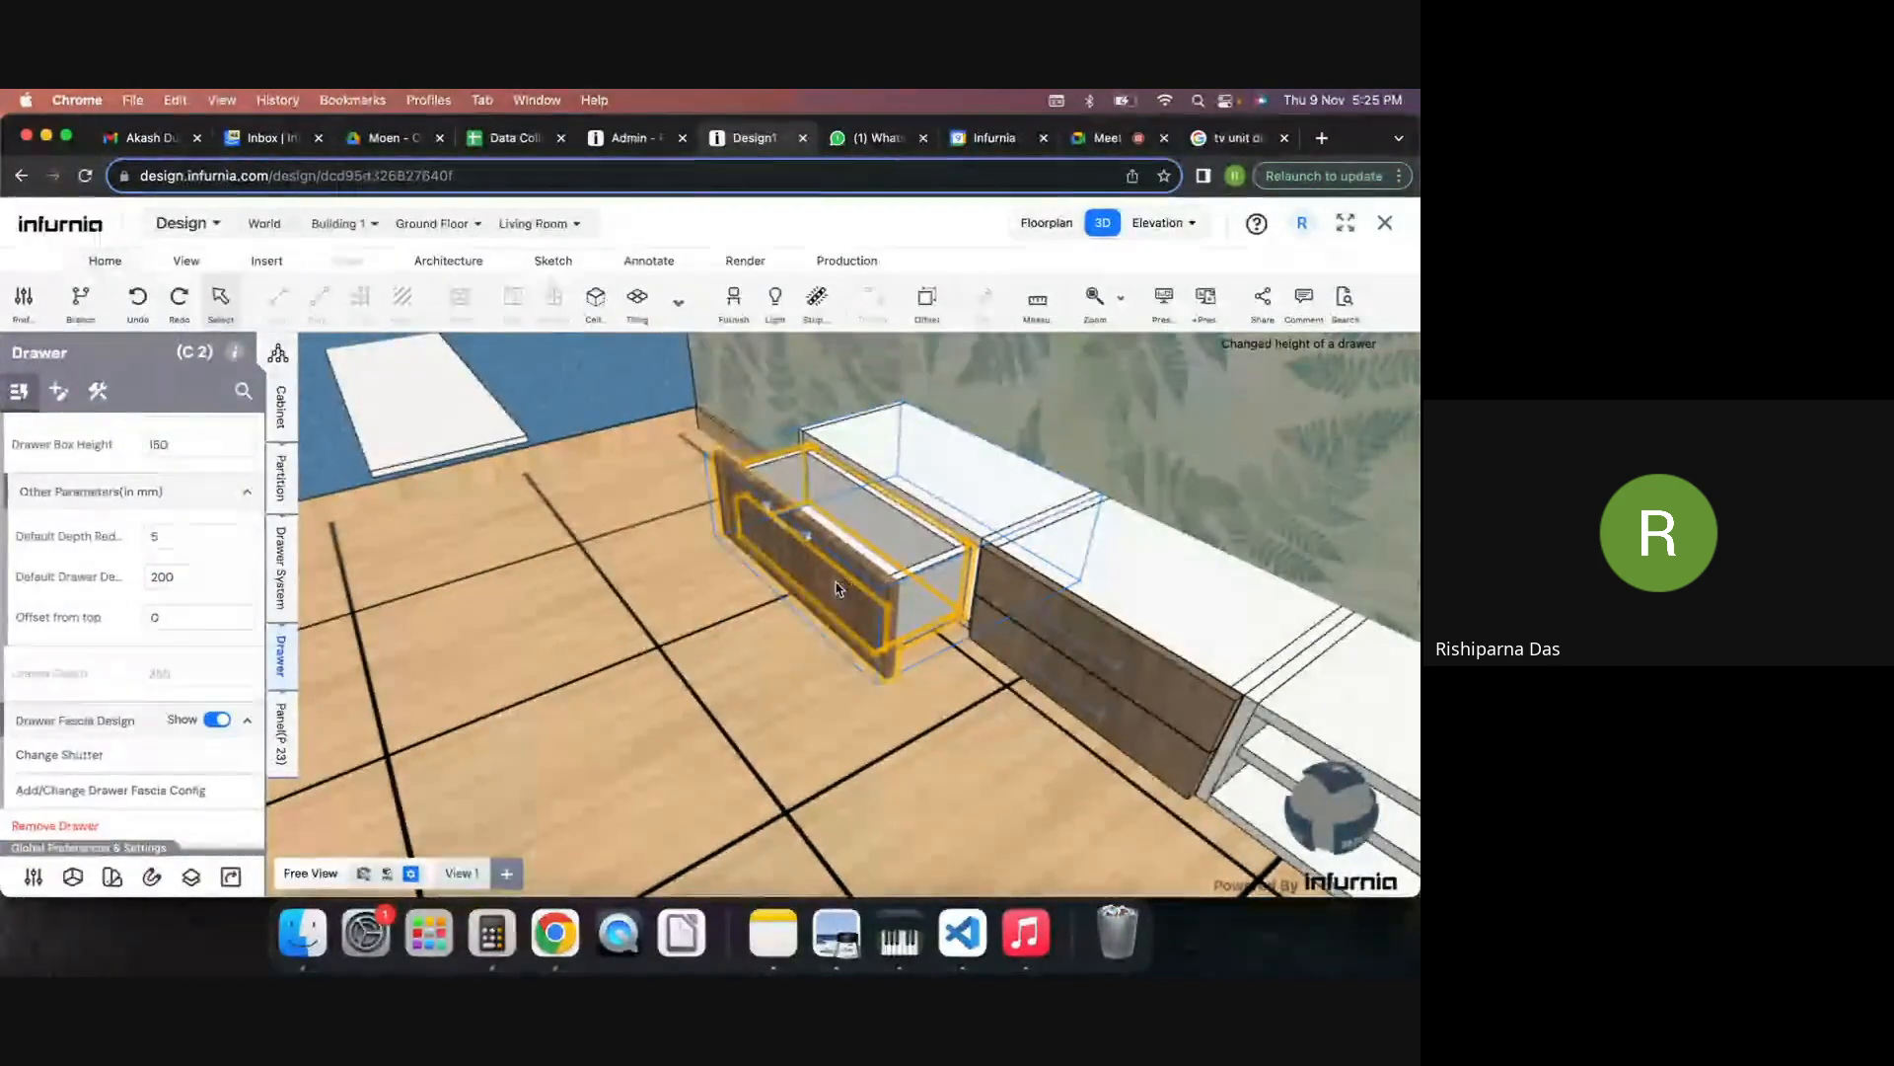
key("Escape")
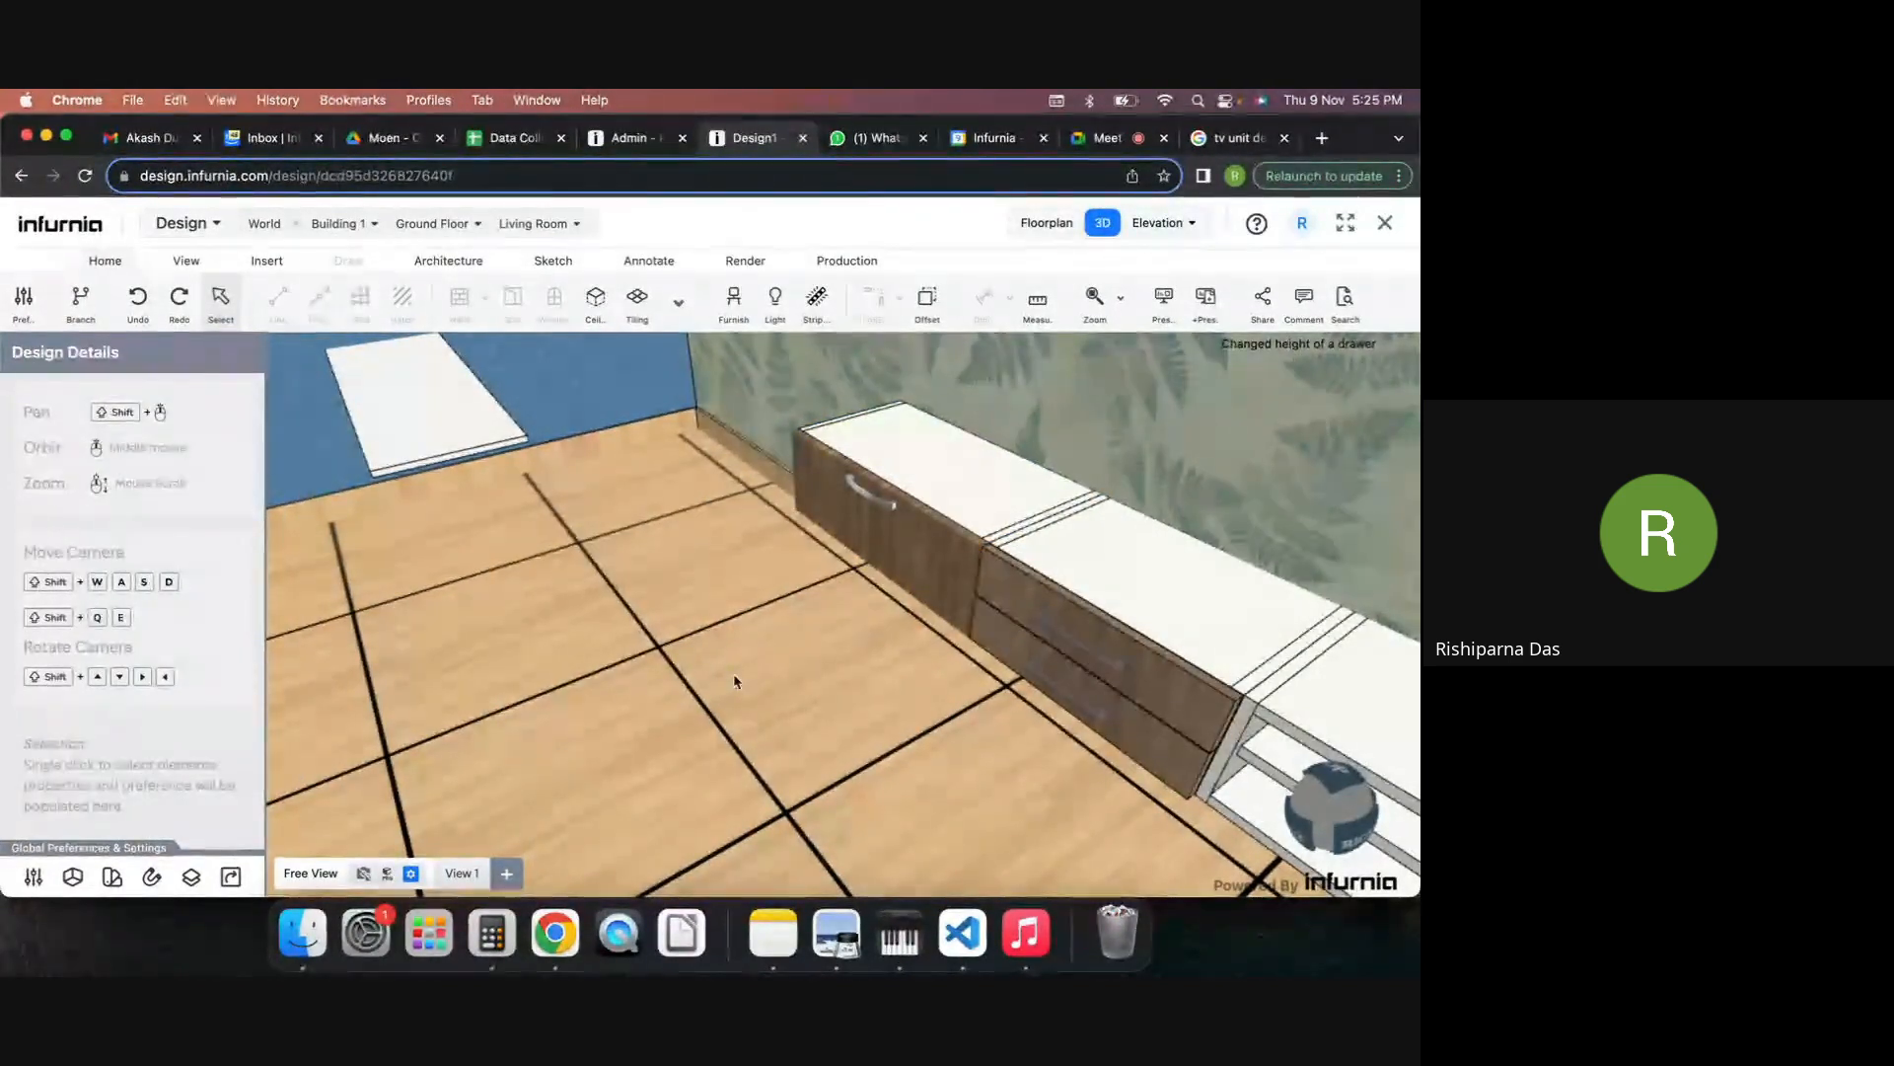
Move panel P 1 in the floor plan from the blue wall to just in front of cabinets C 2 to C 4.
middle_click_drag(726, 701, 879, 723)
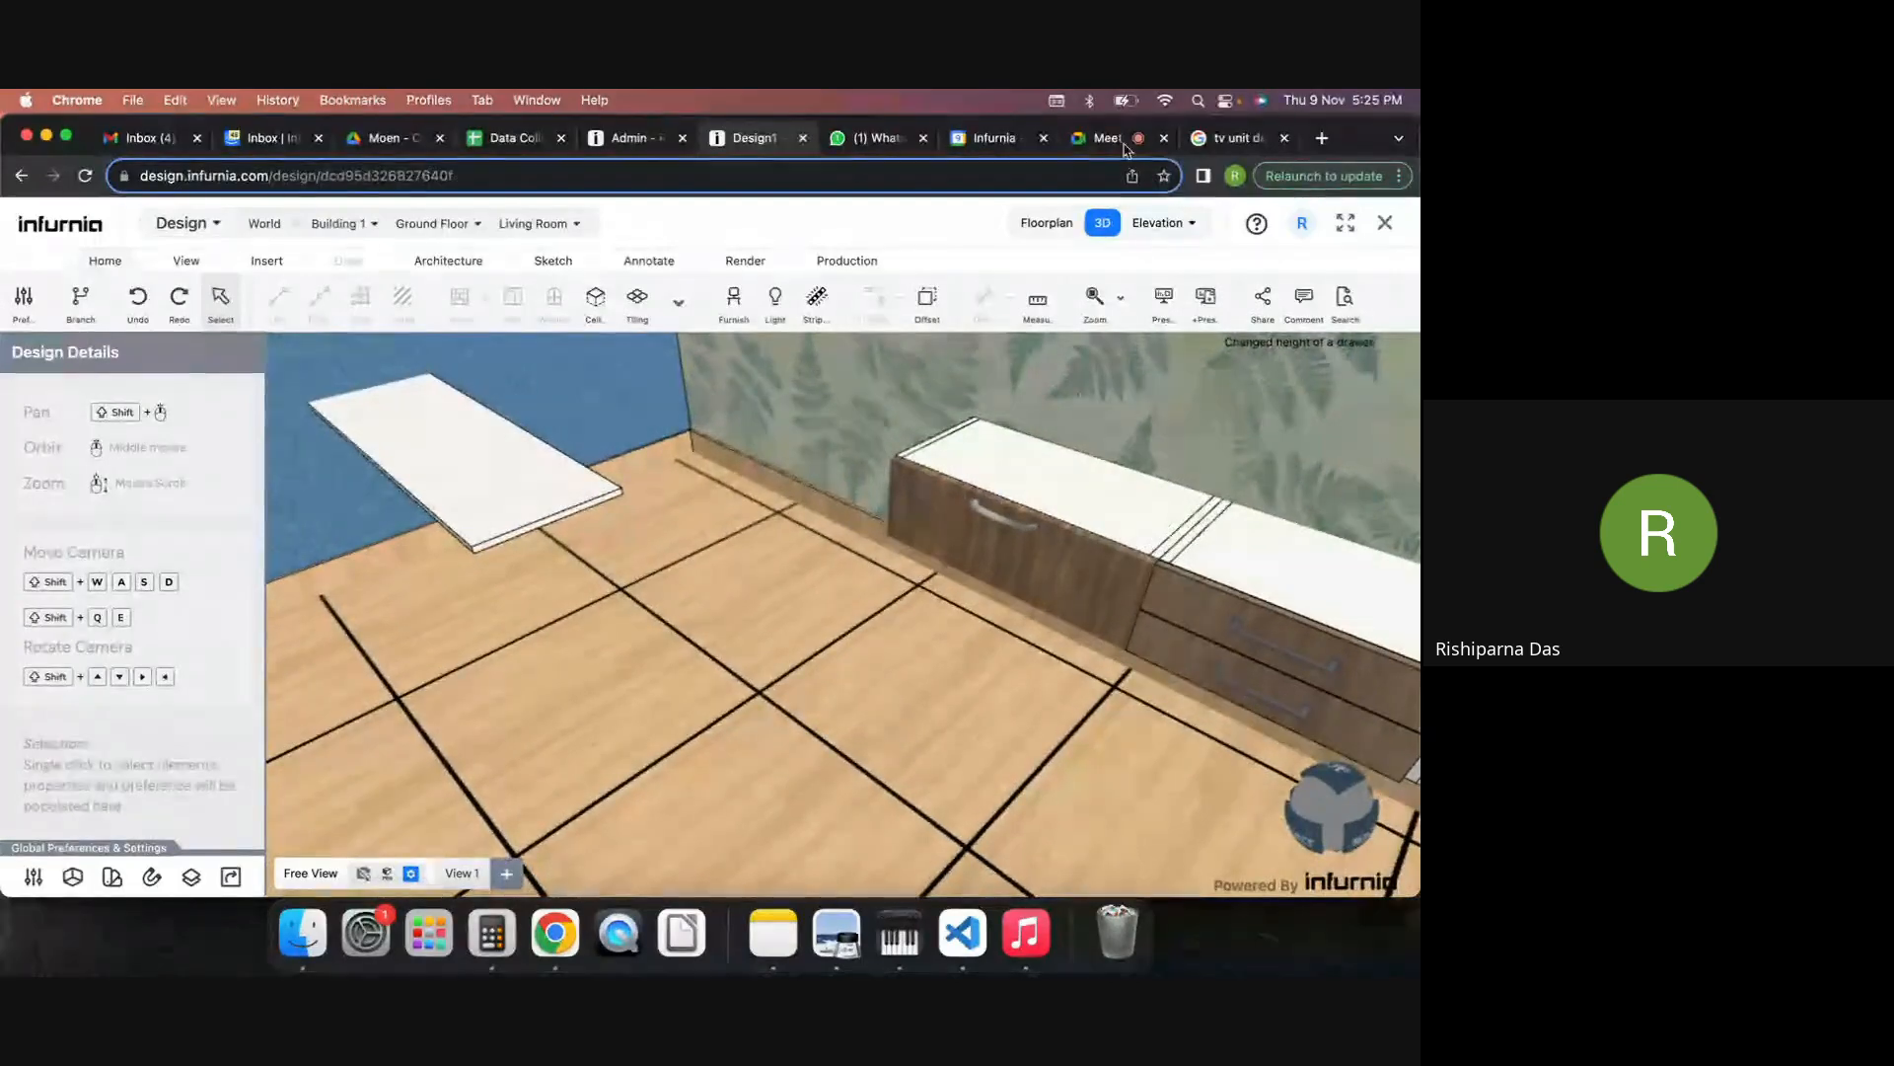
left_click(1043, 223)
scroll(705, 557, "down", 2)
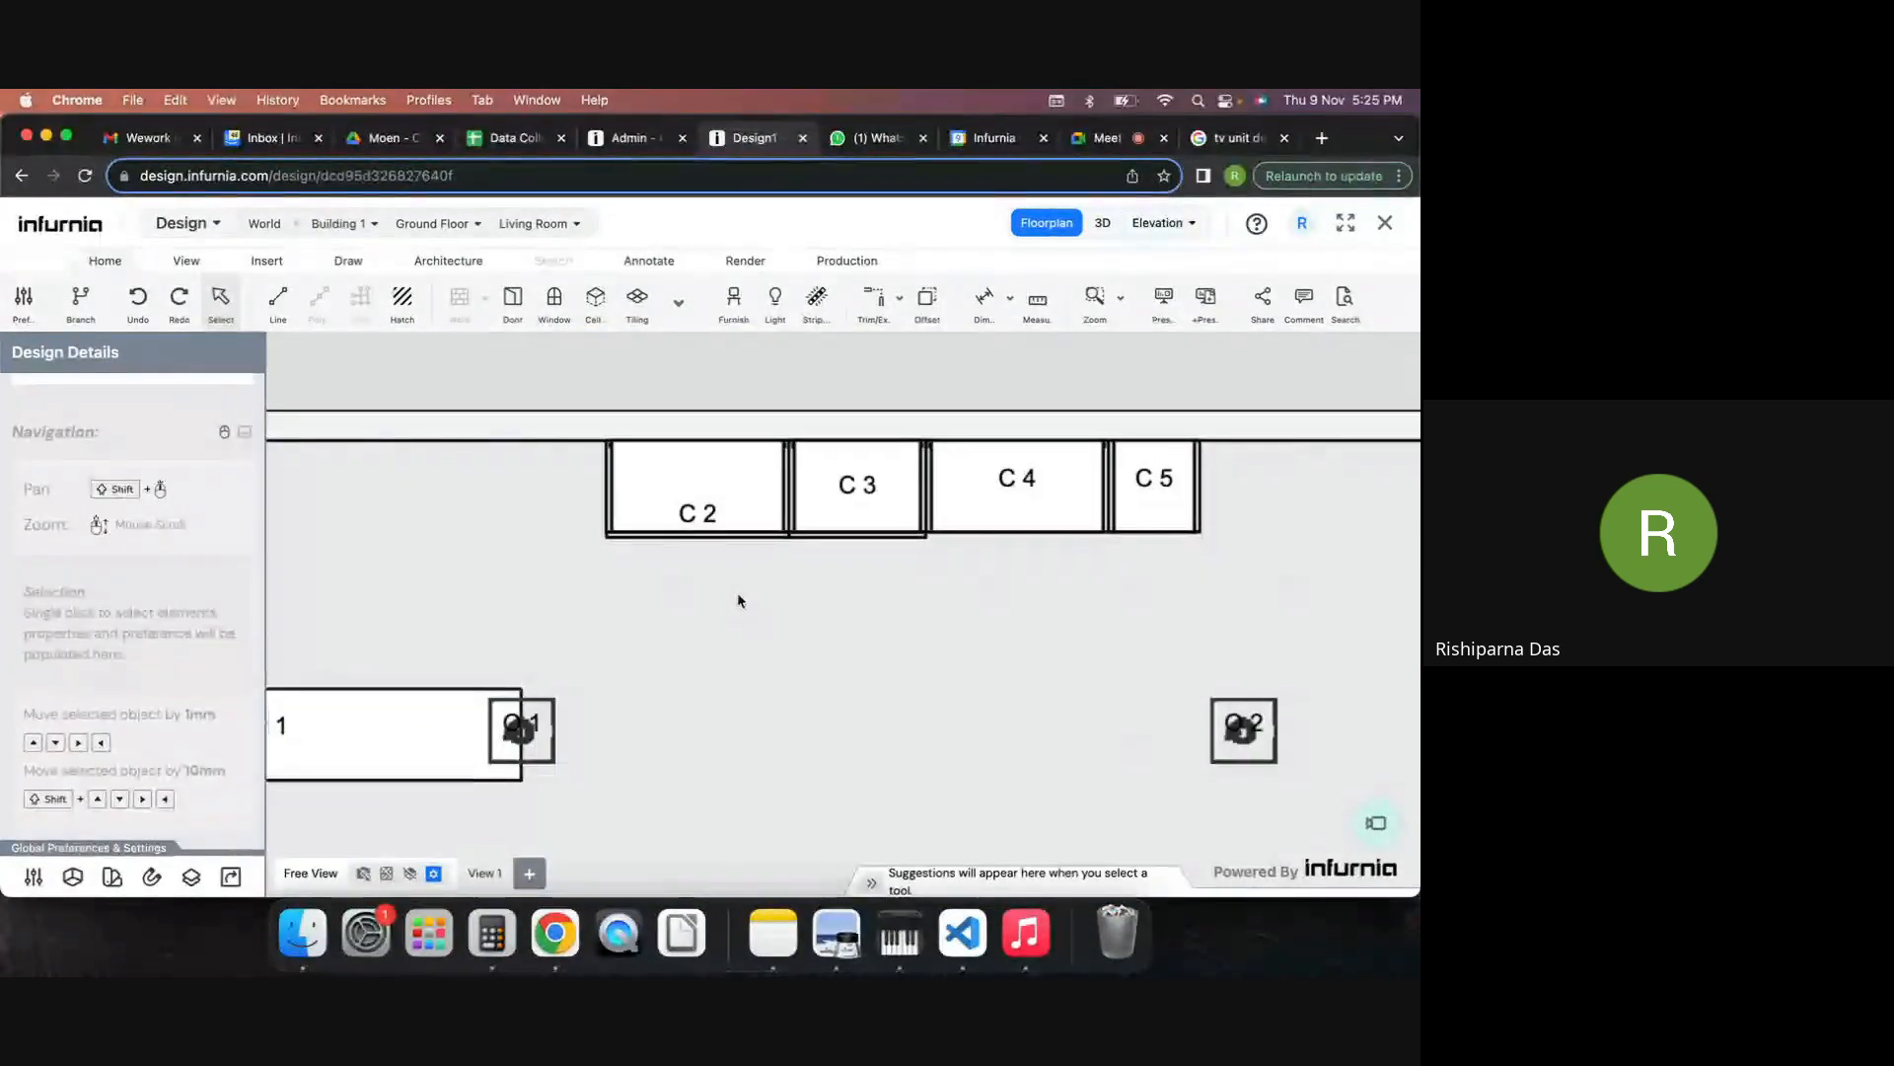
left_click_drag(737, 592, 878, 476, "shift")
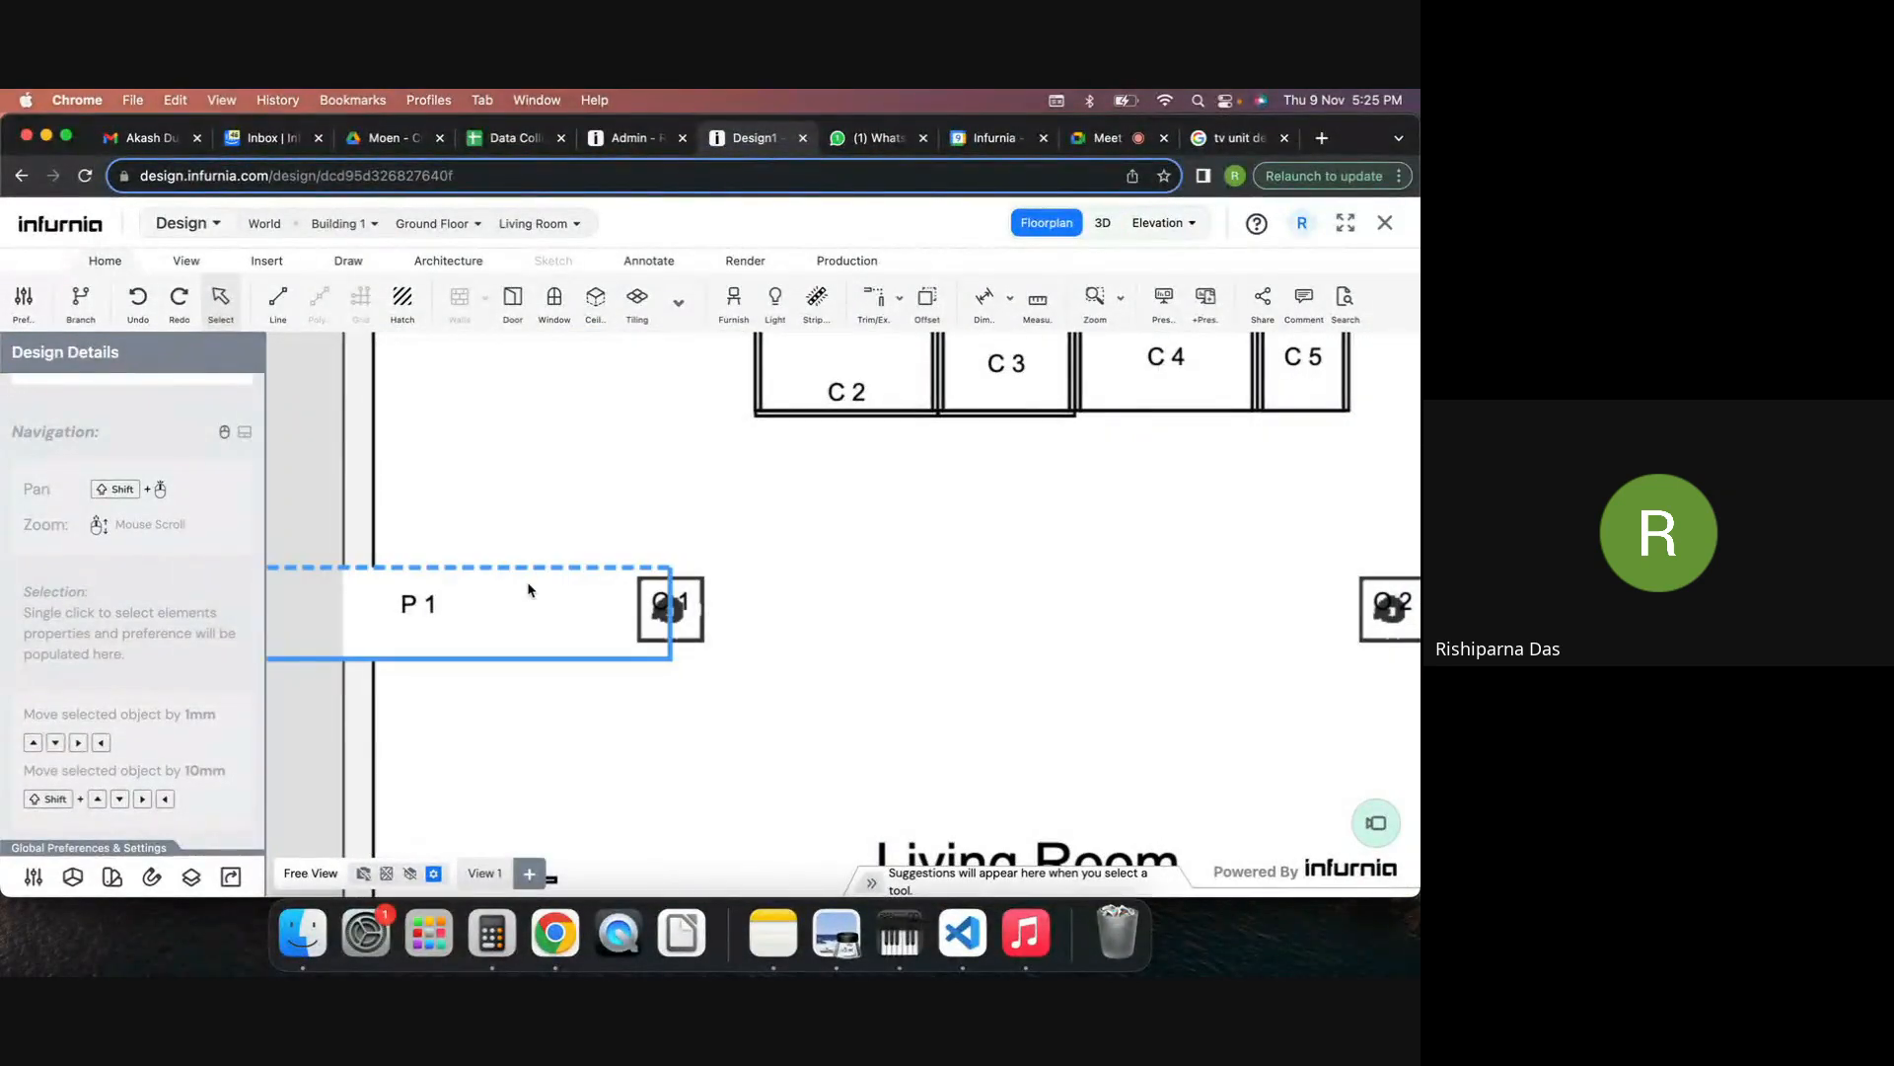
left_click(529, 590)
left_click(1022, 518)
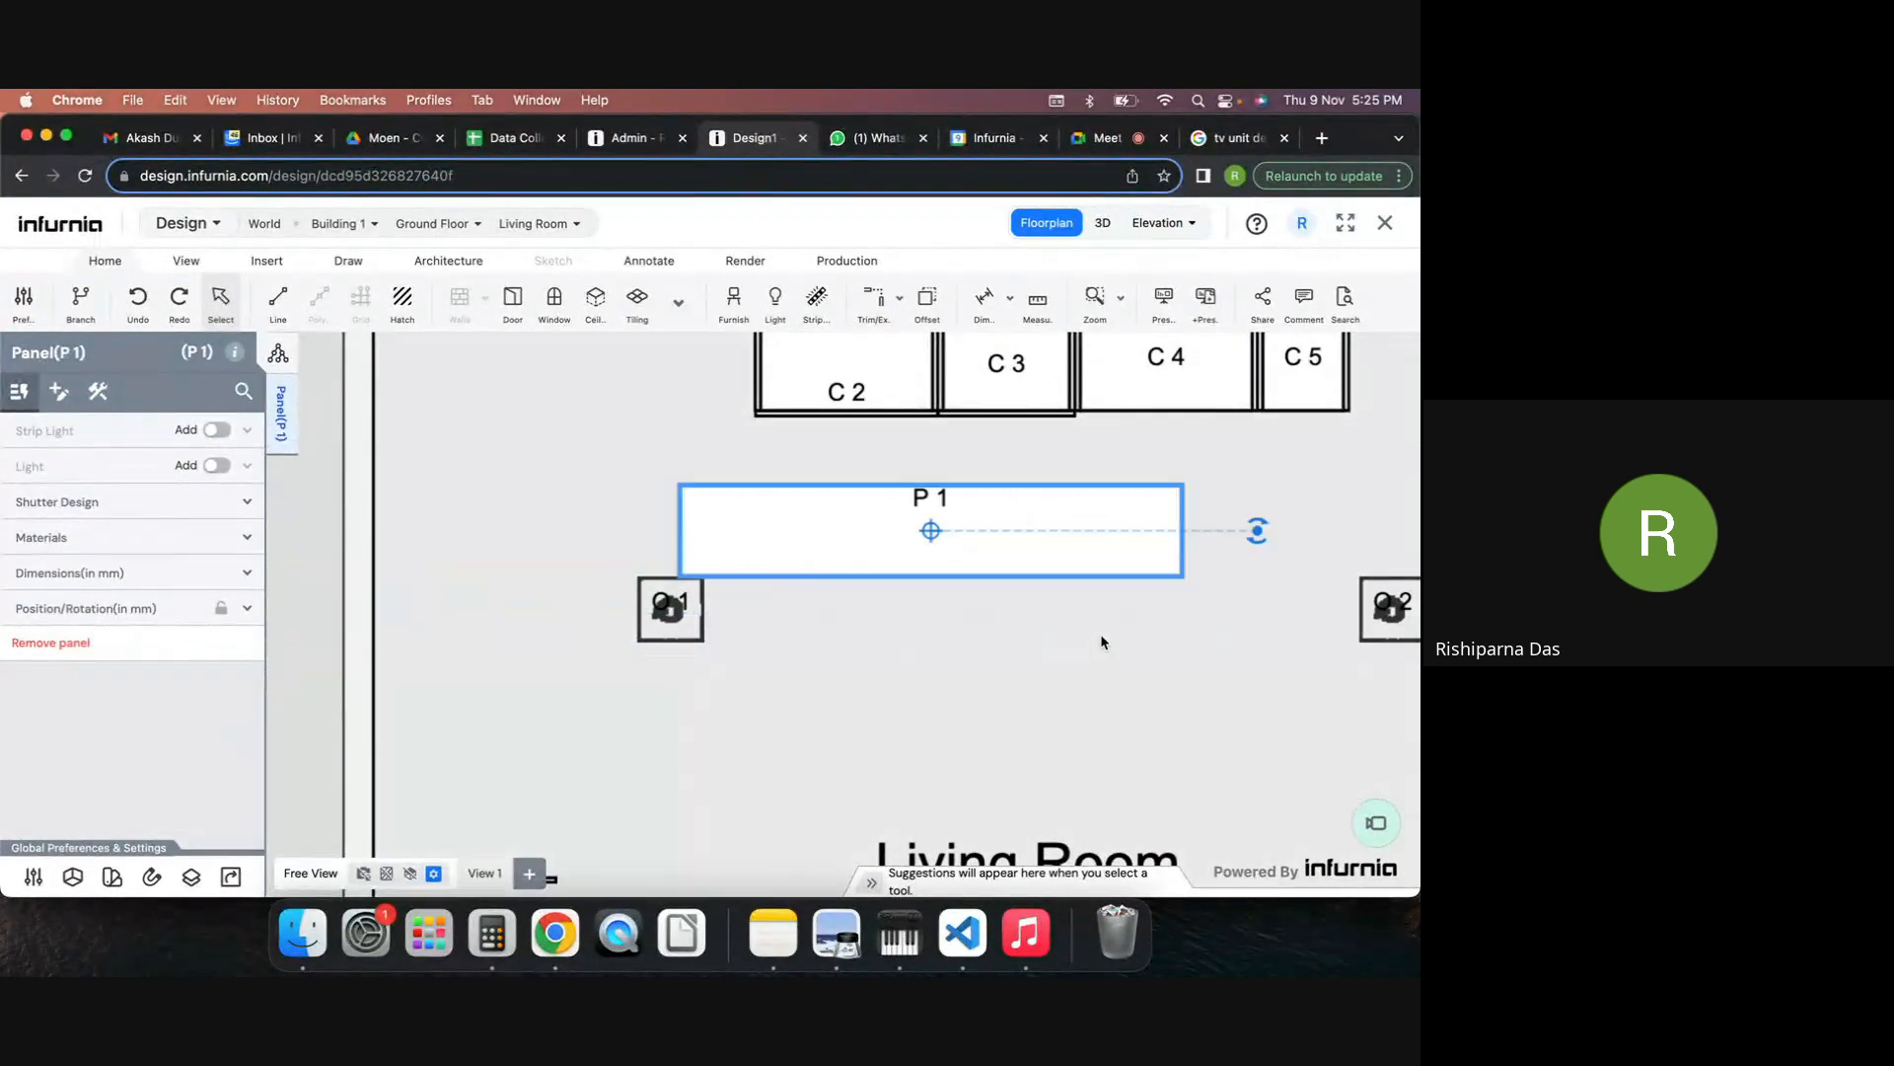
Move panel P 1 with the Offset tool from its rear-left corner to cabinet C 2's rear-left corner at the wall.
left_click_drag(1075, 643, 896, 702, "shift")
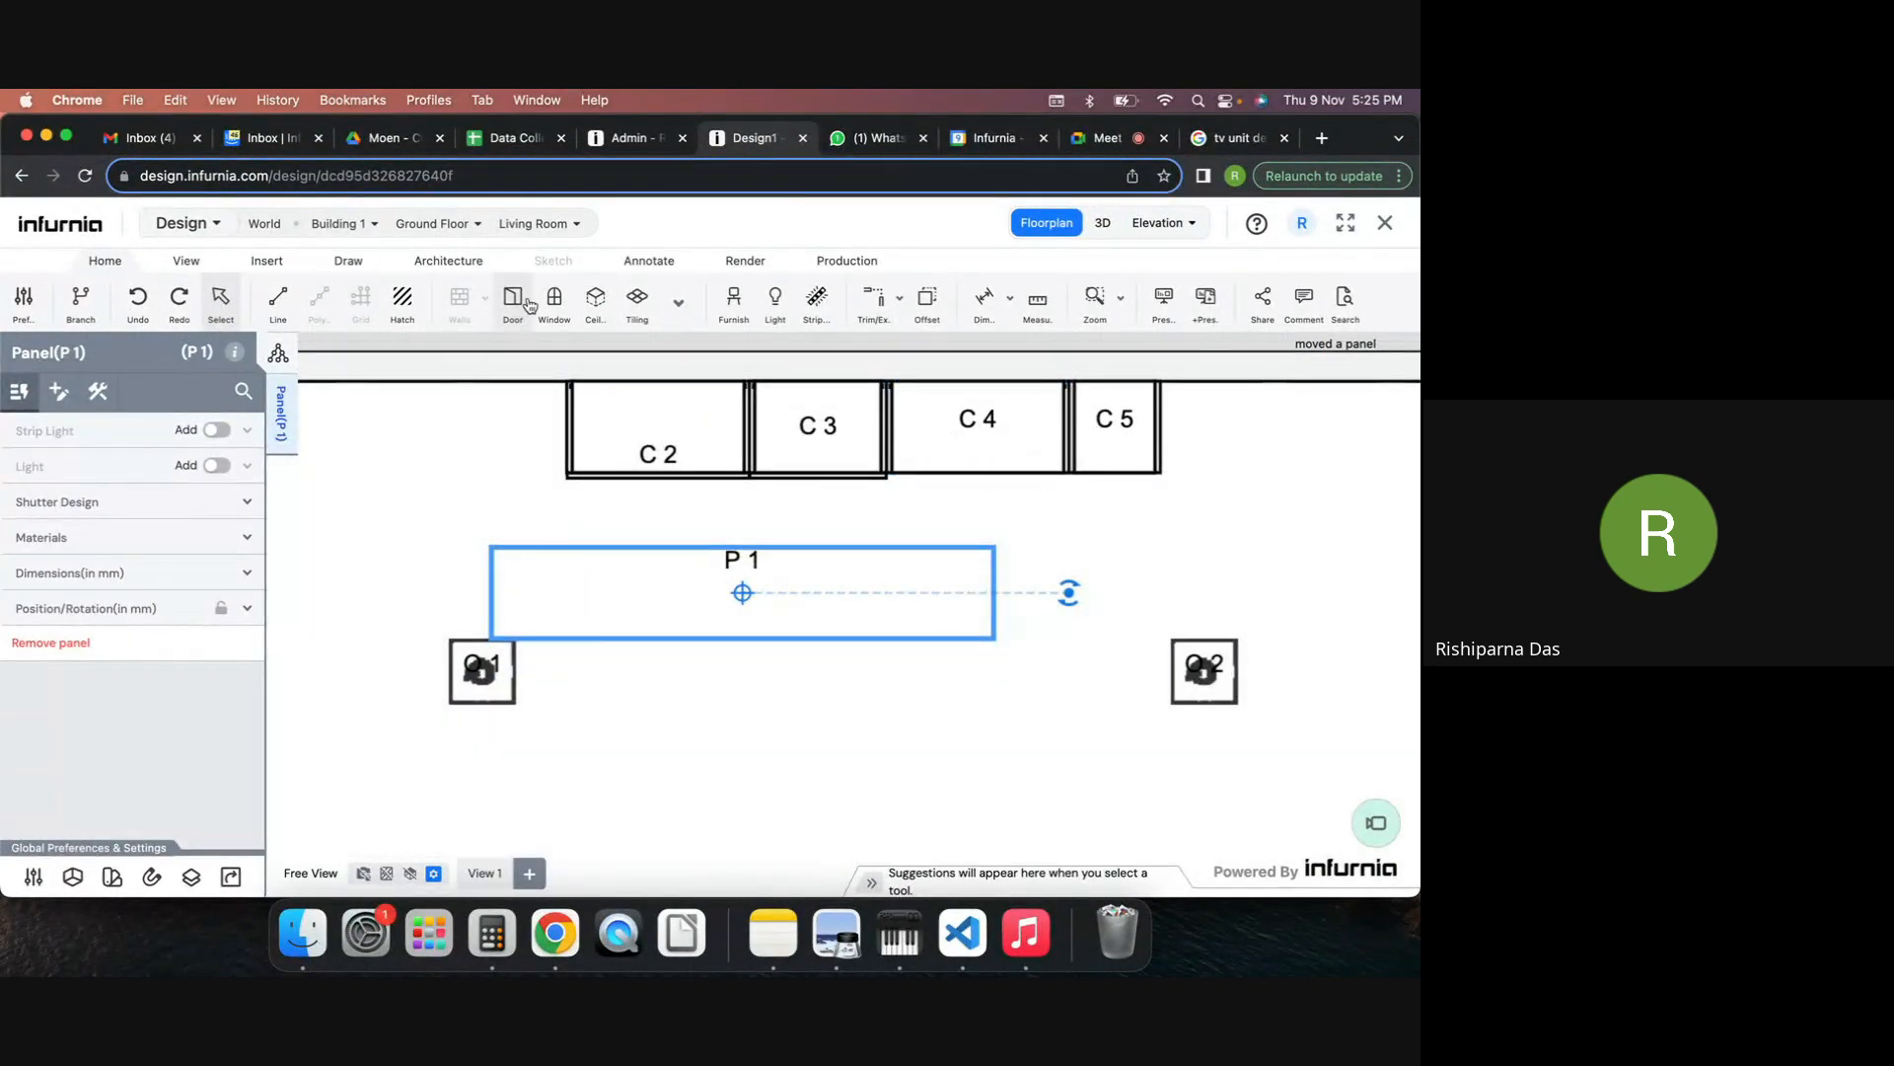
left_click(927, 299)
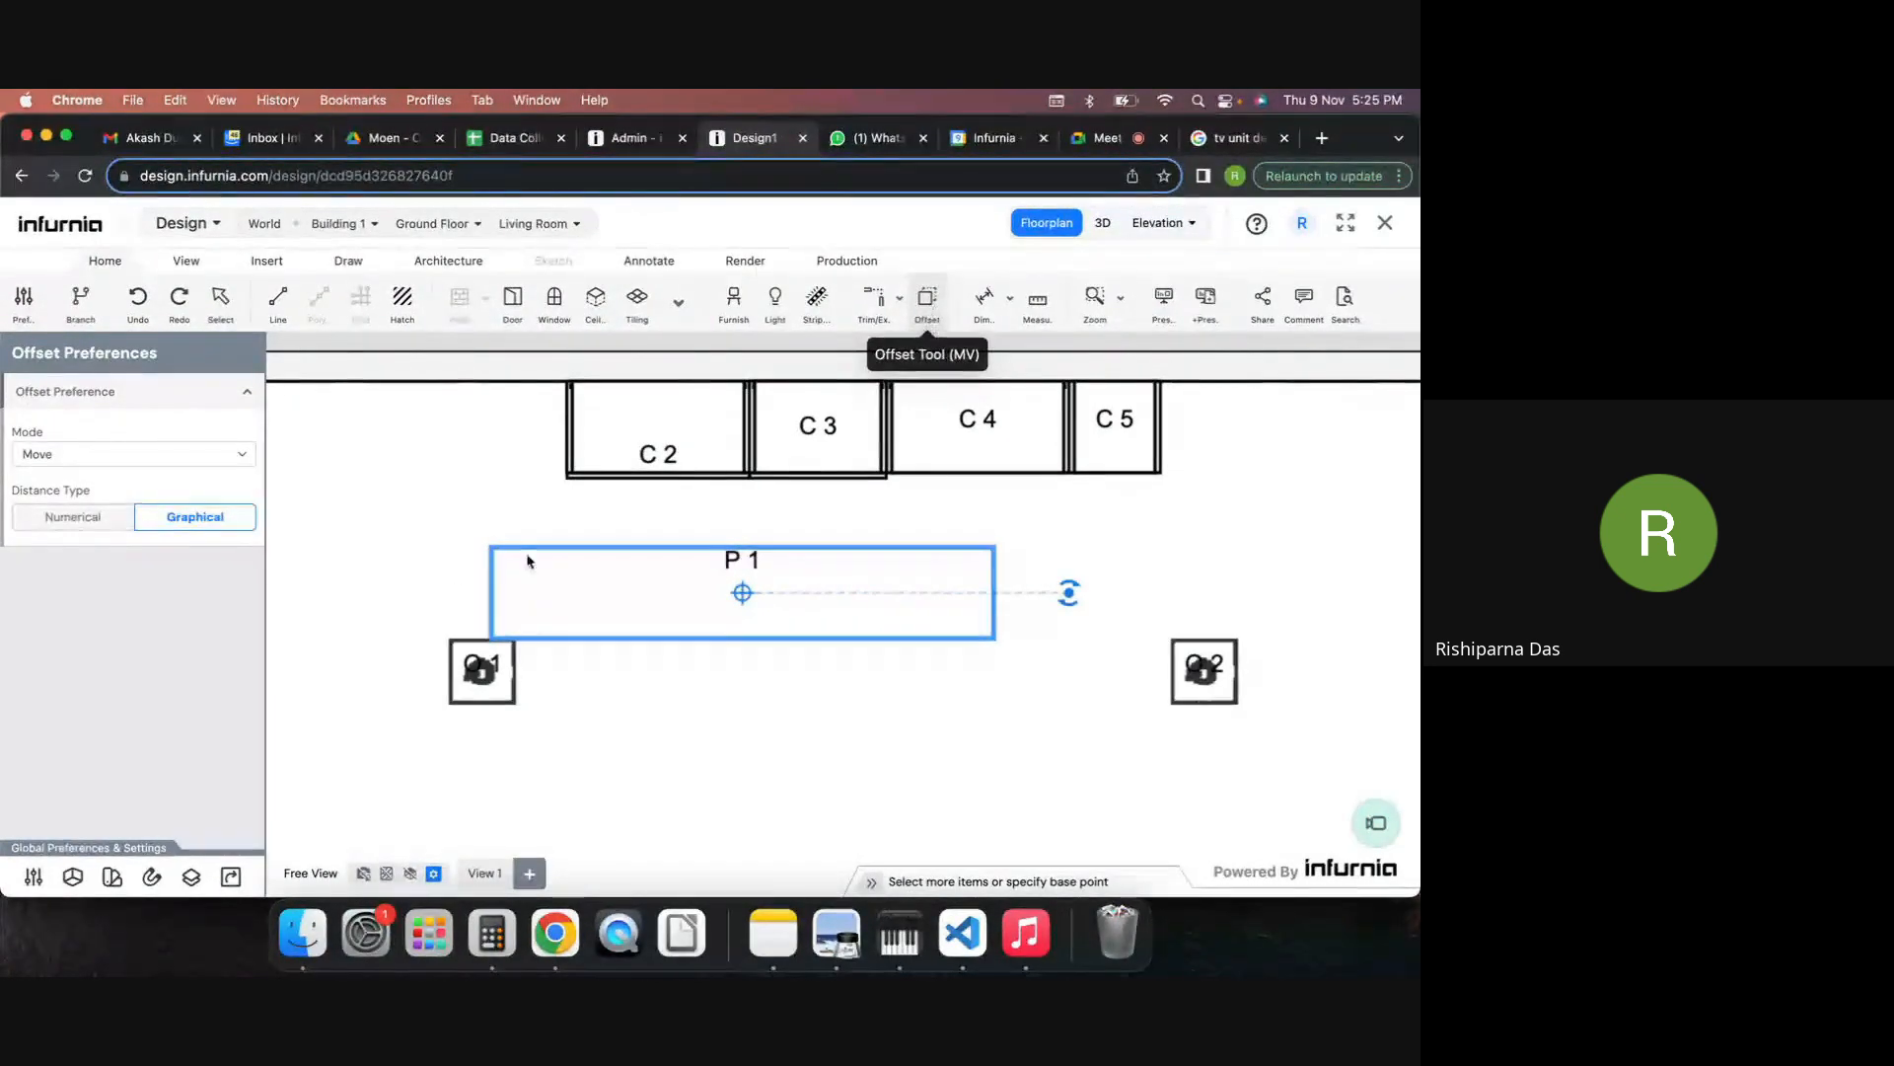
scroll(487, 550, "up", 2)
scroll(488, 549, "up", 2)
middle_click_drag(524, 471, 542, 569)
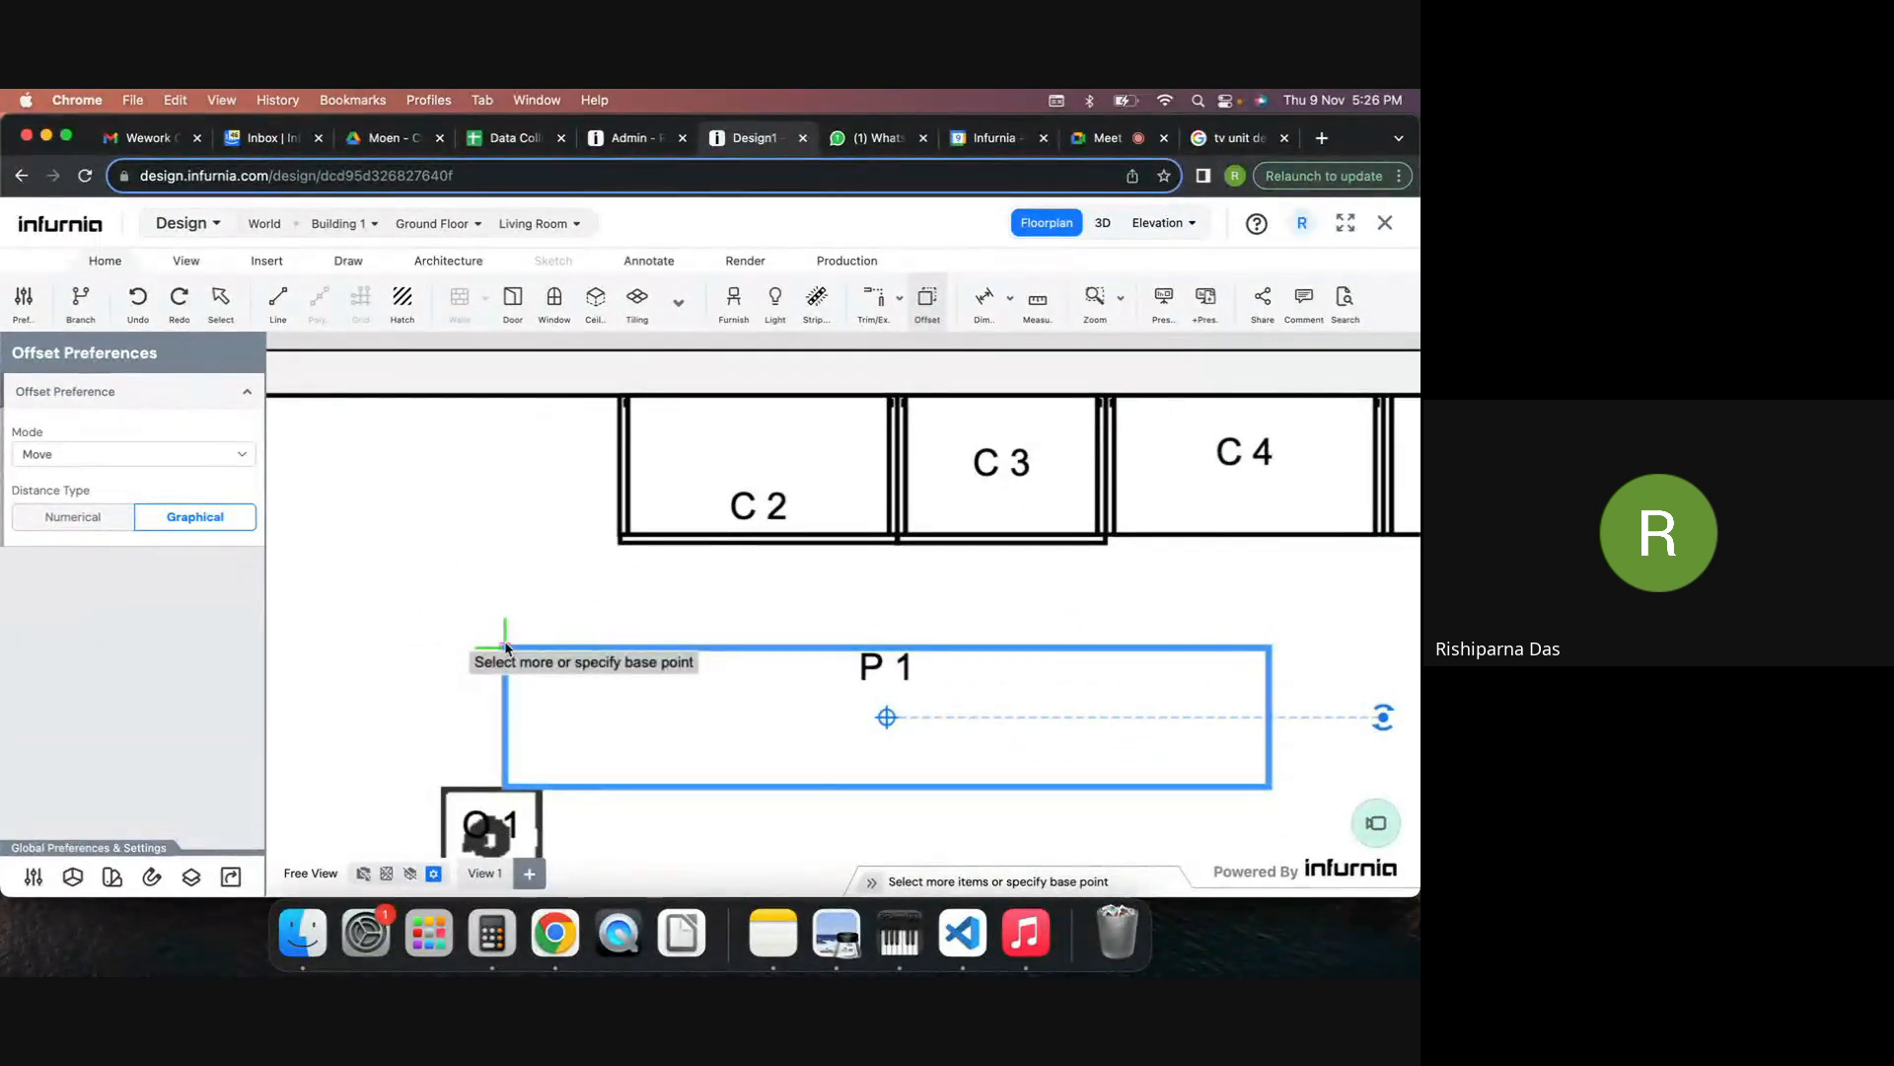
left_click(505, 647)
scroll(624, 405, "up", 3)
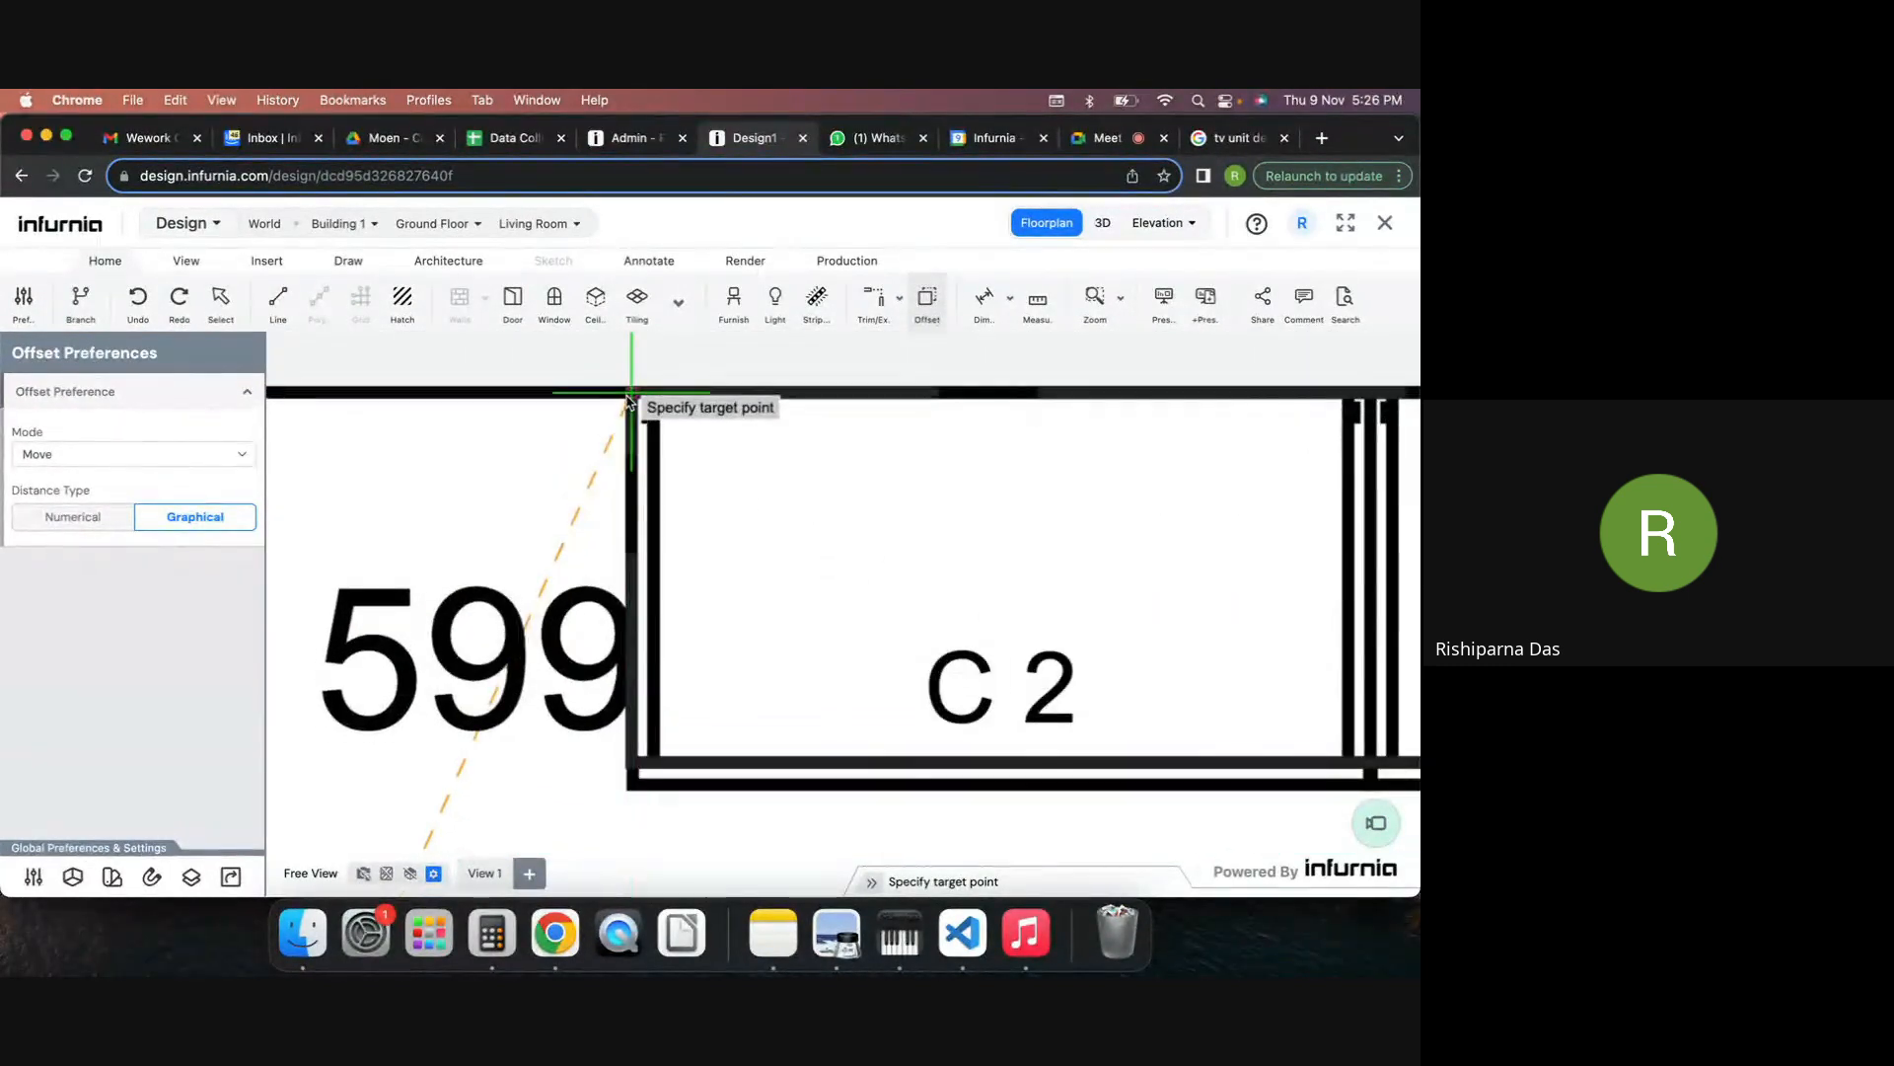
left_click(630, 395)
scroll(443, 478, "down", 3)
key("Escape")
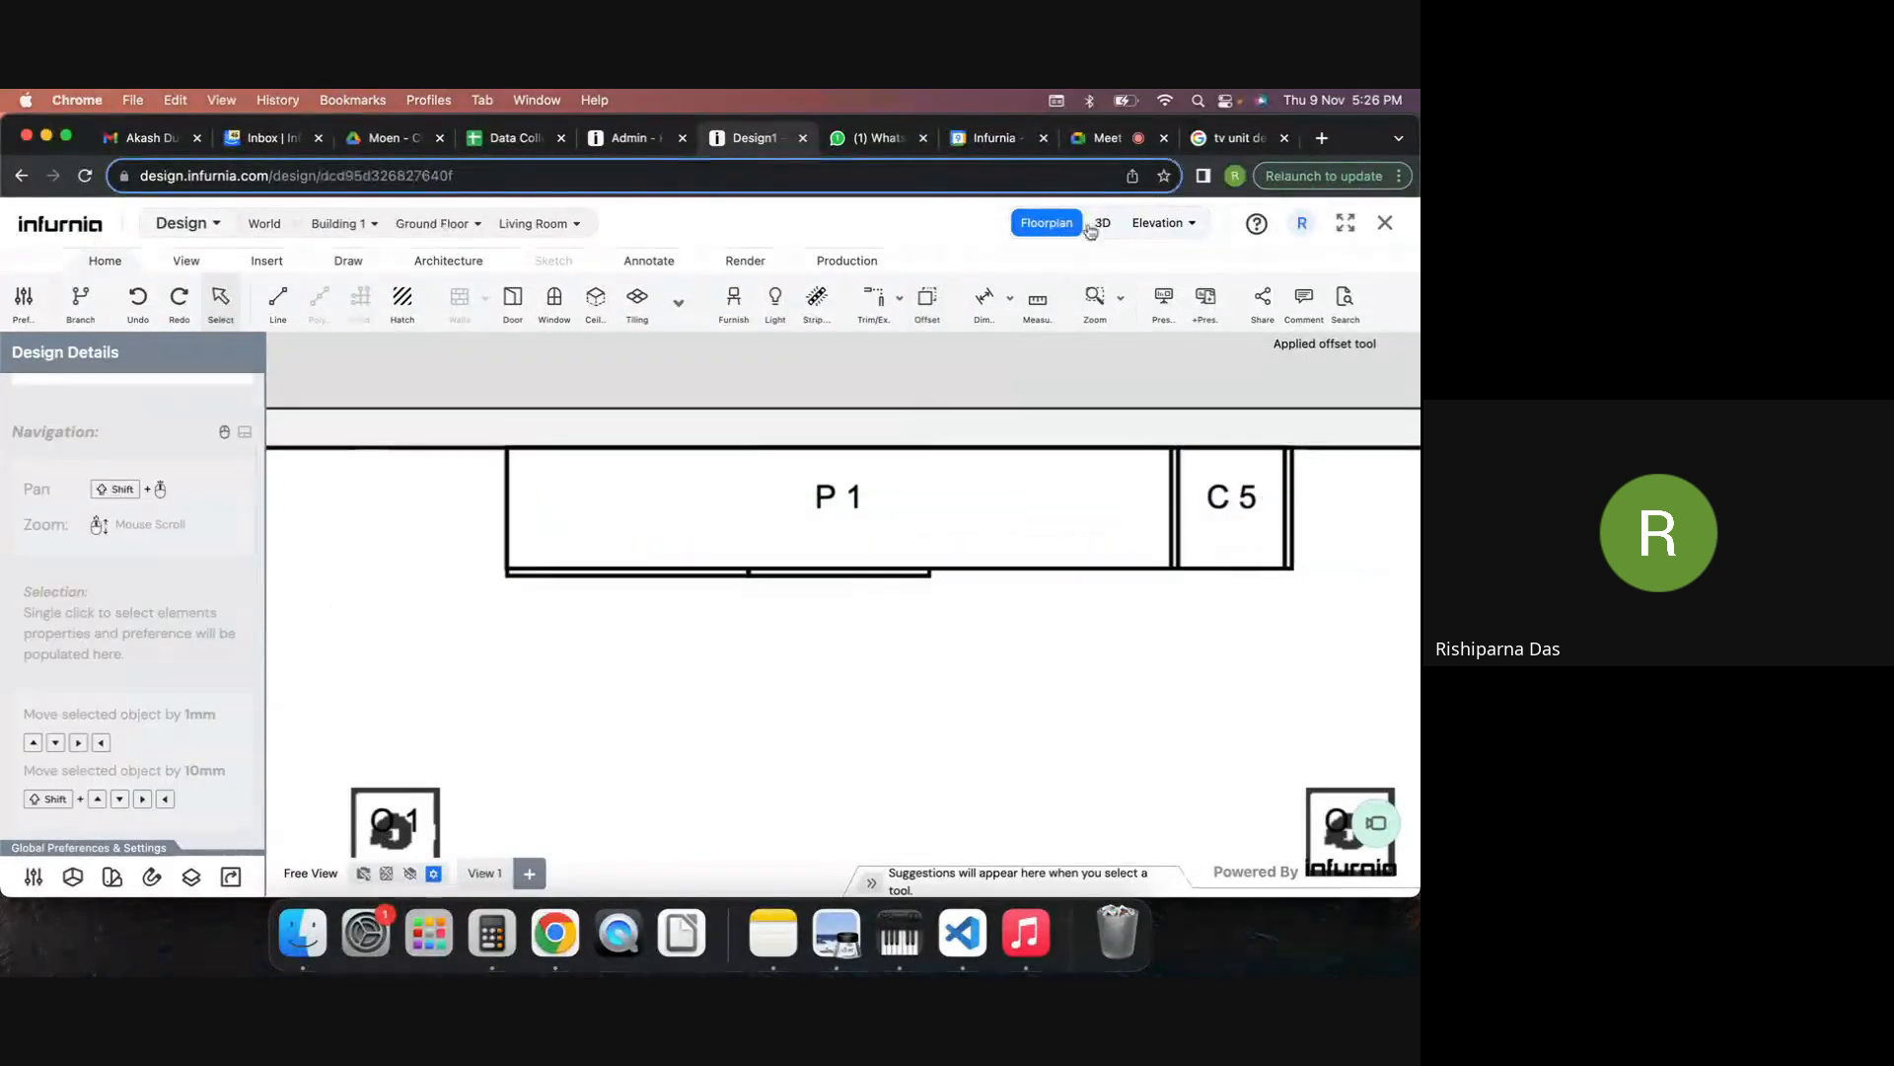
Inspect the countertop panel P 1 over the drawers in the 3D view and set its depth to 350 mm.
left_click(1101, 227)
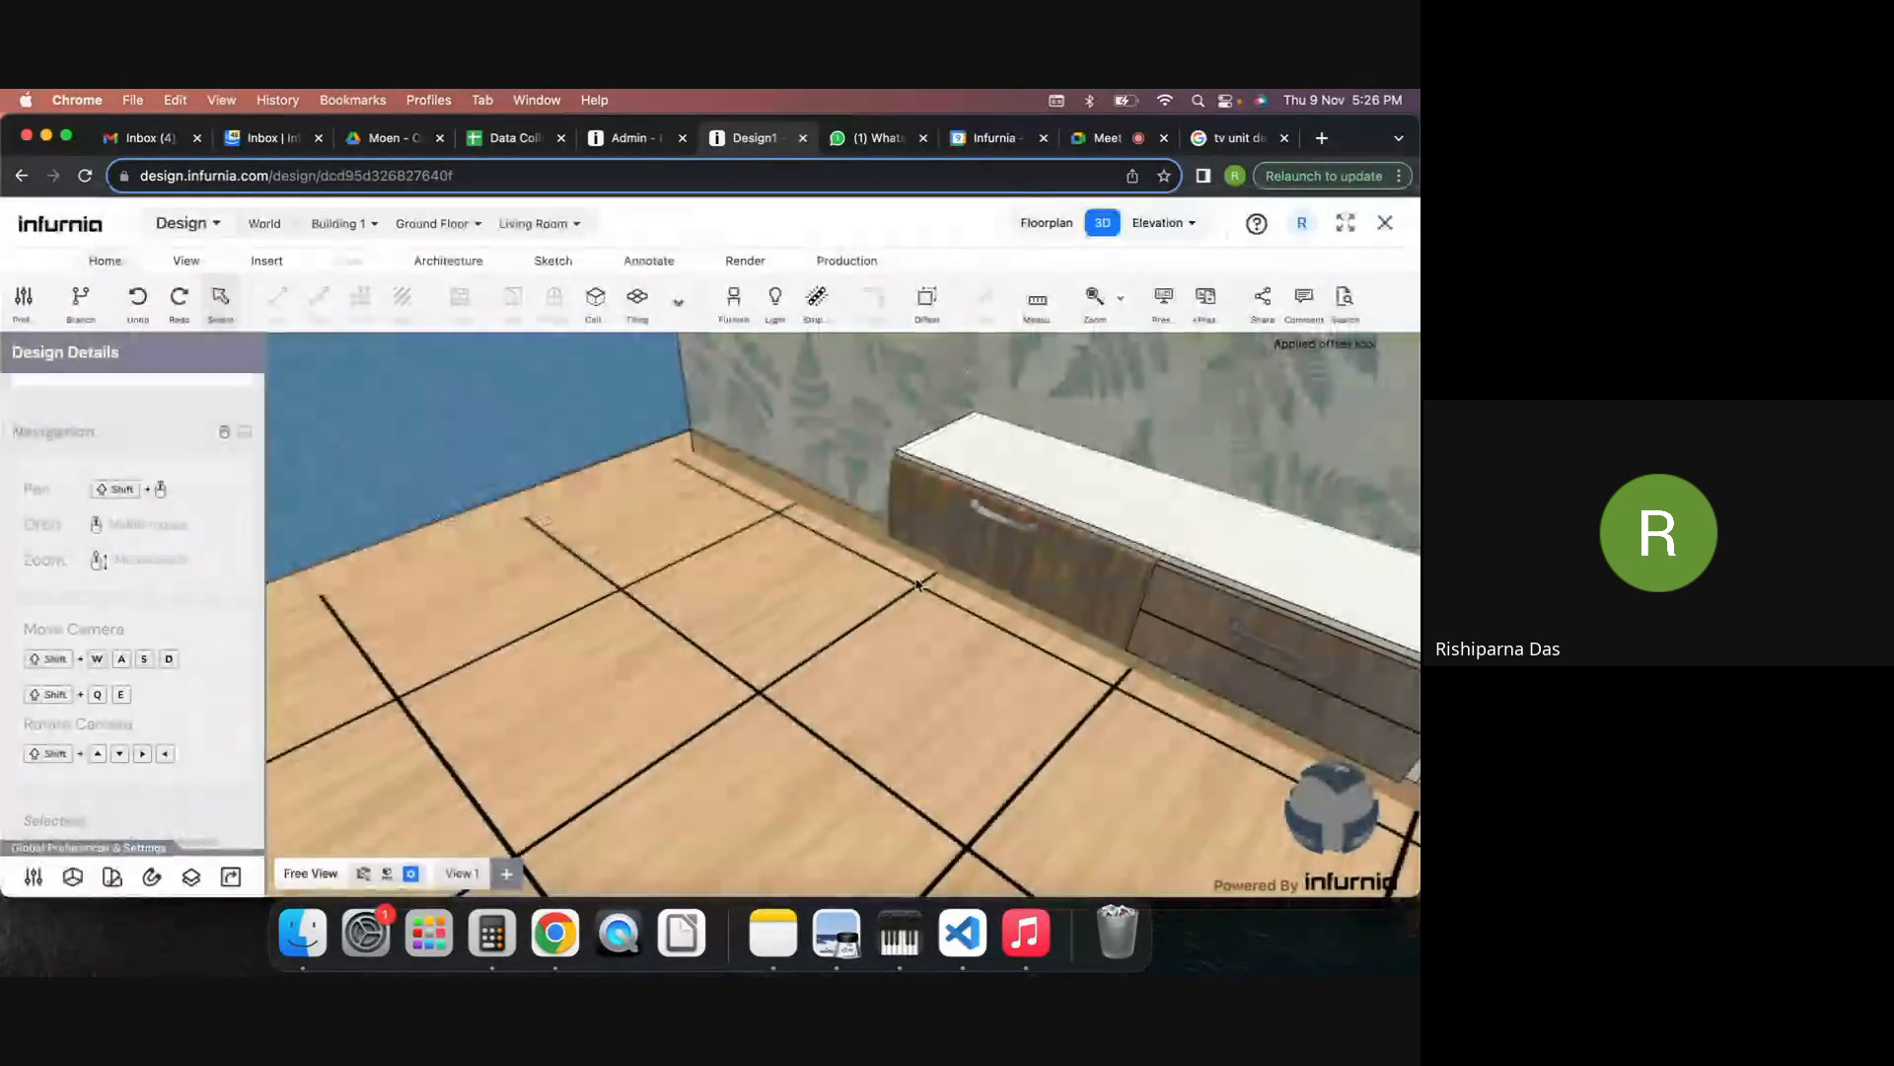
middle_click_drag(885, 635, 718, 557)
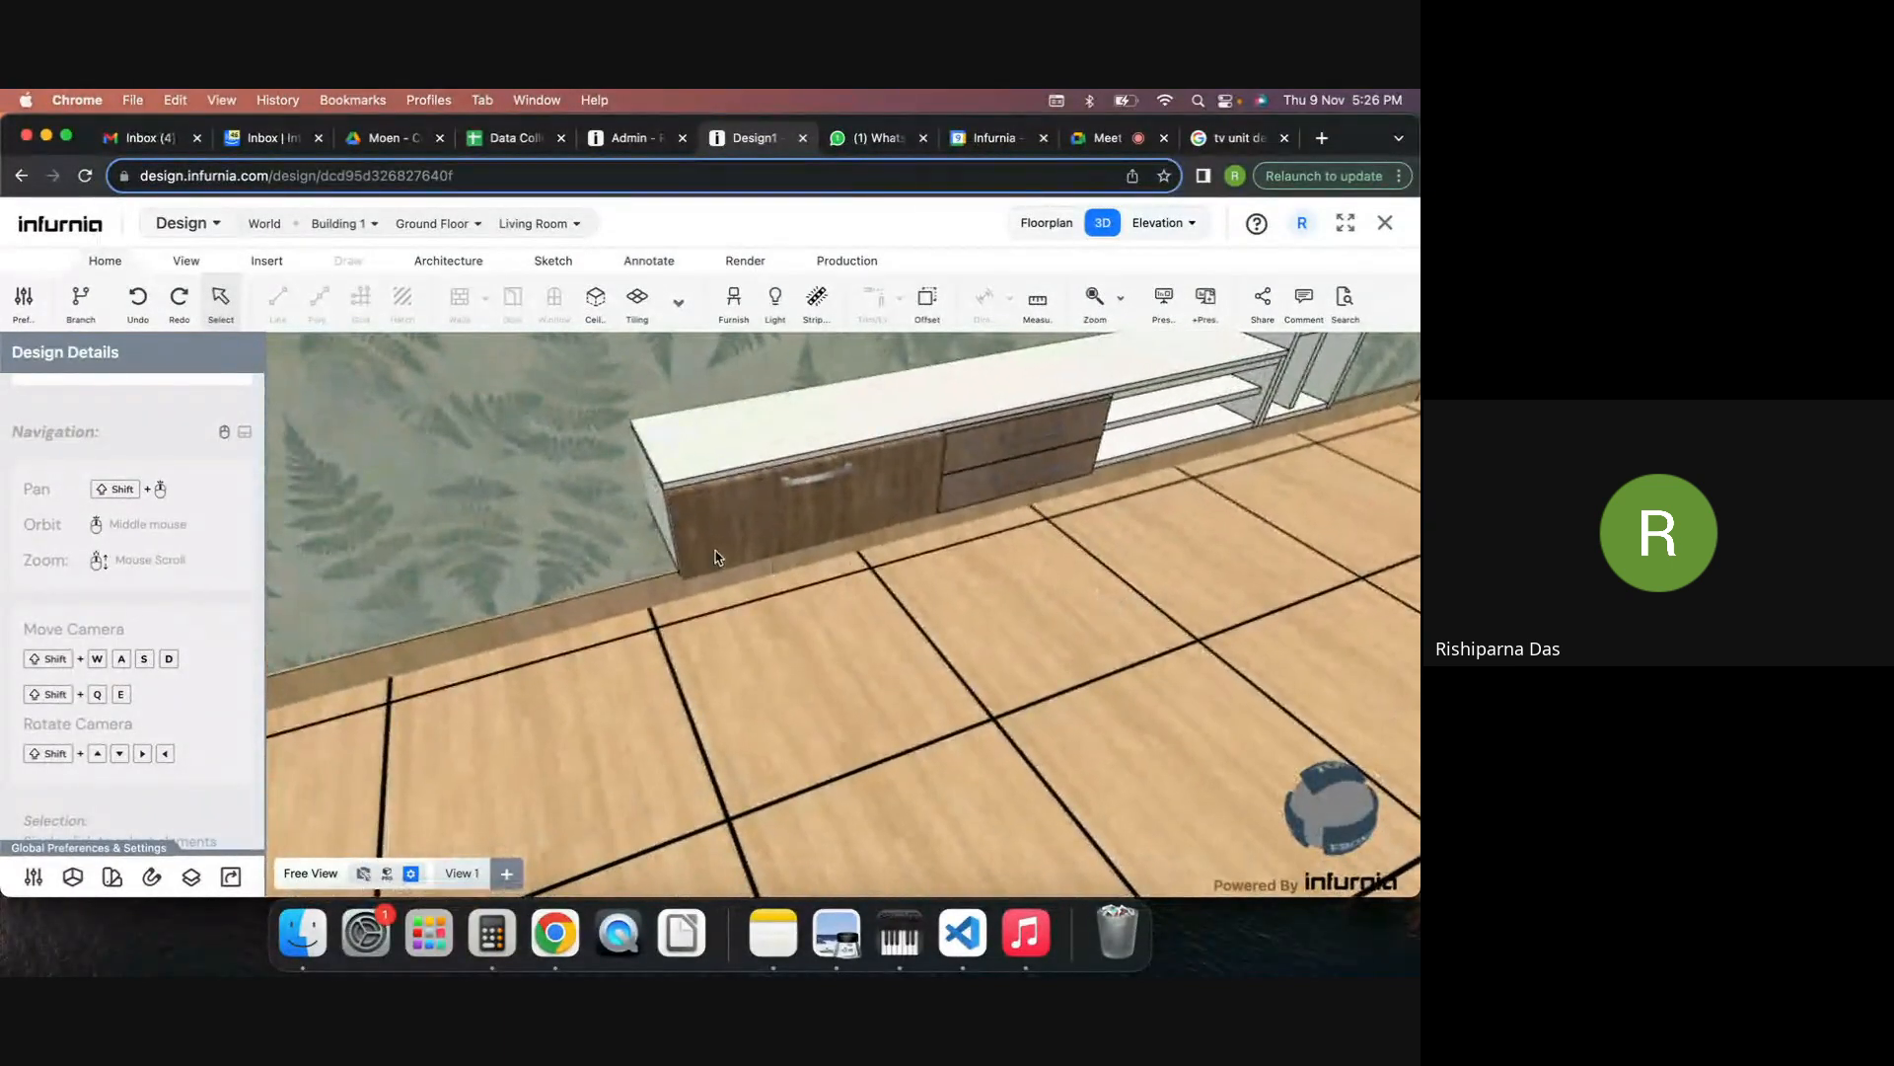
scroll(670, 487, "up", 3)
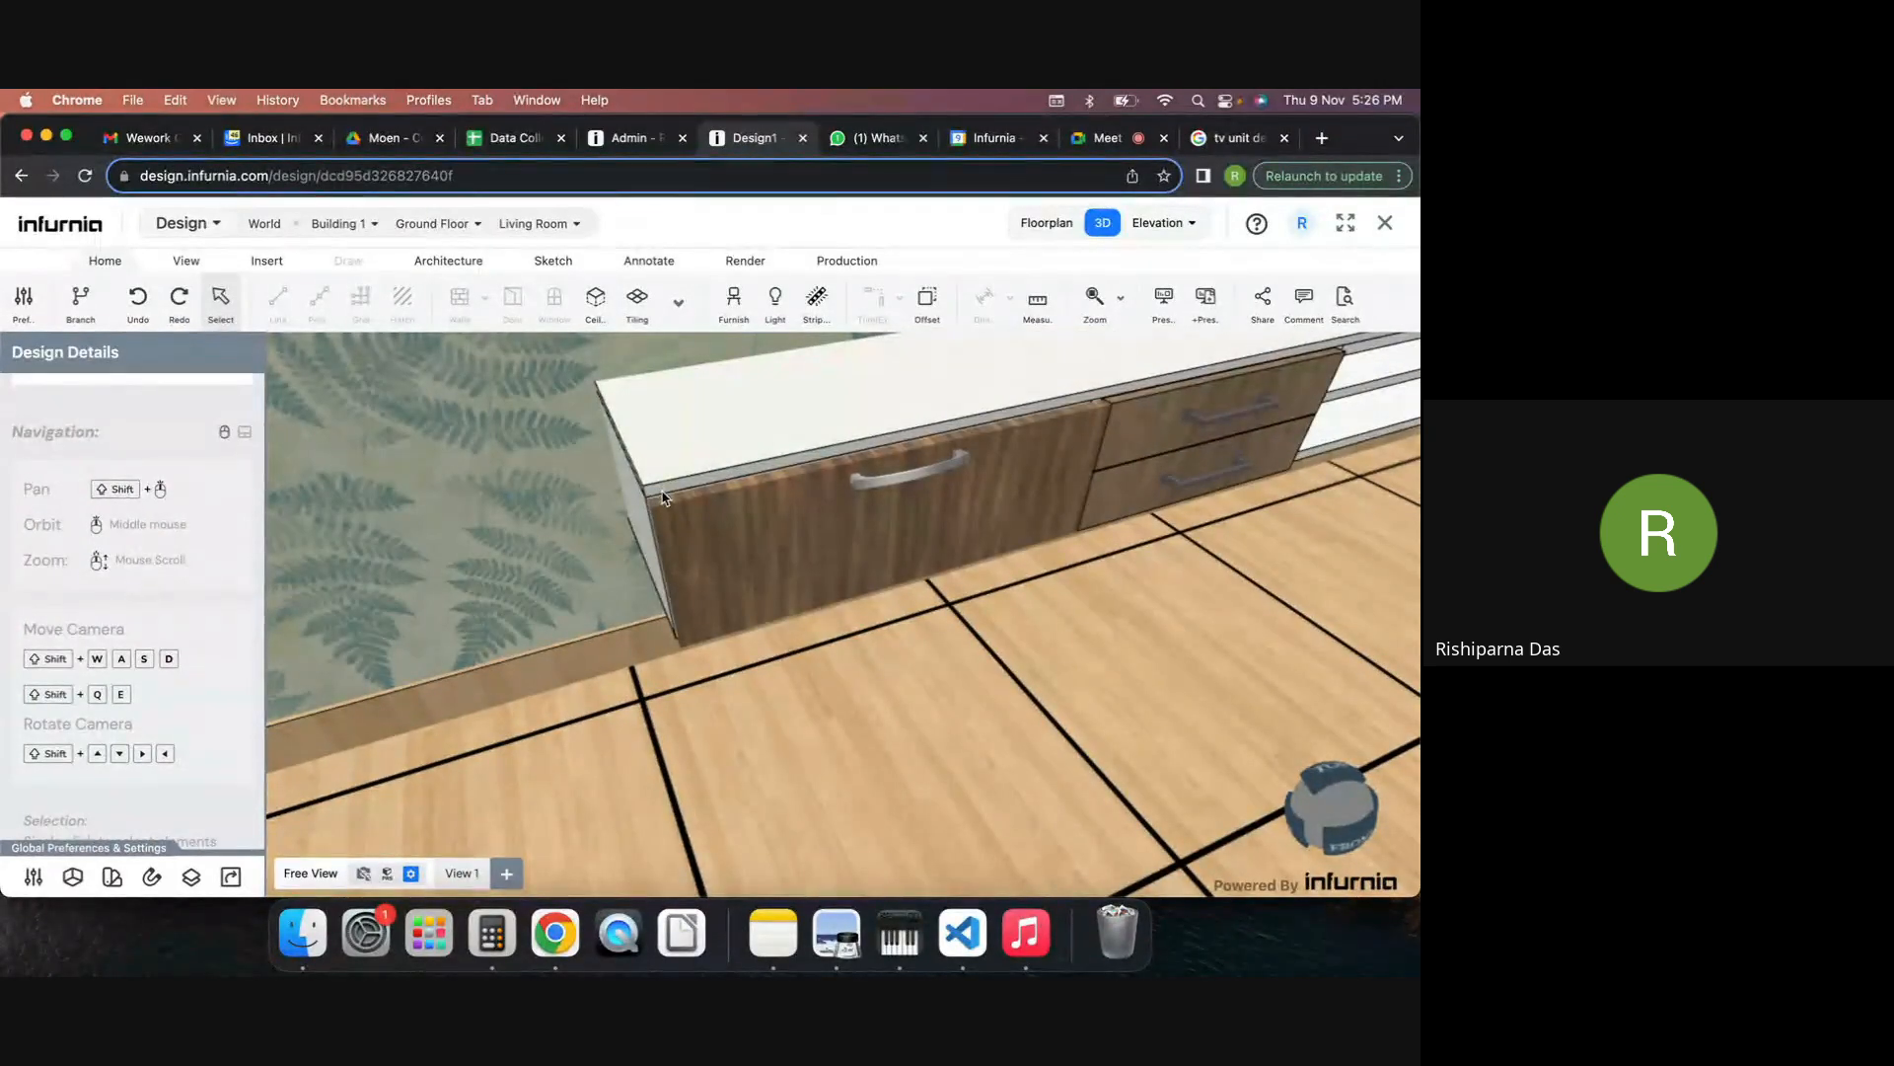
scroll(688, 527, "down", 5)
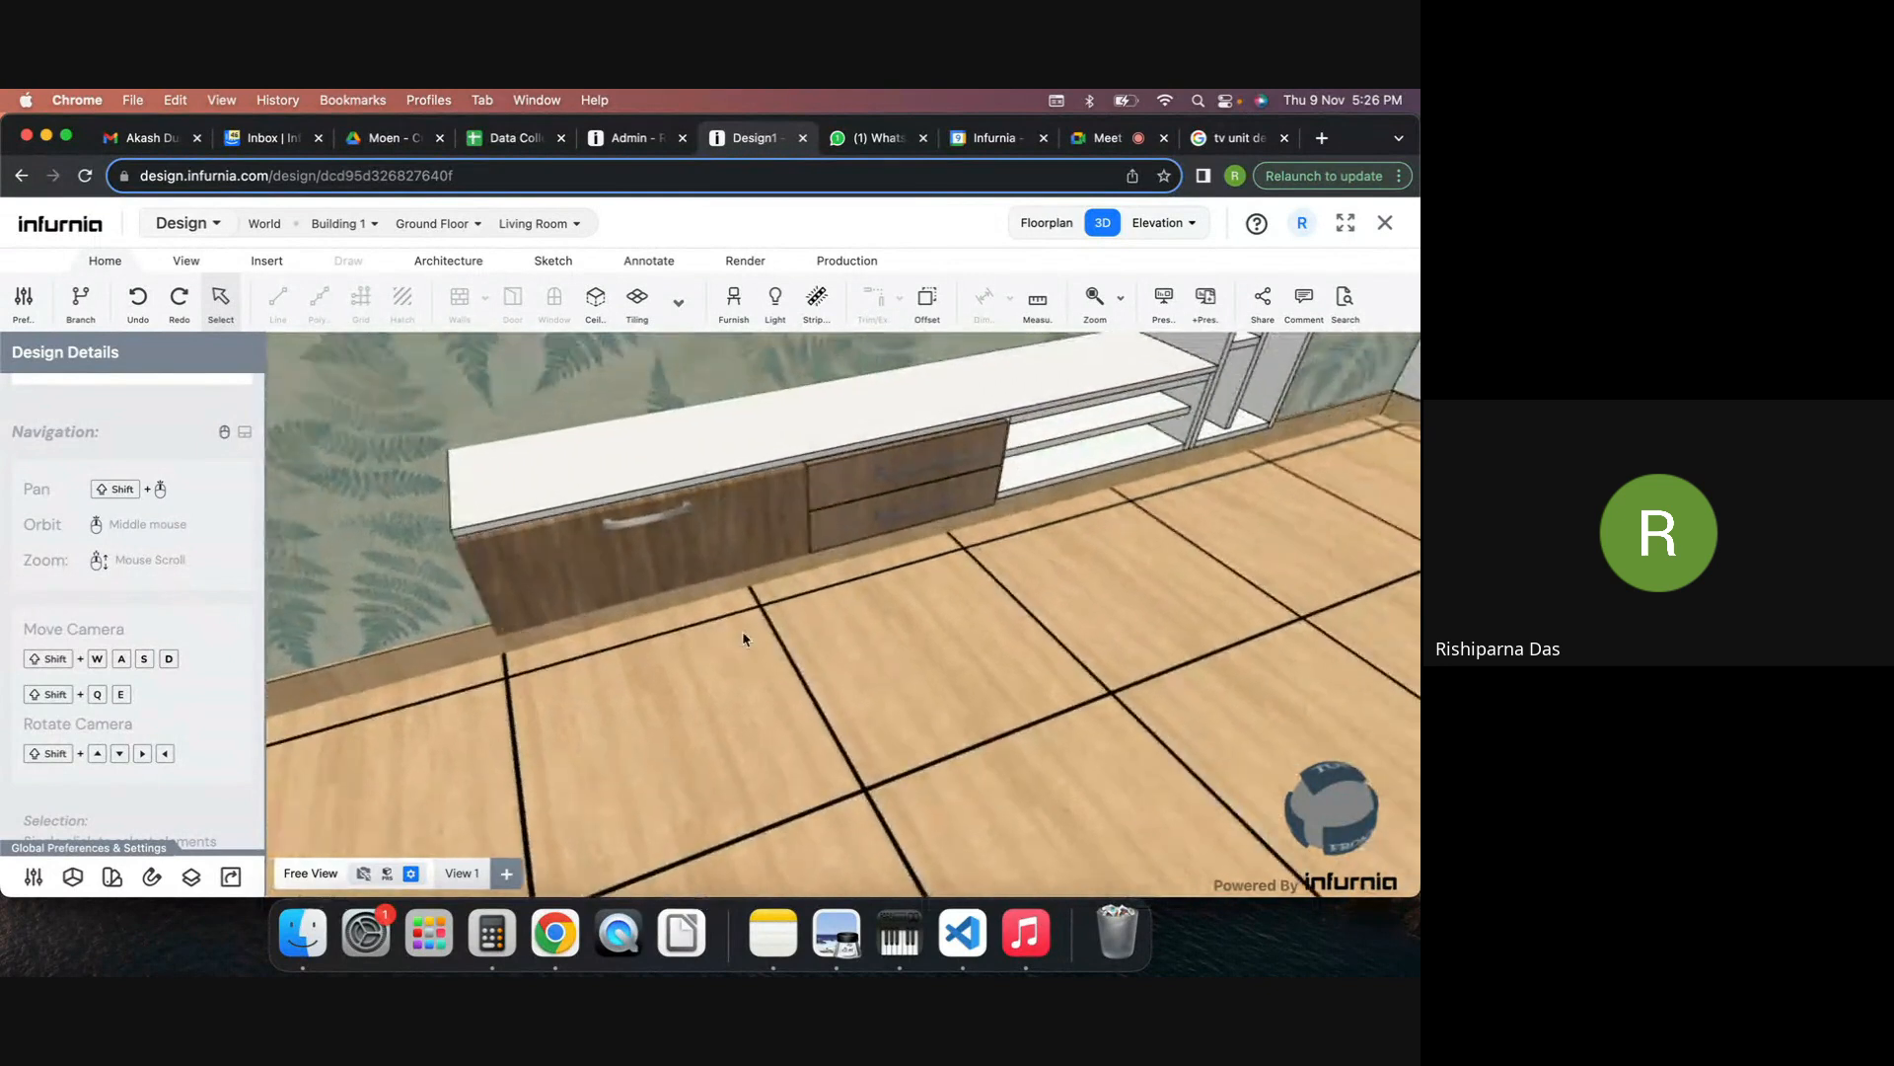
middle_click_drag(753, 626, 715, 501)
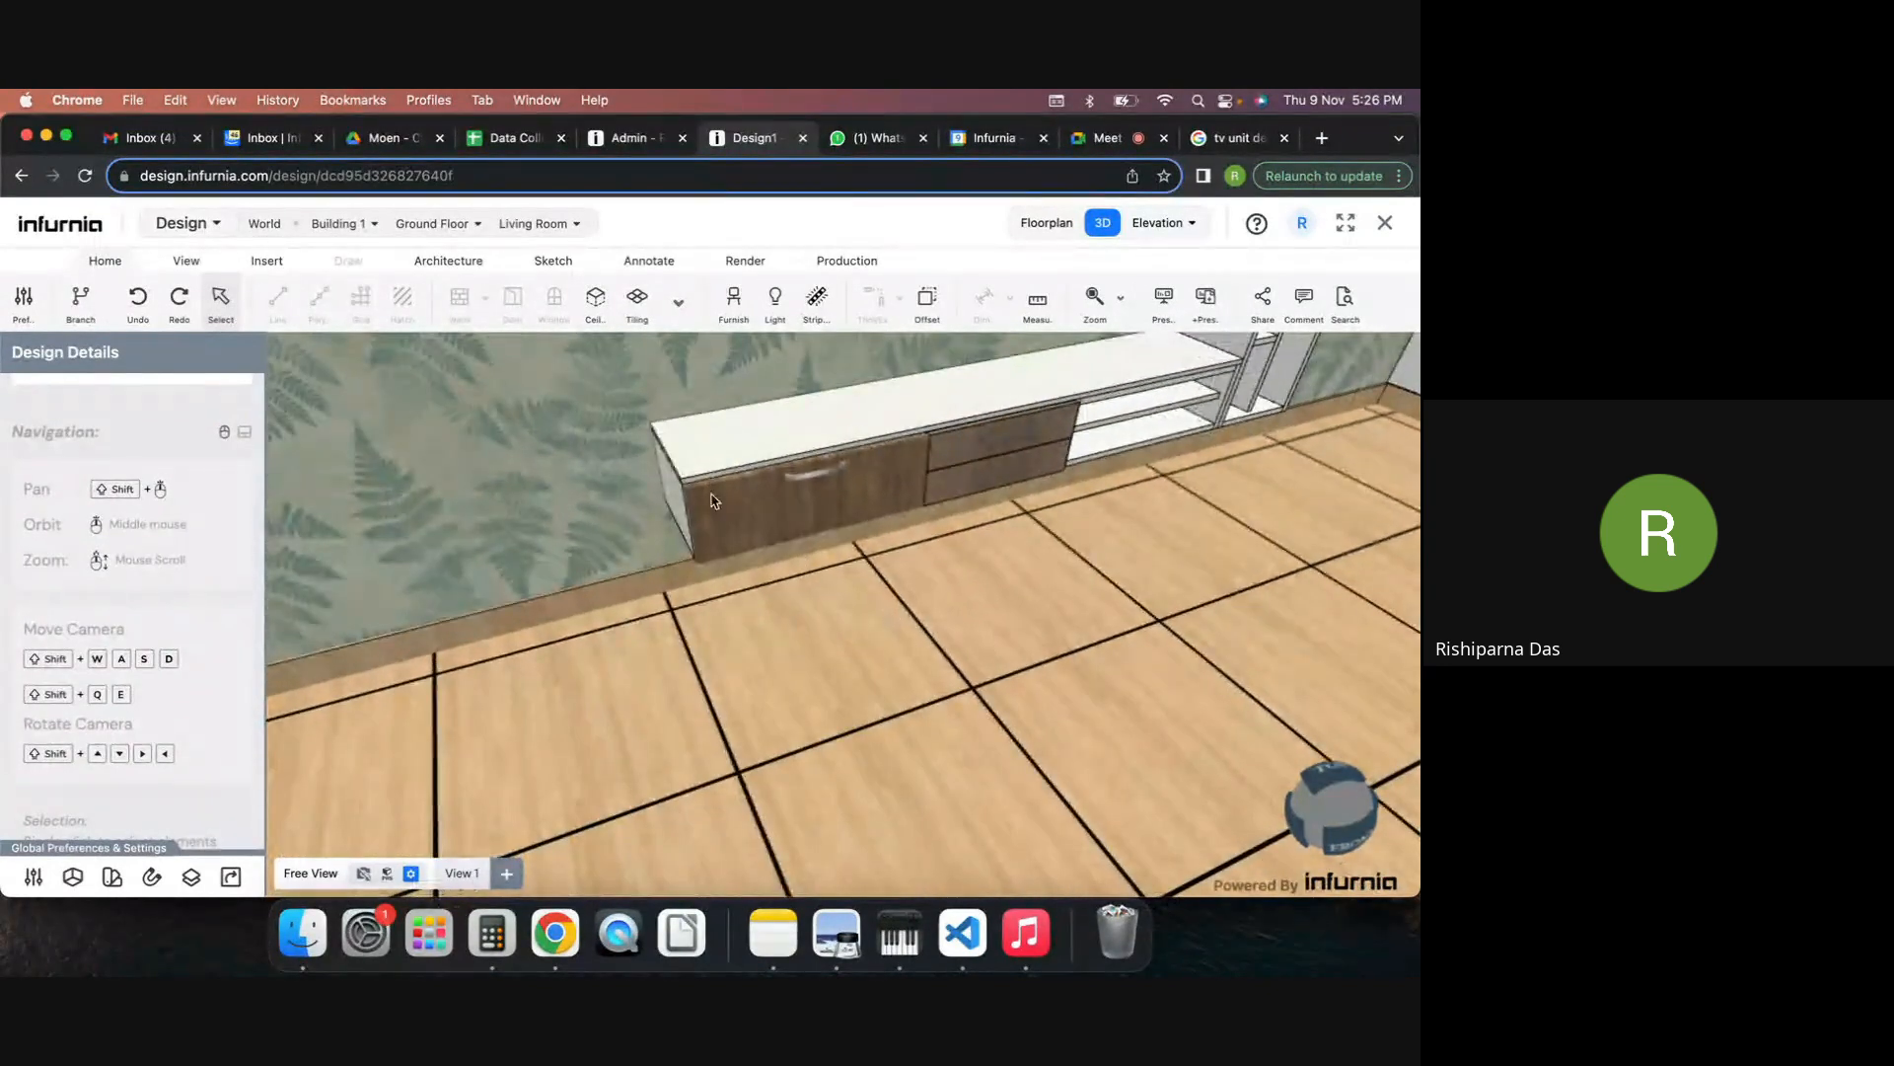
left_click(690, 471)
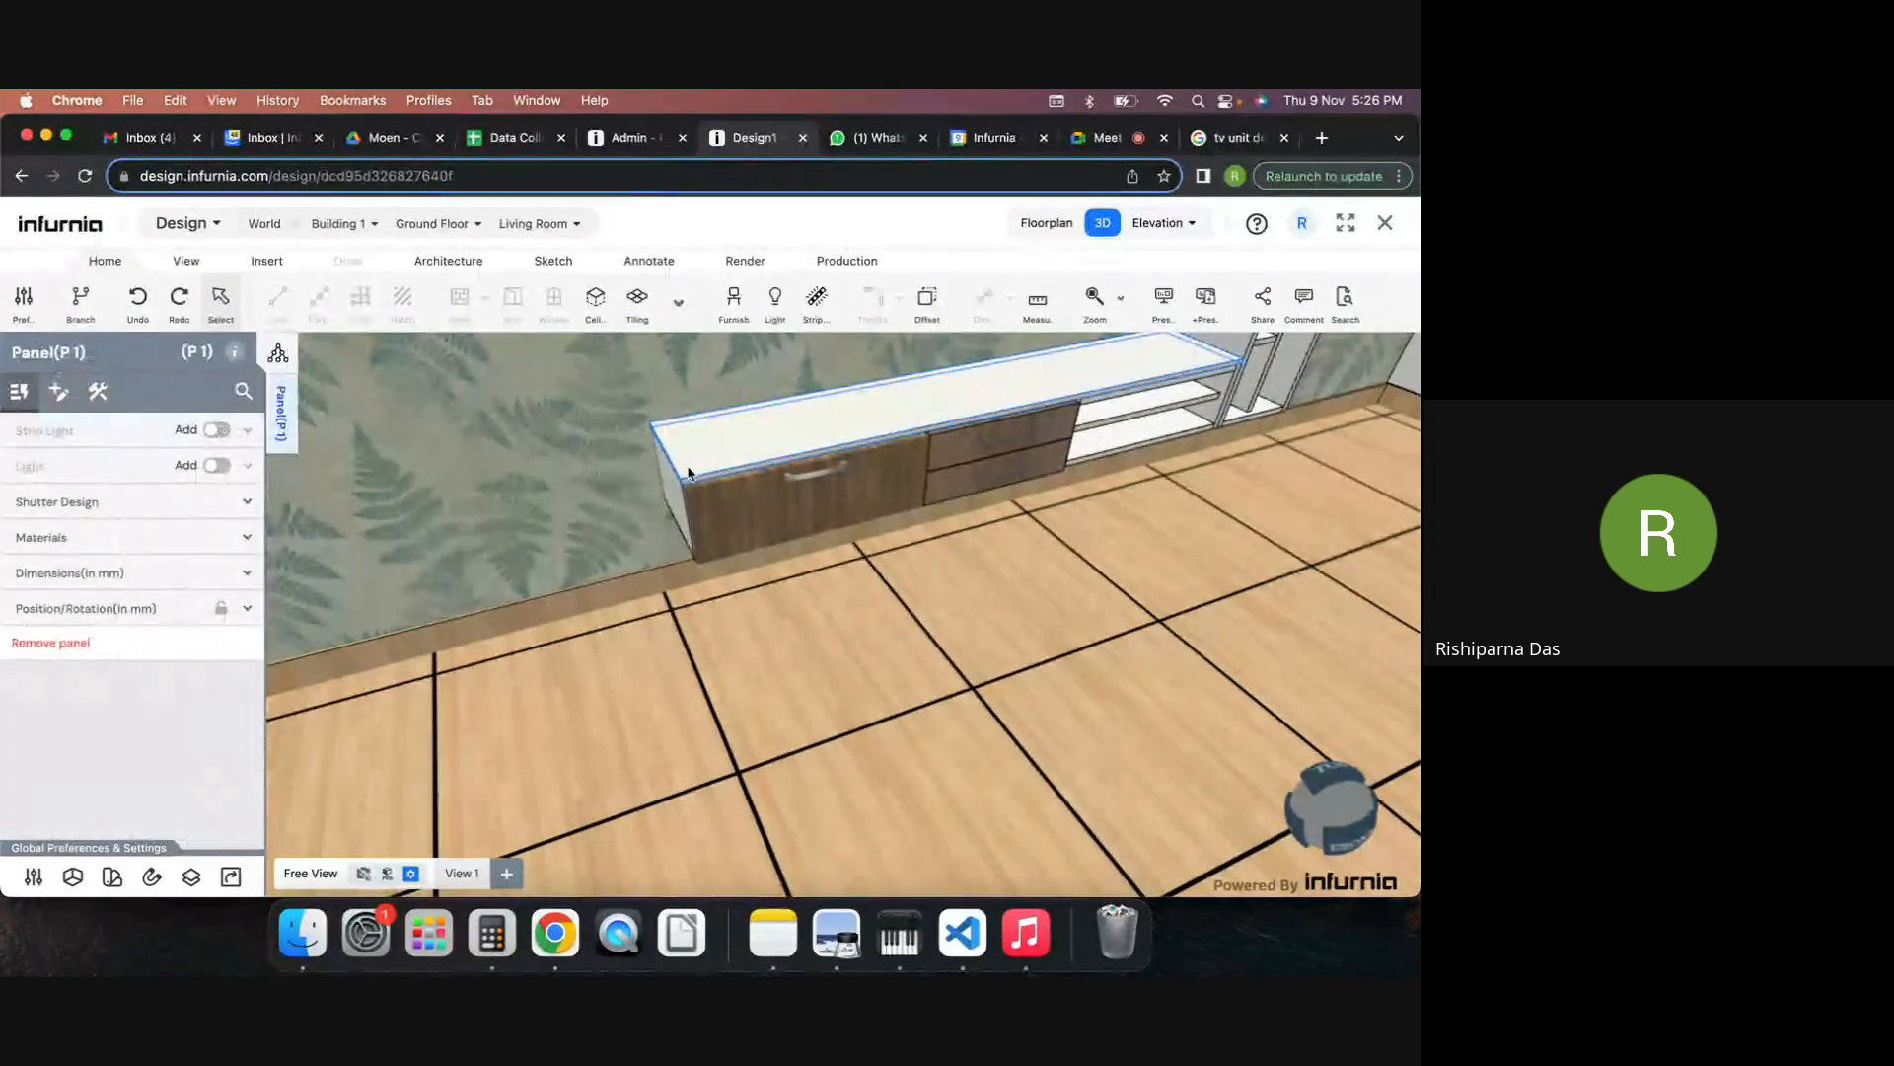
left_click(108, 575)
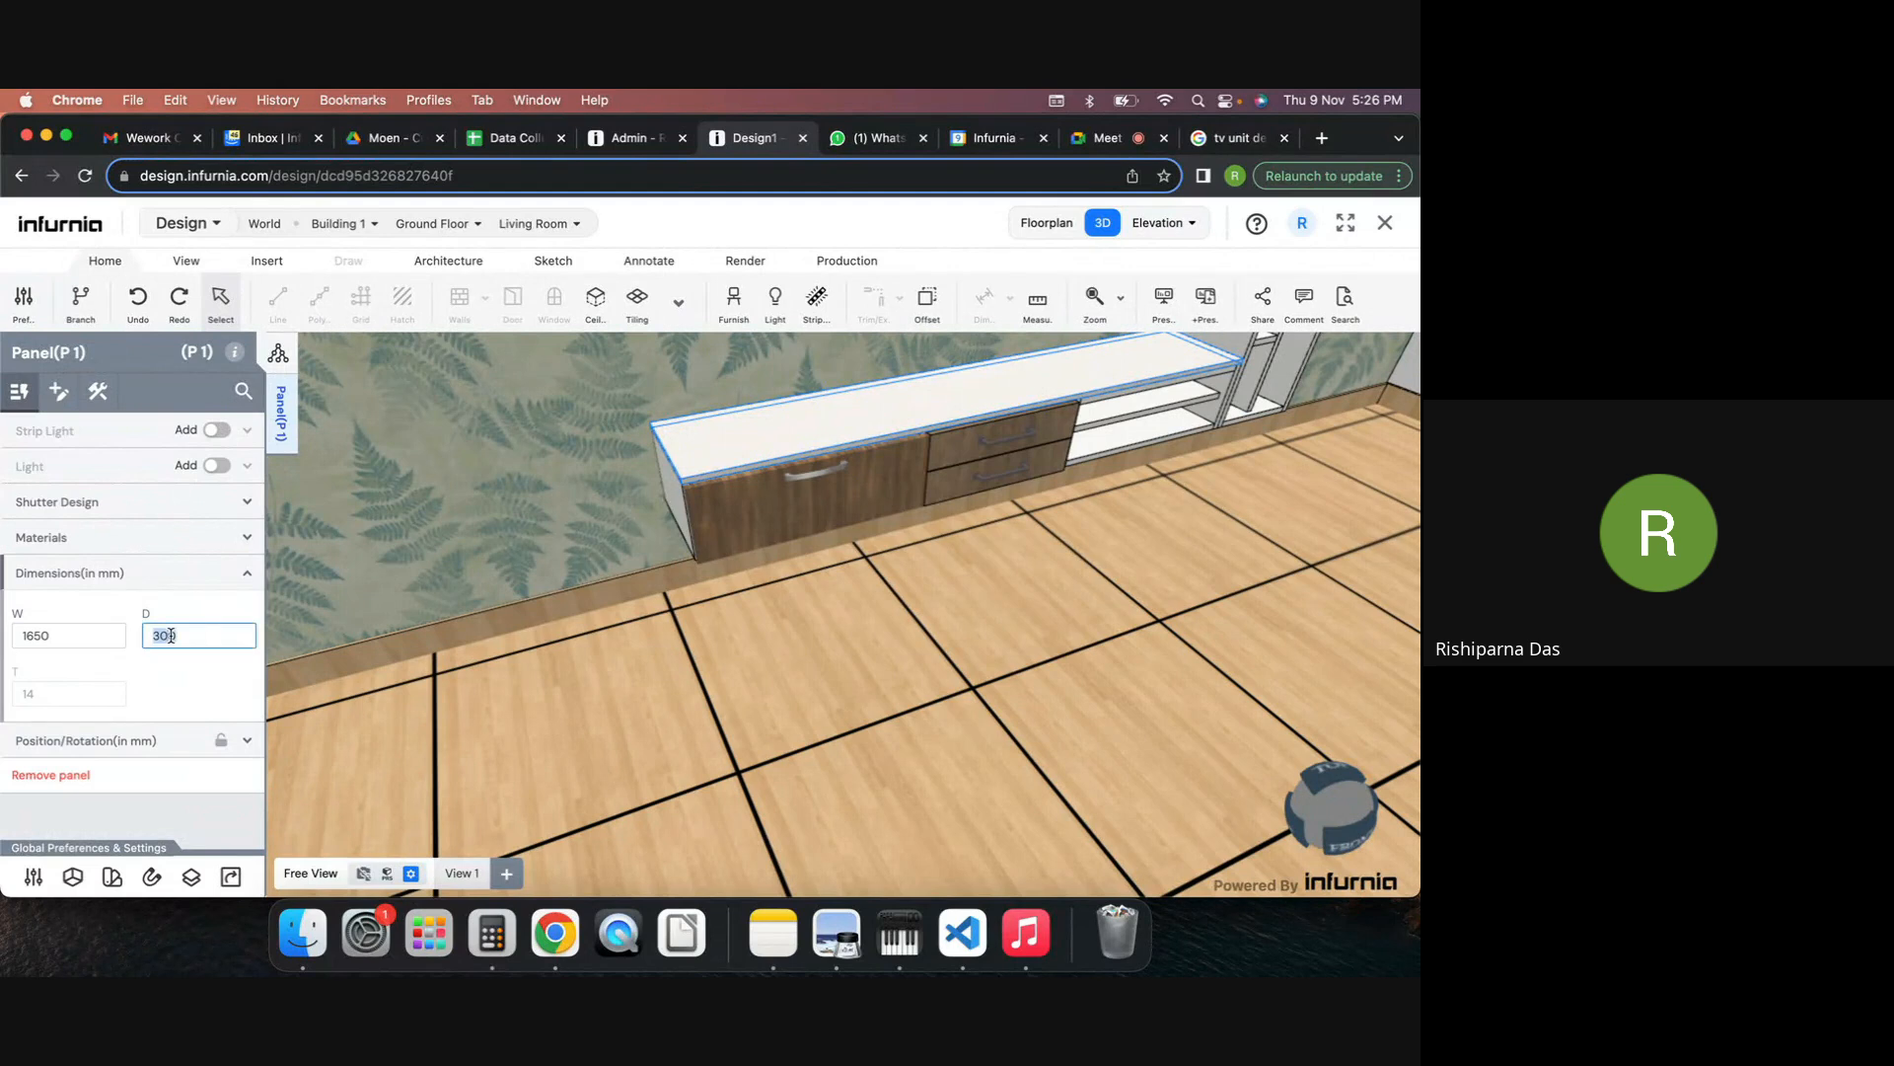
key("BackSpace")
key("BackSpace")
key("Return")
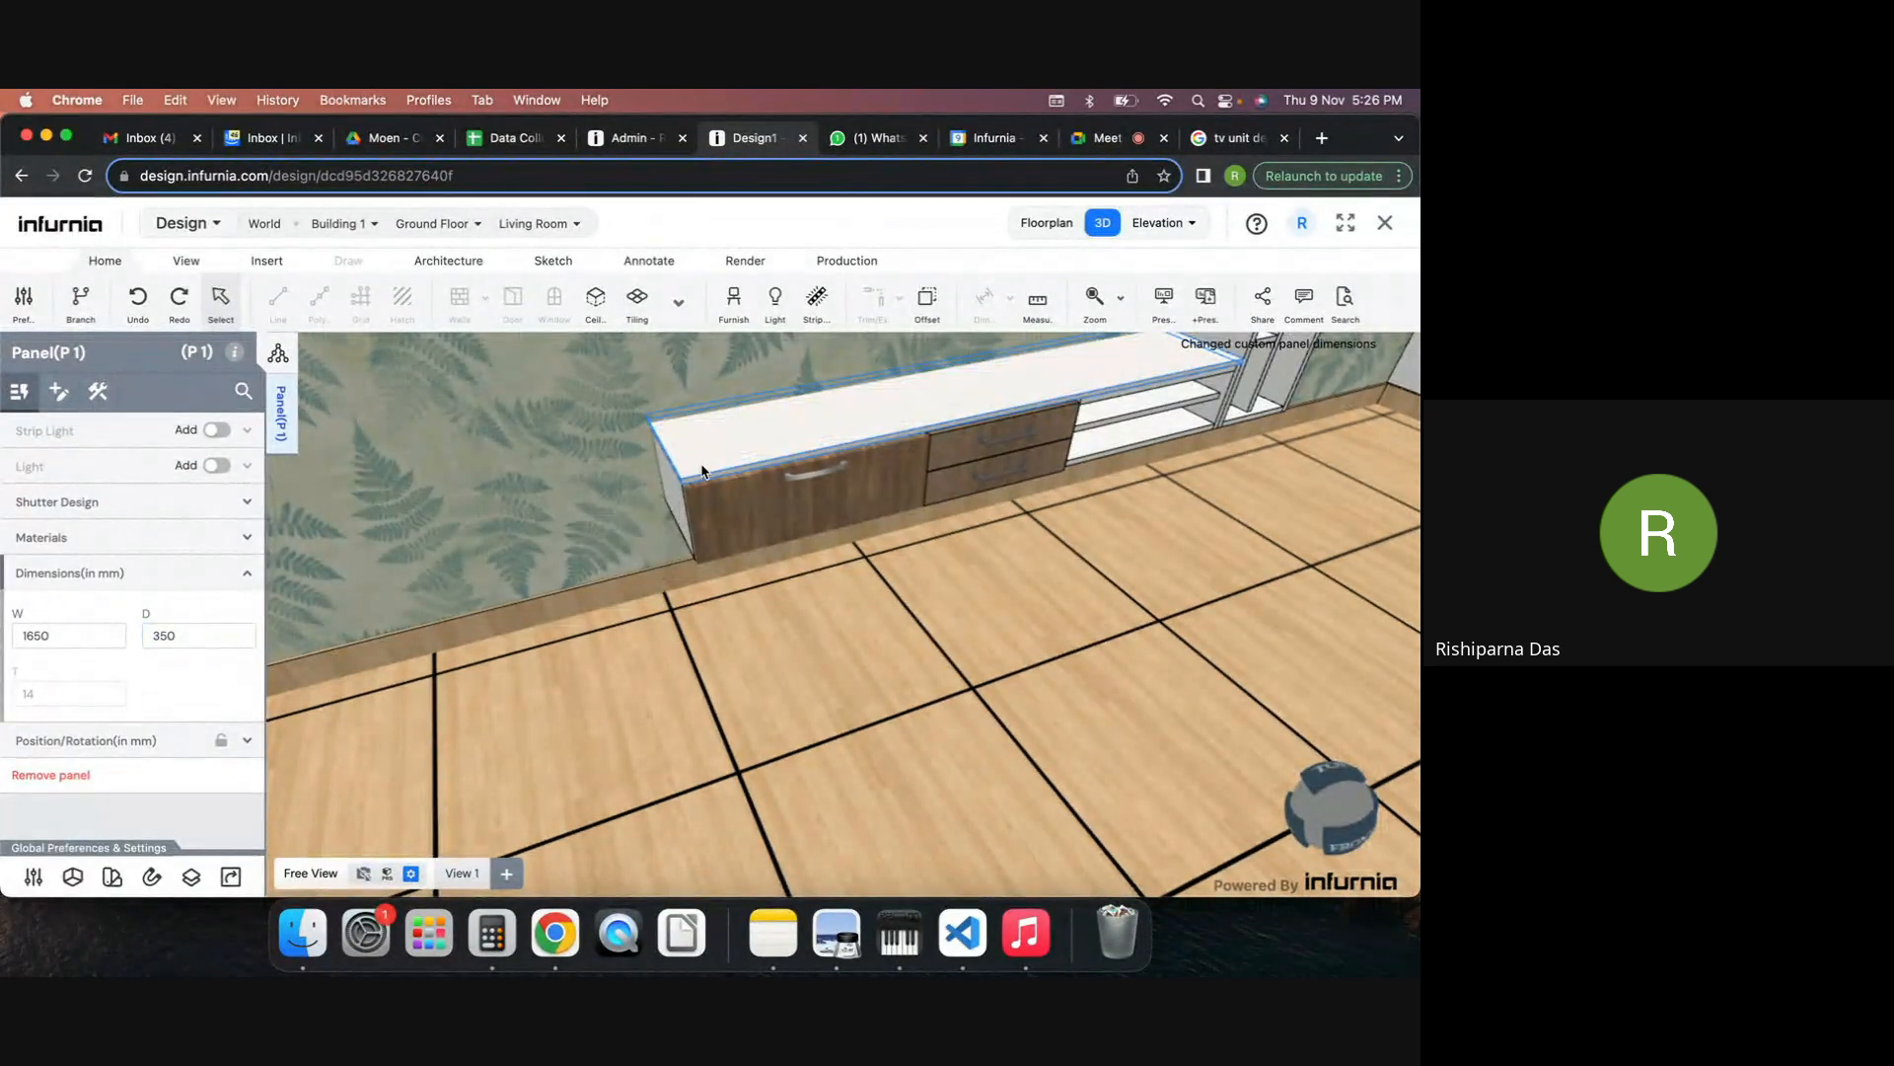
Shift panel P 1 forward in the floor plan until its back edge lies flush with the wall face.
scroll(702, 472, "up", 3)
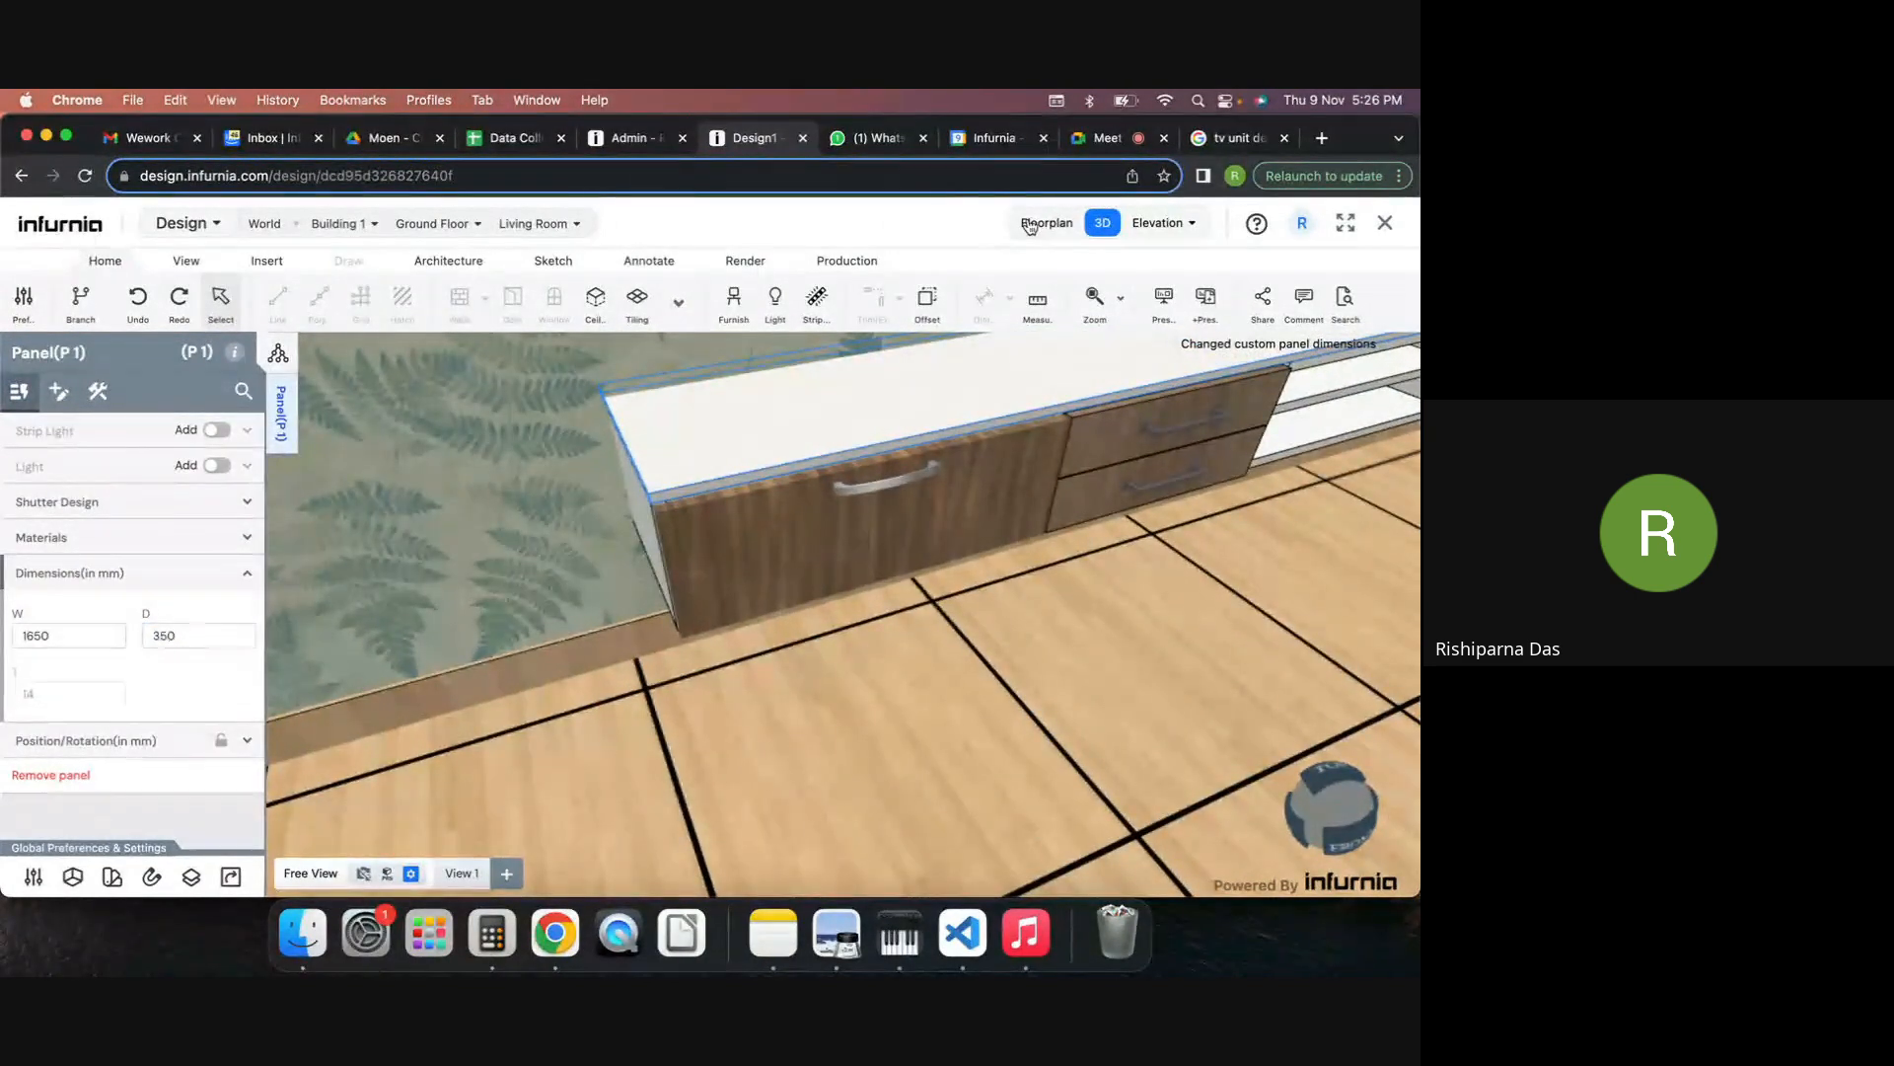
left_click(1030, 227)
scroll(672, 463, "up", 3)
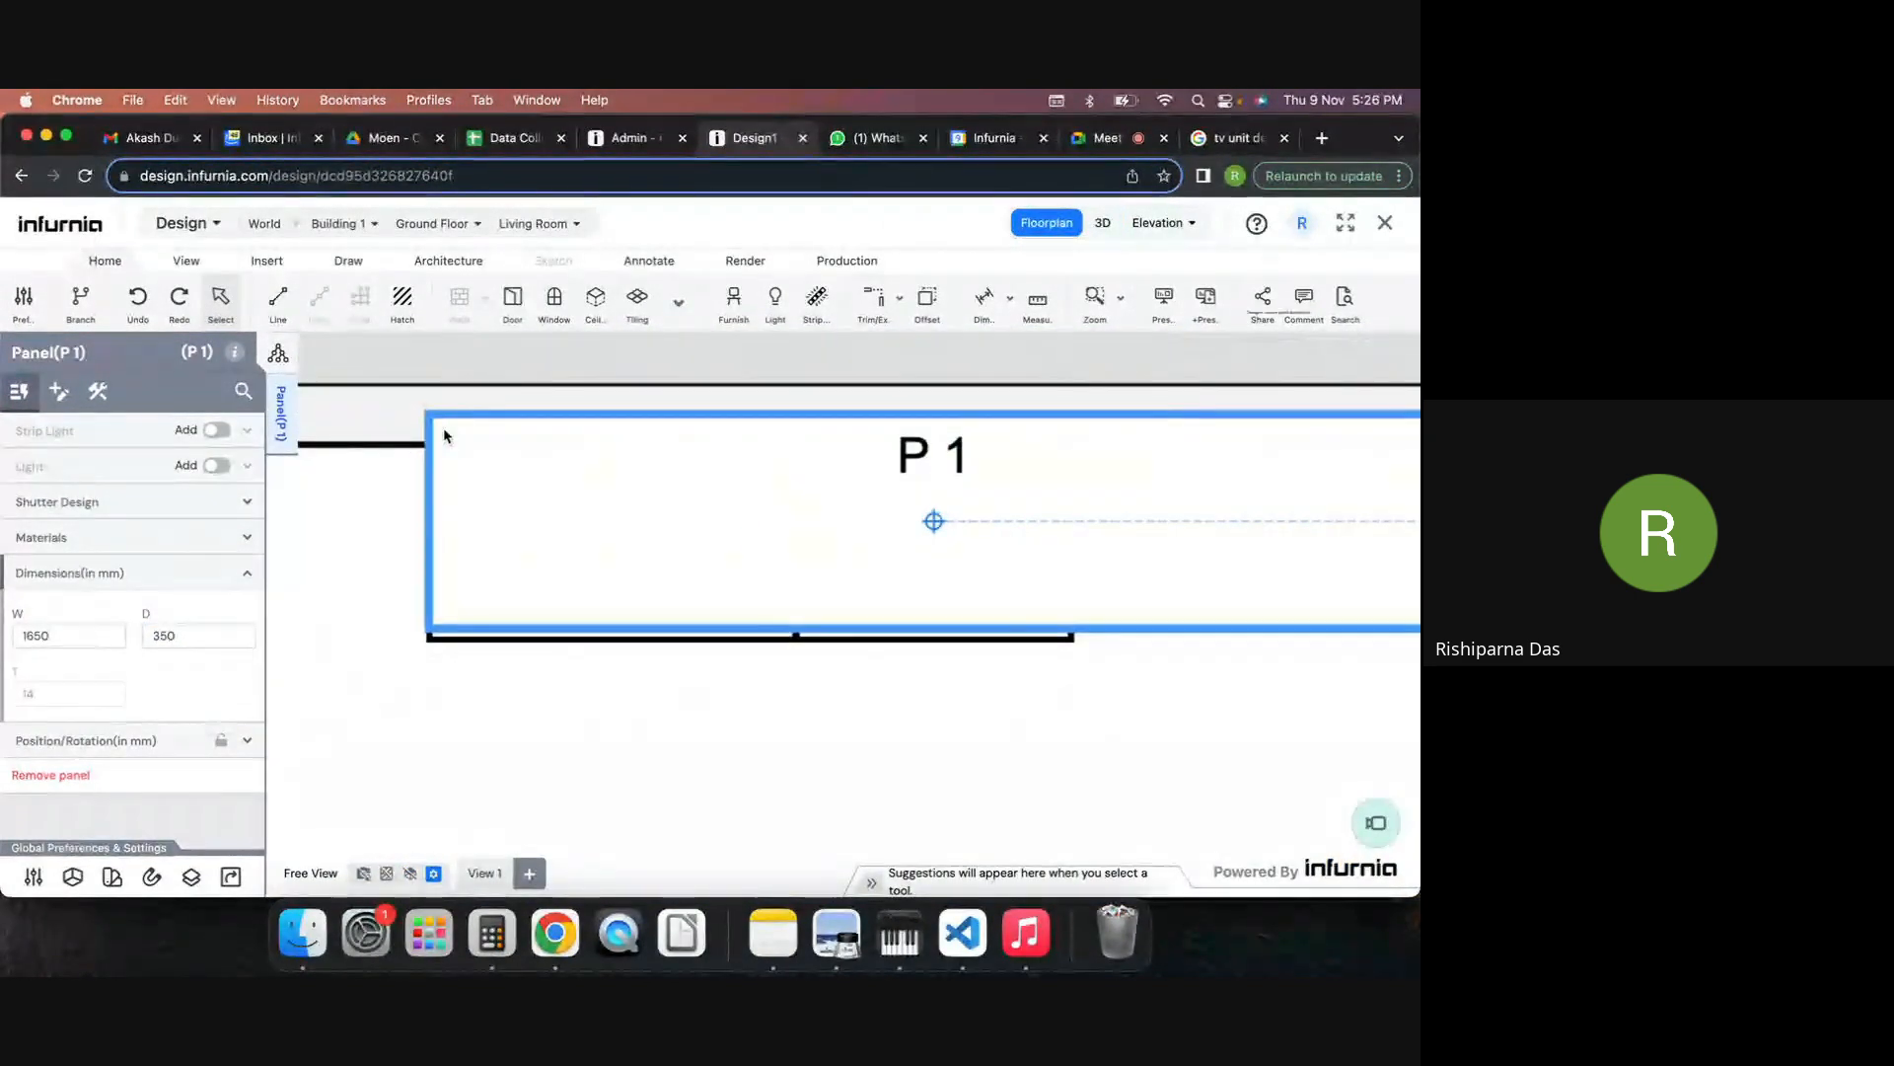
left_click_drag(469, 435, 470, 466)
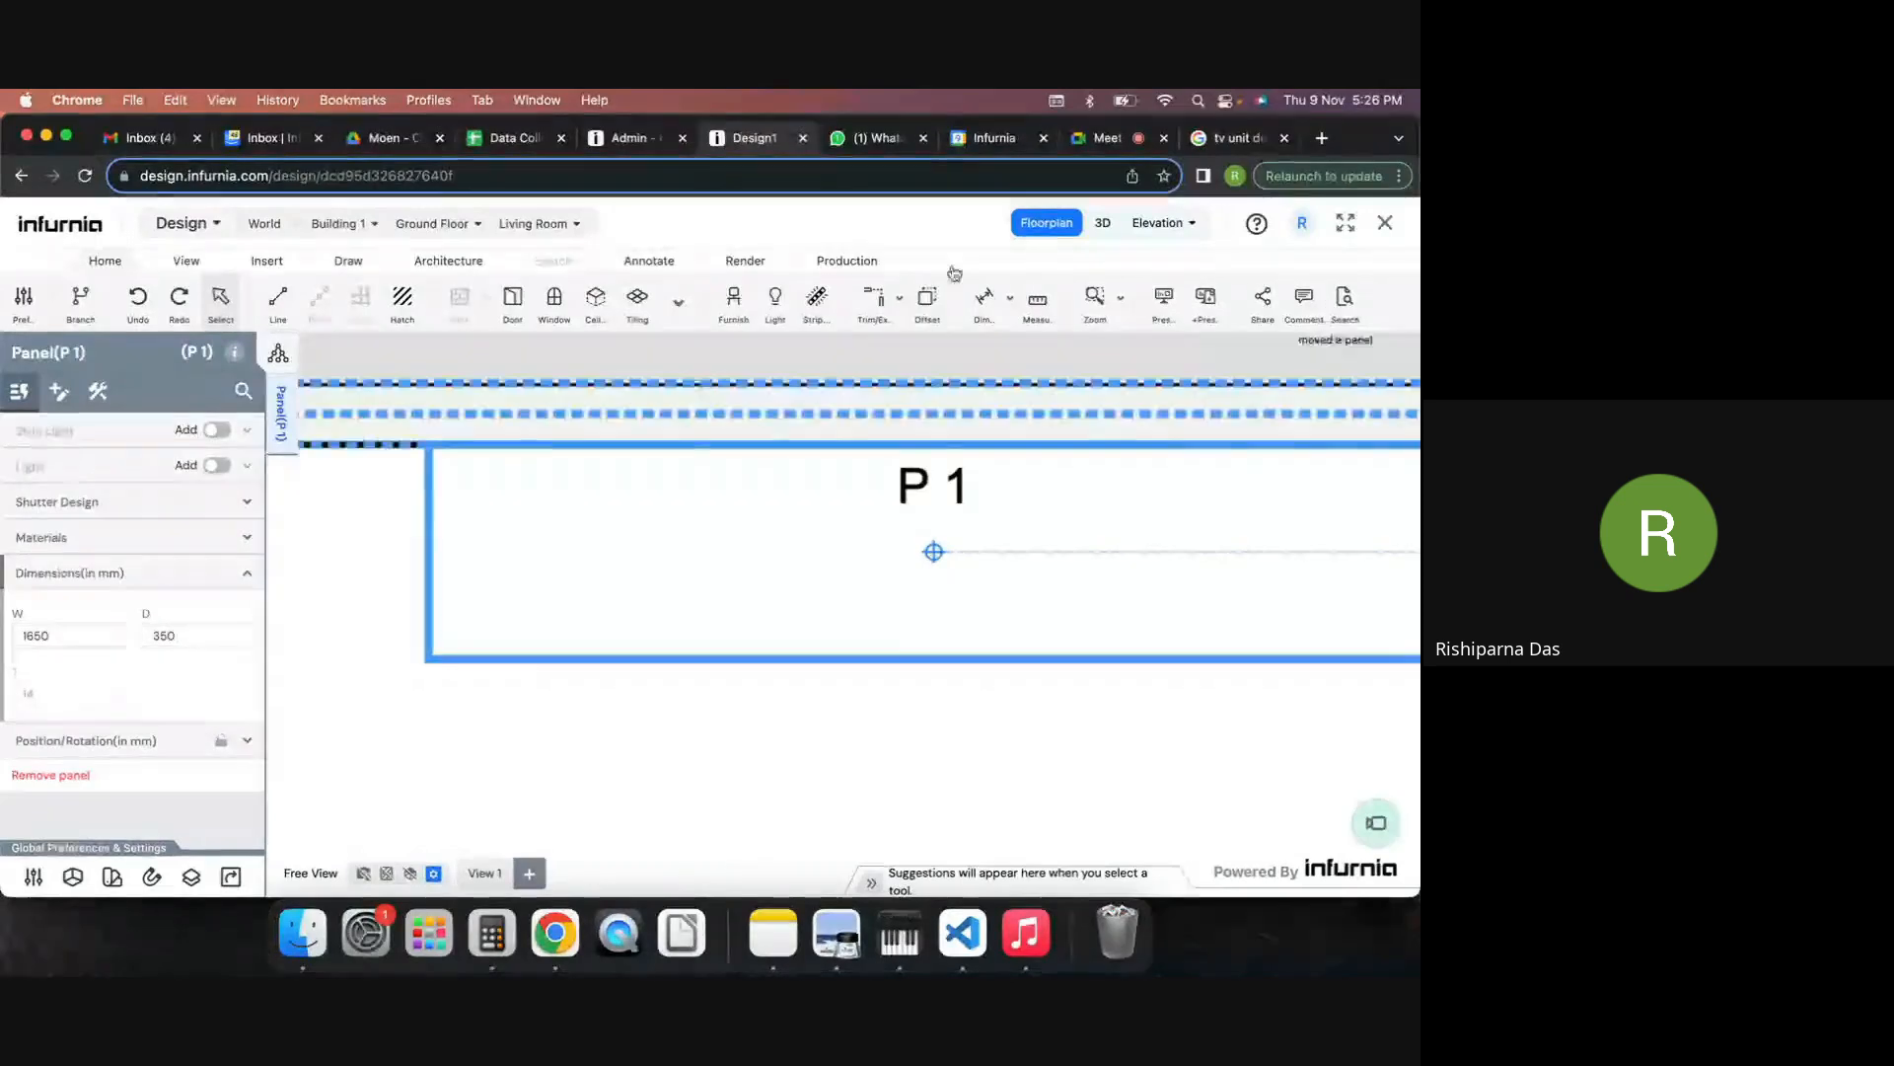
Check panel P 1's overhang in the 3D view and set its depth to 330 mm.
left_click(1108, 223)
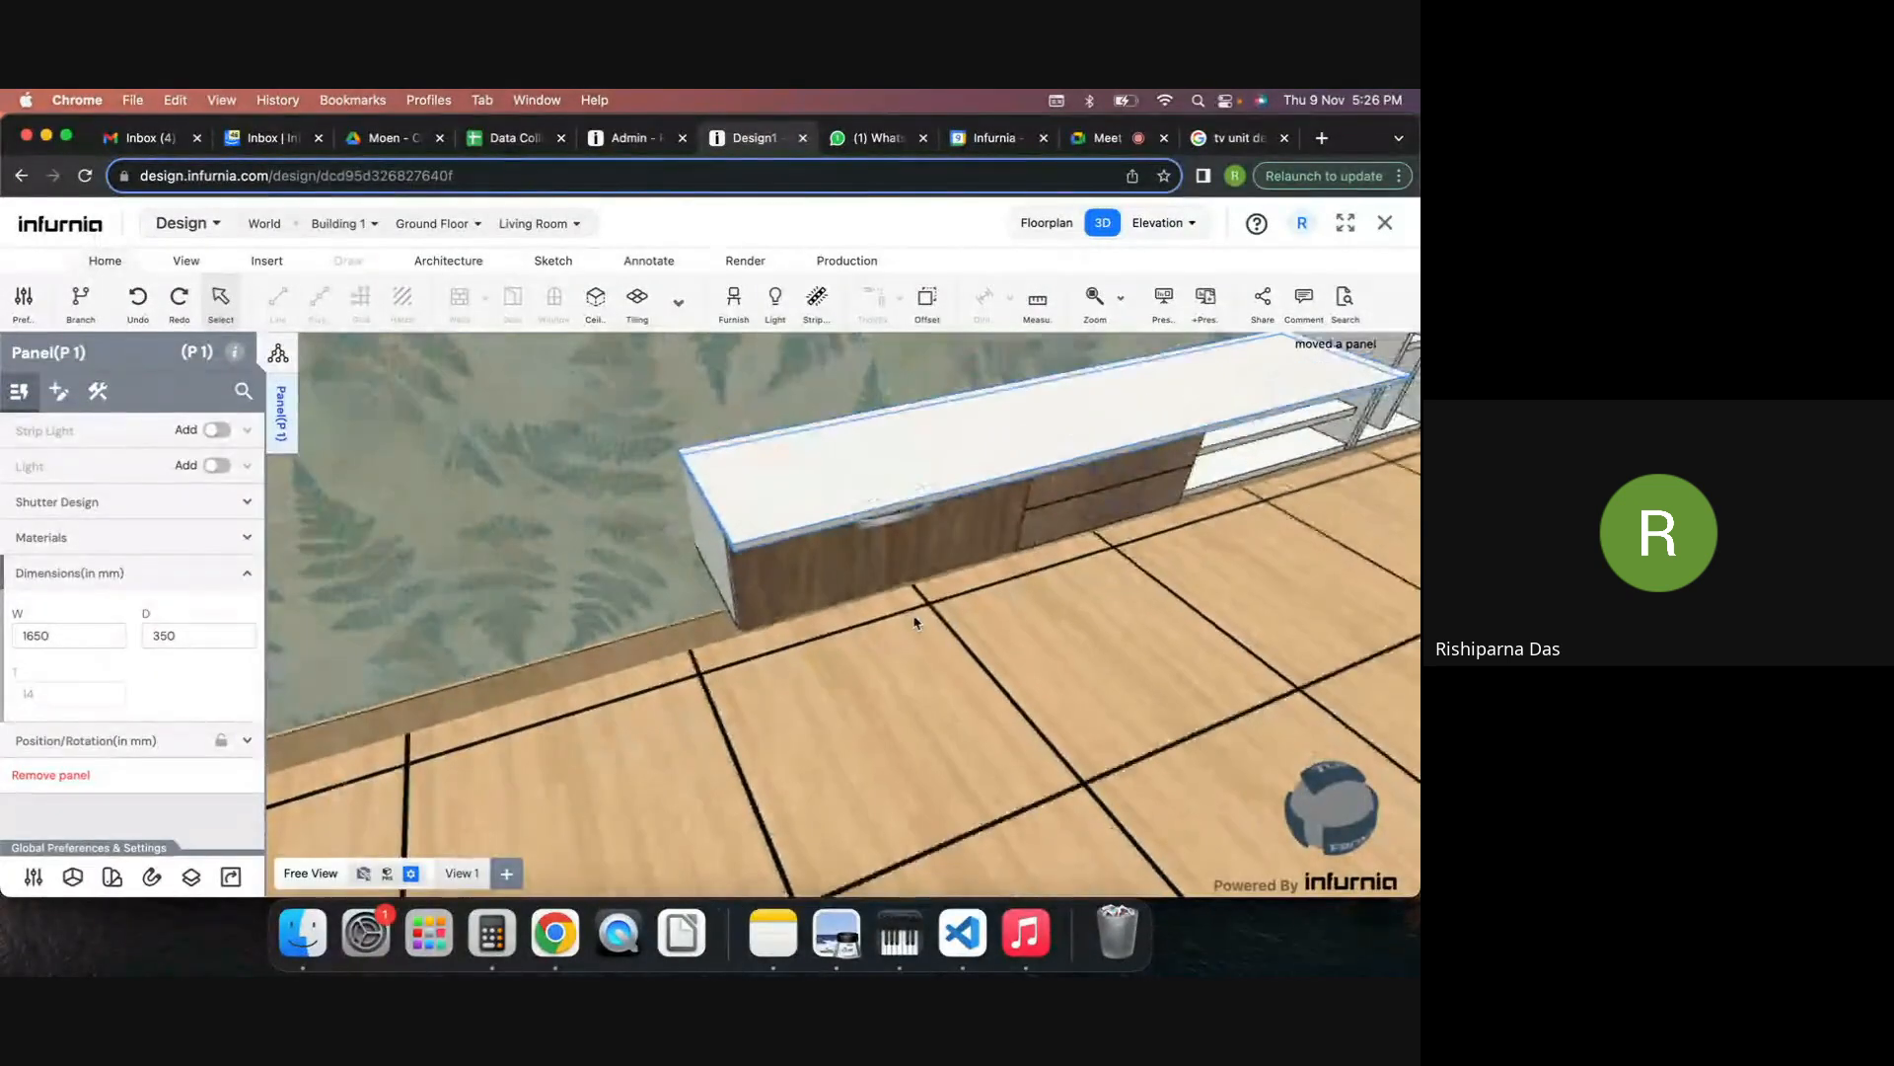
left_click(932, 645)
middle_click_drag(931, 659, 1086, 611)
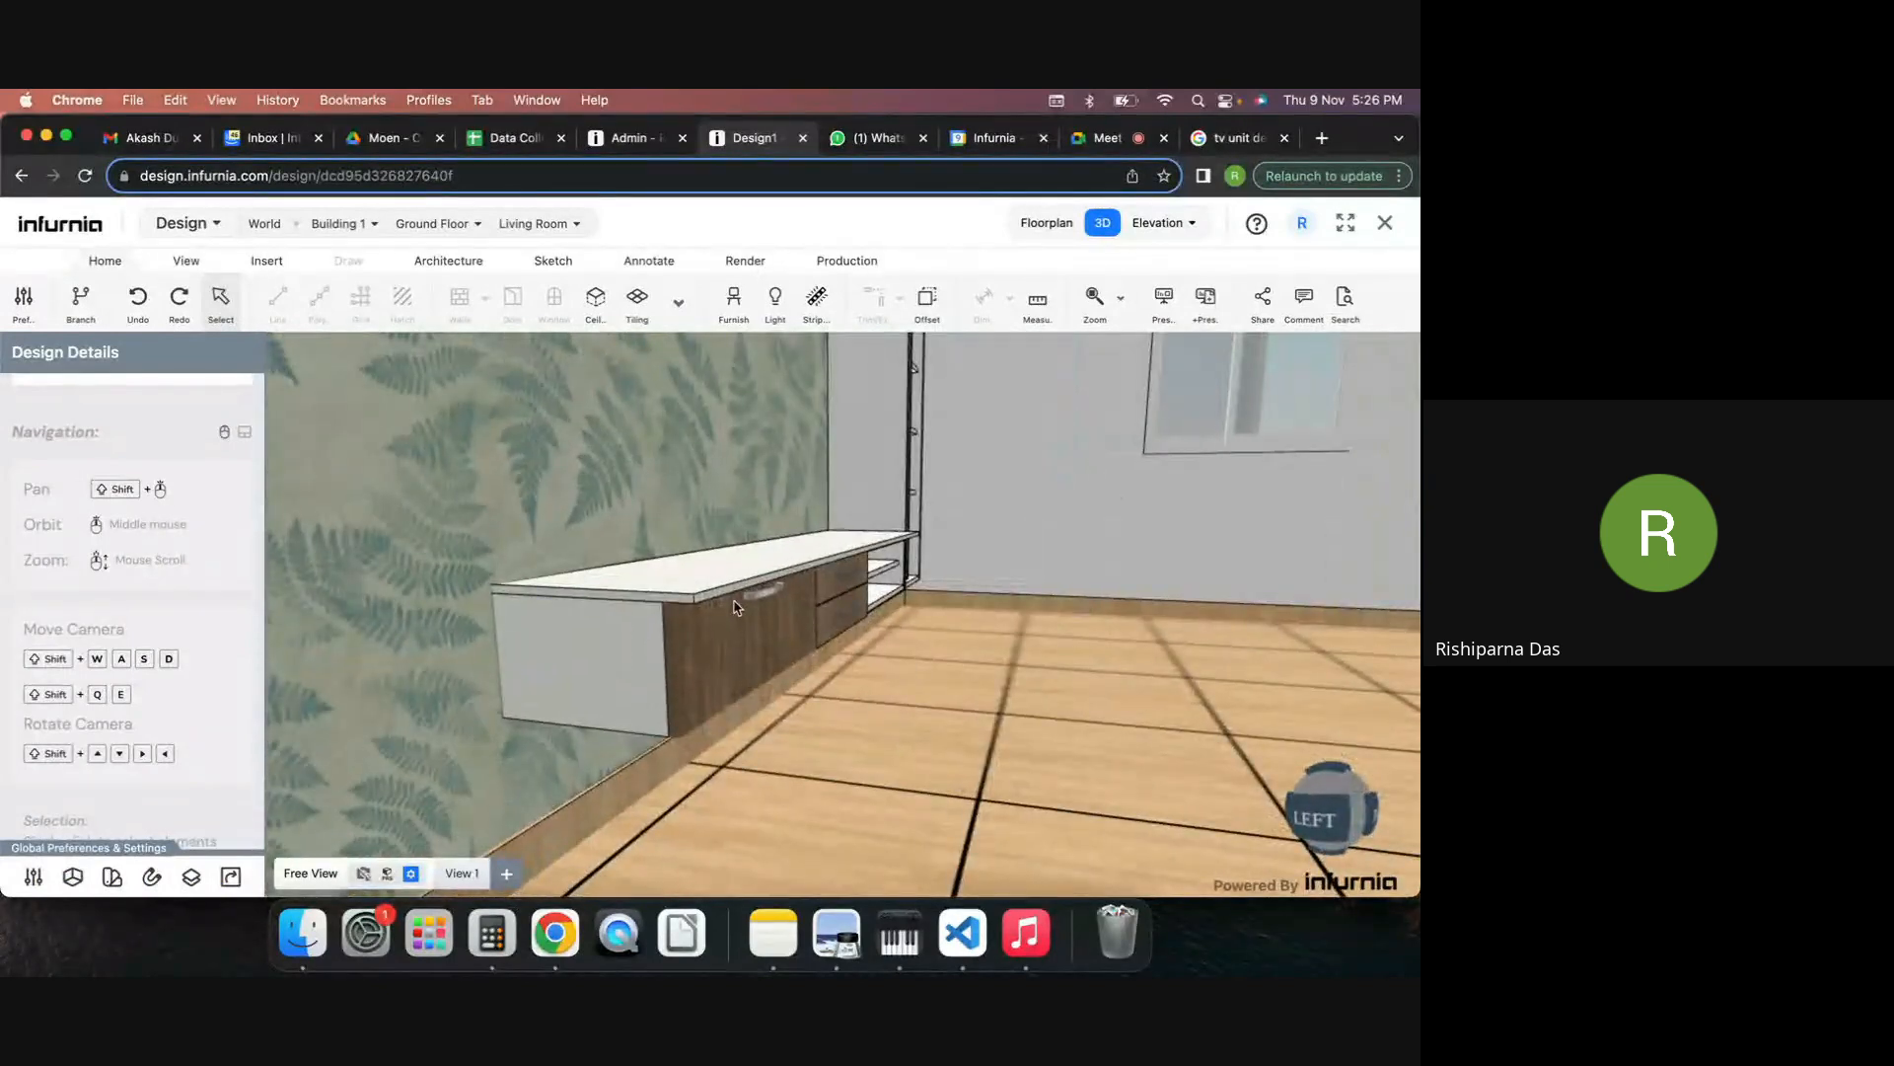
left_click(691, 597)
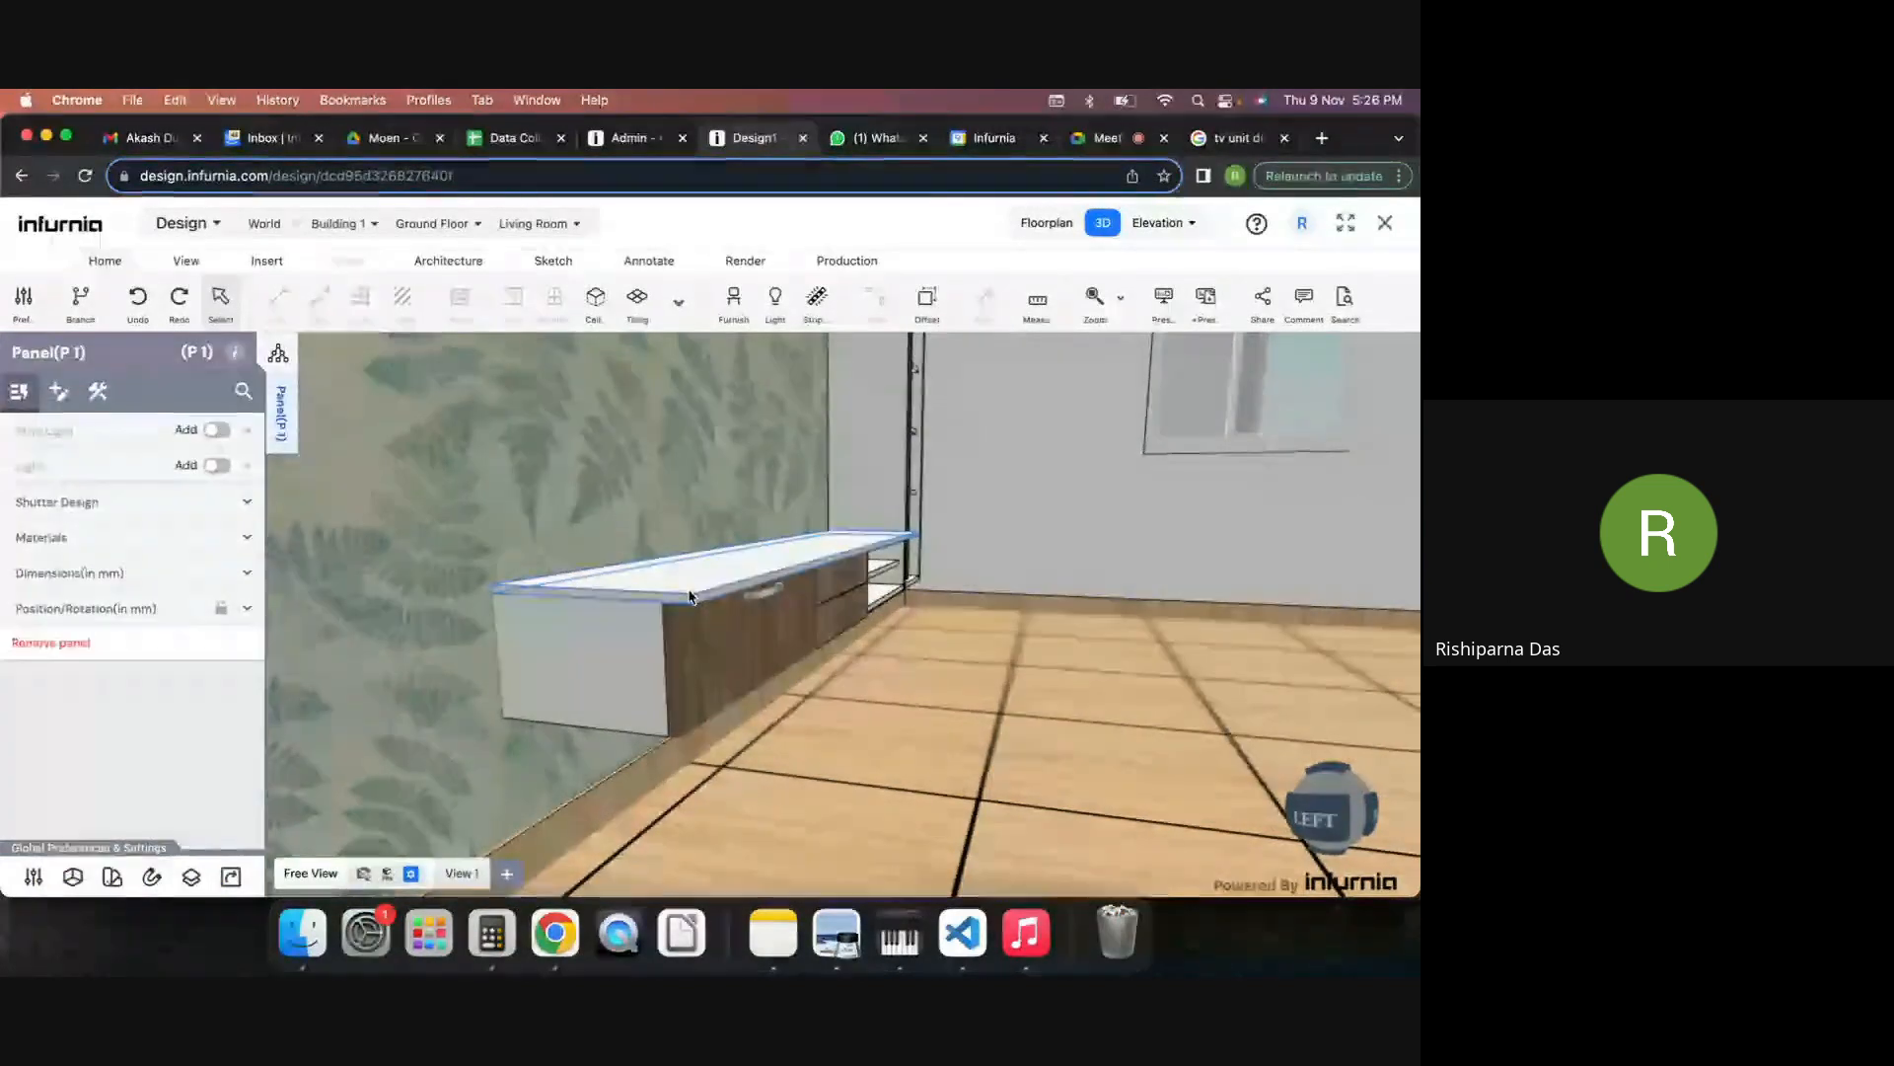
left_click(85, 577)
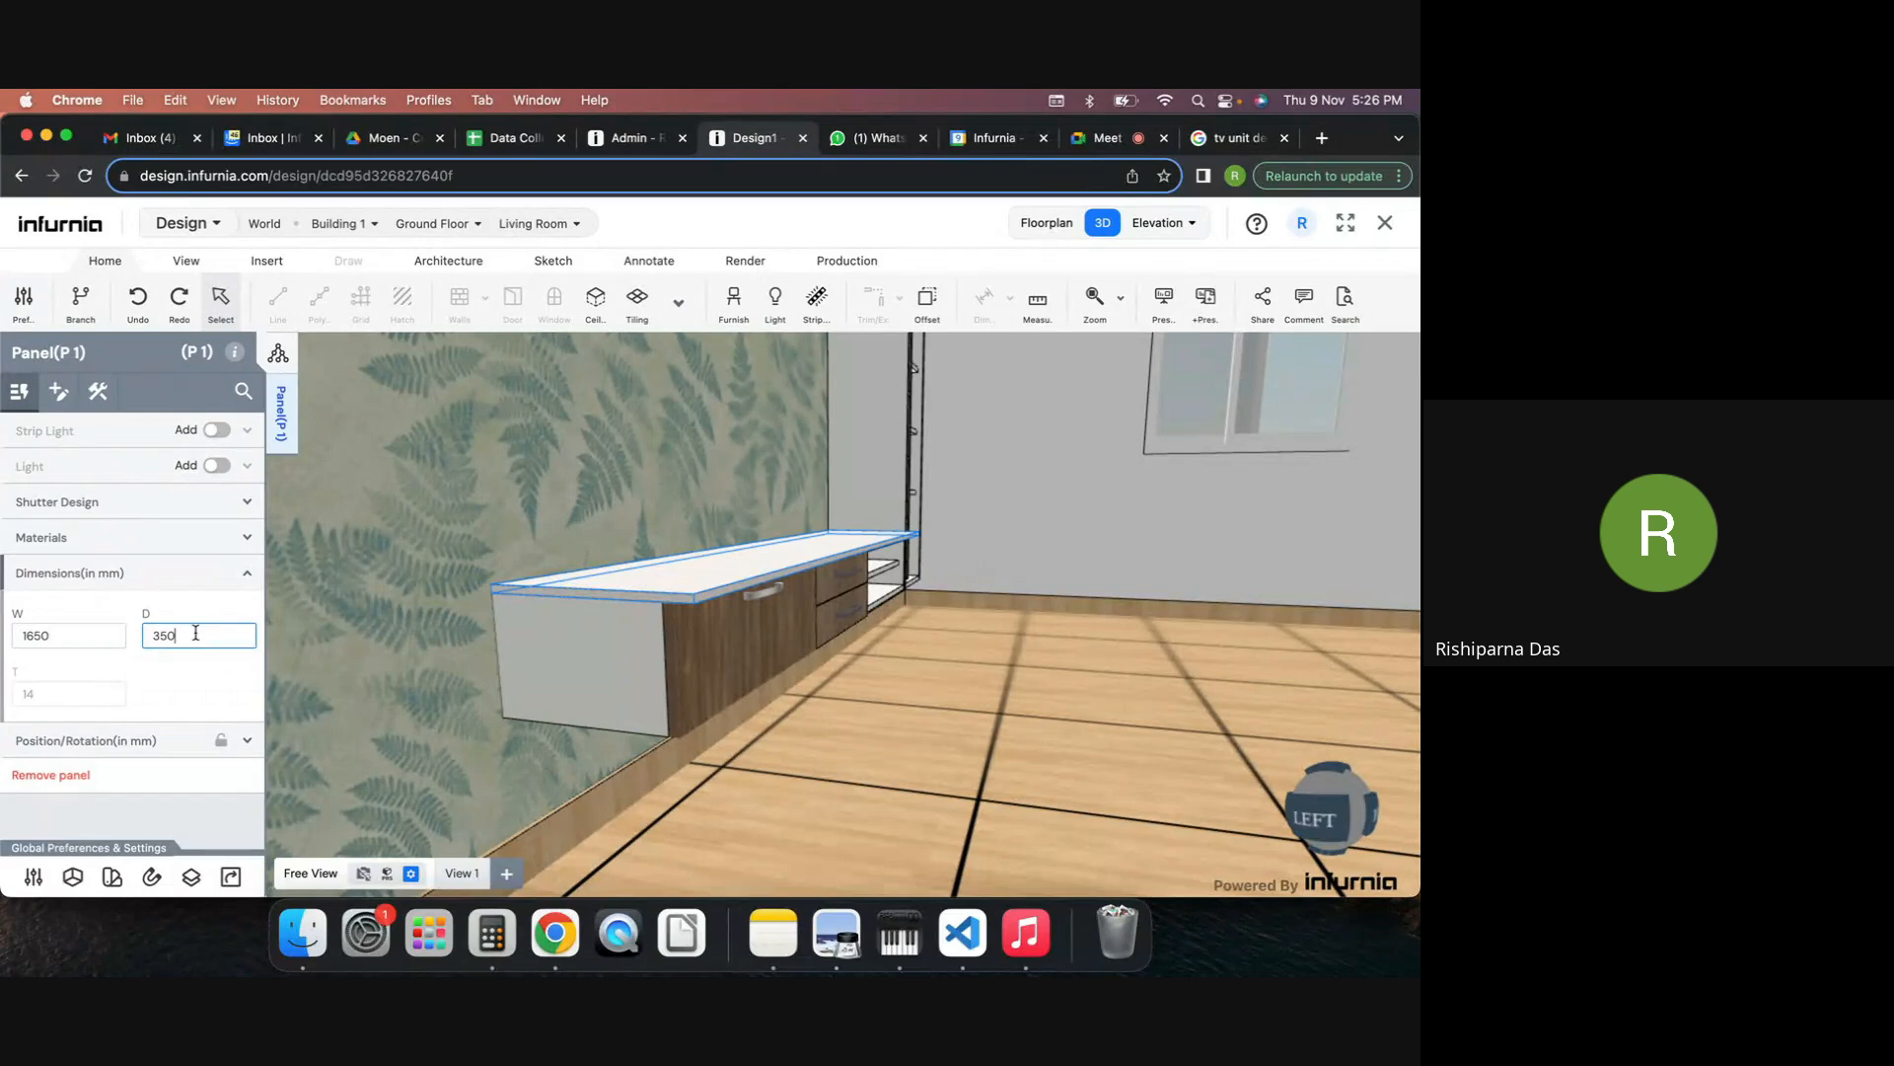
key("BackSpace")
key("BackSpace")
key("Return")
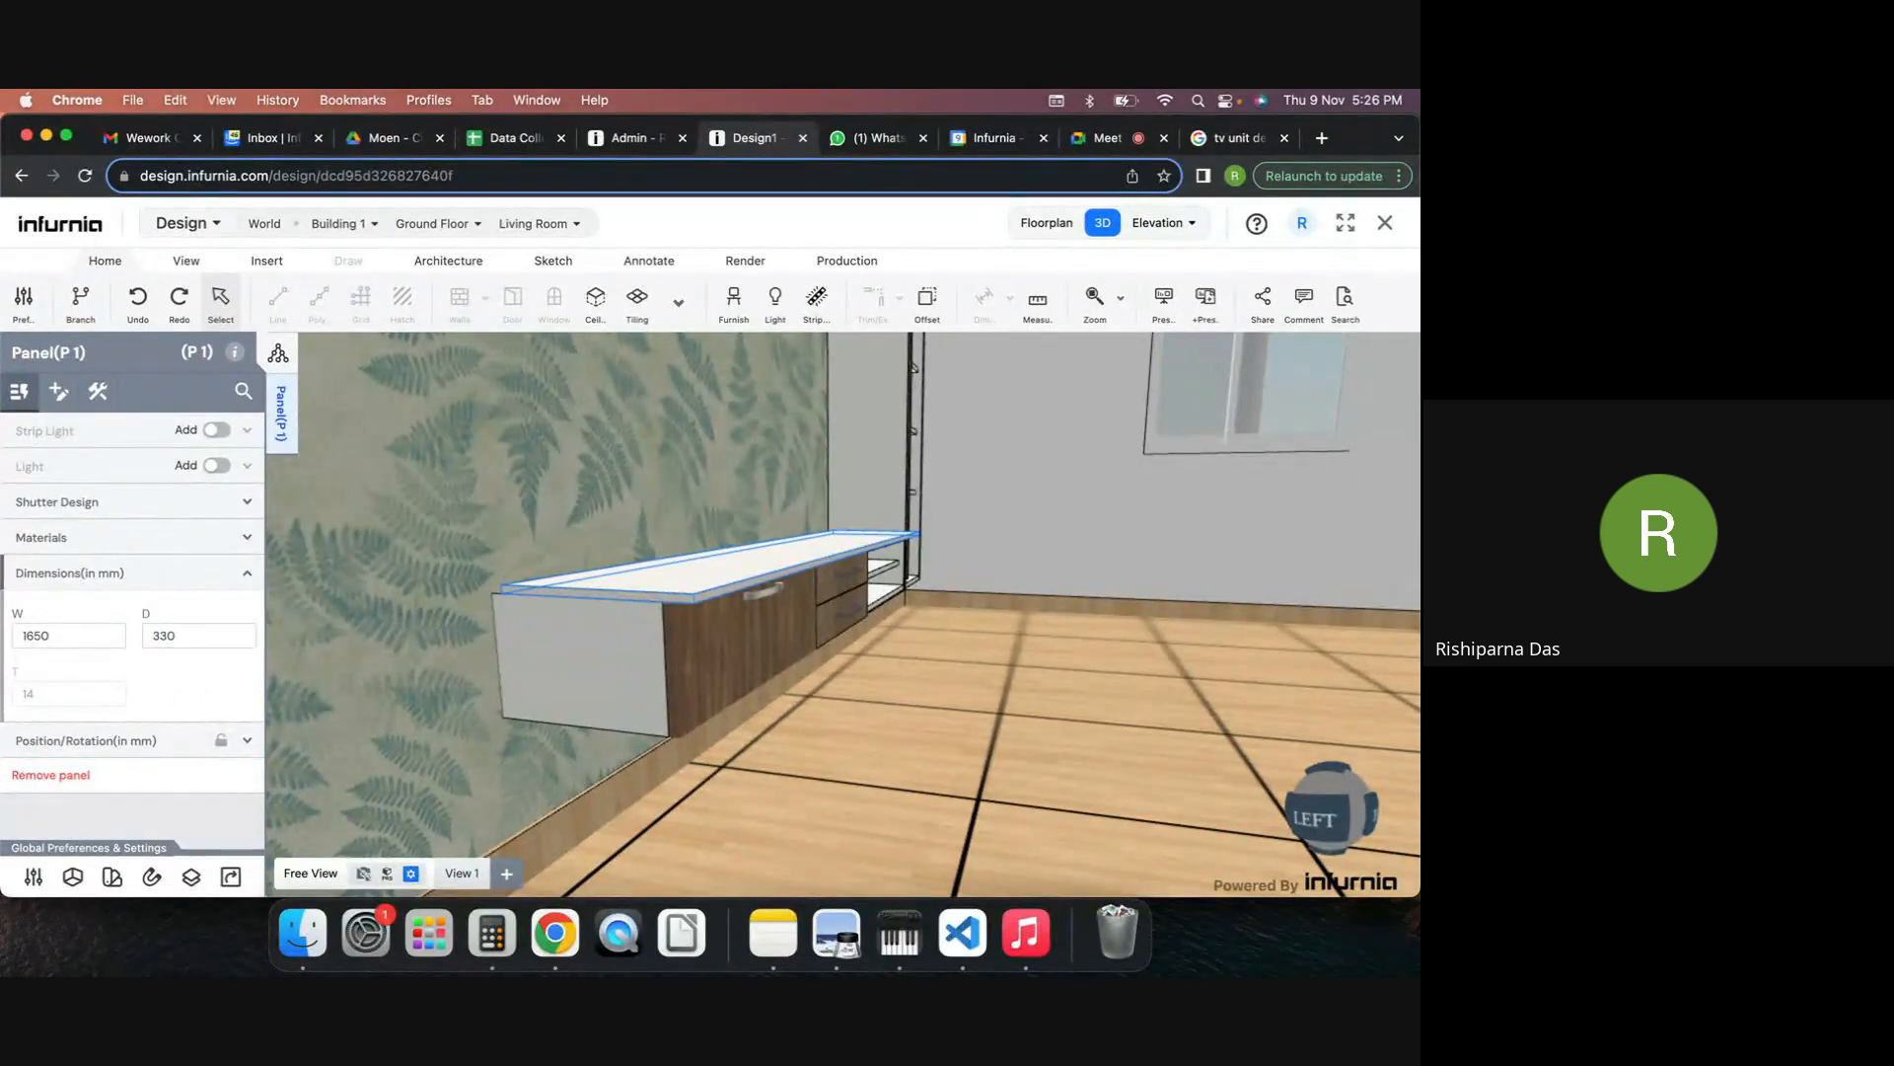
Move panel P 1 back against the wall in the floor plan and check its fit over the cabinets in 3D.
left_click(1047, 224)
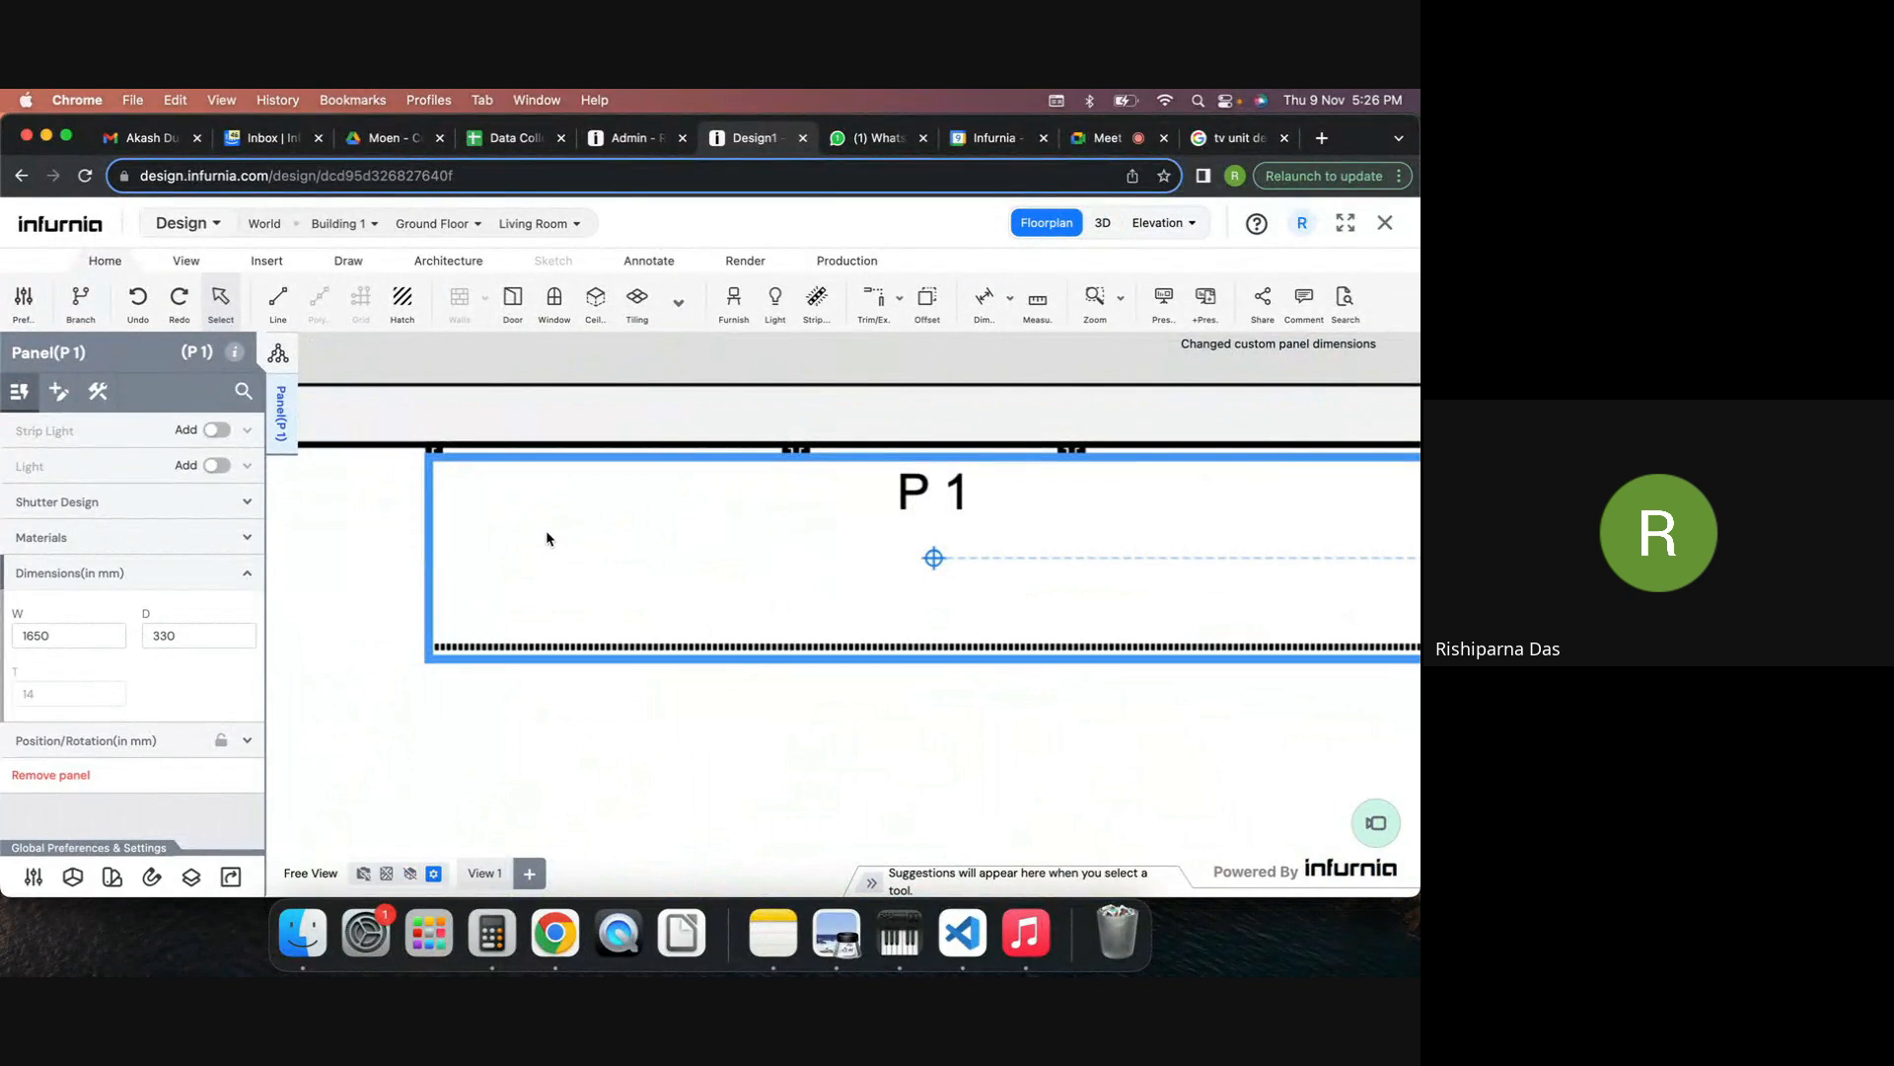
left_click(1102, 225)
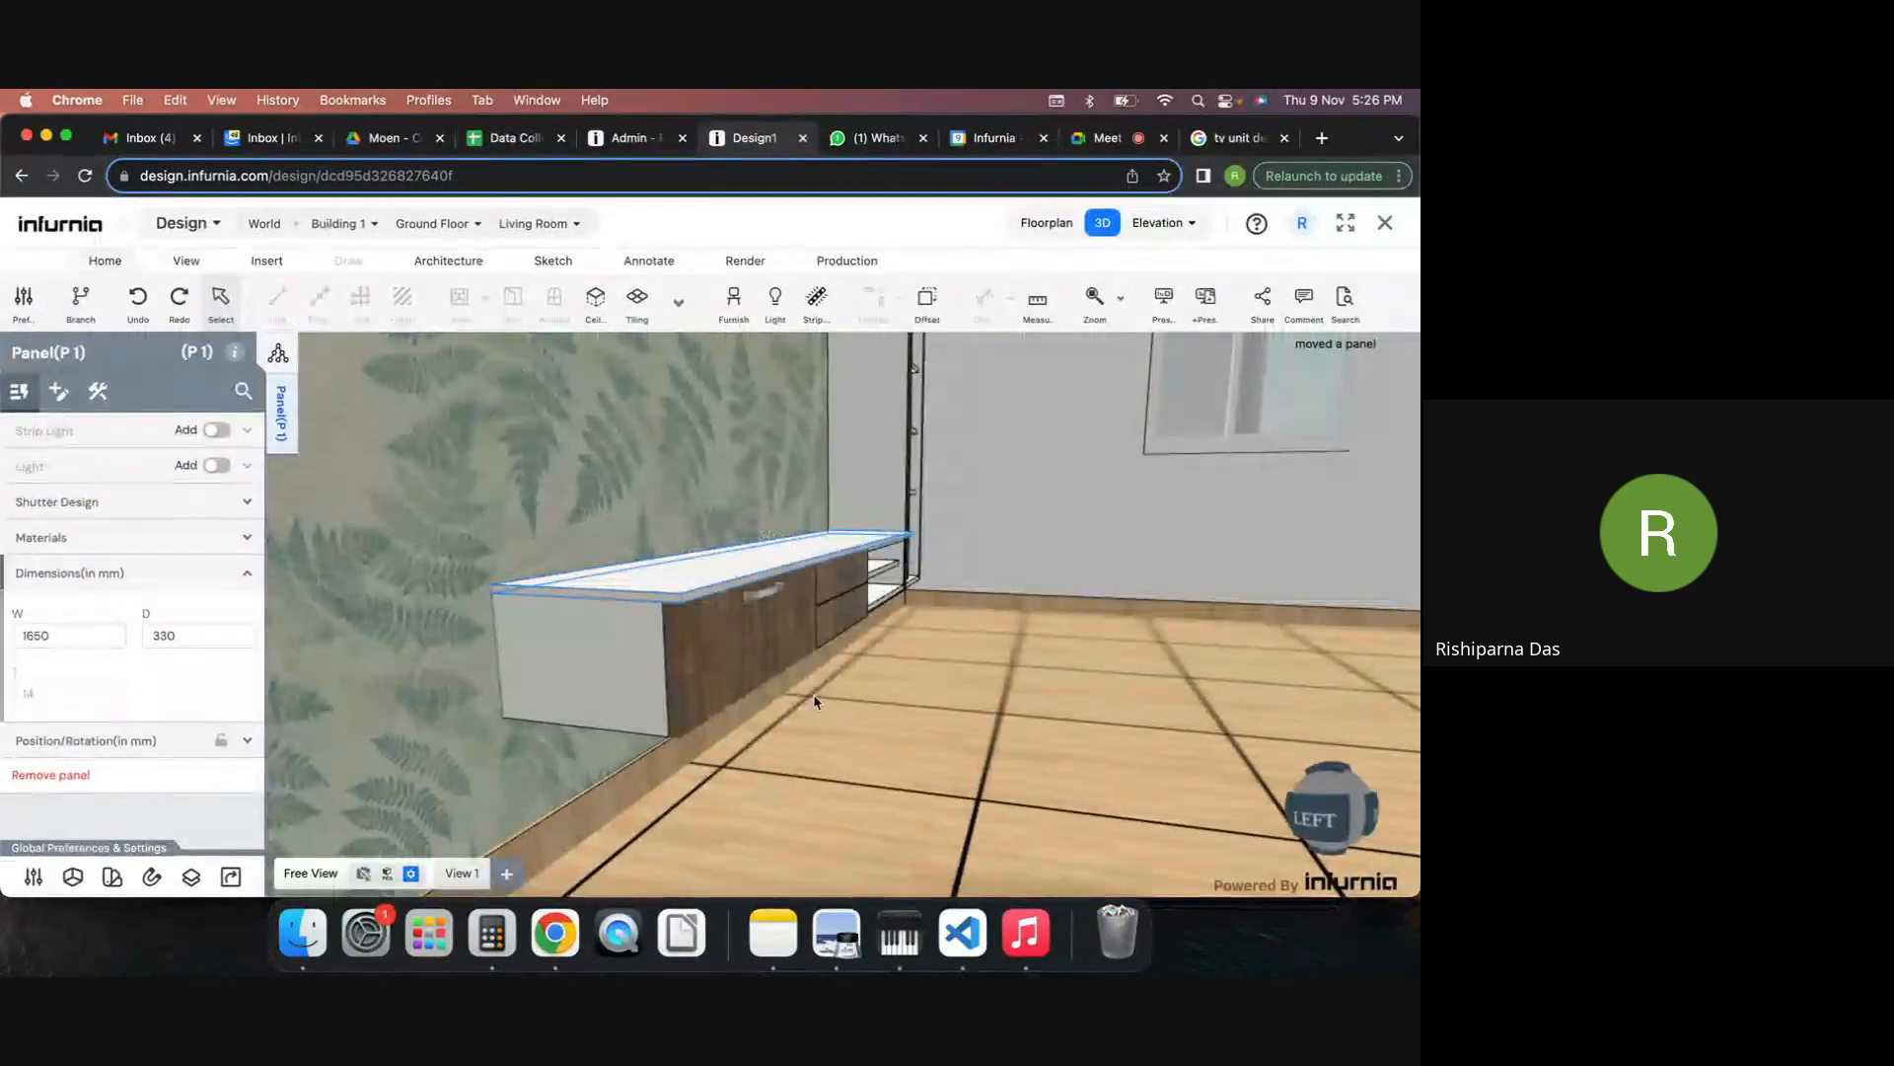
left_click(831, 707)
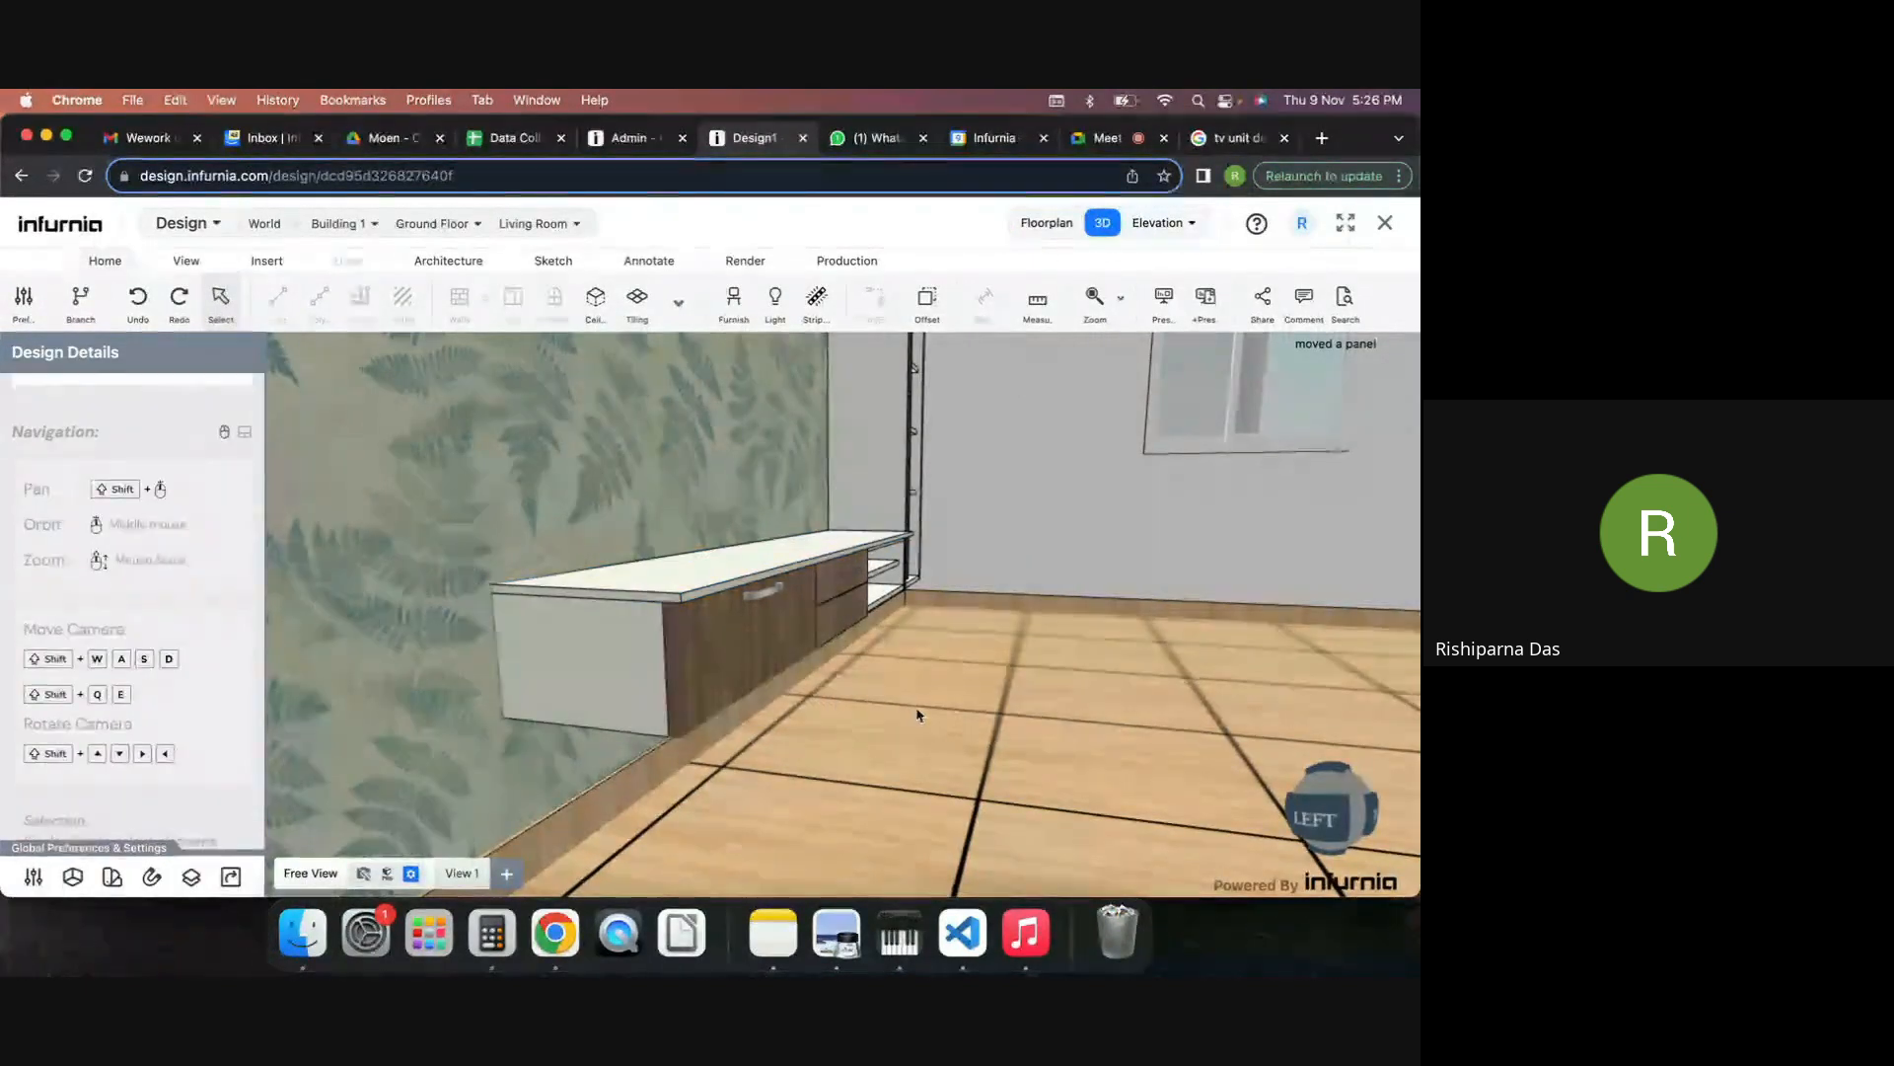
middle_click_drag(918, 719, 829, 719)
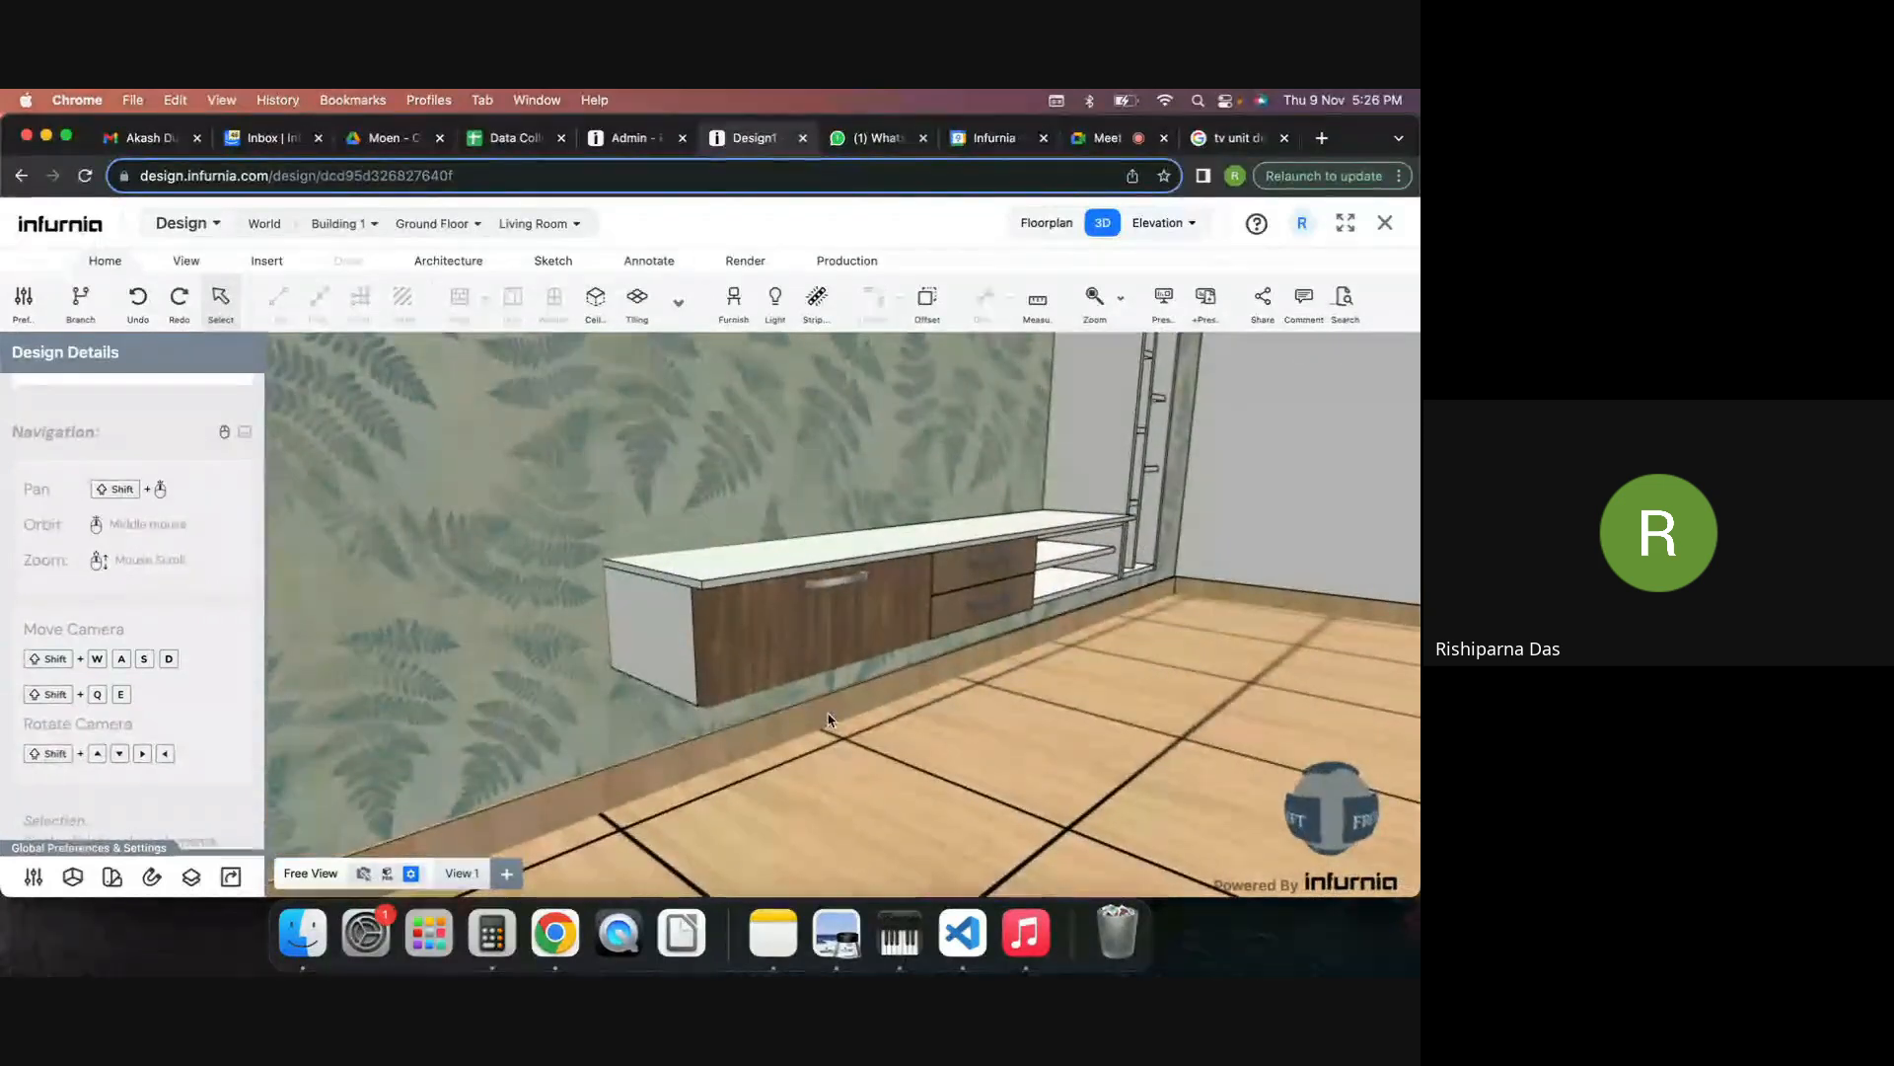
Select cabinet C 2 and the adjacent drawer cabinets together and open their common shutter material properties.
left_click(669, 643)
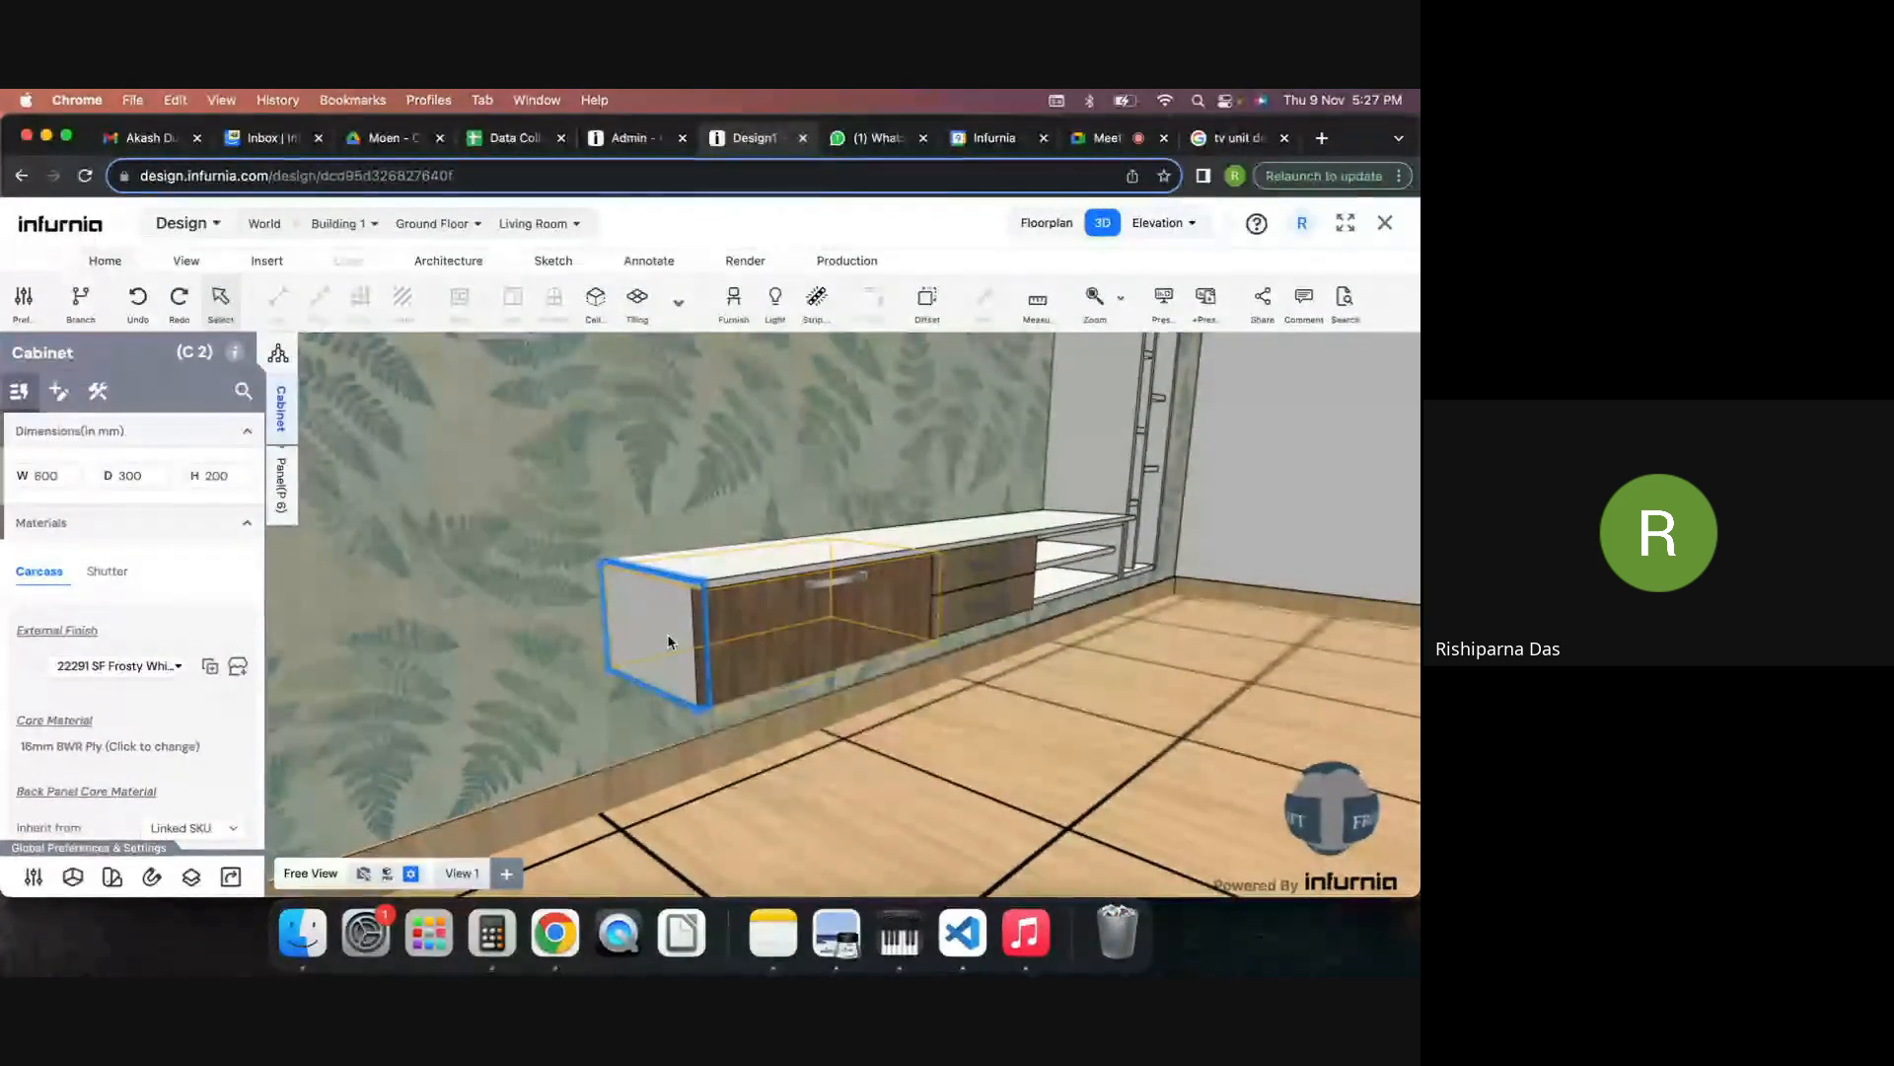
left_click(958, 584, "shift")
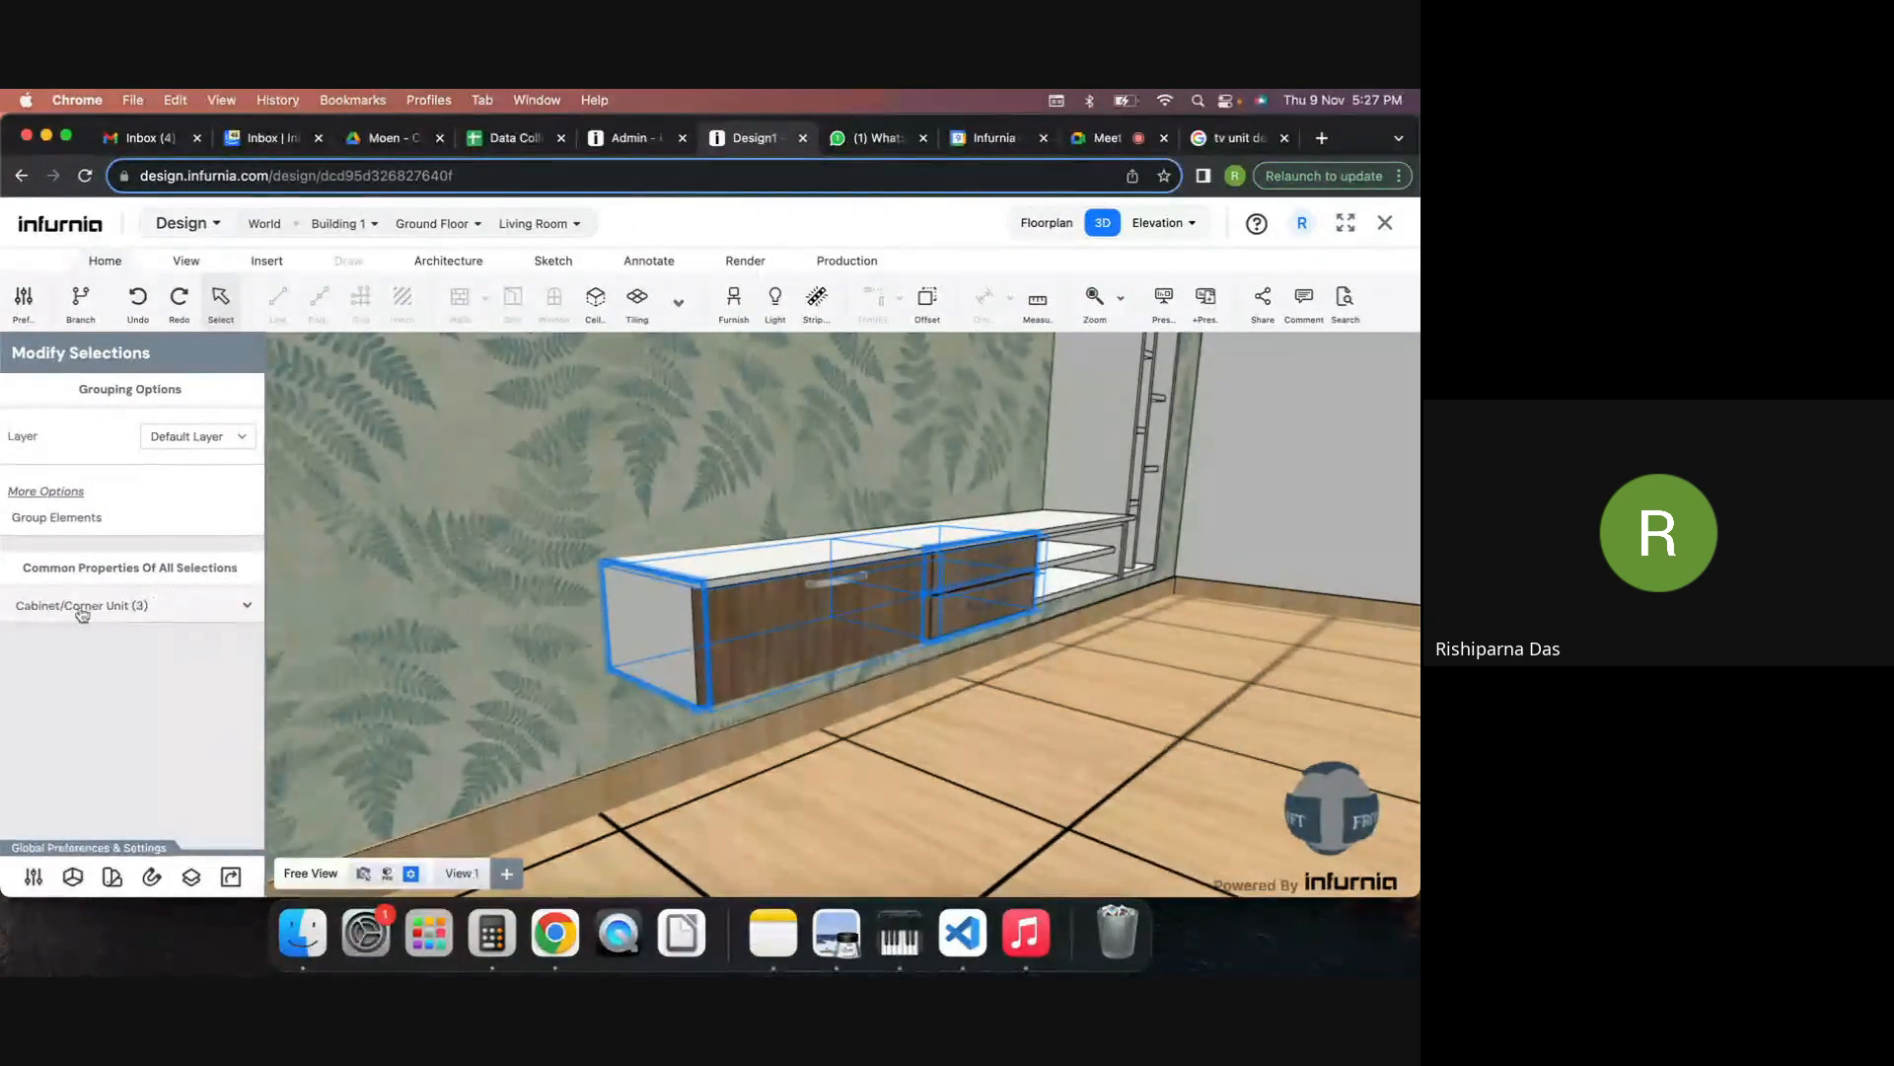
left_click(117, 606)
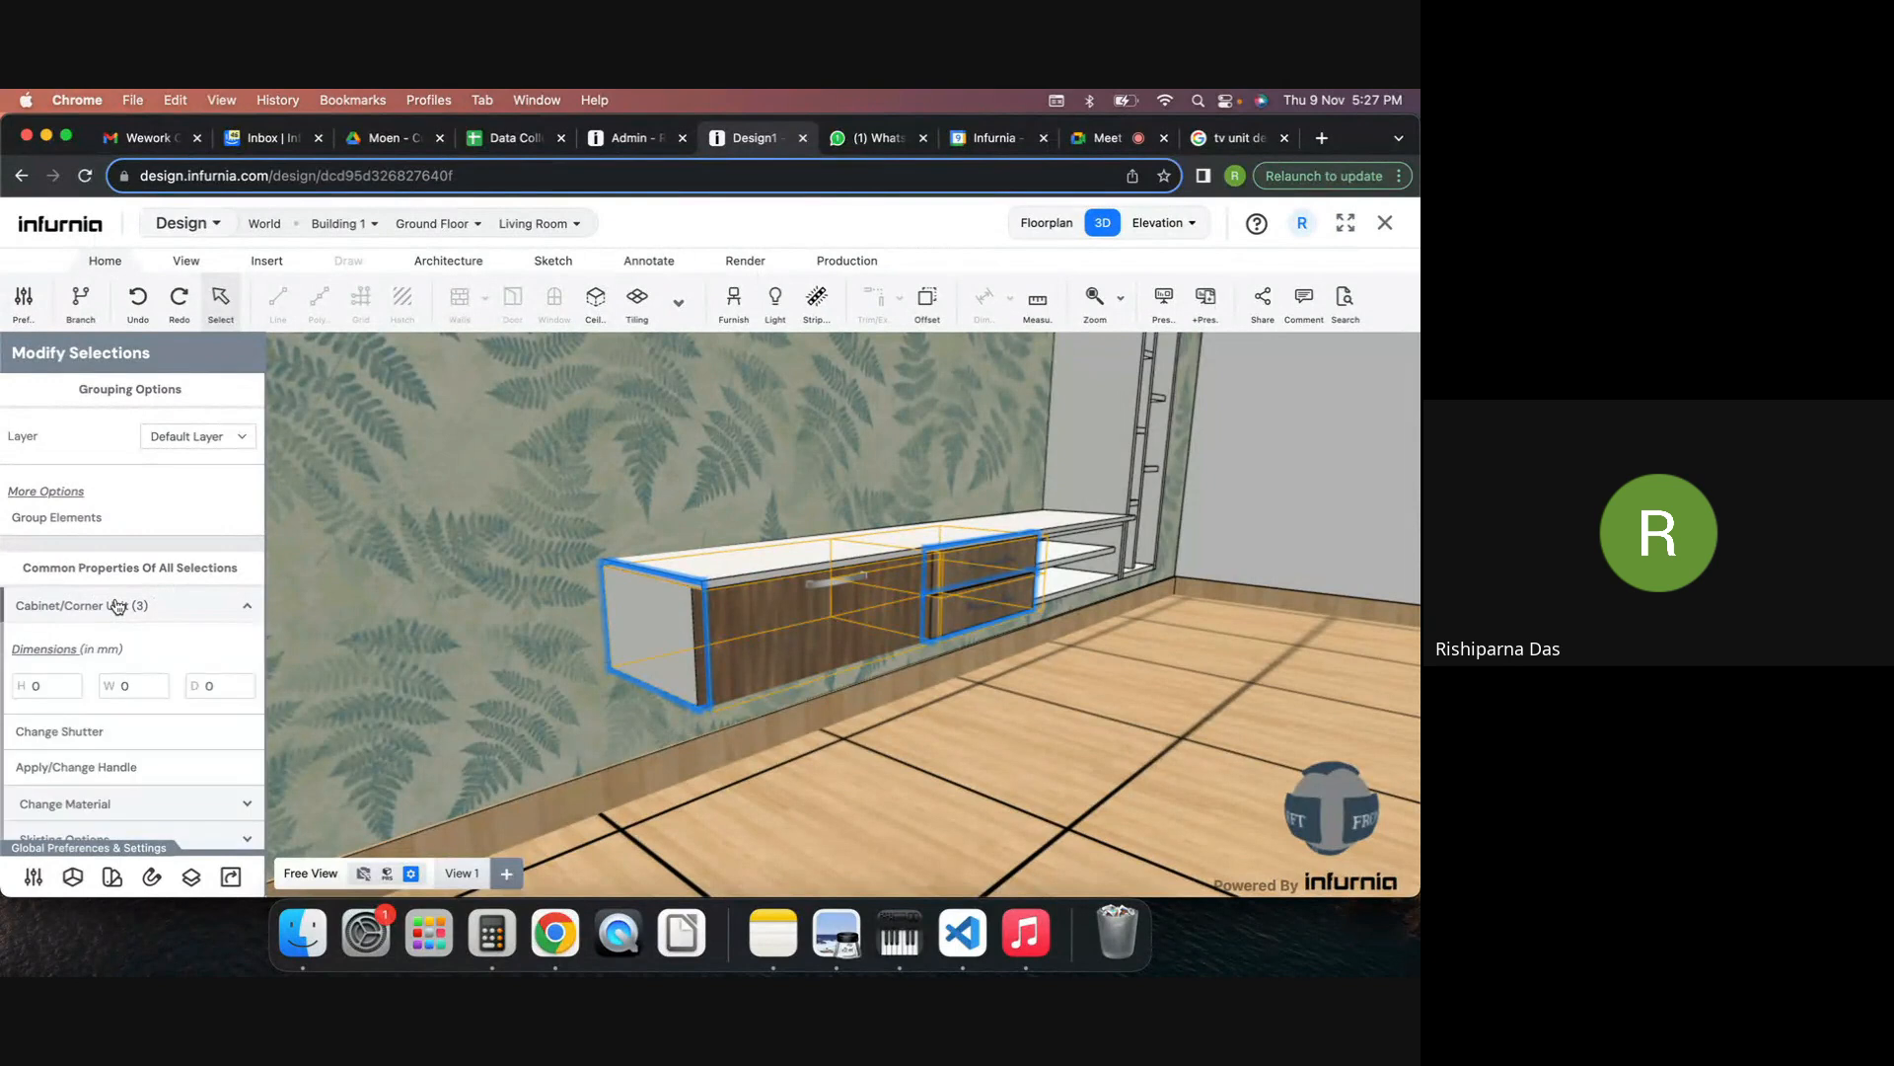
scroll(122, 701, "down", 2)
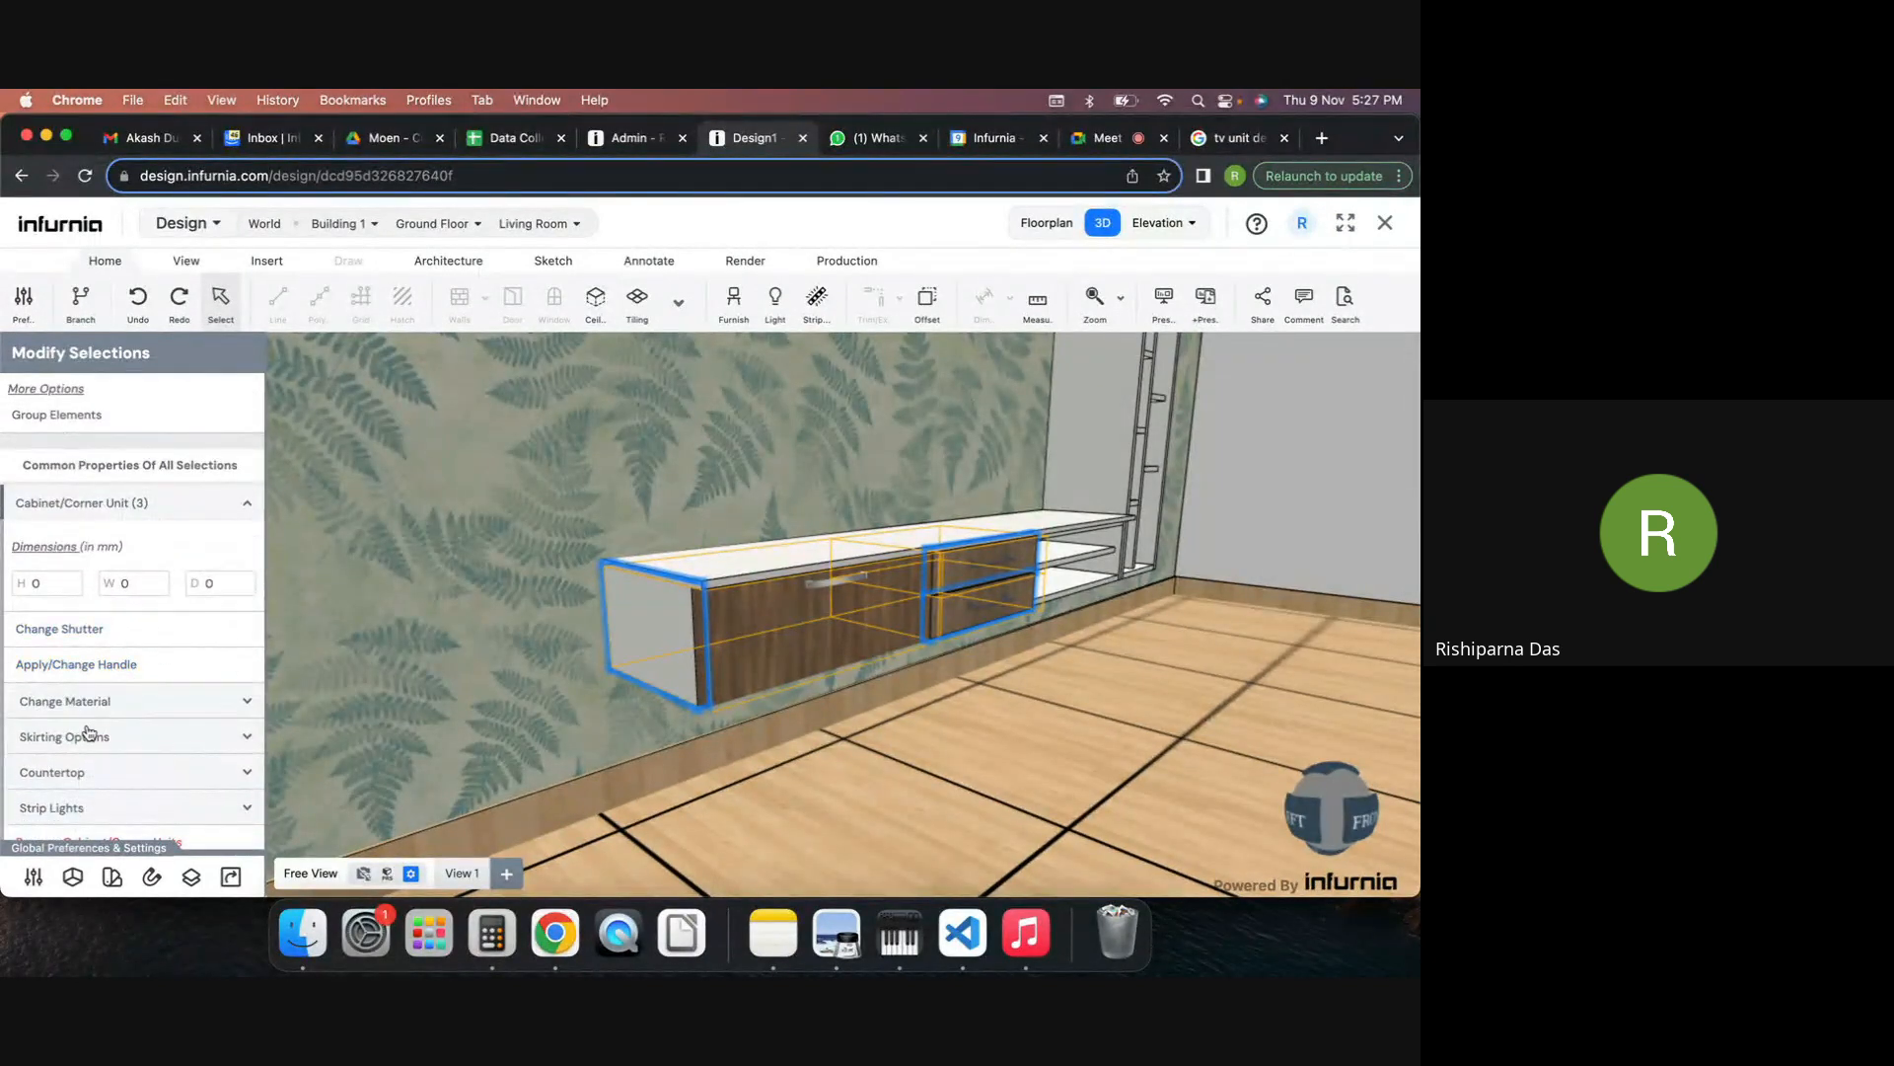
left_click(118, 682)
scroll(119, 676, "down", 2)
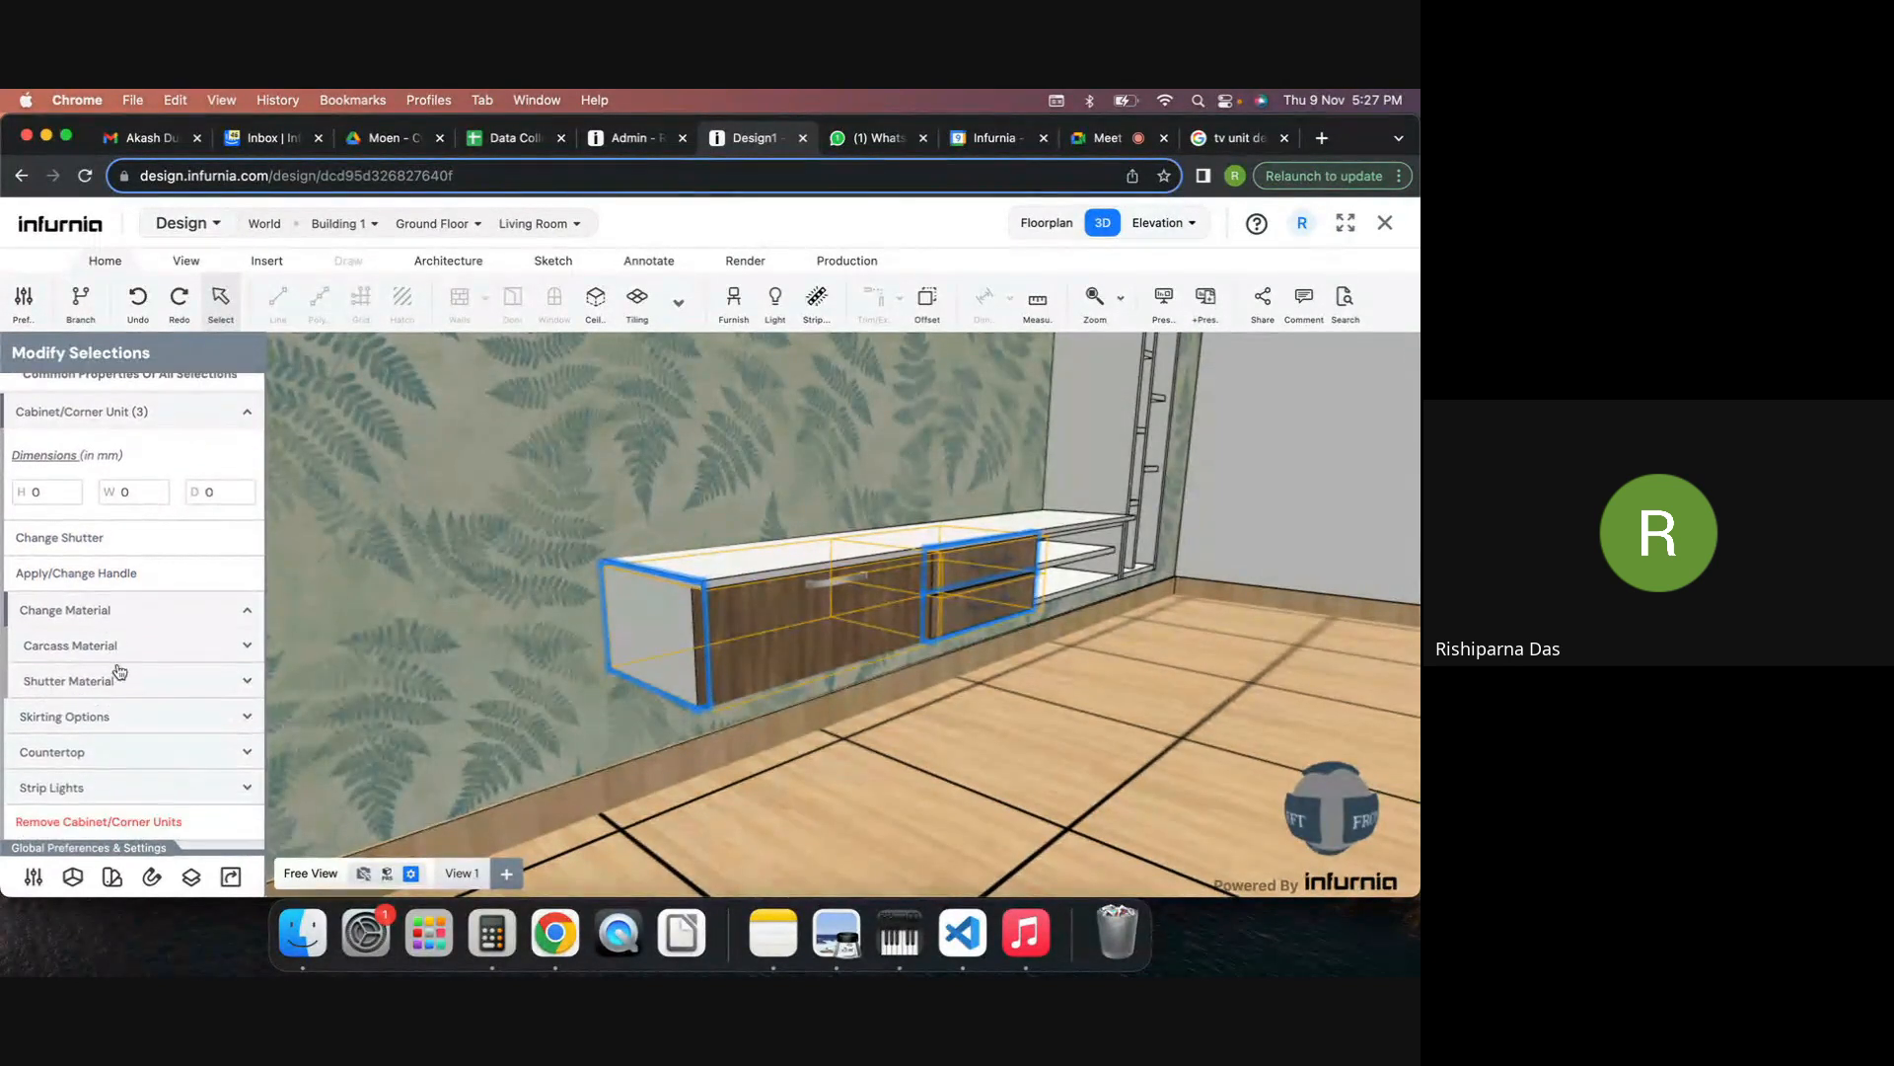
left_click(94, 681)
scroll(99, 690, "down", 5)
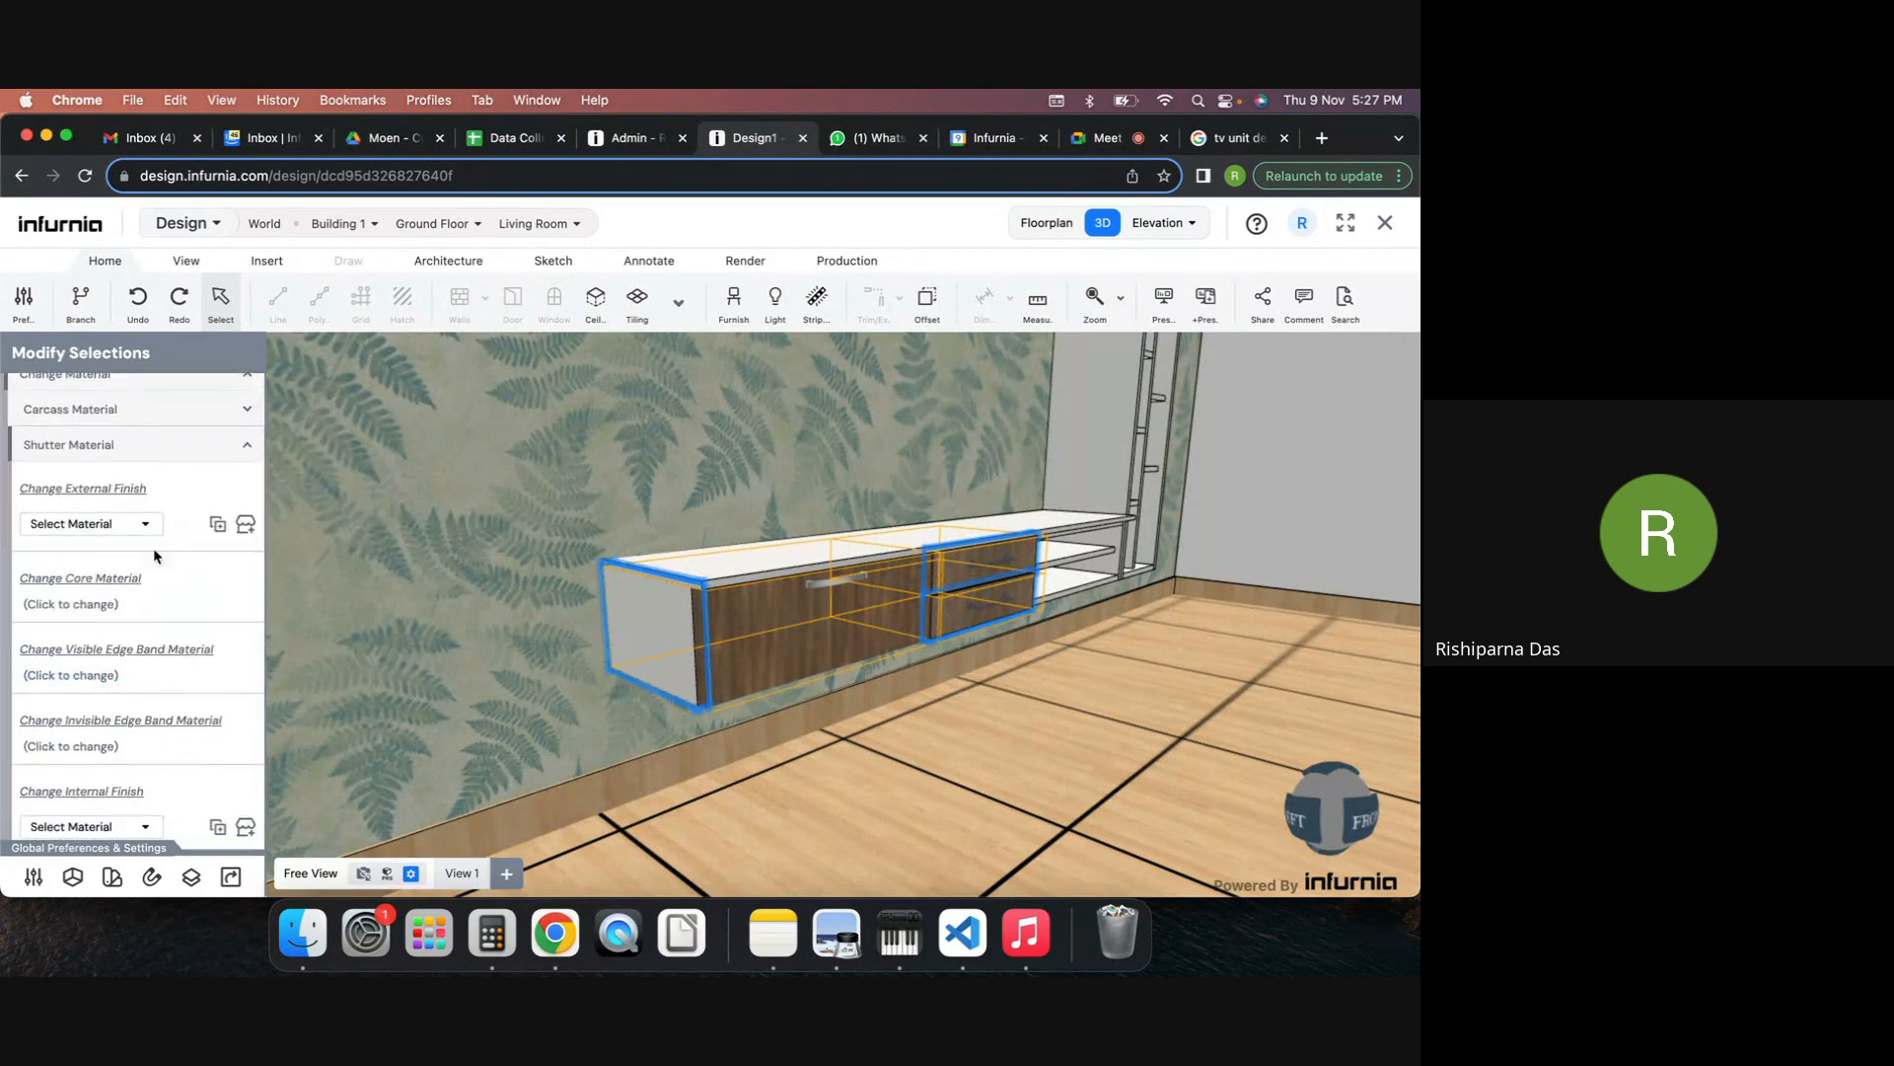
Apply the Adriatic Blue solid laminate as the external shutter finish of the selected cabinets.
left_click(246, 531)
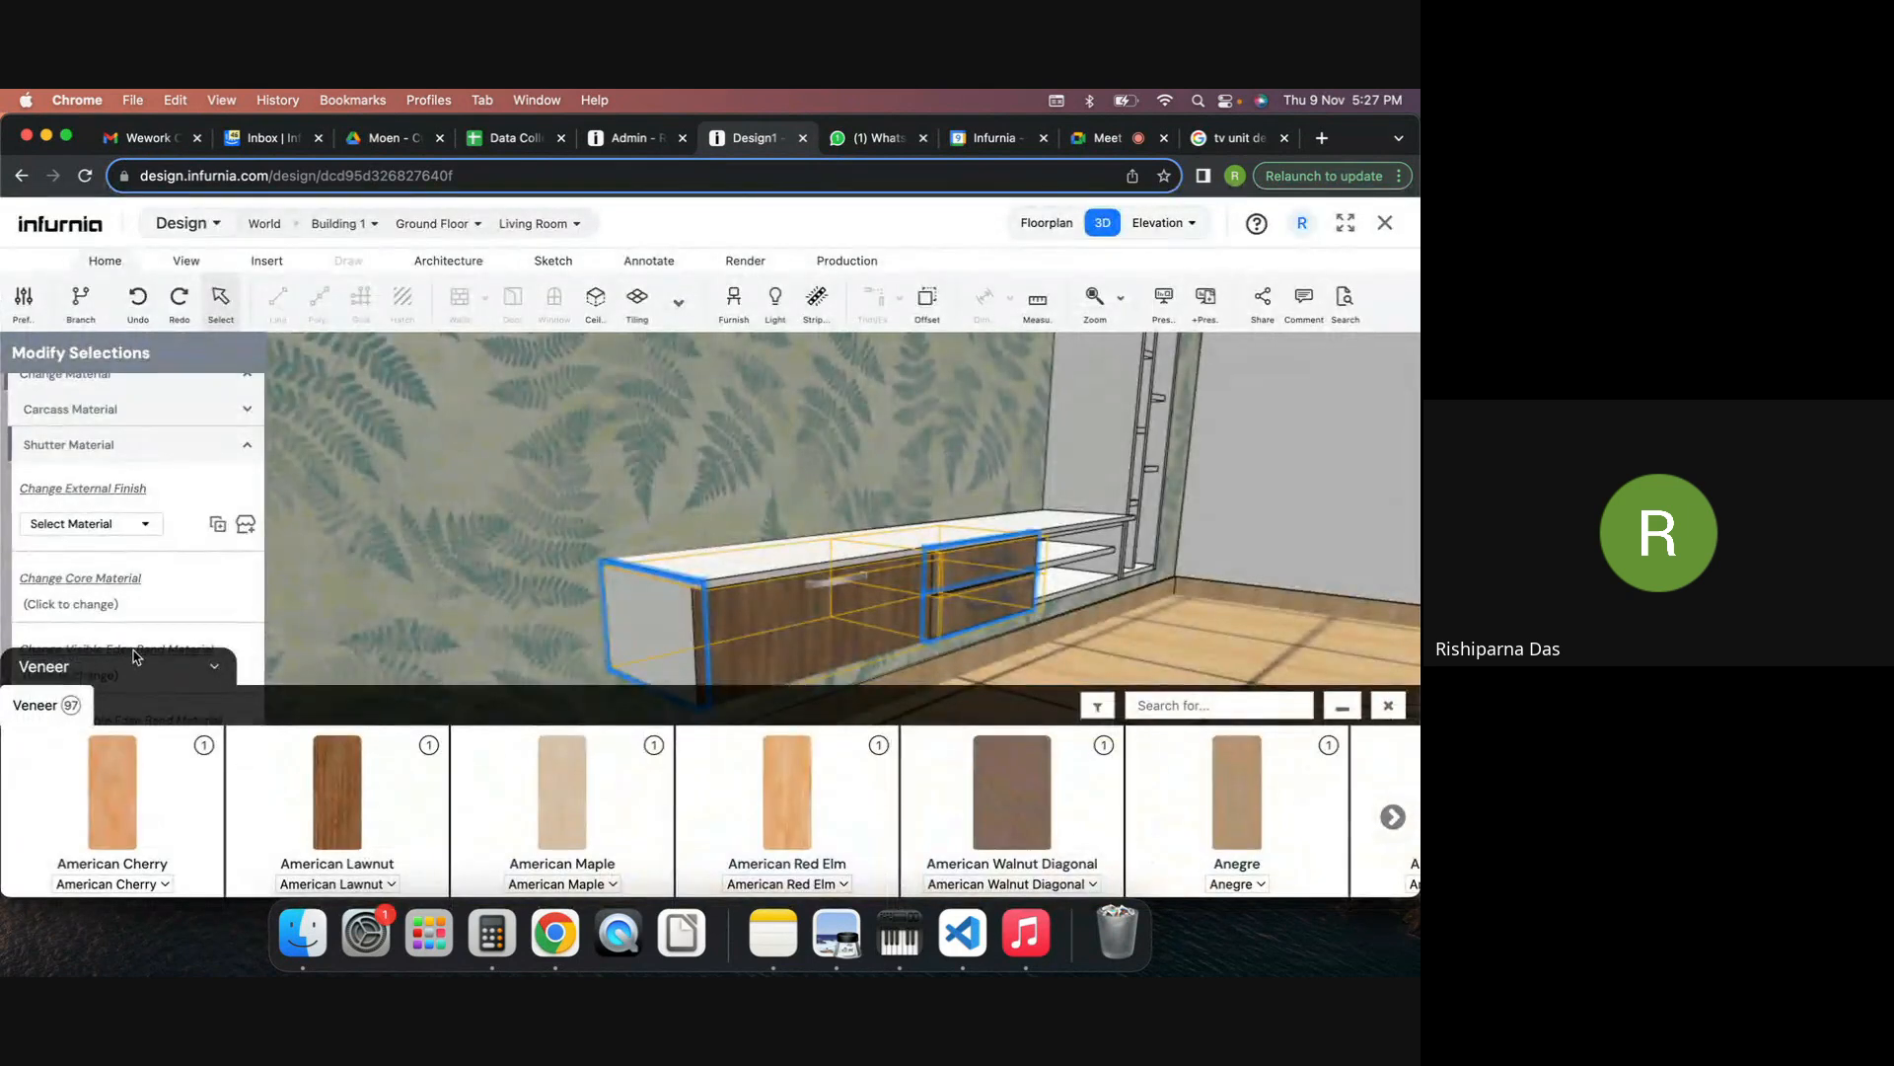
left_click(135, 661)
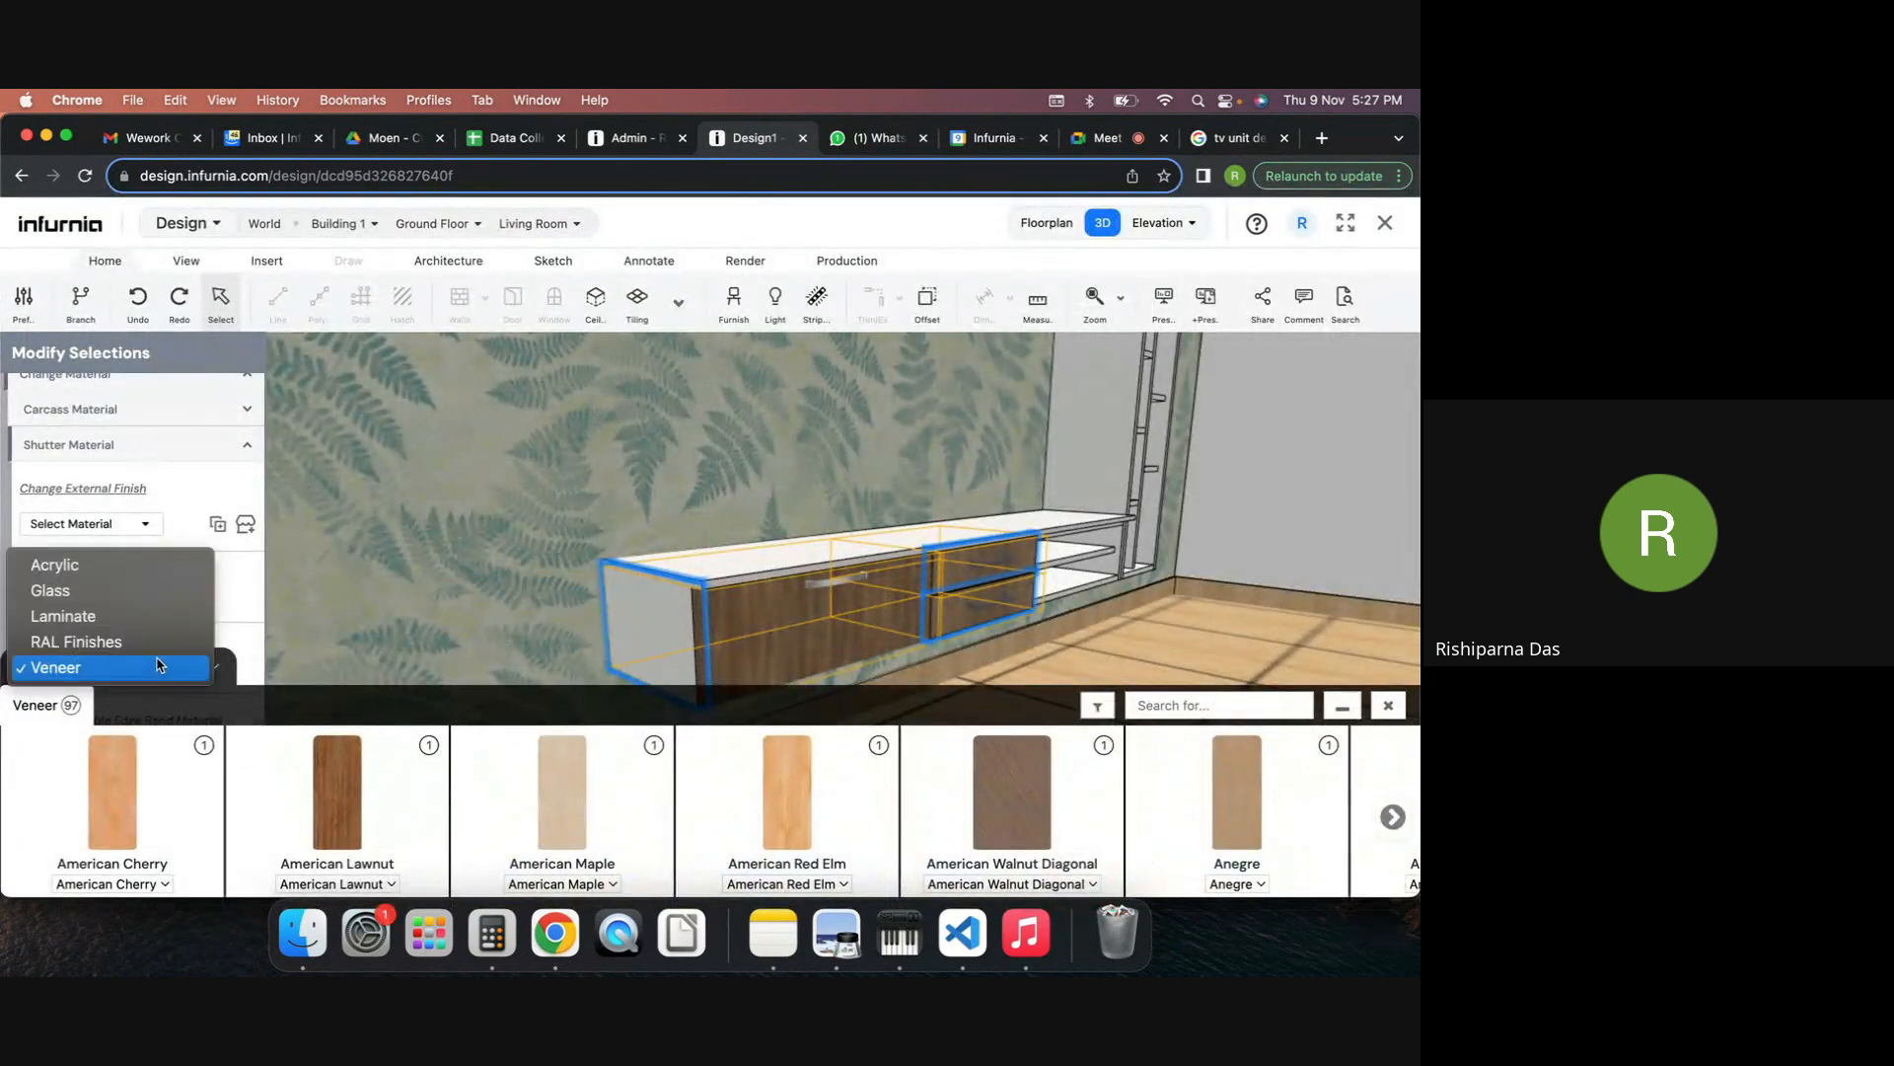
left_click(99, 617)
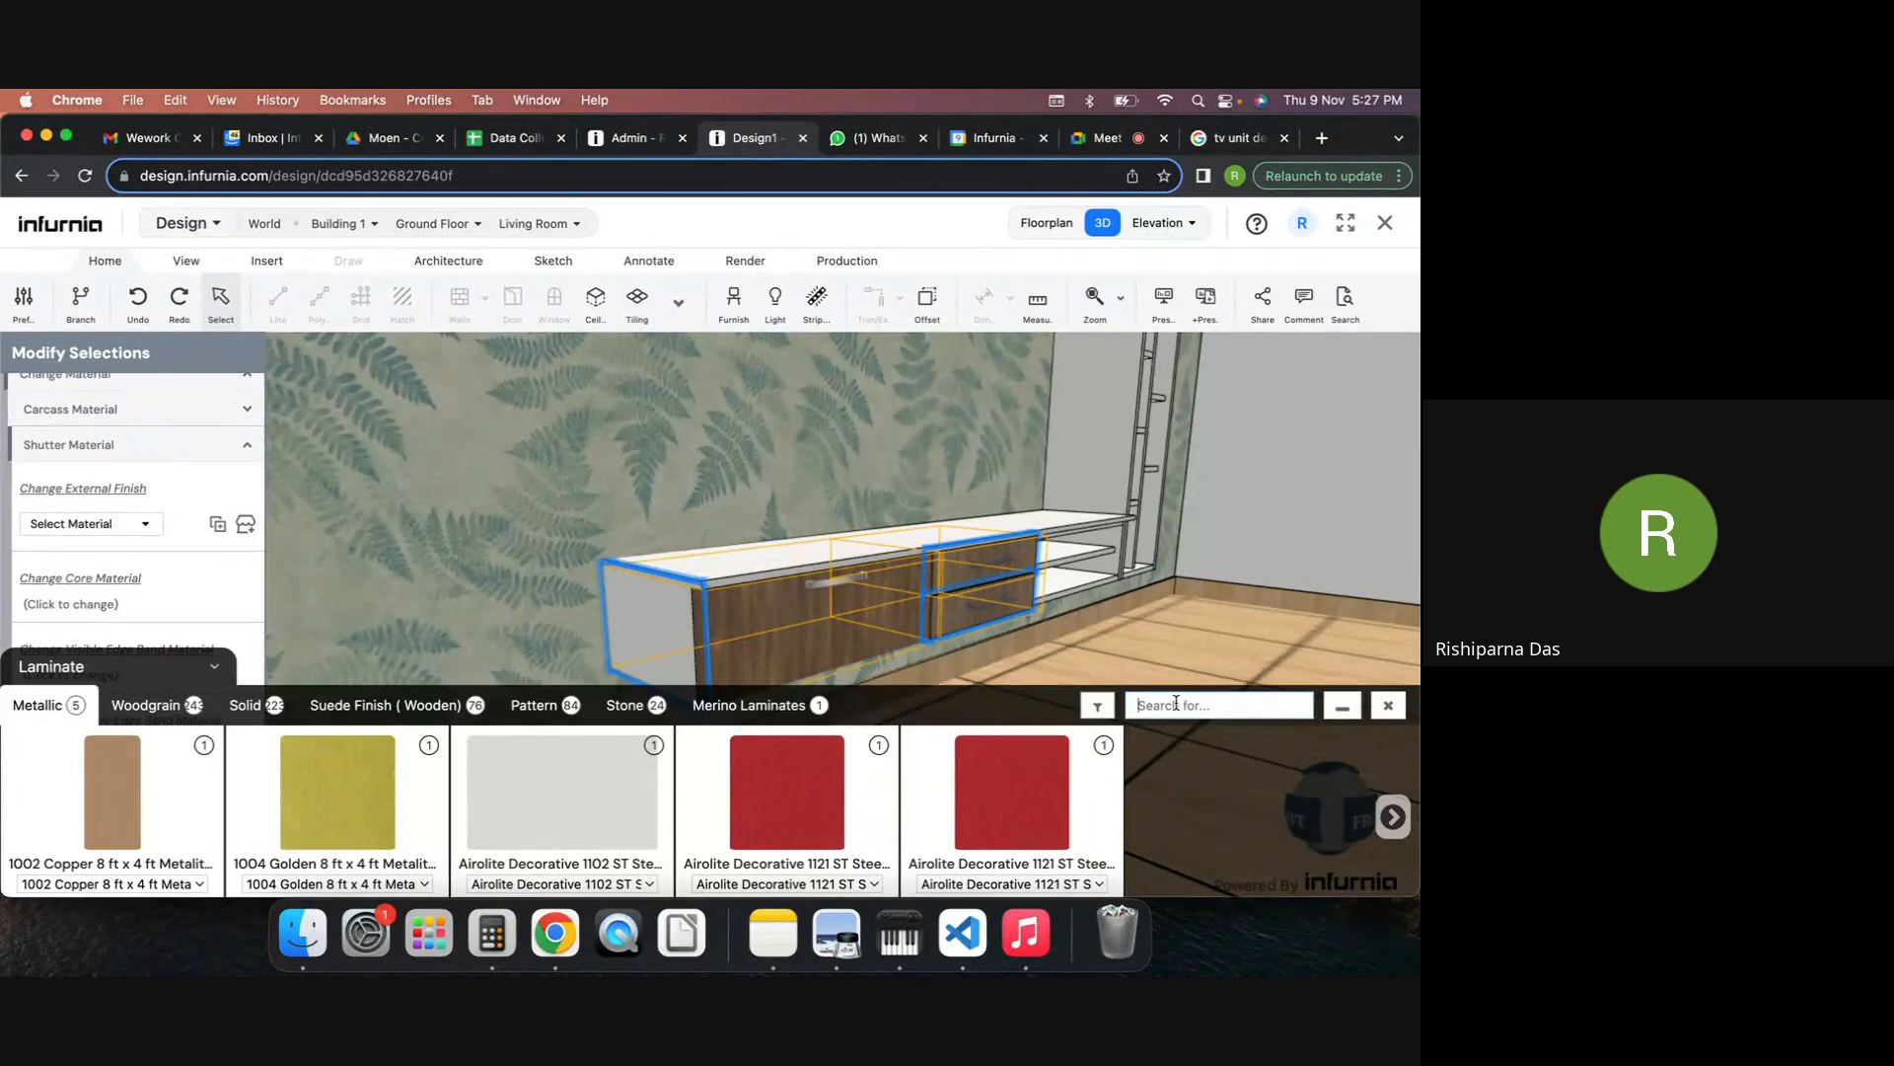
left_click(245, 704)
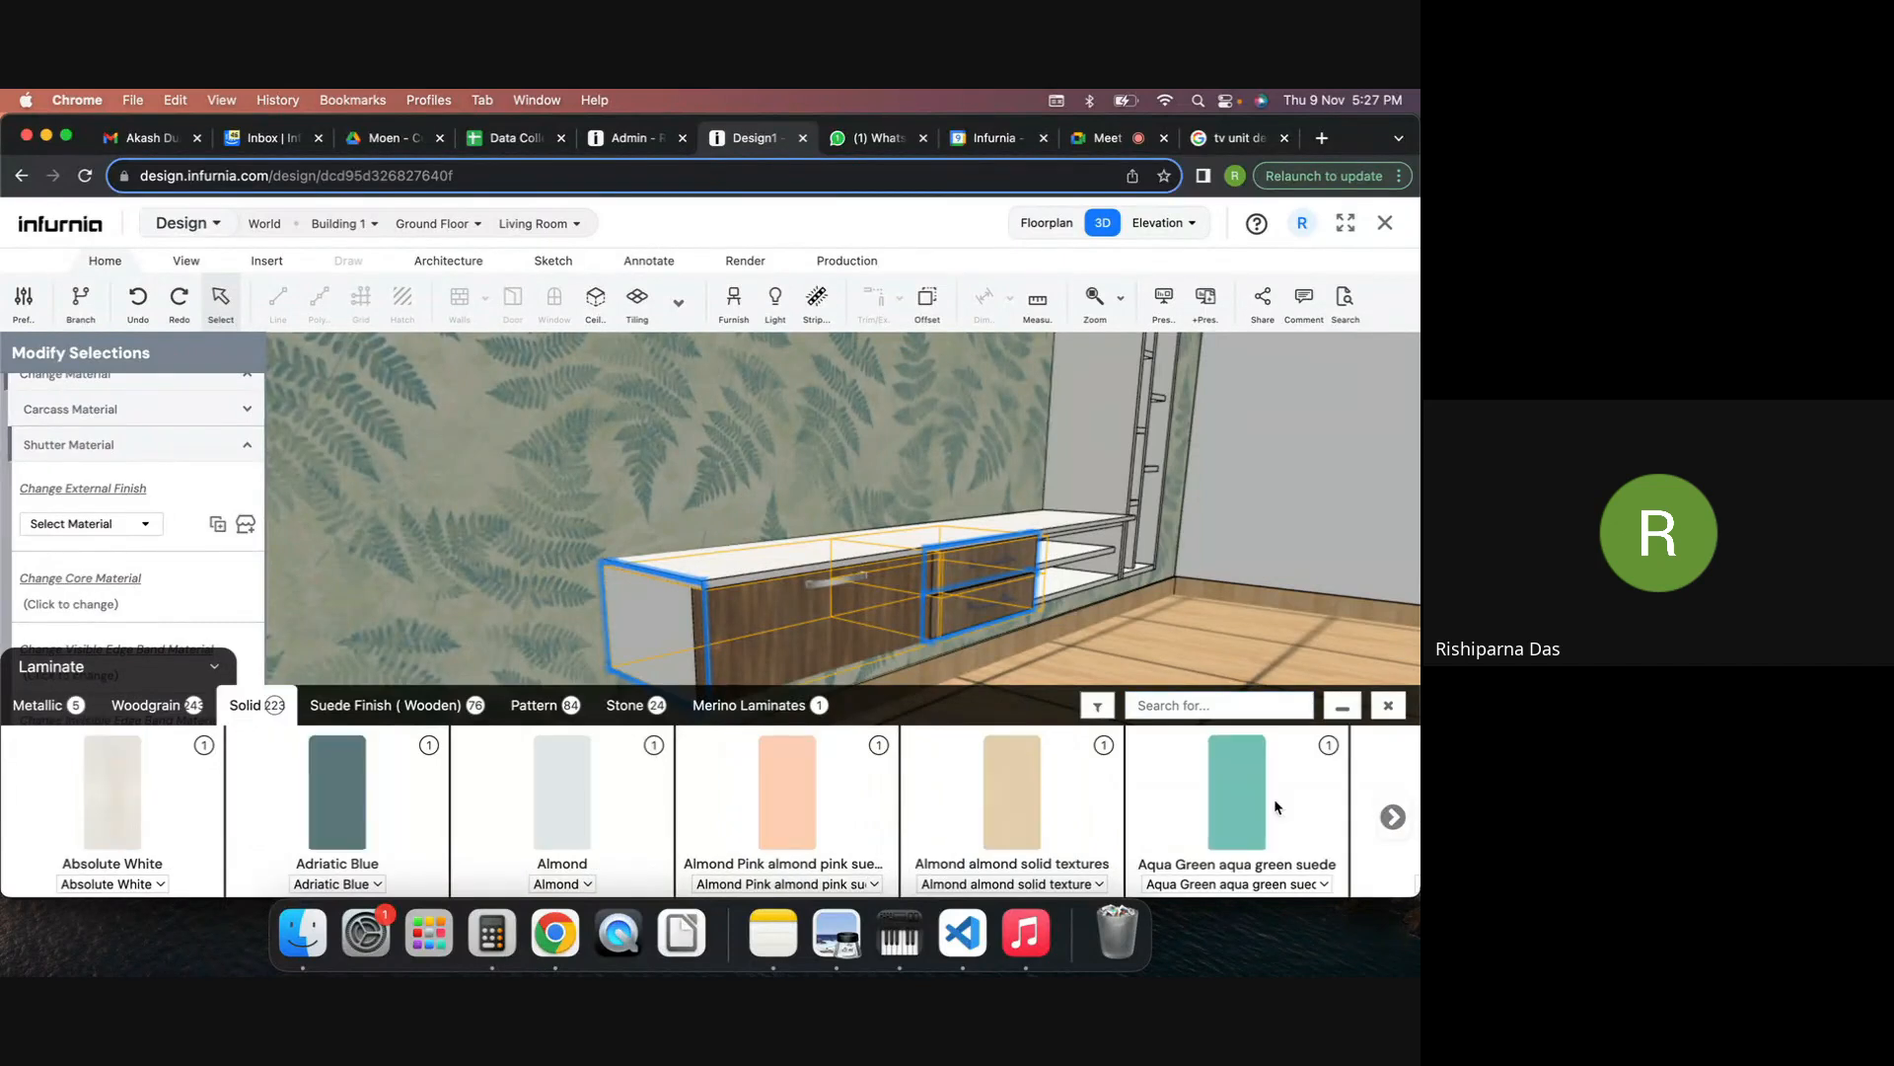
left_click(356, 814)
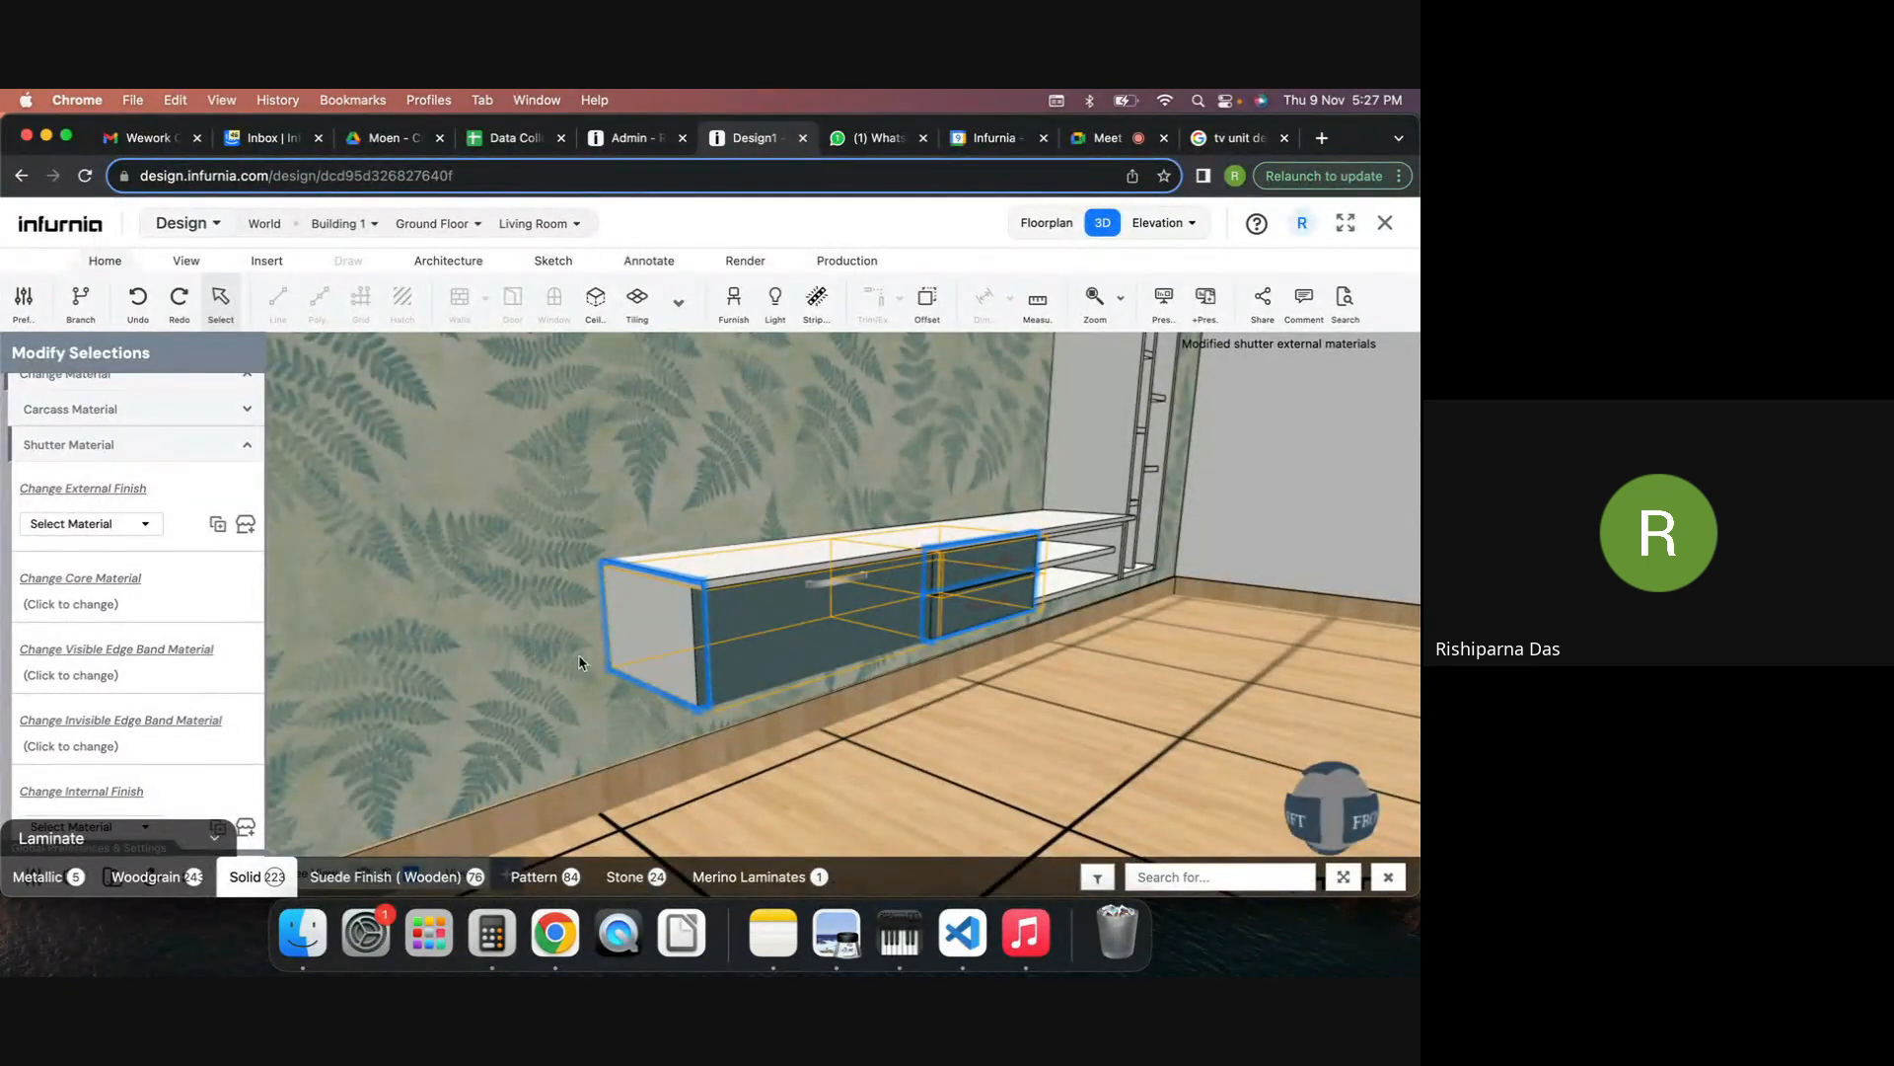
left_click(1381, 879)
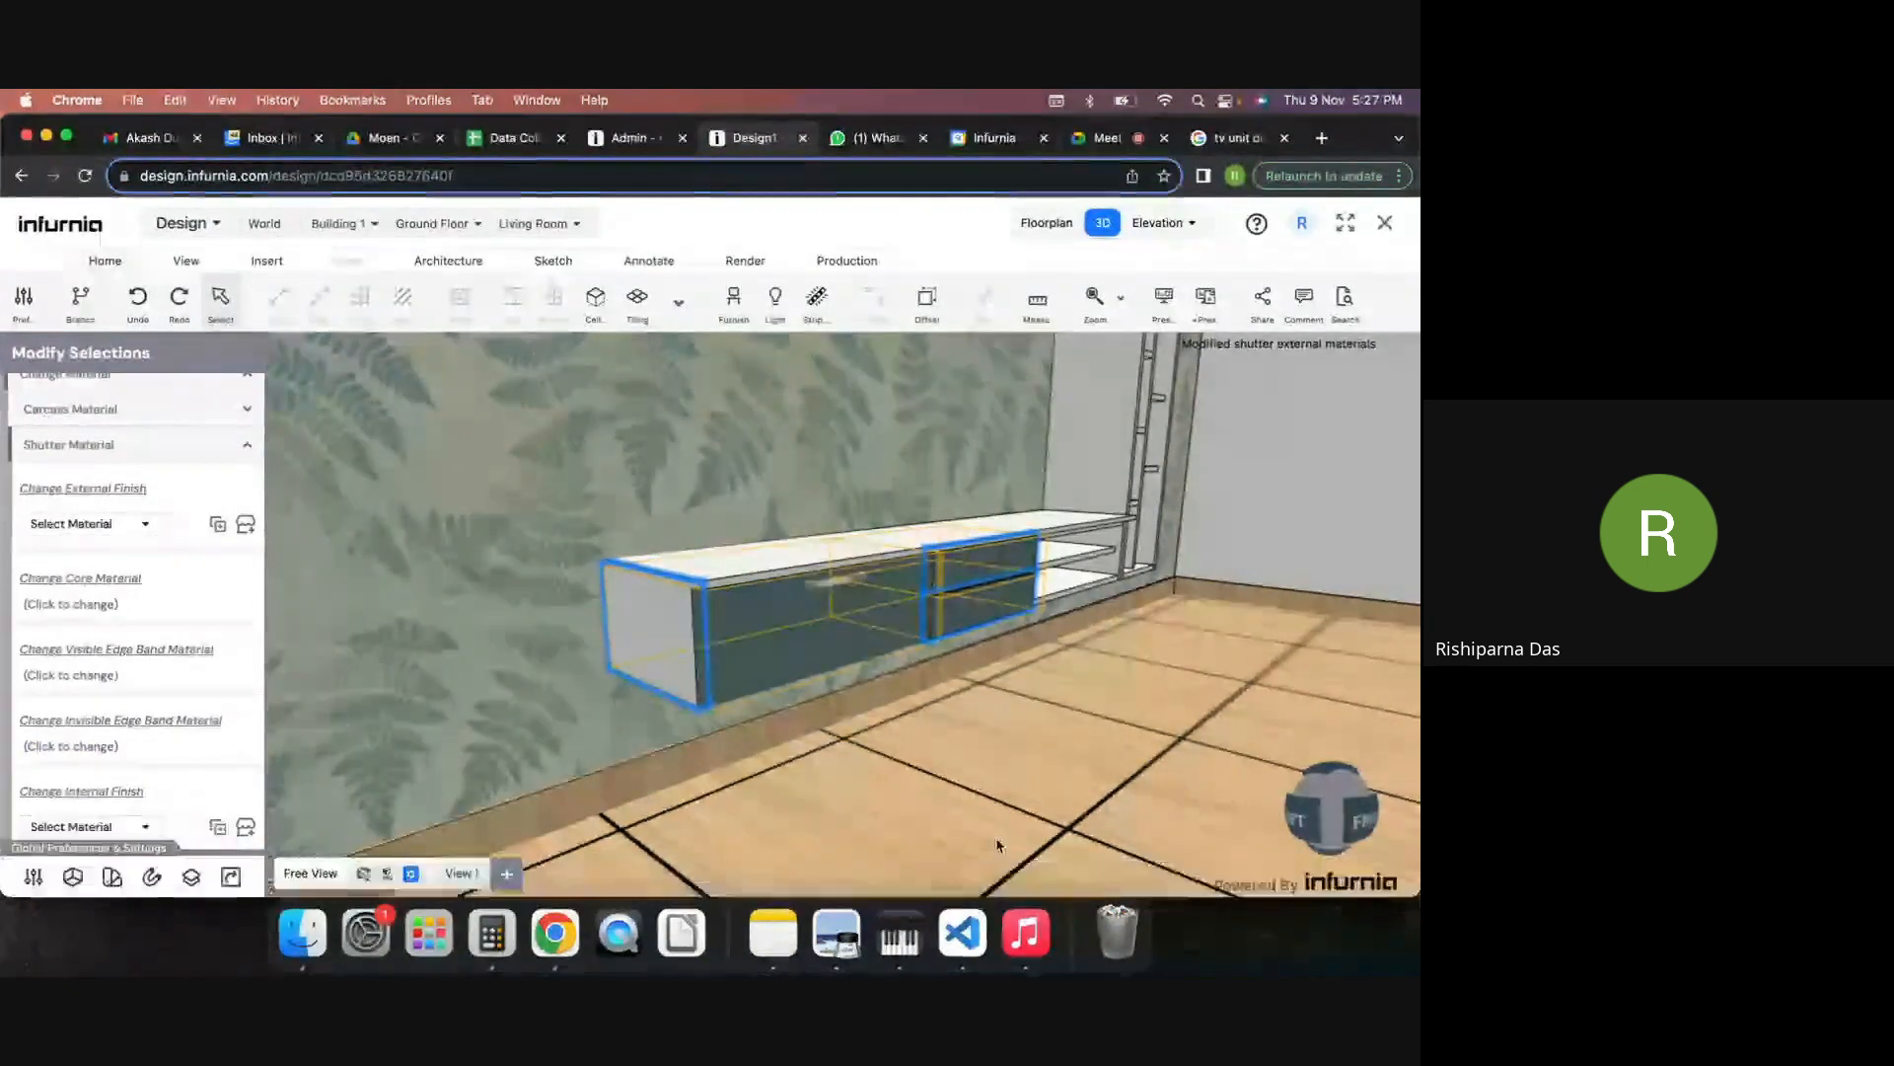
Set the internal shutter finish of the selected cabinets to a brown laminate from the Woodgrain category.
scroll(95, 567, "up", 1)
scroll(96, 641, "down", 4)
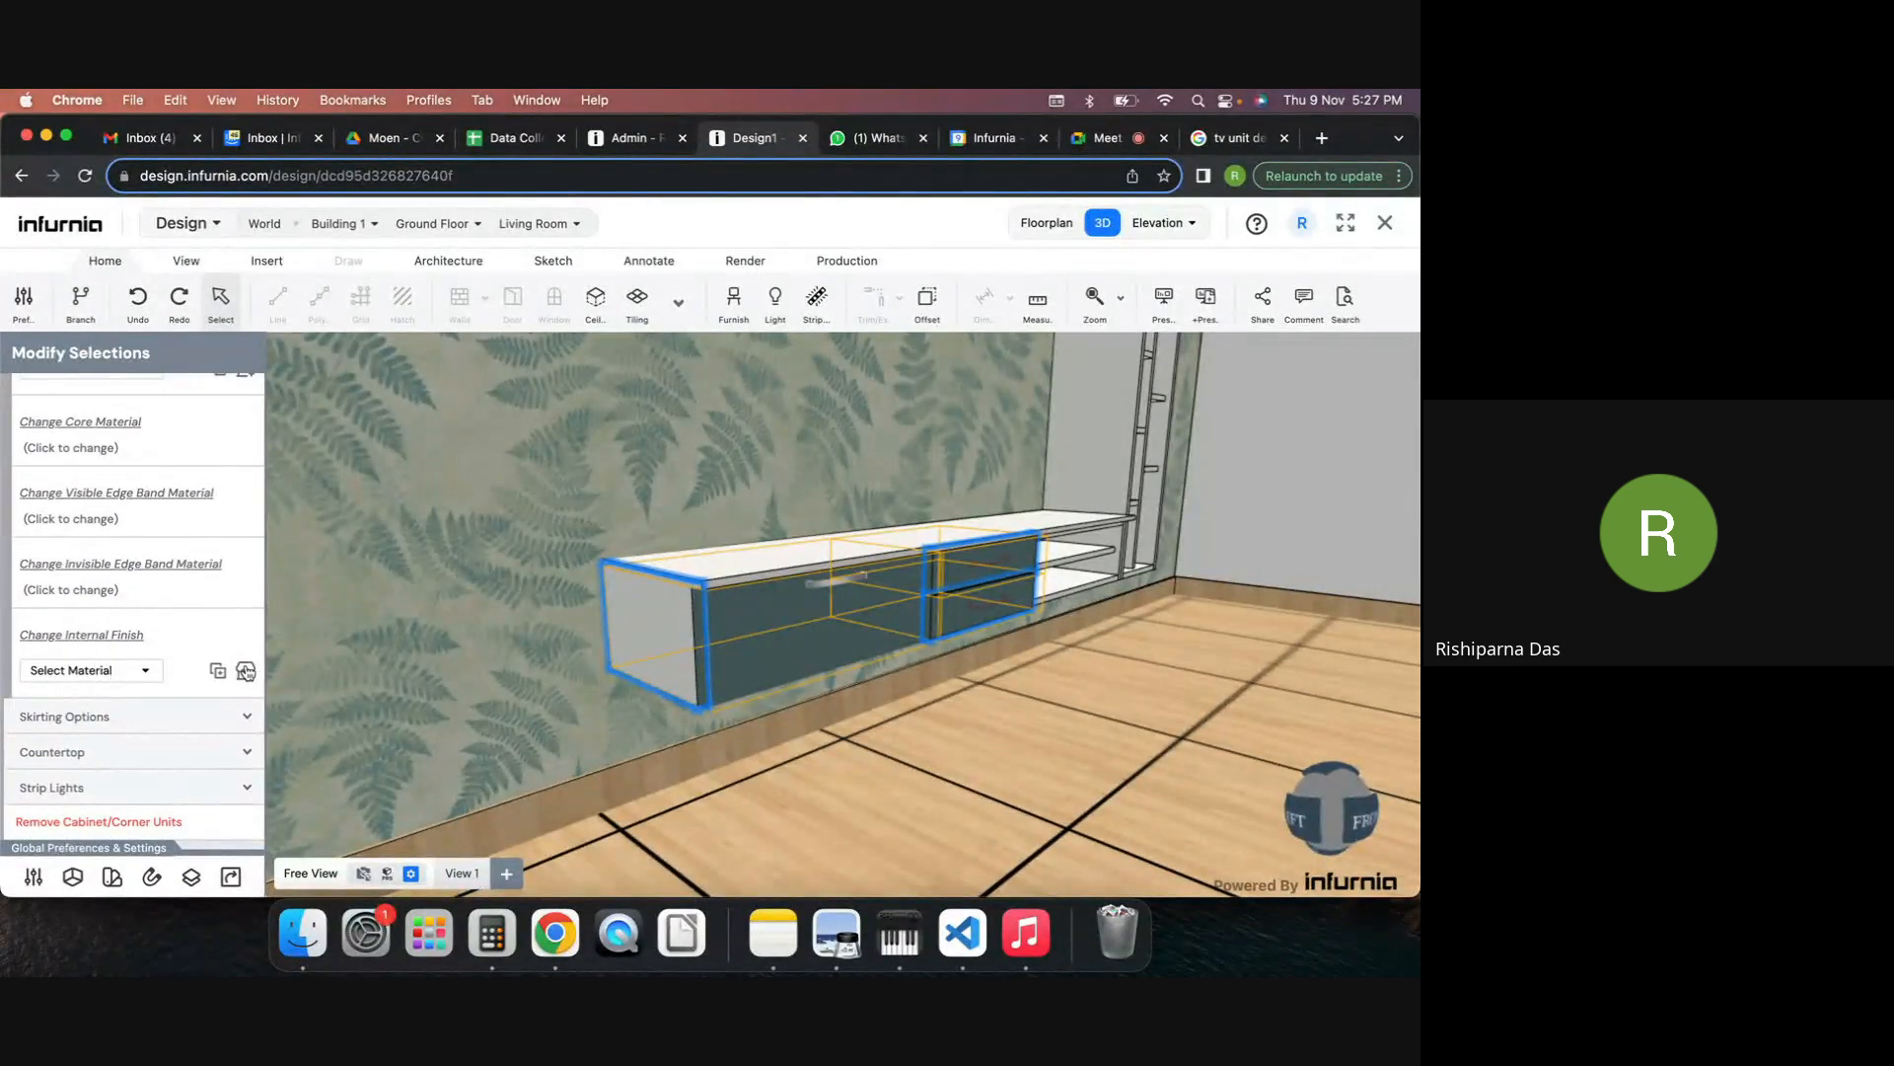
left_click(245, 672)
left_click(79, 667)
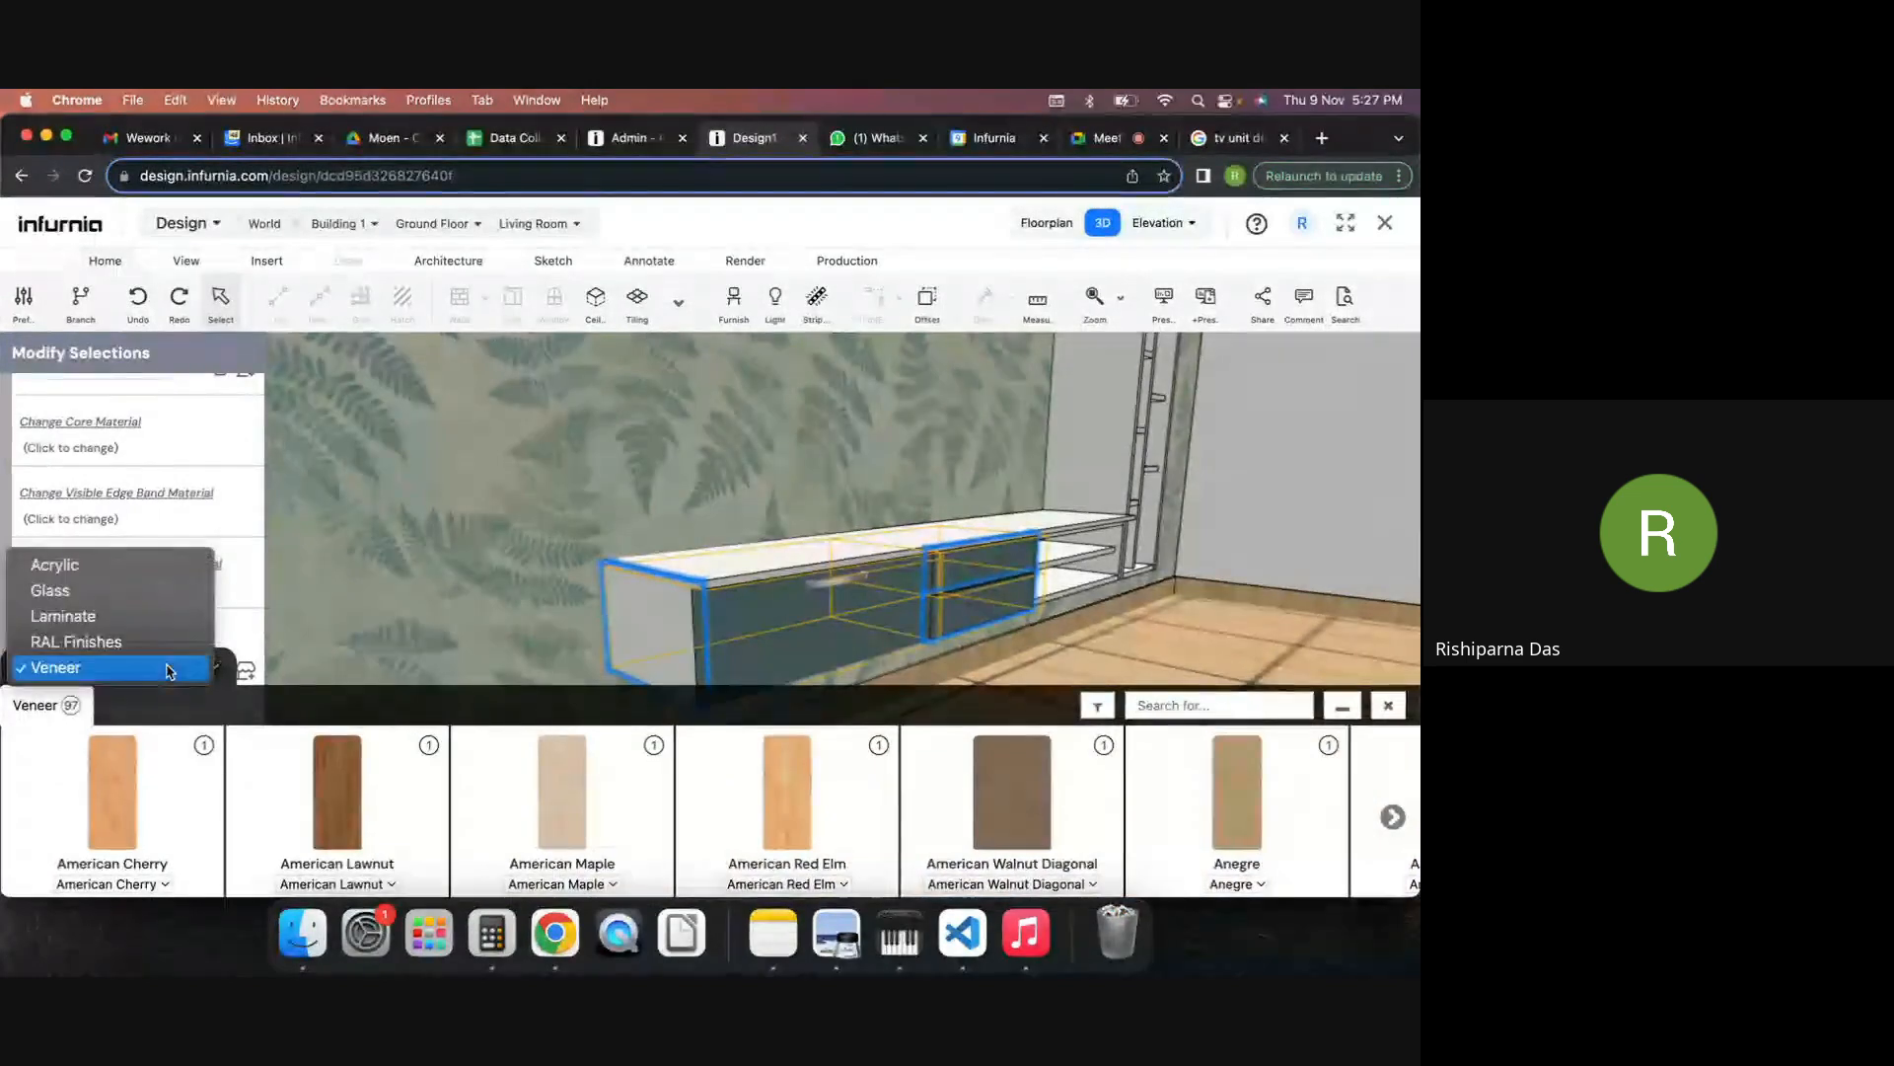
left_click(76, 622)
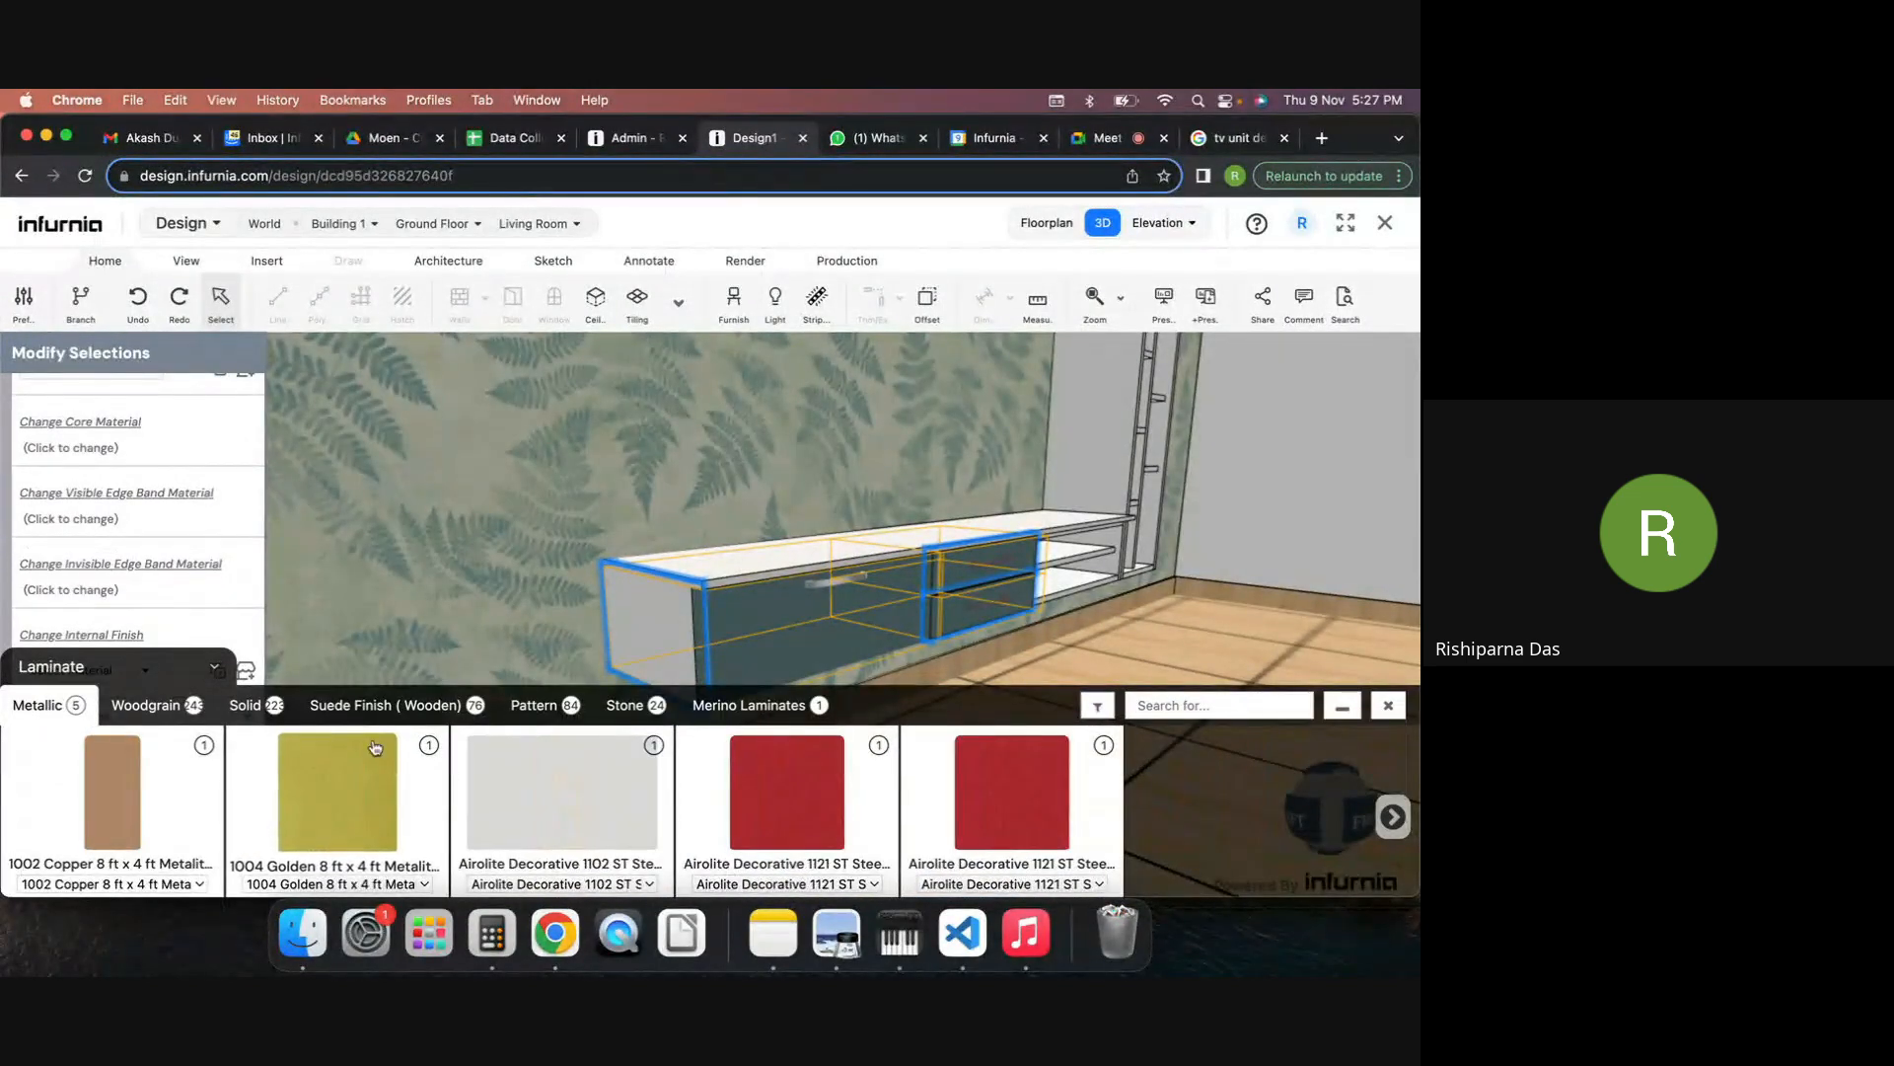
left_click(185, 706)
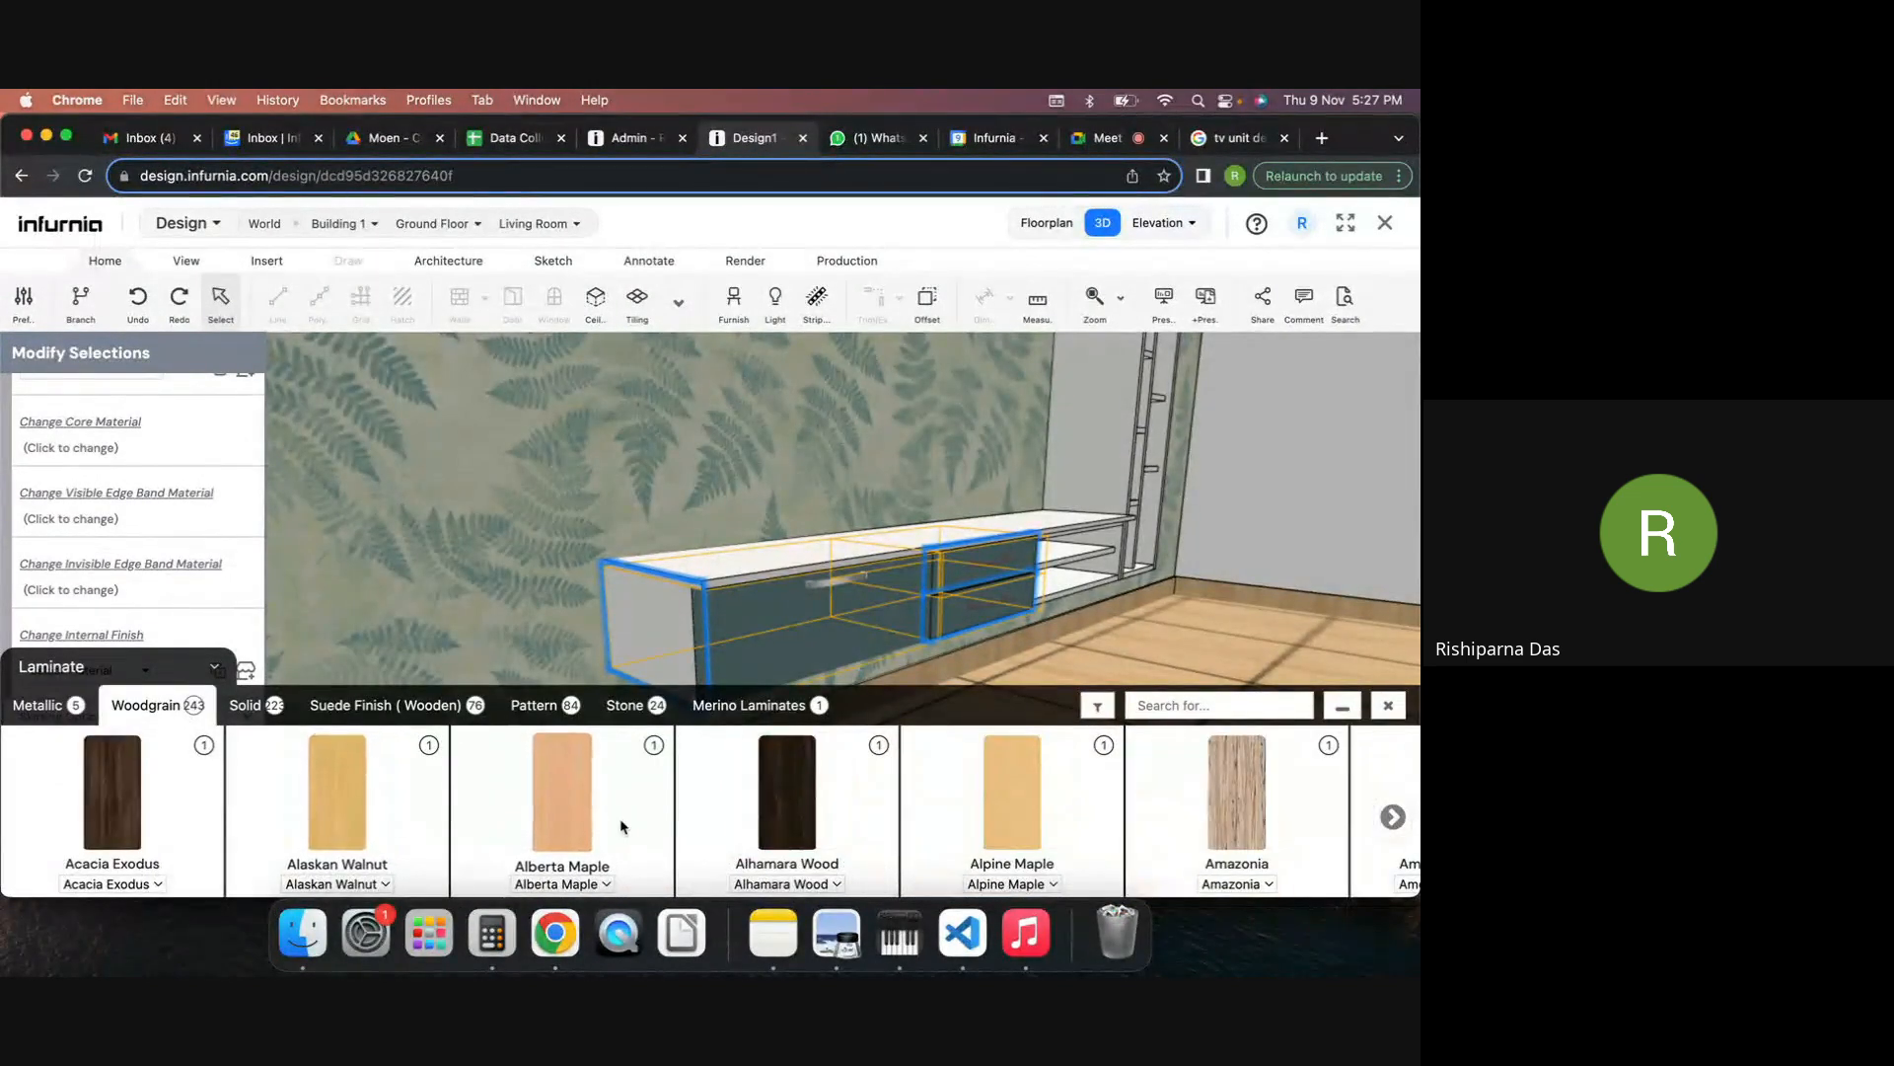
left_click(1392, 817)
left_click(1391, 817)
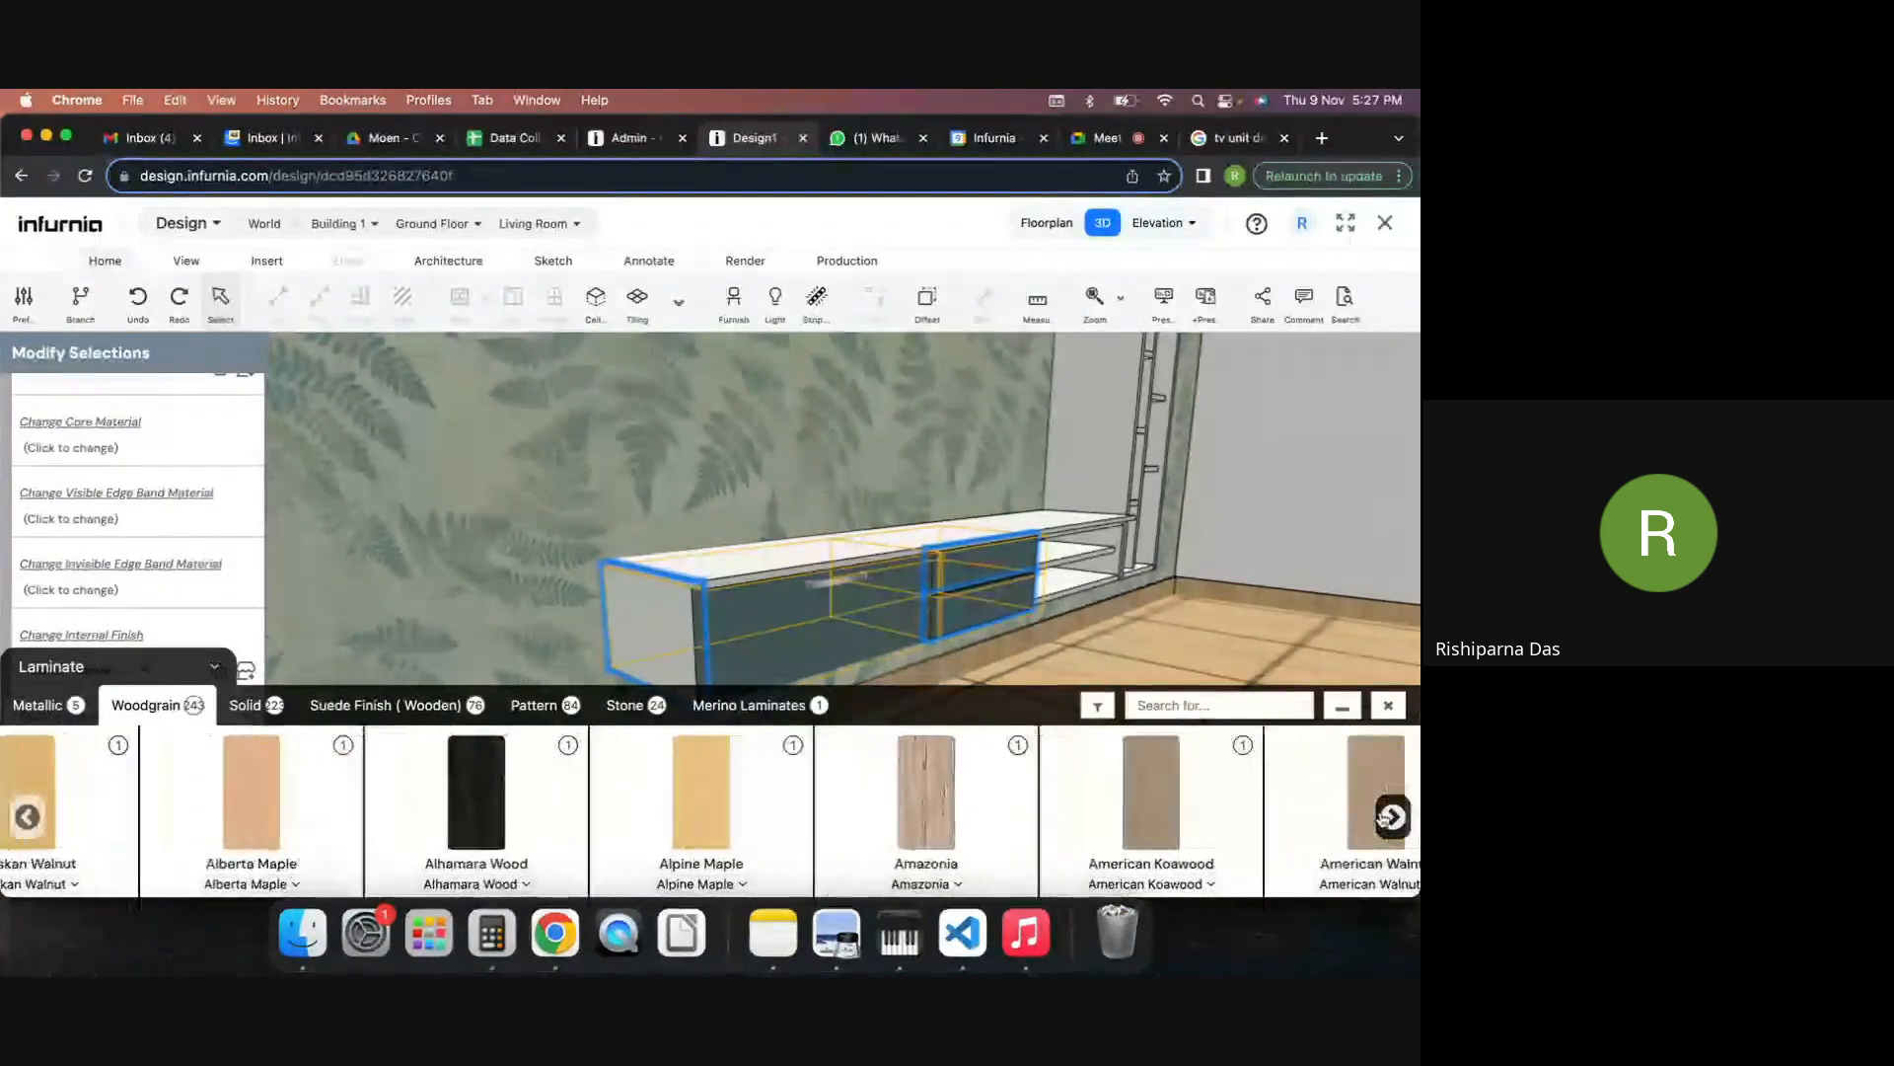
left_click(1241, 807)
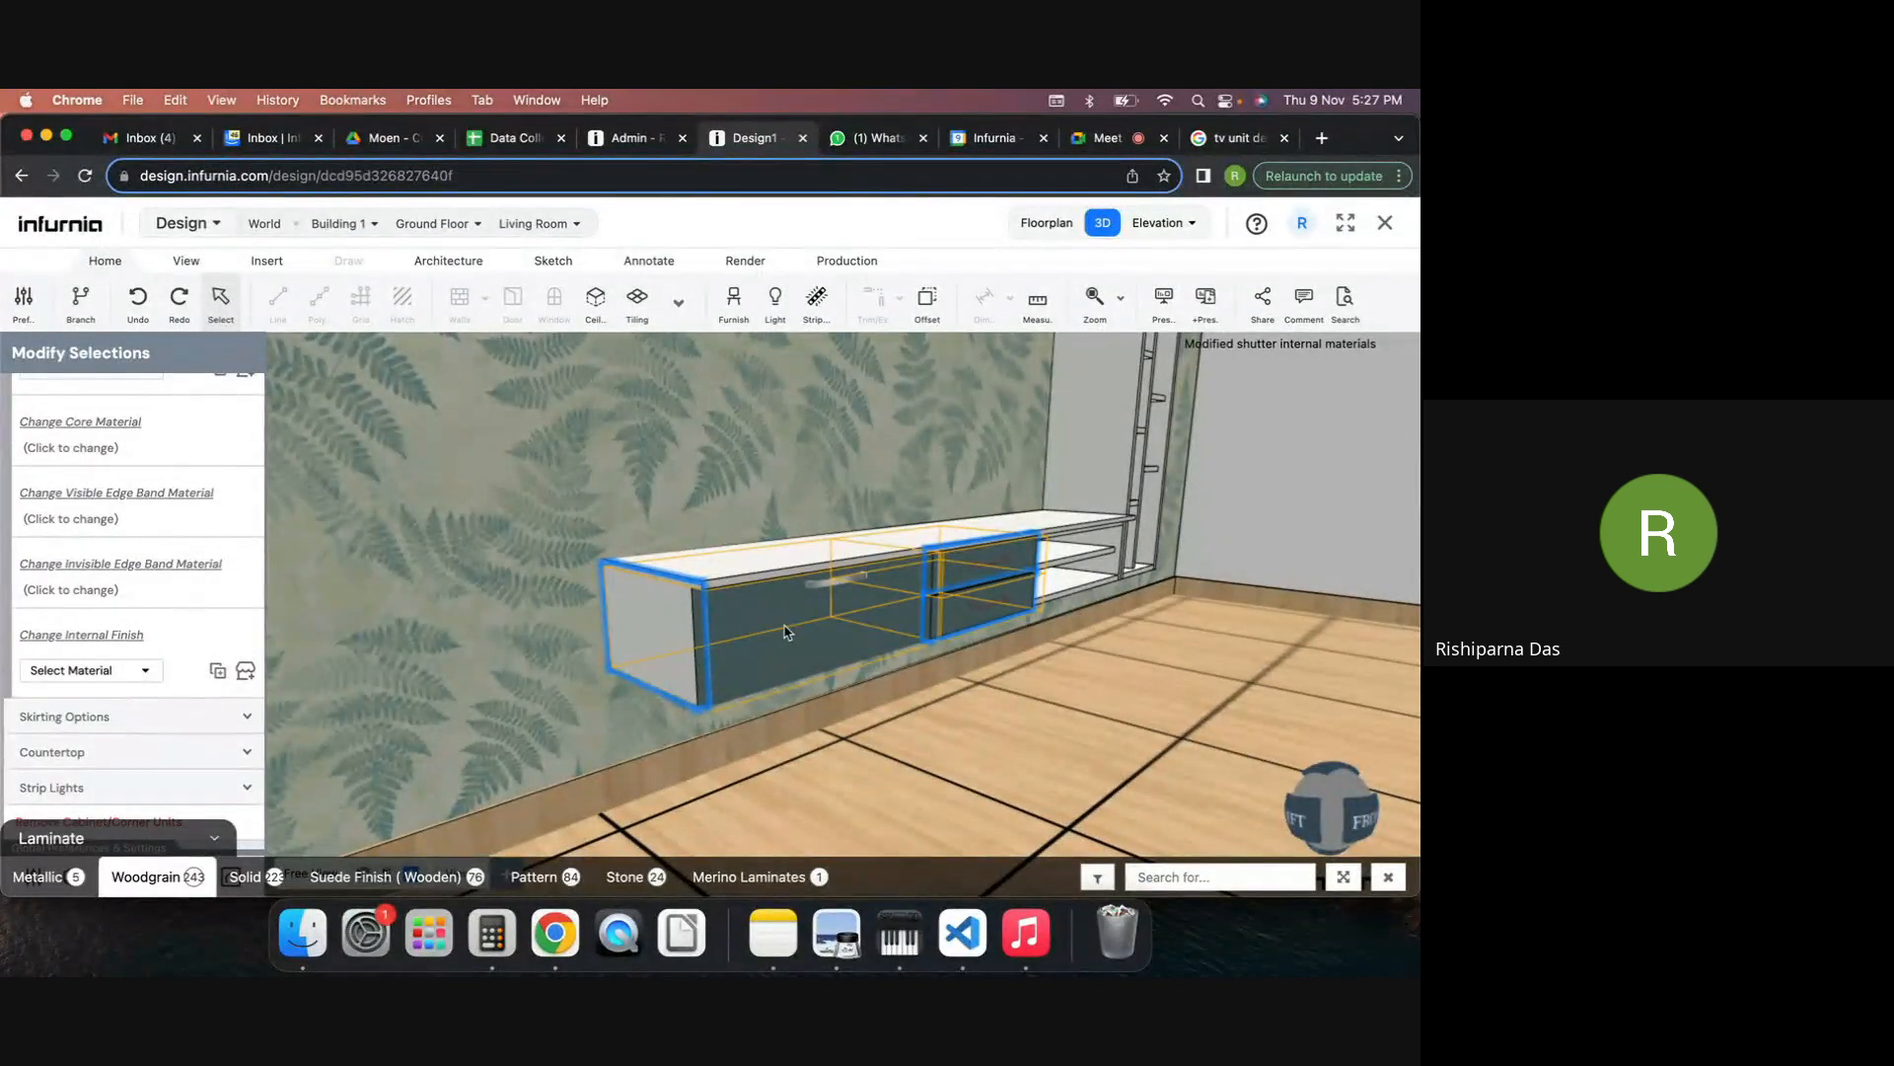
Check the shutter finishes in 3D with the wide drawer pulled out and open the selected cabinets' carcass material properties.
left_click(758, 631)
scroll(1067, 690, "up", 5)
scroll(1057, 681, "down", 4)
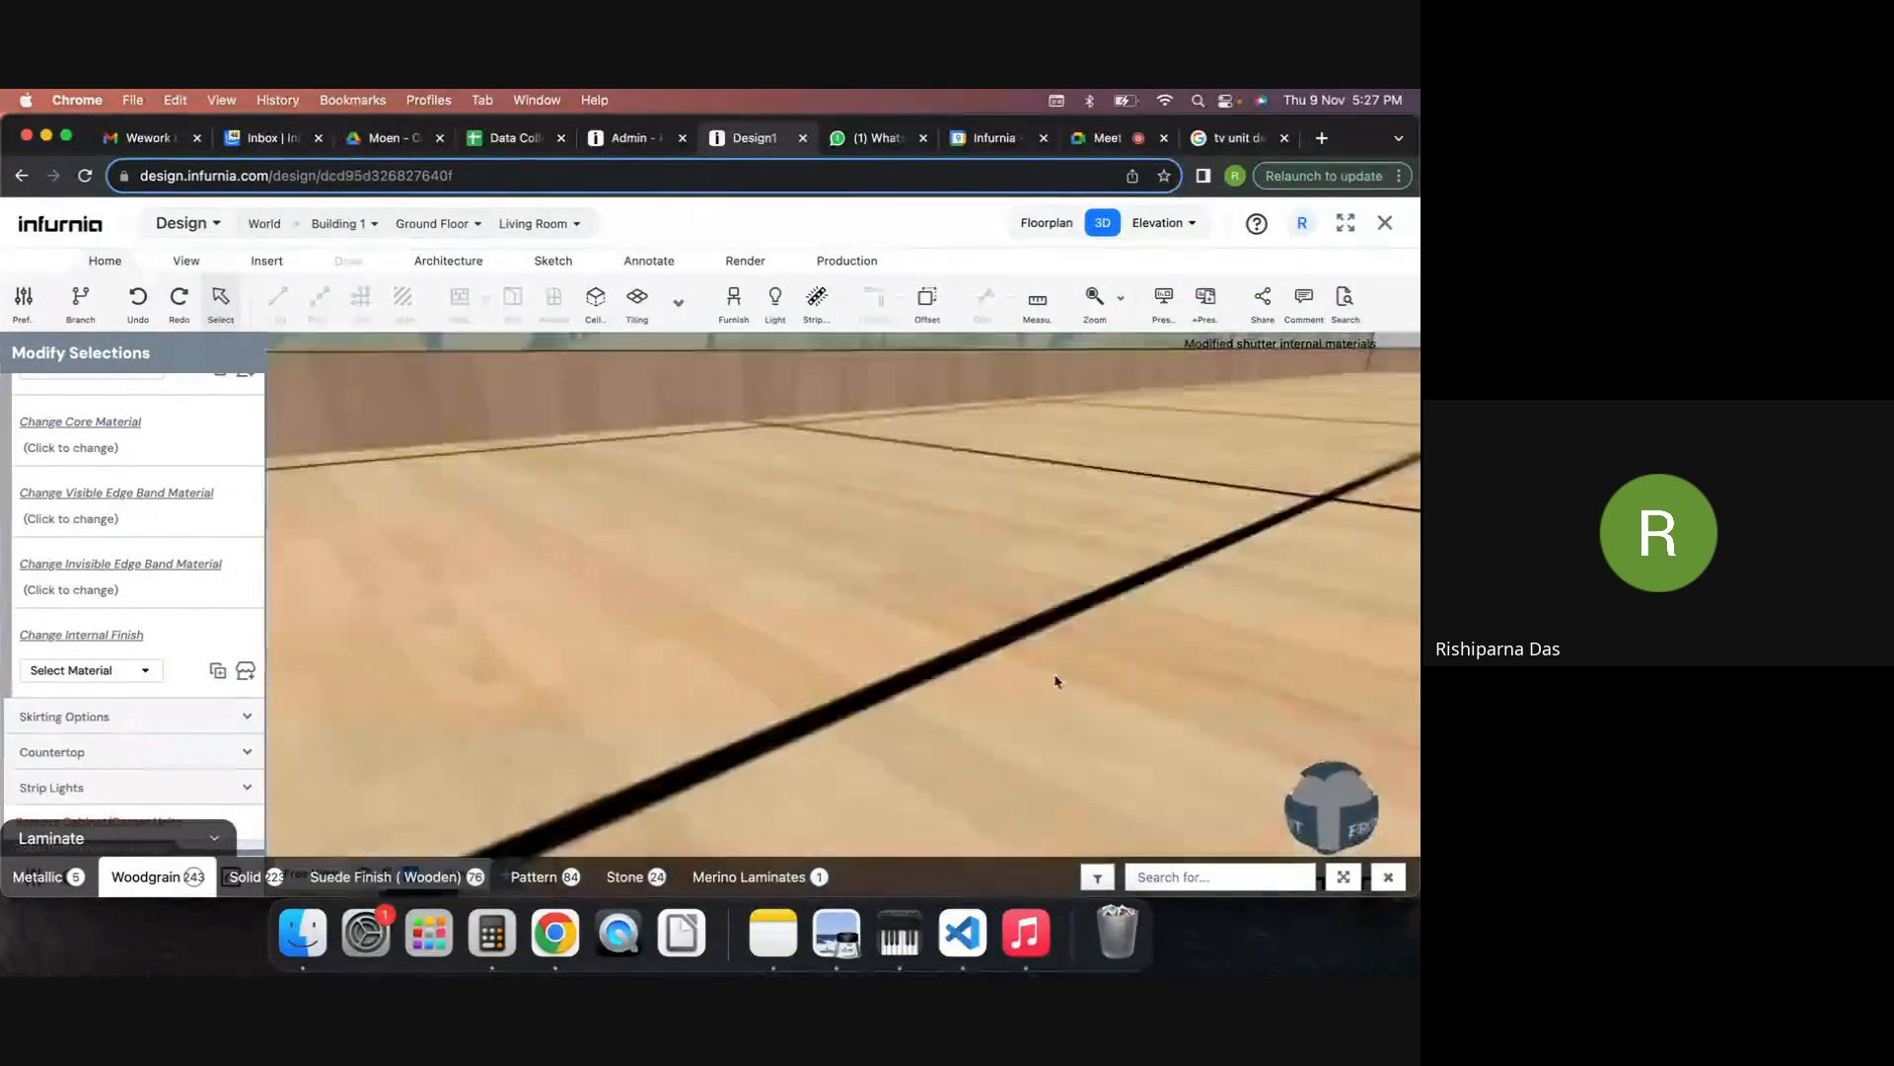
left_click_drag(1021, 667, 12, 659)
scroll(57, 614, "up", 4)
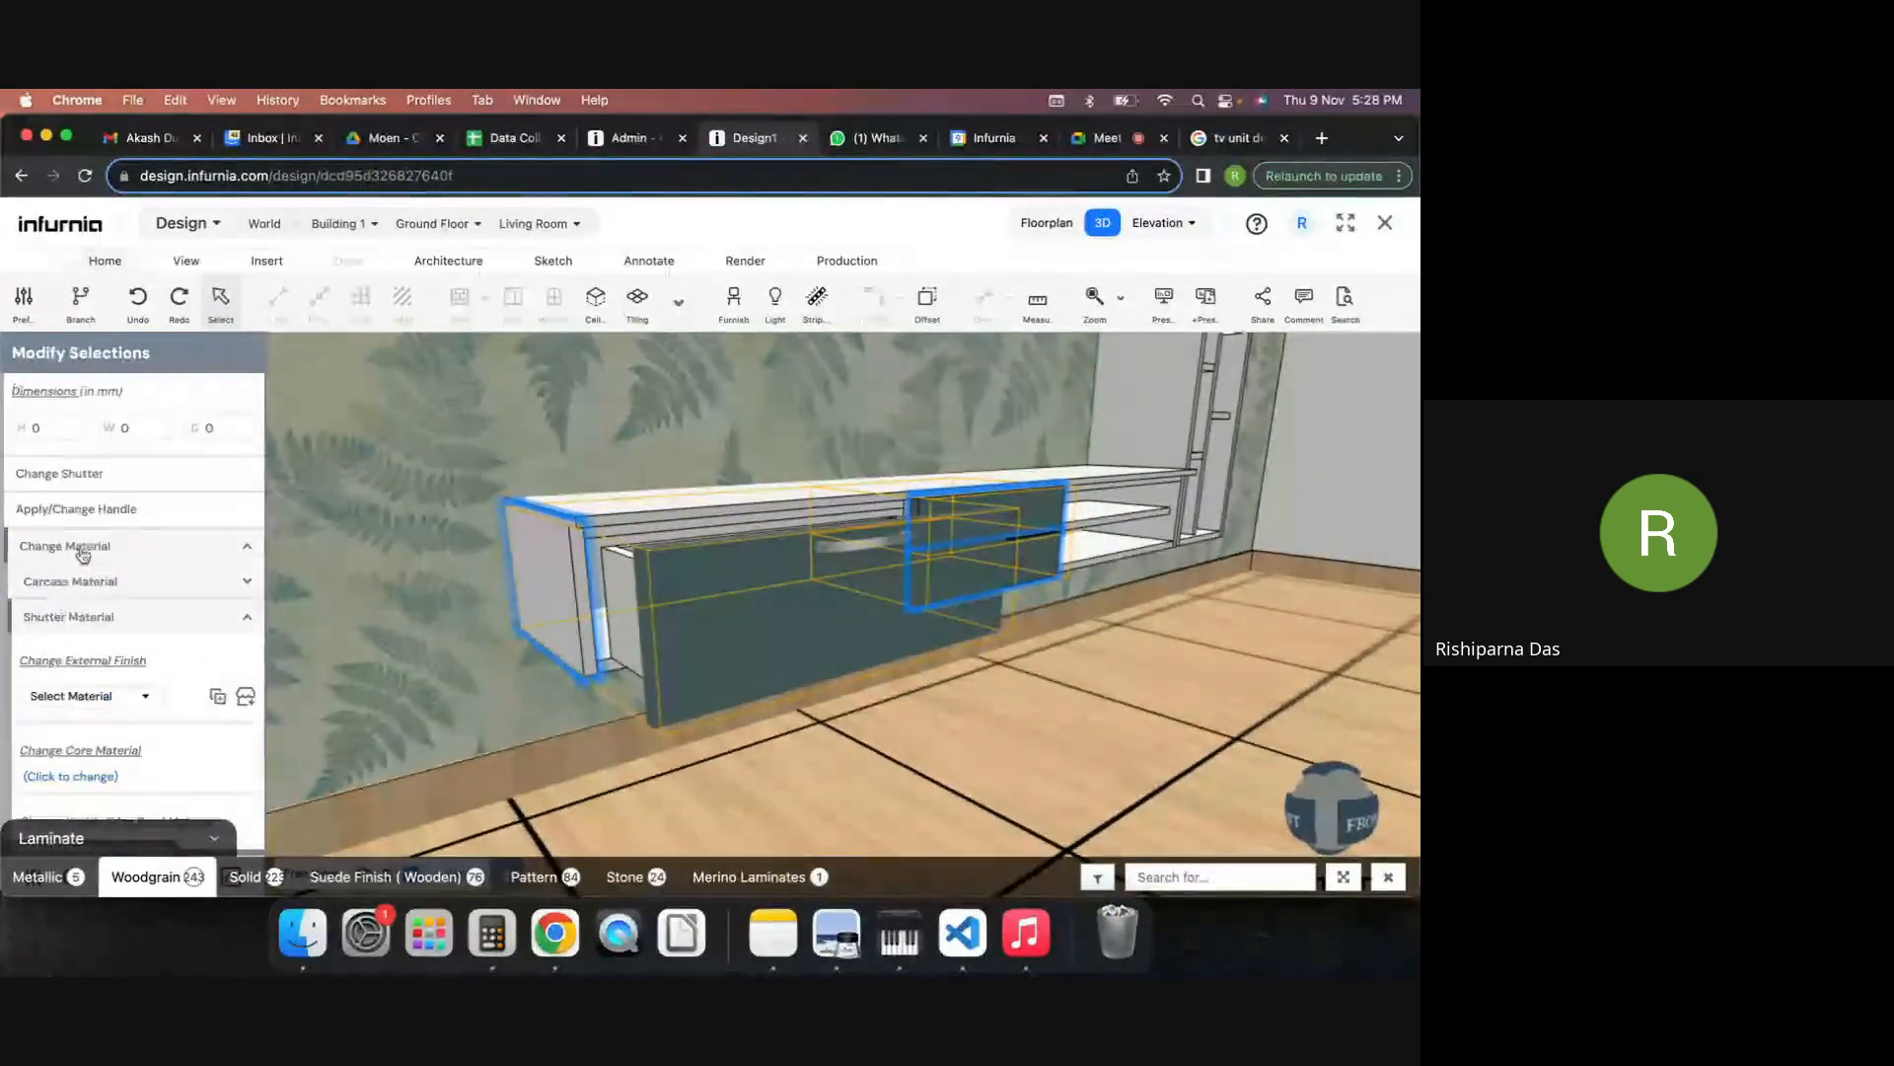
left_click(84, 621)
left_click(87, 641)
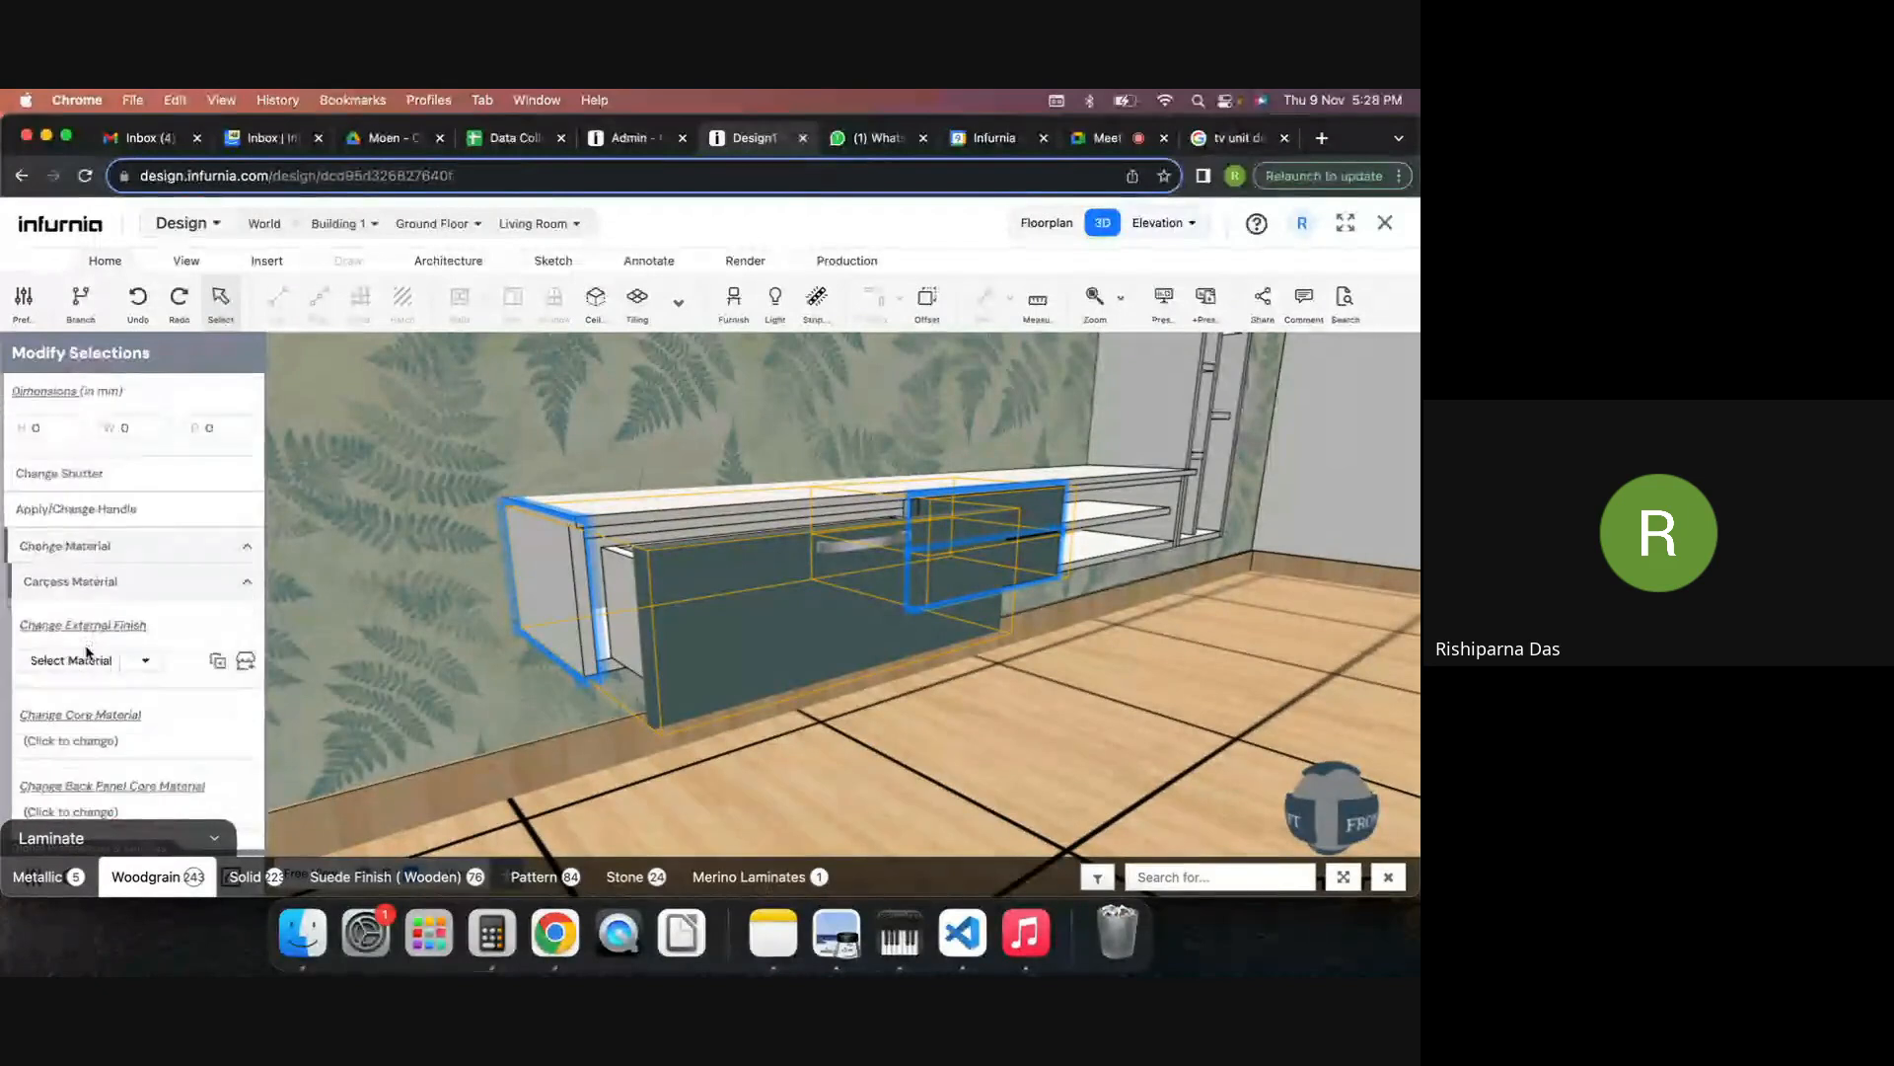
scroll(89, 637, "down", 5)
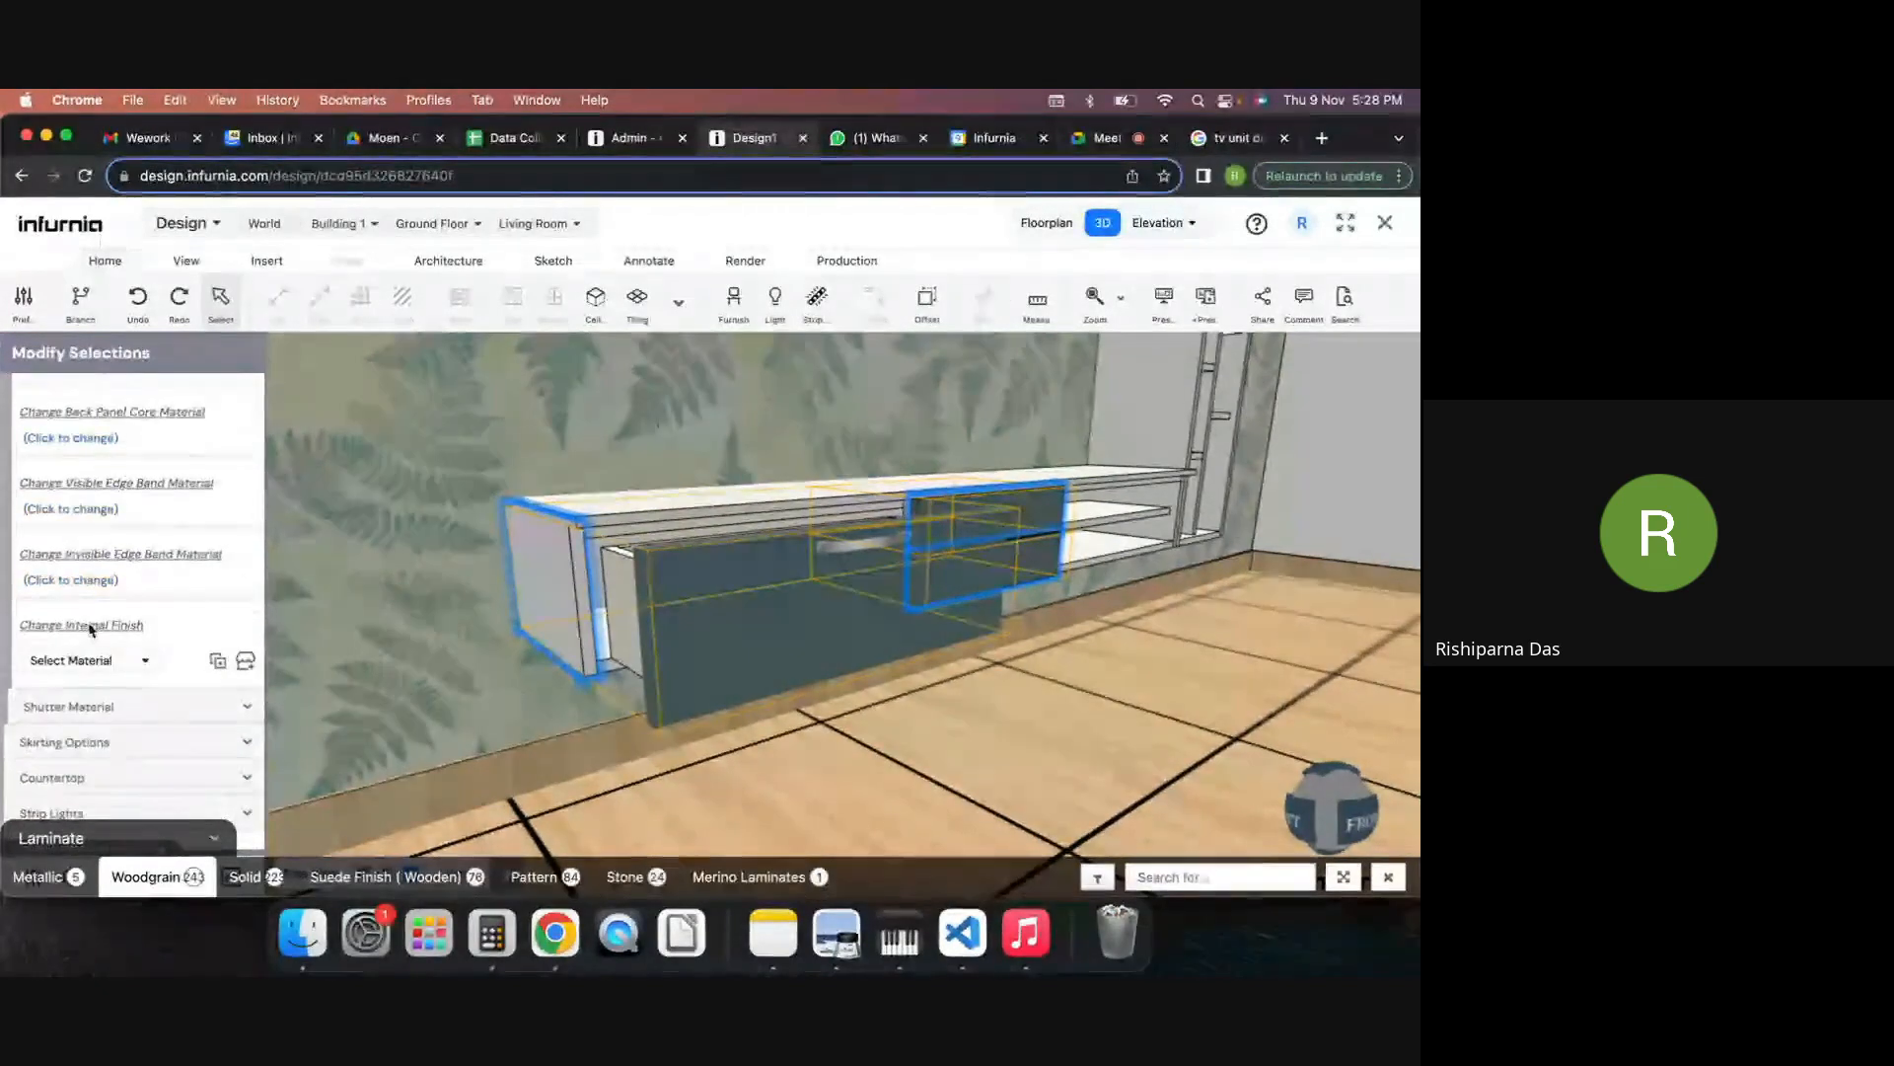
scroll(92, 629, "up", 3)
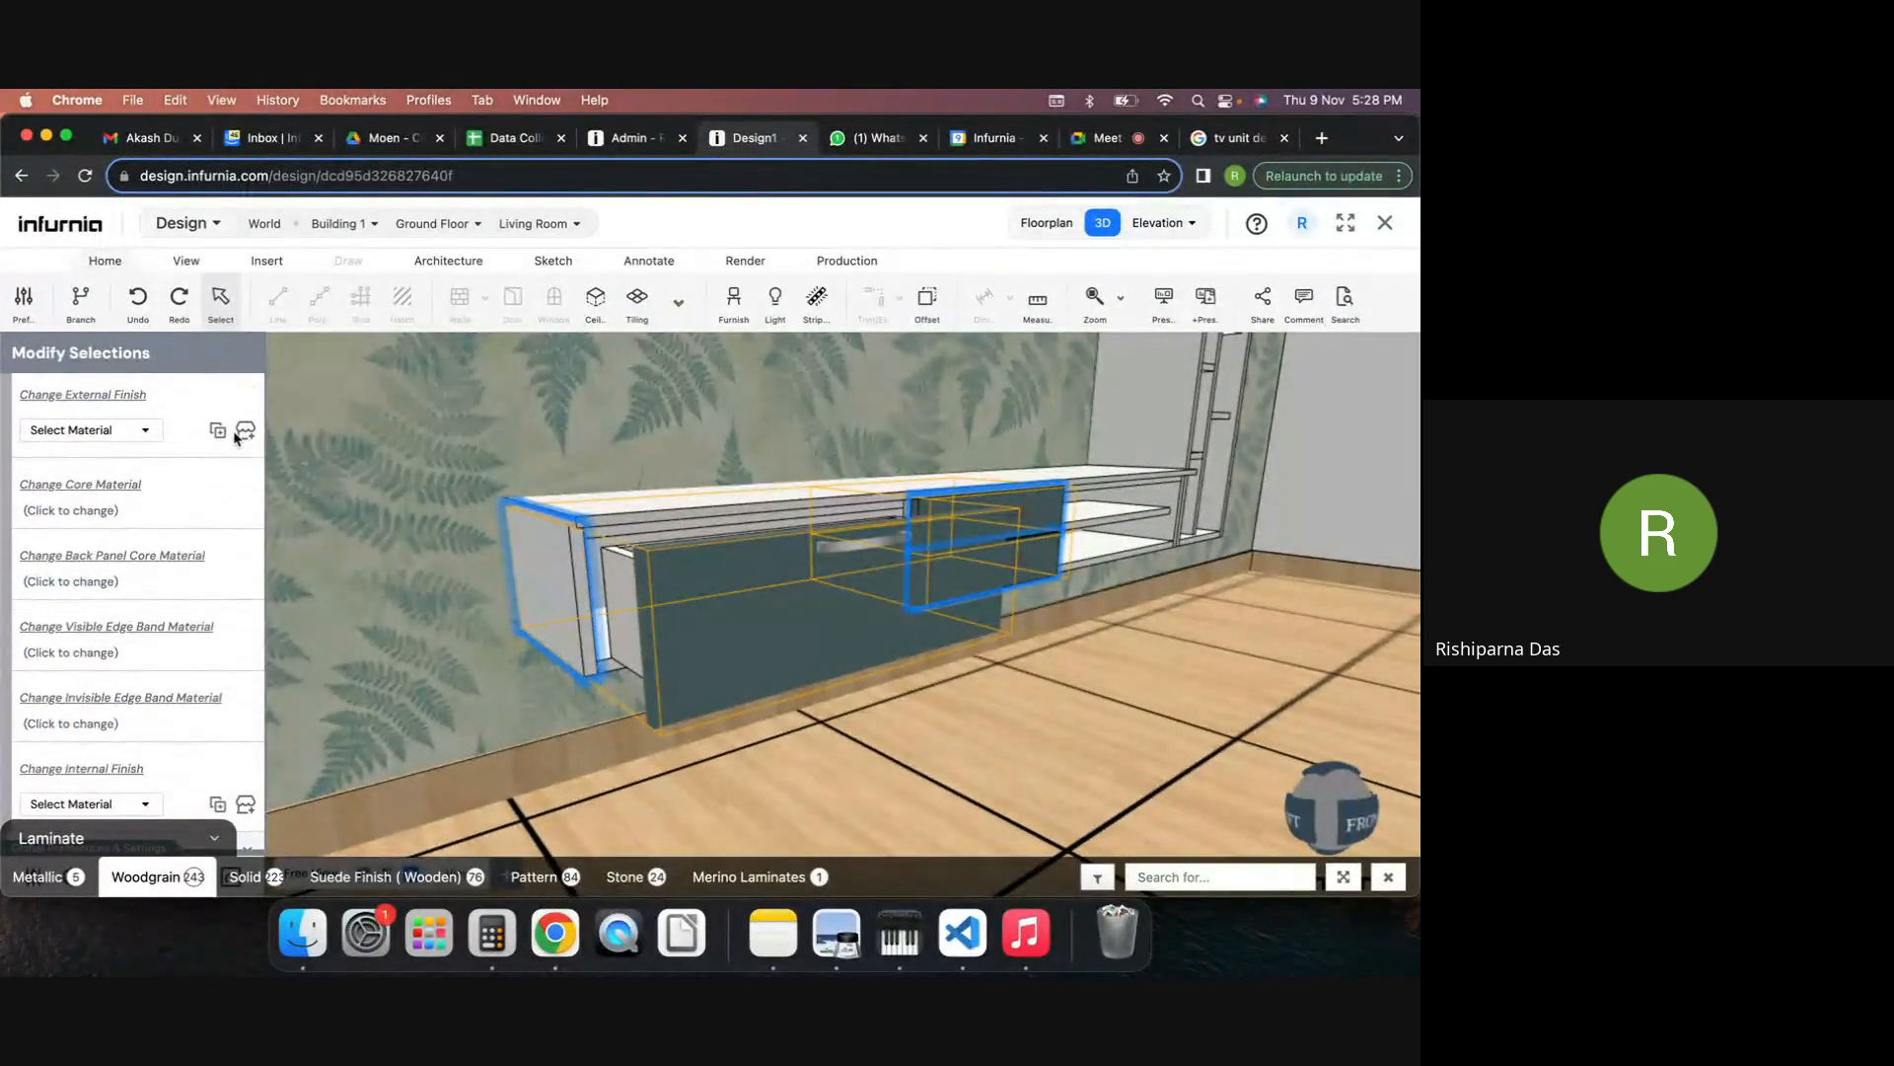
Apply a brown Woodgrain laminate as the external carcass finish of the selected cabinets.
left_click(244, 432)
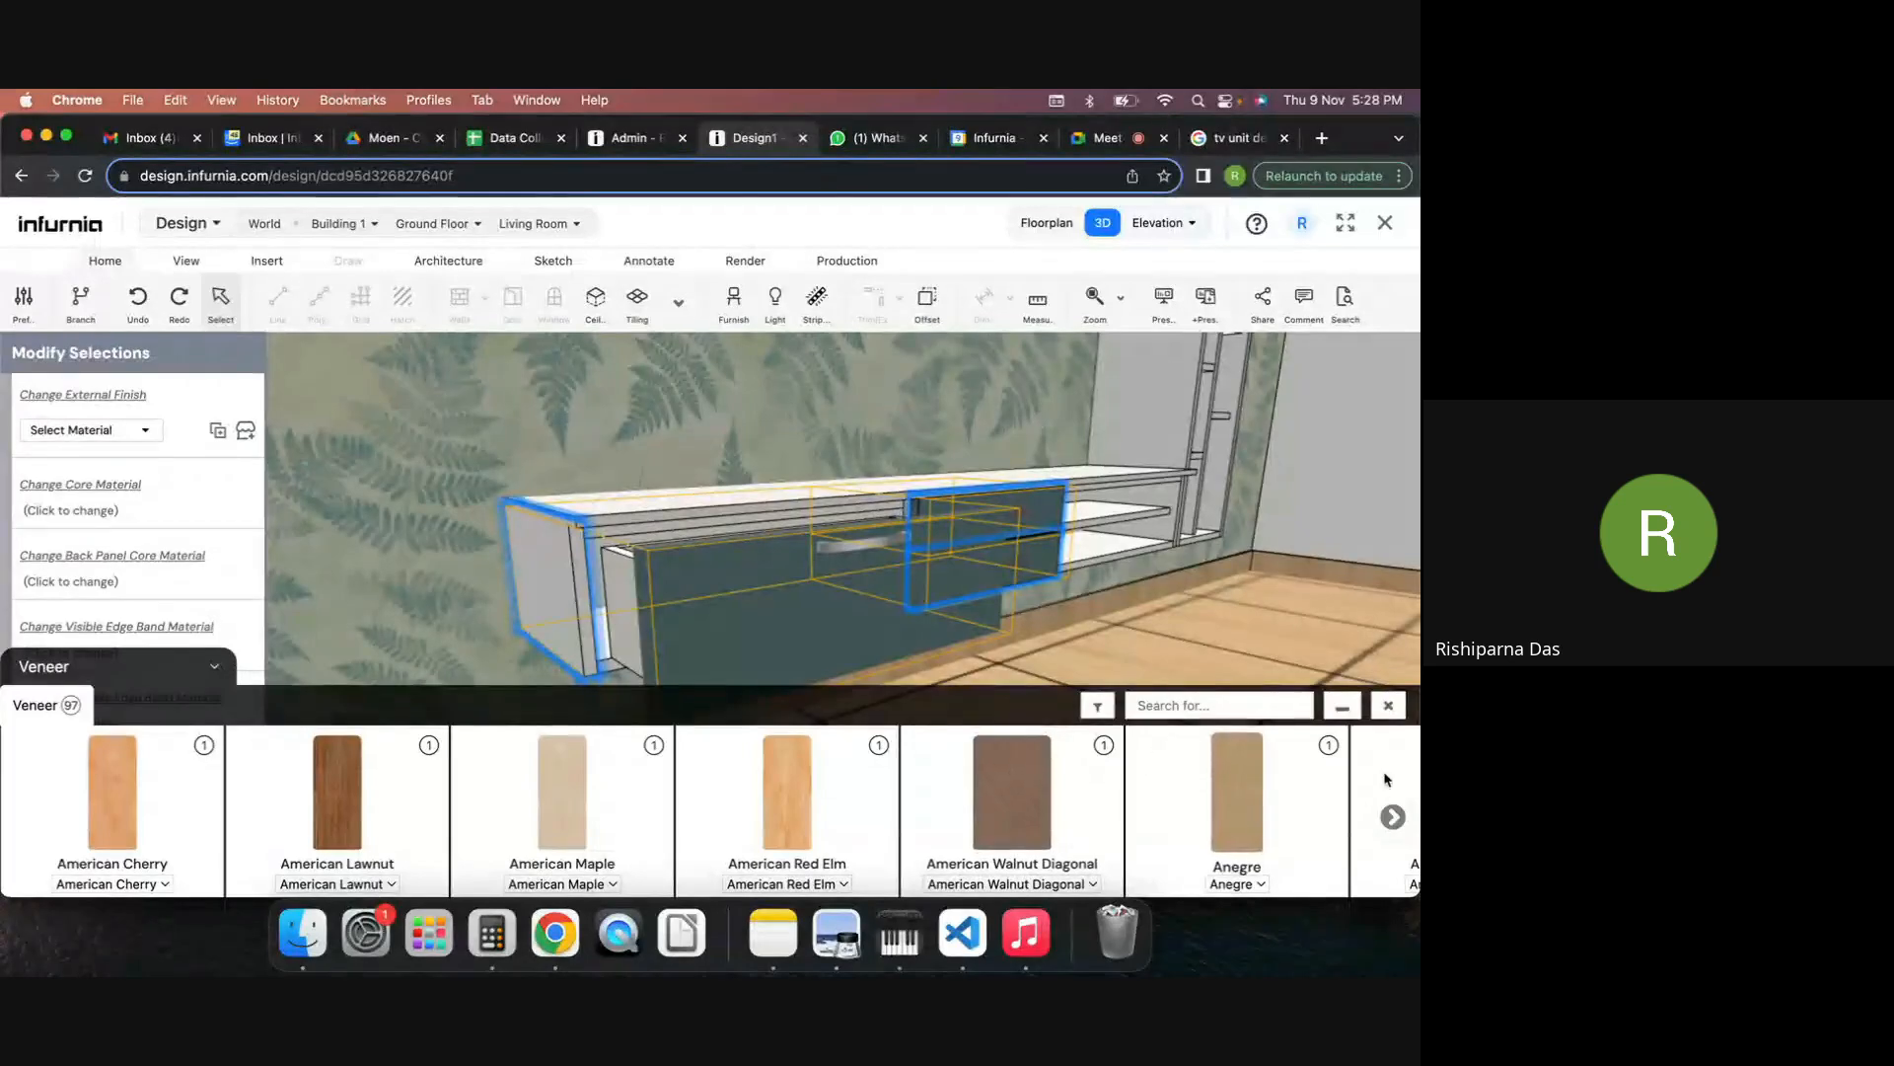
left_click(1393, 817)
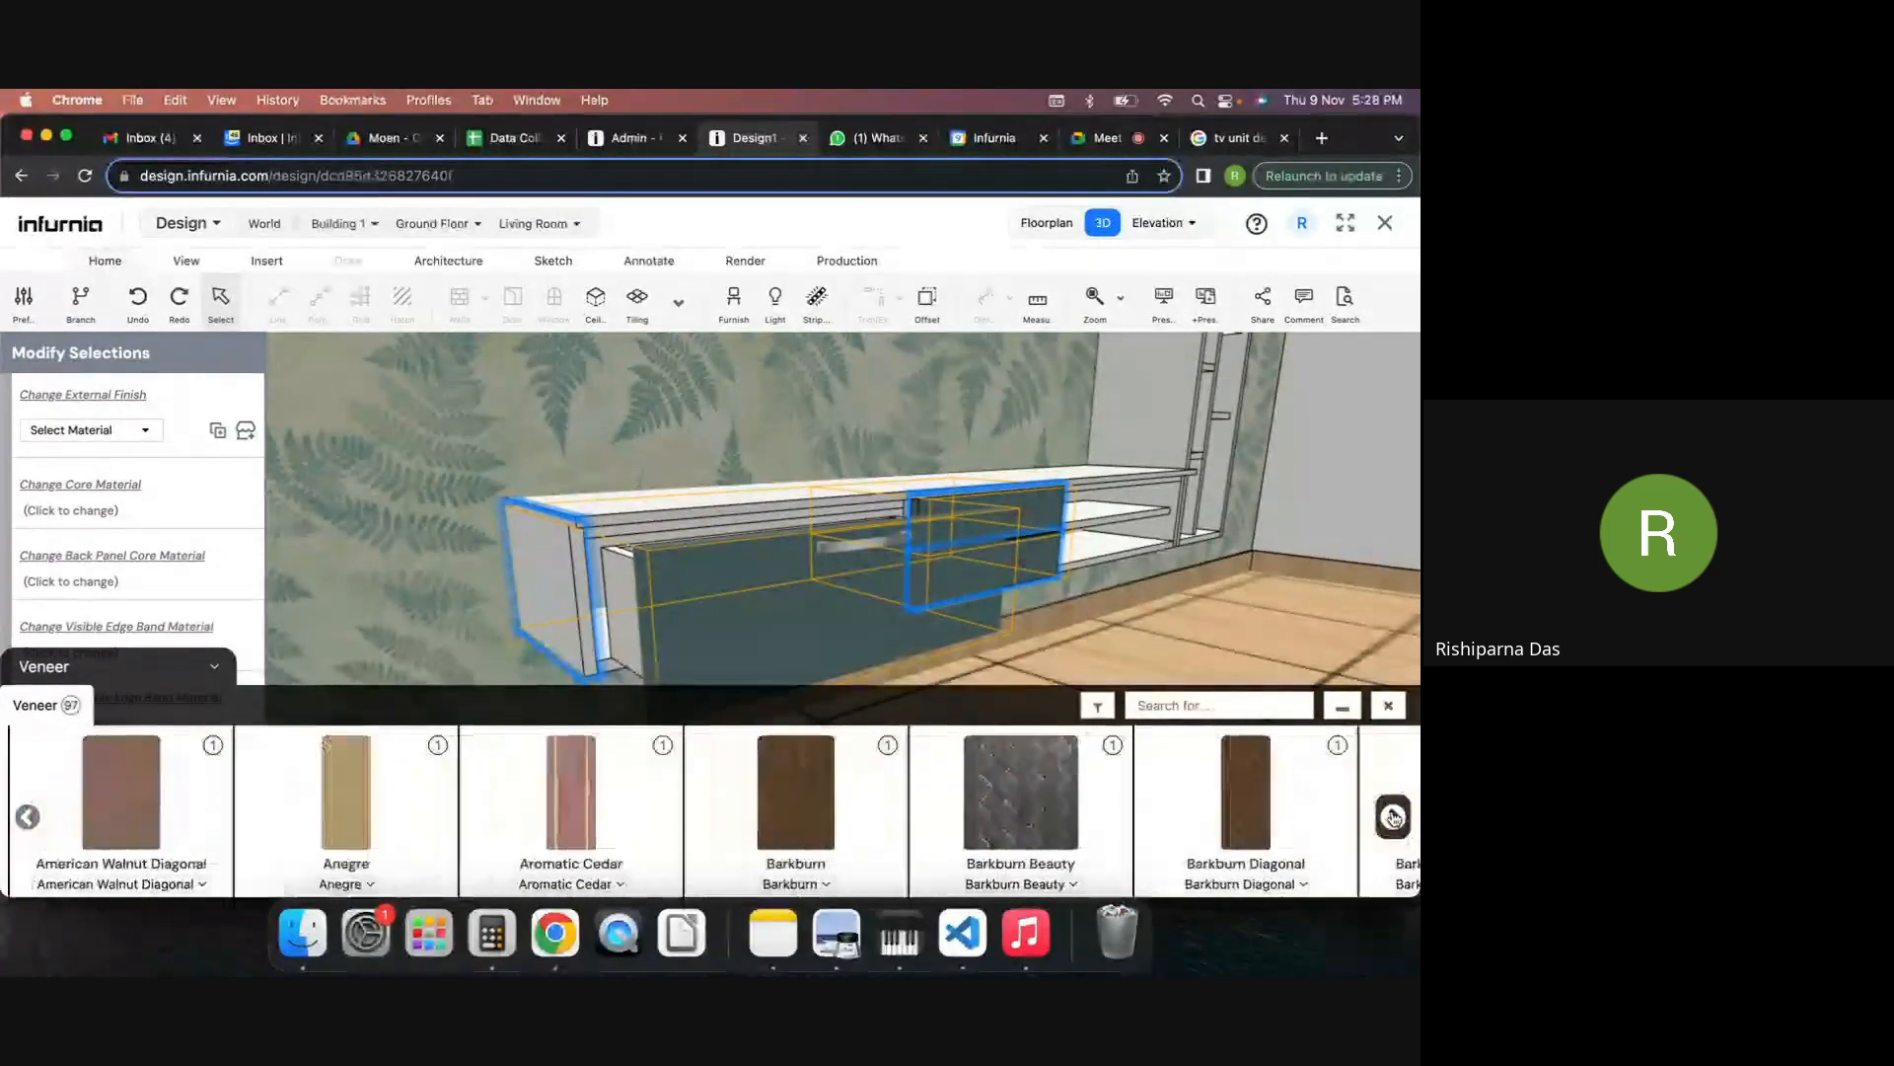
left_click(1393, 817)
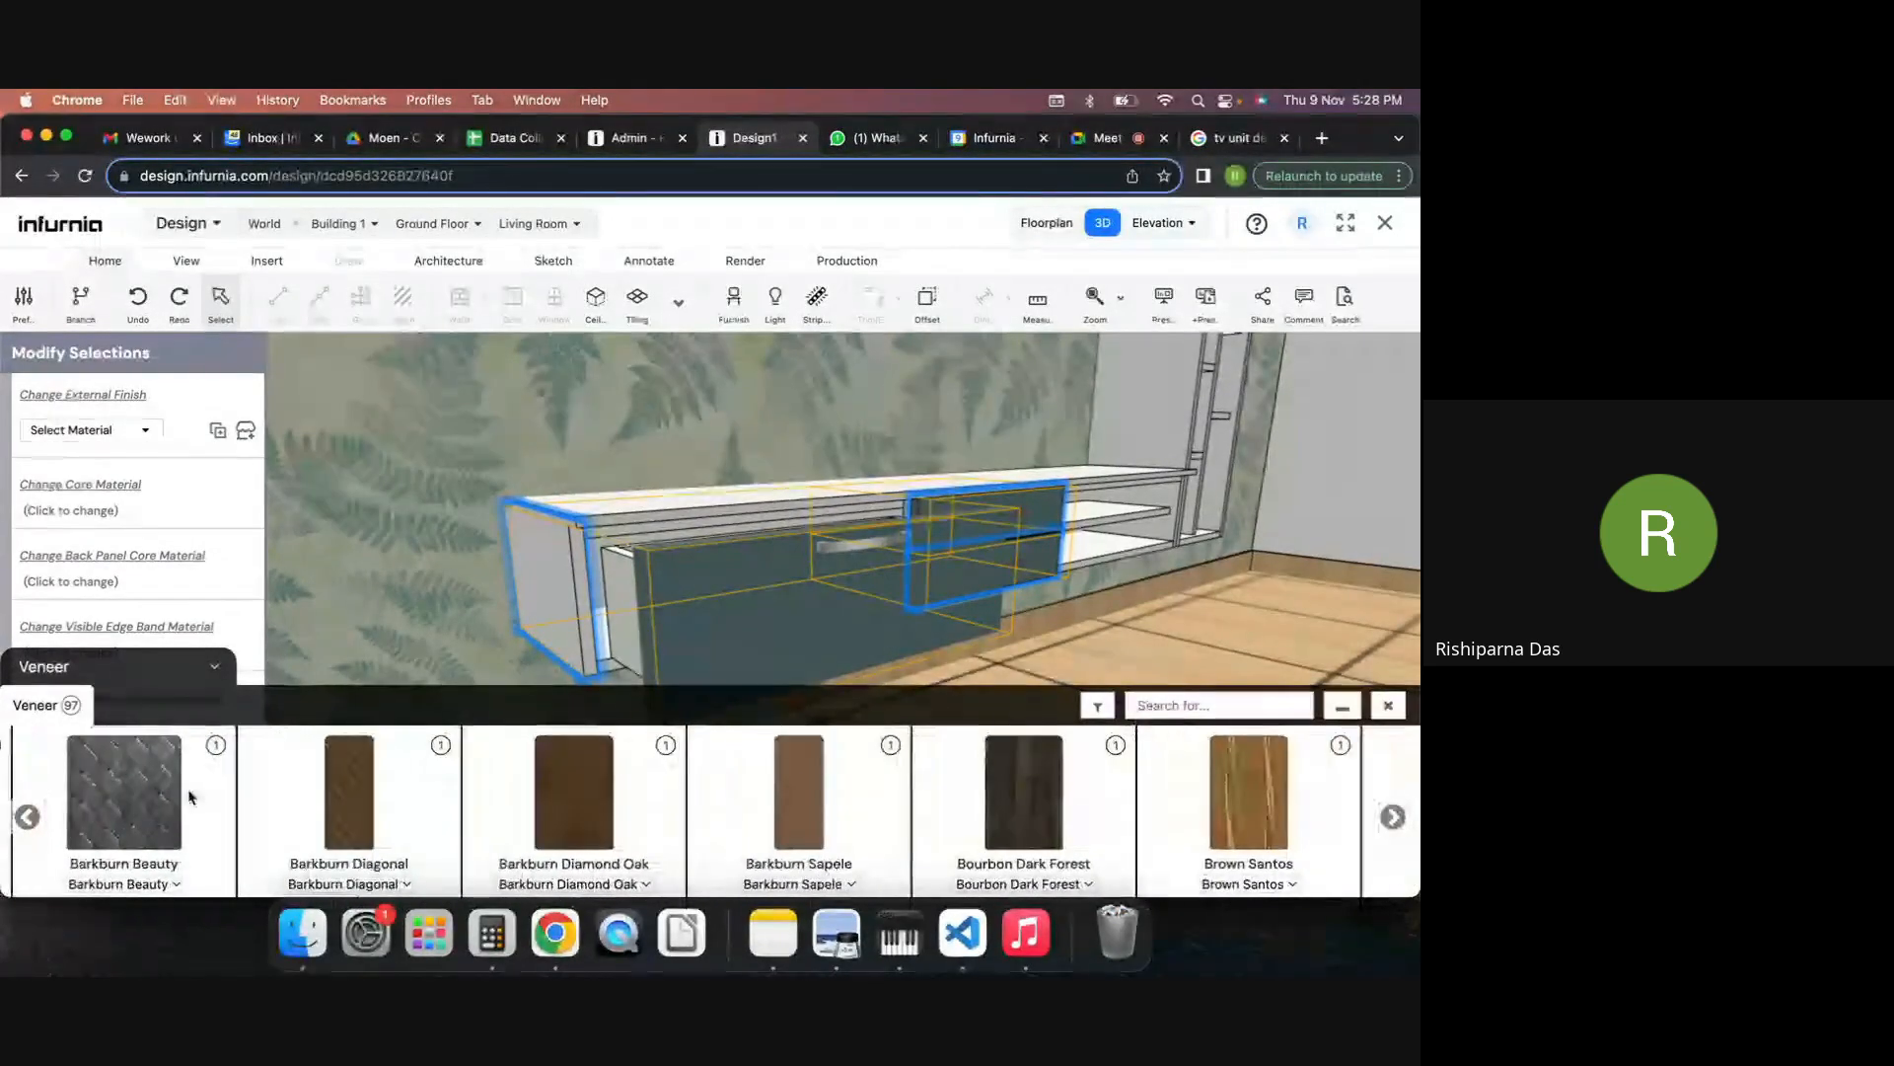
left_click(138, 666)
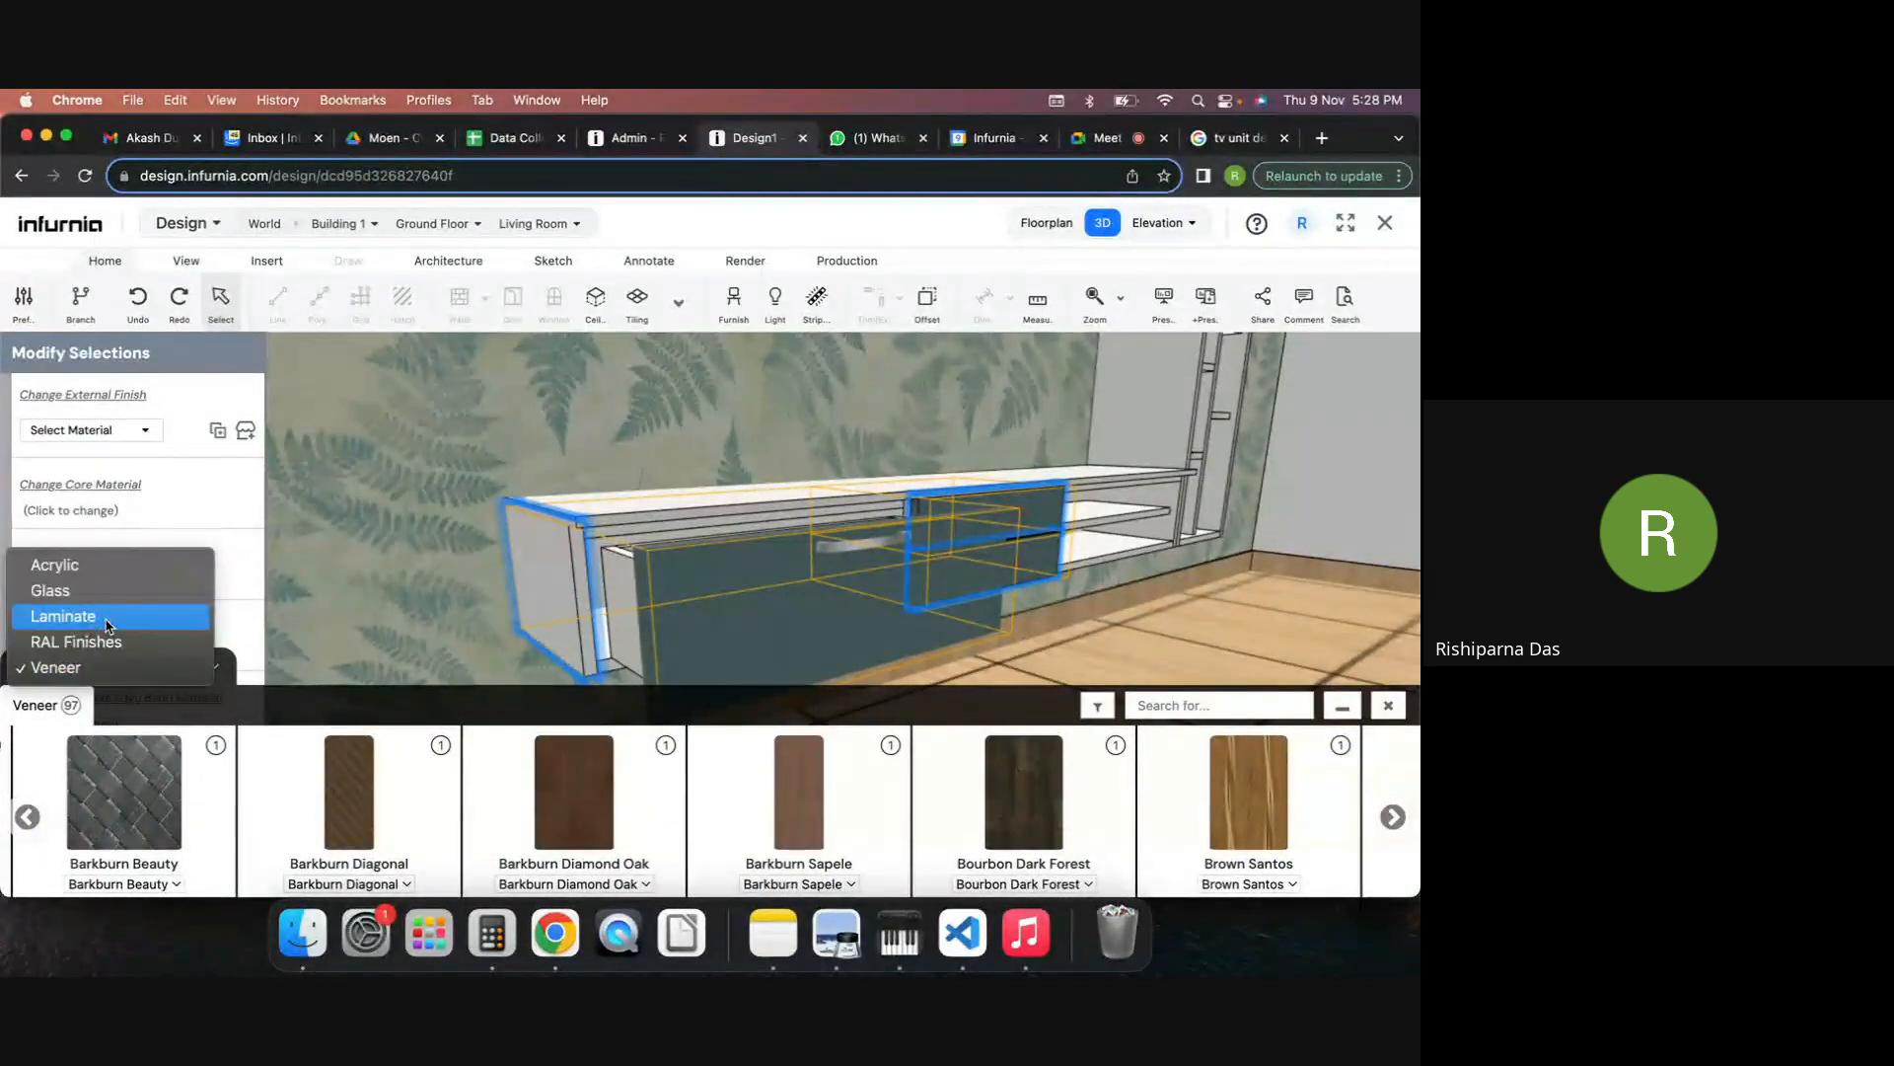
left_click(108, 617)
left_click(148, 707)
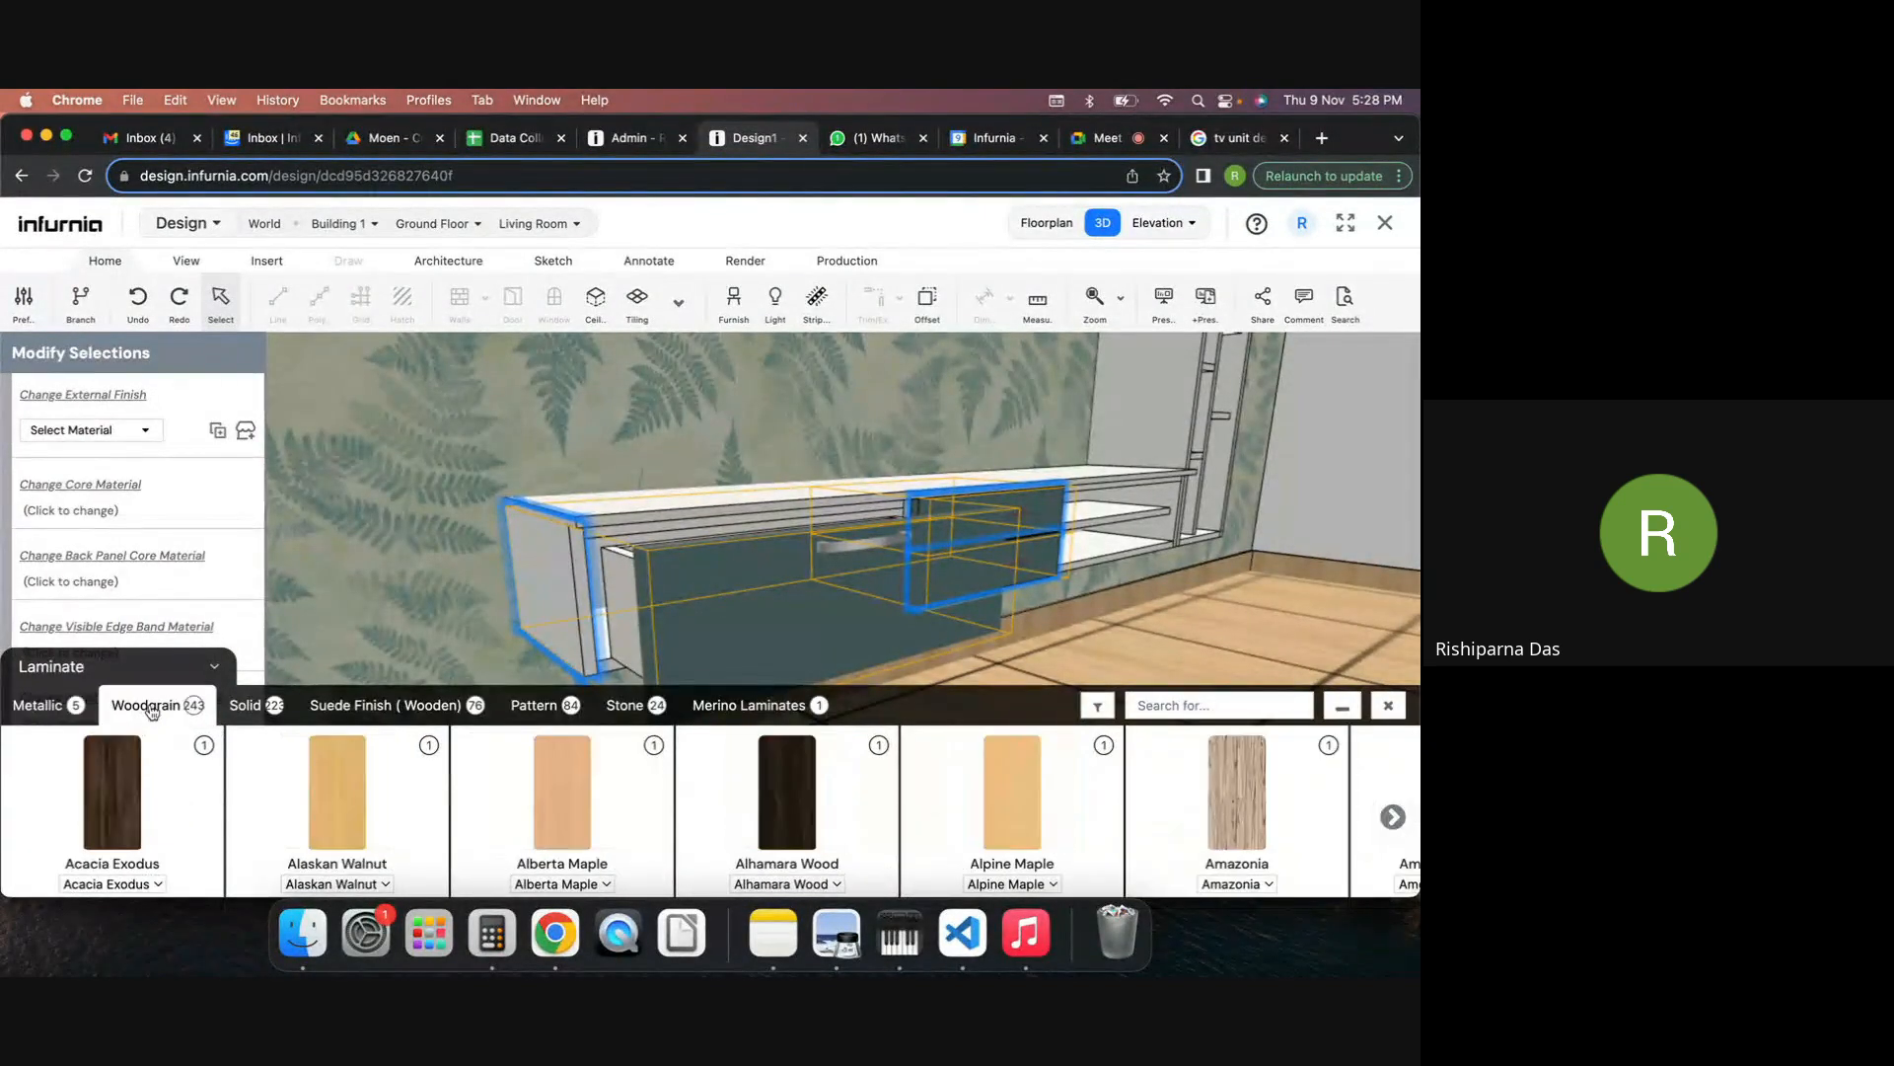
left_click(1392, 816)
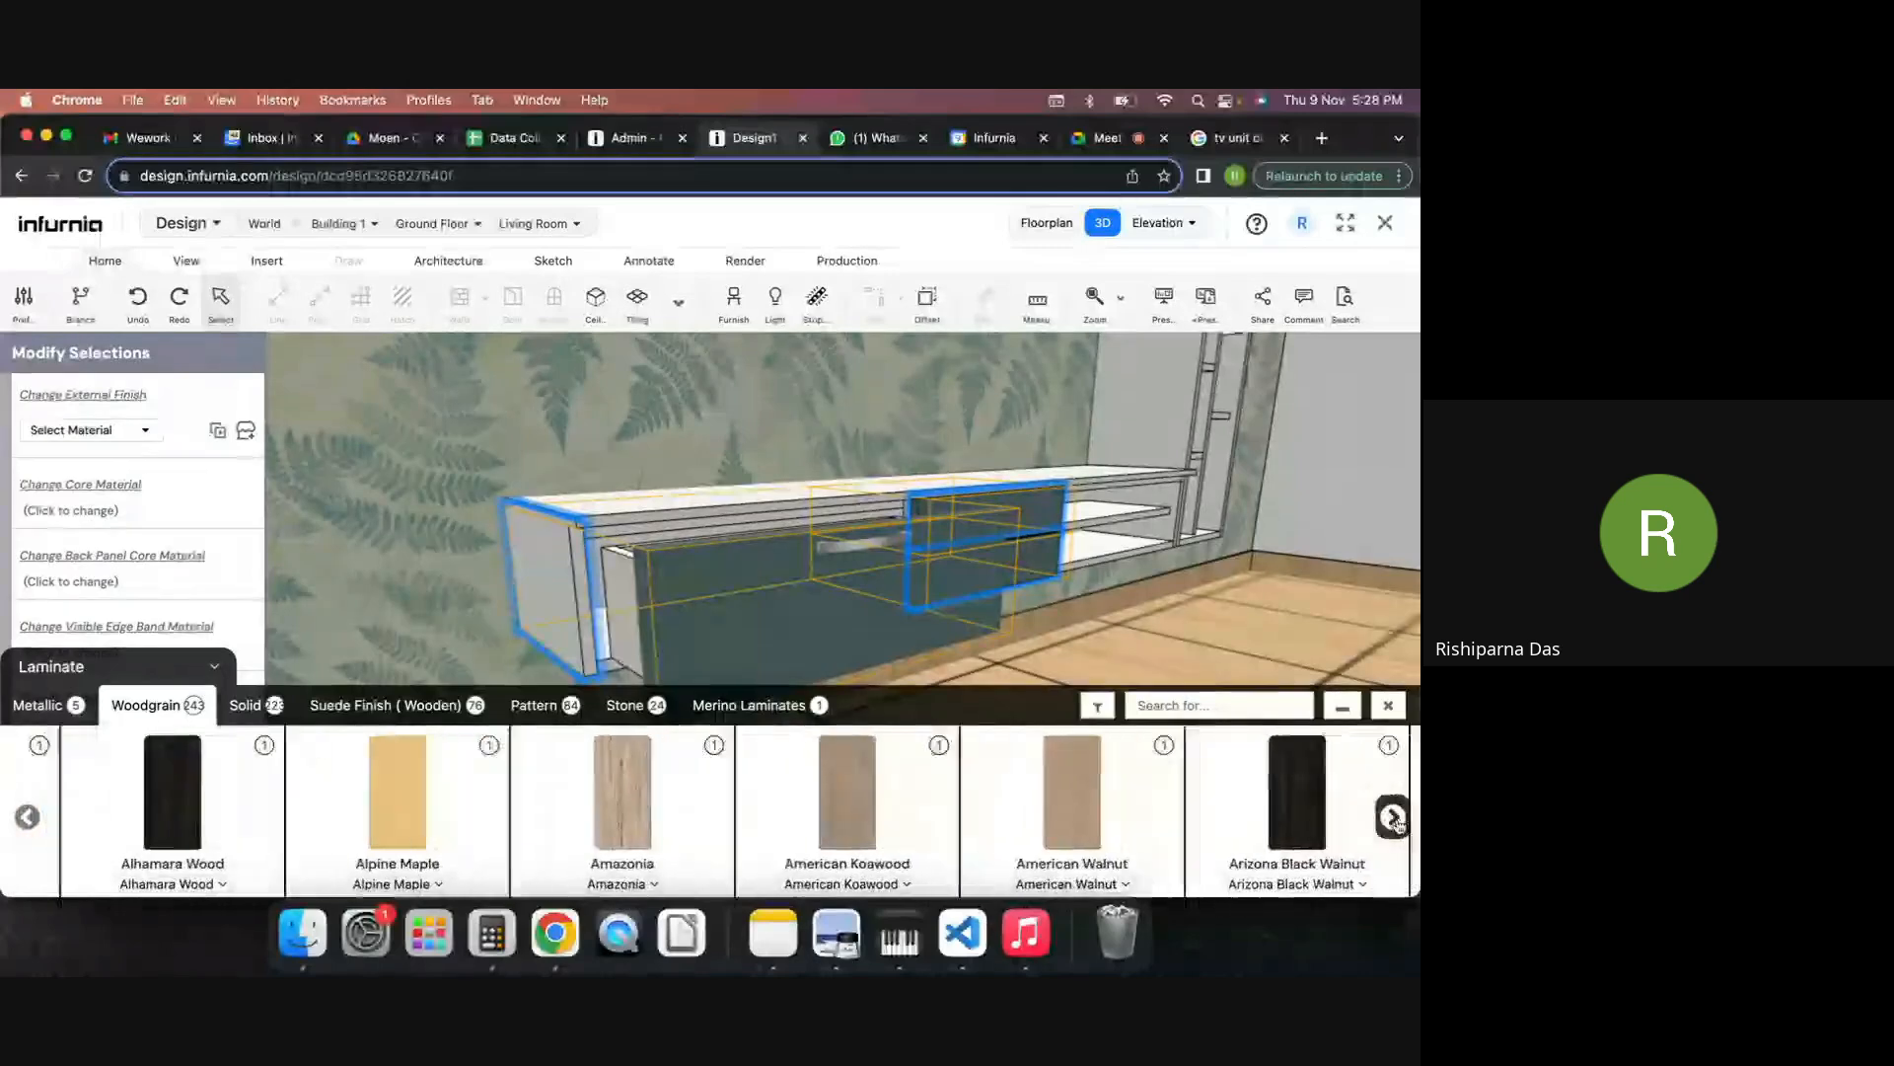
left_click(799, 821)
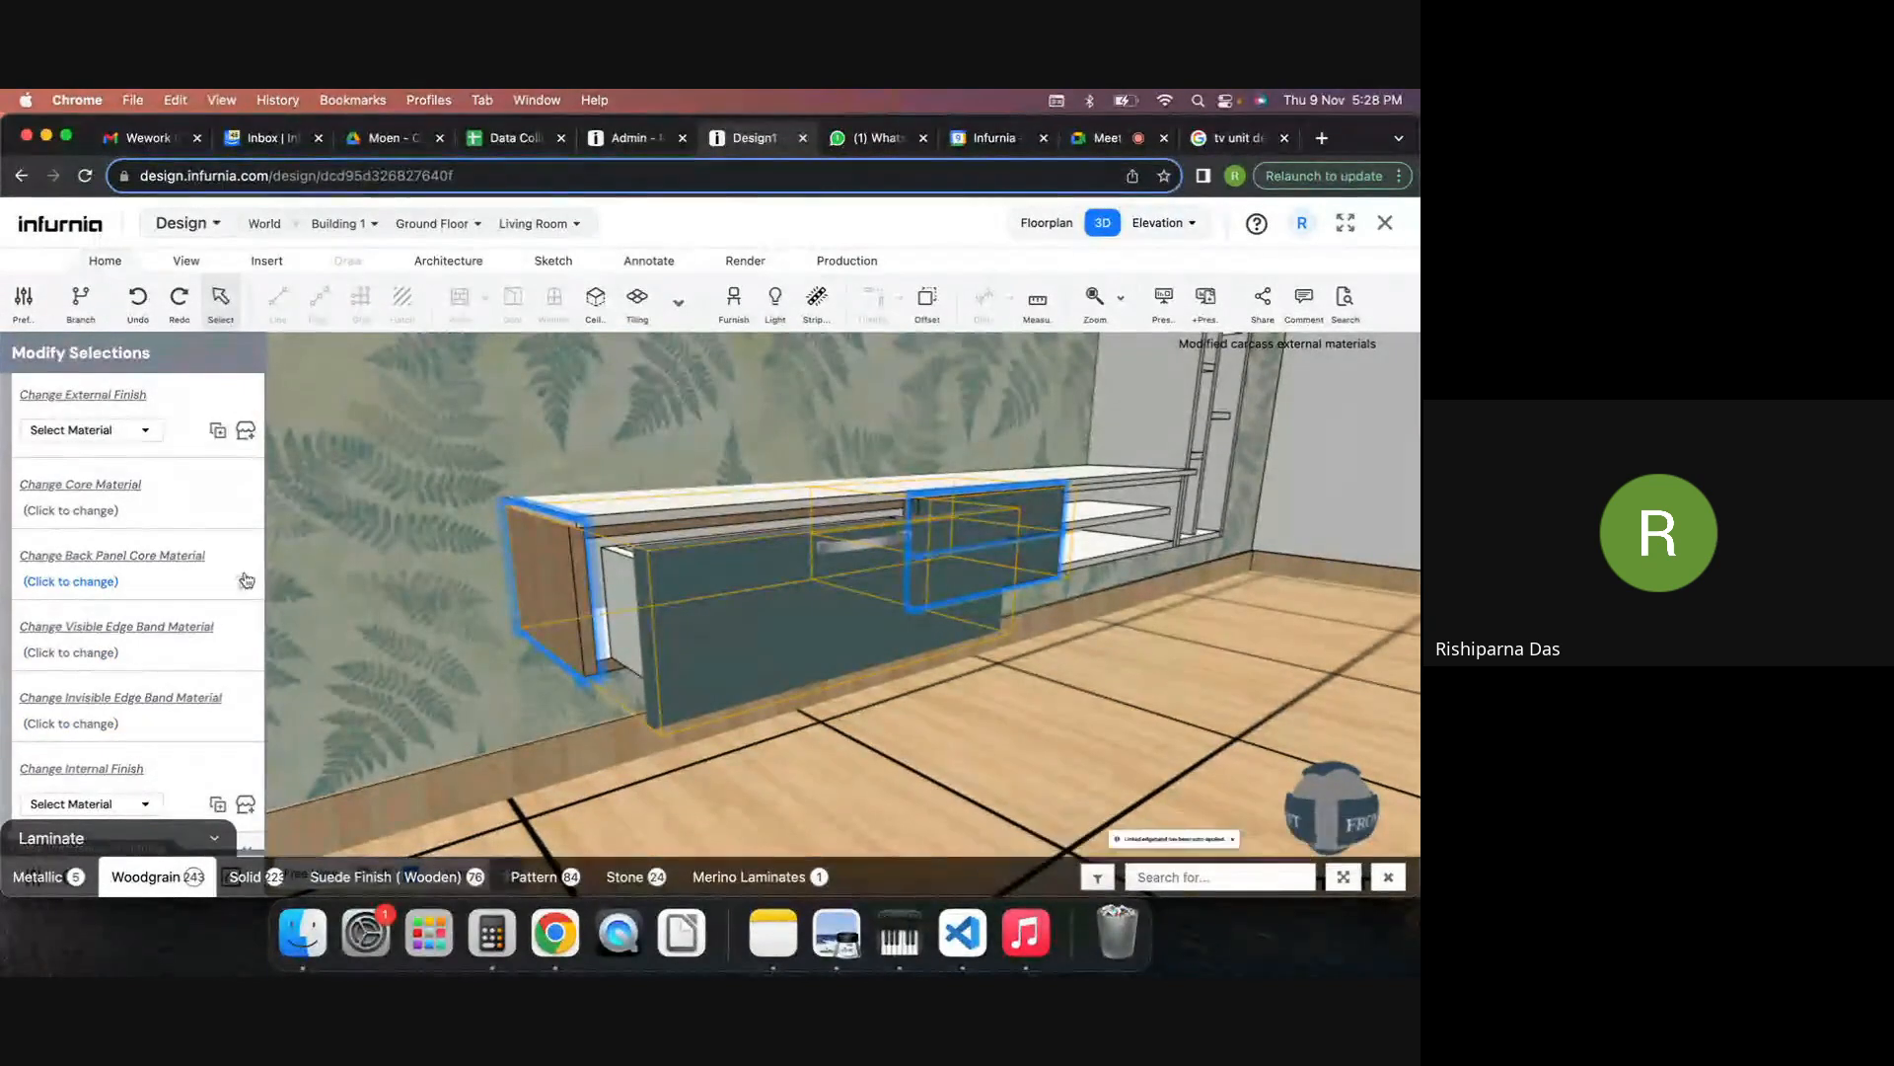
Set the internal carcass finish of the selected cabinets to a matching brown Woodgrain laminate.
scroll(177, 780, "down", 1)
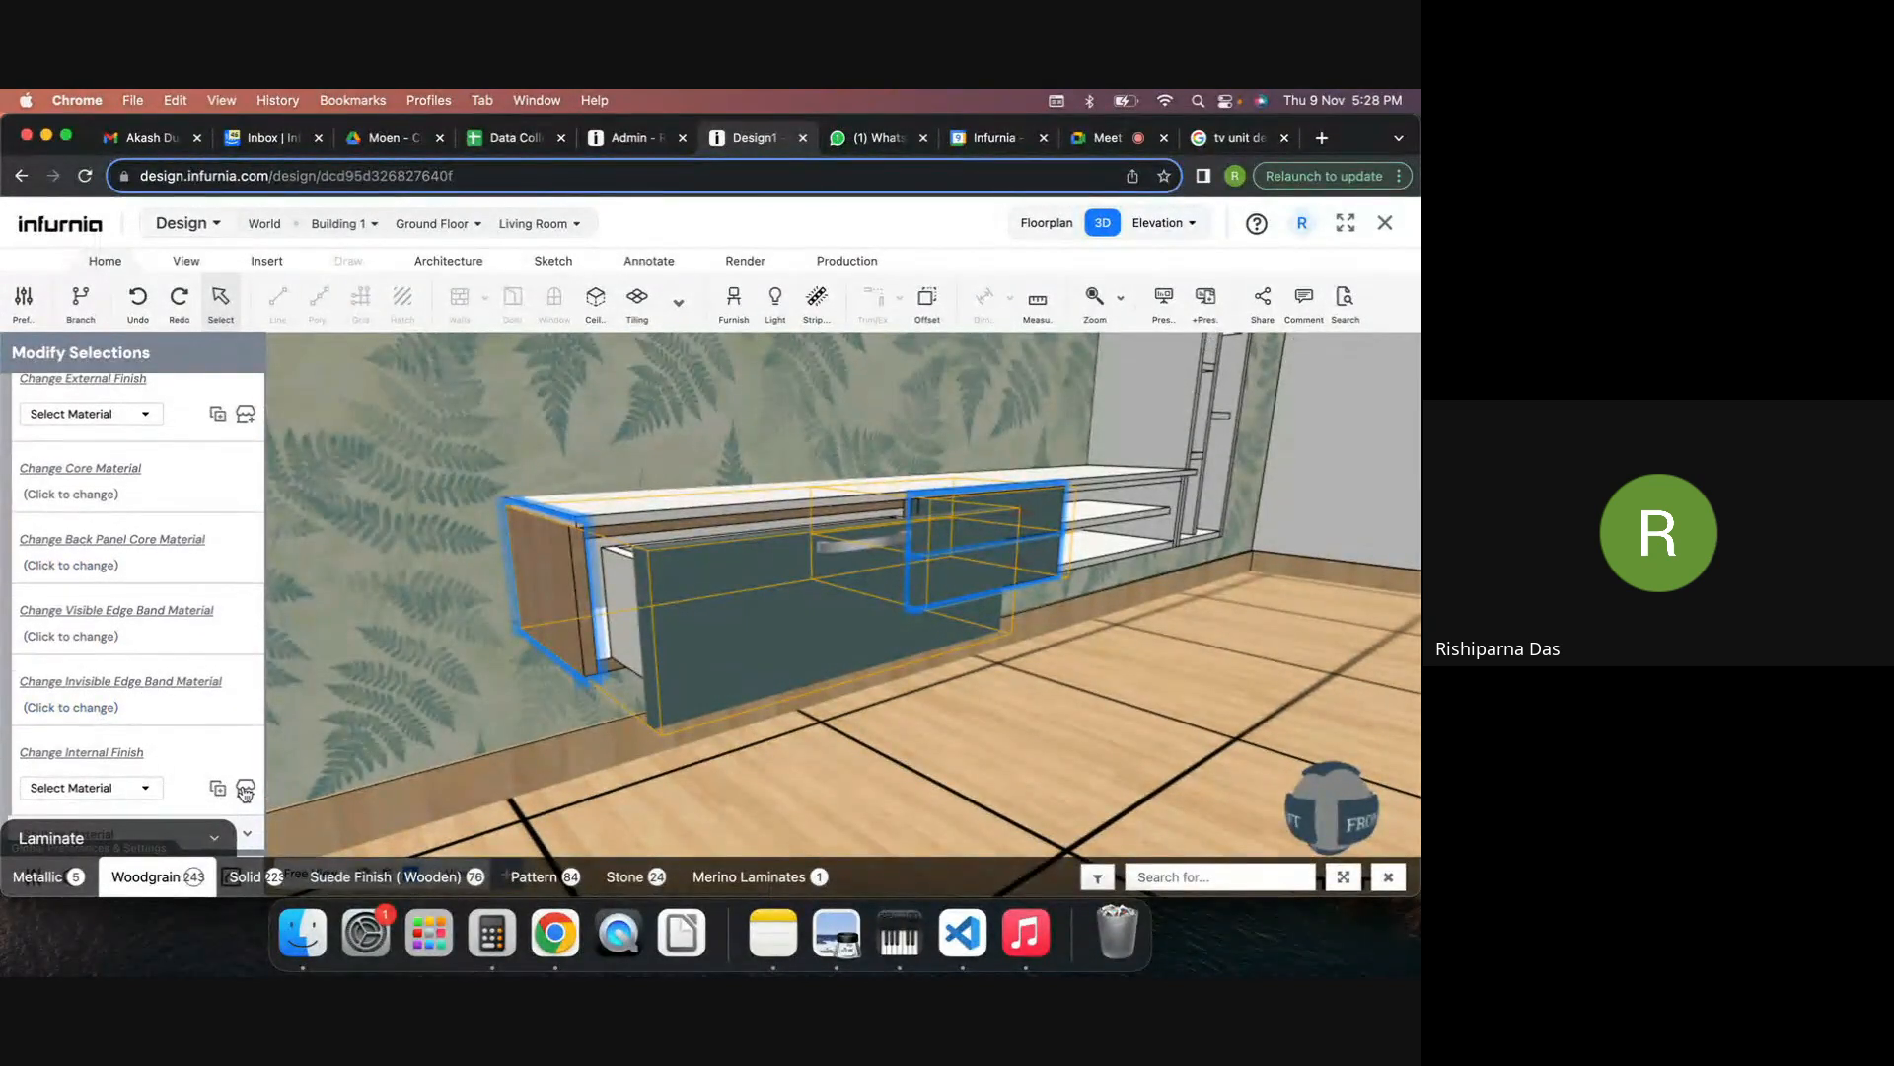
left_click(244, 792)
left_click(98, 667)
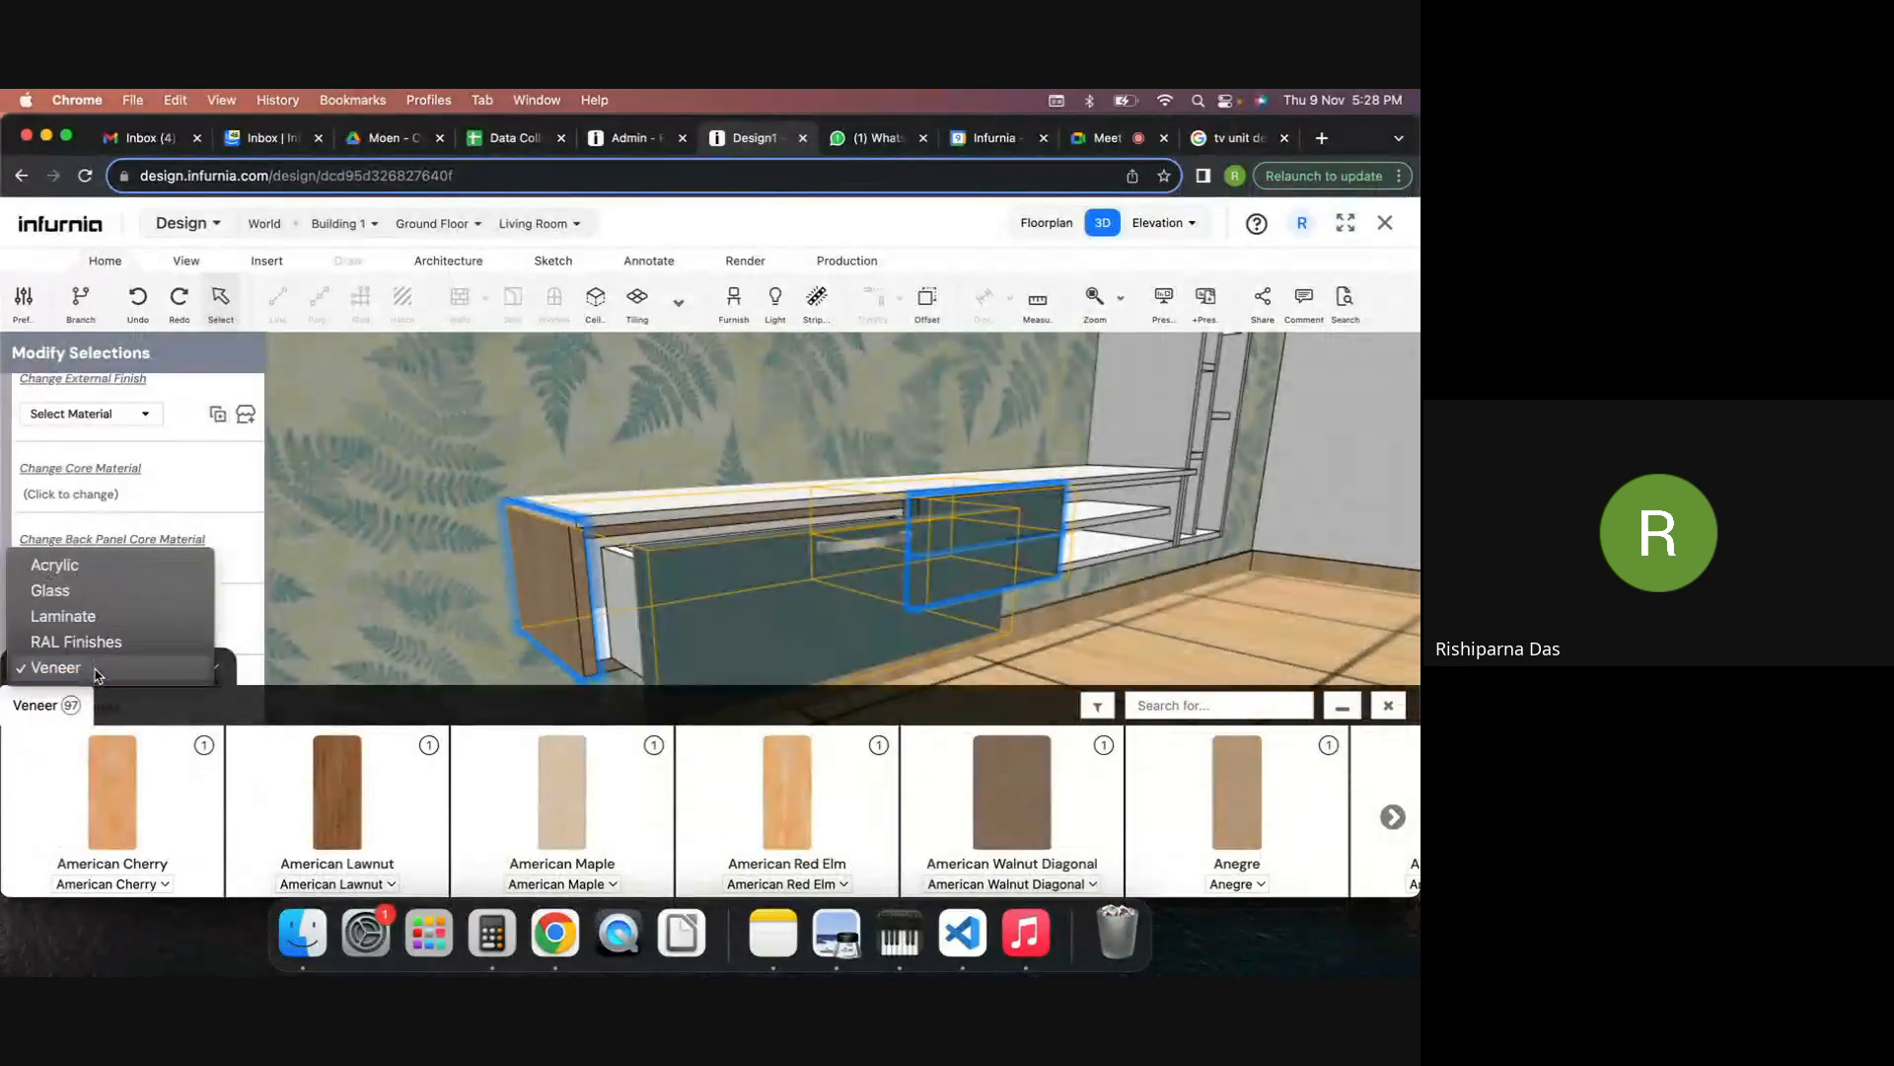
left_click(64, 616)
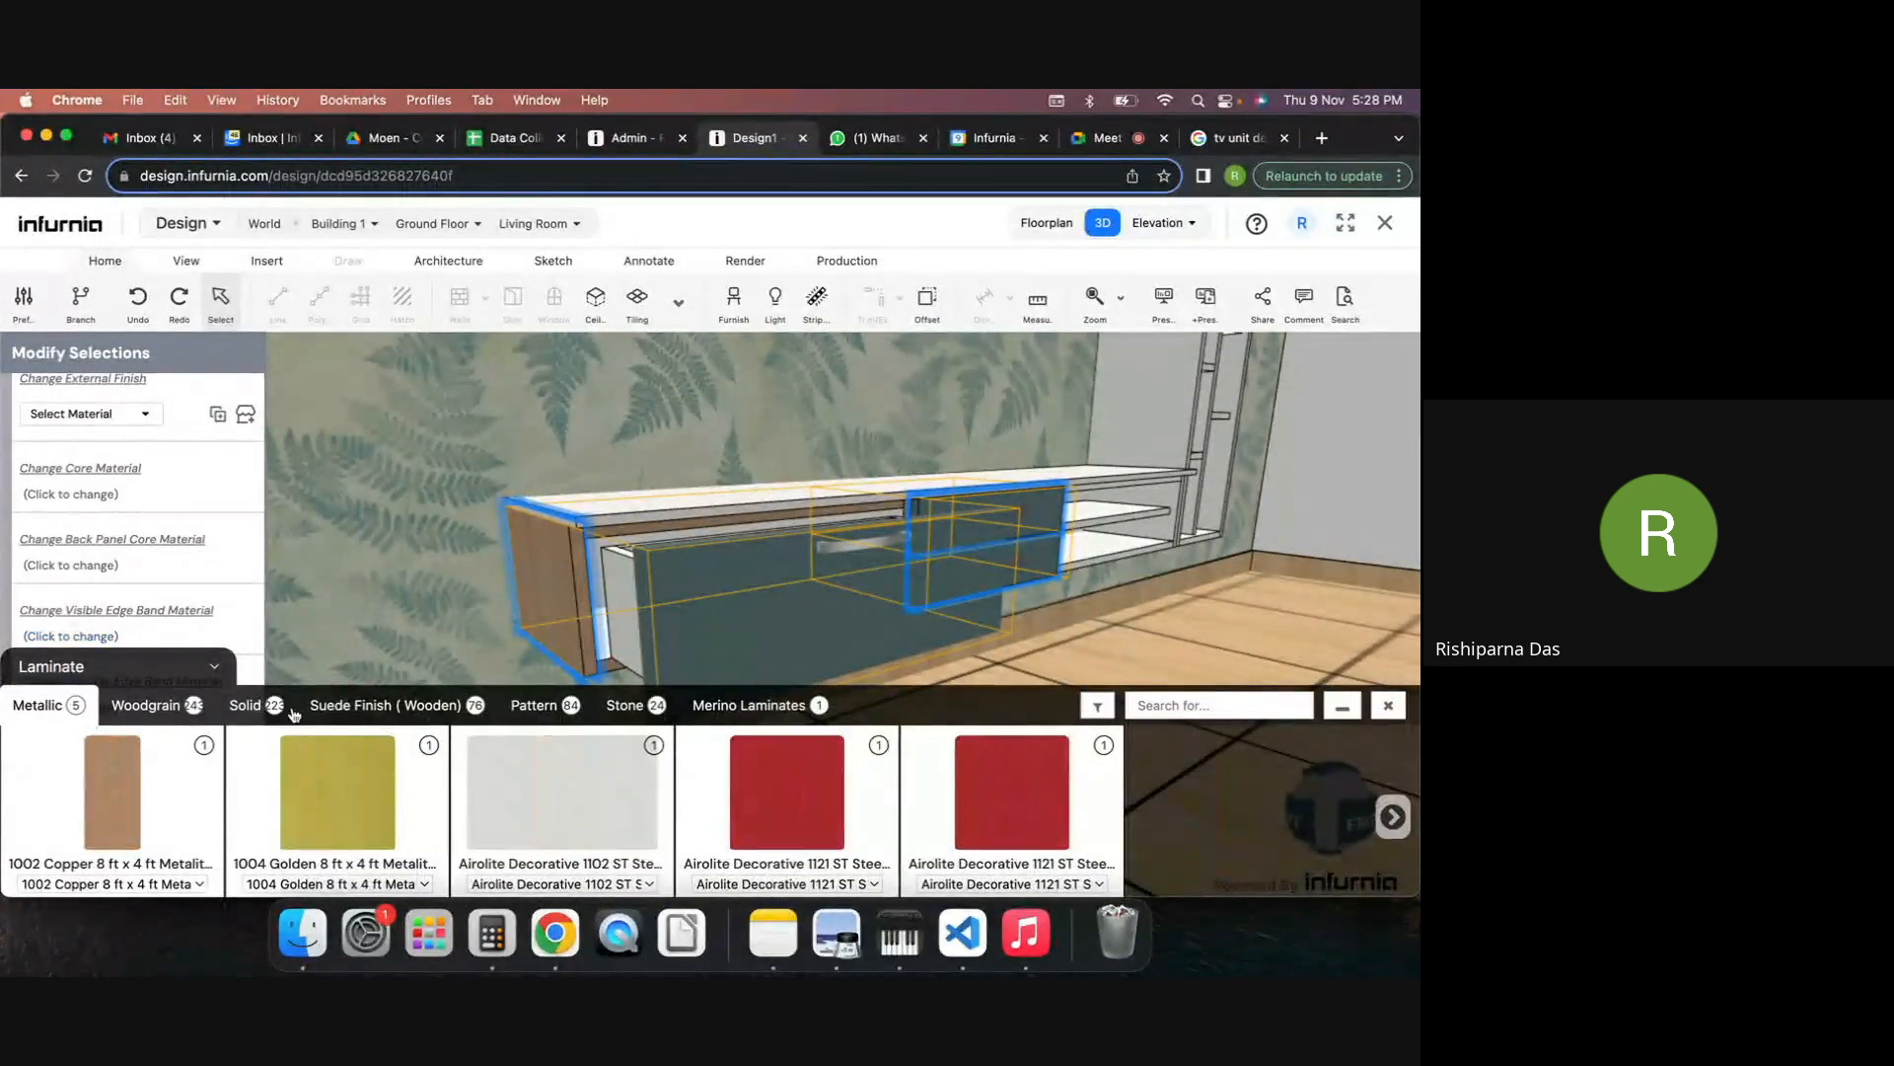
left_click(148, 705)
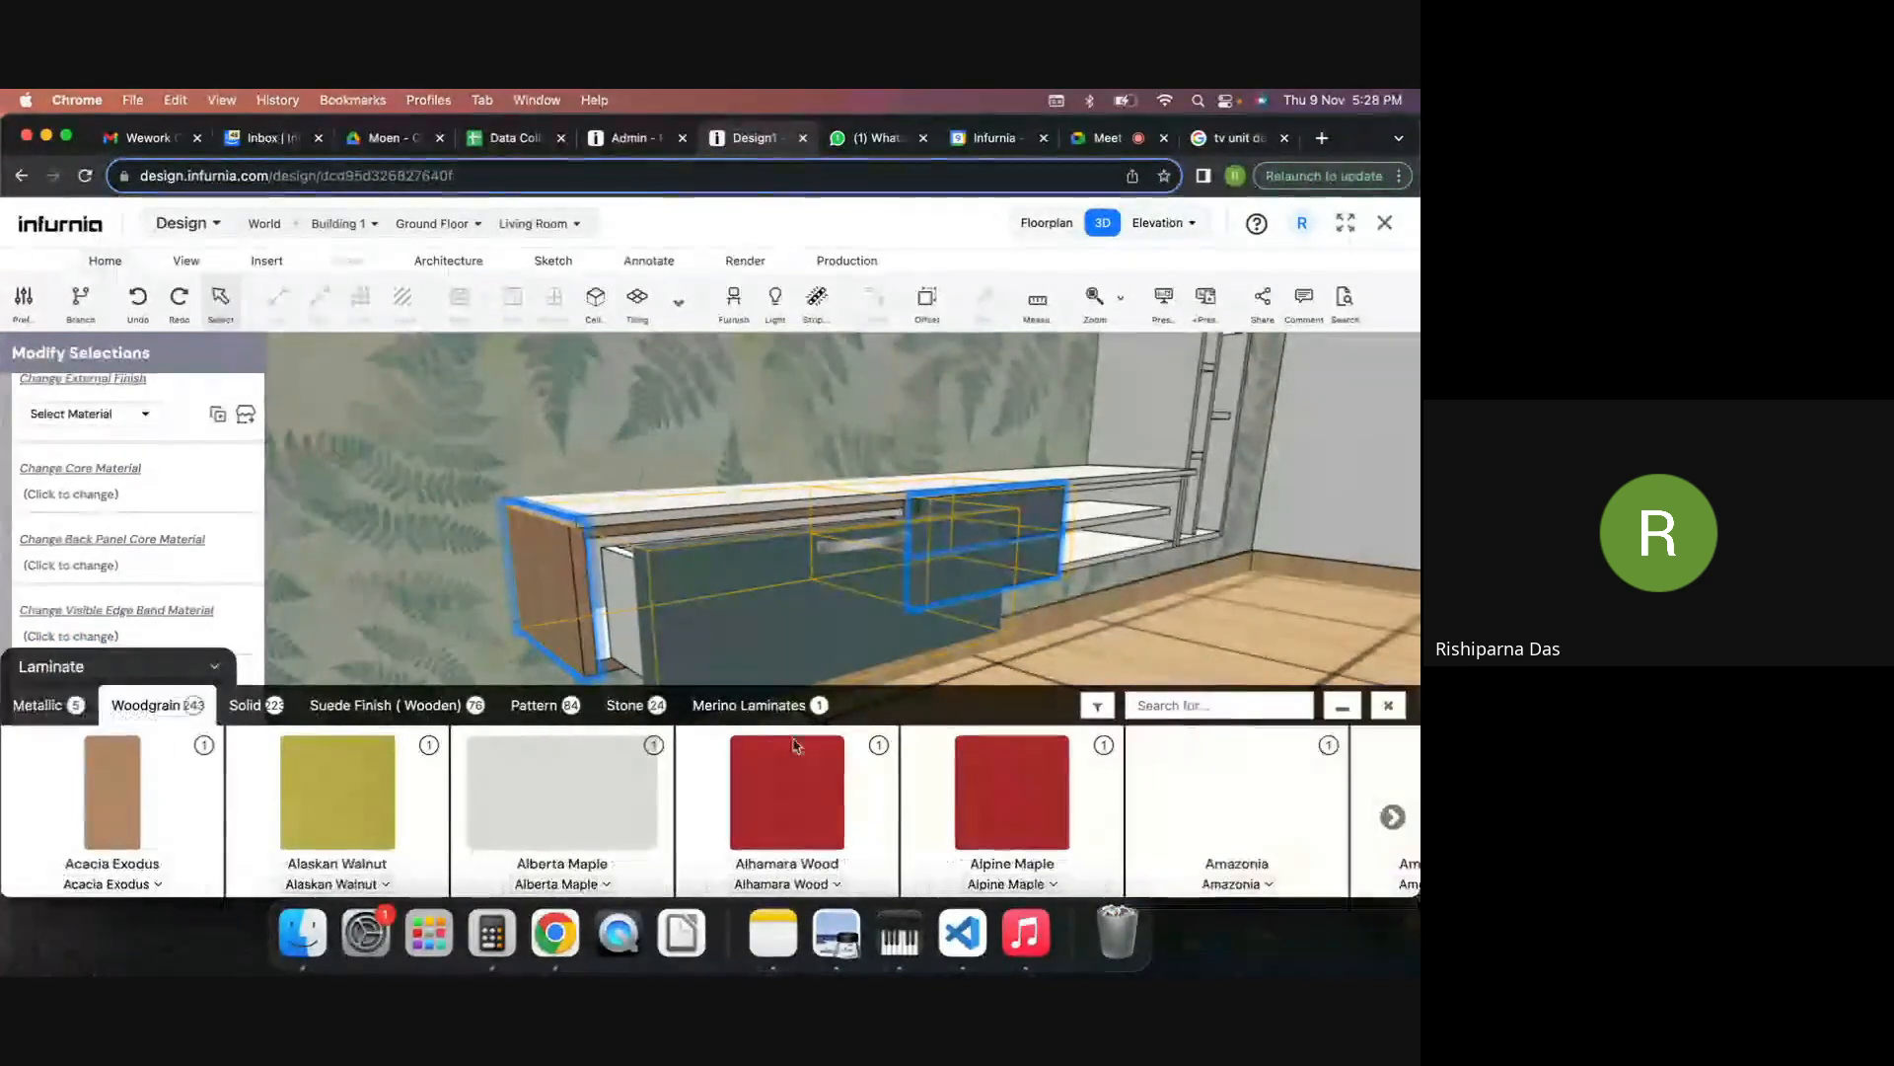
left_click(1392, 816)
left_click(1392, 816)
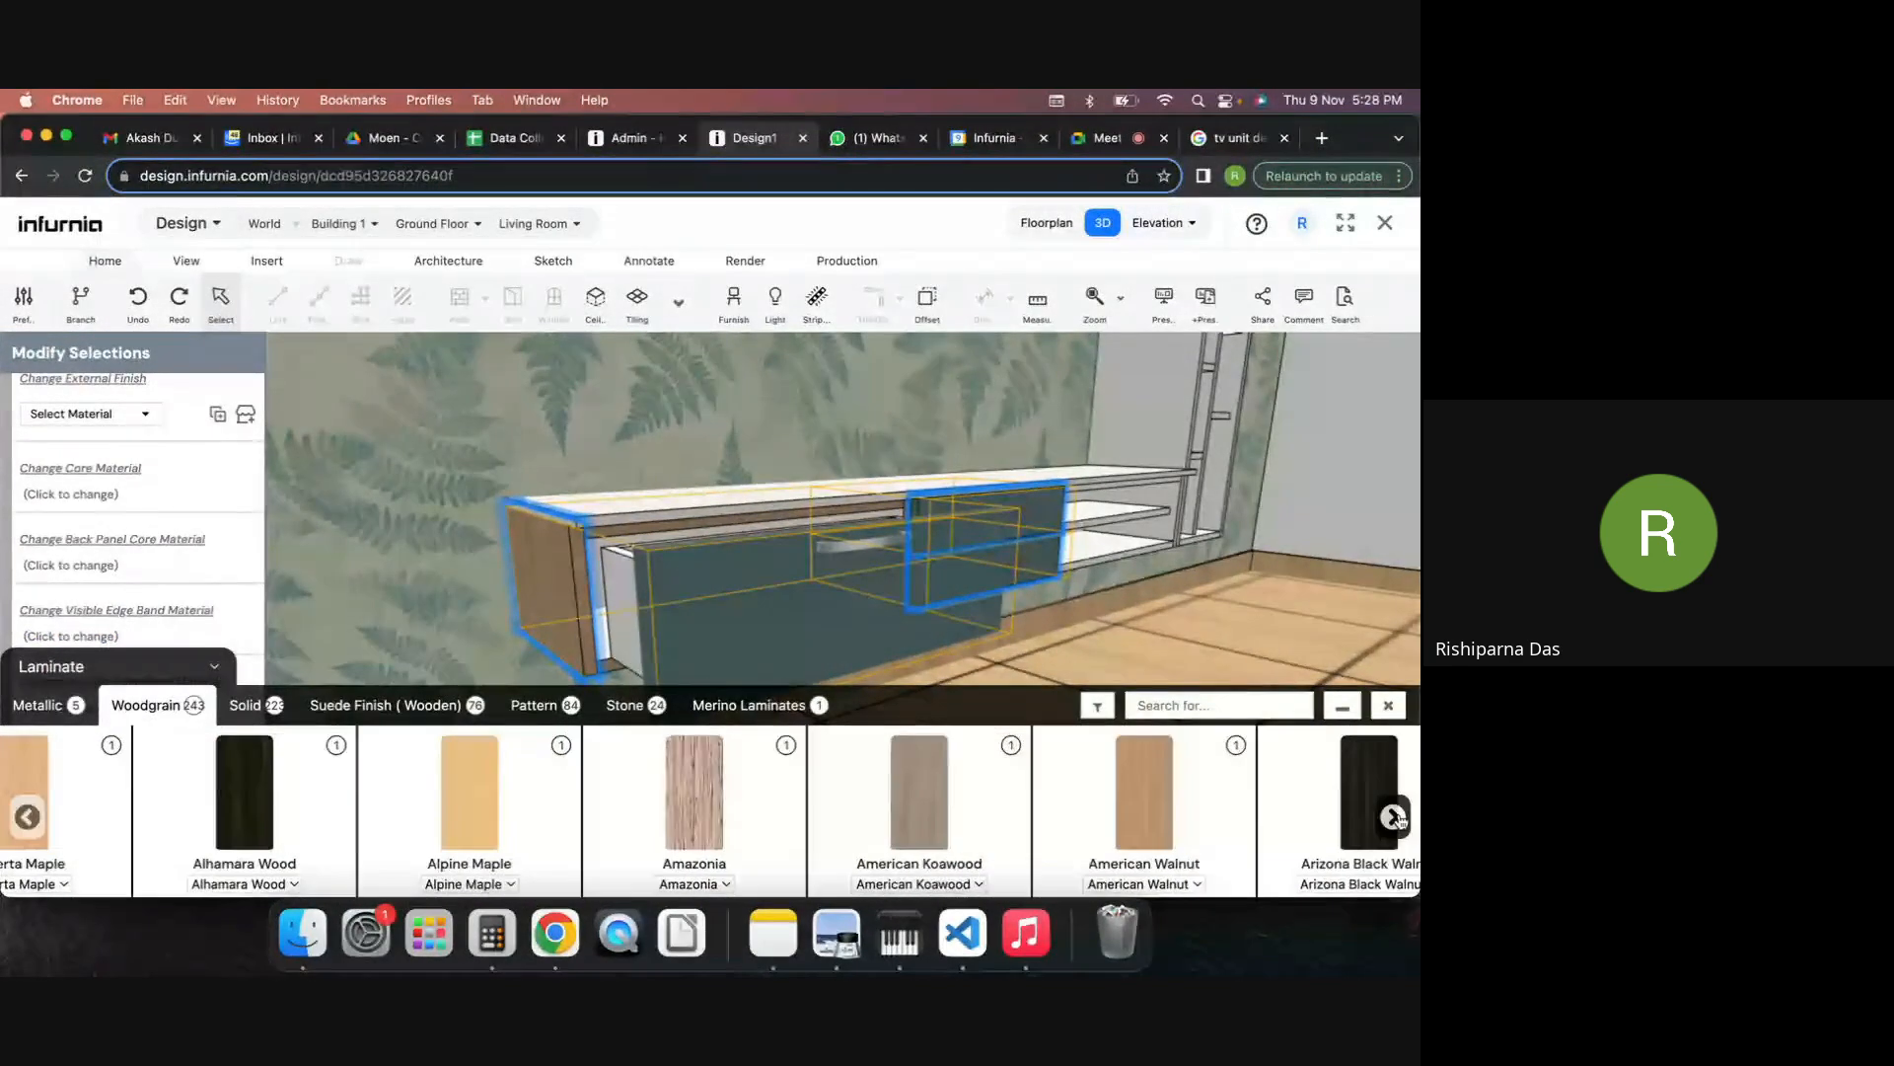
left_click(1392, 816)
left_click(806, 821)
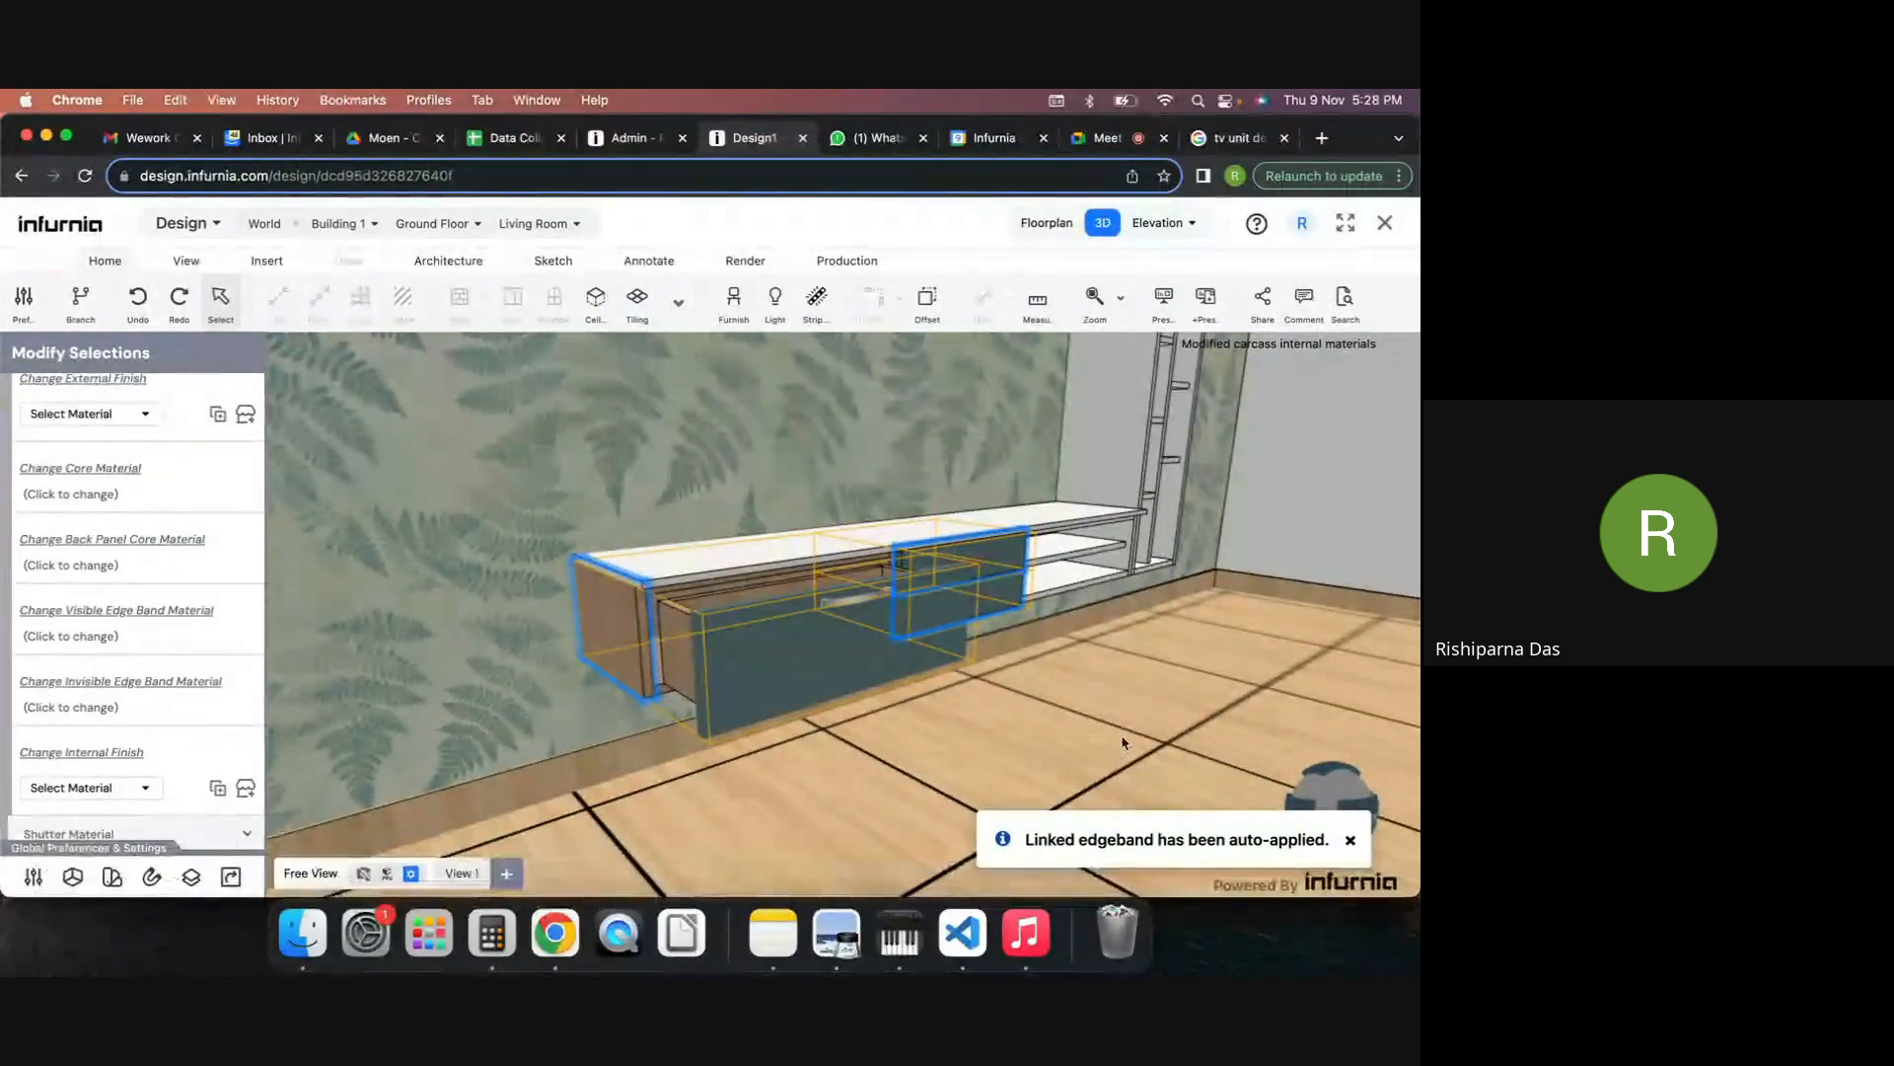
Select the open shelf cabinet and the tall shelving unit together and open their common carcass material properties.
left_click(1122, 733)
middle_click_drag(1158, 727, 913, 625)
left_click(1187, 690)
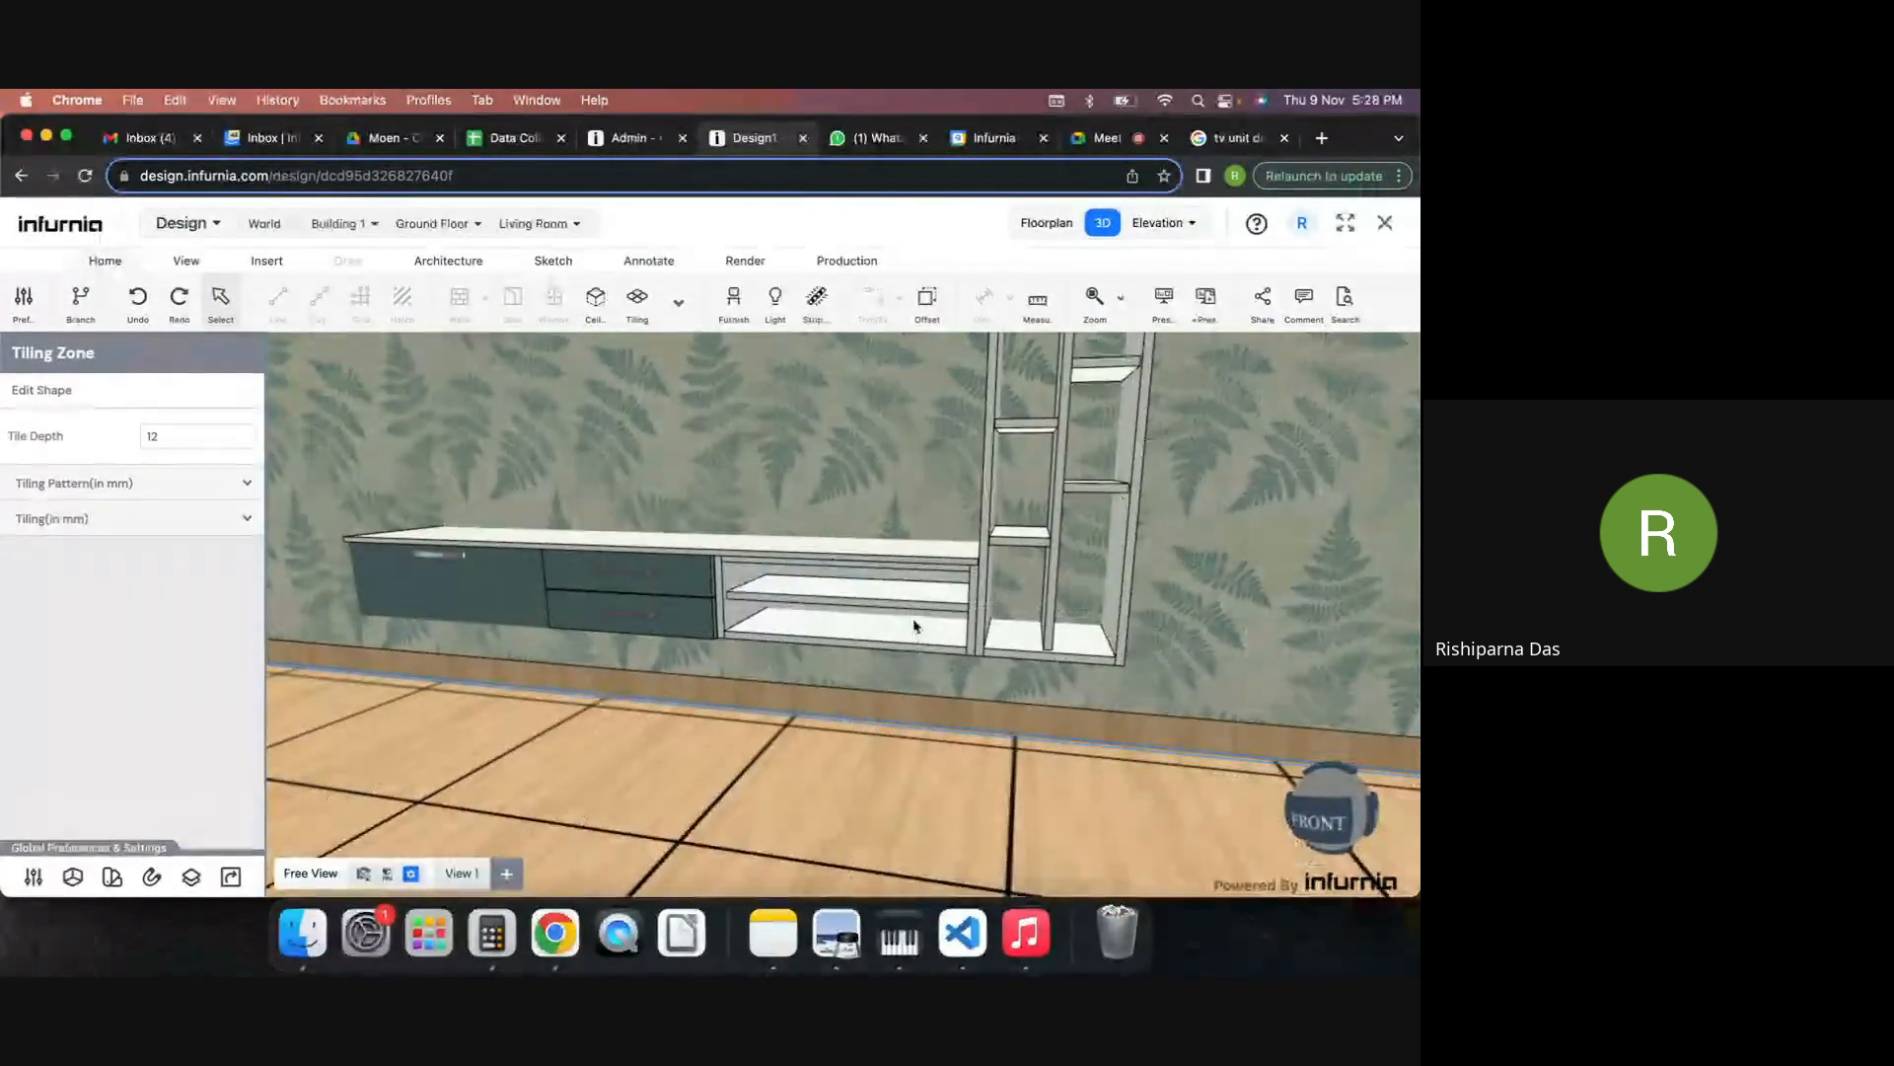
left_click(919, 617)
left_click(1052, 572, "shift")
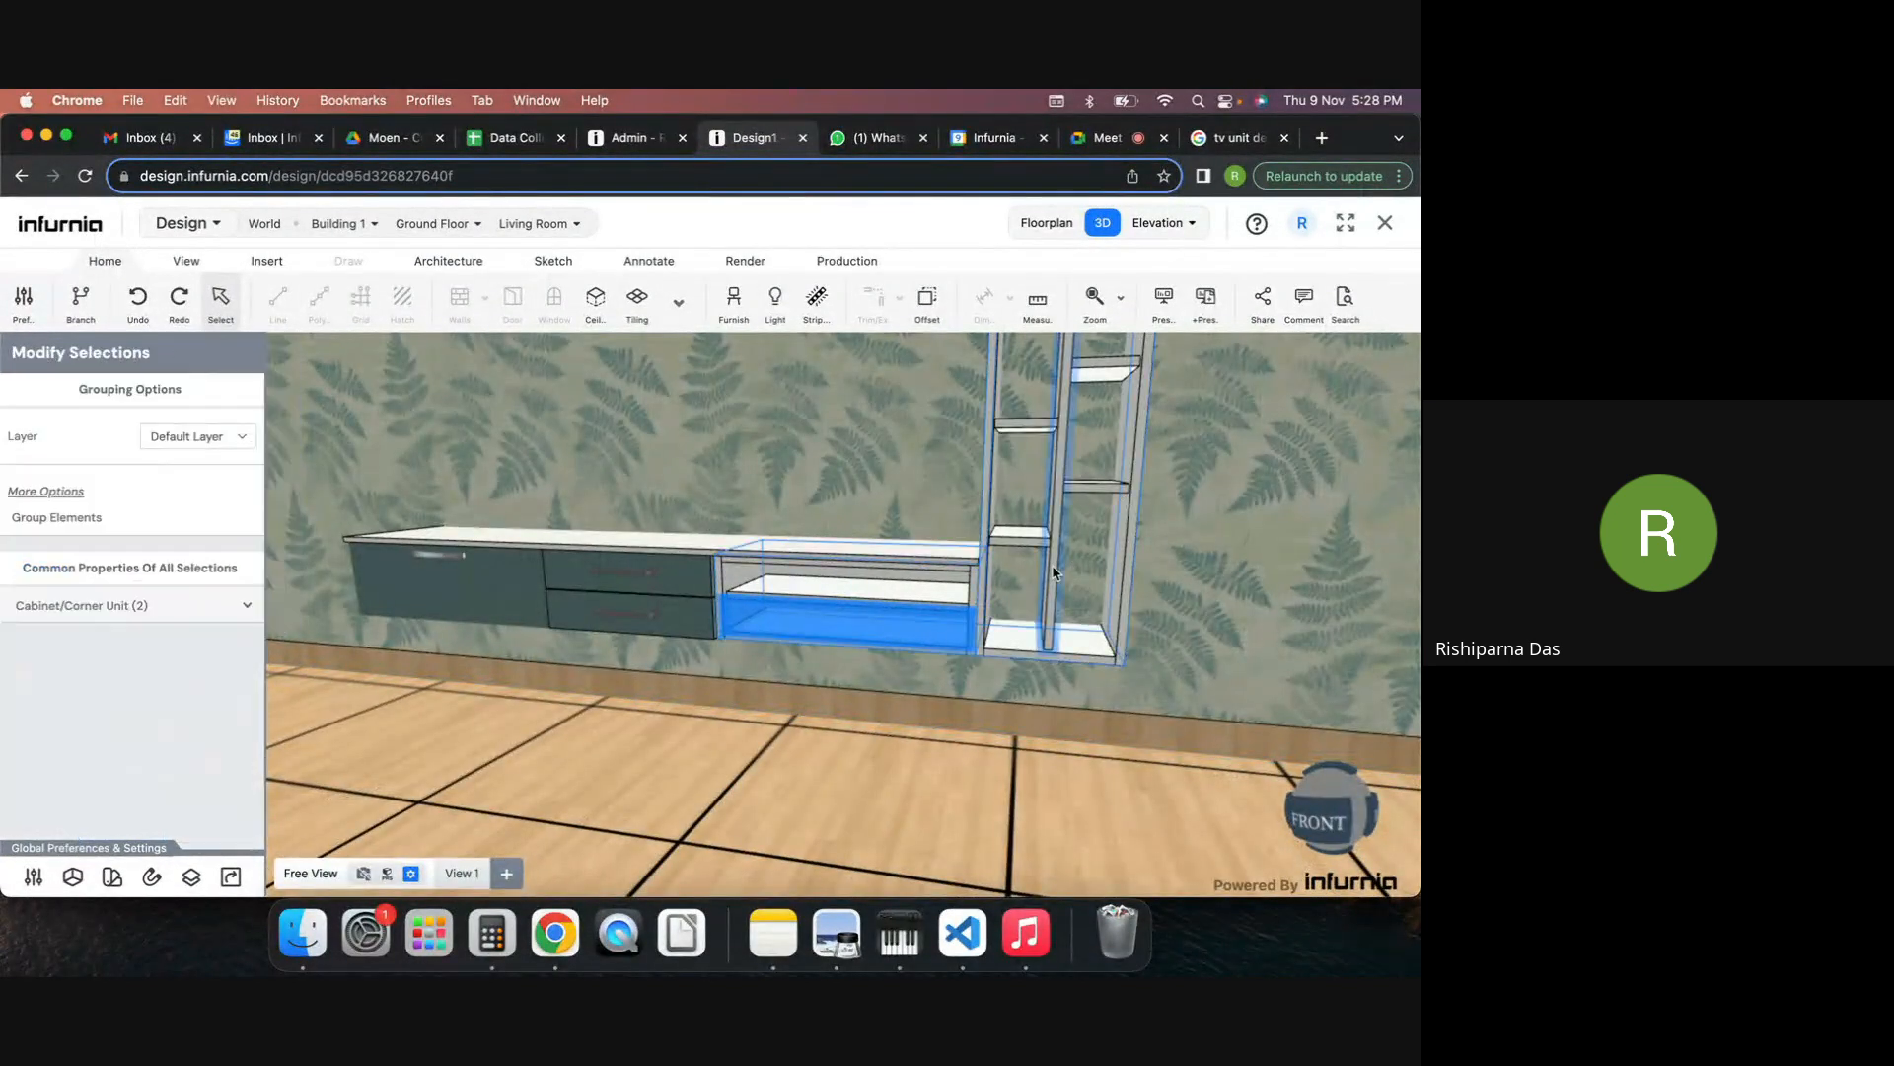
left_click(163, 605)
scroll(99, 730, "down", 3)
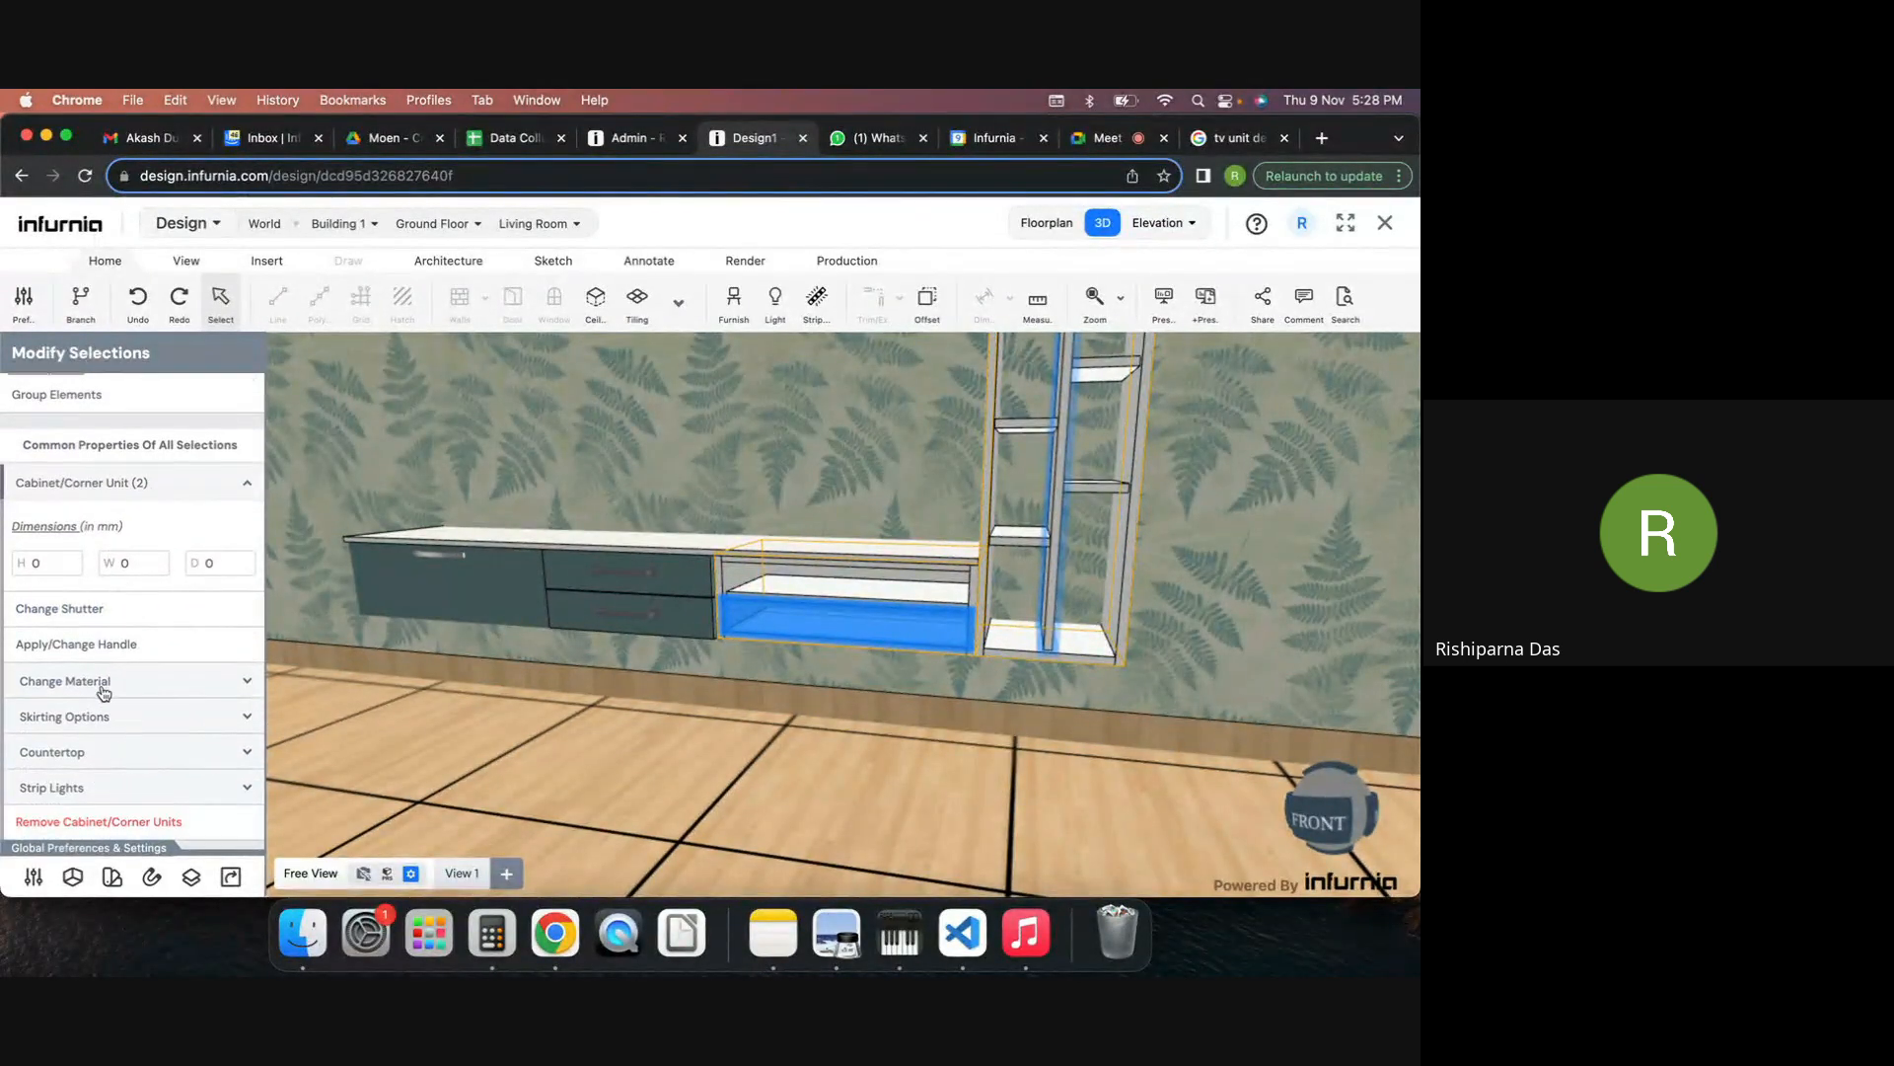
left_click(104, 681)
scroll(128, 690, "down", 1)
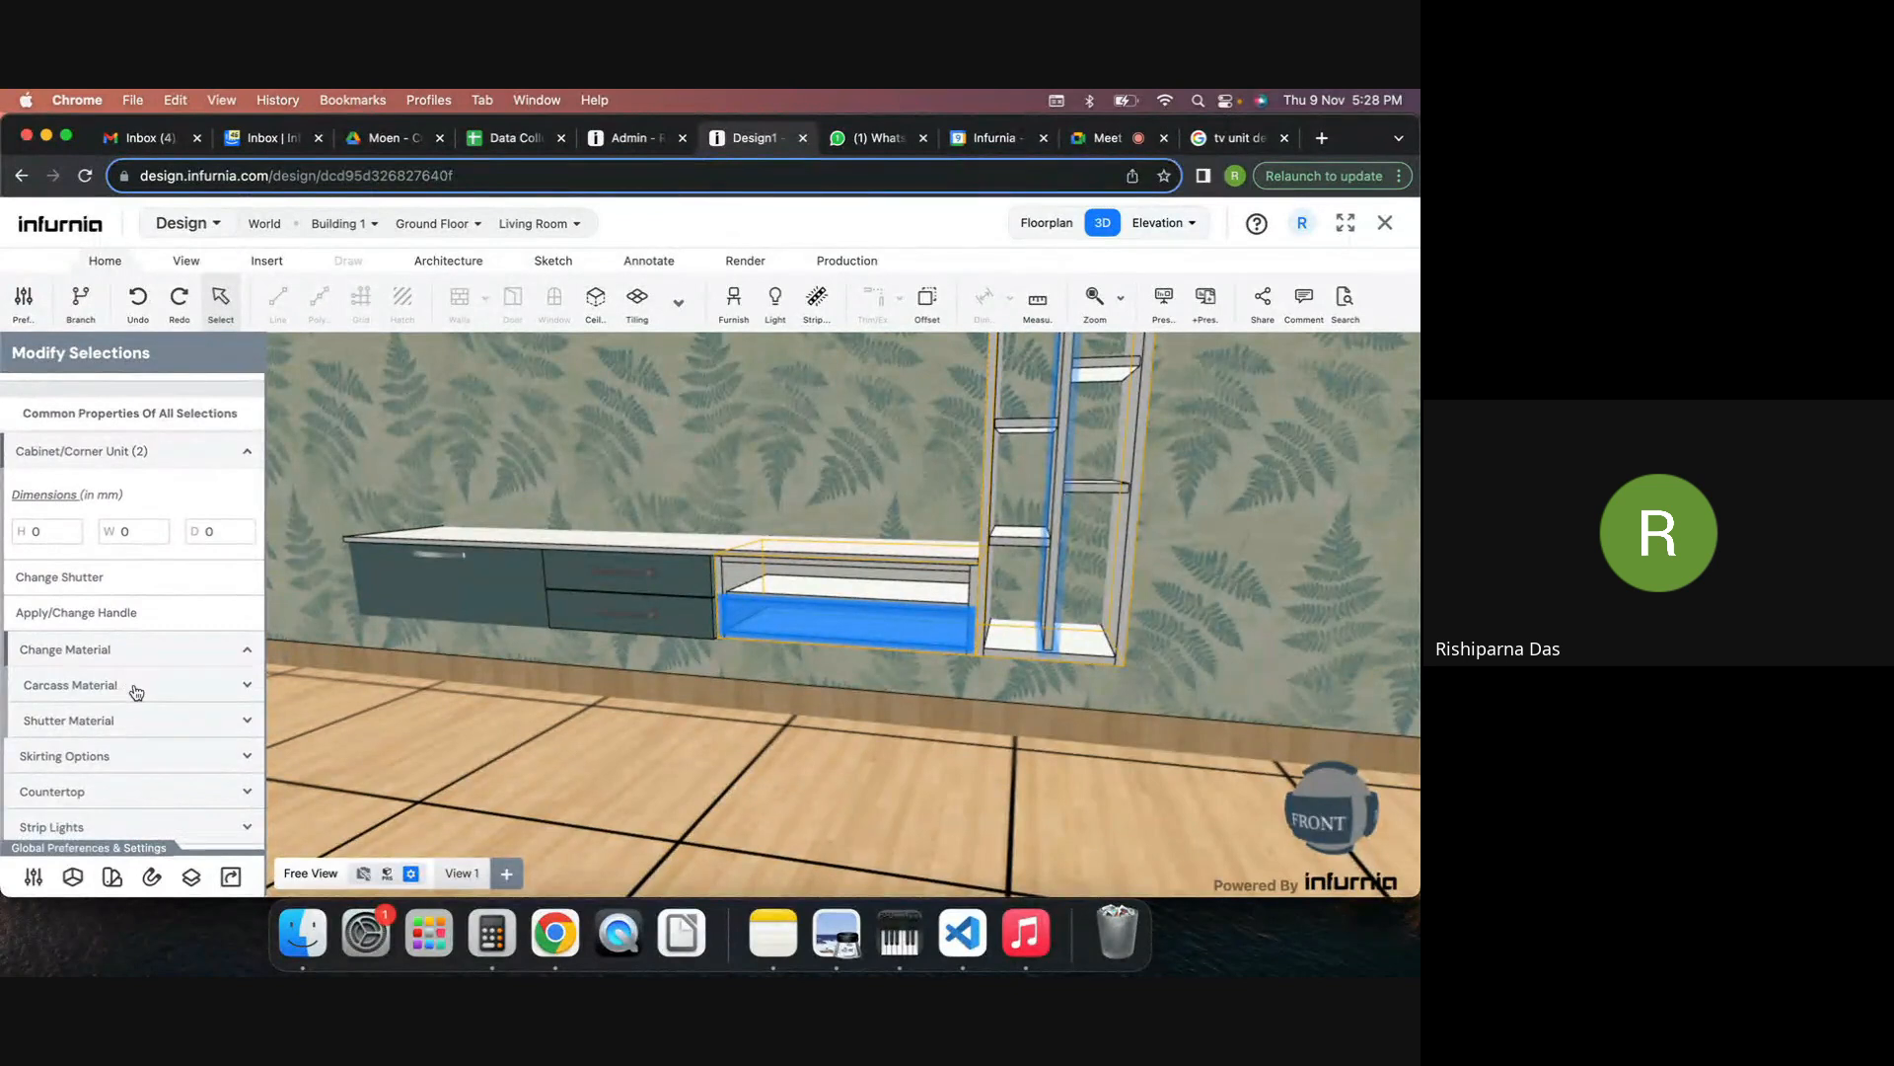
left_click(136, 692)
scroll(148, 725, "down", 5)
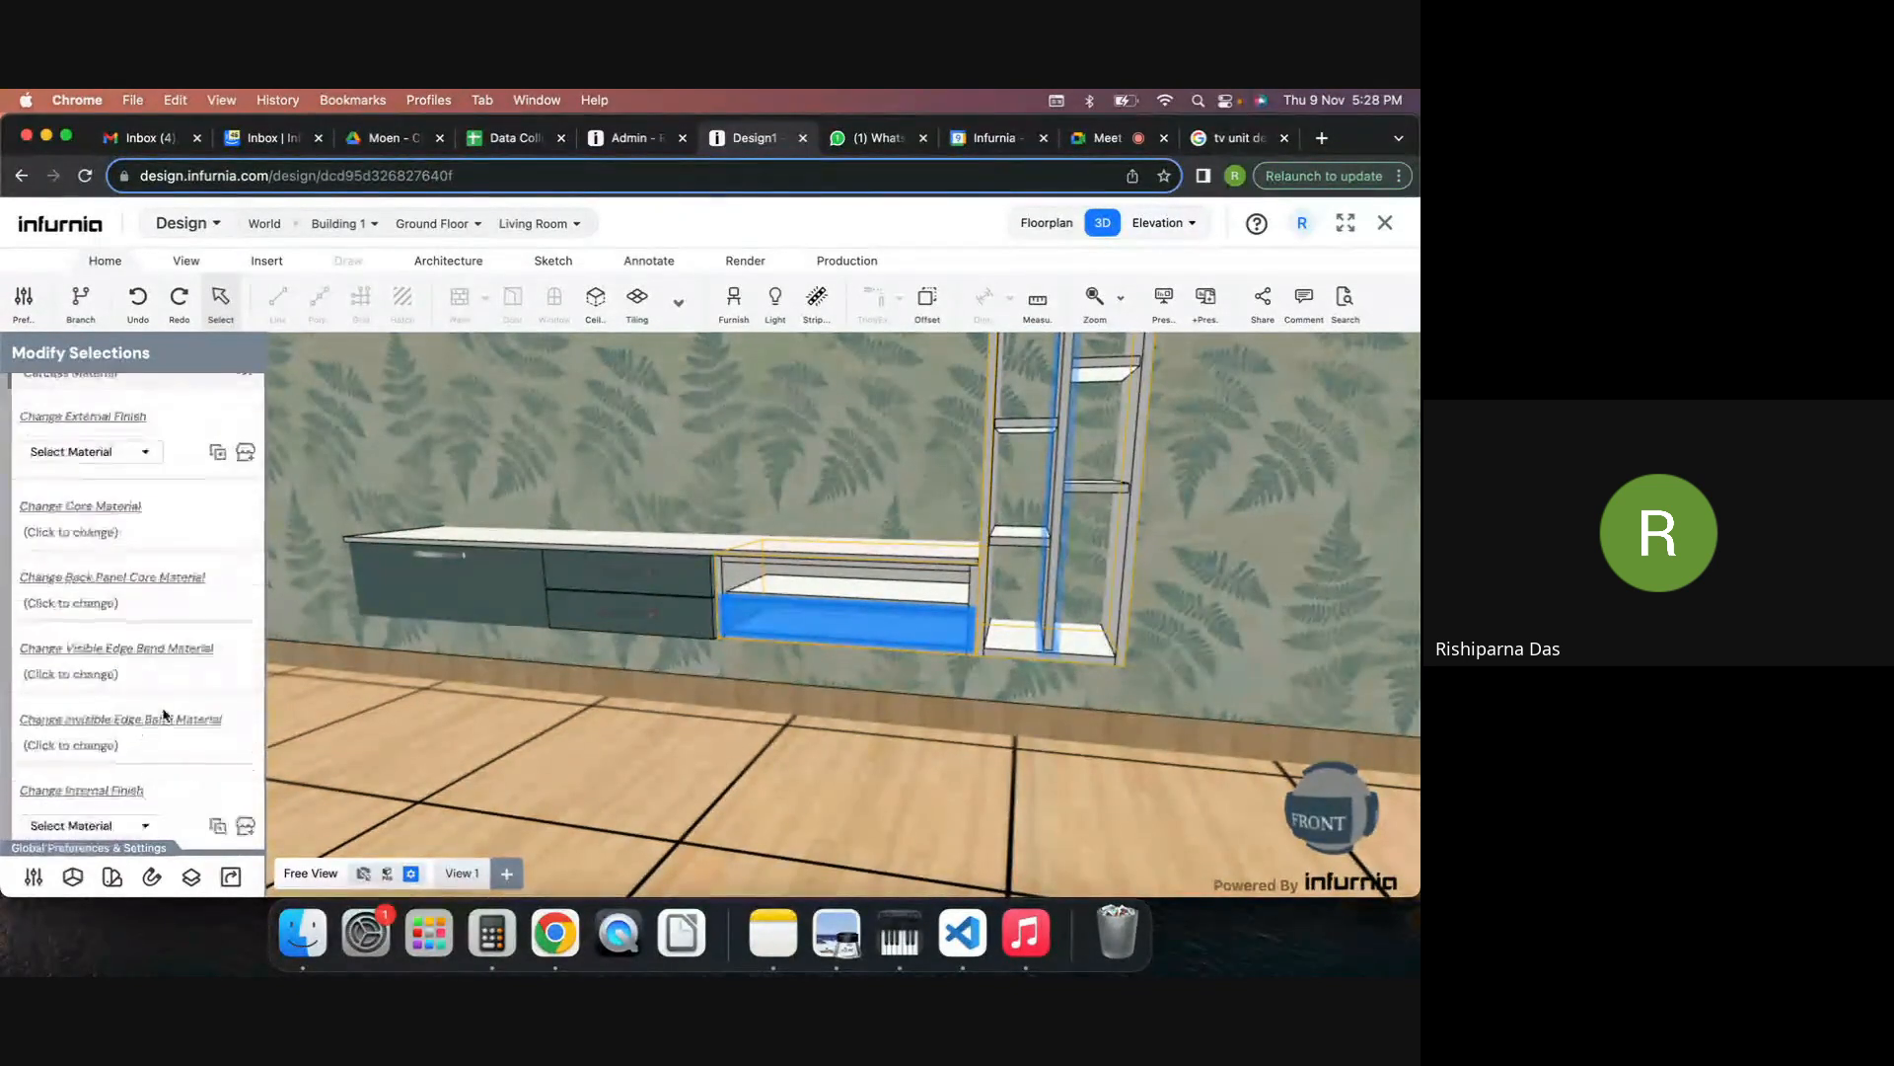
Apply the American Walnut Woodgrain laminate as the external carcass finish of the selected open shelf cabinet and tall shelving unit.
left_click(247, 455)
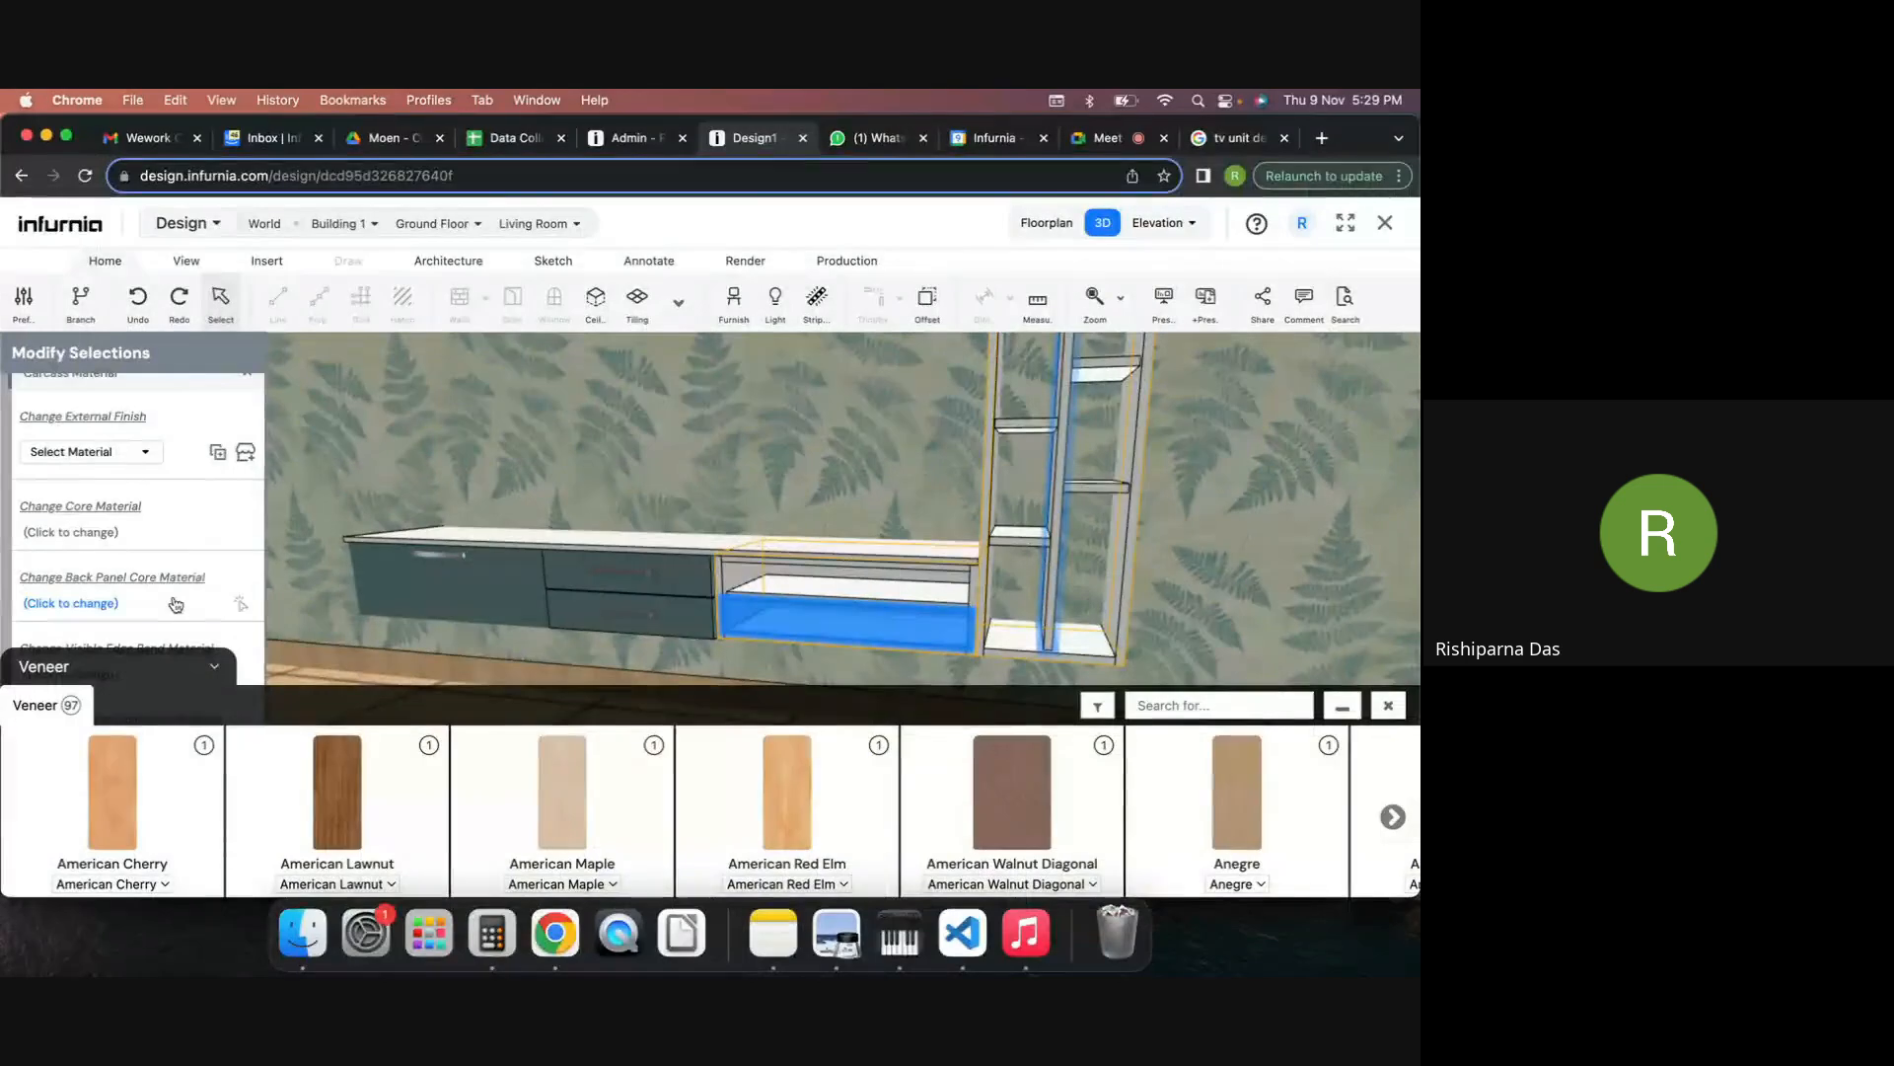
left_click(125, 668)
left_click(84, 614)
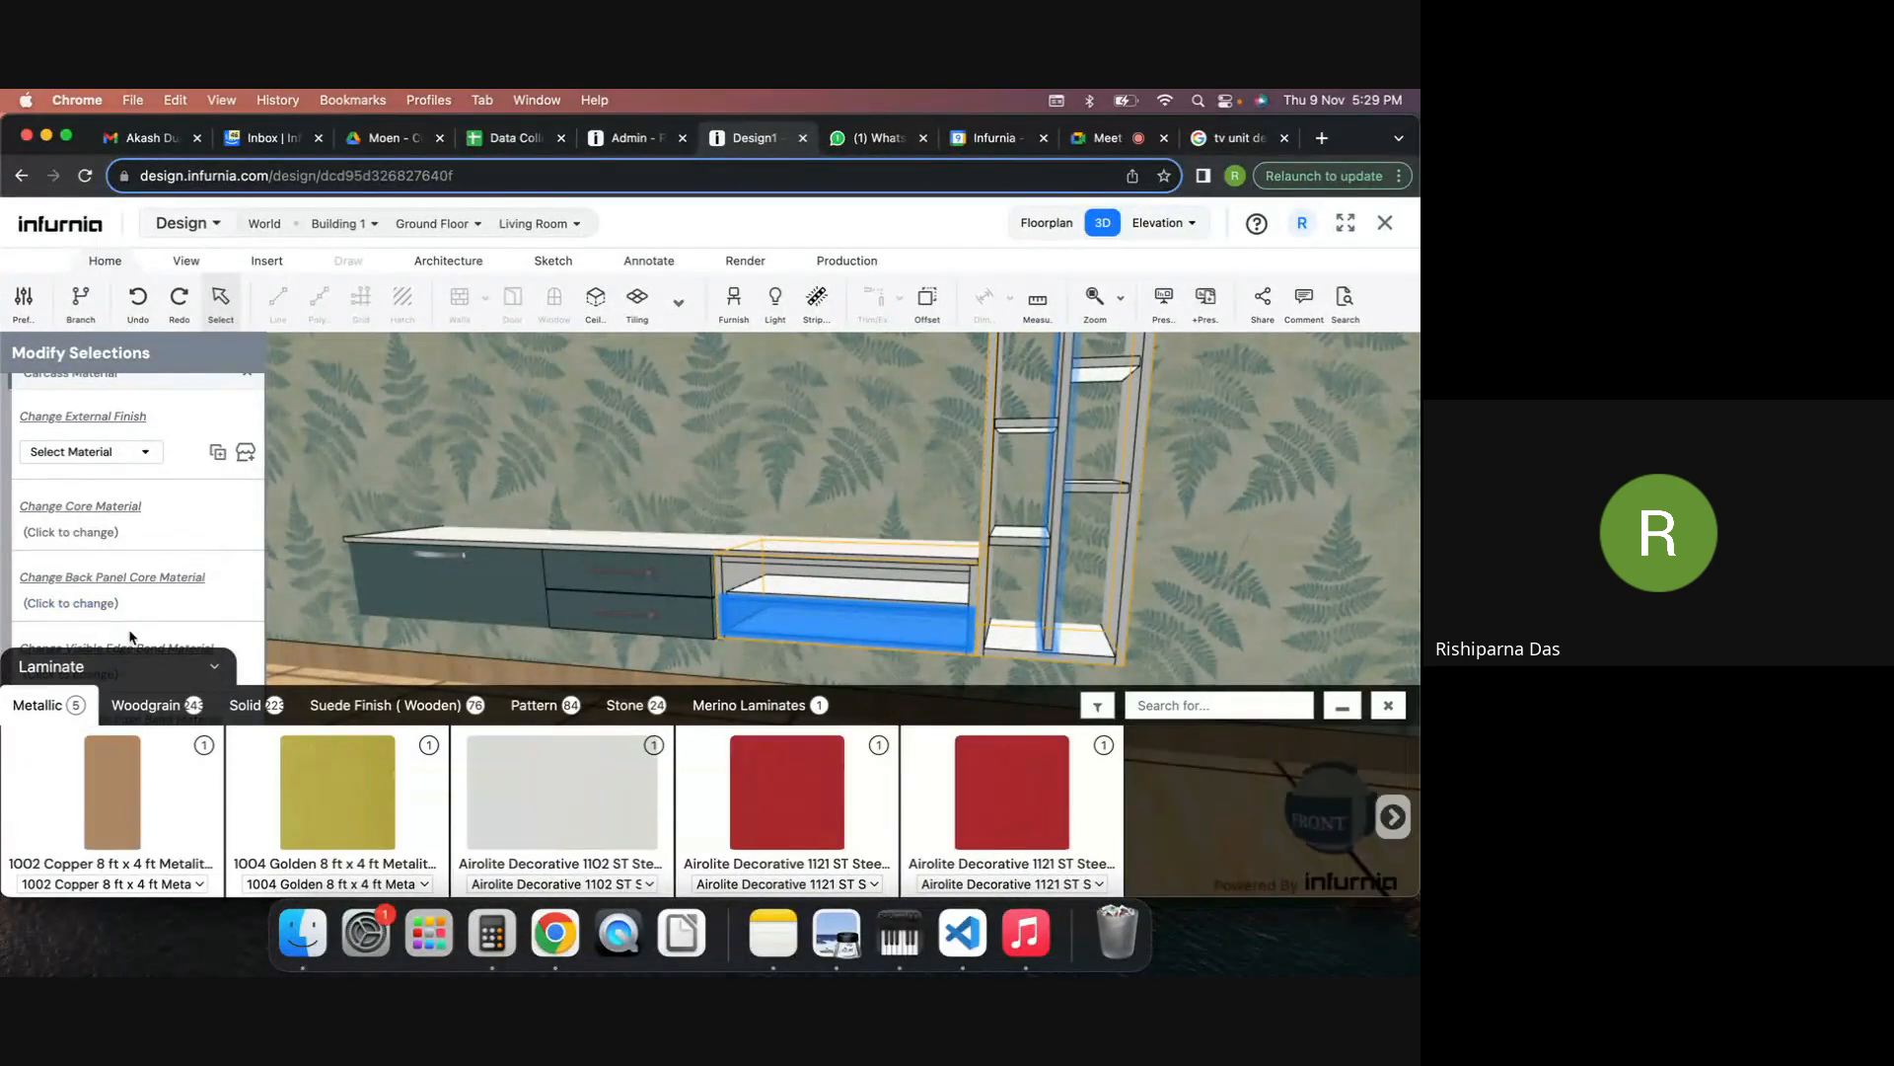
left_click(146, 705)
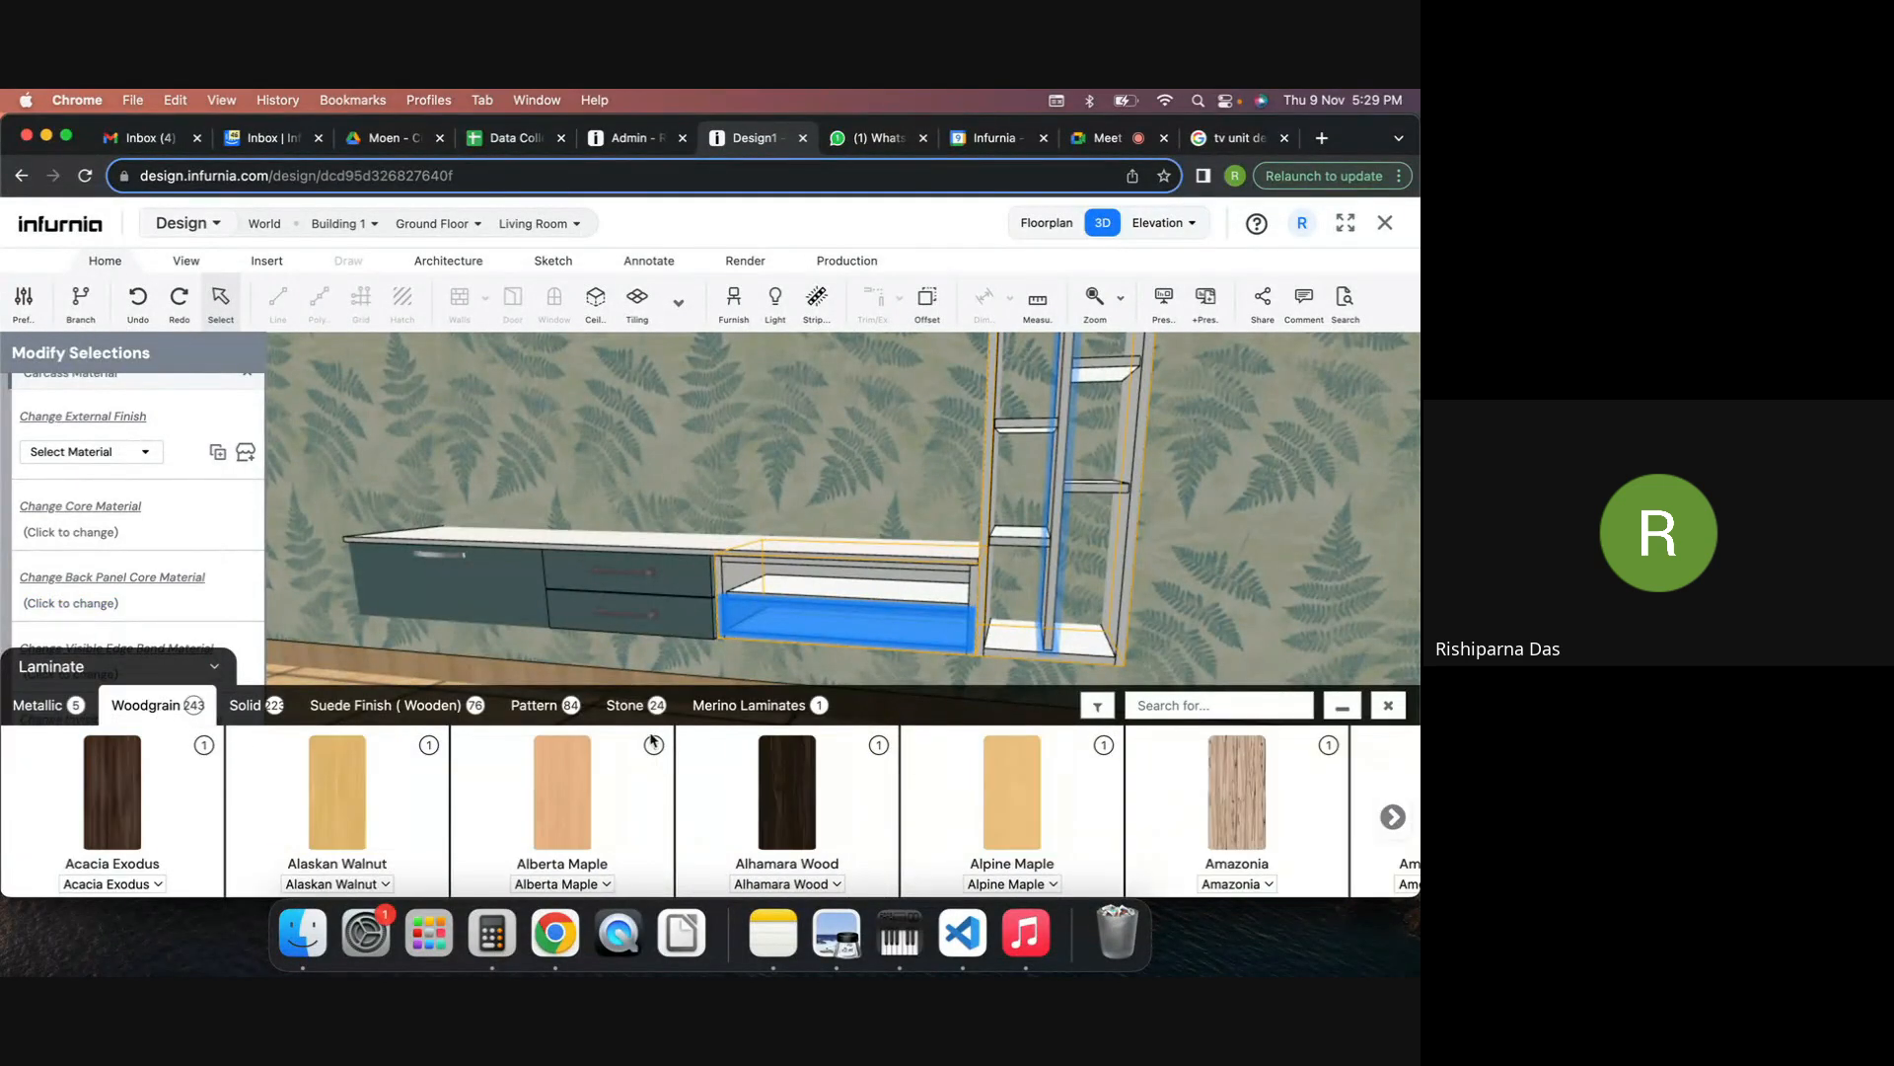
left_click(1393, 817)
left_click(1394, 817)
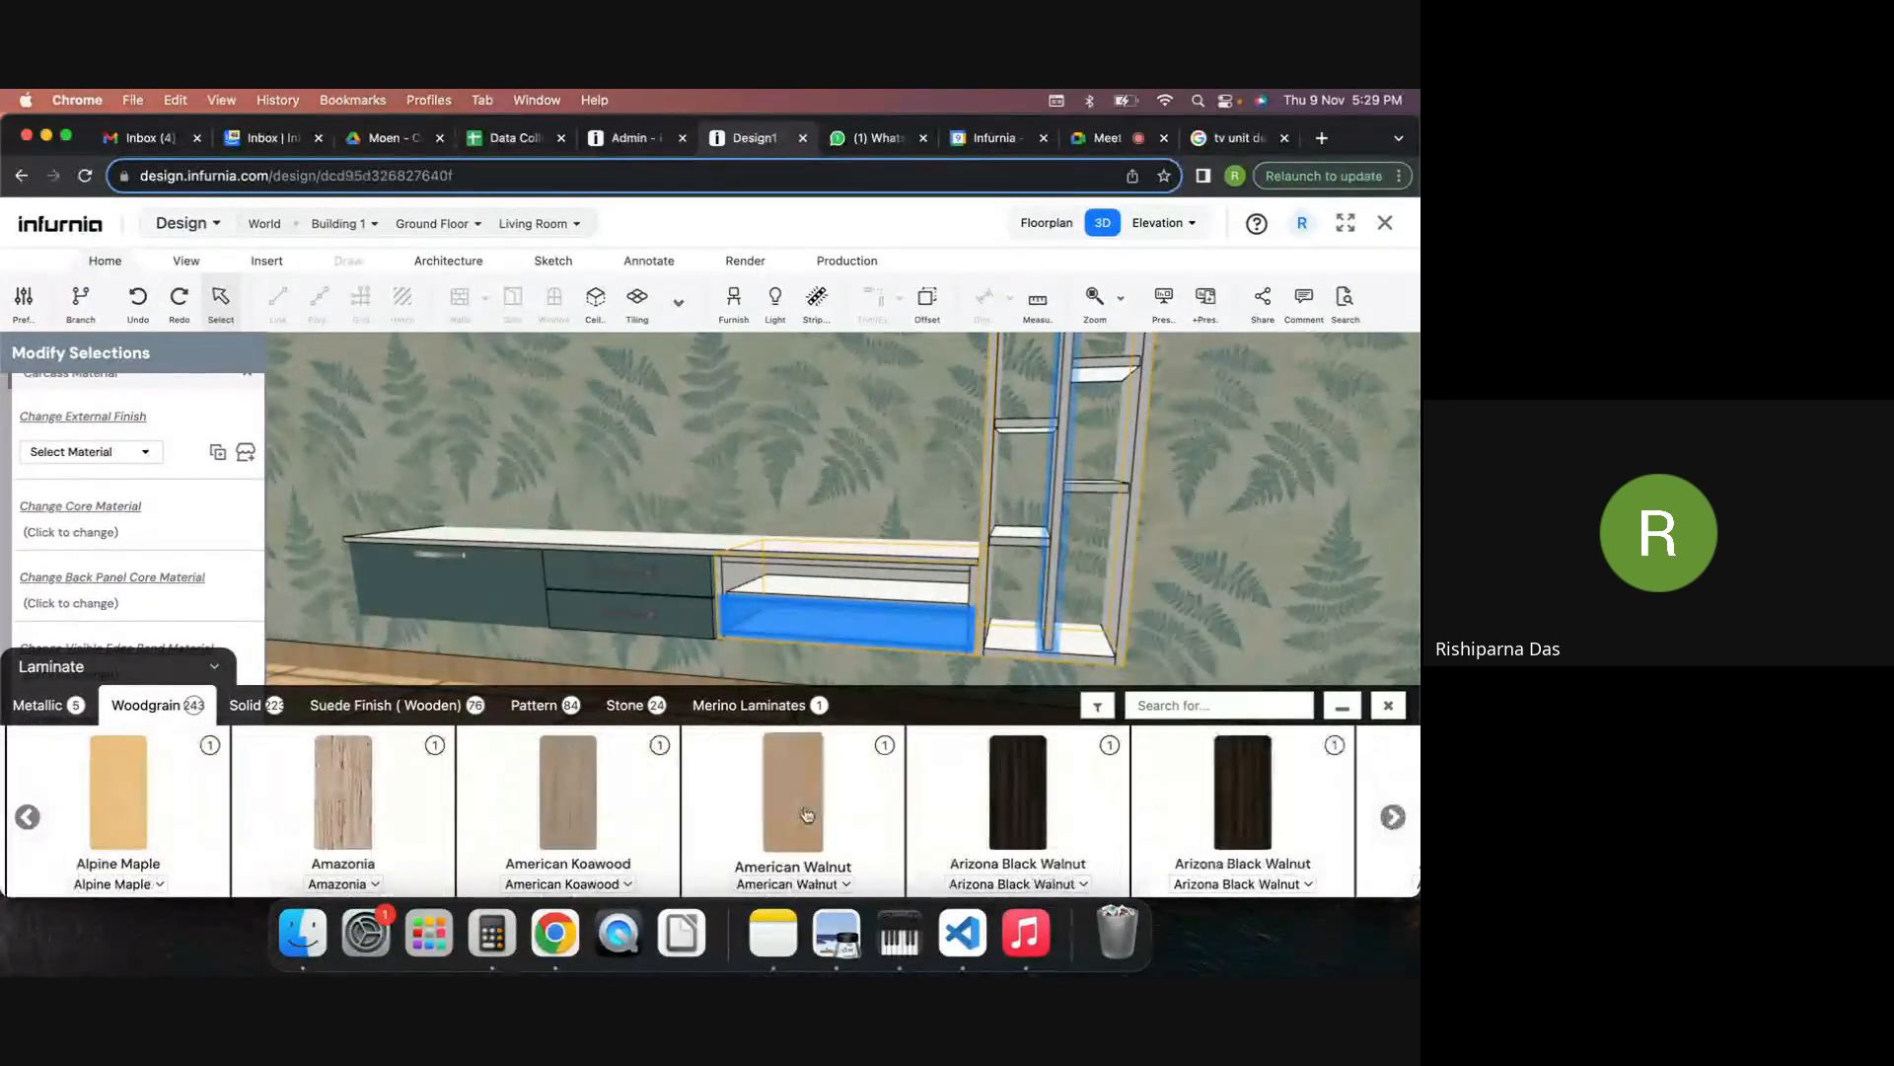
left_click(807, 814)
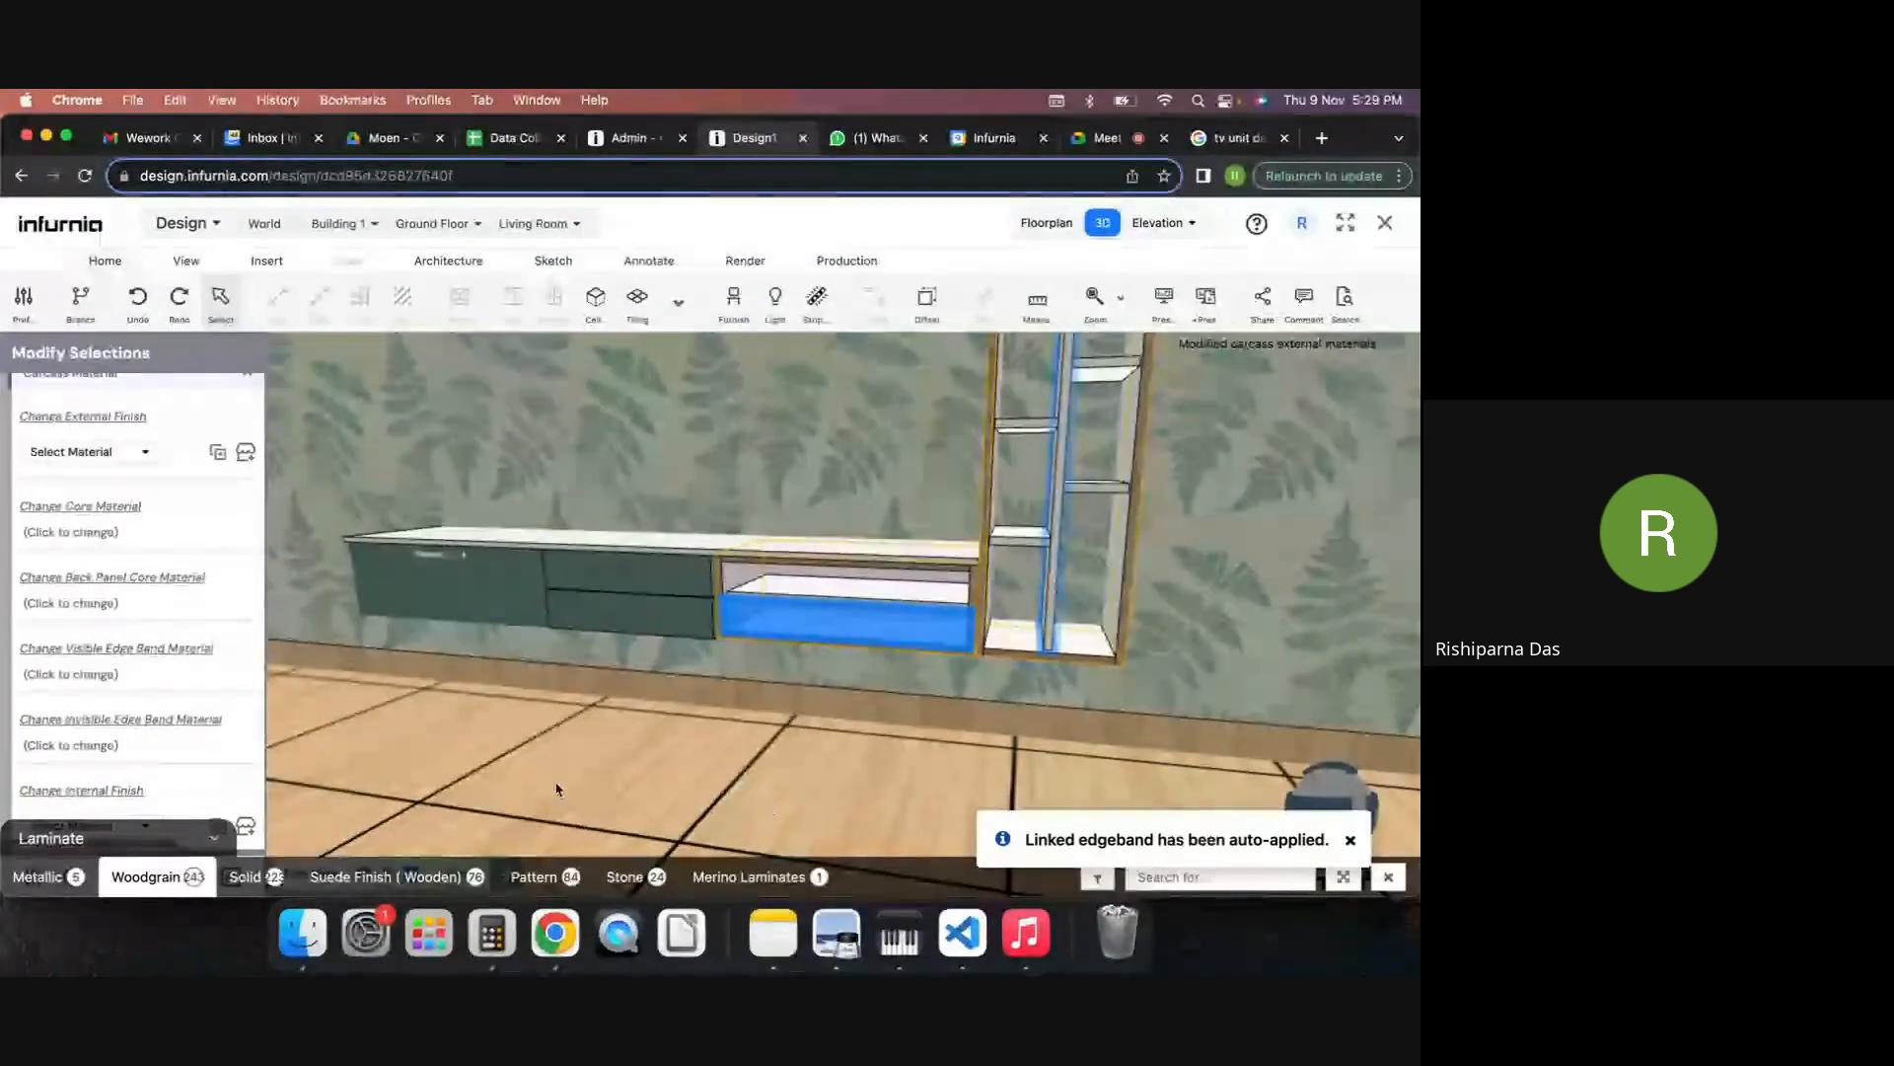
Set the internal carcass finish of the open shelf cabinet and tall shelving unit to the American Walnut Woodgrain laminate.
scroll(1274, 616, "up", 5)
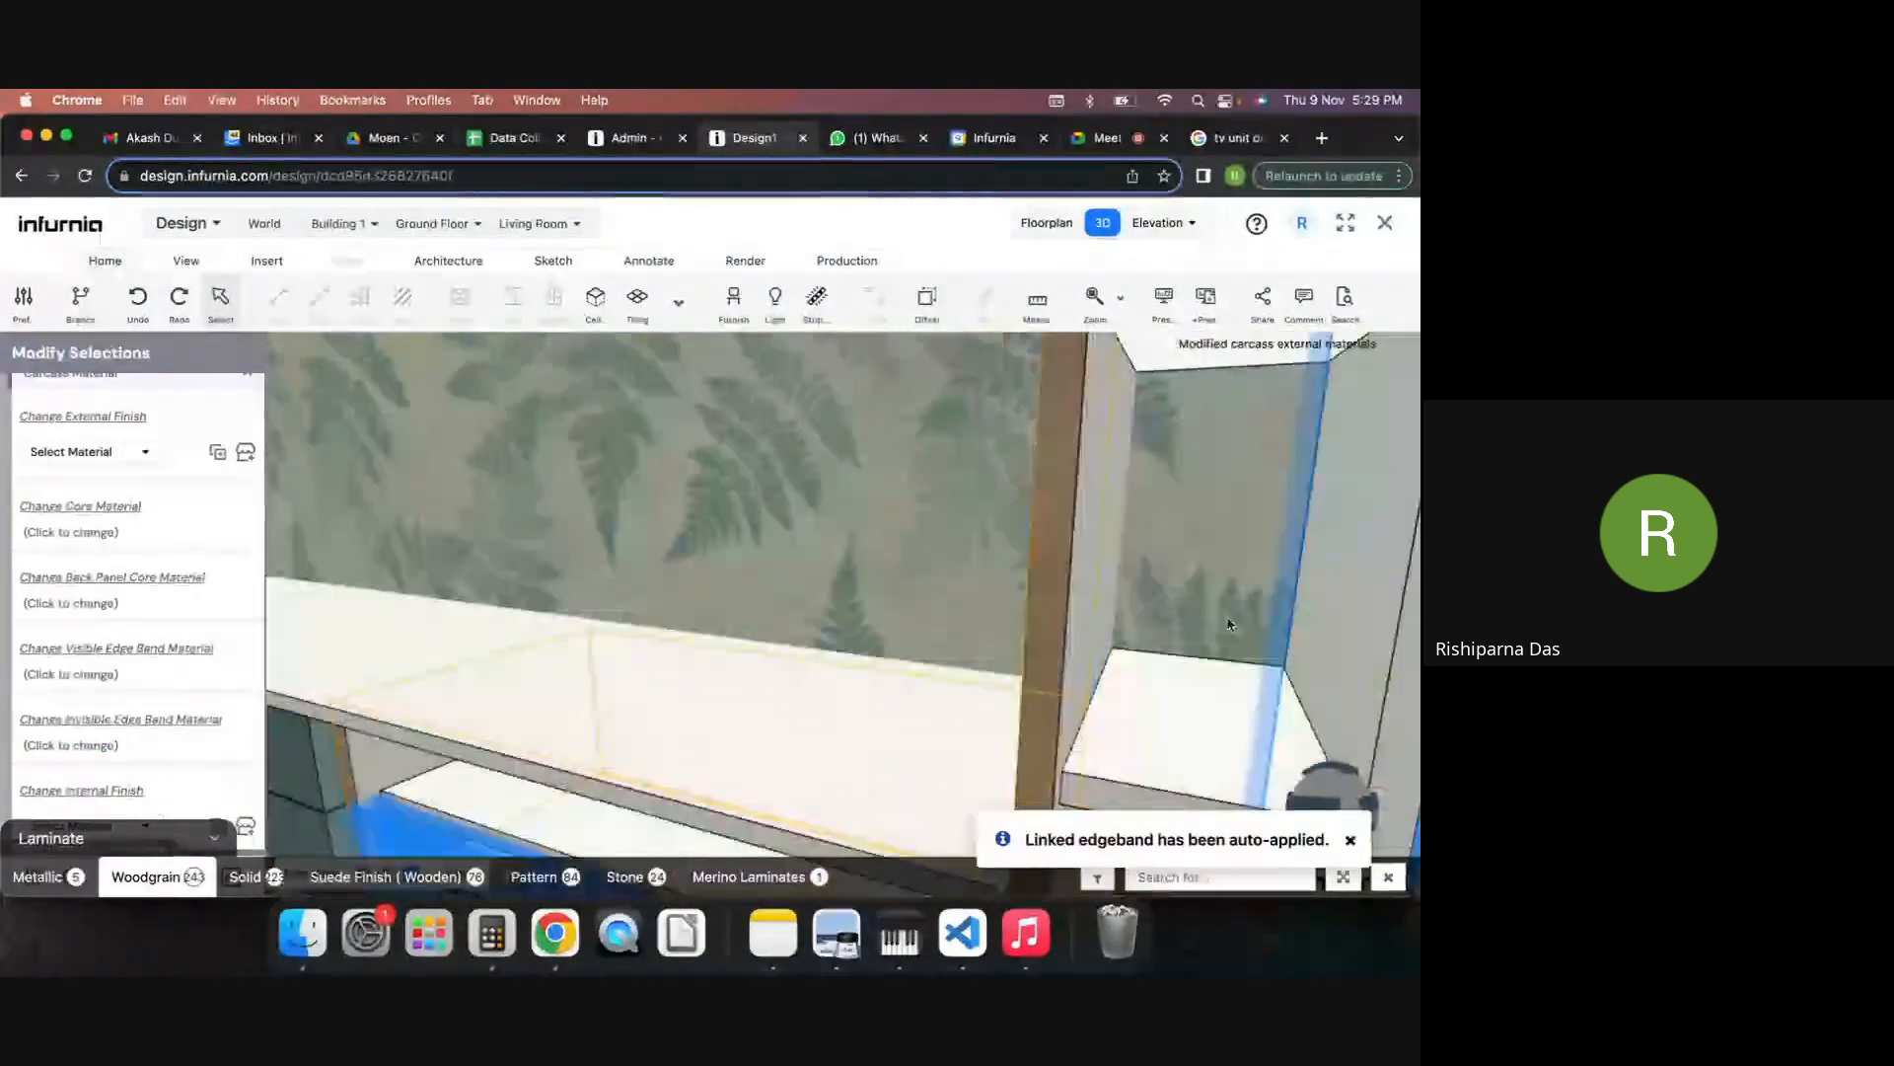
scroll(1239, 623, "down", 5)
left_click_drag(1293, 626, 1197, 628)
scroll(98, 691, "down", 3)
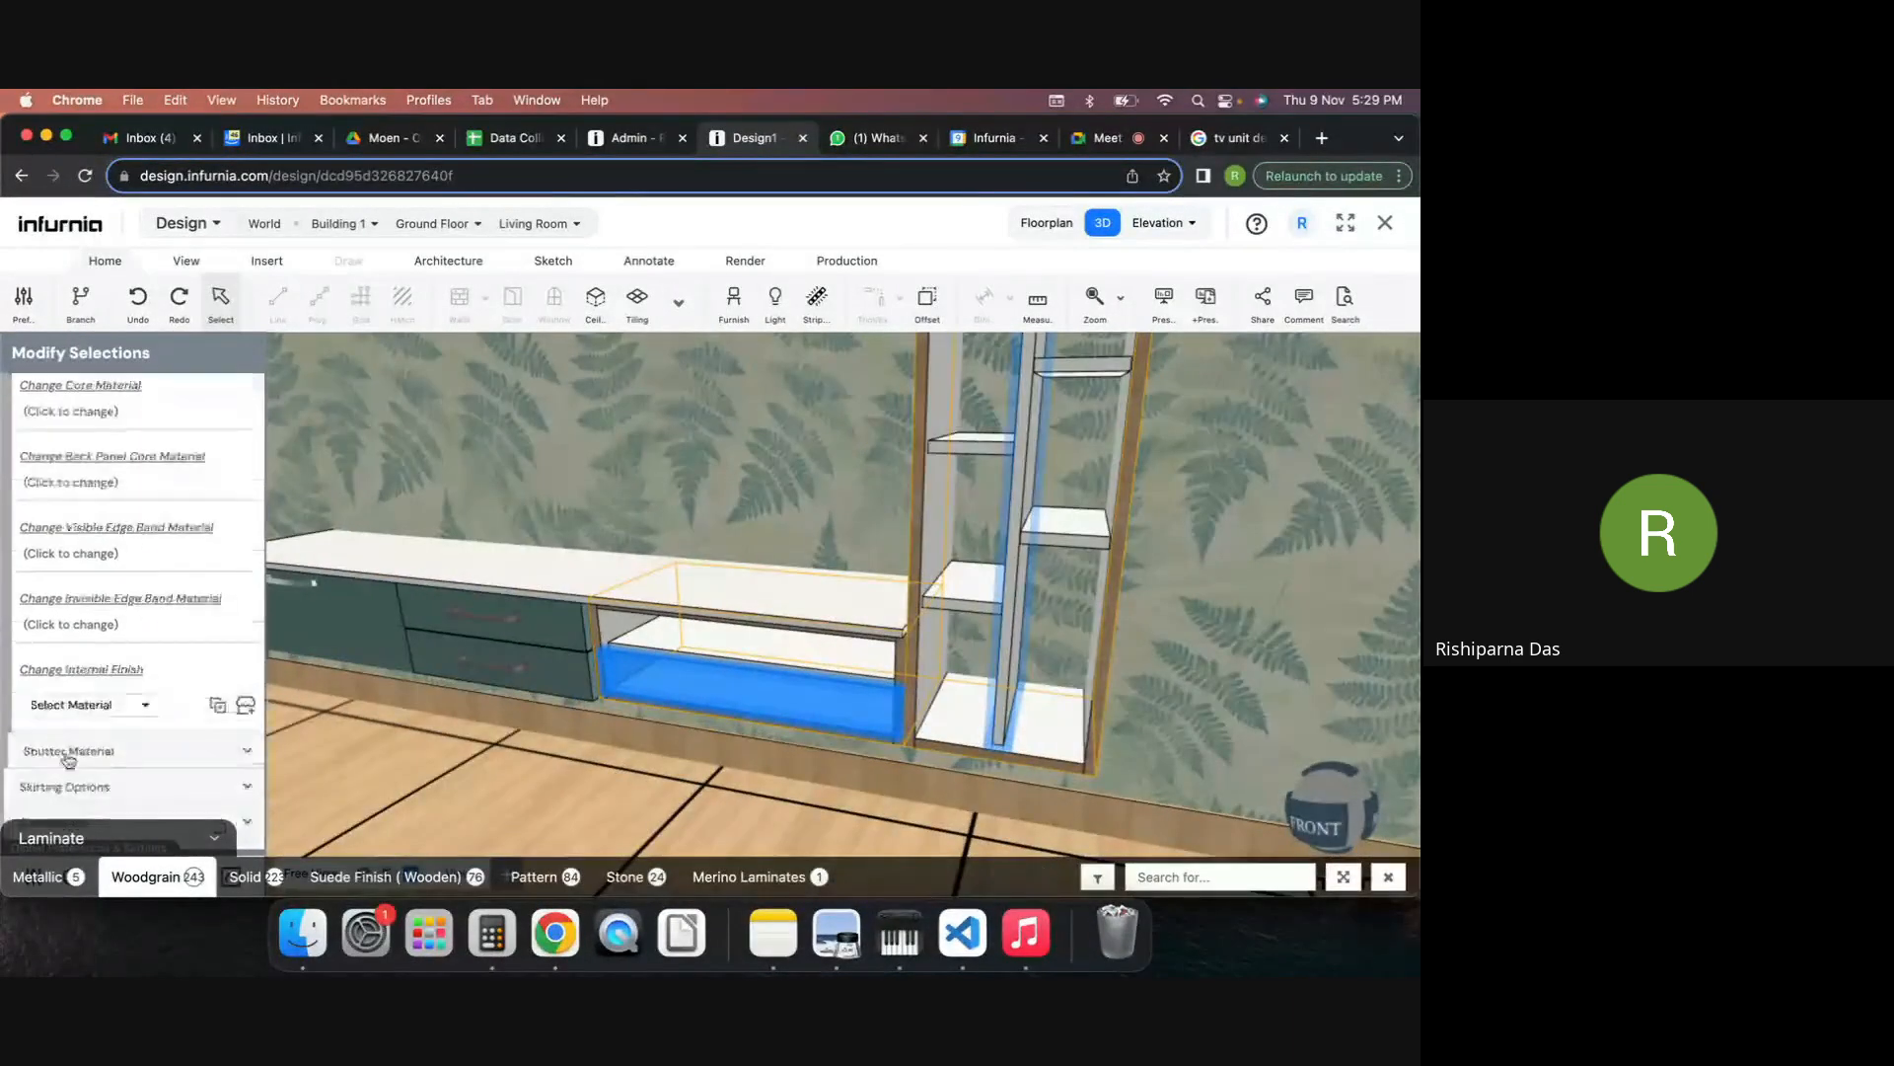
left_click(243, 702)
left_click(138, 667)
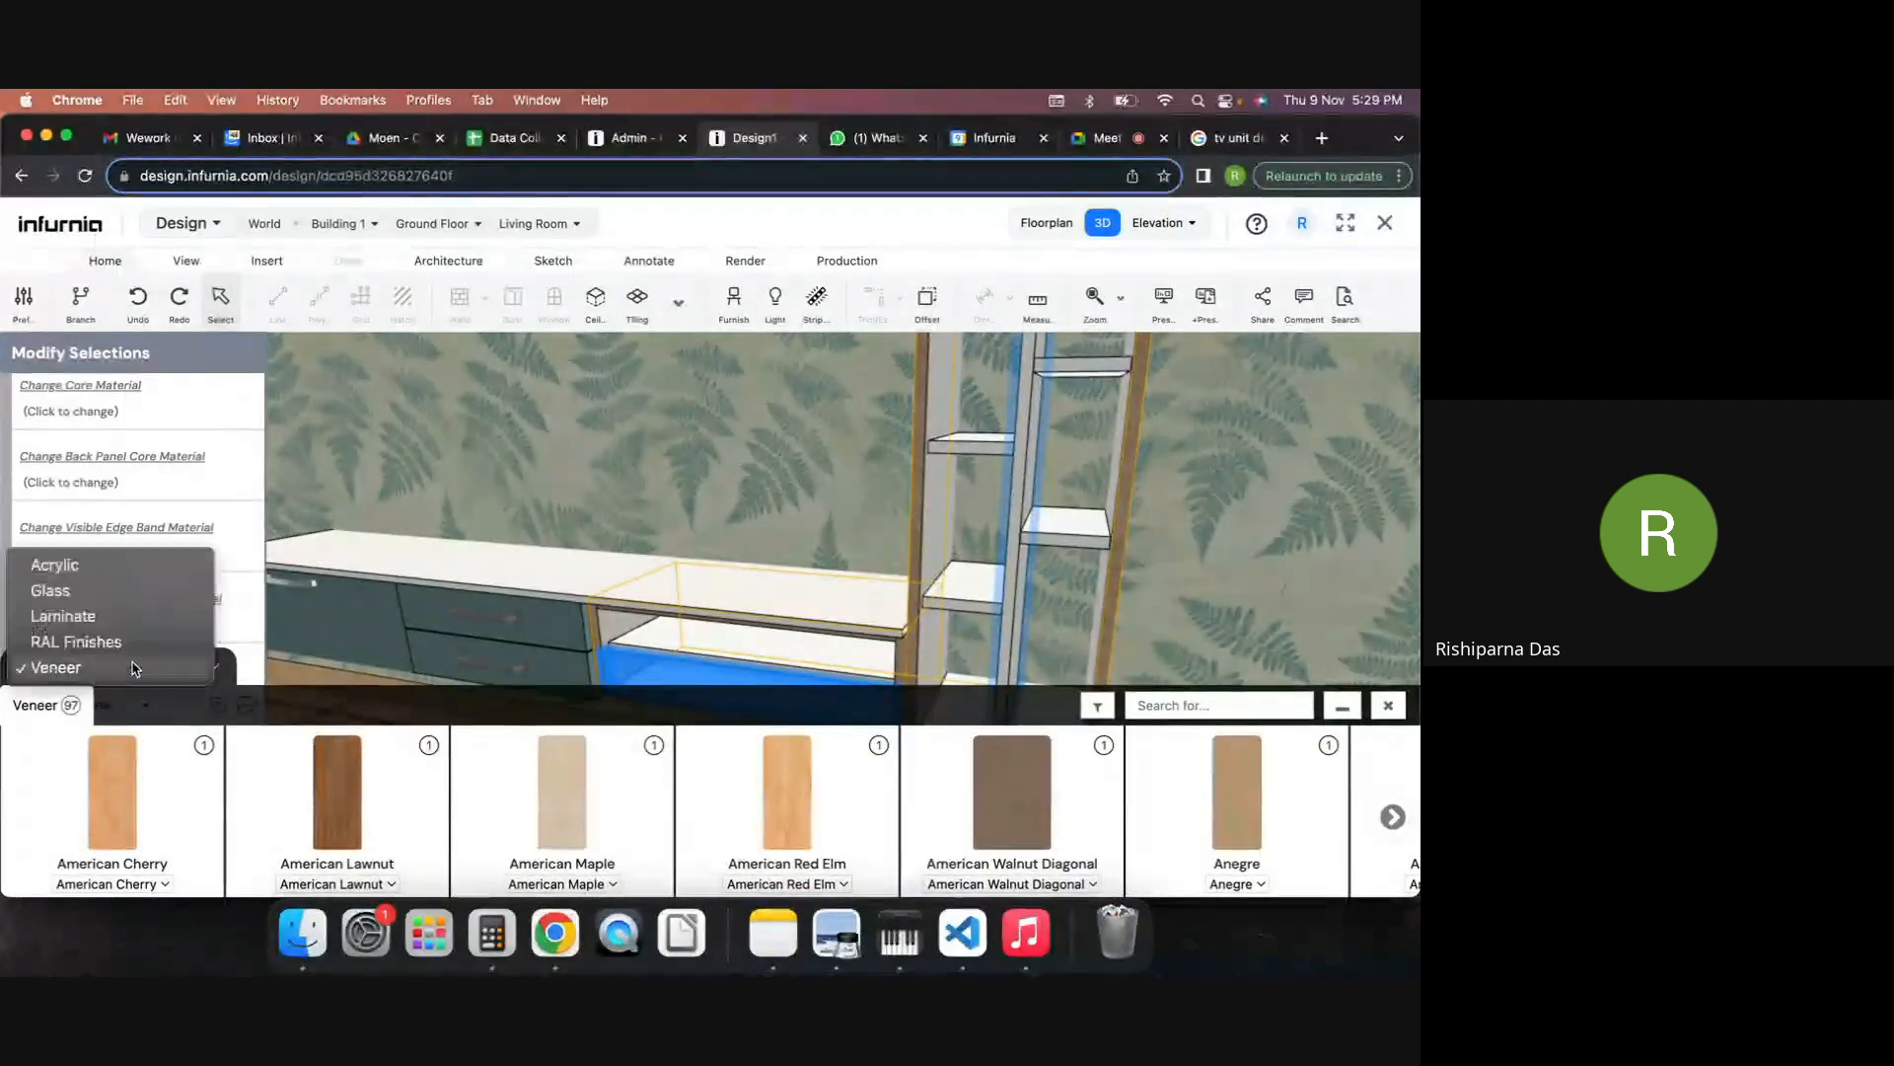
left_click(62, 616)
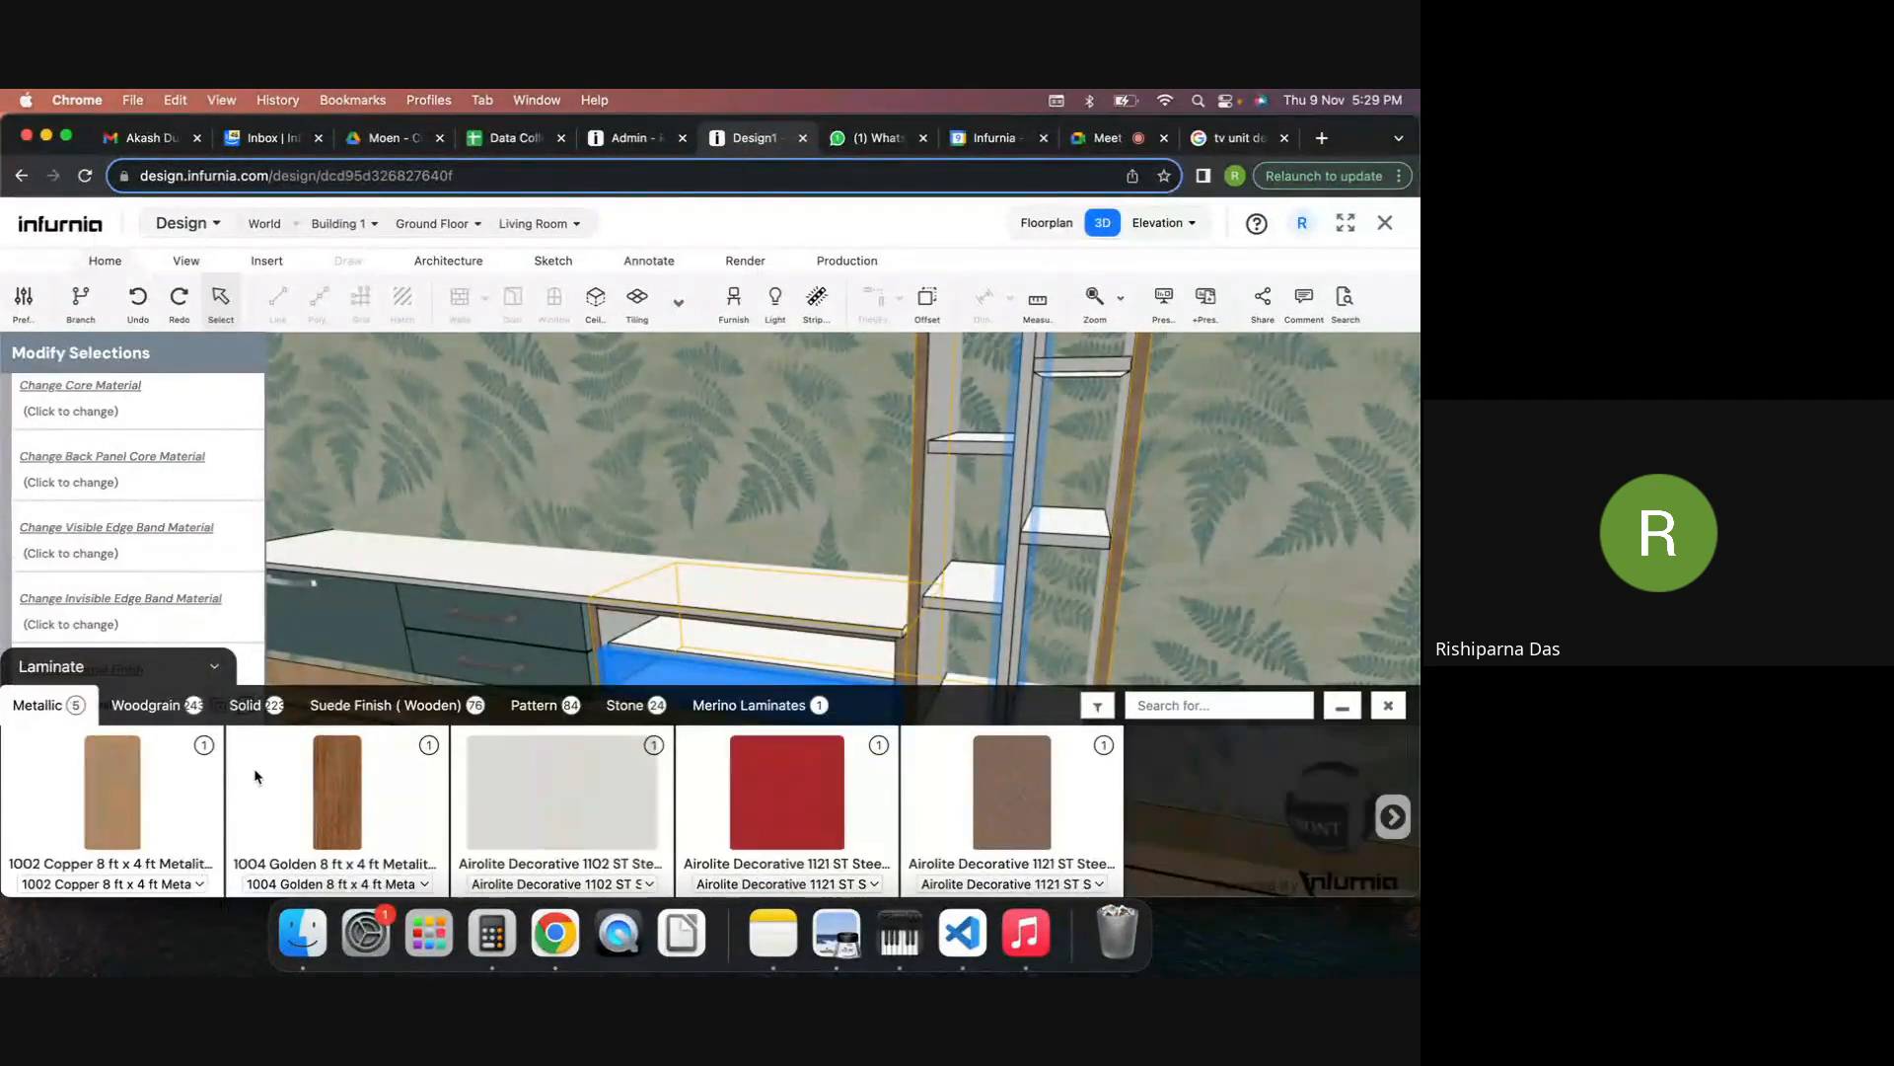
left_click(158, 705)
left_click(1394, 817)
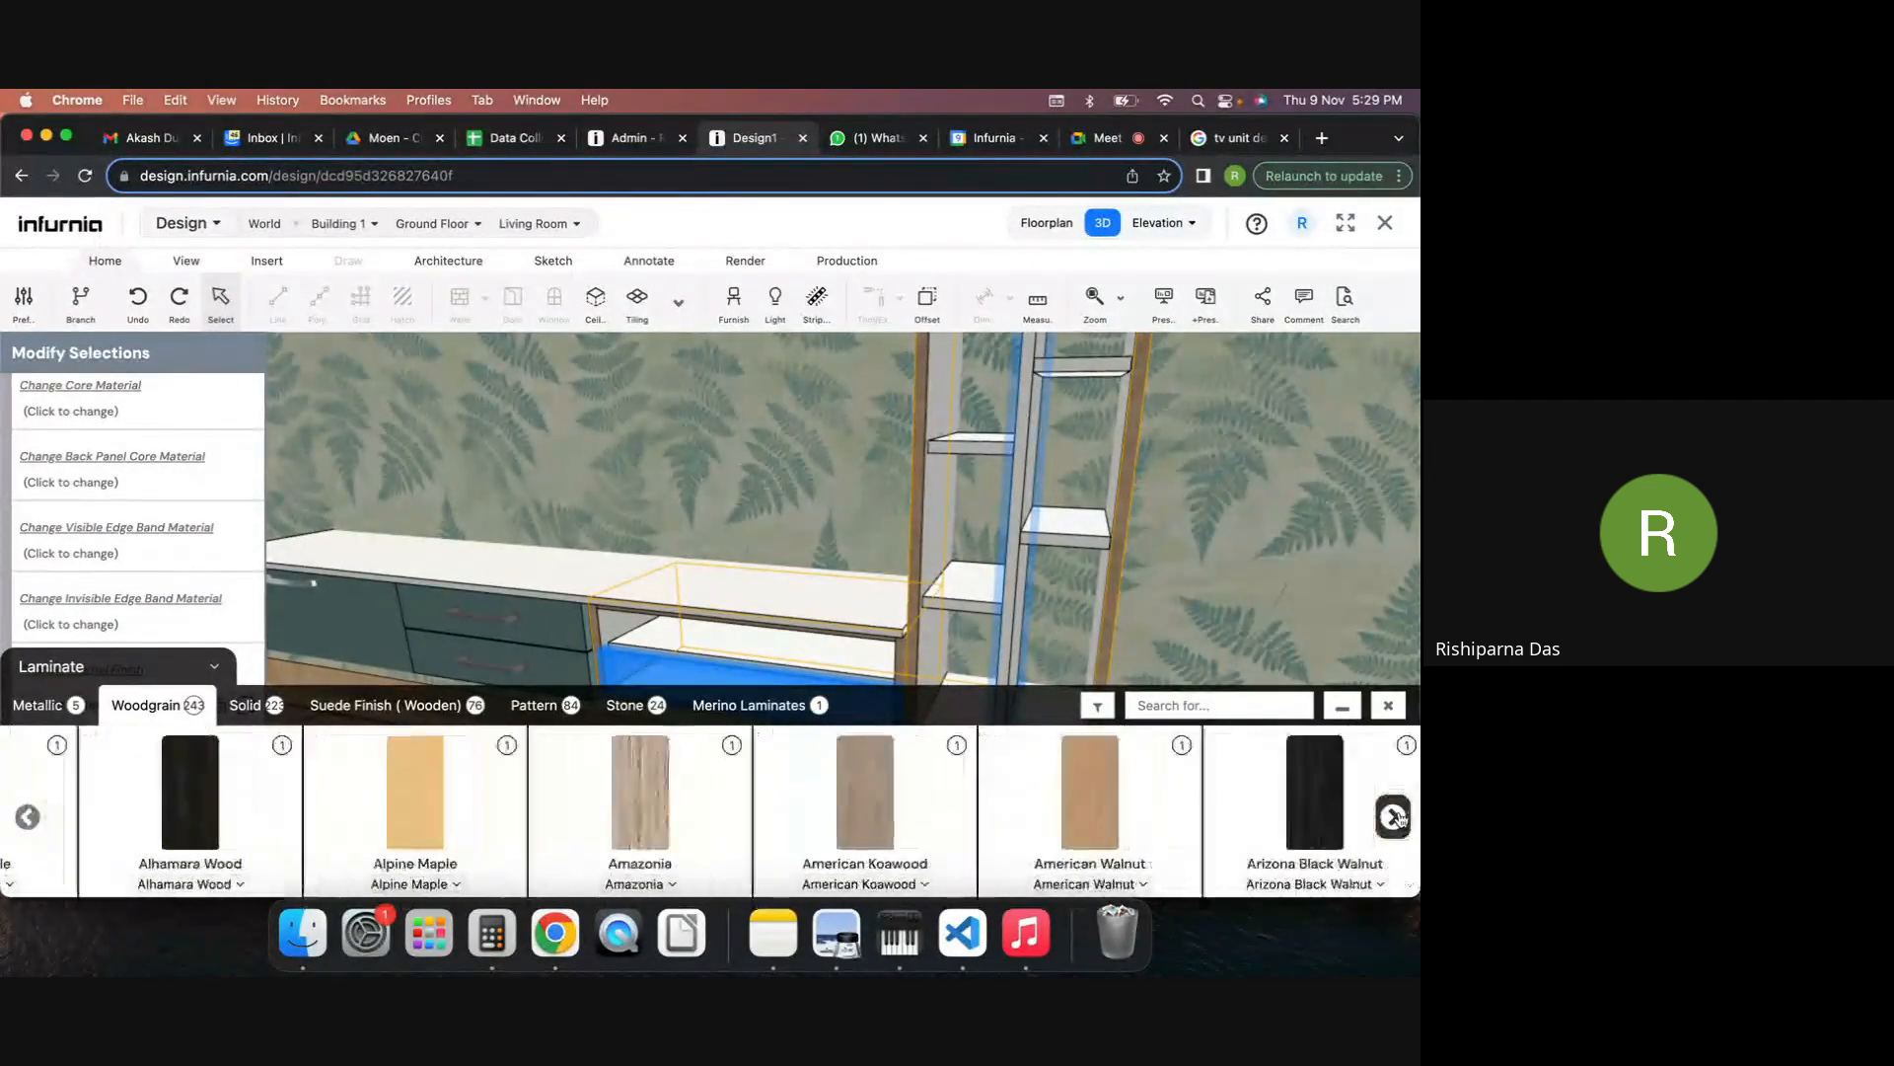
left_click(815, 807)
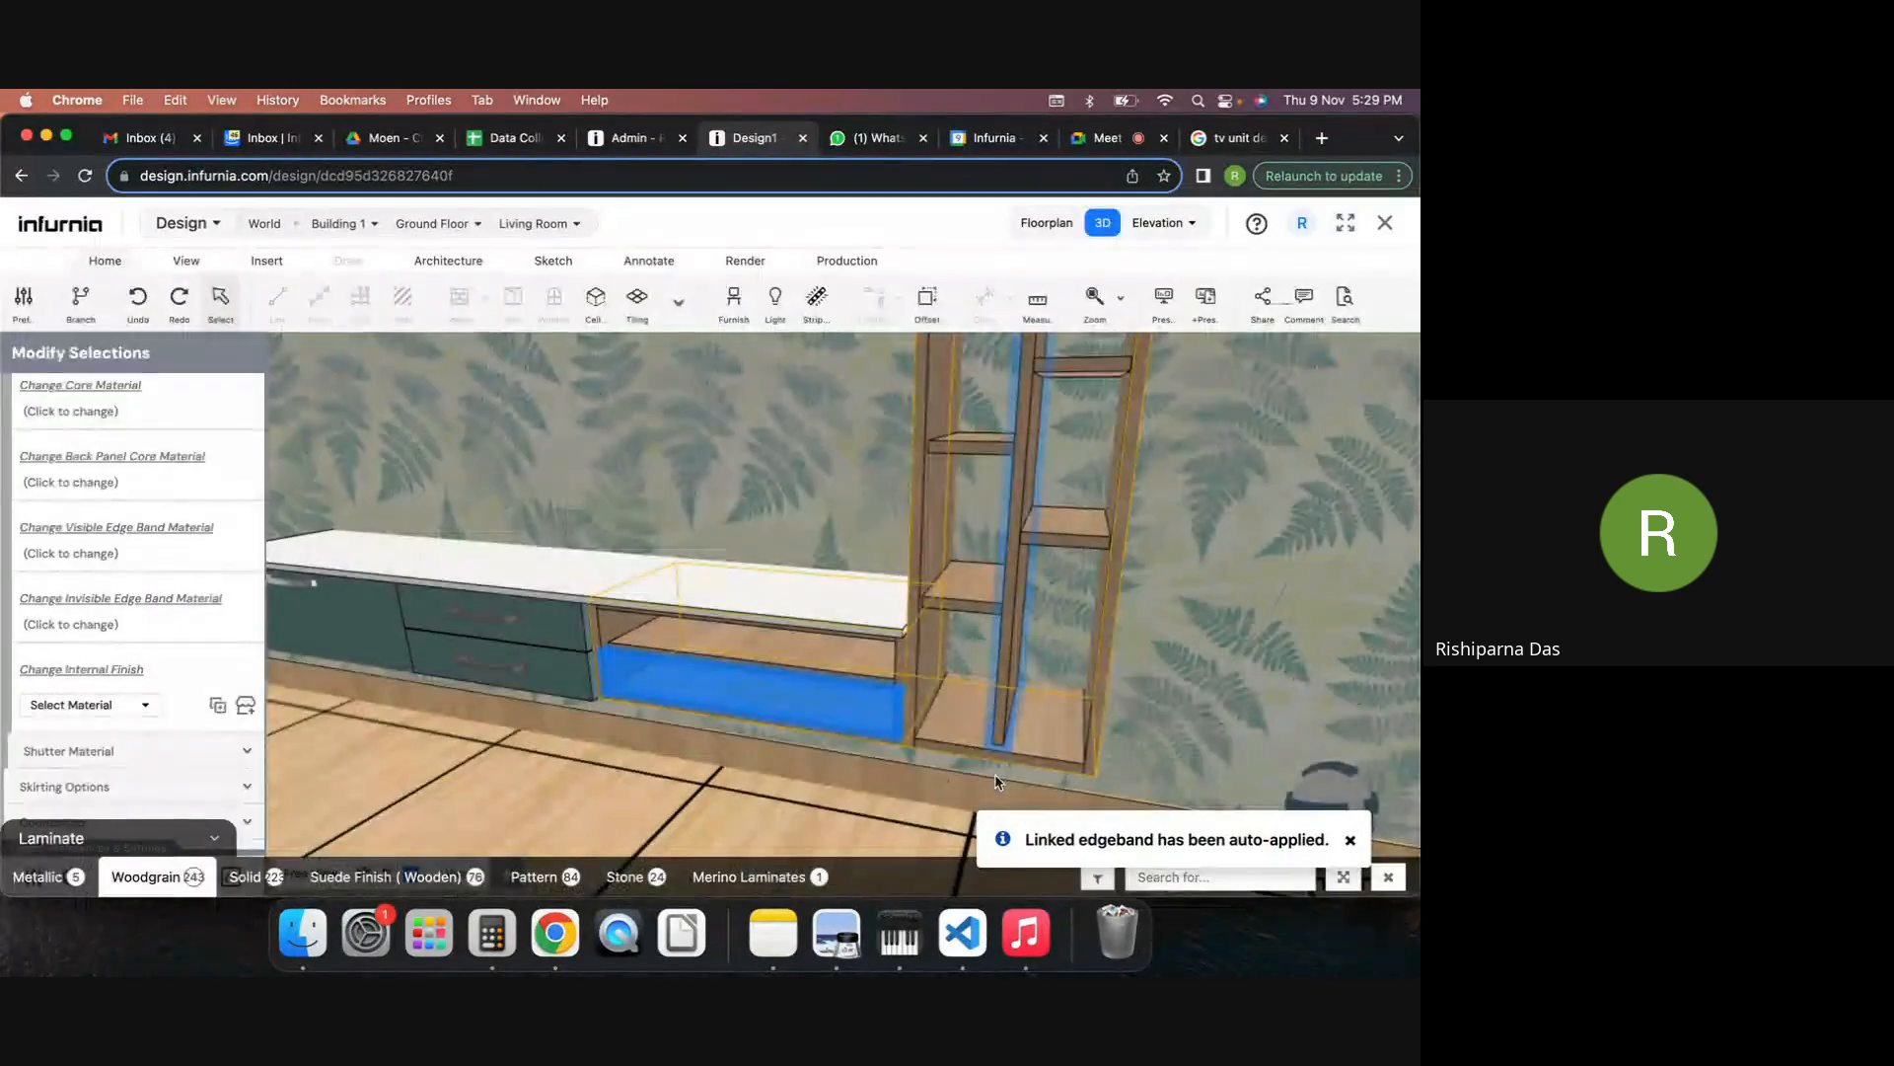
left_click(994, 781)
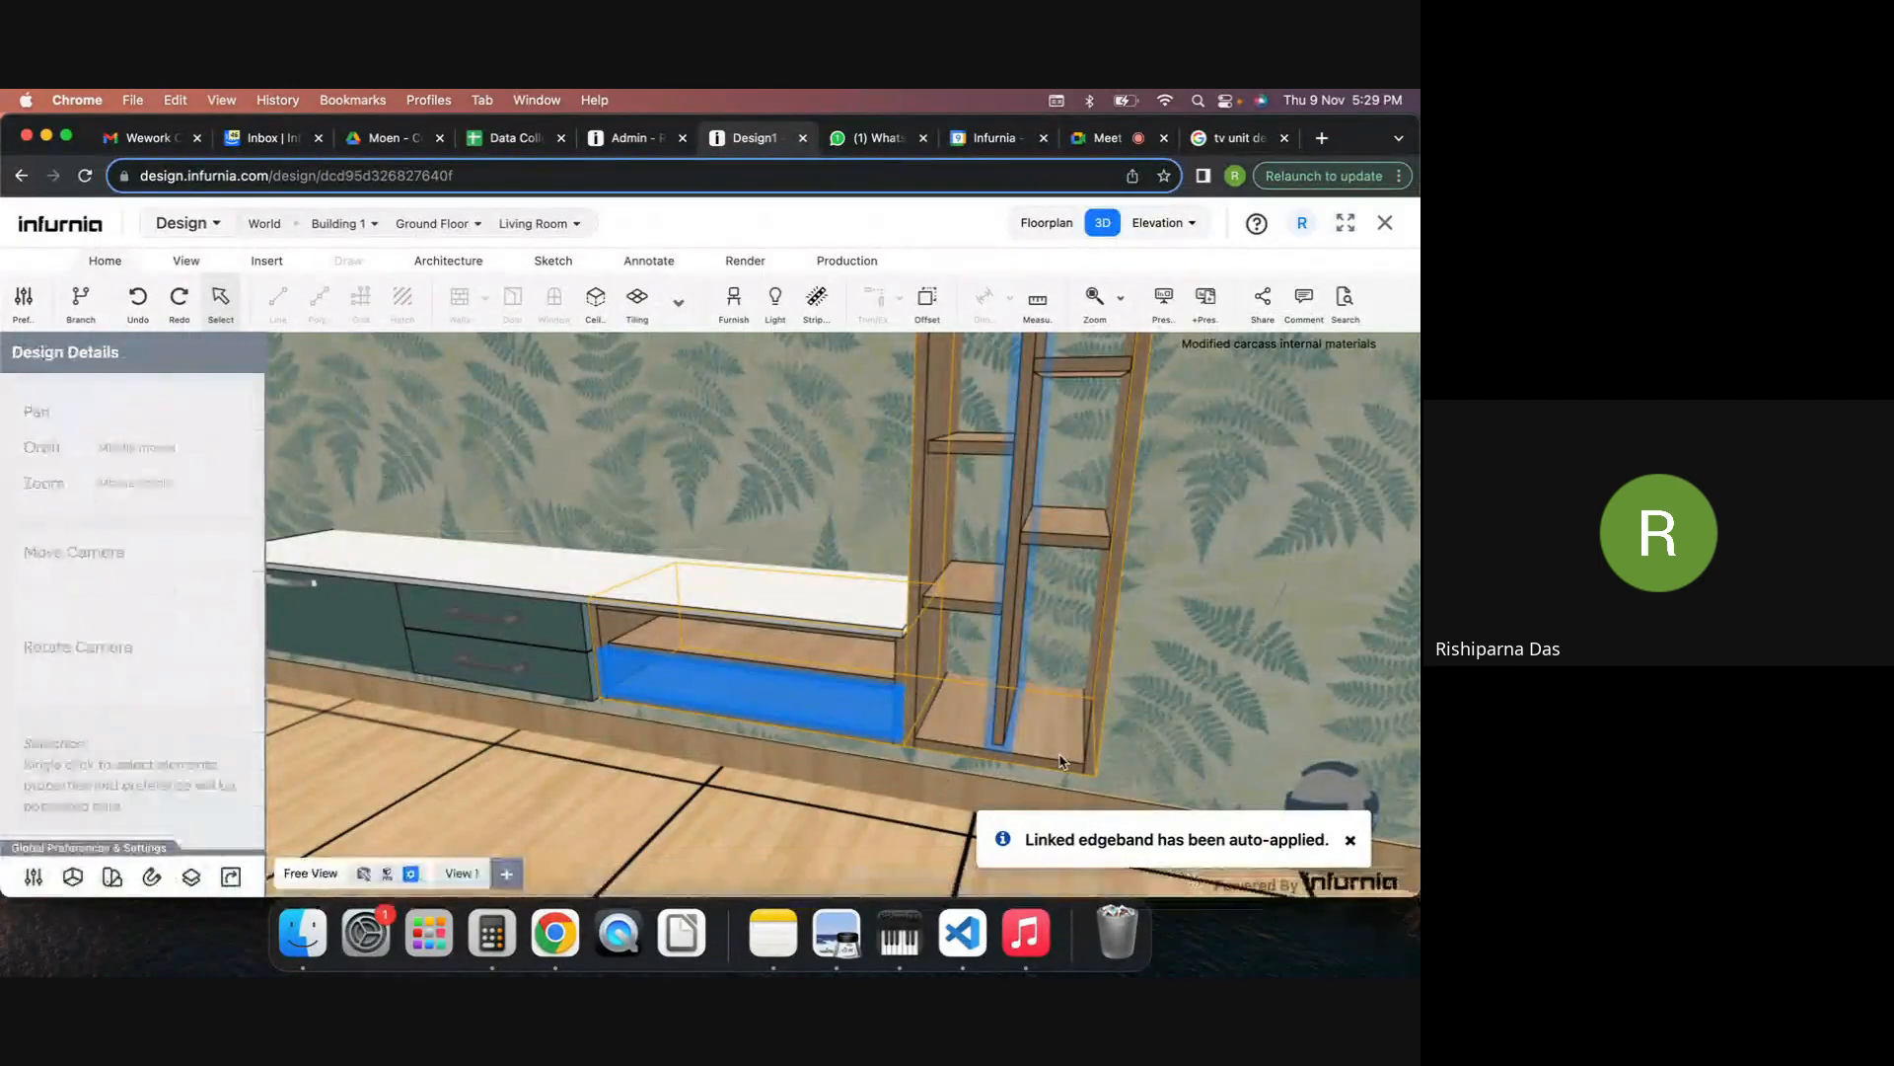
Select the wide and double drawer cabinets together and change the double drawers' handles to the Antique Brass Gavel Pull.
scroll(1155, 692, "down", 5)
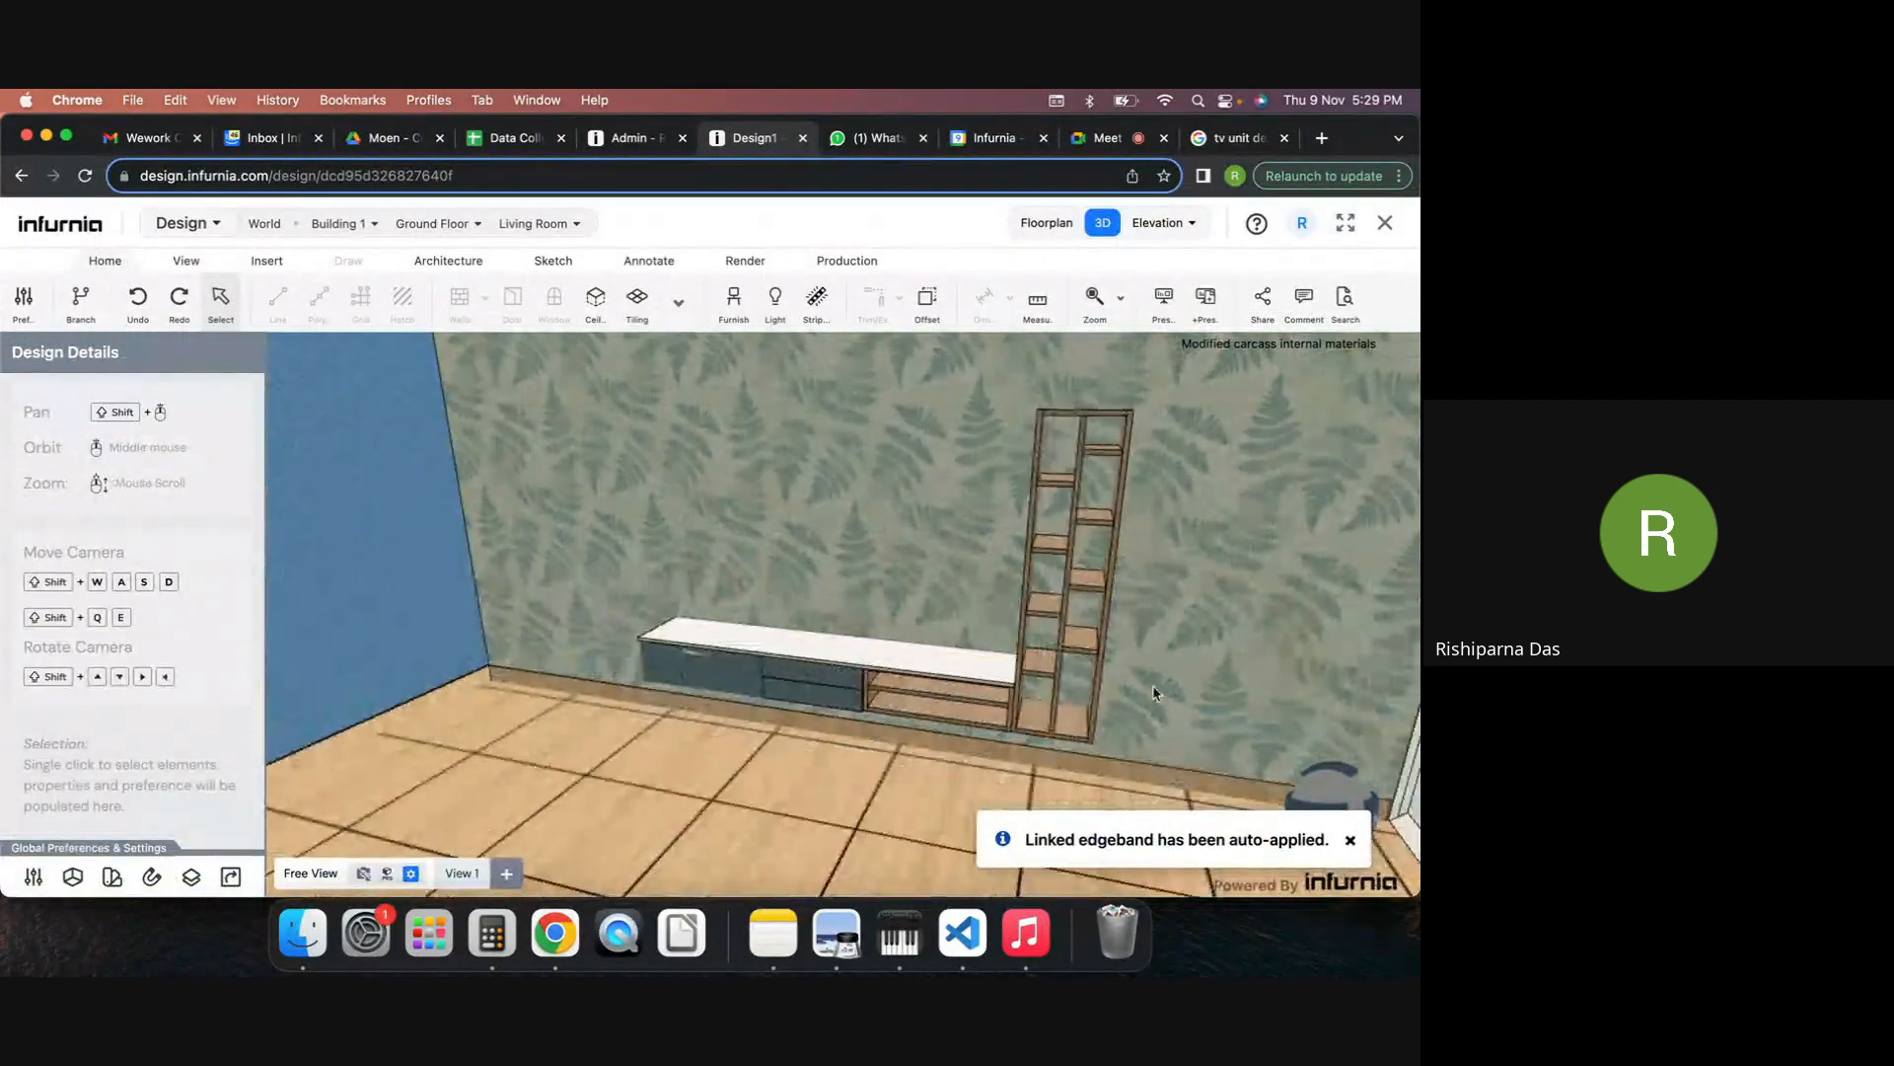
middle_click_drag(1154, 693, 987, 714)
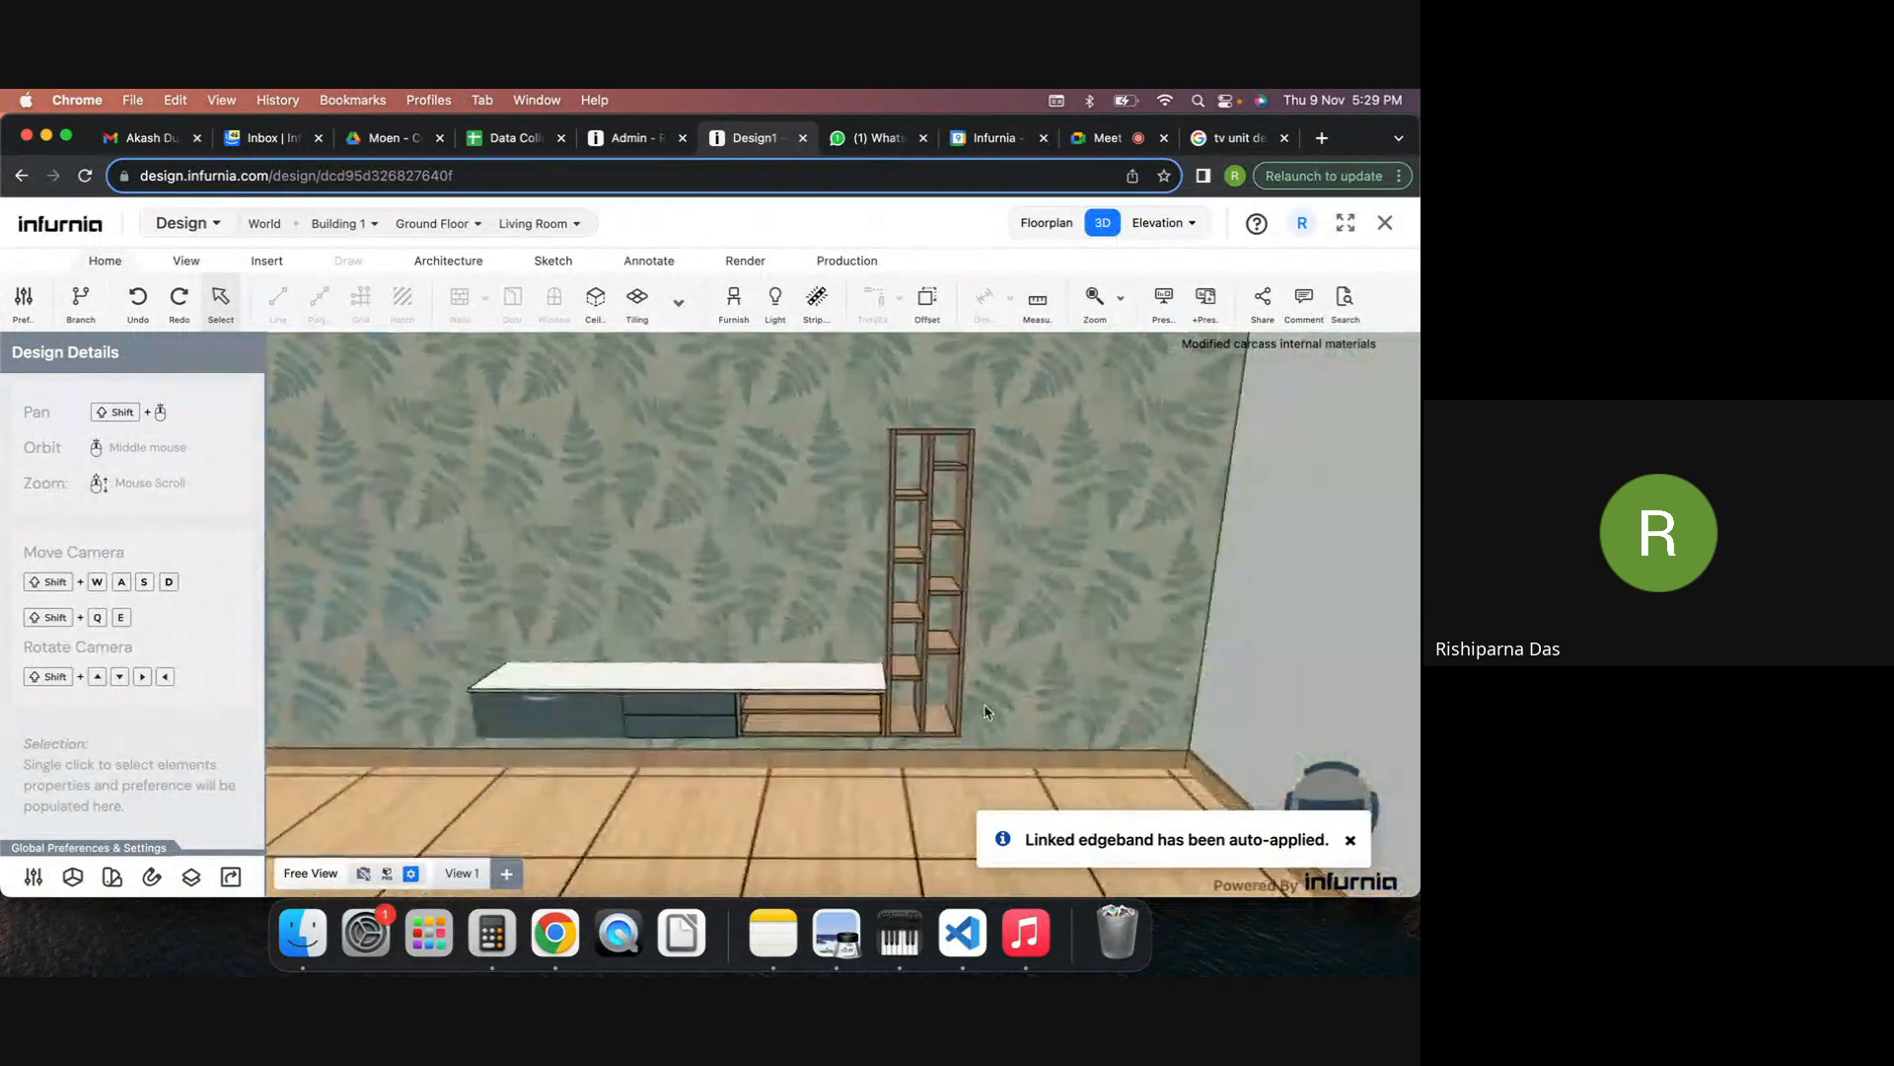
scroll(777, 789, "up", 5)
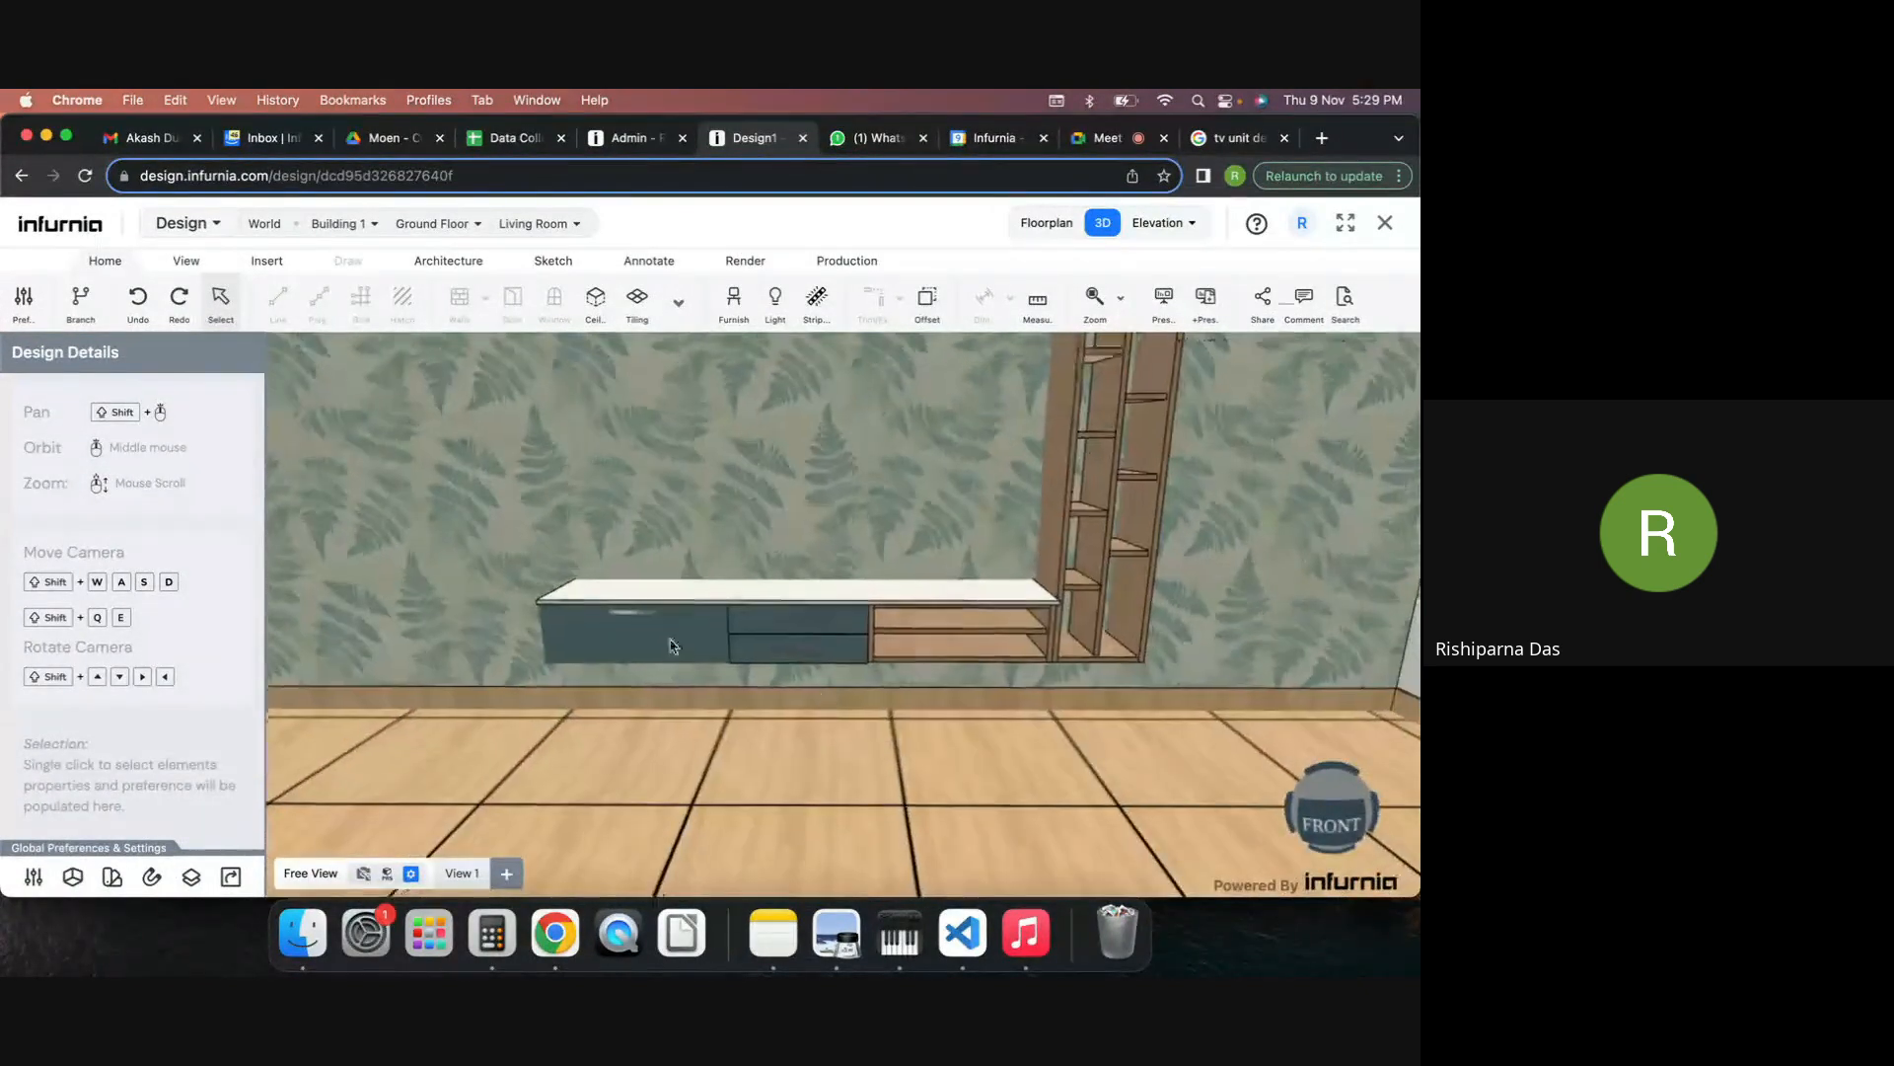
left_click(688, 642)
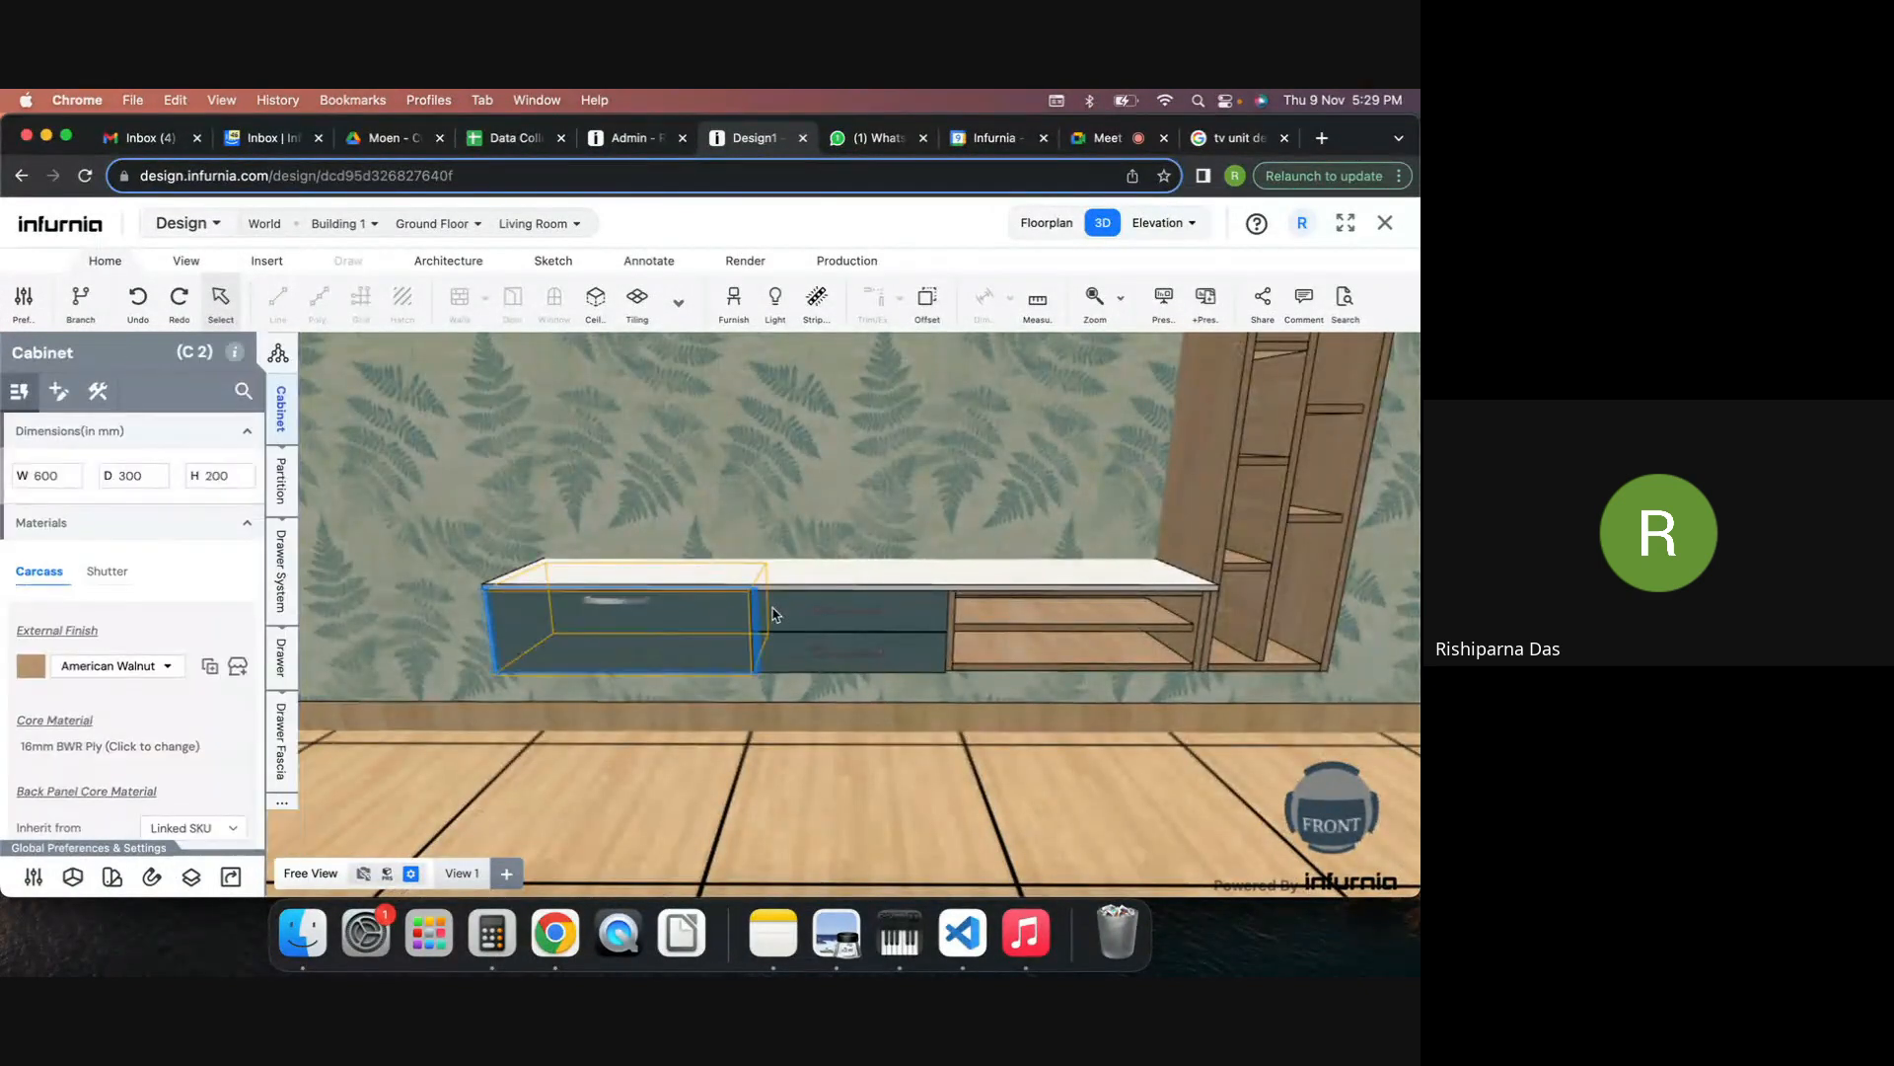
left_click(774, 614, "shift")
left_click(786, 657, "shift")
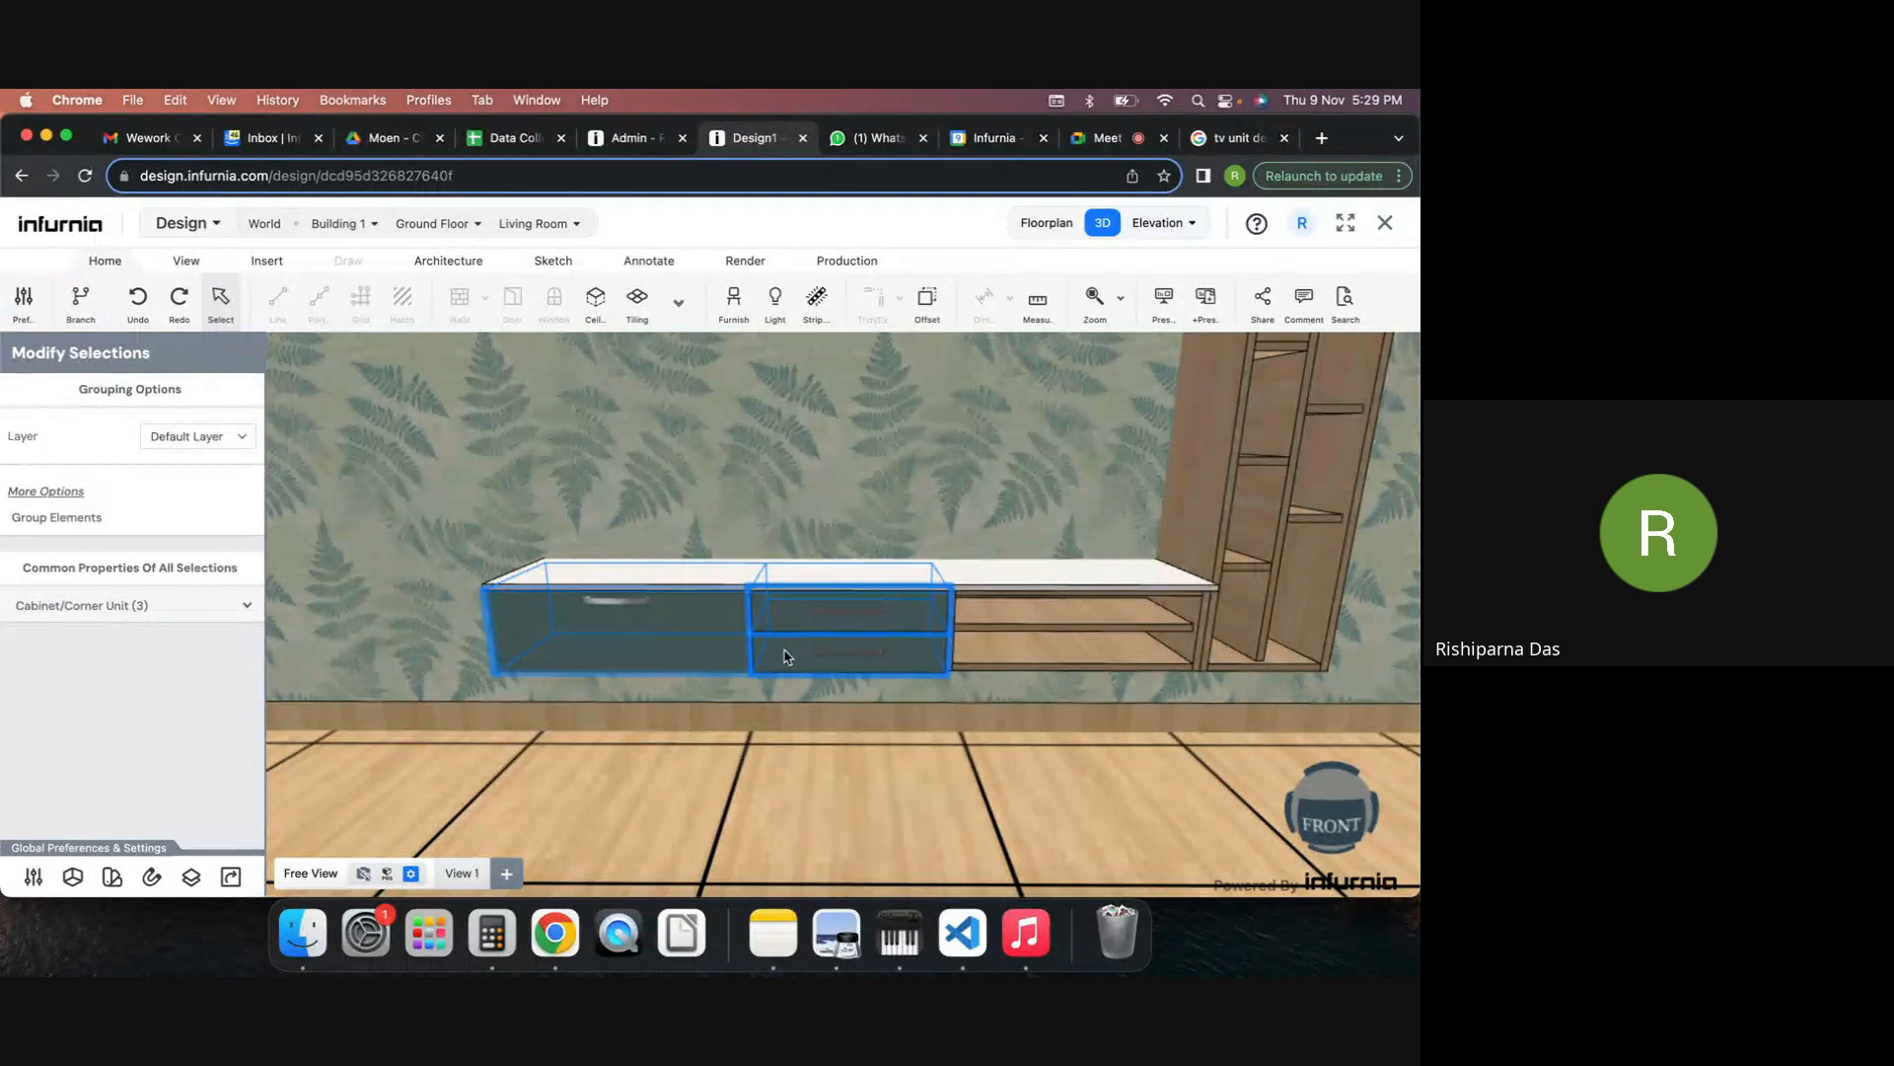
left_click(148, 607)
scroll(115, 649, "down", 2)
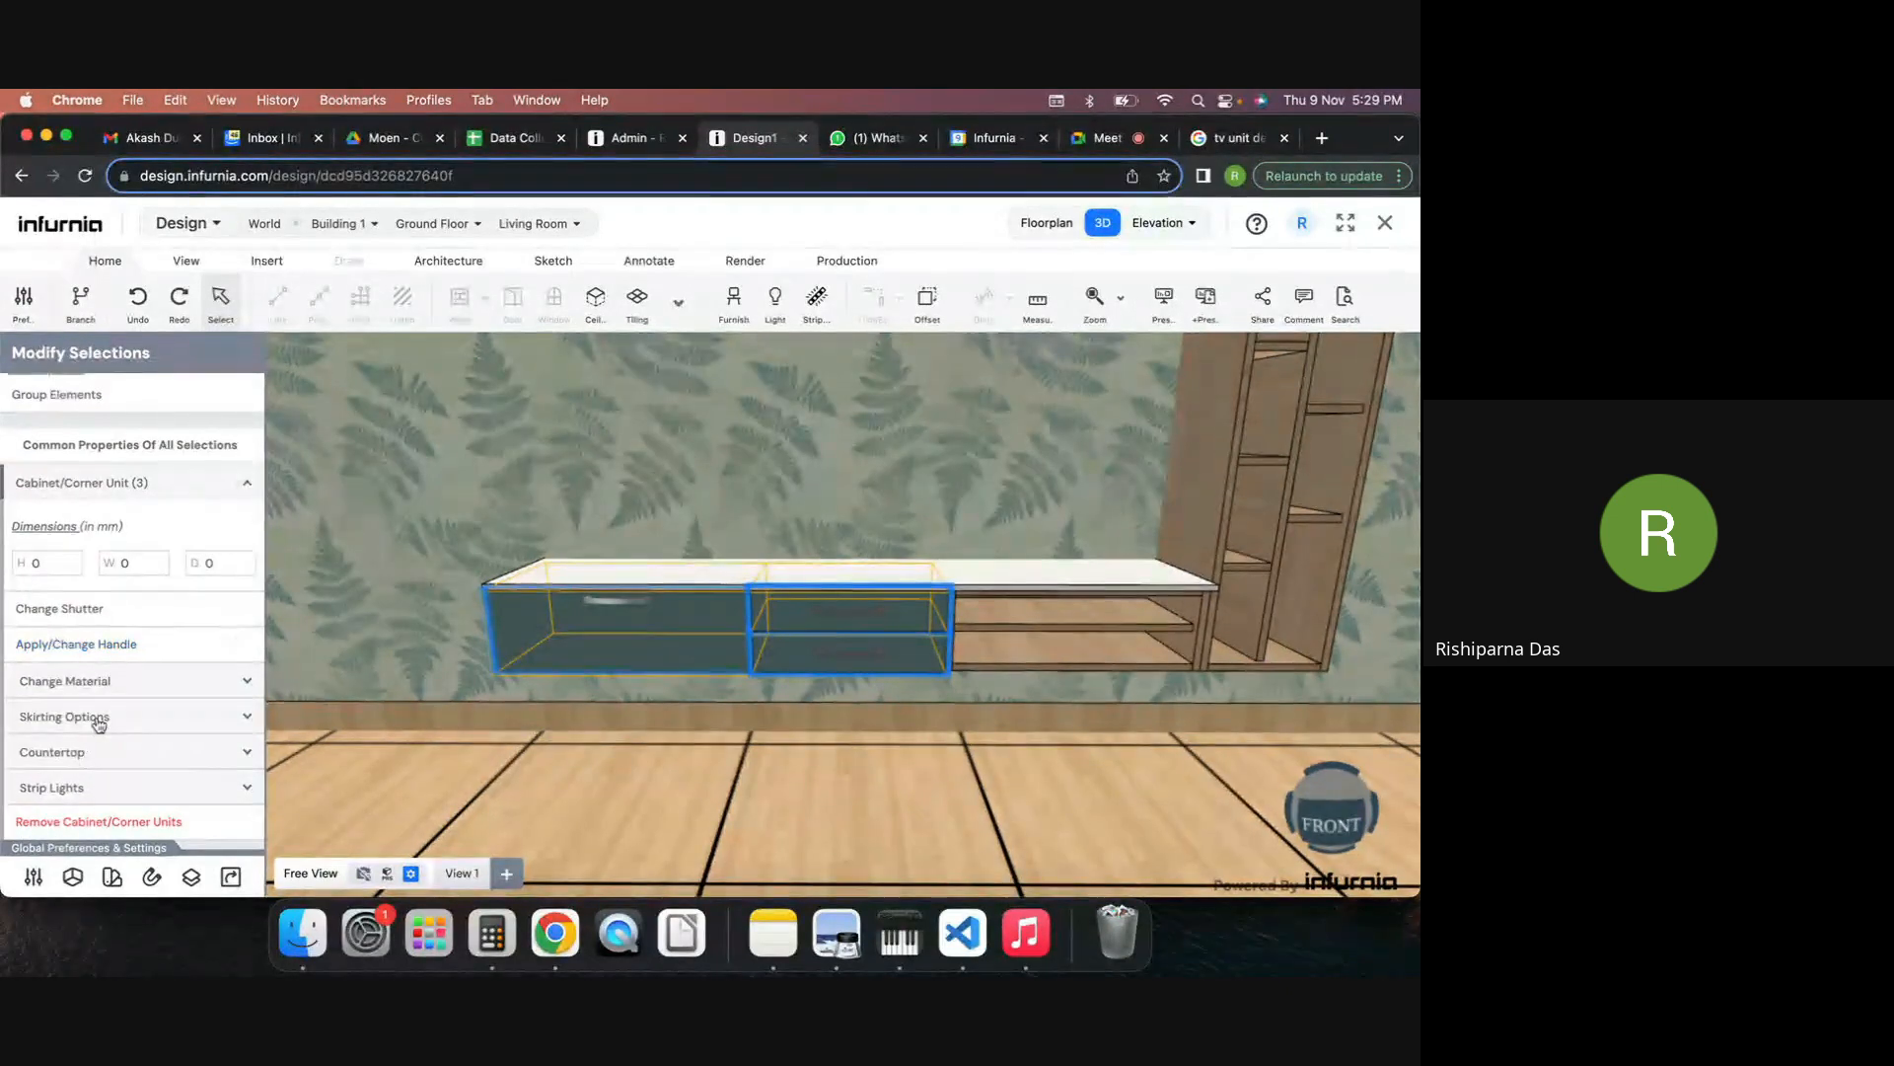
left_click(73, 644)
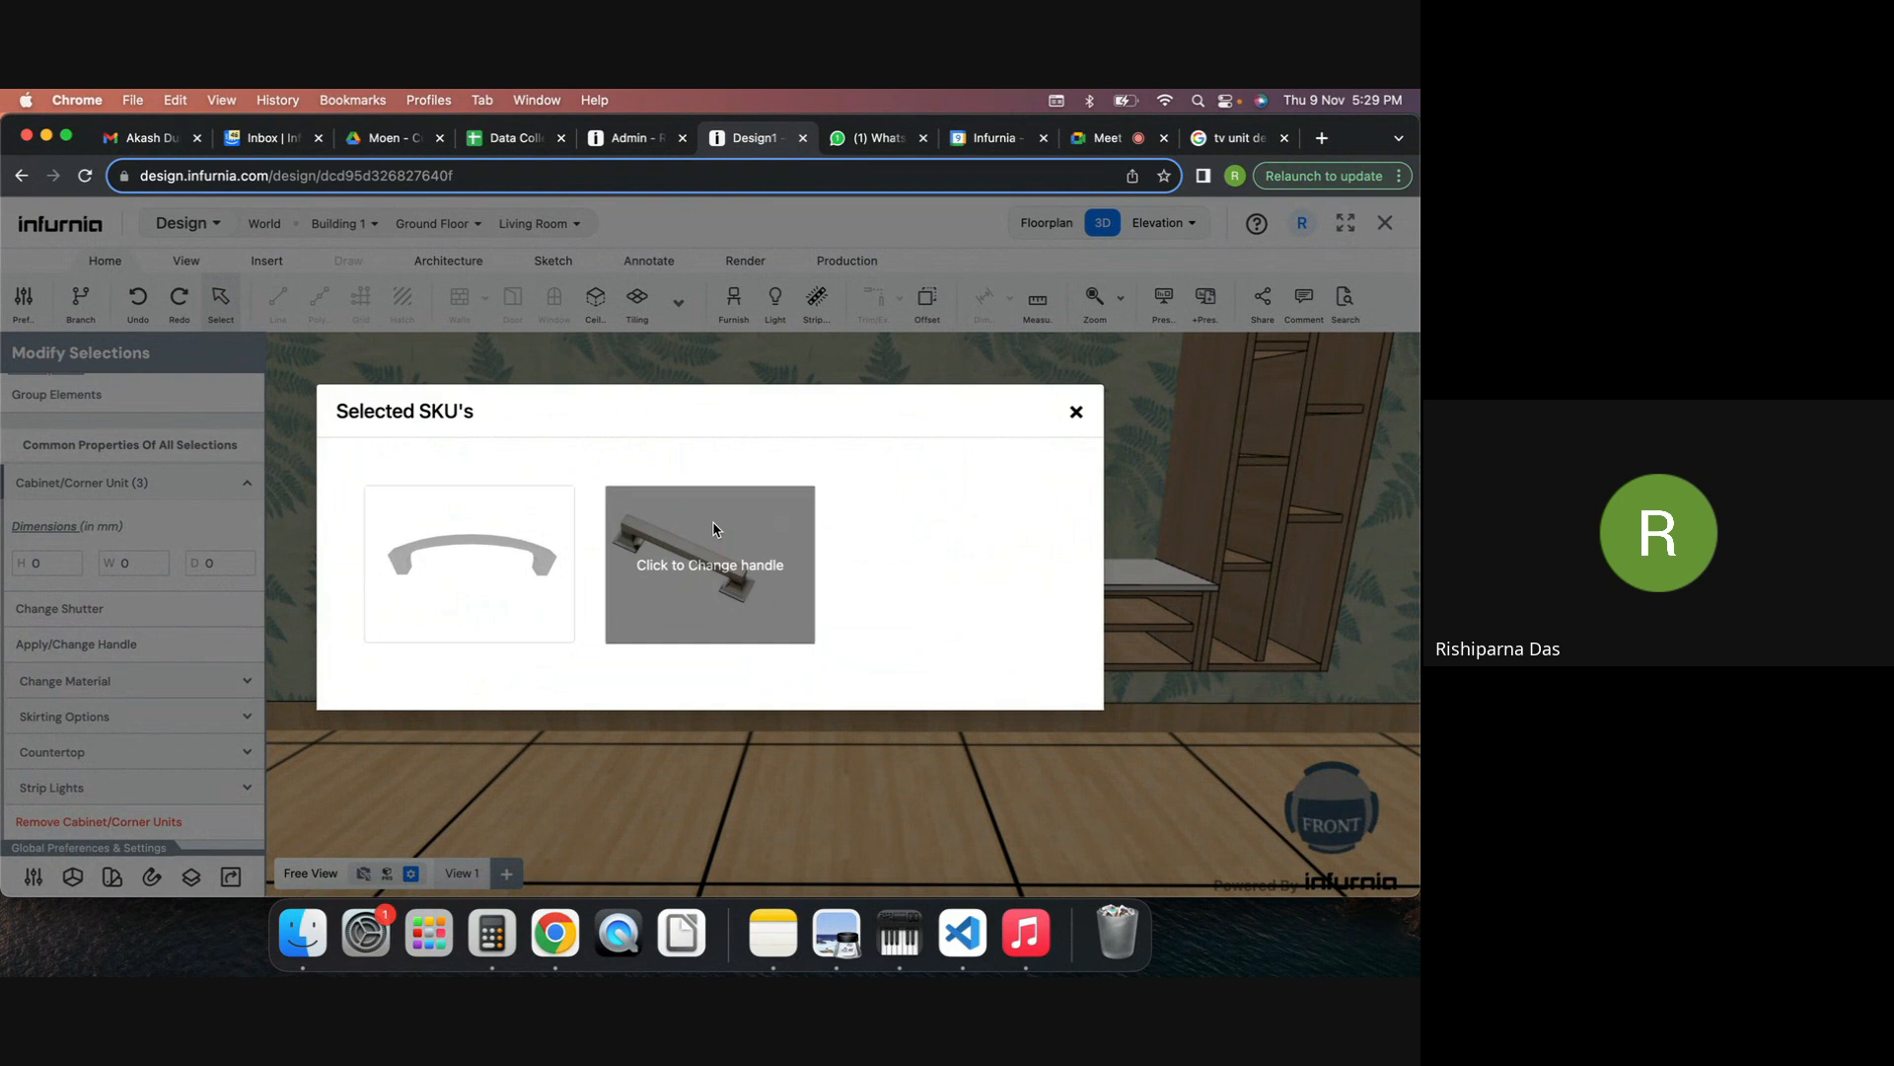
left_click(714, 530)
left_click(285, 780)
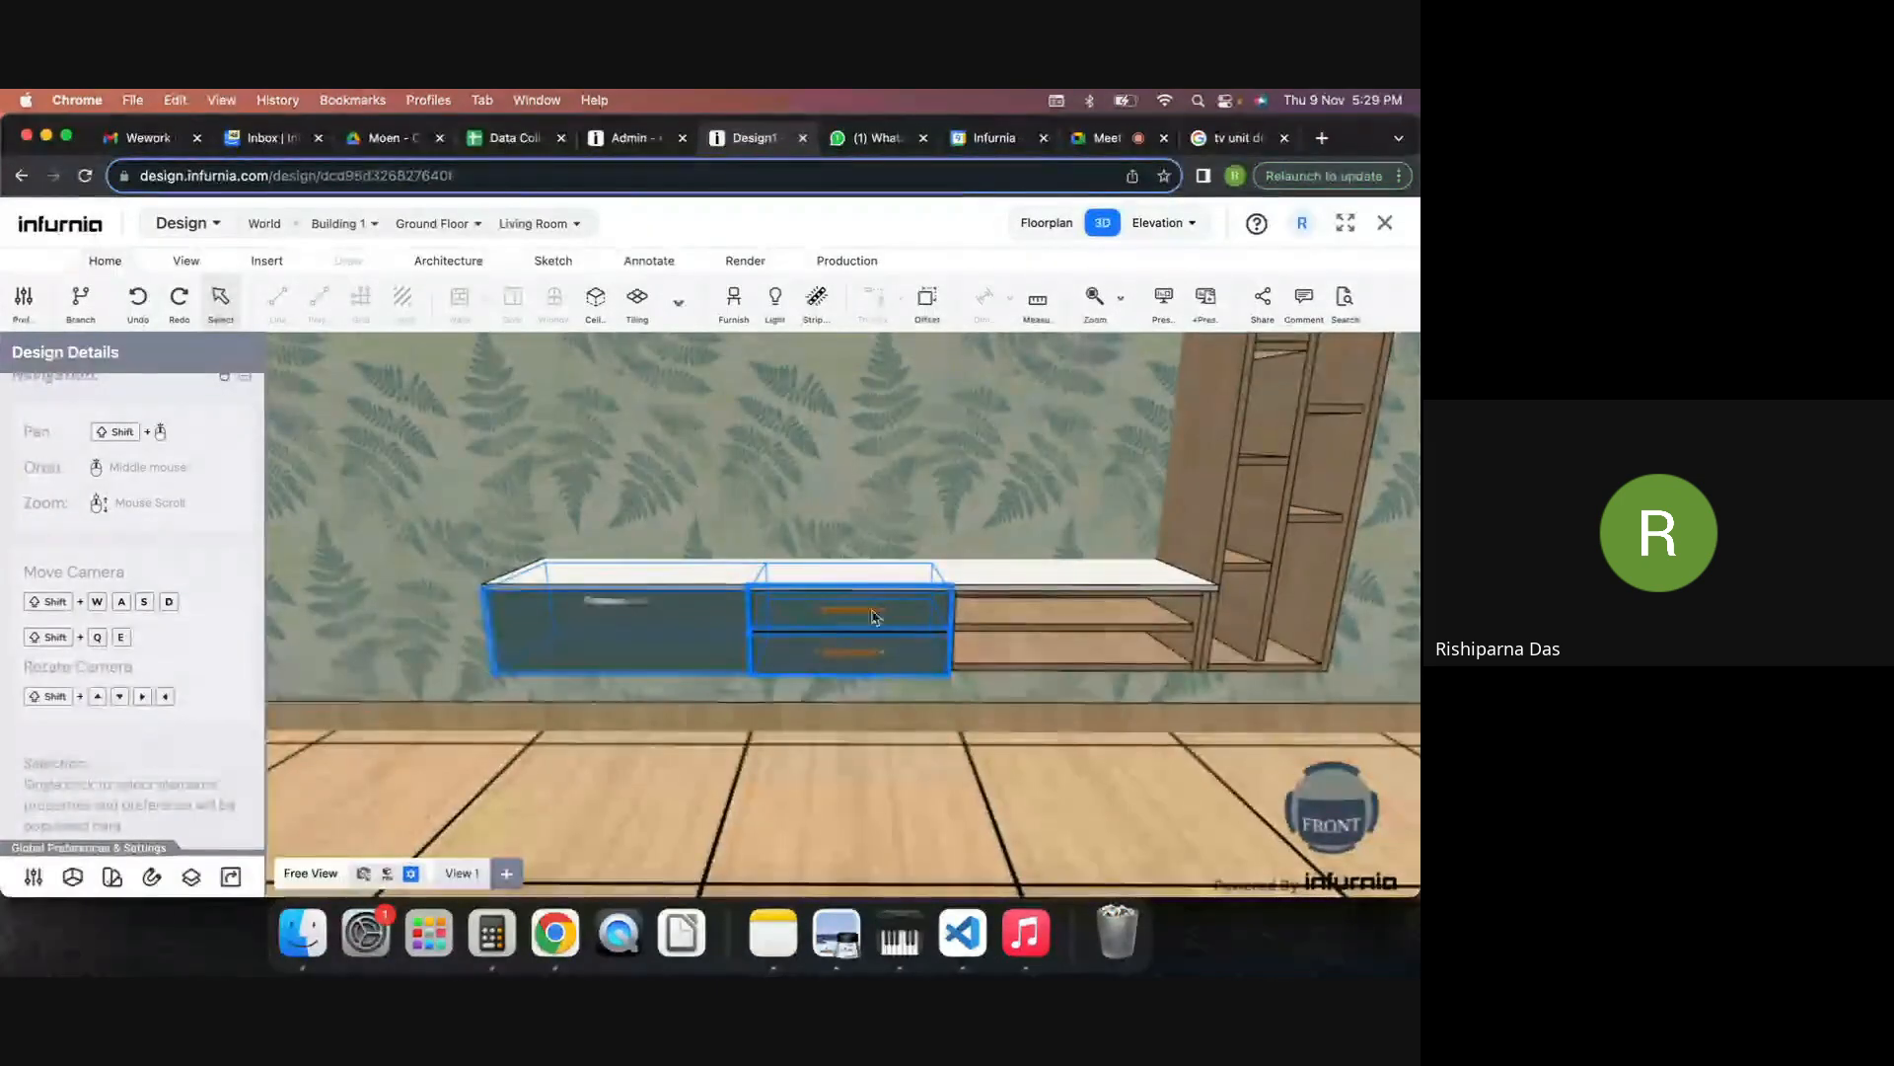
Change the wide drawer's handle to the Antique Brass Gavel Pull from the decor handles.
left_click(675, 623)
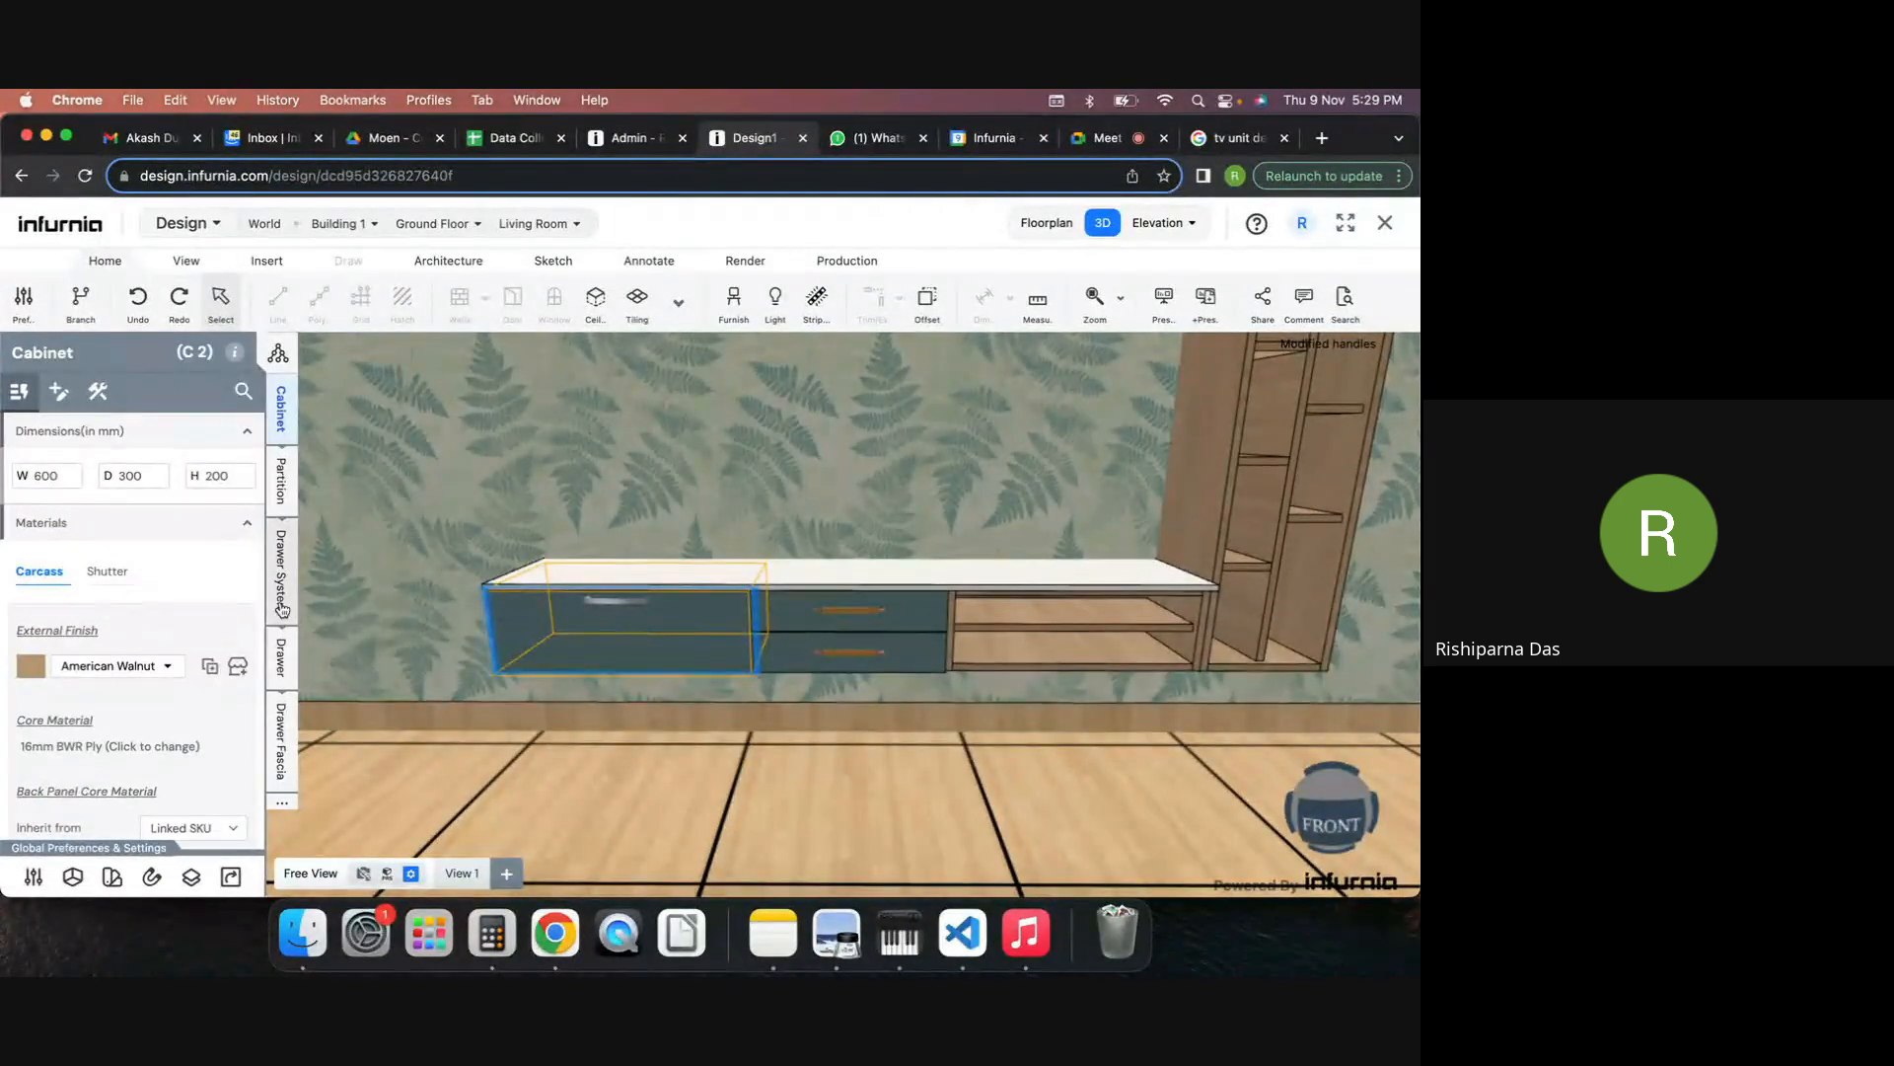
left_click(281, 656)
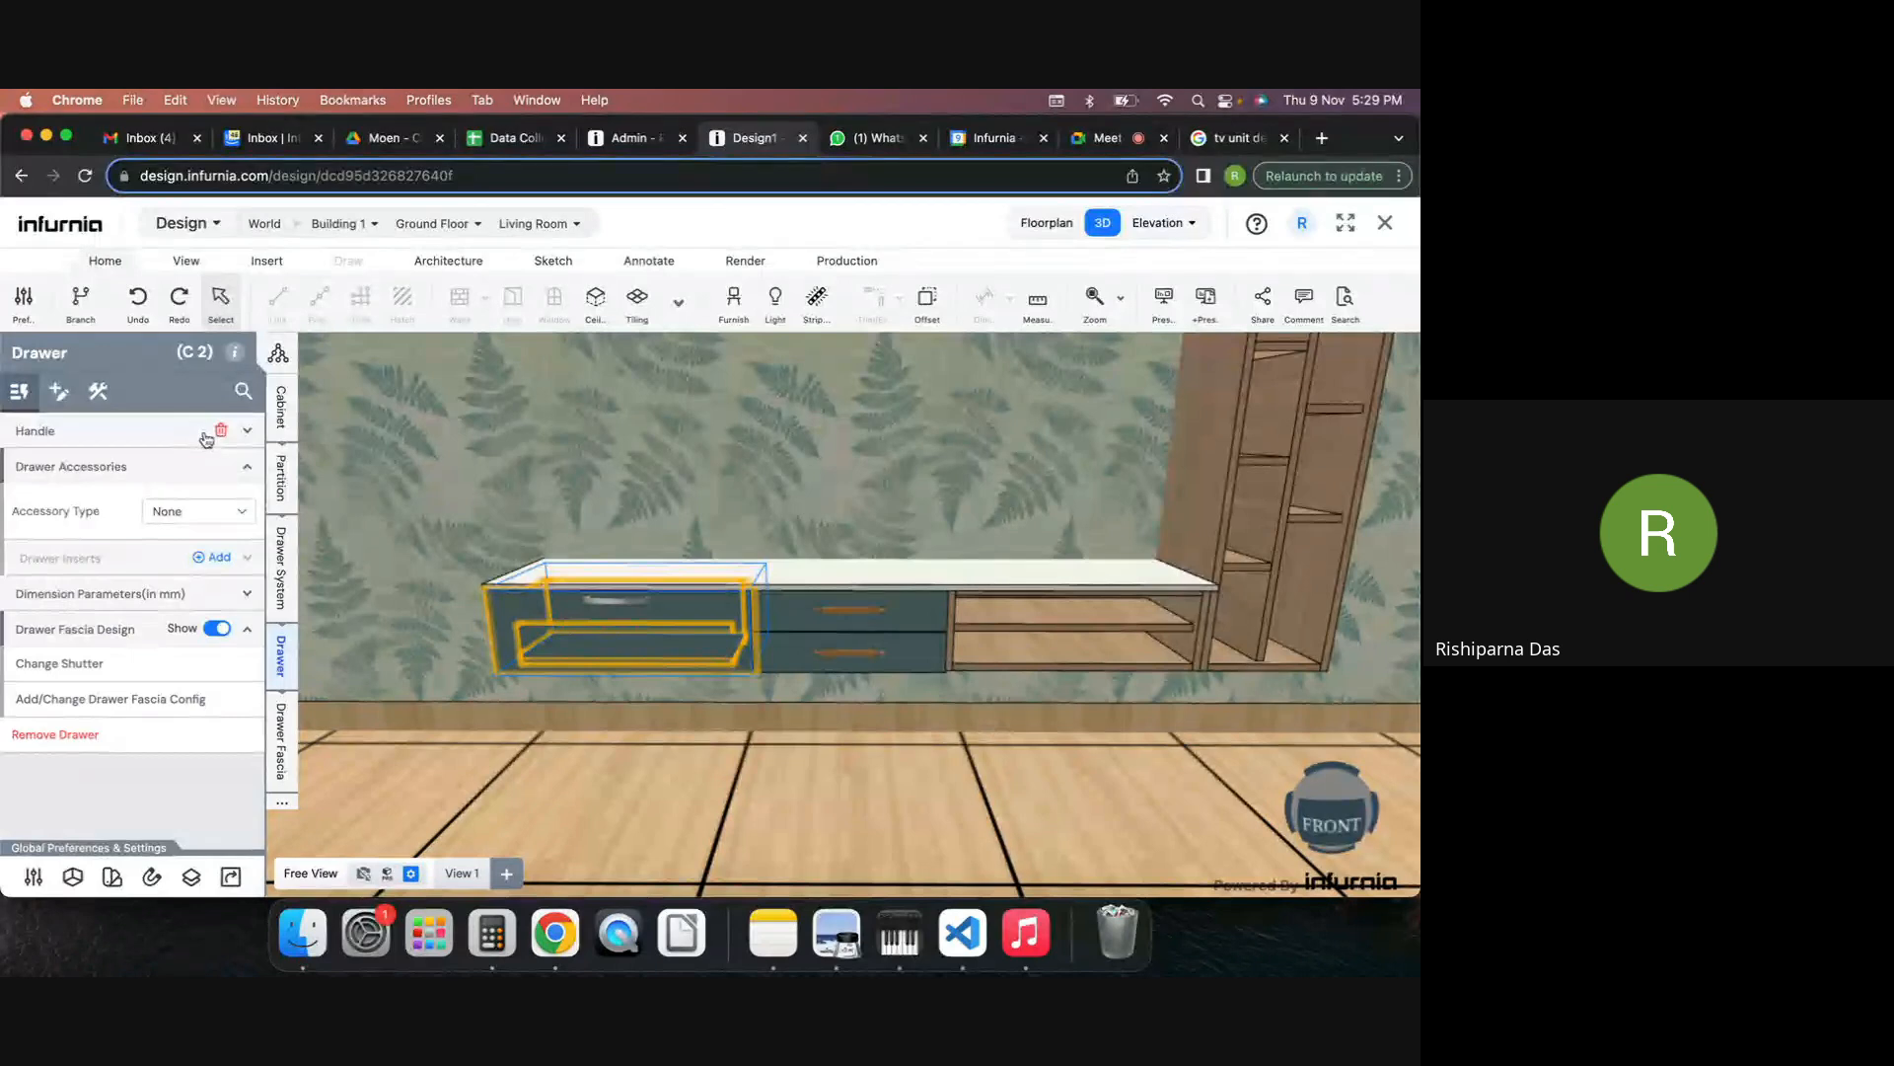
left_click(206, 439)
left_click(112, 475)
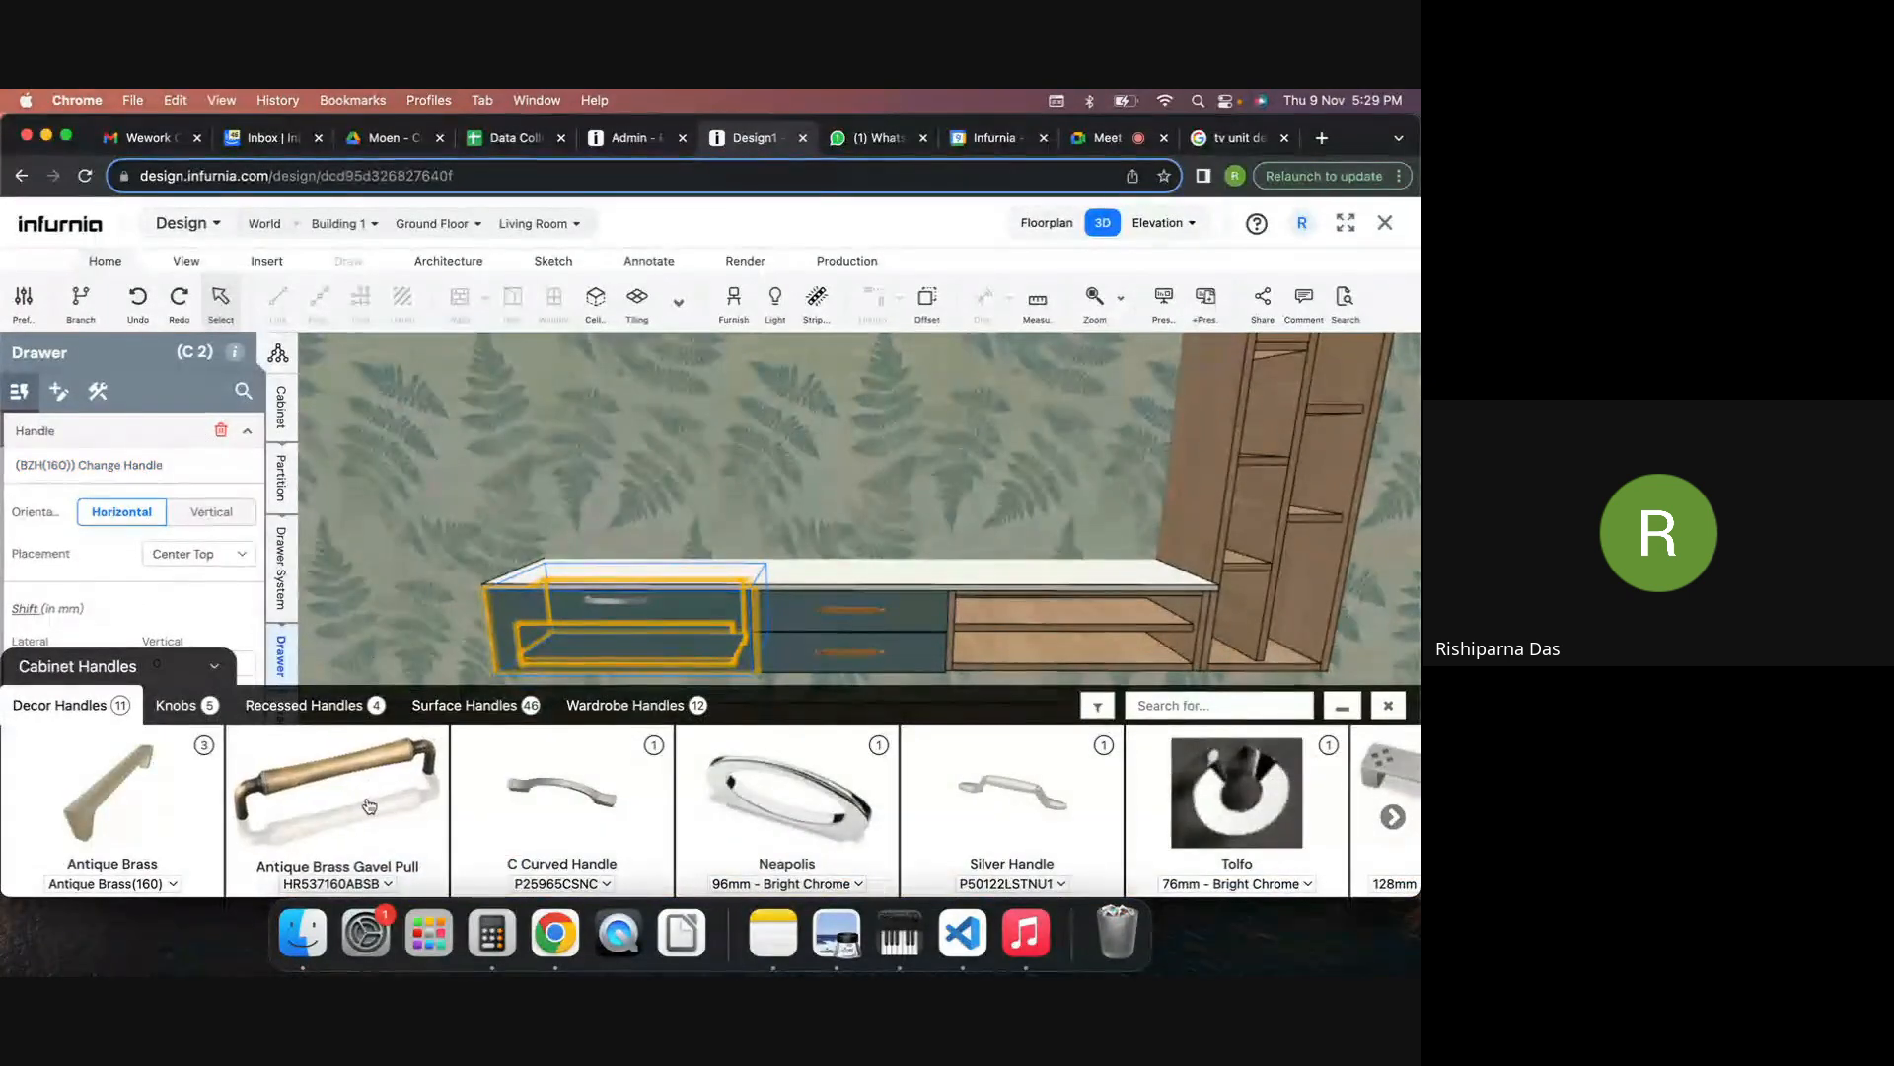
left_click(370, 804)
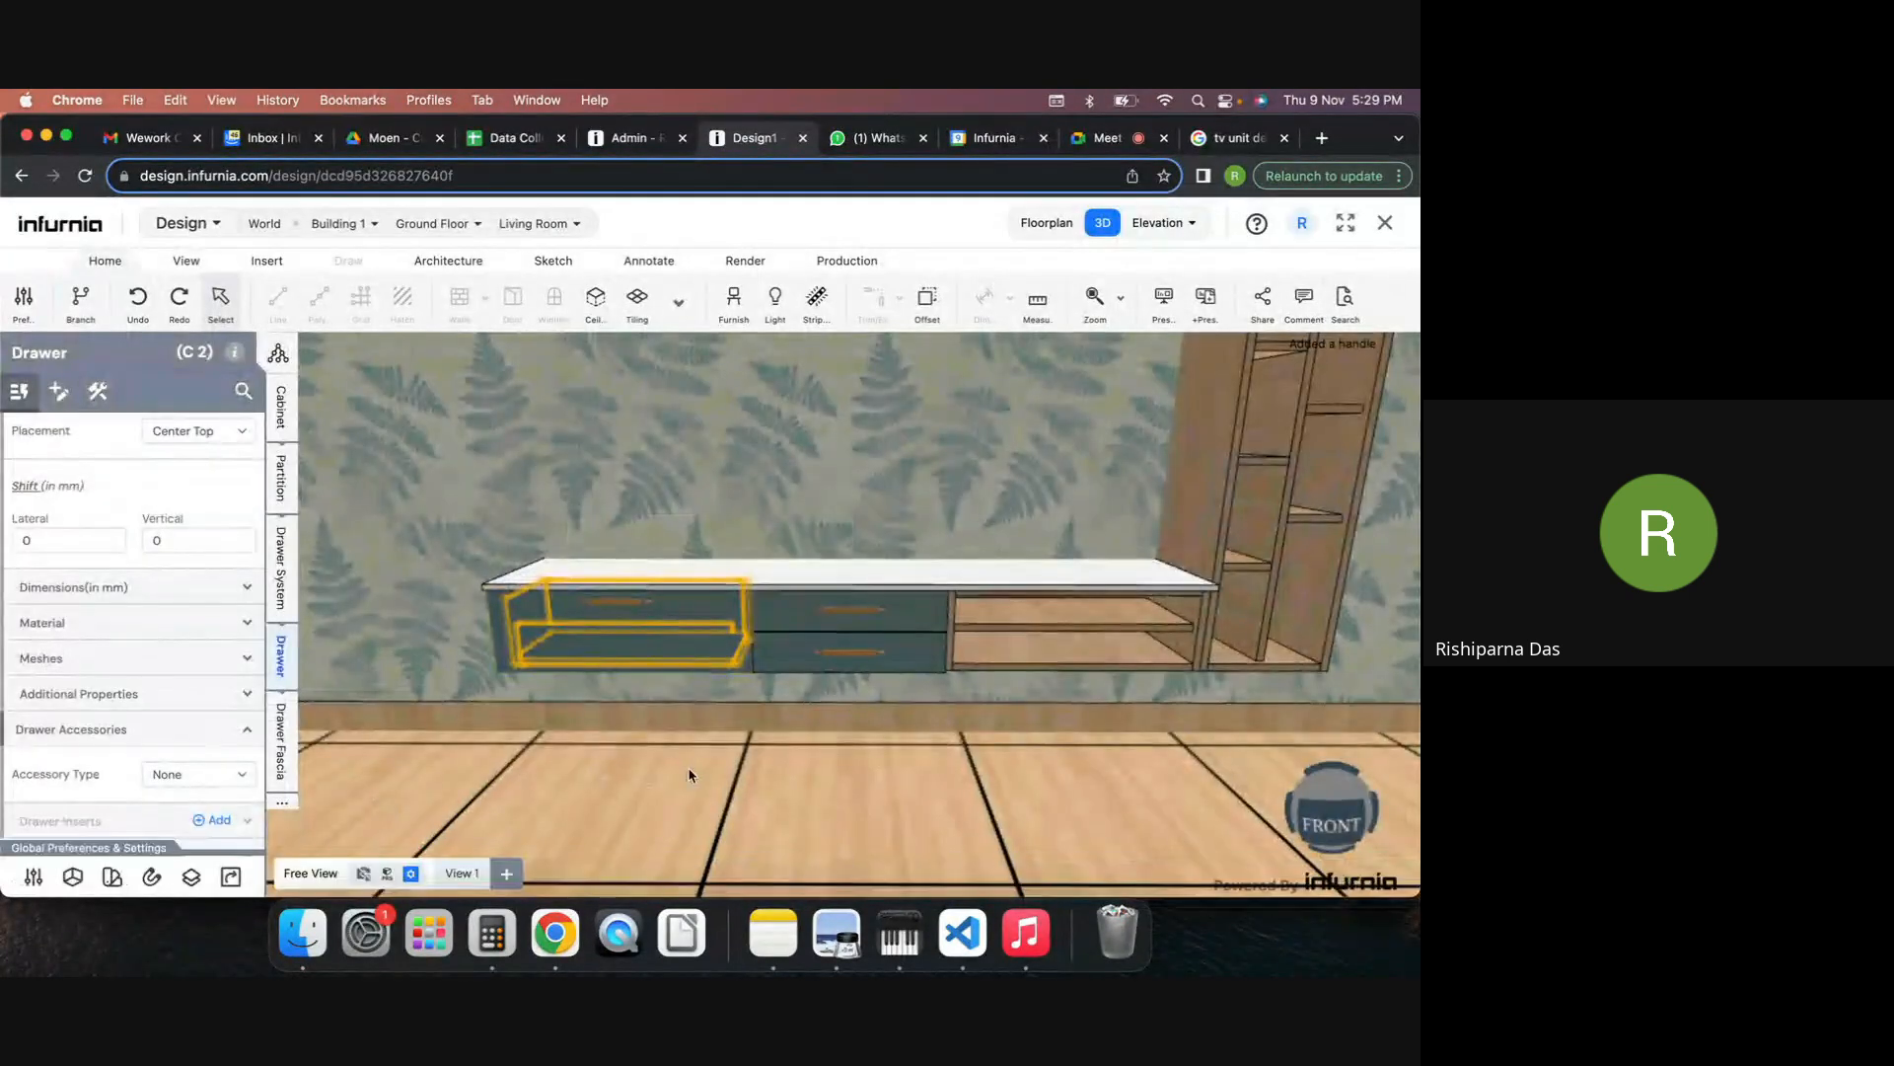
left_click(689, 774)
Resize the loose square panel near the blue wall to a depth of 1650 mm and a width of 1500 mm.
scroll(819, 787, "down", 5)
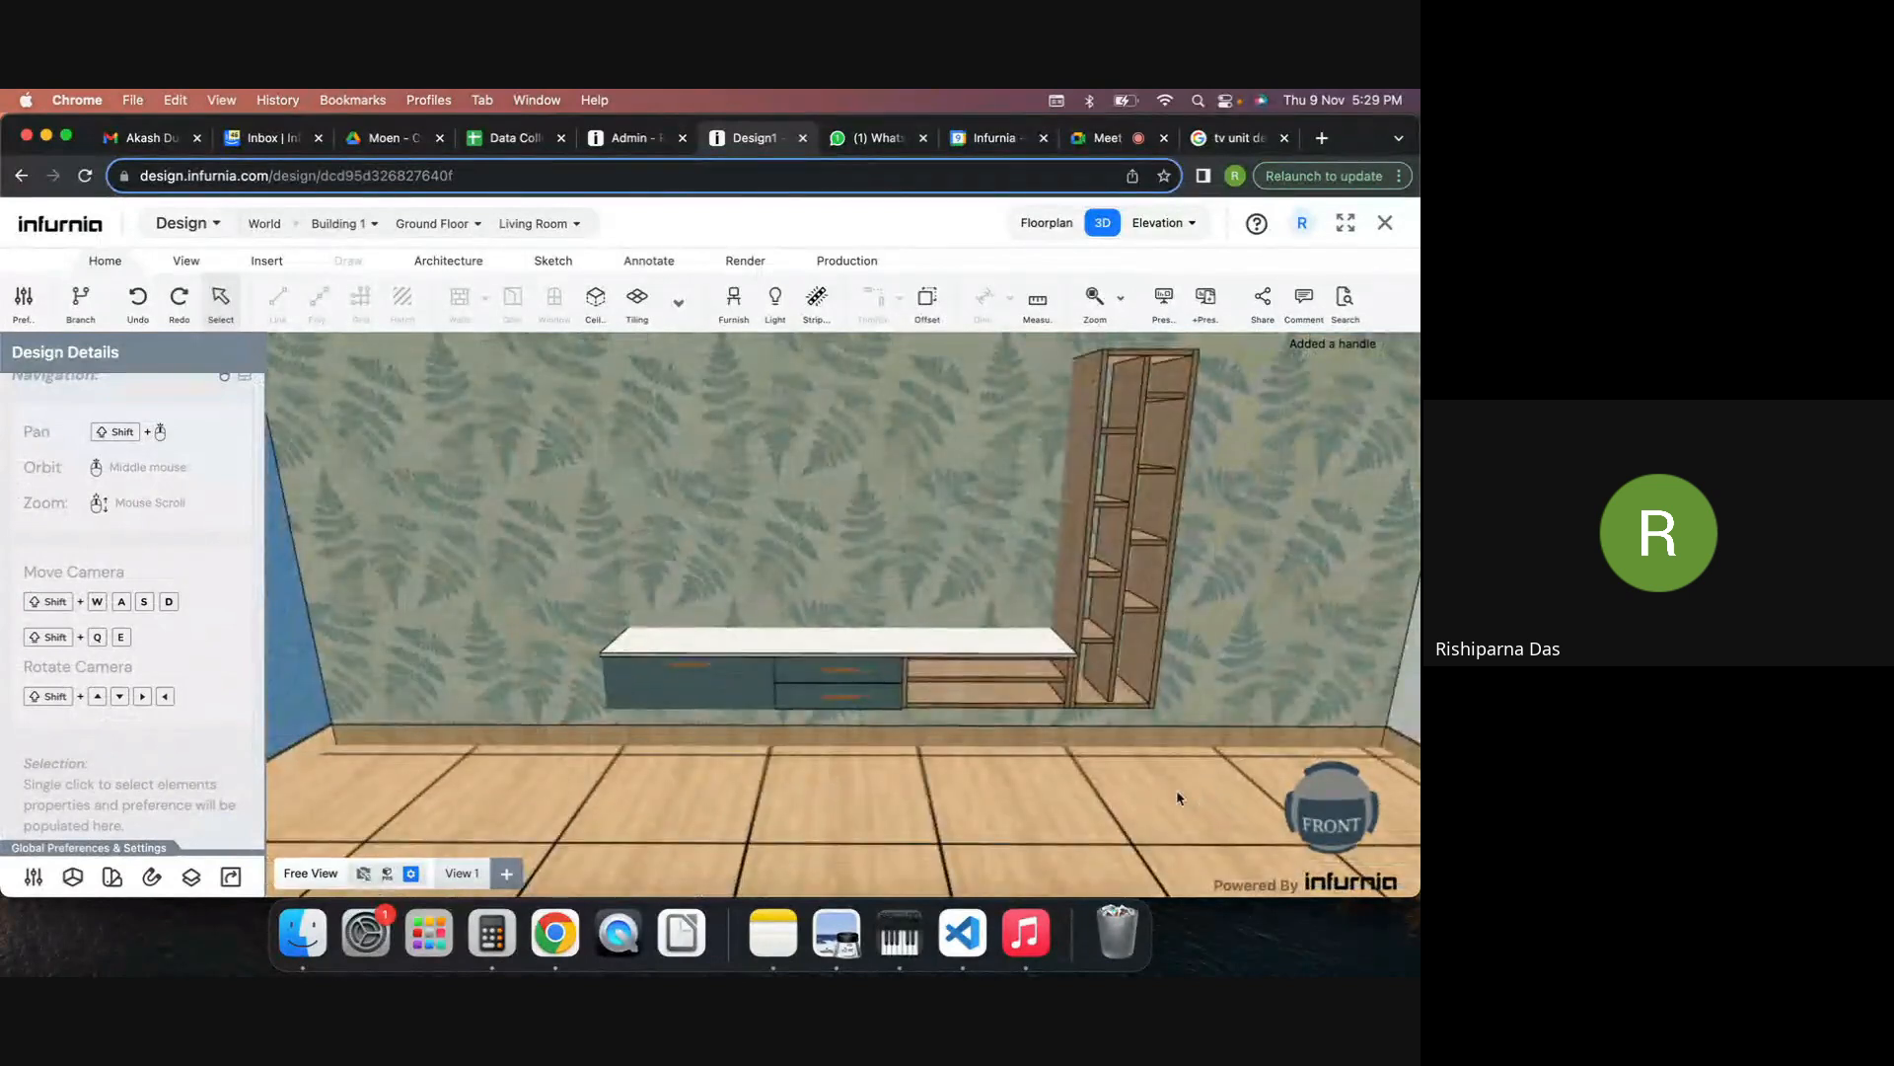
middle_click_drag(1176, 792, 1064, 437)
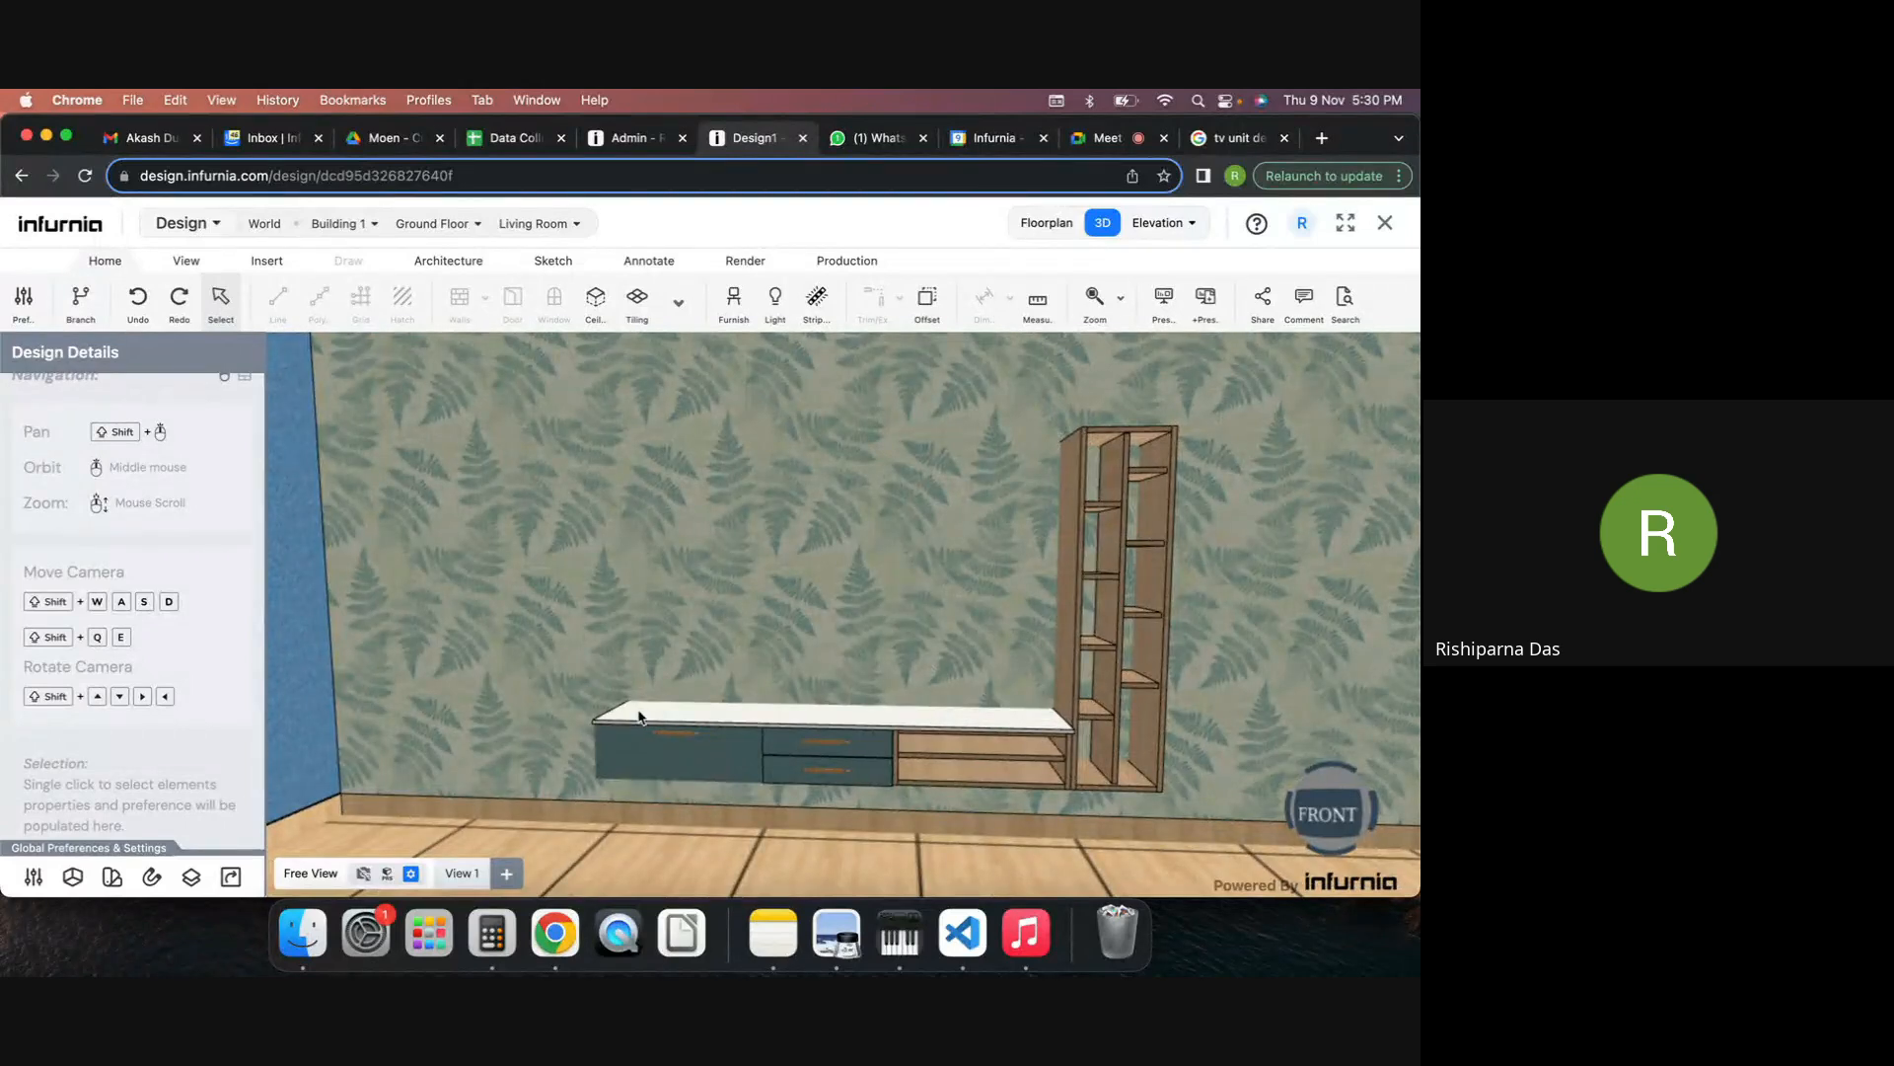
scroll(905, 711, "down", 5)
middle_click_drag(922, 775, 930, 682, "shift")
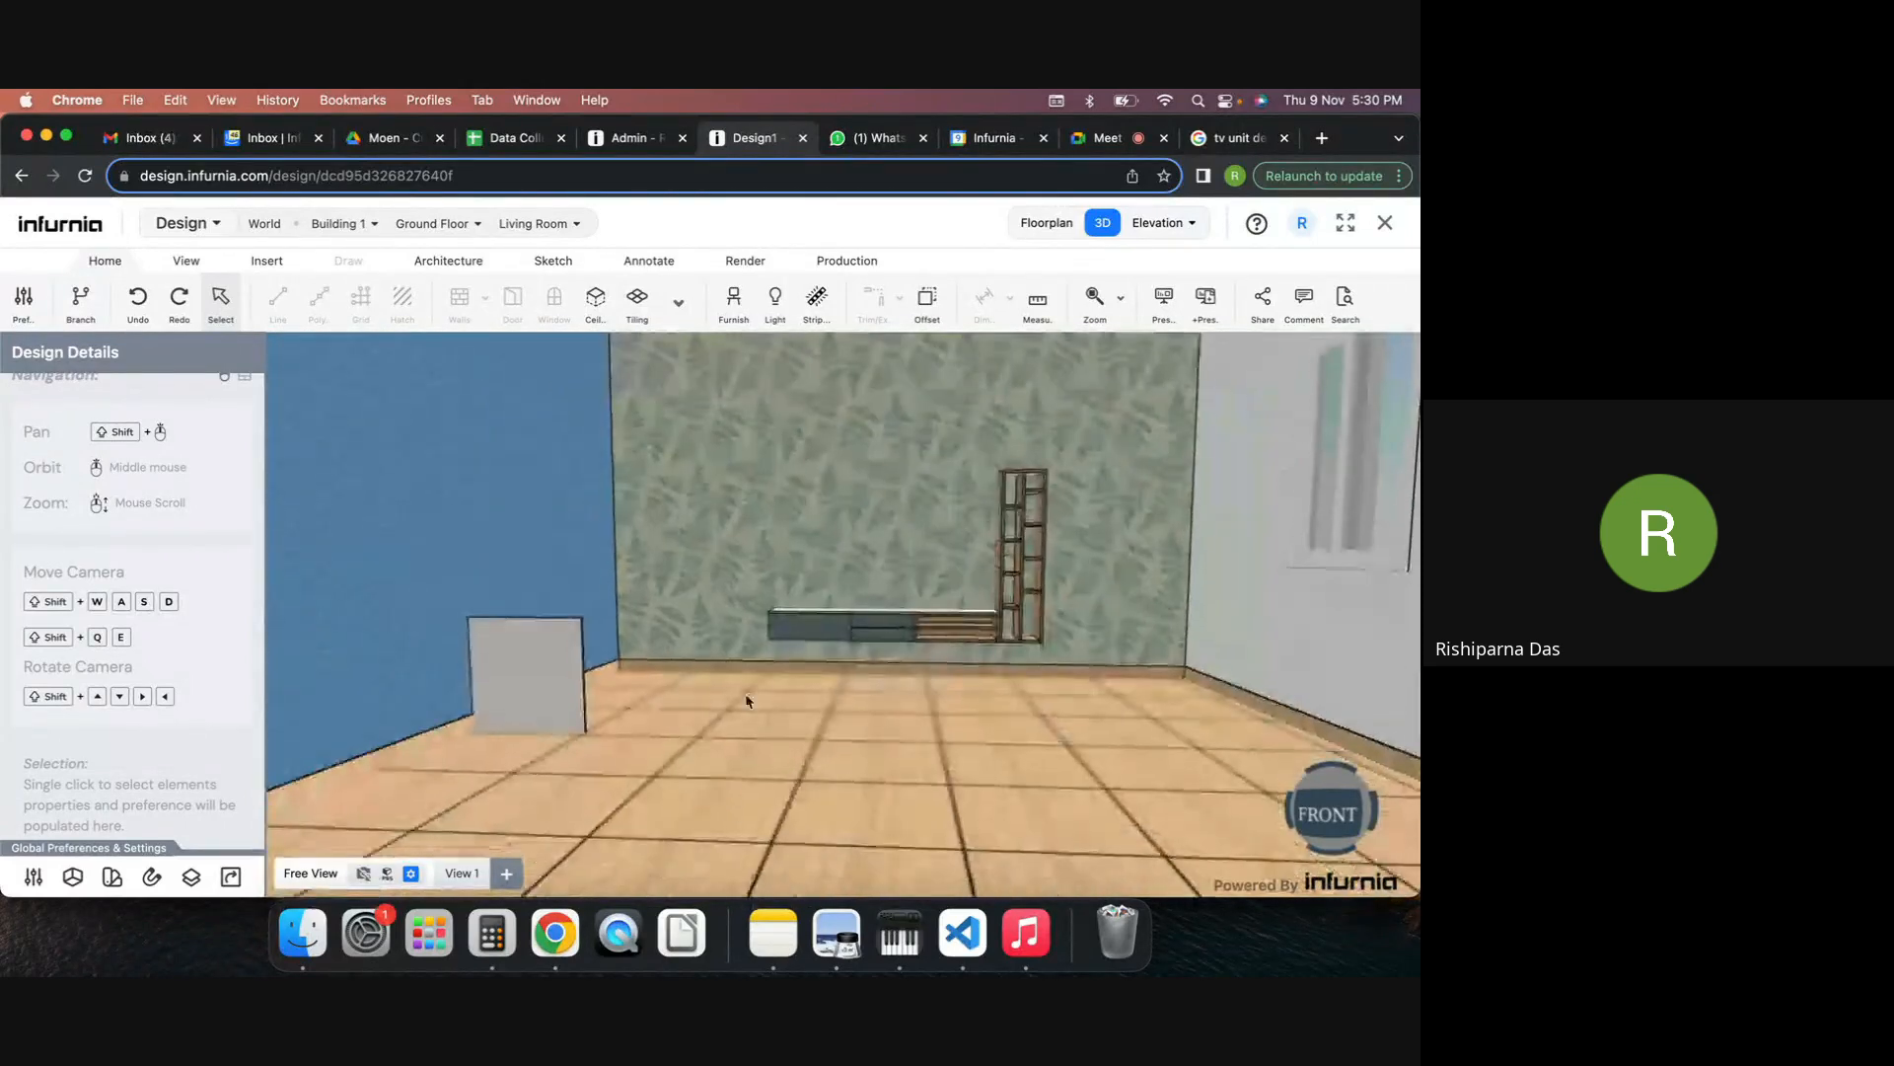
scroll(470, 702, "up", 2)
left_click(516, 684)
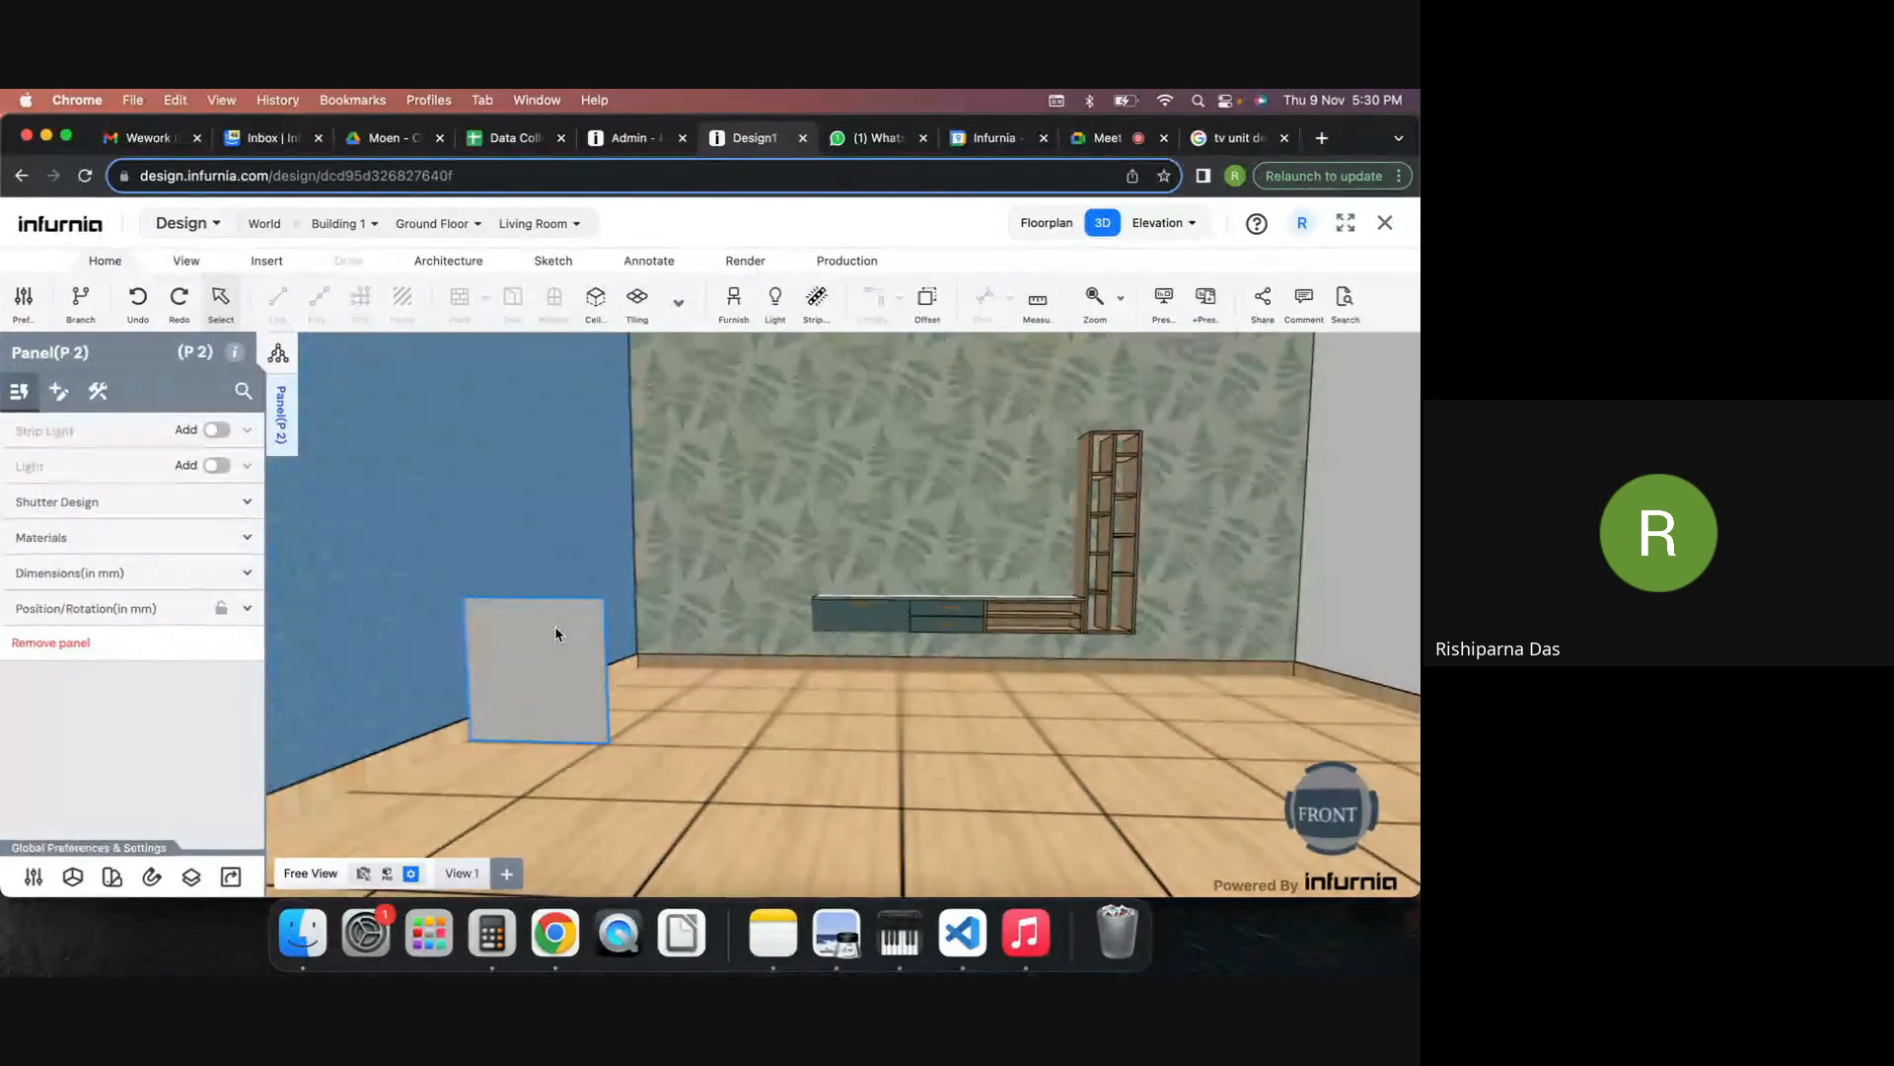
left_click(91, 576)
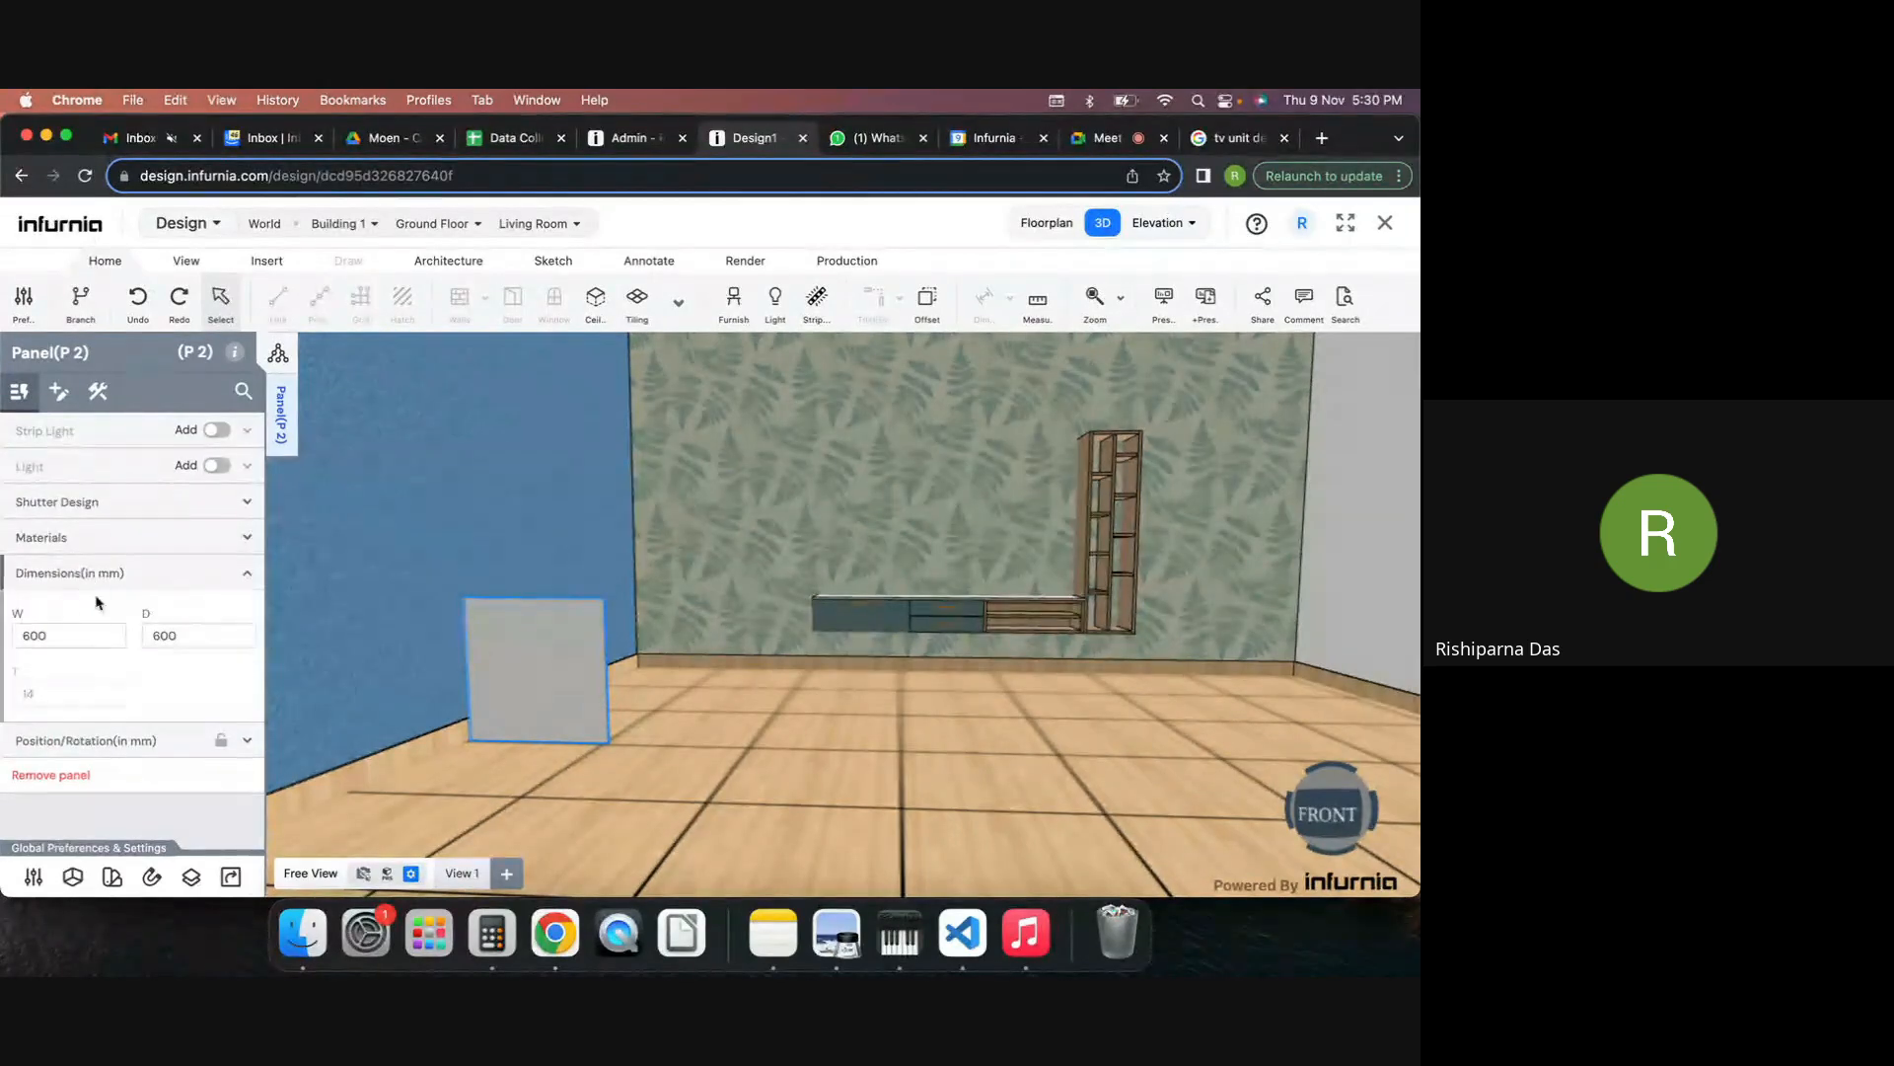
left_click(77, 639)
left_click(176, 637)
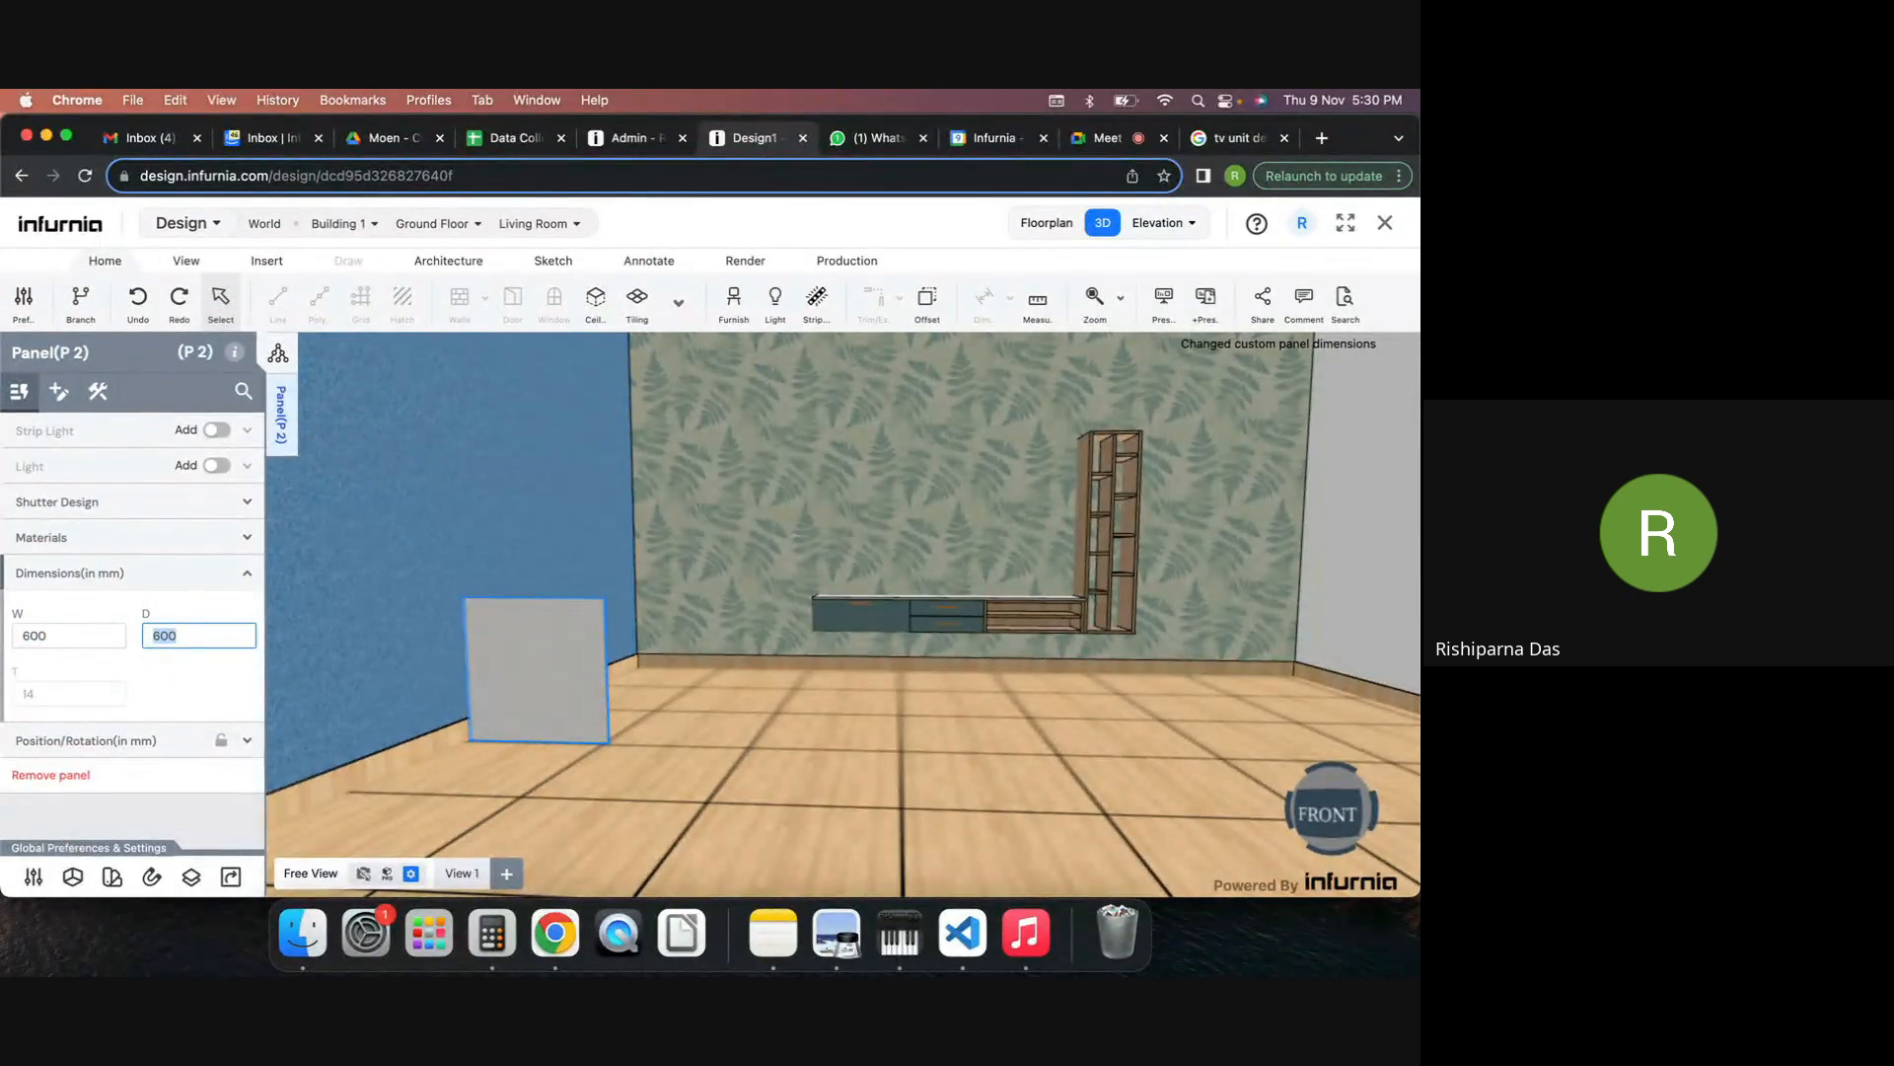
key("Return")
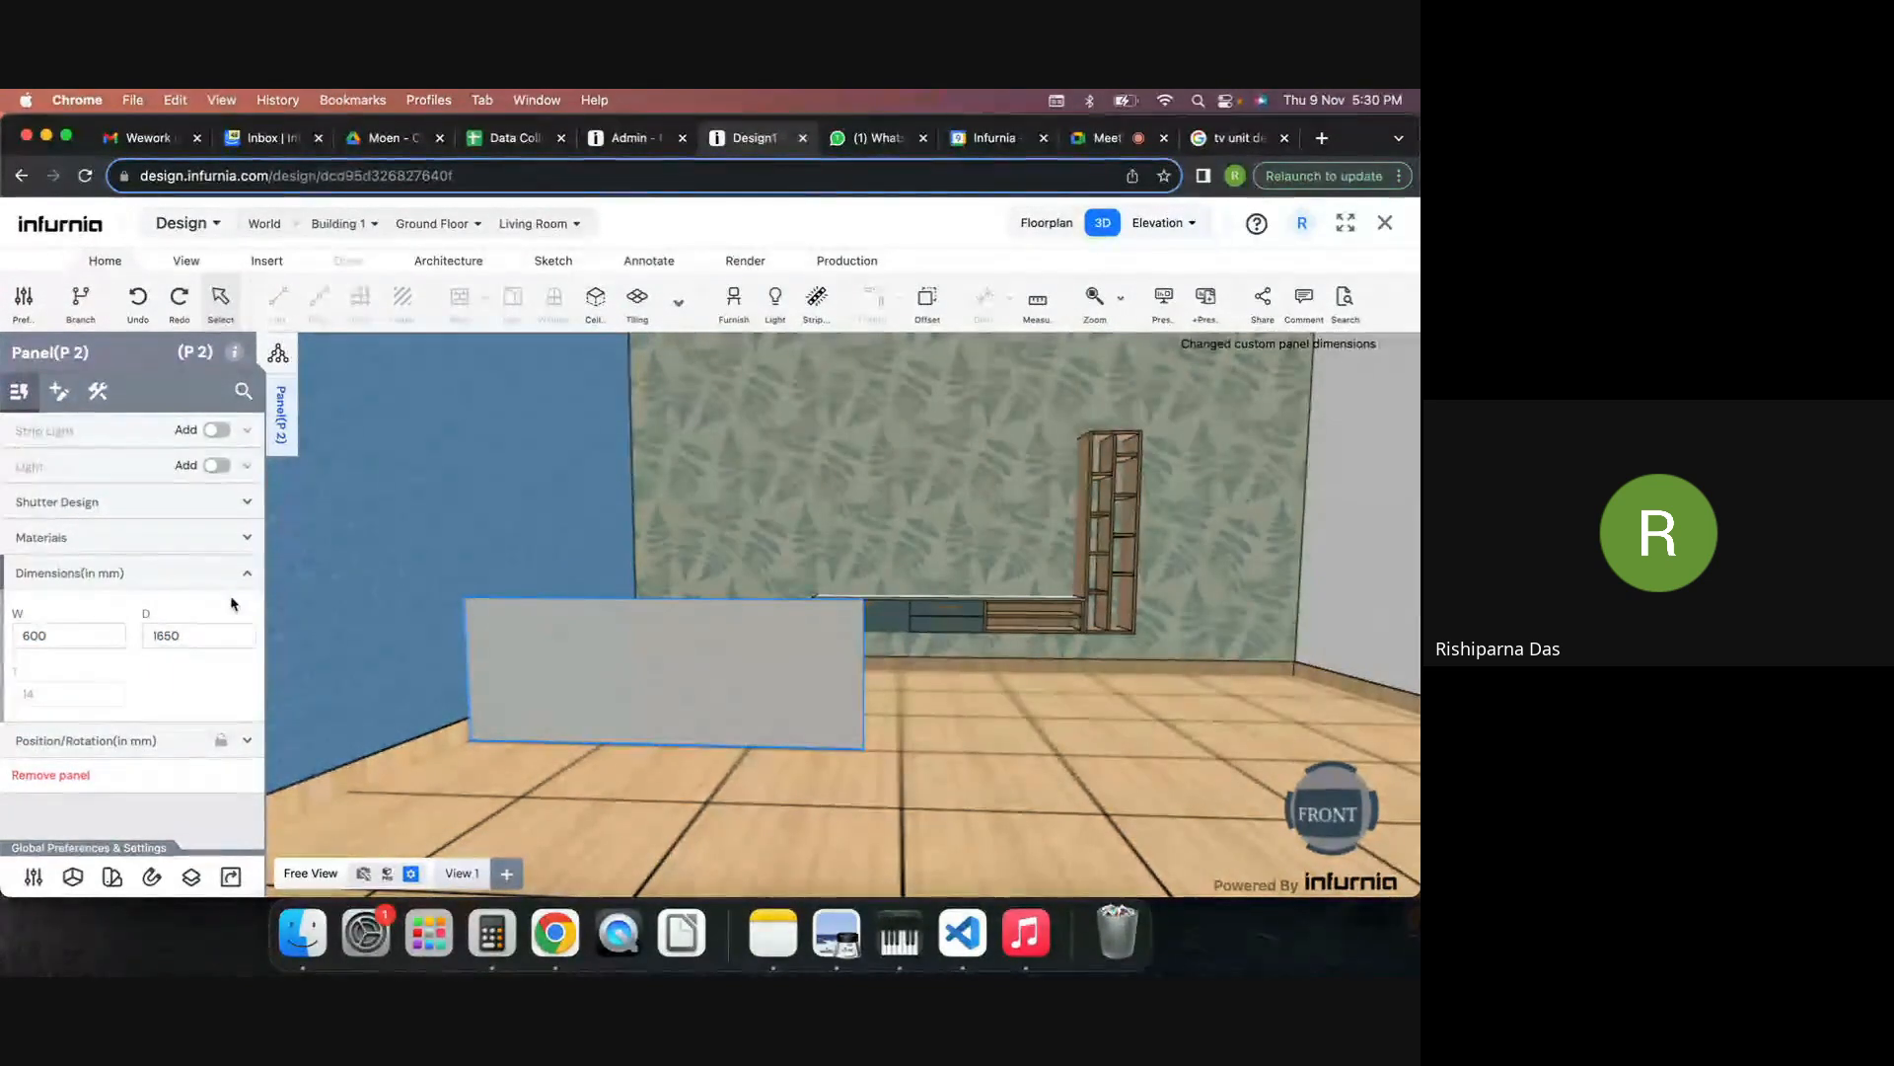
left_click(55, 636)
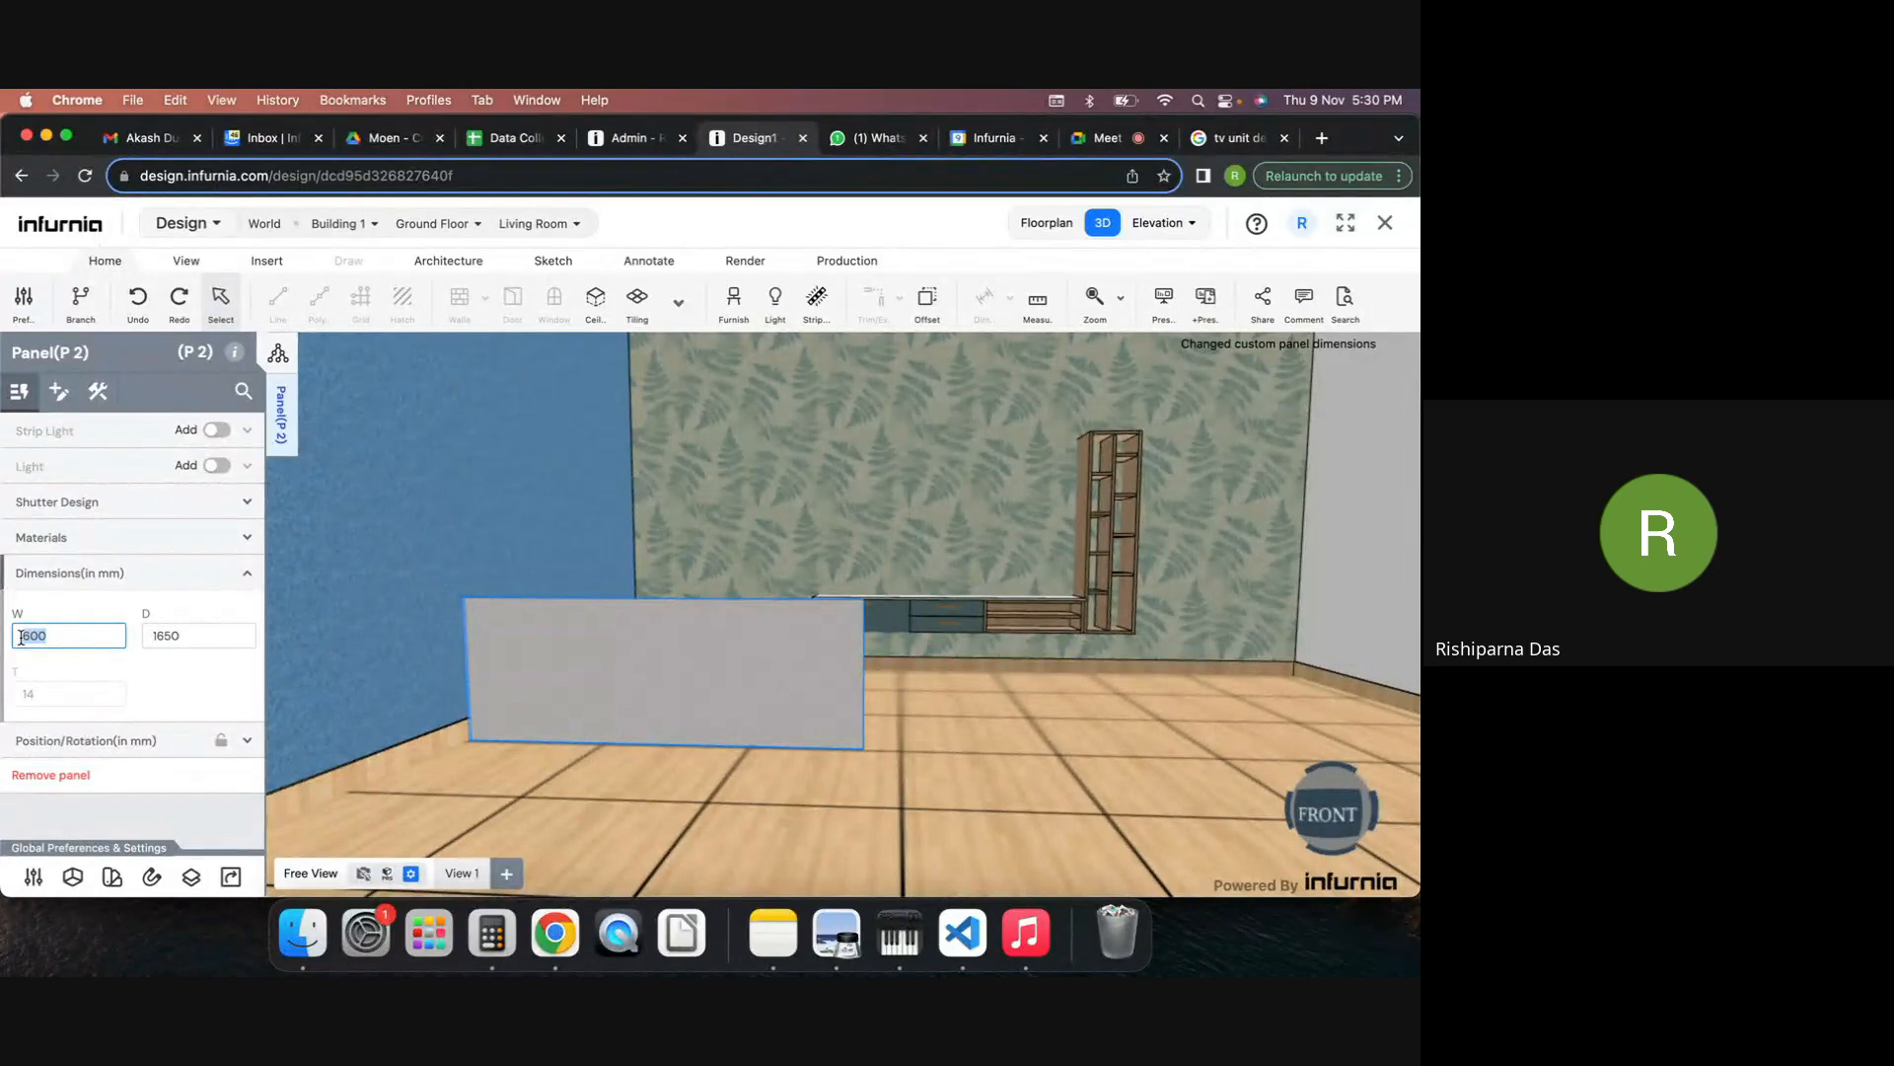
key("Return")
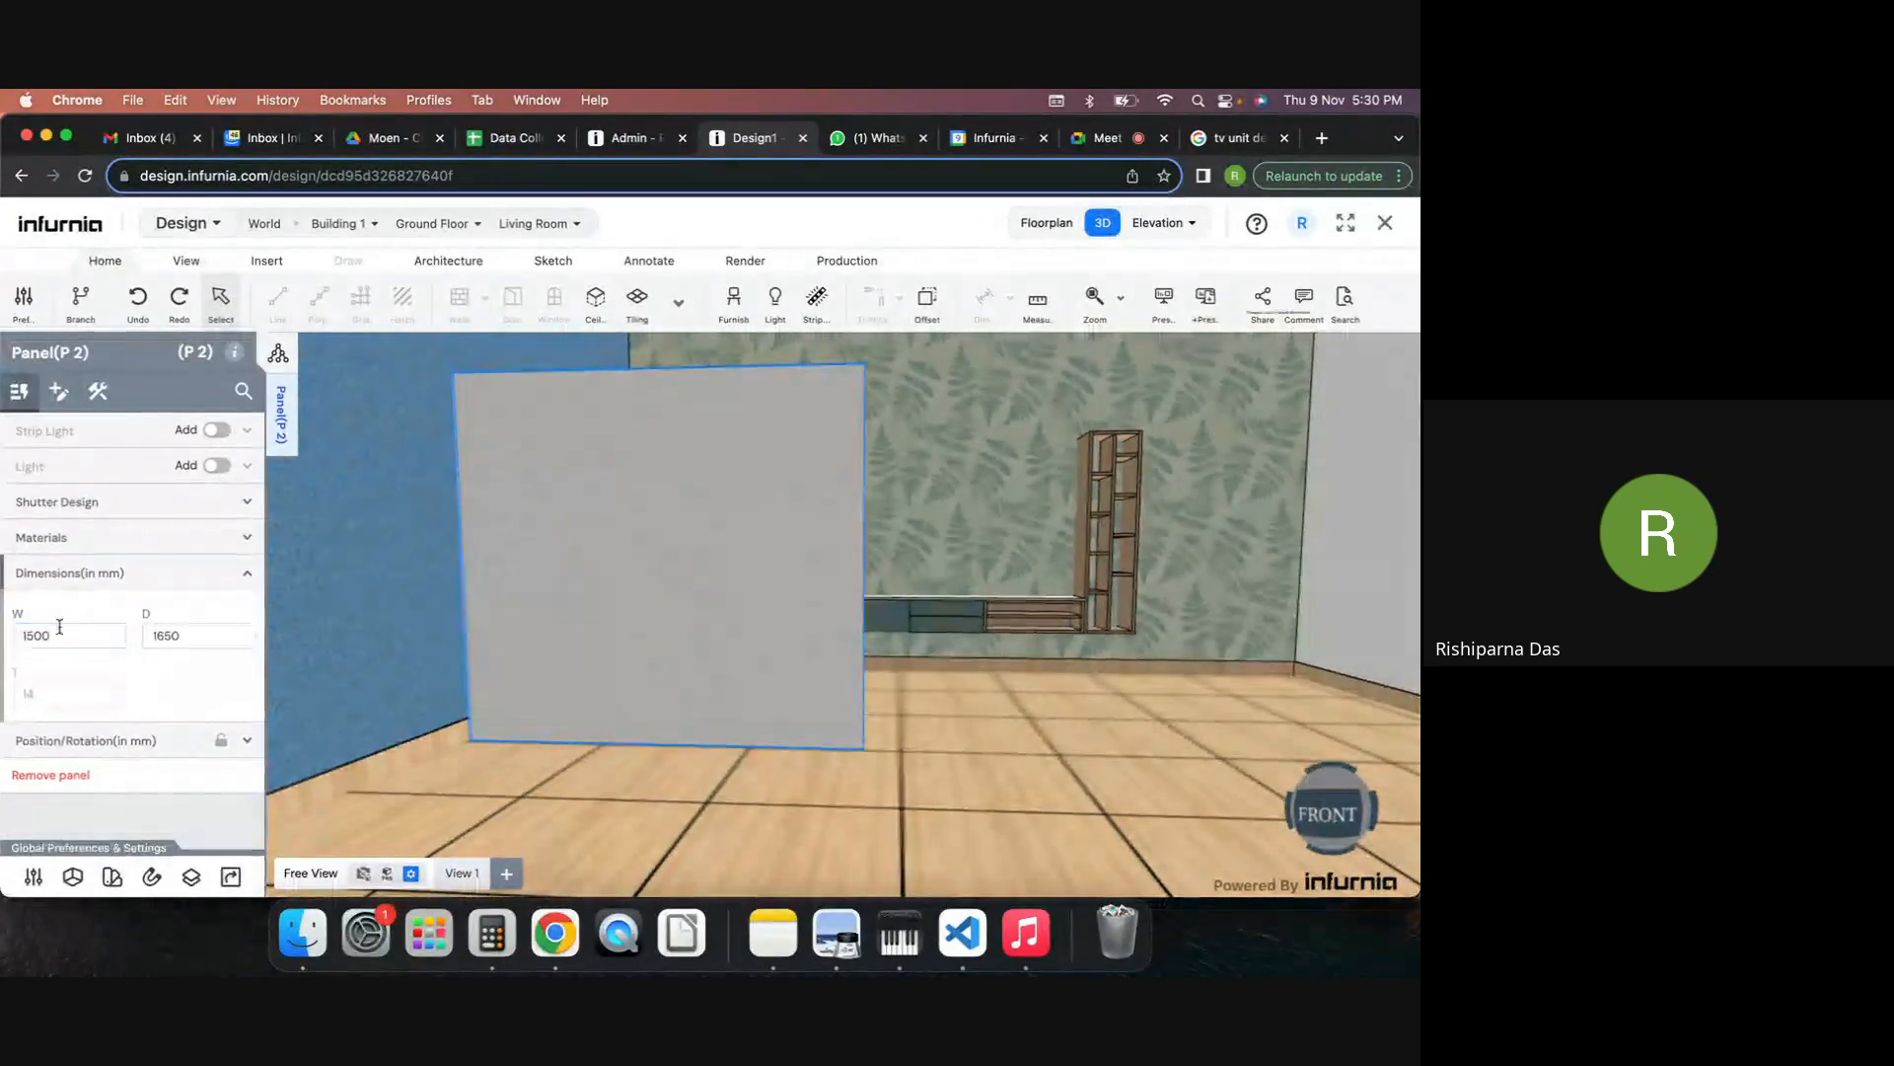
Switch from the 3D view to the elevation of the wall that carries the TV unit.
right_click_drag(1119, 671, 681, 789)
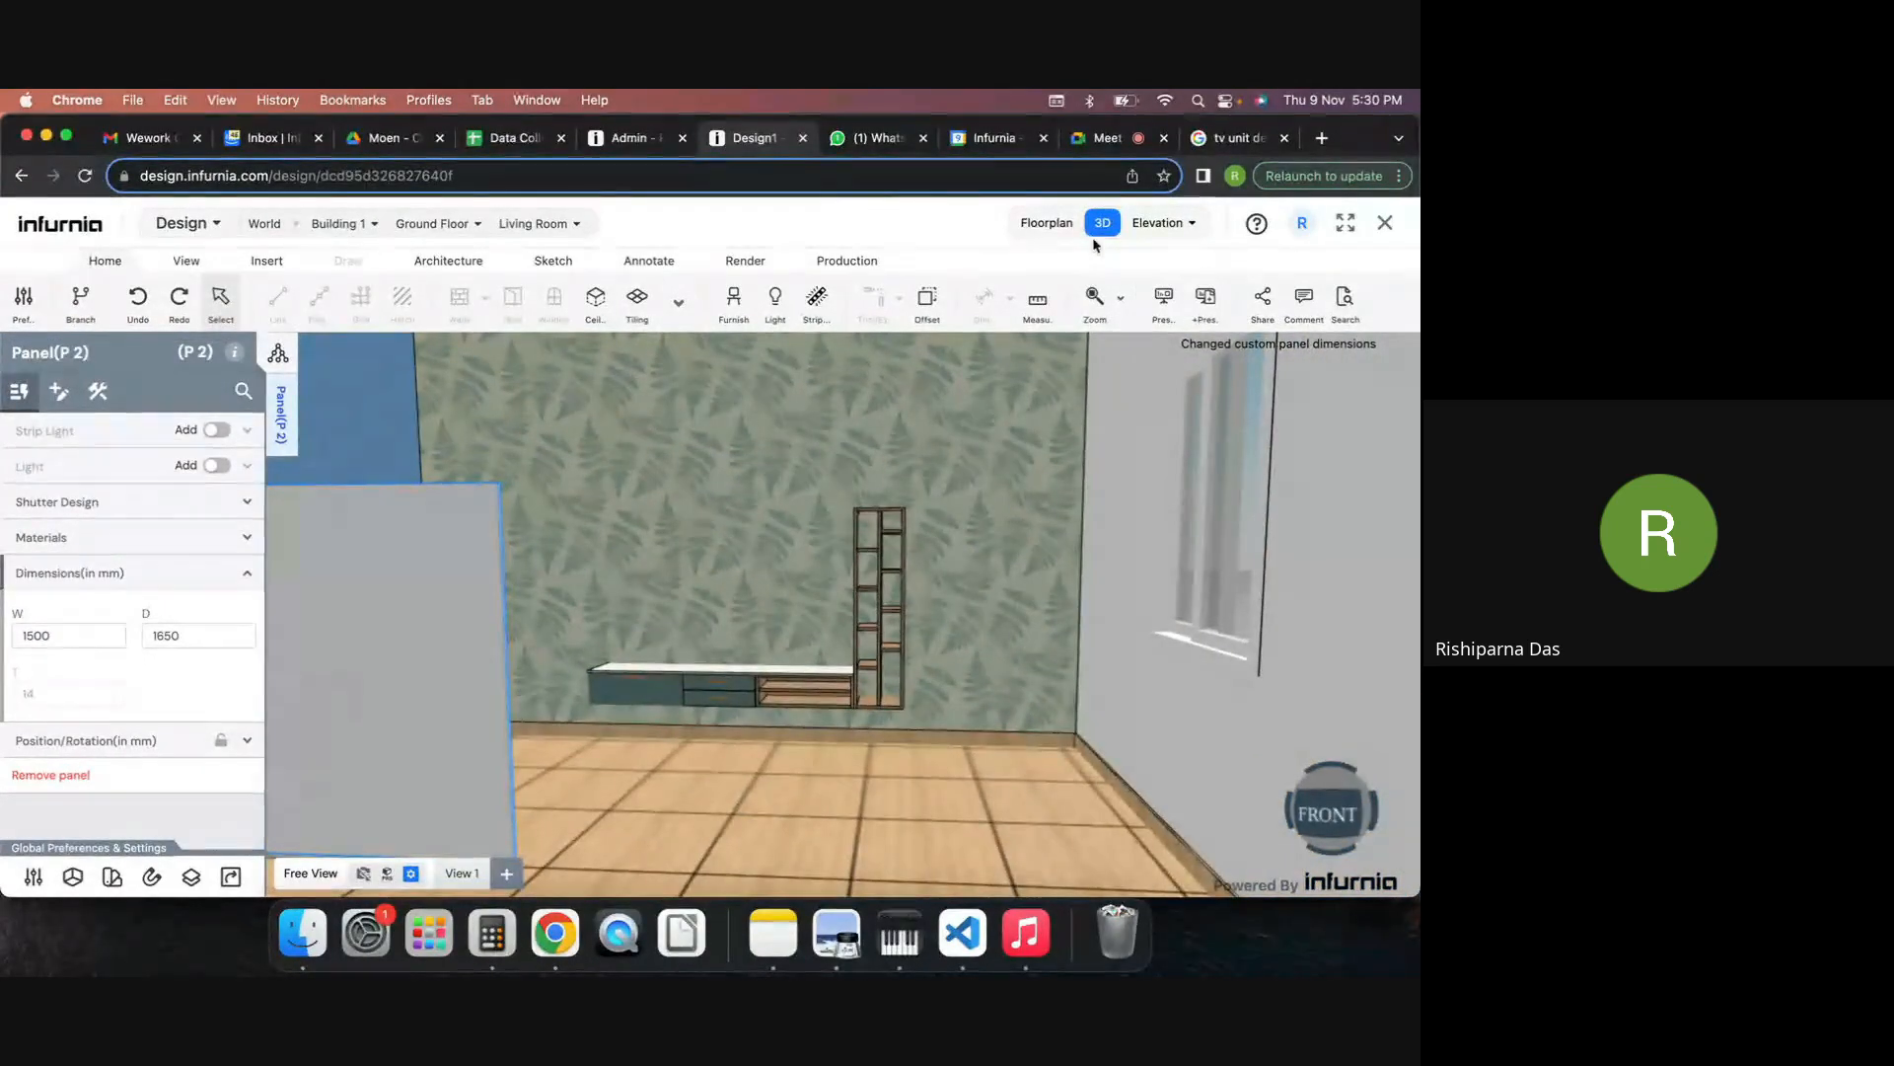
left_click(1159, 223)
left_click(1176, 267)
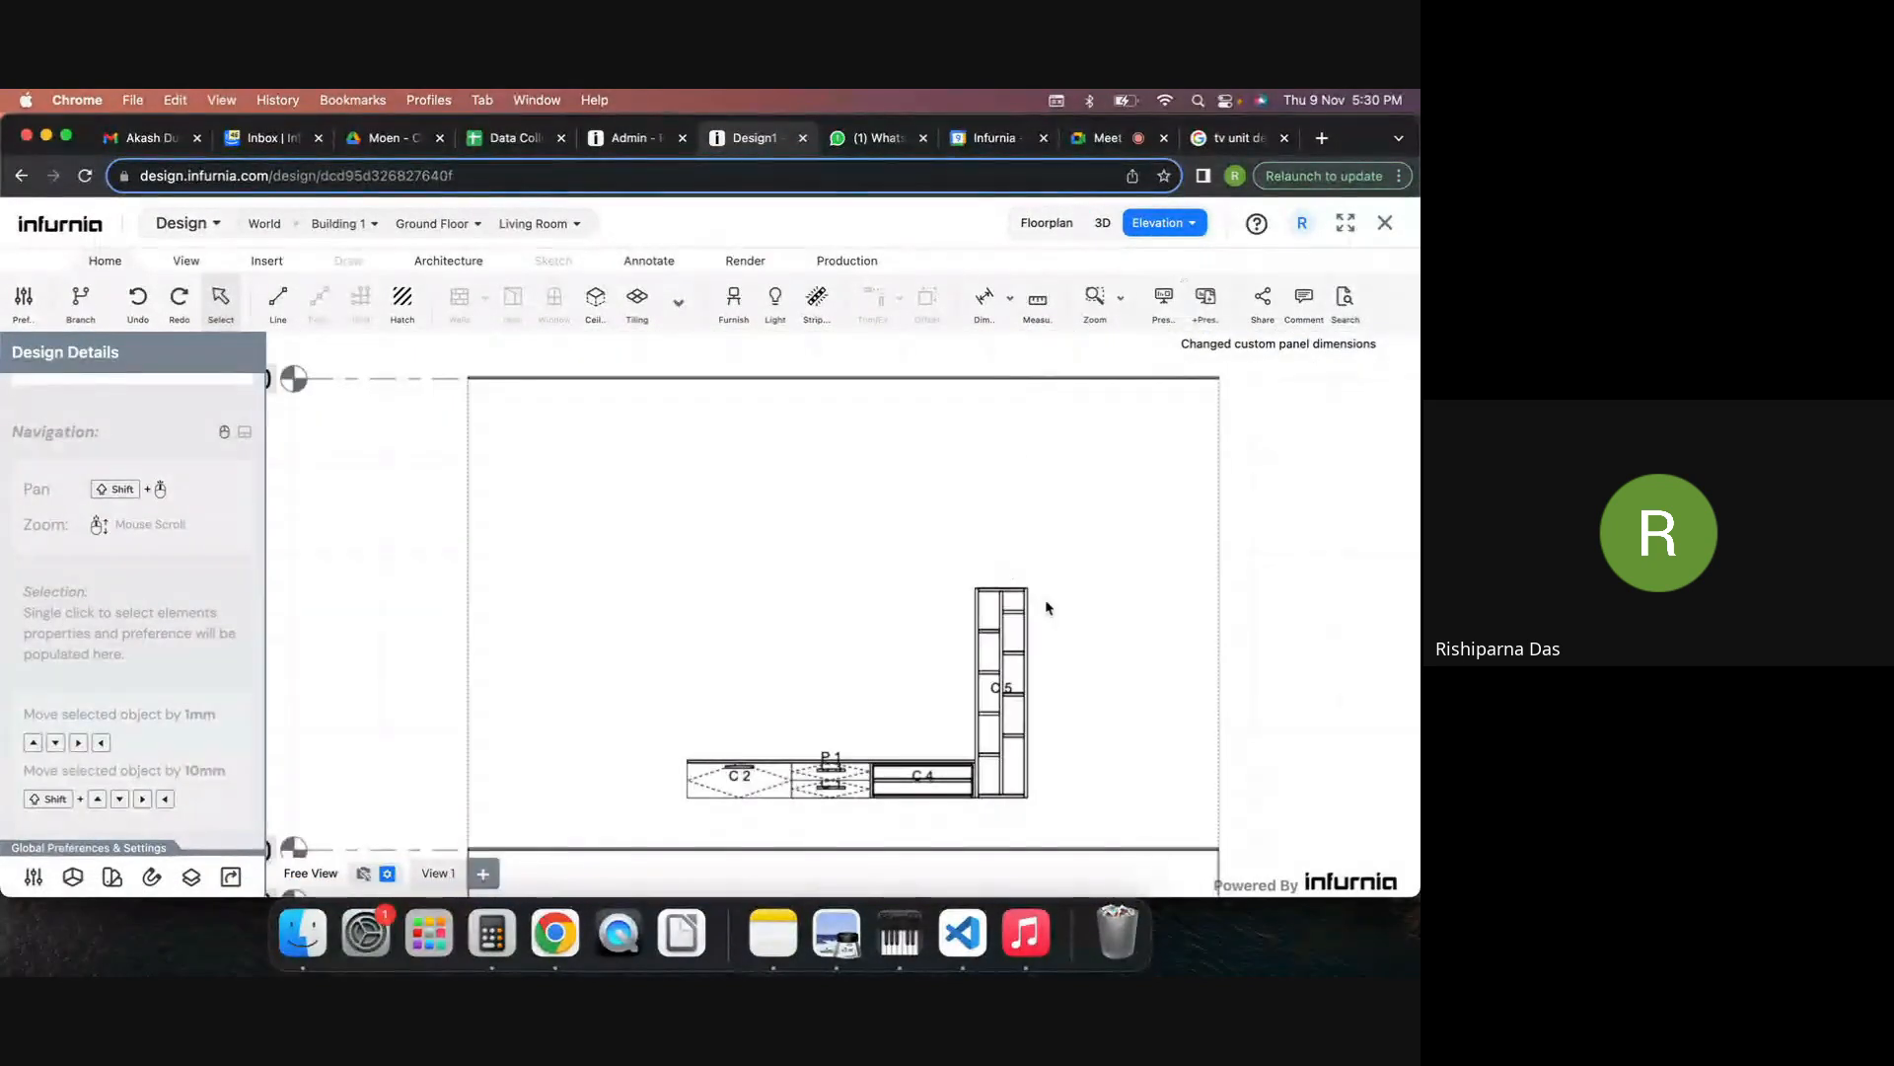
Measure the height from the top of the tall shelf unit down to the countertop over the low cabinets.
right_click_drag(1045, 605, 1006, 448)
left_click(1037, 300)
scroll(941, 458, "up", 5)
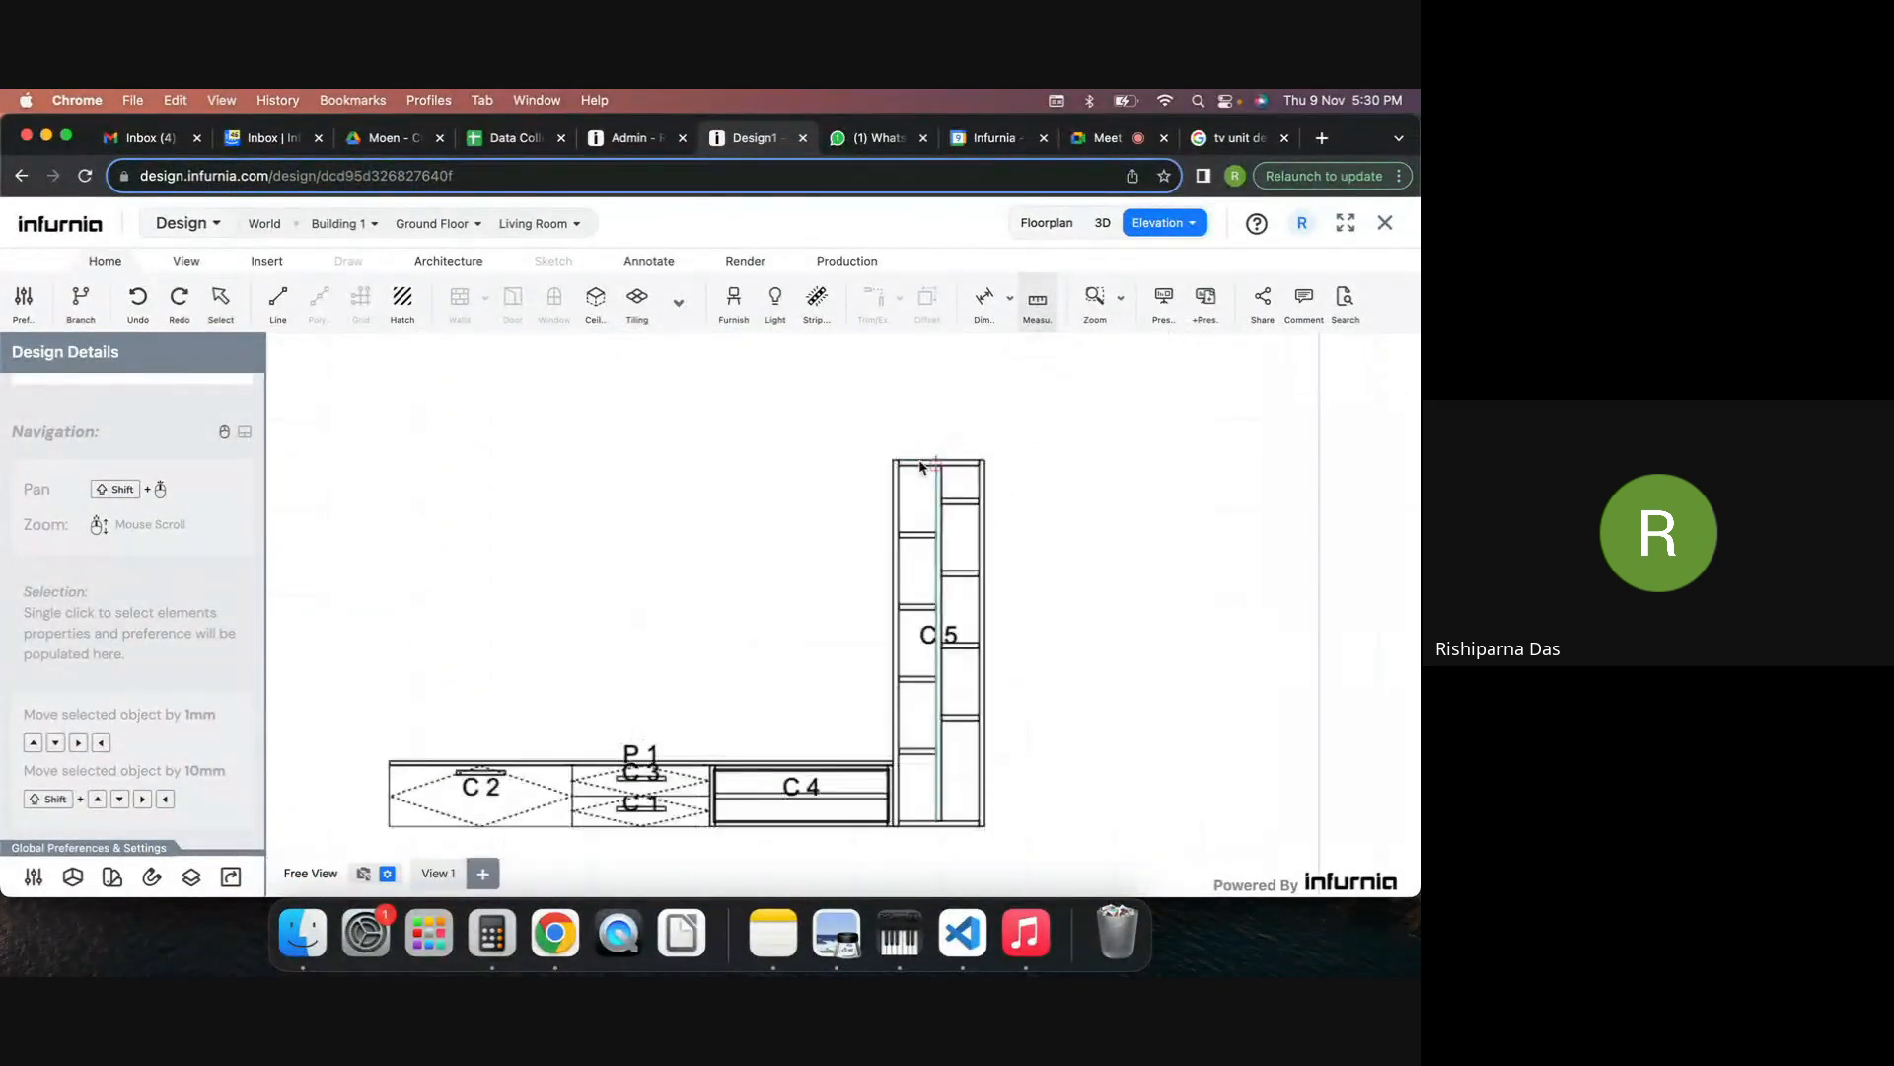
left_click(893, 454)
scroll(895, 572, "down", 3)
scroll(902, 780, "up", 4)
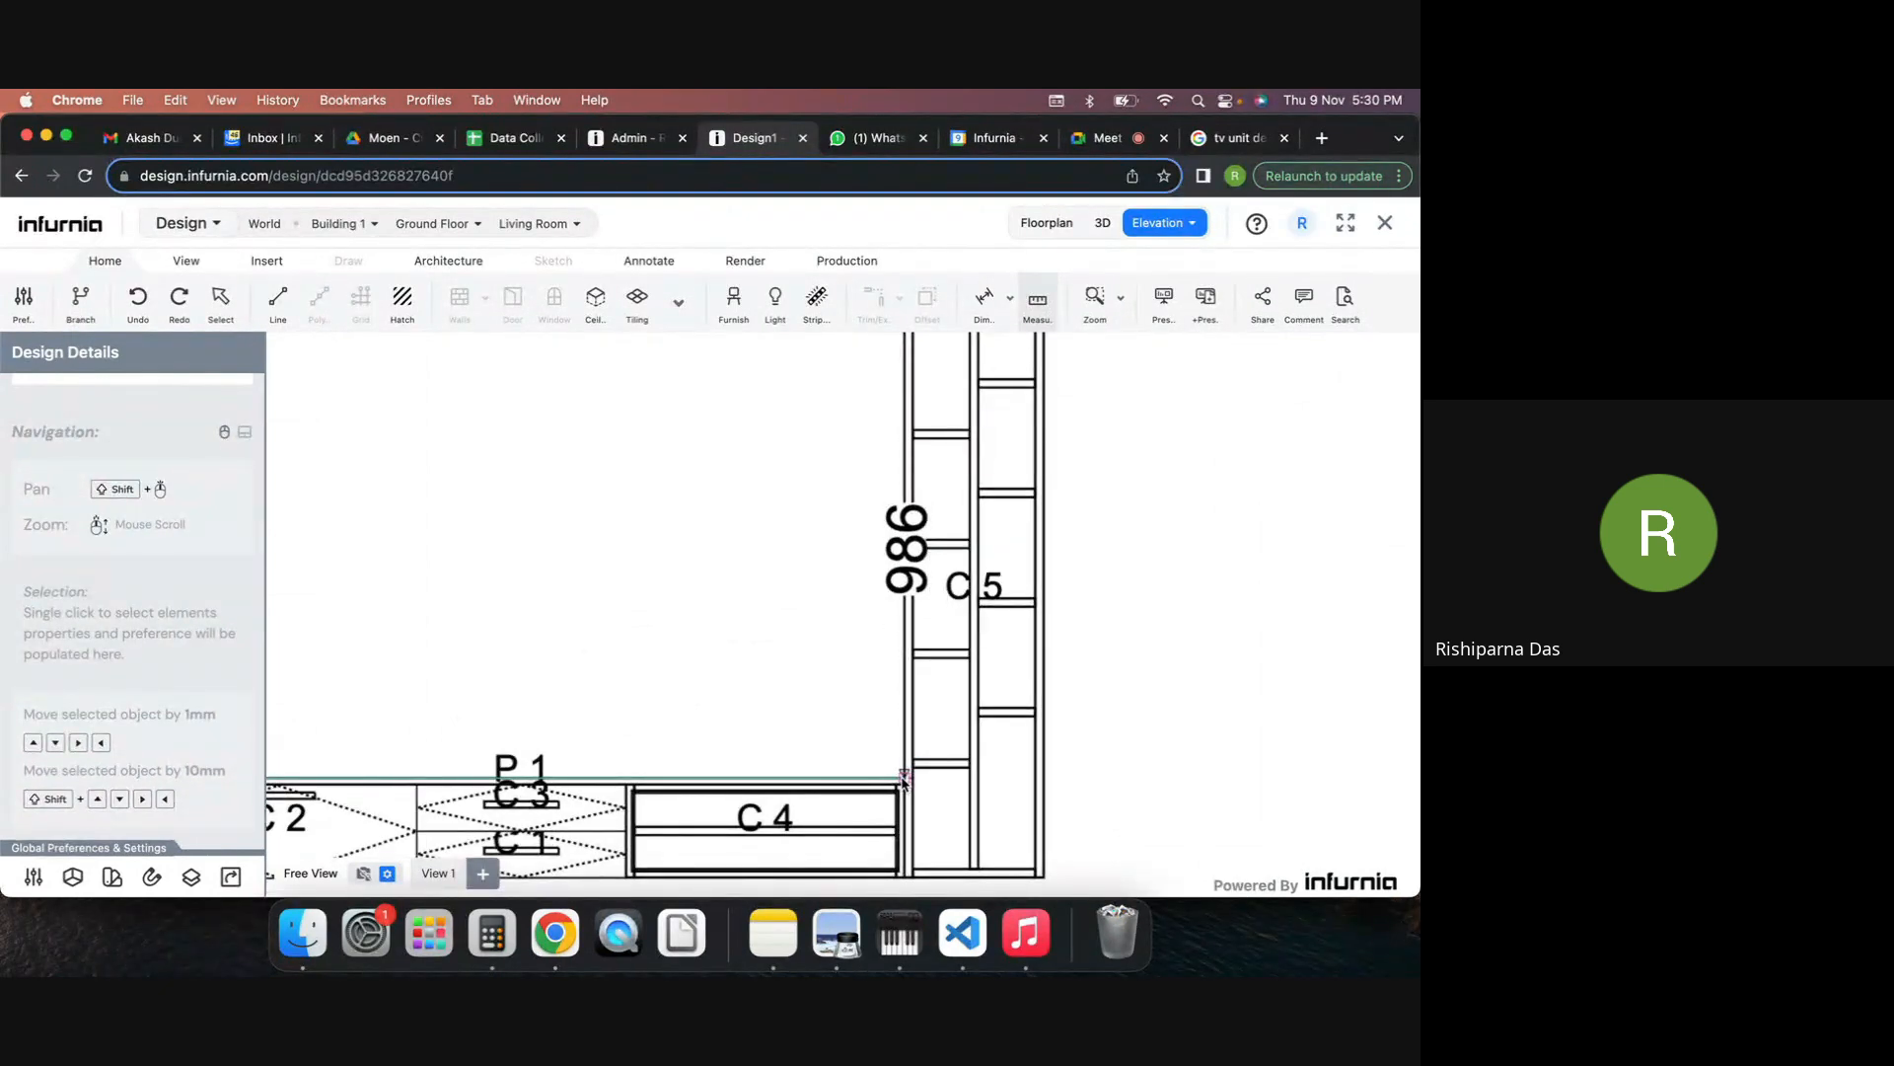
key("Escape")
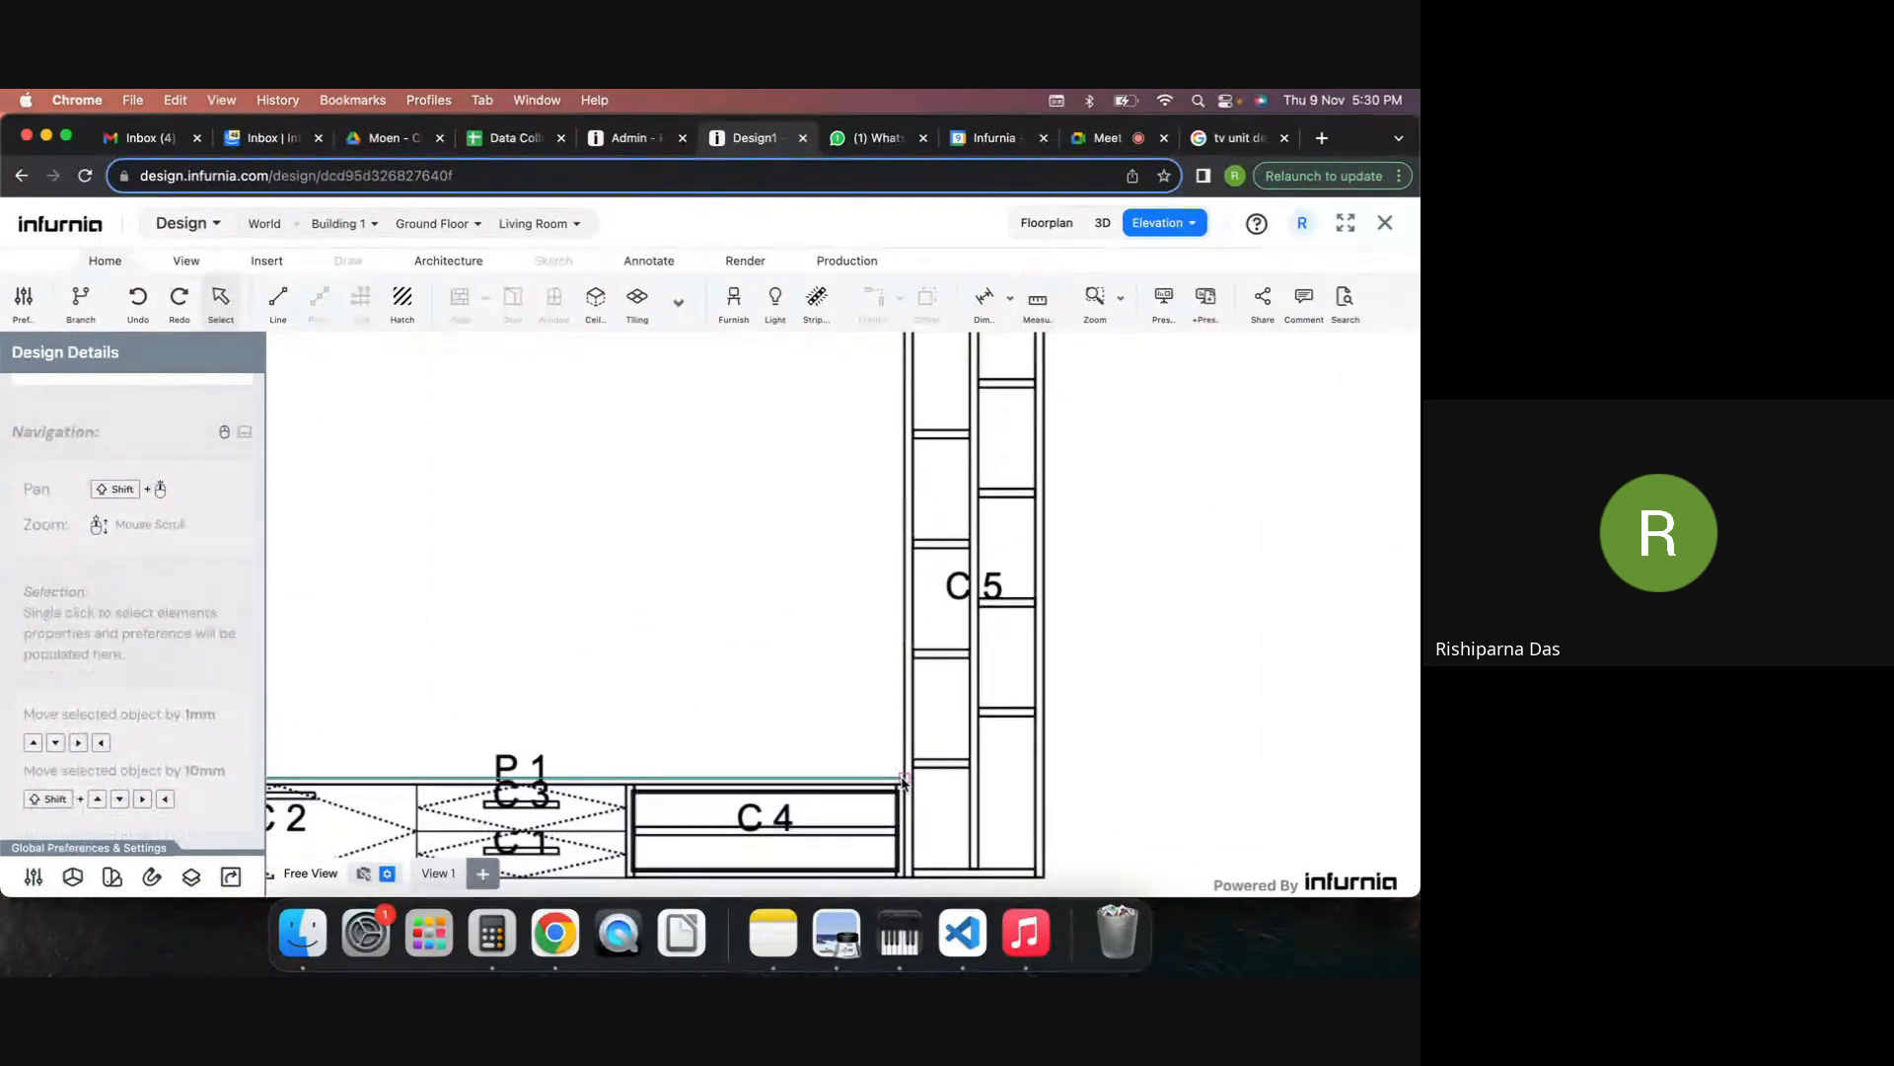
Return to the 3D view and set the loose panel's width to 986 mm.
left_click(1103, 223)
left_click(830, 607)
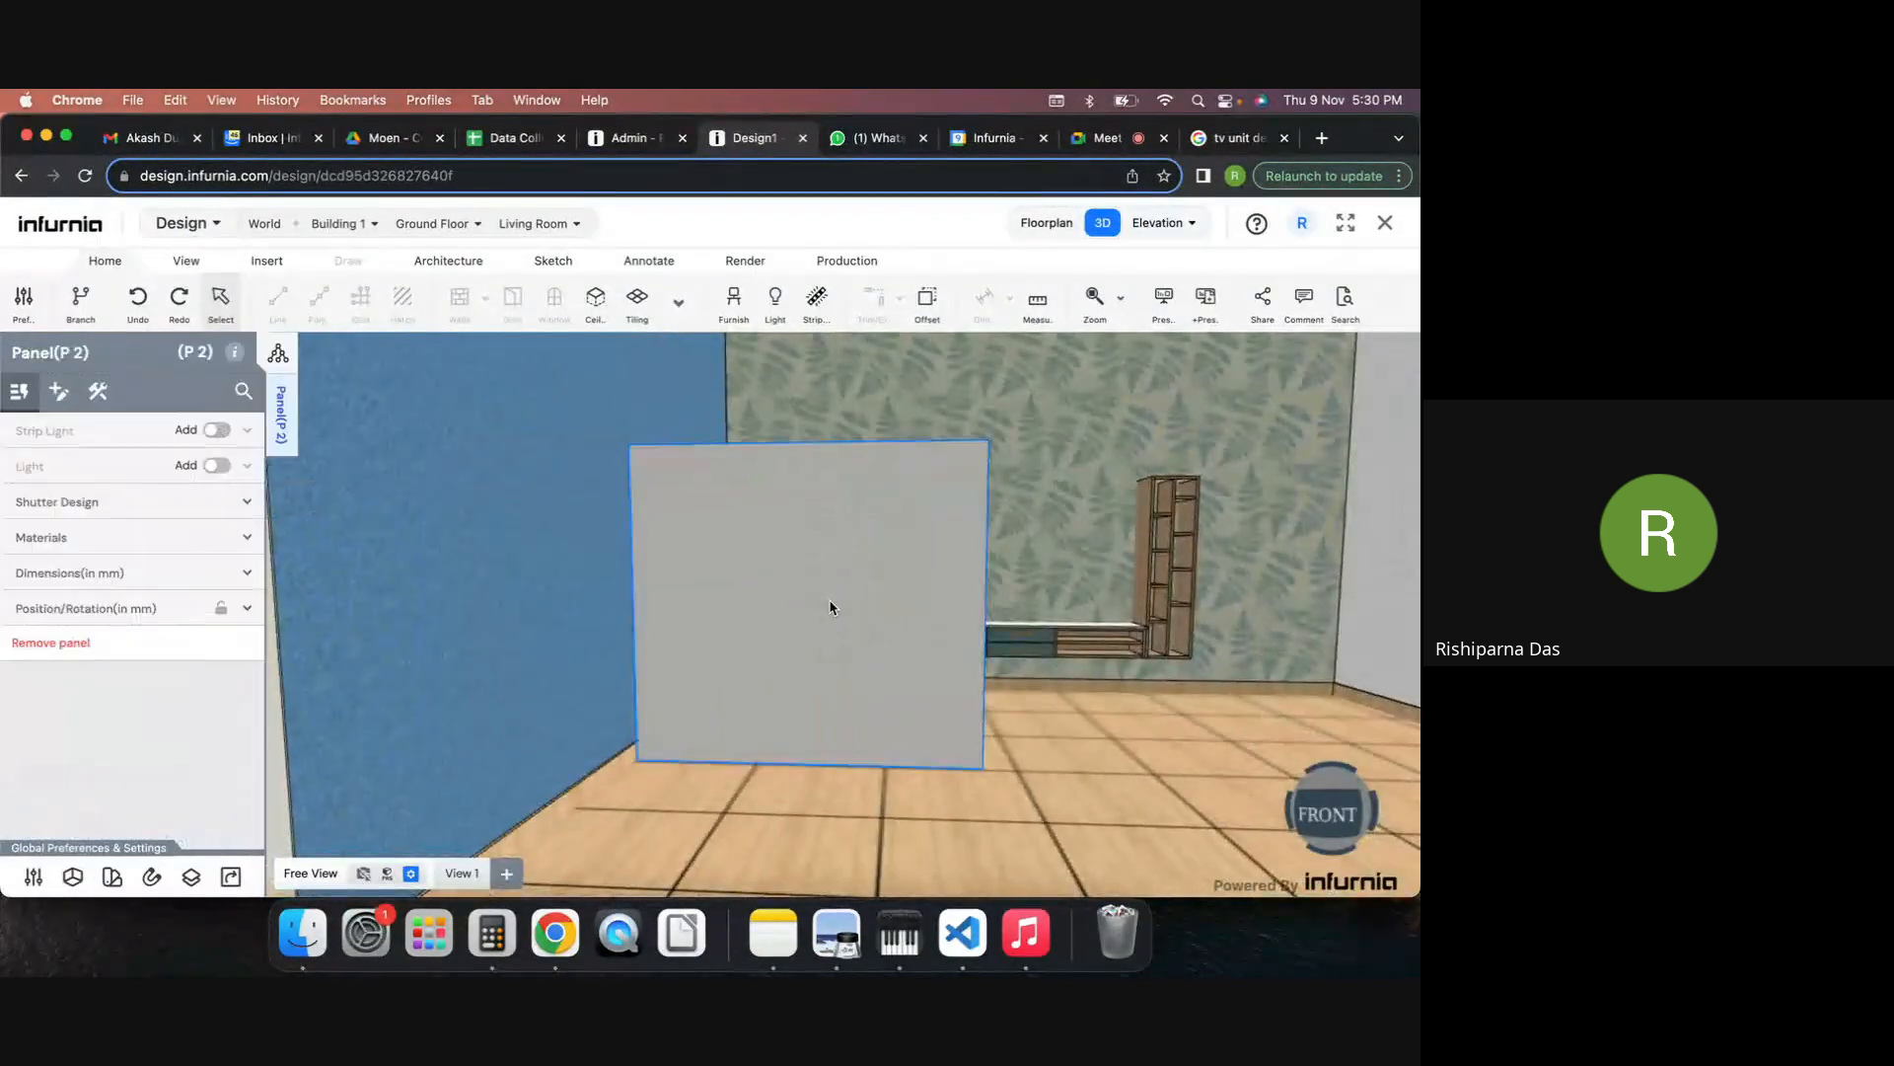
left_click(74, 572)
double_click(40, 634)
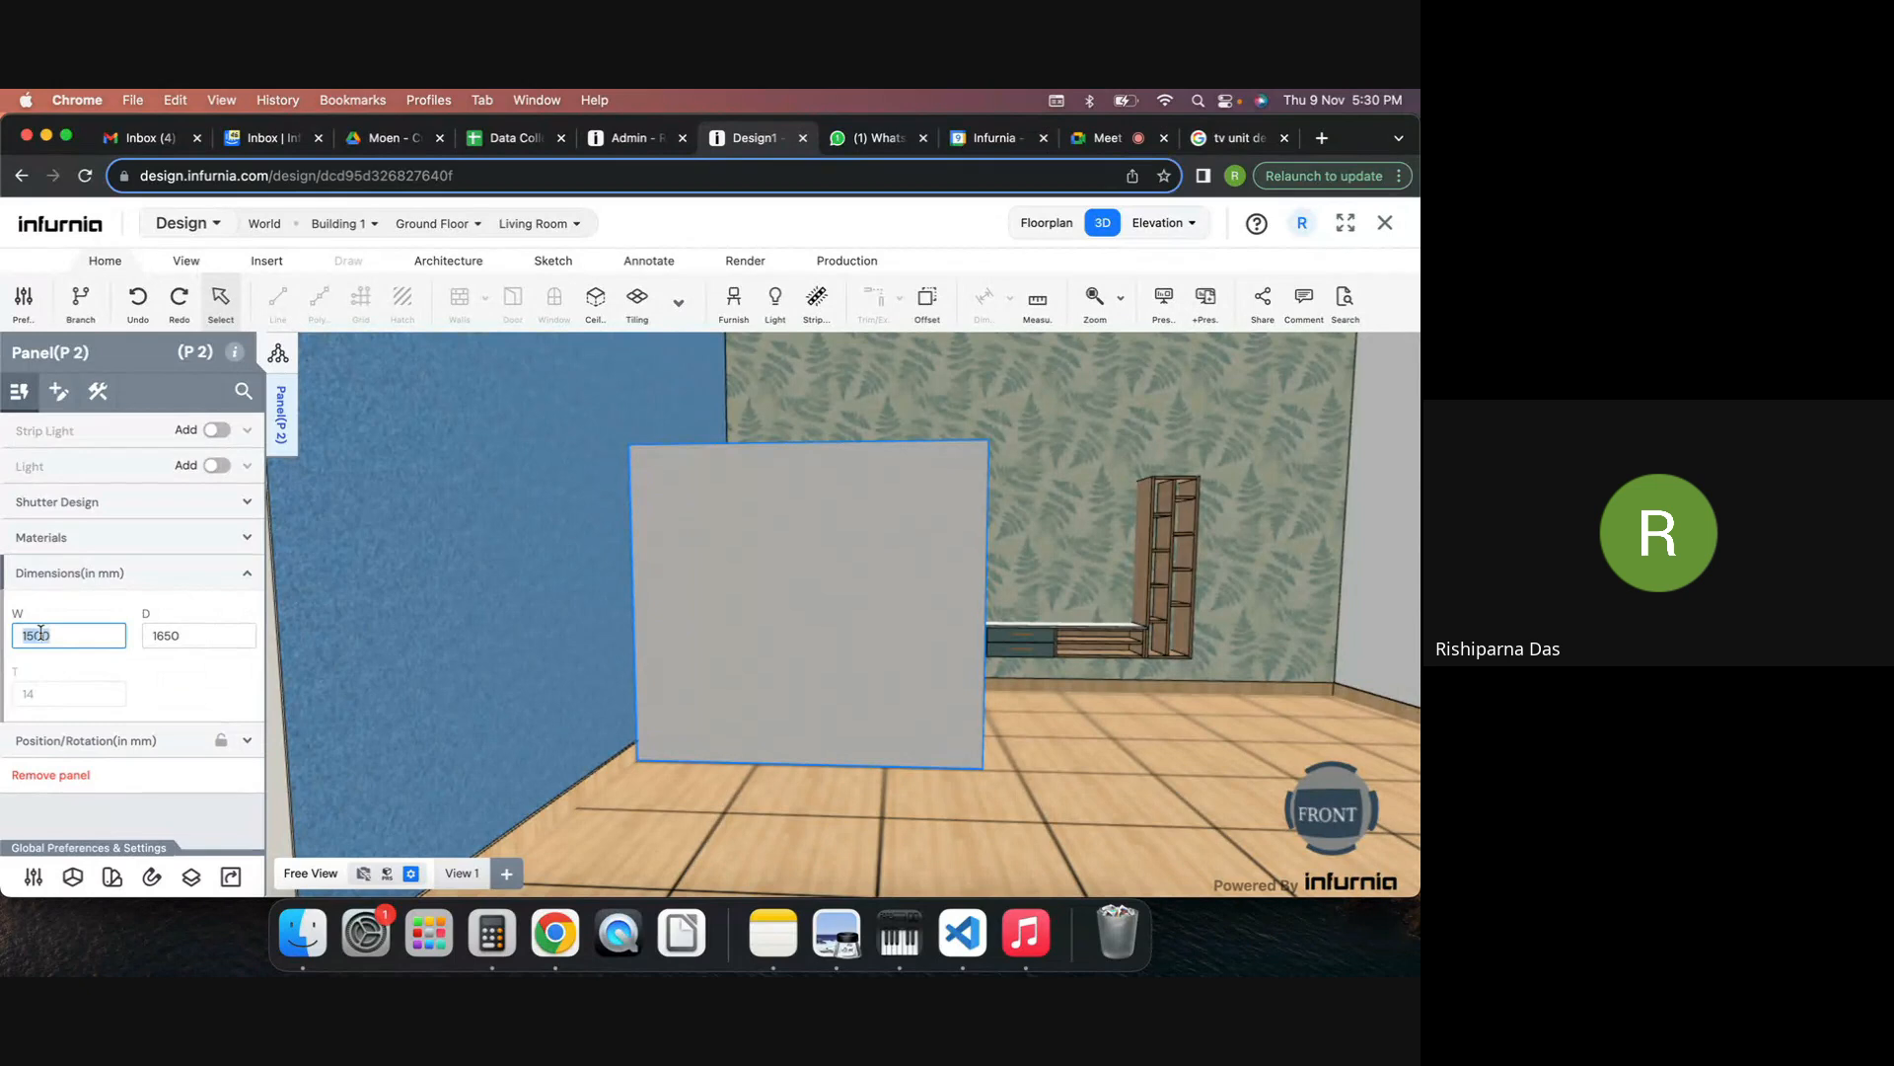
type("986")
key("Return")
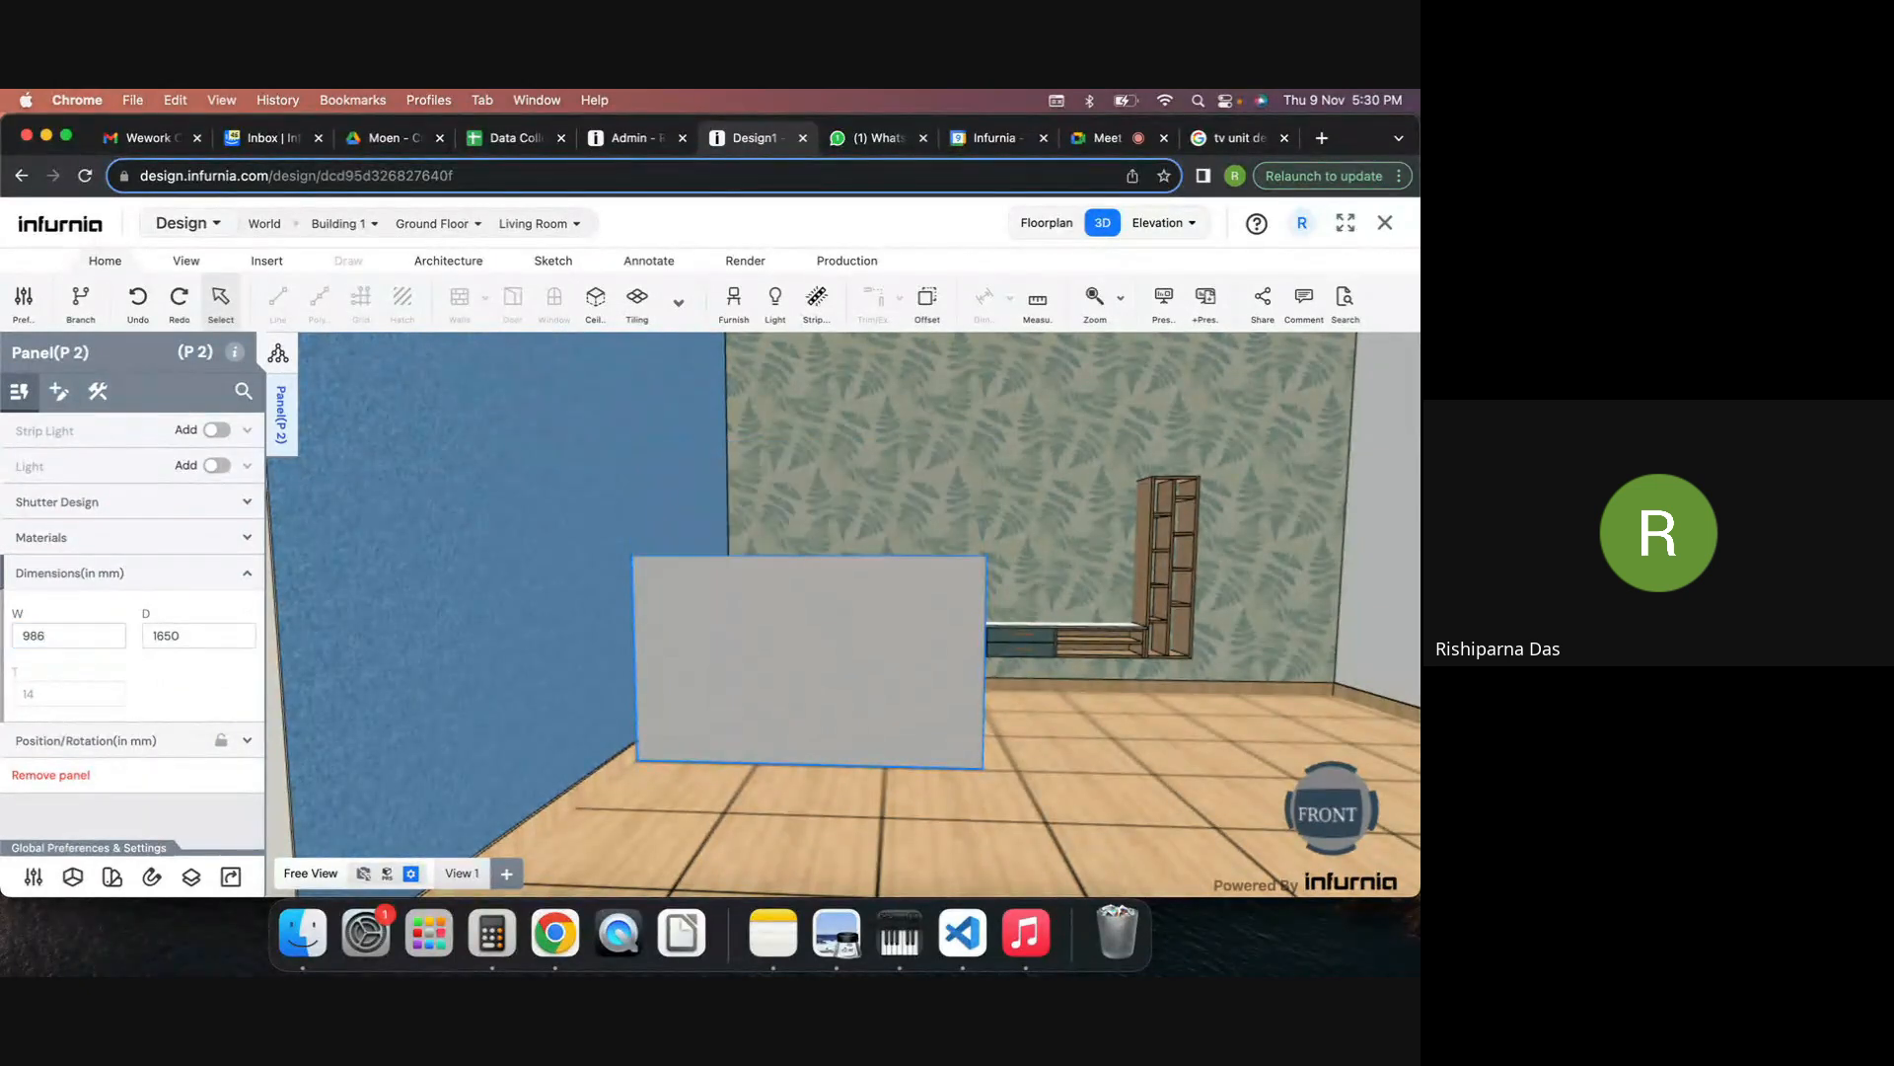
right_click_drag(1149, 662, 690, 682)
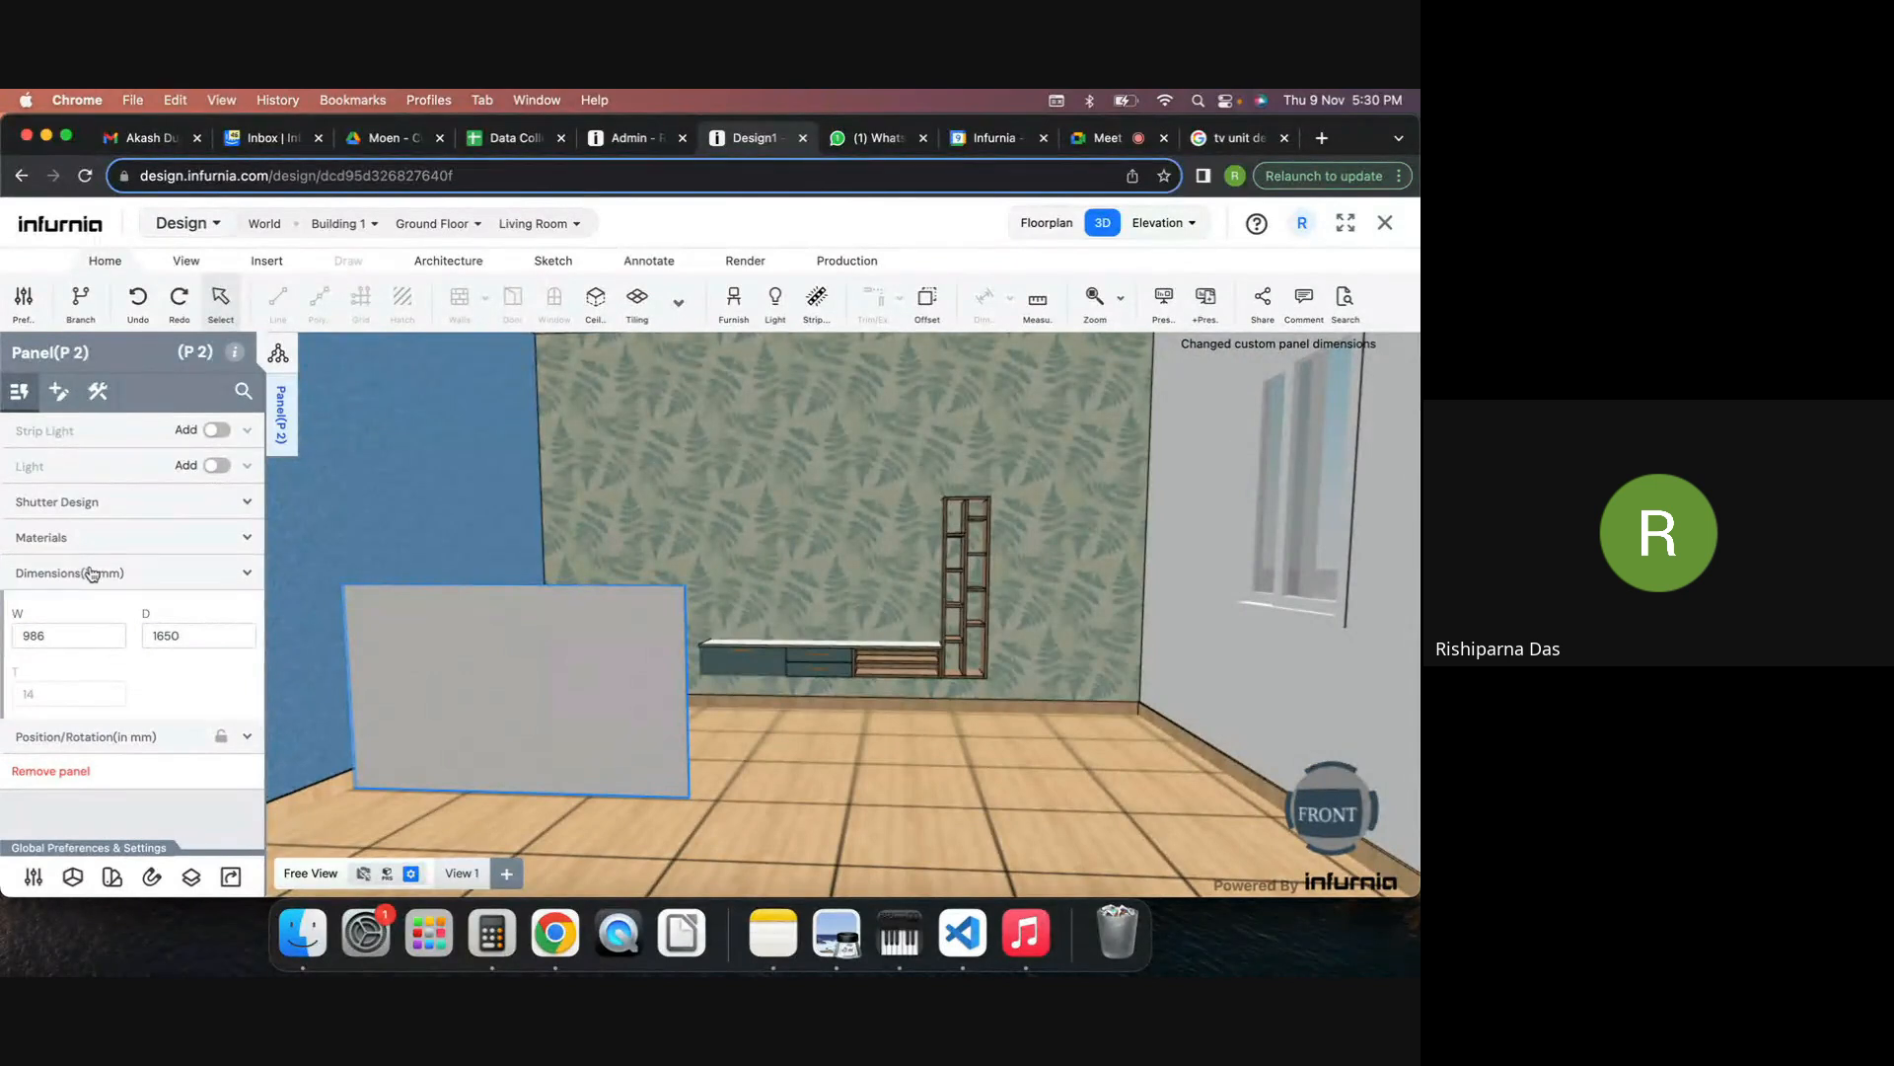
left_click(90, 574)
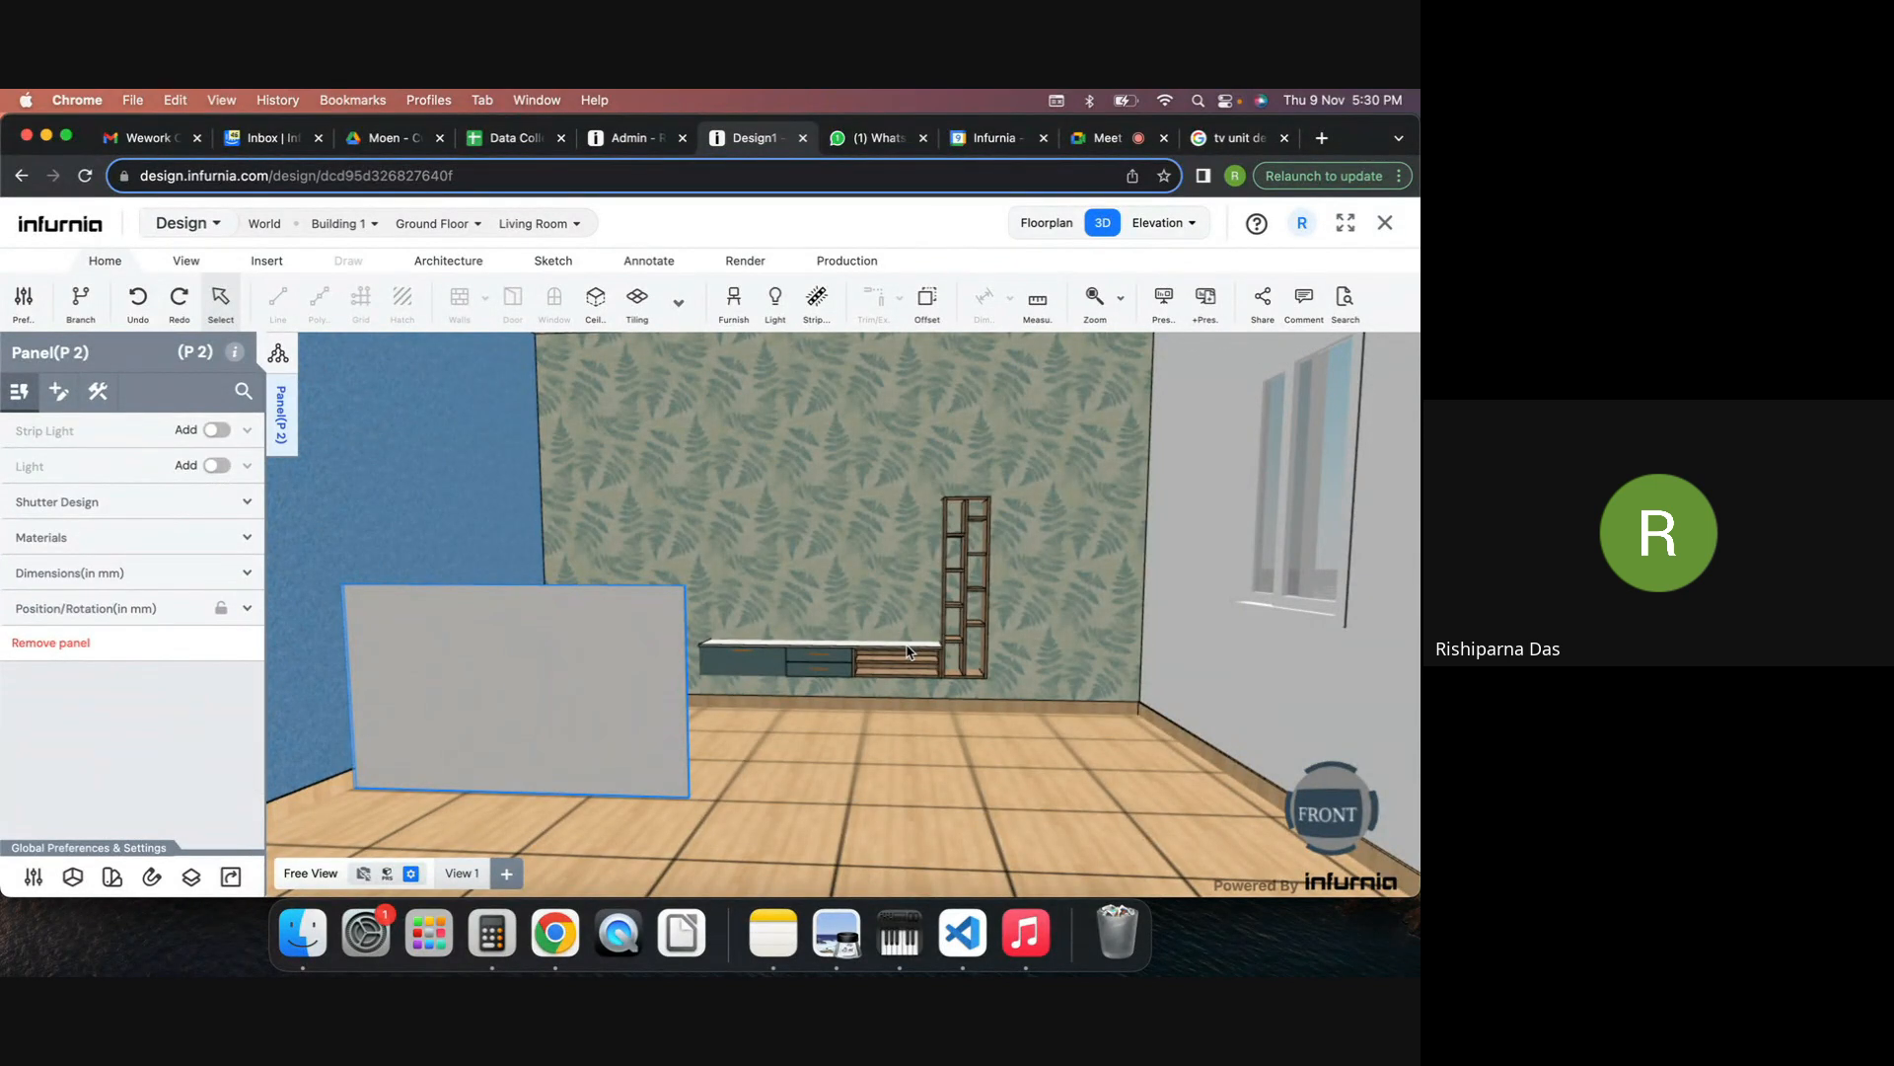
Check the countertop panel's materials and set the loose panel's Y position to 520 mm.
left_click(907, 649)
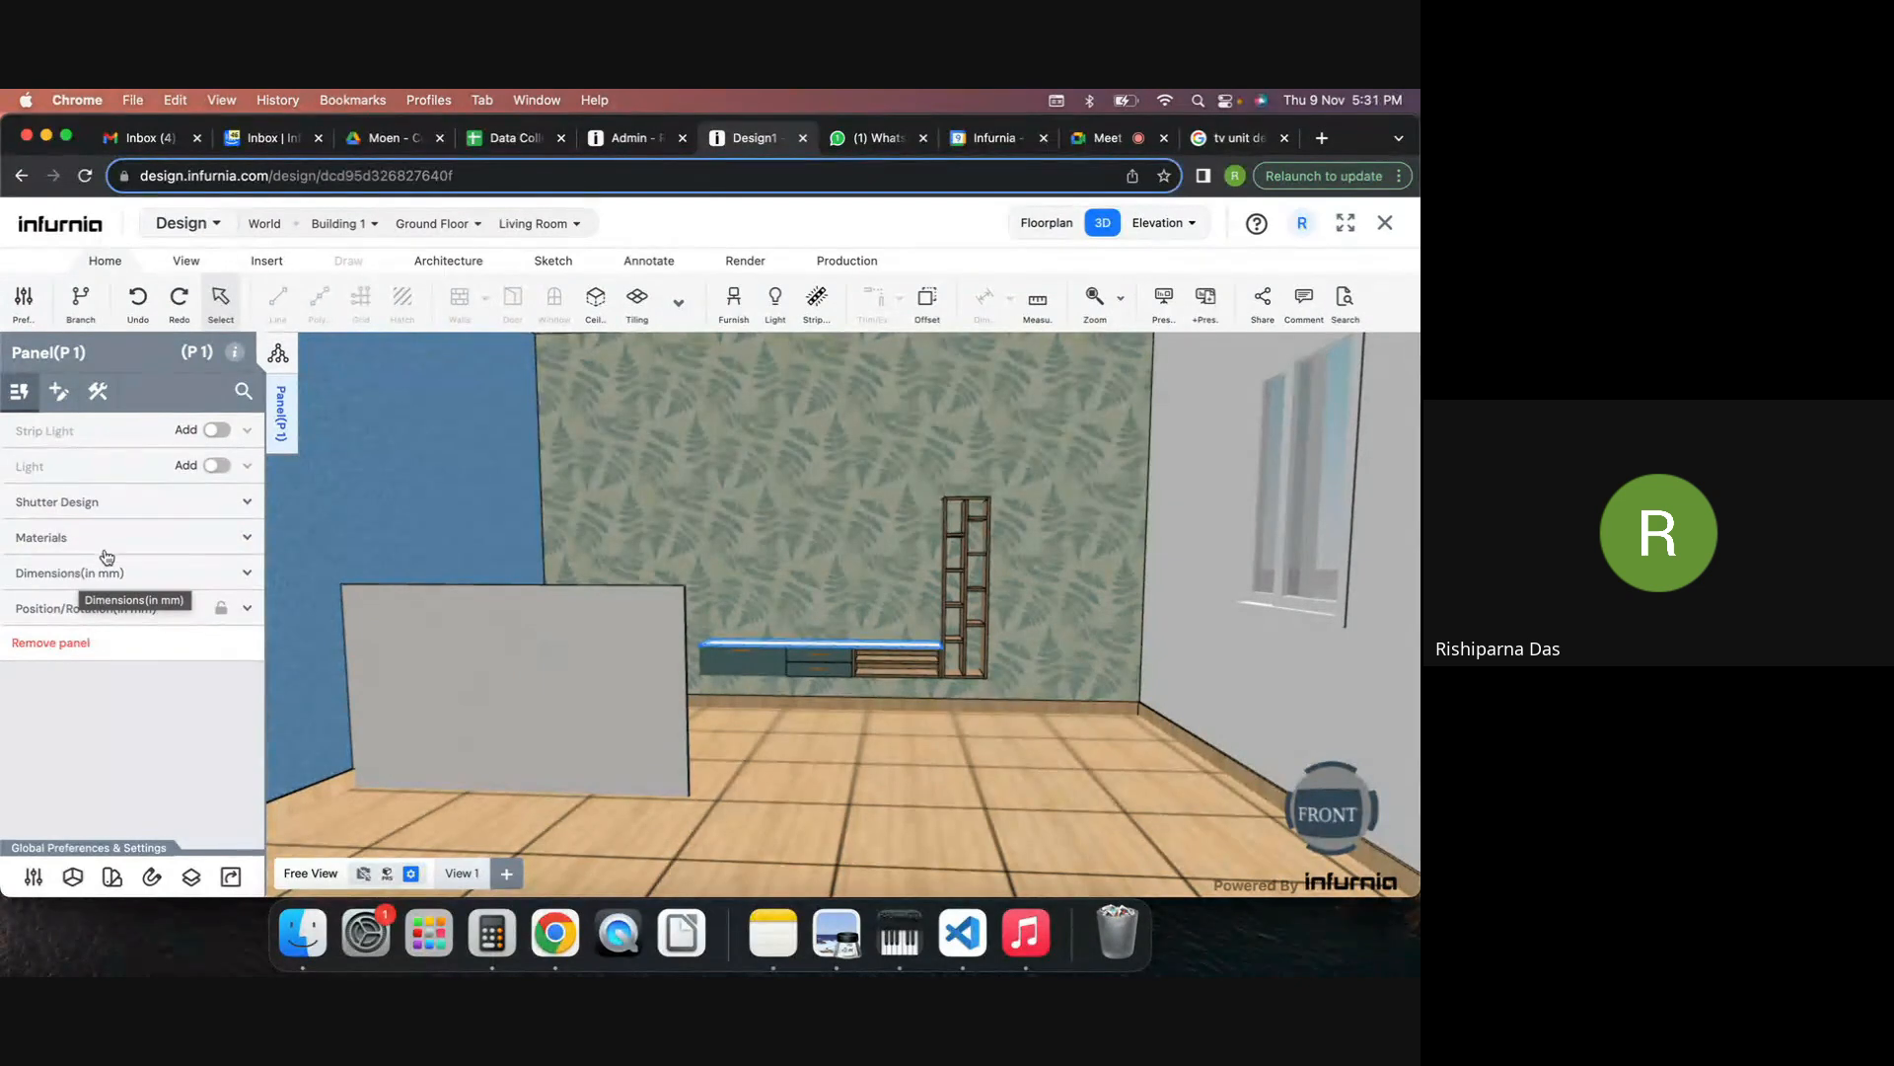
left_click(115, 540)
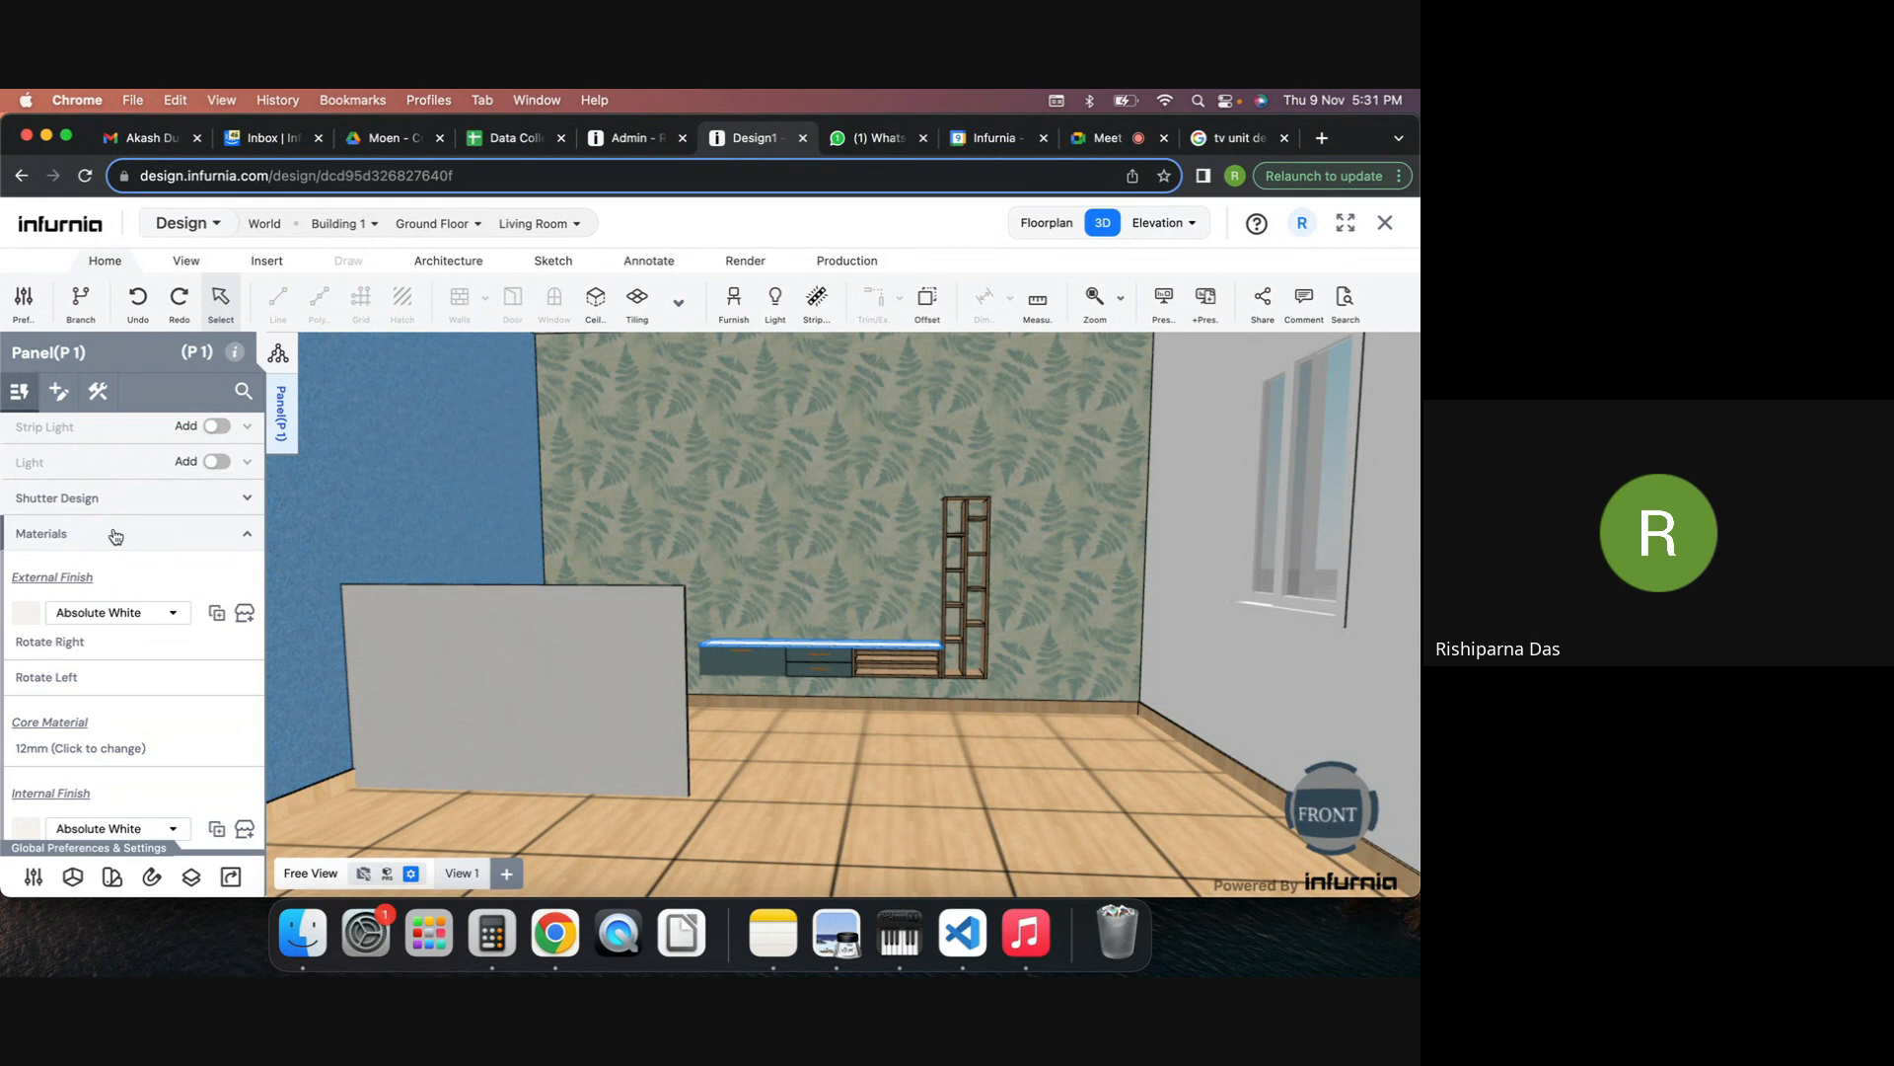
left_click(433, 657)
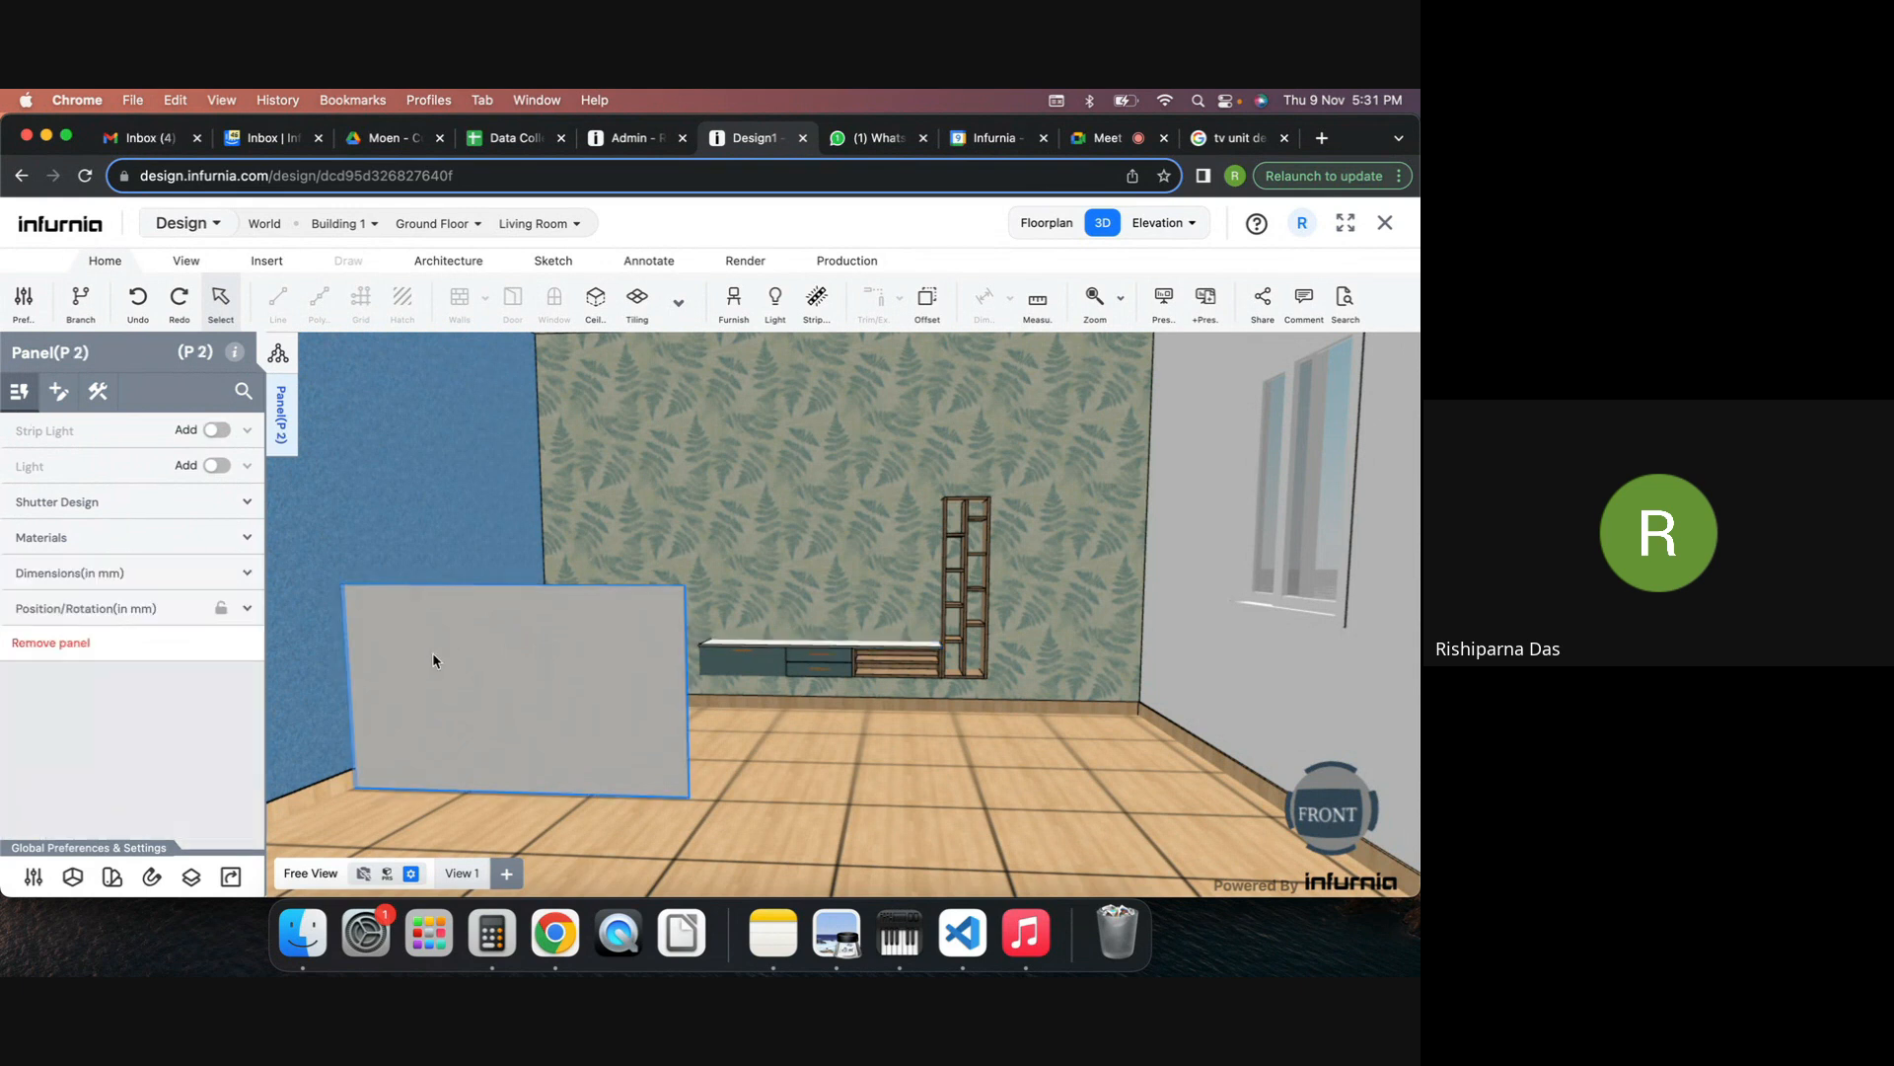
left_click(82, 609)
left_click(173, 677)
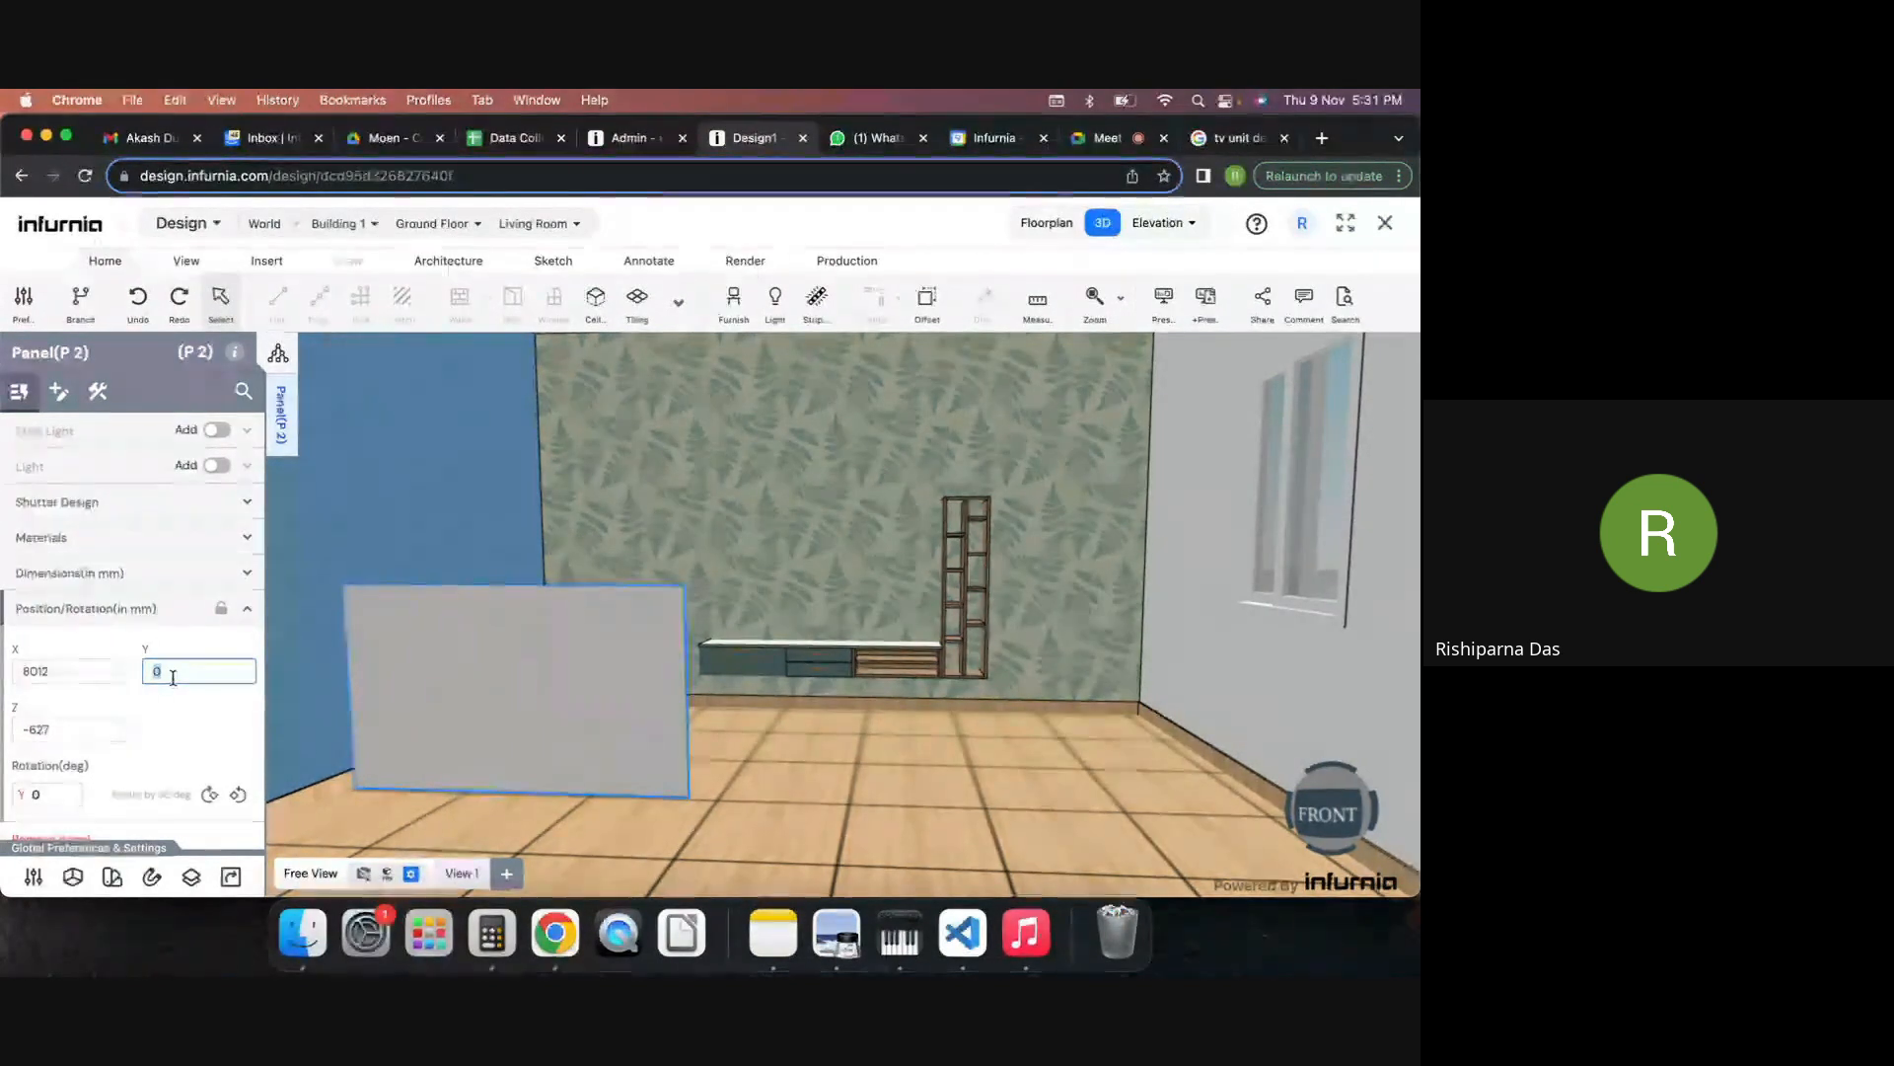
type("520")
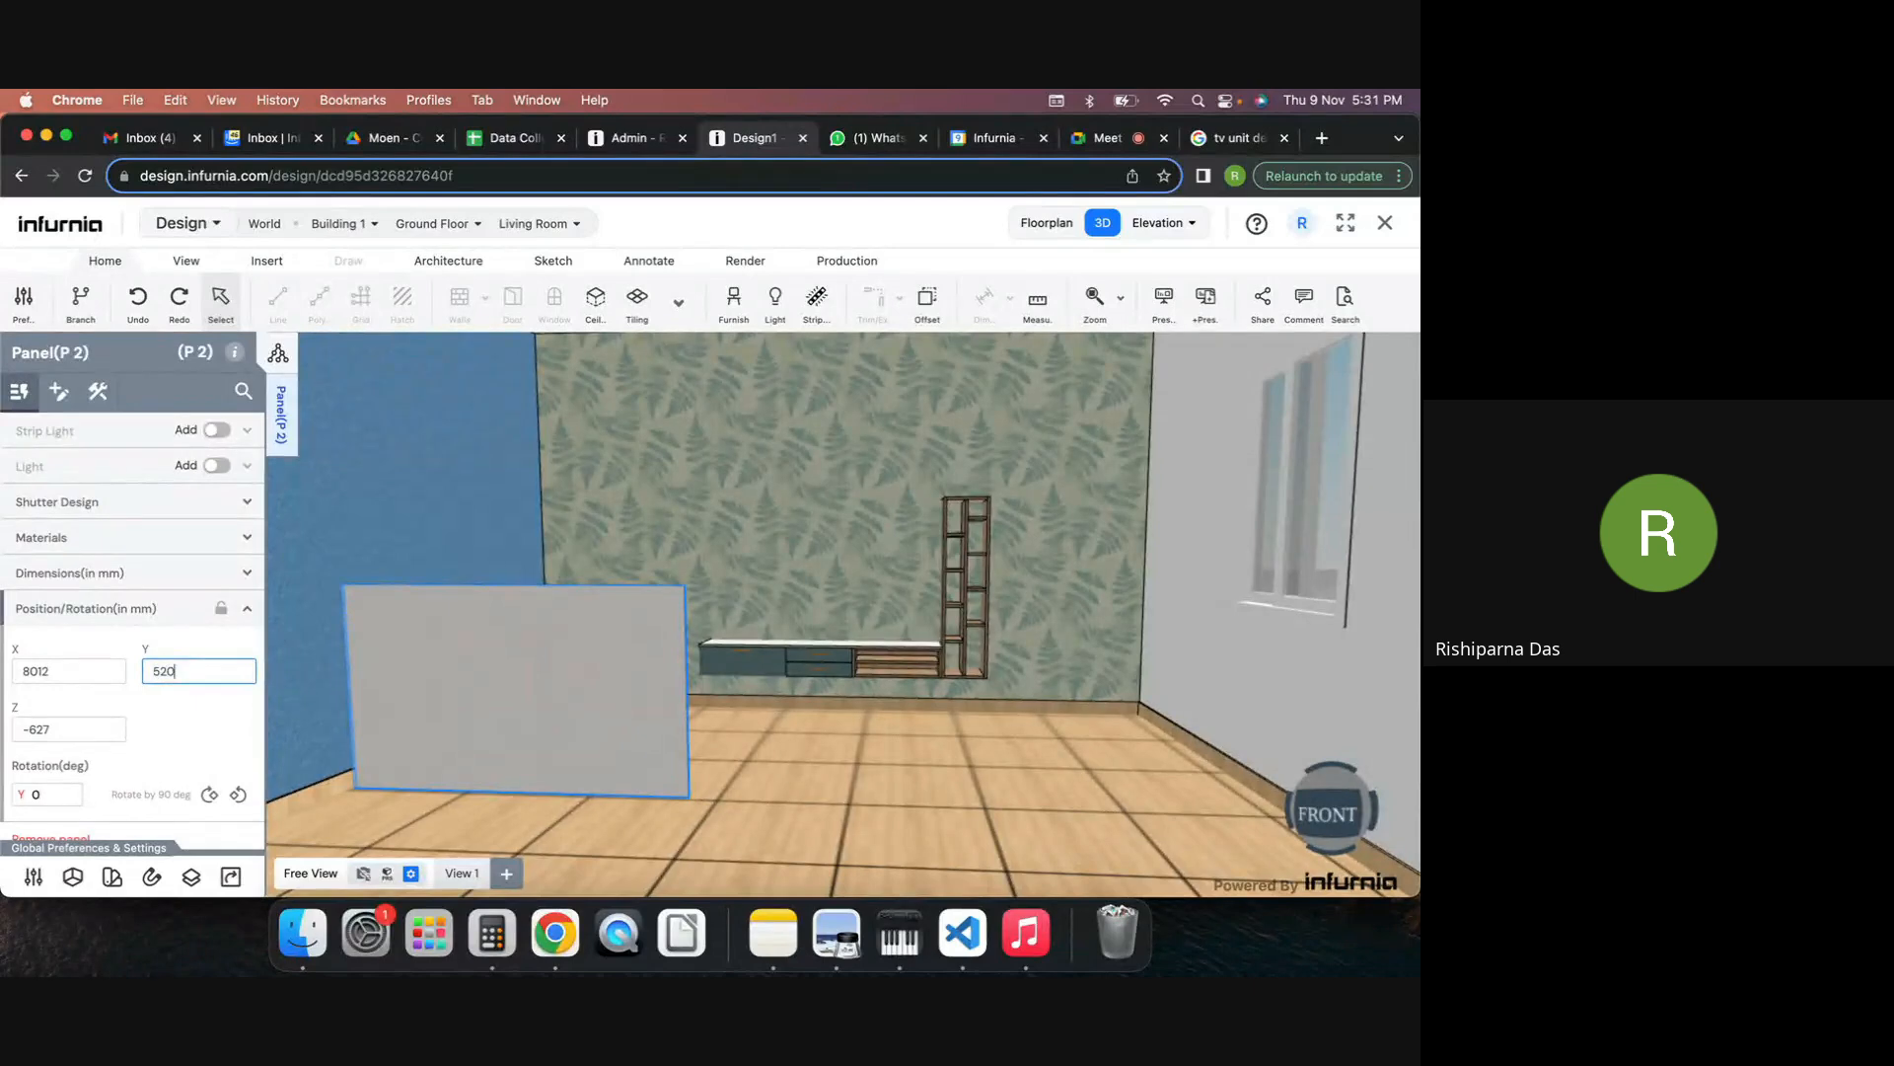
key("Return")
Switch to the floor plan and try to move the loose panel to the TV unit's wall.
left_click(1059, 225)
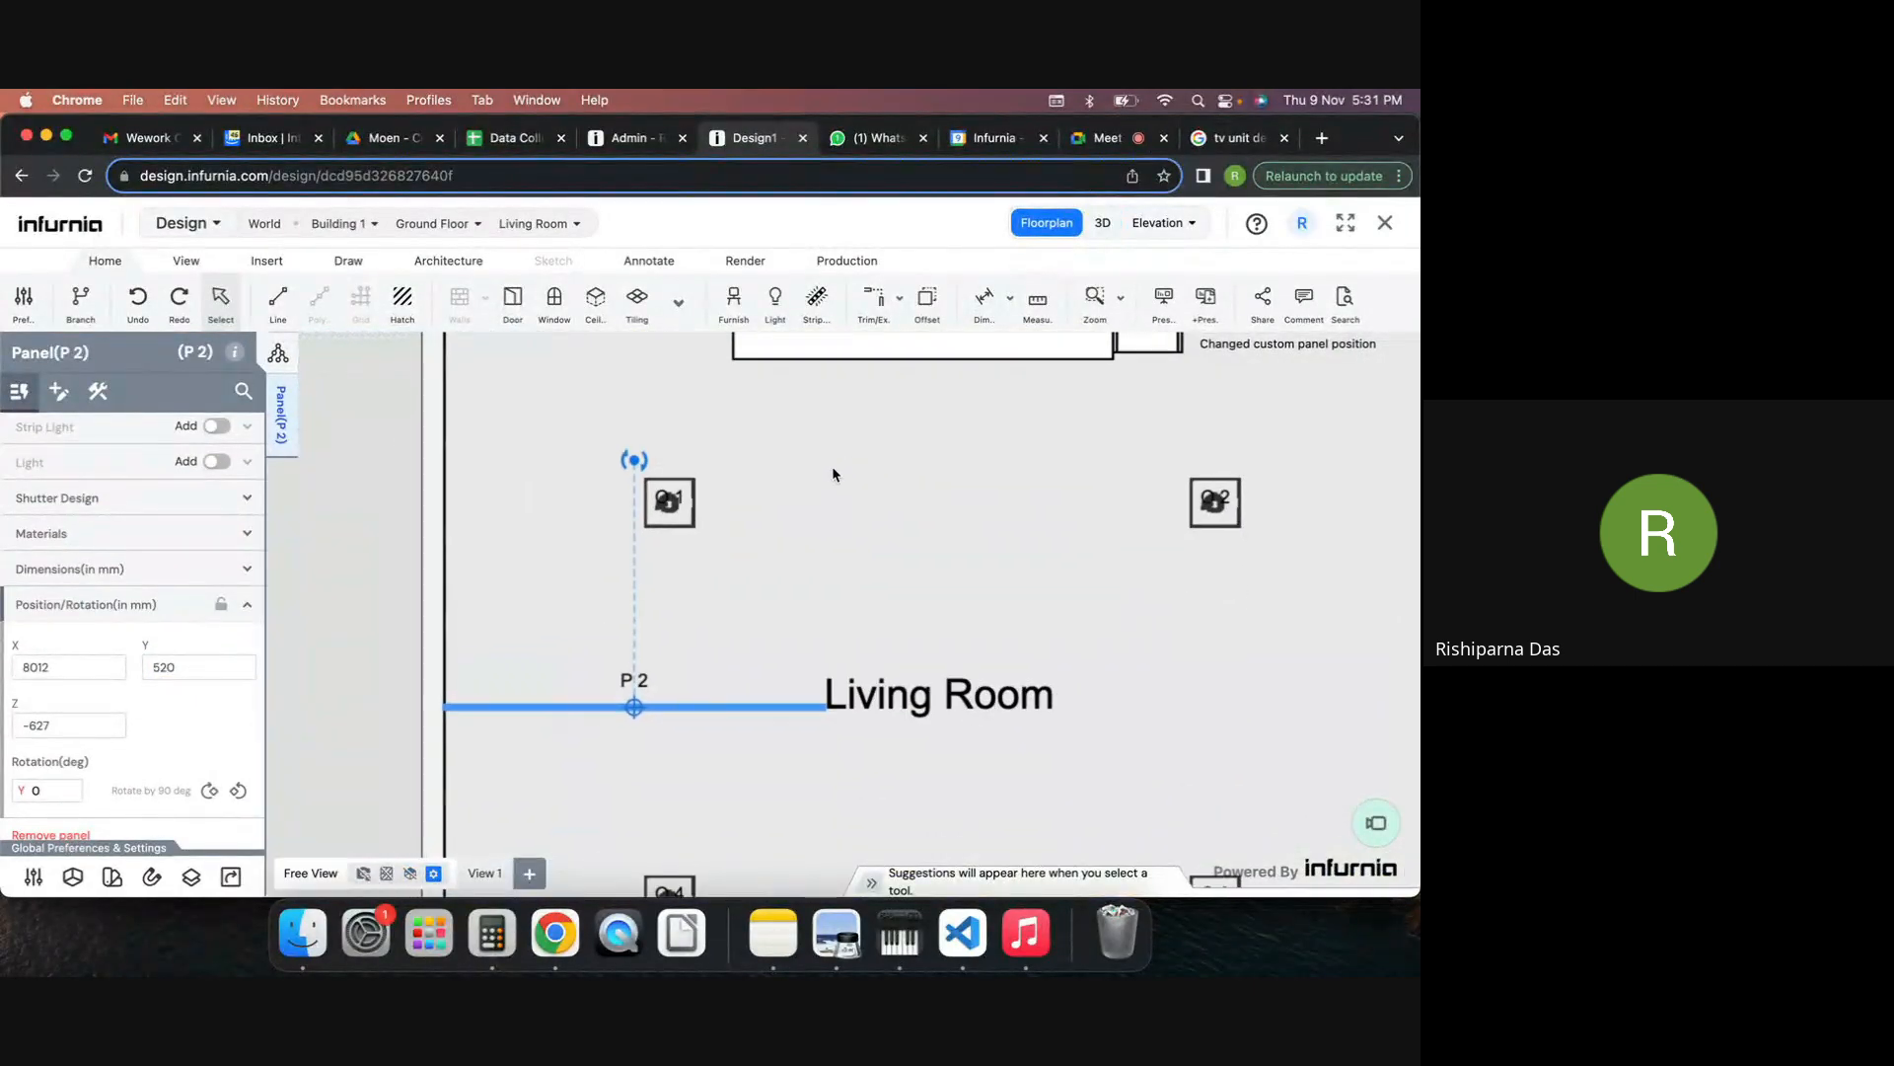
left_click(706, 705)
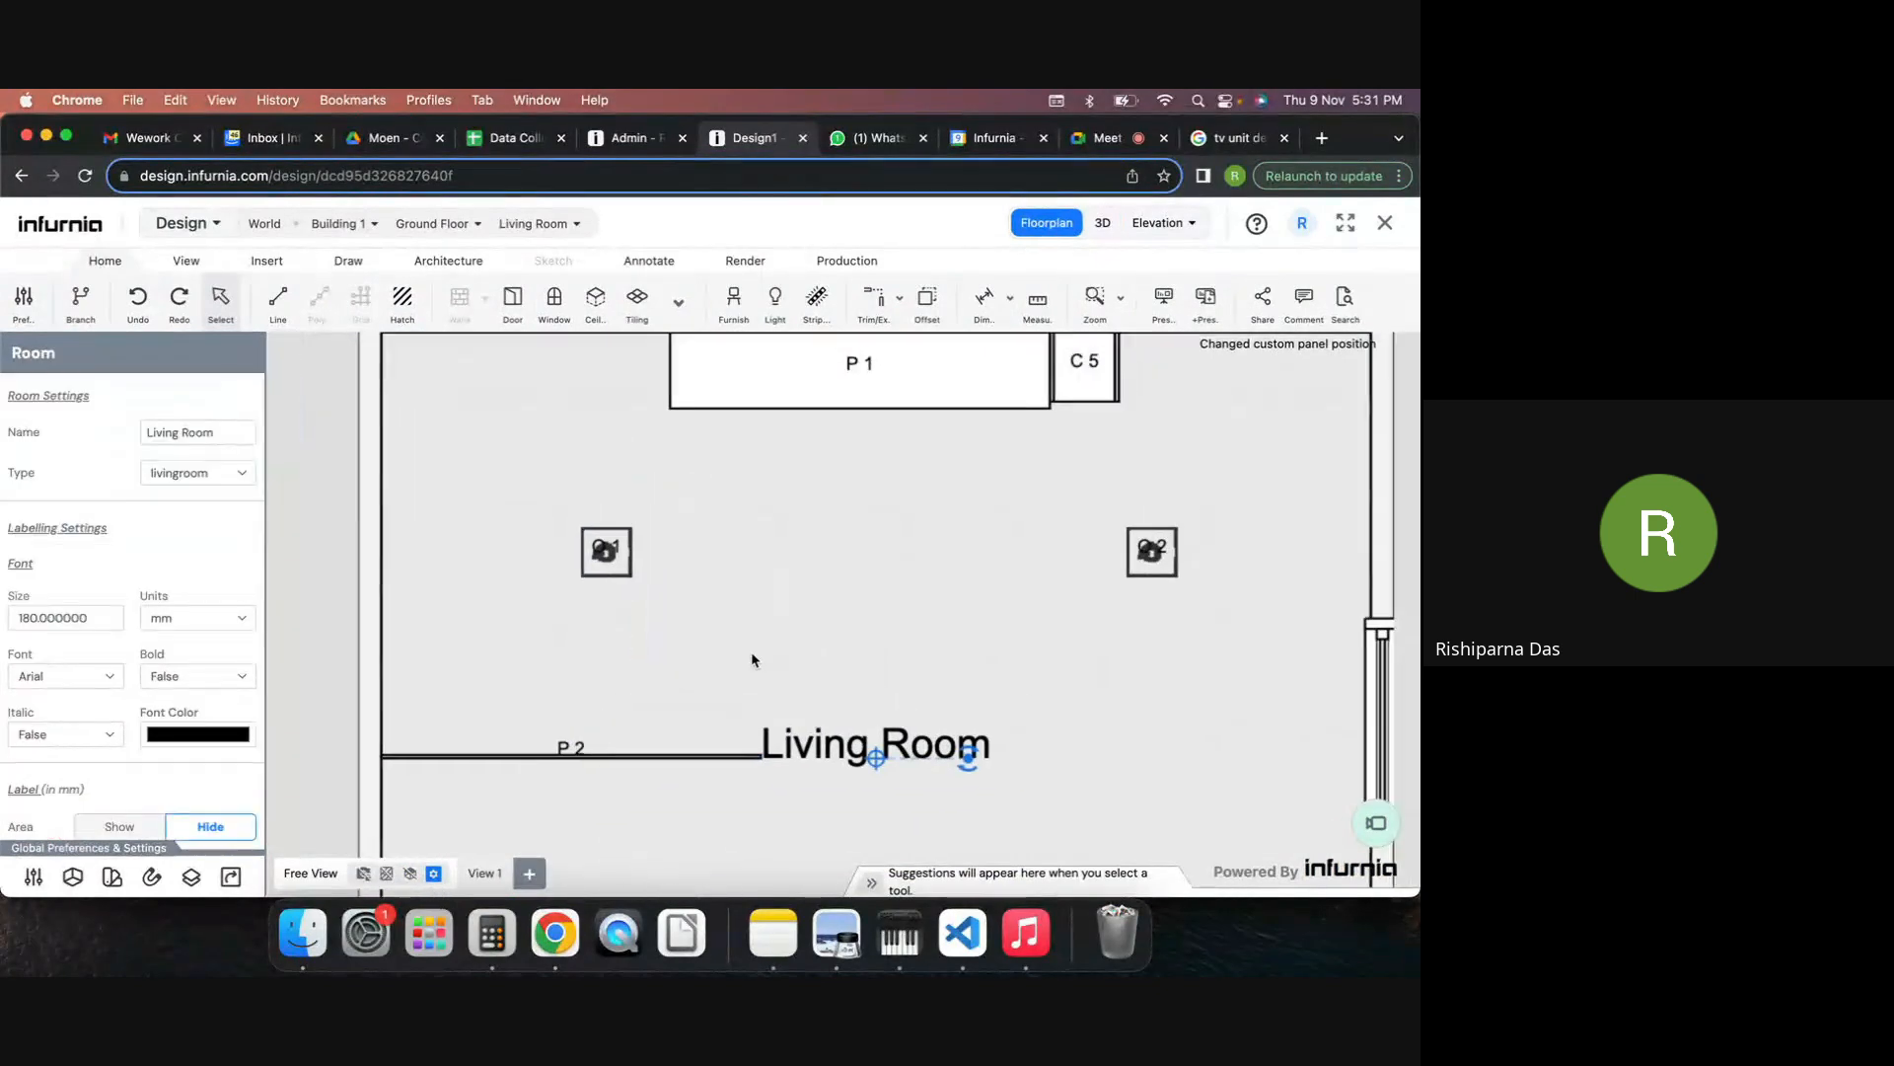
left_click(646, 770)
left_click_drag(669, 769, 888, 424)
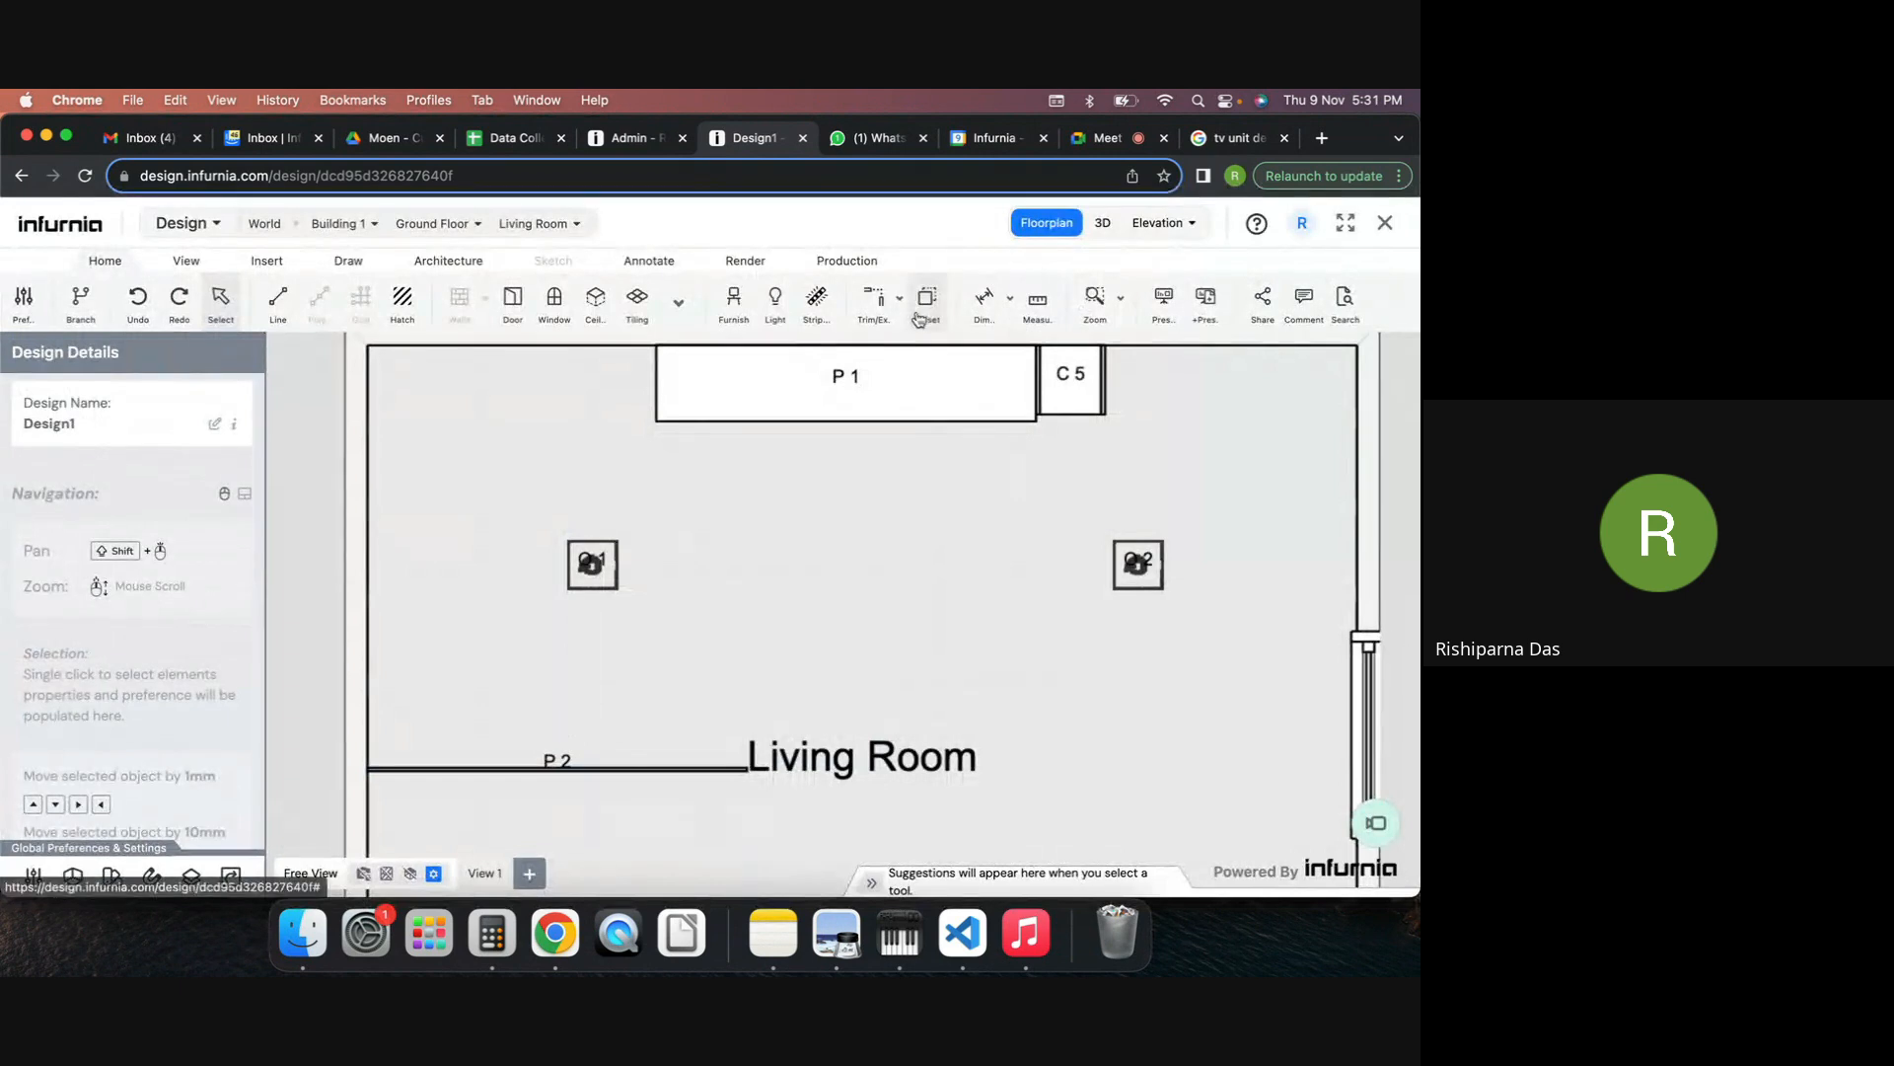
left_click(928, 298)
scroll(750, 771, "up", 5)
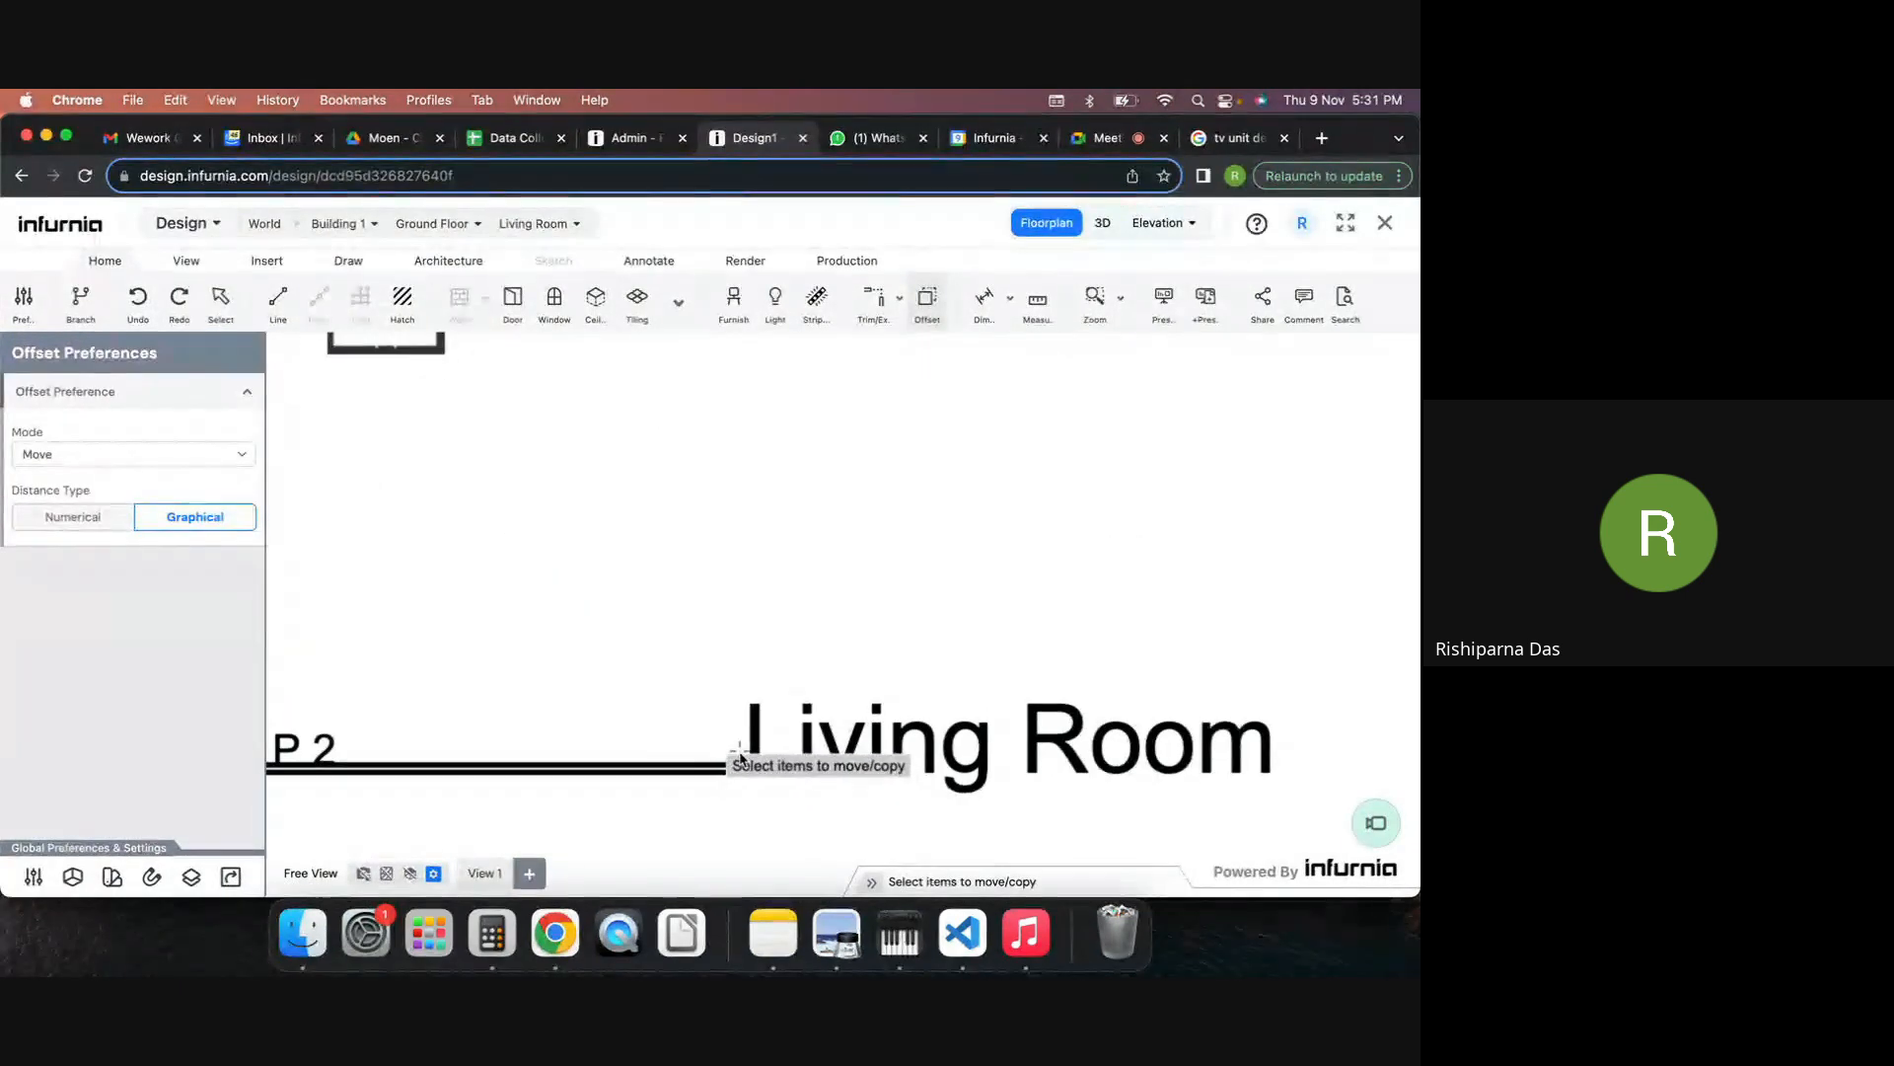
scroll(745, 775, "up", 3)
key("Escape")
Move the loose panel against the wall behind the countertop, aligned with the countertop's ends beside the tall shelf unit.
left_click(710, 773)
scroll(713, 770, "down", 4)
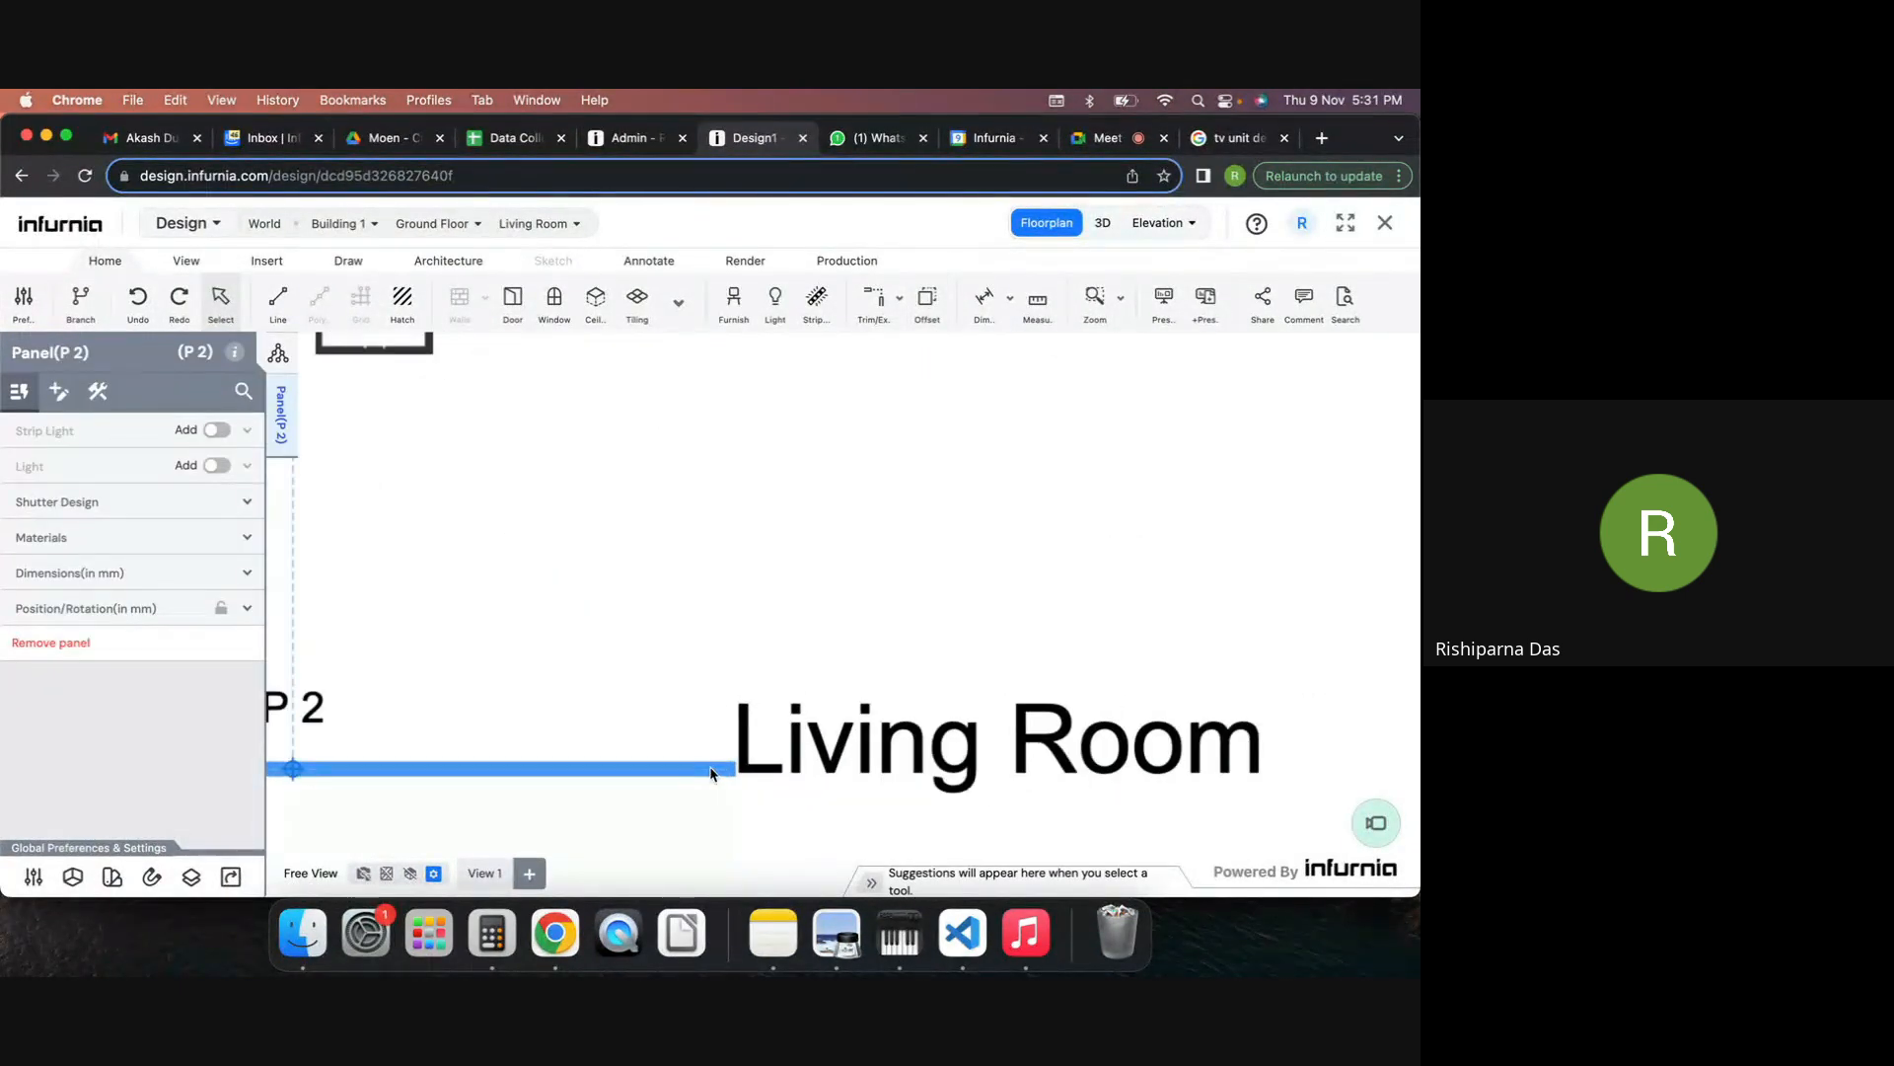
left_click_drag(947, 396, 947, 396)
middle_click_drag(957, 406, 834, 641)
left_click_drag(793, 629, 1014, 359)
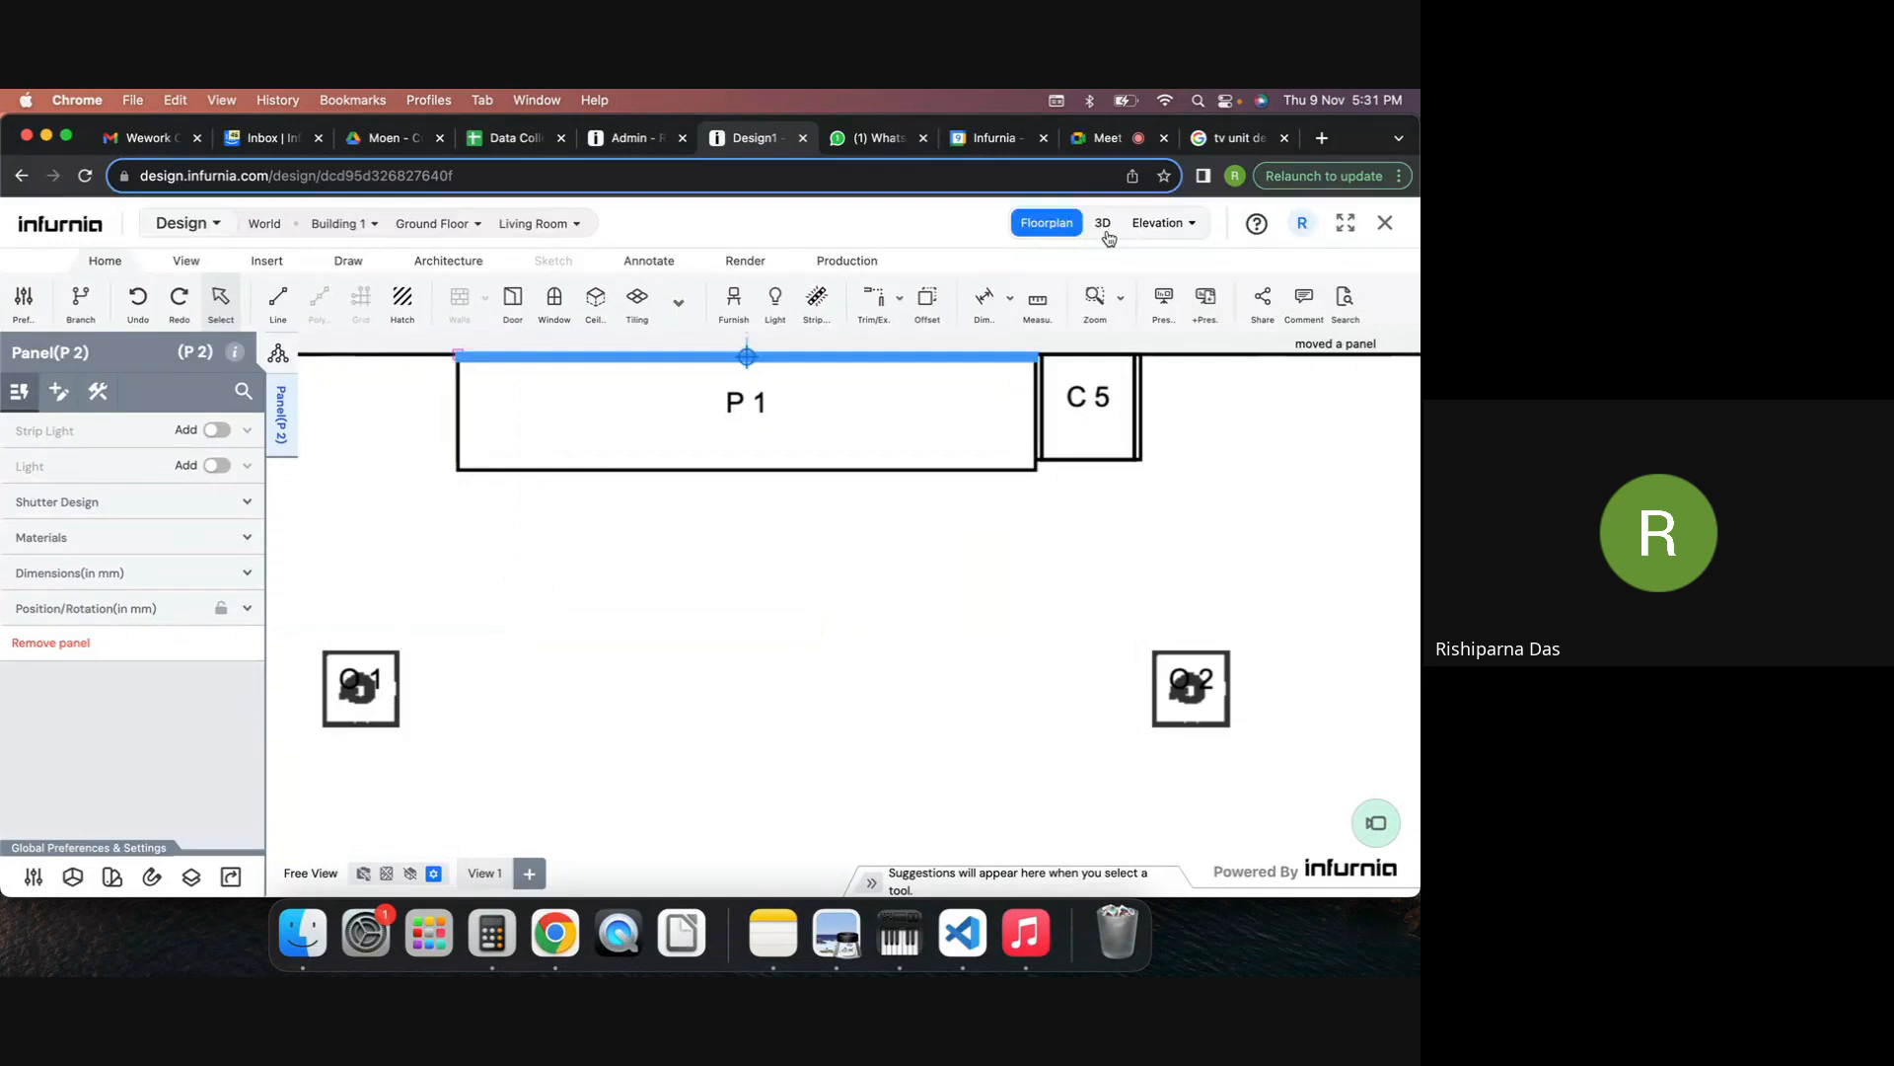
In the 3D view, change the back panel's shutter design to Normal type with the 300x300 Wooden fluted shutter.
left_click(1106, 233)
scroll(909, 553, "up", 5)
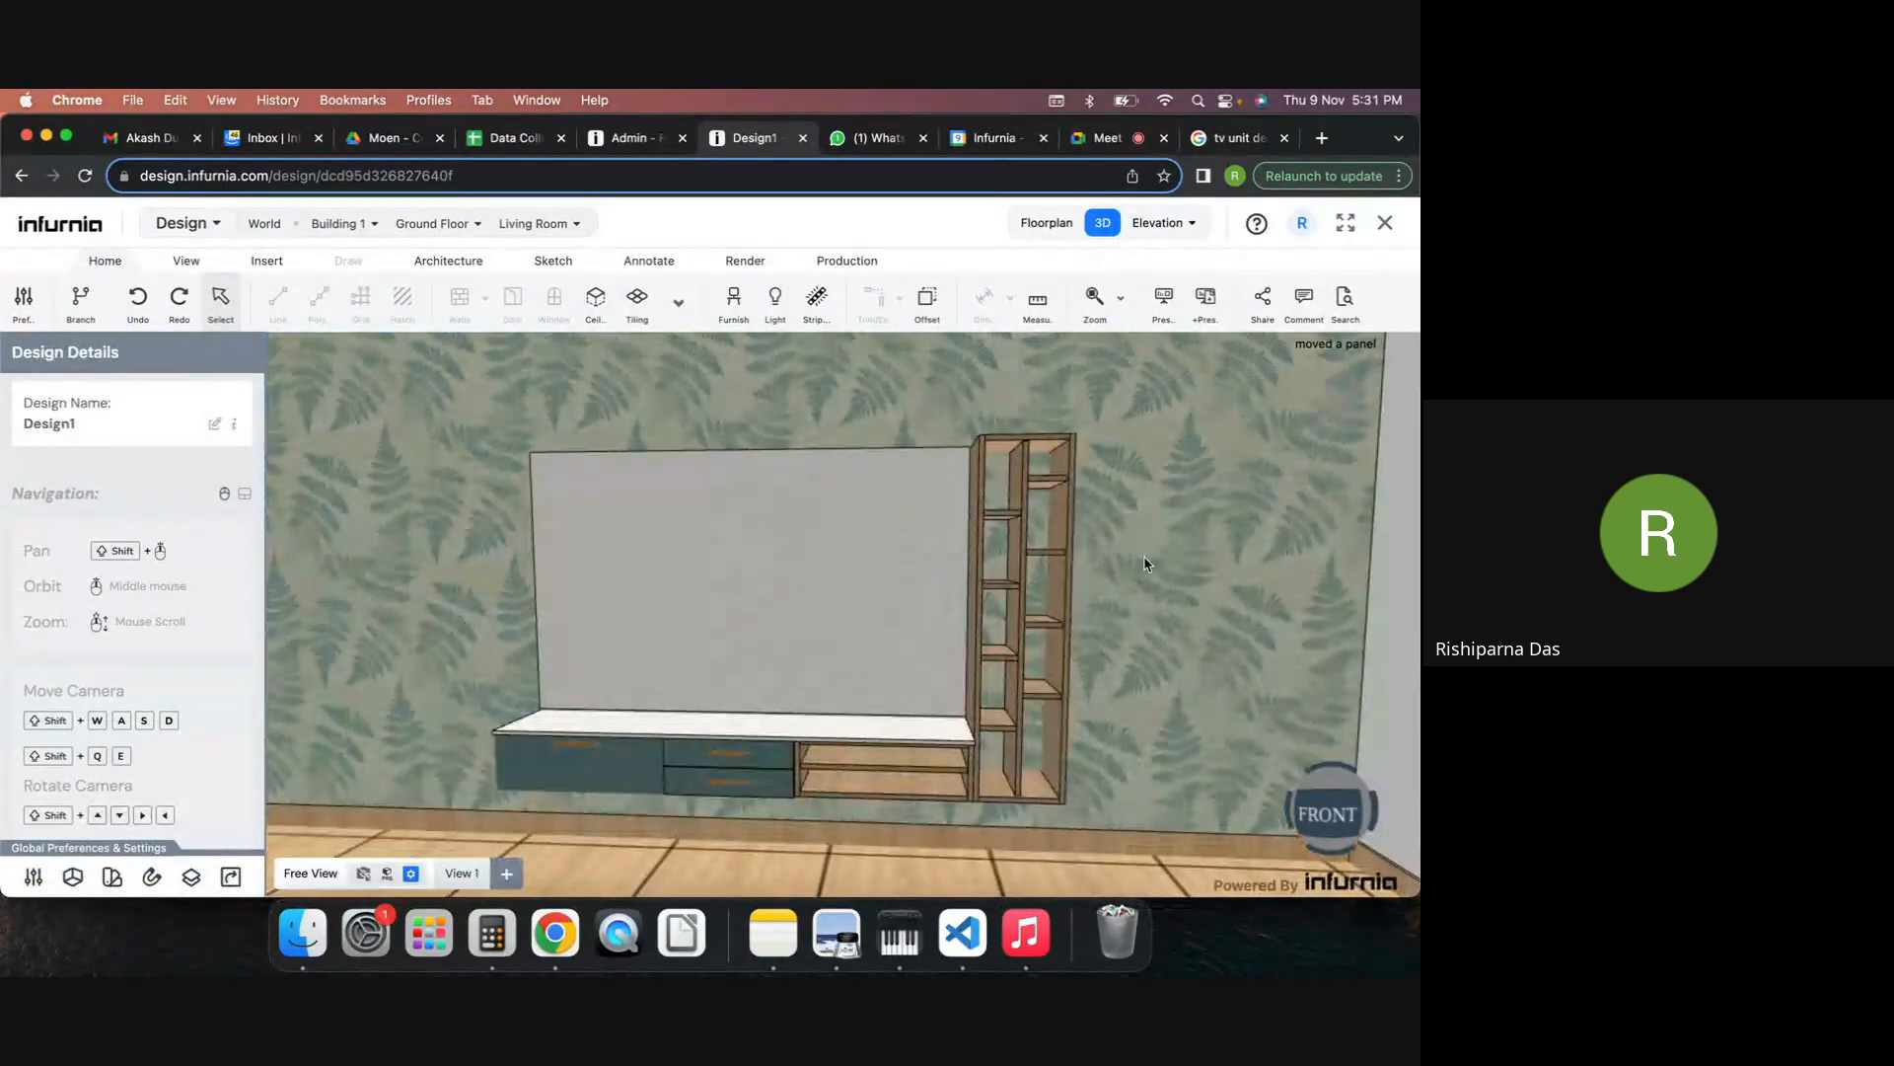
middle_click_drag(1145, 564, 1248, 481)
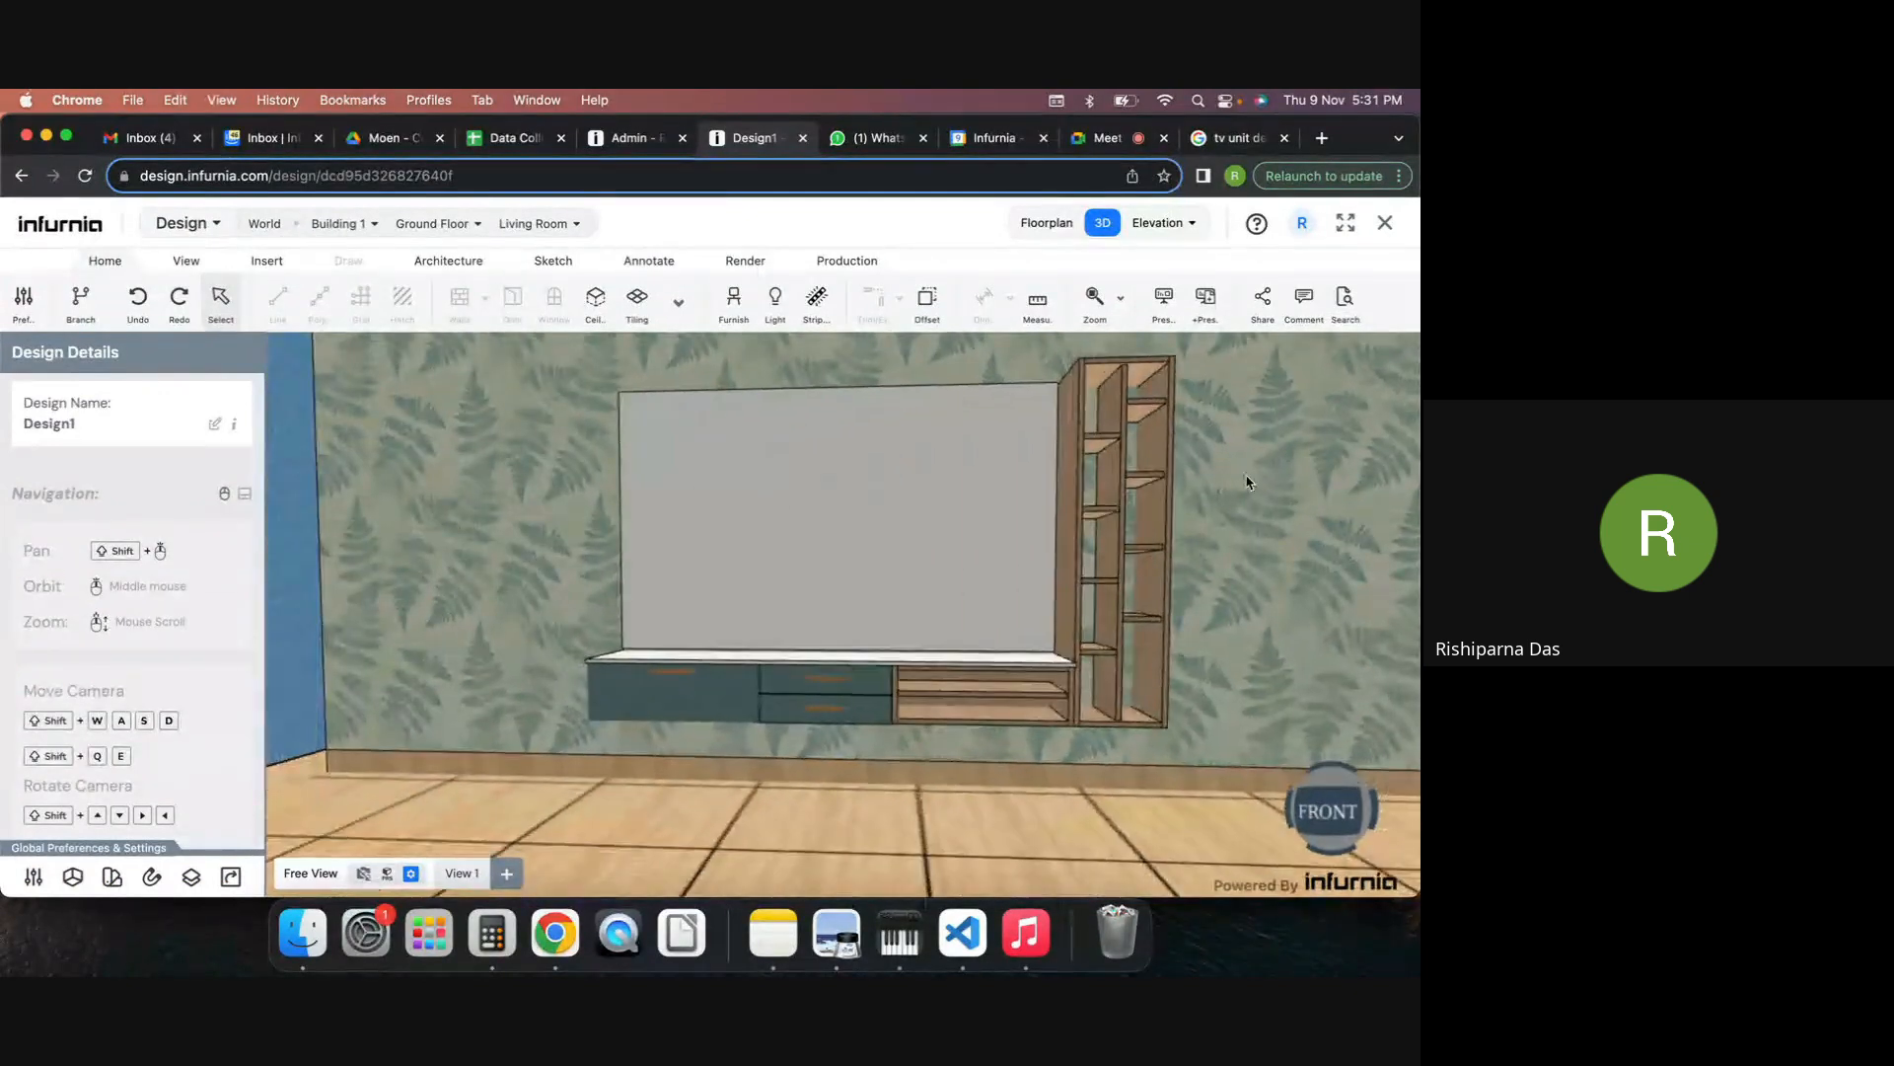
left_click(867, 479)
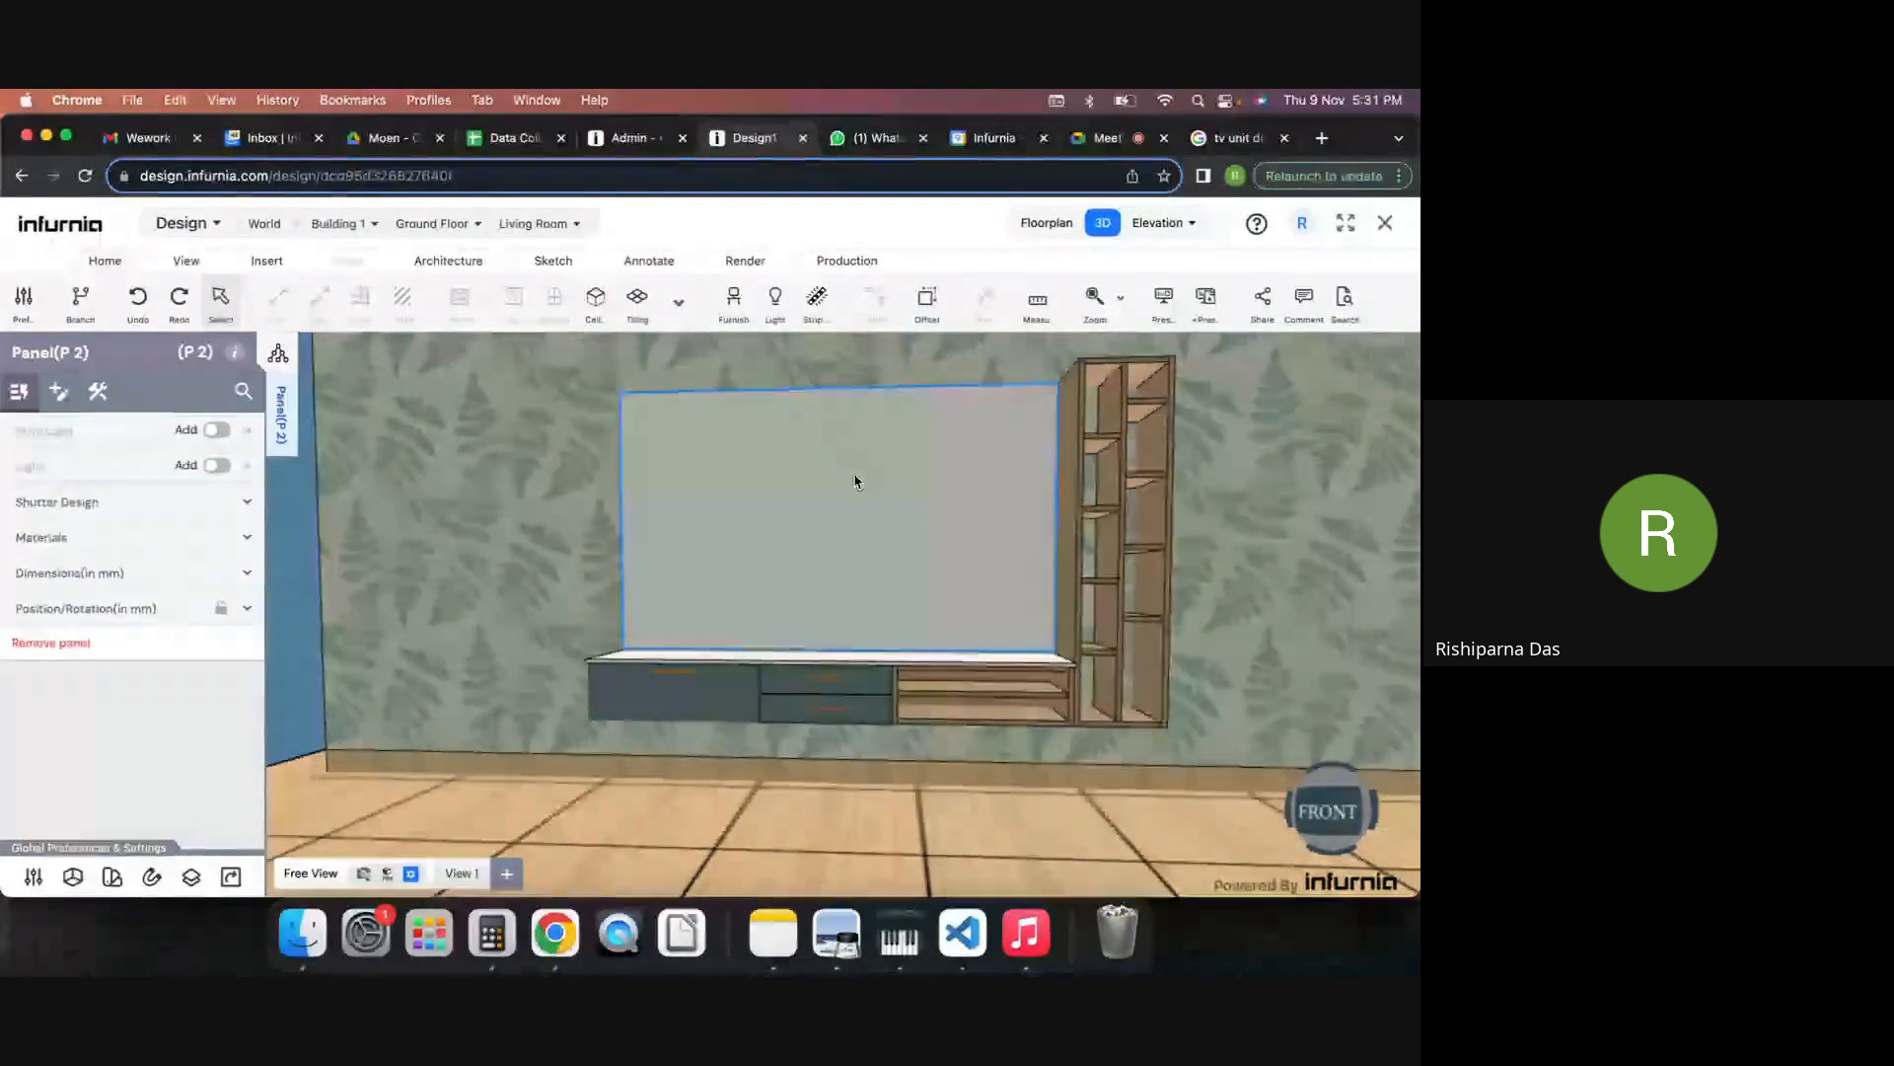
left_click(135, 513)
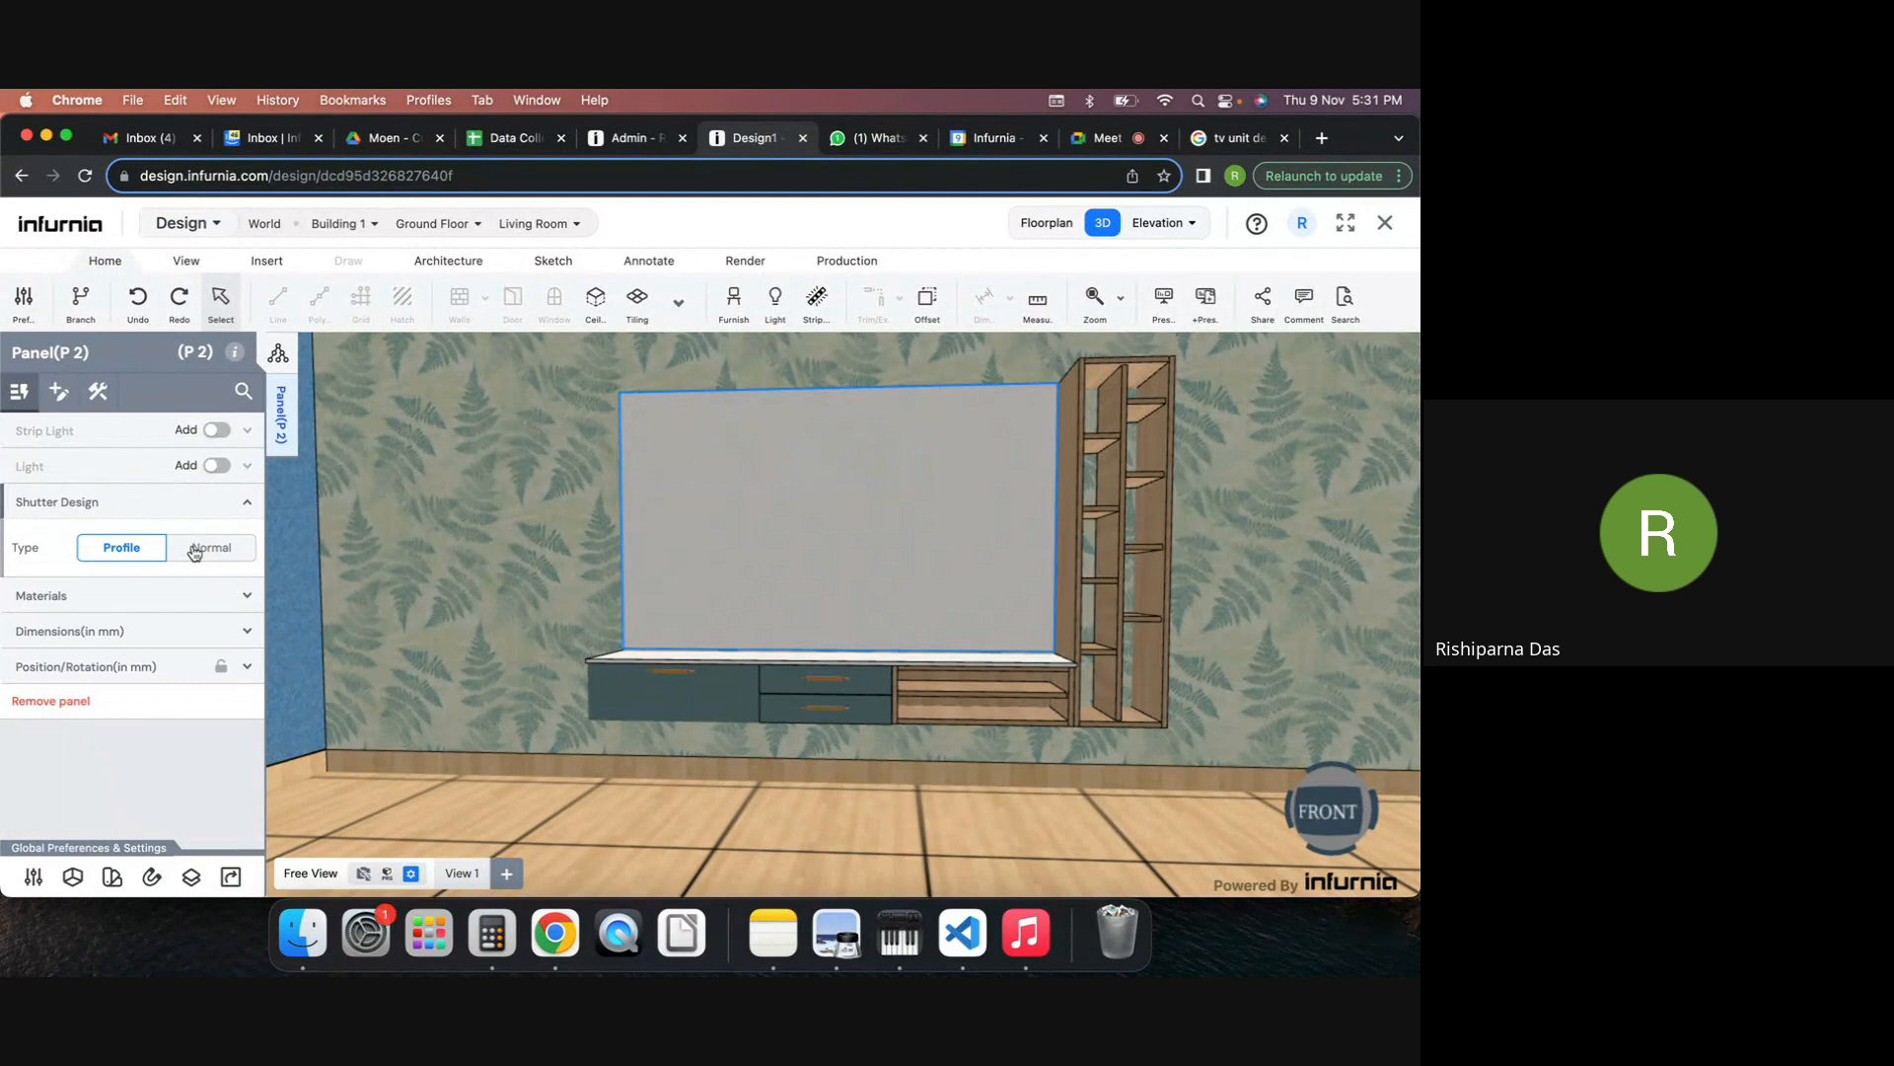
left_click(194, 551)
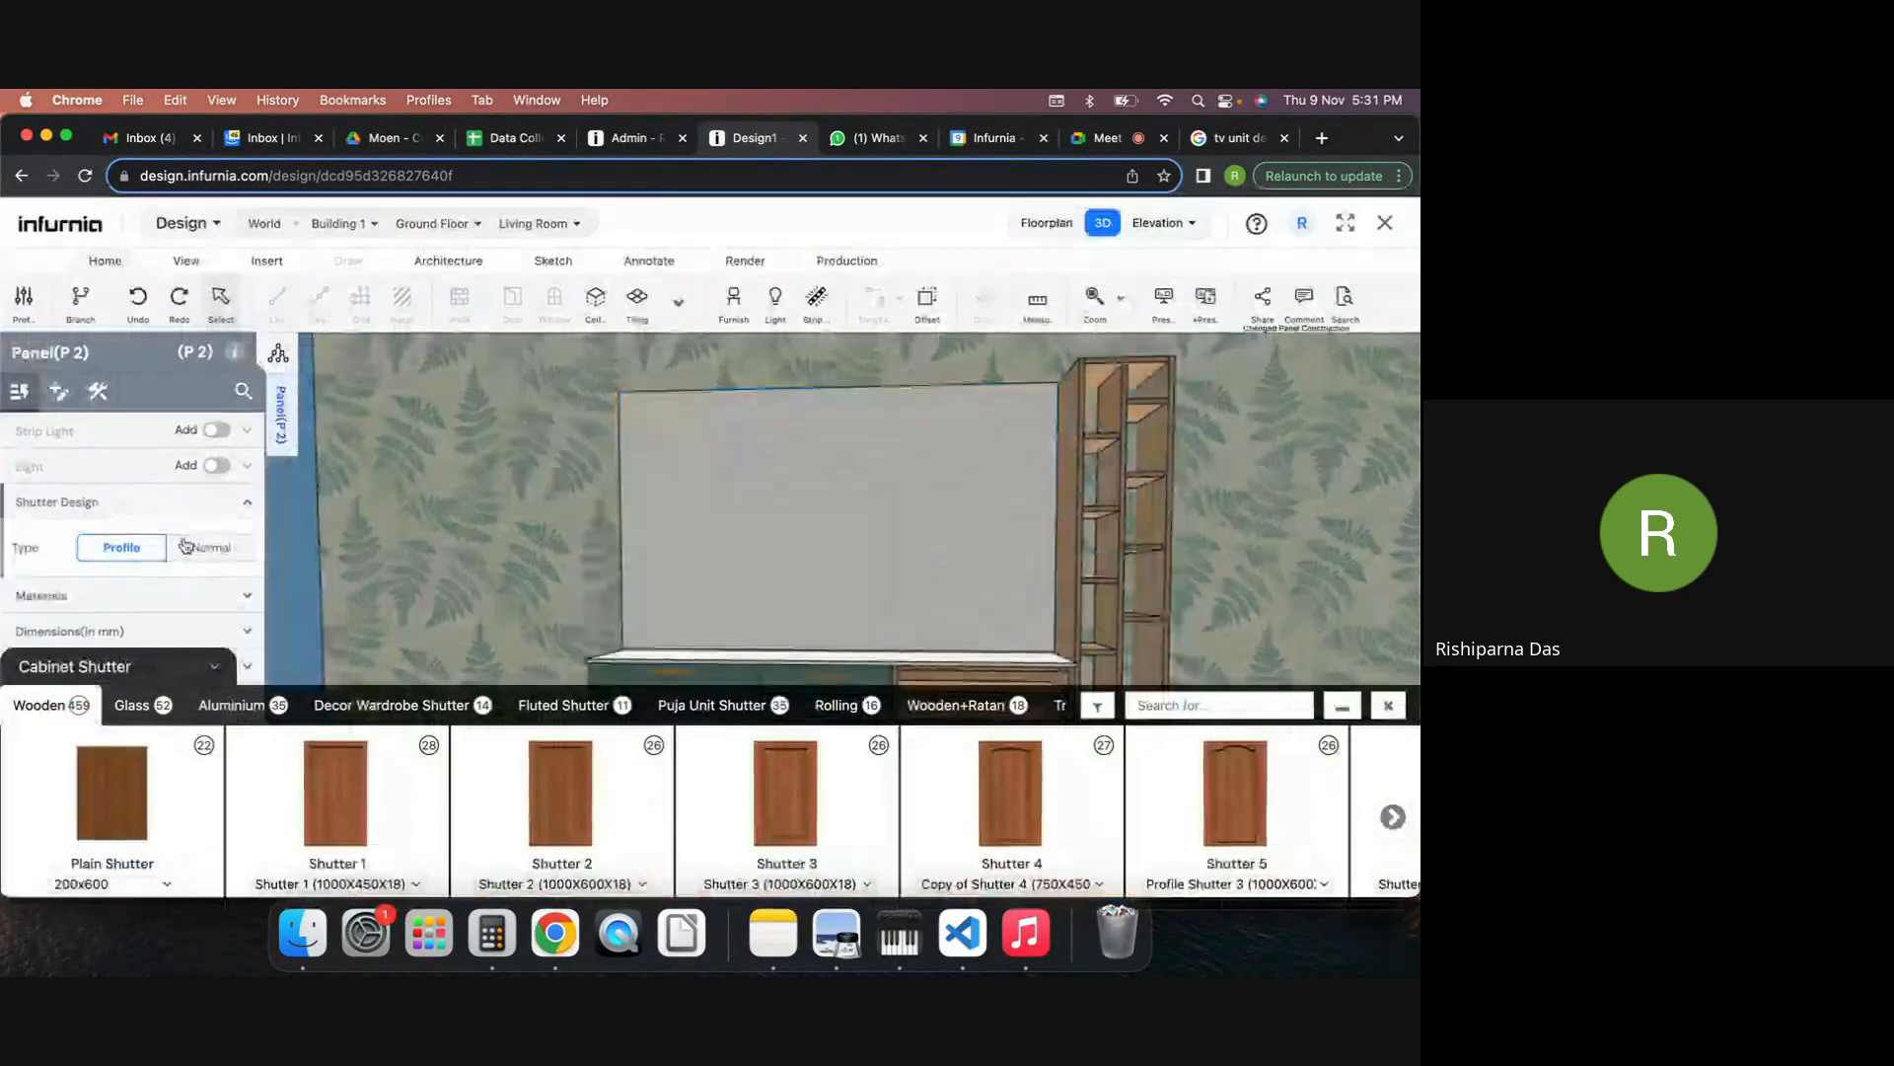
left_click(582, 707)
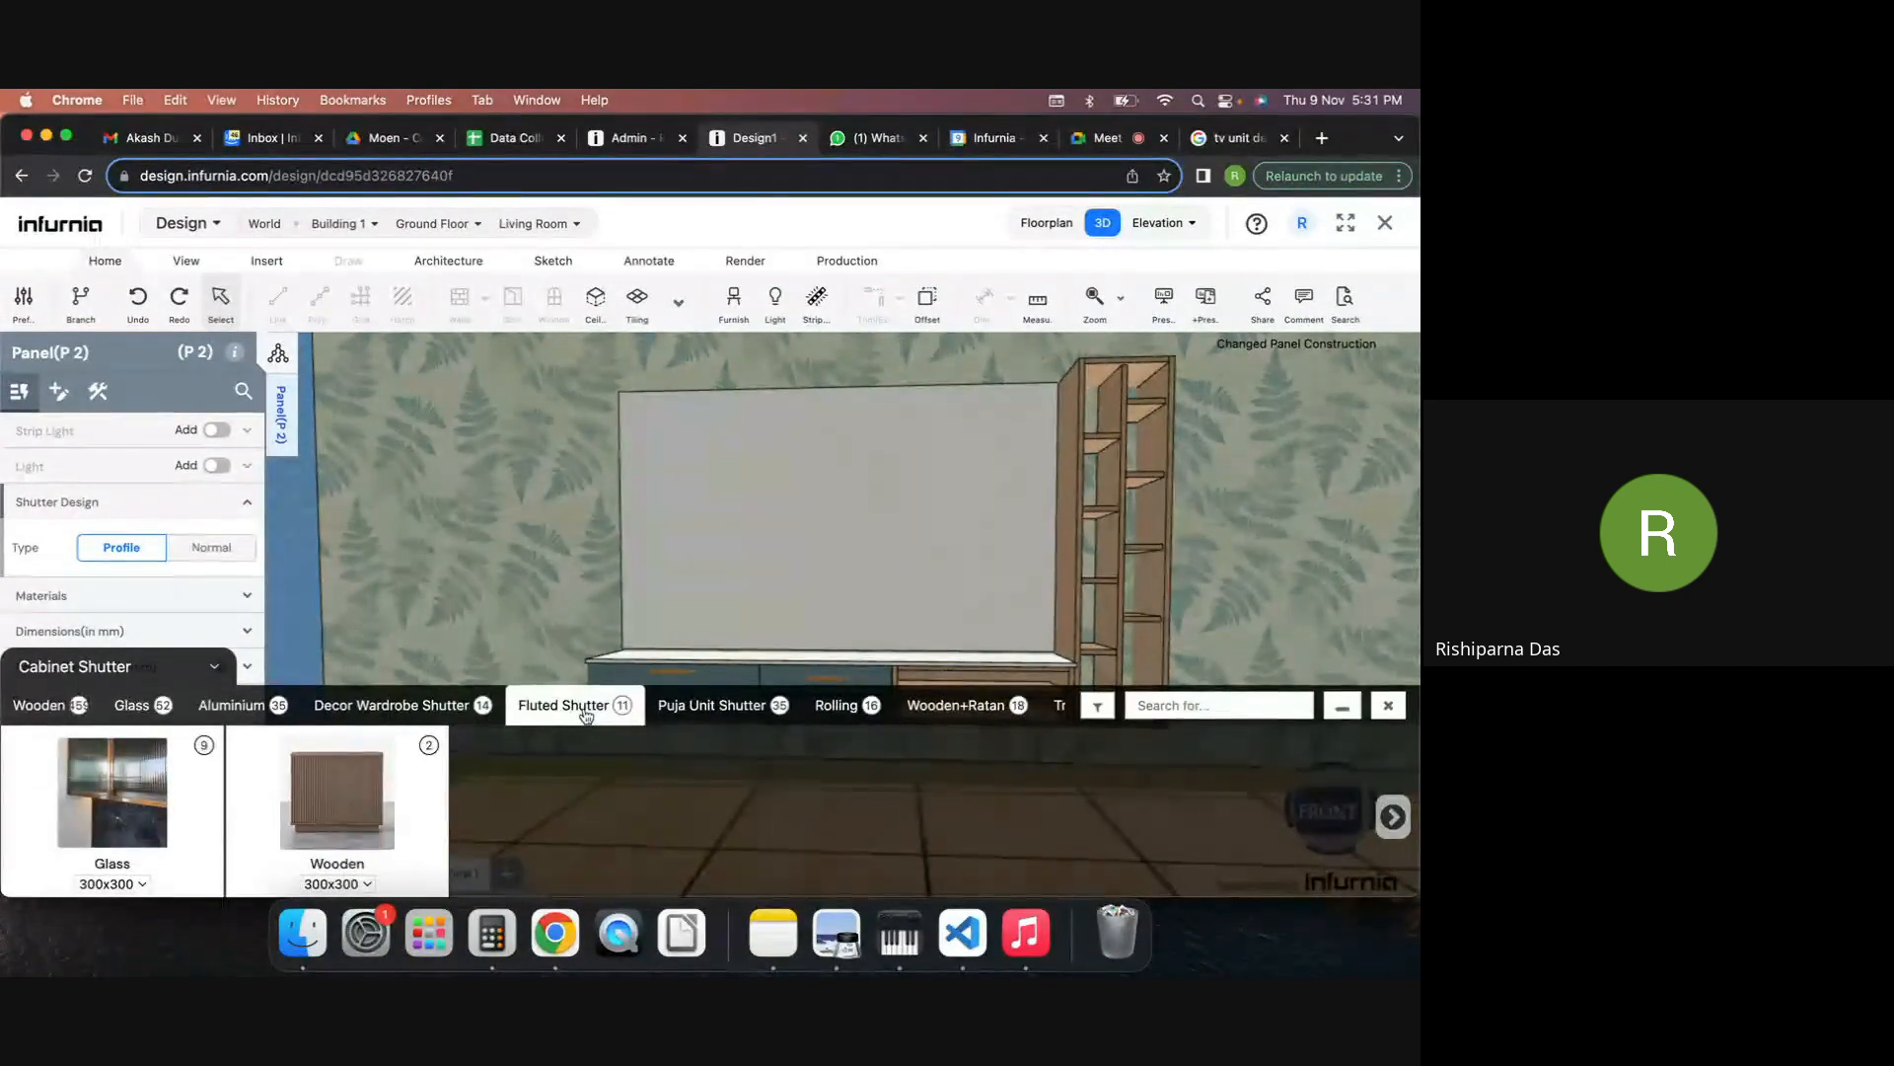
left_click(364, 799)
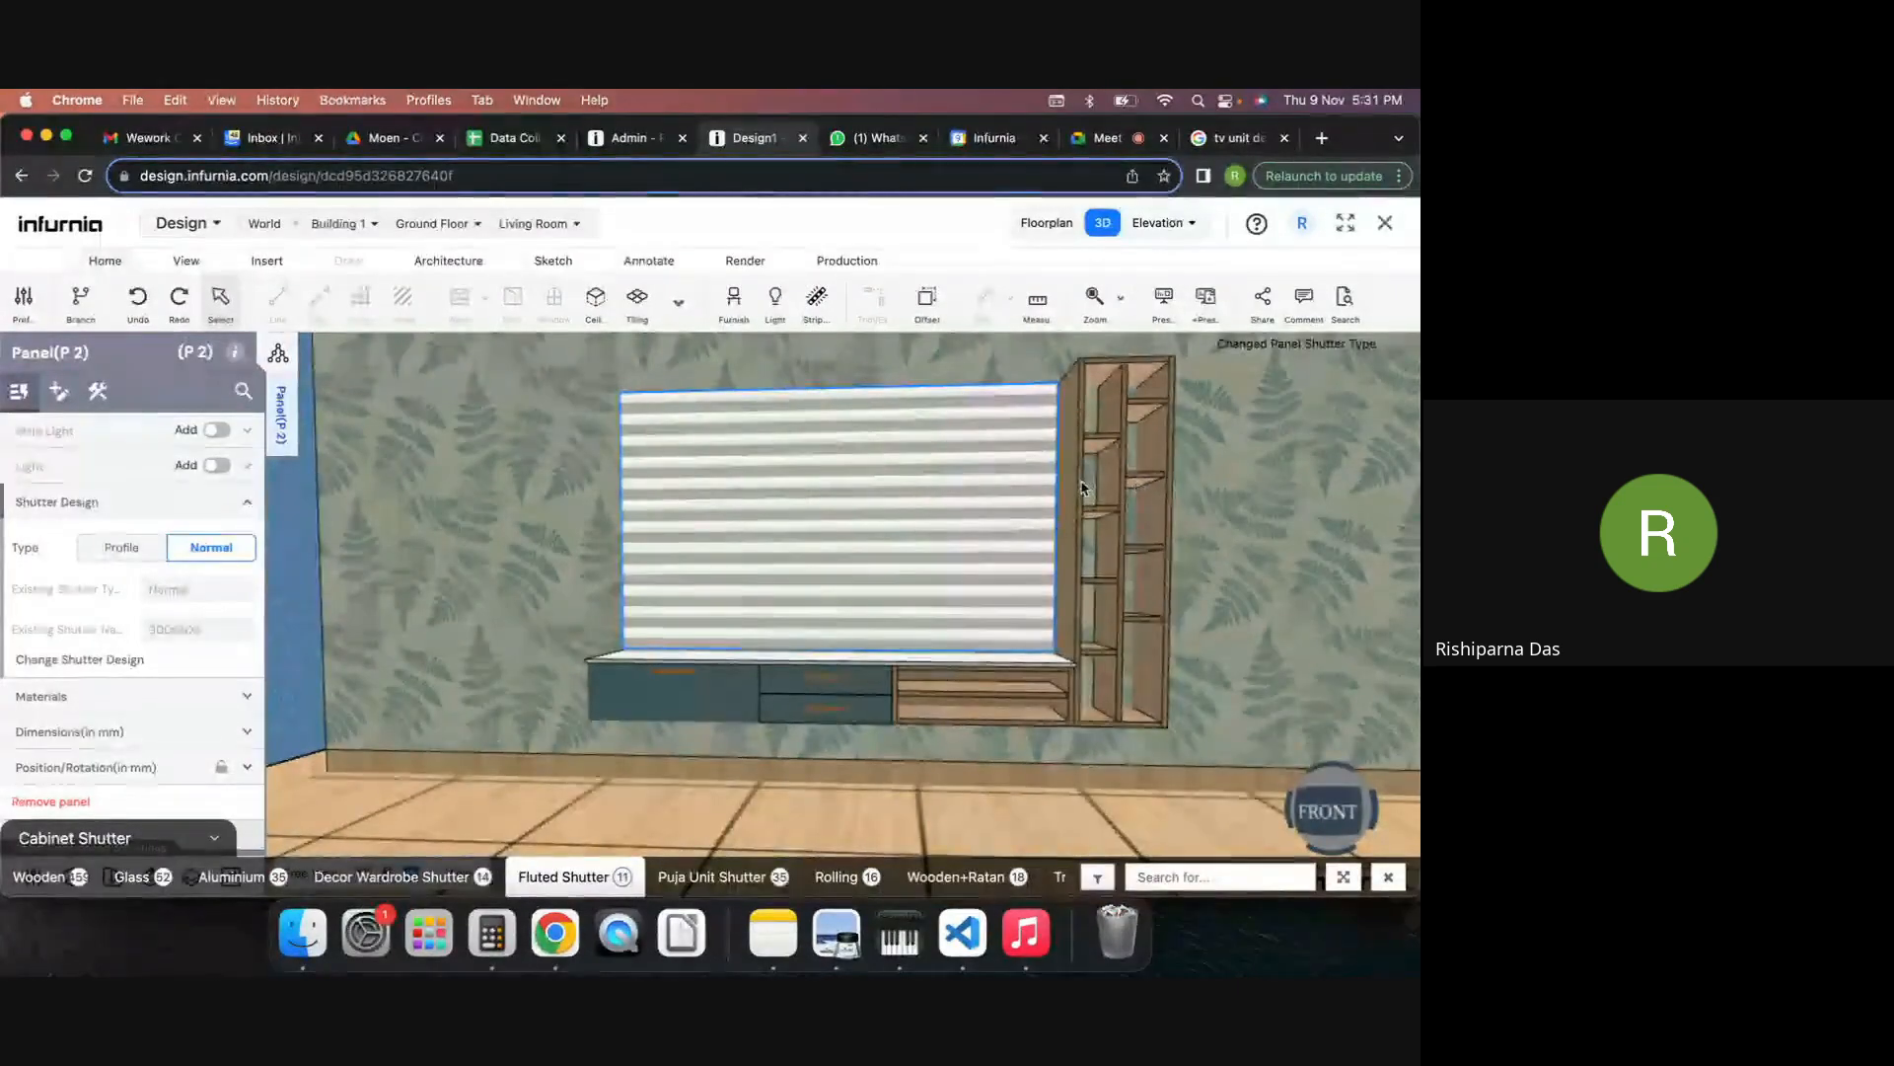
key("Escape")
Examine the fluted back panel from several angles together with the countertop, drawers and tall shelf unit.
middle_click_drag(1150, 606, 1094, 611)
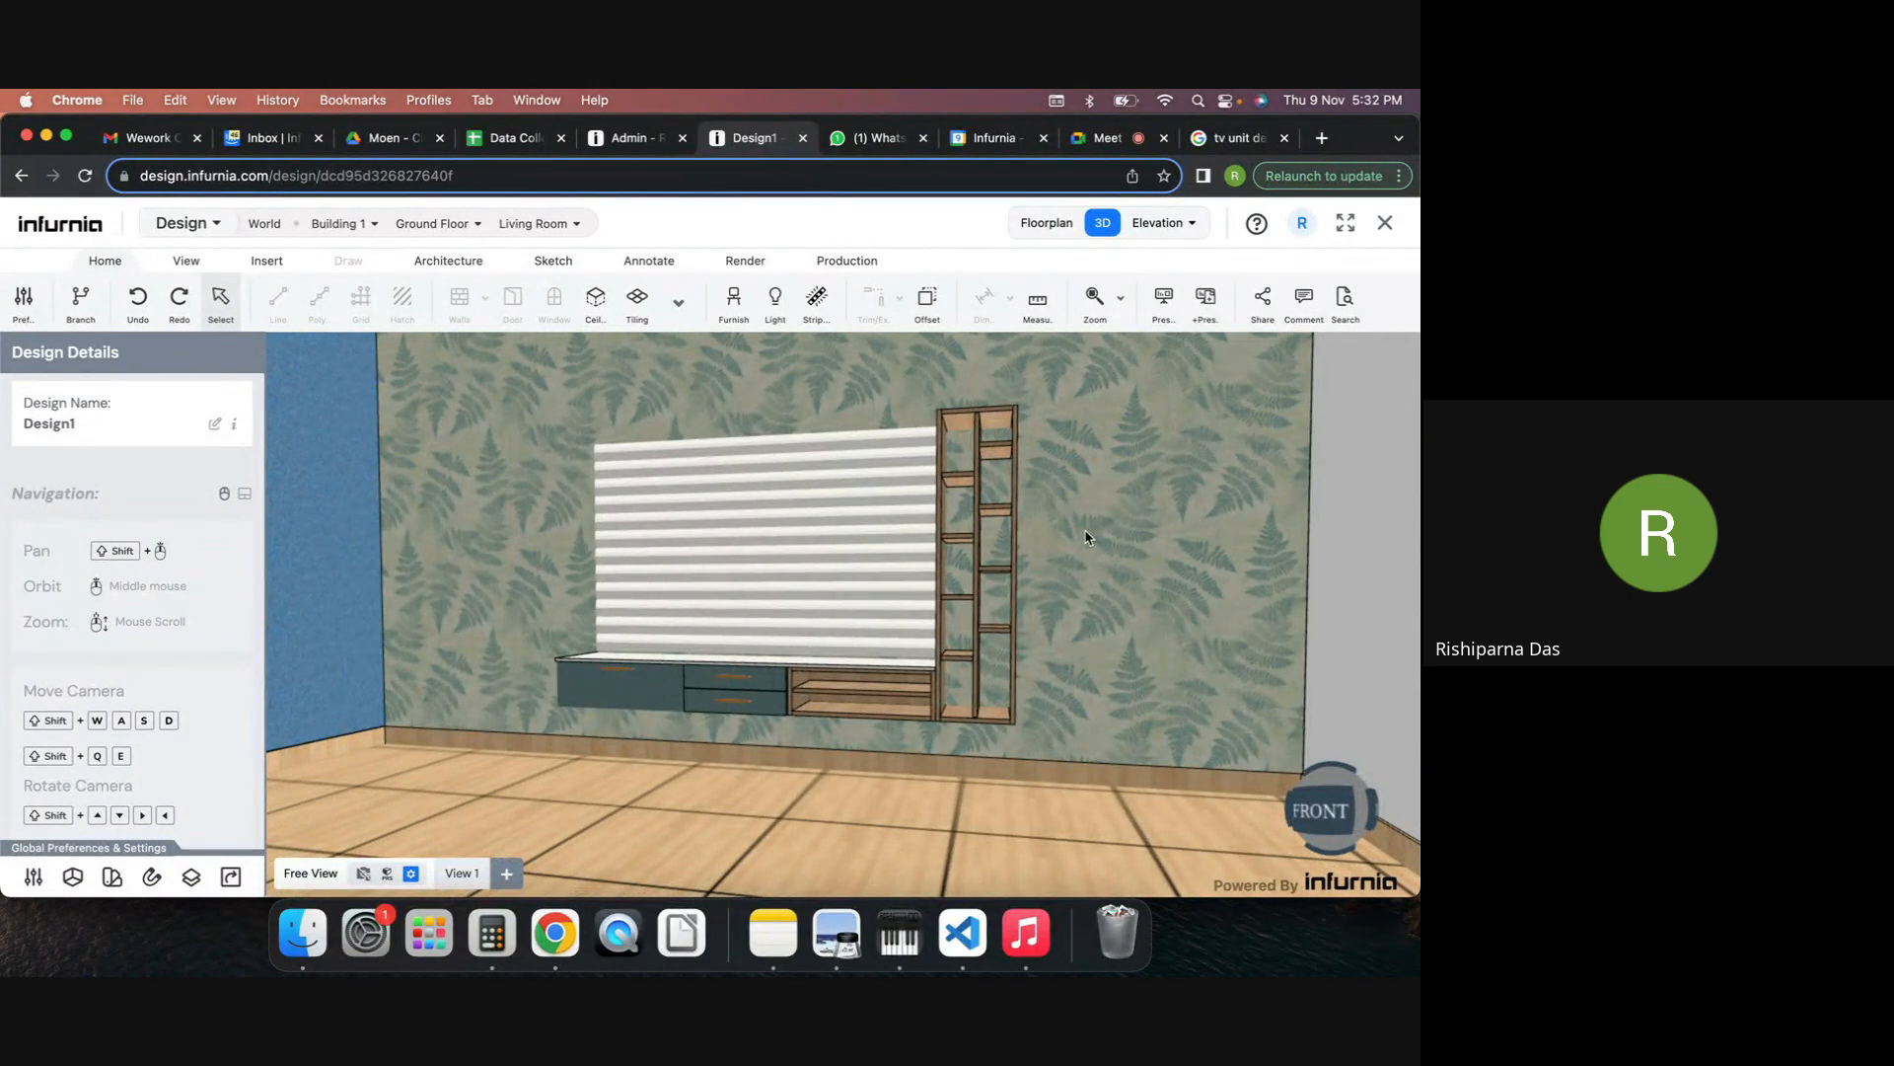
middle_click_drag(1104, 546, 1127, 689)
scroll(991, 562, "up", 3)
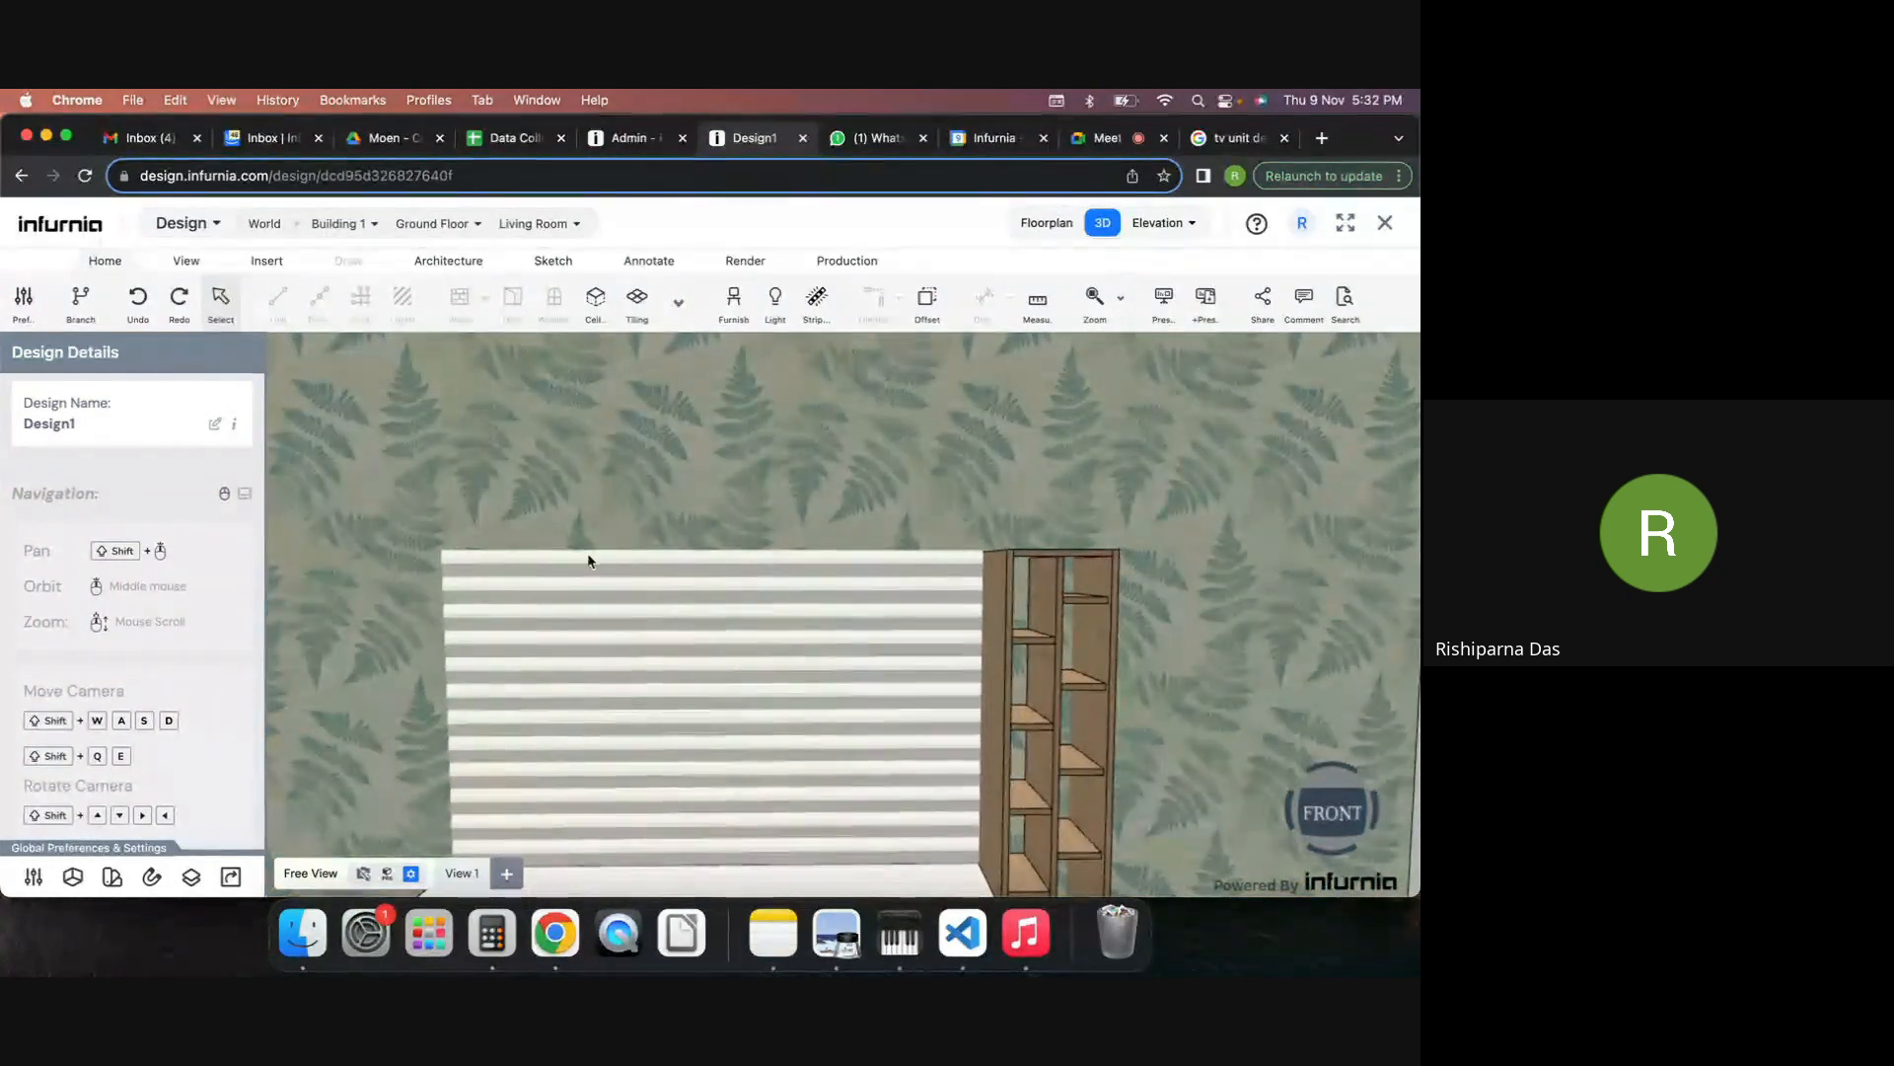
scroll(592, 553, "down", 5)
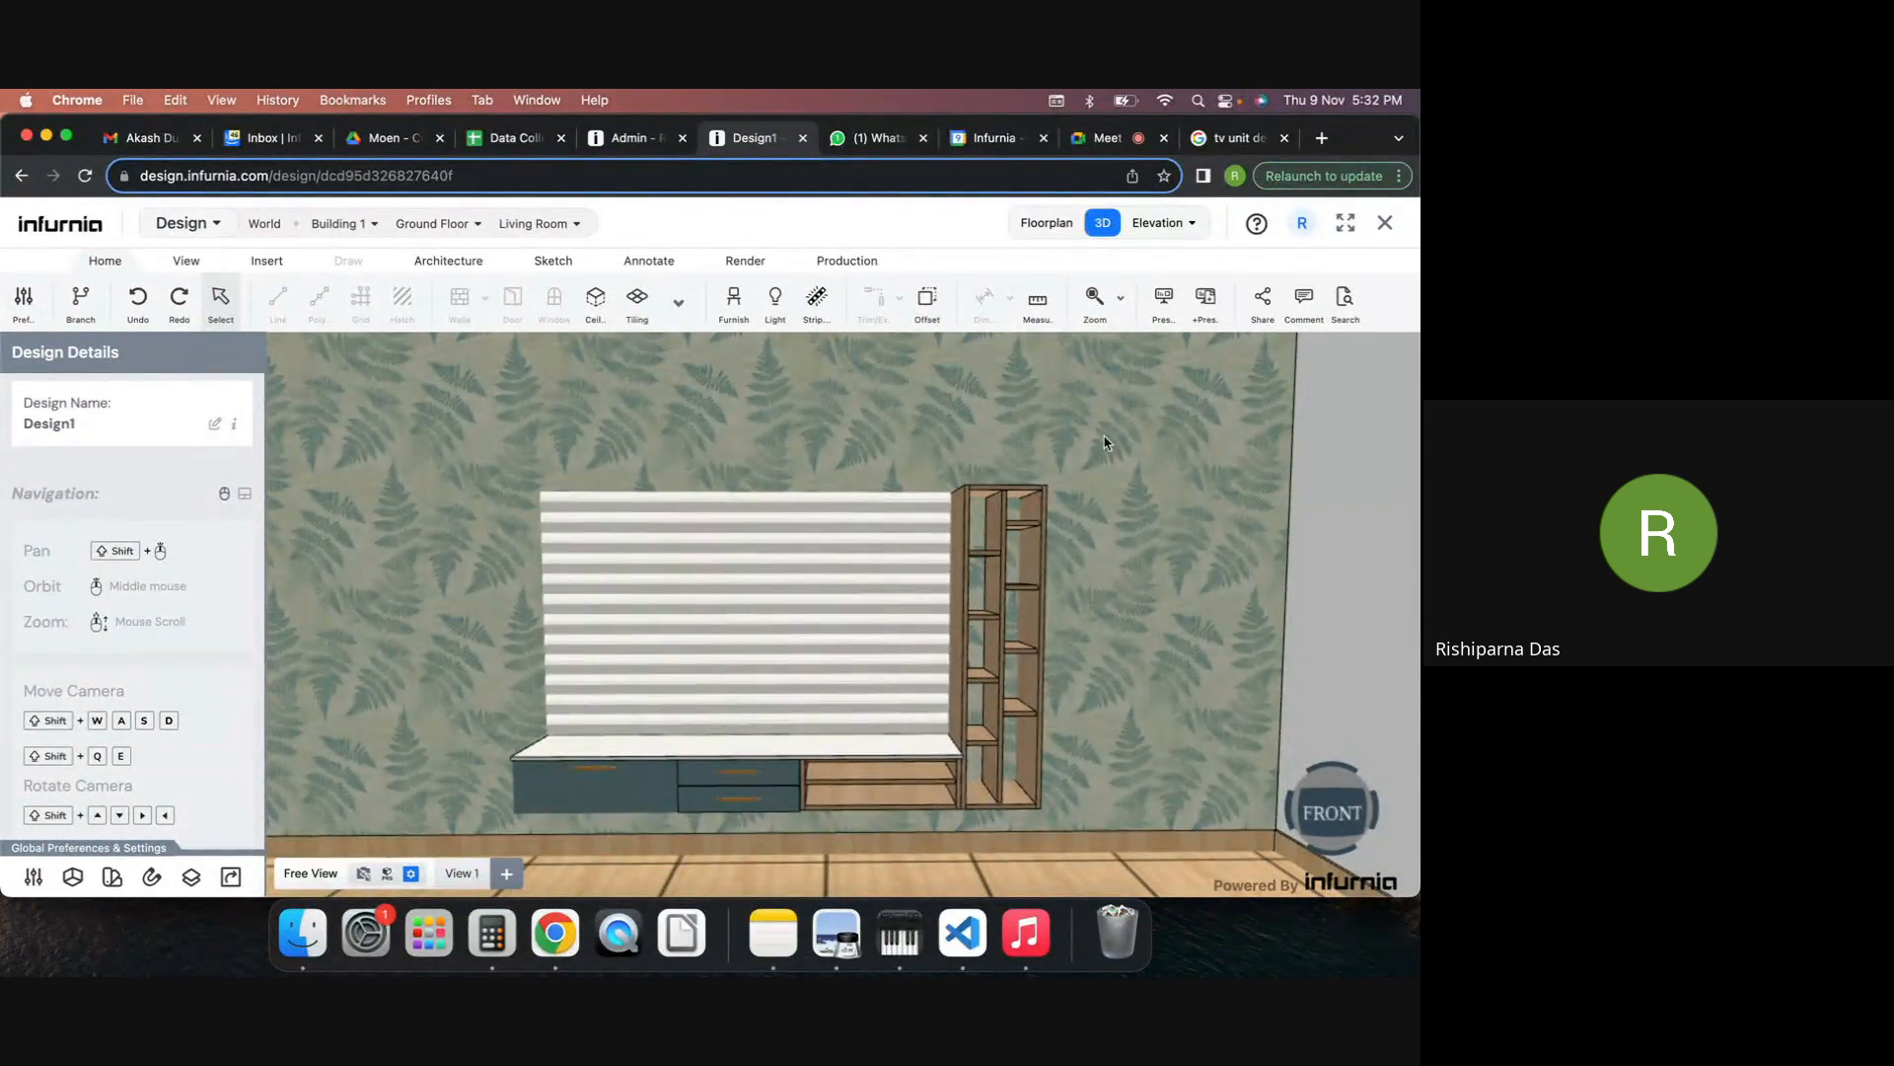
left_click(1103, 141)
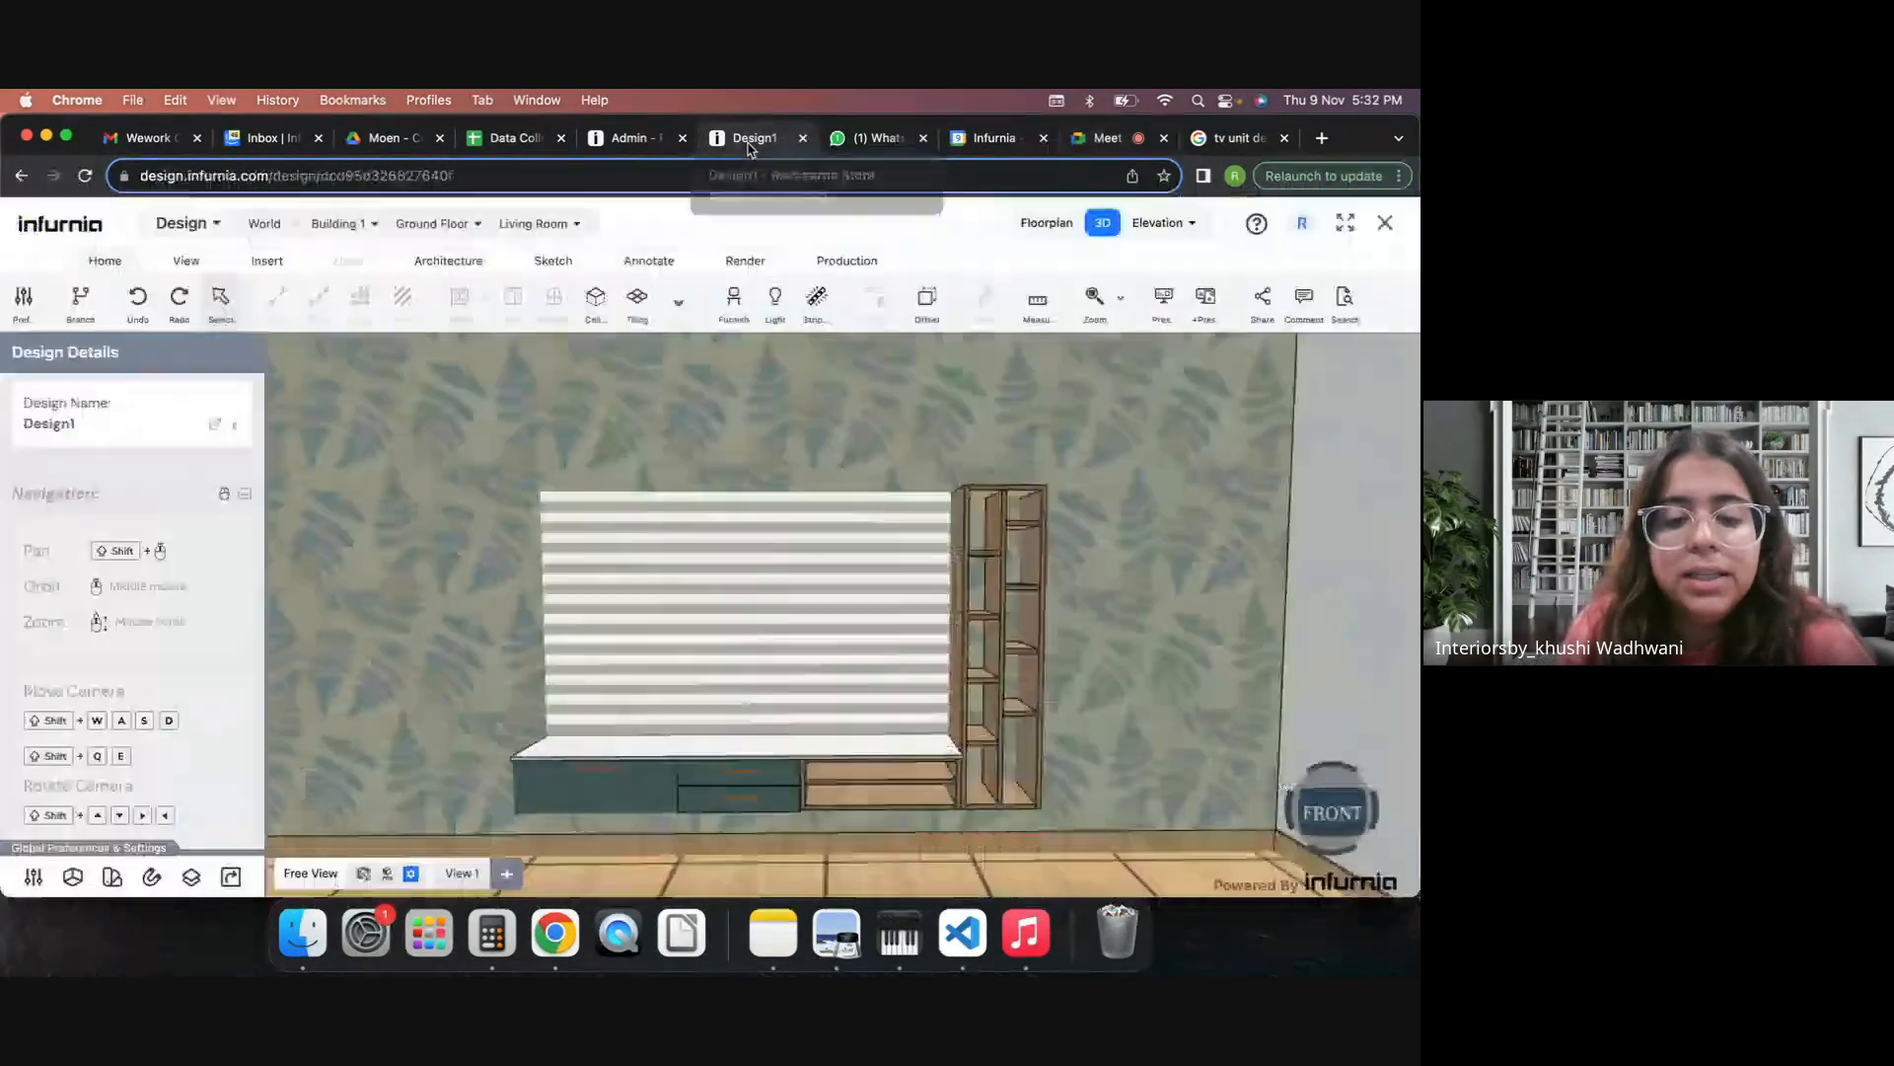
left_click(750, 141)
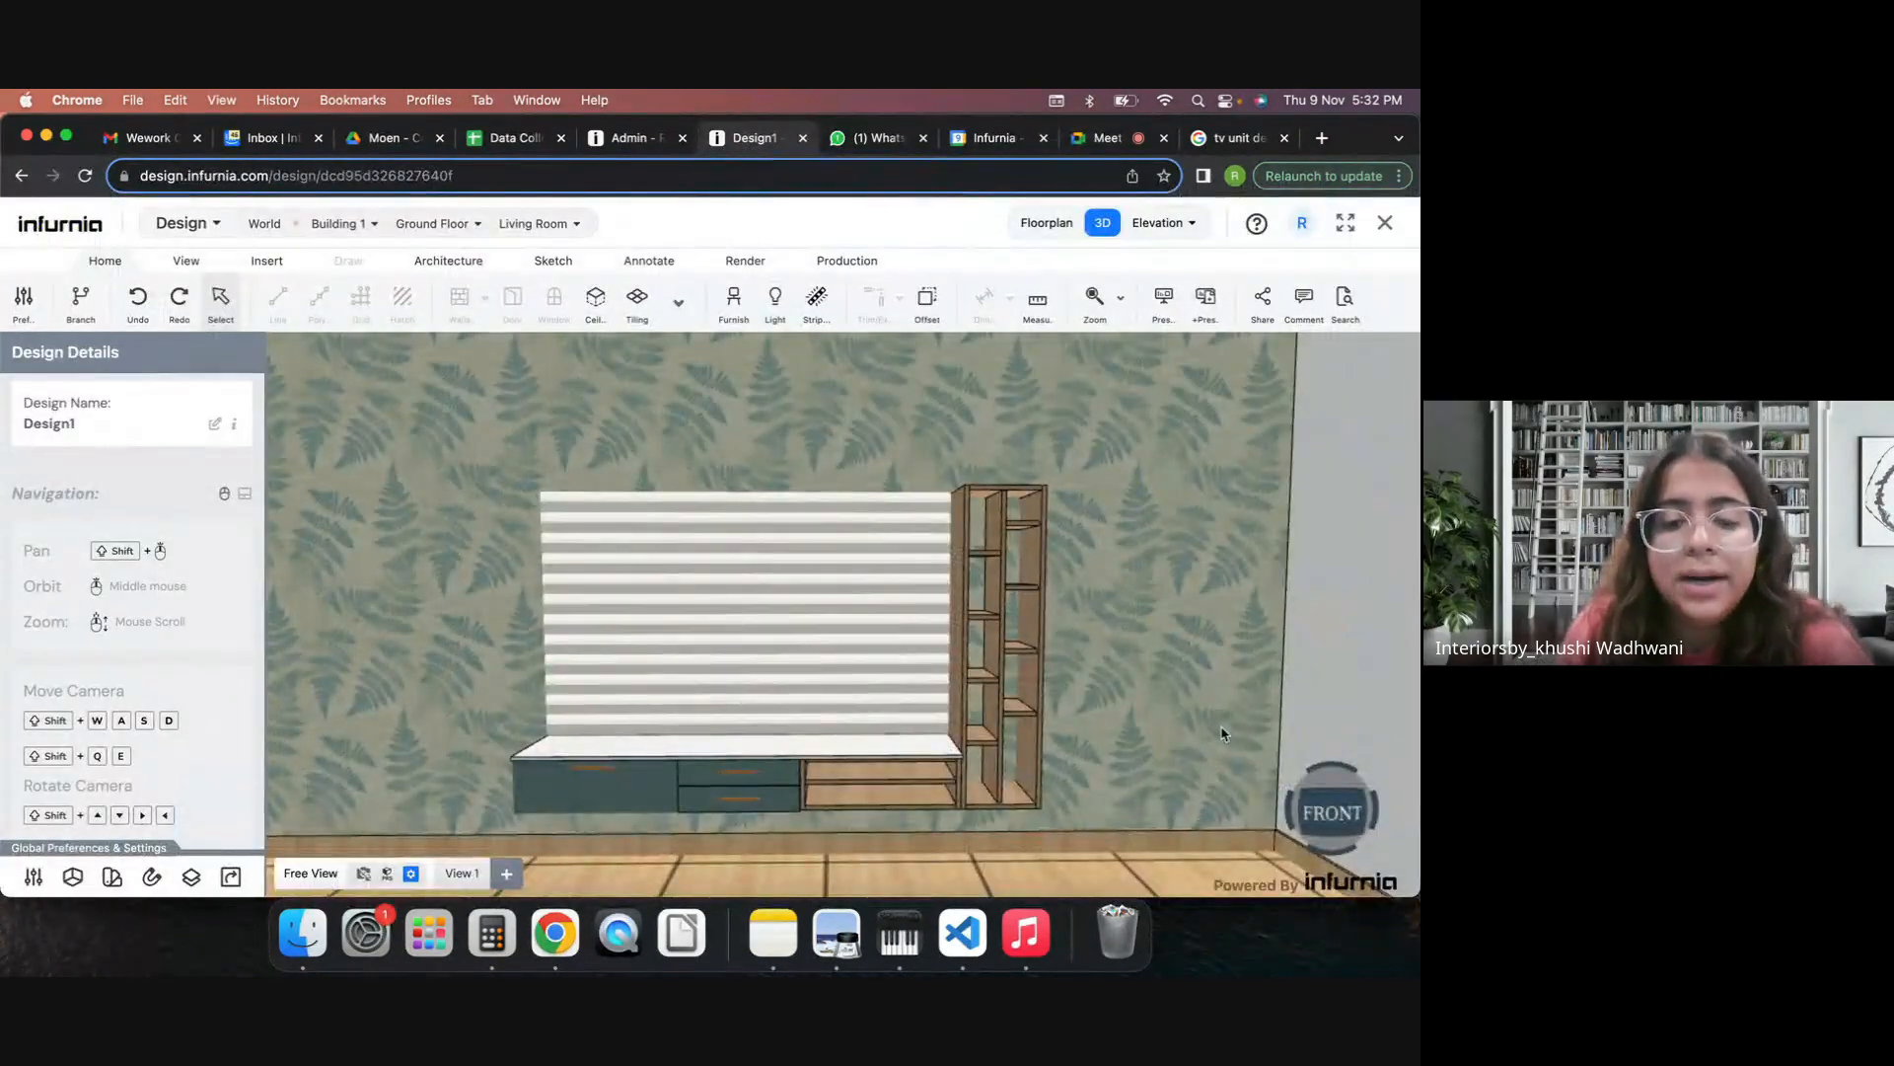
middle_click_drag(1198, 692, 1180, 719)
middle_click_drag(1200, 612, 1147, 680, "shift")
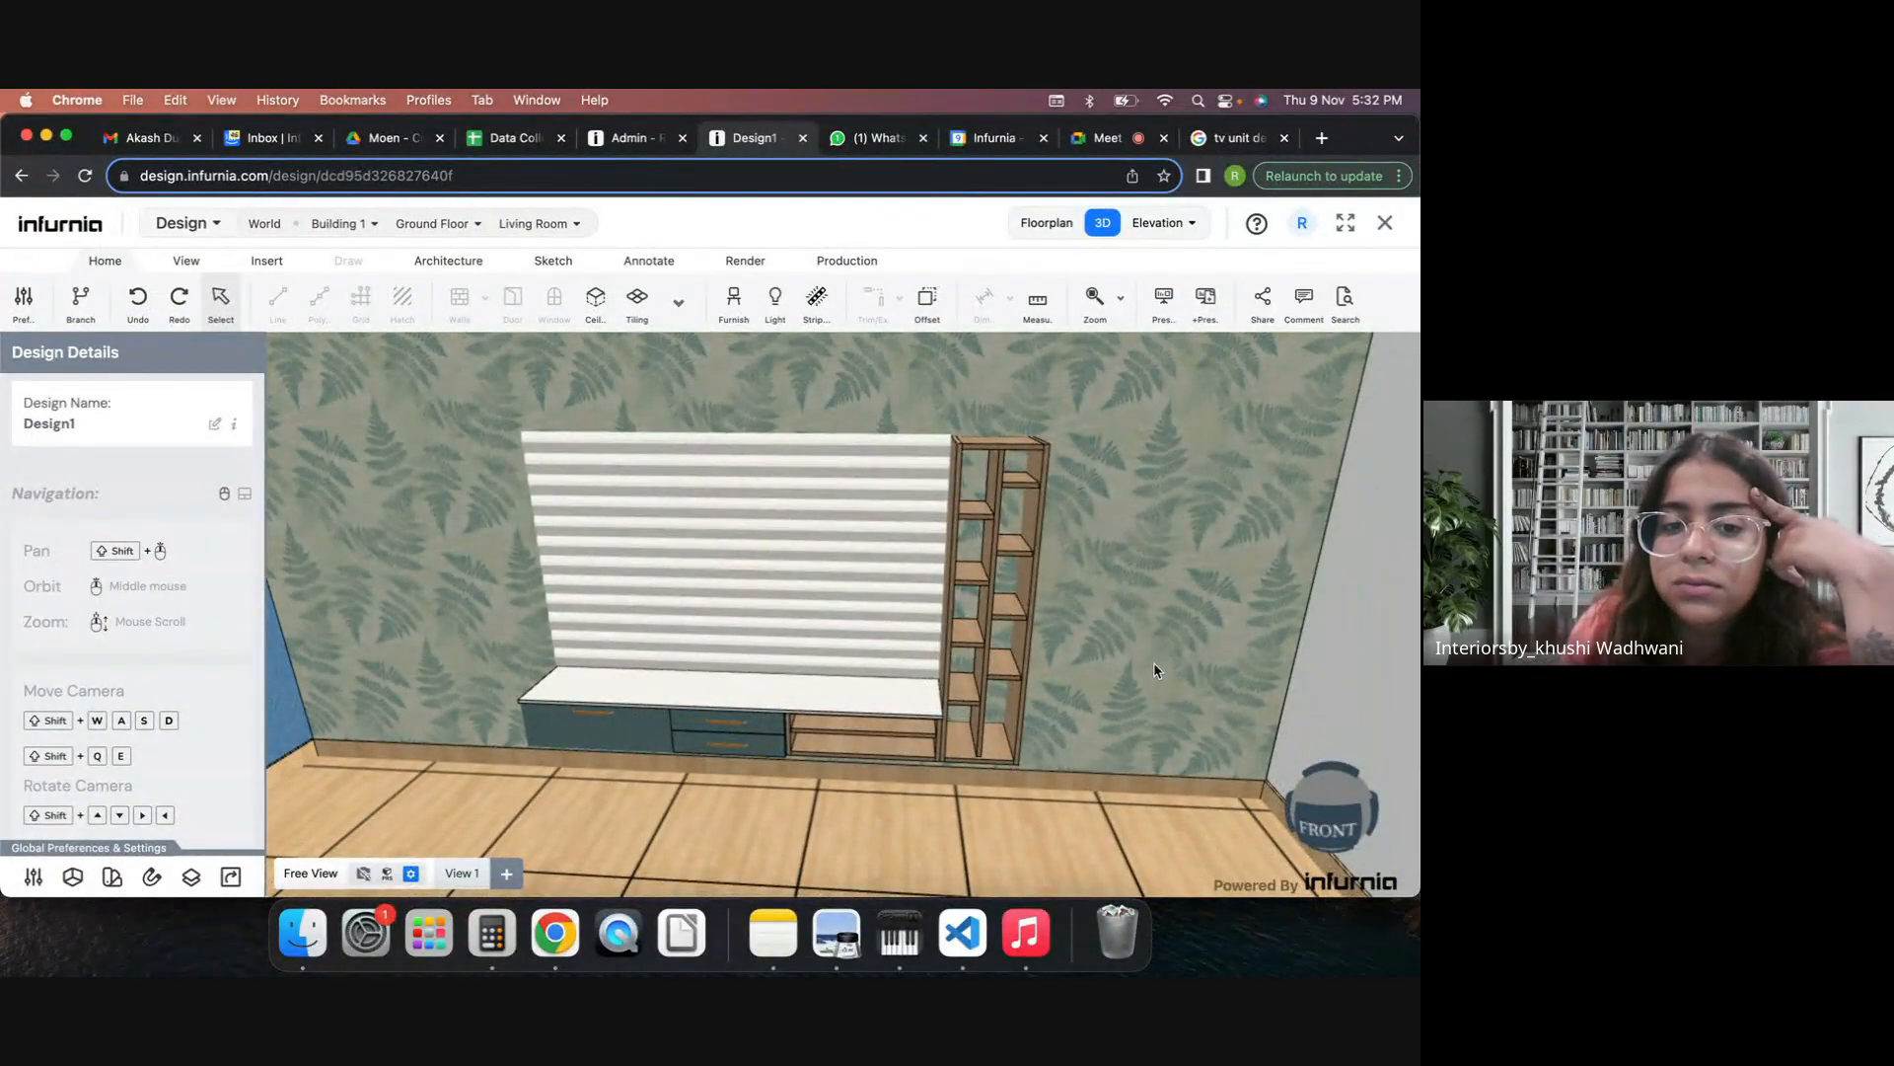
scroll(592, 516, "up", 5)
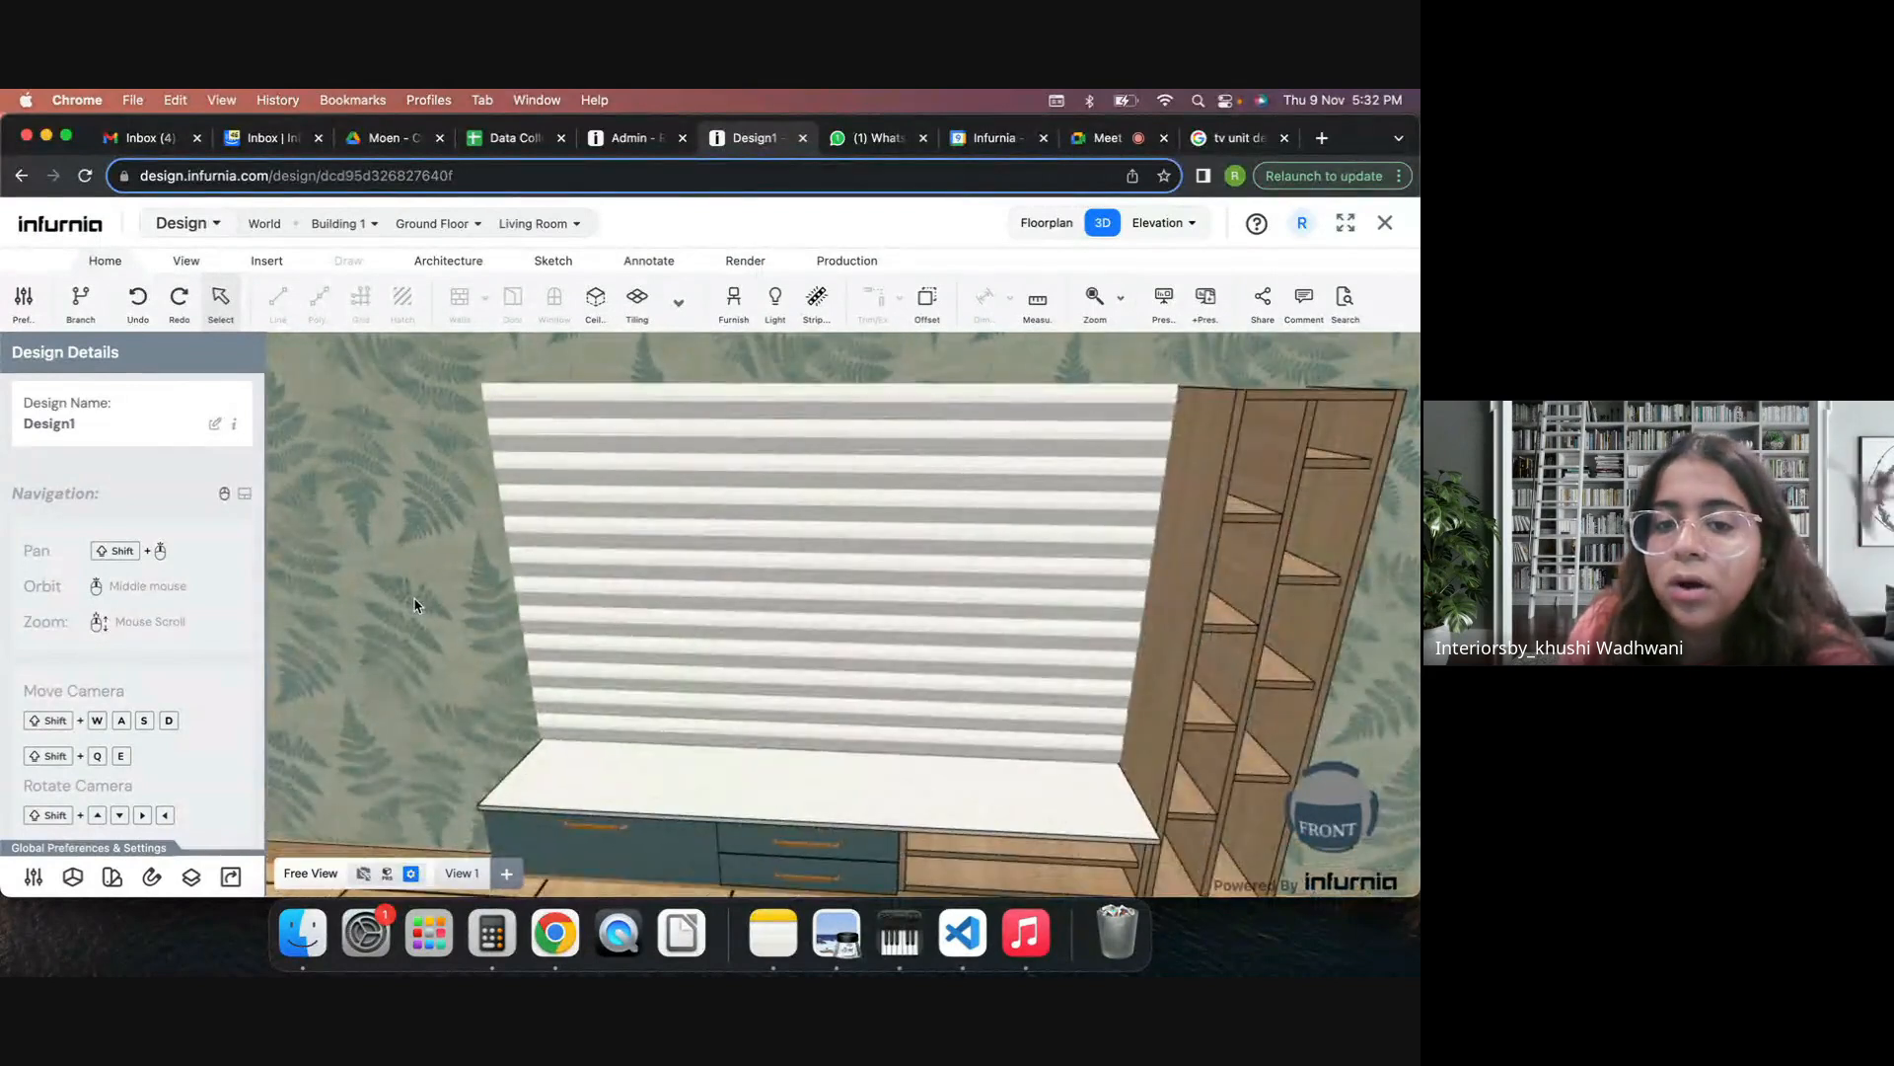
middle_click_drag(412, 593, 646, 540)
scroll(606, 599, "down", 3)
middle_click_drag(1011, 603, 936, 587)
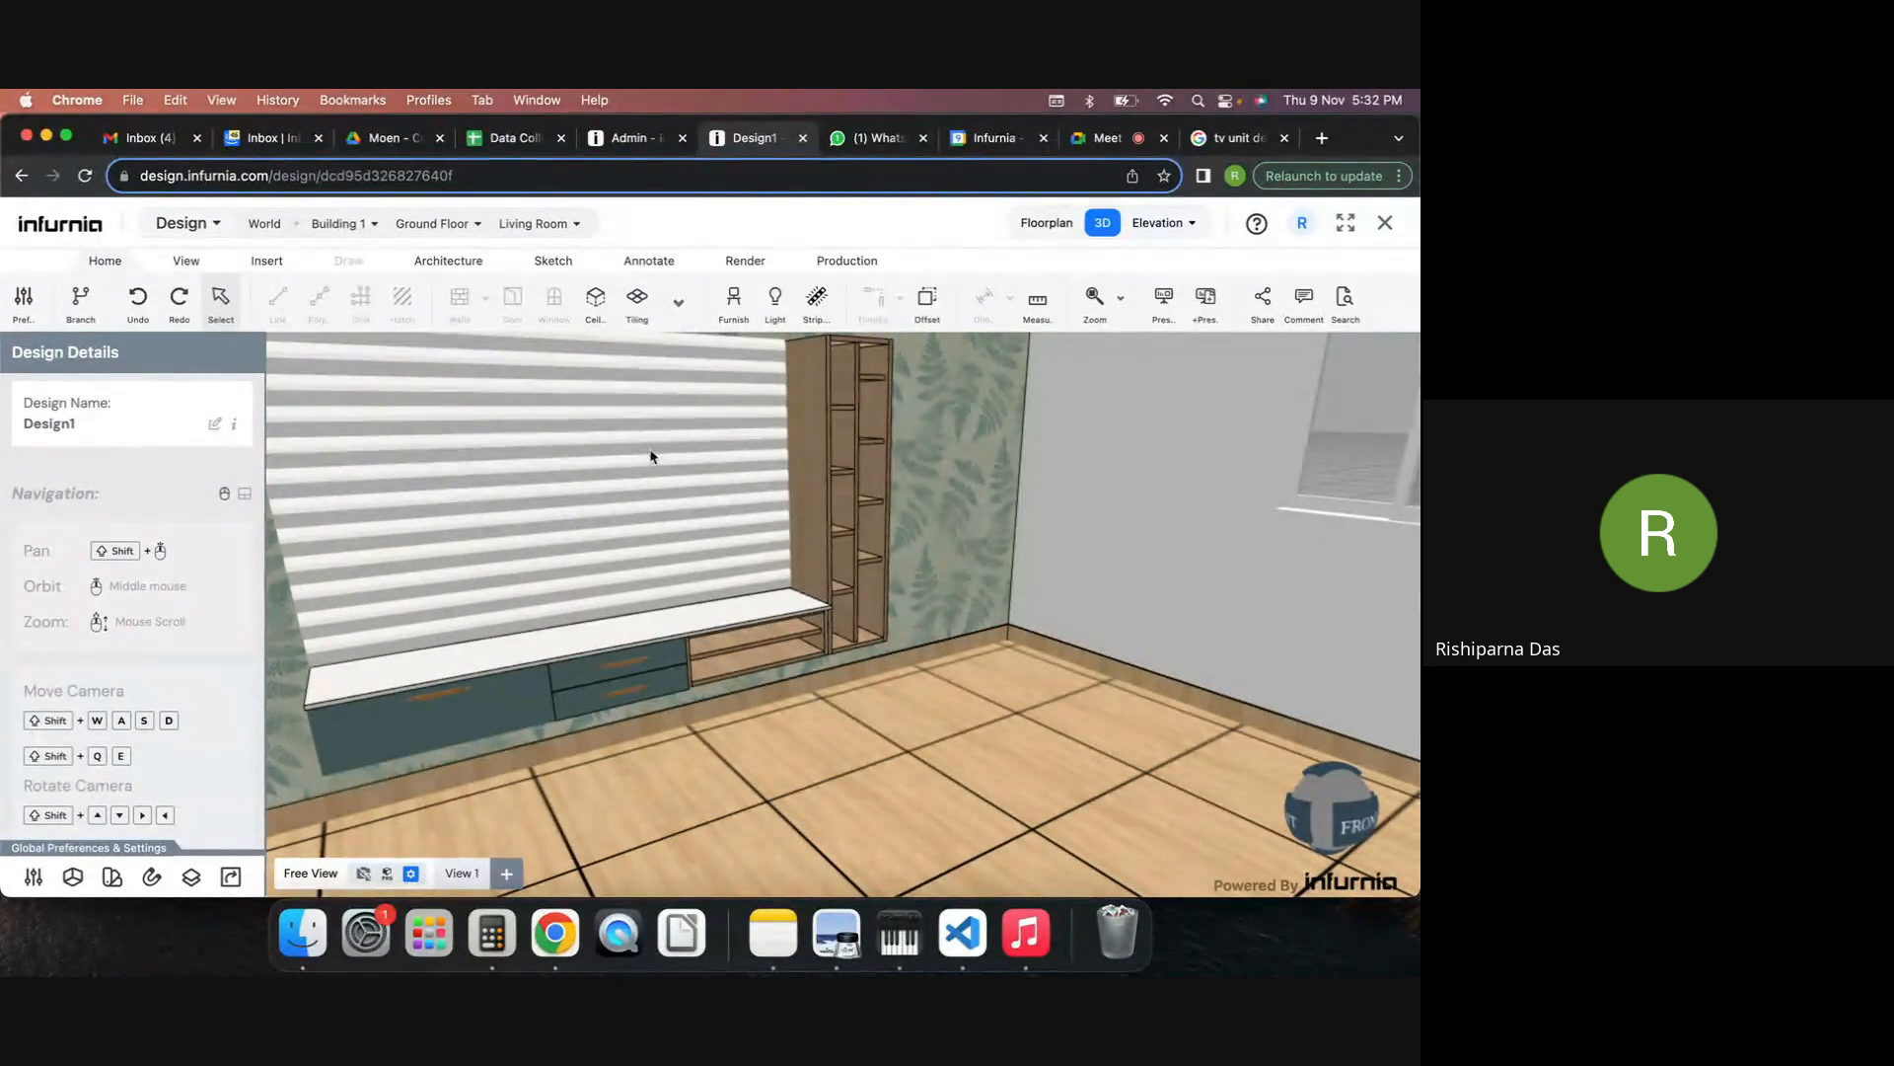
Change the back panel's shutter design to the Wooden fluted shutter in size 900x300.
left_click(612, 426)
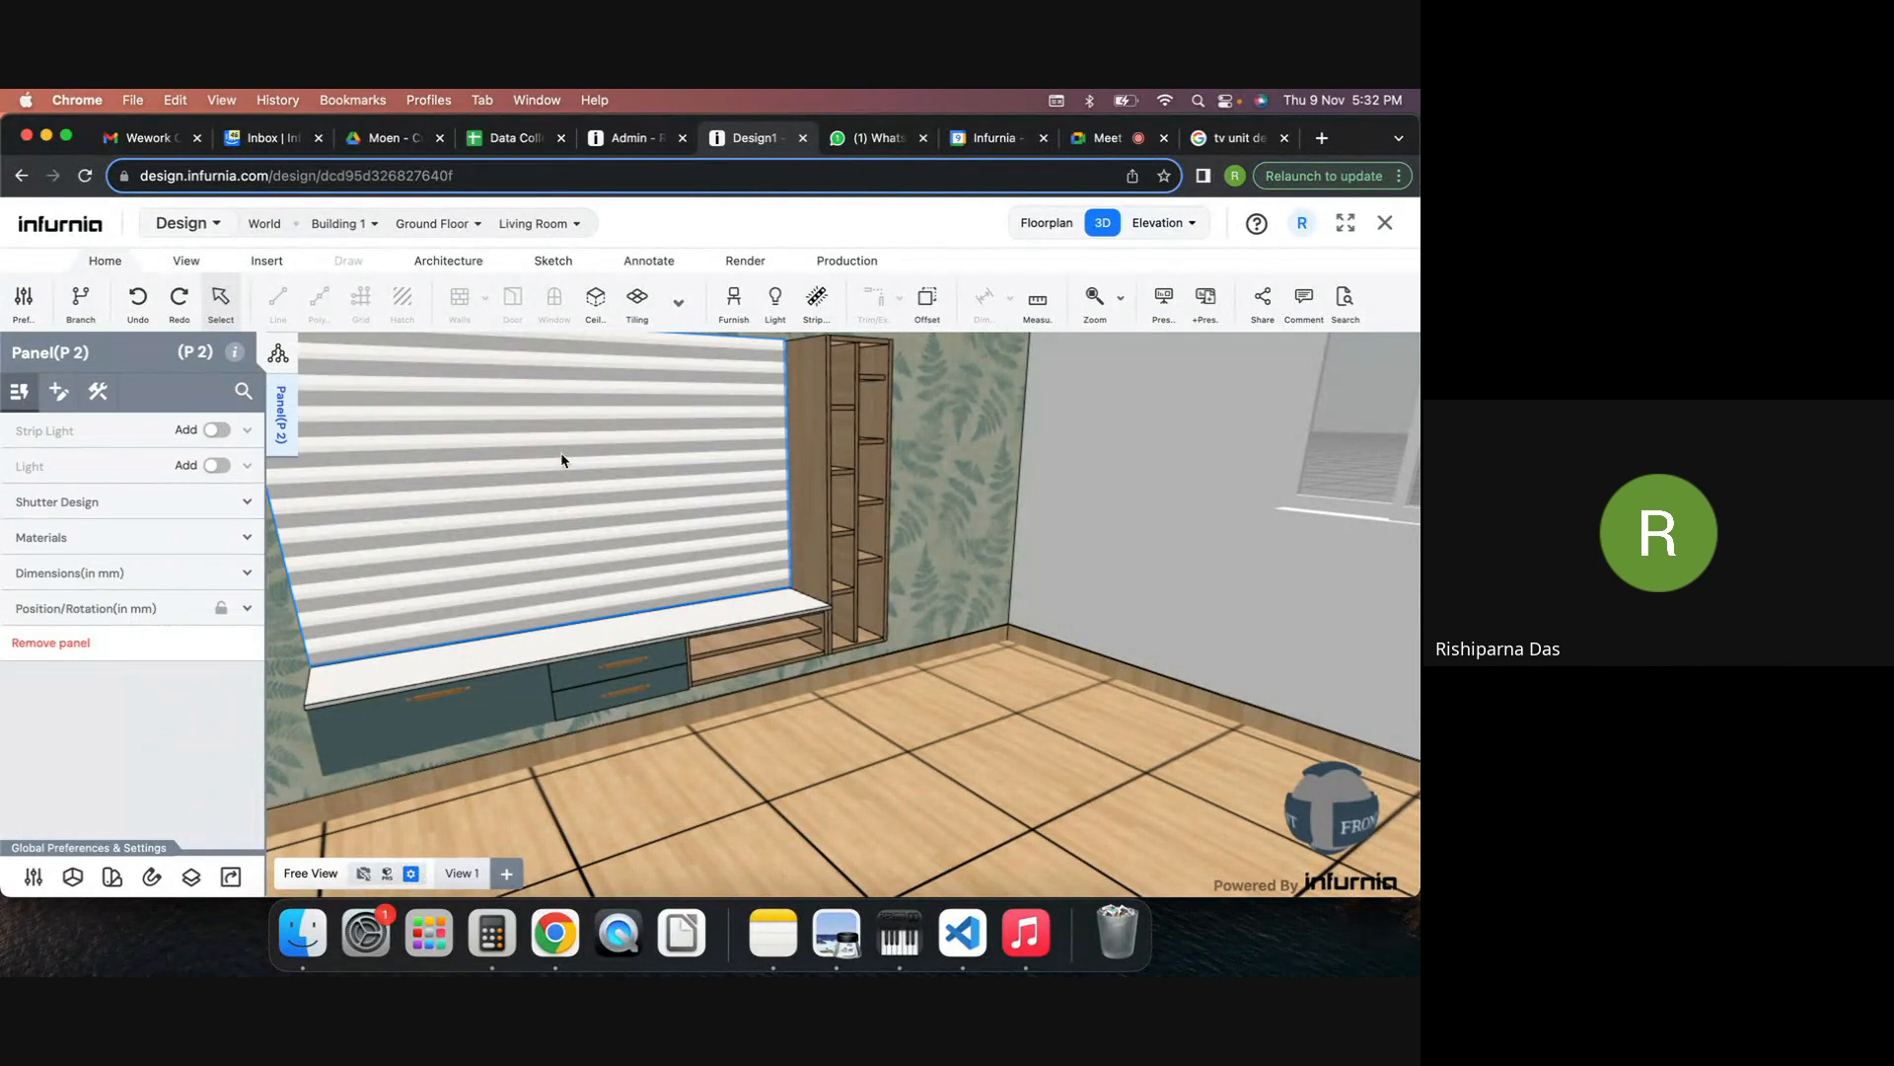
left_click(111, 502)
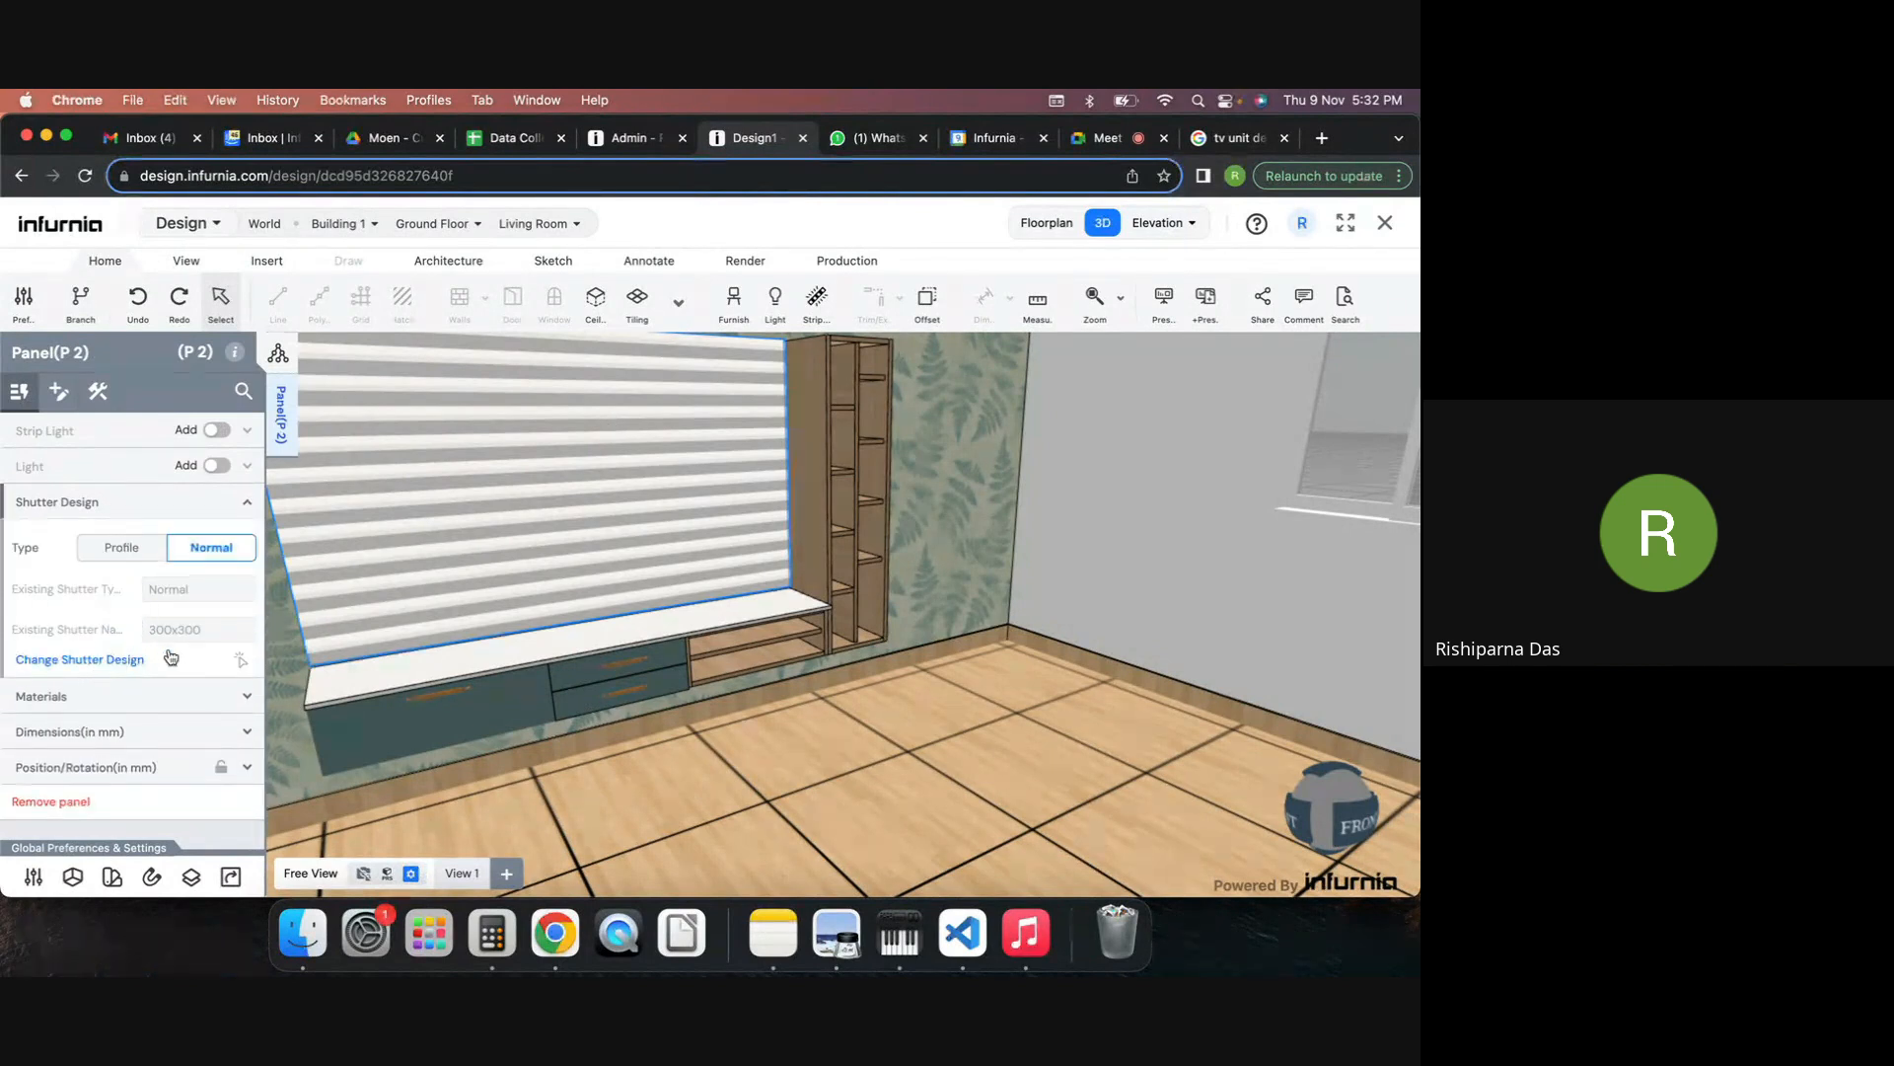
left_click(79, 659)
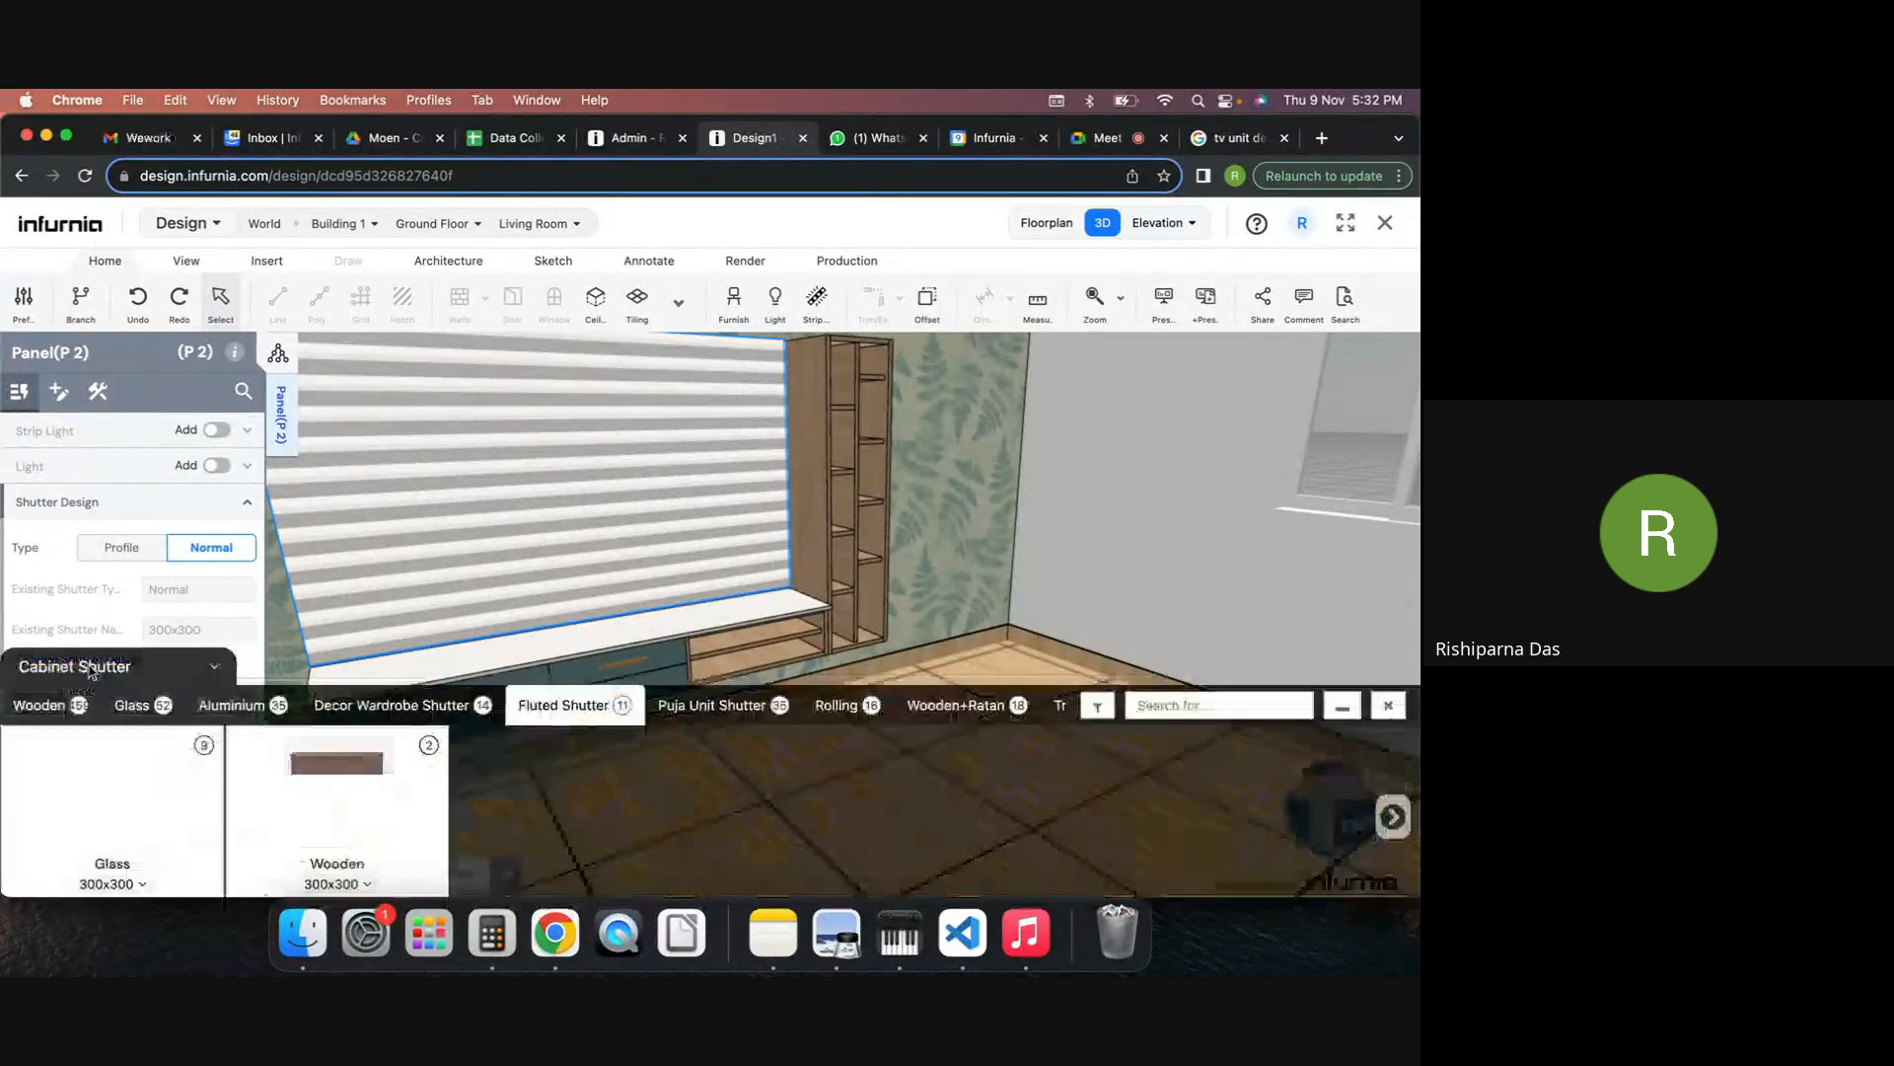
left_click(333, 883)
left_click(342, 858)
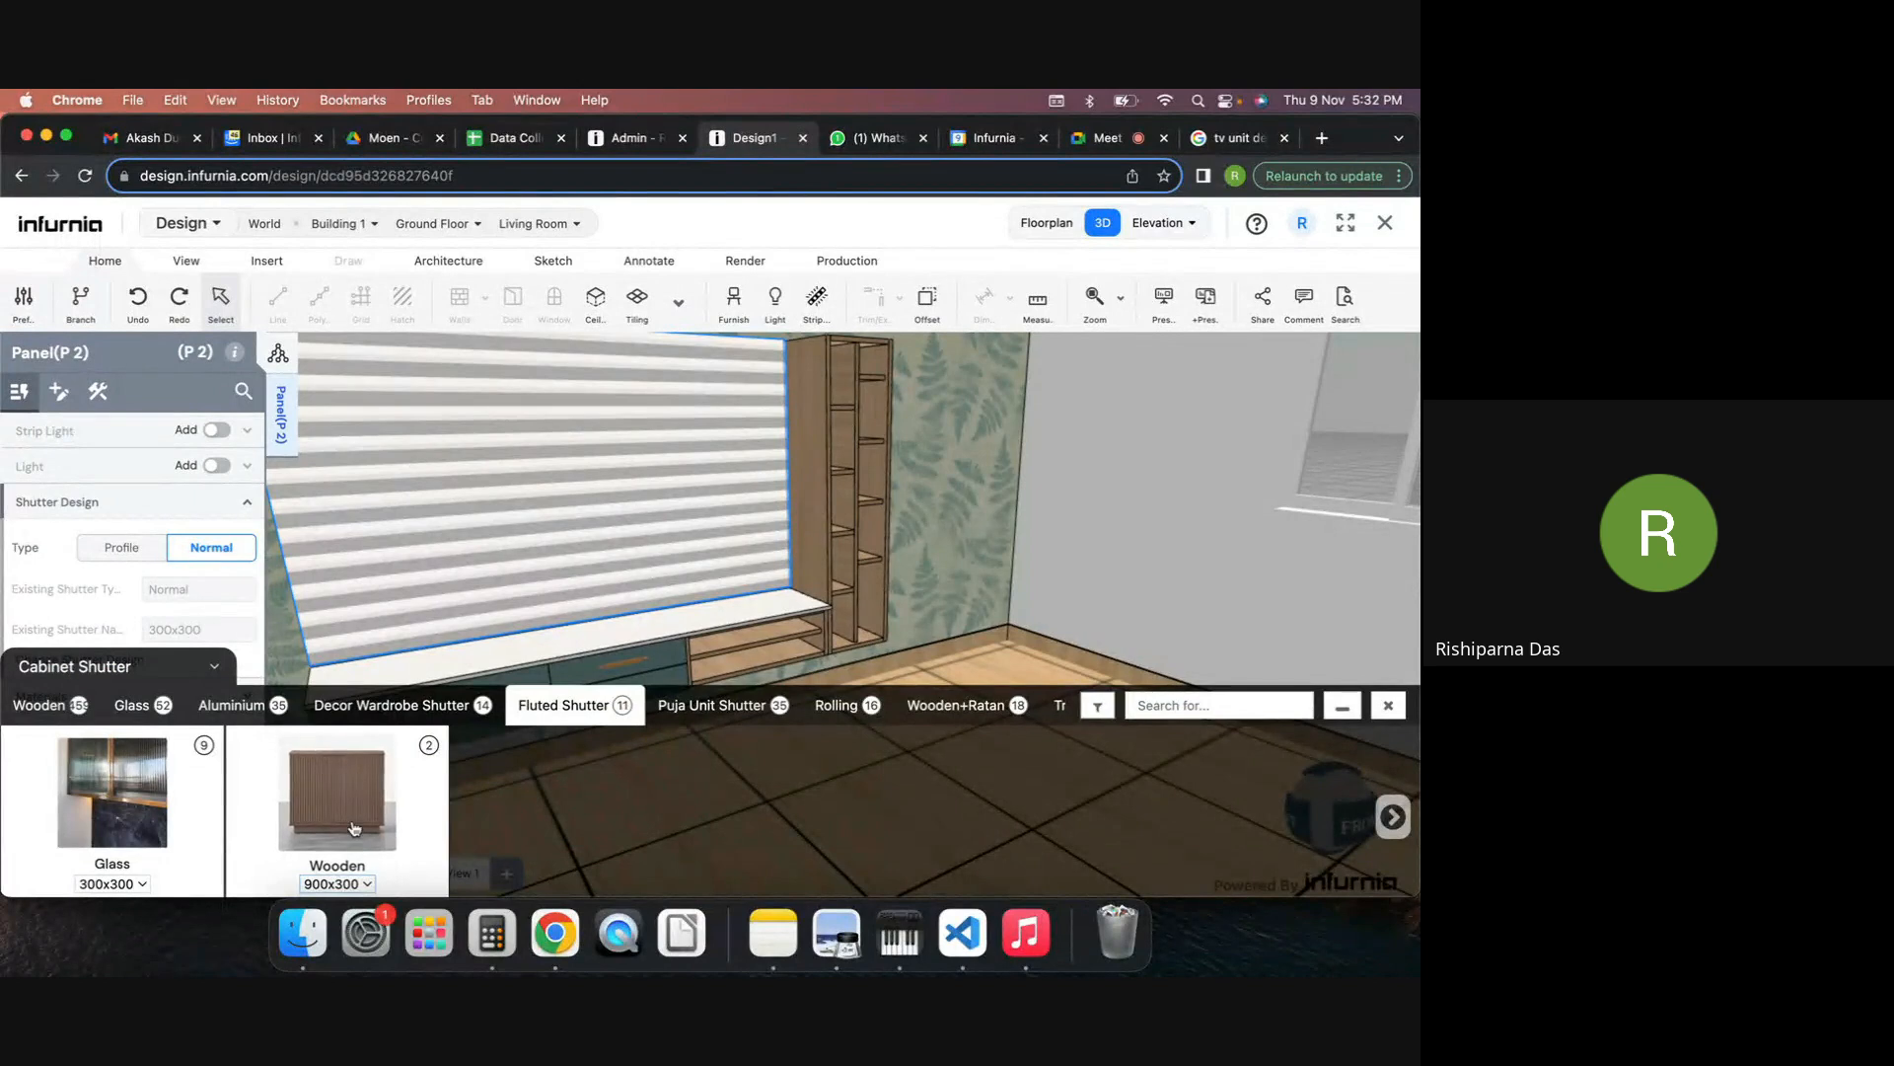
left_click(363, 827)
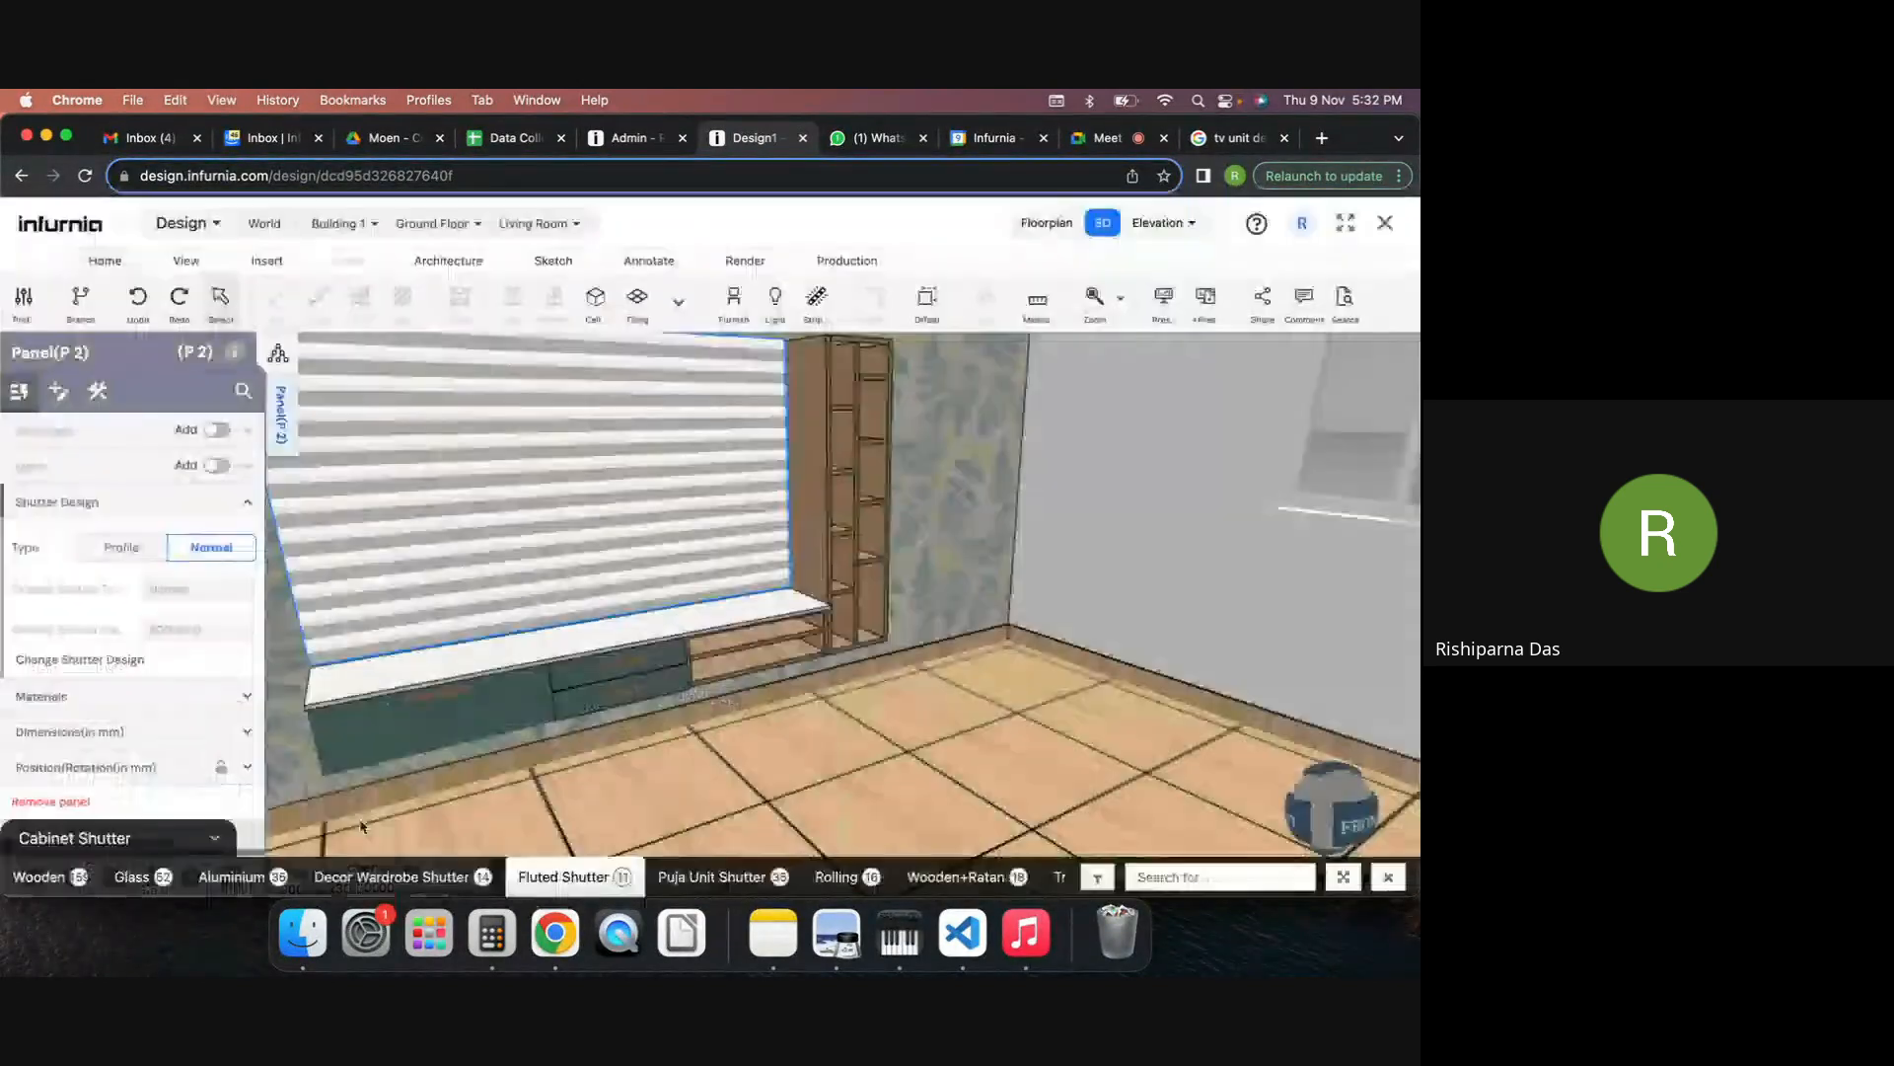
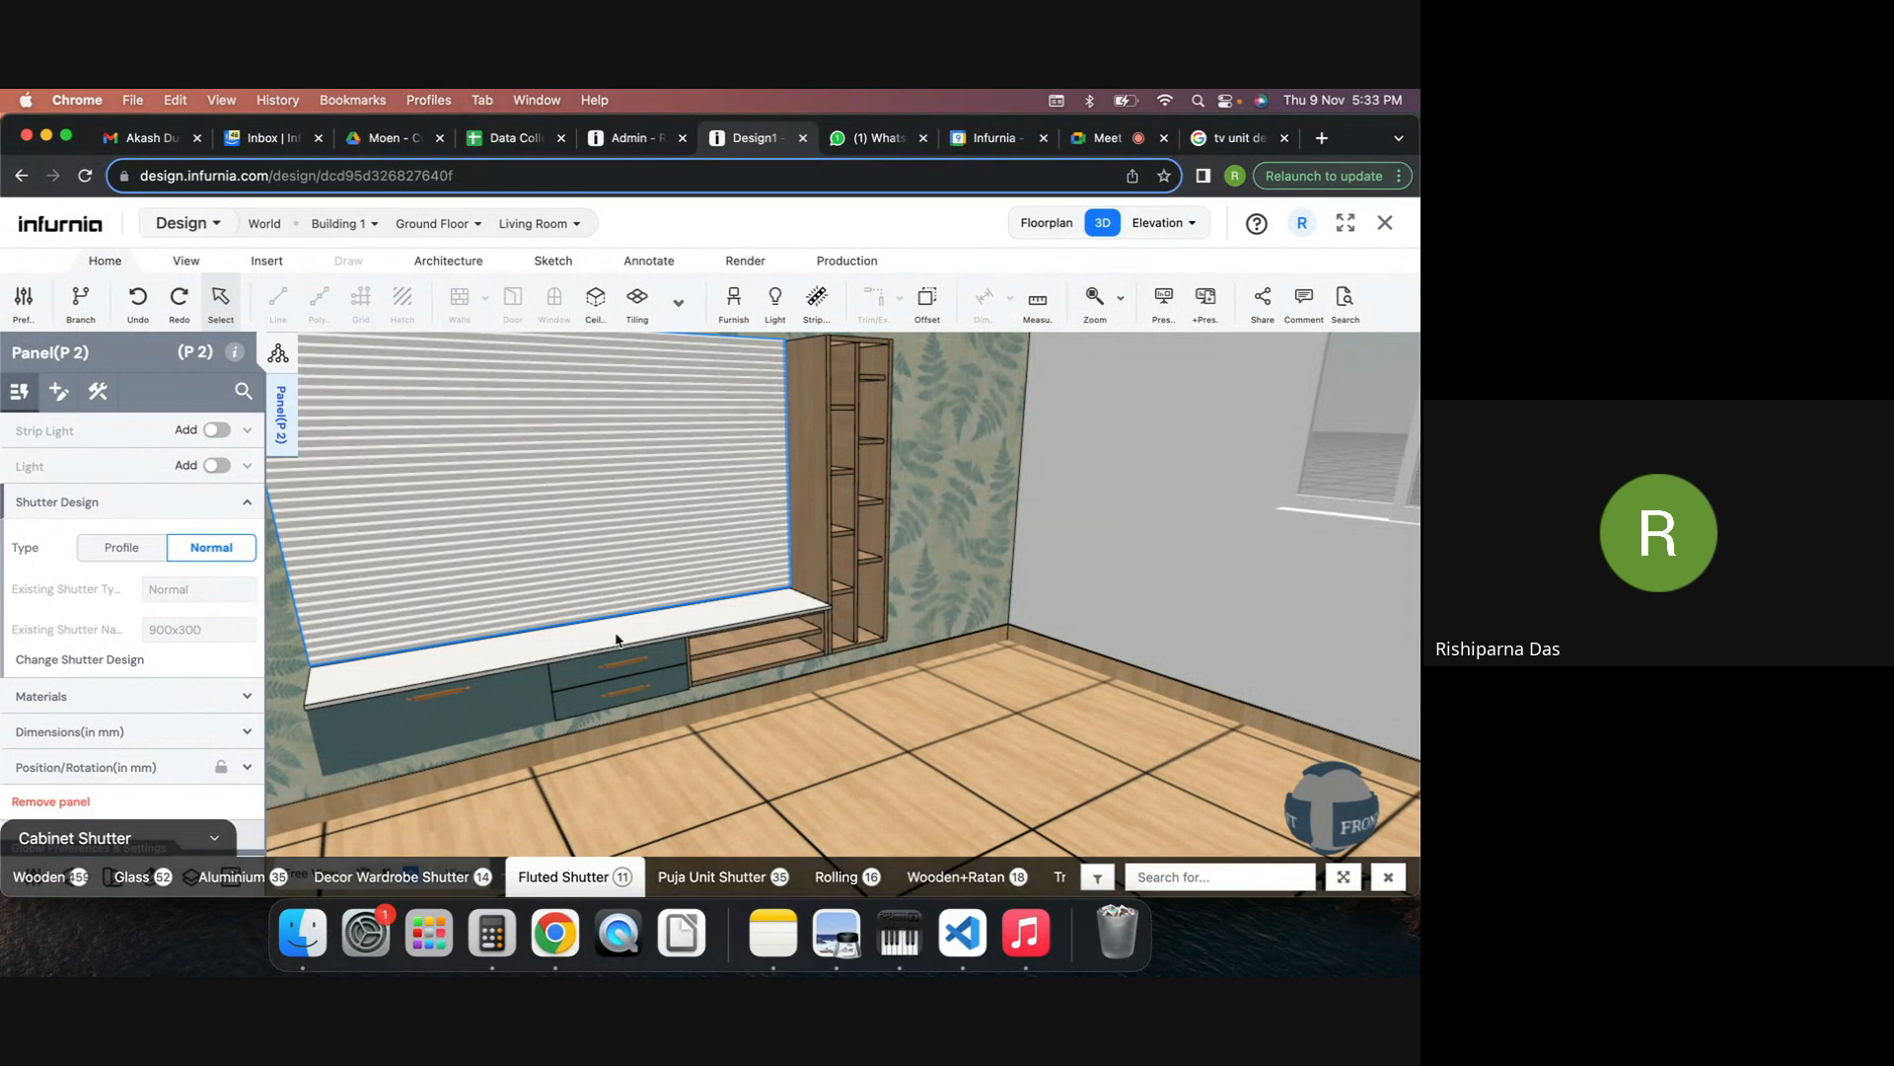
Check the size options of the Wooden fluted shutter and examine the finely fluted back panel together with the TV unit from several angles.
left_click(537, 878)
left_click(345, 888)
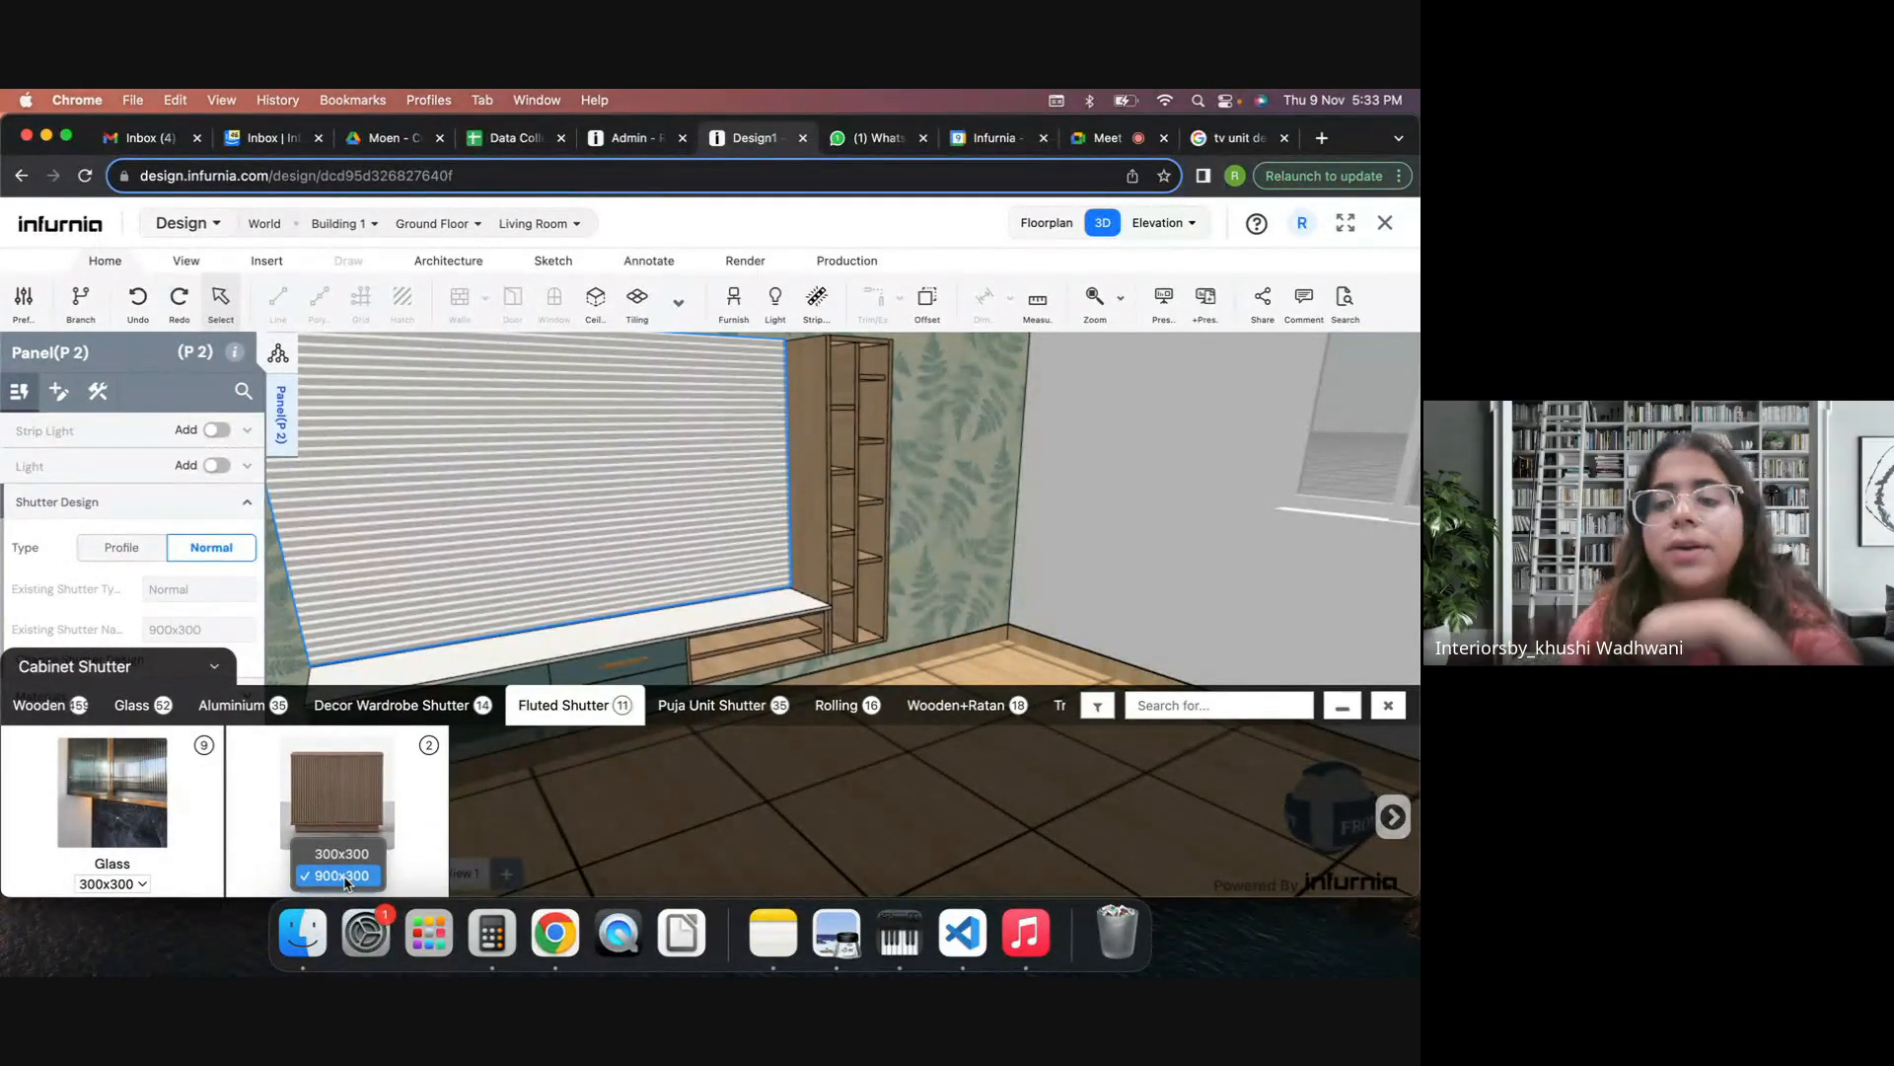
left_click(550, 816)
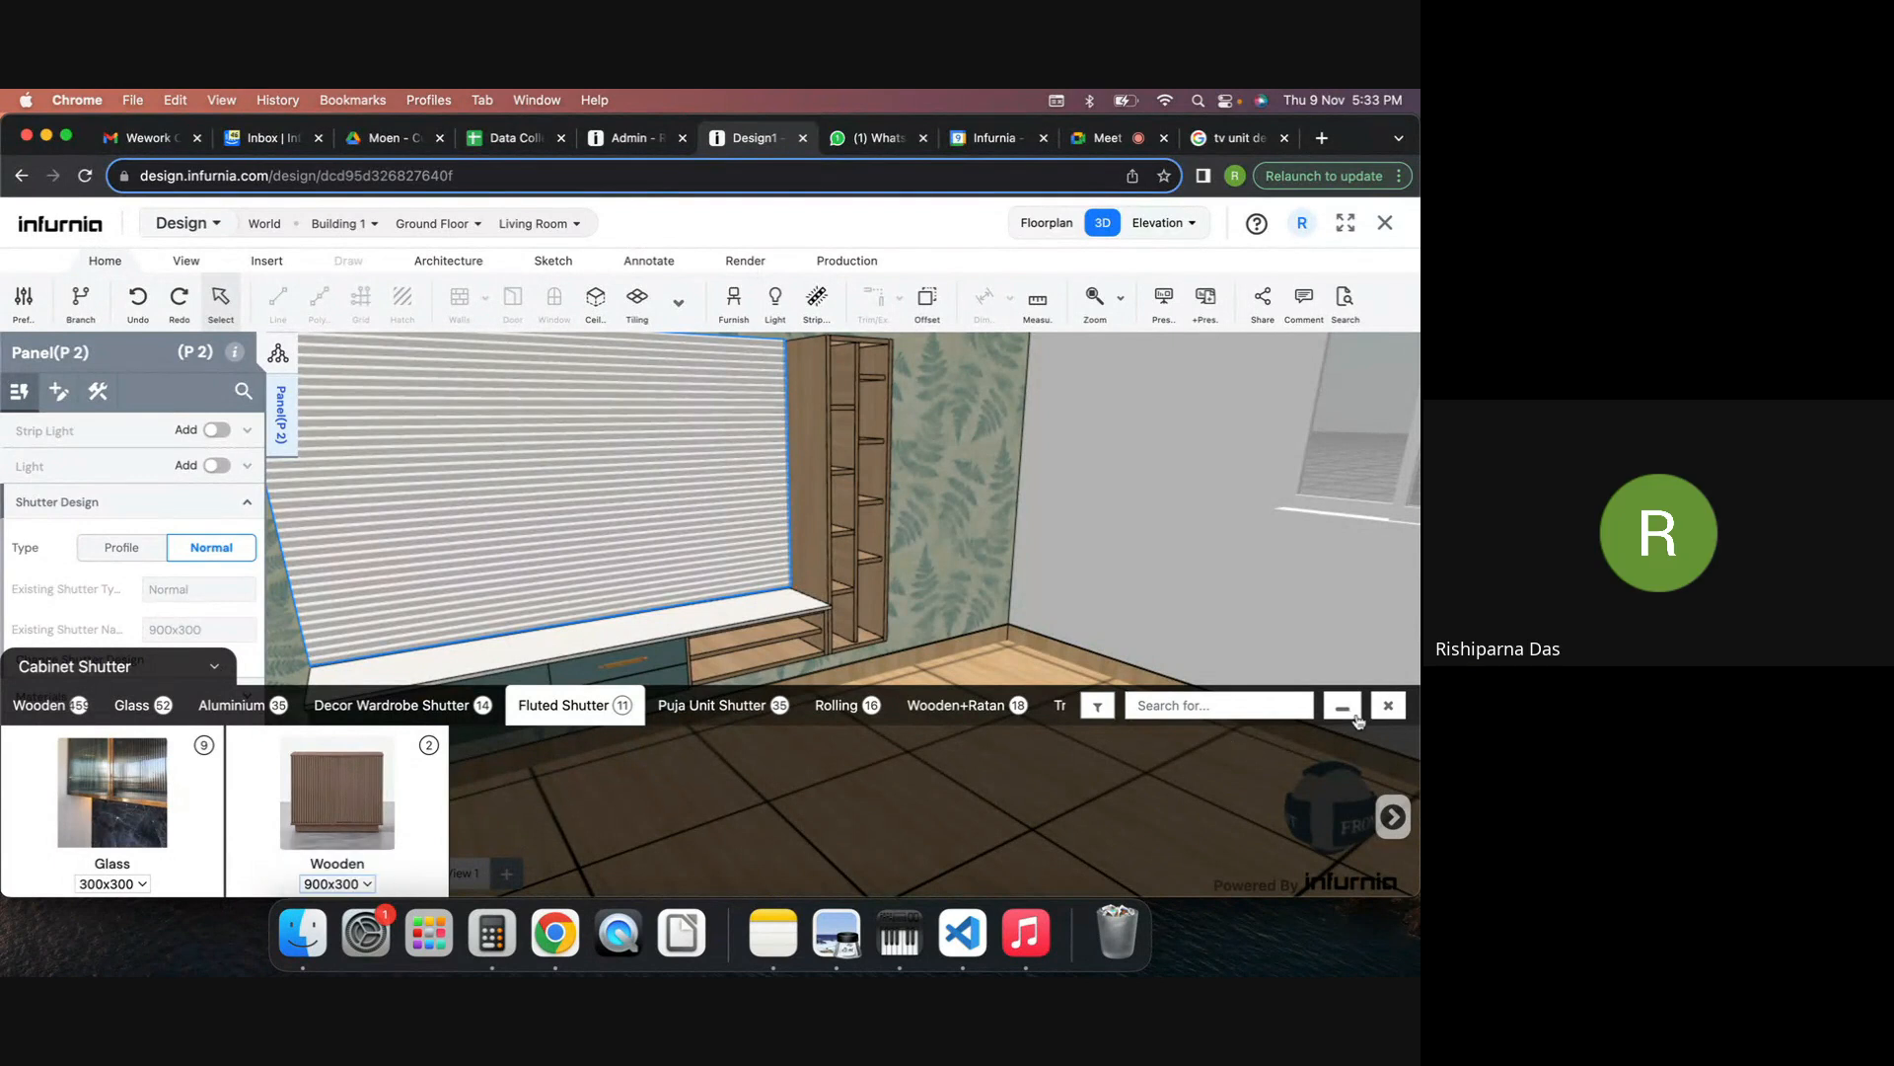
left_click(1388, 707)
left_click(1069, 763)
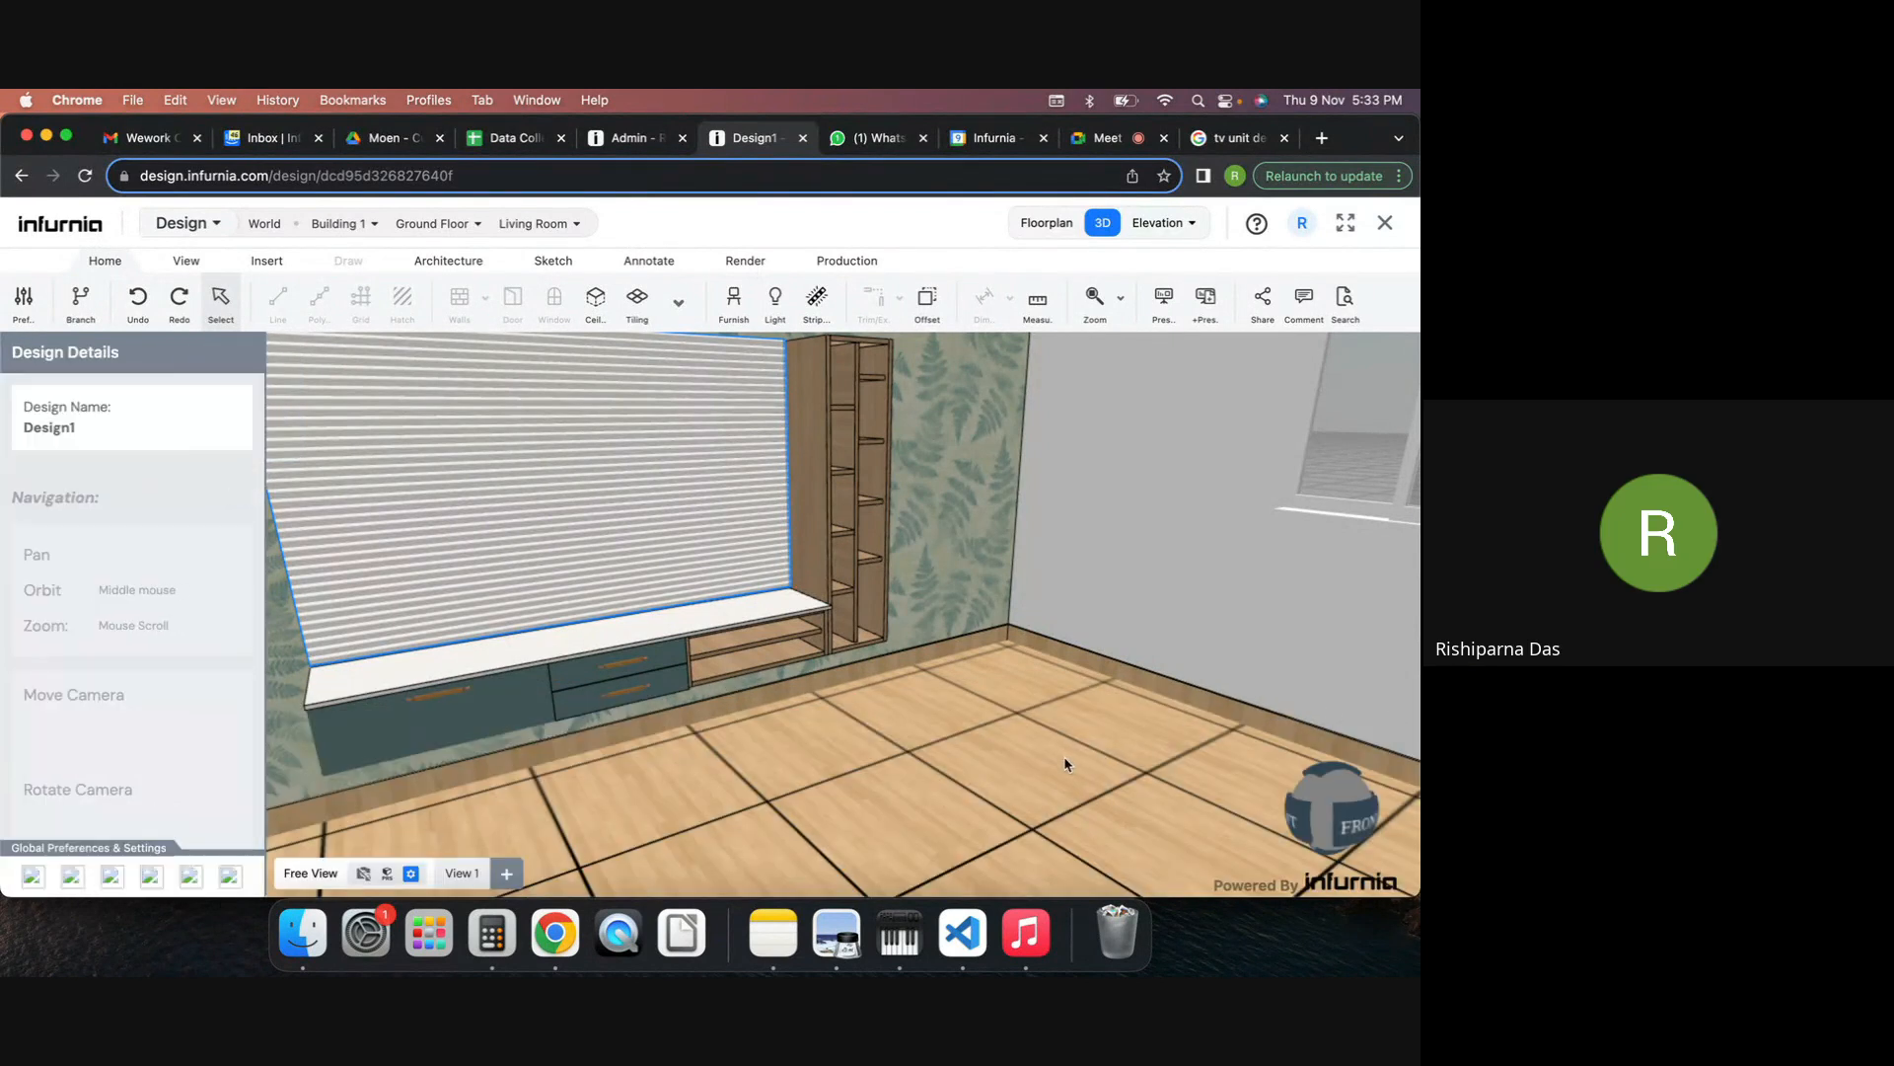
scroll(1058, 758, "down", 3)
scroll(1044, 766, "up", 4)
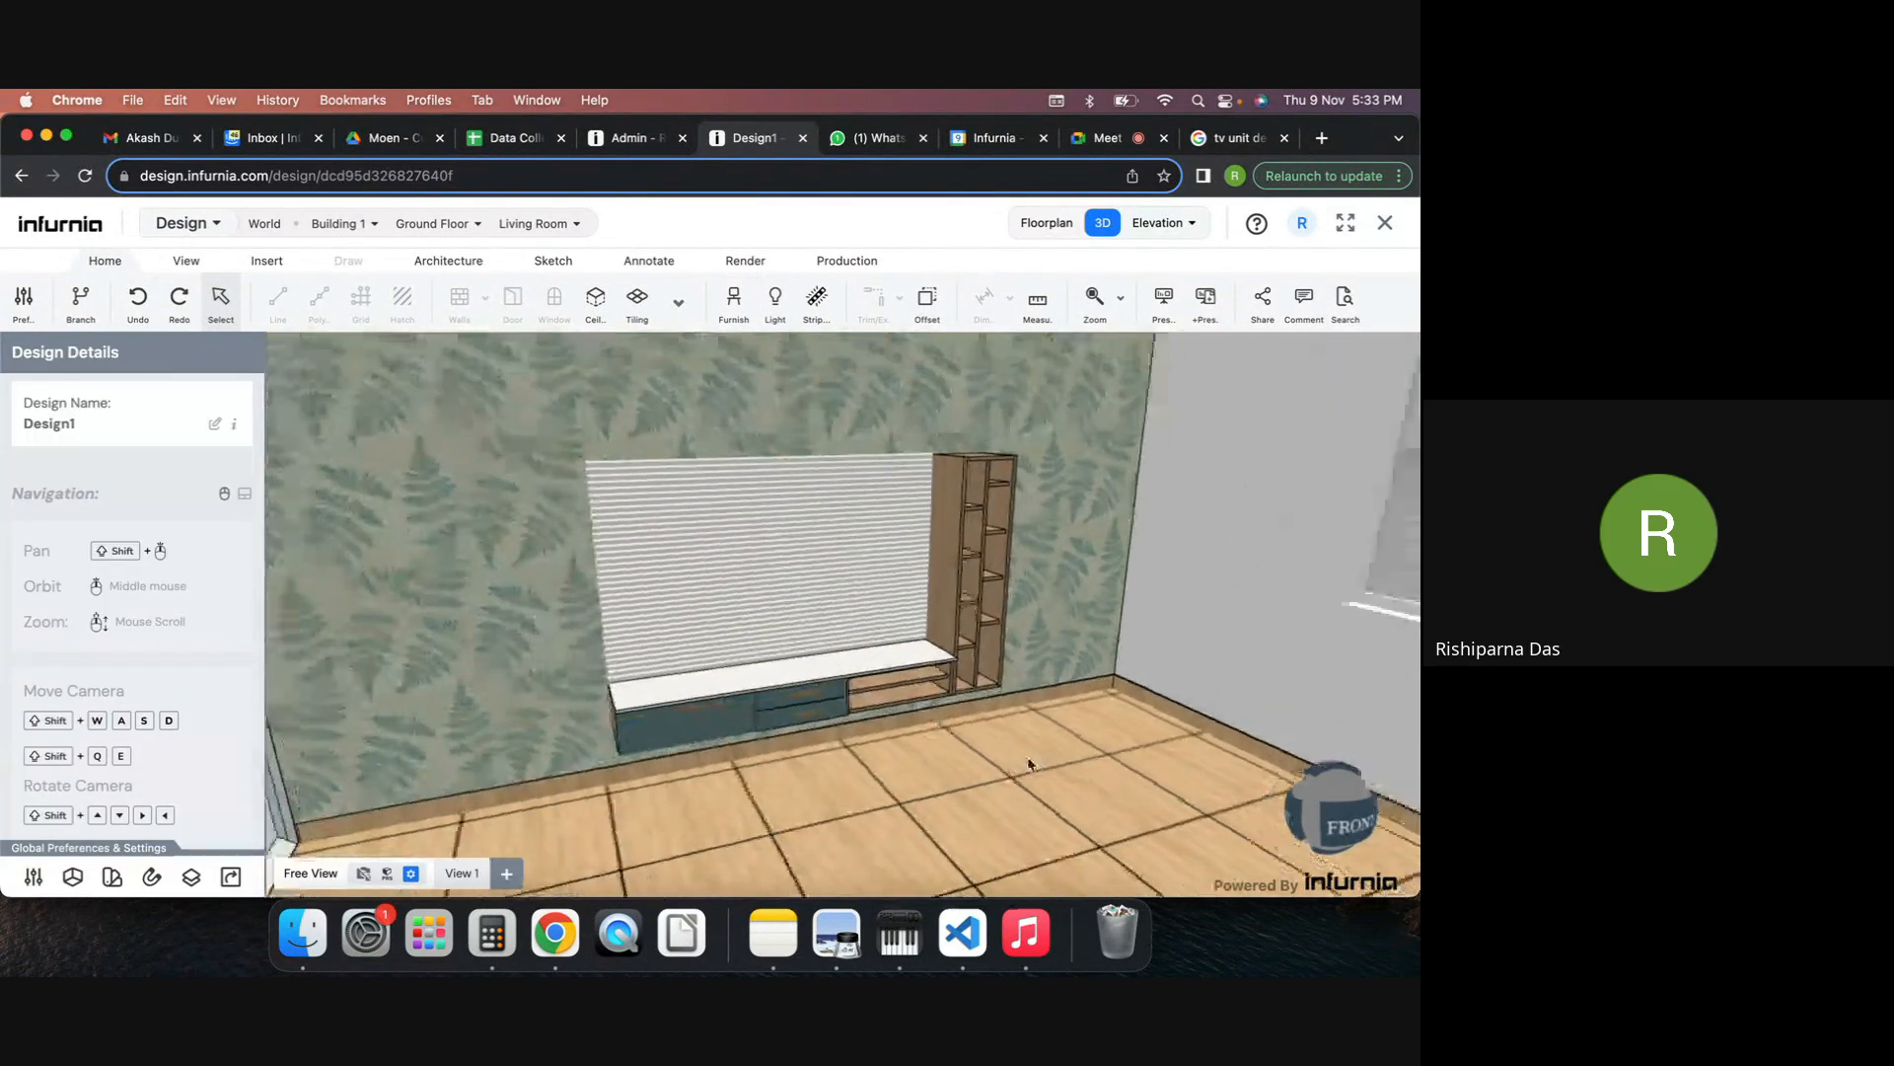
middle_click_drag(965, 809, 1036, 813)
scroll(668, 767, "up", 2)
middle_click_drag(990, 752, 987, 800, "shift")
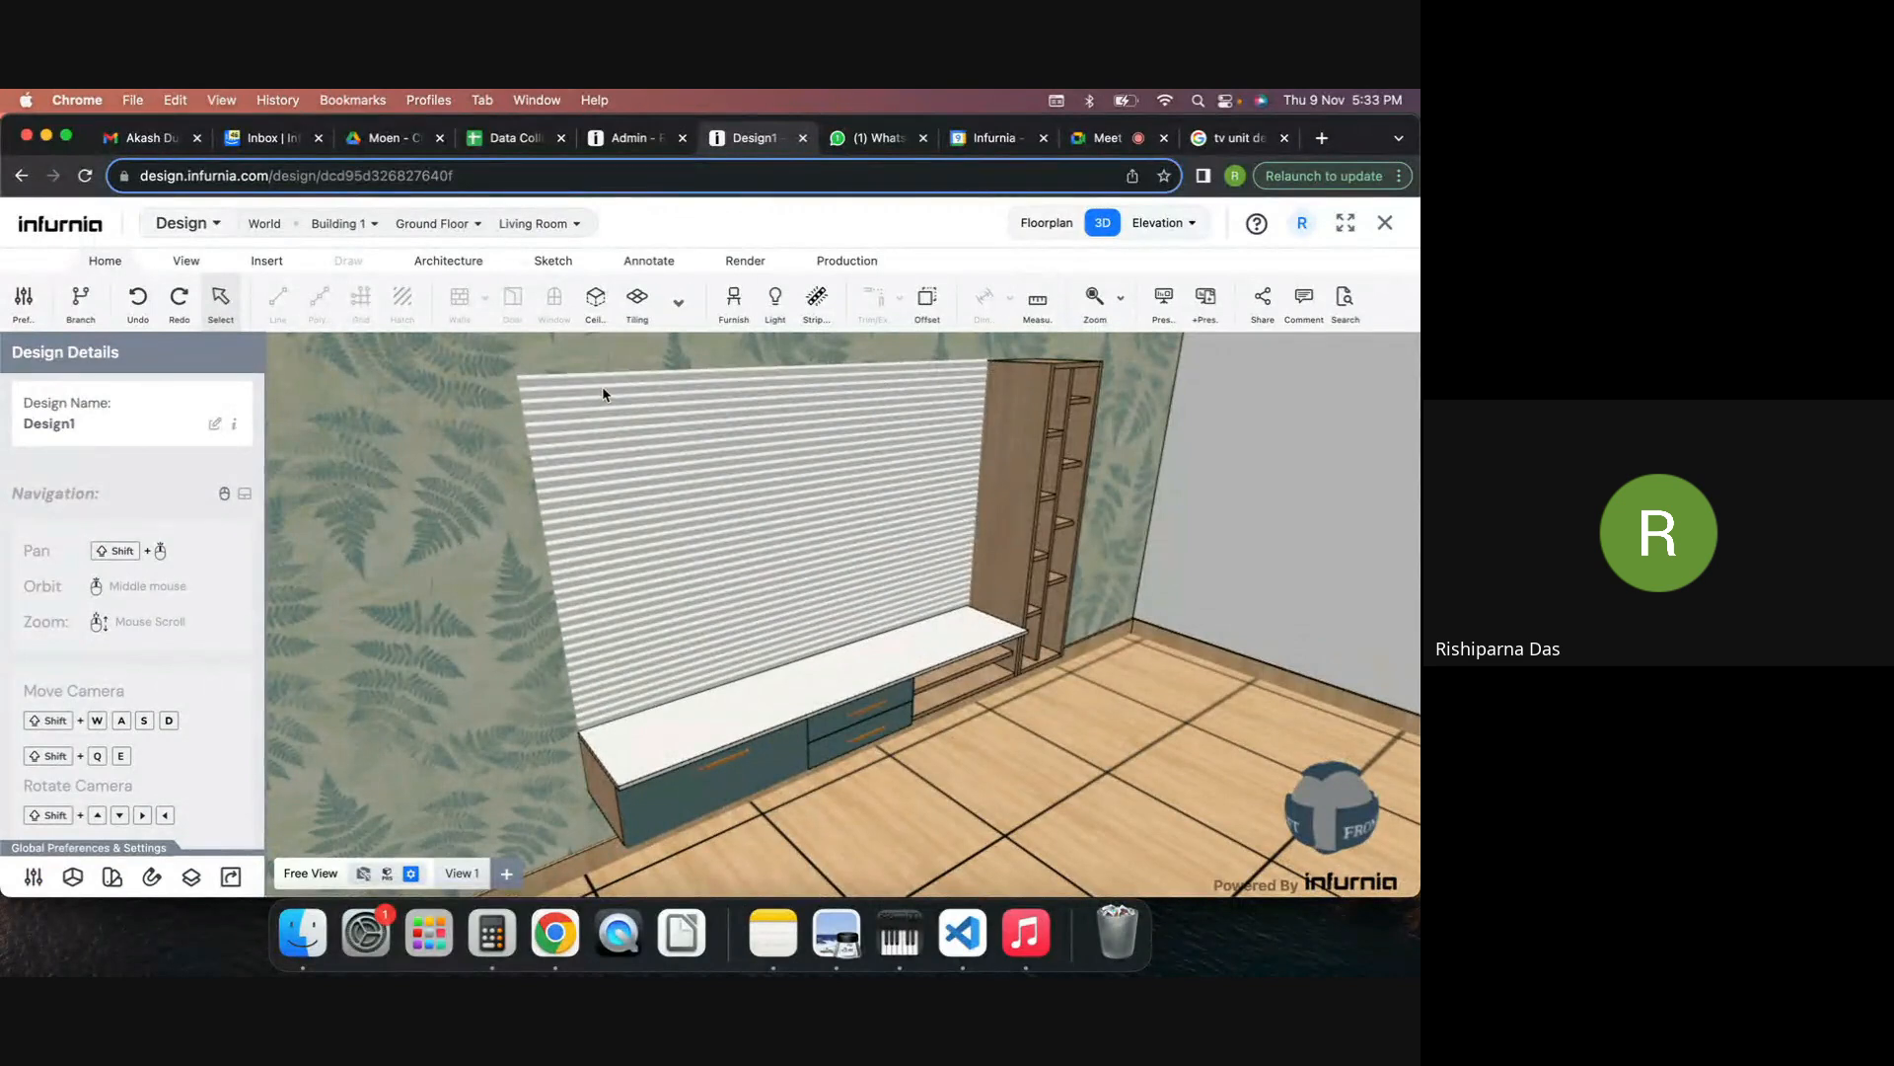
middle_click_drag(1150, 740, 1118, 692, "shift")
In the floor plan, copy the countertop panel and place the copy in the open floor area in front of the TV unit.
left_click(590, 677)
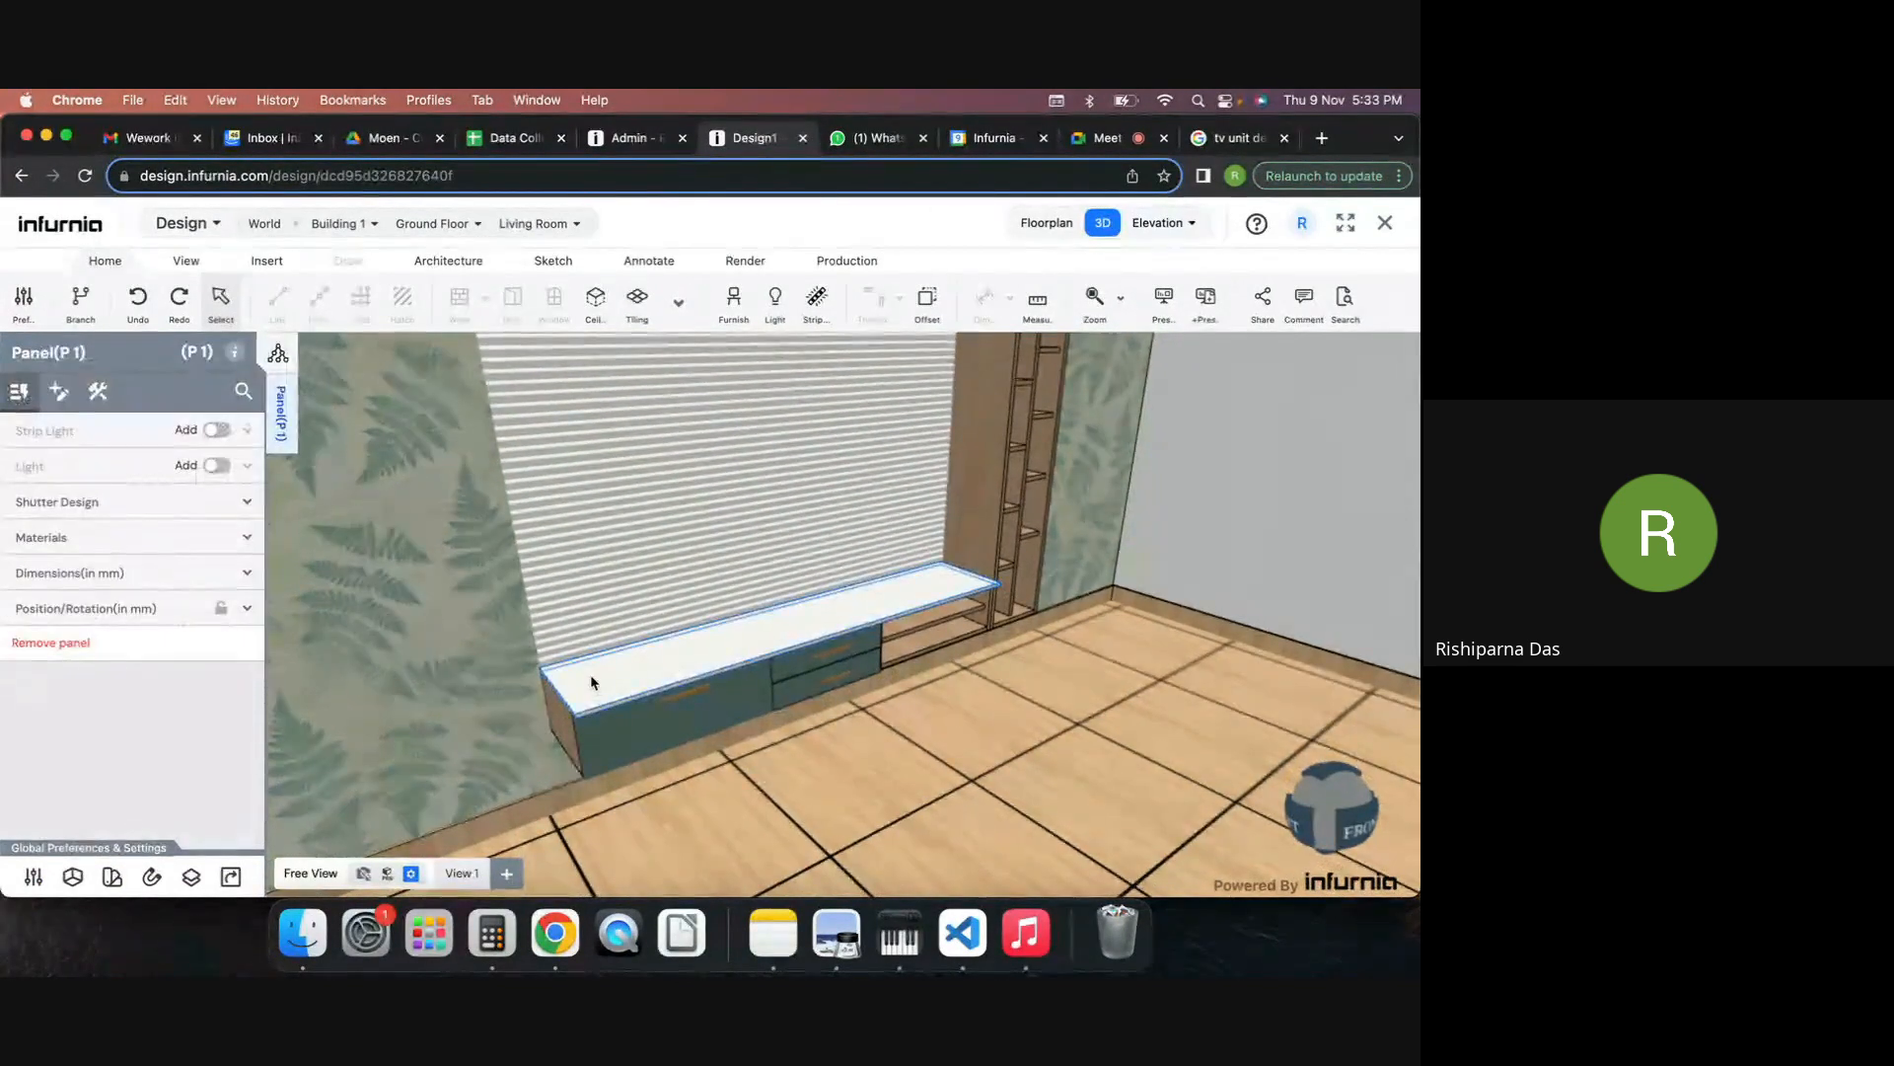
left_click(1043, 224)
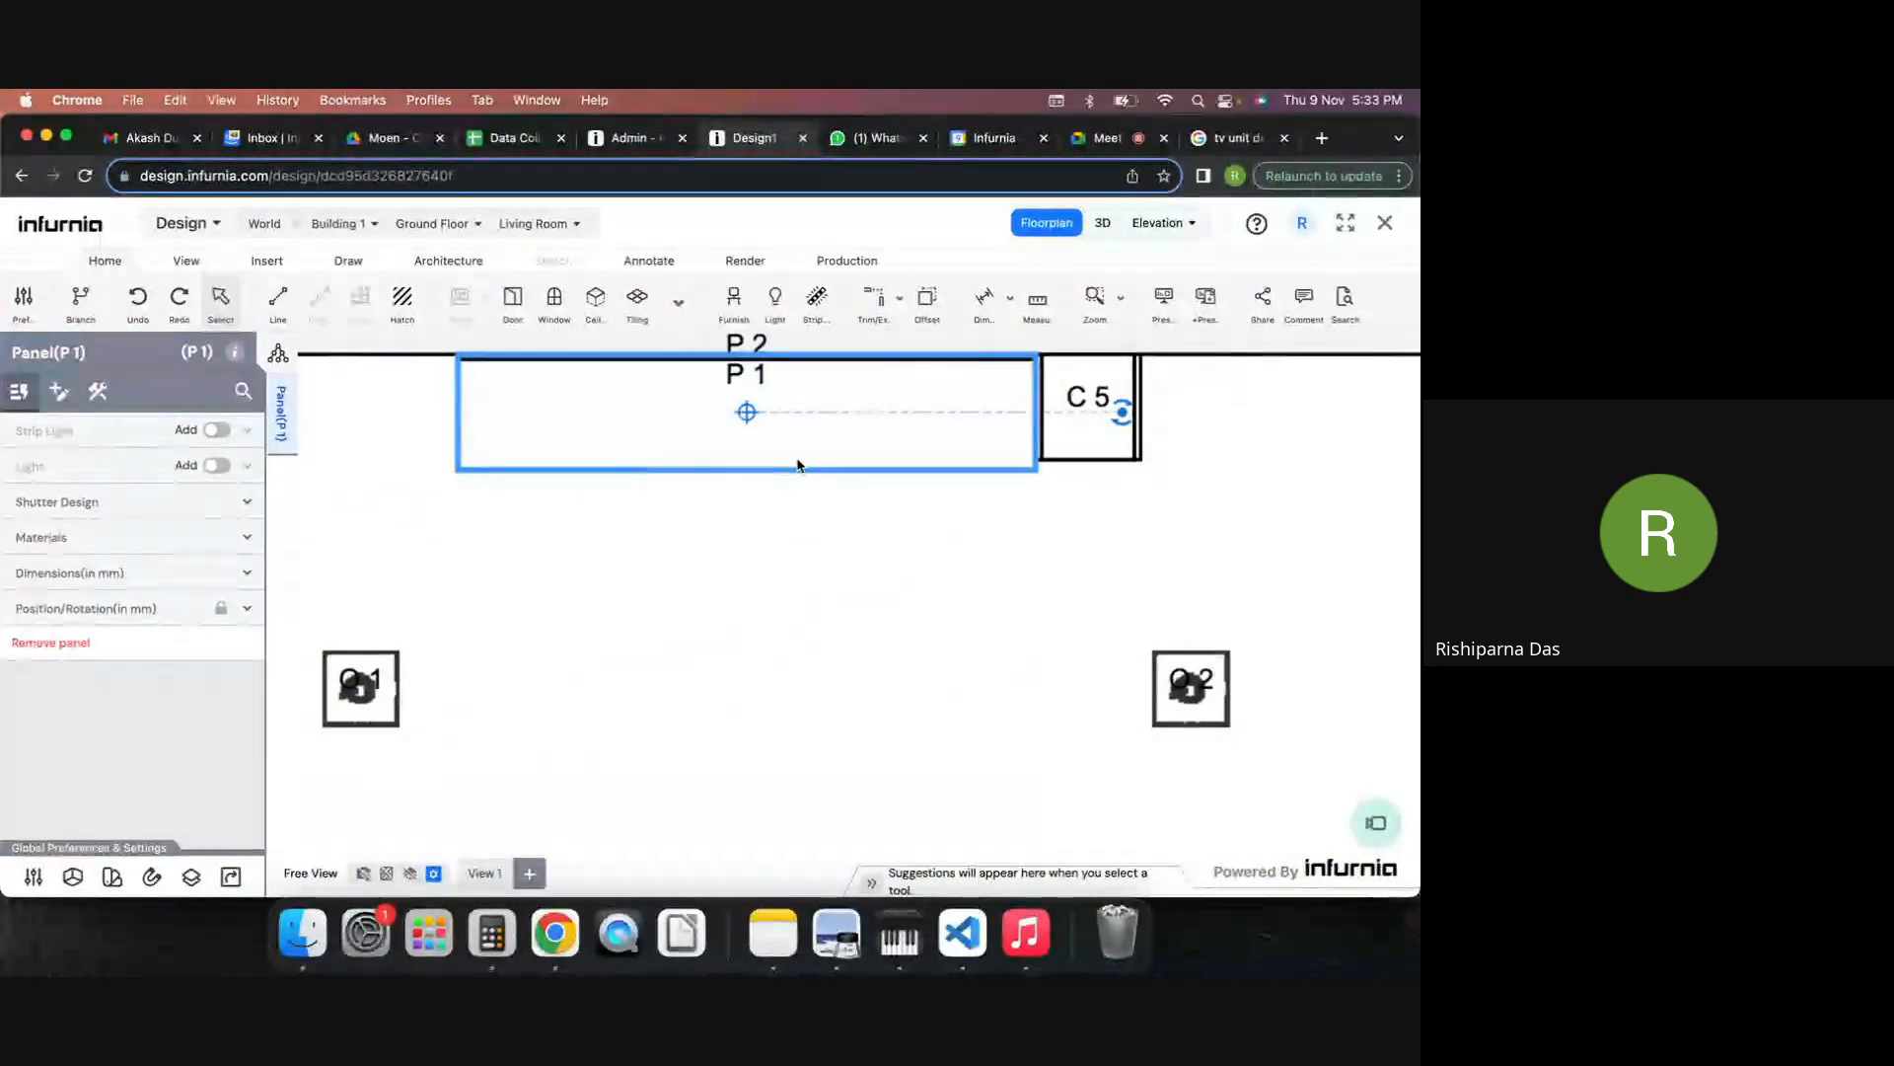
key("super+v")
left_click(783, 600)
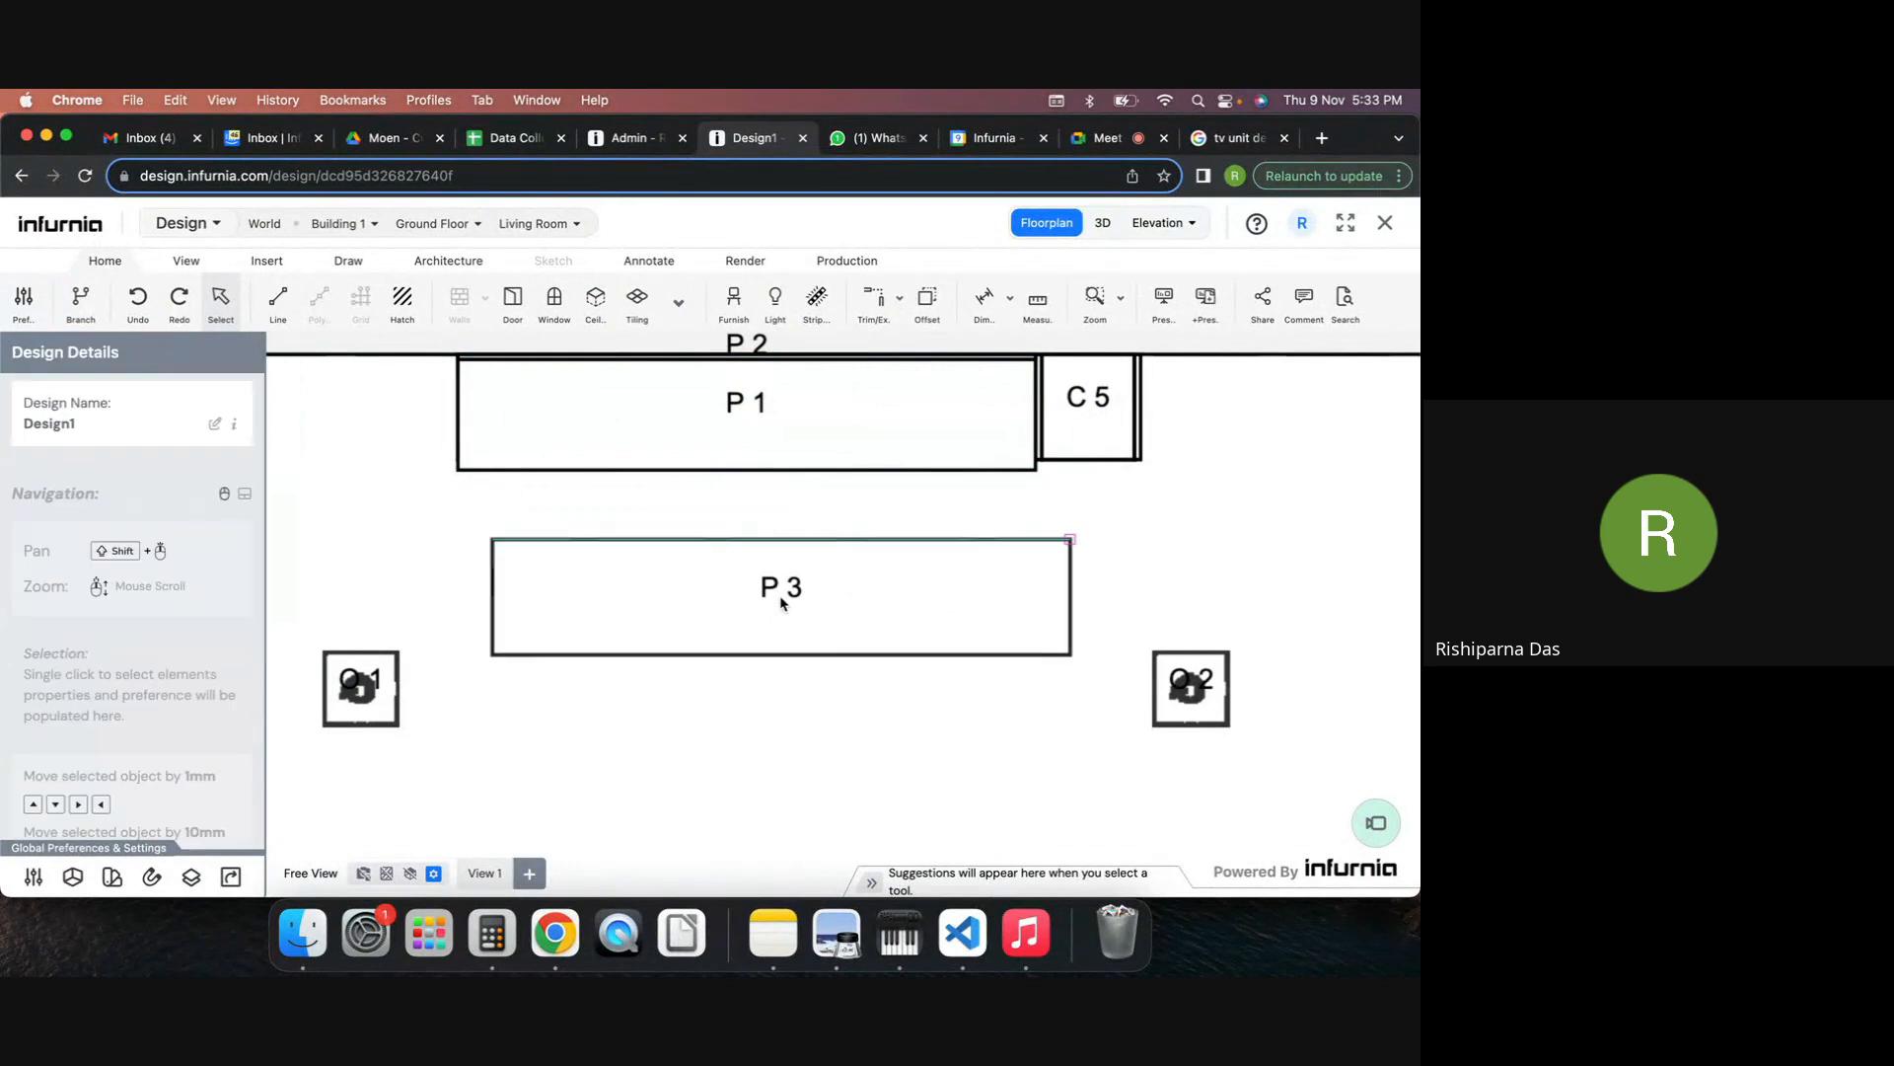
left_click(579, 607)
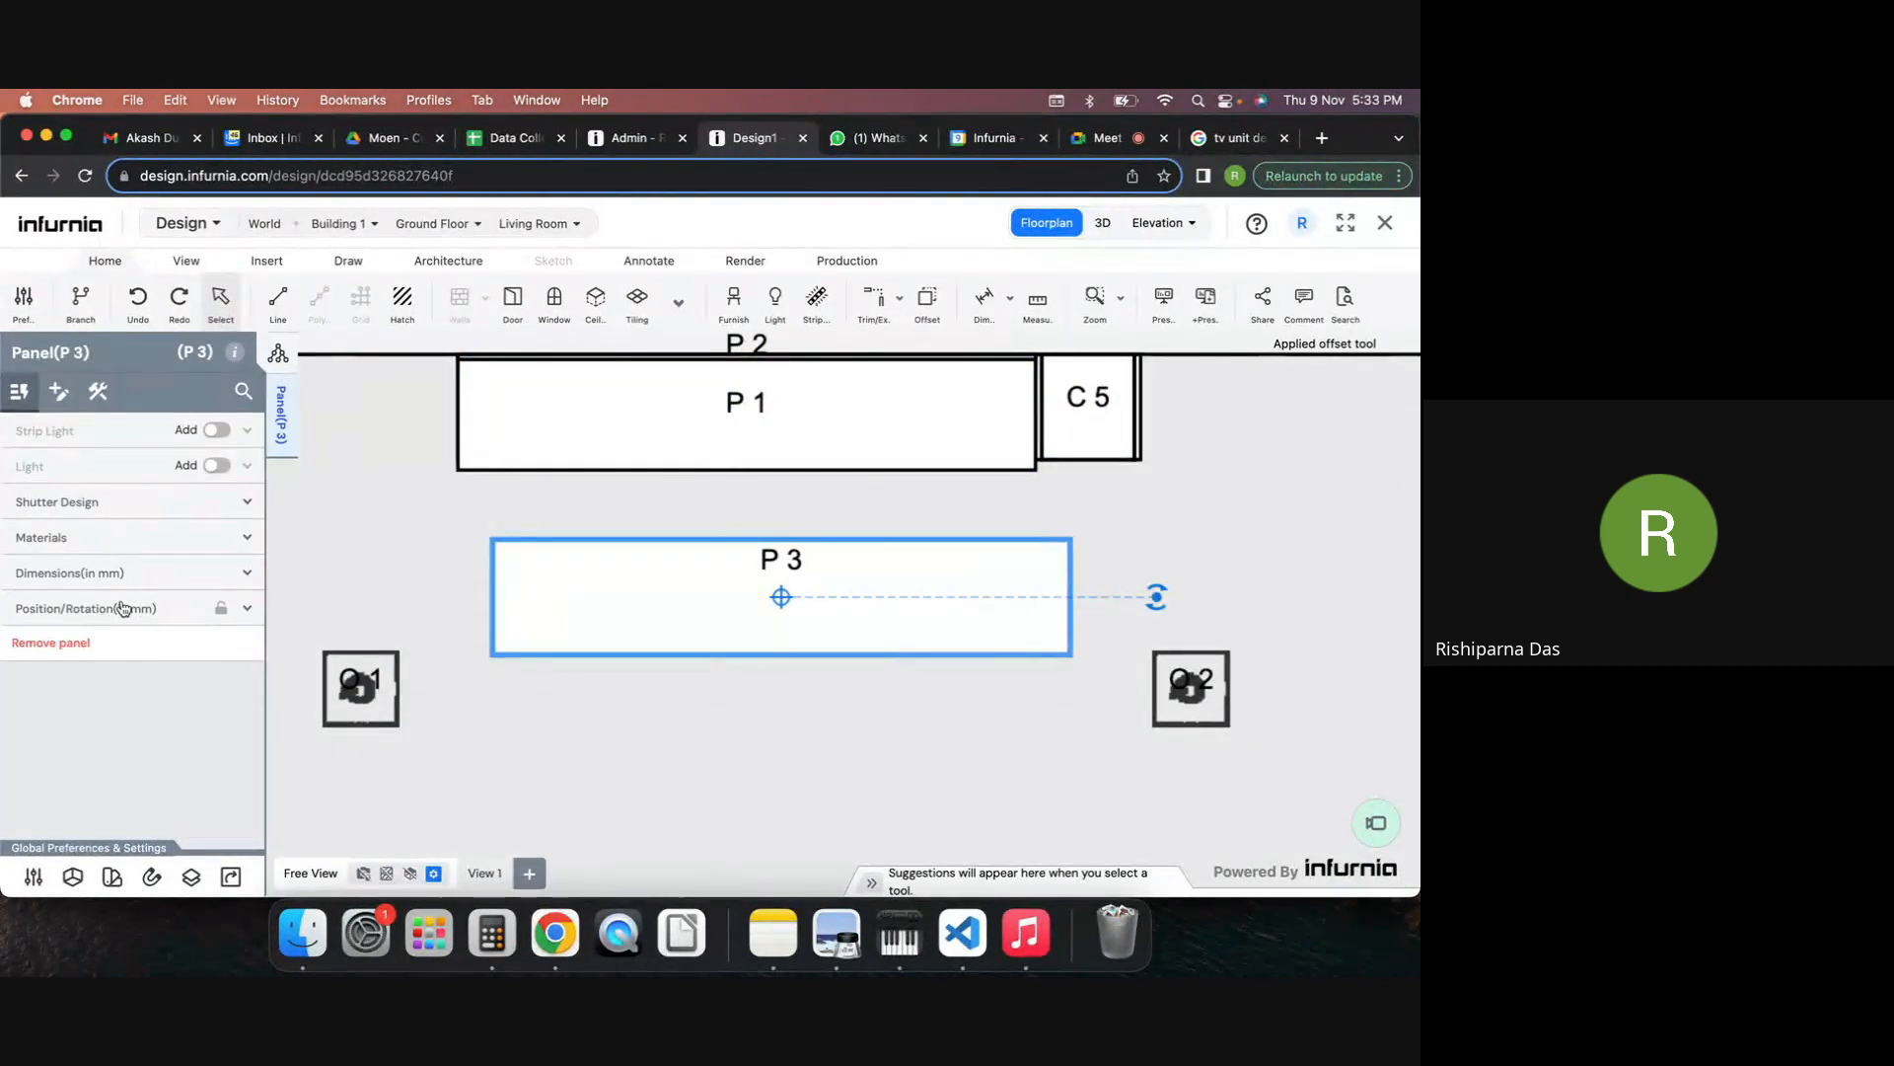
In the Elevation 1 (Wall) view, measure the height from the back panel's upper corner beside the tall shelf unit down to the floor.
left_click(1101, 226)
left_click(1160, 223)
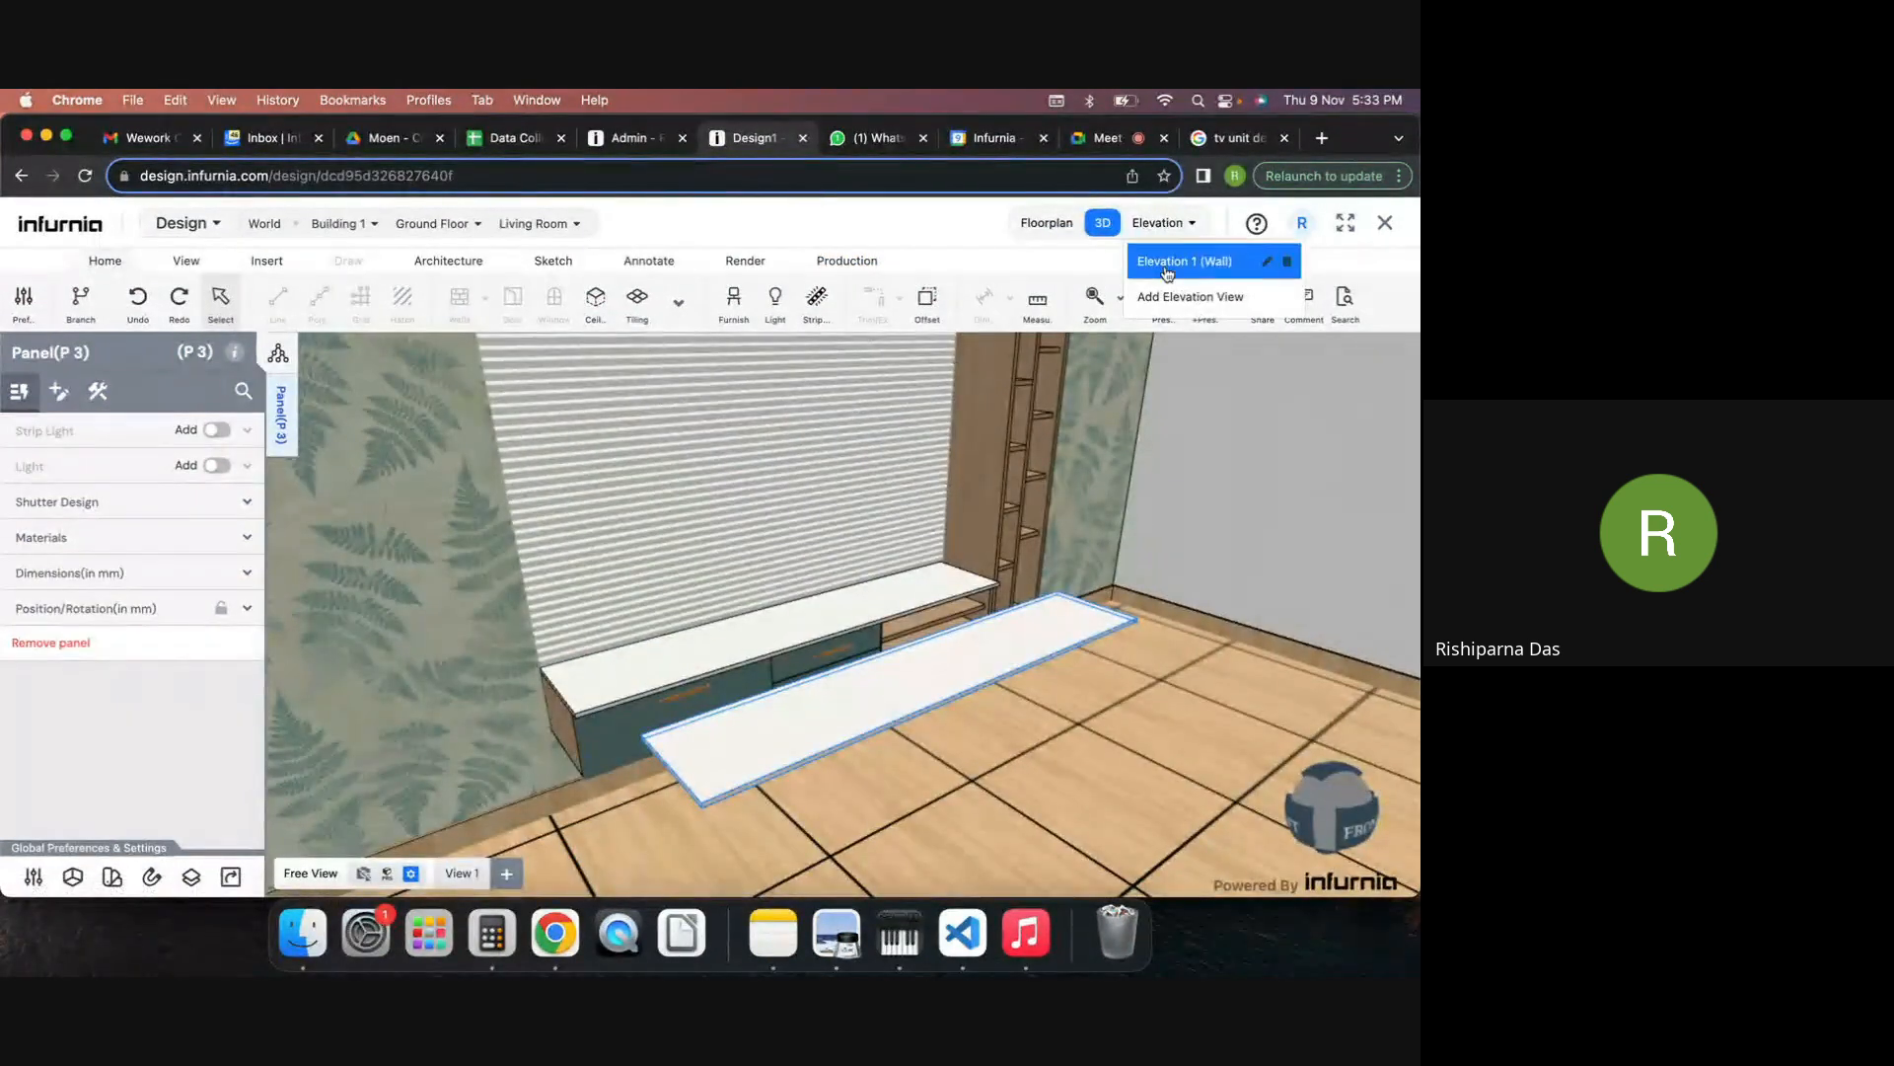
left_click(1167, 264)
scroll(973, 626, "up", 3)
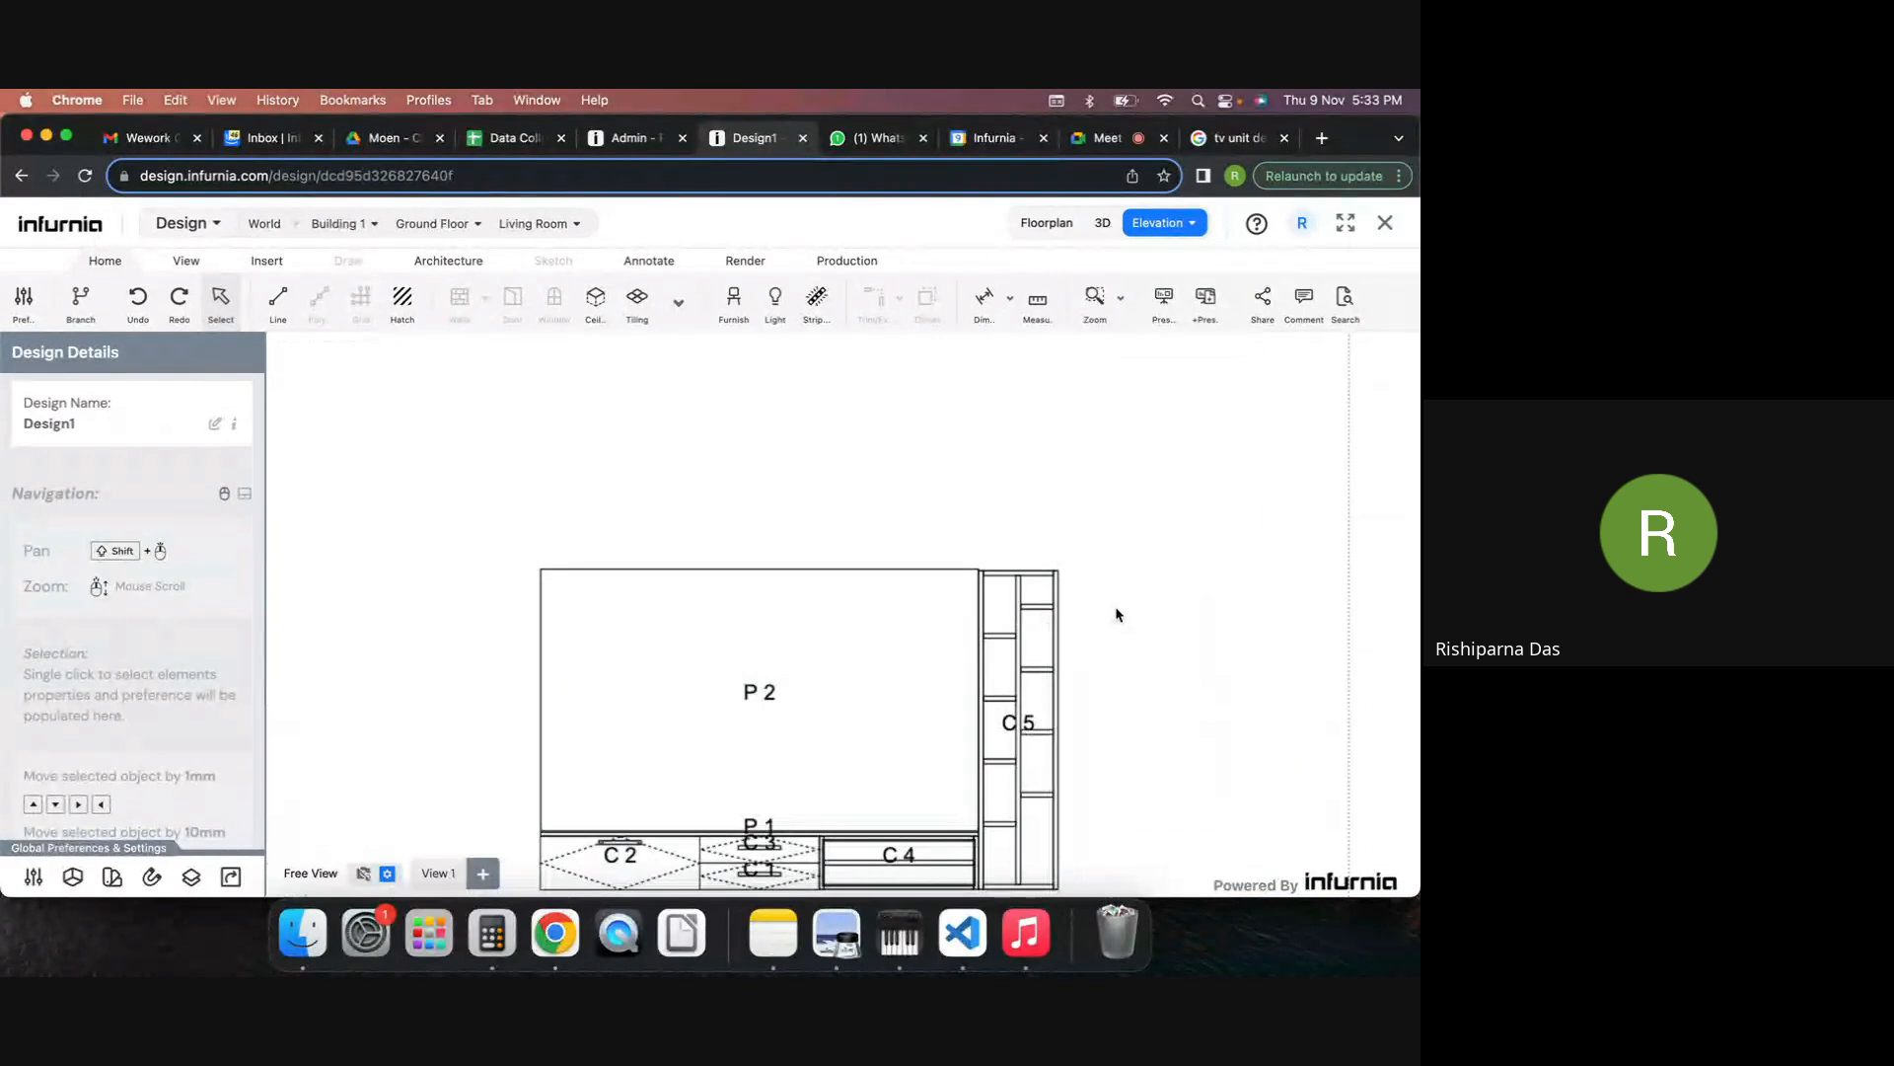
left_click_drag(1117, 614, 1087, 488, "shift")
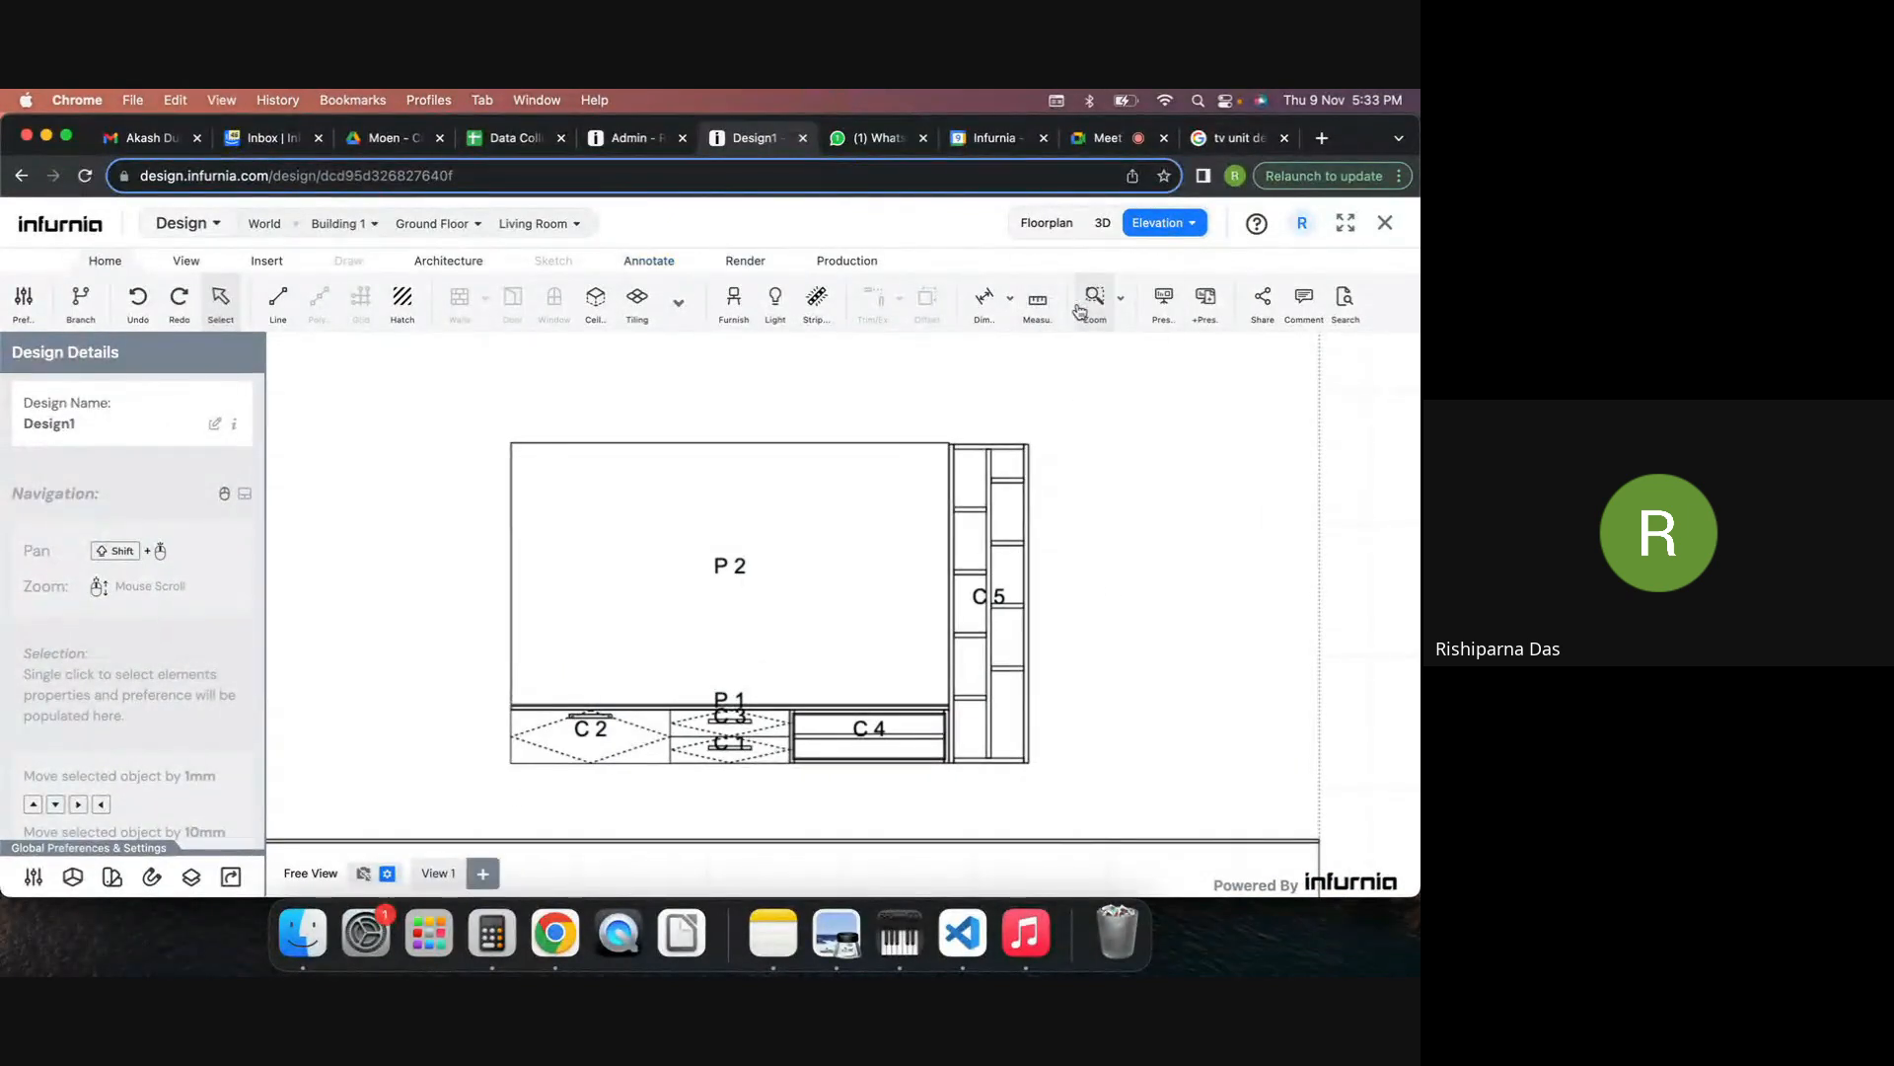
left_click(1037, 300)
scroll(949, 442, "up", 5)
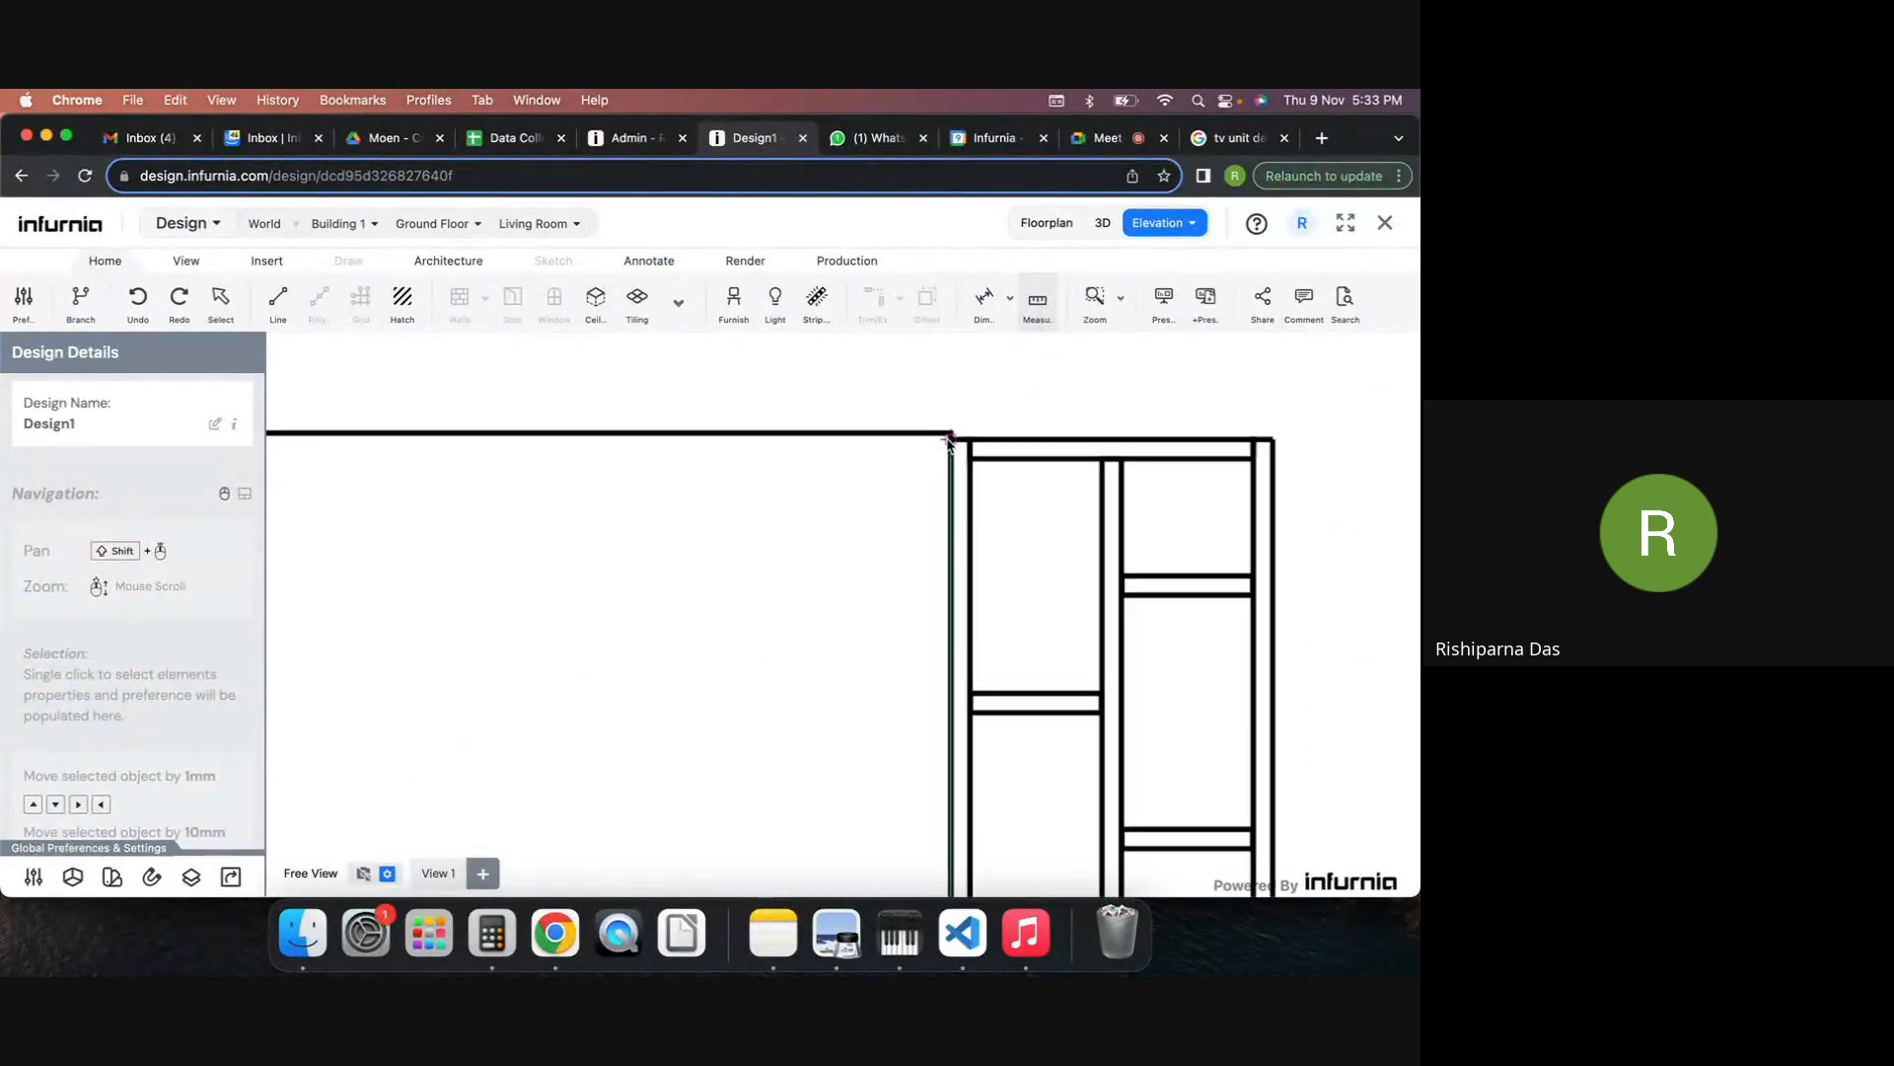
left_click(950, 433)
scroll(949, 494, "down", 5)
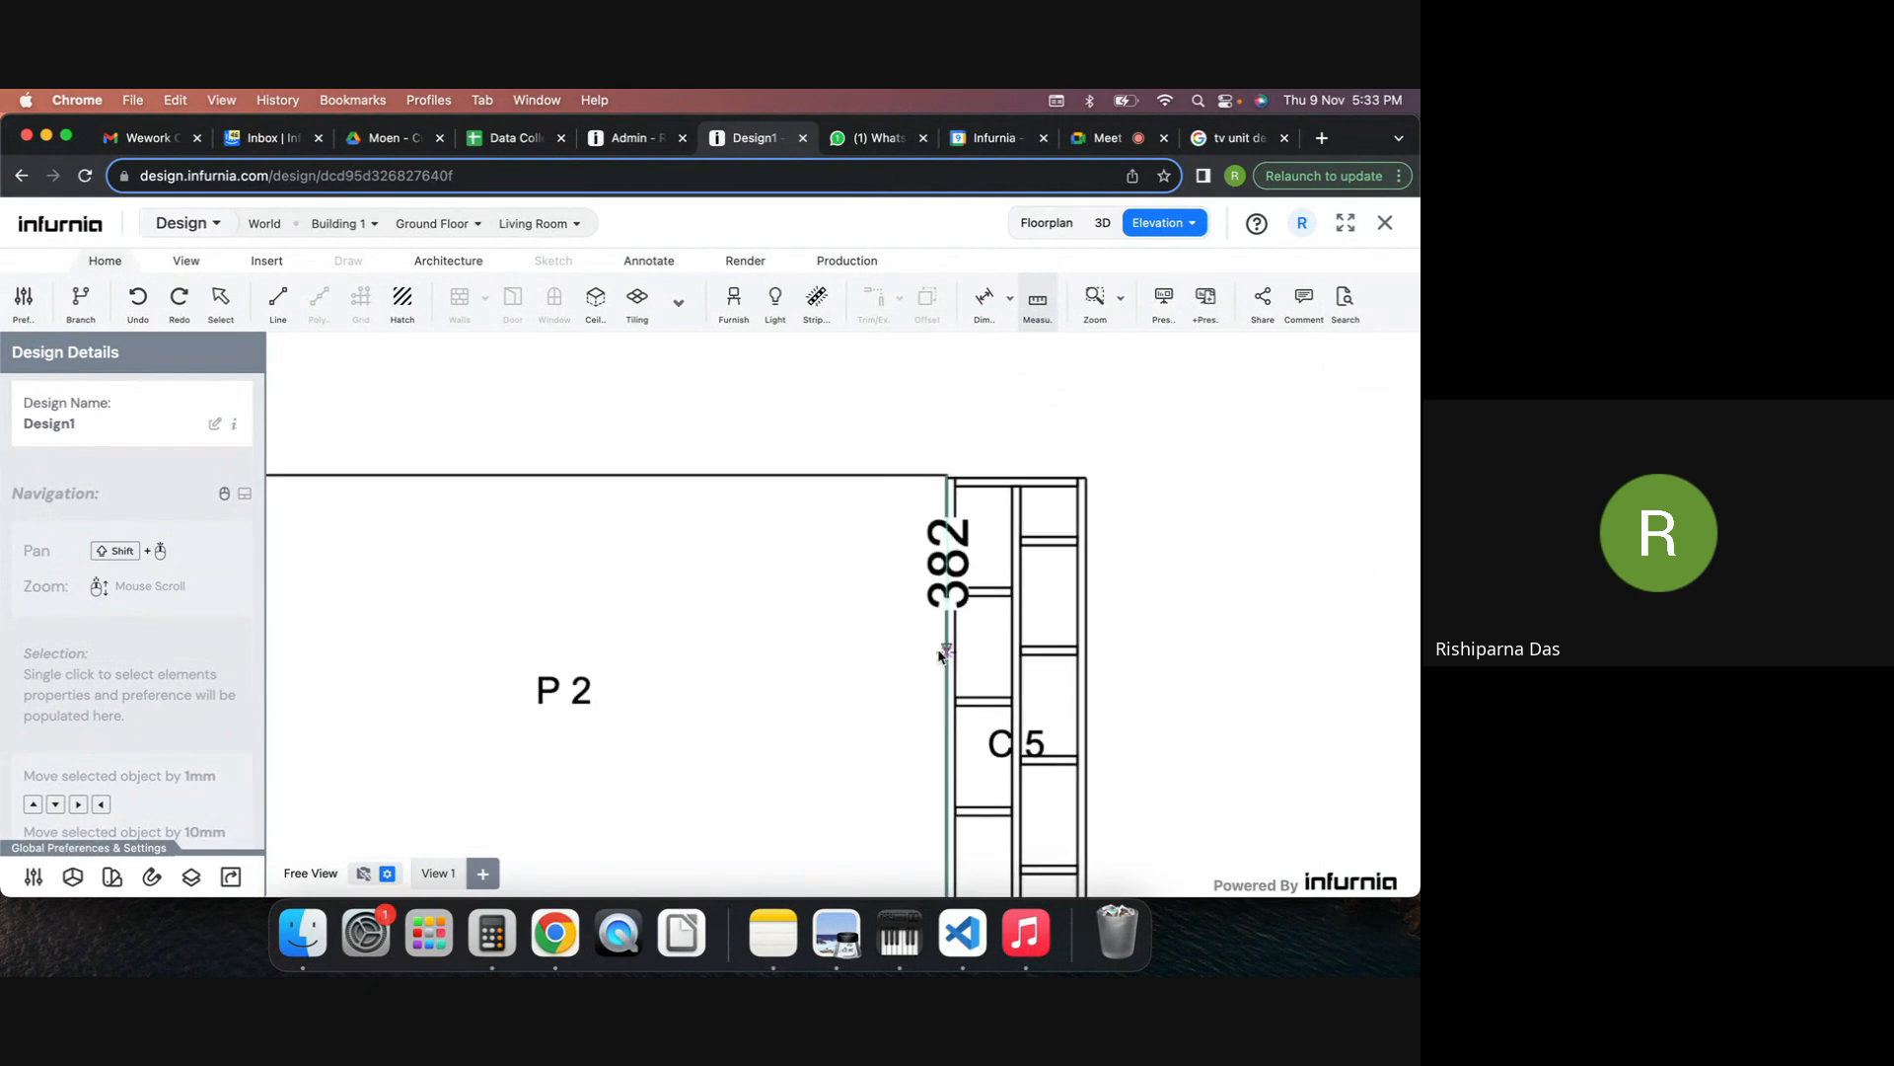
left_click_drag(935, 680, 922, 460, "shift")
scroll(924, 760, "up", 3)
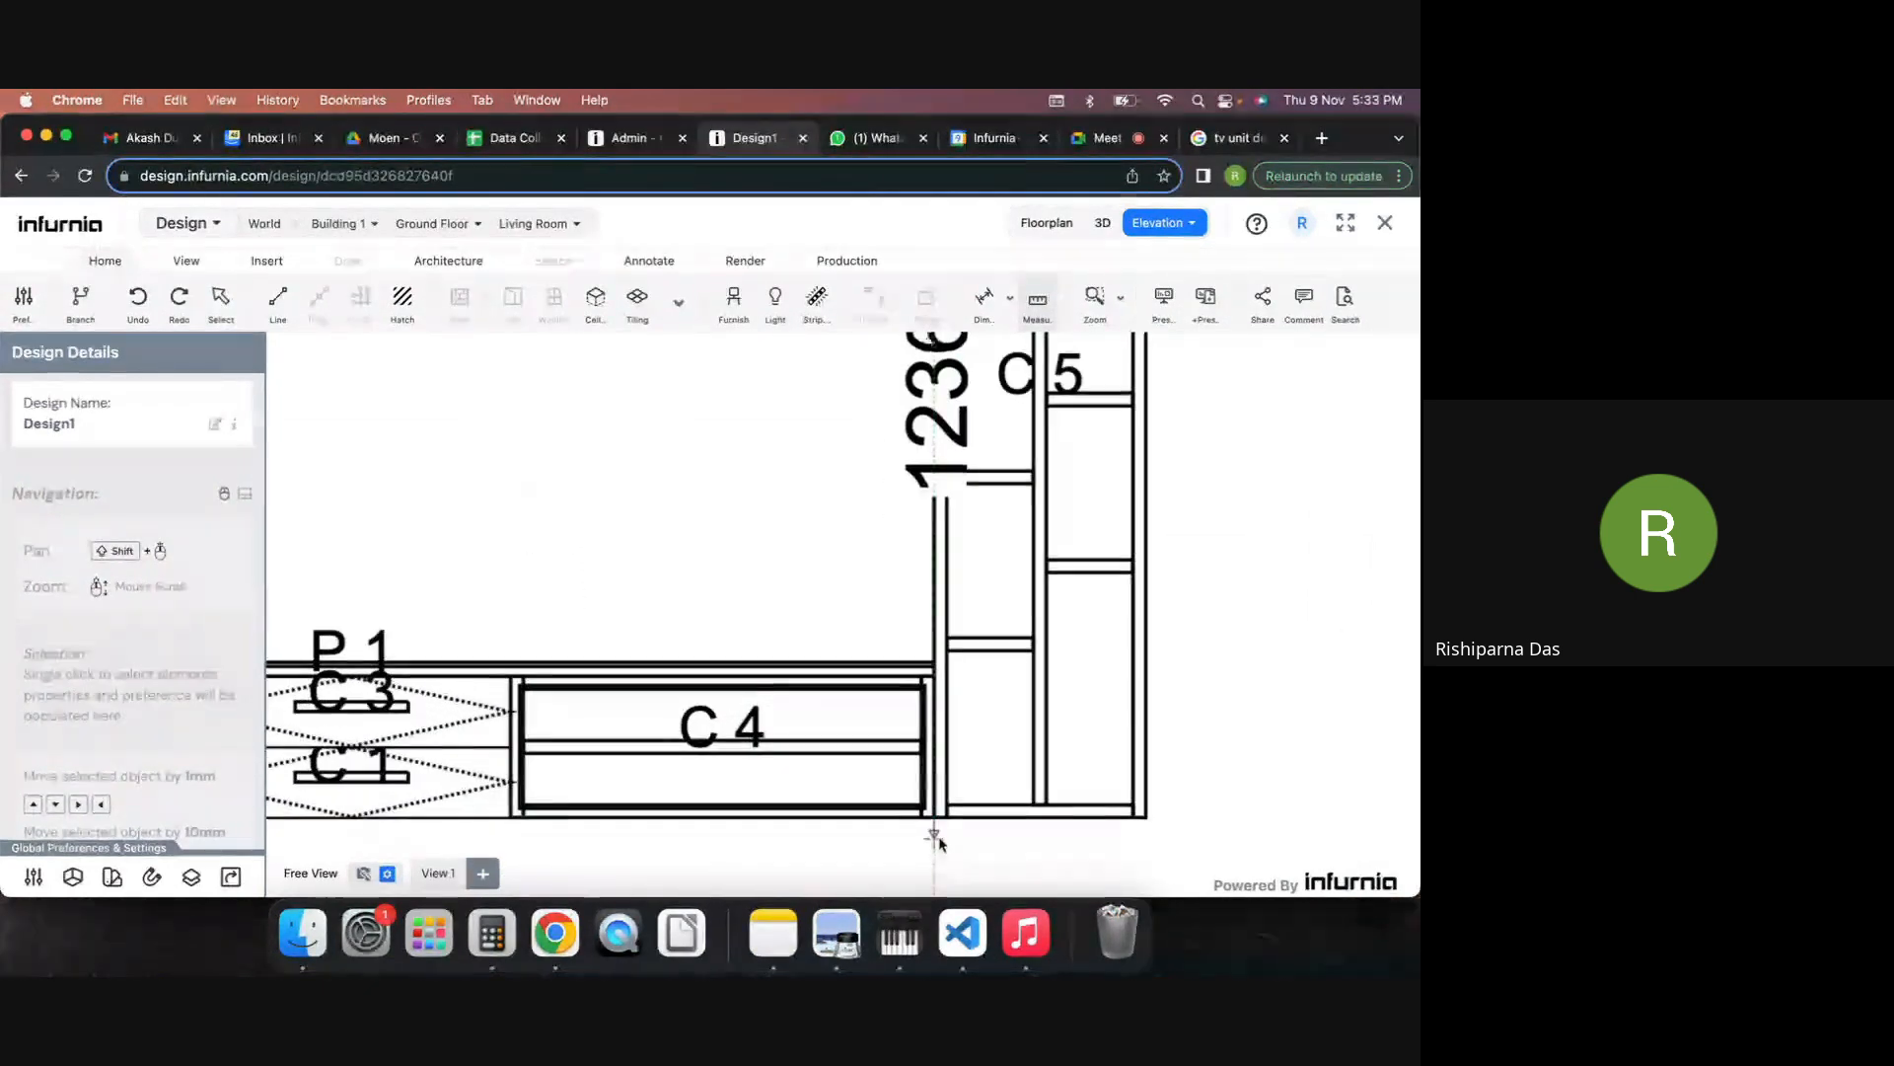
left_click_drag(934, 832, 926, 680, "shift")
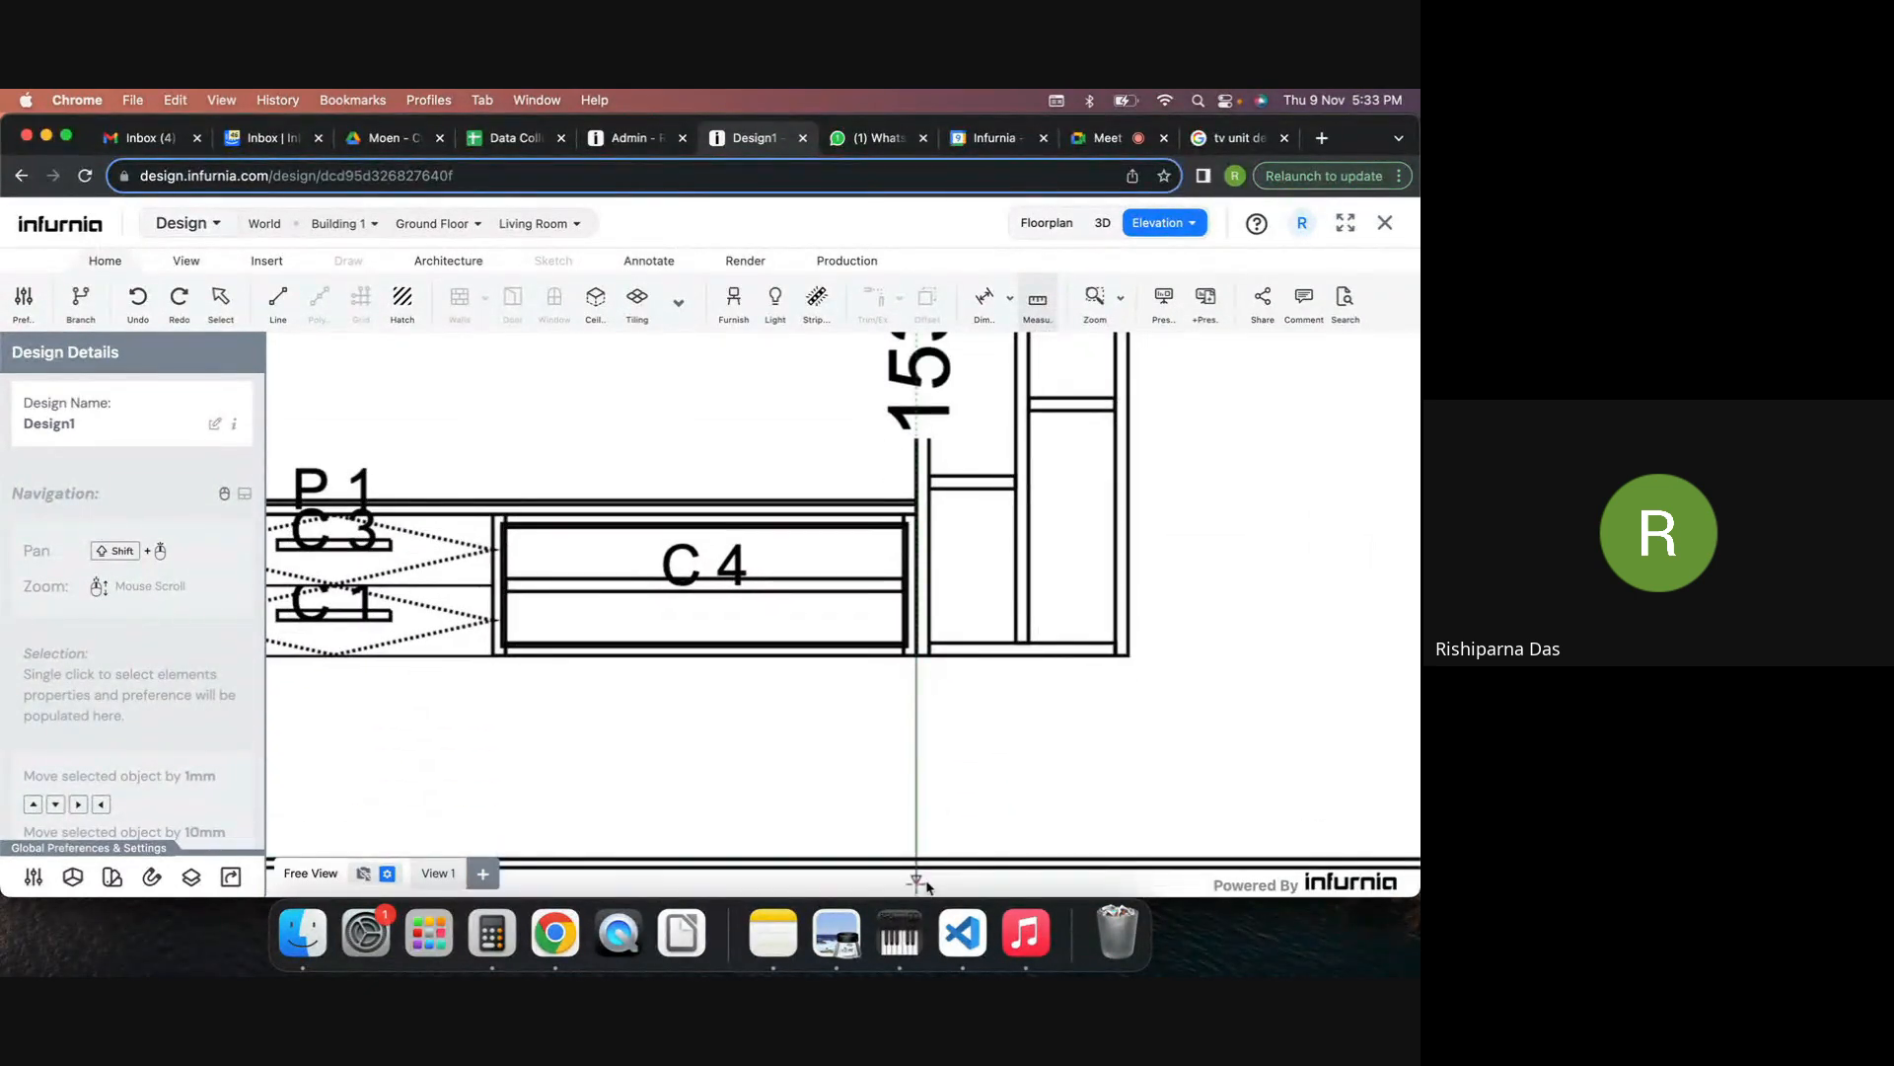
scroll(926, 876, "down", 2)
scroll(927, 881, "down", 1)
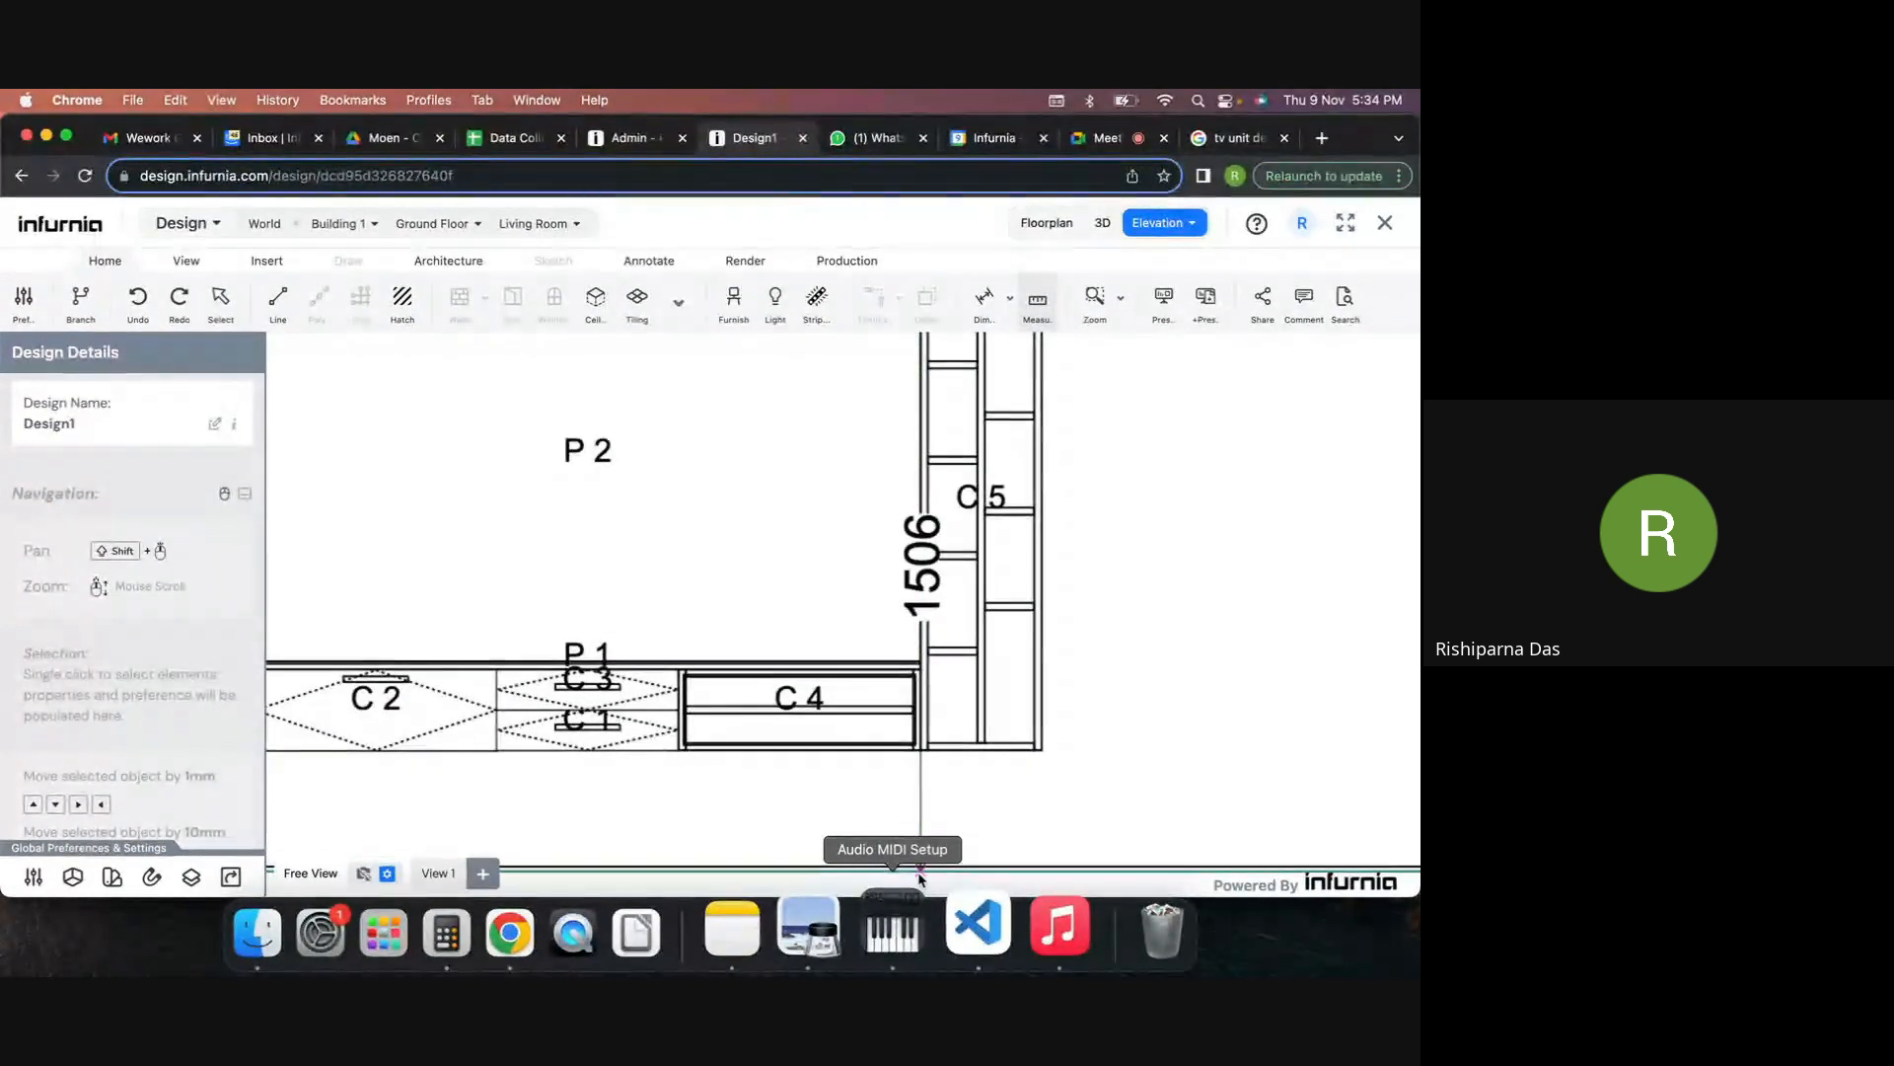
key("Escape")
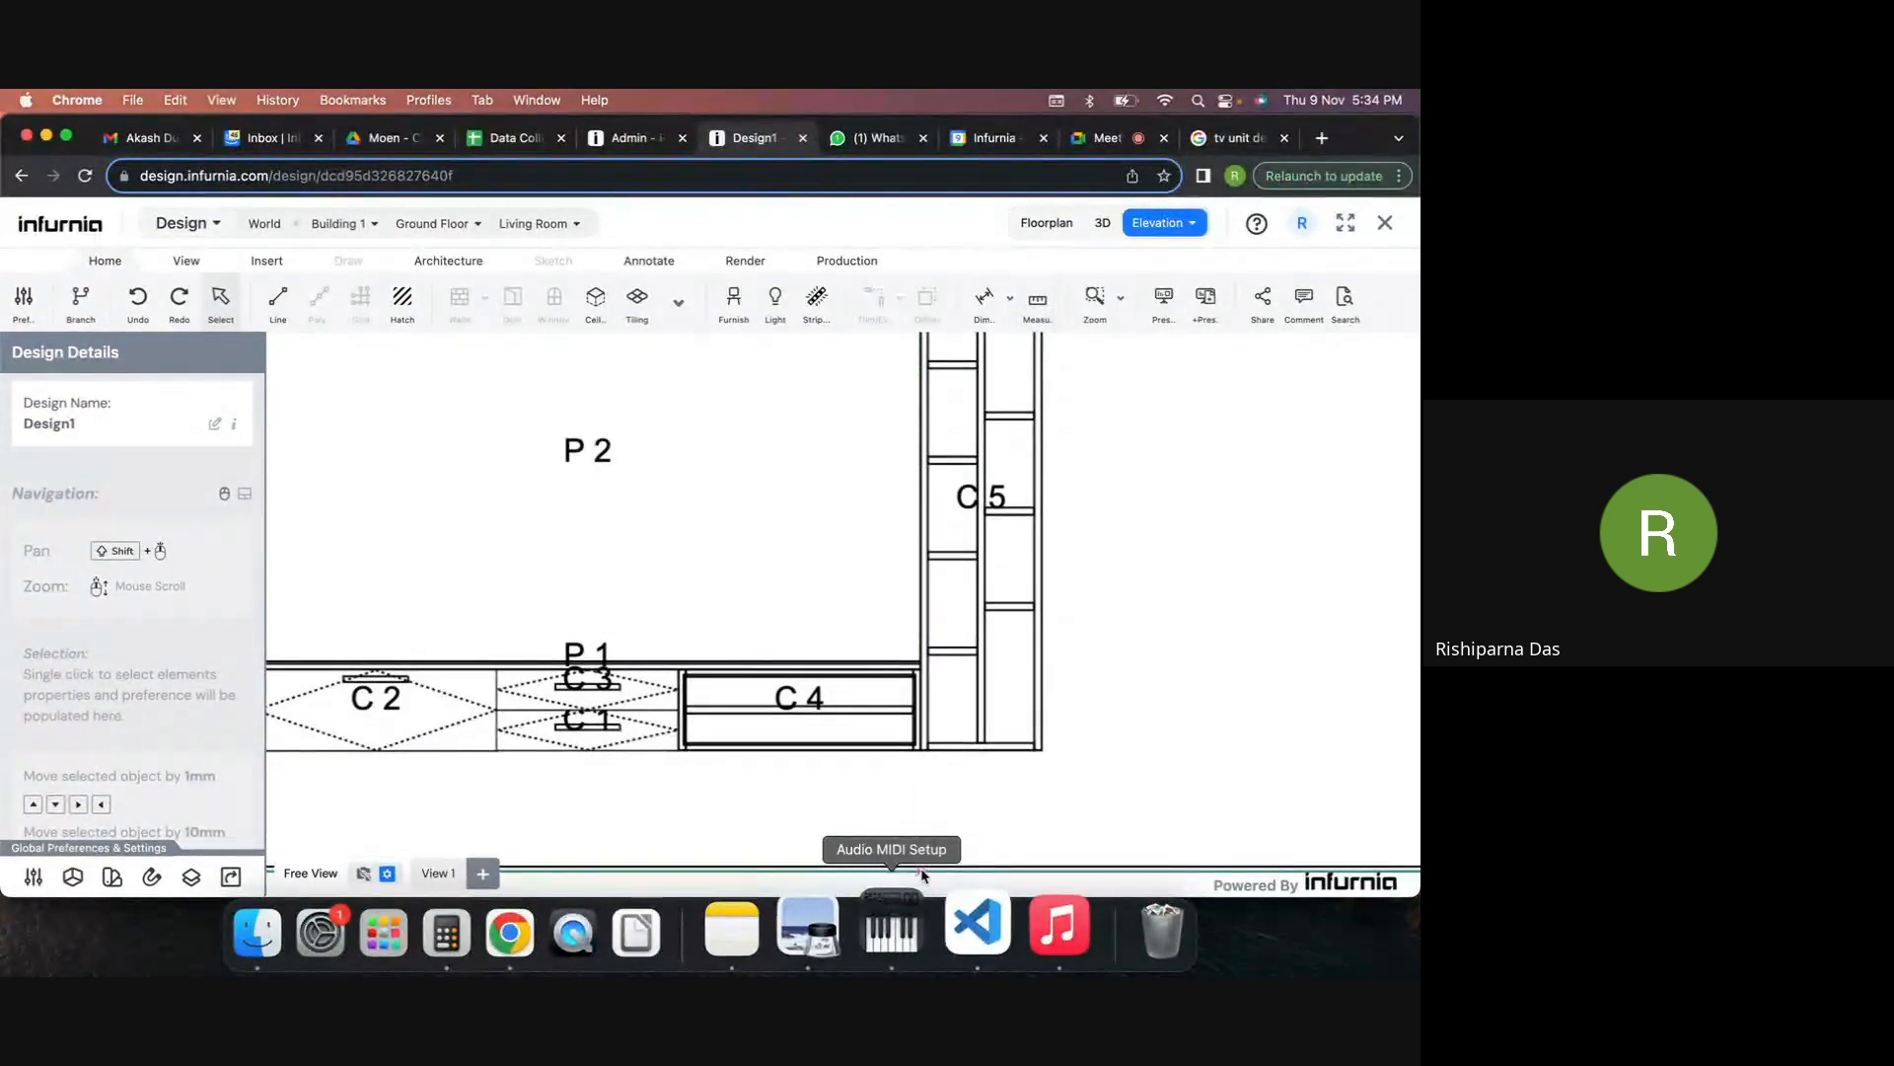
In the 3D view, set the copied panel's Y position to 1506 mm.
left_click(1088, 231)
left_click(938, 641)
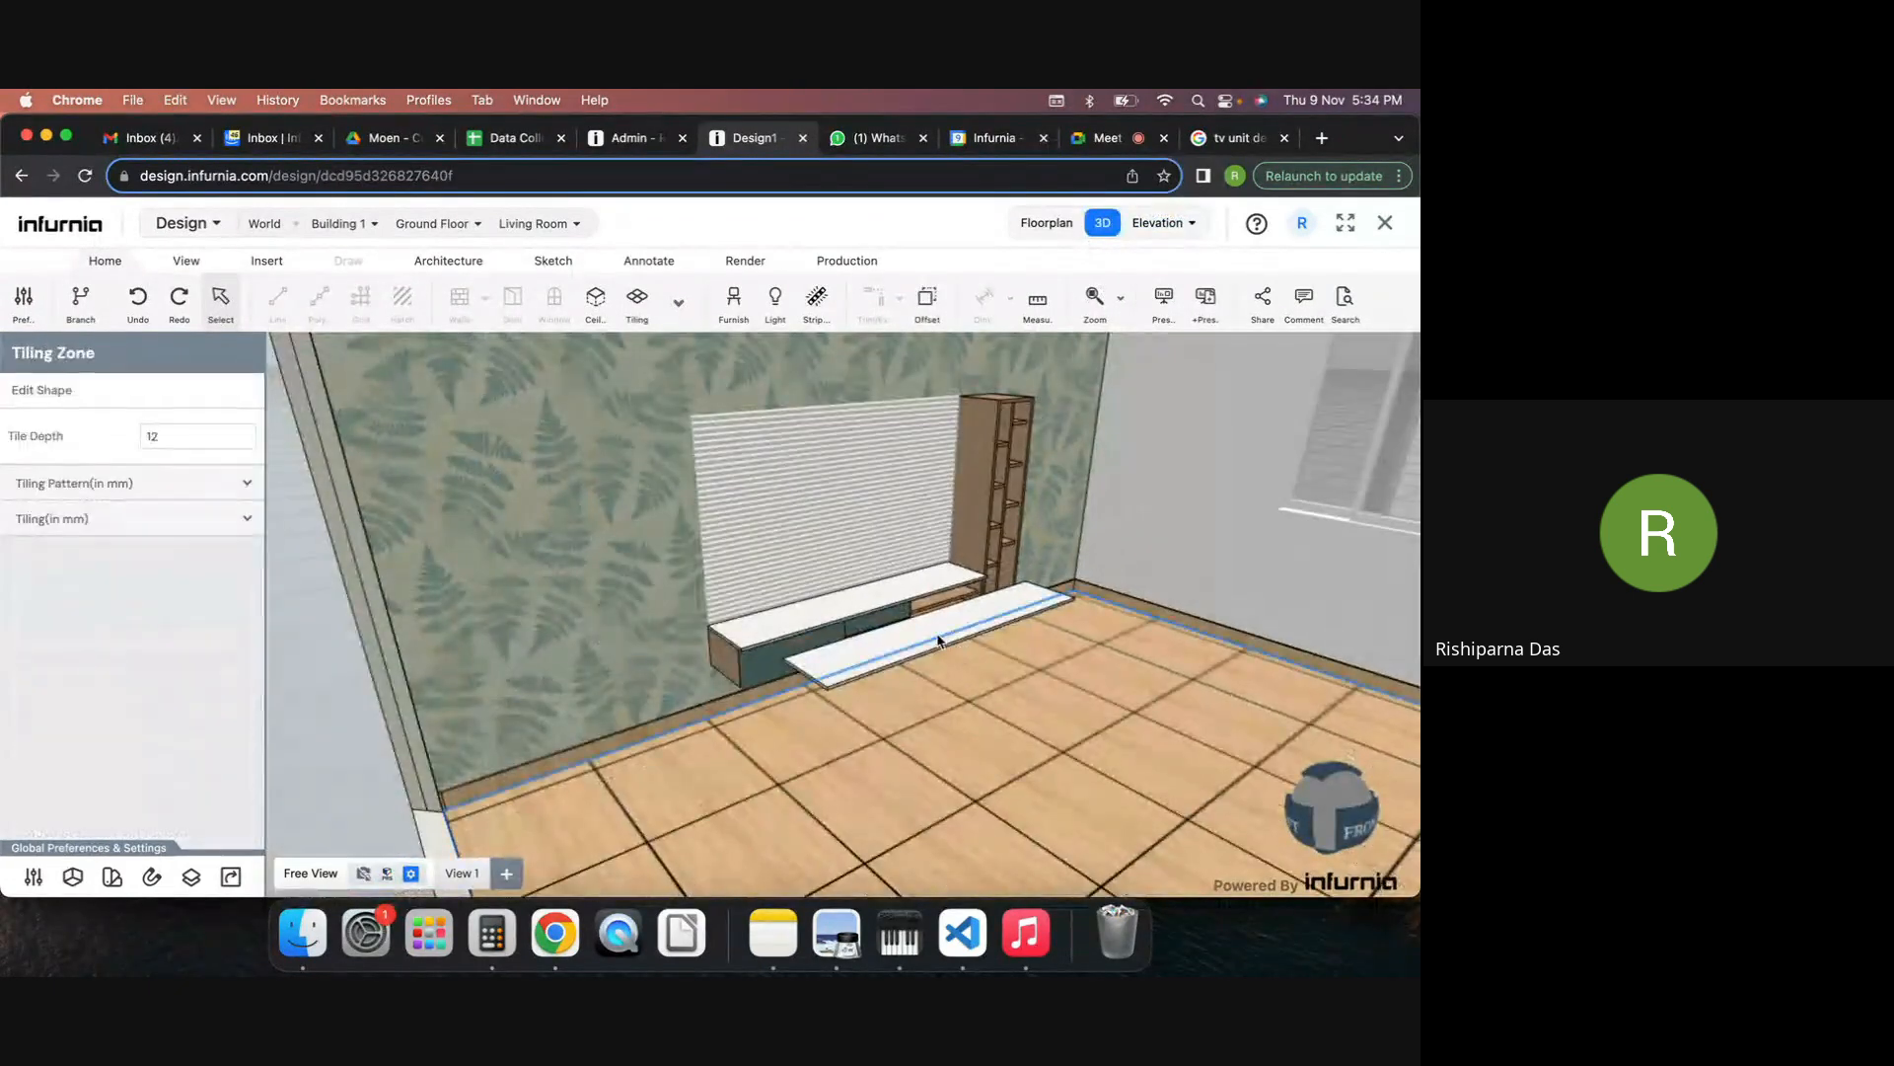
left_click(937, 640)
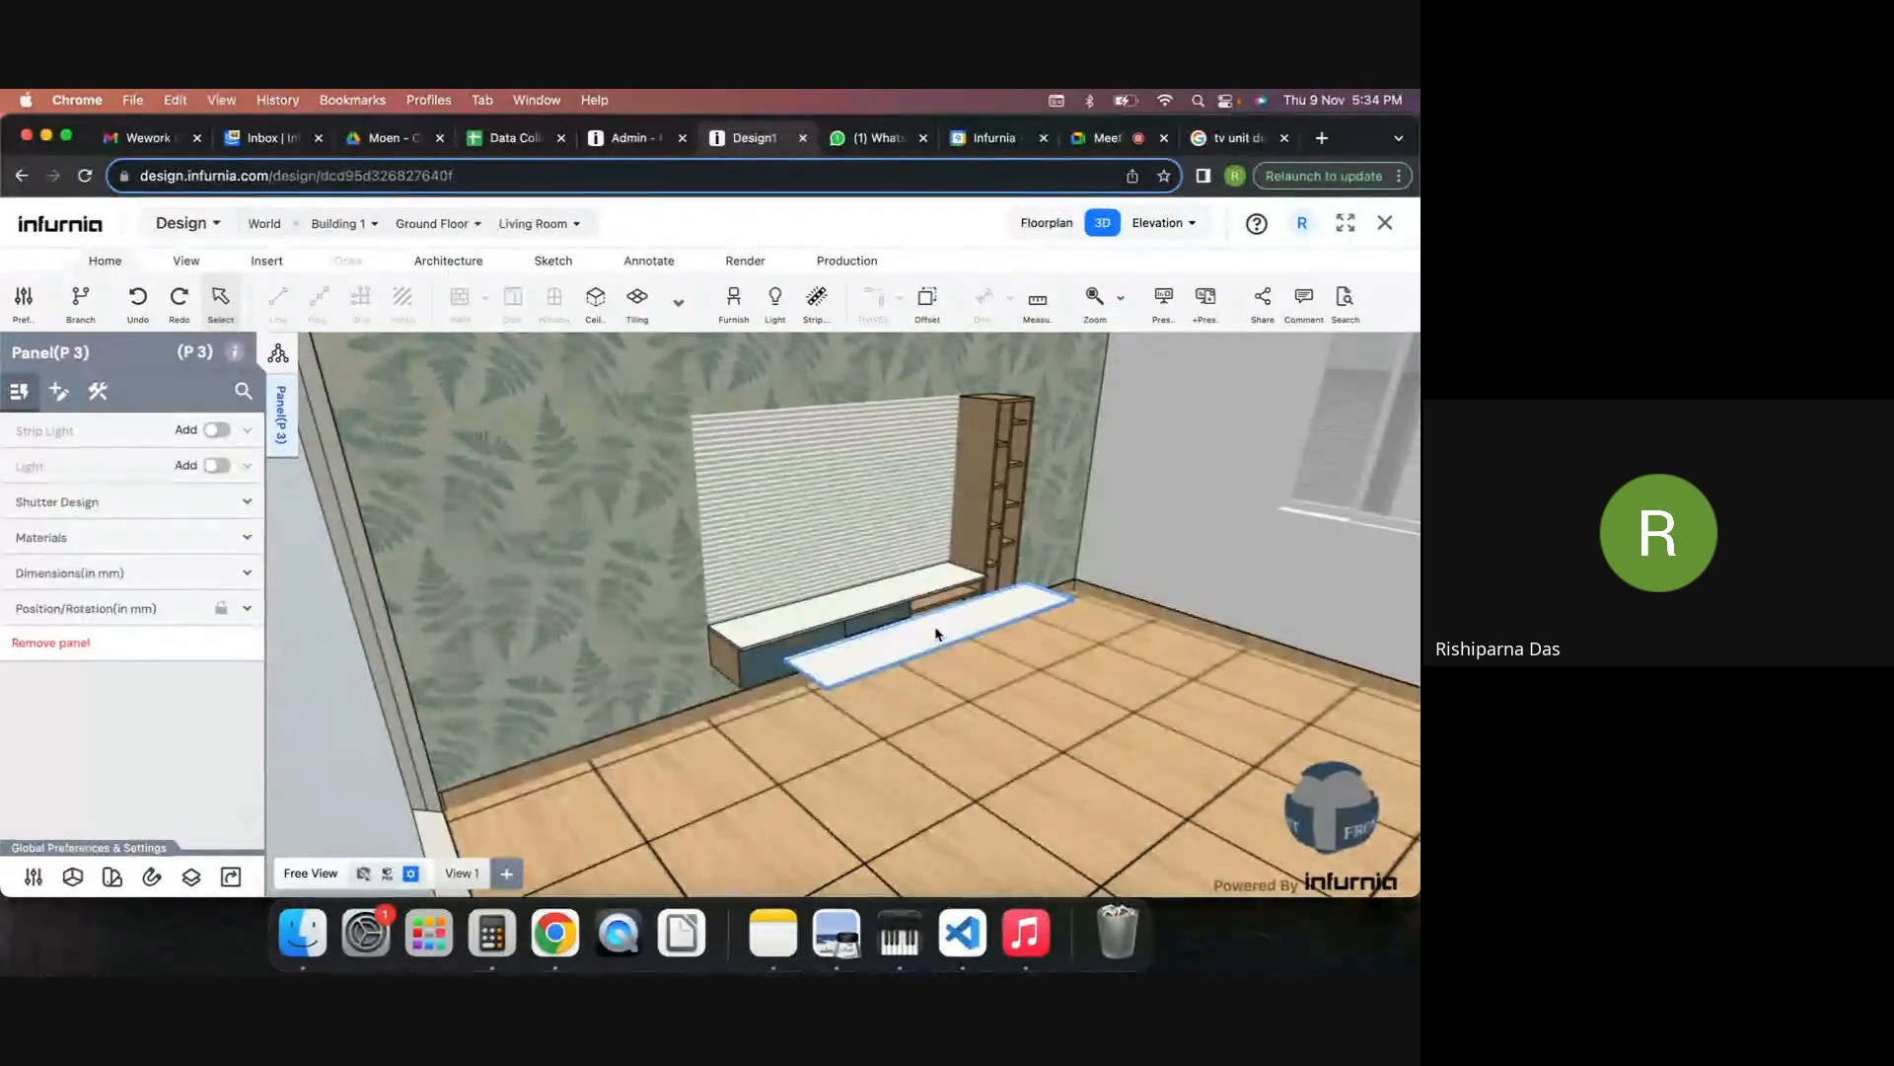
left_click(122, 605)
double_click(211, 670)
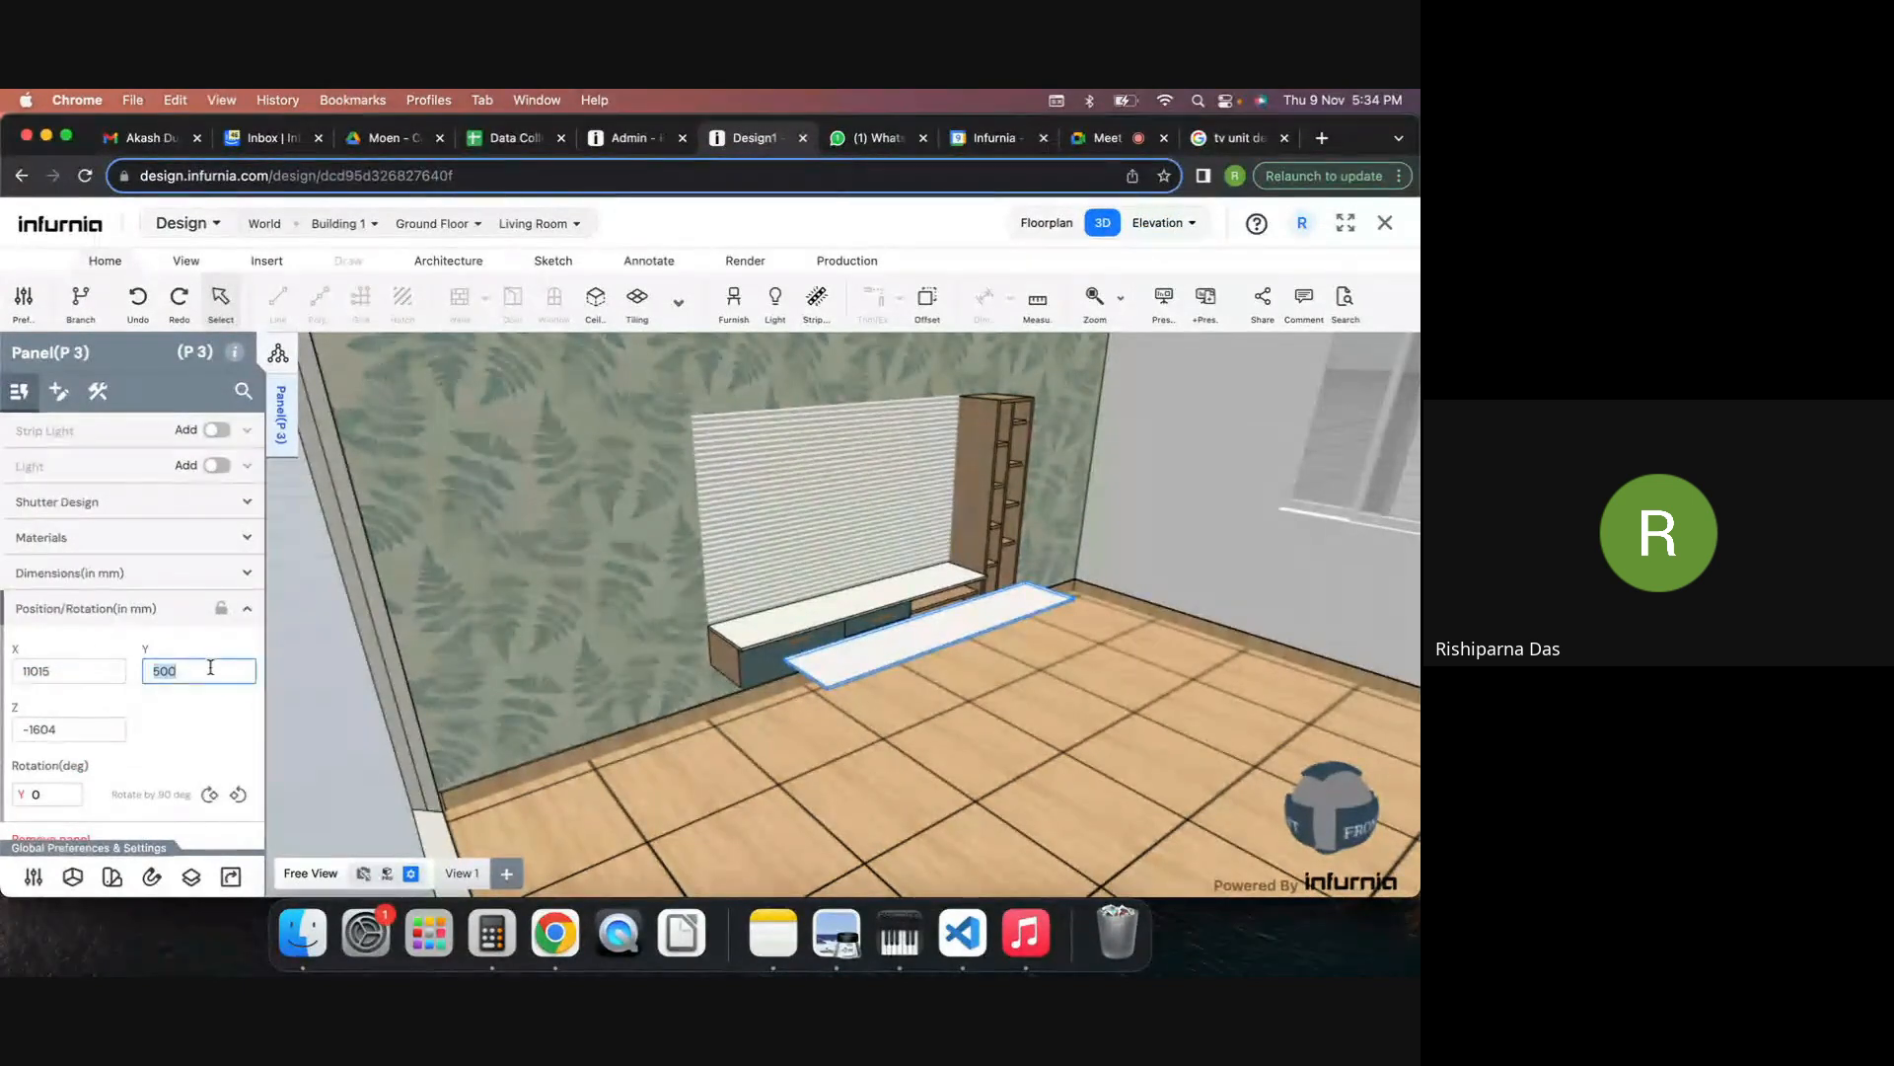
type("1506")
key("Return")
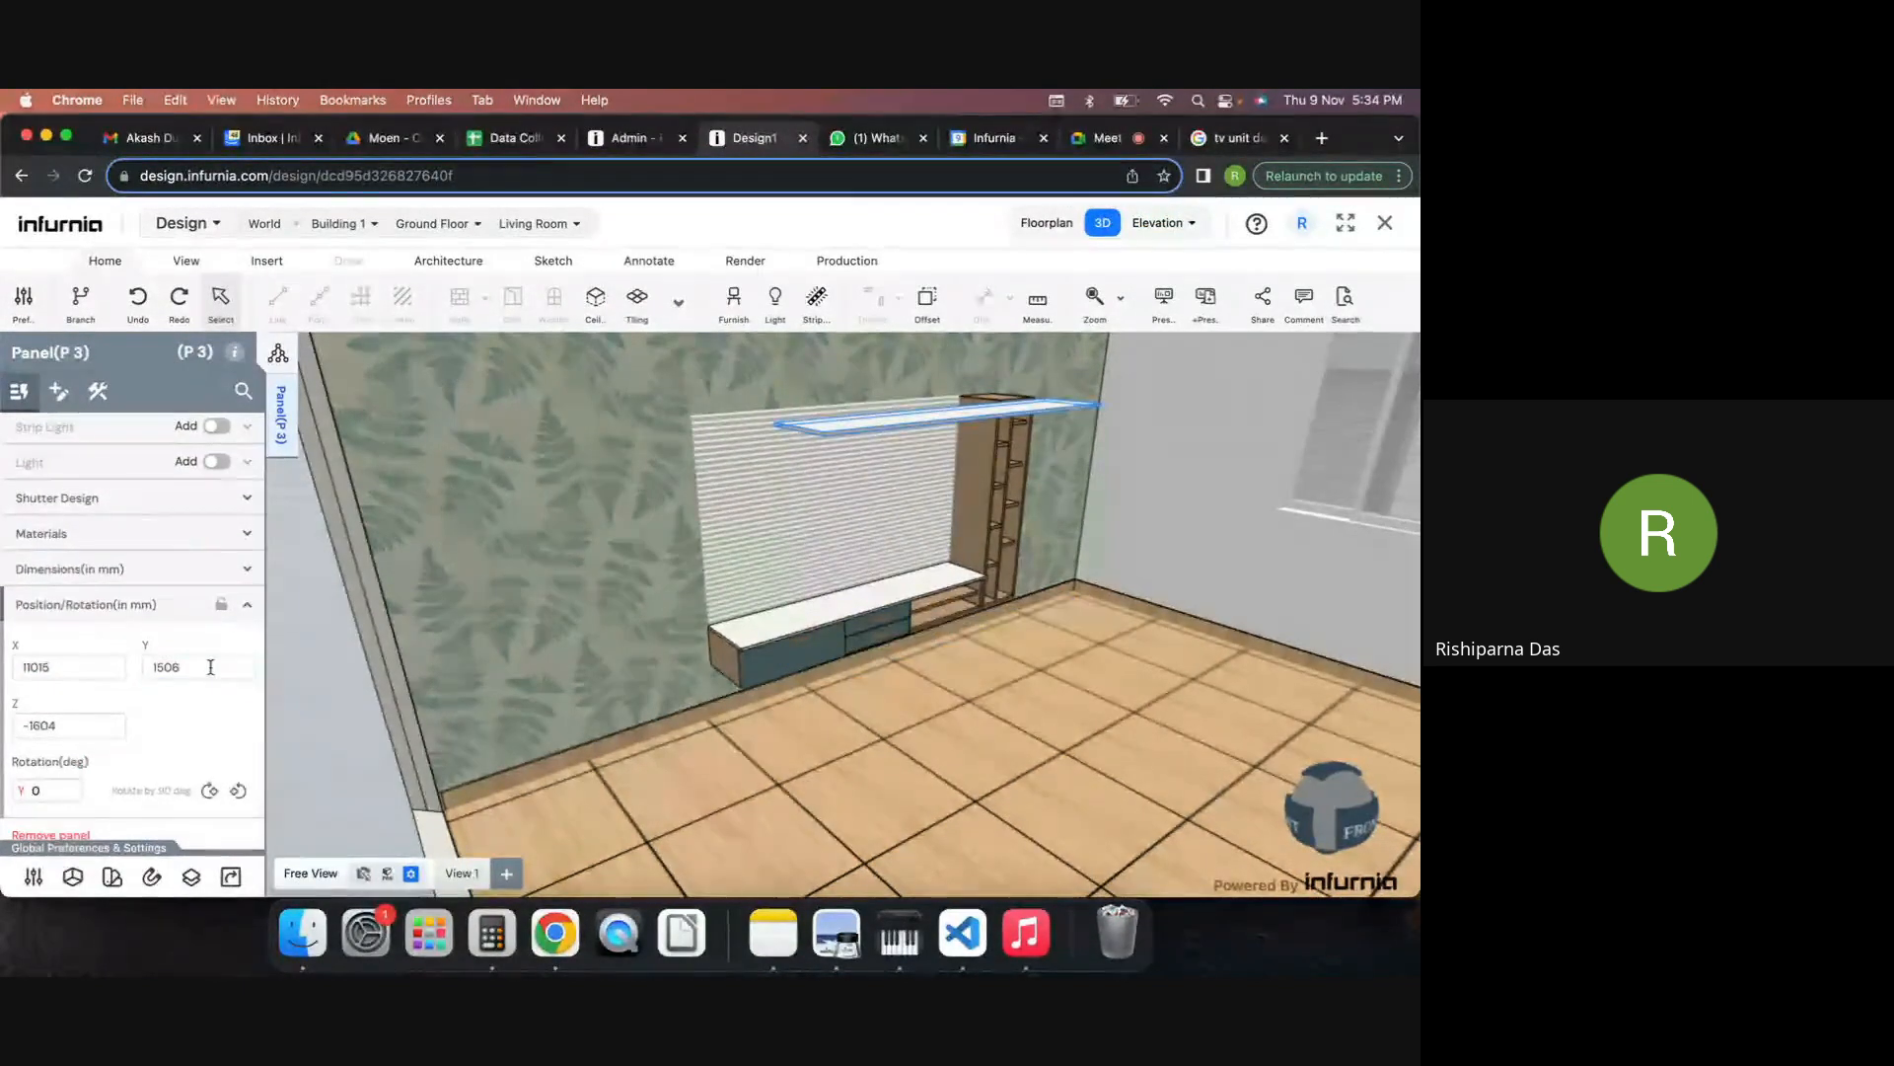
In the floor plan, move the copied panel by its rear corner onto the countertop's rear corner beside the tall shelf unit, and return to 3D.
left_click(1047, 224)
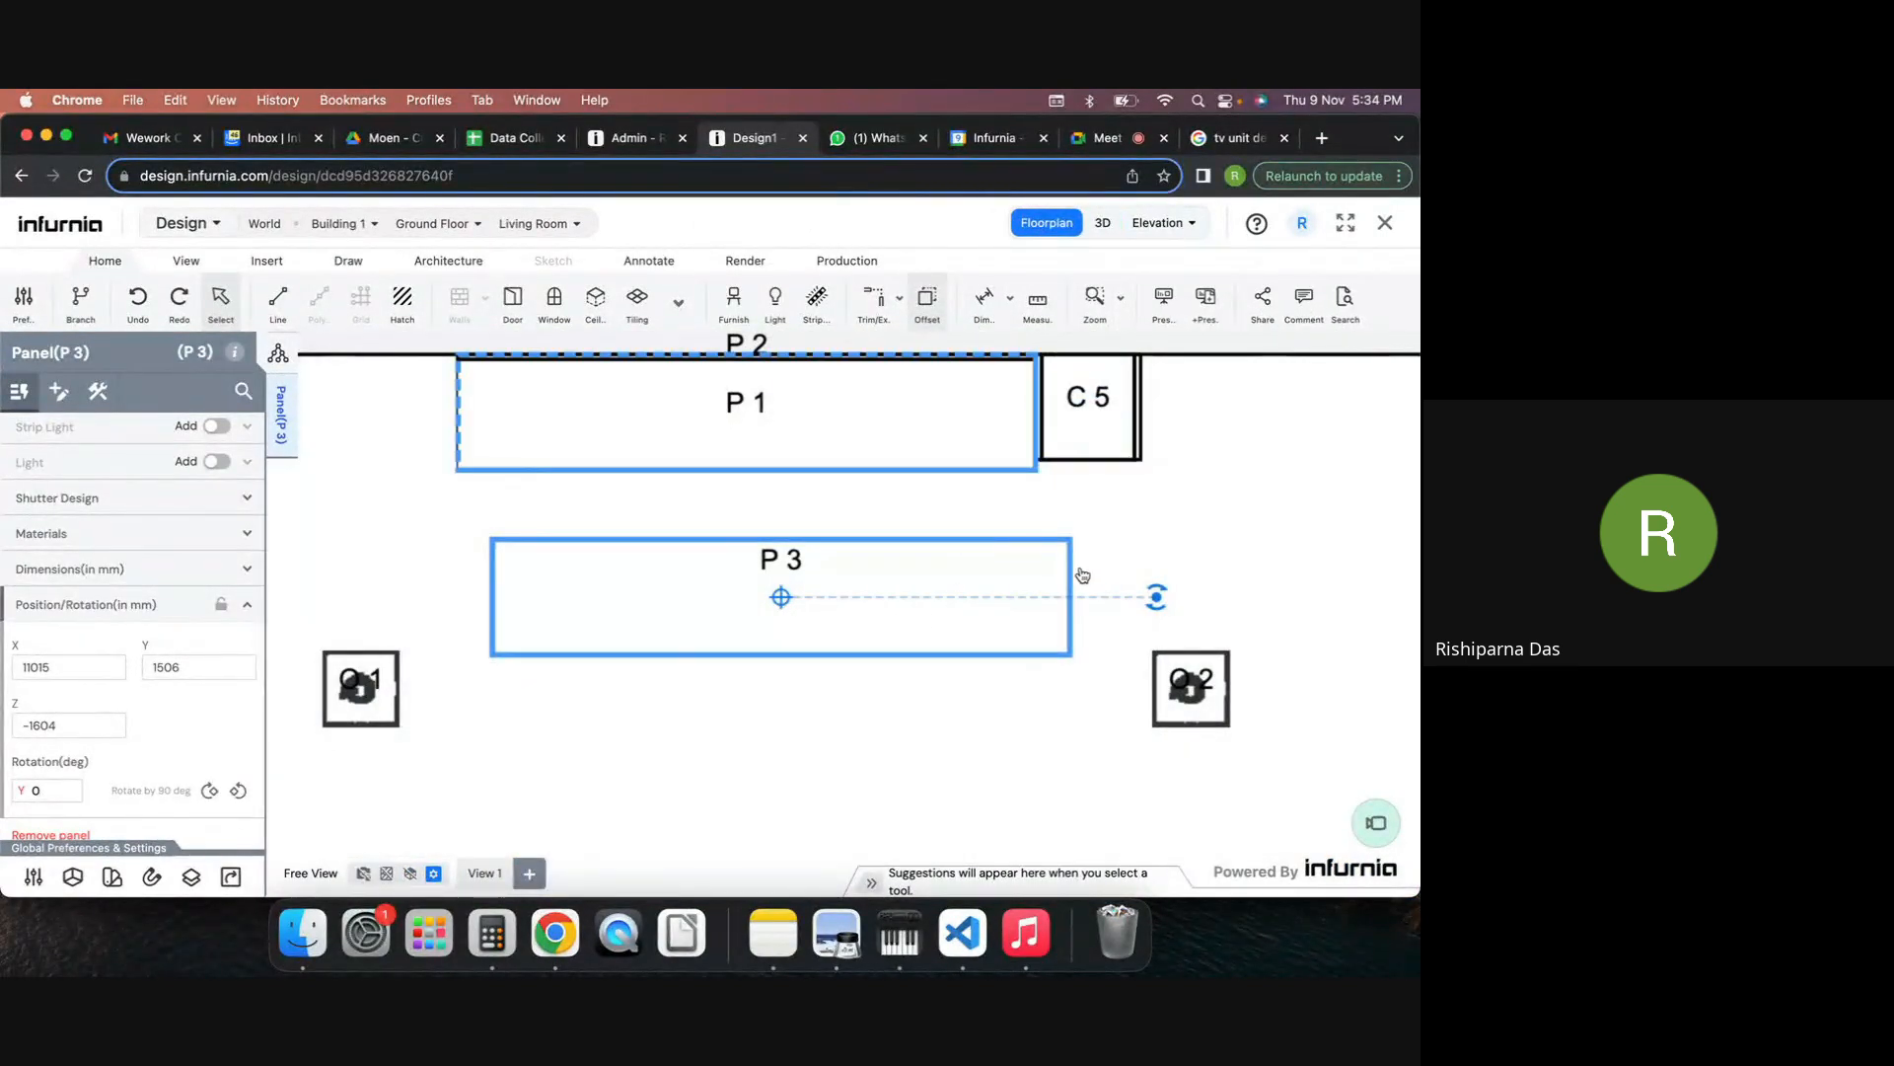
left_click(1070, 539)
scroll(1042, 353, "up", 5)
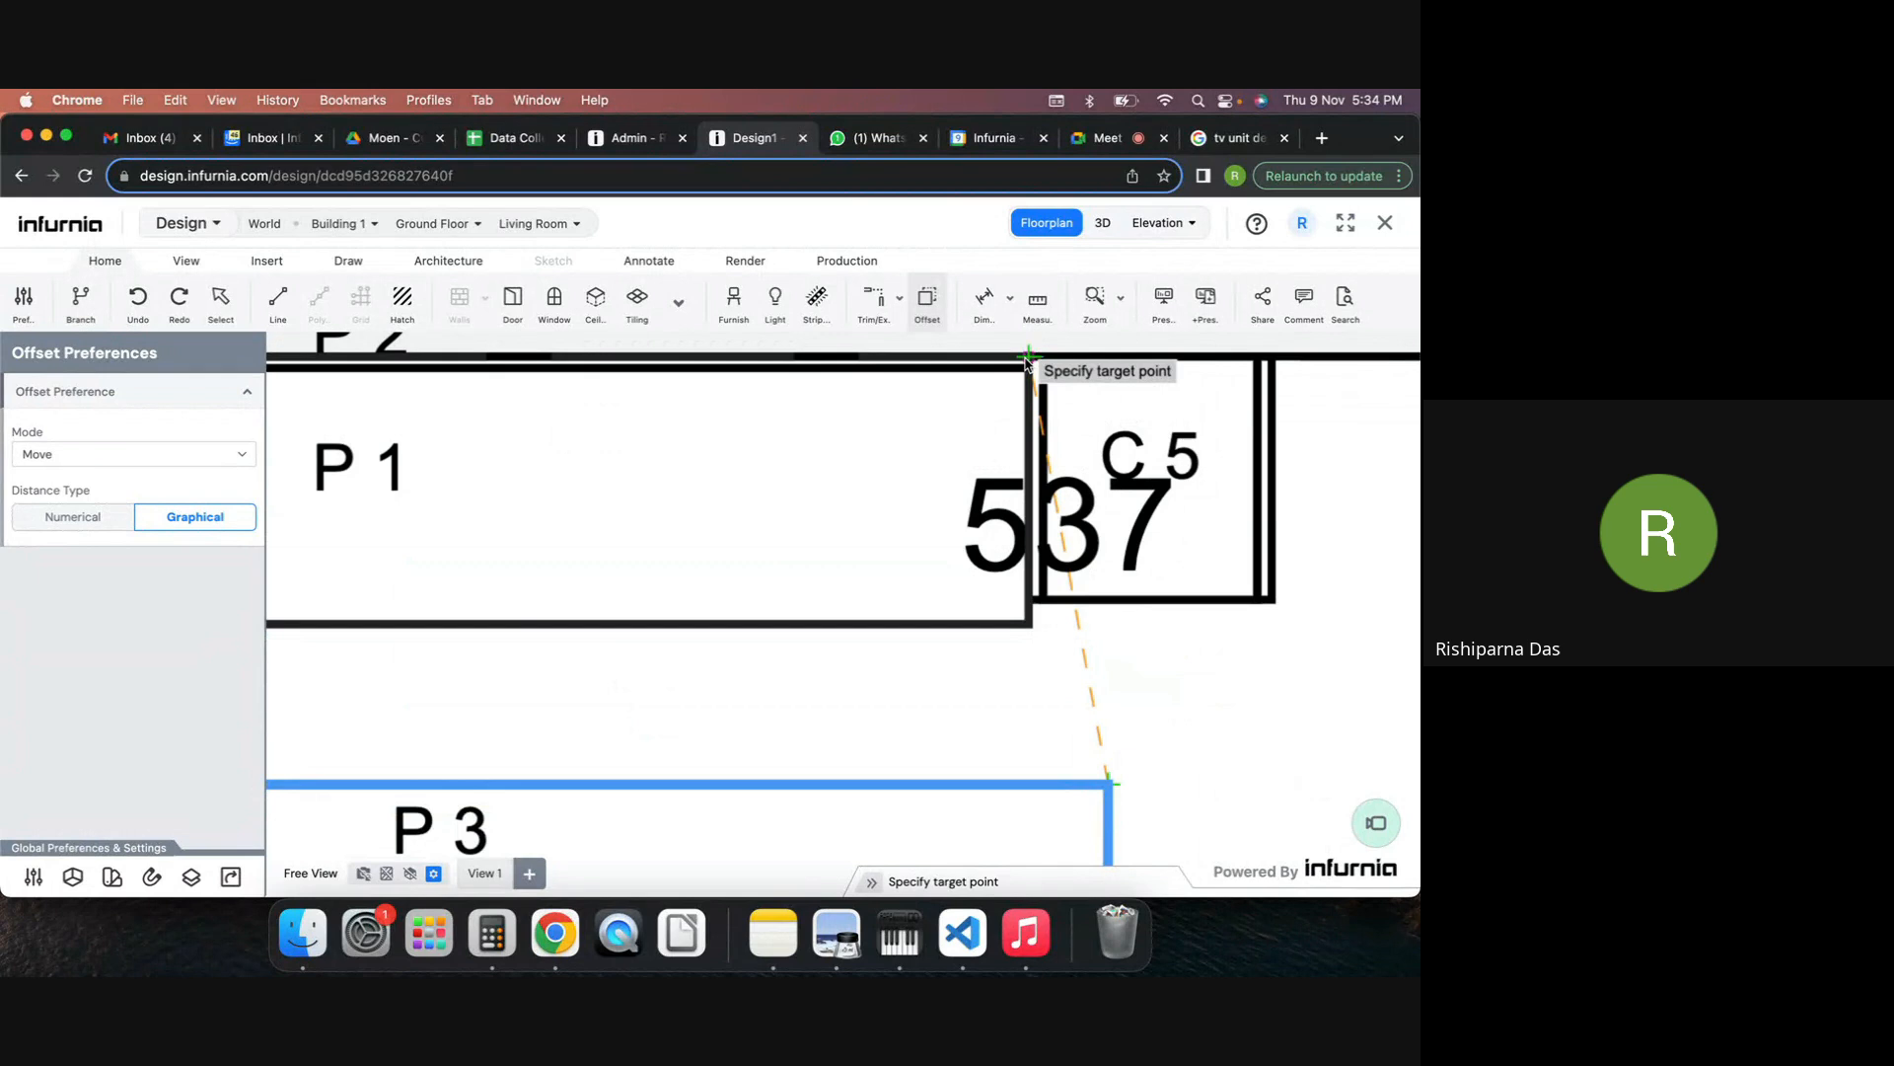
left_click(1026, 359)
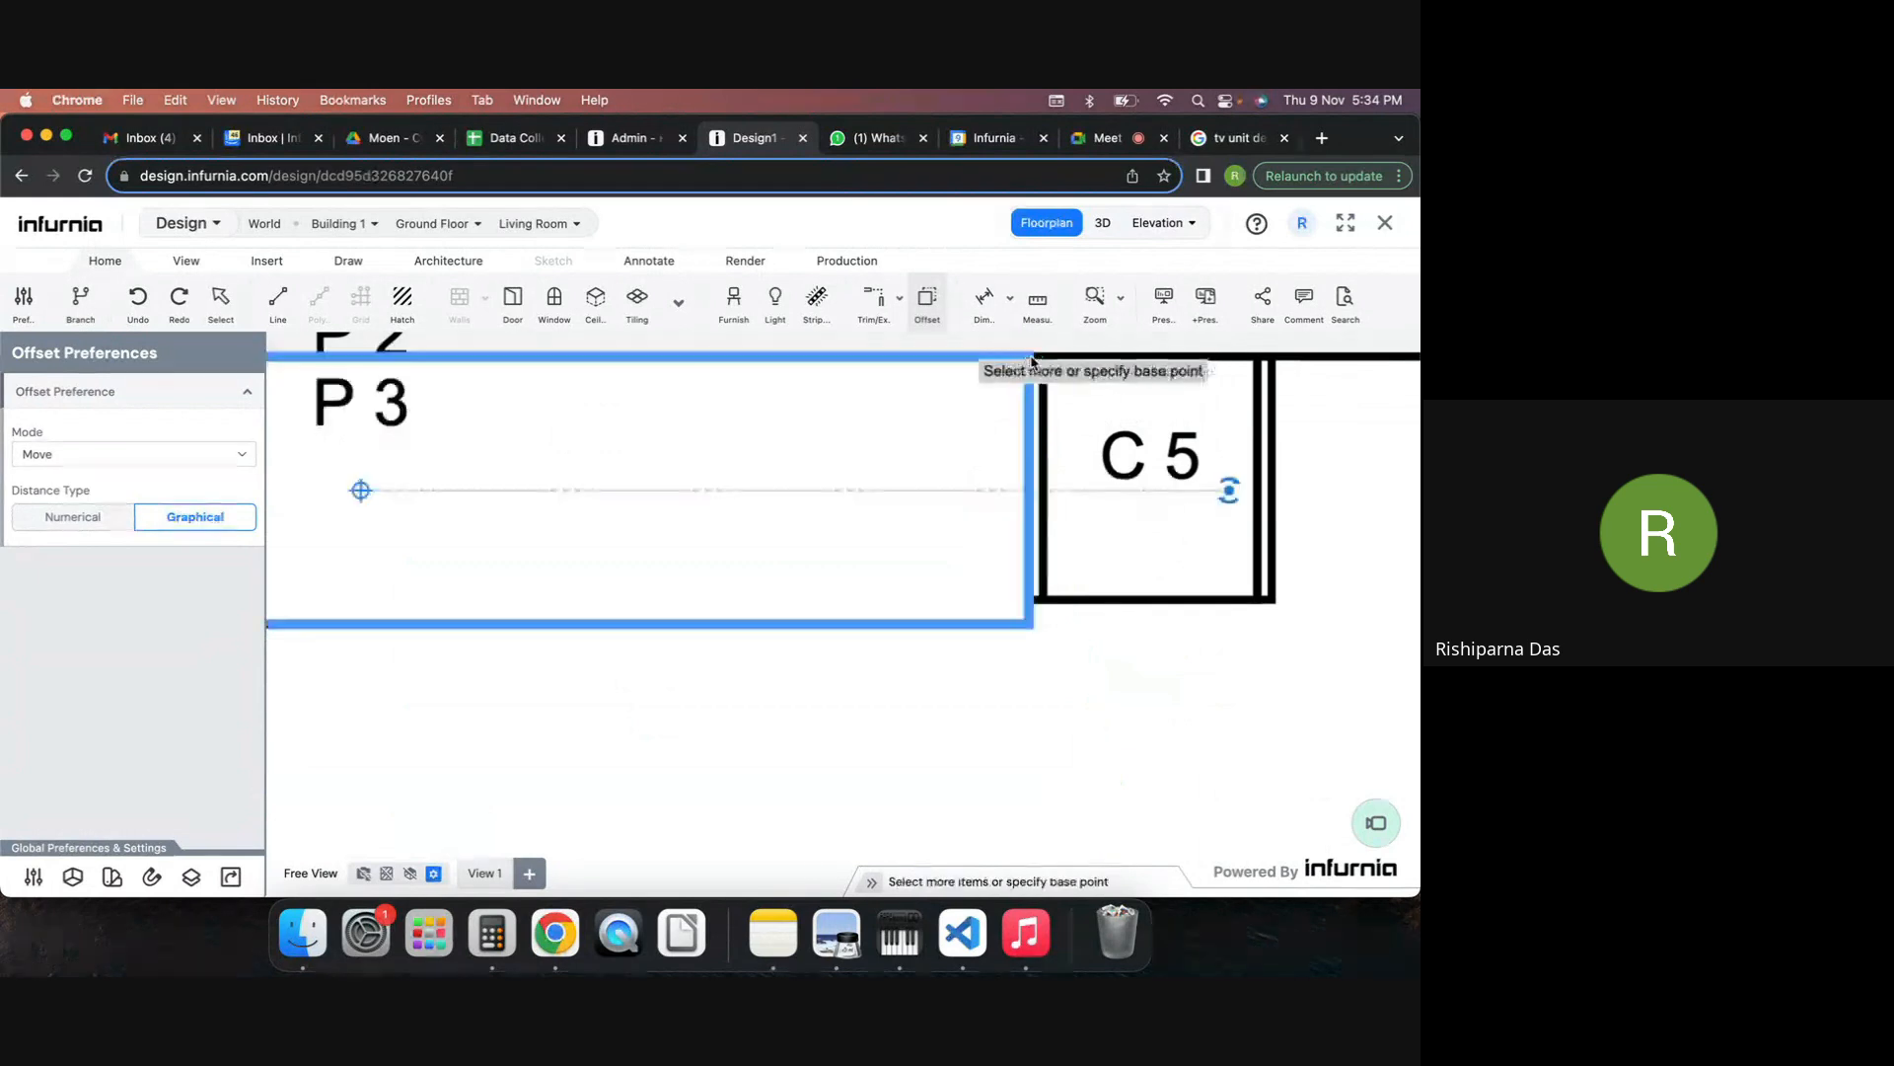
left_click(1101, 224)
scroll(820, 412, "up", 5)
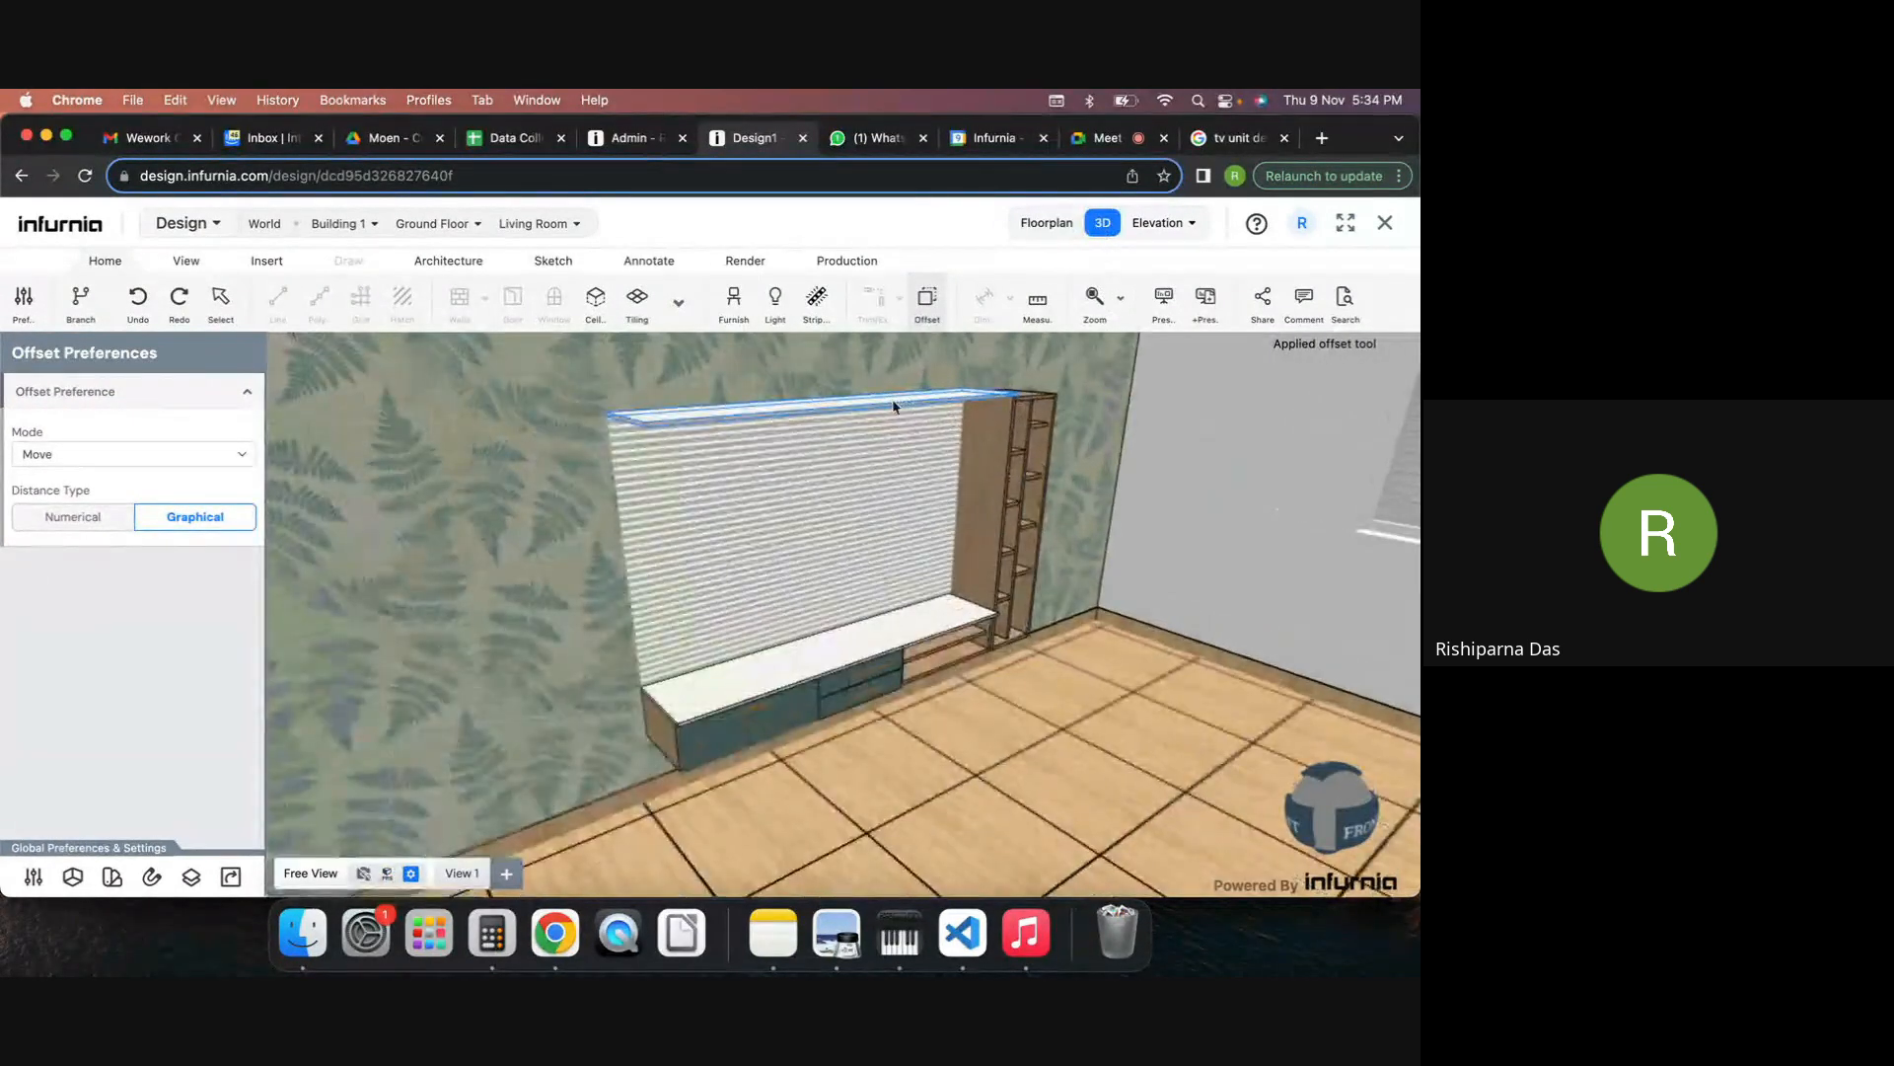
Set the depth of the top ledge panel above the fluted back panel to 200 mm.
left_click(700, 426)
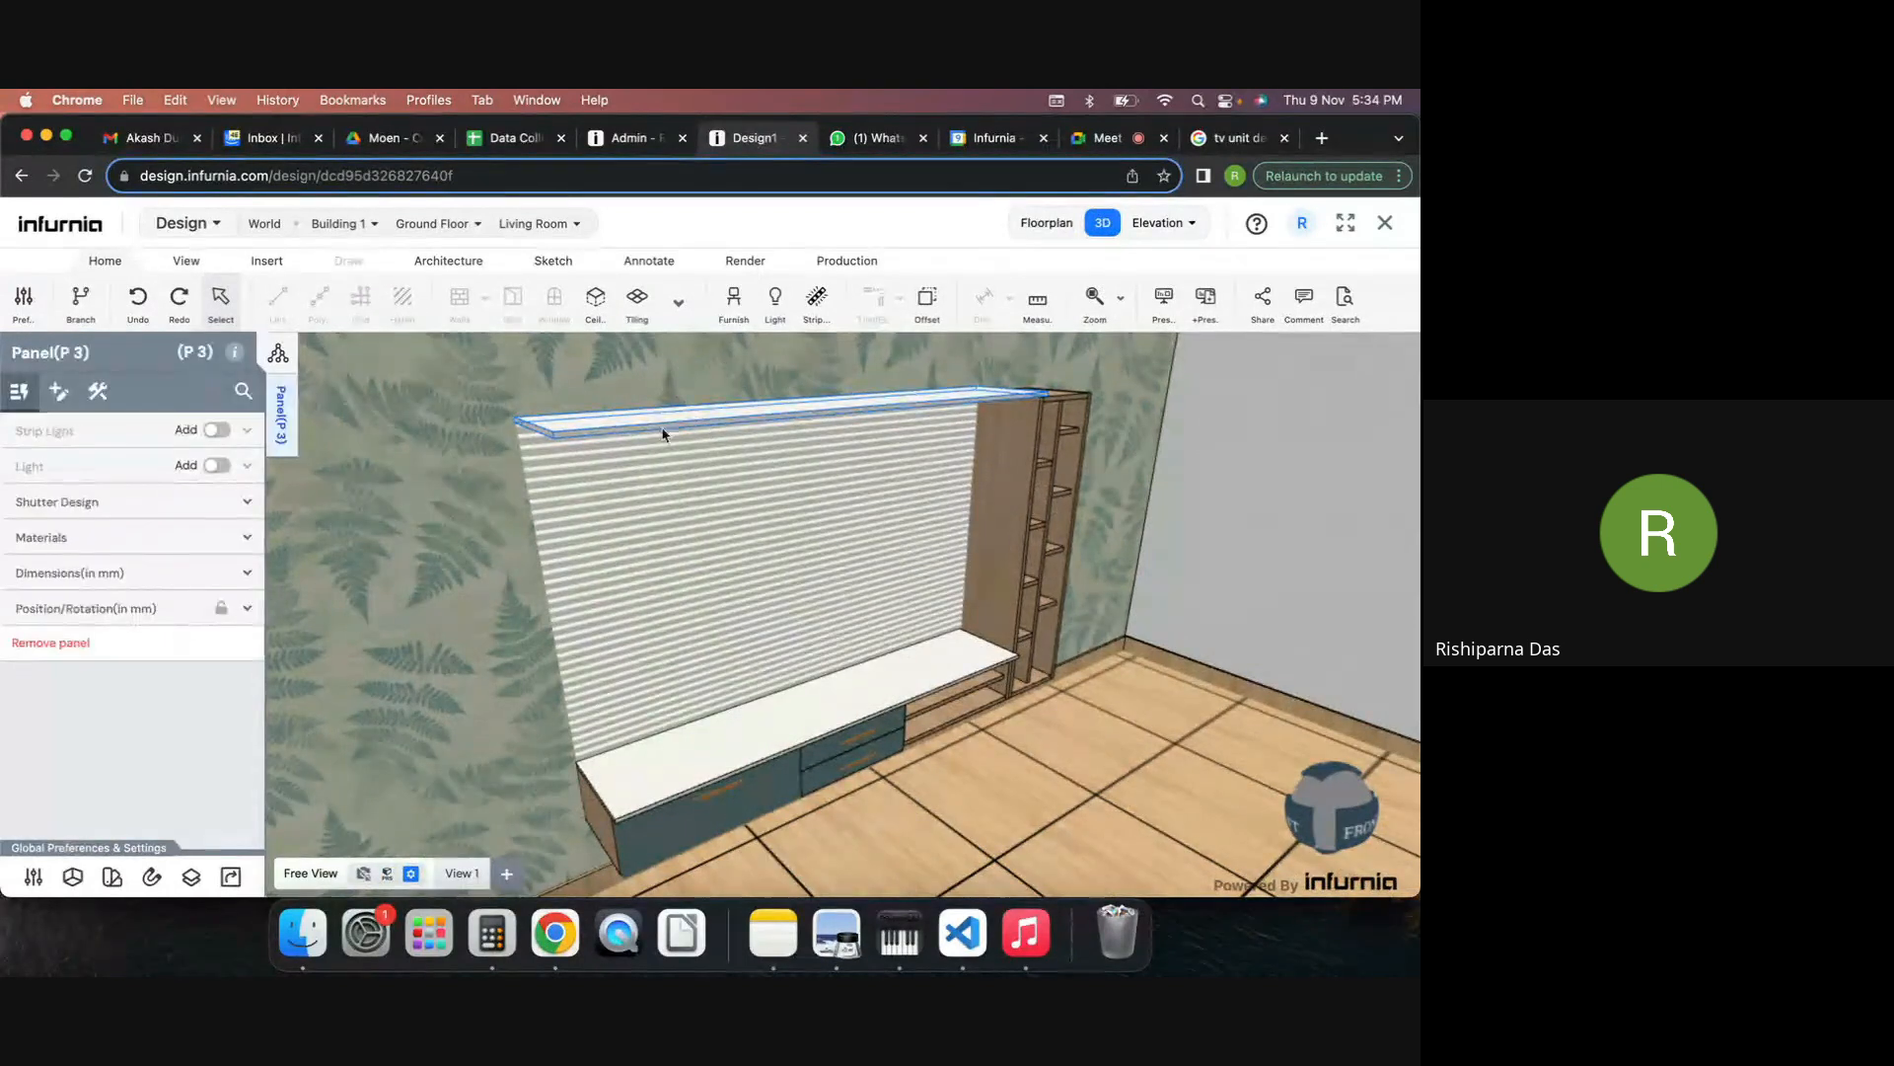
left_click(114, 575)
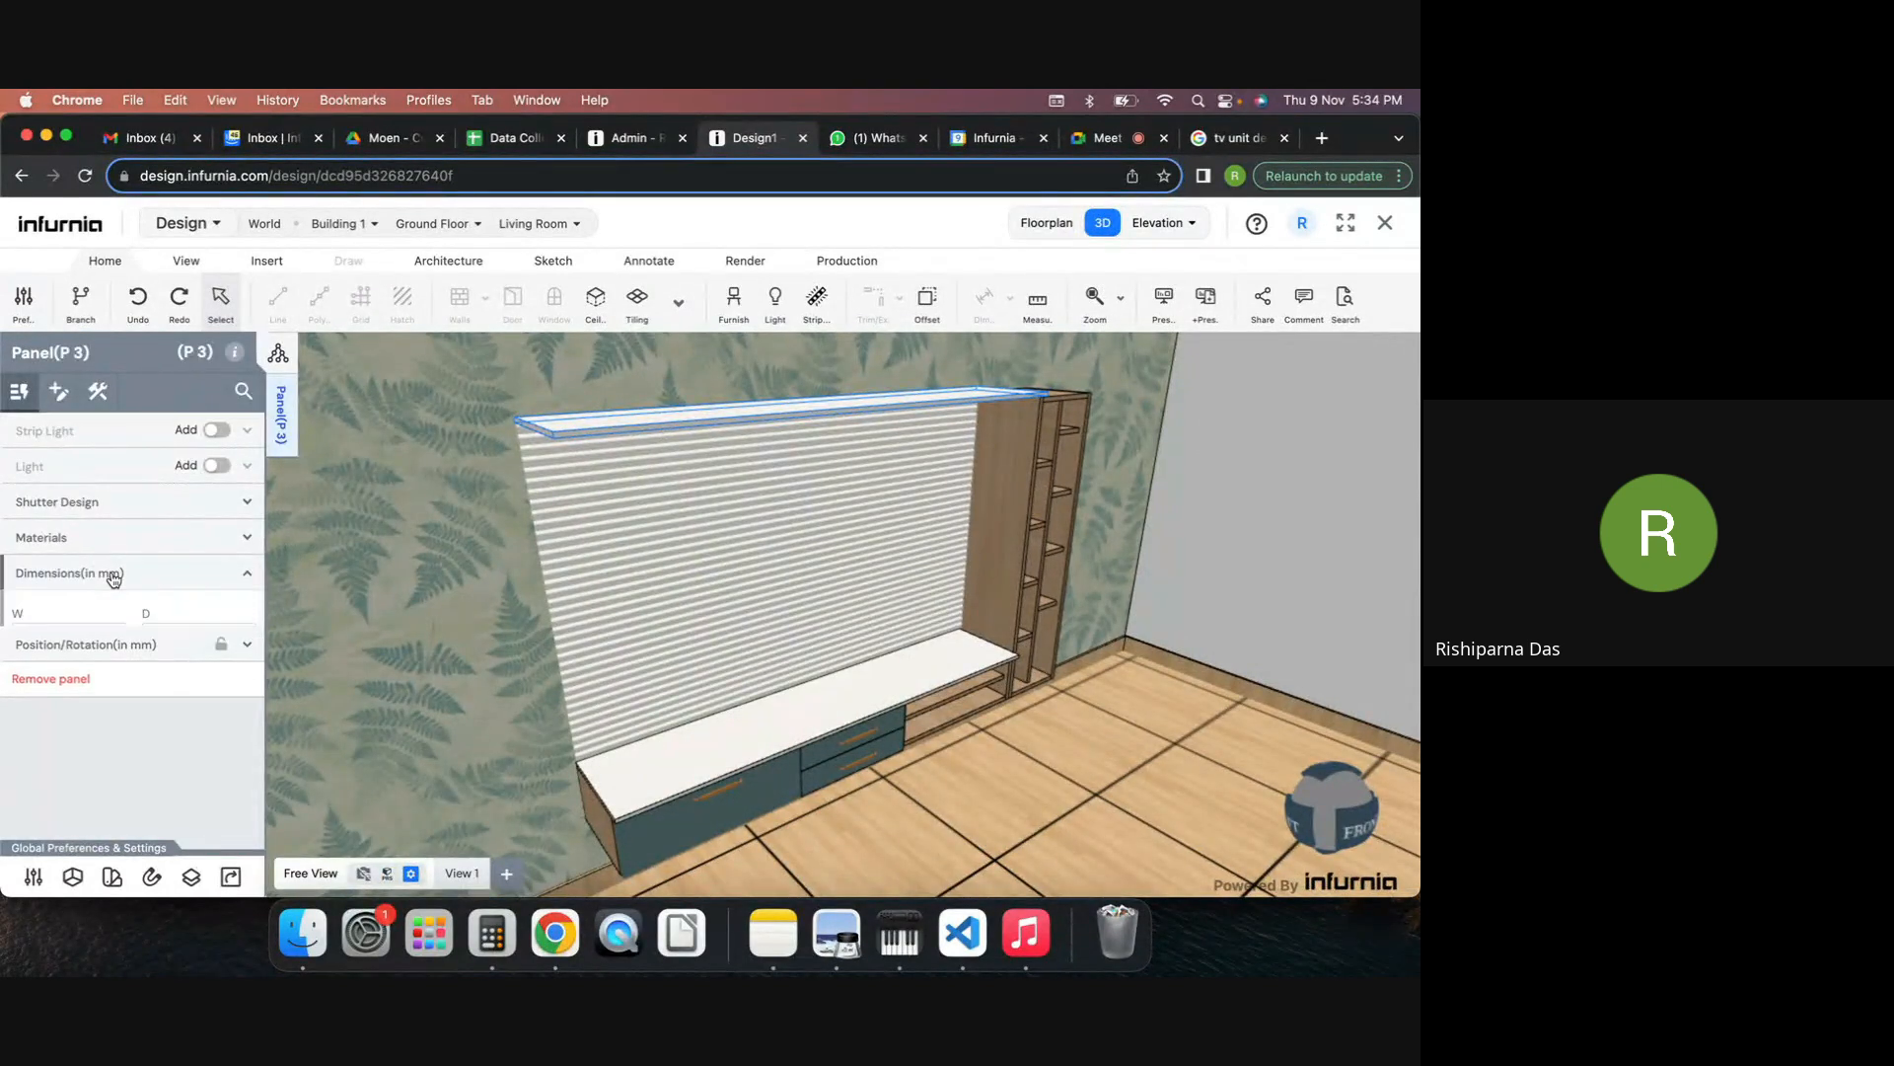
left_click(167, 637)
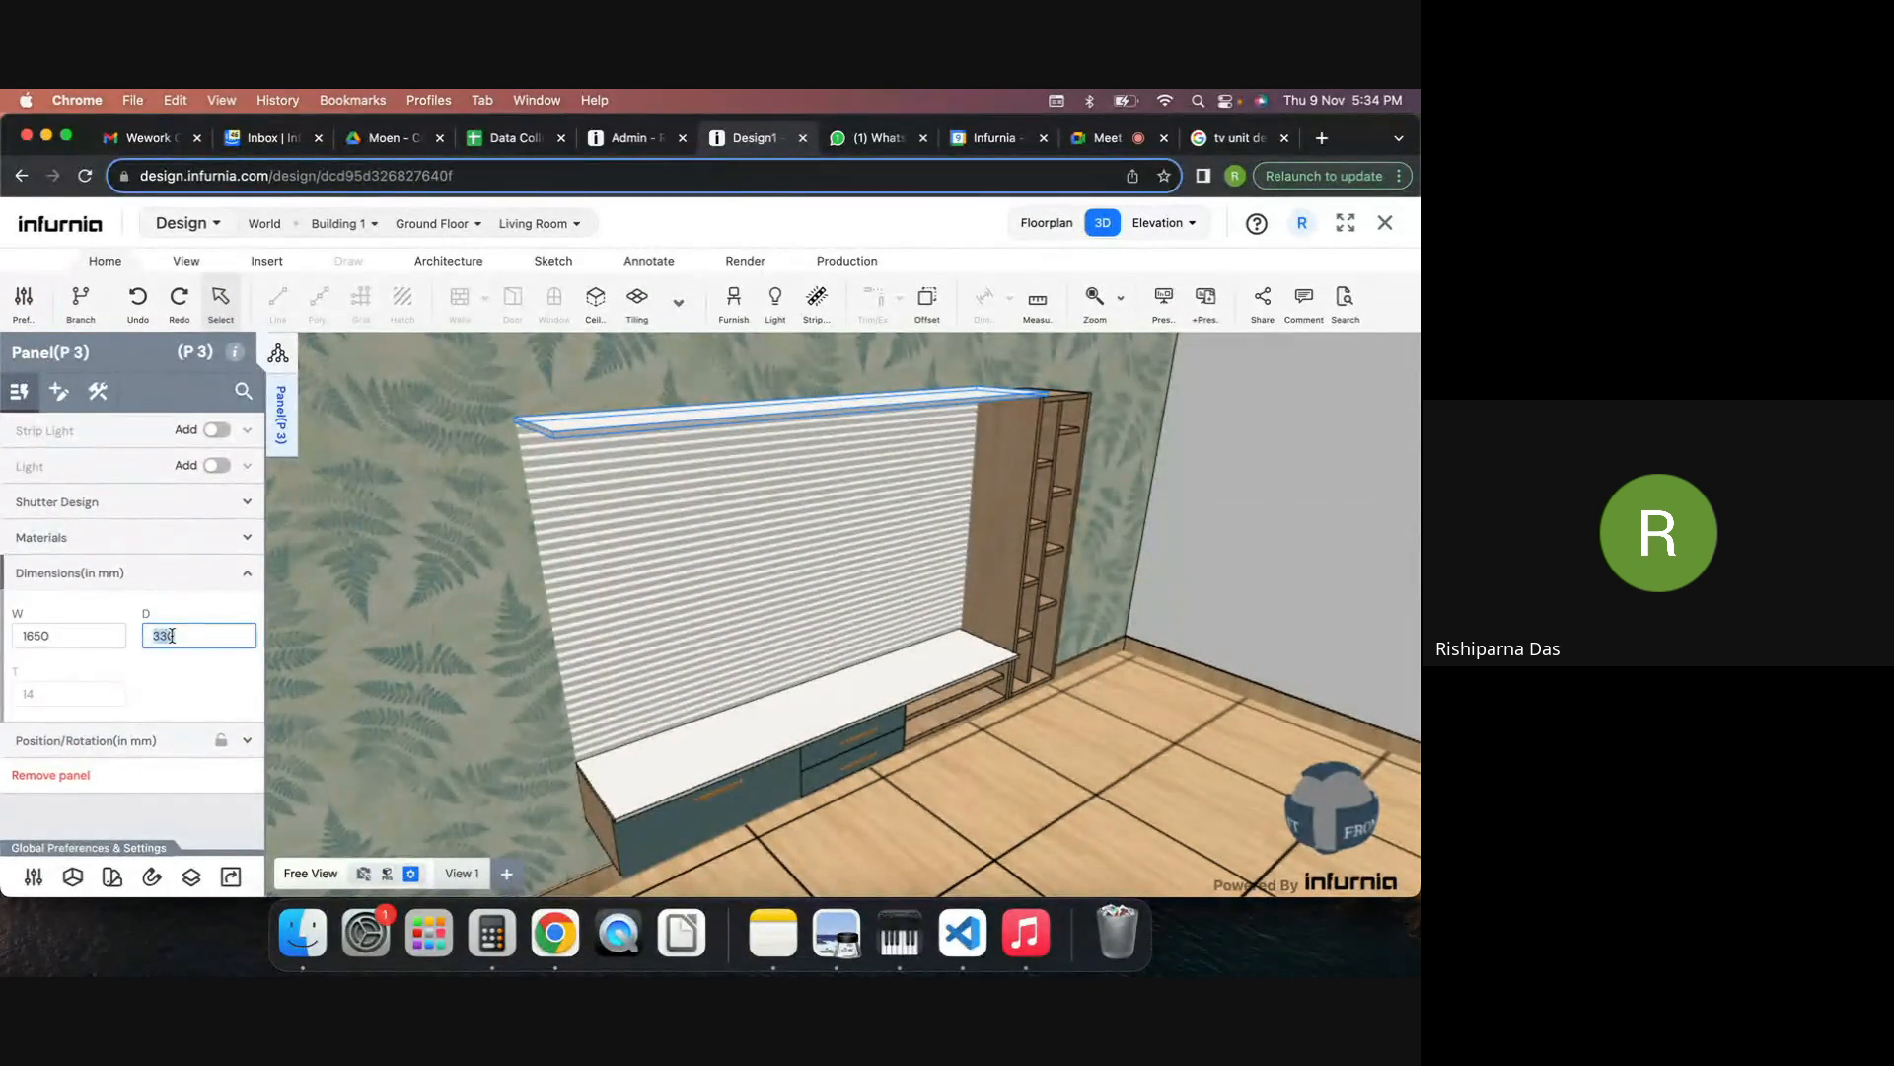
key("Return")
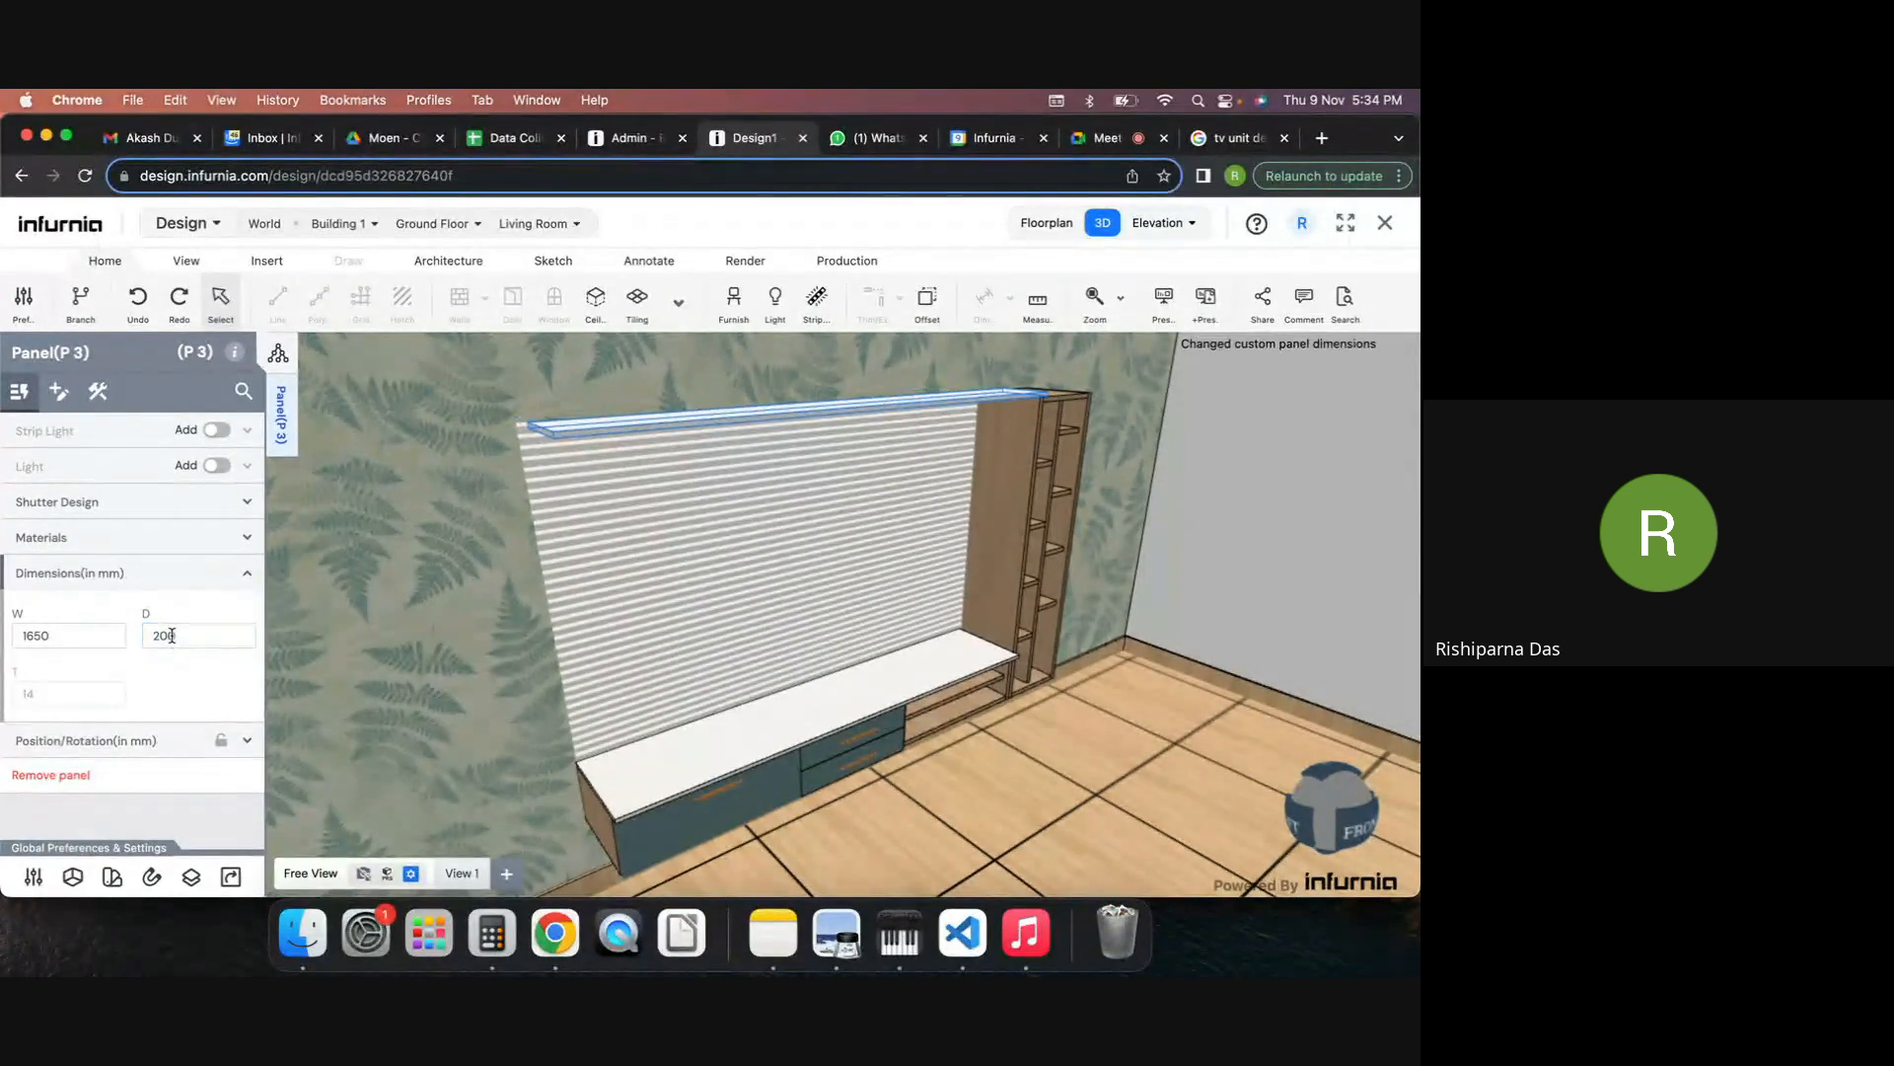
In the floor plan, move the top ledge panel back into line behind the tall shelf unit's front, and return to 3D.
left_click(1046, 225)
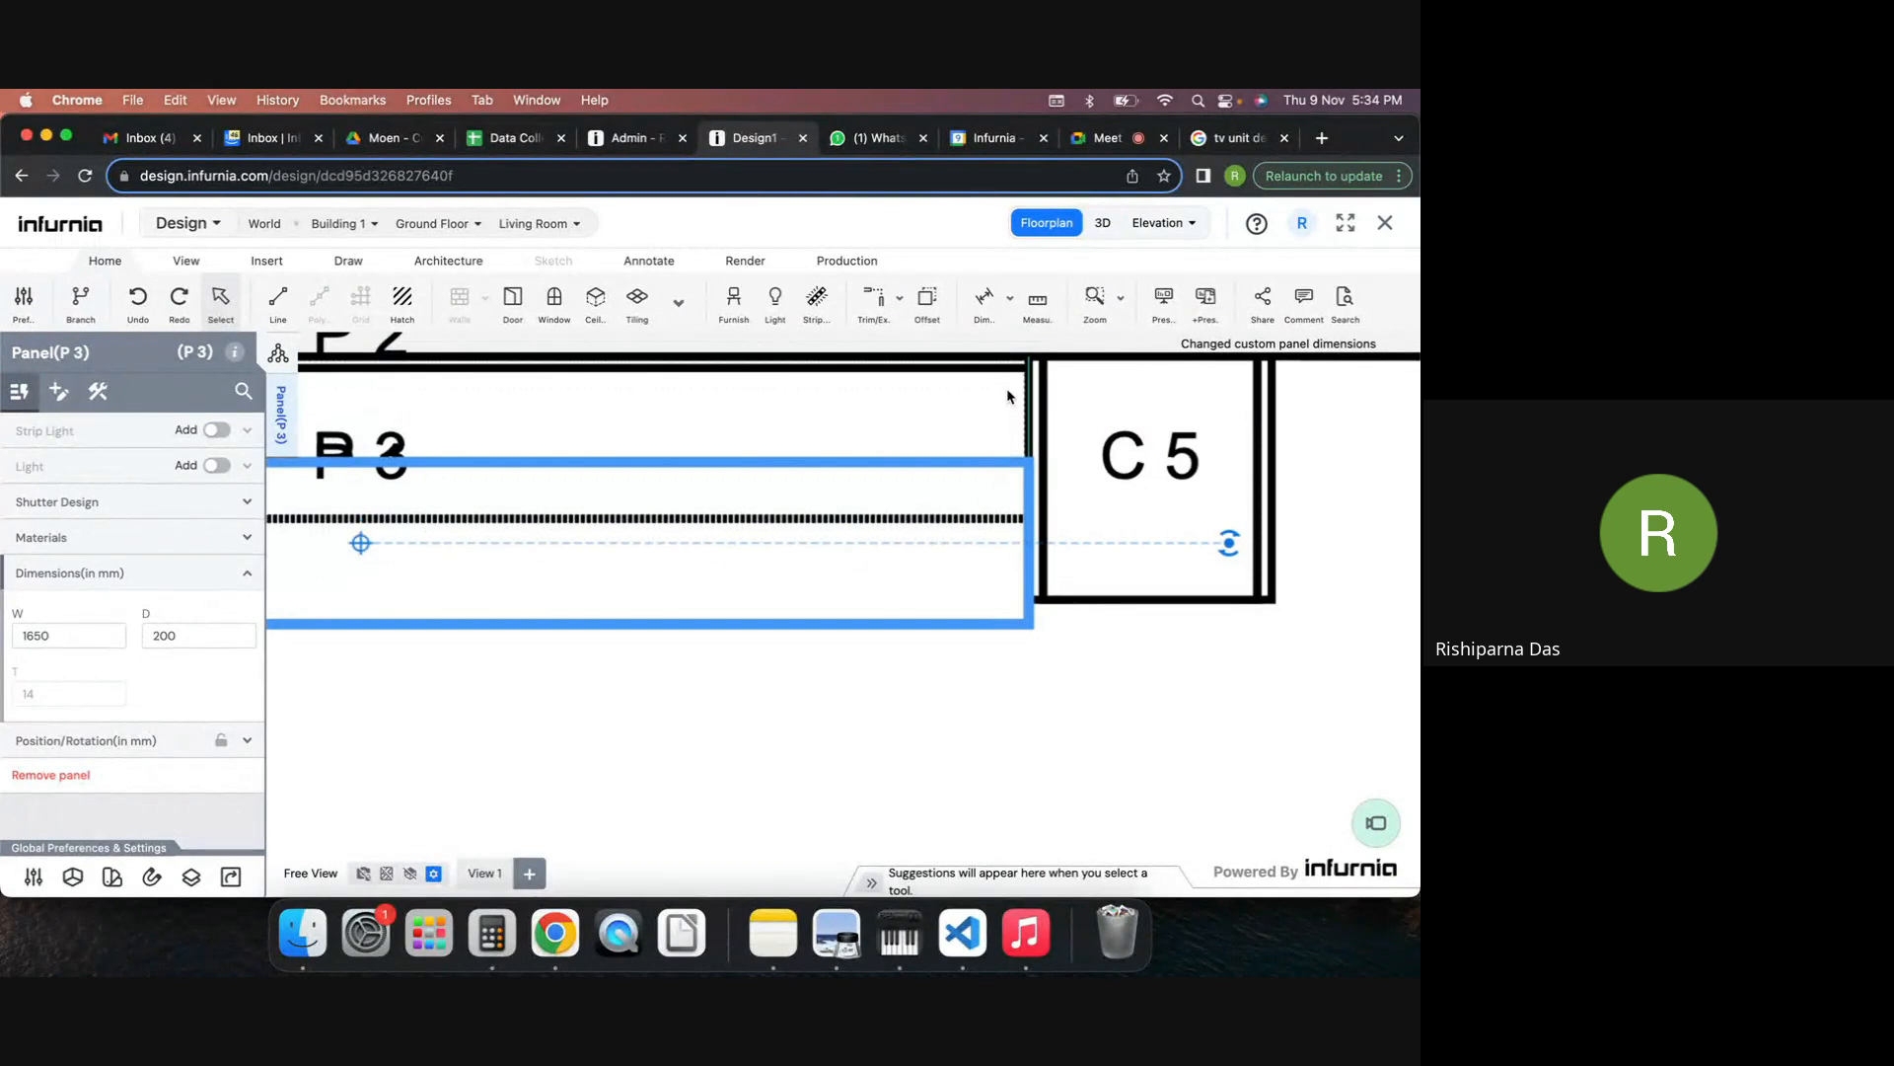
left_click(1104, 225)
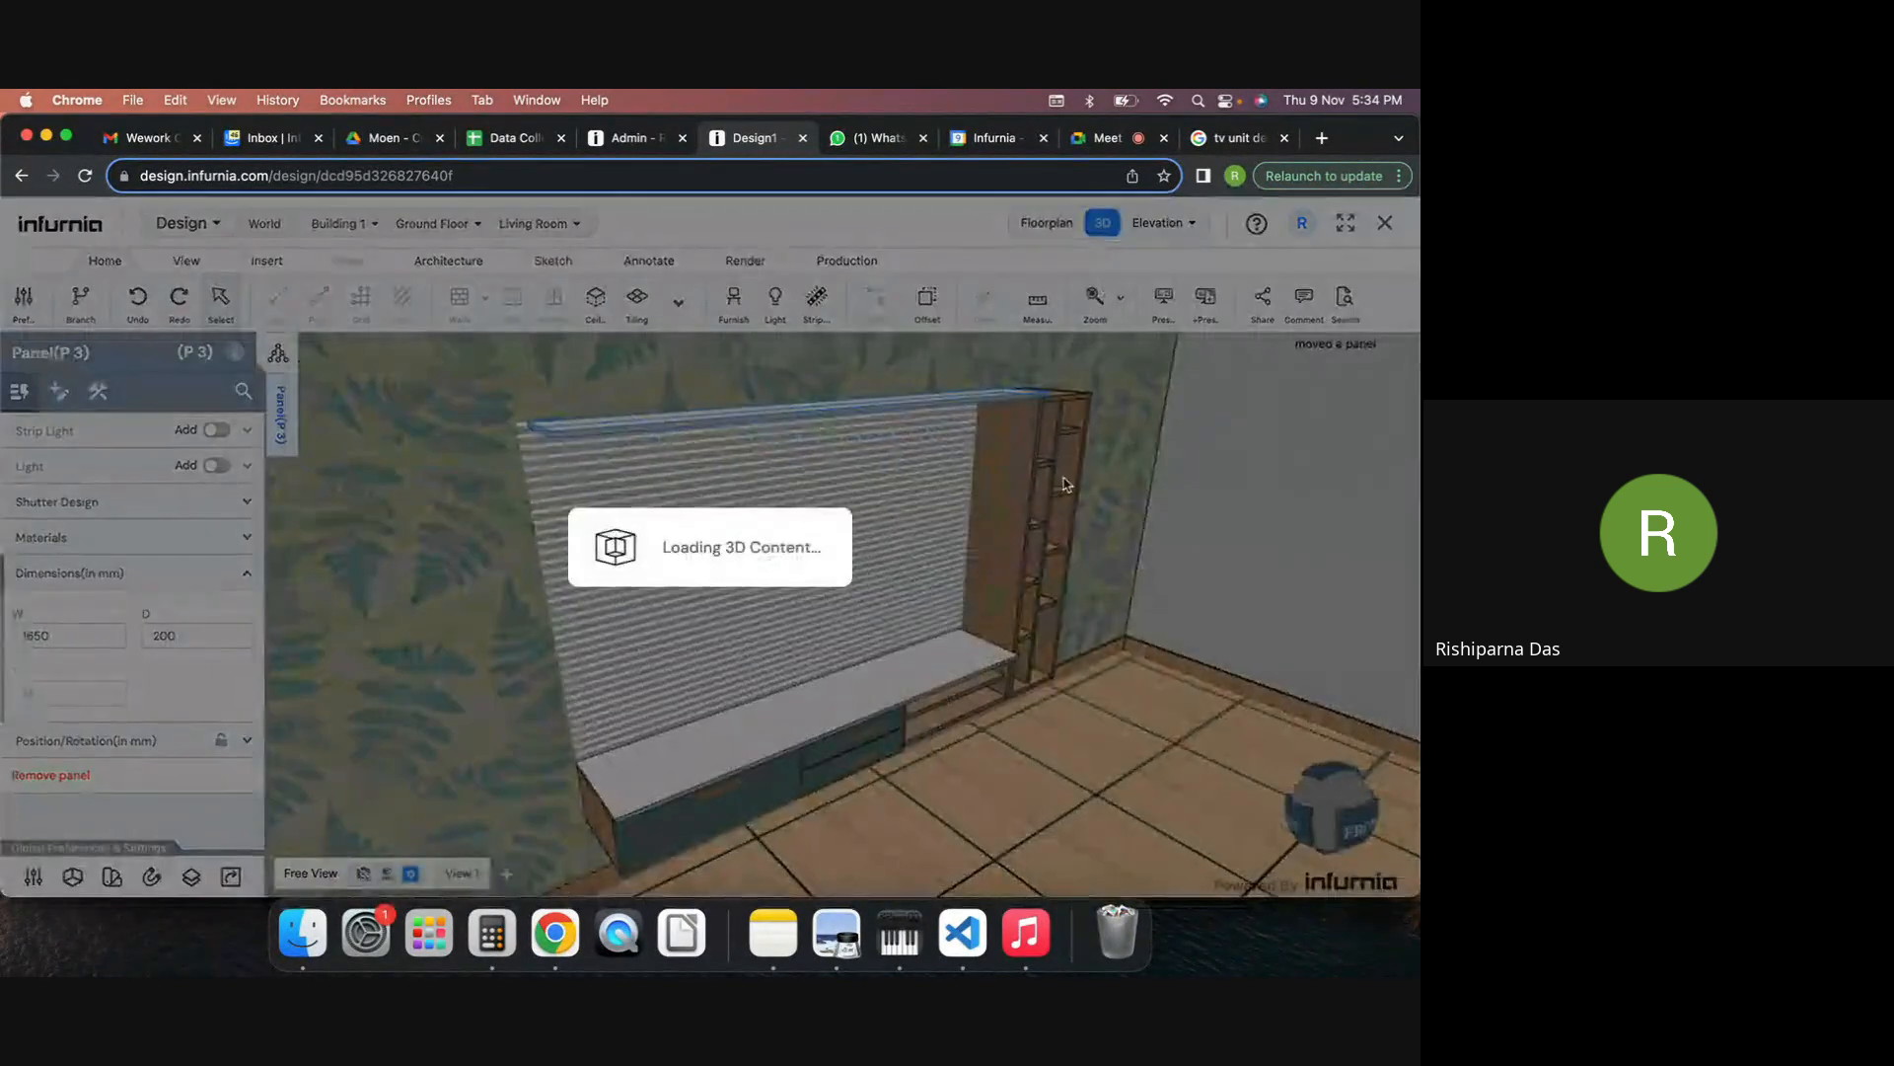
left_click(1099, 524)
scroll(1100, 523, "down", 2)
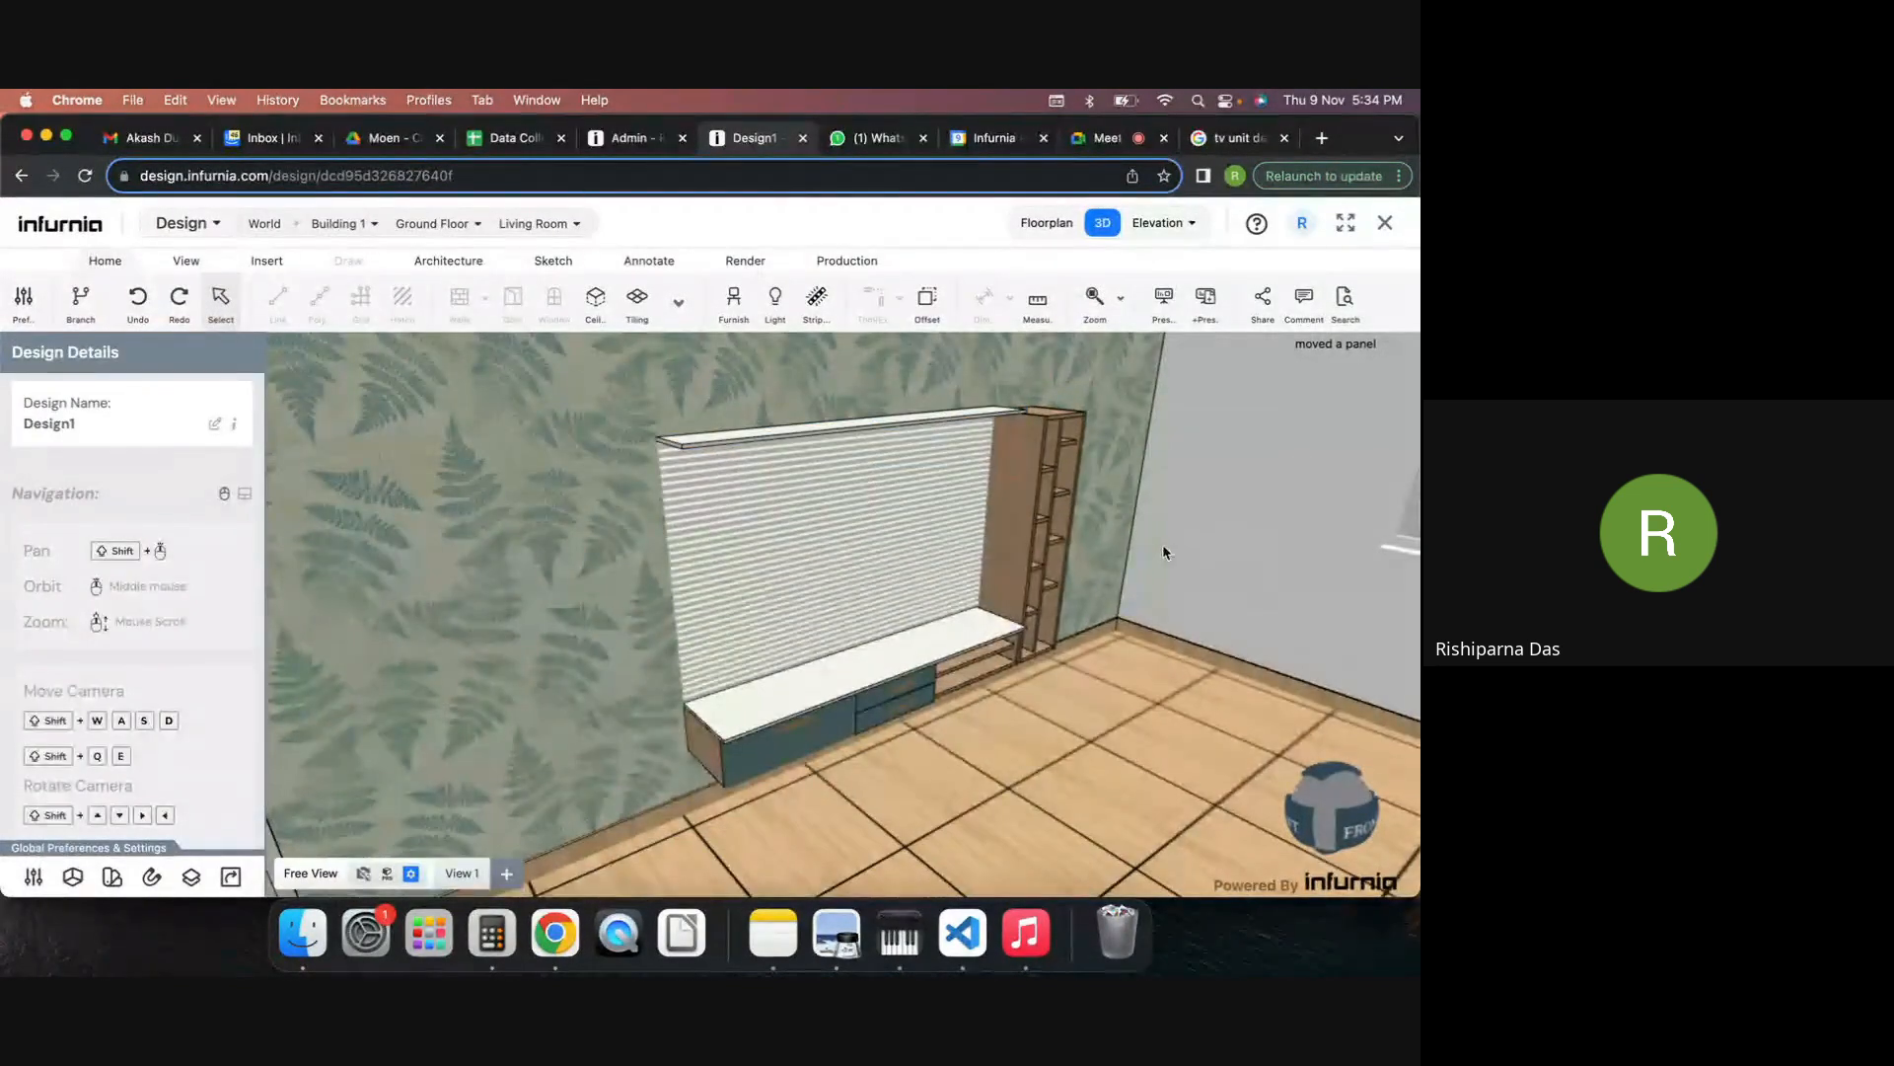
Add the cabinet light Light 1 to the underside of the top ledge panel.
middle_click_drag(1168, 544, 1125, 436)
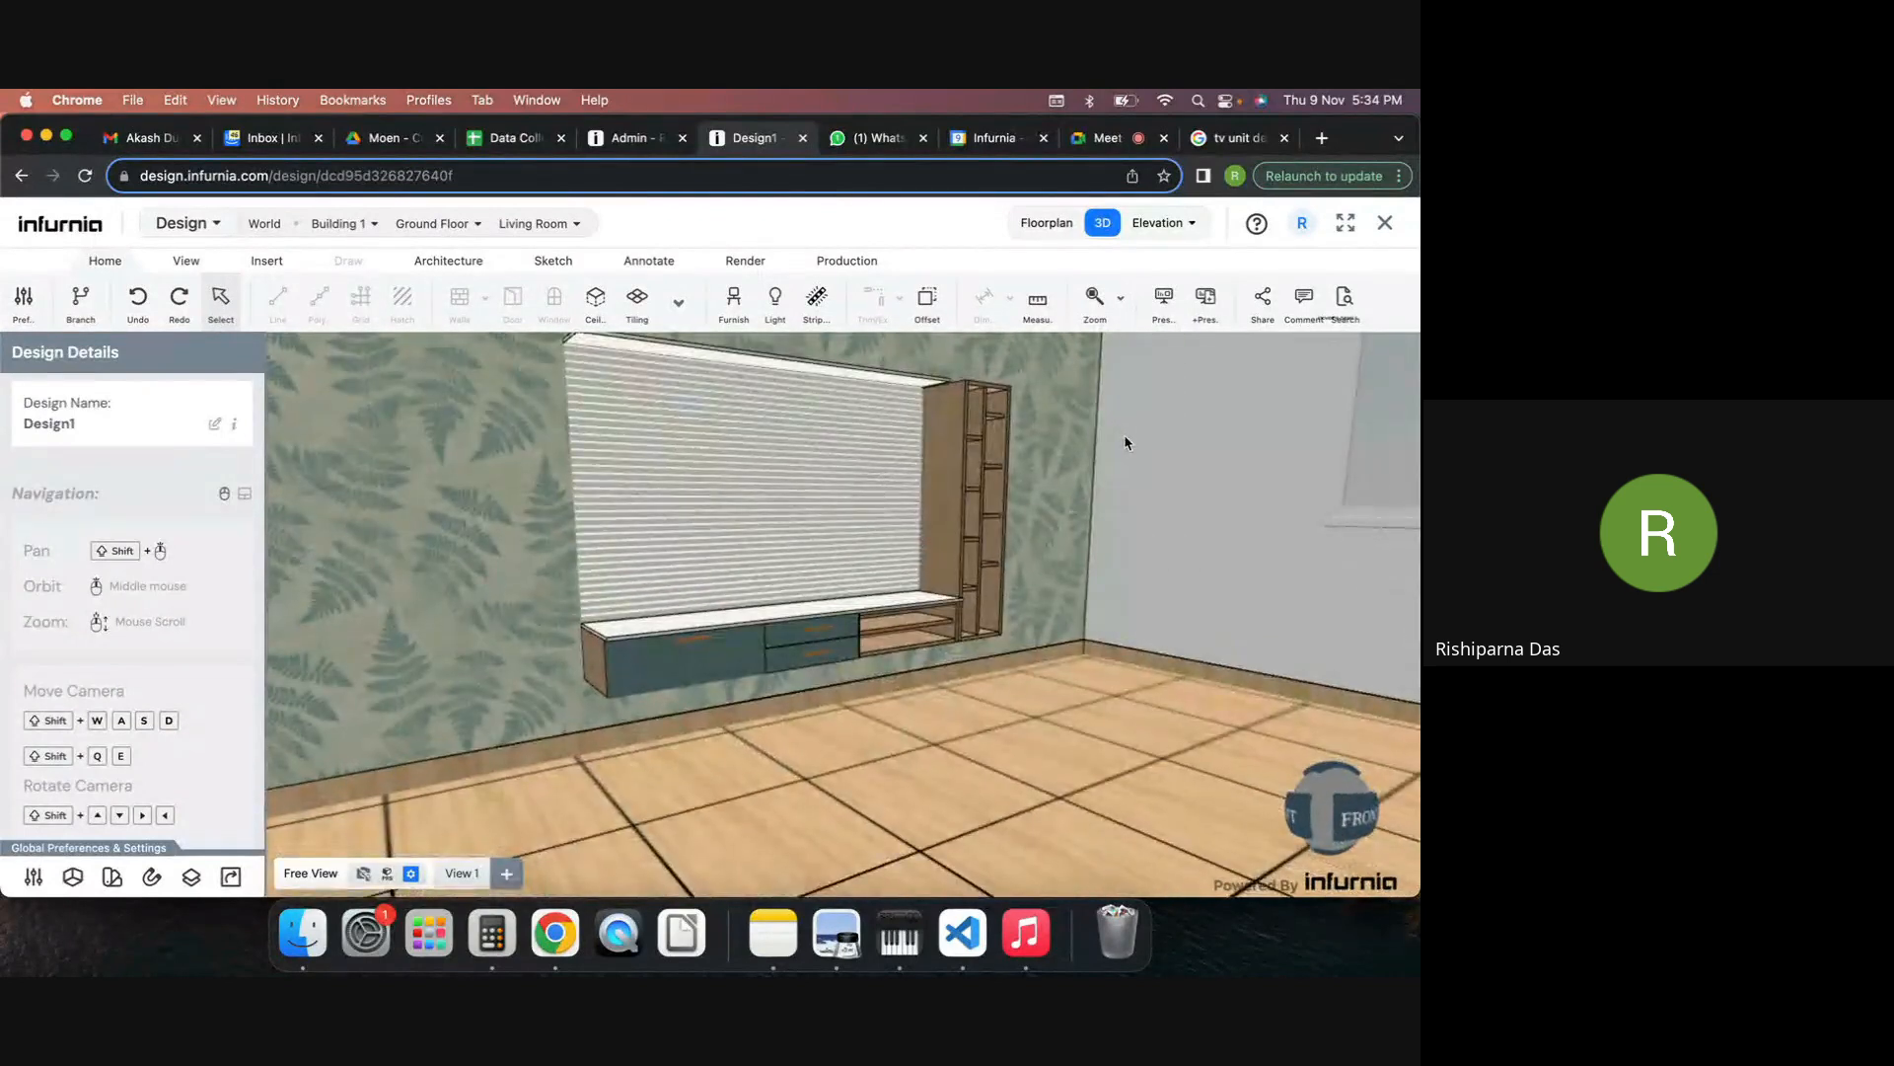
scroll(734, 395, "up", 3)
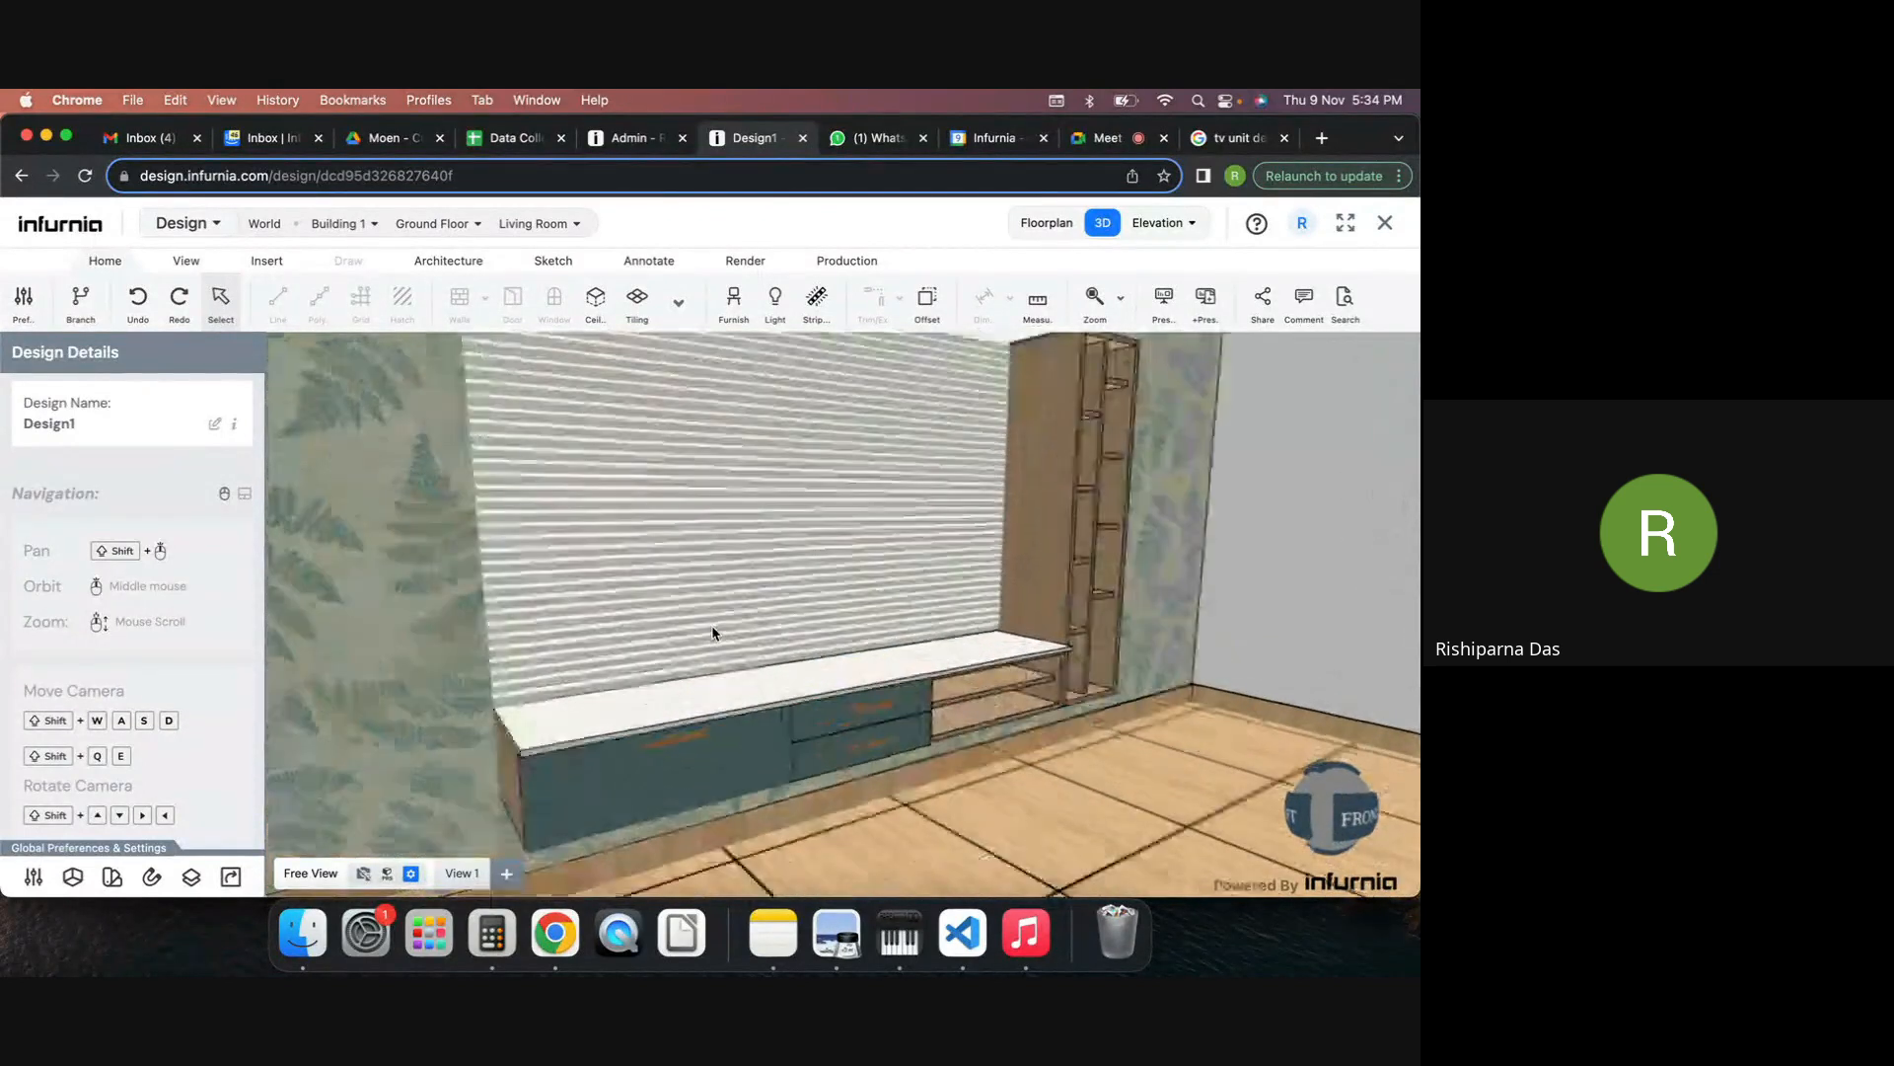
scroll(713, 632, "up", 2)
scroll(1123, 571, "up", 5)
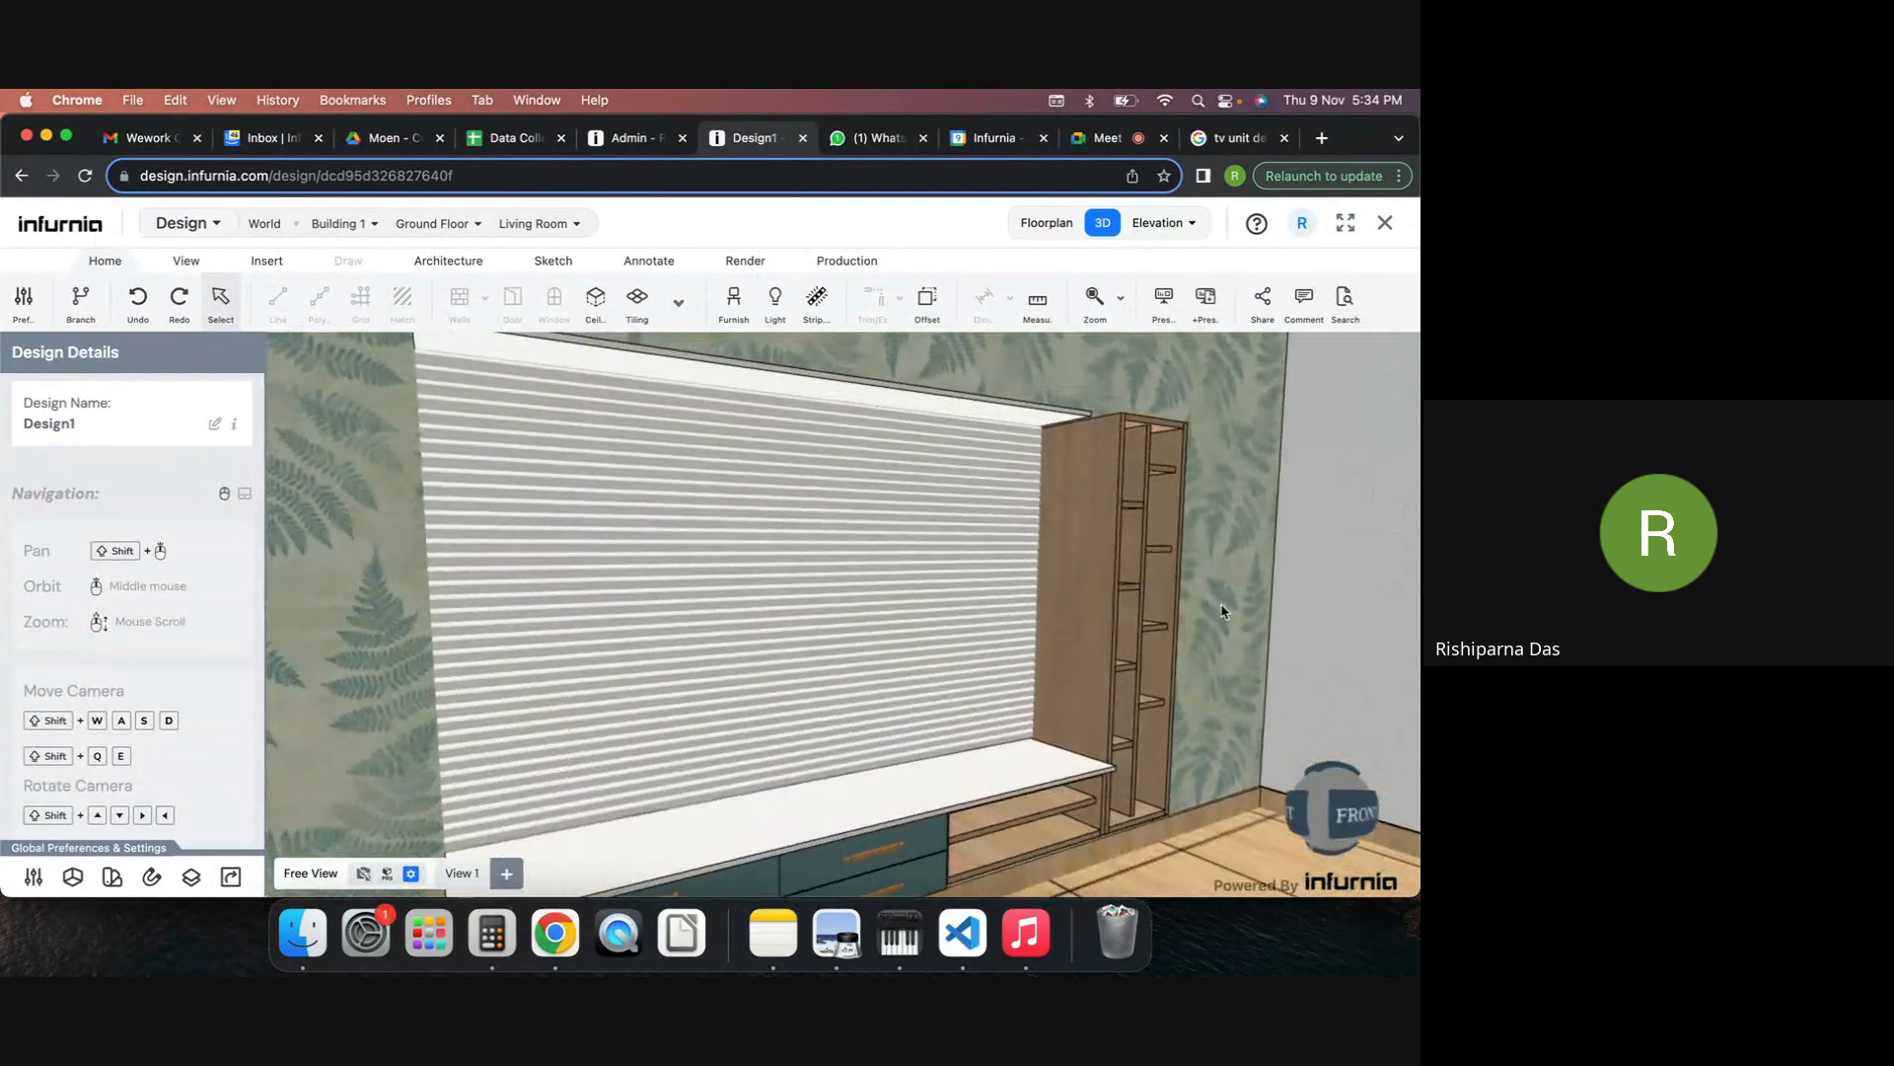
middle_click_drag(1198, 613, 1305, 601)
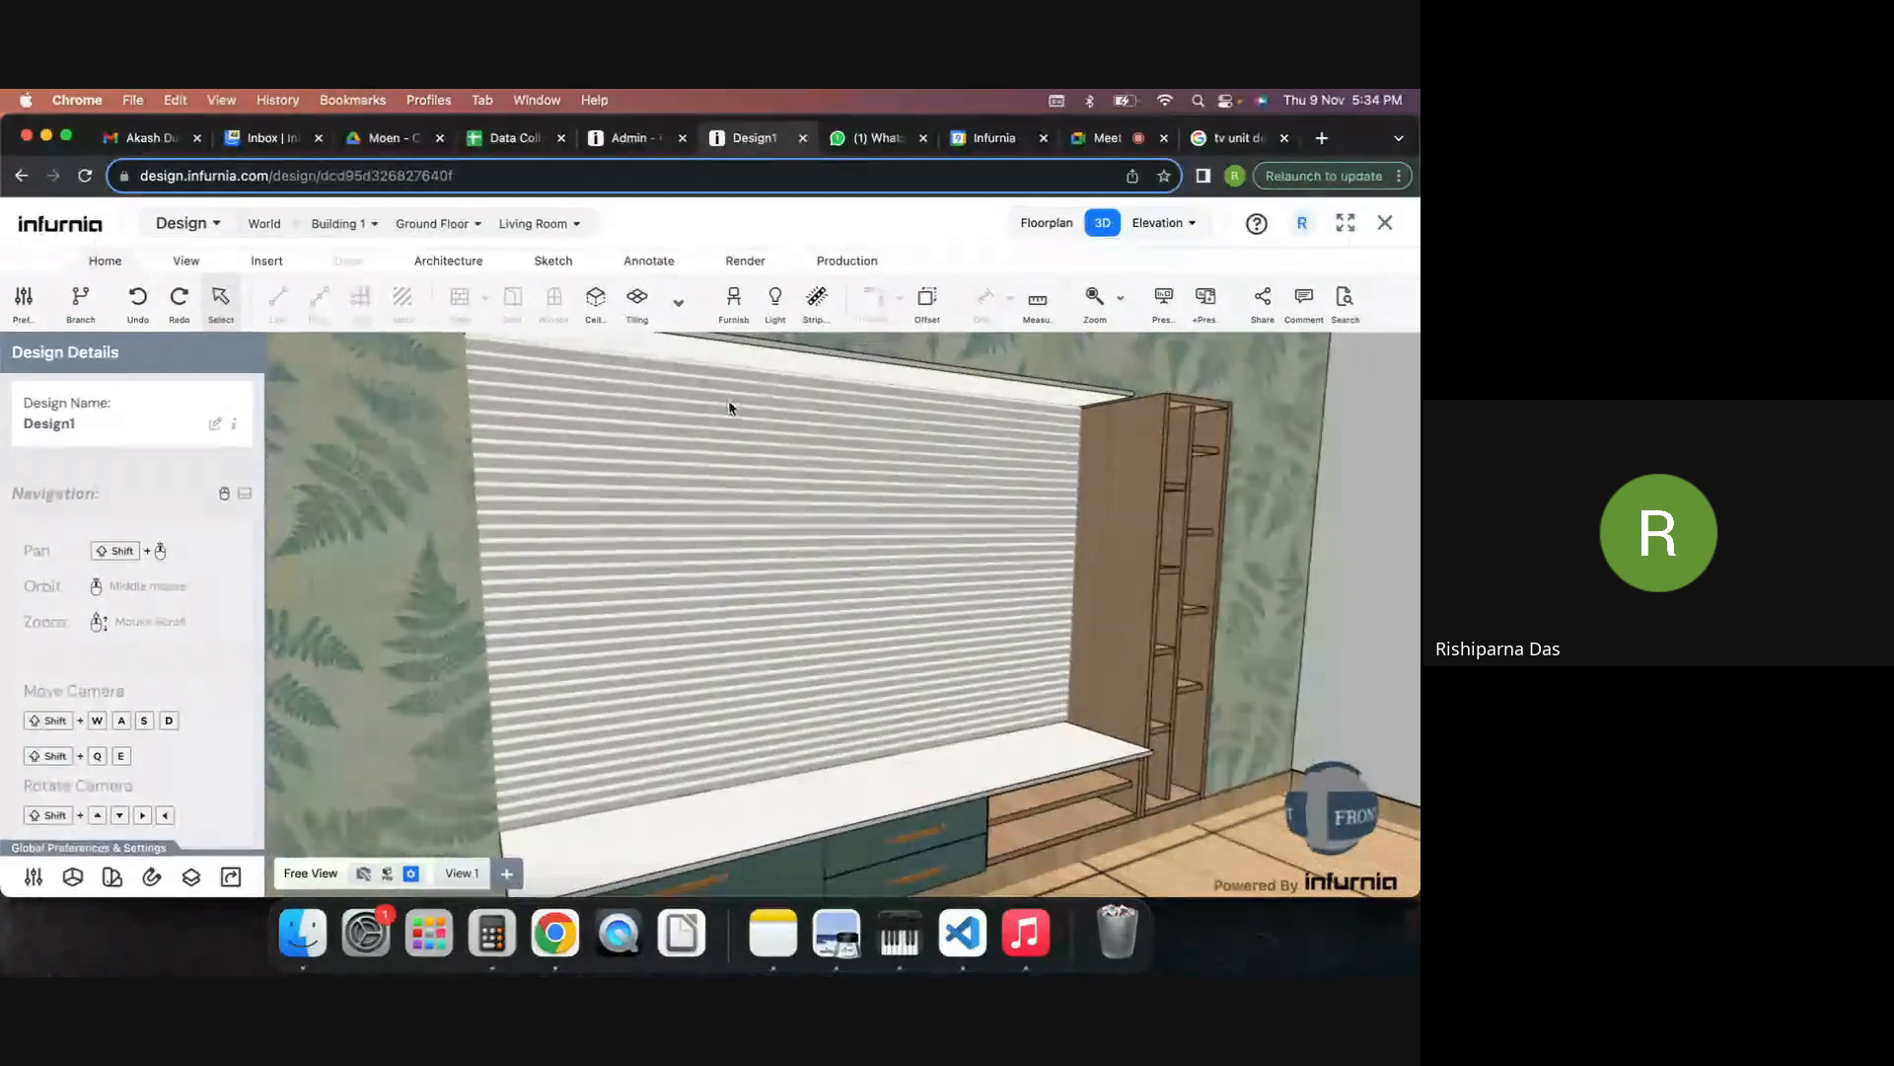
middle_click_drag(727, 410, 634, 388)
left_click(626, 389)
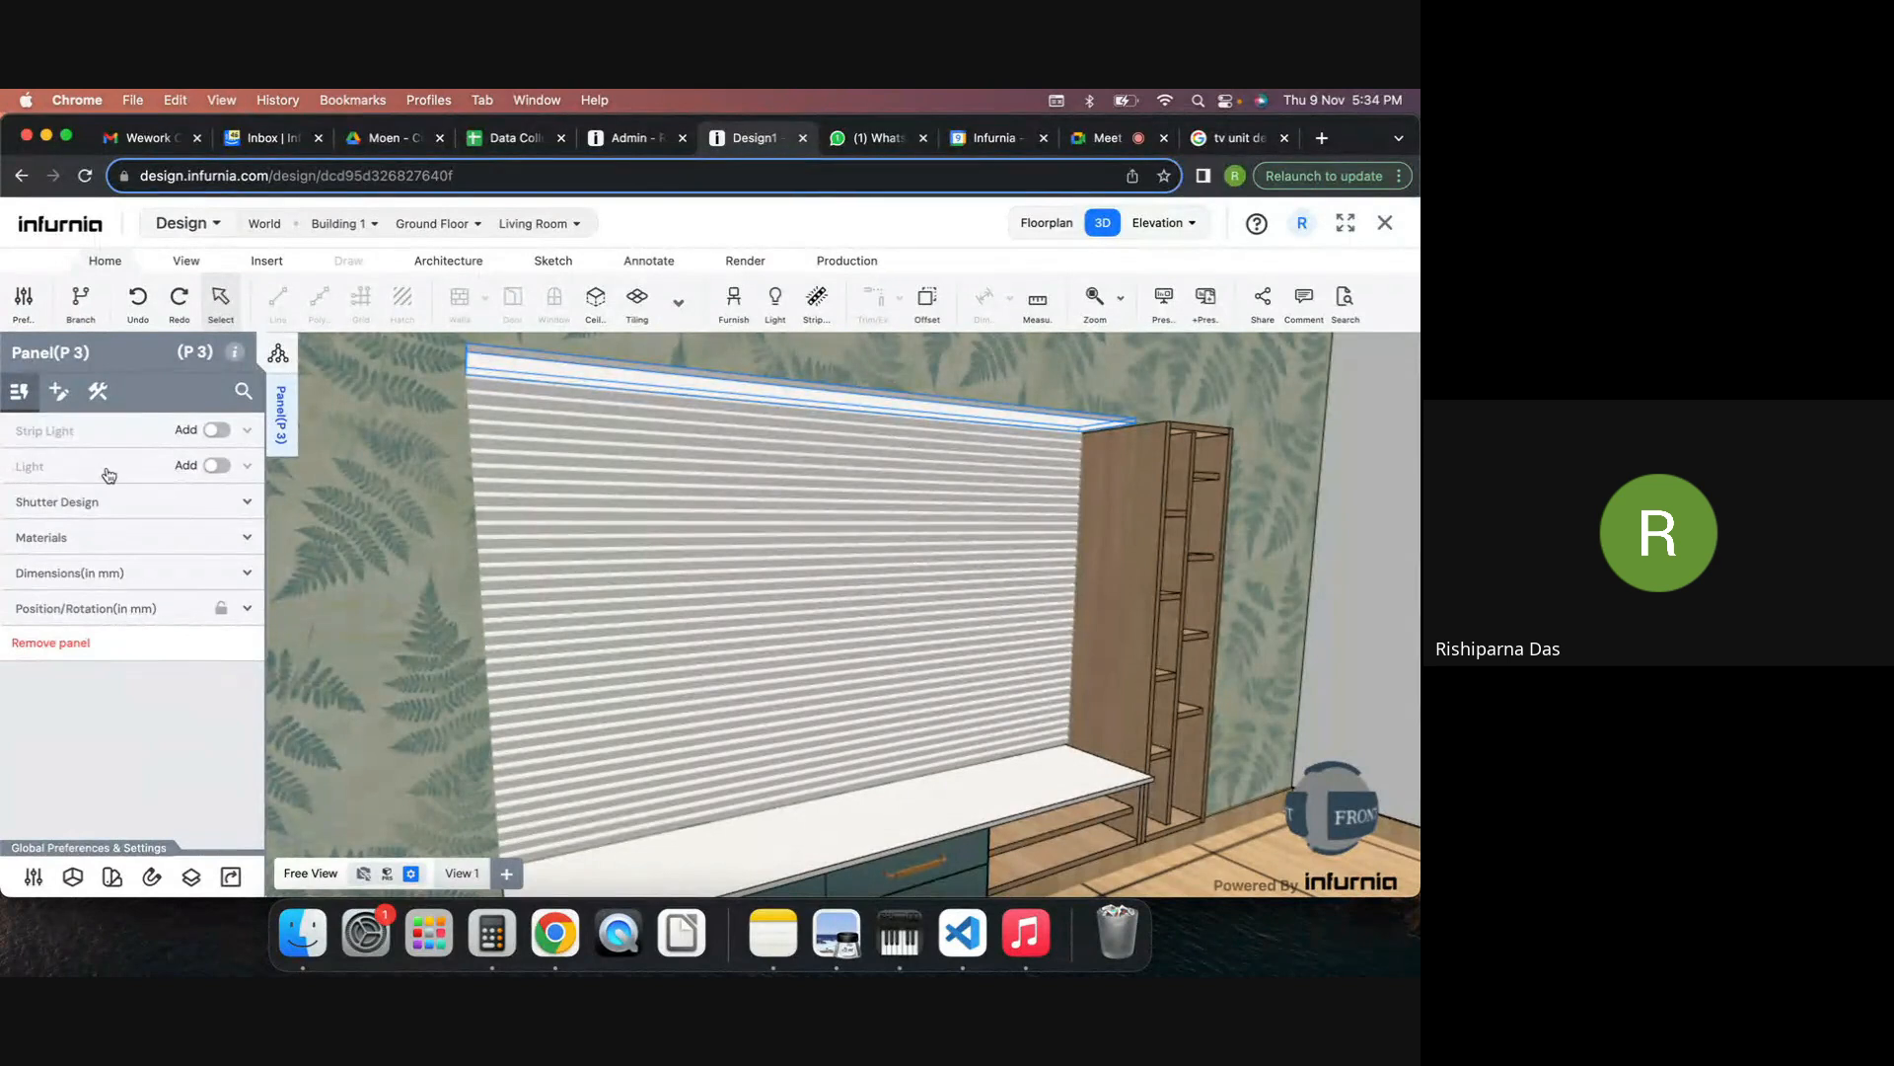
left_click(216, 466)
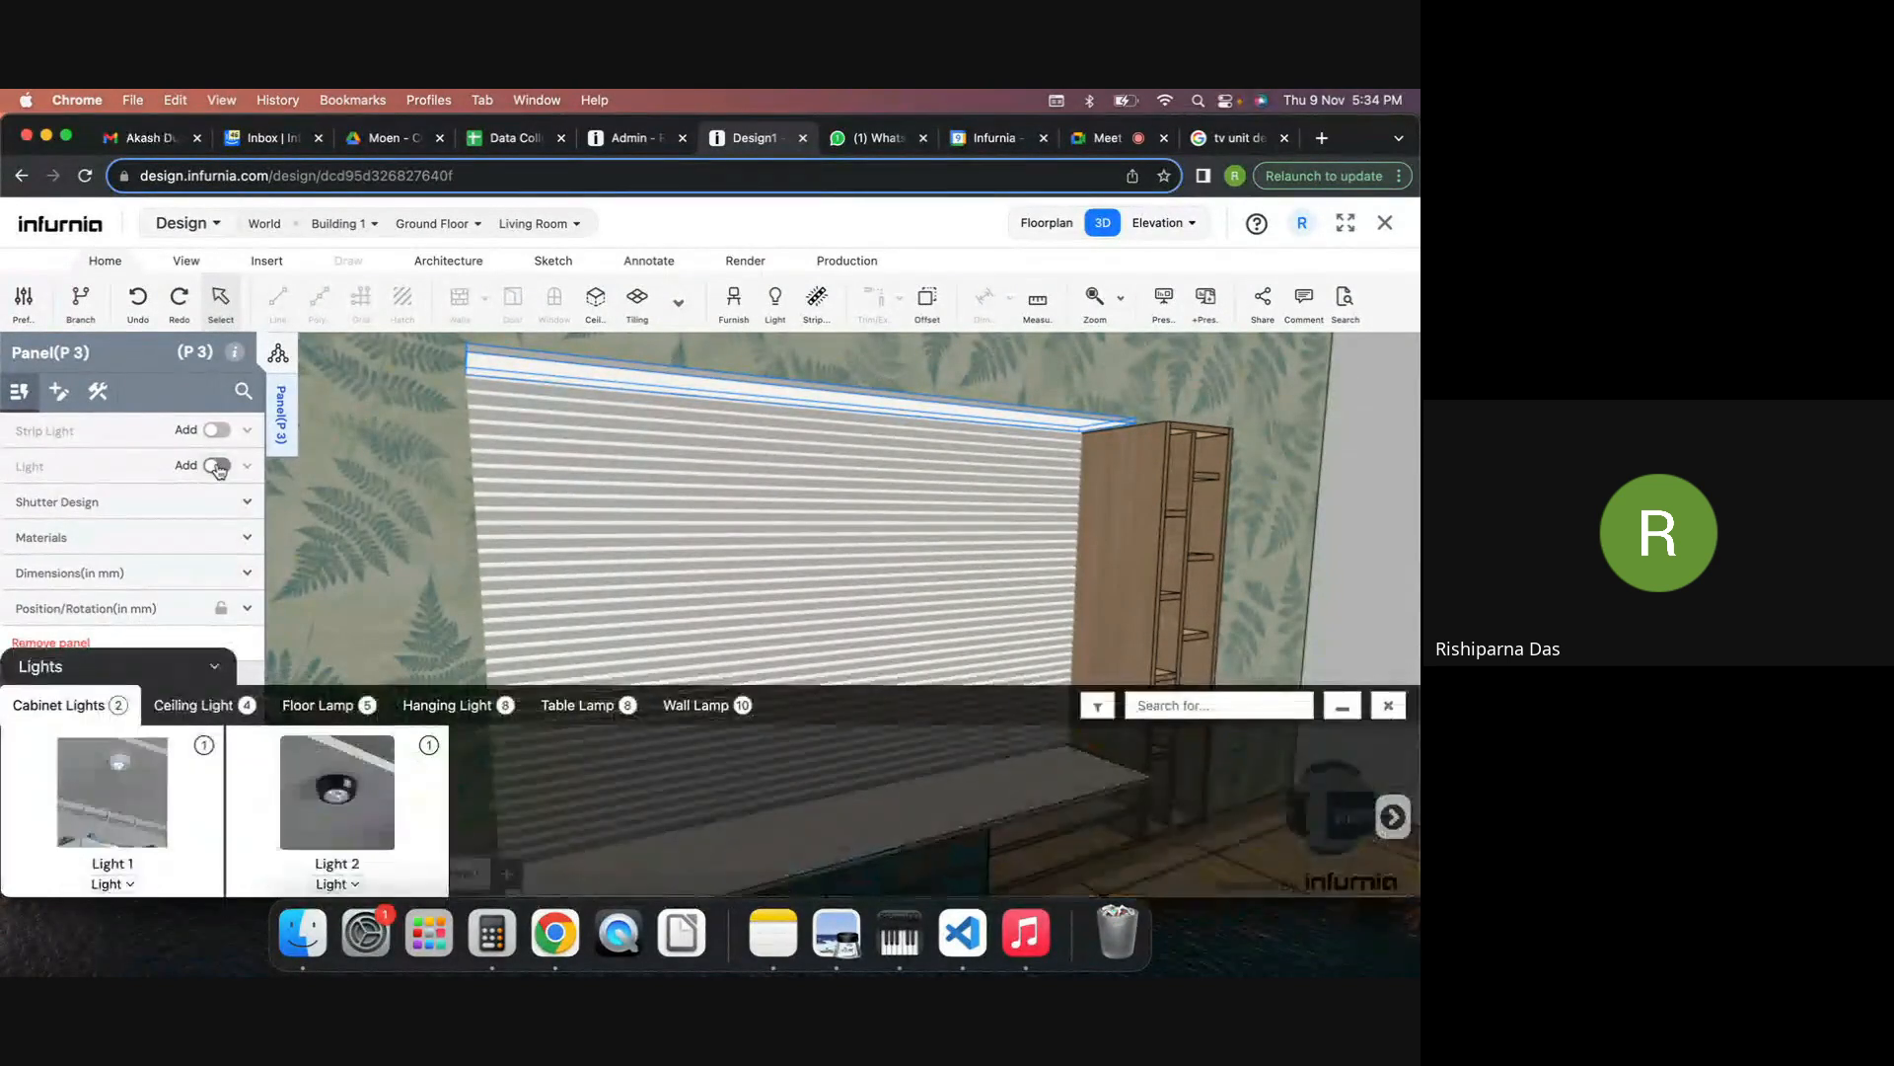
left_click(116, 788)
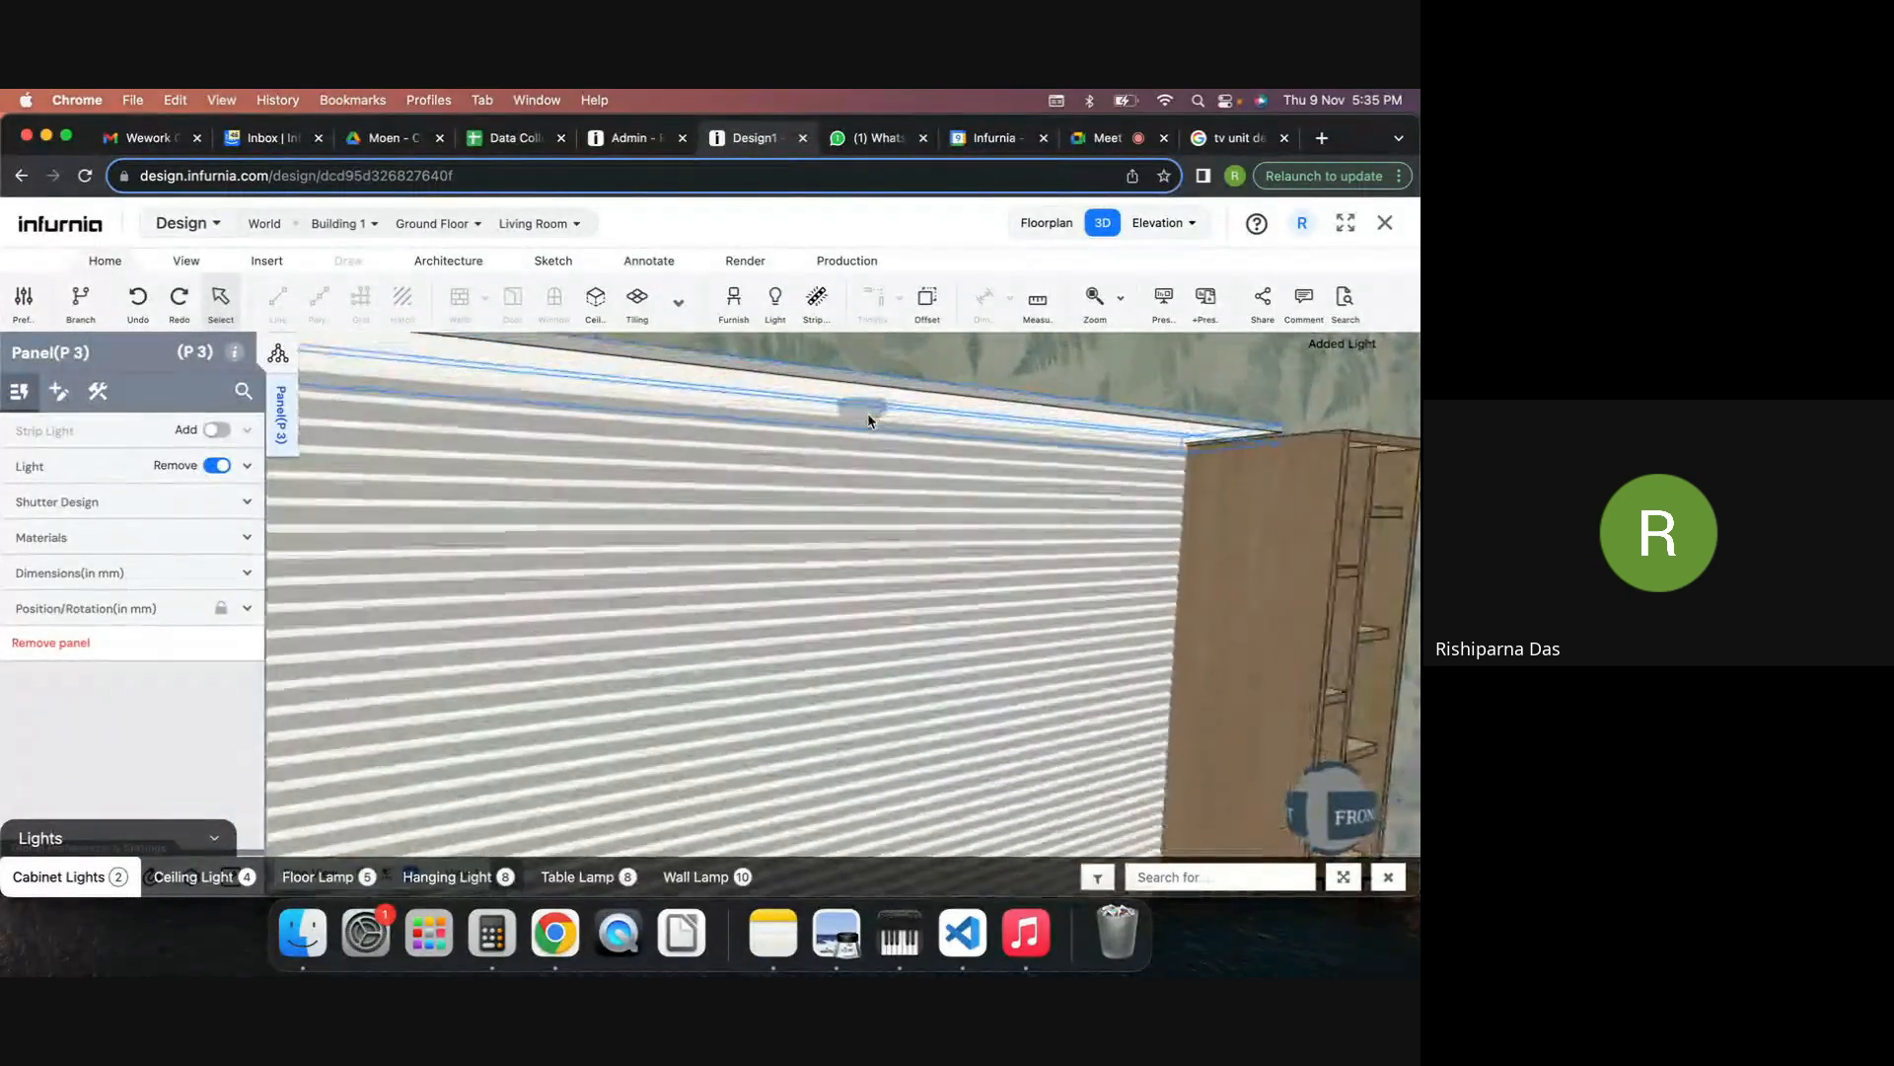
scroll(892, 423, "down", 3)
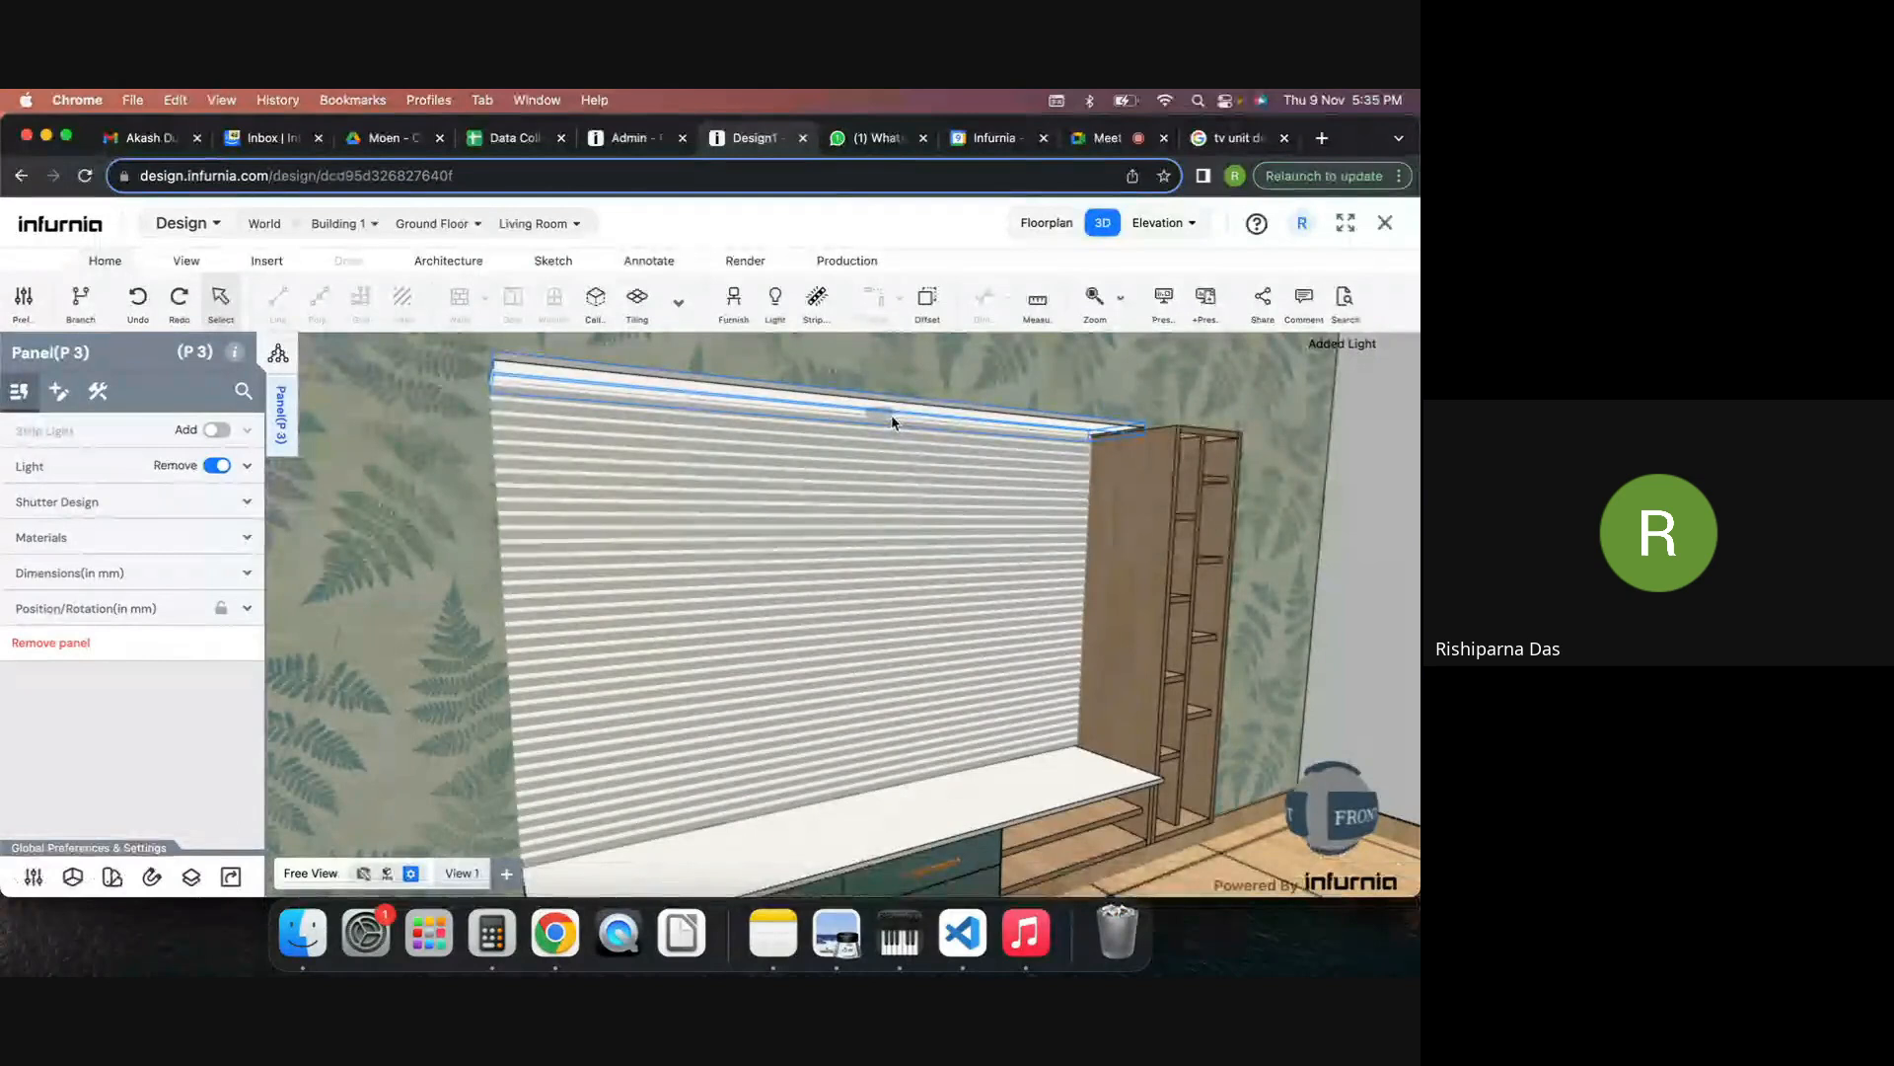
Set the X position of the cabinet light under the ledge panel to 300 mm.
left_click(885, 415)
left_click(881, 418)
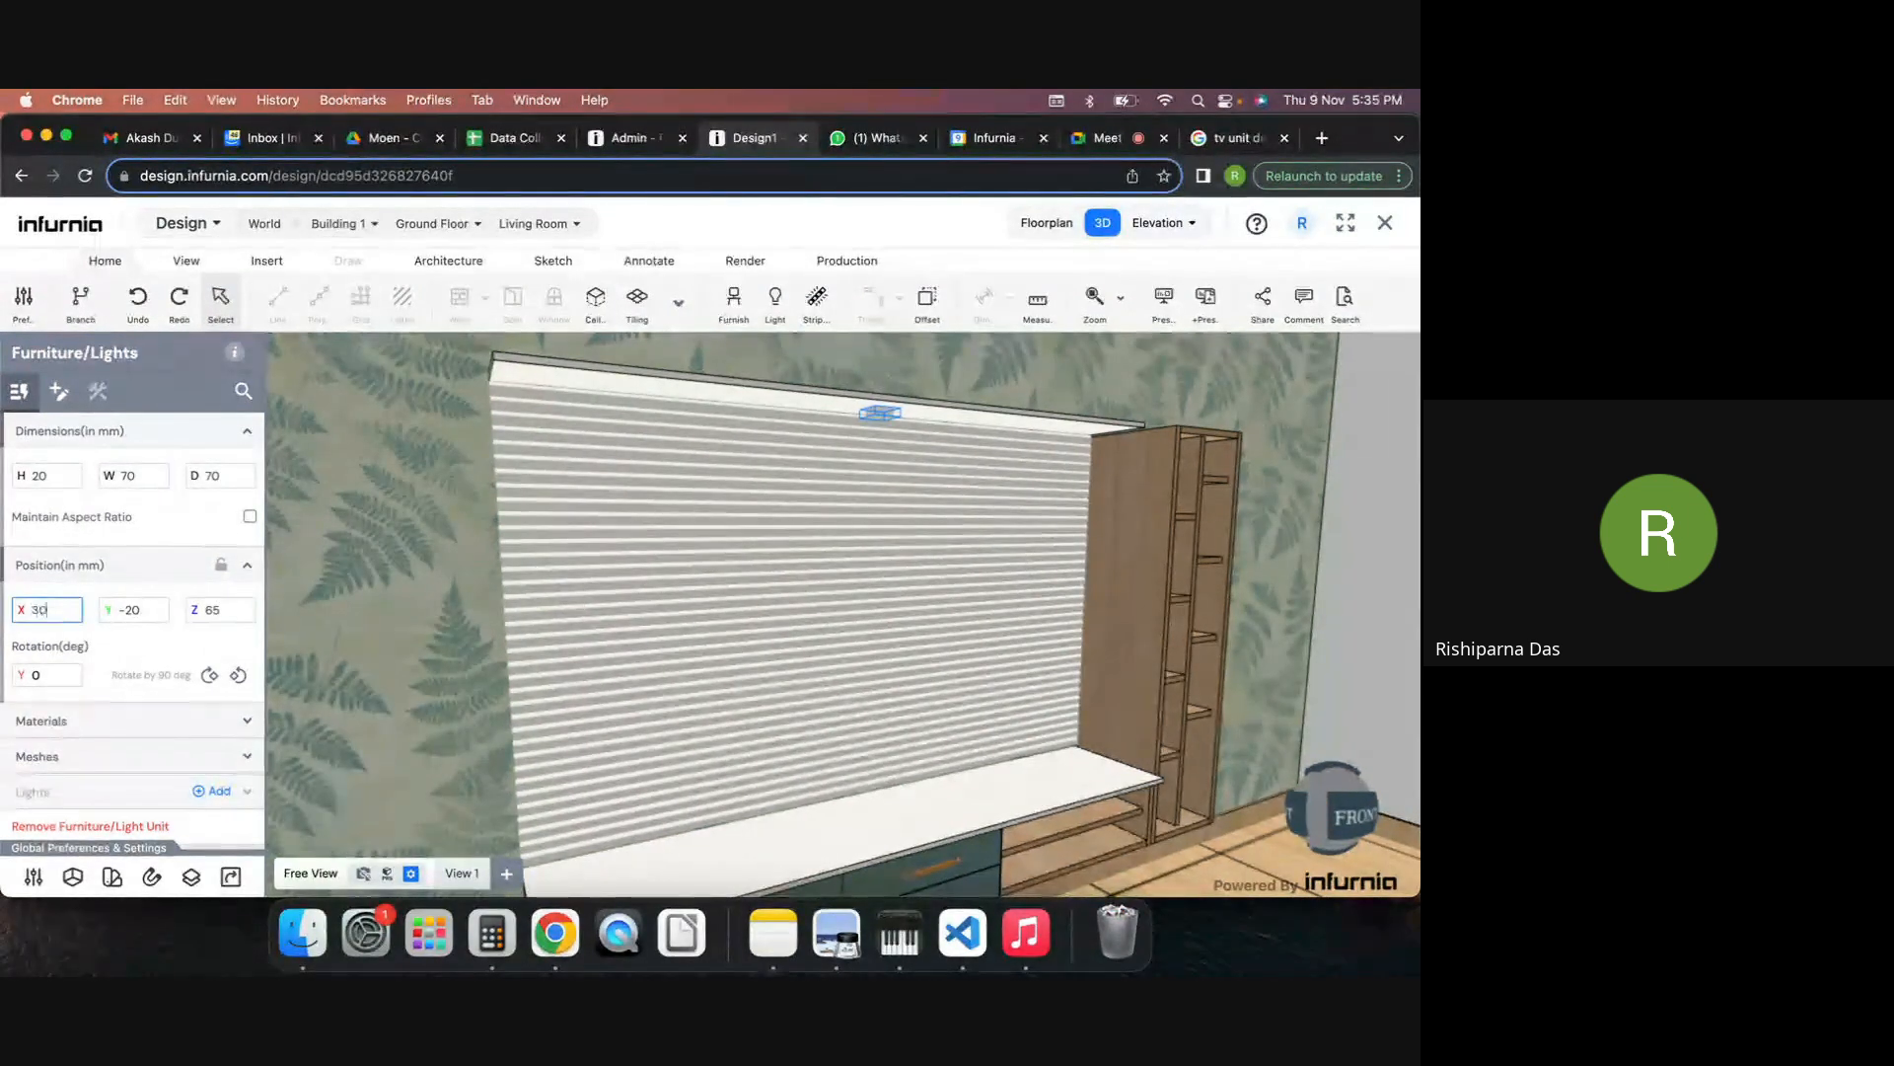
key("Return")
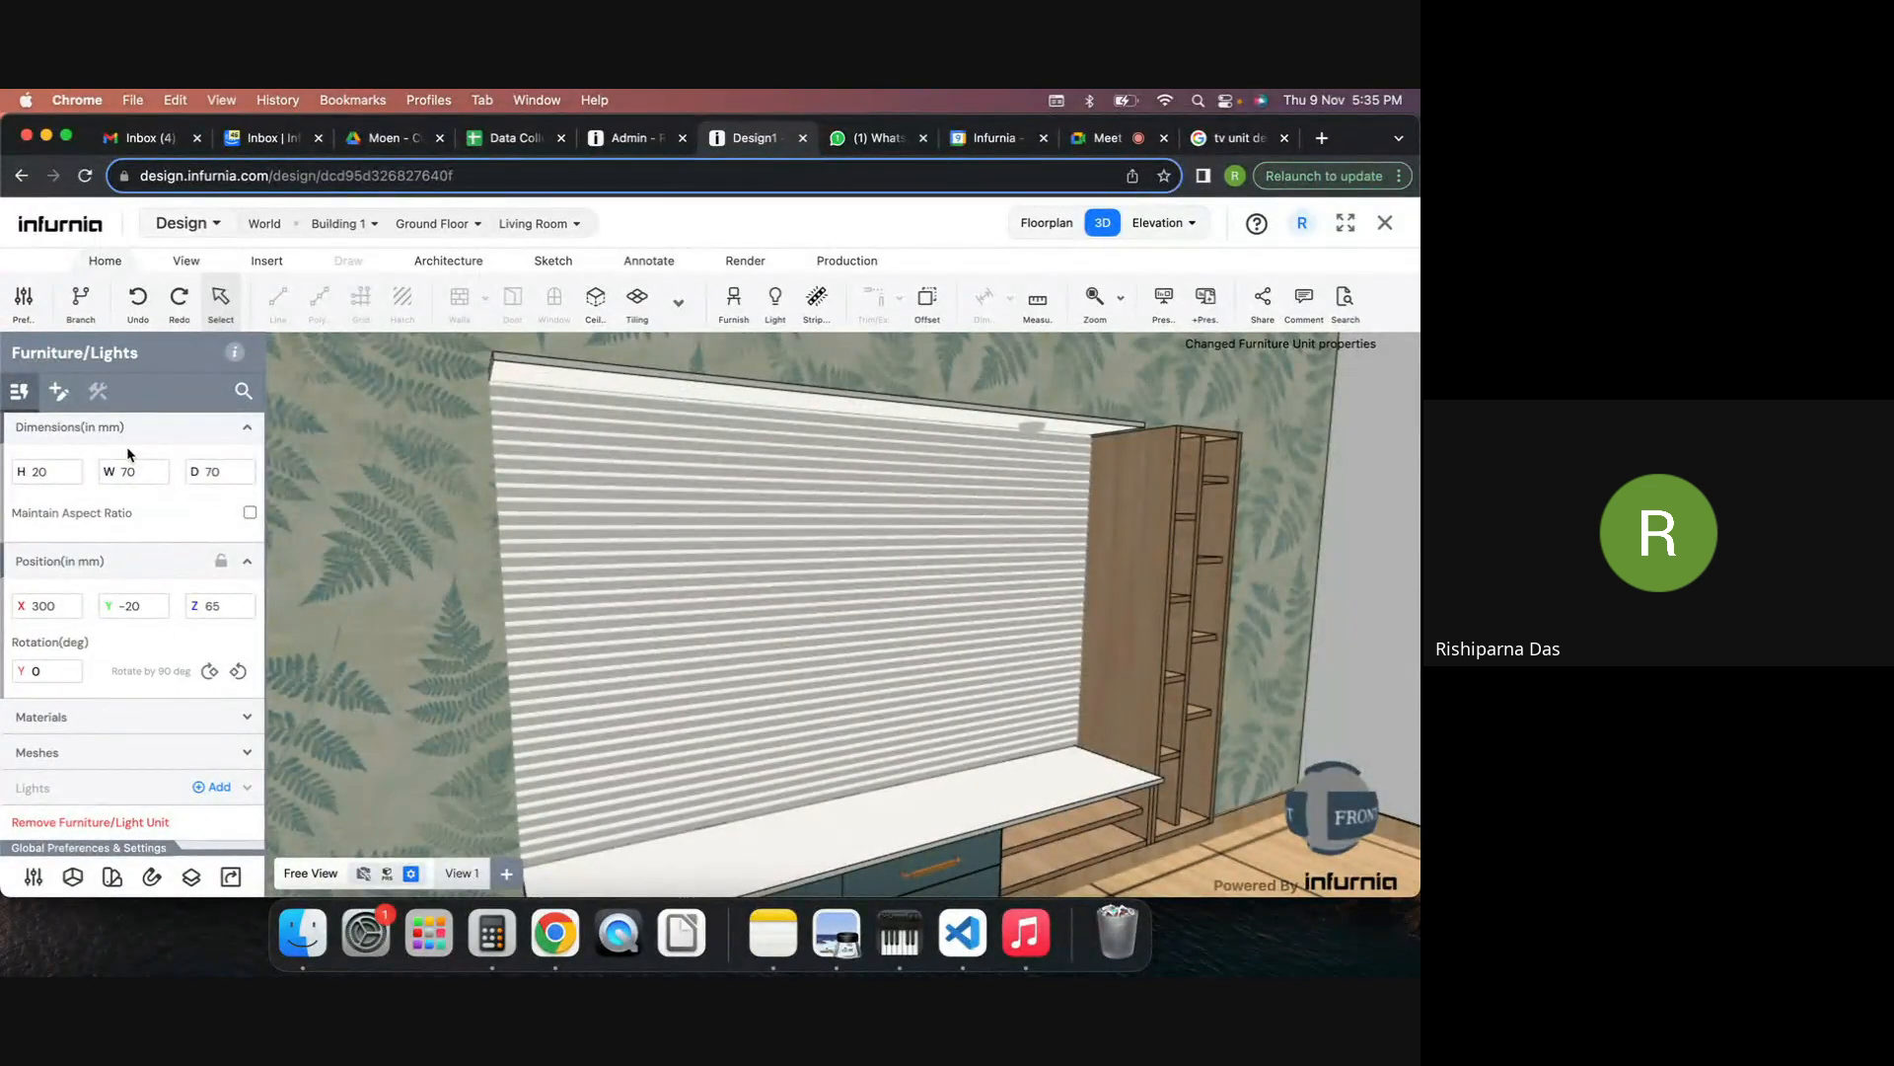
Add a point light source to the cabinet light fixture under the ledge panel.
left_click(506, 378)
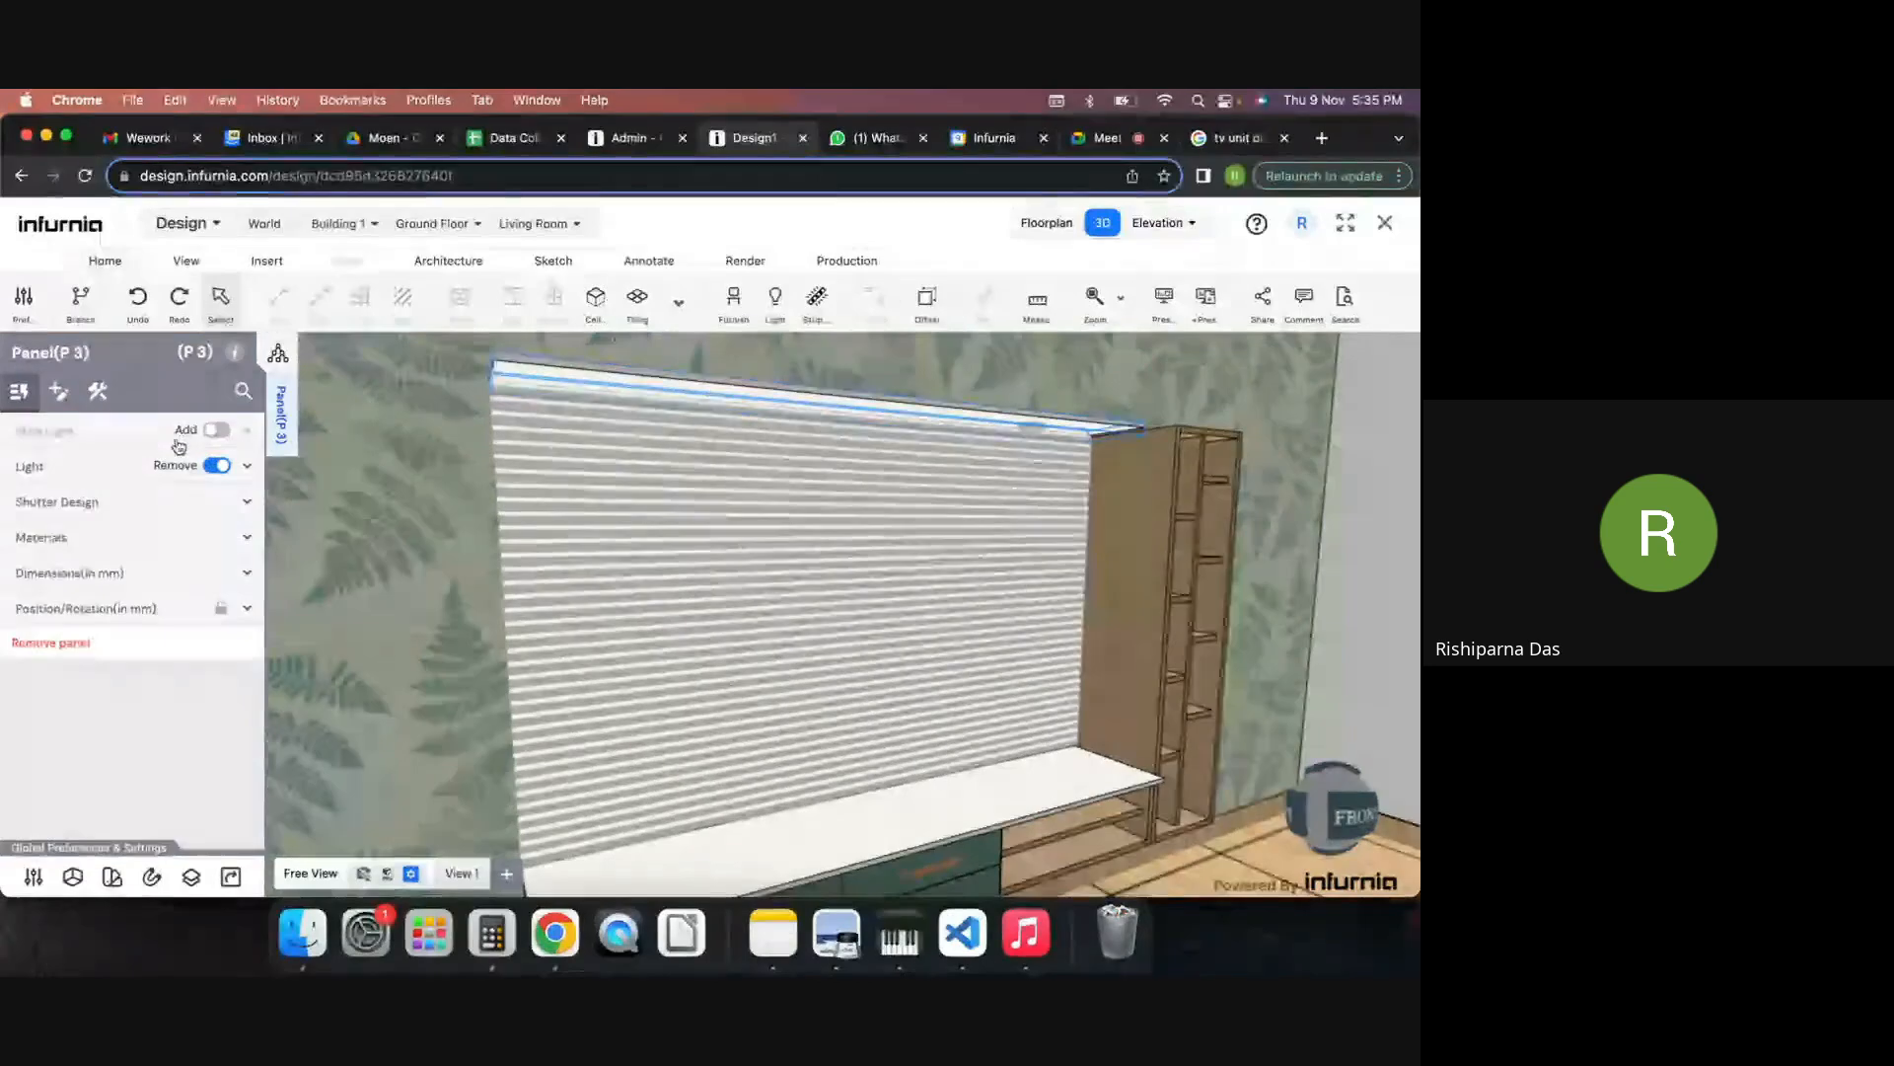
left_click(247, 471)
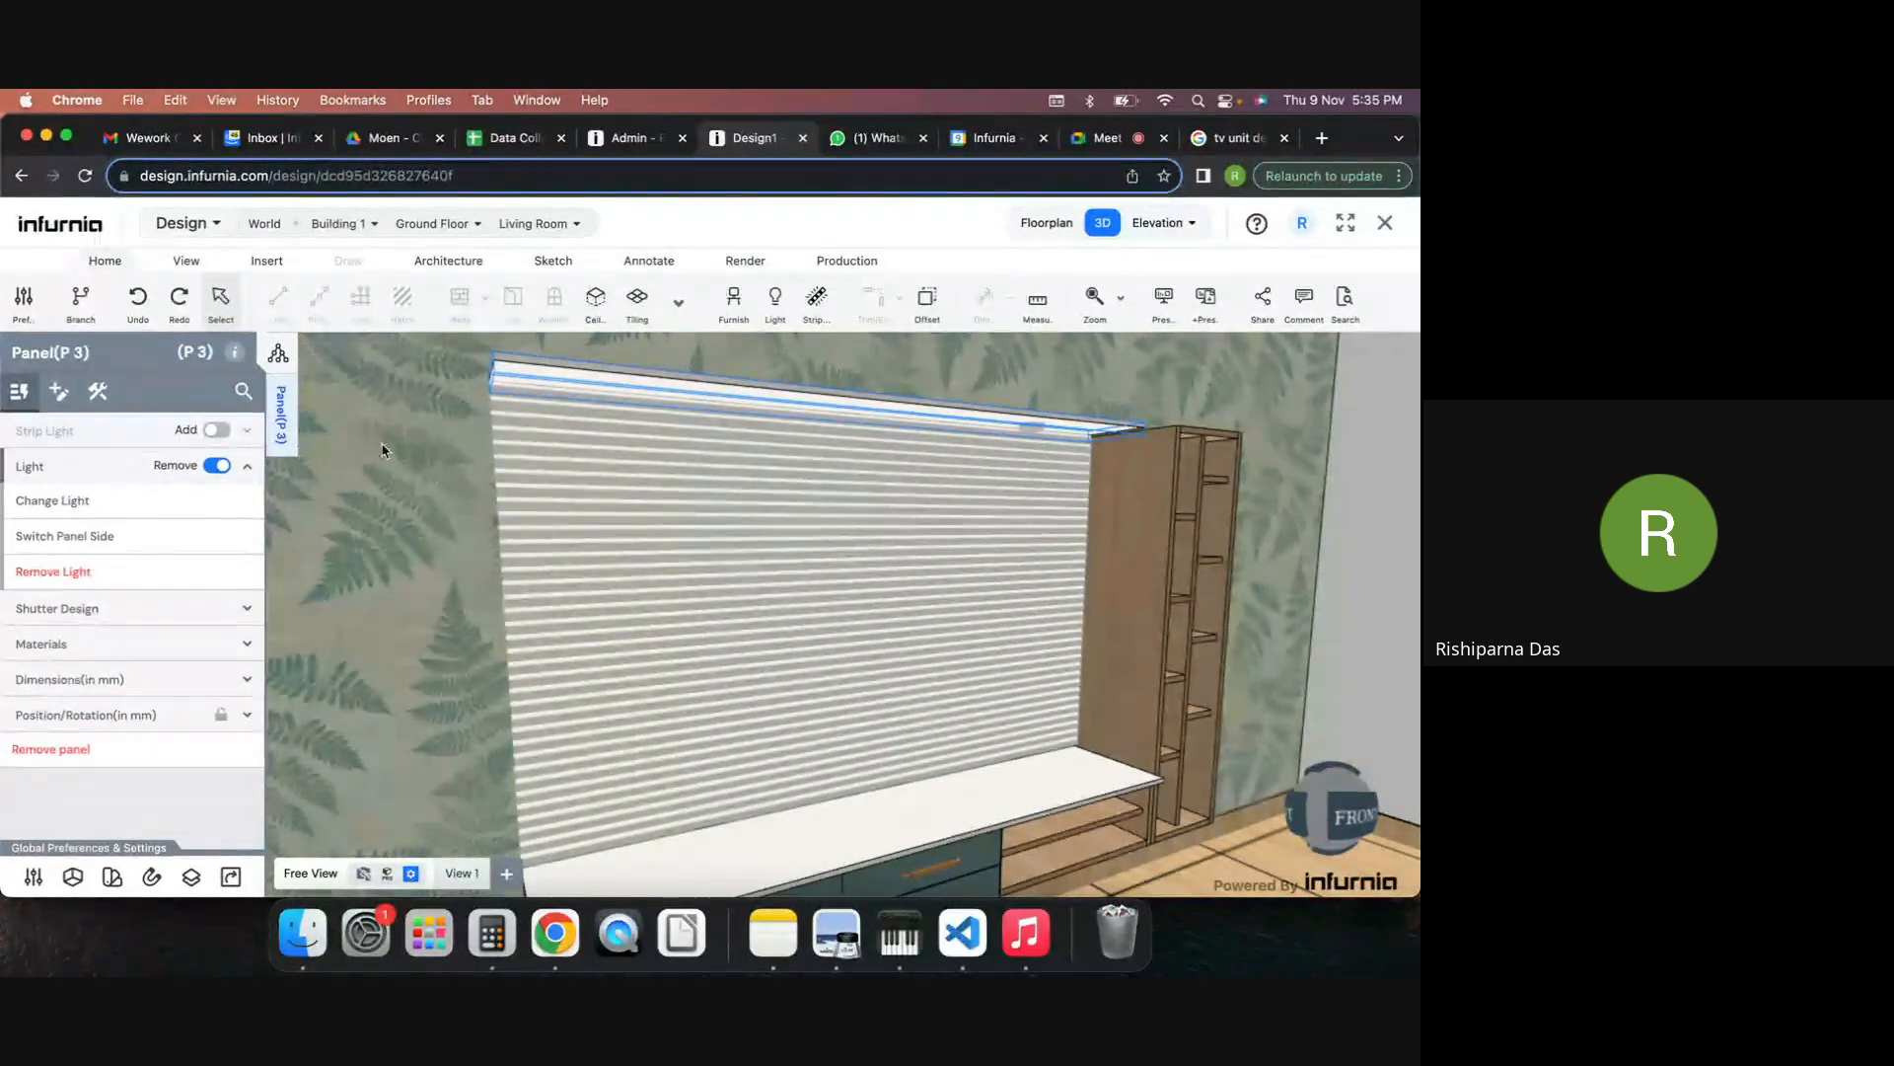
left_click(1052, 441)
left_click(1029, 431)
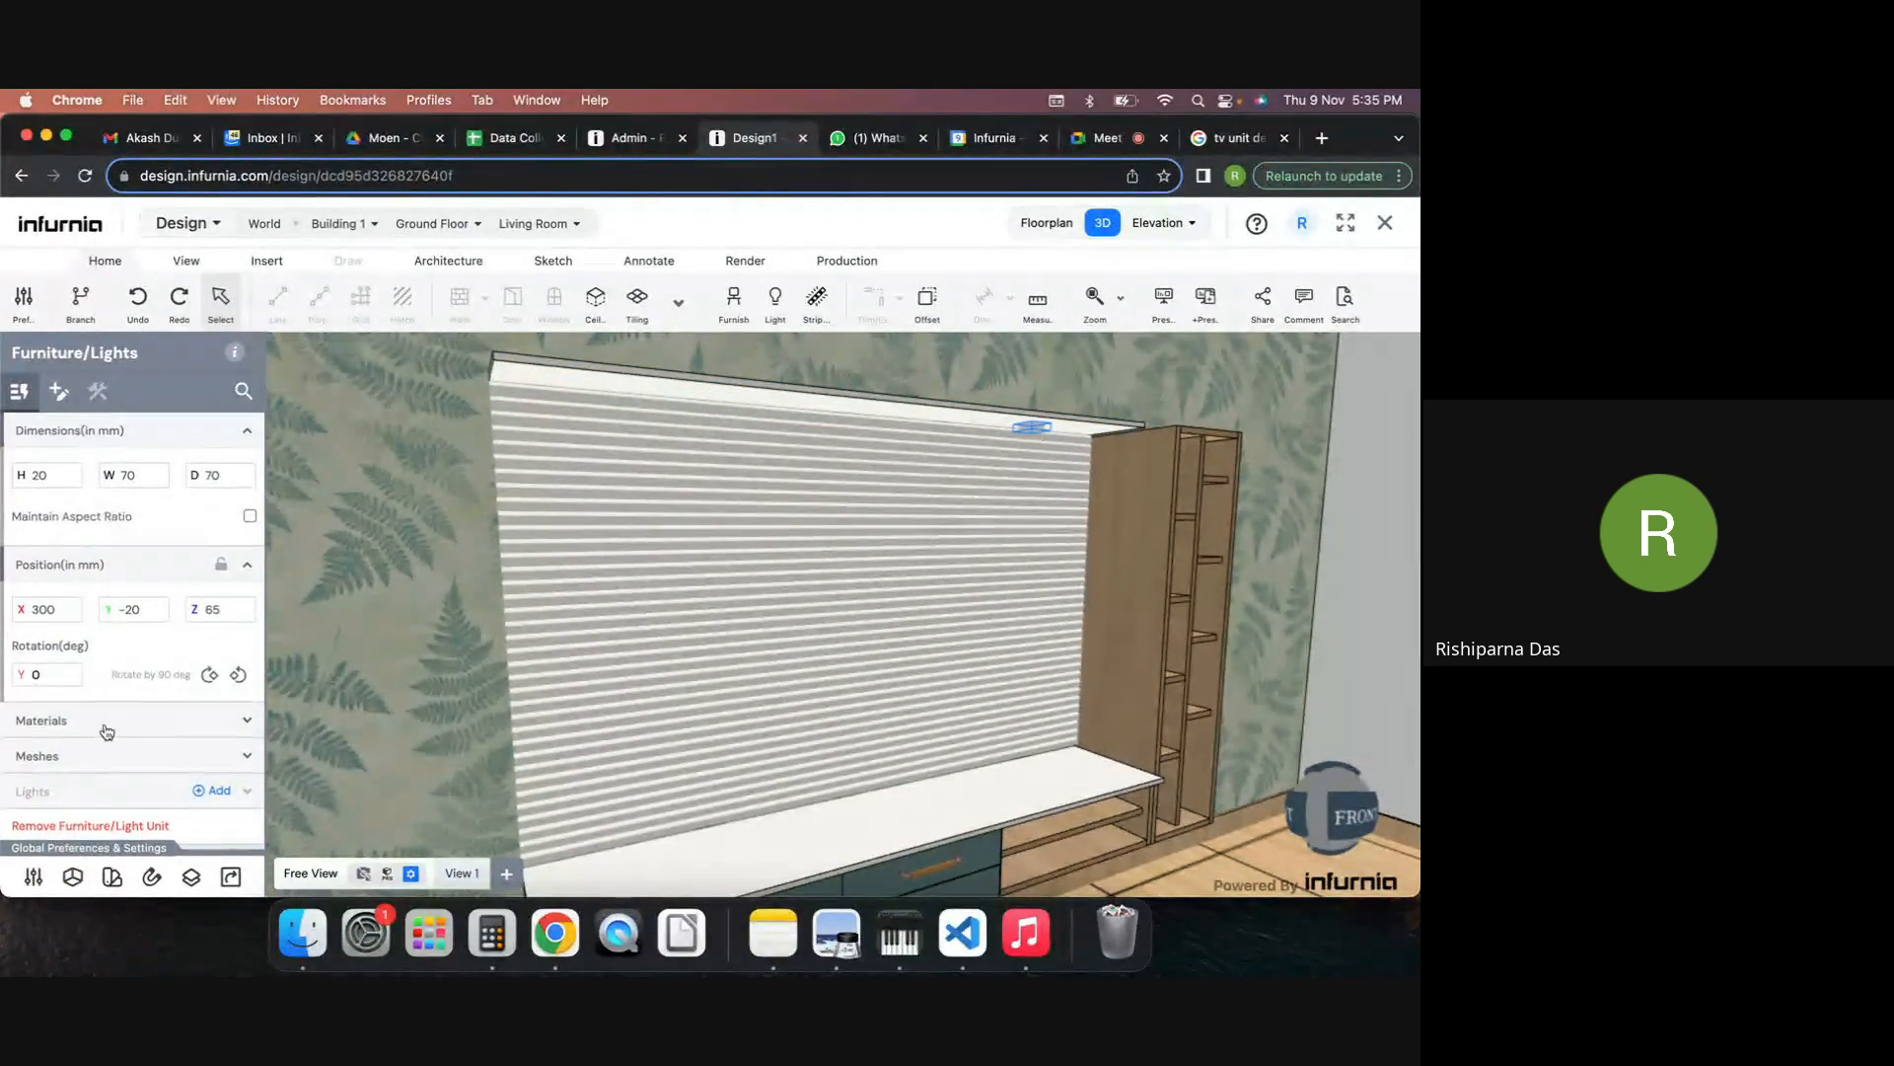
scroll(105, 728, "down", 1)
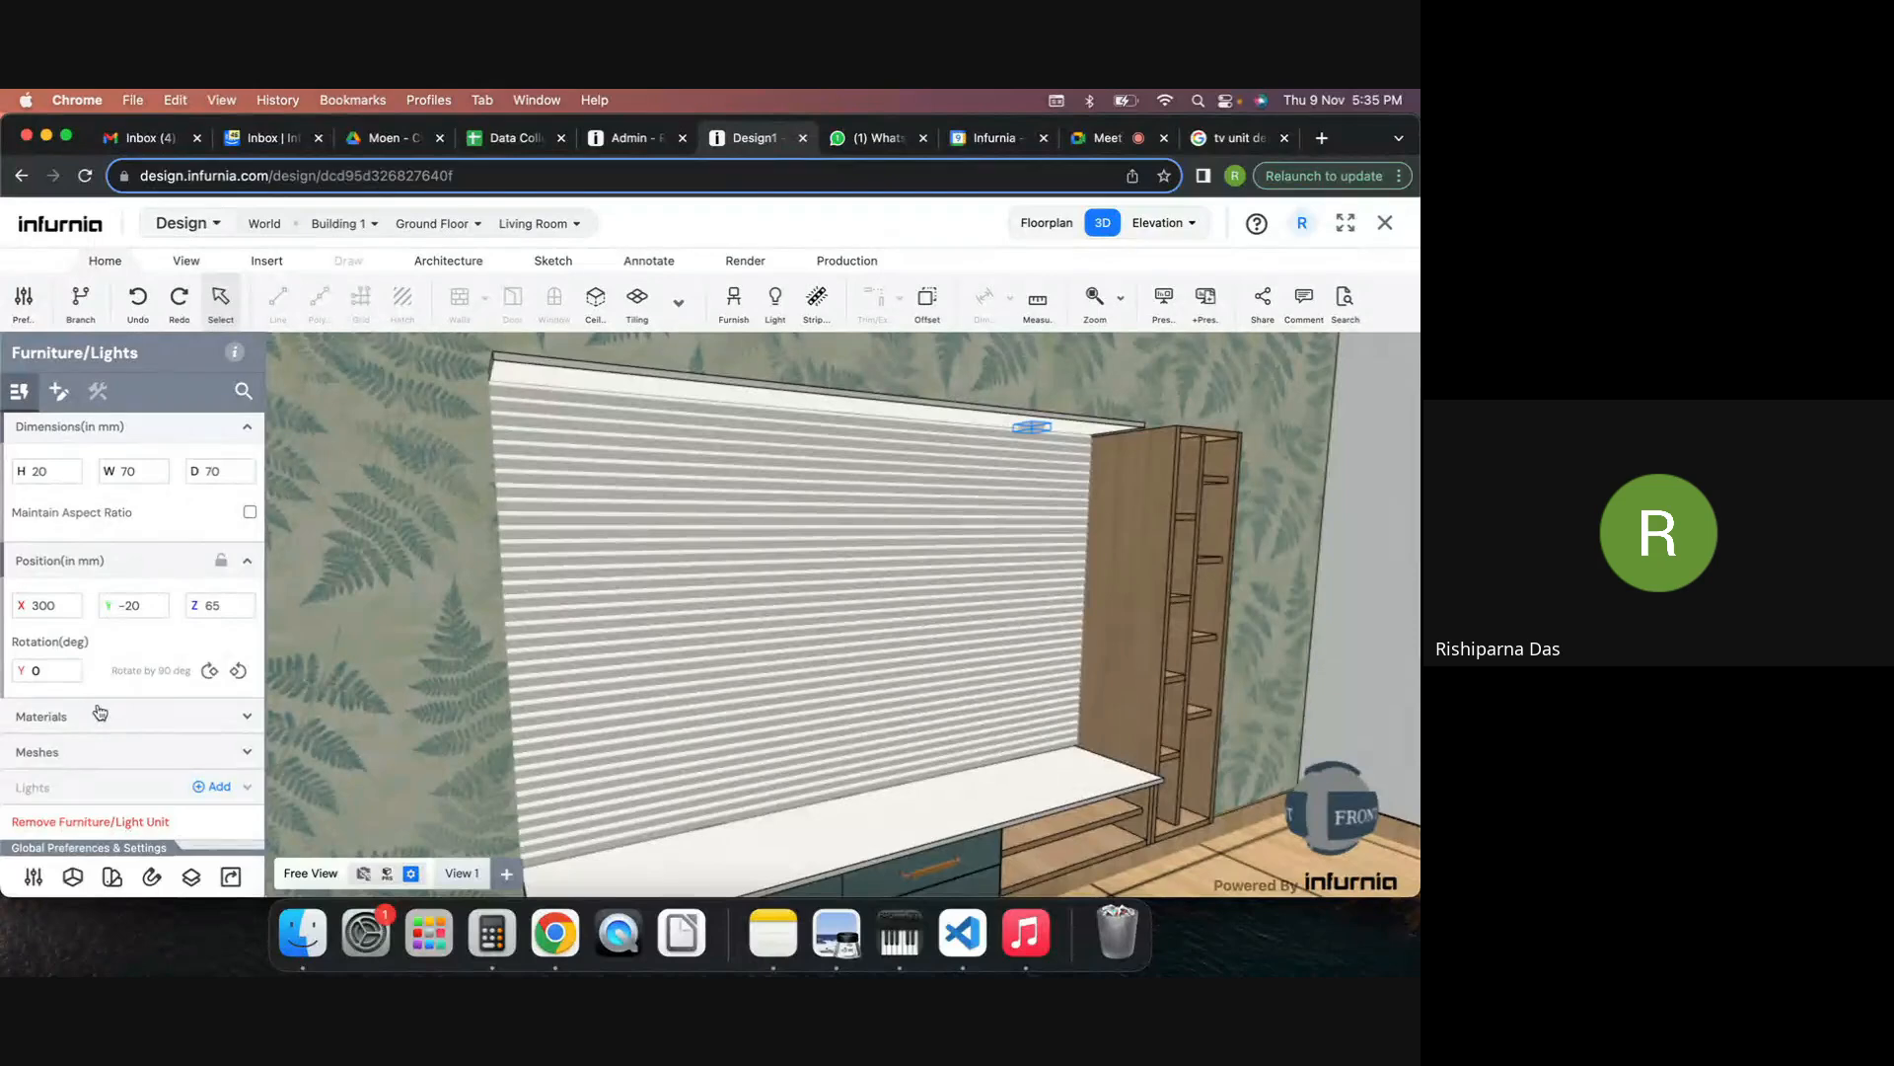
left_click(213, 786)
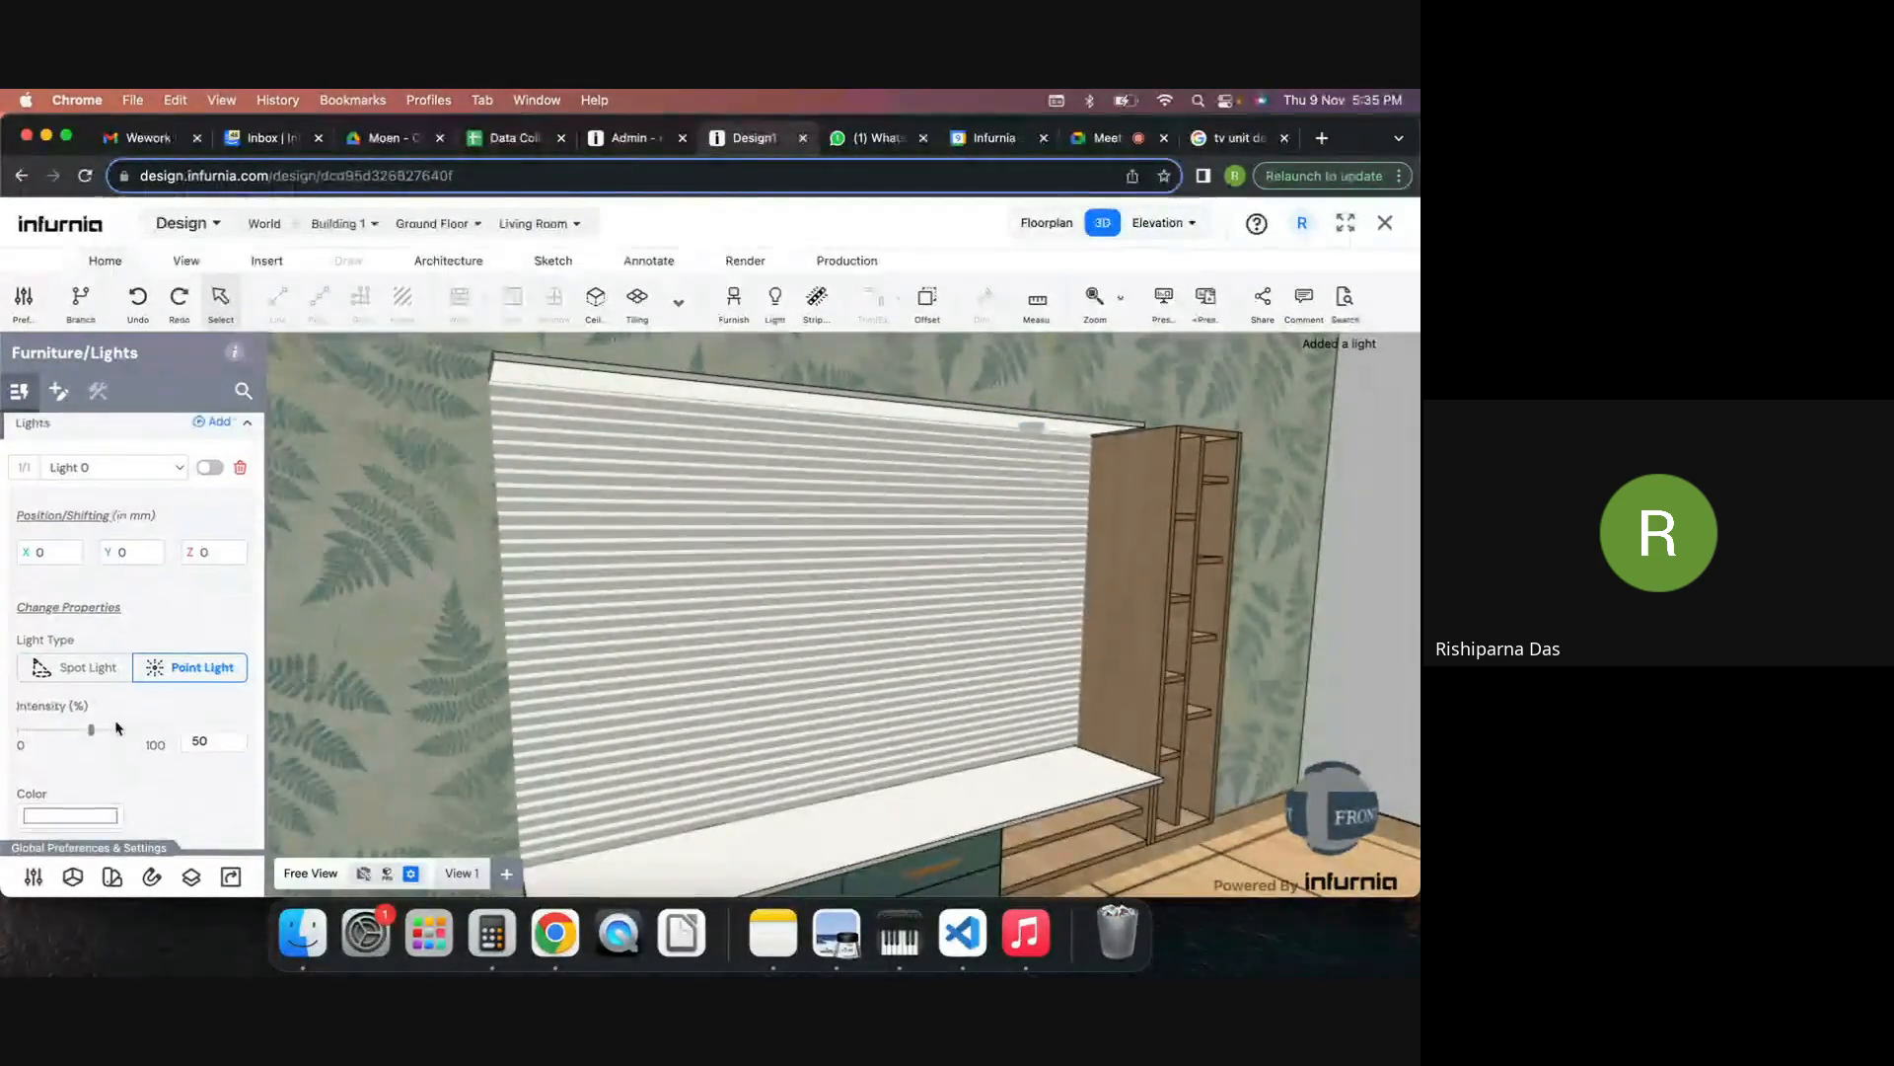
scroll(127, 770, "down", 1)
scroll(122, 756, "up", 5)
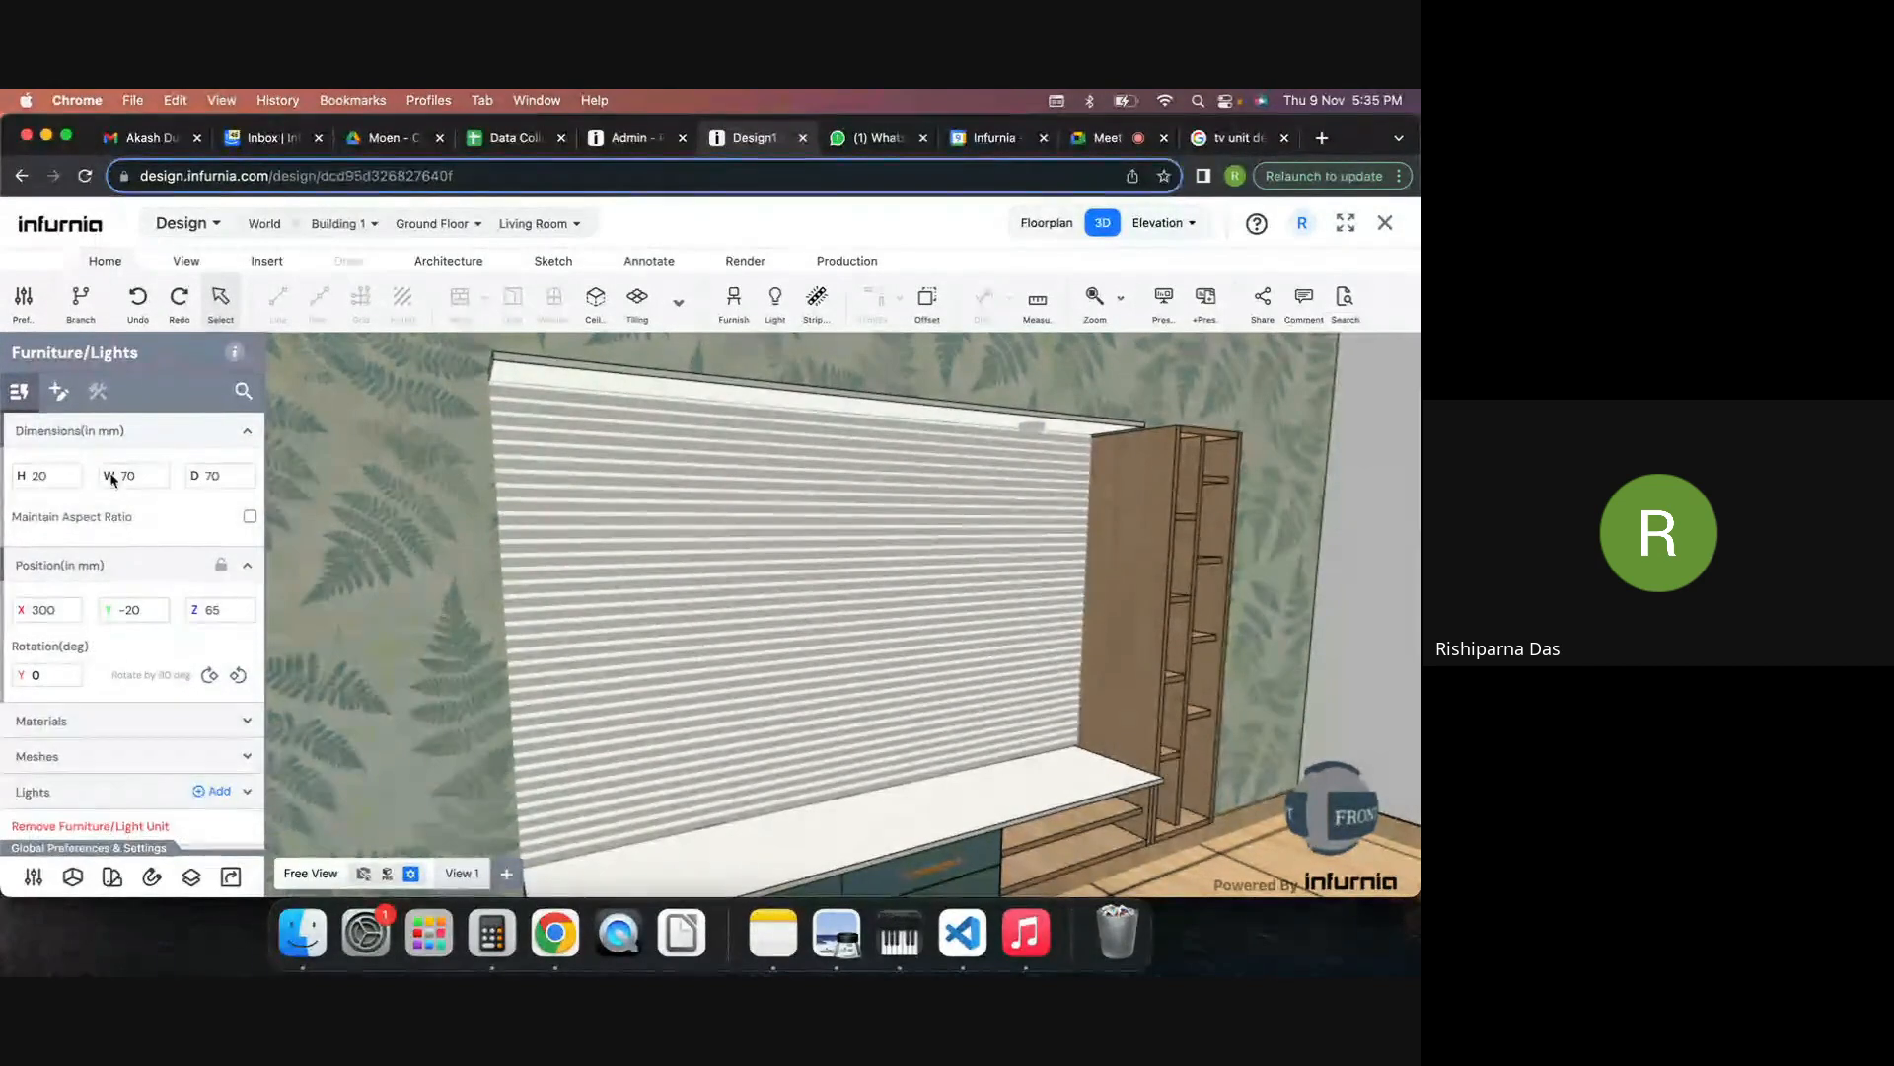
Examine the cabinet light's advanced and basic properties and the ledge panel's light options.
left_click(64, 397)
left_click(75, 441)
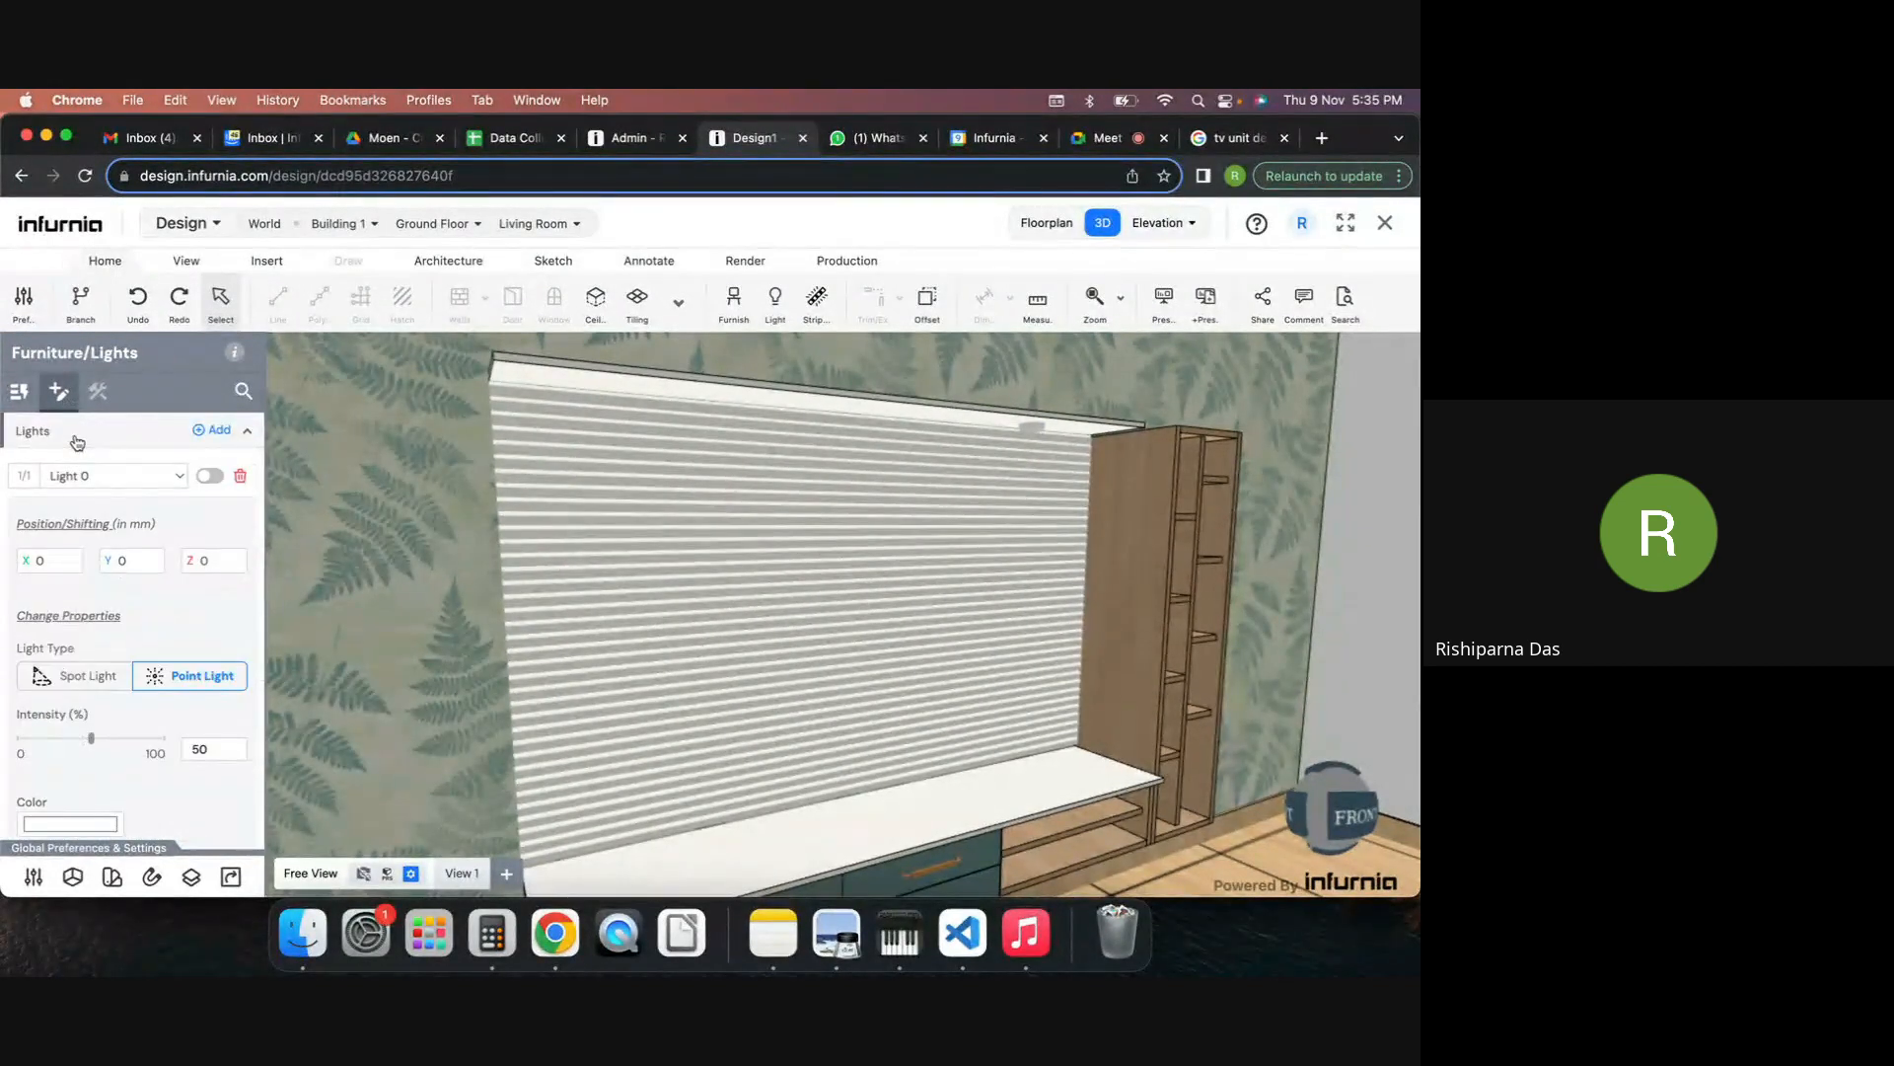
left_click(75, 441)
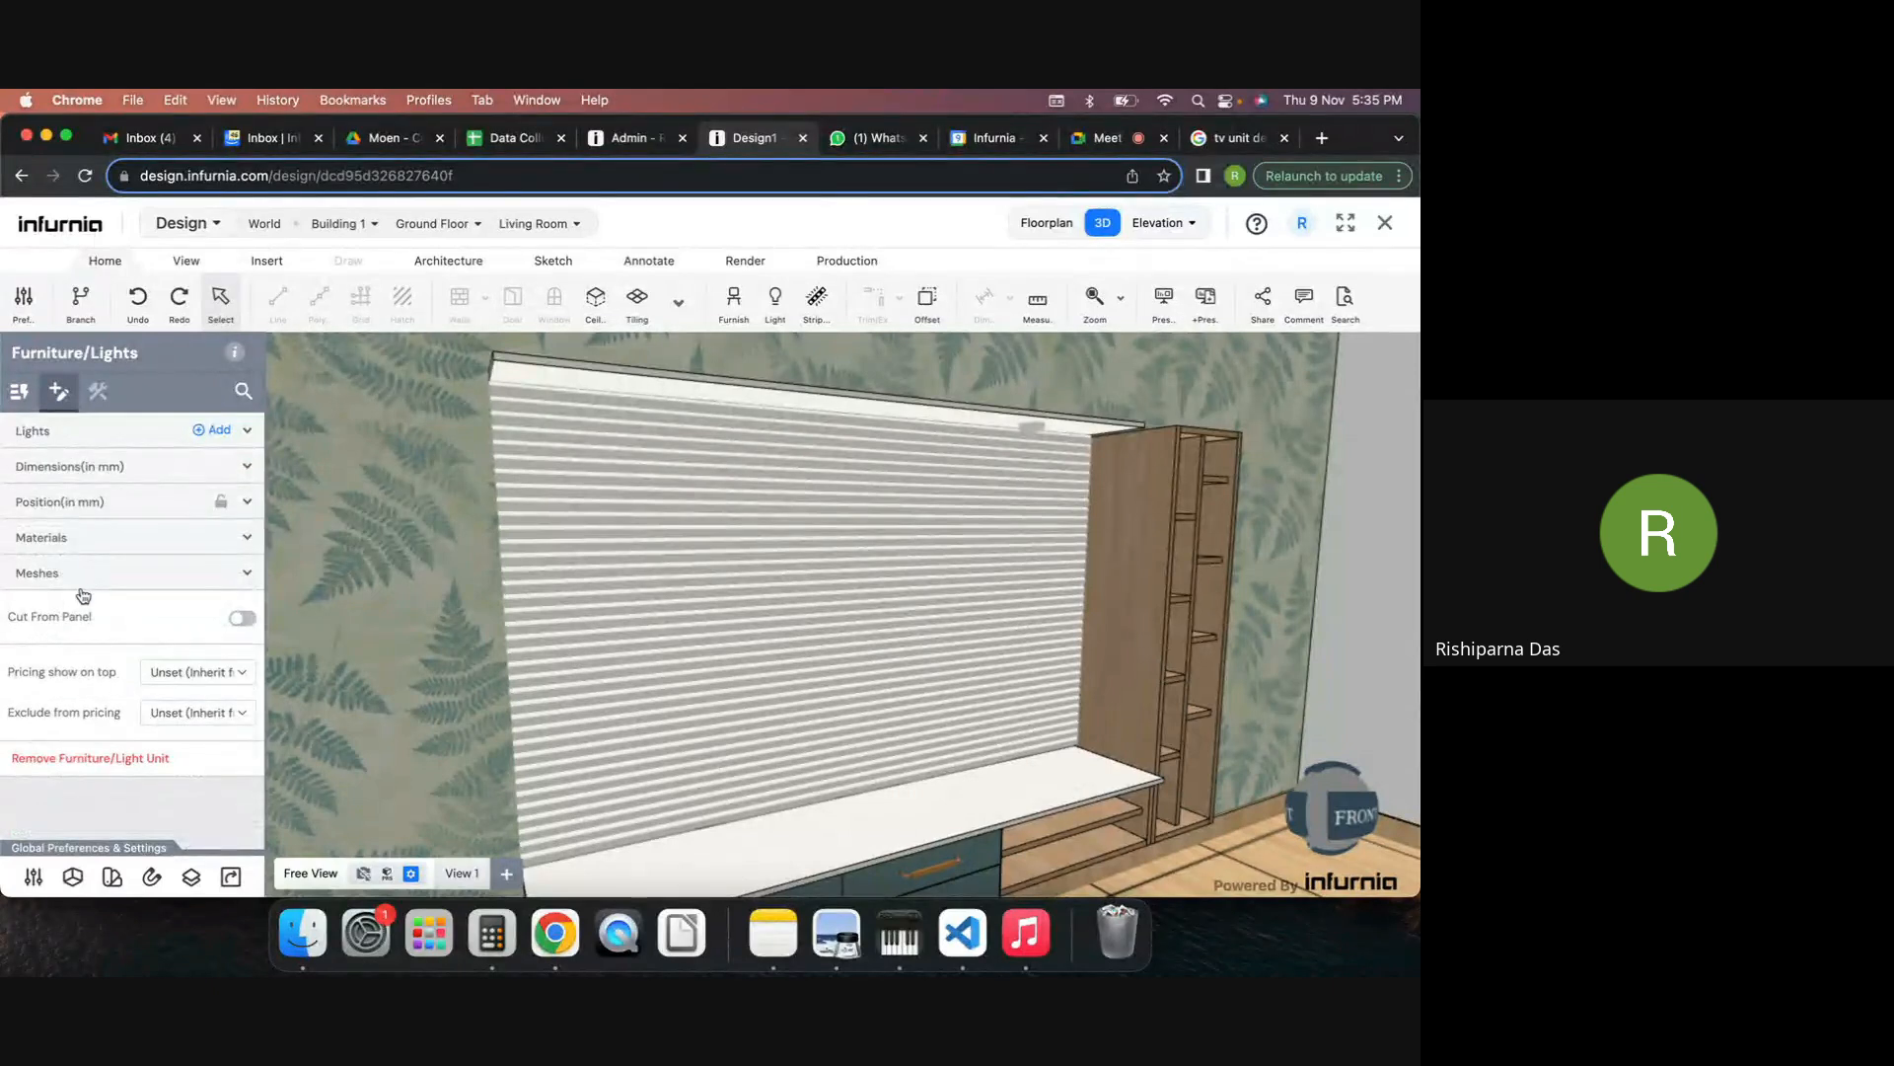
left_click(19, 391)
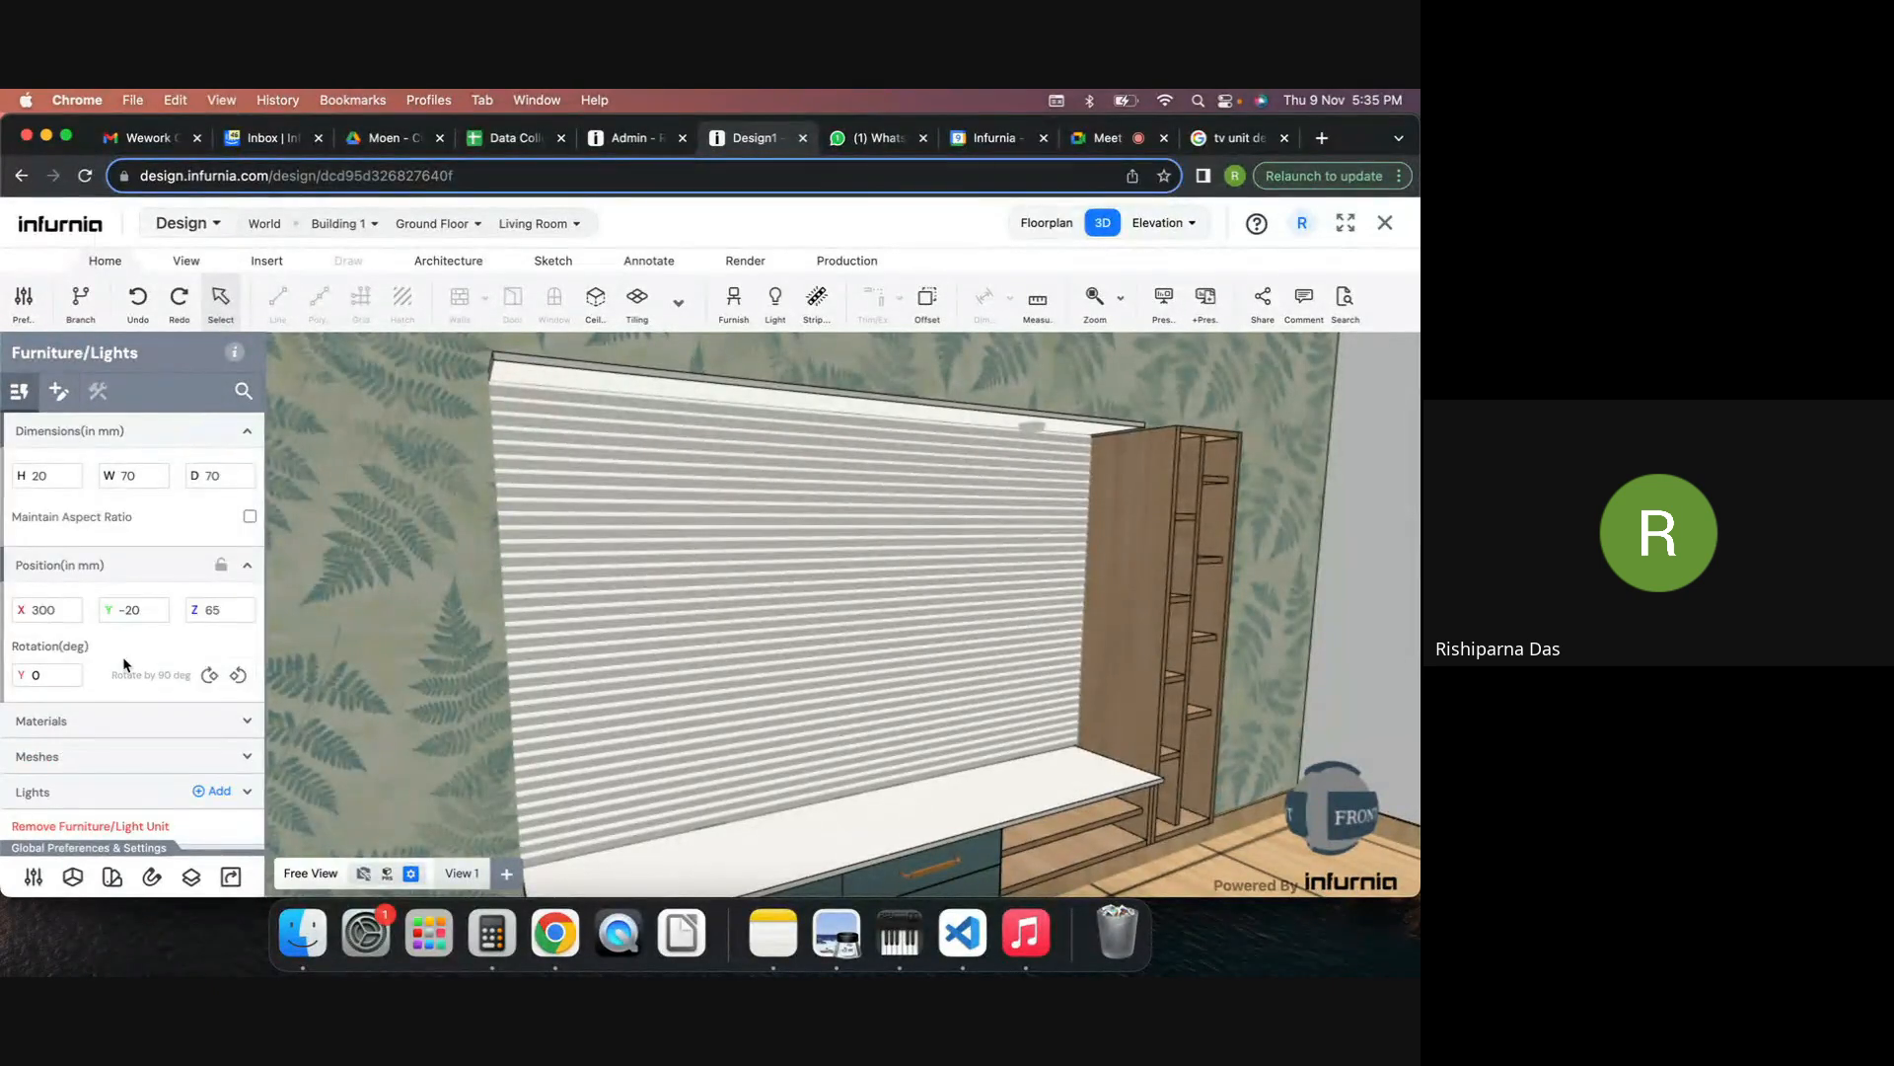
scroll(100, 678, "down", 1)
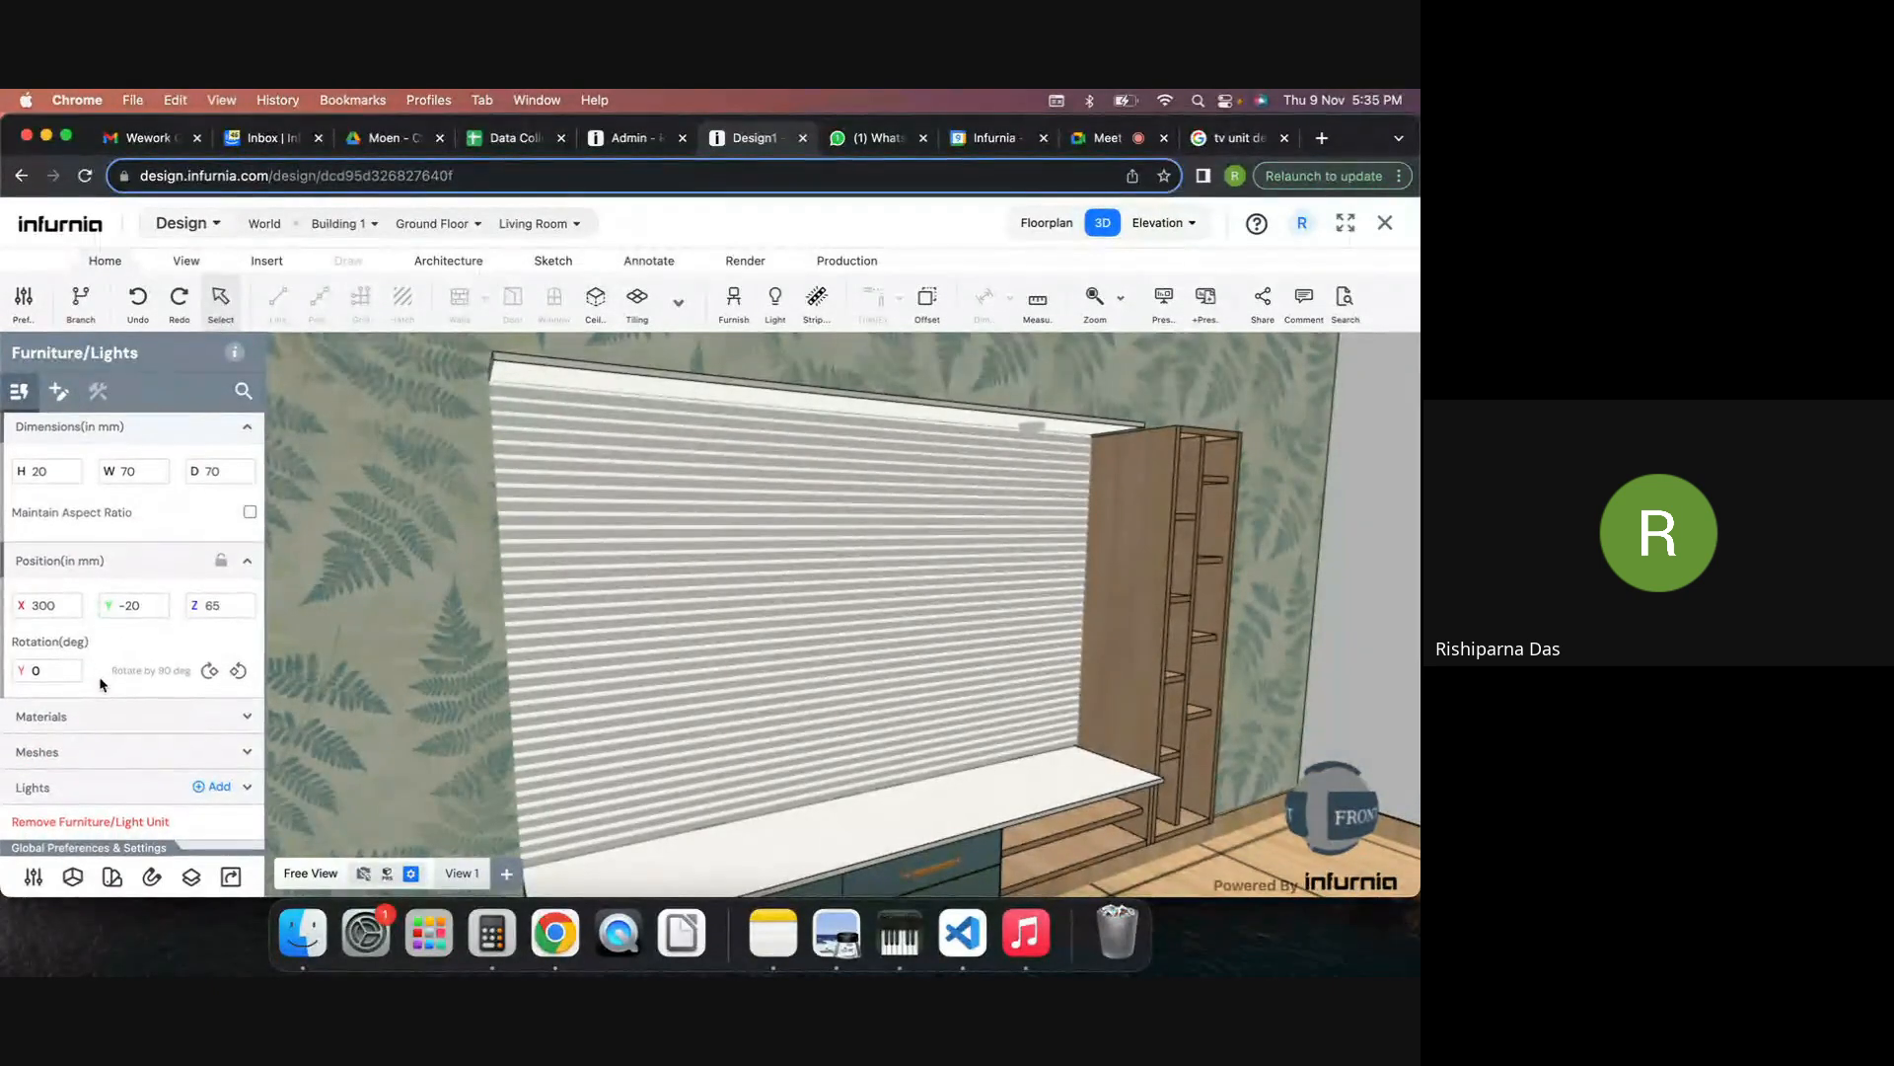
left_click(1032, 424)
left_click(727, 388)
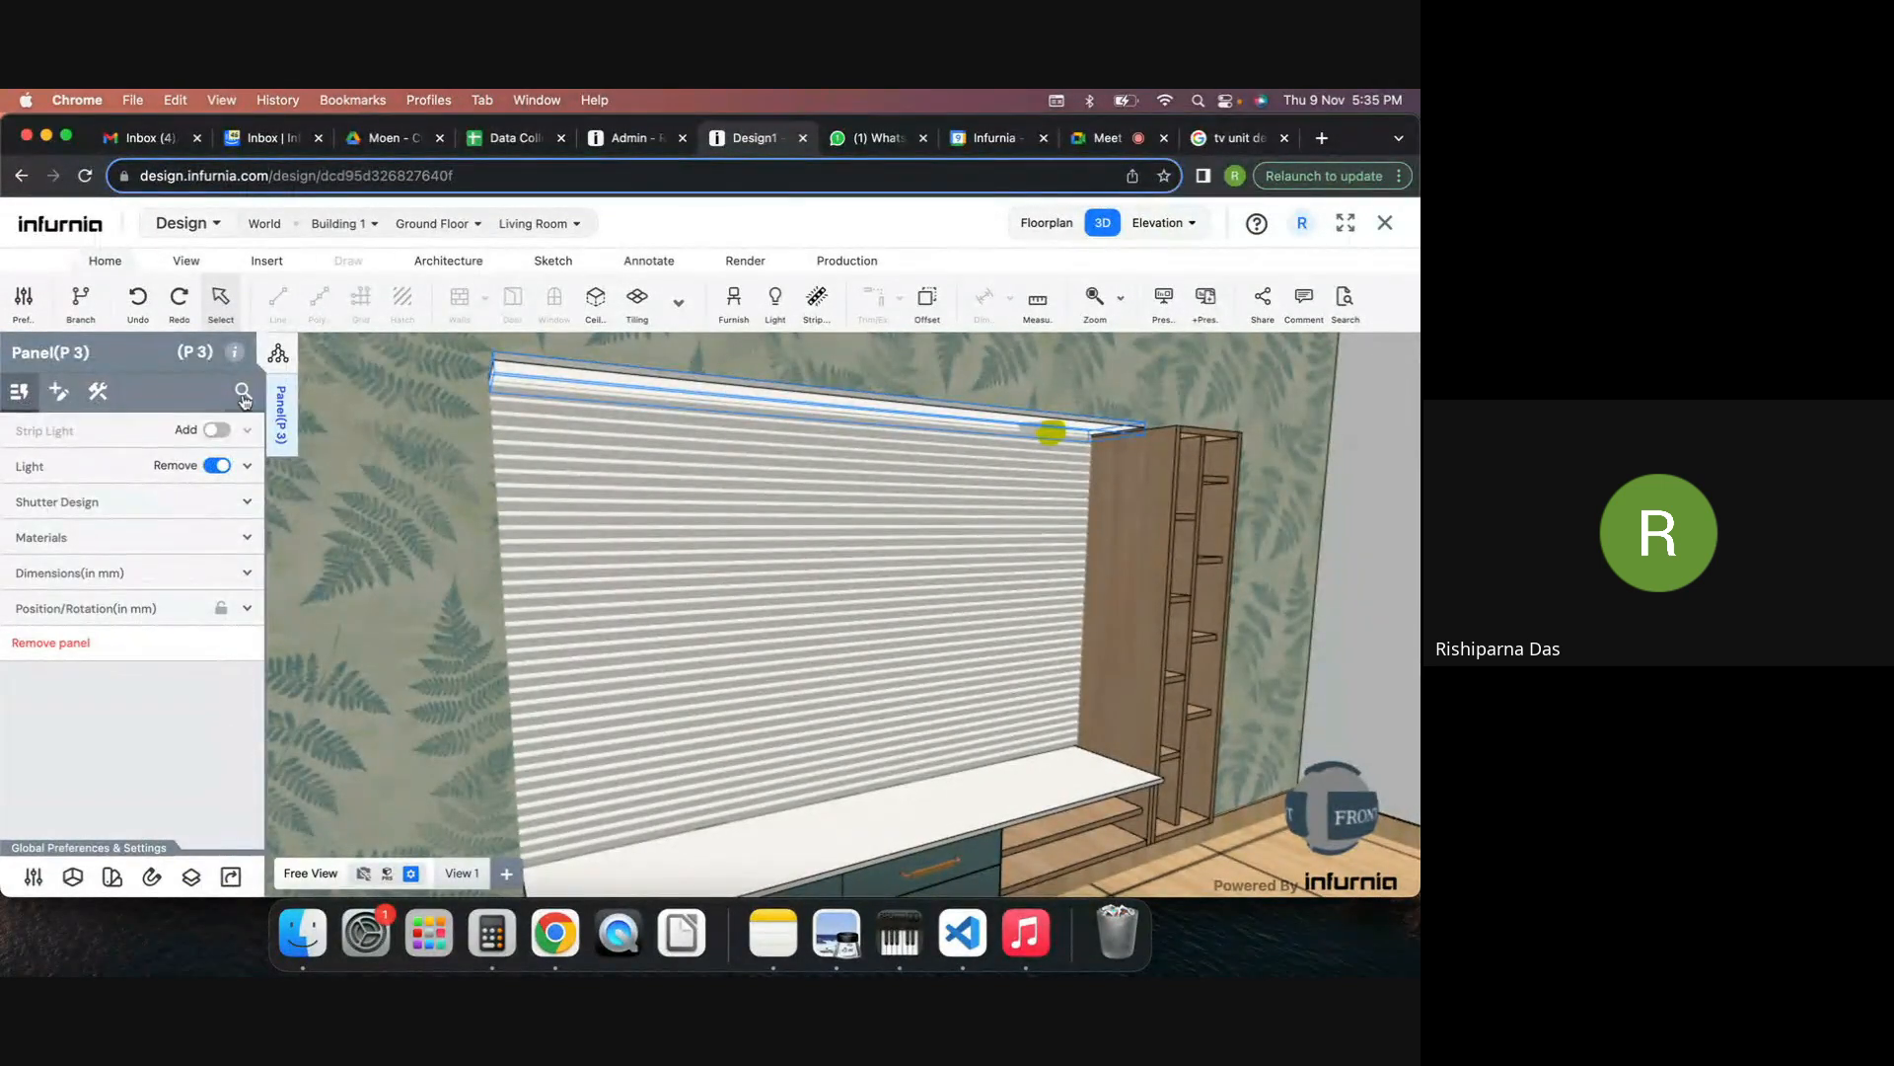
left_click(248, 467)
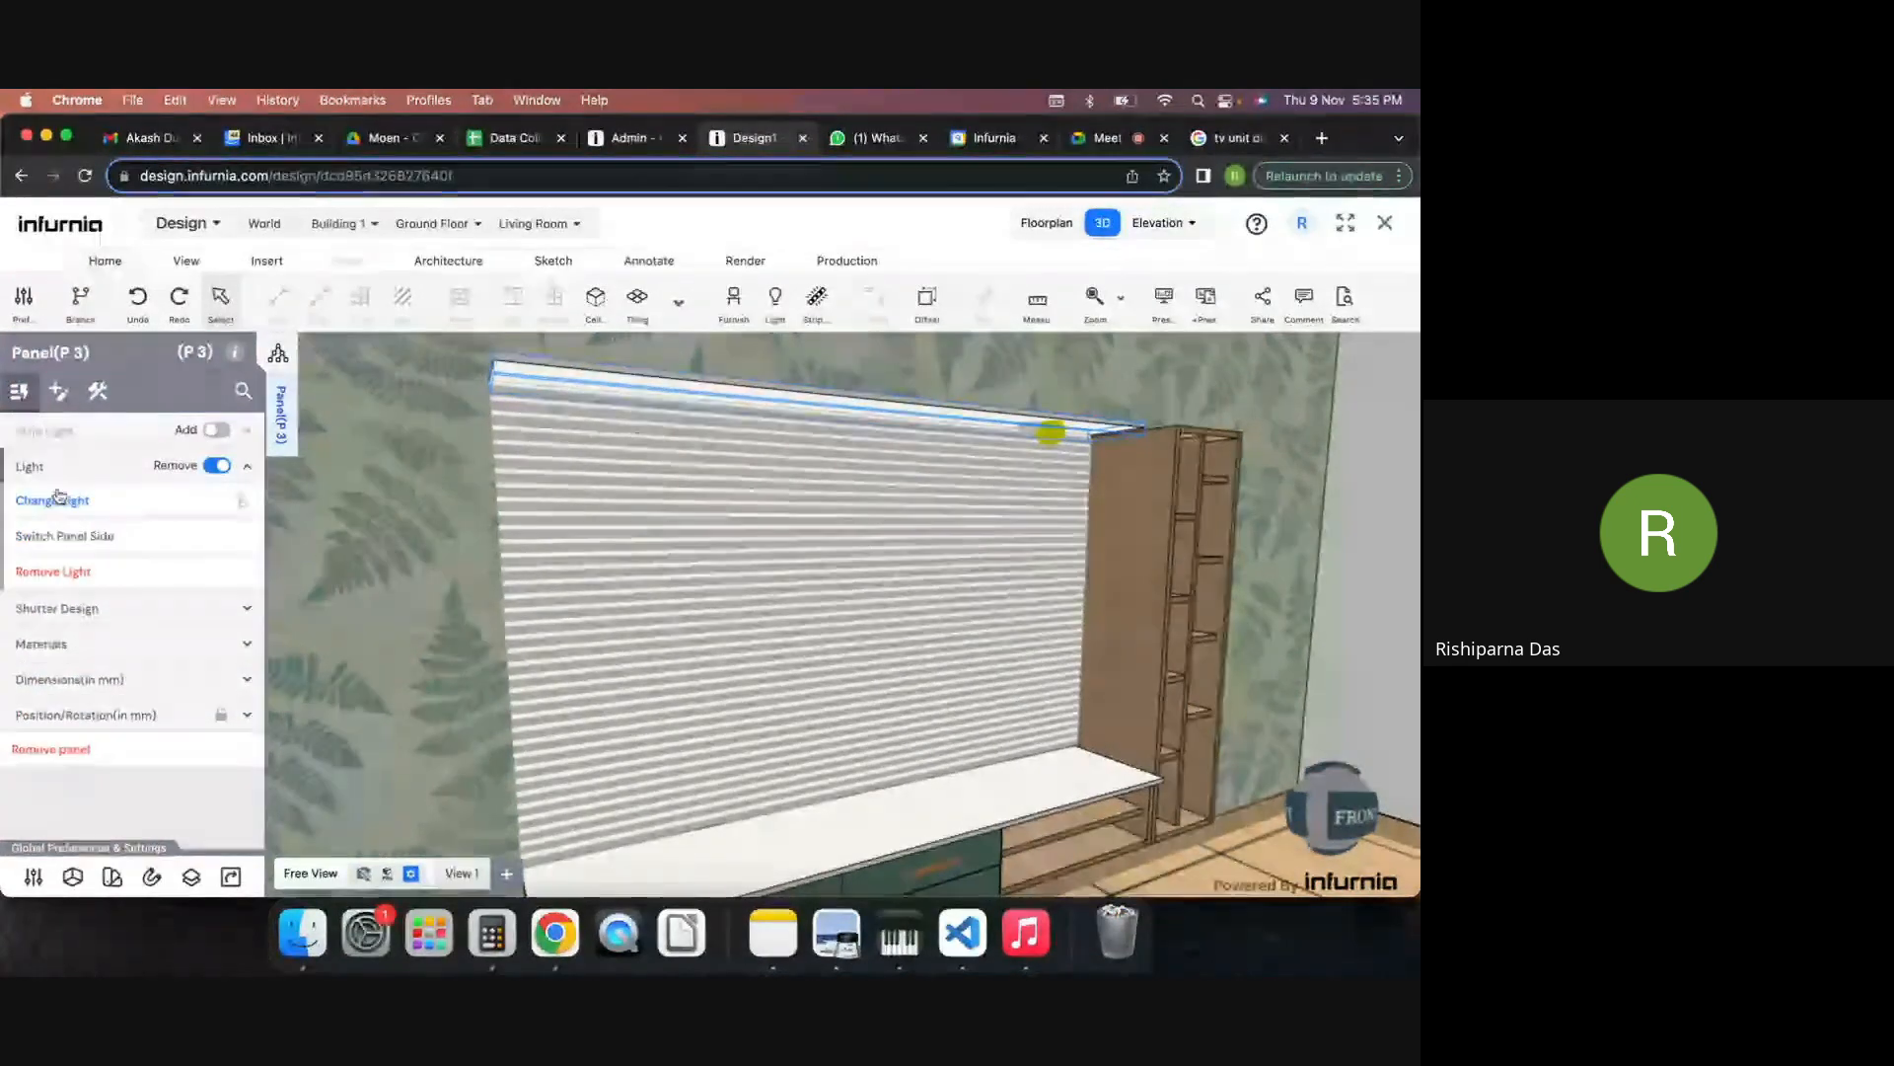
left_click(1053, 389)
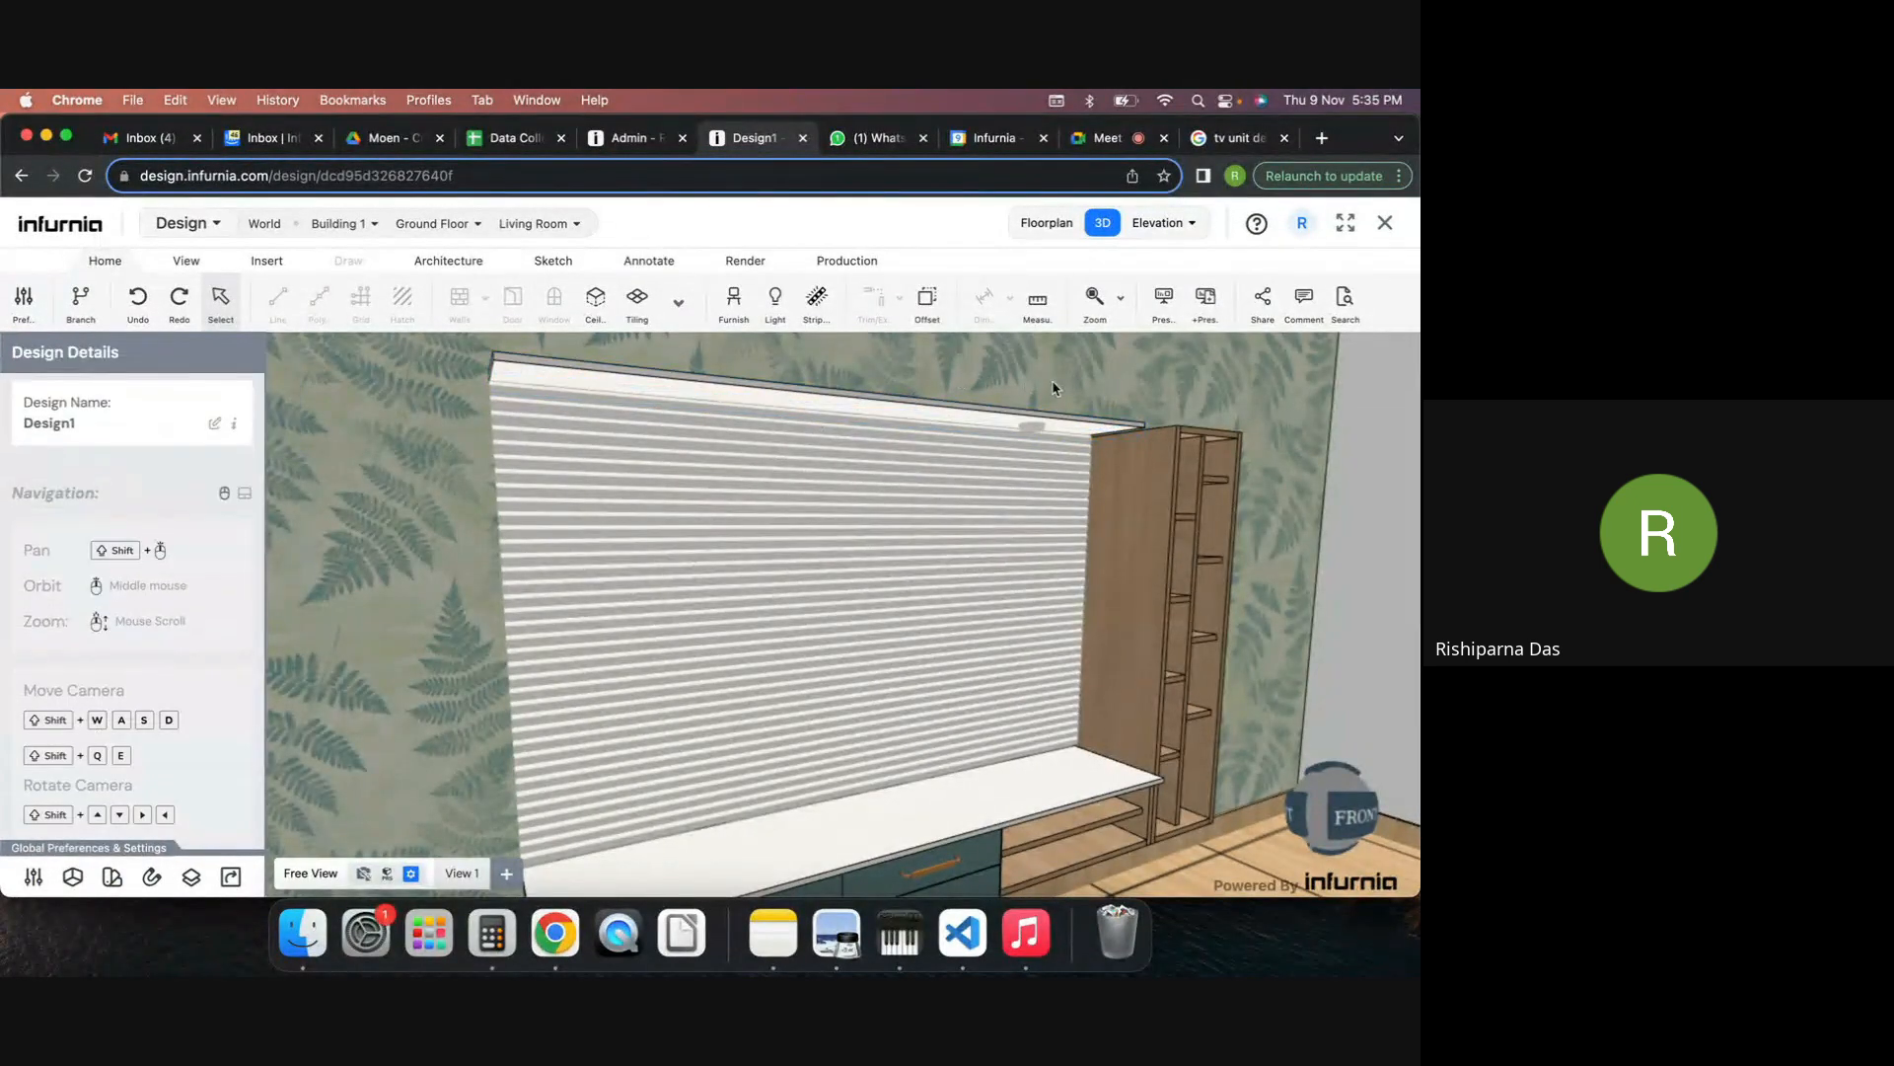
left_click(1031, 426)
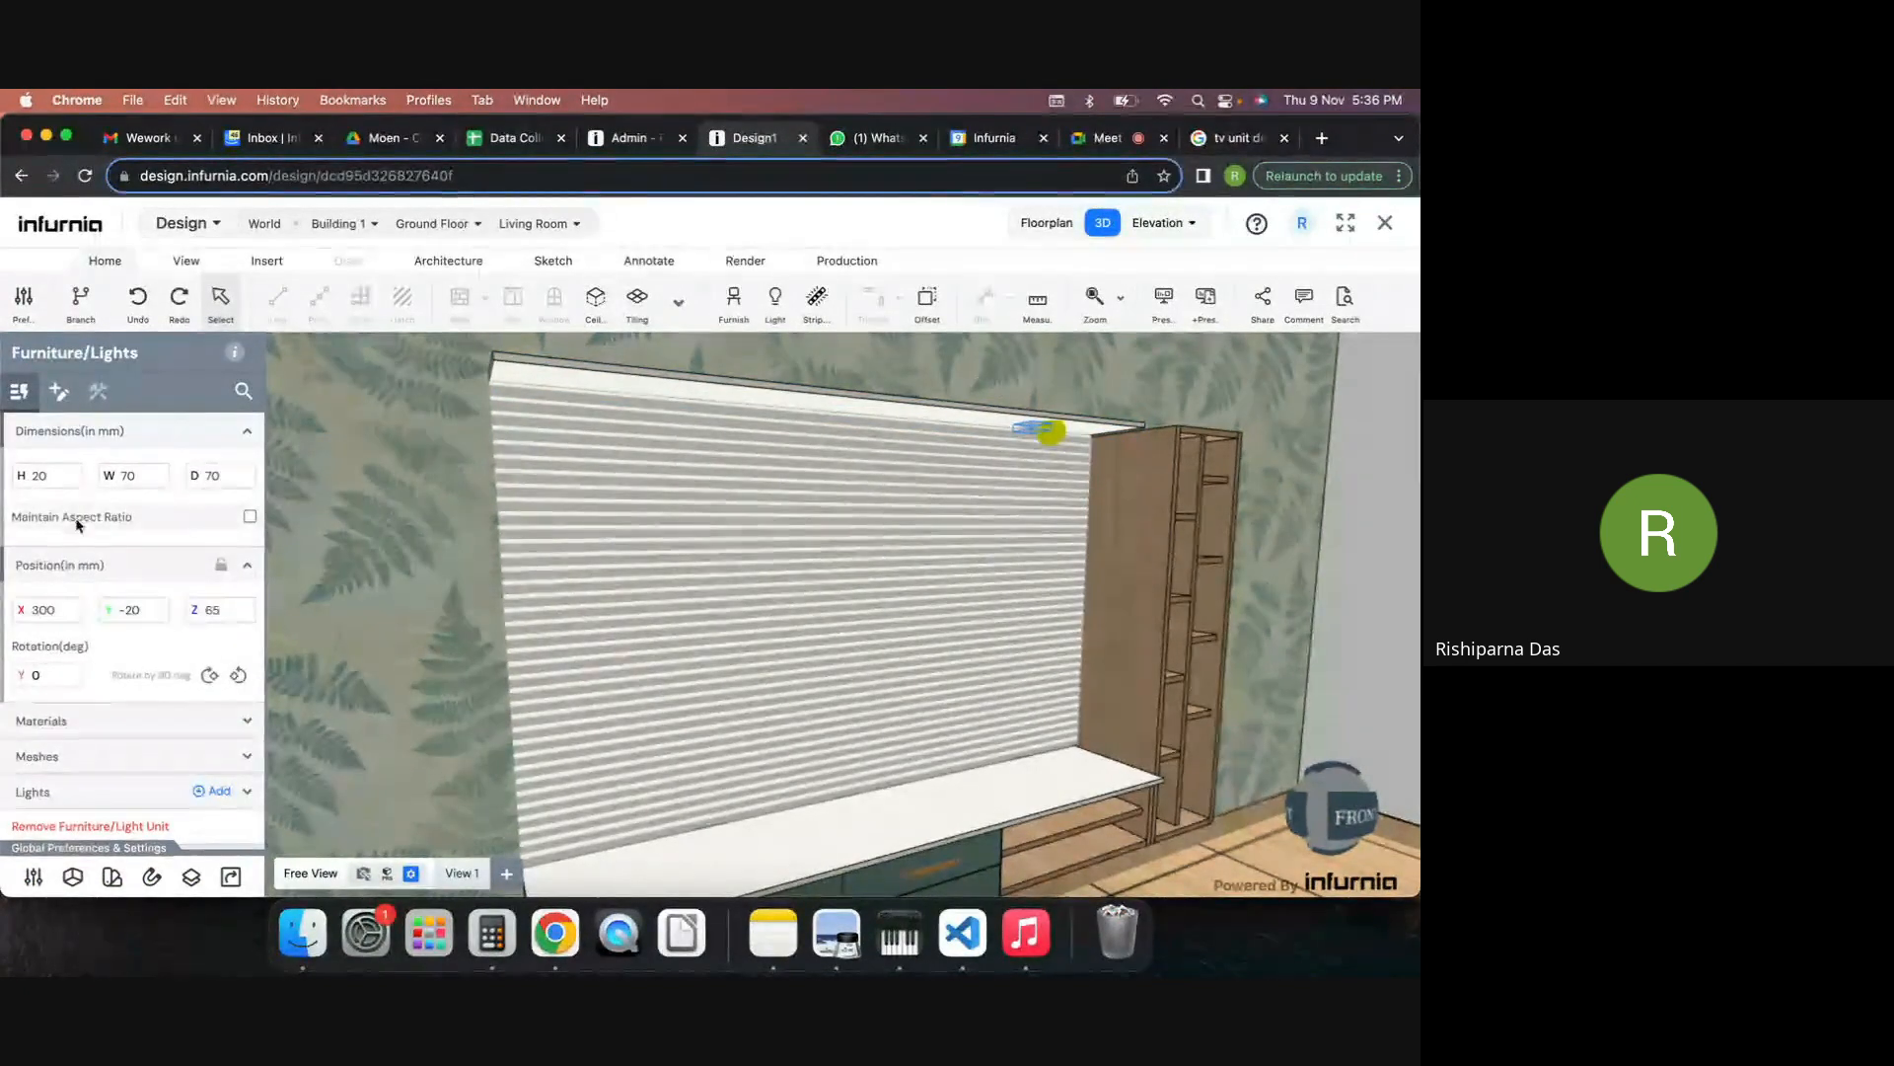
left_click(565, 412)
Insert a separate Light 1 cabinet light from the lights catalogue into the living room.
left_click(266, 263)
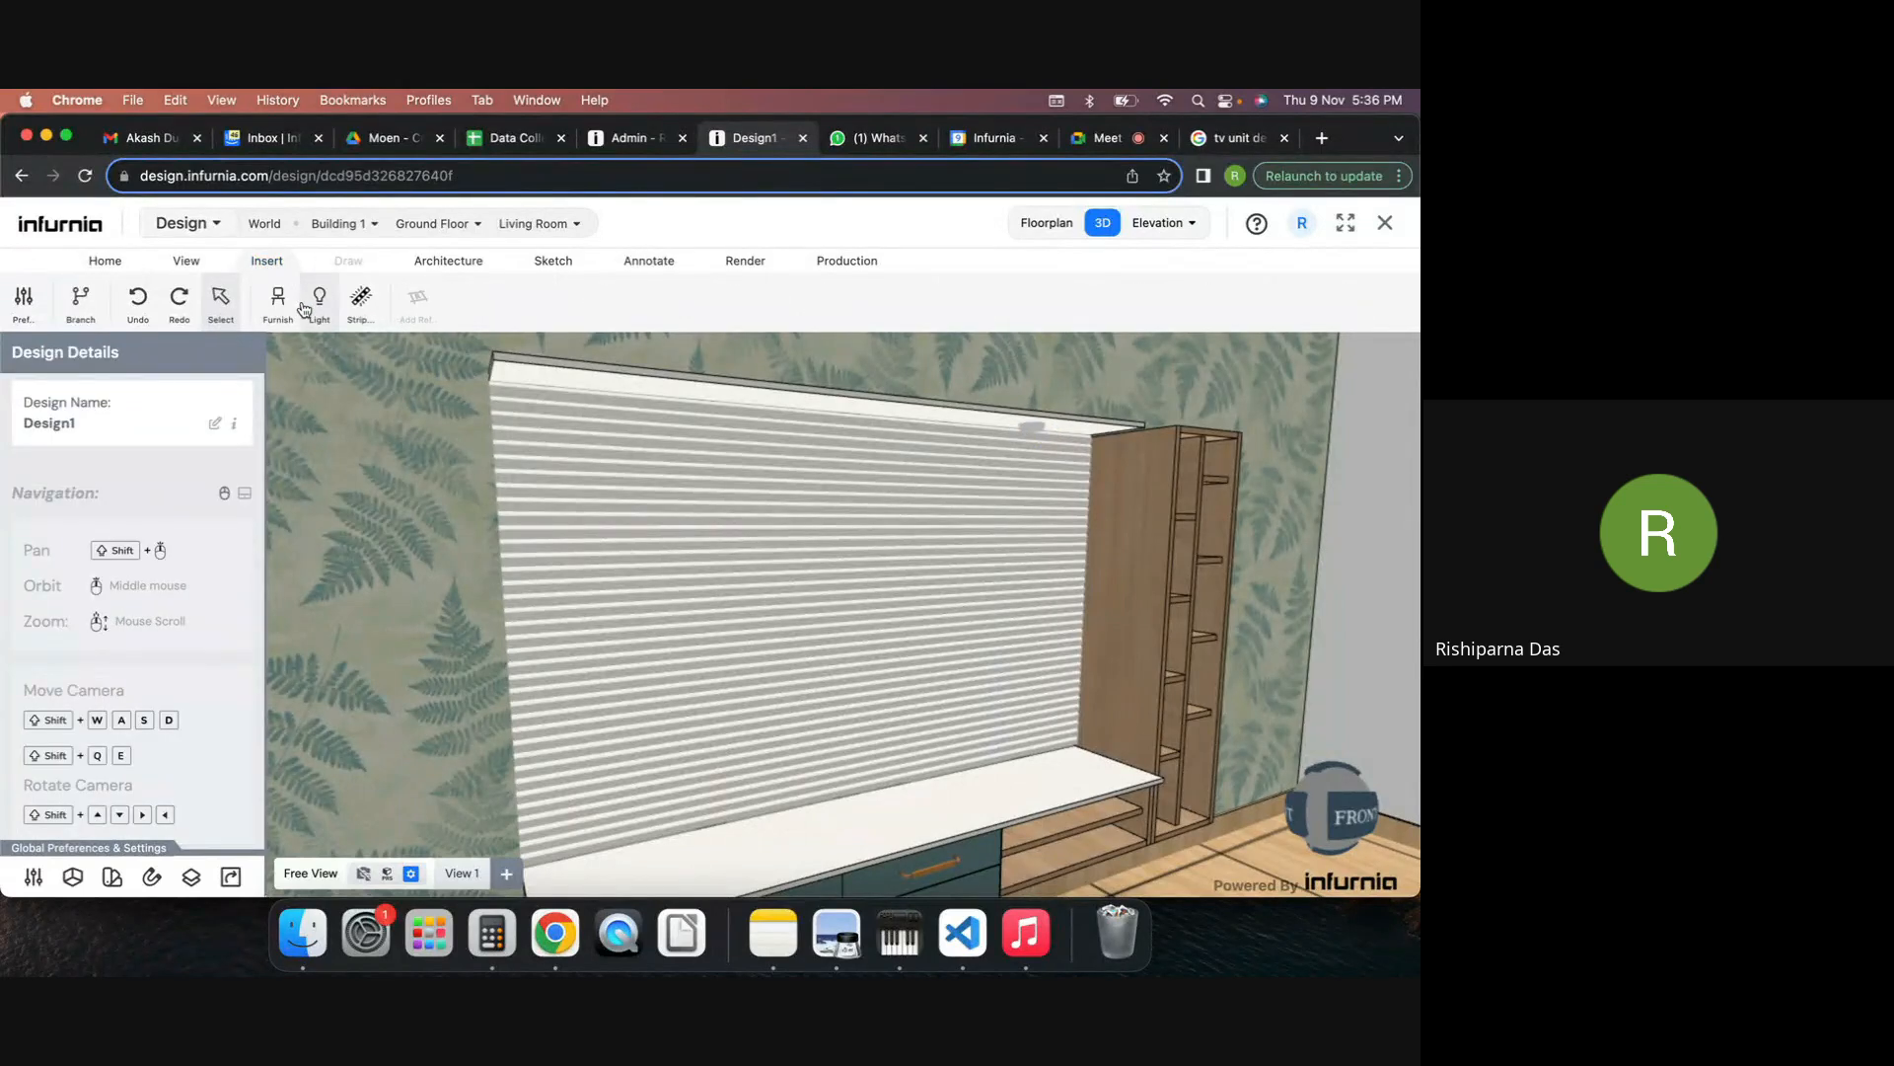
left_click(321, 306)
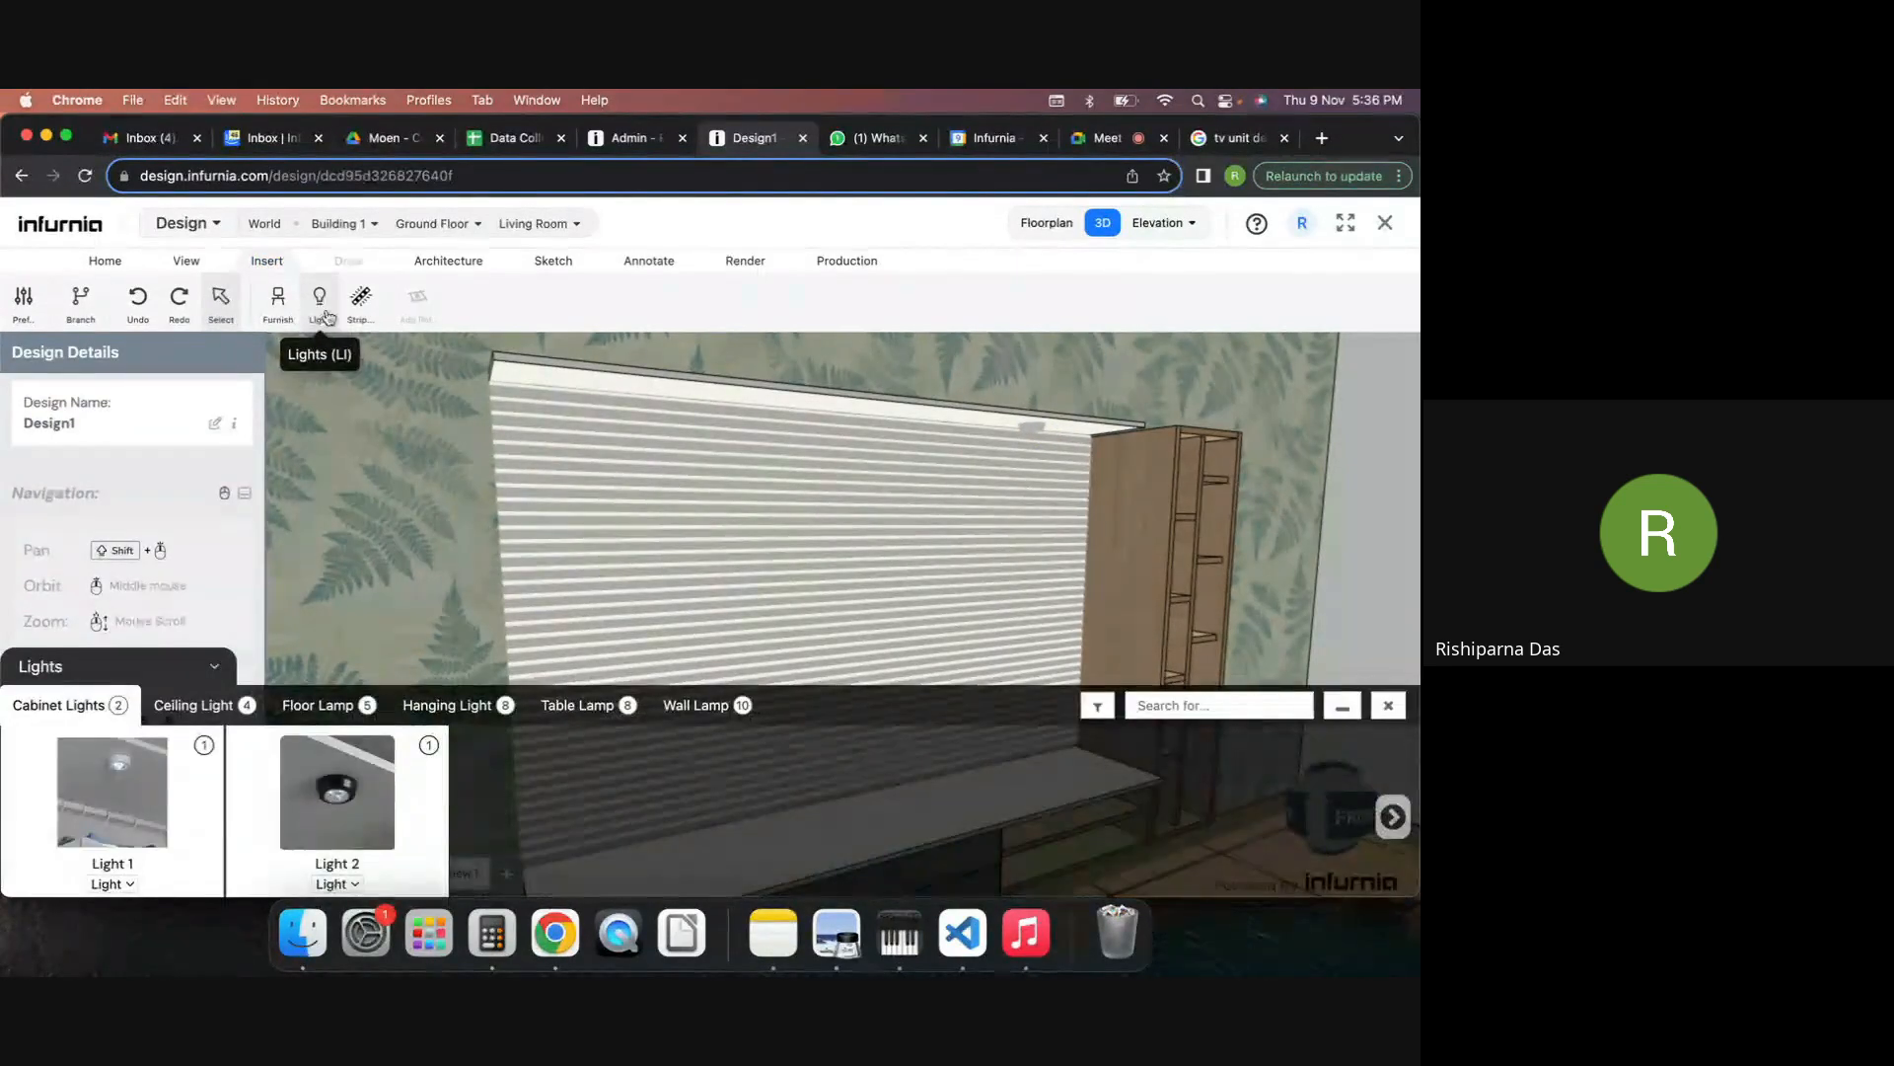
left_click(128, 780)
scroll(699, 646, "down", 10)
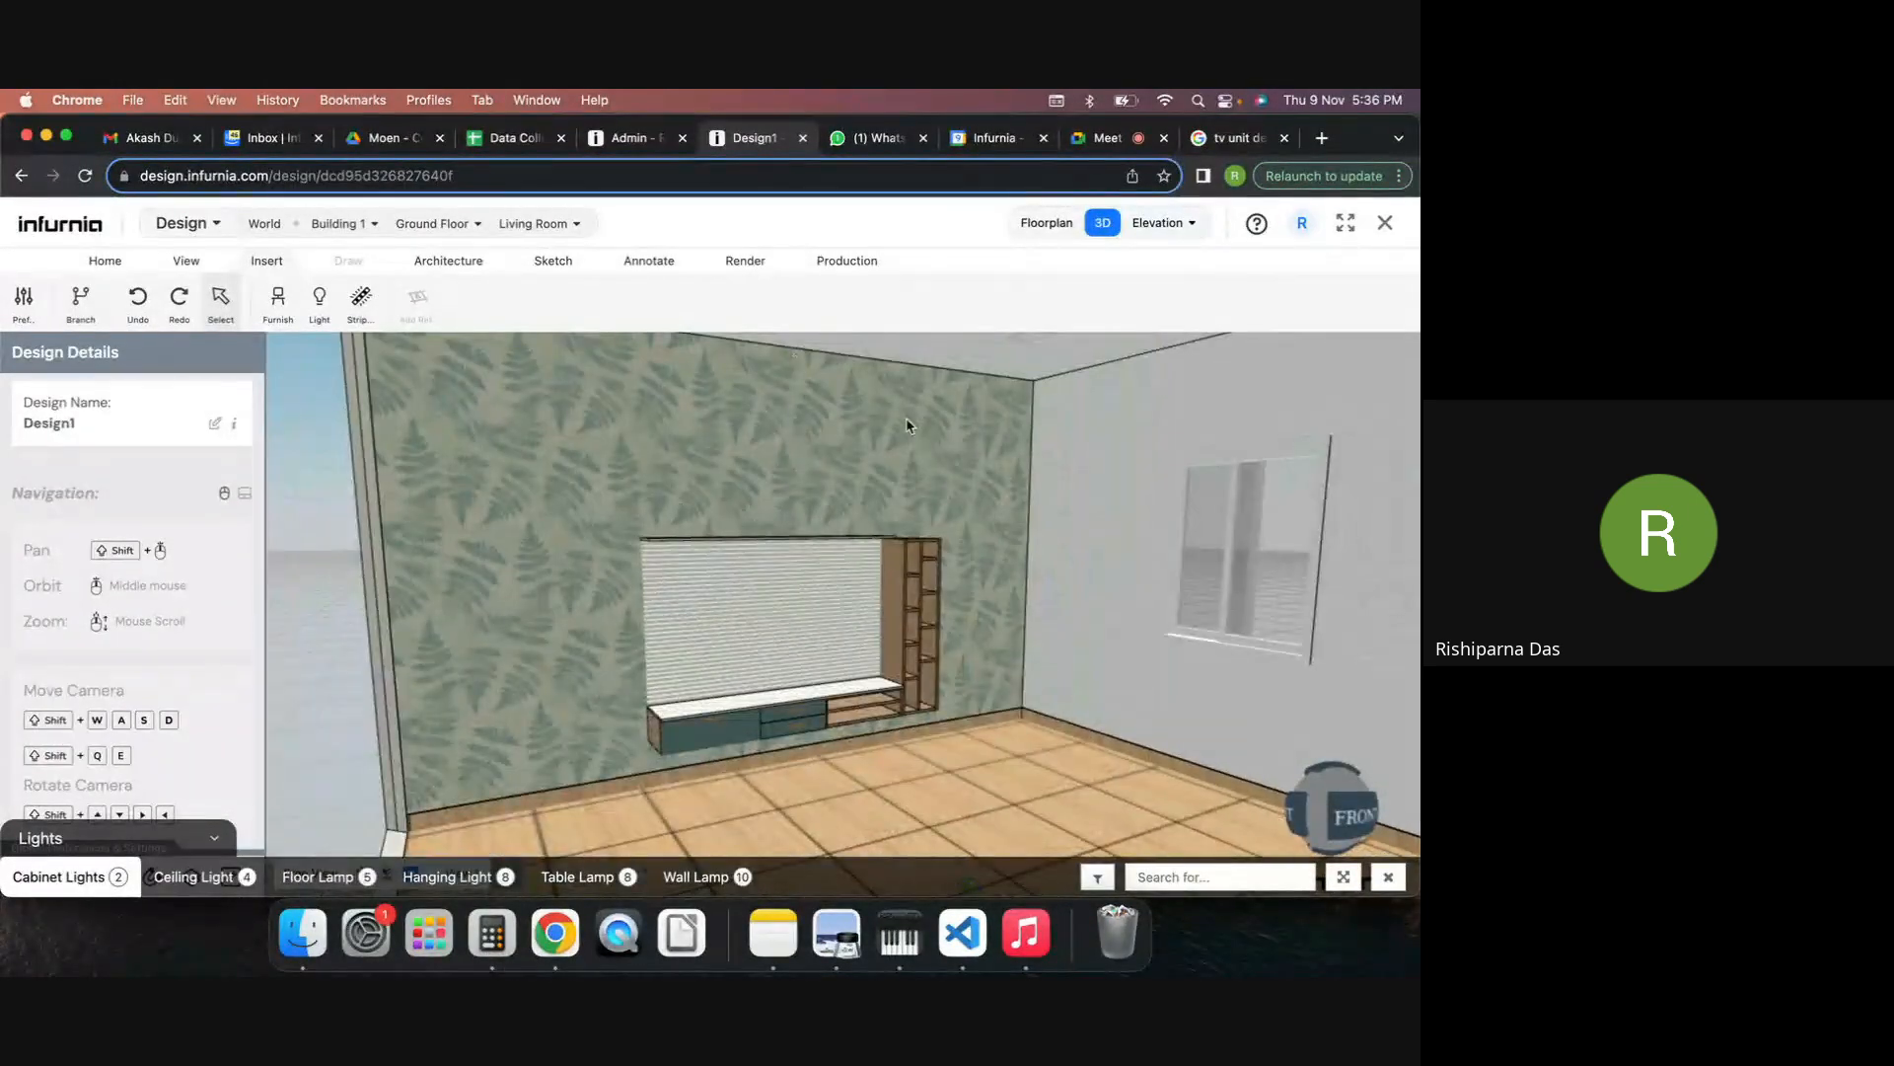
middle_click_drag(907, 425, 879, 562, "shift")
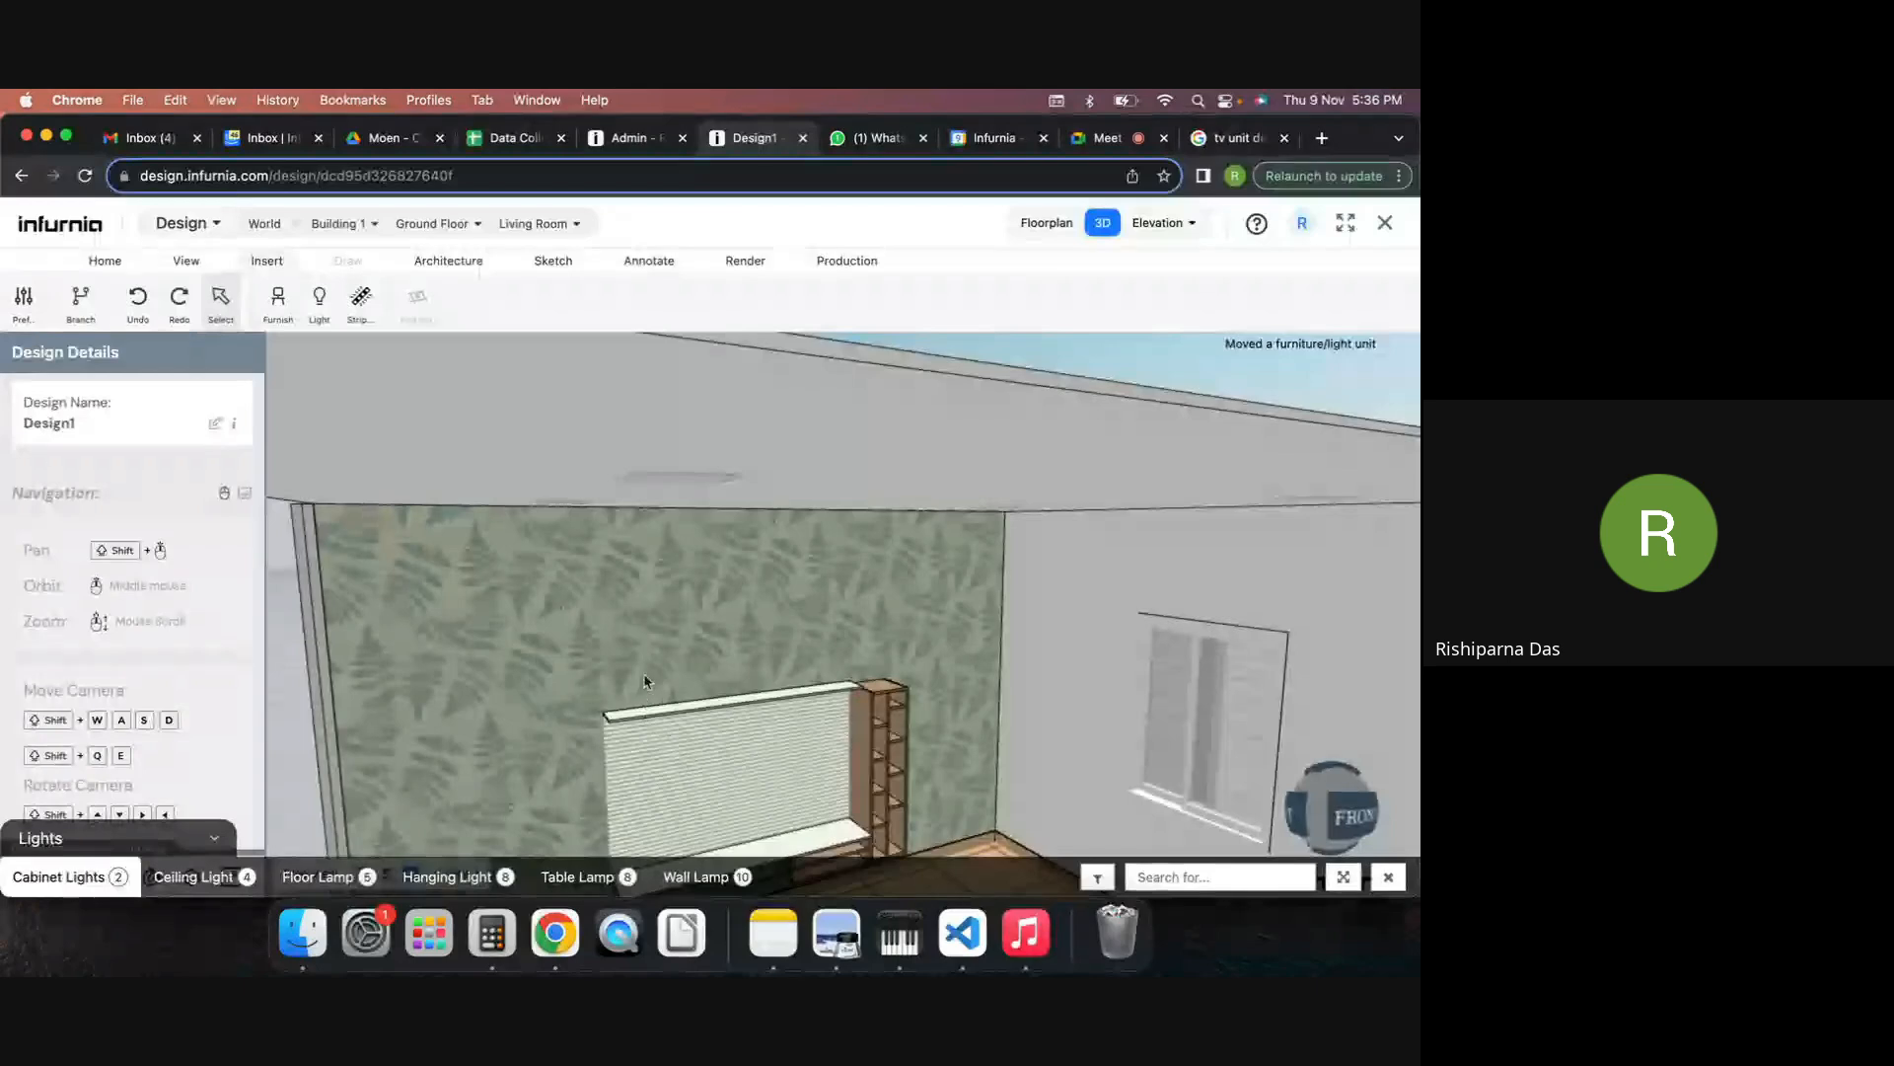
Try to insert another Light 1 cabinet light from the lights catalogue into the living room.
middle_click_drag(645, 682, 643, 567, "shift")
left_click(62, 876)
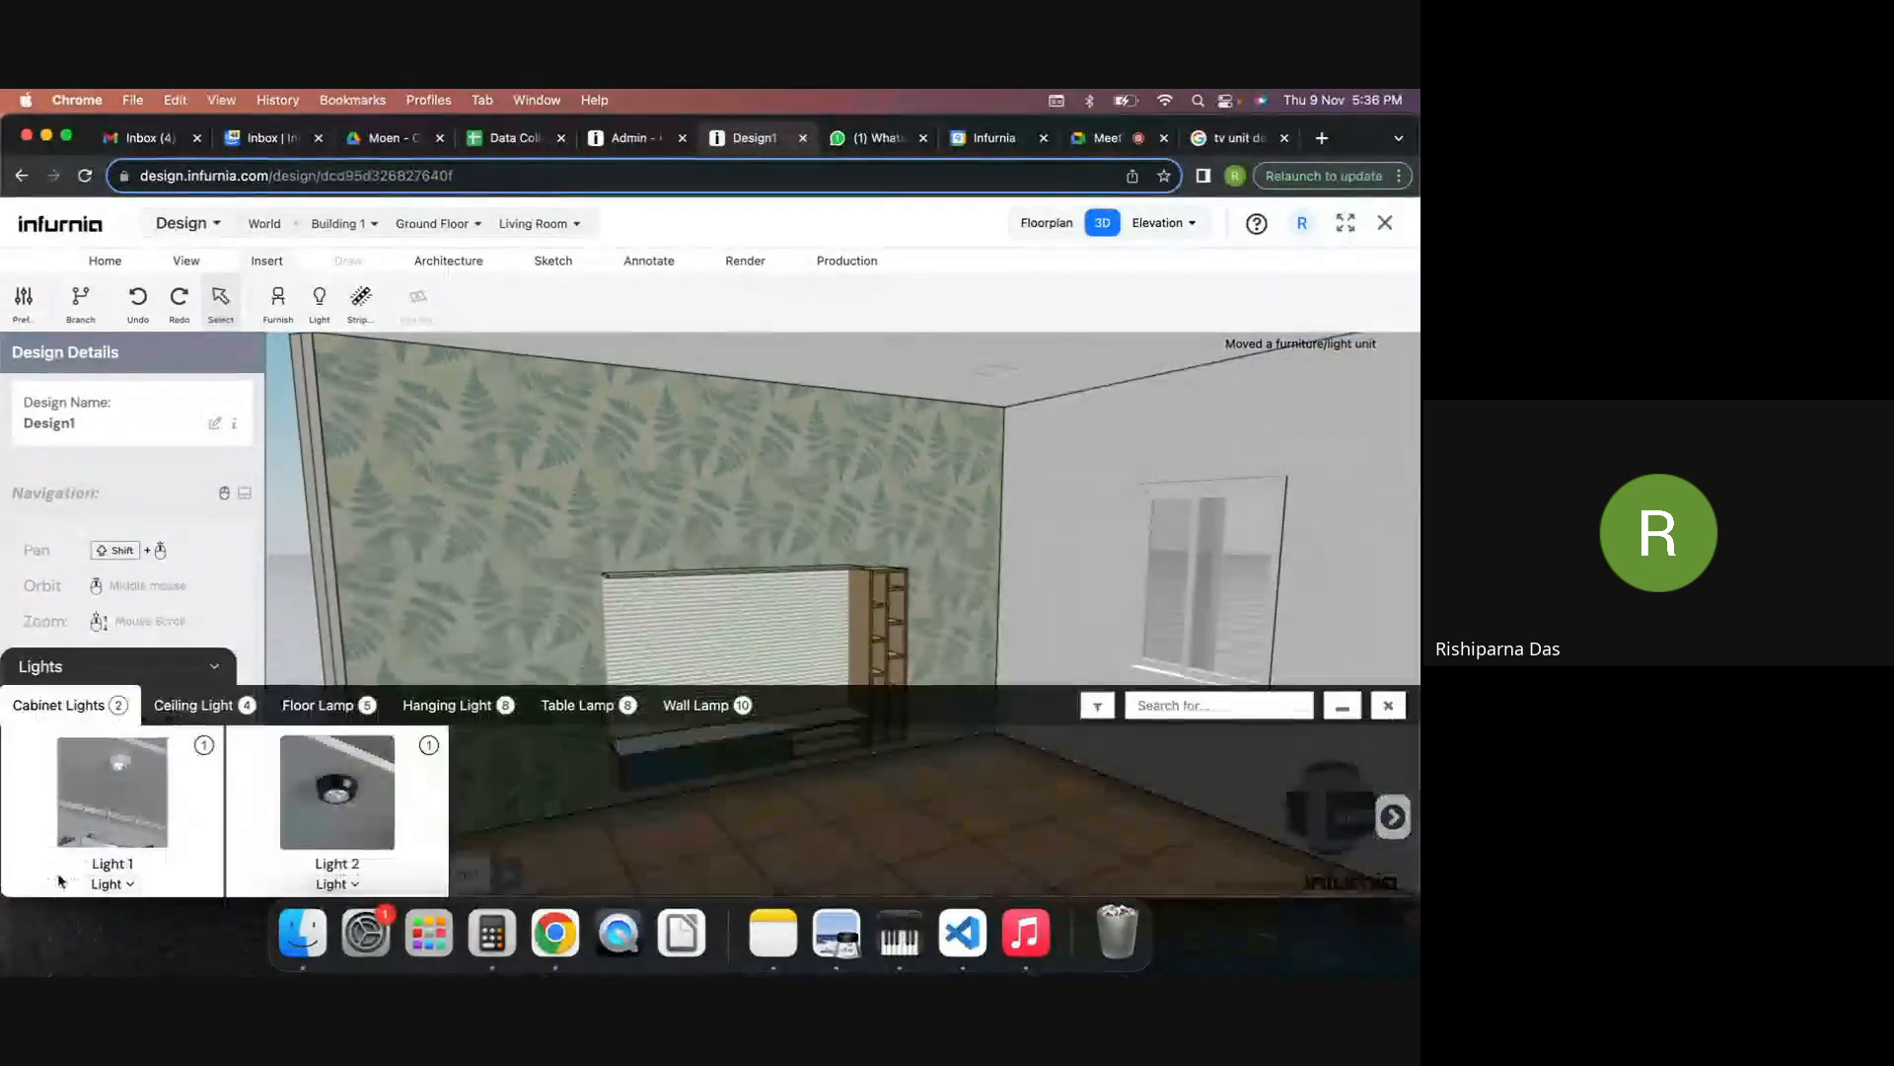
left_click(136, 802)
Add a left end panel to the single-drawer cabinet at the left end of the TV unit.
scroll(698, 548, "up", 3)
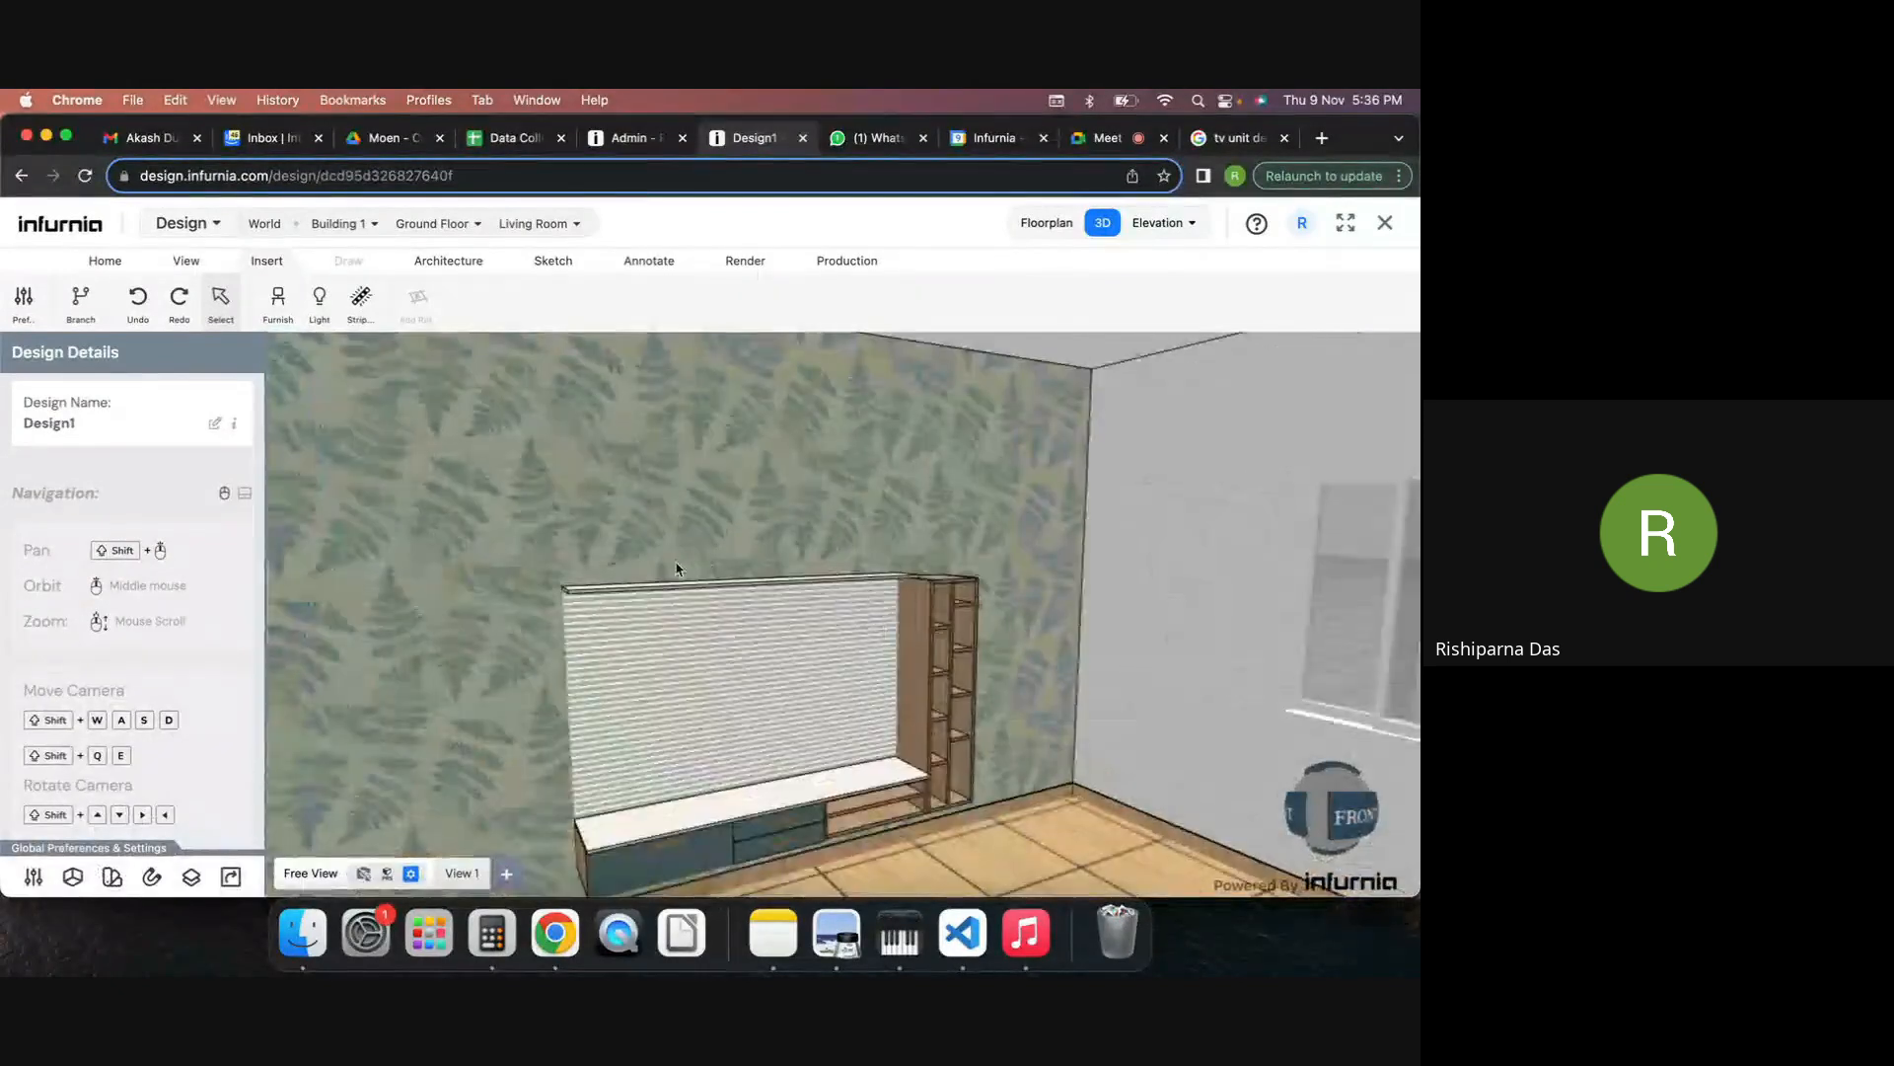
scroll(750, 612, "up", 3)
scroll(1130, 592, "up", 3)
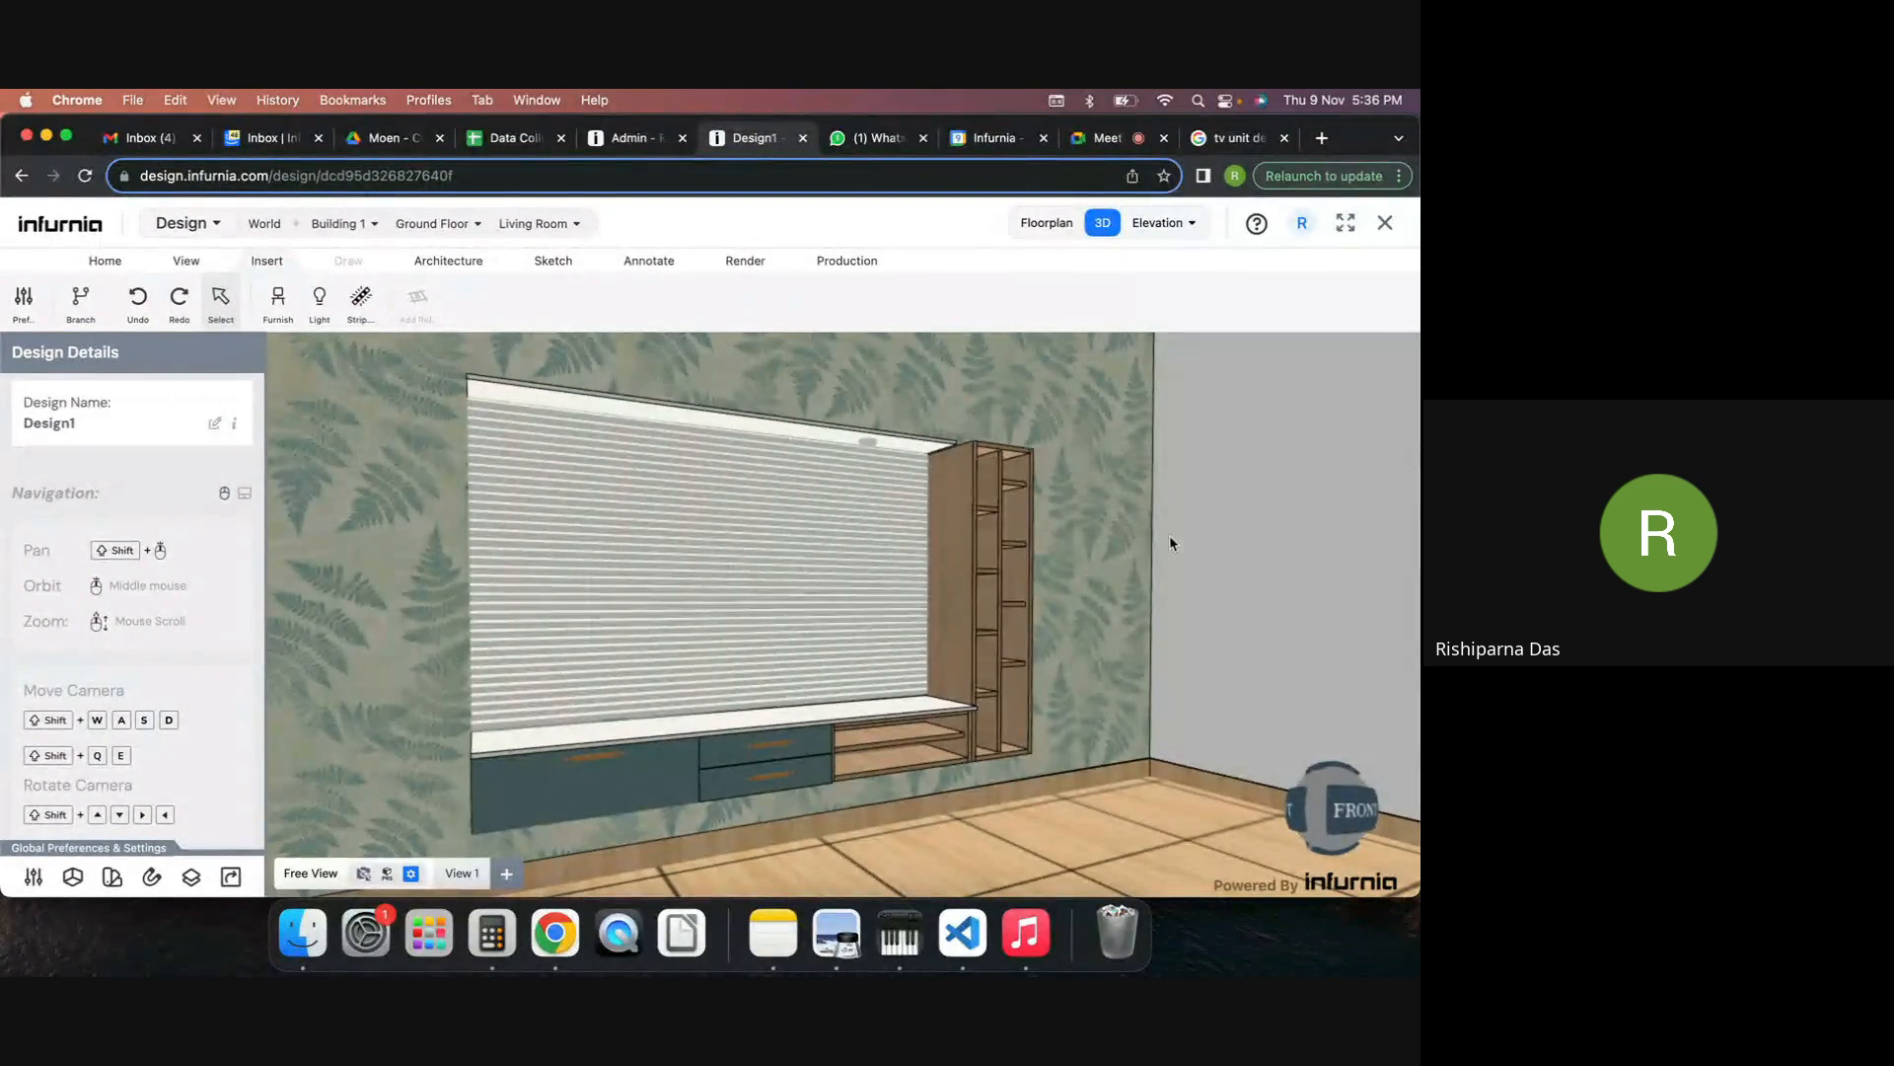
middle_click_drag(1101, 569, 1100, 573, "shift")
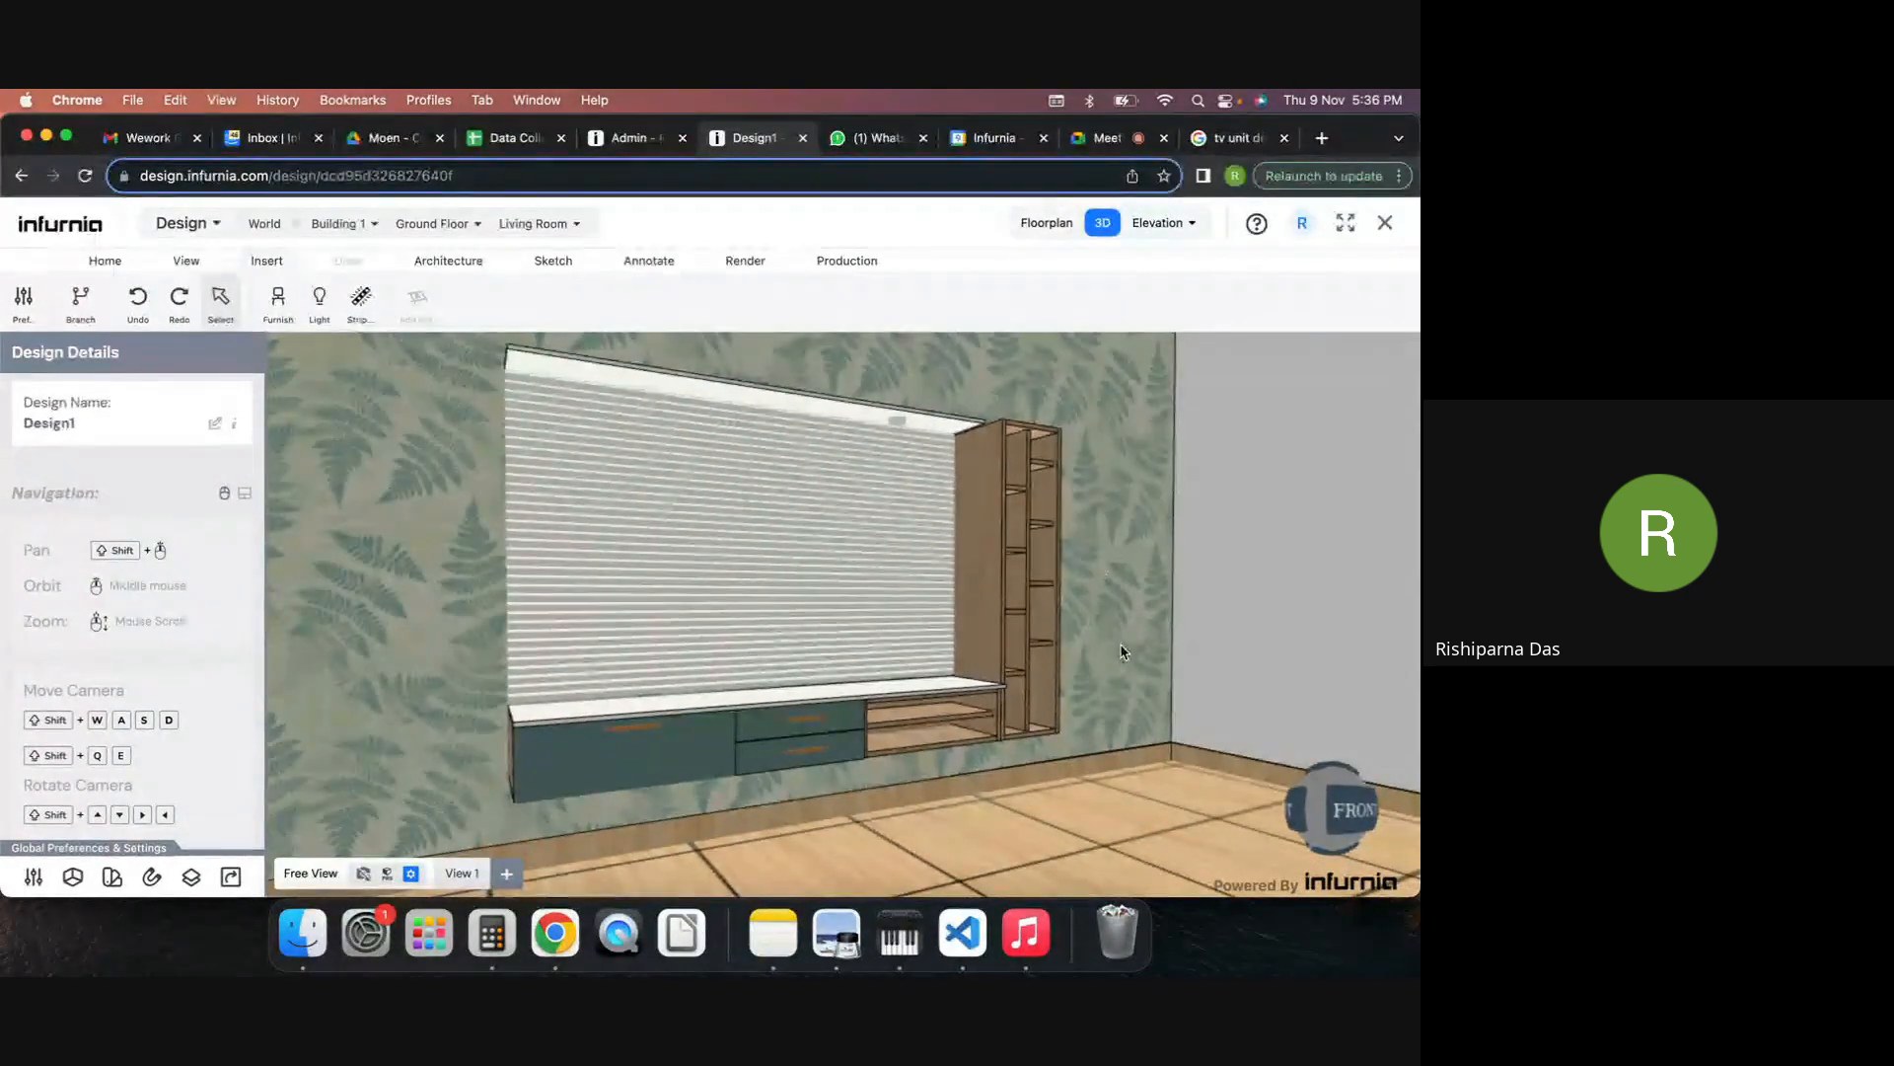
middle_click_drag(1121, 646, 1087, 658)
middle_click_drag(1084, 817, 768, 700)
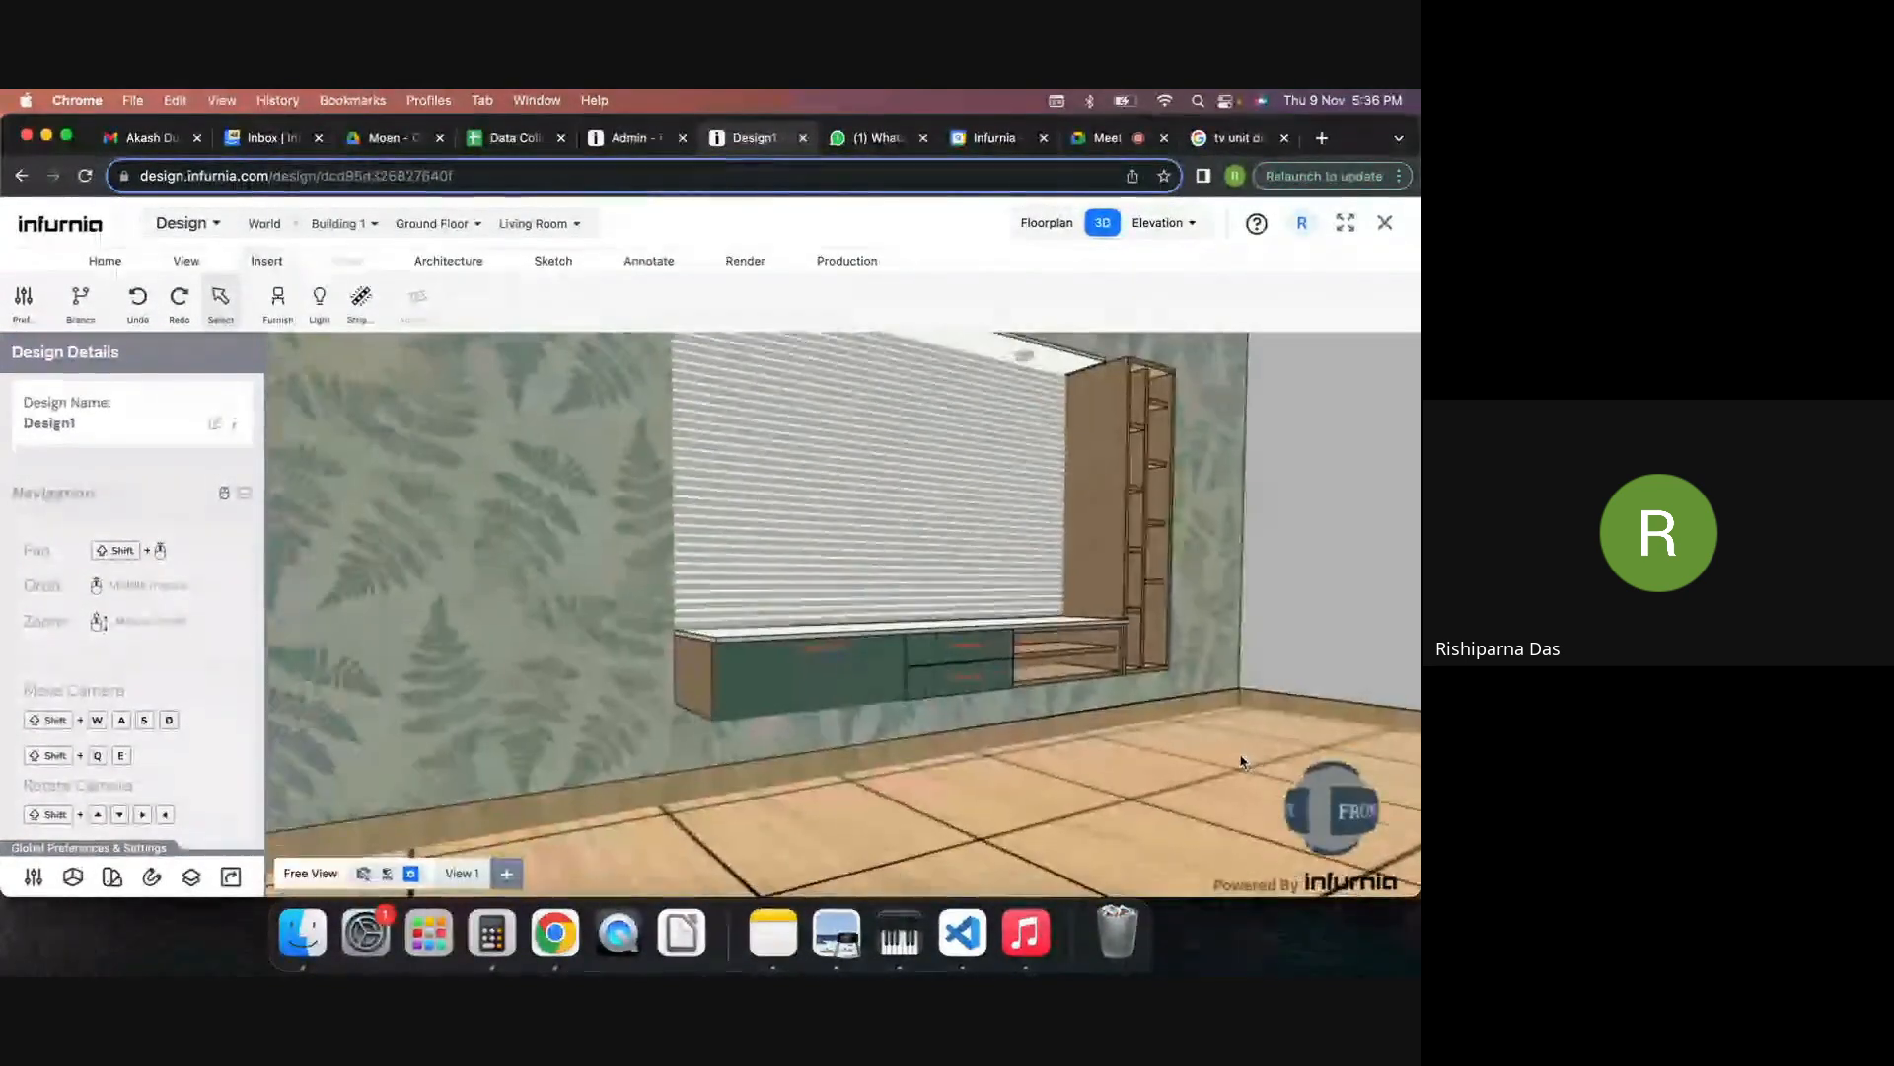
left_click(695, 691)
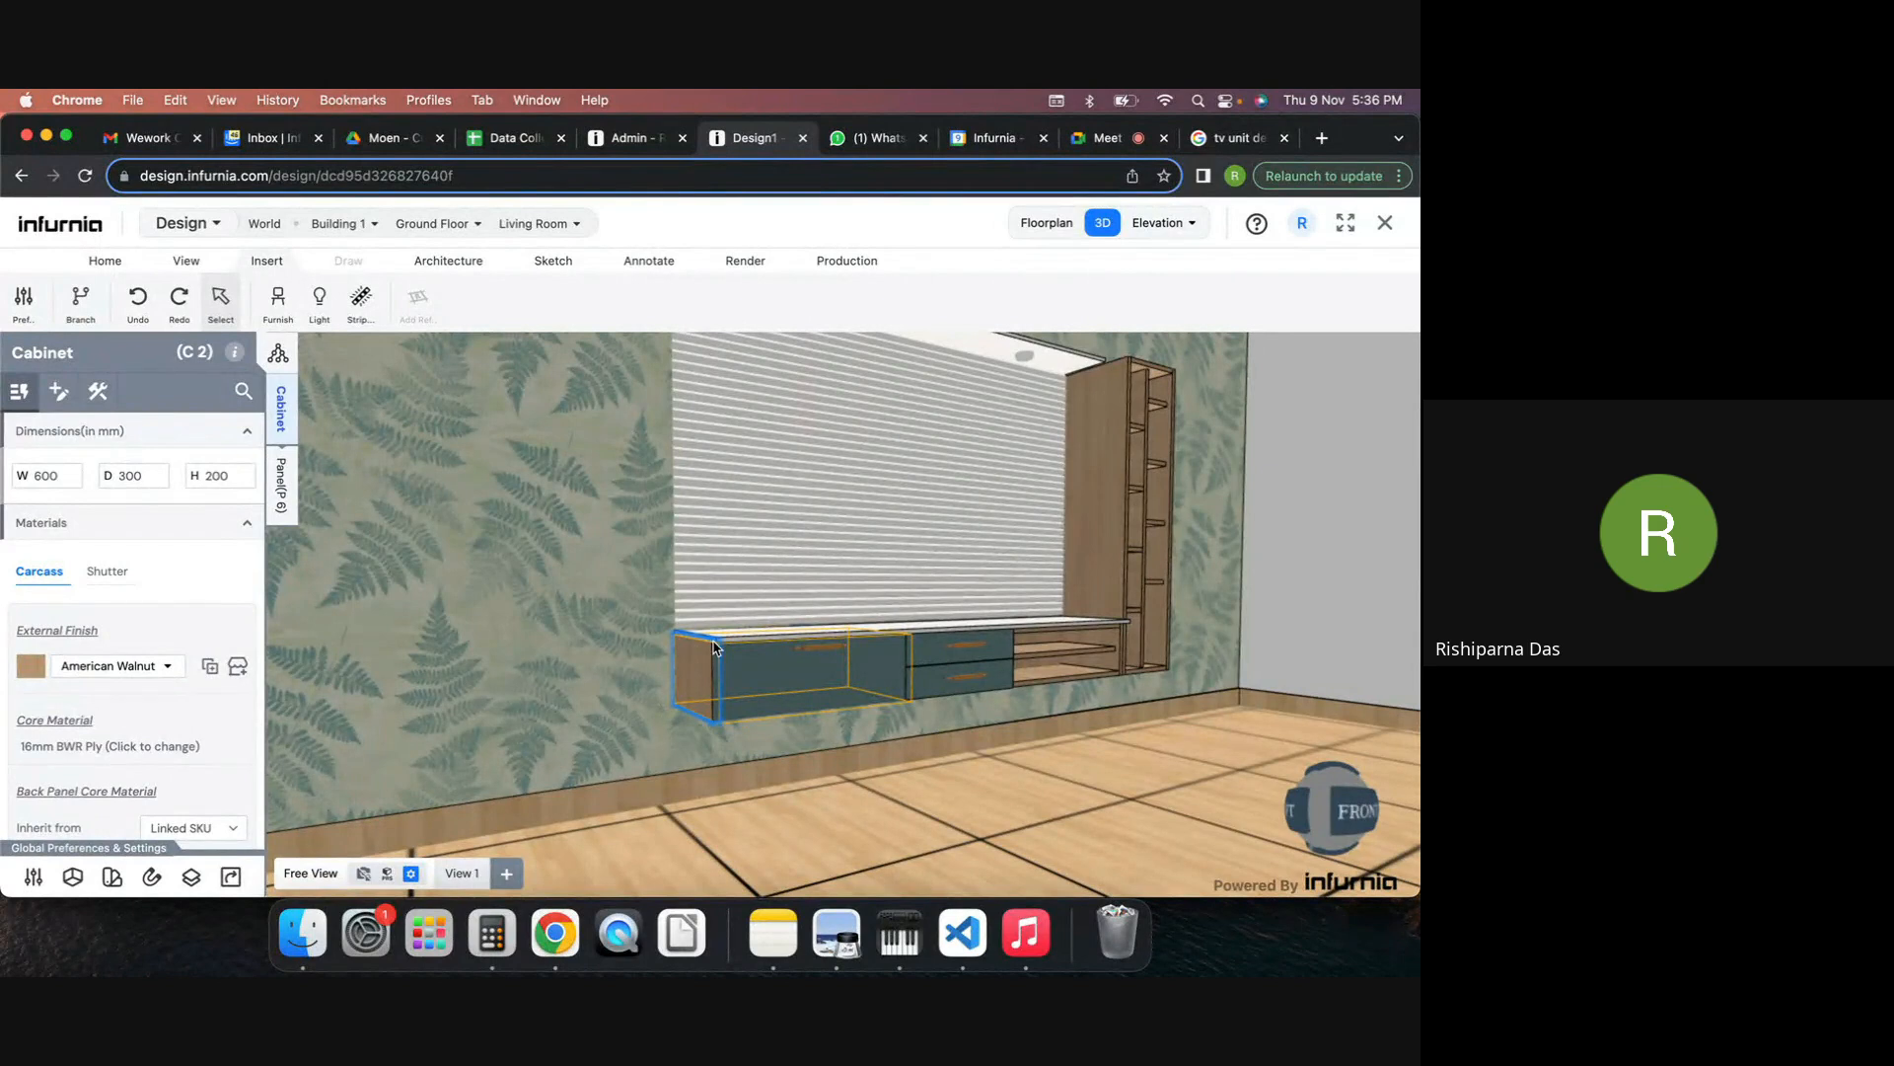
left_click(97, 391)
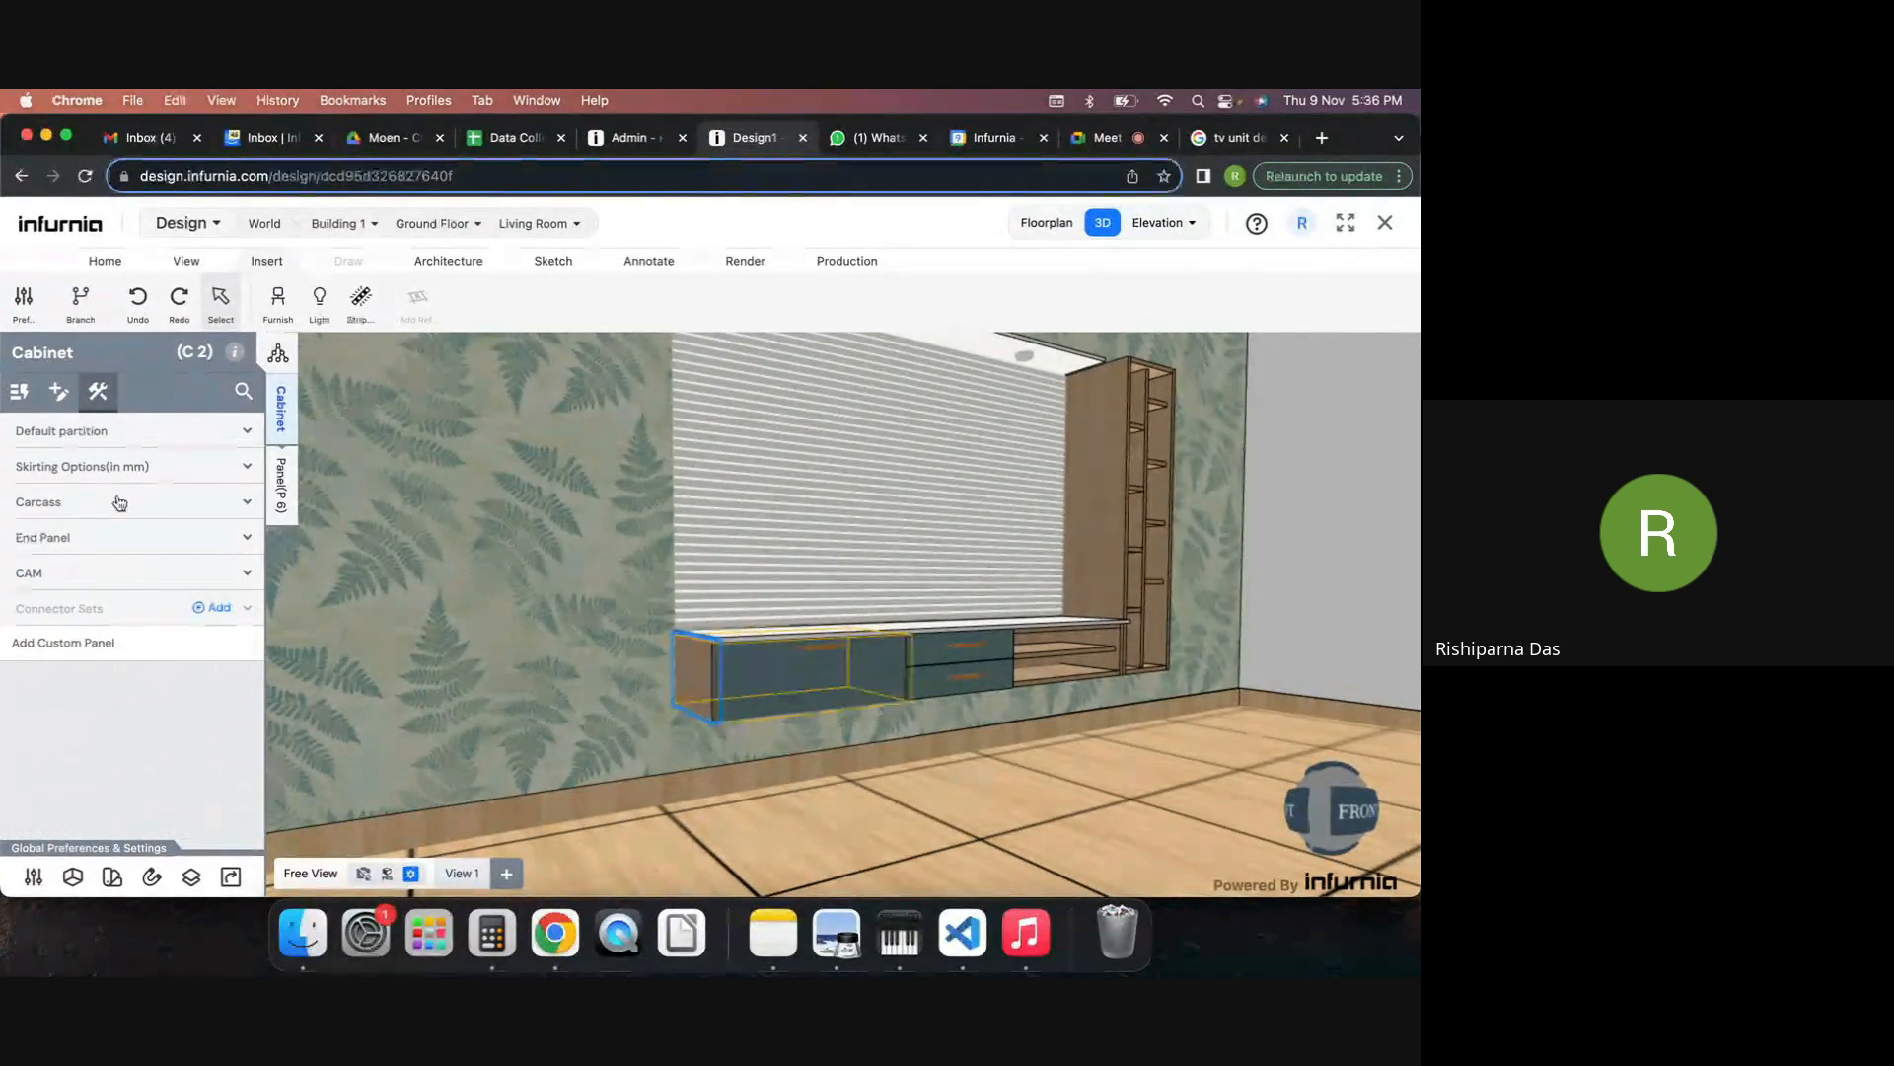
left_click(113, 538)
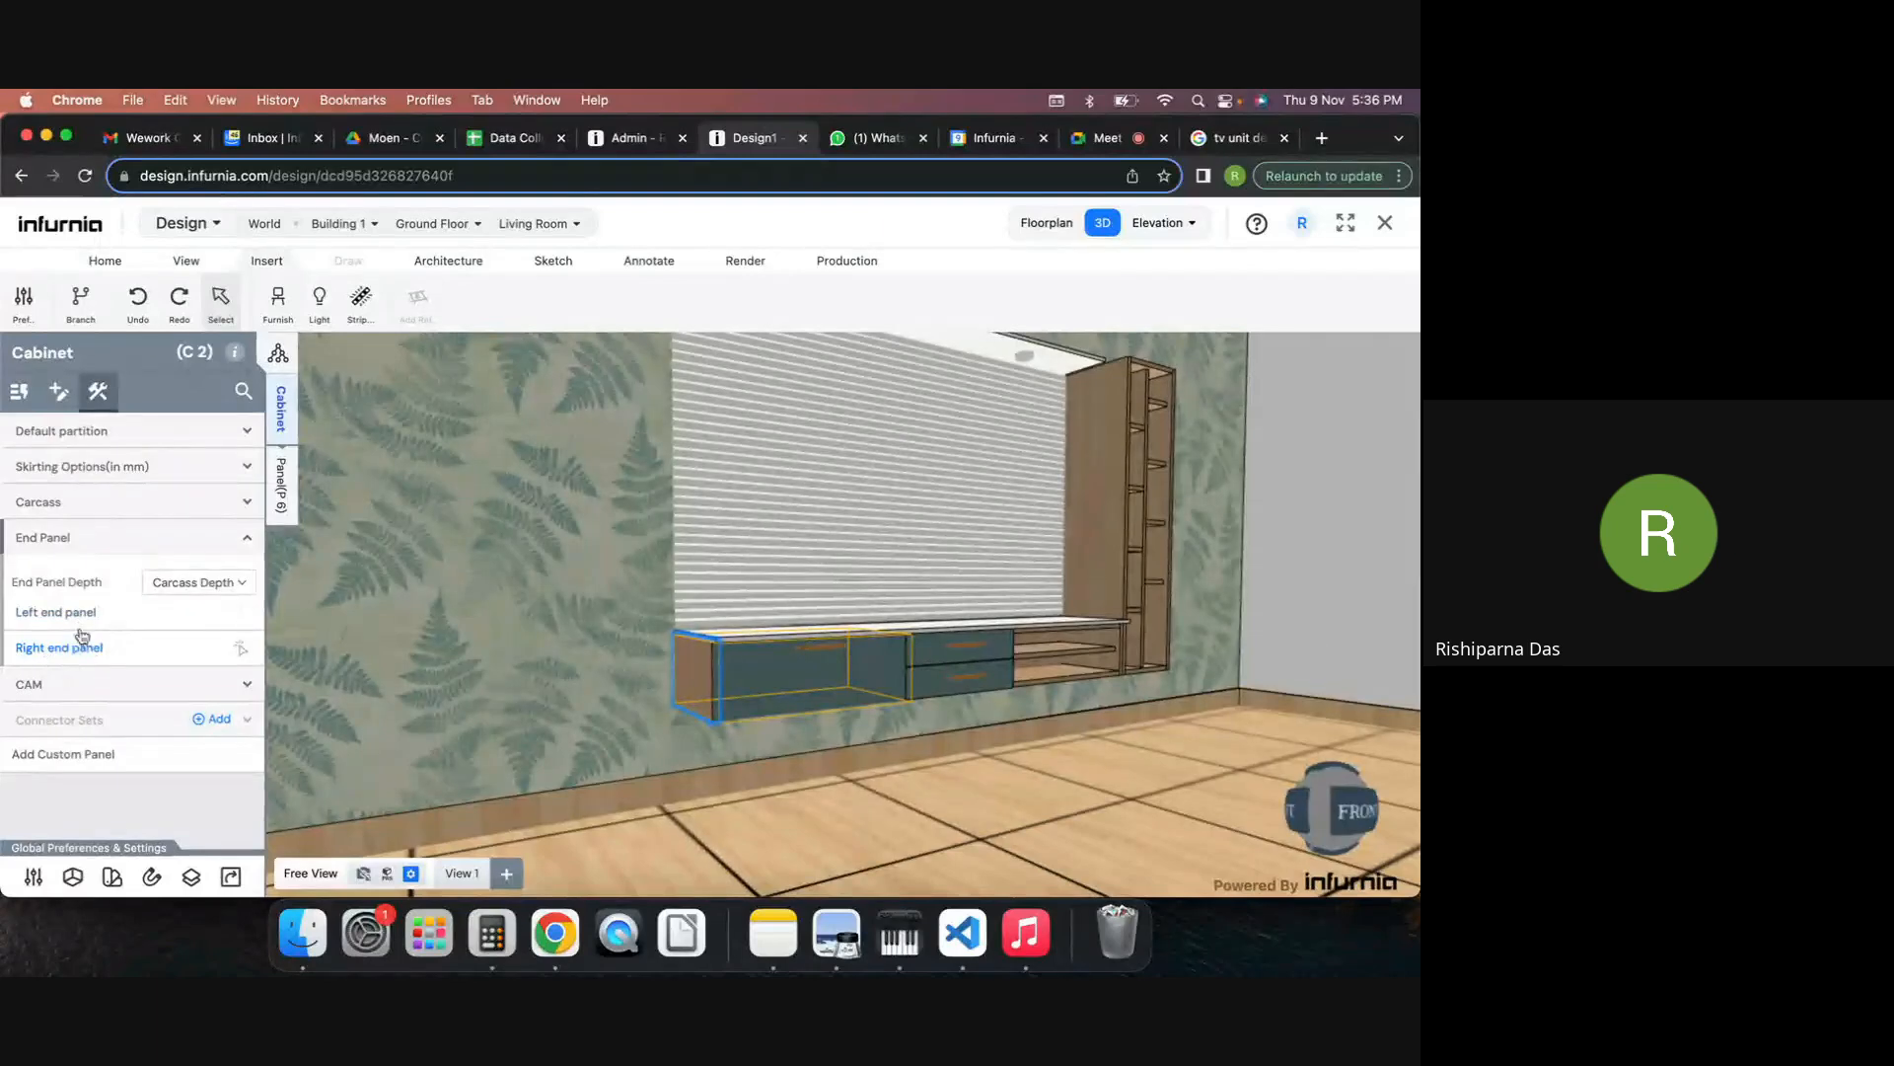
left_click(69, 614)
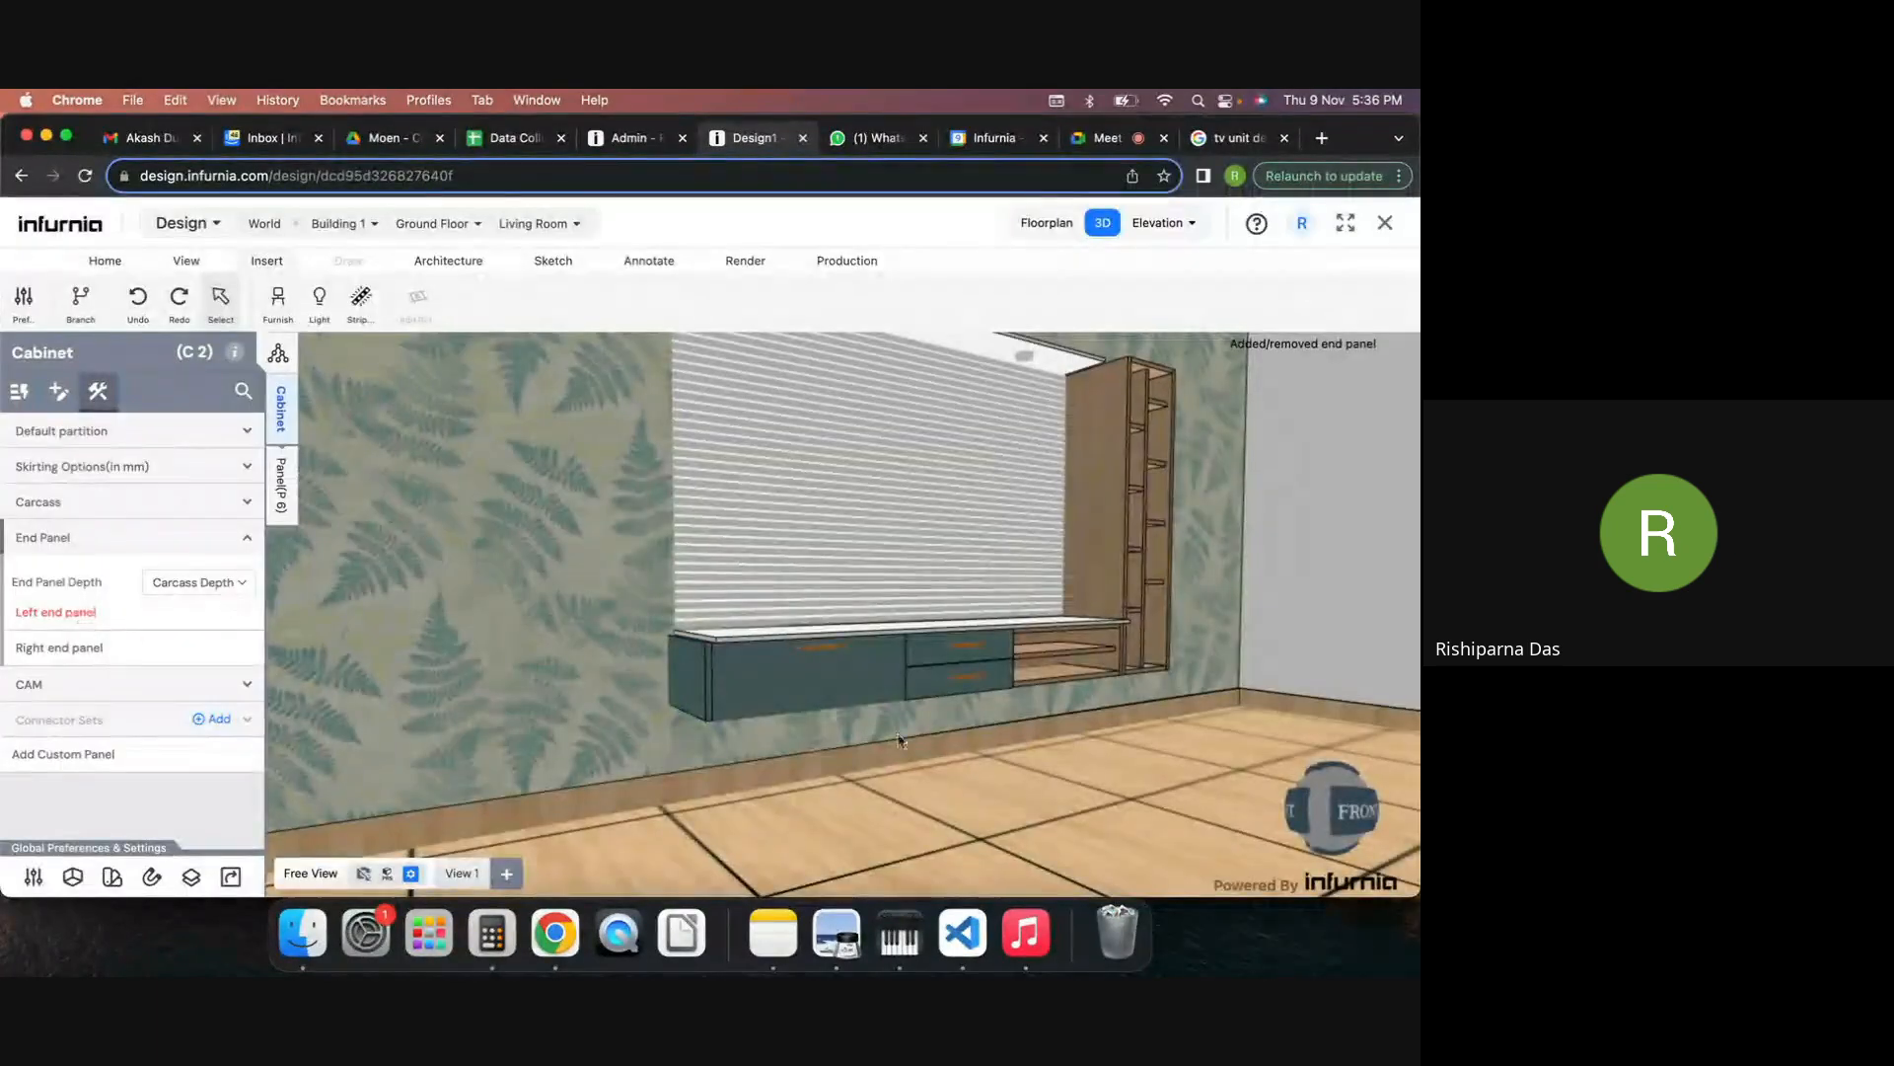
left_click(833, 731)
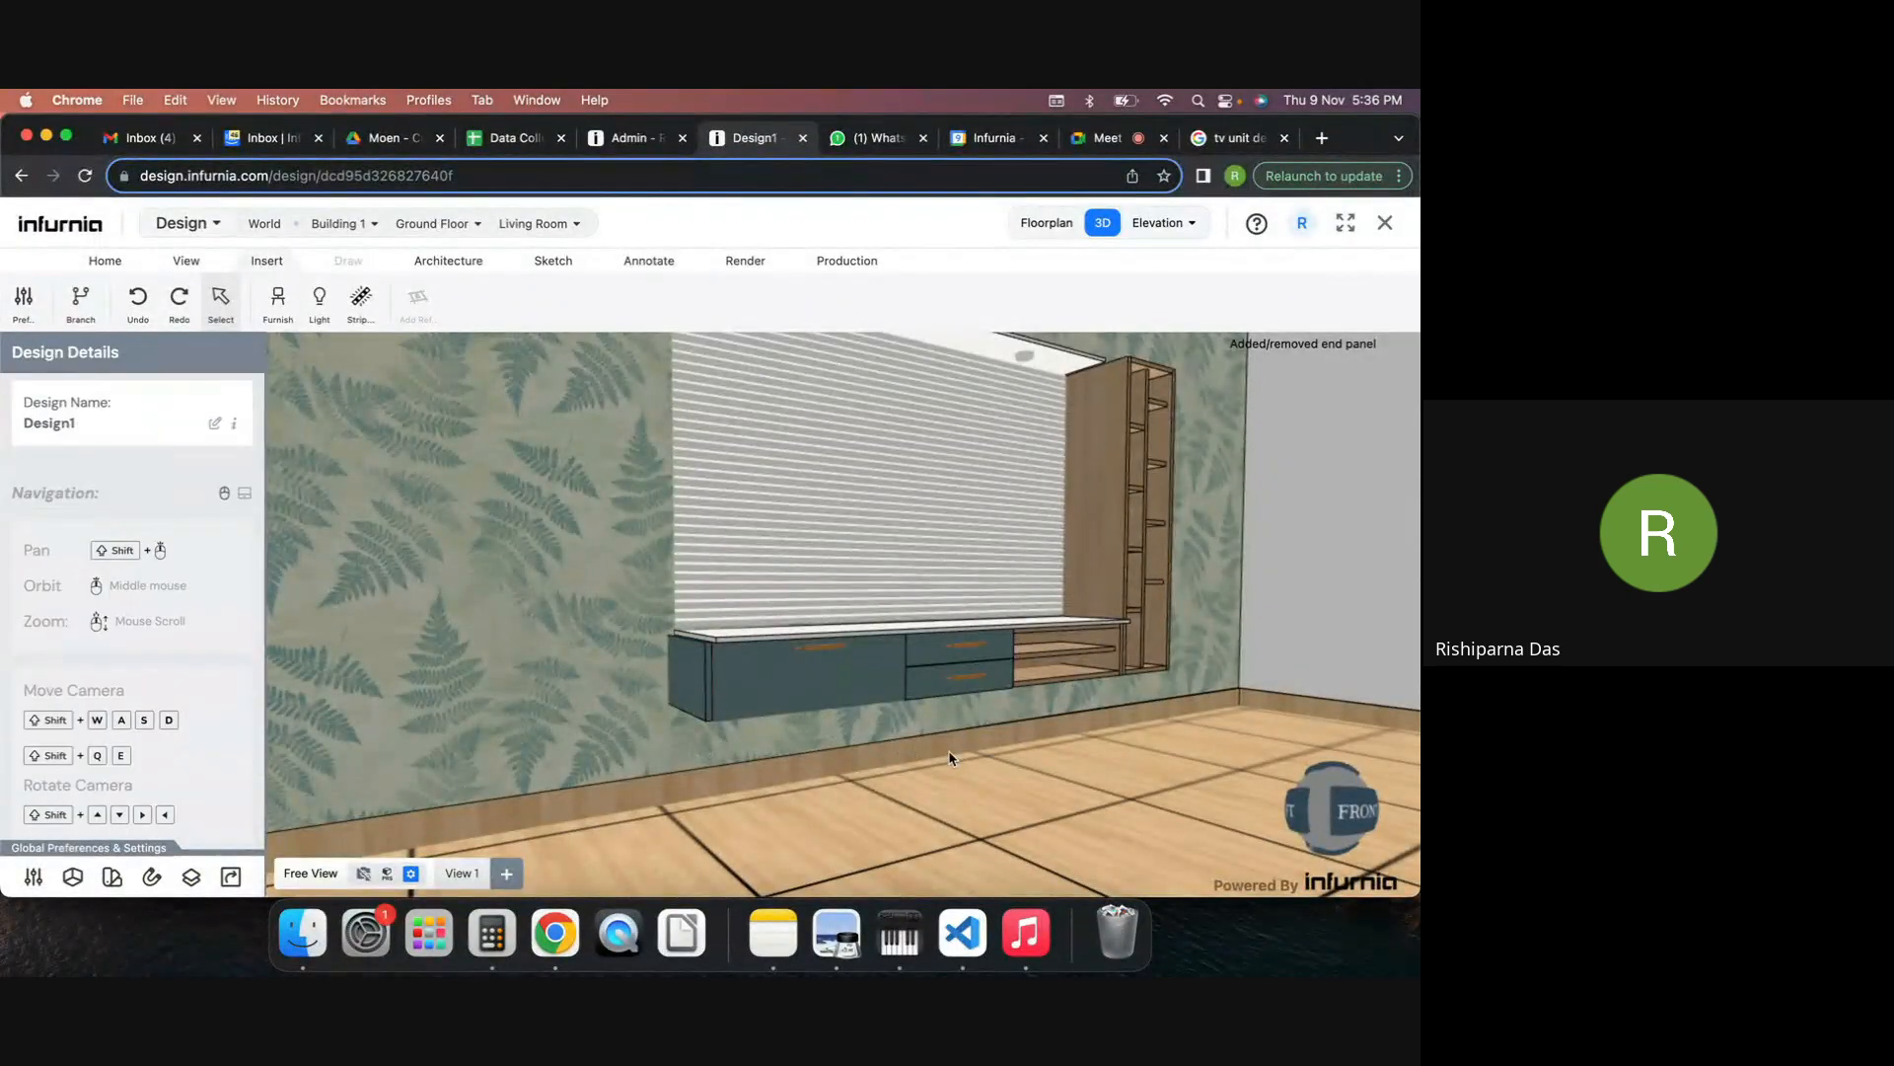
Set the width of the white countertop panel above the low drawer cabinets to 1680 mm.
middle_click_drag(951, 761, 918, 790)
left_click(774, 514)
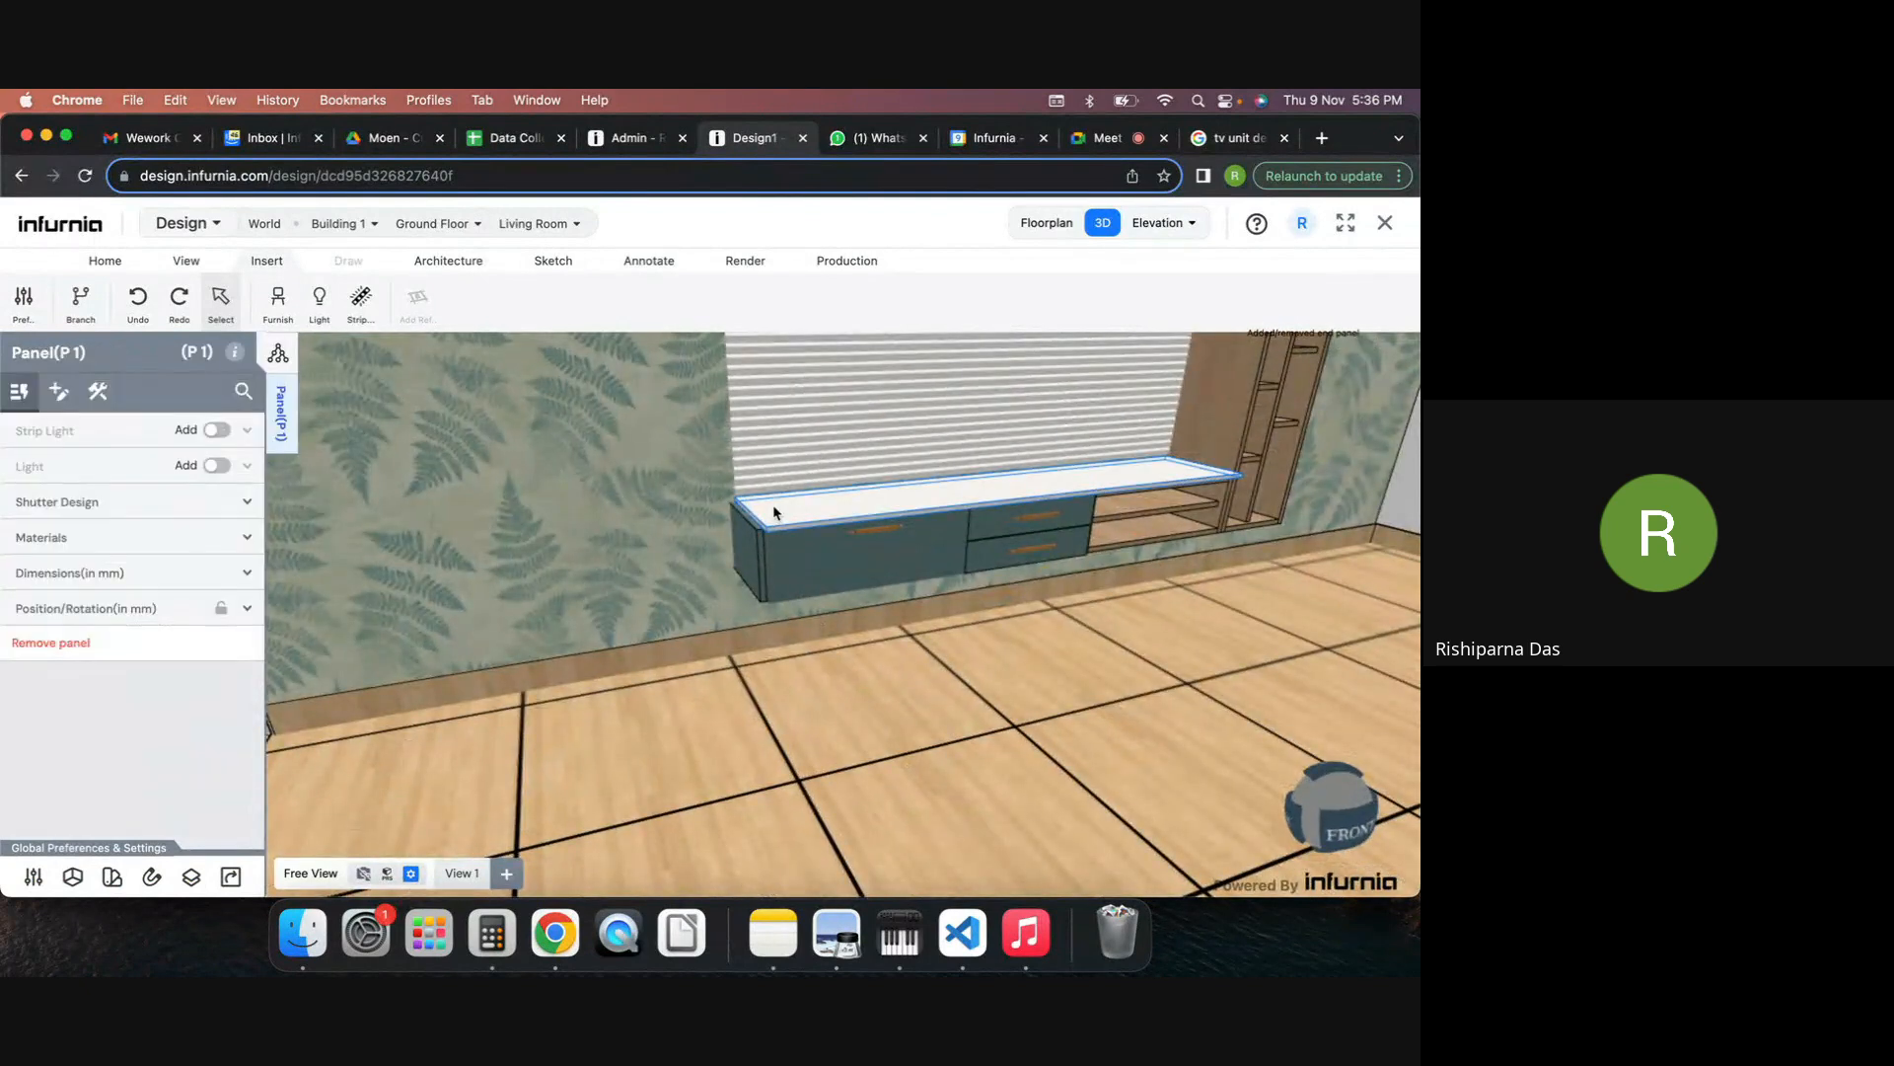
left_click(43, 580)
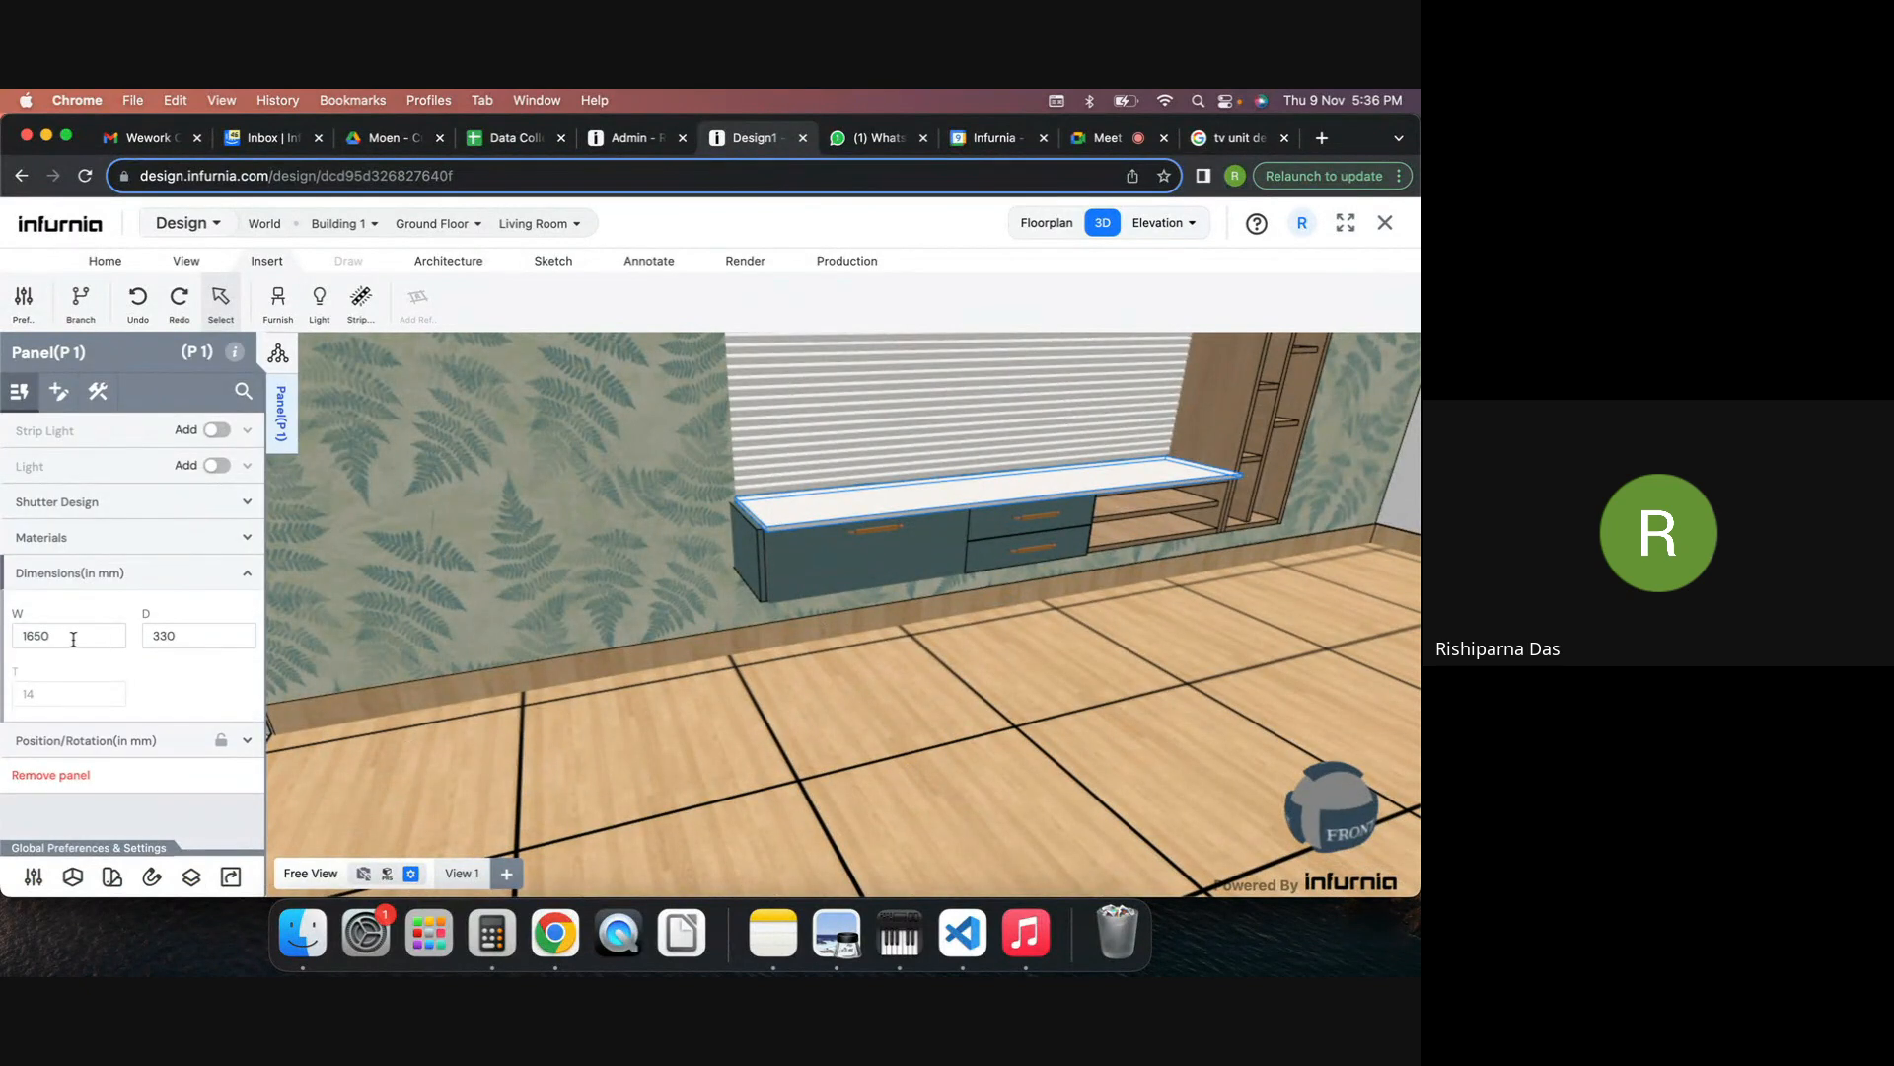
left_click_drag(69, 637, 2, 640)
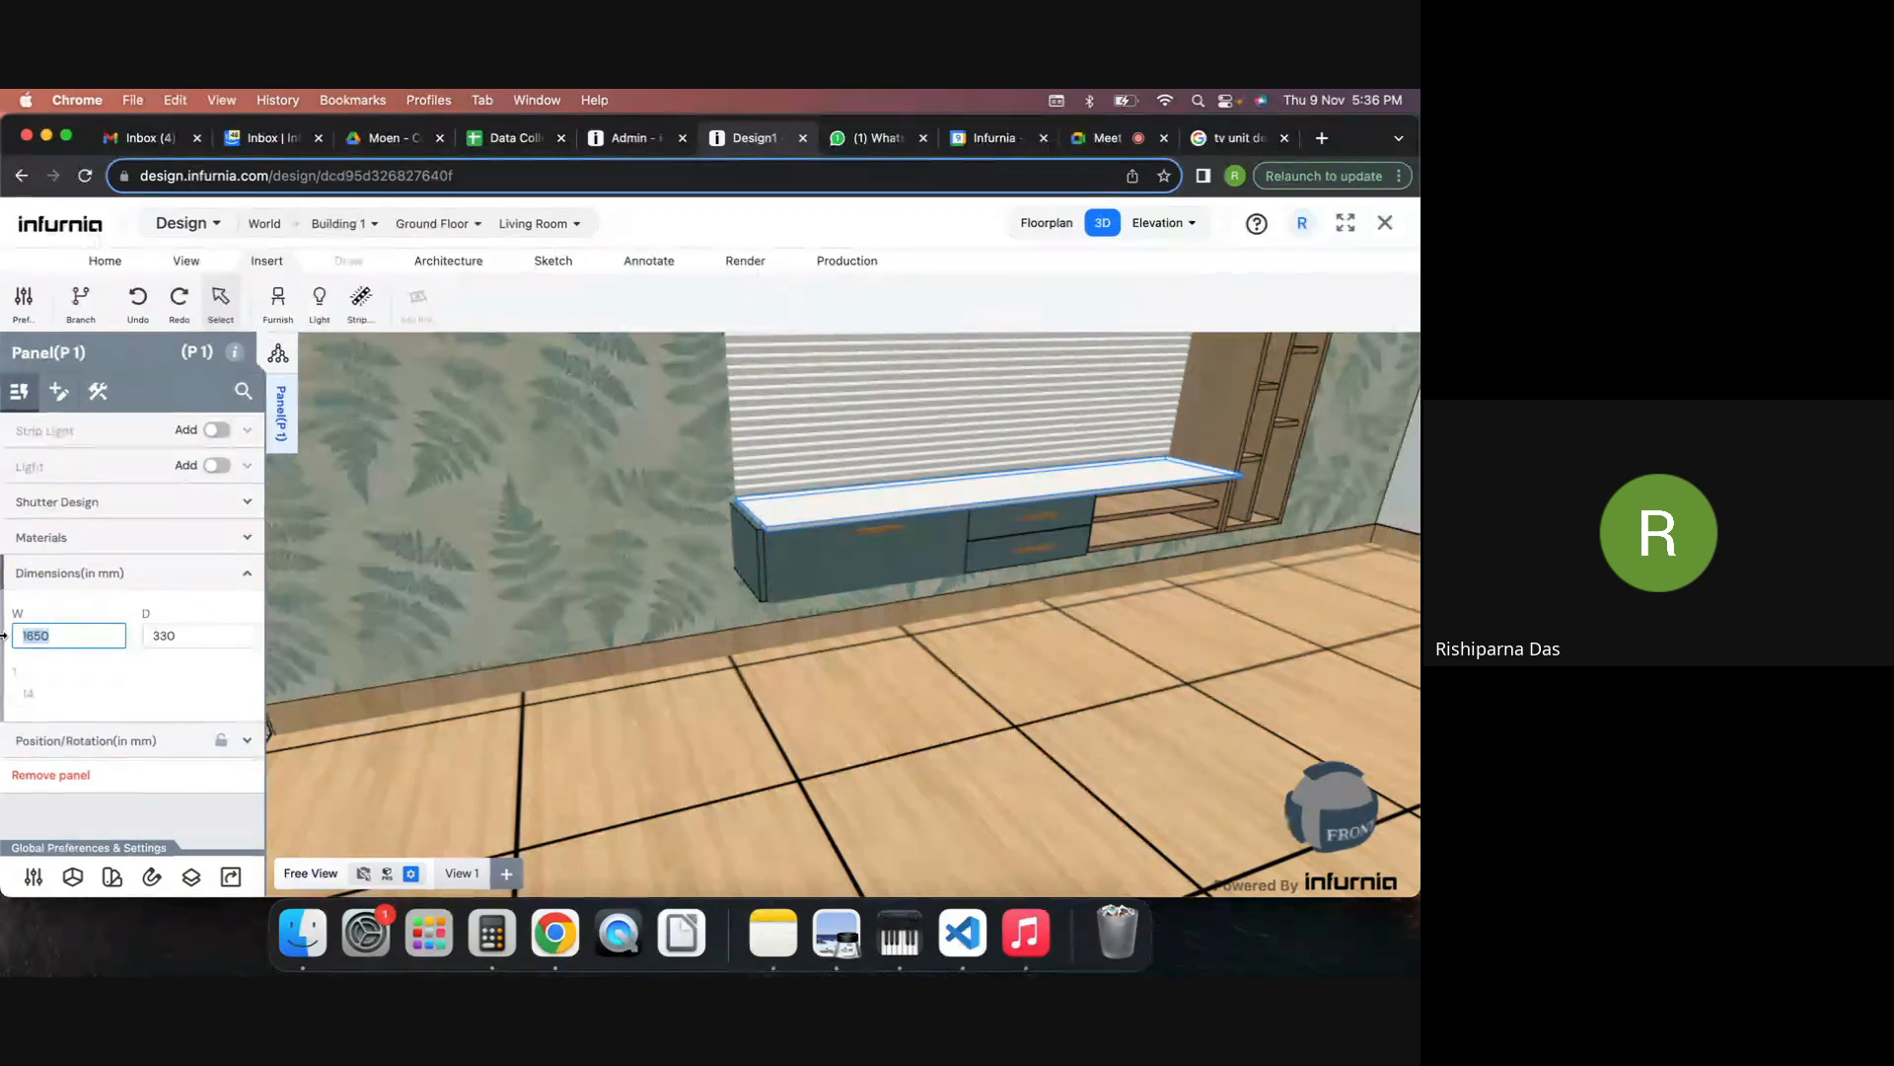
type("1680")
key("Return")
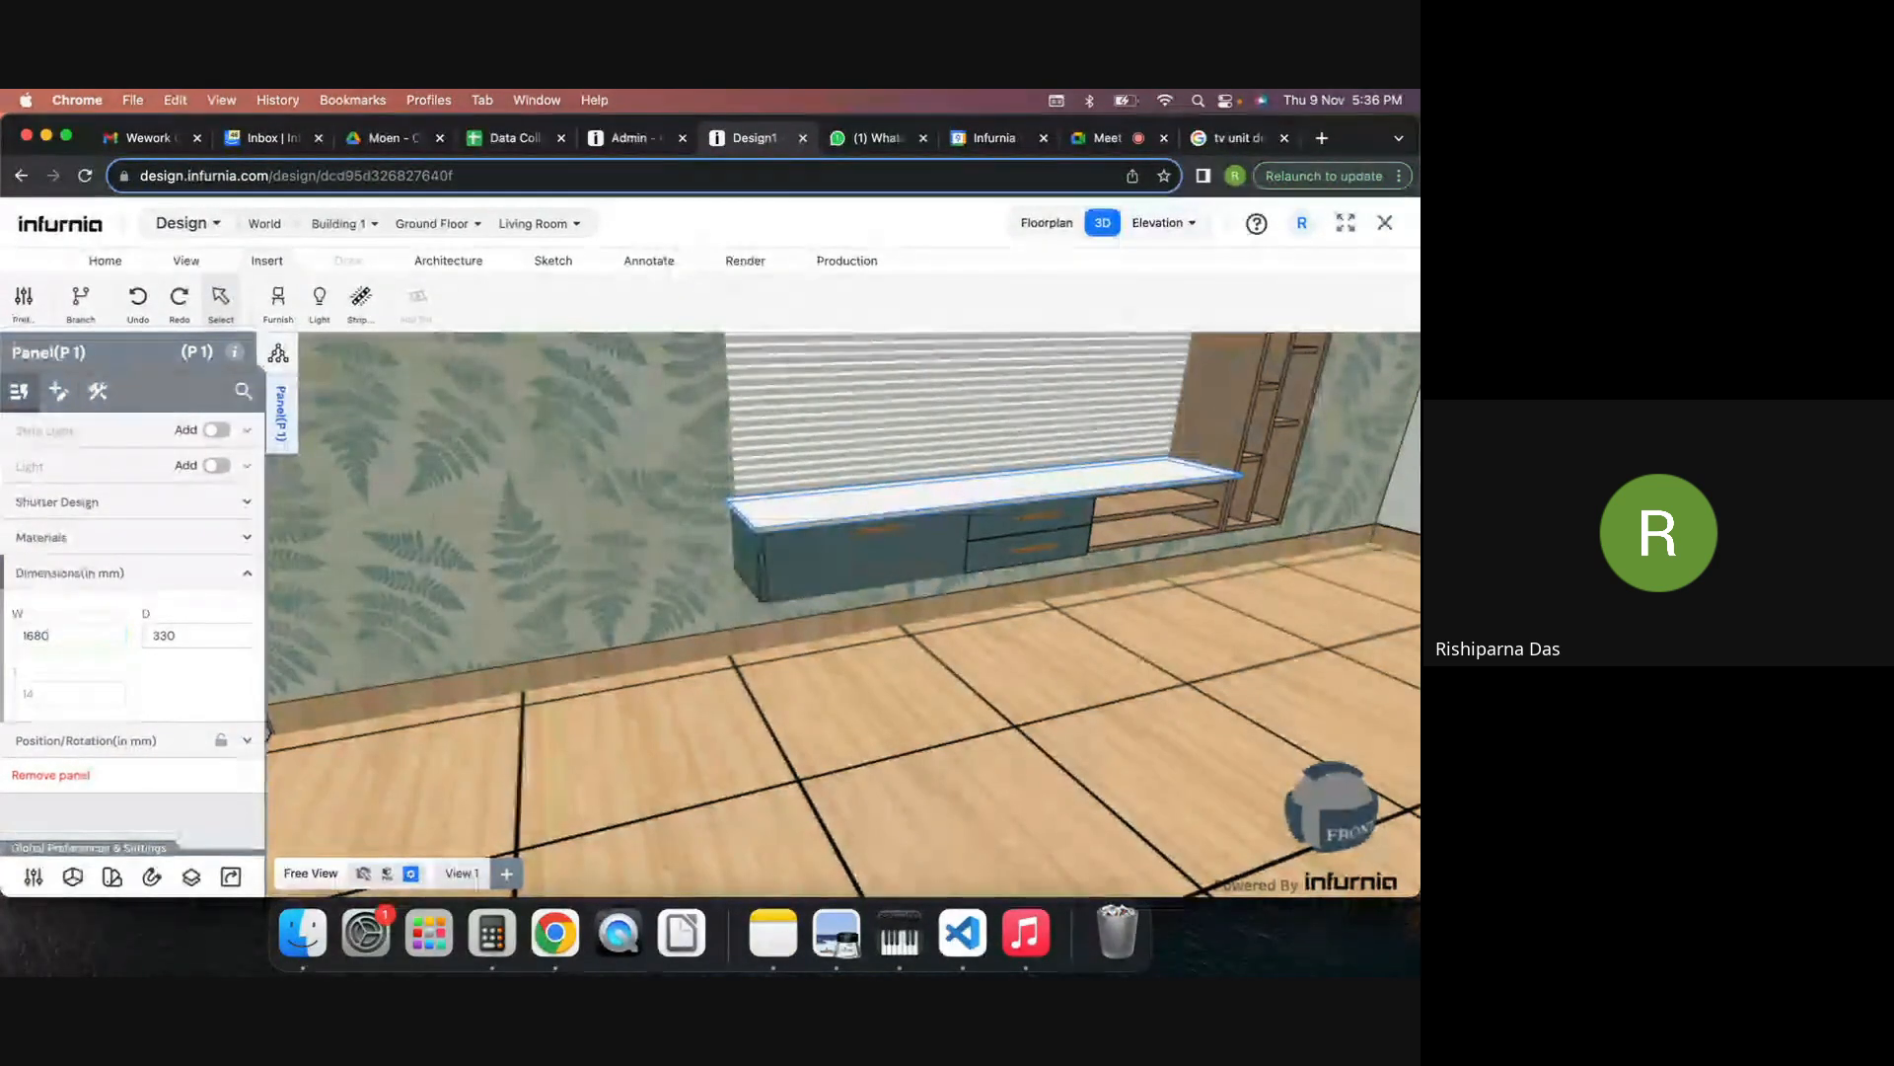
left_click(885, 789)
Add a Light 1 cabinet light to the topmost shelf in the right column of the tall open shelf unit.
middle_click_drag(862, 777, 934, 697)
scroll(1125, 454, "up", 5)
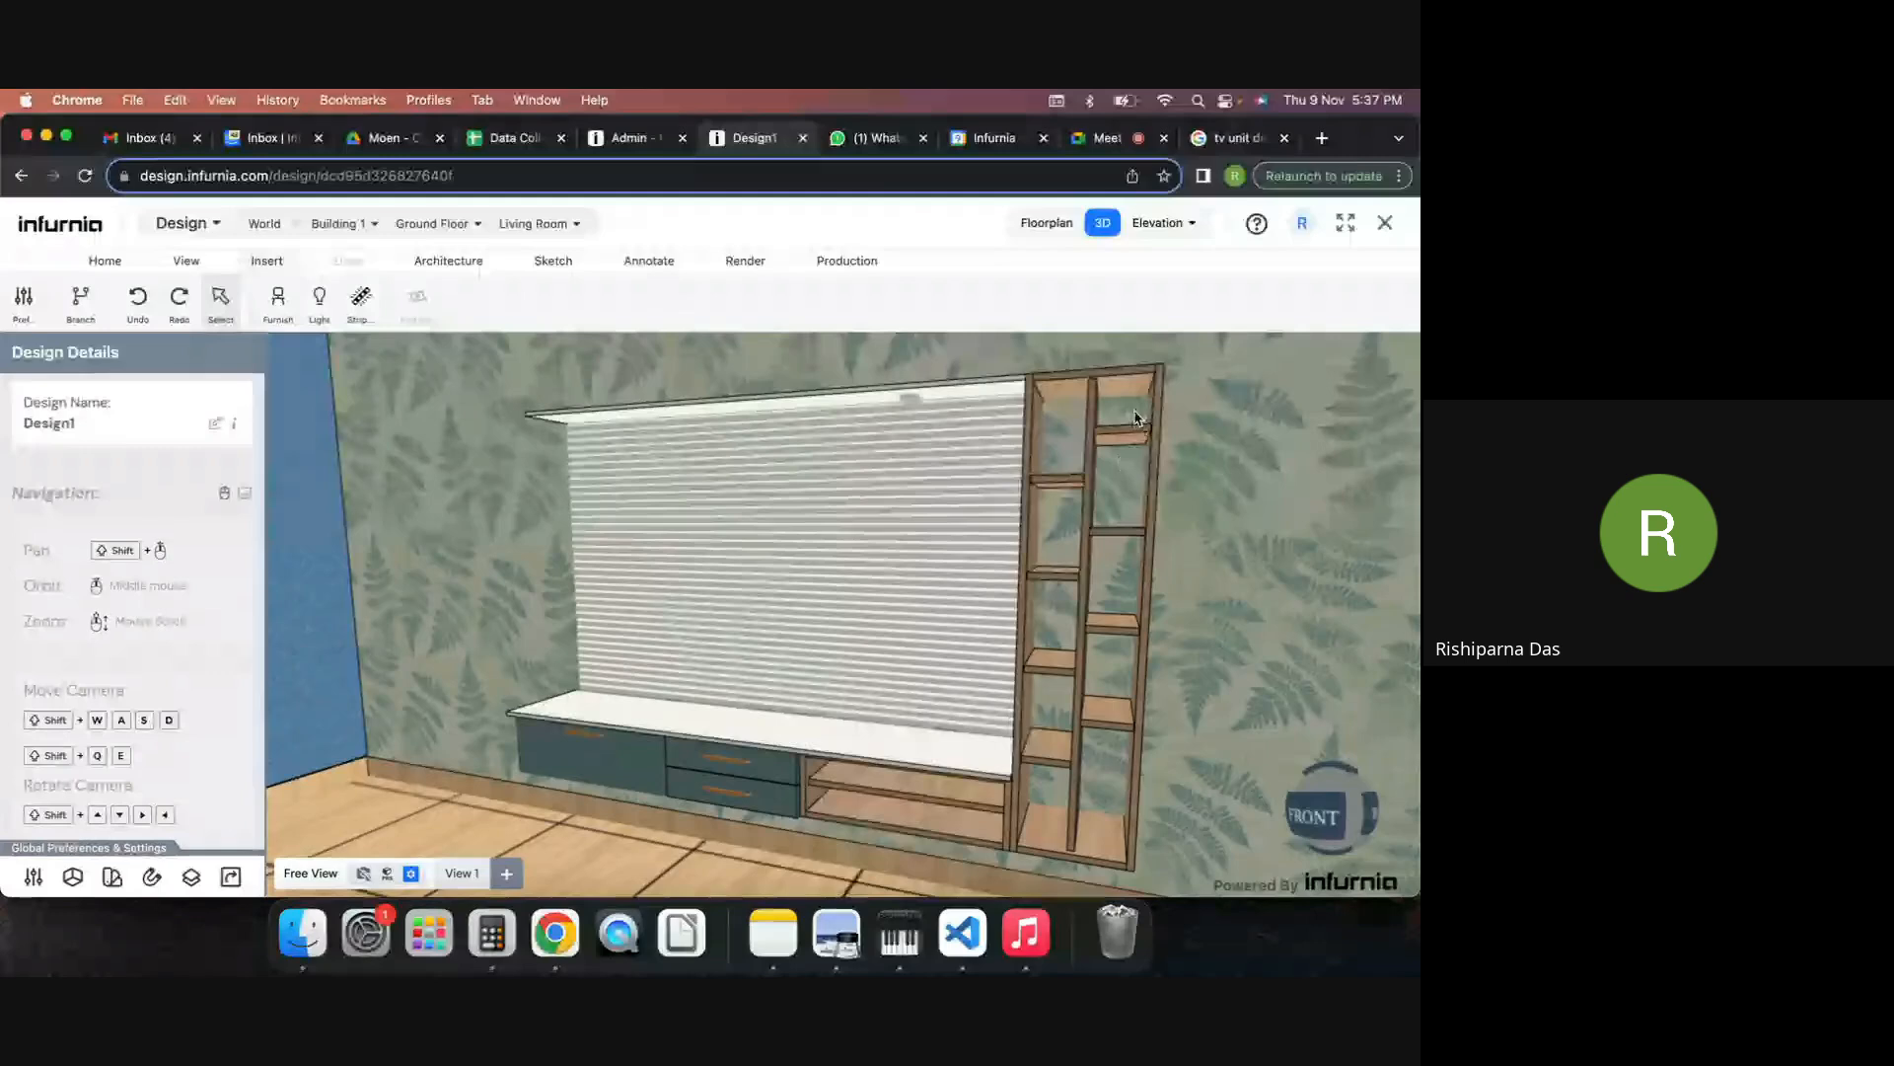
left_click(1121, 451)
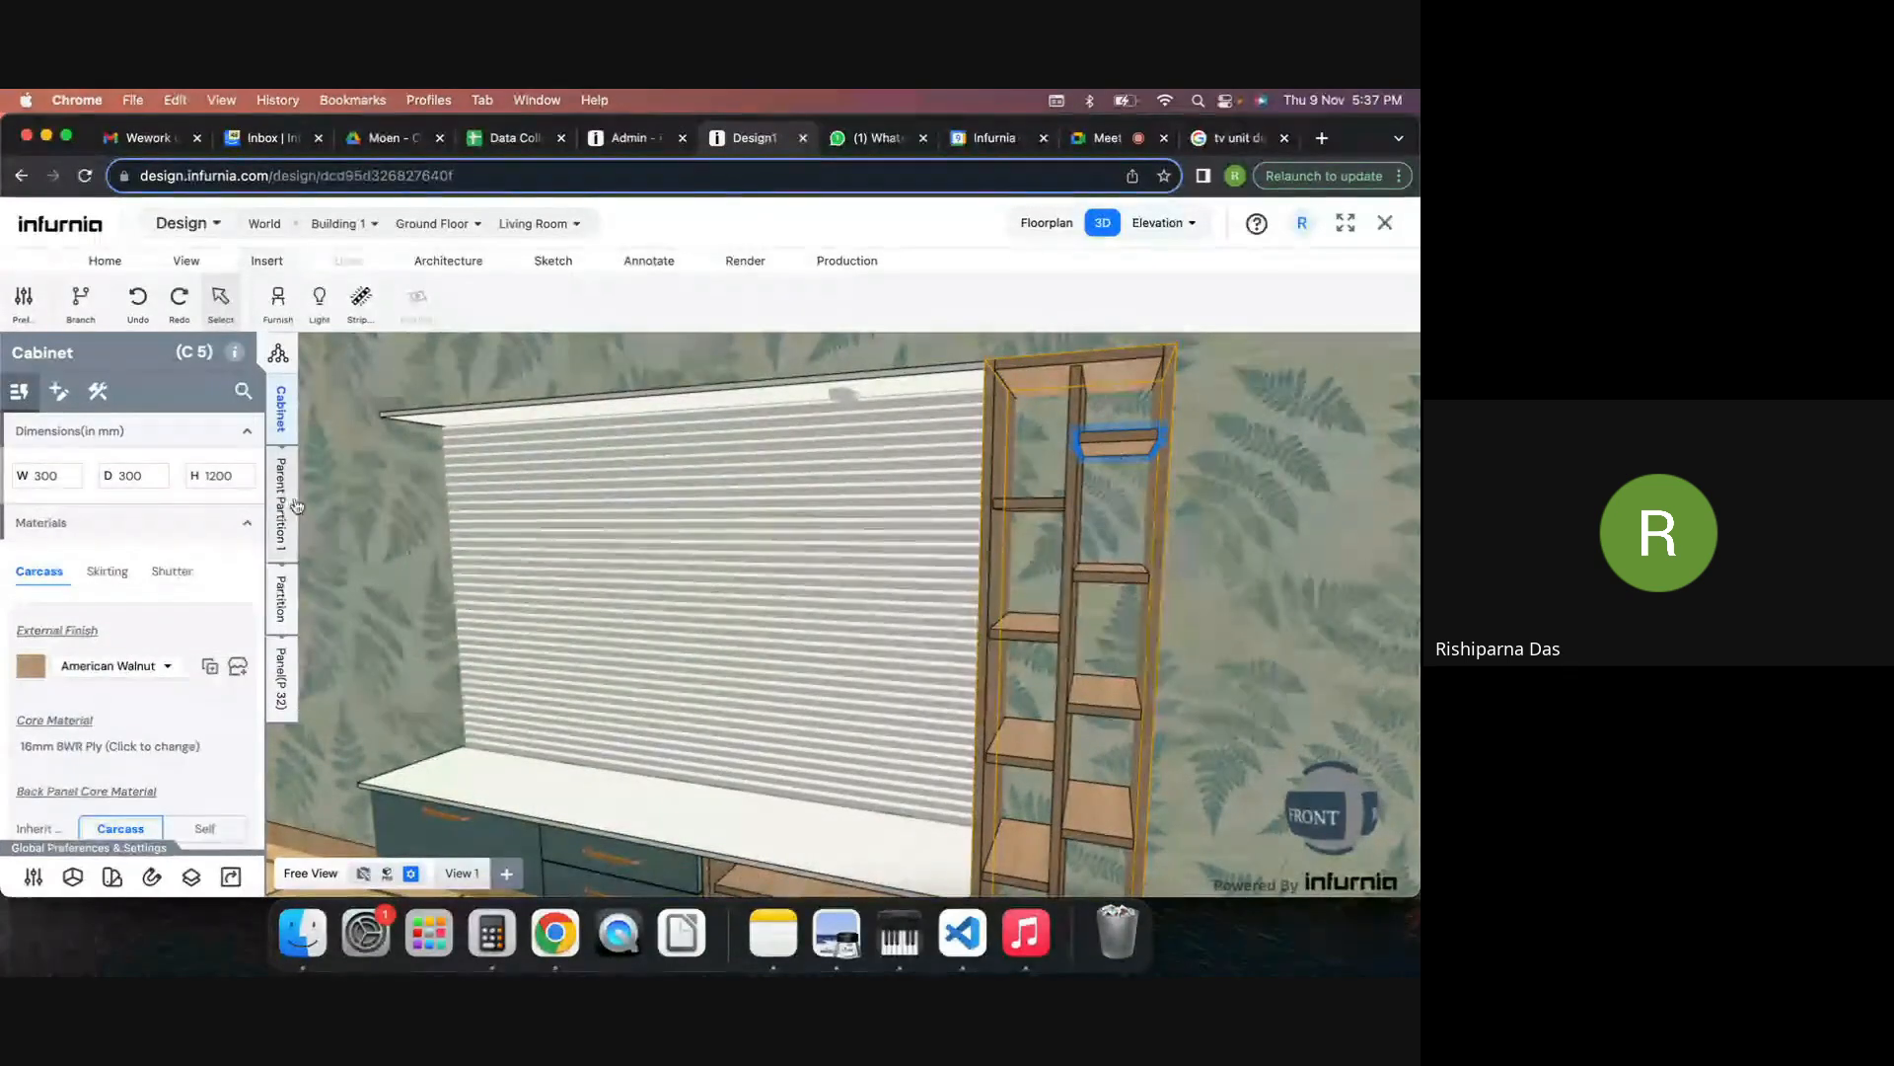
left_click(282, 678)
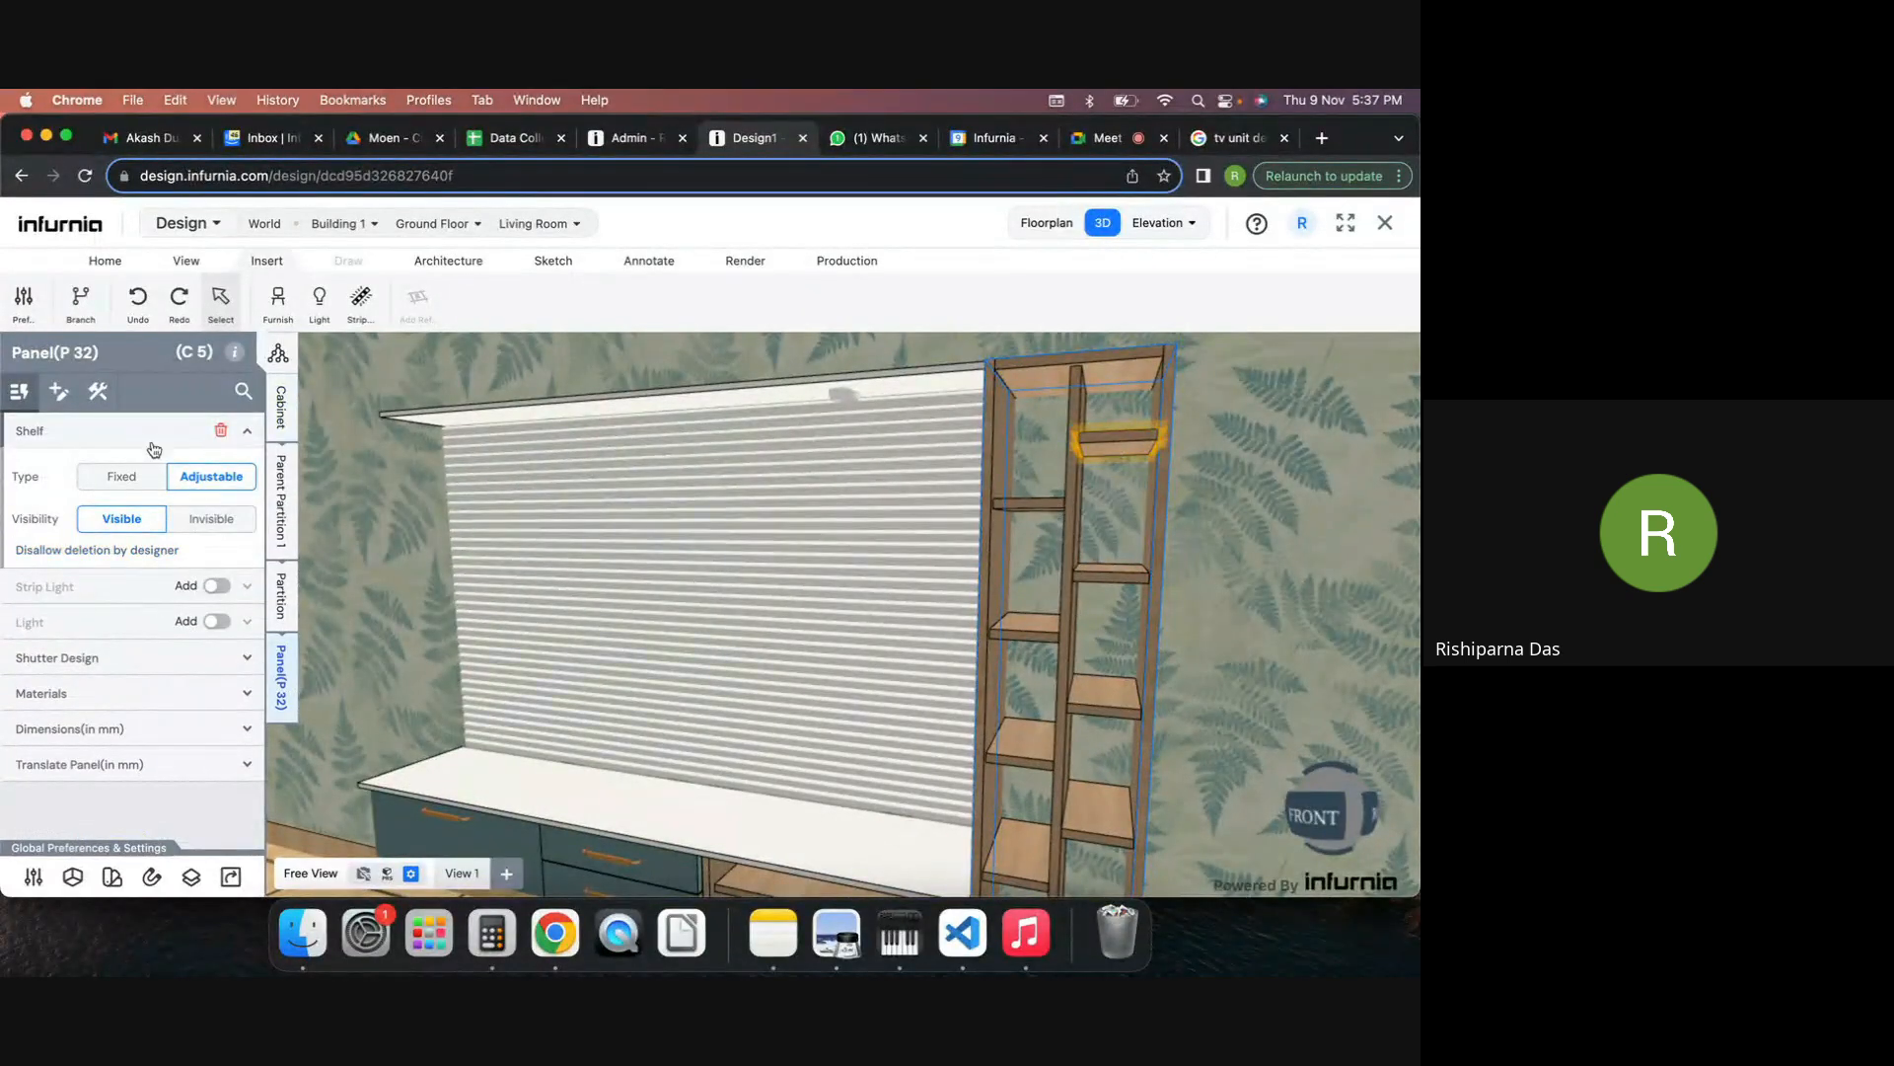
left_click(216, 620)
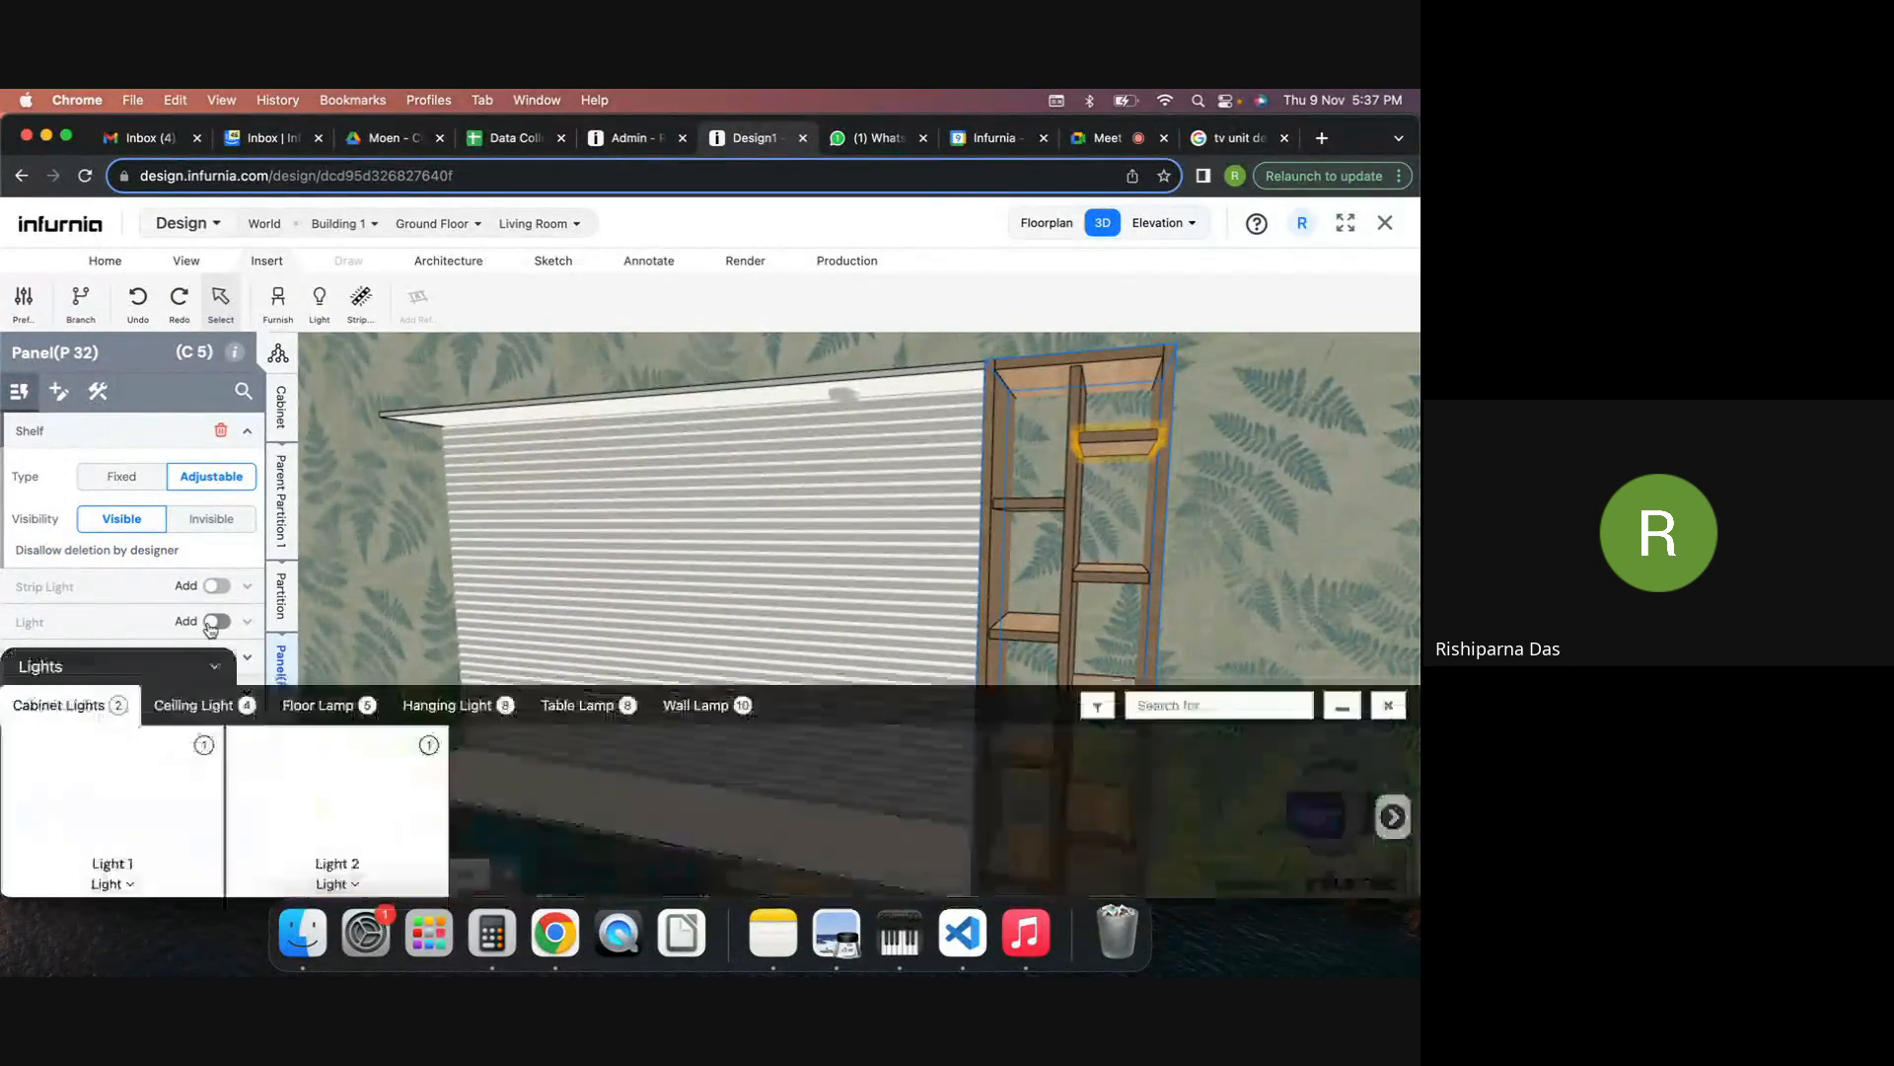
left_click(127, 752)
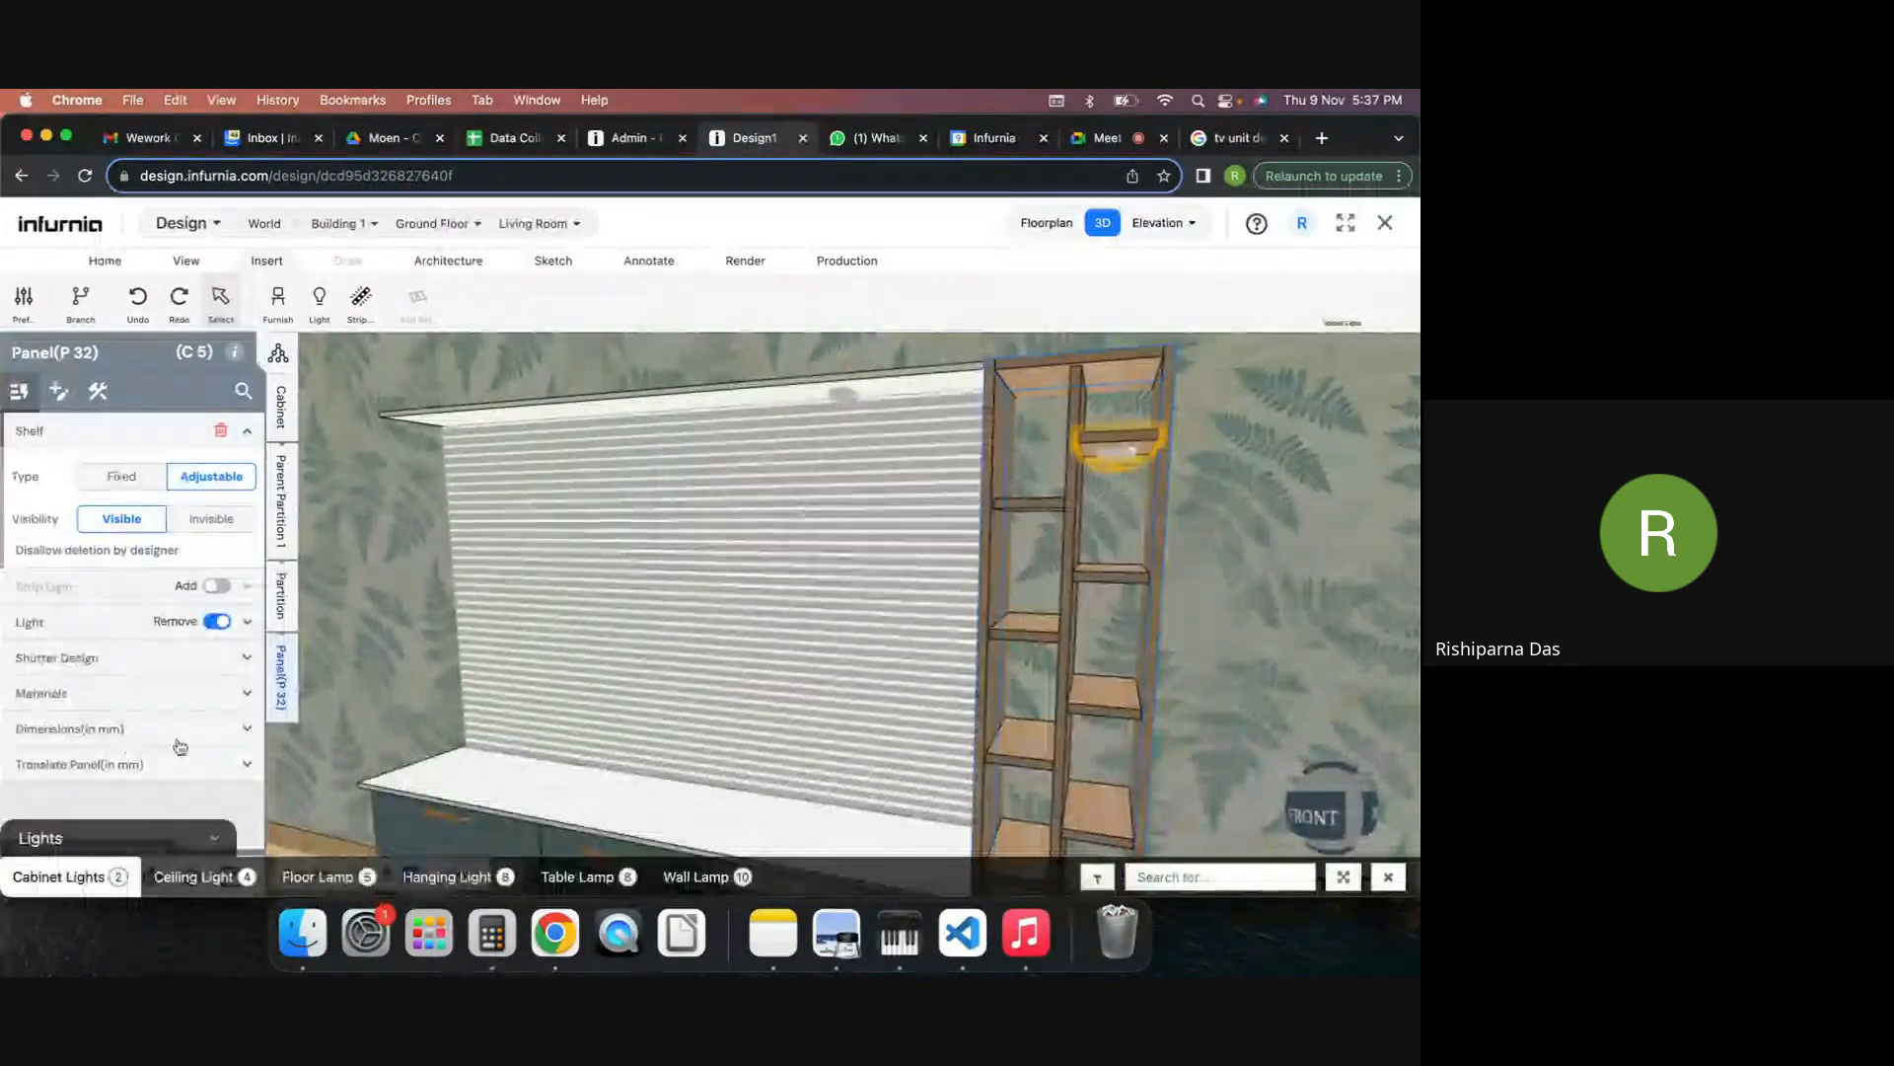
left_click(1140, 476)
Resize the cabinet light under the tall unit's shelf to 35 mm width and 35 mm depth.
scroll(1135, 472, "up", 5)
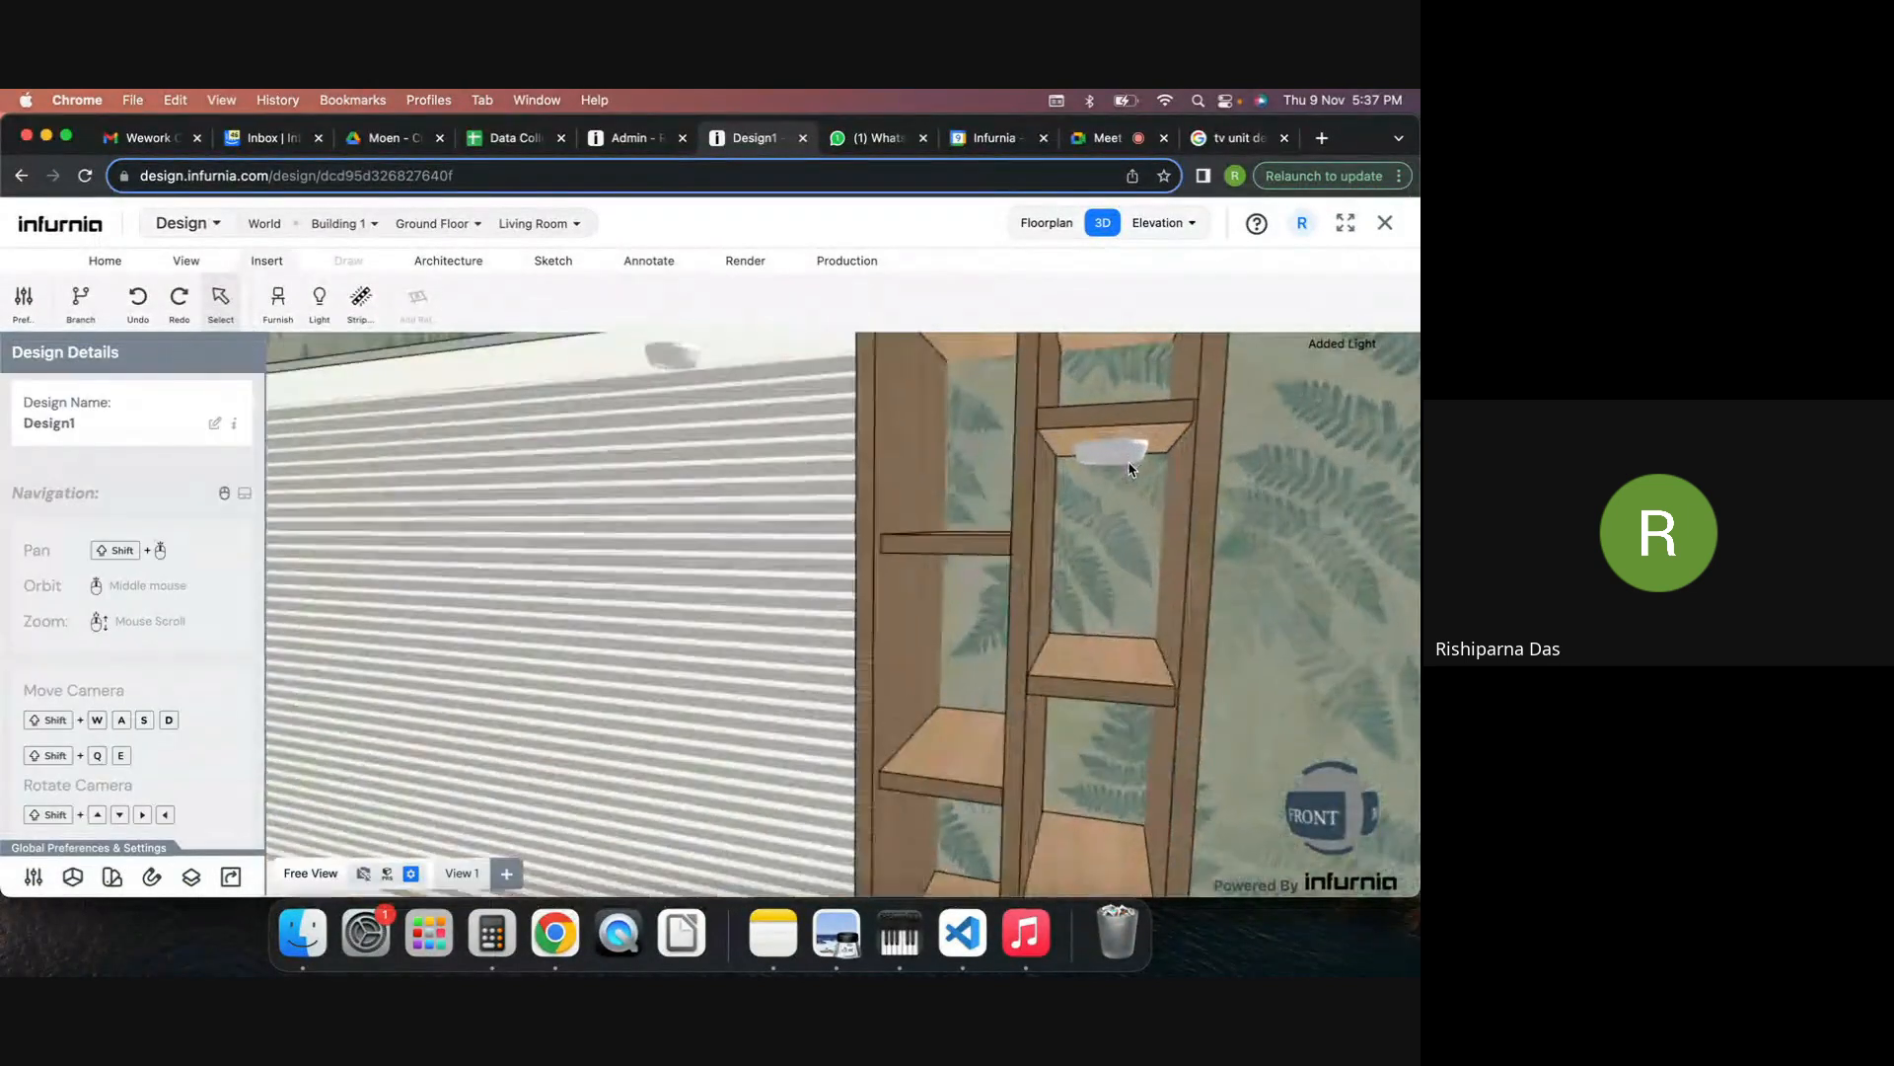
left_click(1121, 460)
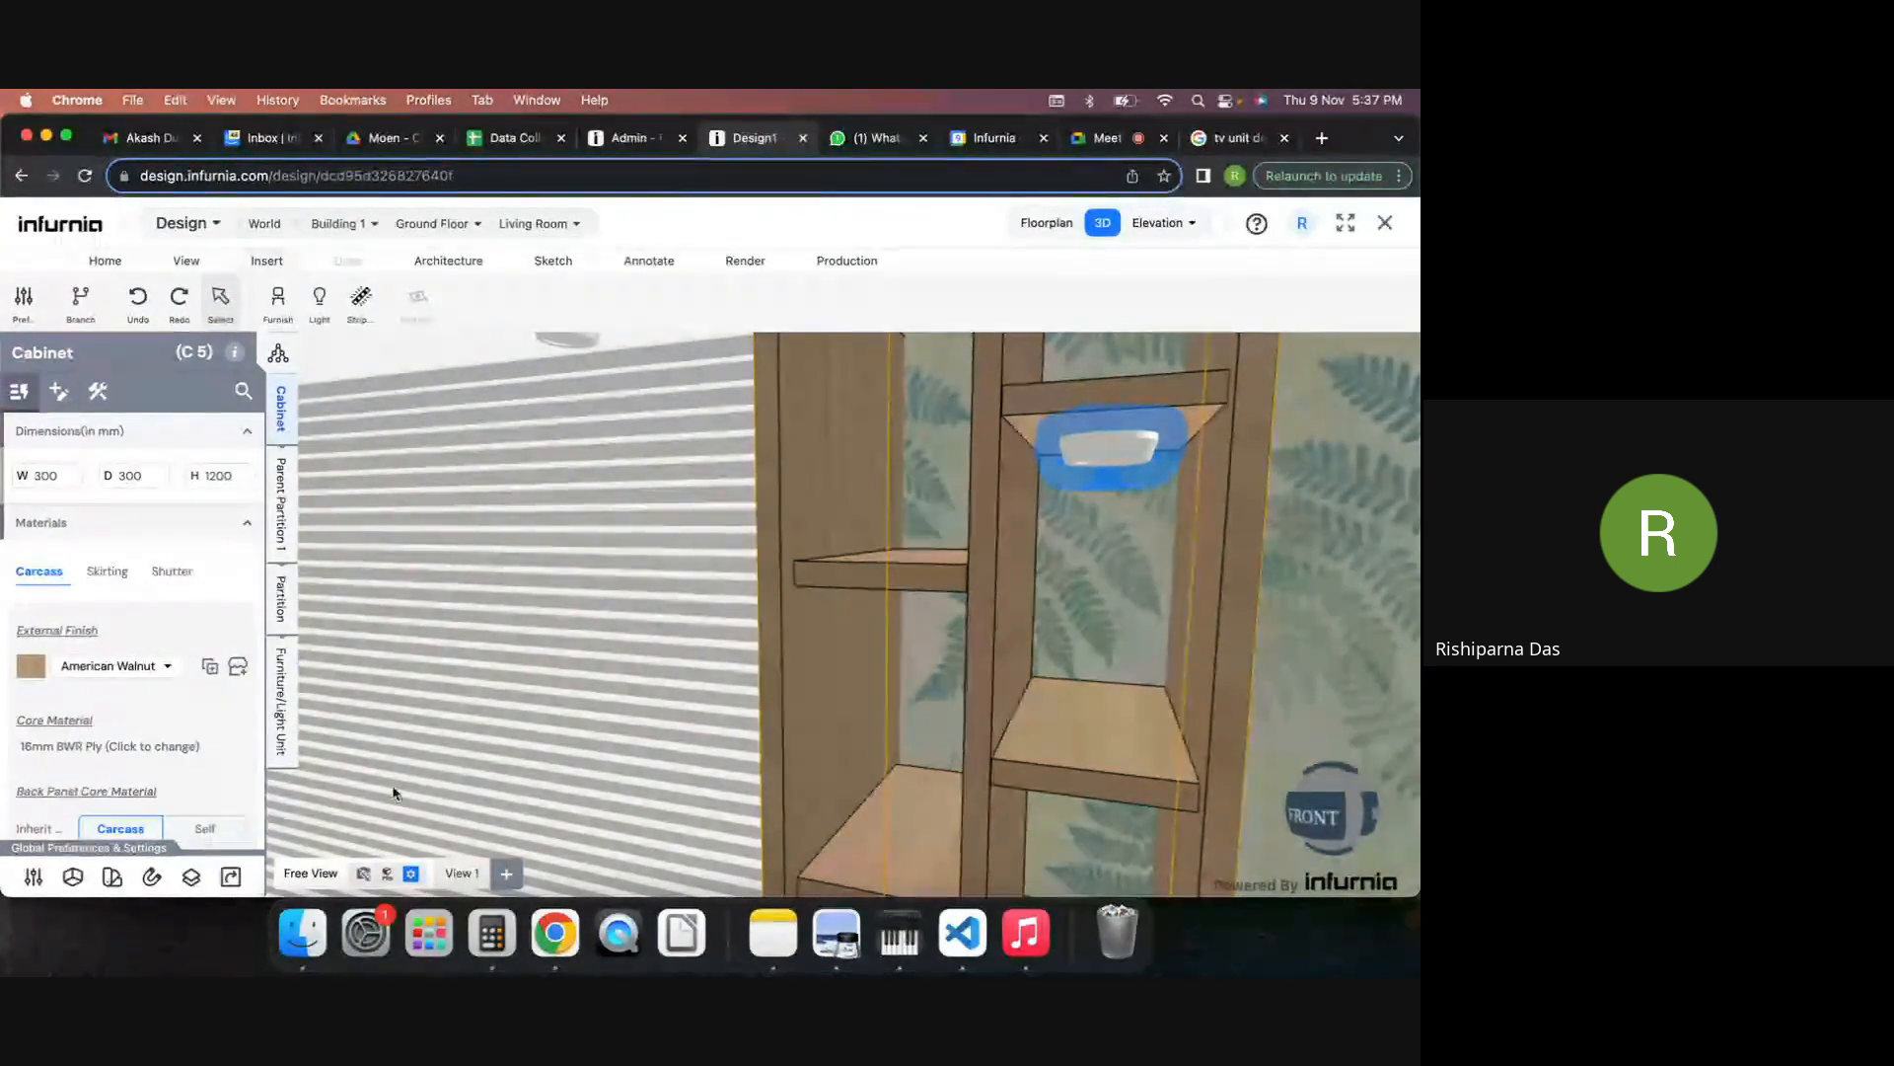
left_click(285, 705)
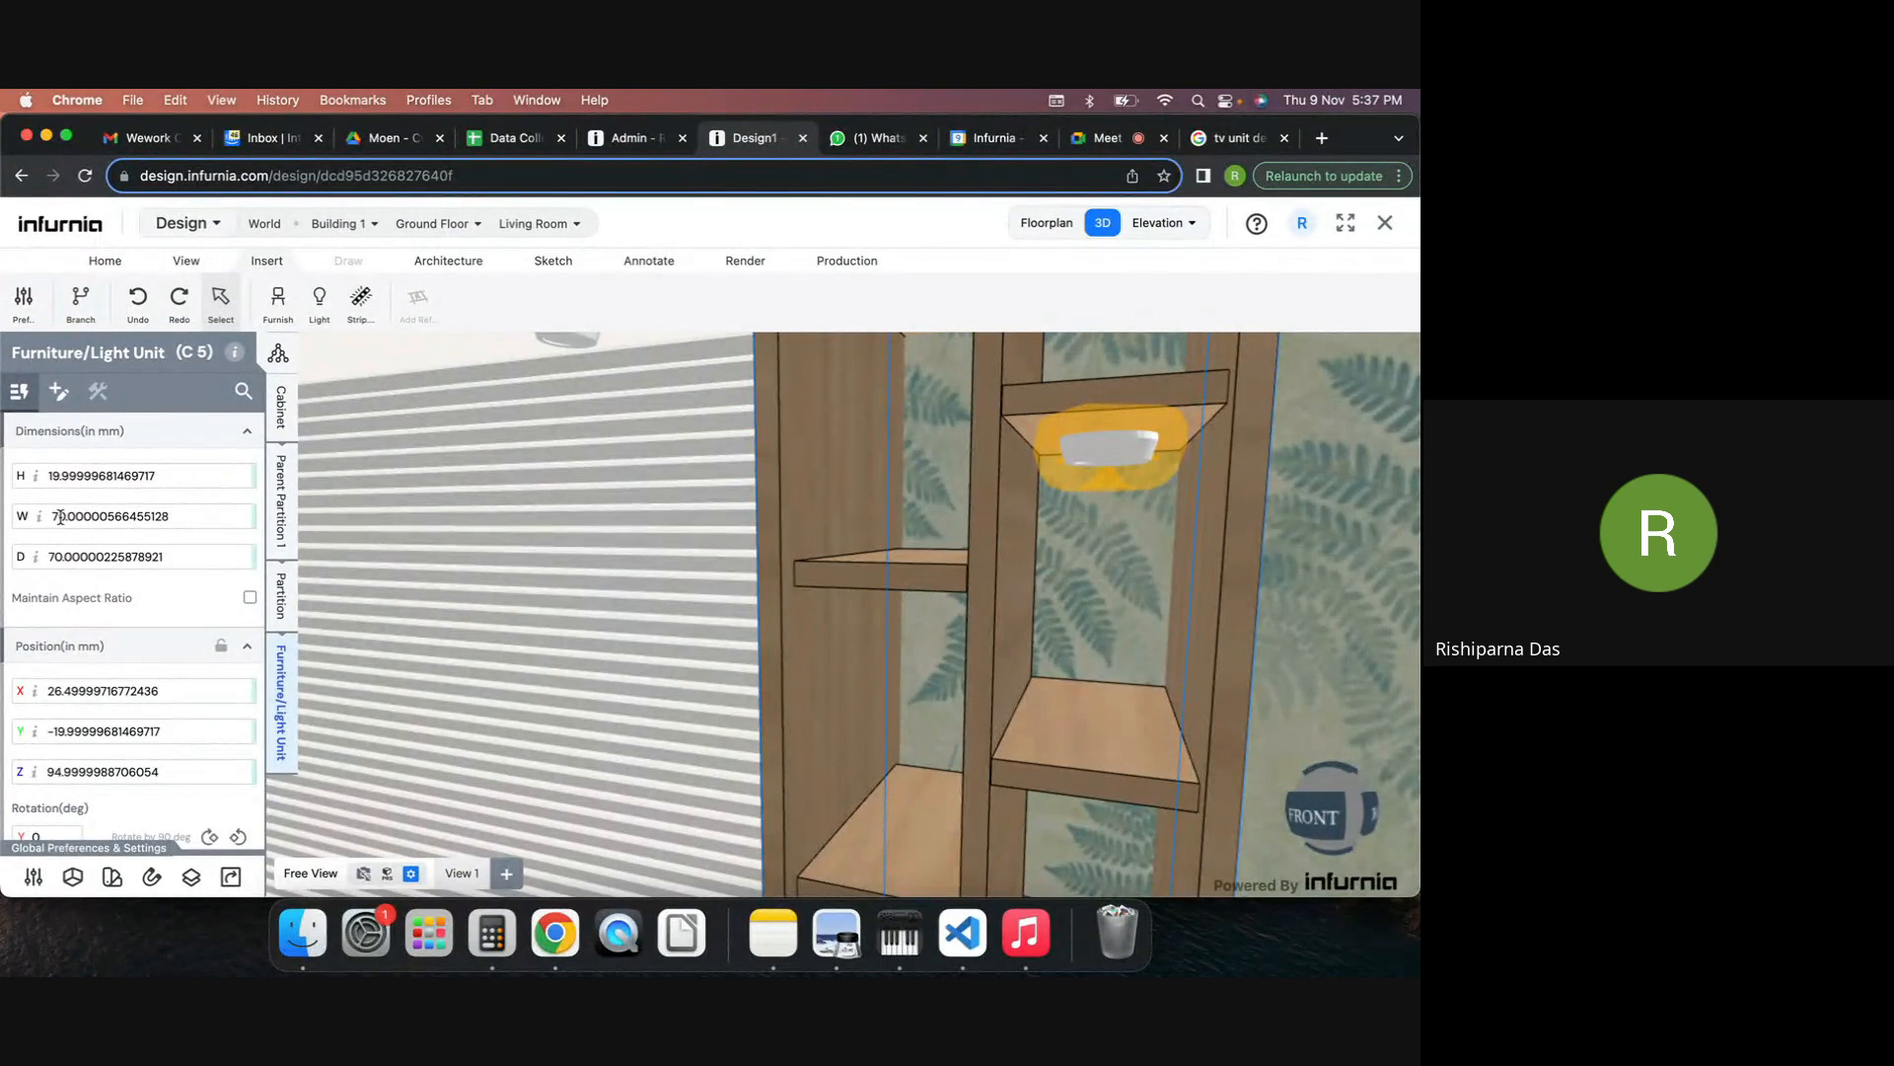
left_click(60, 516)
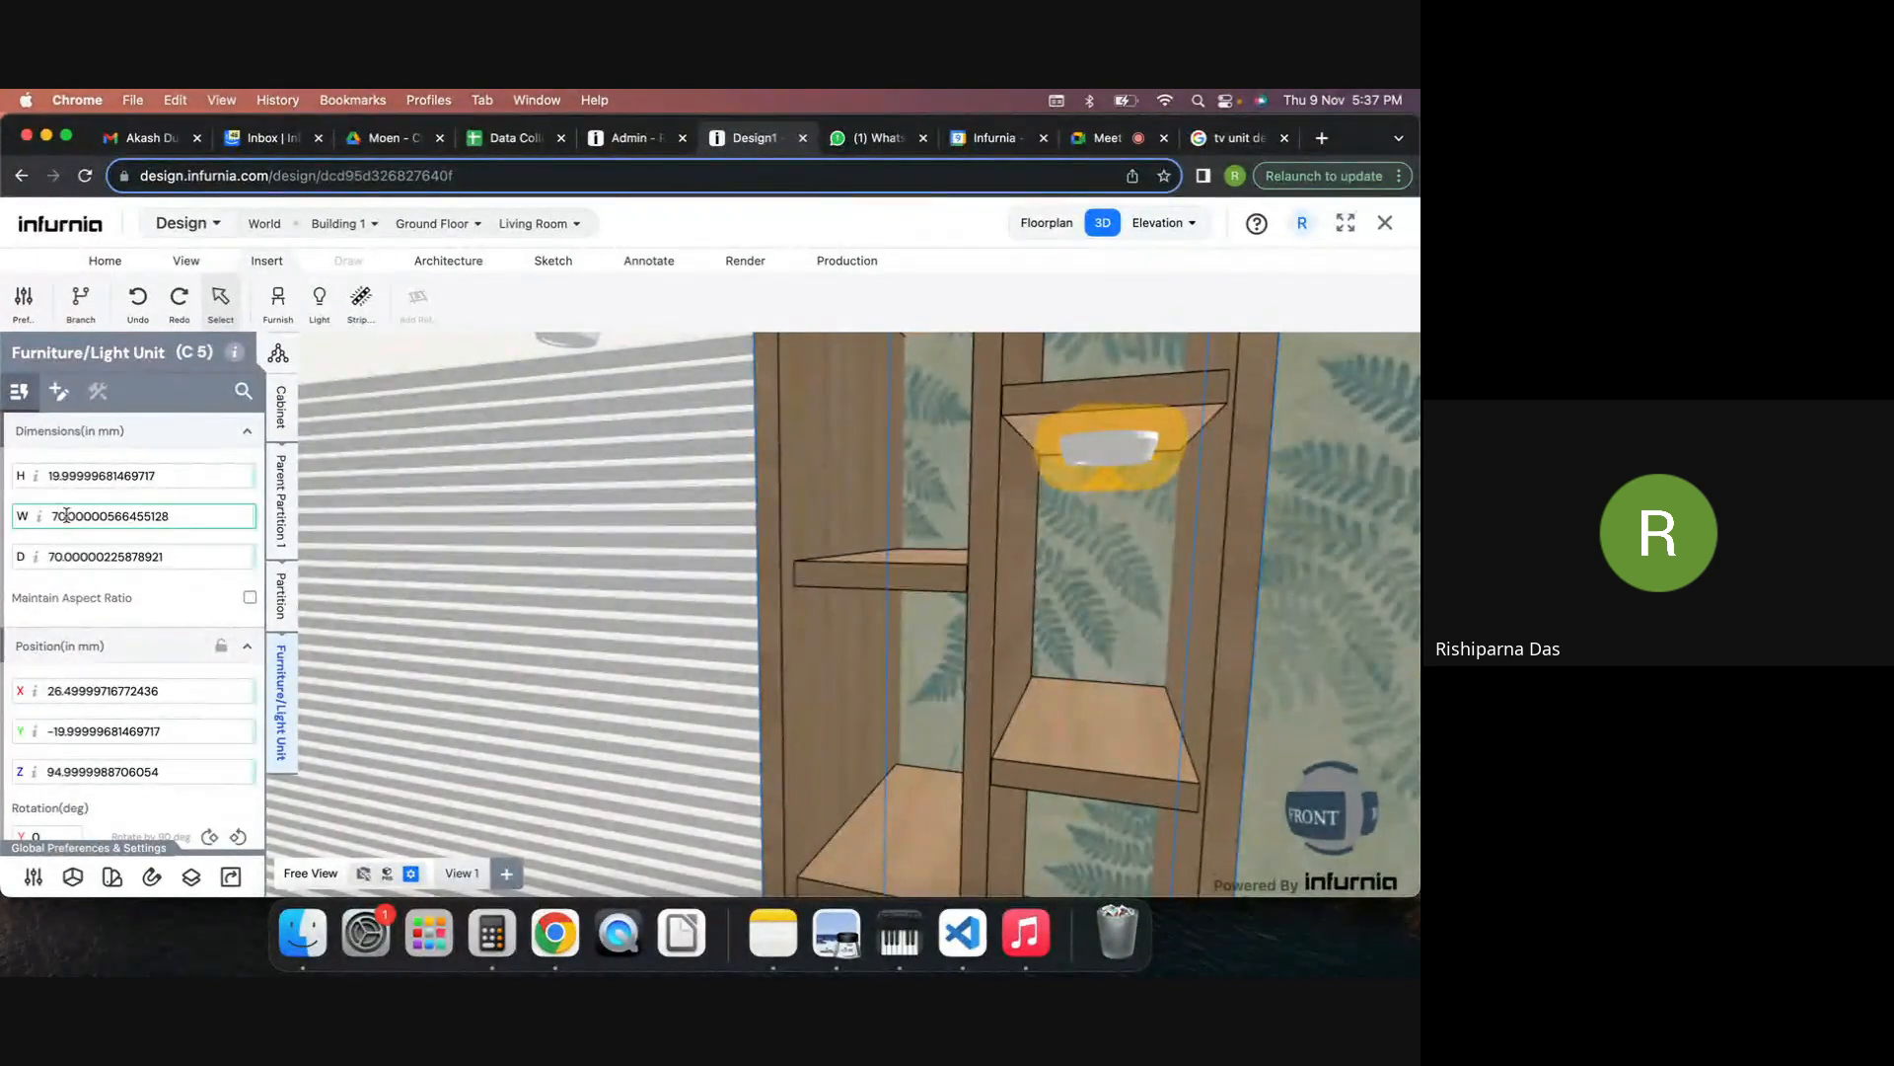
type("35")
key("Return")
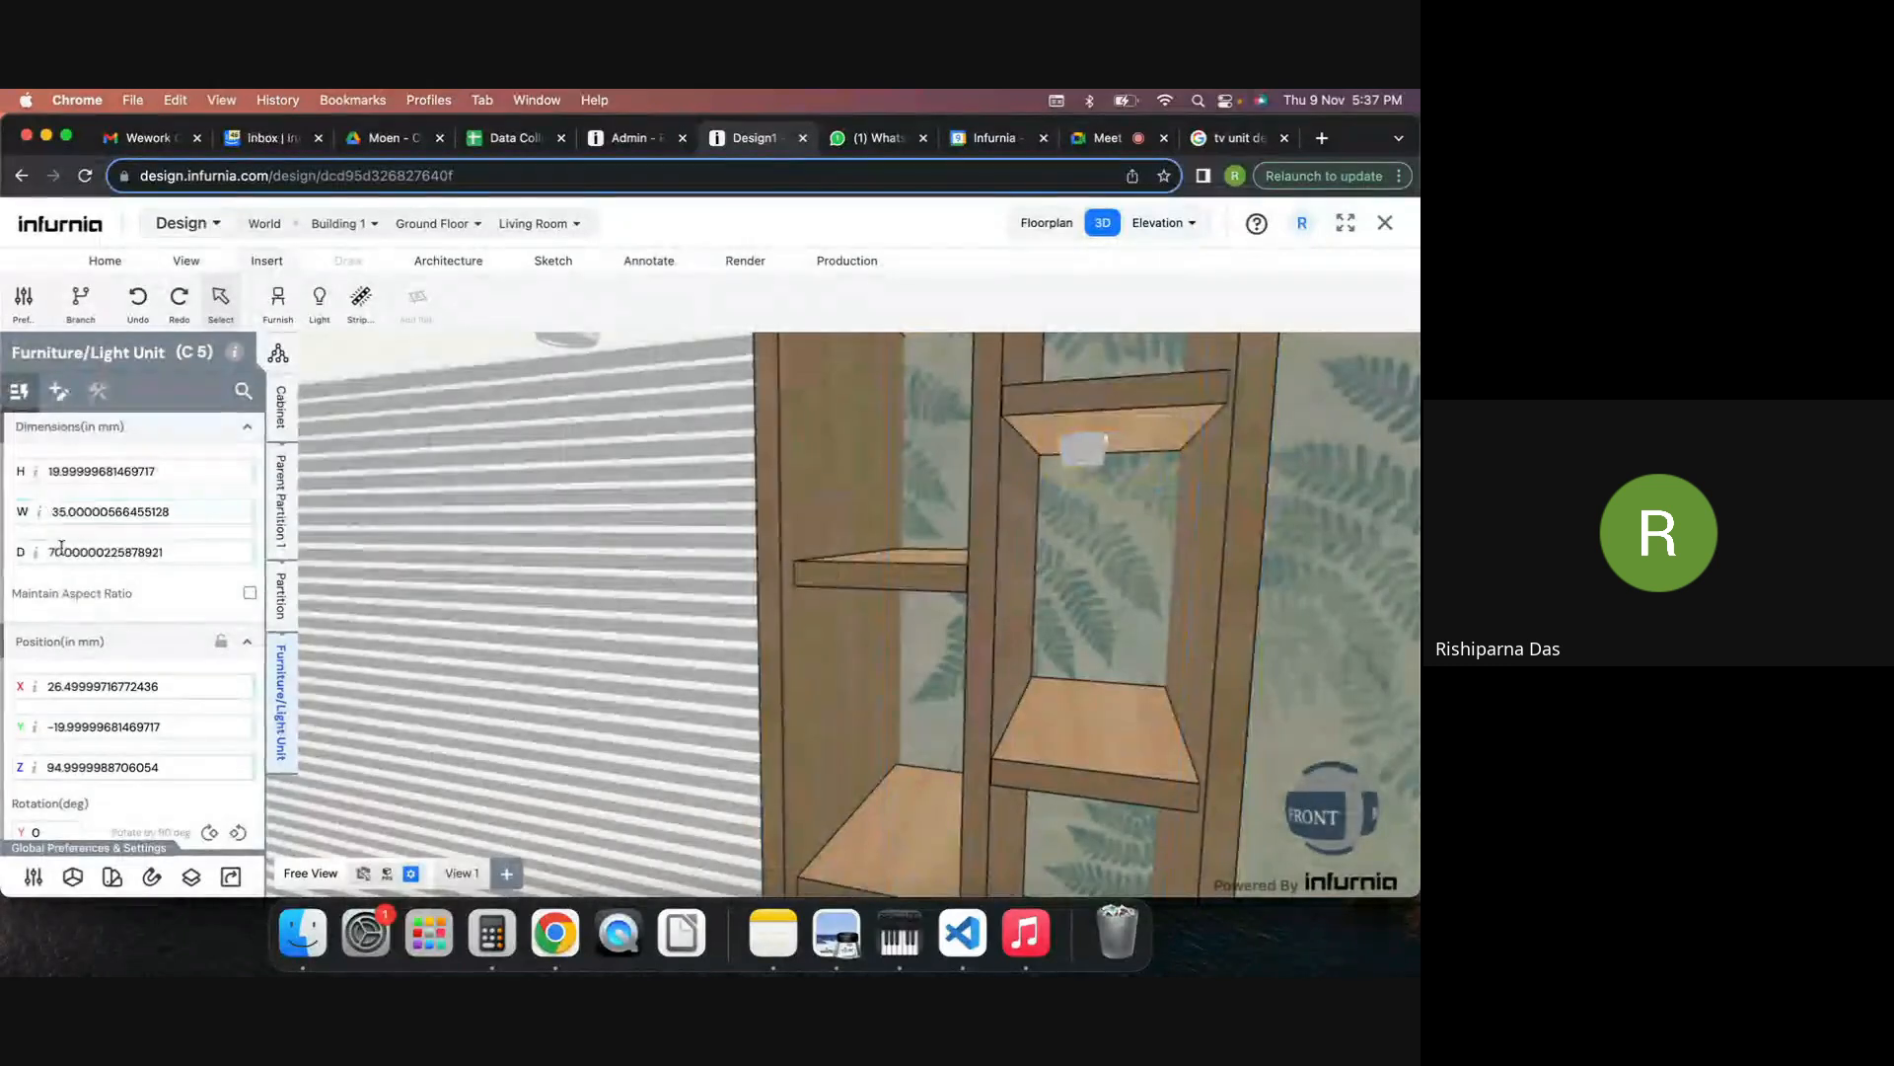
double_click(57, 549)
type("35")
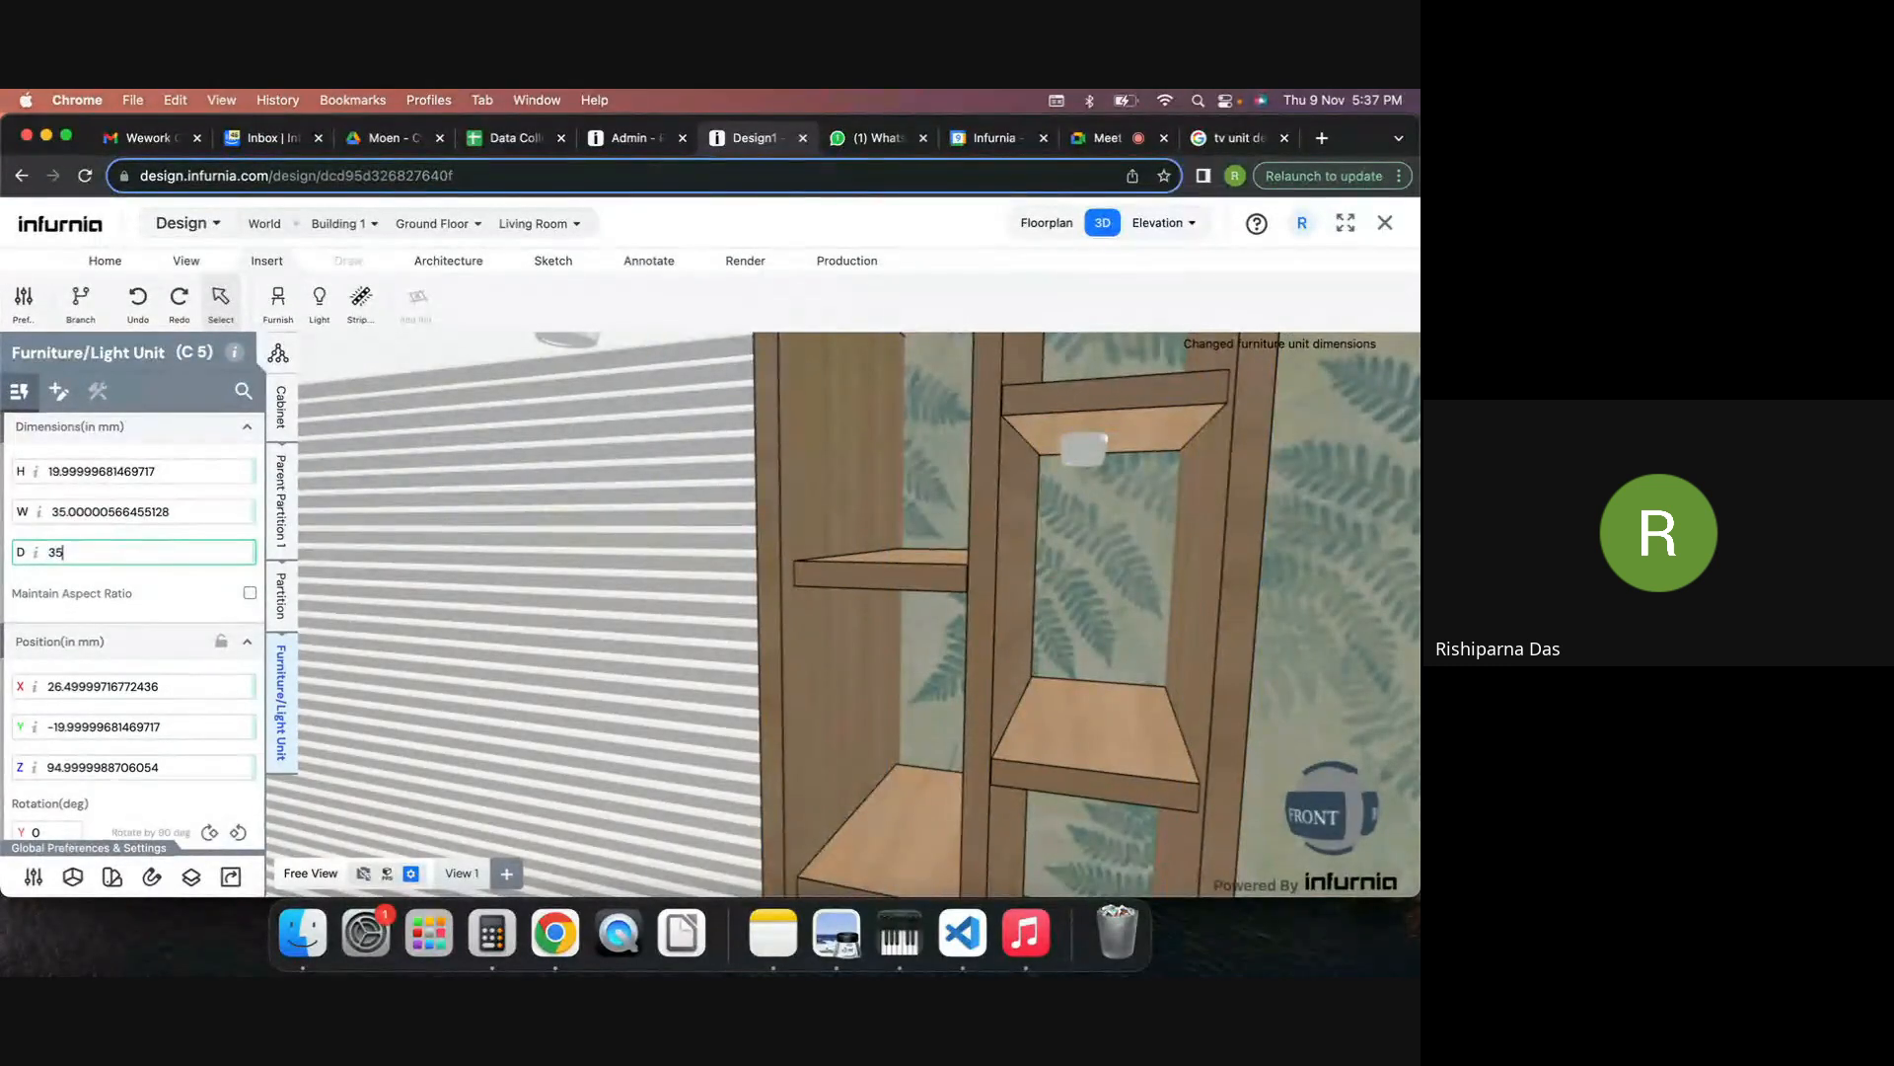
key("Return")
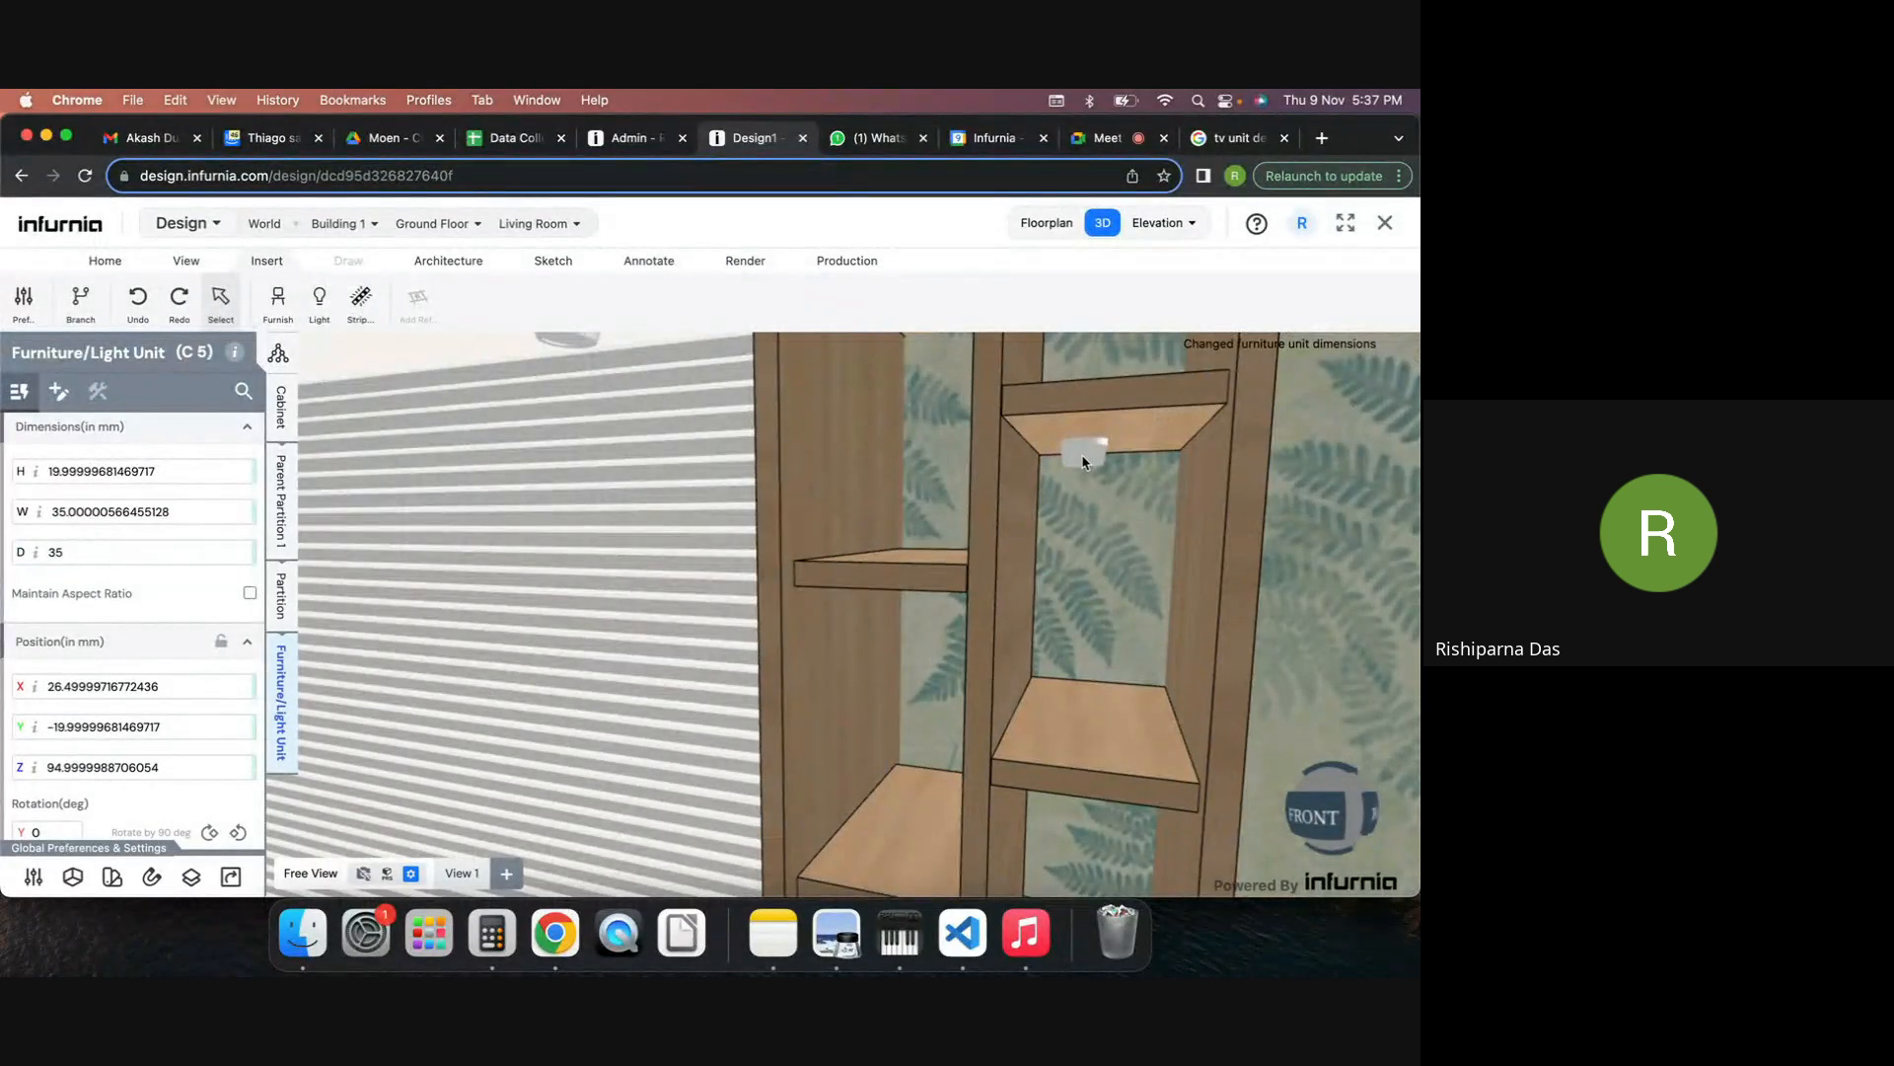
left_click(1083, 462)
key("Escape")
Examine the drawer system, drawer and drawer fascia options for the upper drawer of the two-drawer cabinet.
scroll(1110, 518, "down", 5)
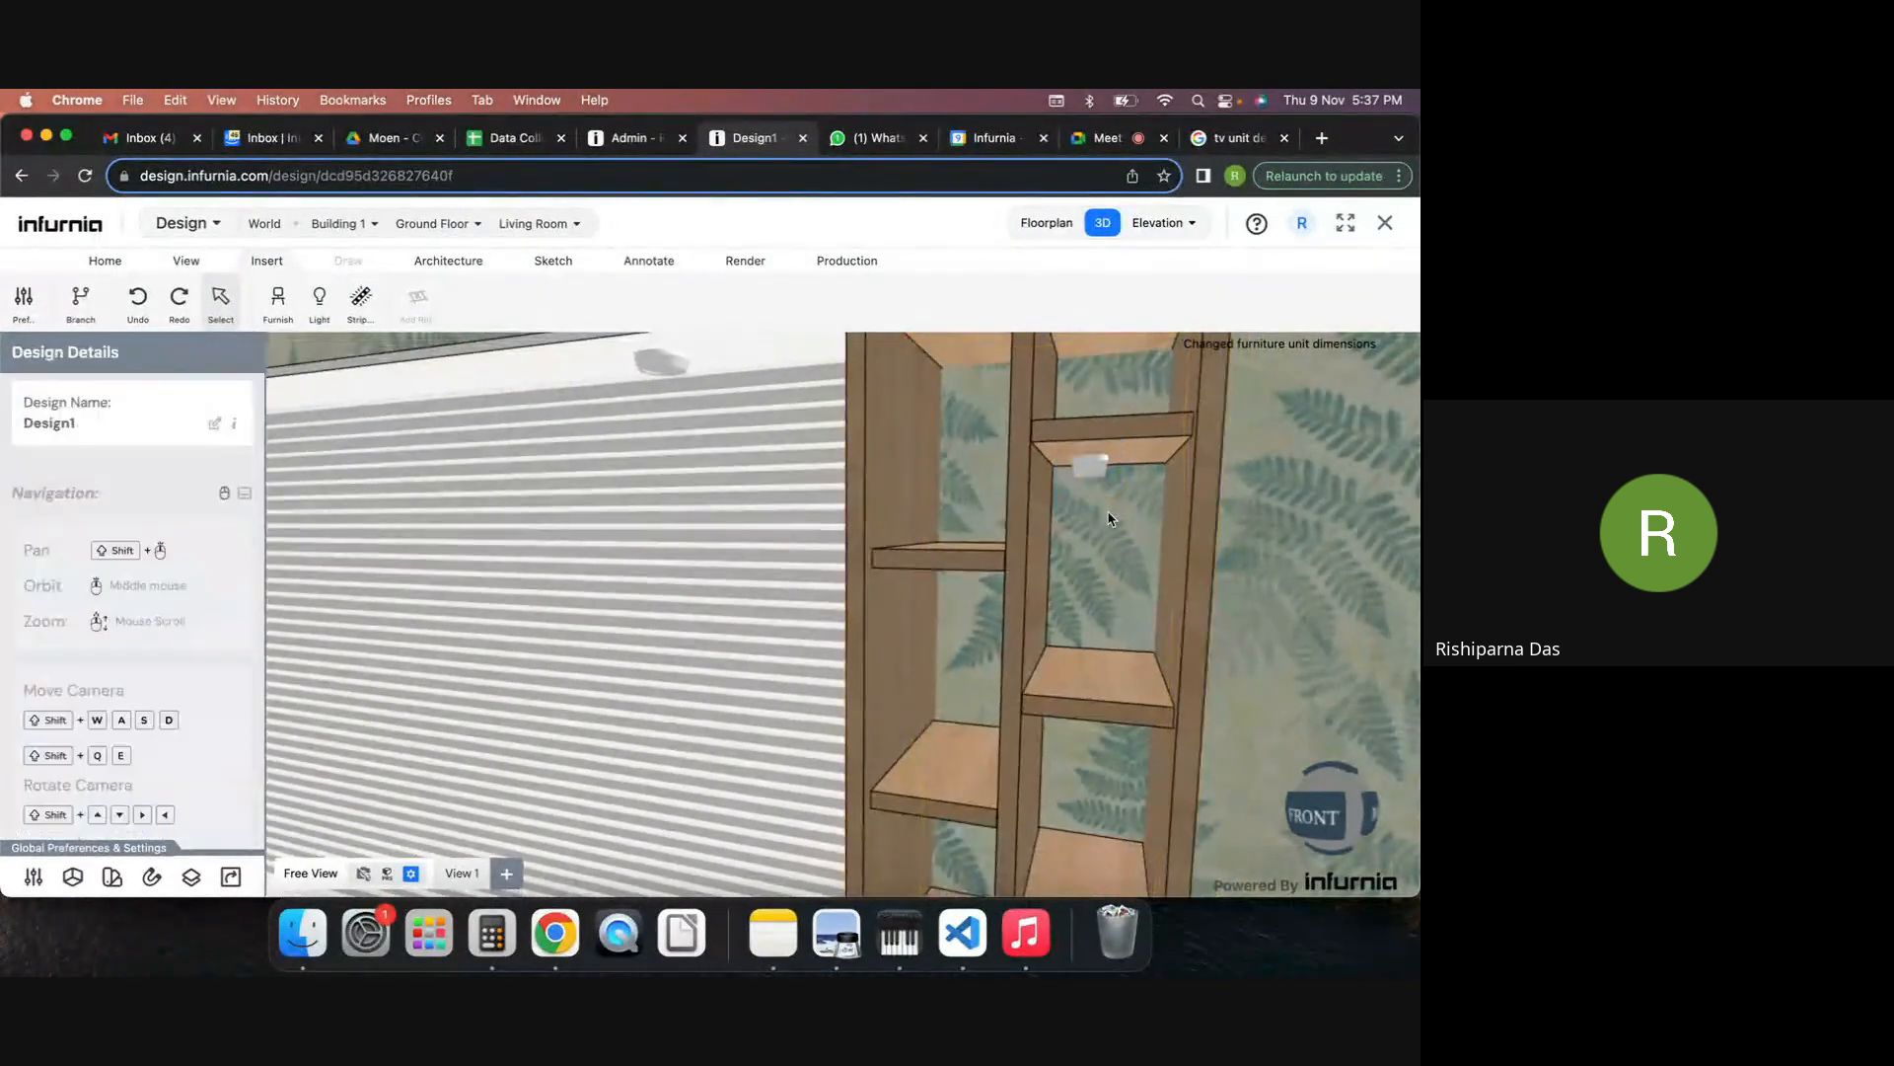
scroll(1113, 522, "down", 5)
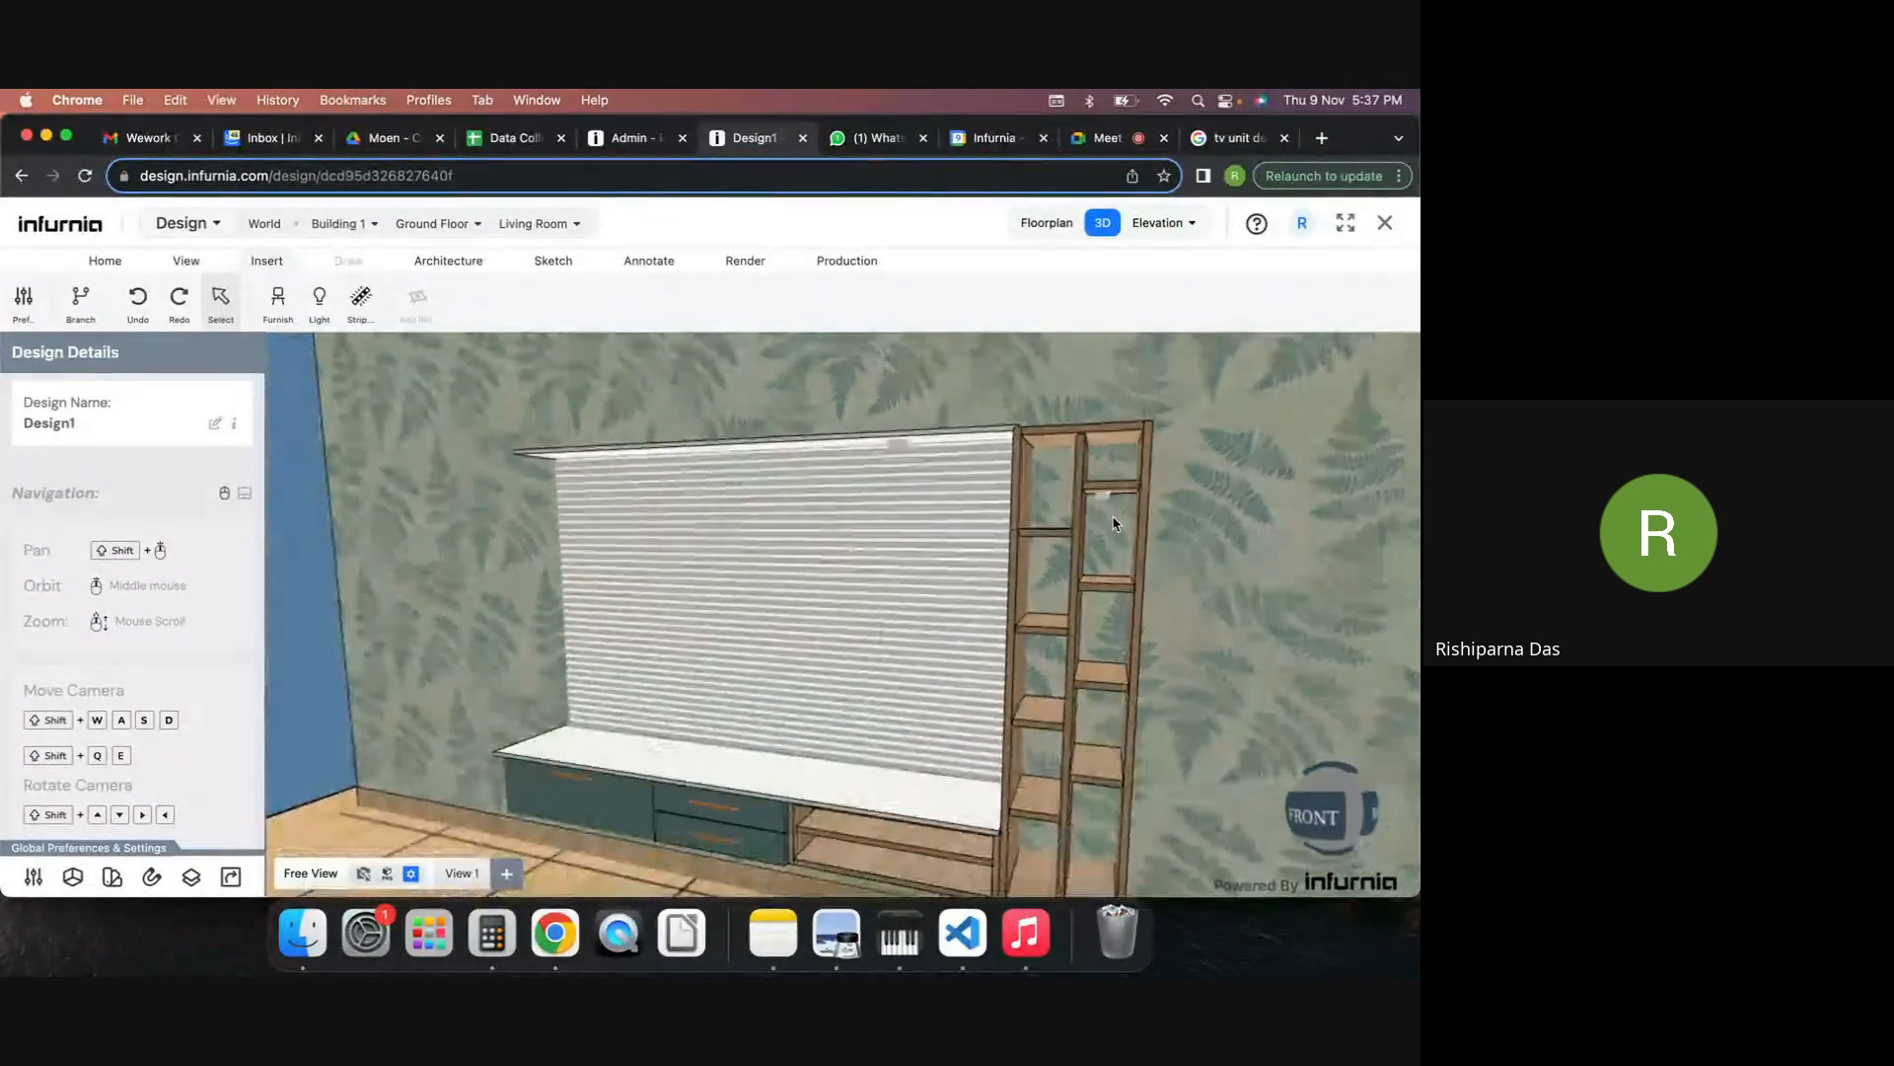
middle_click_drag(1188, 598, 1219, 553)
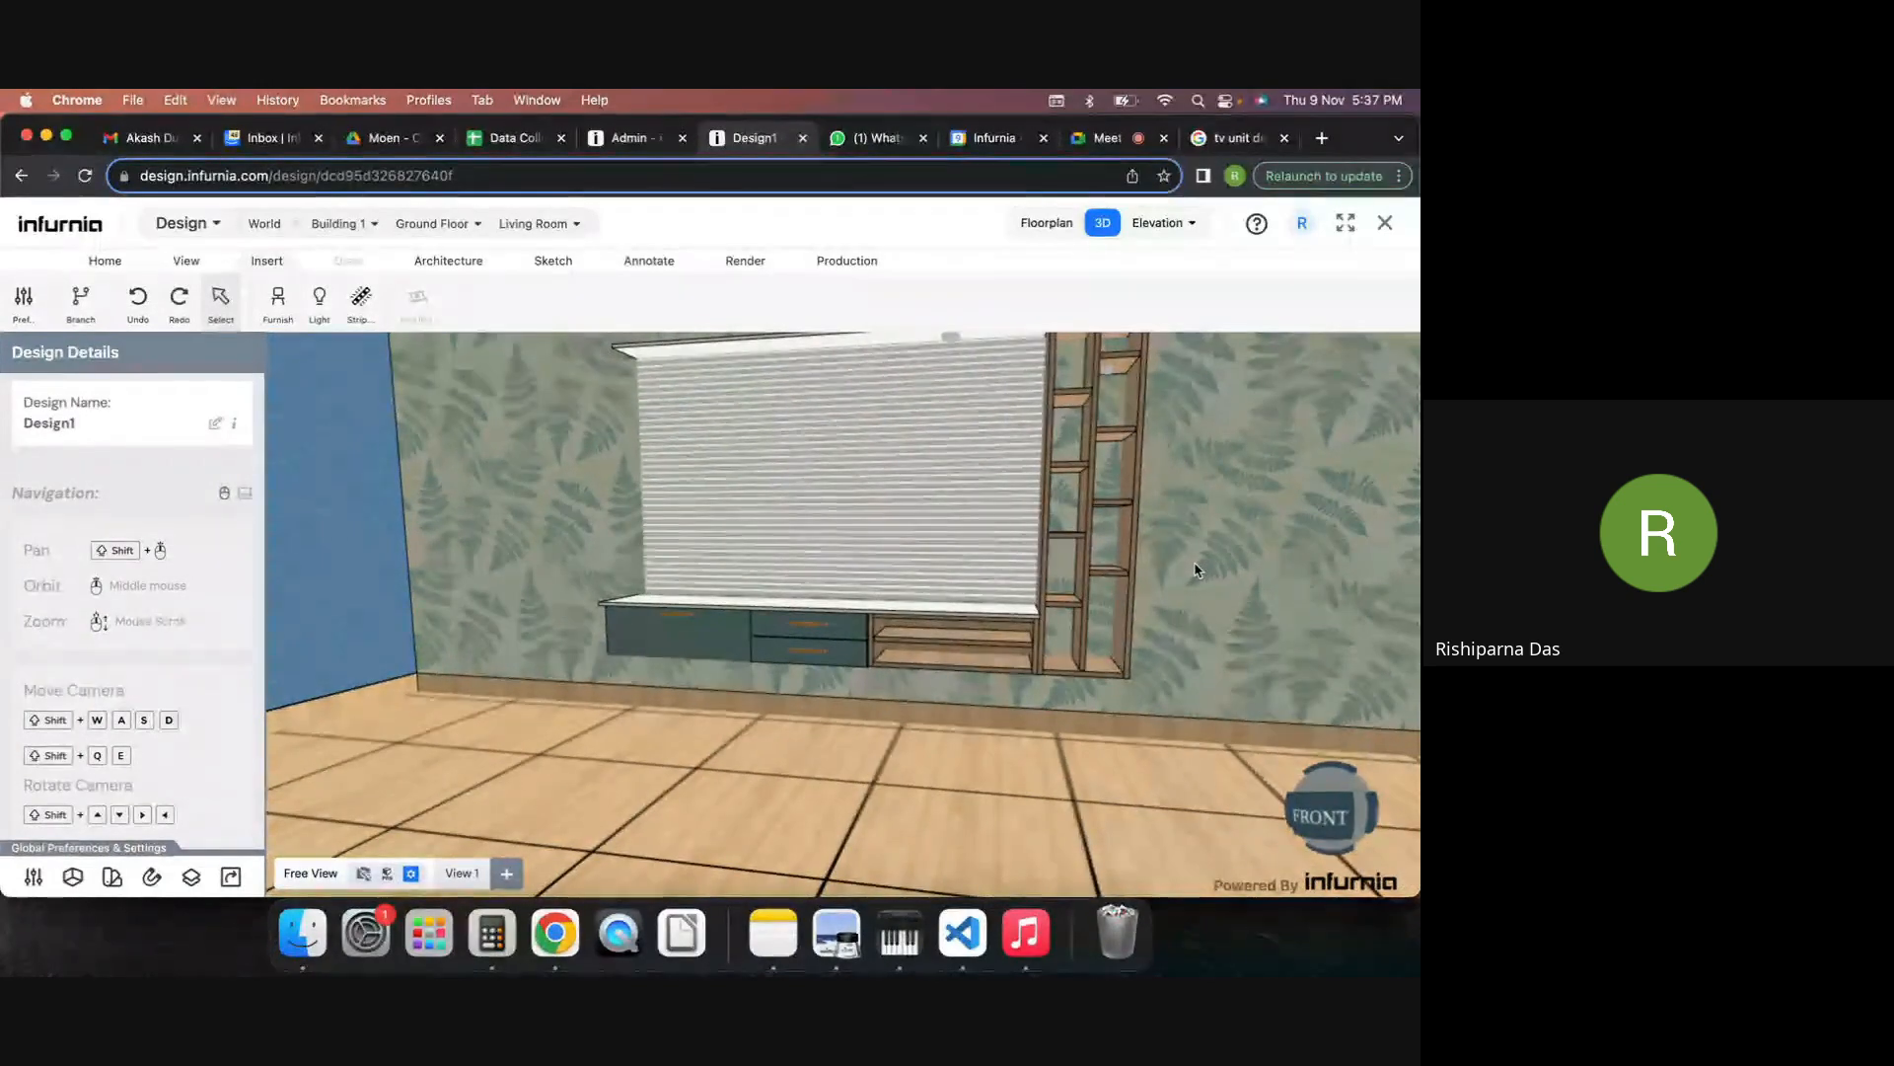
scroll(710, 653, "up", 4)
left_click(725, 645)
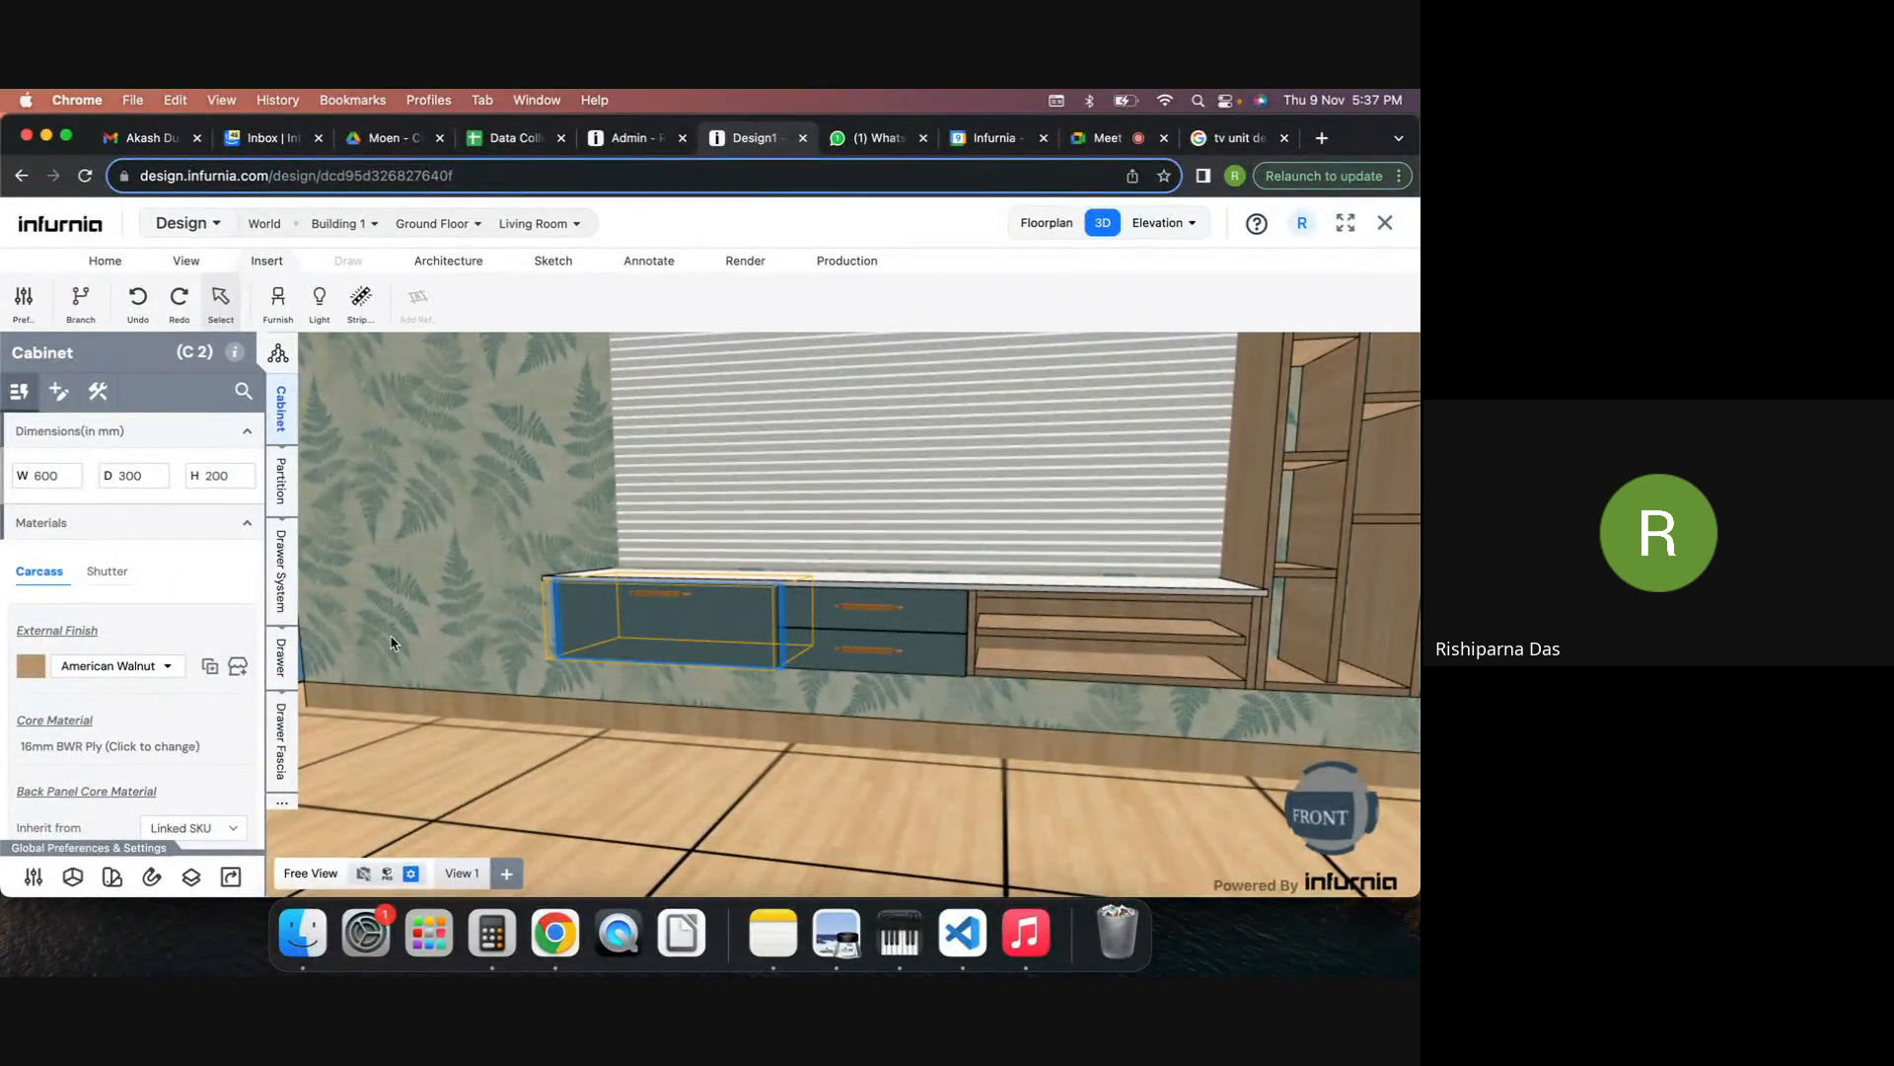
left_click(815, 615)
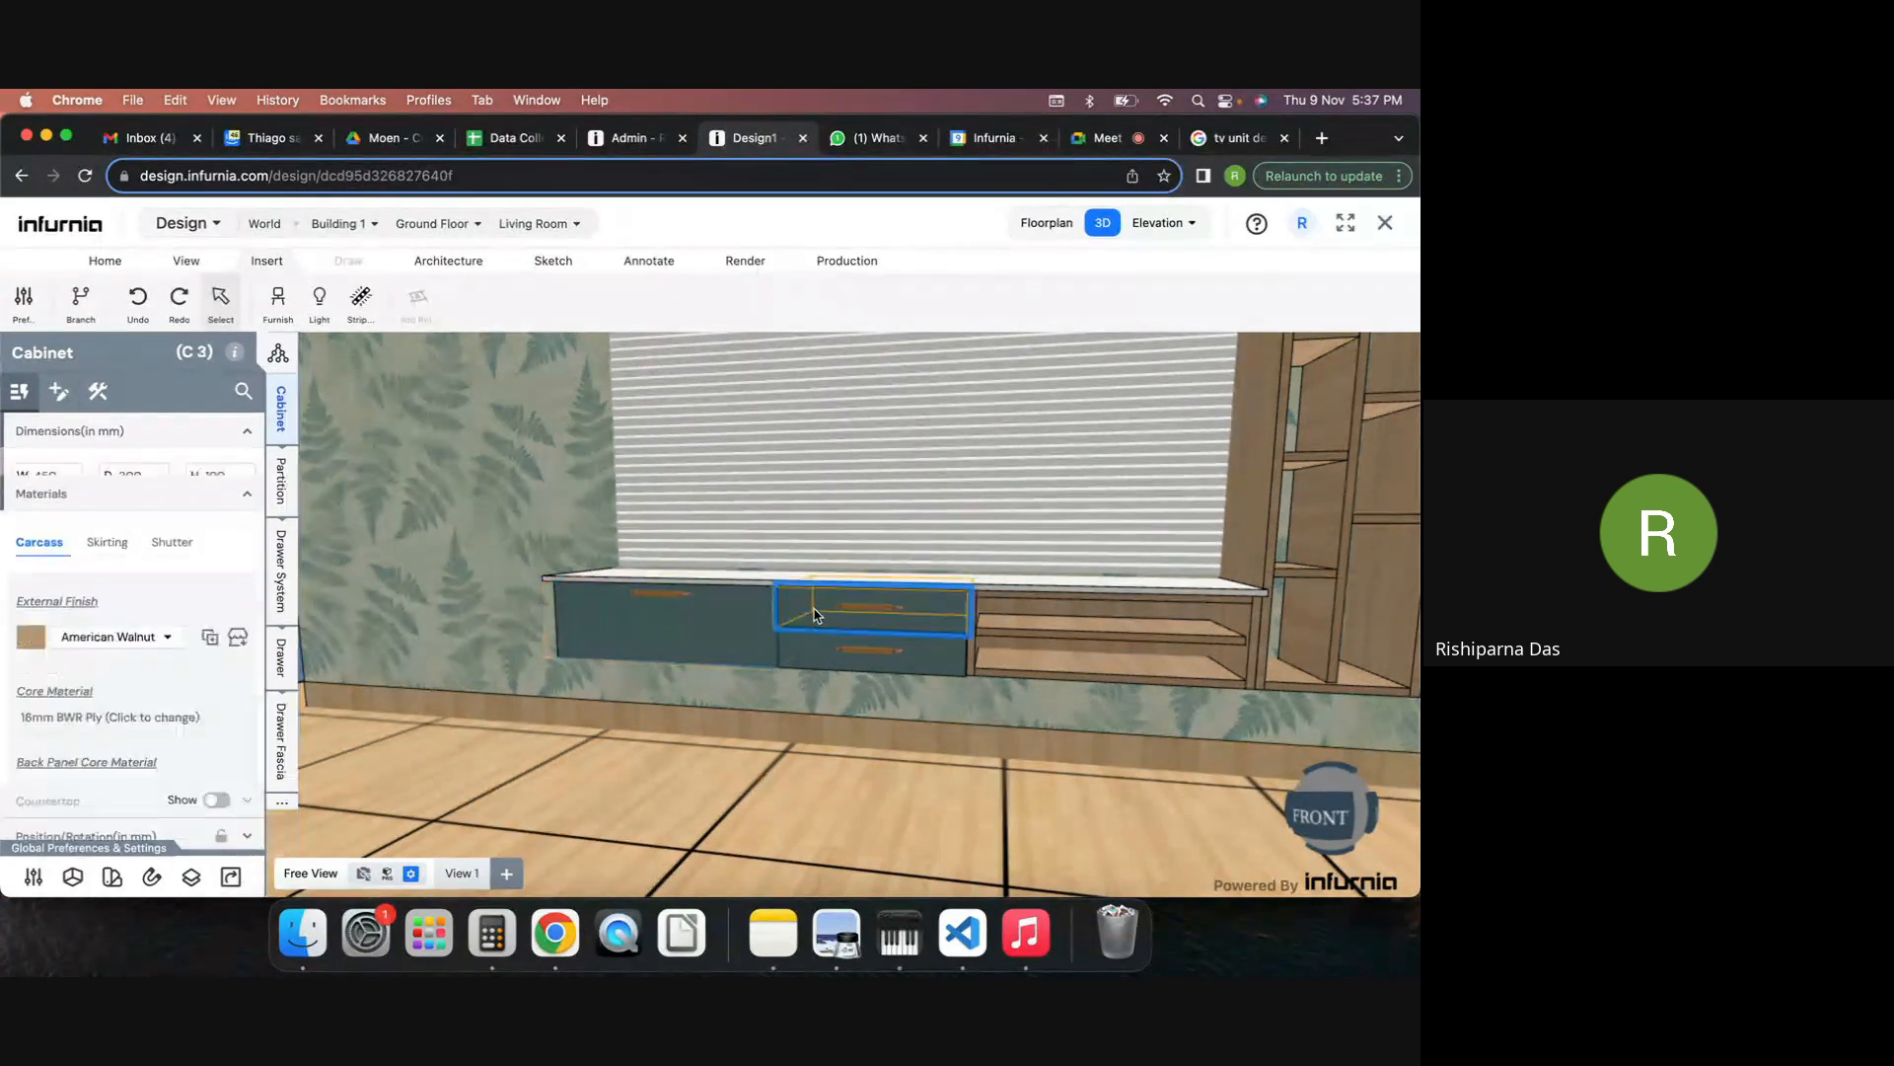
left_click(282, 653)
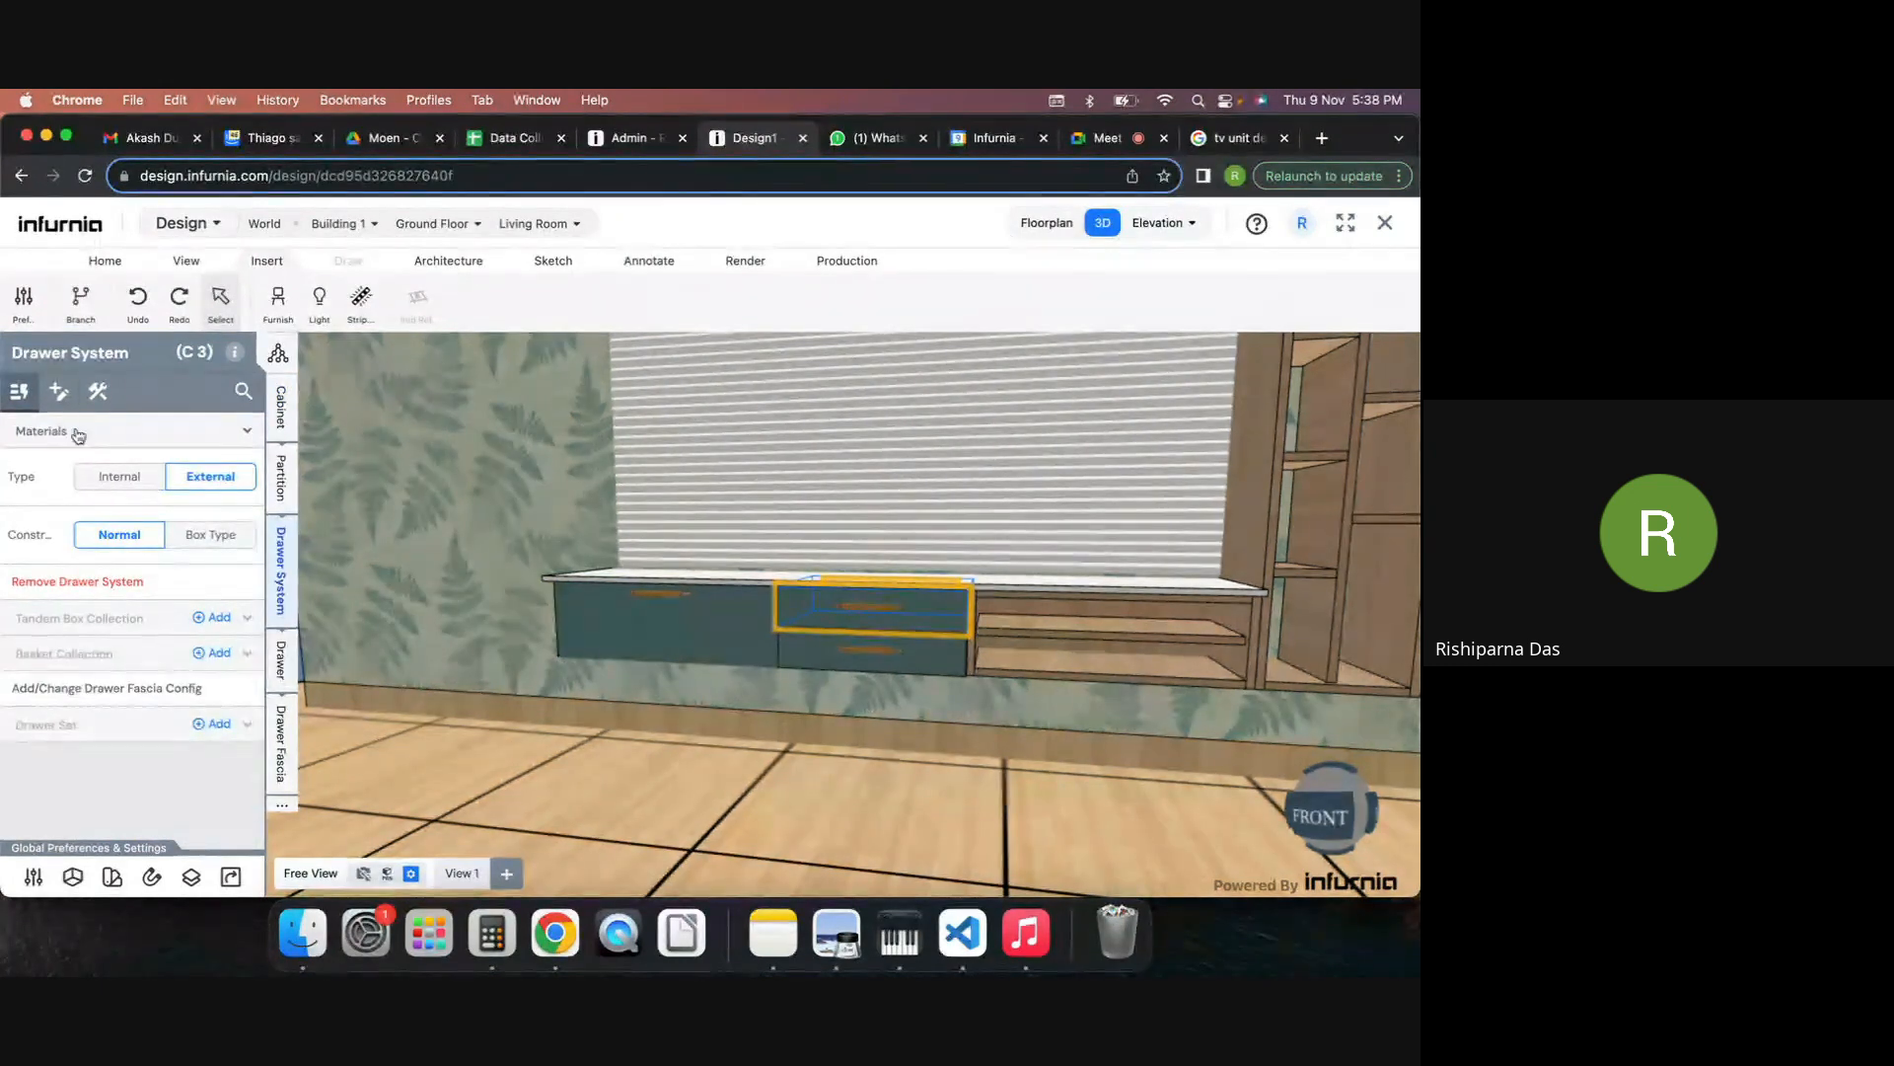
left_click(56, 395)
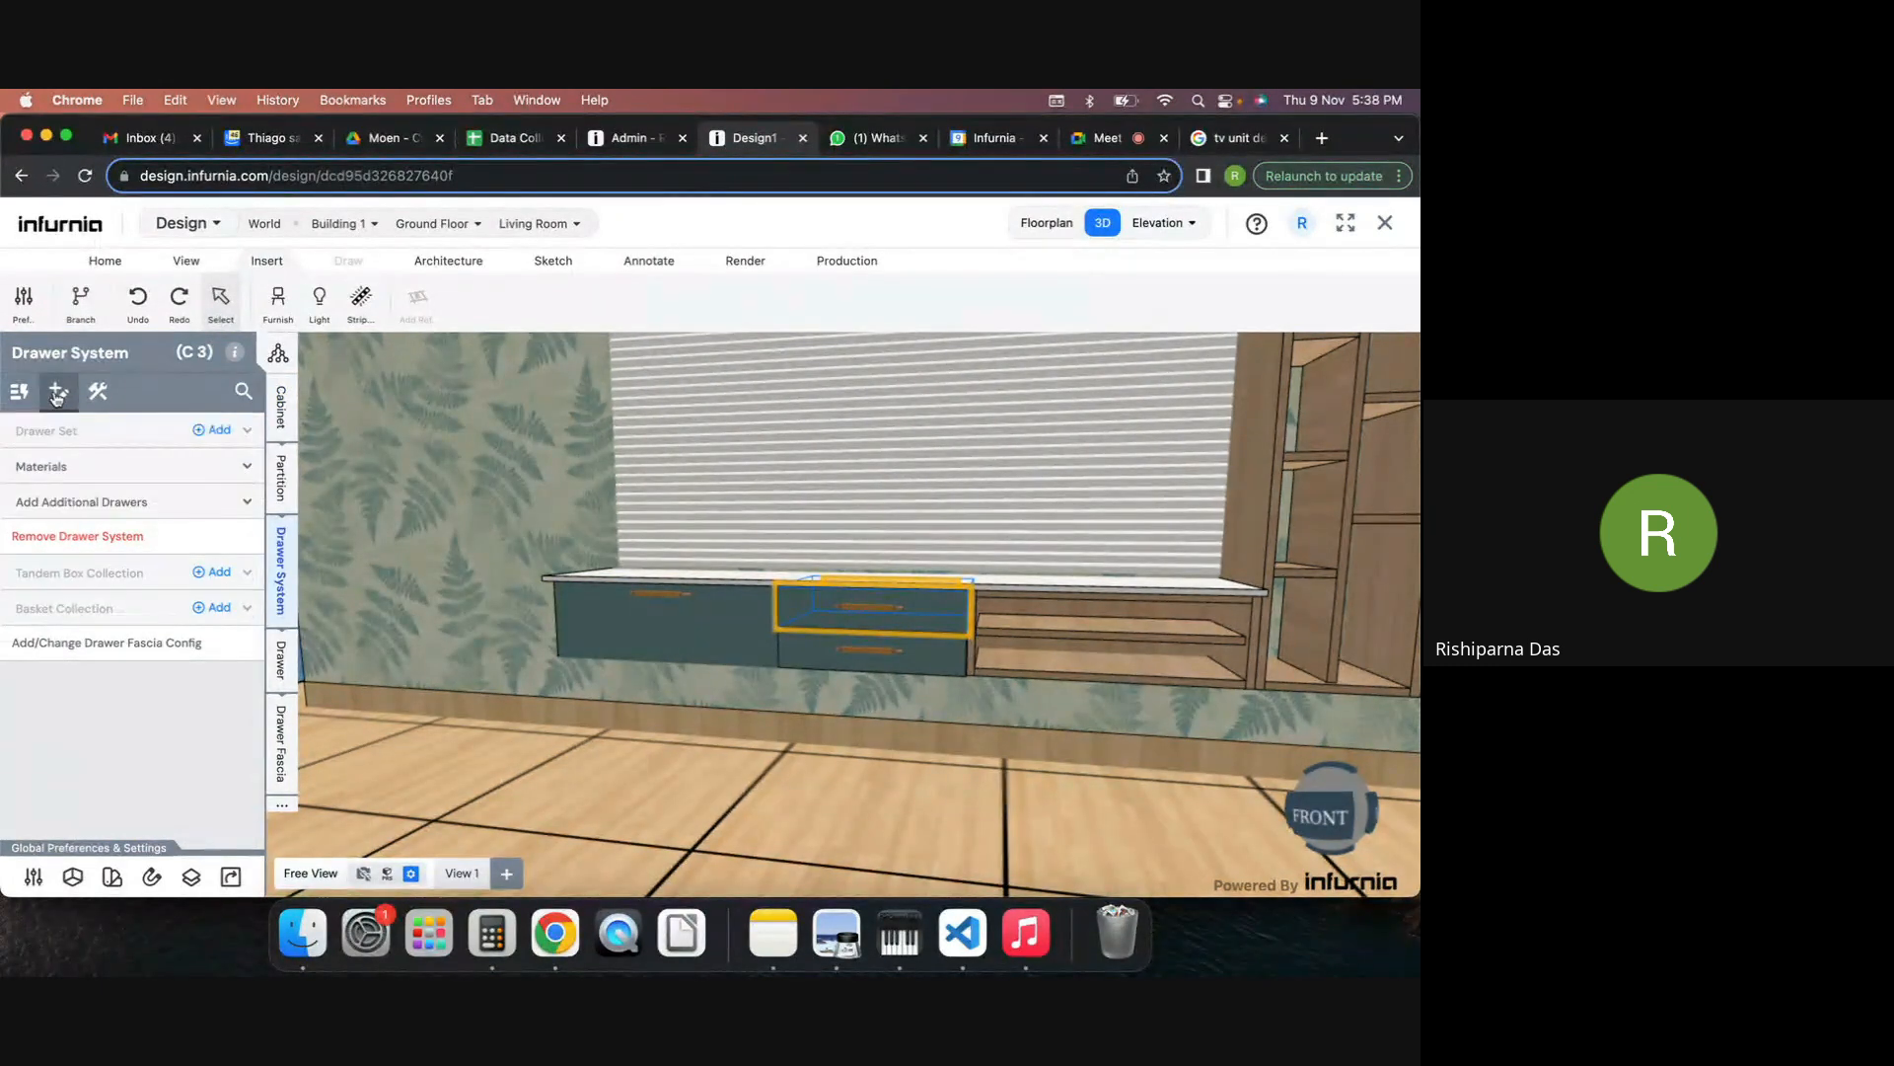
left_click(281, 660)
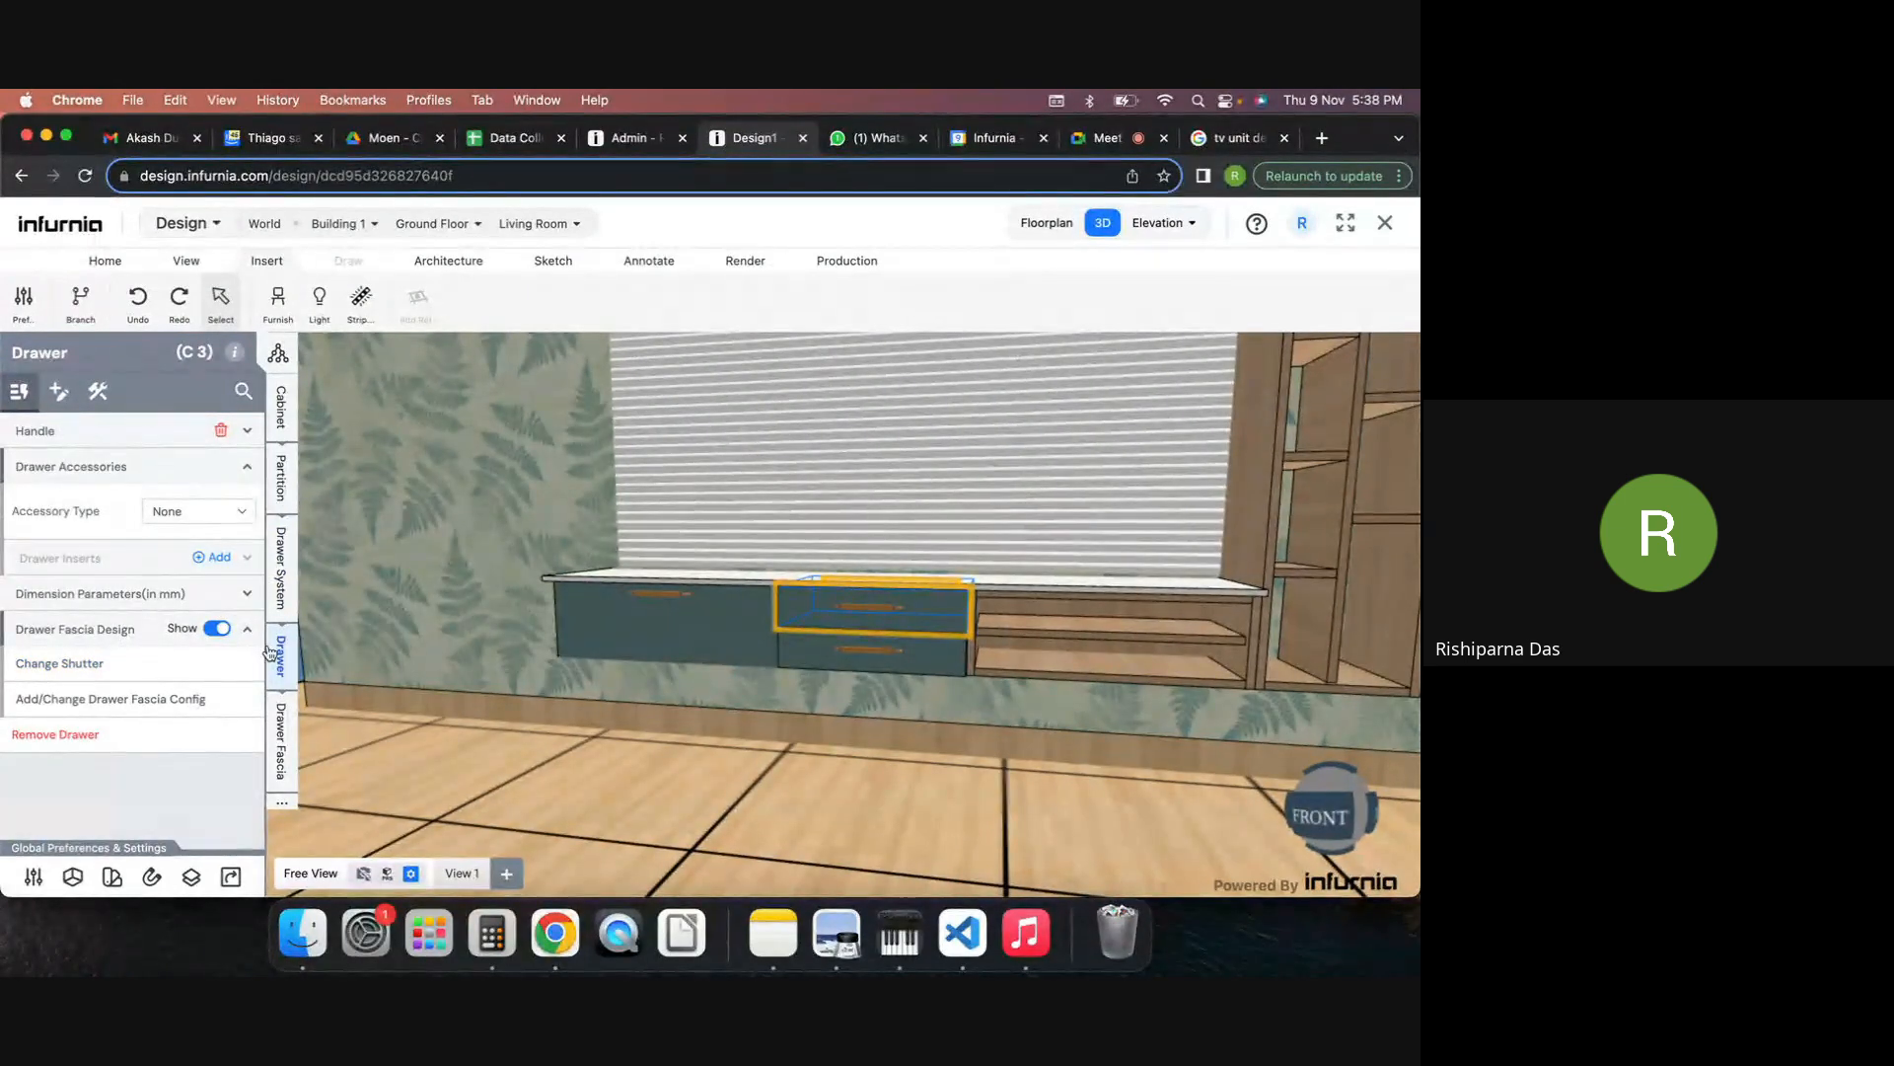
left_click(281, 740)
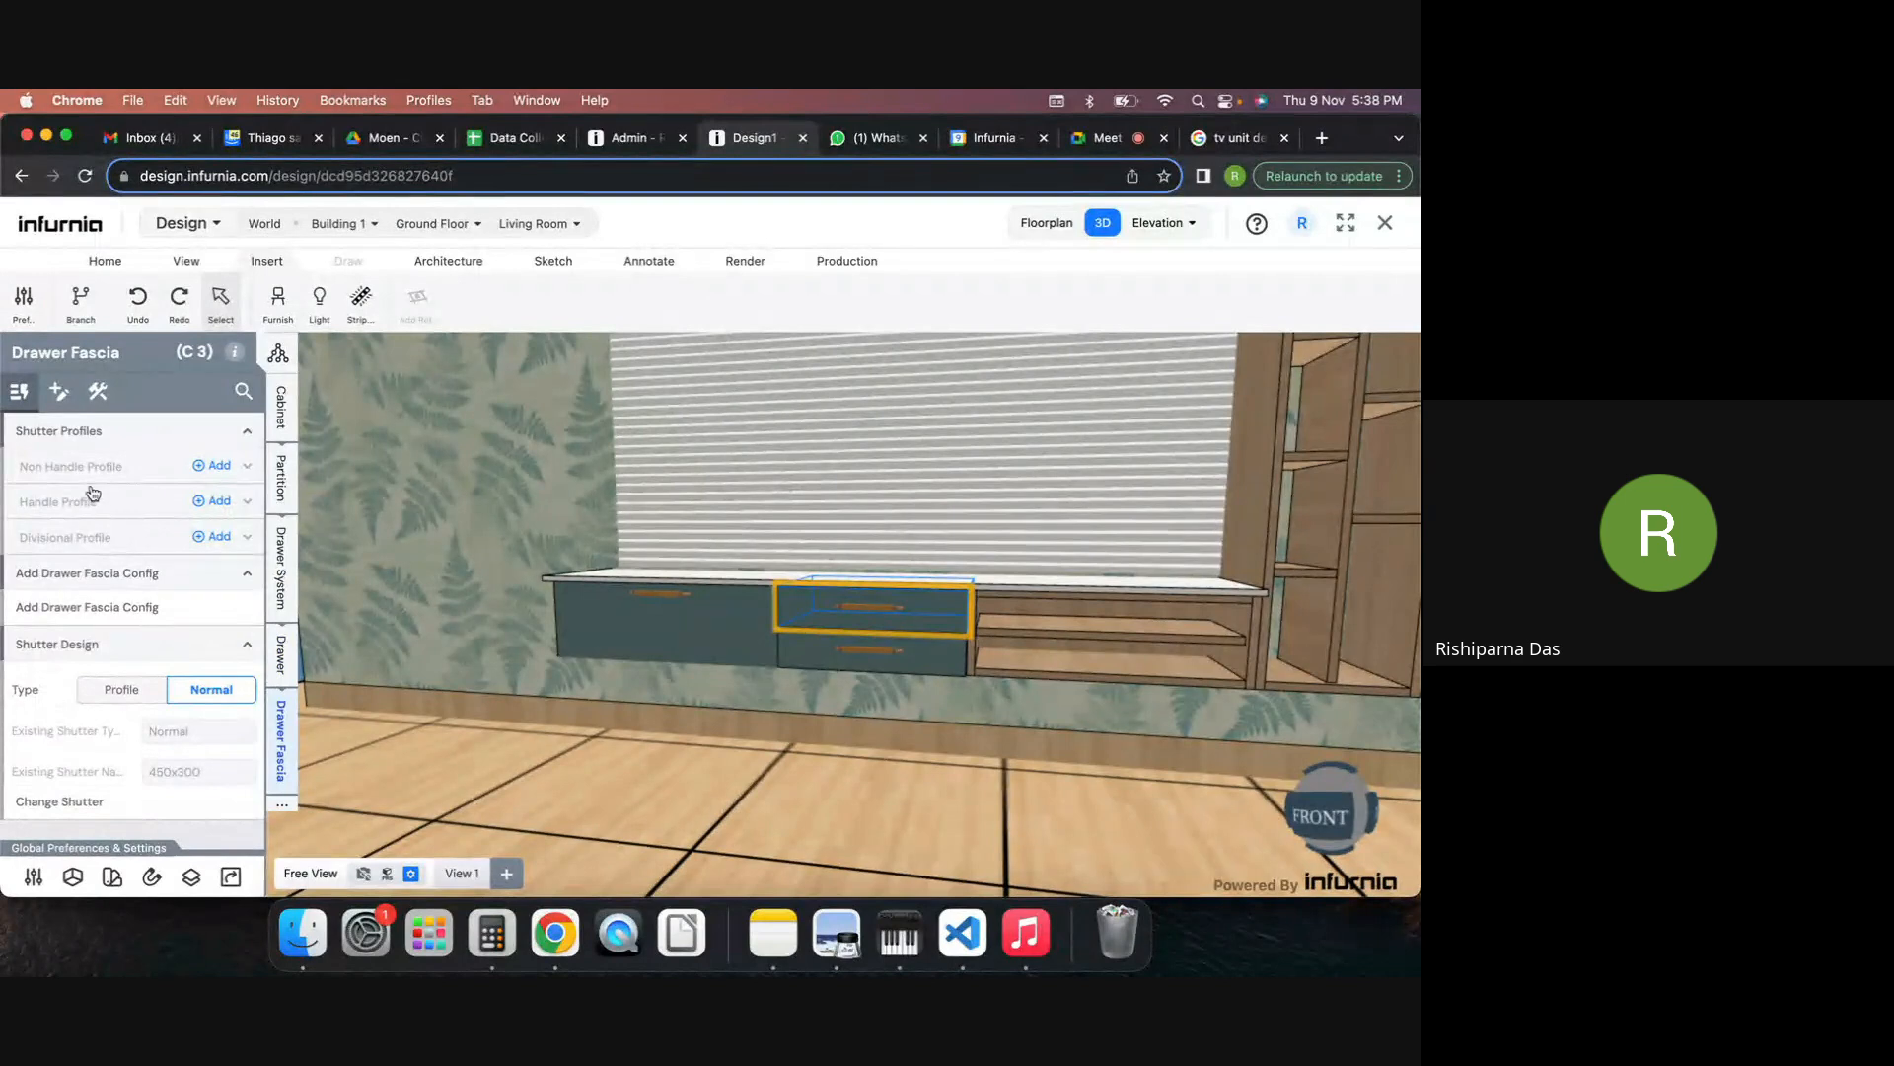
left_click(58, 391)
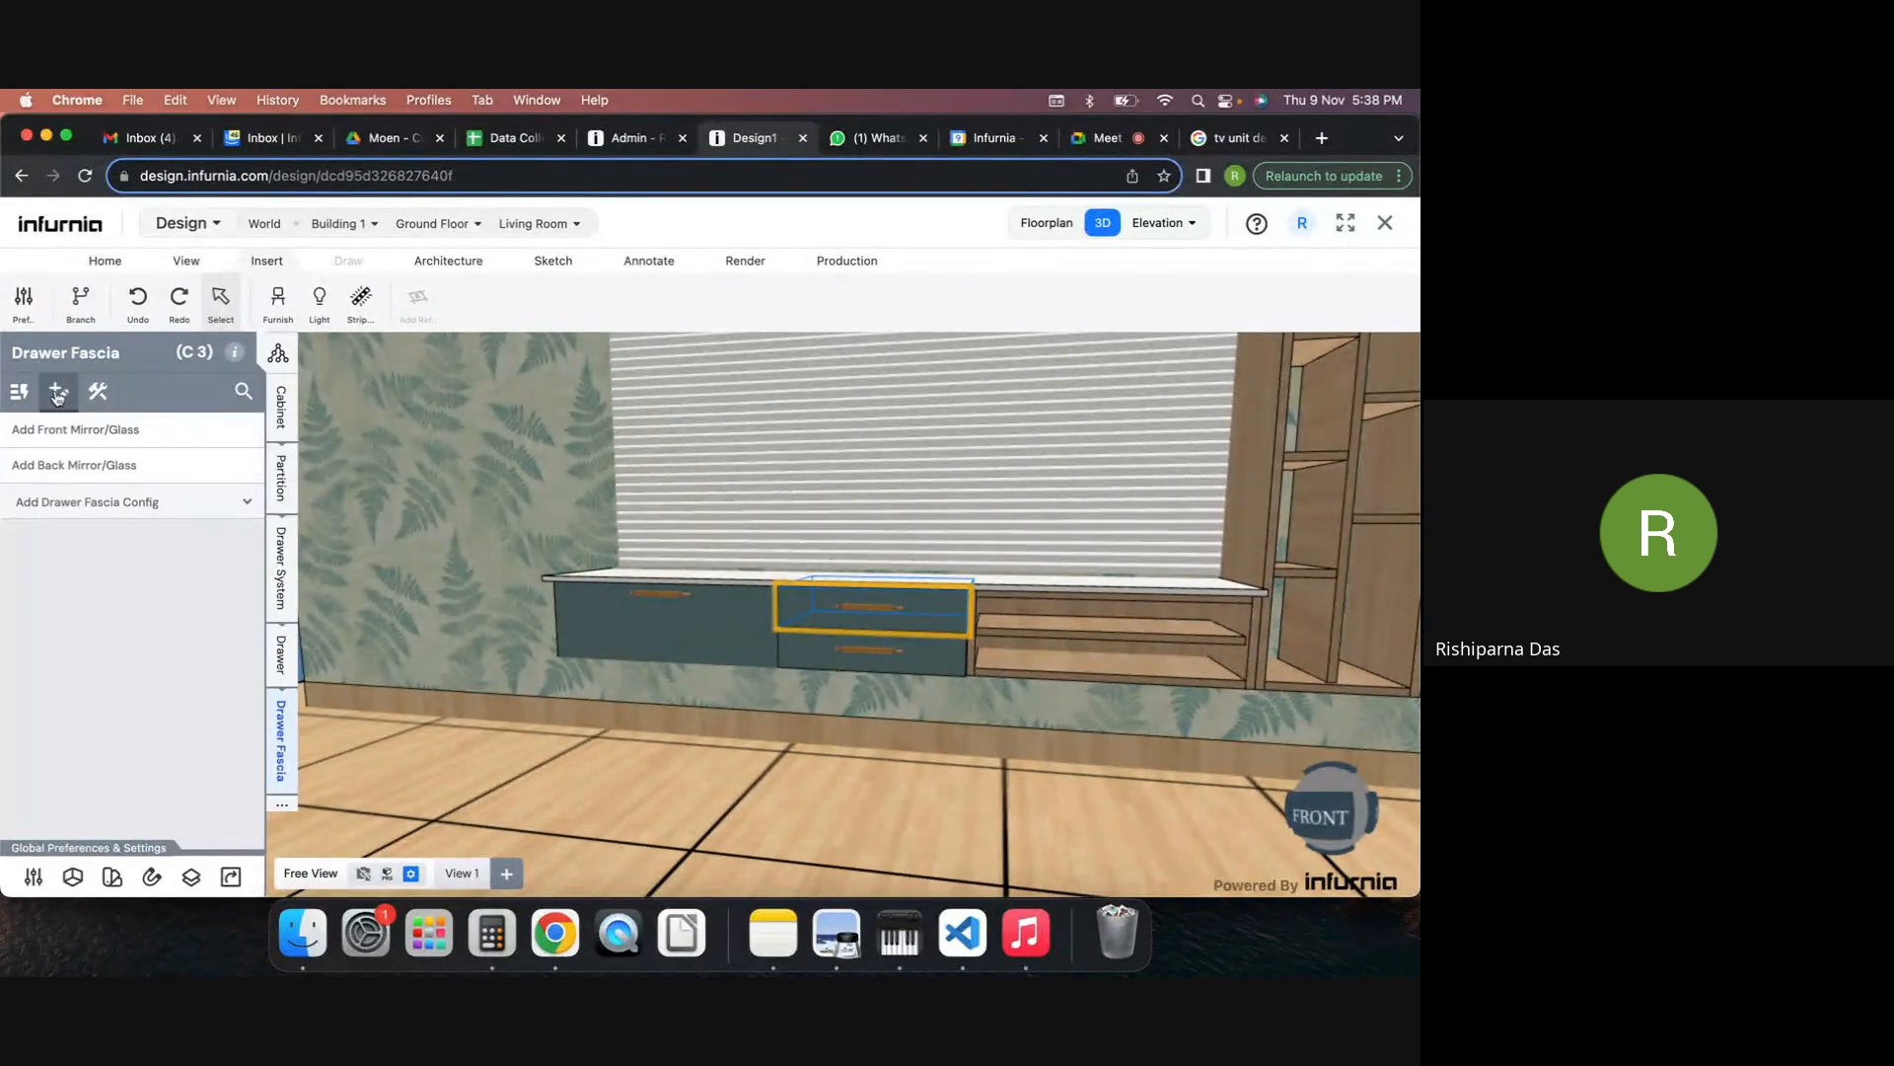
Examine the drawer system and drawer settings of the TV unit's upper middle drawer, and the adjacent blue-fronted cabinet's properties.
left_click(282, 582)
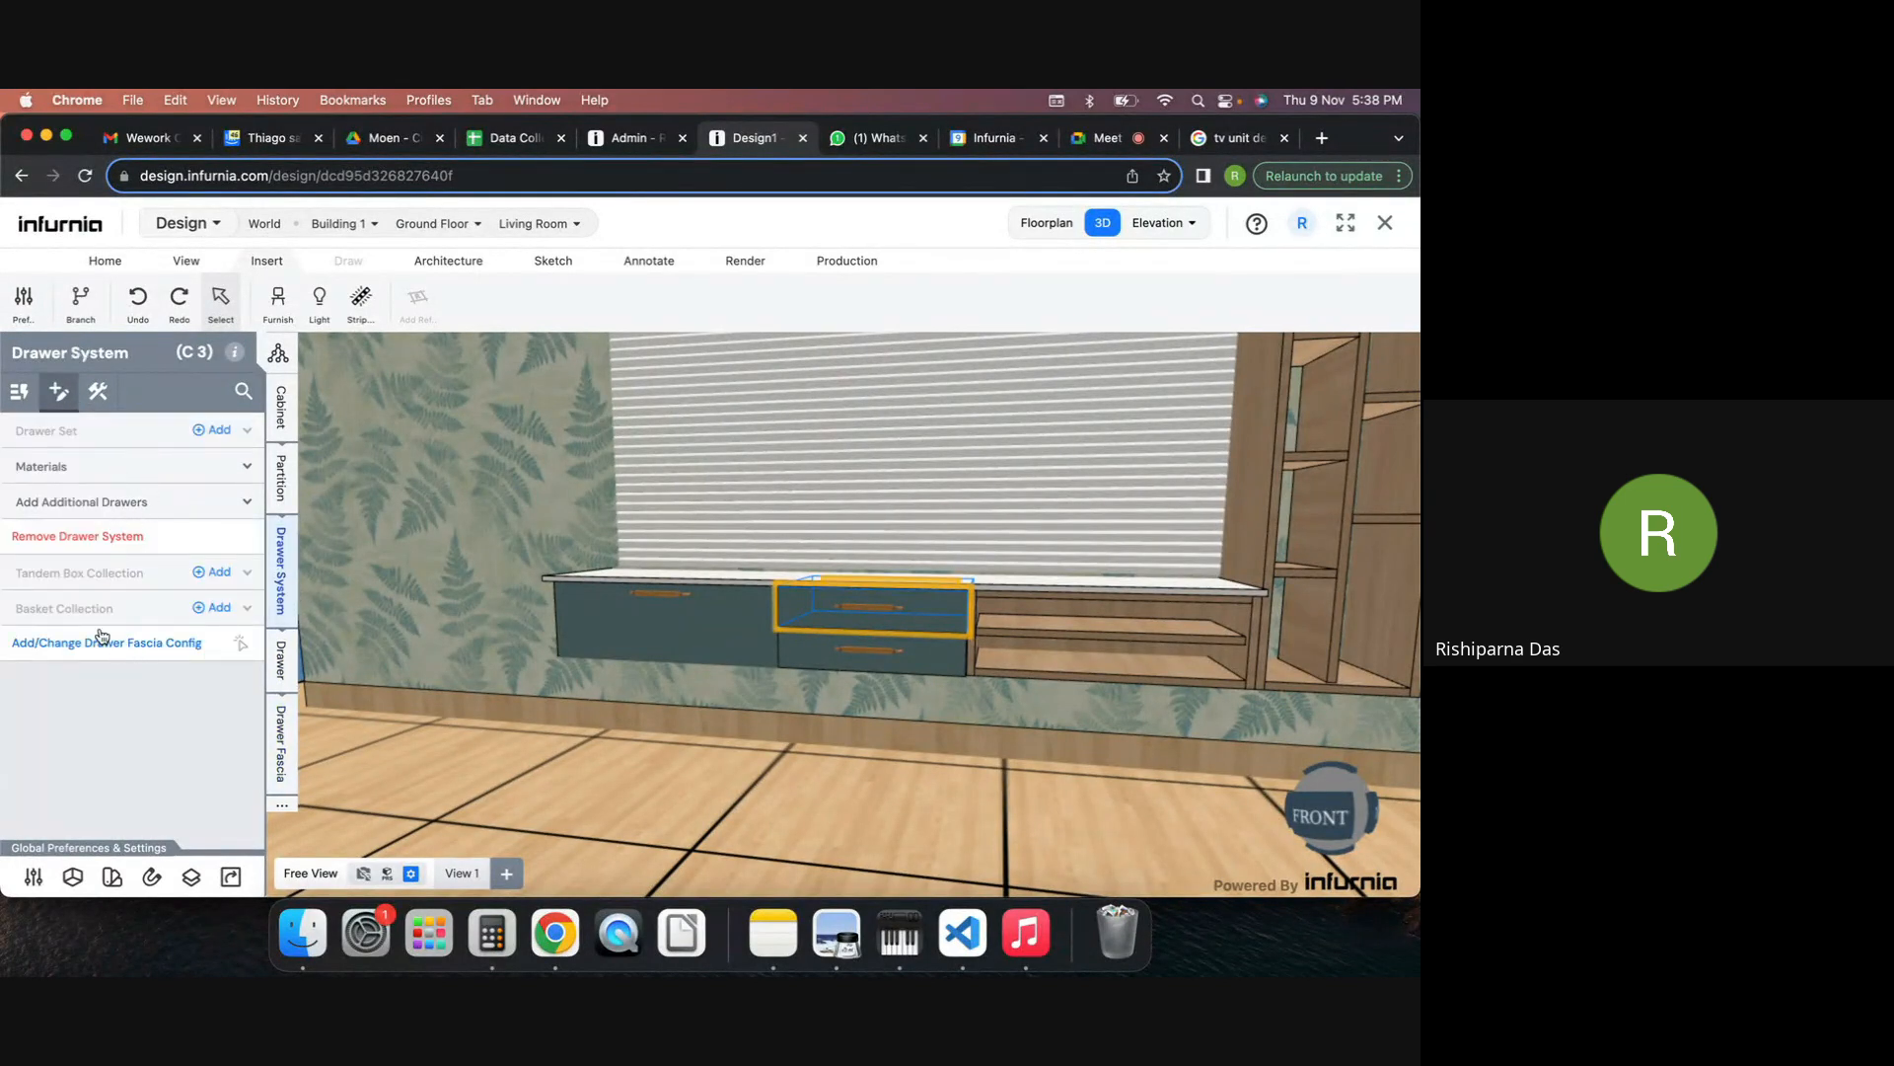
left_click(97, 406)
left_click(24, 402)
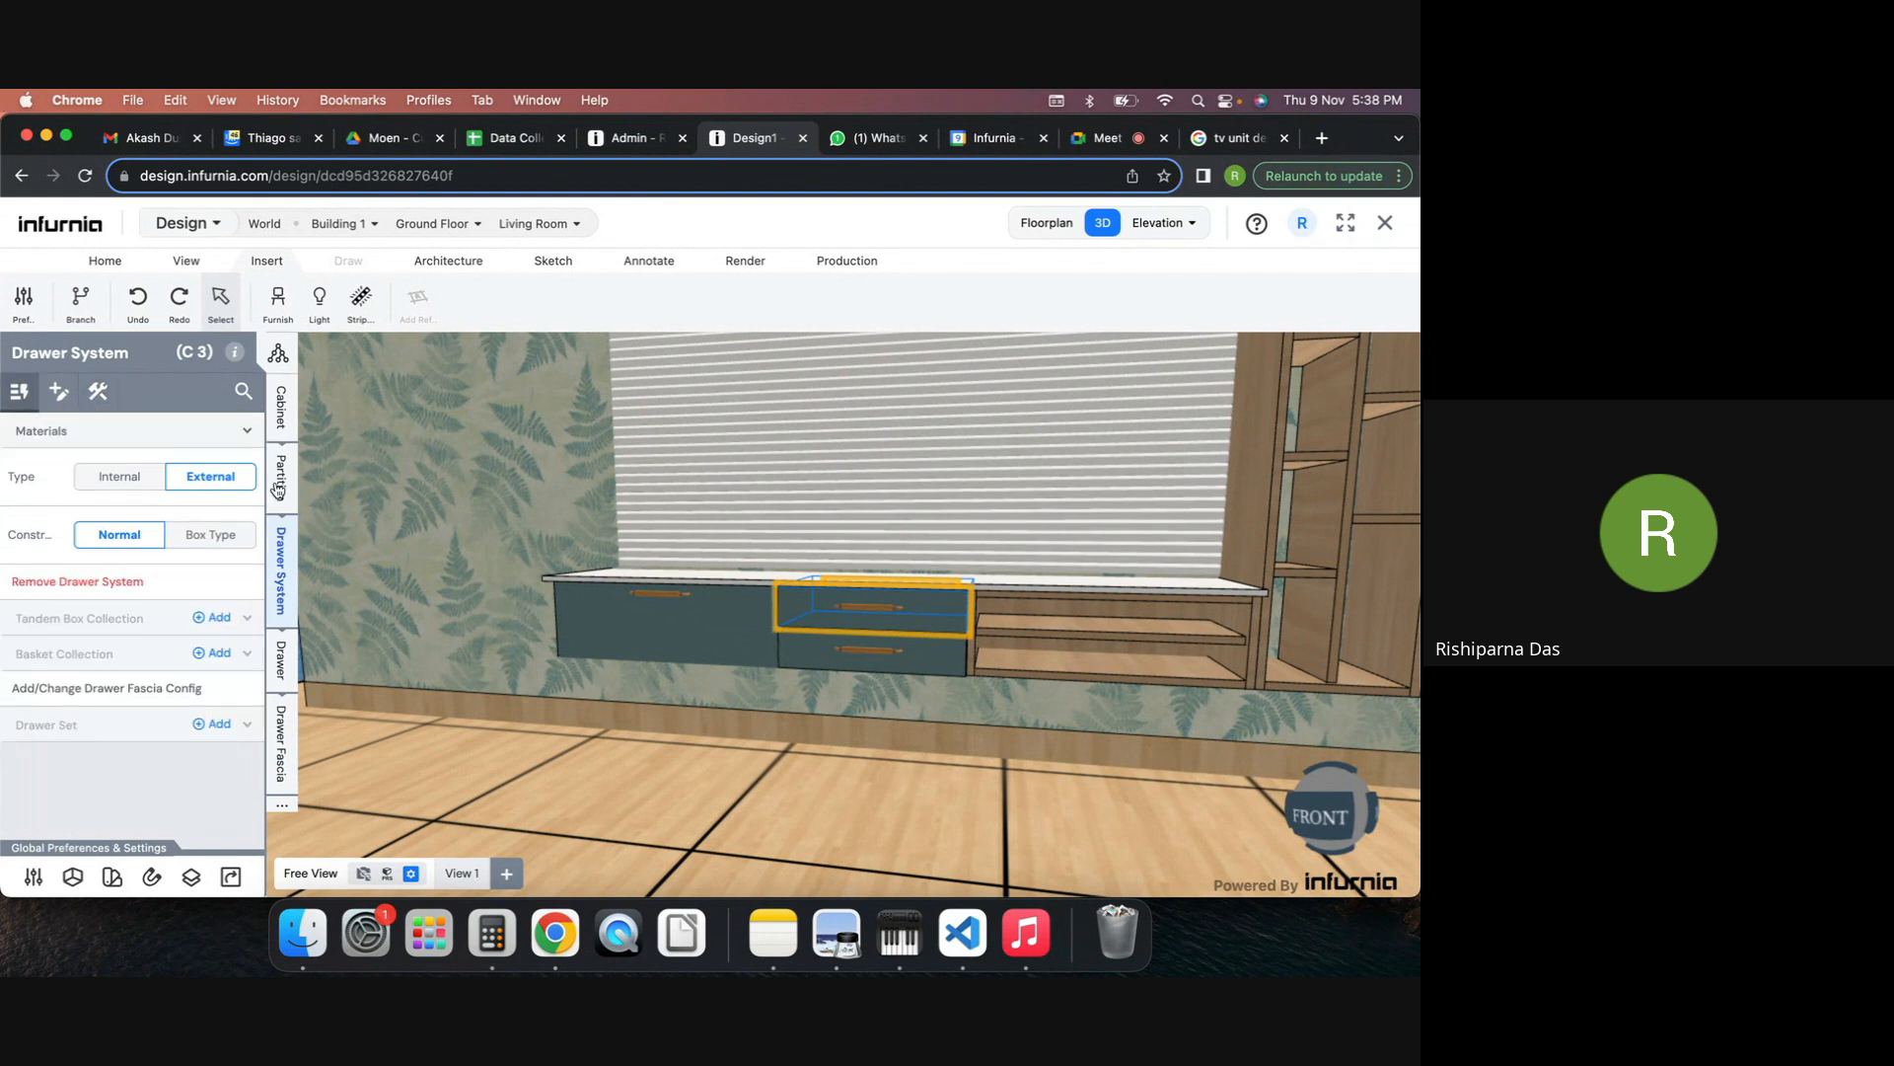
left_click(283, 669)
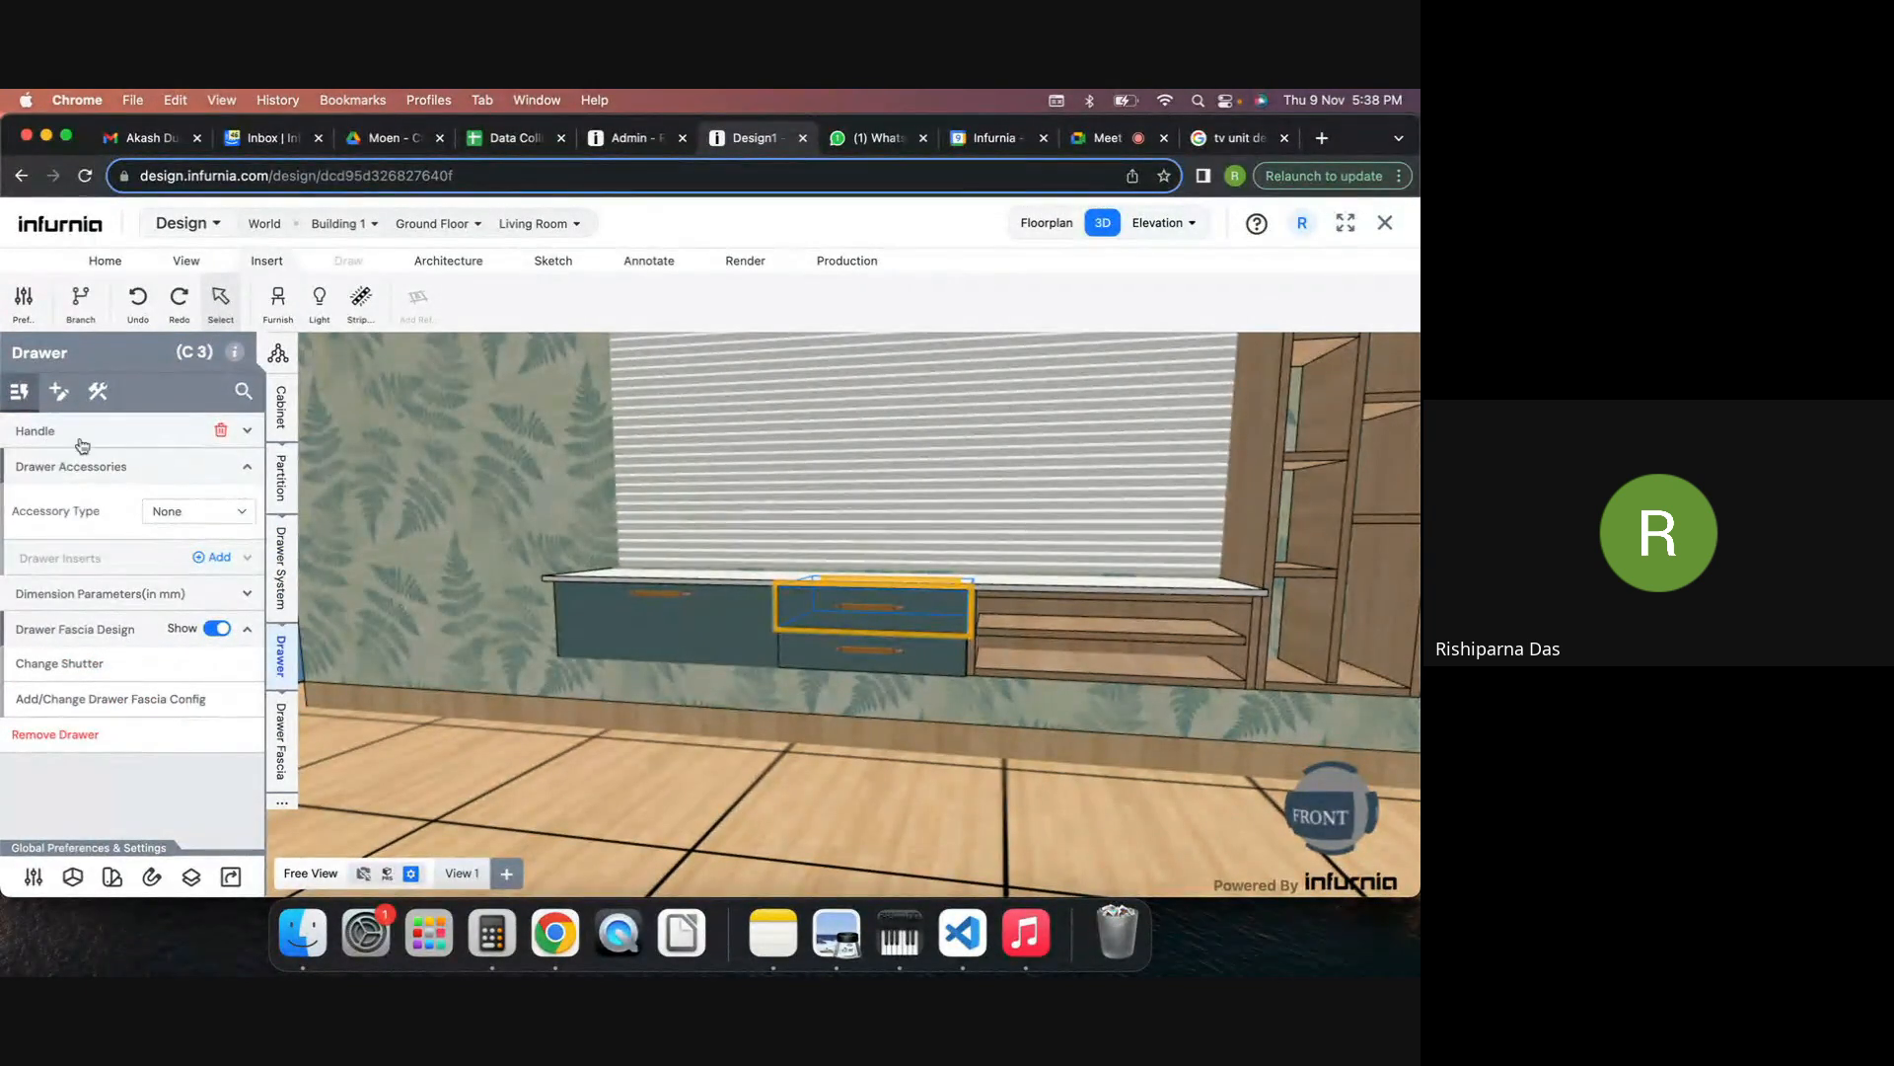
left_click(122, 468)
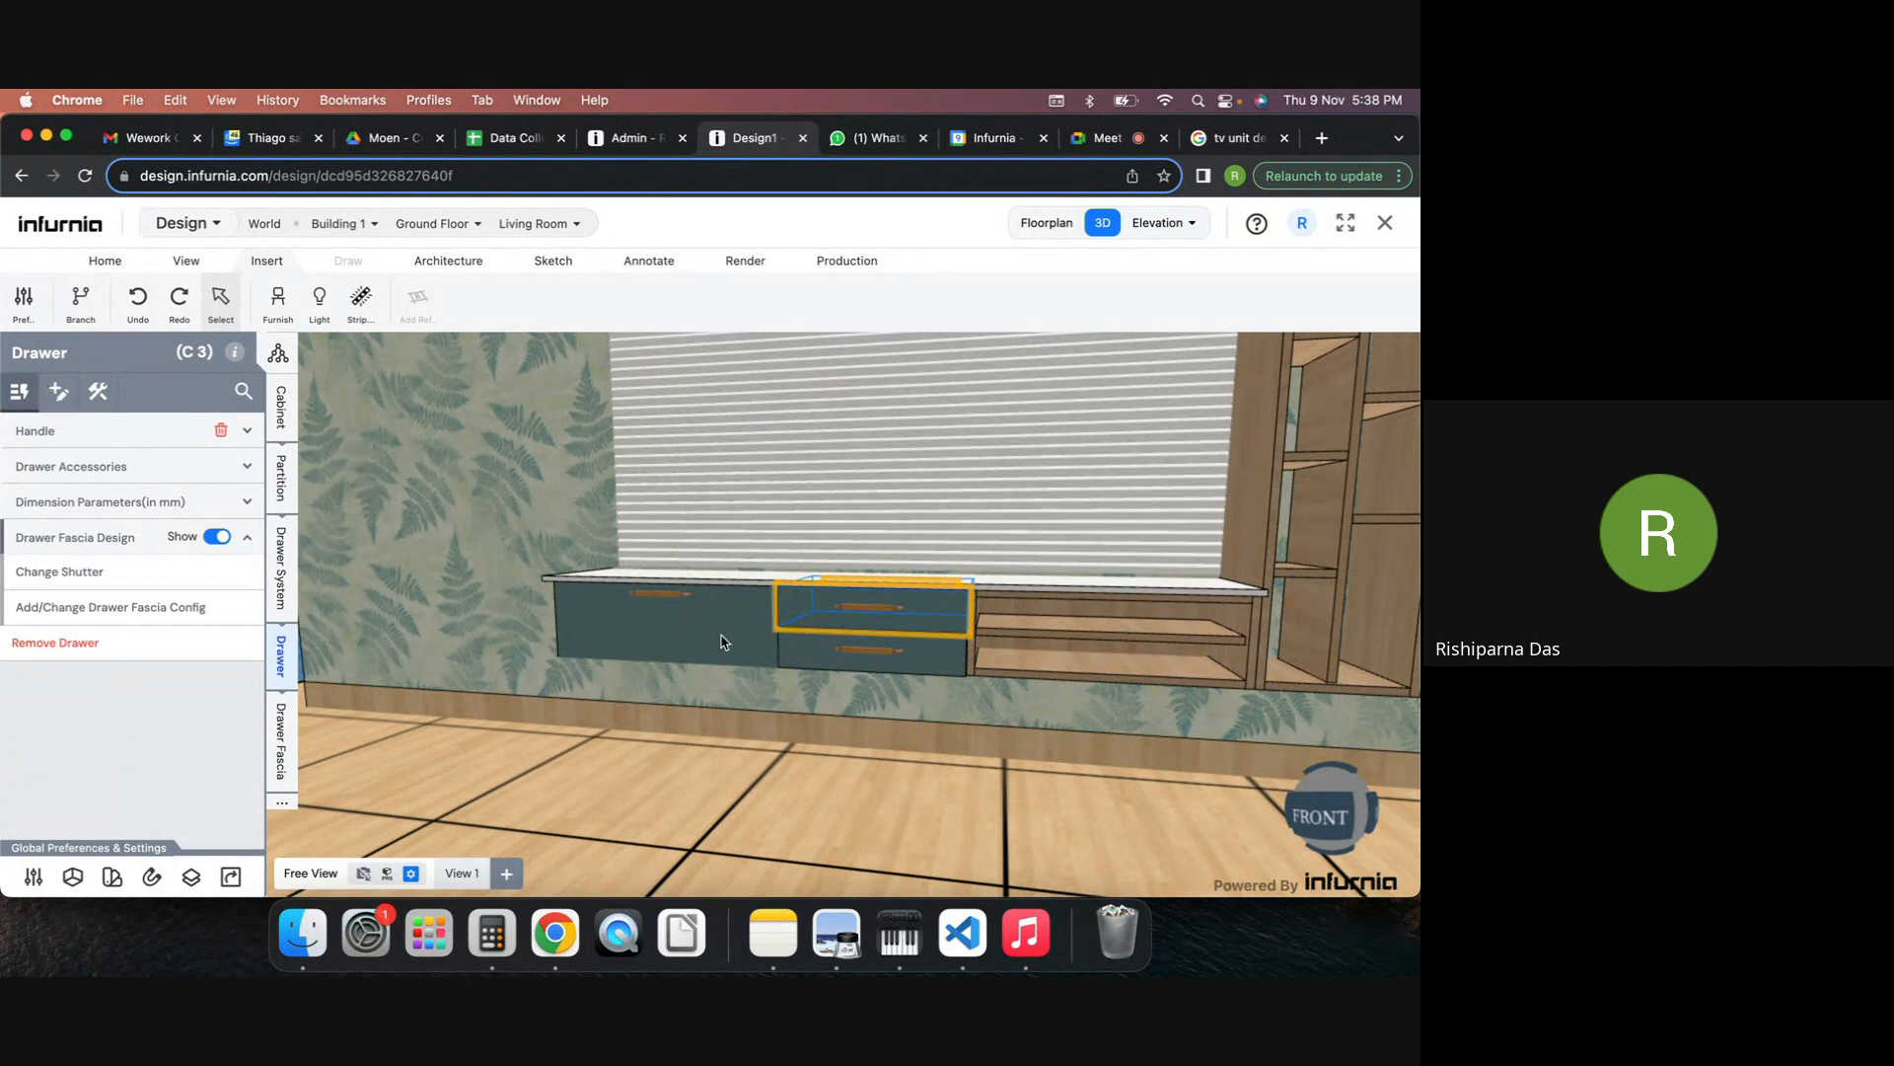
left_click(721, 636)
scroll(992, 732, "down", 3)
right_click_drag(1008, 735, 947, 732)
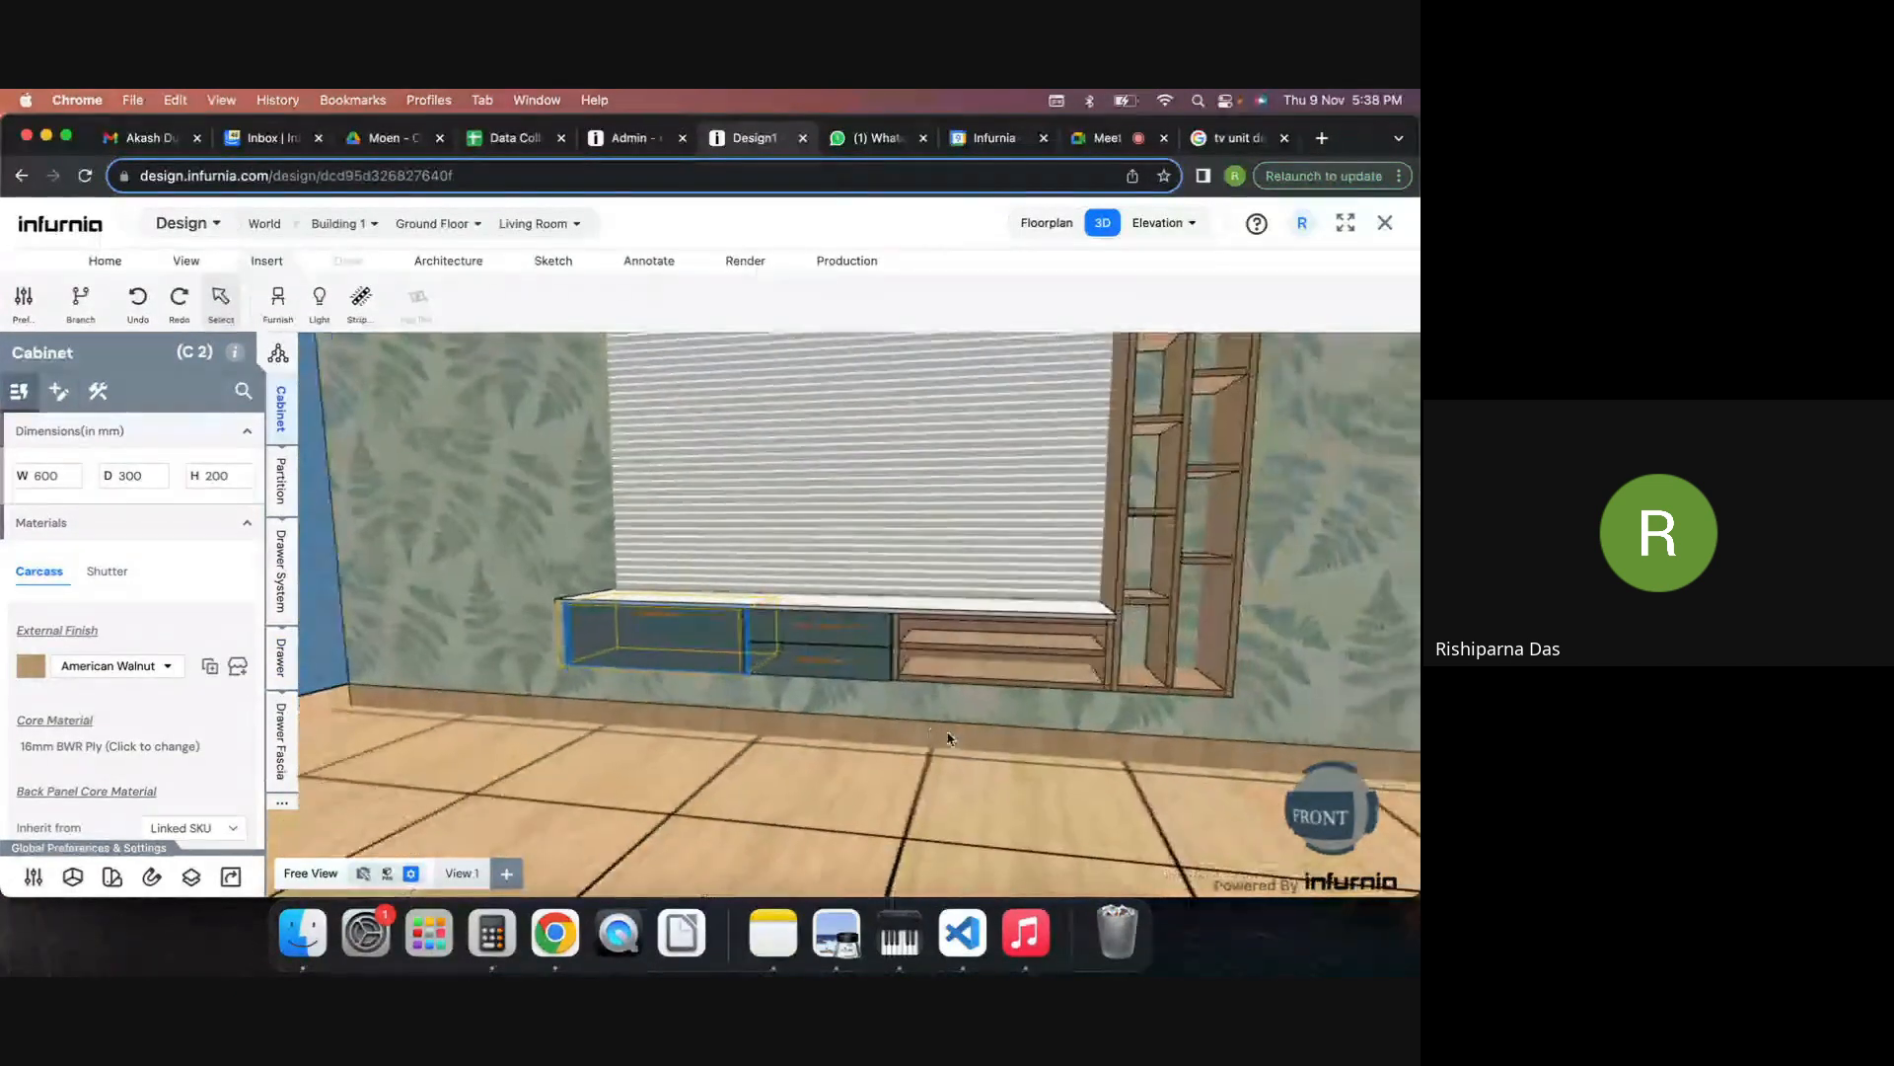
left_click_drag(871, 736, 928, 738)
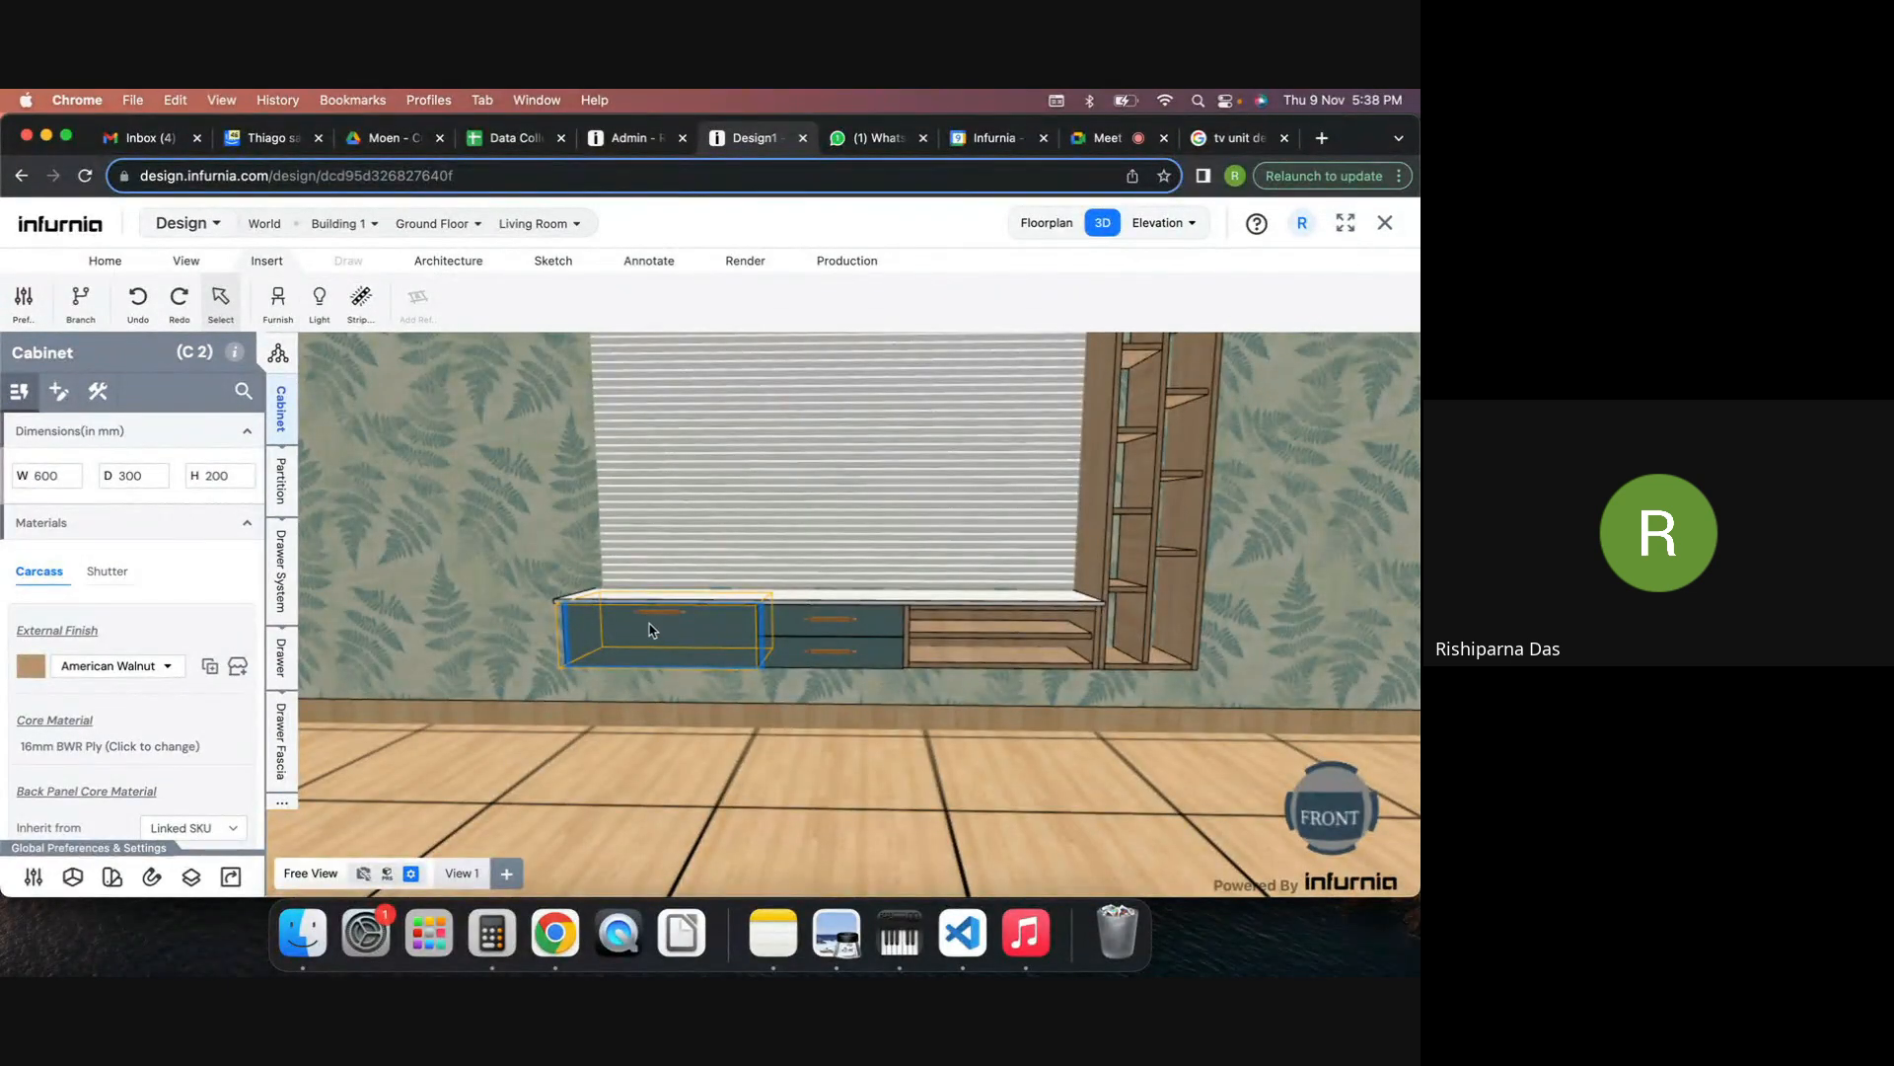
Browse the full furnishing library and open the Multipurpose Modular Furniture category.
left_click(277, 314)
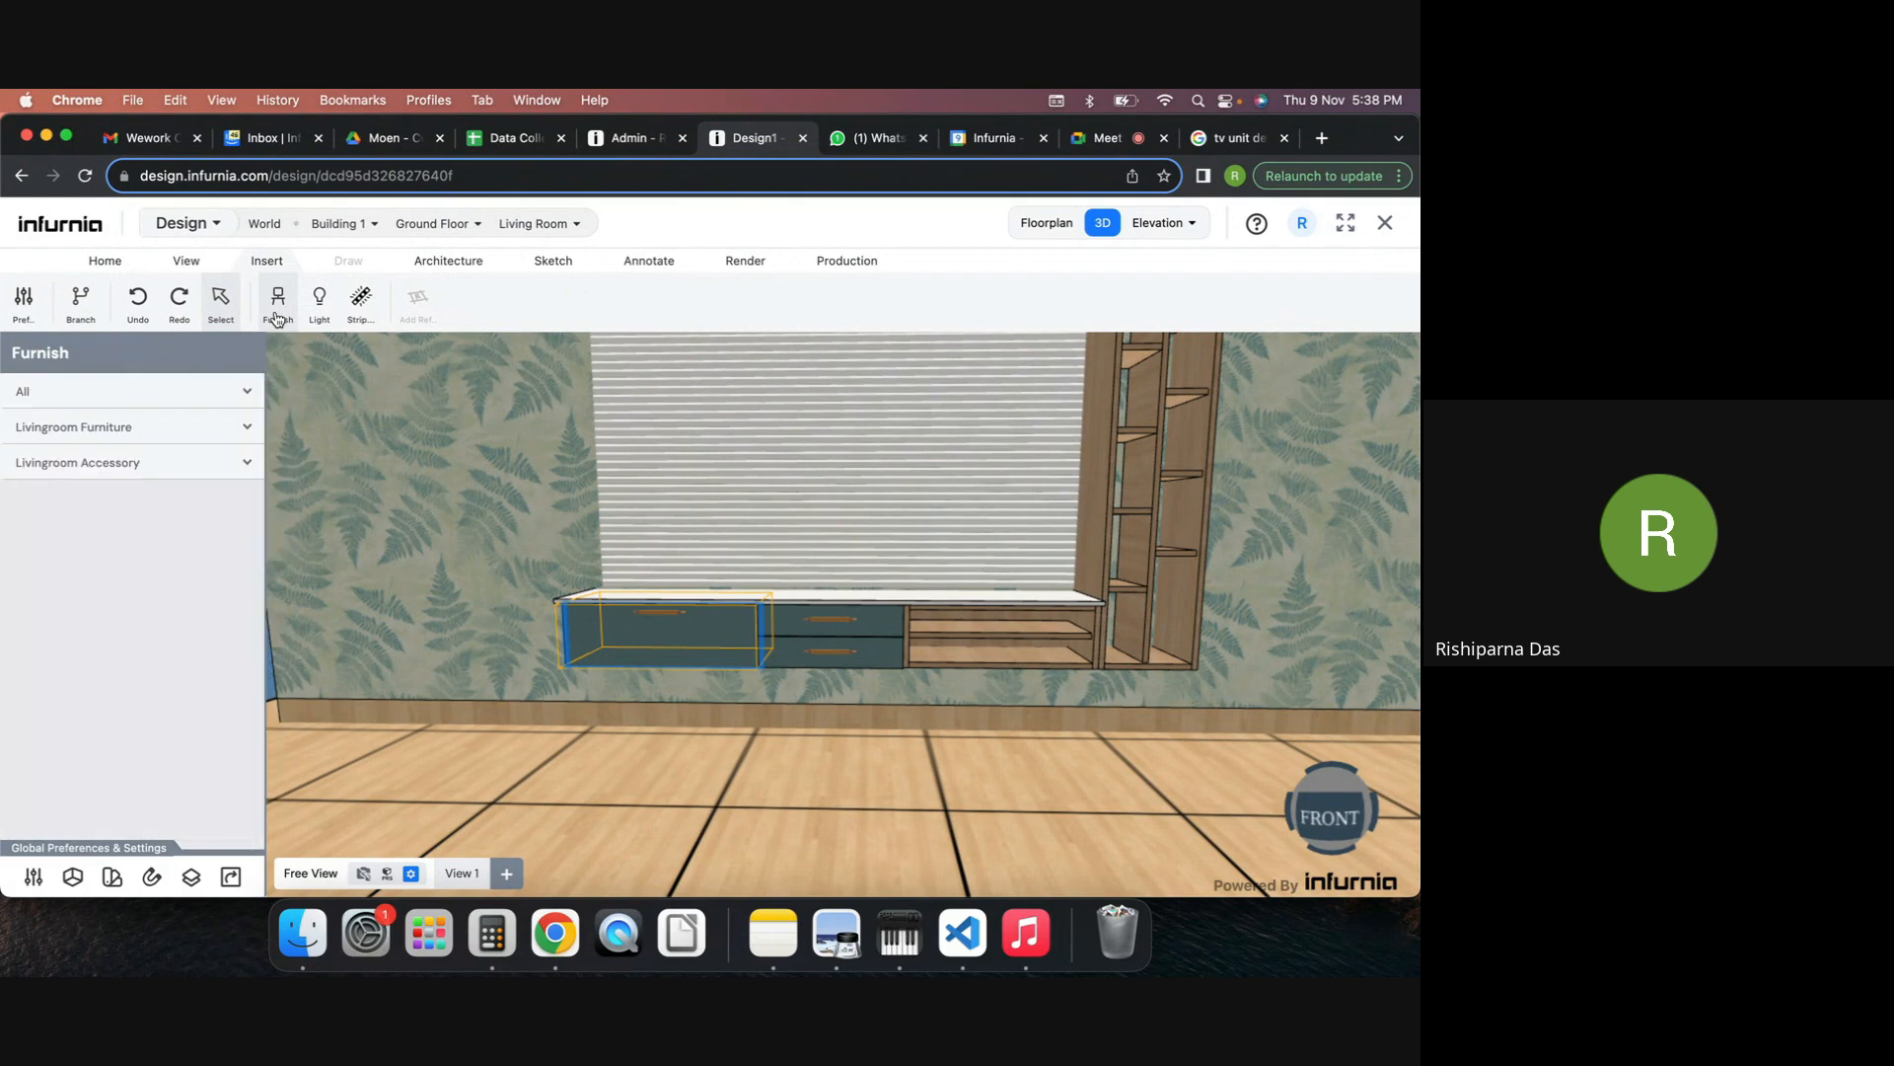
left_click(51, 428)
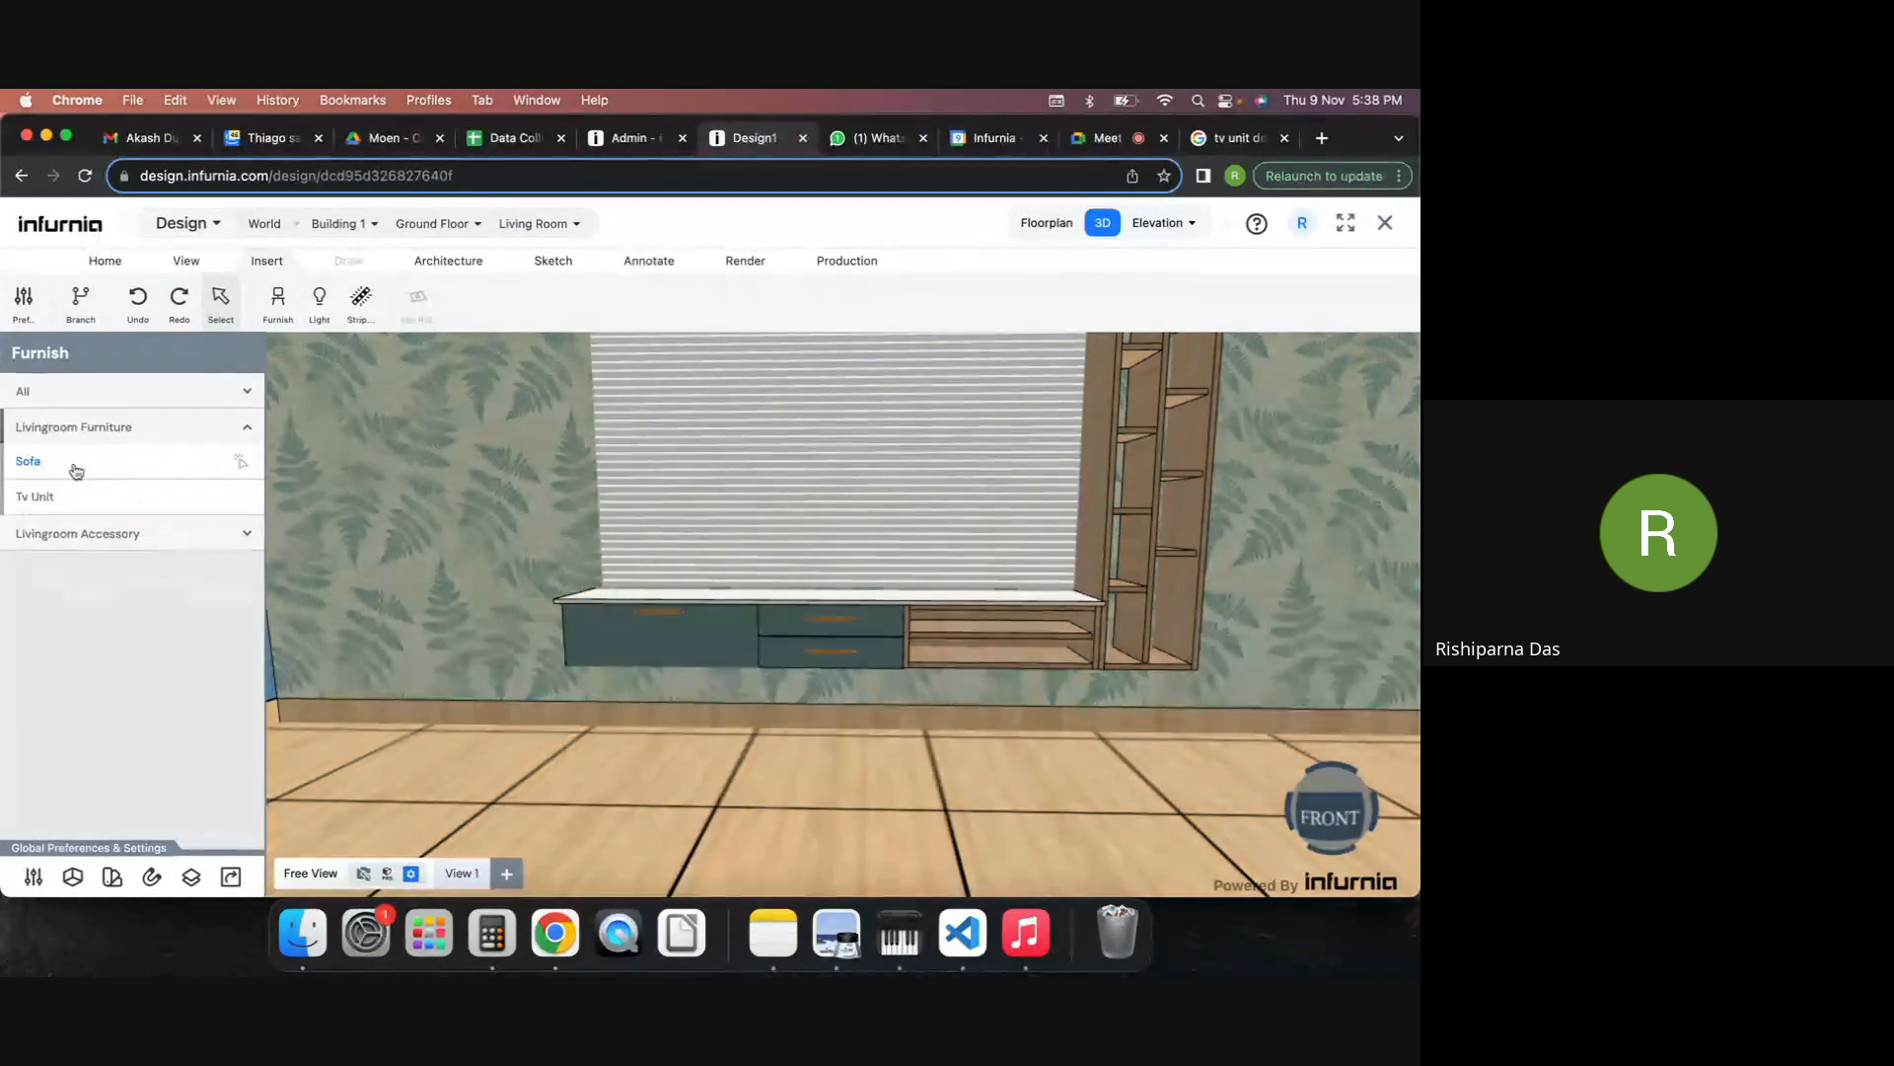
left_click(85, 395)
scroll(69, 681, "down", 5)
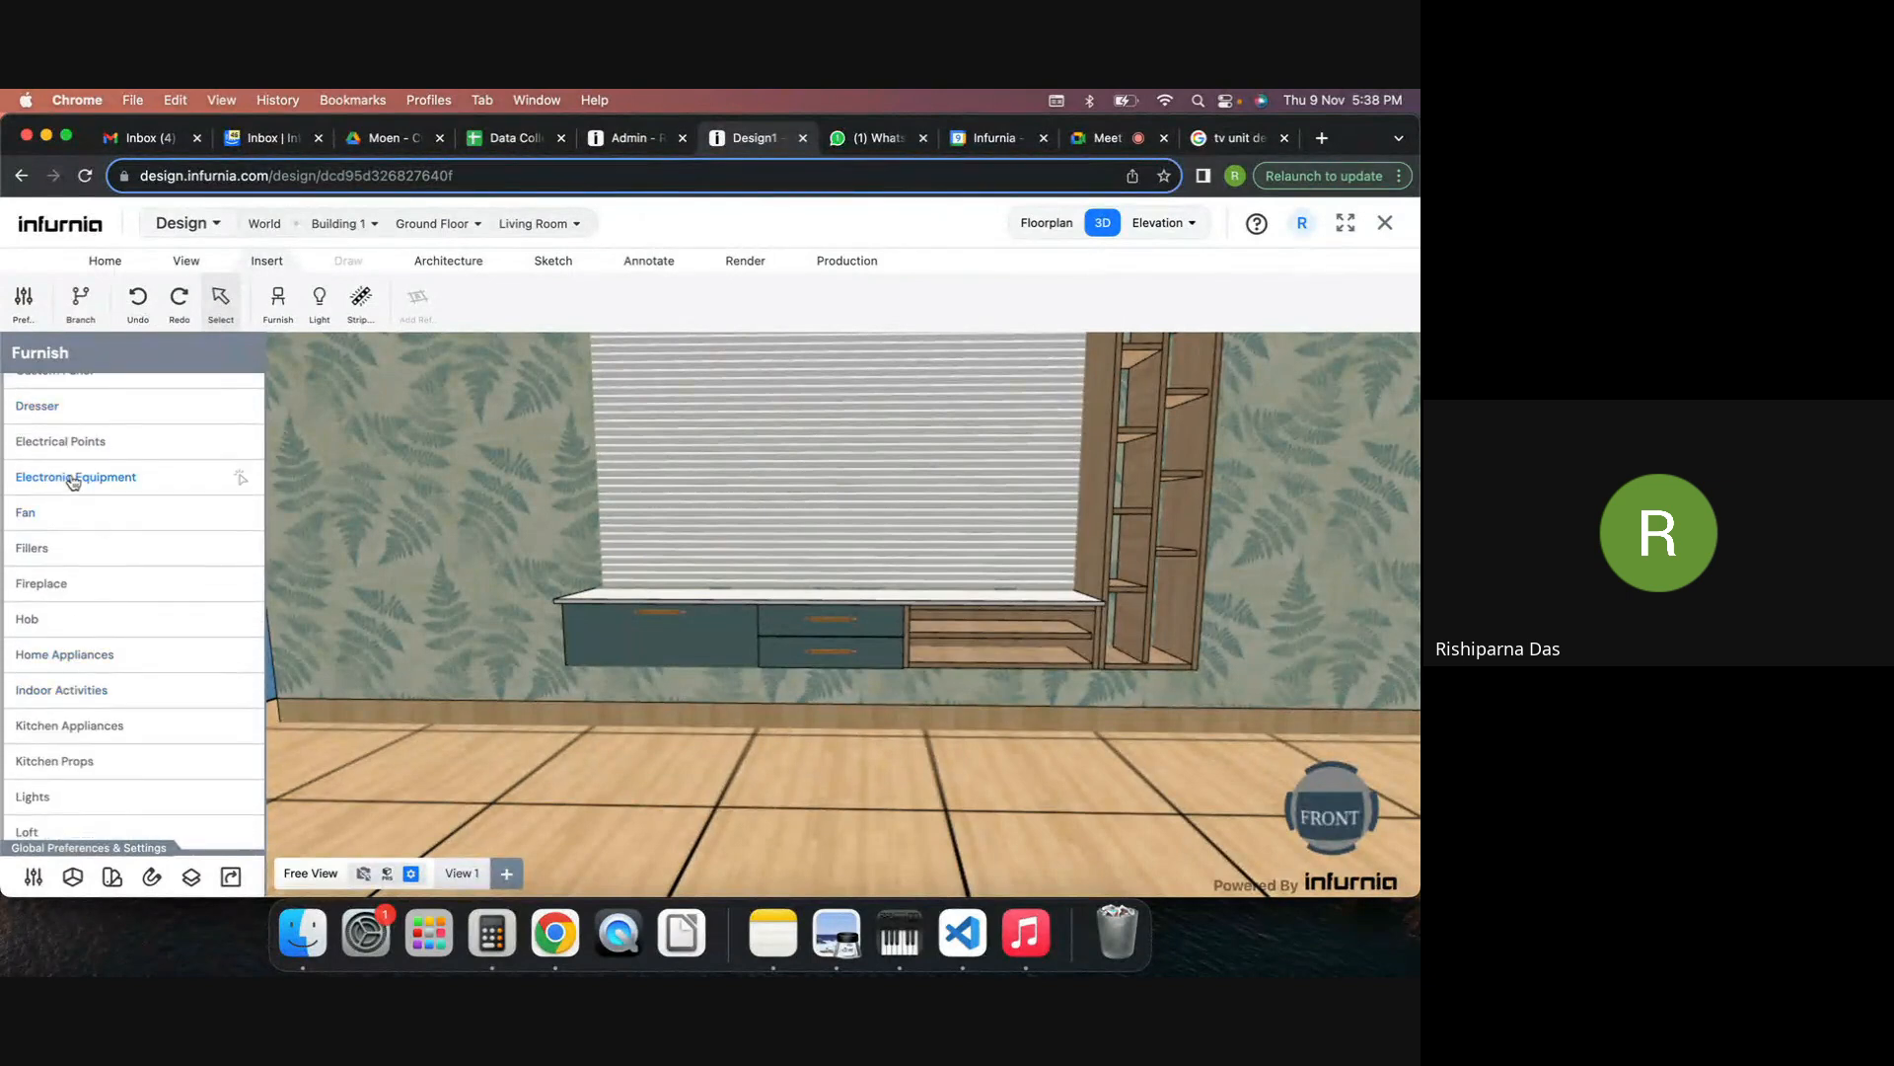
scroll(73, 494, "up", 5)
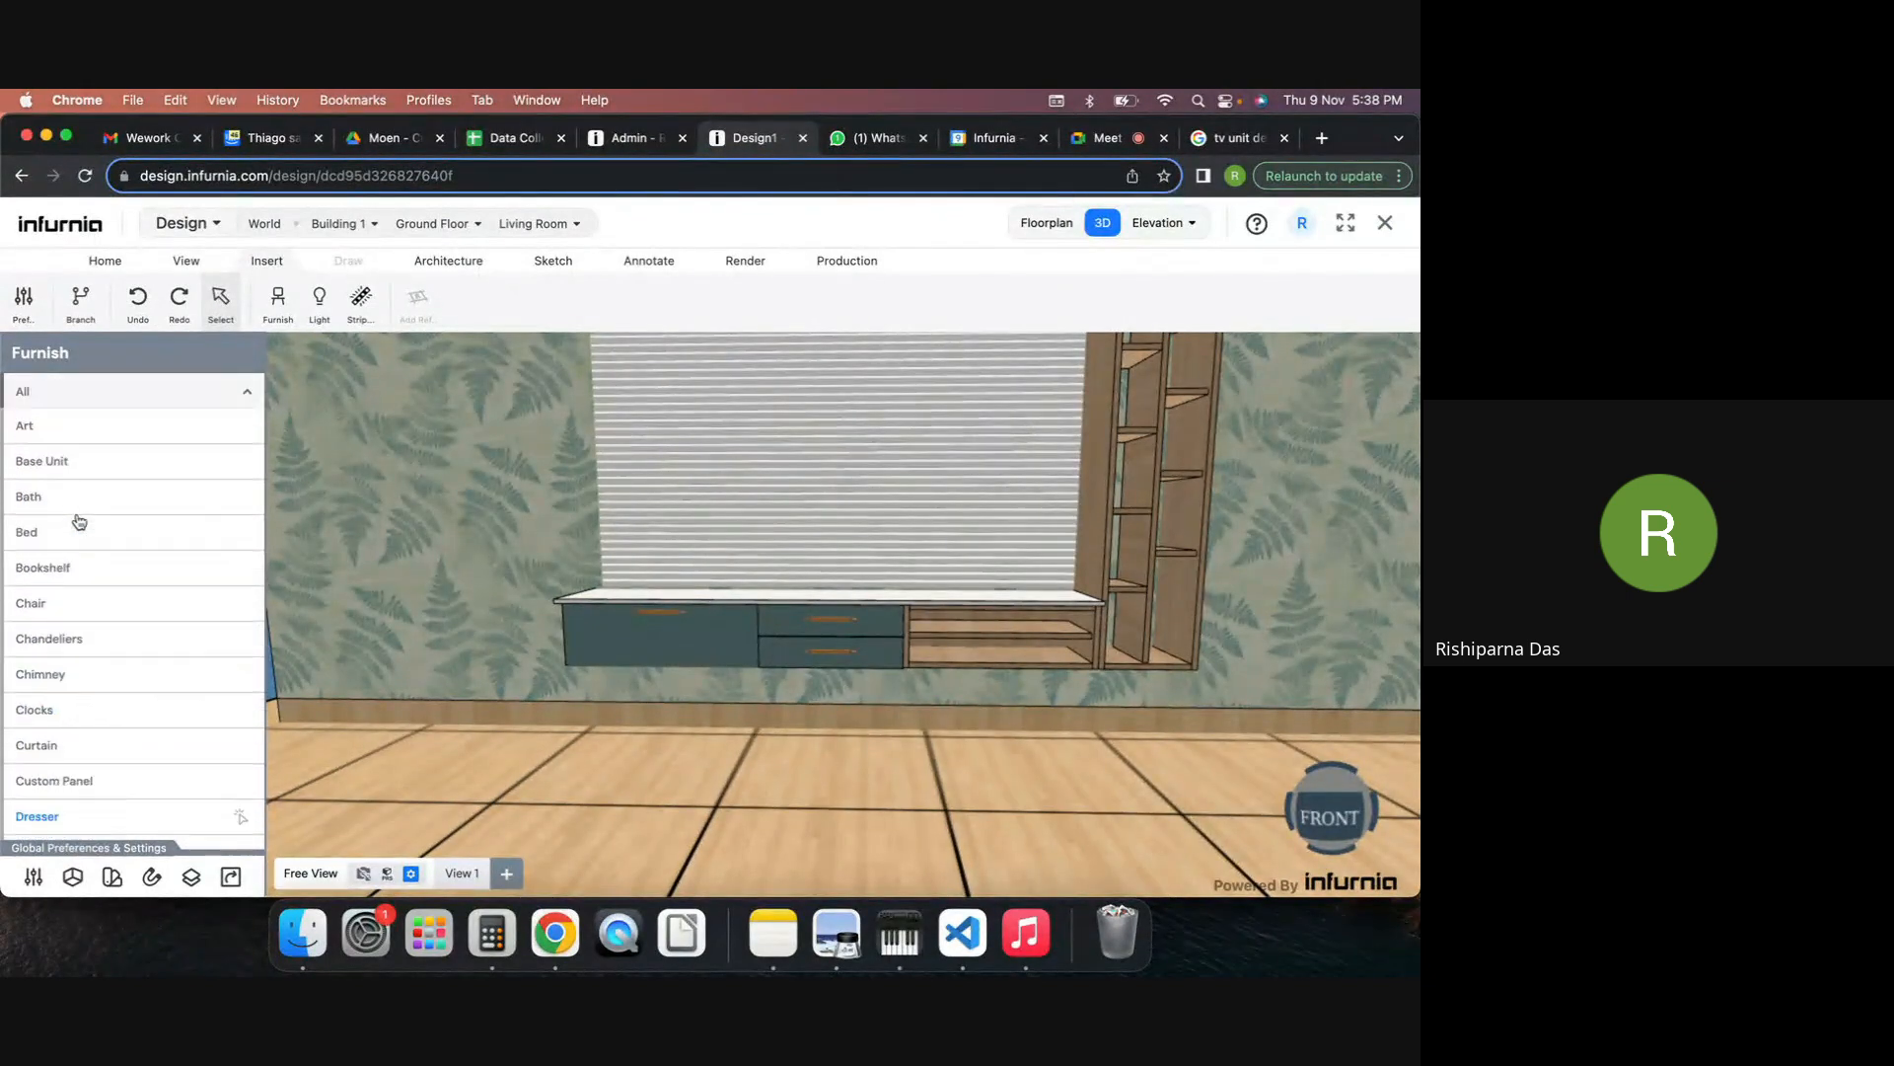
scroll(77, 553, "down", 5)
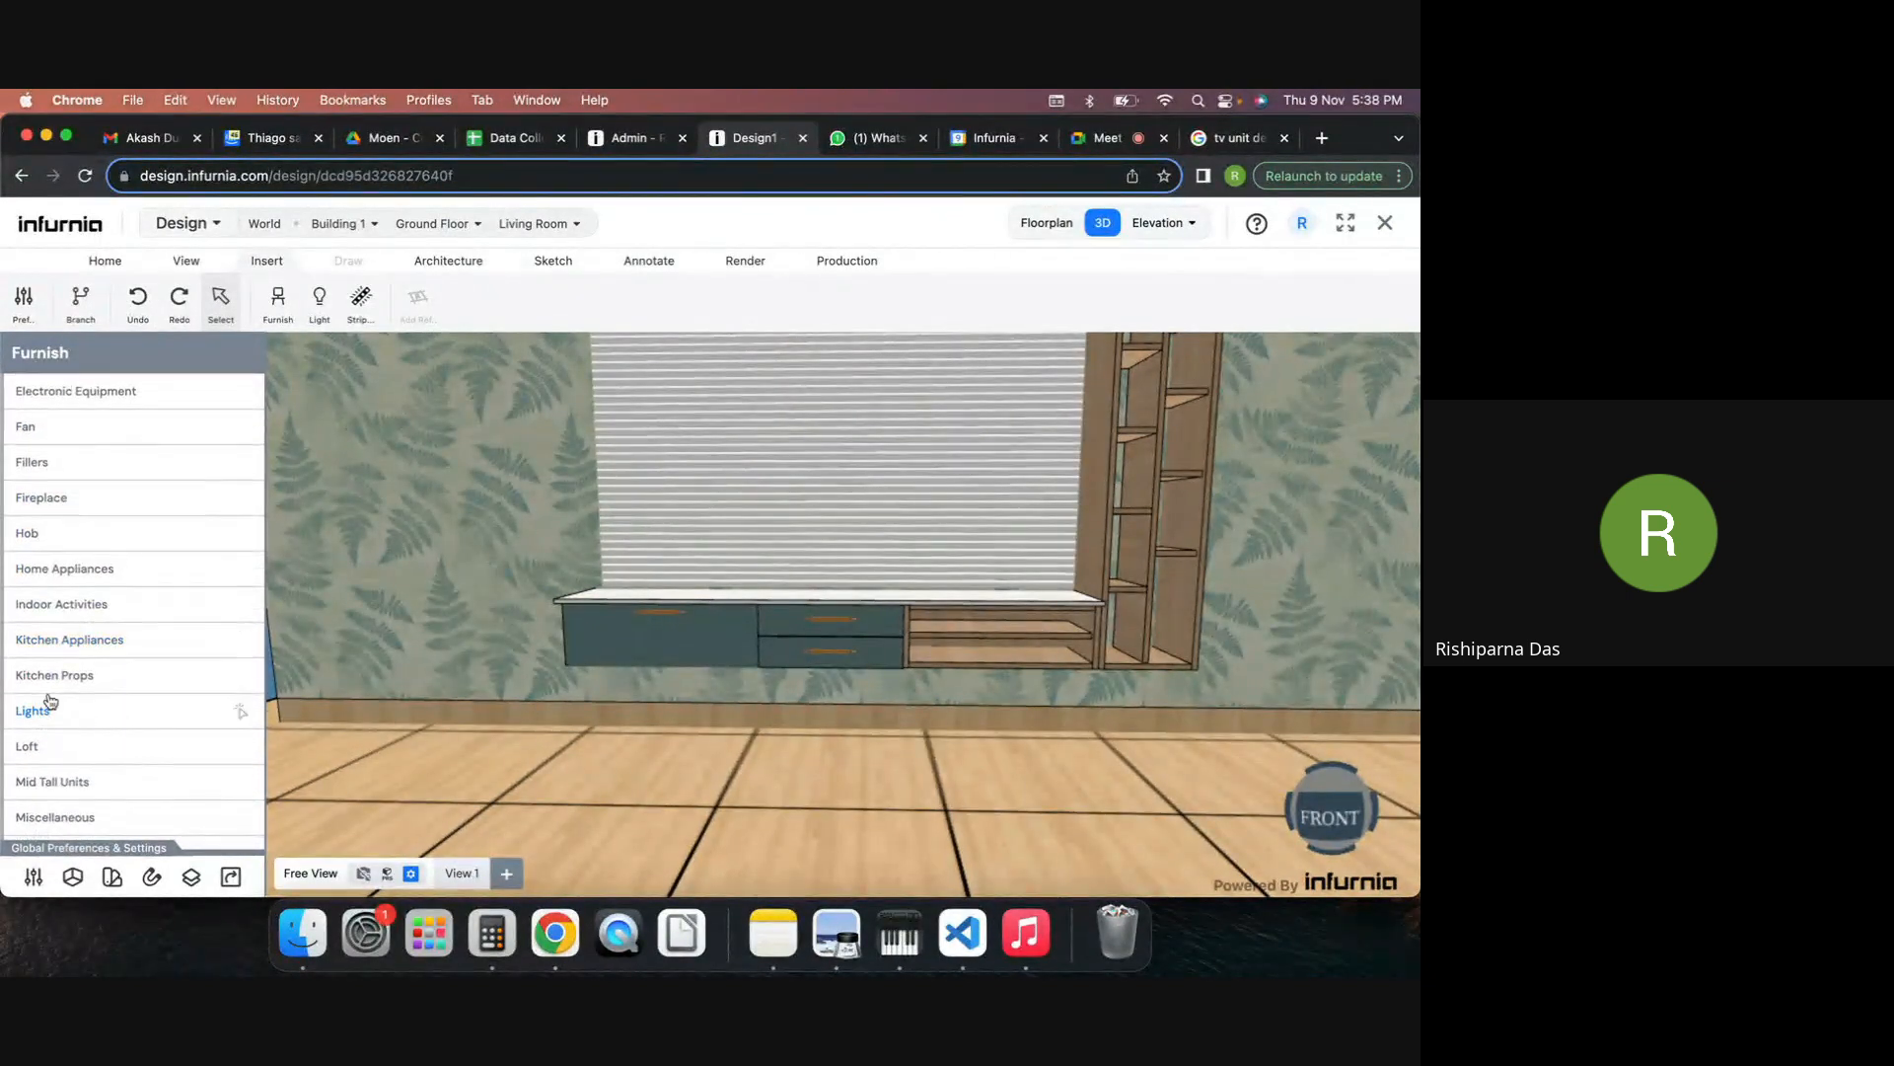
scroll(49, 700, "down", 4)
left_click(69, 624)
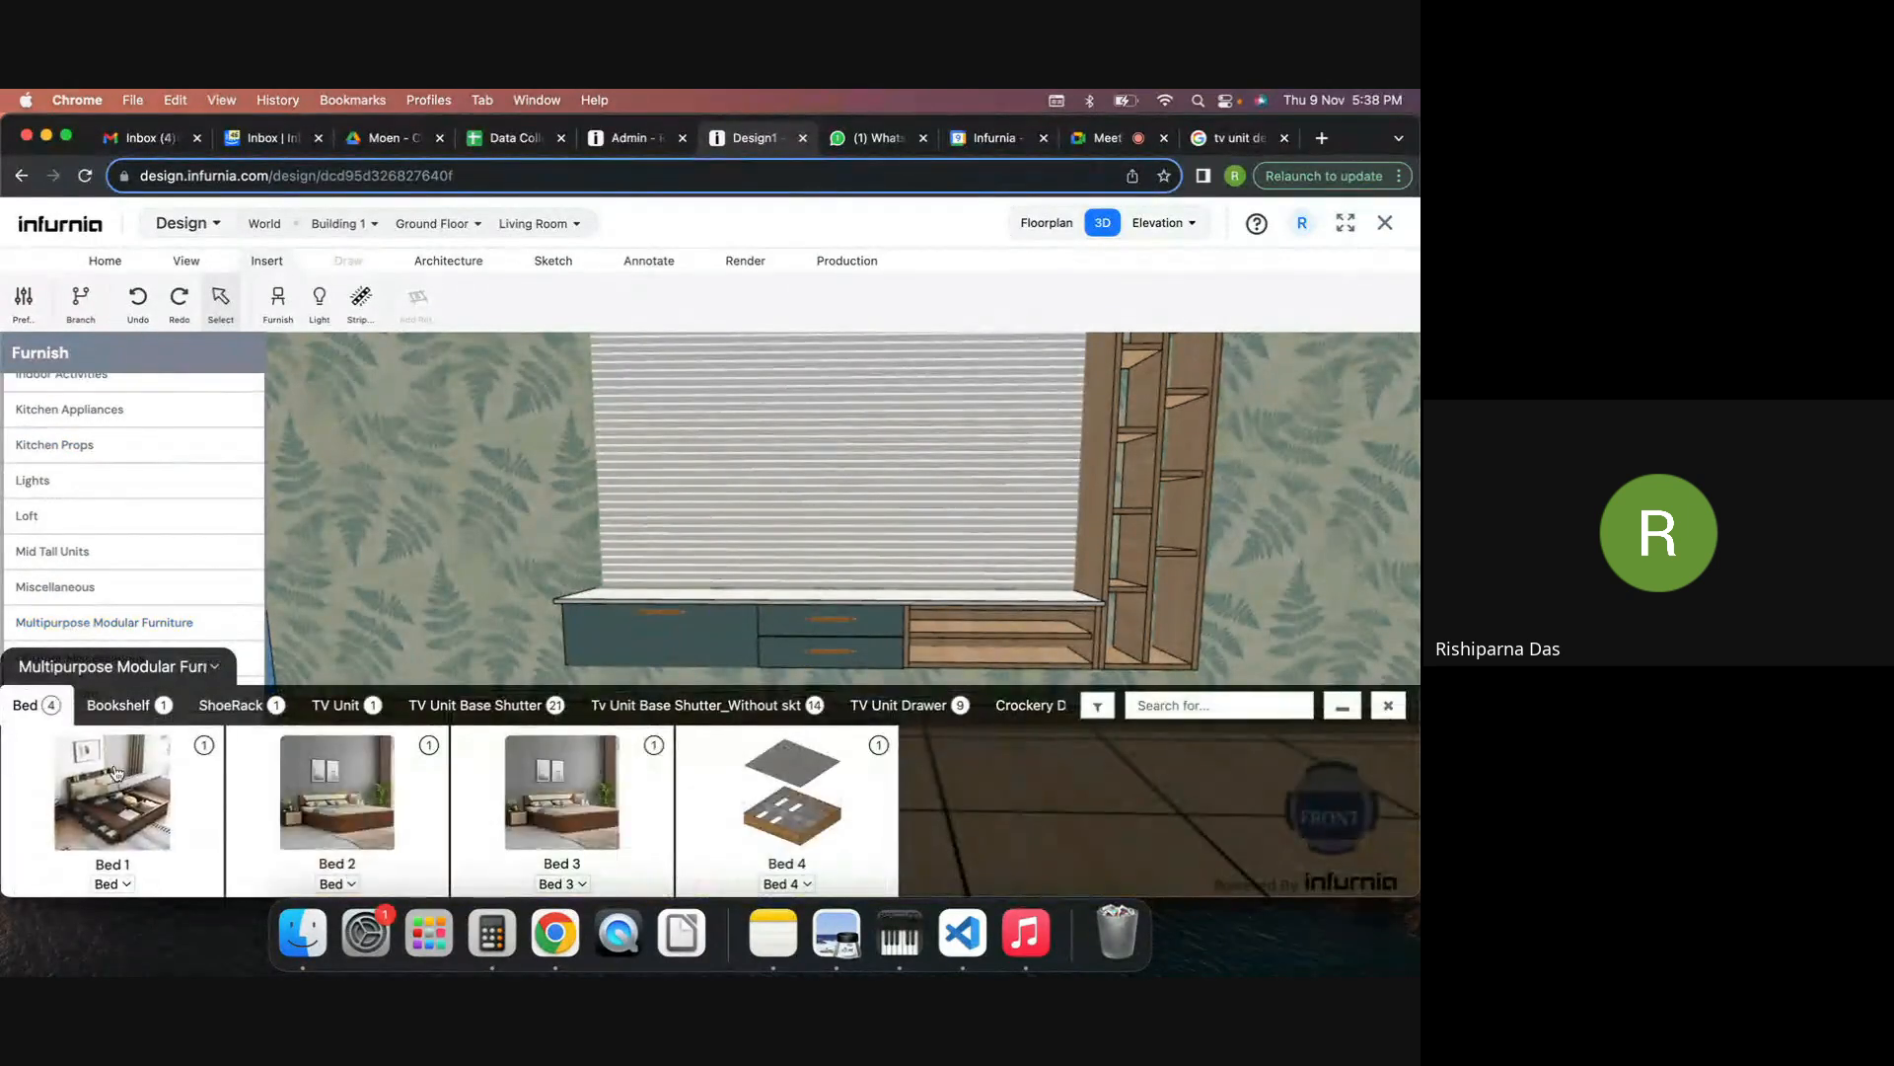
Insert the Base 1Sht 450H cabinet from the TV Unit Base Shutter collection into the living room.
left_click(347, 706)
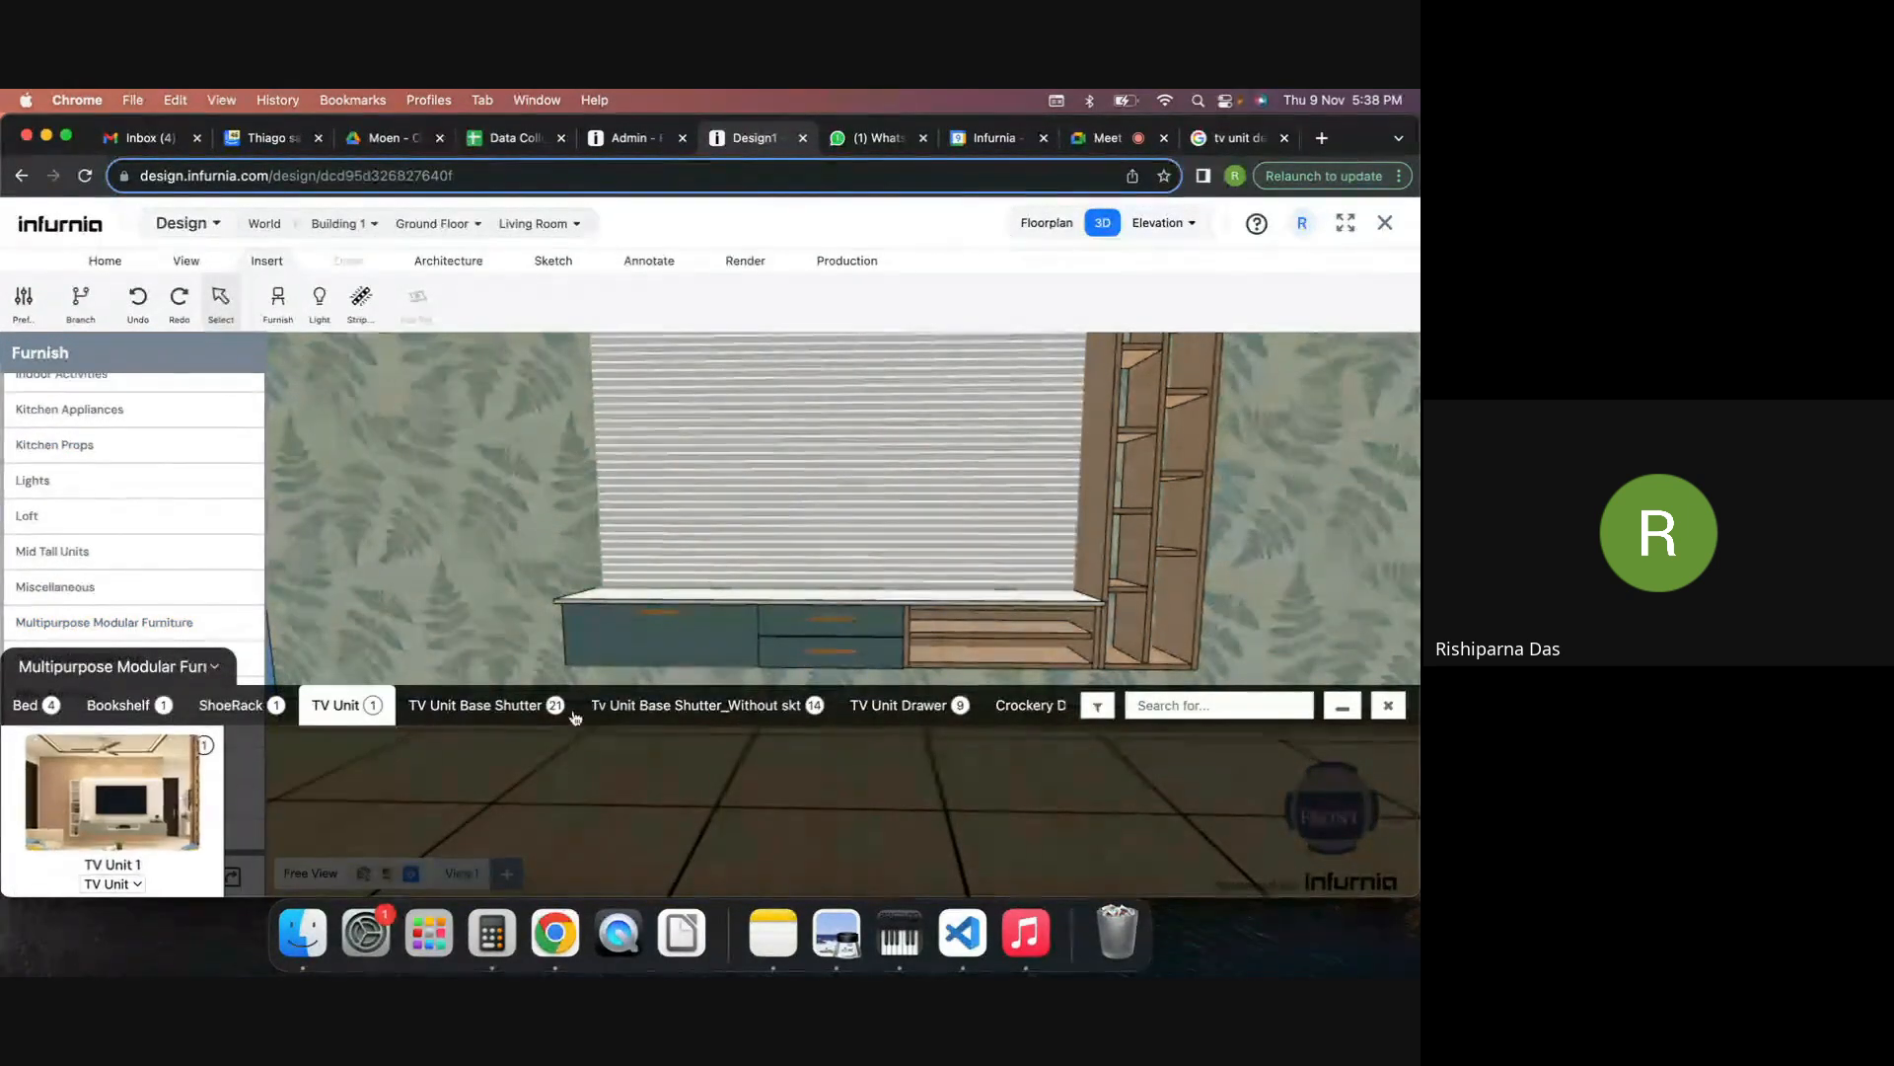
left_click(516, 706)
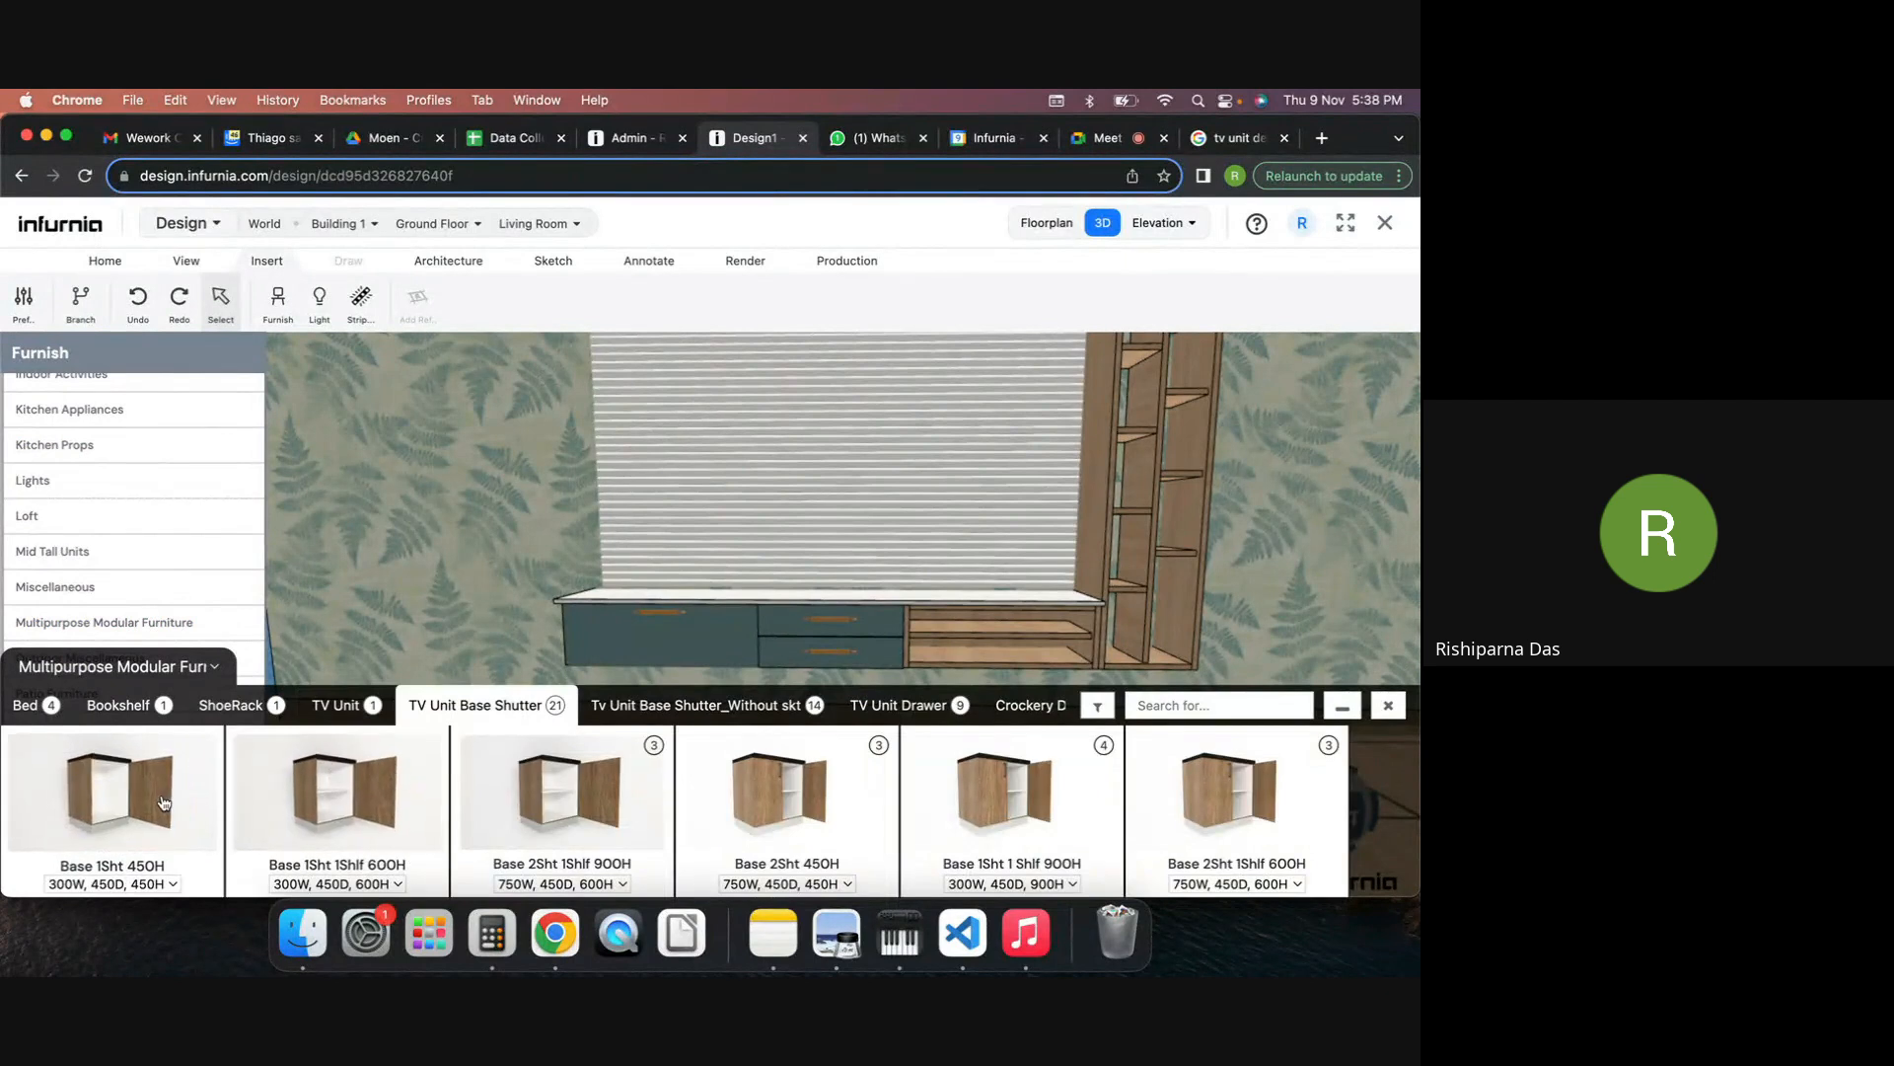
left_click(161, 791)
Move the new base cabinet along the back wall in the floorplan to the left end of the TV unit, and return to 3D.
scroll(486, 686, "down", 3)
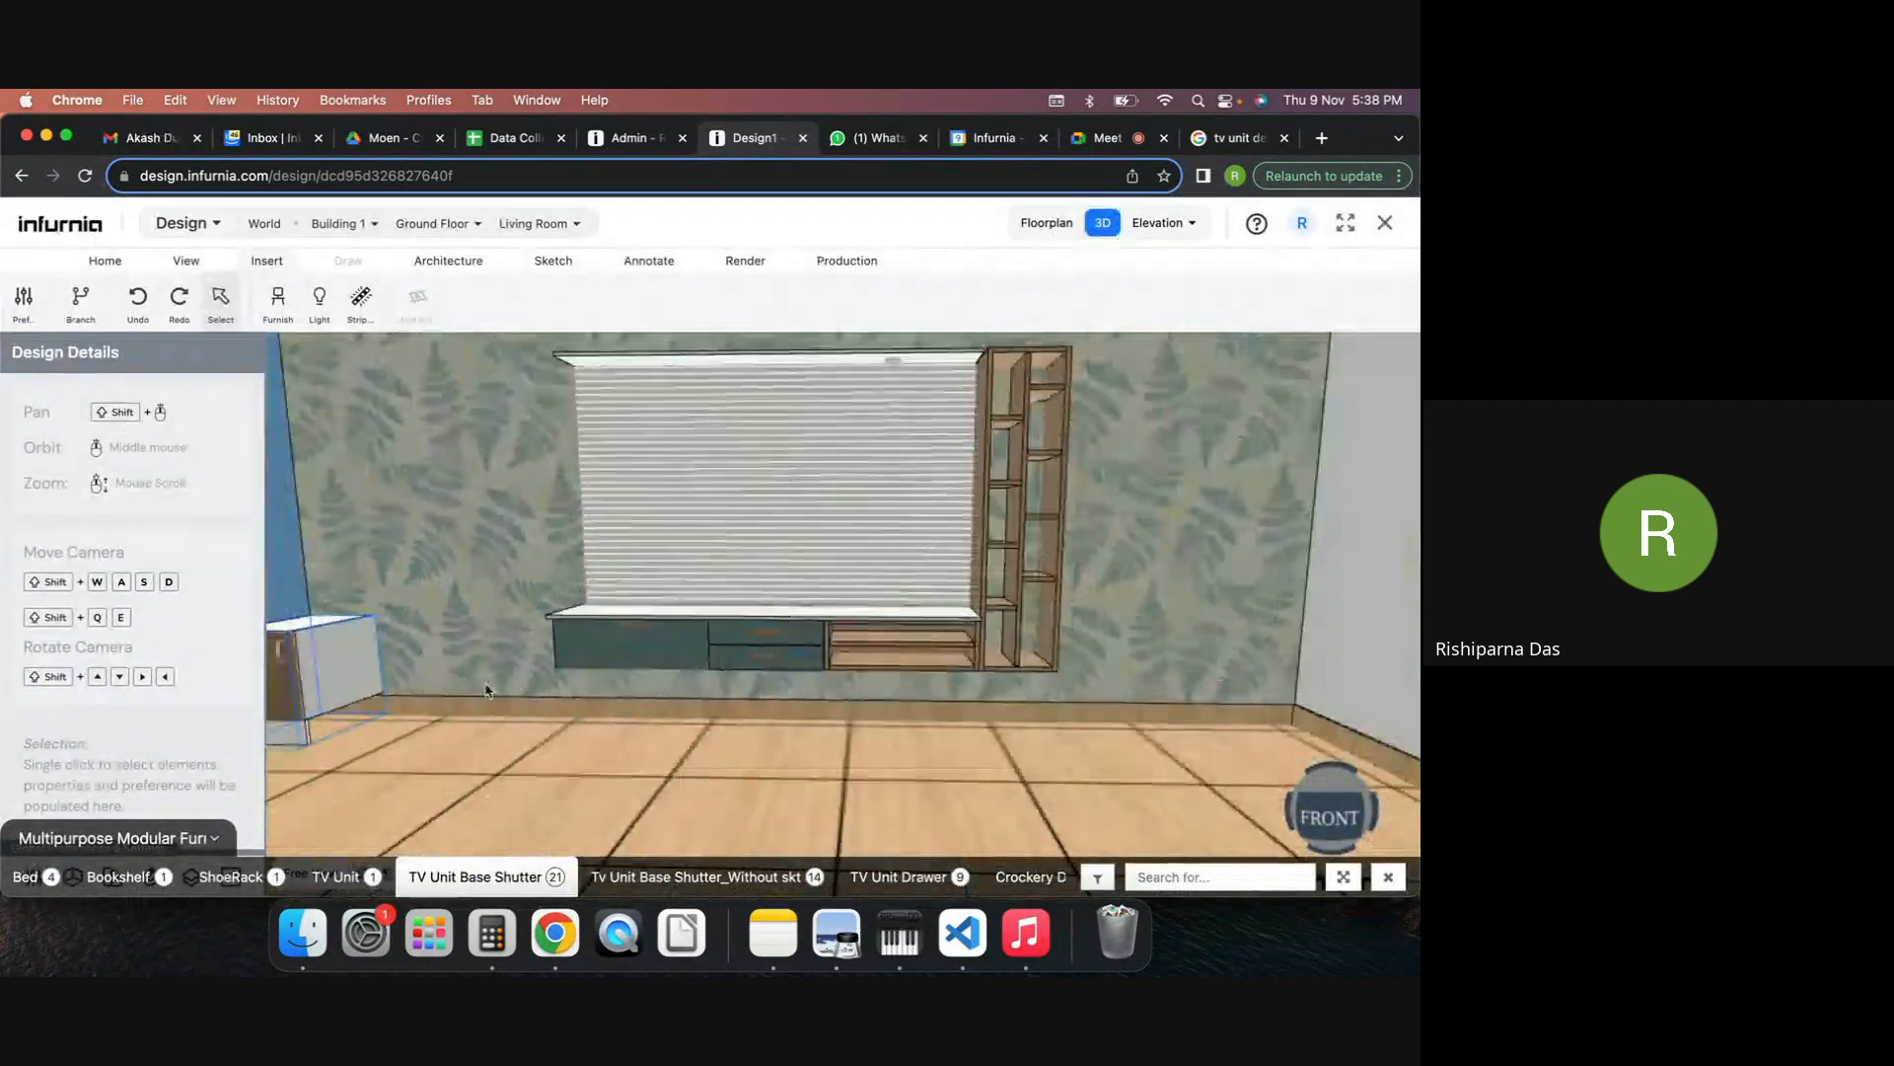
scroll(378, 679, "up", 1)
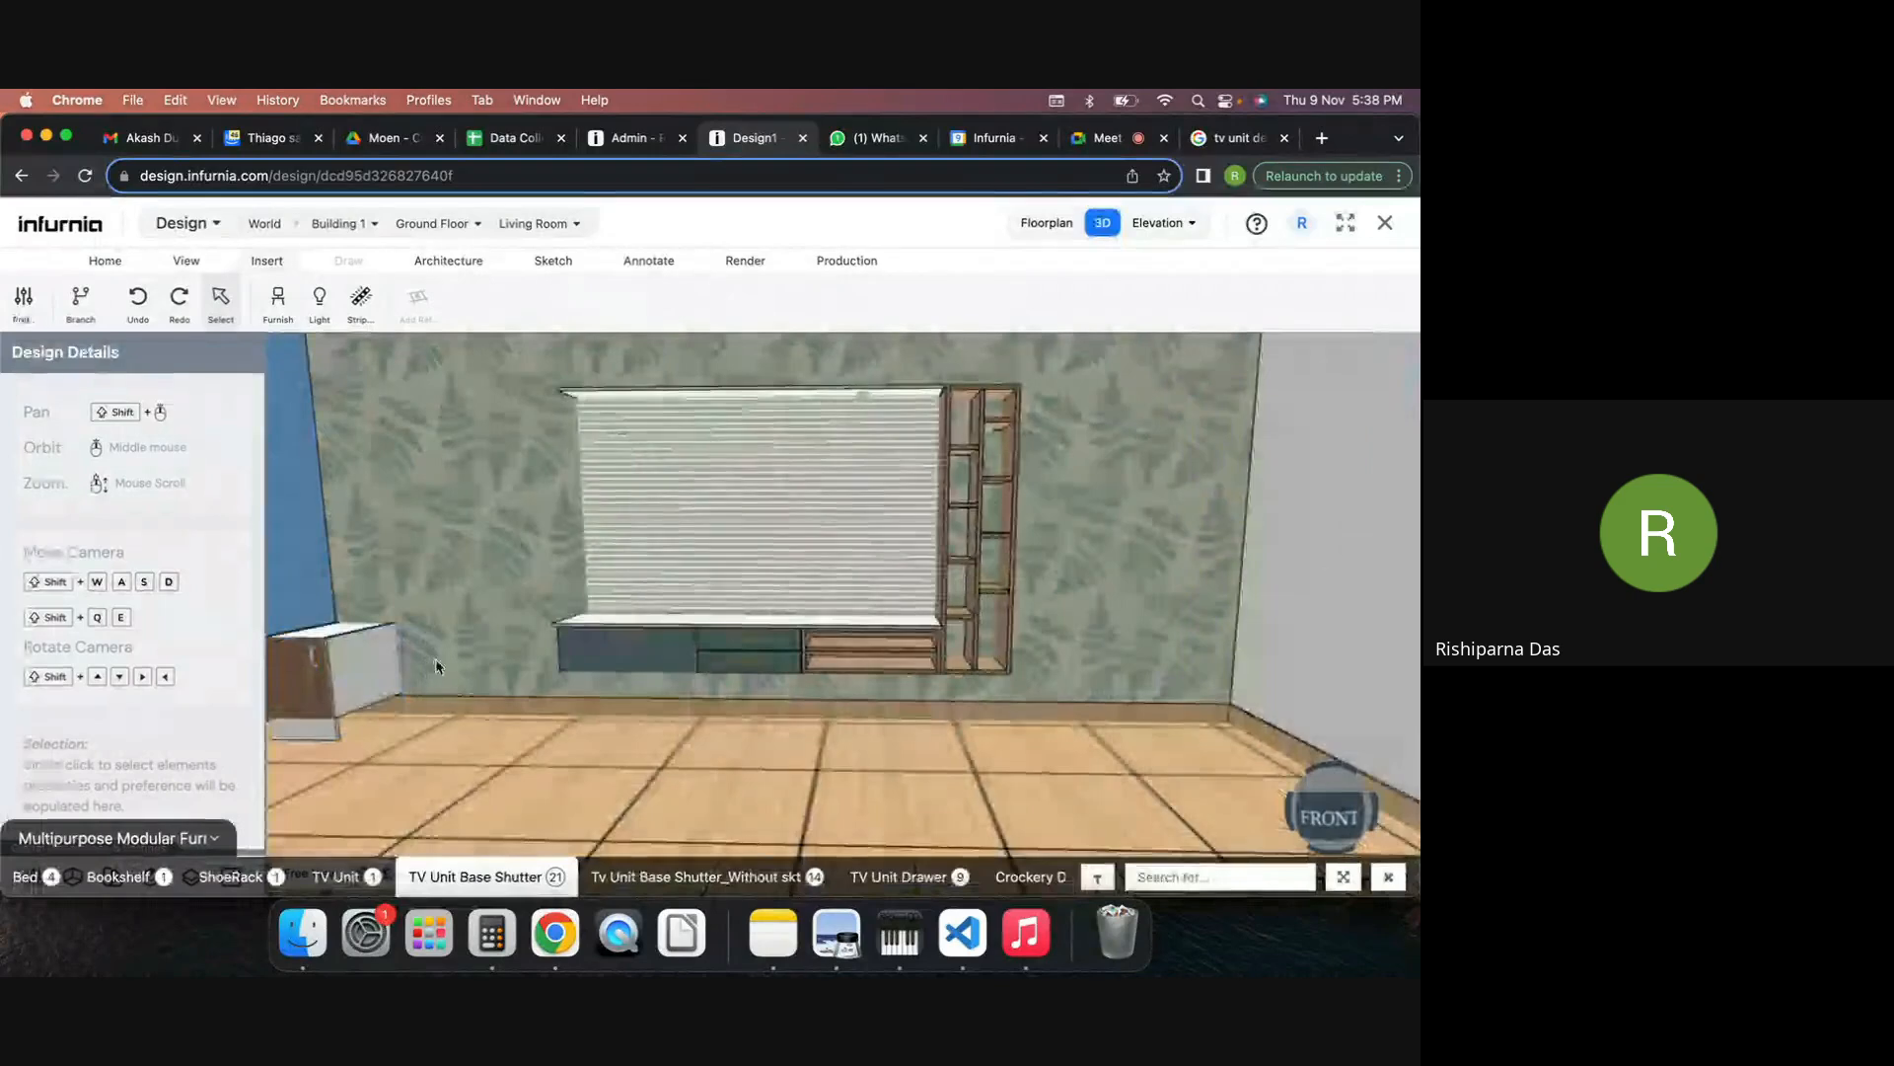
middle_click_drag(415, 668, 602, 661, "shift")
left_click(474, 658)
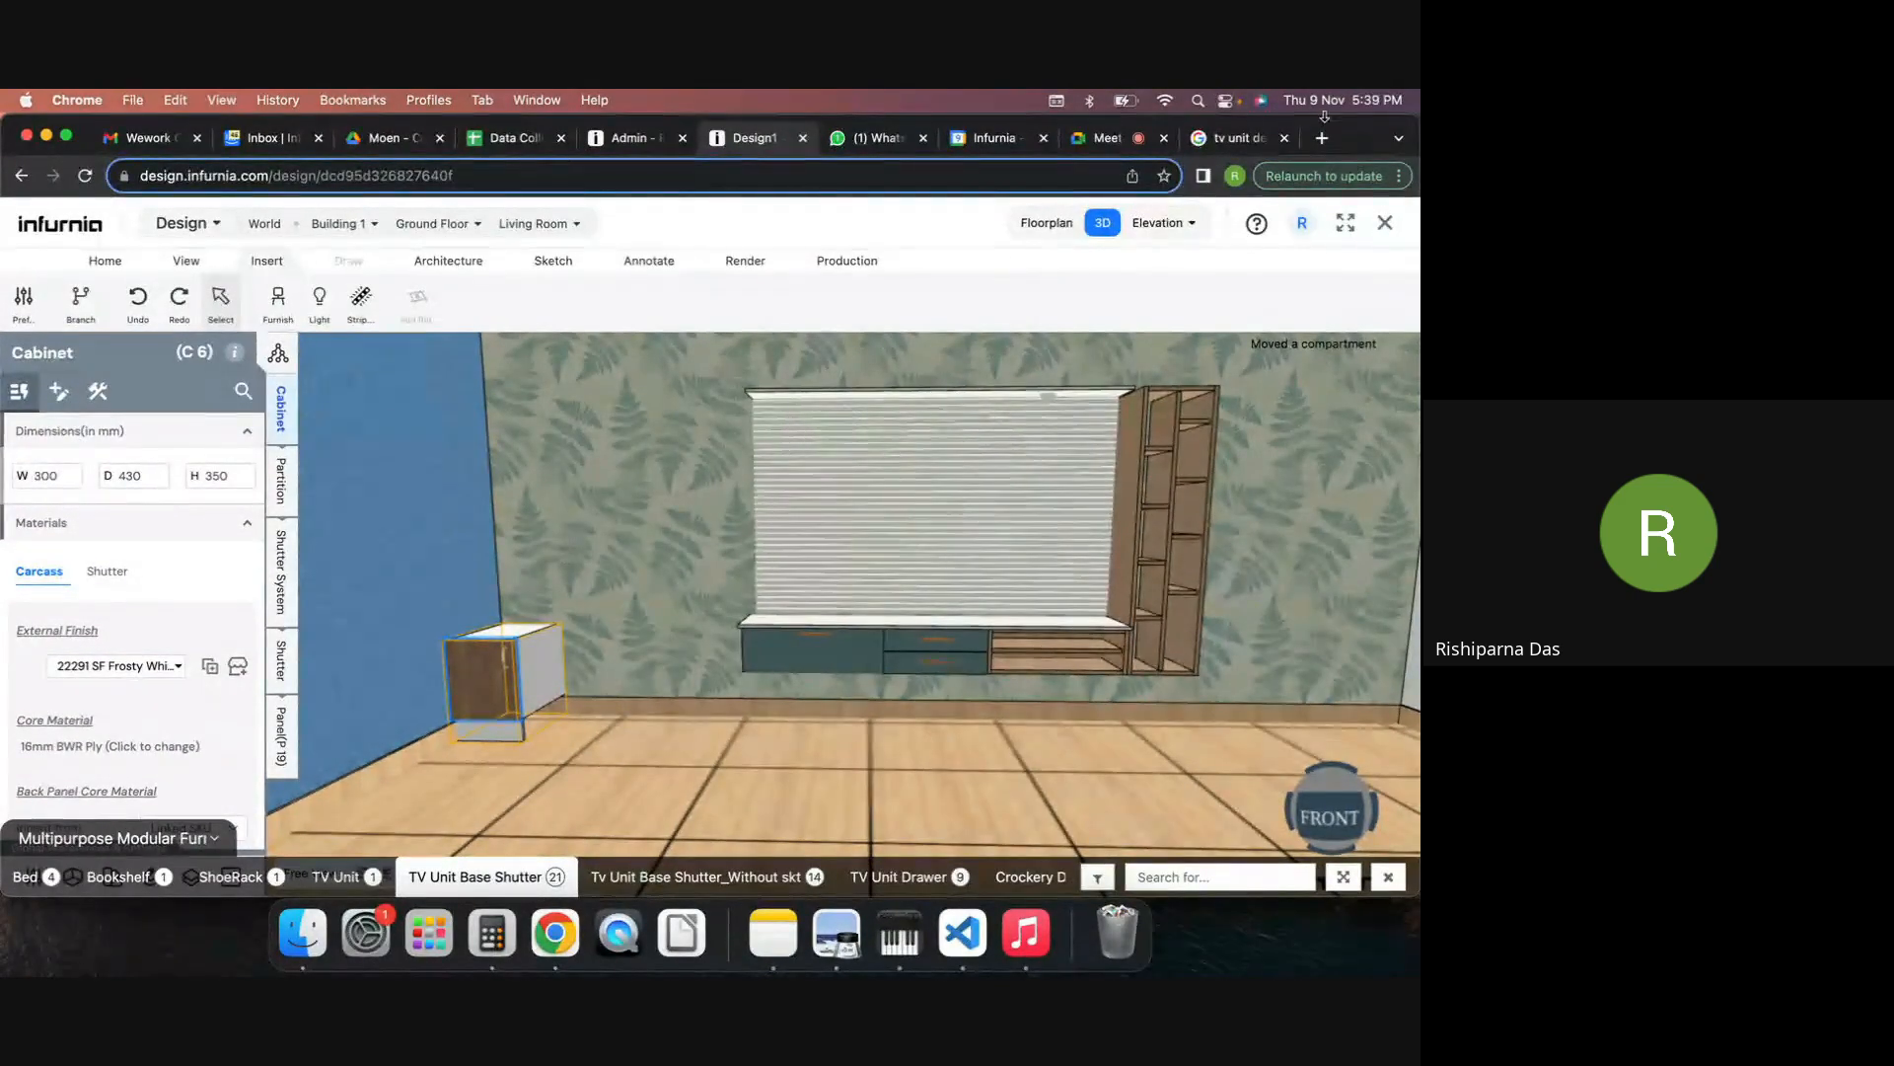
left_click(1026, 224)
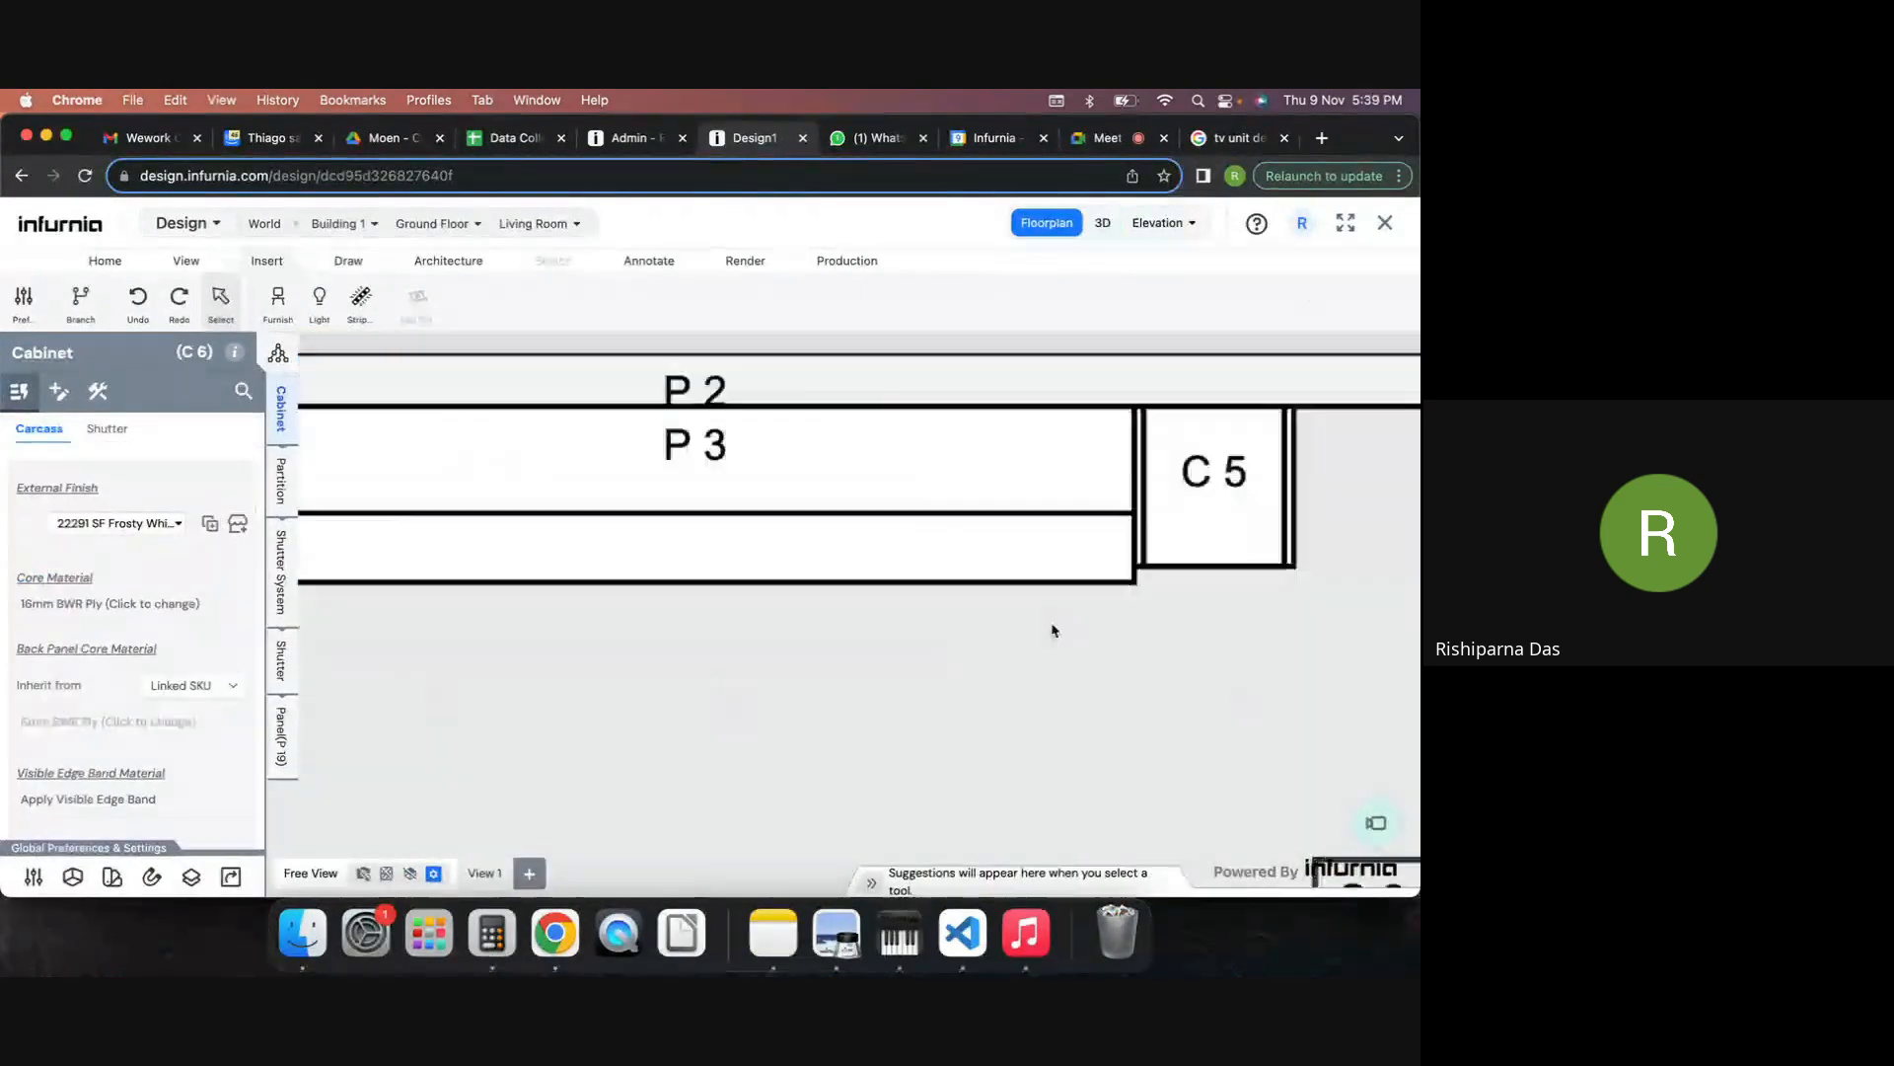
scroll(1118, 622, "down", 2)
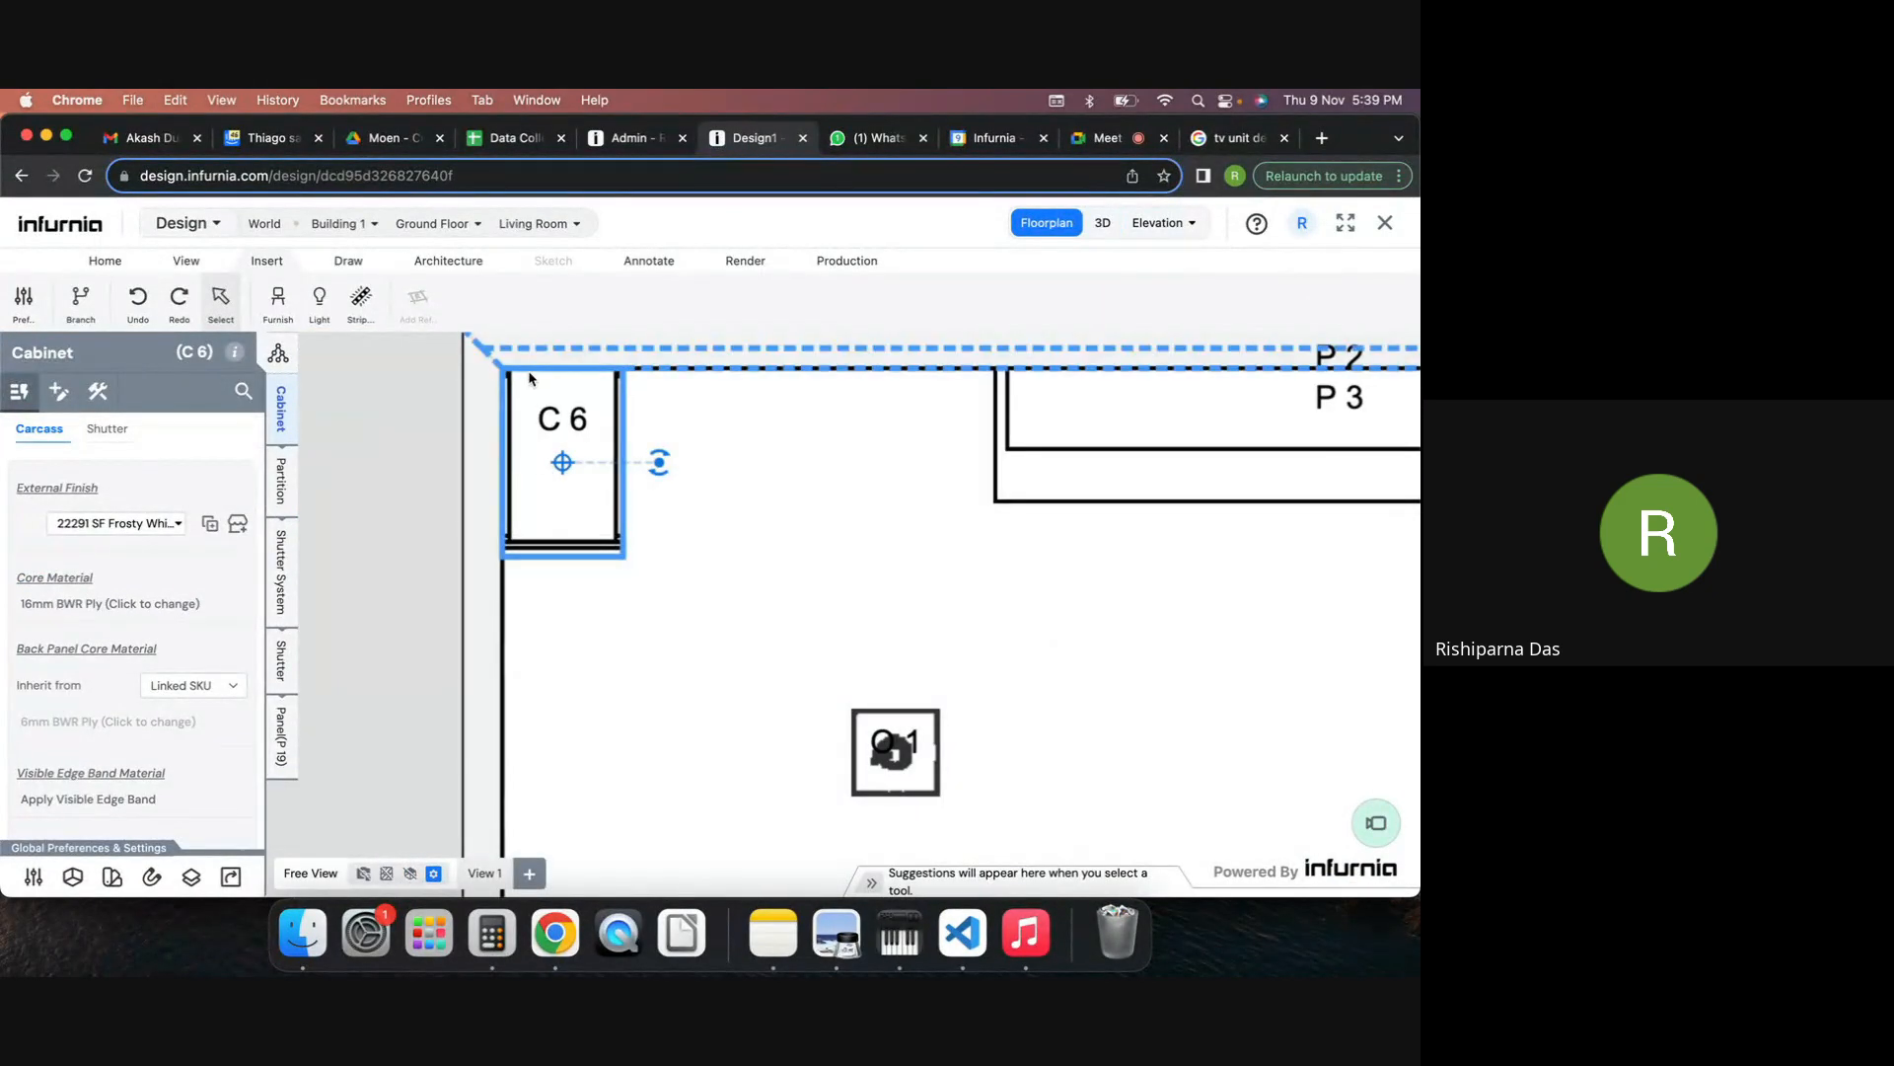
left_click_drag(546, 382, 929, 390)
left_click(1102, 226)
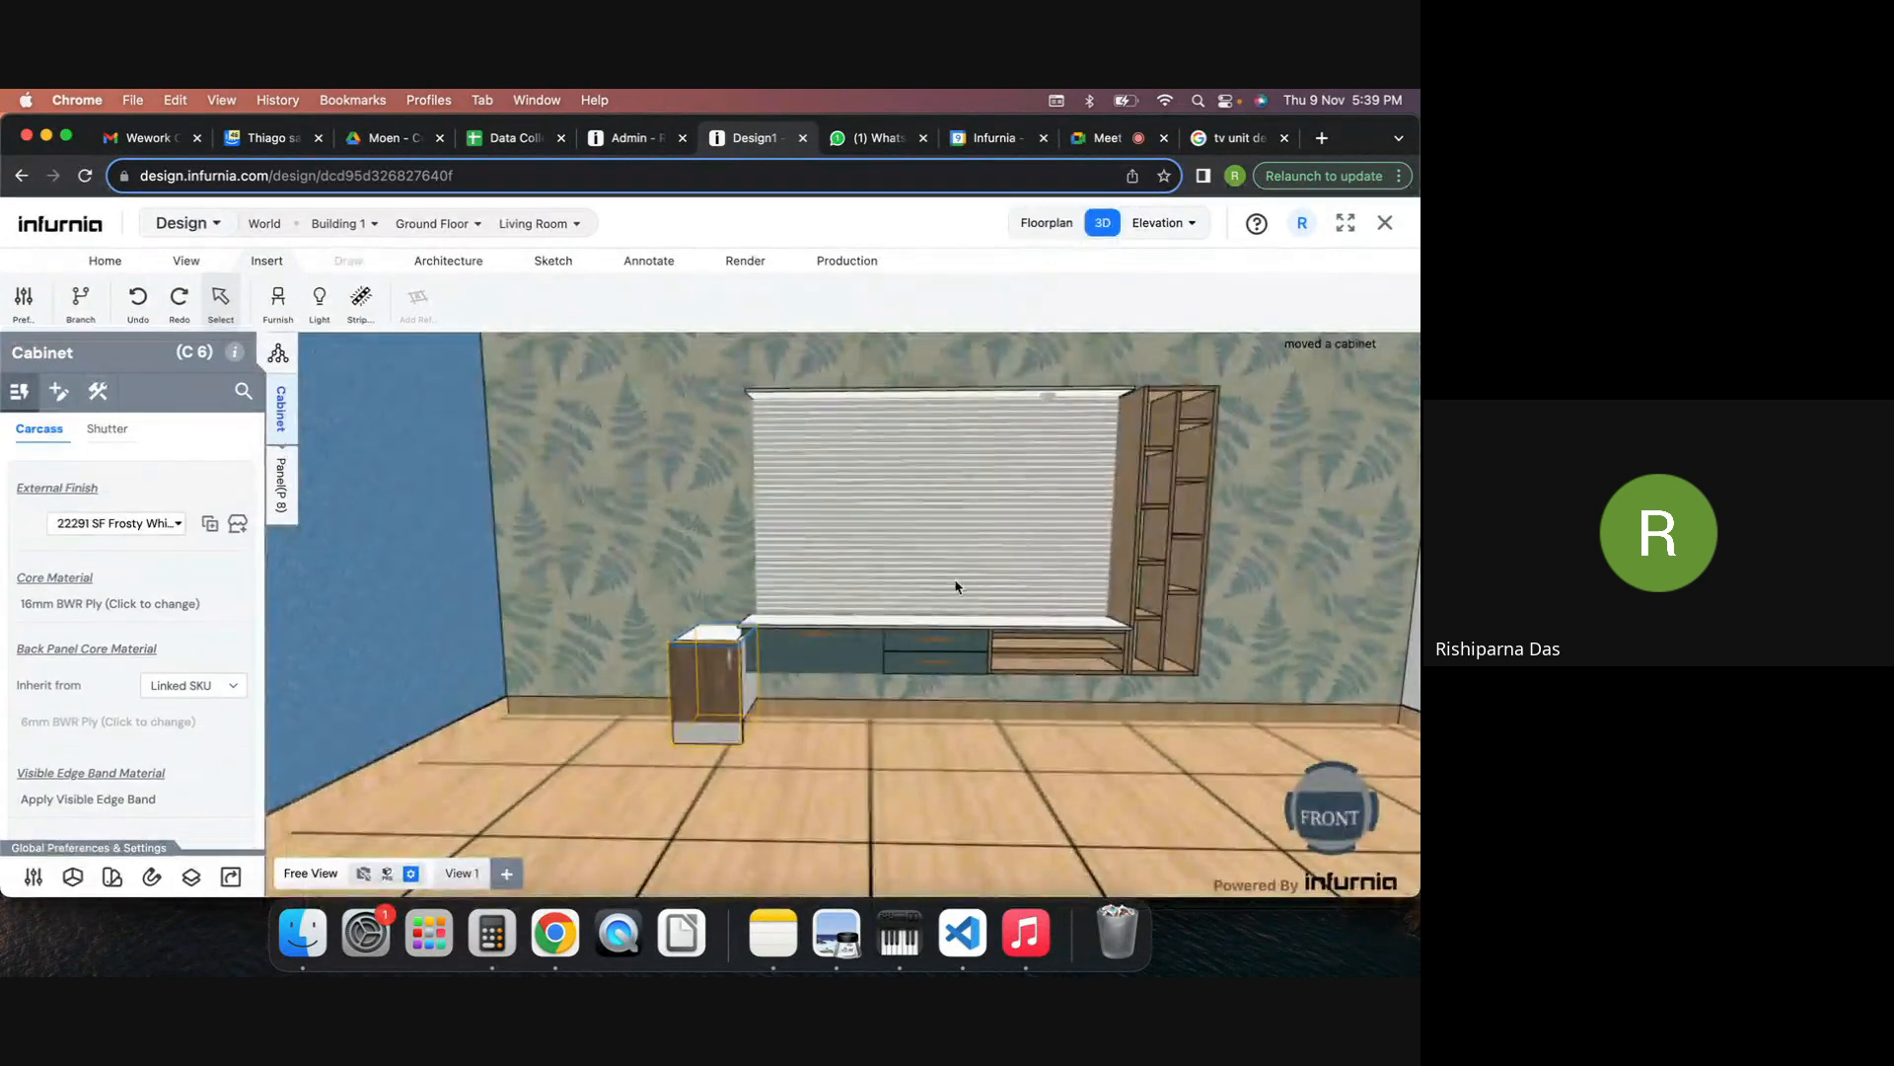
Turn off the front skirting of the new base cabinet in its skirting options.
scroll(702, 739, "up", 2)
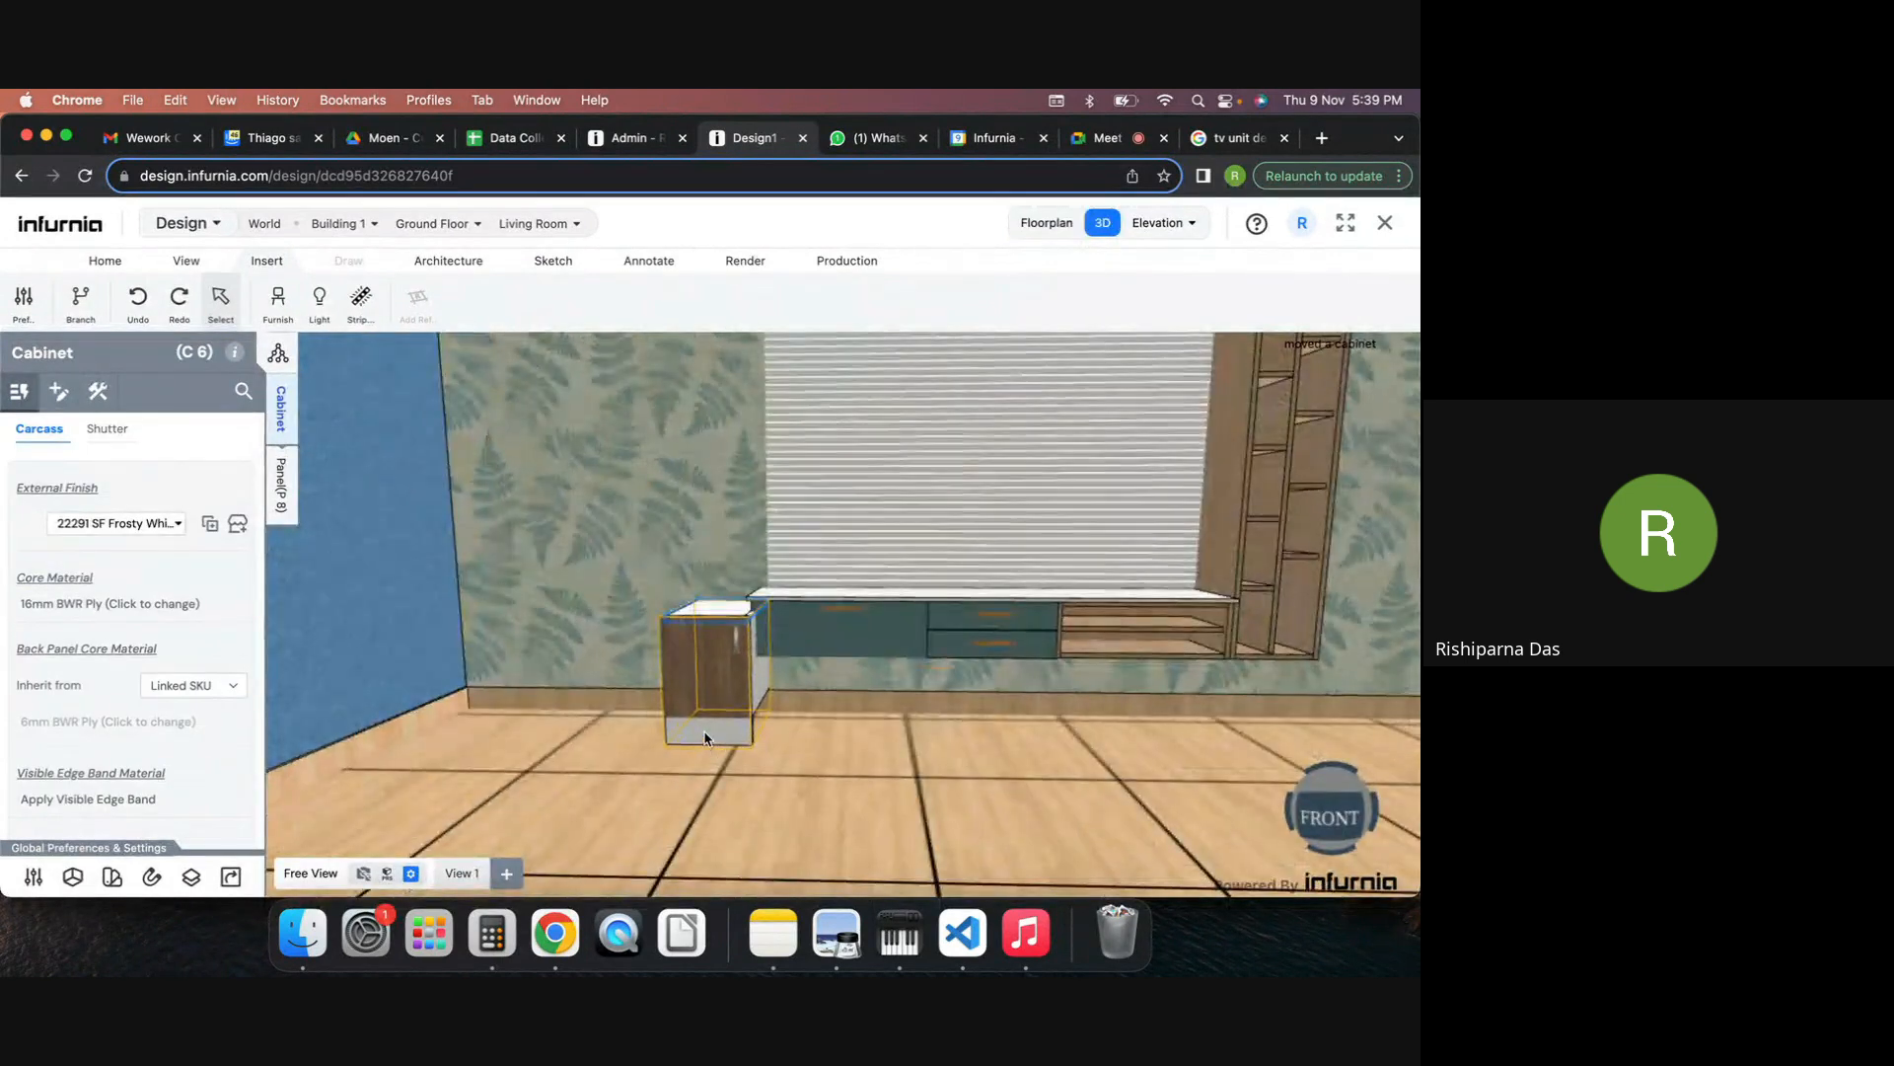
left_click(98, 390)
left_click(86, 501)
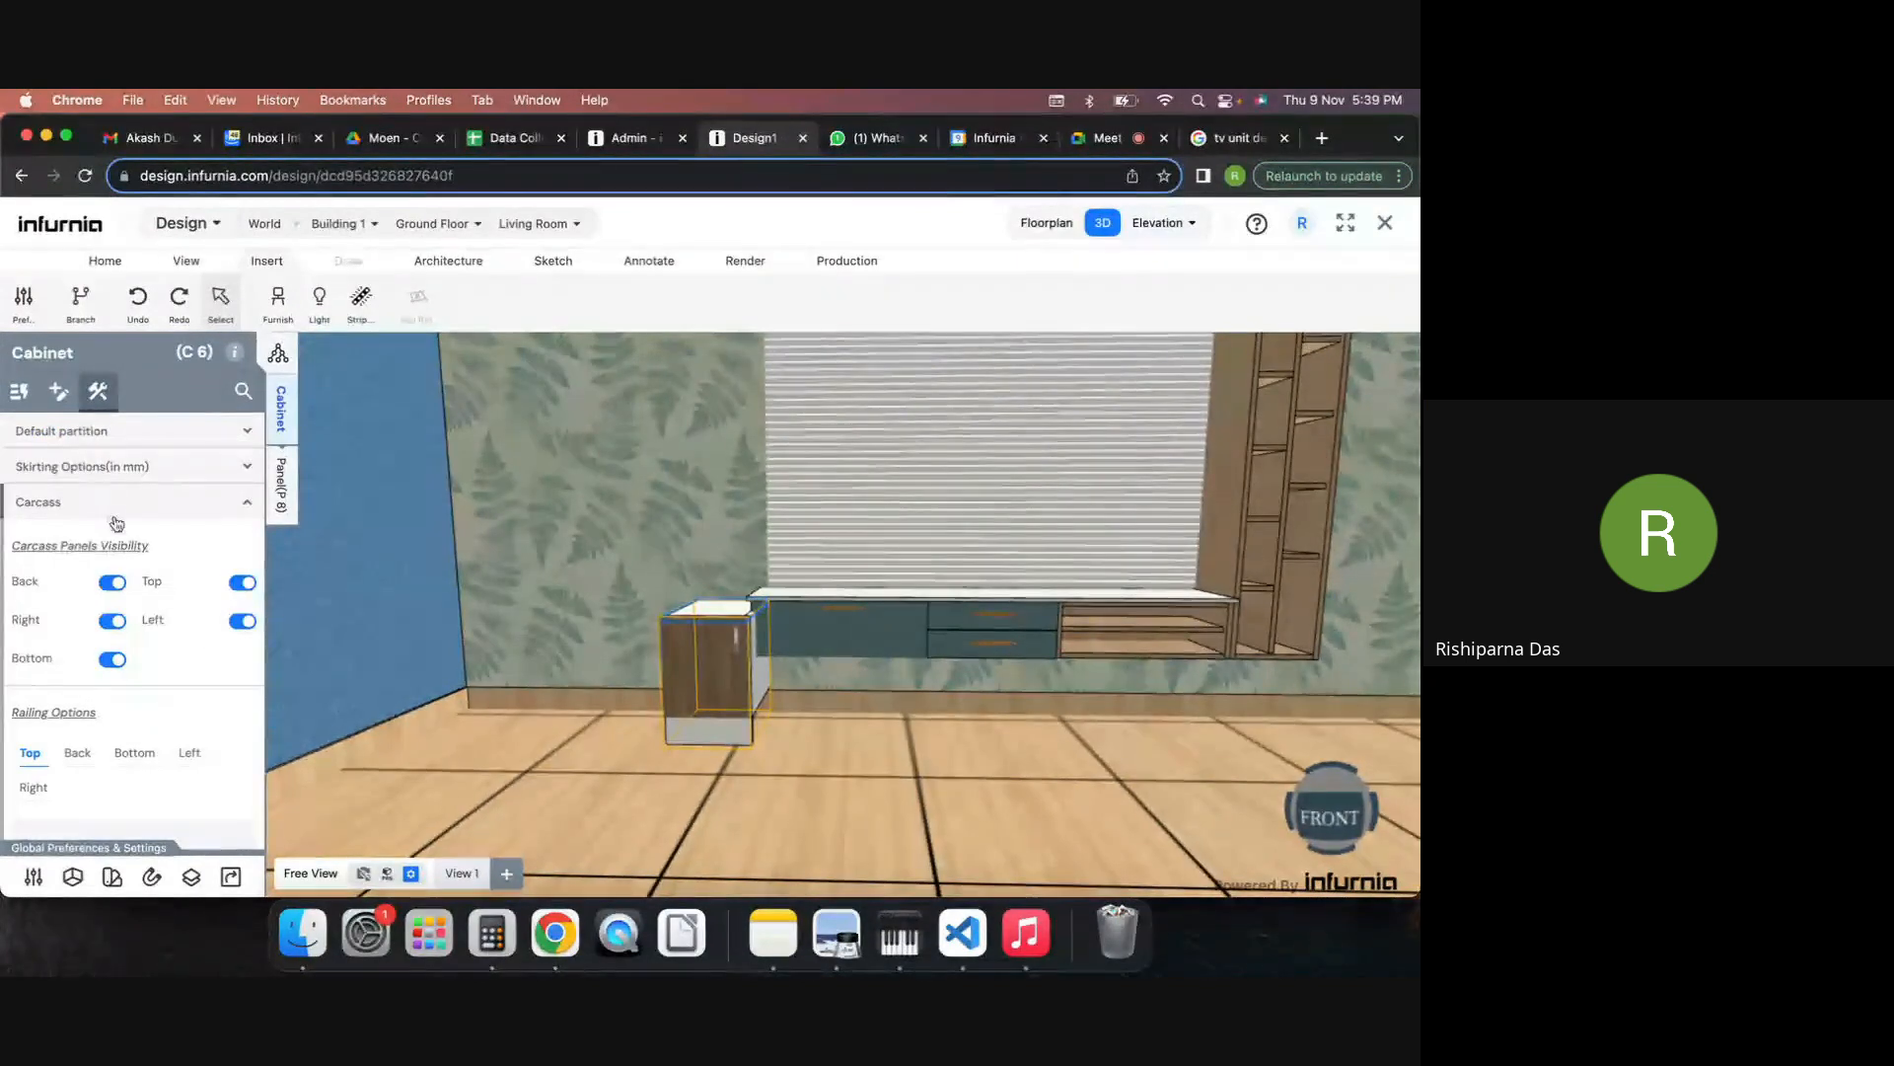
scroll(102, 679, "down", 3)
scroll(103, 679, "up", 1)
scroll(103, 679, "up", 2)
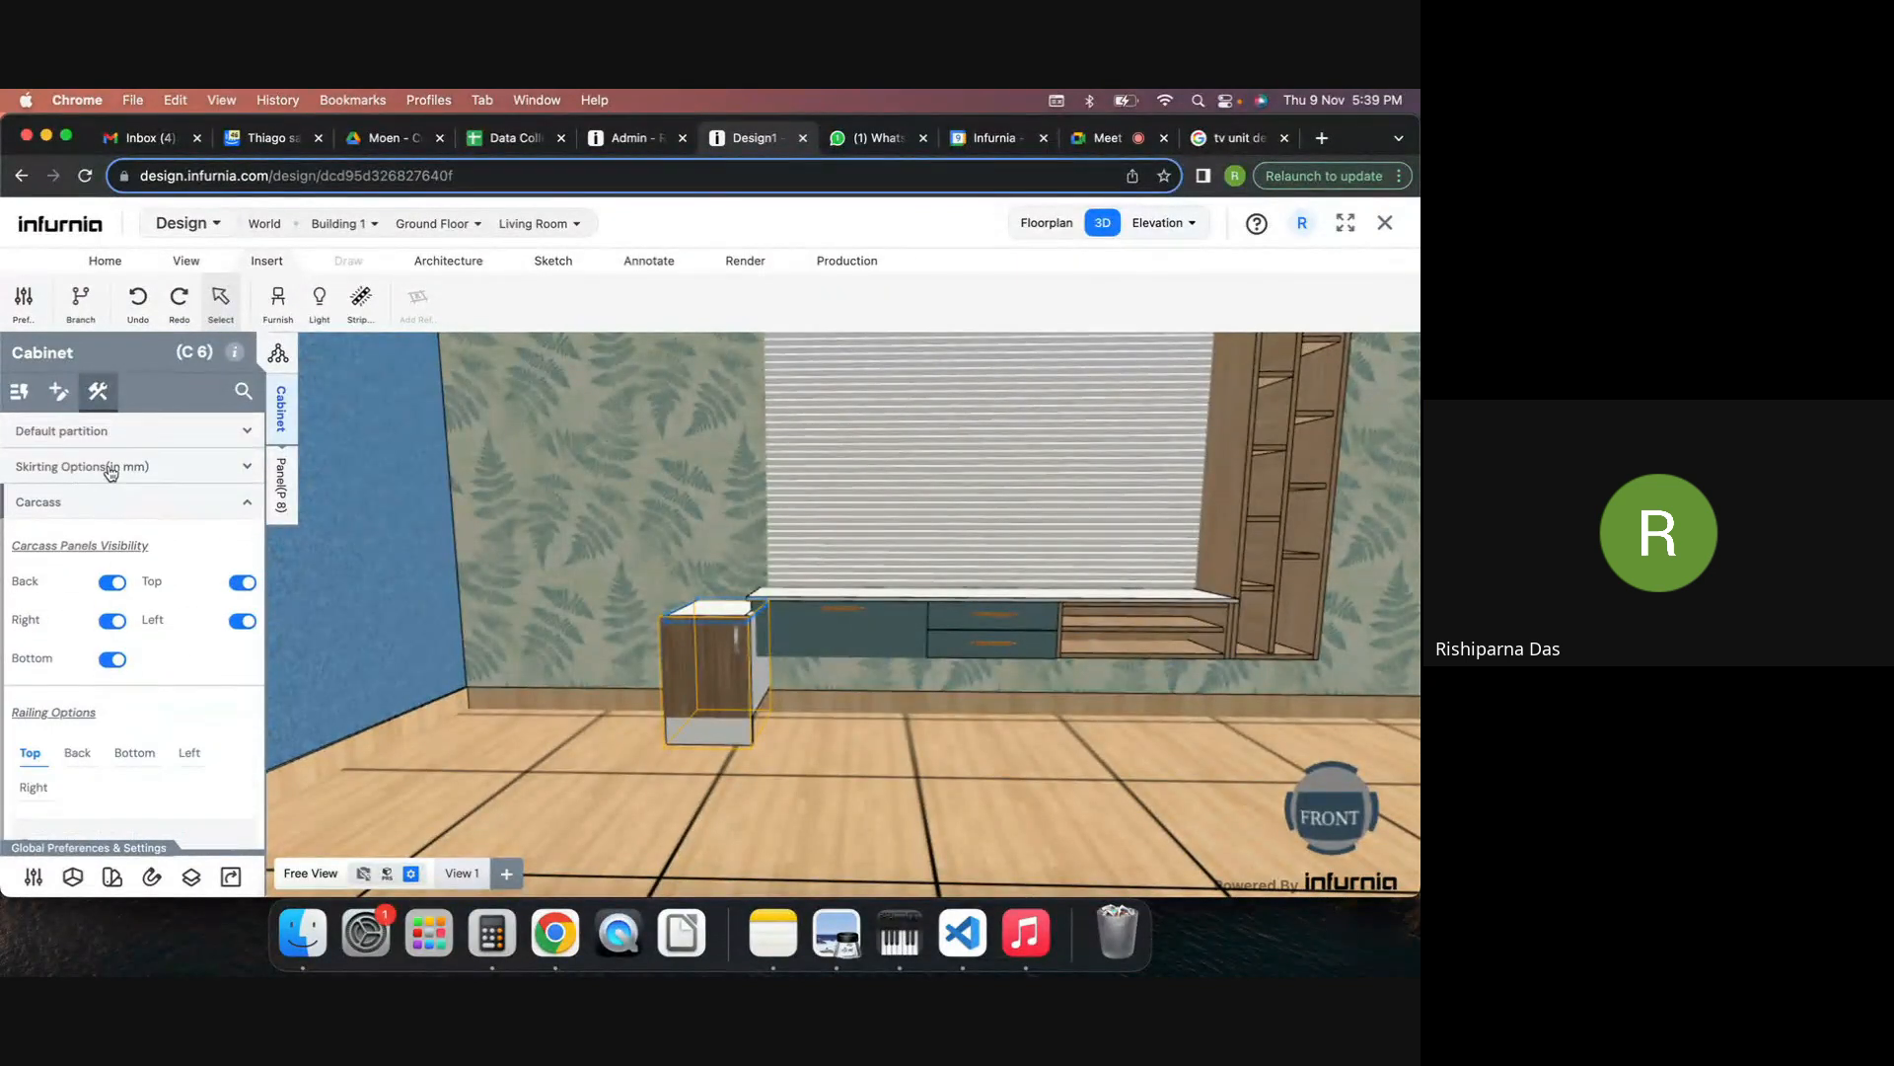
left_click(106, 466)
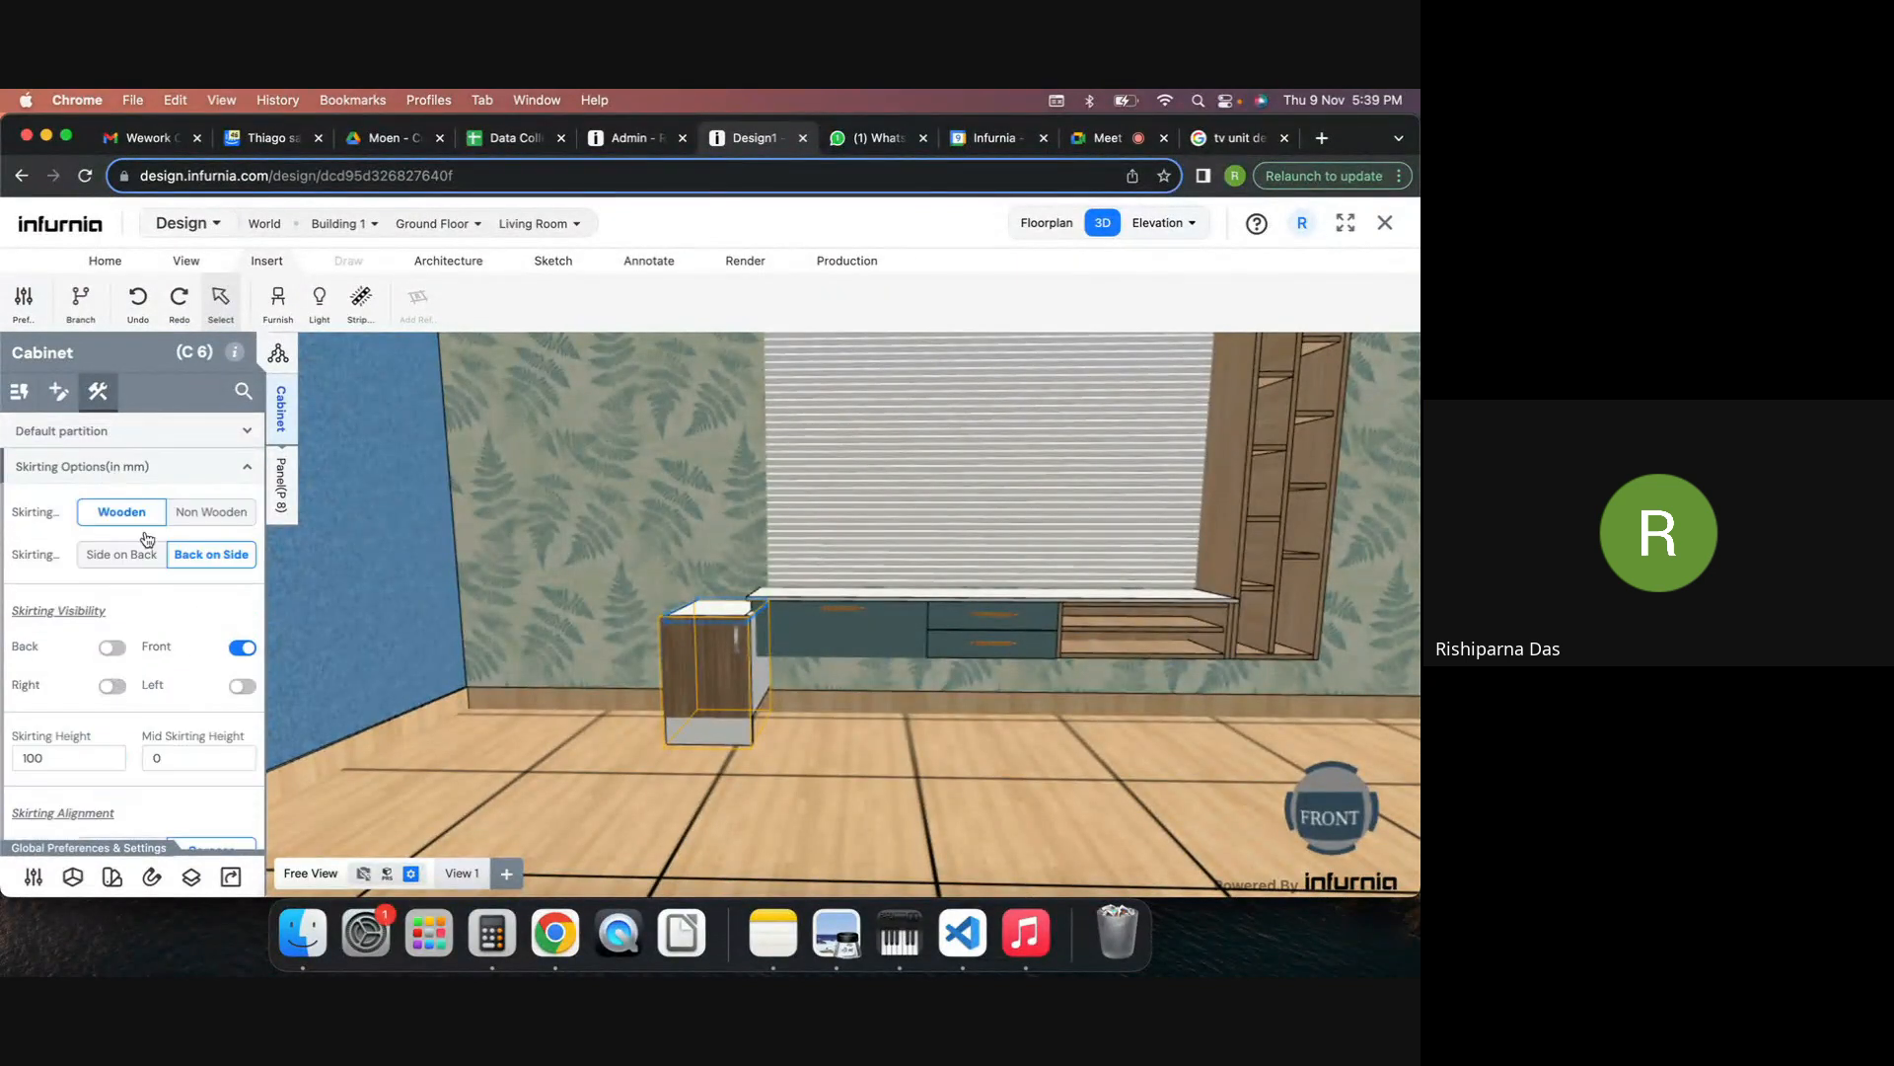
left_click(242, 648)
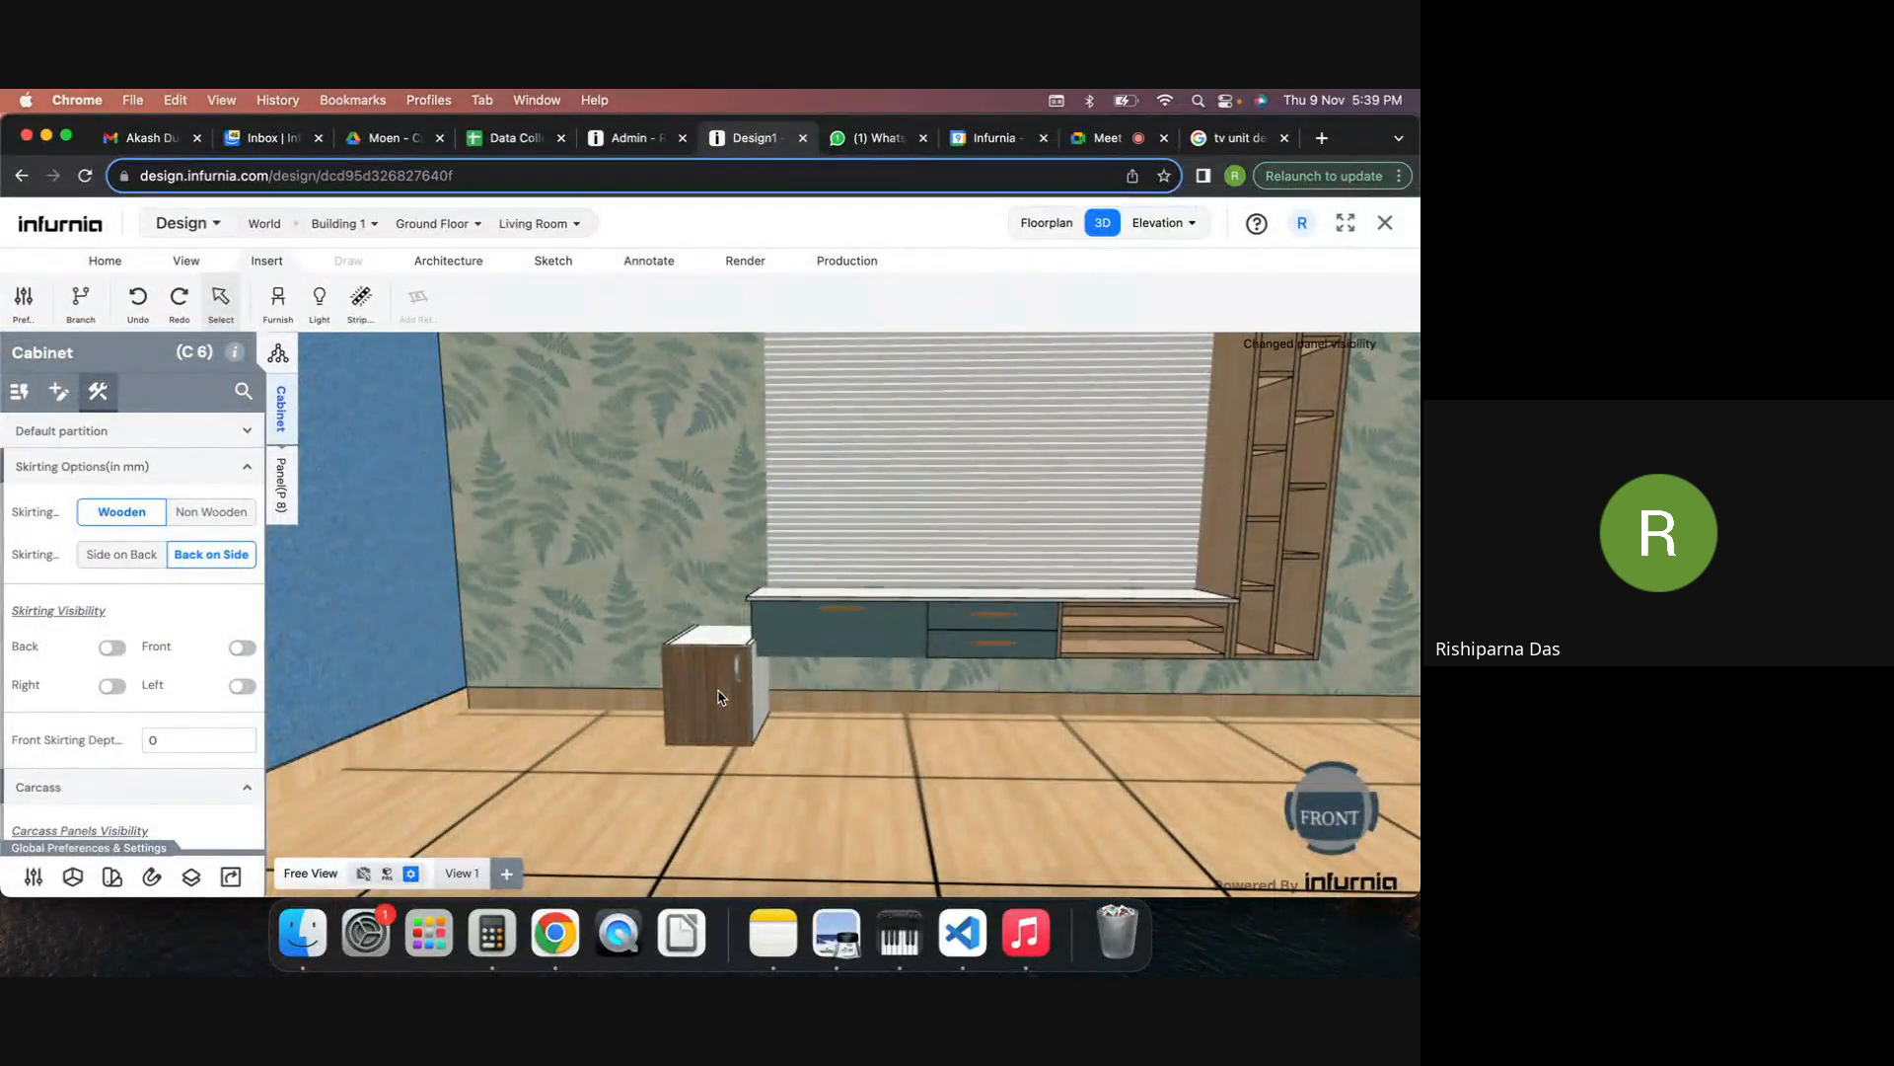
Set the shutter mechanism of the new base cabinet to Flap Down.
left_click(713, 684)
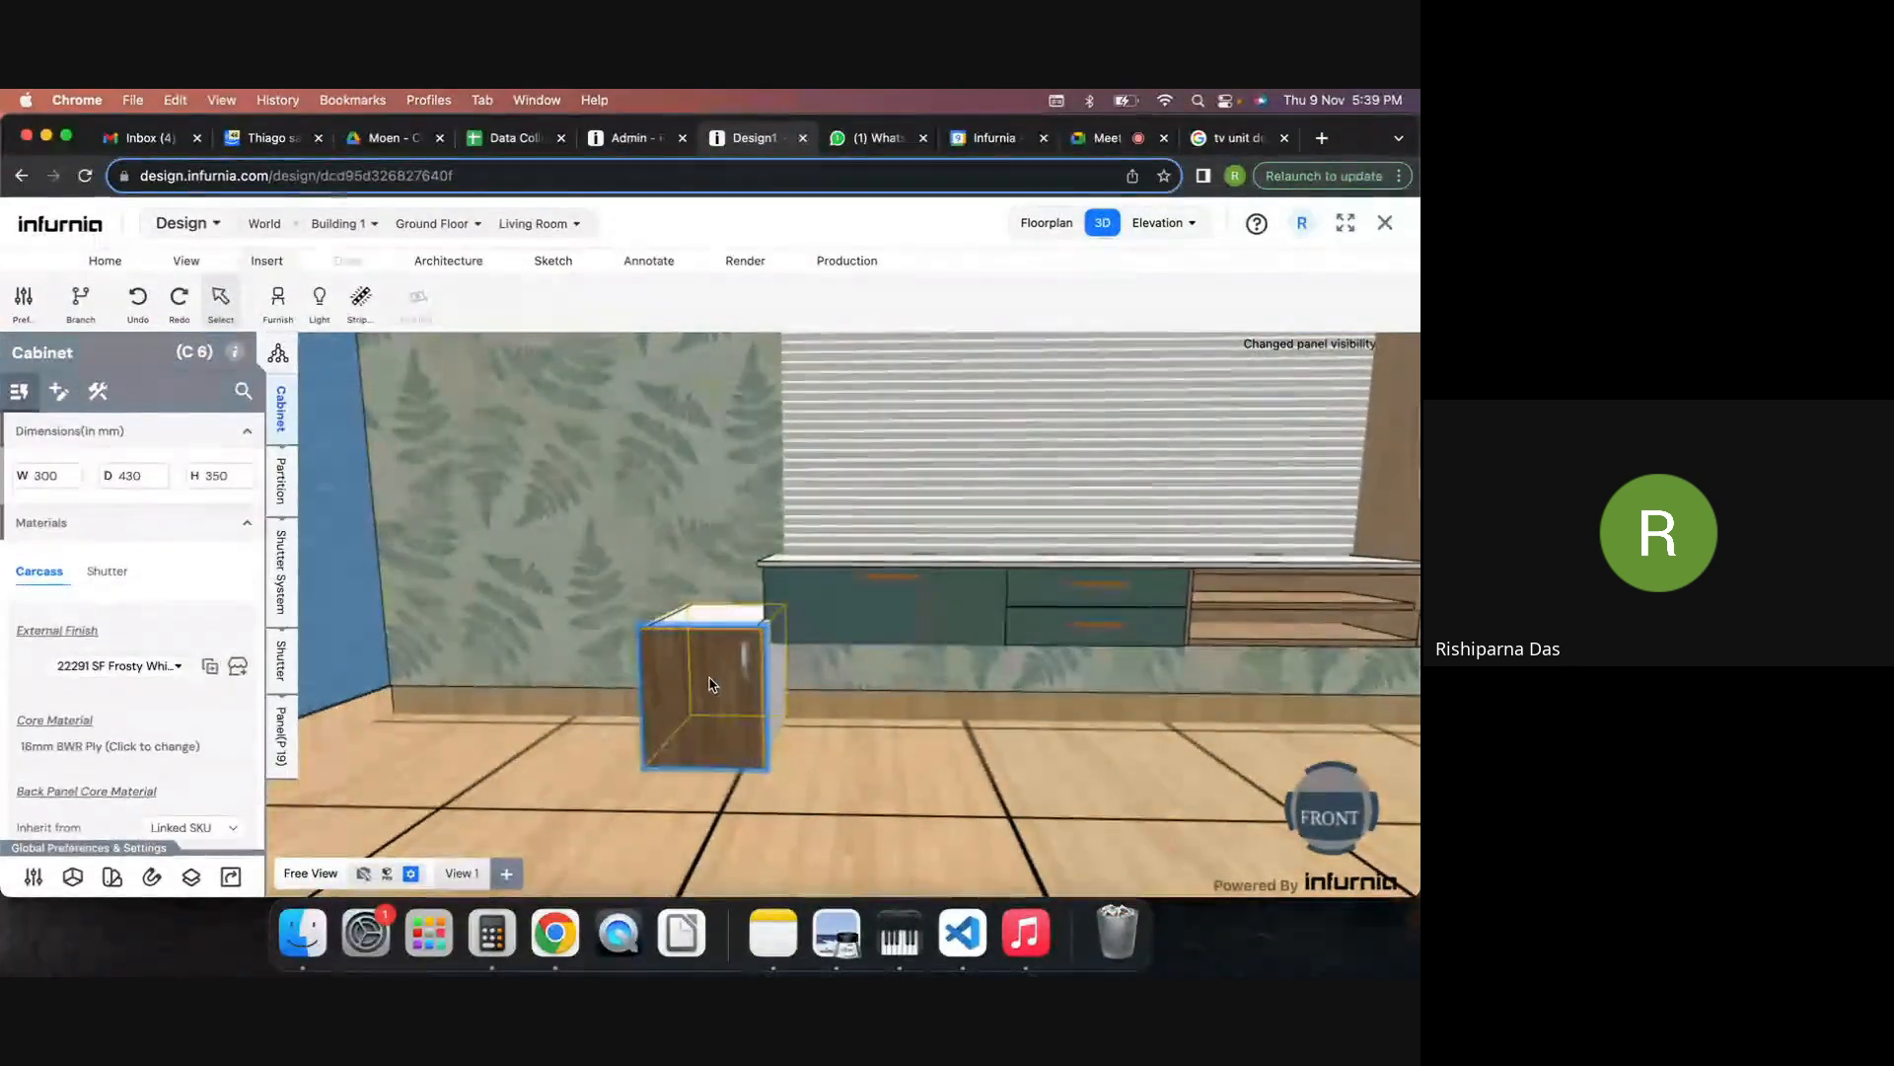
left_click(280, 614)
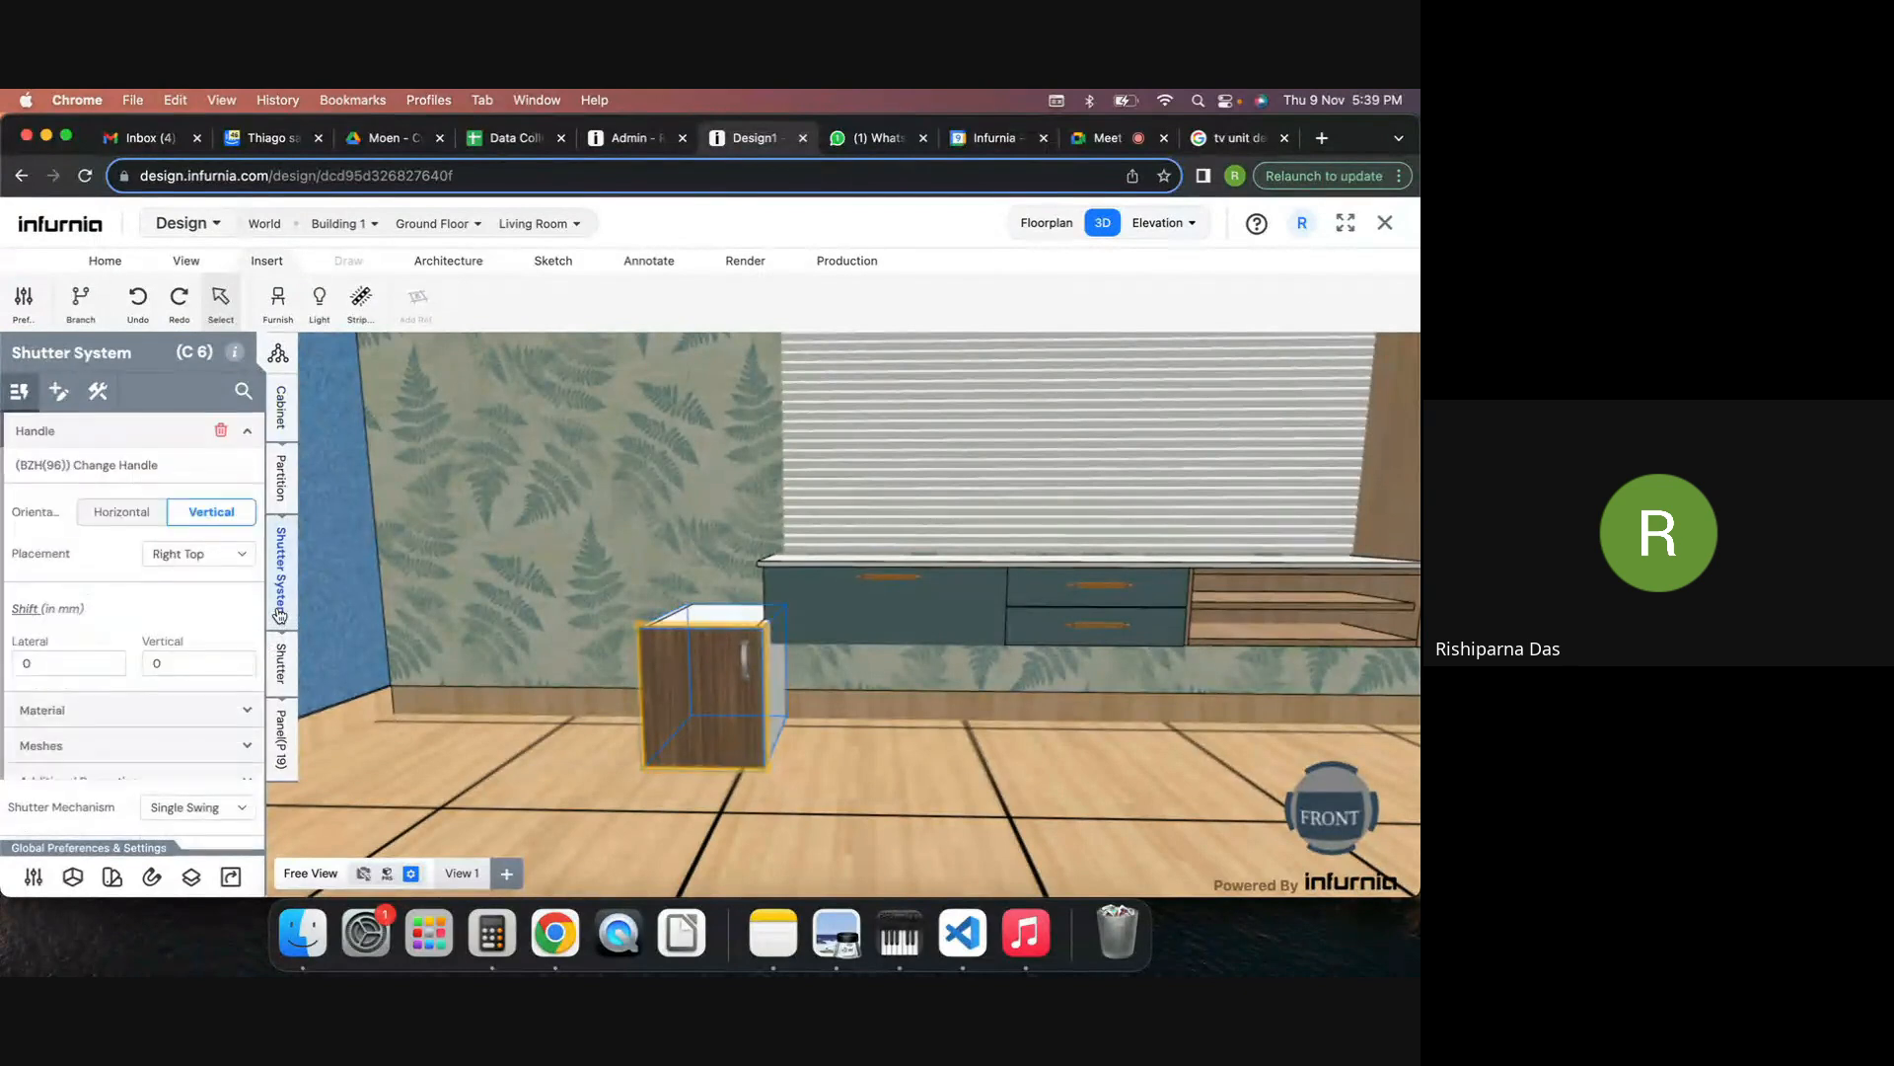
scroll(233, 668, "down", 2)
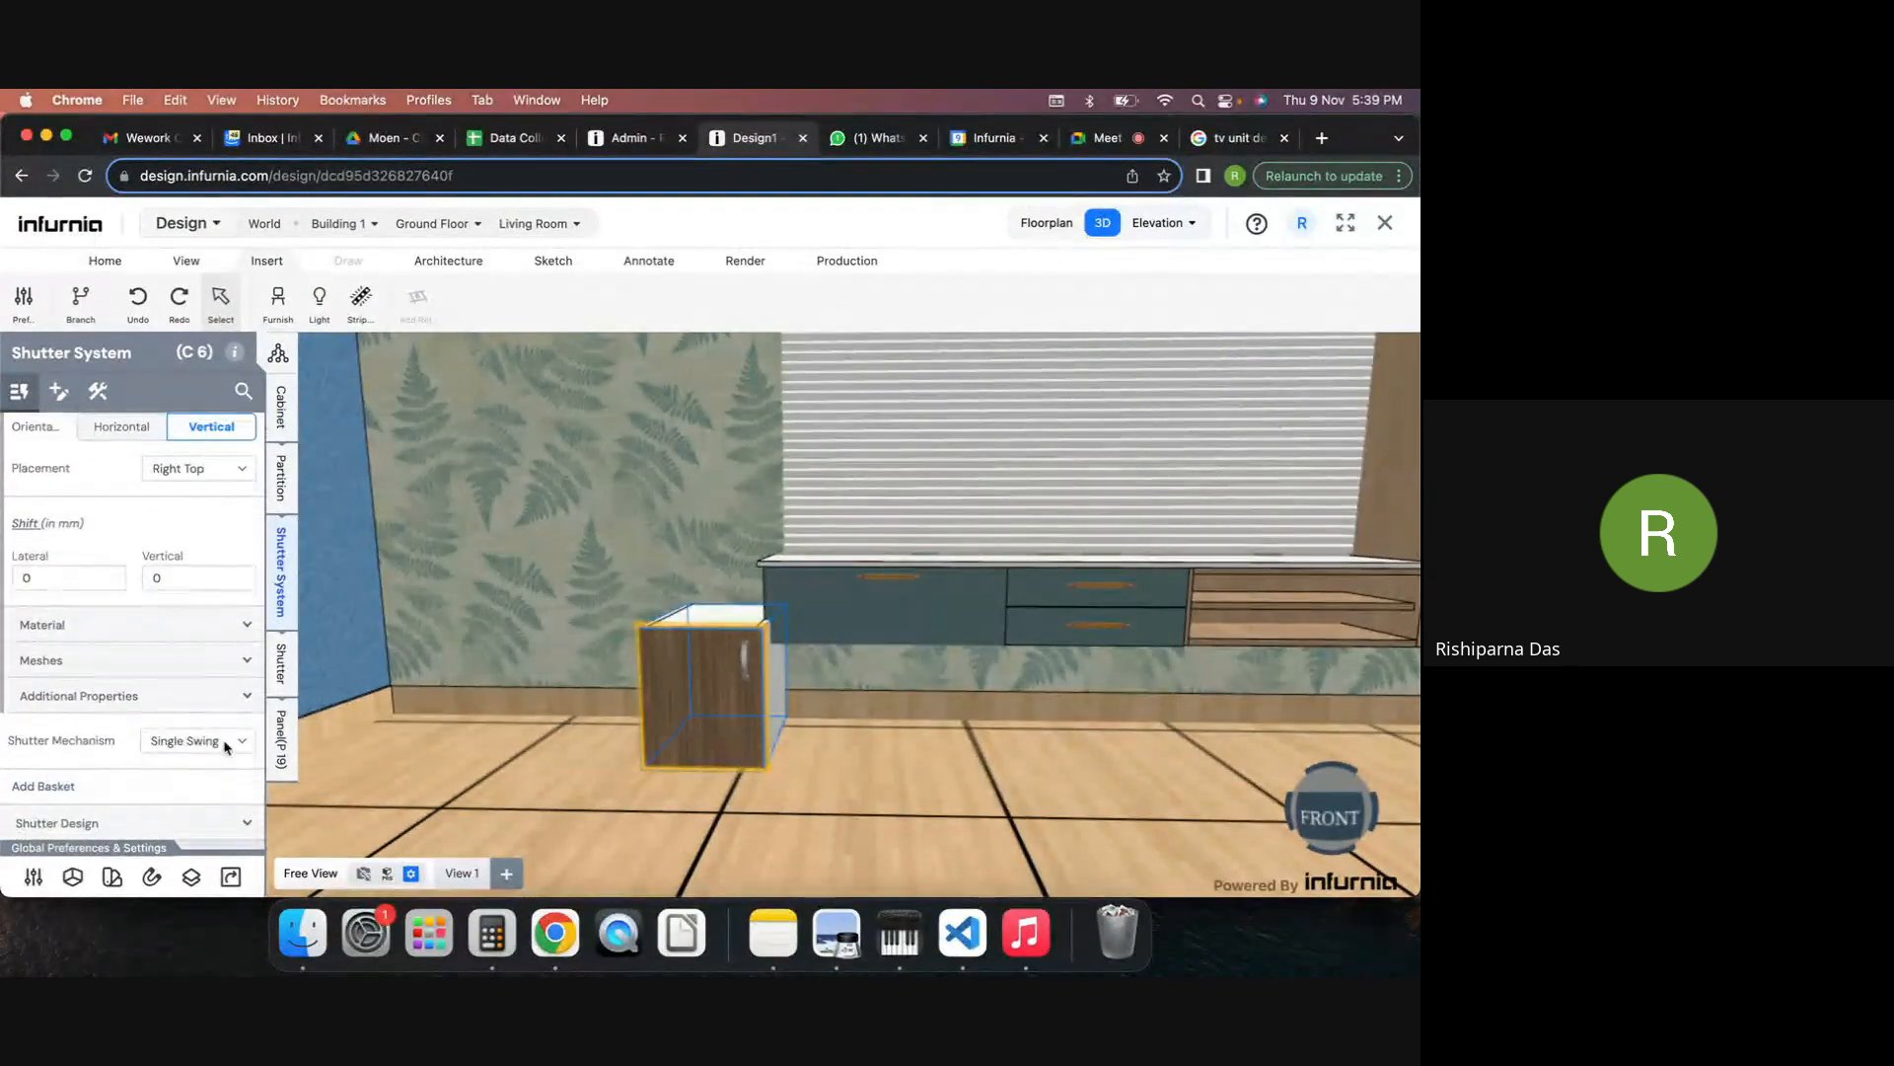
left_click(200, 740)
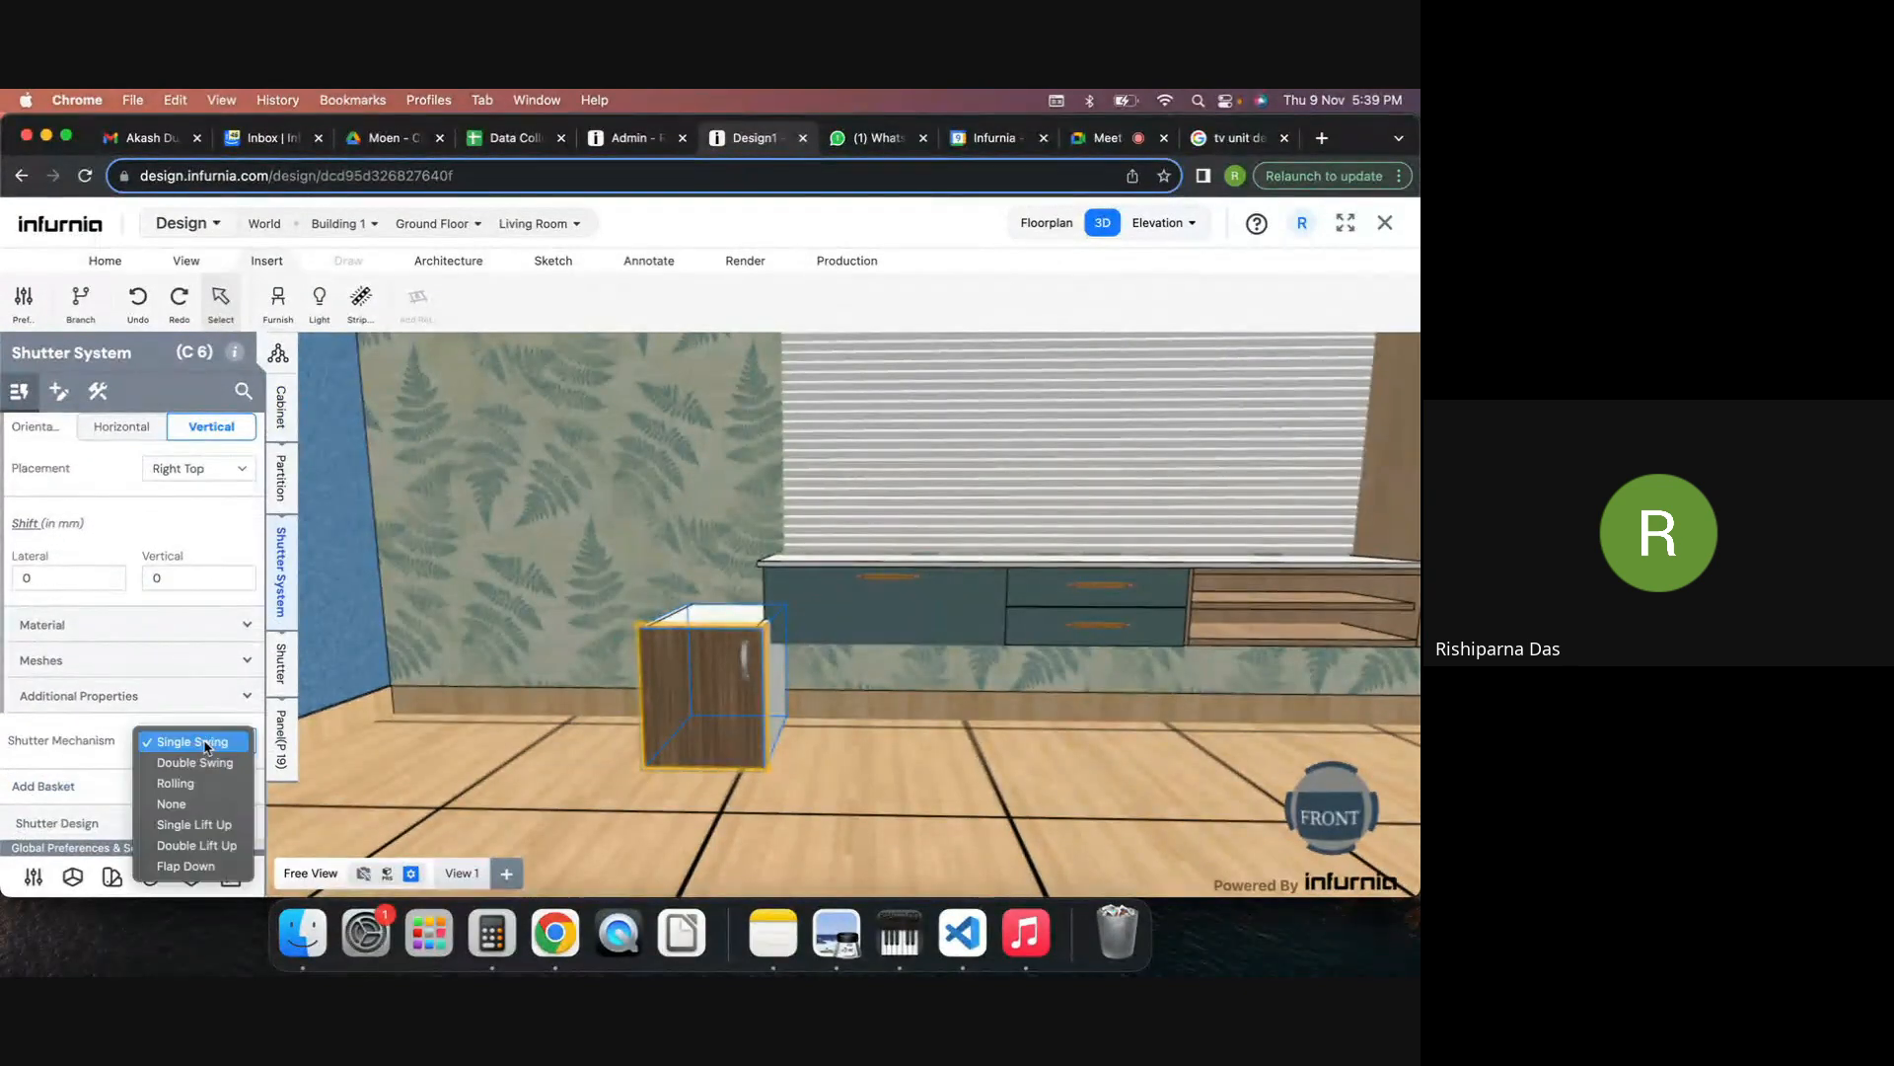
left_click(177, 866)
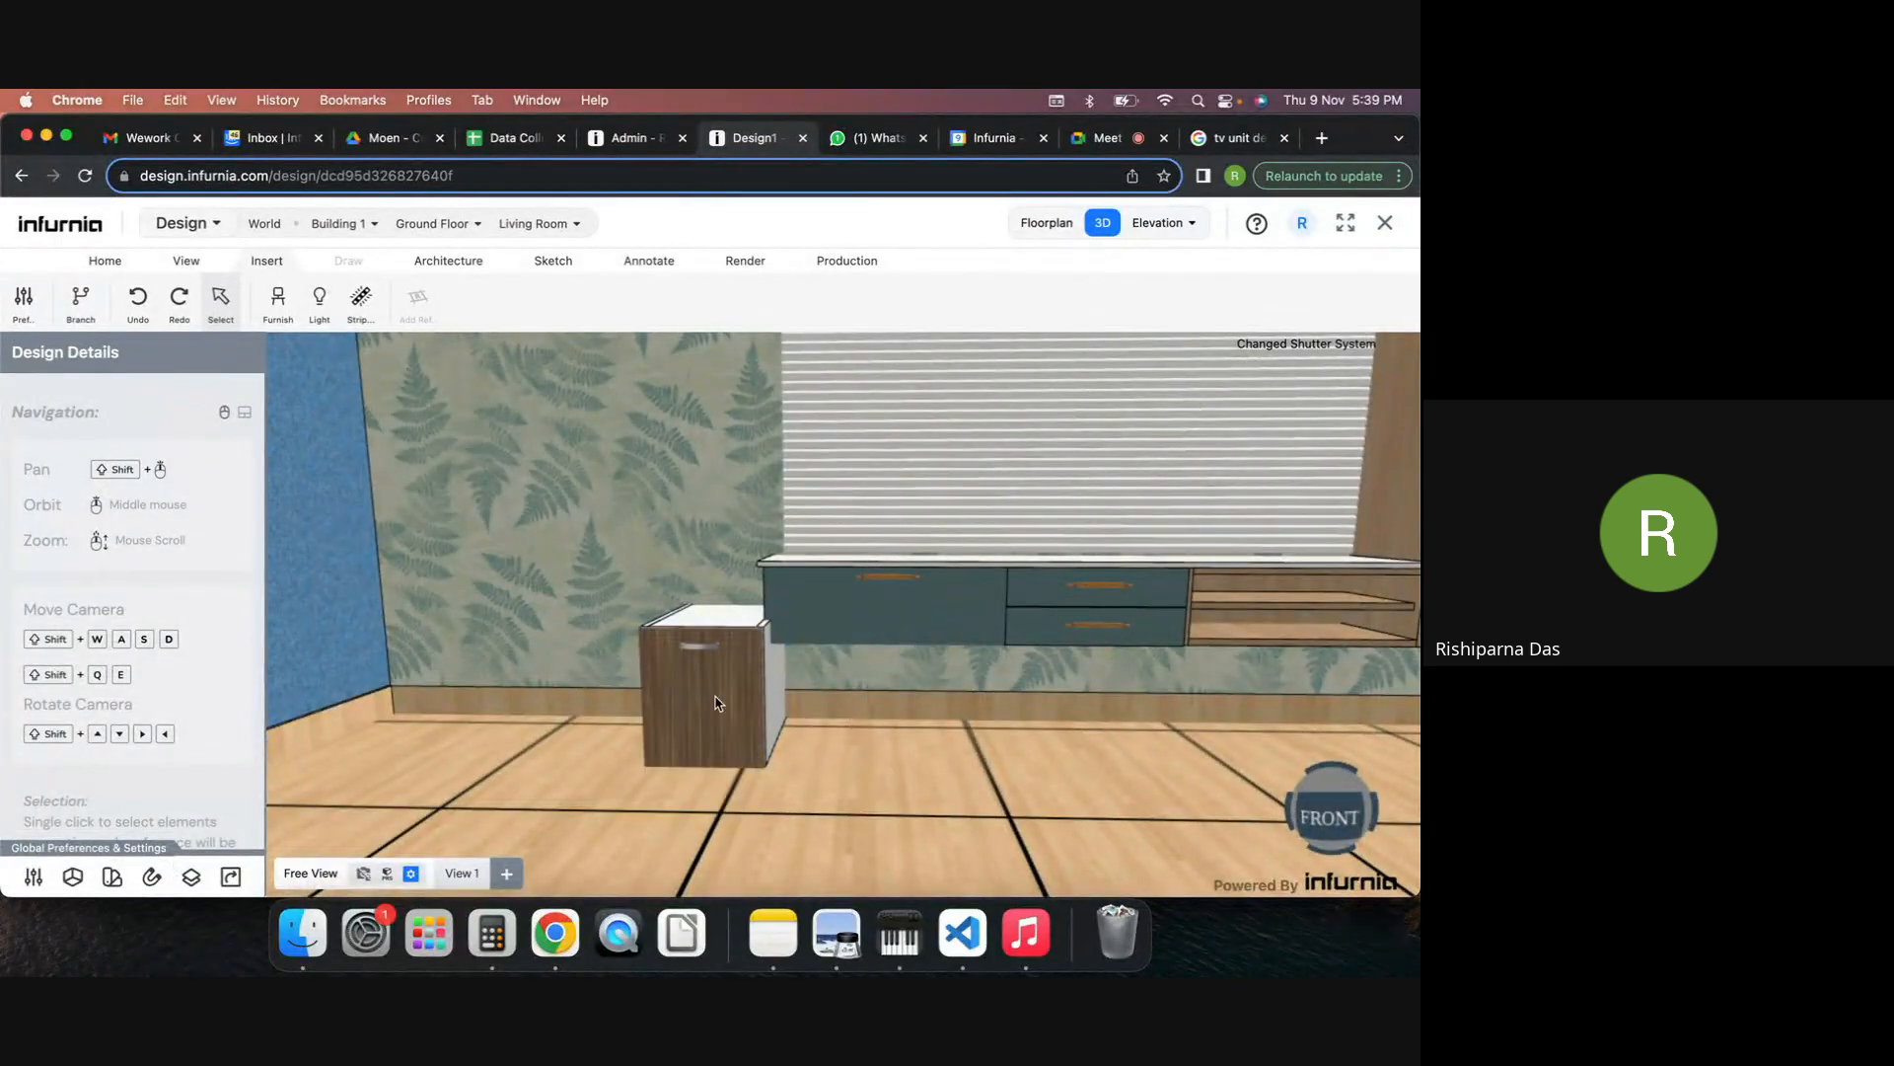
Shift the base cabinet slightly left in the floorplan, away from the TV unit, and deselect it in 3D.
left_click(1048, 223)
left_click_drag(970, 476, 922, 478)
left_click(1099, 227)
scroll(925, 623, "down", 2)
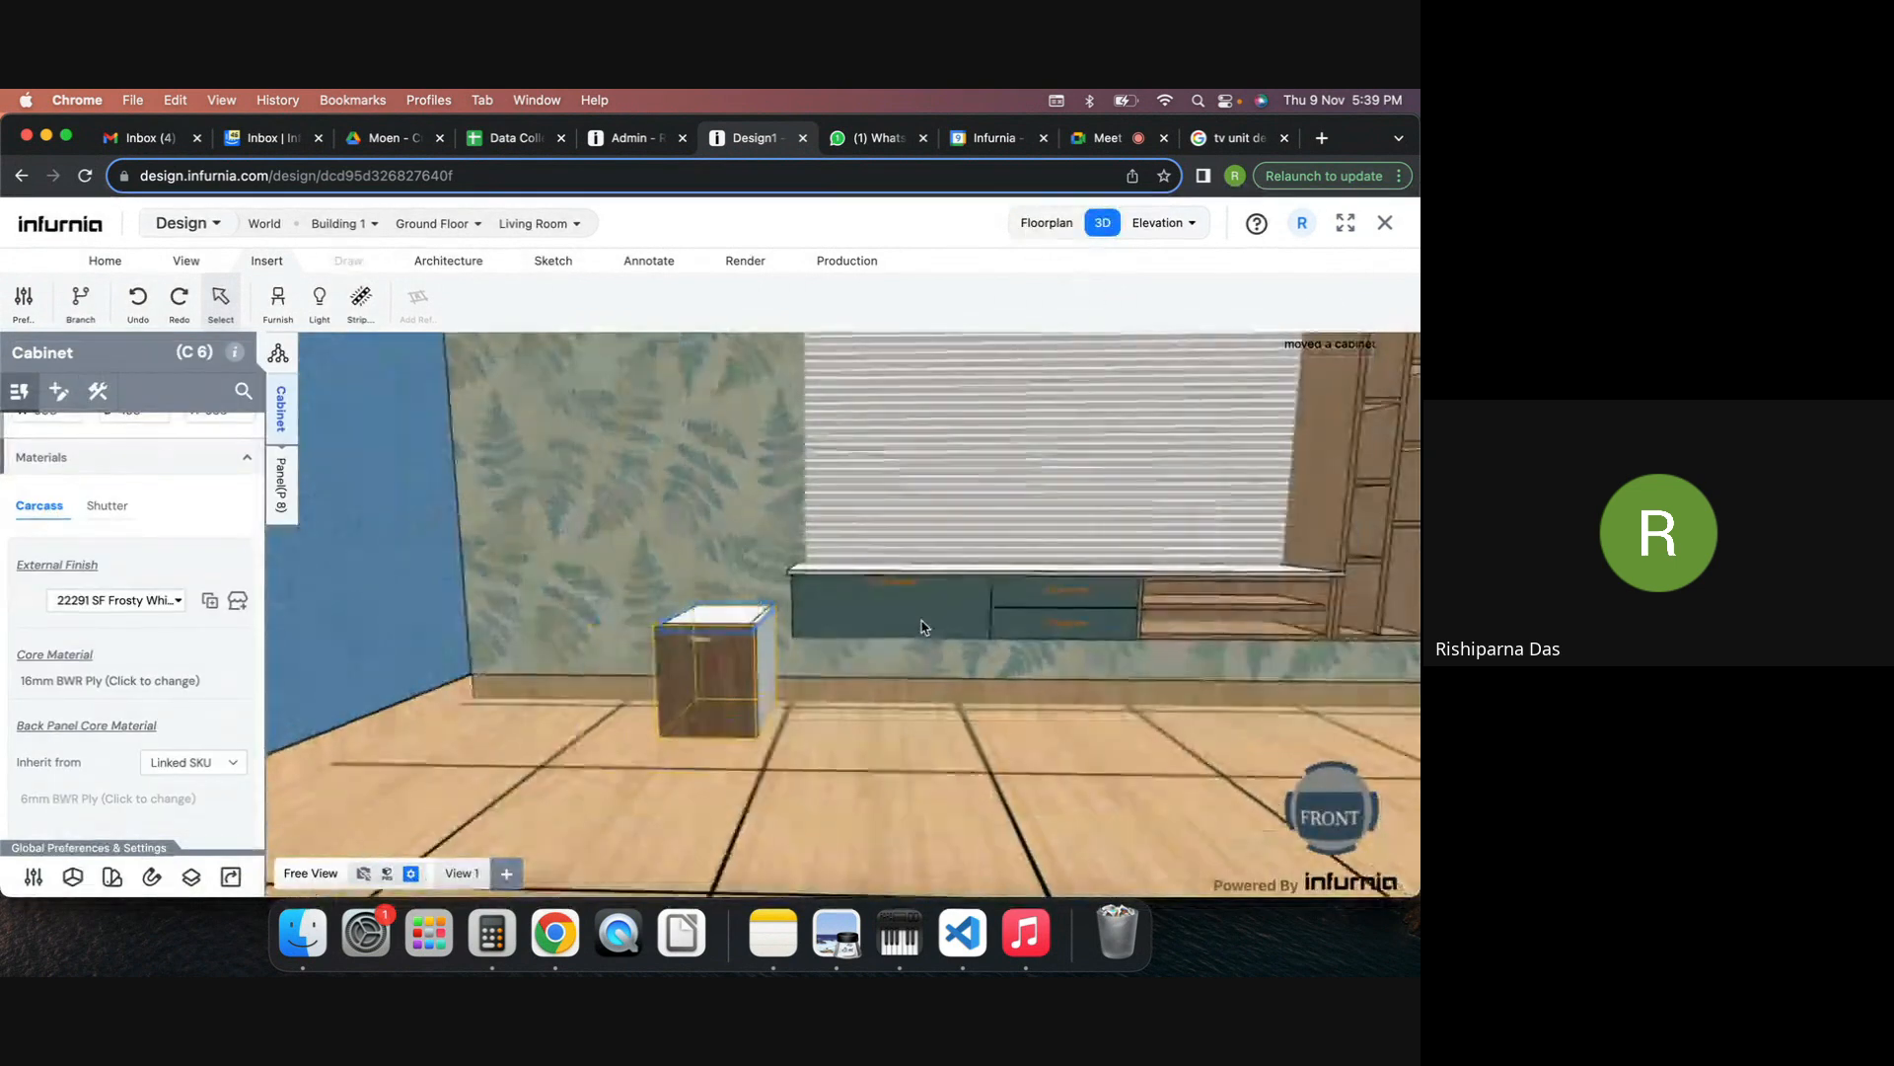
key("Escape")
scroll(922, 653, "down", 4)
scroll(922, 660, "down", 4)
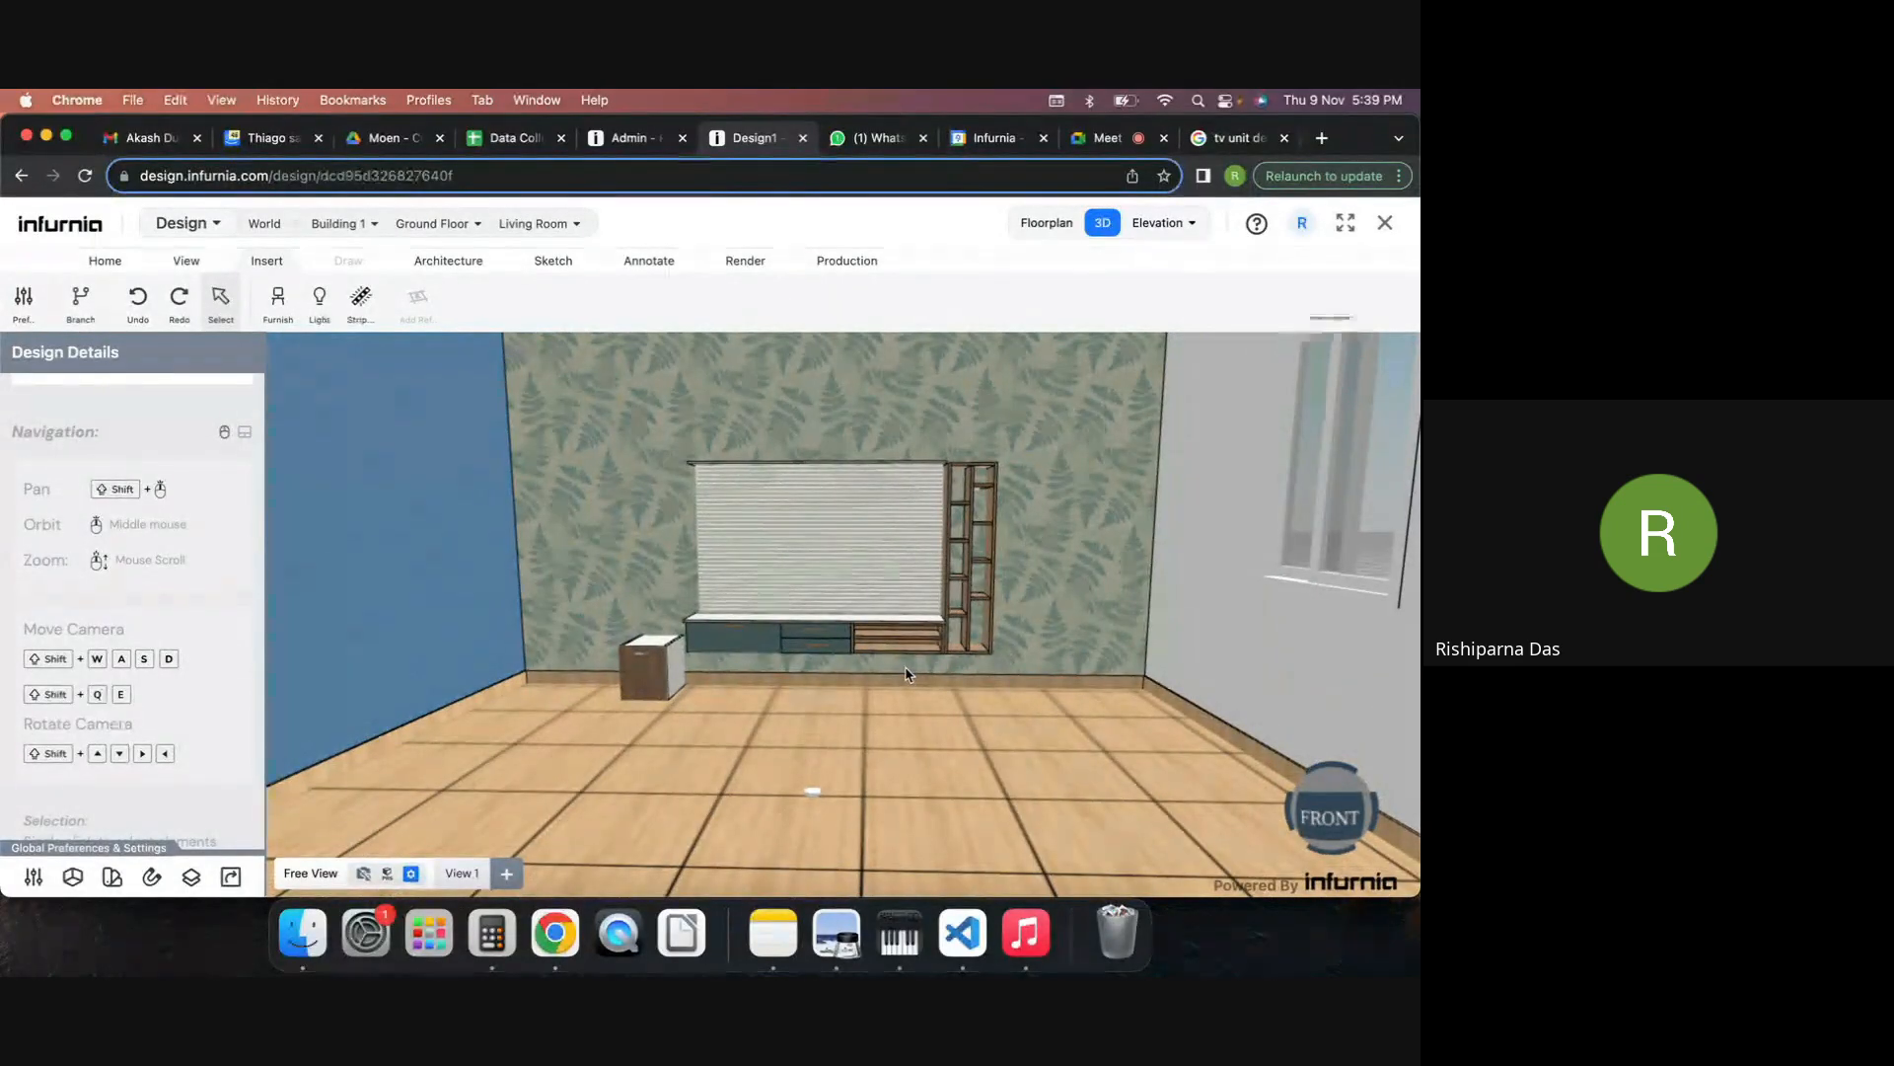
scroll(918, 671, "up", 3)
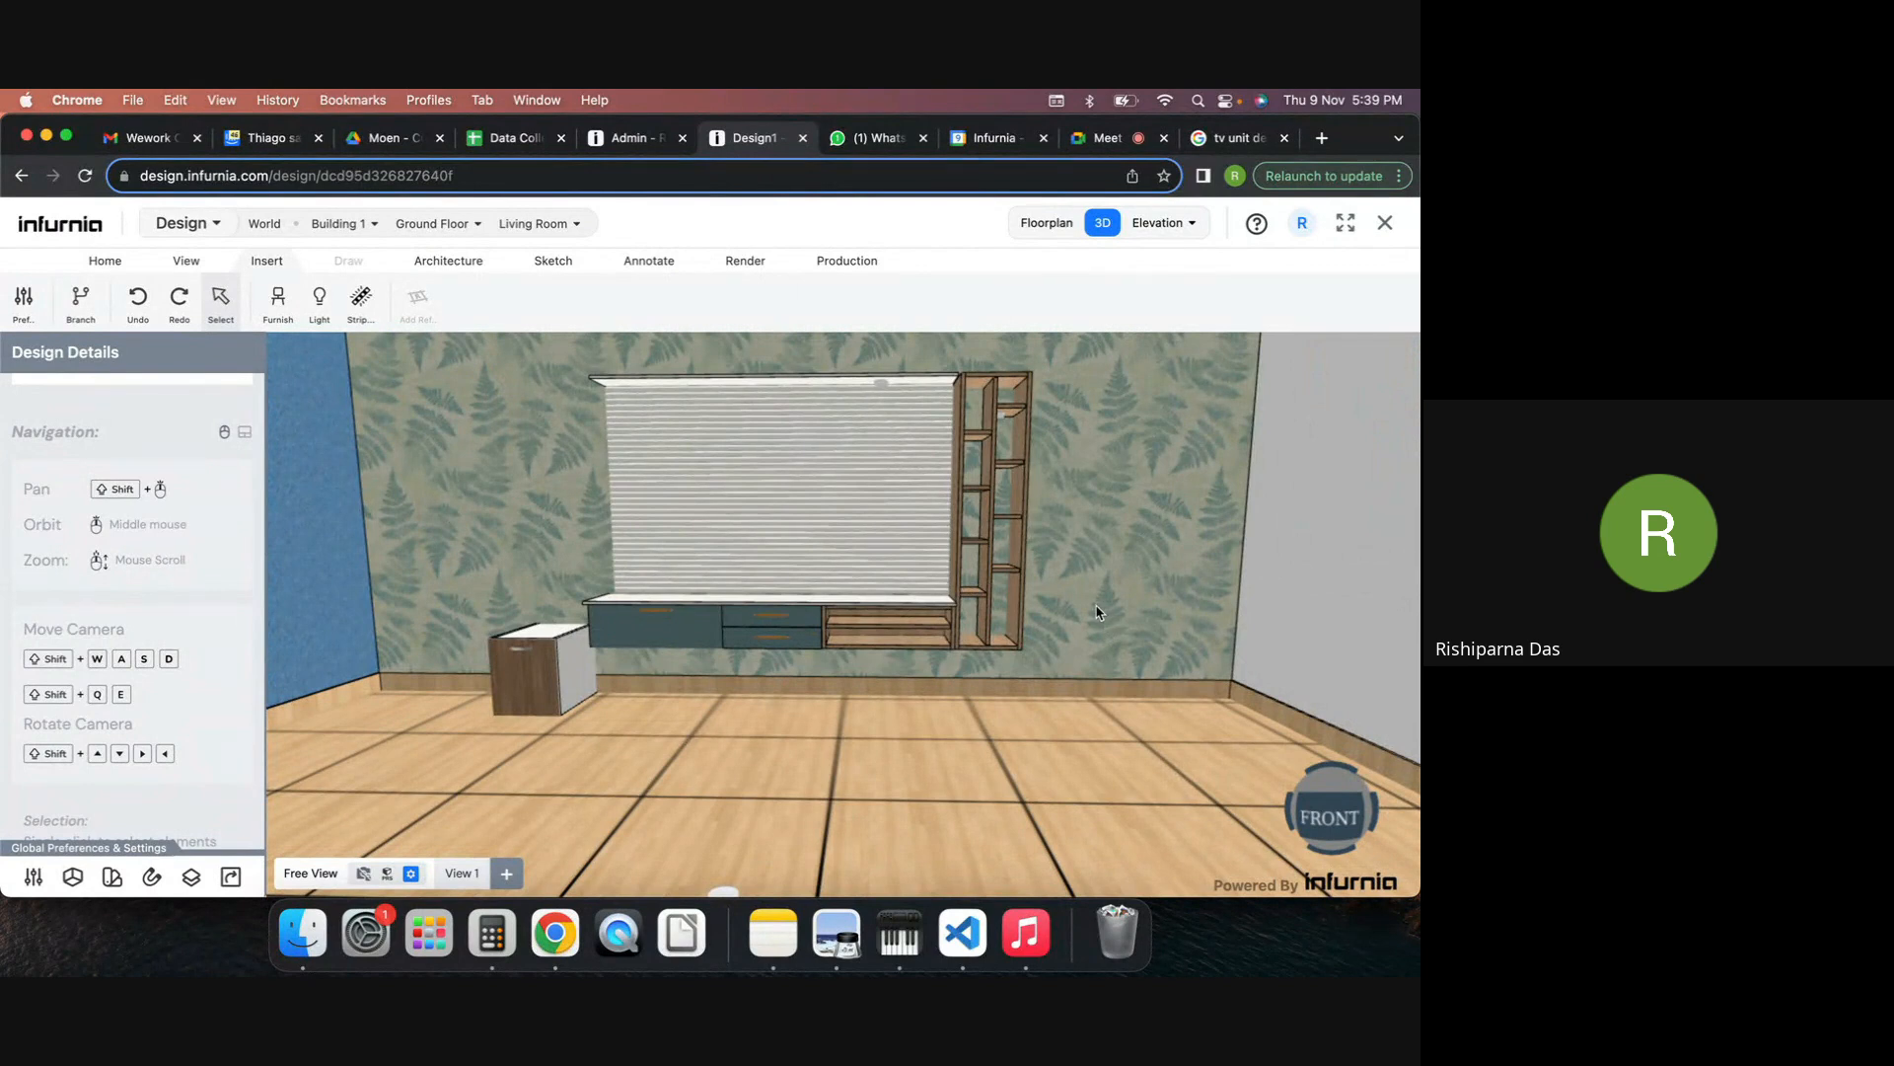
scroll(1096, 609, "up", 1)
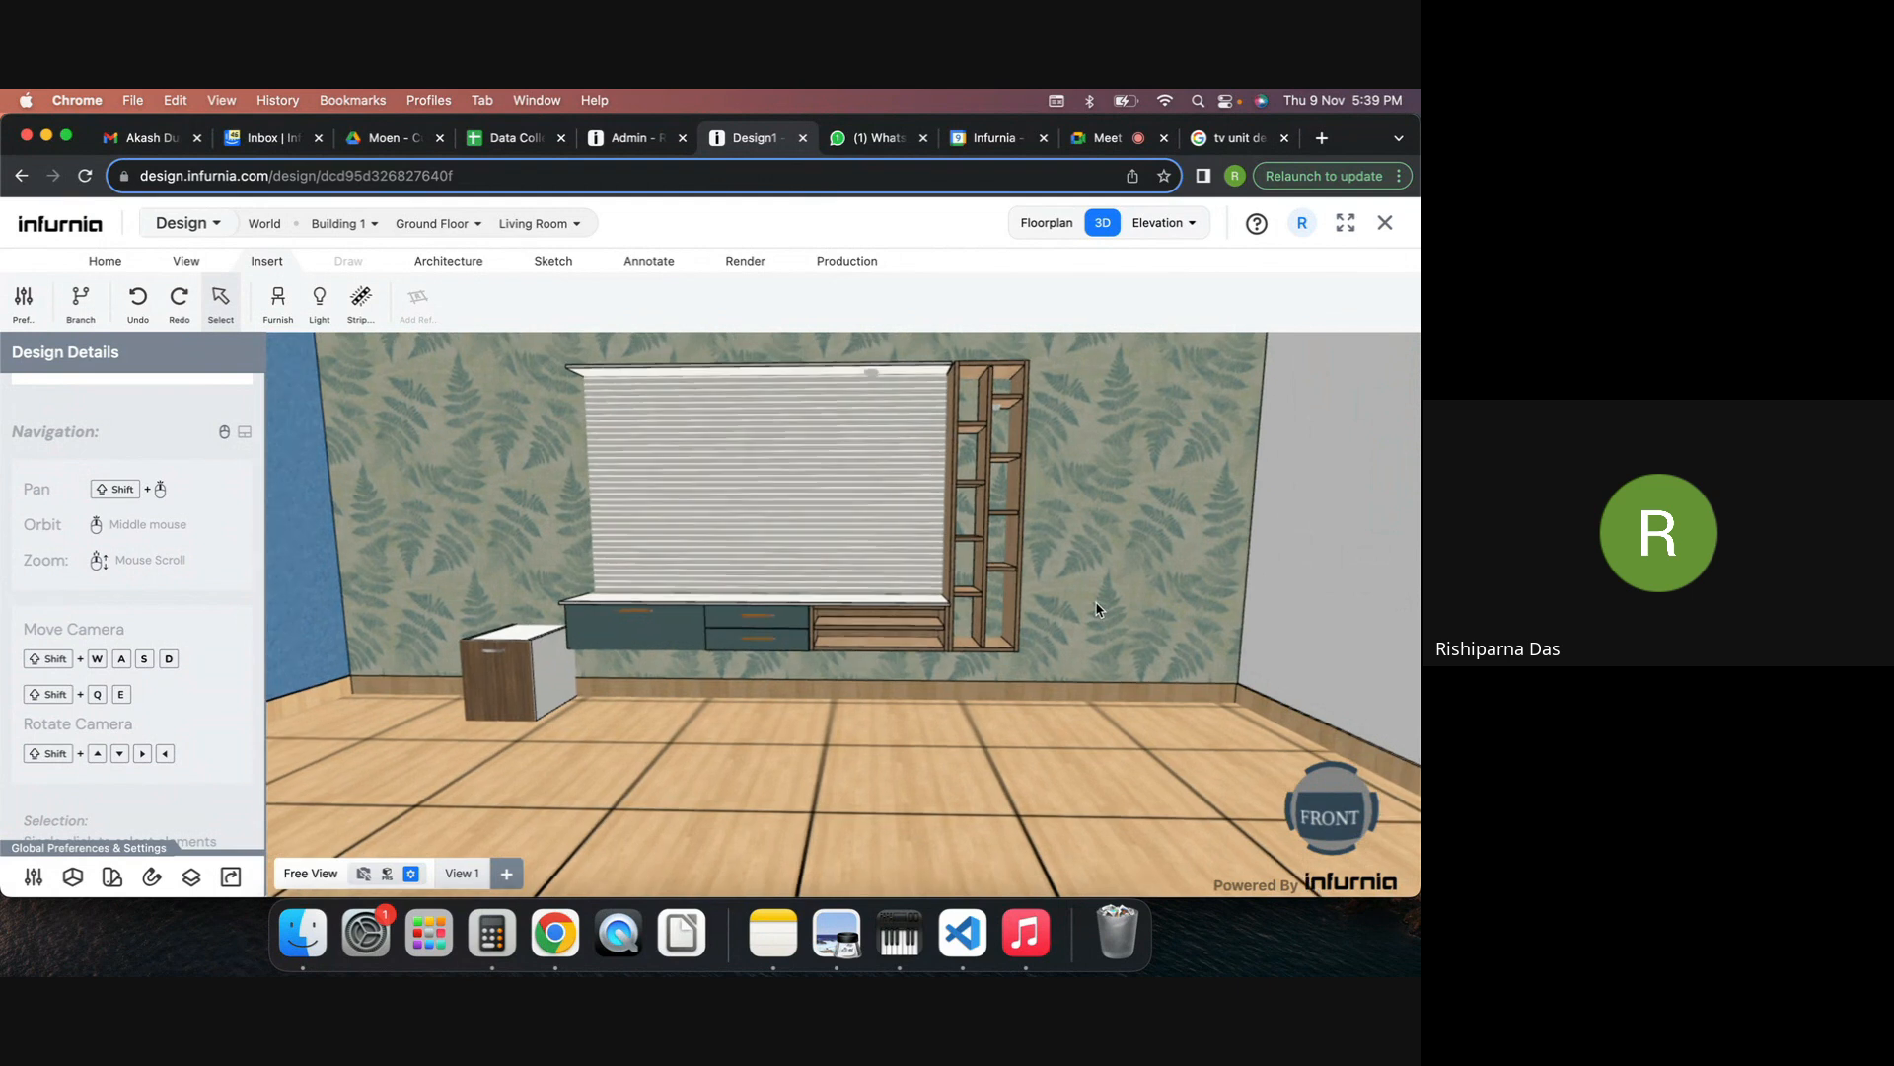
scroll(1096, 609, "down", 5)
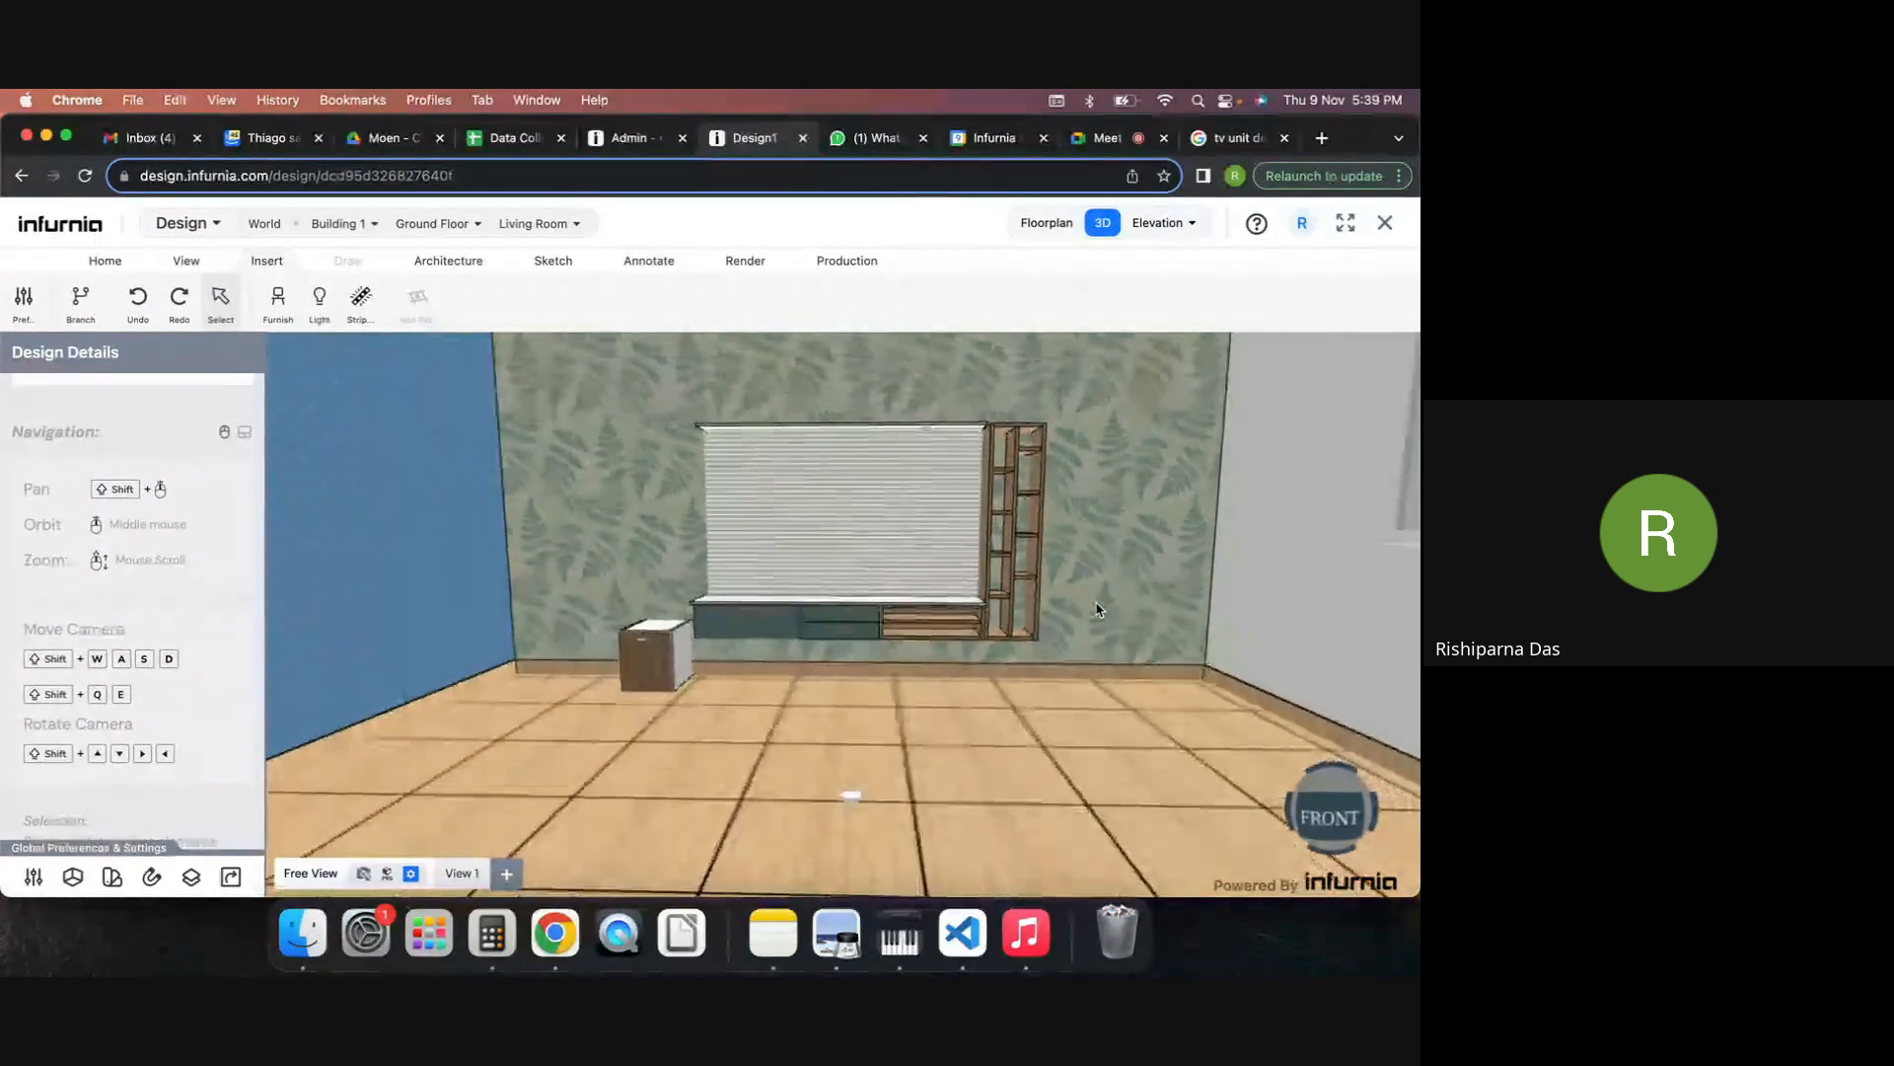
Select the white louvered back panel of the TV unit in the 3D view.
middle_click_drag(1096, 609, 1052, 627, "shift")
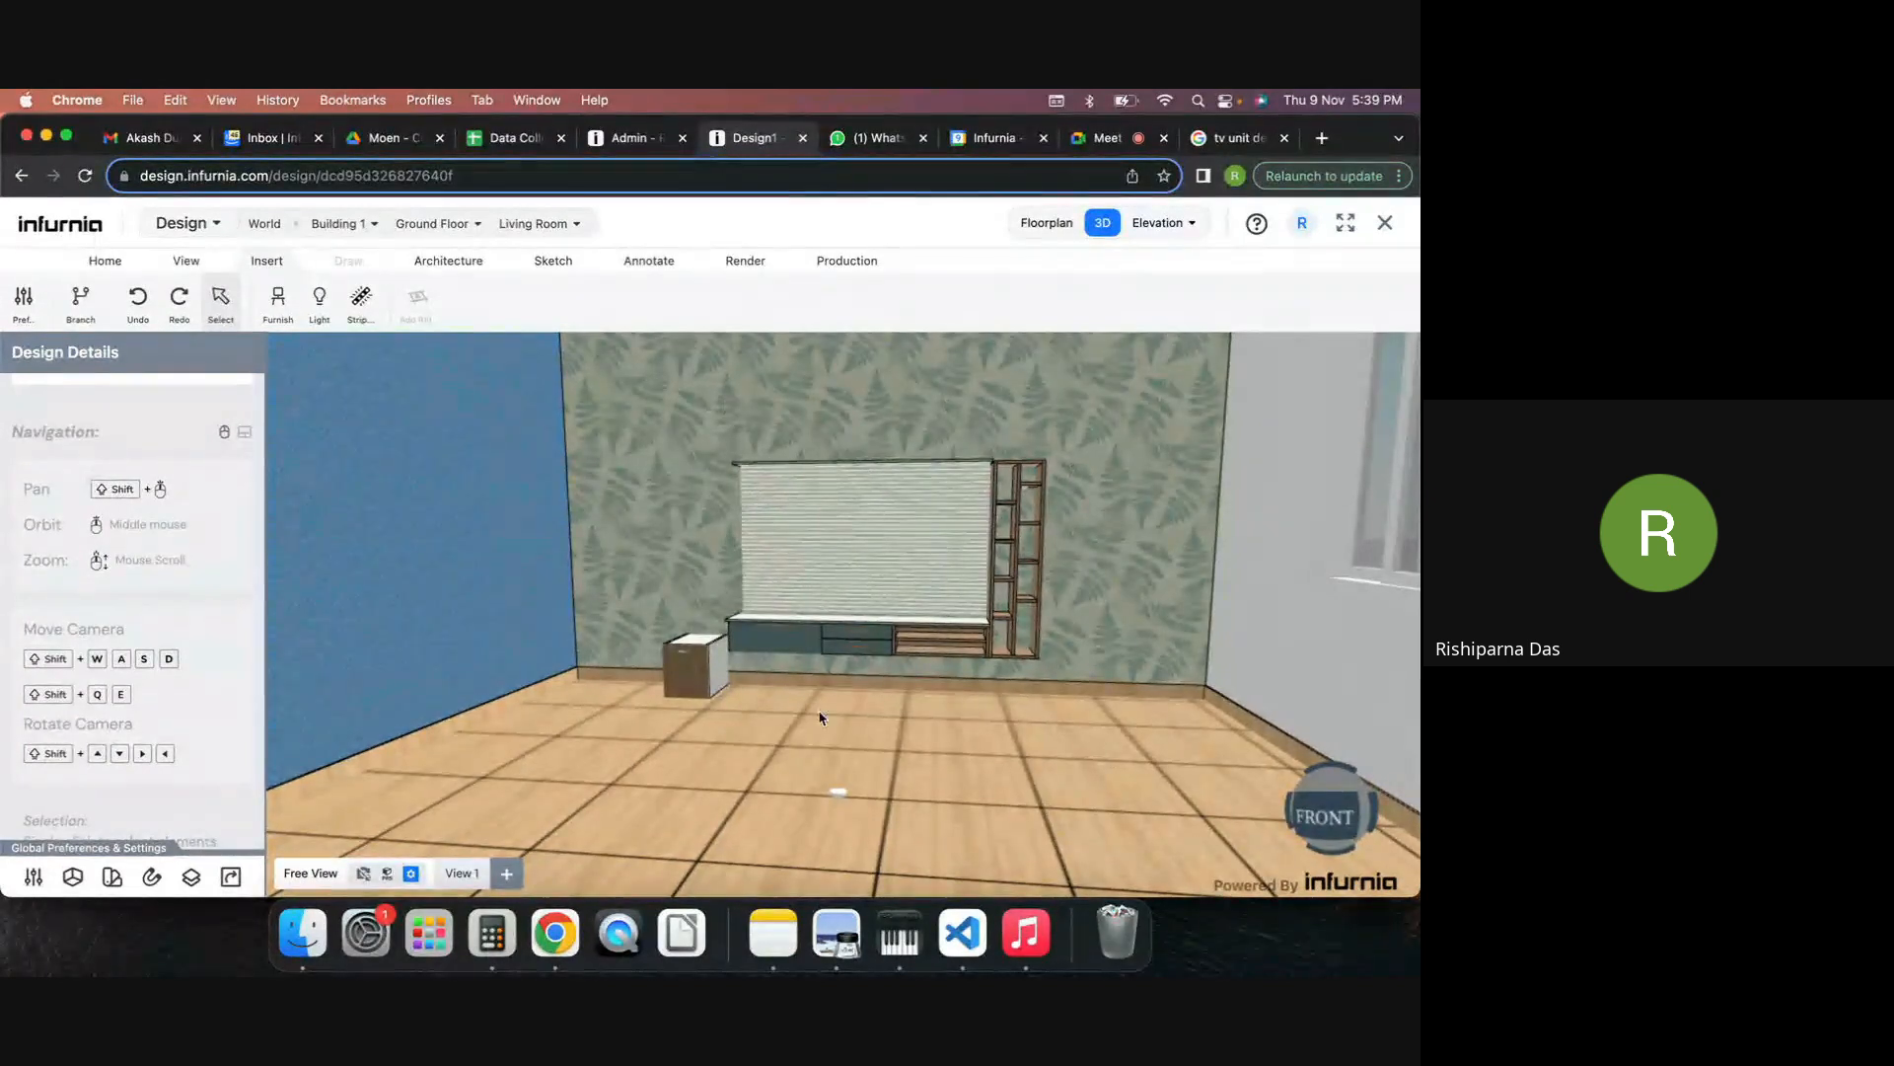
scroll(1079, 465, "up", 1)
middle_click_drag(1079, 465, 931, 486, "shift")
scroll(932, 486, "up", 3)
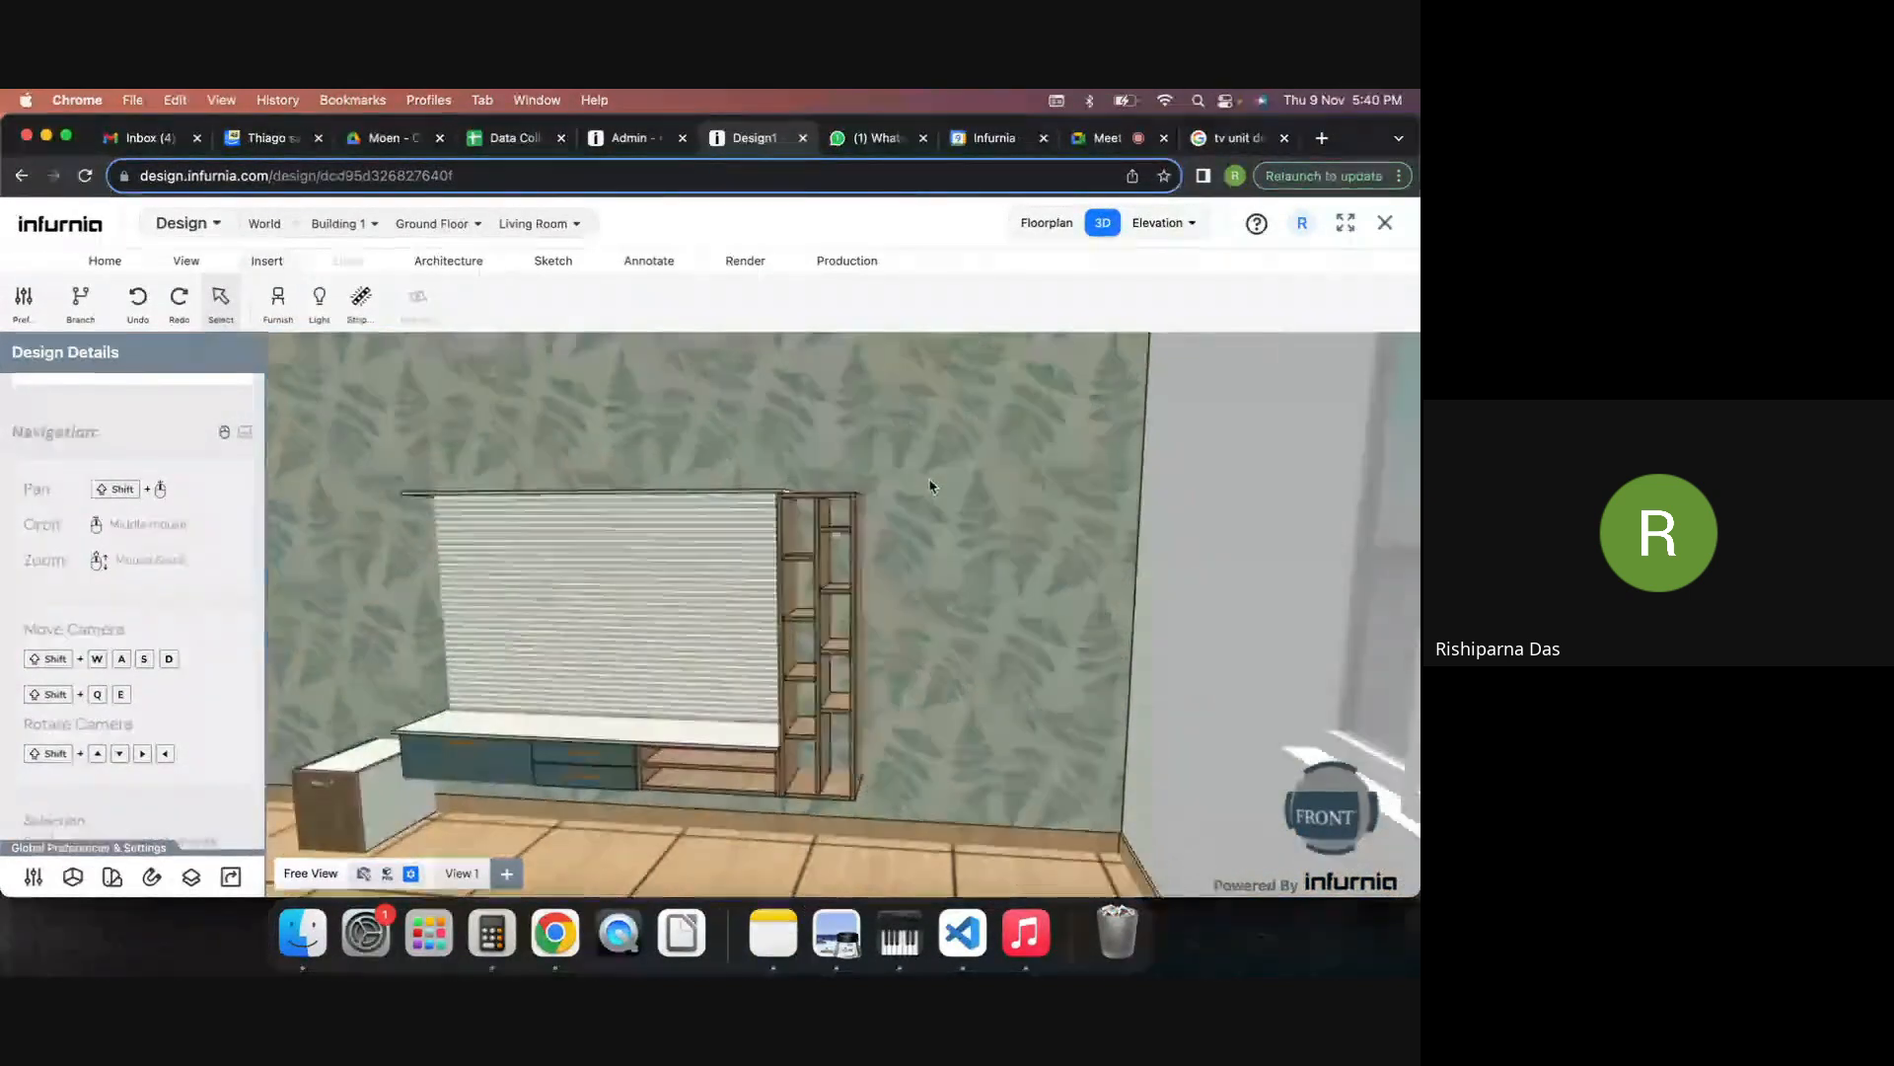
scroll(1027, 498, "up", 1)
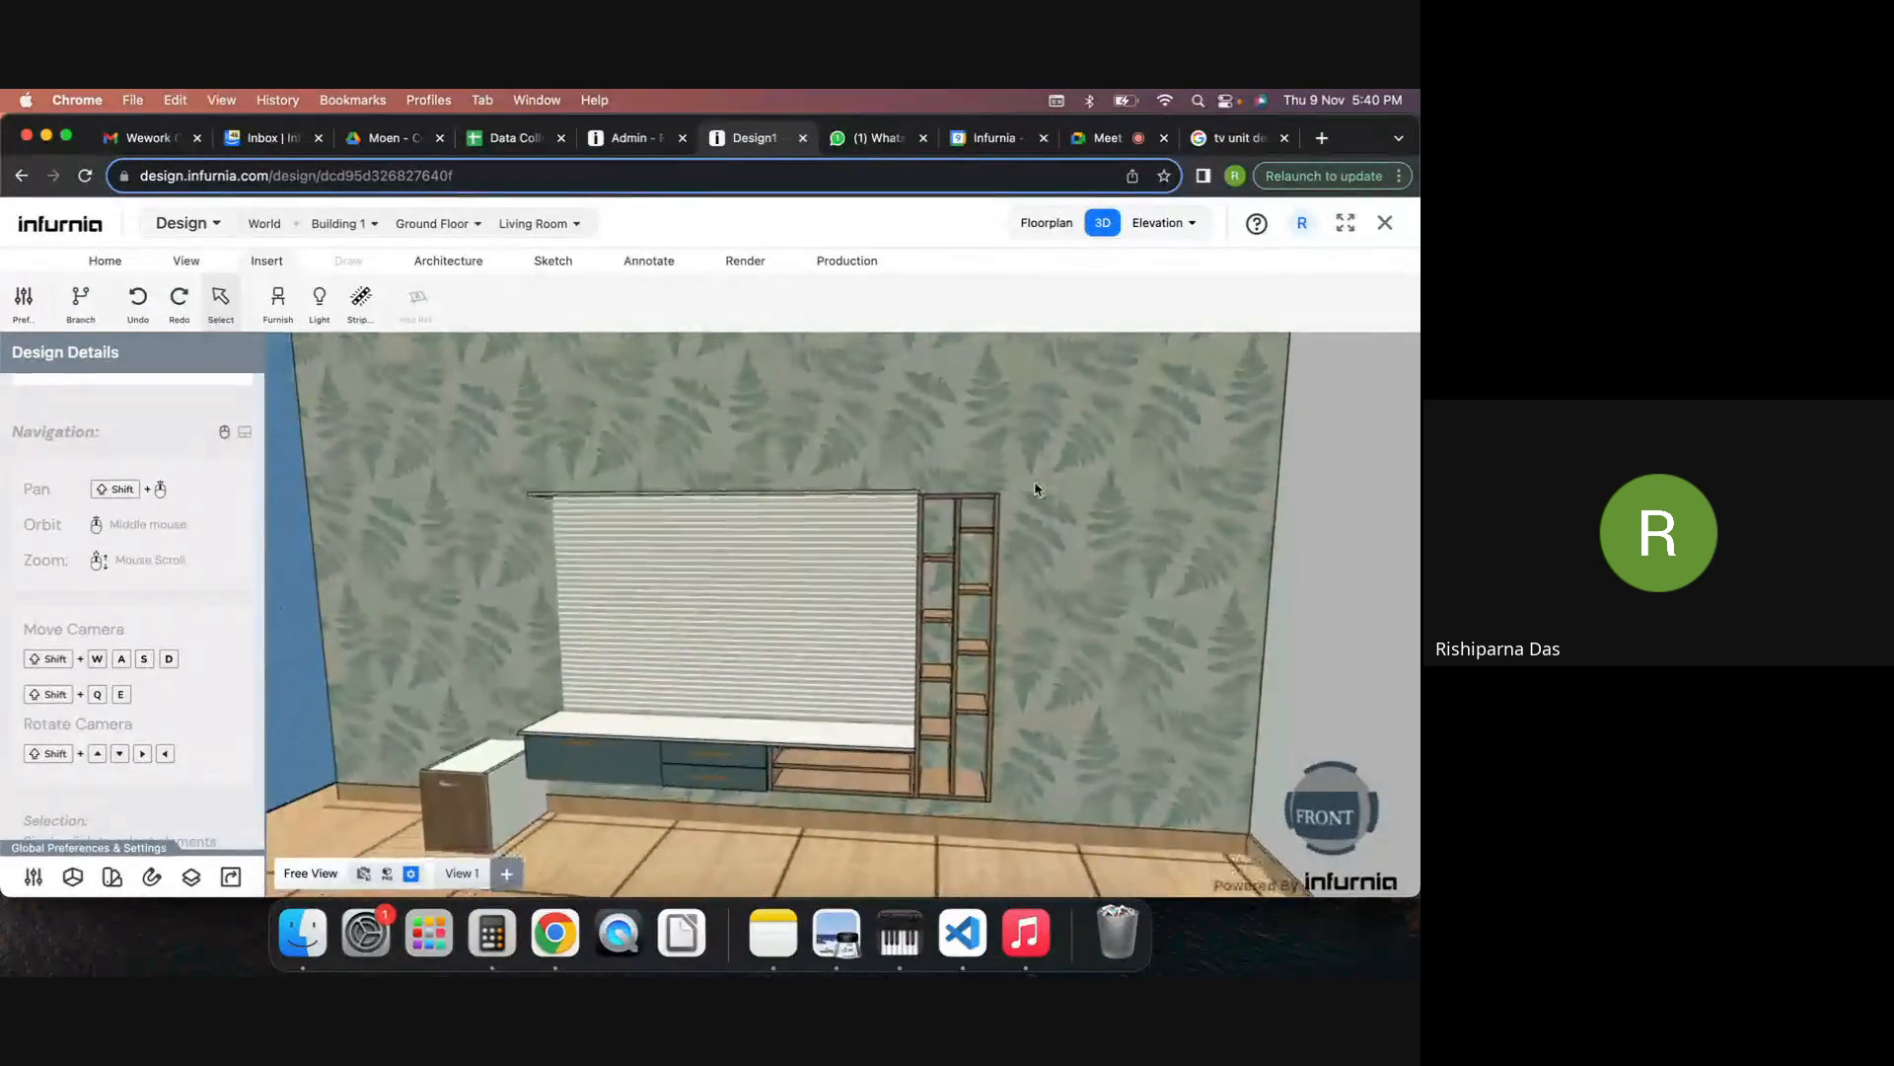
left_click(701, 538)
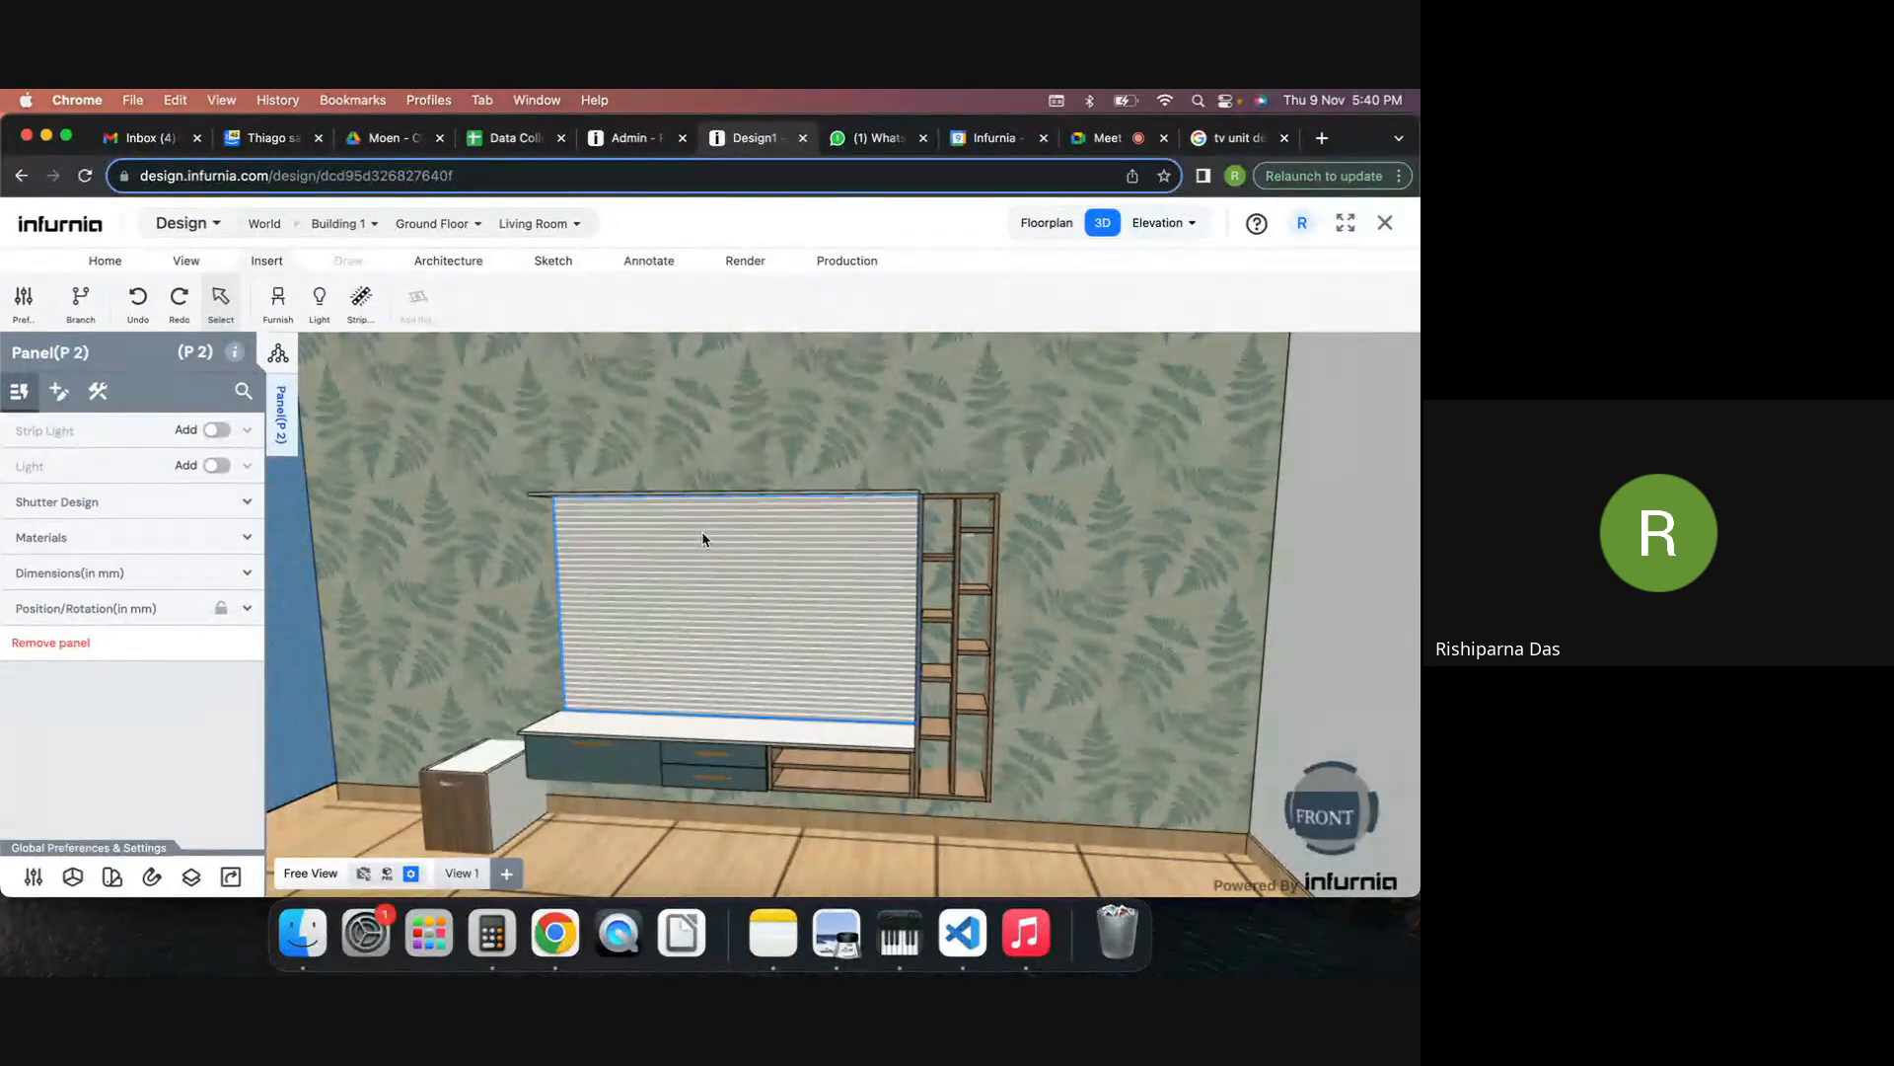
scroll(701, 538, "down", 2)
right_click_drag(1073, 548, 1153, 552)
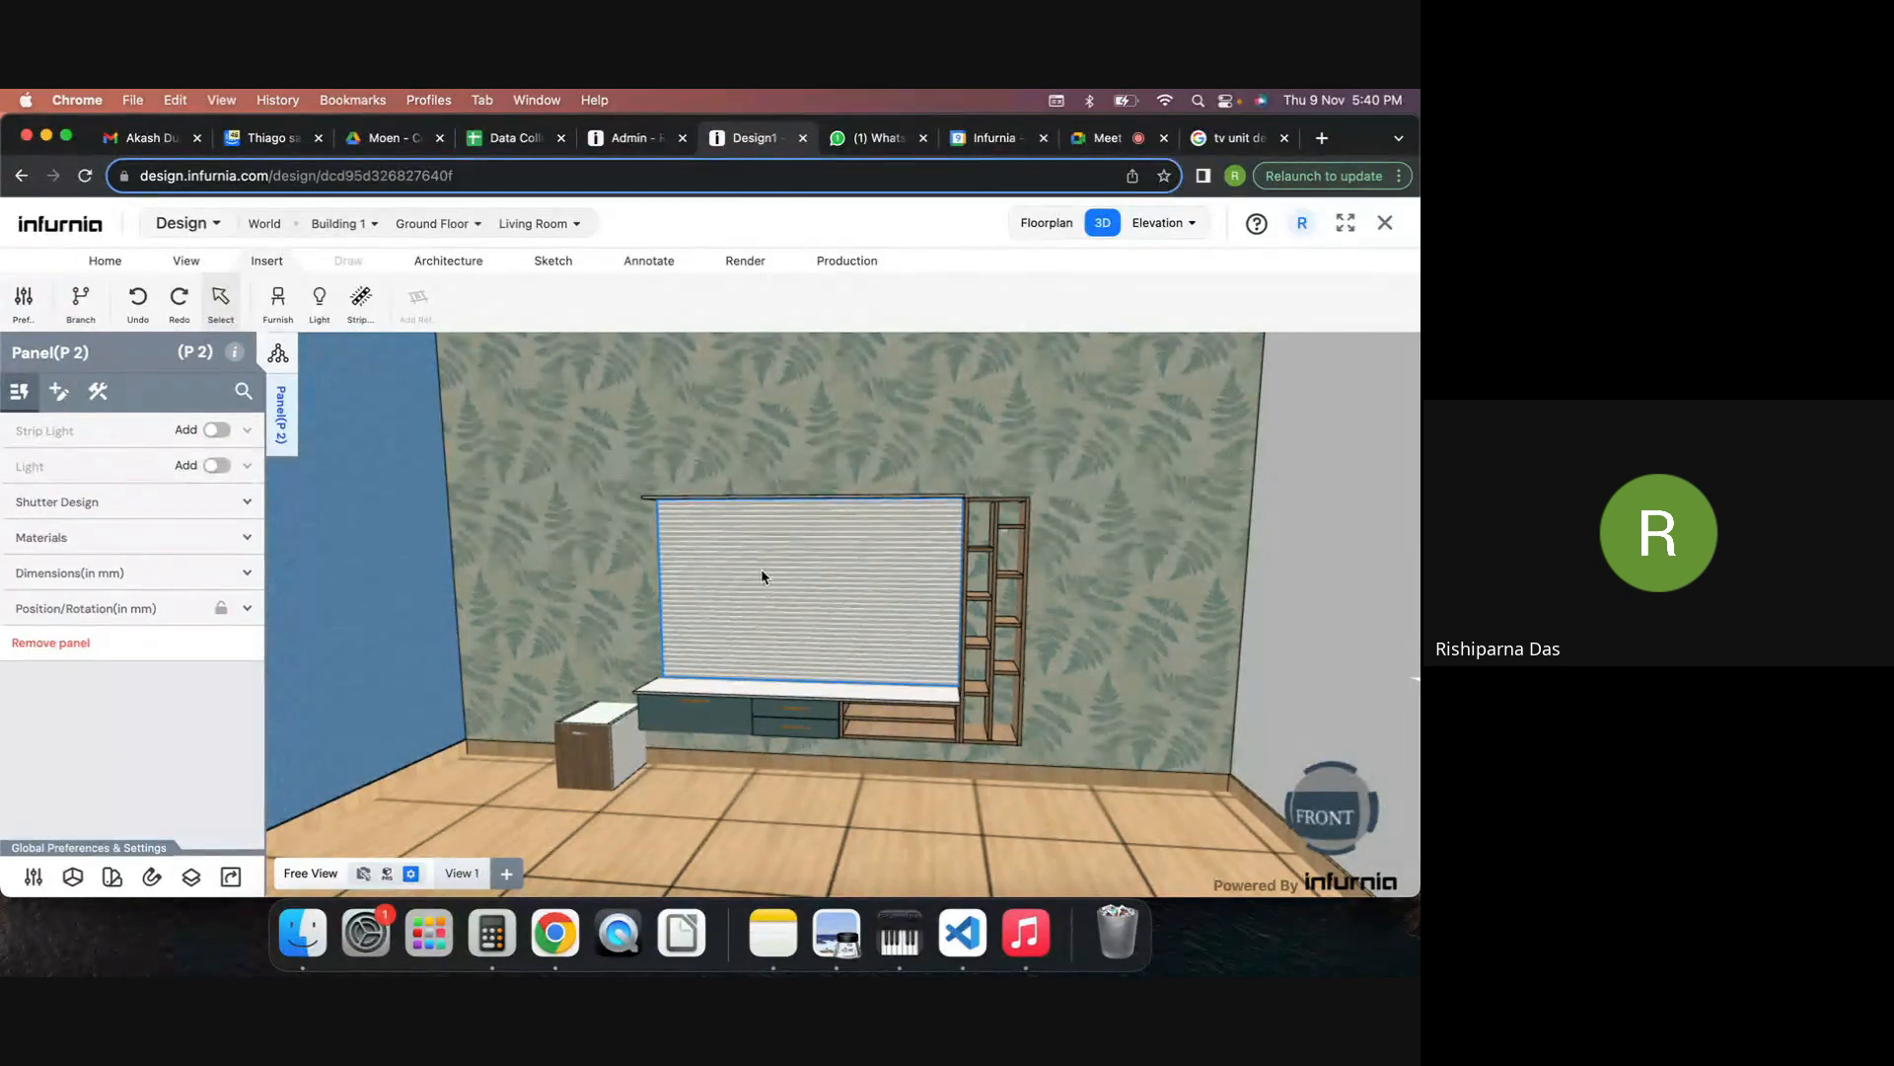
scroll(763, 571, "down", 2)
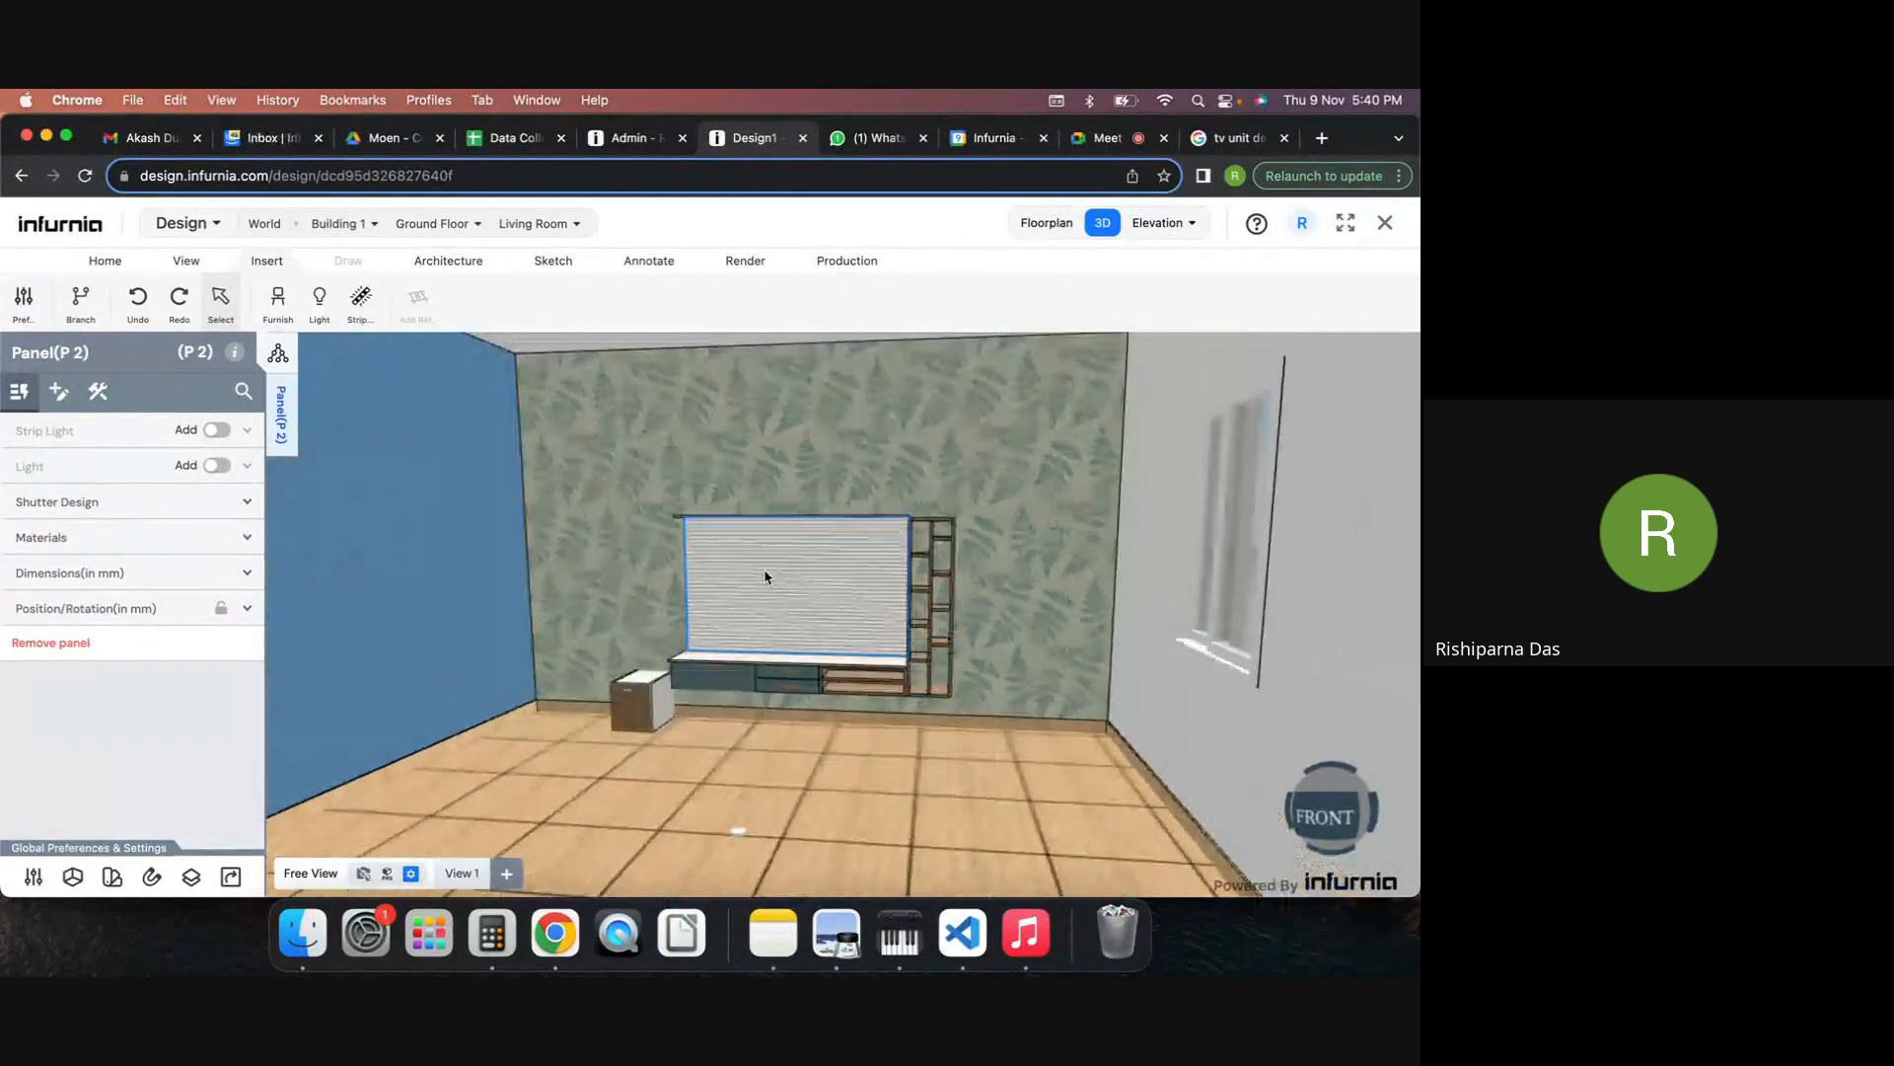
left_click(1033, 225)
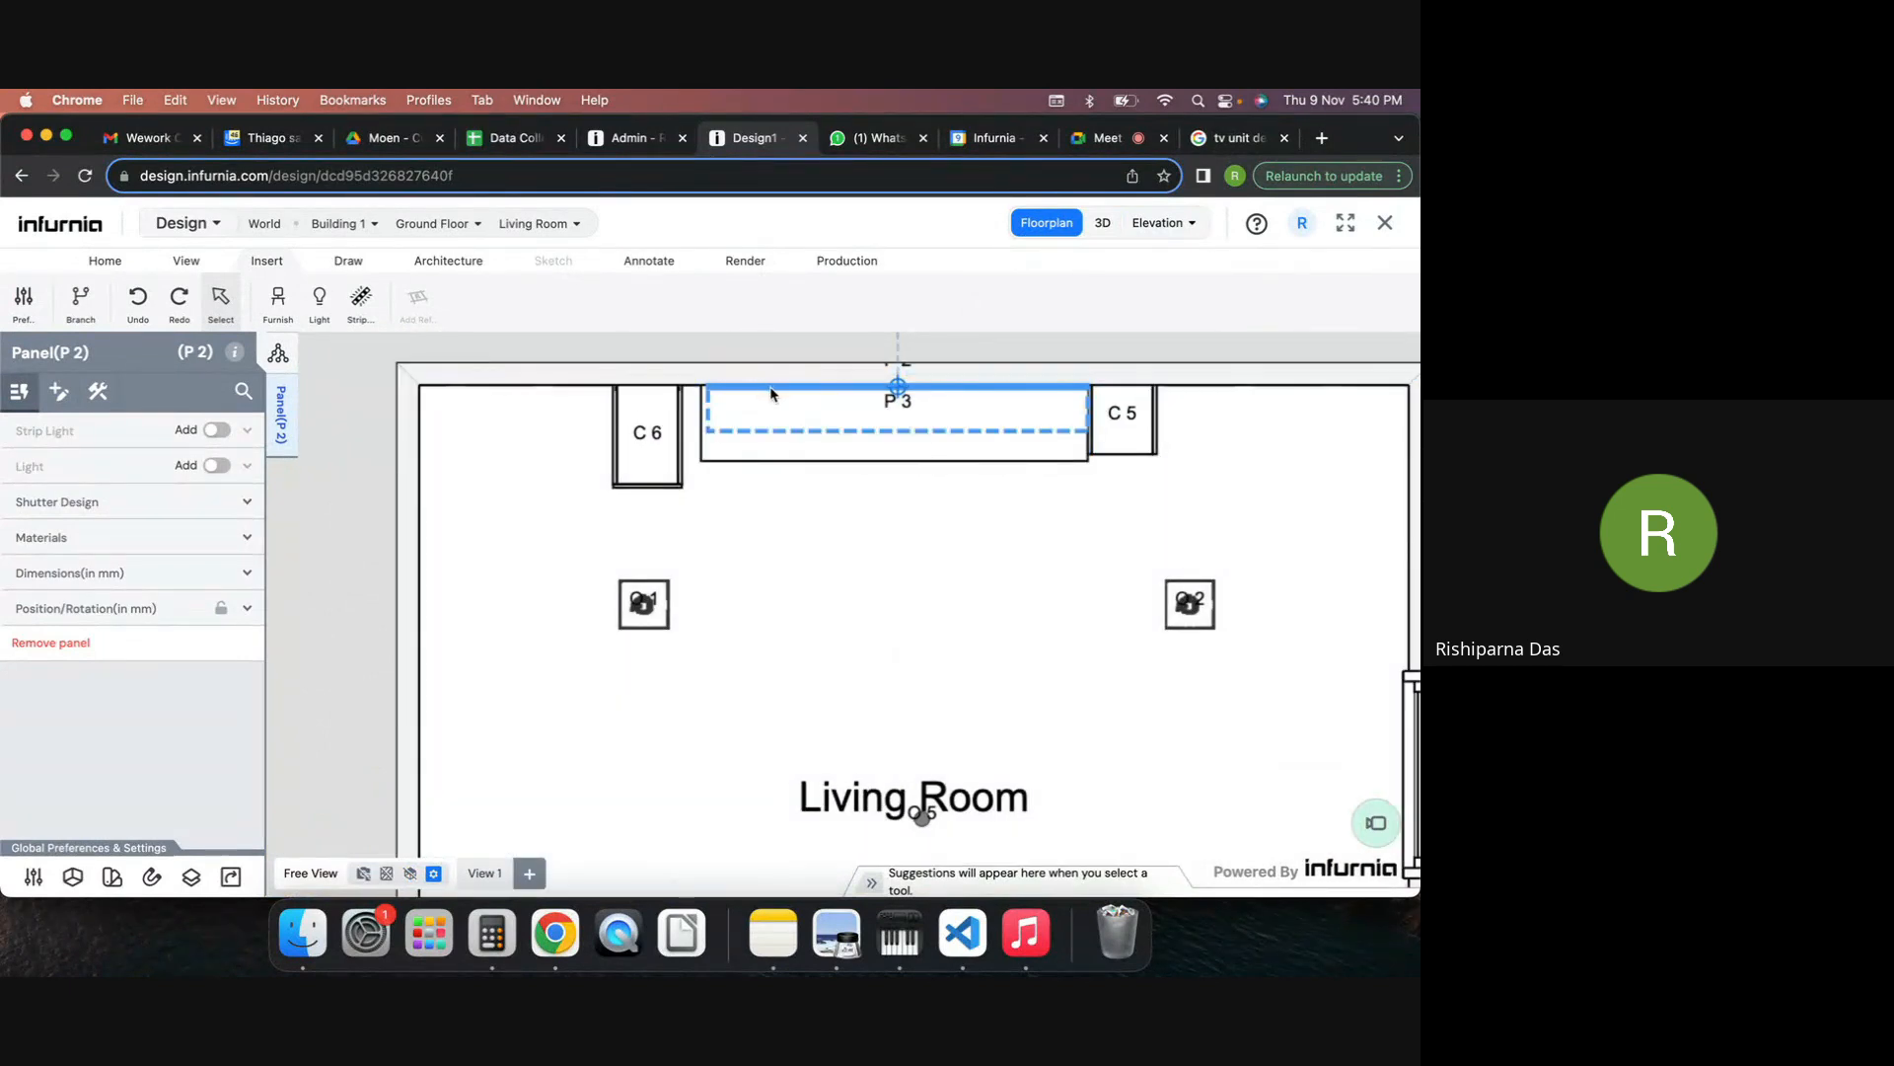
left_click(772, 394)
left_click_drag(772, 393, 815, 399)
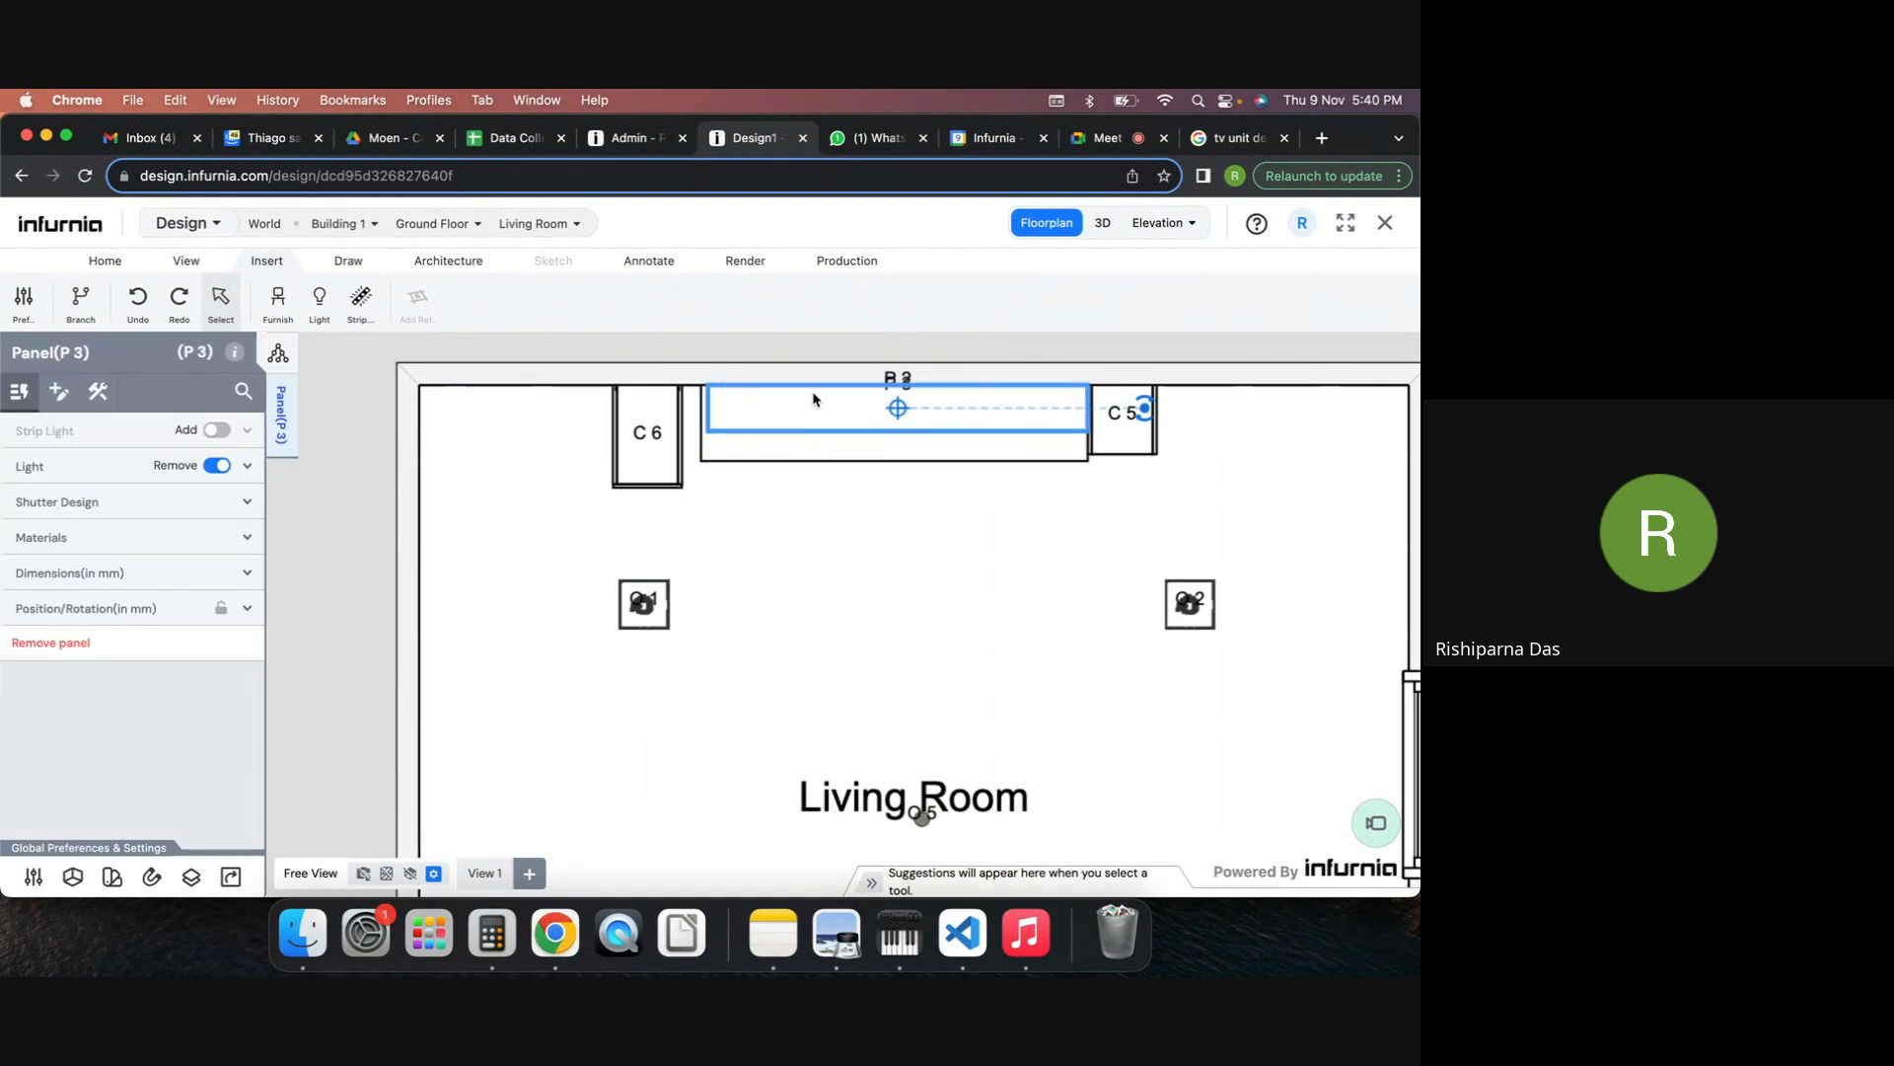
left_click(1103, 223)
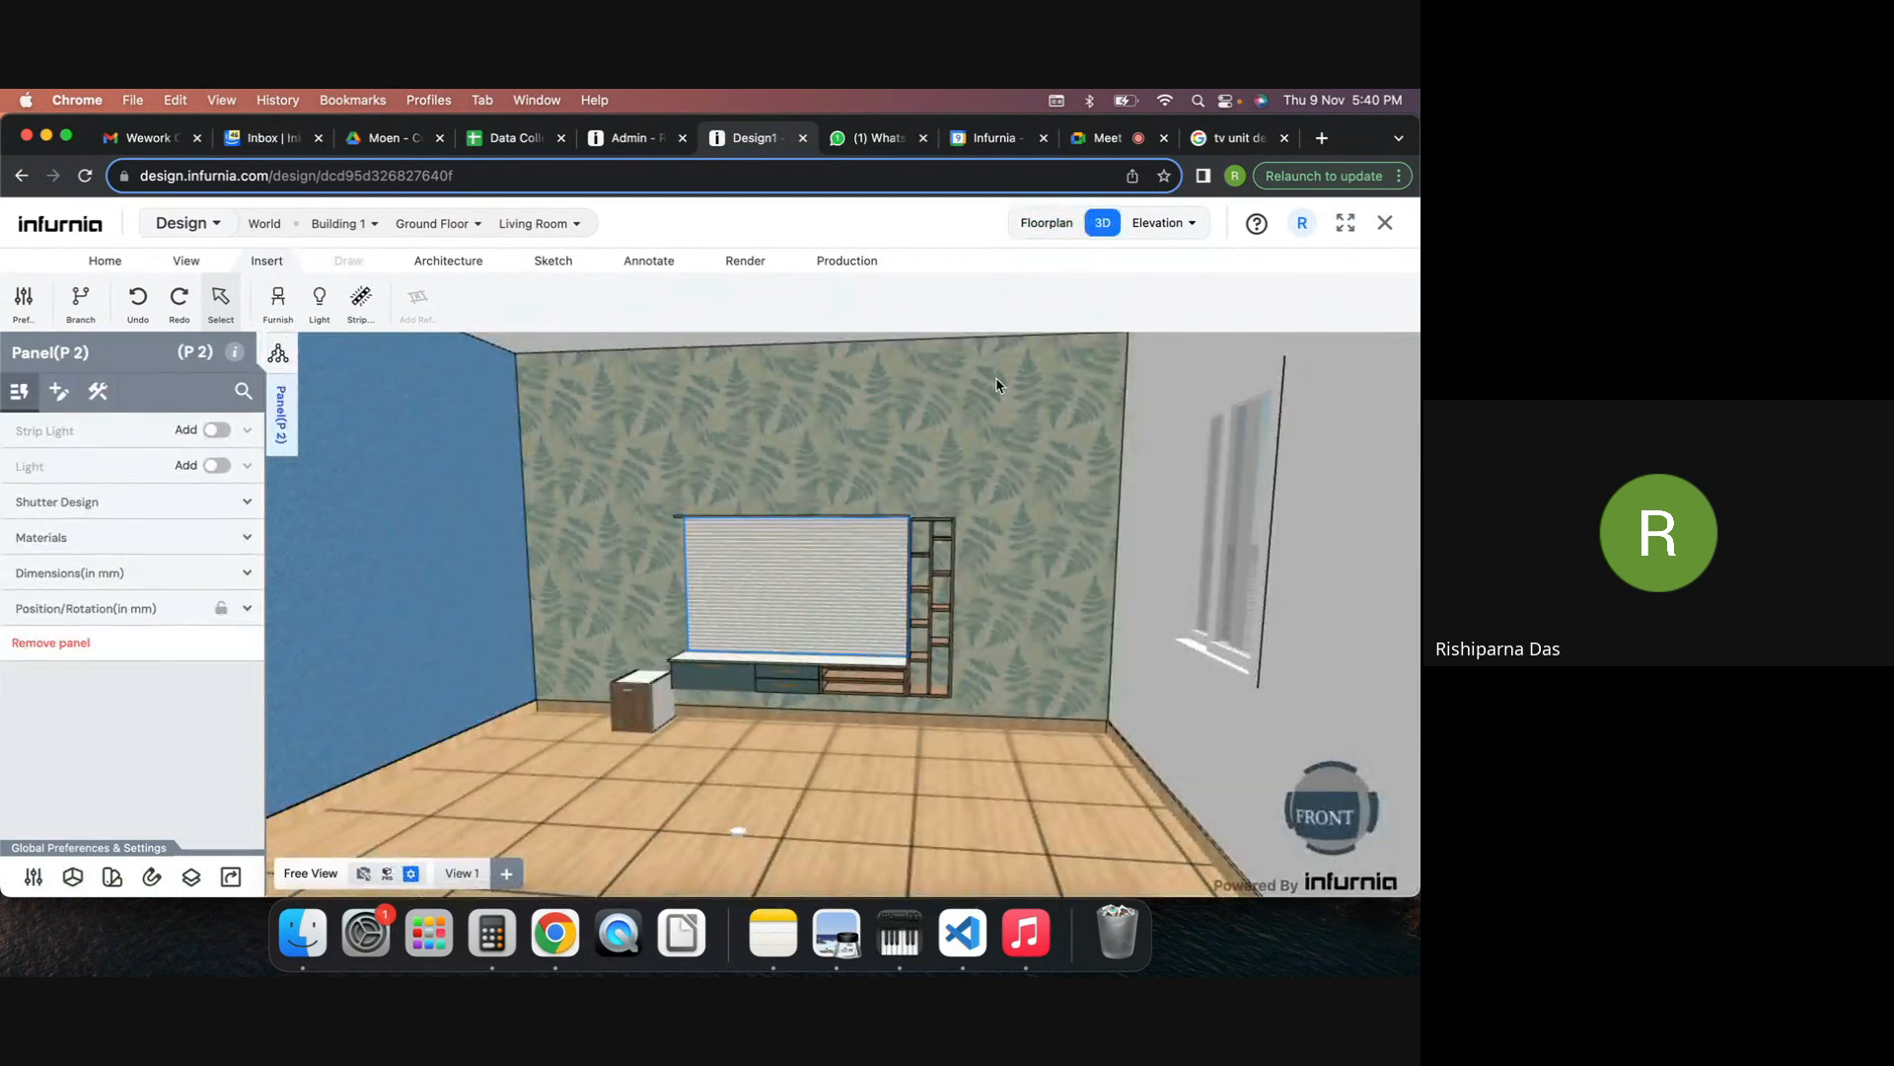
Place a copy of the louvered panel in the open floor area of the living room floorplan and select the copy.
left_click(1041, 225)
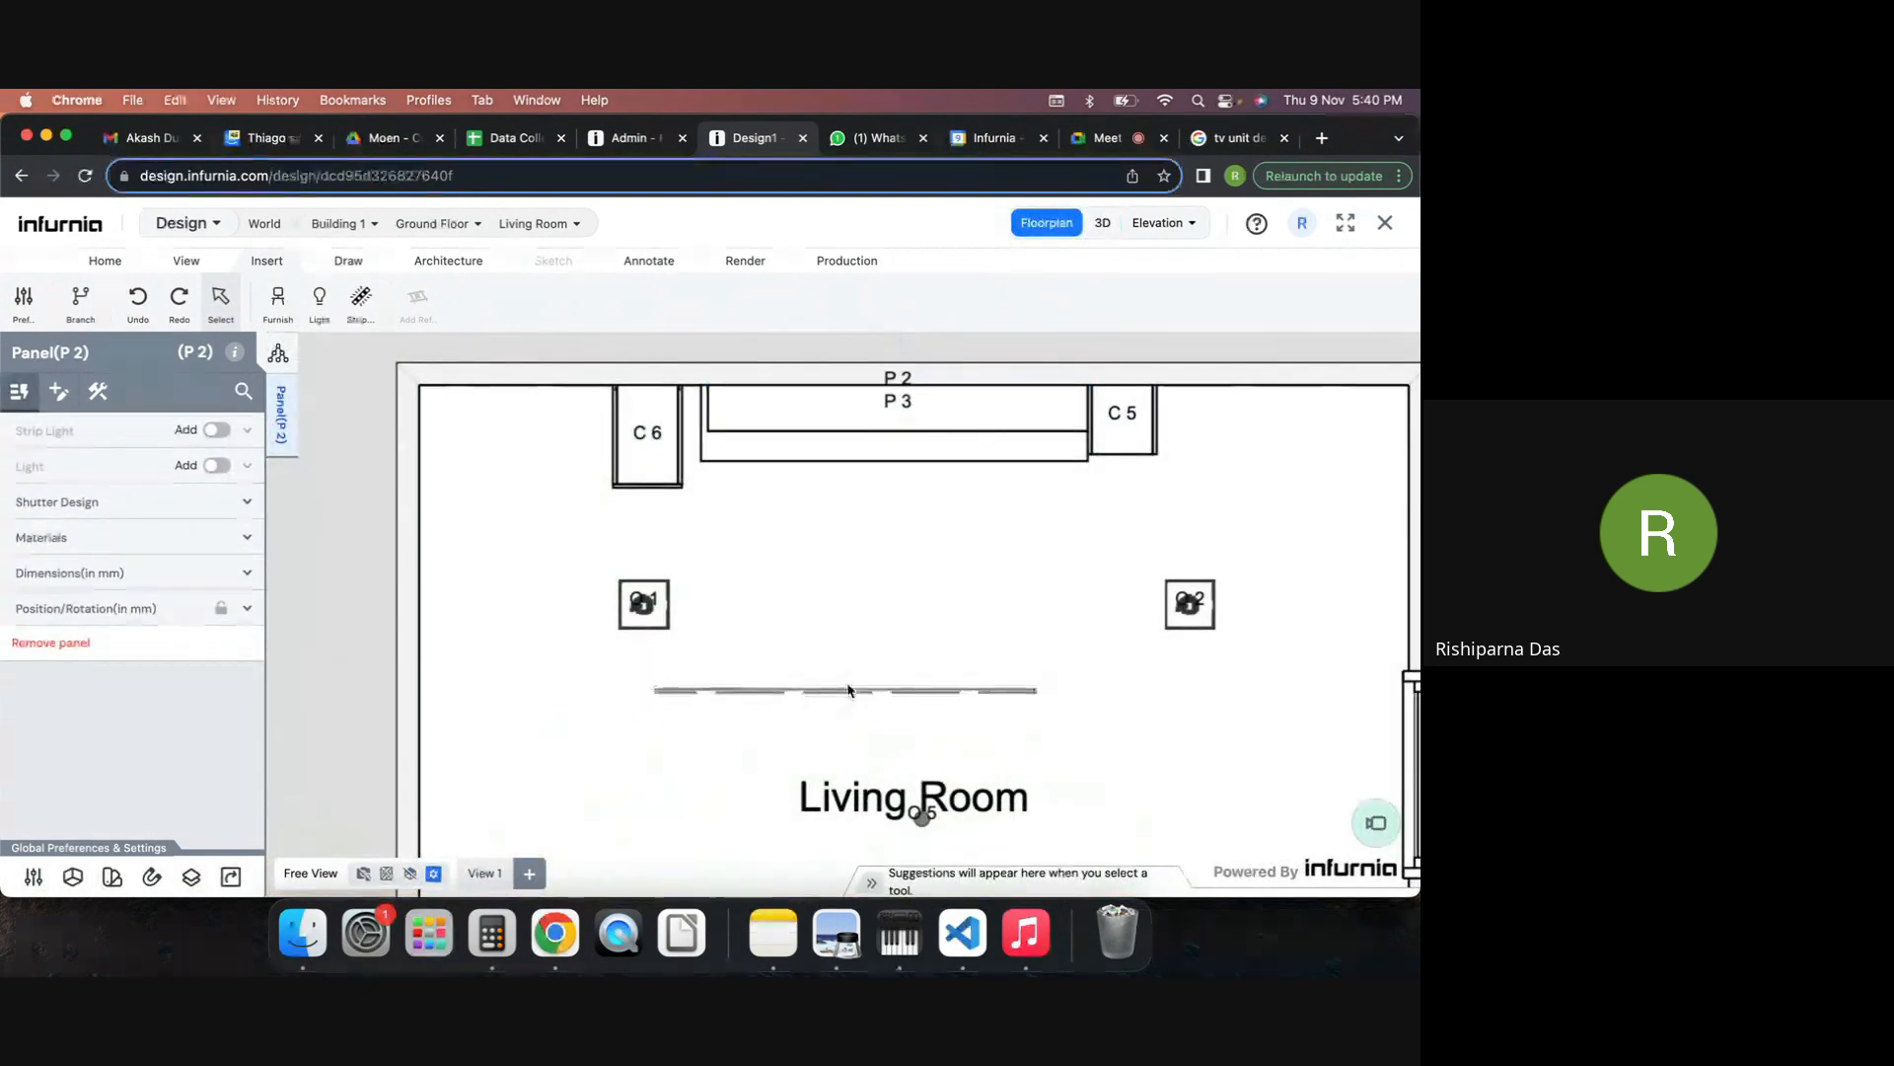
left_click(832, 688)
left_click_drag(841, 665, 791, 541, "shift")
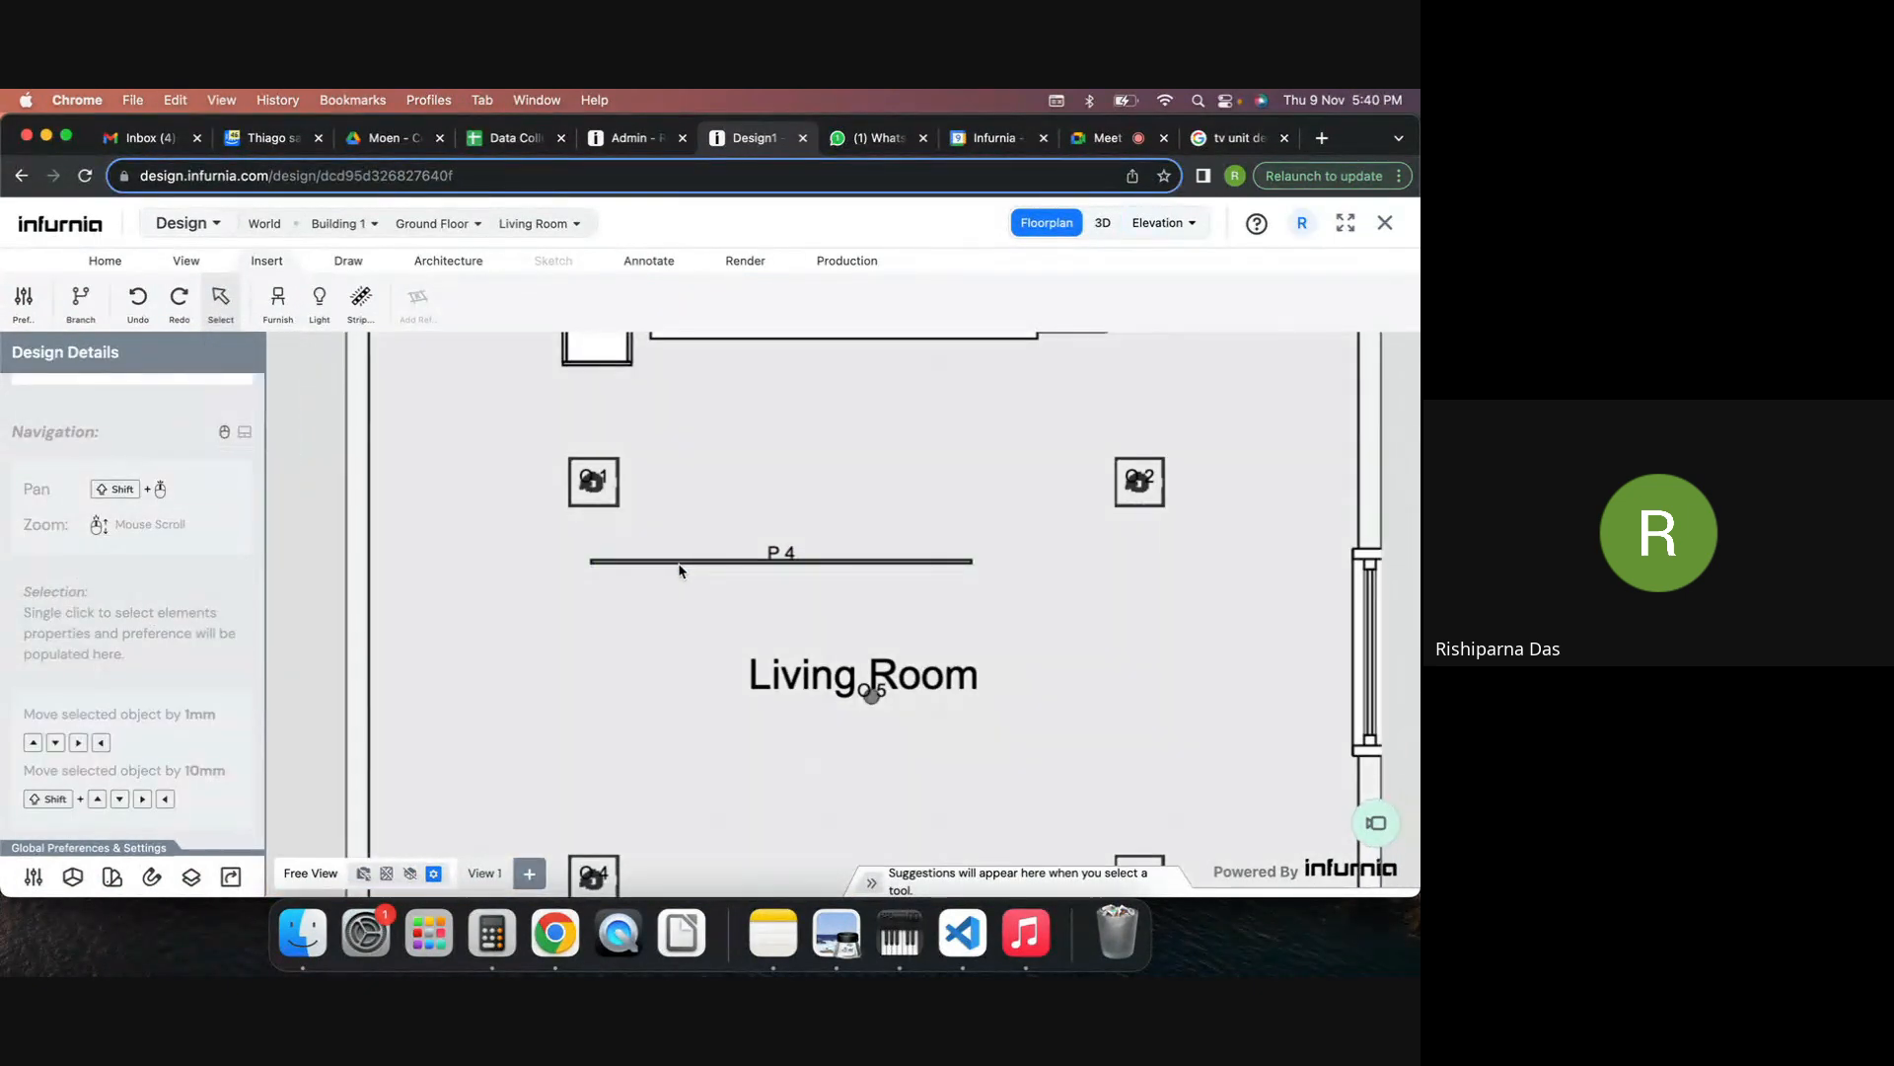
left_click(681, 572)
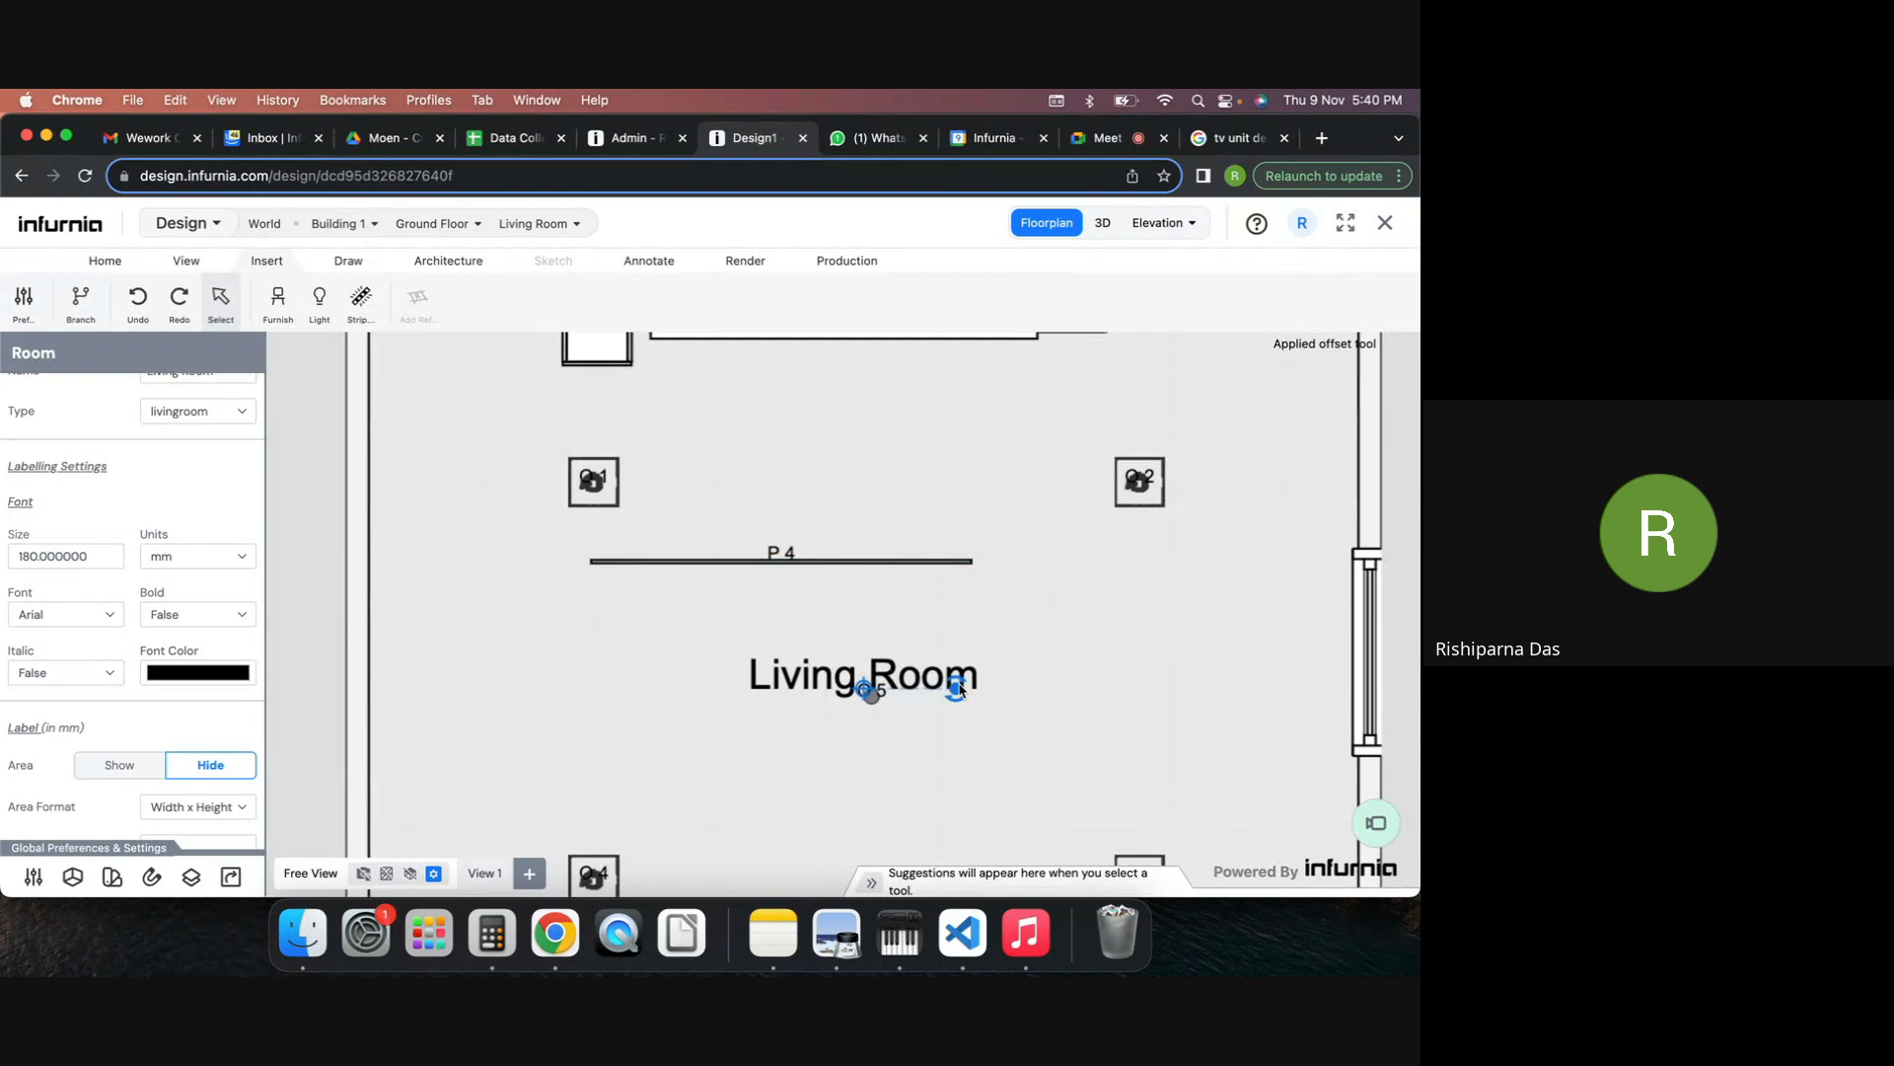
left_click(774, 559)
scroll(778, 555, "down", 3)
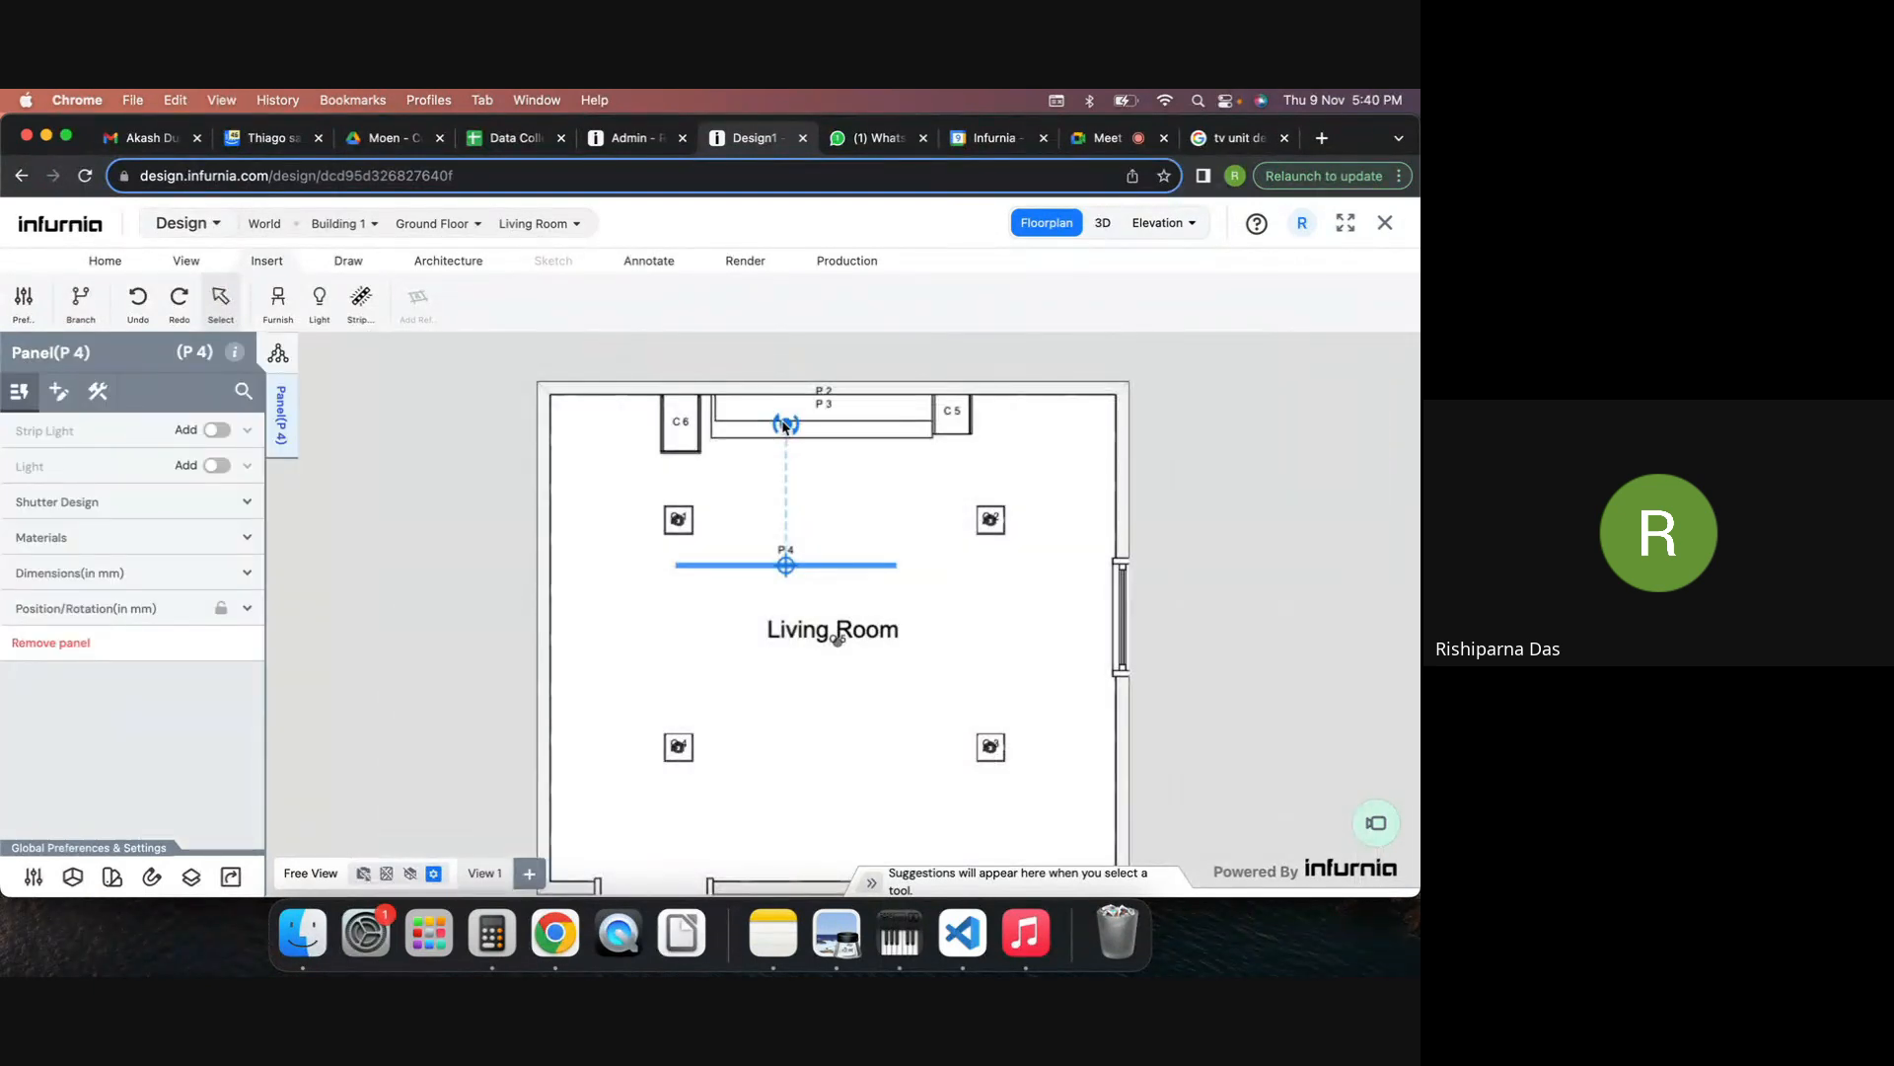
Rotate the copied panel 90 degrees in the floorplan, move it against the blue side wall, and view it in 3D.
left_click_drag(785, 426, 679, 572)
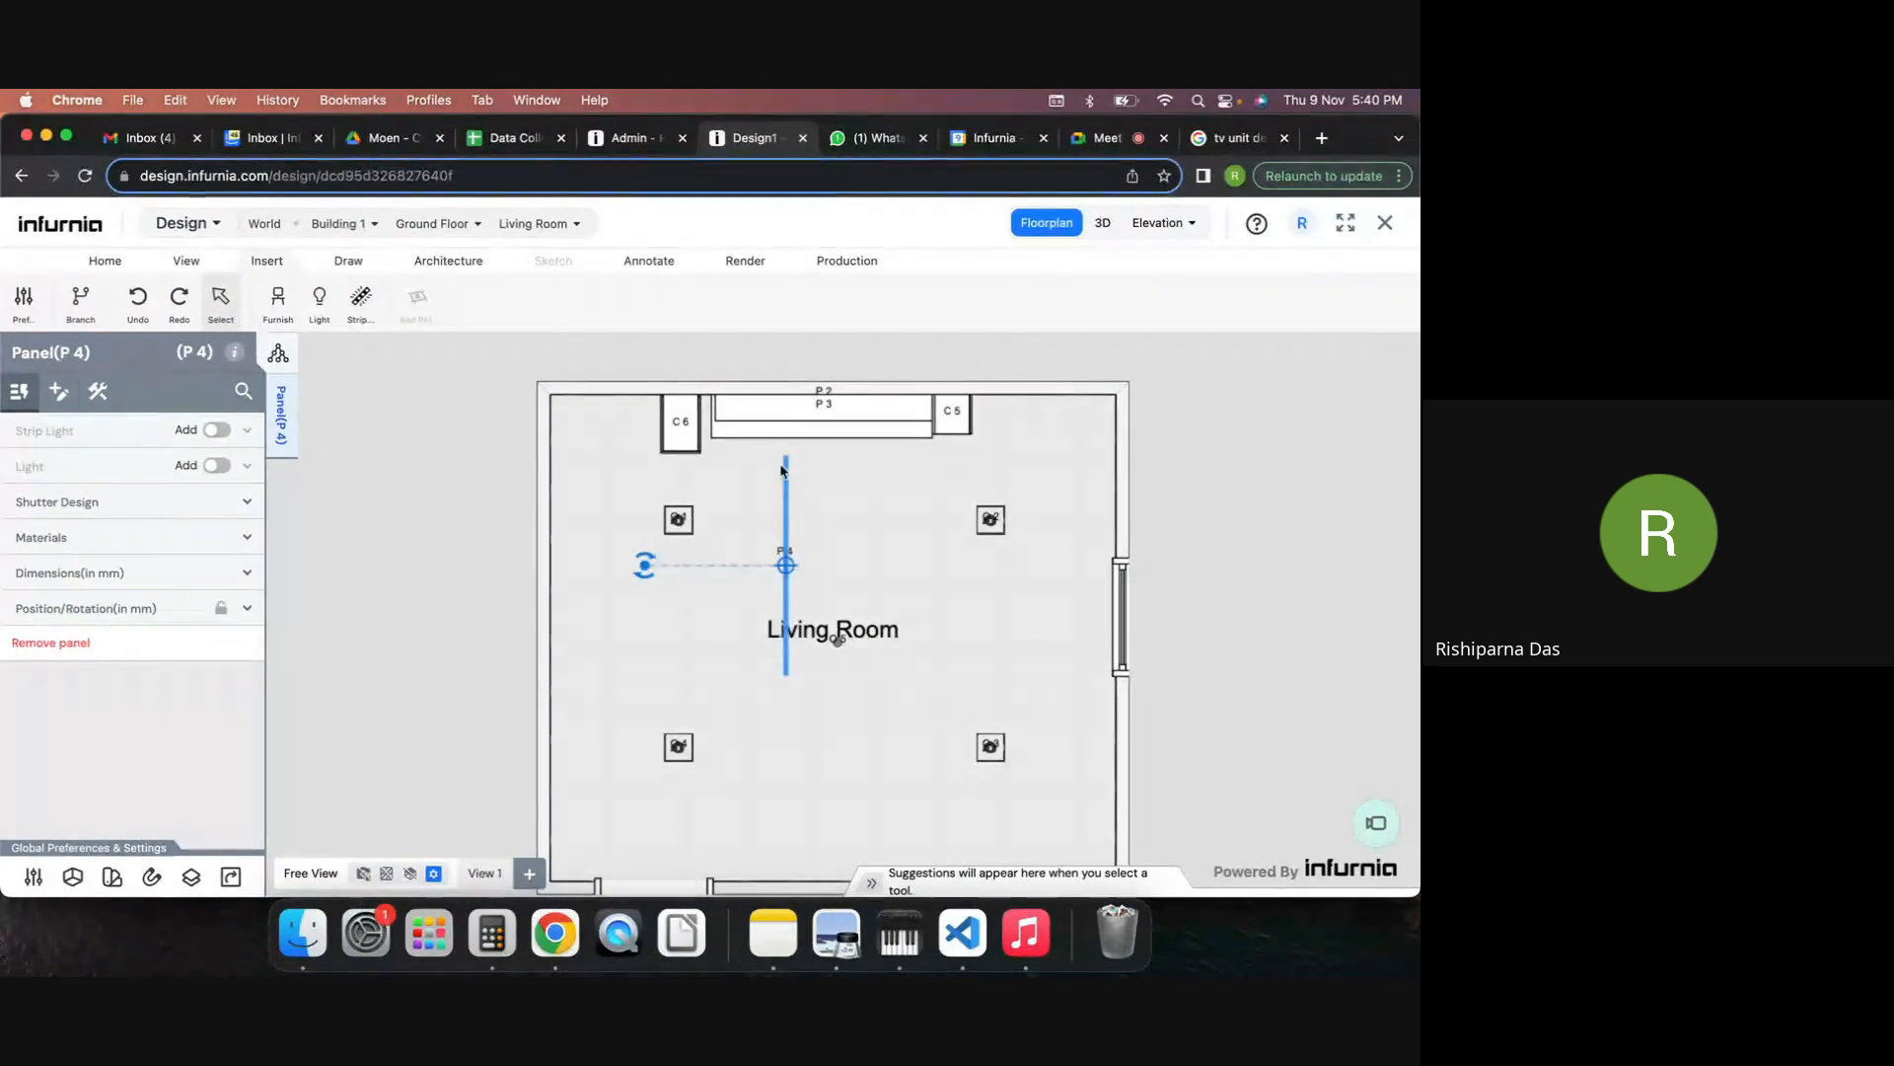
scroll(578, 504, "up", 3)
left_click_drag(578, 504, 432, 501)
left_click(1103, 225)
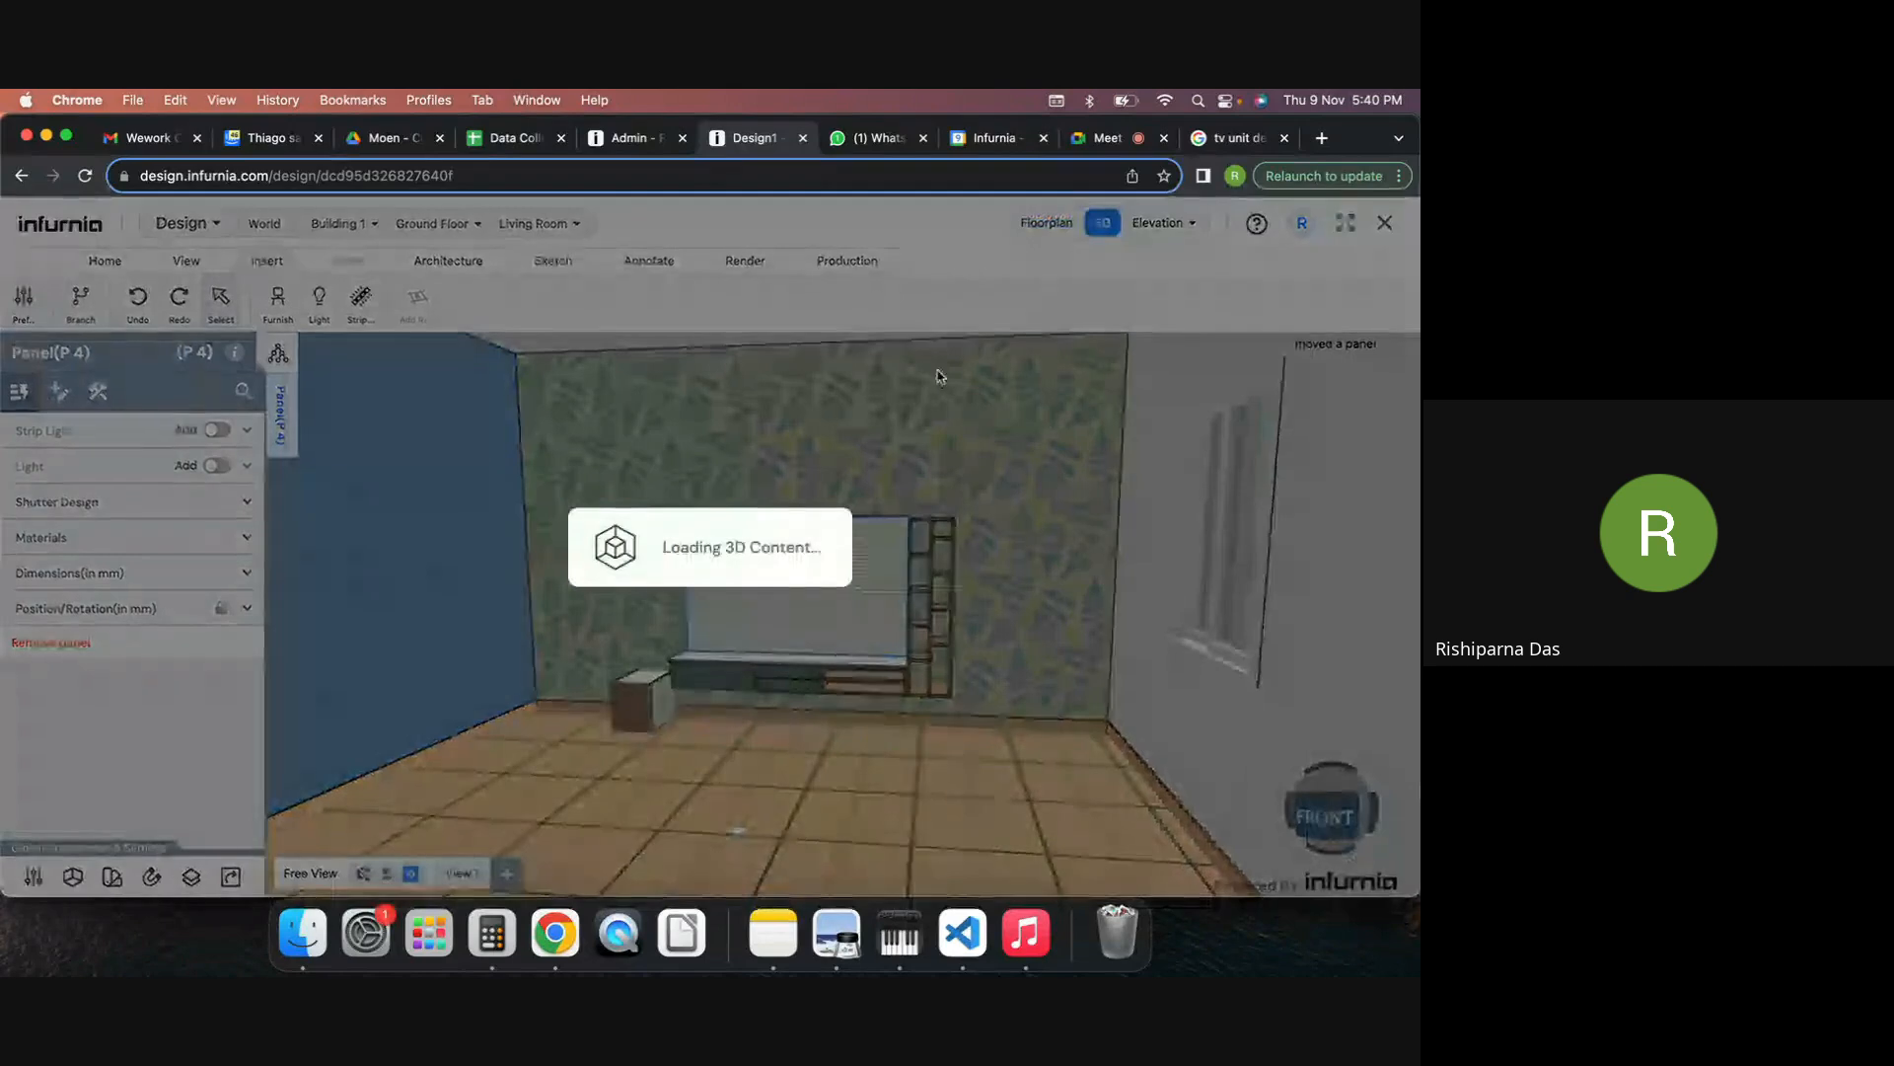
scroll(954, 571, "down", 5)
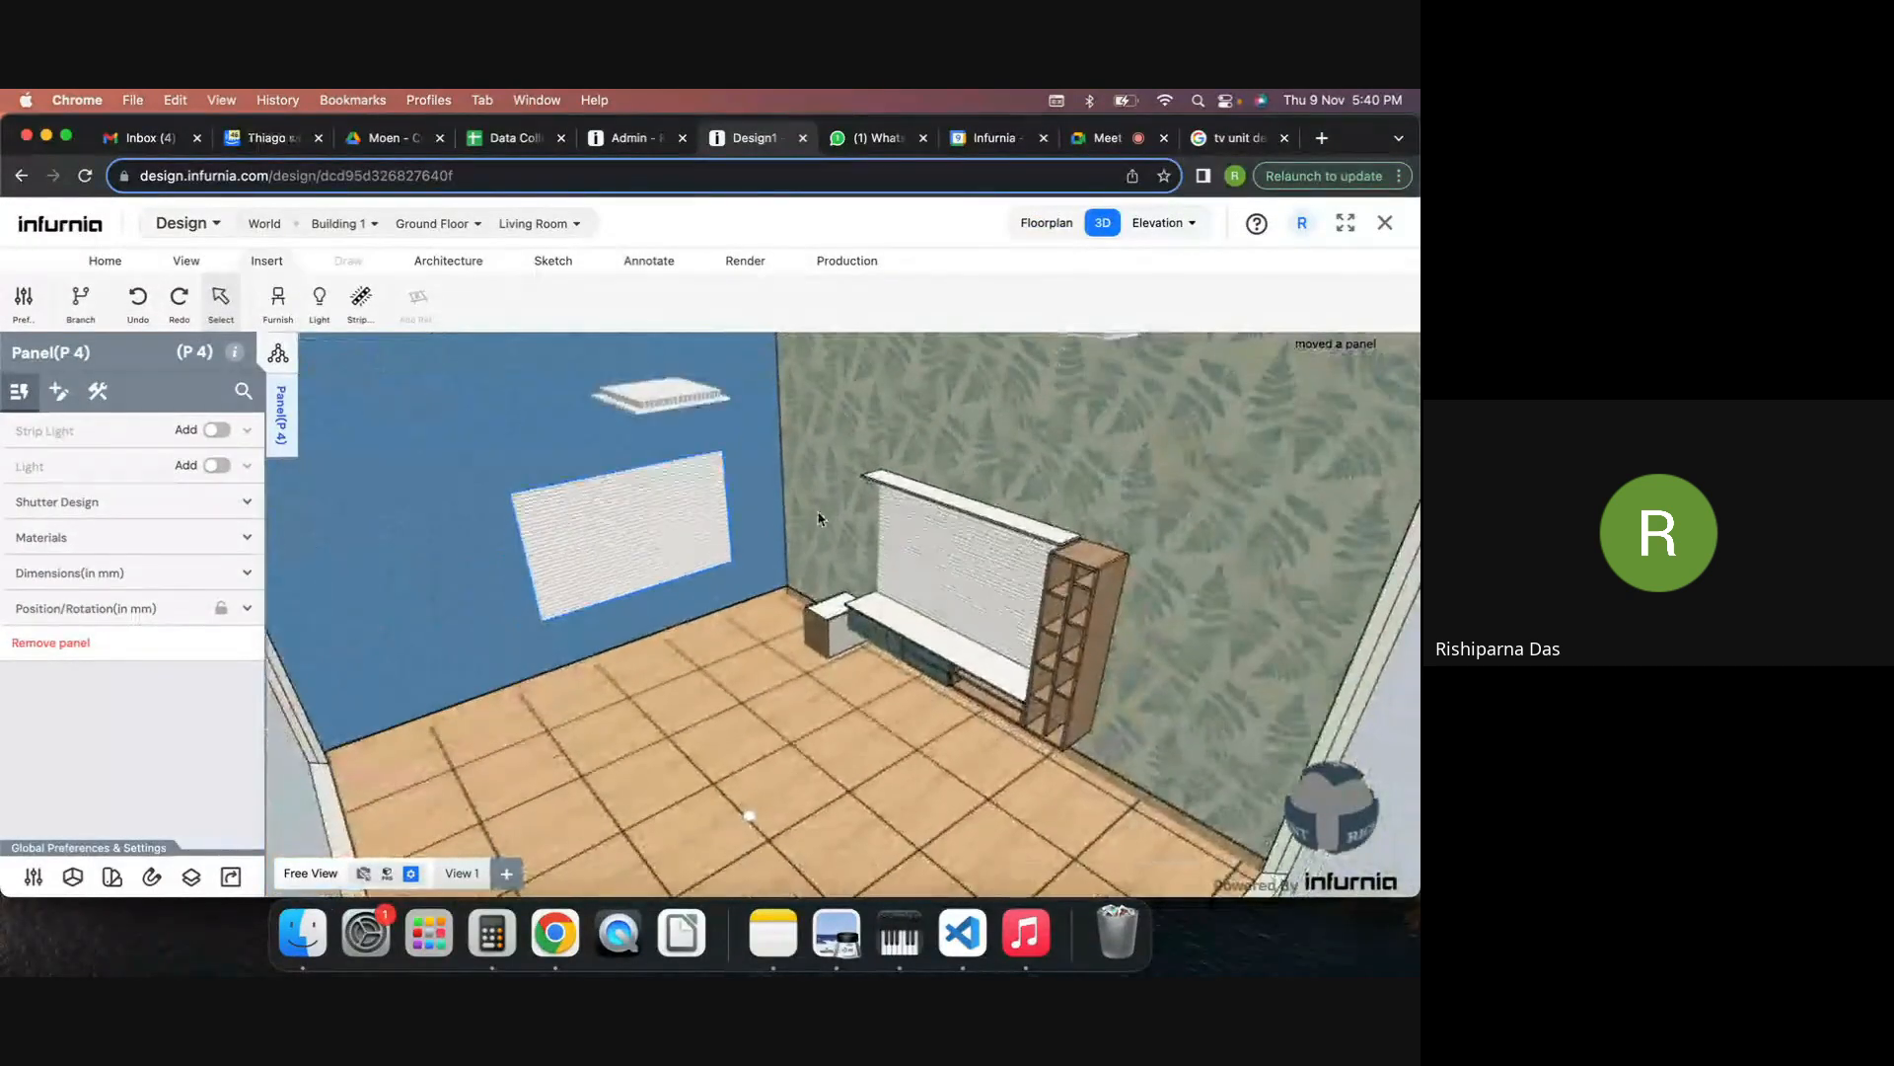
left_click_drag(953, 498, 651, 499)
left_click_drag(795, 468, 316, 565)
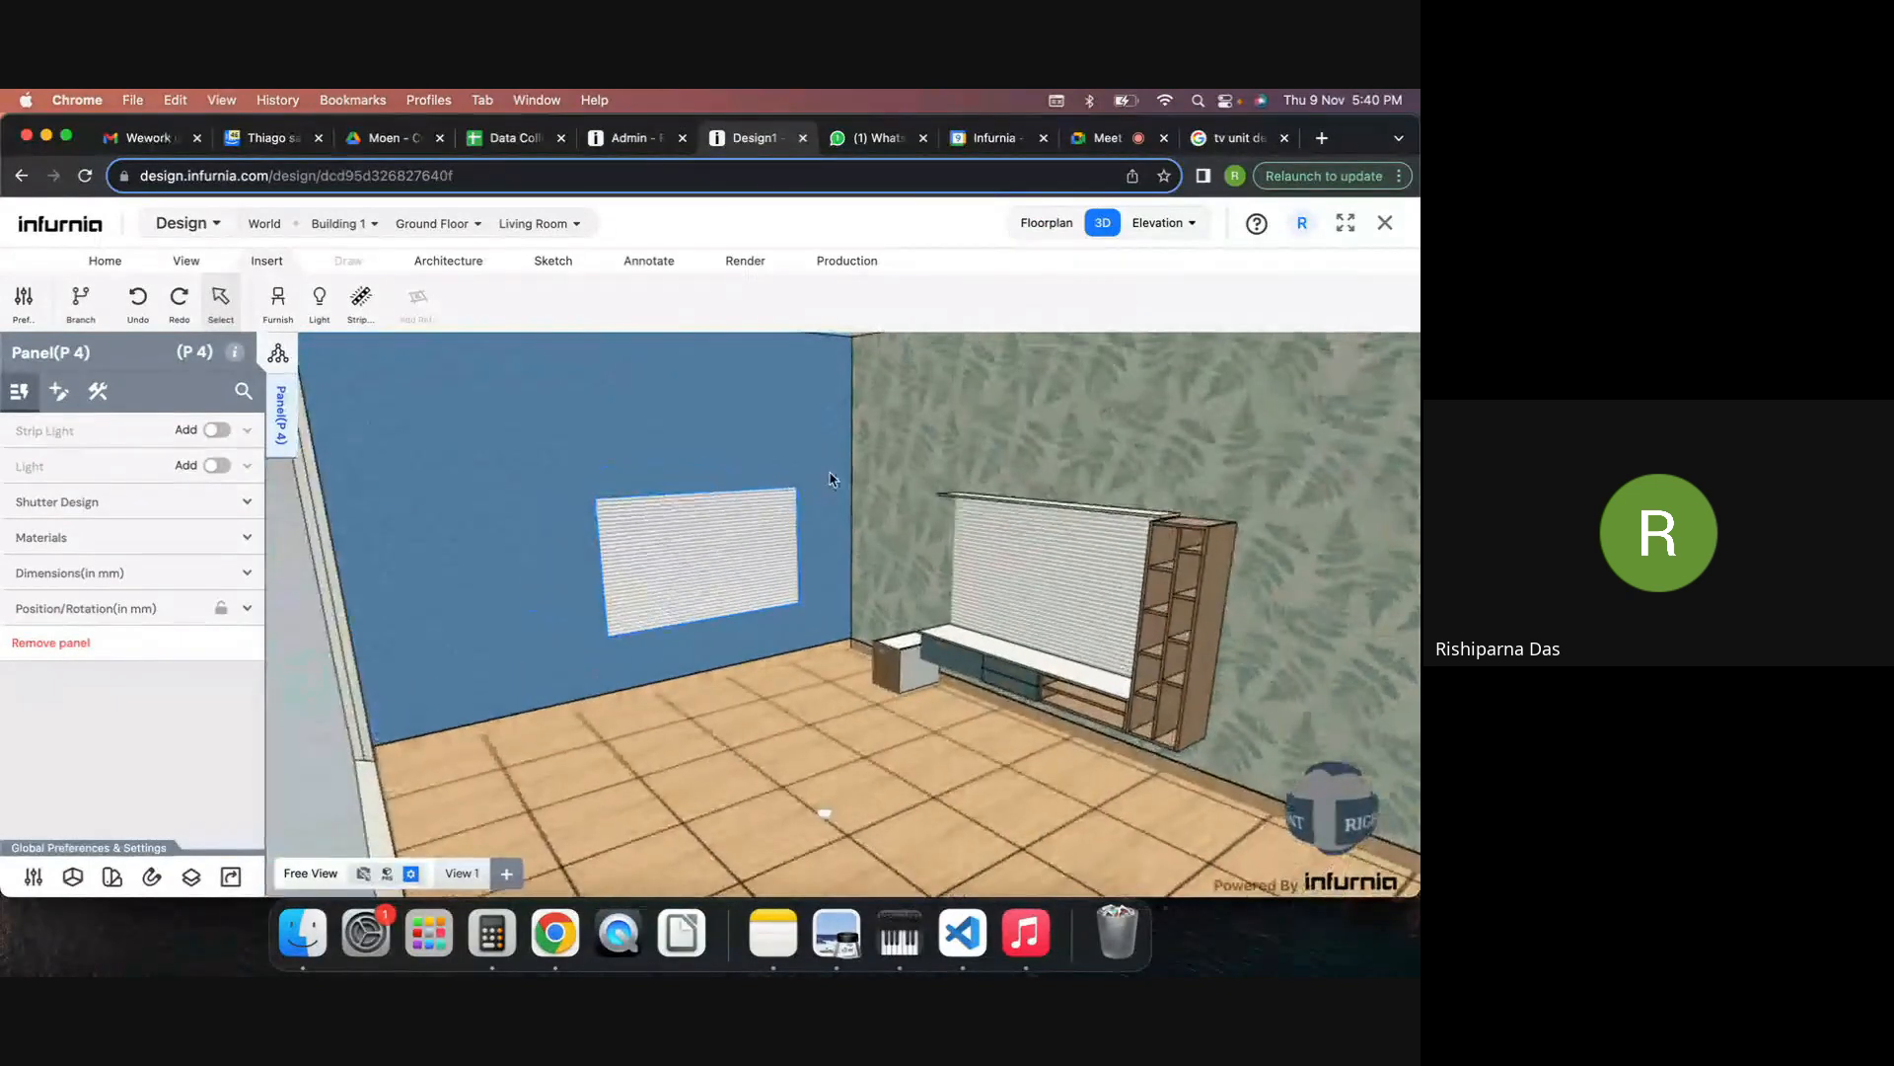
Try a width of 1200 mm for the blue wall's louvered panel and set it to 2400 mm.
left_click(94, 573)
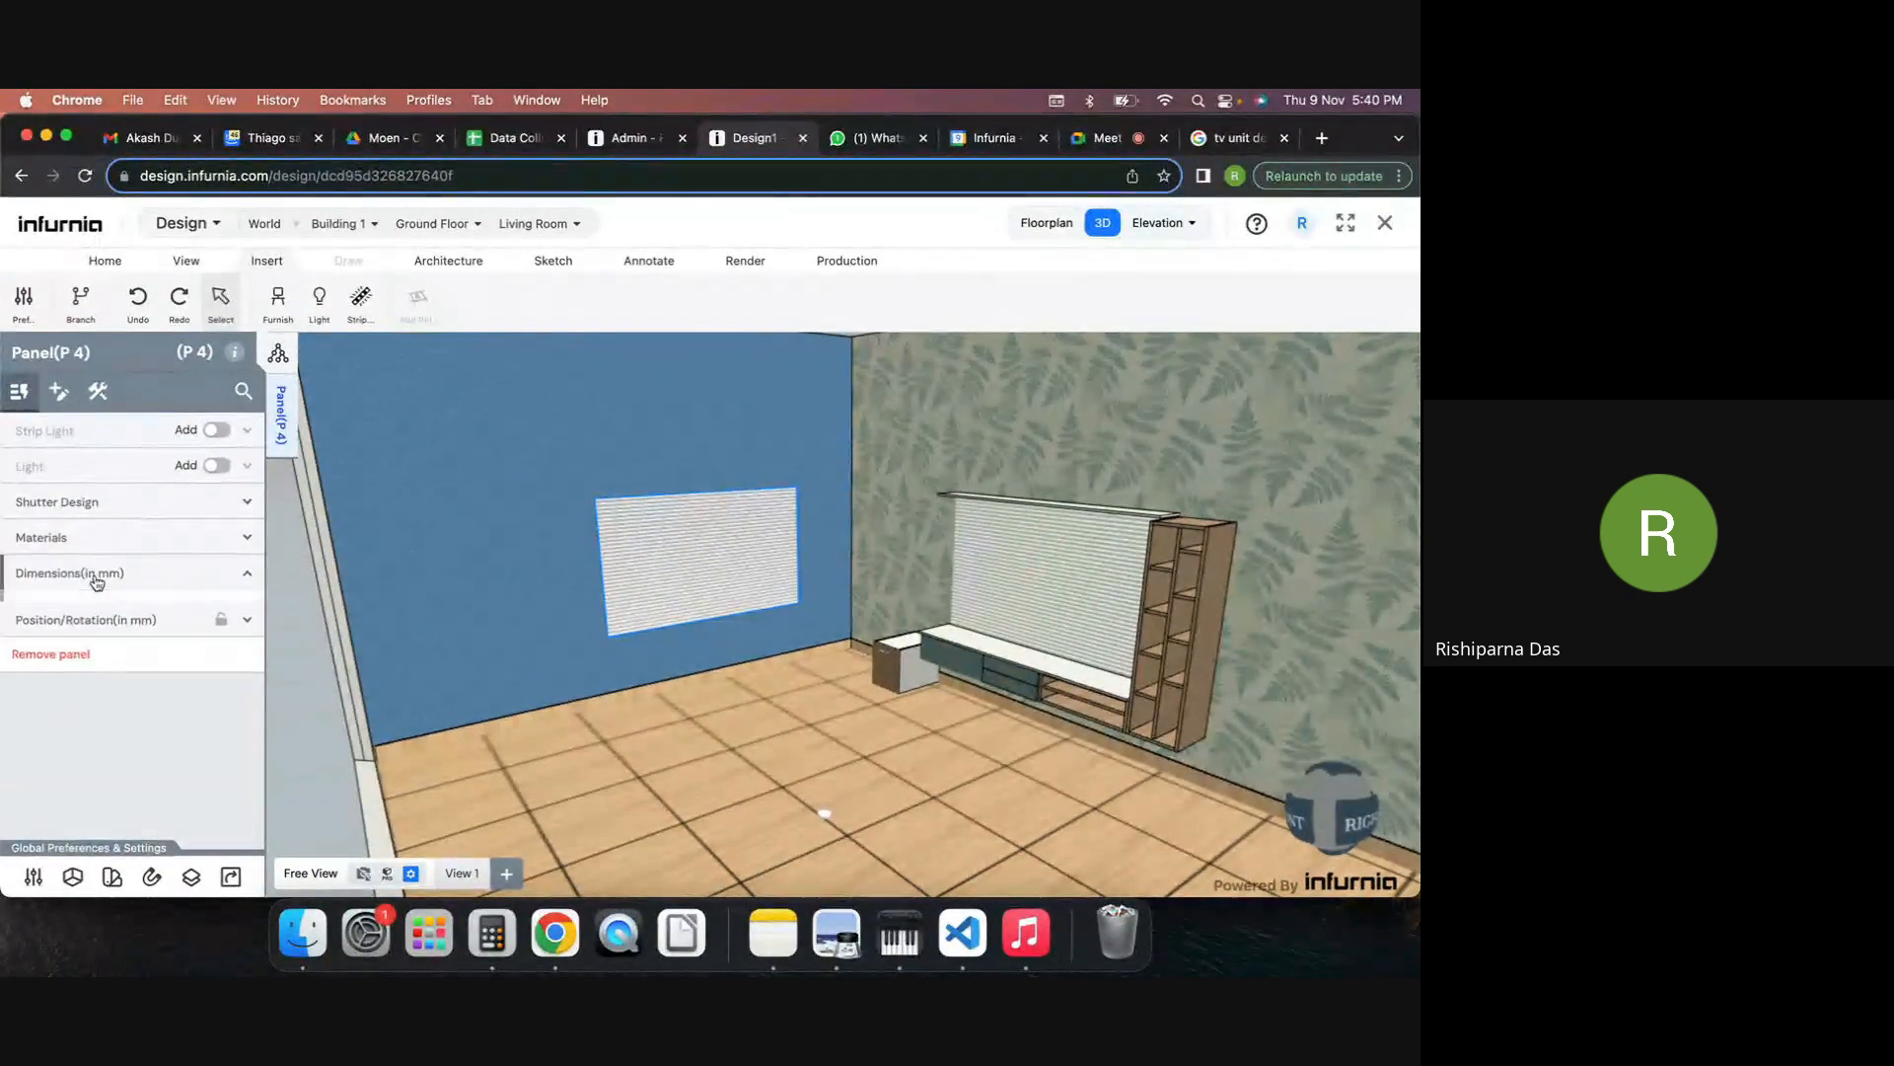
double_click(79, 638)
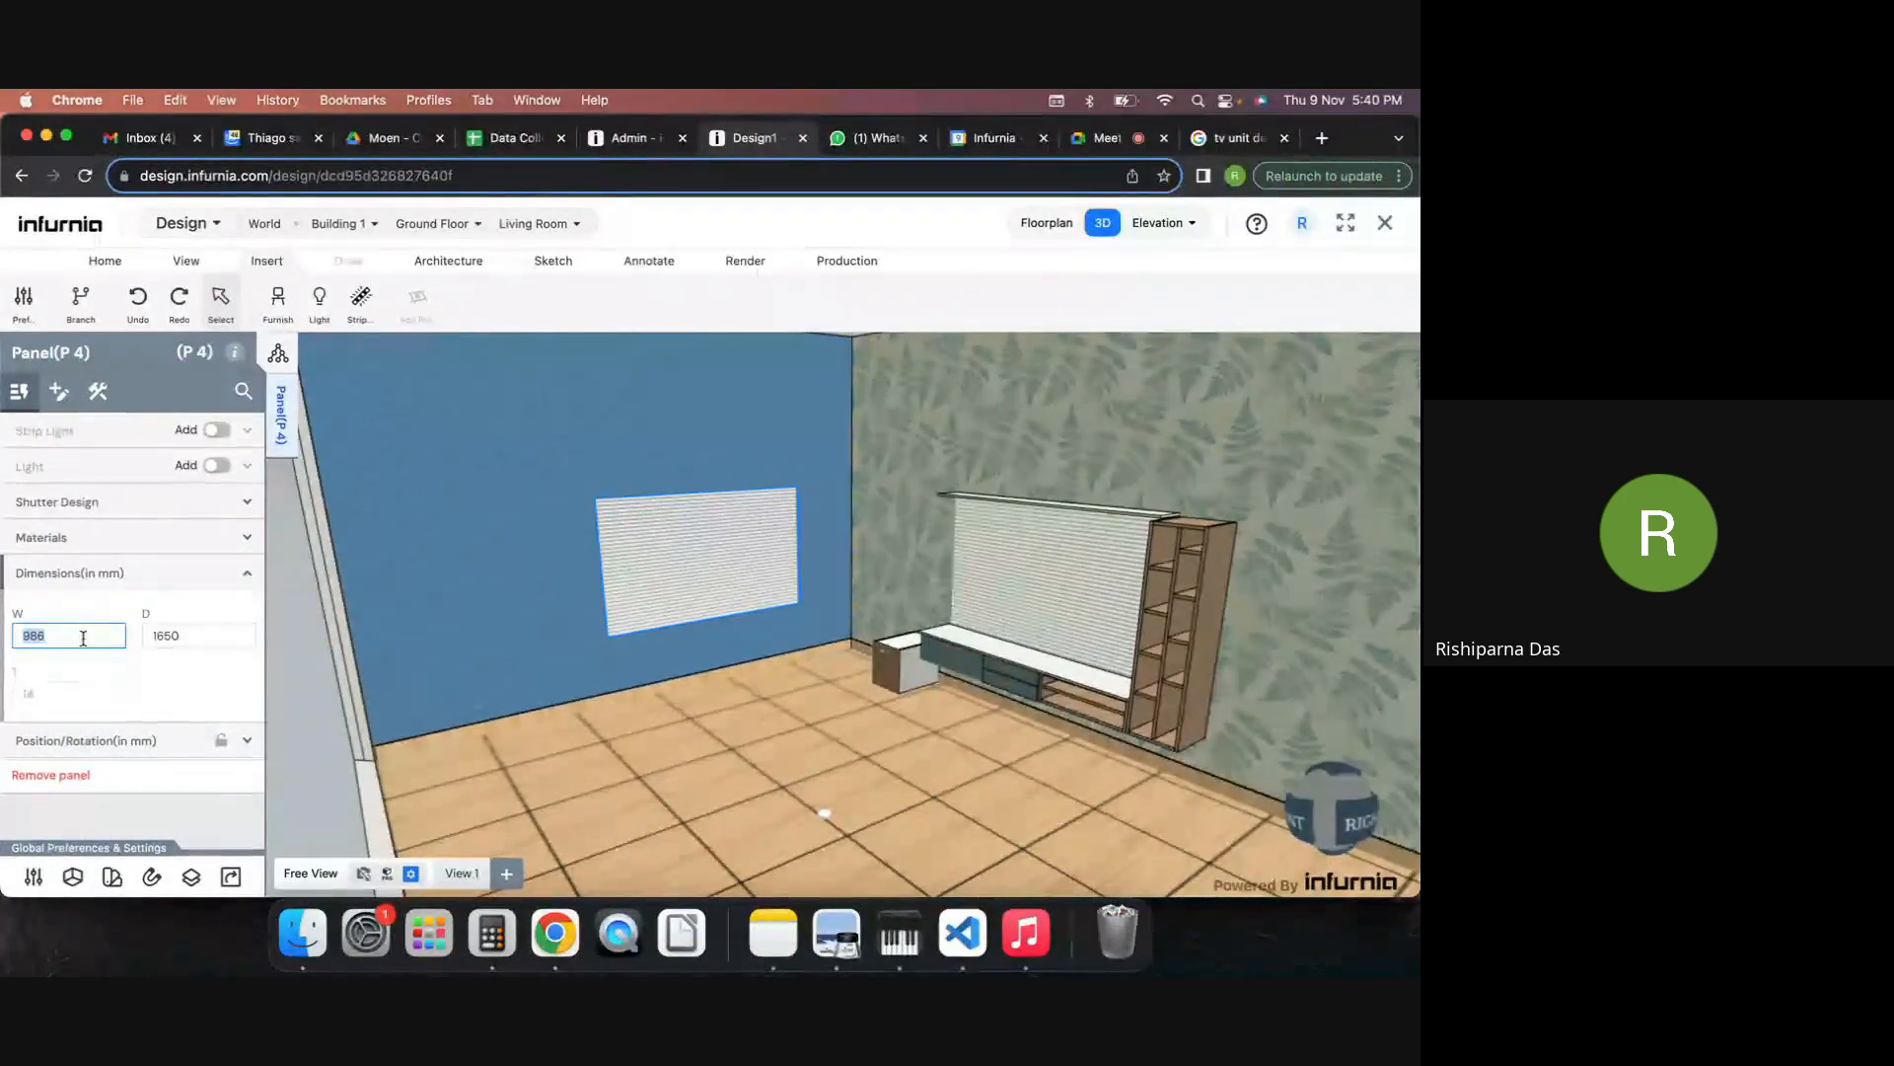
type("1200")
key("Return")
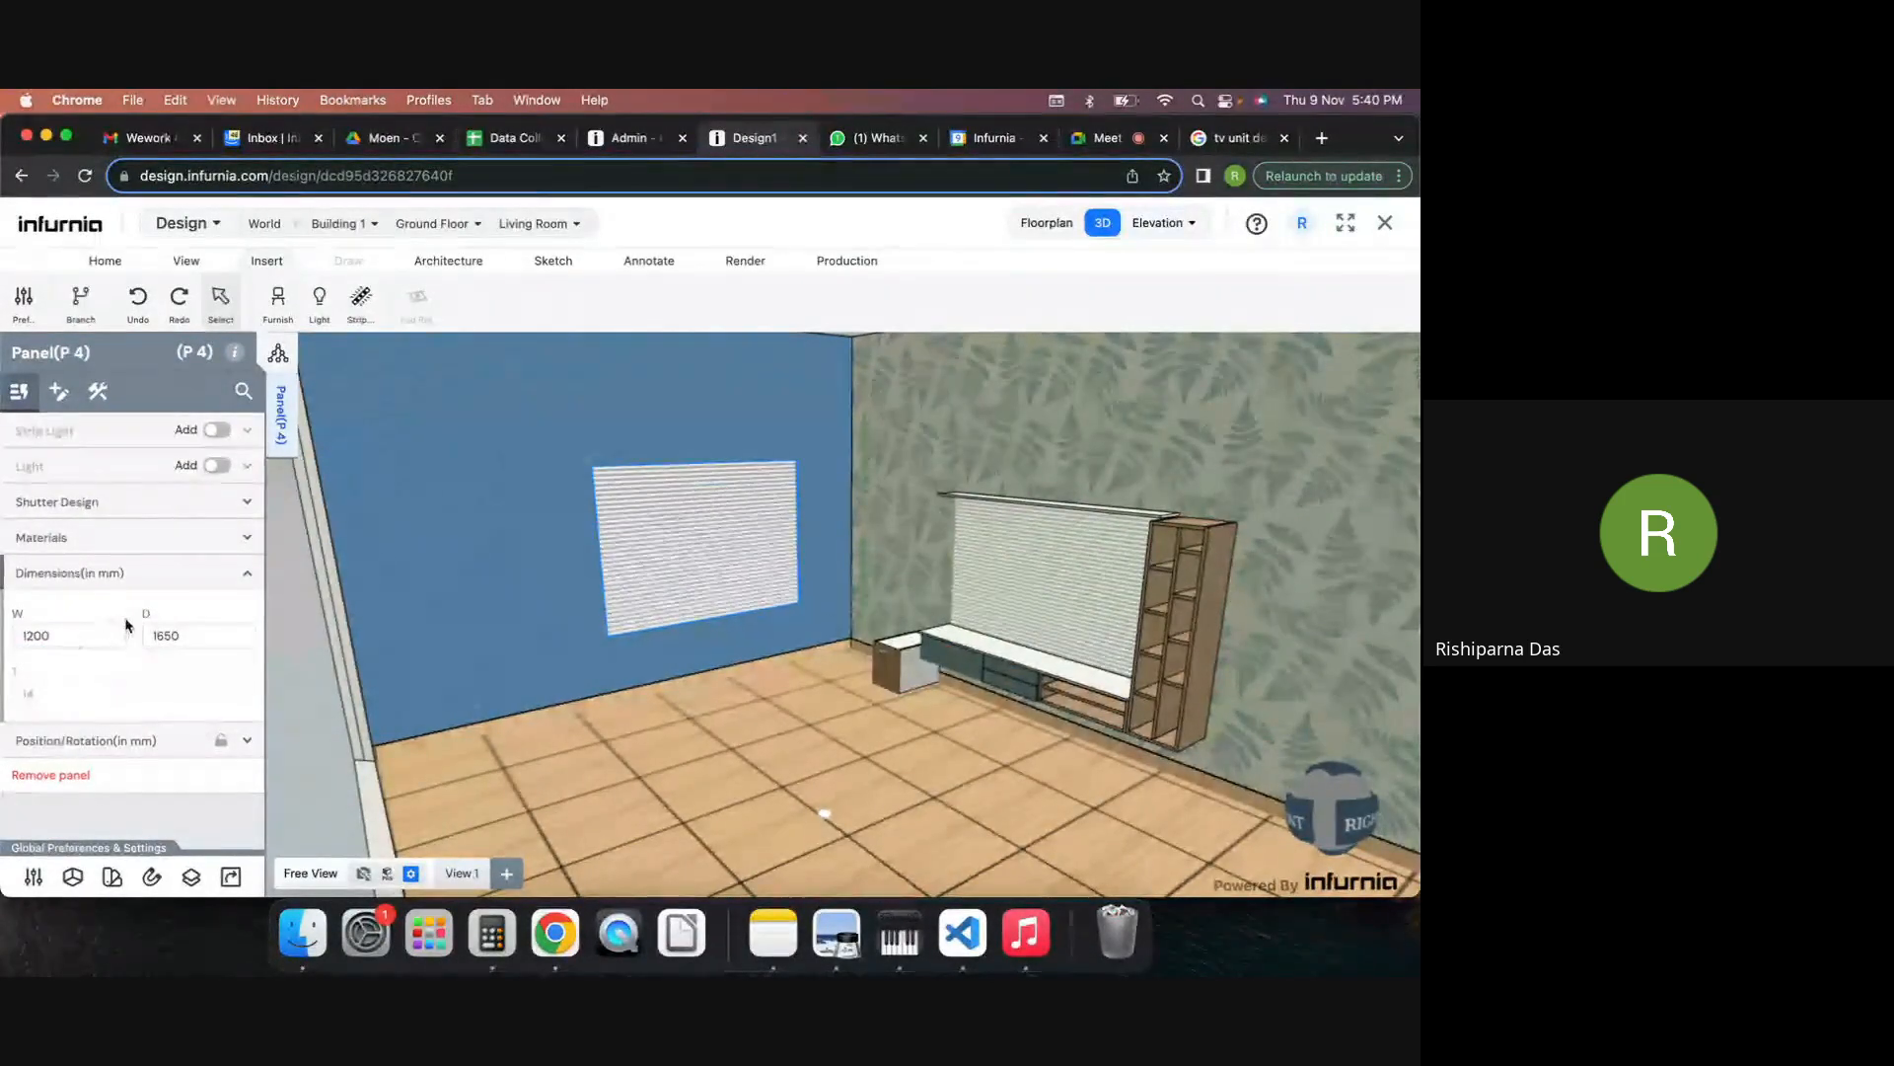
double_click(55, 638)
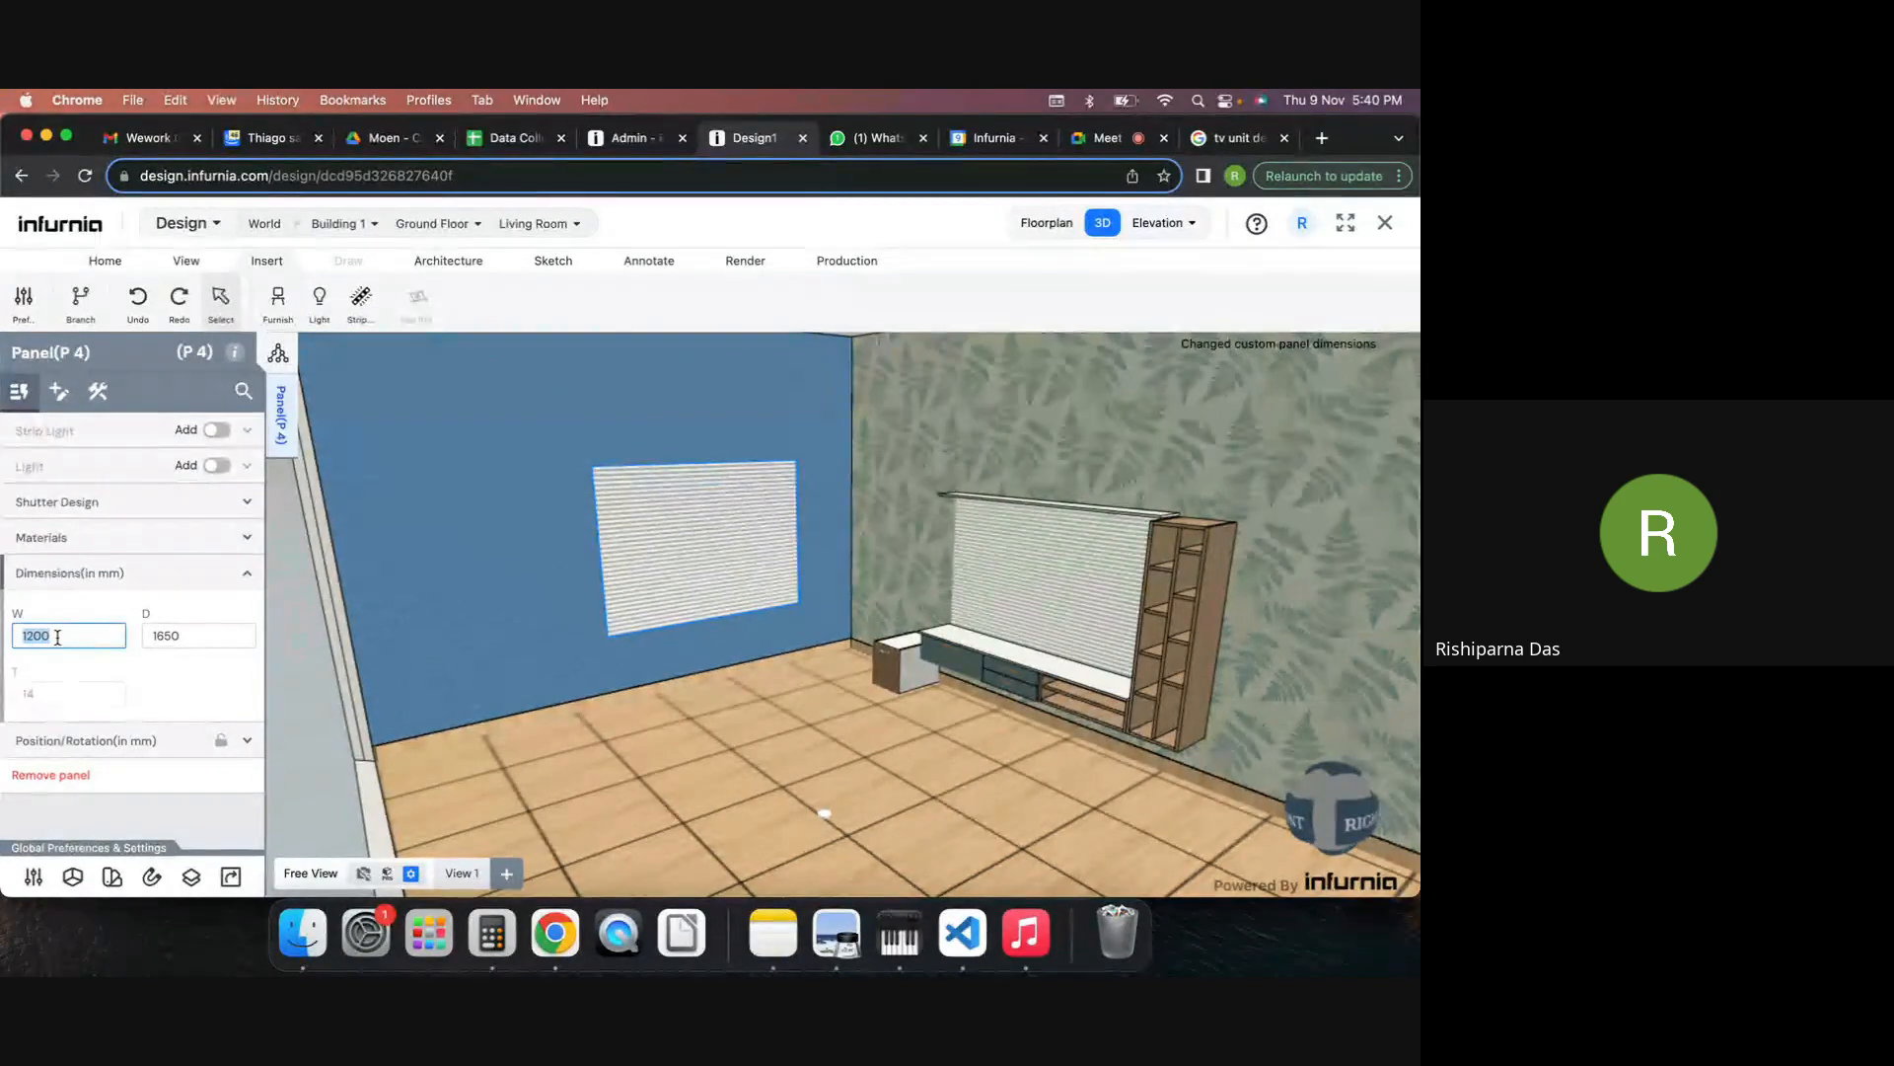
type("2400")
key("Return")
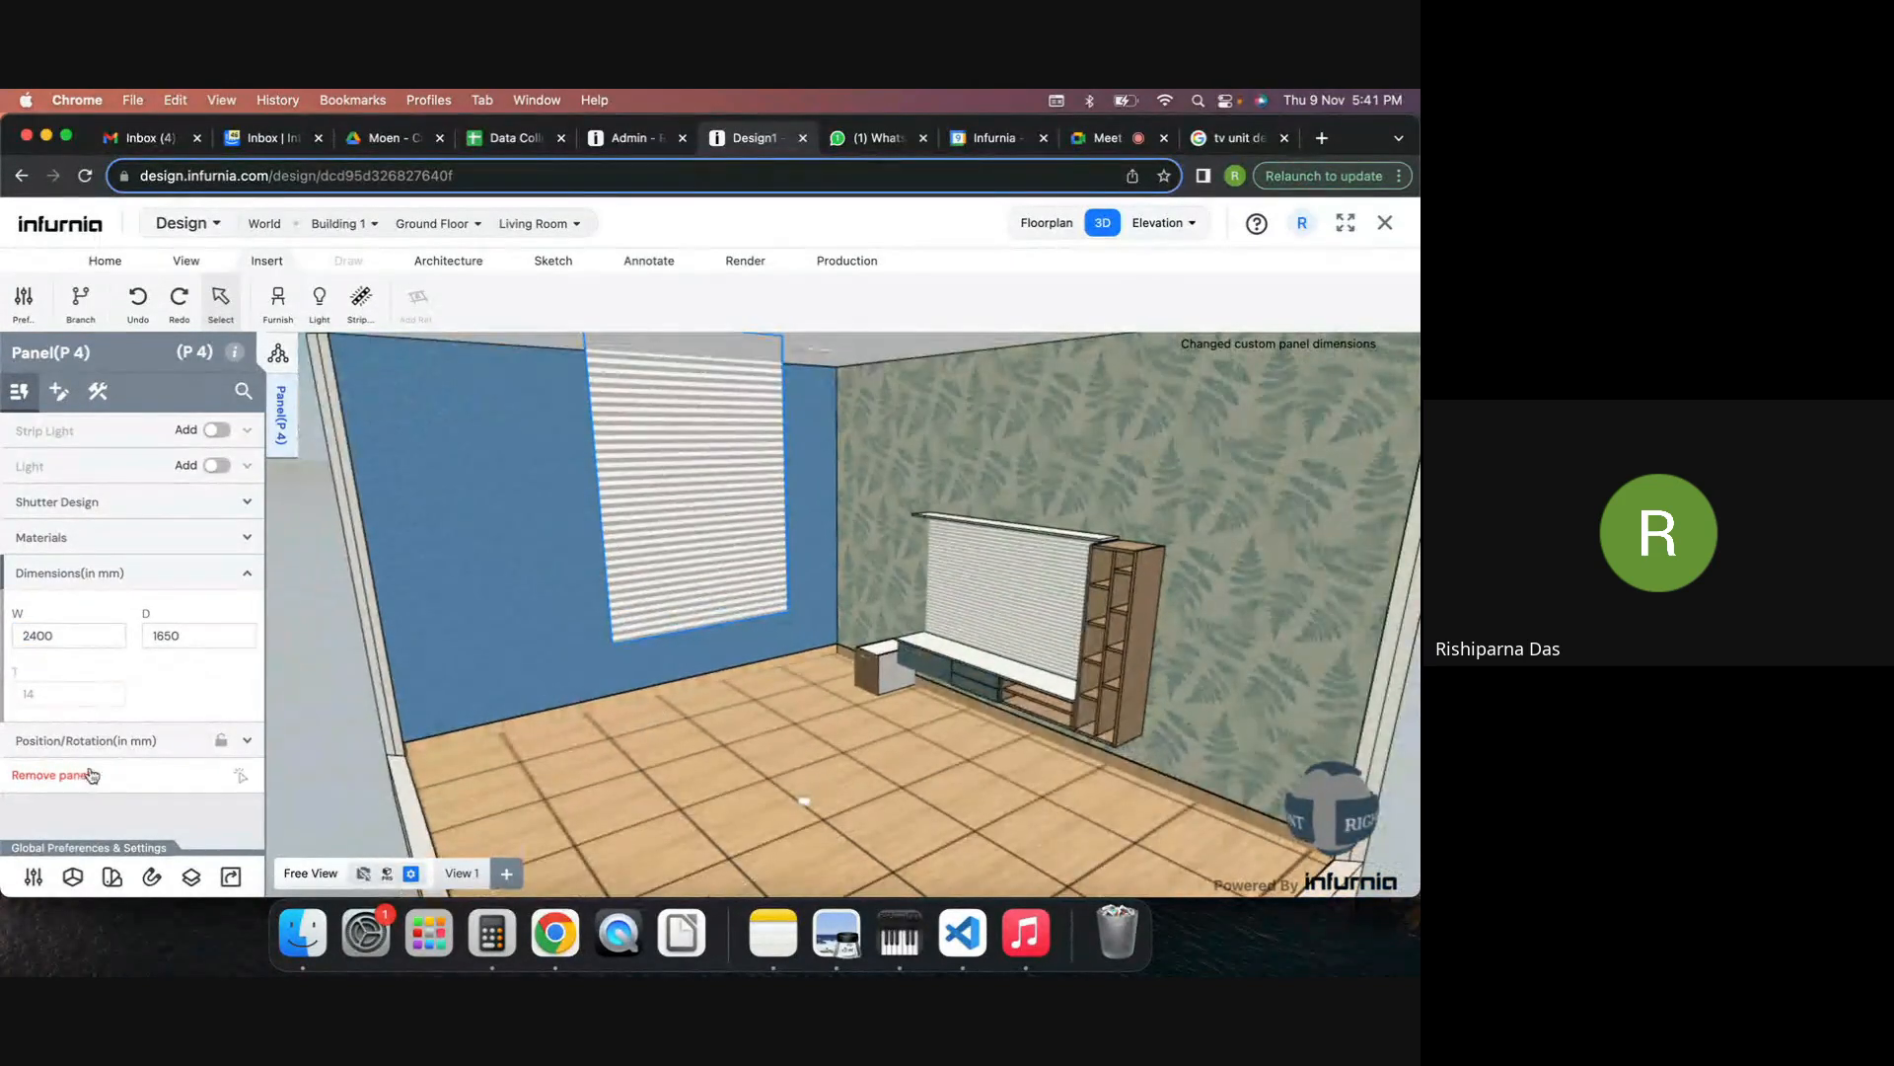
Lower the wall panel to floor level, trying a Y position of 0 and setting it to 12 mm.
left_click(111, 742)
scroll(122, 785, "down", 3)
double_click(171, 651)
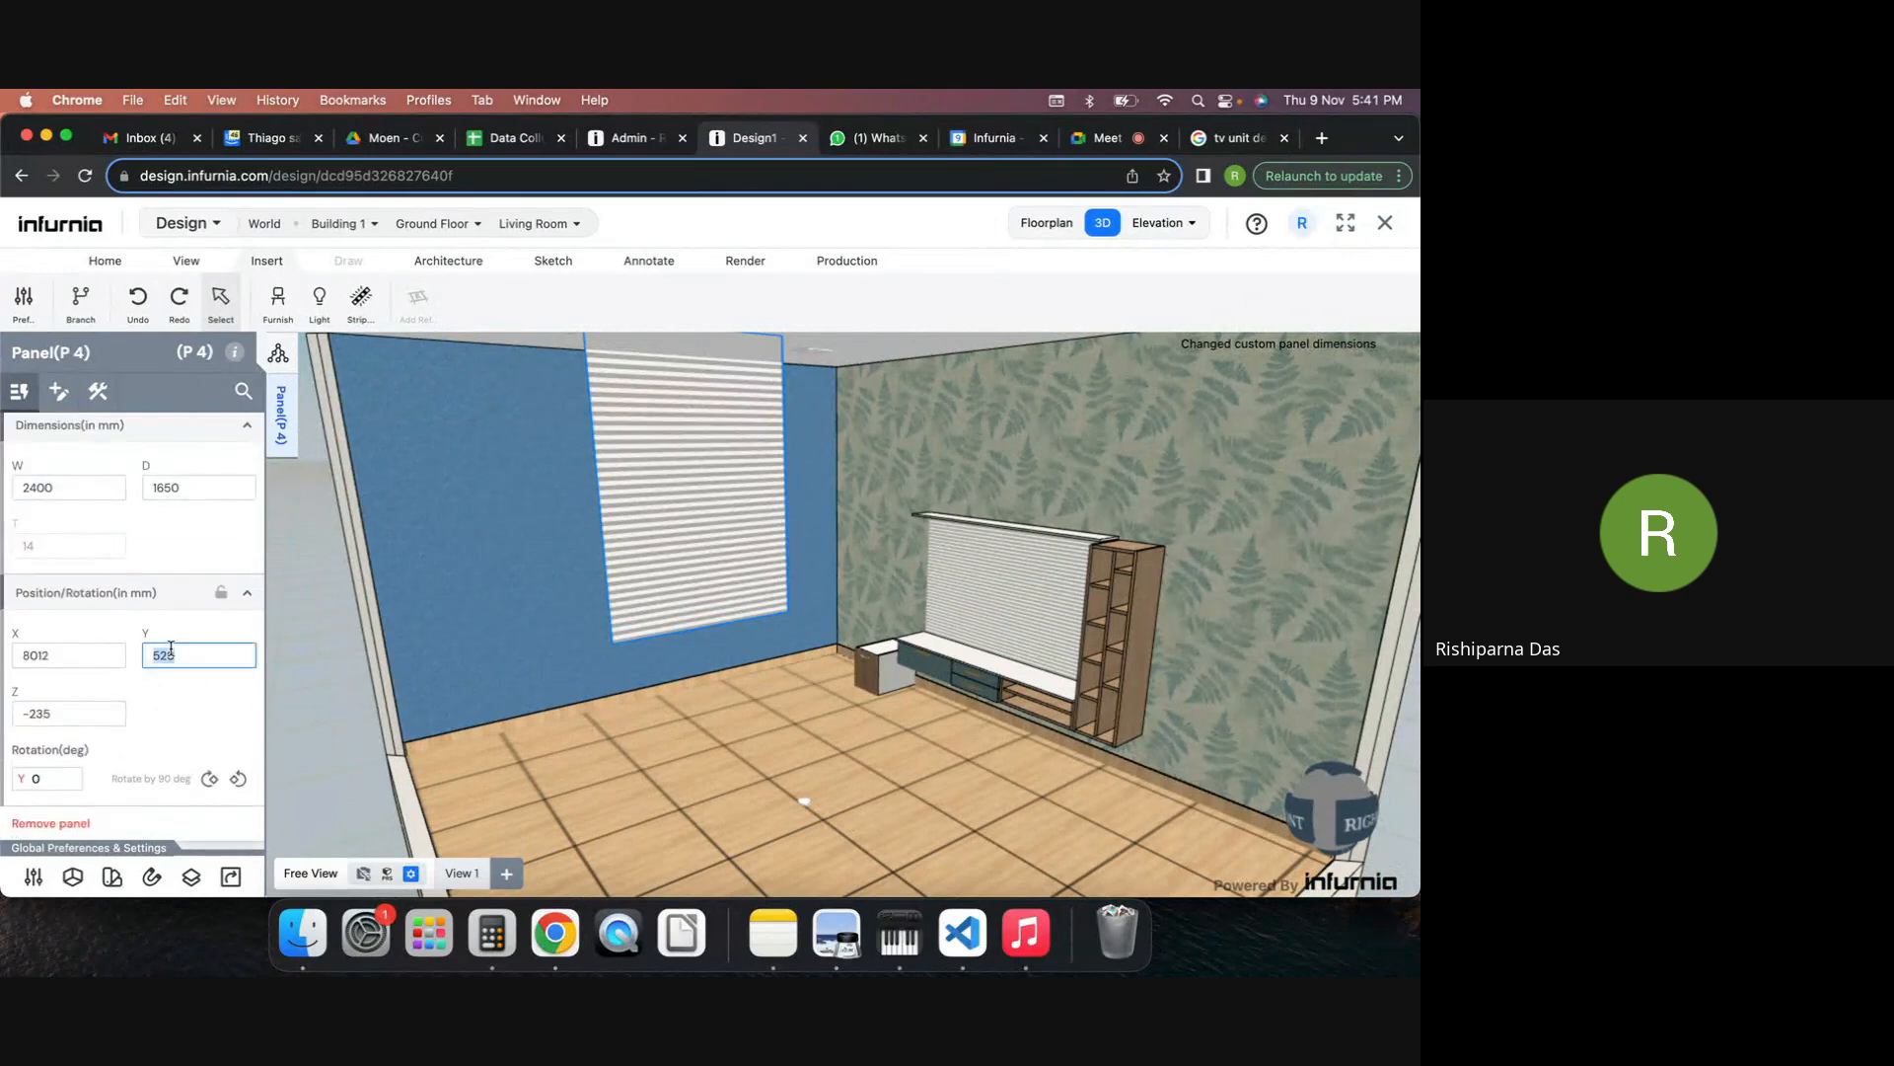
type("0")
key("Return")
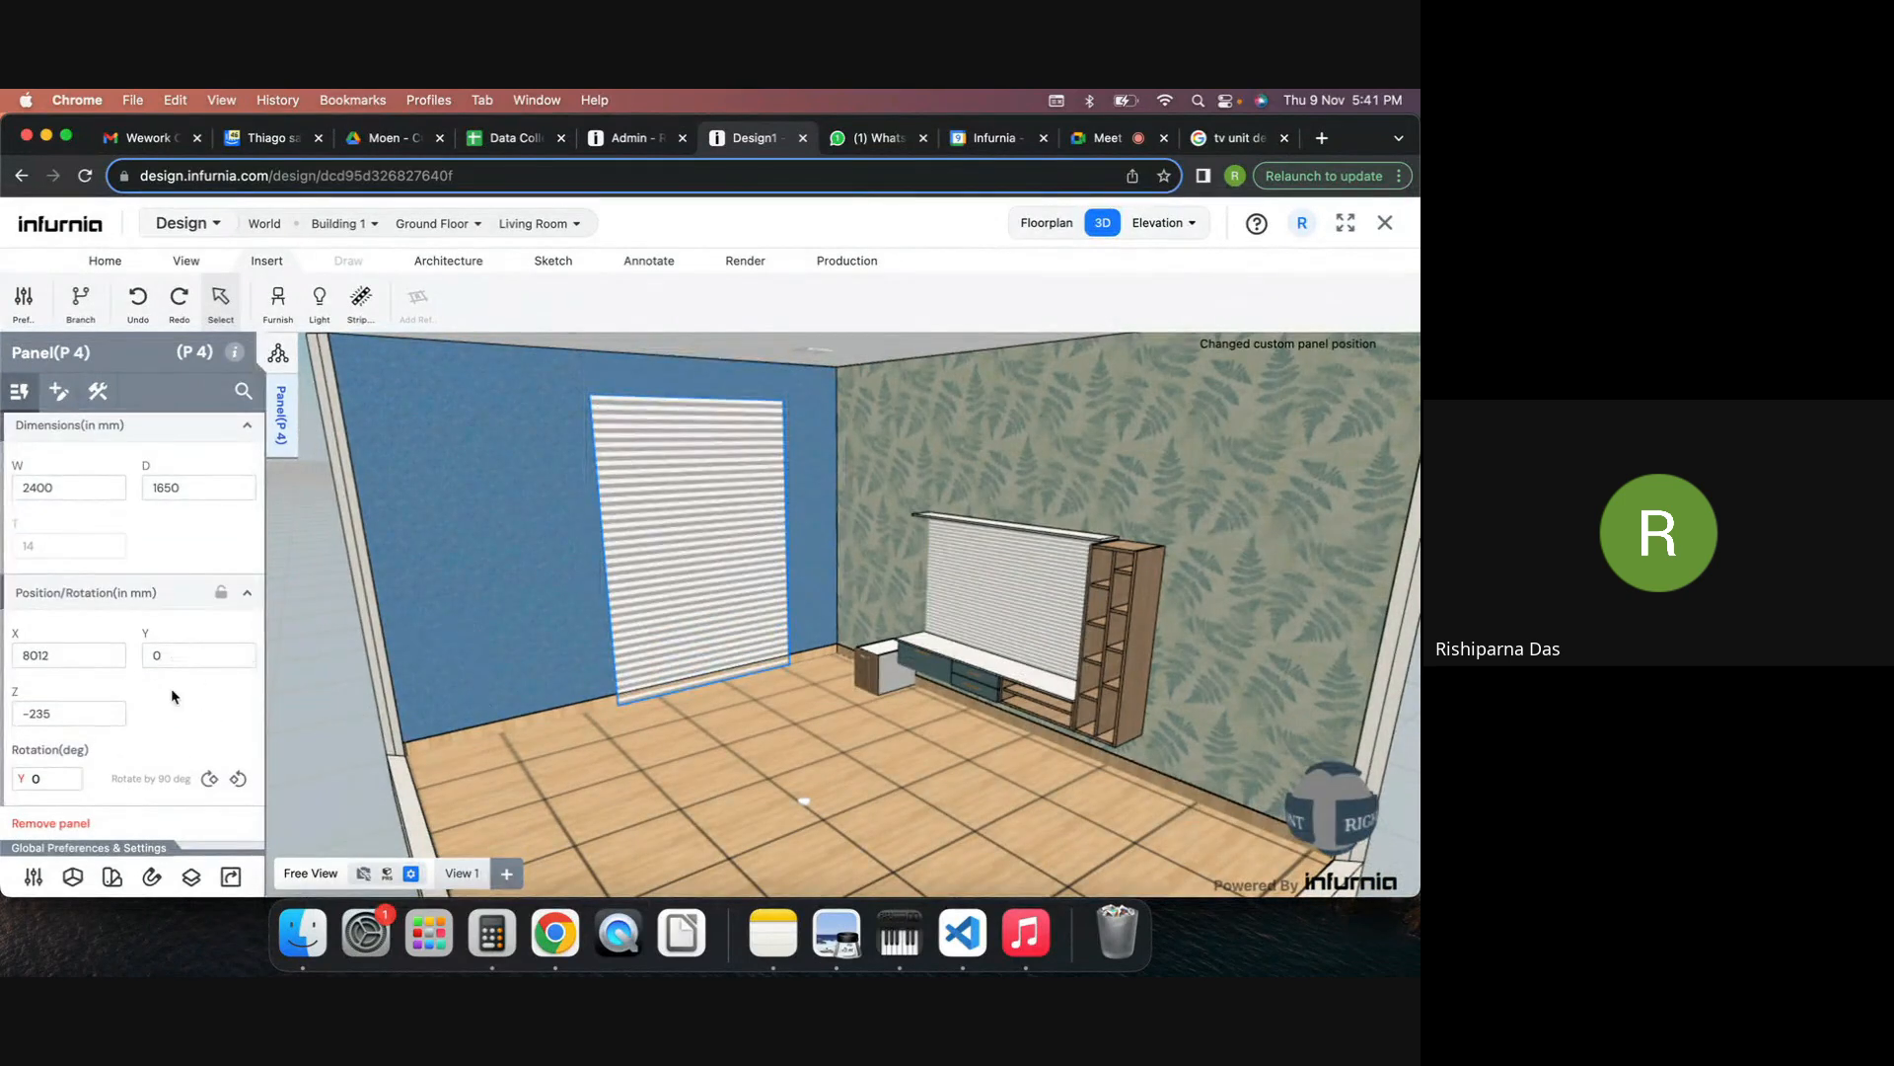
left_click(163, 657)
type("12")
key("Return")
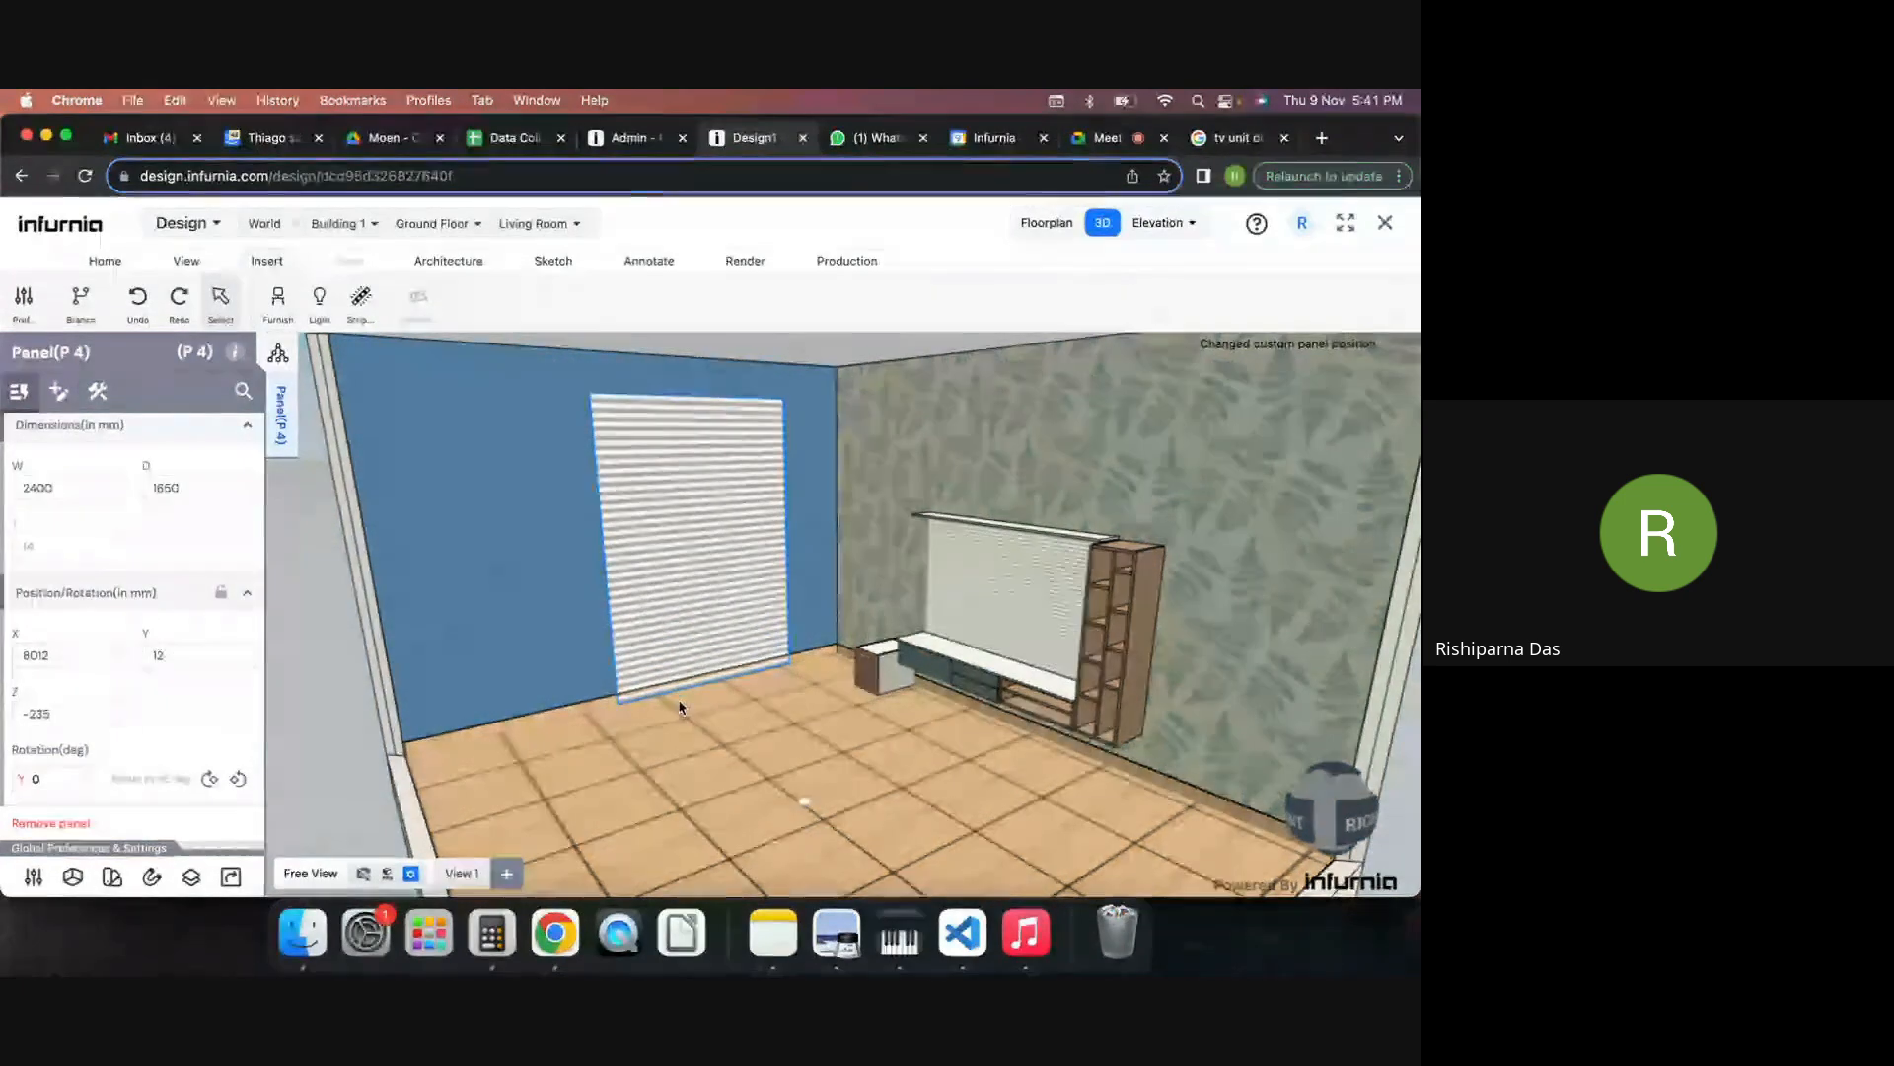
Change the wall panel's external finish to the American Lawnut veneer and deselect the panel.
left_click(673, 558)
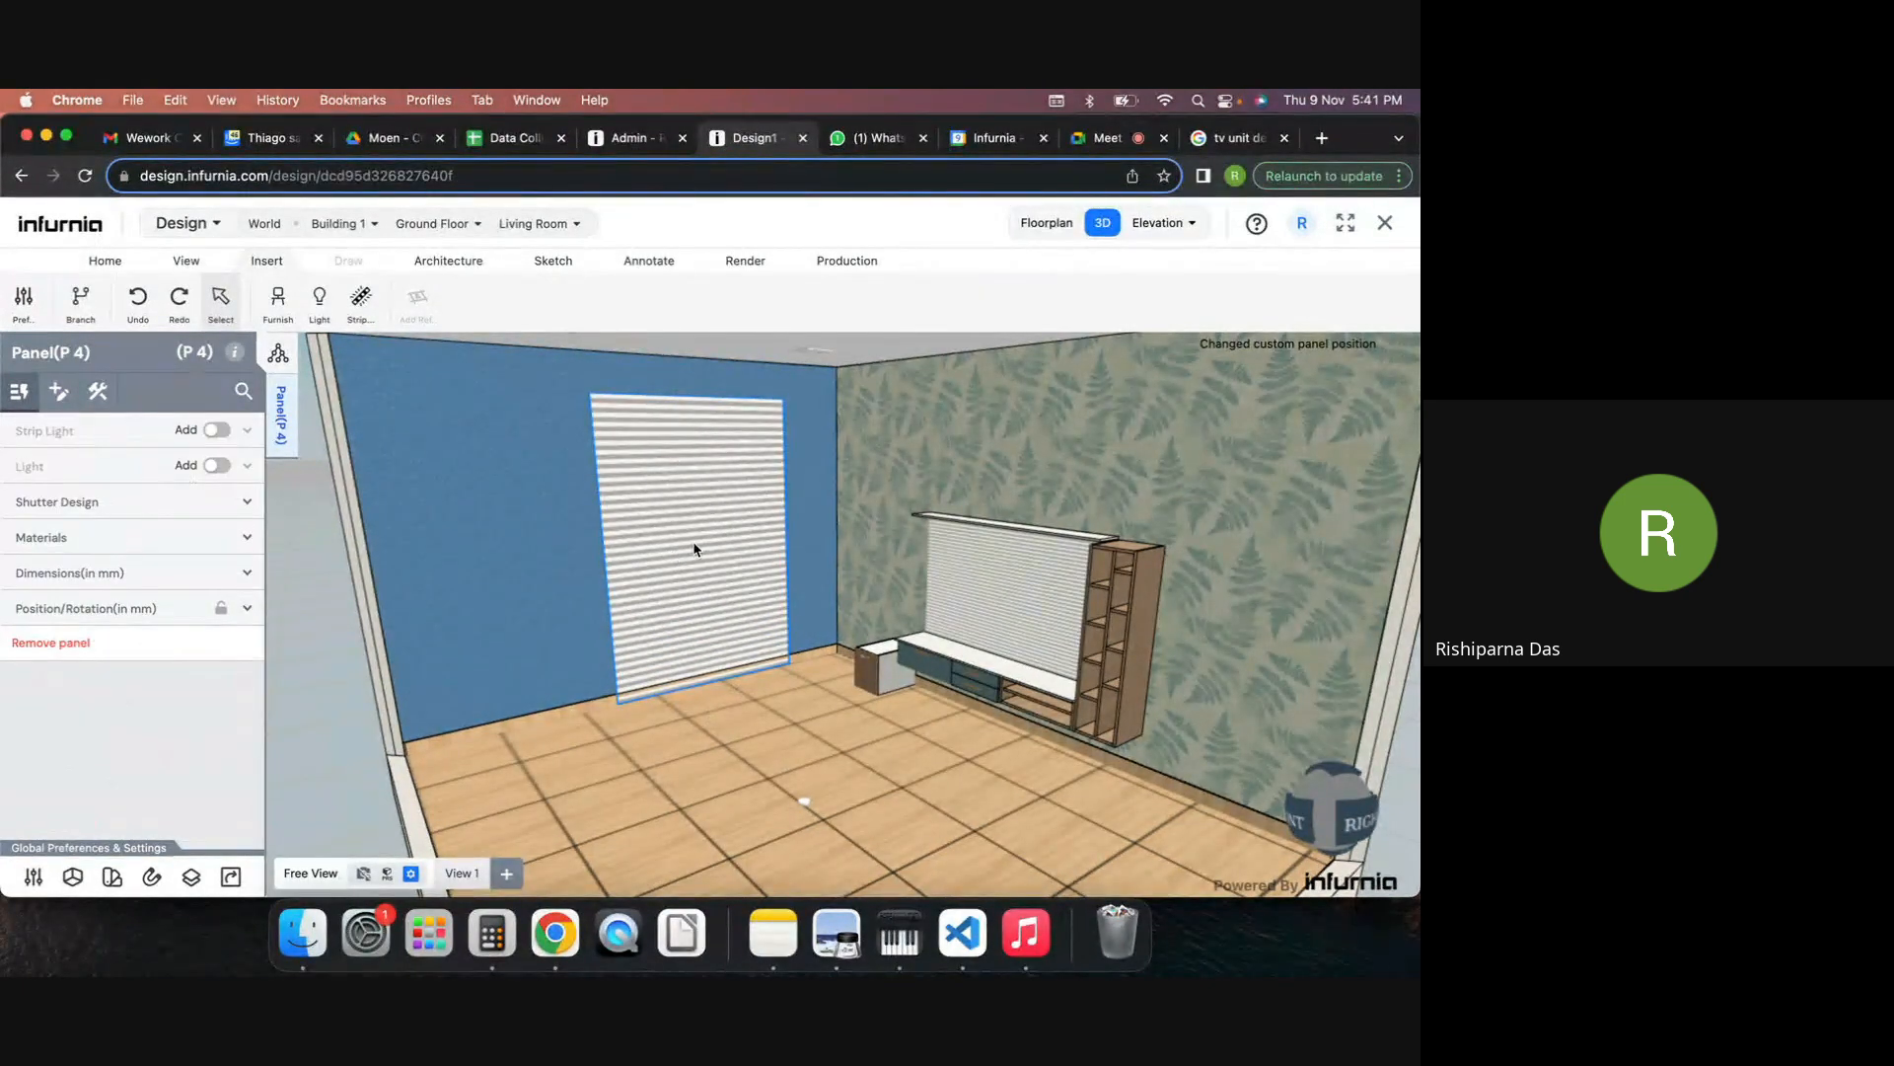
left_click(109, 533)
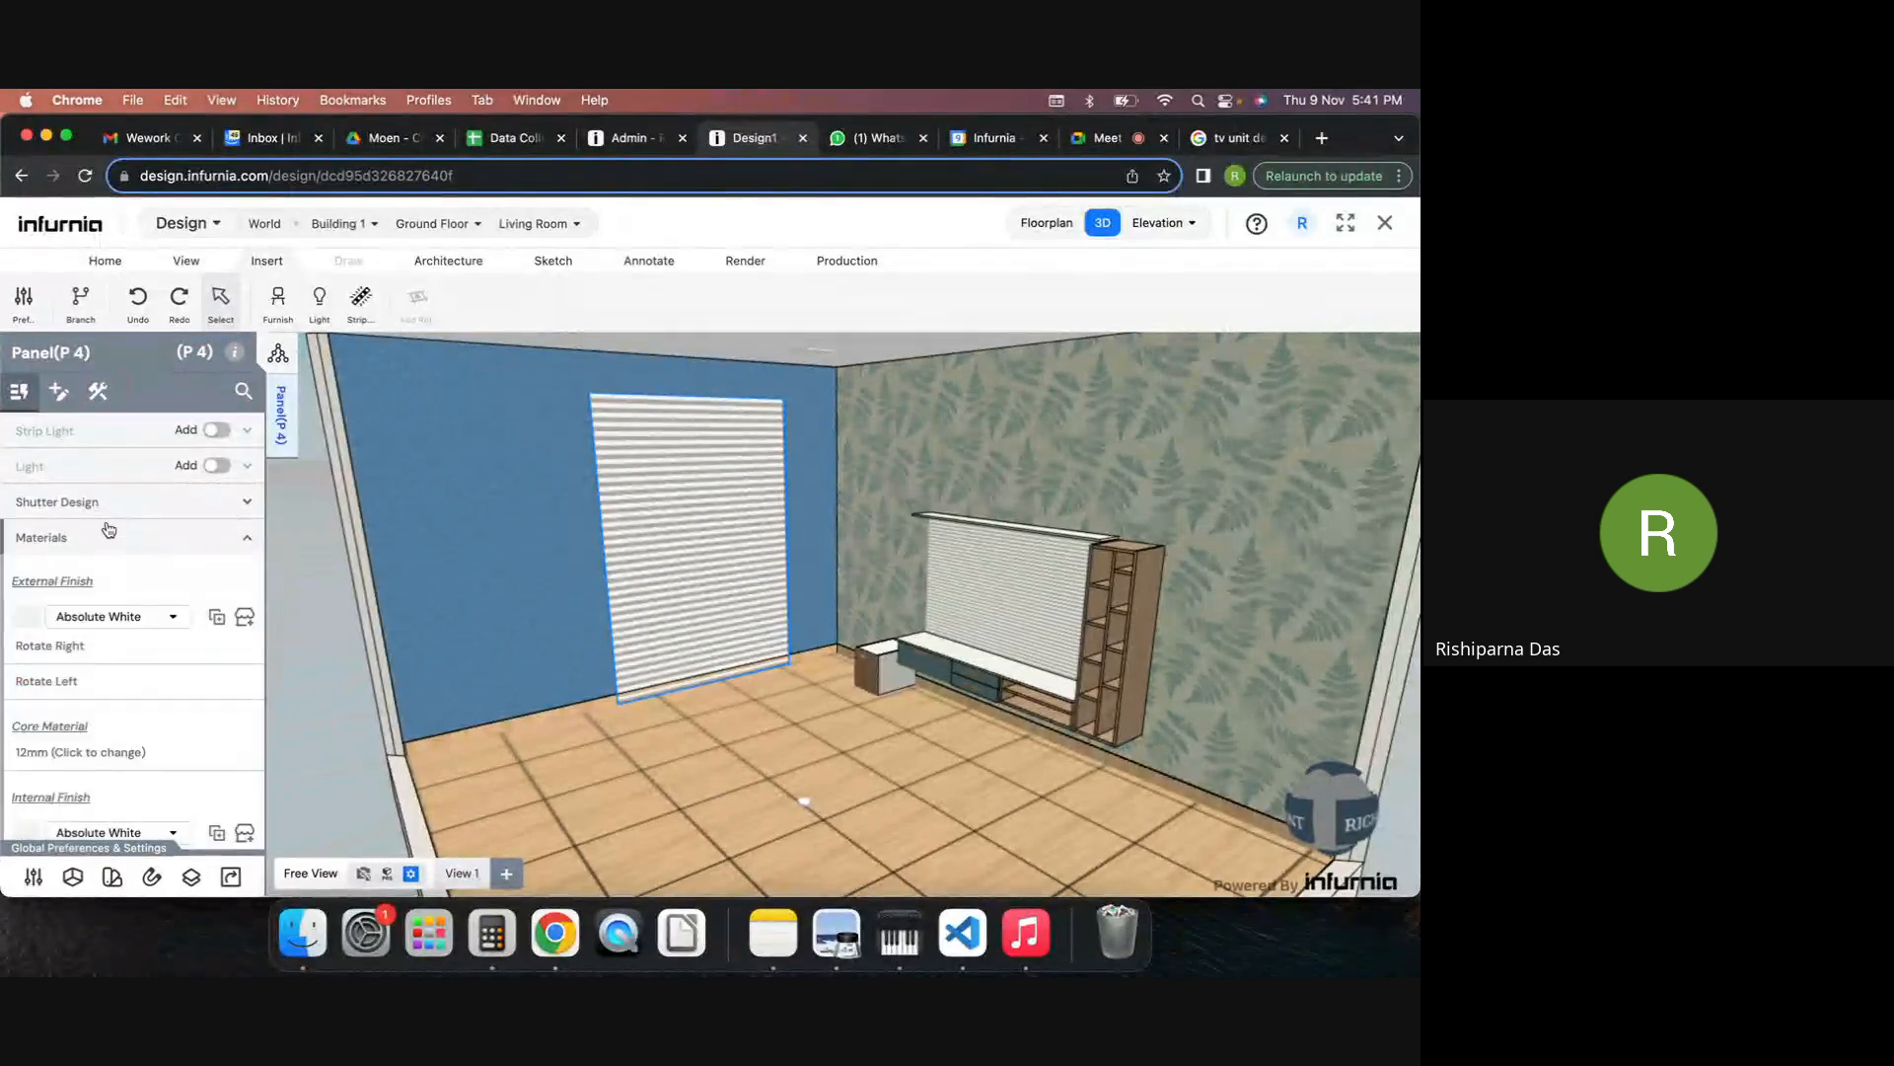
left_click(244, 620)
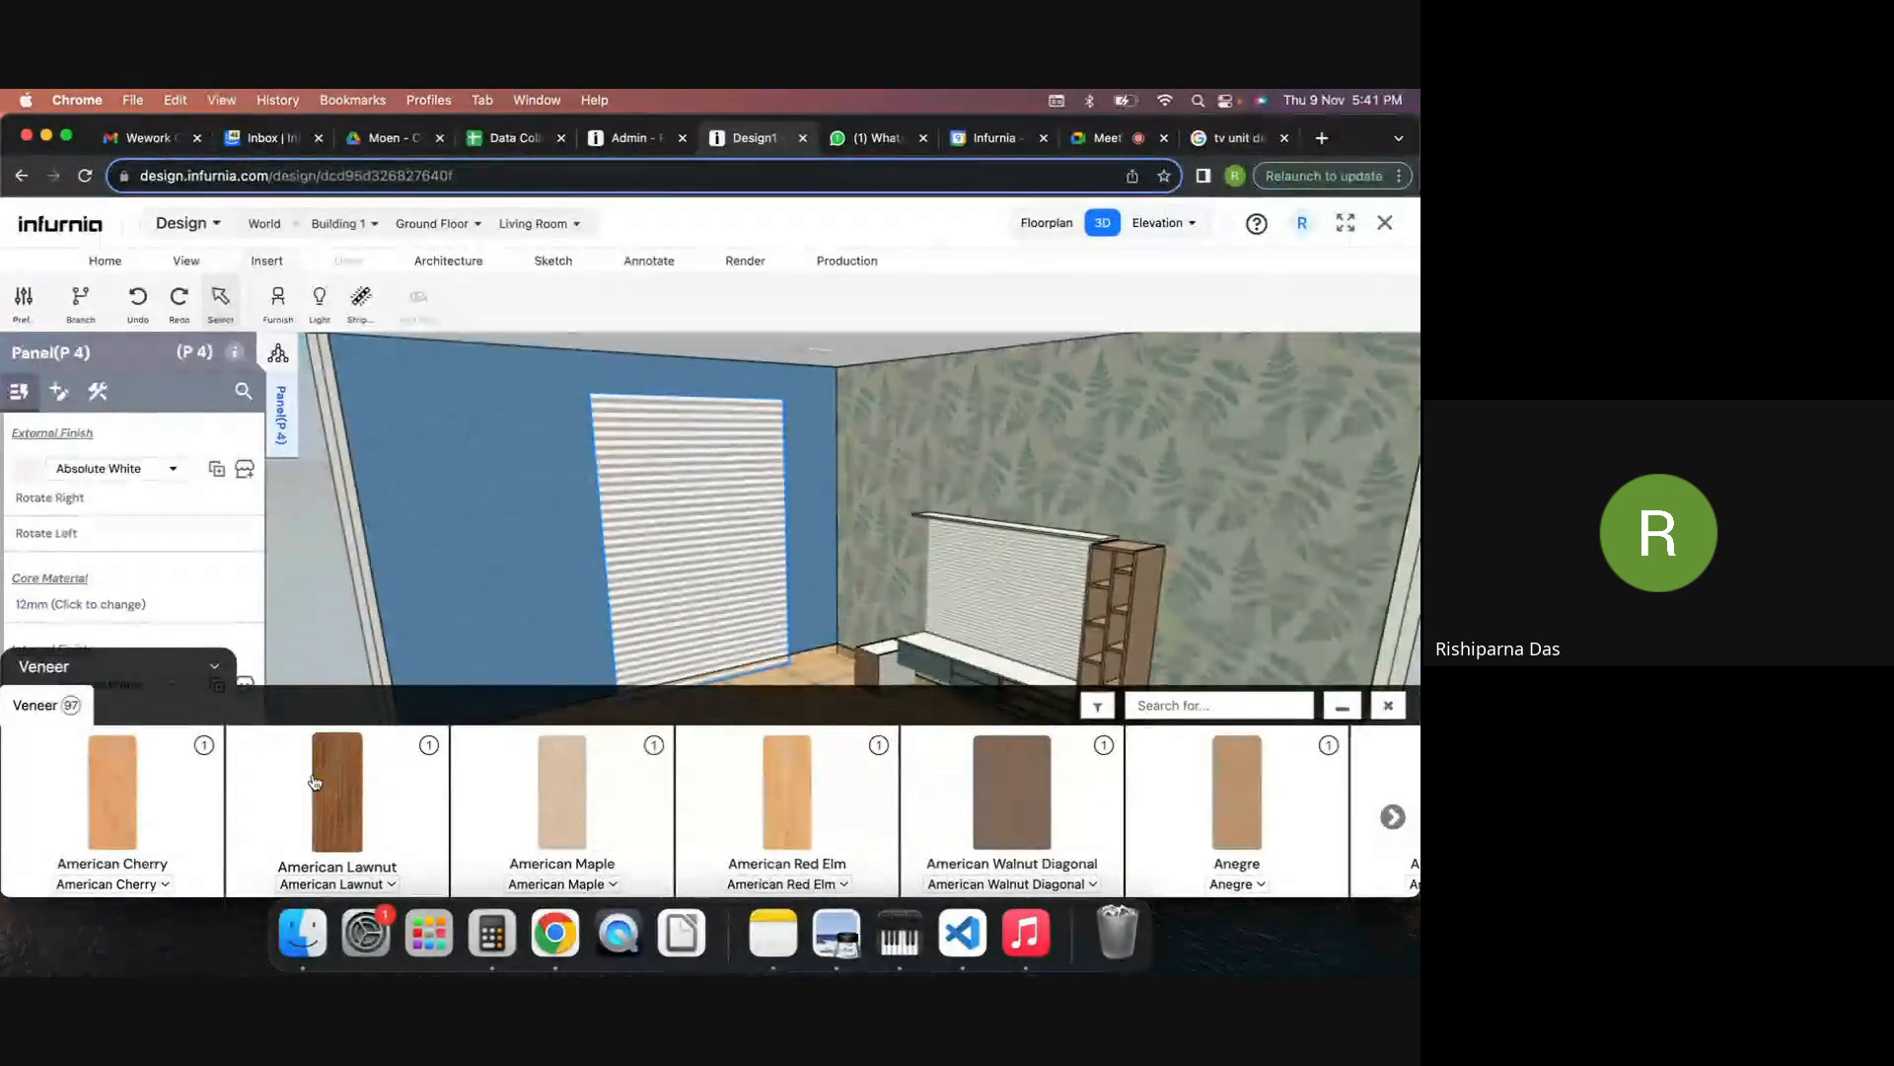
left_click(328, 780)
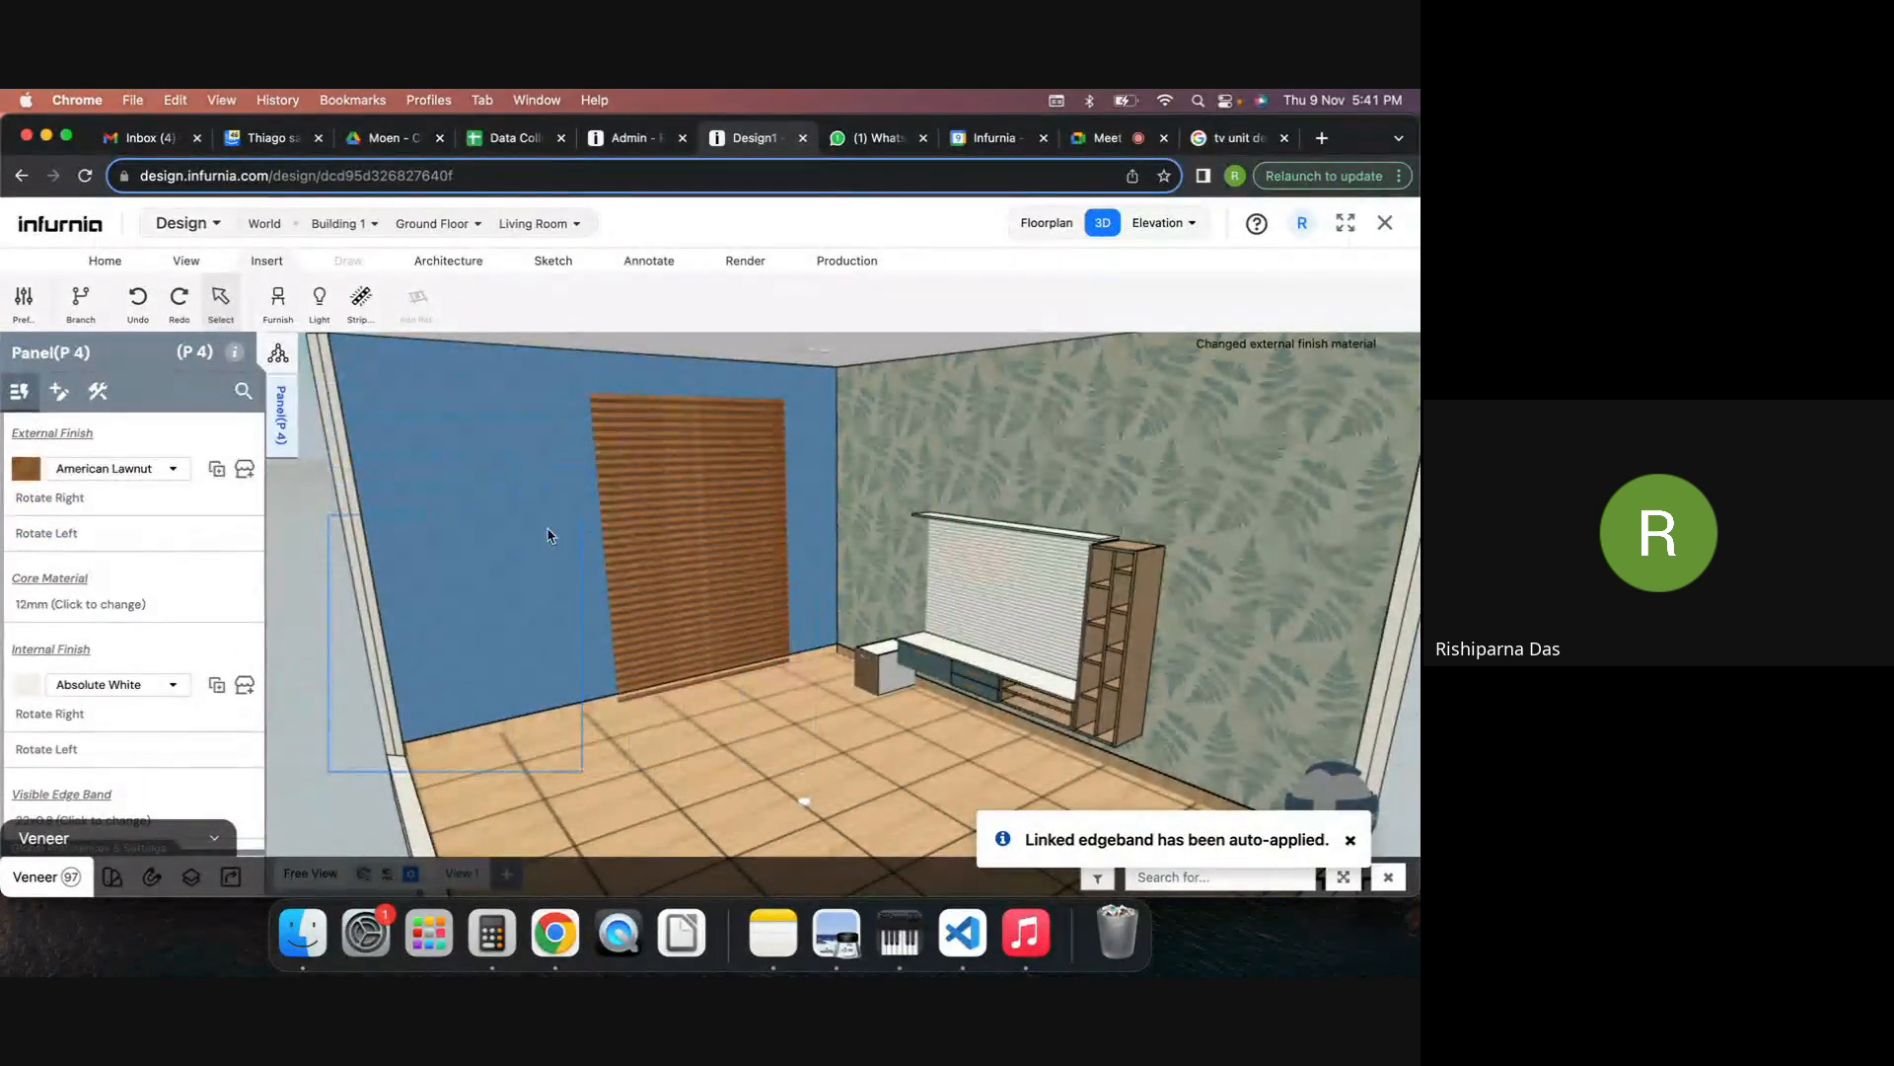
left_click(599, 728)
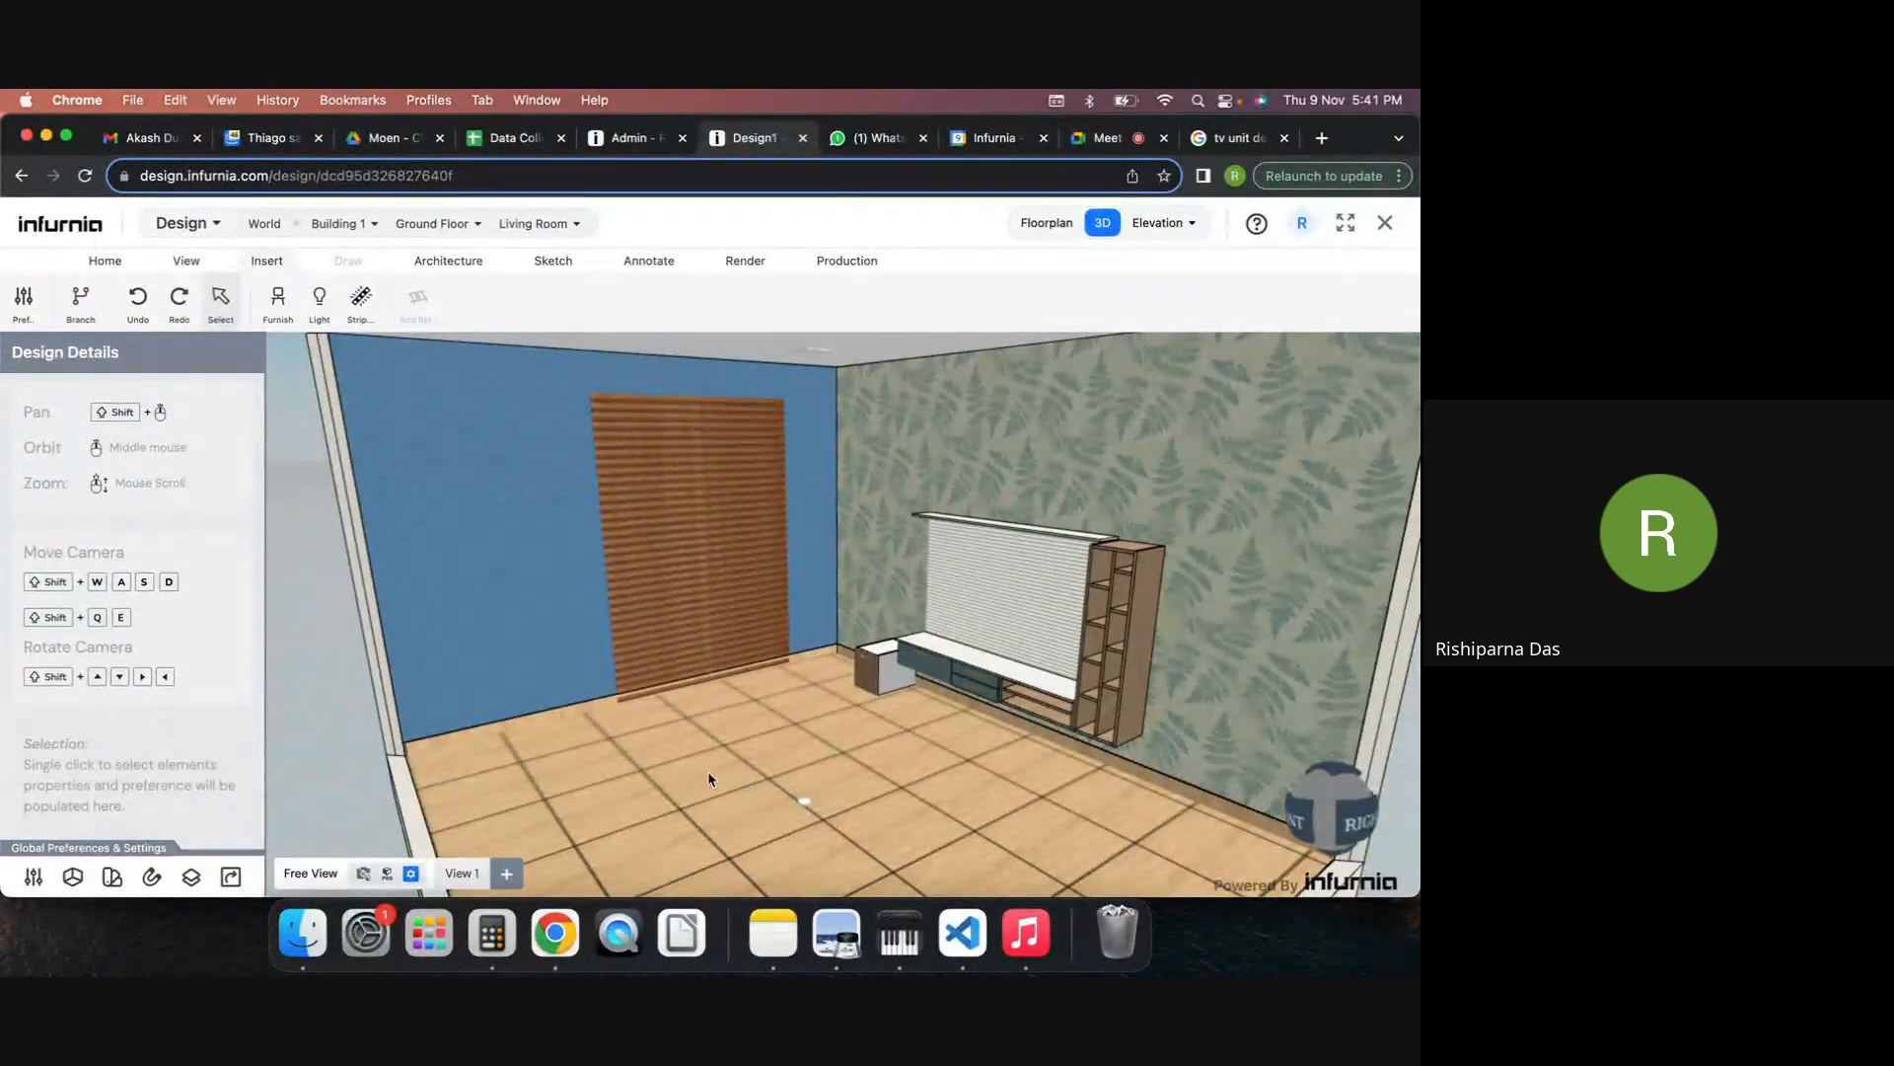
Delete the base cabinet standing beside the TV unit.
middle_click_drag(686, 762, 845, 778)
scroll(765, 675, "up", 4)
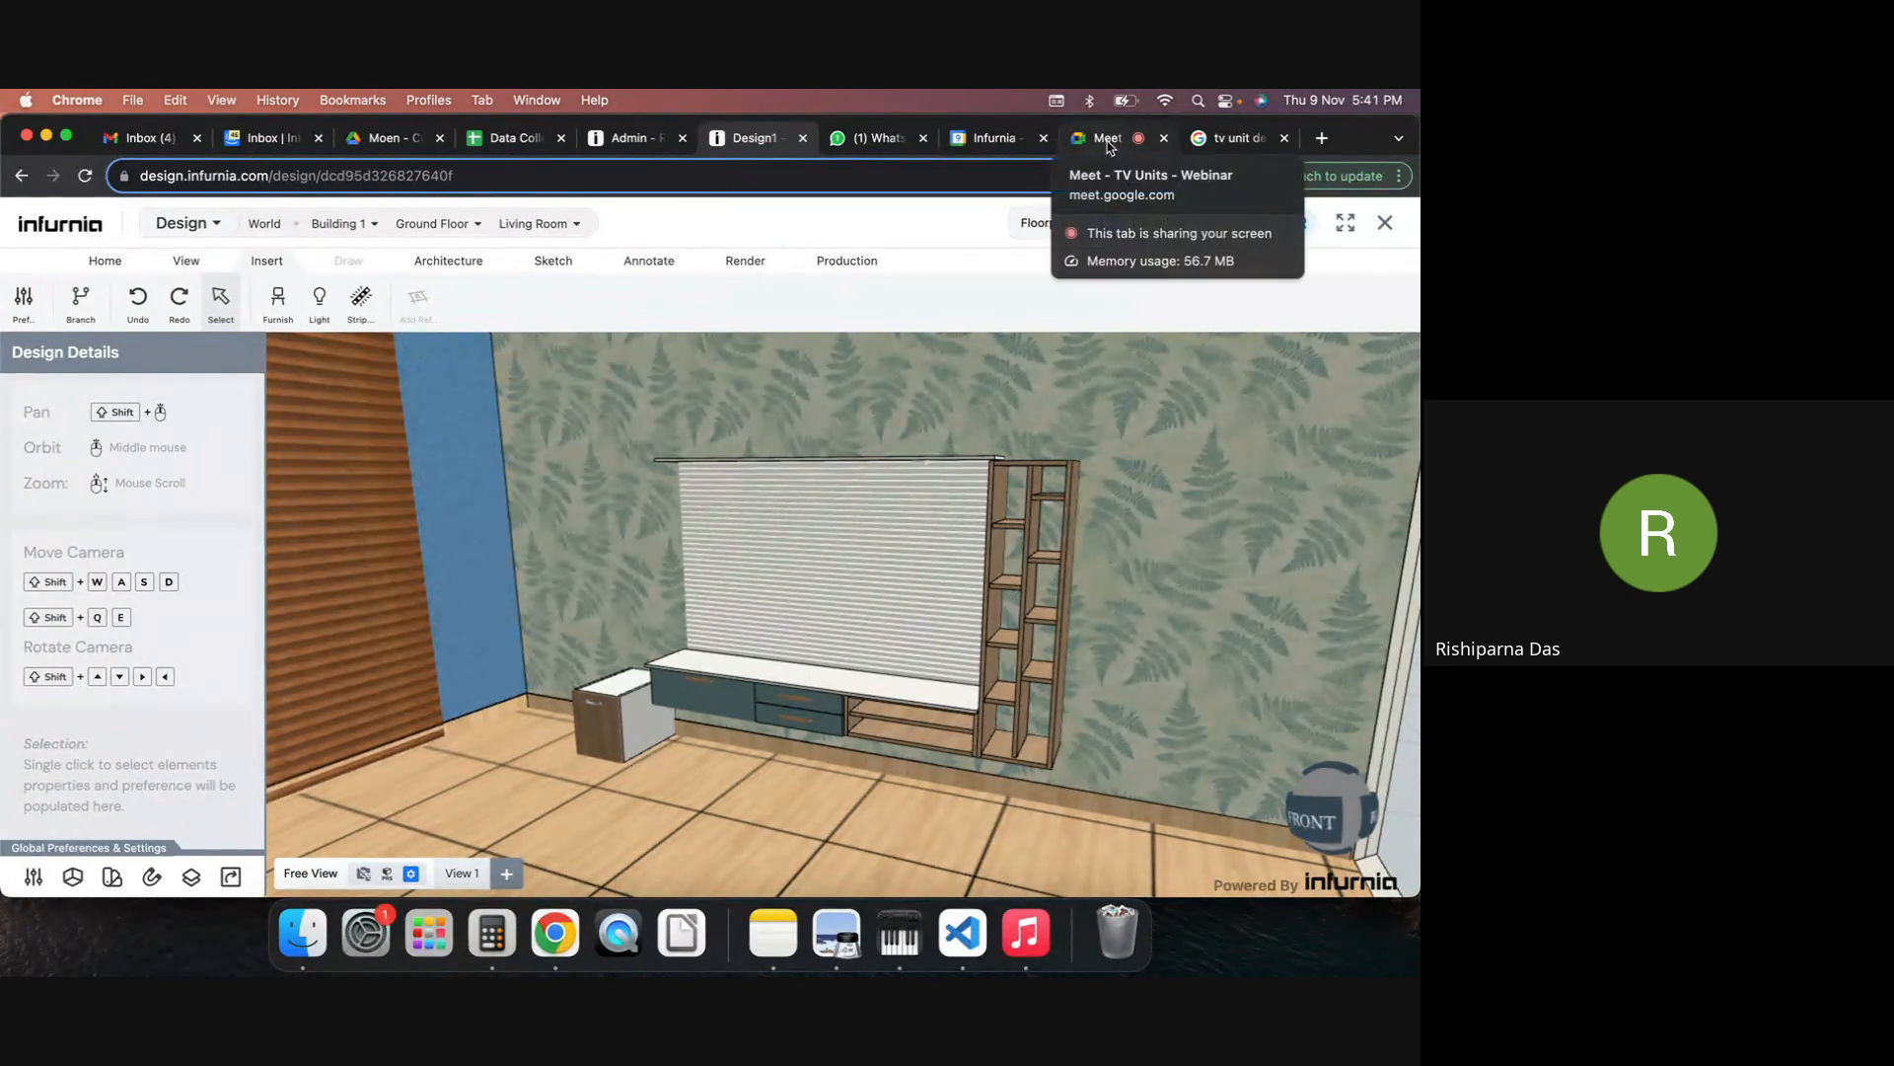
left_click(612, 699)
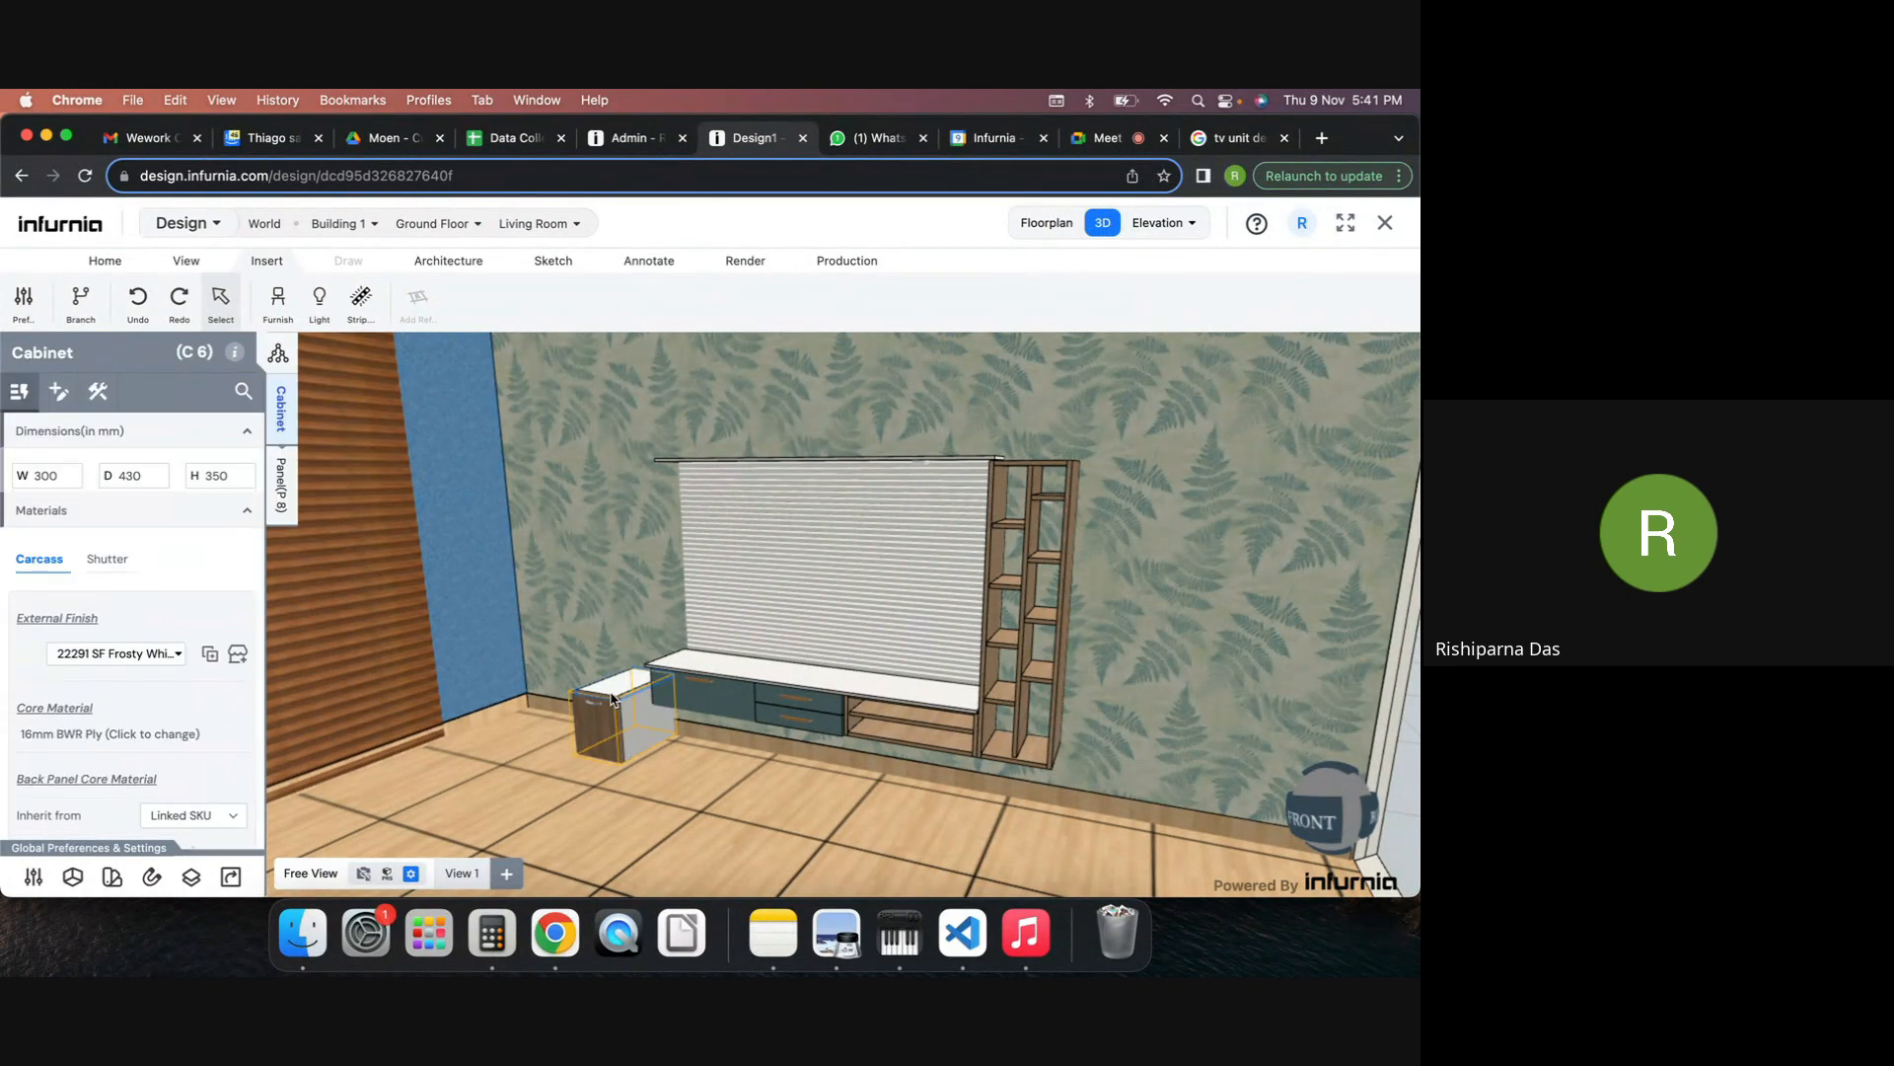
key("Delete")
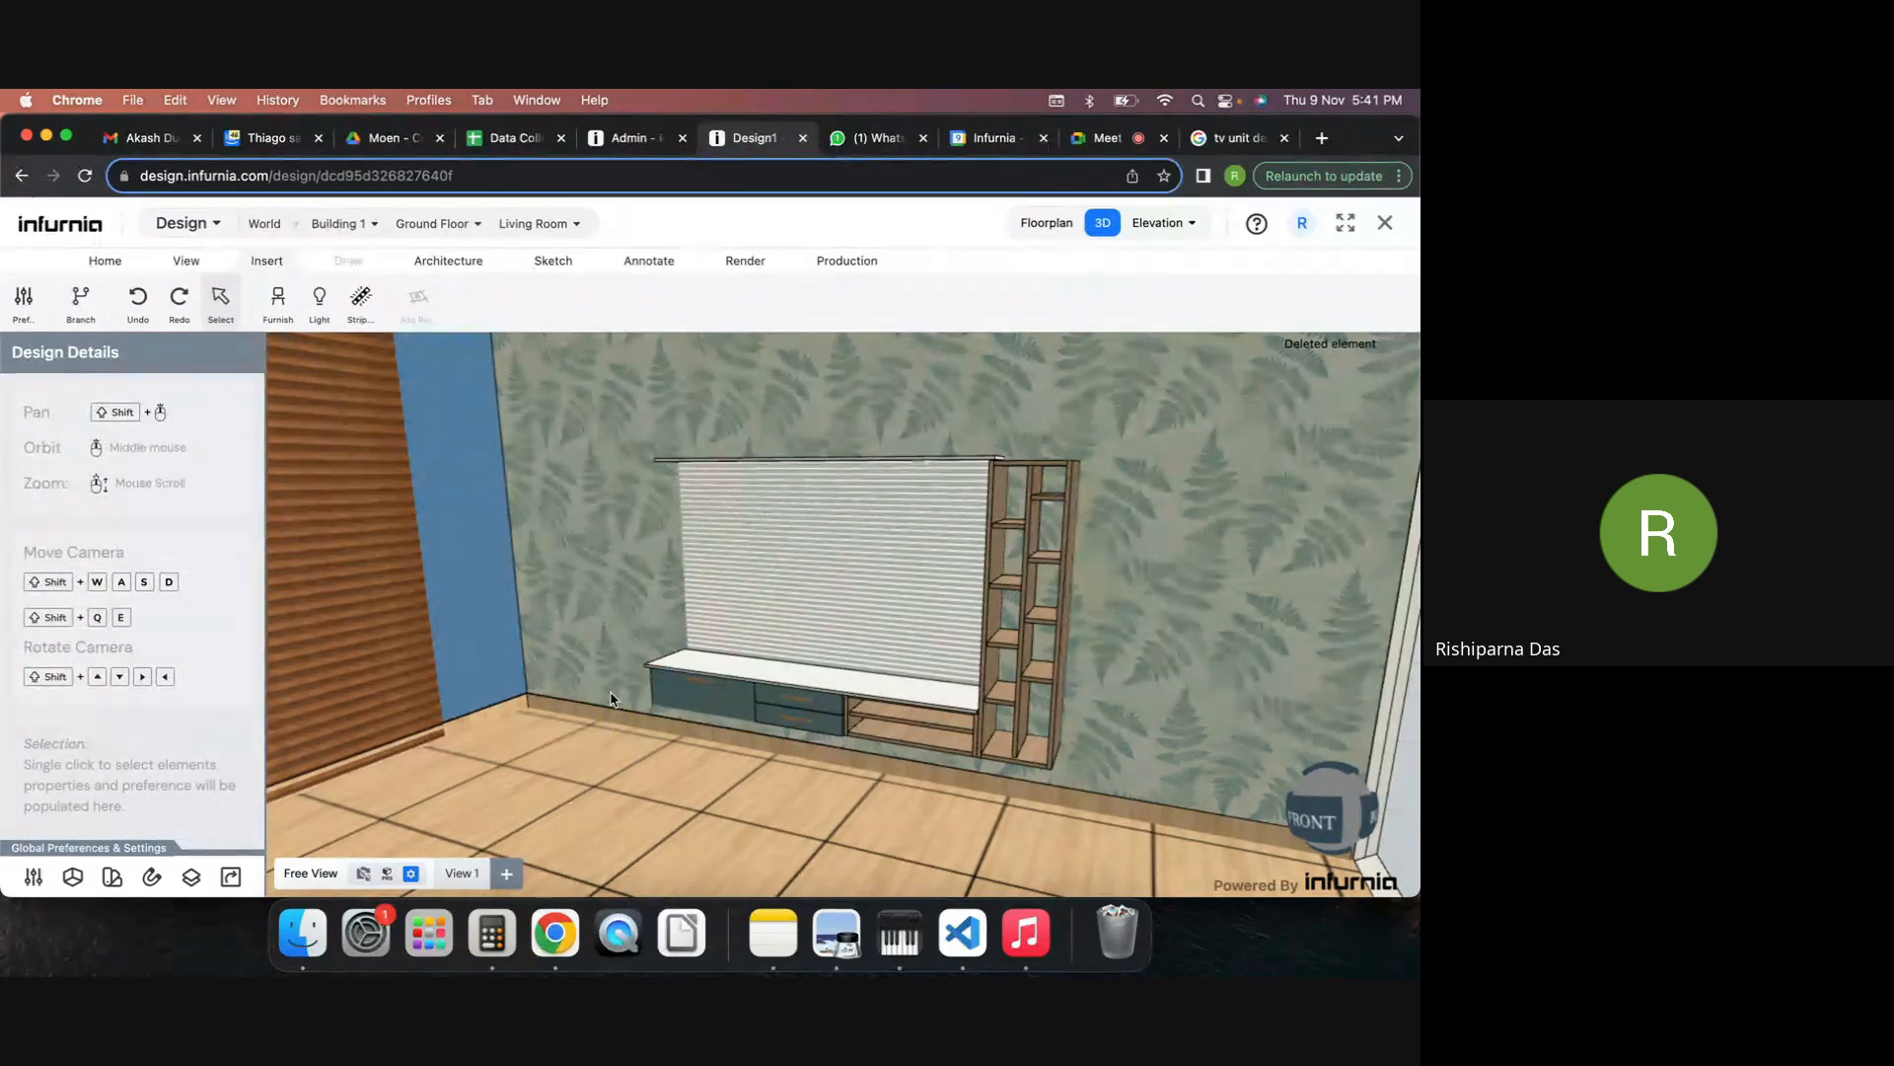
middle_click_drag(621, 626, 696, 620)
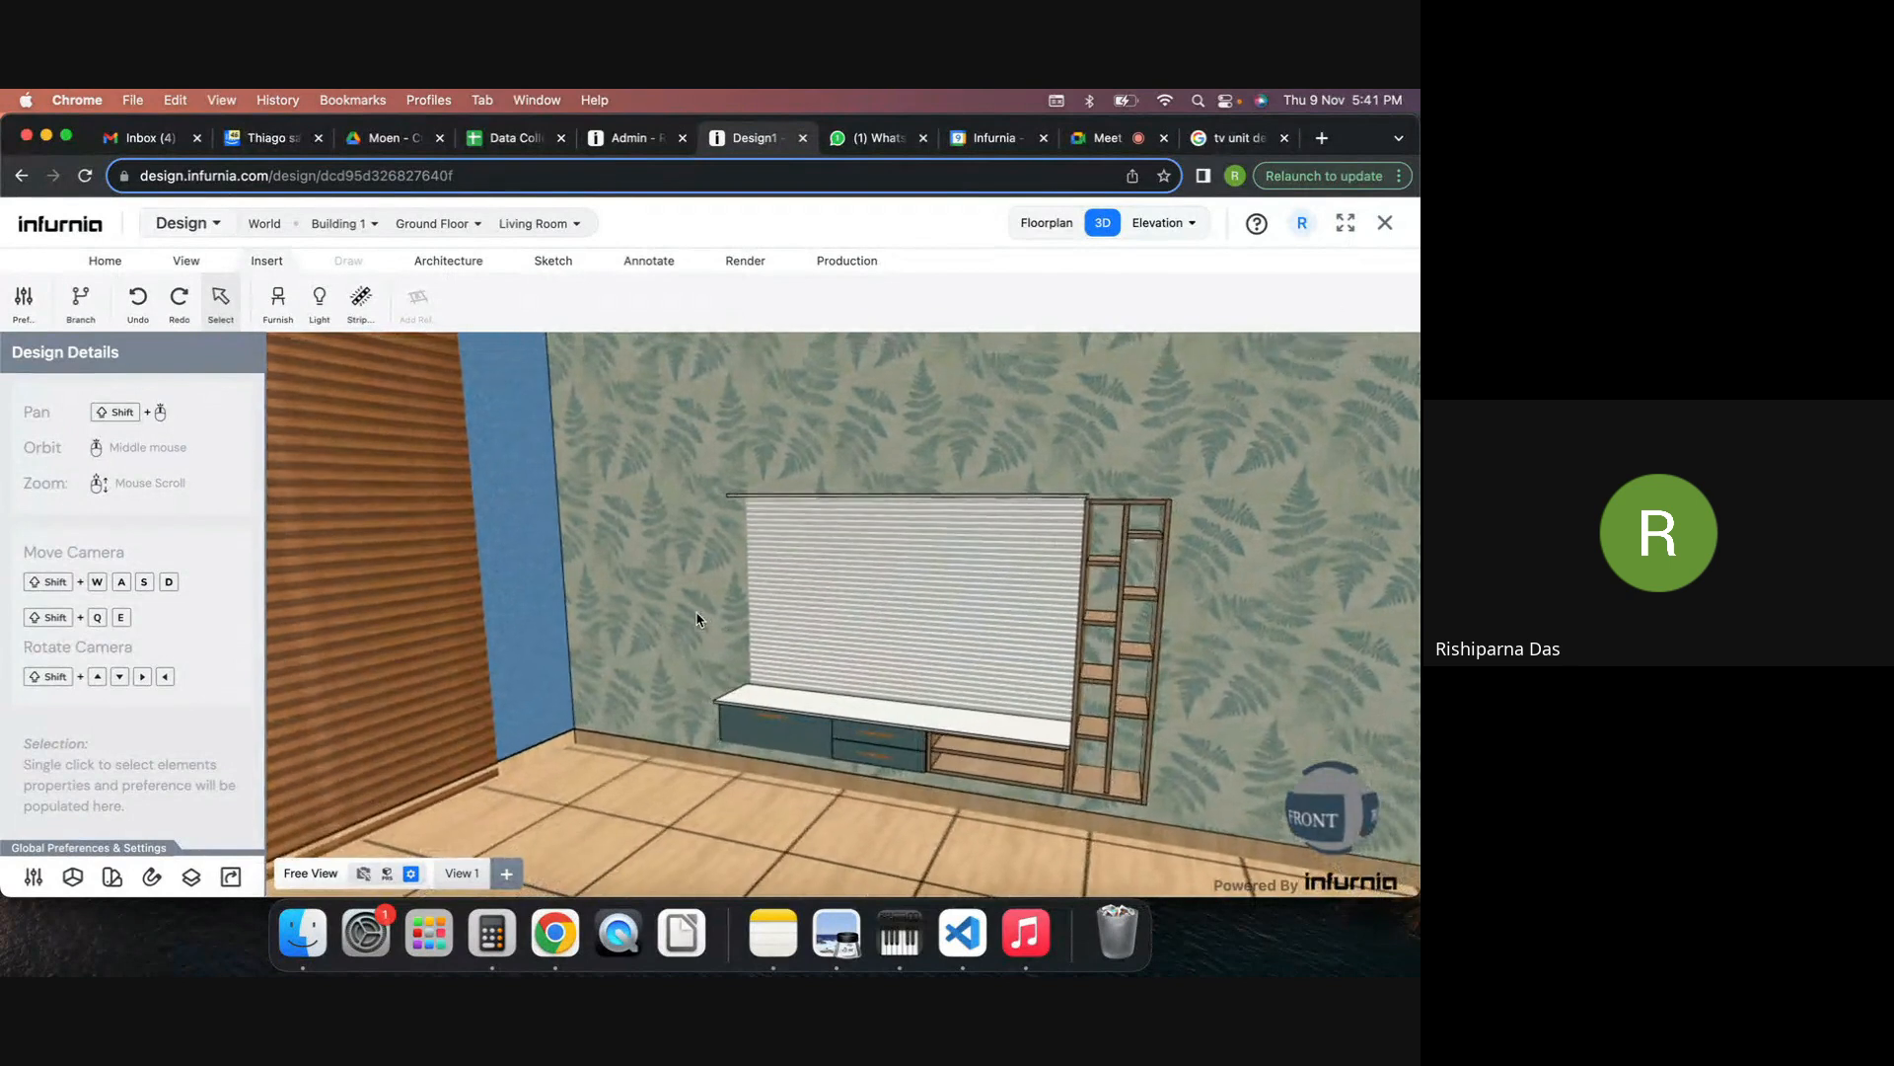
Switch to the Google Meet webinar tab to check the meeting.
left_click(1097, 138)
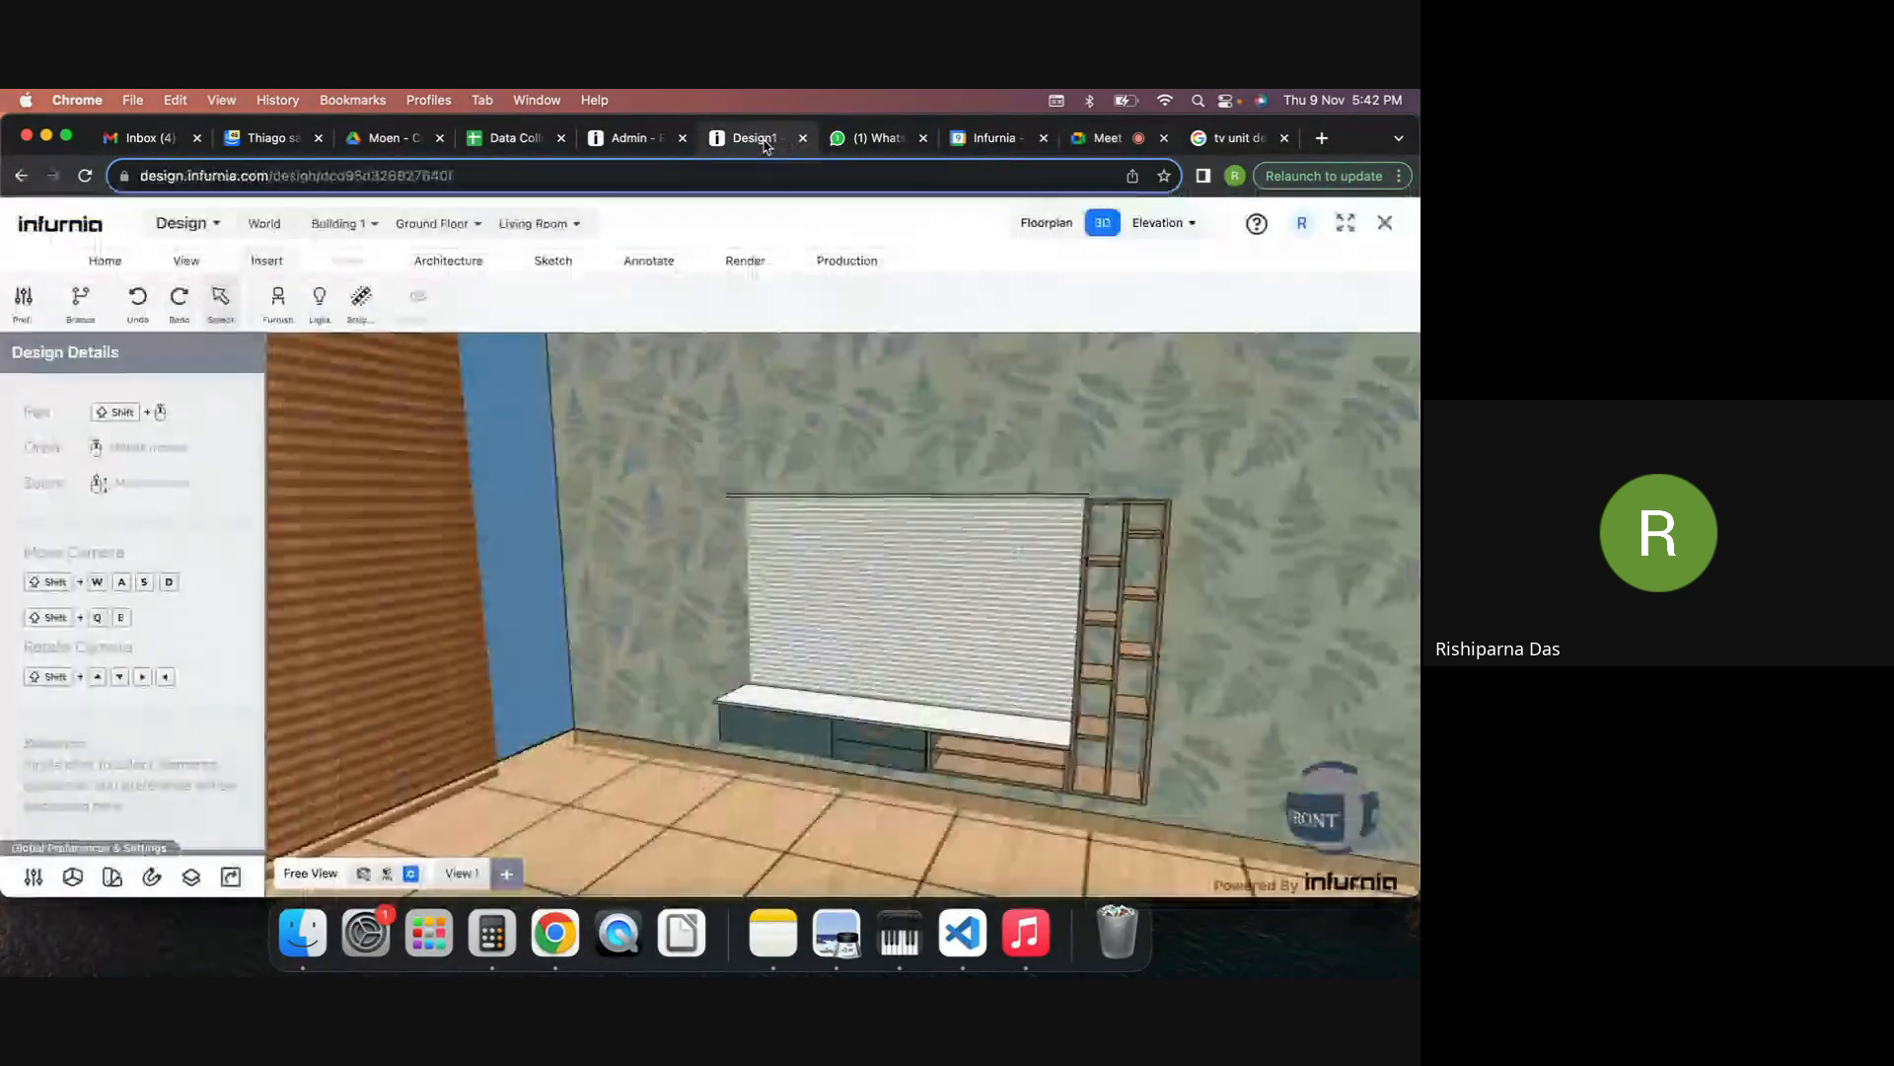
Check the design, the Google Meet webinar and the WhatsApp tabs in turn, ending back in the Design1 tab.
left_click(755, 138)
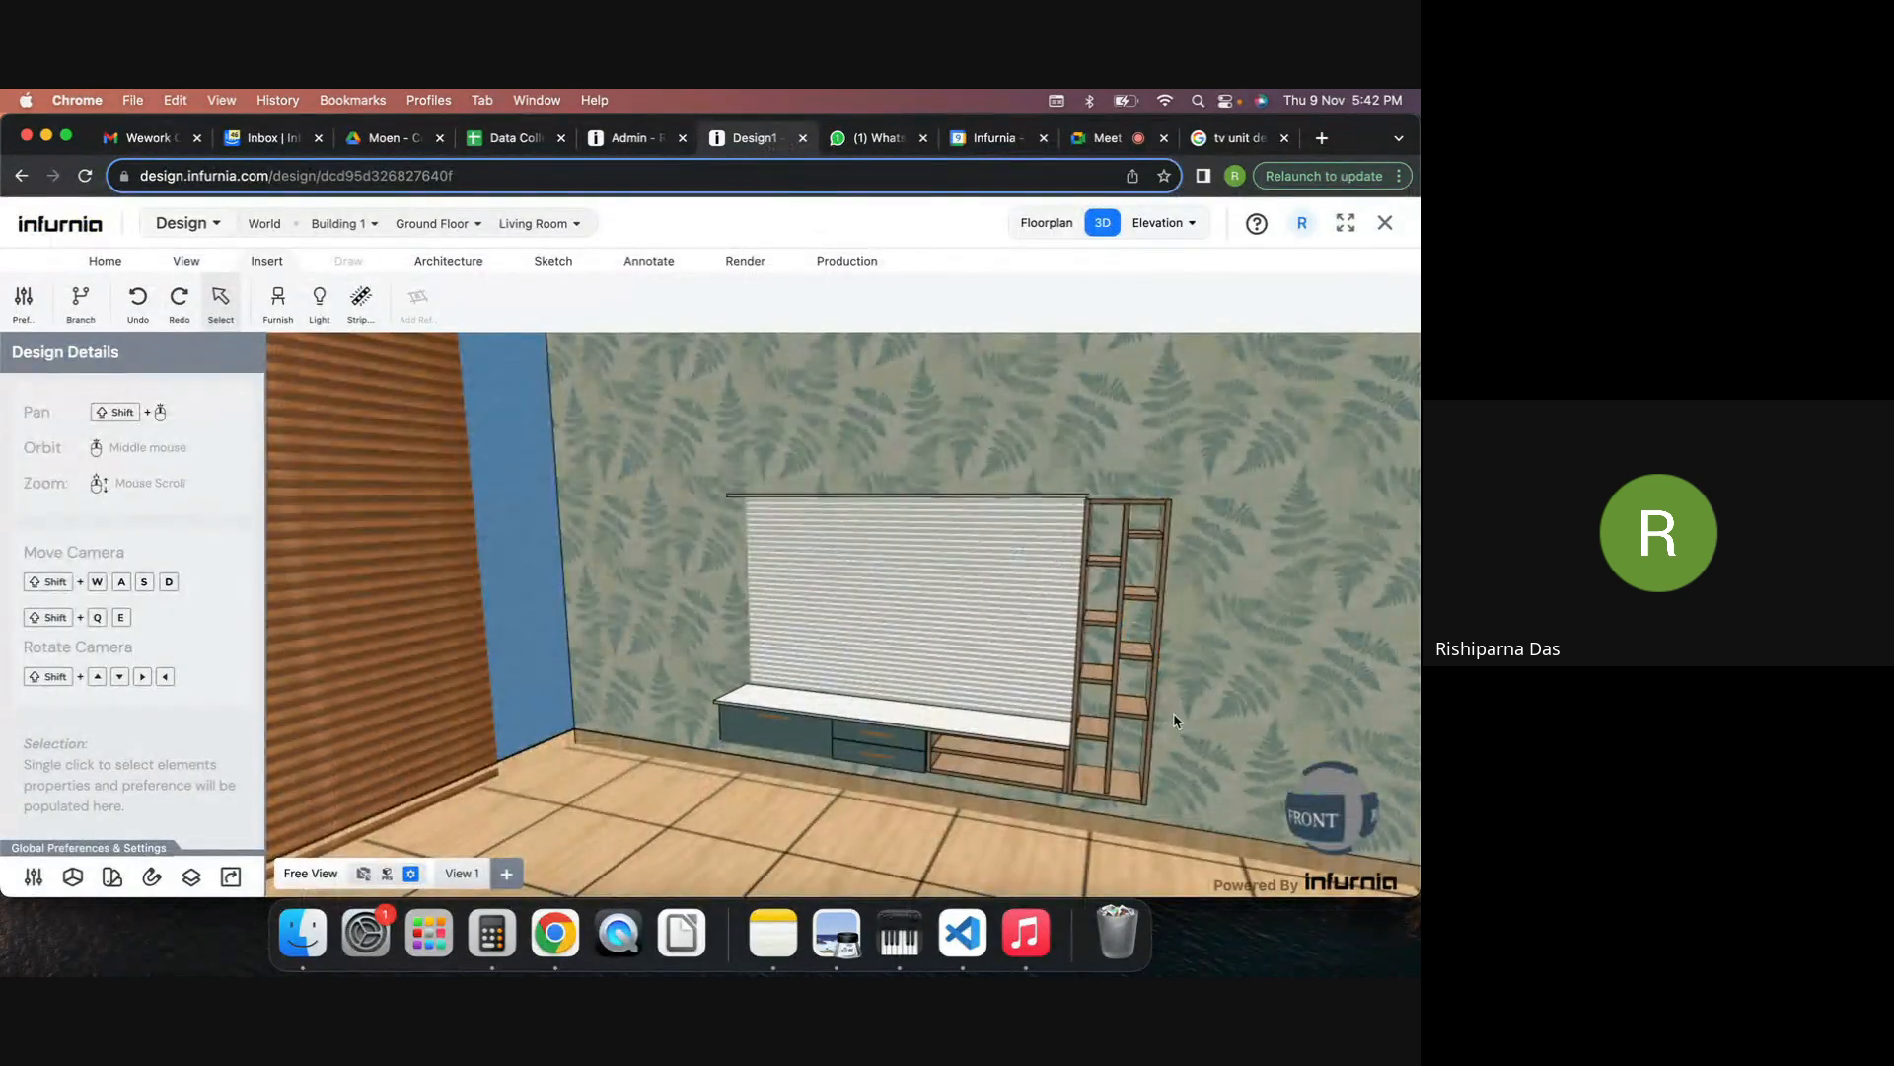
middle_click_drag(1174, 713, 1210, 534)
scroll(1185, 474, "up", 3)
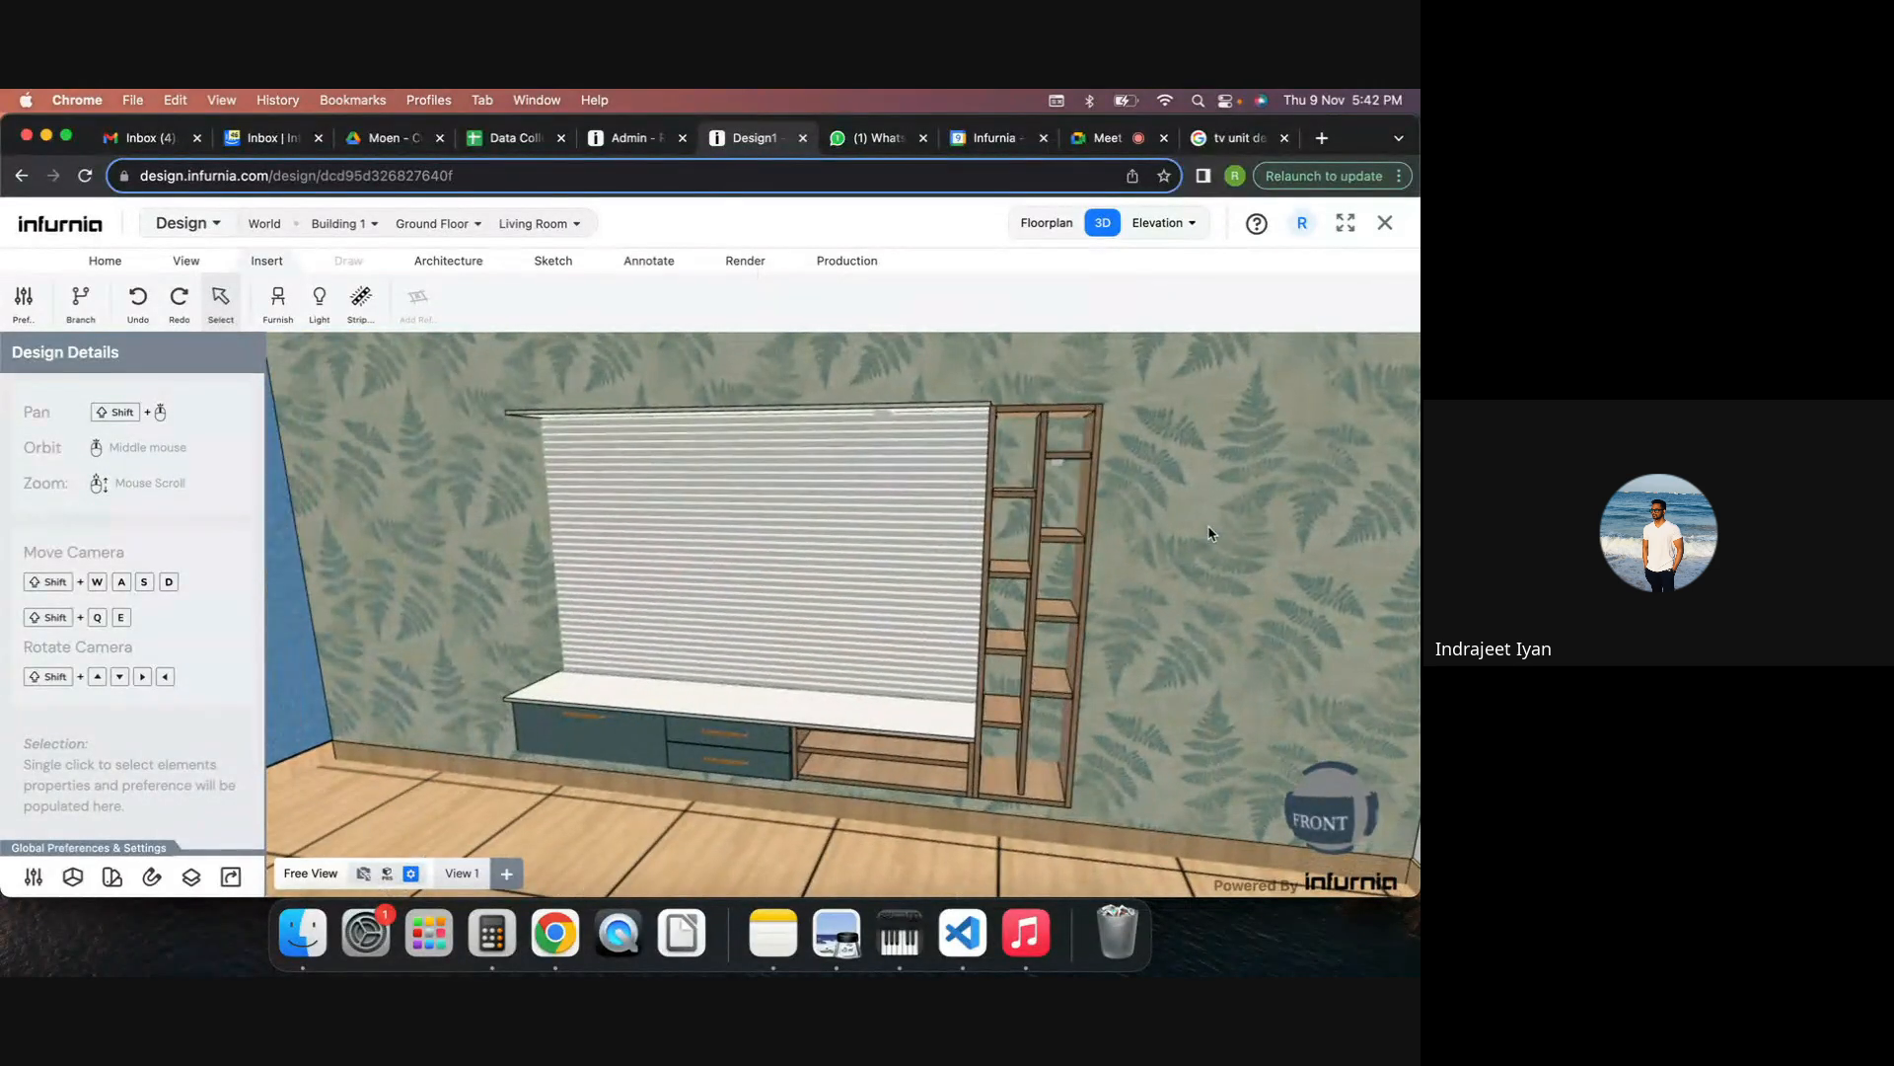
left_click(1106, 140)
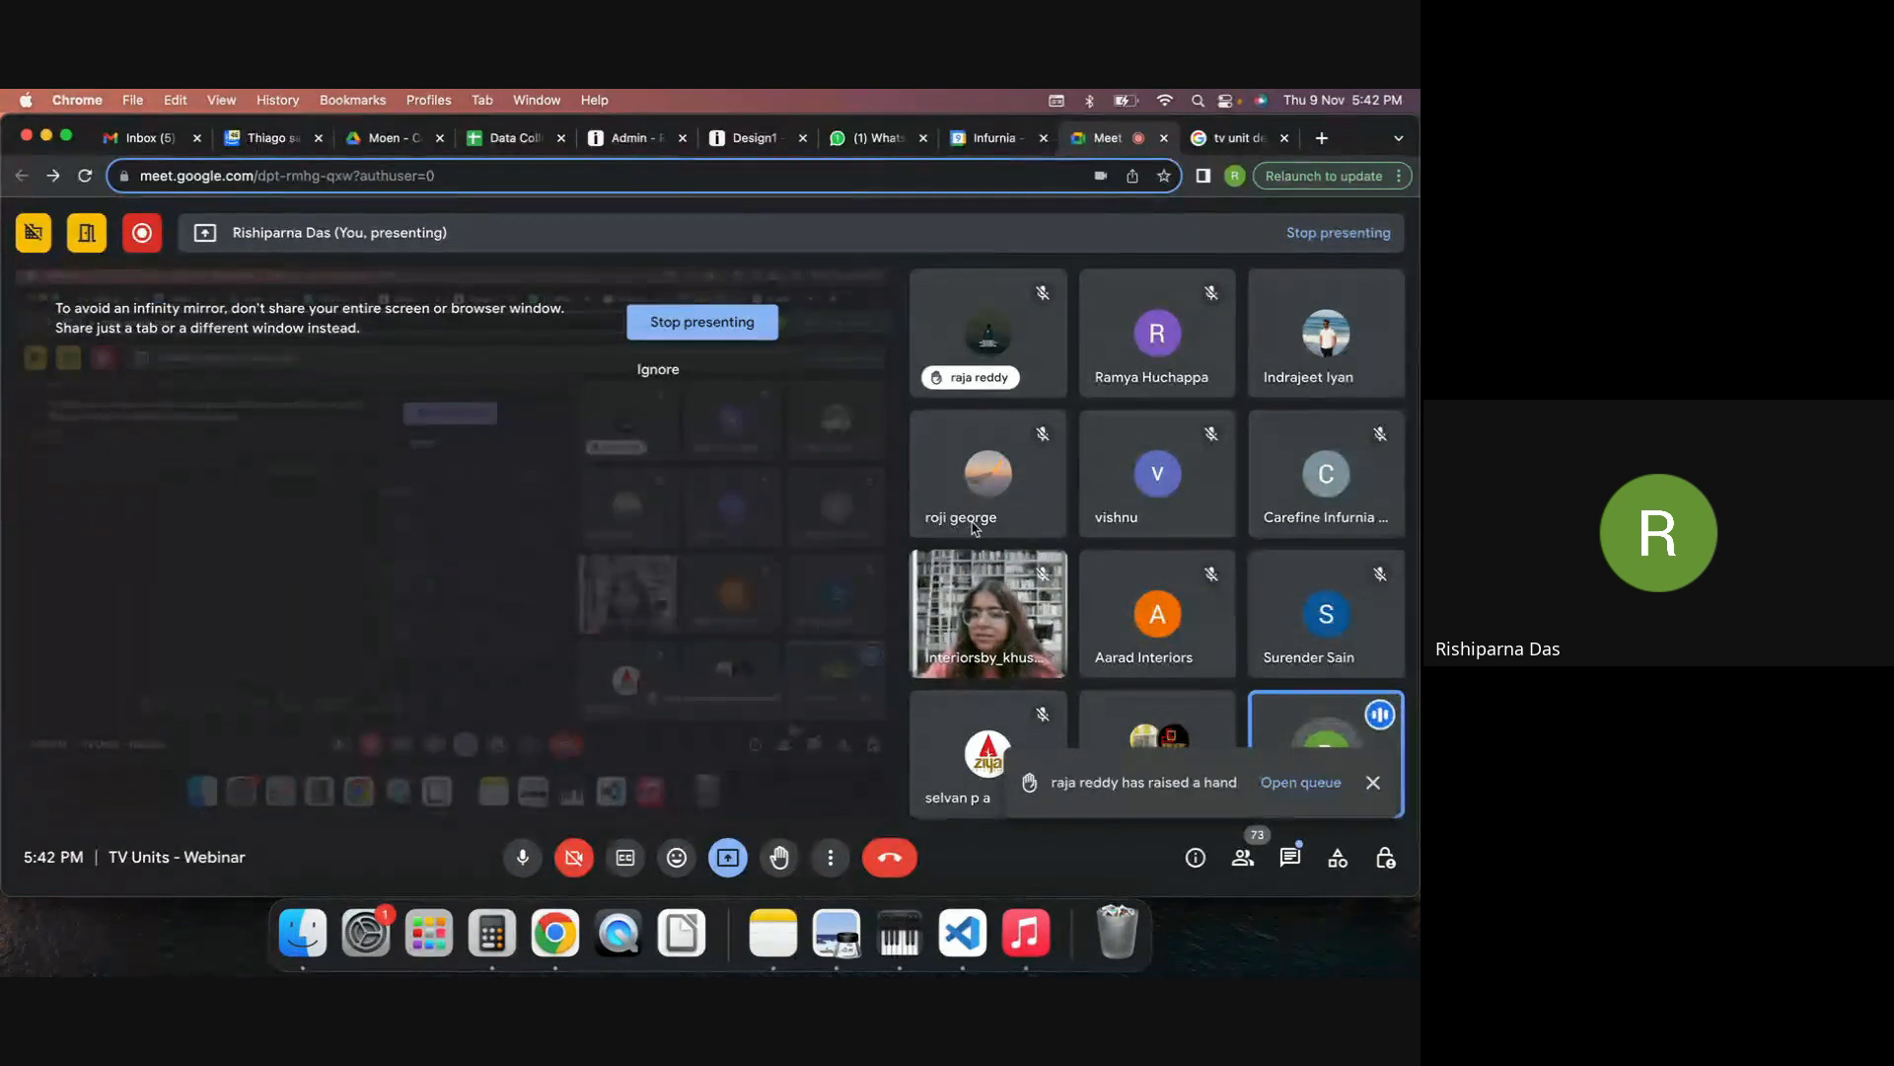
left_click(874, 137)
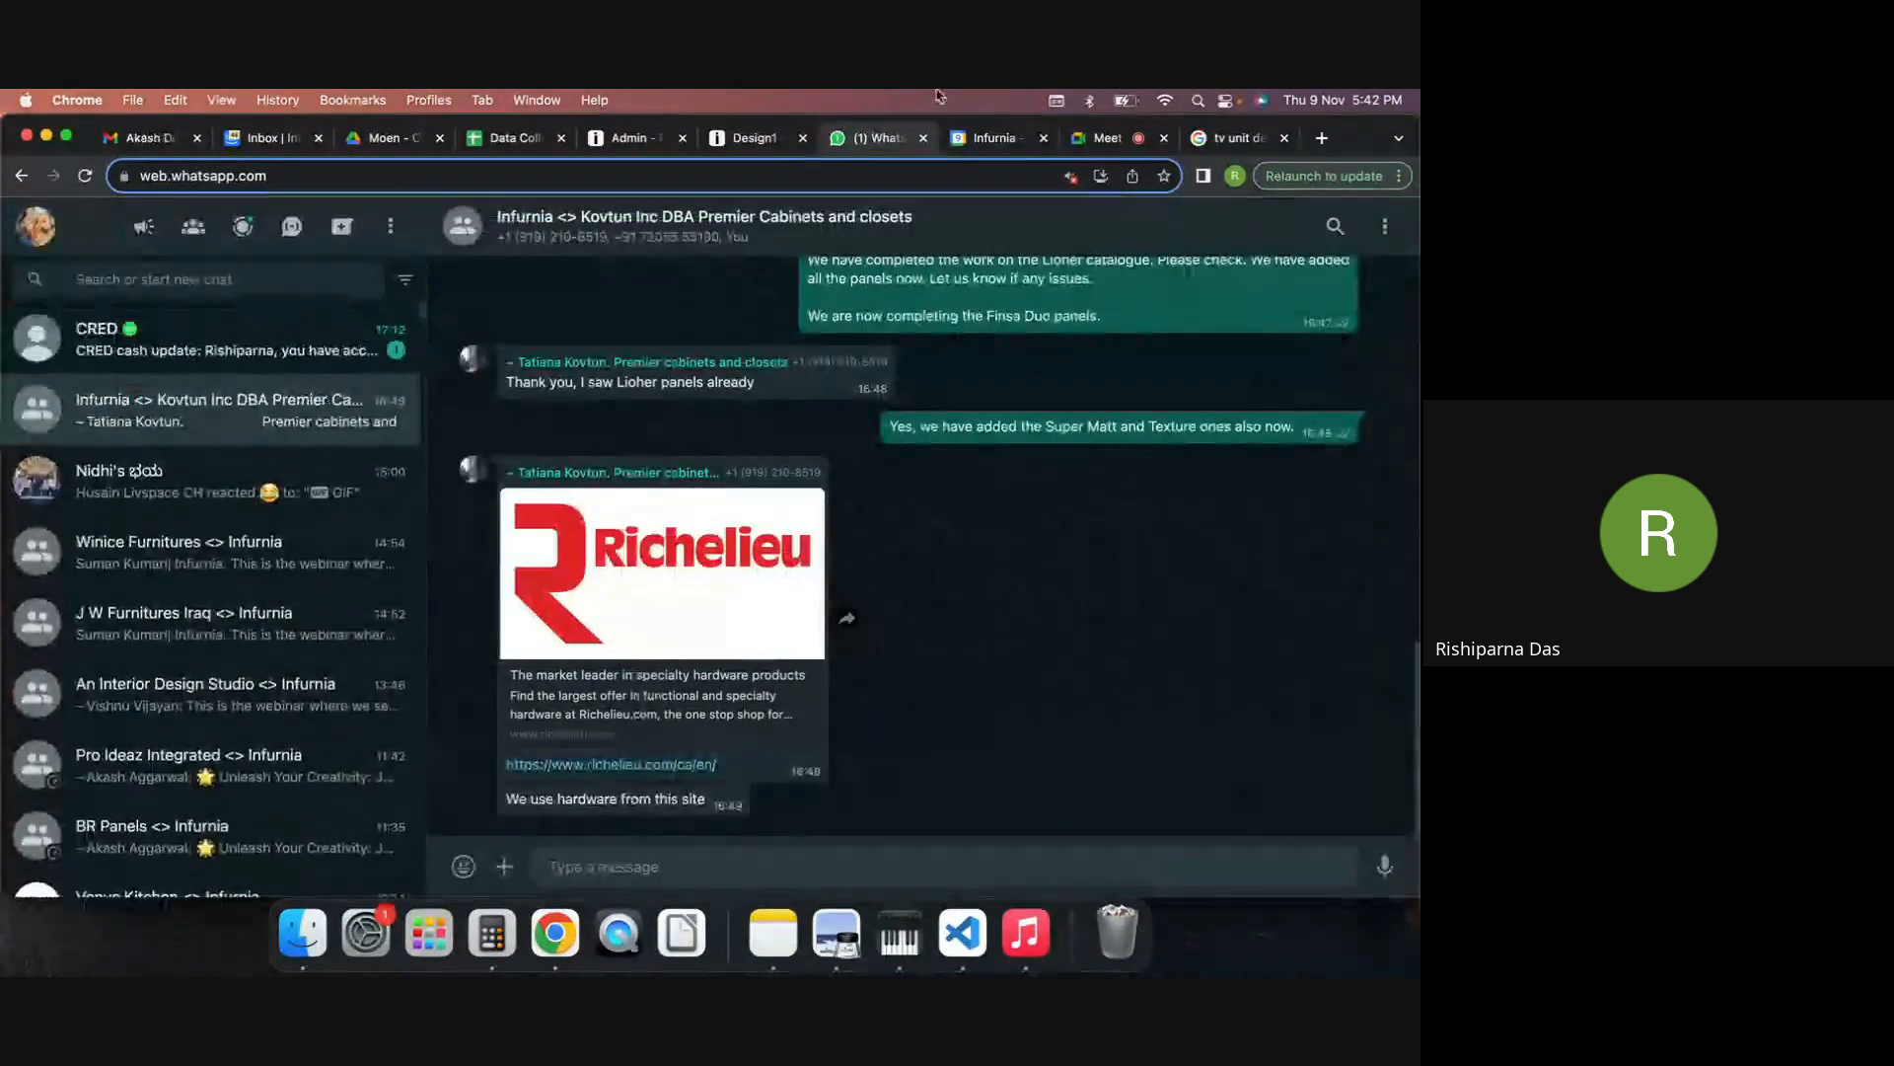
left_click(631, 137)
left_click(753, 137)
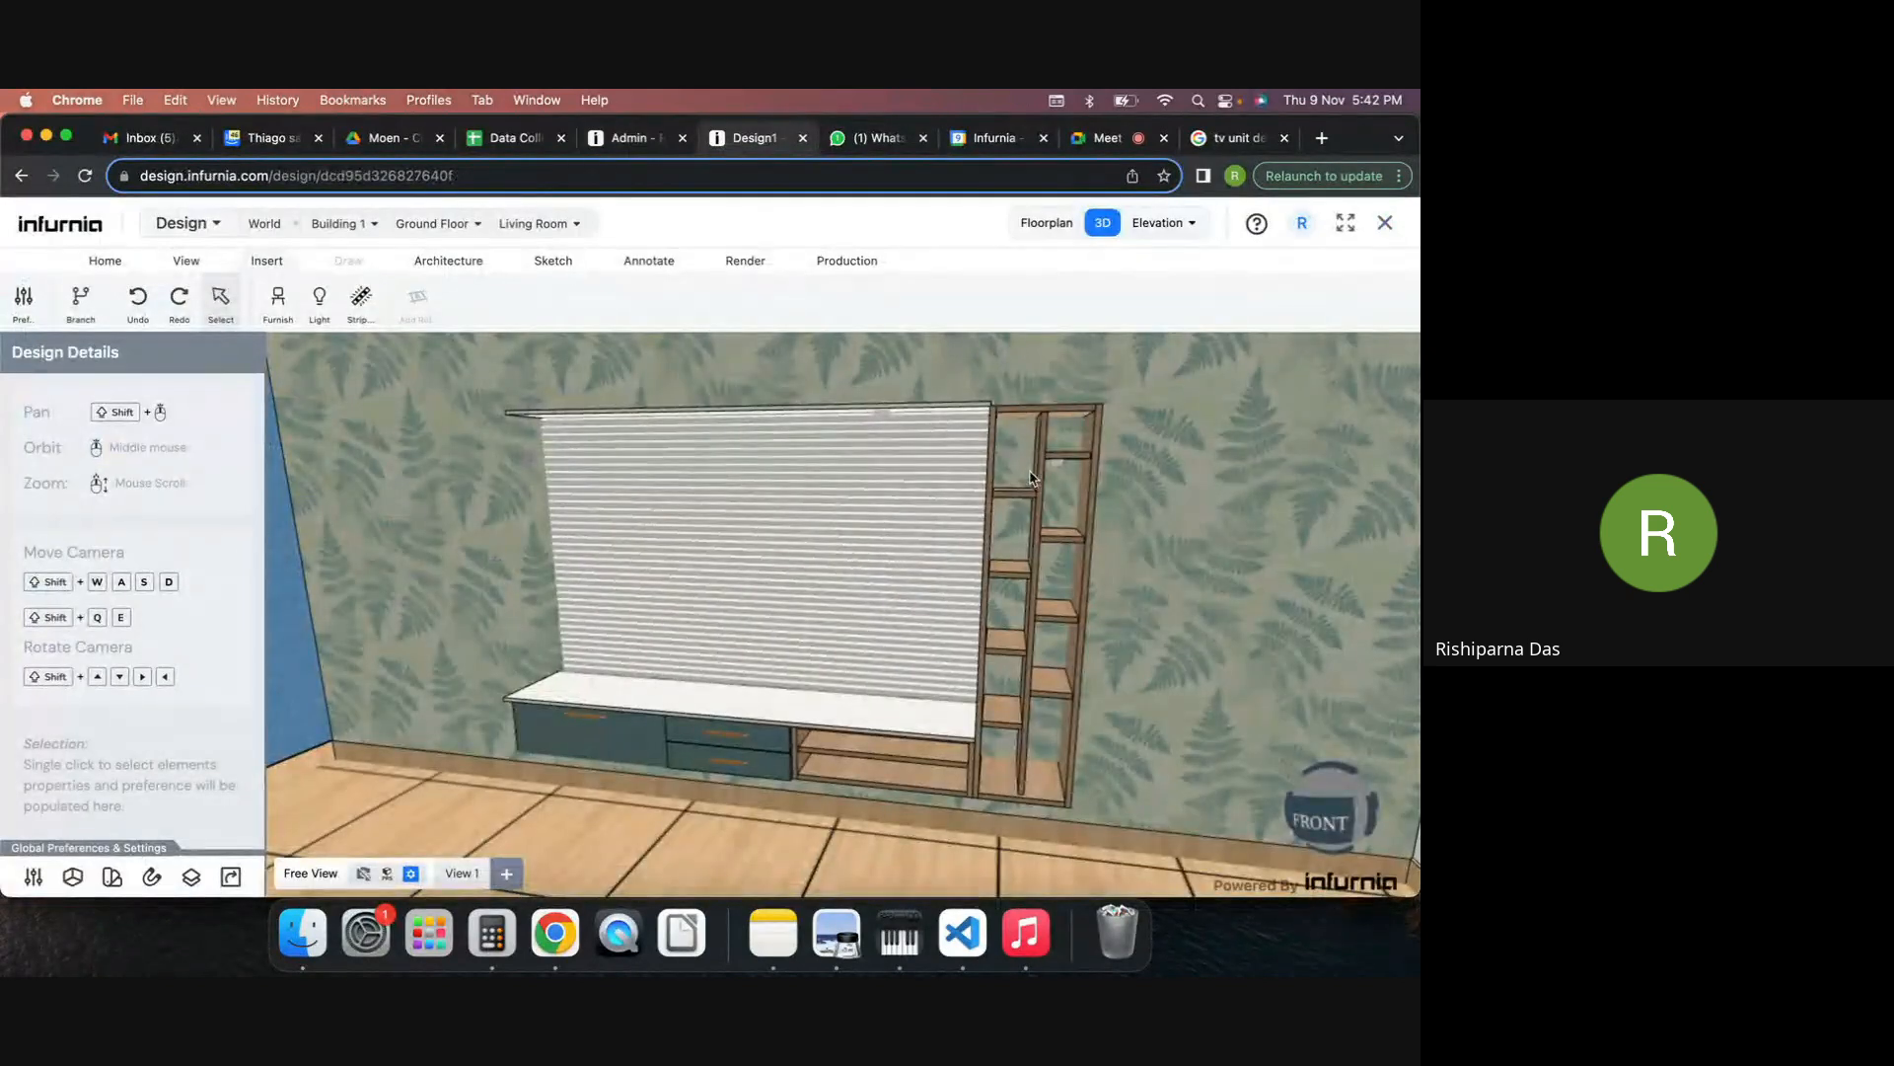
Turn on the back carcass panel of the tall open shelf cabinet beside the TV panel and deselect it.
middle_click_drag(1151, 464, 1104, 407)
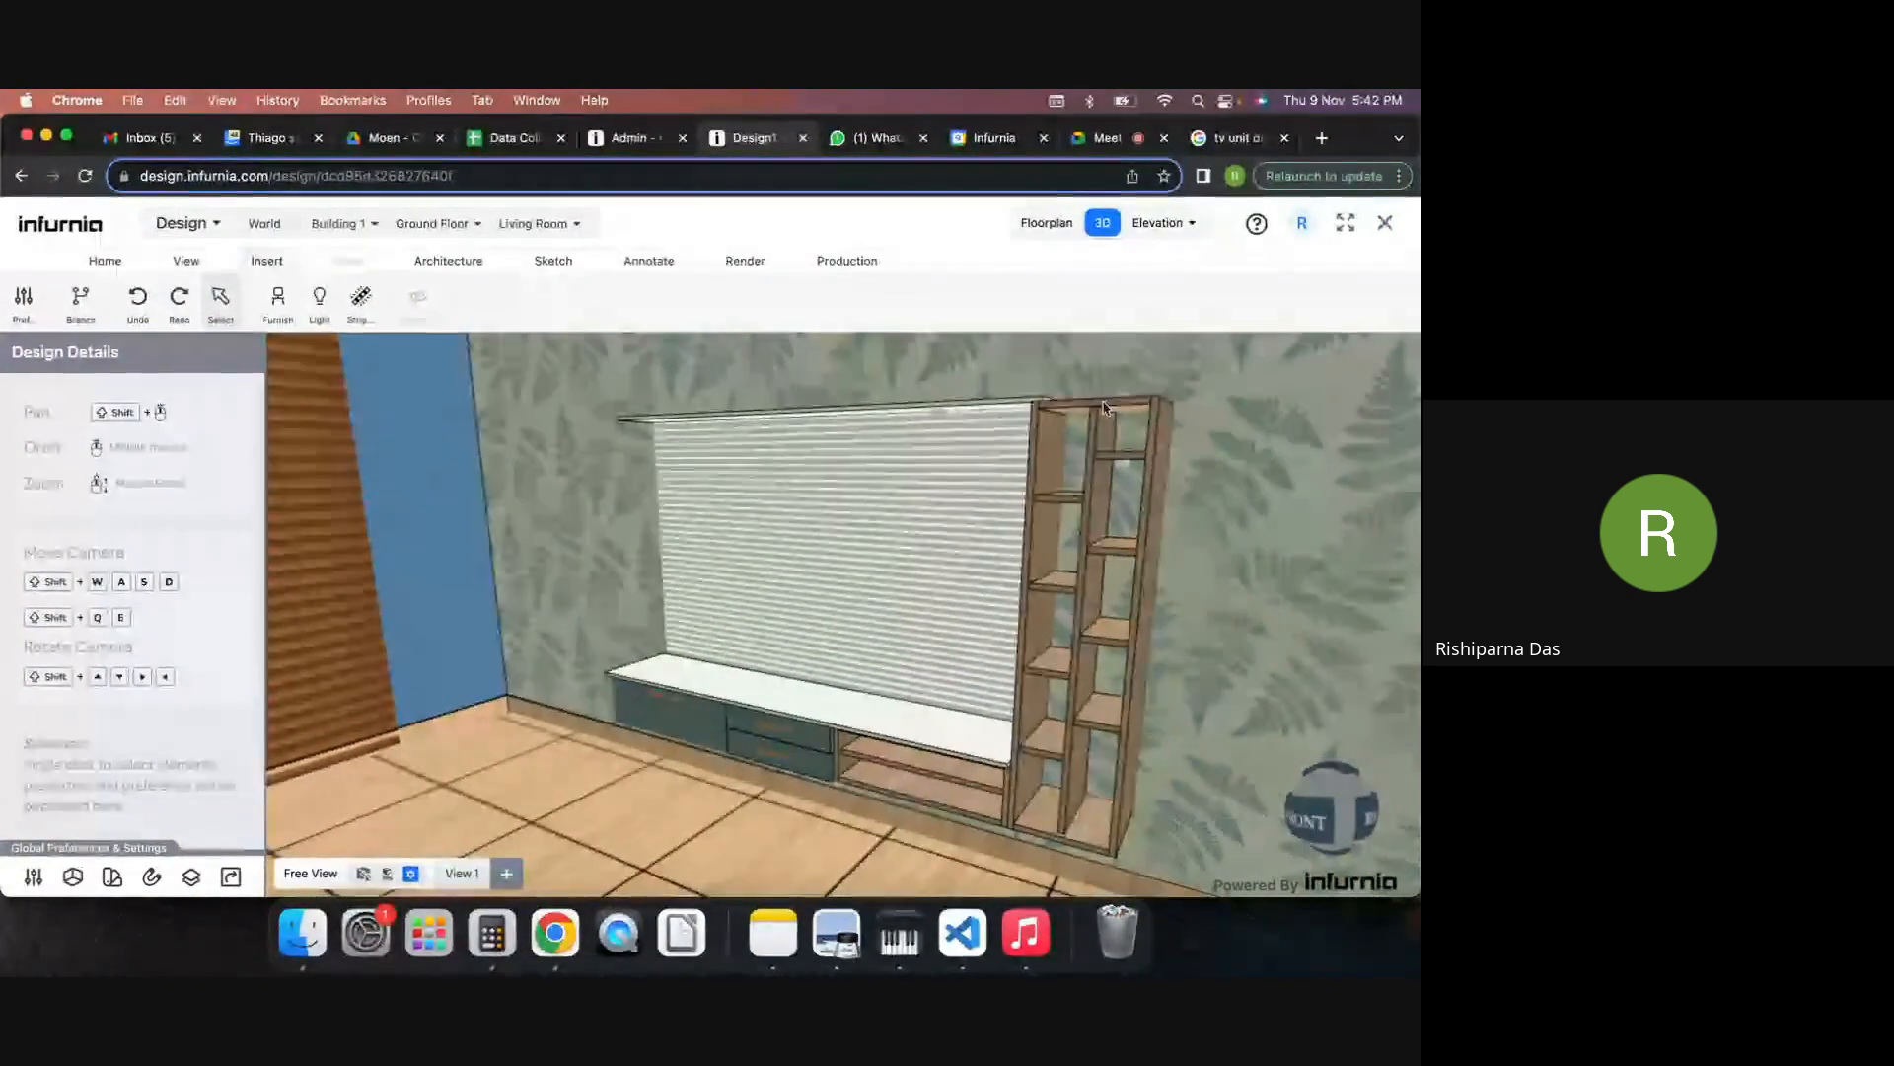
left_click(1132, 425)
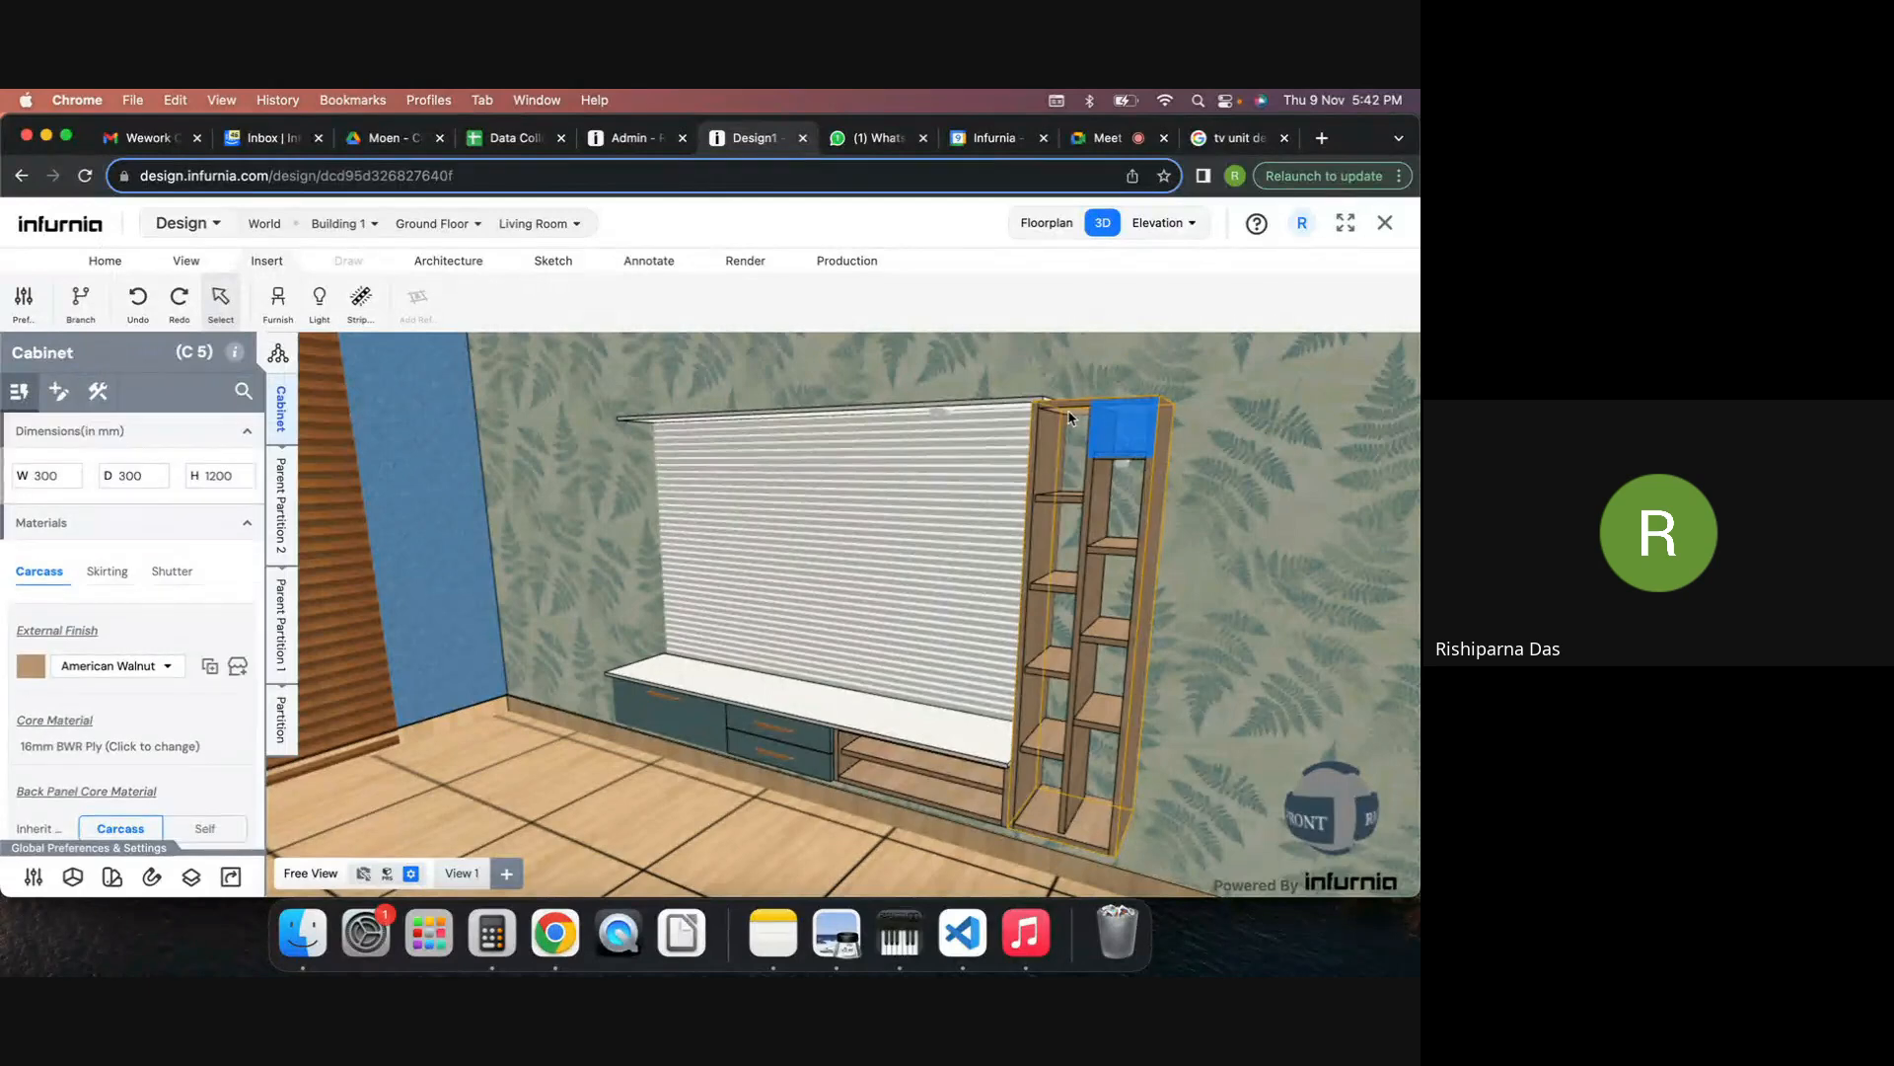
left_click(98, 391)
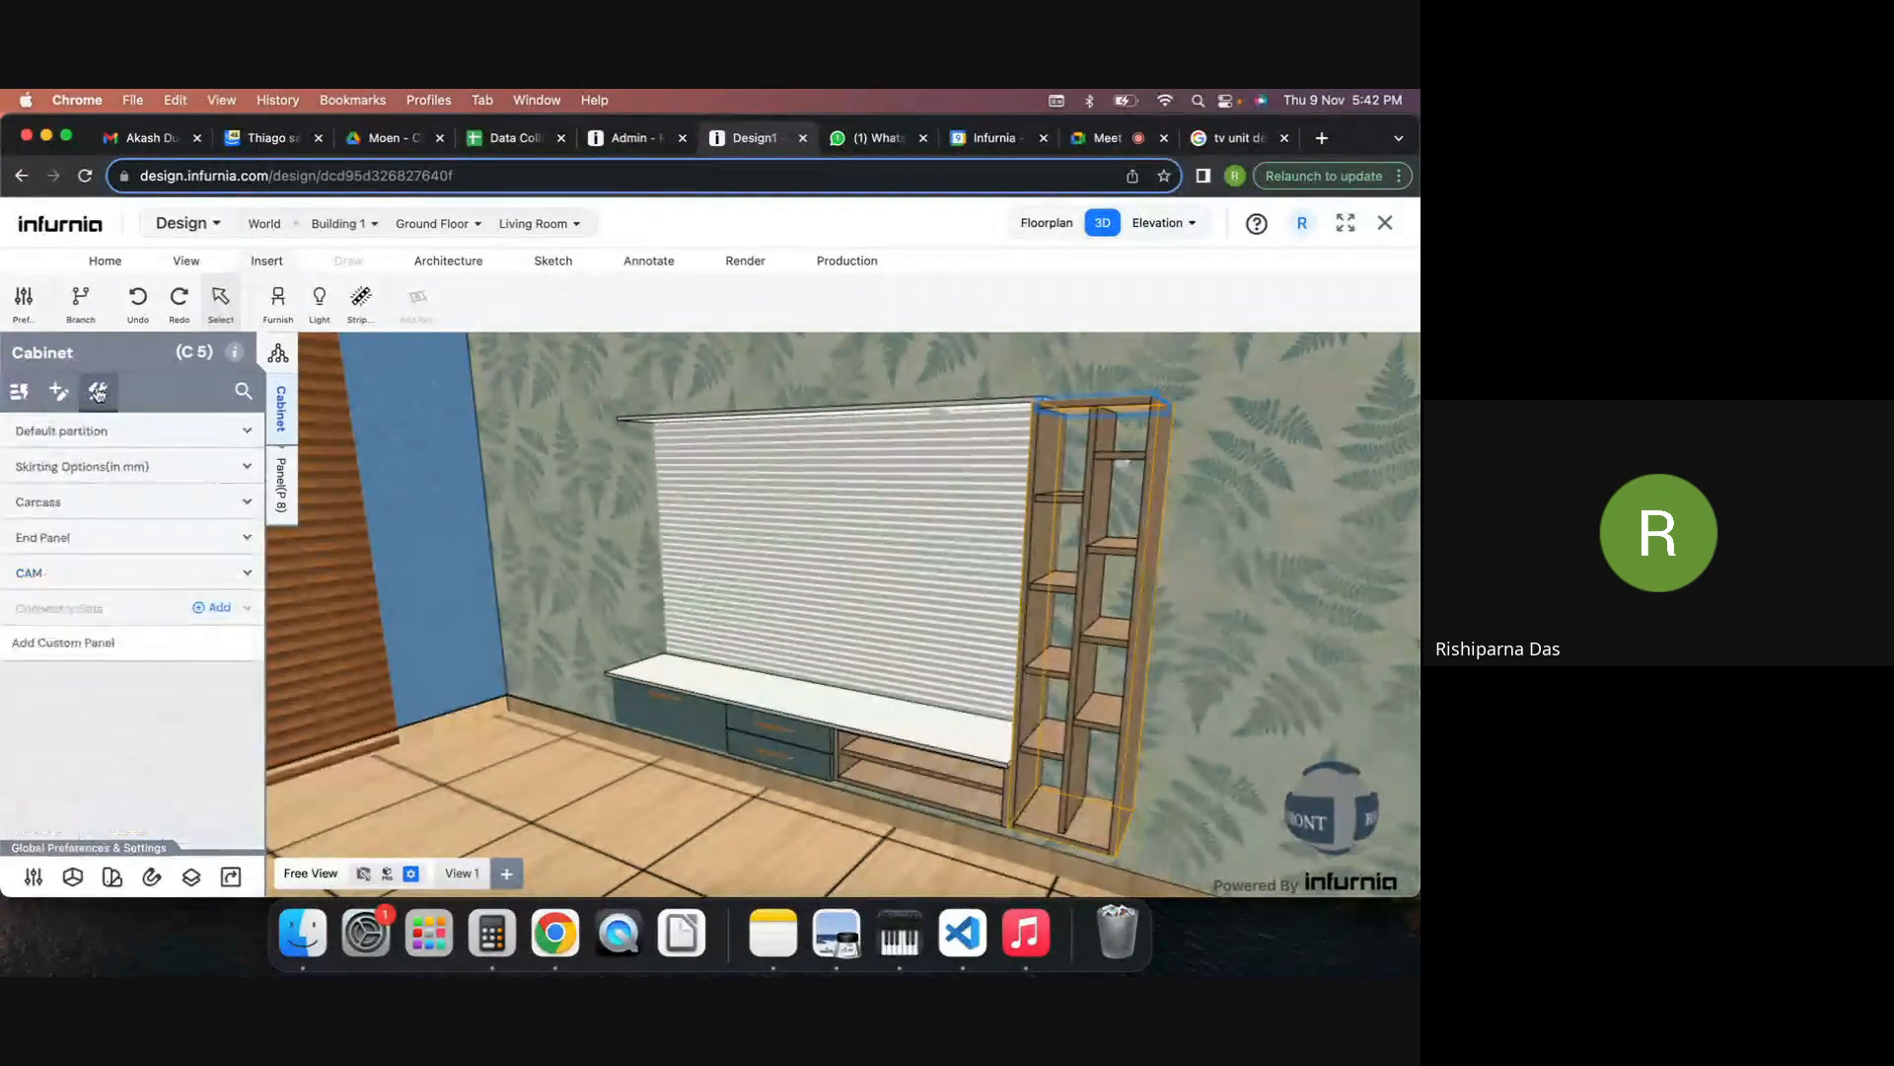
left_click(95, 504)
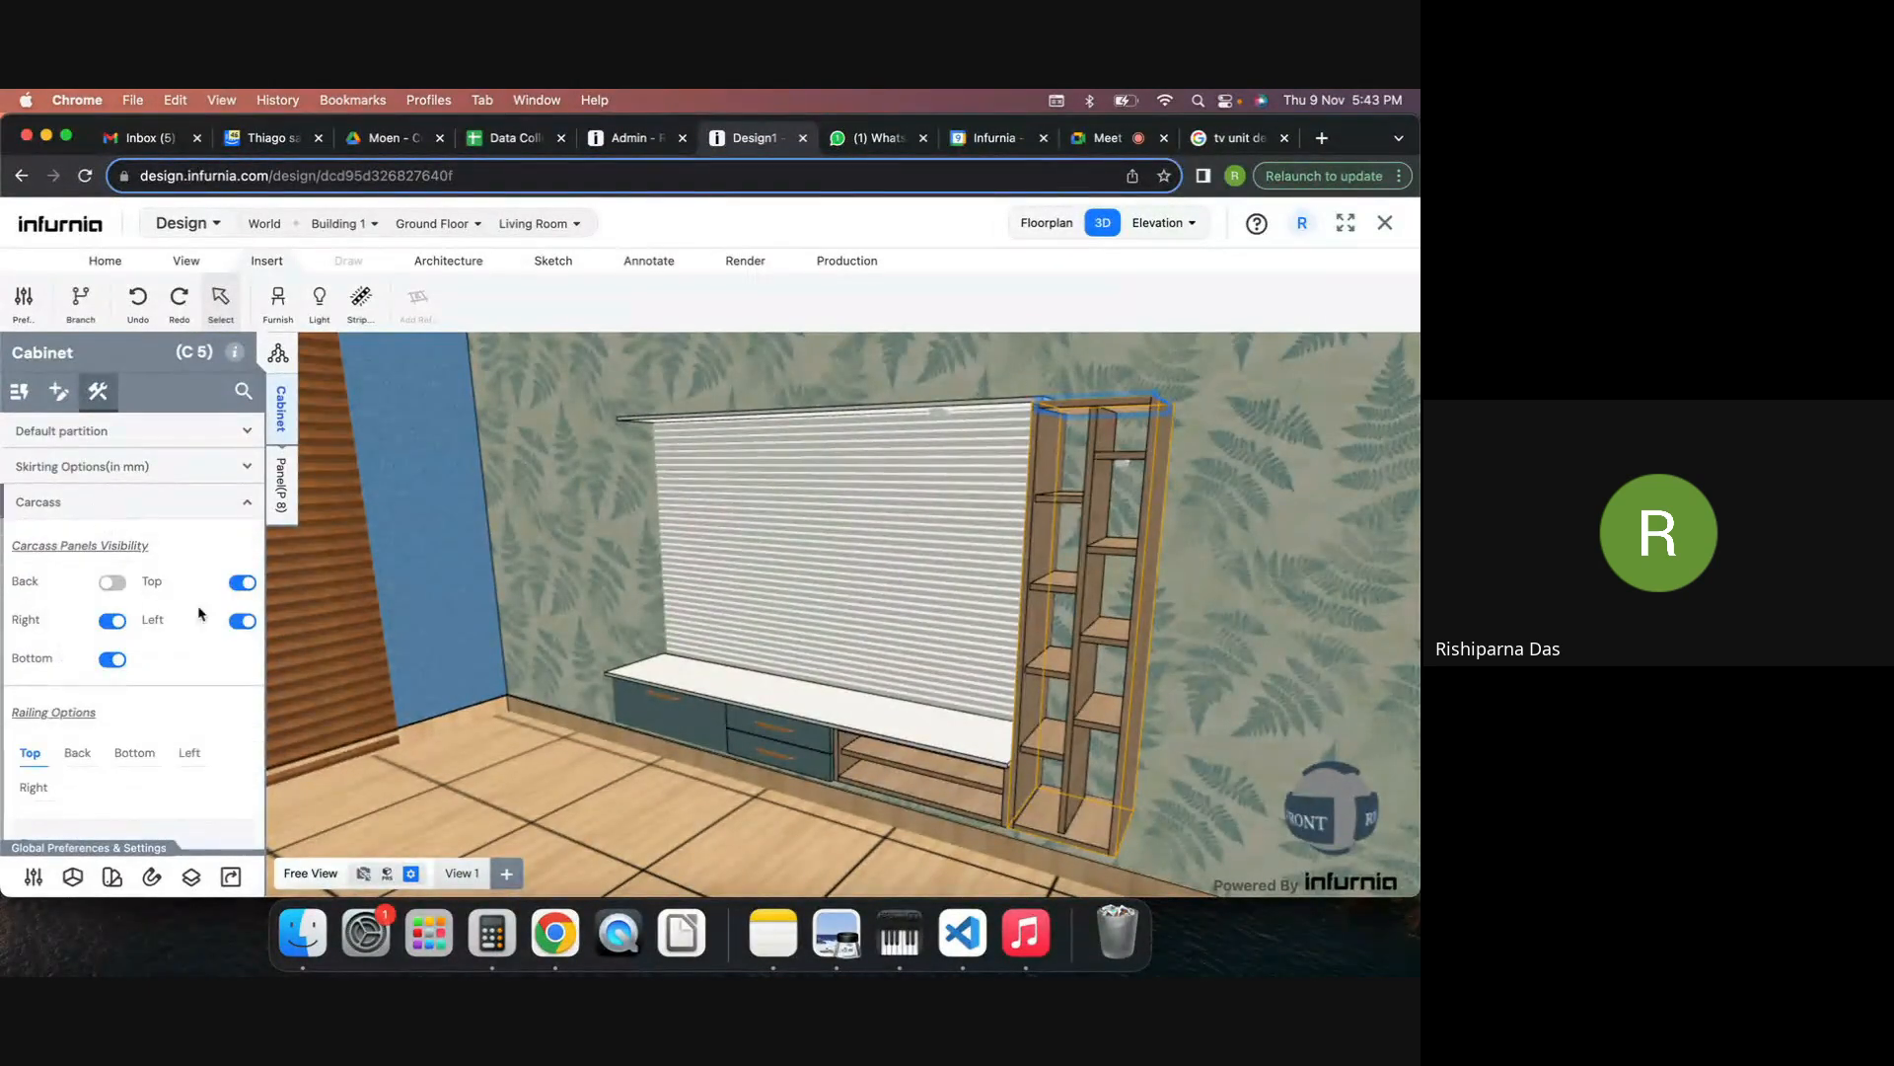
left_click(112, 582)
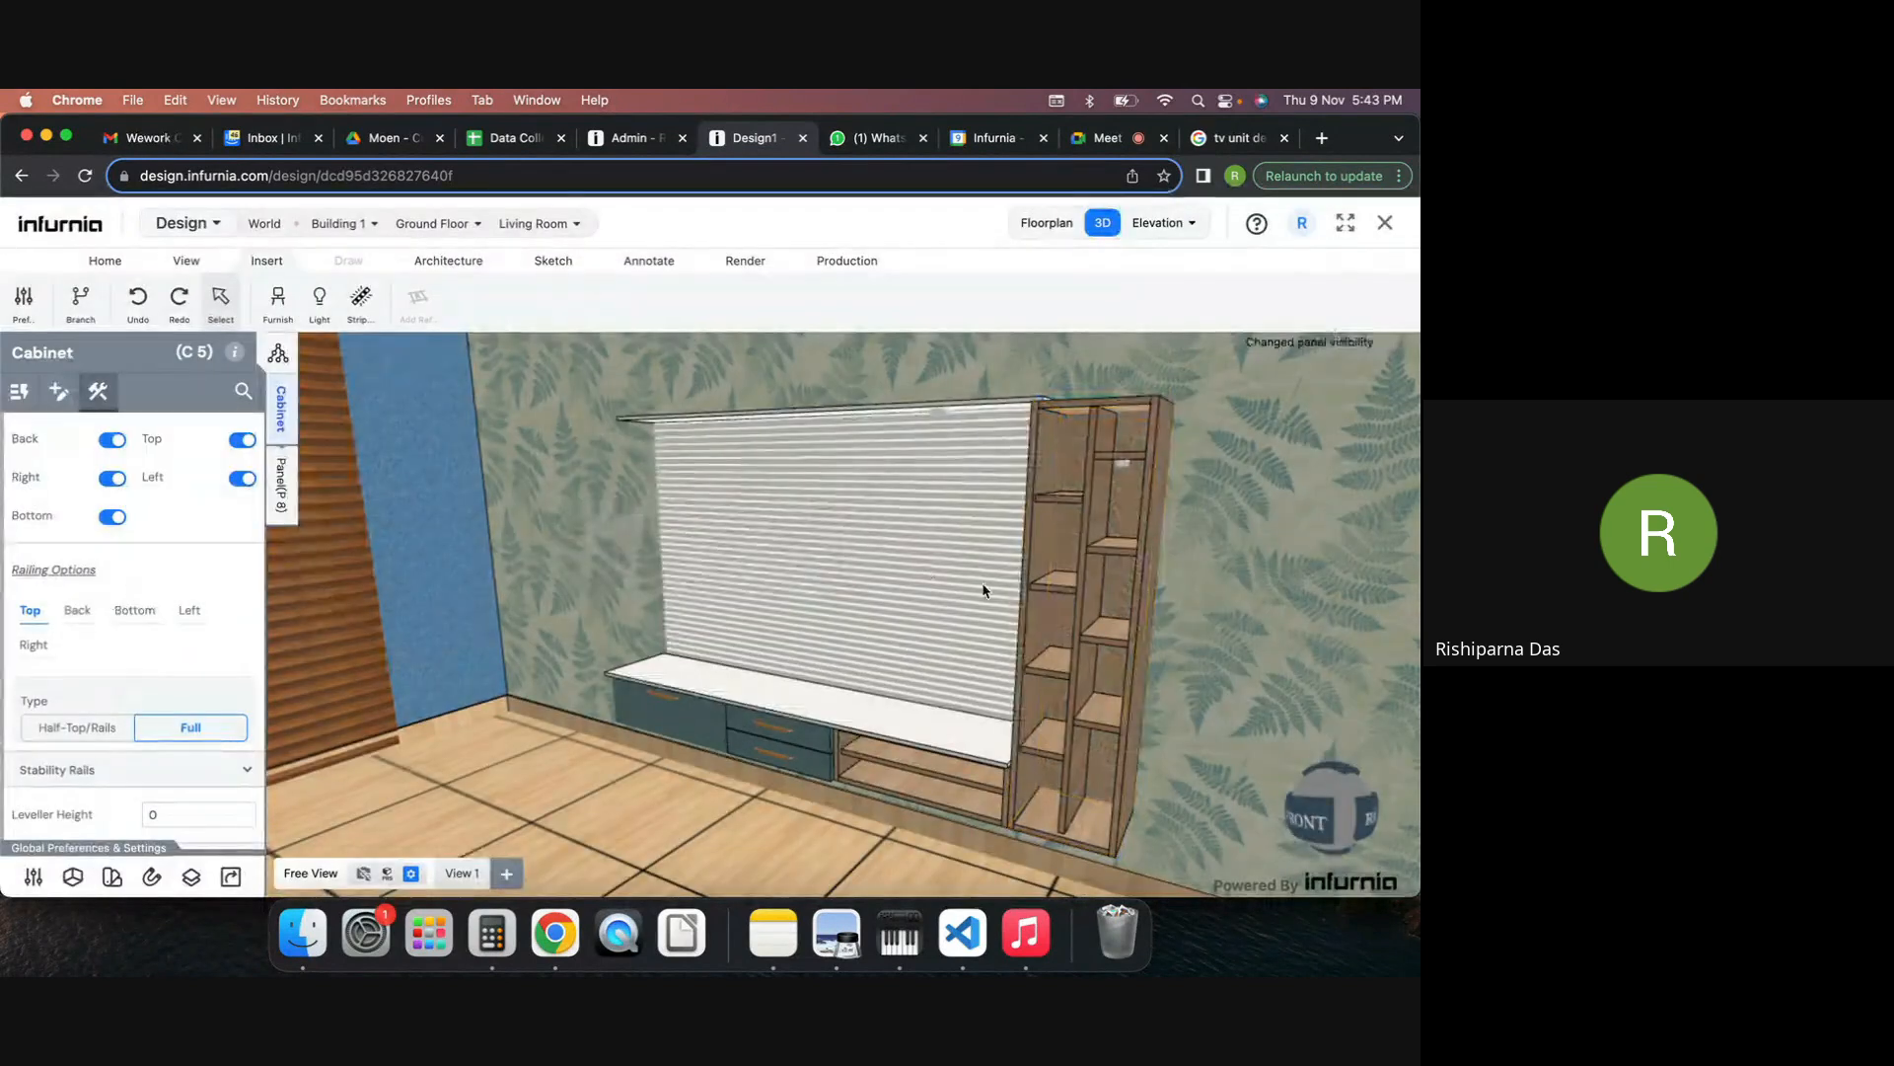
left_click(1205, 601)
middle_click_drag(1204, 601, 1176, 515)
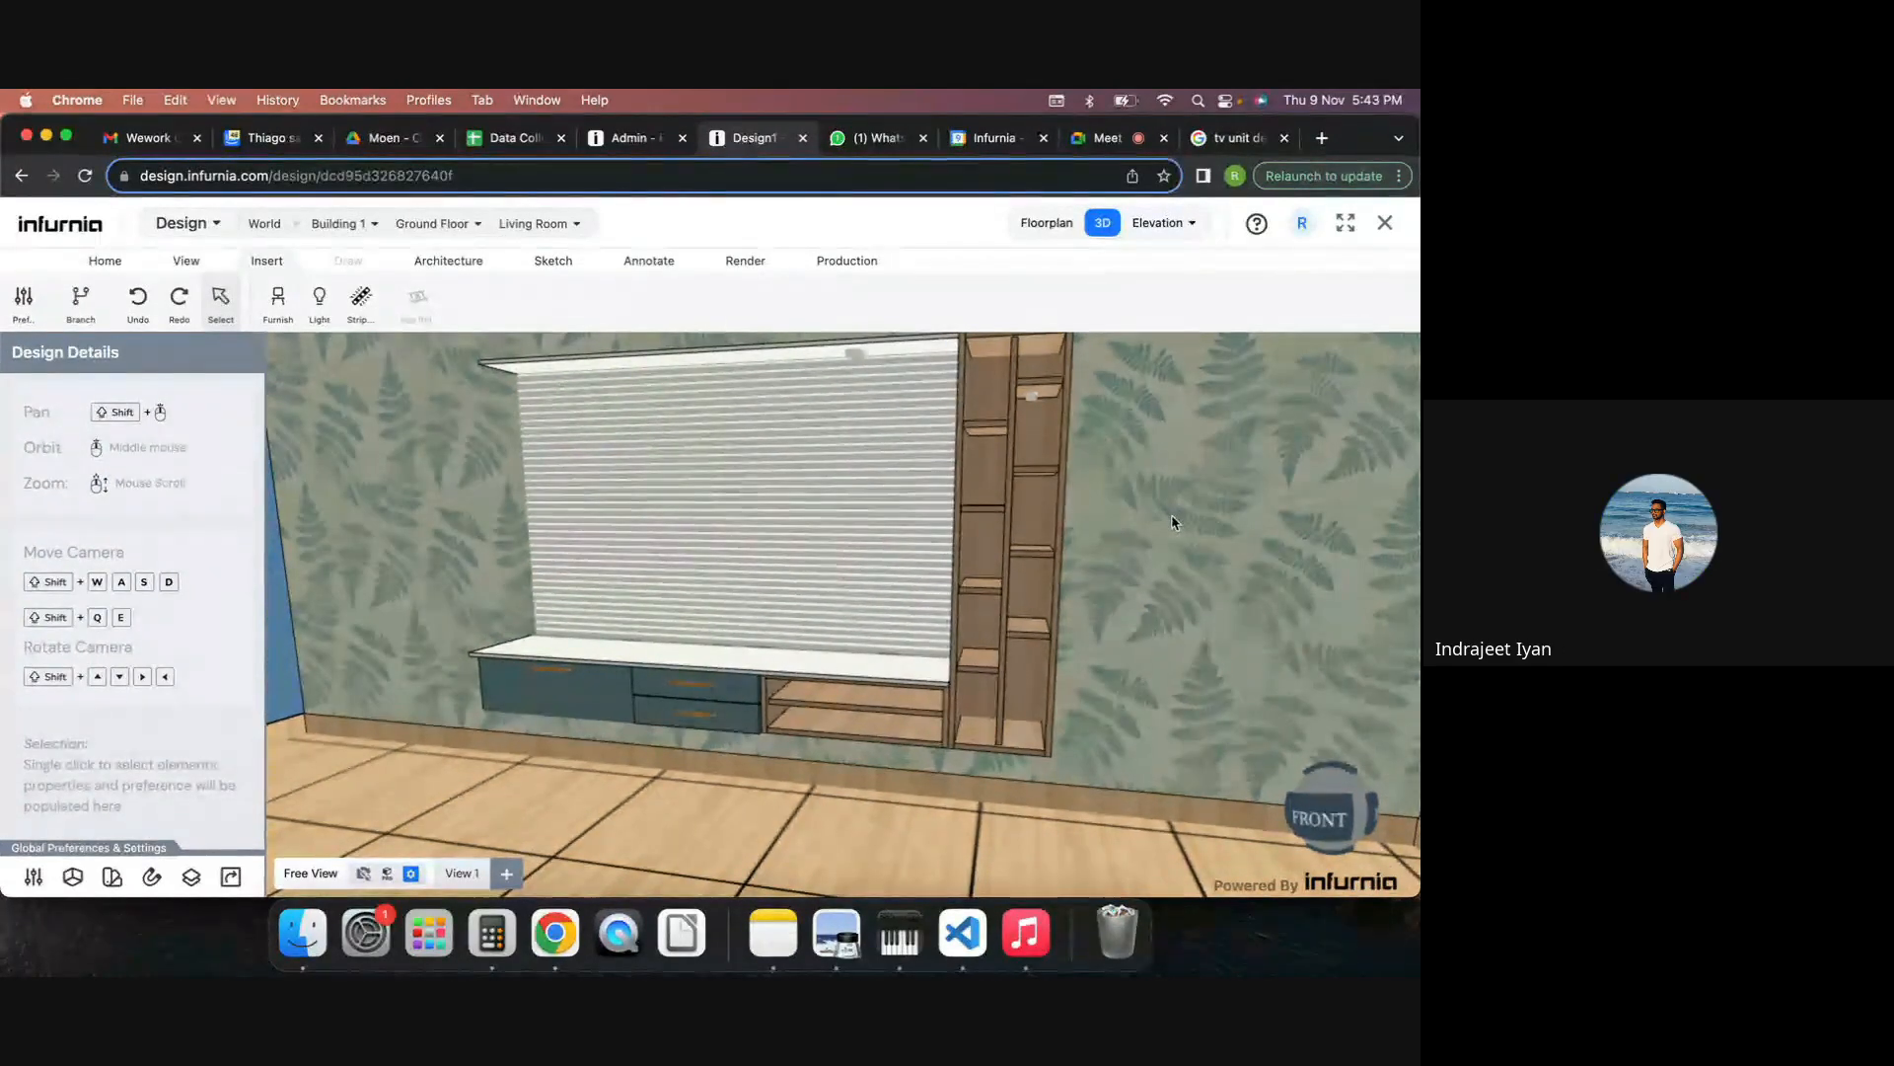
middle_click_drag(1173, 516, 1157, 541, "shift")
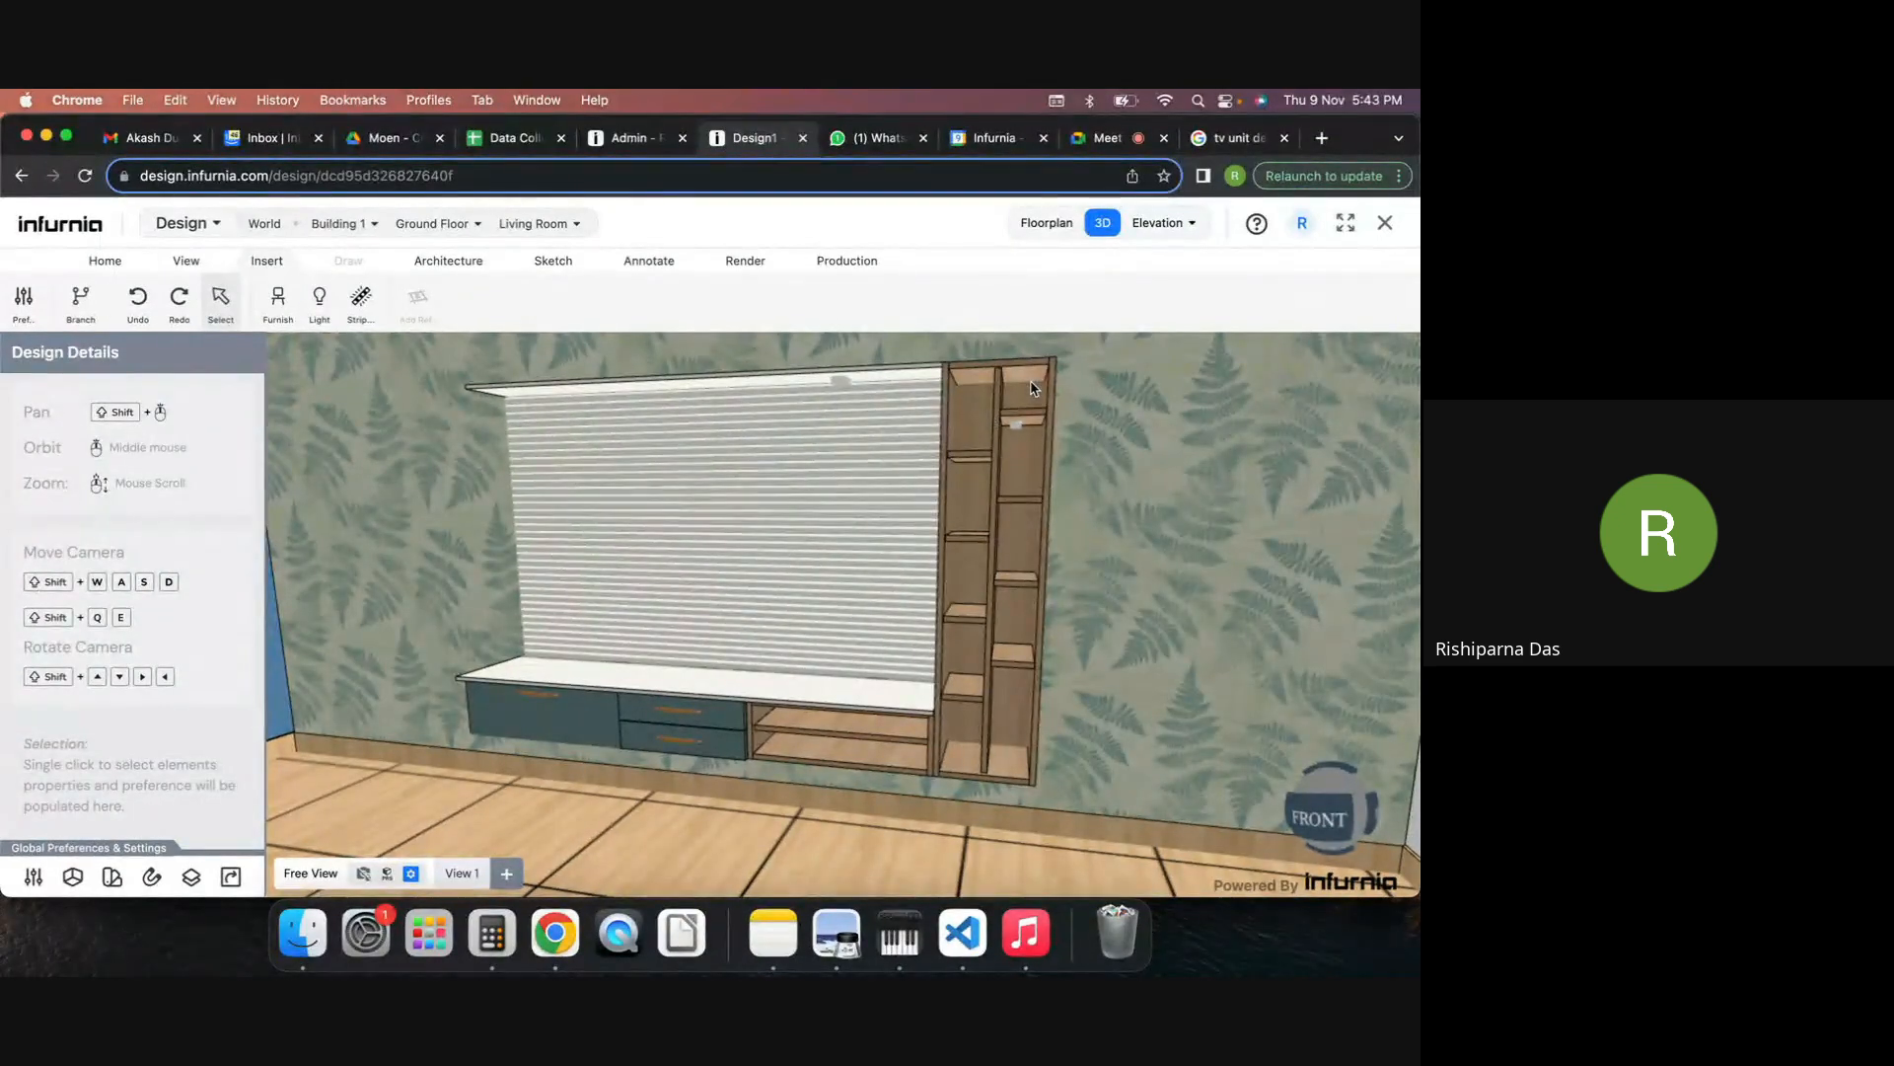
Hide and restore the tall shelf cabinet's back, top and bottom carcass panels one after another.
left_click(981, 444)
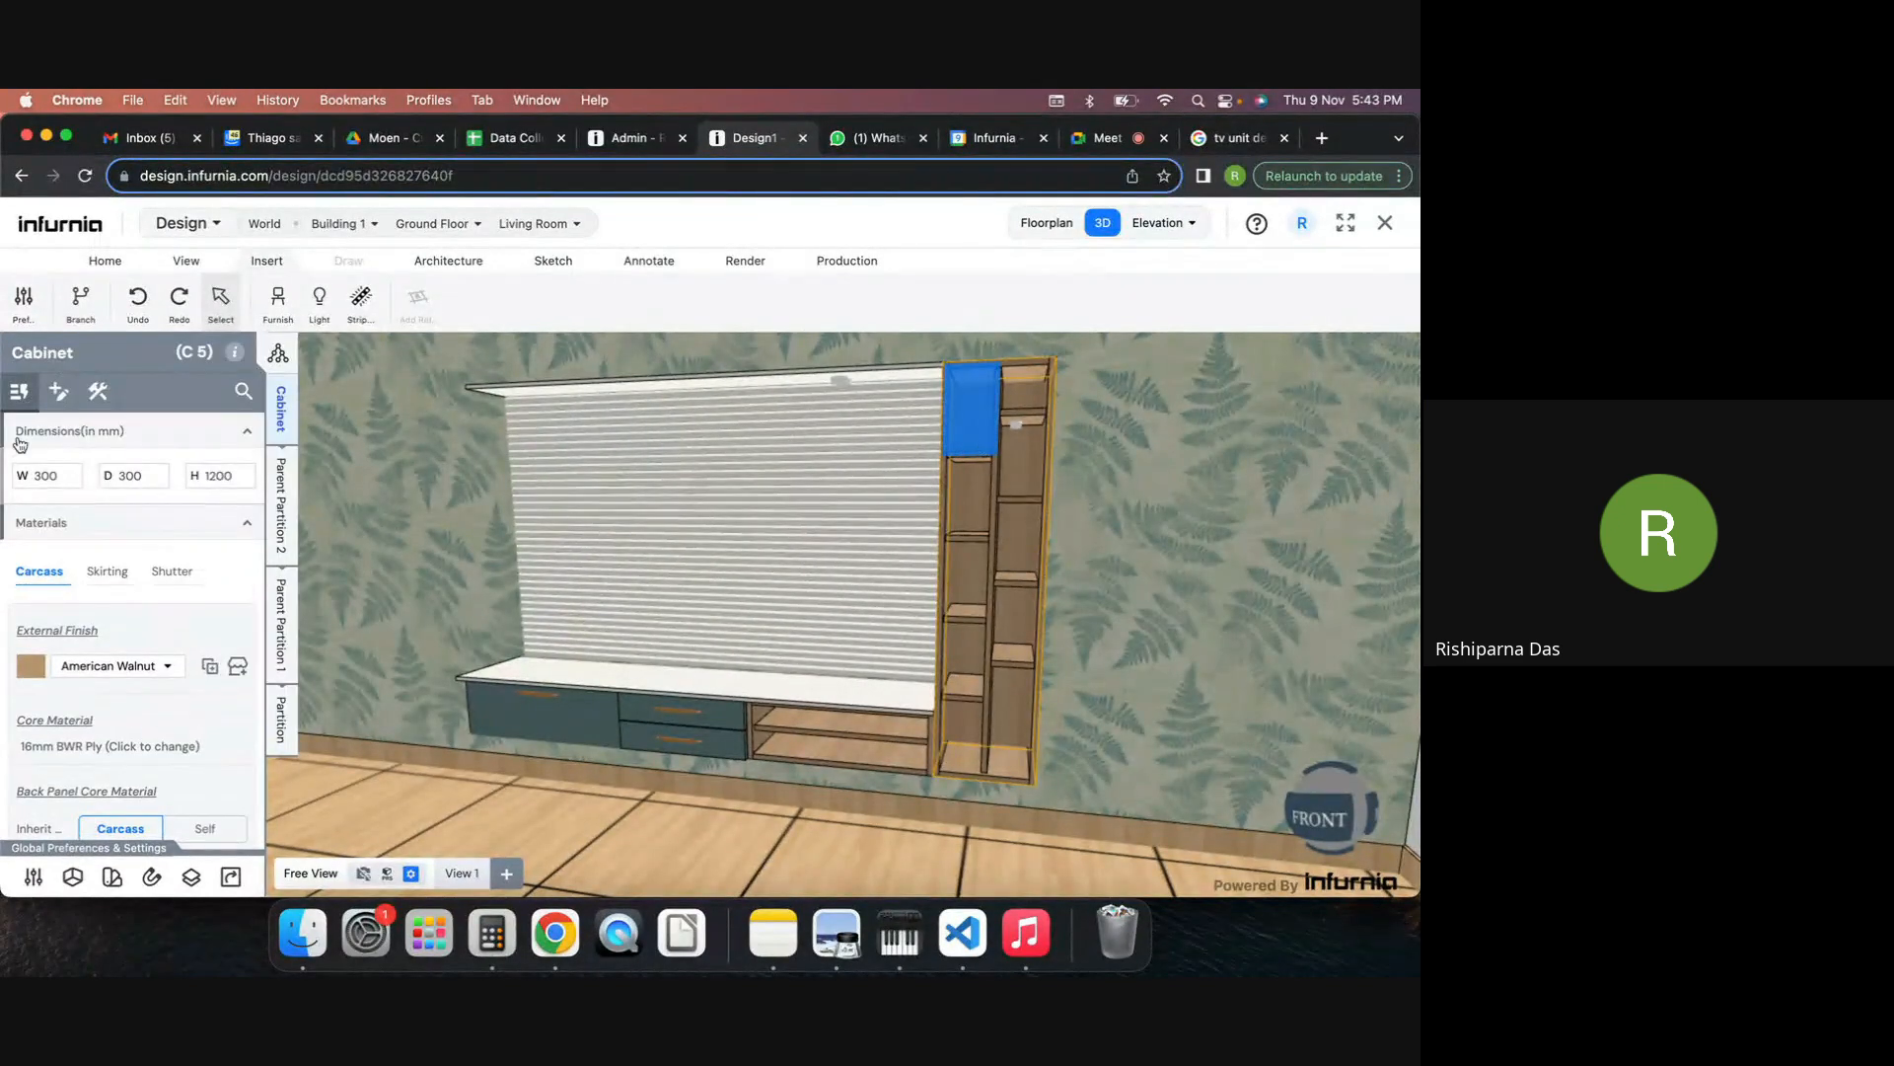
left_click(97, 390)
left_click(56, 504)
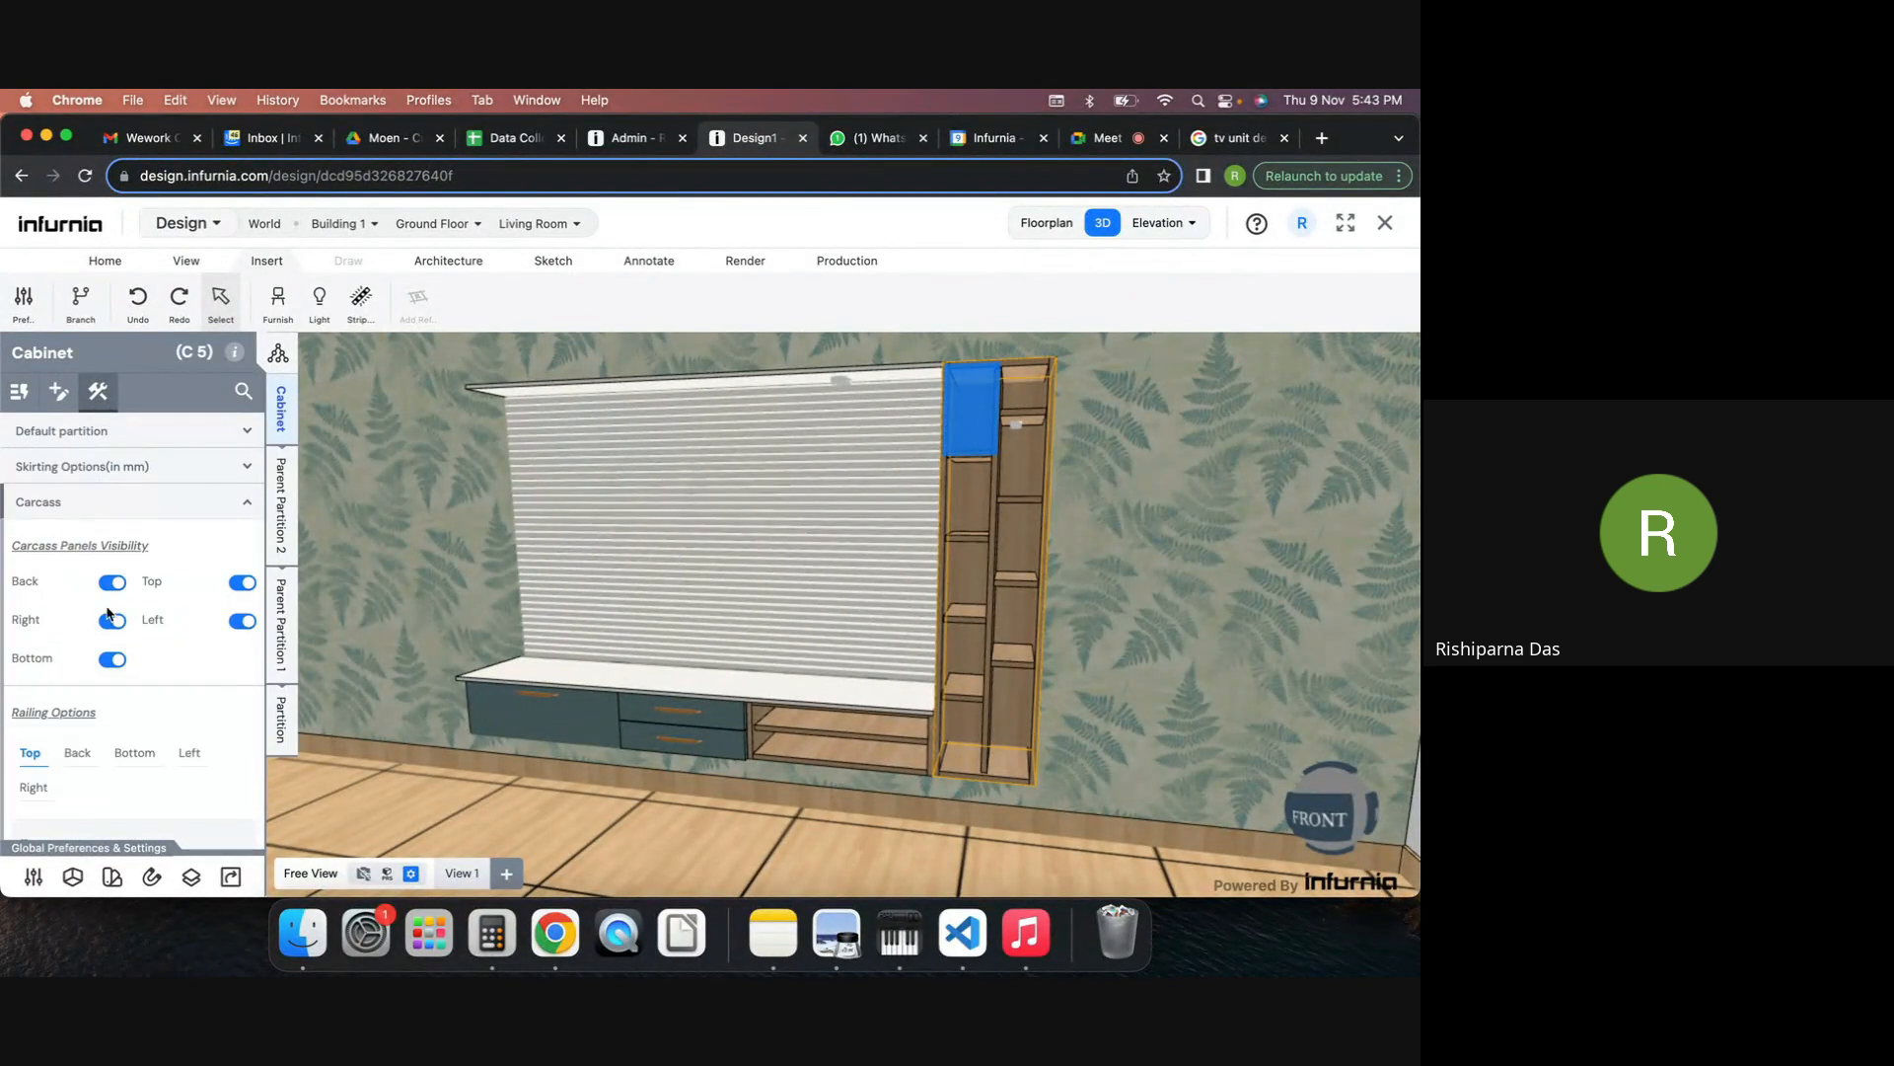
scroll(109, 607, "down", 3)
left_click(113, 440)
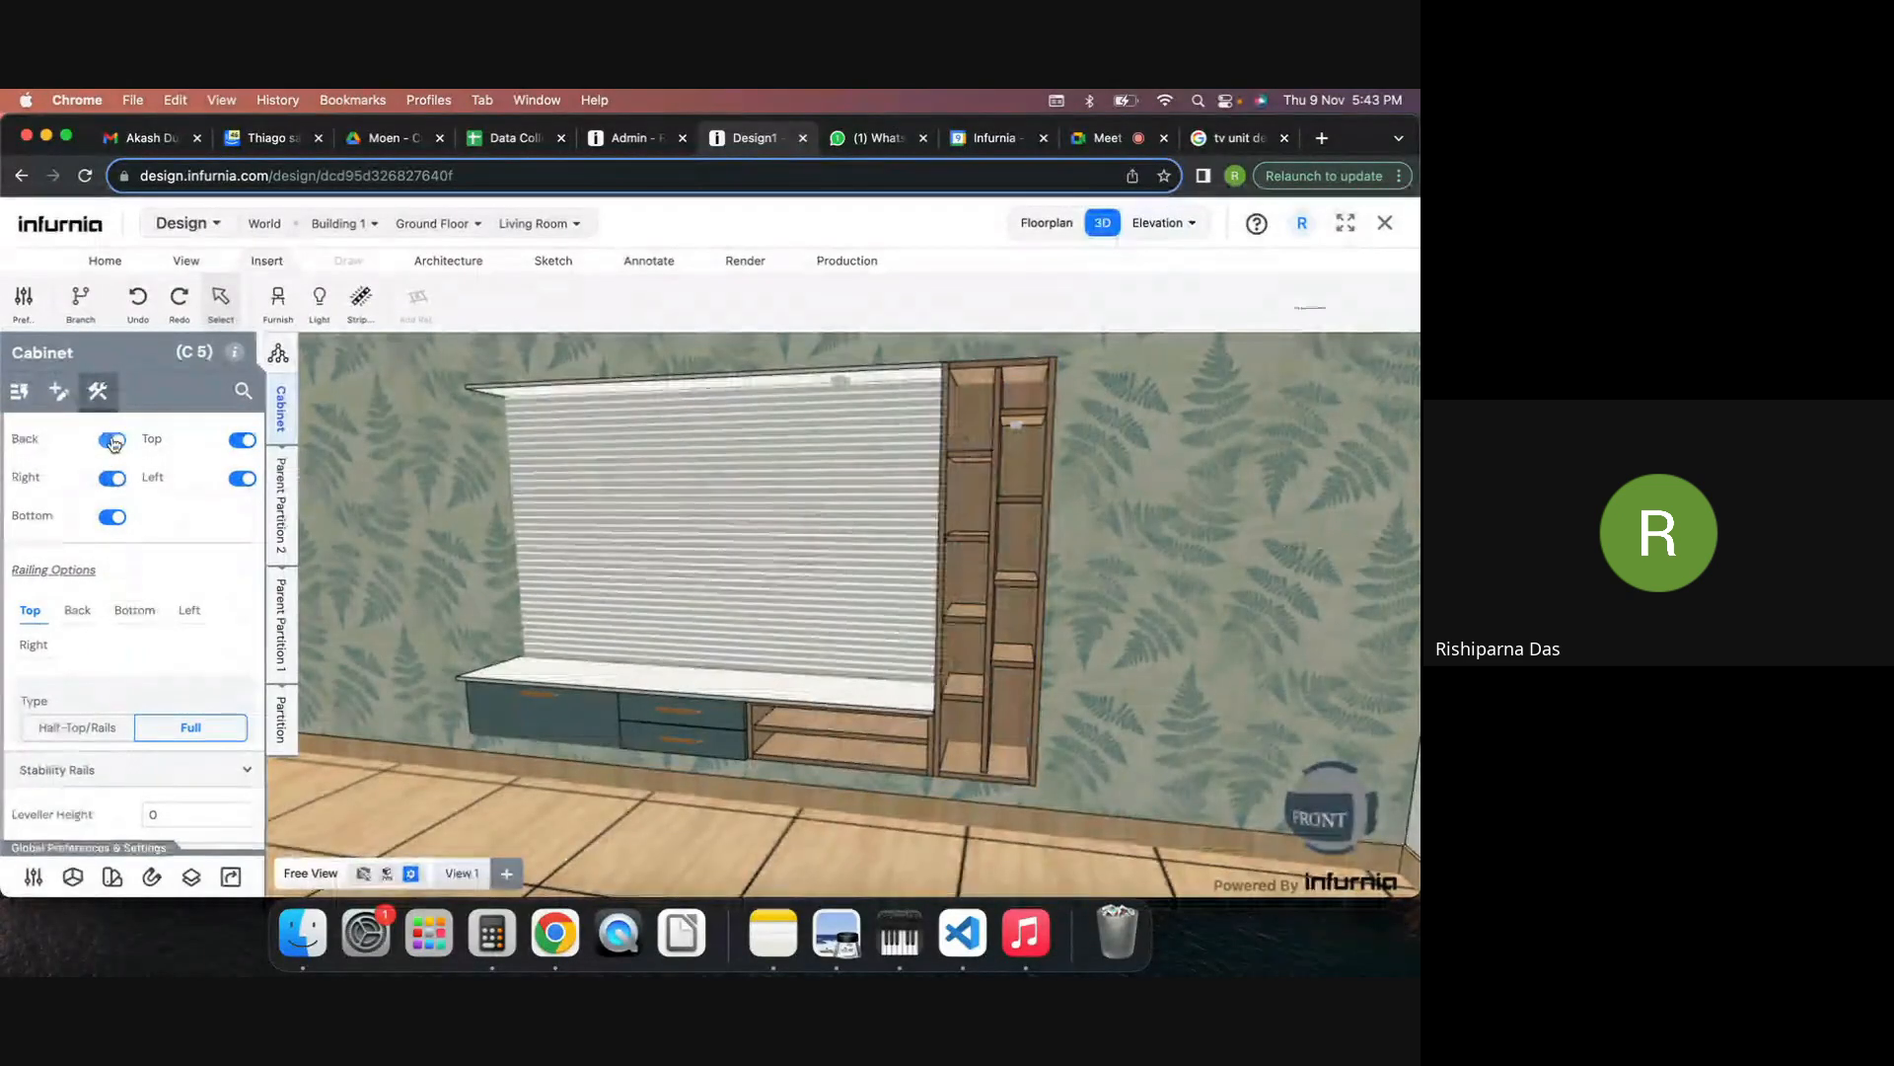
left_click(113, 440)
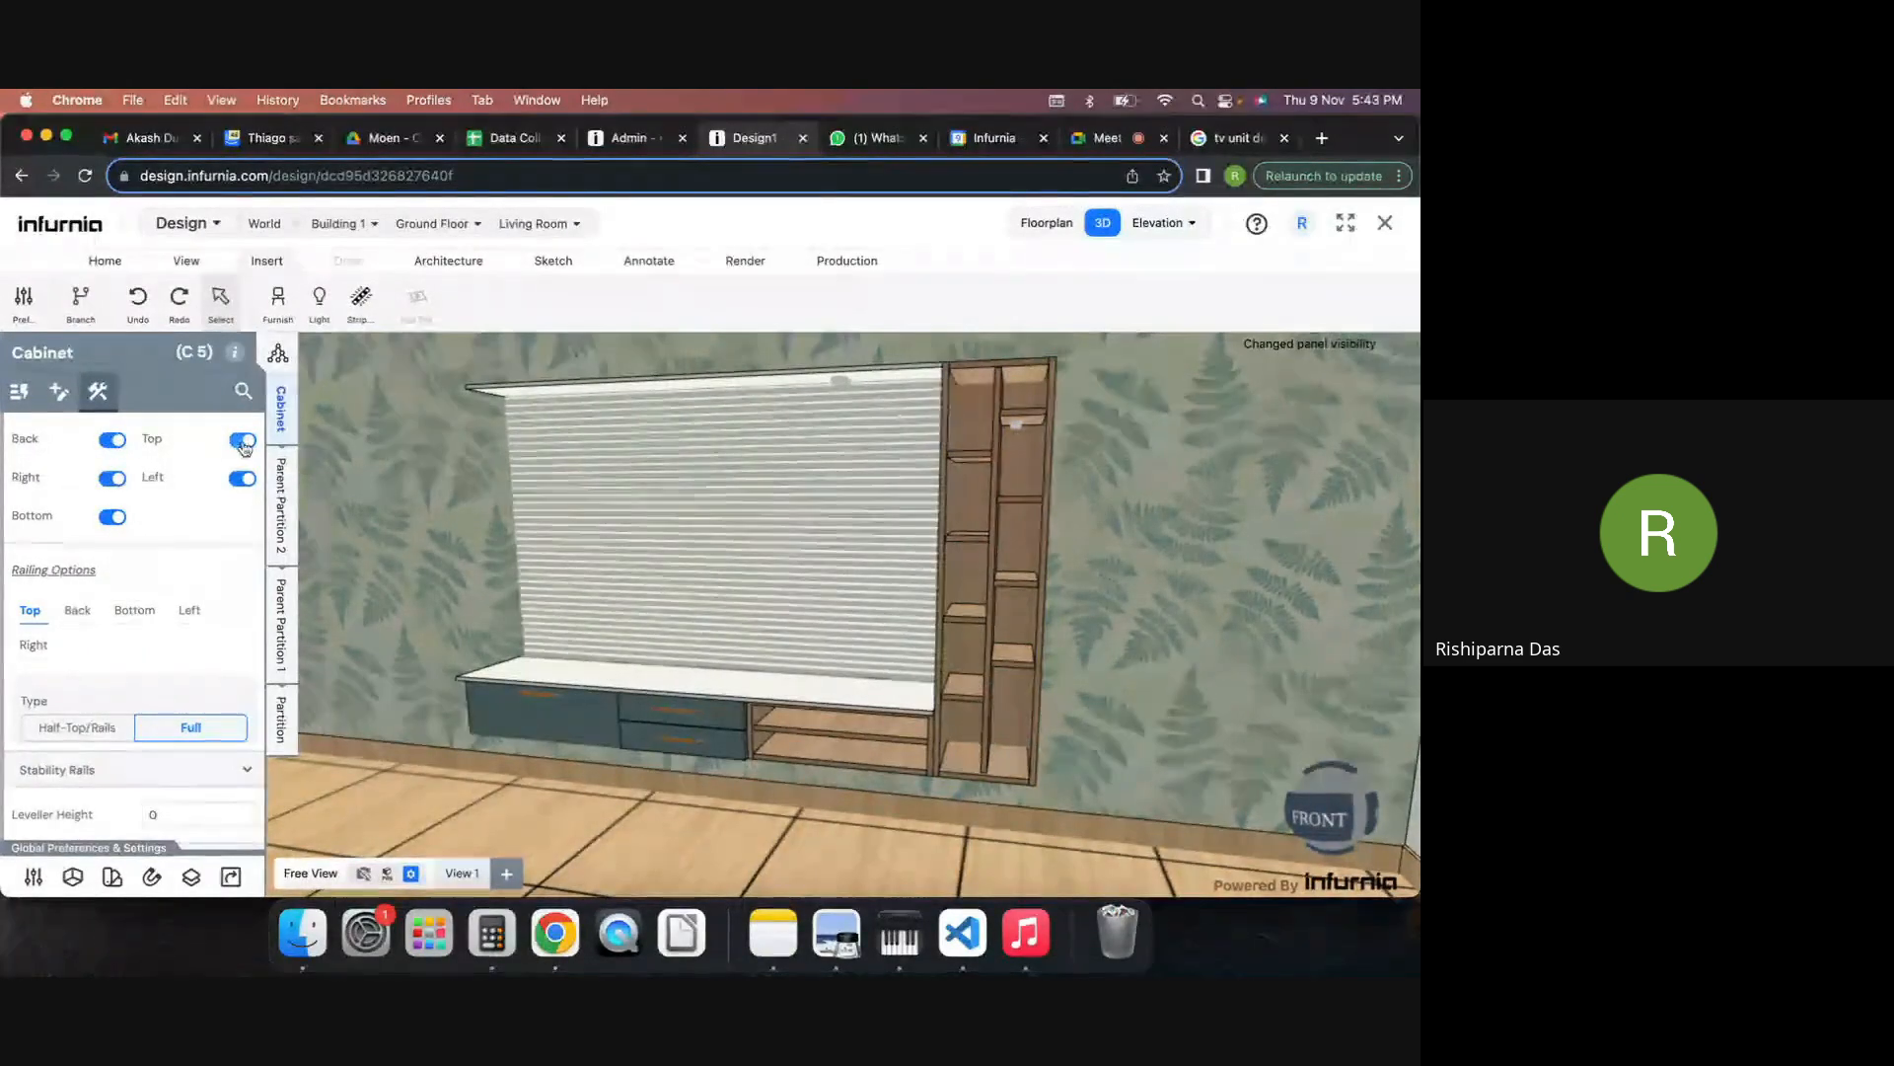
left_click(241, 442)
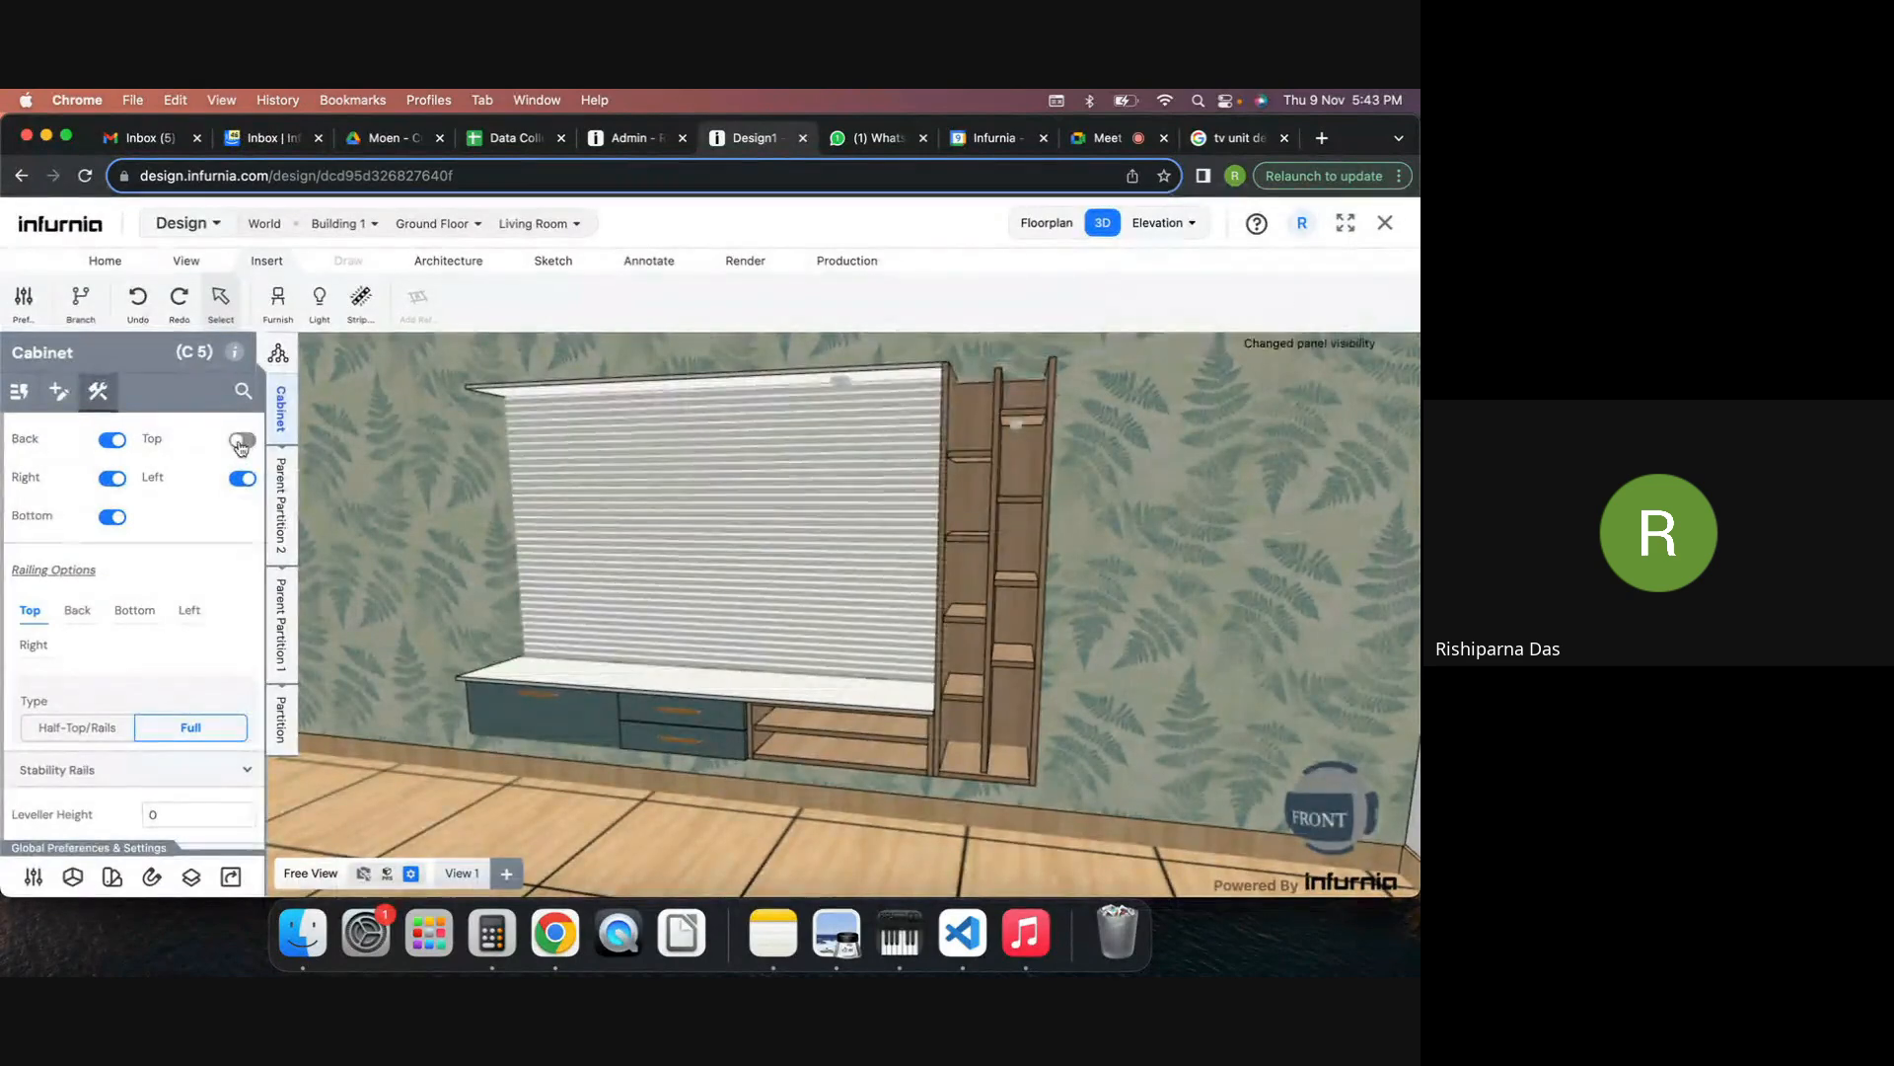
left_click(111, 517)
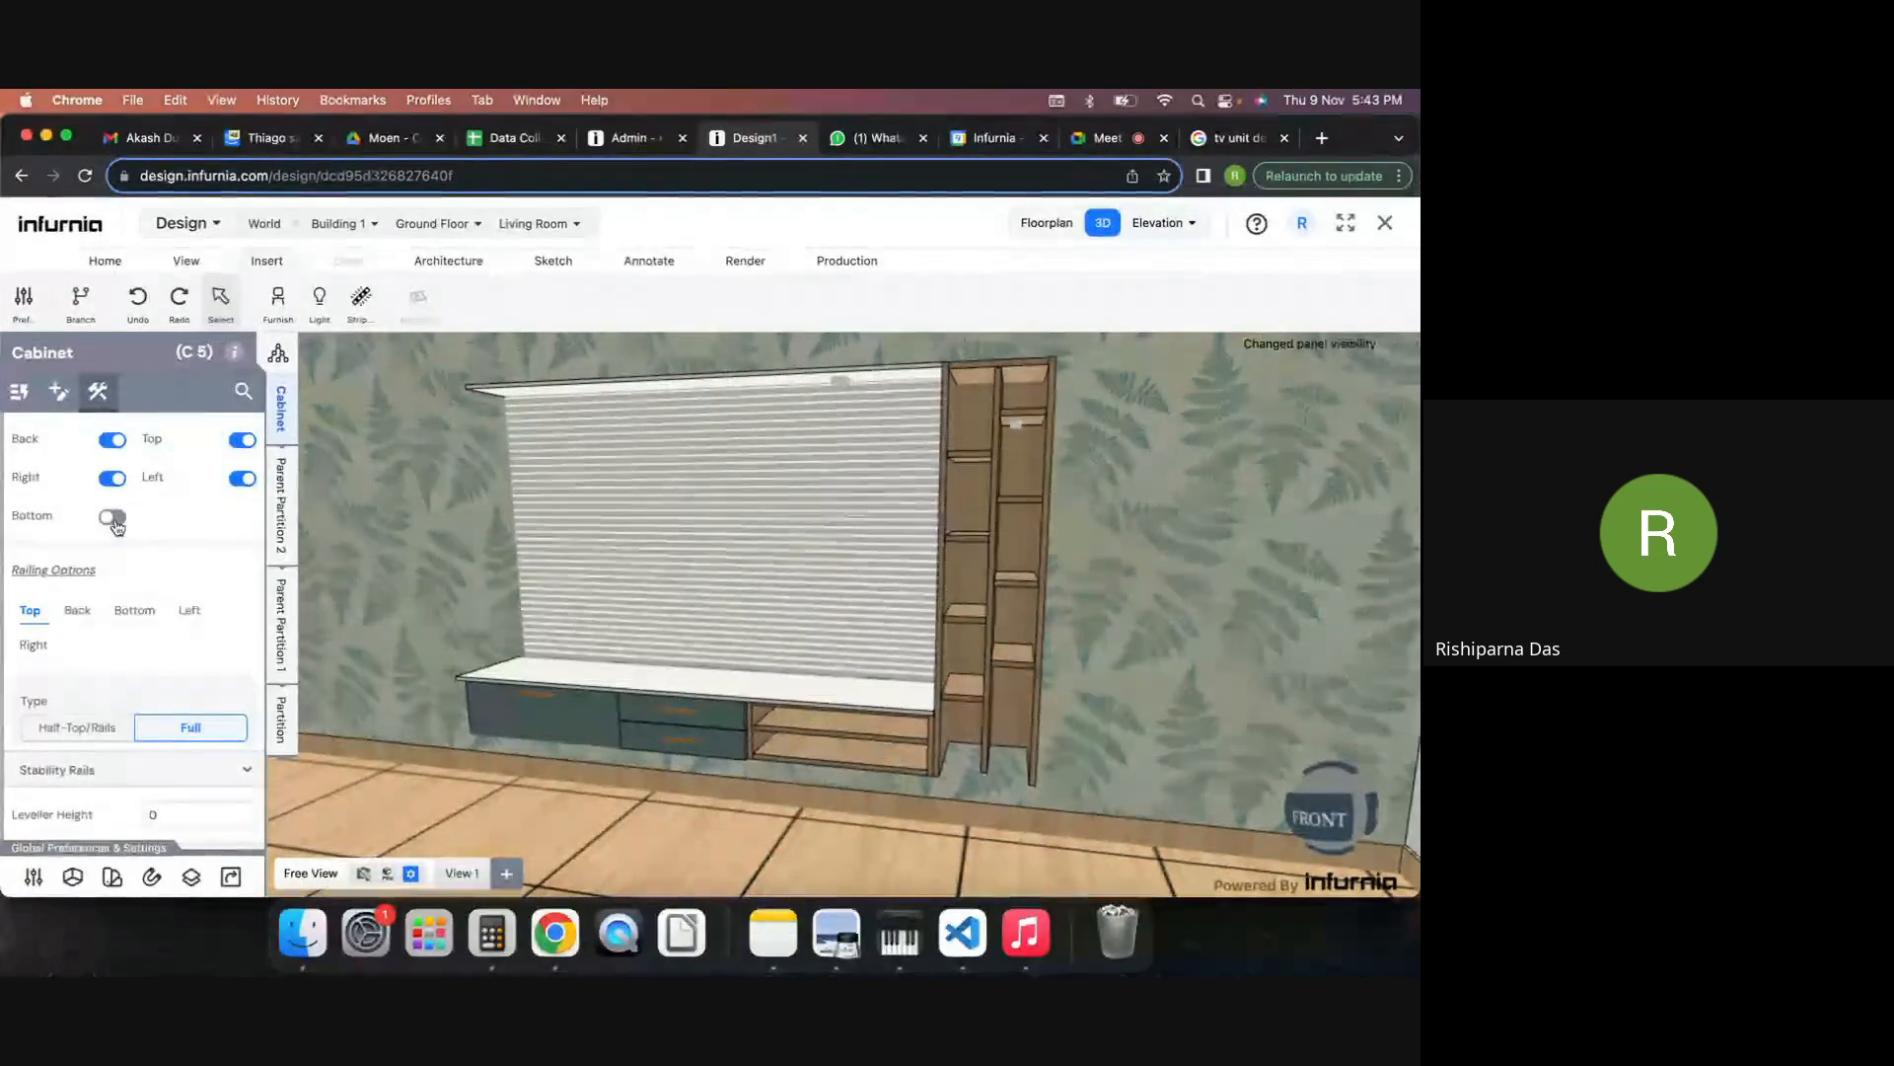
left_click(113, 518)
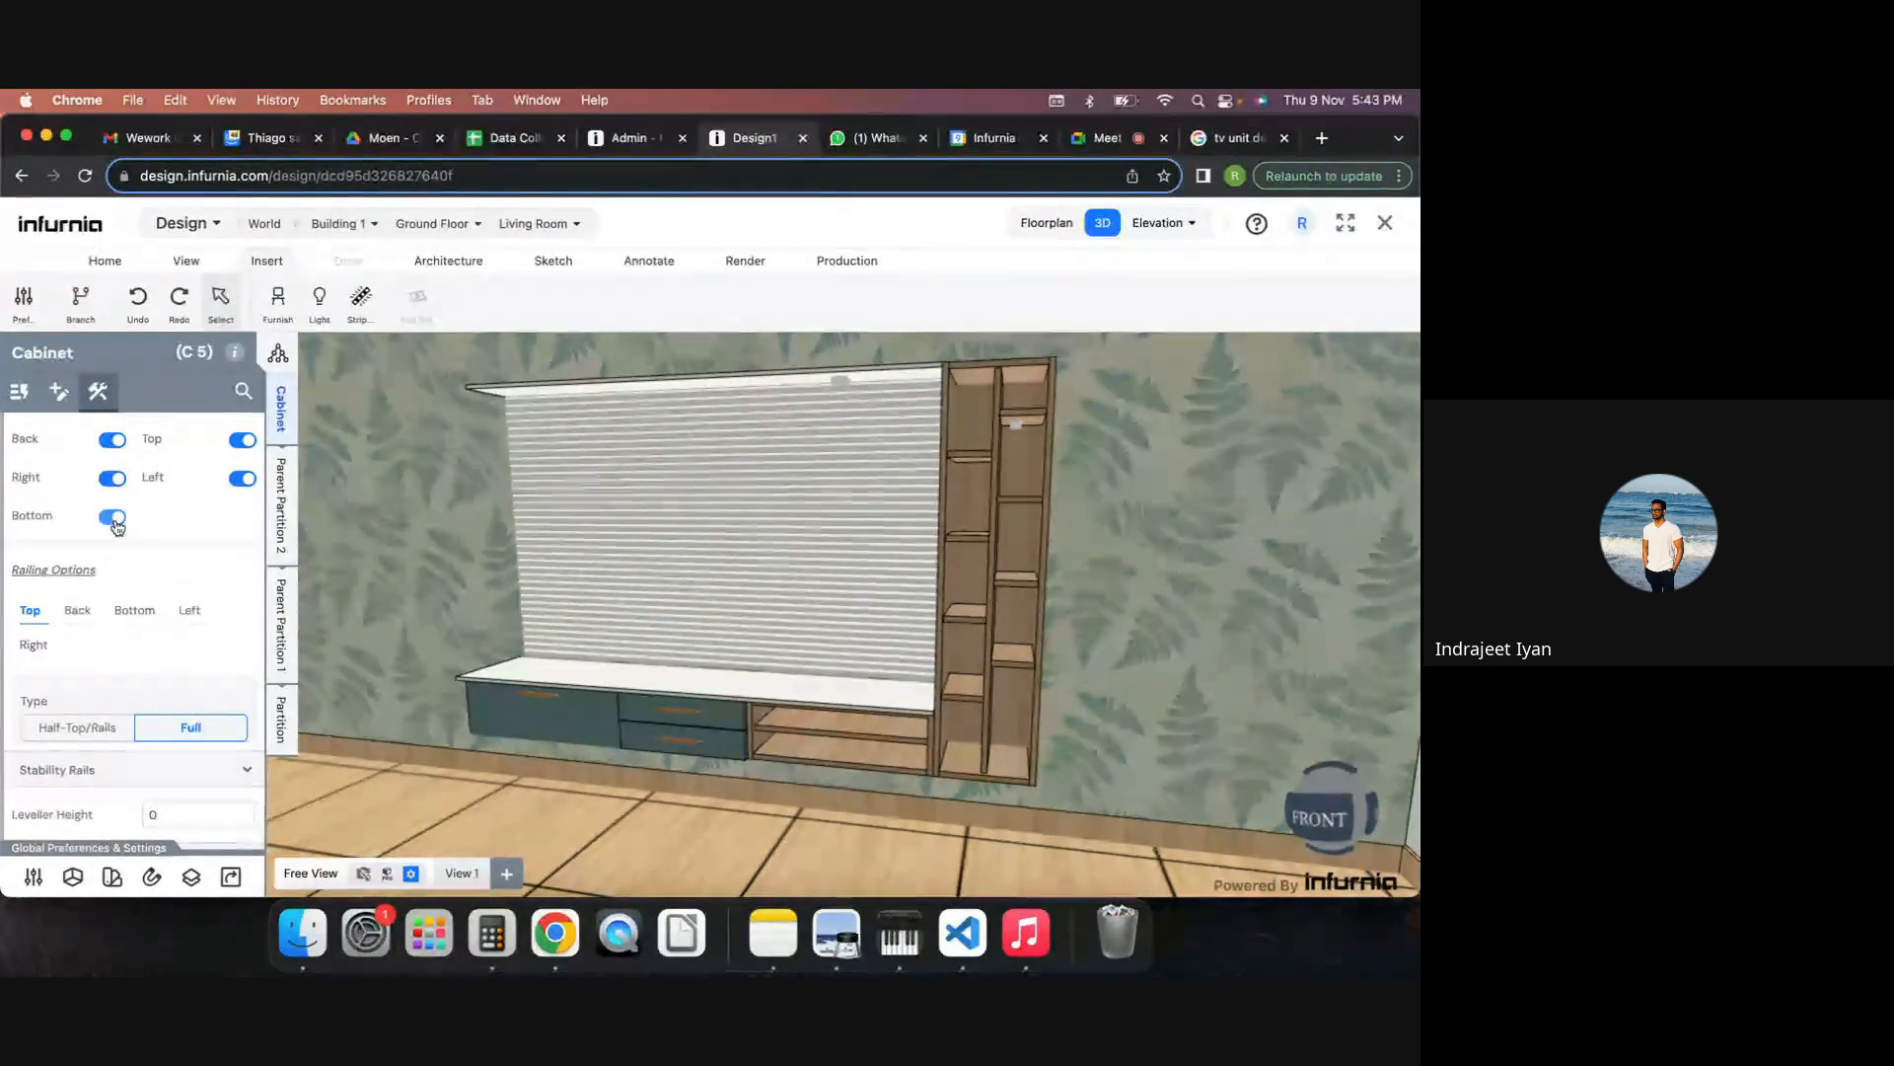
Set the X position of the light in the tall shelf cabinet's right-hand column to about 35.5 mm and deselect it.
scroll(1019, 410, "up", 5)
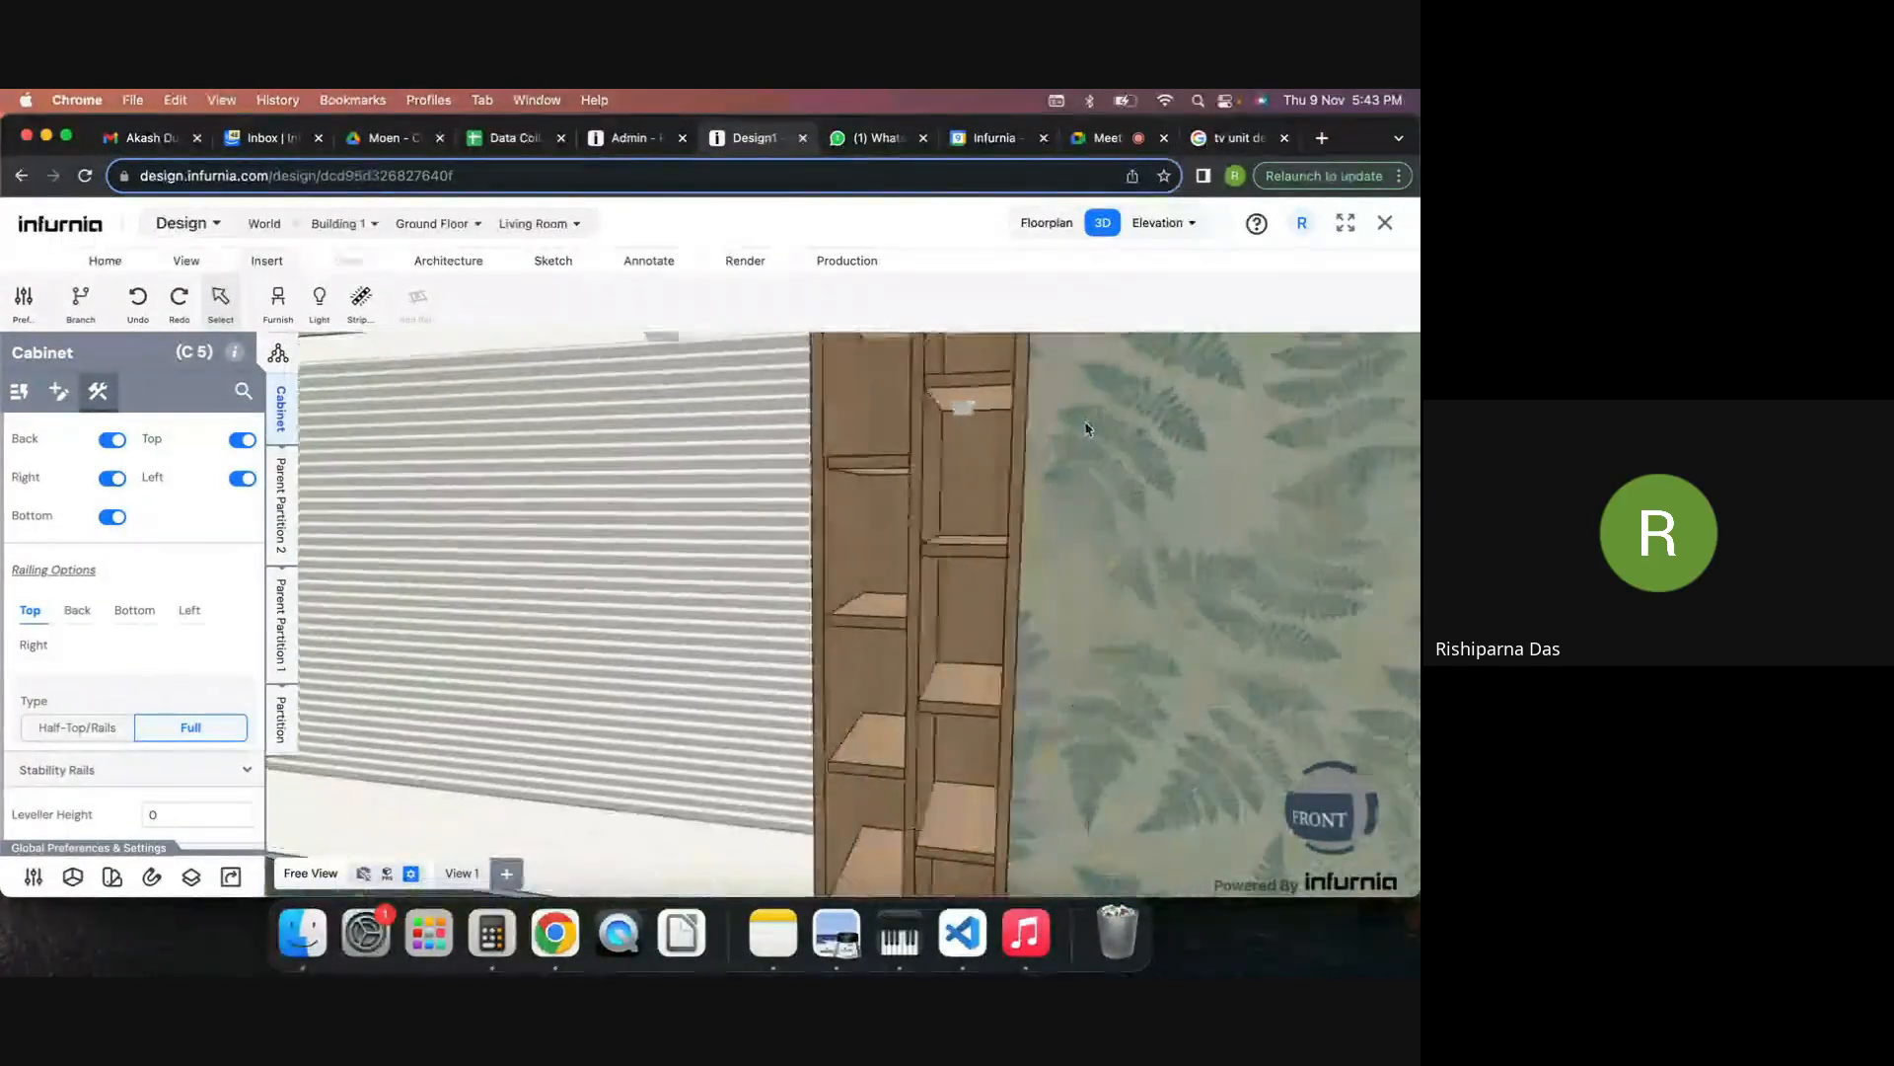
scroll(913, 412, "up", 5)
left_click(913, 413)
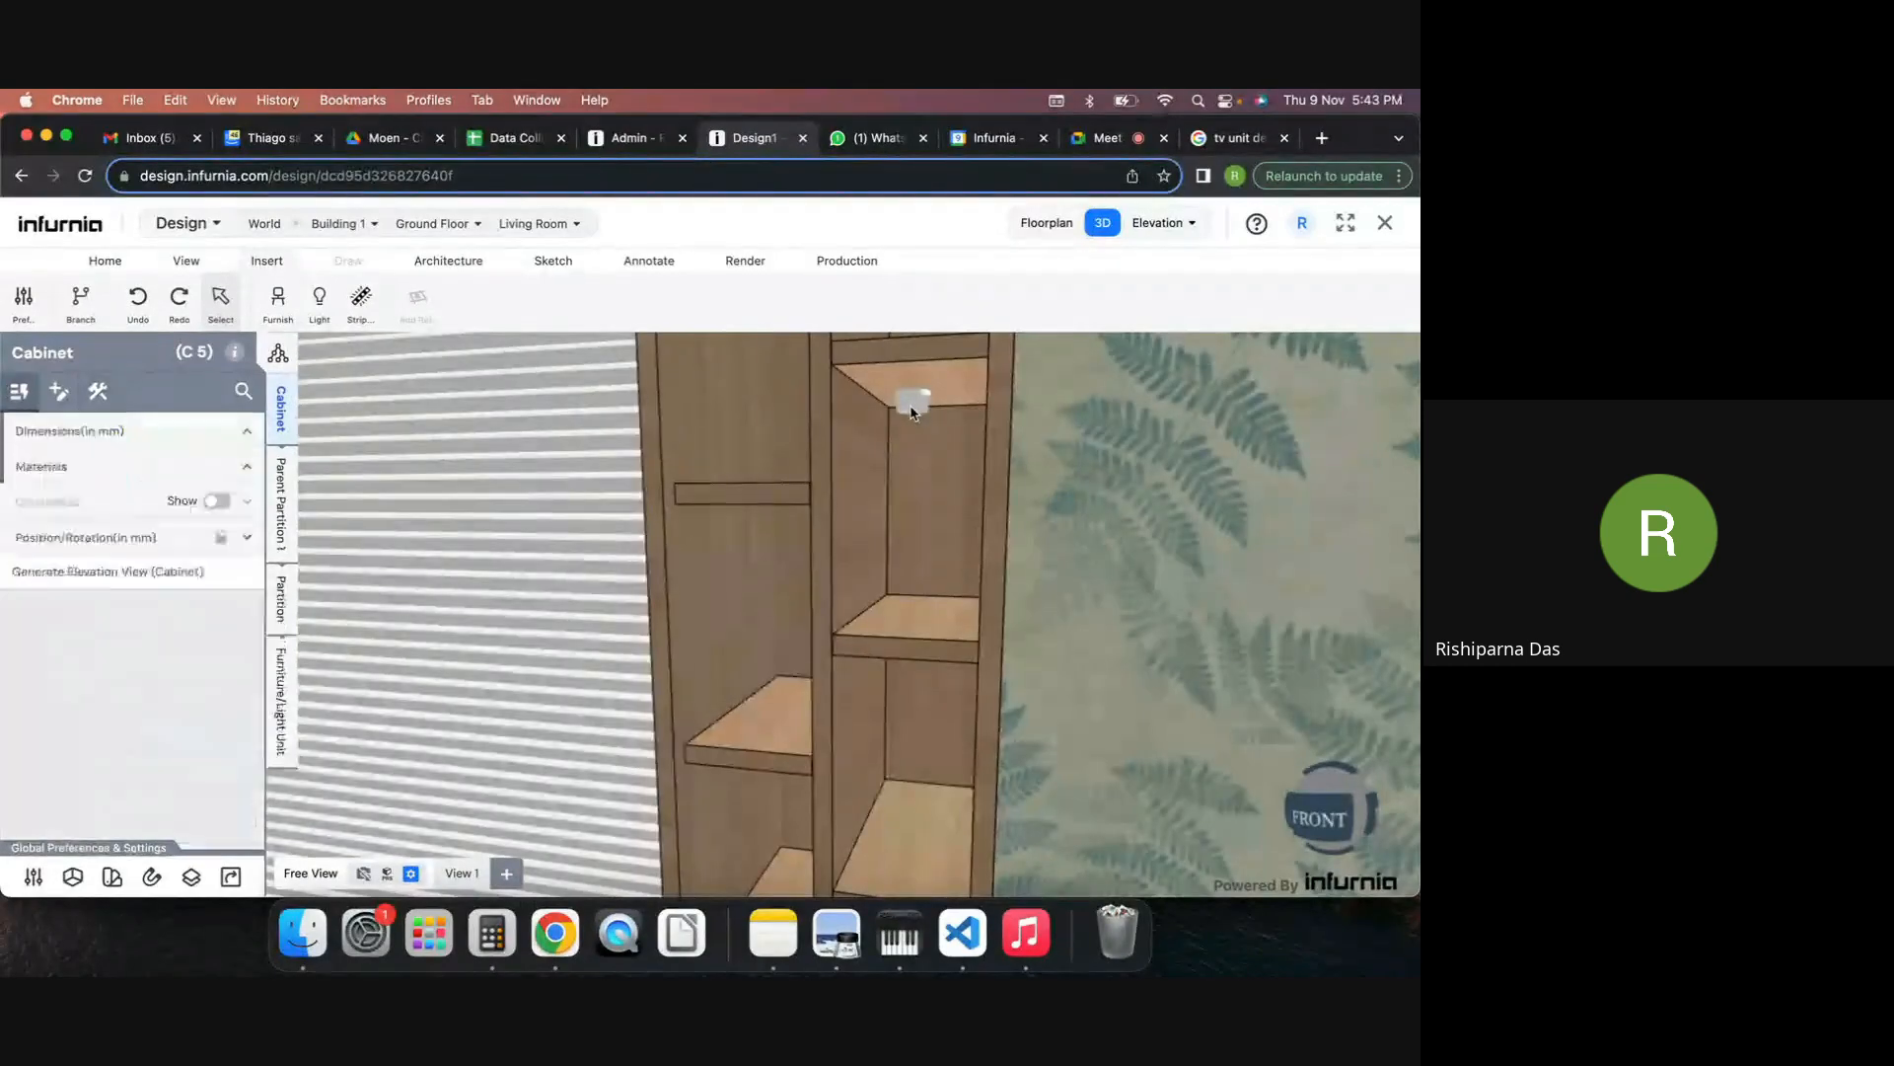
left_click(912, 413)
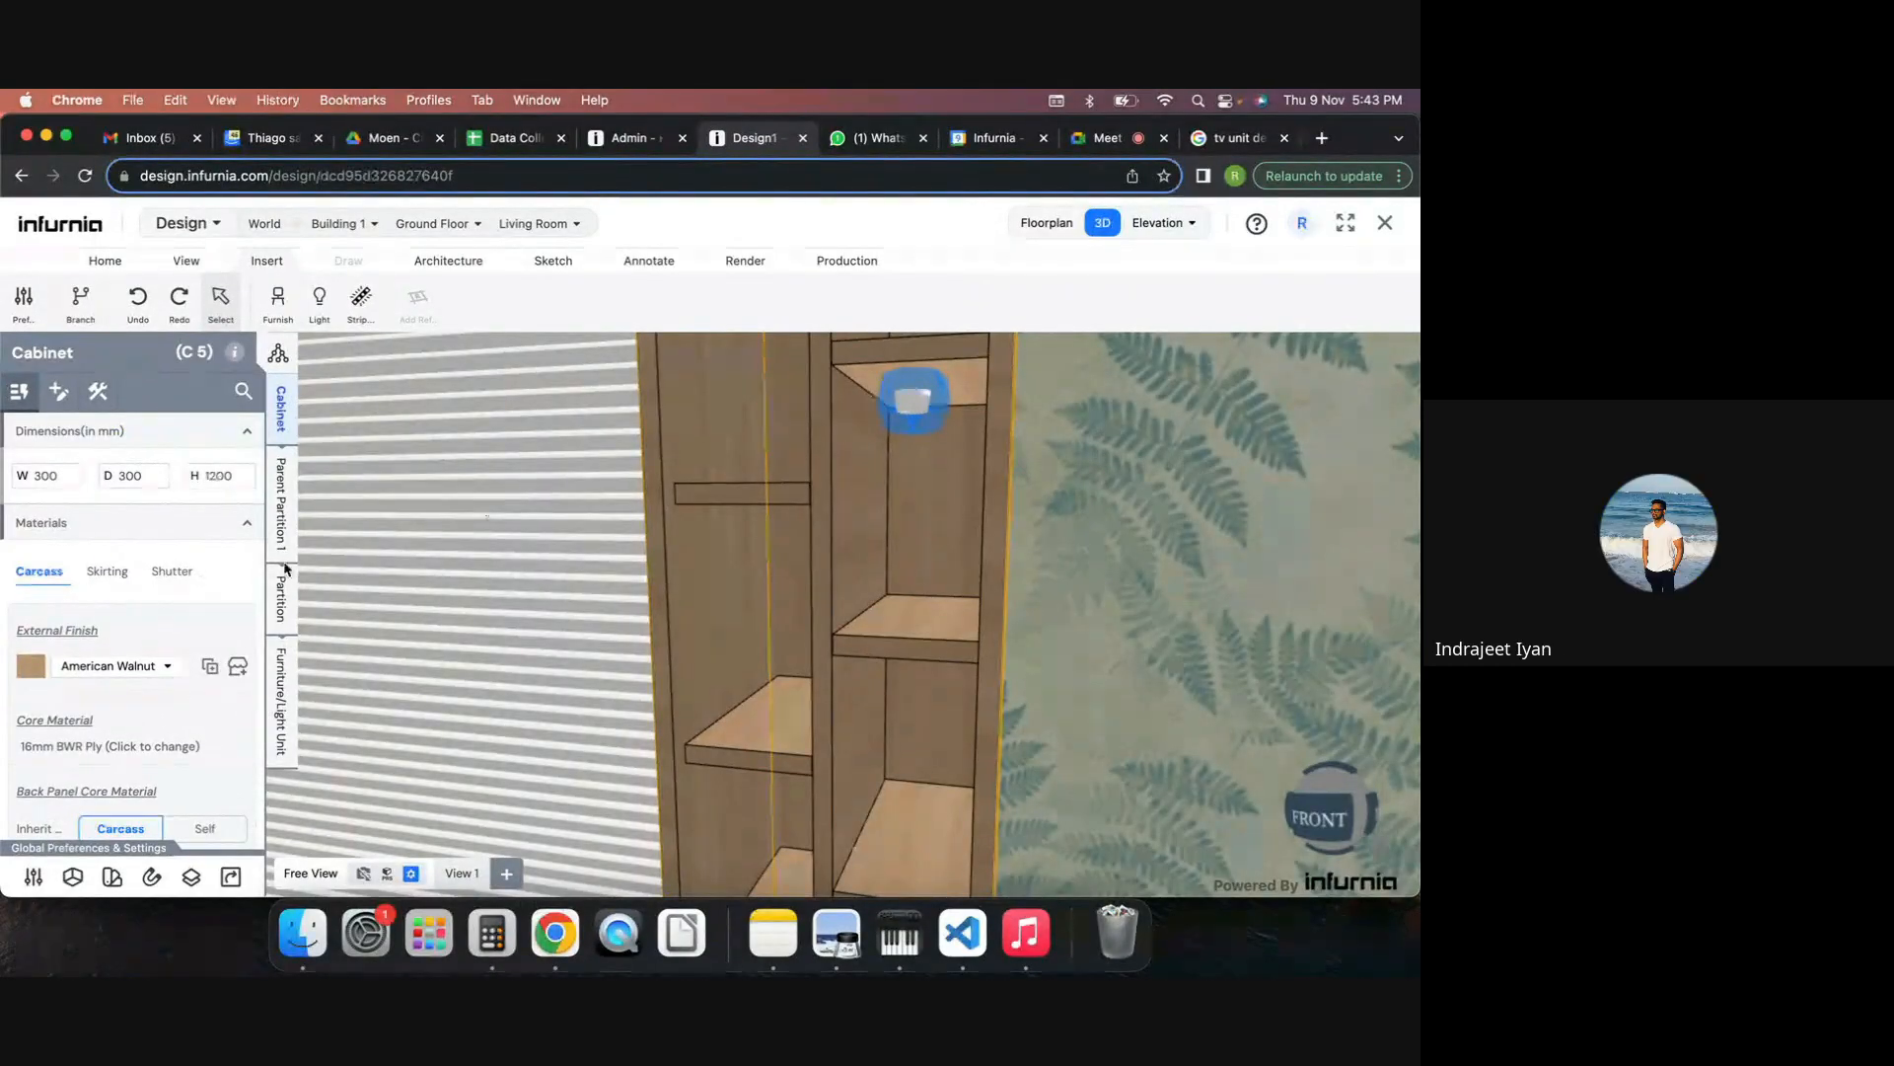
left_click(291, 713)
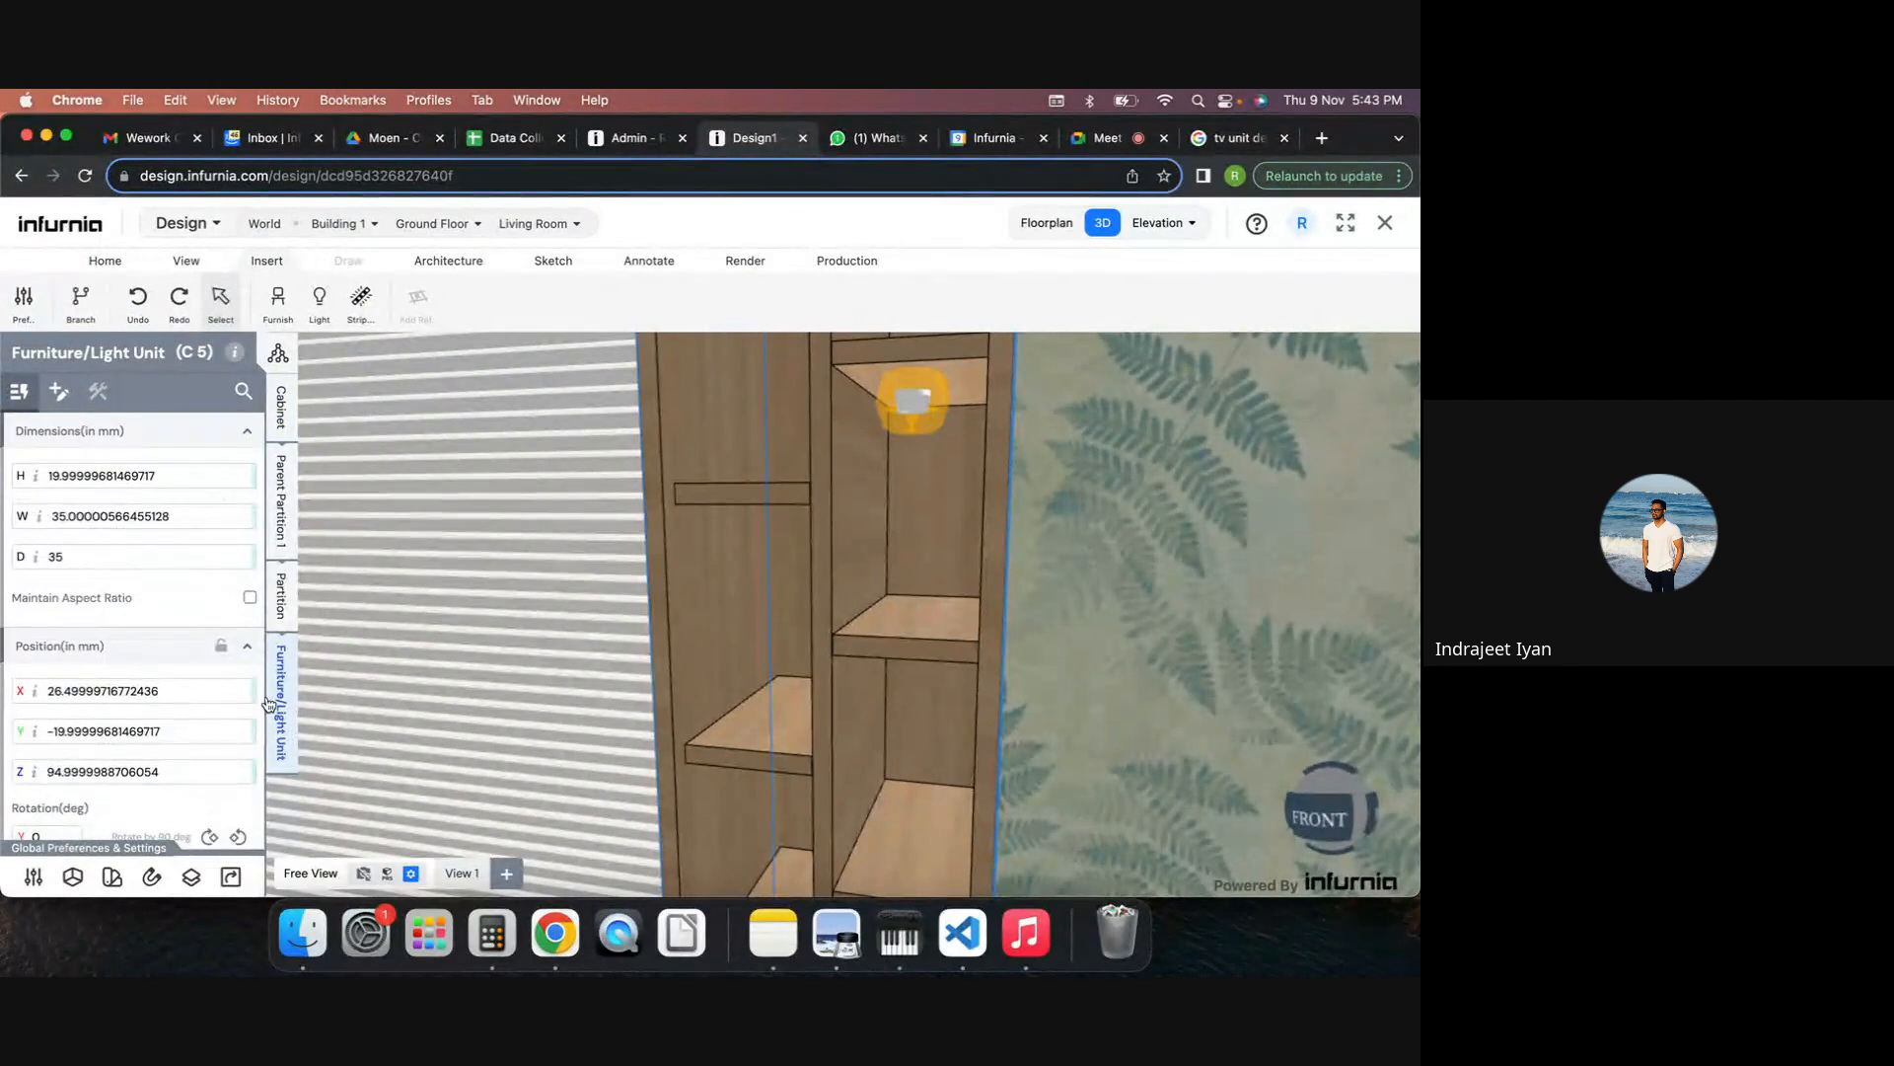
scroll(85, 651, "down", 3)
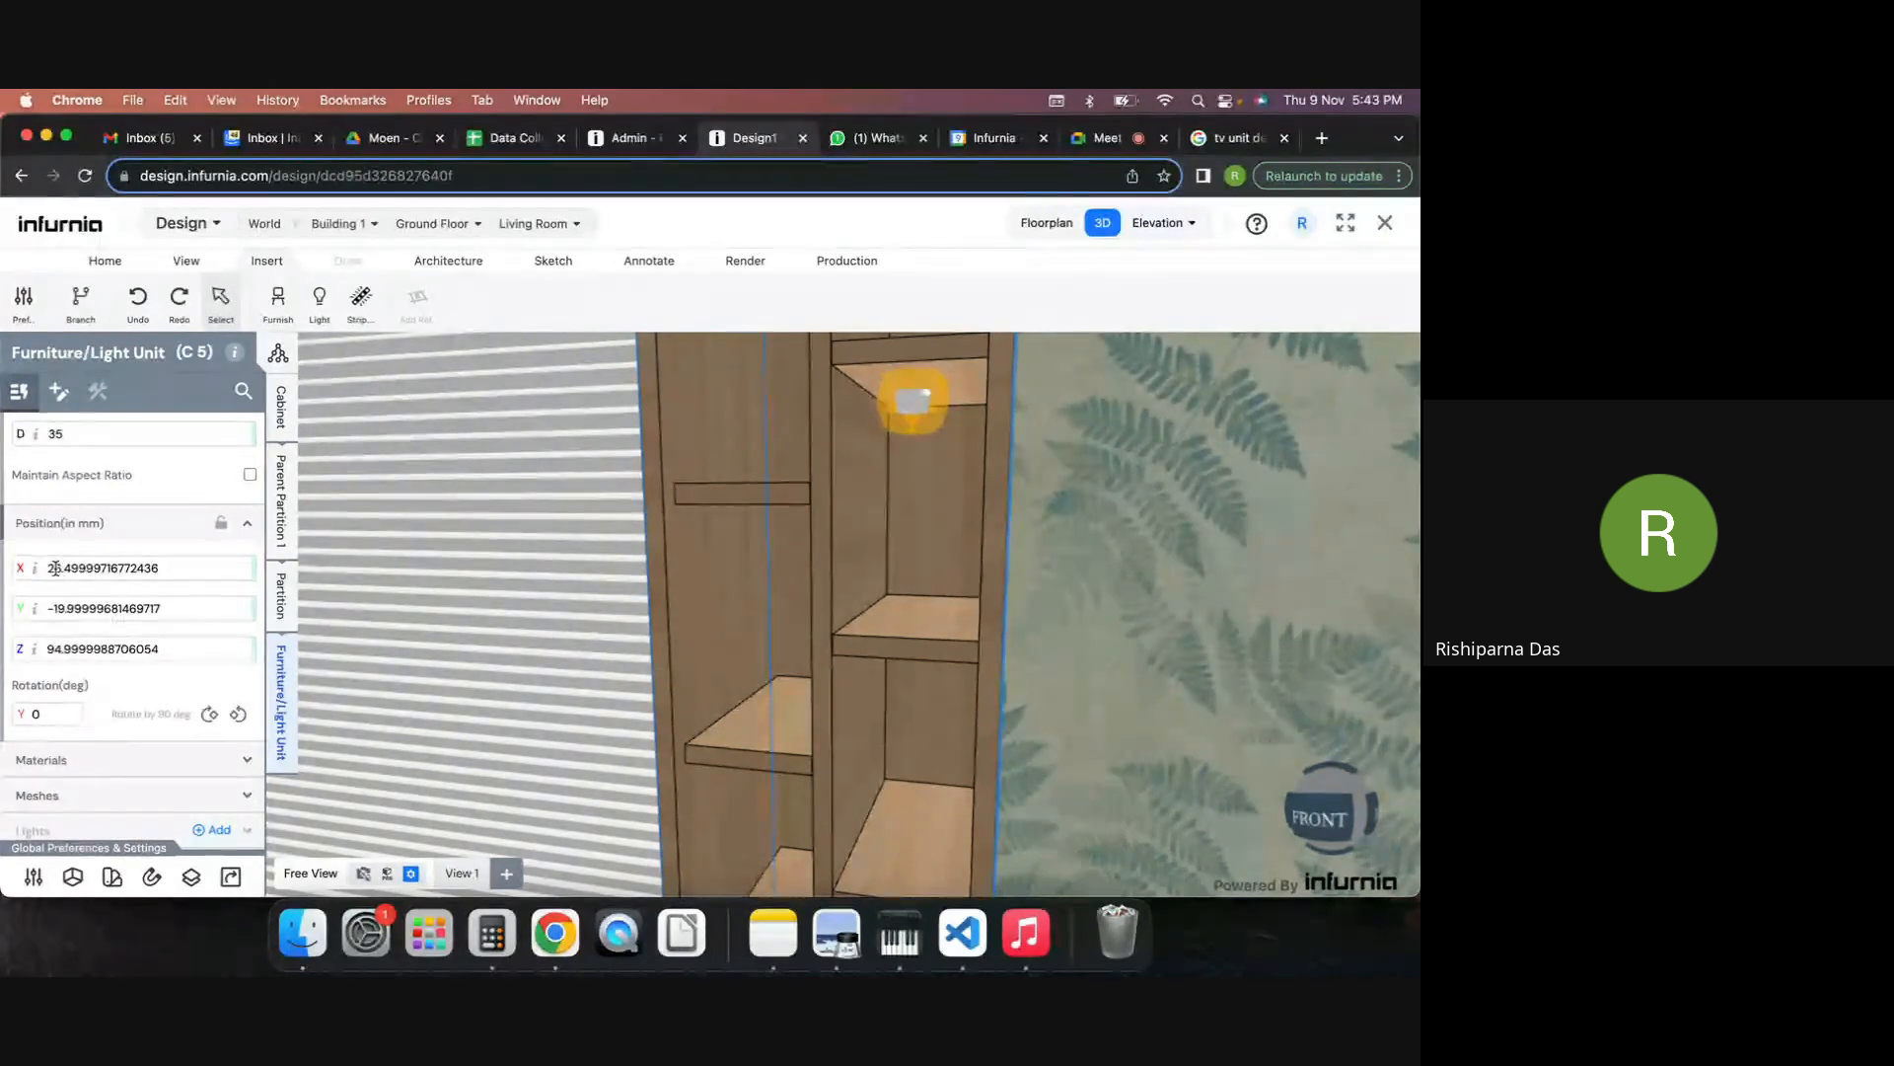
left_click(49, 567)
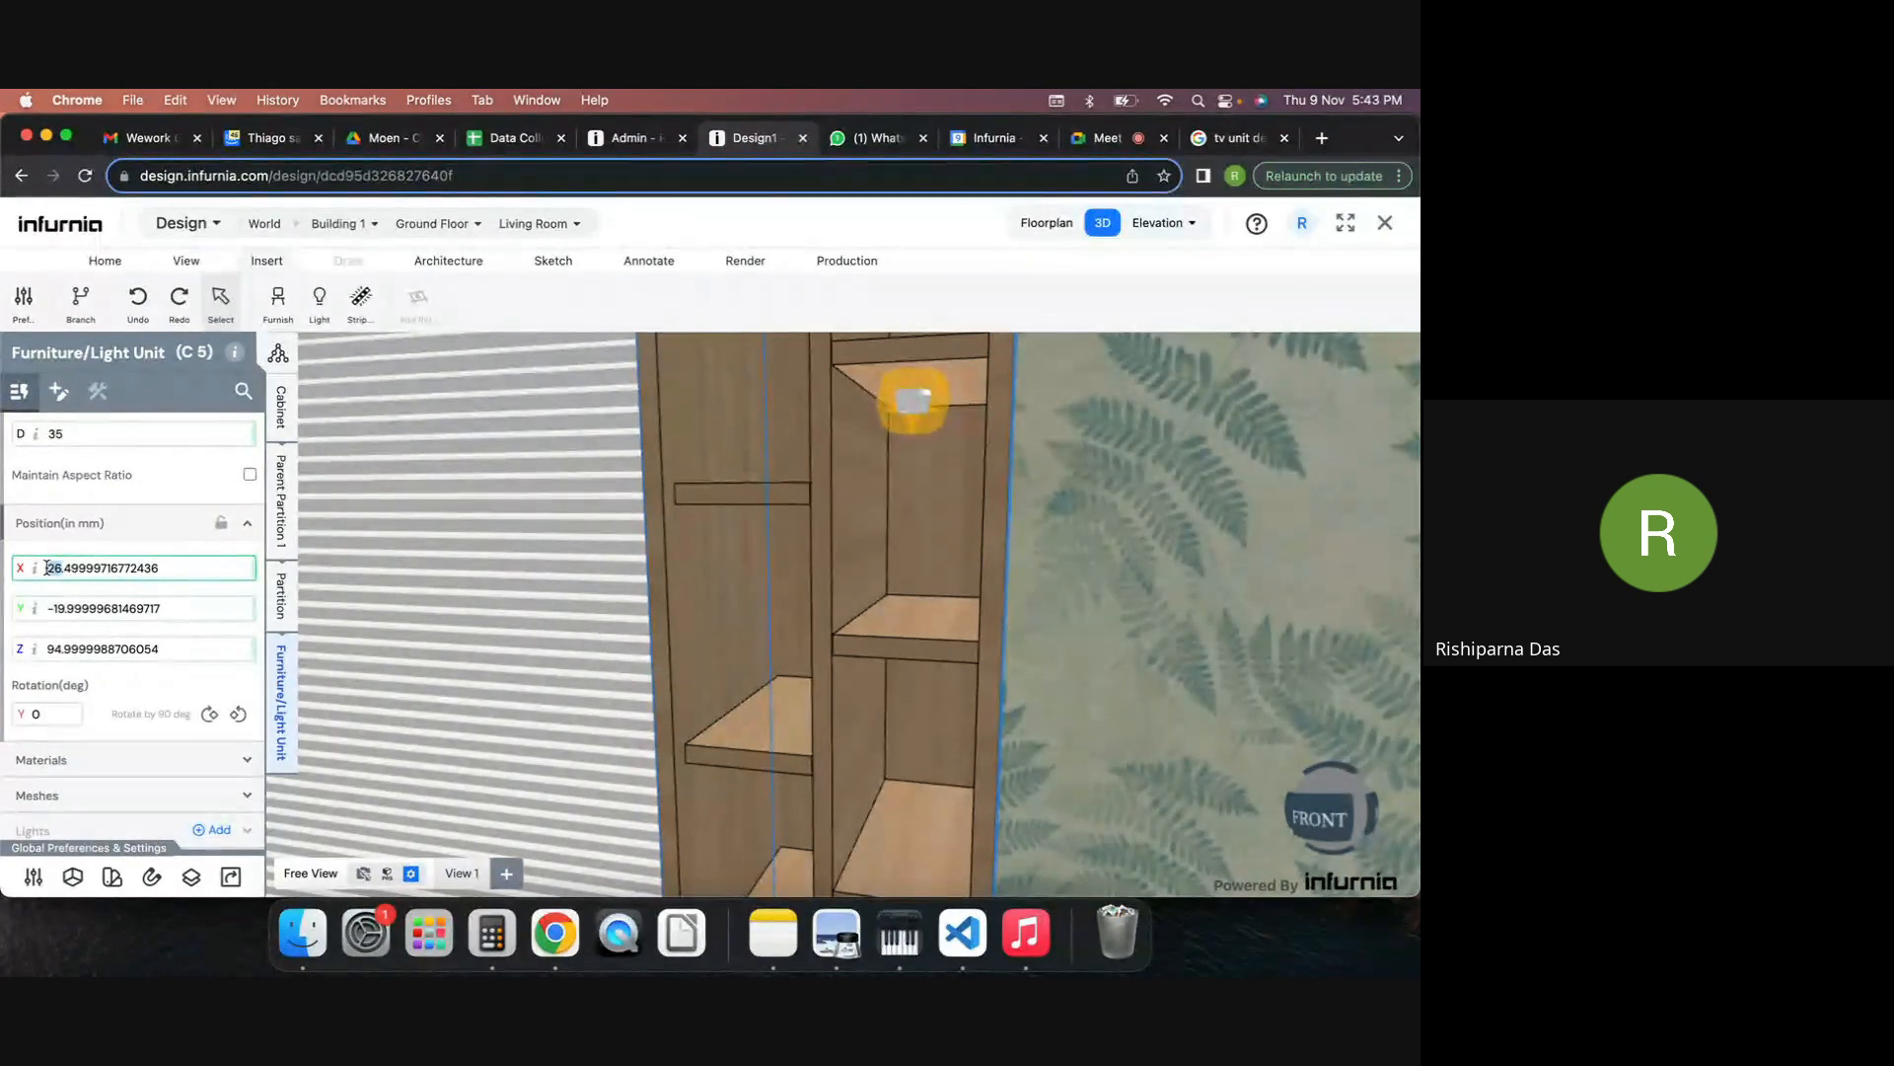
type("35")
key("Return")
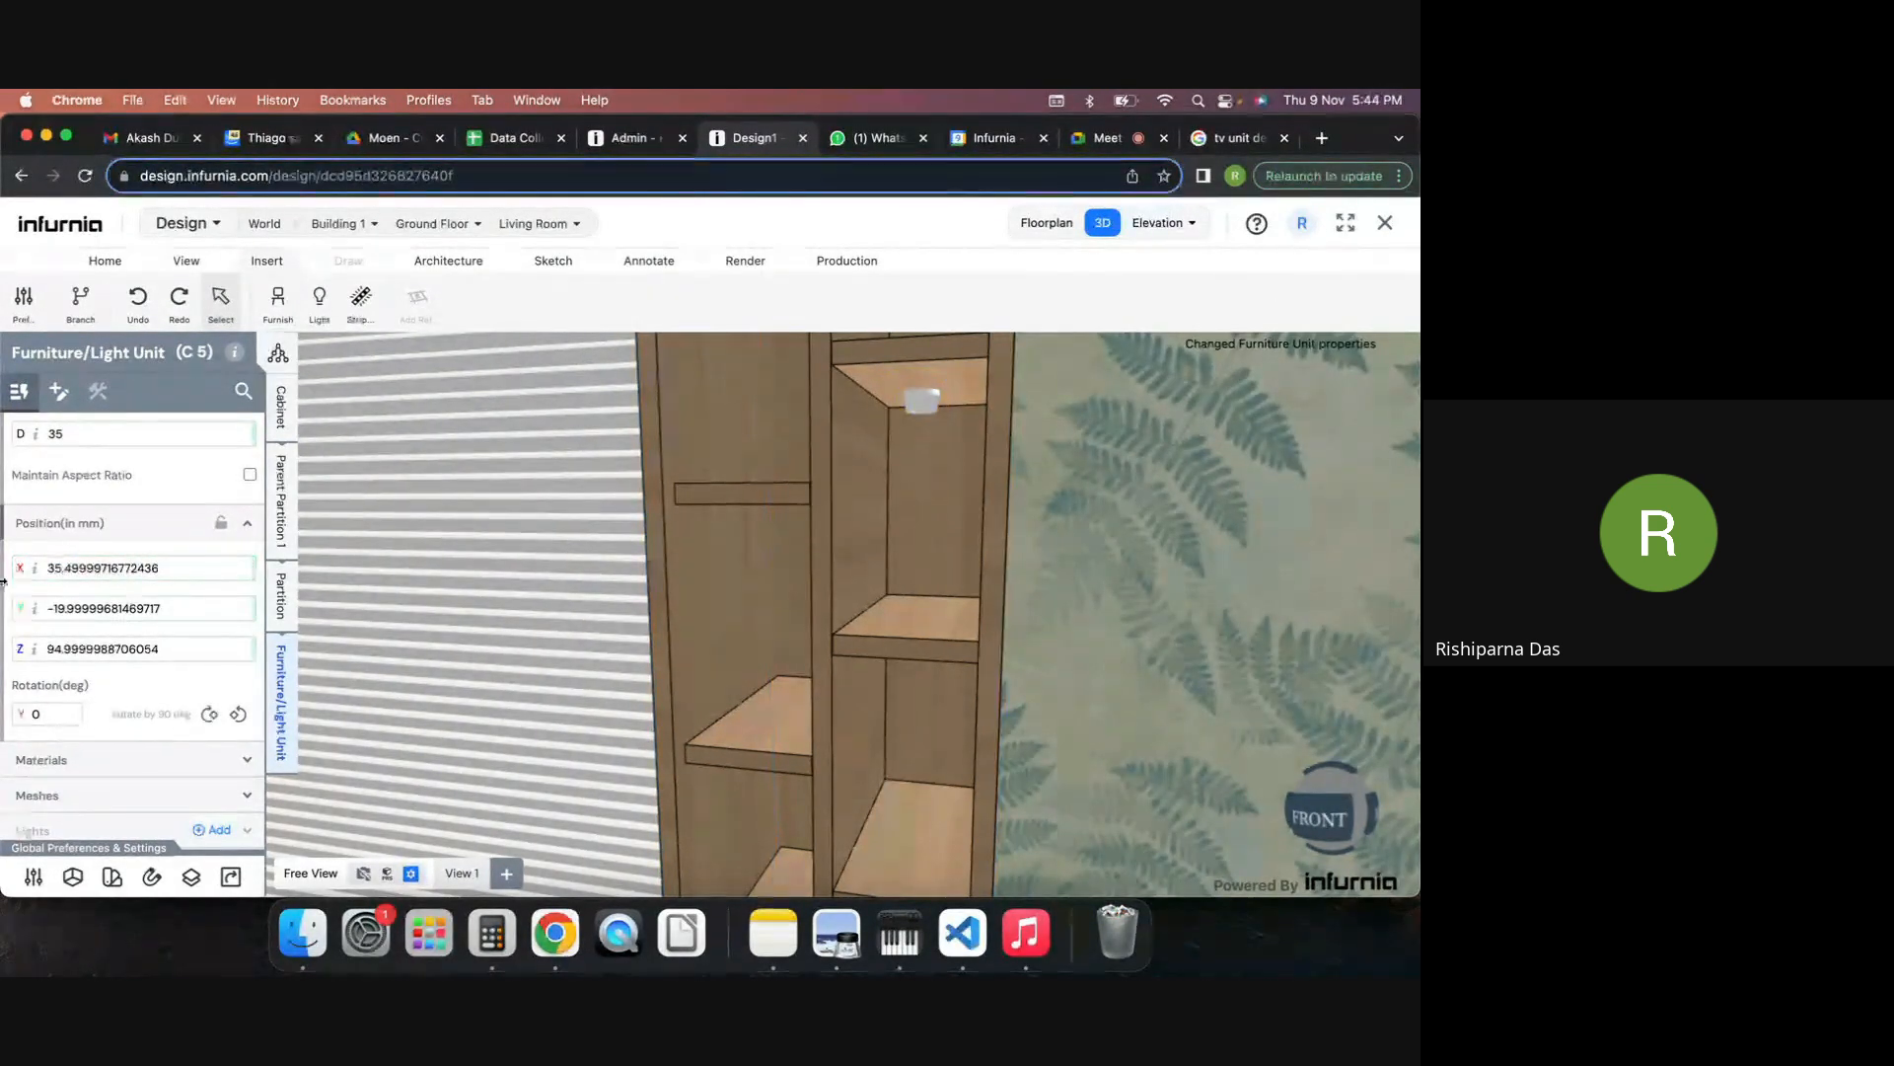
left_click(58, 649)
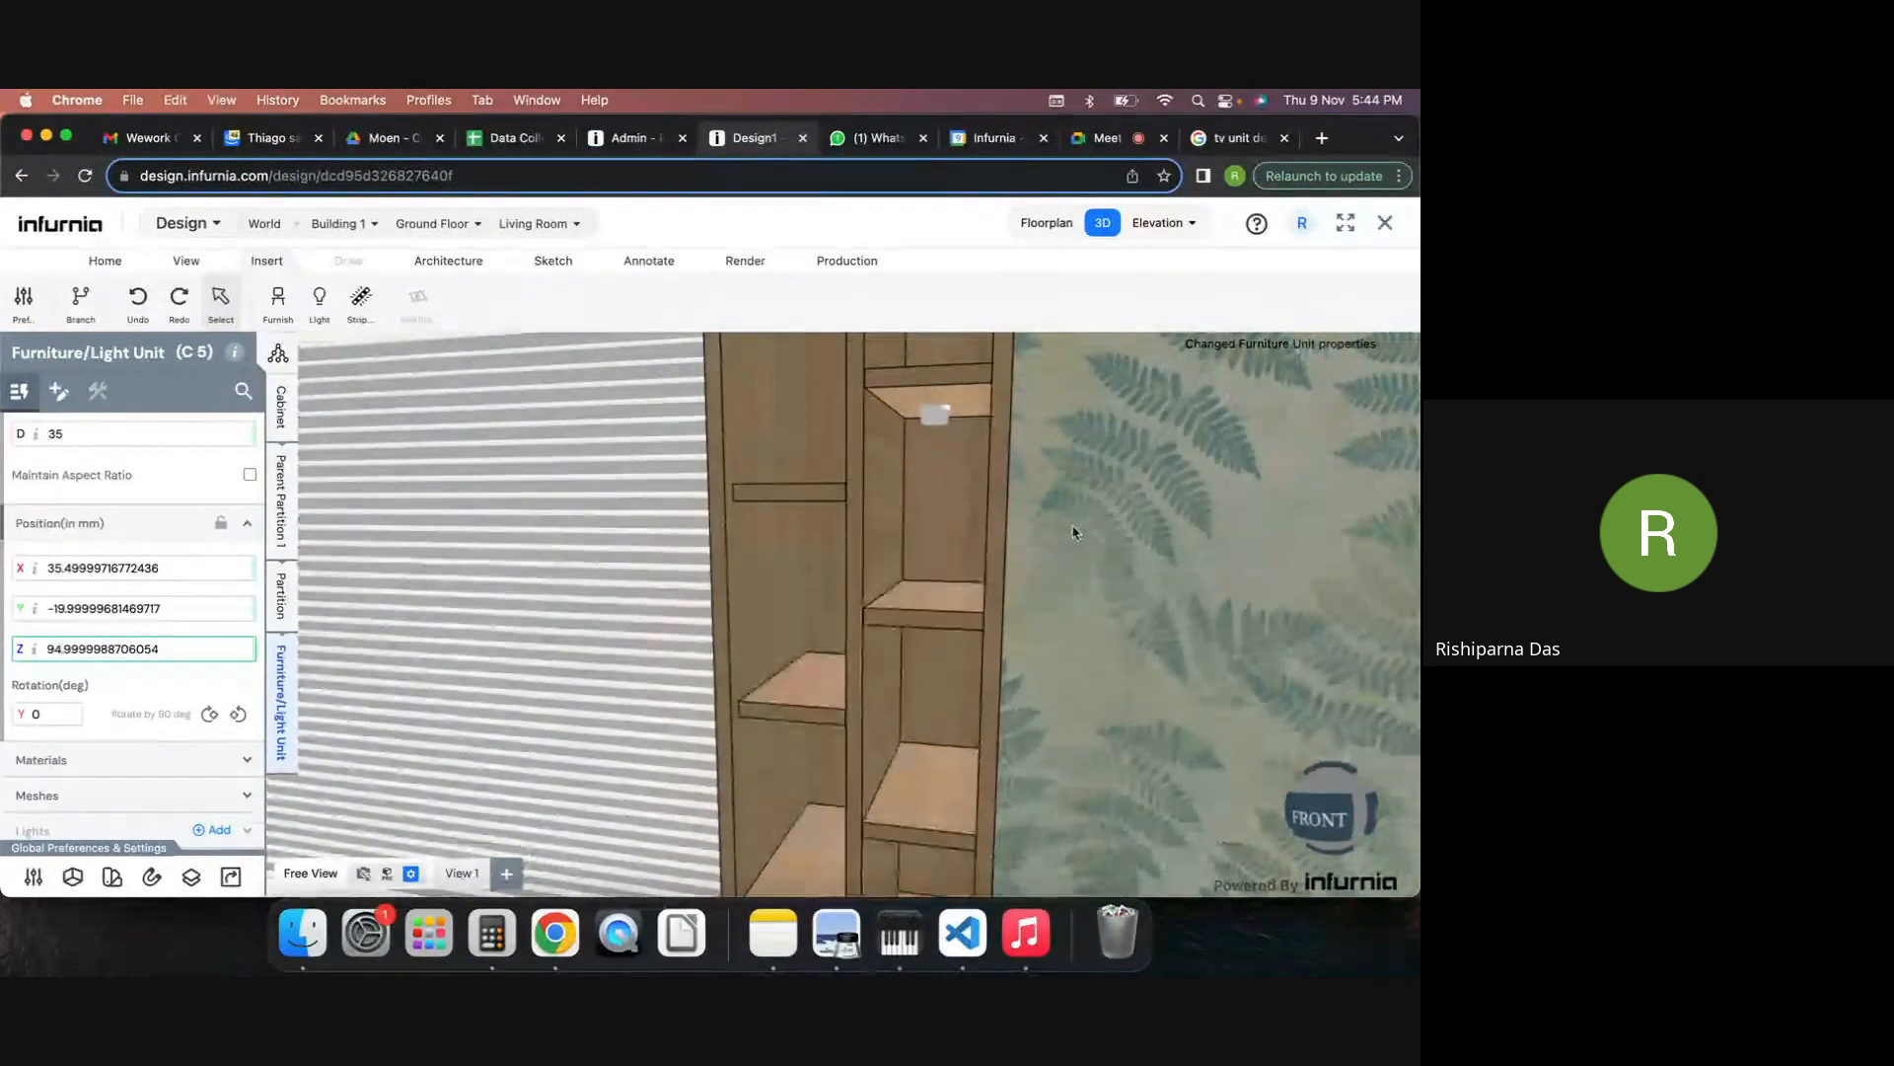
mouse_move(1073, 533)
left_mouse_down()
mouse_move(1103, 533)
mouse_move(1080, 533)
left_mouse_up()
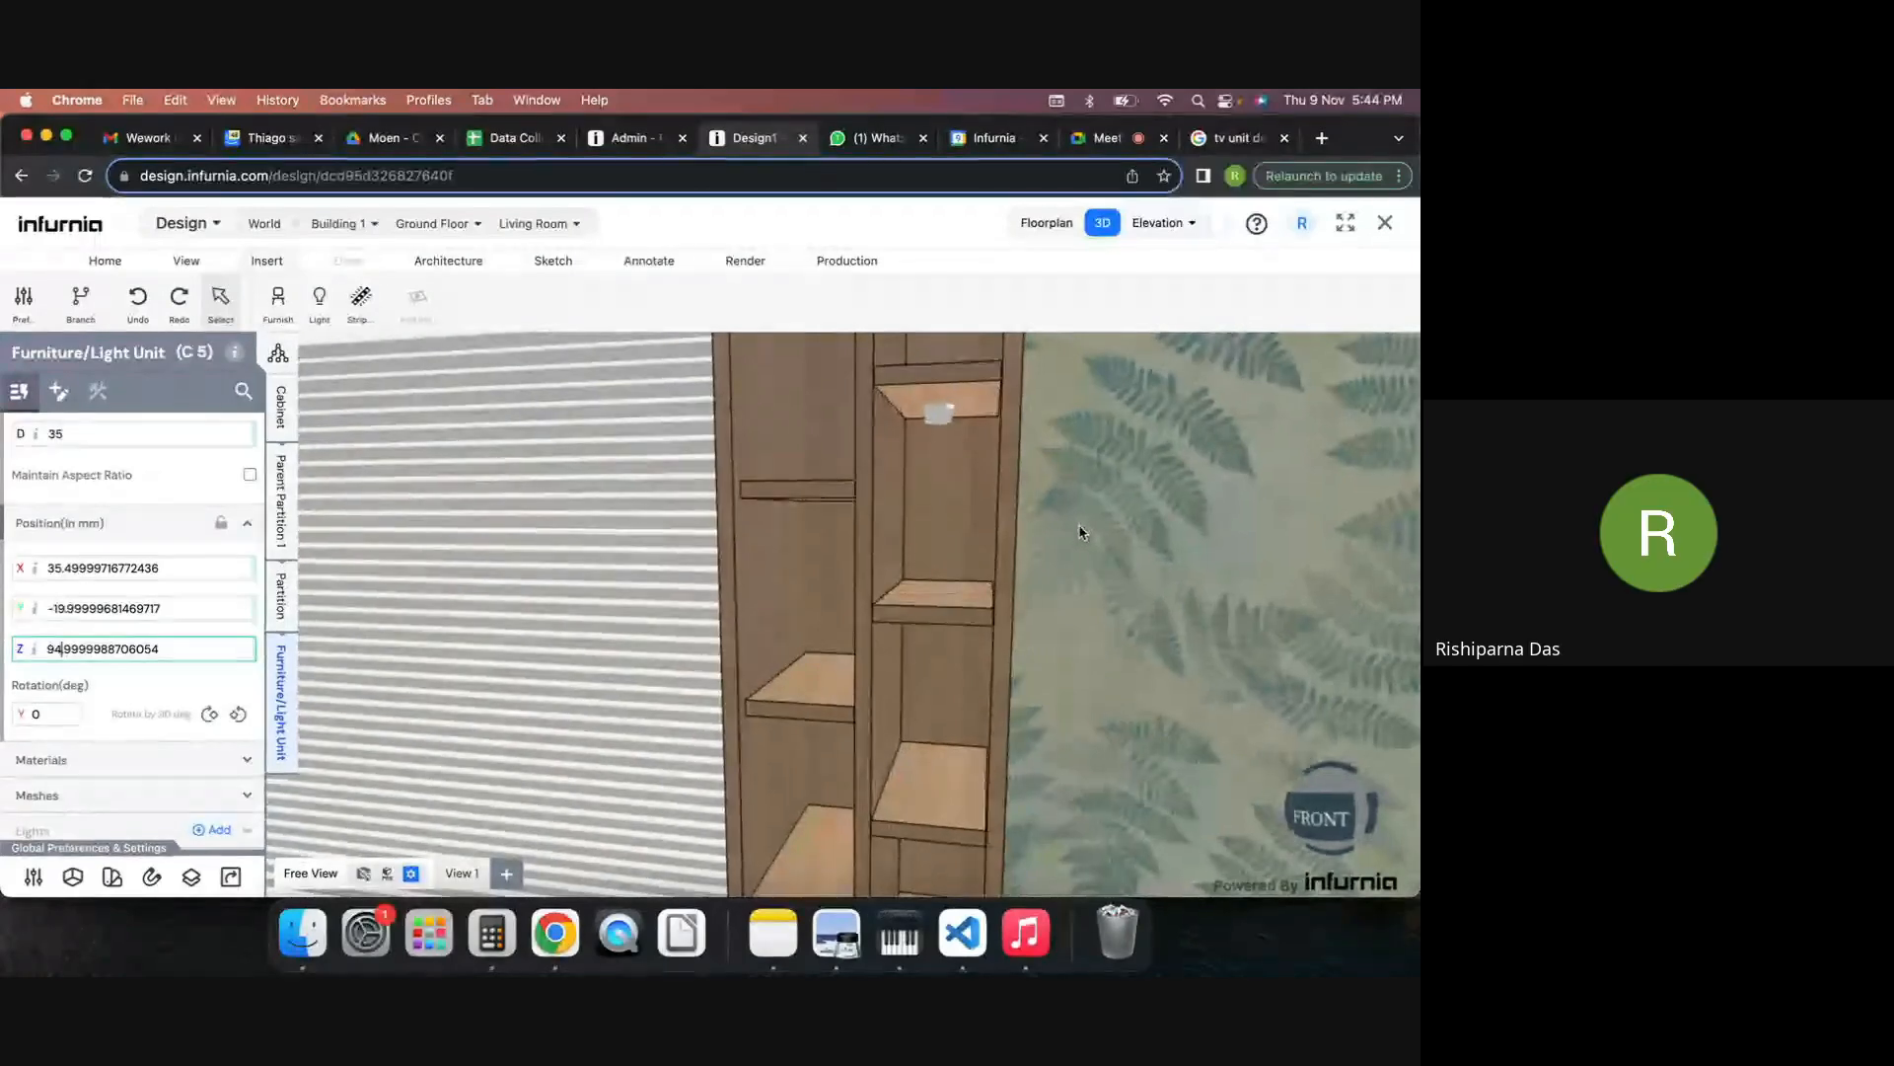
left_click(1079, 533)
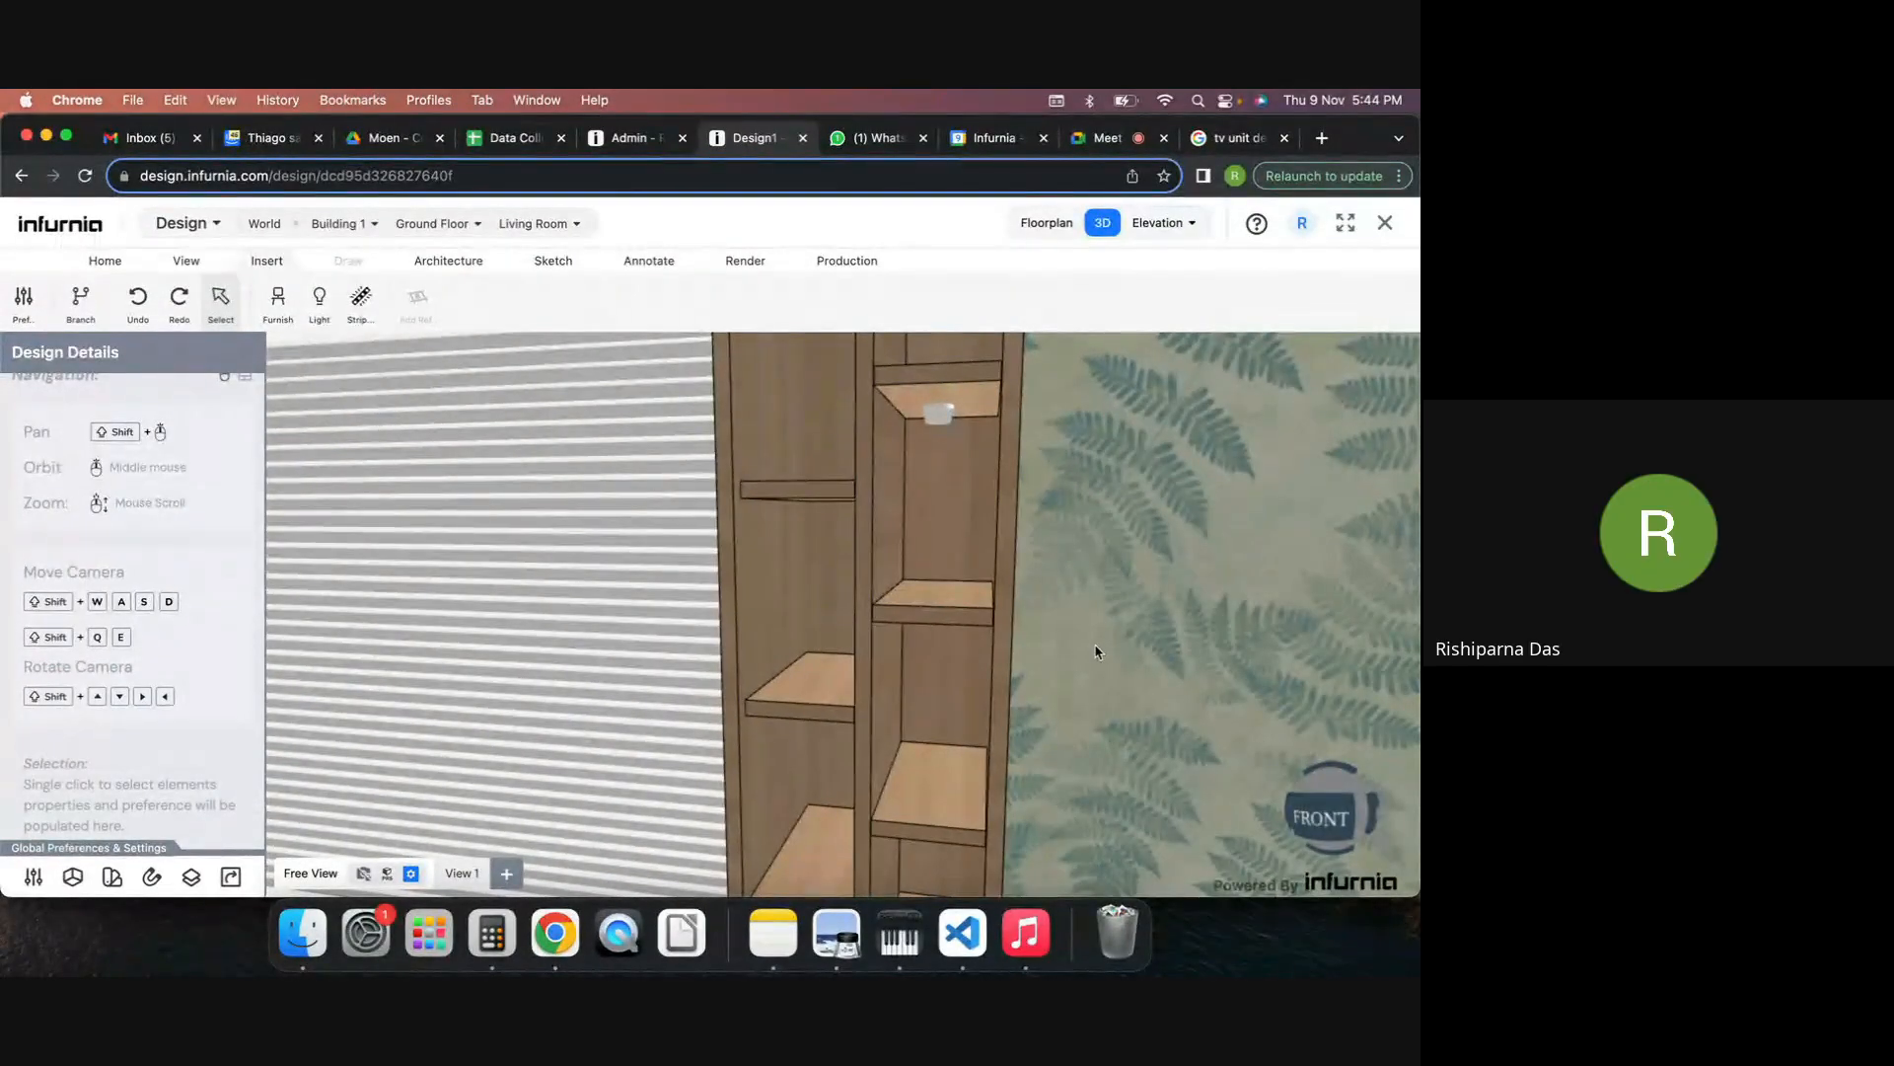
Add the cabinet light Light 1 to the next shelf down in the tall cabinet's right-hand column.
middle_click_drag(1096, 652, 1004, 586)
left_click(909, 535)
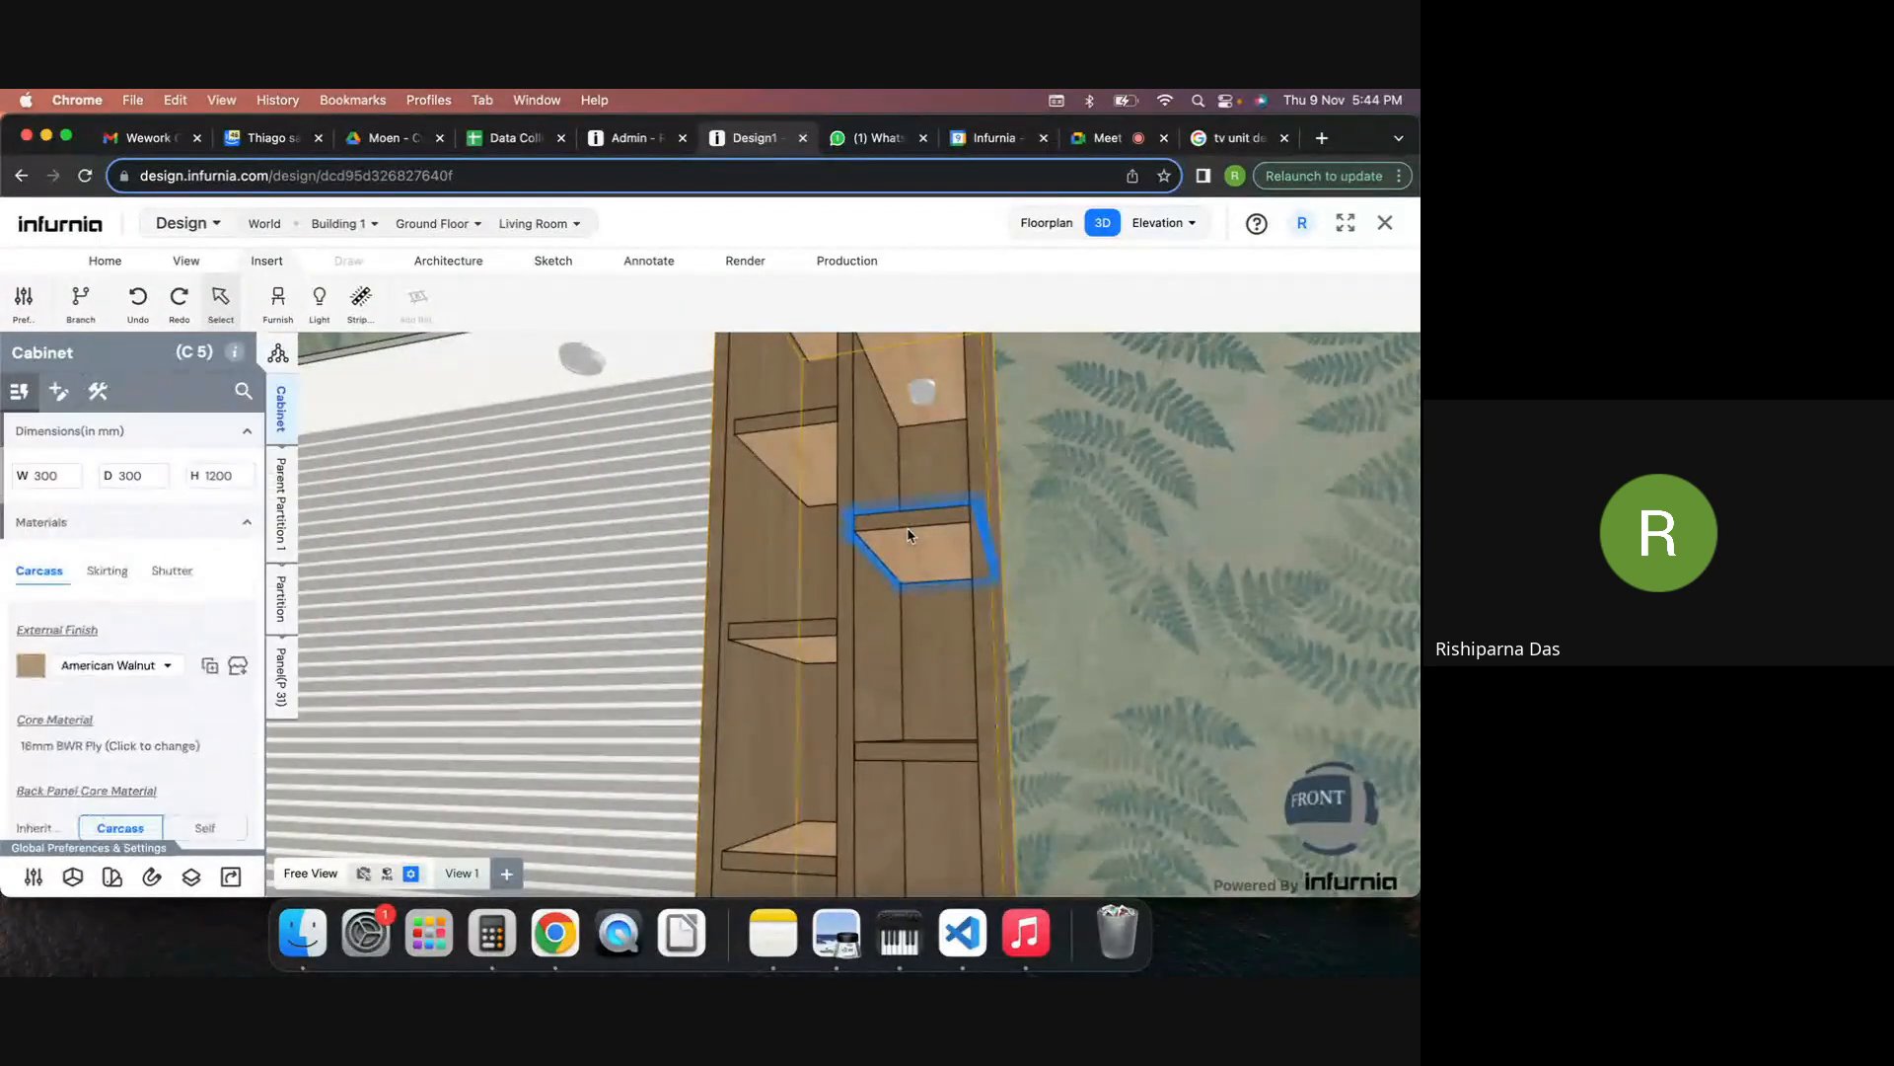
left_click(281, 677)
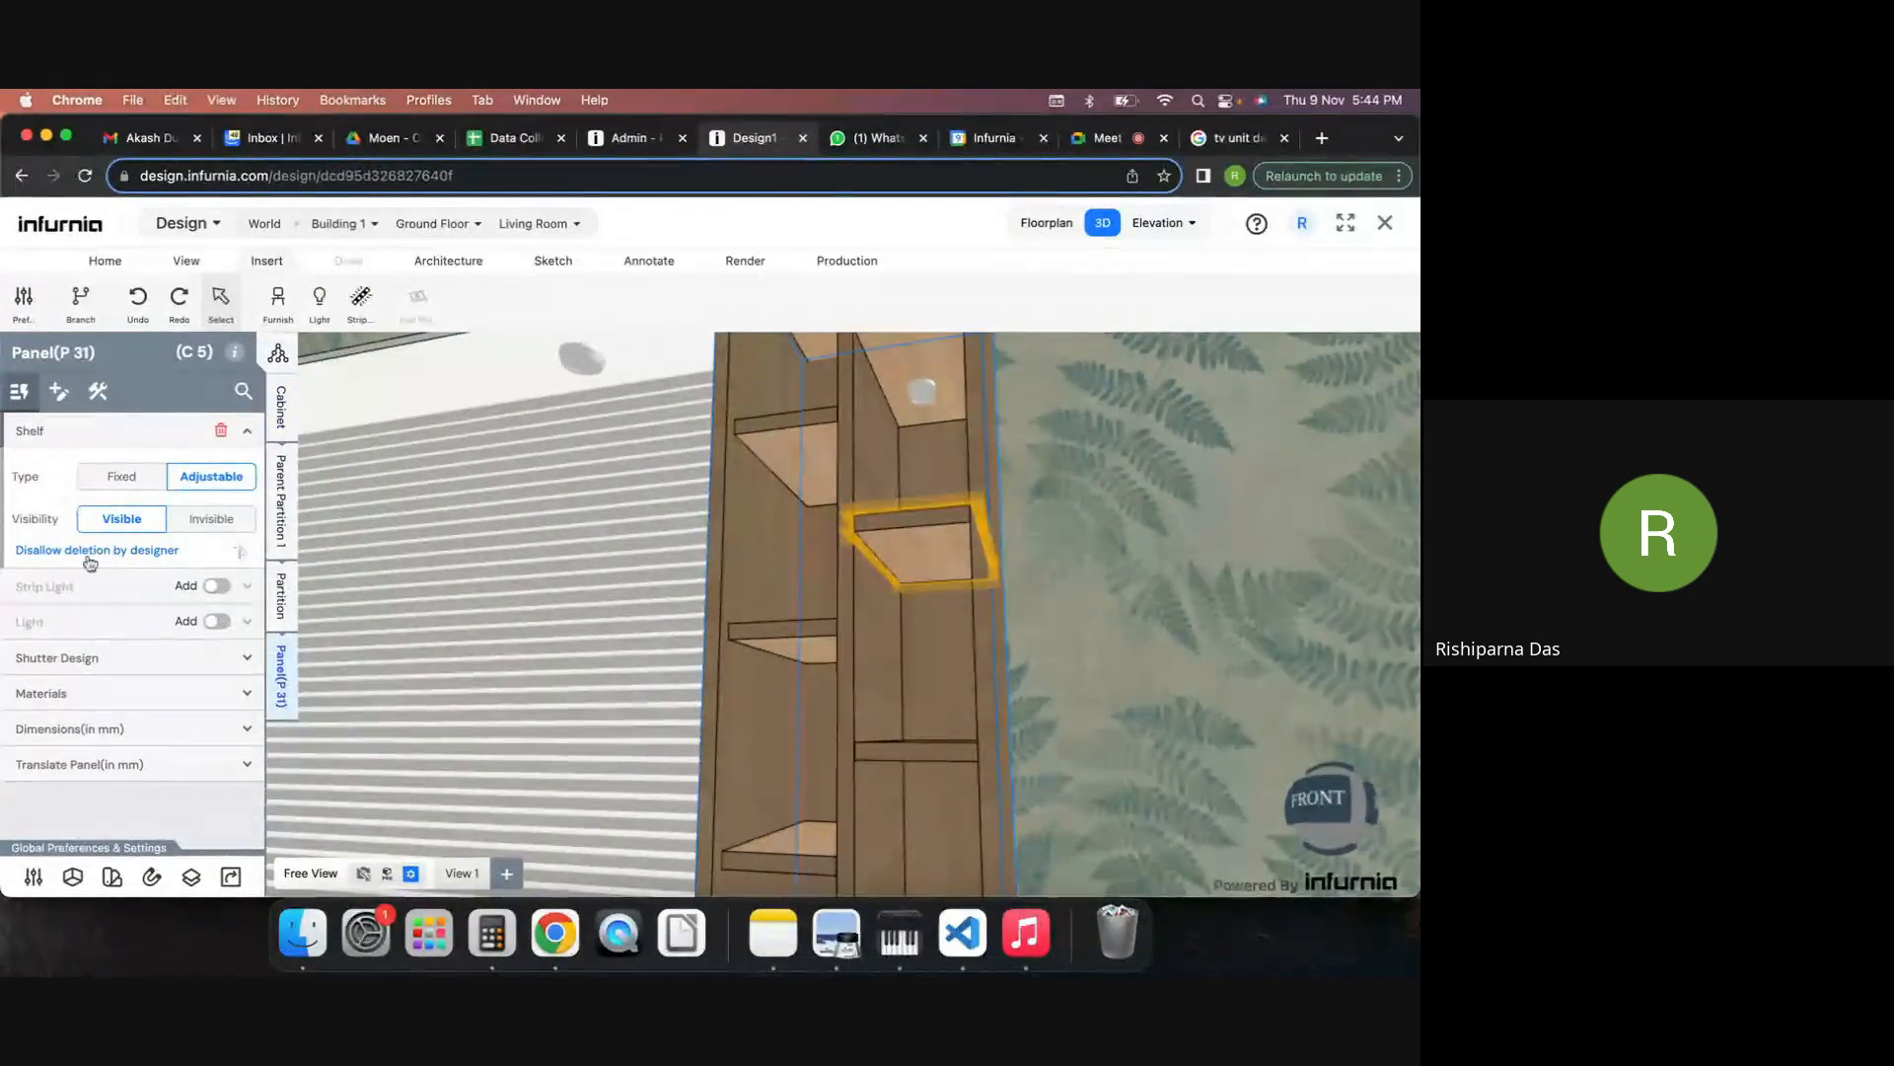
left_click(217, 621)
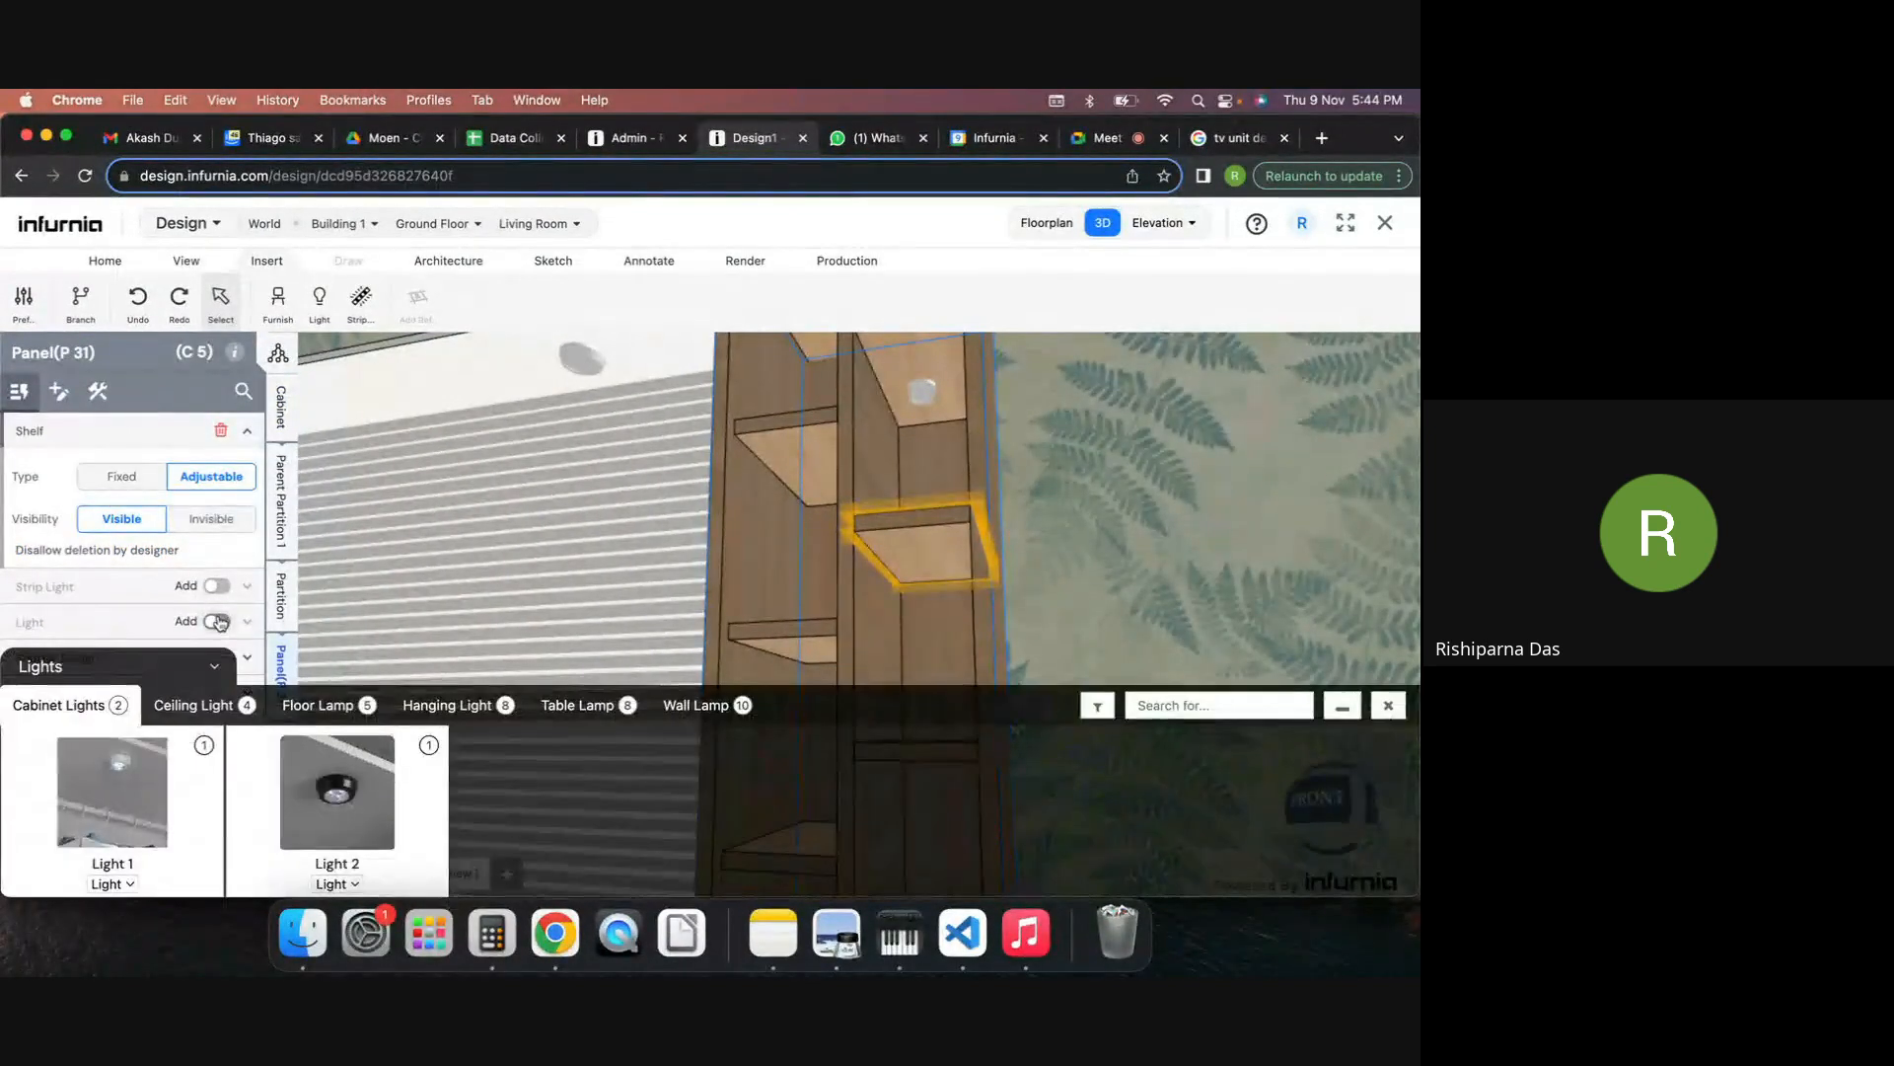
left_click(123, 769)
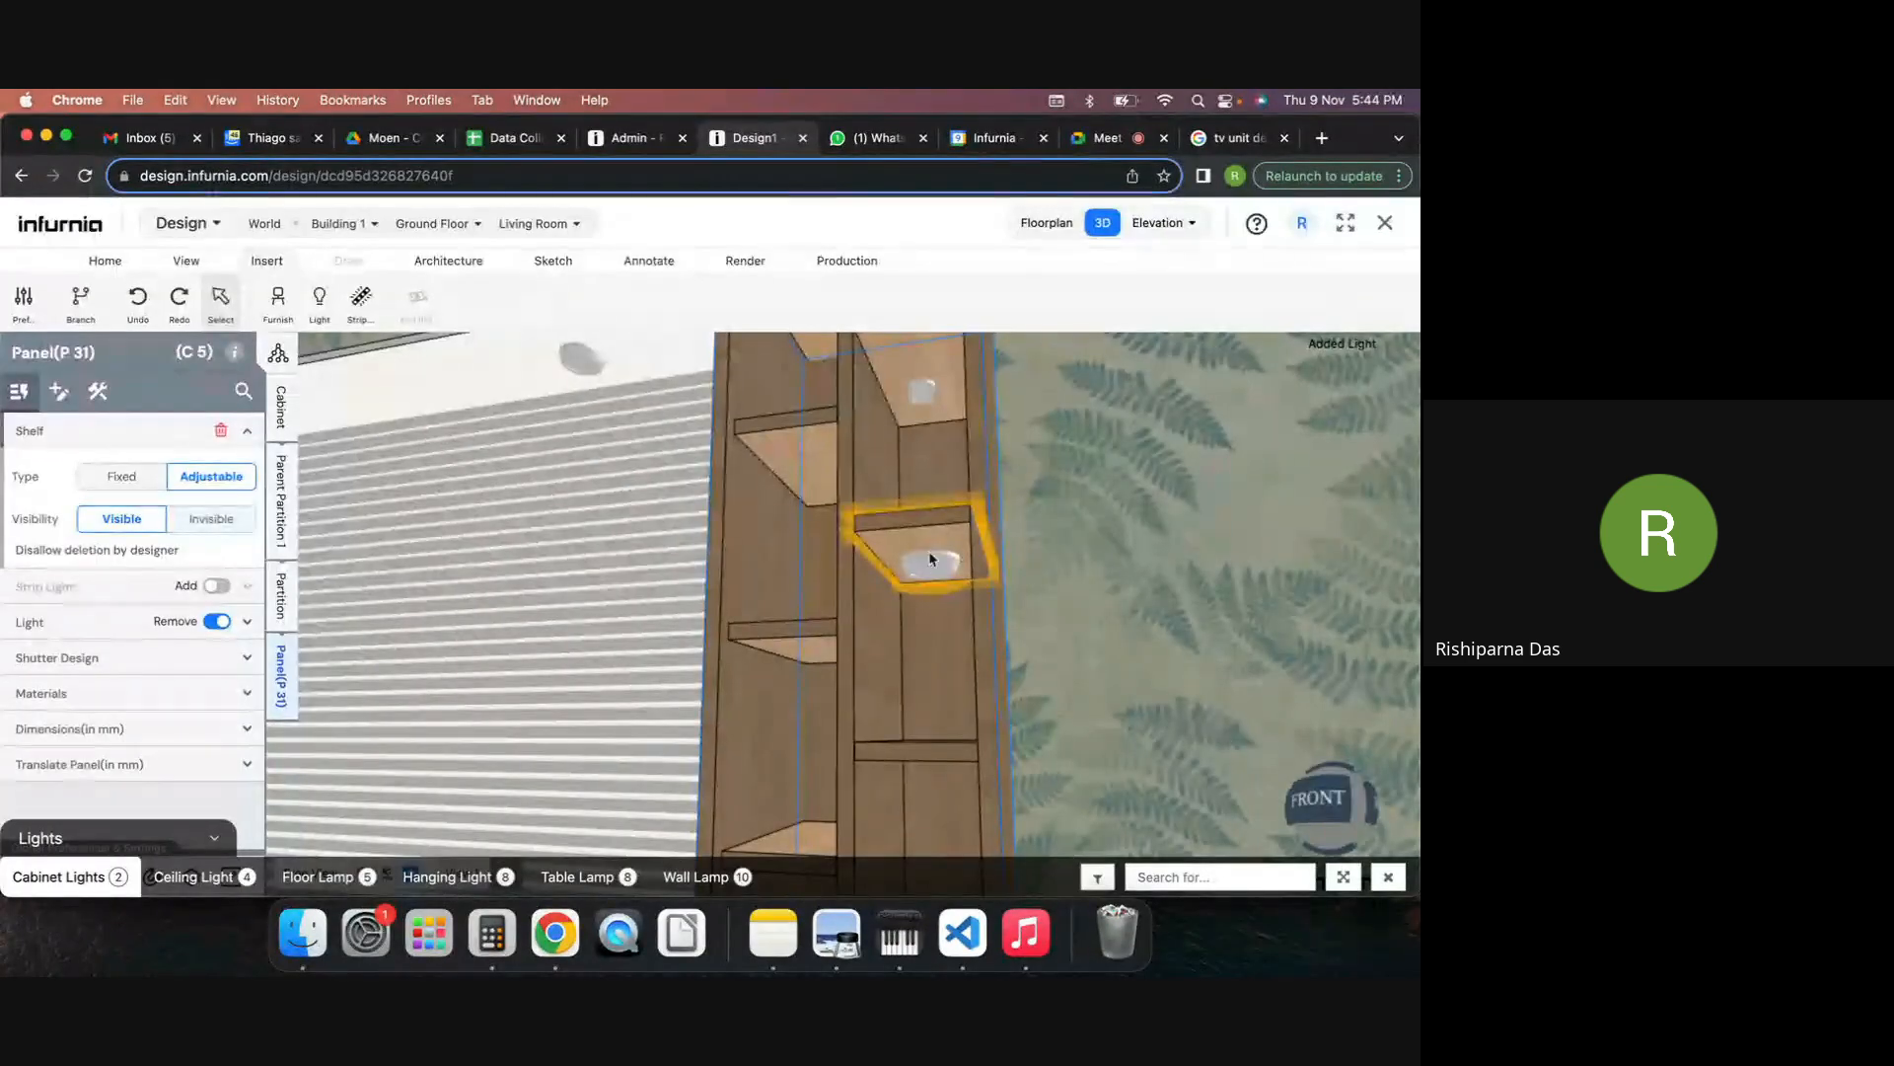
Examine the new light on the tall cabinet's second lit shelf from below and select the louvered wall panel.
left_click_drag(1125, 614, 1155, 577)
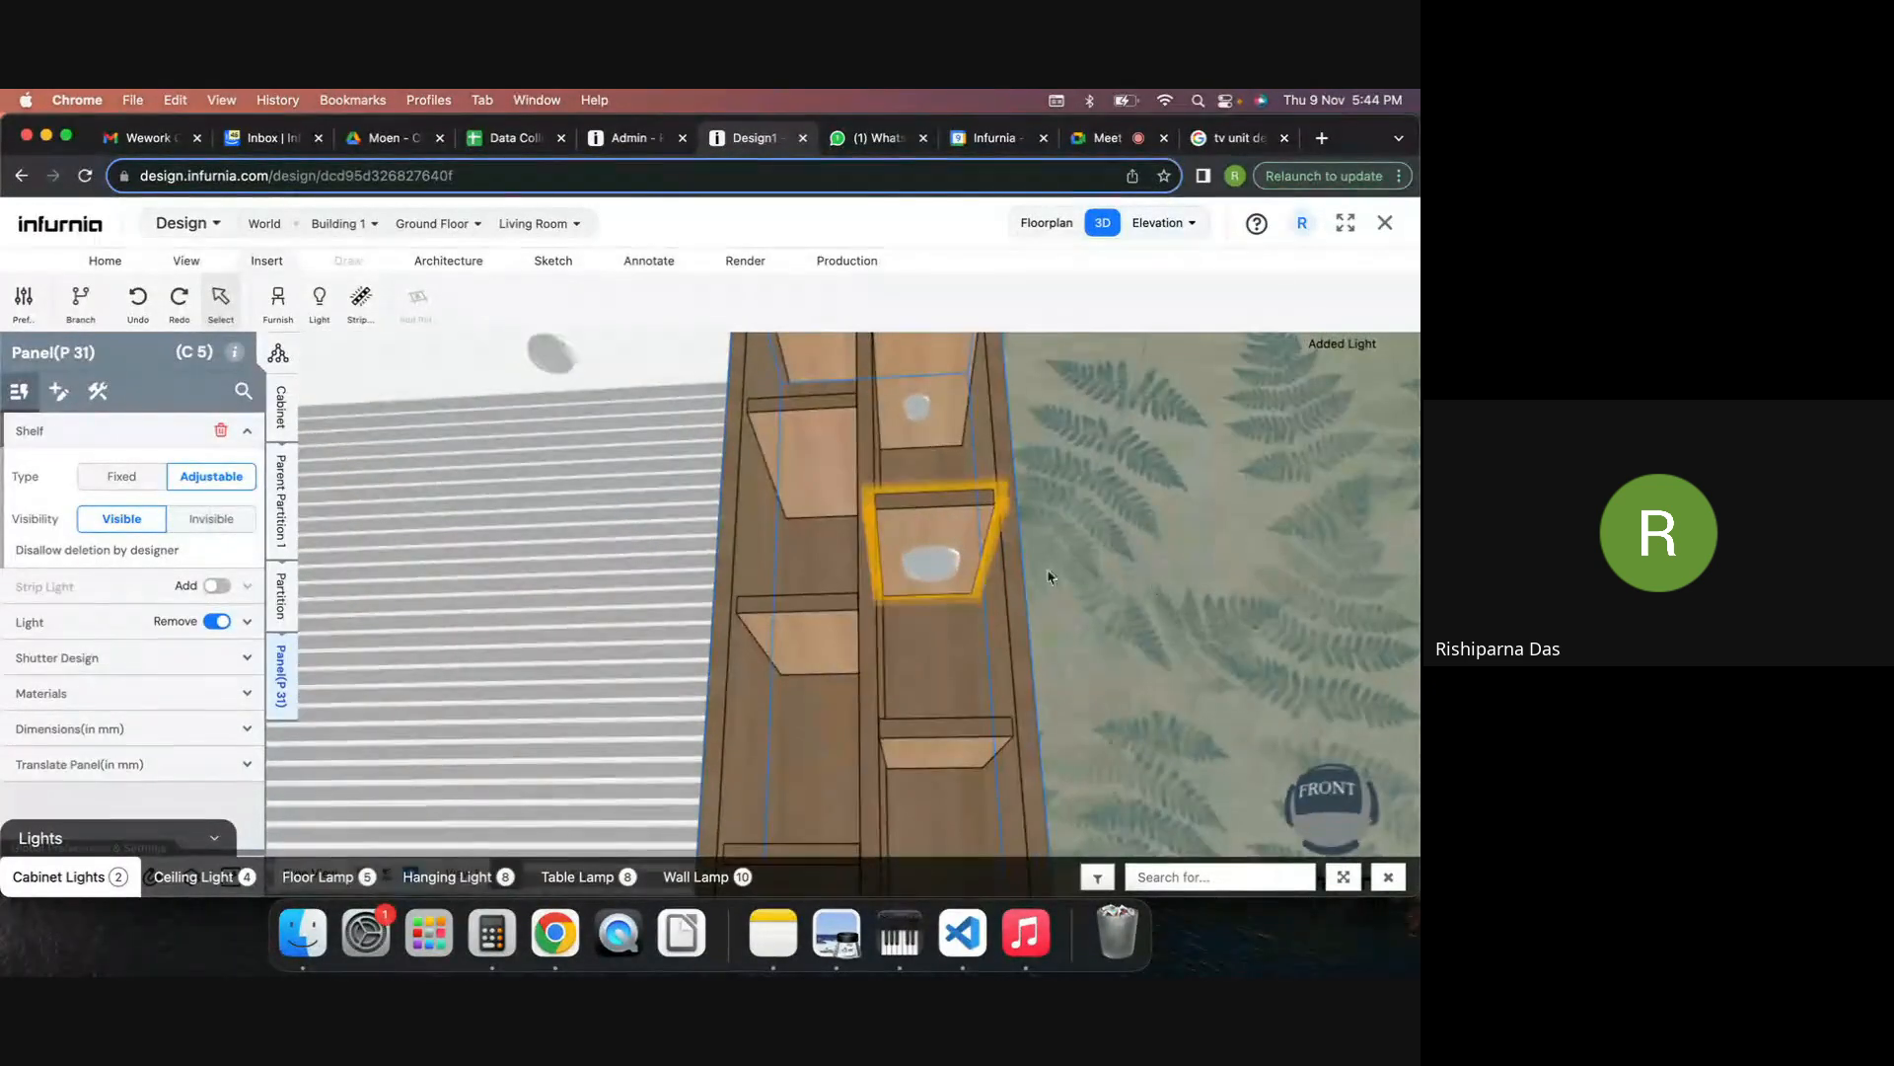
left_click(930, 570)
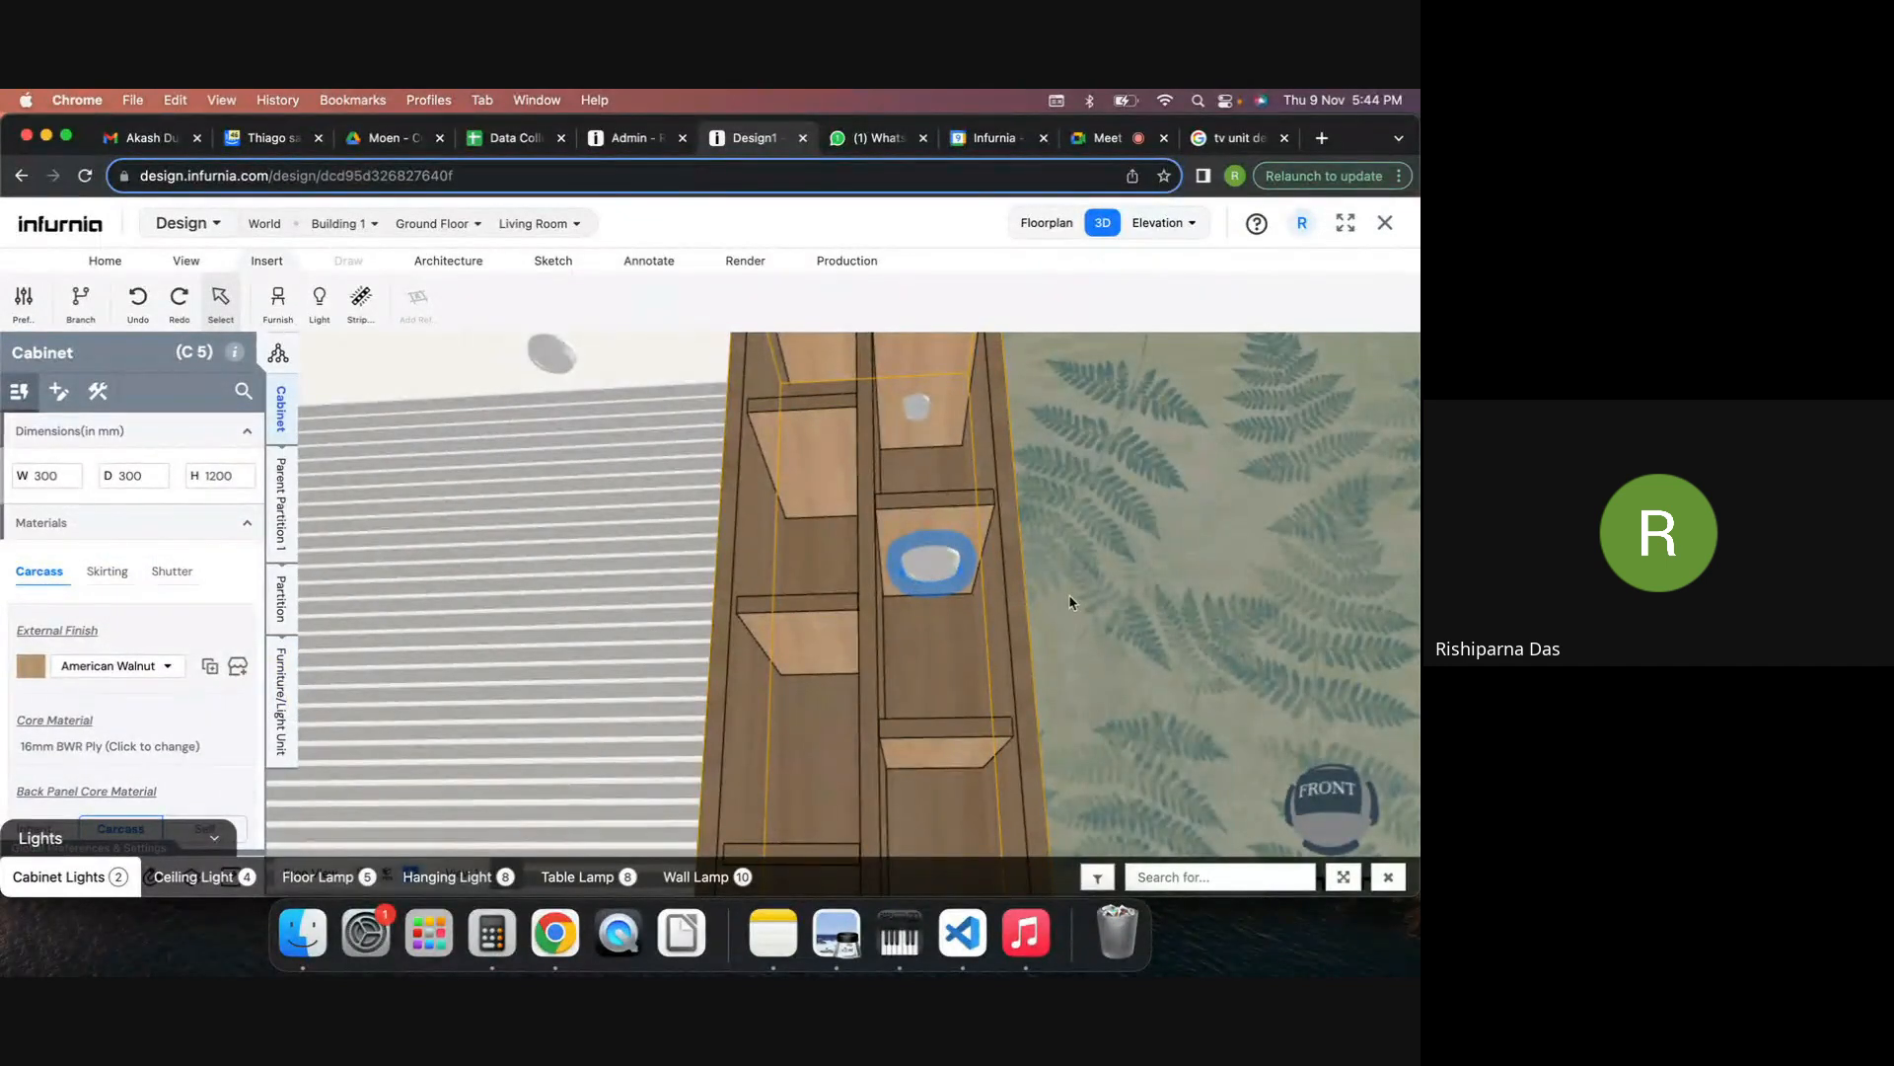
key("Escape")
scroll(1052, 613, "down", 5)
mouse_move(1091, 614)
left_mouse_down()
mouse_move(1057, 633)
mouse_move(1112, 608)
mouse_move(1095, 622)
left_mouse_up()
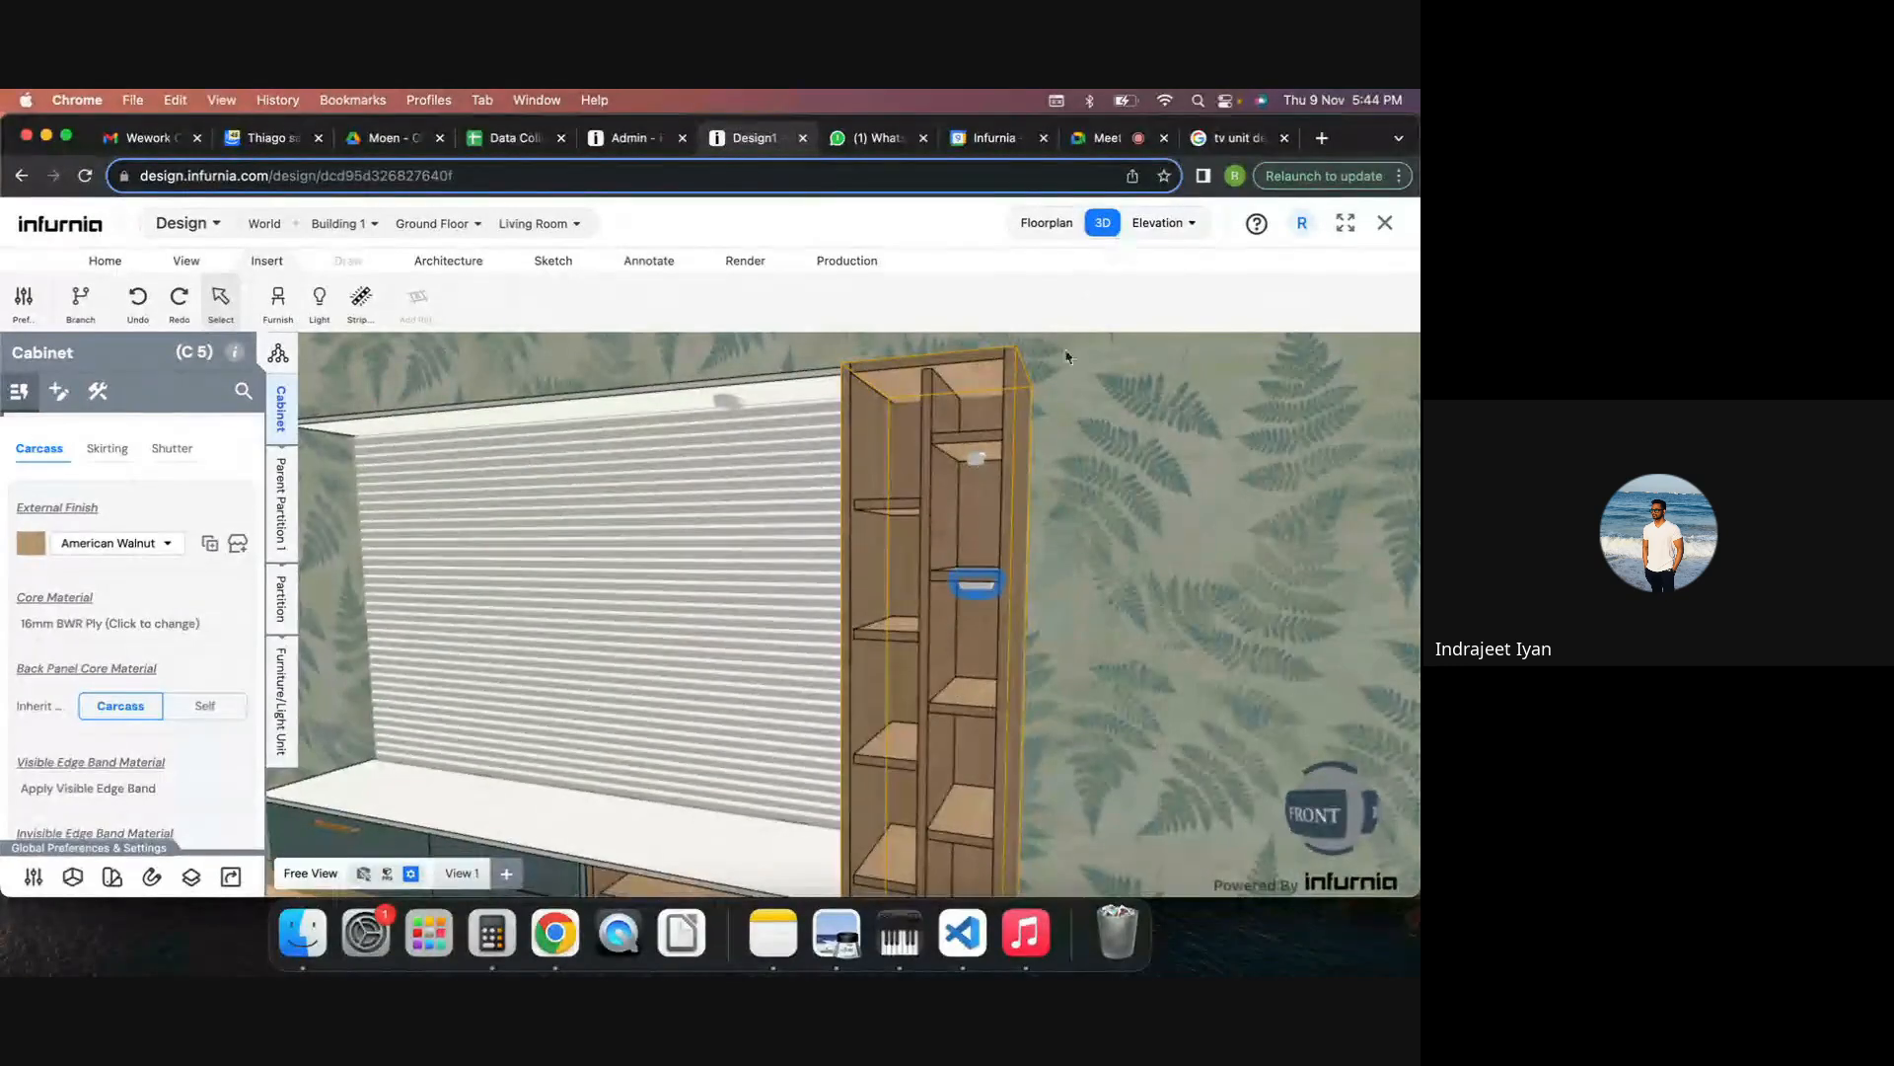
left_click_drag(1111, 505, 1133, 494)
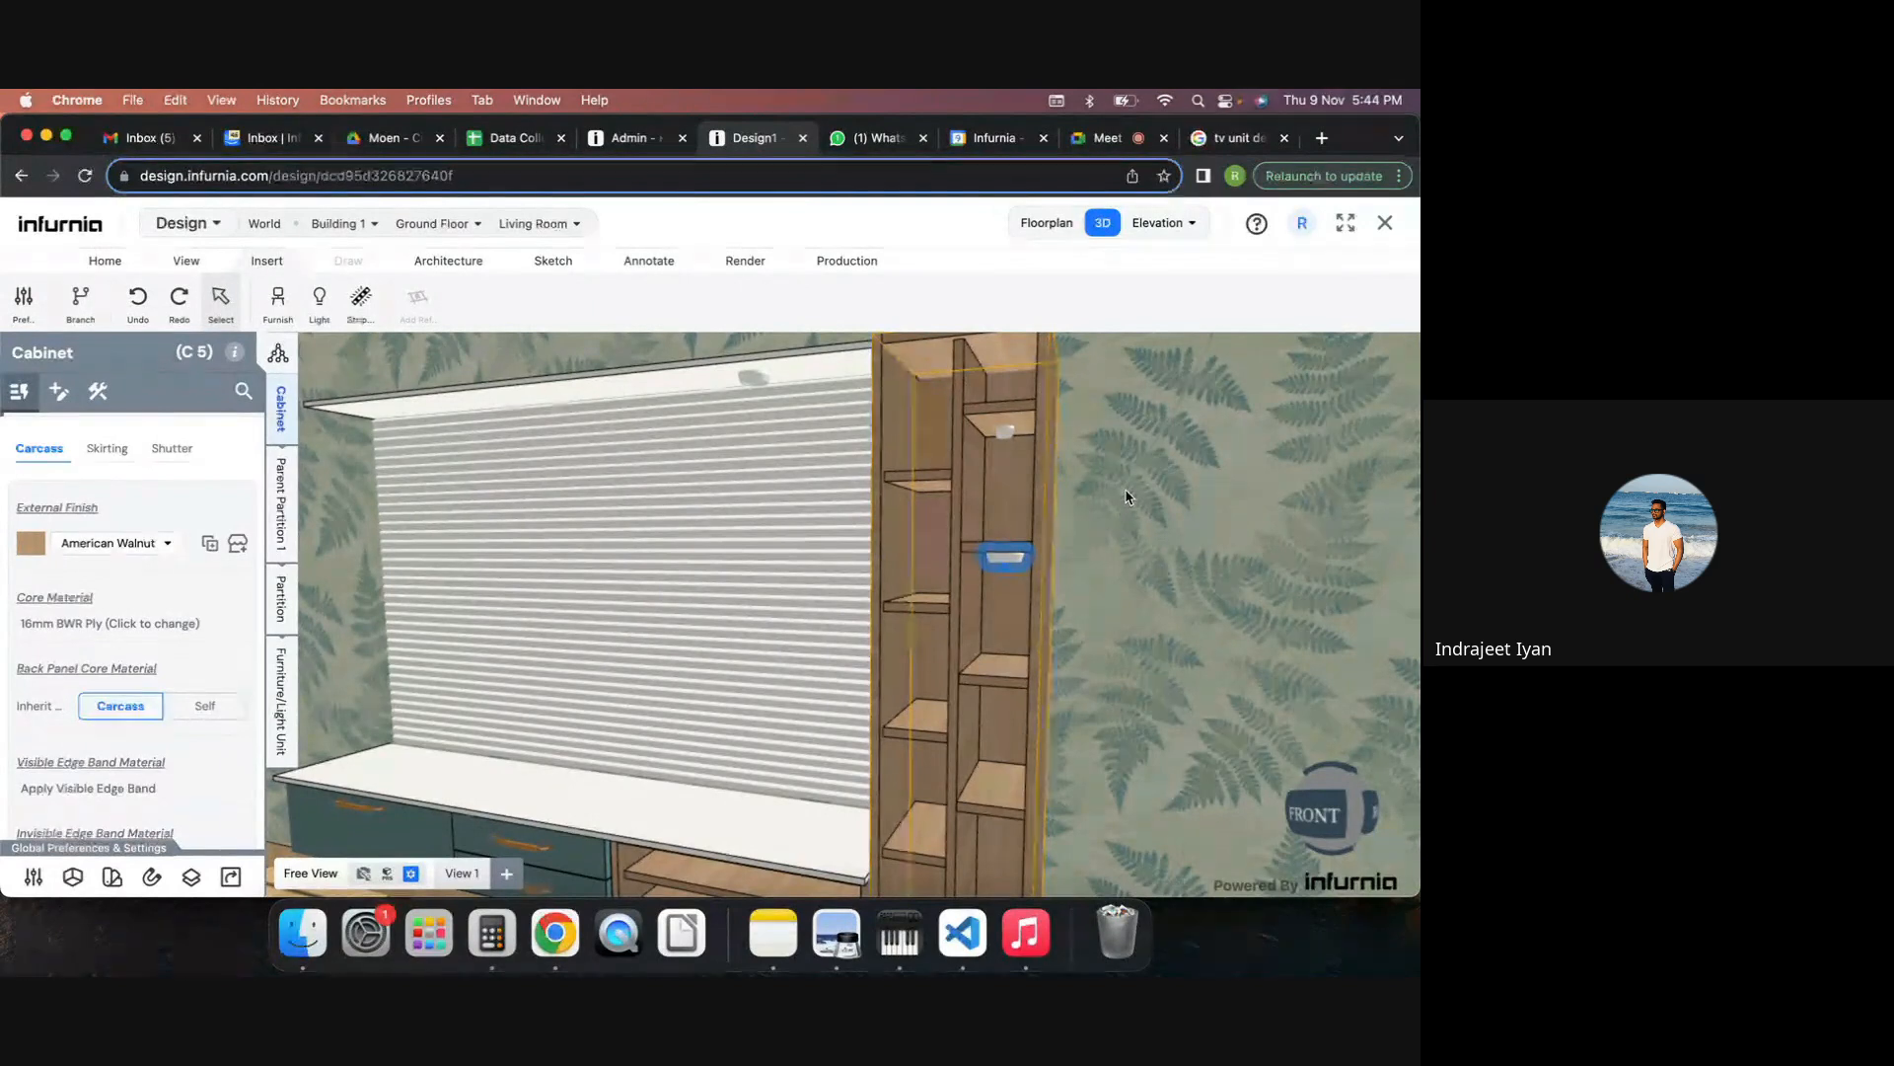
left_click(523, 506)
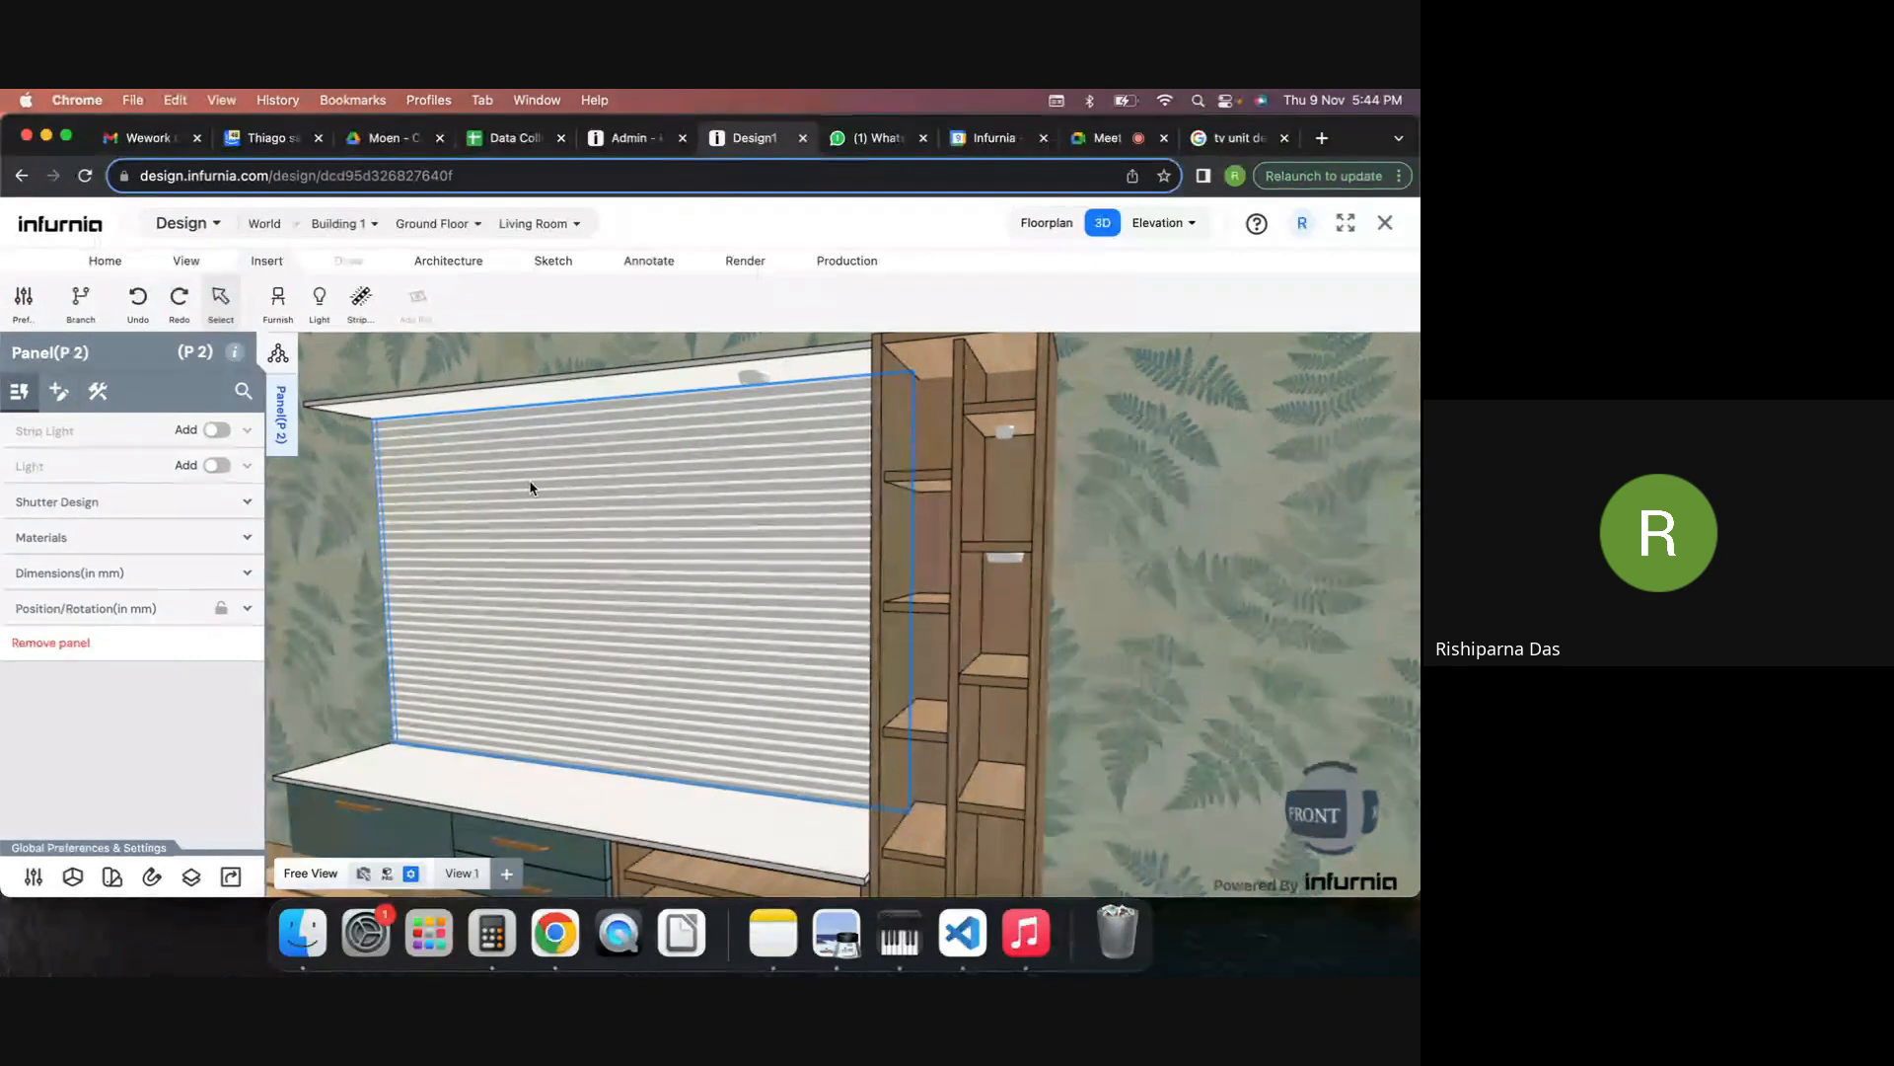
Switch to the Infurnia Admin catalogue and open the Fluted Shutter sub-category of the Cabinet Shutter hardware.
left_click(631, 137)
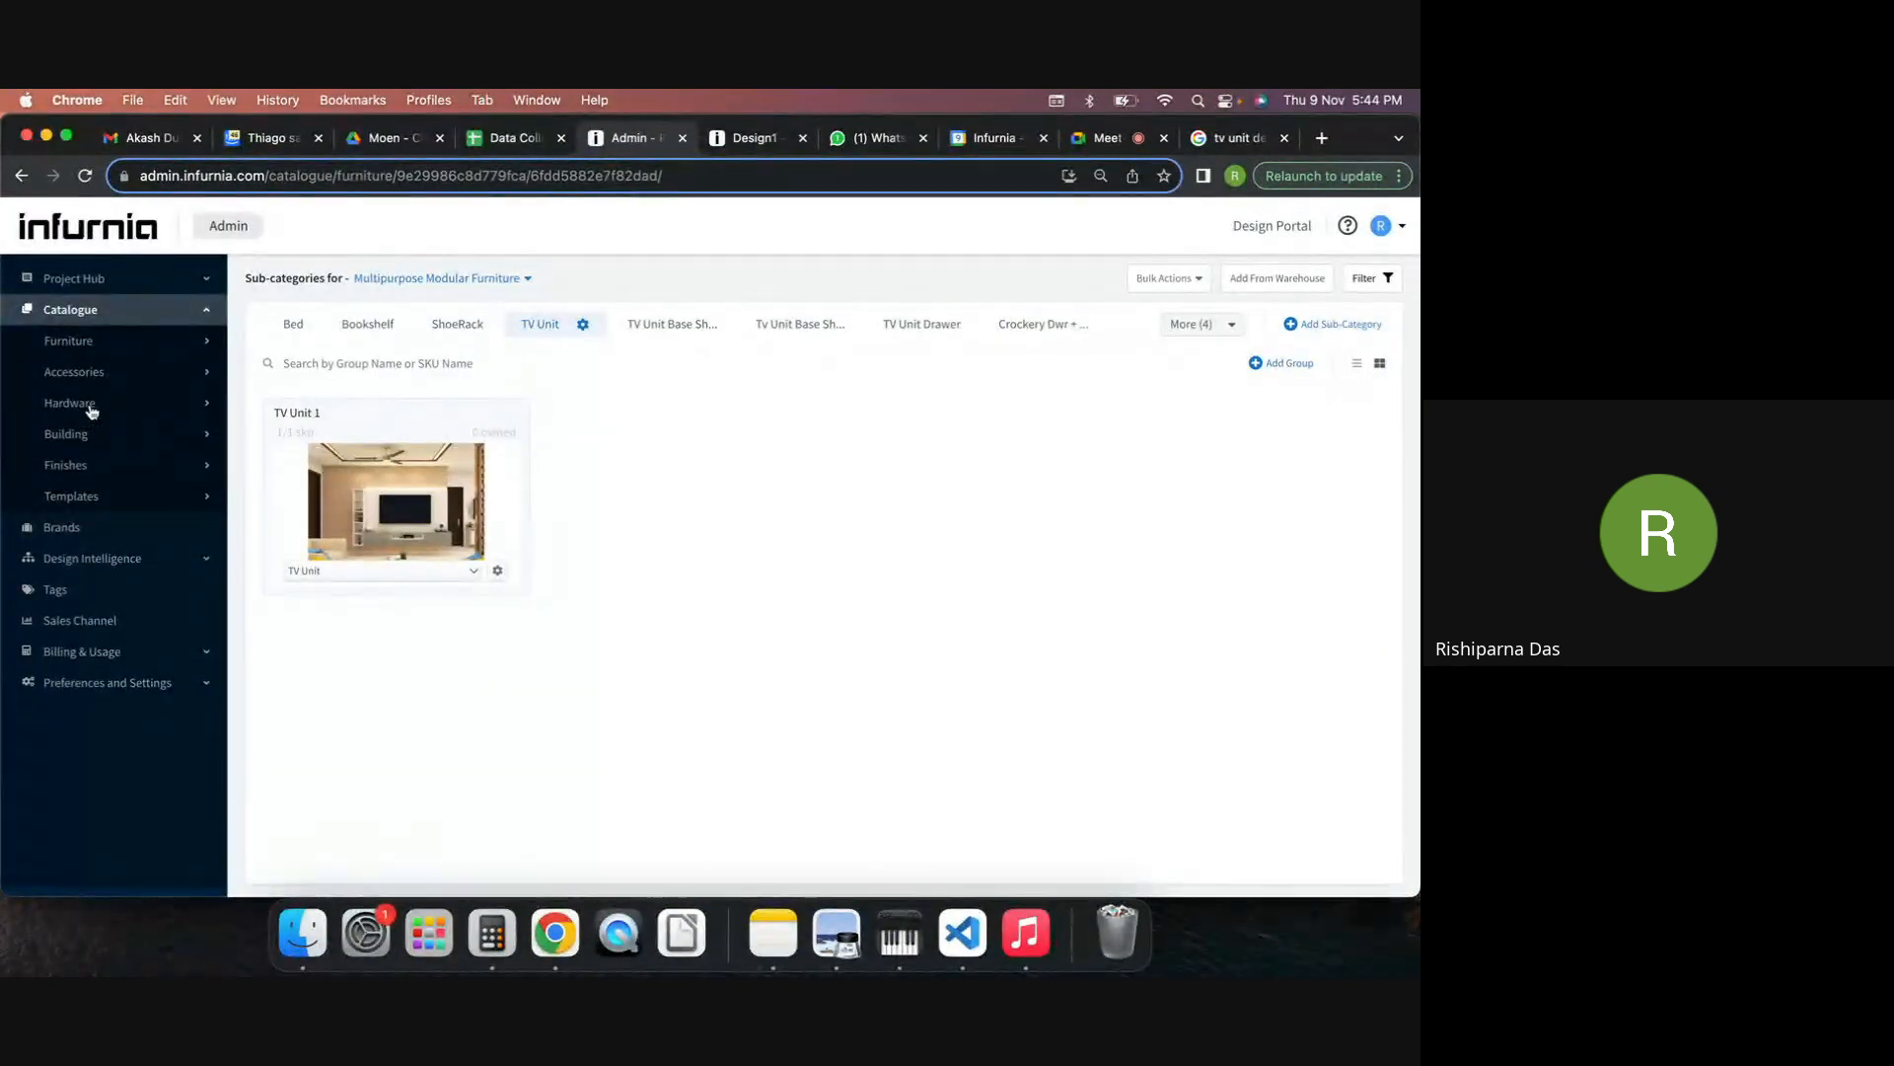
left_click(93, 407)
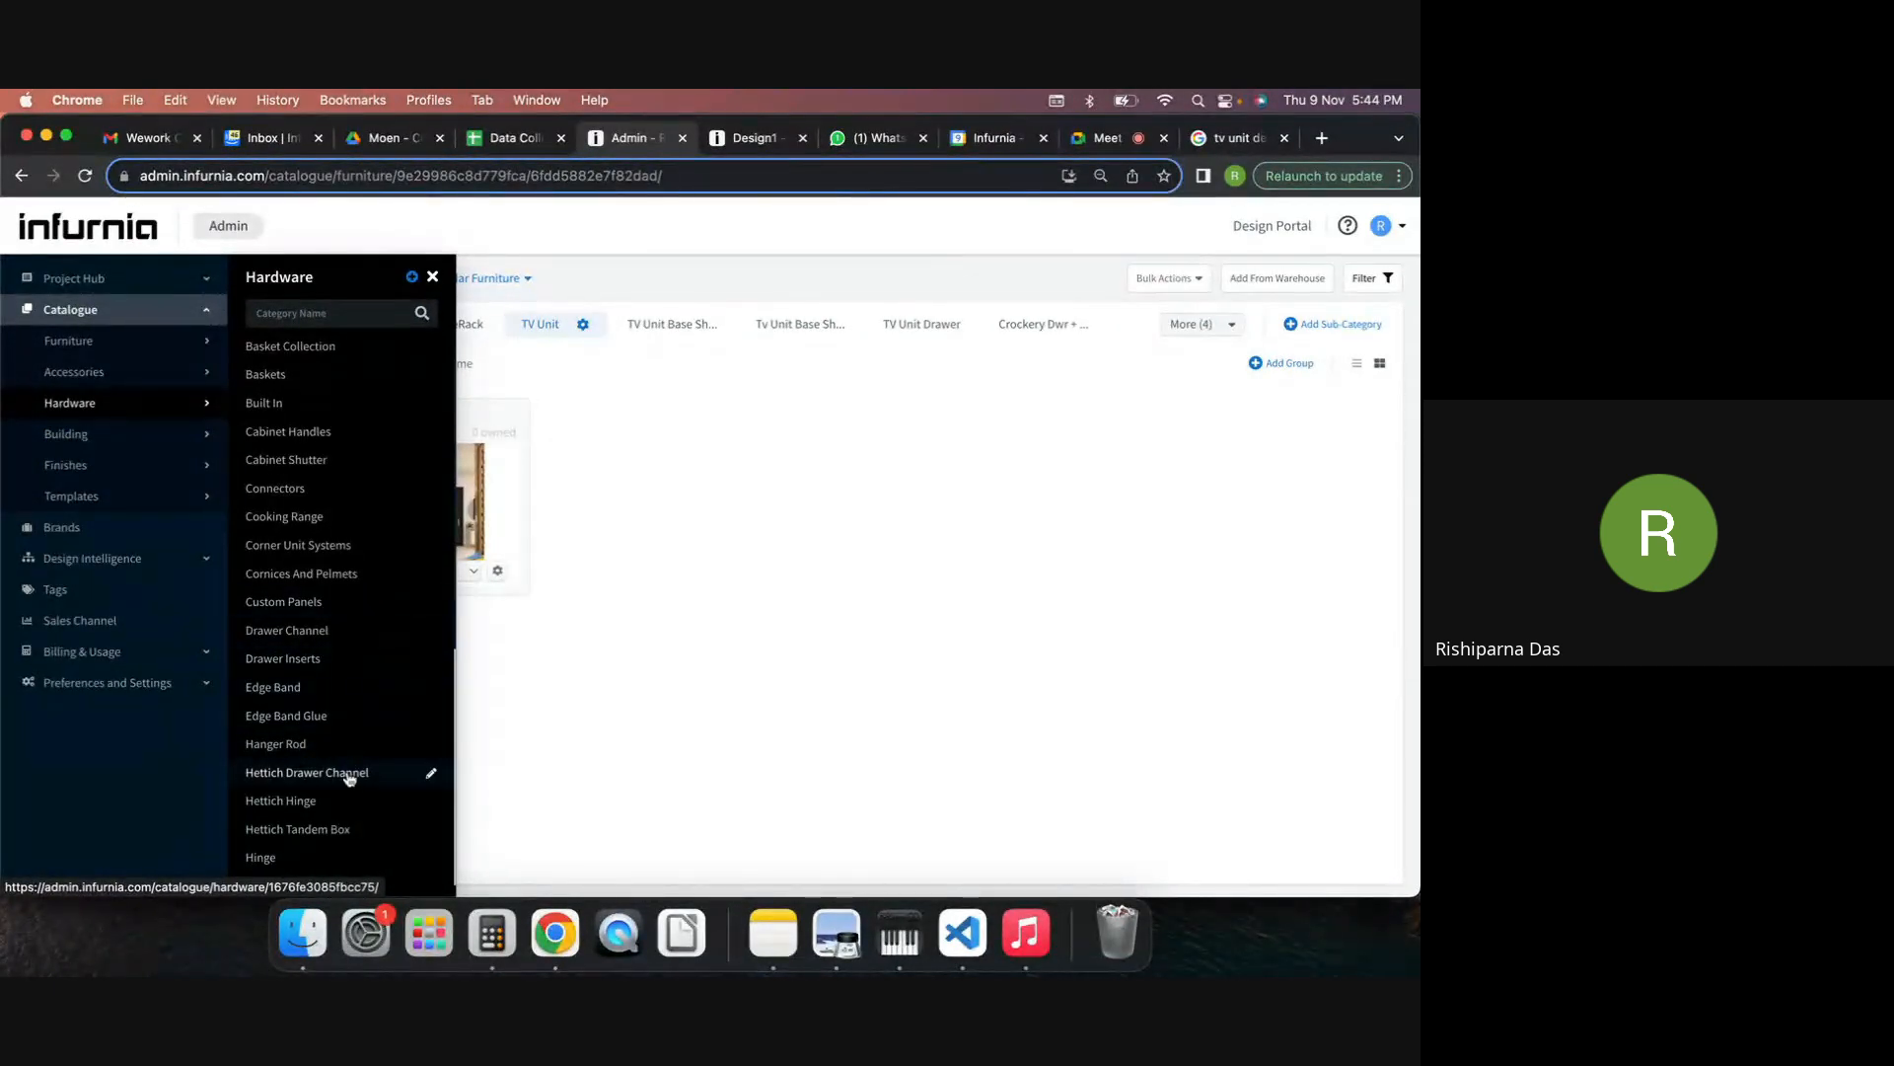
scroll(352, 775, "down", 2)
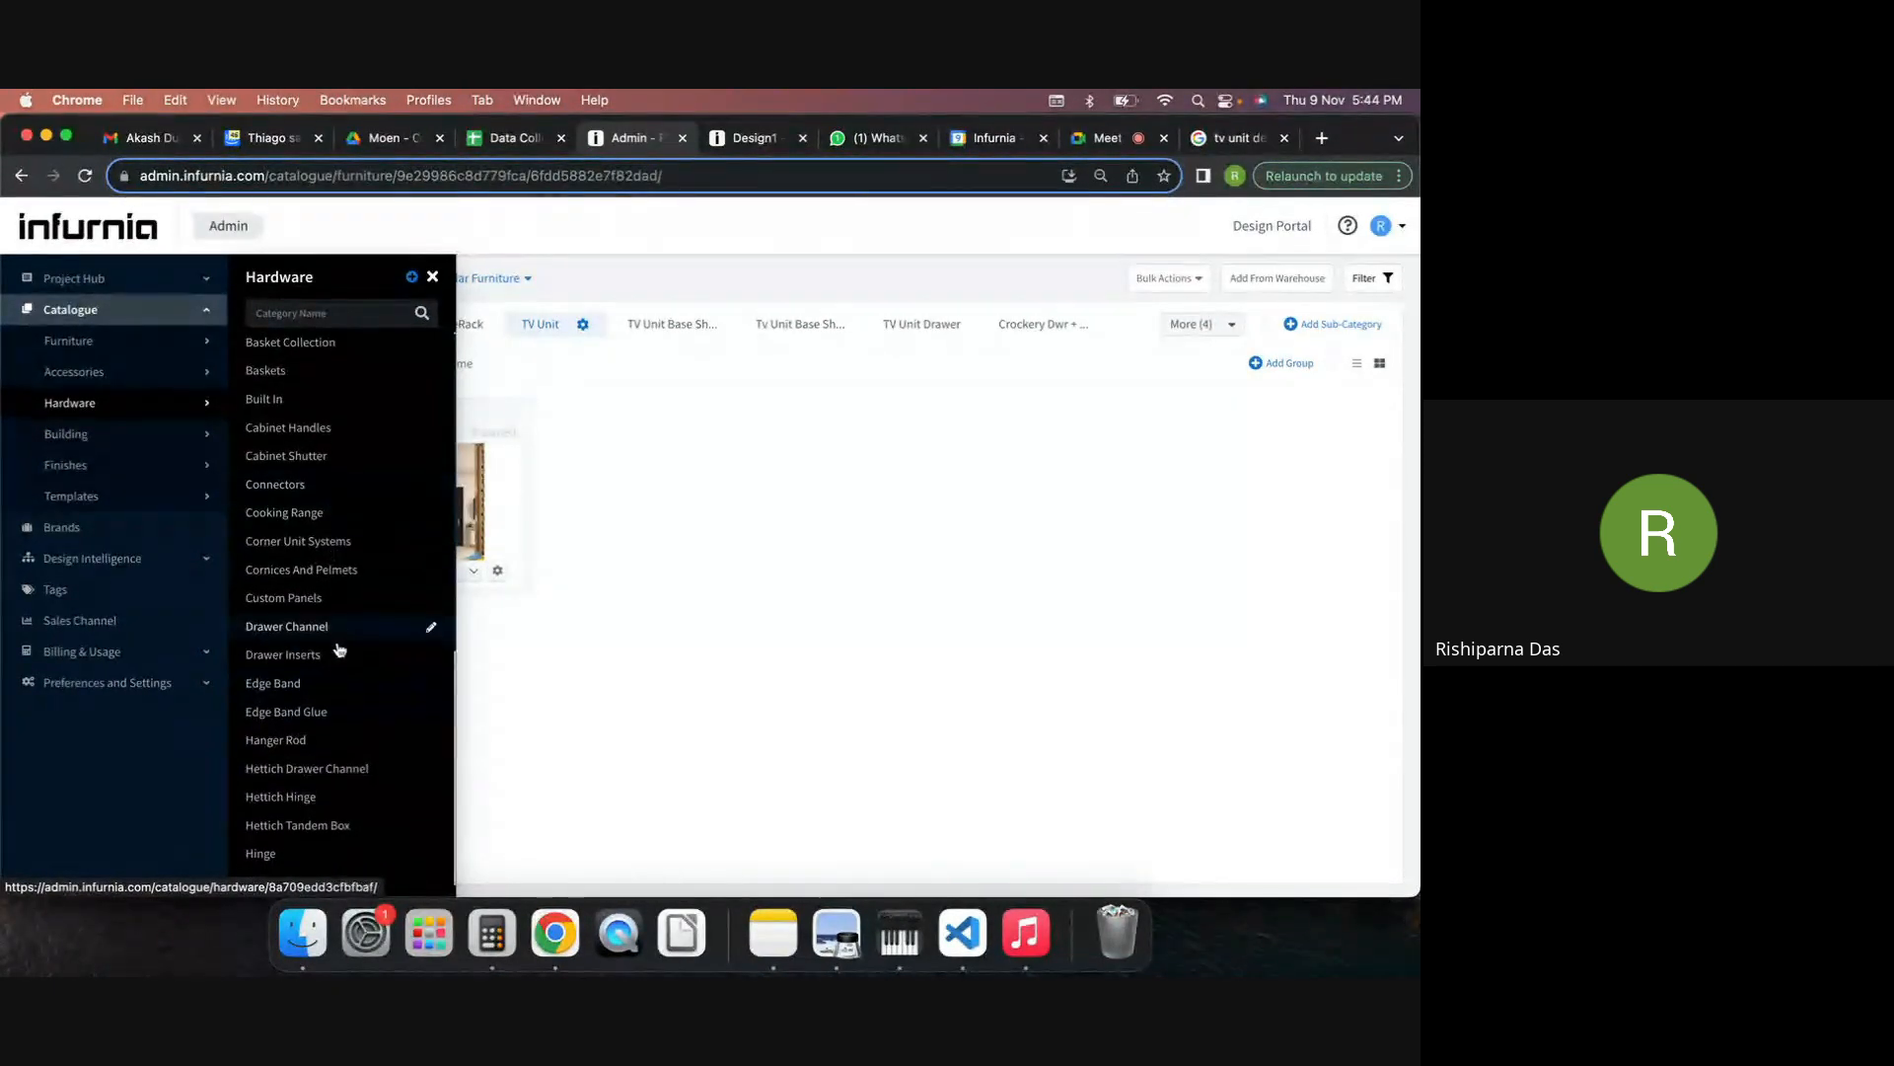
scroll(326, 760, "down", 5)
scroll(317, 789, "down", 1)
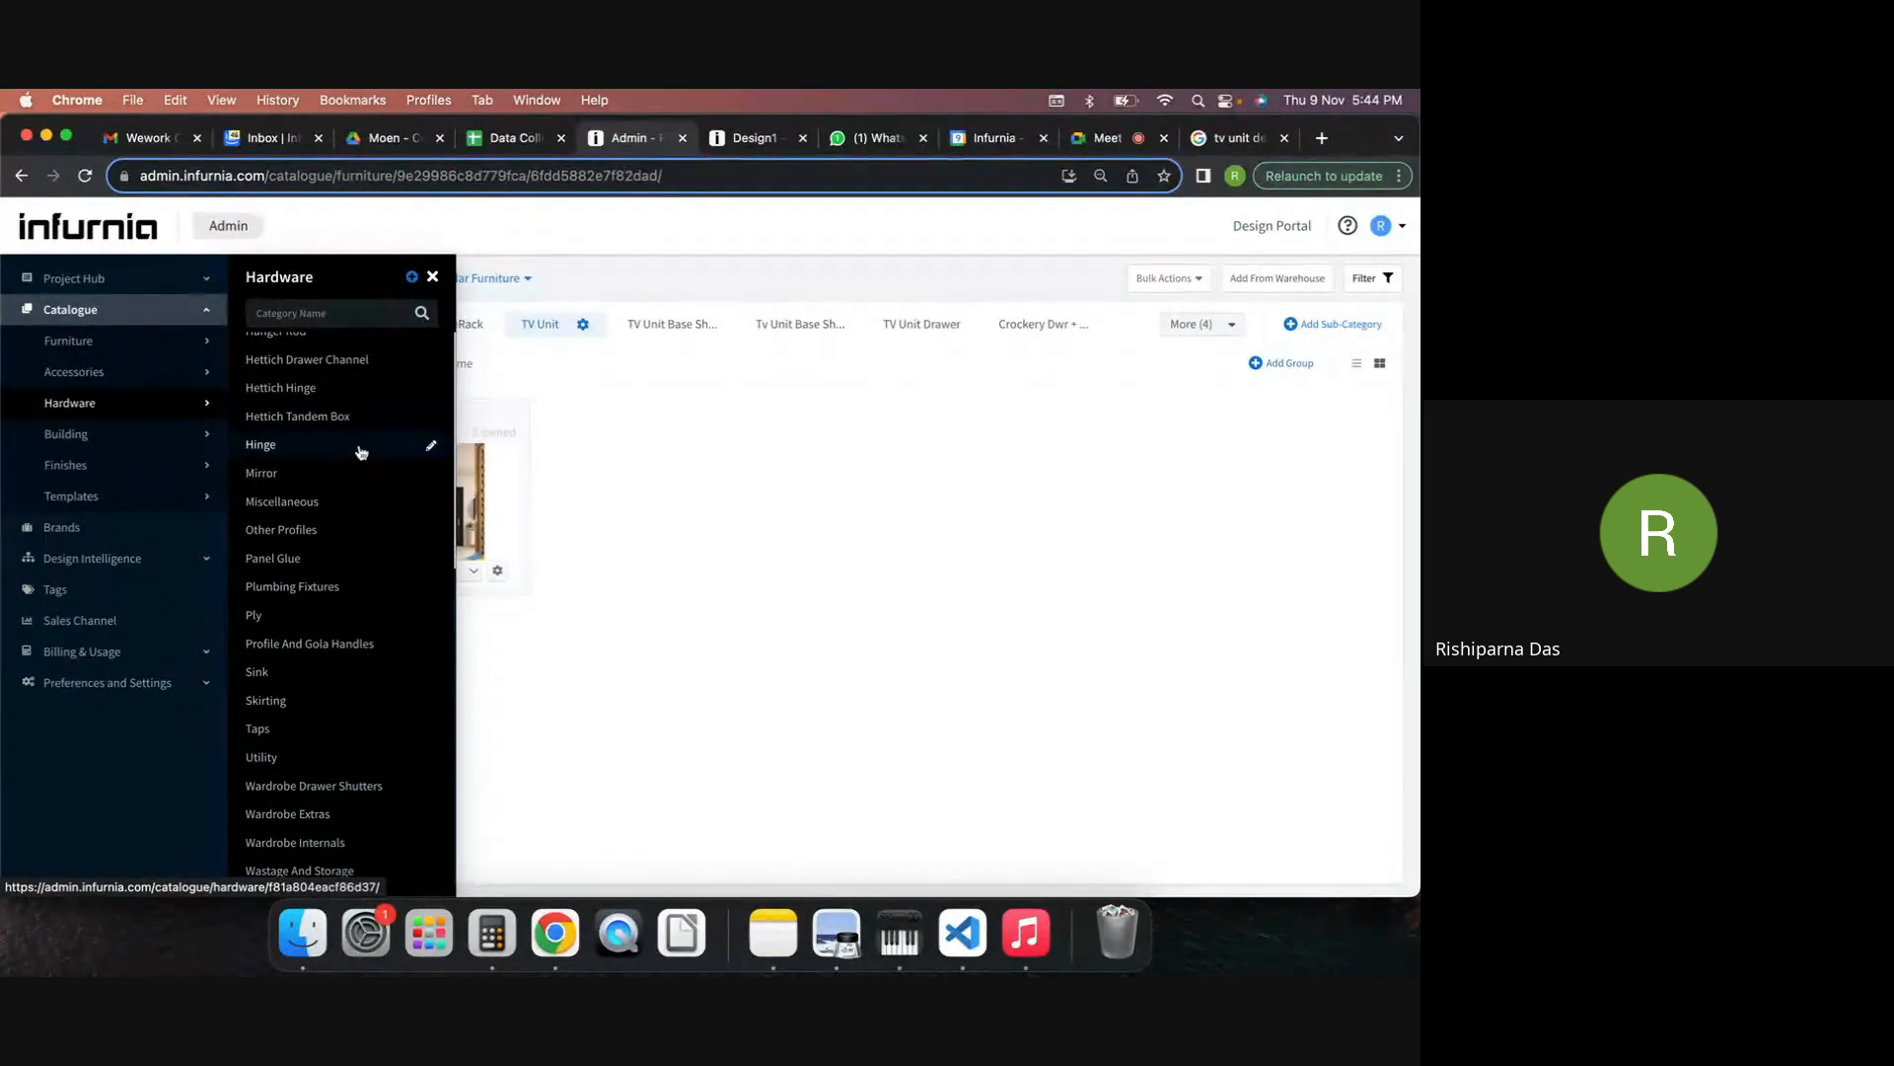
scroll(338, 550, "up", 2)
scroll(339, 550, "up", 5)
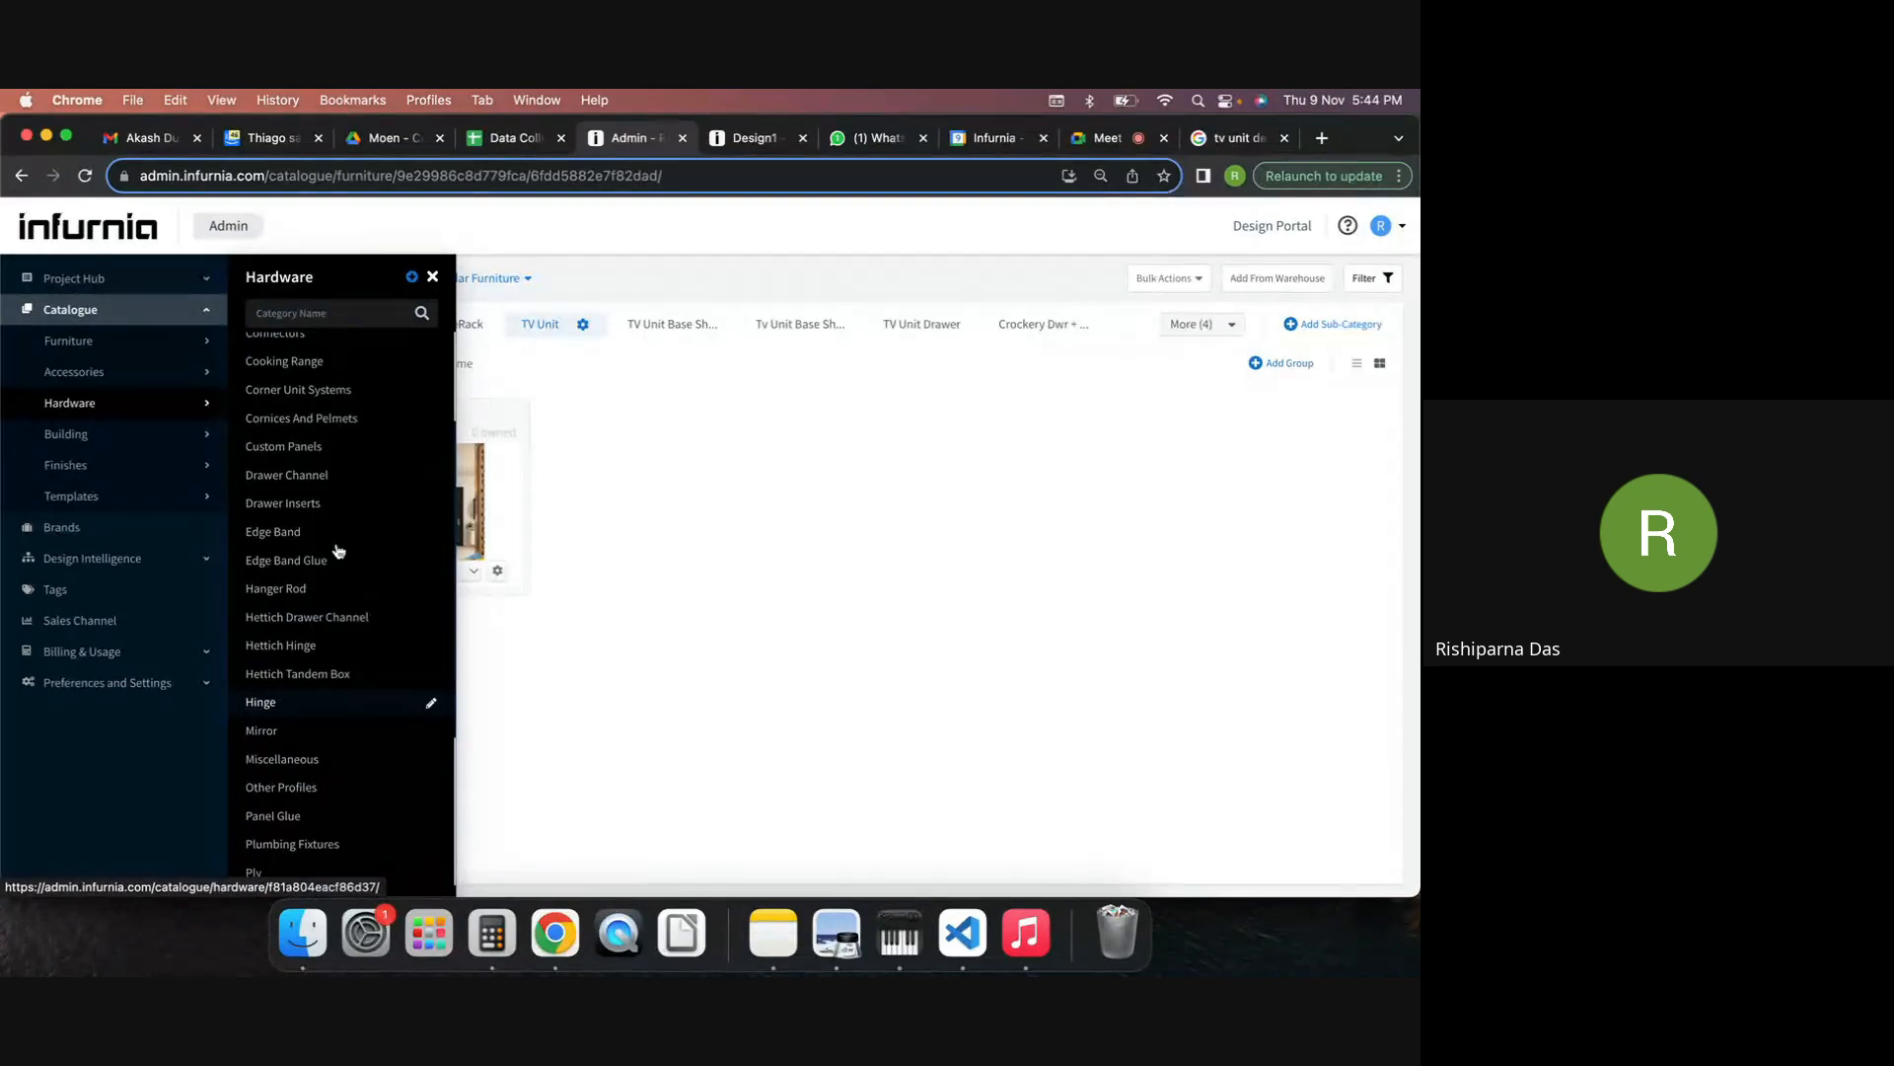
left_click(323, 464)
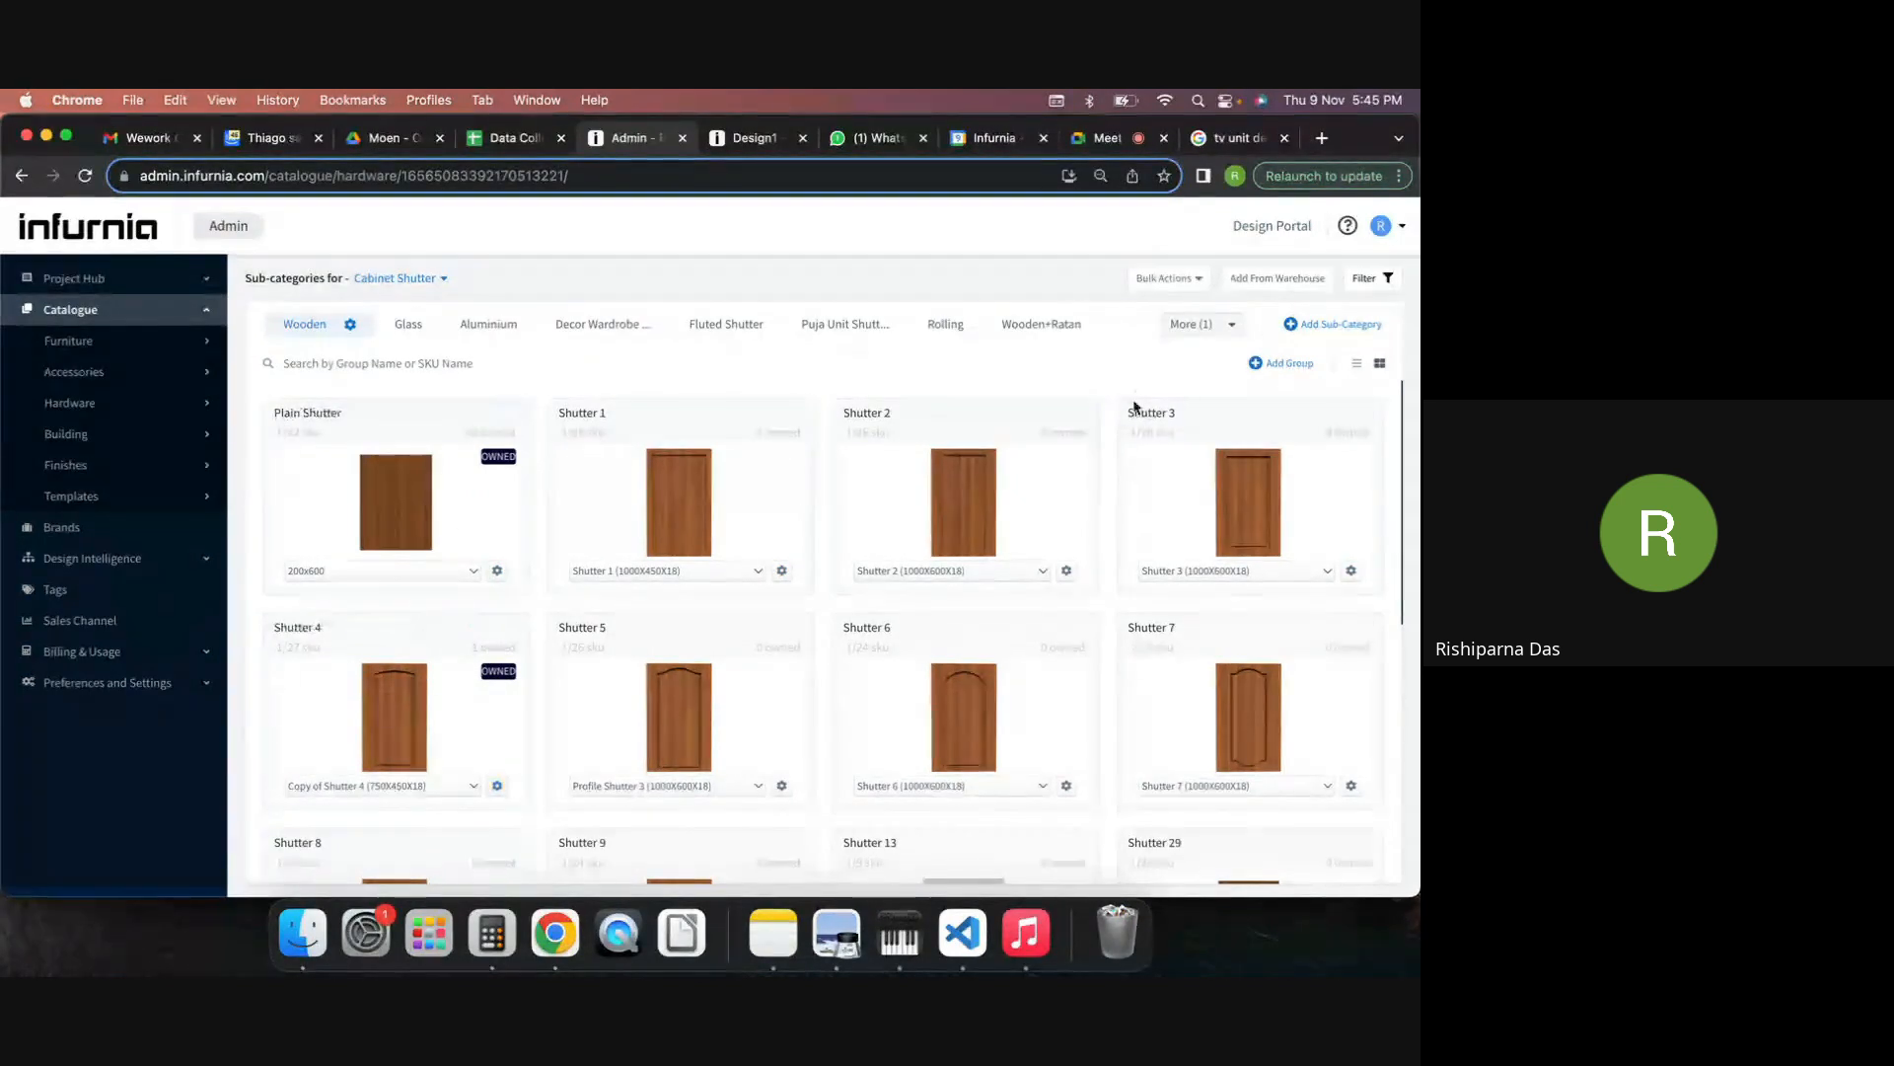
left_click(725, 324)
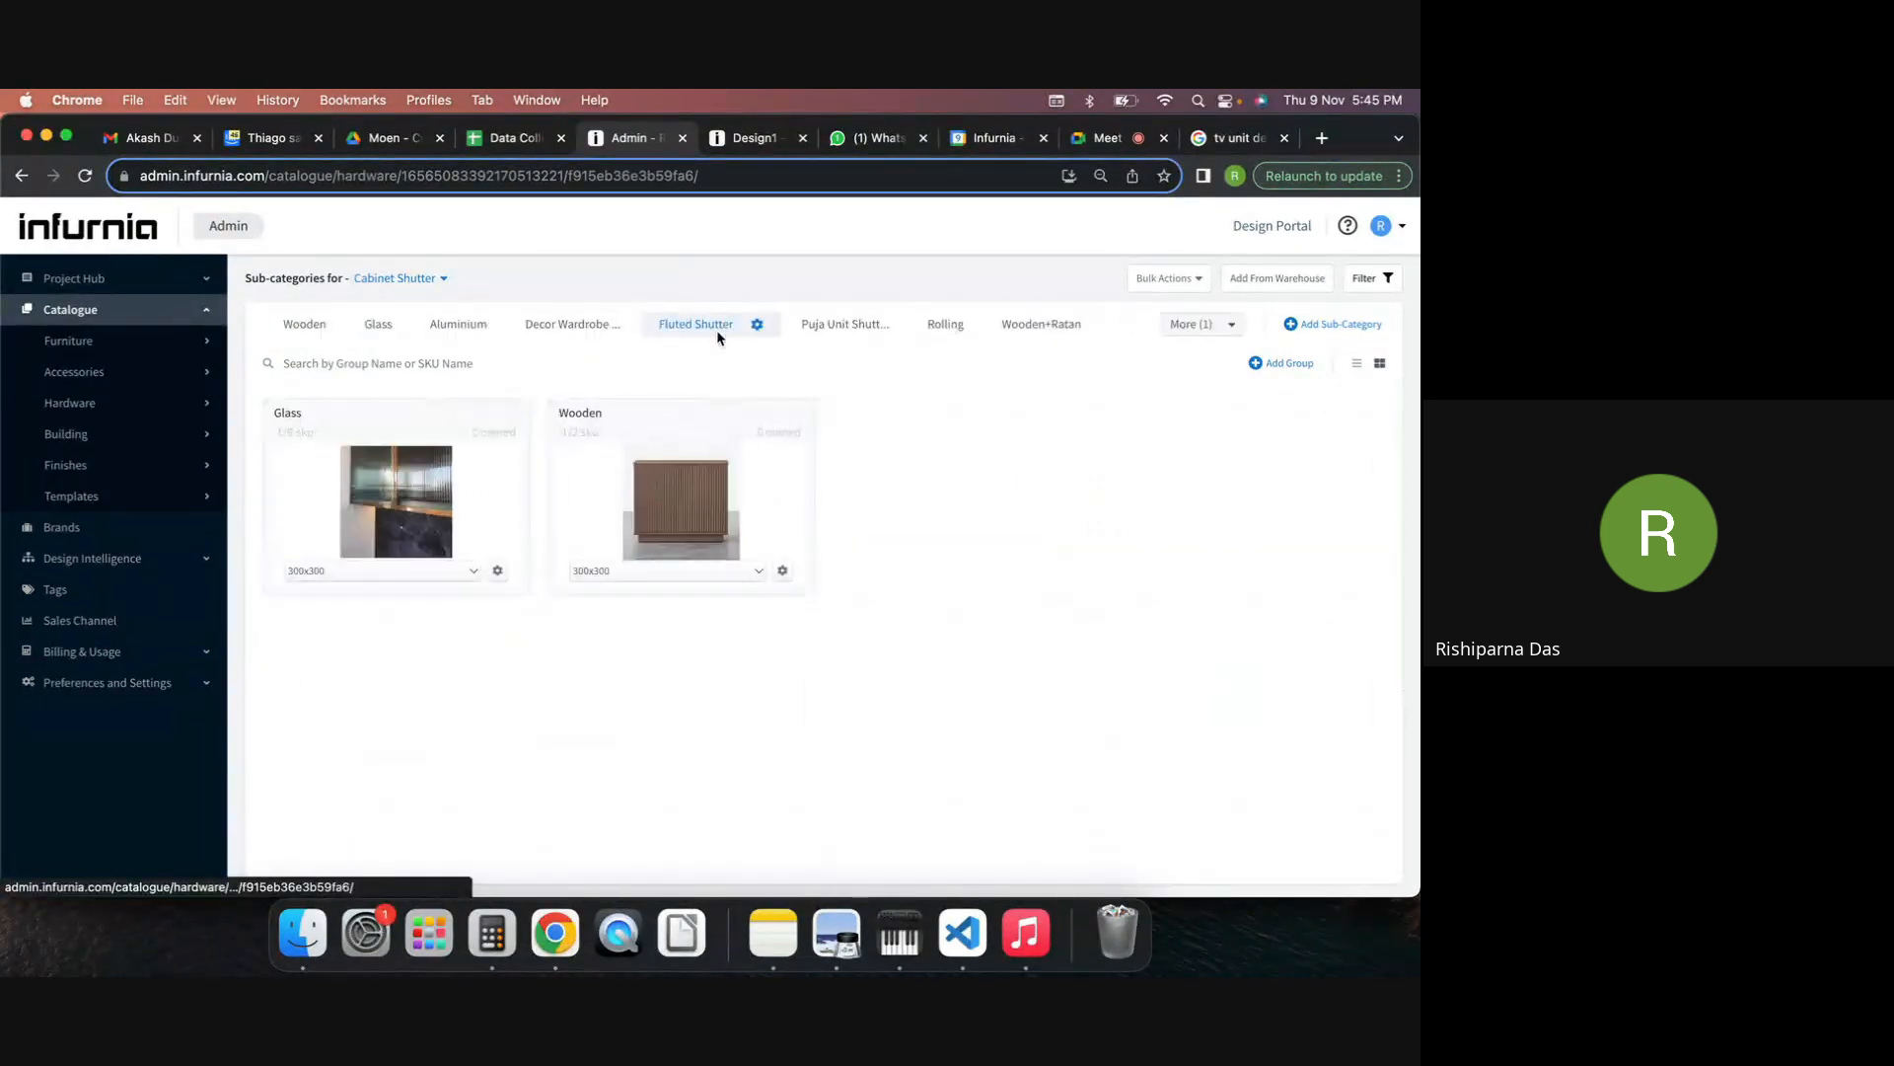
Look through the available sizes of the Wooden fluted shutter group, keeping 300x300 selected.
left_click(732, 571)
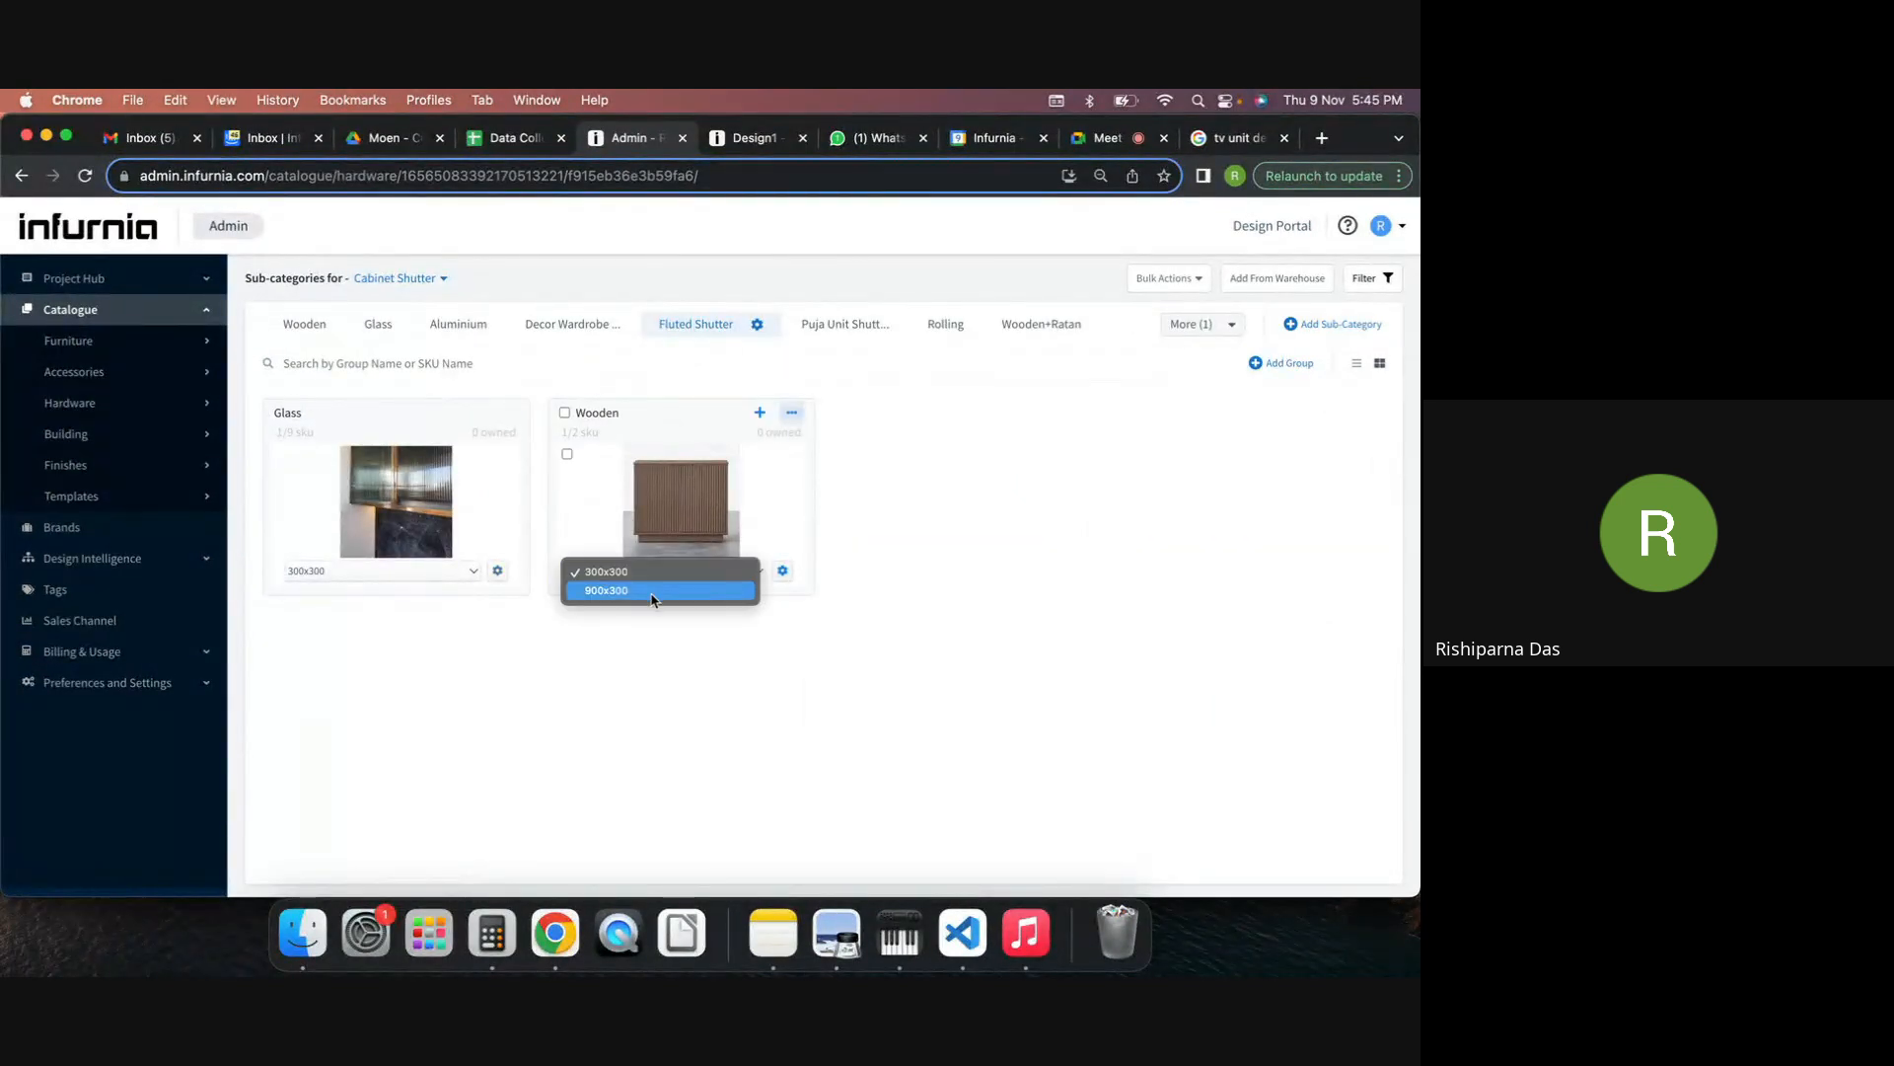
left_click(916, 658)
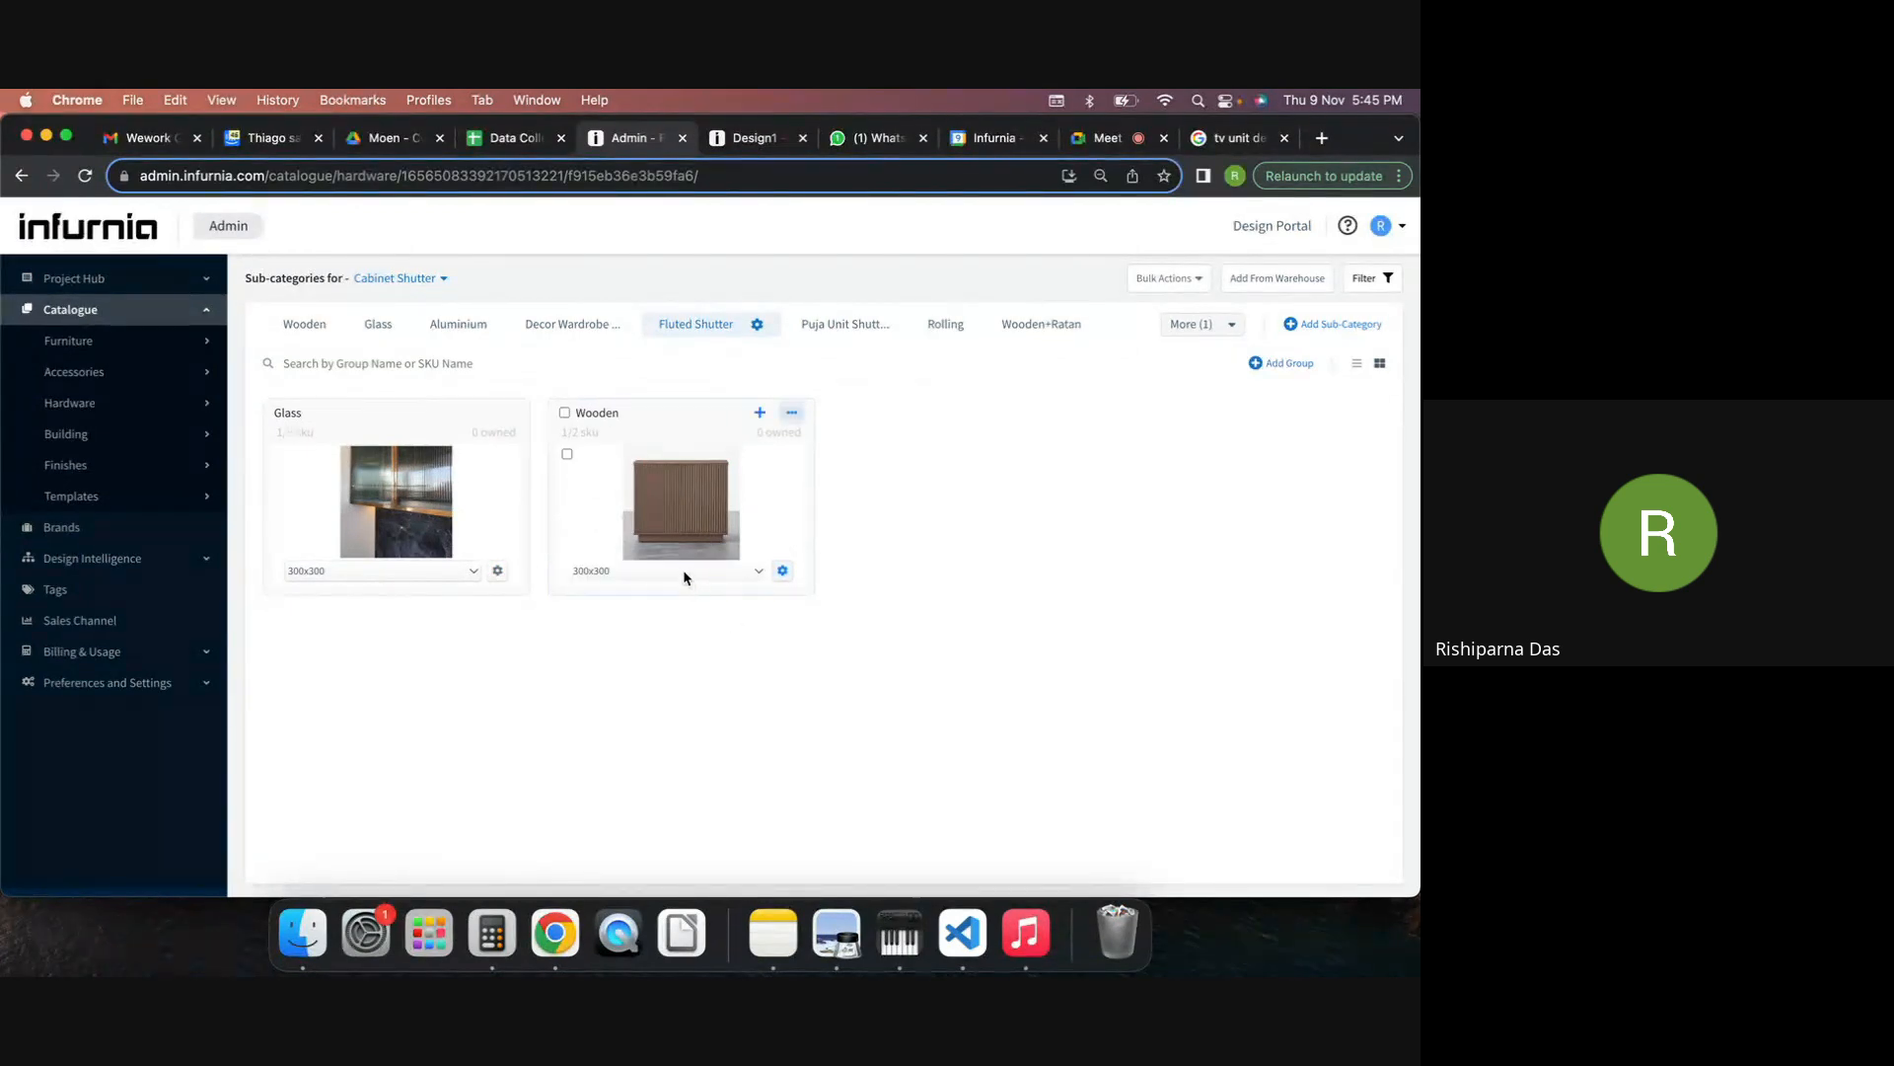
left_click(686, 577)
left_click(921, 588)
left_click(719, 576)
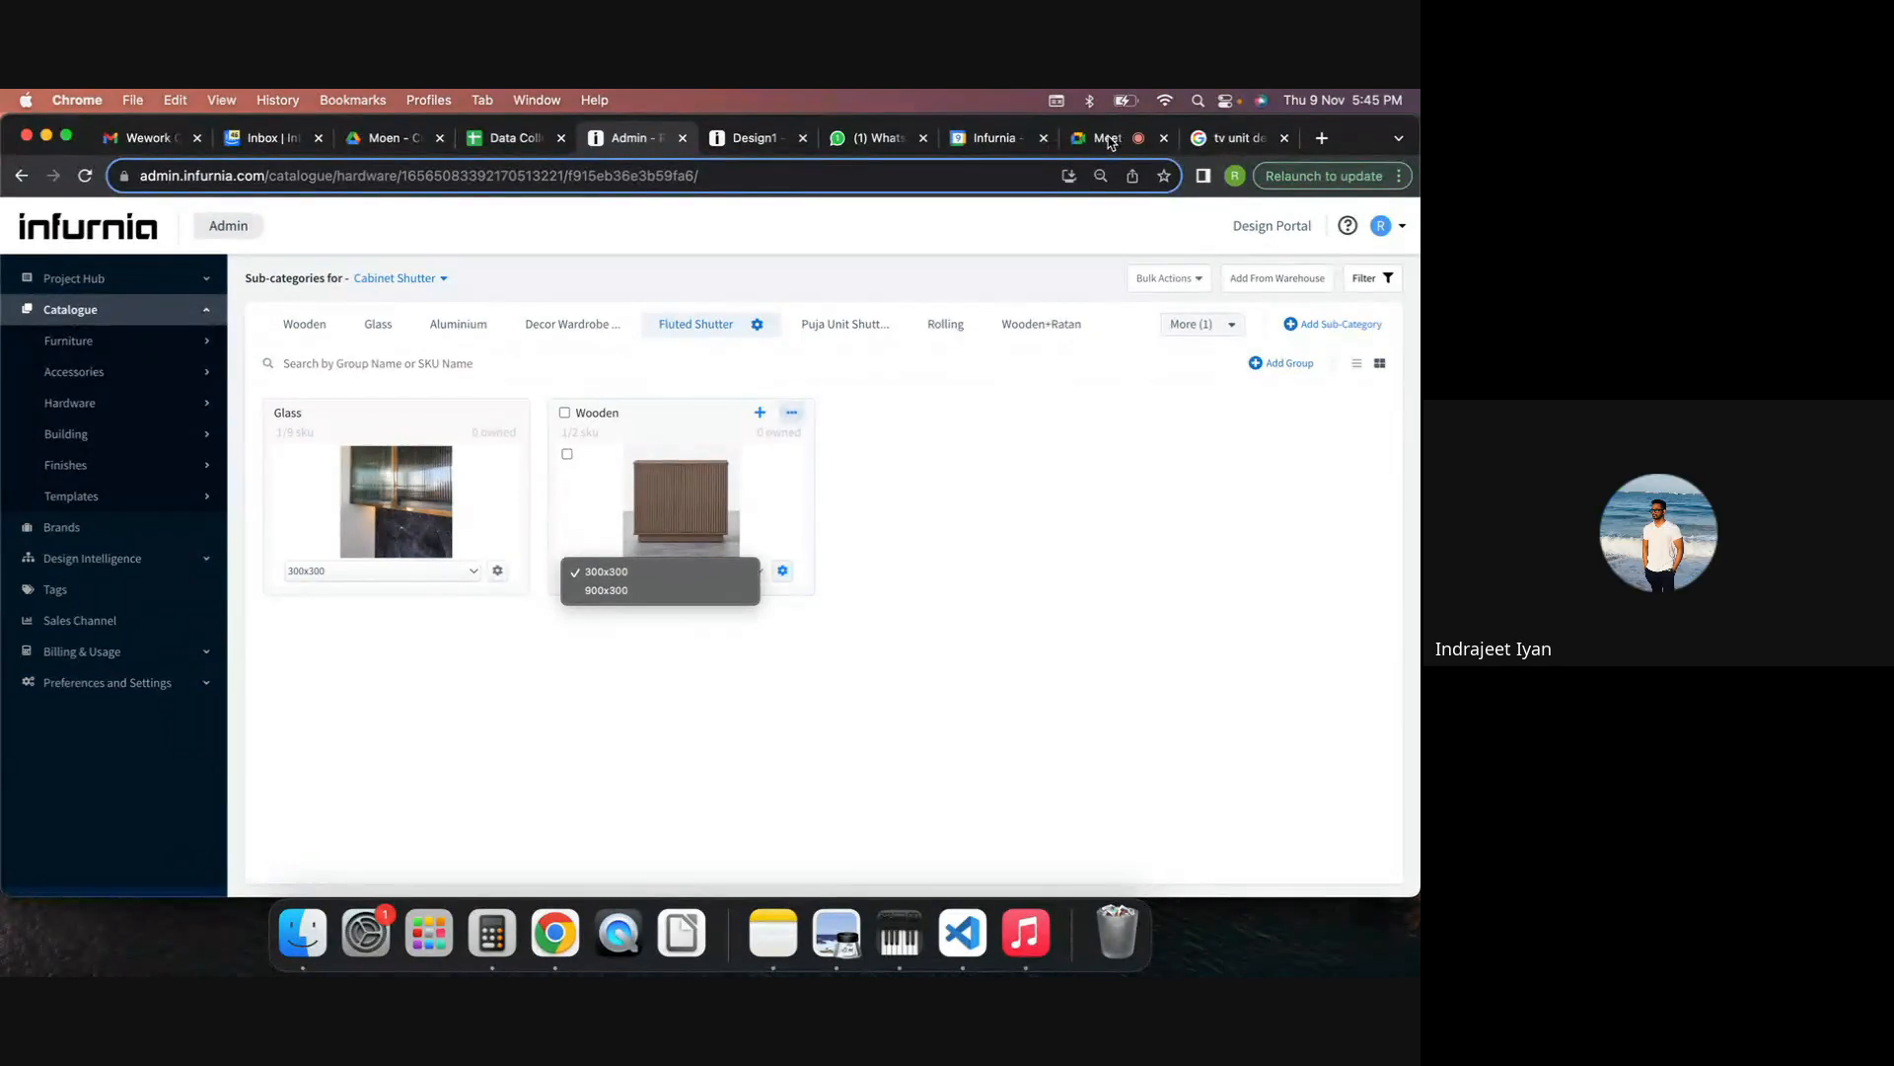
left_click(938, 514)
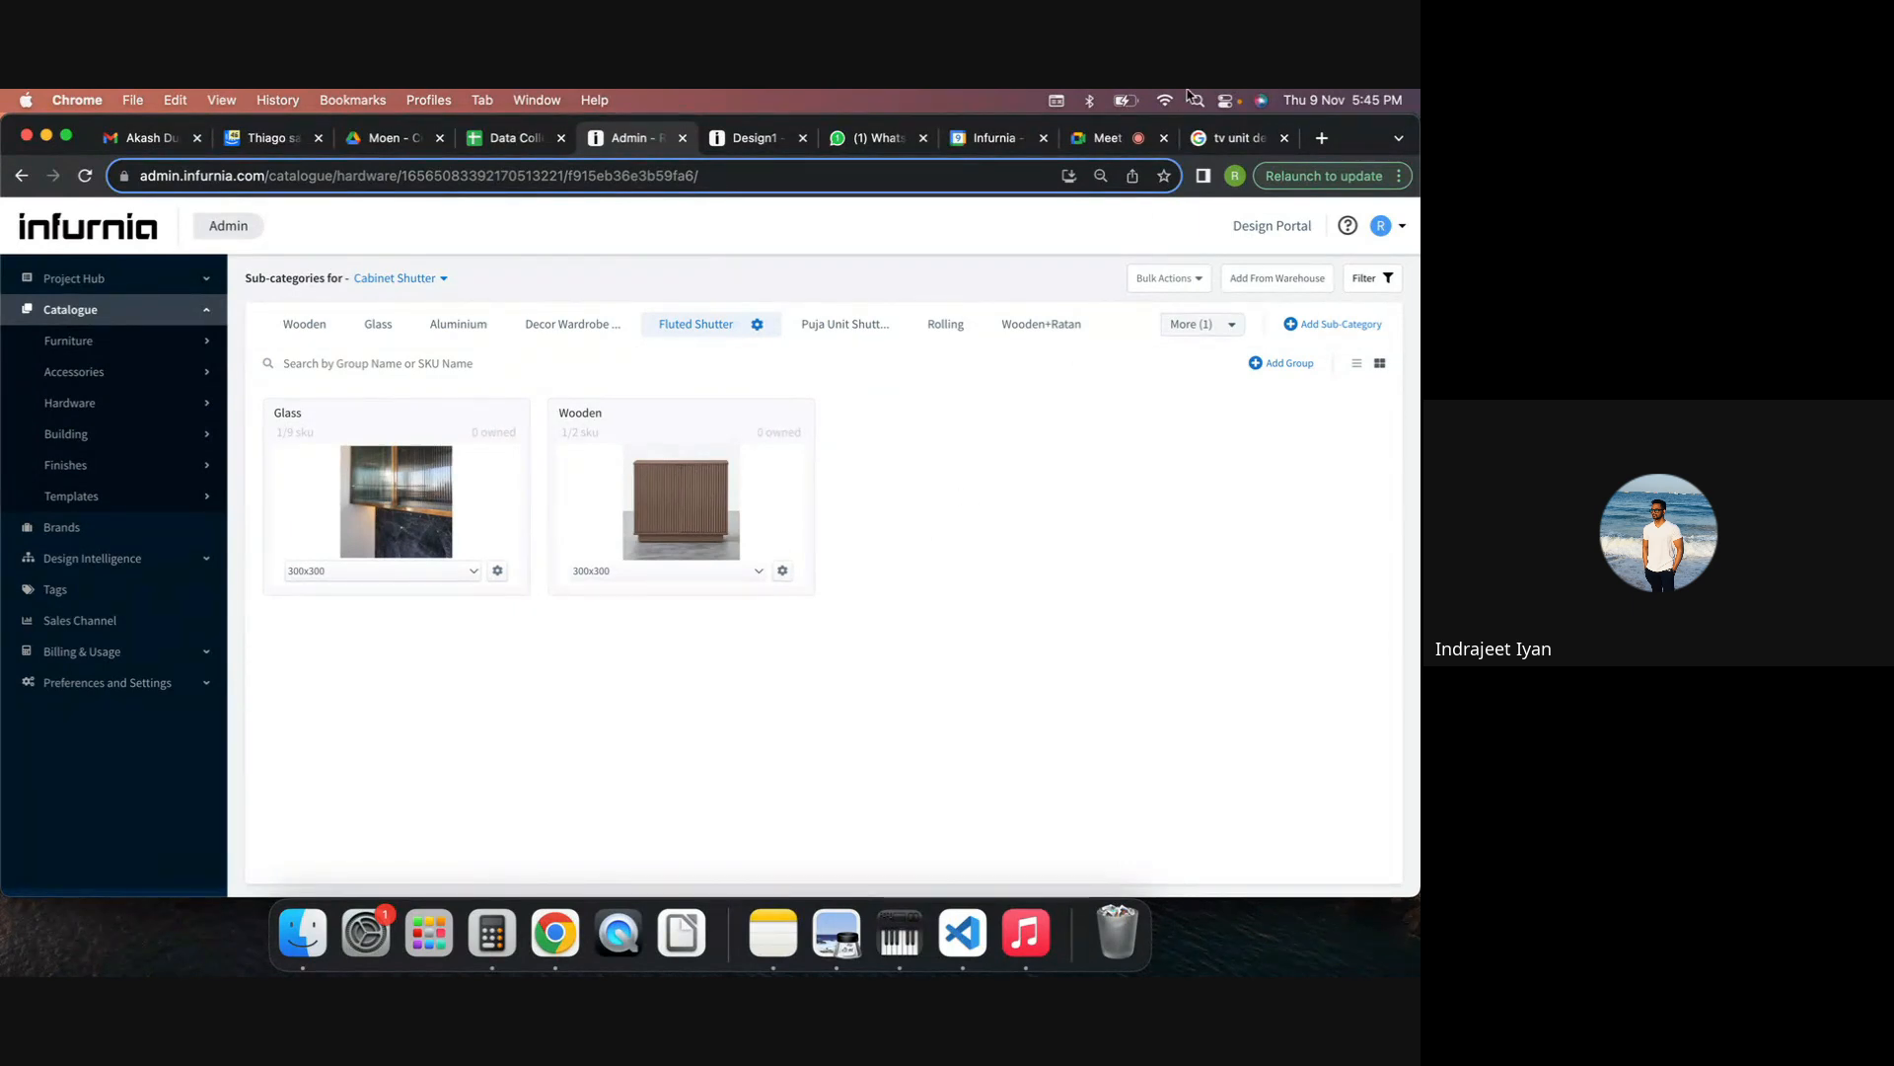
Switch to the Google Meet call and open the queue of raised hands.
left_click(1108, 139)
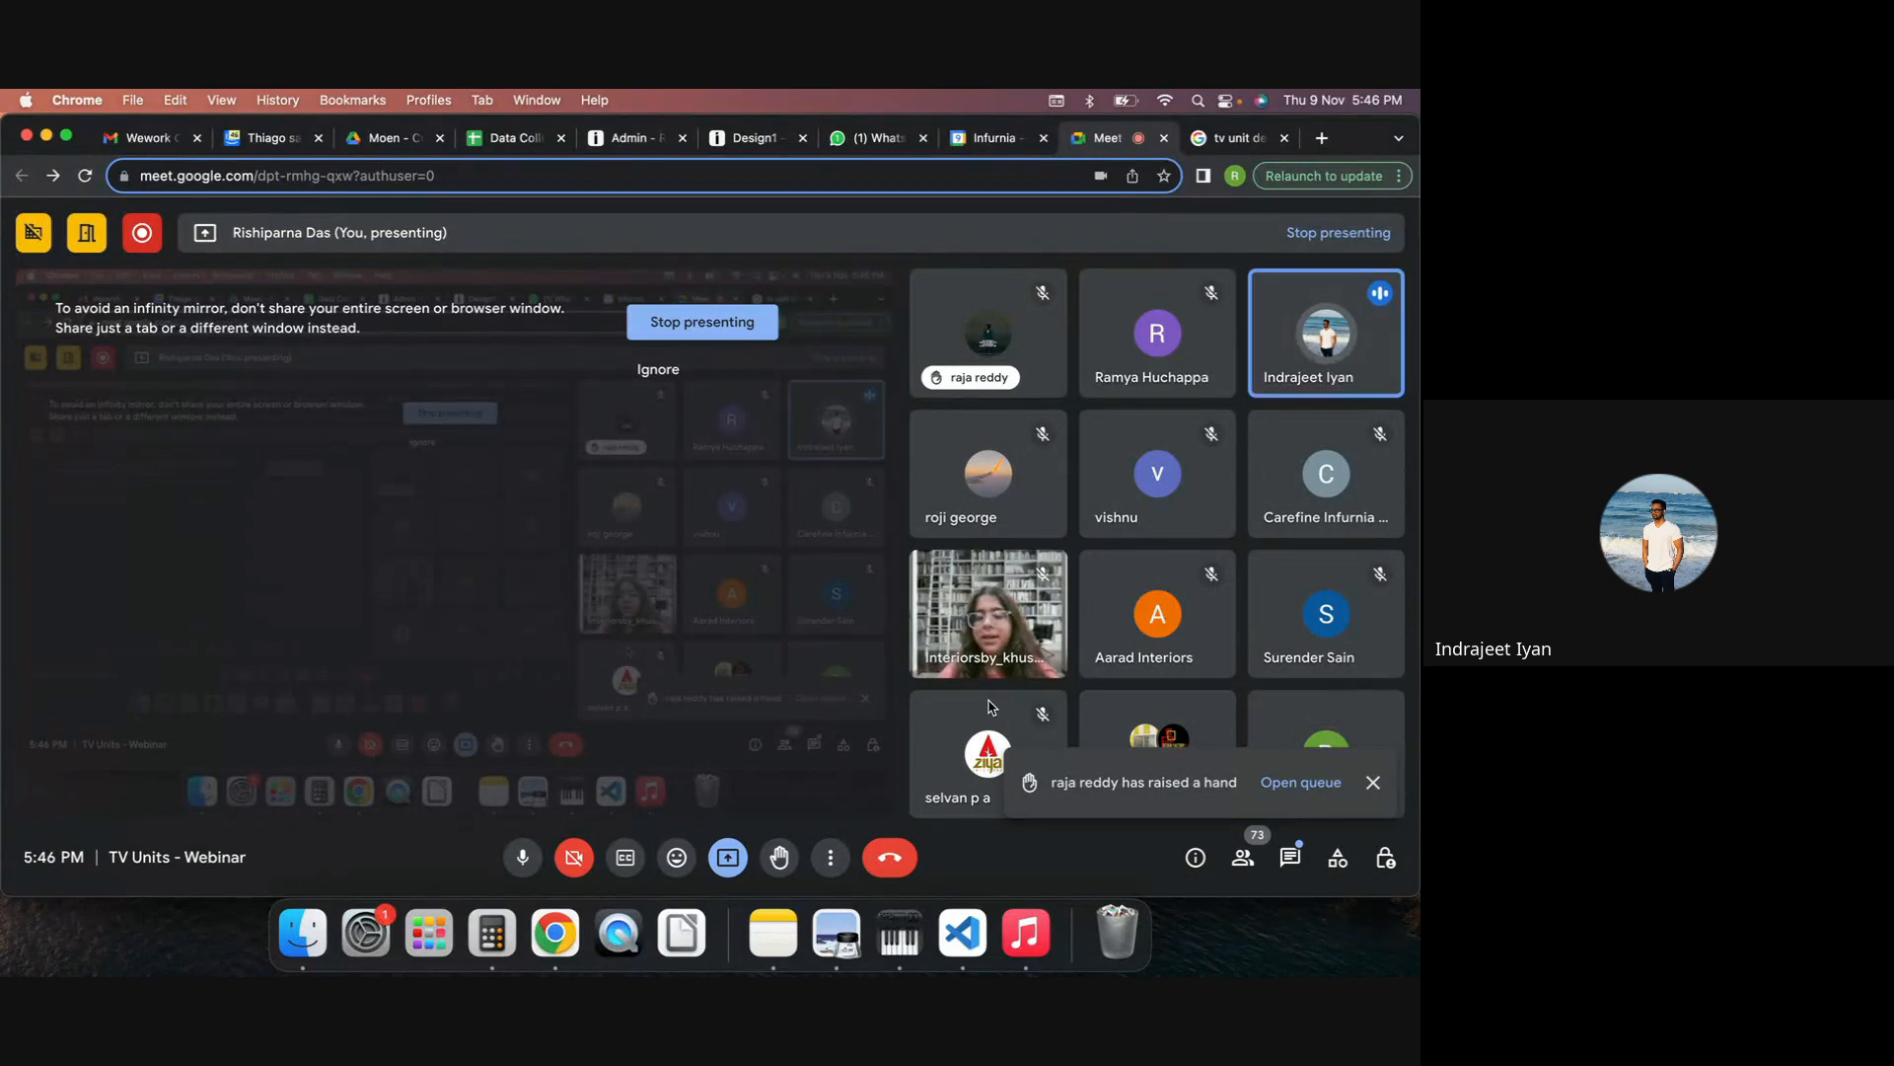
left_click(1302, 783)
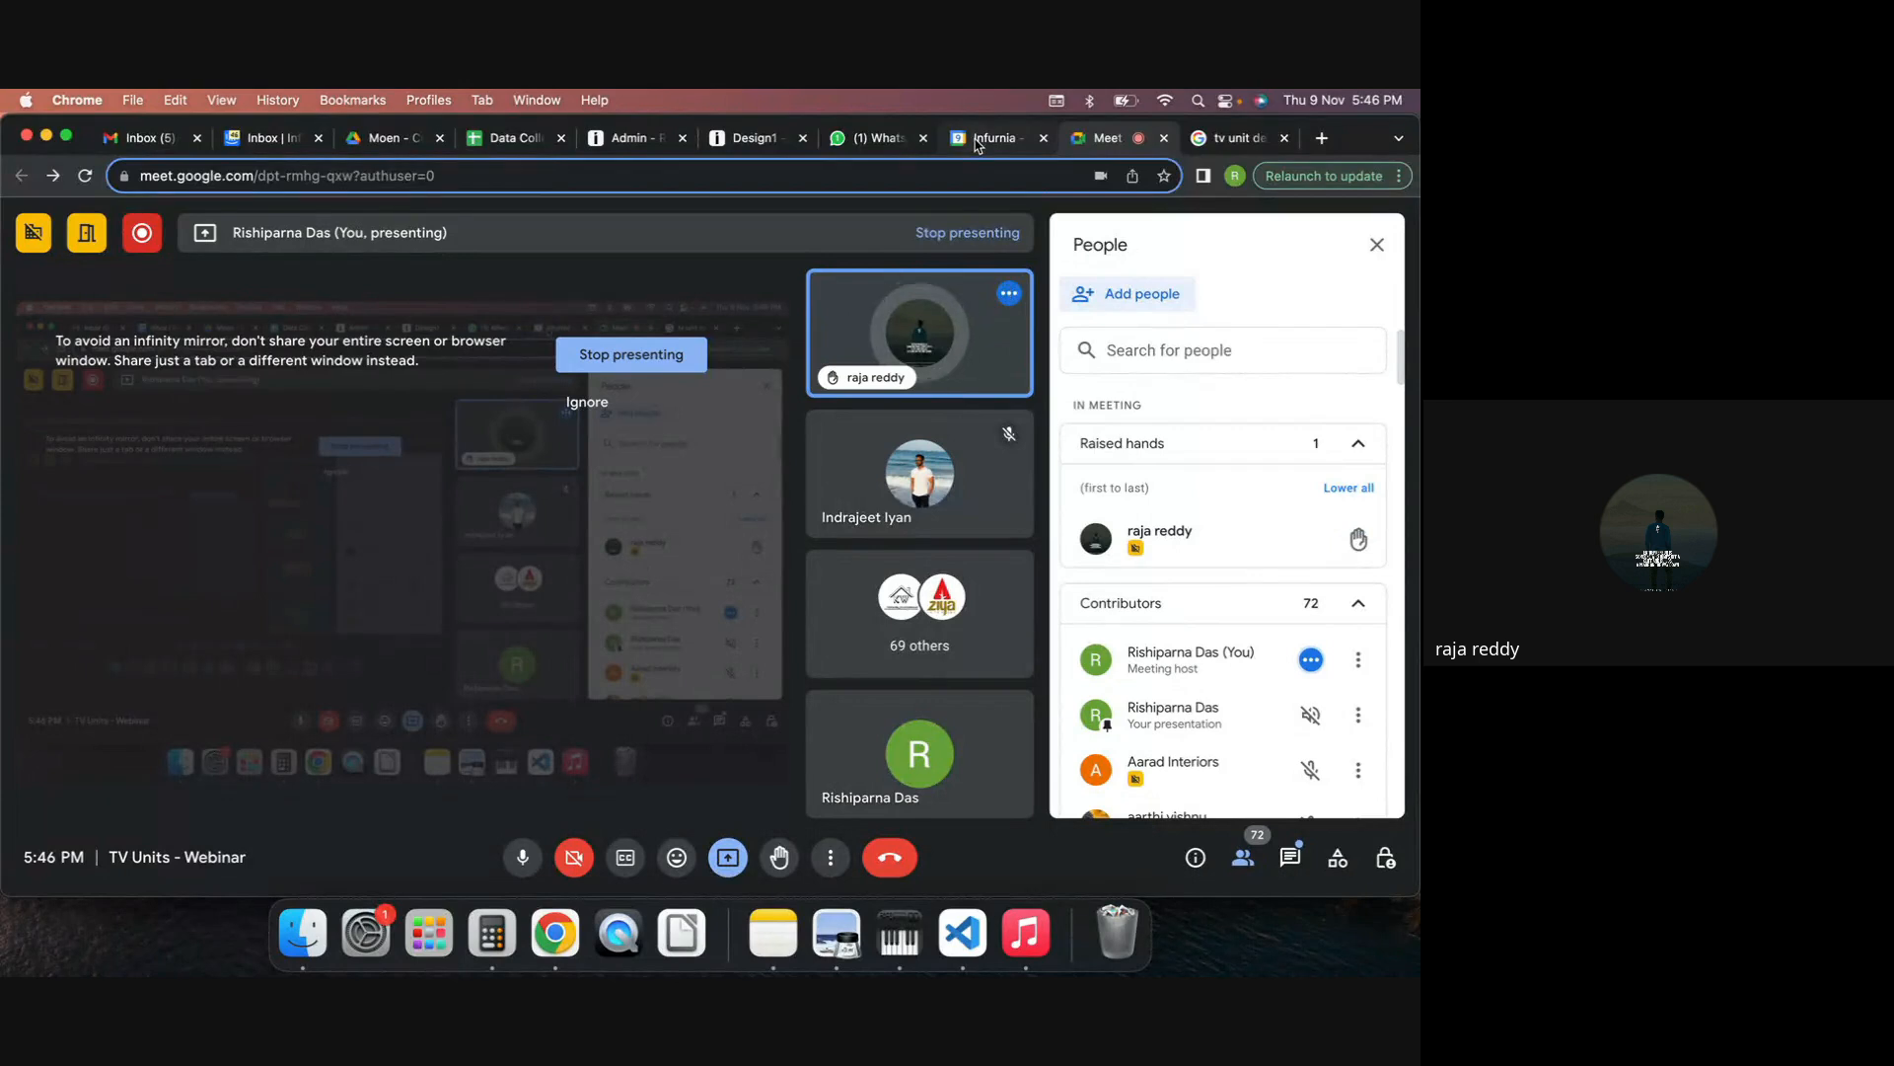
Return to the Infurnia TV unit design, deselect the louvered wall panel and bring the low base cabinets into closer view.
left_click(706, 146)
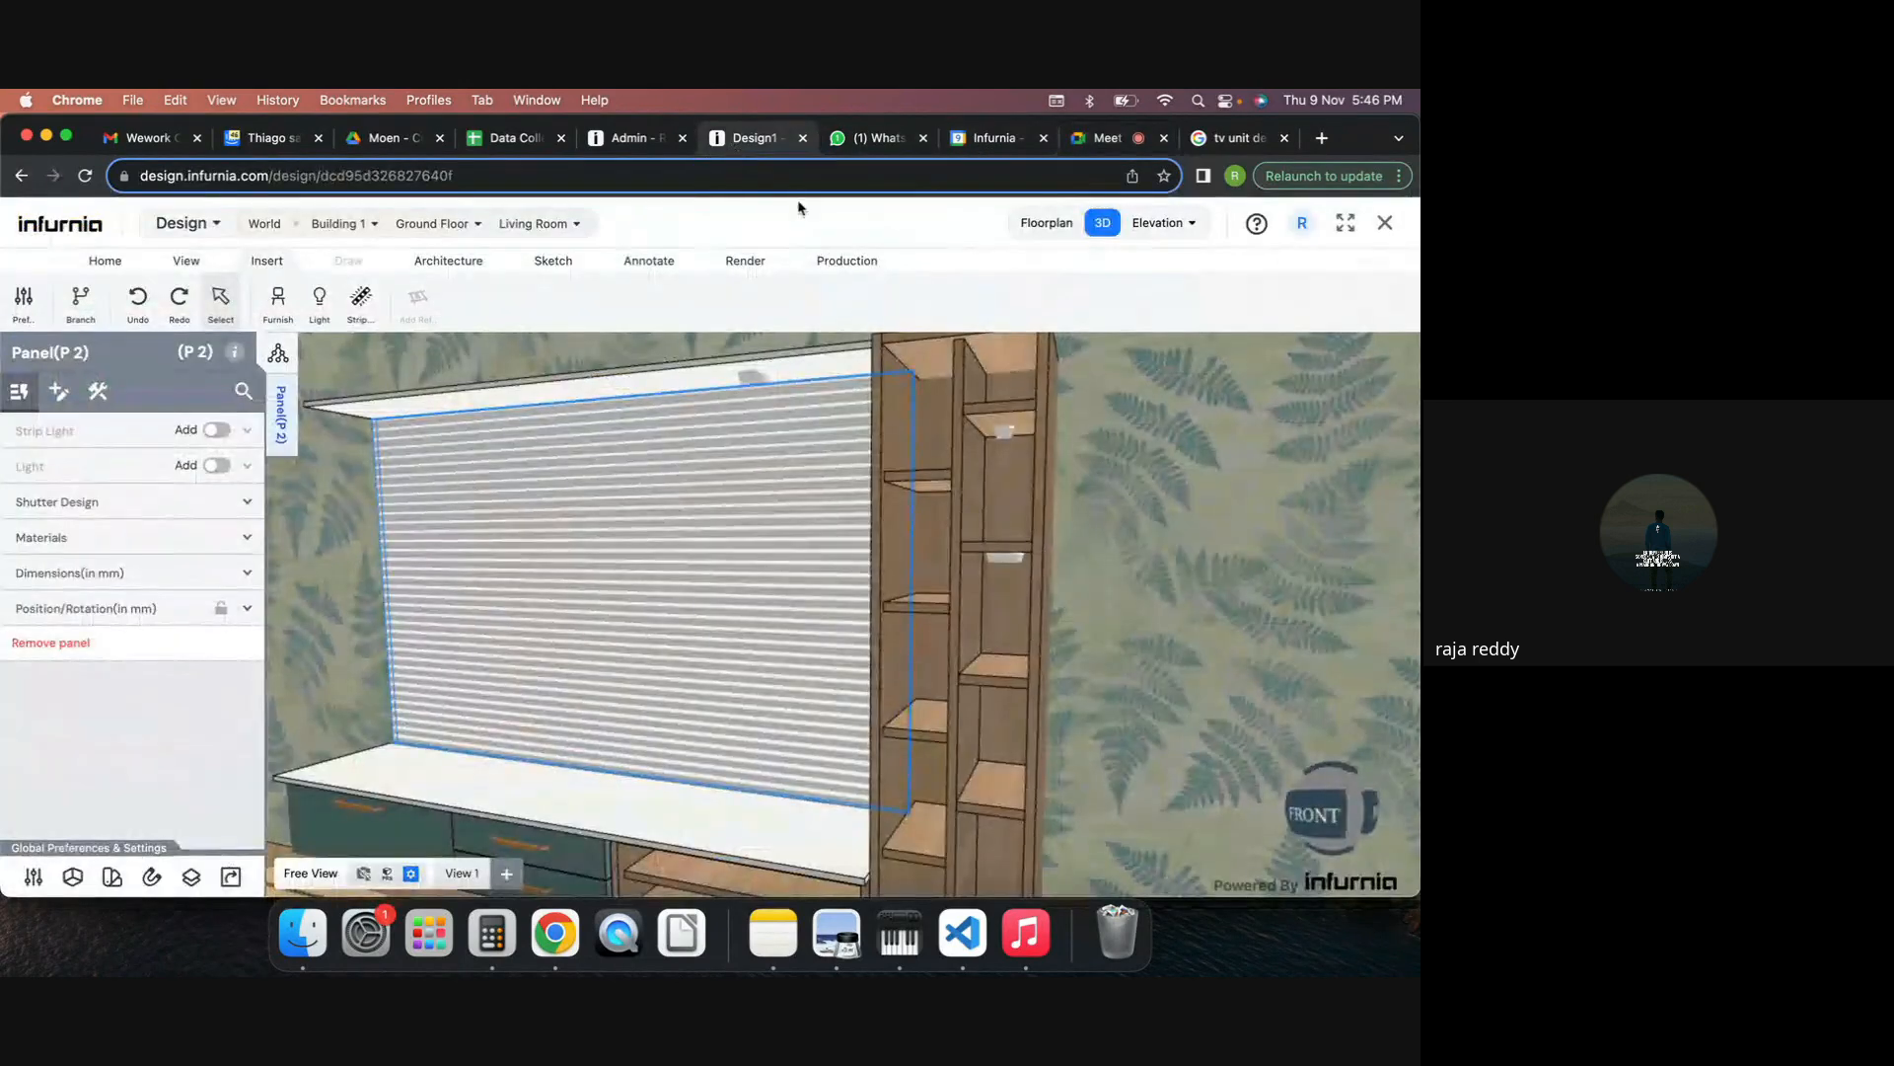
scroll(1050, 657, "down", 3)
left_click(1050, 656)
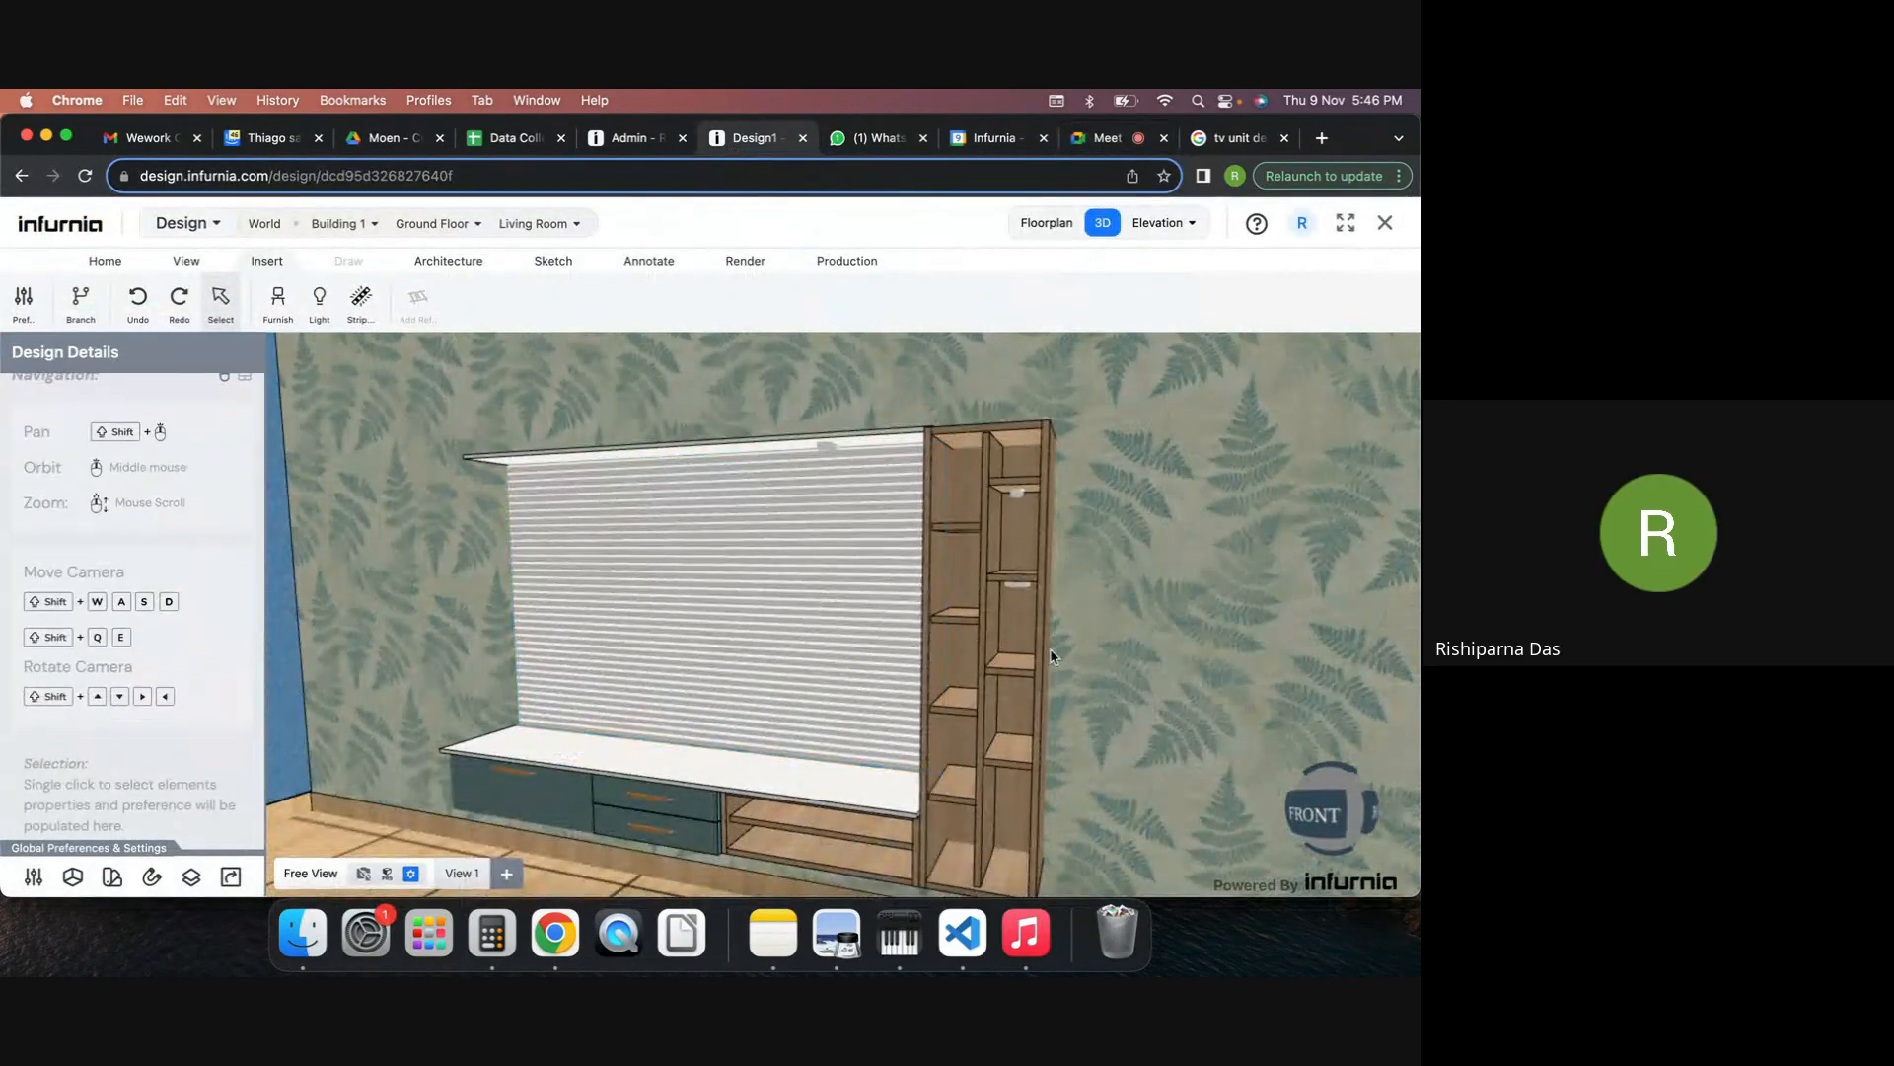
middle_click_drag(1073, 650, 1042, 544, "shift")
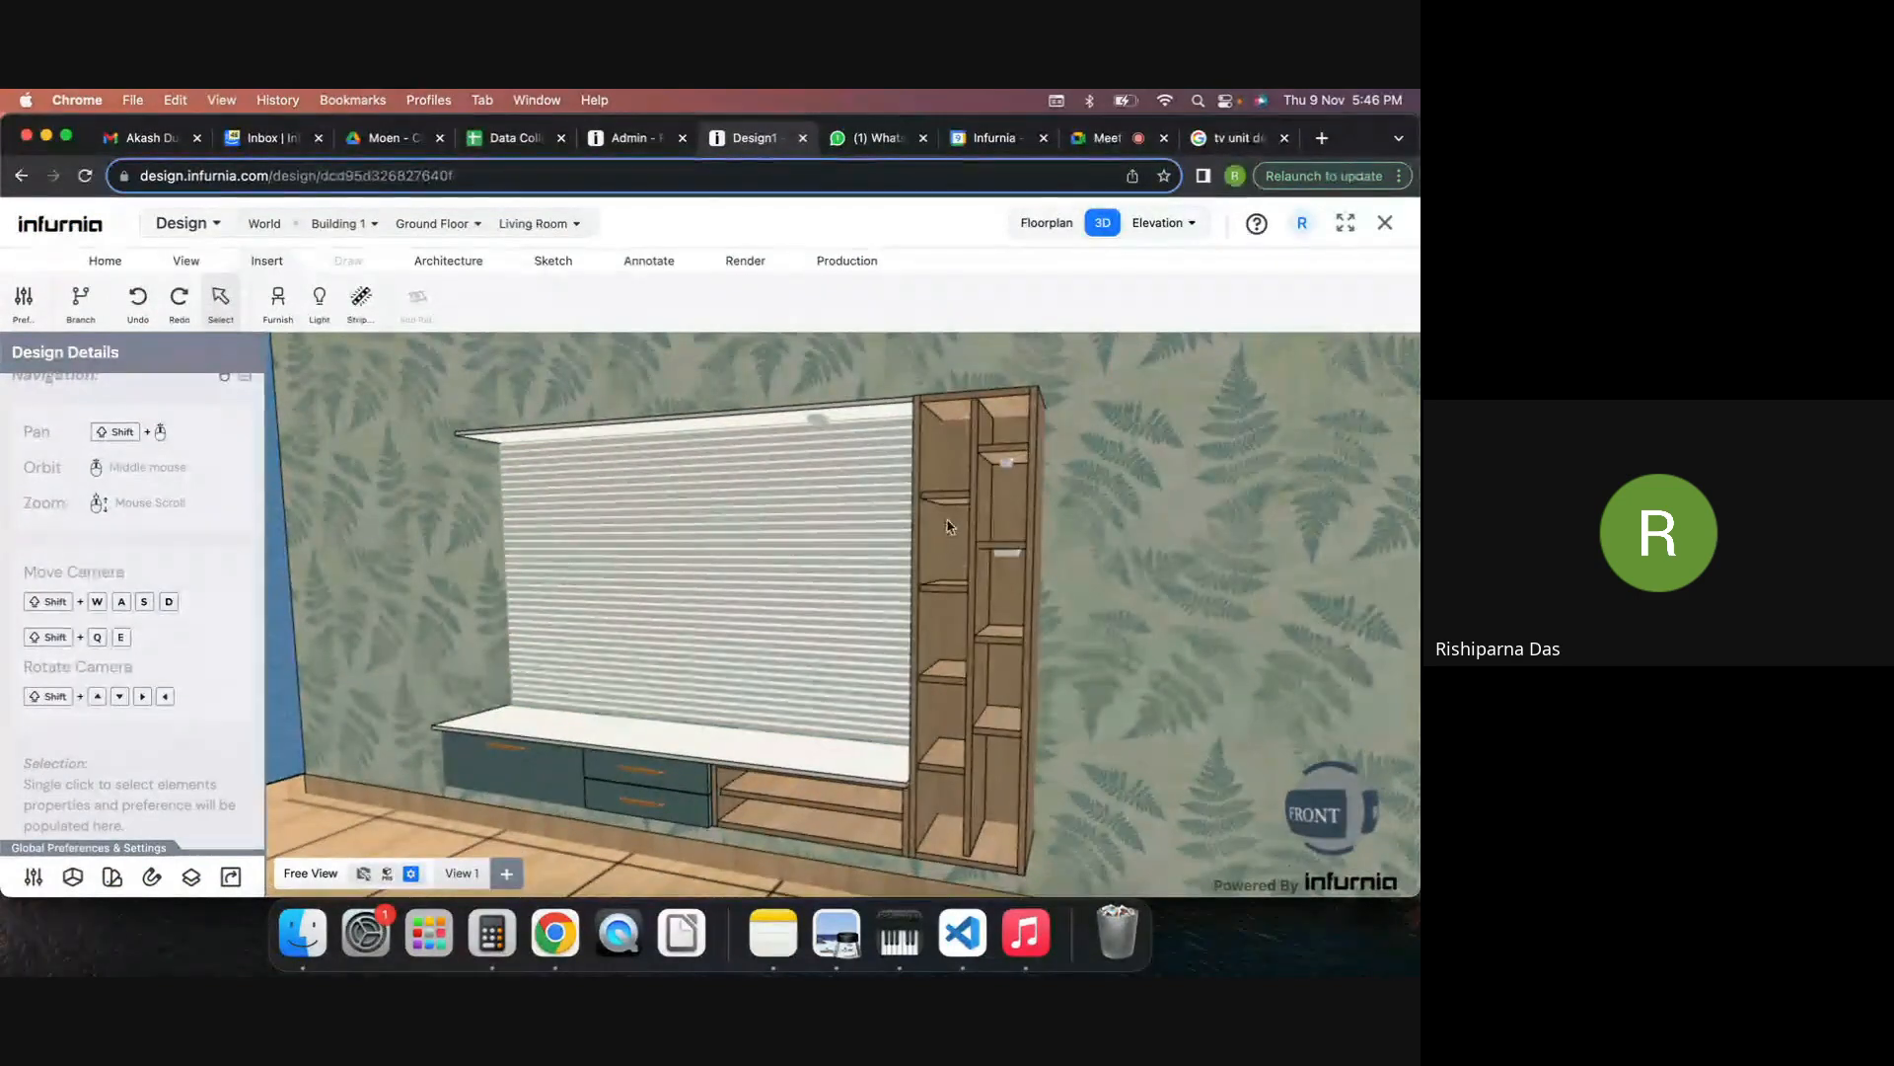
scroll(1078, 580, "up", 2)
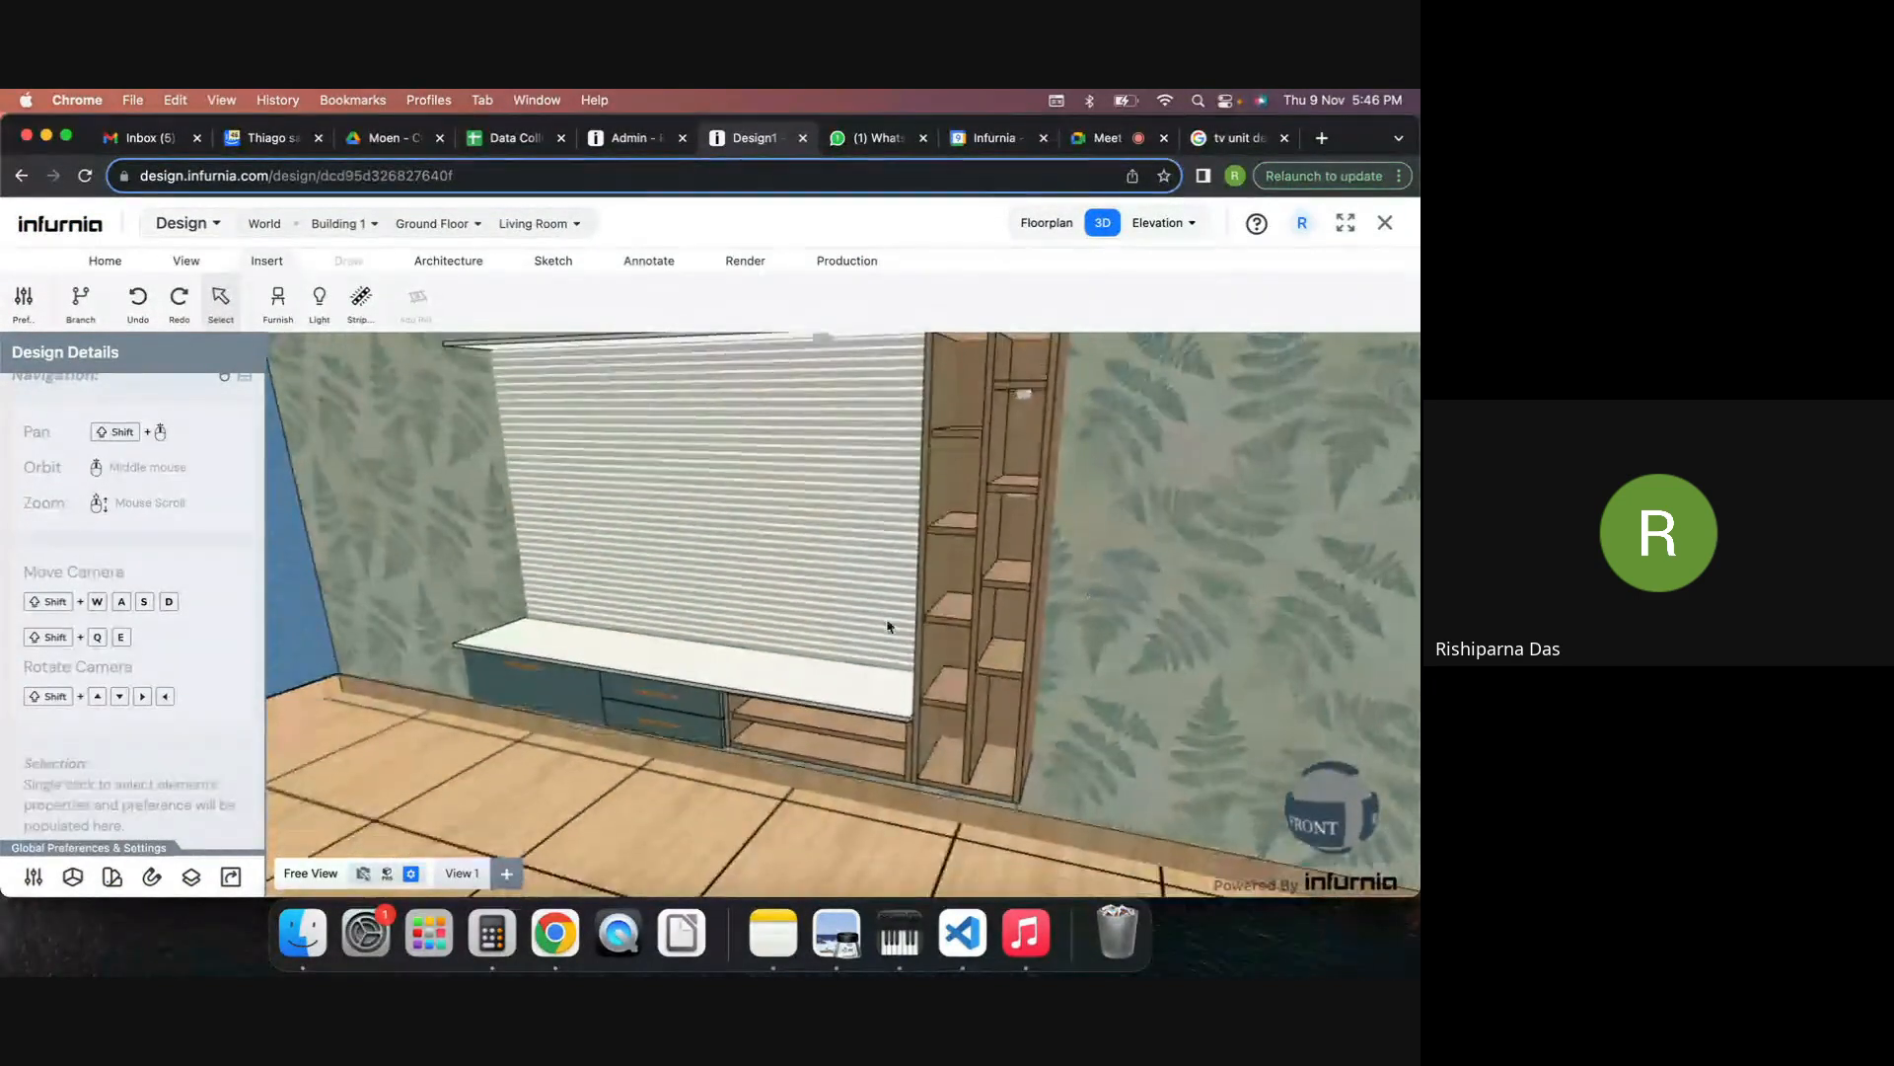
scroll(817, 757, "up", 5)
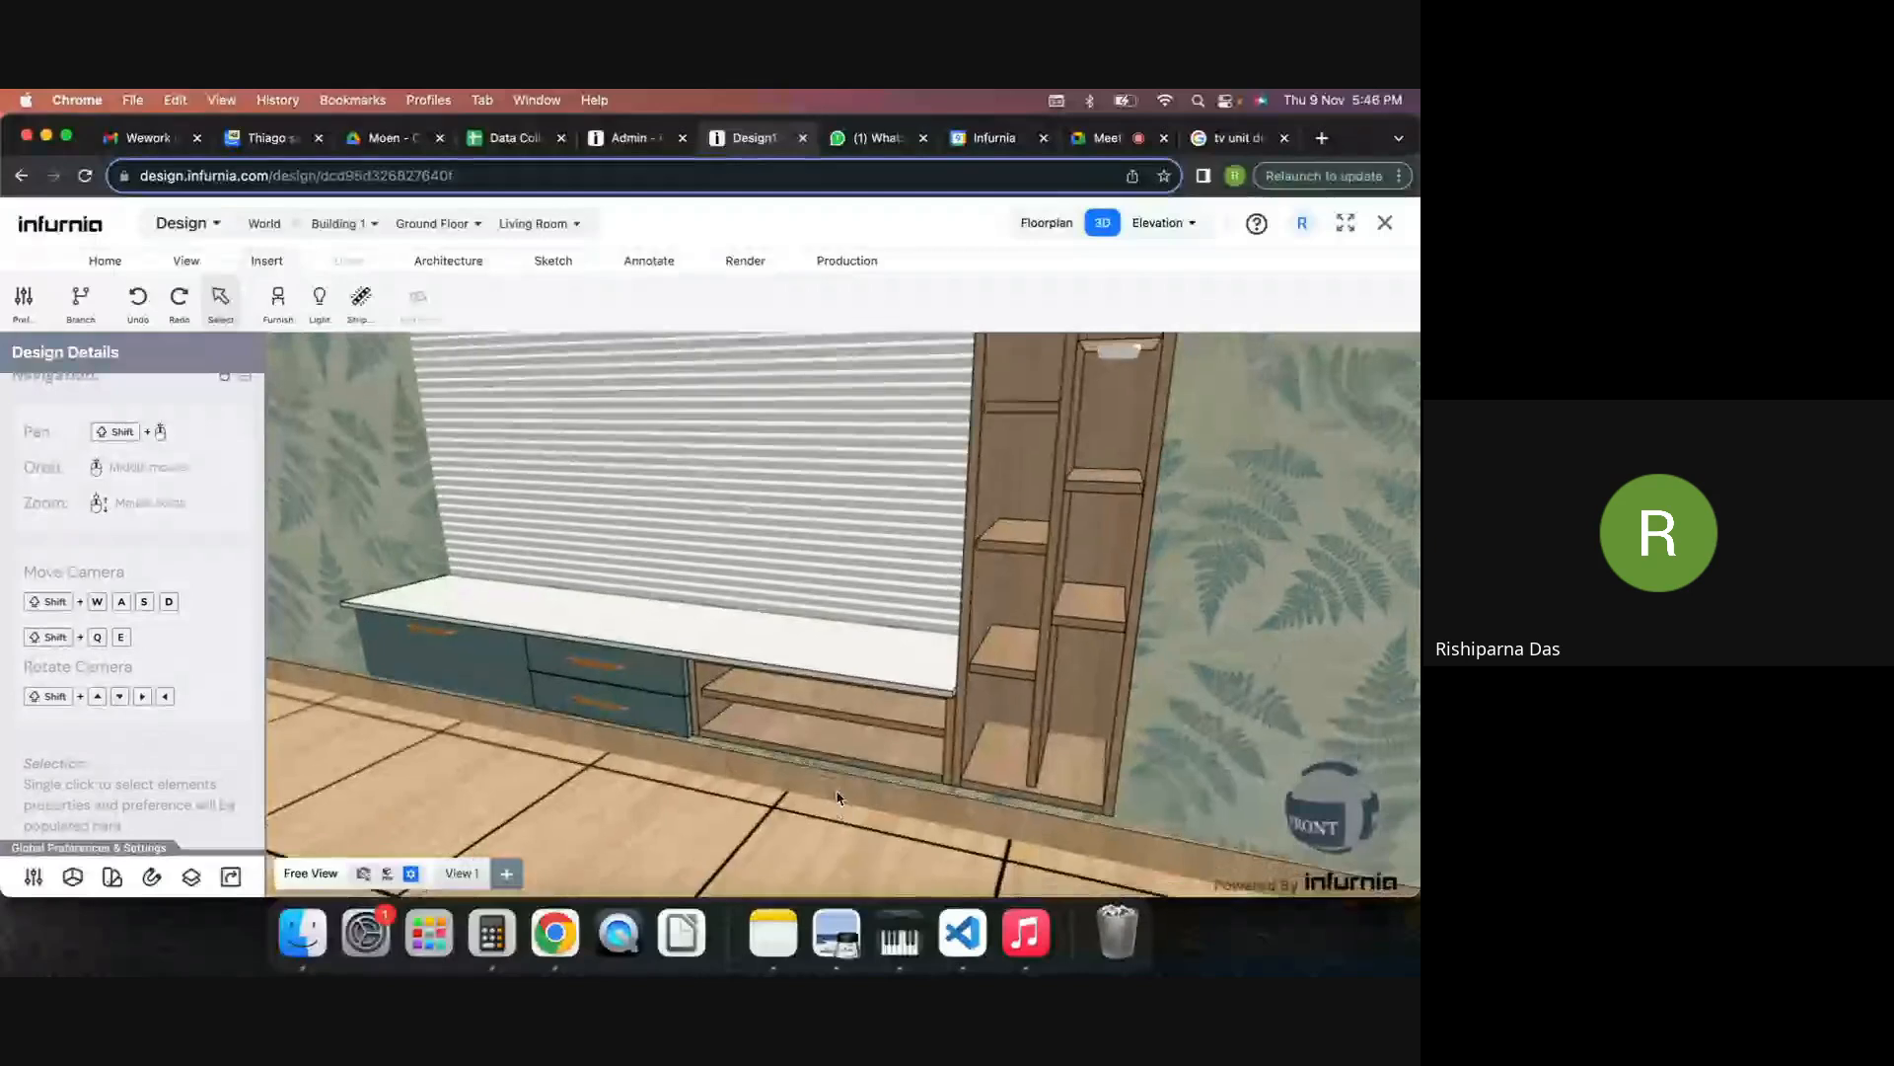
Add a shutter system to the parent partition of the open base cabinet beside the drawers, covering both shelf compartments.
left_click(773, 615)
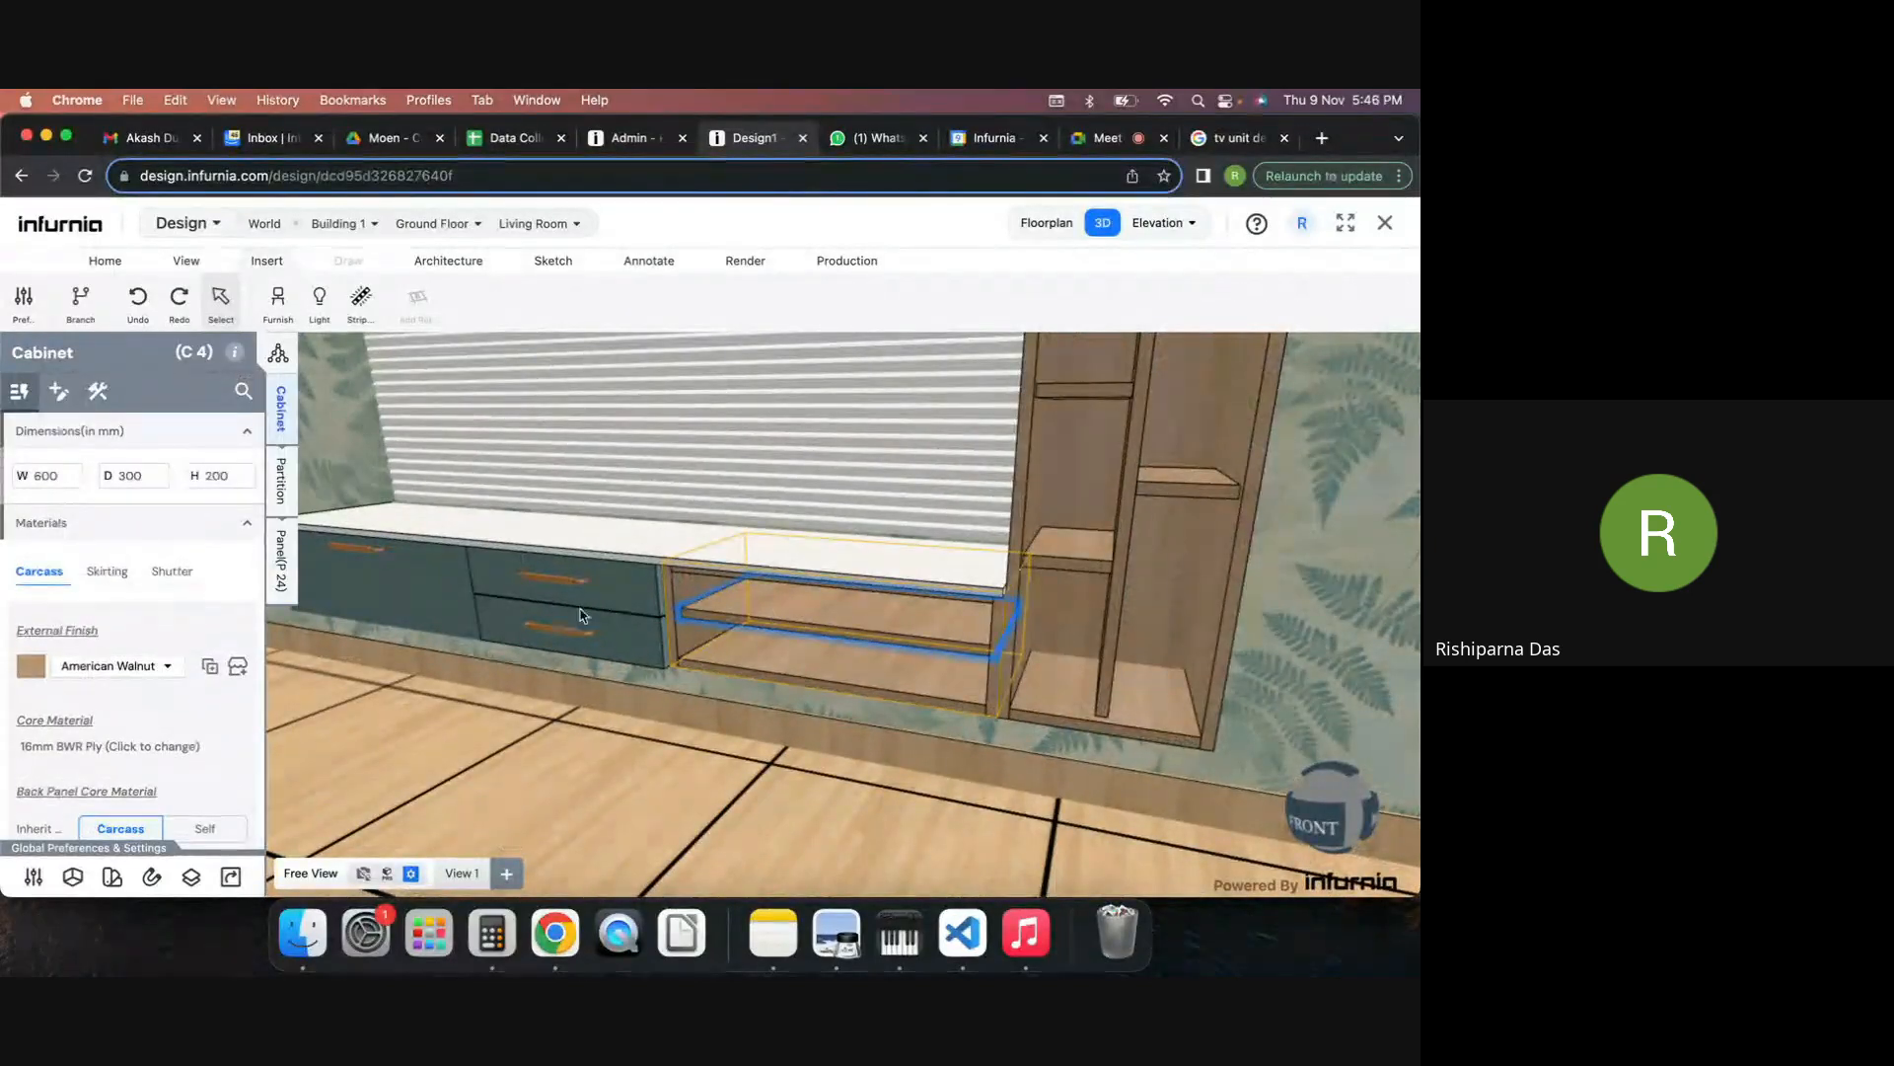
scroll(765, 688, "up", 1)
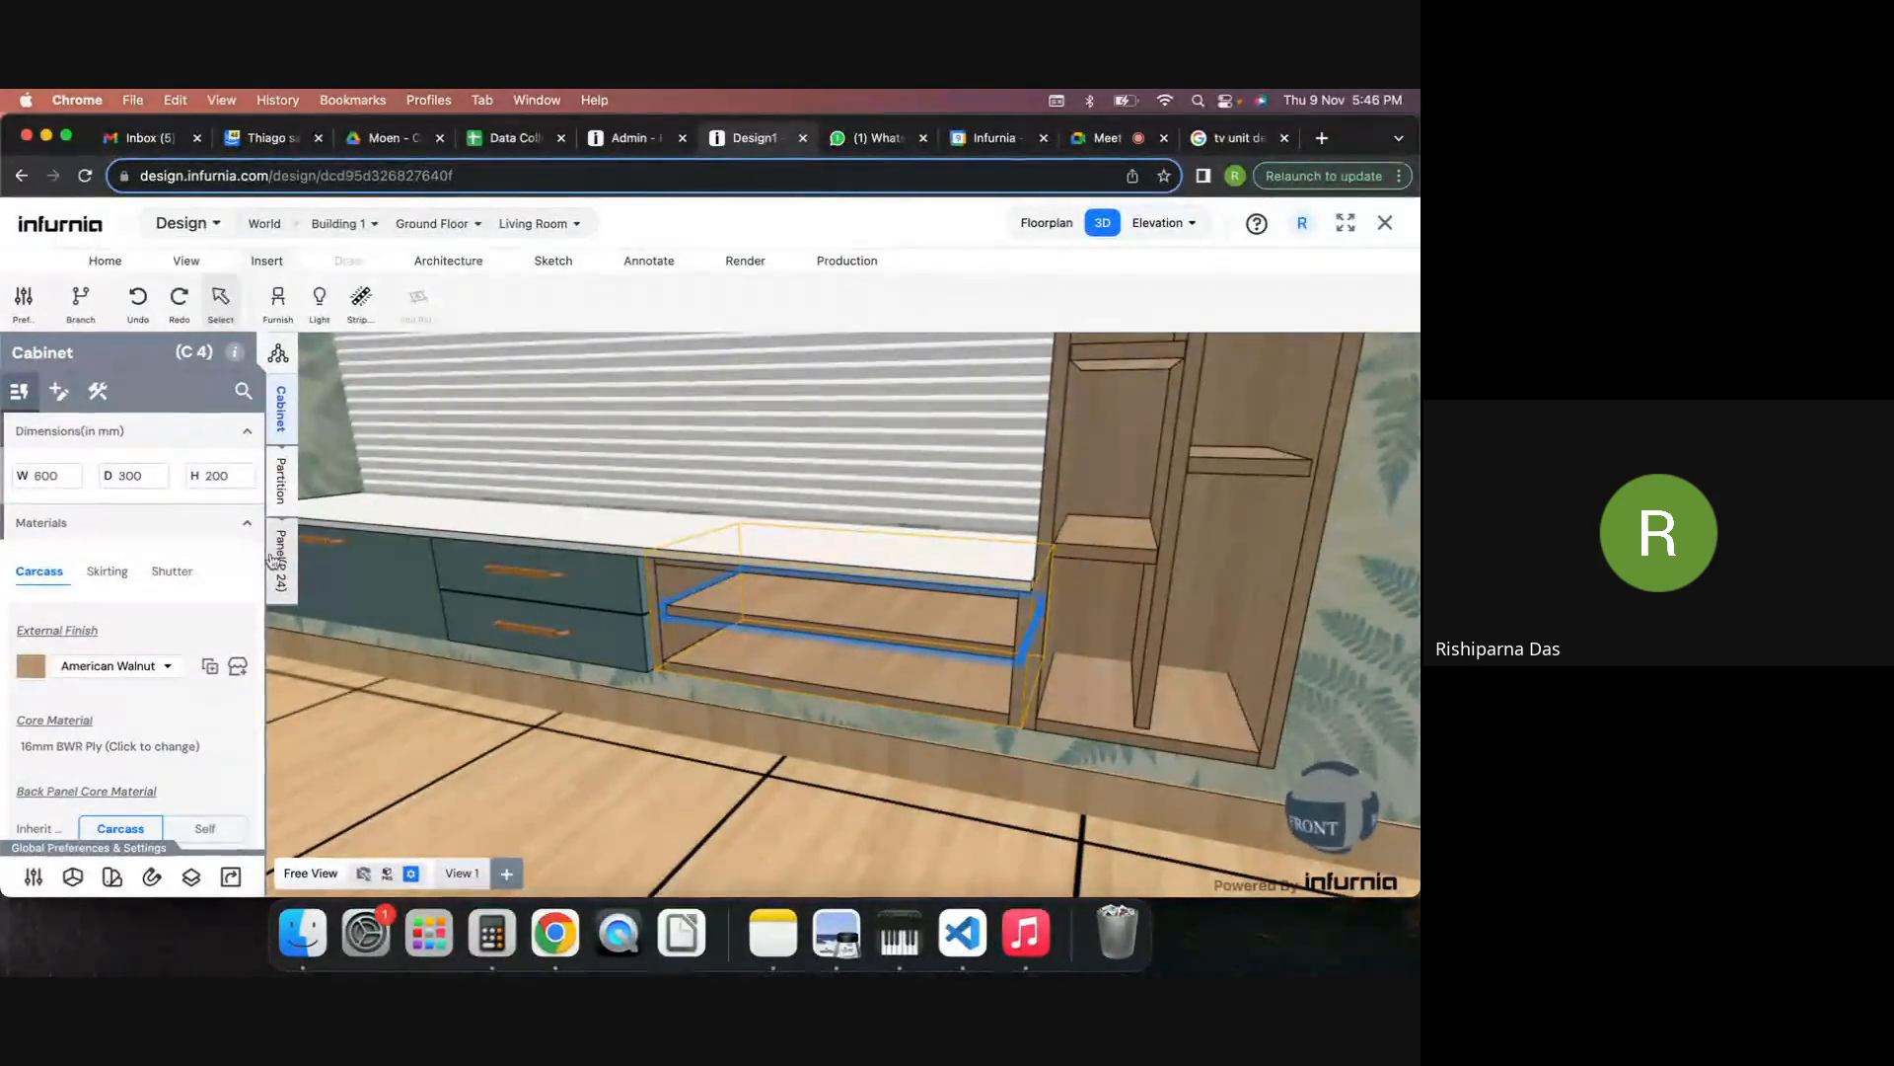
left_click(801, 617)
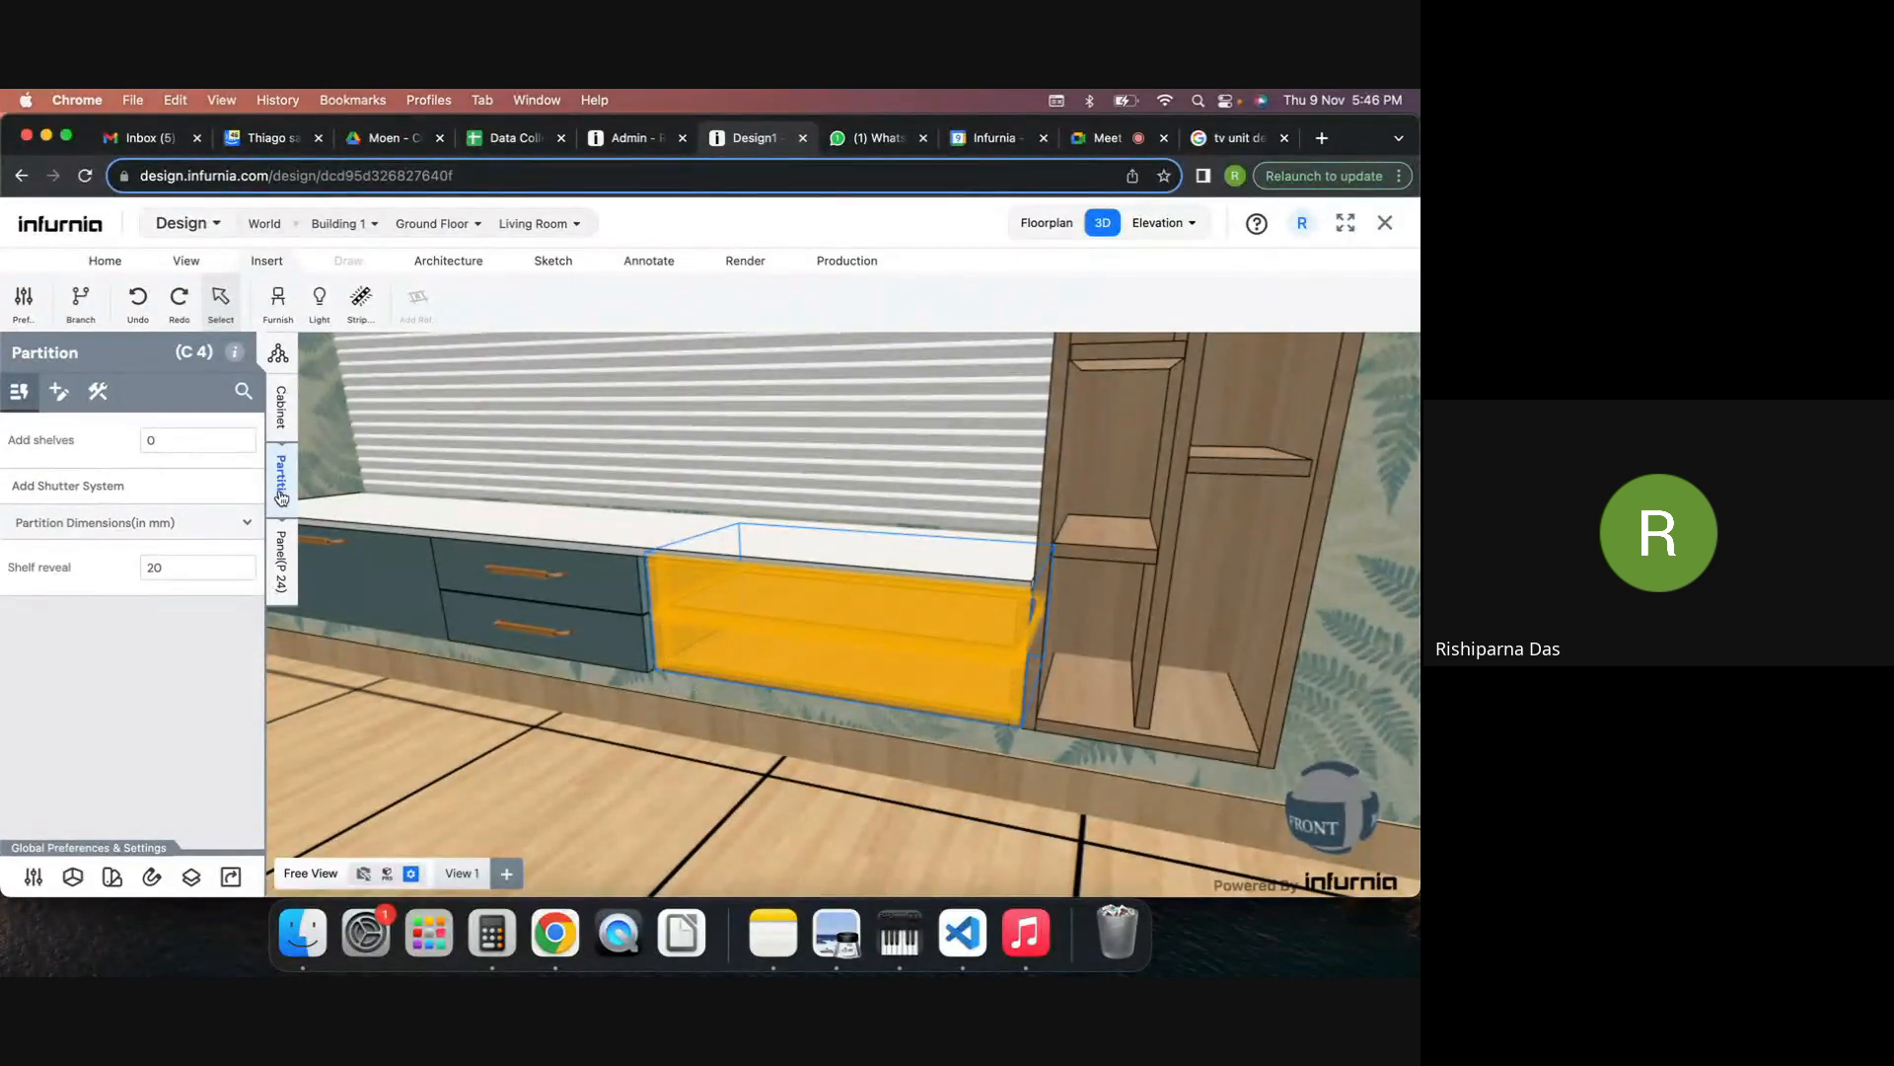
left_click_drag(764, 790, 762, 683)
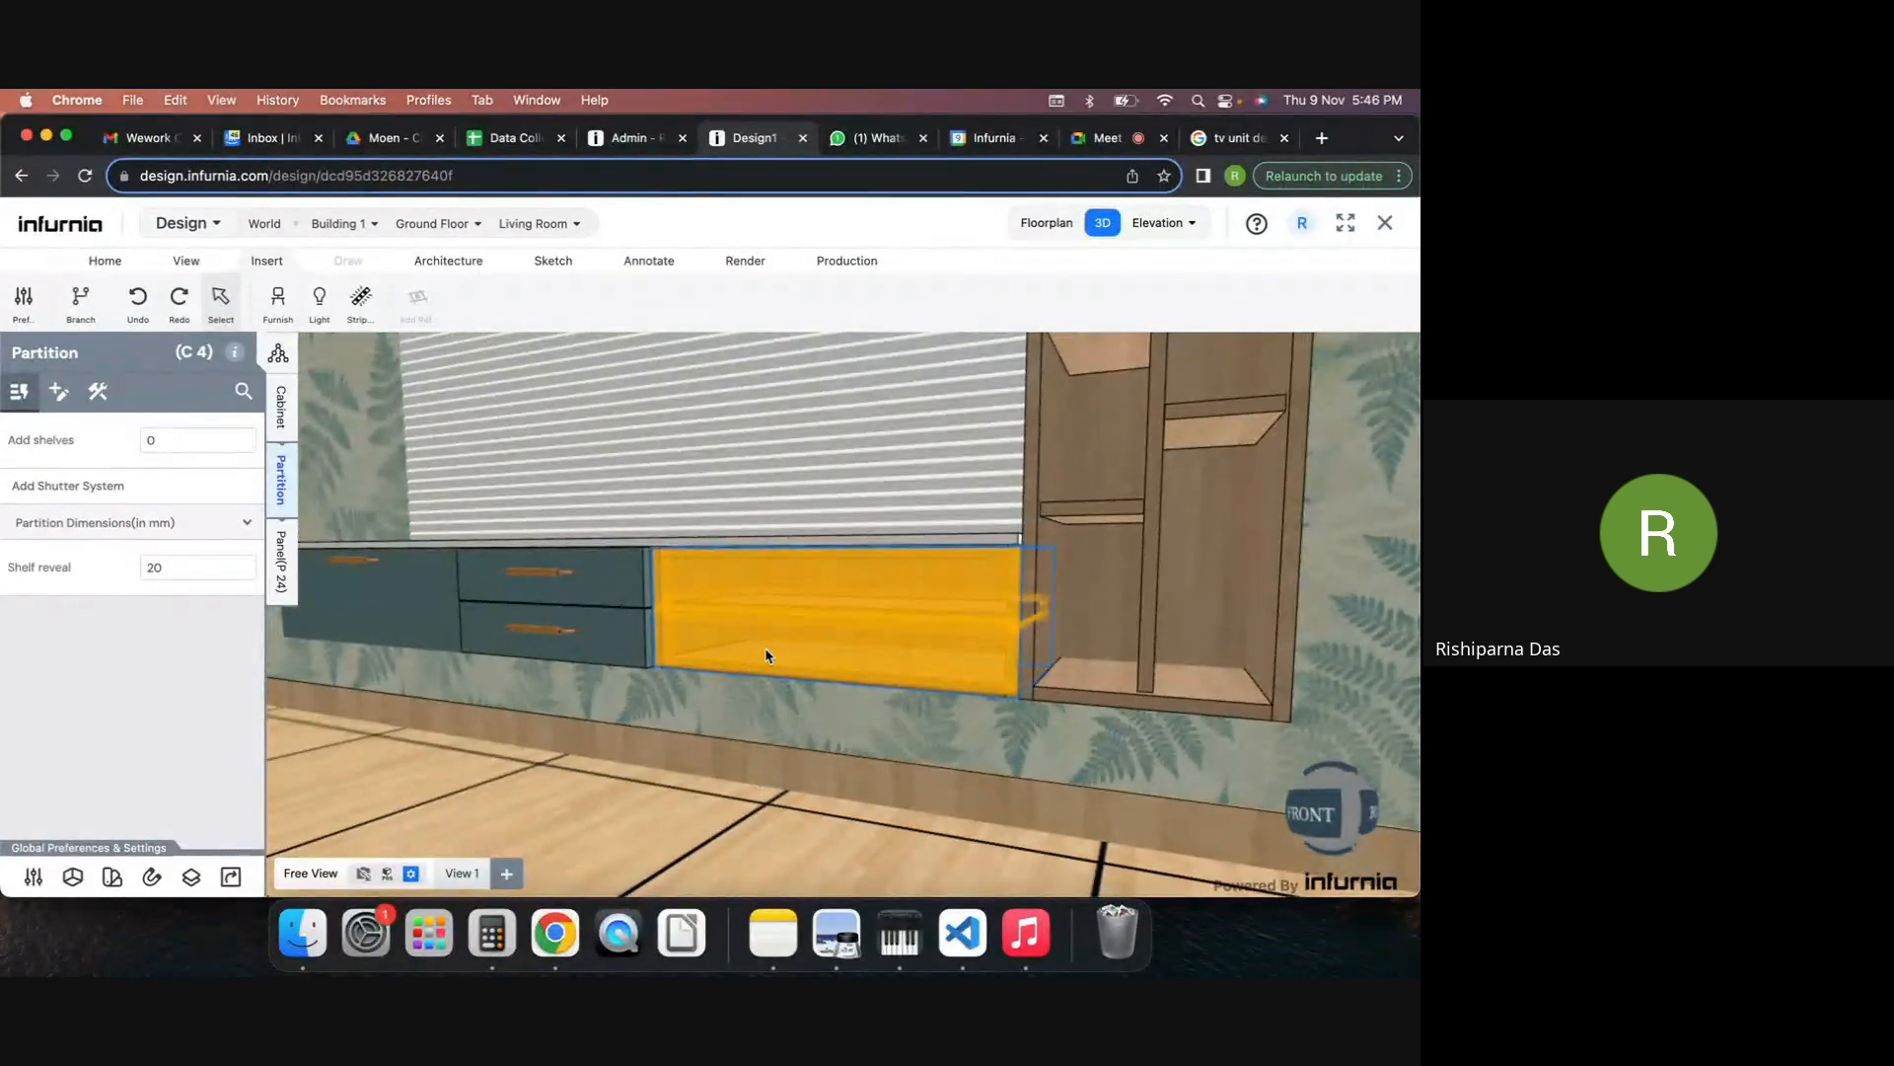
left_click(765, 656)
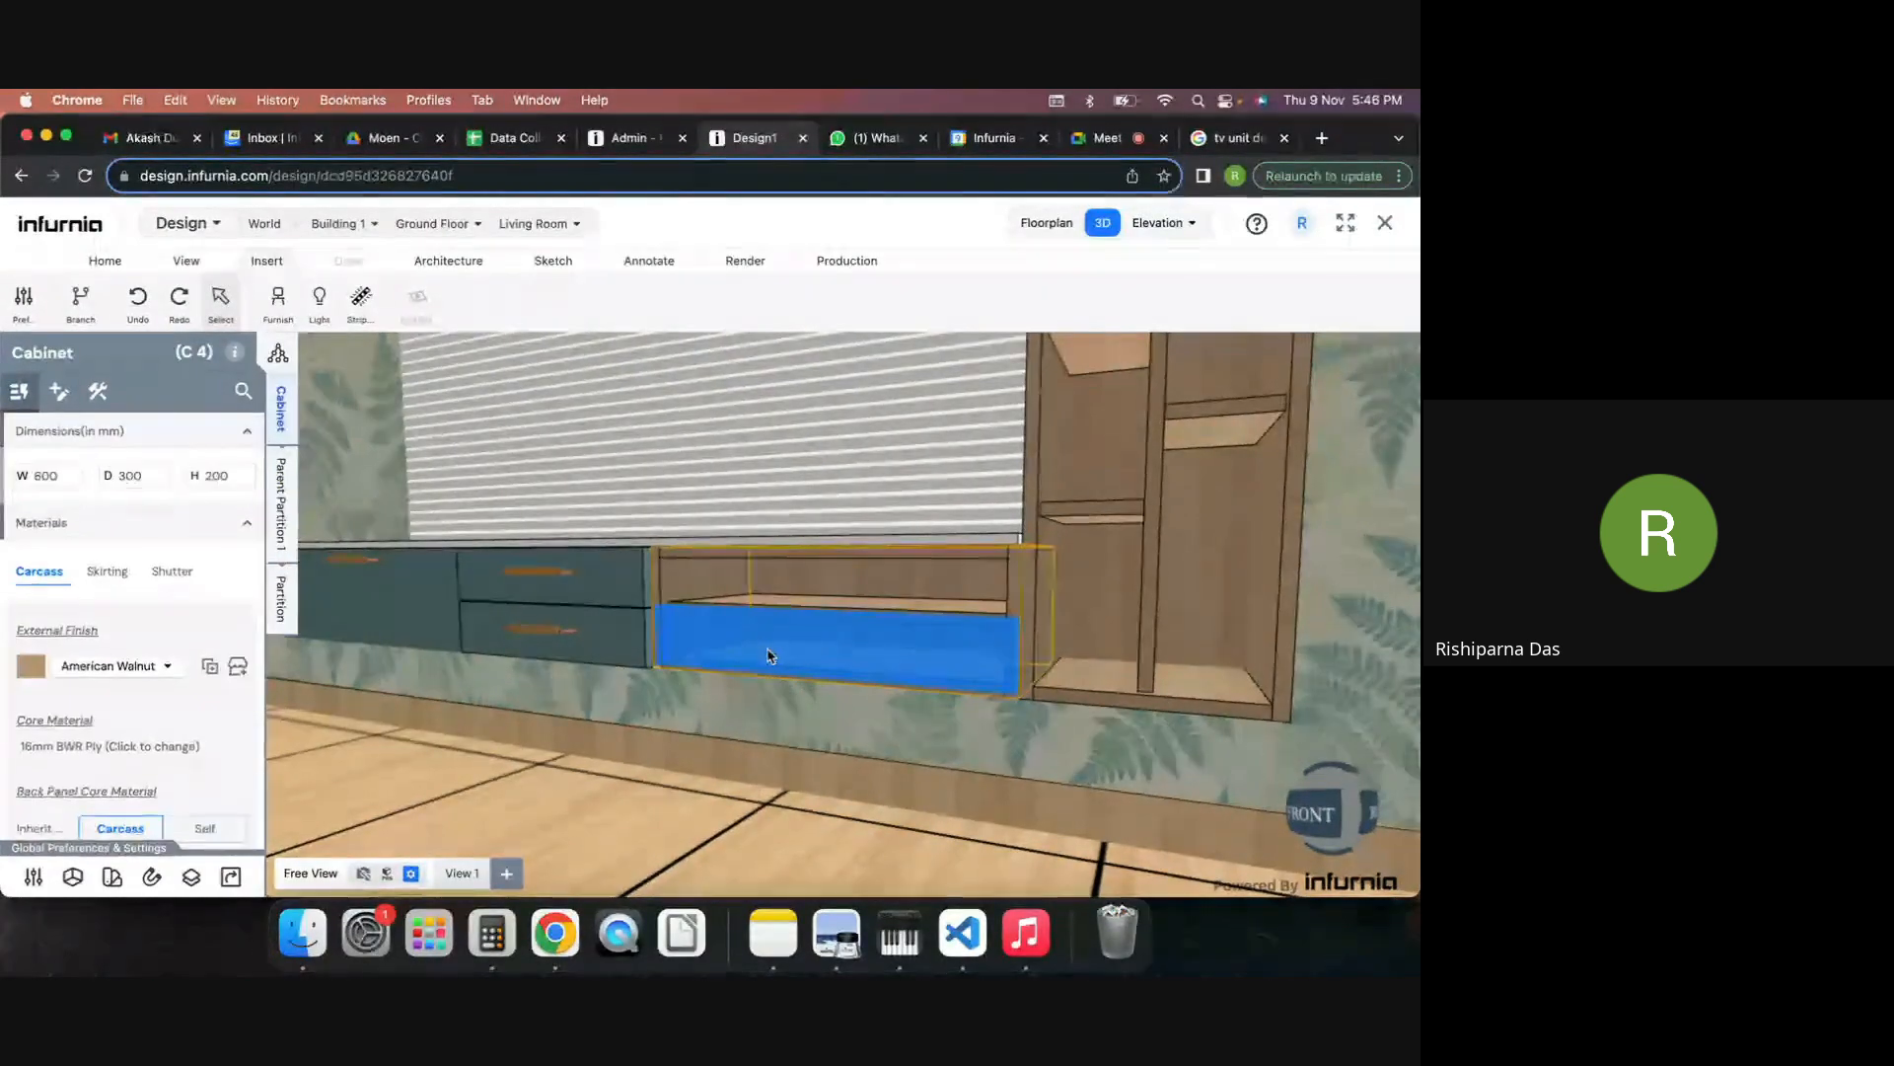
left_click(281, 598)
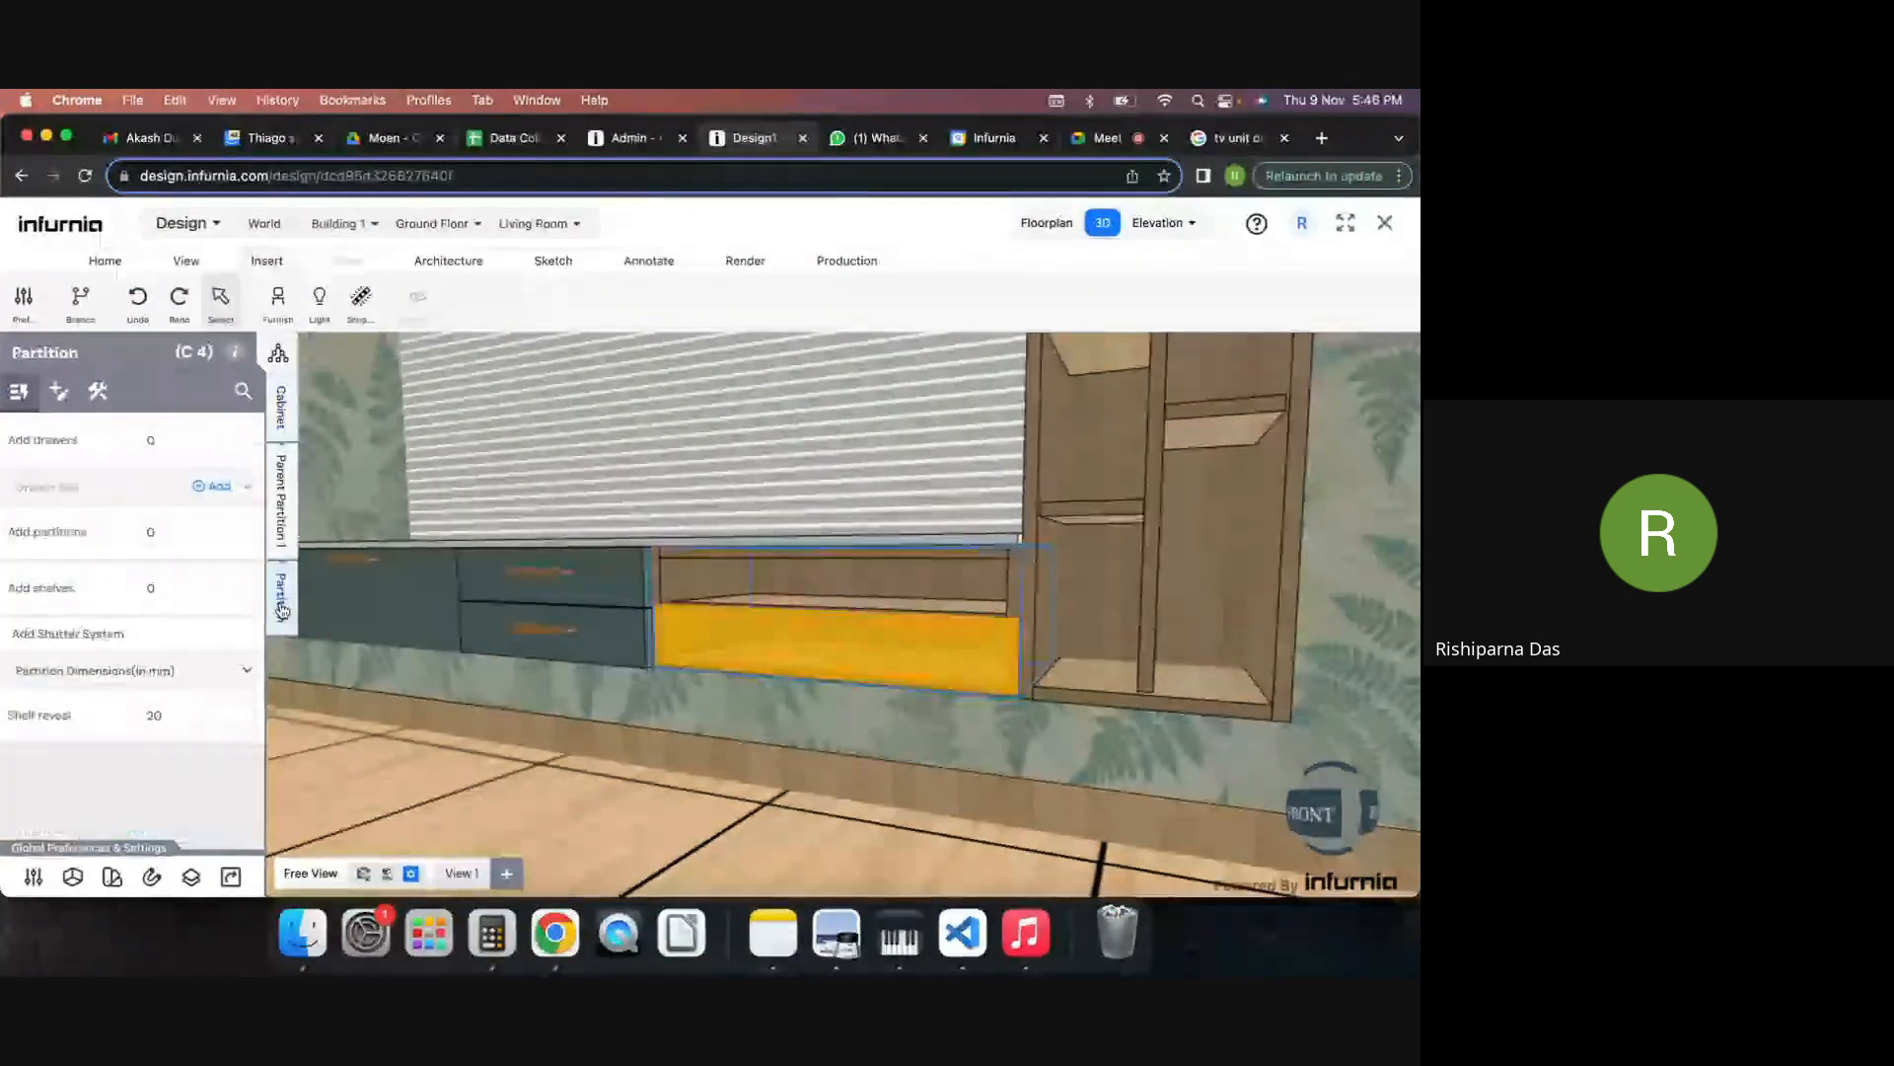
left_click(281, 528)
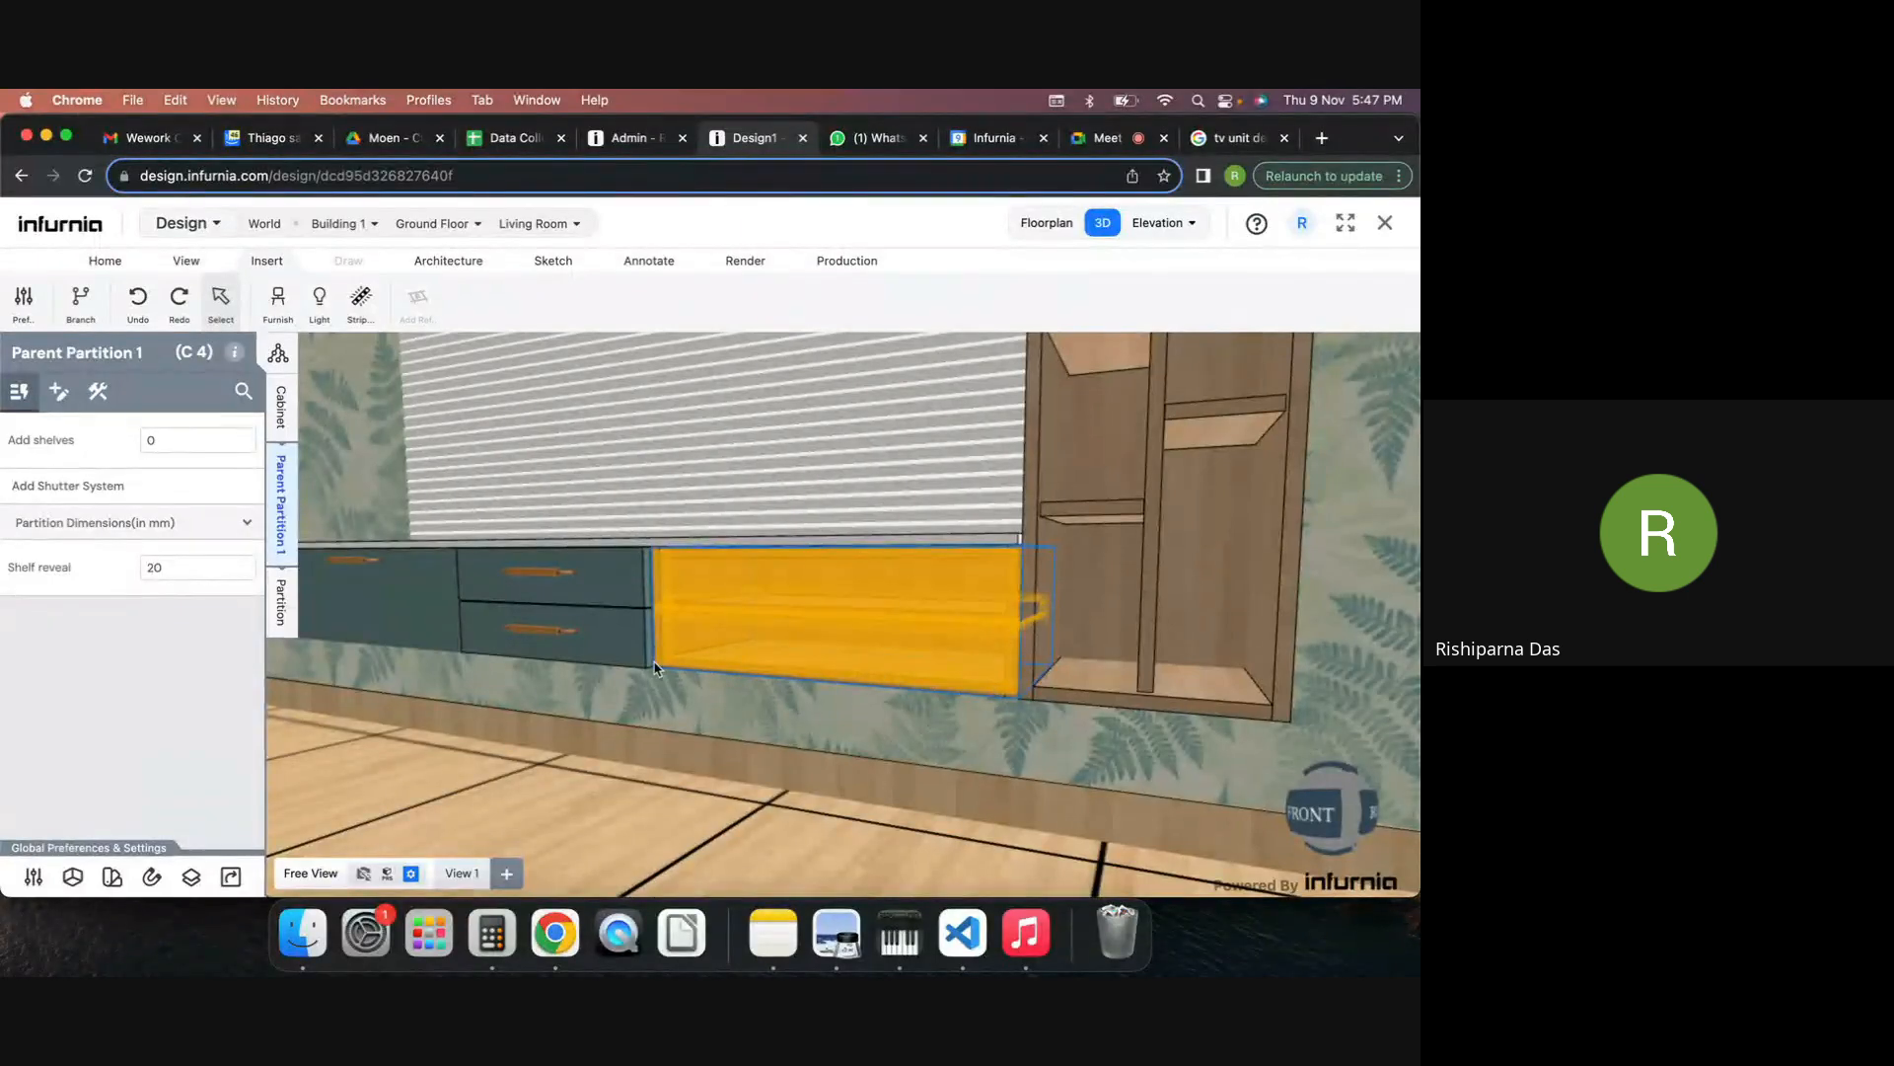
left_click(283, 604)
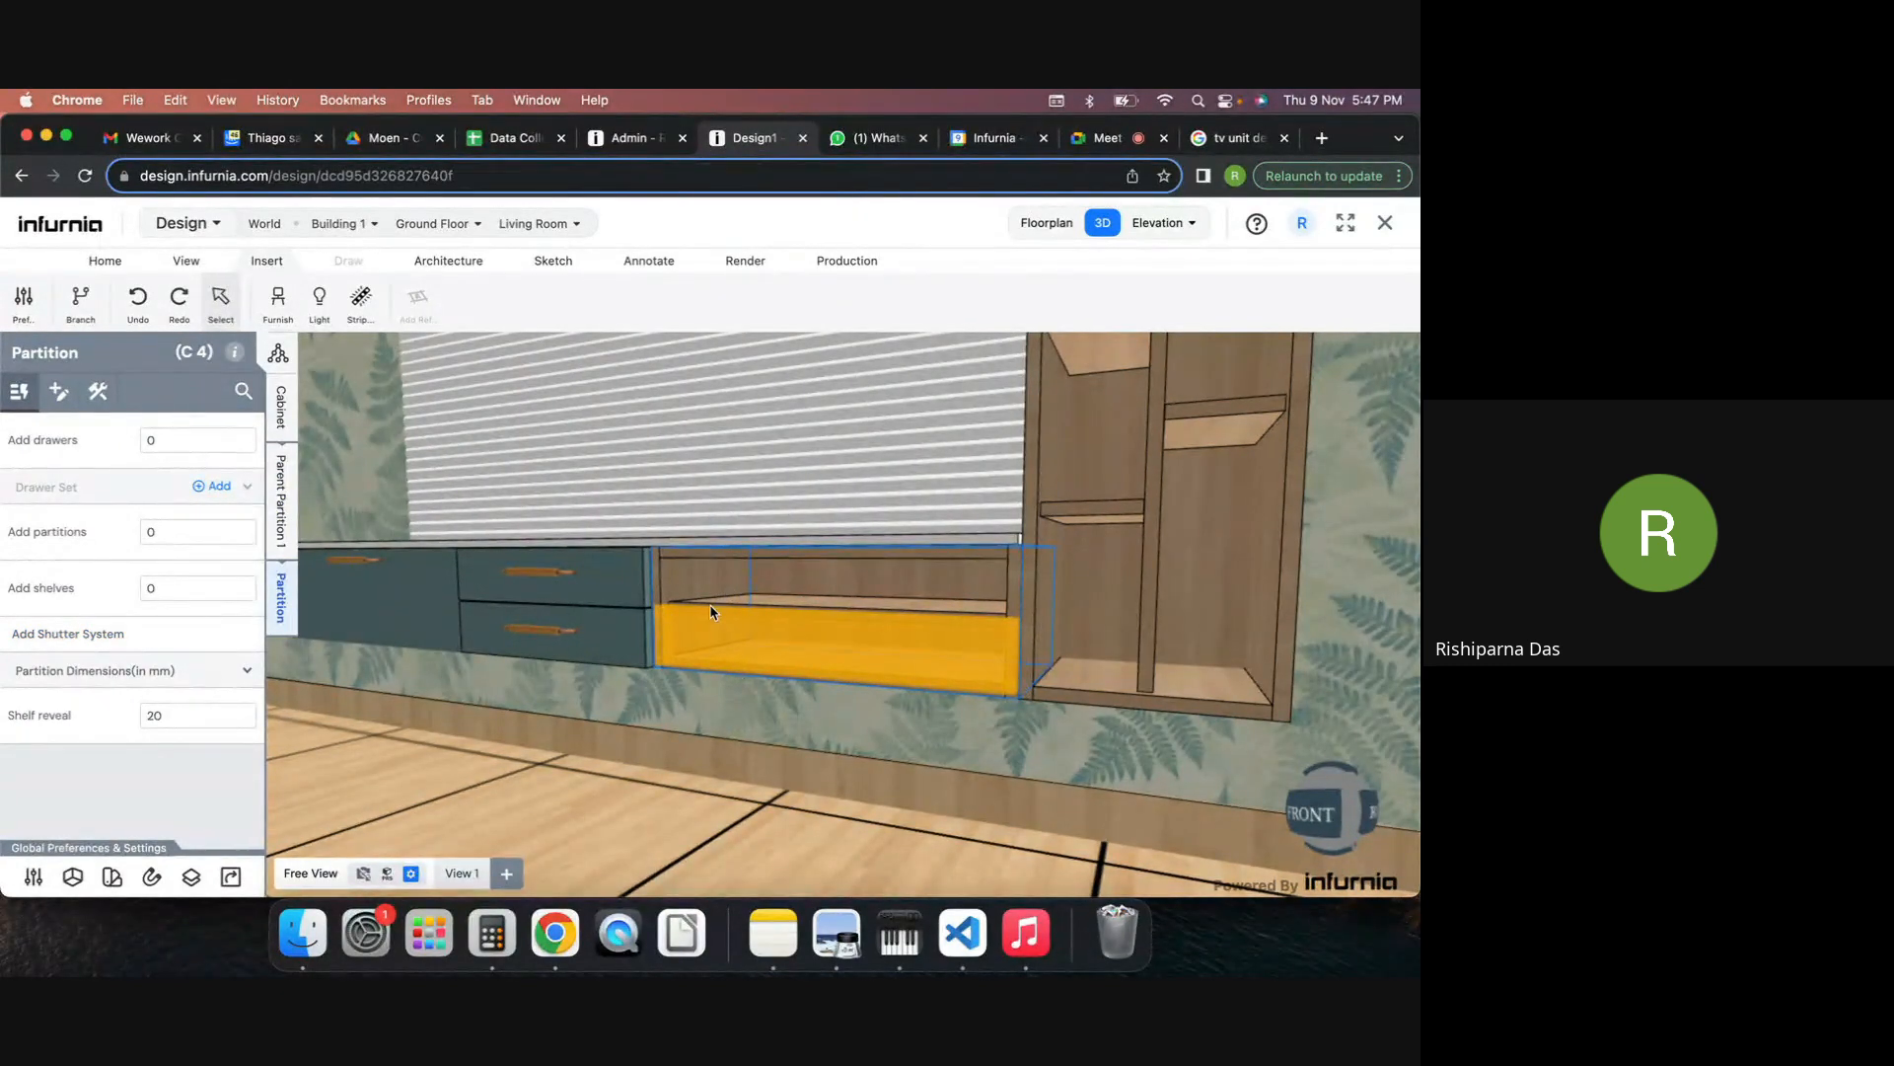
left_click(281, 533)
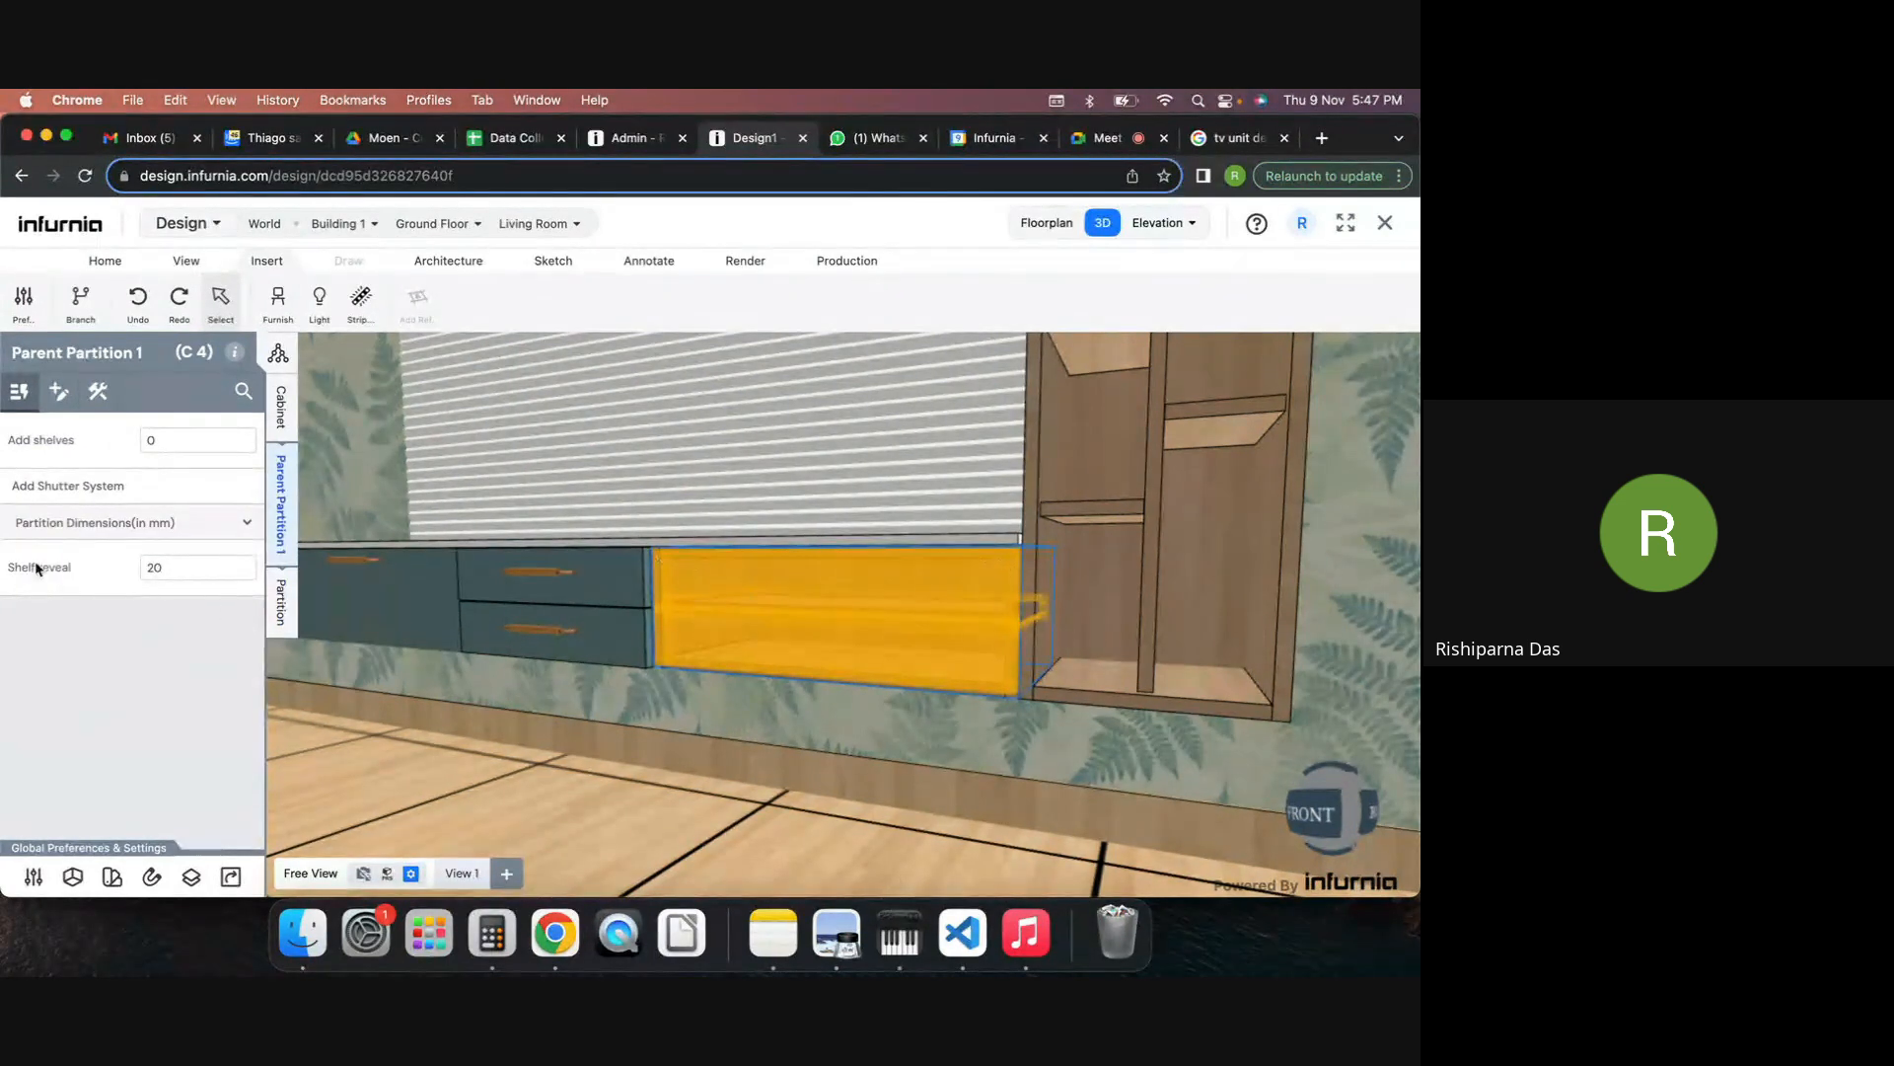
left_click(78, 486)
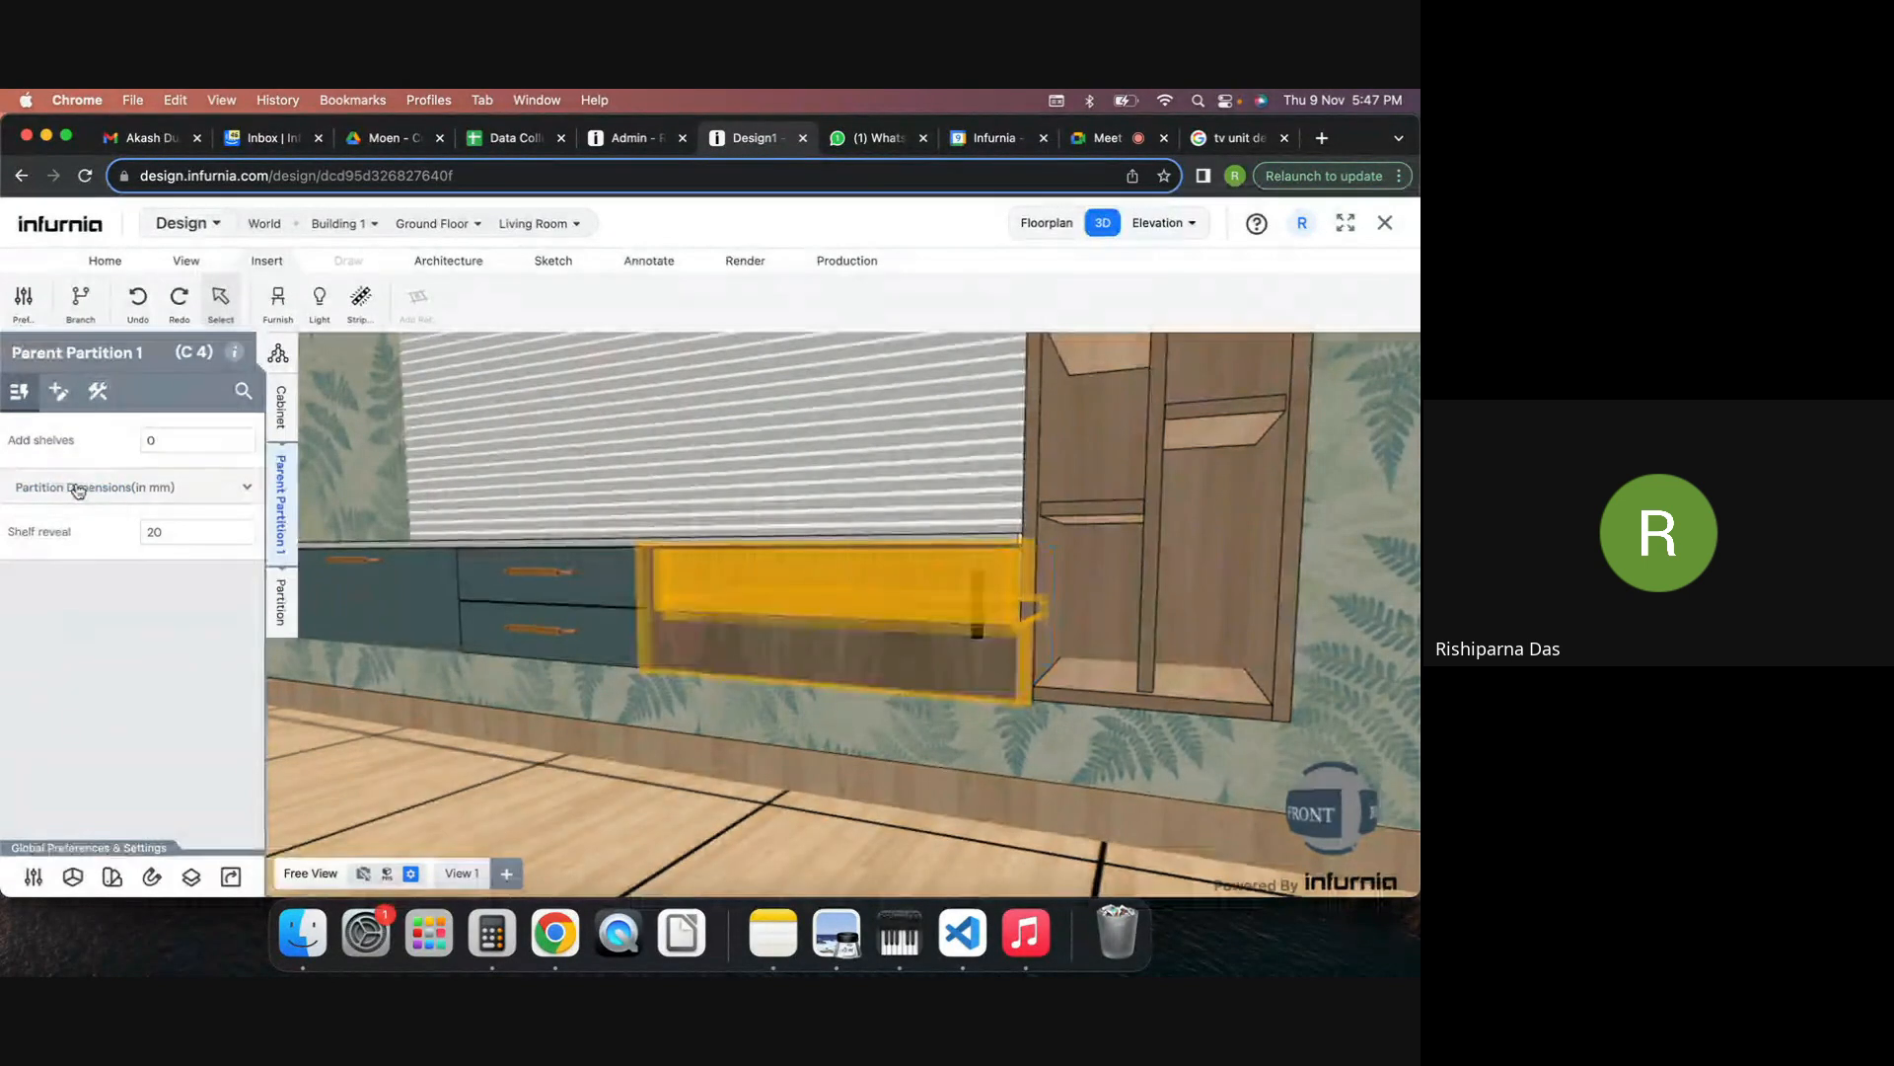
Change the shutter of the open base cabinet beside the drawers to the glass Shutter 10 (1000X600X18).
left_click(747, 656)
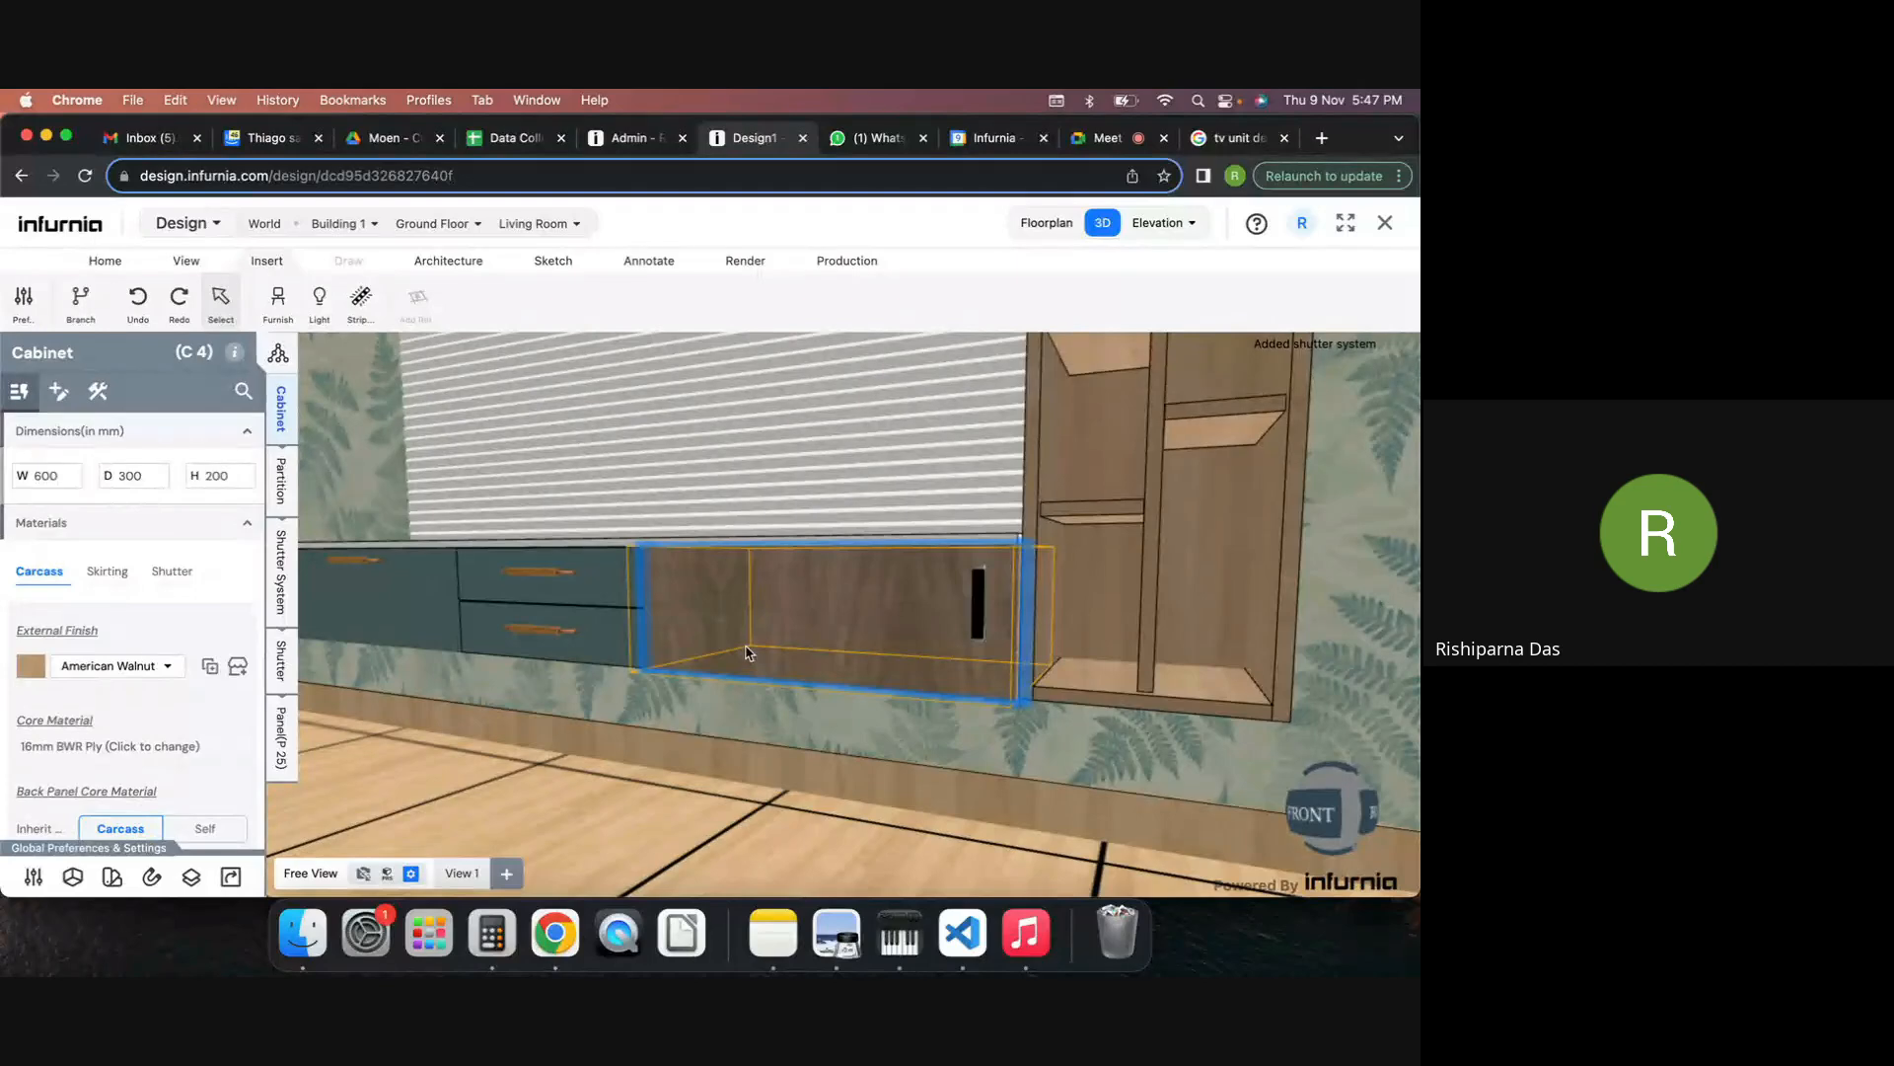
left_click(281, 652)
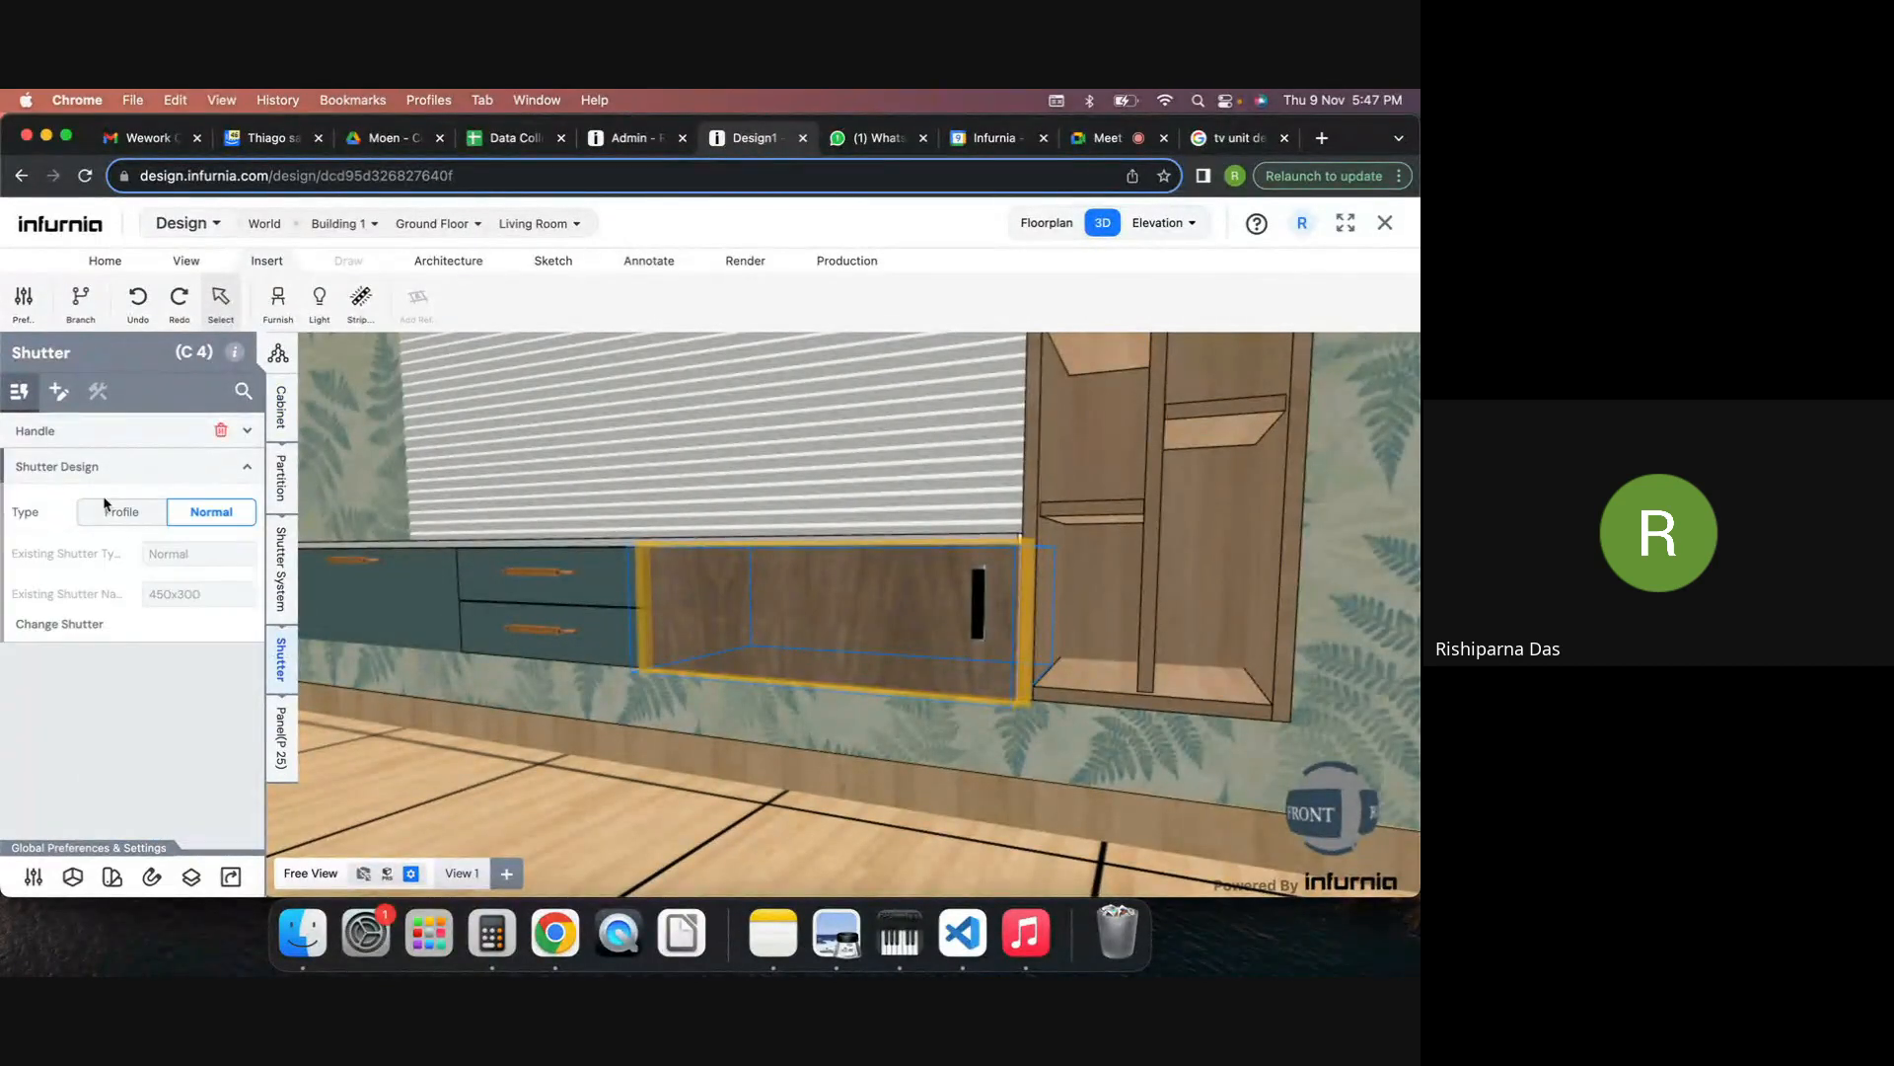
left_click(54, 625)
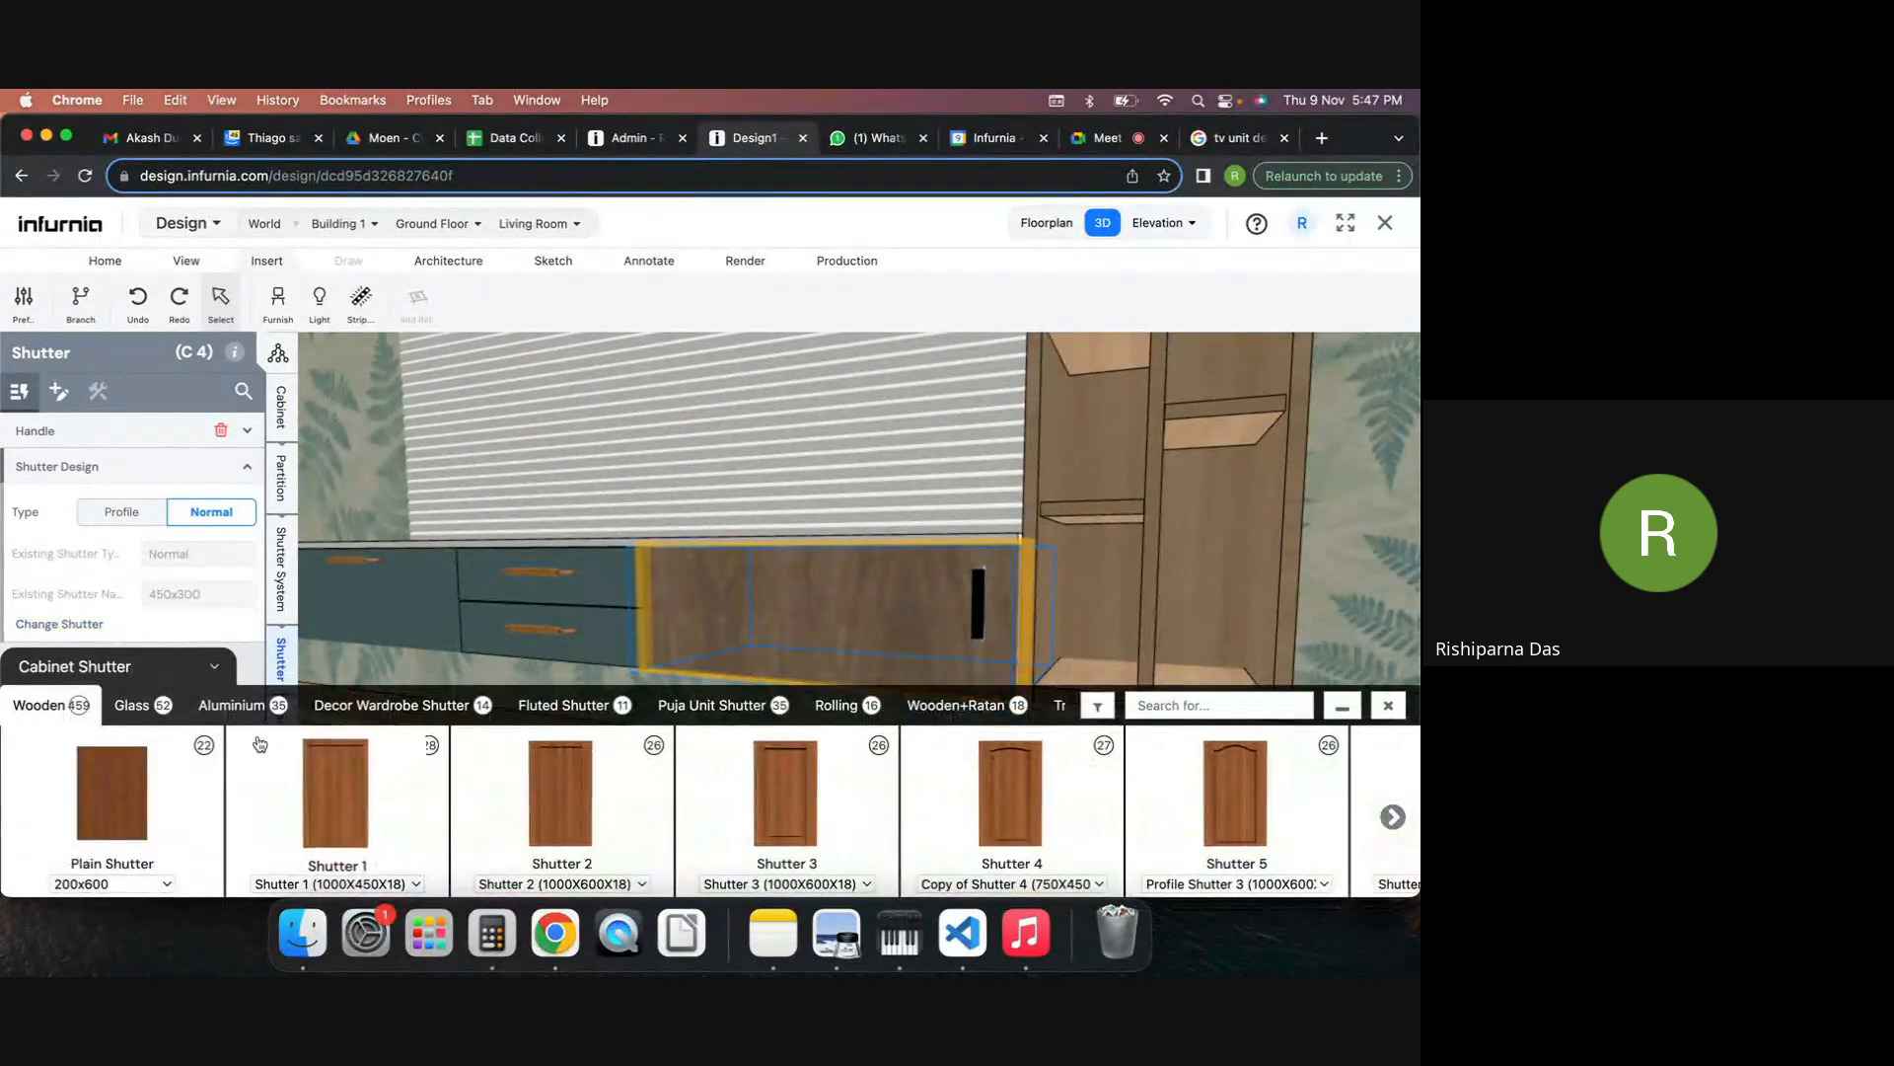
left_click(133, 705)
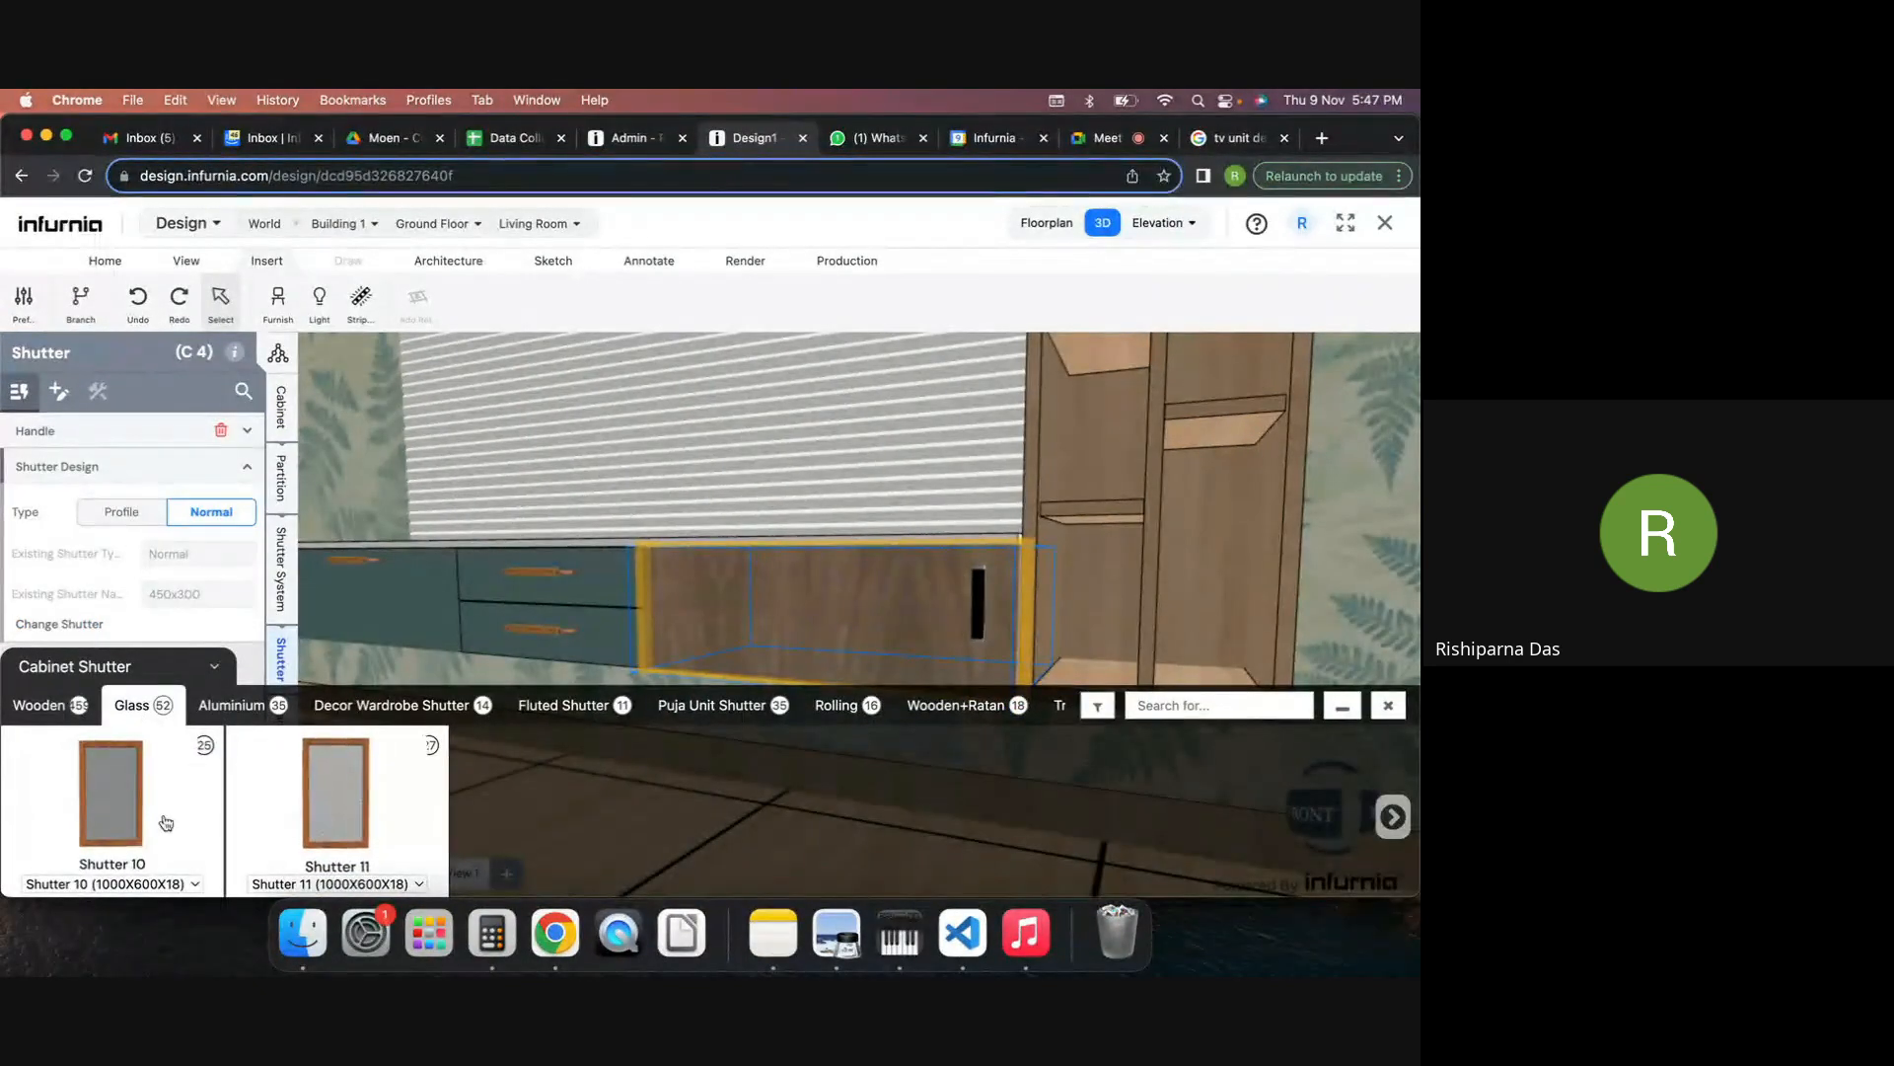
left_click(121, 818)
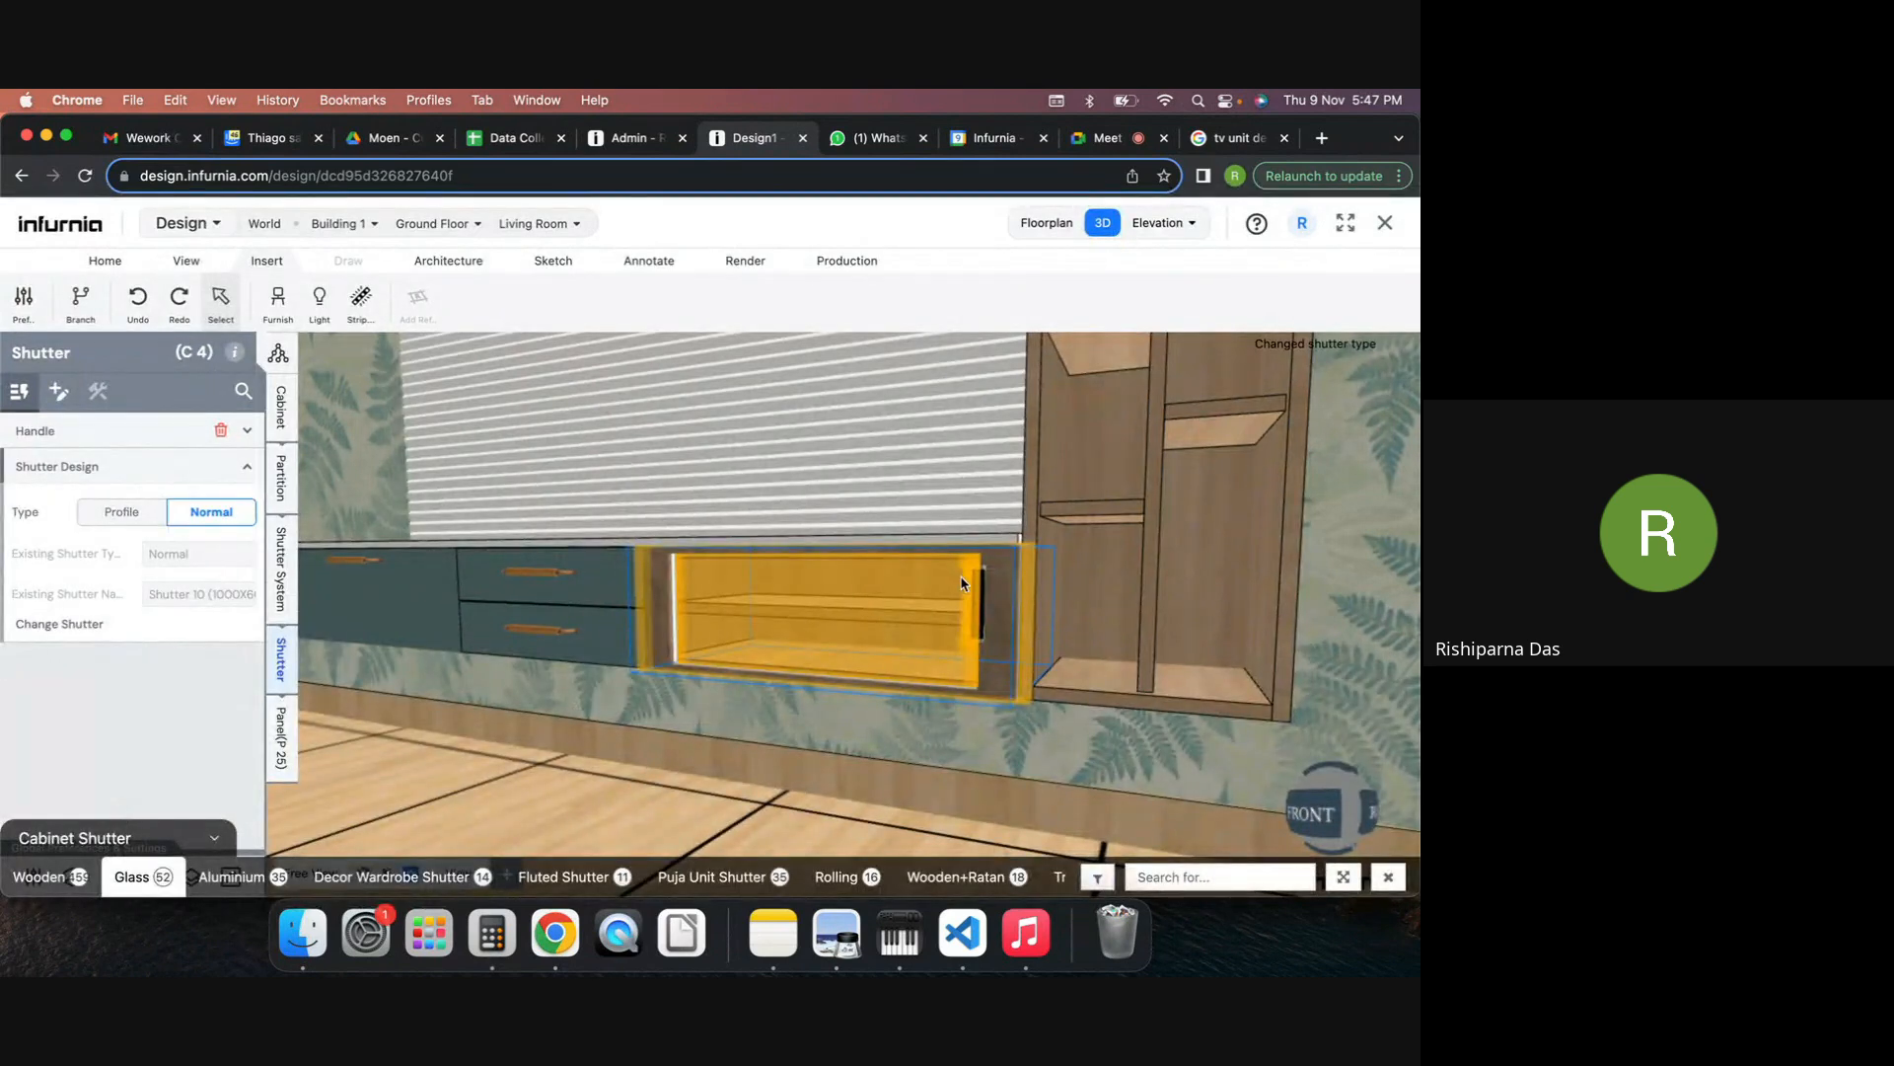
Remove the handle from the glass shutter and set its shutter system's mechanism to Flap Down.
left_click(222, 430)
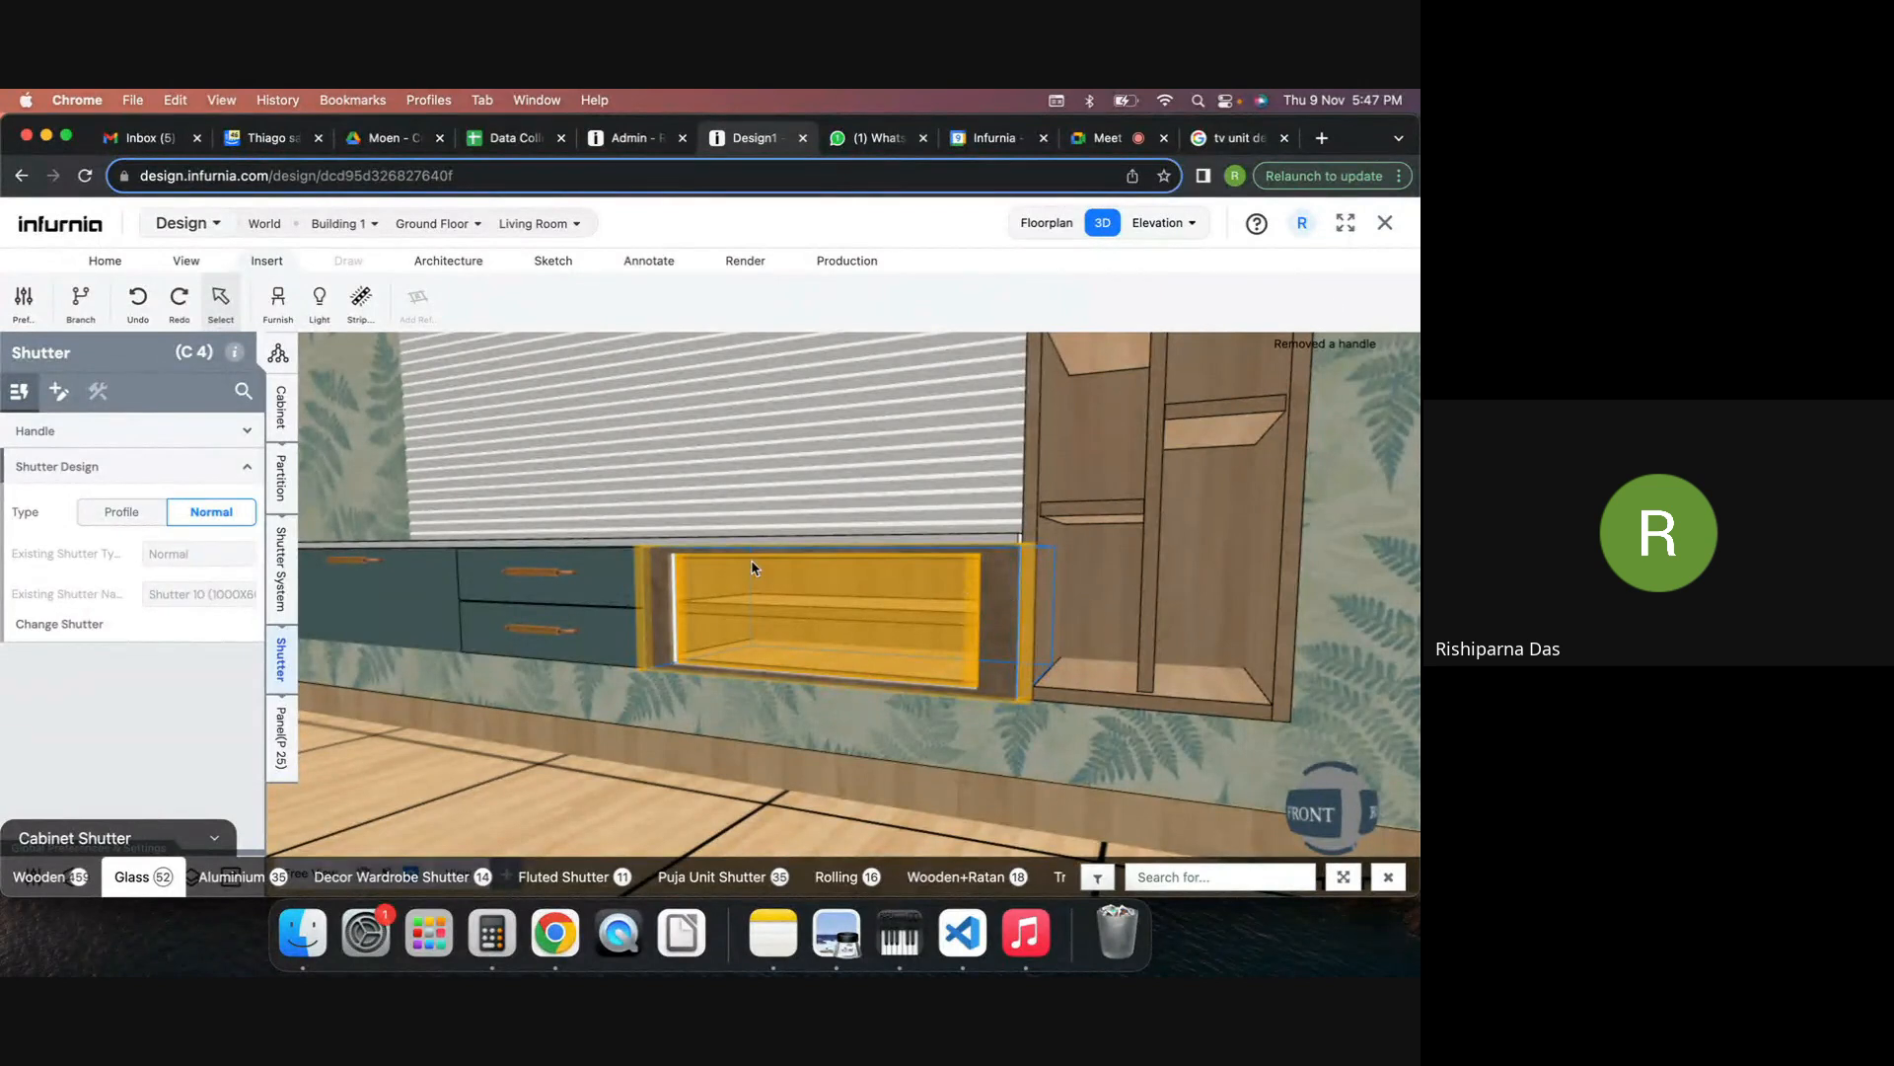
left_click(280, 570)
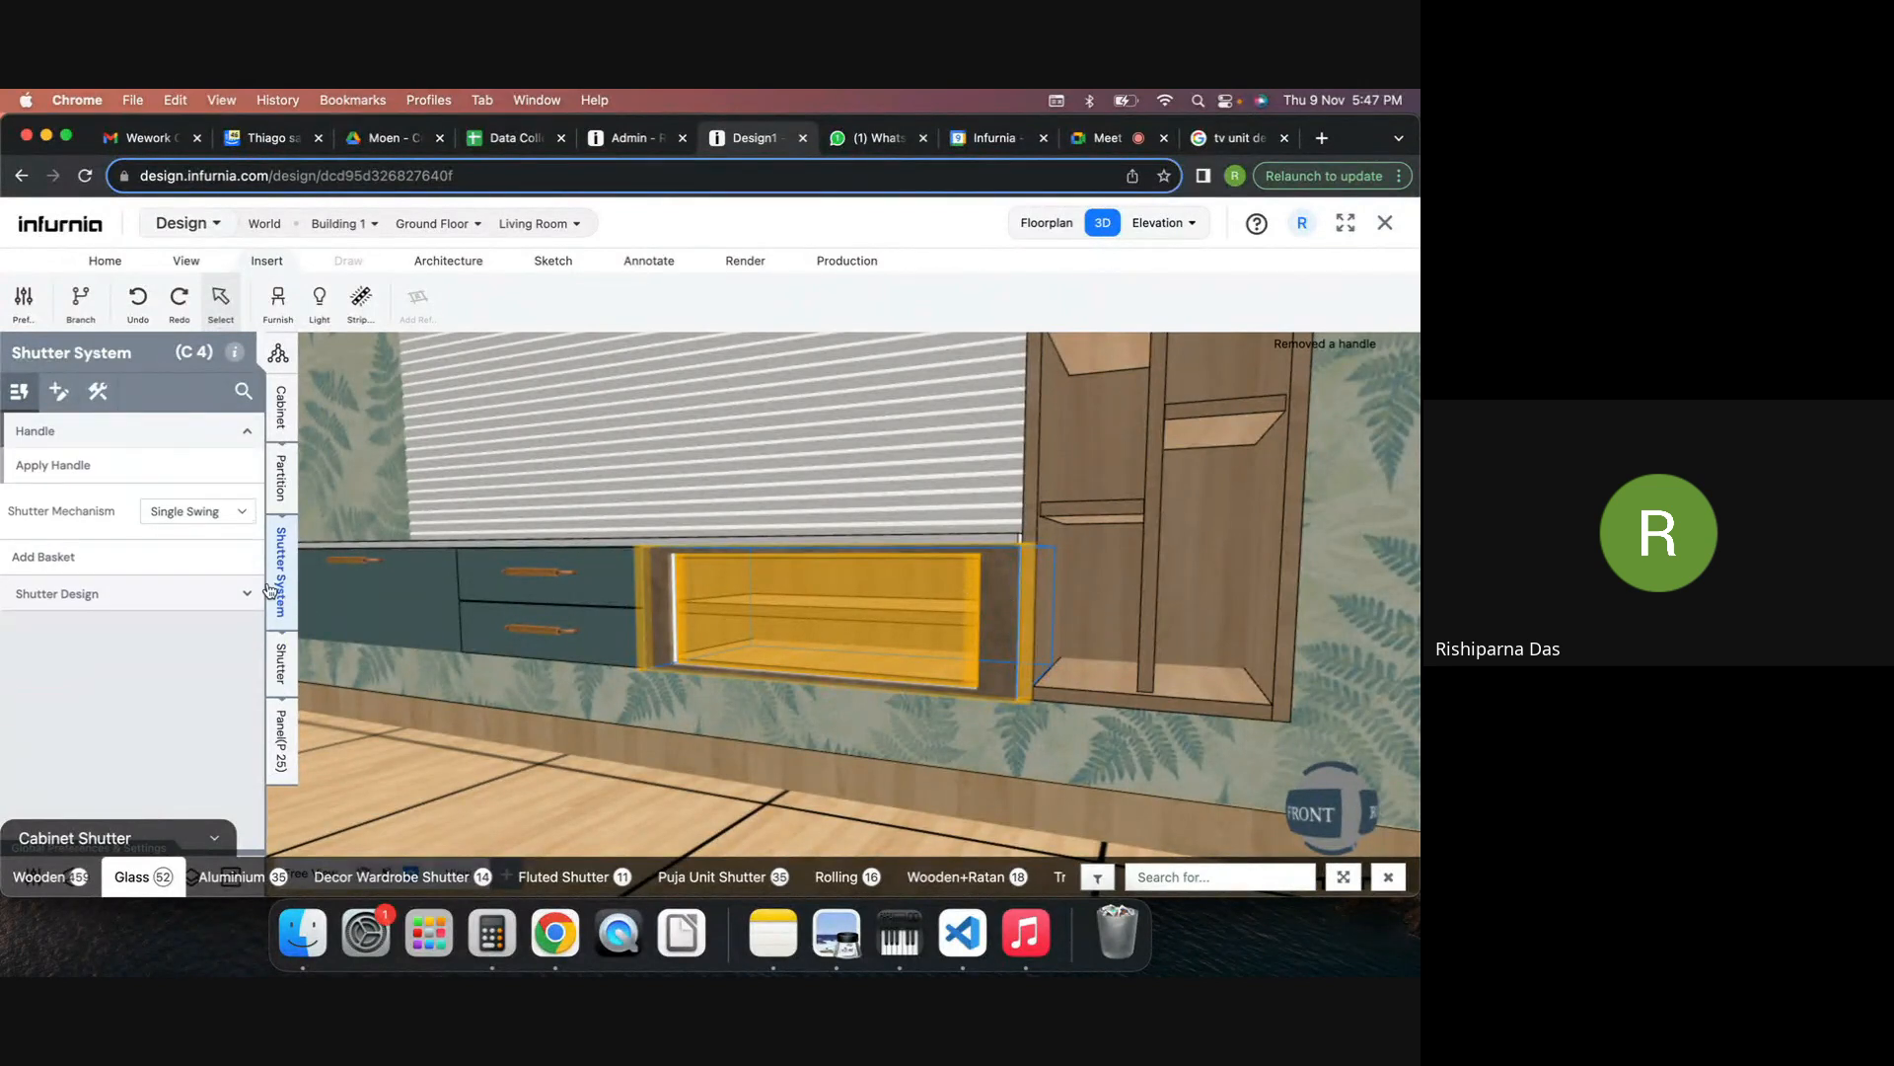
left_click(222, 511)
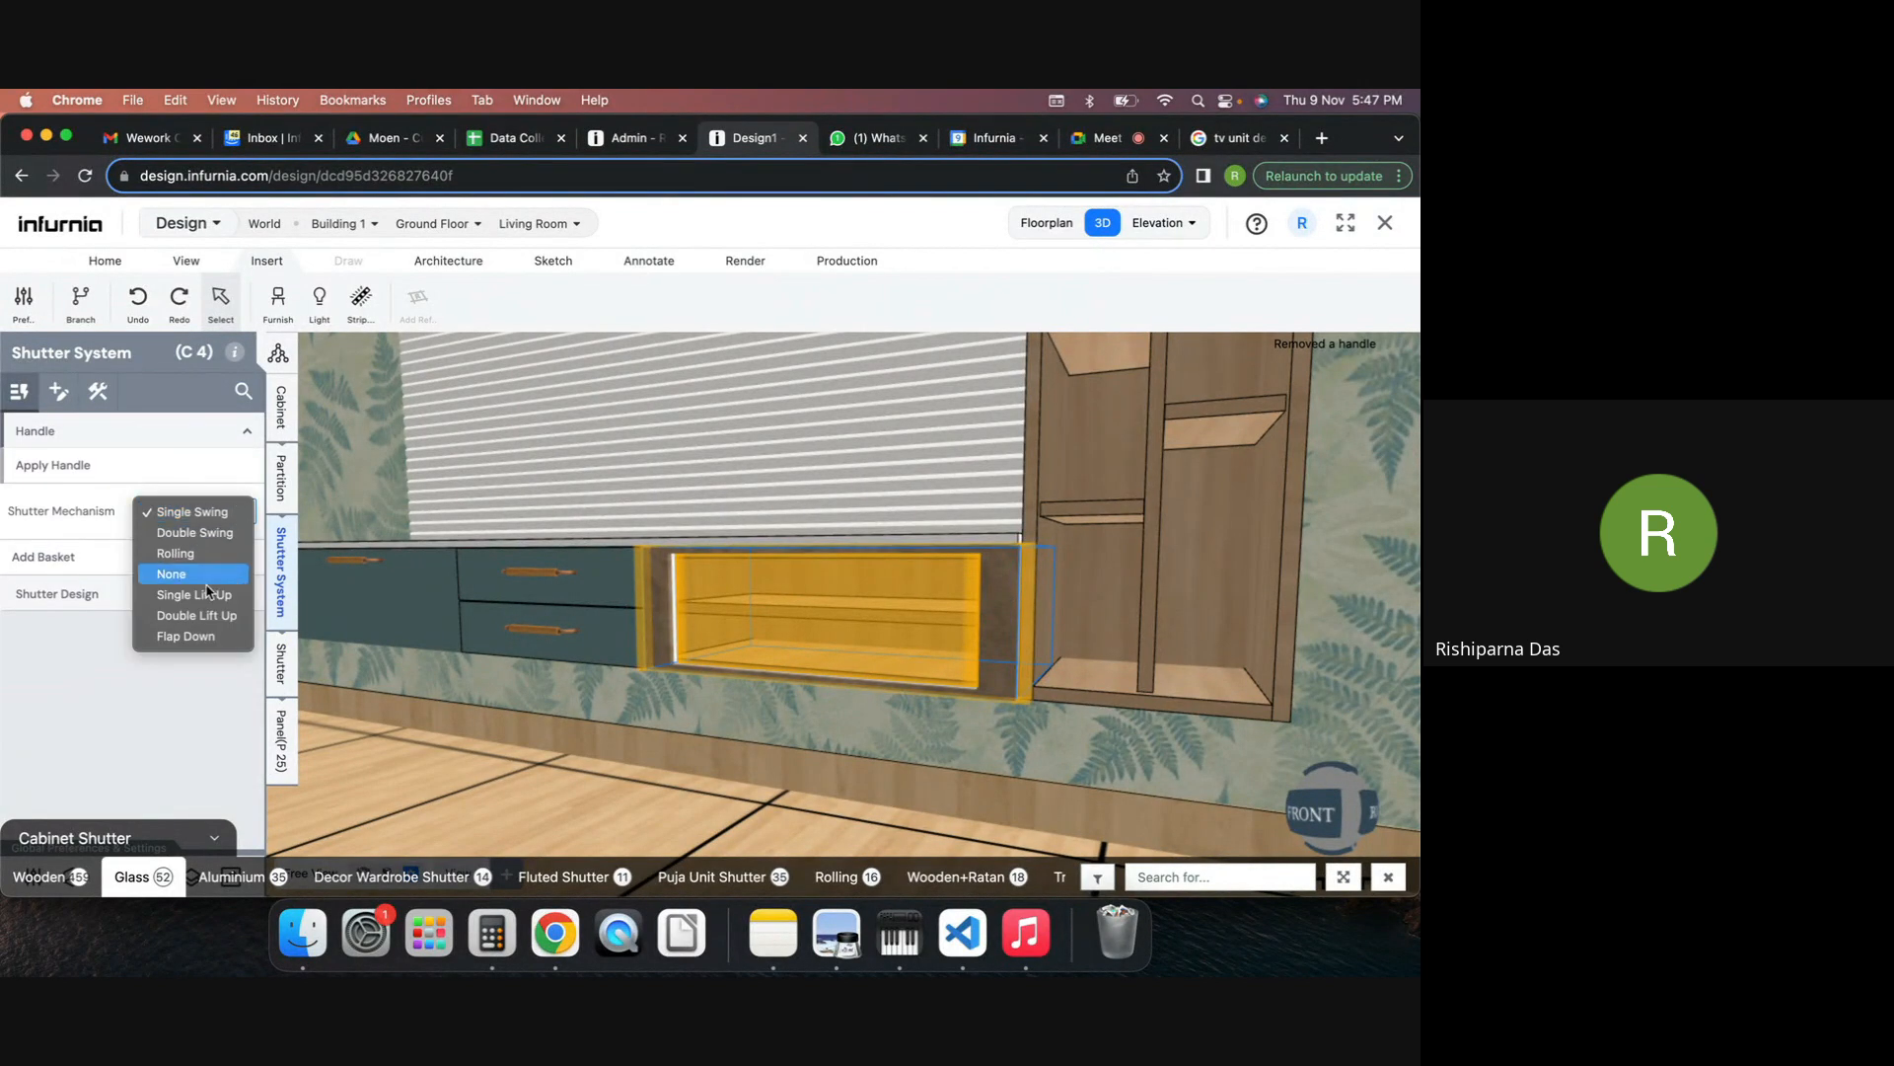
left_click(185, 635)
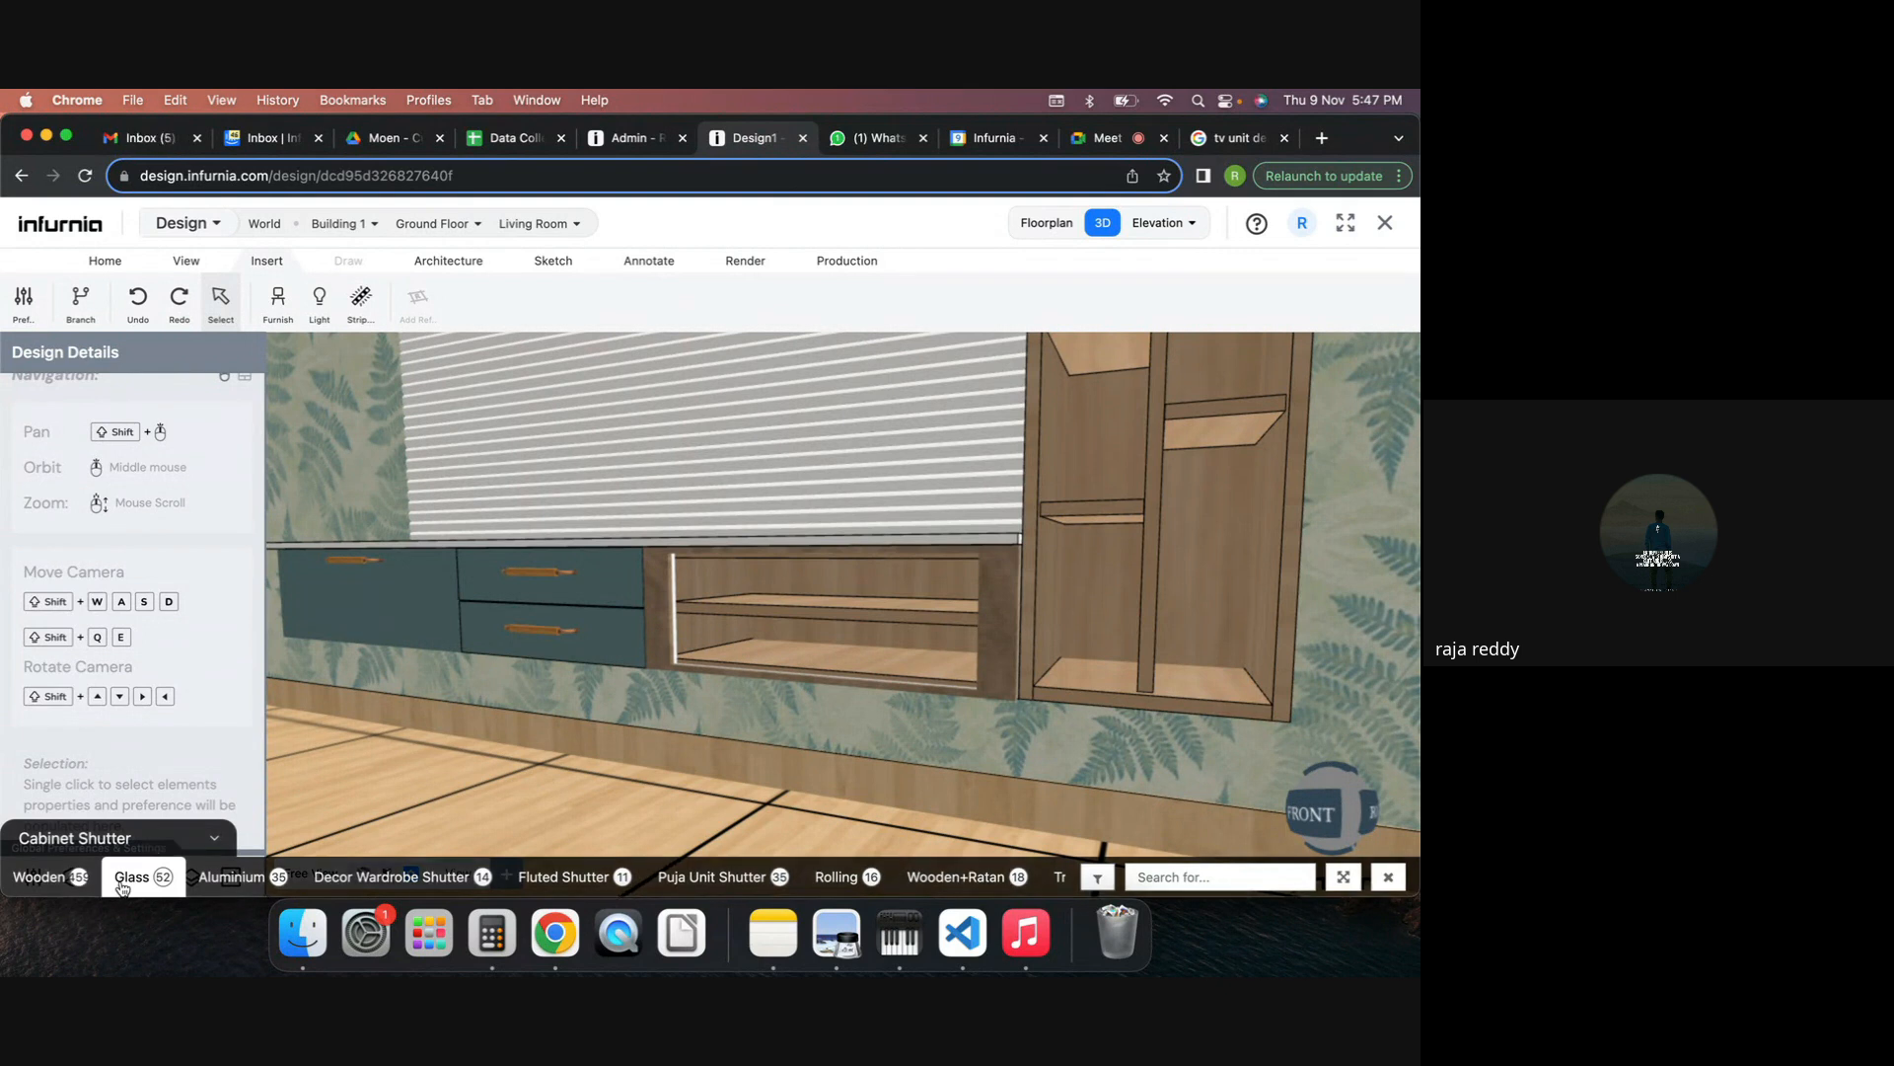
Check the Aluminium category of cabinet shutters, close the catalogue and reselect the glass-fronted base cabinet.
left_click(237, 876)
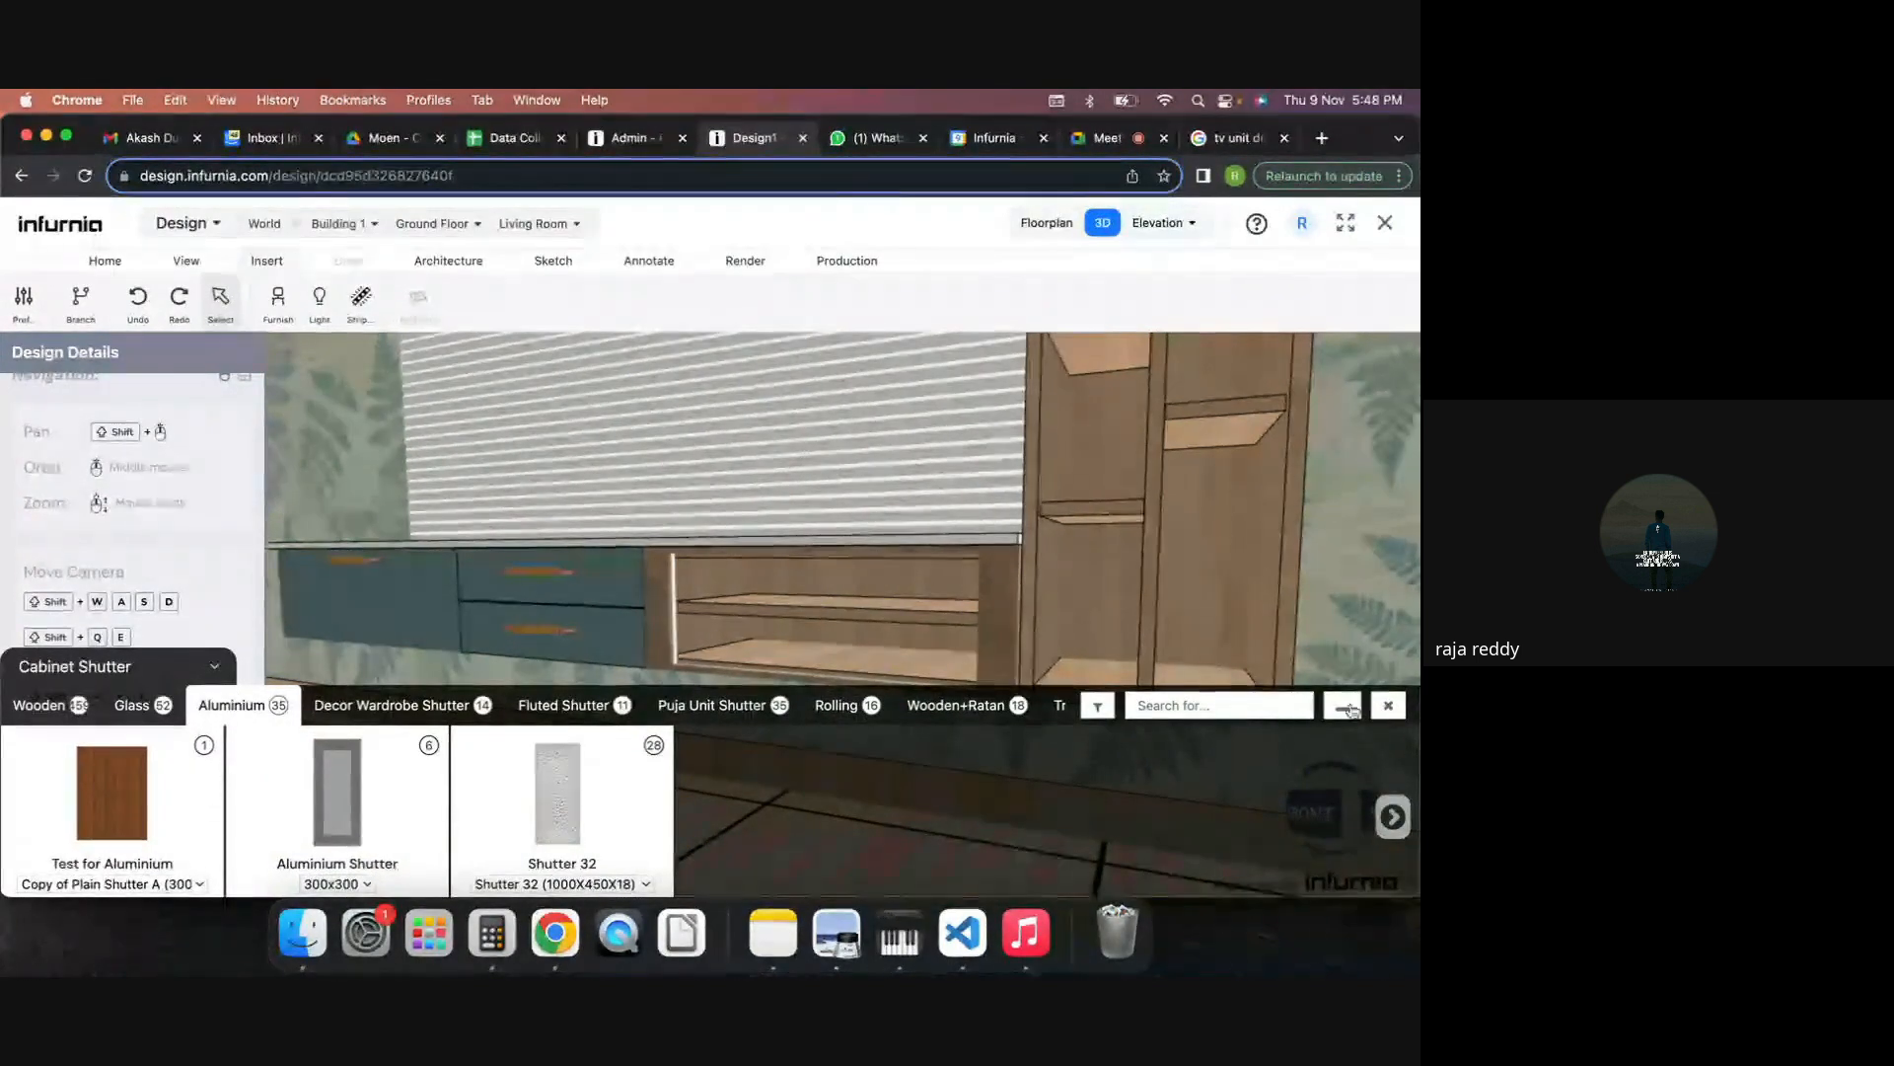
left_click(1382, 705)
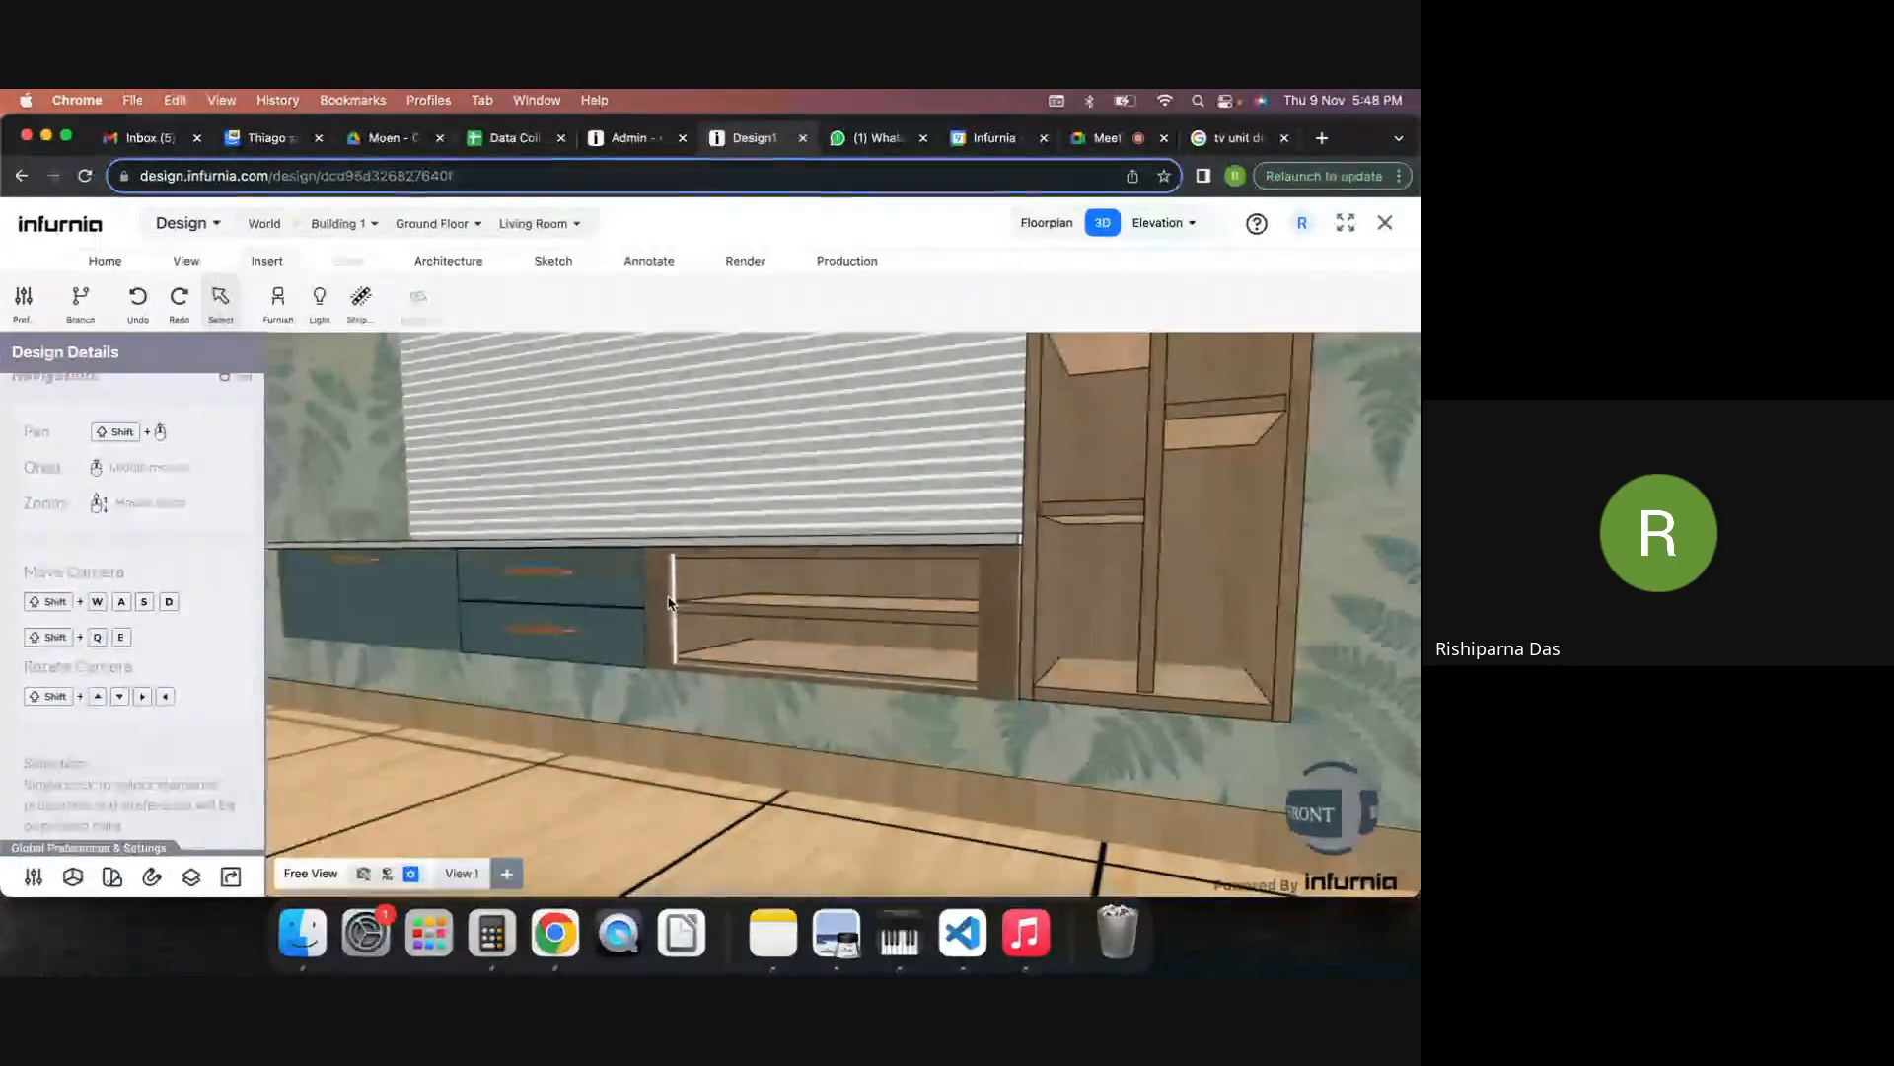
left_click(632, 642)
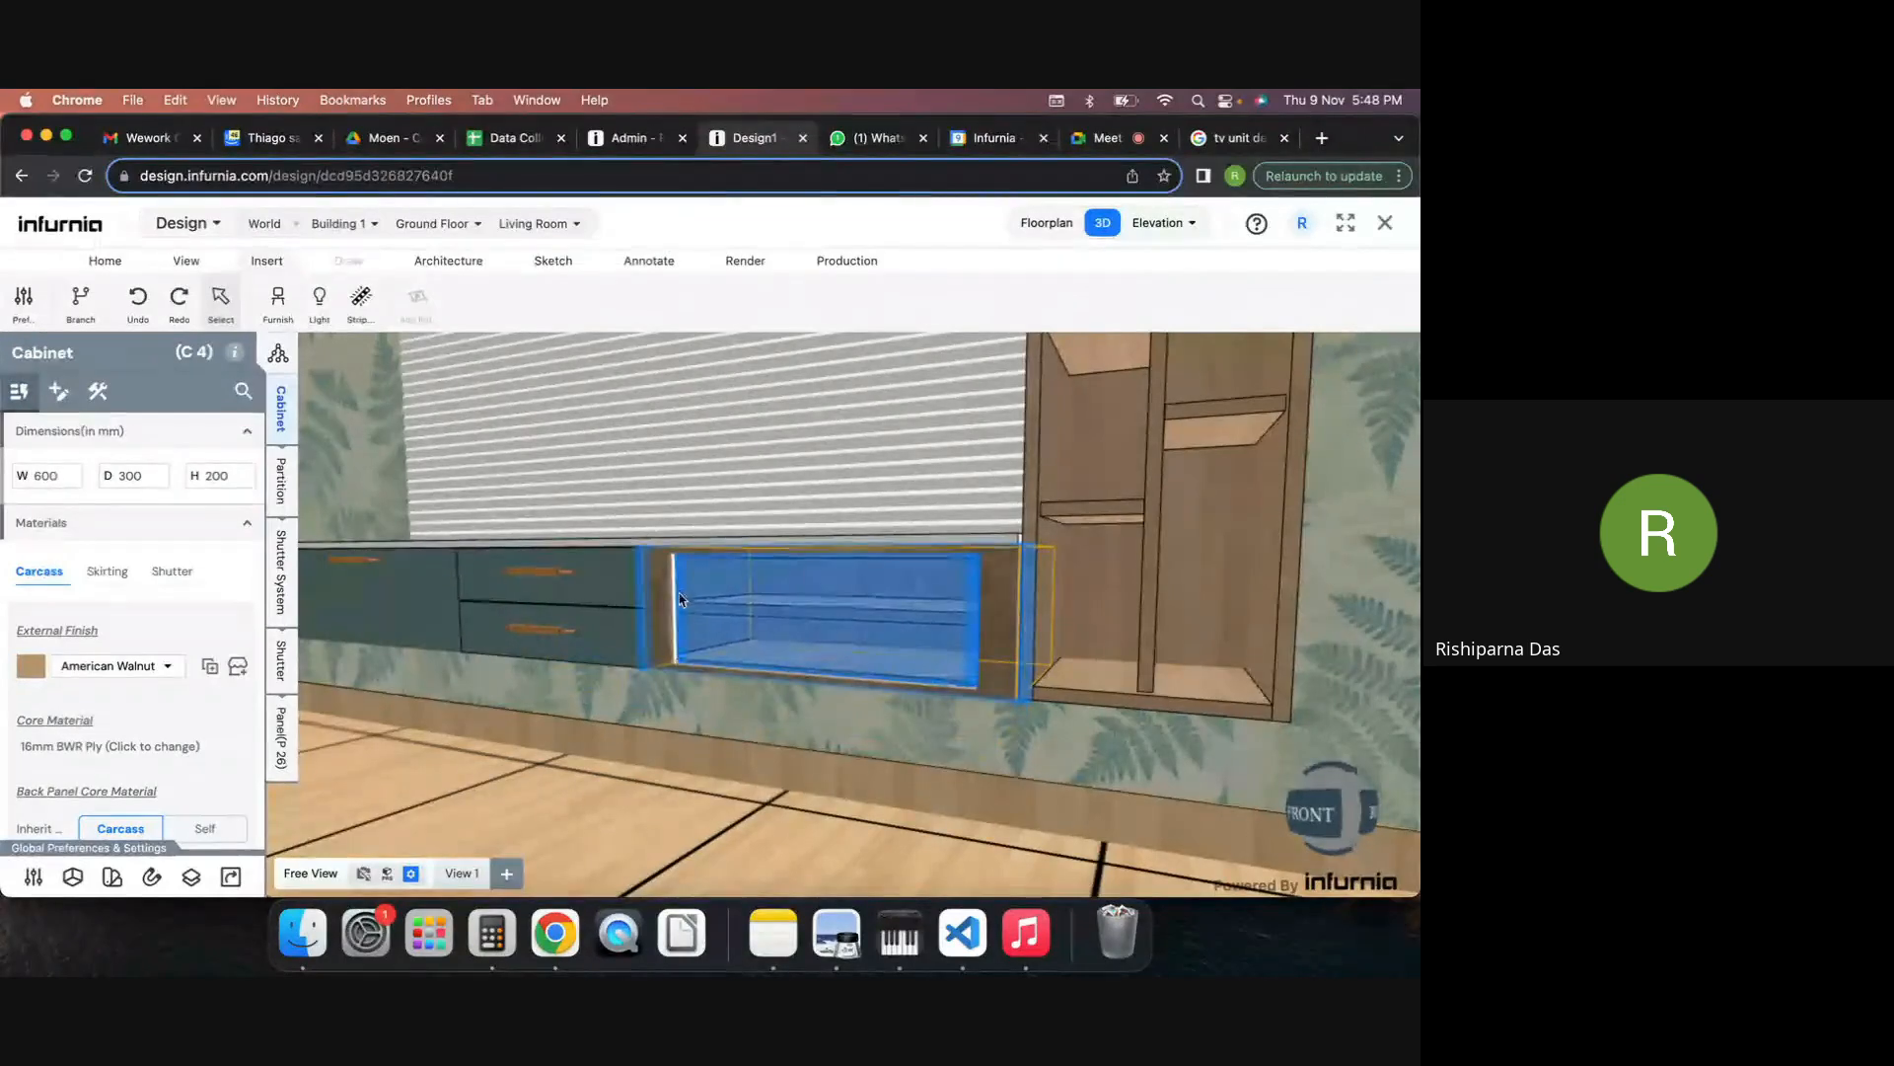
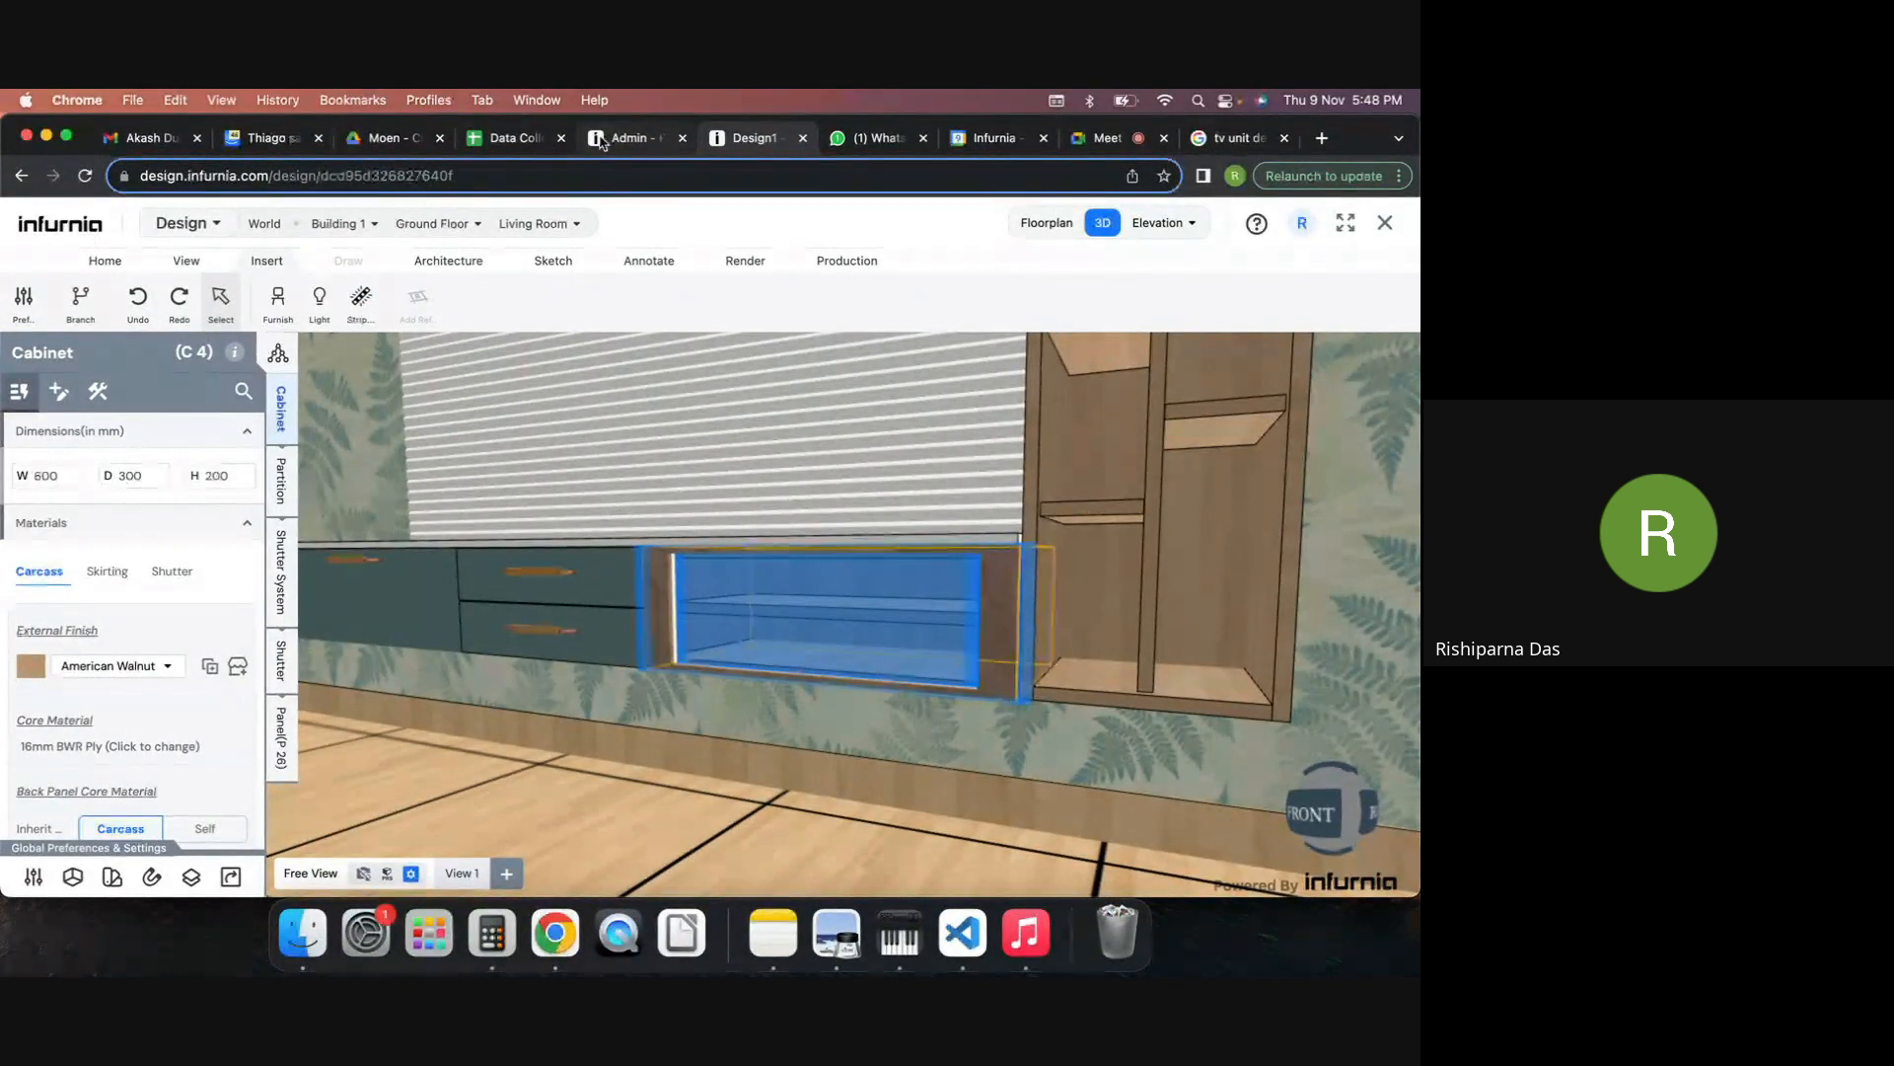
View the Glass sub-category of cabinet shutters in the Infurnia Admin catalogue, return to the design and deselect the cabinet.
left_click(632, 138)
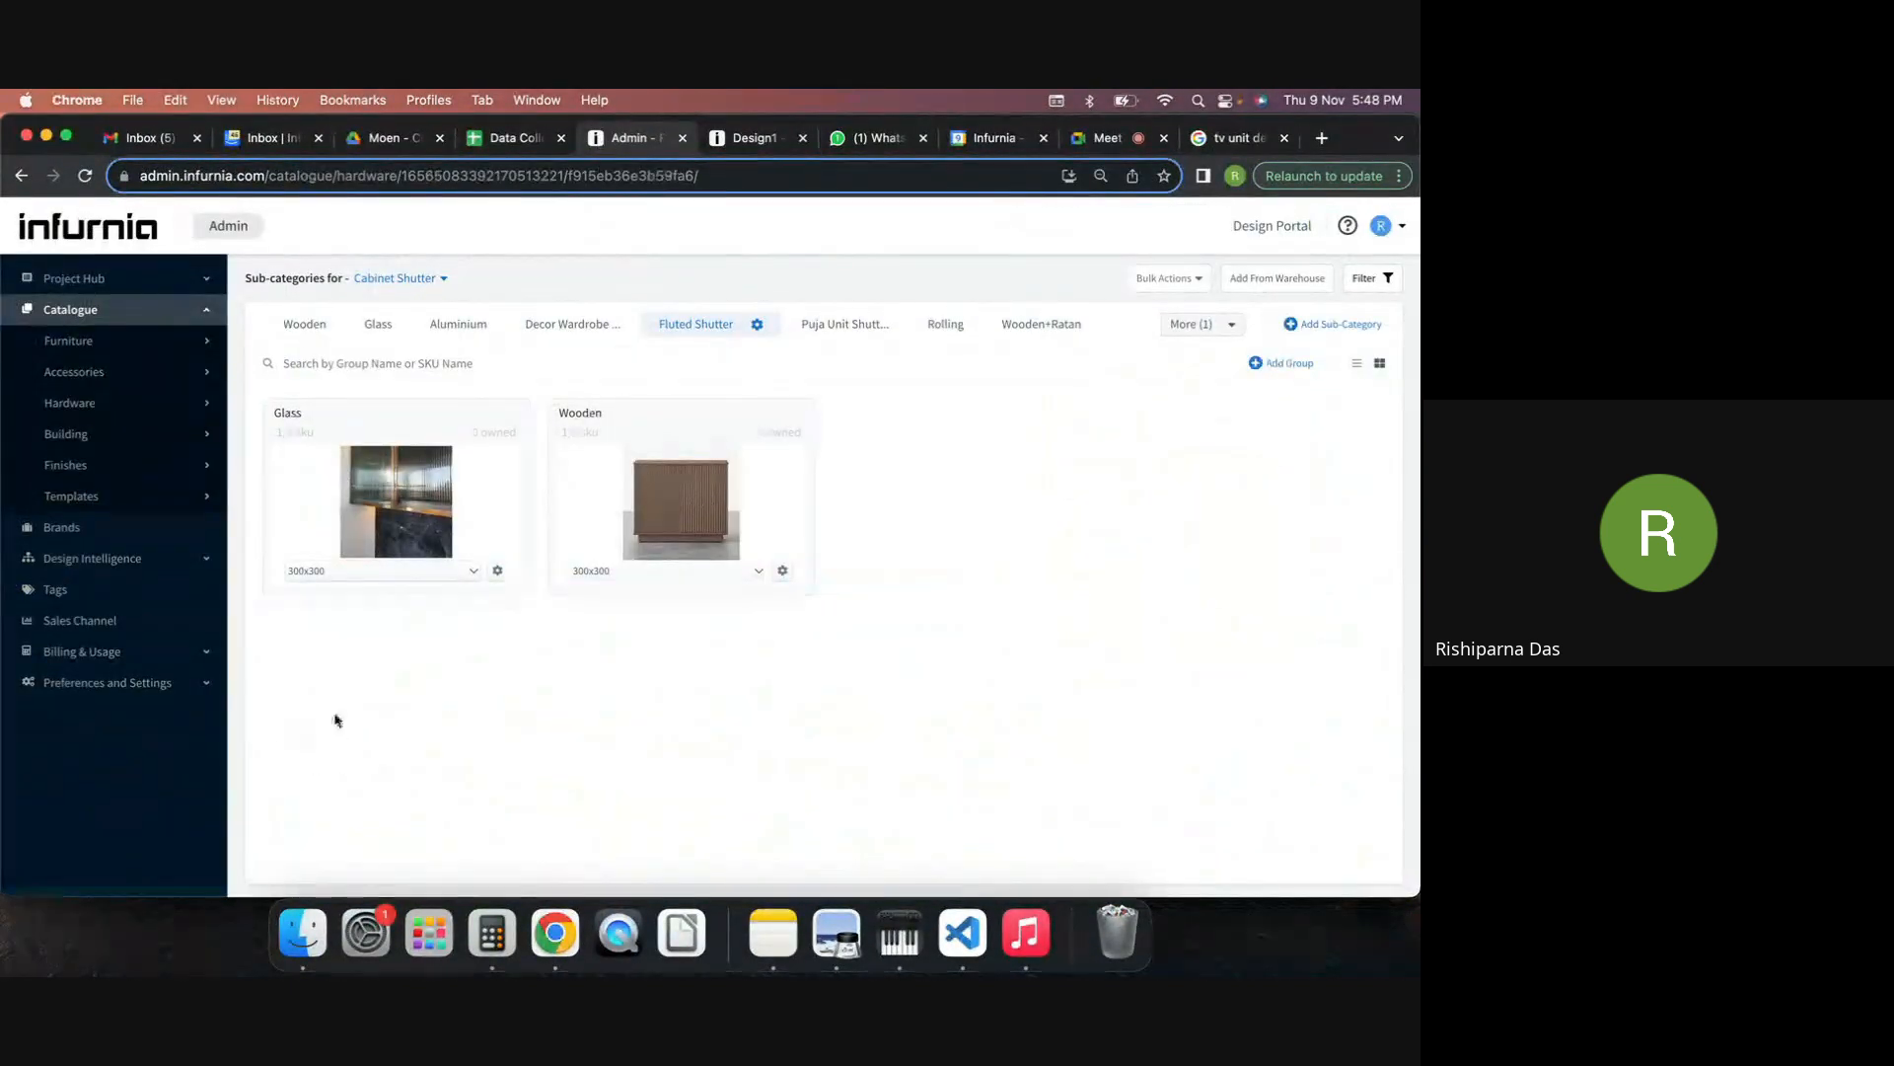
left_click(381, 324)
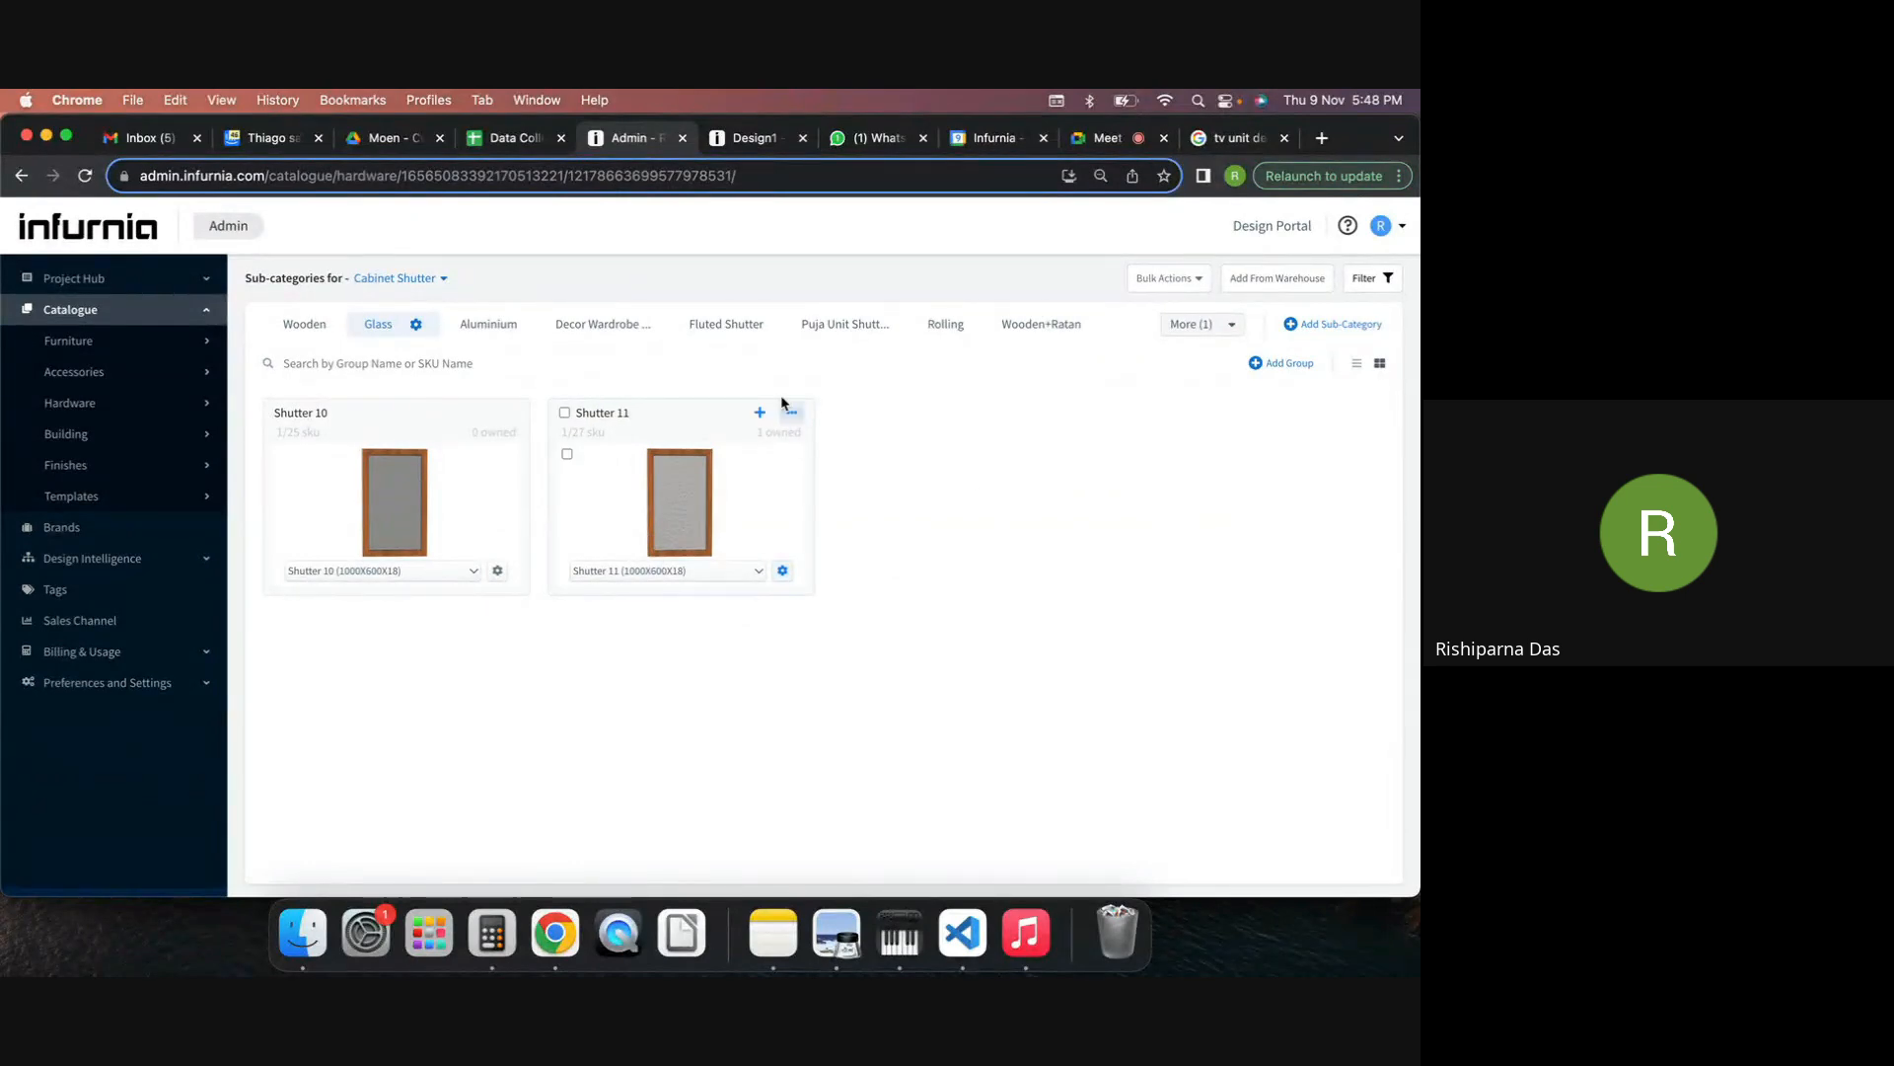
left_click(755, 138)
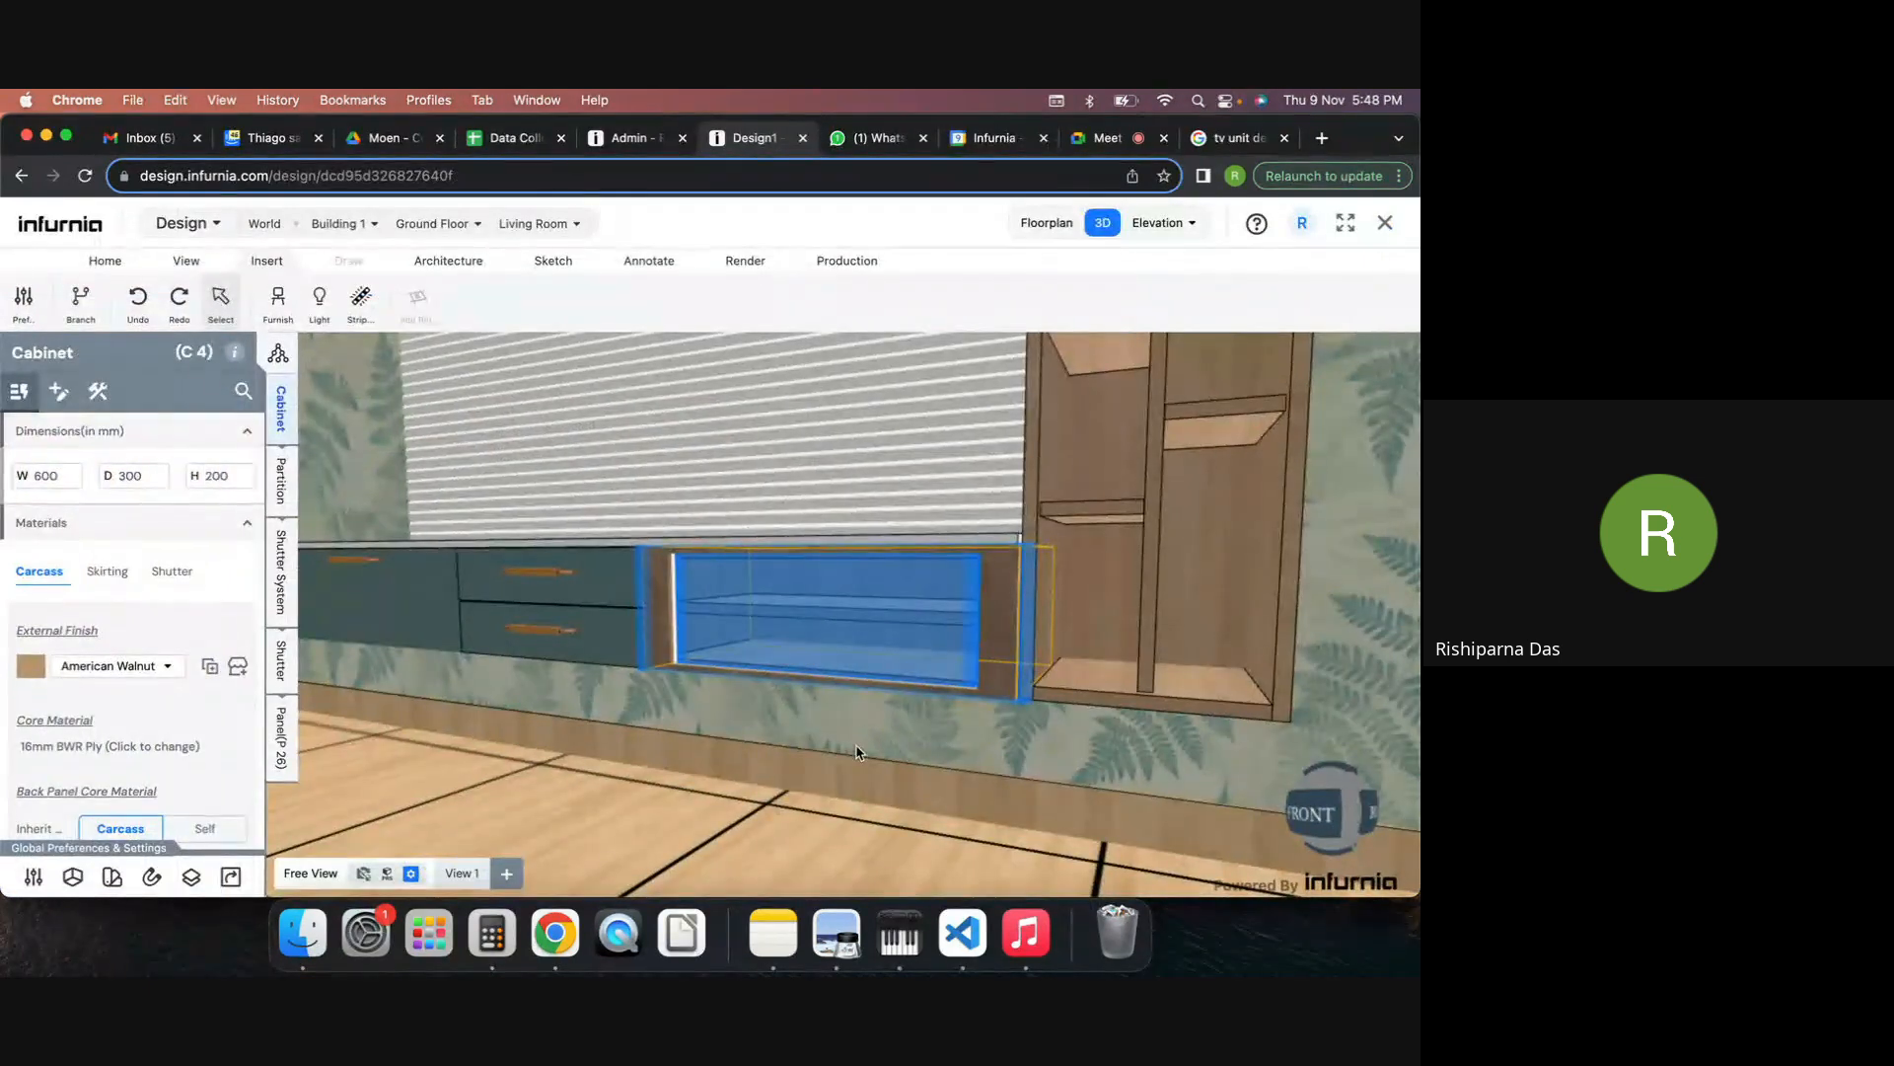
scroll(856, 752, "down", 3)
left_click(950, 728)
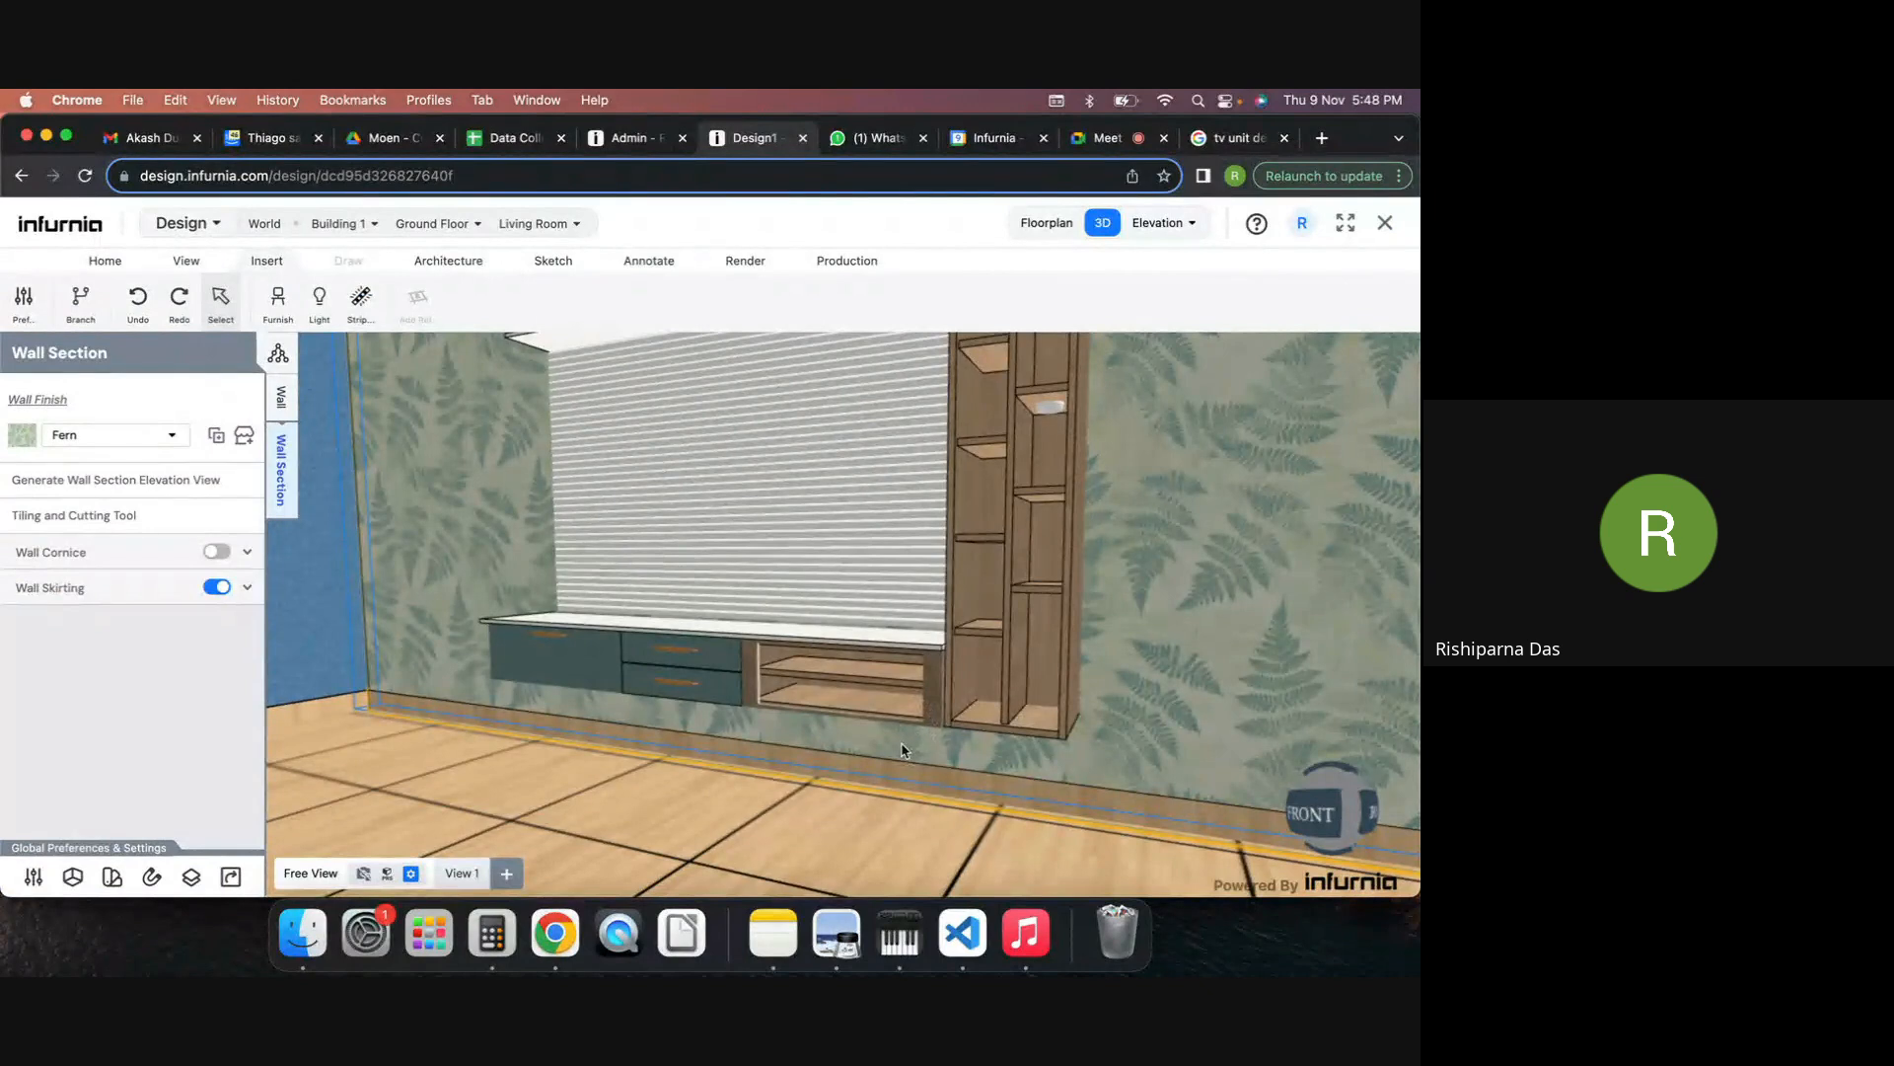
Check the Google Meet call, then return to the Infurnia design and inspect the upper small drawer cabinet.
left_click(1100, 138)
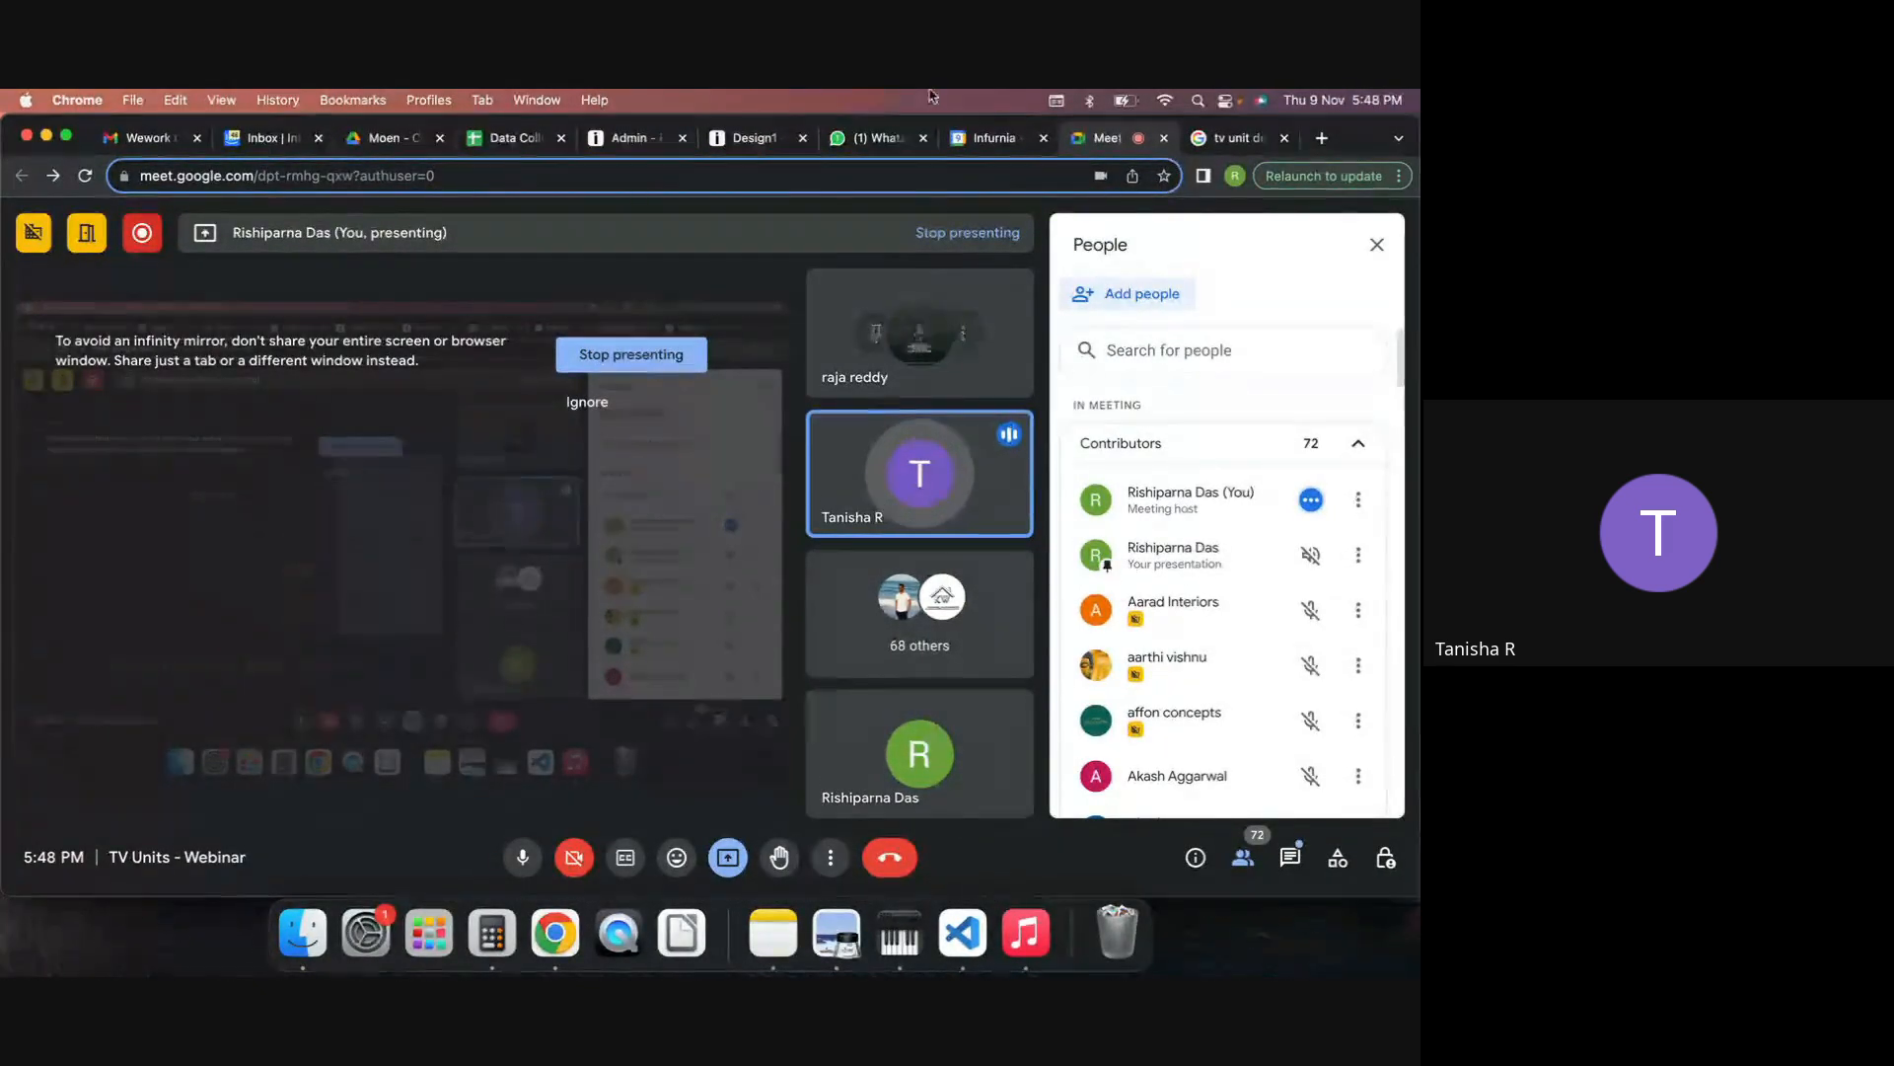
left_click(755, 138)
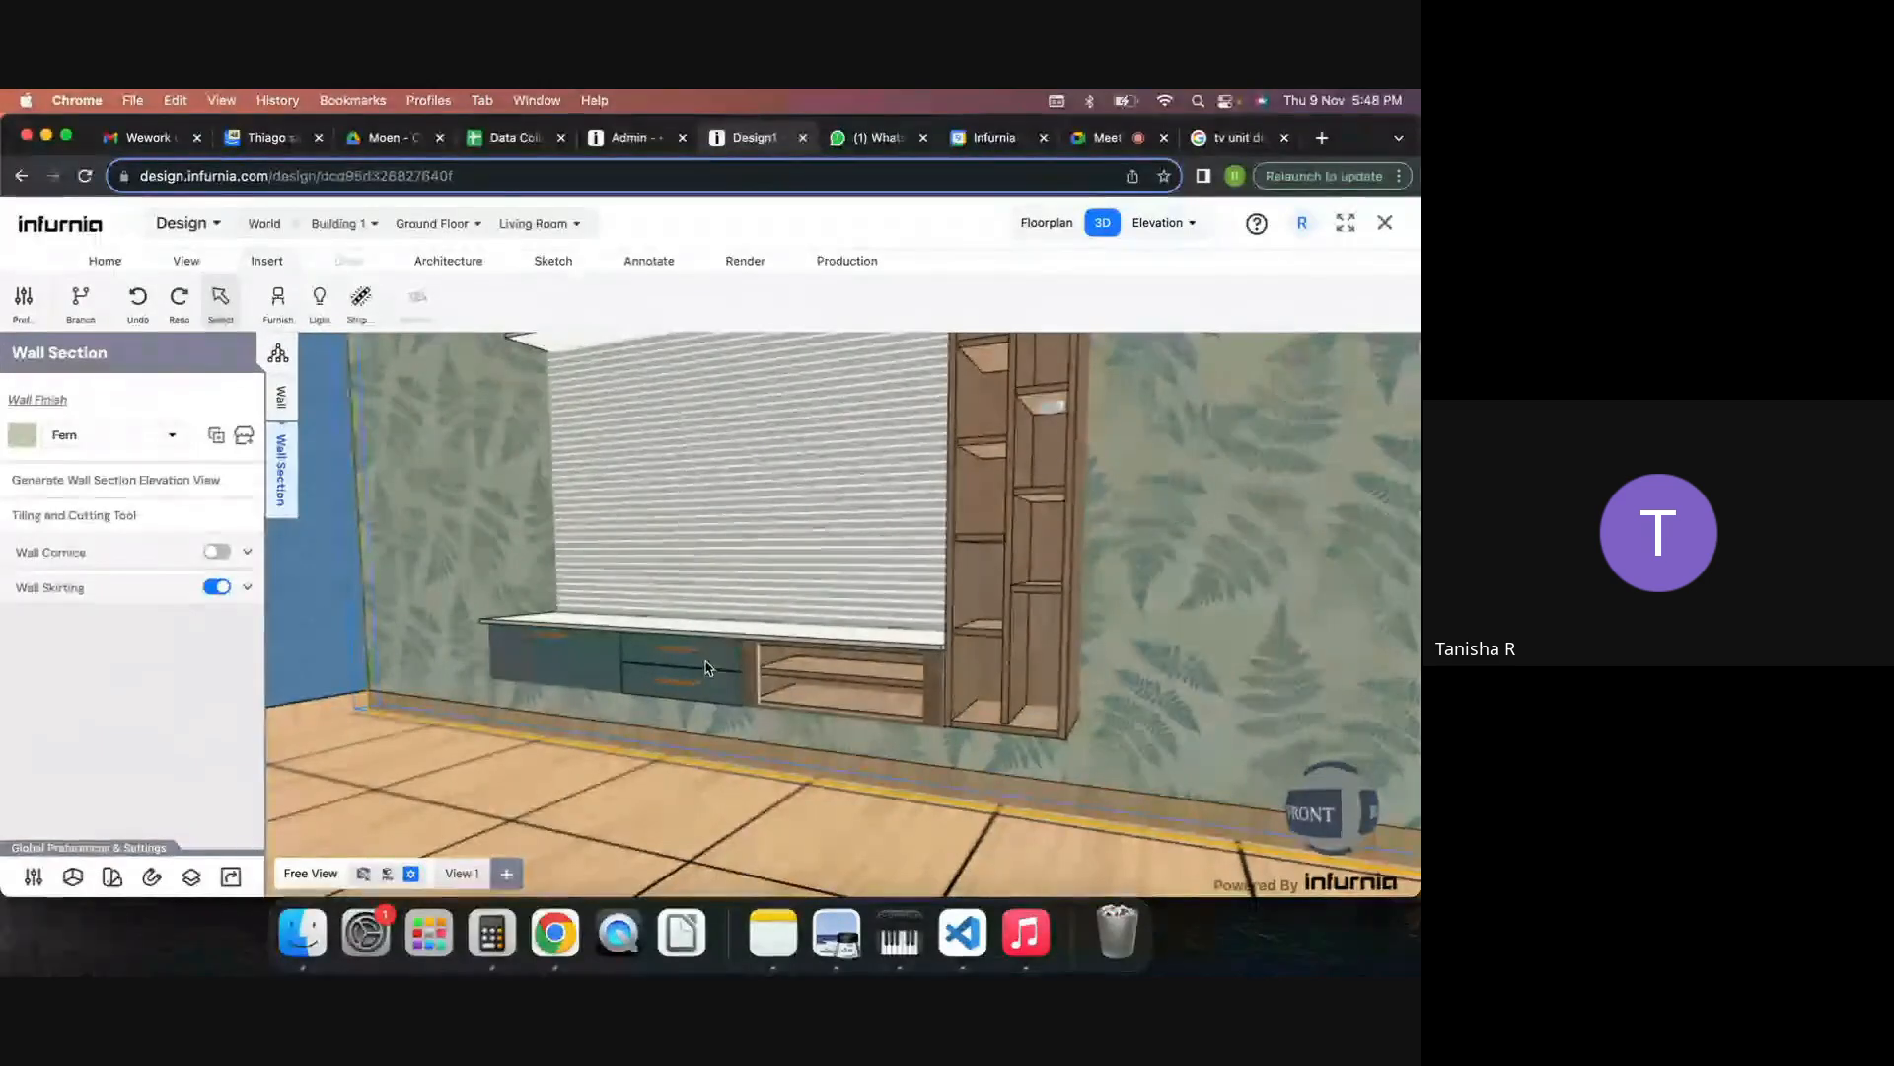
scroll(709, 667, "up", 3)
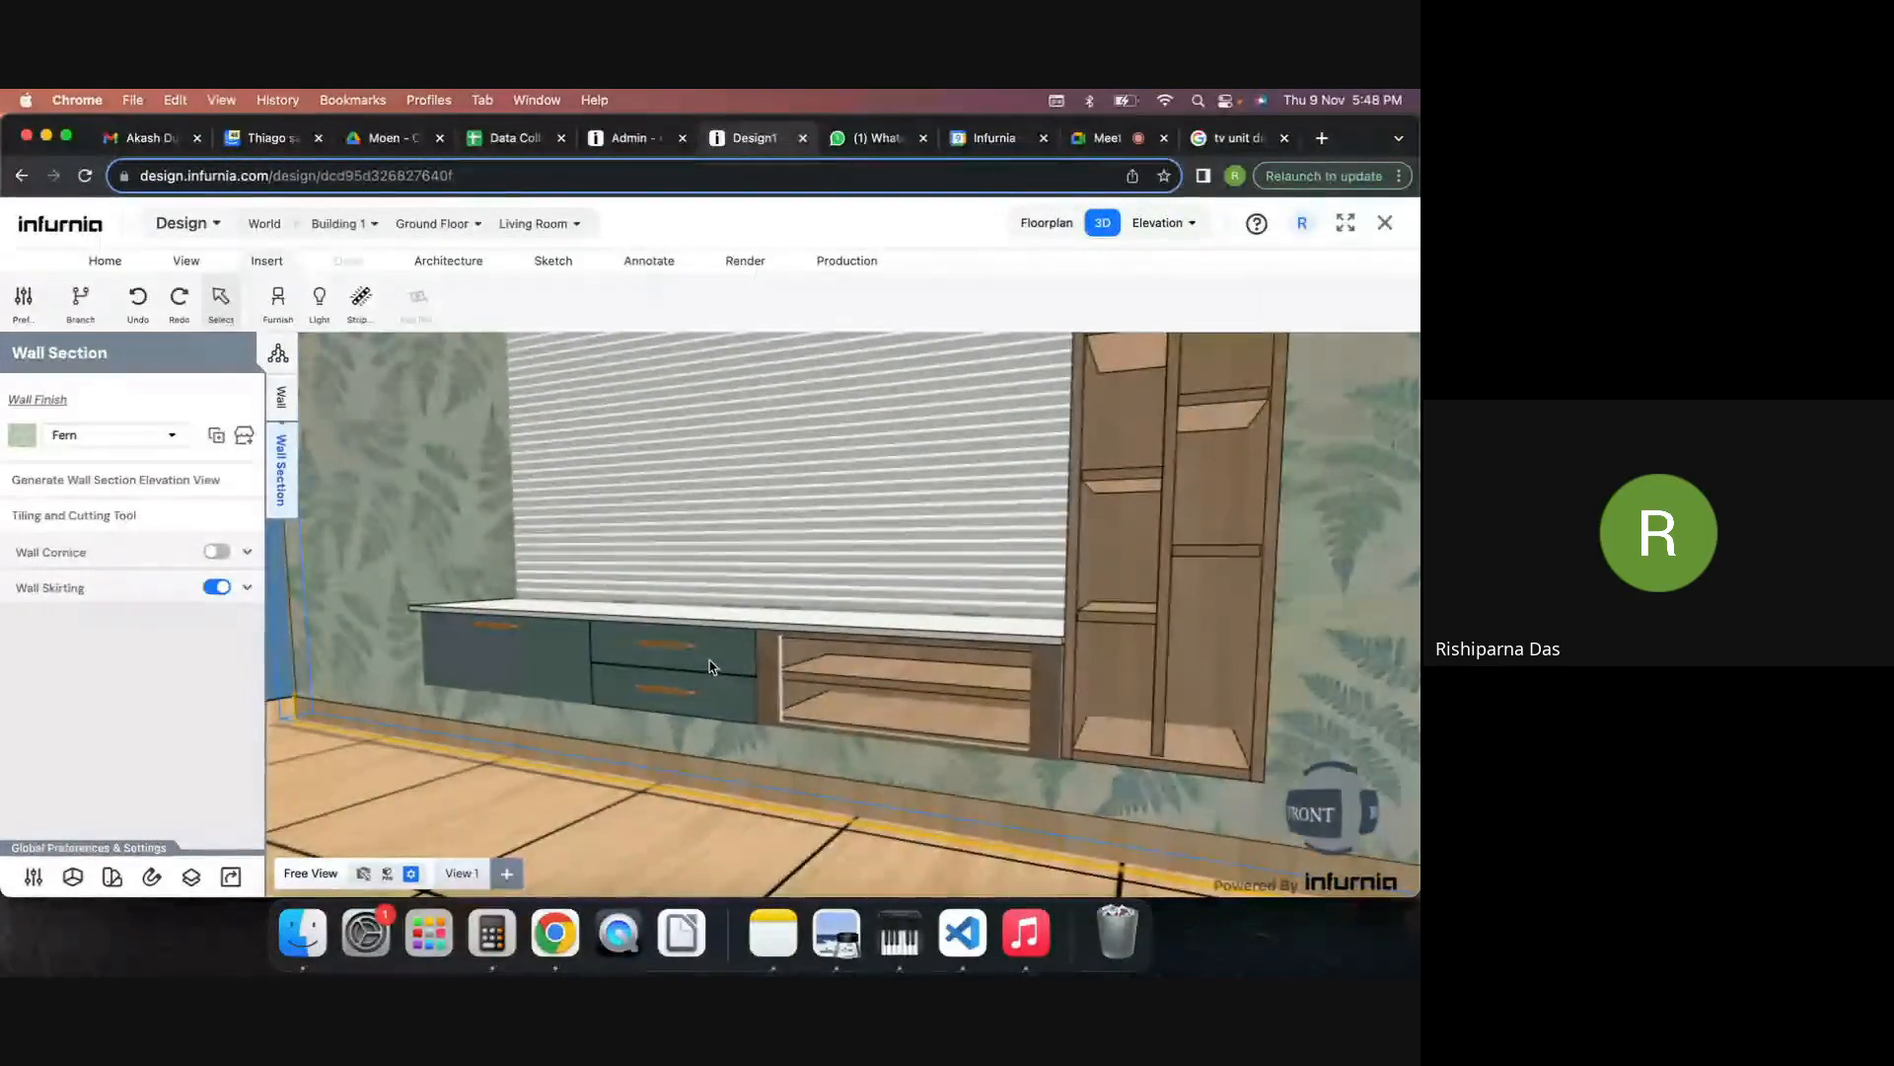
left_click(708, 667)
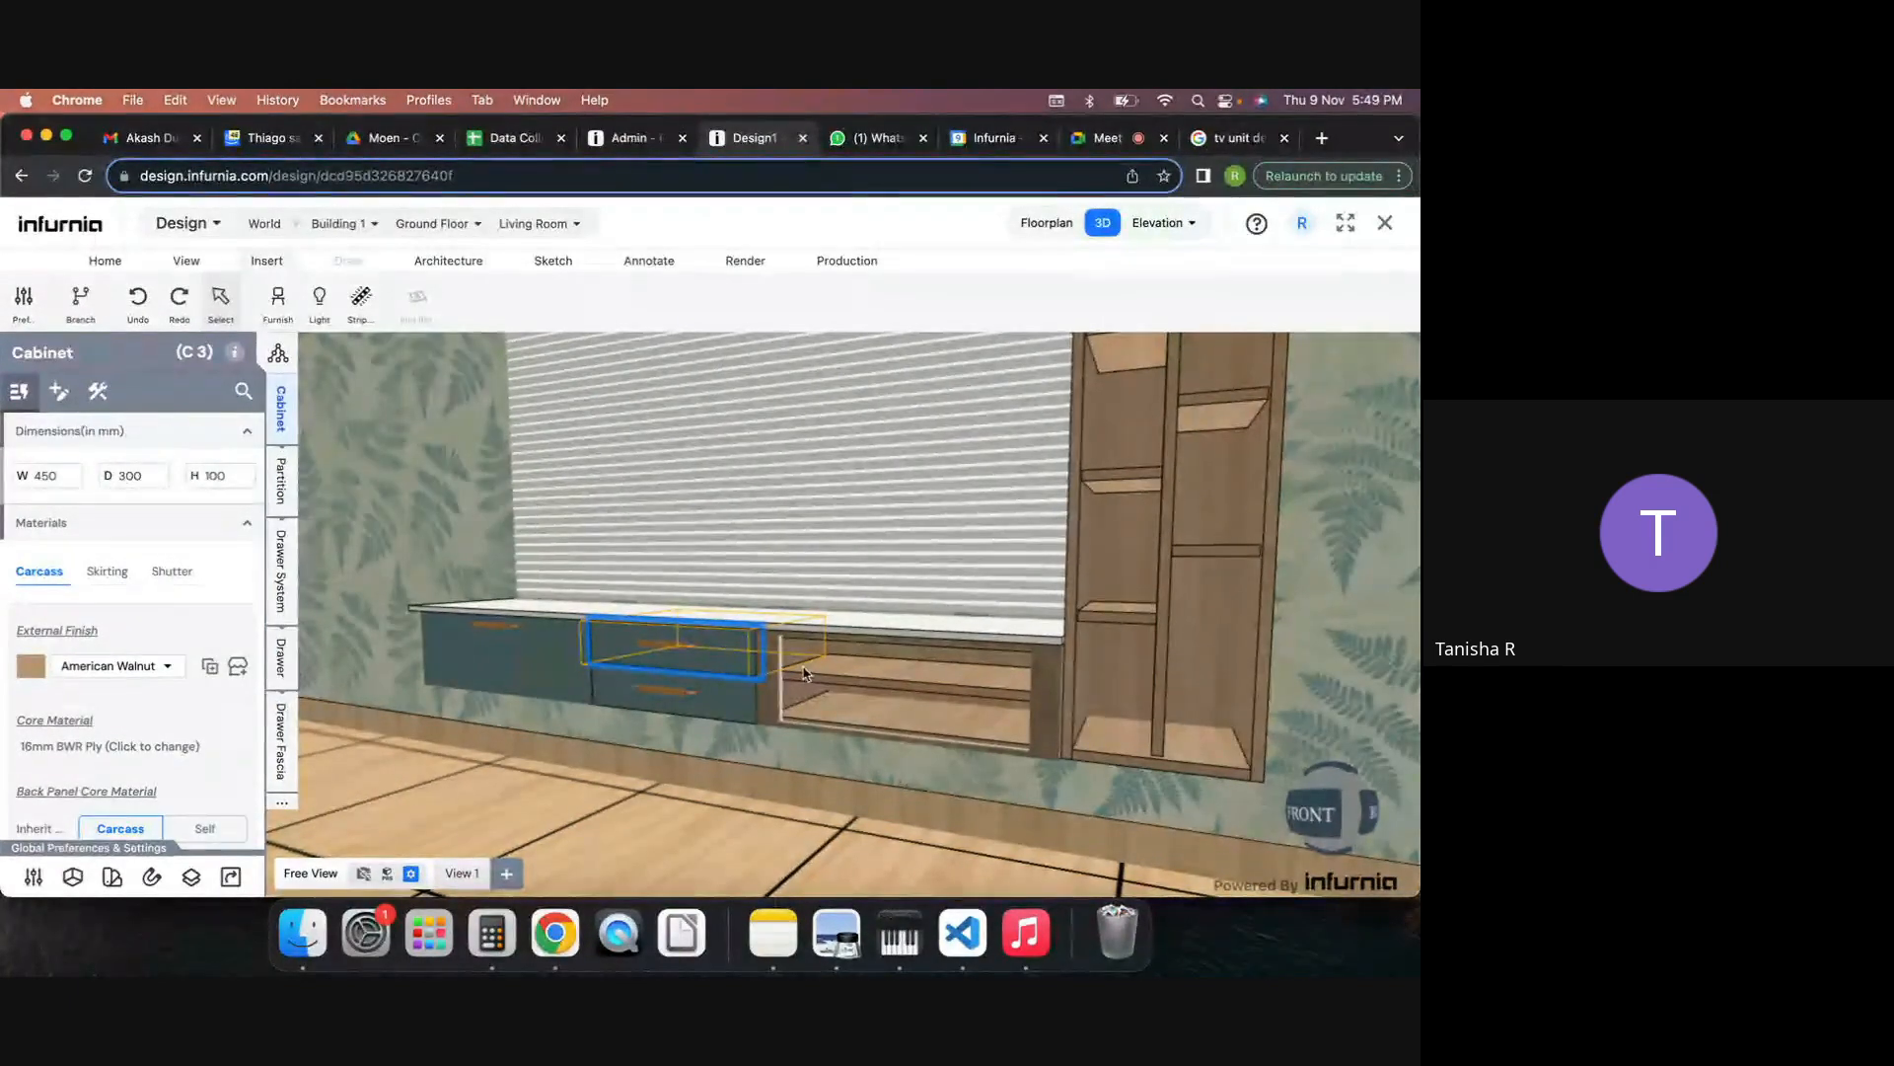
left_click(781, 757)
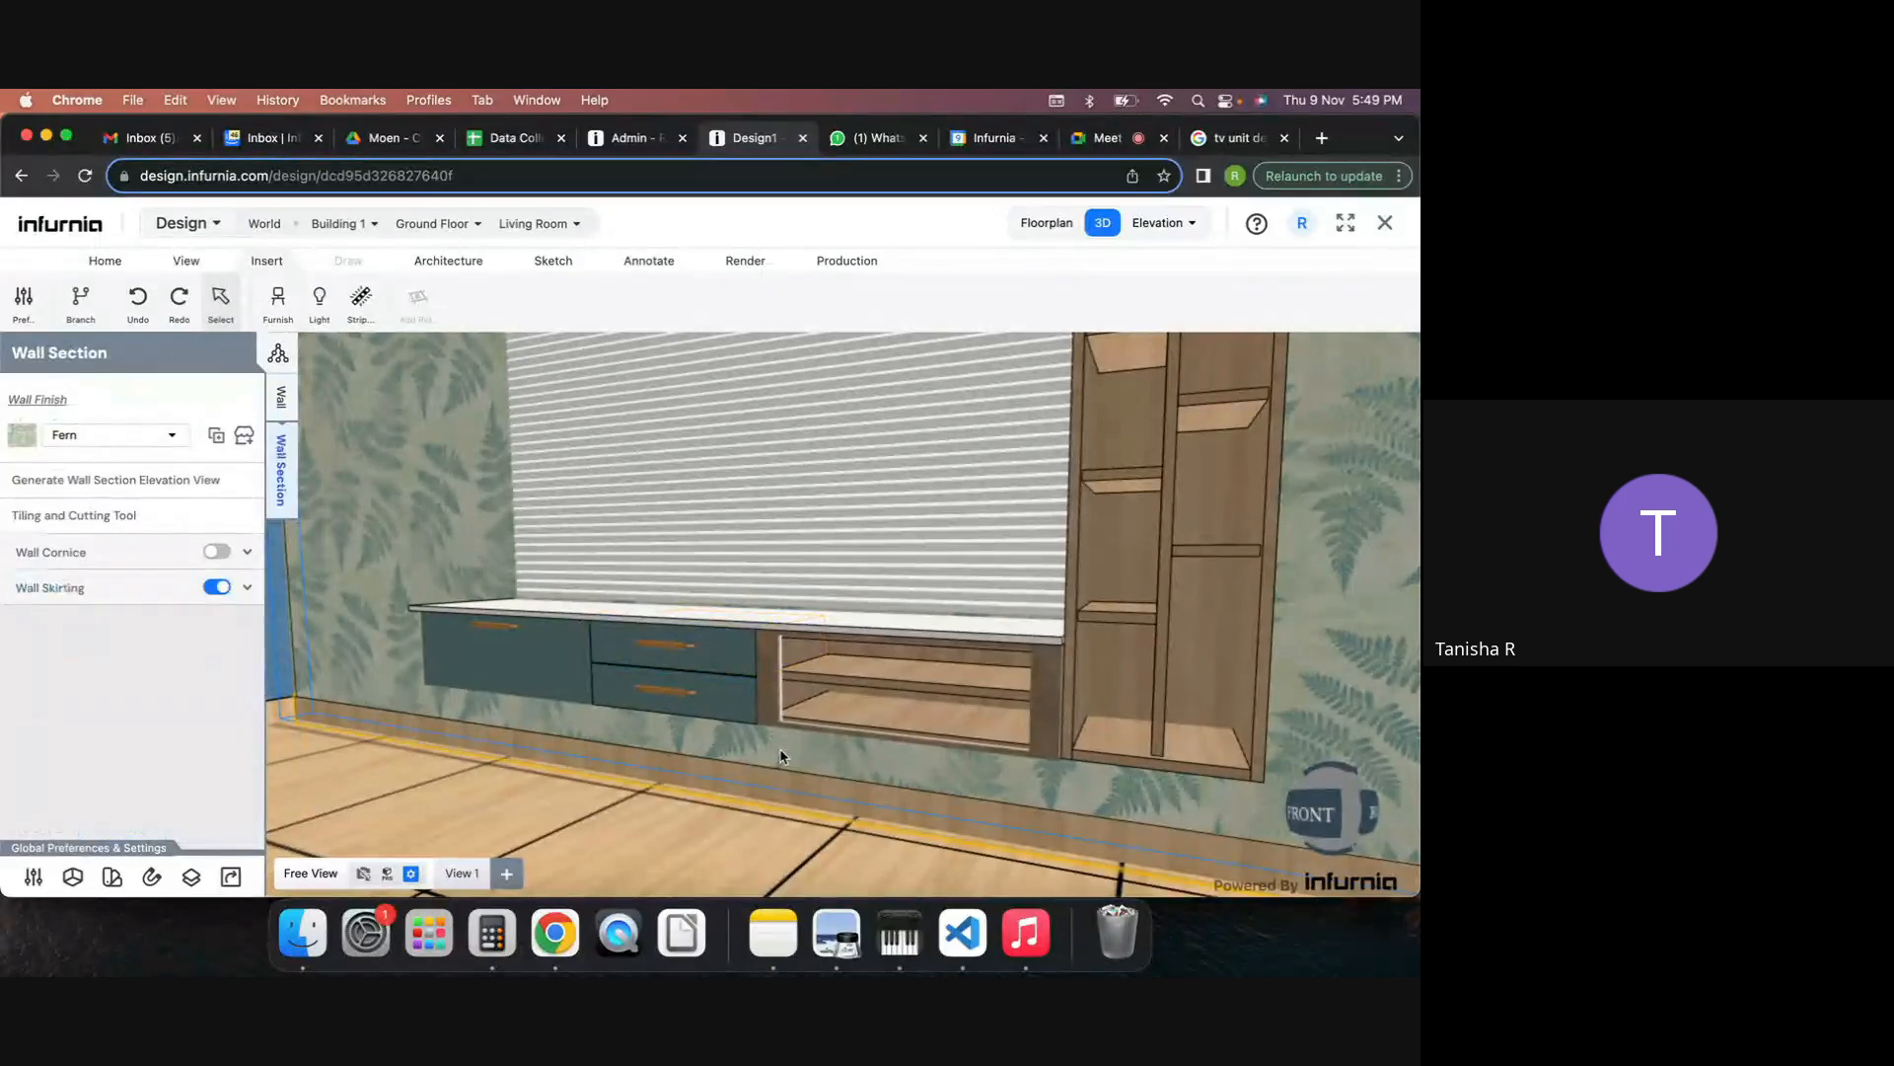
Remove the handle from the wide single-drawer base cabinet at the end of the TV unit.
scroll(785, 710, "up", 3)
scroll(696, 569, "up", 3)
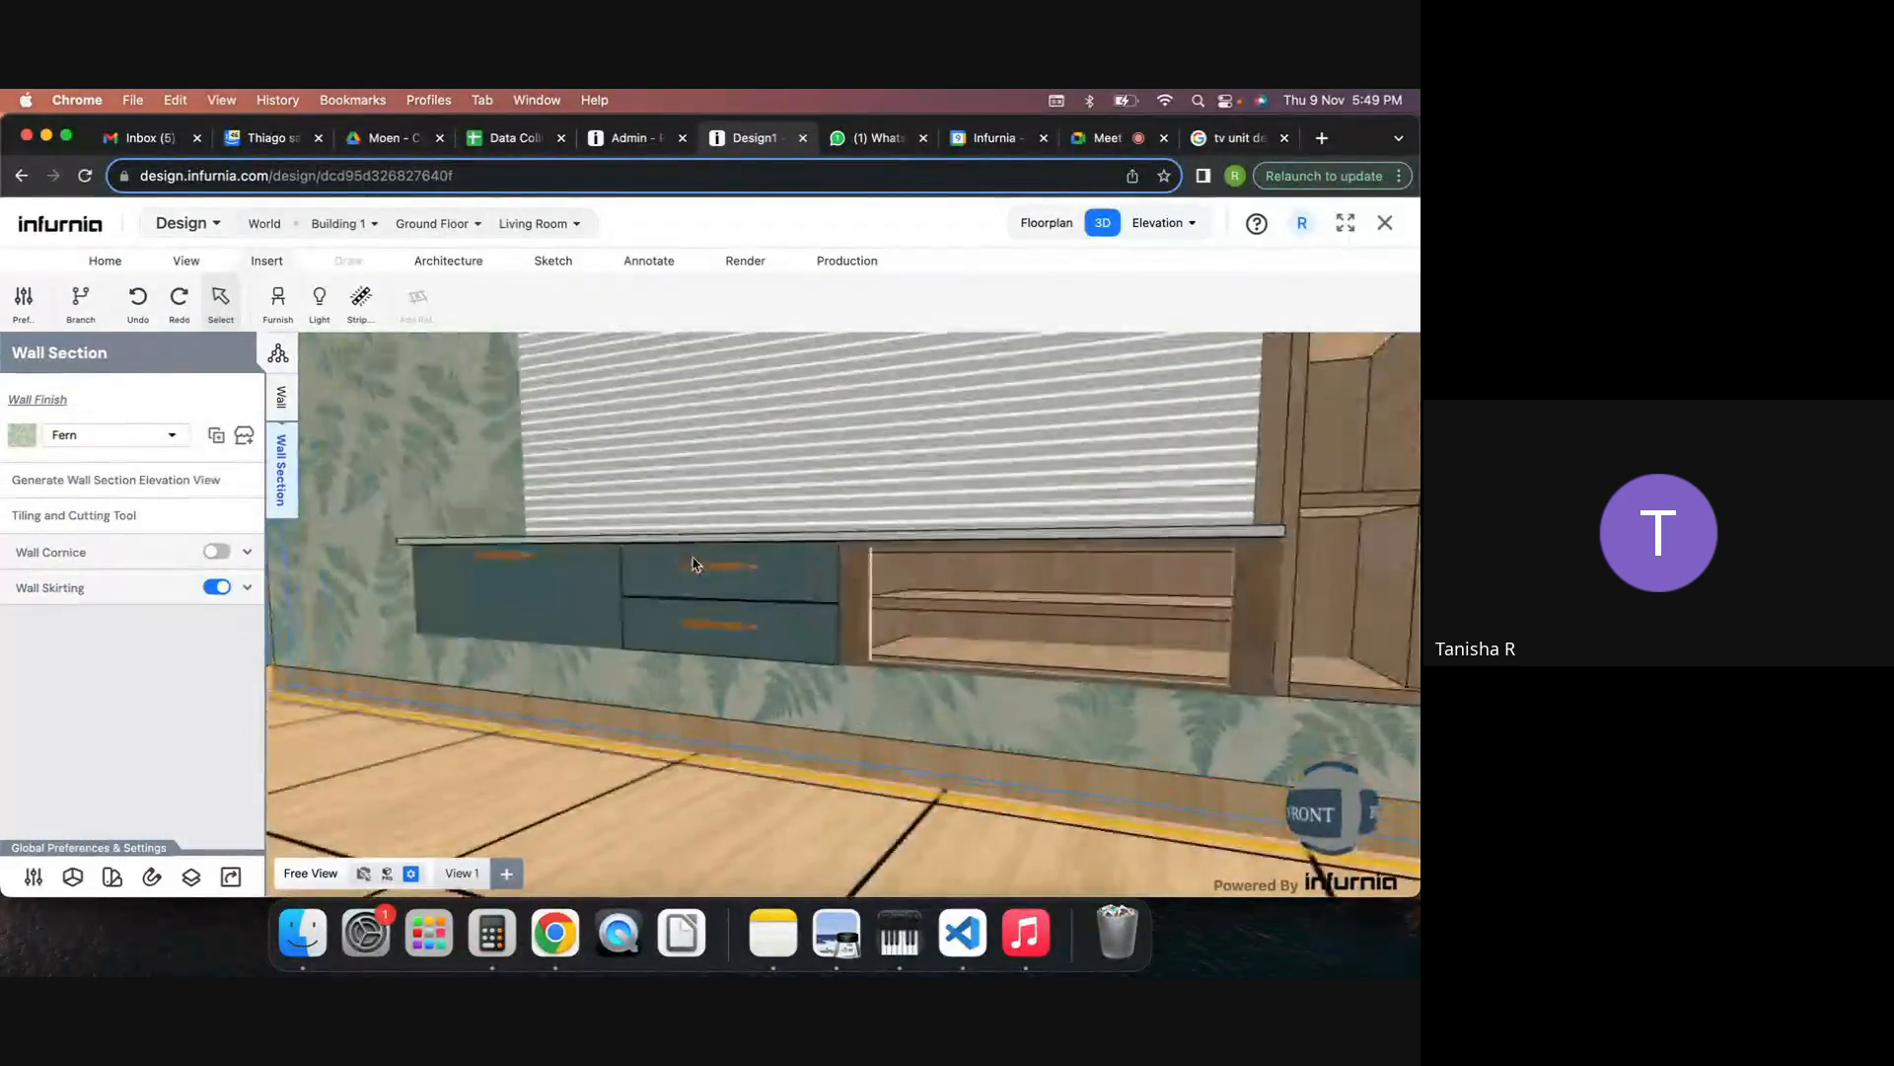
scroll(696, 570, "up", 3)
scroll(868, 591, "down", 3)
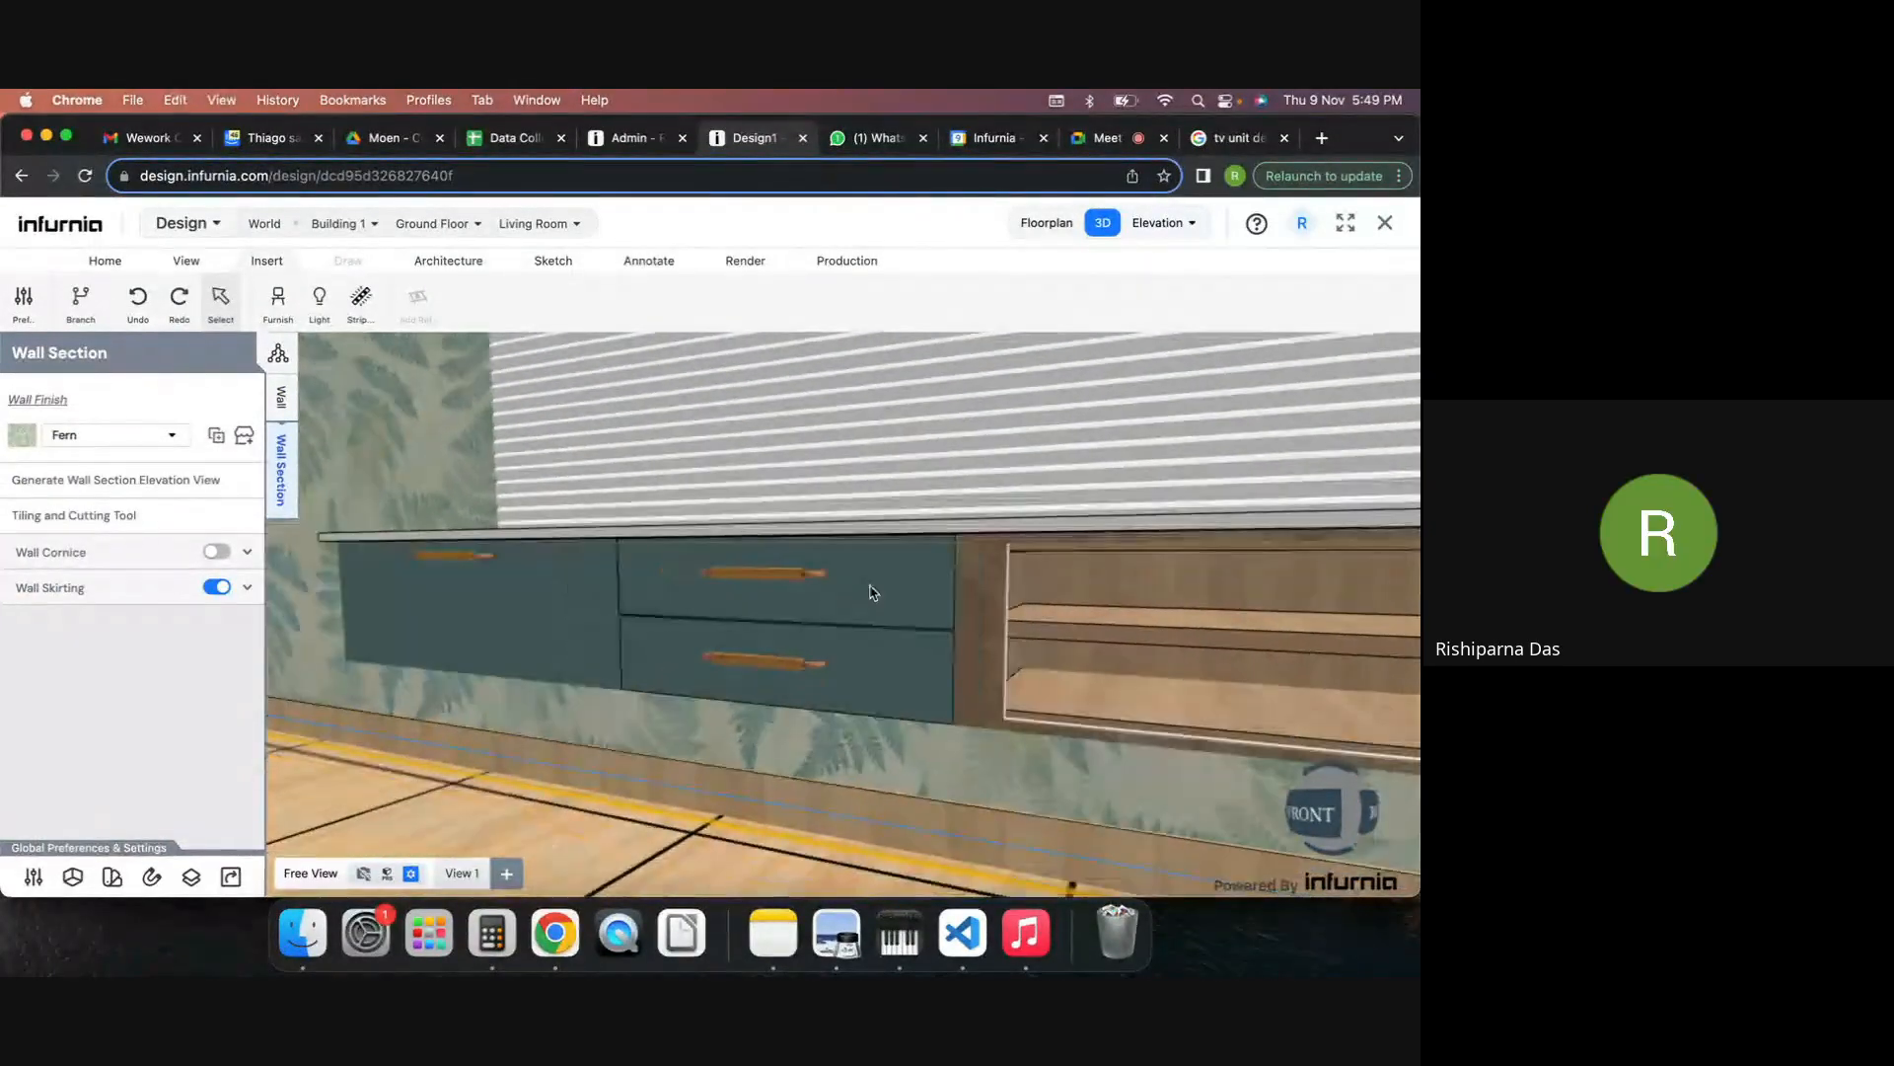
right_click_drag(664, 719, 850, 728)
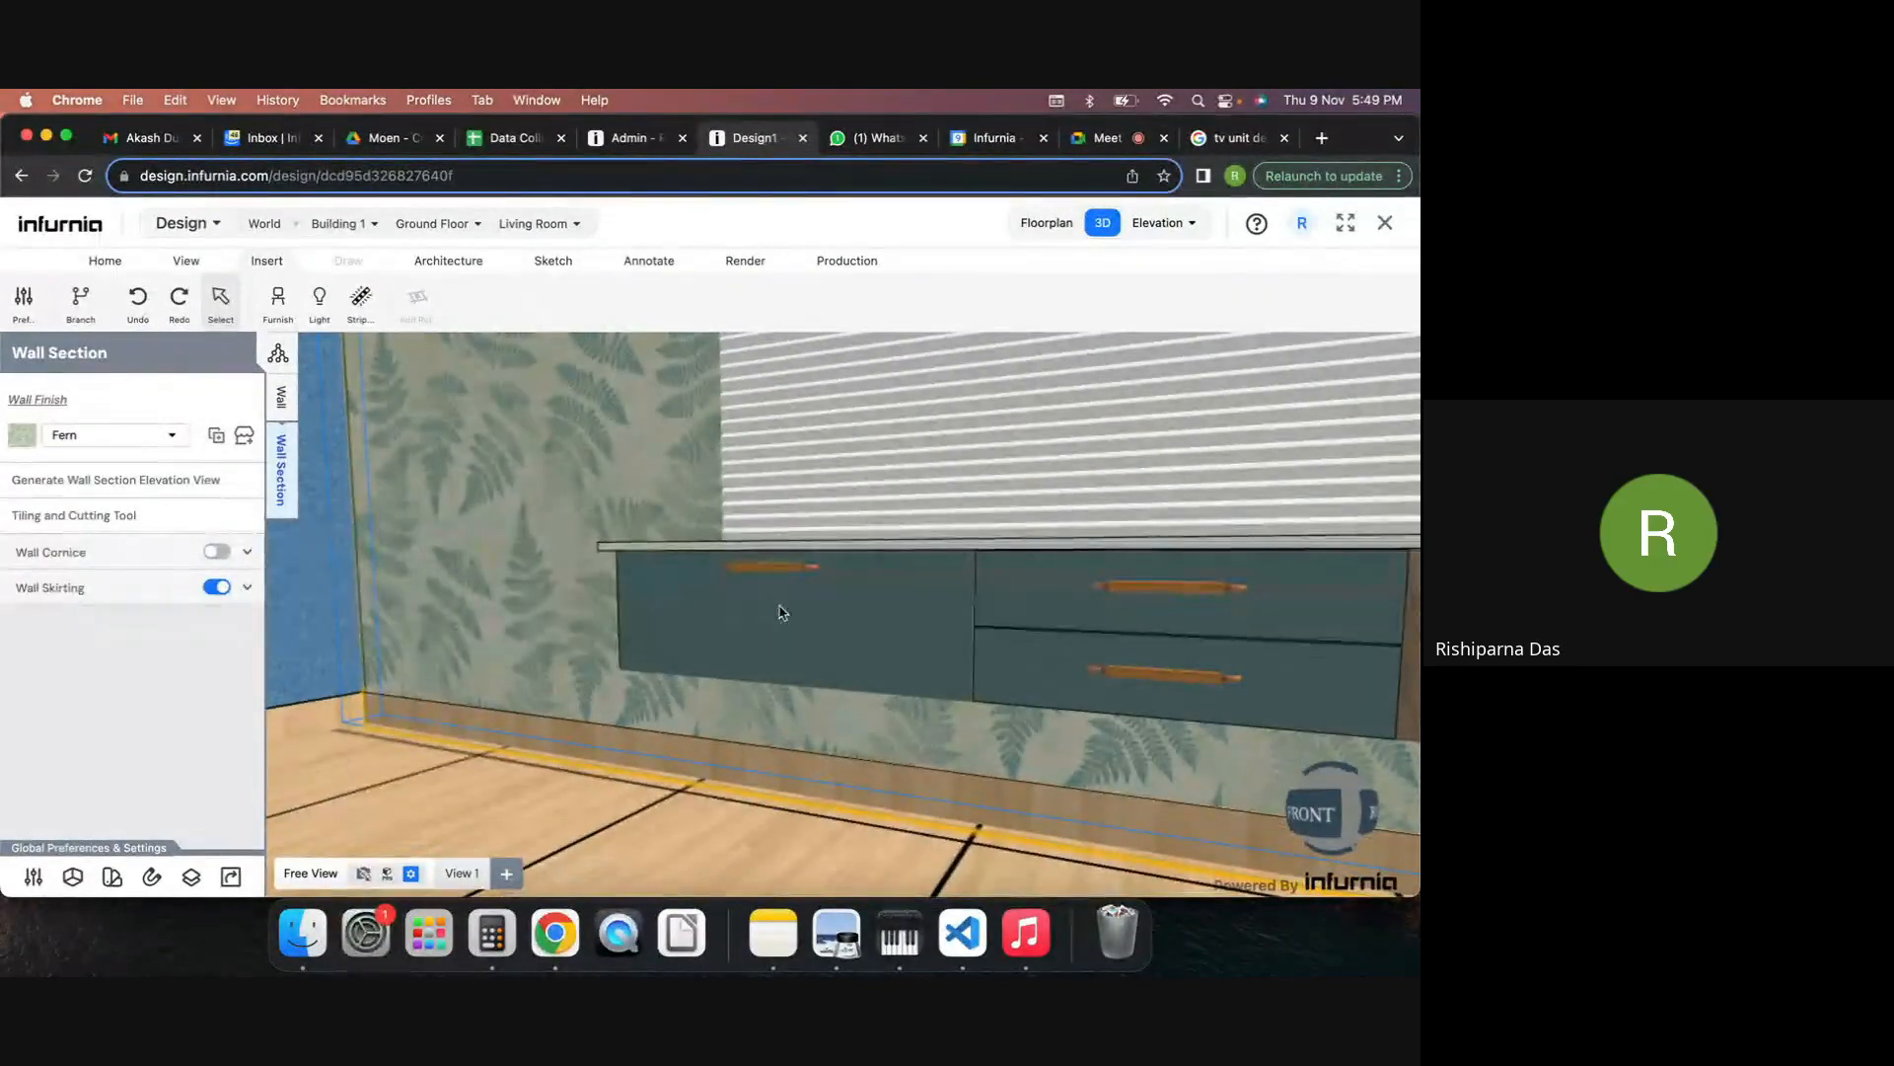
left_click(781, 611)
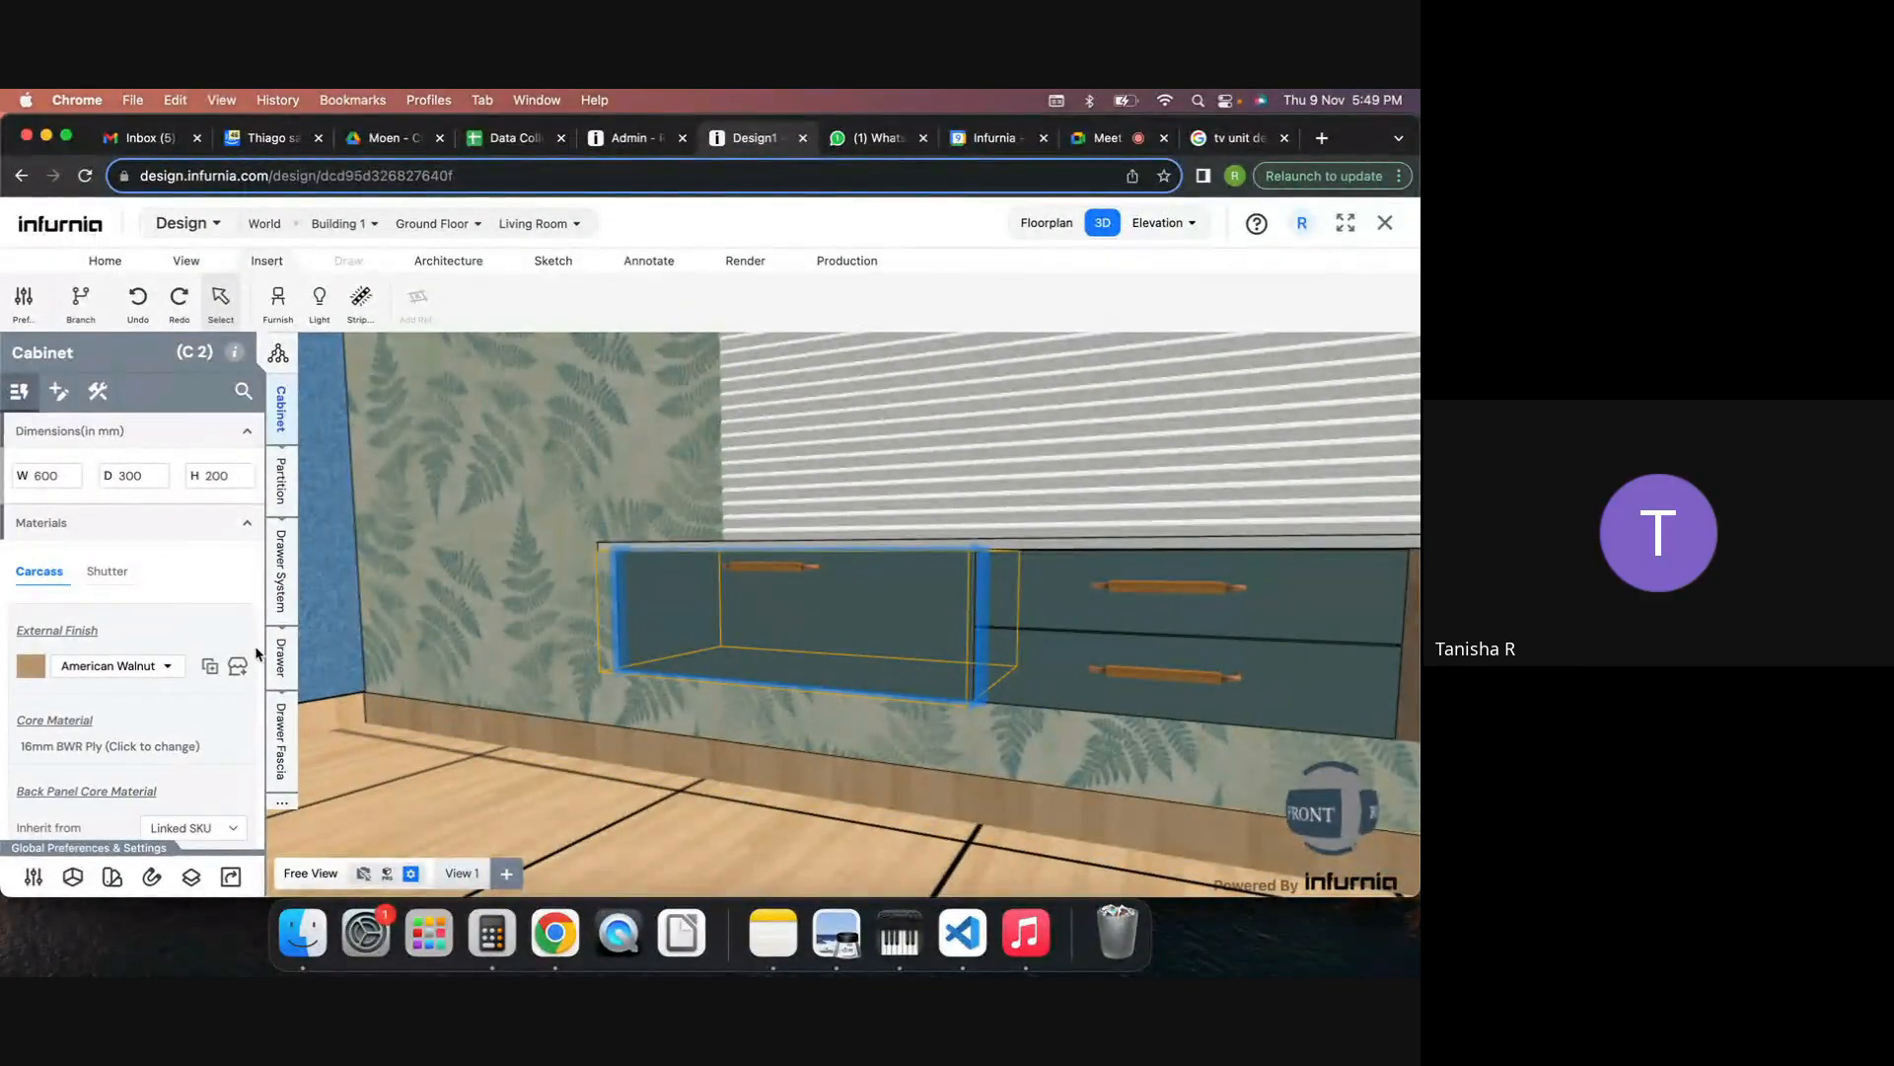
scroll(474, 645, "down", 3)
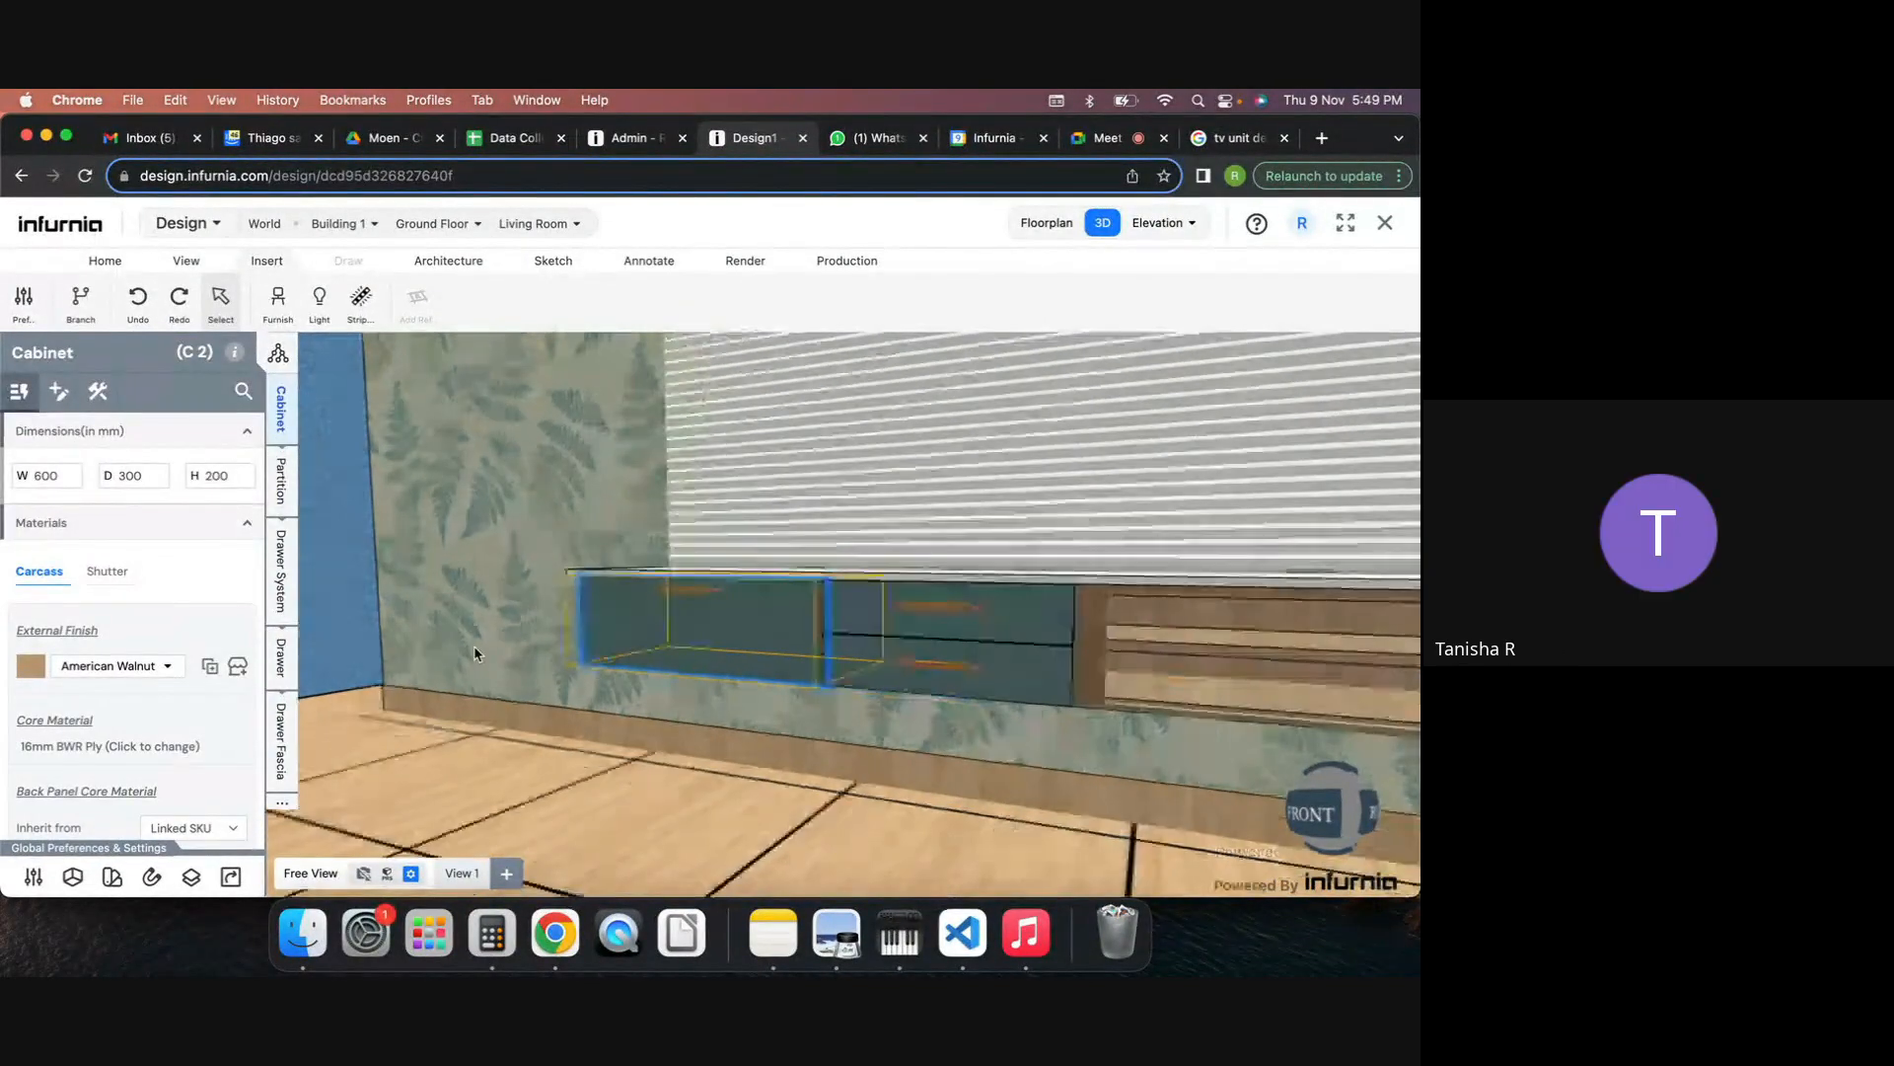
left_click(281, 738)
left_click(282, 663)
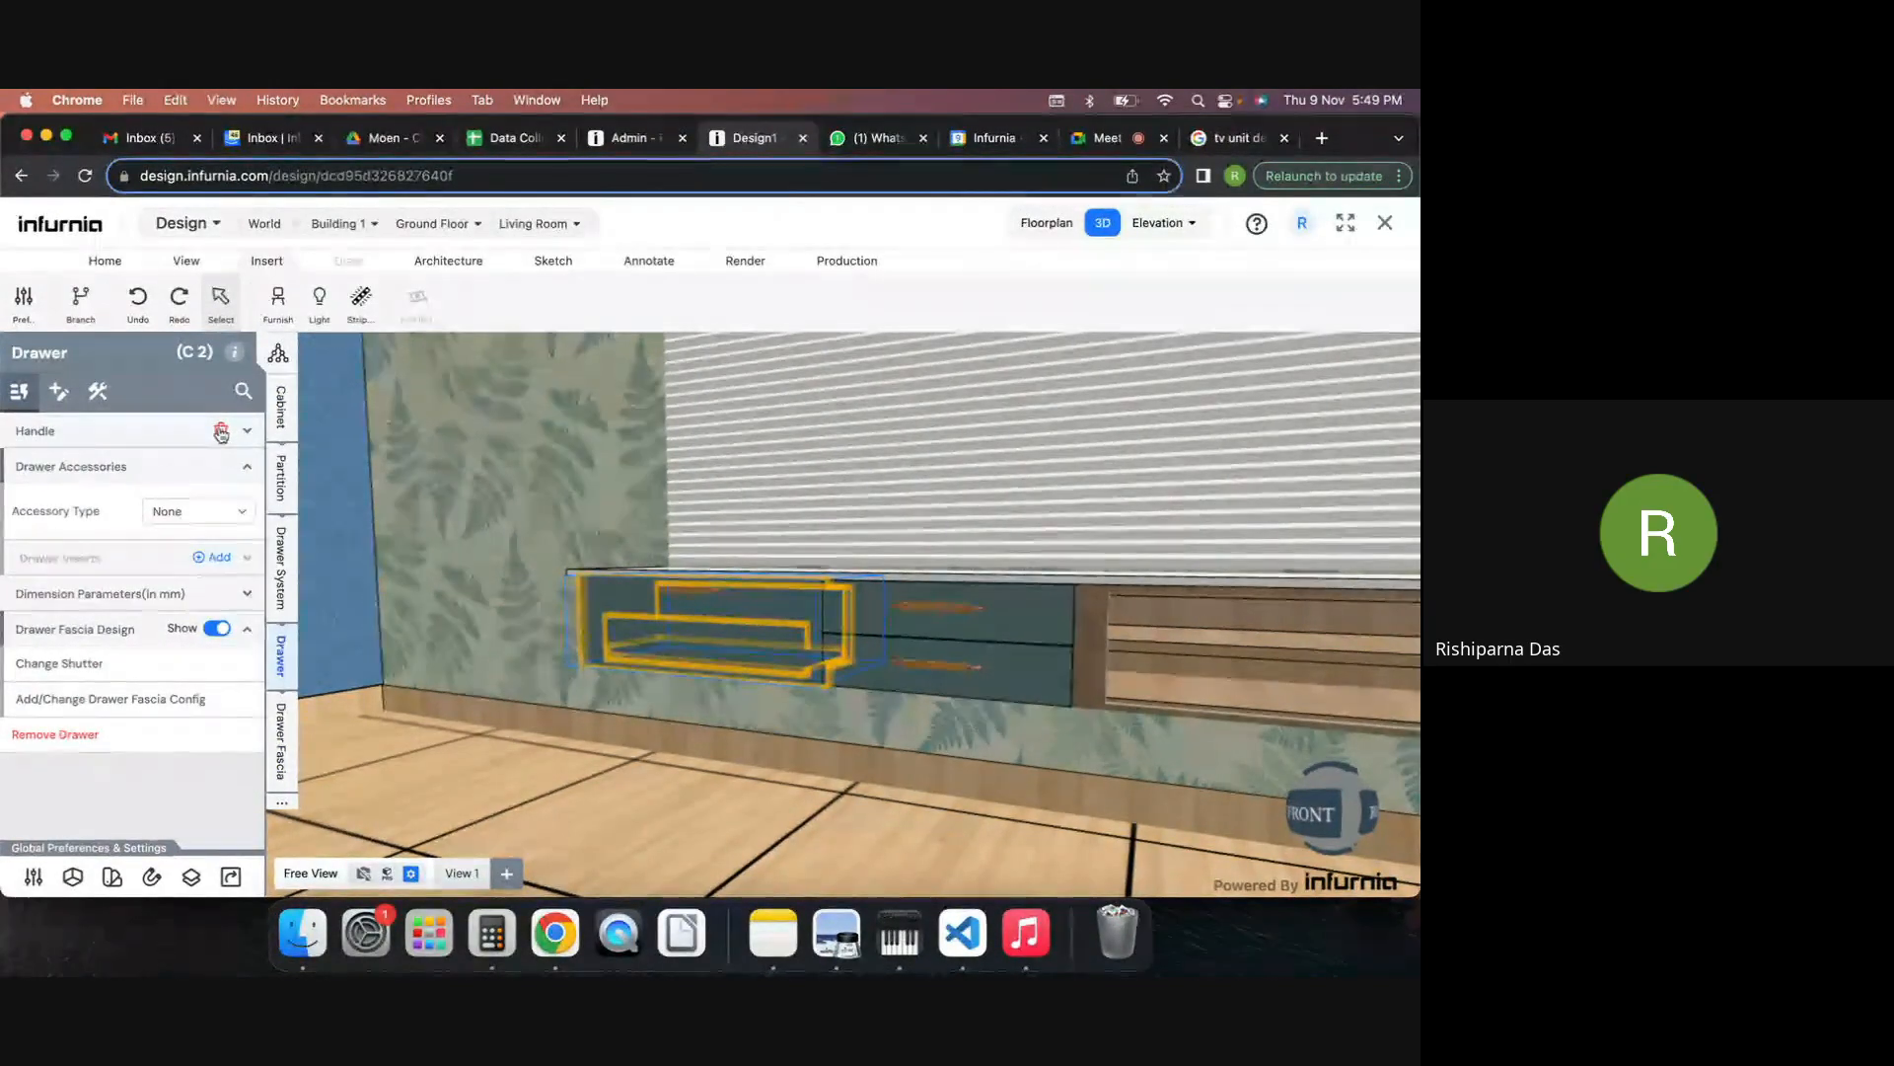
left_click(221, 431)
left_click(731, 696)
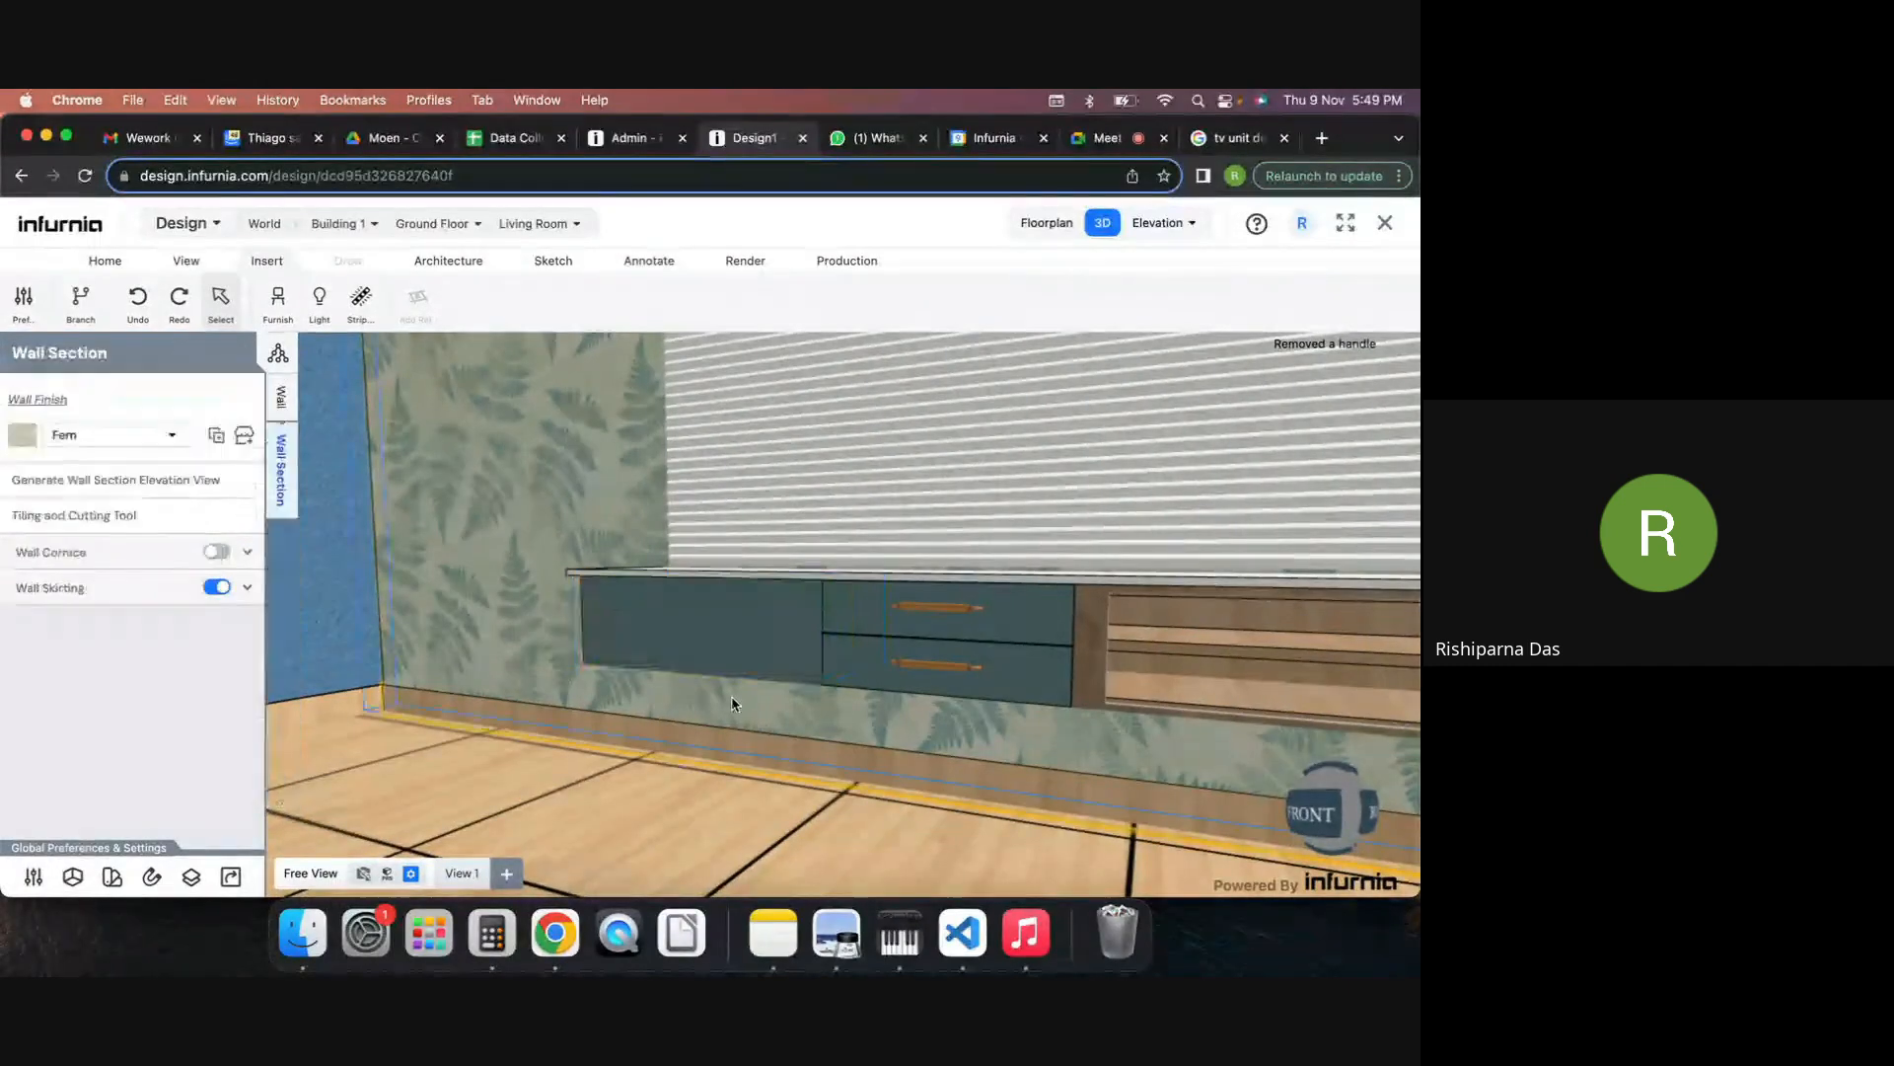
Examine the drawer fascia, drawer and front panel options of the wide single-drawer base cabinet.
left_click(660, 641)
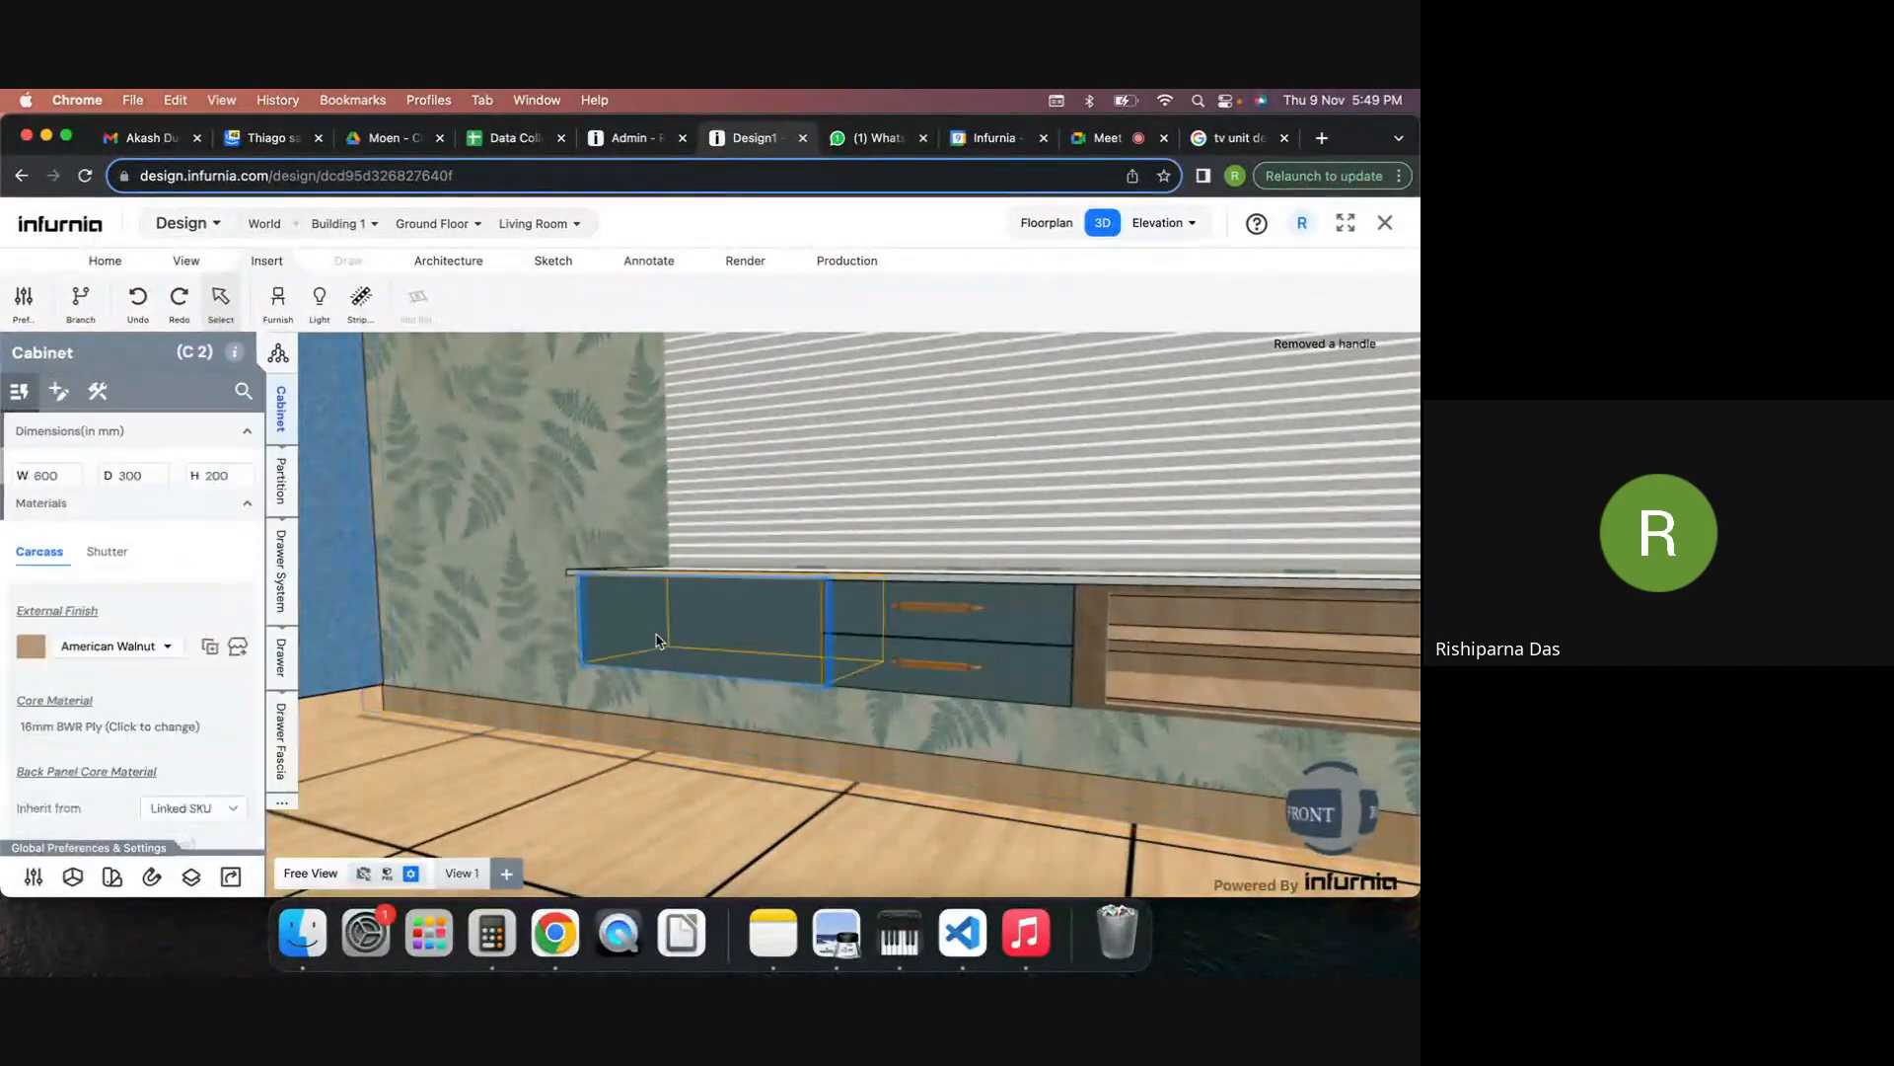
scroll(817, 616, "up", 3)
scroll(817, 615, "up", 4)
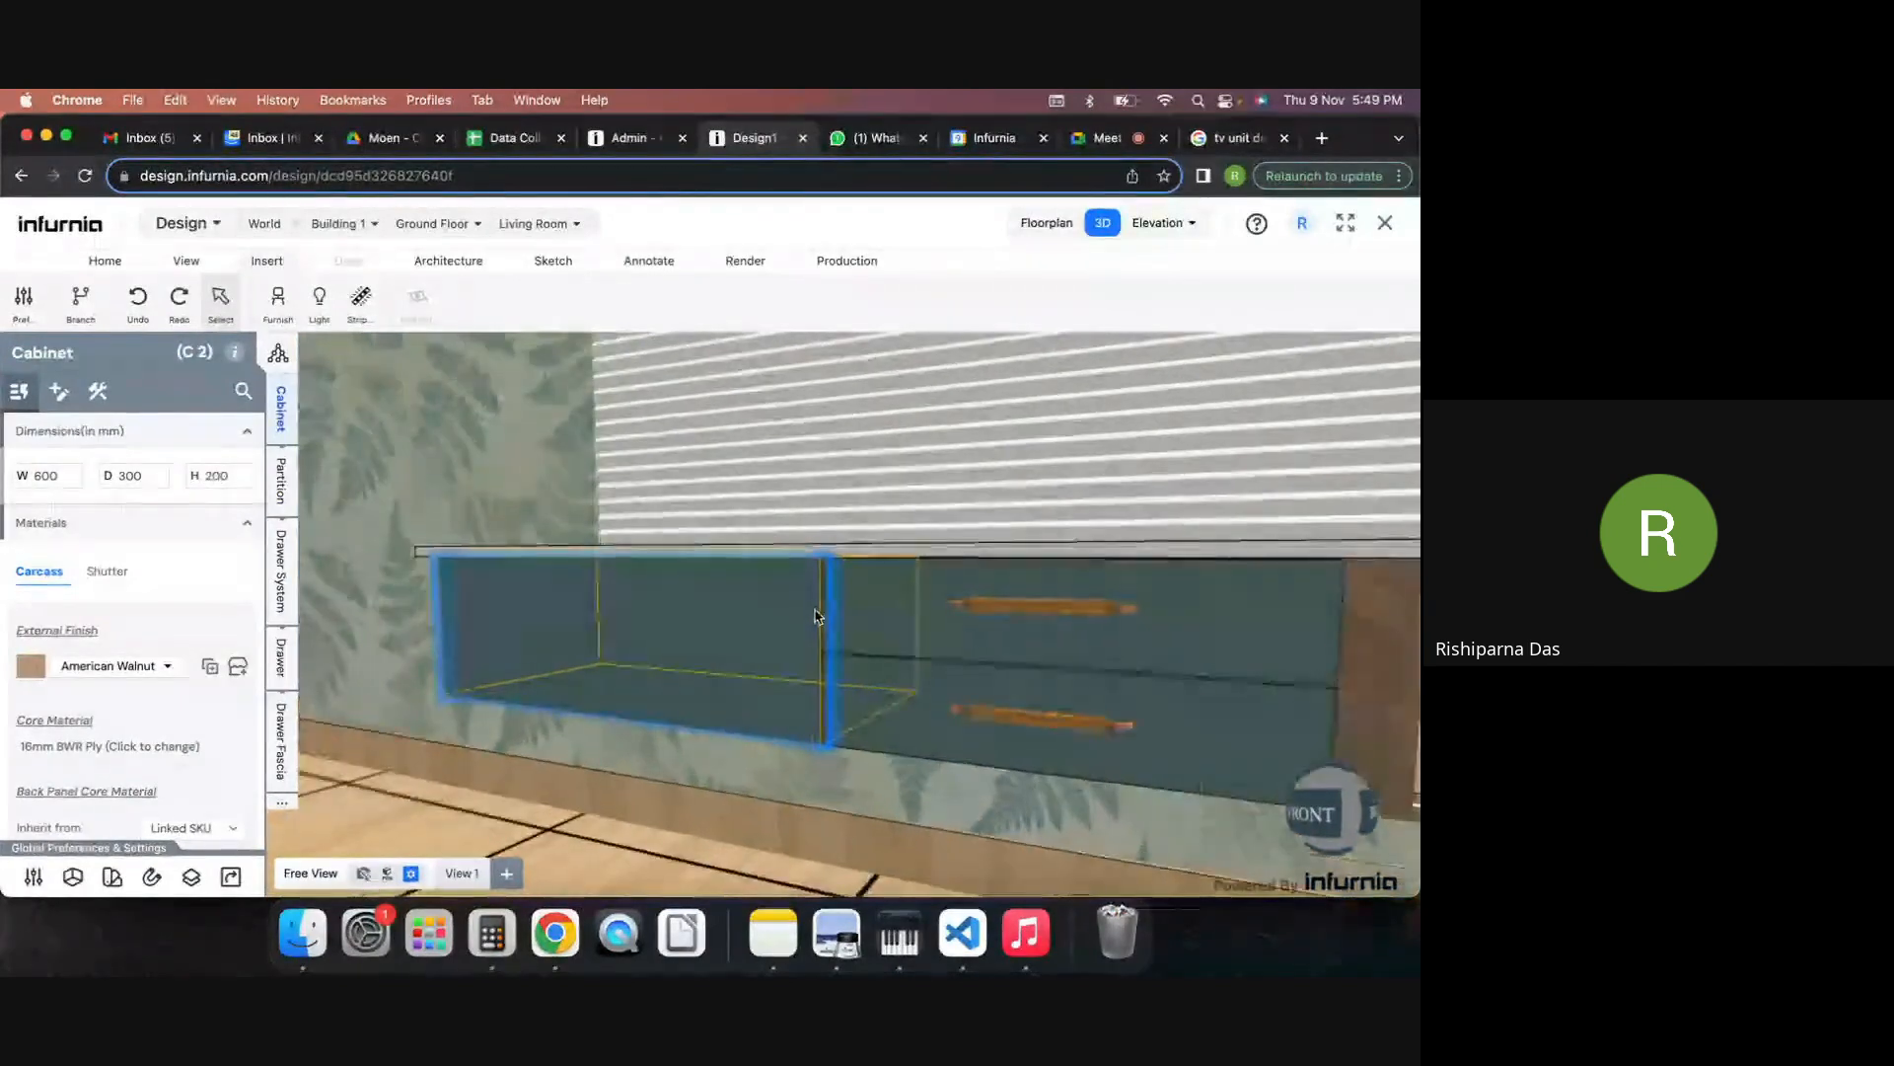
right_click_drag(819, 580, 764, 561)
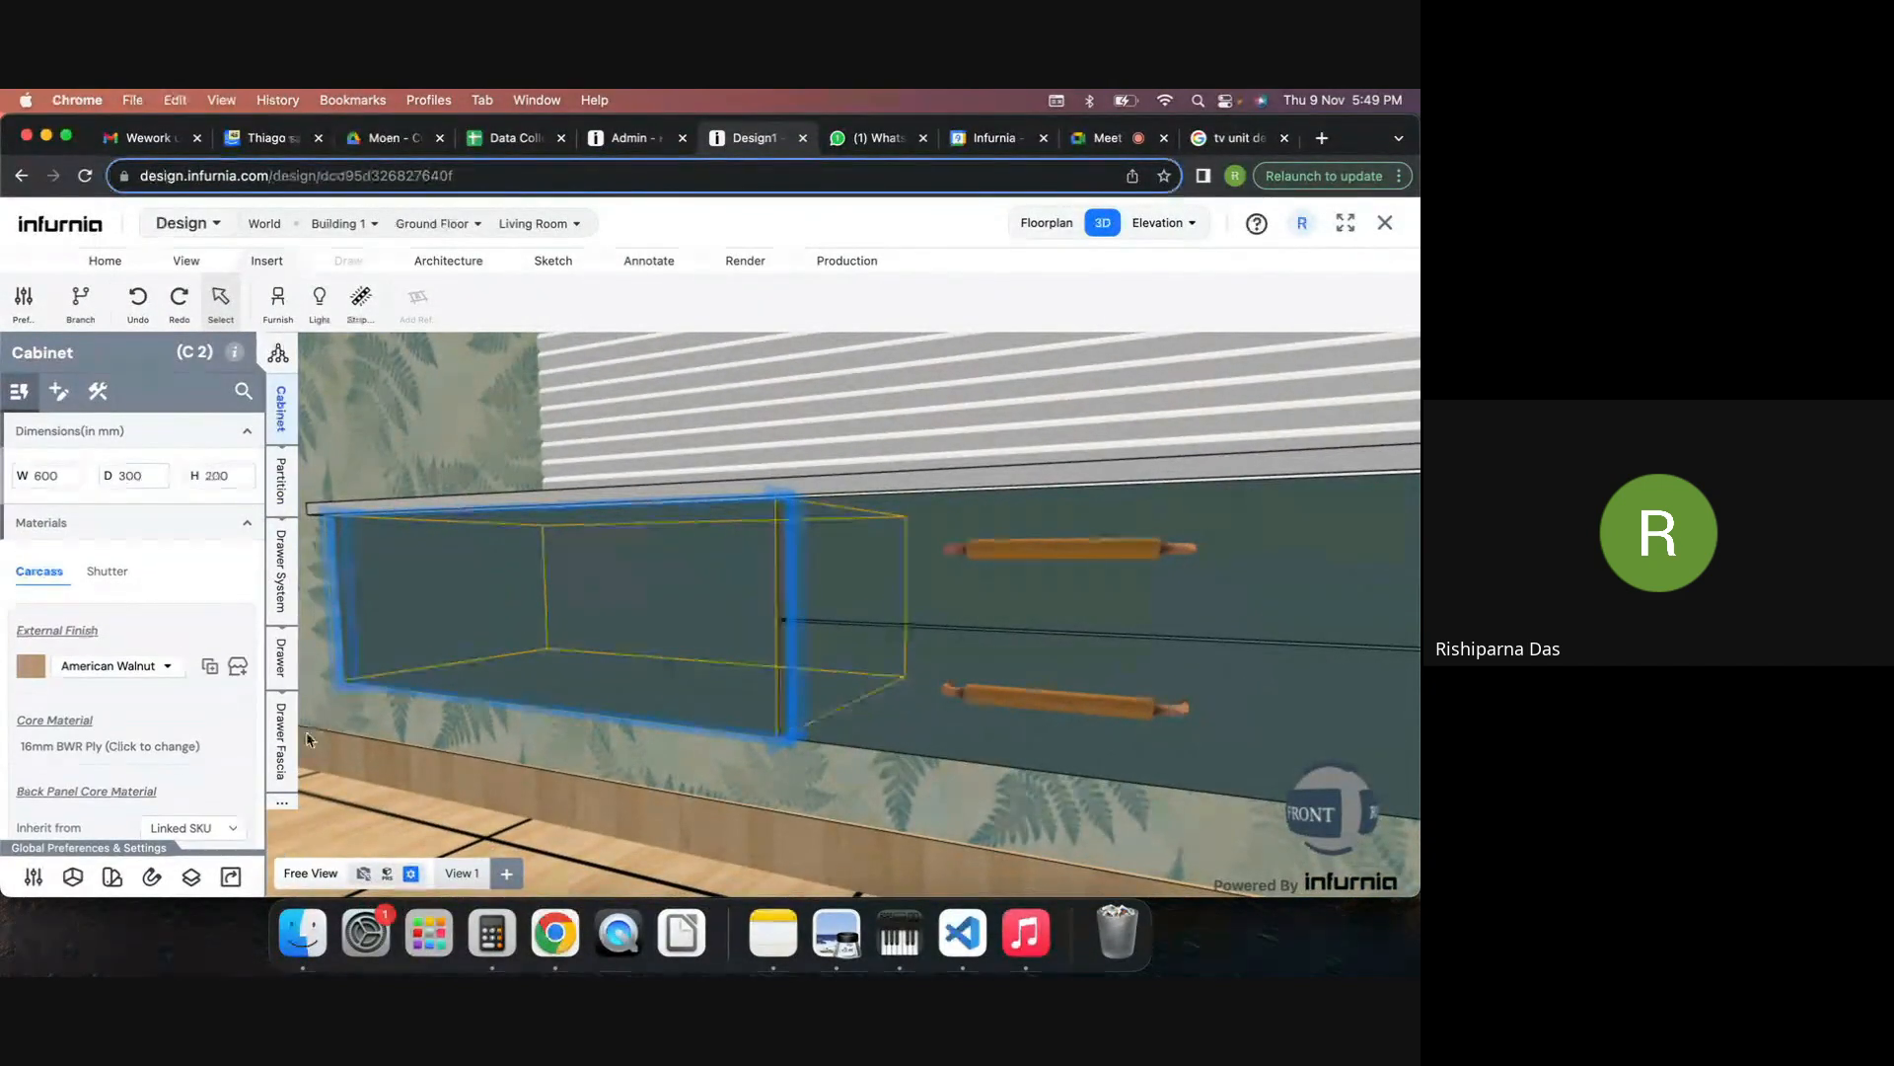
left_click(284, 752)
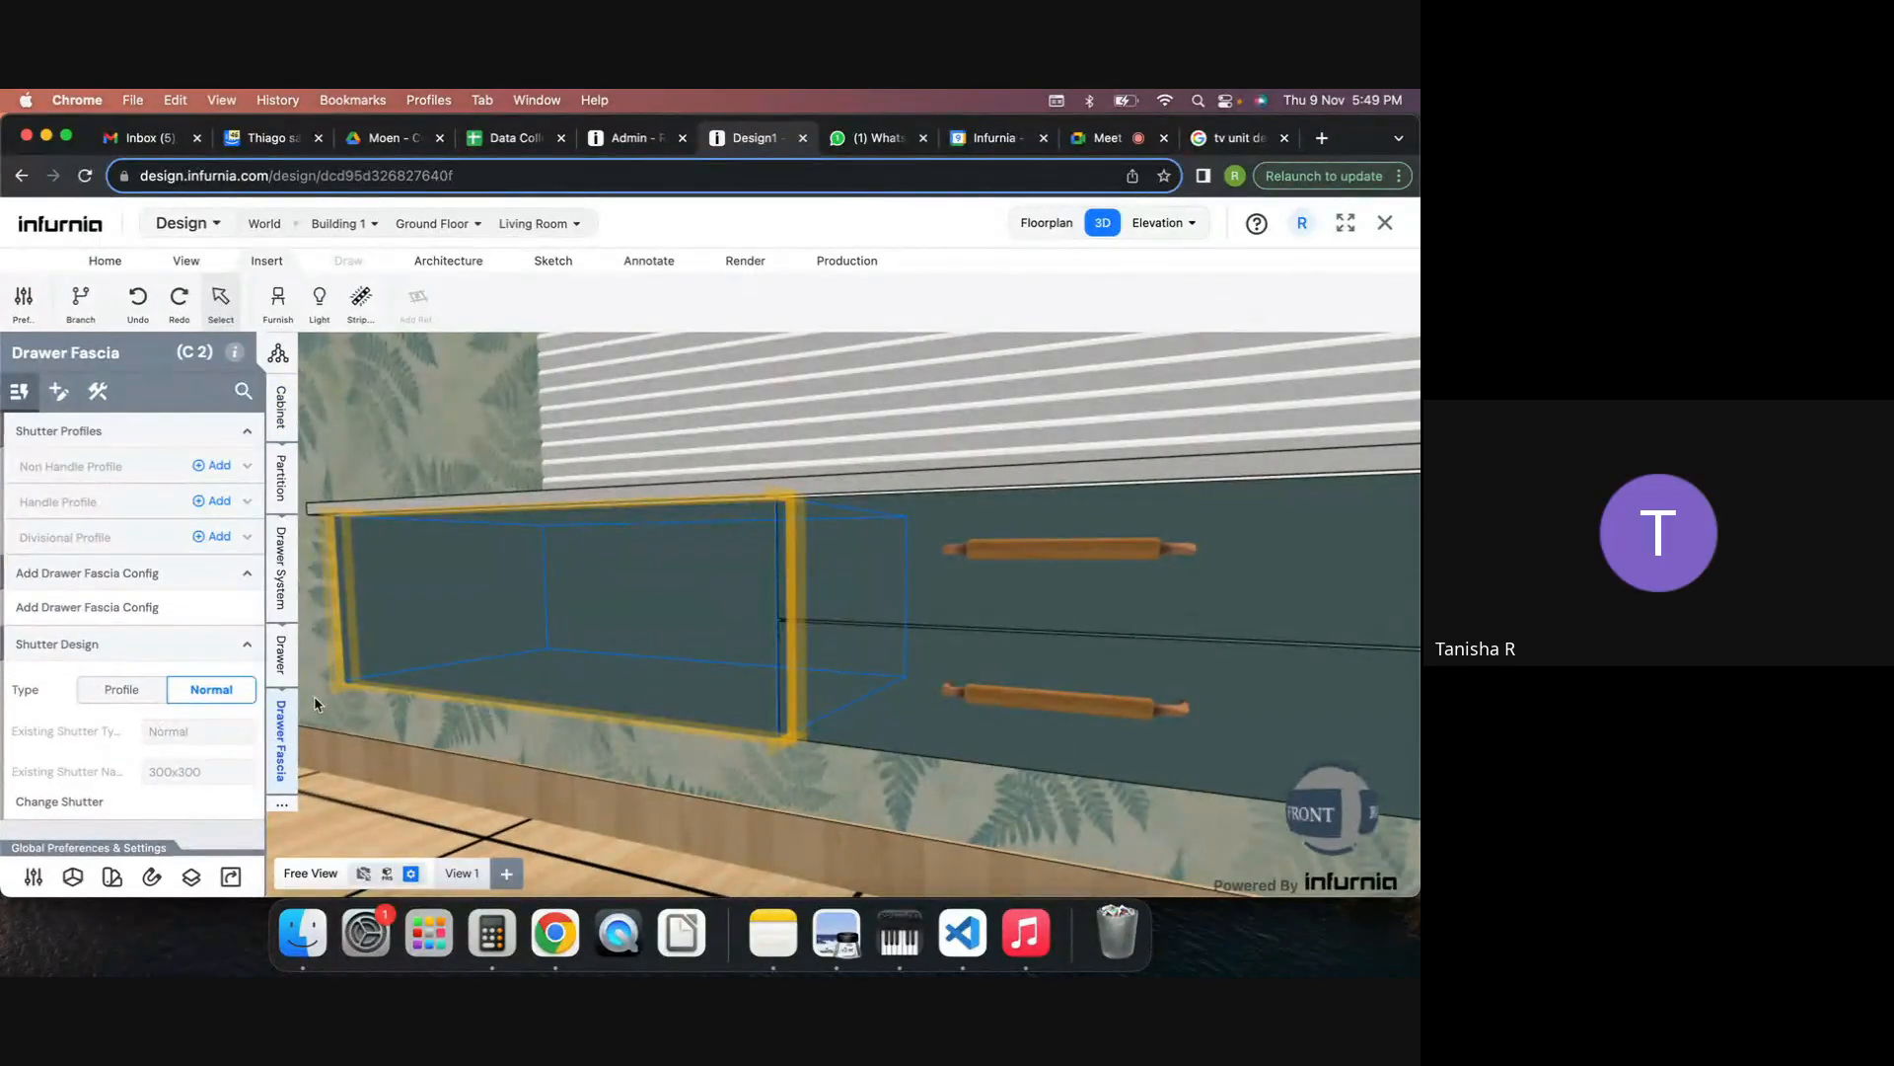
left_click(60, 391)
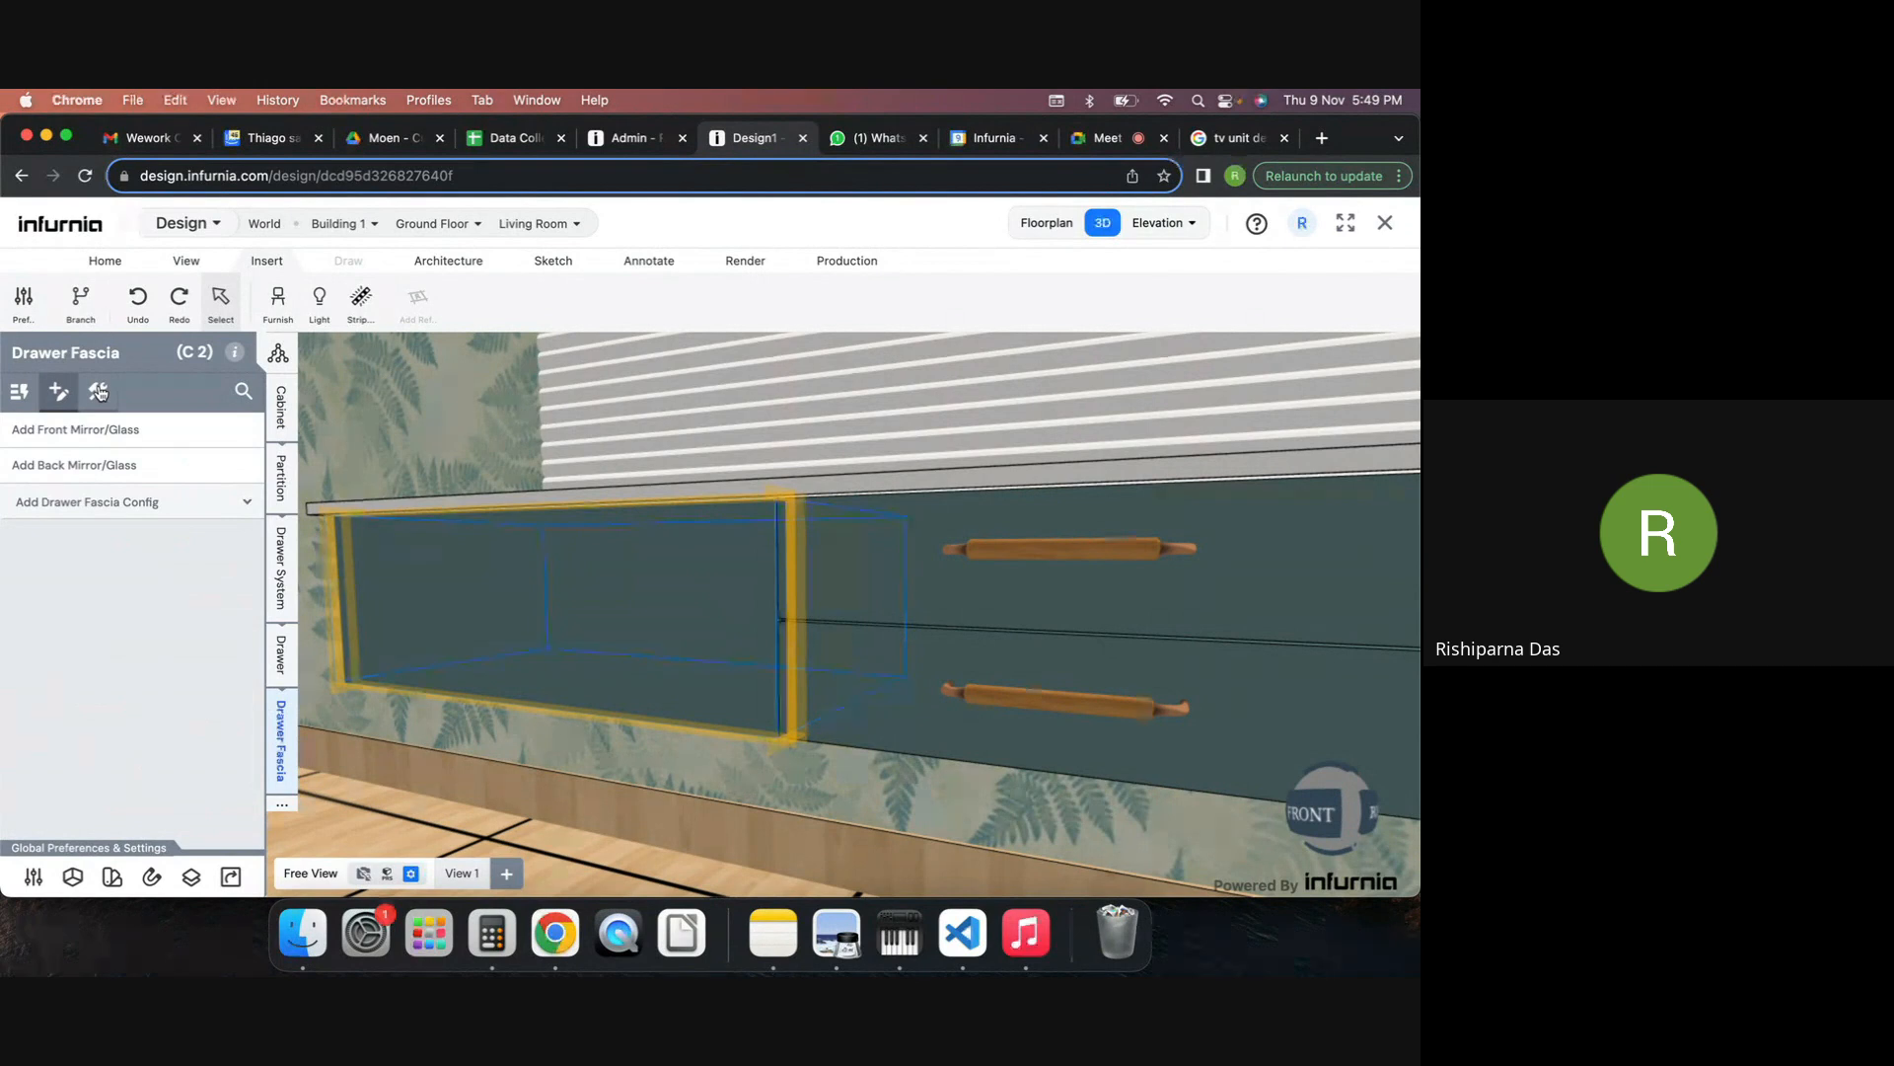
left_click(99, 392)
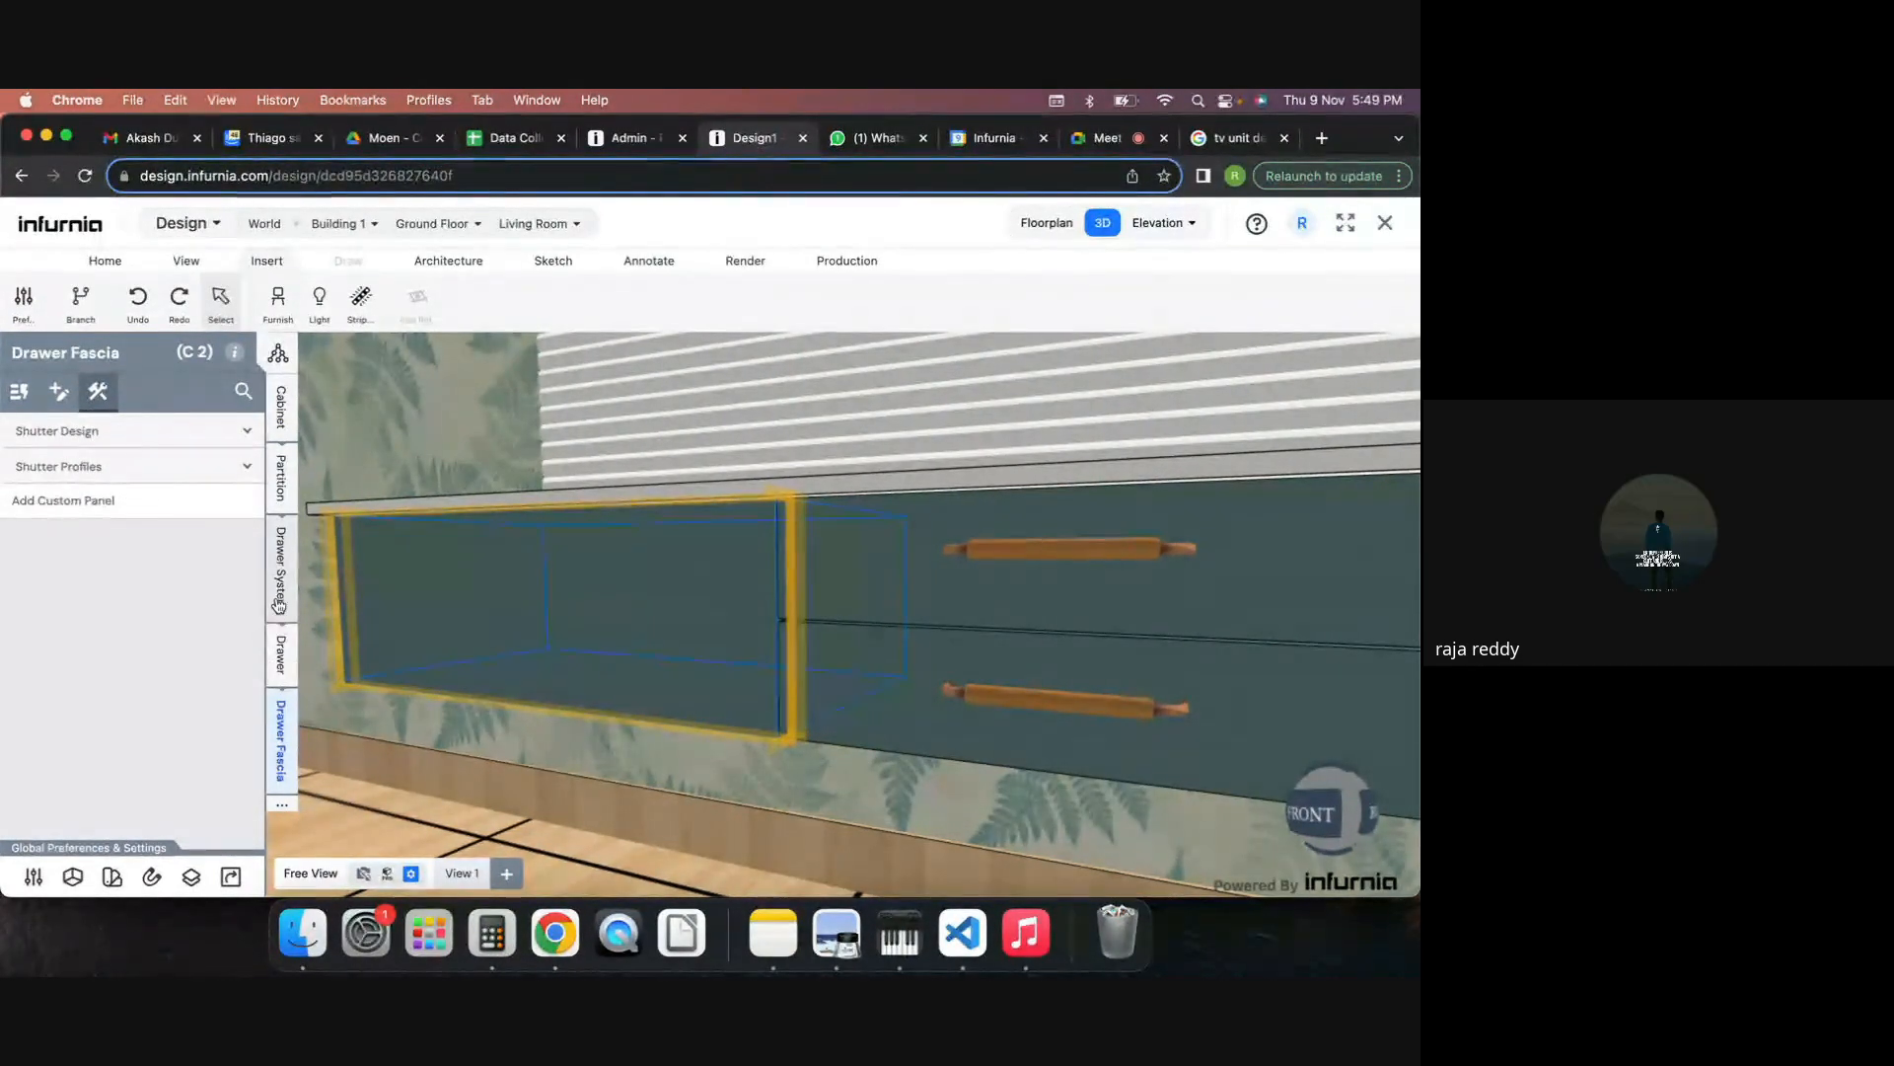
left_click(281, 653)
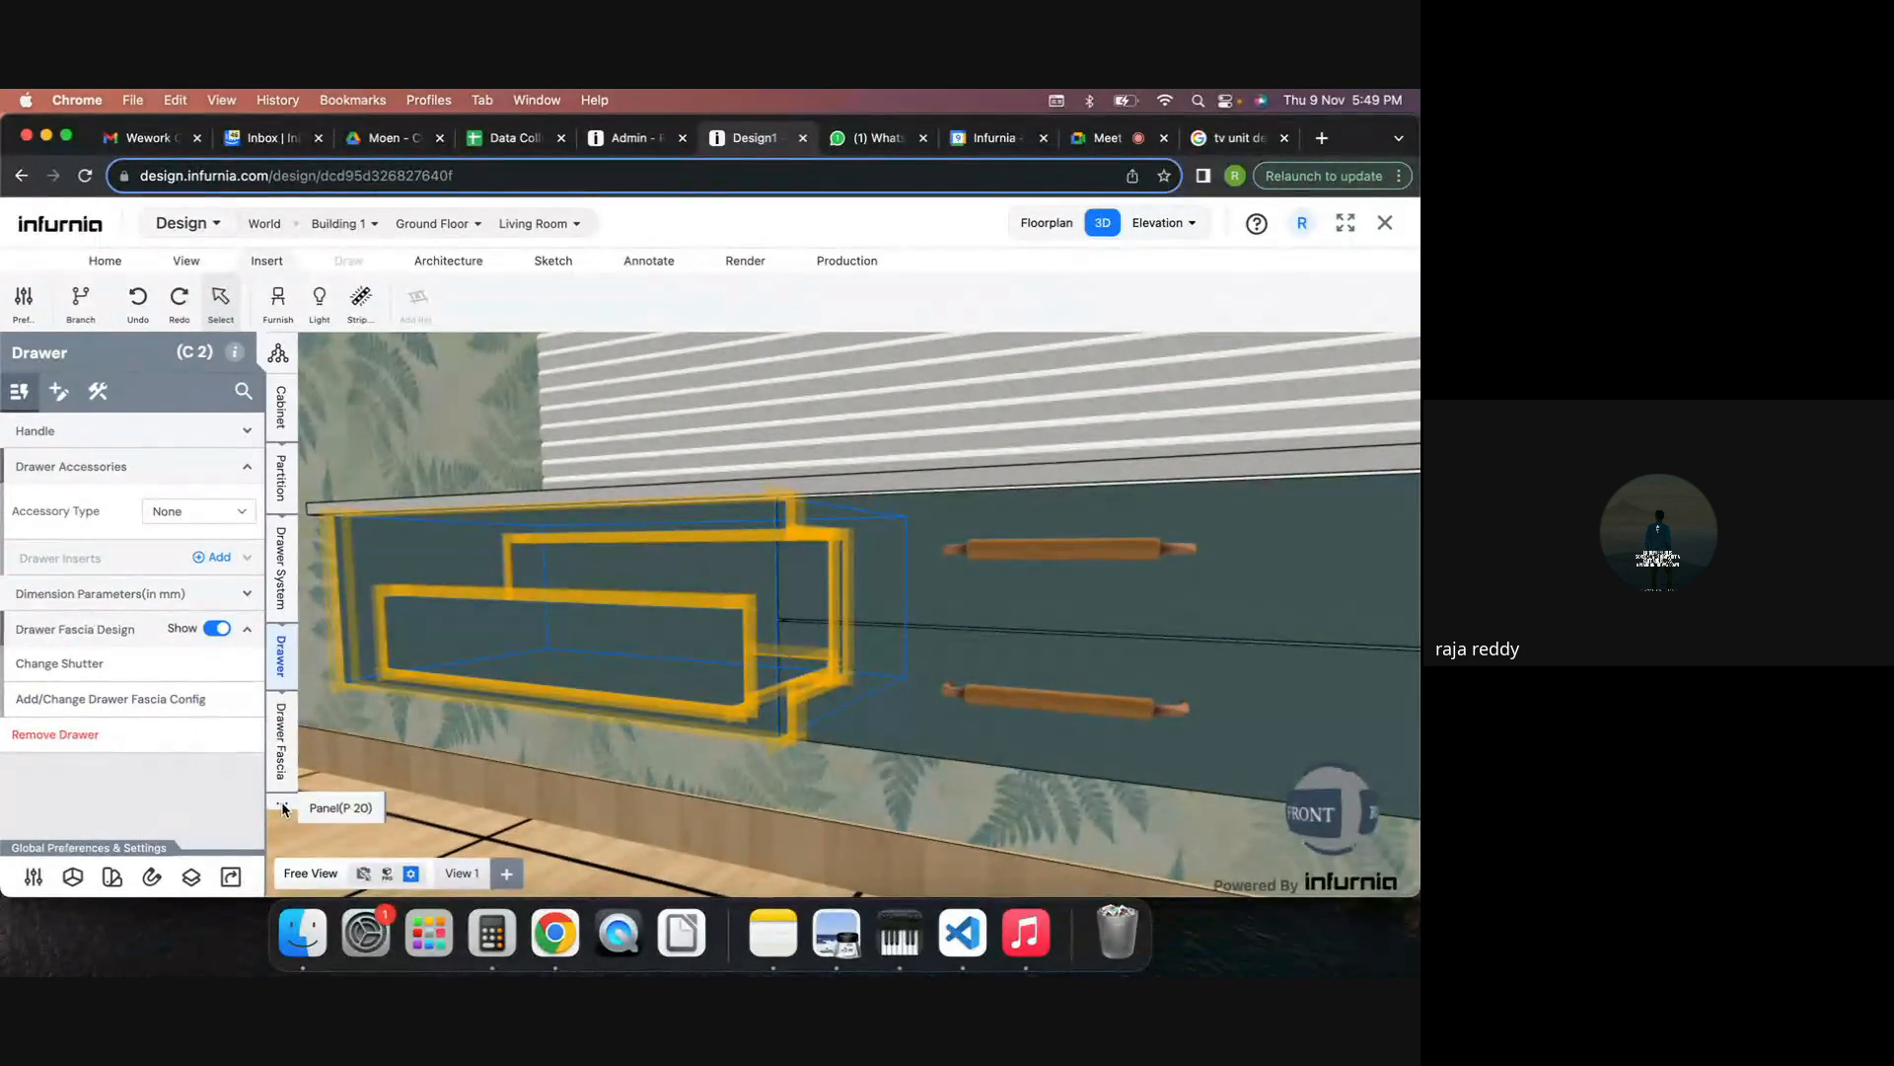
left_click(332, 809)
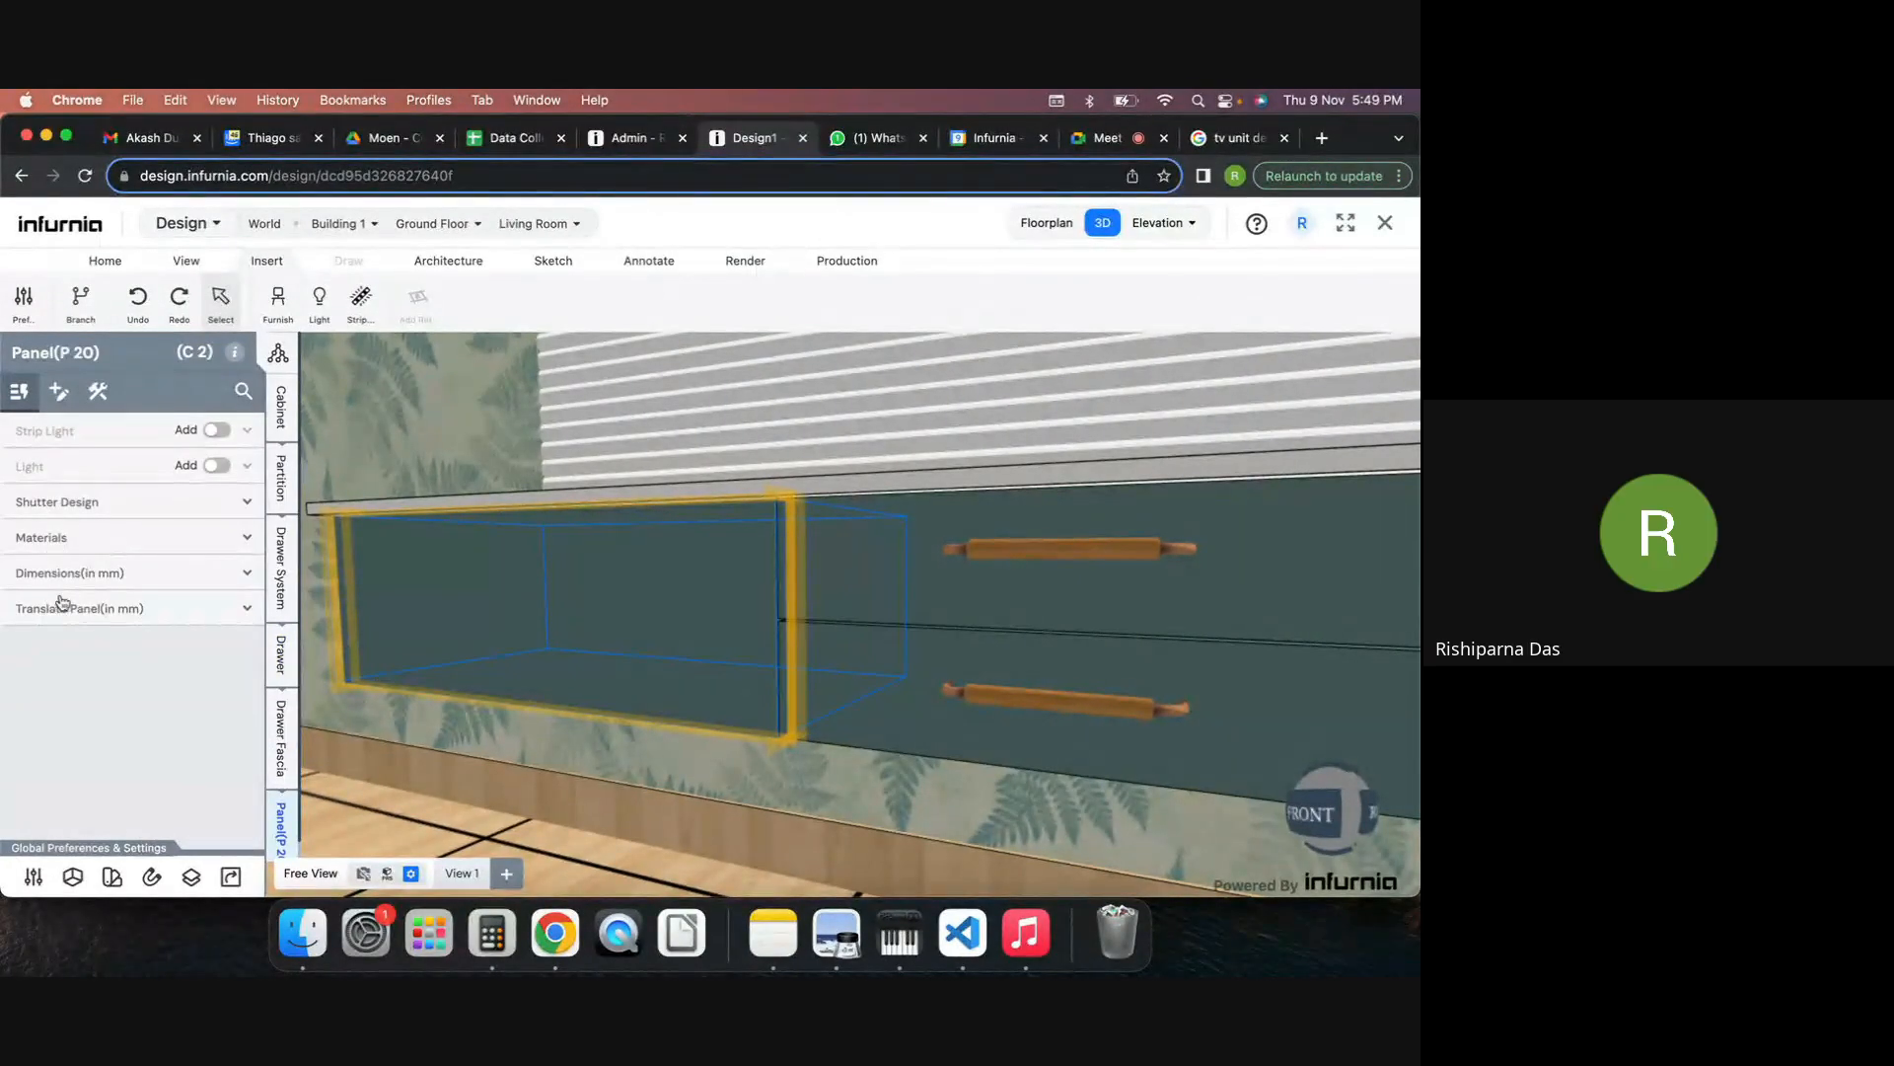
left_click(100, 390)
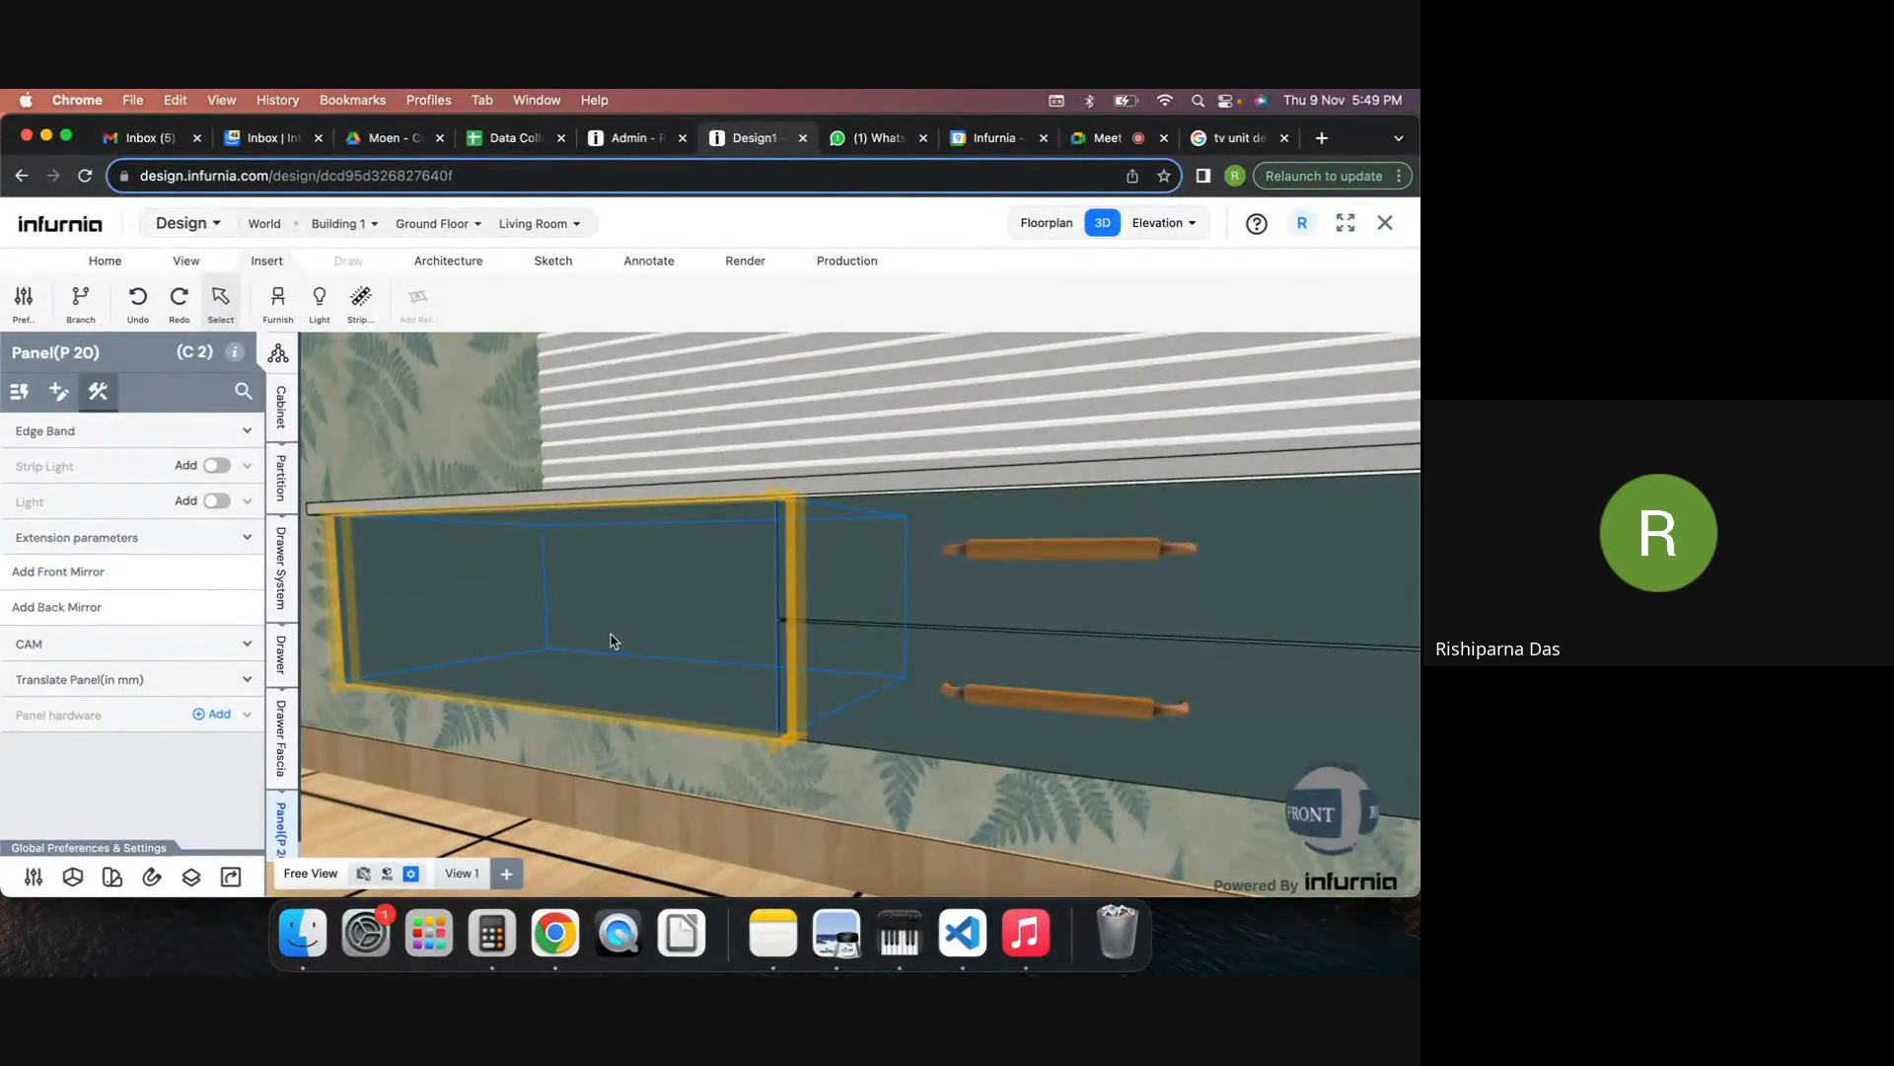
Set the top depth extension of the single-drawer cabinet's front panel to -30 mm.
left_click(466, 574)
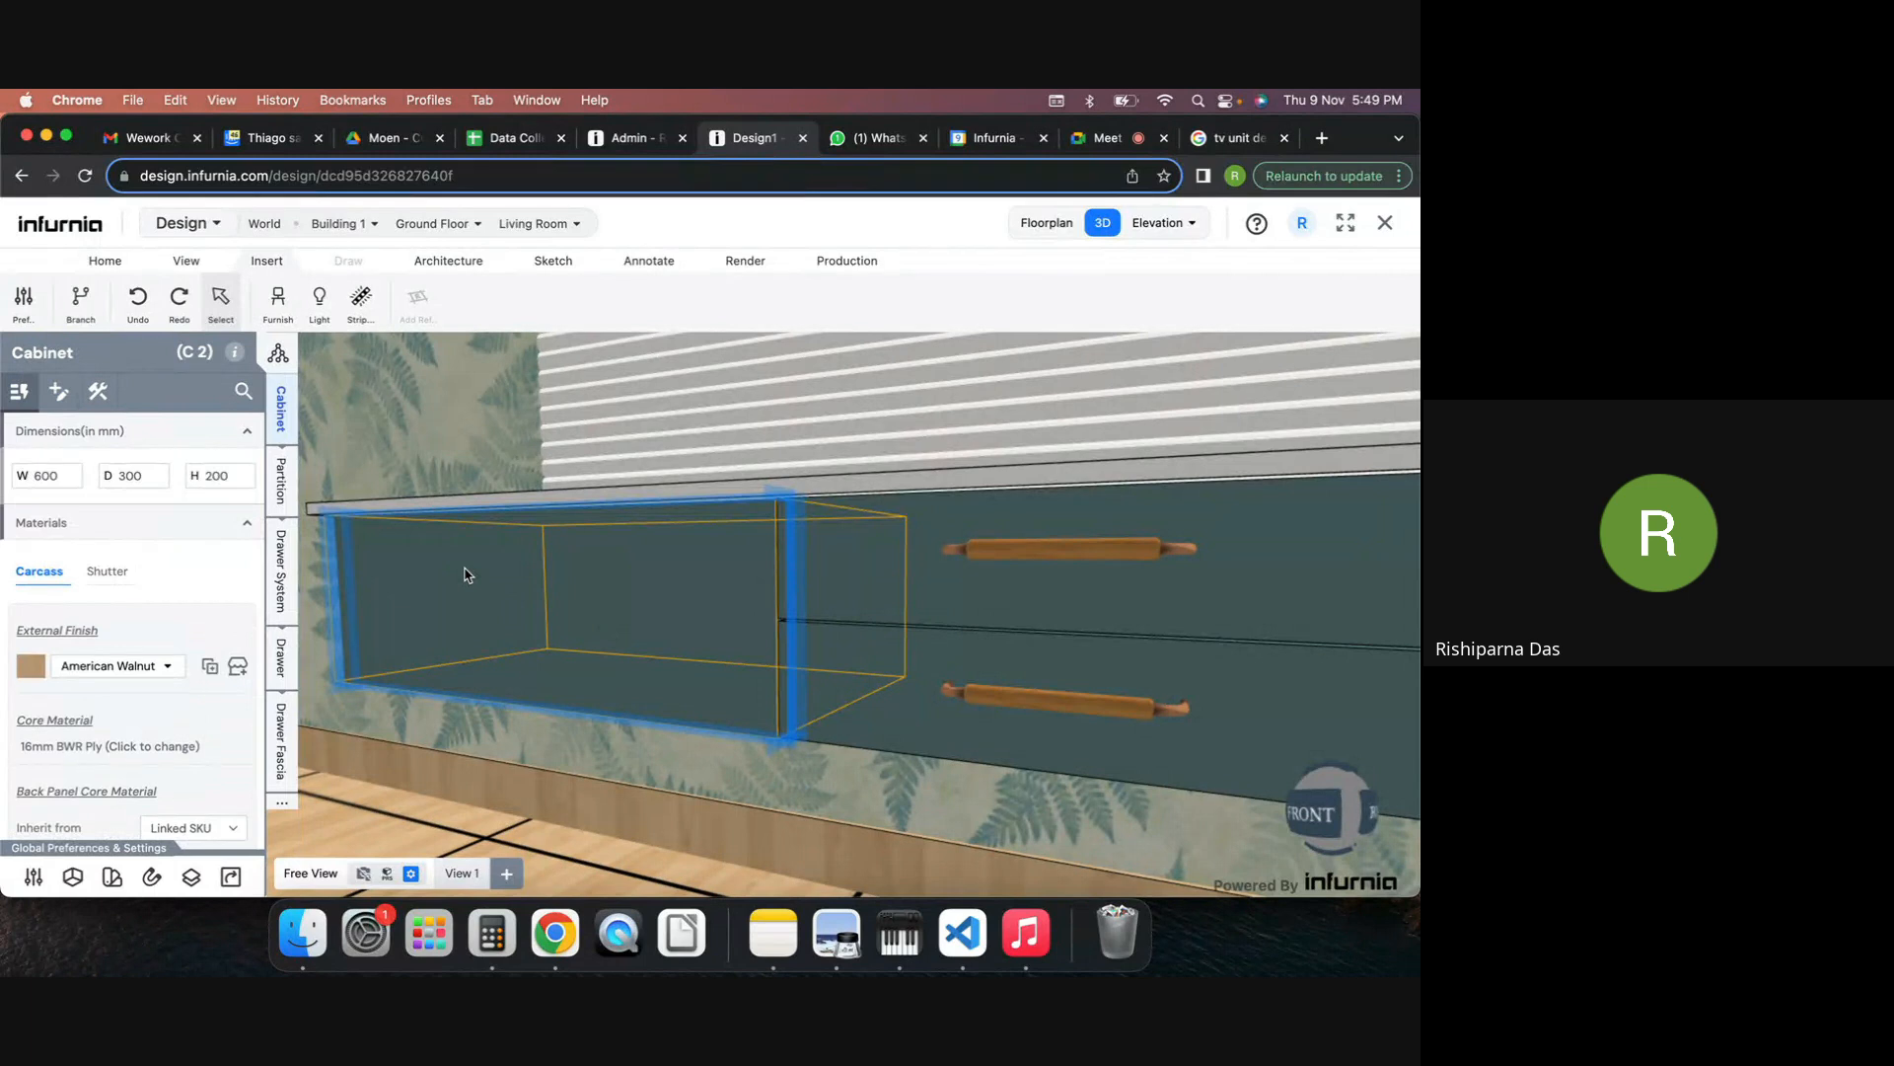
left_click(326, 809)
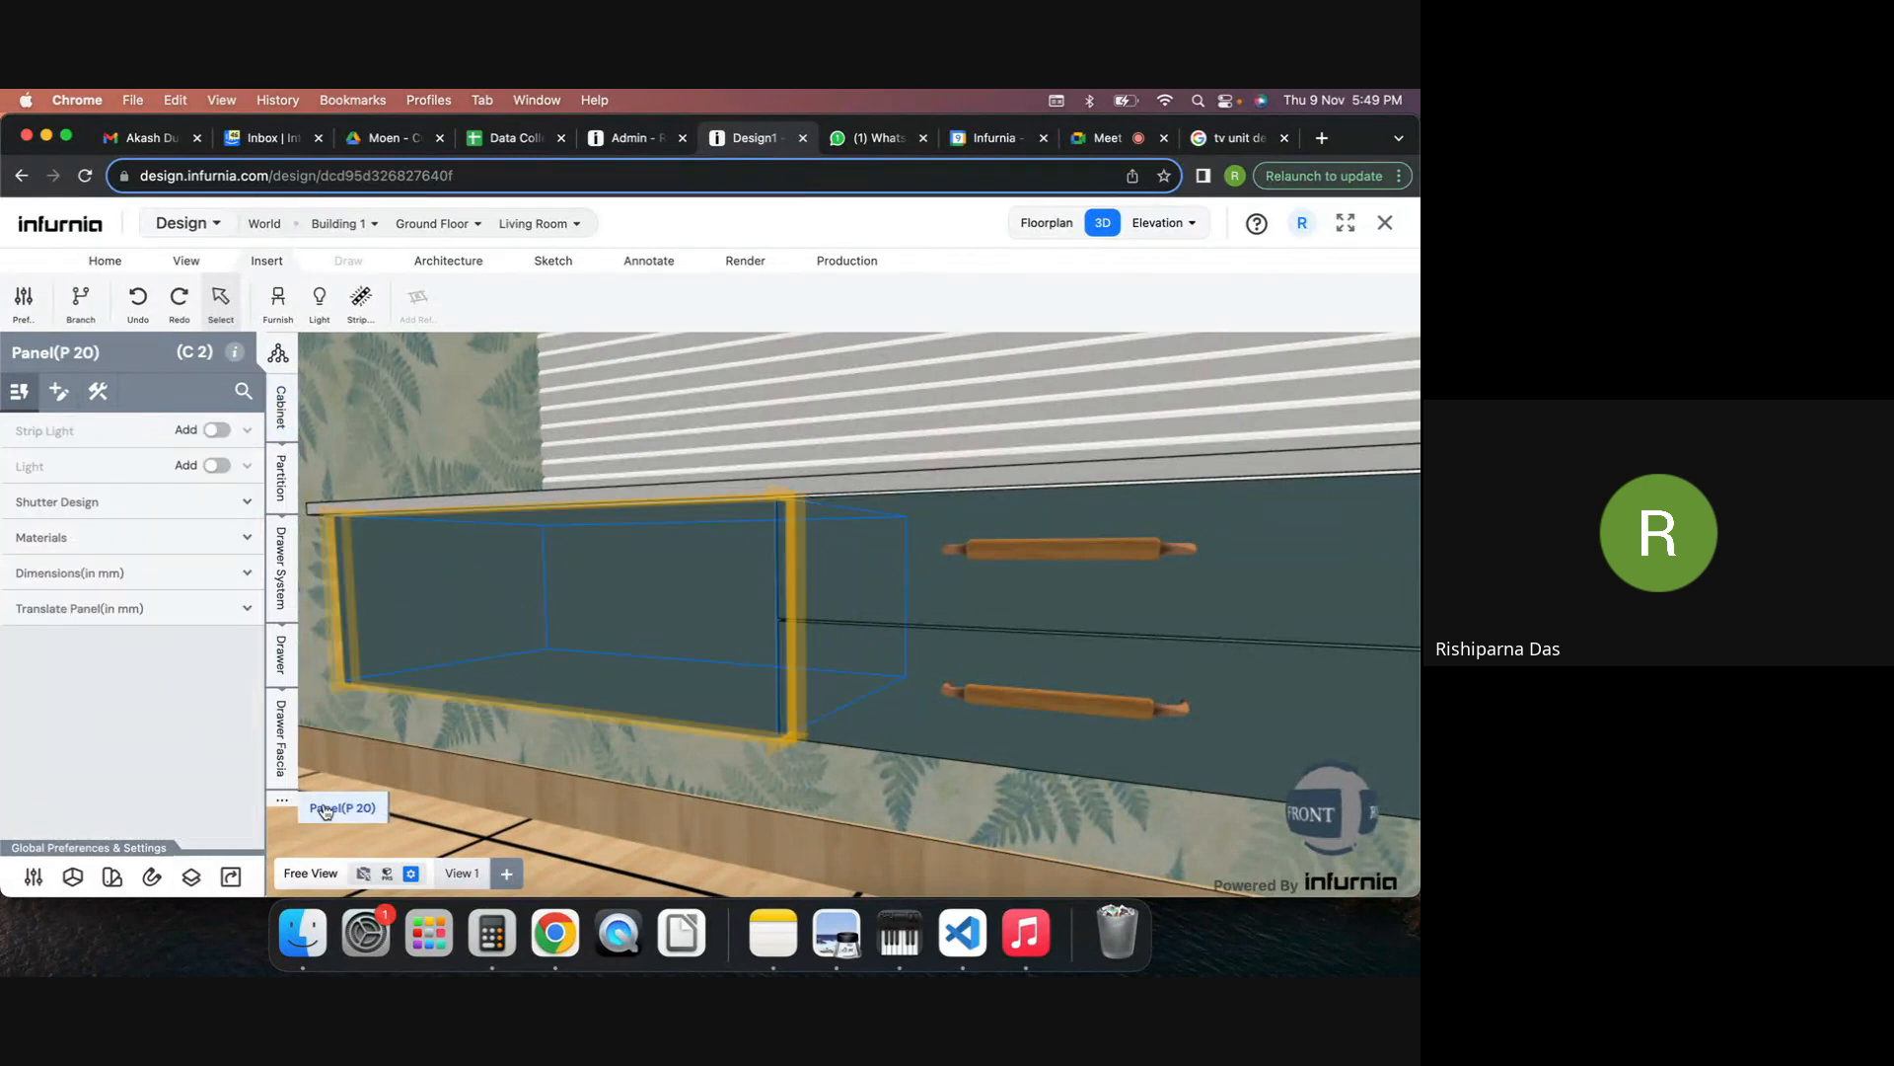
left_click(100, 398)
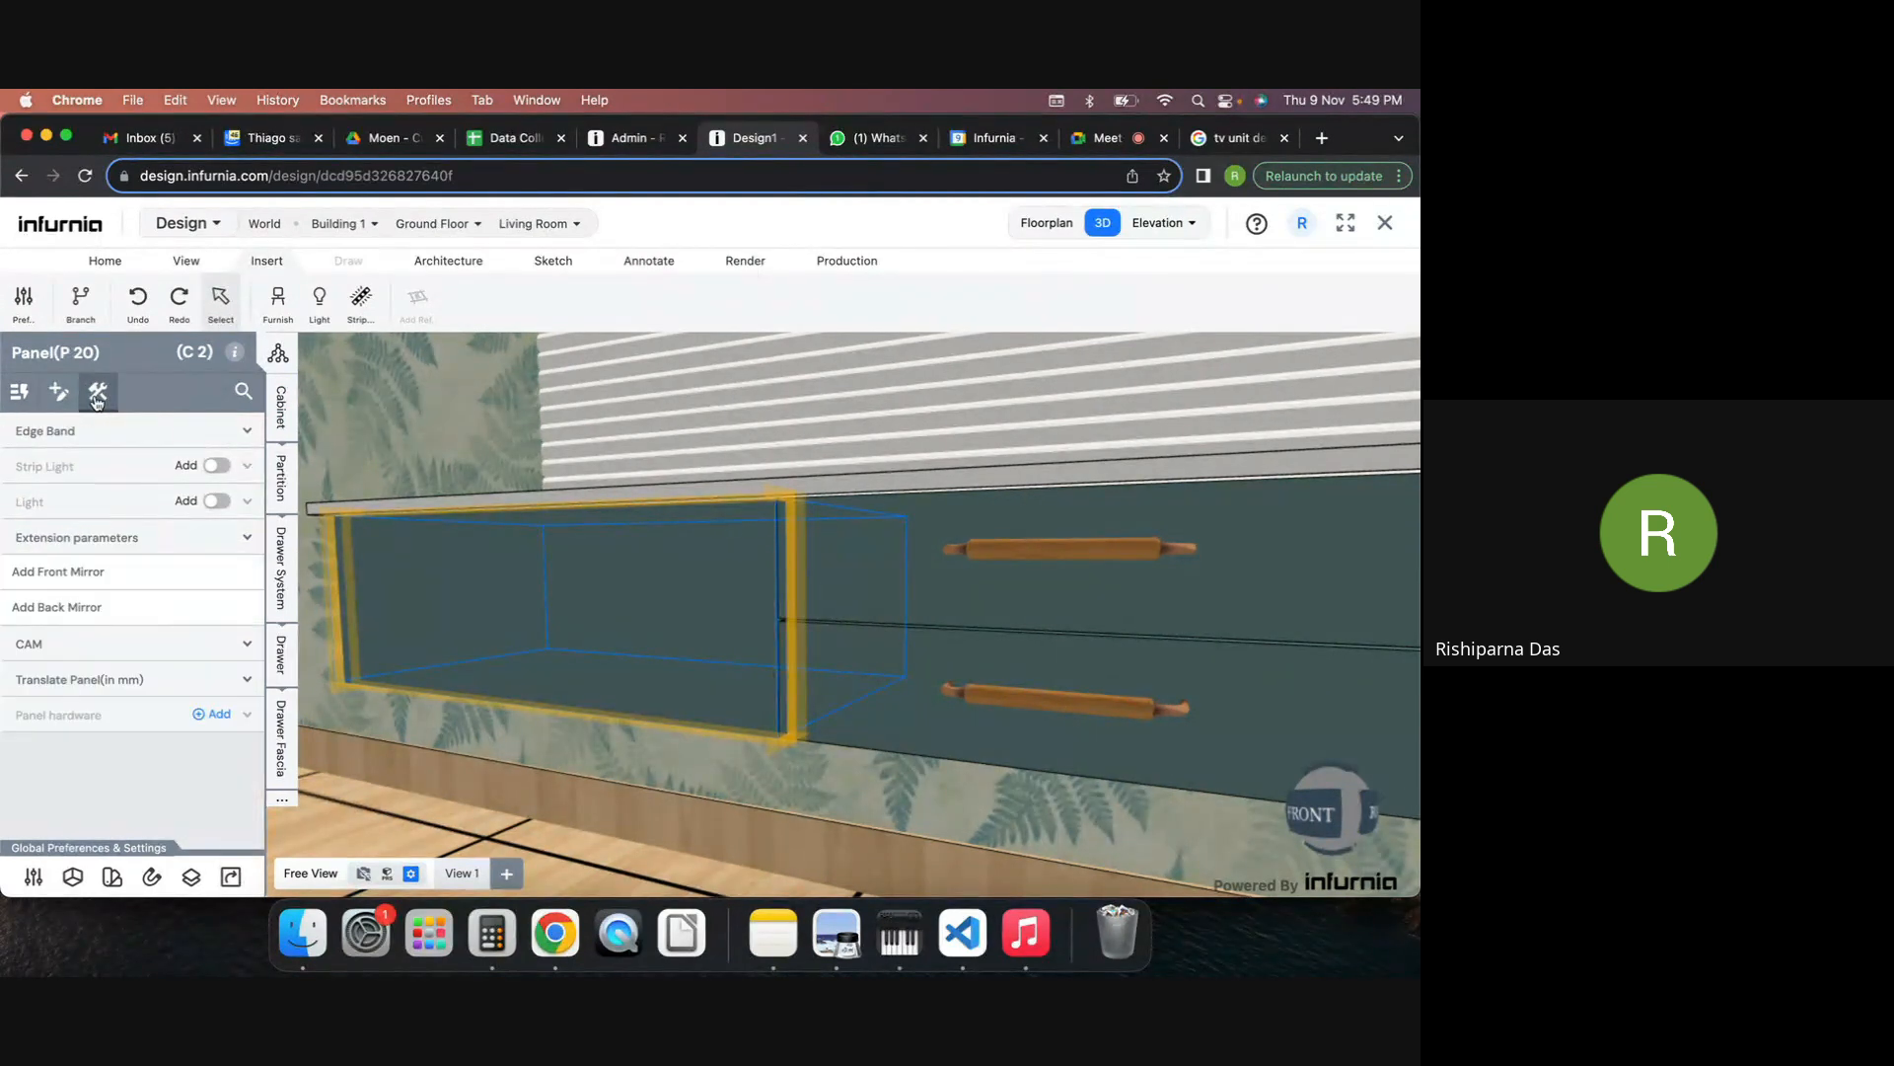
left_click(127, 543)
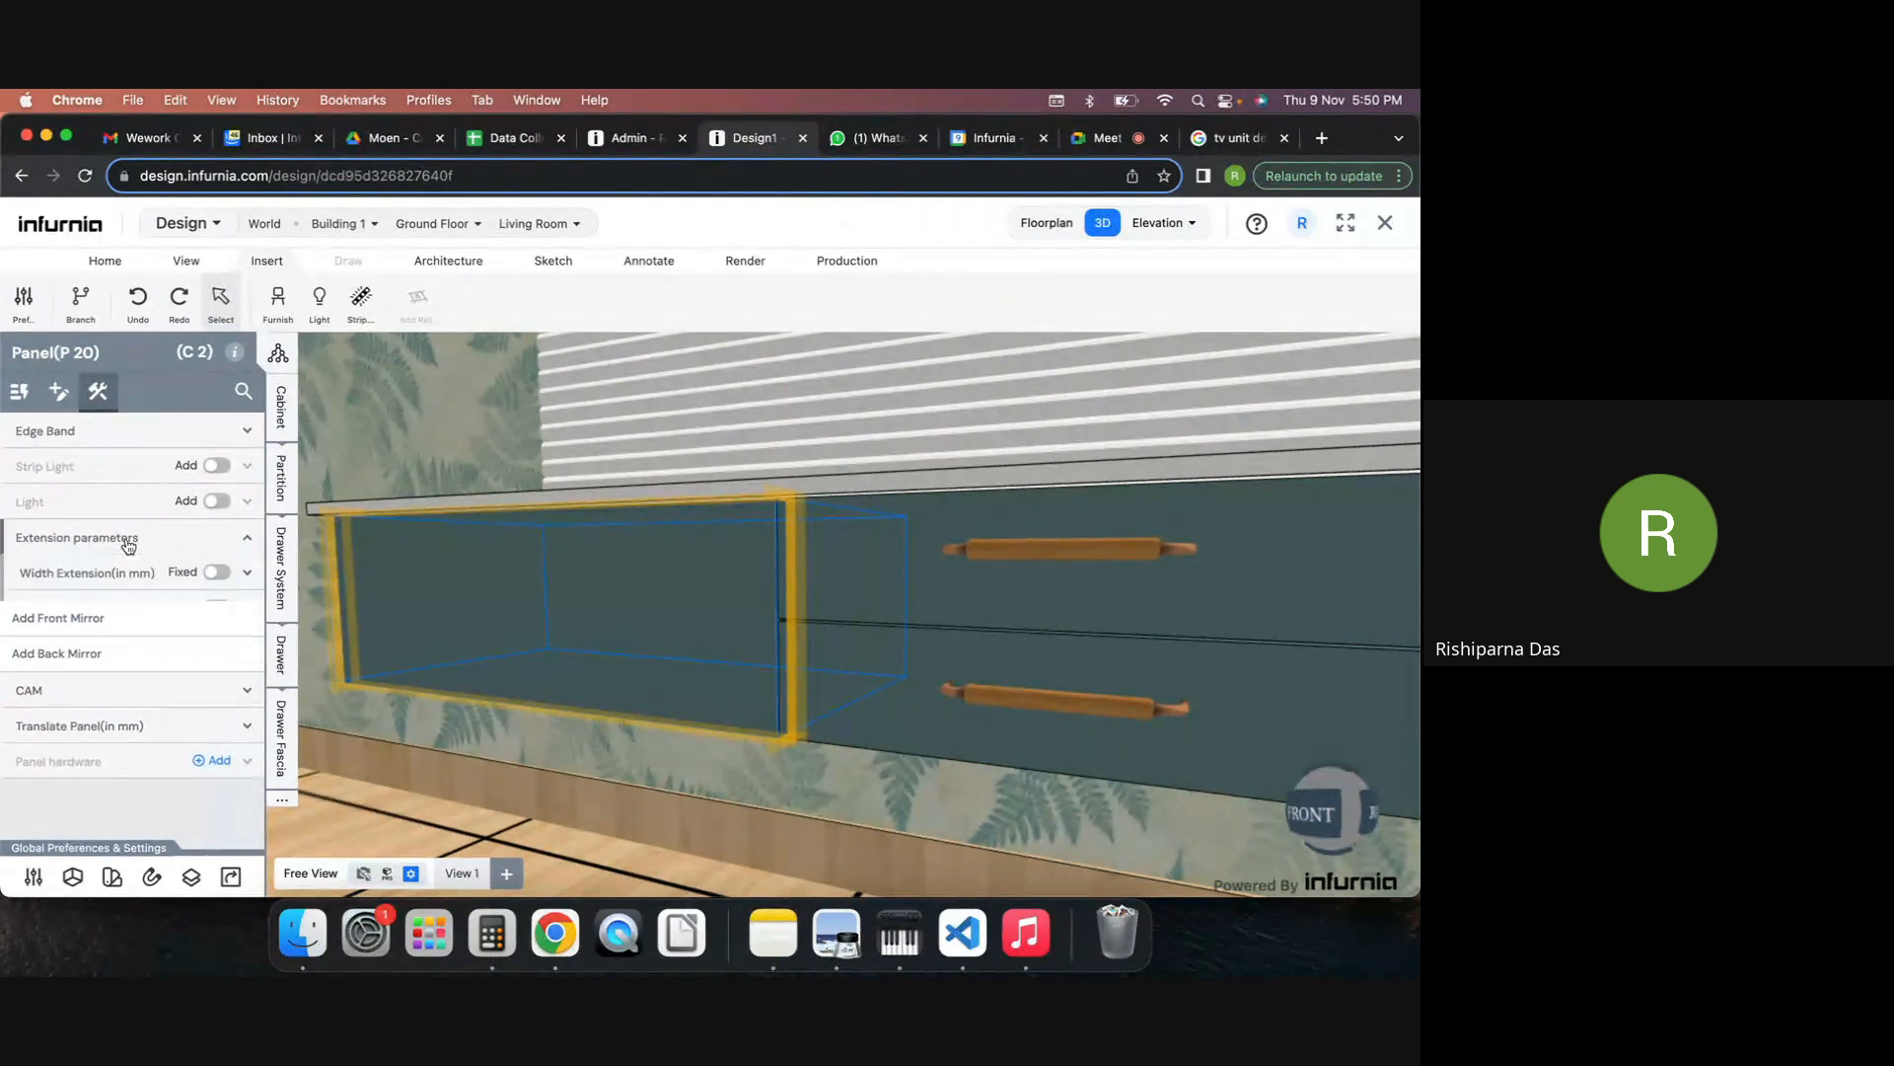
left_click(62, 580)
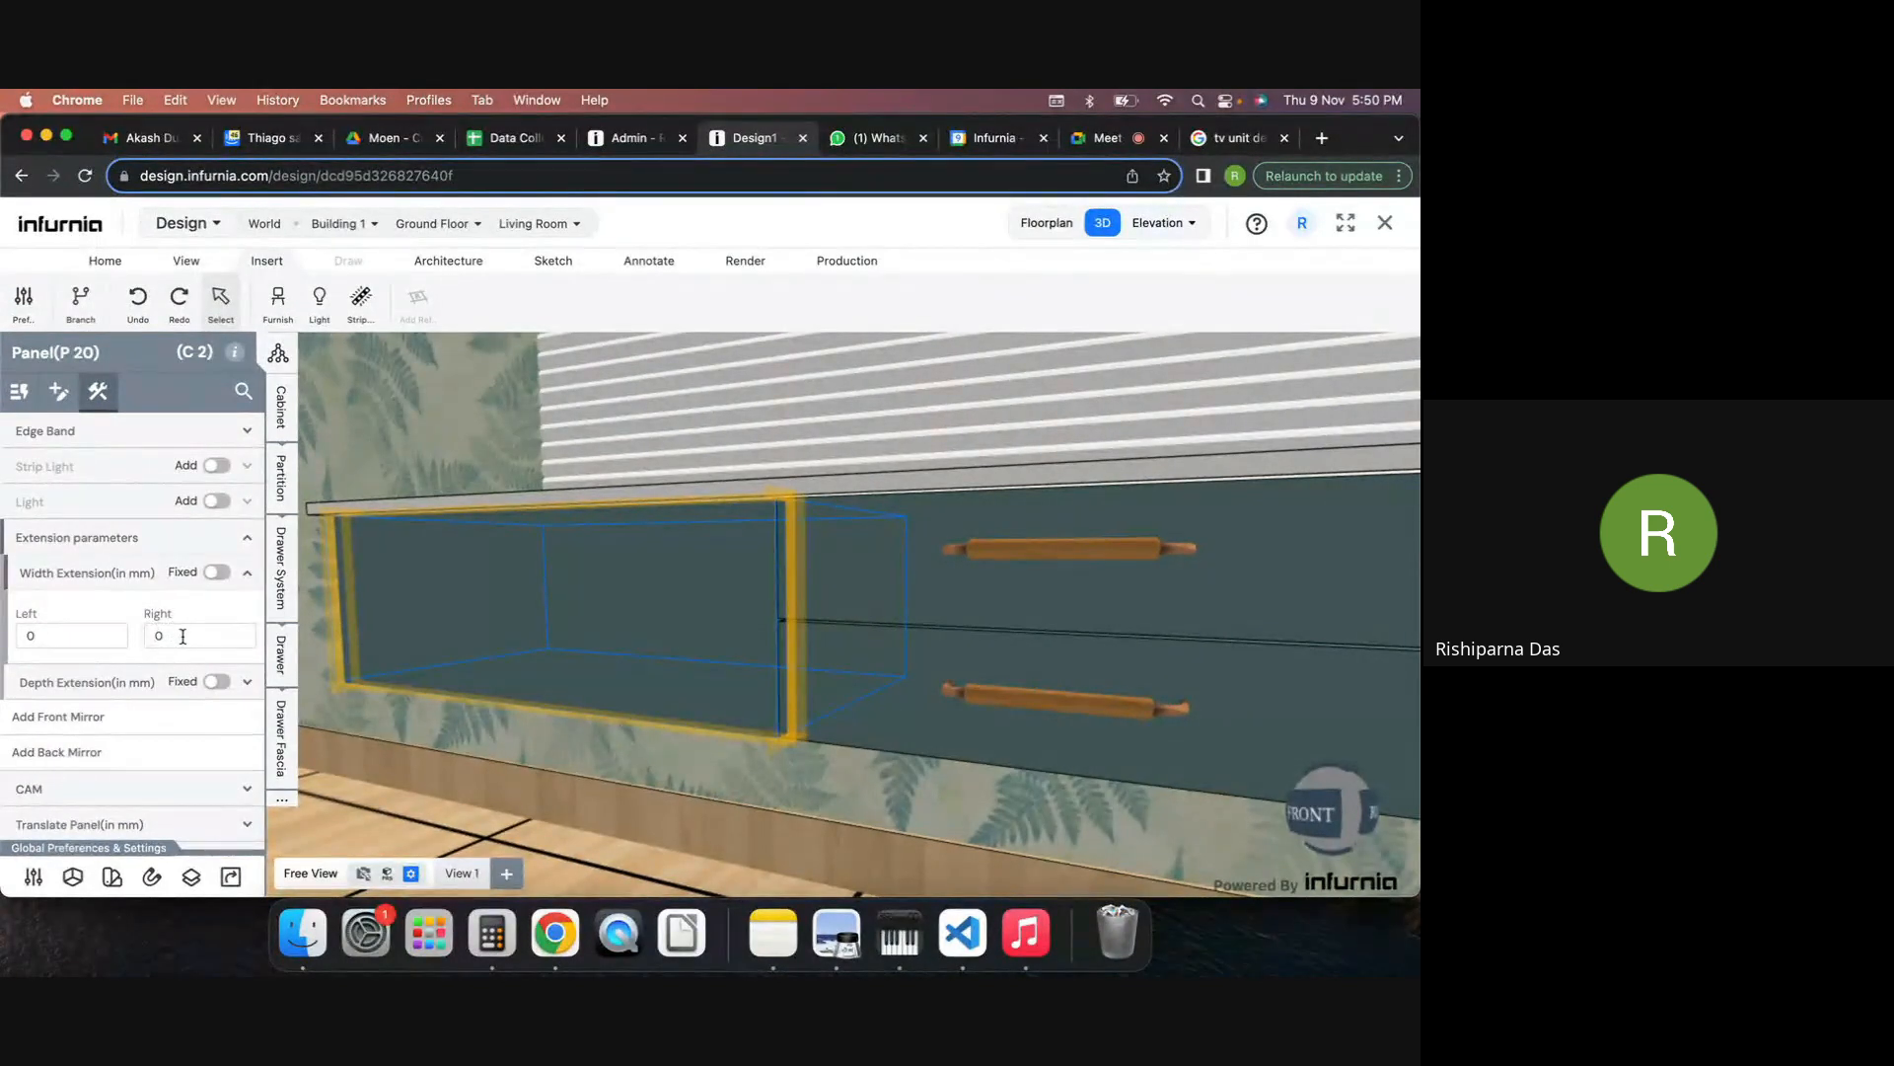
left_click(151, 683)
scroll(151, 689, "down", 2)
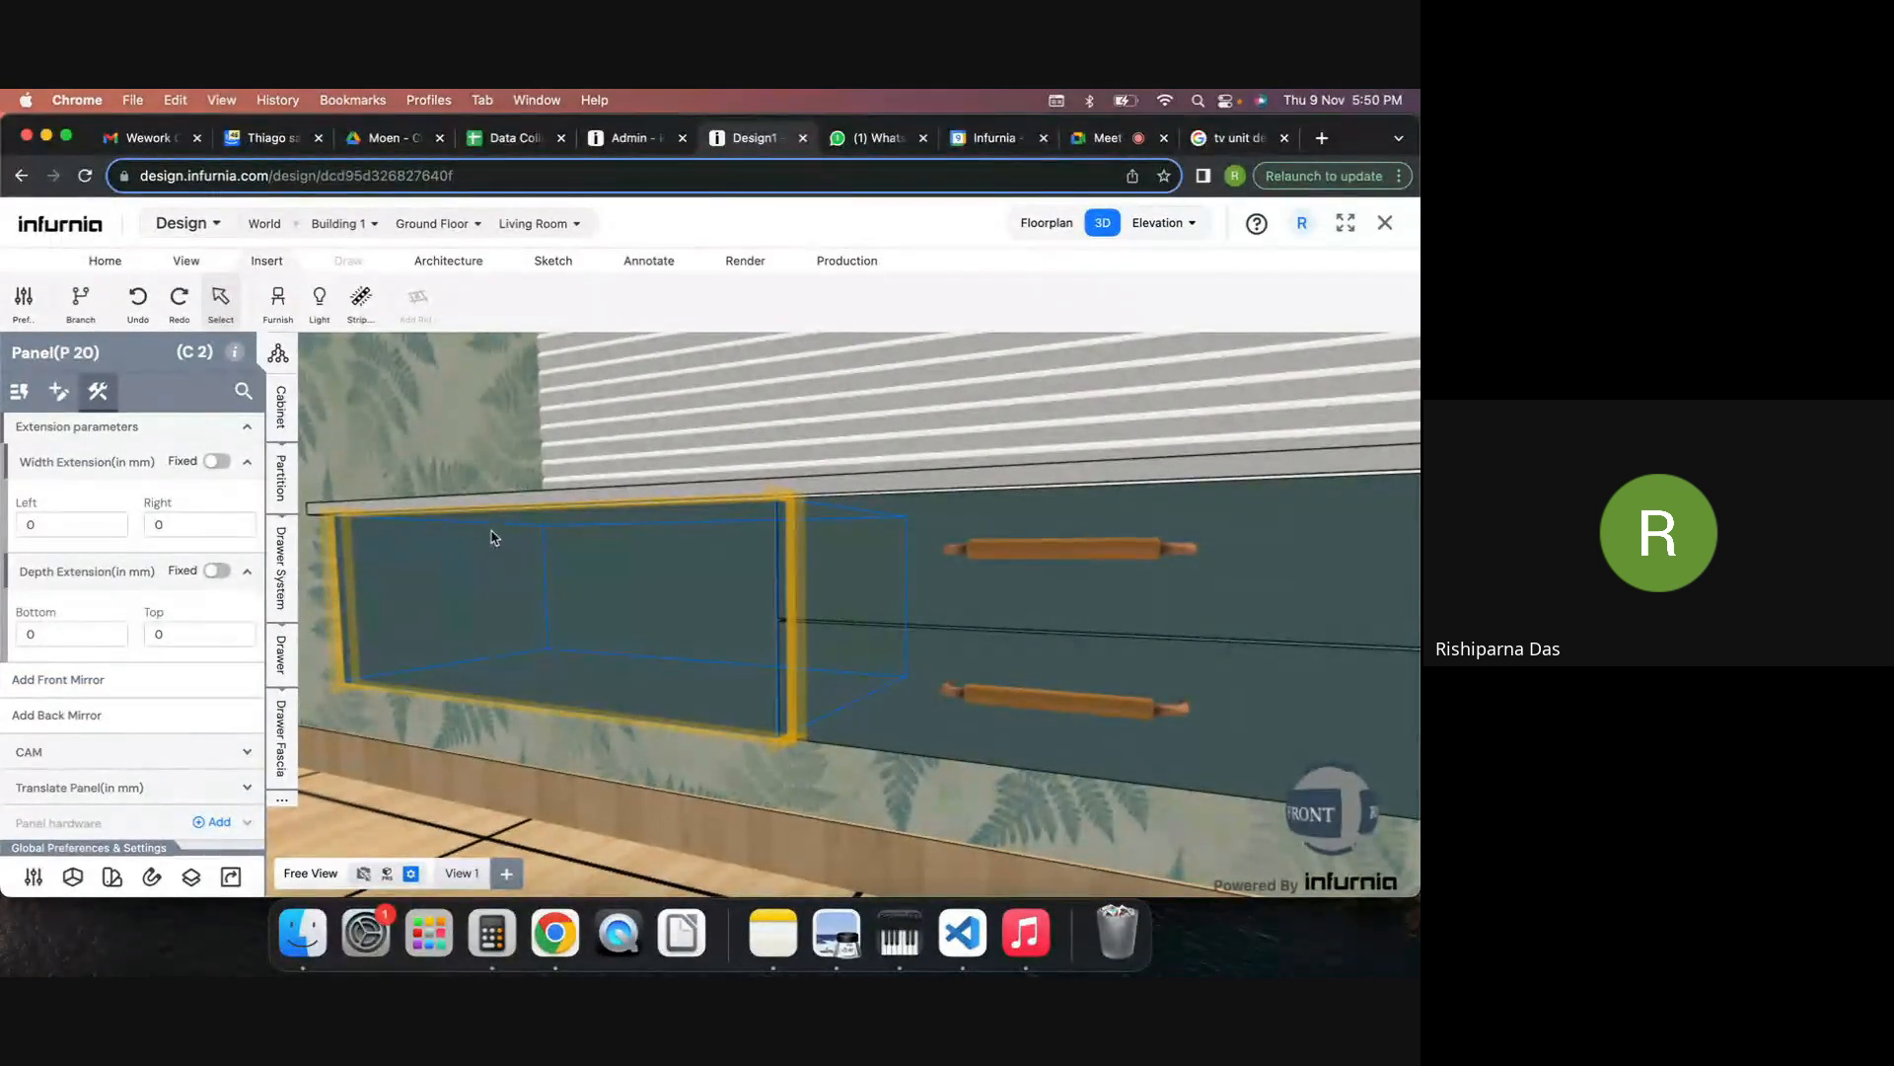
left_click(194, 631)
type("-30")
key("Return")
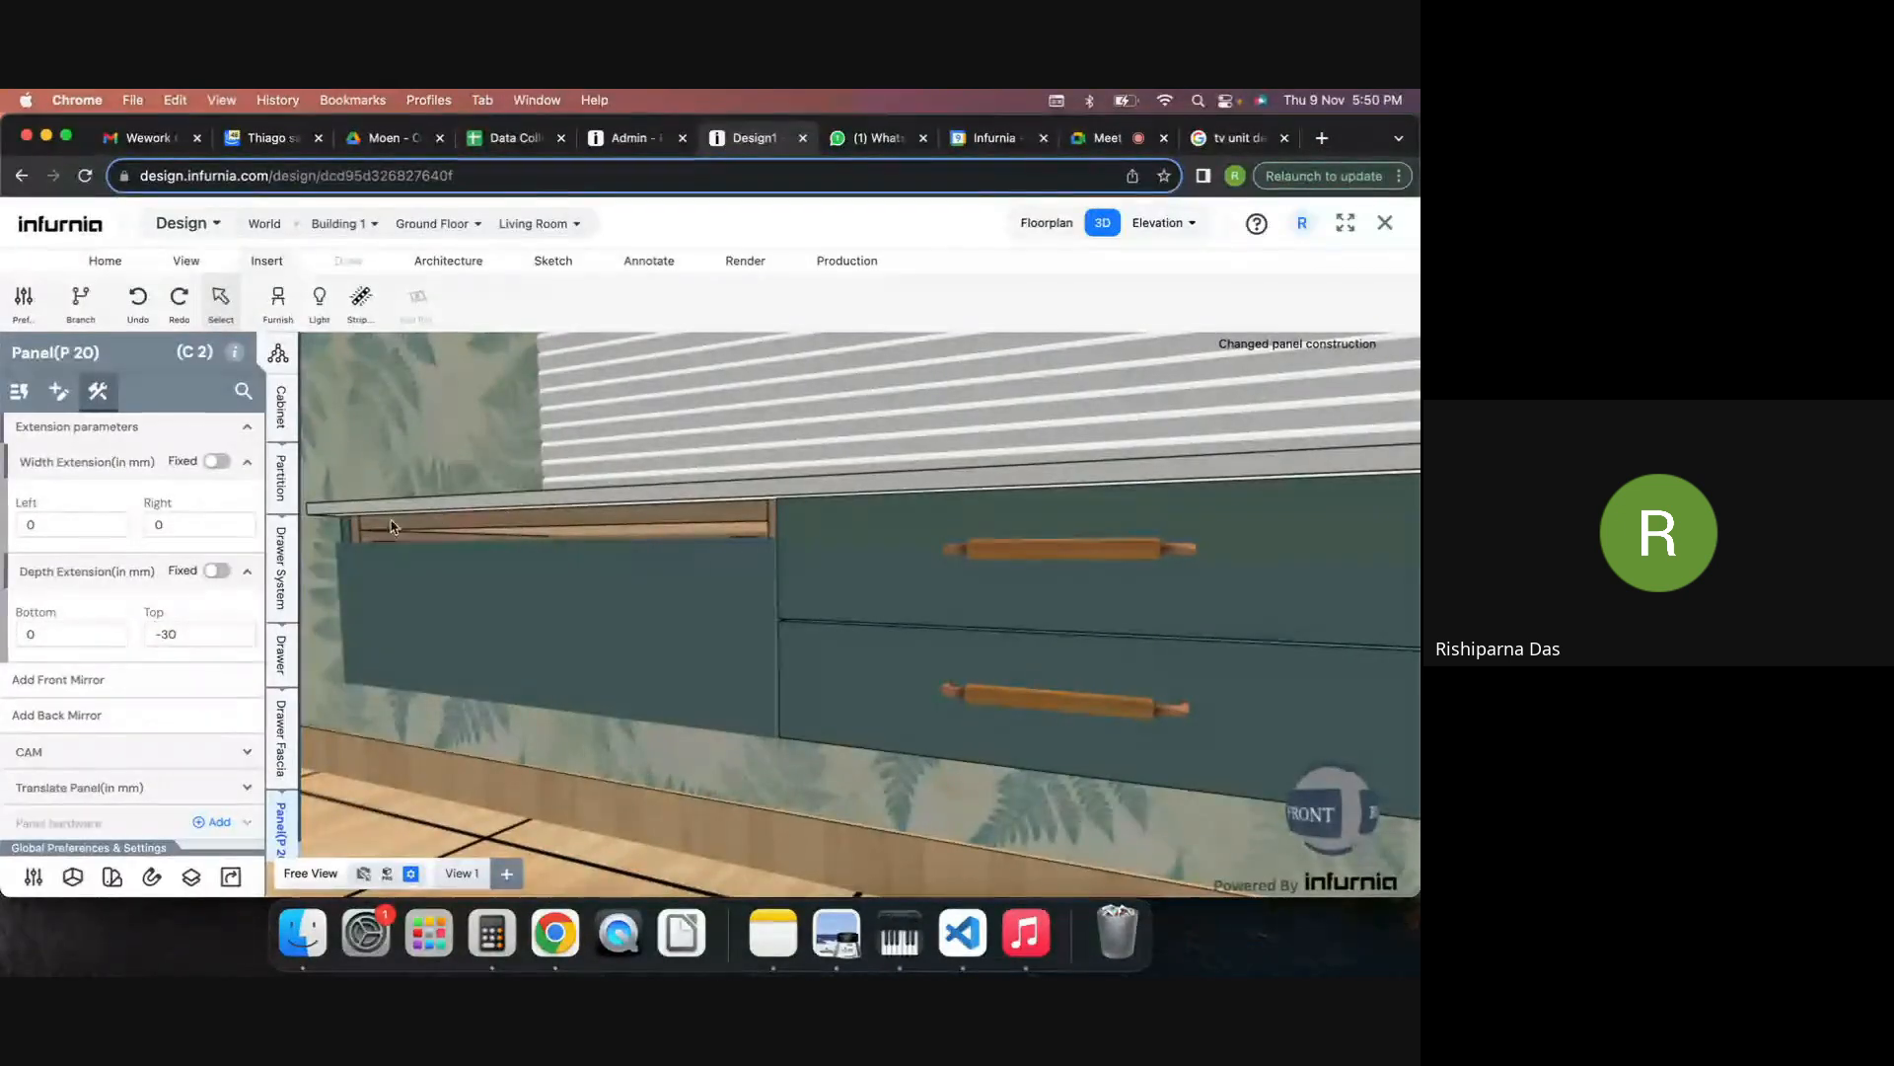
Change the front panel's top depth extension to -10 mm and deselect the cabinet.
left_click(218, 633)
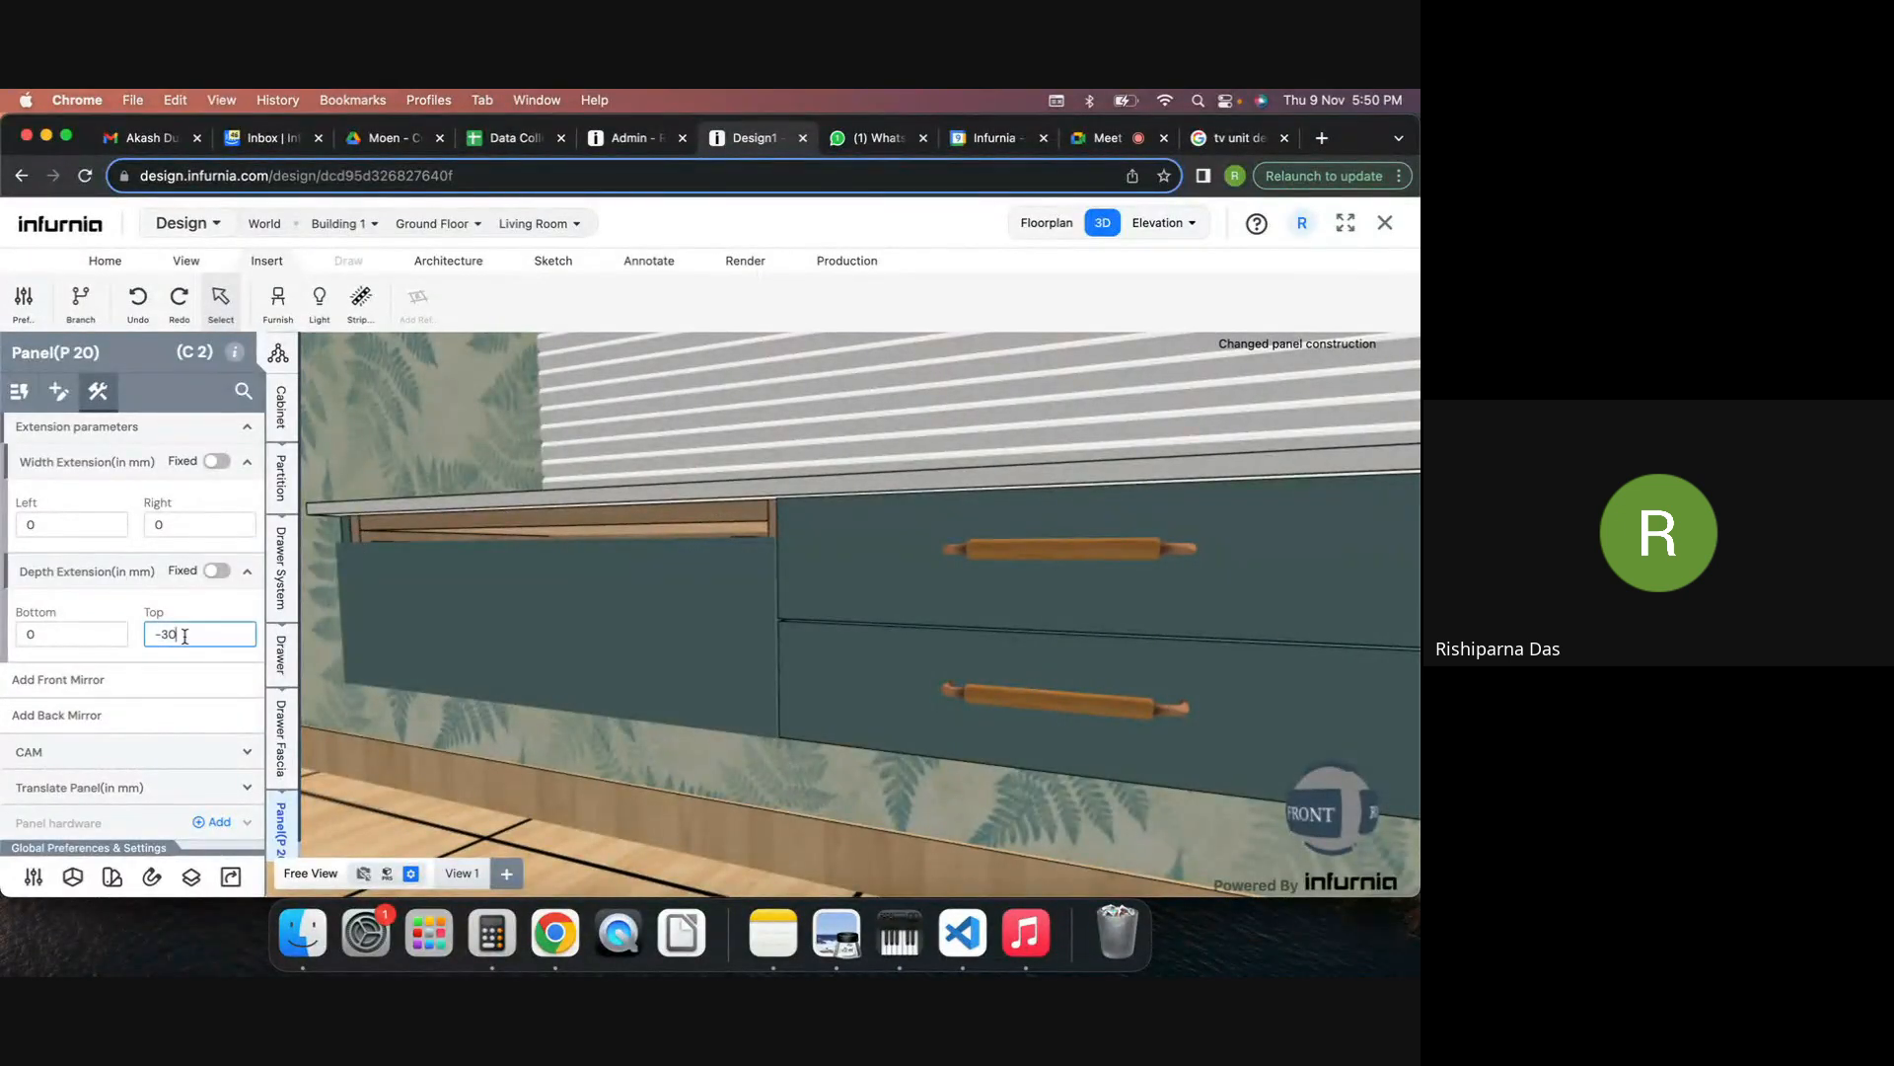
key("BackSpace")
key("BackSpace")
type("1")
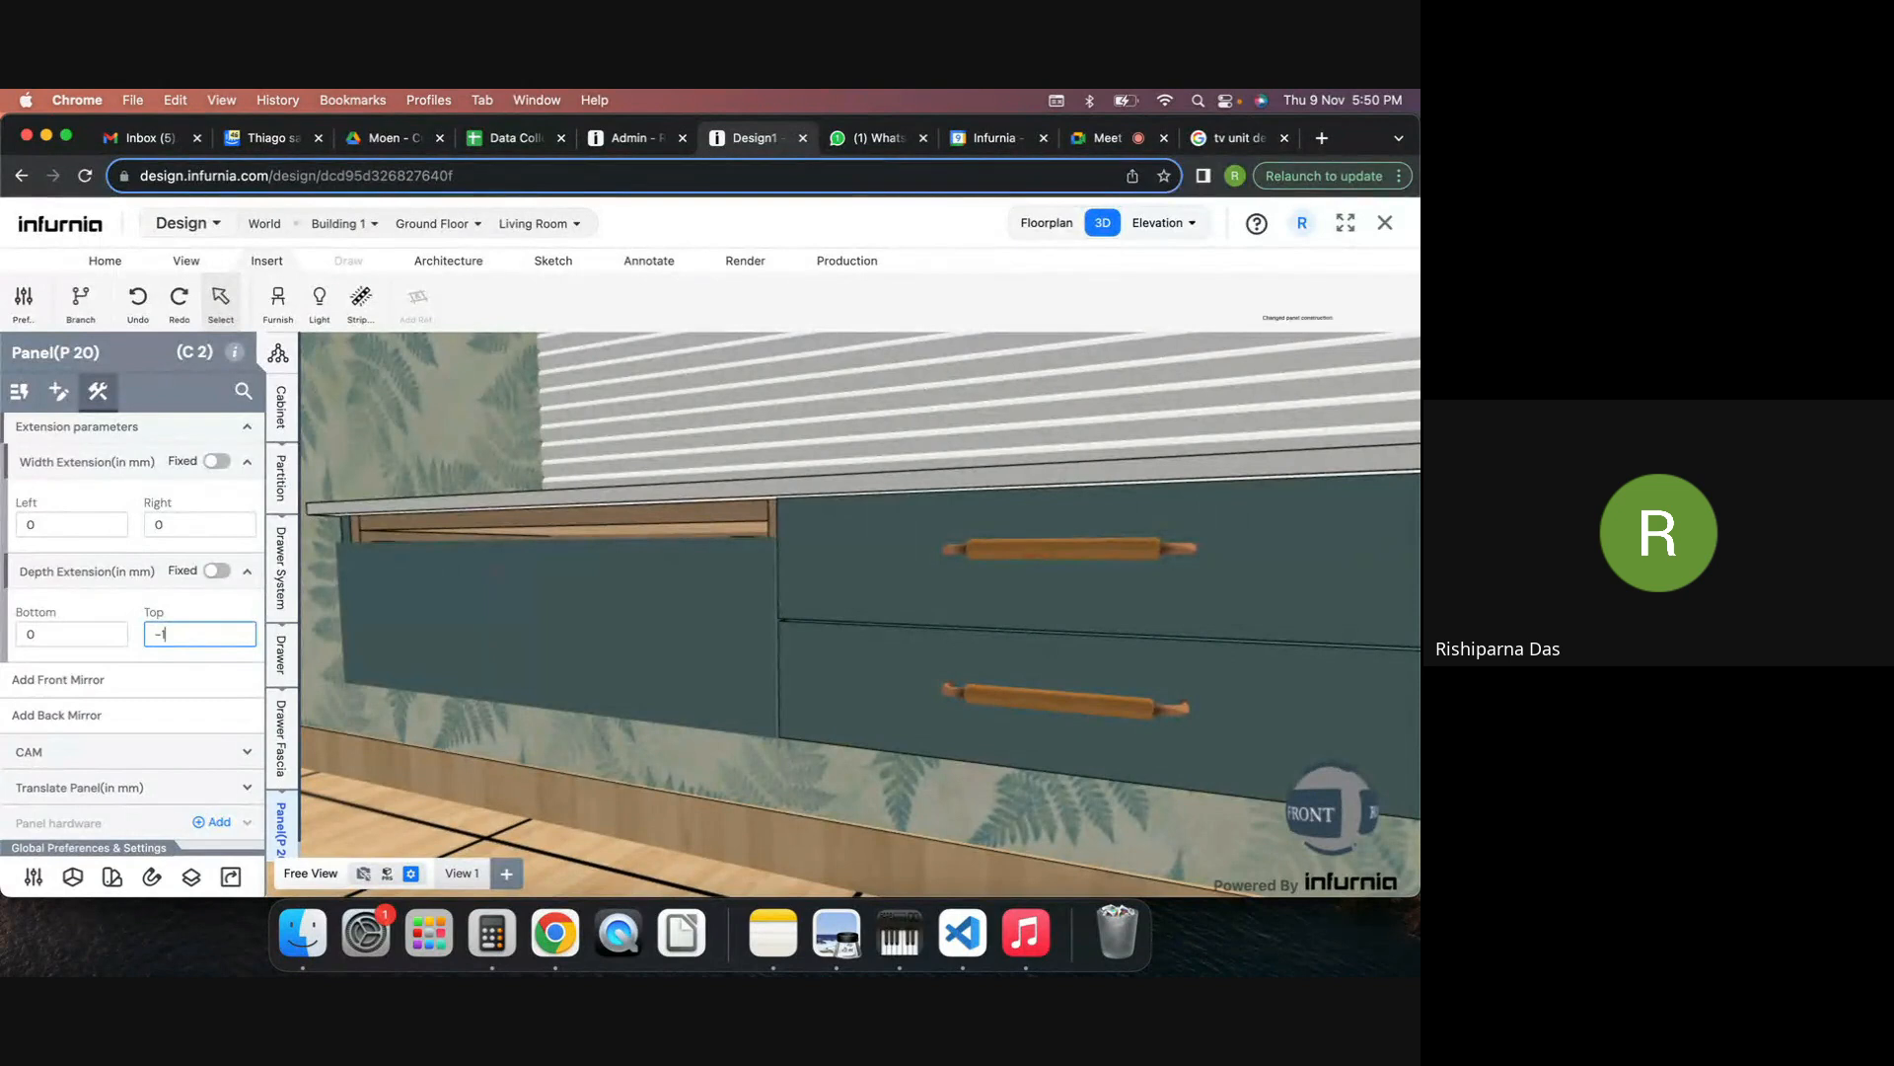
type("0")
key("Return")
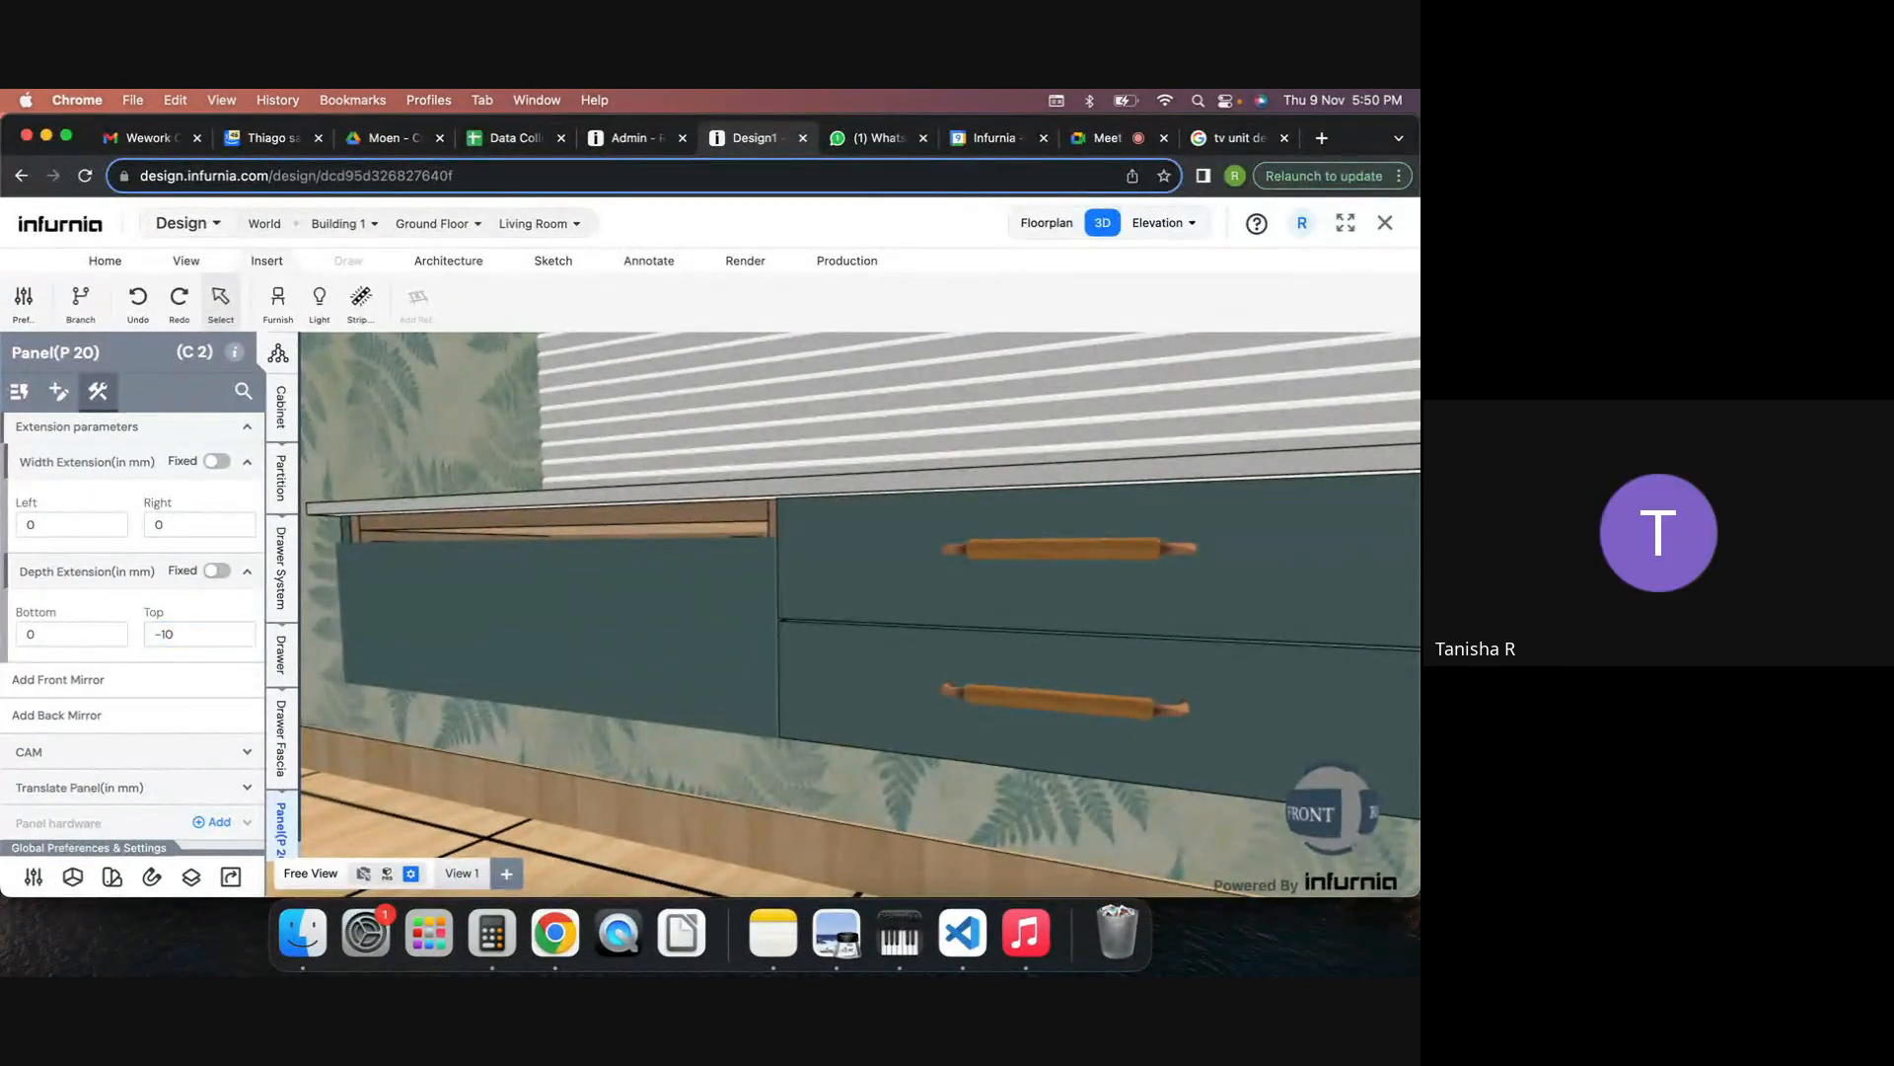
scroll(775, 528, "up", 3)
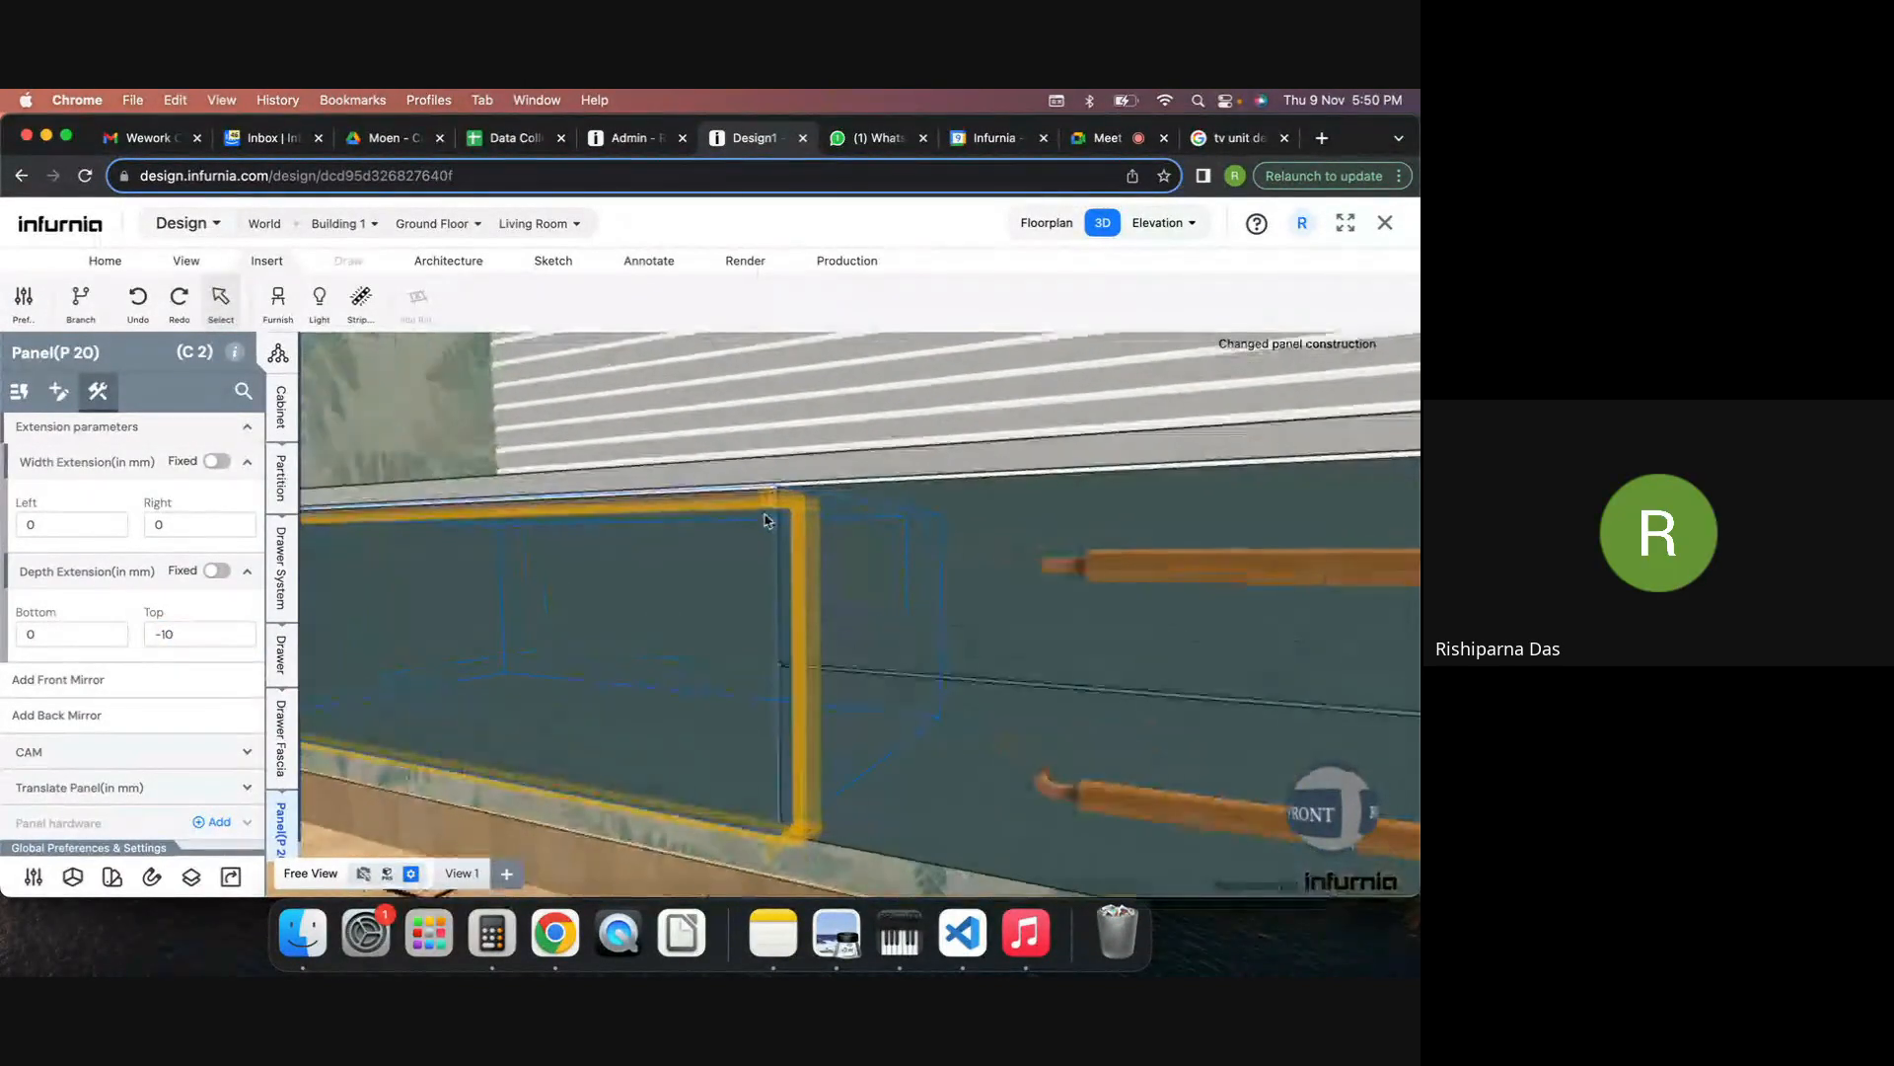
key("Escape")
Open the wide single drawer to inspect the gap above its front, then close it again.
middle_click_drag(828, 542, 998, 541, "shift")
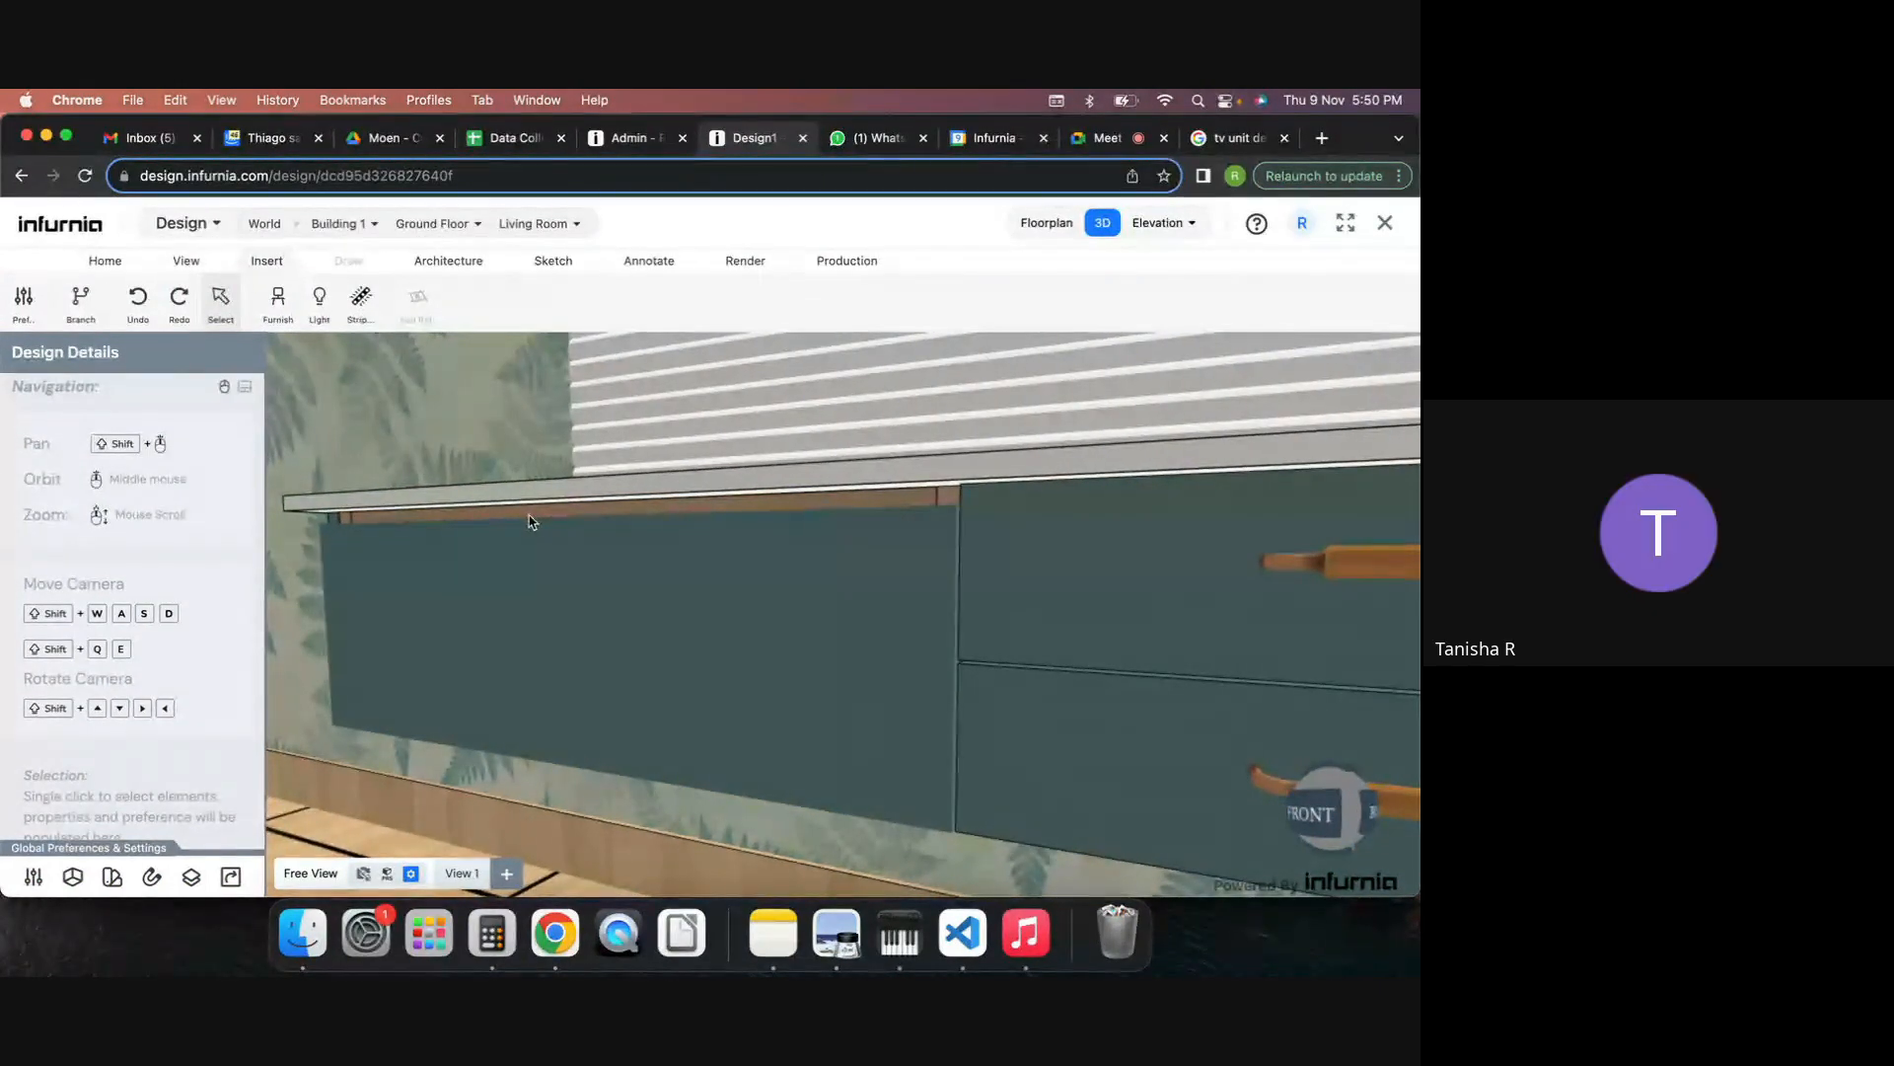
double_click(546, 579)
scroll(582, 596, "down", 2)
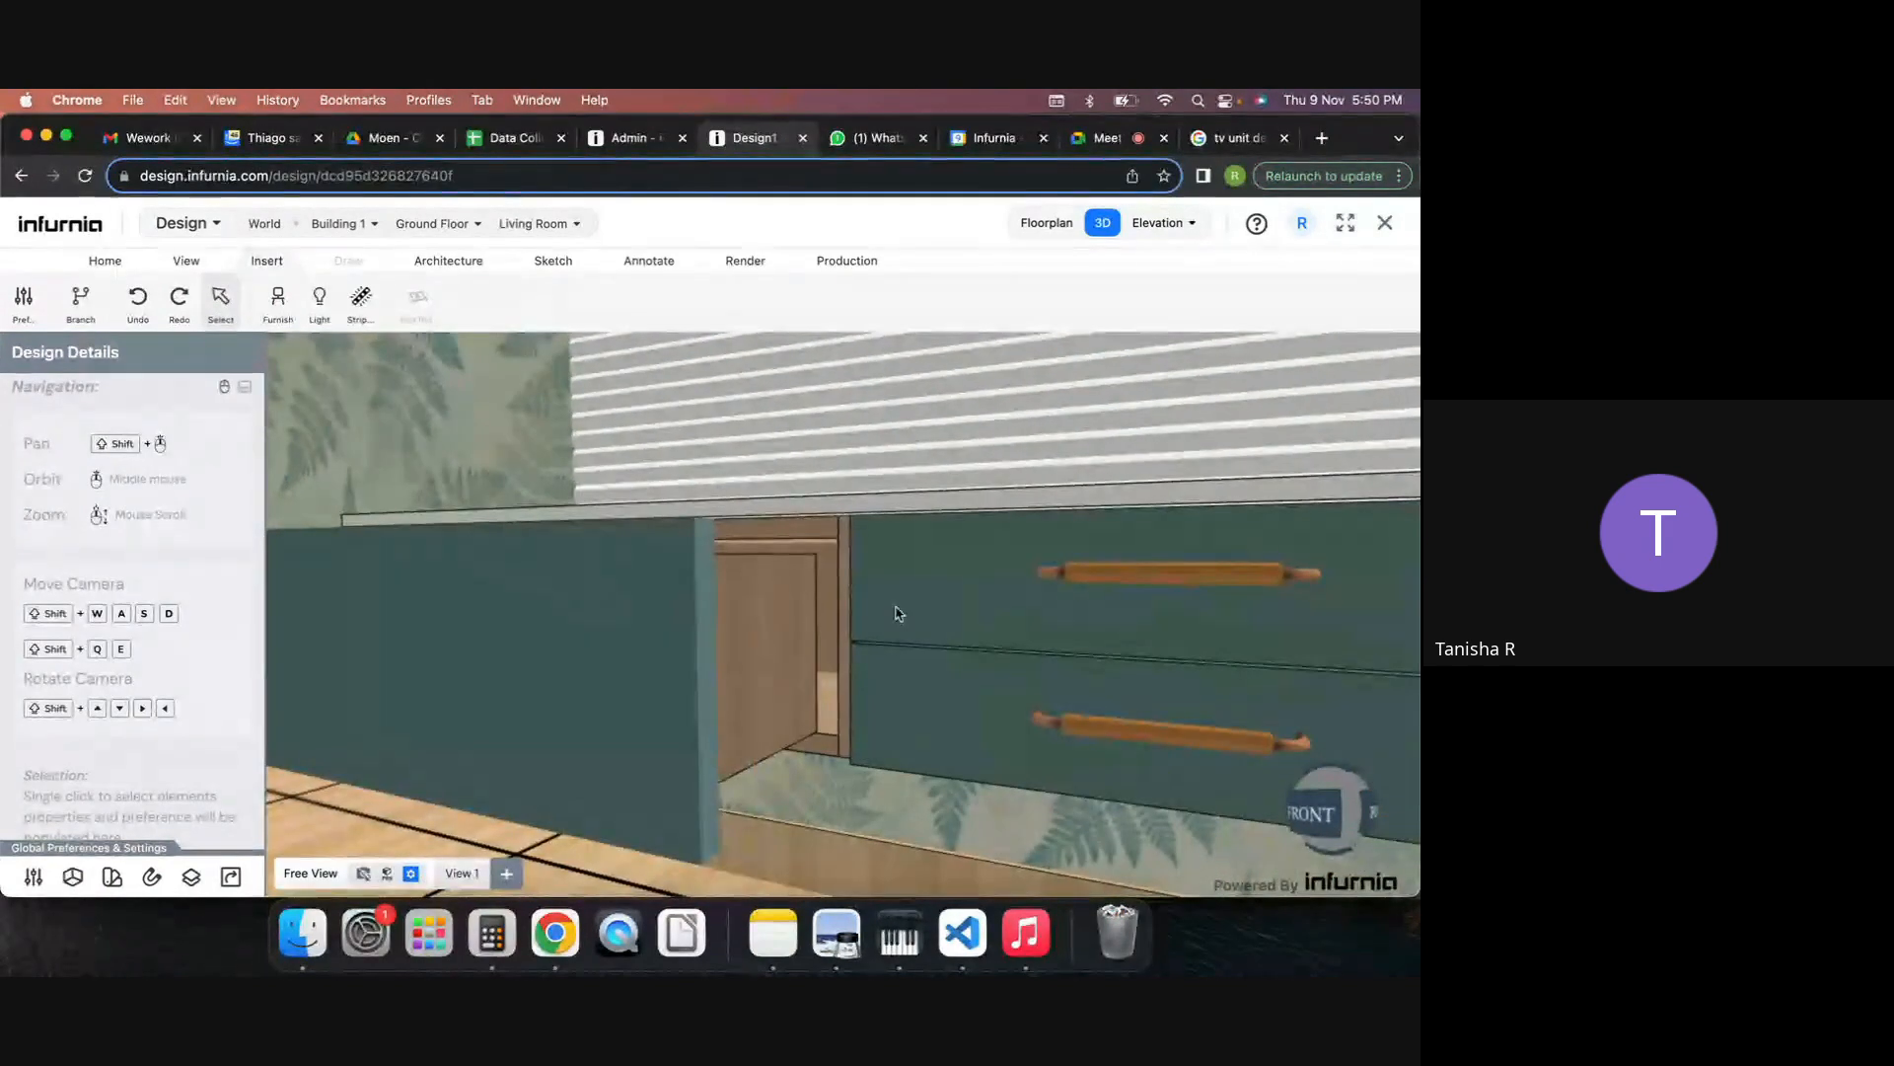
middle_click_drag(898, 612, 1033, 612, "shift")
double_click(709, 615)
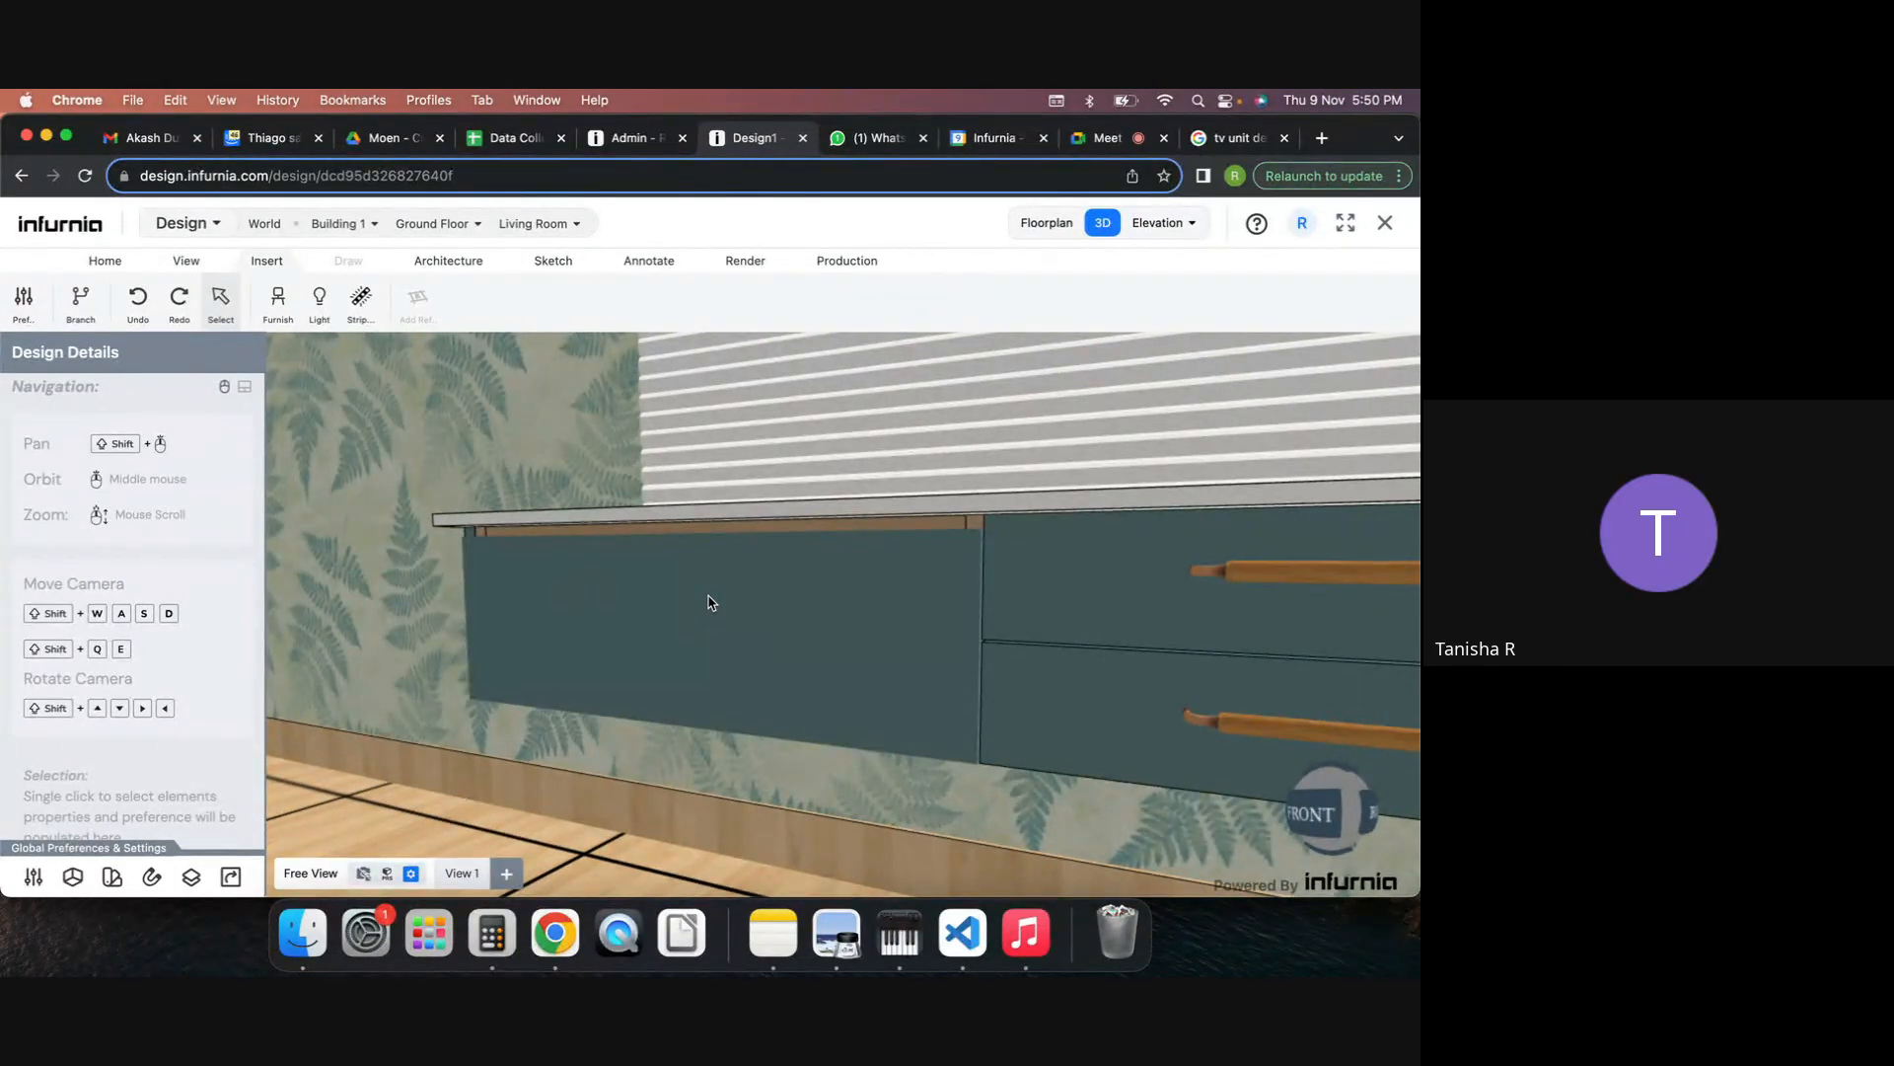
Browse the Profile and Gola Handles catalogue for the wide drawer, including kitchen gola, kitchen profile and wardrobe non-handle profiles.
left_click(709, 602)
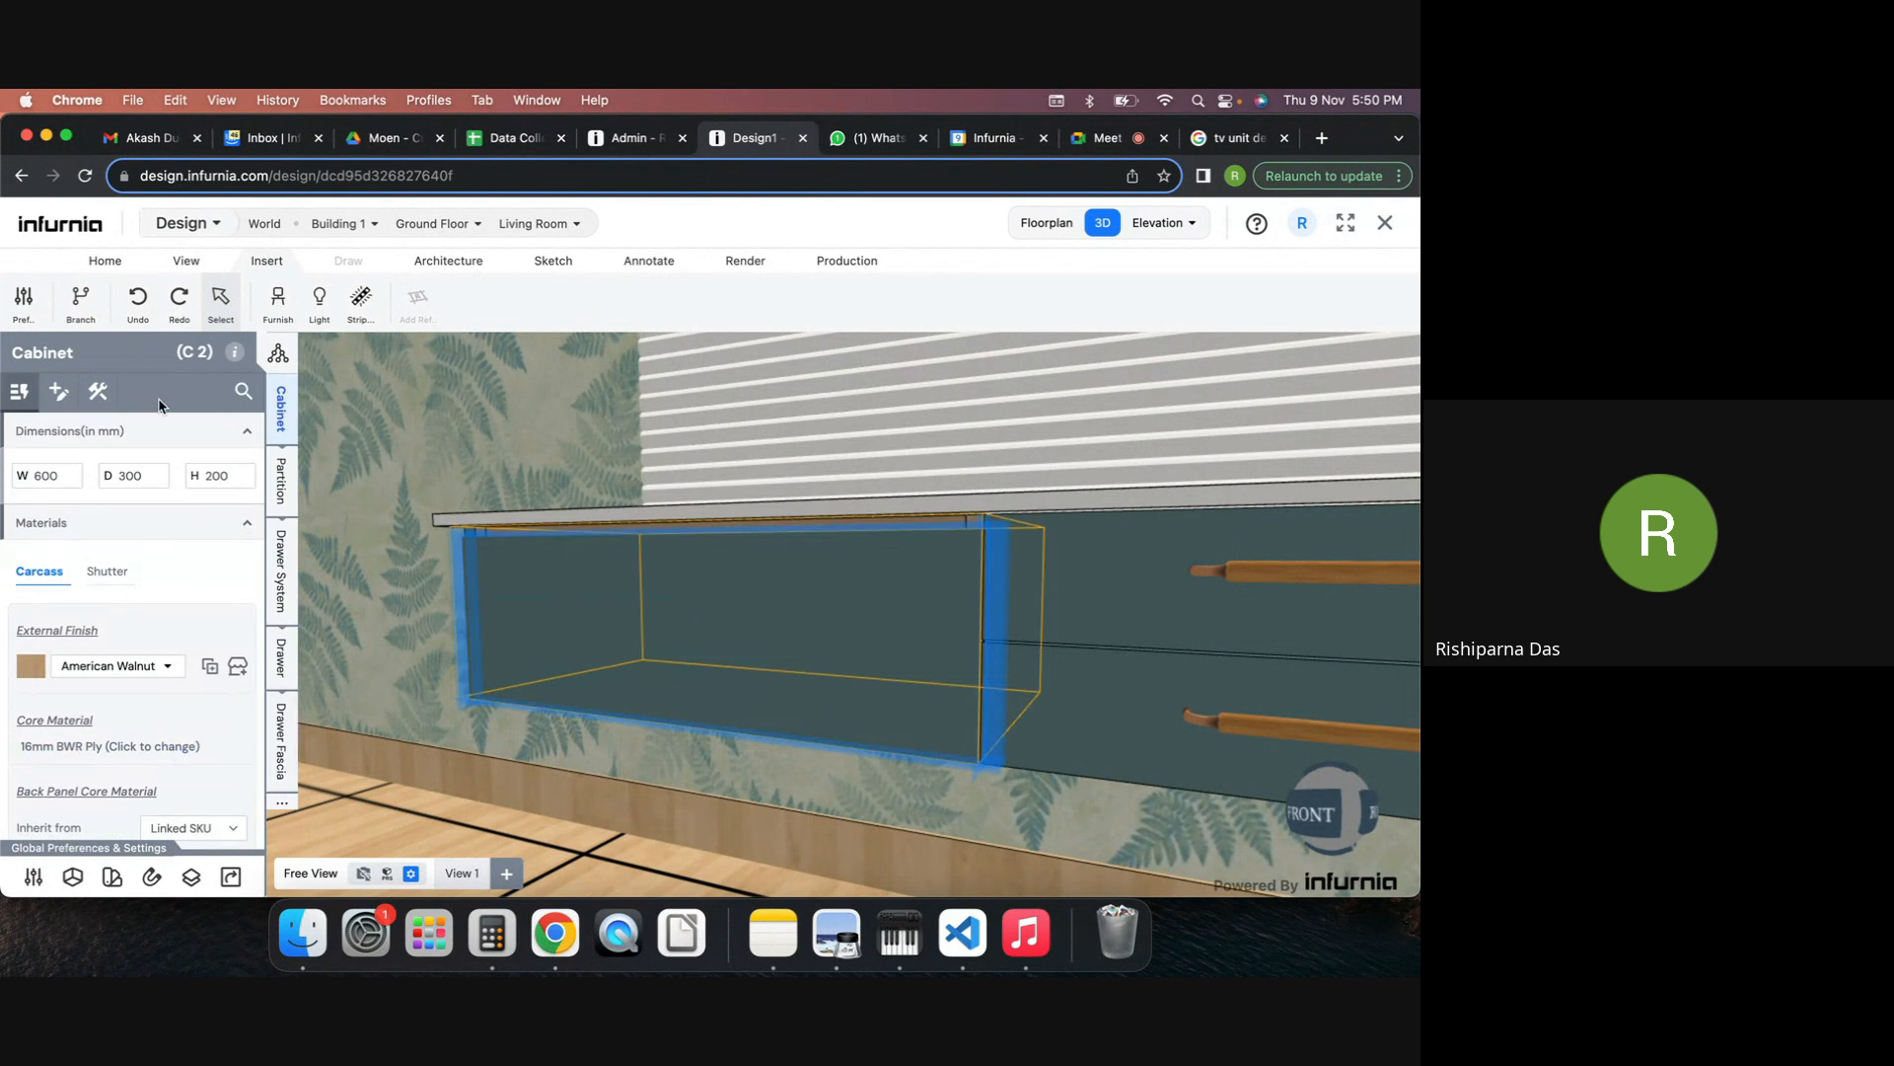
left_click(281, 740)
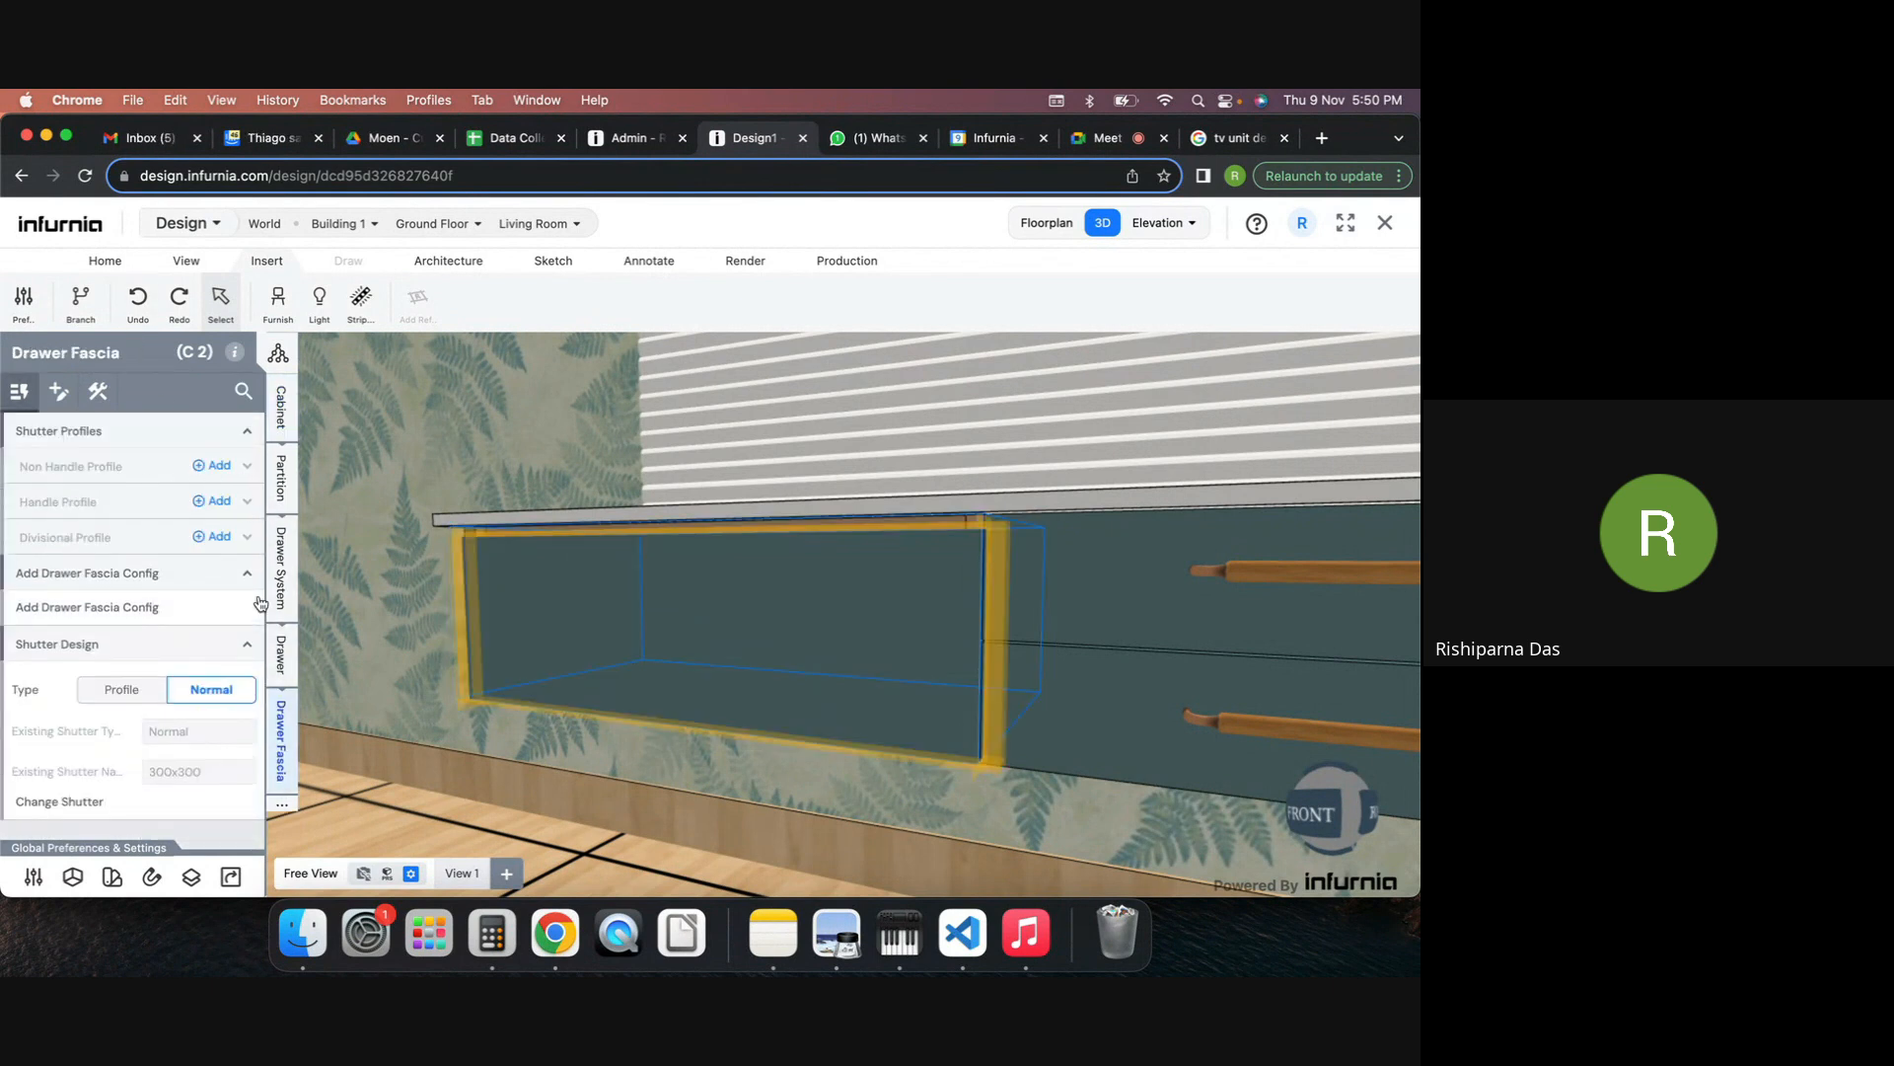
left_click(281, 654)
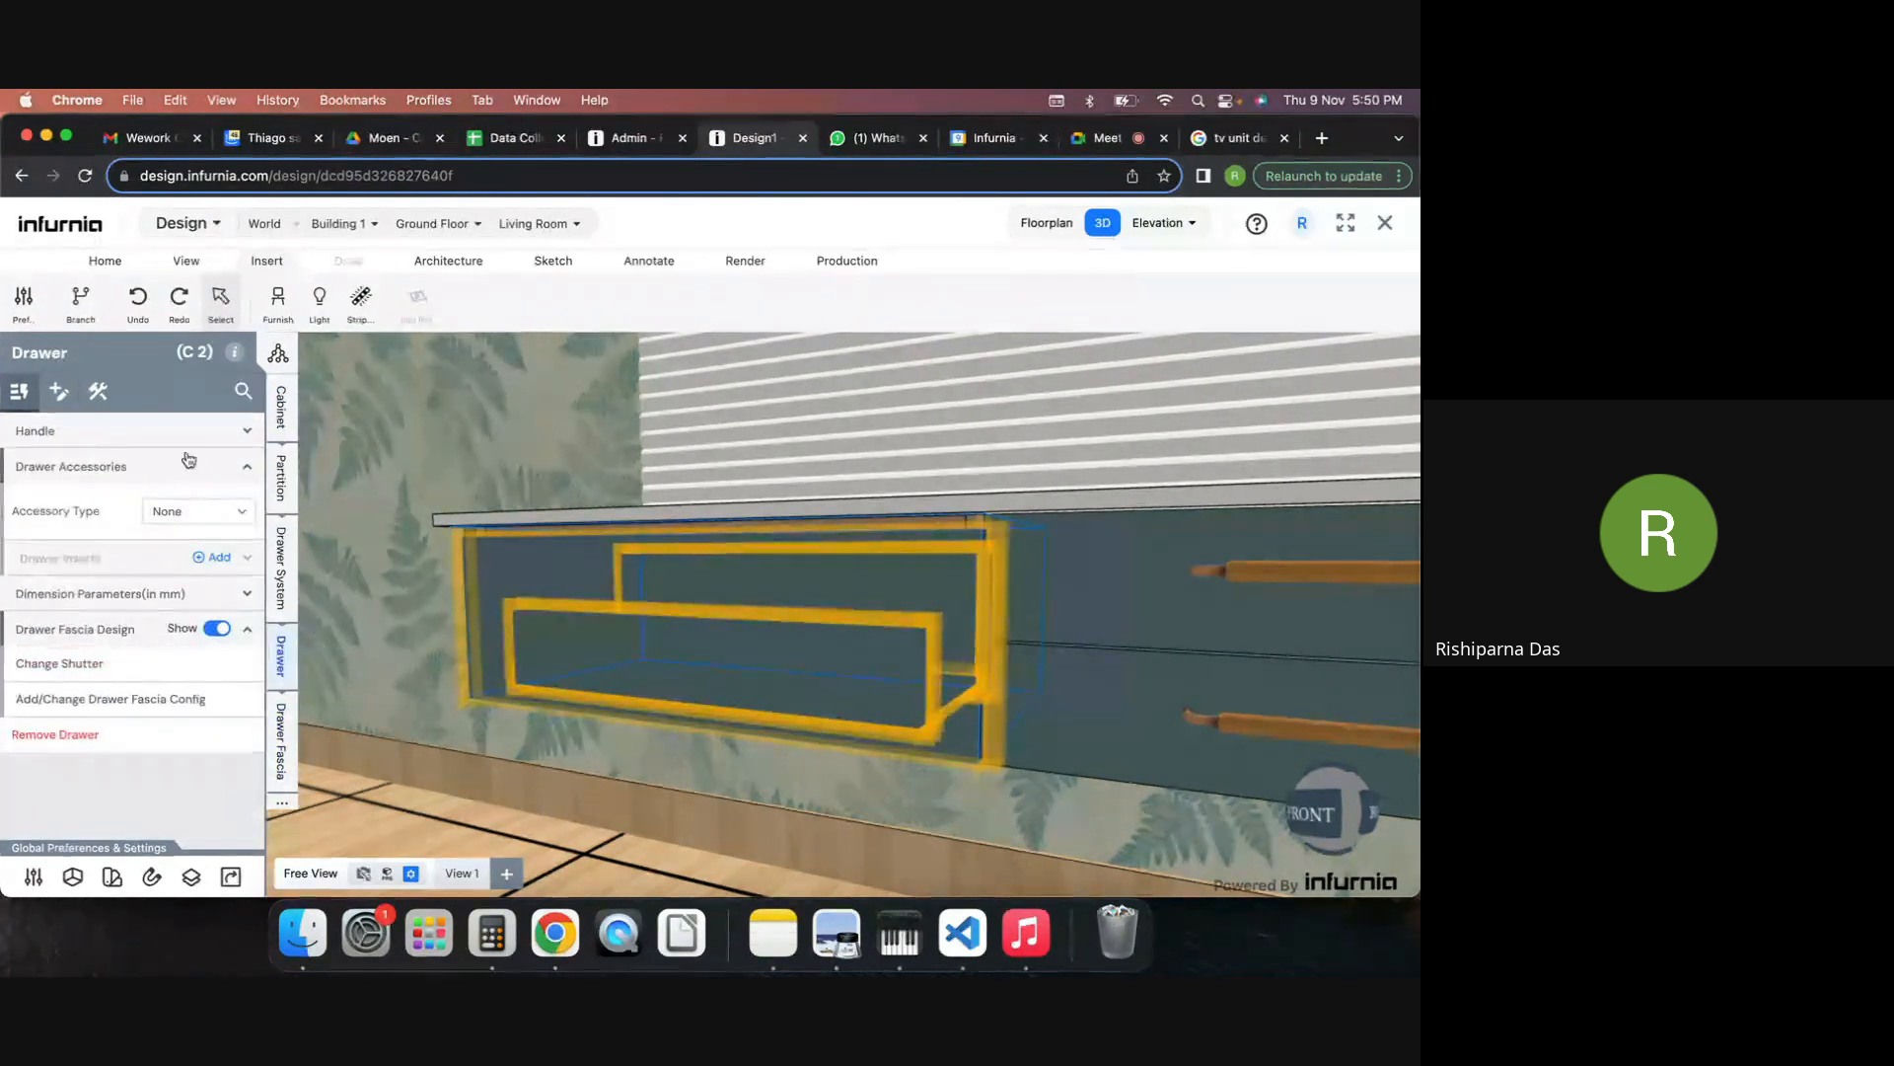
left_click(135, 434)
left_click(31, 469)
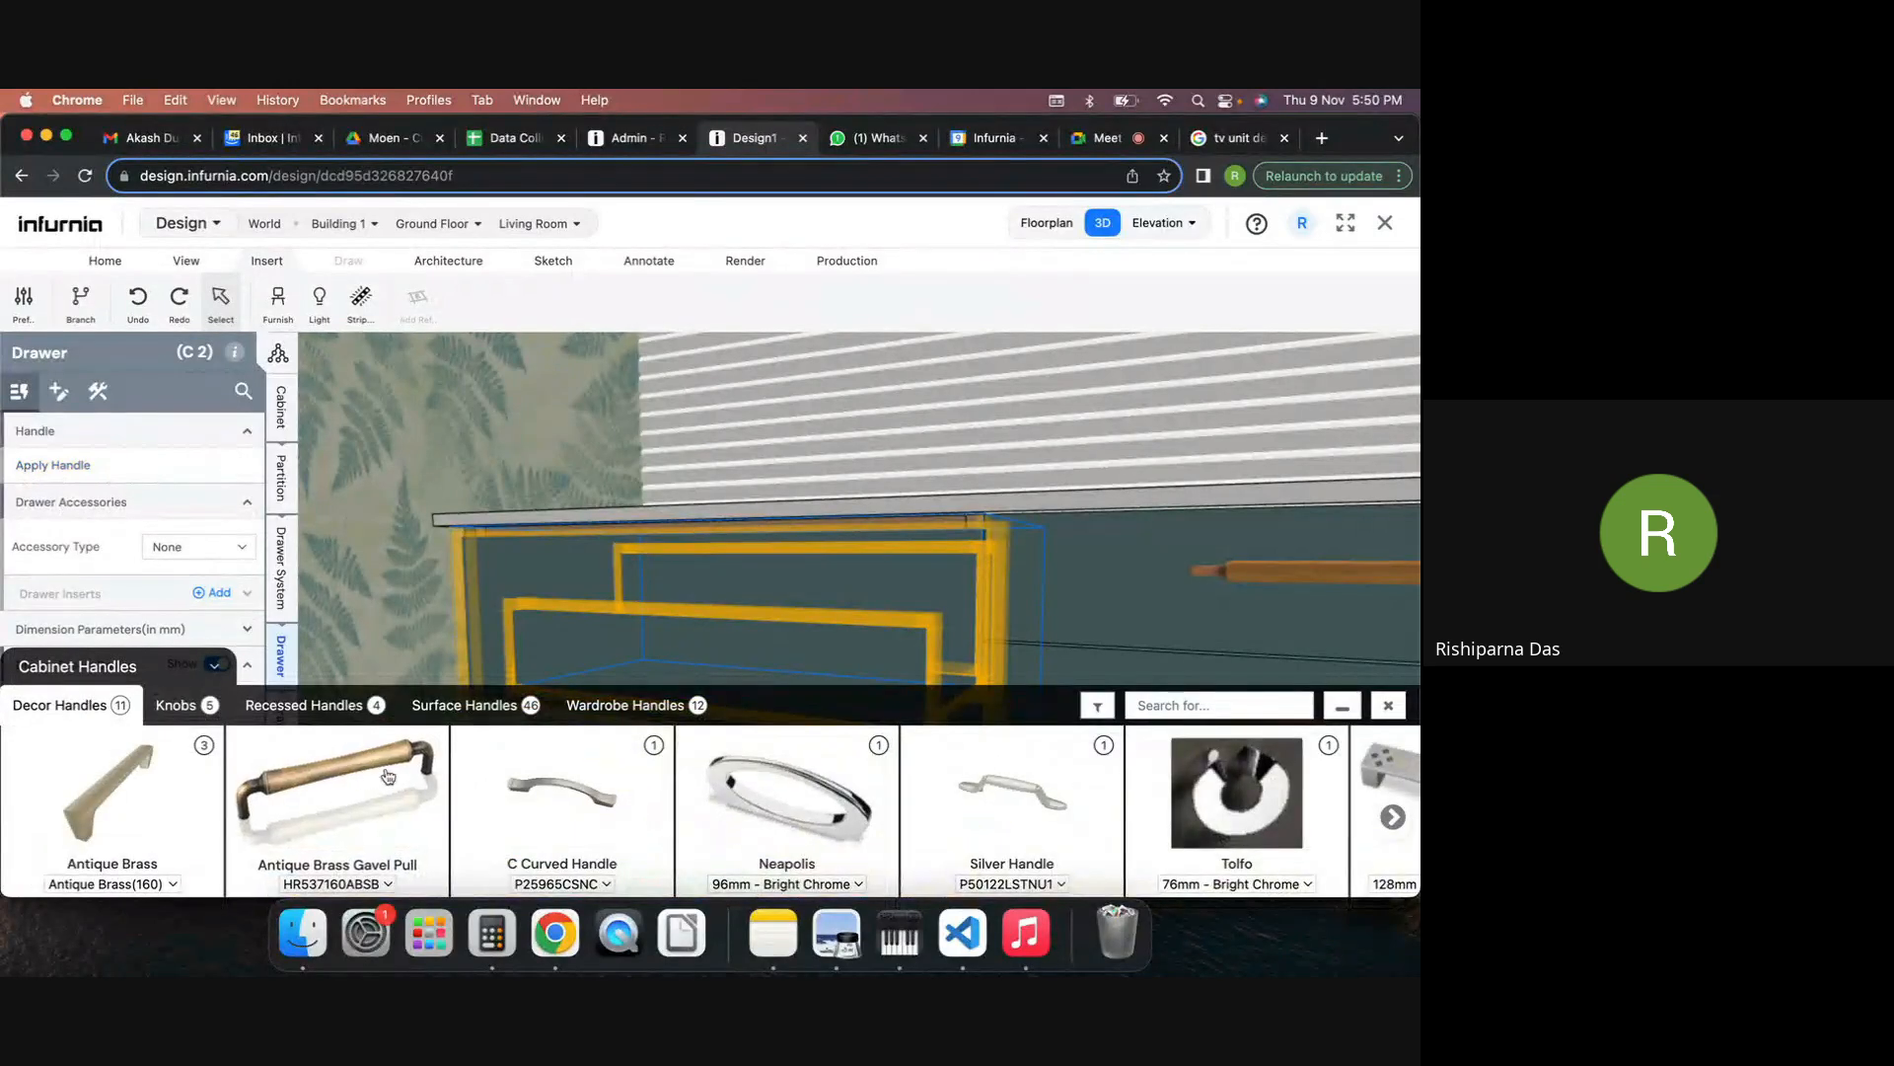
left_click(99, 667)
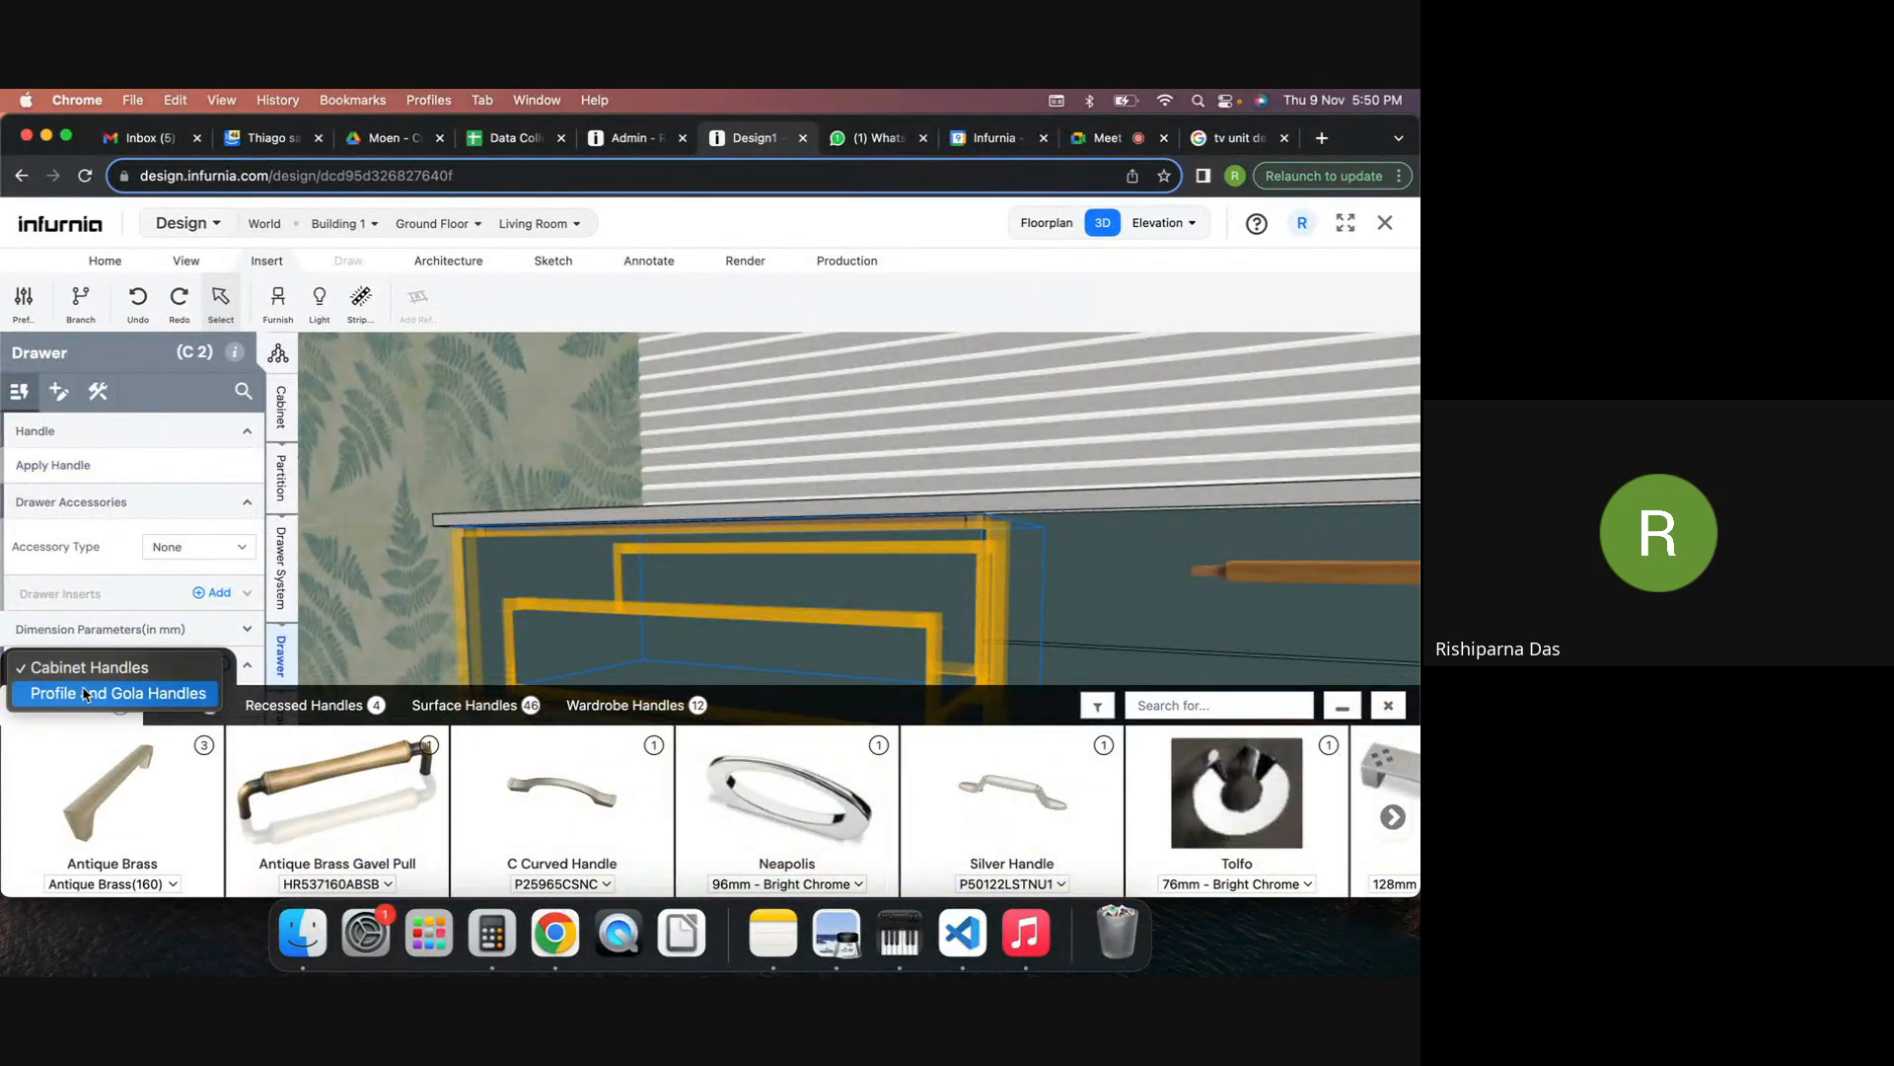
left_click(86, 695)
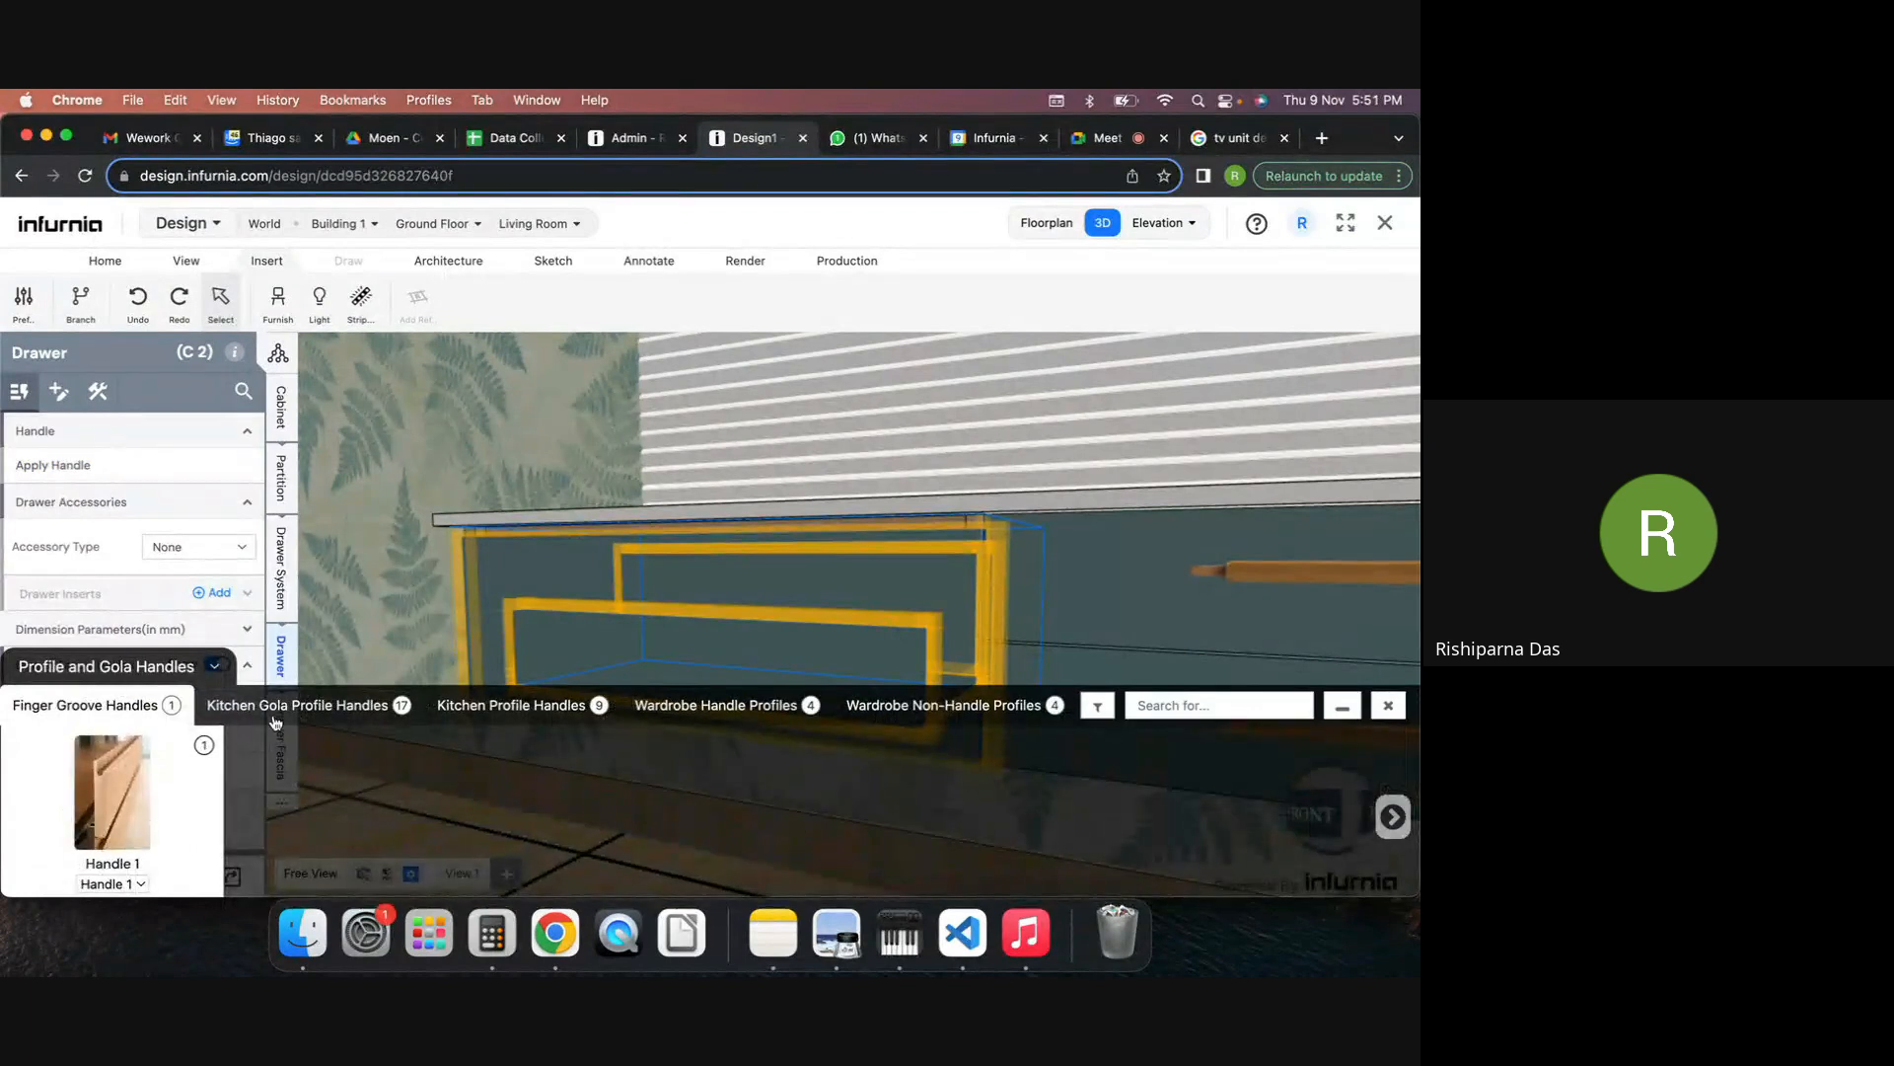
left_click(352, 711)
left_click(516, 711)
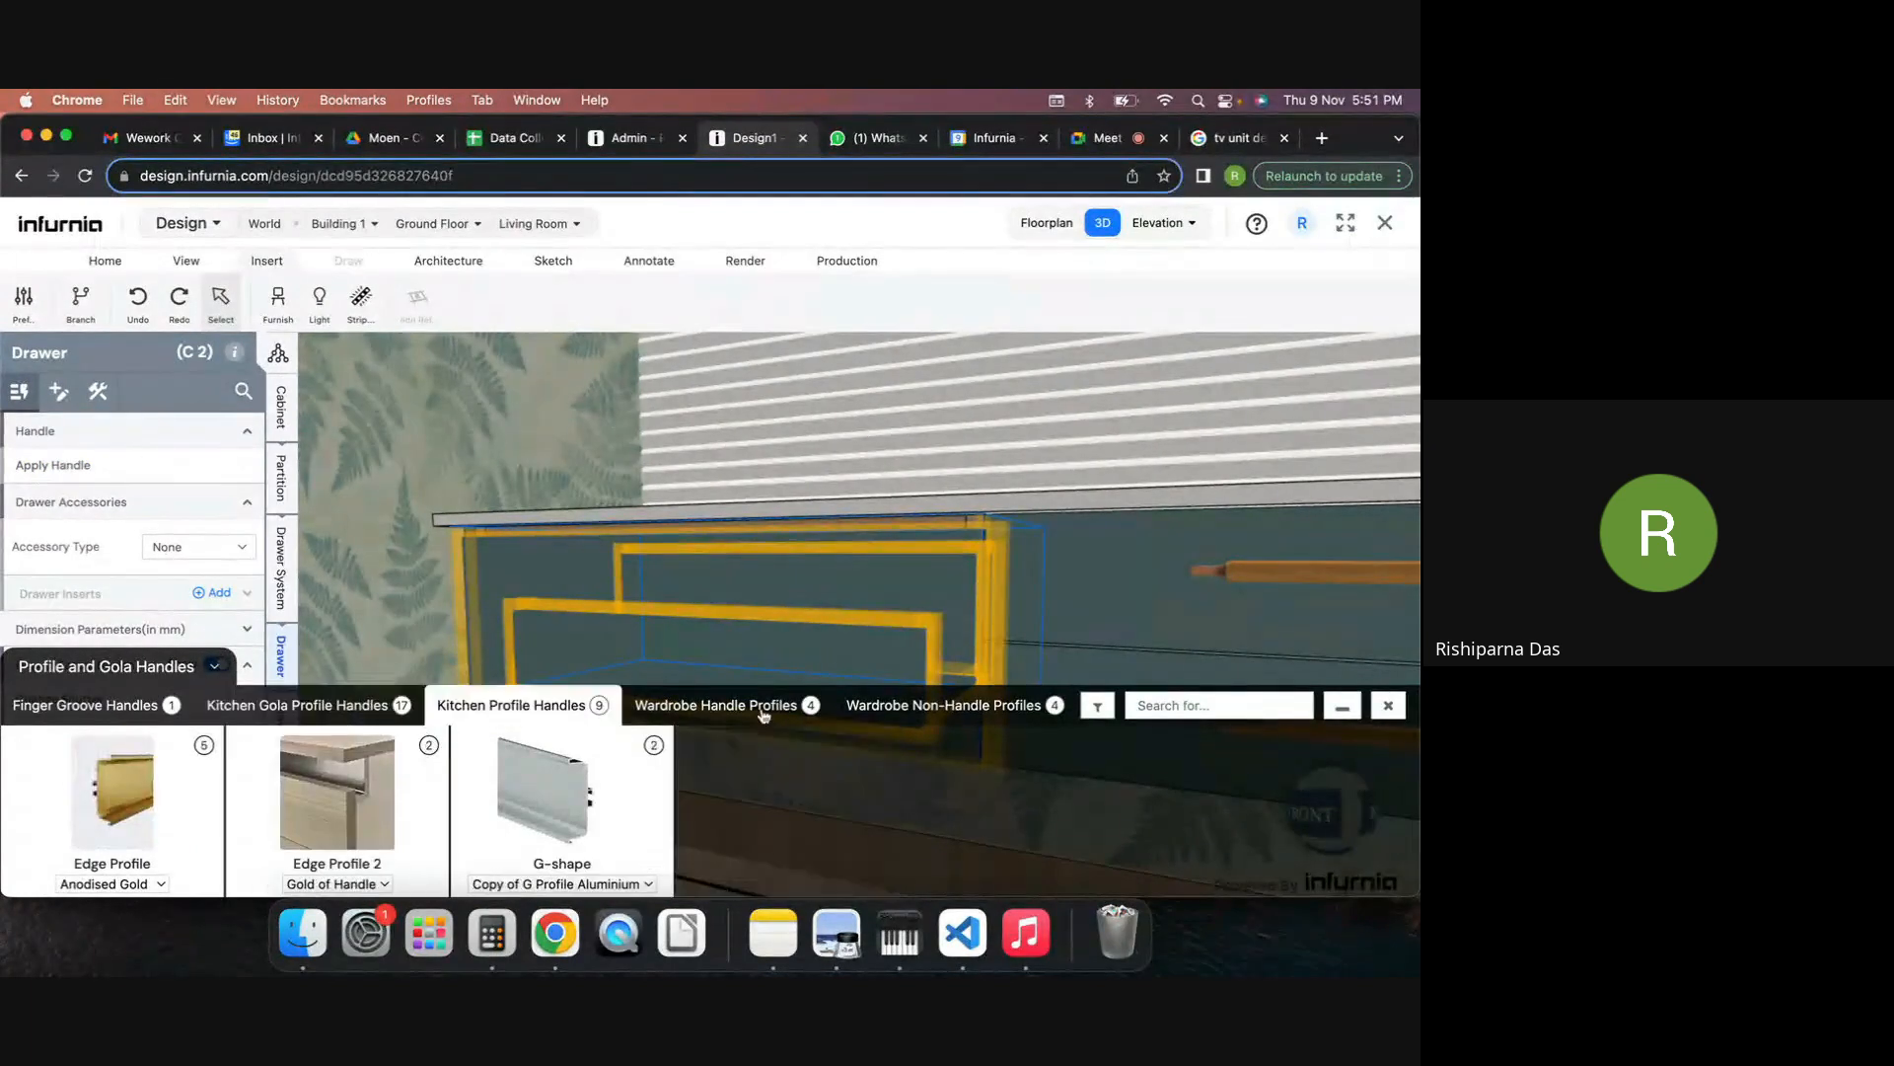
left_click(909, 707)
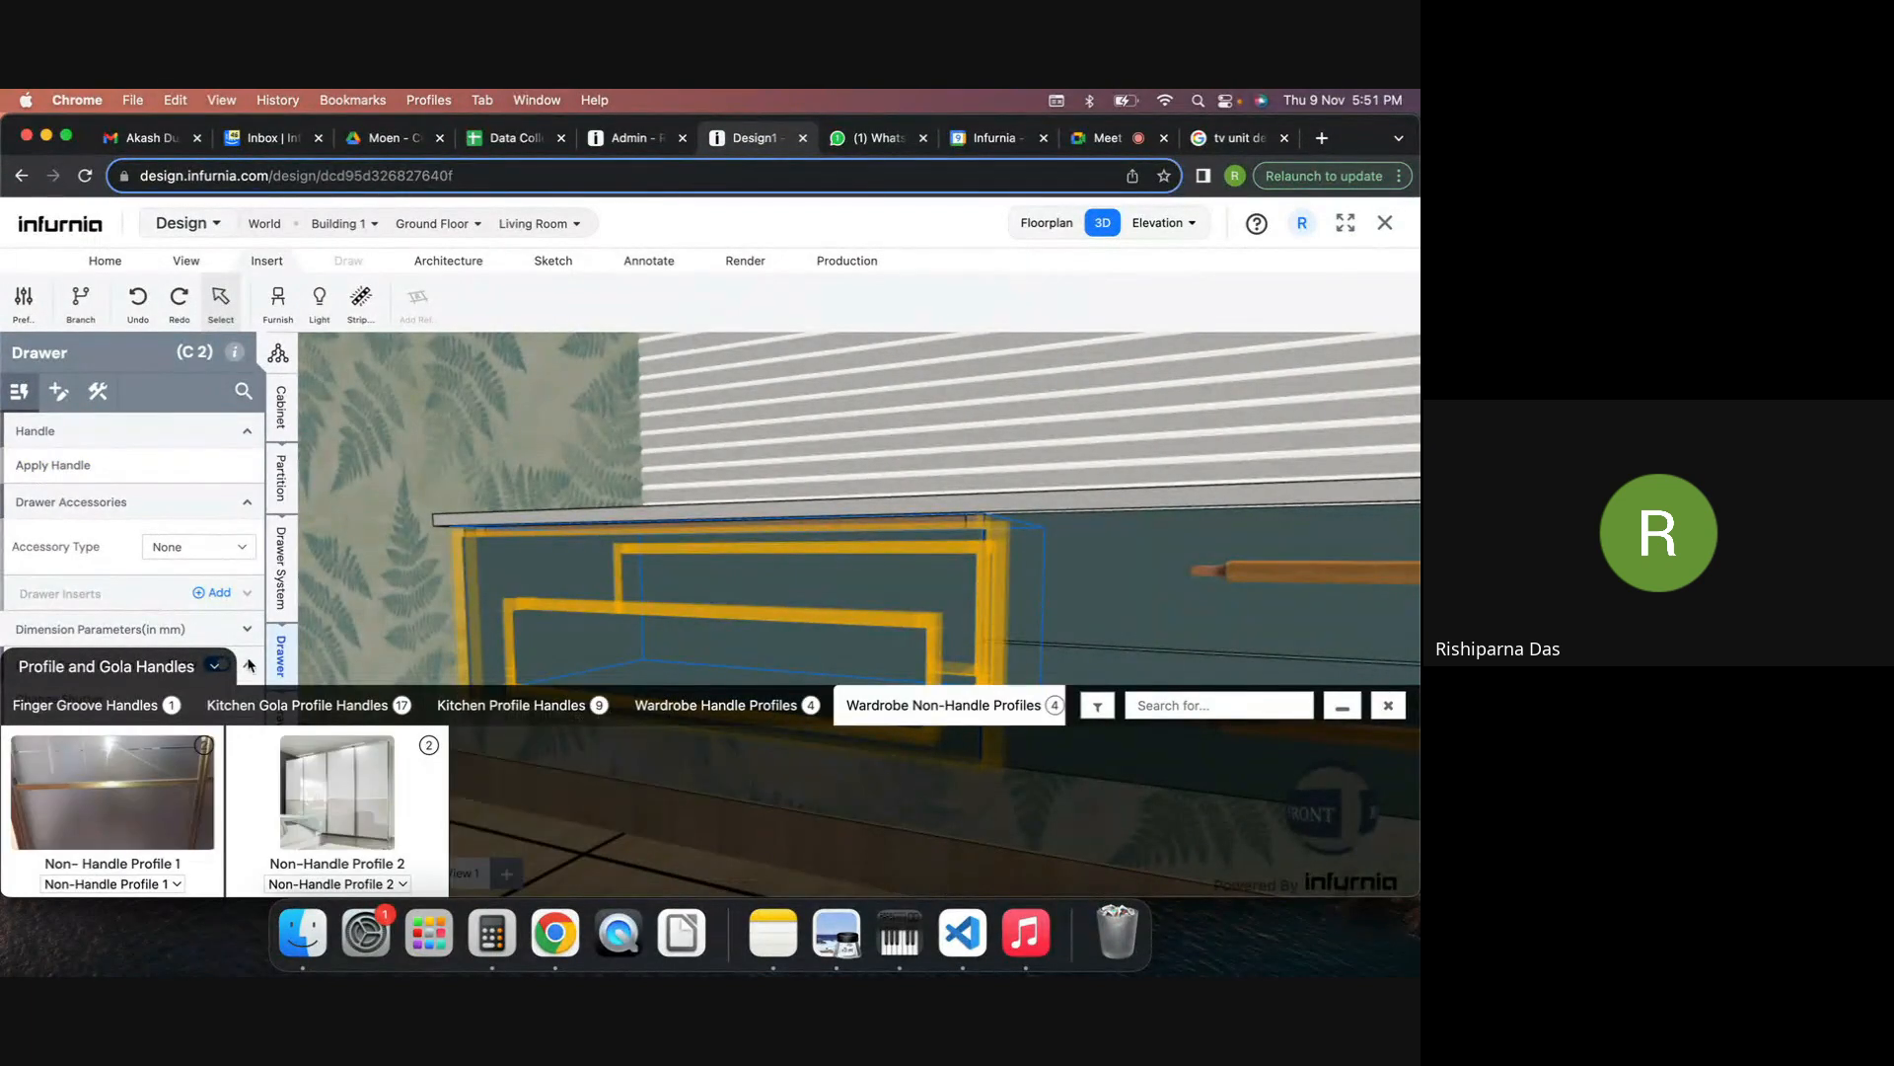
Check the Recessed Handles under Cabinet Handles, close the catalogue and deselect the drawer.
left_click(126, 661)
left_click(69, 638)
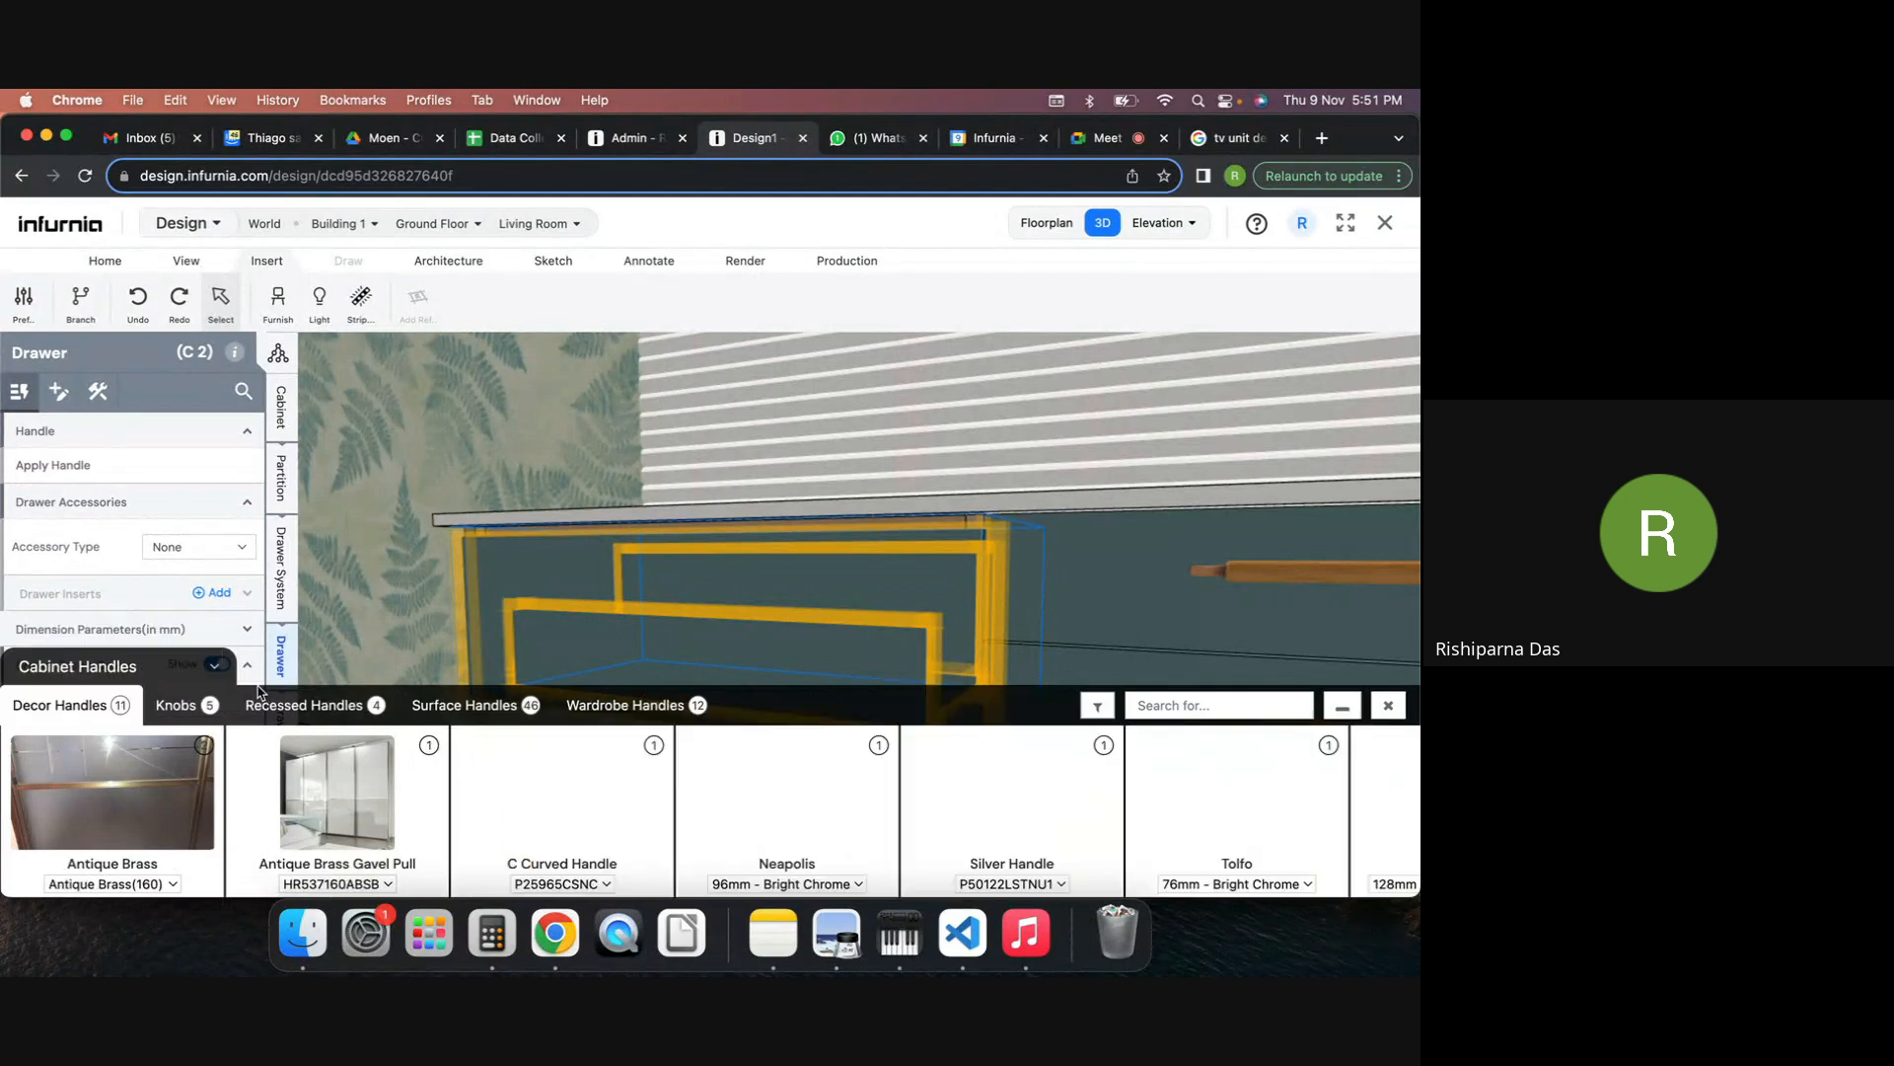
left_click(305, 706)
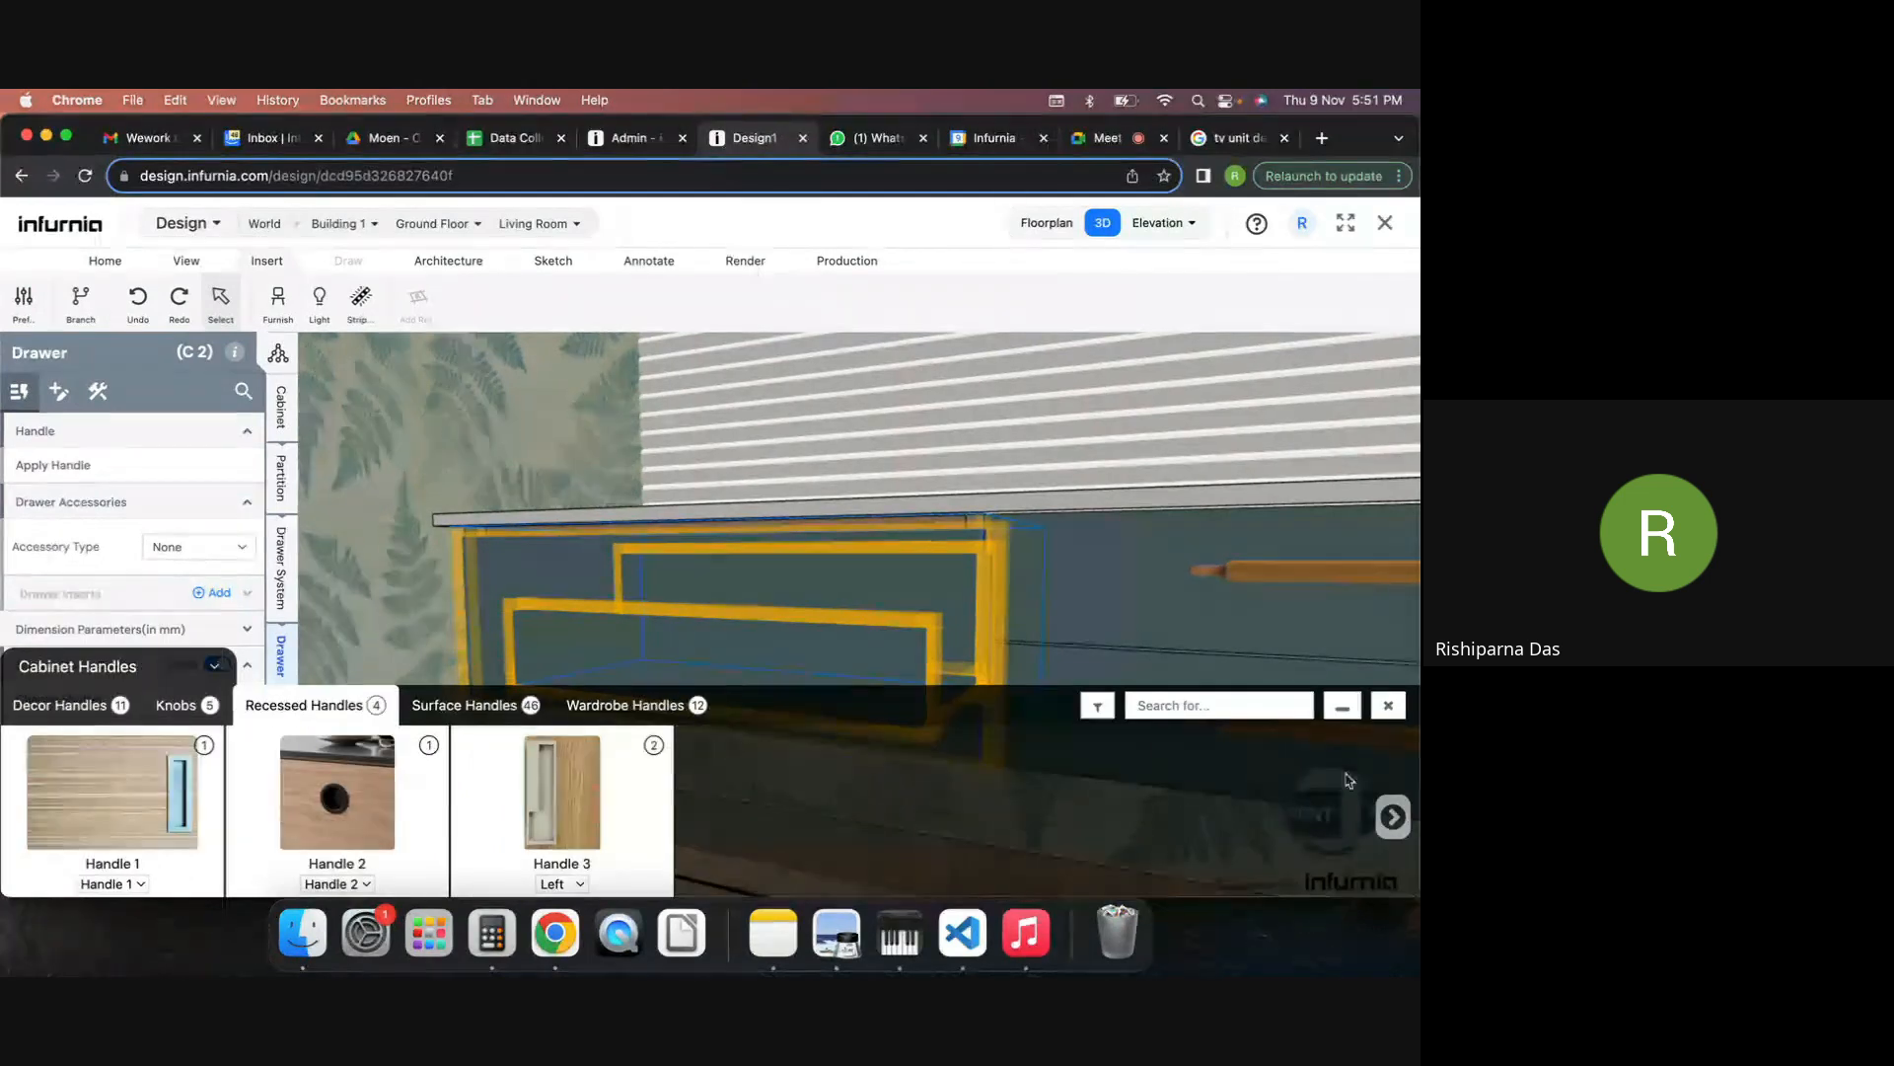
left_click(1389, 707)
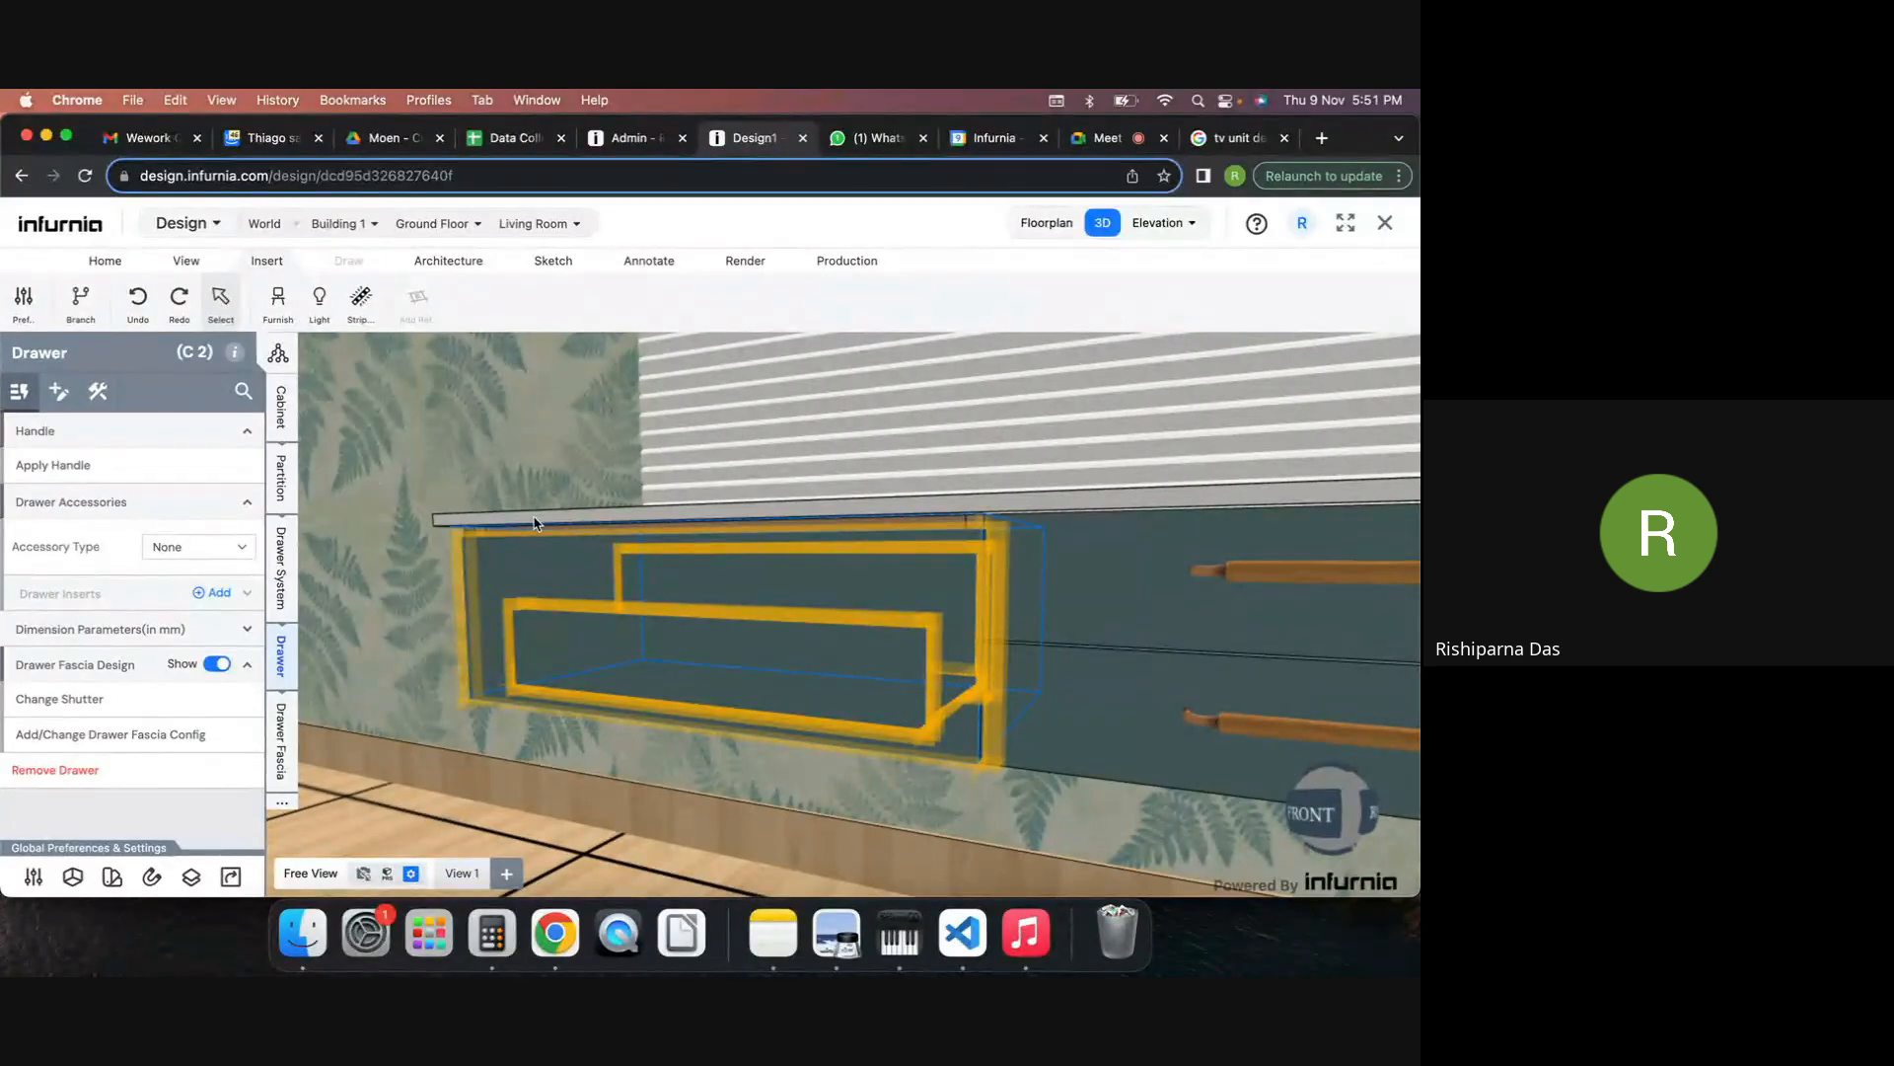
key("Escape")
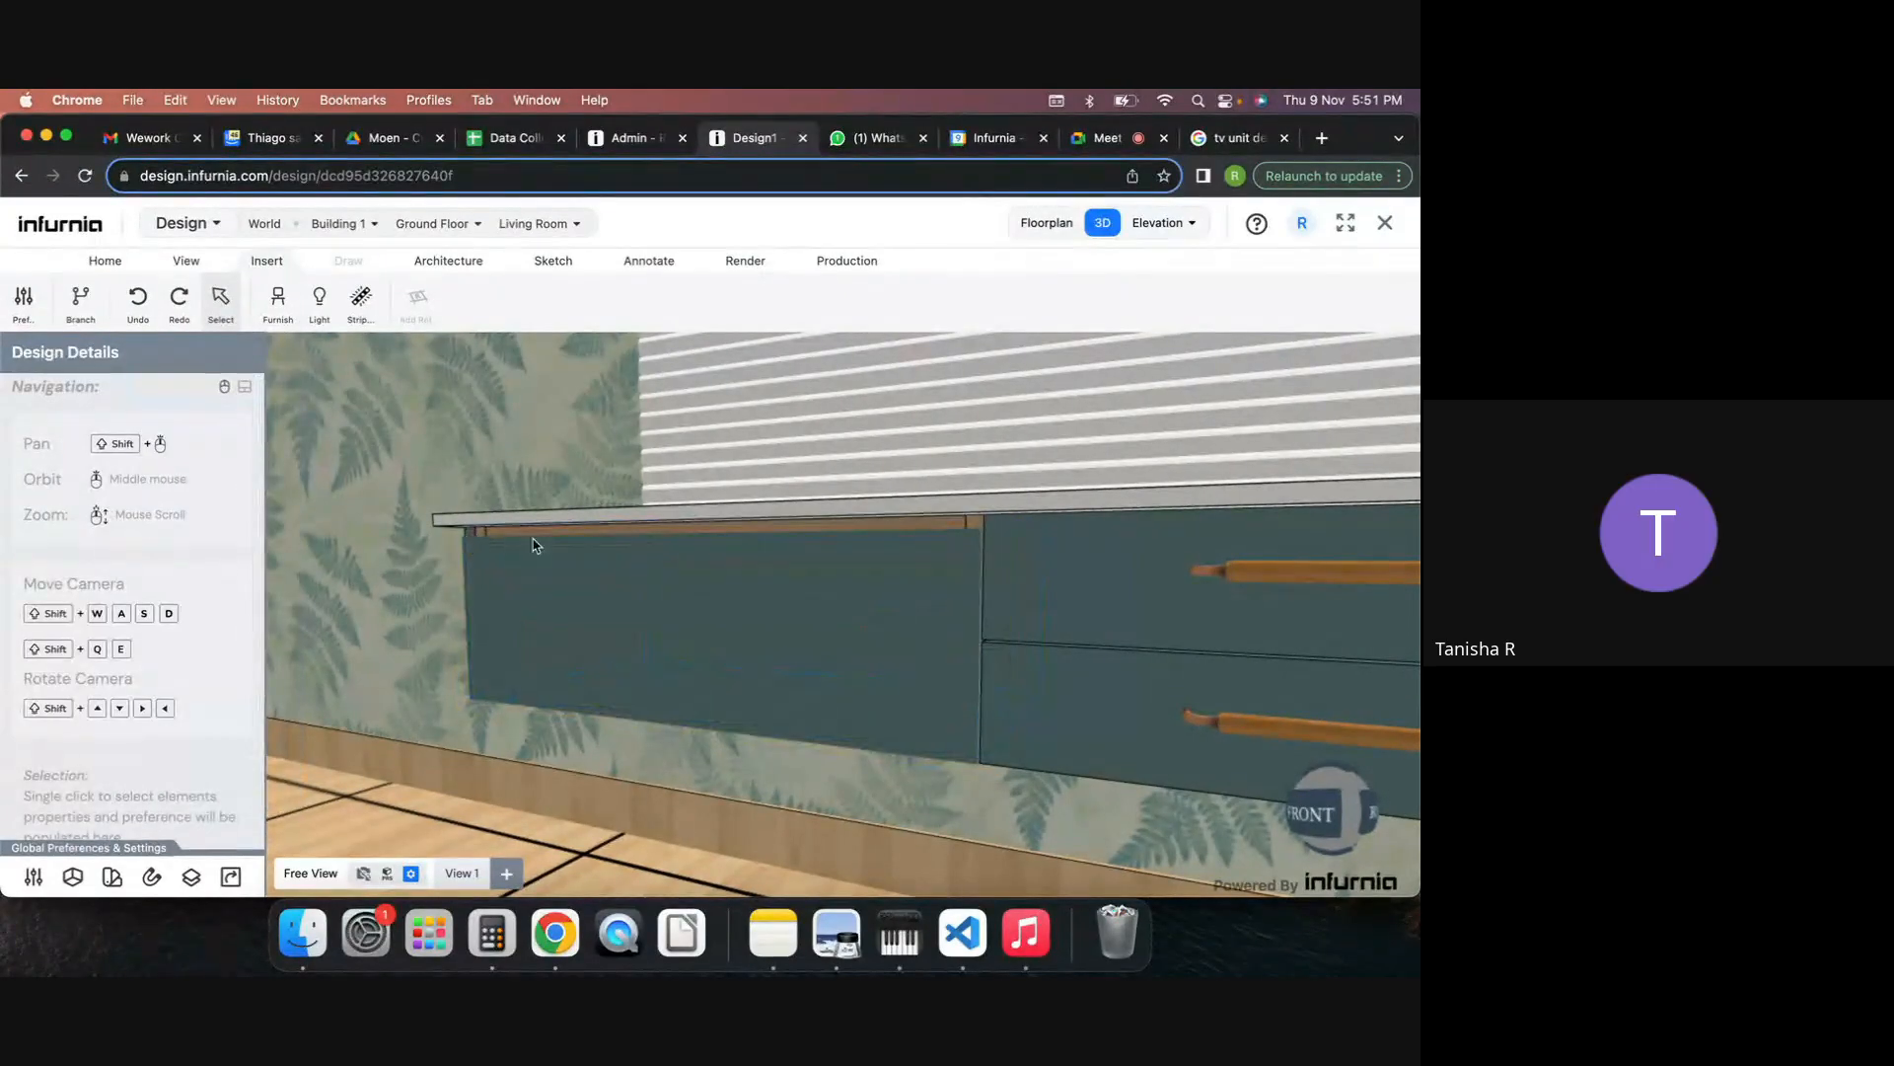
Select the wide drawer cabinet, switch to Google Meet to check the raised hands, and return to the design.
left_click(745, 589)
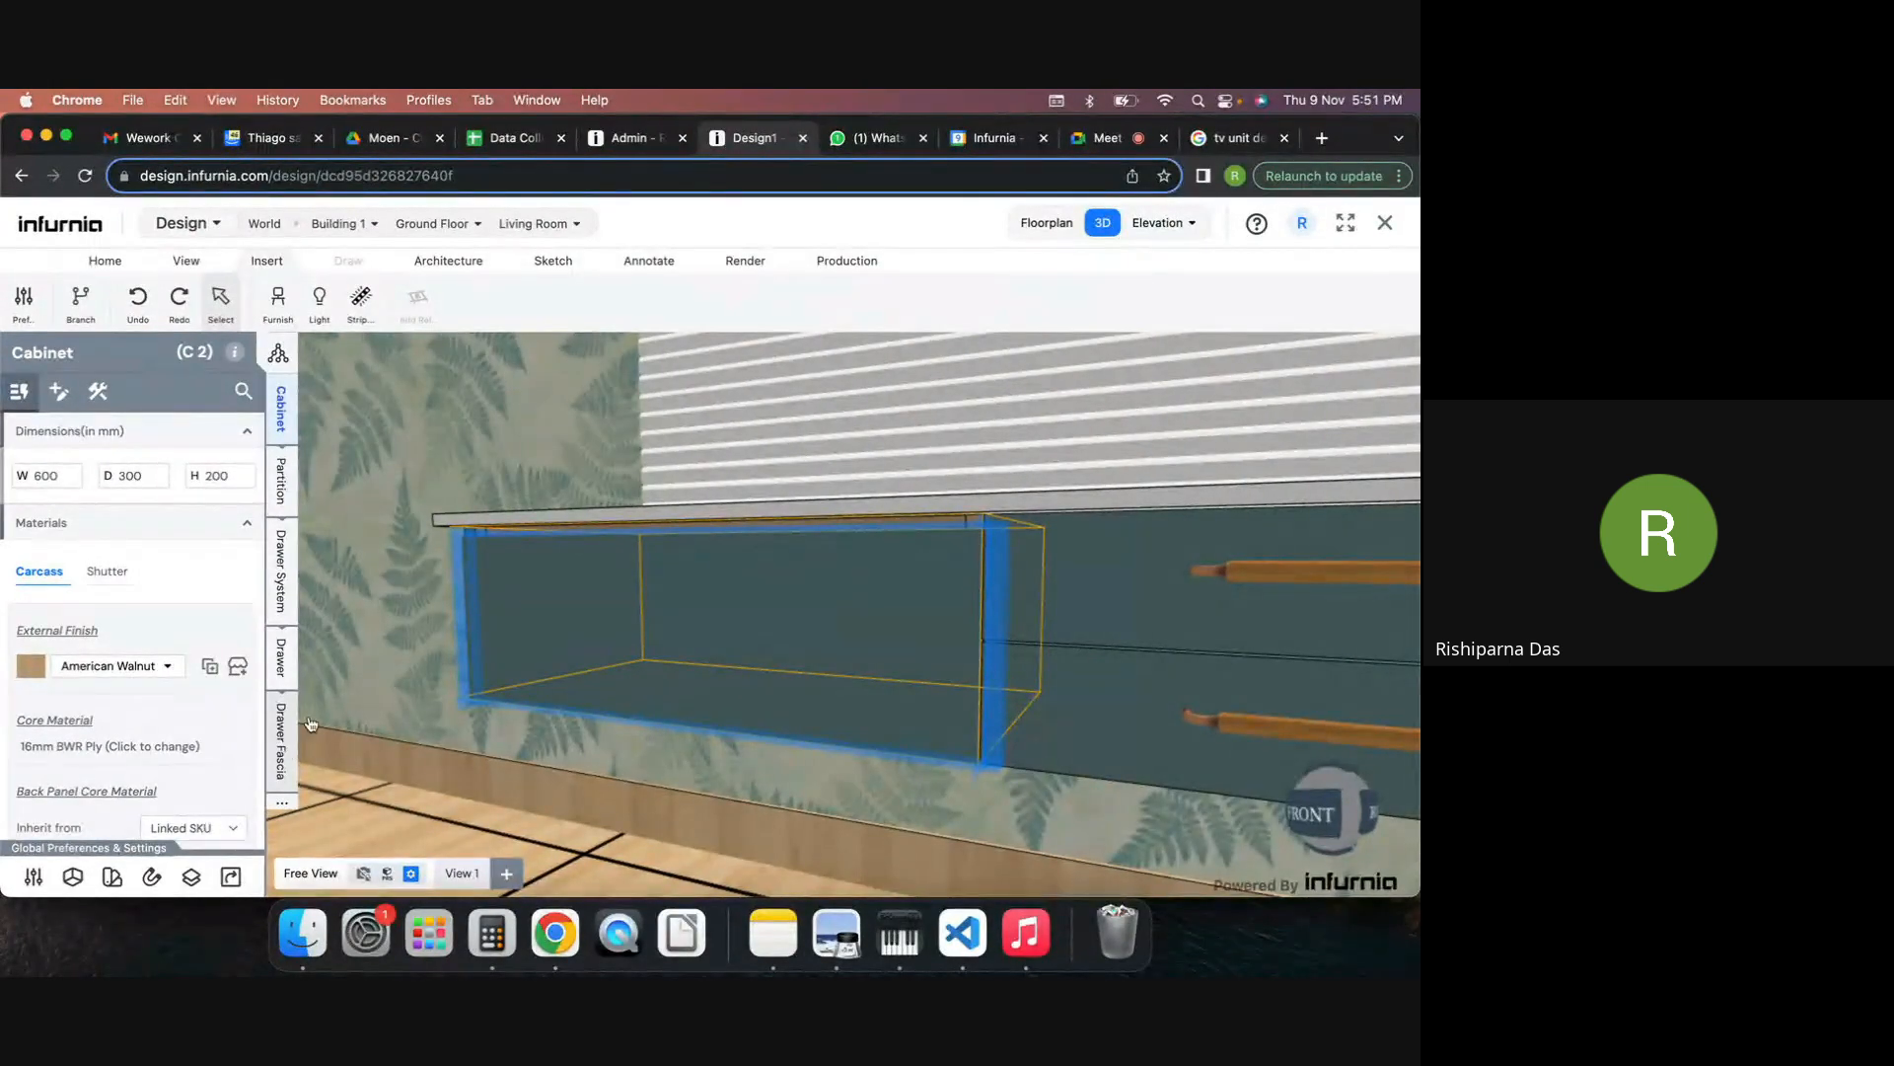
left_click(1101, 138)
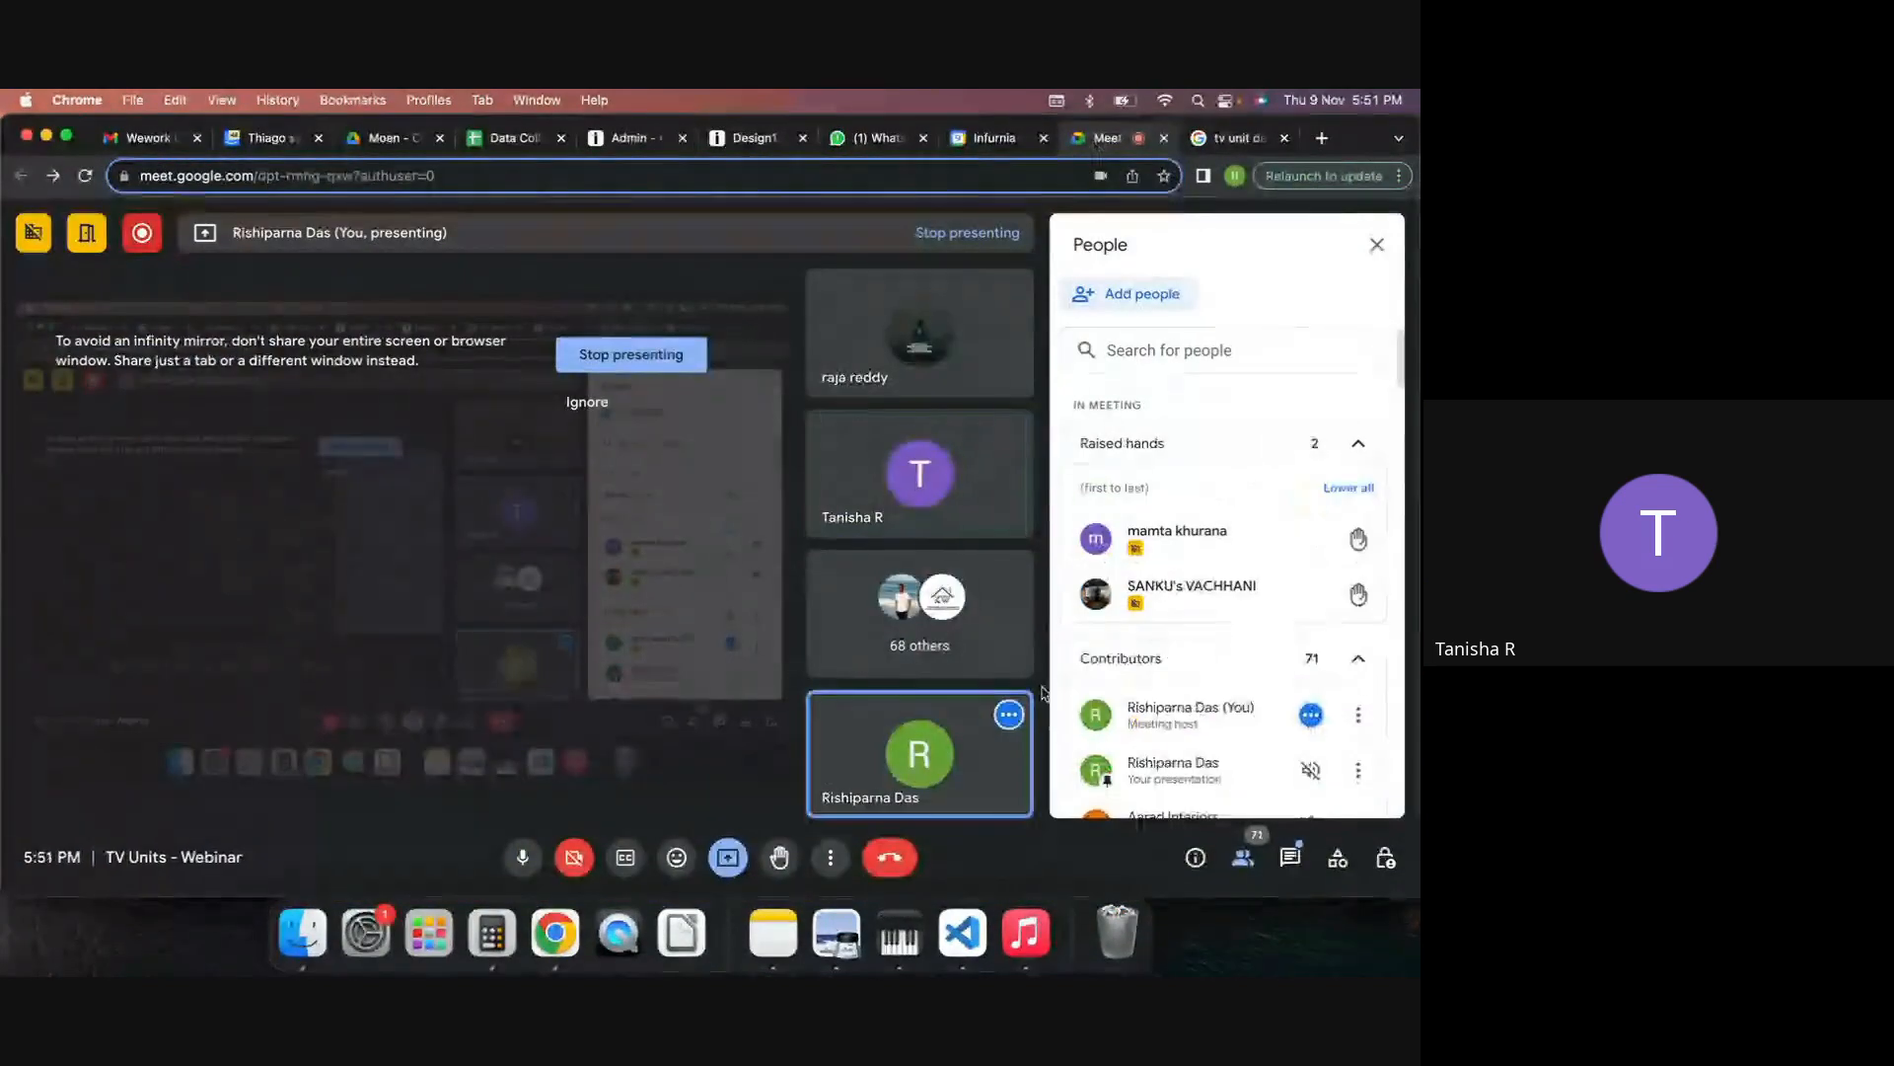
mouse_move(1243, 555)
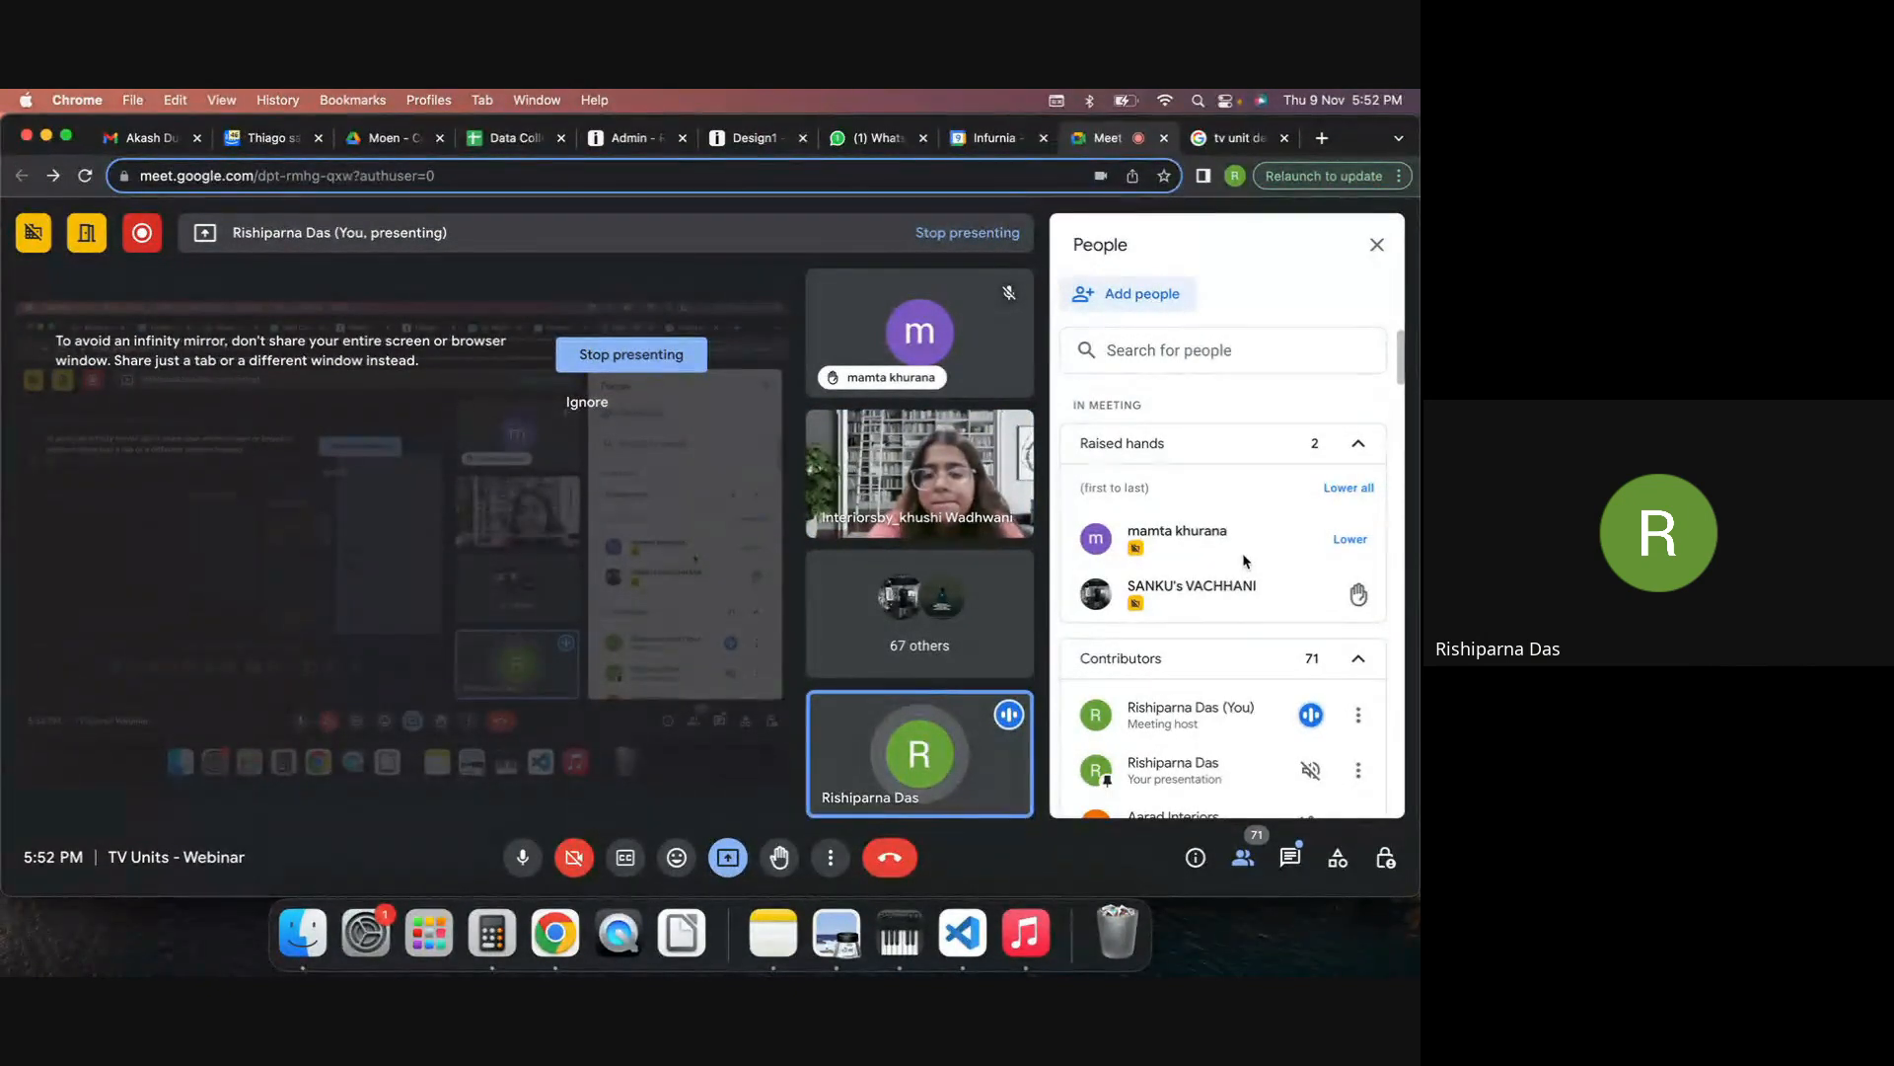
left_click(750, 140)
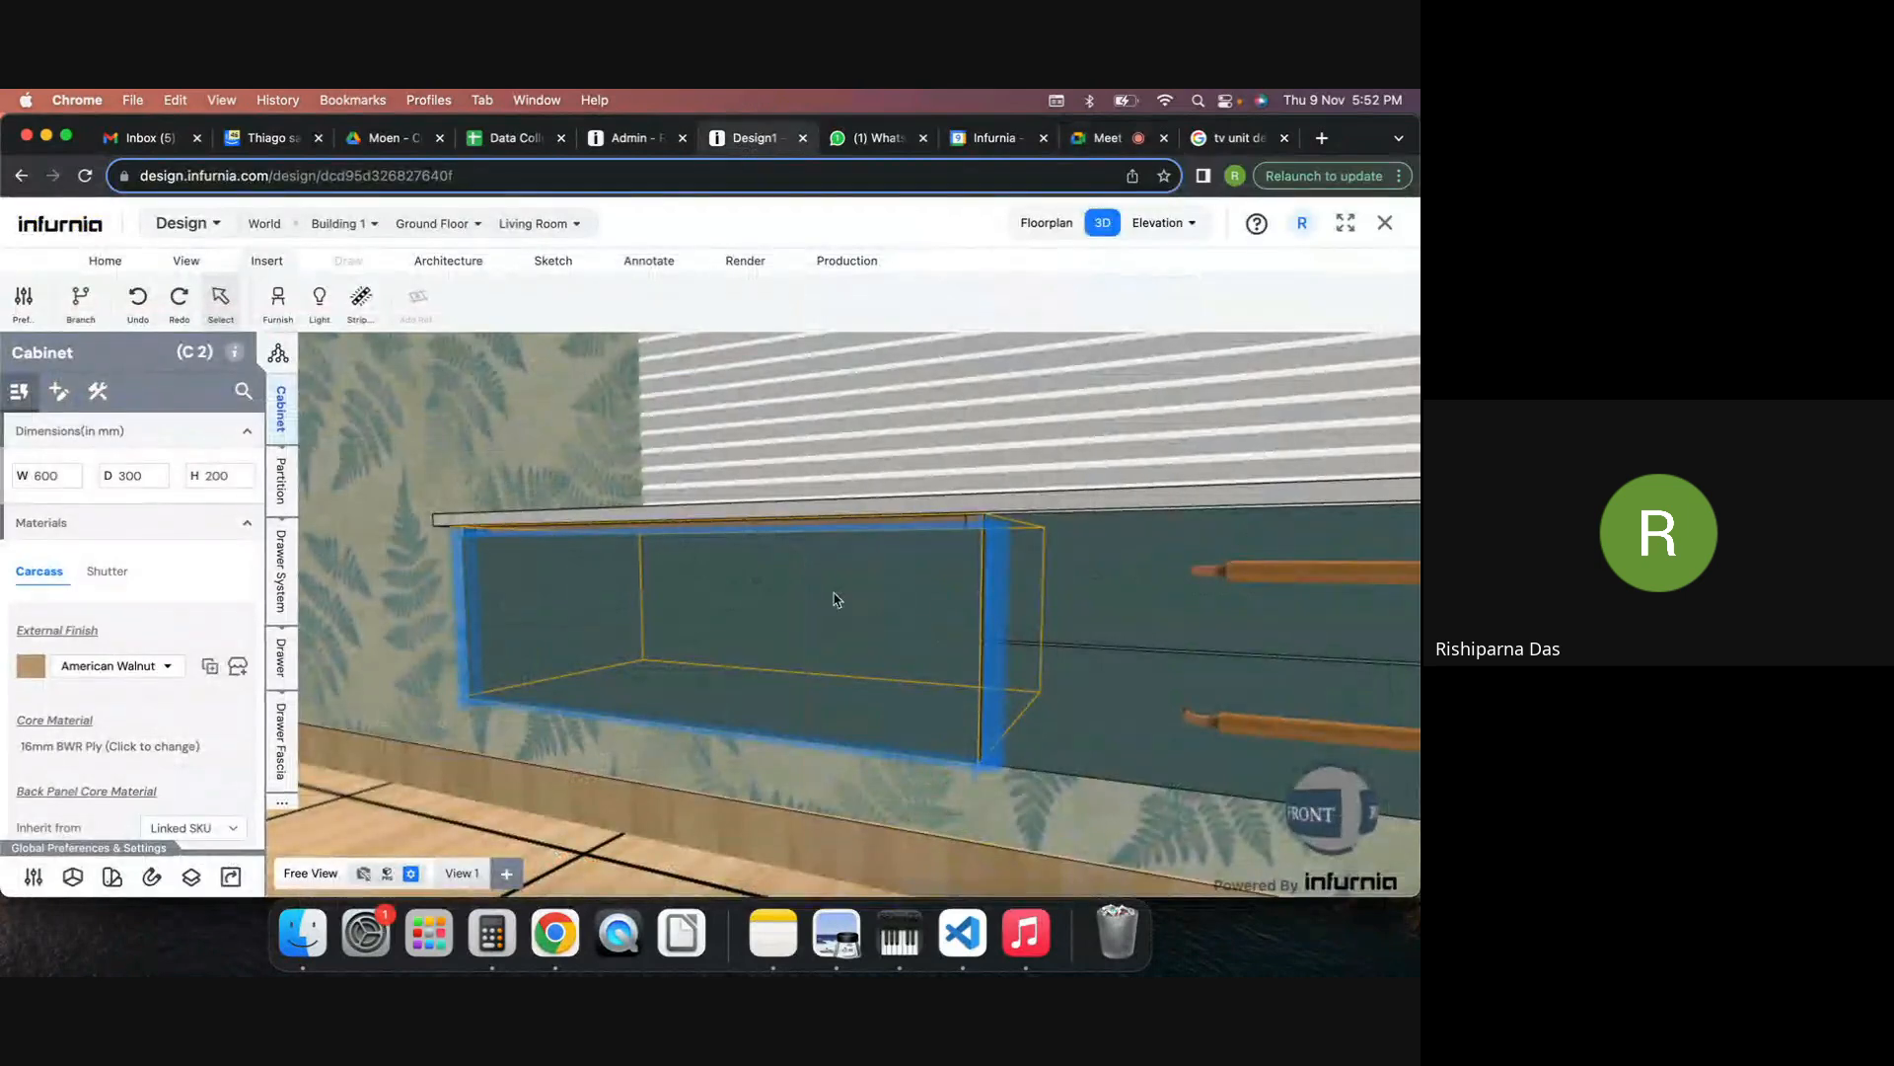
Switch to the Infurnia admin catalogue and browse the Cabinet Shutter sub-categories from Glass to Fluted Shutter.
left_click(642, 138)
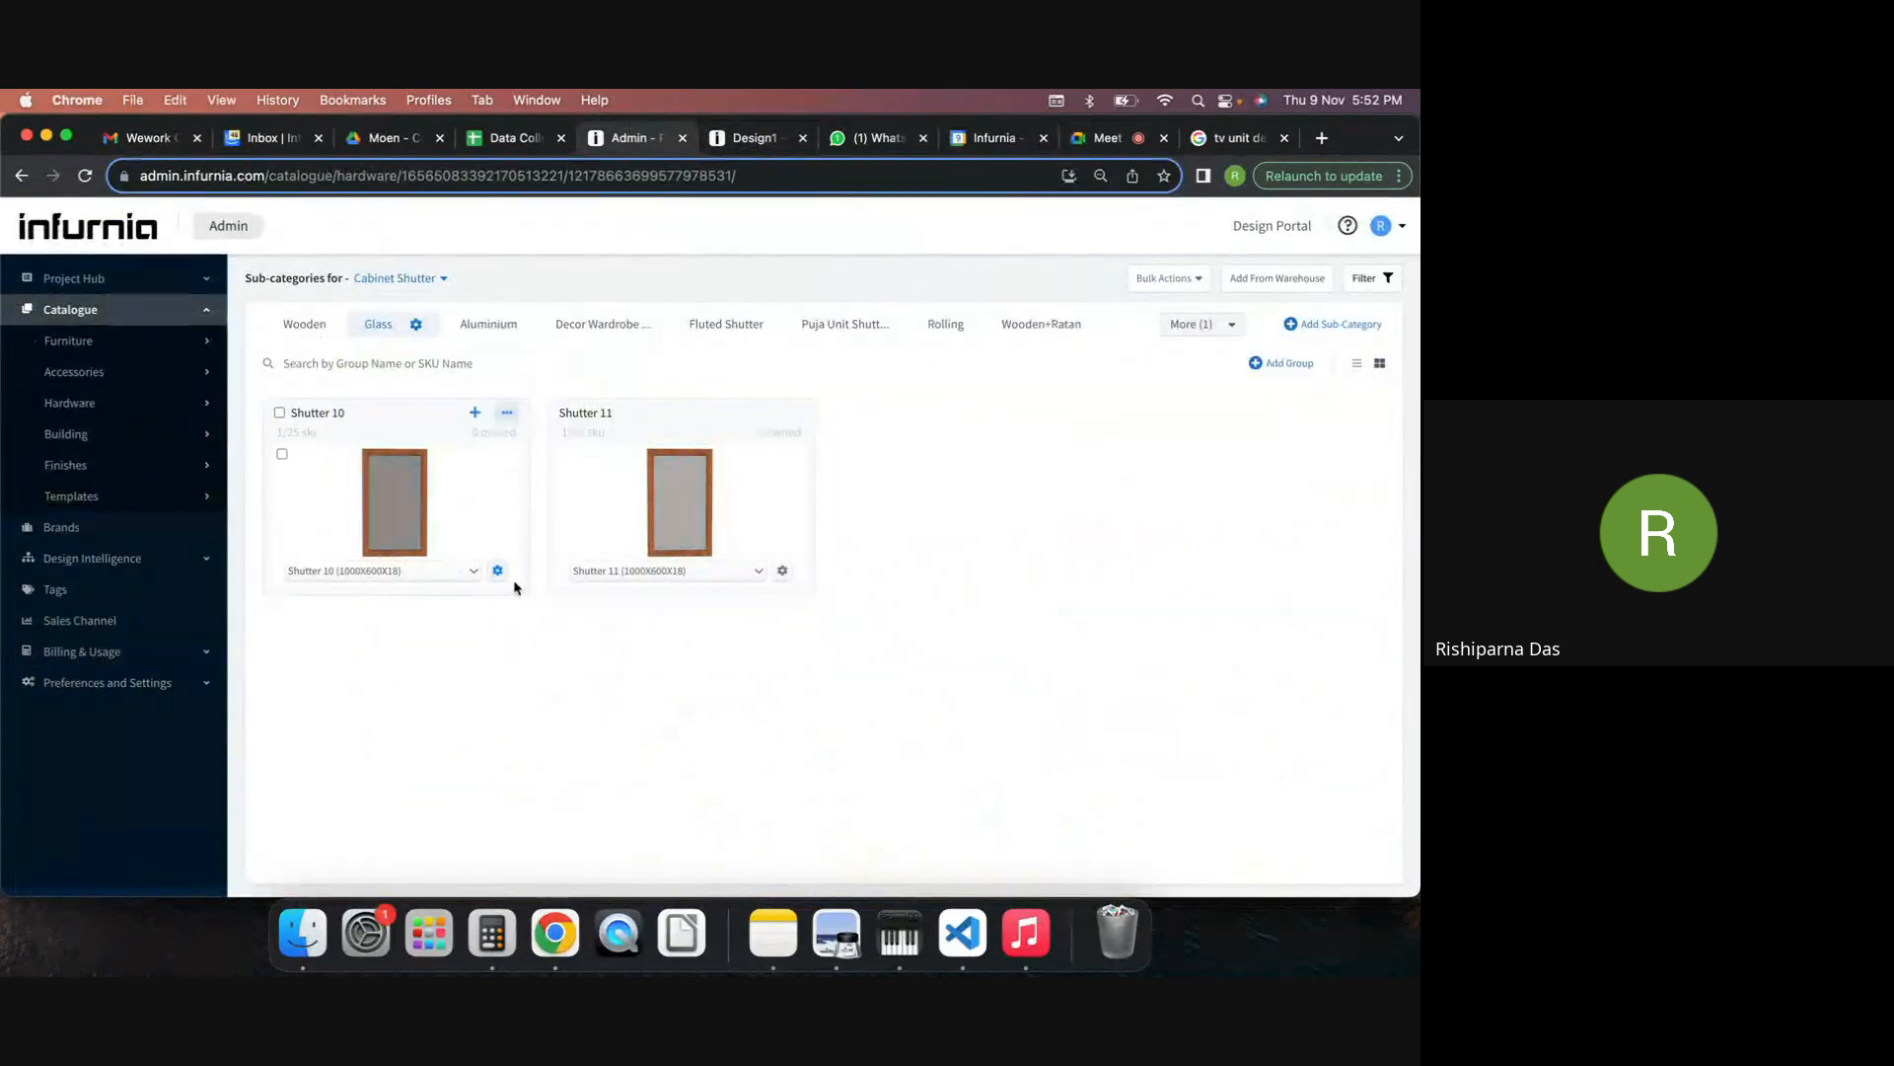
left_click(507, 415)
left_click(504, 508)
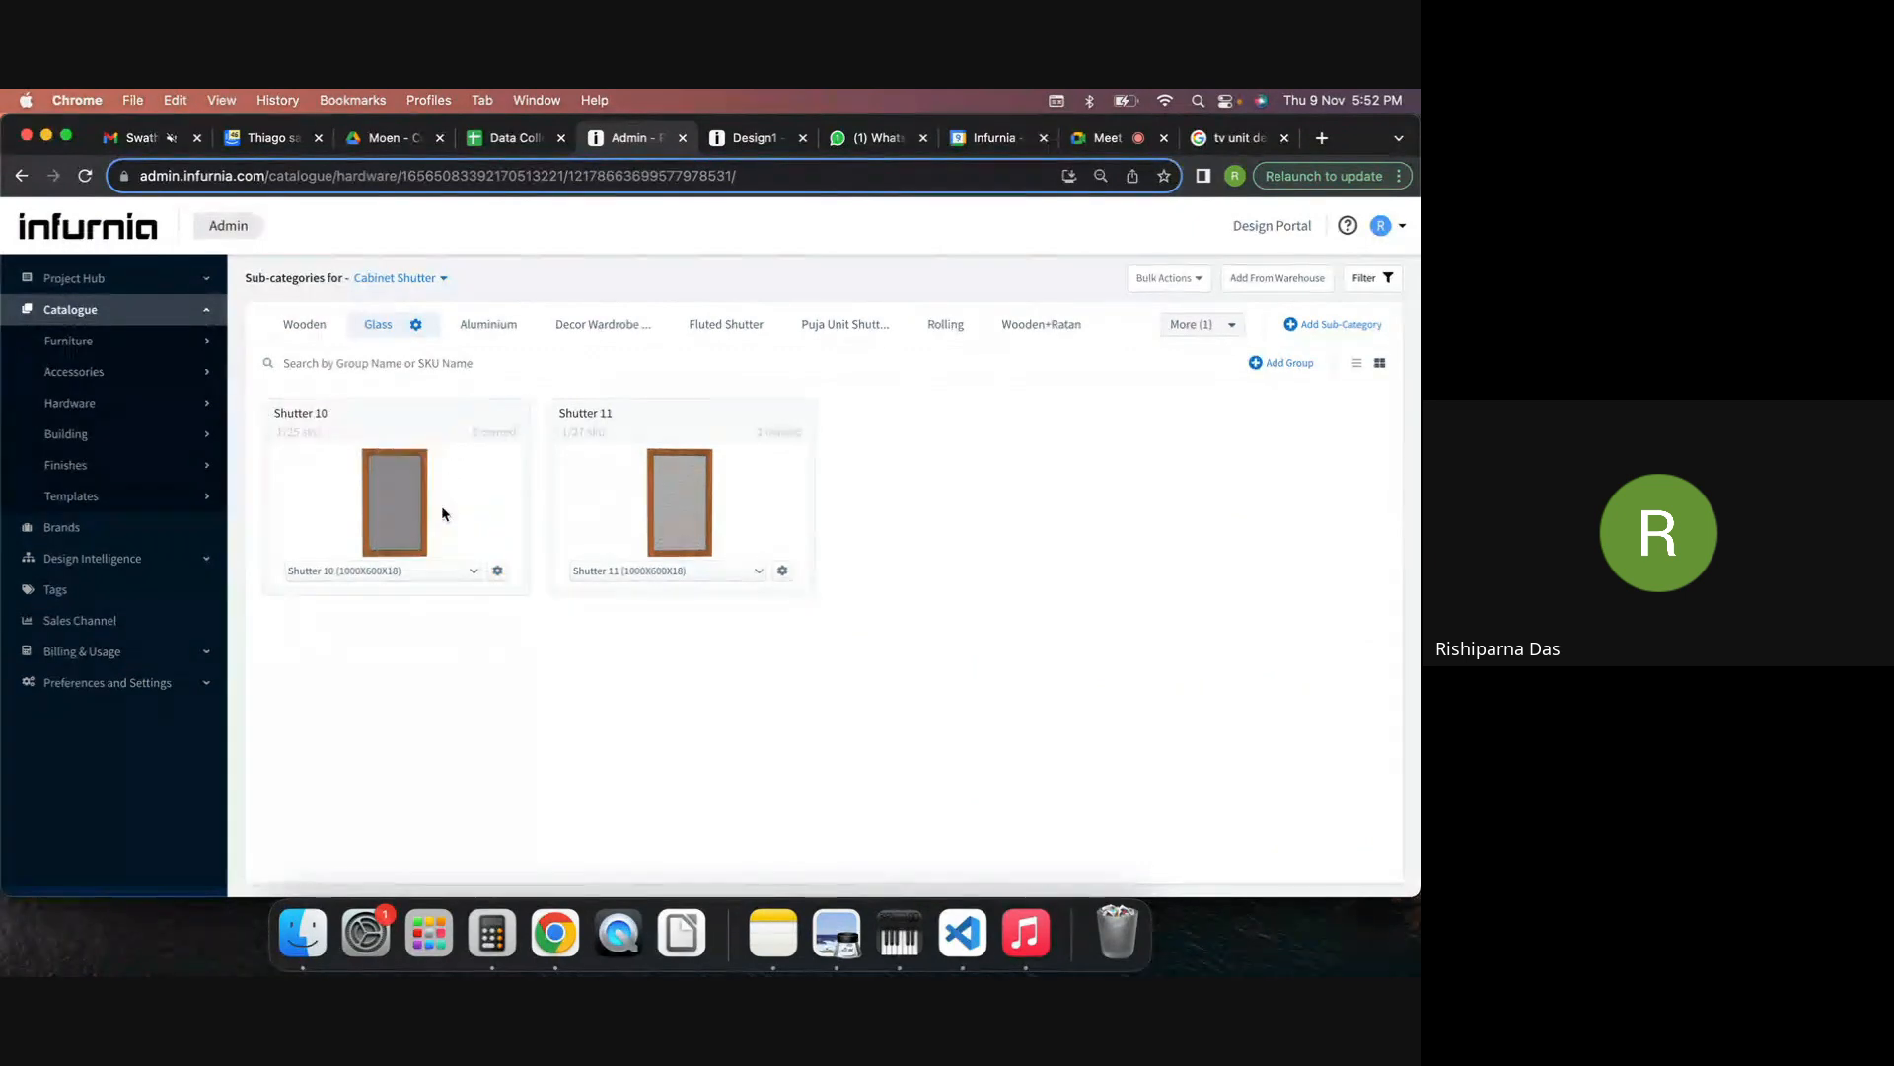
left_click(1041, 272)
left_click(424, 569)
left_click(666, 637)
left_click(731, 316)
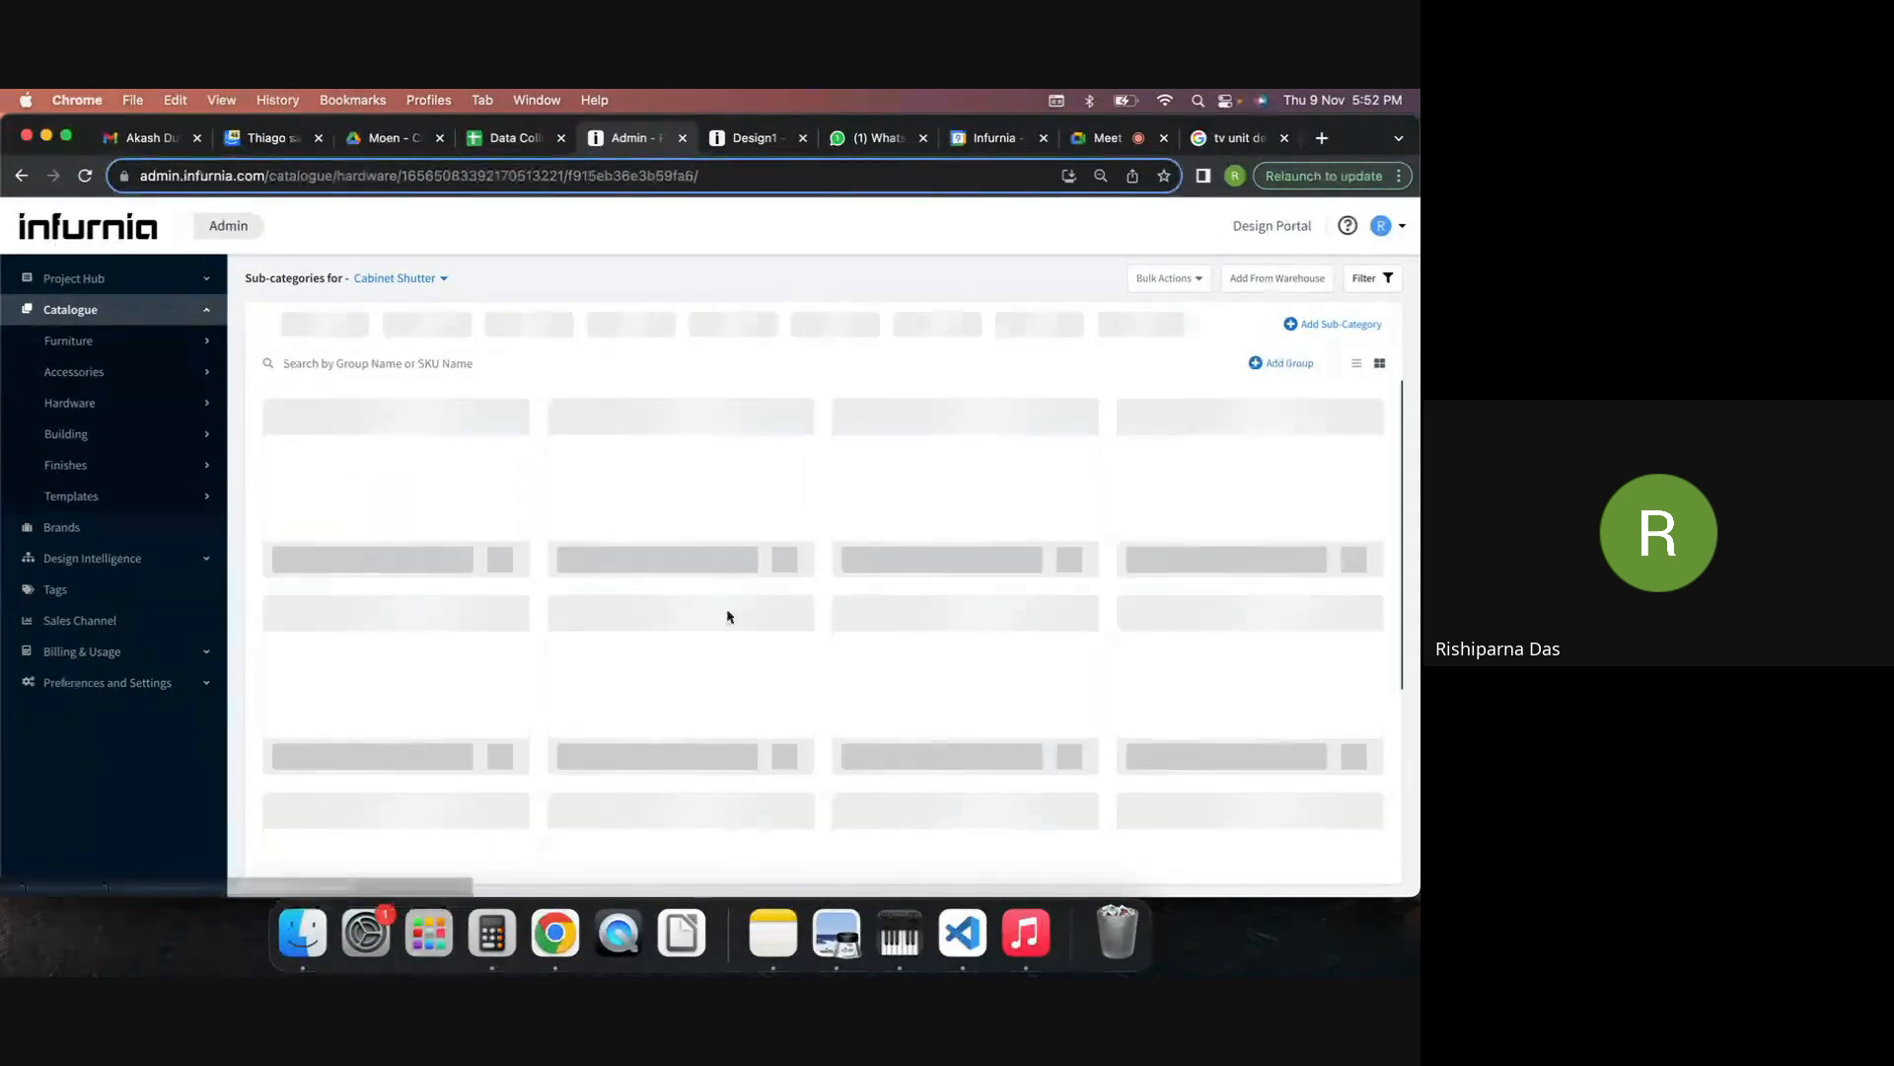
Clone the Wooden fluted shutter SKU as "Copy of 300x300", including its sales channel mapping and prices.
left_click(689, 572)
left_click(742, 571)
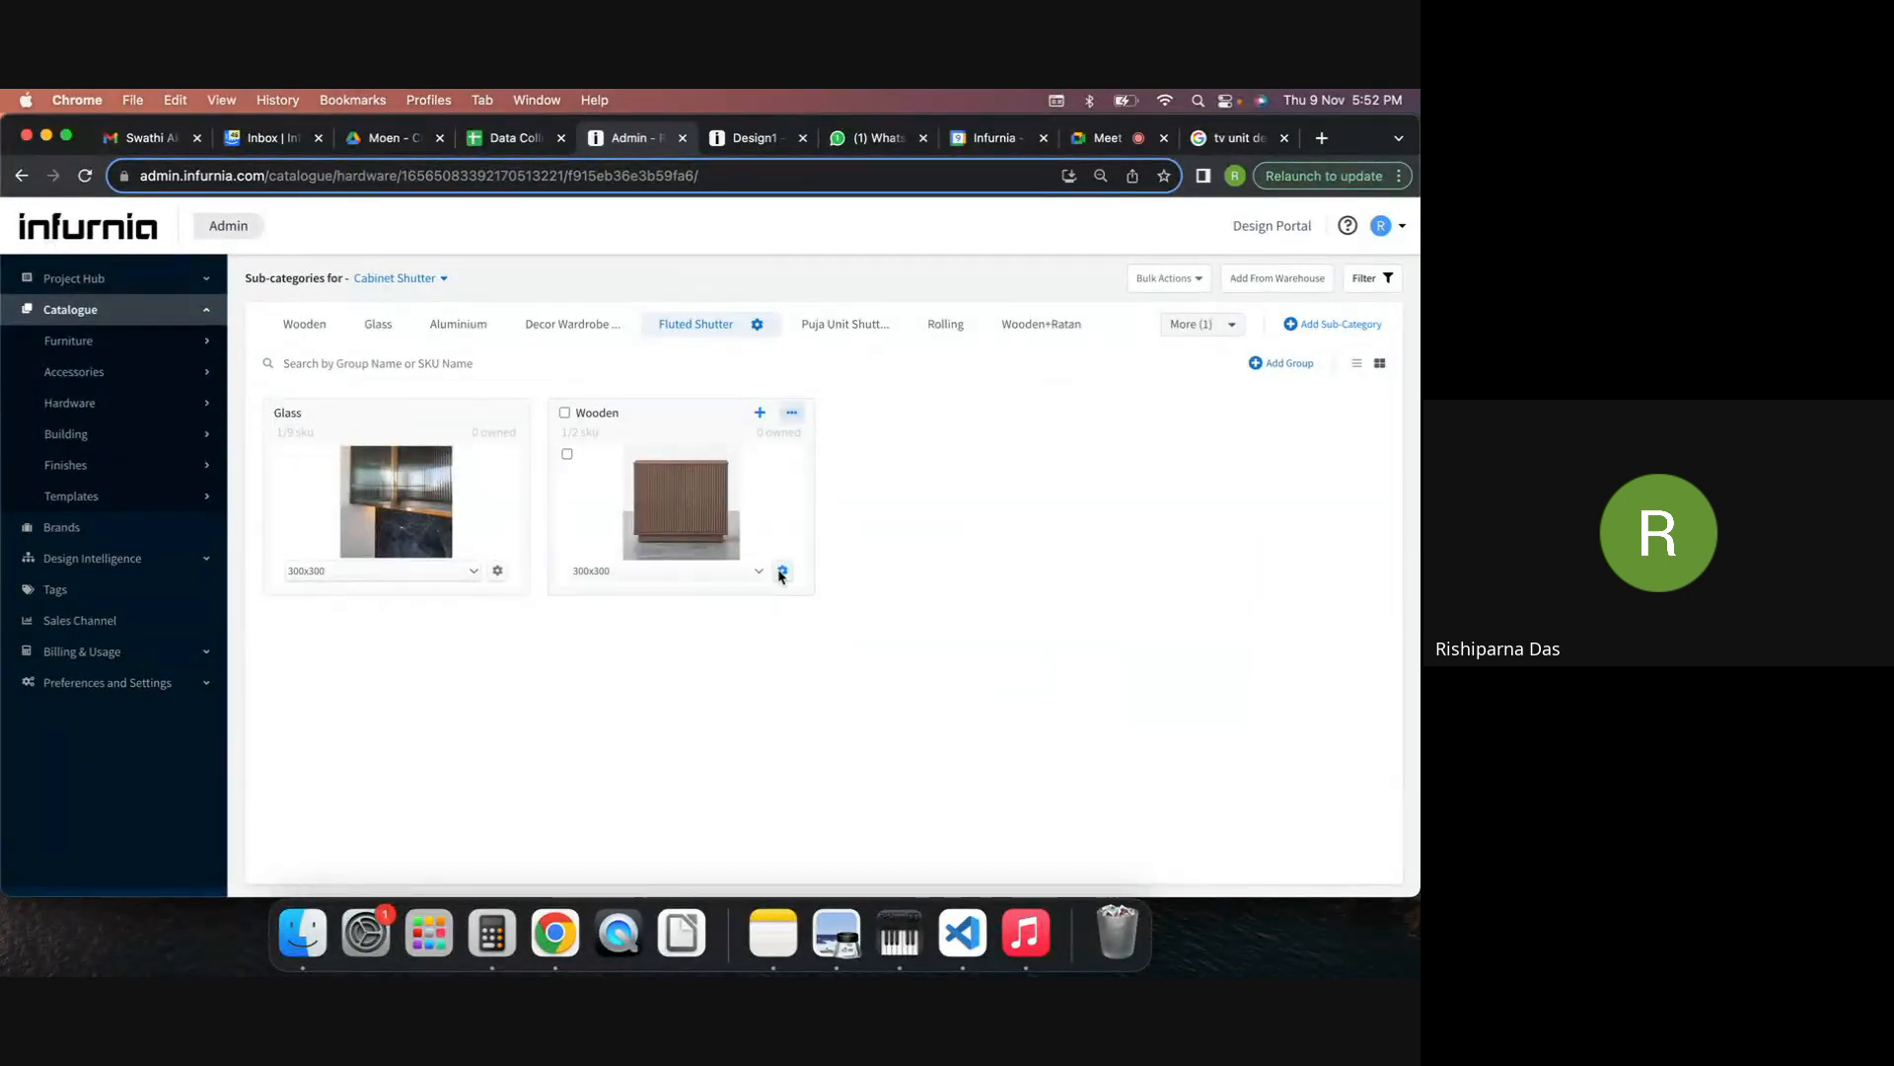
left_click(782, 571)
left_click(718, 671)
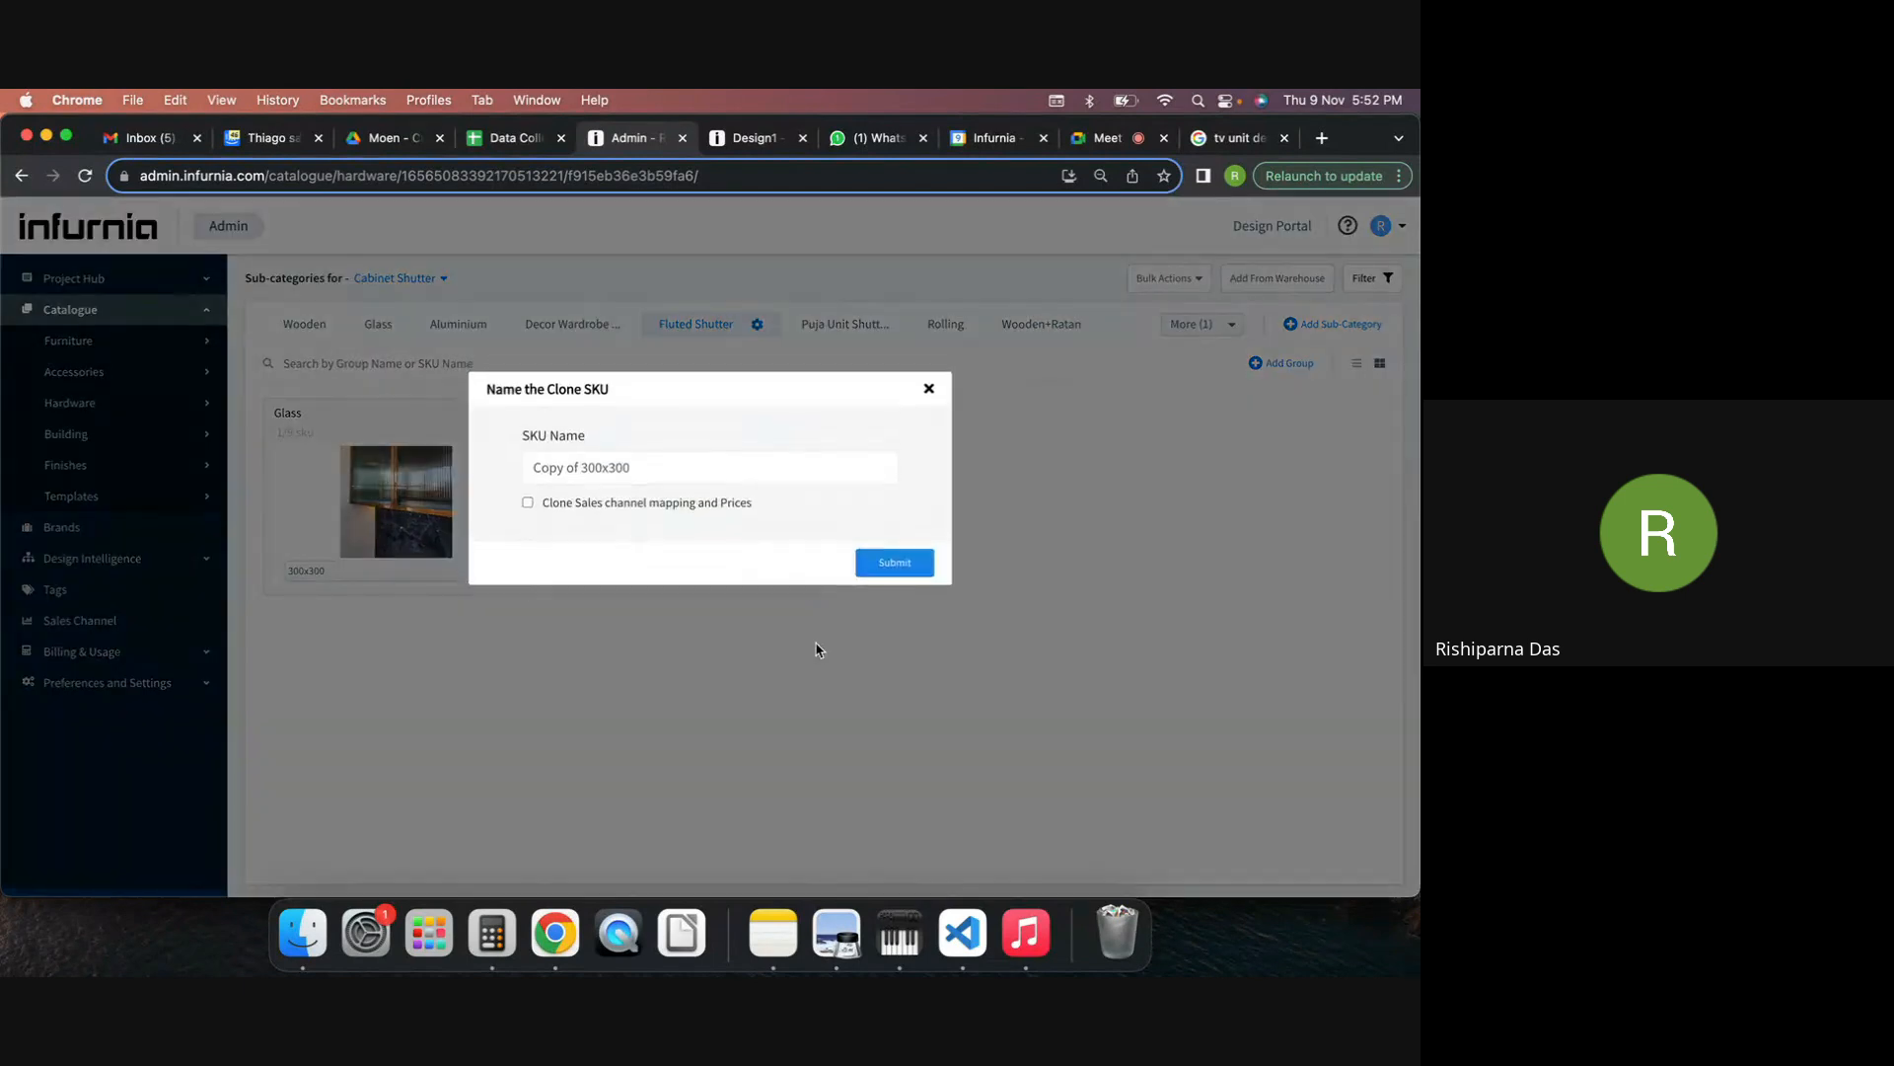
left_click(528, 507)
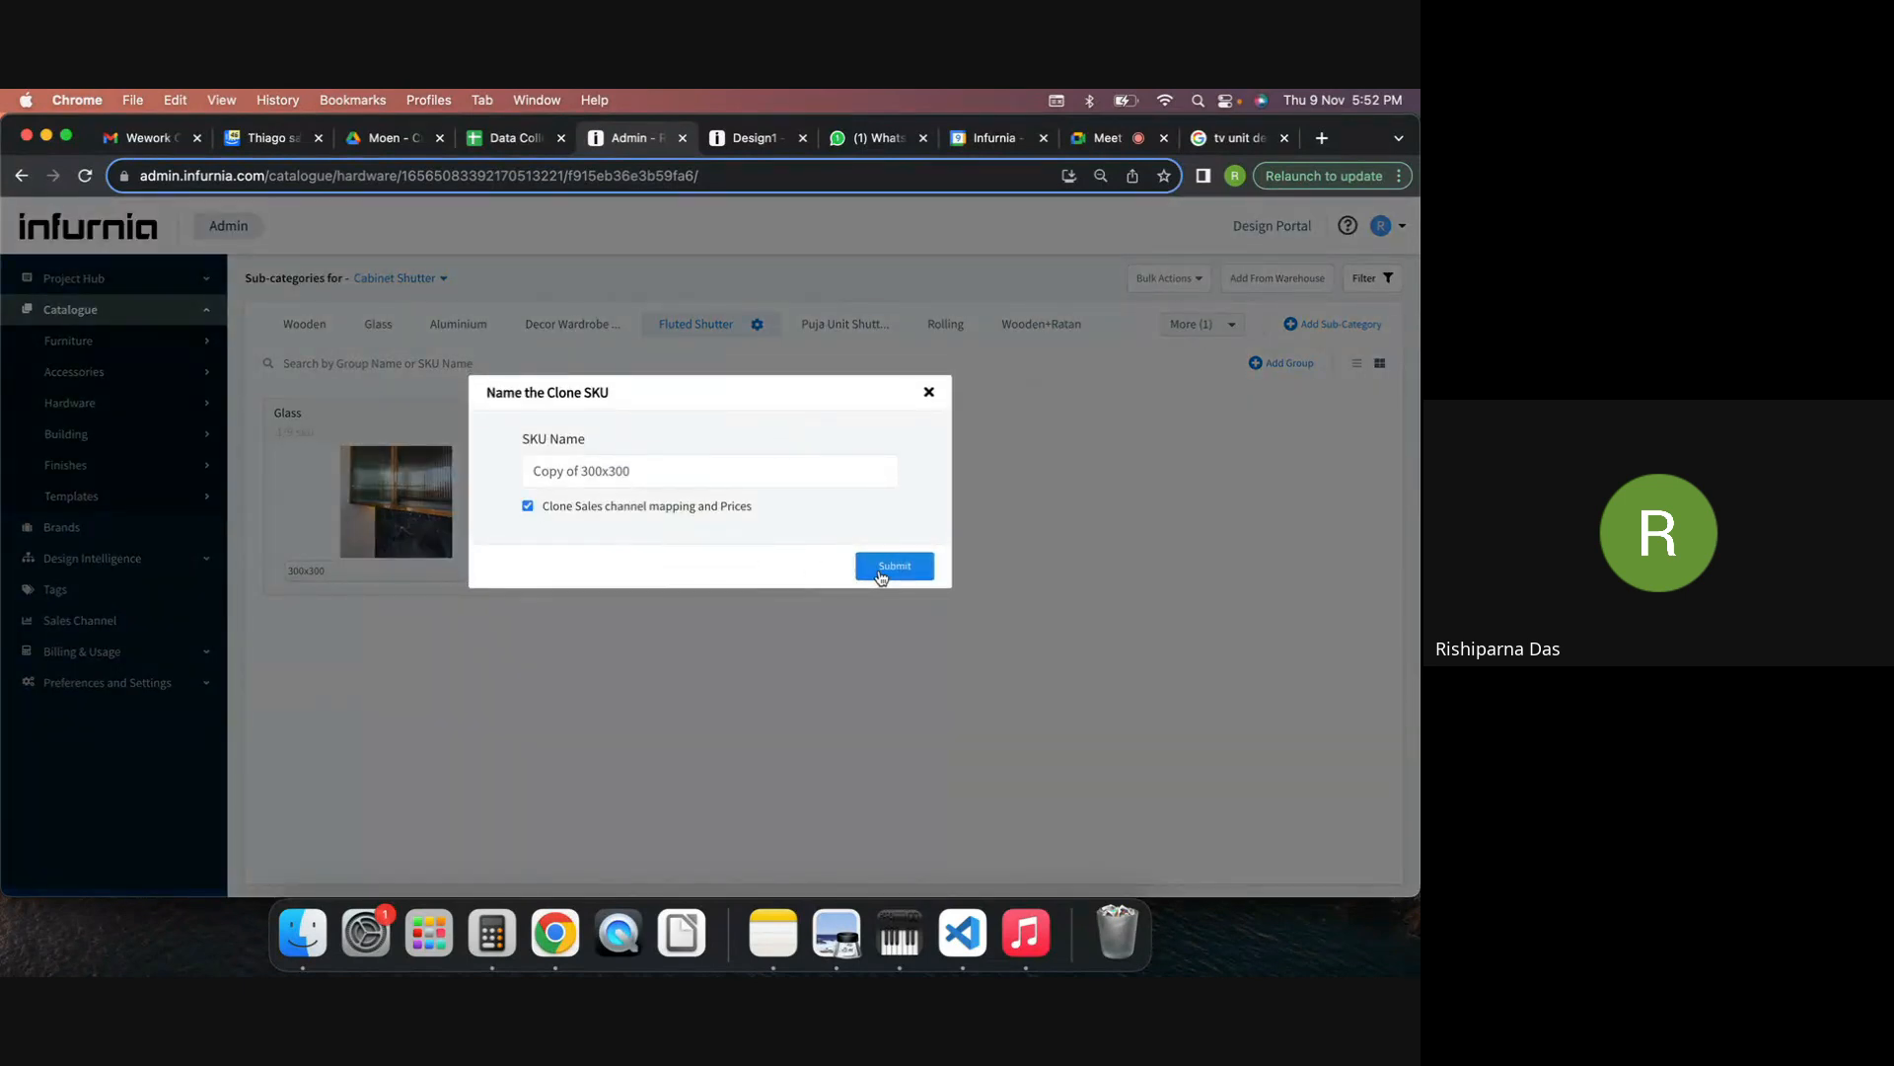
left_click(881, 566)
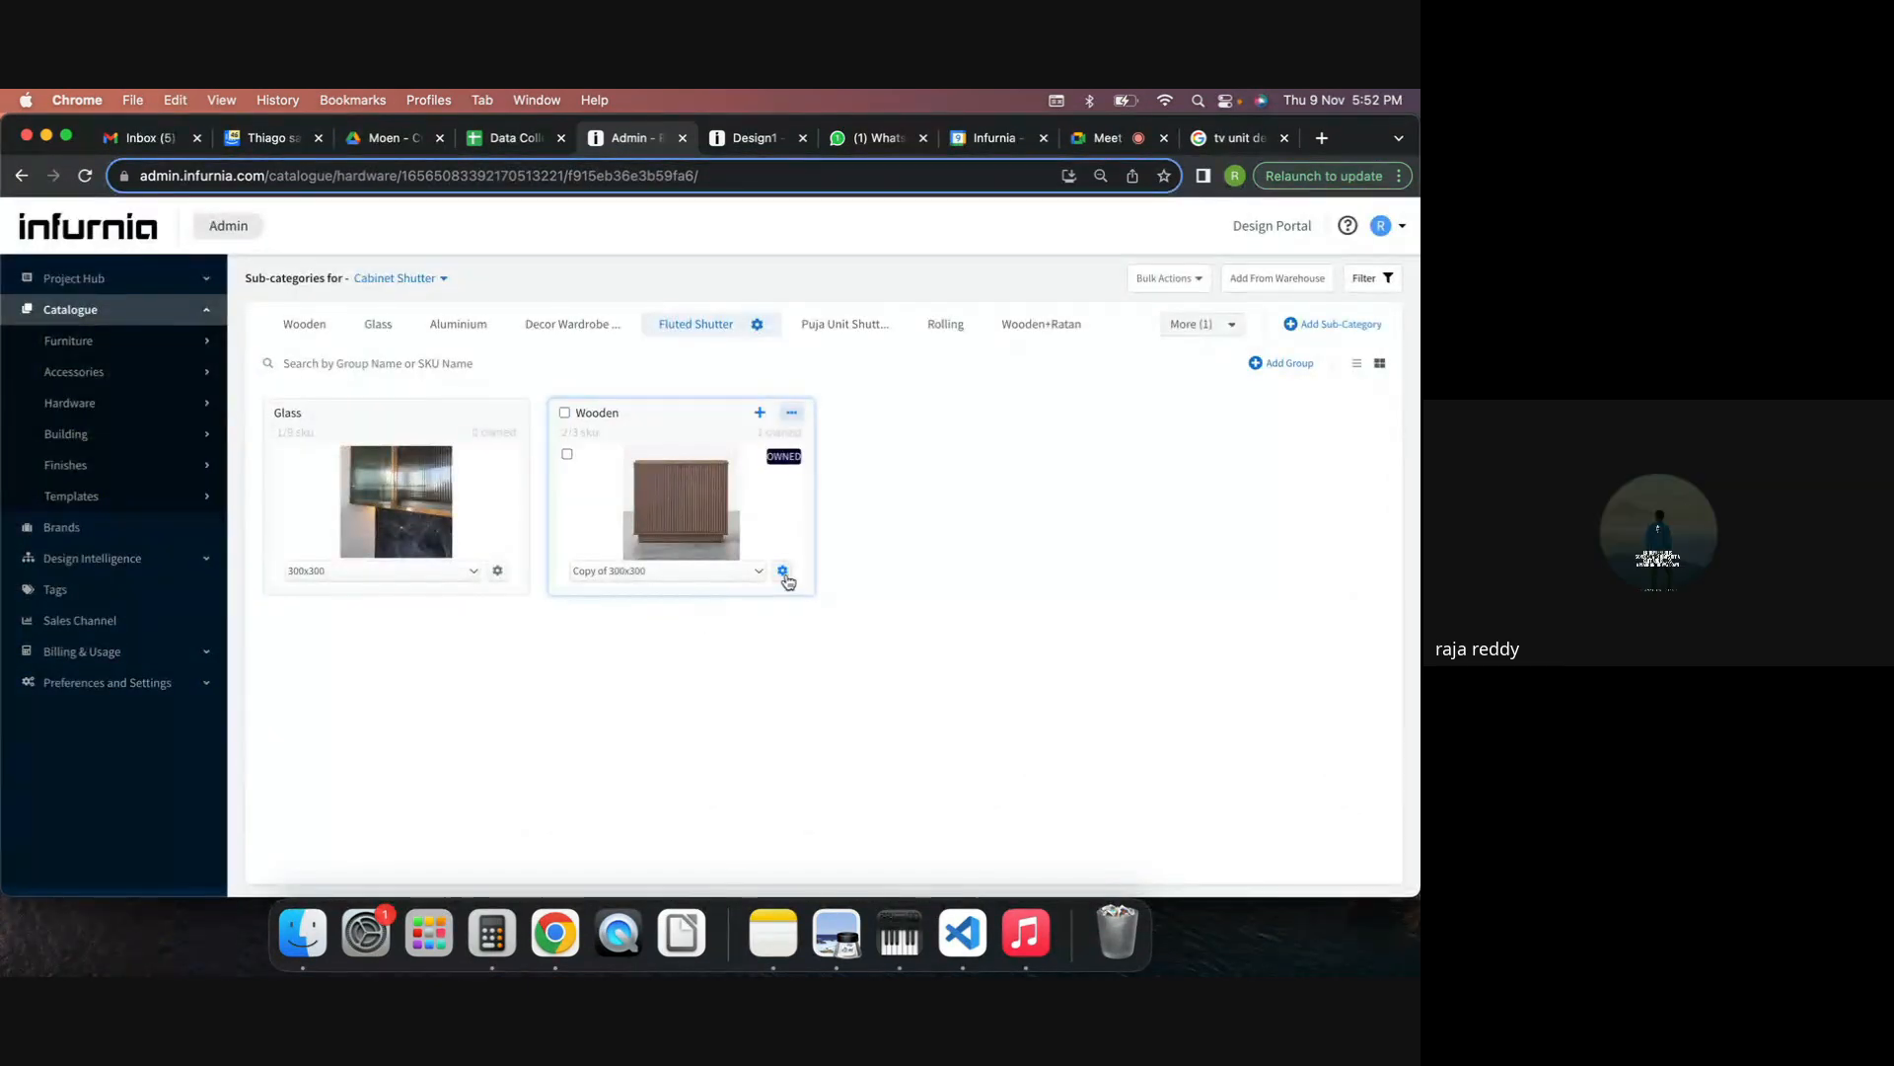
Open the cloned SKU "Copy of 300x300" in the Seller Portal and inspect its fluted shutter model in 3D.
left_click(783, 571)
left_click(735, 635)
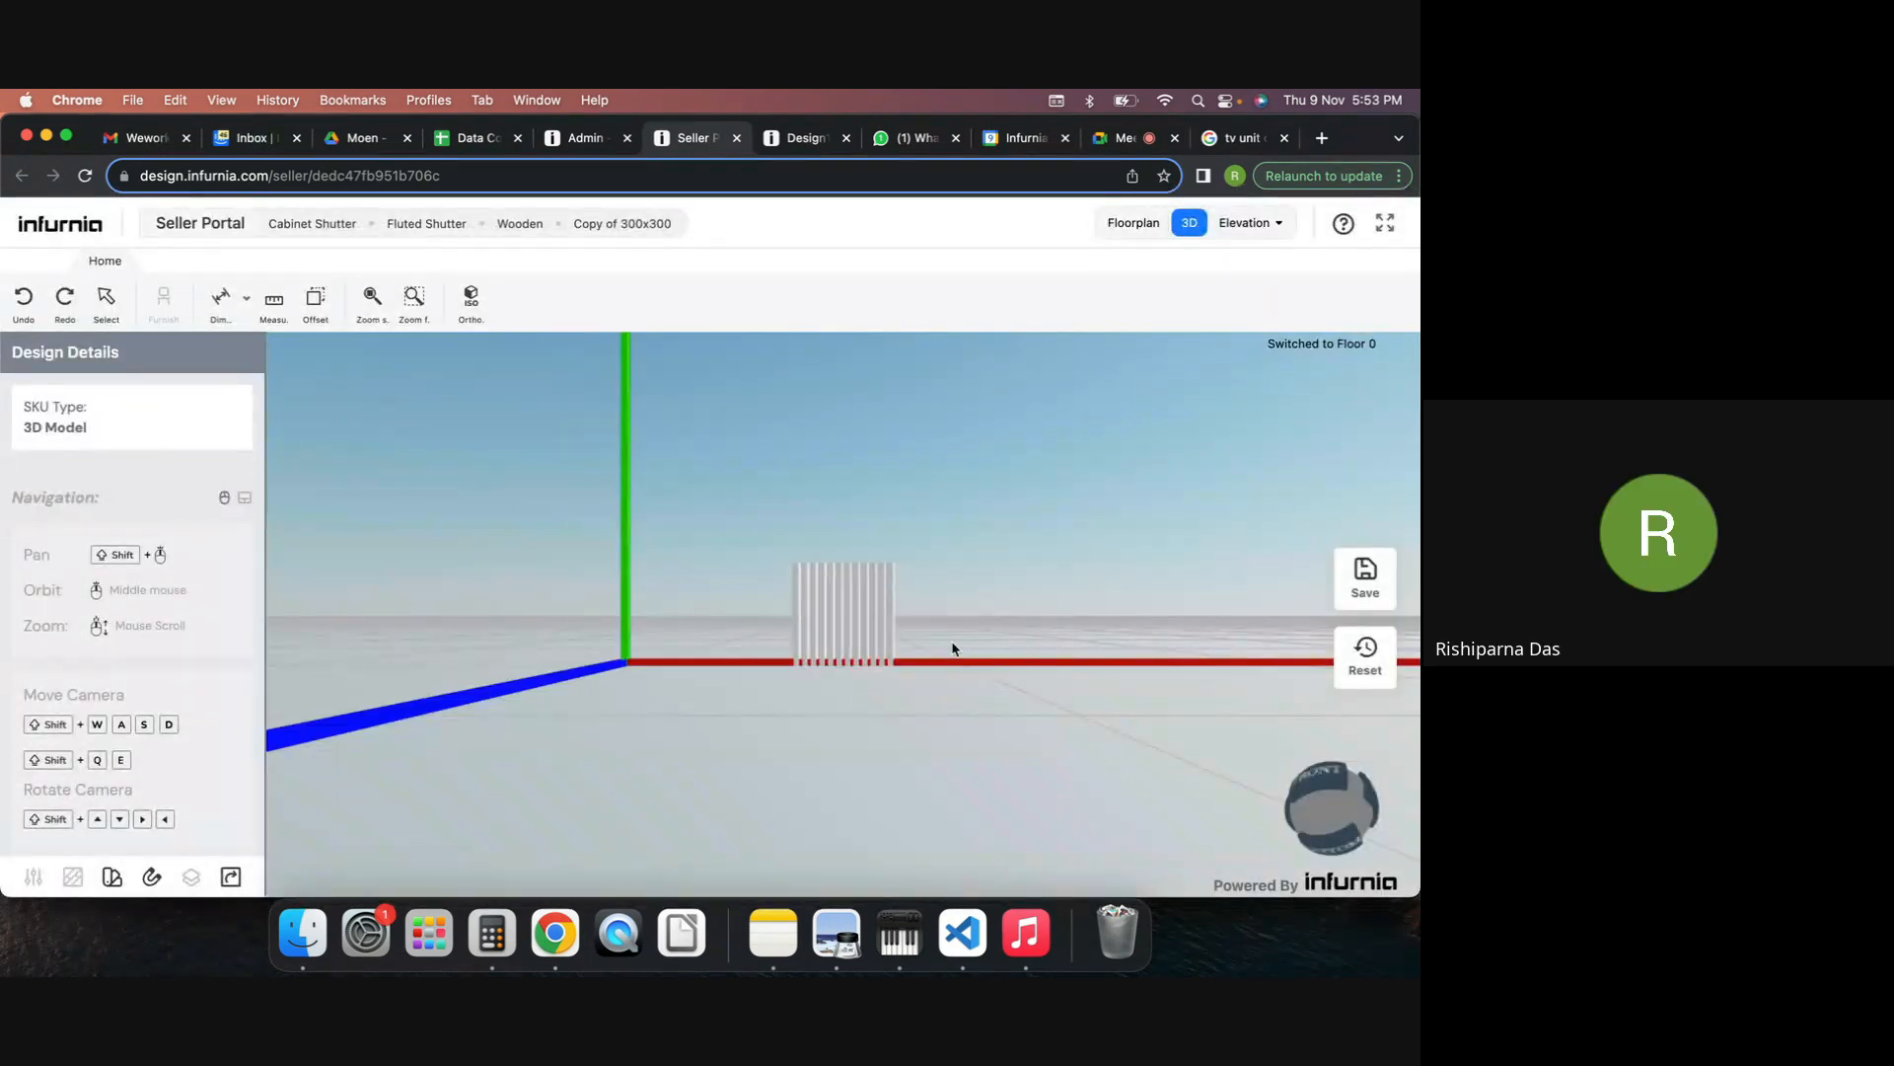
middle_click_drag(994, 647, 849, 655)
left_click(847, 632)
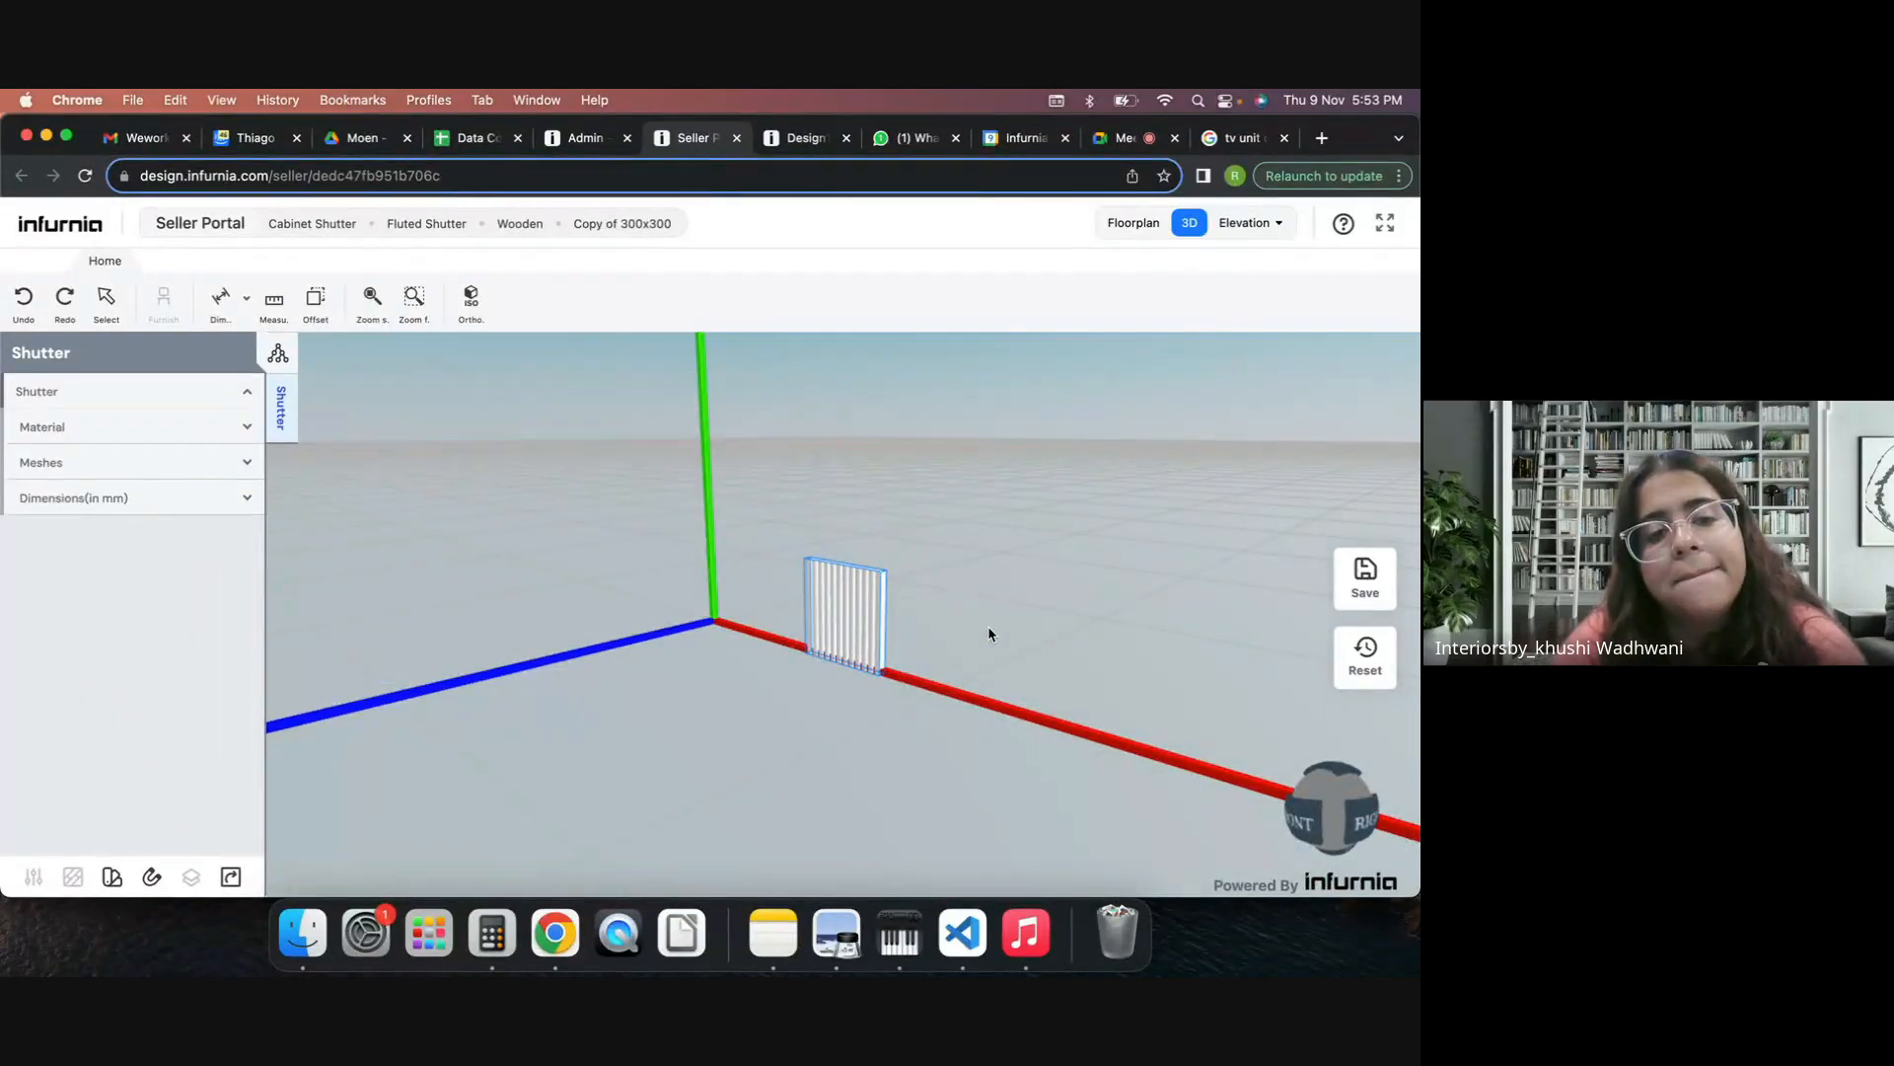
middle_click_drag(990, 632, 939, 634)
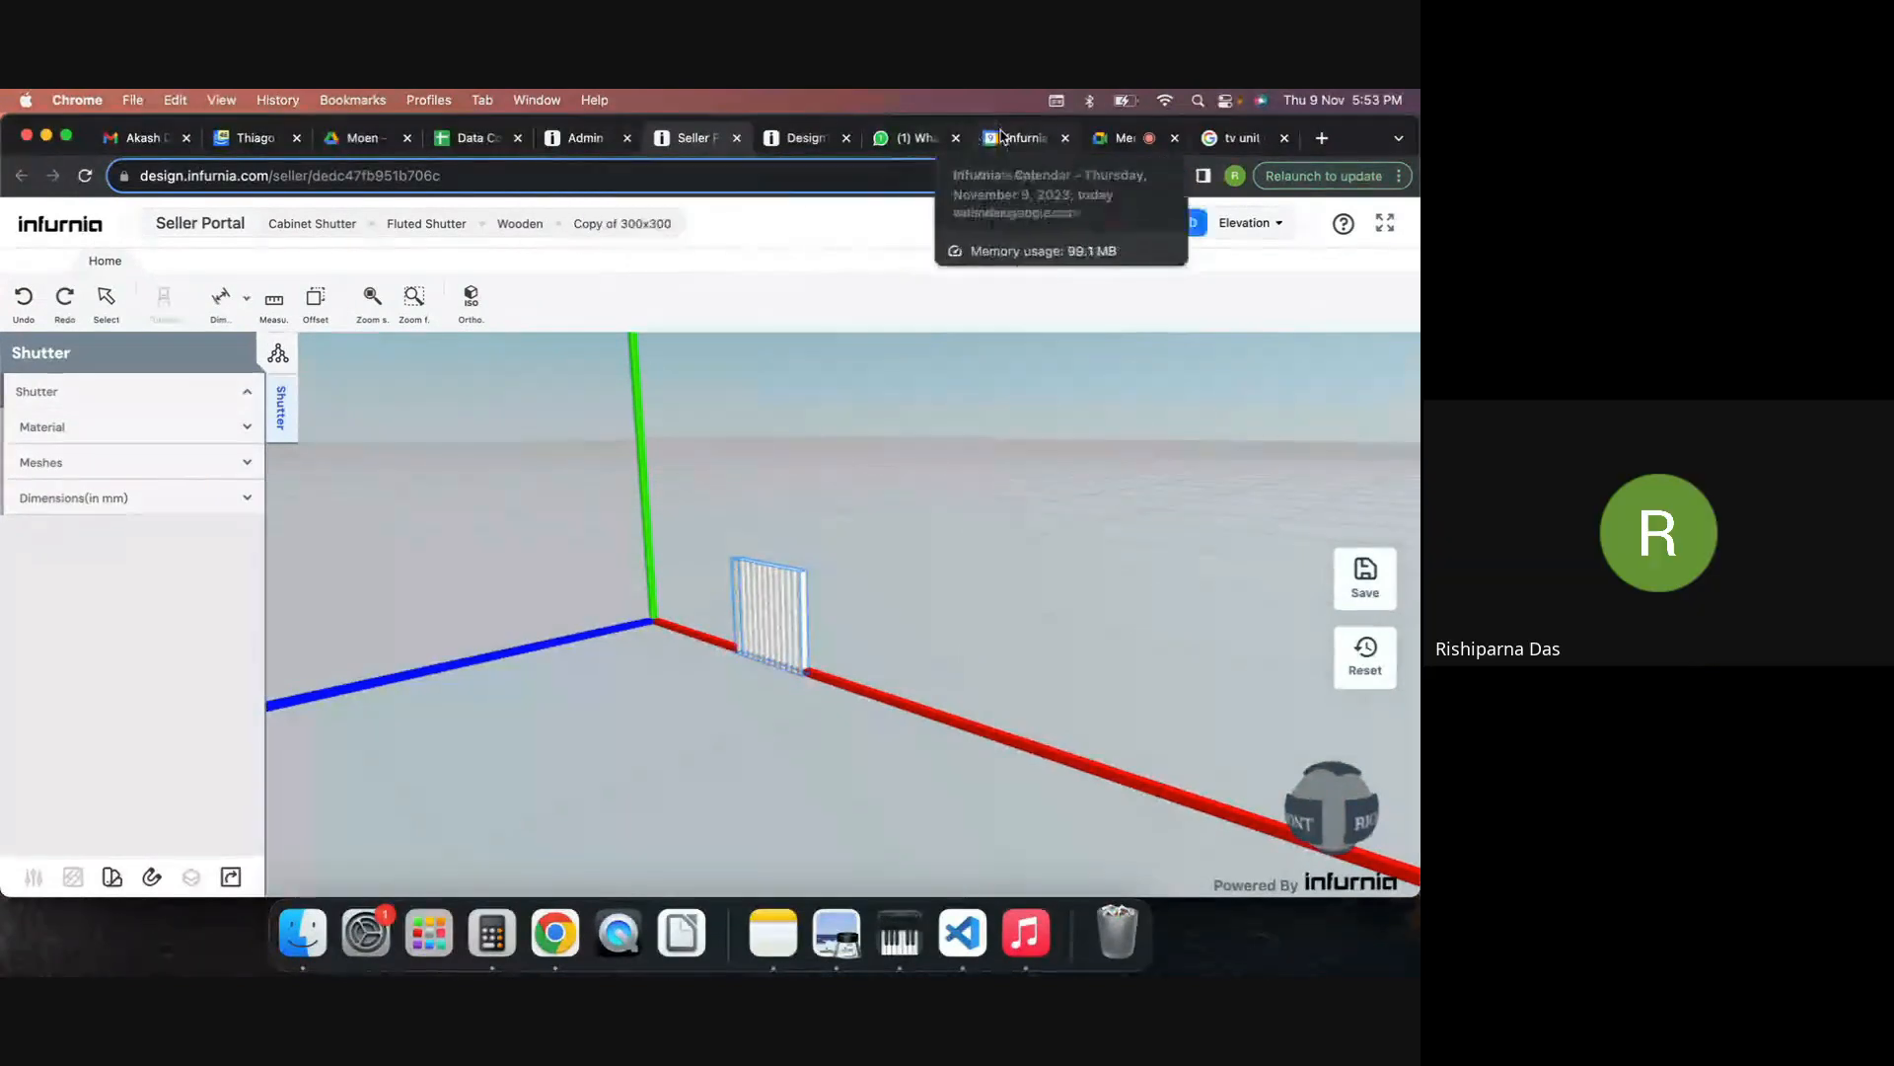
Check the meeting's raised hands again, return to the living room design and view the TV unit from its end.
left_click(1120, 138)
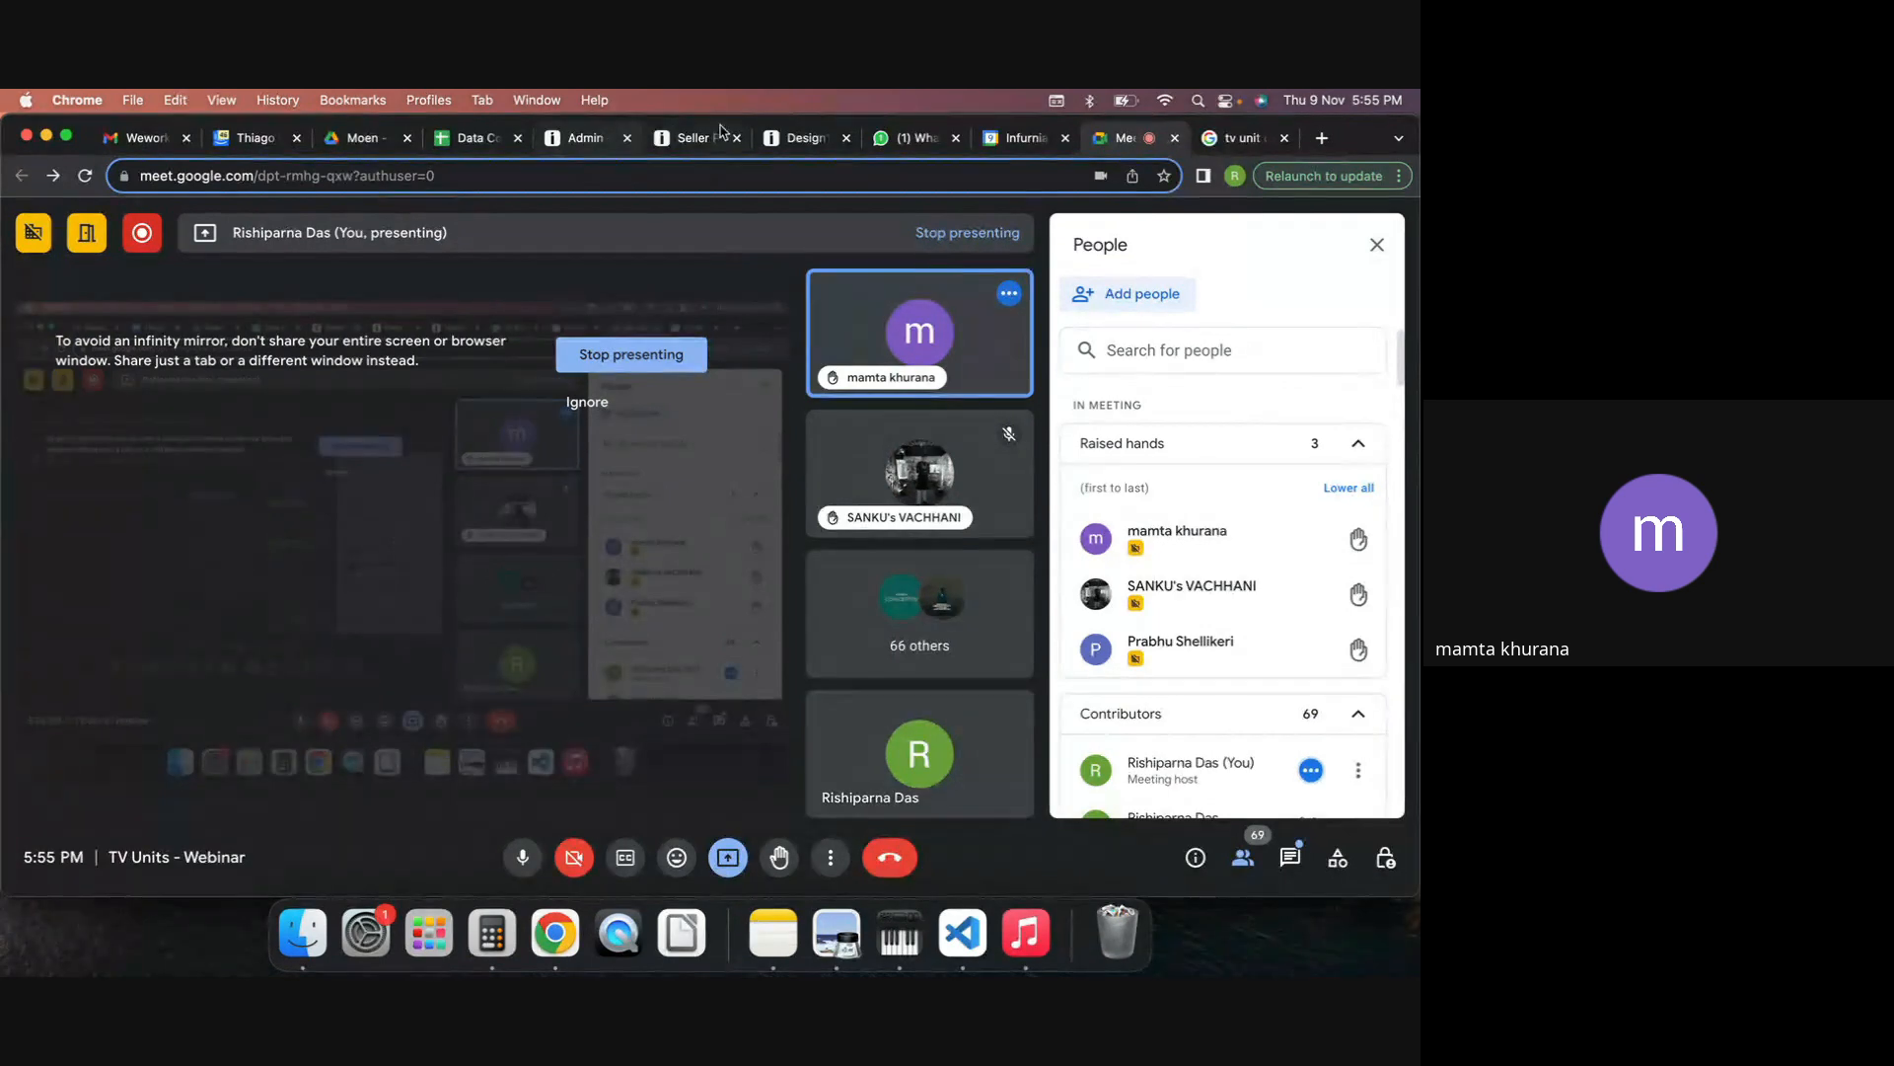
left_click(799, 138)
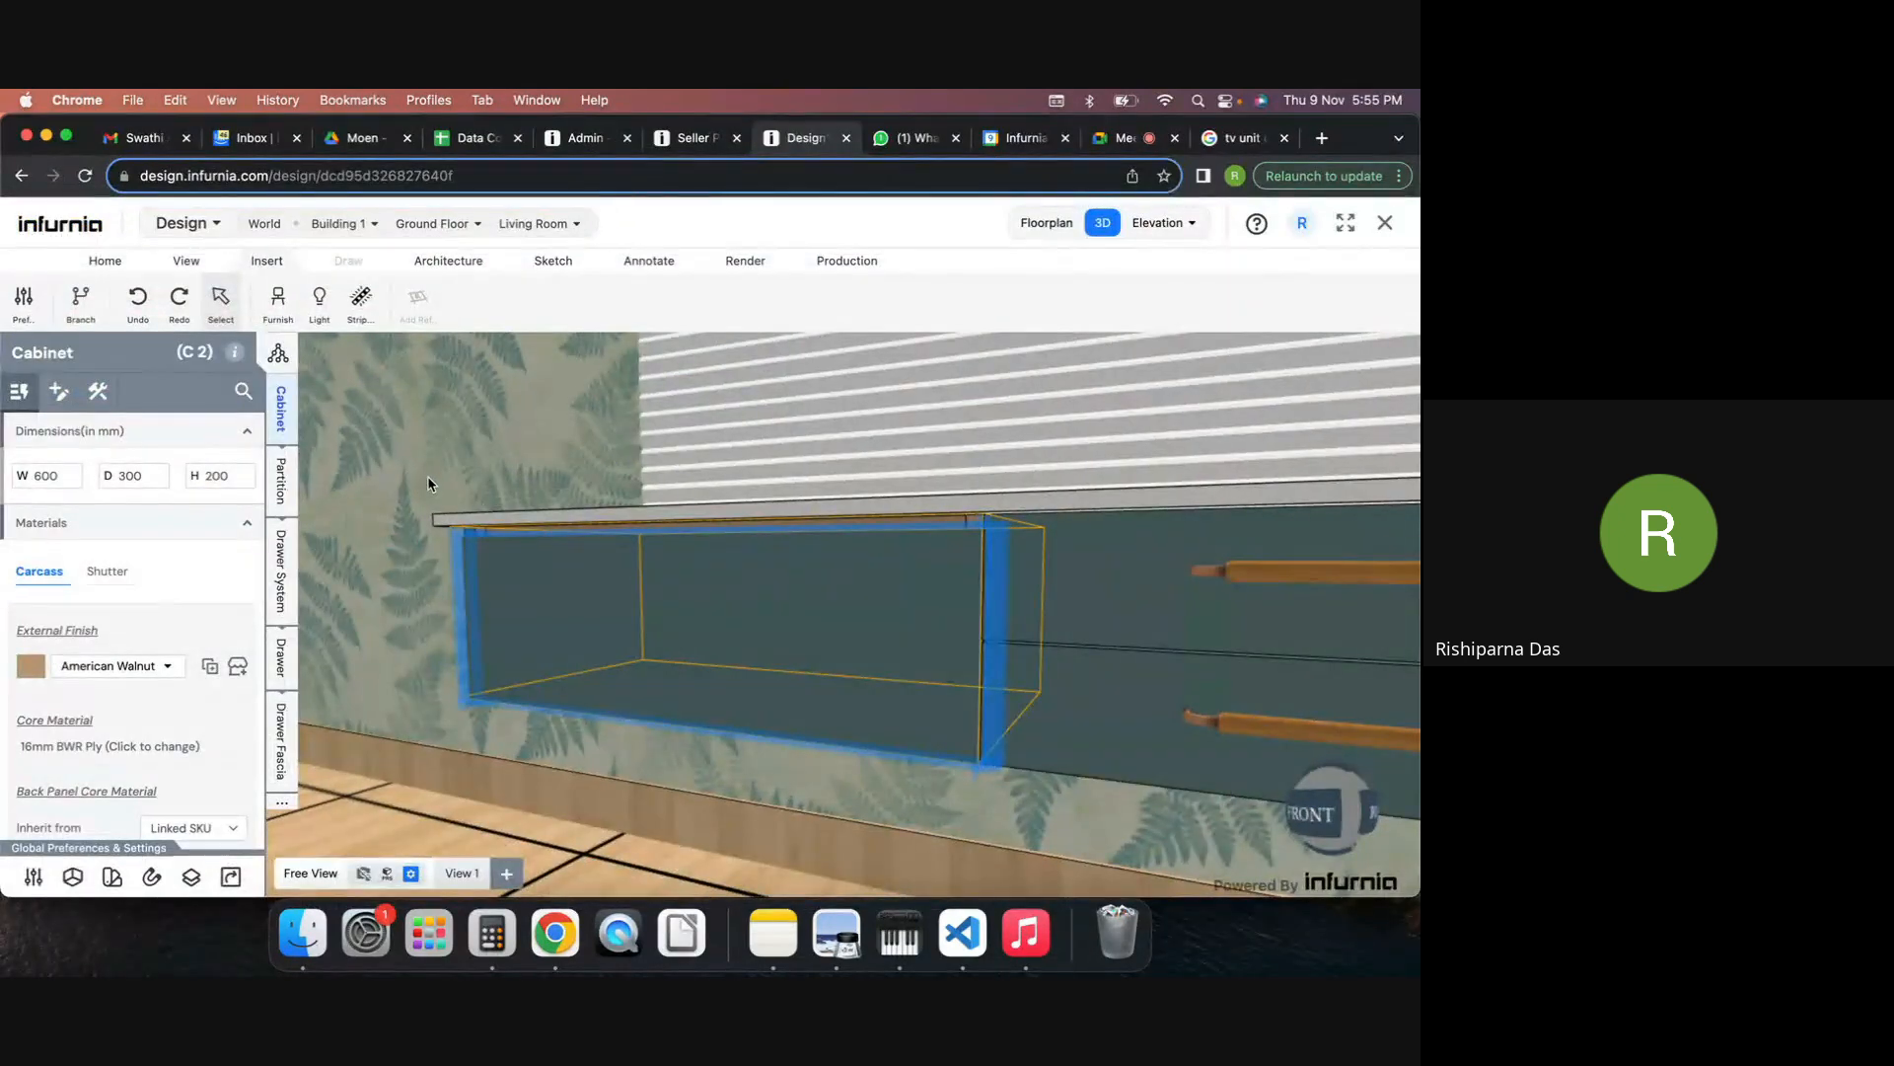
left_click_drag(428, 483, 444, 533)
scroll(714, 566, "down", 3)
scroll(714, 566, "down", 3)
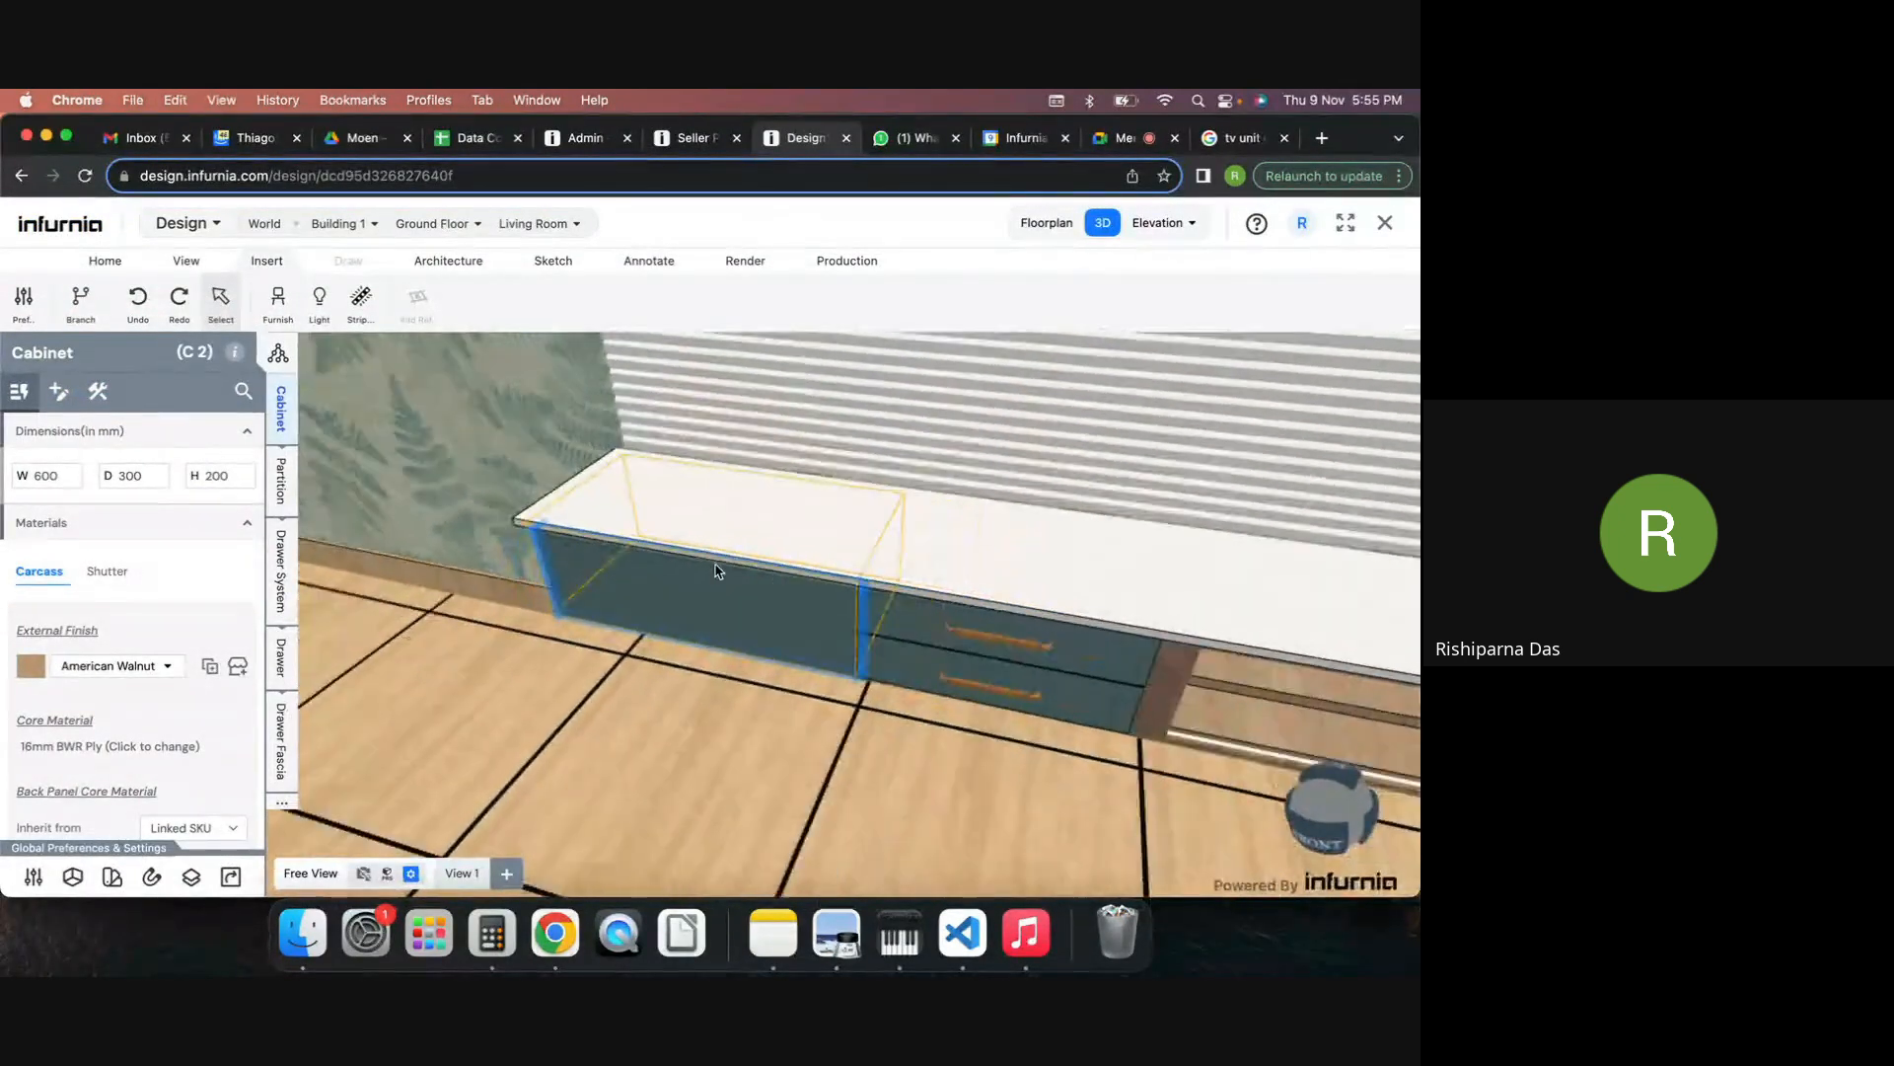
scroll(753, 730, "down", 3)
left_click_drag(753, 729, 705, 539)
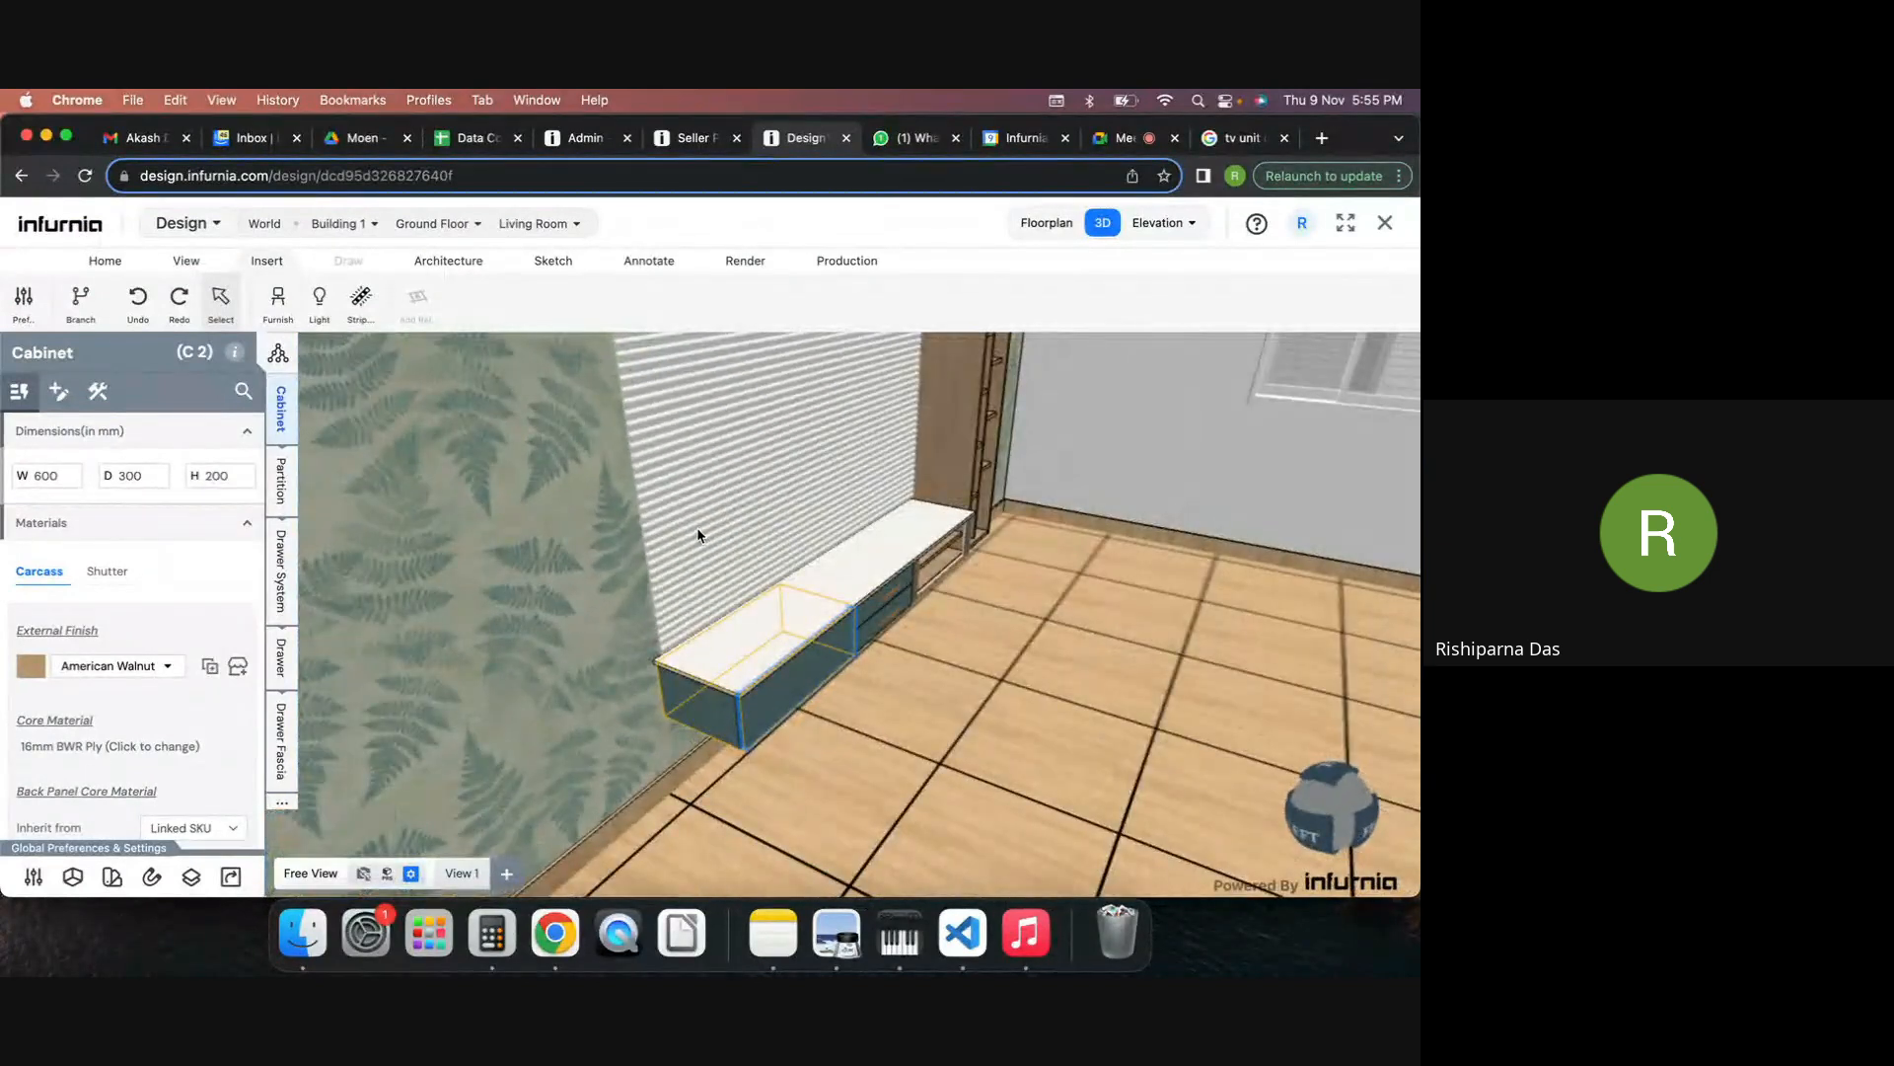
scroll(698, 535, "up", 5)
Delete panel P 3, which overlaps the louvered wall panel, in the floorplan.
left_click(646, 581)
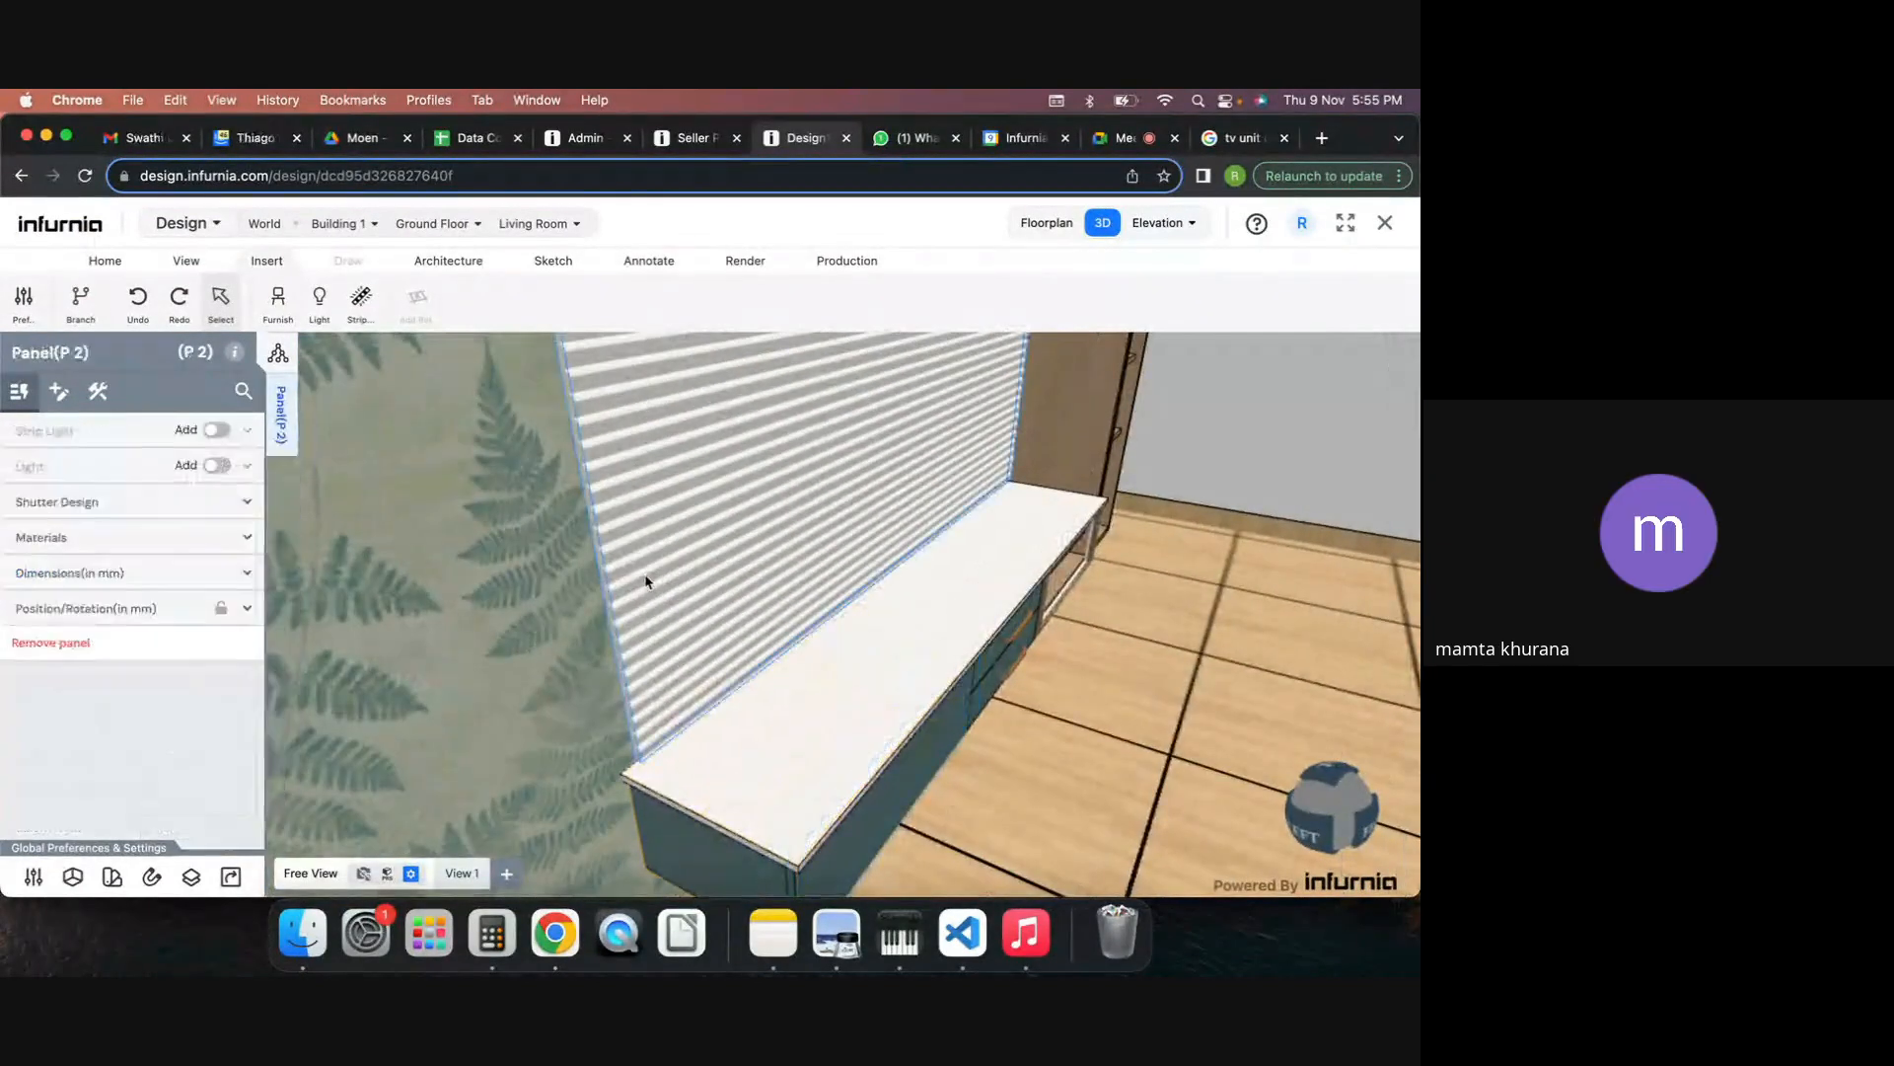
left_click(1044, 223)
scroll(679, 359, "up", 5)
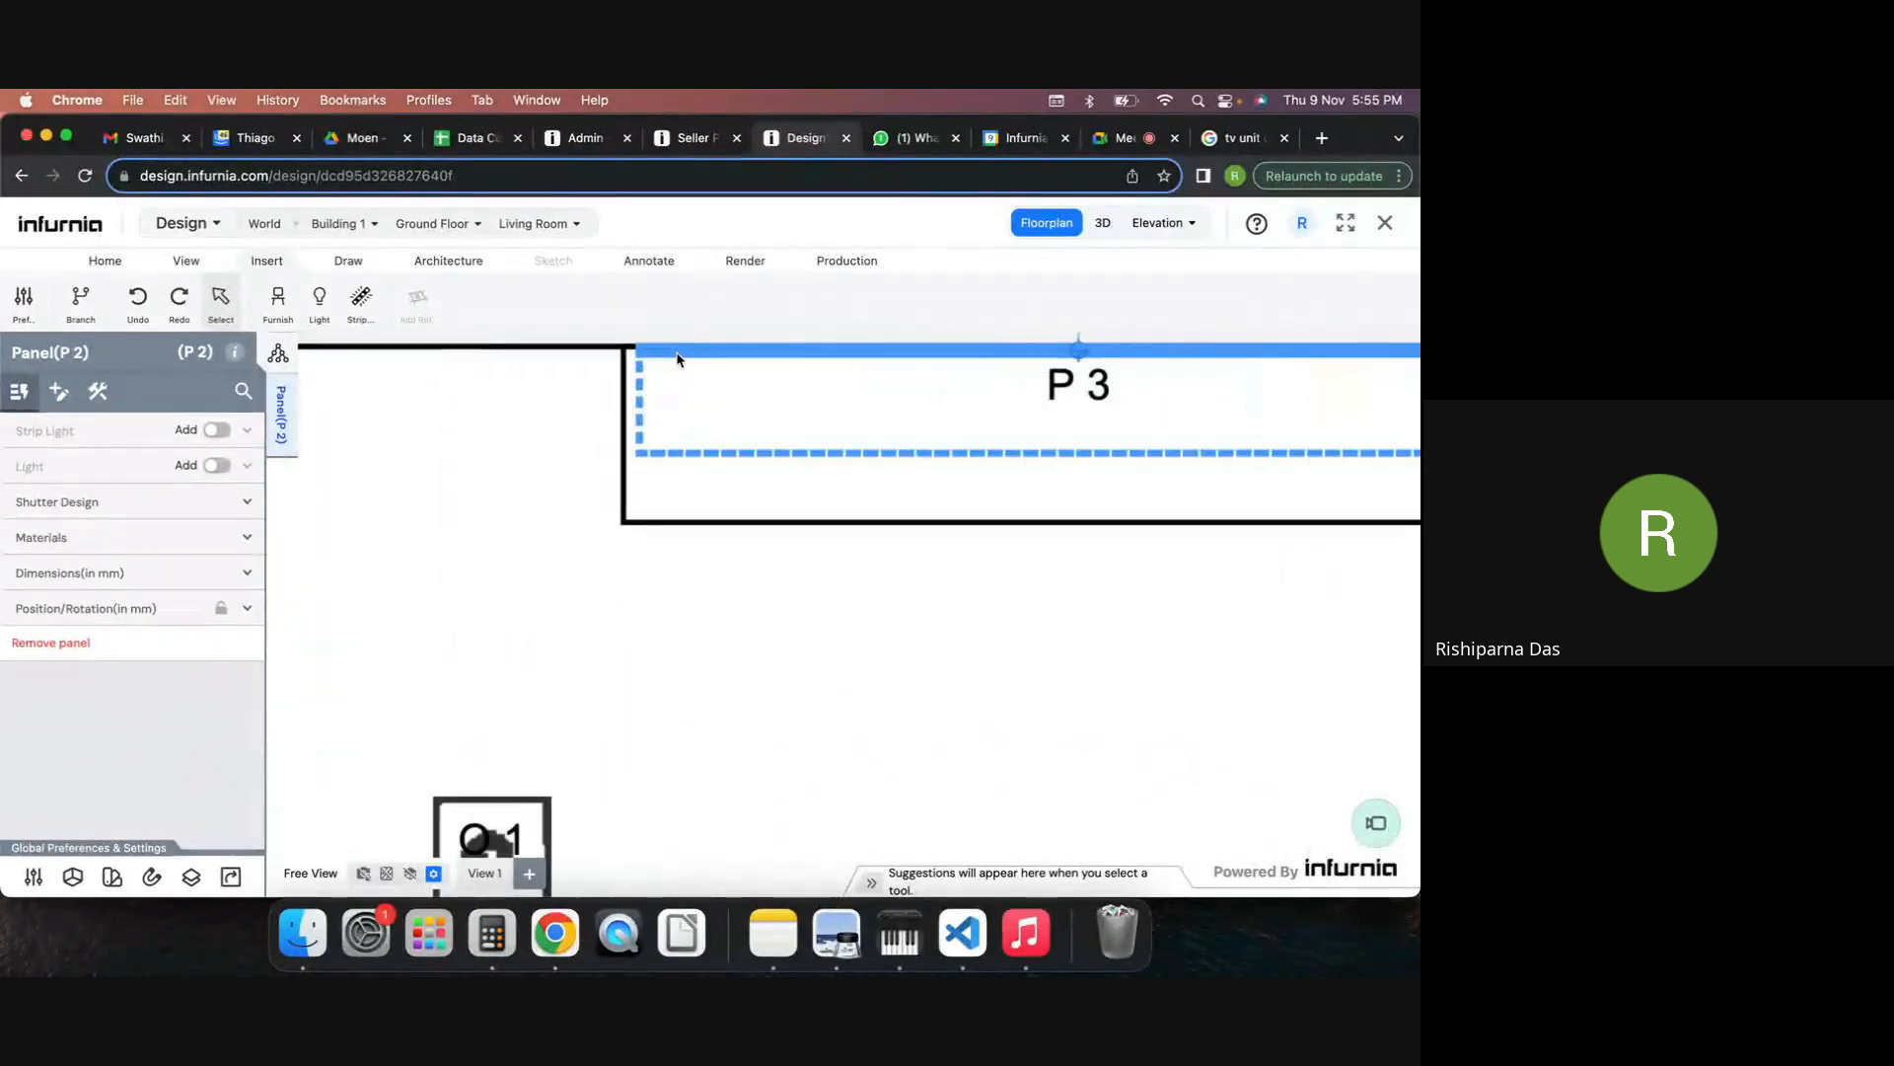
left_click(665, 368)
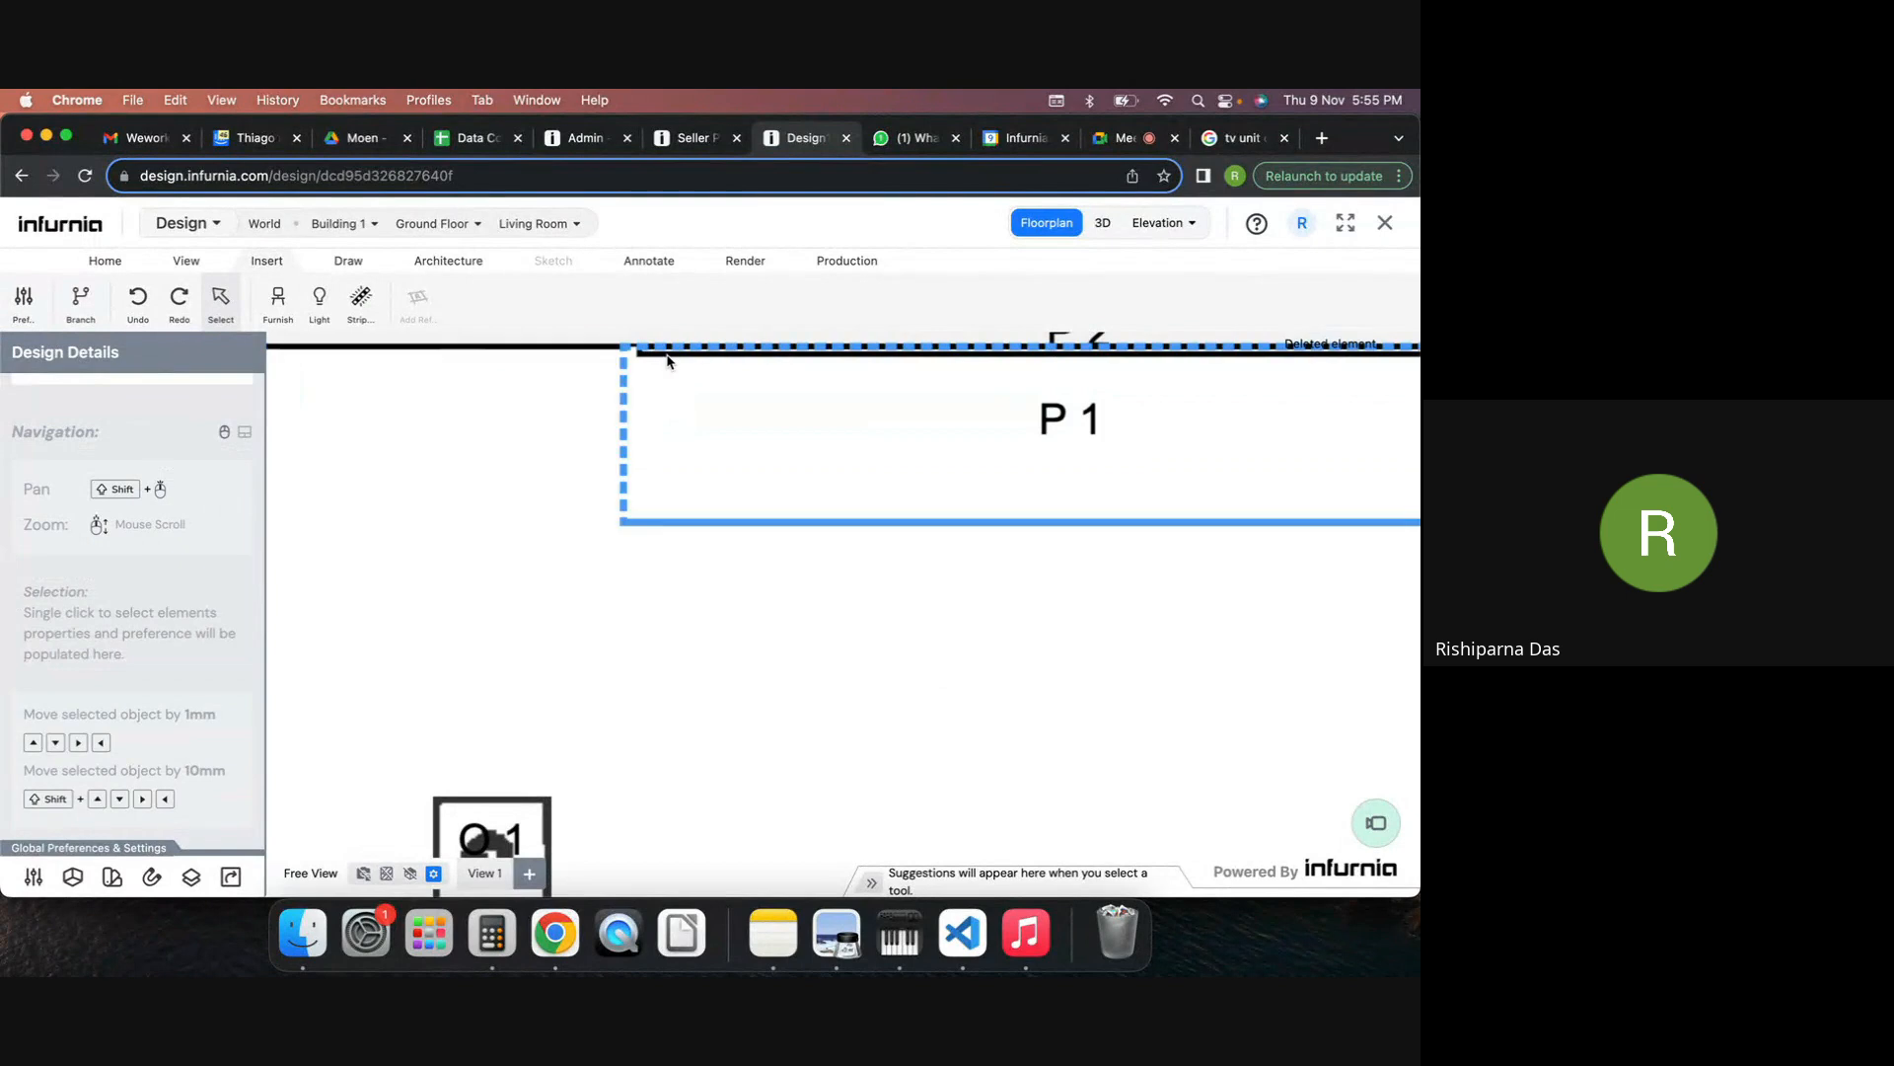
Move louvered panel P 2 slightly forward off the wall in the floorplan and return to the 3D view.
left_click(677, 353)
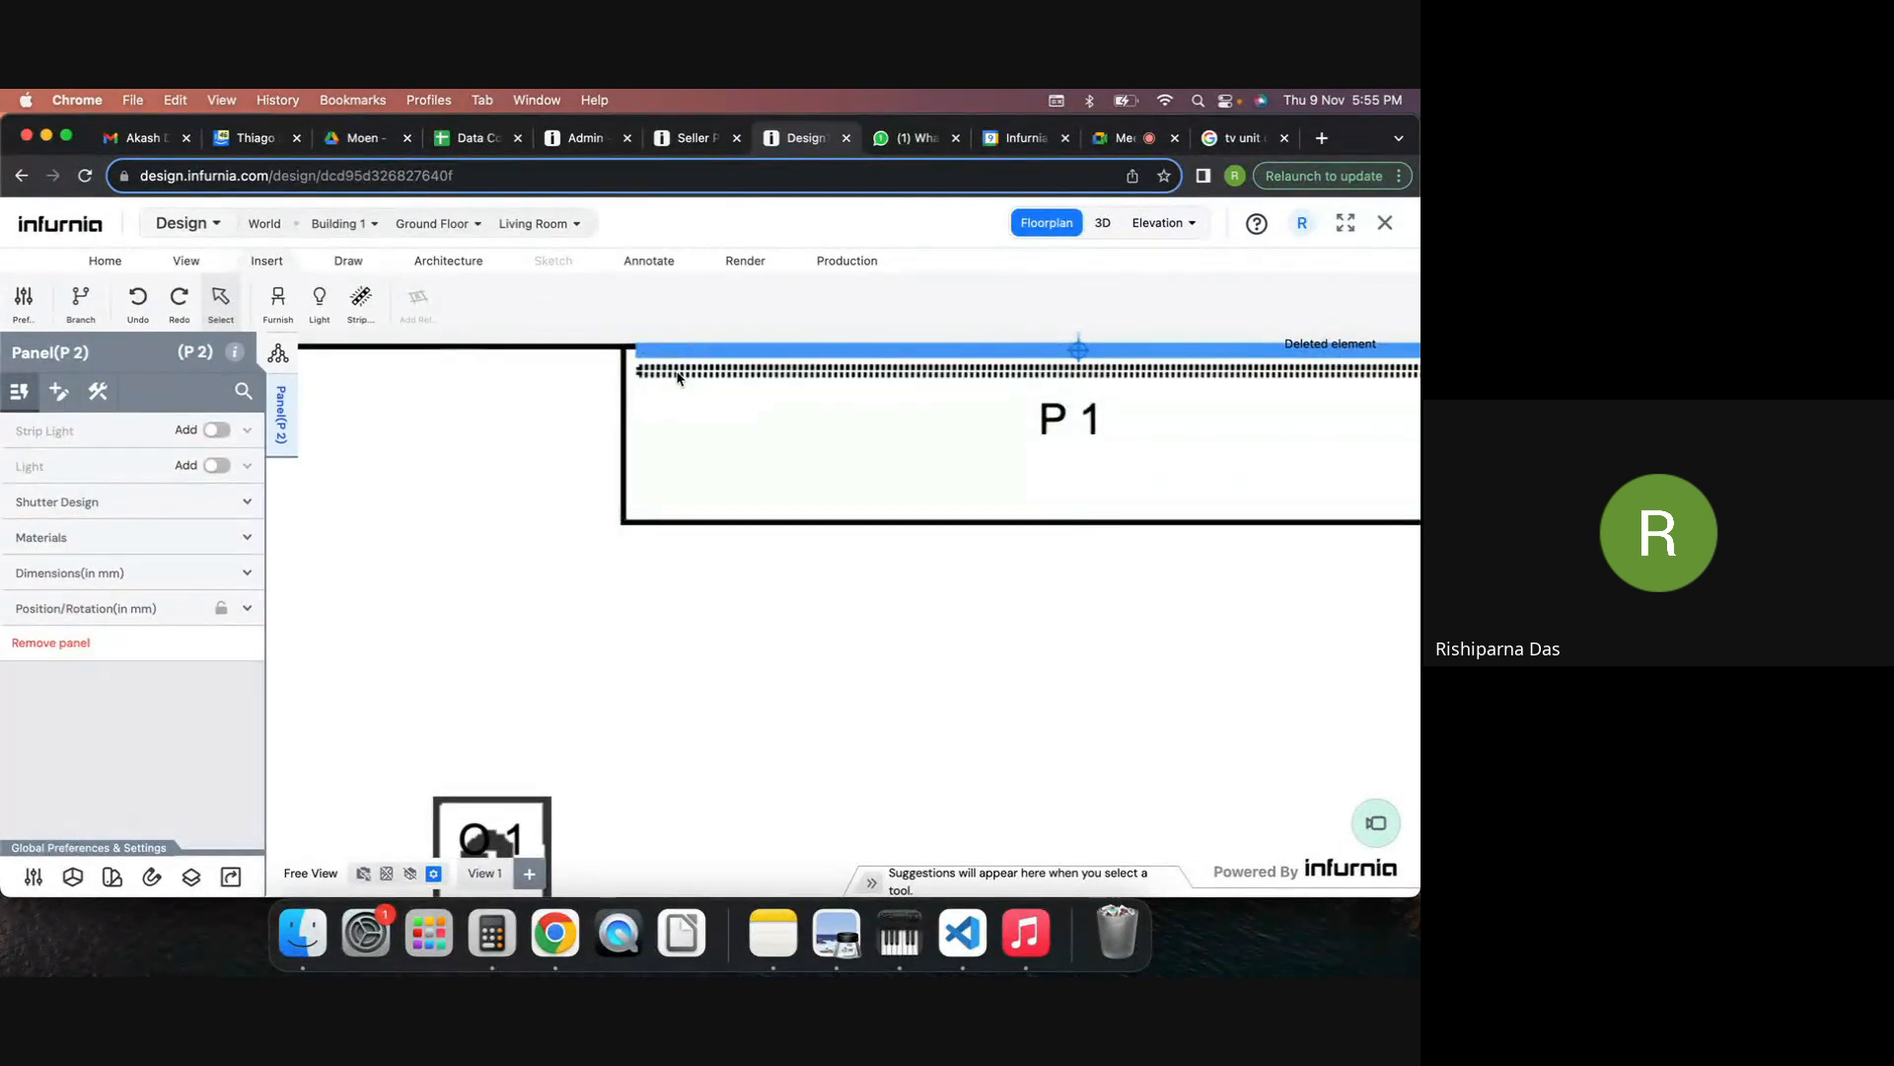
left_click(676, 375)
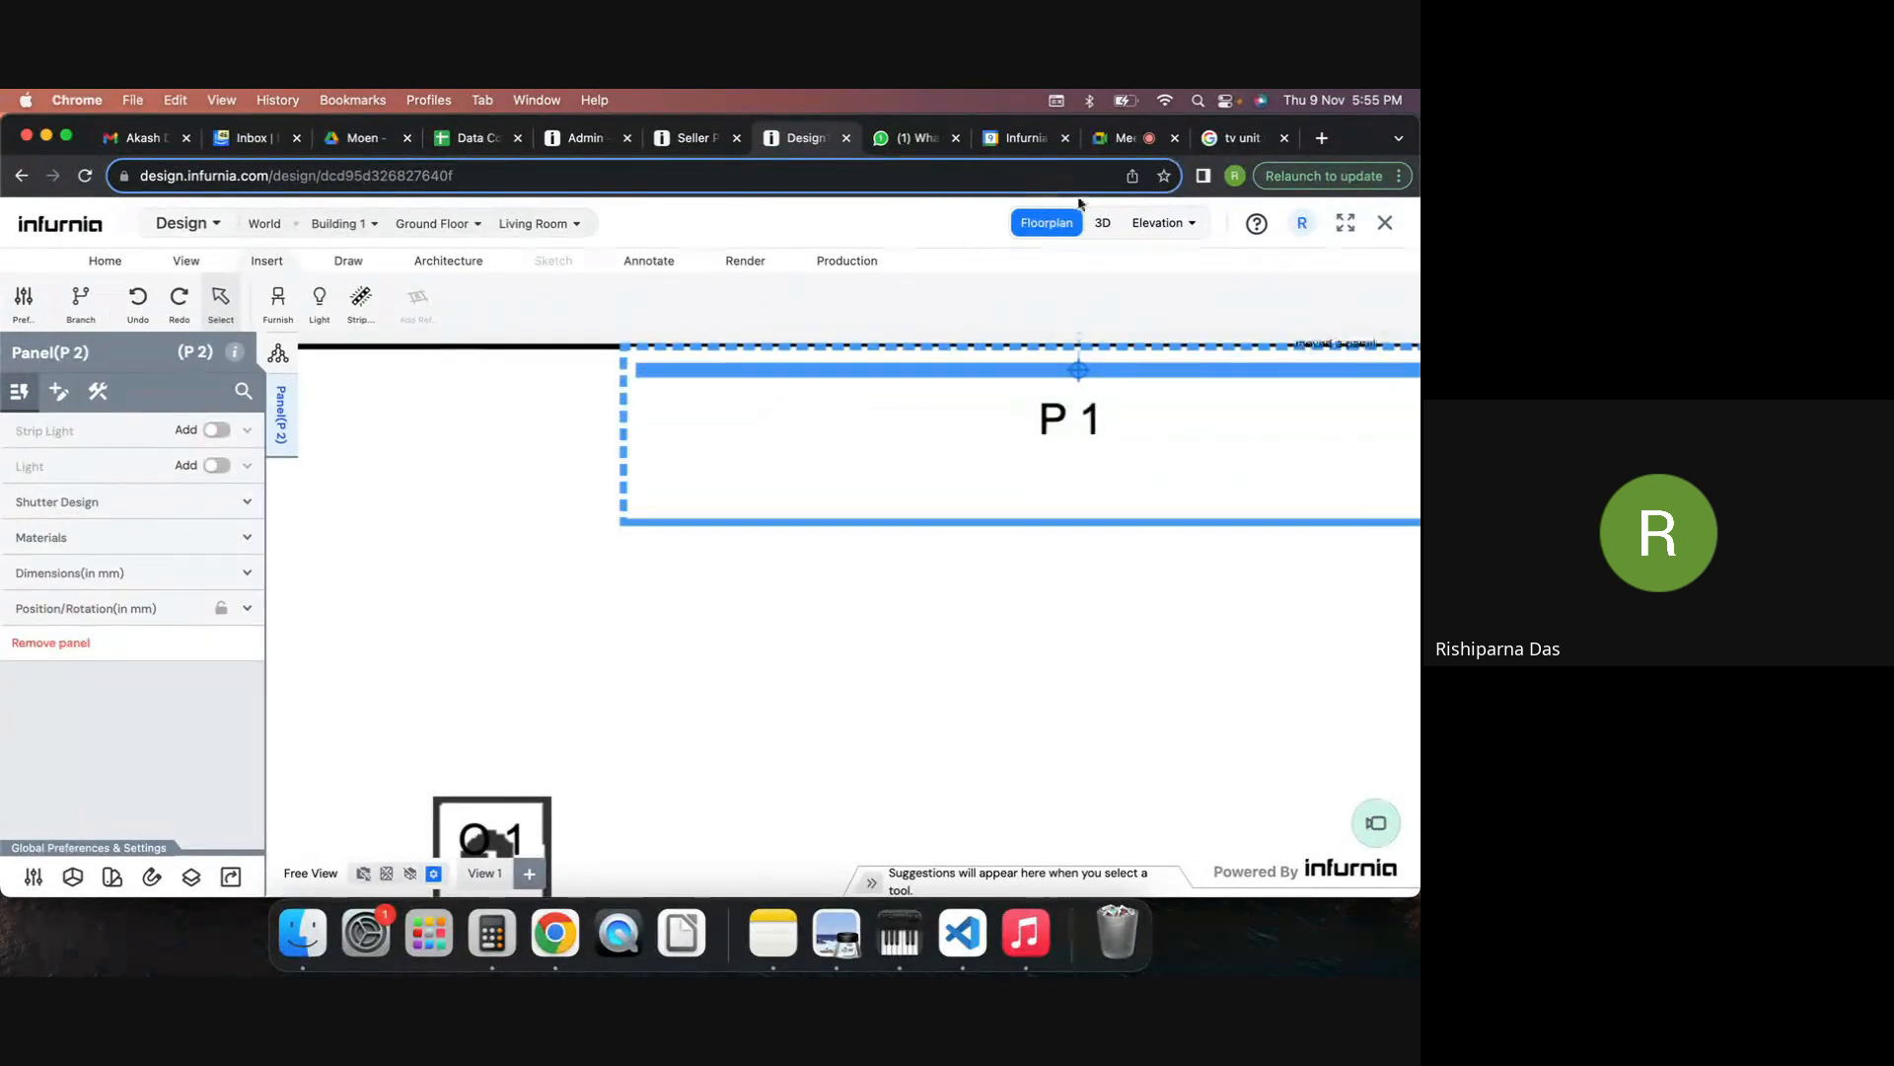
left_click(1103, 223)
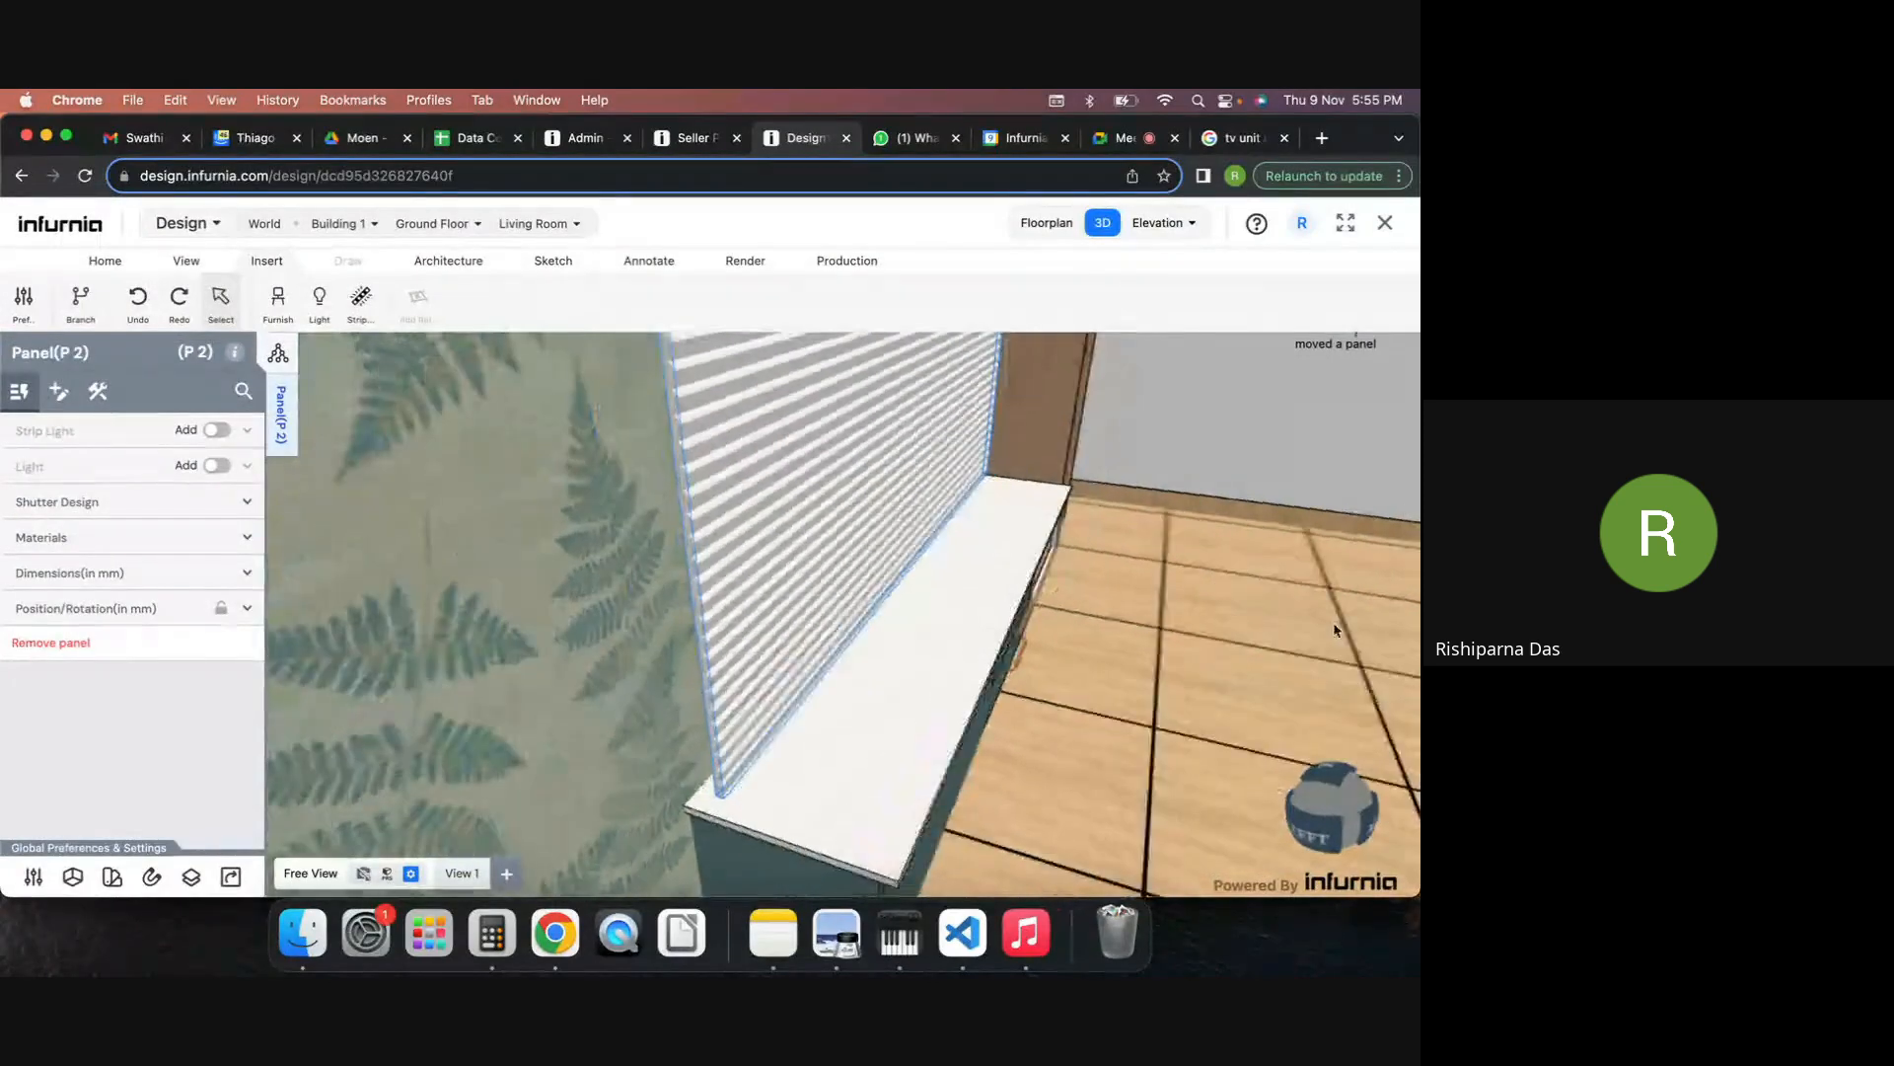
Add the Strip Light 30mm to louvered panel P 2, inspect the panel from its side, and close the light catalogue.
left_click(216, 431)
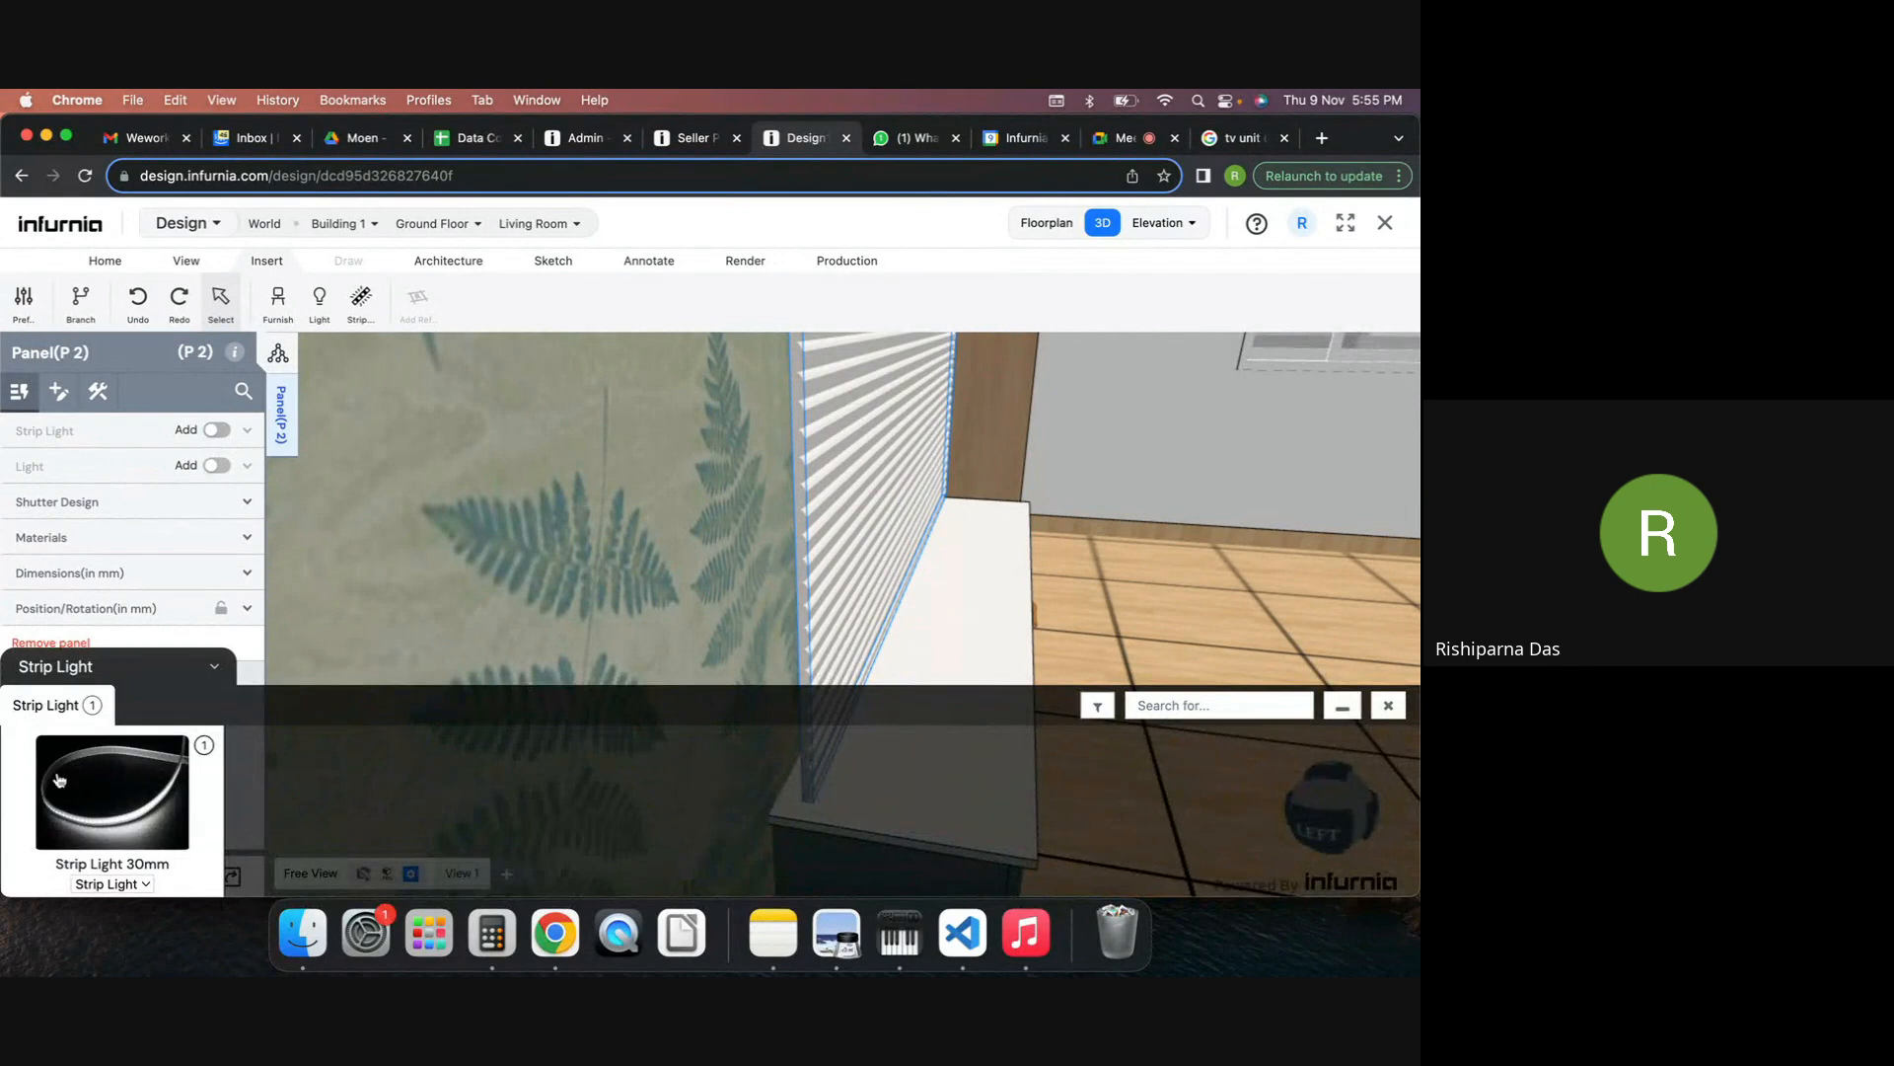
left_click(85, 782)
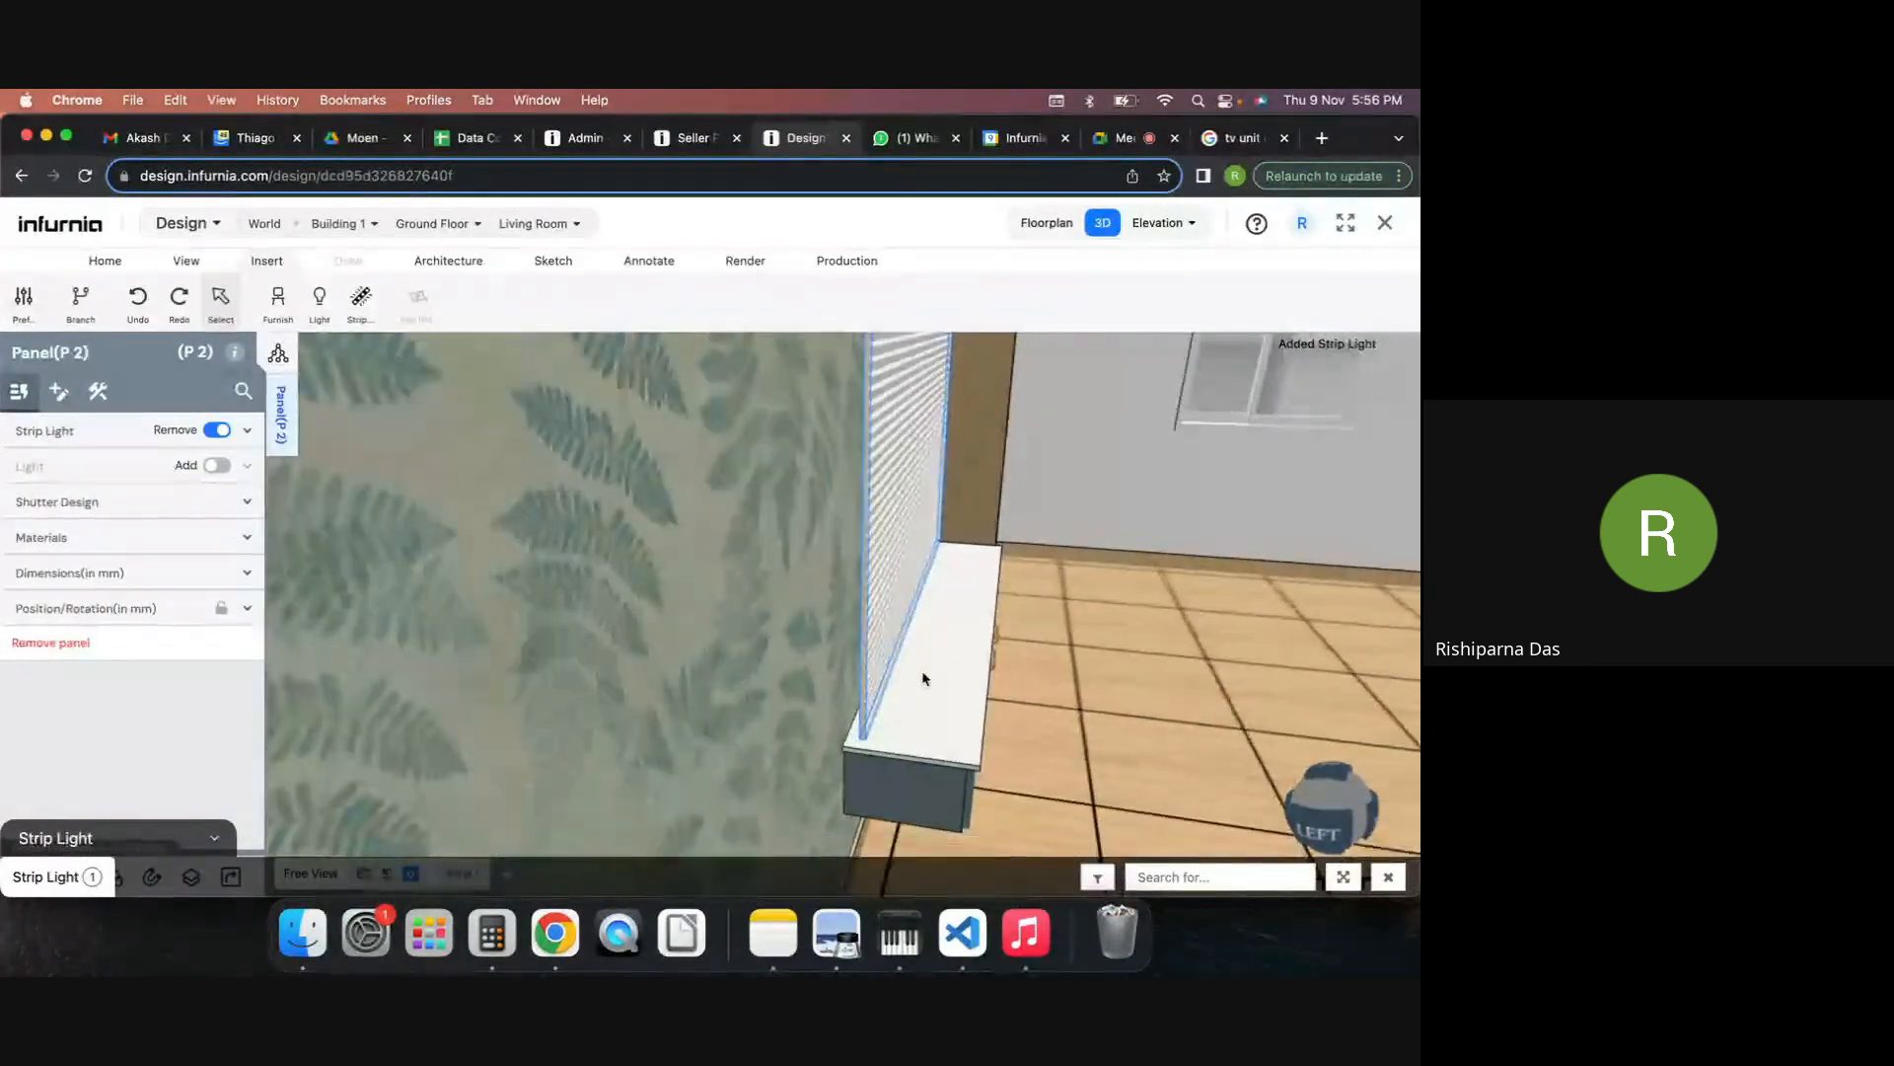
scroll(924, 679, "down", 3)
scroll(901, 690, "up", 5)
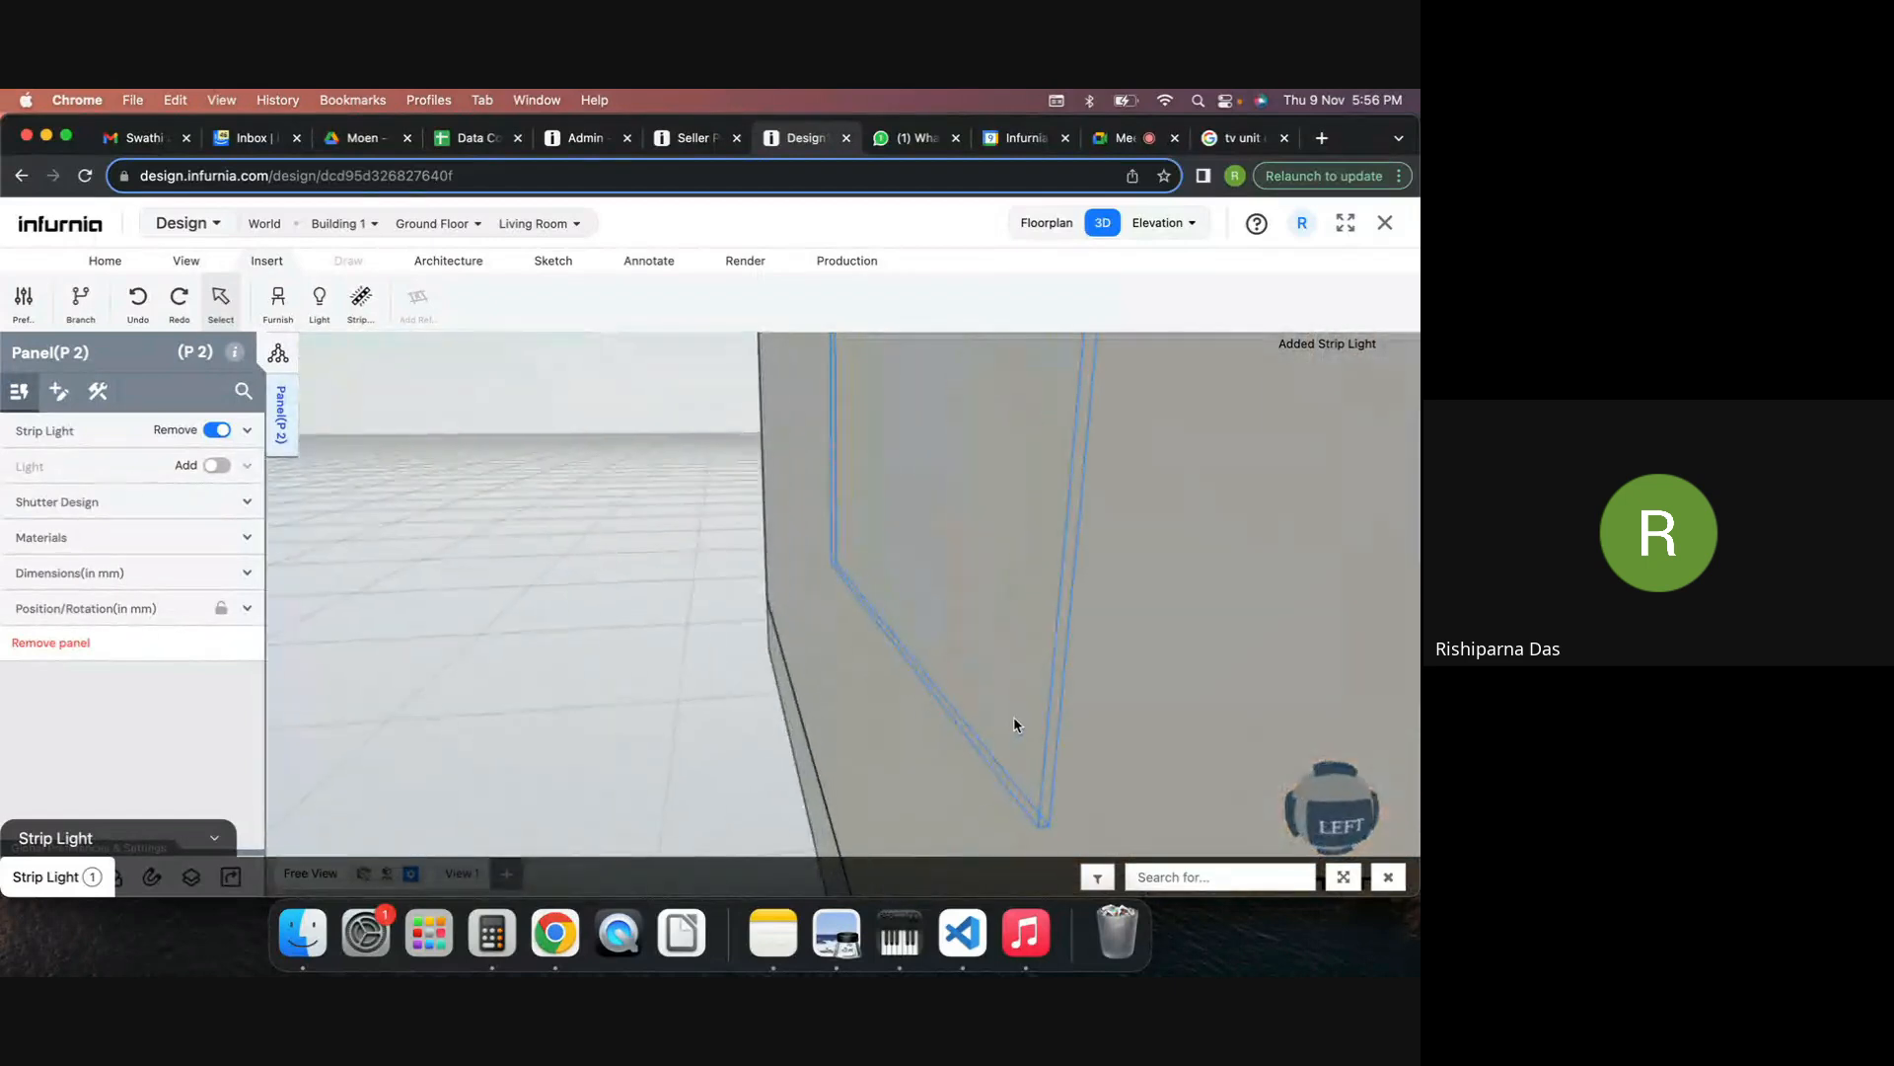
left_click_drag(1014, 717, 911, 737)
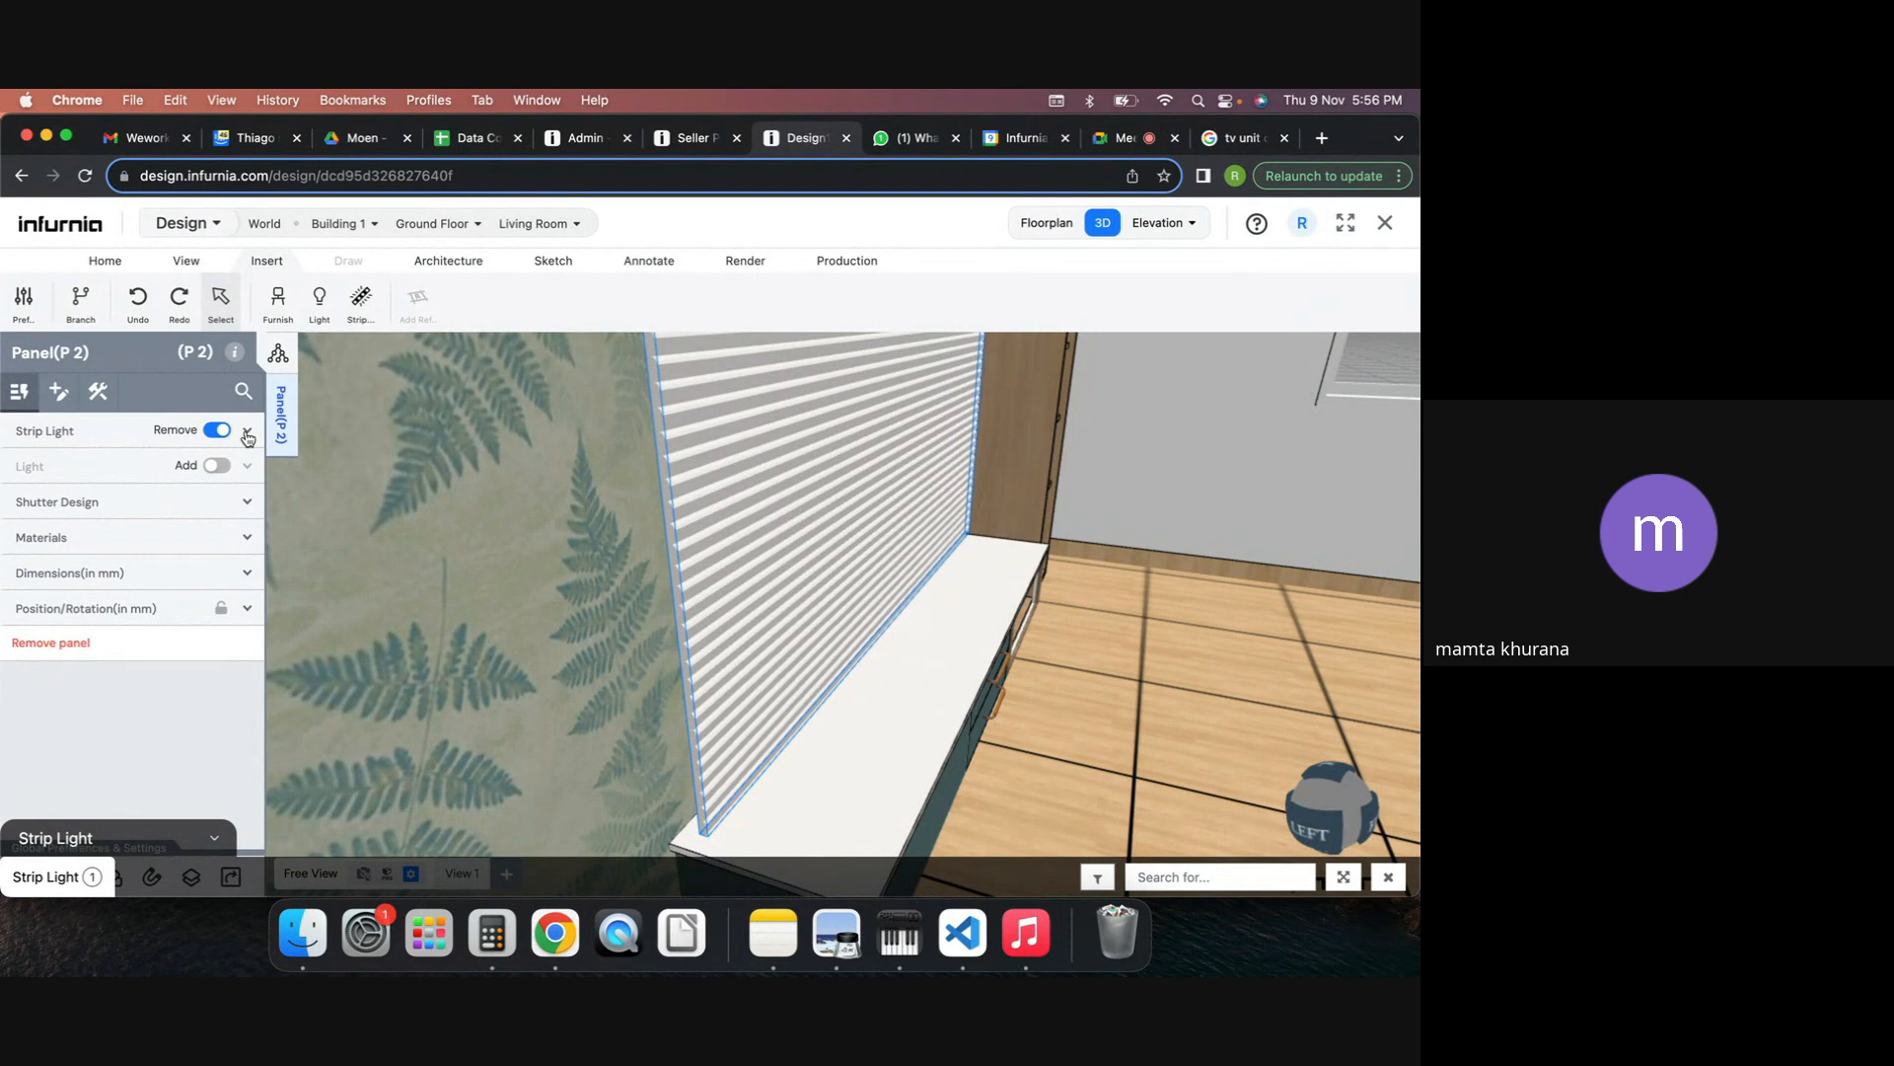
left_click(1391, 877)
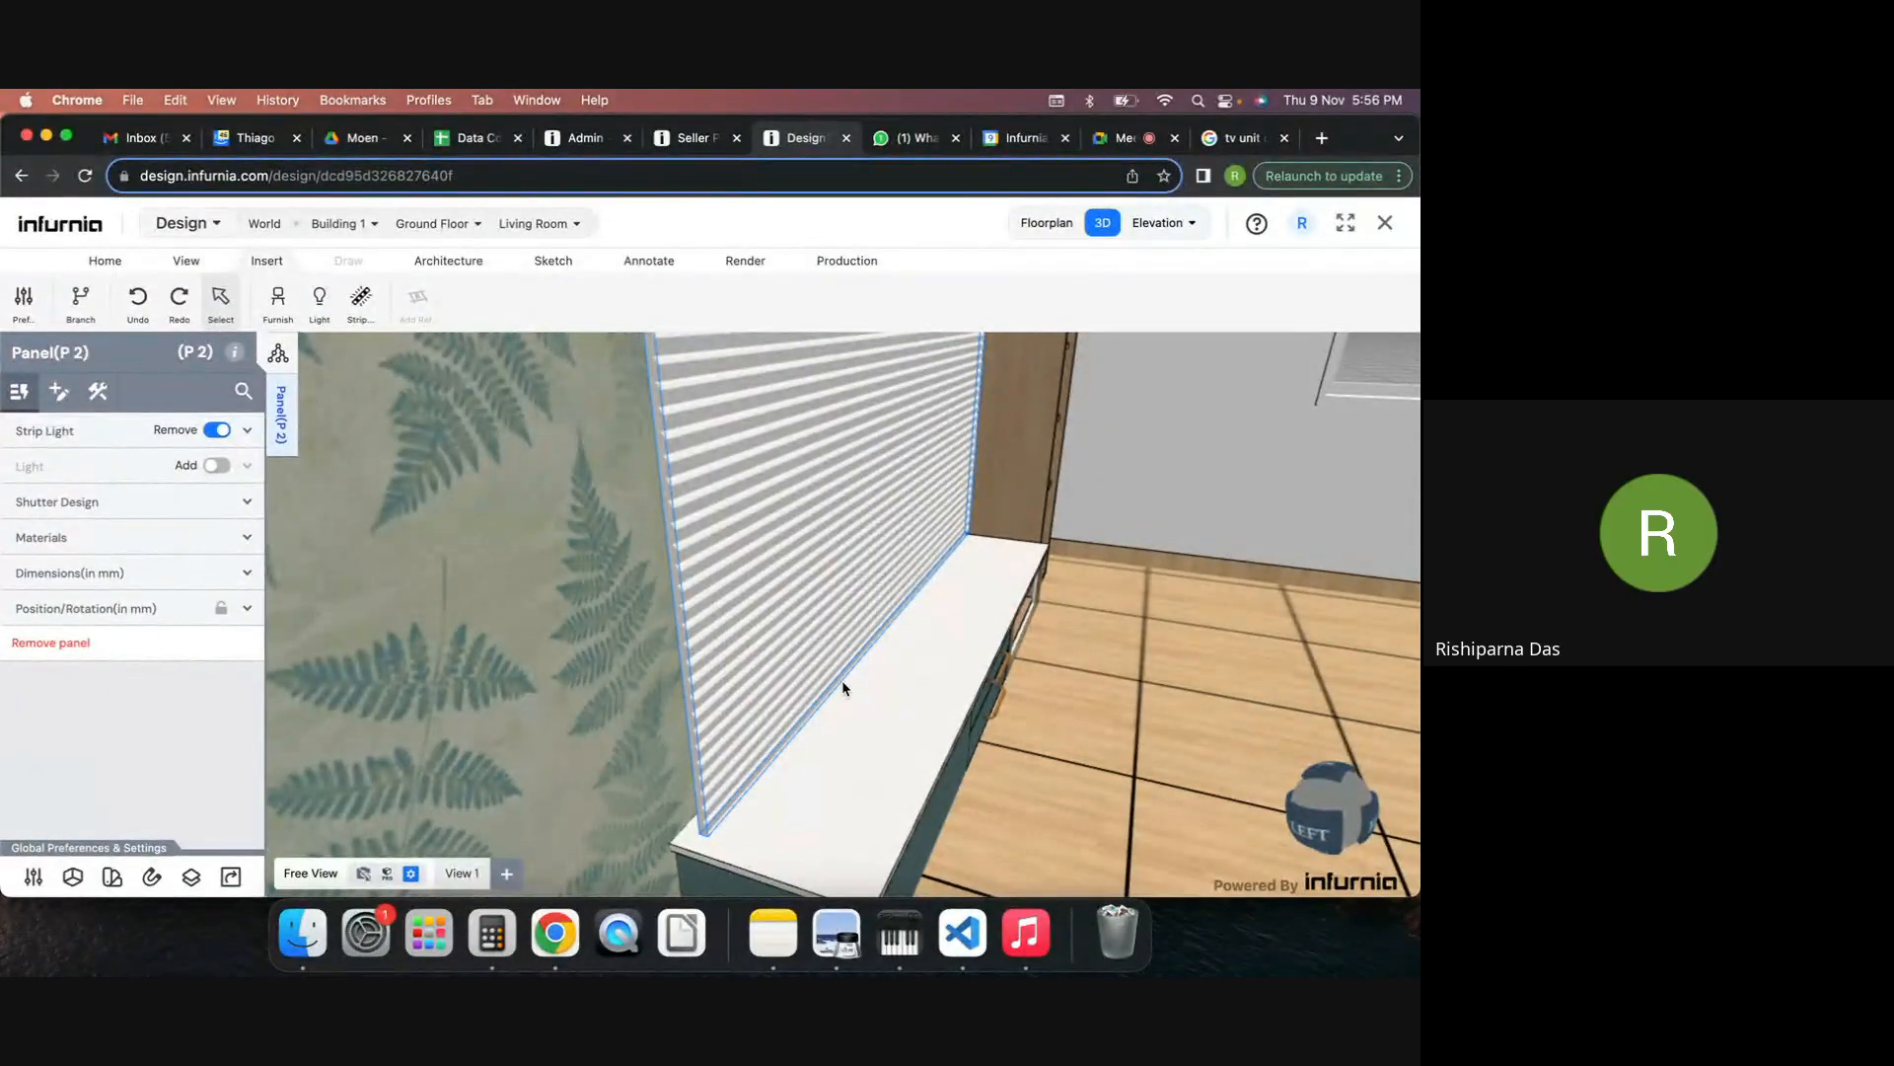
View the whole living room in 3D and inspect the ceiling and its lights above the TV unit.
scroll(843, 687, "down", 5)
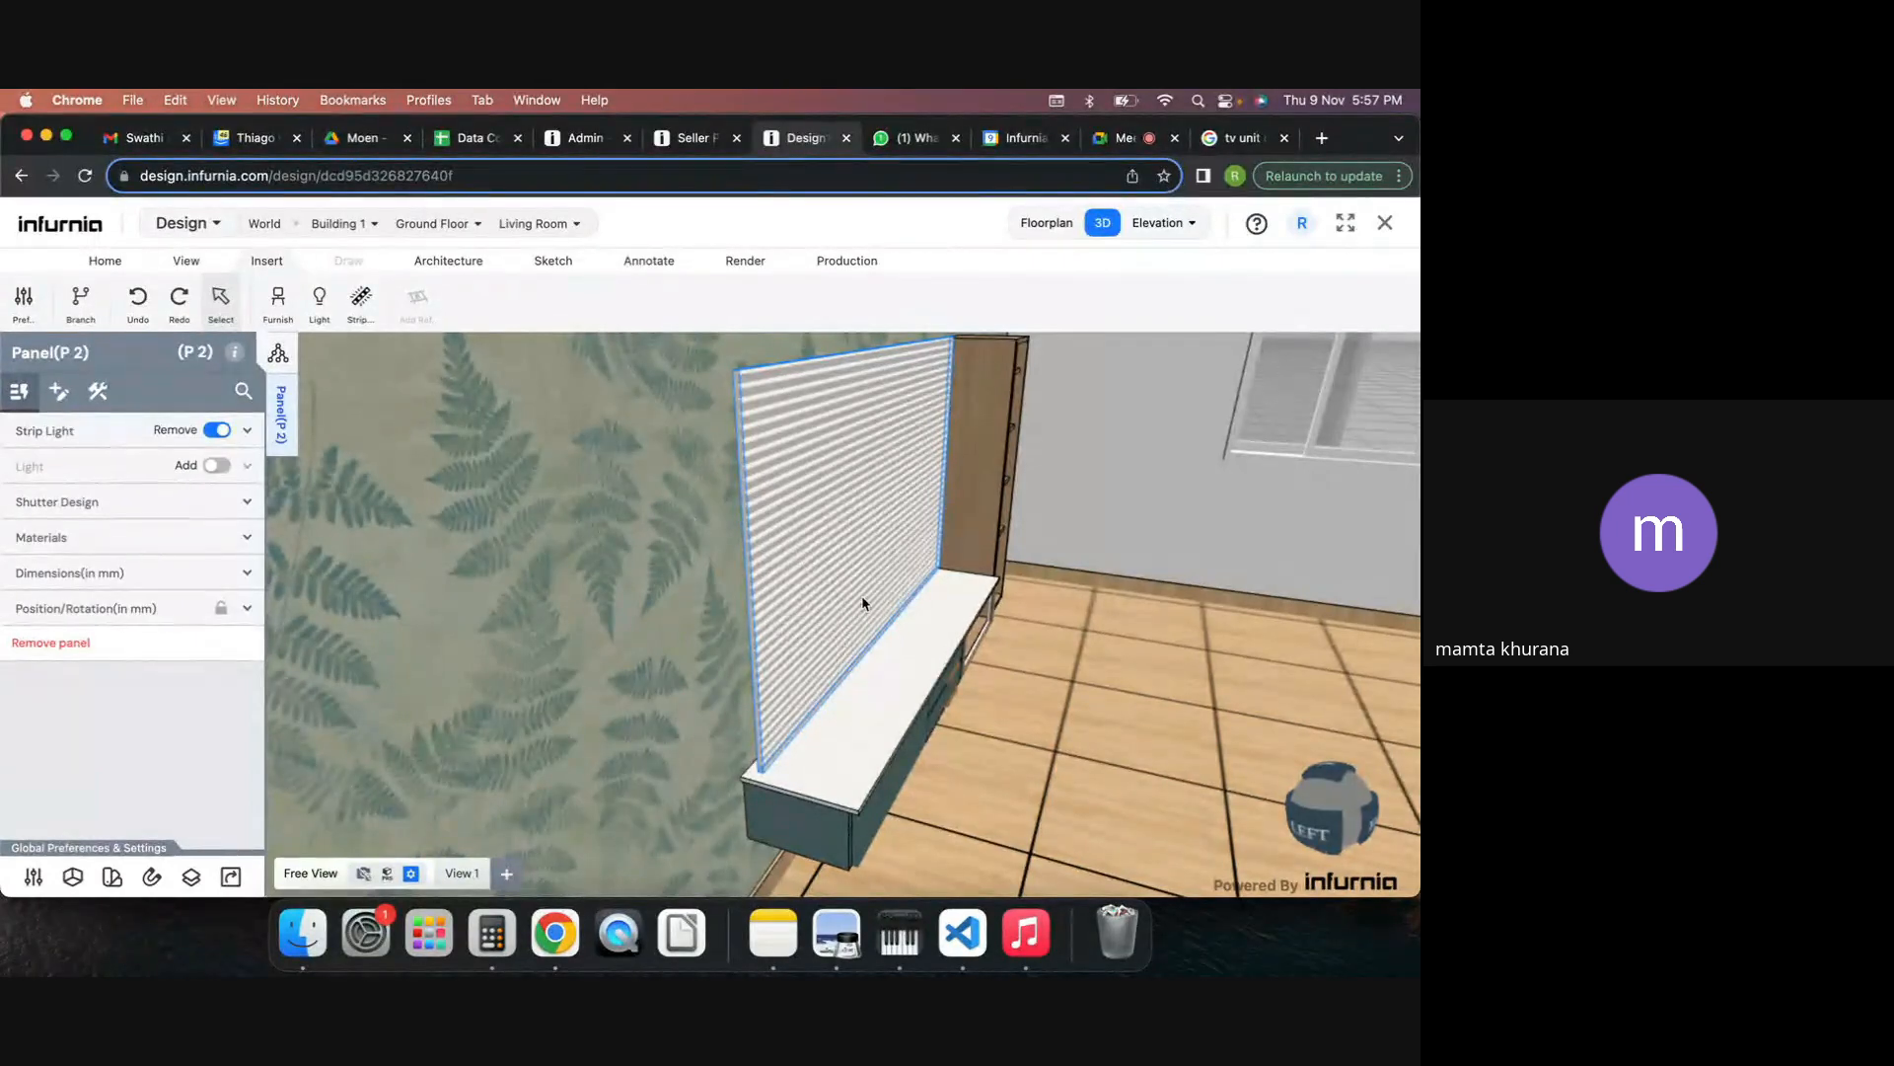
scroll(865, 609, "down", 3)
left_click_drag(975, 589, 579, 671)
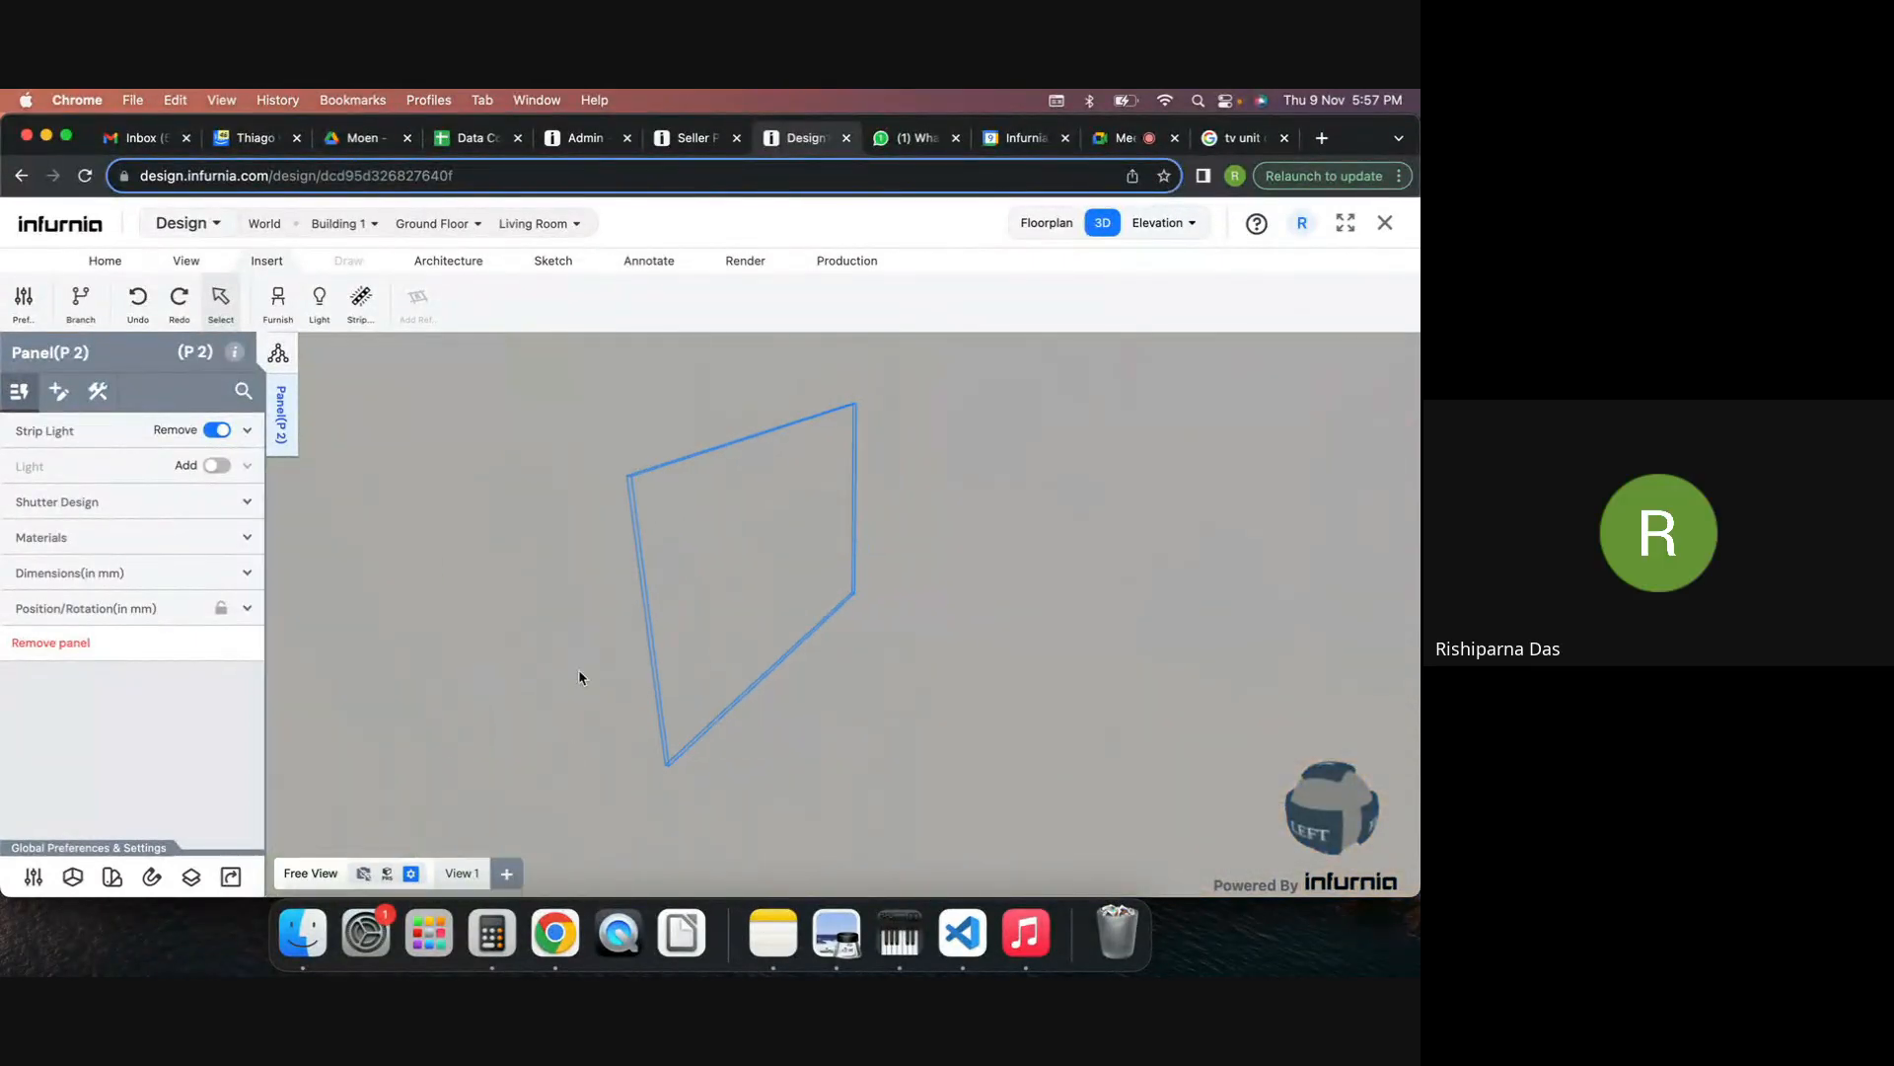
scroll(586, 648, "down", 5)
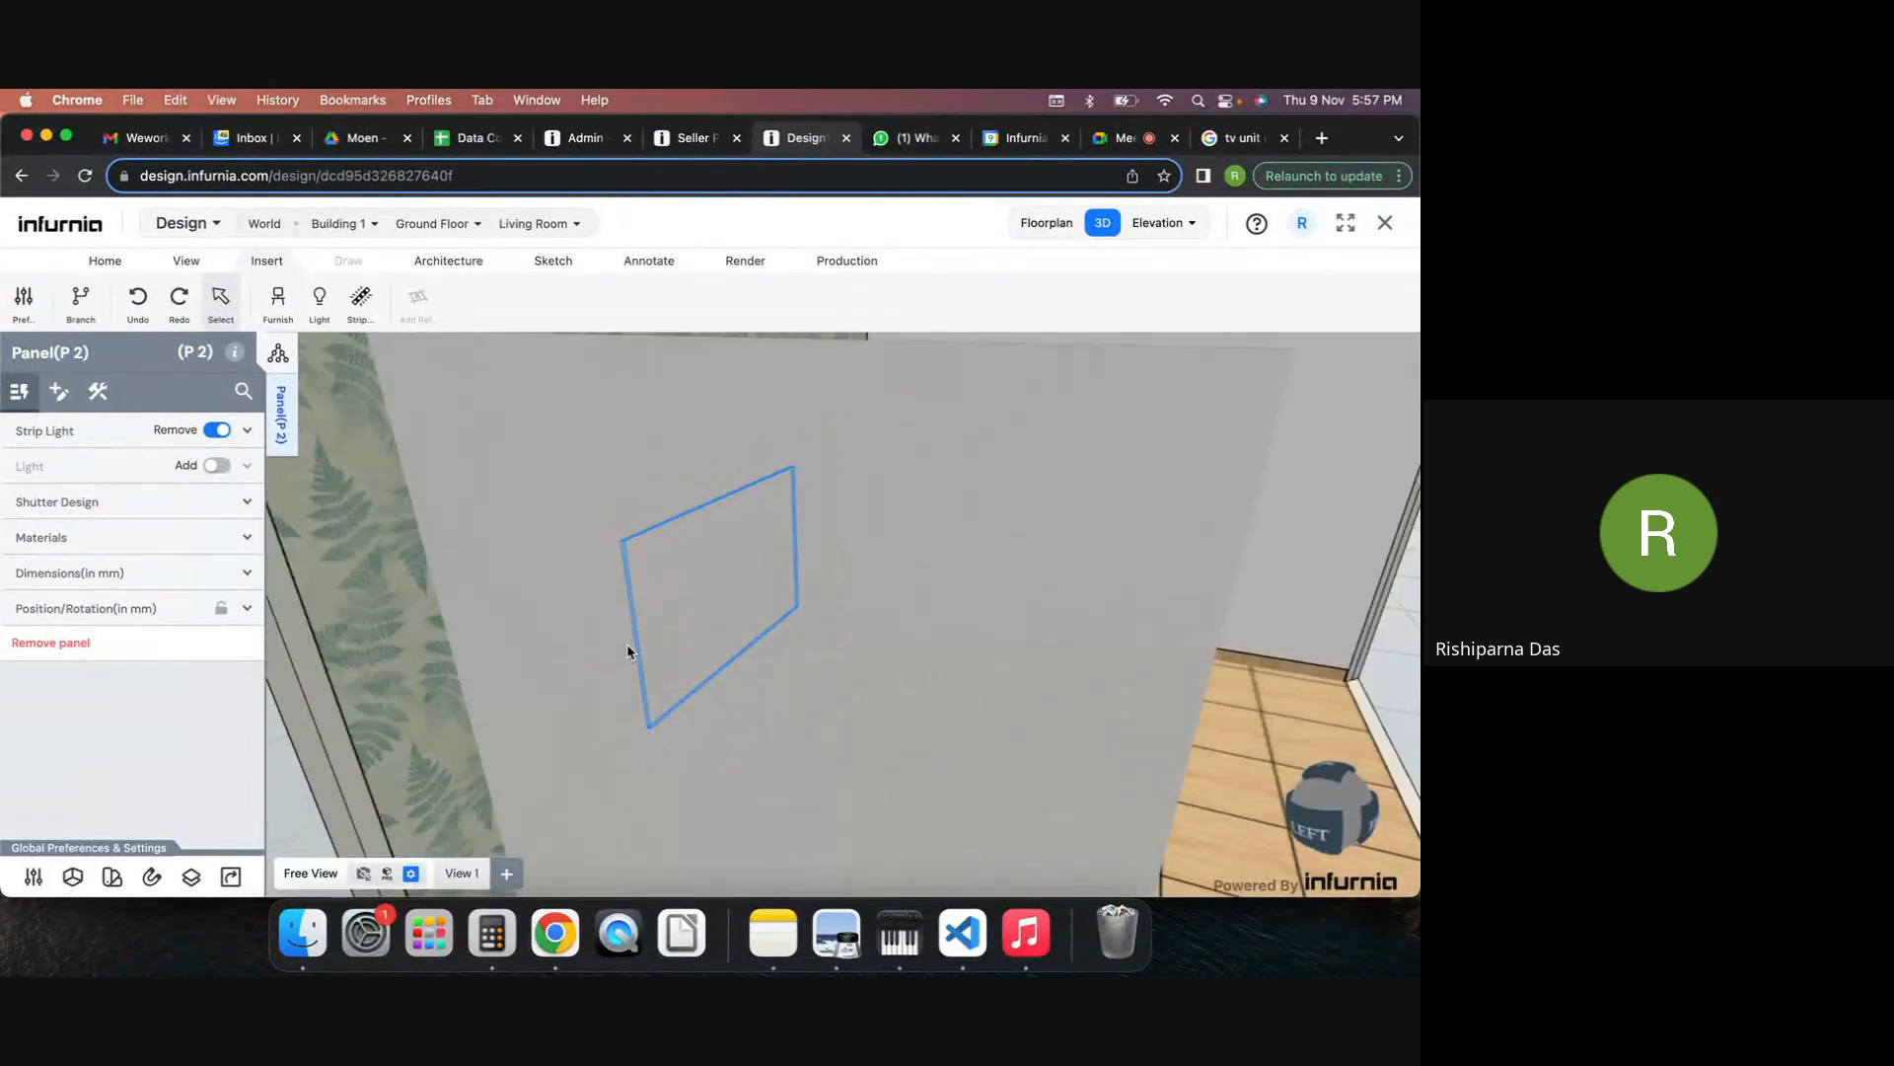
scroll(627, 646, "down", 4)
left_click_drag(1099, 542, 854, 523)
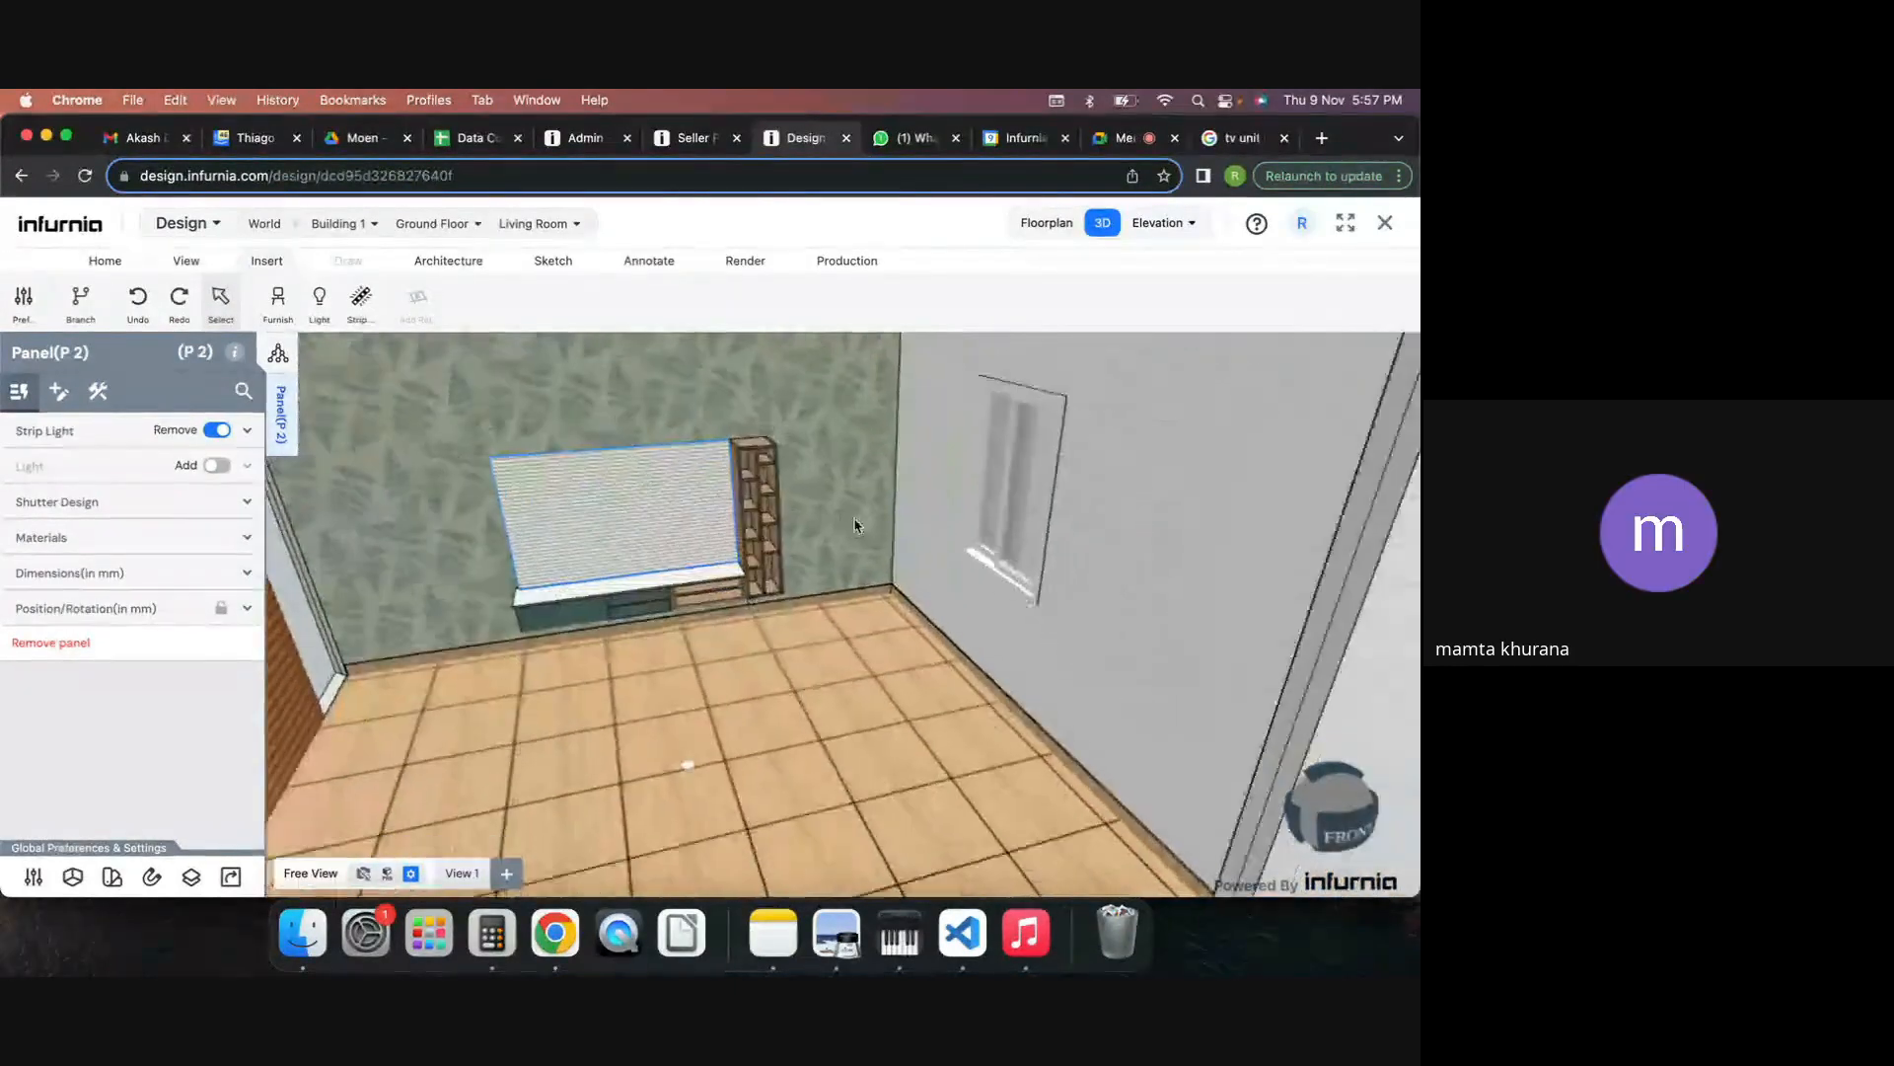
left_click_drag(880, 655, 918, 677)
left_click(683, 446)
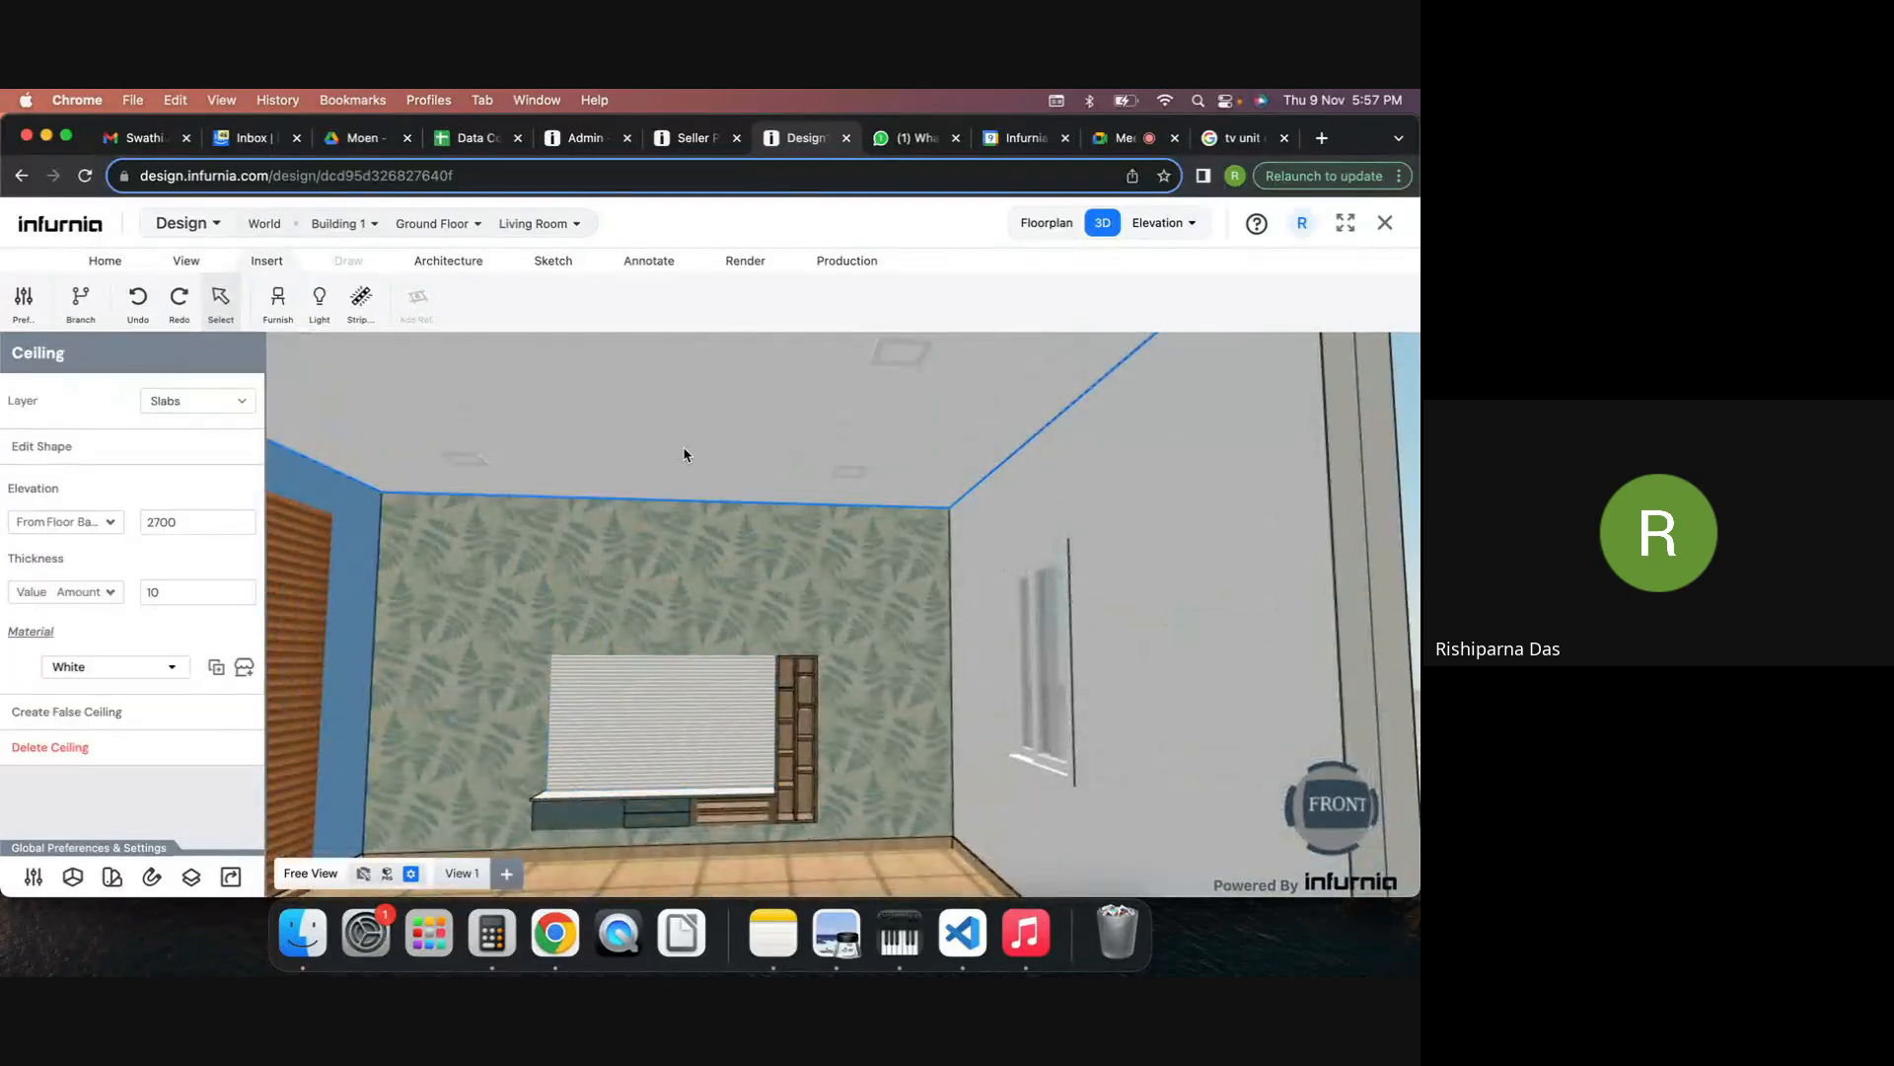
Try to delete all the ceiling lights with one area selection in the floorplan, check the room in 3D, and undo the deletion.
left_click(1021, 226)
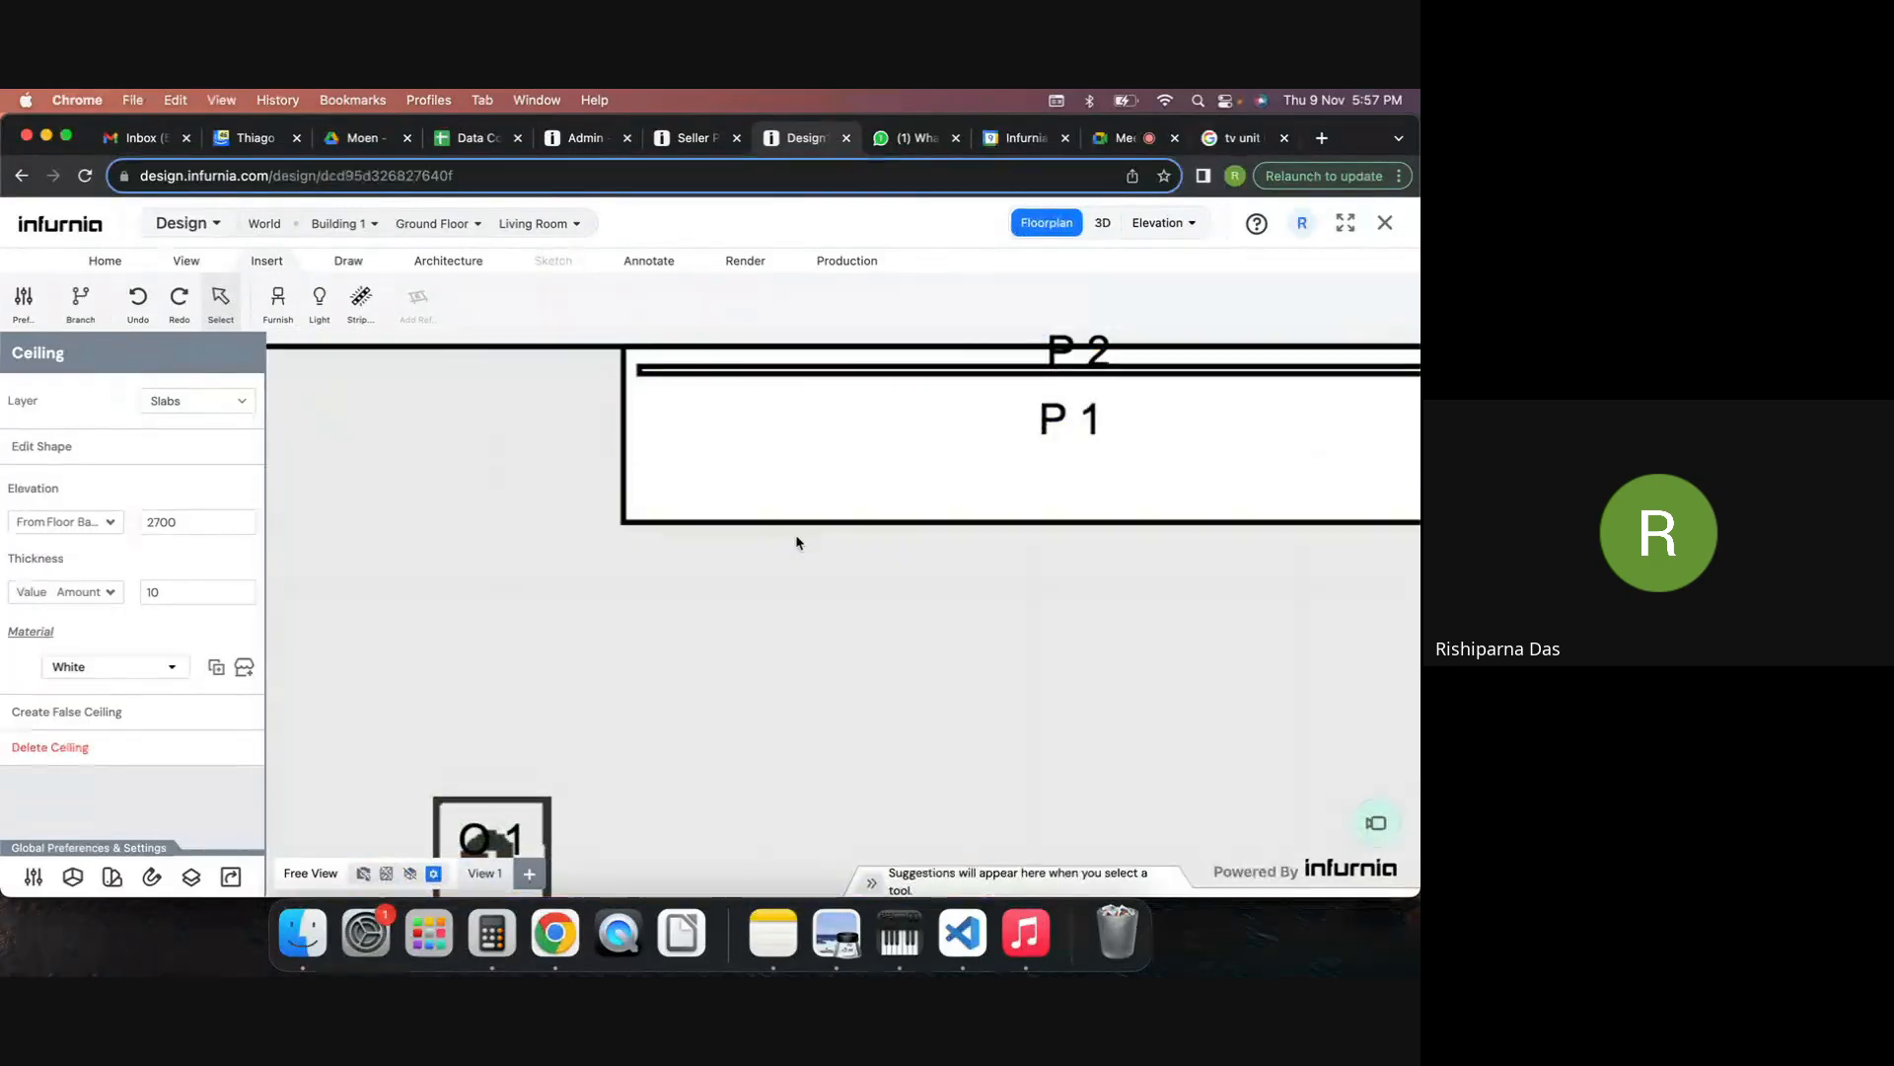
left_click_drag(587, 468, 1091, 859)
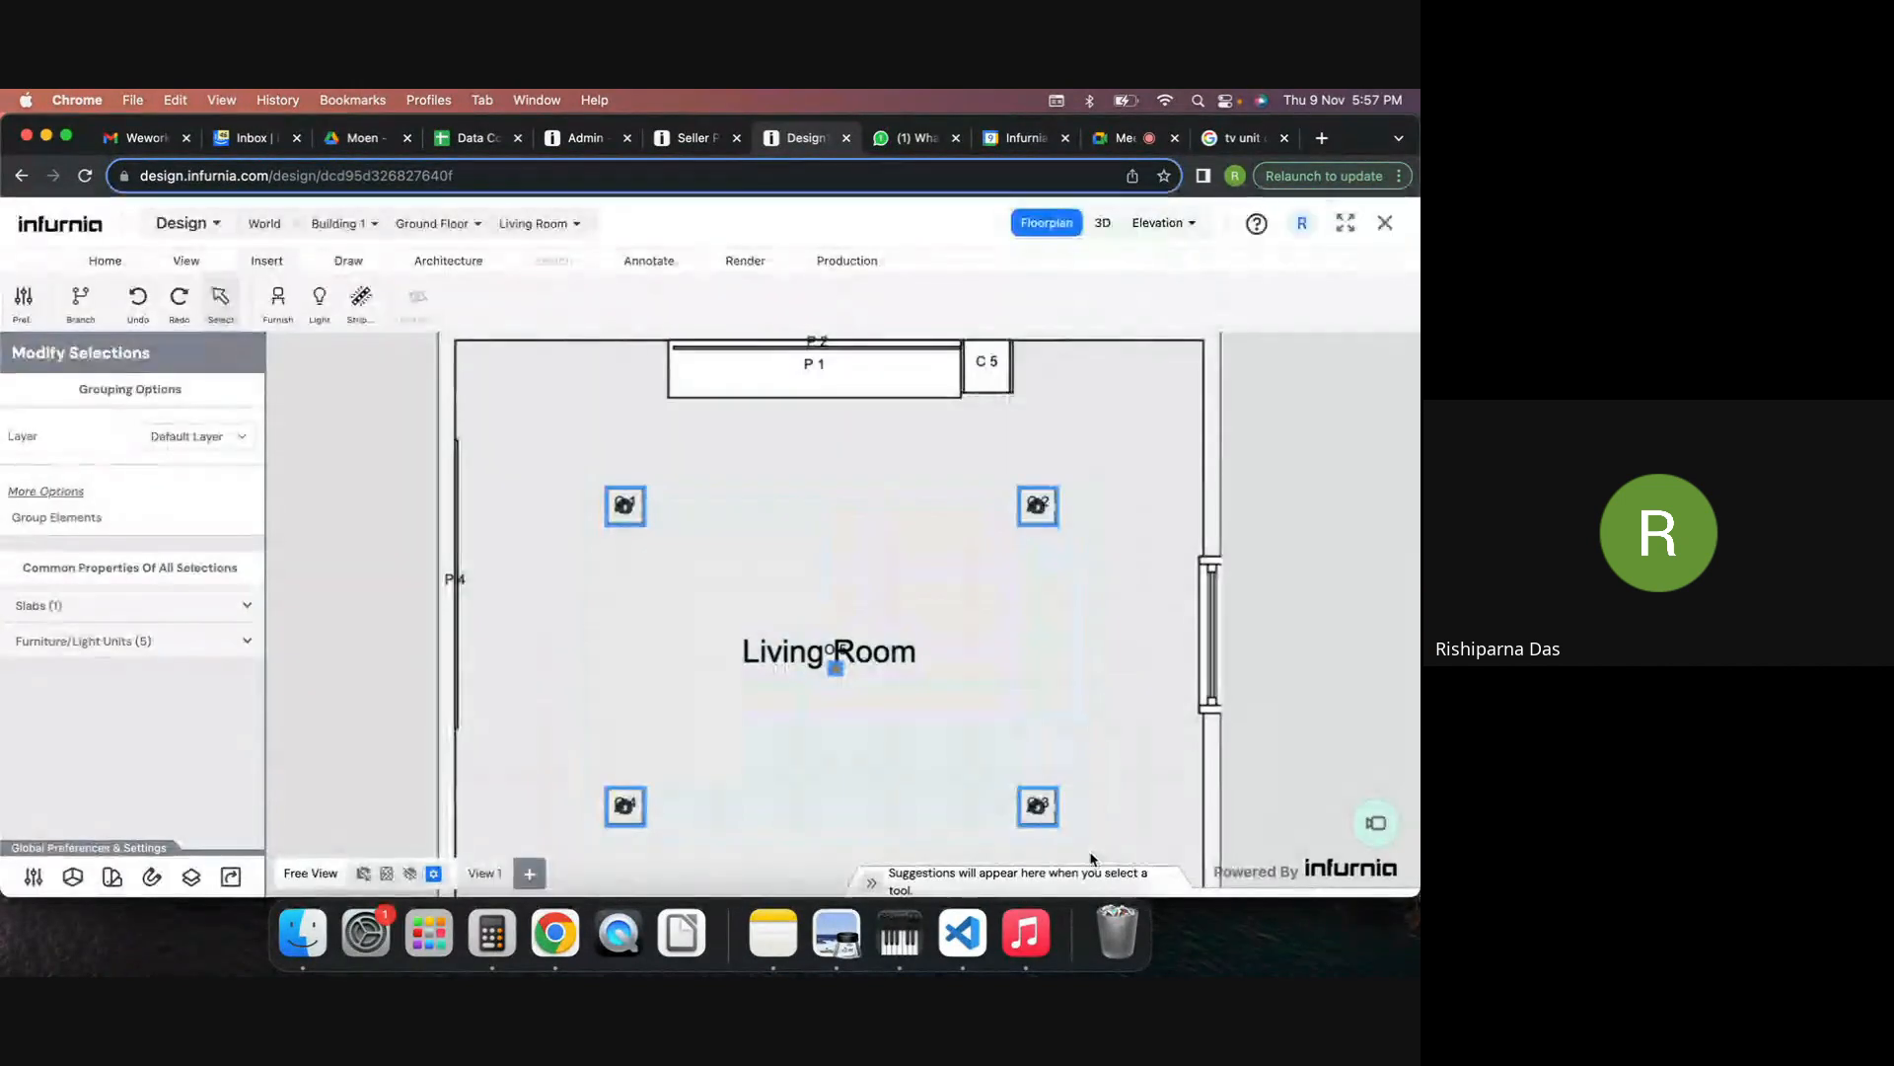
key("Delete")
left_click(1103, 223)
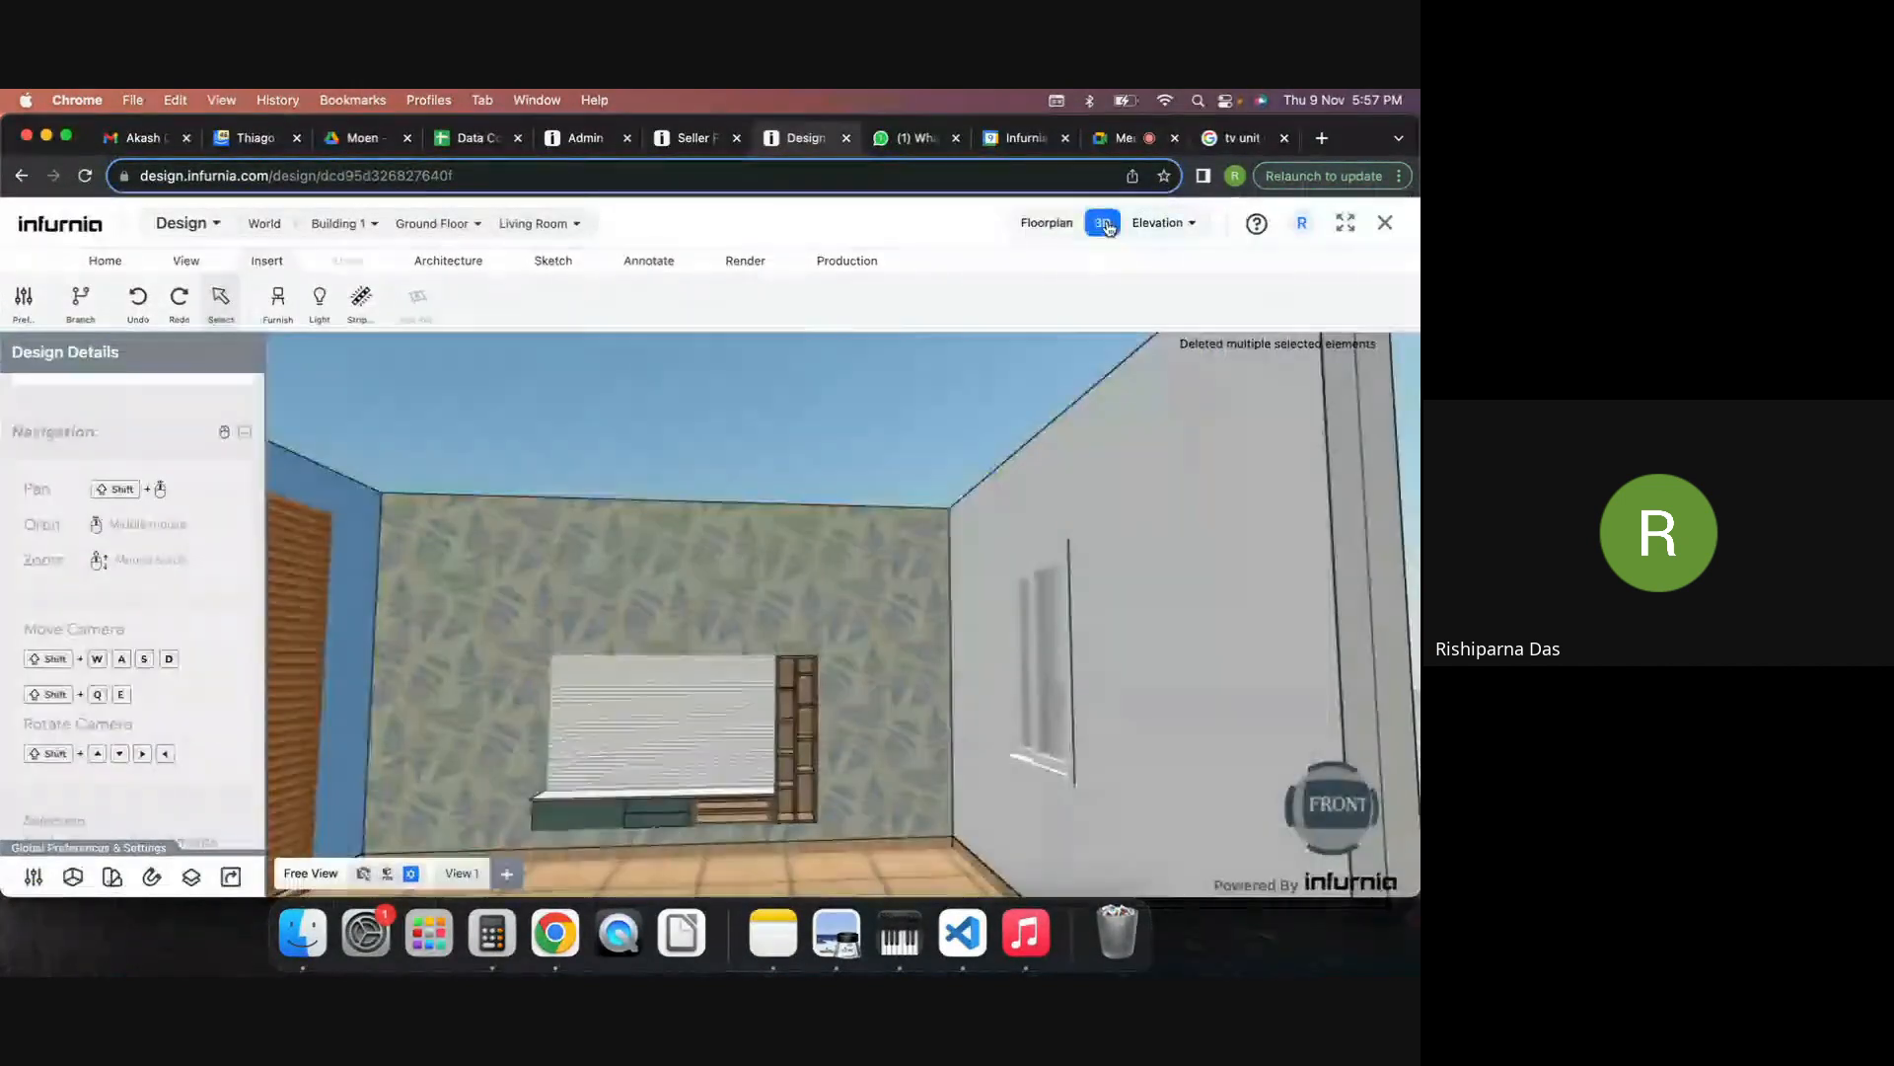
key("super+z")
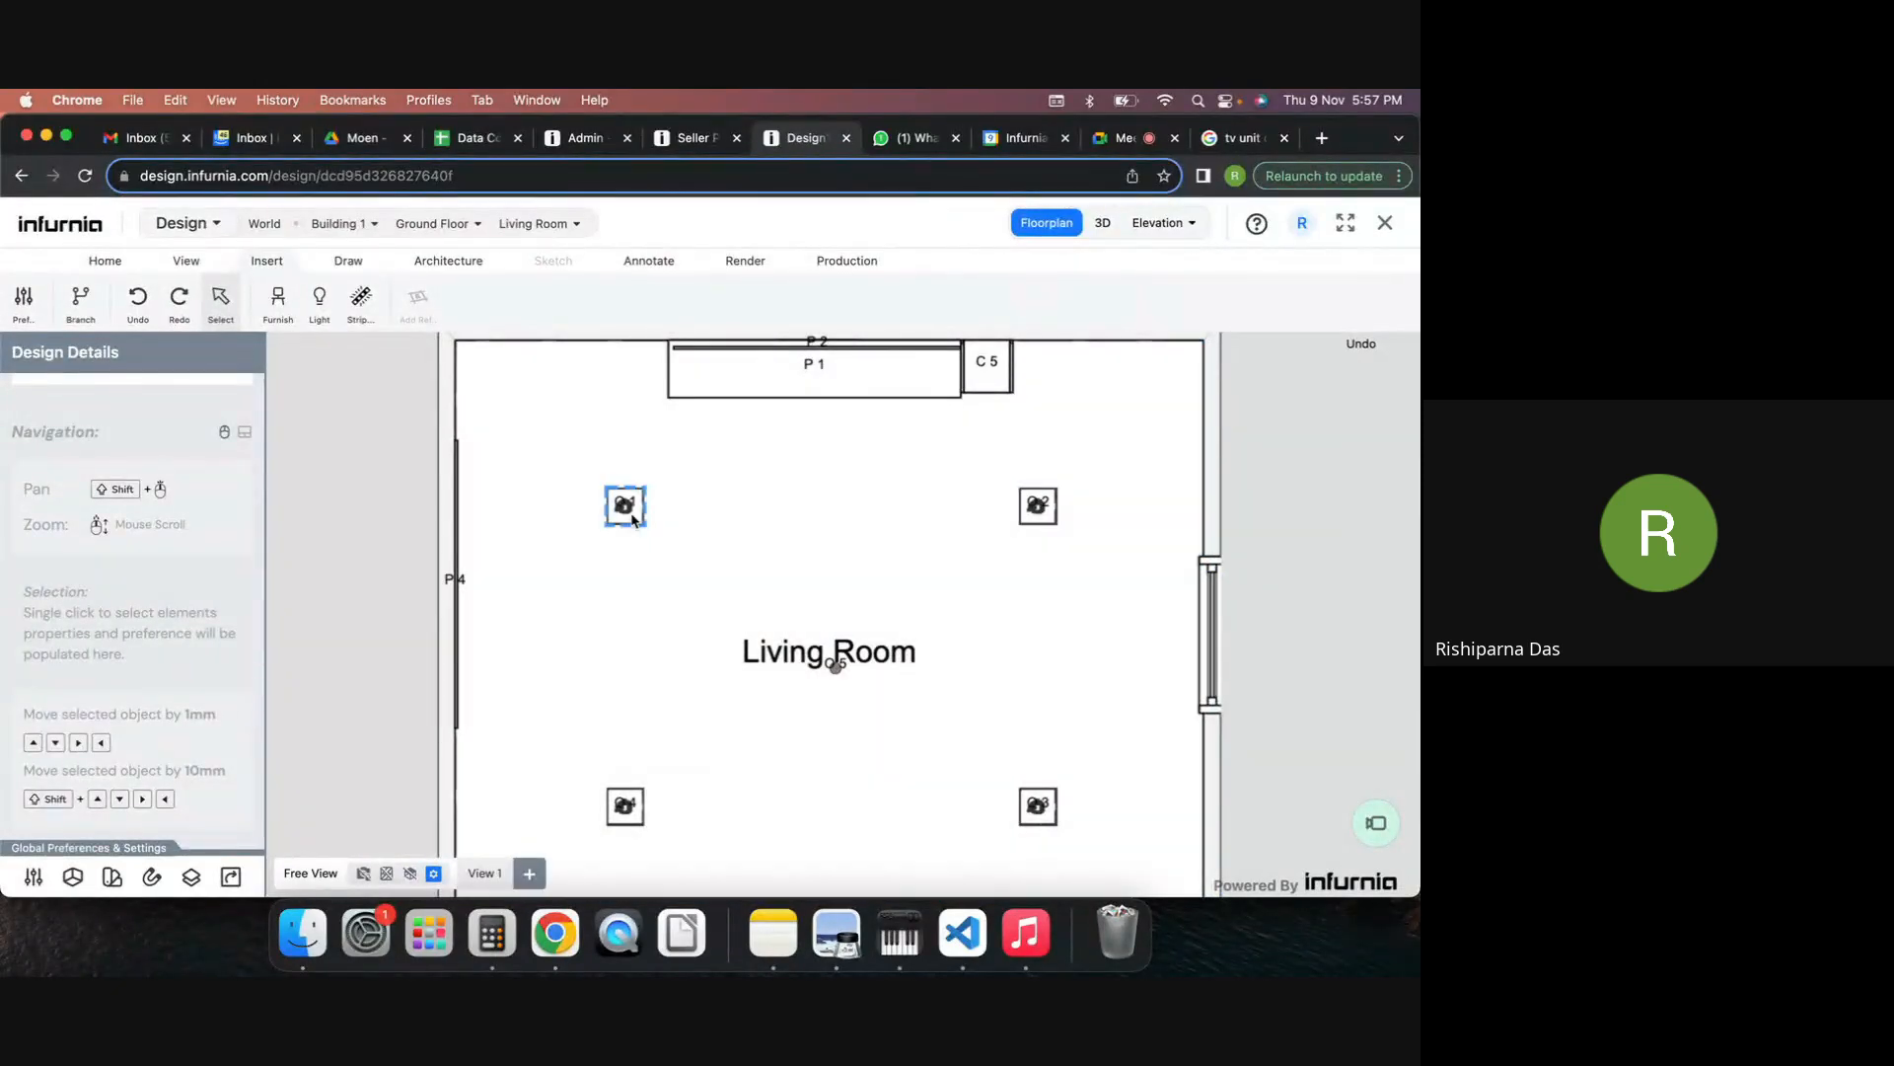
Delete the four square ceiling lights around the living room in the floorplan and return to the 3D view.
left_click(625, 505)
left_click(1038, 507, "shift")
left_click(1038, 806, "shift")
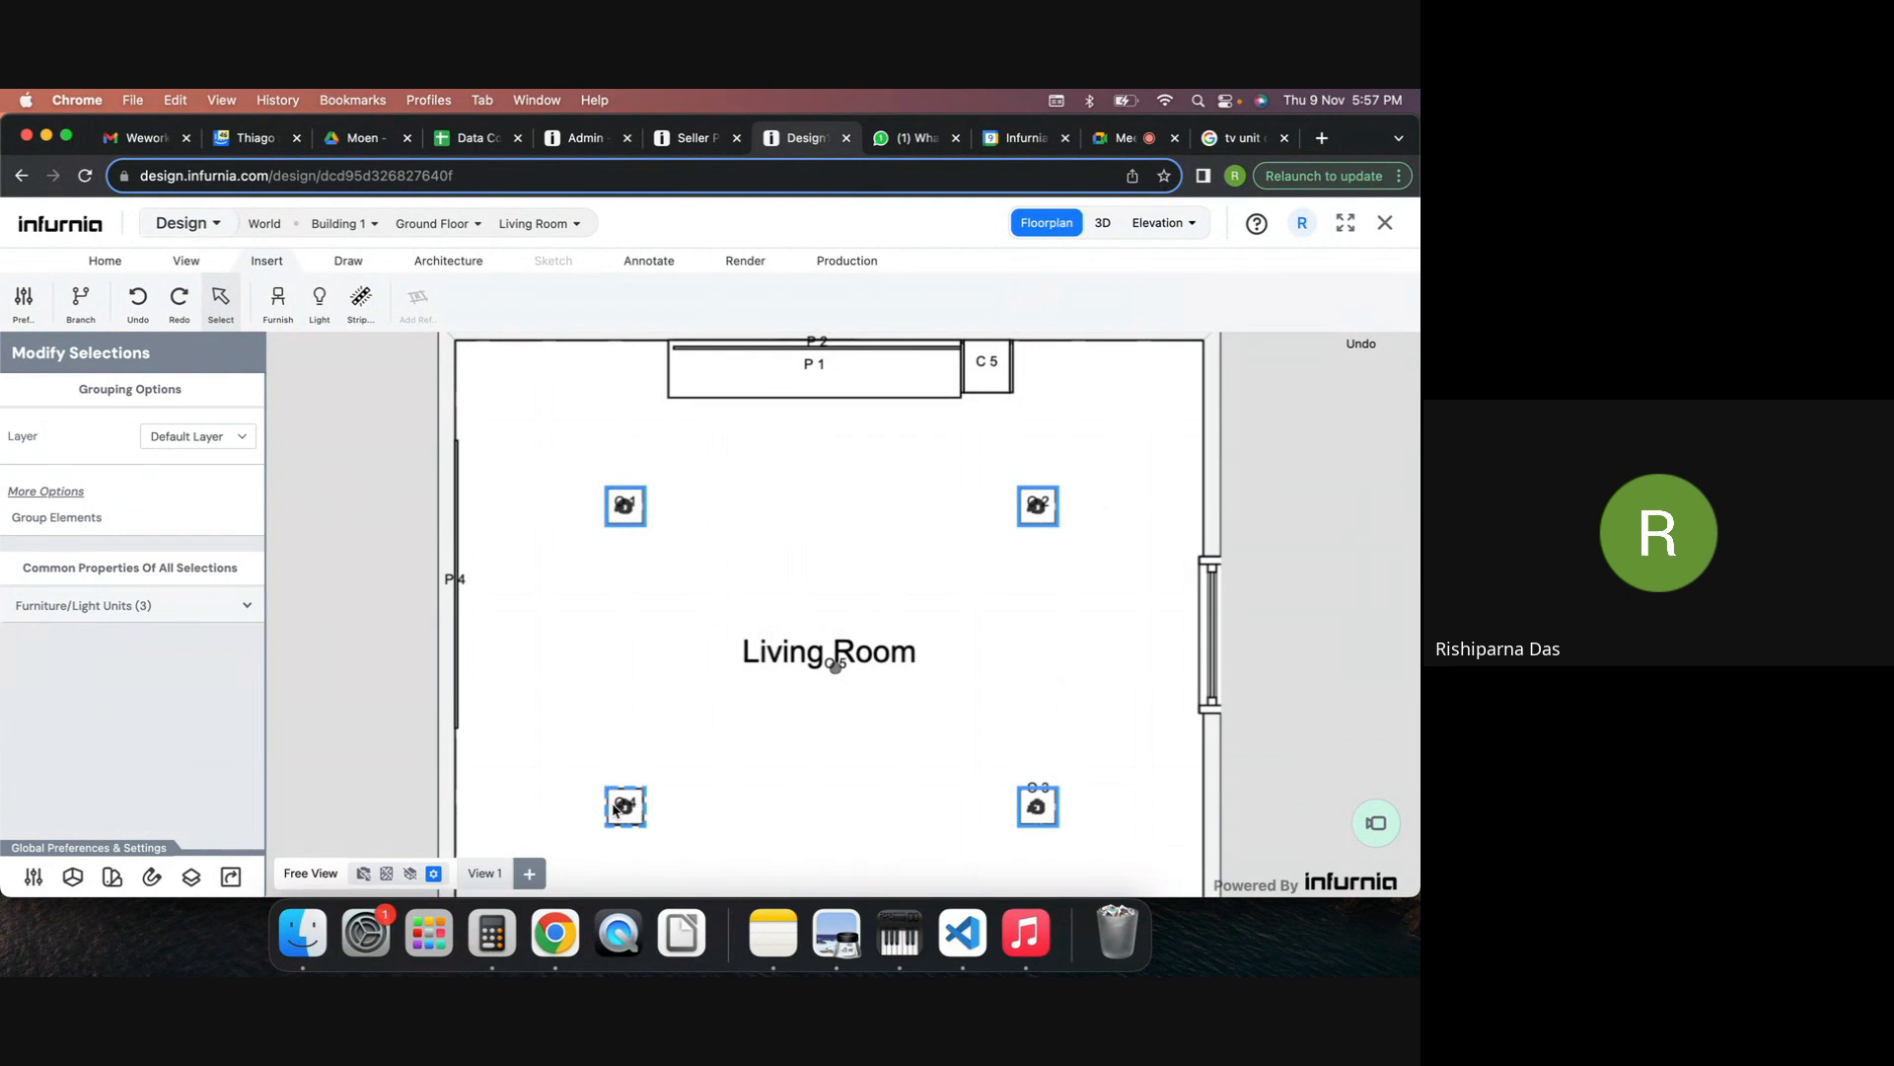
left_click(633, 811, "shift")
key("Delete")
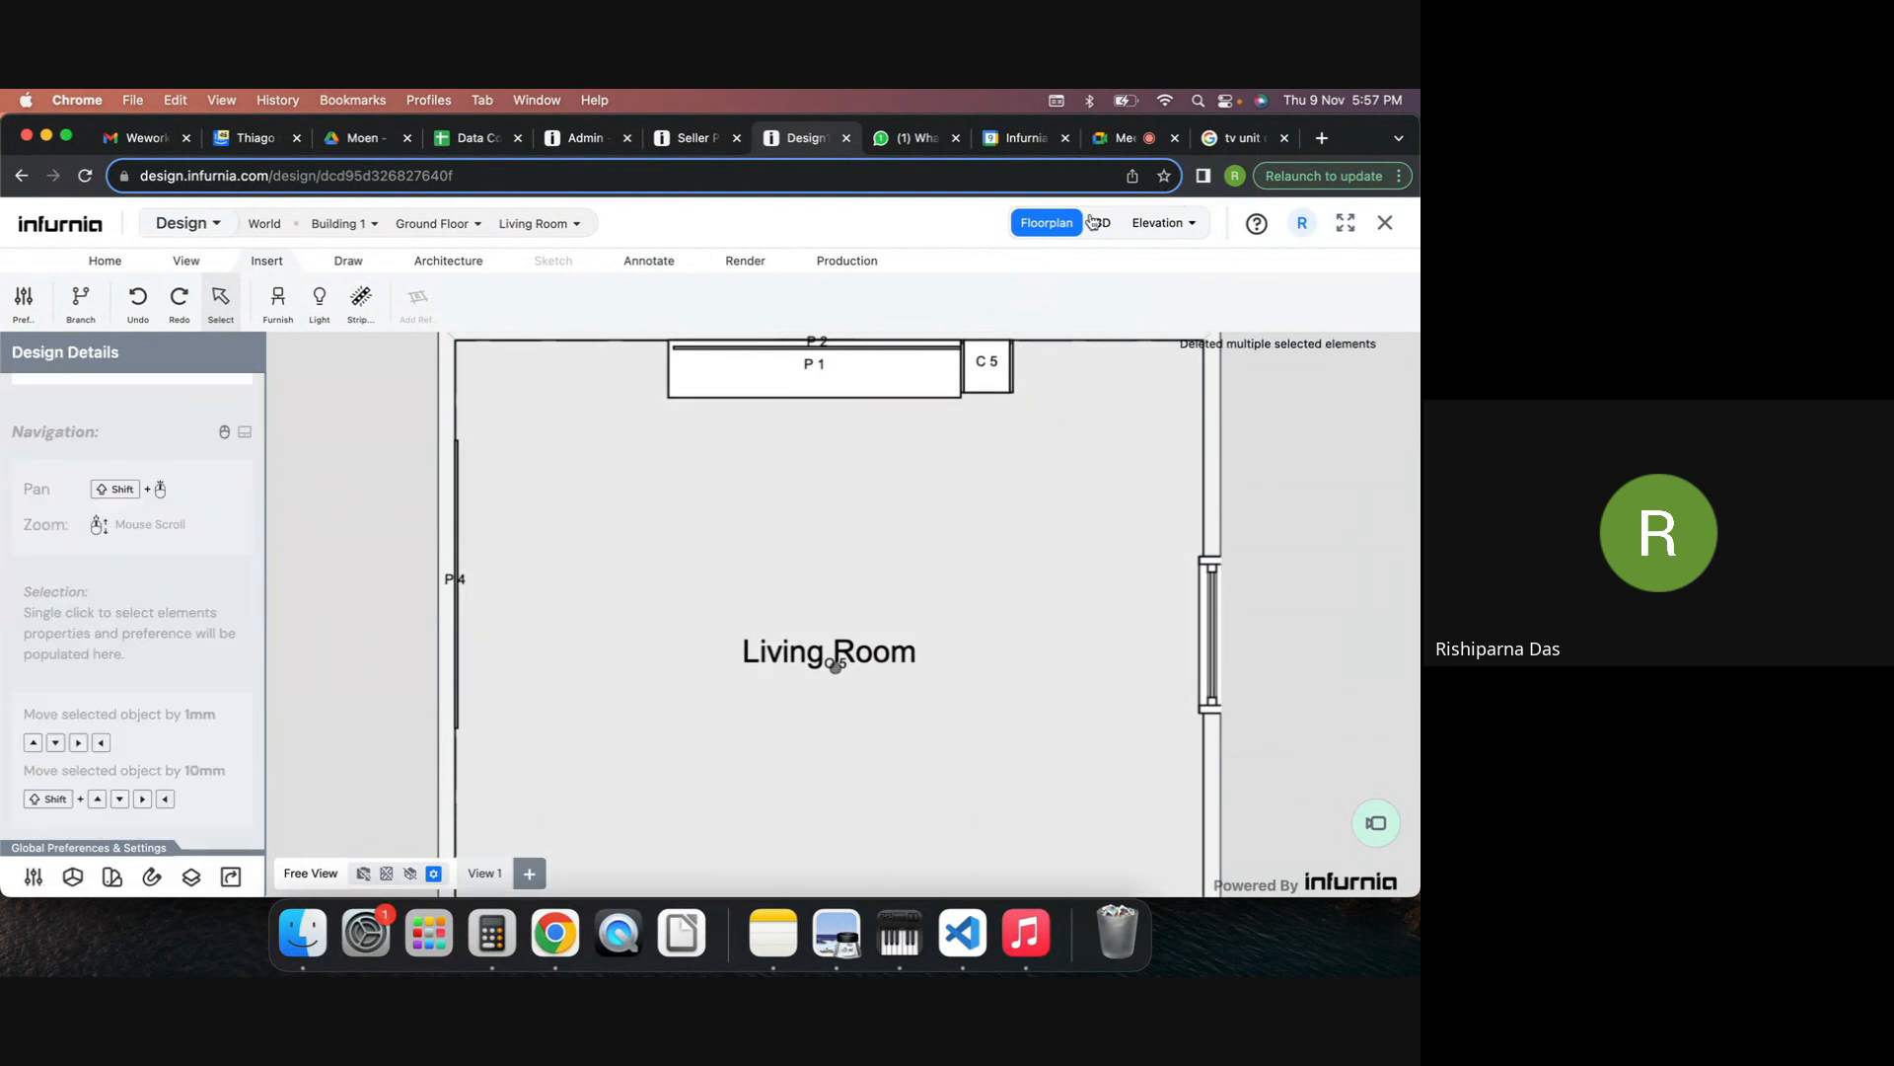
left_click(1102, 223)
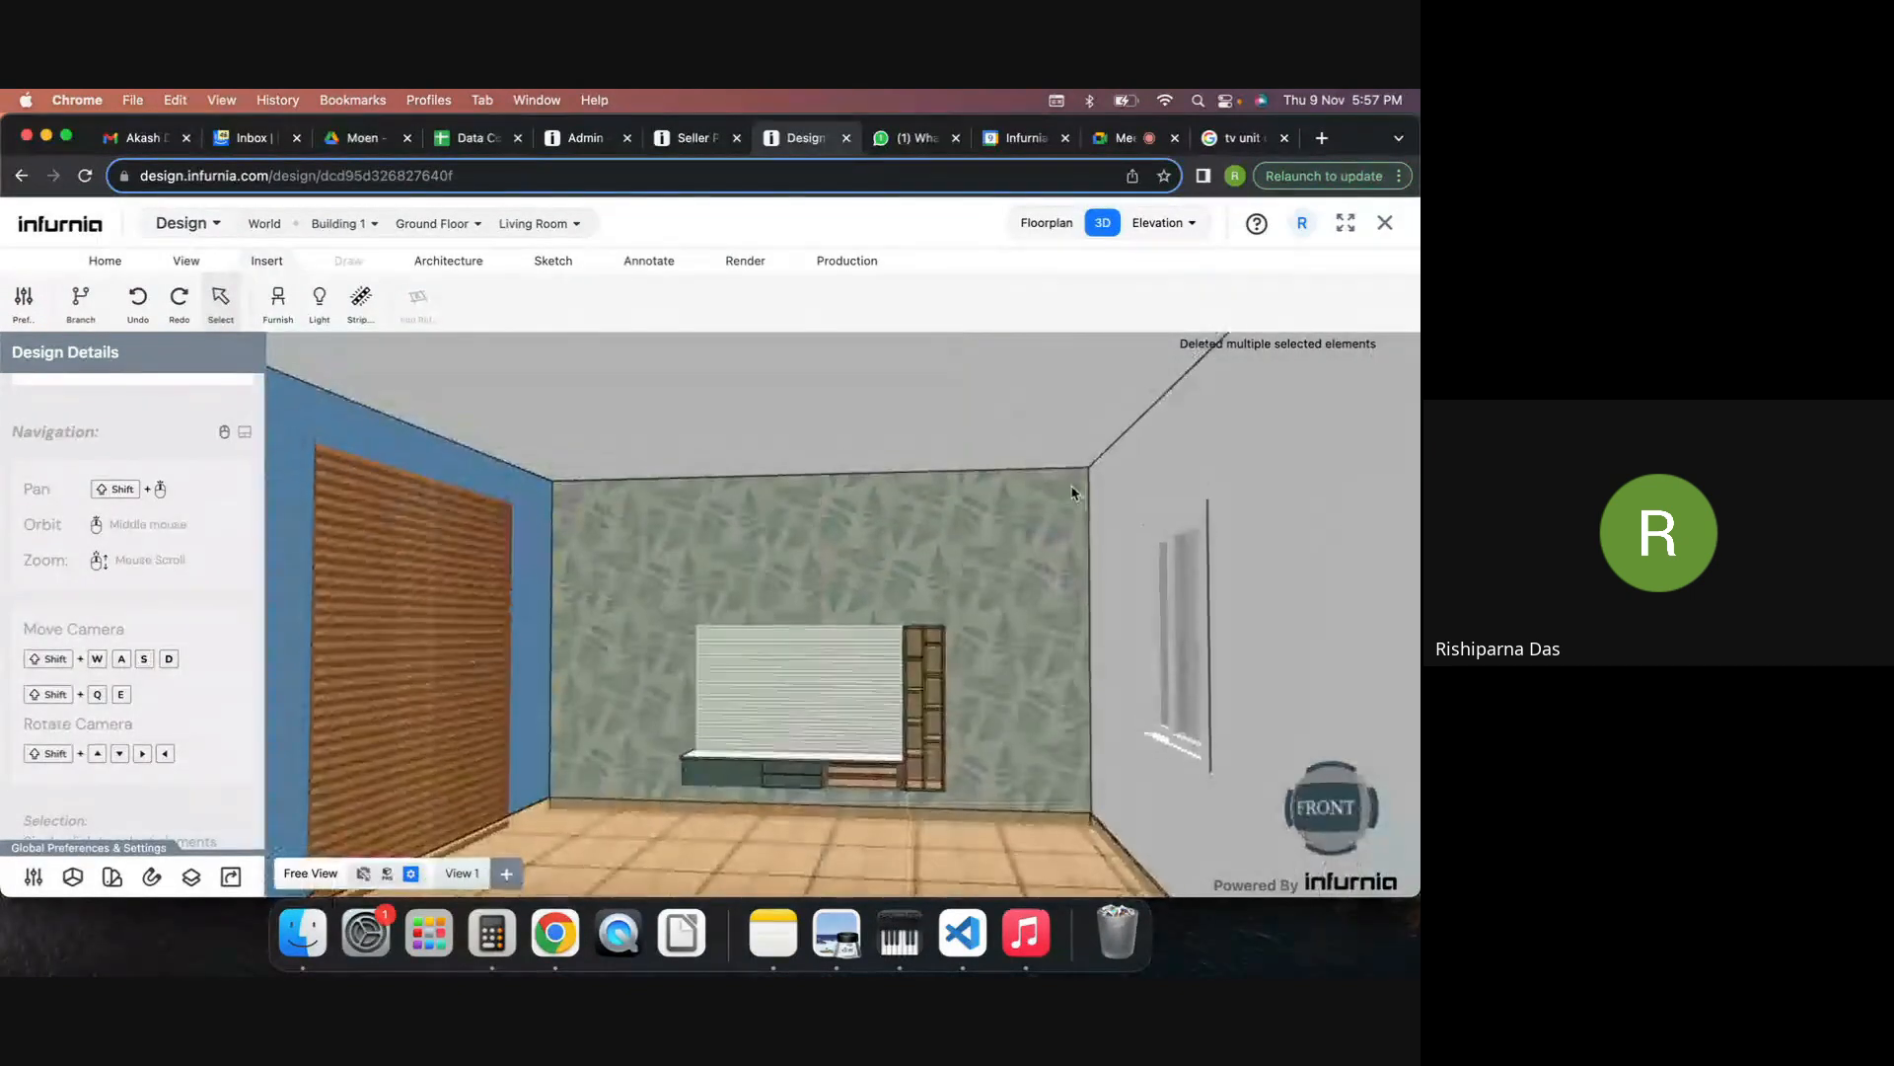
Start a false ceiling on the living room ceiling and sketch a closed line outline along its full boundary.
left_click(864, 394)
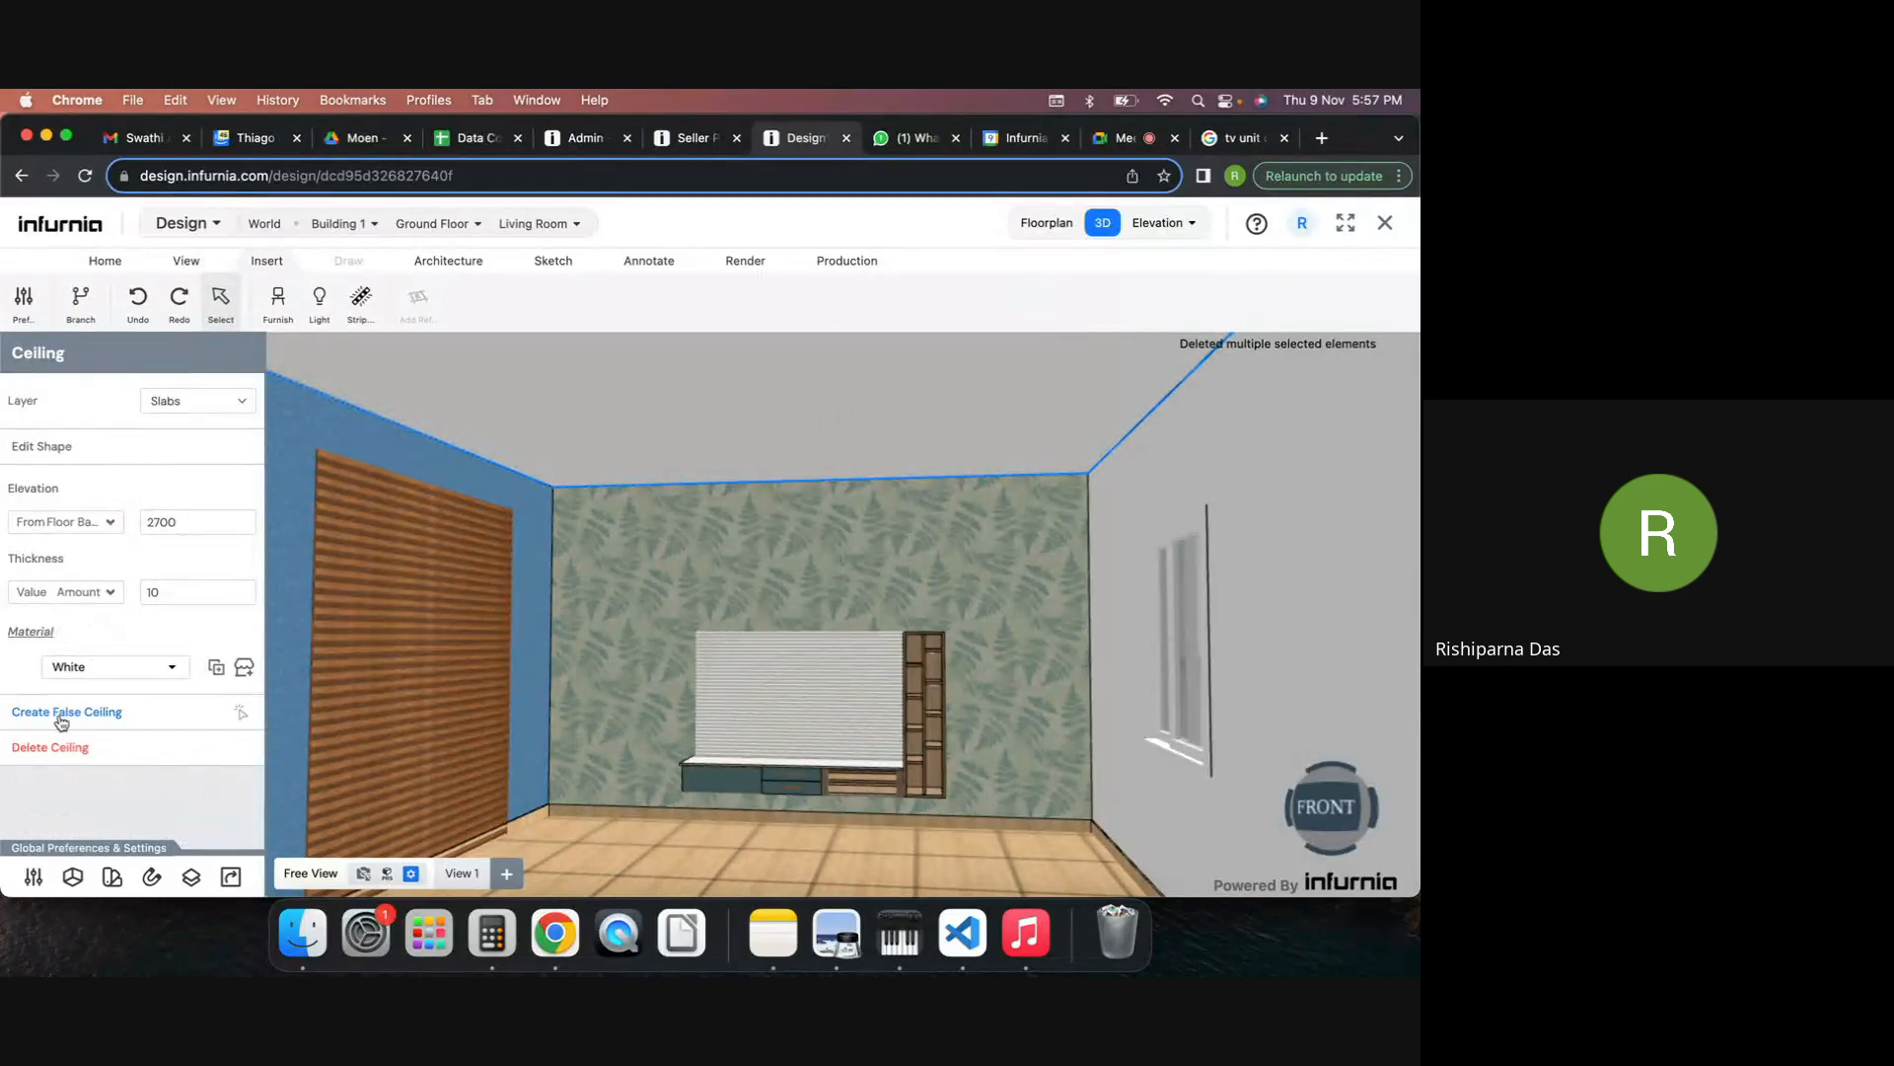
left_click(61, 712)
left_click(277, 298)
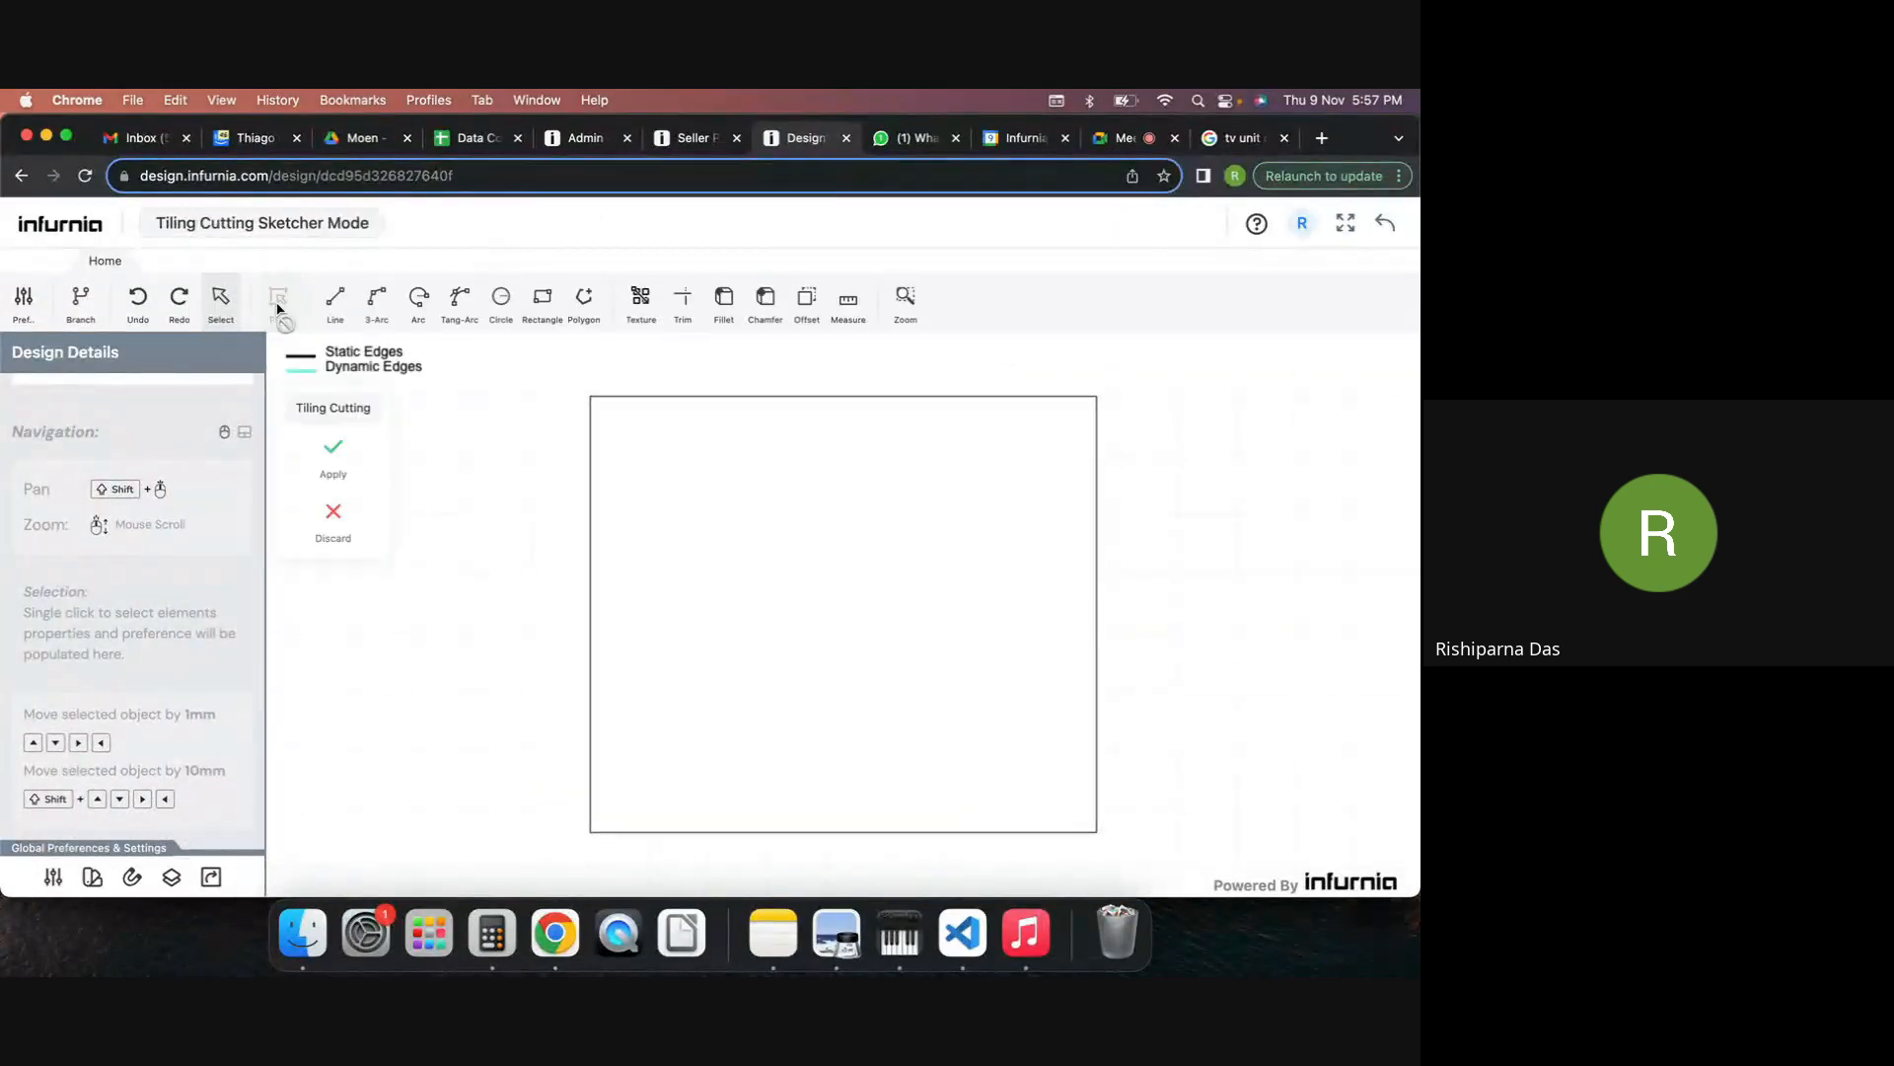
left_click(331, 307)
left_click(590, 396)
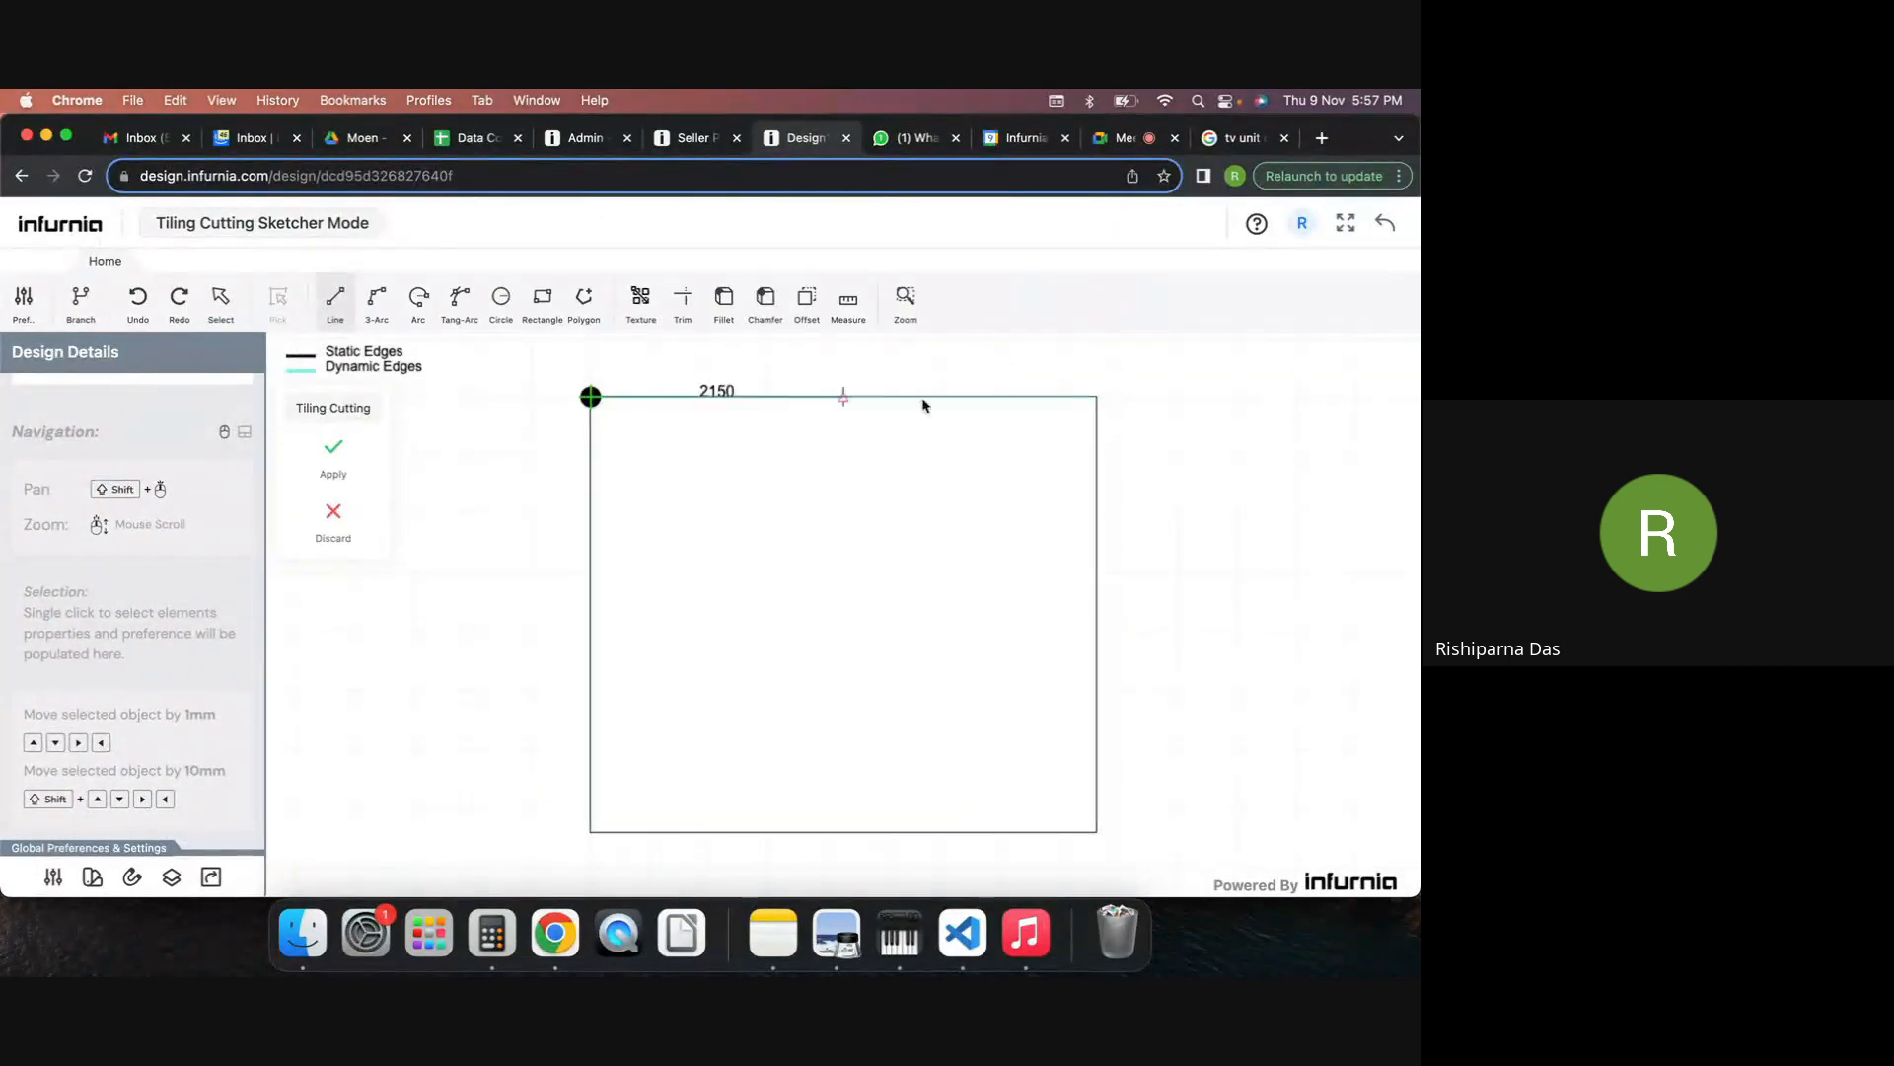
left_click(1096, 396)
left_click(1096, 831)
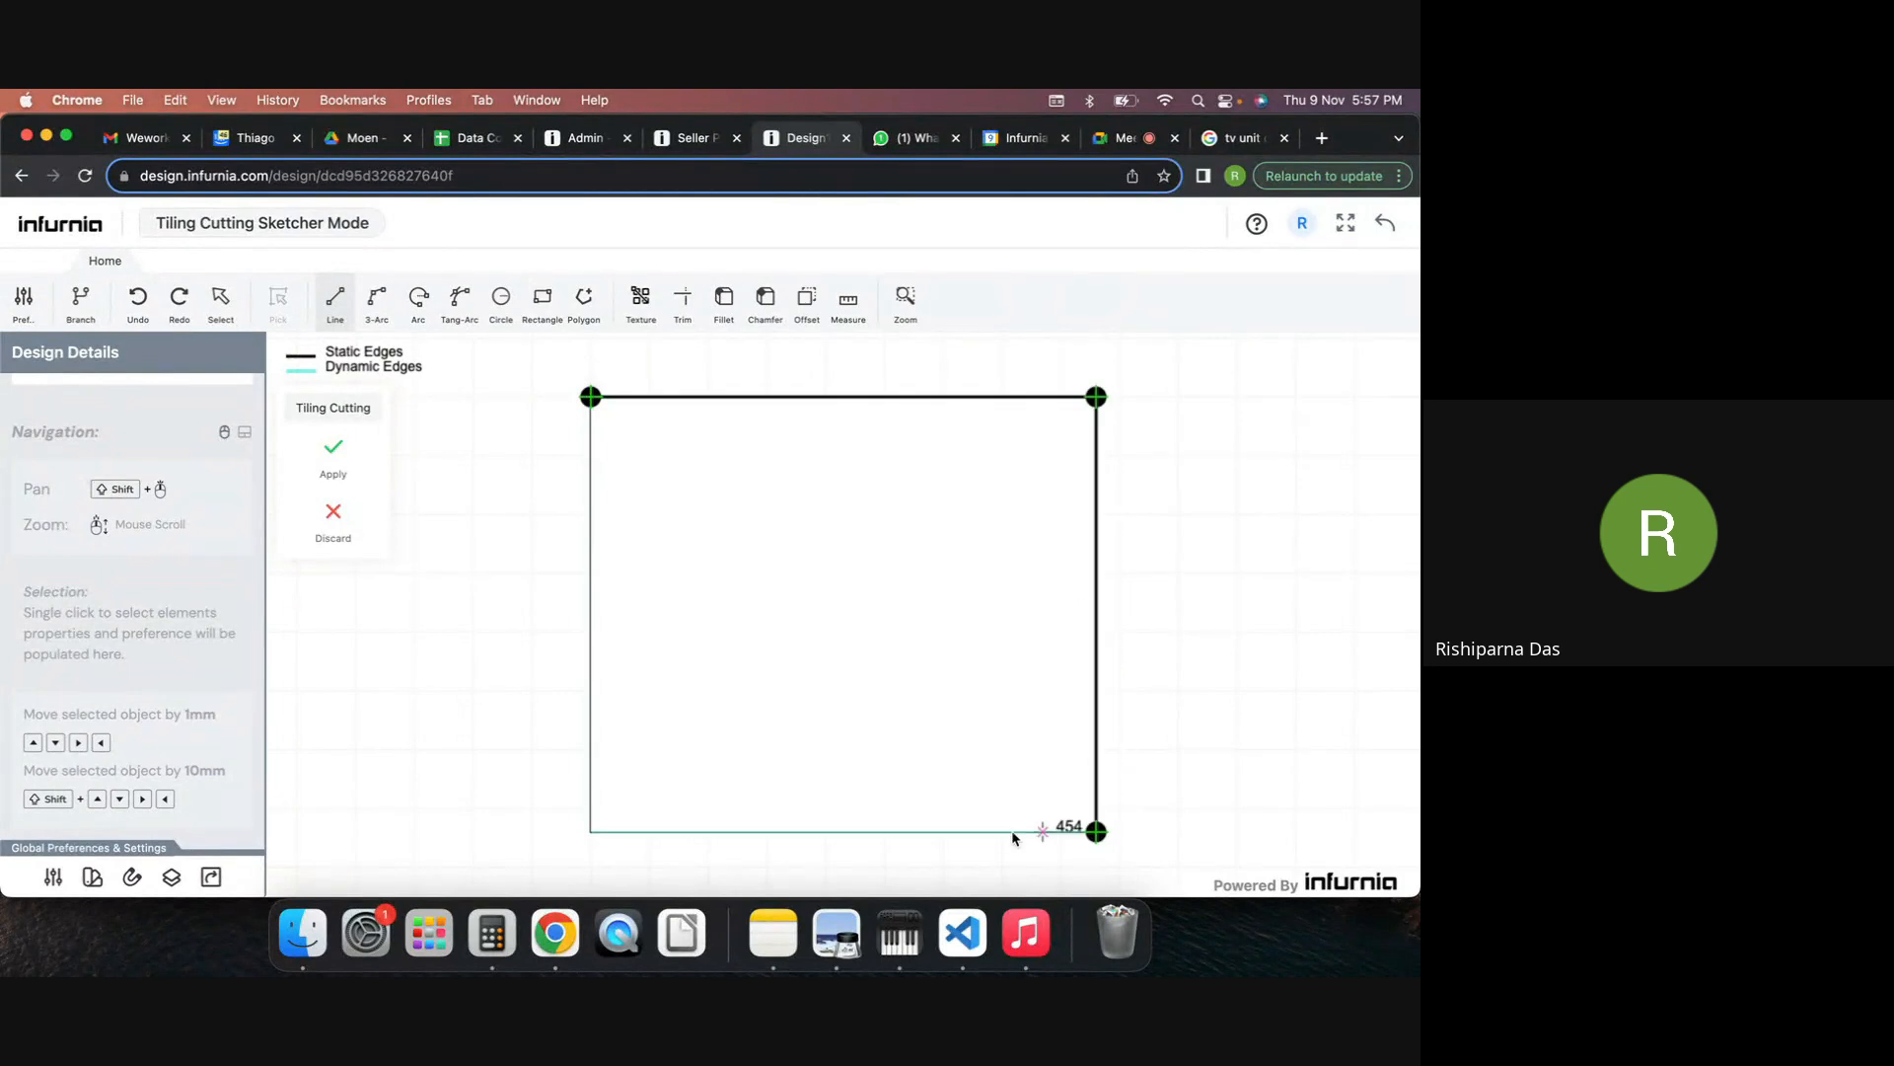
left_click(590, 831)
left_click(591, 396)
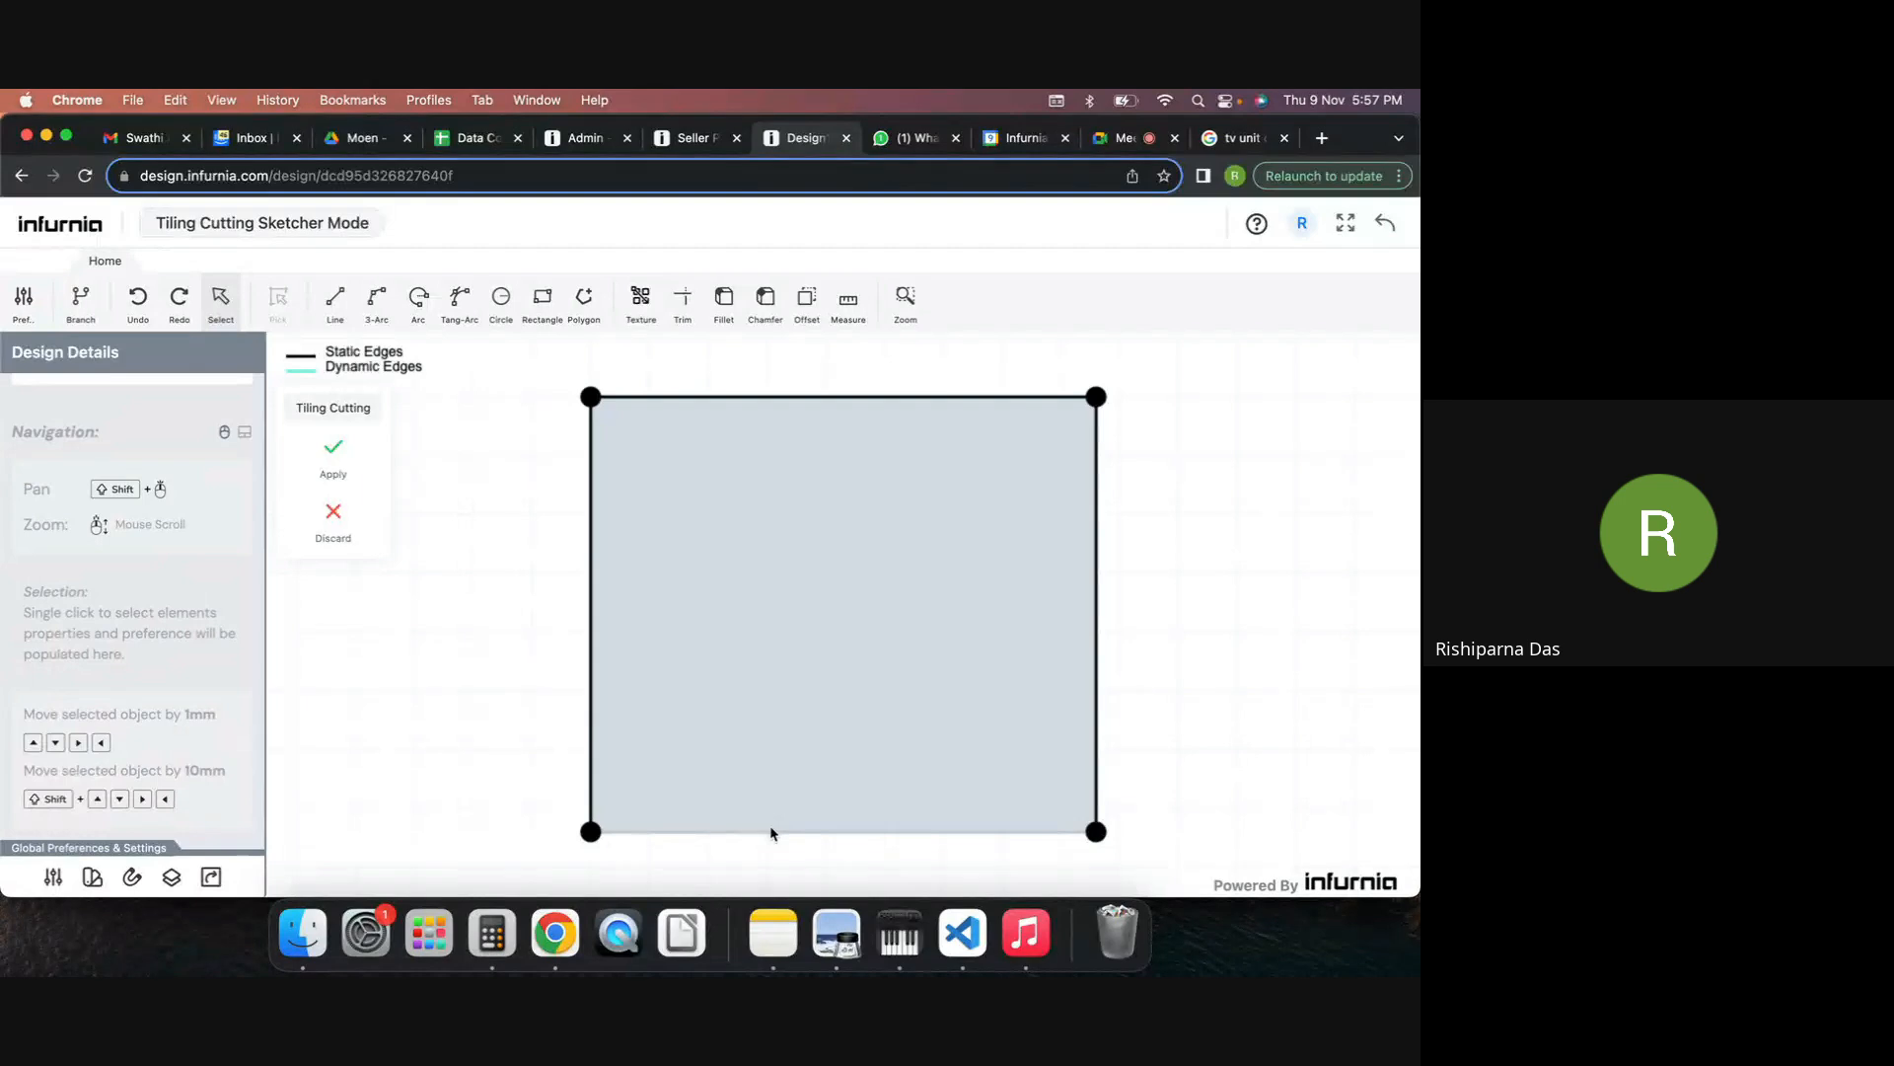
Shift the outline's lower edge inward so a strip of ceiling stays uncovered, and apply the cutting.
left_click_drag(772, 834, 792, 738)
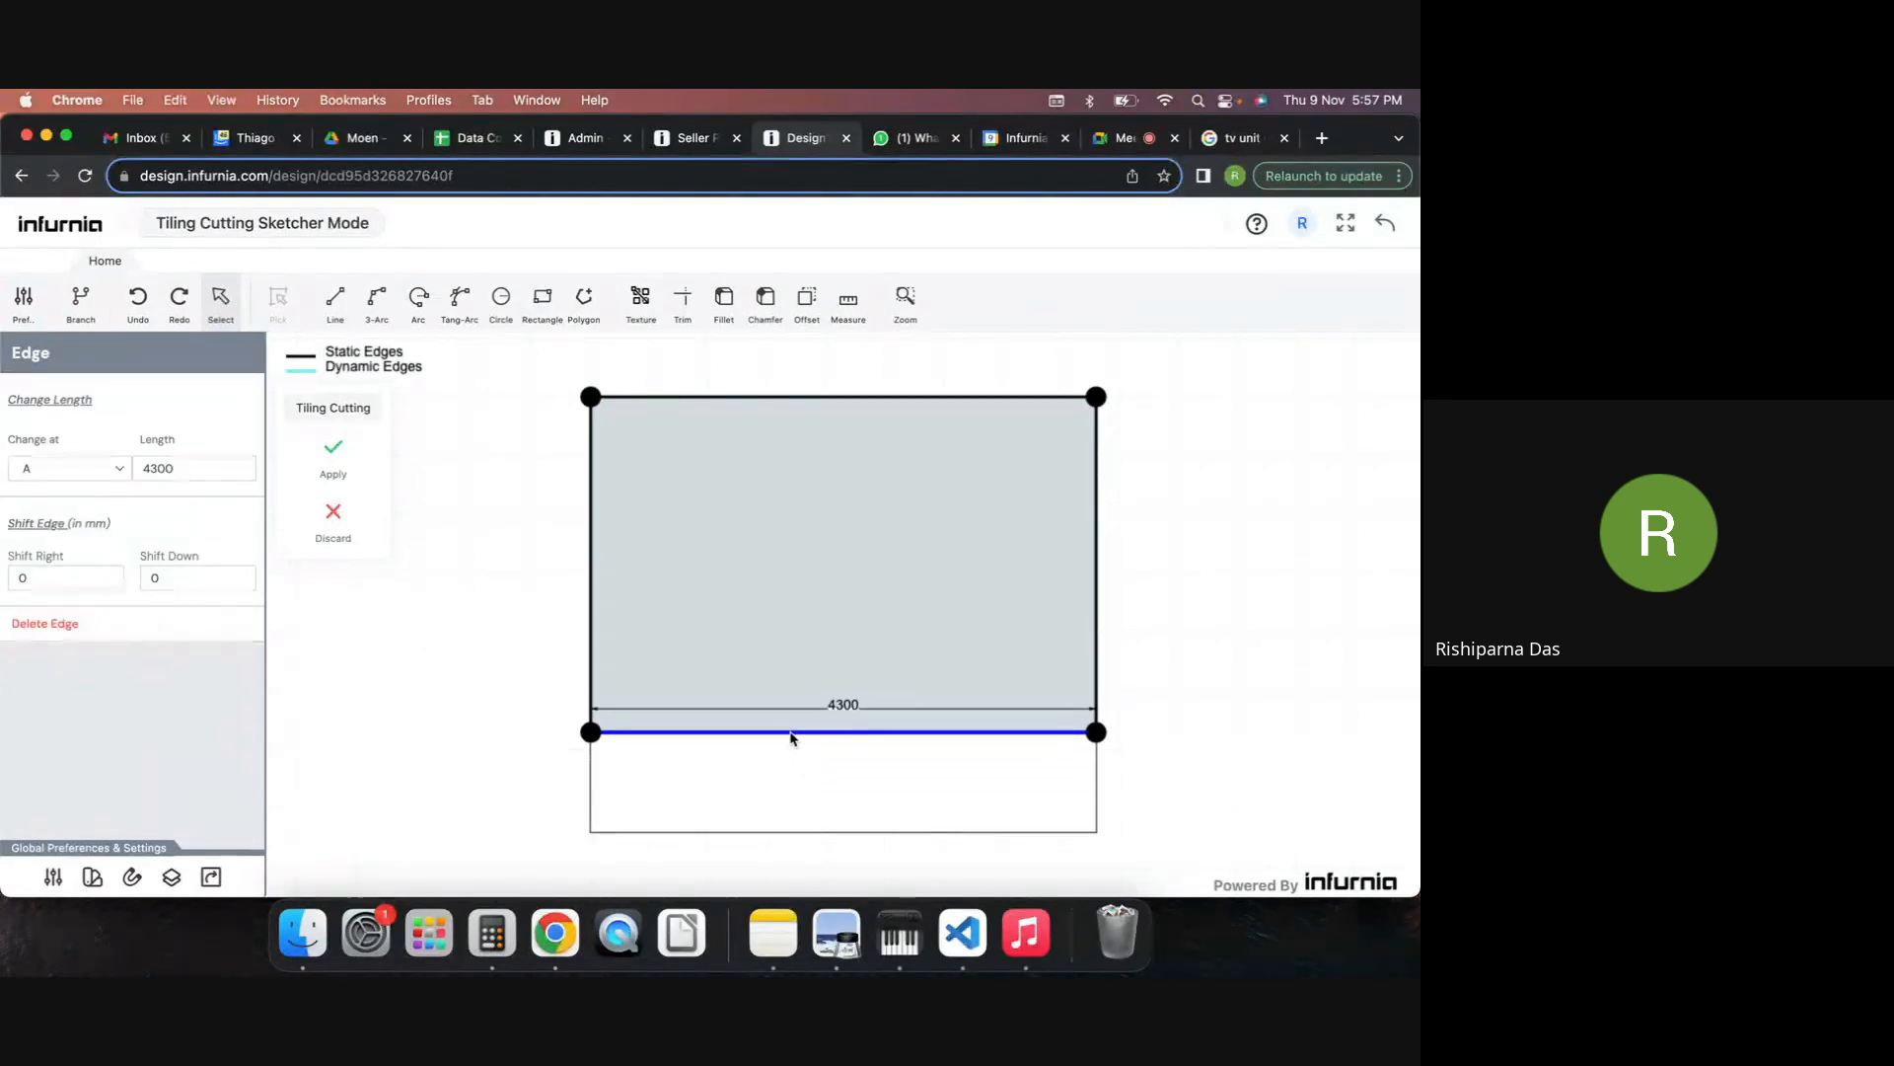
left_click(889, 767)
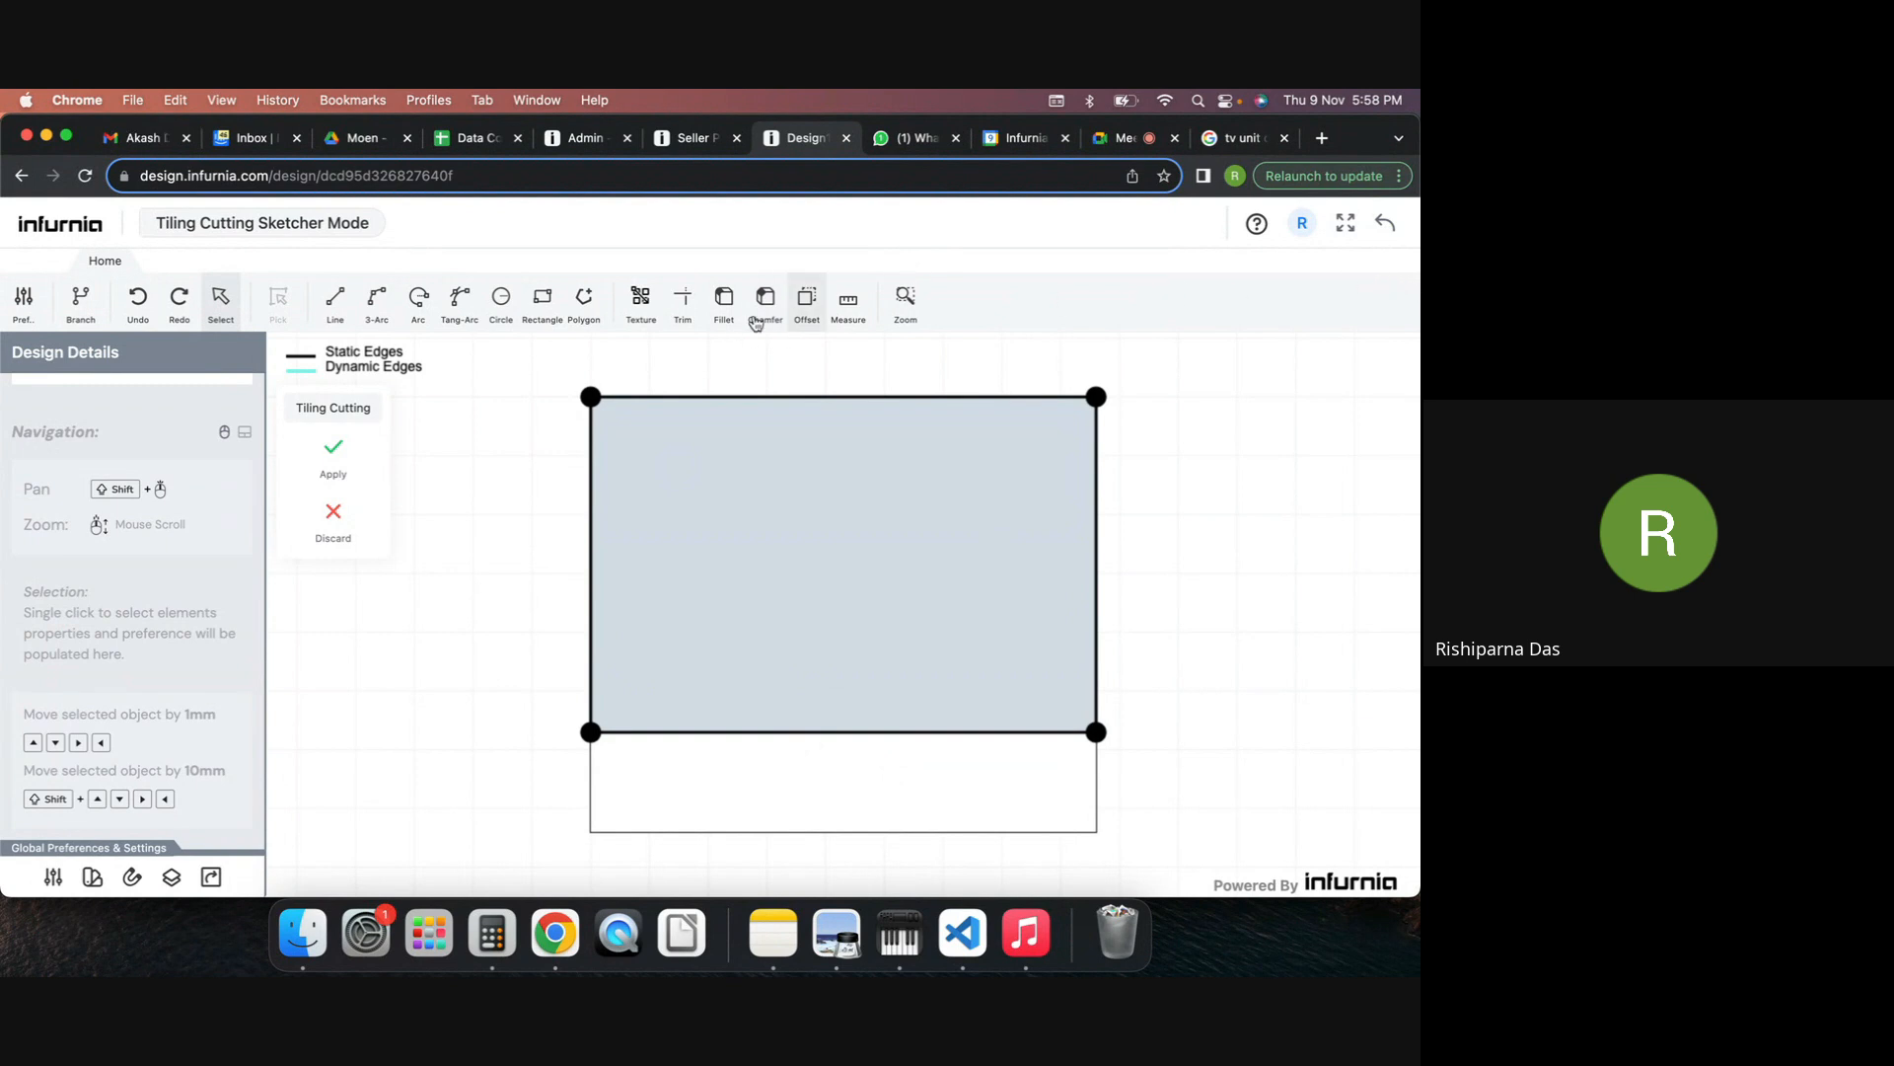
left_click(334, 447)
Set the false ceiling shape's front shift to 100 mm and inspect the result in the 3D view.
left_click(832, 474)
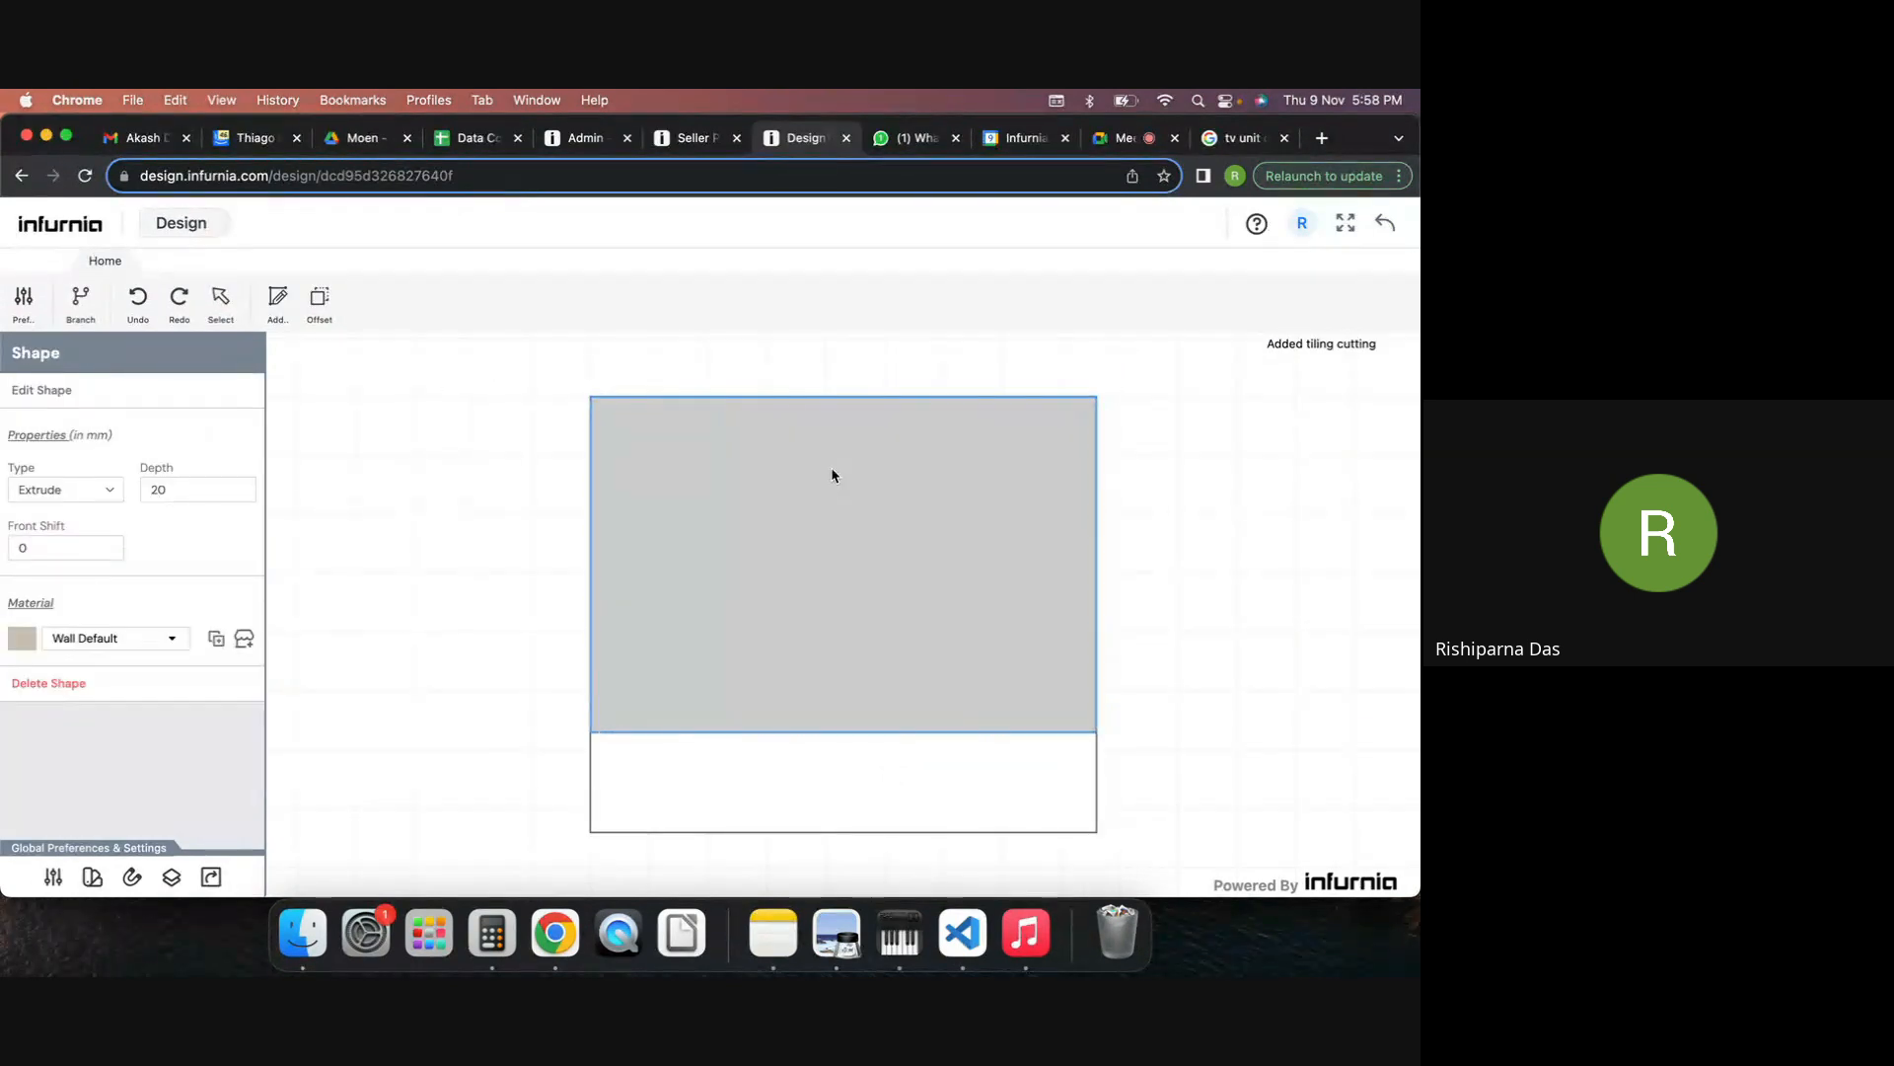
left_click(86, 544)
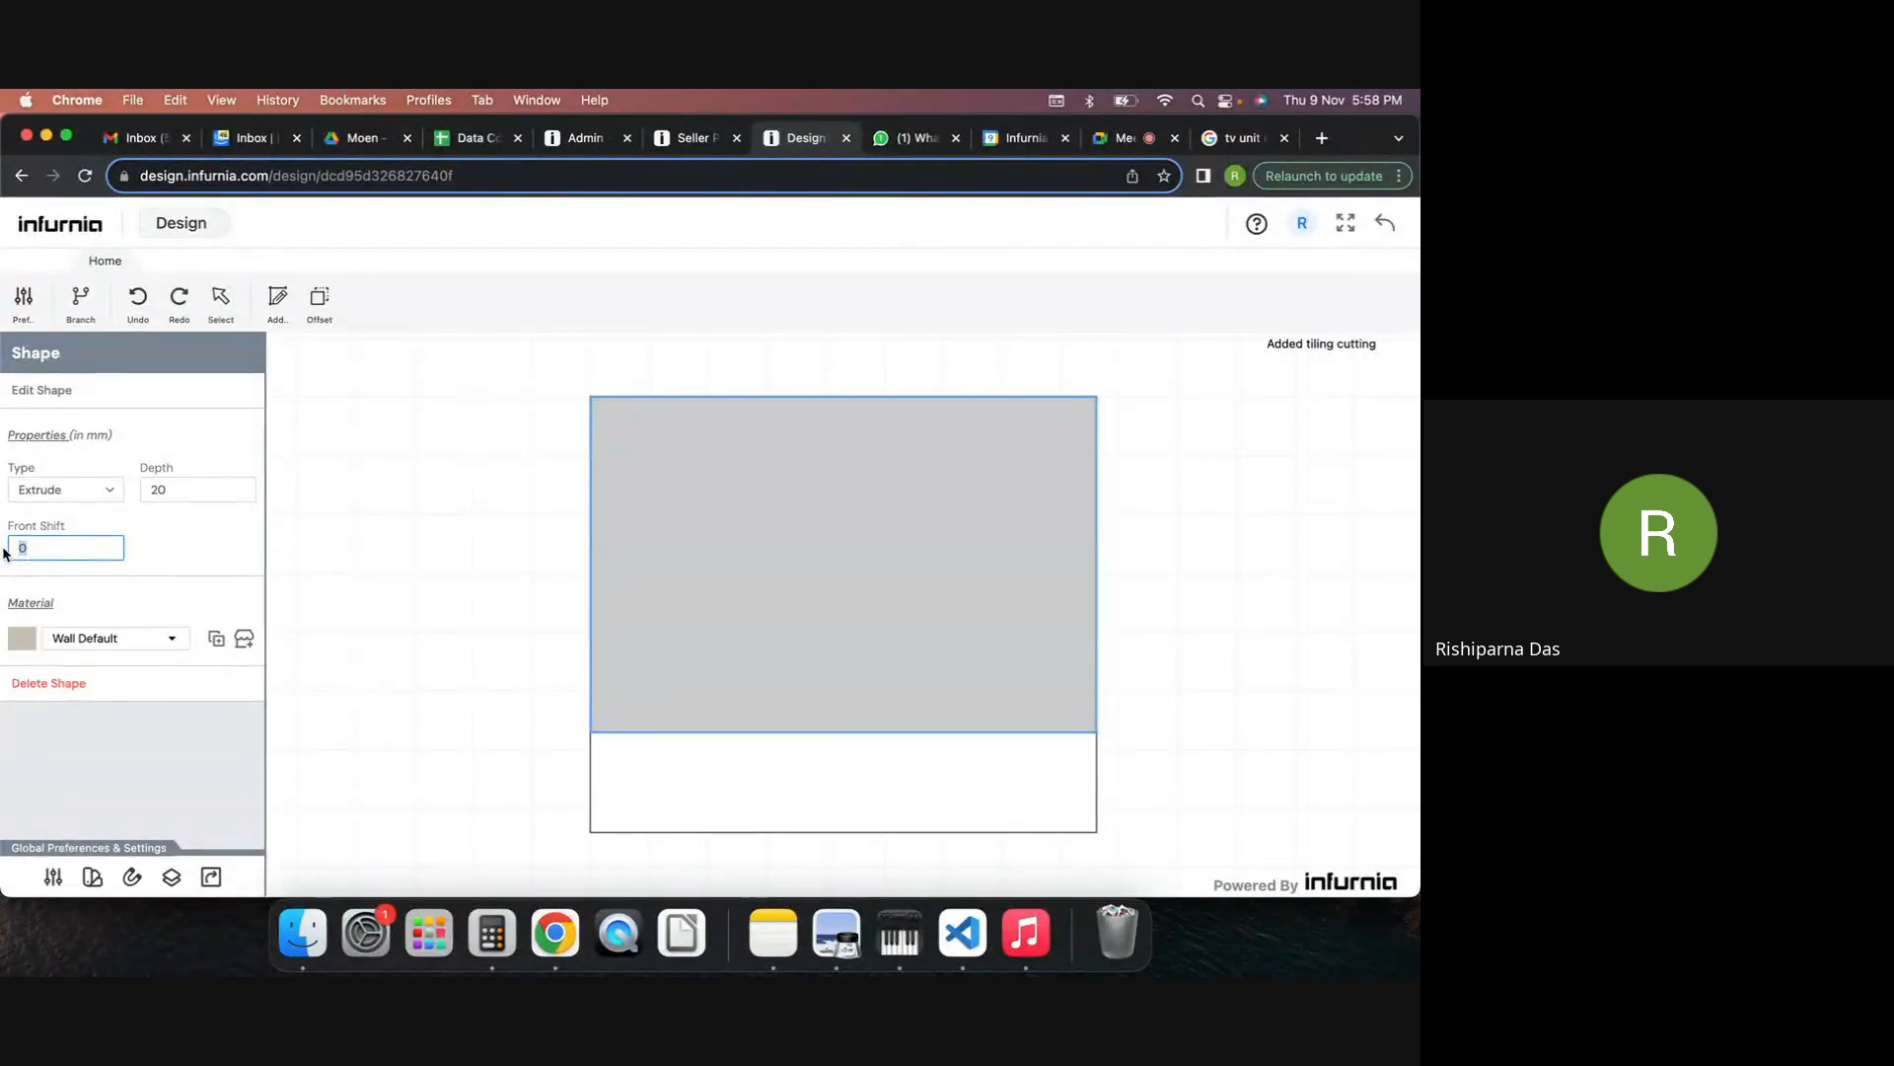
type("100")
left_click(31, 529)
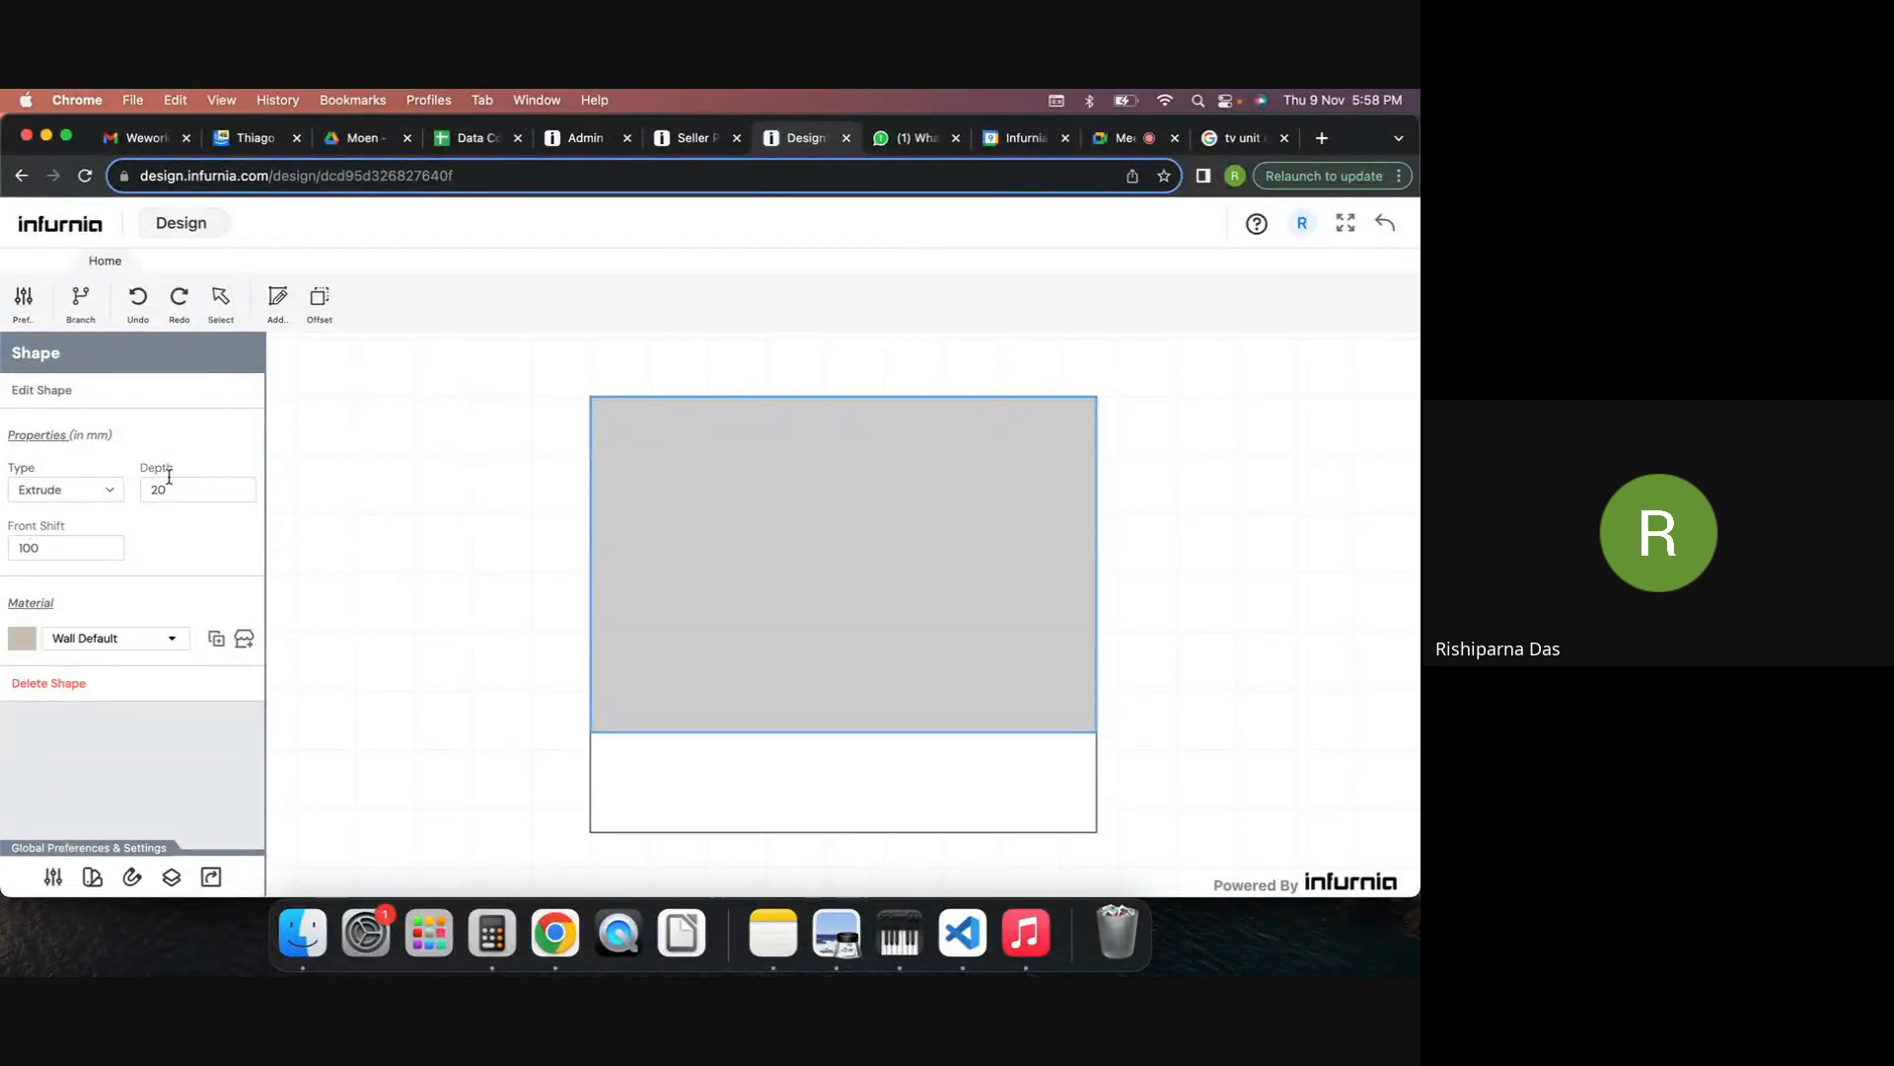
left_click(1386, 225)
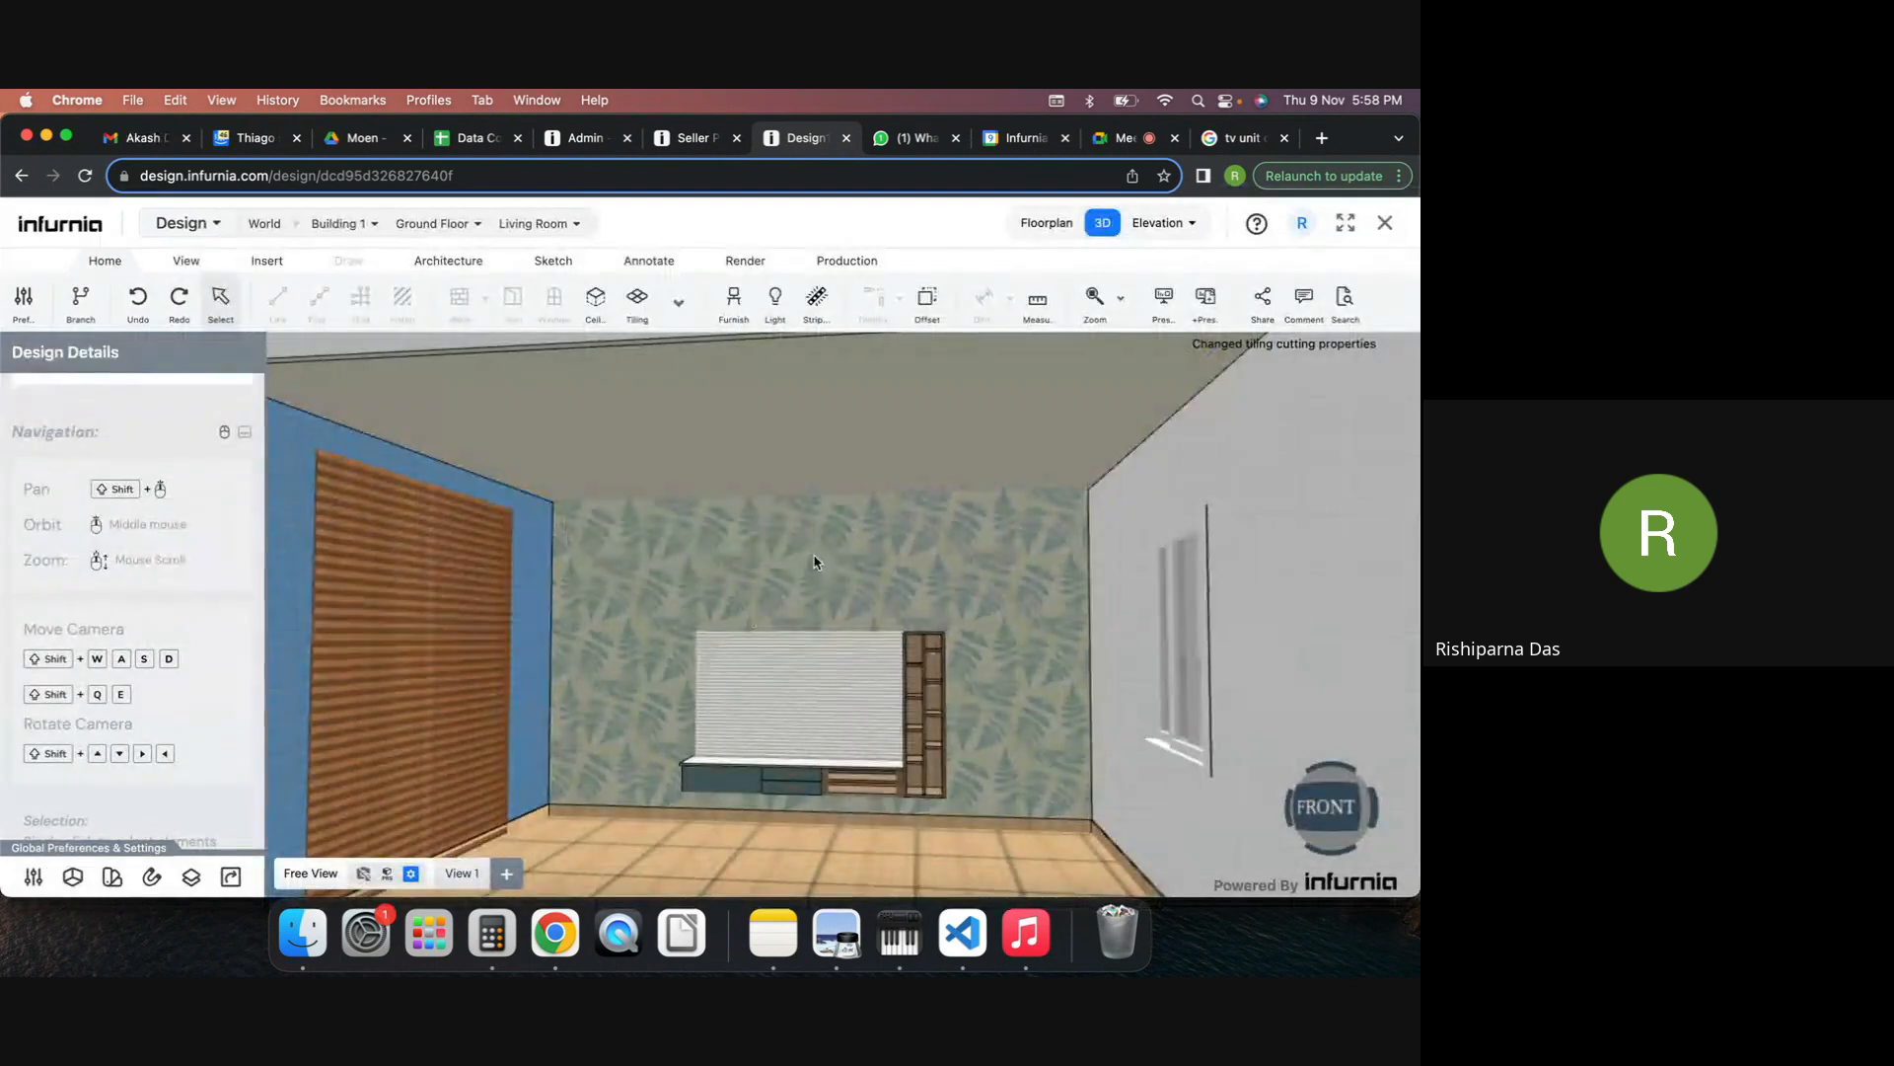
scroll(836, 552, "up", 1)
middle_click_drag(846, 552, 858, 625)
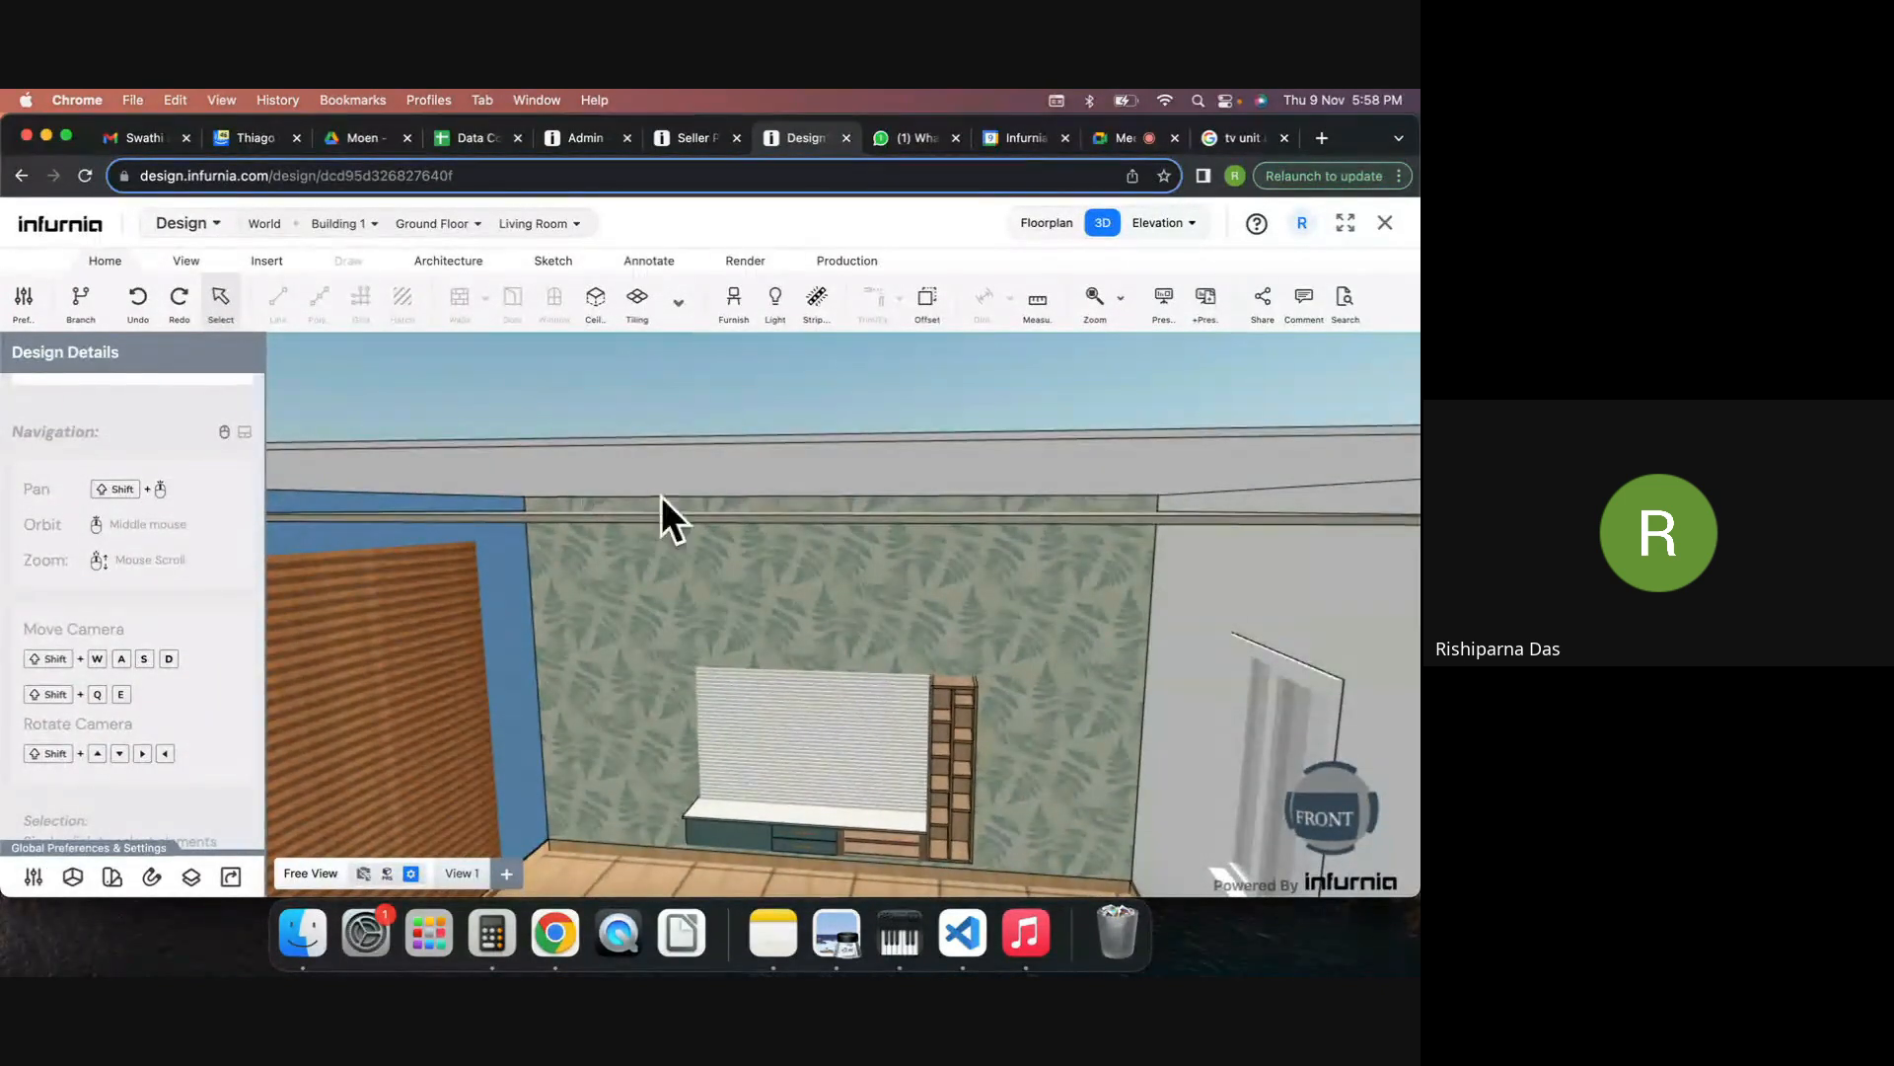
middle_click_drag(882, 553, 753, 465)
Reopen the ceiling's false ceiling design and sketch a second closed line outline over the existing shape.
left_click(742, 456)
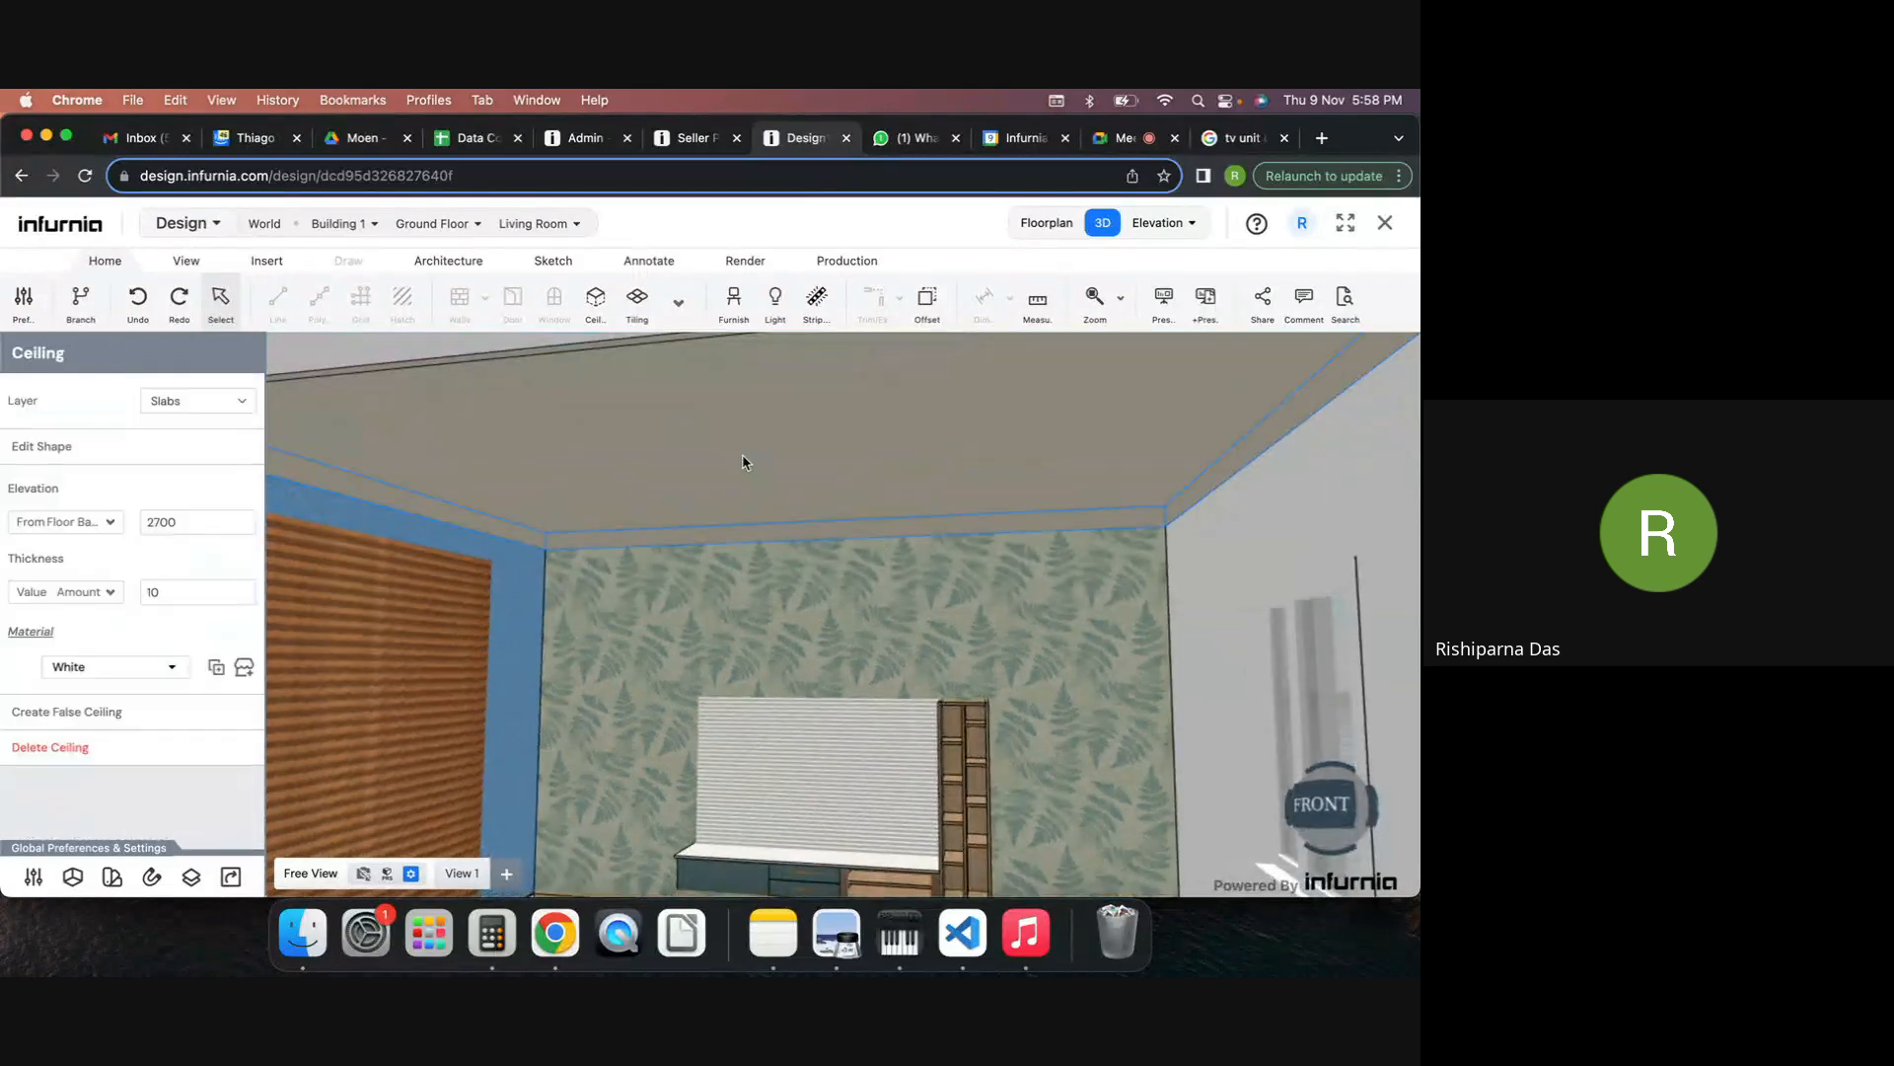
left_click(74, 712)
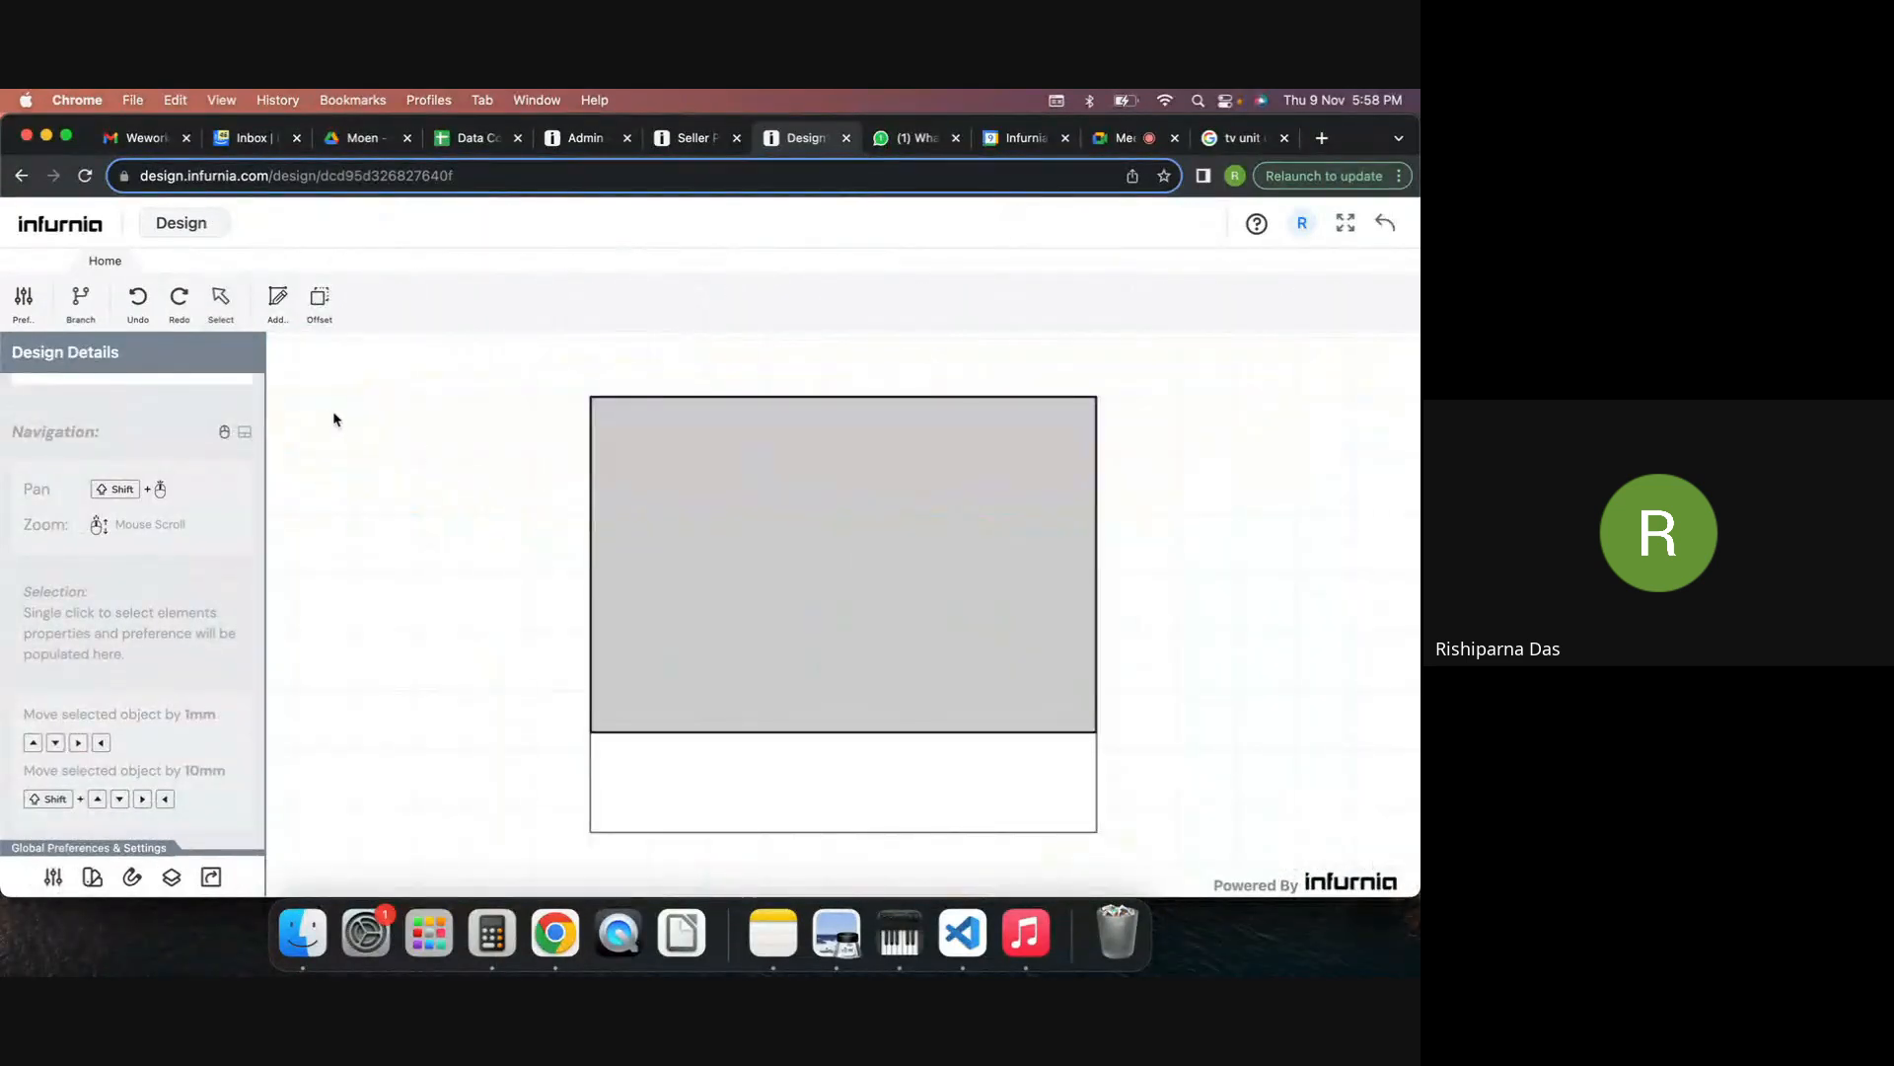
left_click(280, 301)
left_click(336, 298)
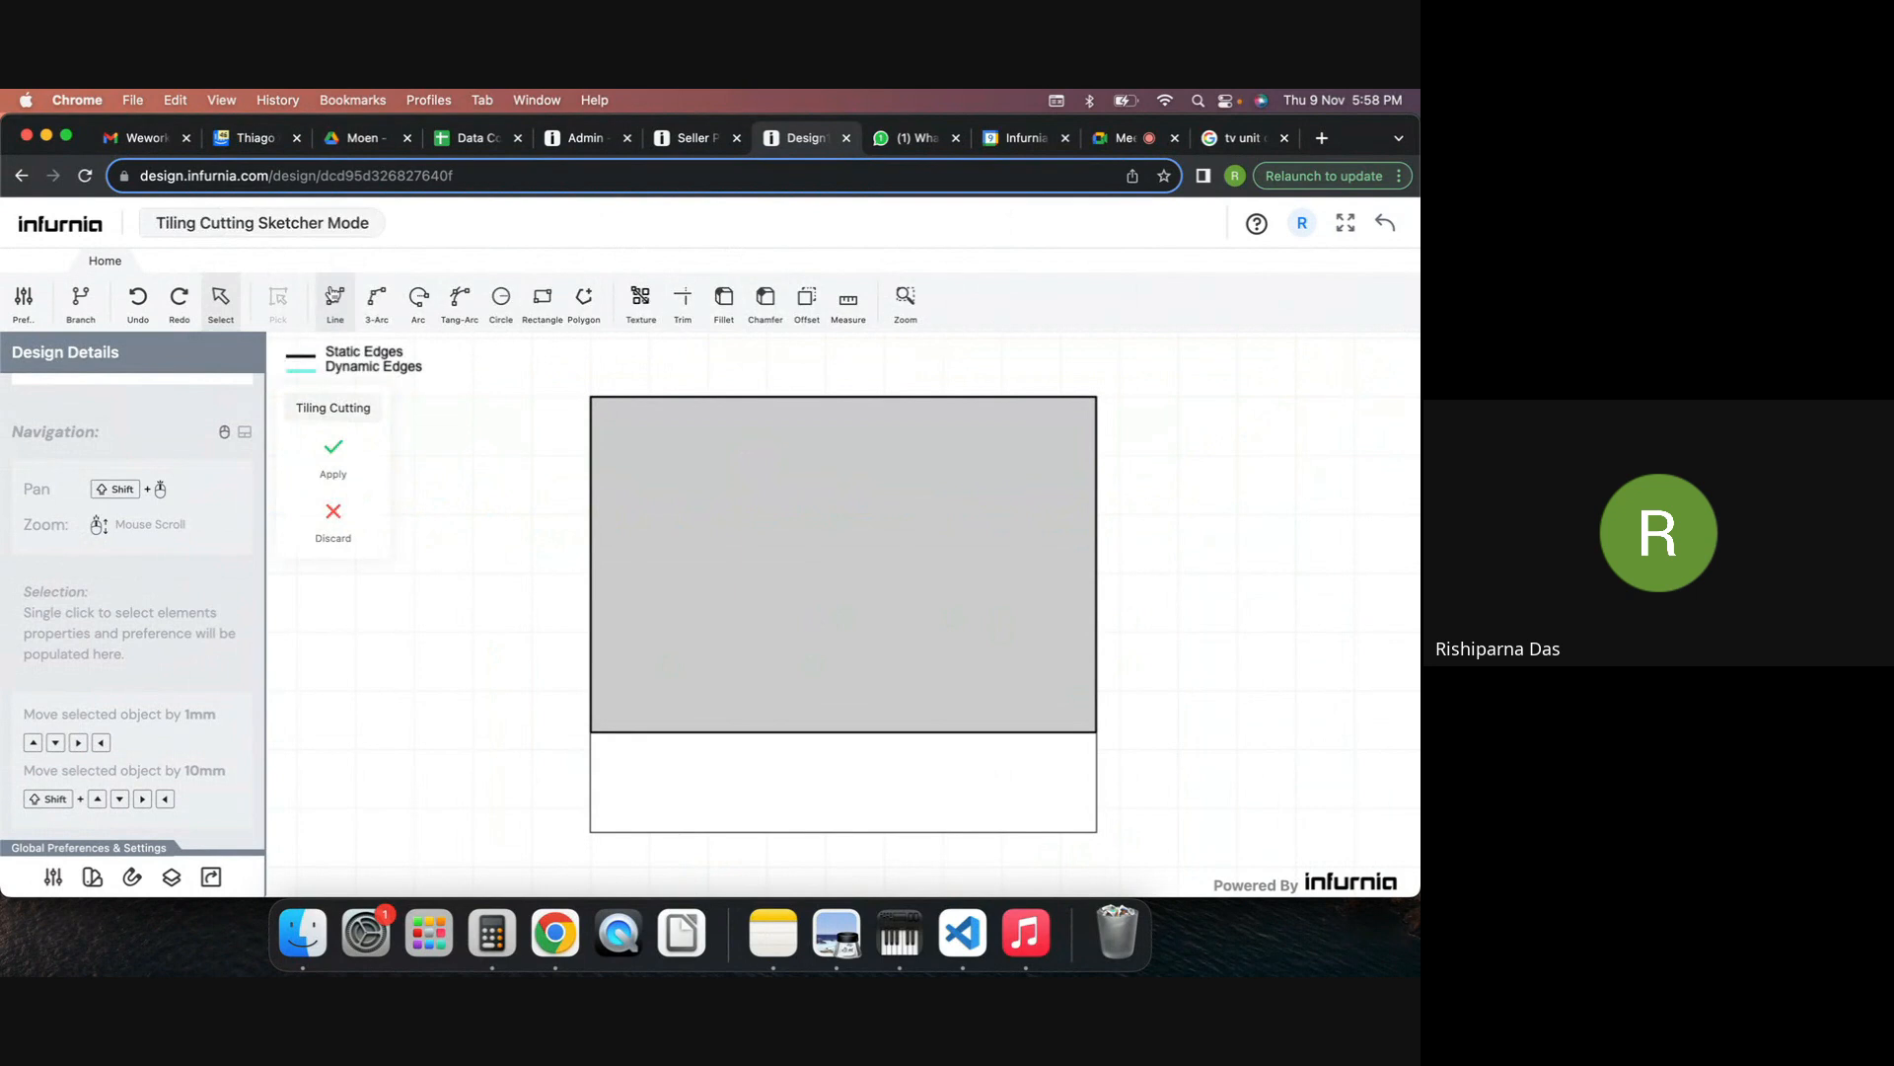
left_click(590, 397)
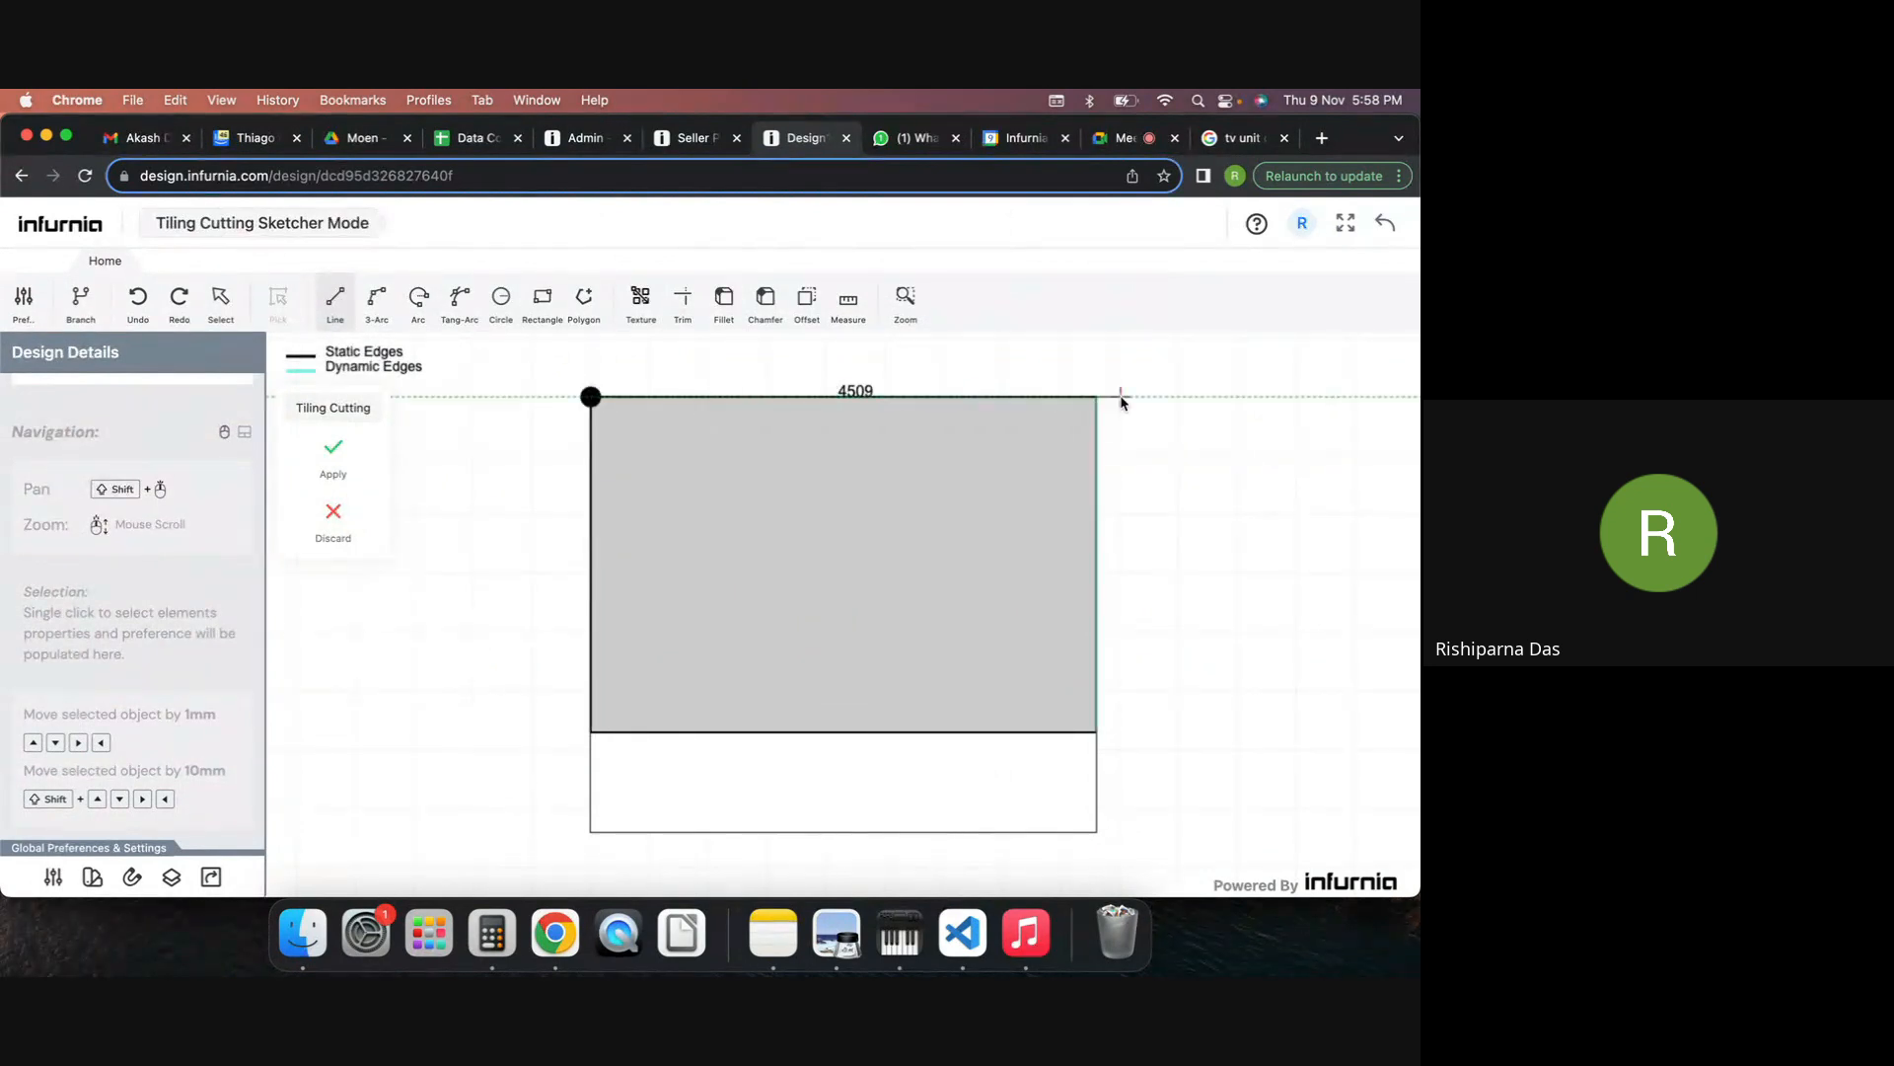
left_click(1097, 396)
left_click(1097, 732)
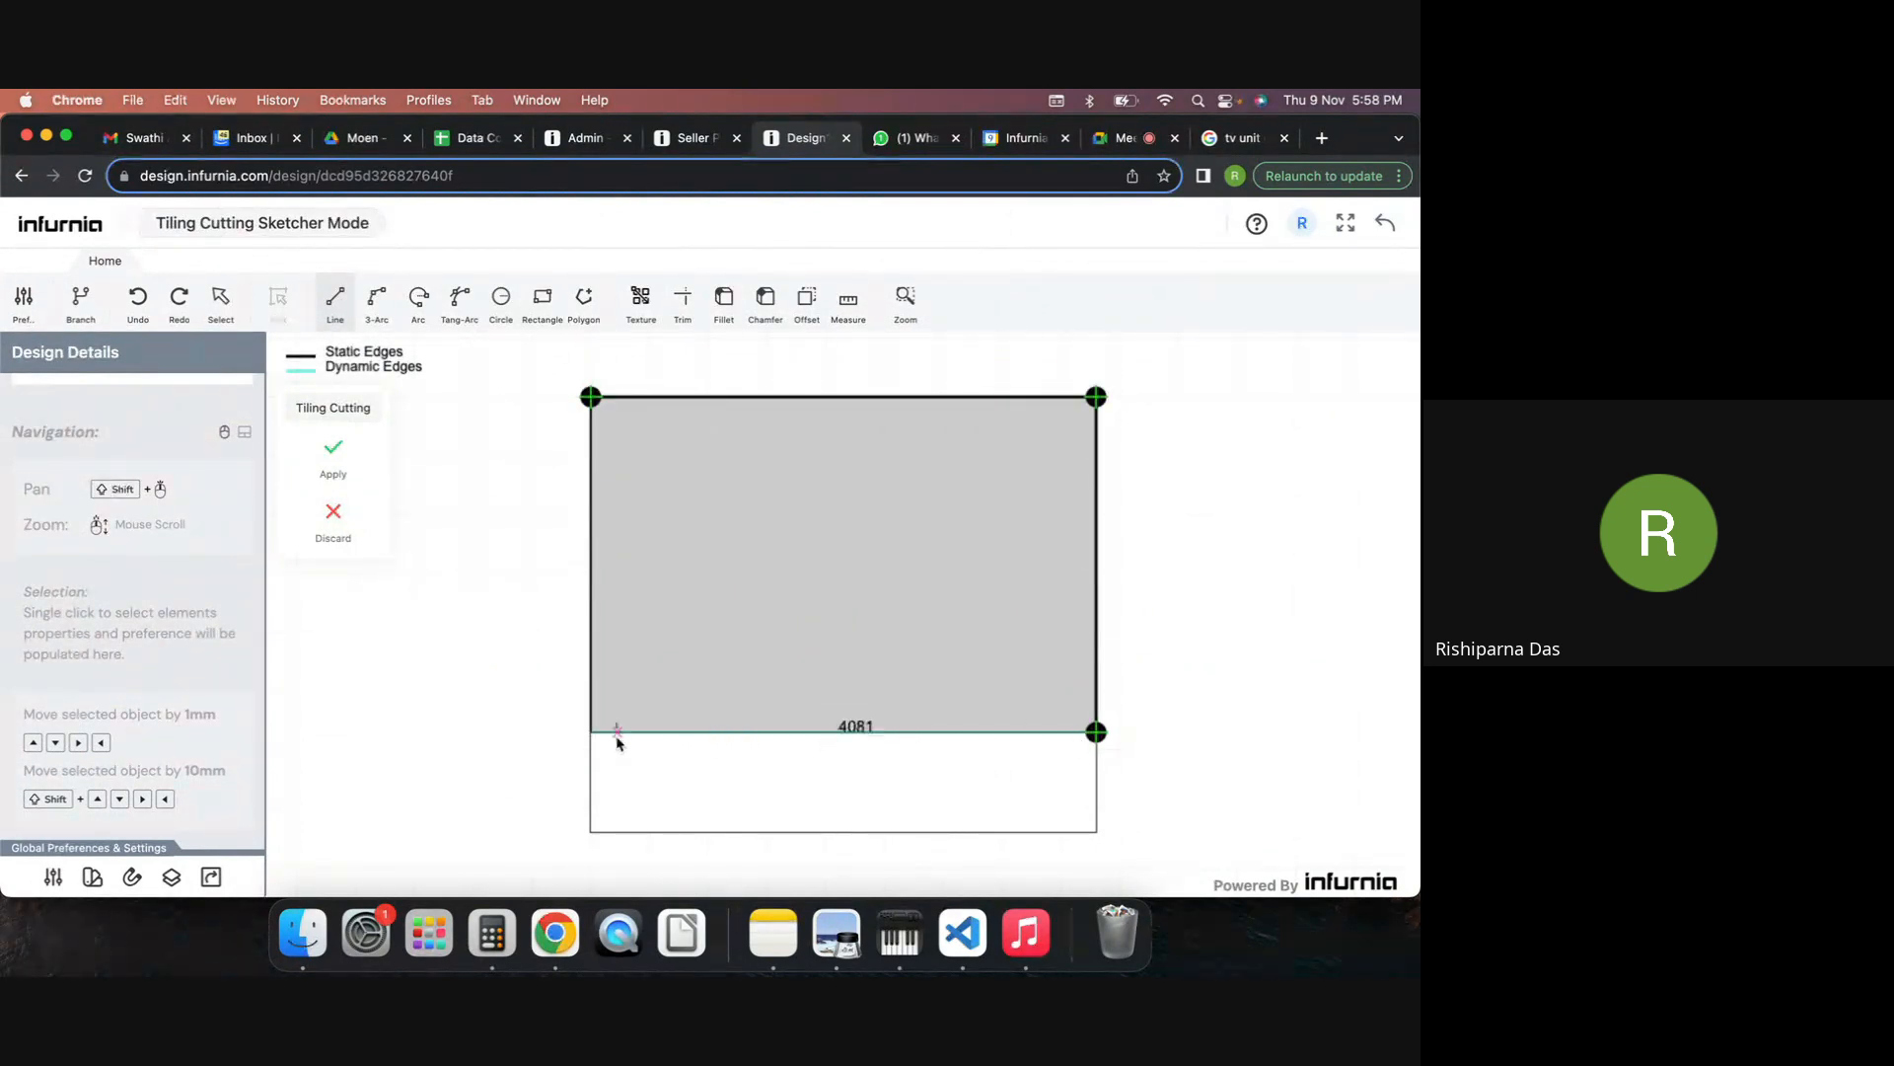
left_click(590, 733)
left_click(595, 394)
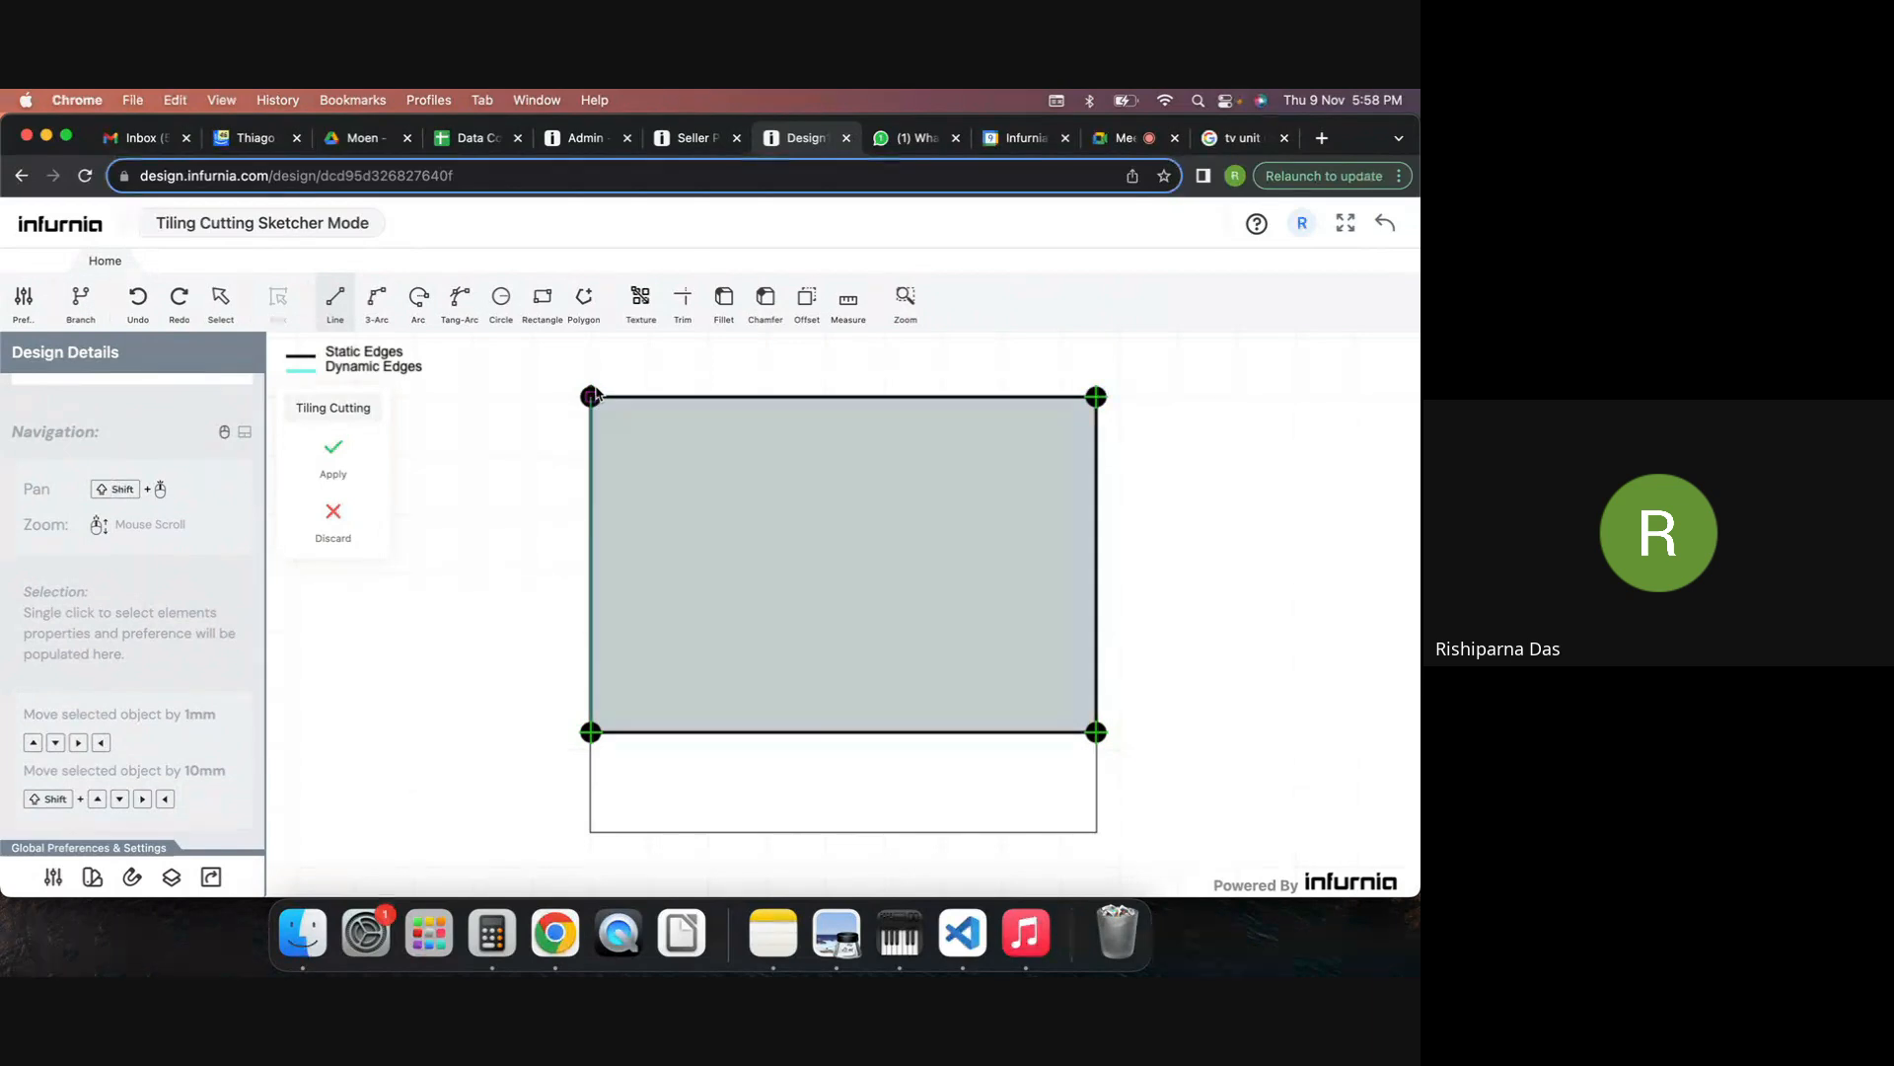
key("Escape")
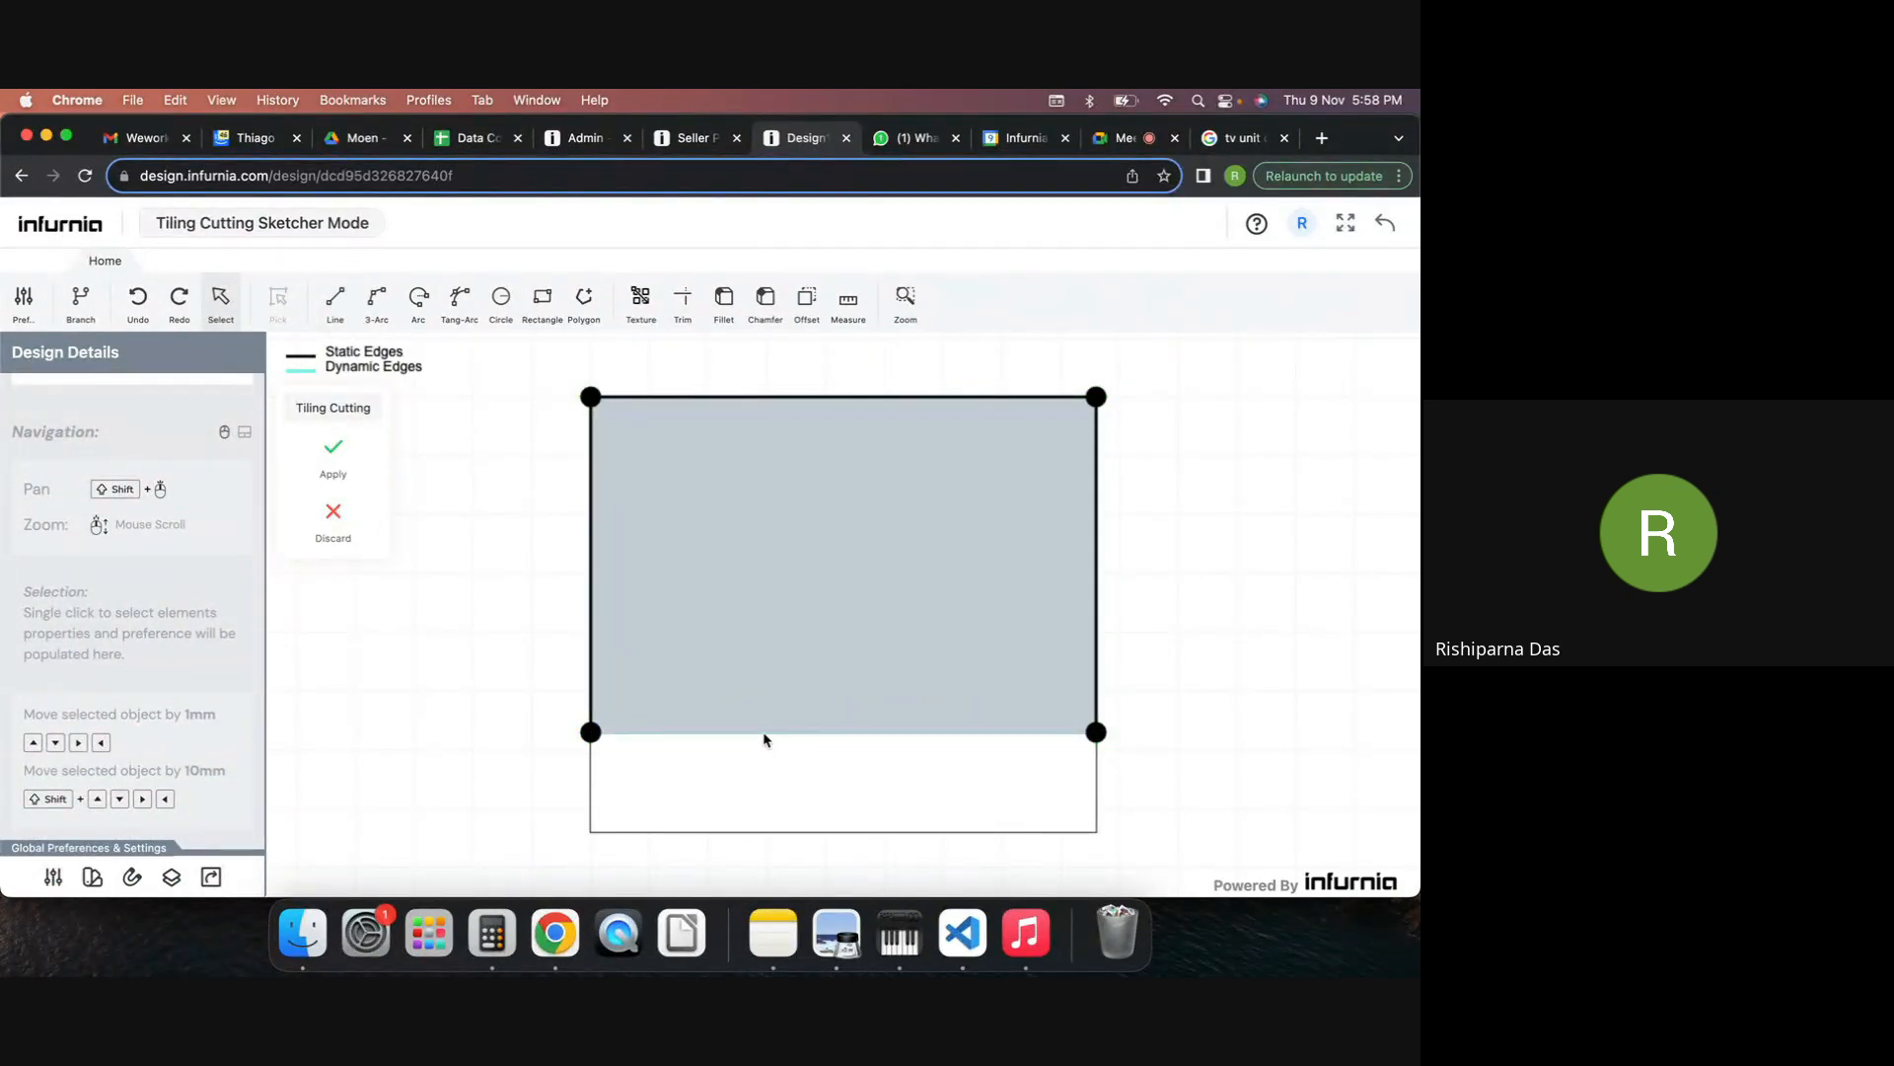
Shift the second outline's lower edge slightly inside the first shape's edge and apply the cutting.
left_click(764, 735)
left_click_drag(787, 736, 786, 715)
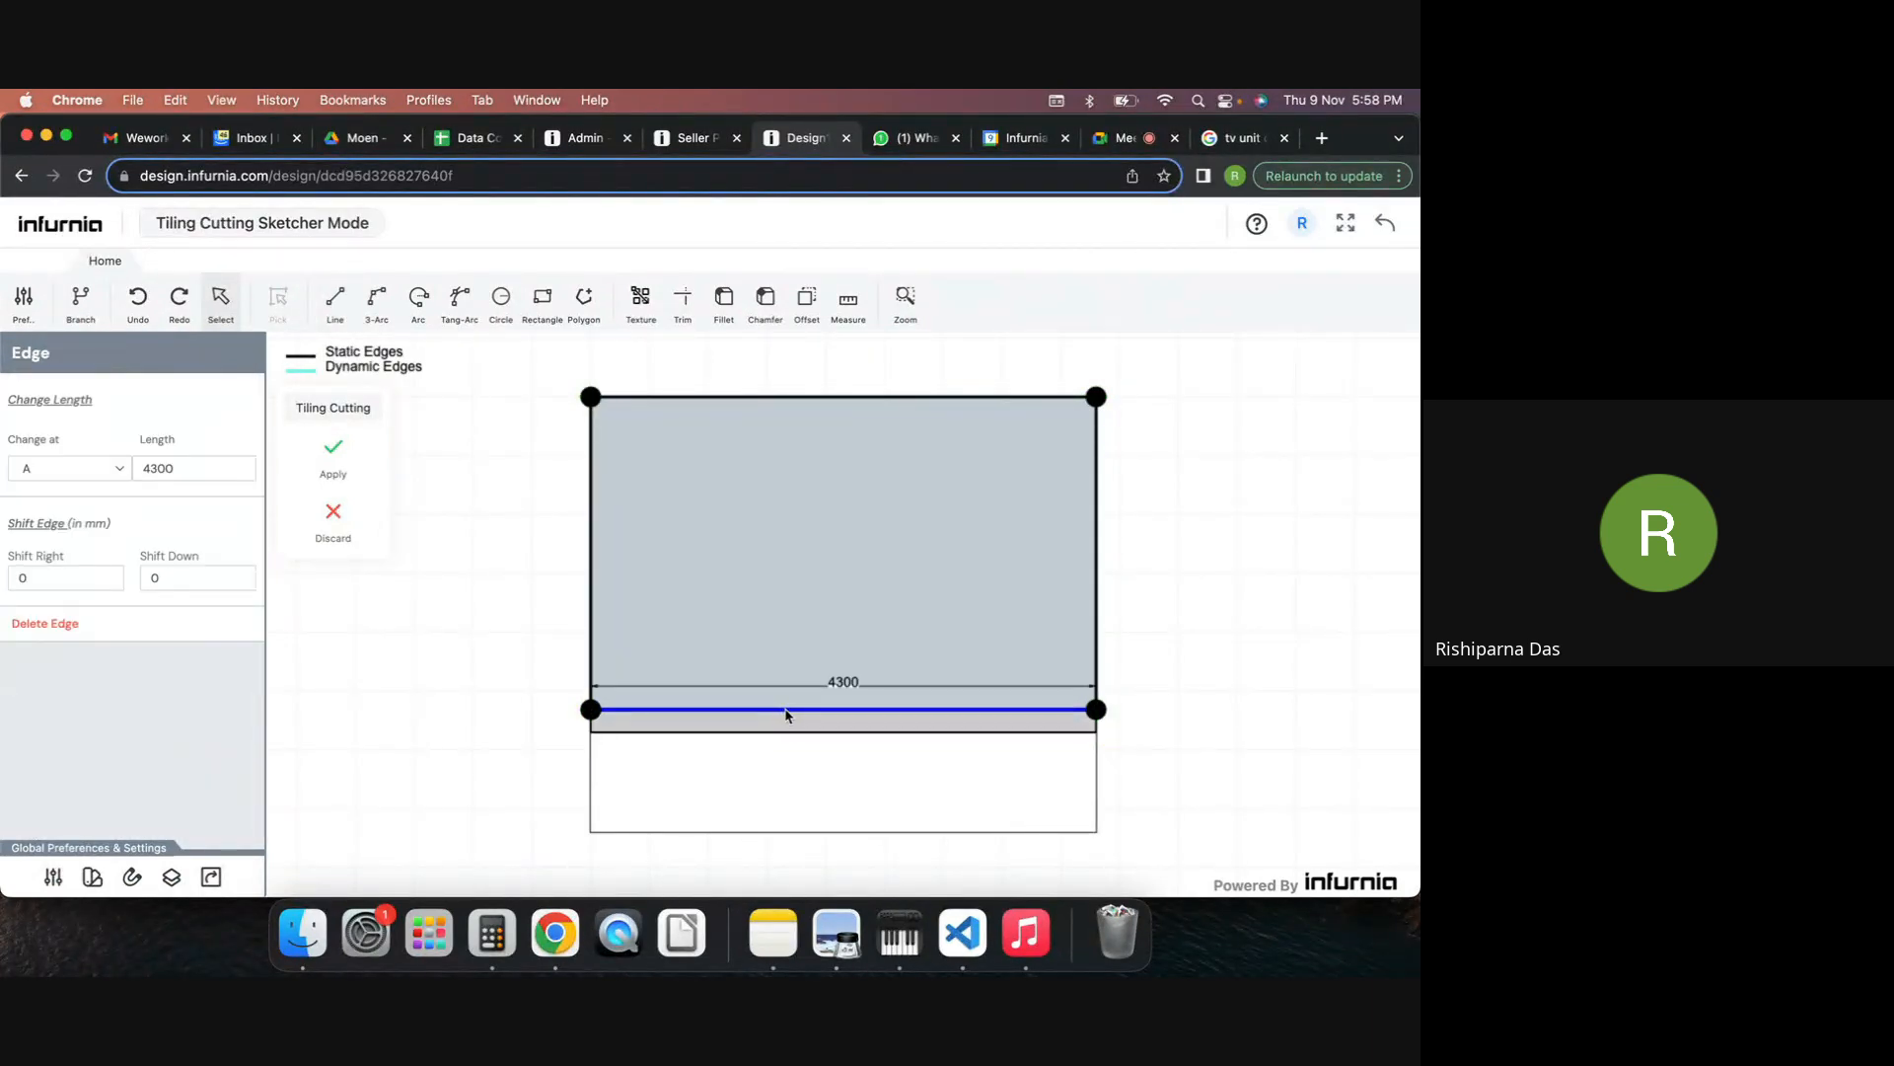
left_click(333, 449)
Set the second false ceiling shape's extrusion depth to 100 mm and inspect the layered ceiling in the 3D view.
left_click(864, 523)
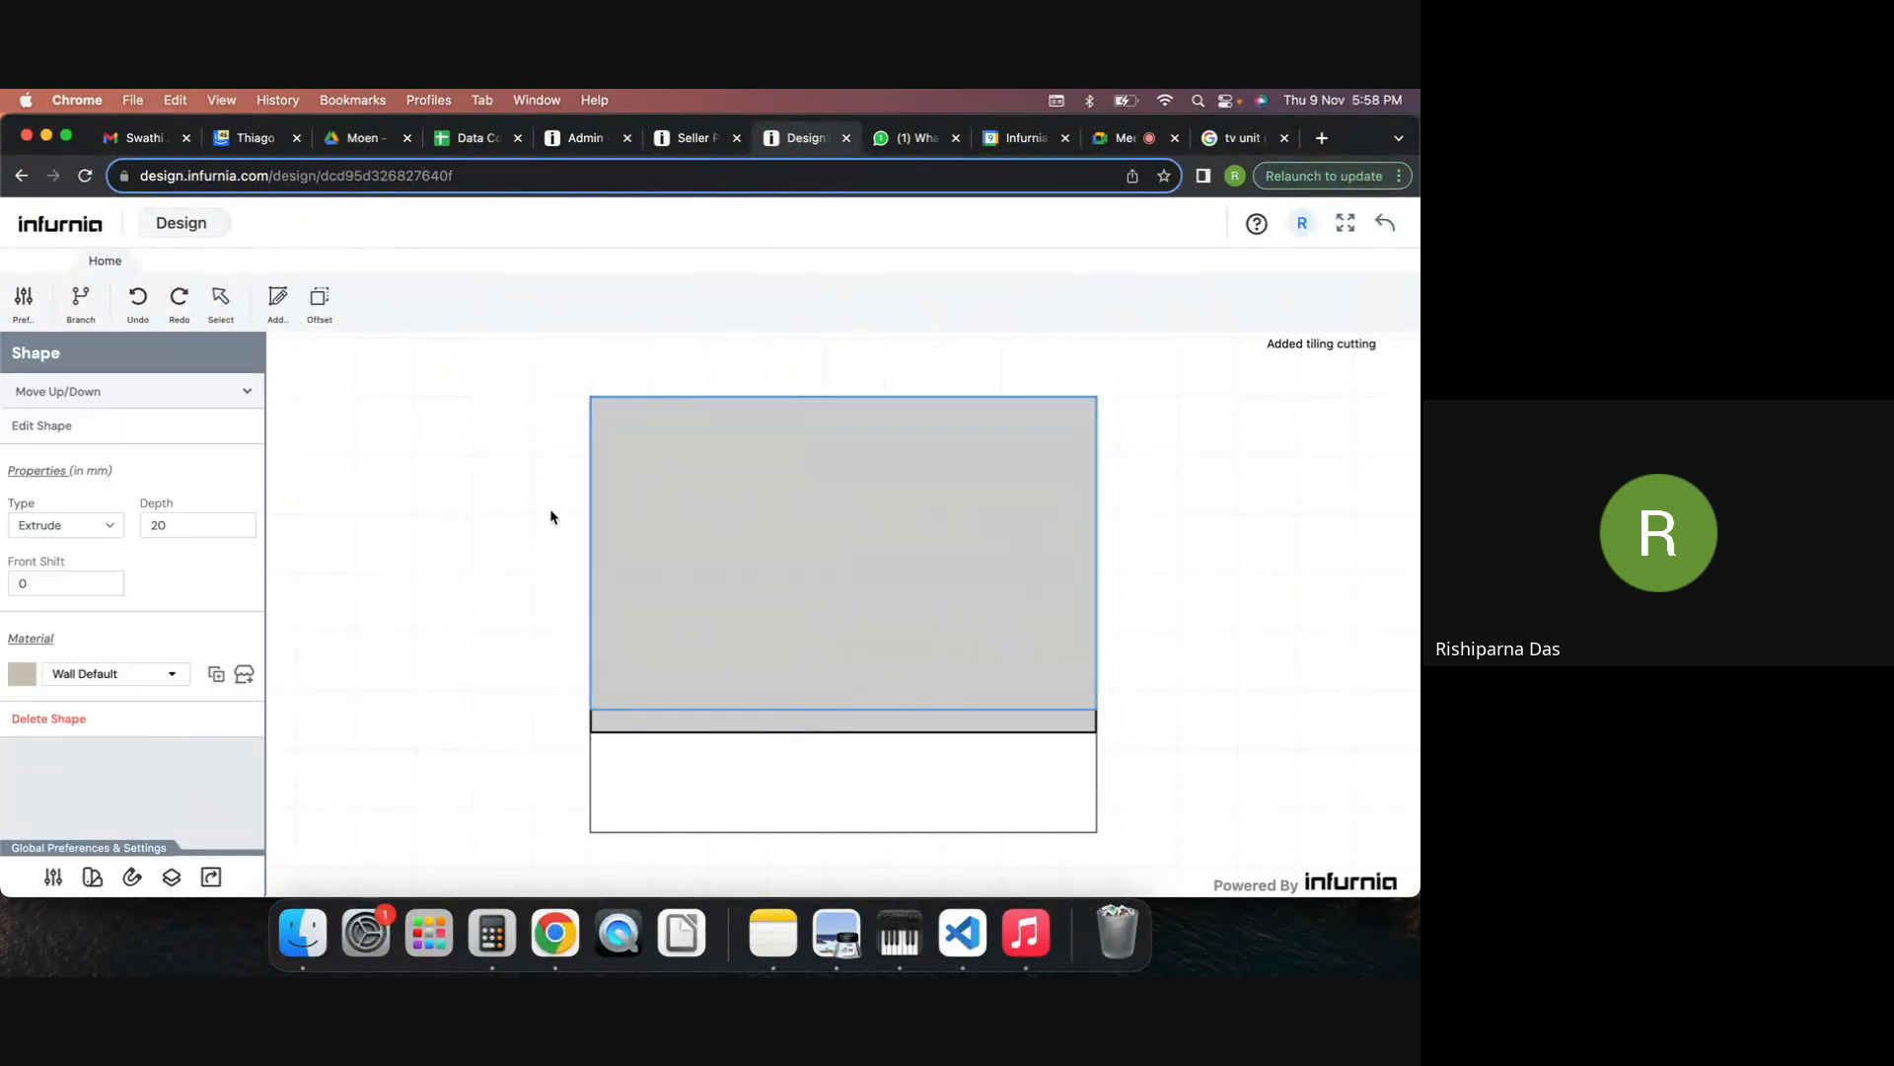
left_click(158, 525)
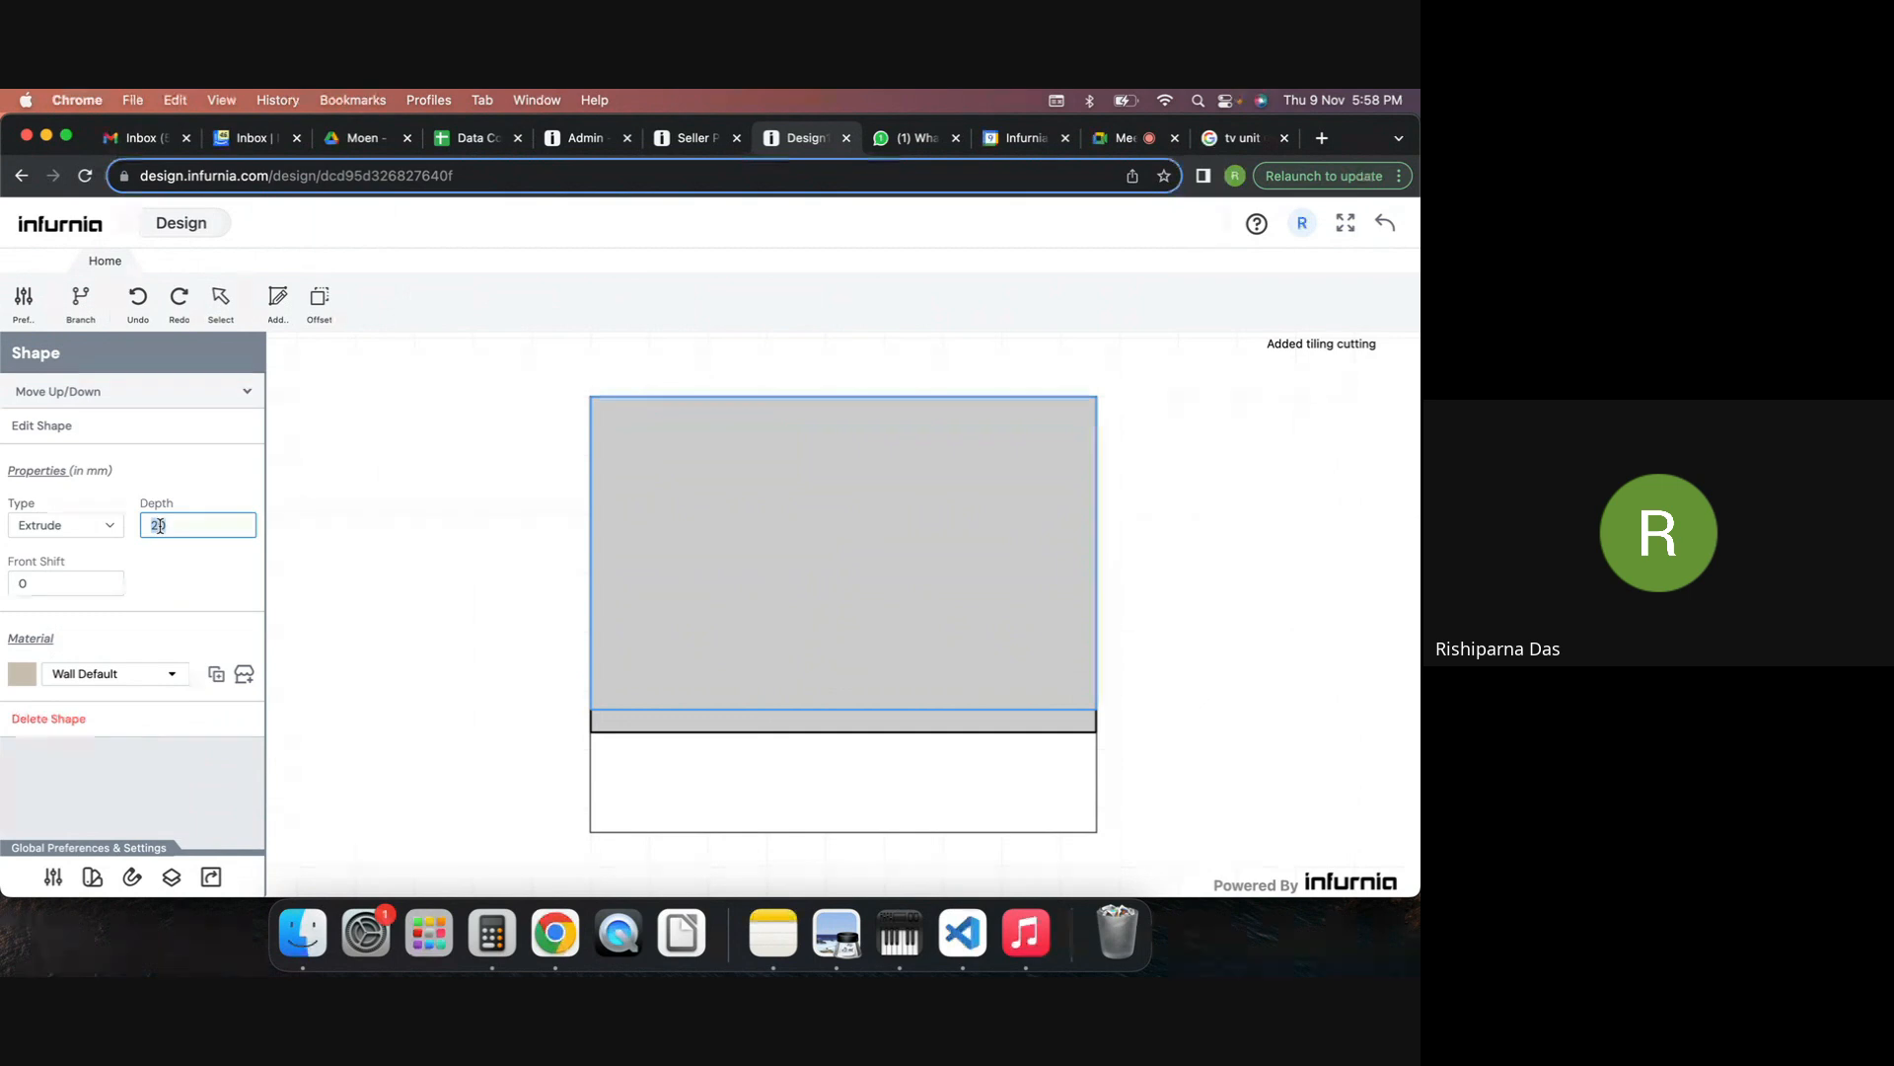
type("100")
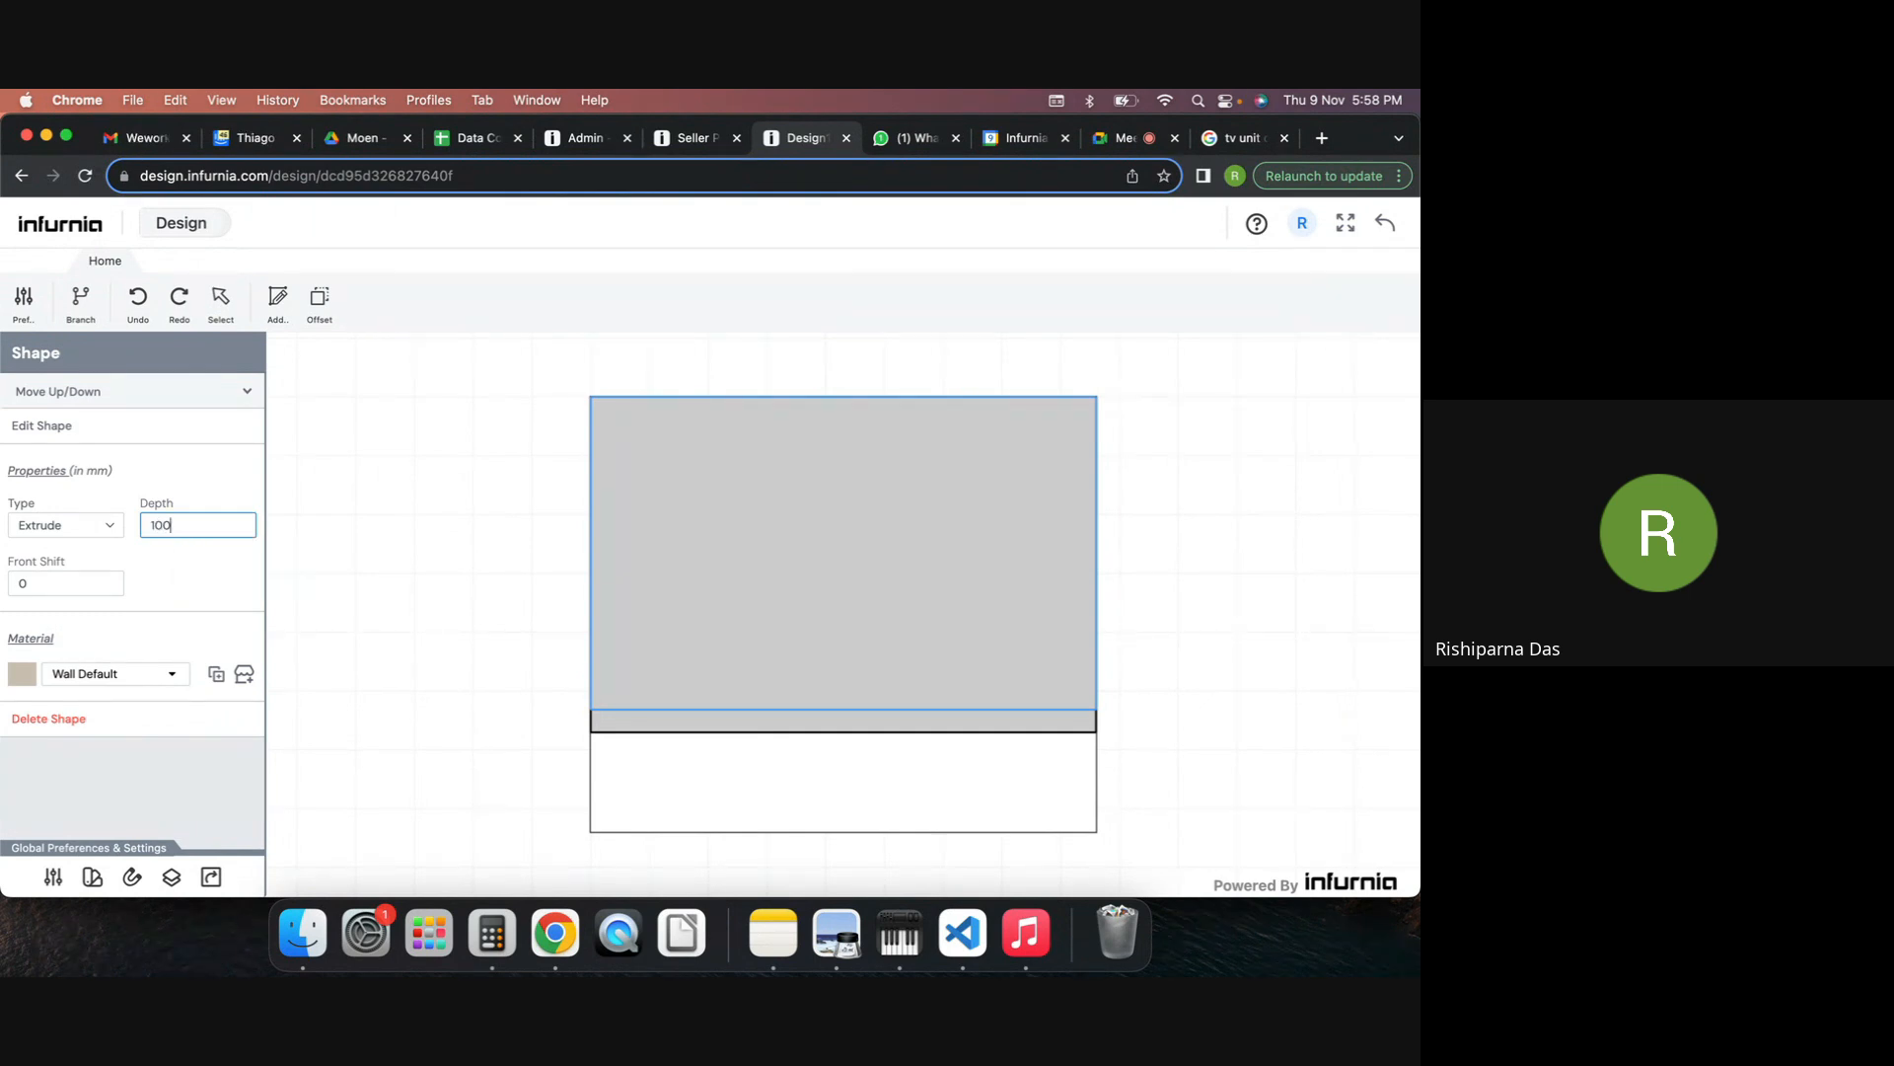
key("Return")
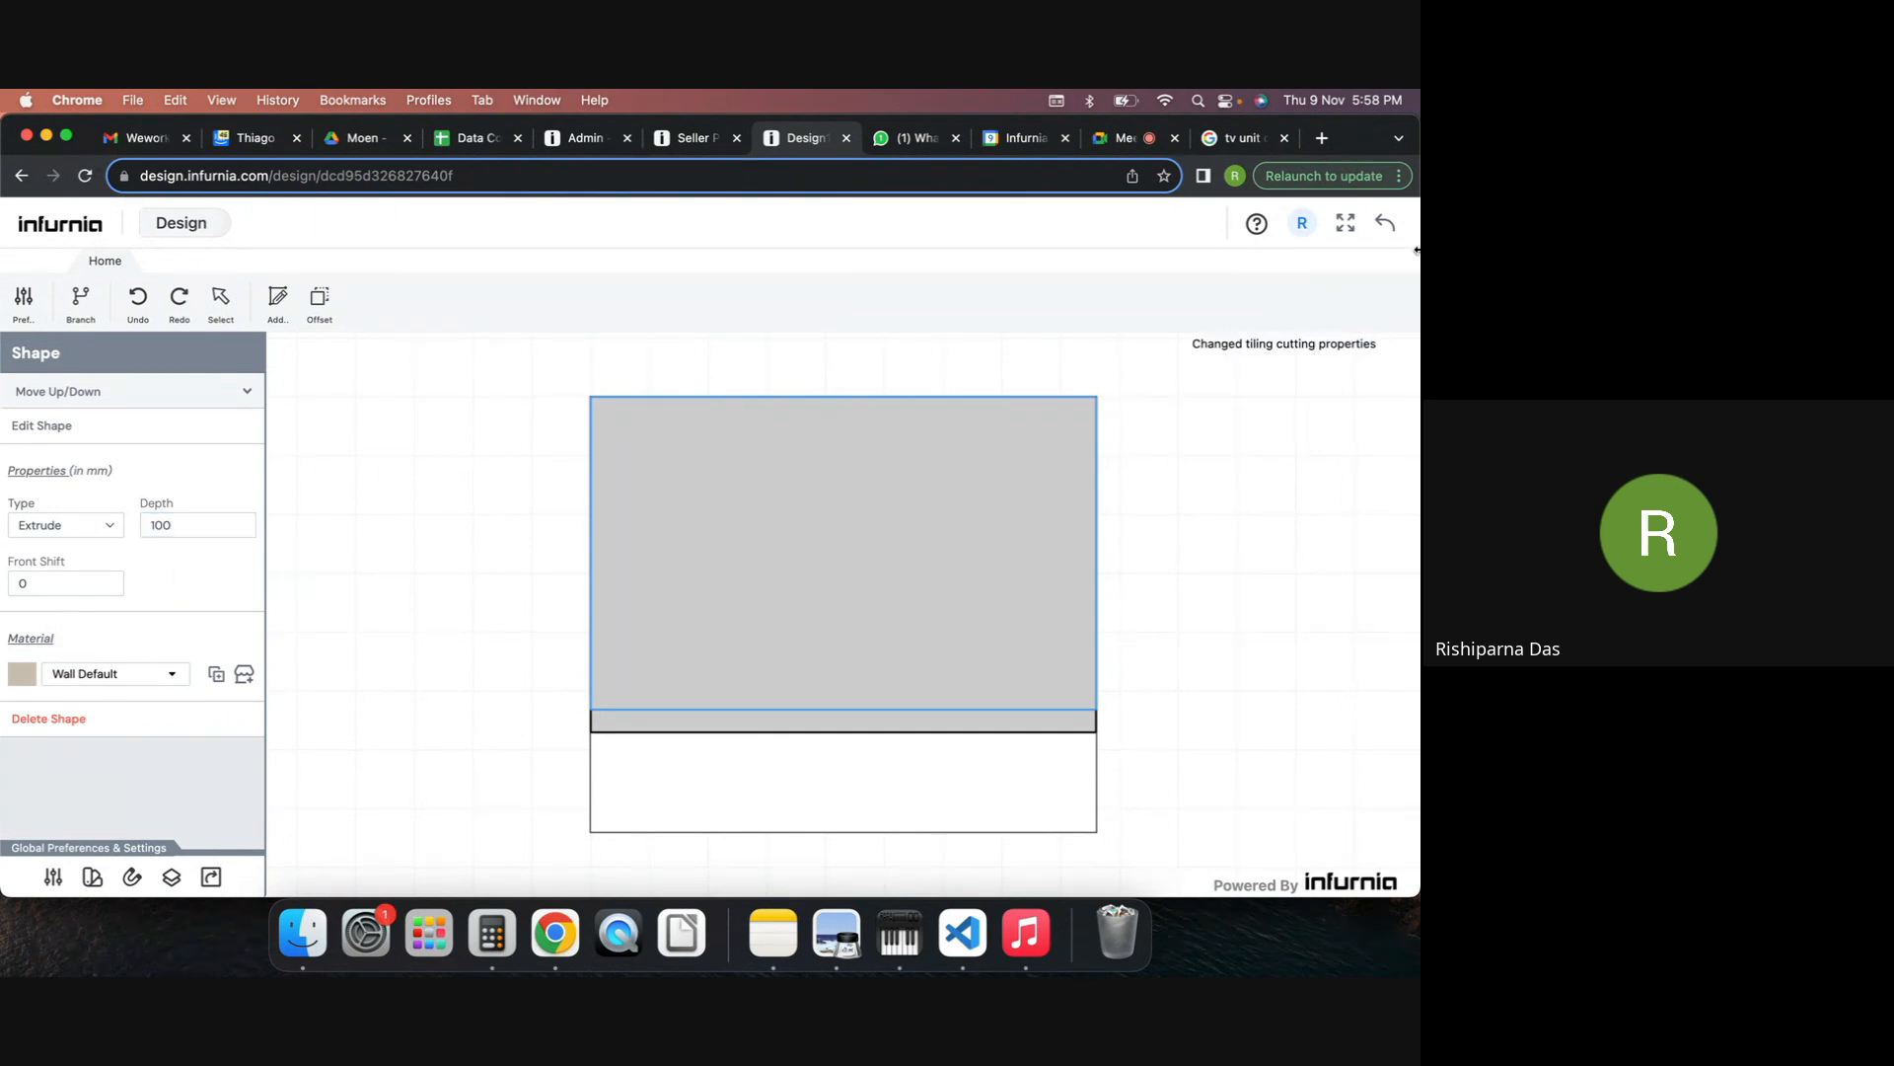
left_click(1386, 223)
middle_click_drag(1065, 573, 1066, 586)
scroll(1066, 592, "down", 3)
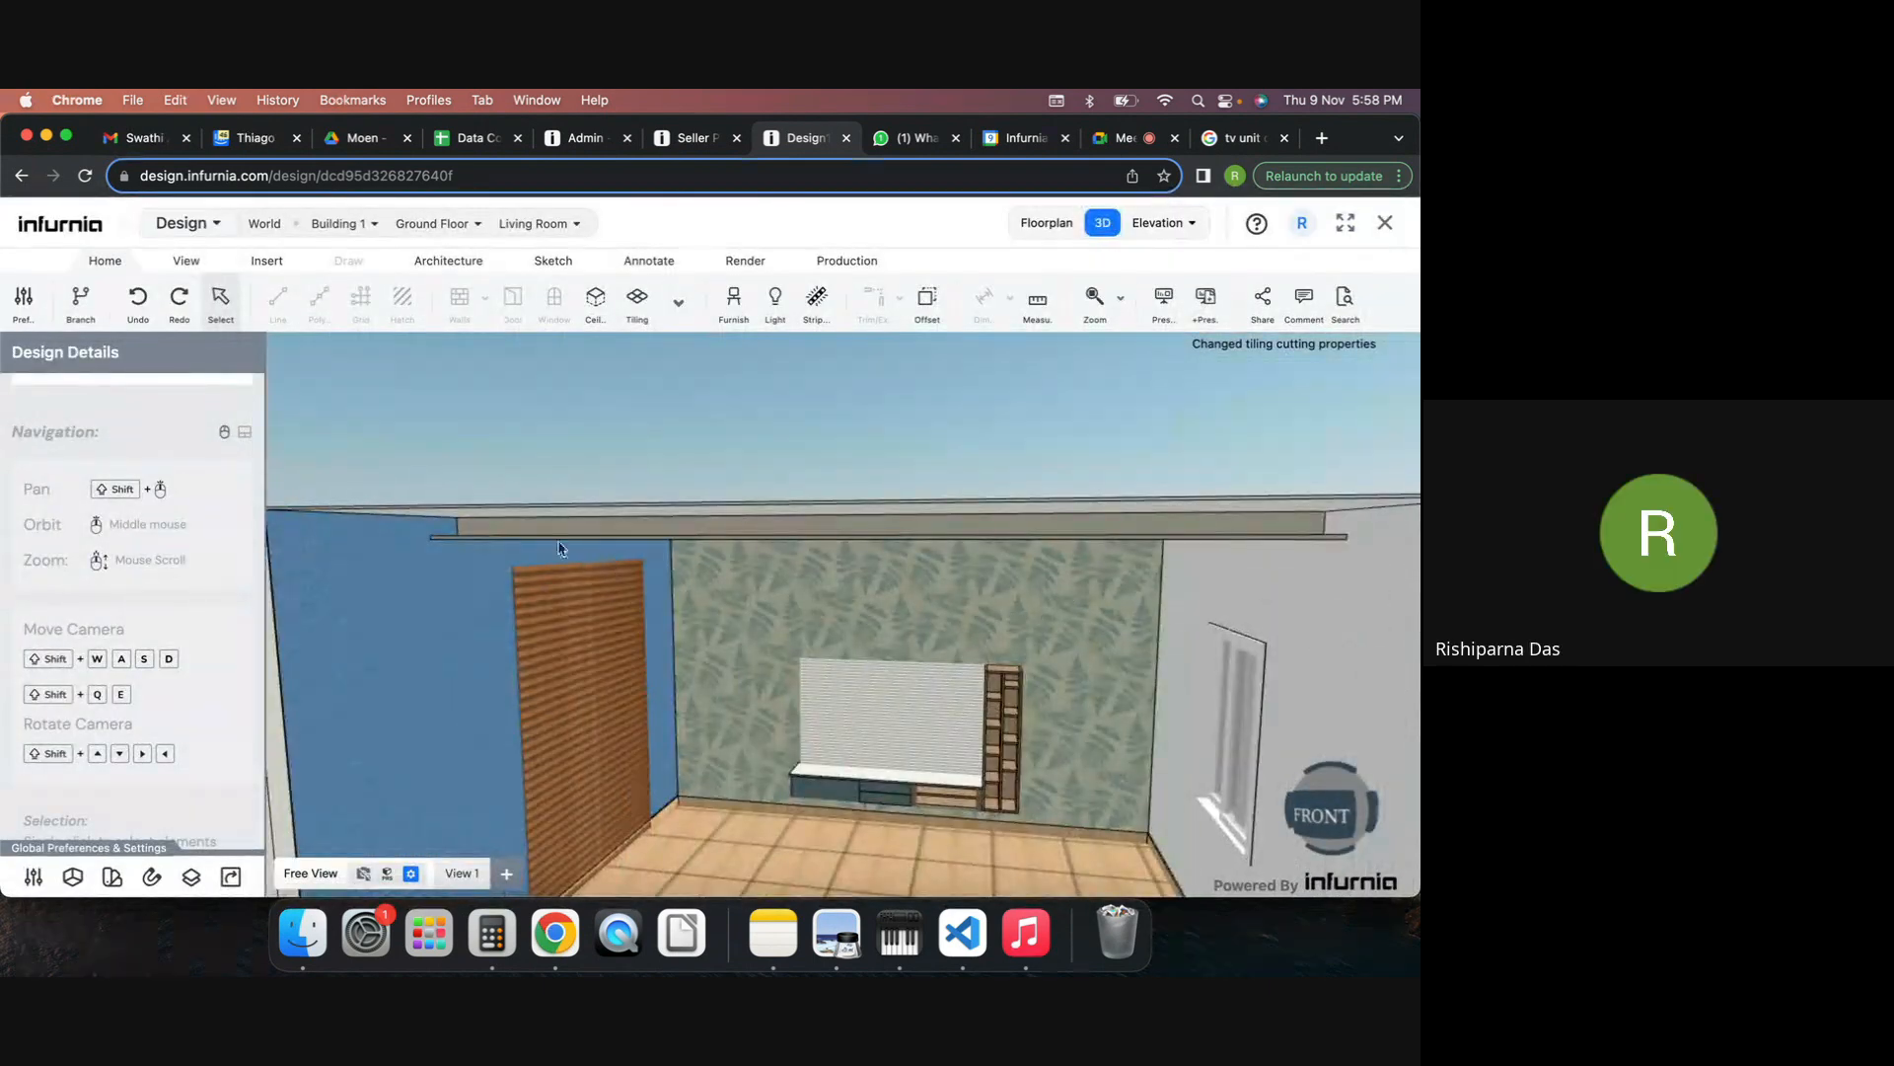
scroll(527, 519, "up", 2)
scroll(1194, 557, "down", 2)
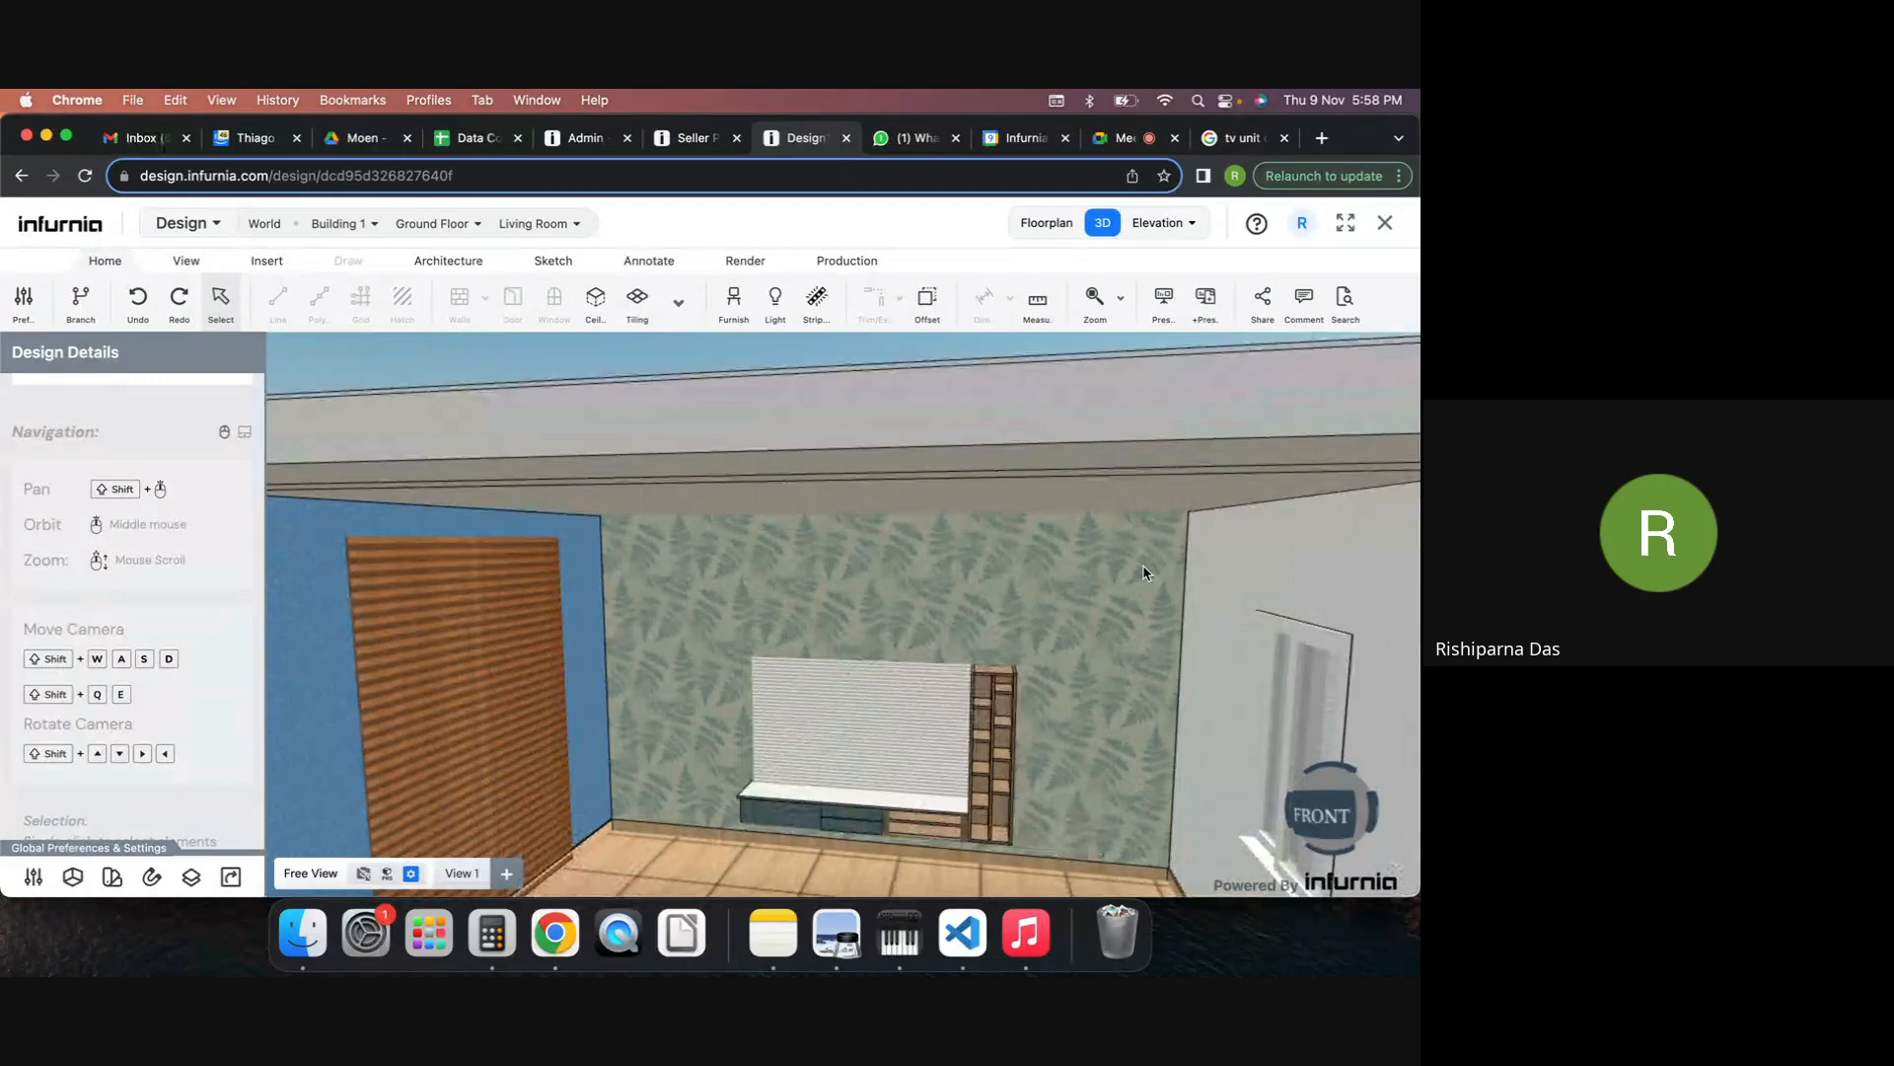
scroll(1145, 567, "down", 2)
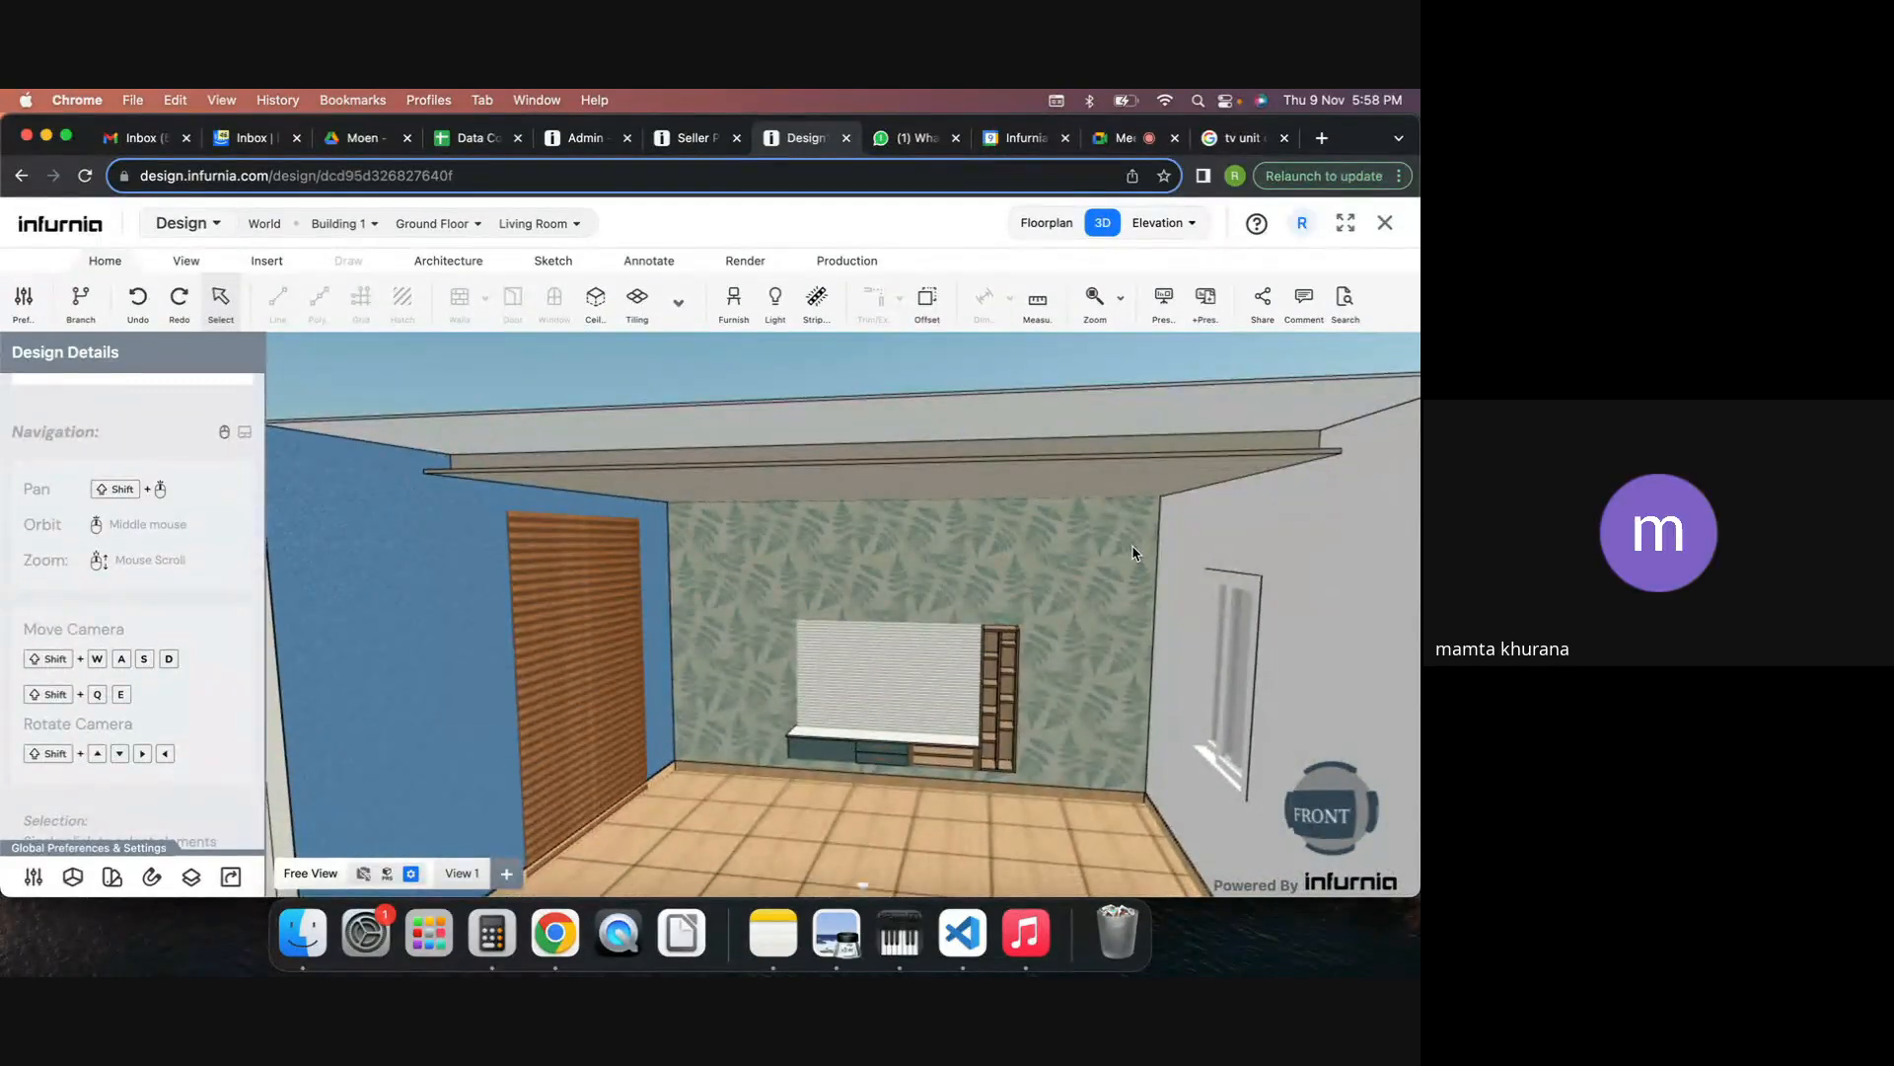
Switch to the Google Meet call to check the participants, and return to the design.
left_click(1108, 146)
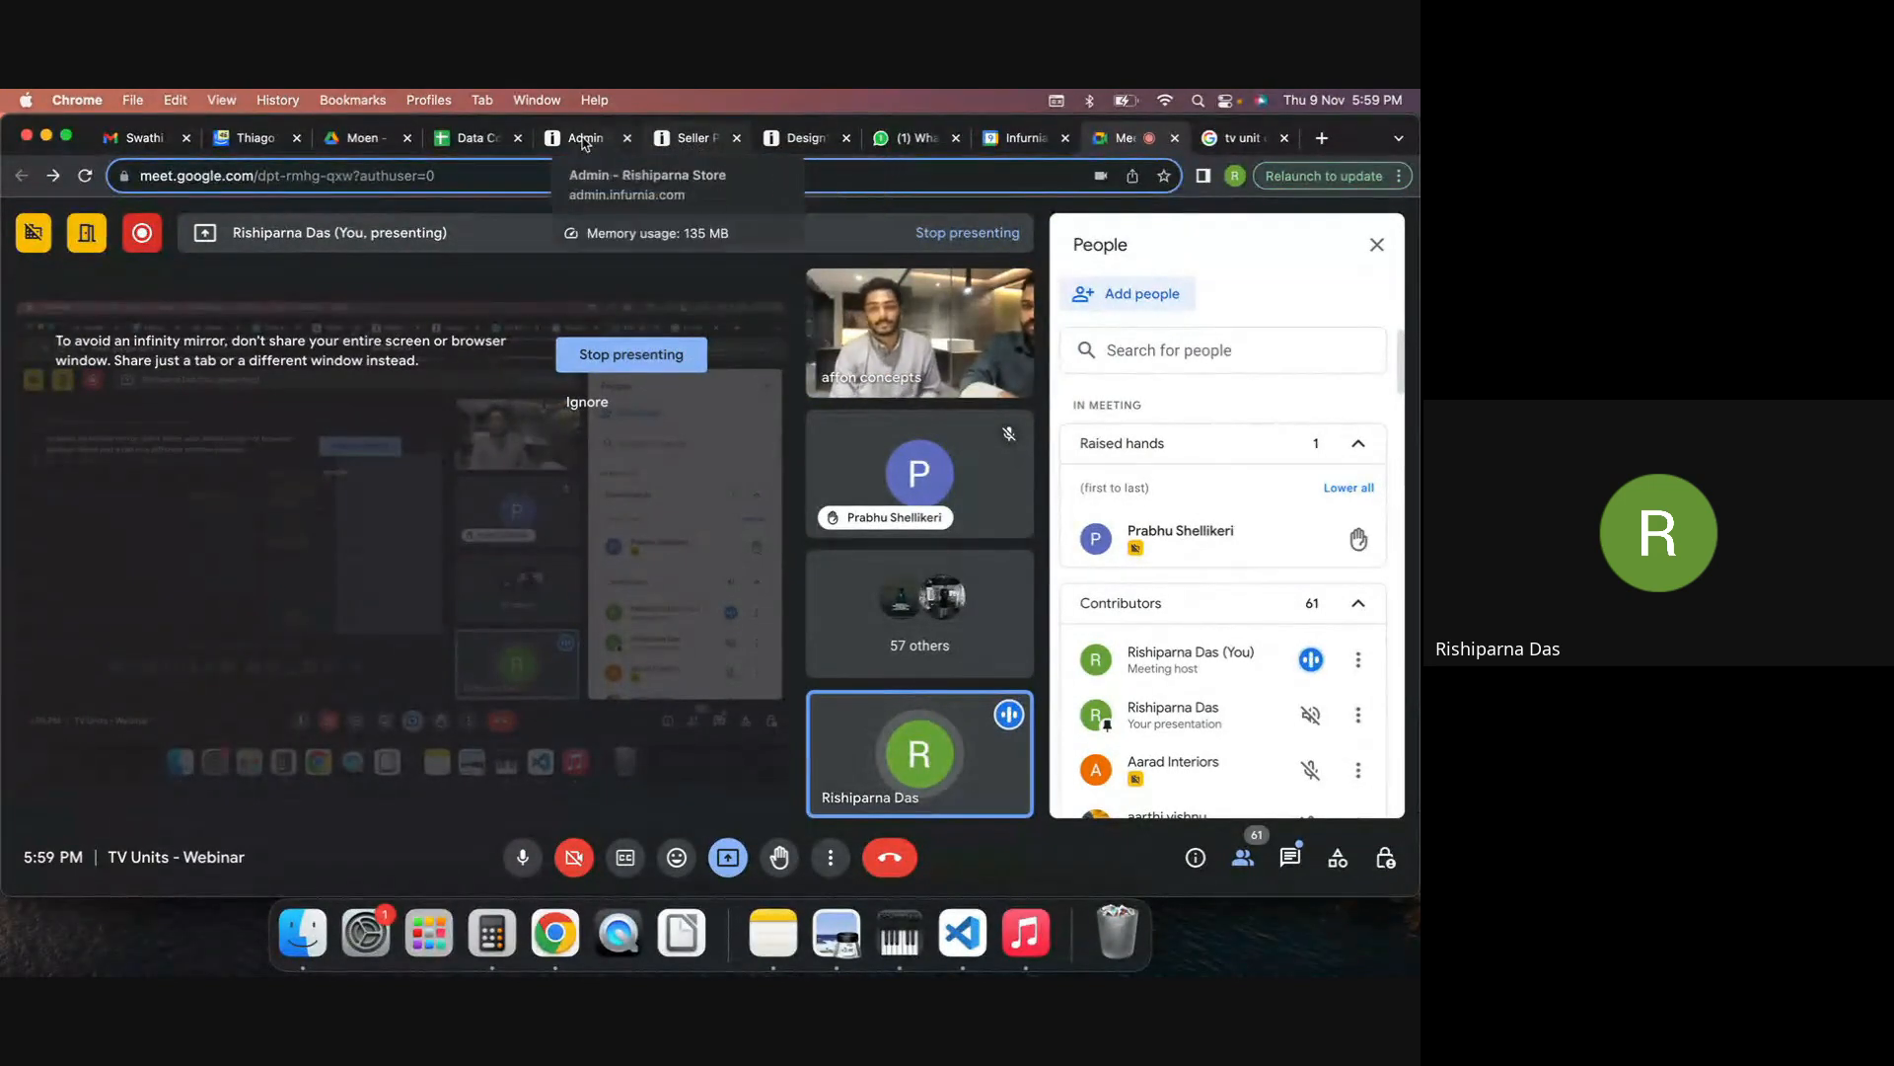
left_click(801, 143)
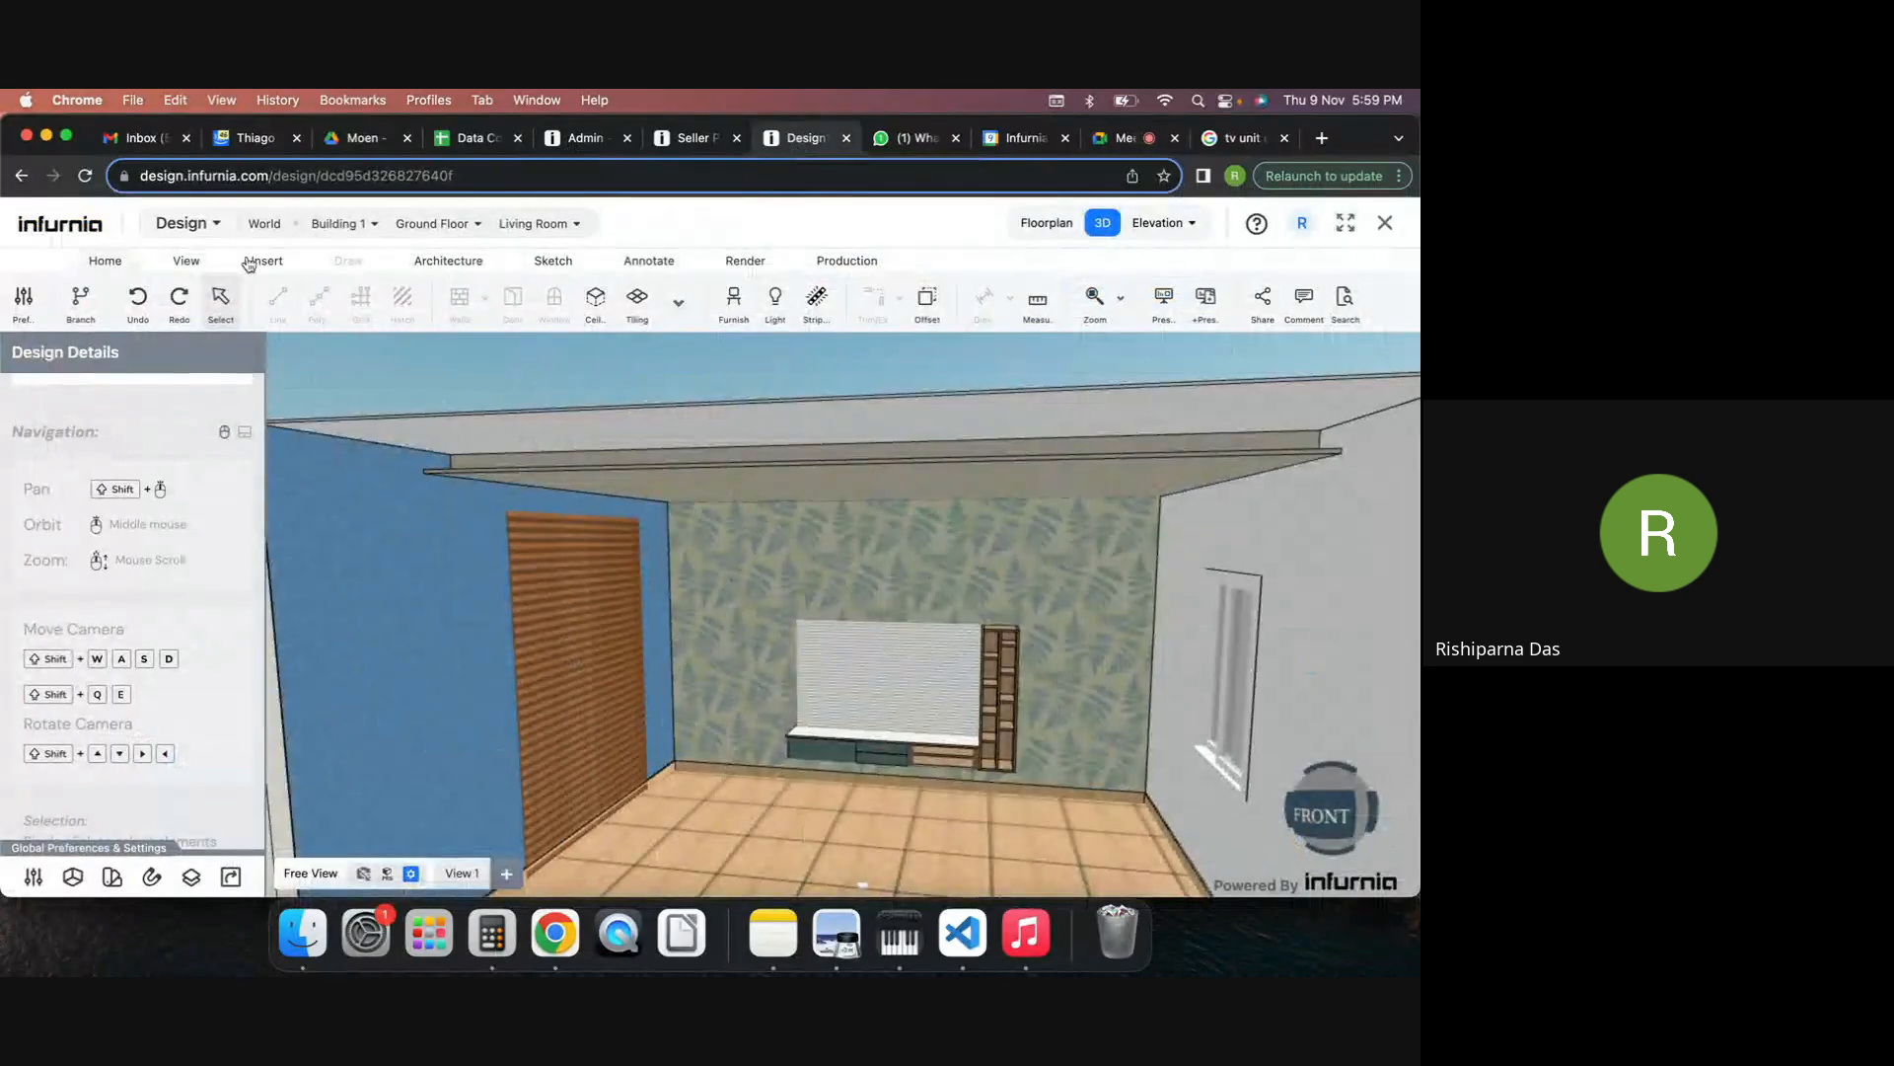
Insert a shutter base unit from the furnishing catalogue and place it on the open floor of the living room.
middle_click_drag(951, 834, 819, 859)
scroll(820, 859, "down", 3)
middle_click_drag(790, 777, 816, 659, "shift")
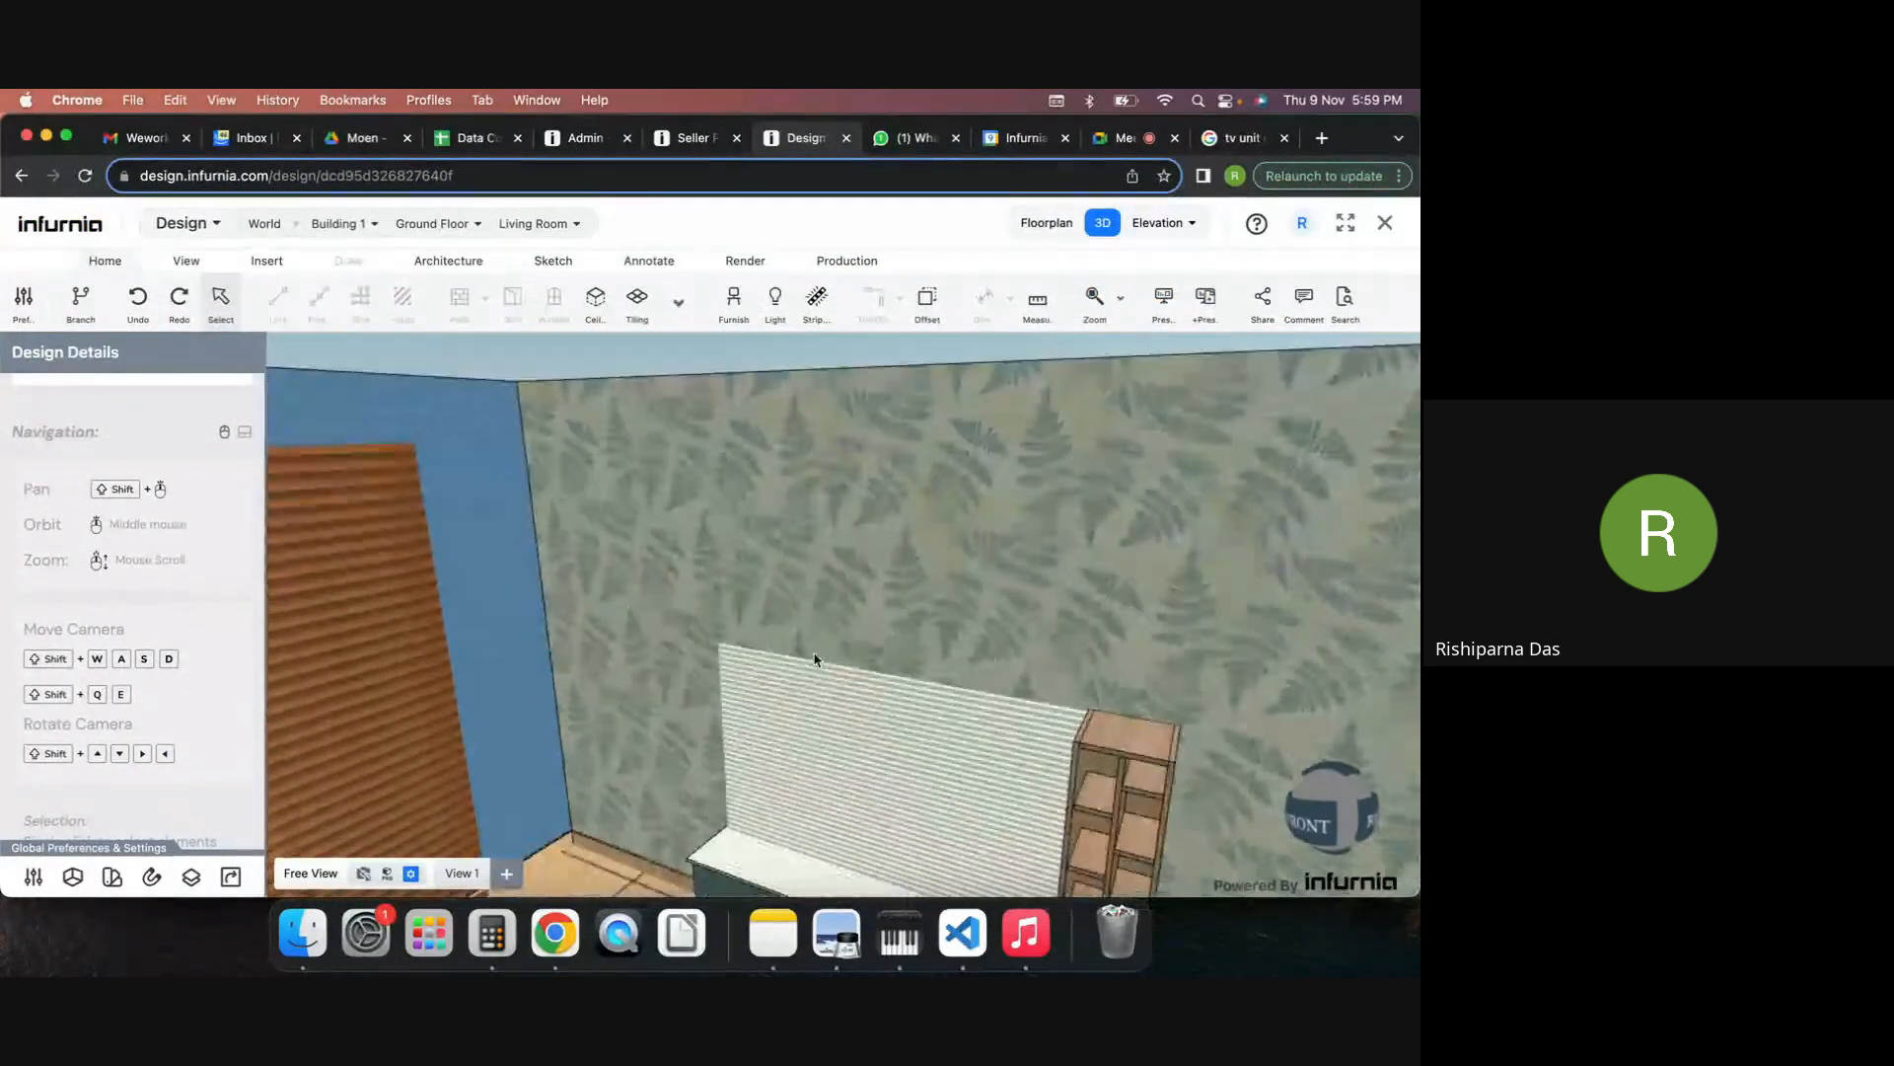
scroll(815, 660, "down", 3)
scroll(815, 659, "down", 2)
middle_click_drag(702, 761, 707, 652, "shift")
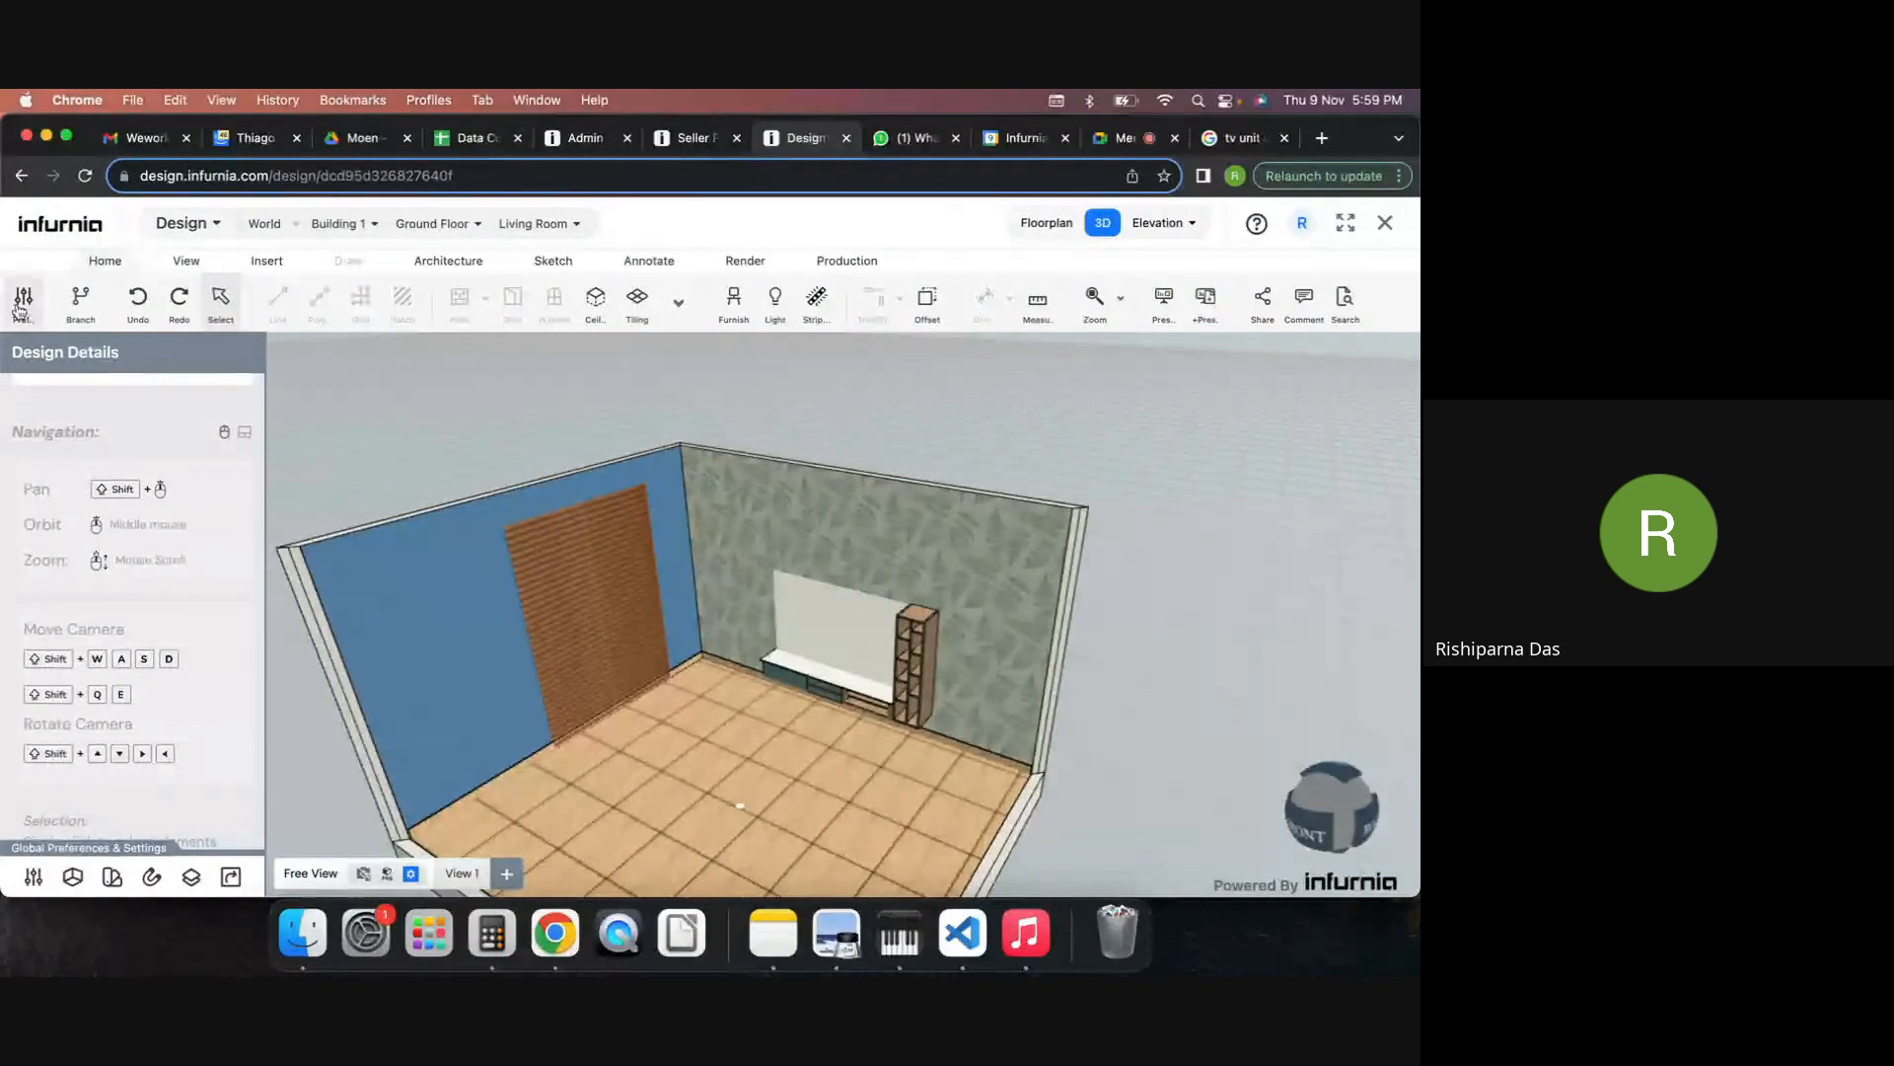
left_click(261, 261)
left_click(279, 299)
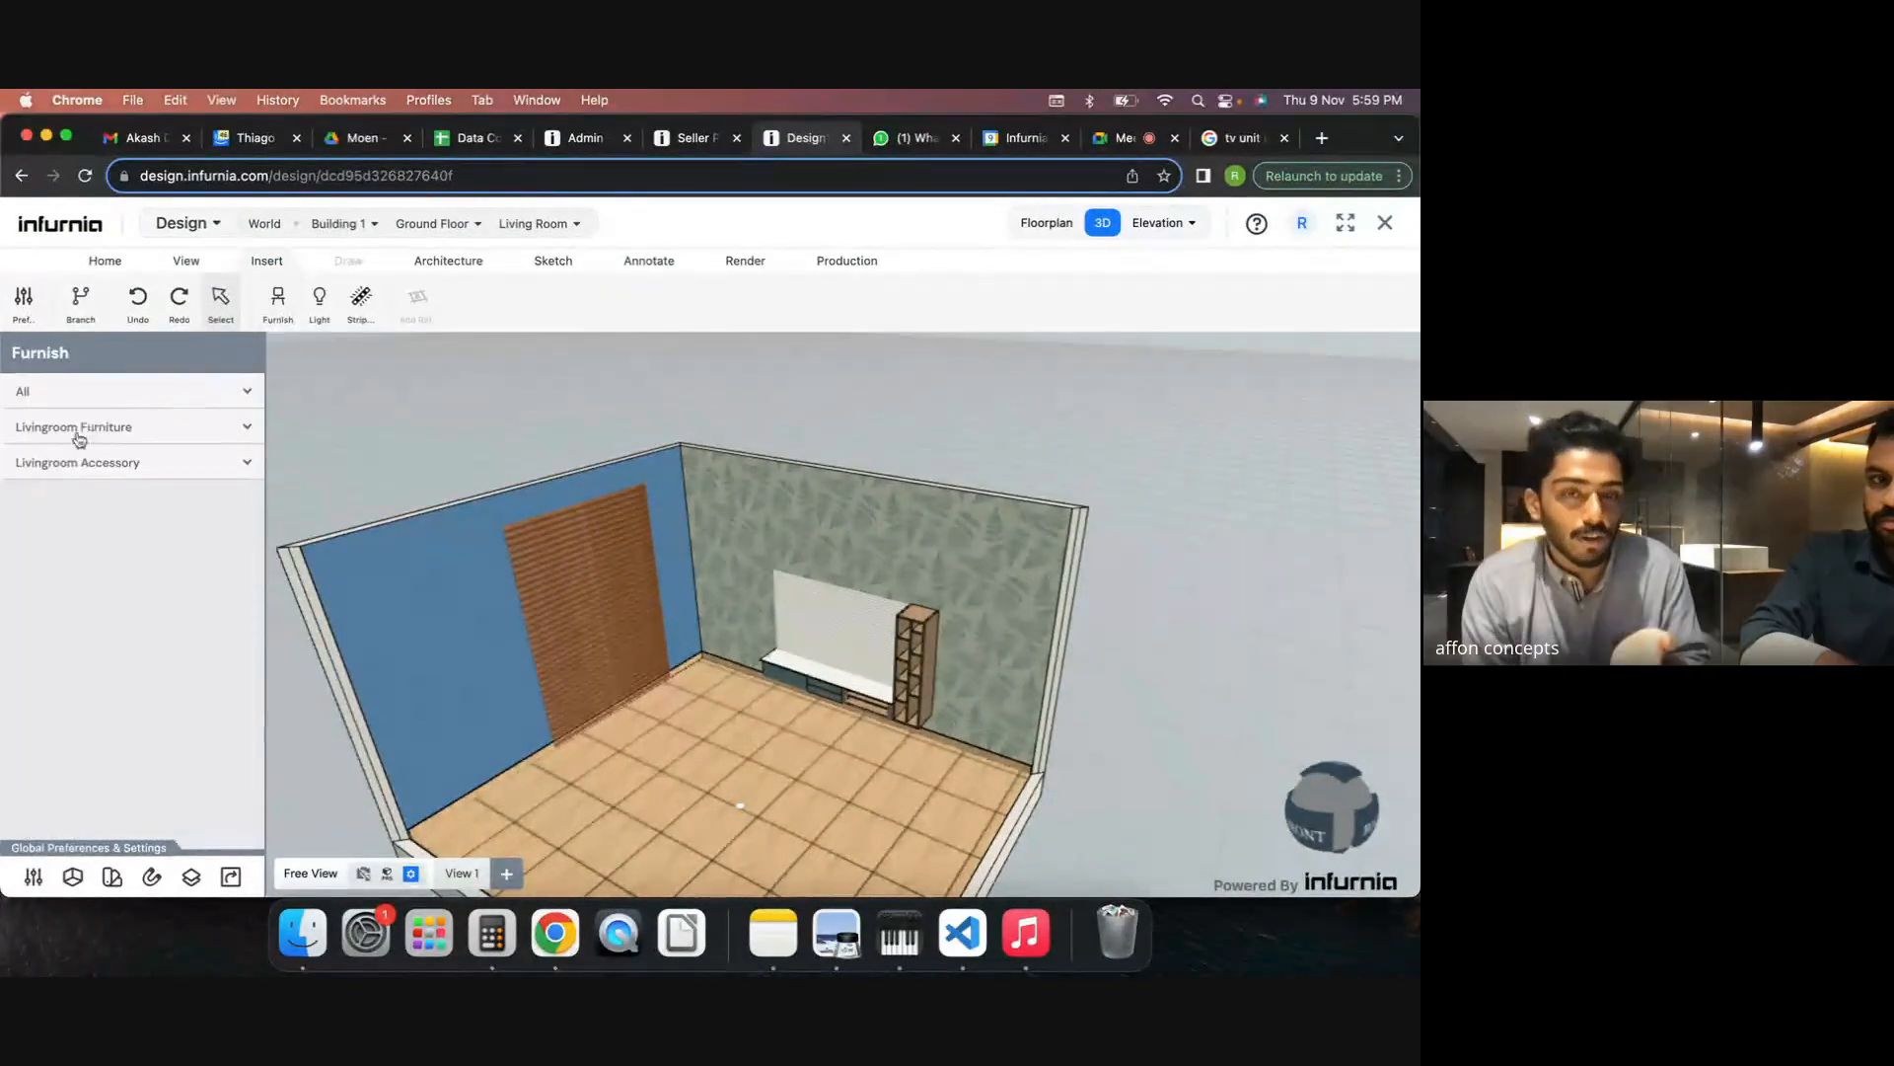
left_click(92, 395)
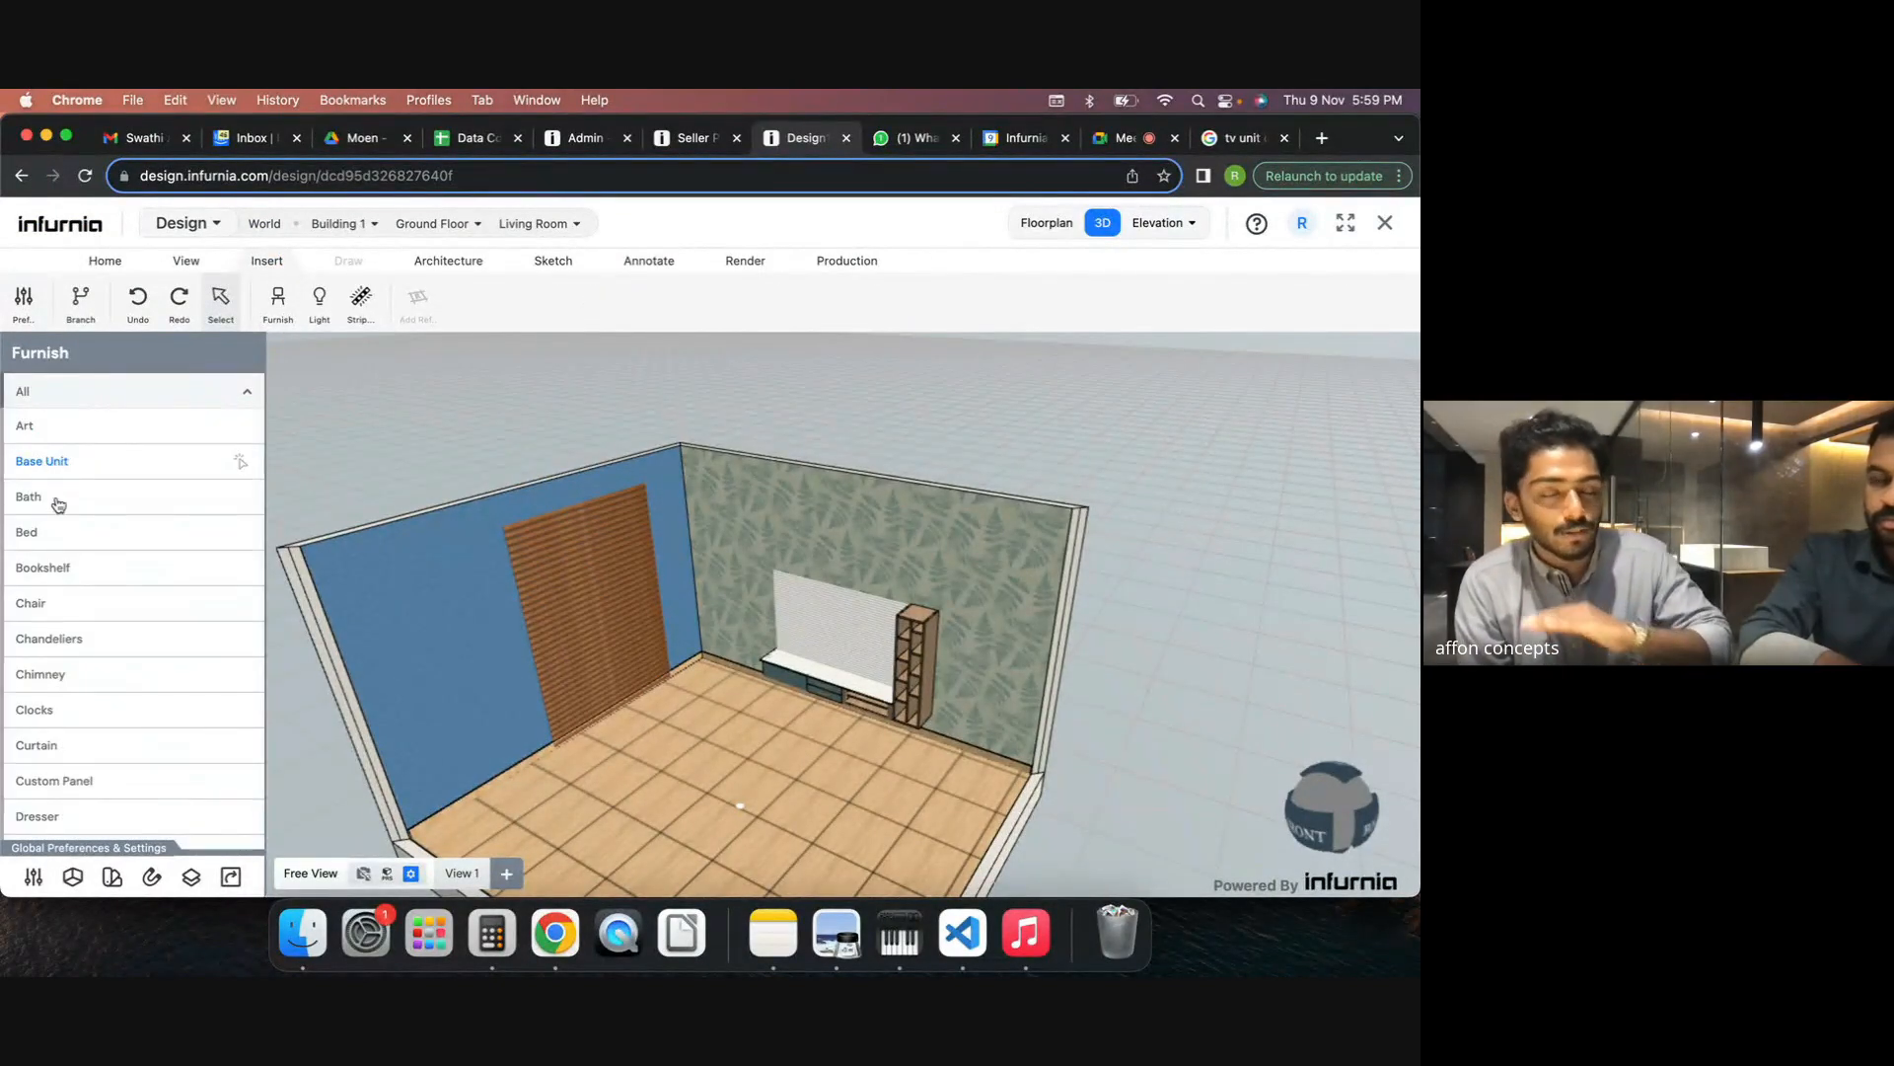
left_click(56, 461)
left_click(195, 736)
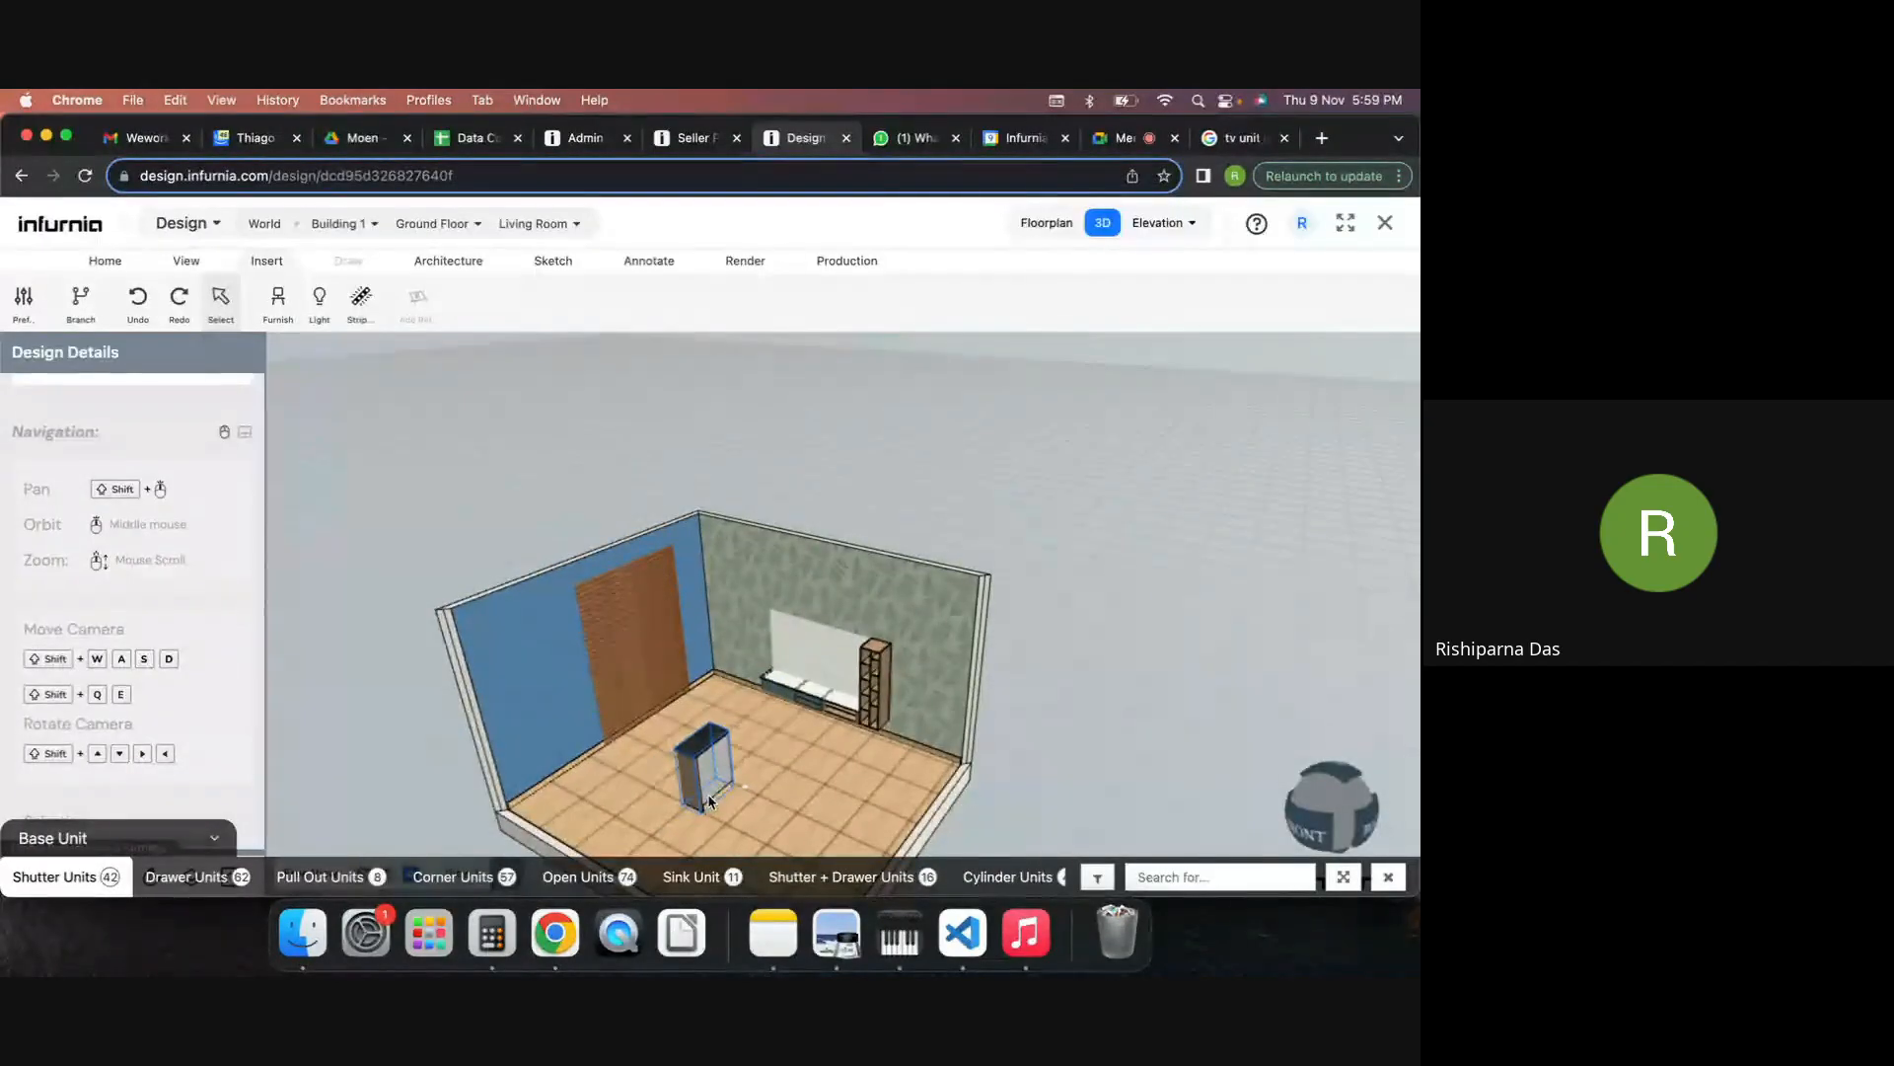
left_click(716, 714)
Set the new base cabinet's width to 600 mm.
scroll(702, 762, "up", 3)
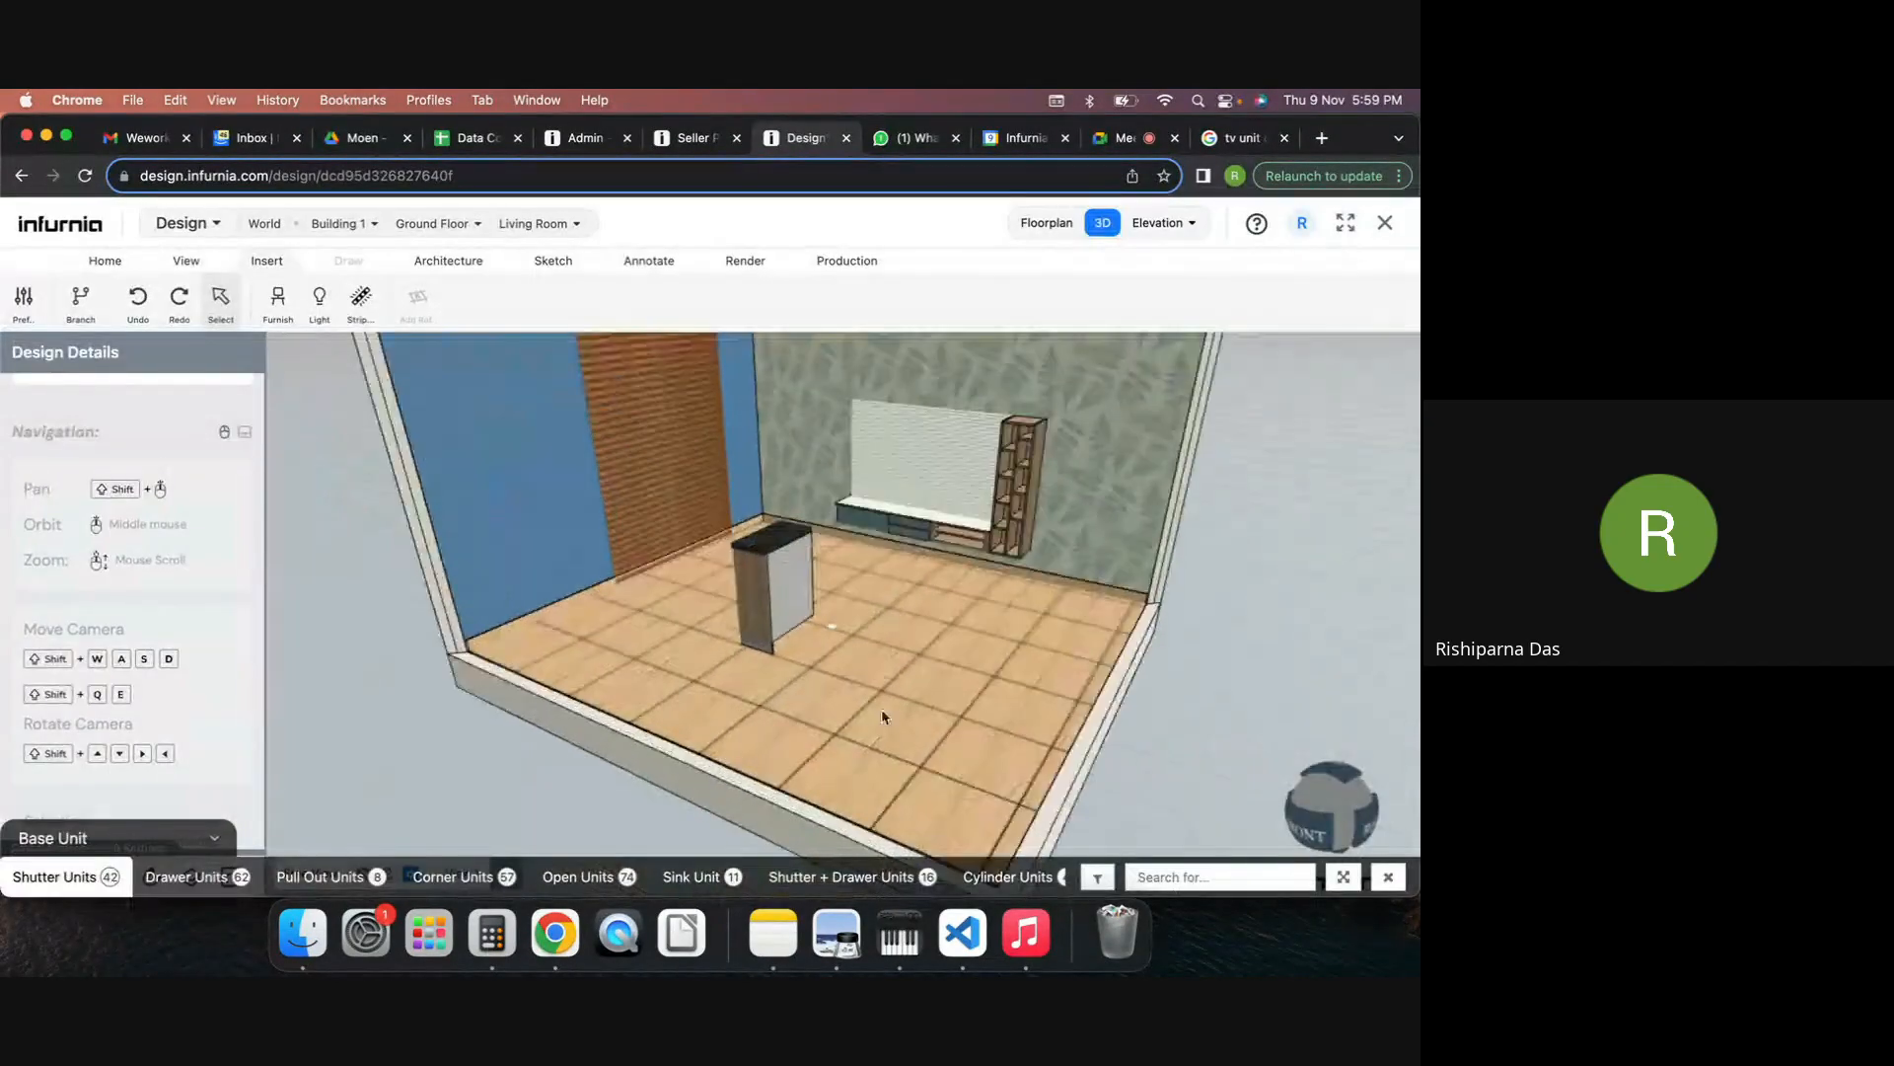
left_click(801, 589)
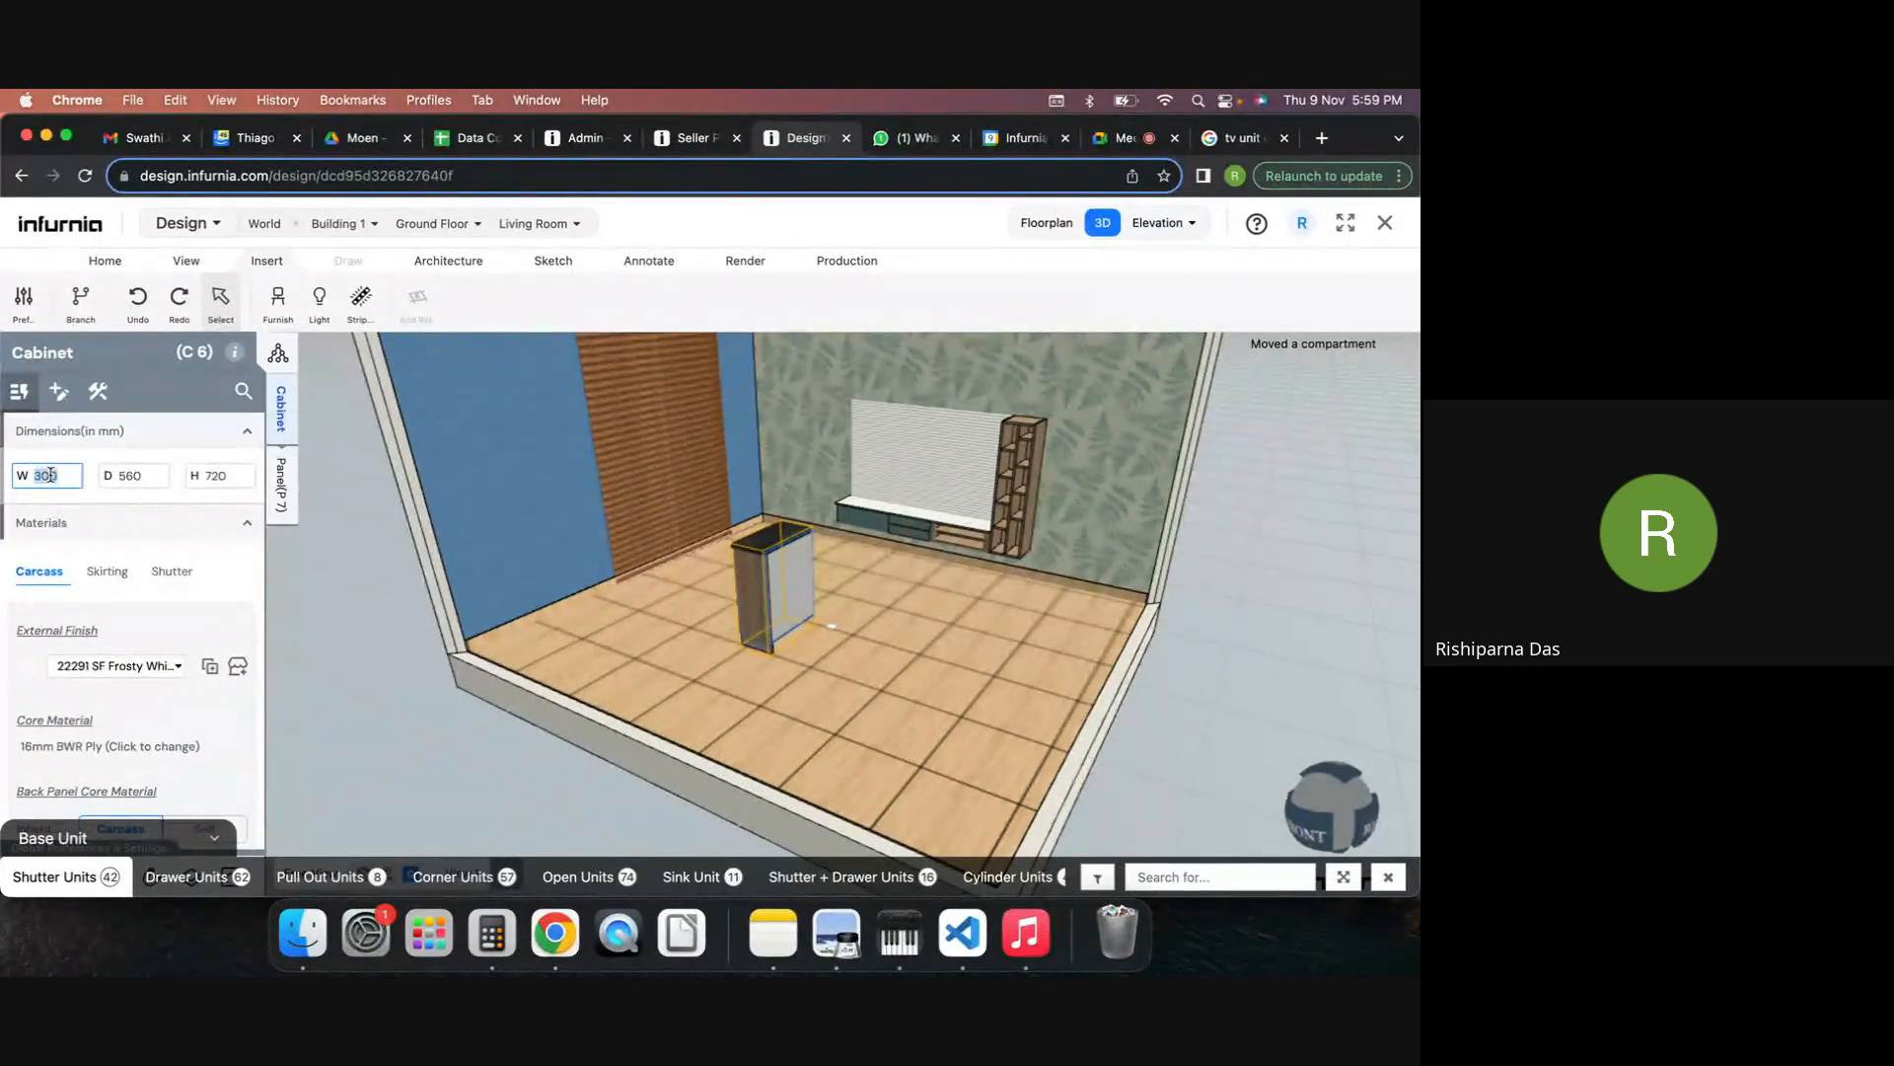
type("600")
key("Return")
Extend the base cabinet's countertop 600 mm to the right and close the base unit catalogue.
scroll(206, 619, "down", 1)
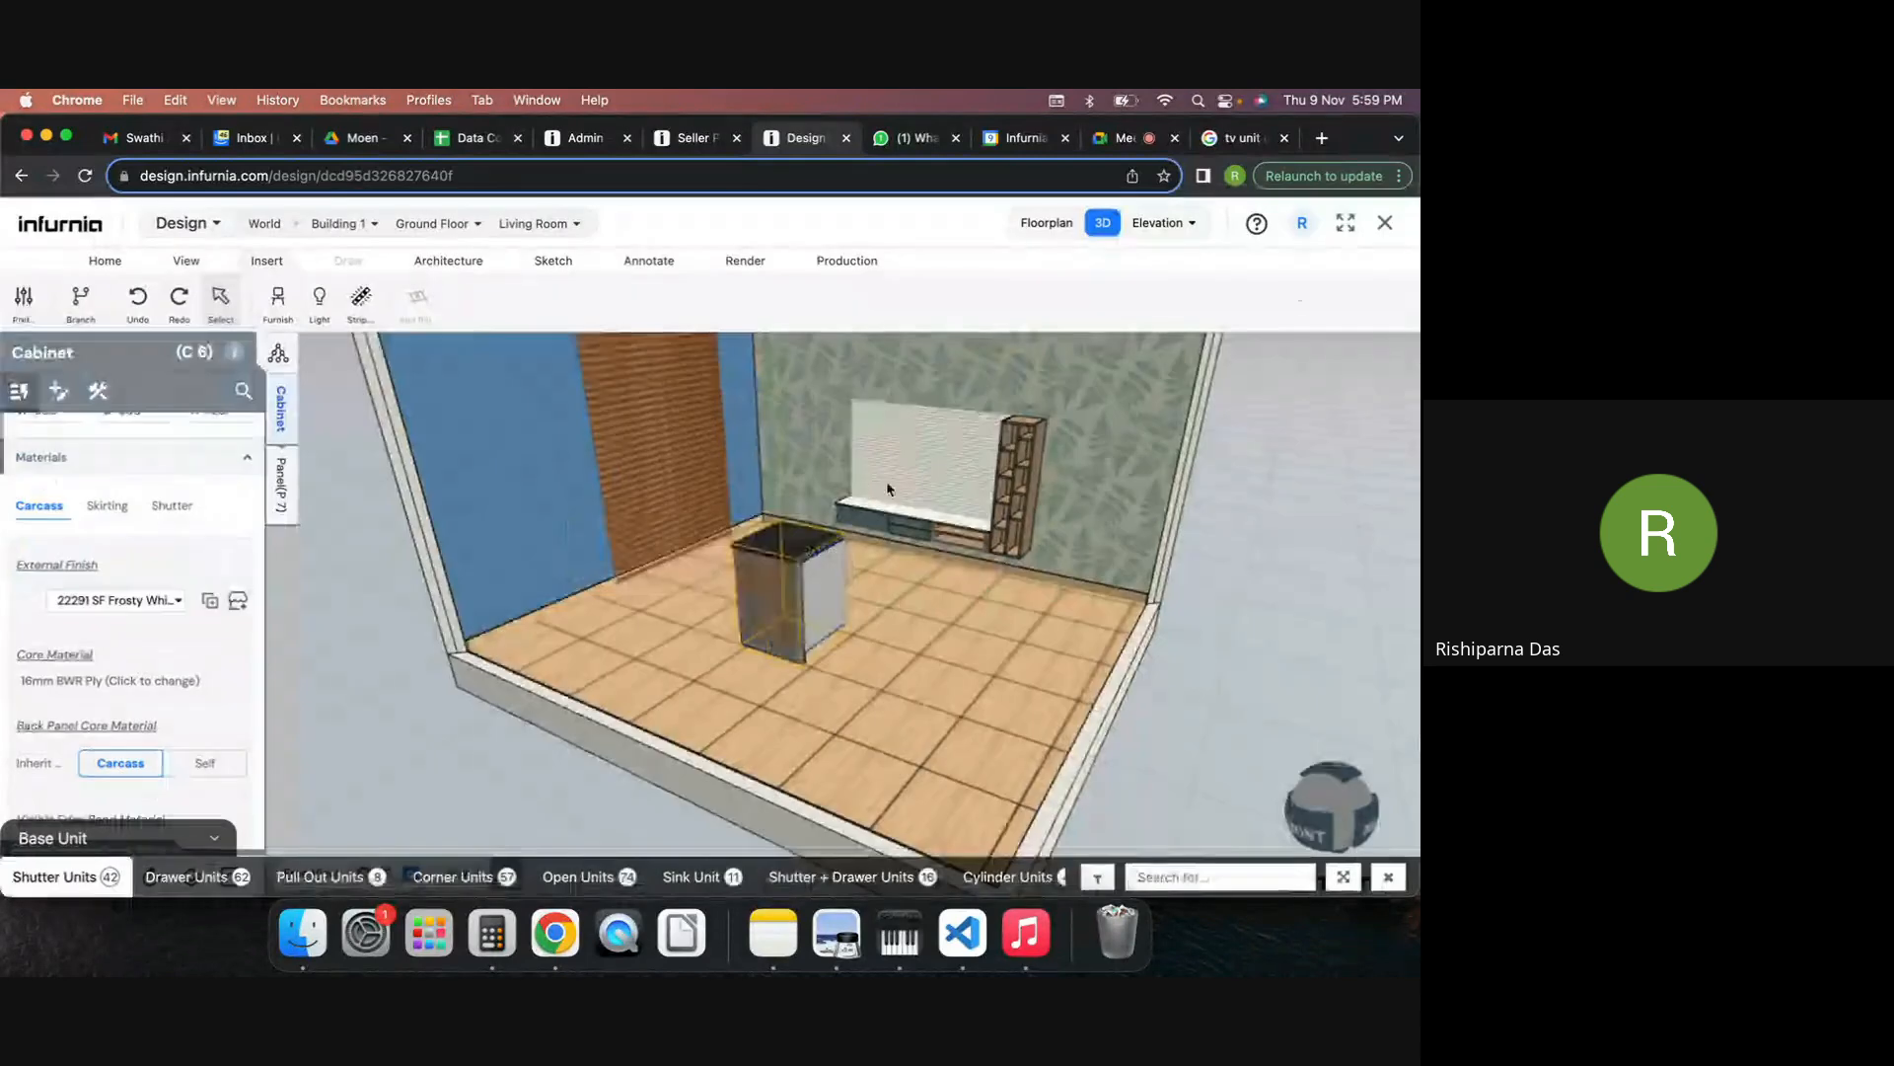
scroll(208, 618, "down", 8)
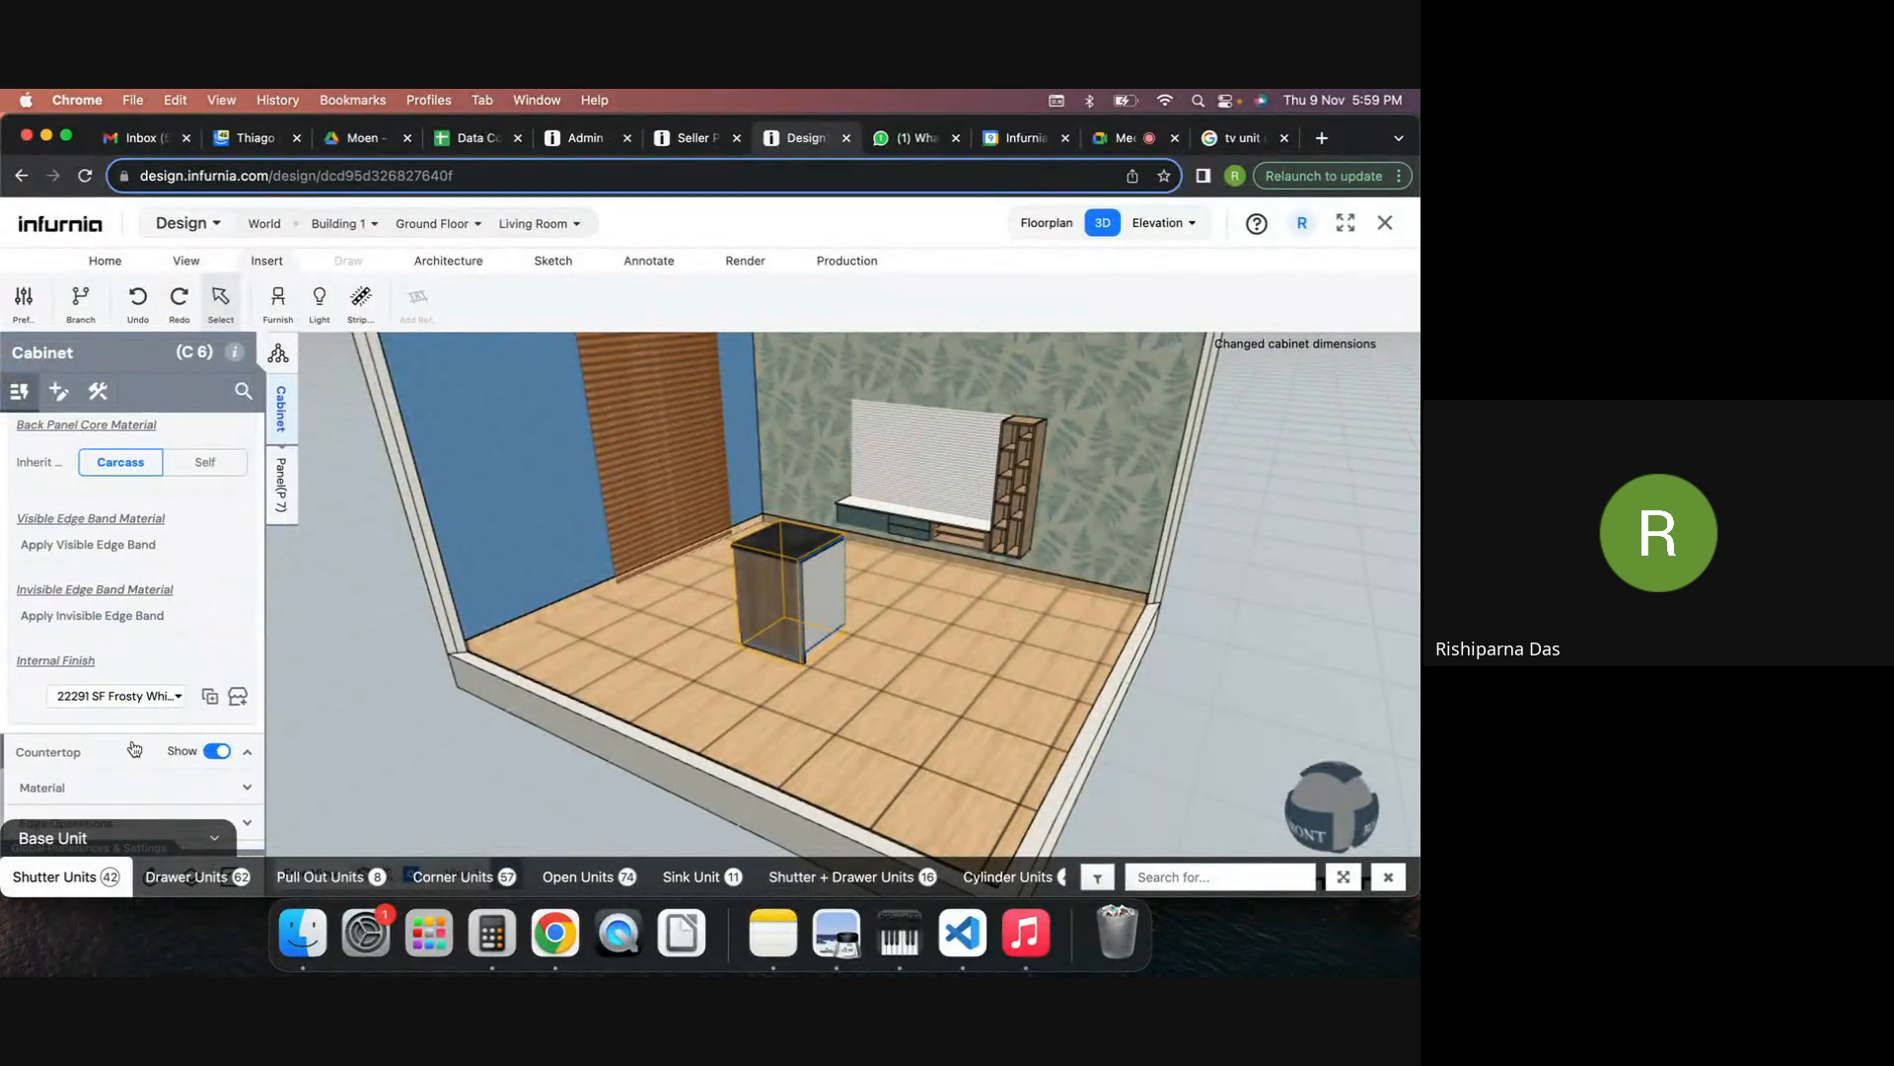
left_click(165, 716)
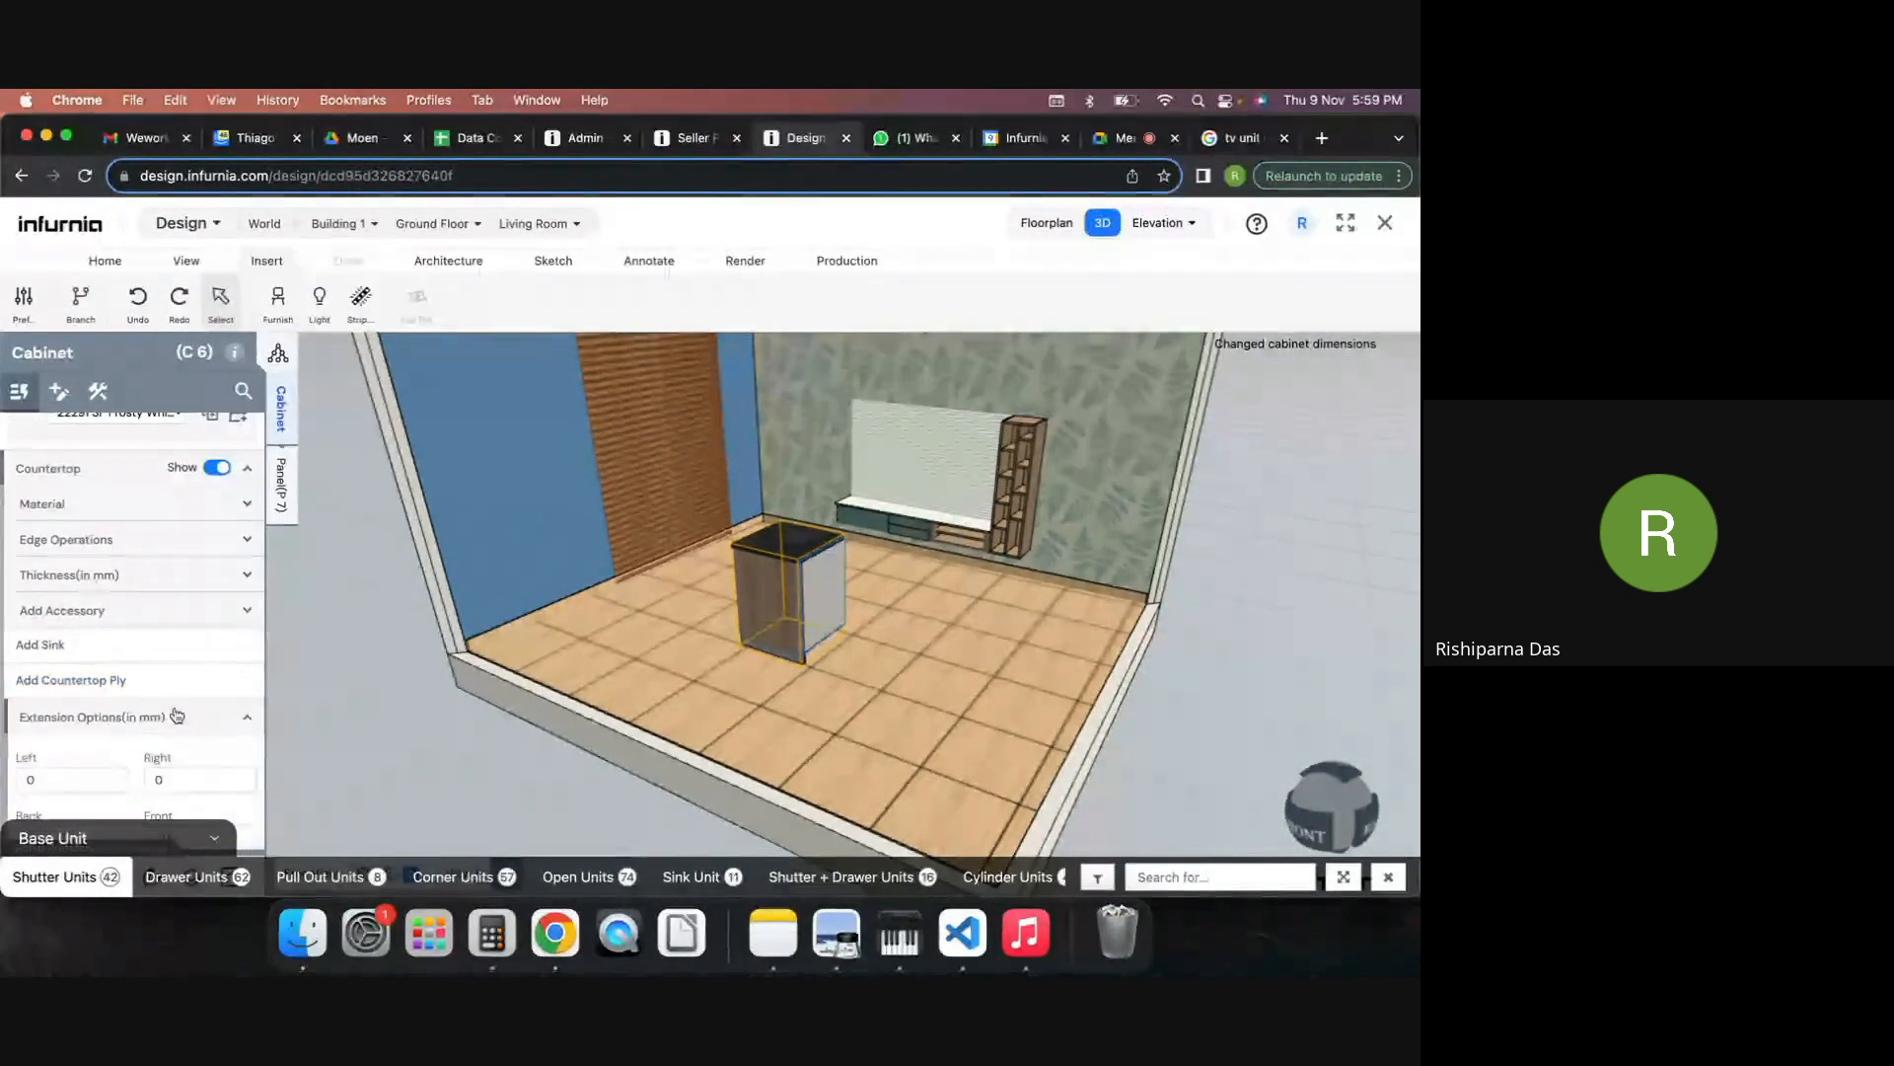
scroll(173, 711, "down", 1)
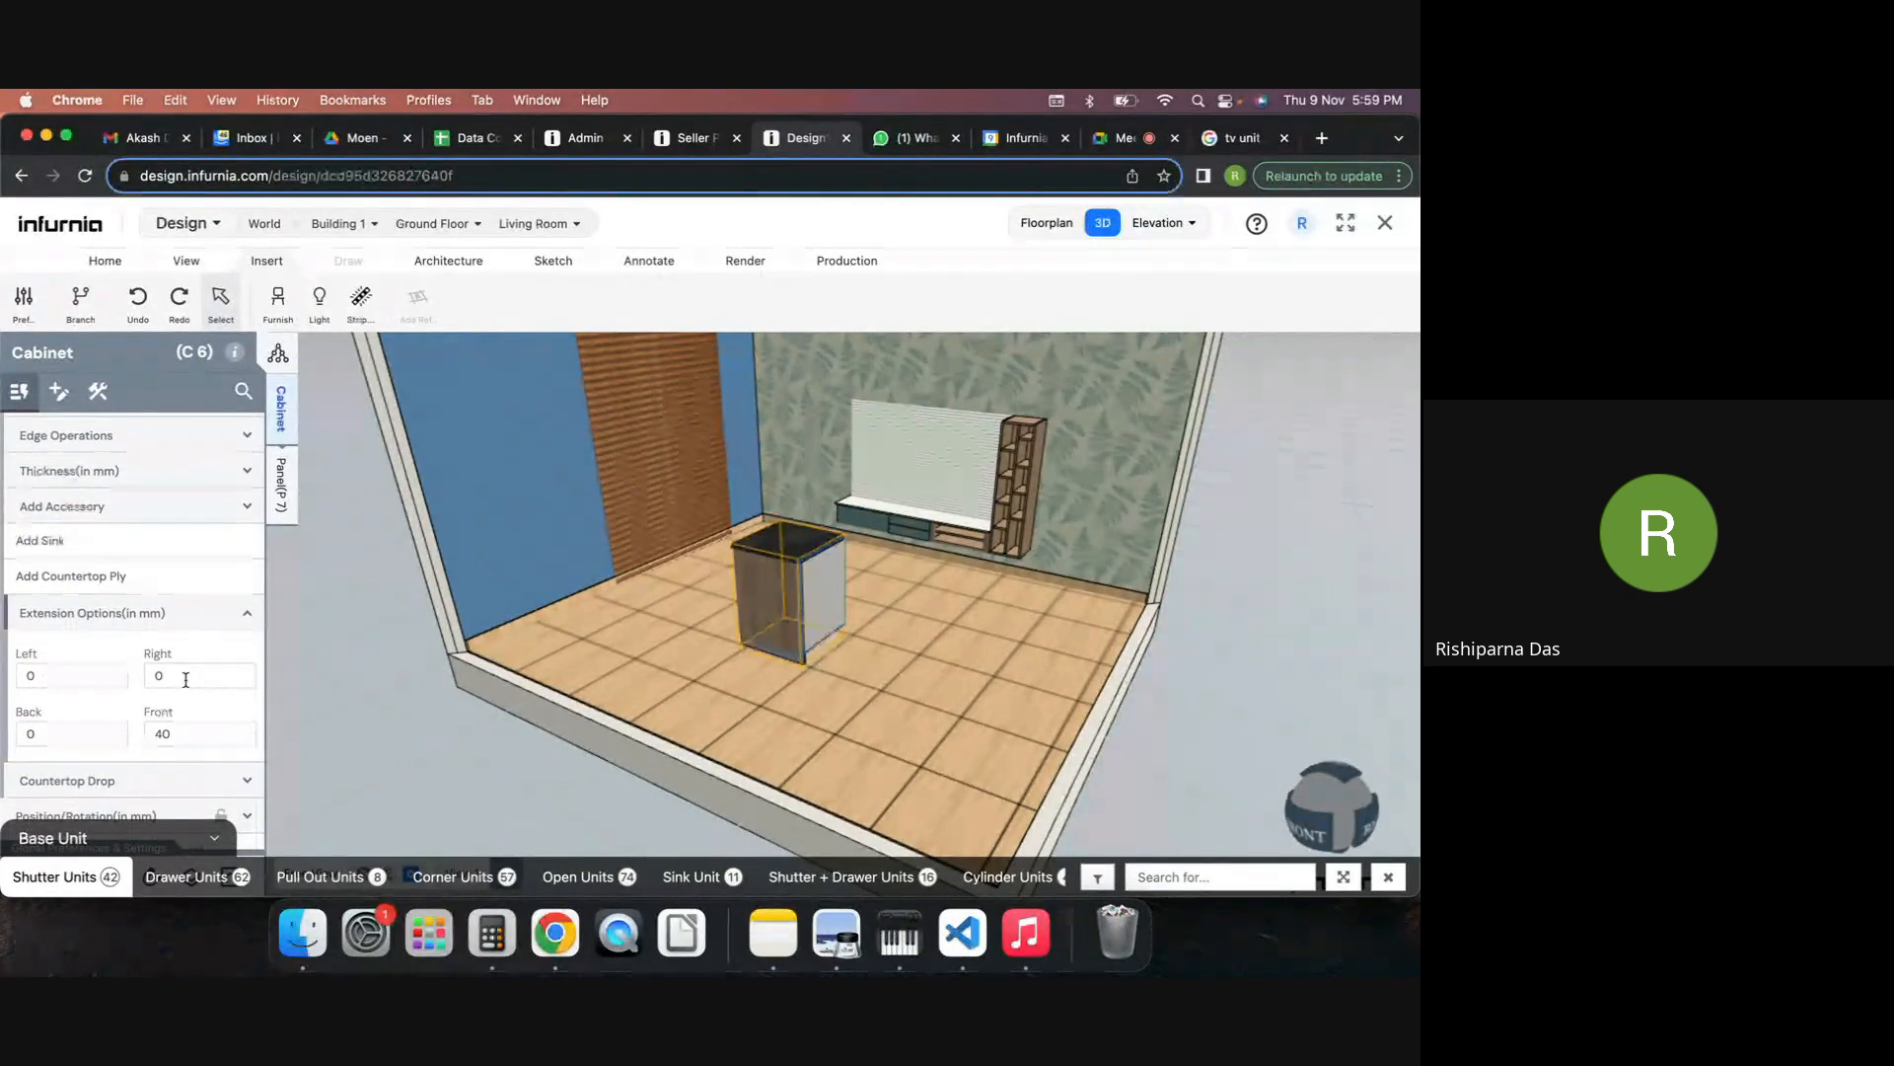
left_click(179, 681)
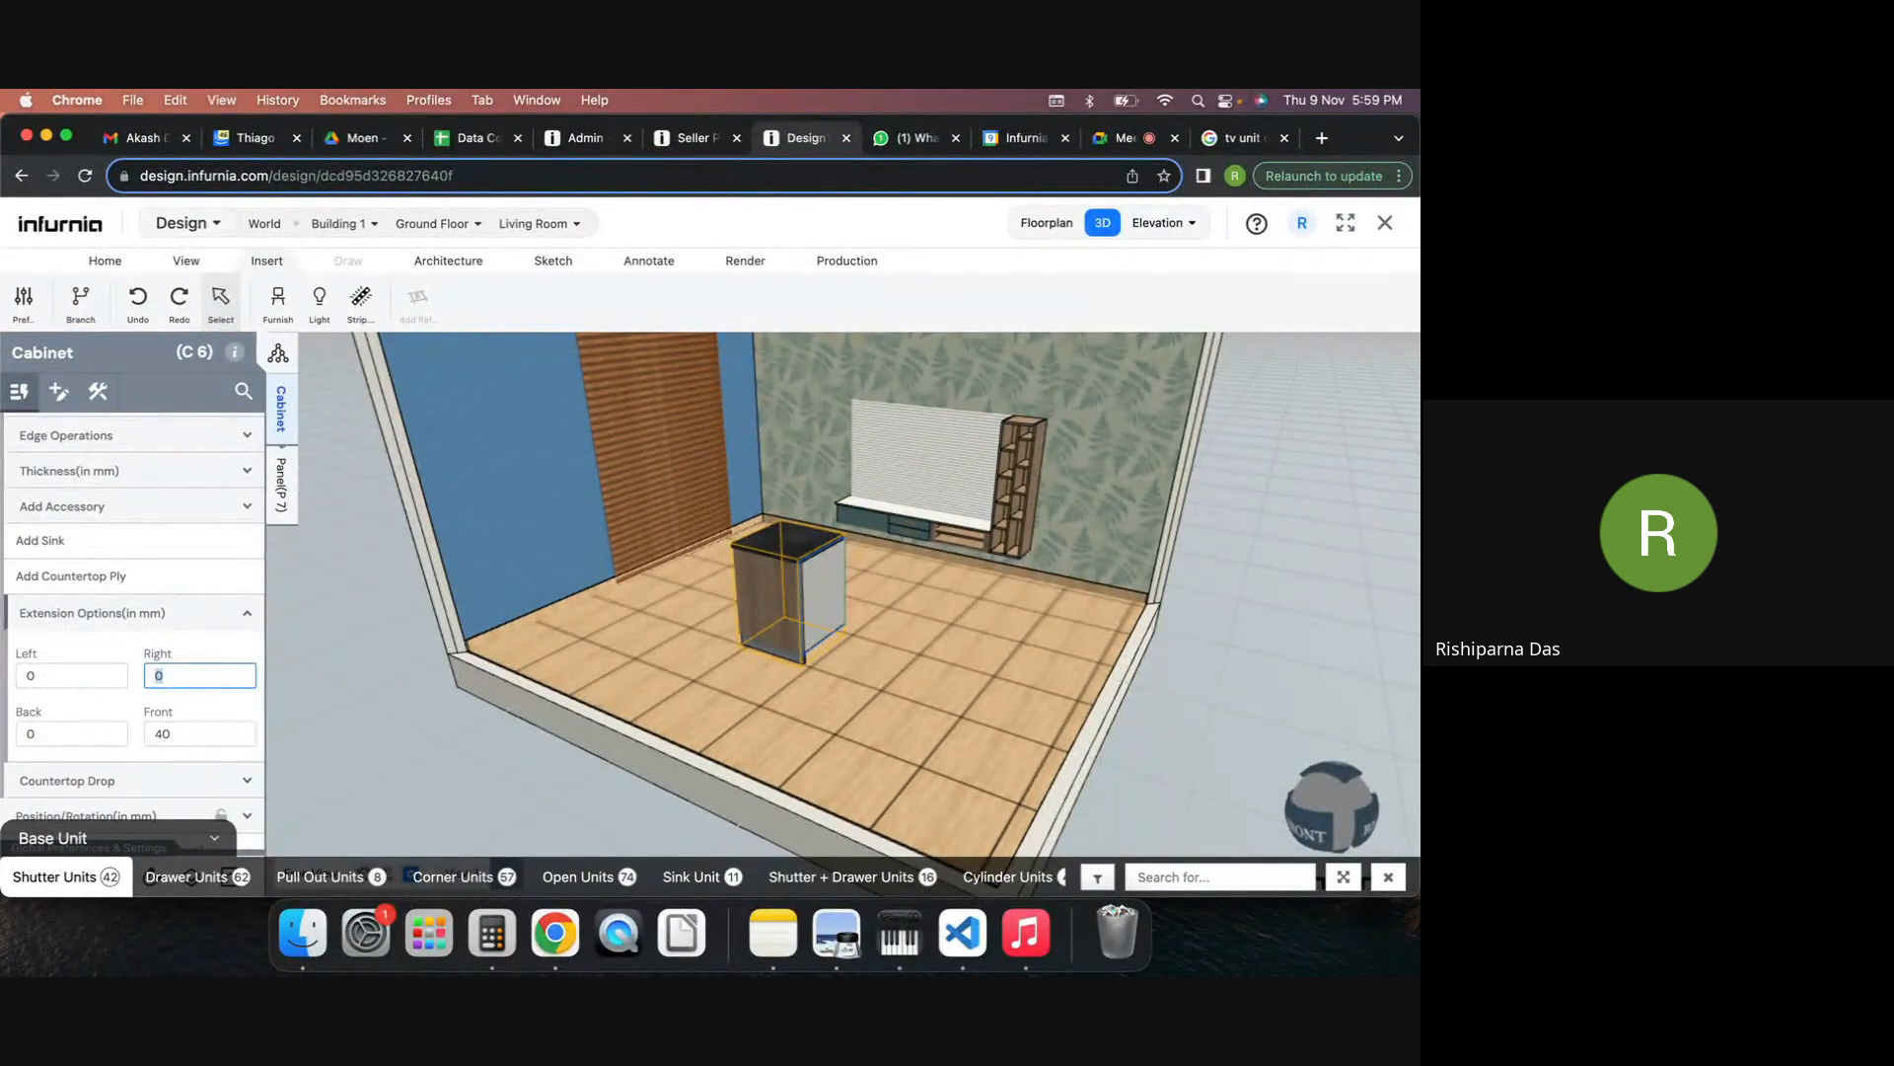
type("600")
key("Return")
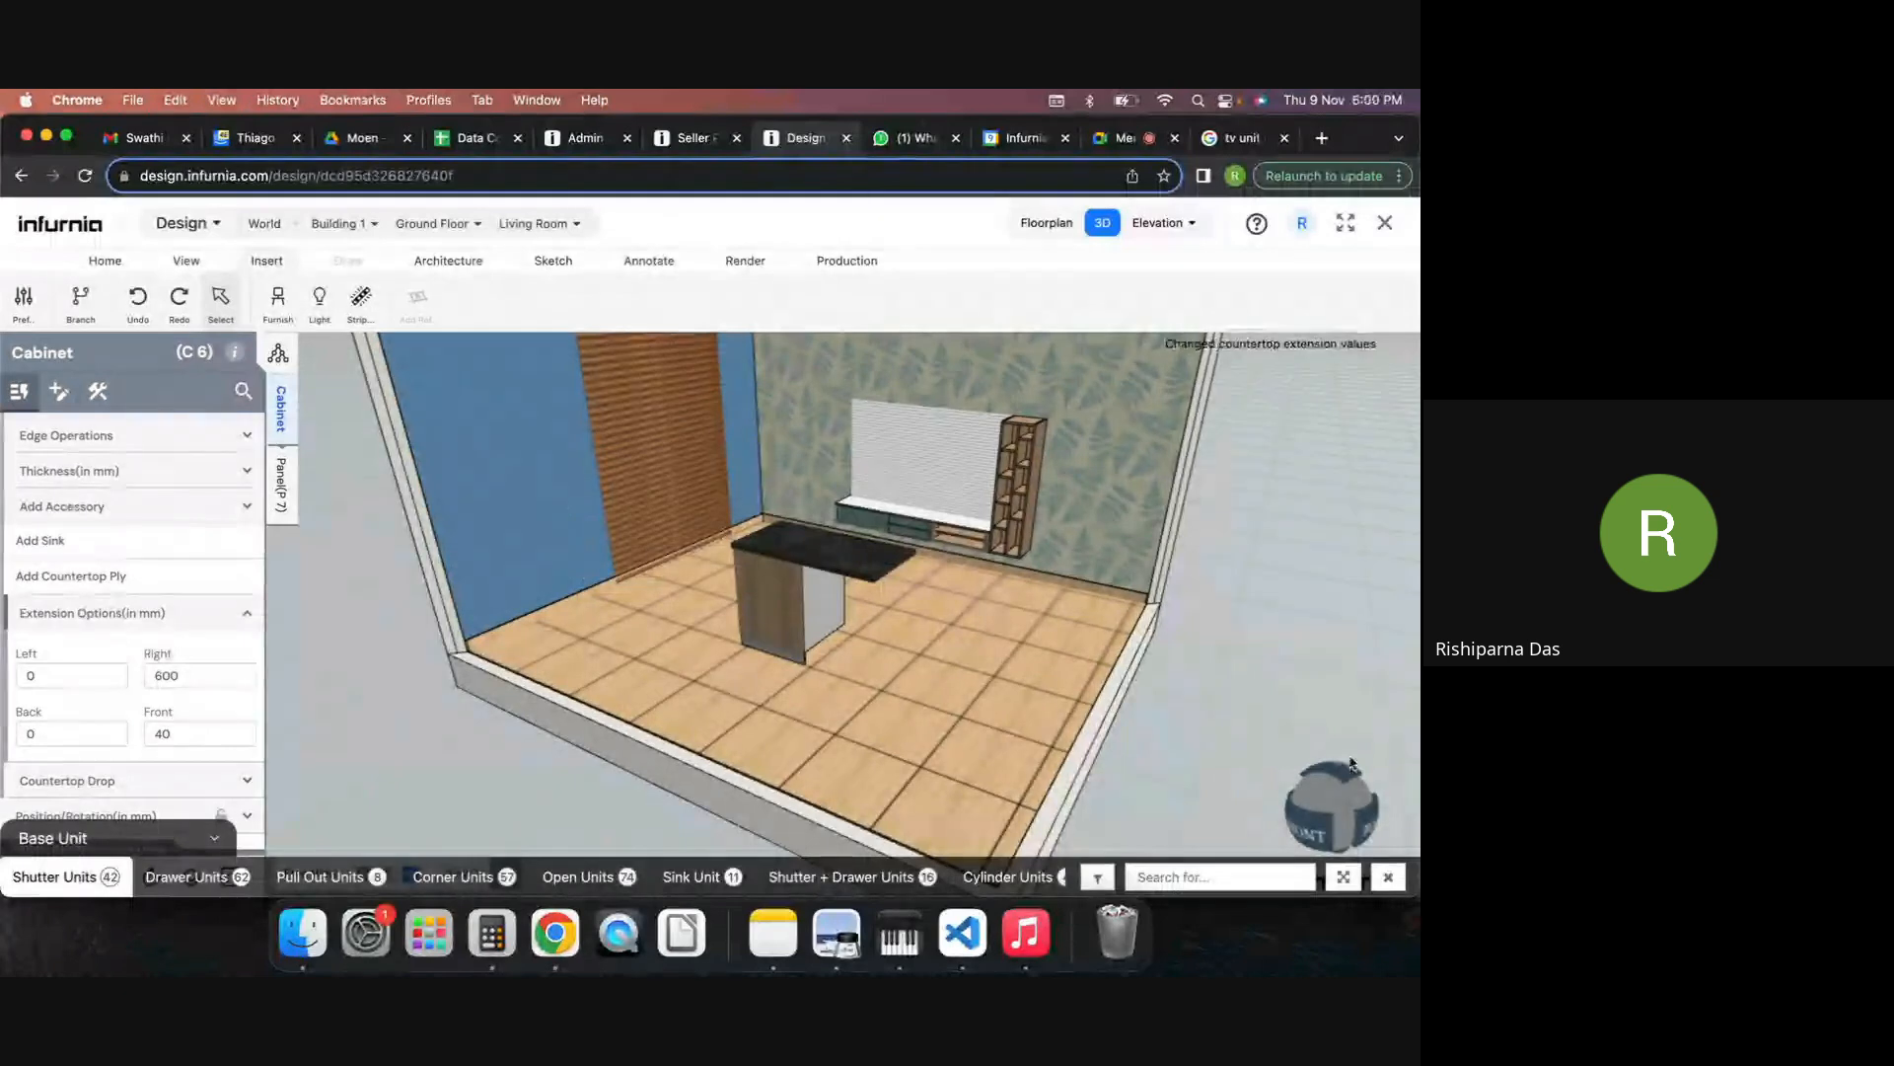
left_click(1385, 878)
Apply a chamfer to the front right corner of the countertop through its edge operations.
scroll(844, 571, "up", 5)
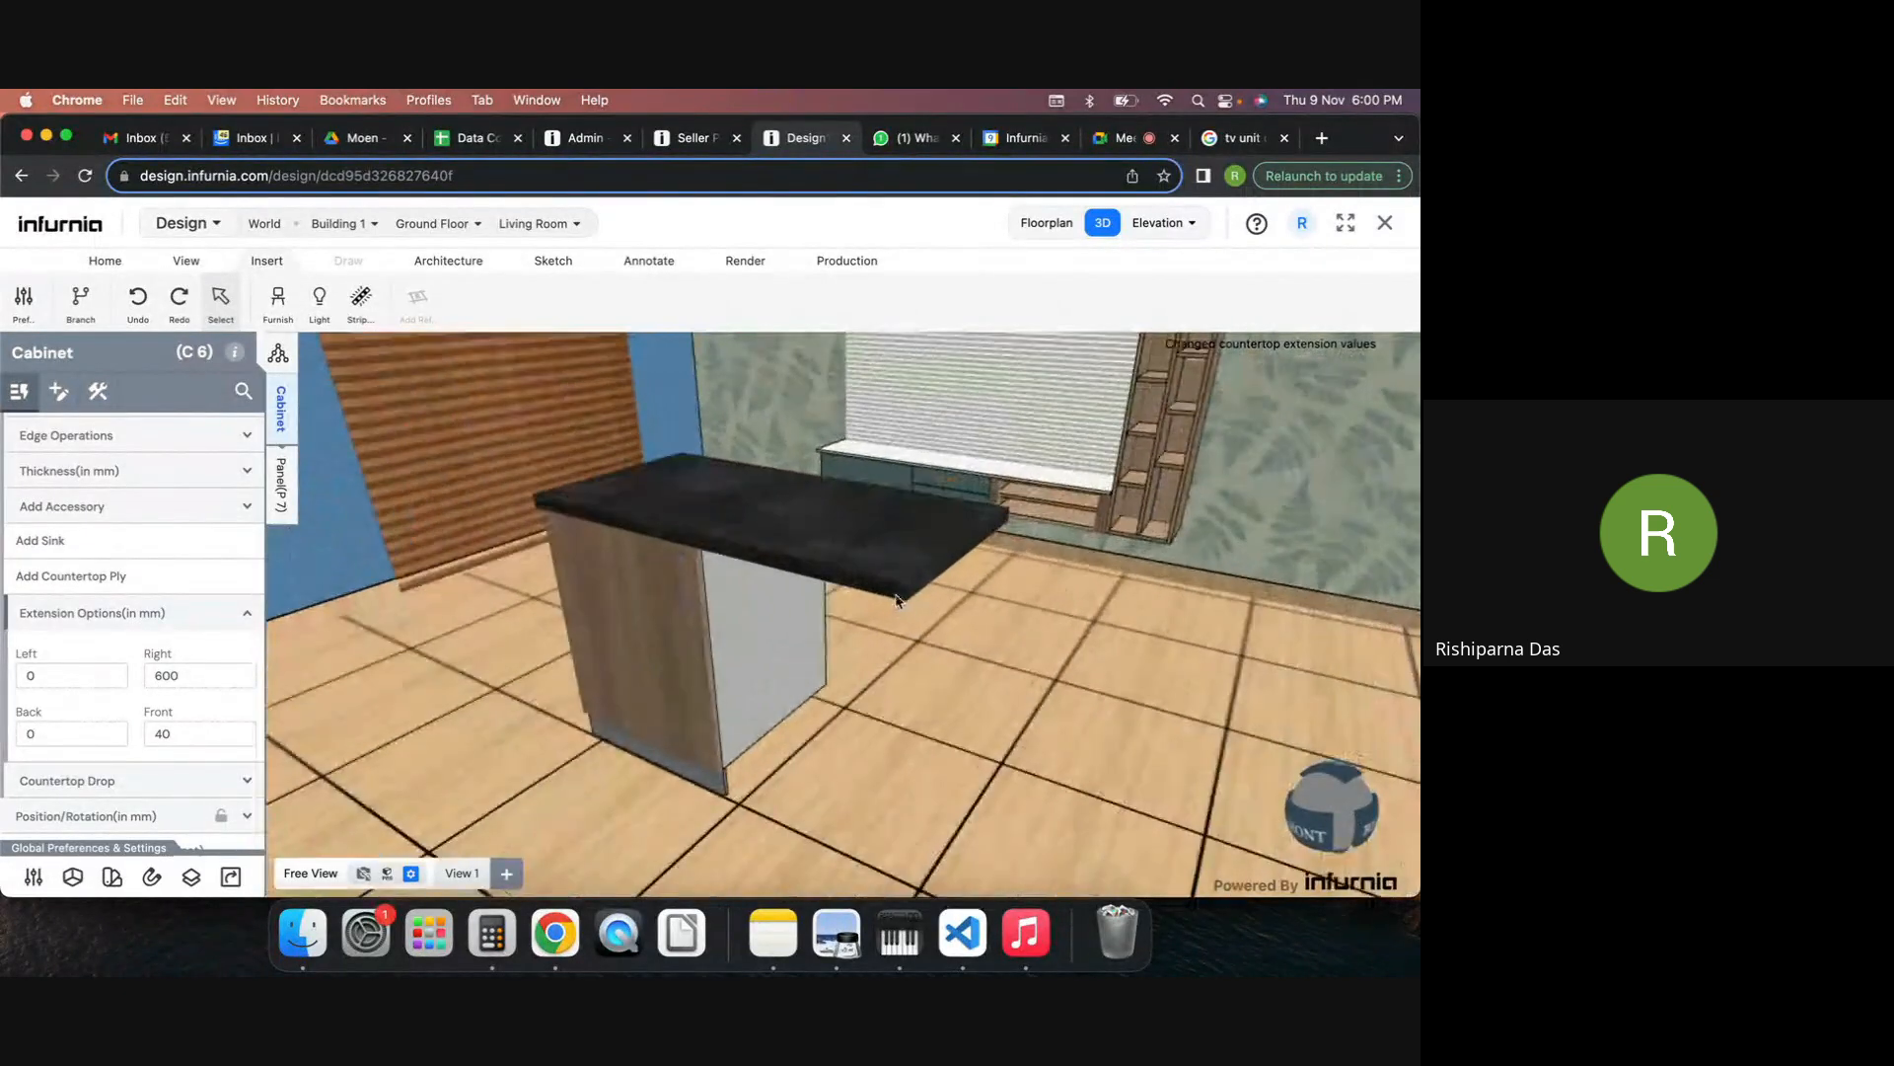
left_click(857, 564)
scroll(99, 746, "down", 5)
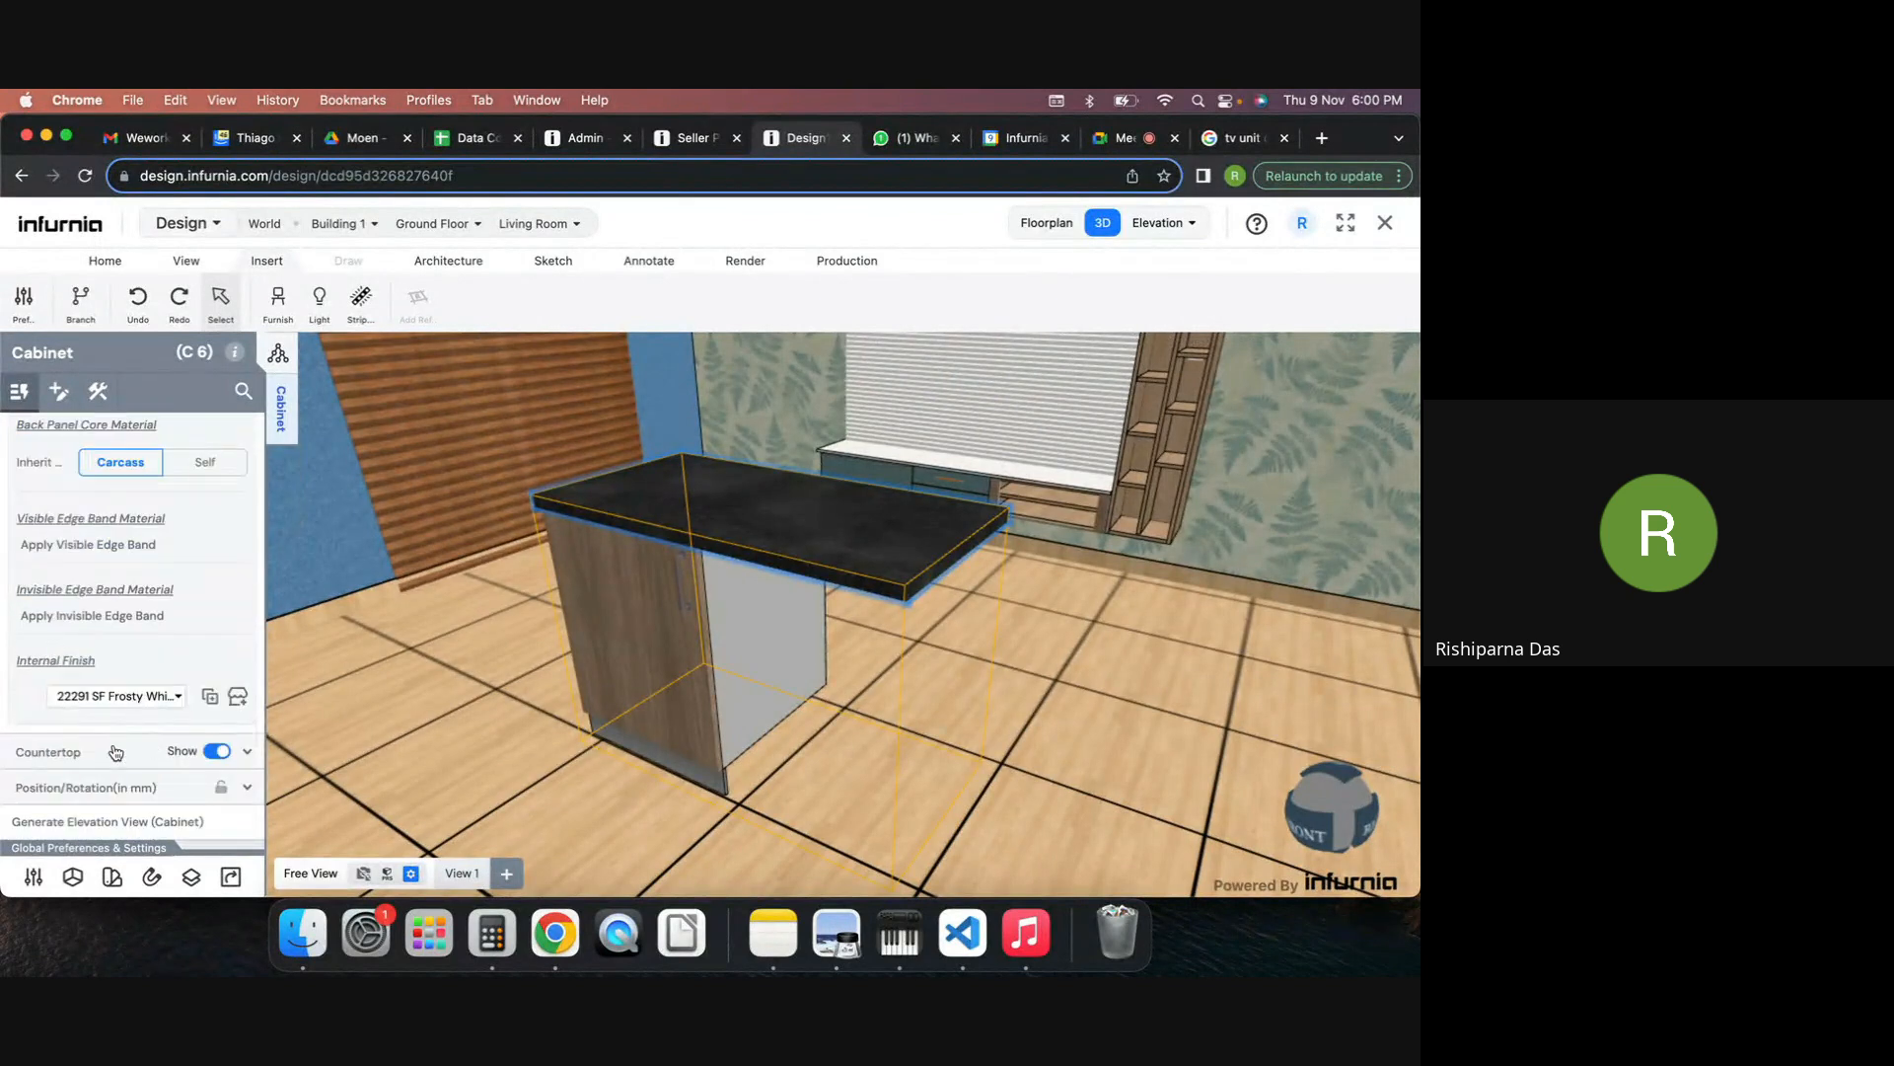
left_click(116, 753)
scroll(71, 653, "down", 4)
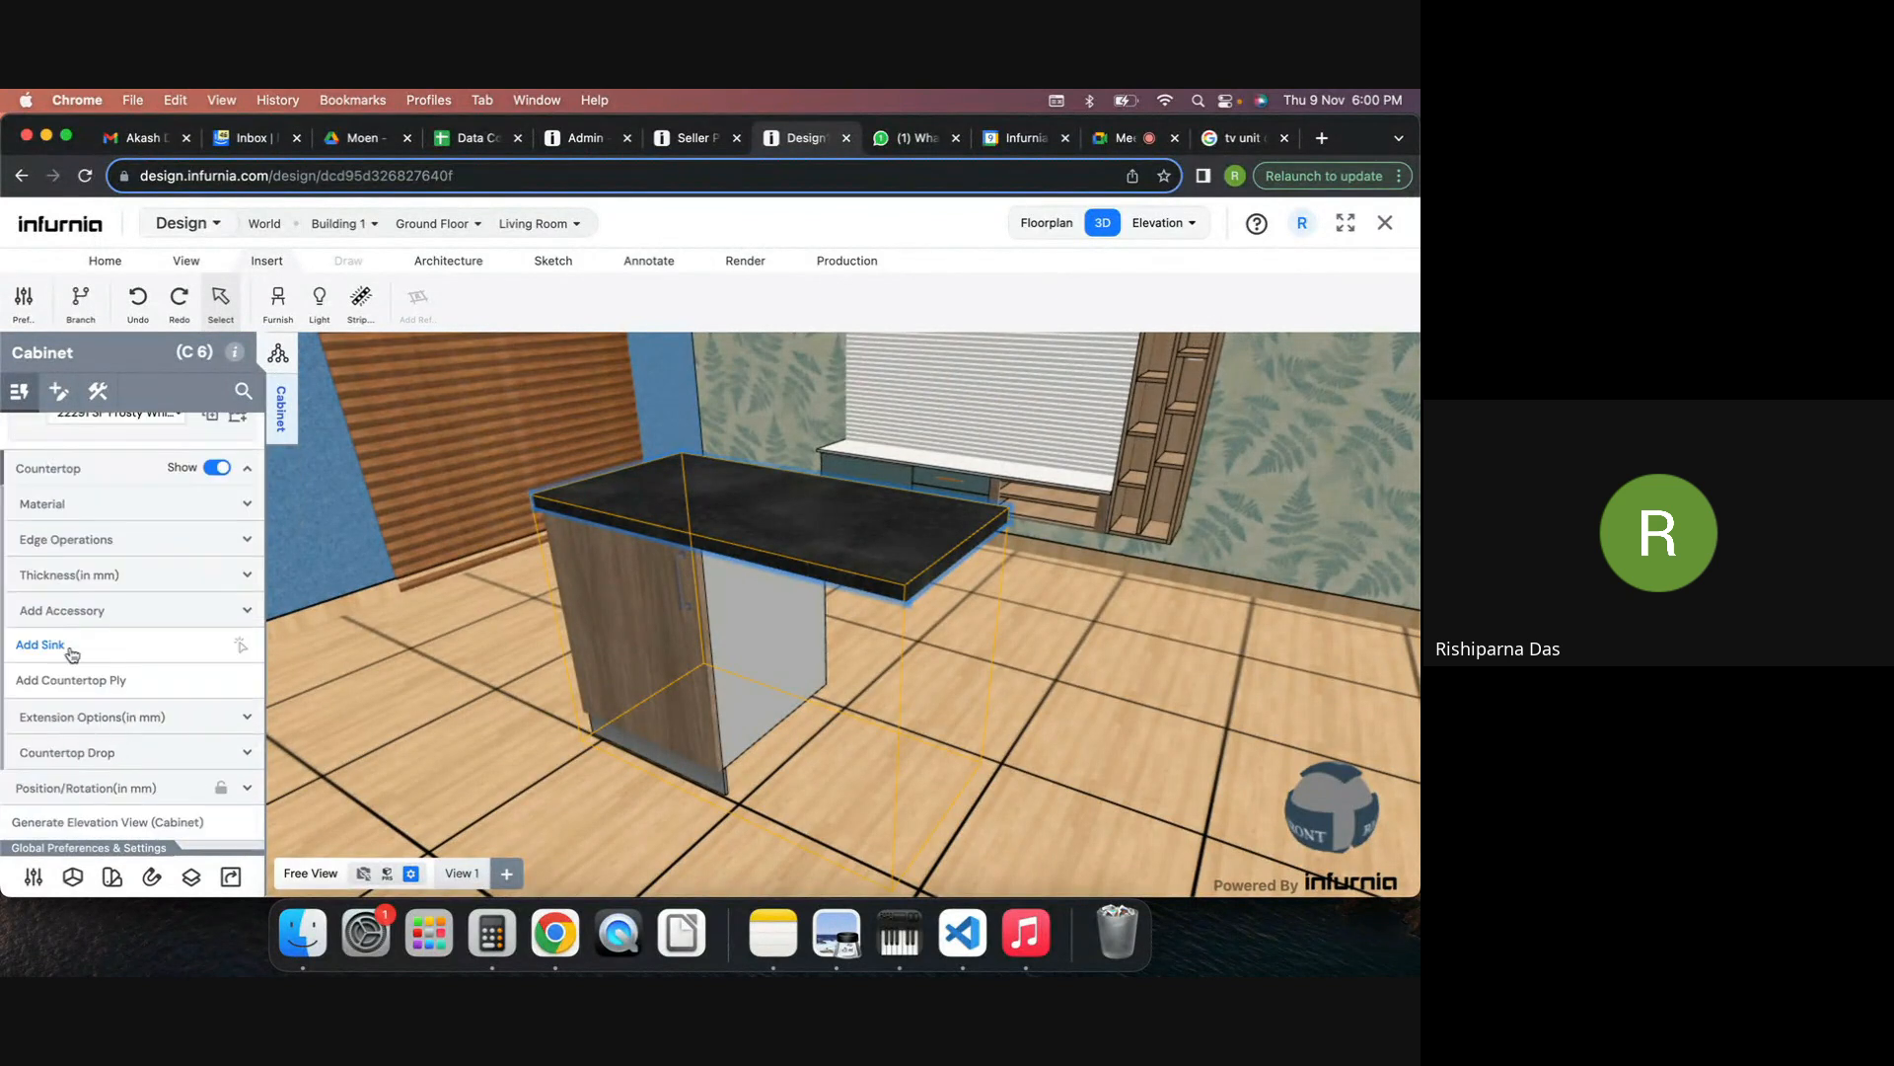
left_click(115, 542)
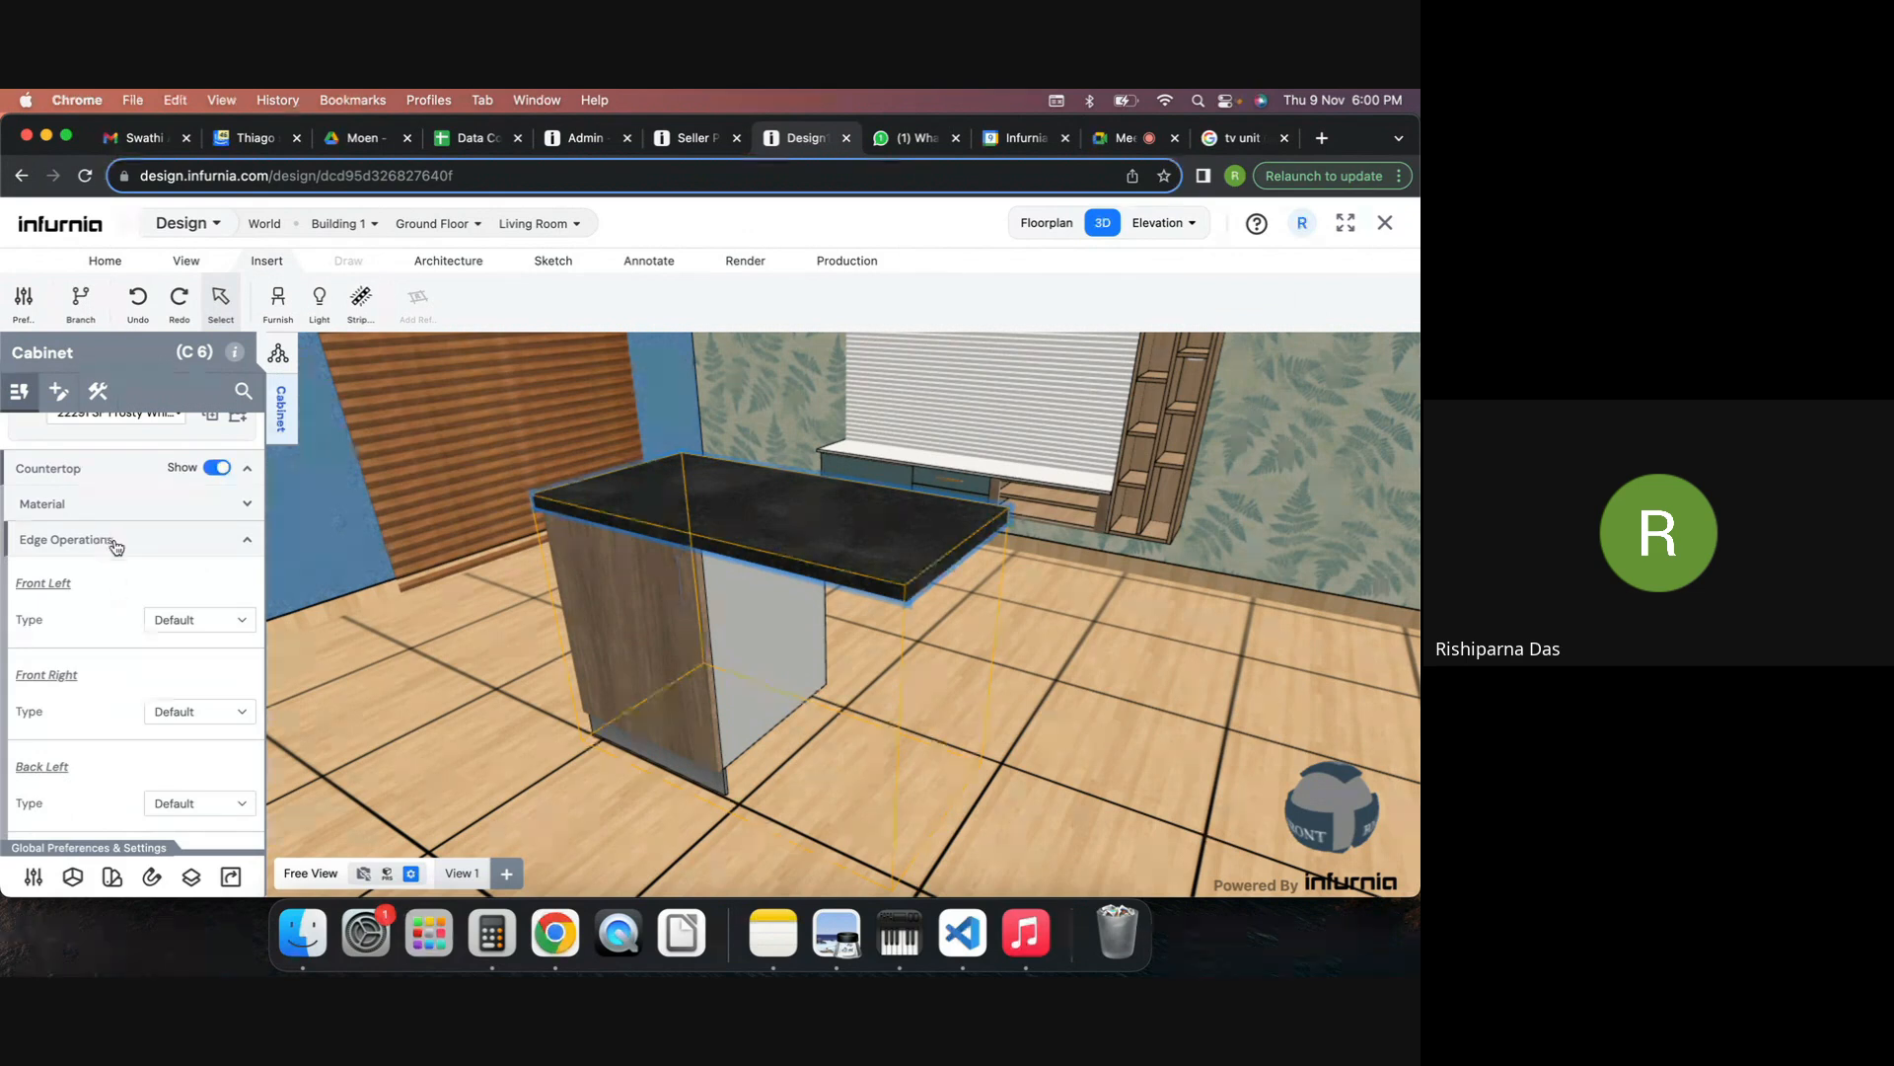
scroll(165, 742, "down", 1)
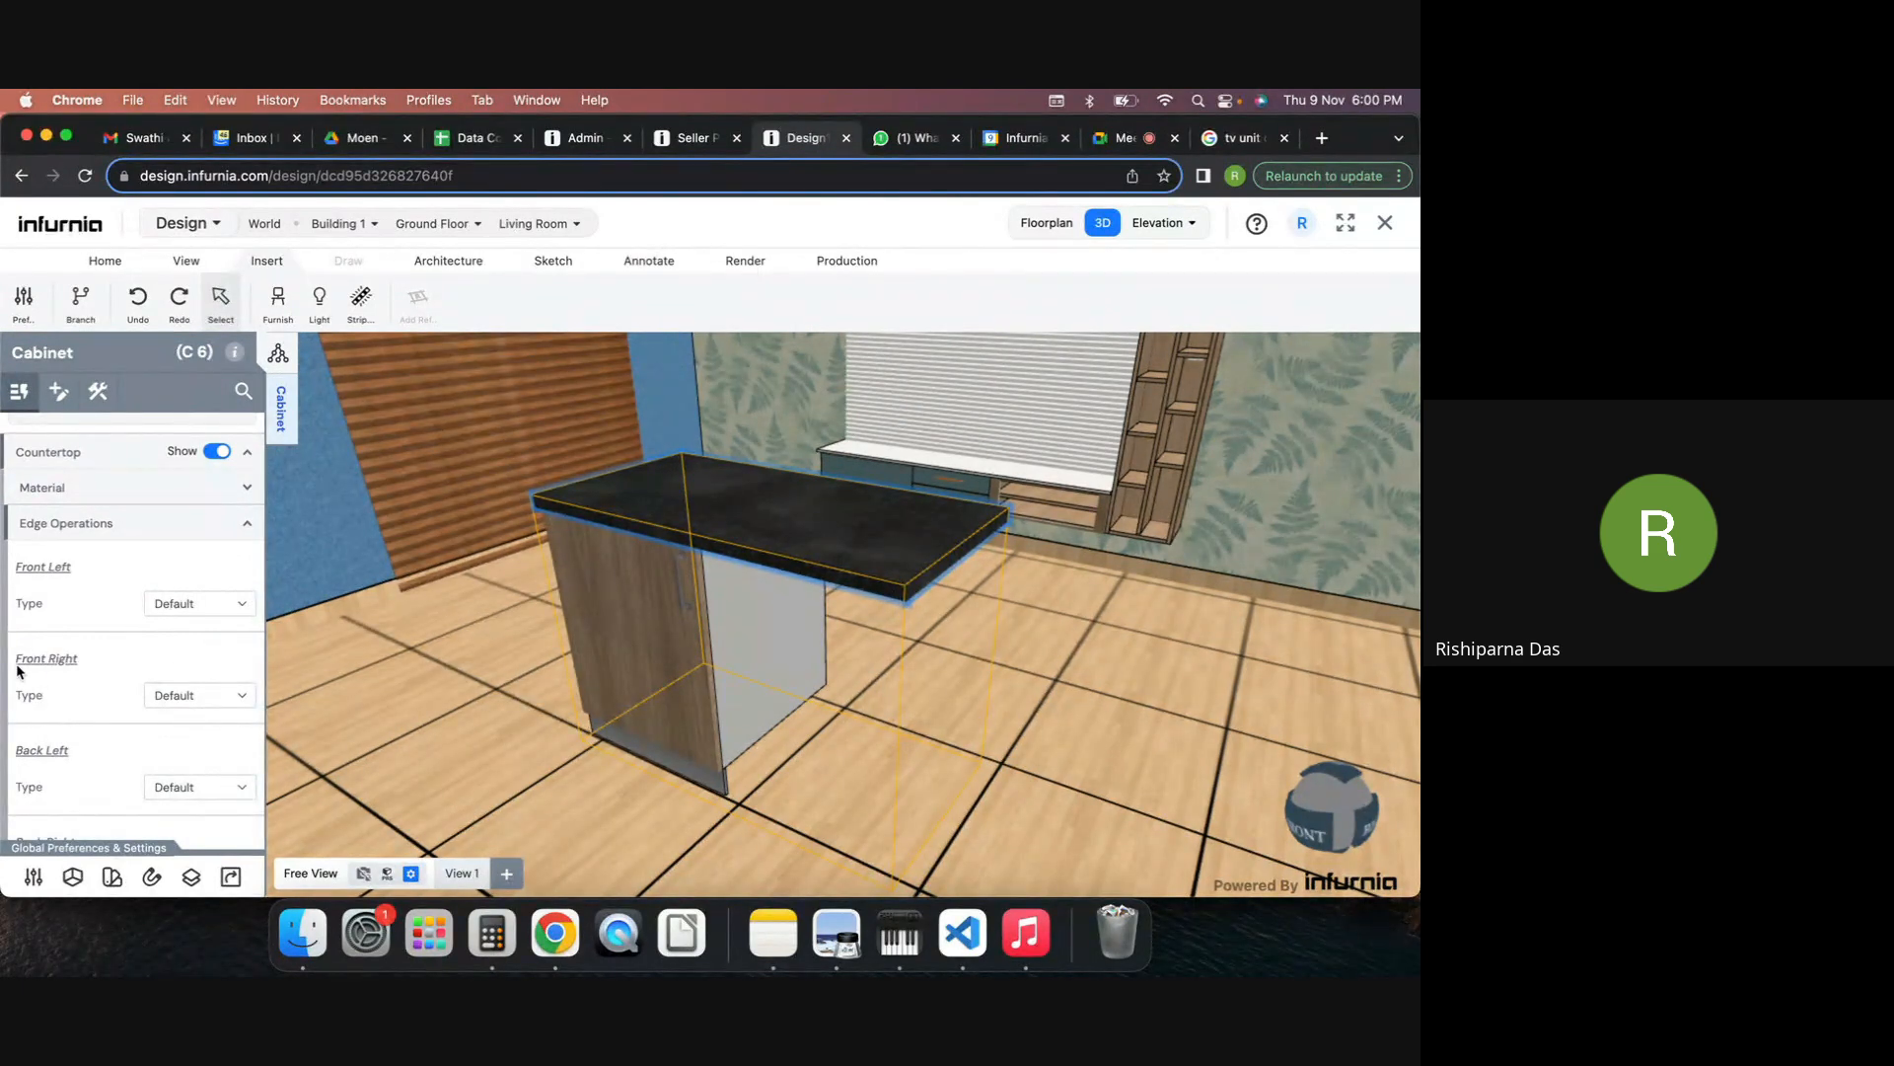
left_click(191, 698)
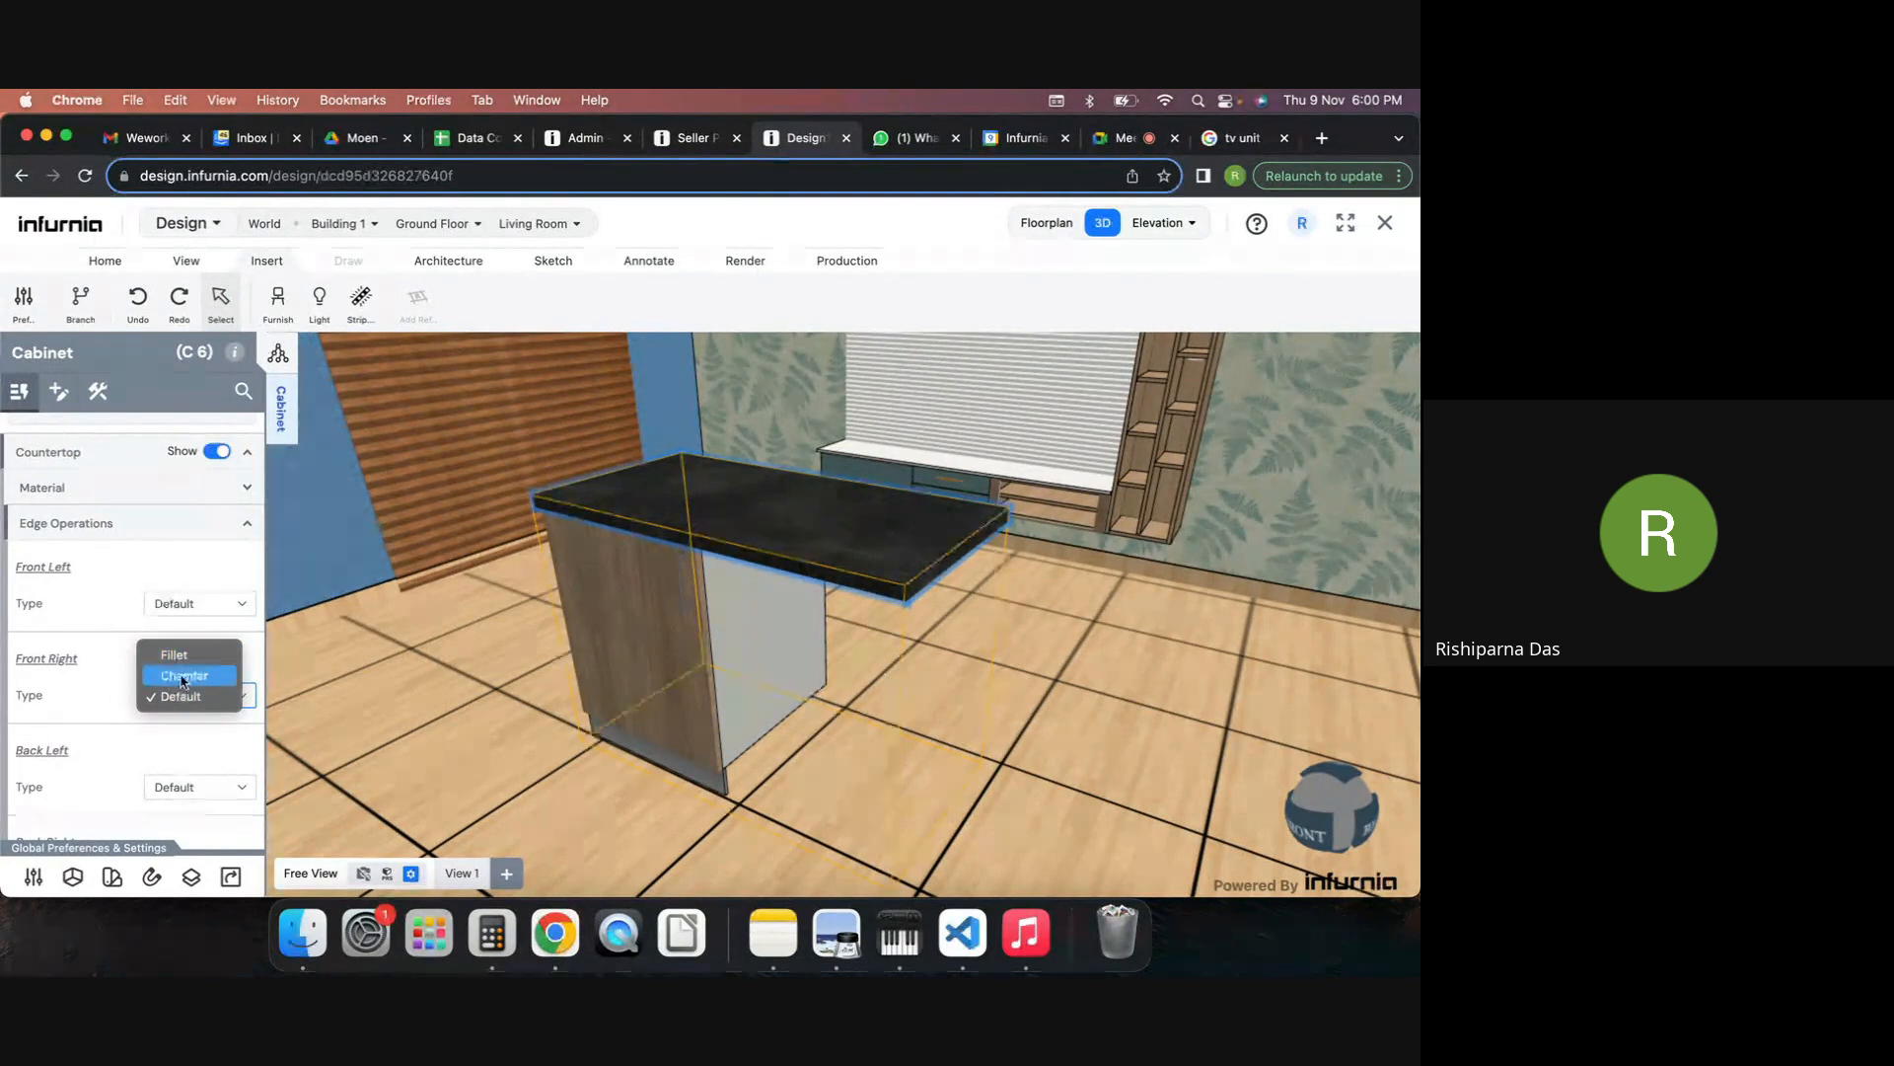
left_click(182, 676)
Set the countertop's front right chamfer to 100 mm and inspect the cut corner from above.
scroll(93, 705, "down", 1)
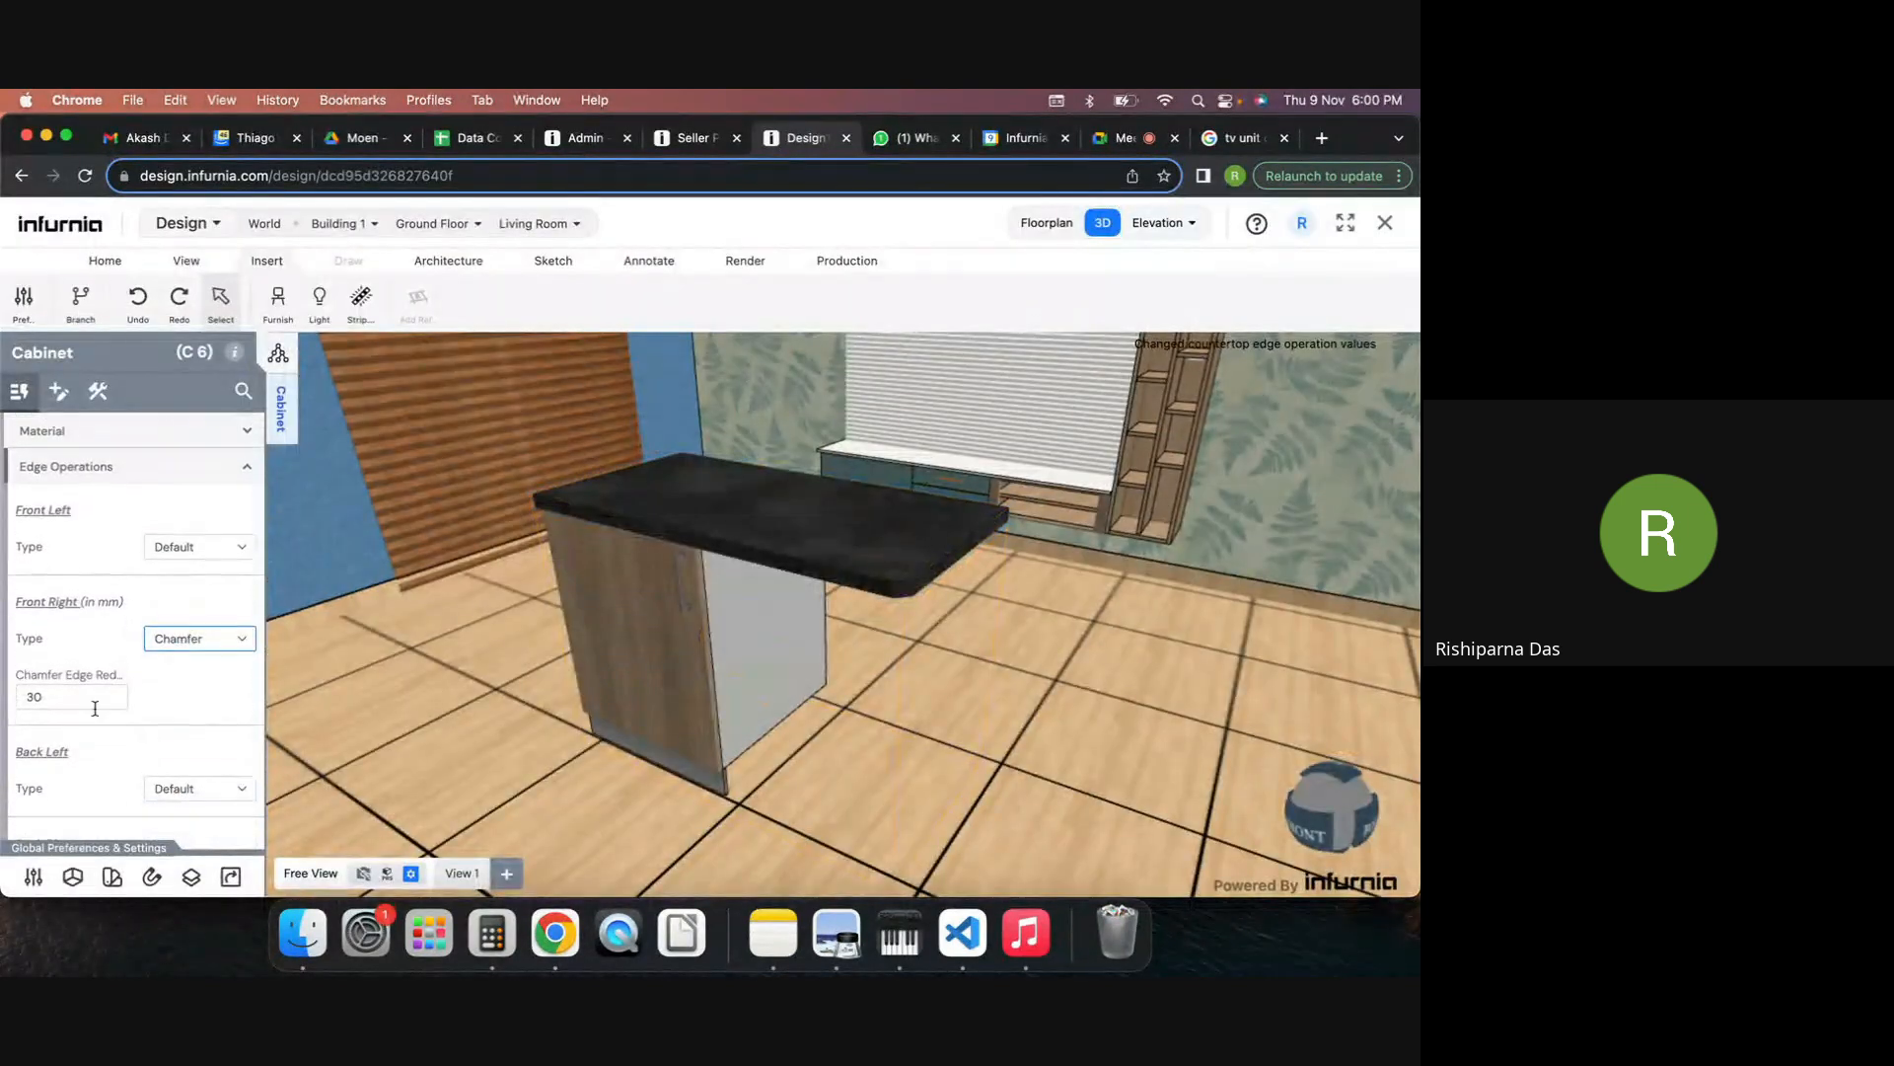
left_click(59, 694)
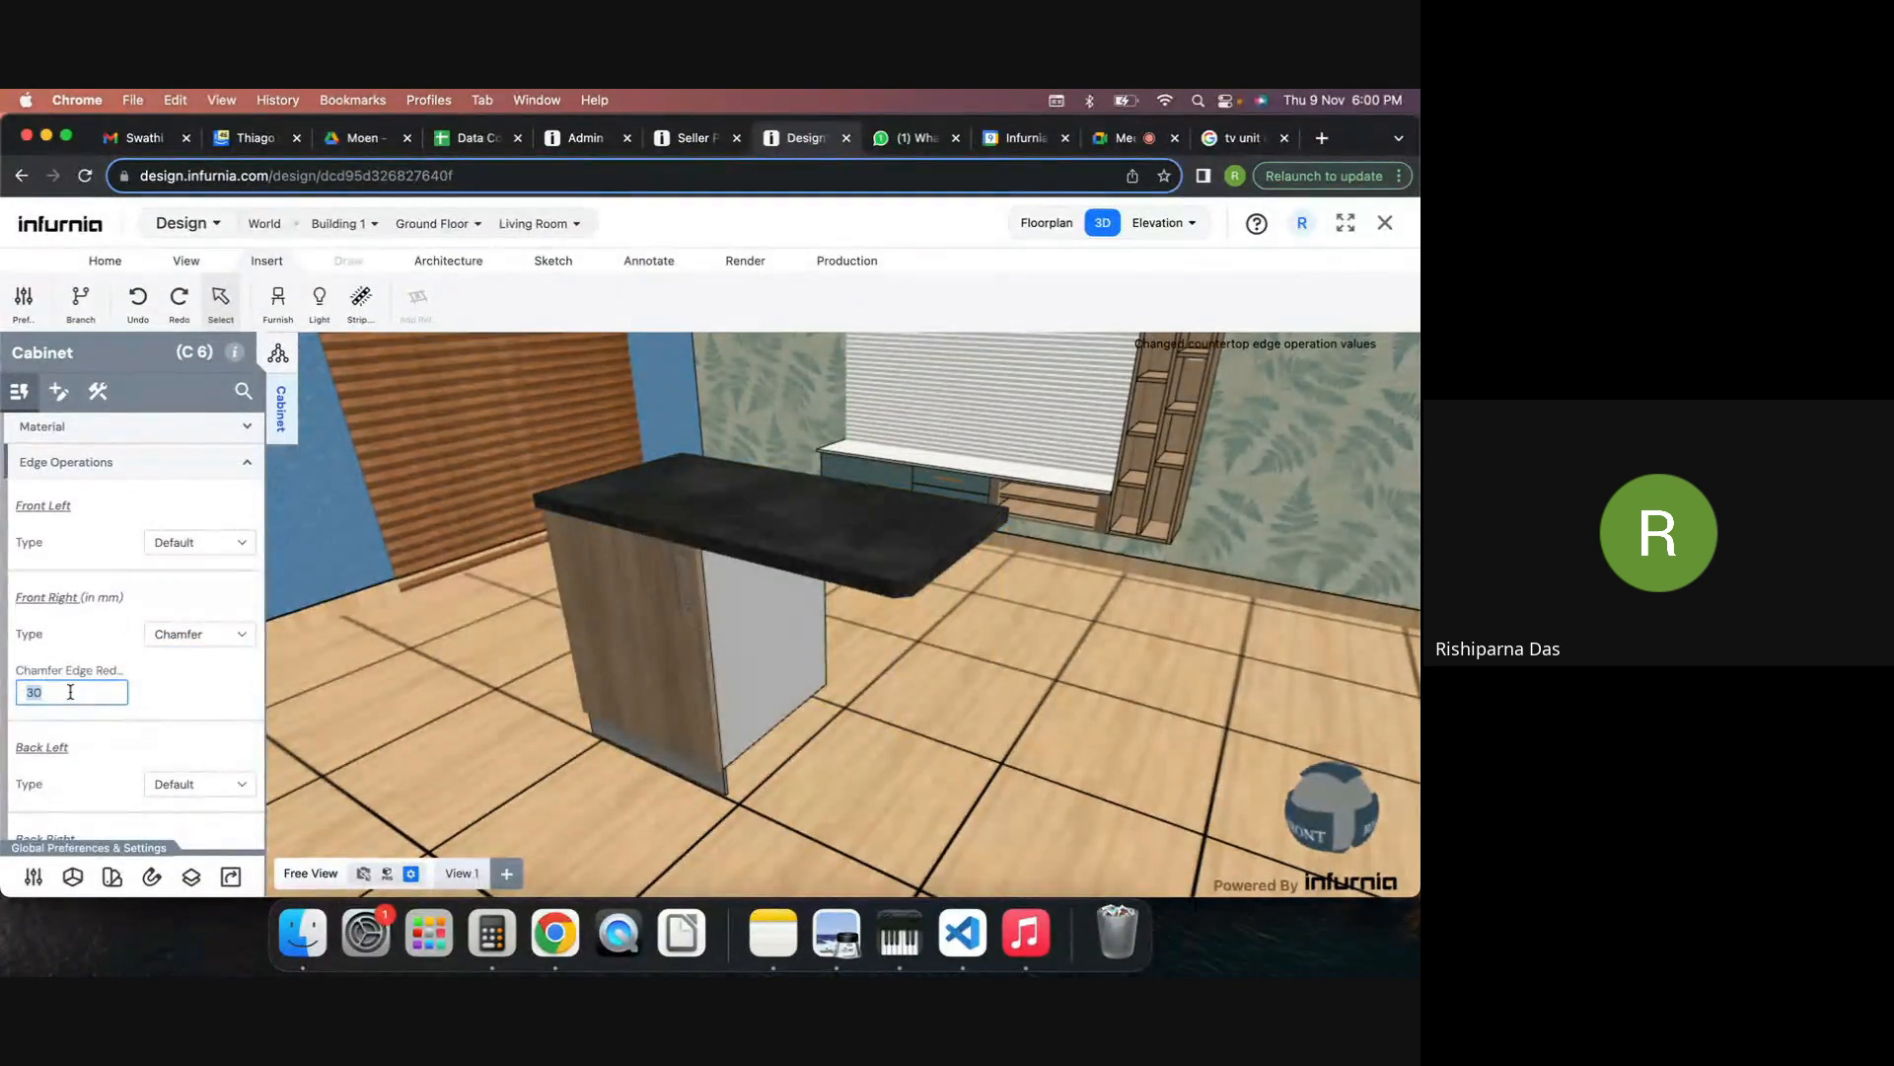
type("100")
key("Return")
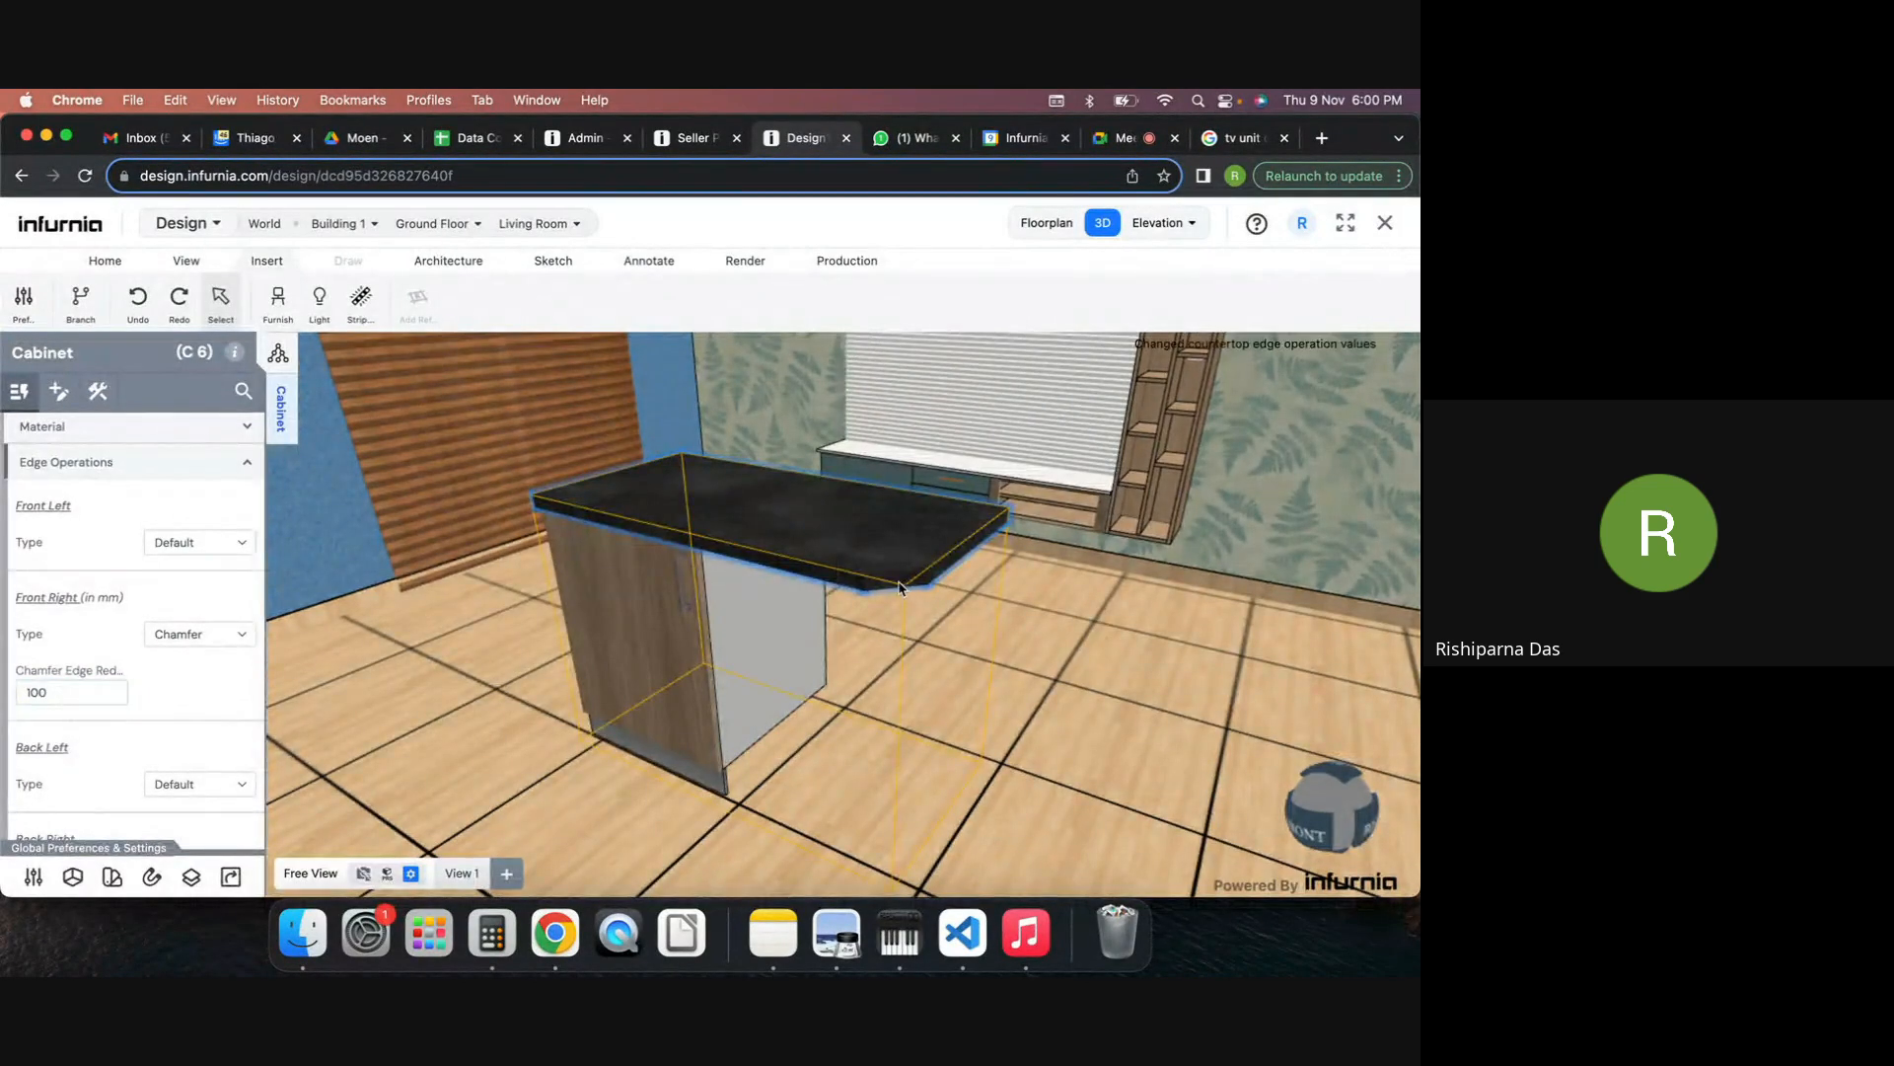
left_click(917, 596)
middle_click_drag(996, 614, 964, 649)
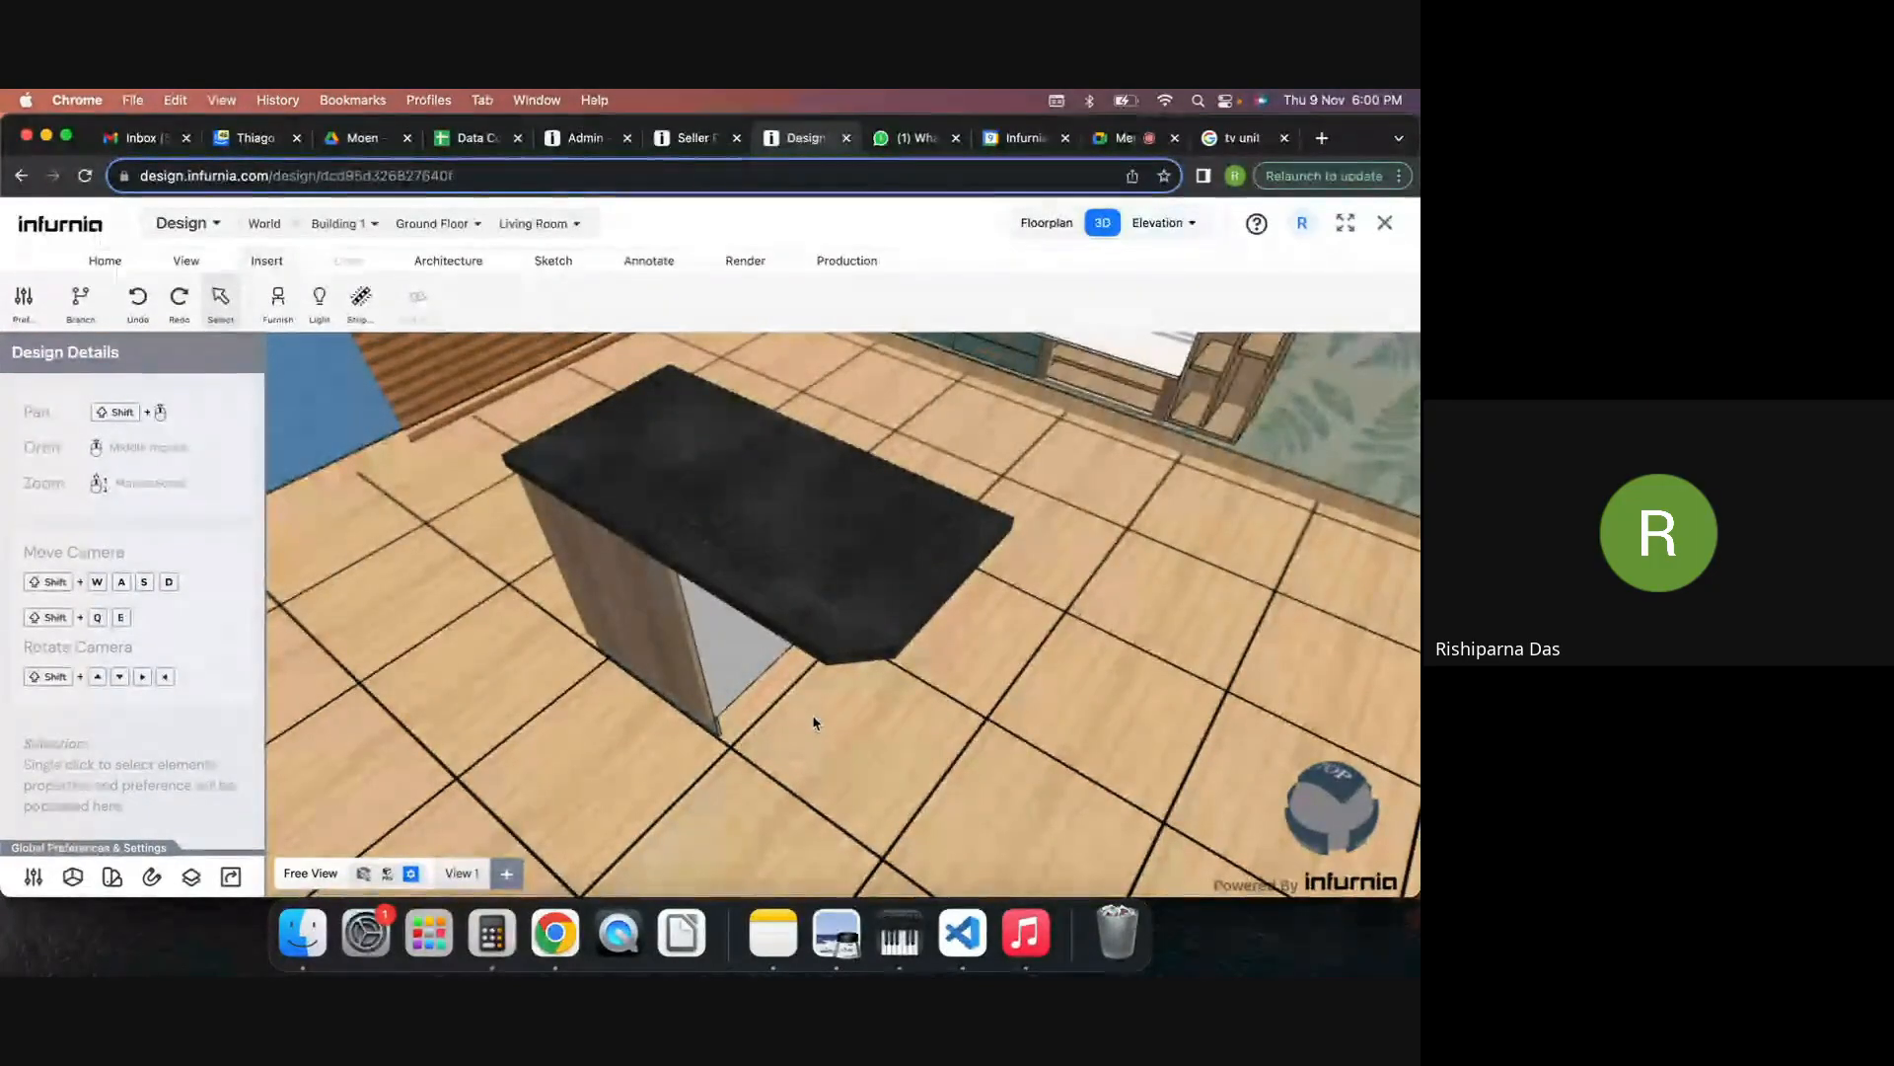
middle_click_drag(812, 718, 919, 696)
scroll(938, 604, "down", 5)
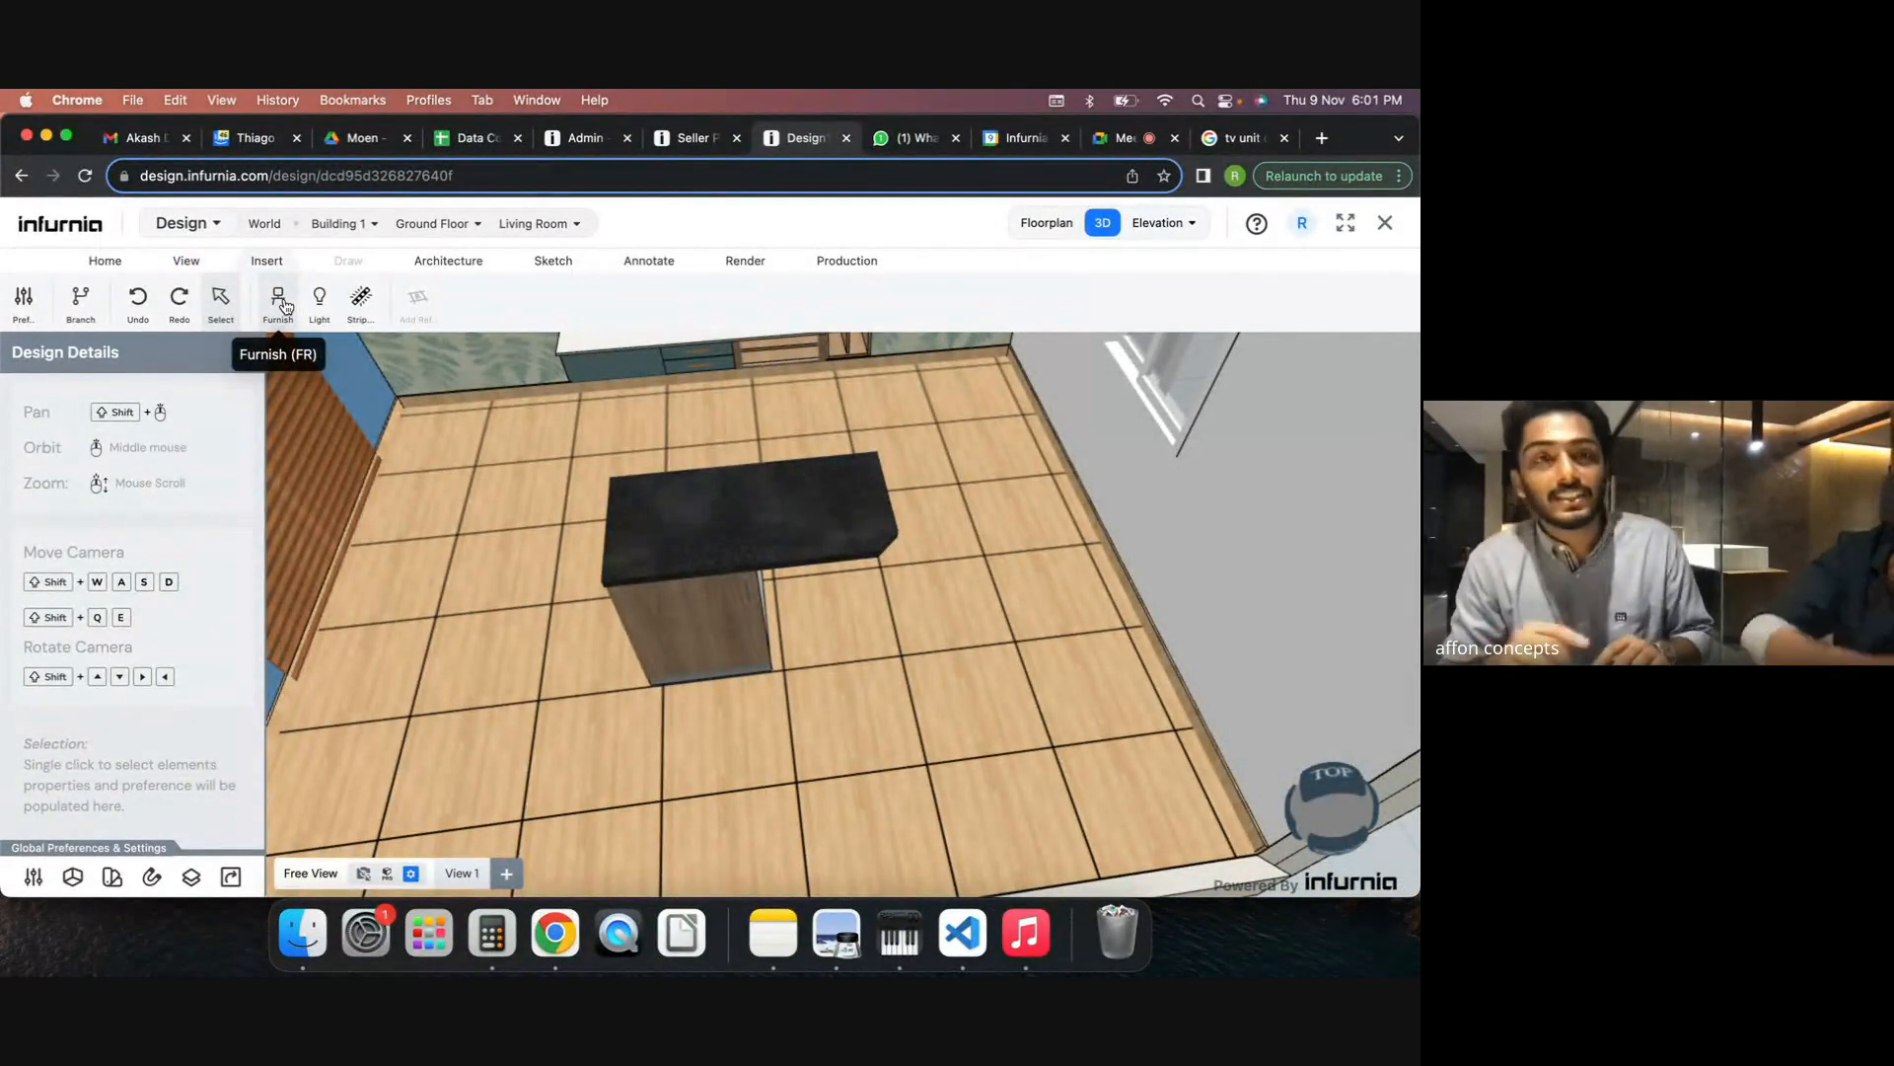
Switch to the Google Meet call and stop presenting the screen.
left_click(1116, 139)
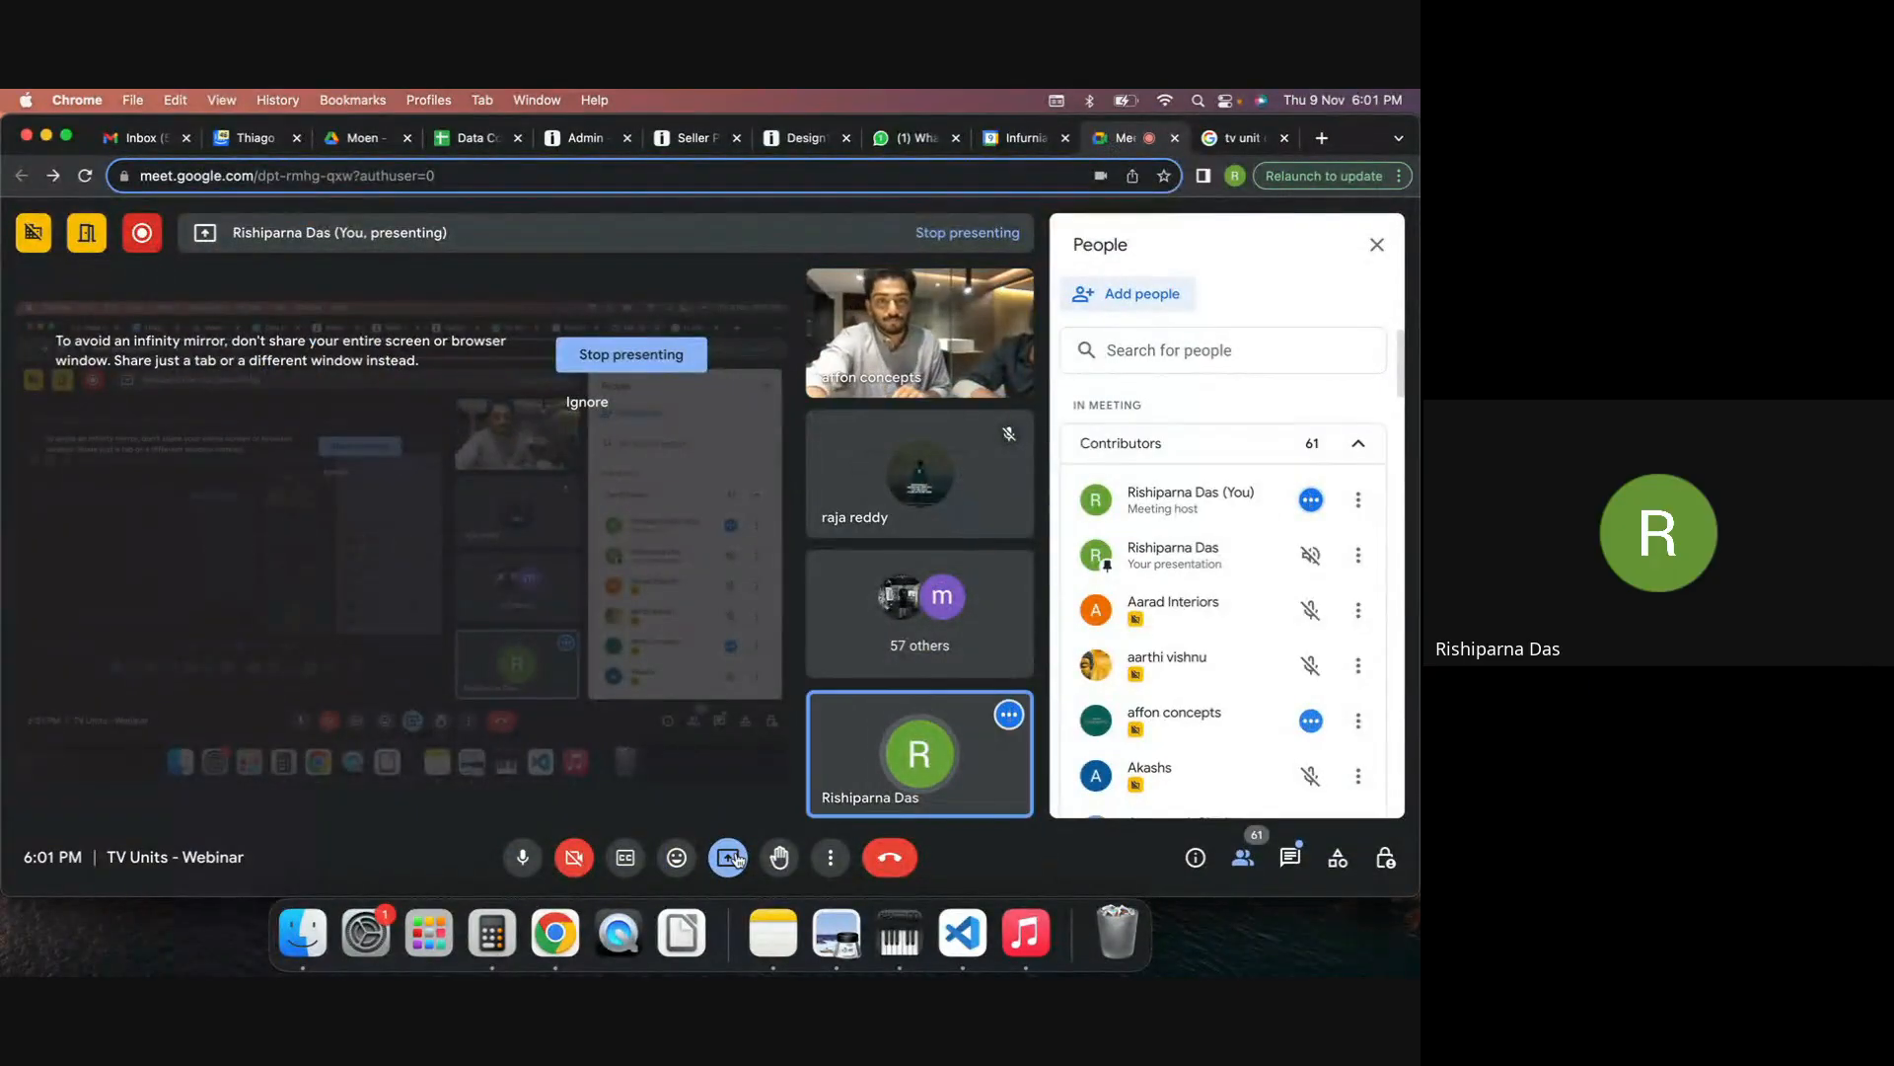
left_click(646, 356)
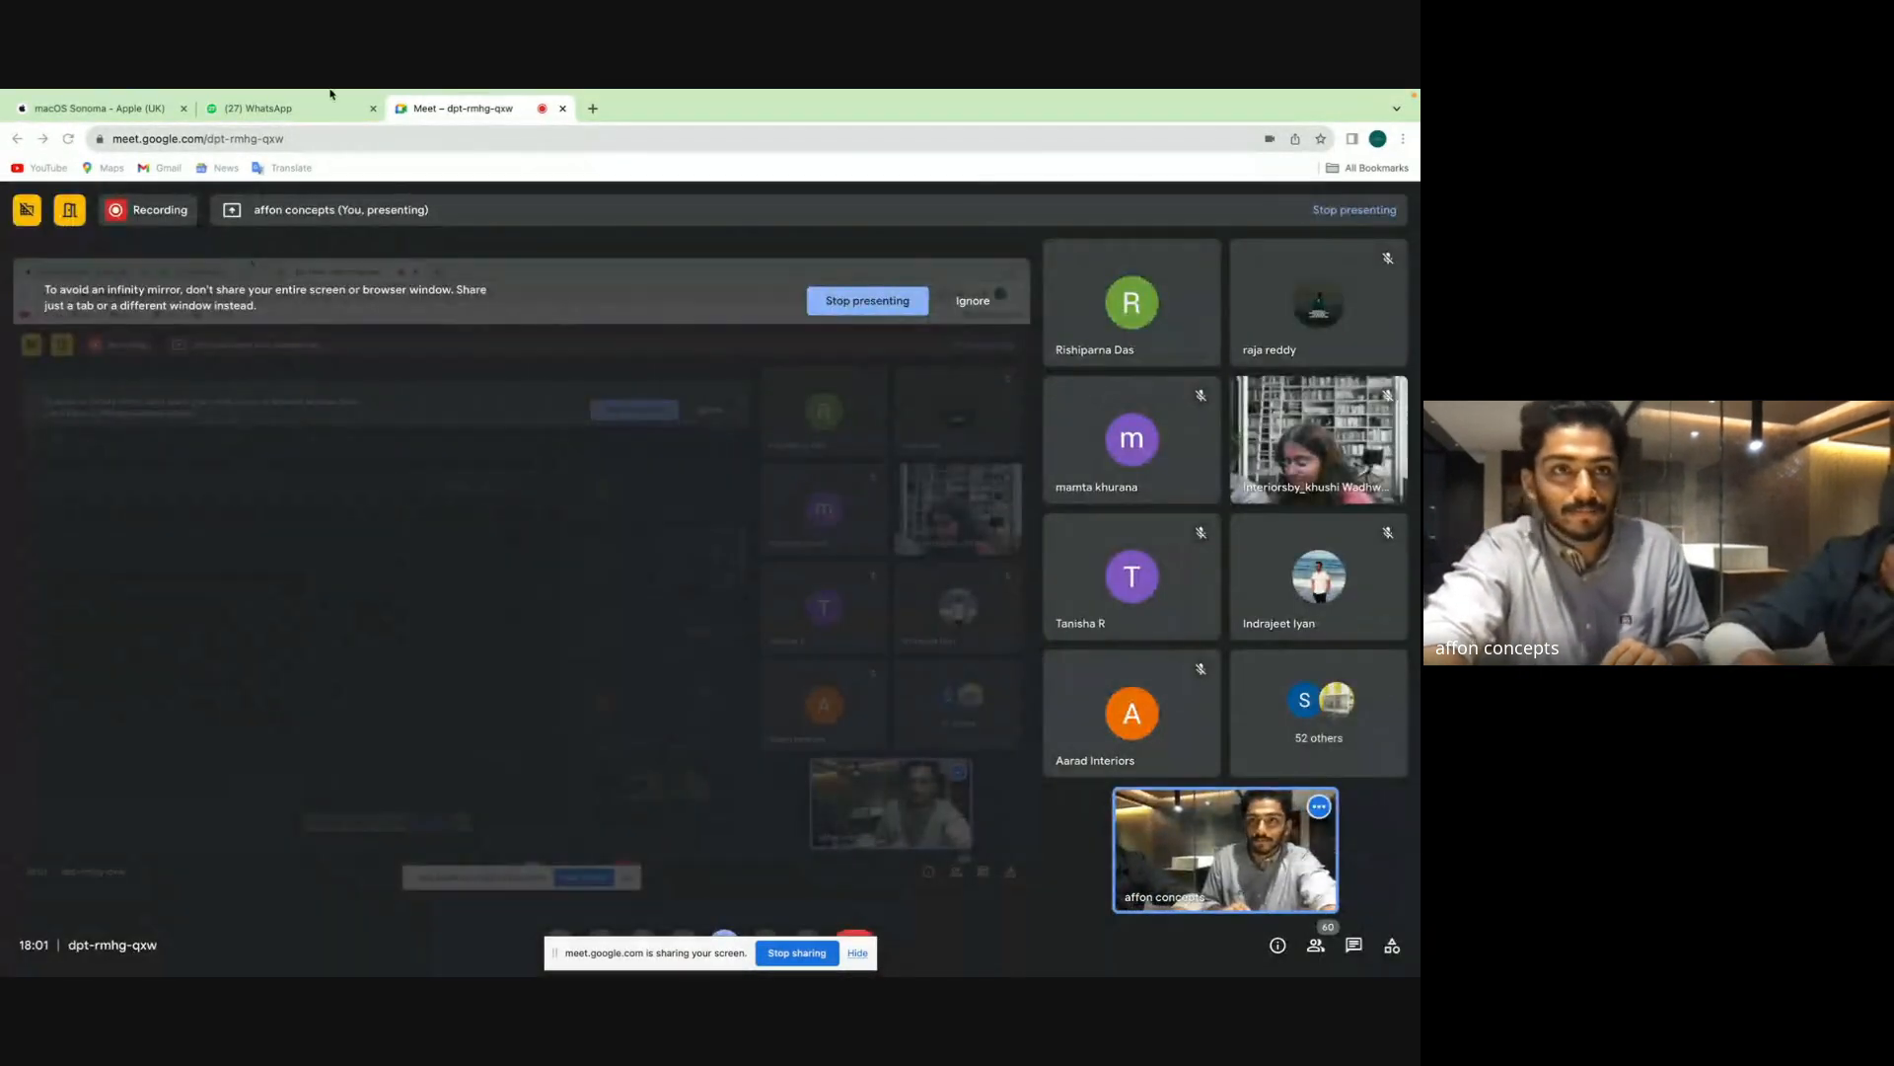
Switch to WhatsApp Web and examine the reference photo of the fluted drawer unit and mirrored dresser, both in full and enlarged.
mouse_move(327, 95)
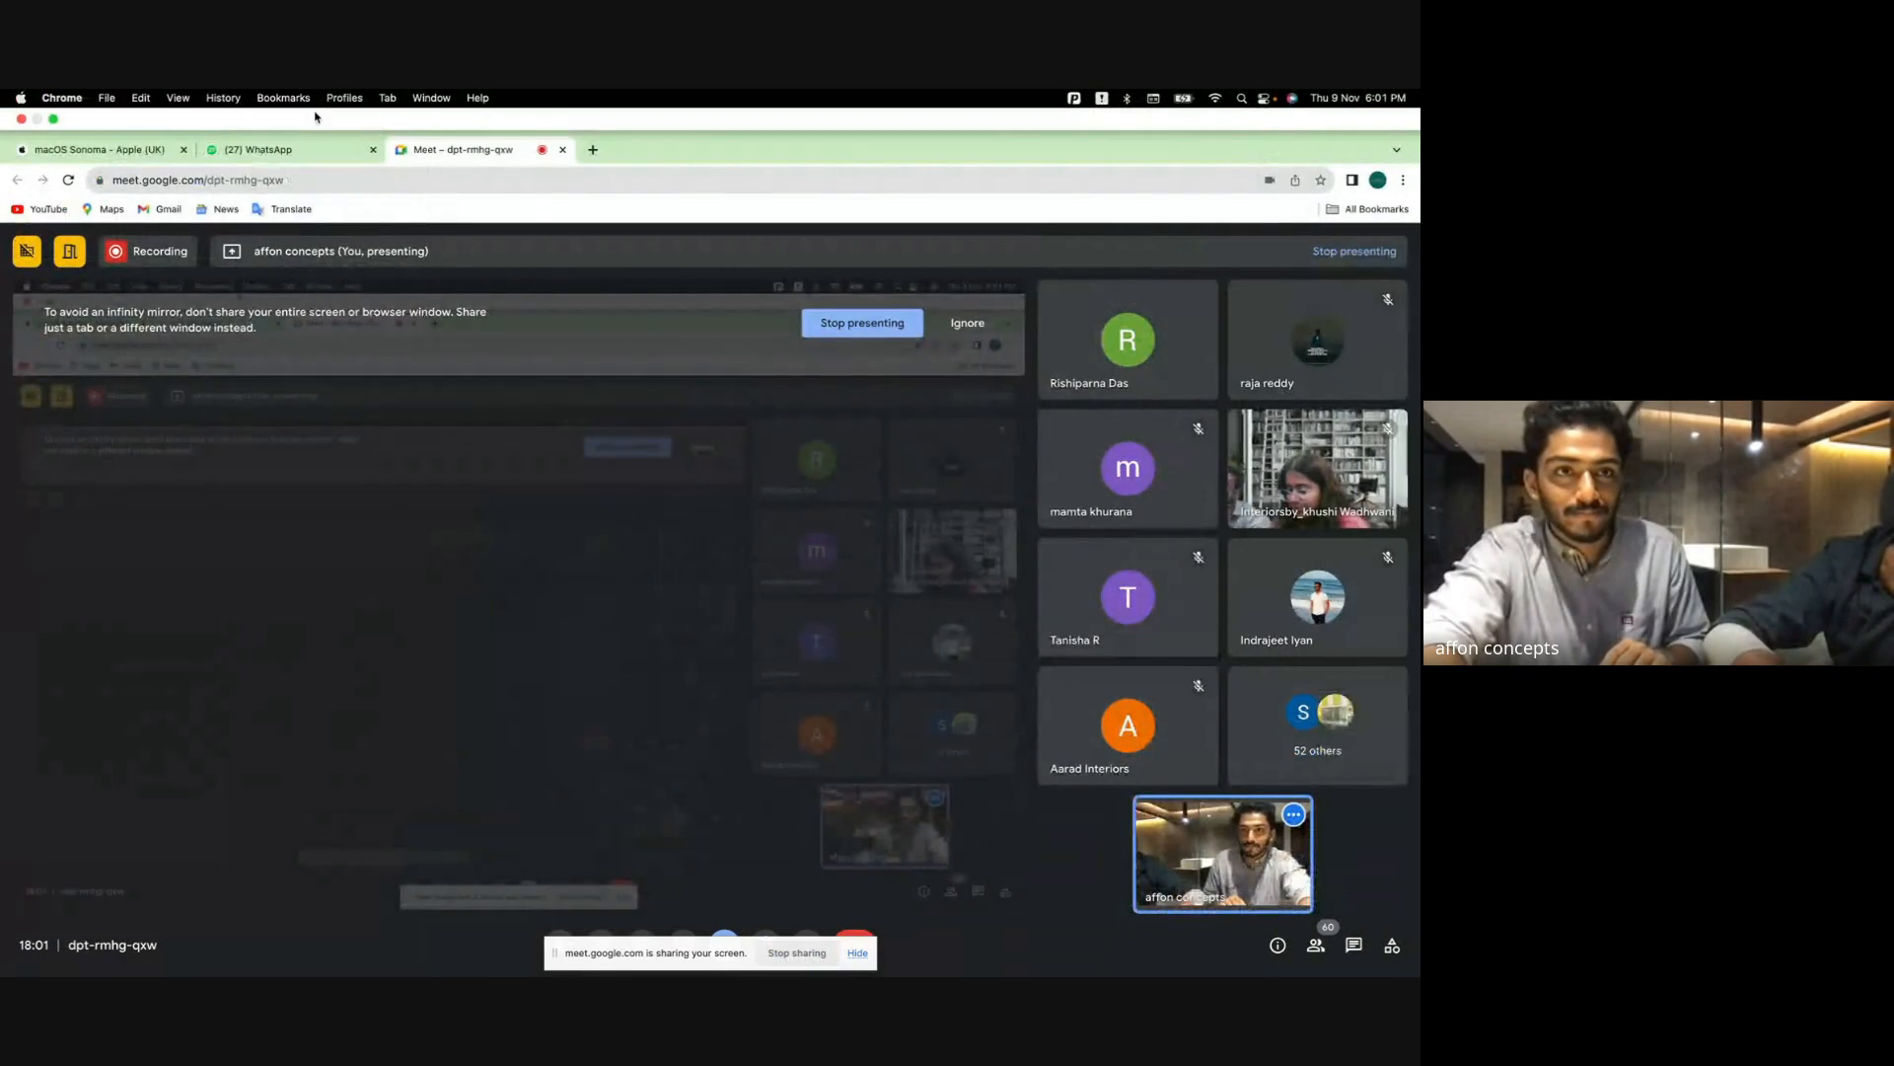
left_click(286, 148)
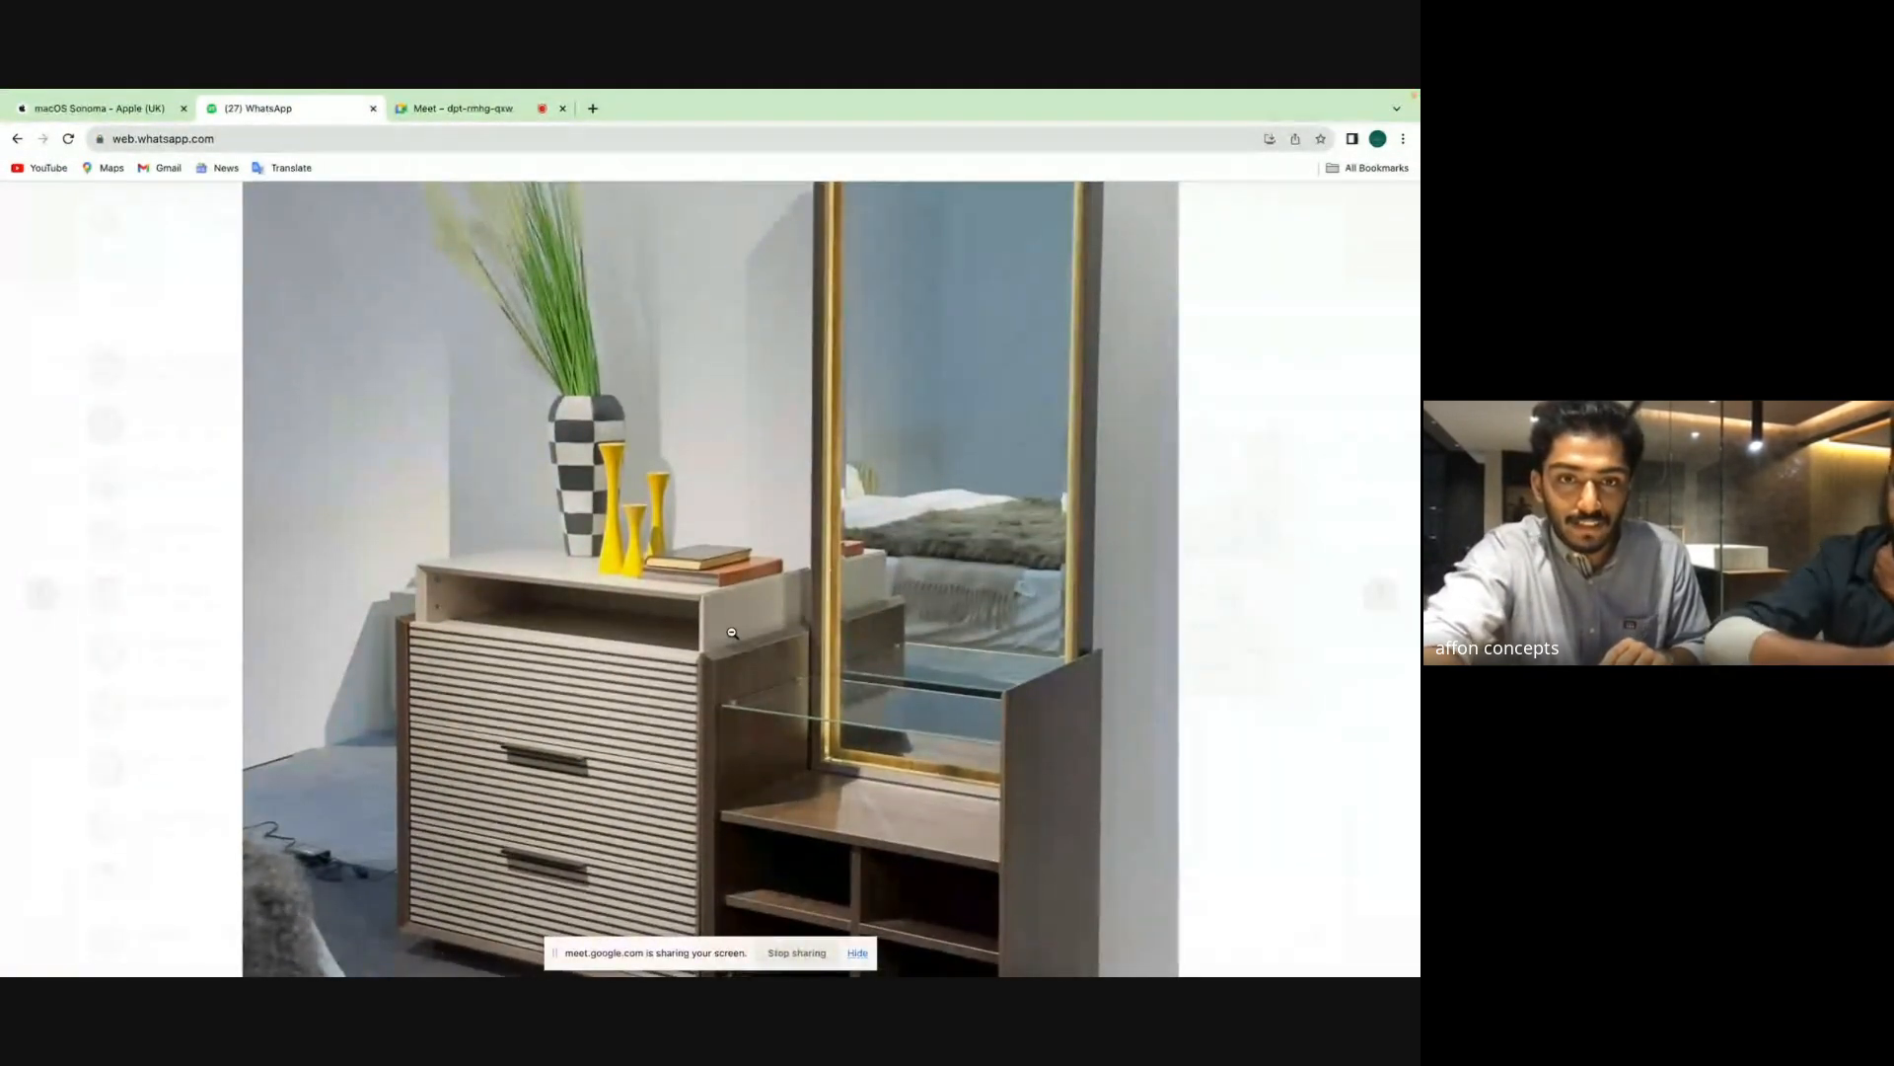
left_click(741, 653)
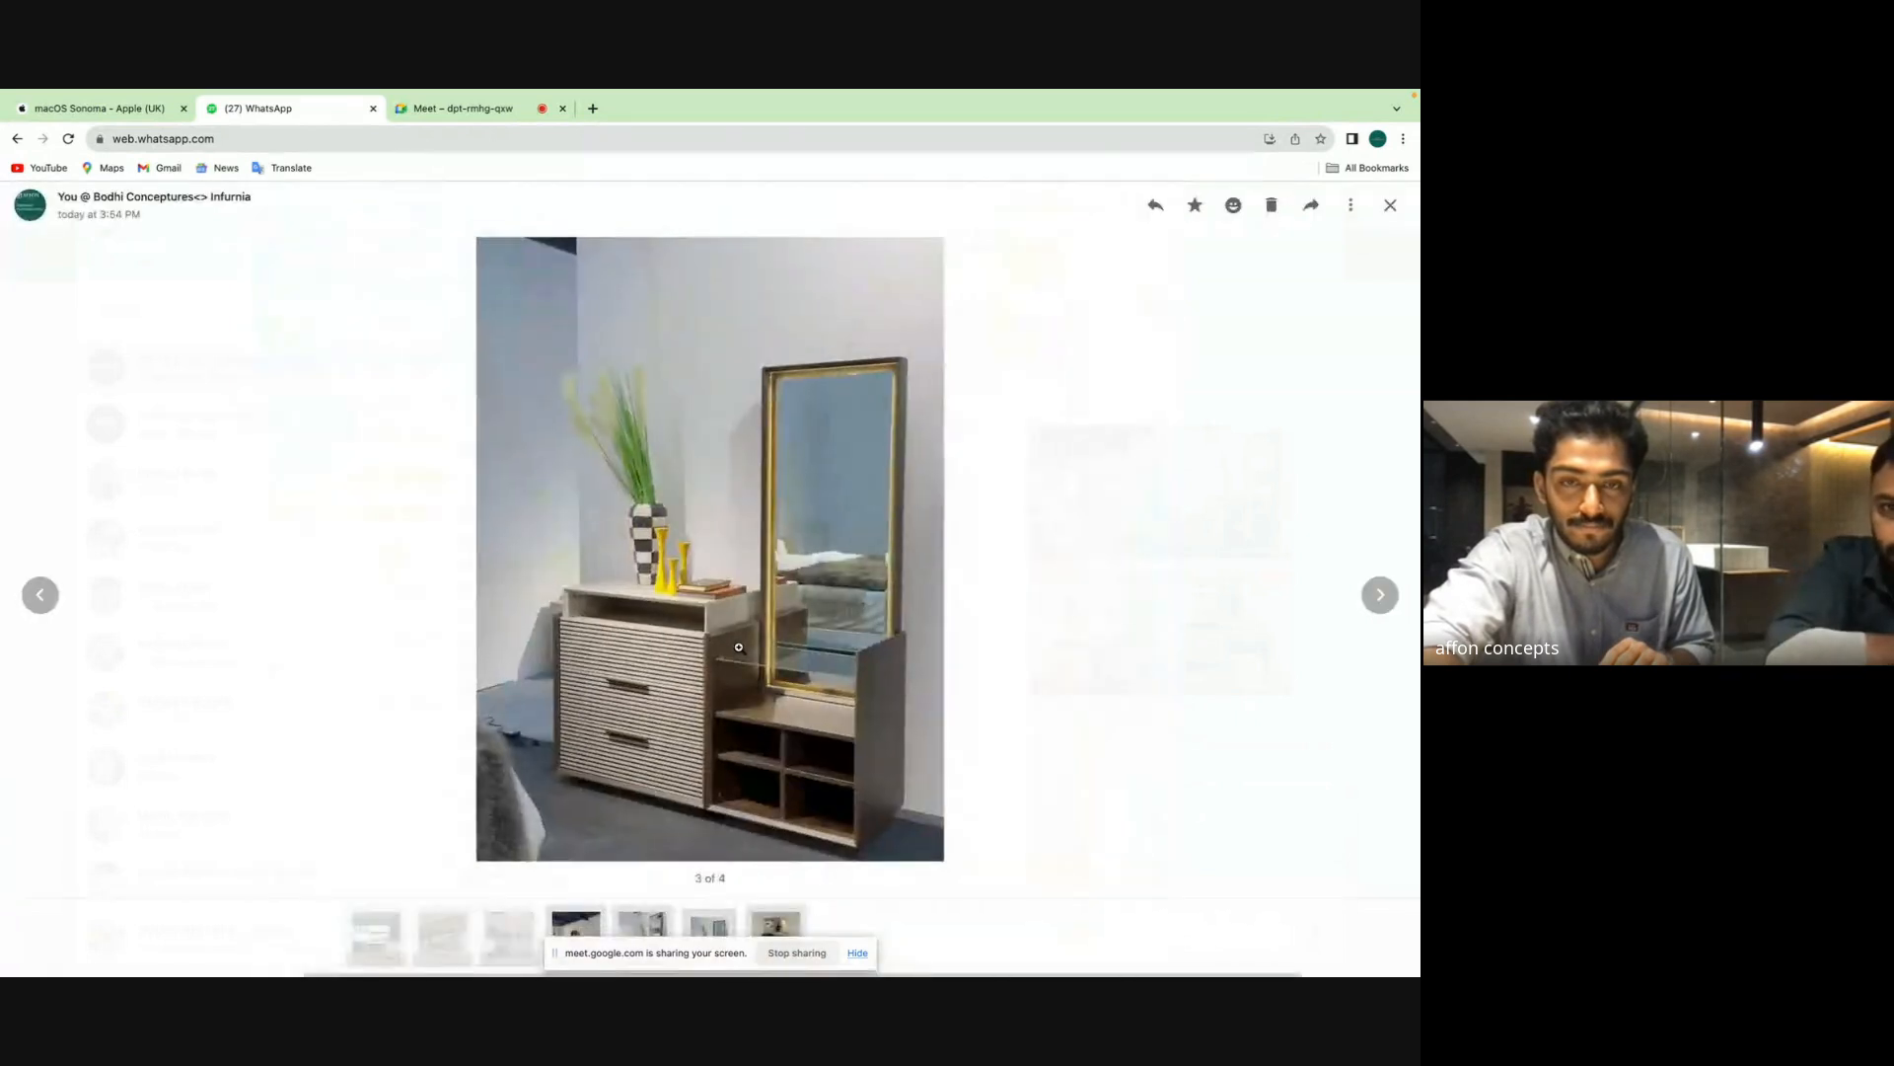
left_click(739, 649)
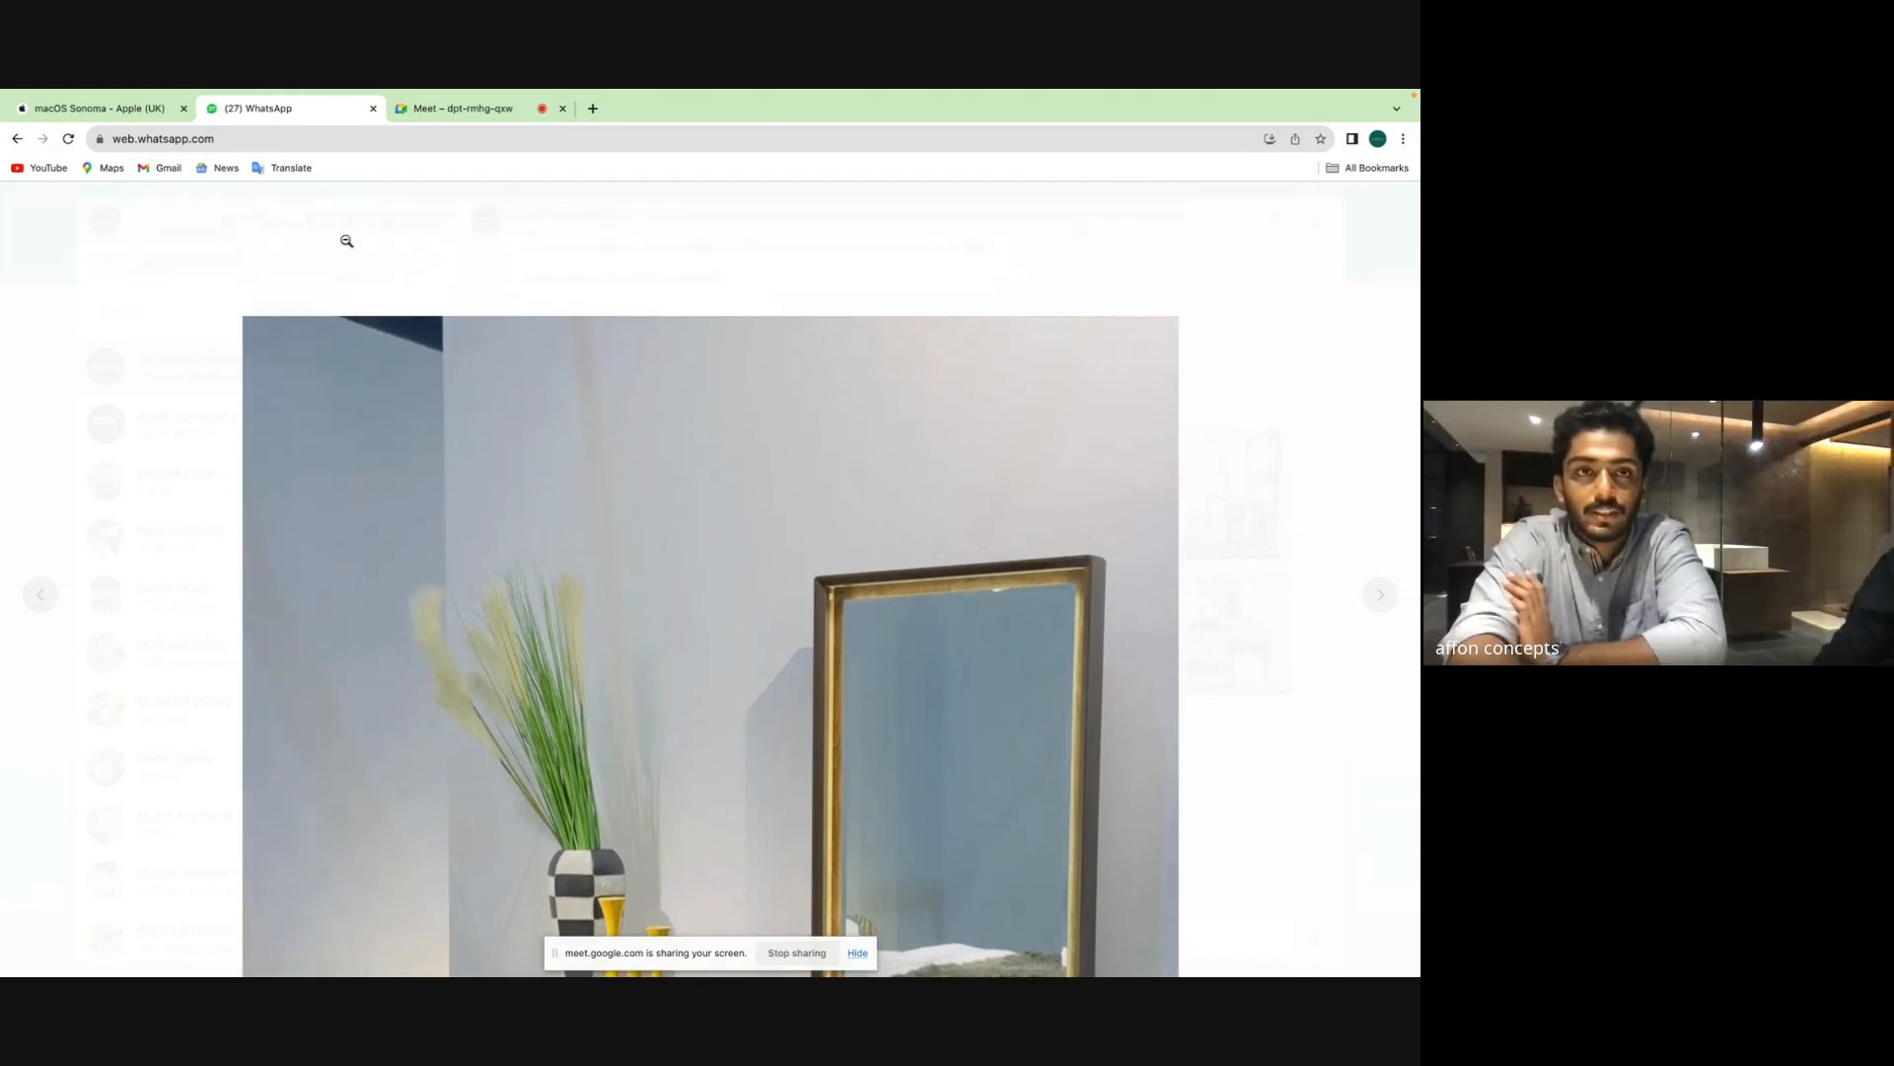
Return to the Google Meet call and end the screen presentation.
left_click(475, 115)
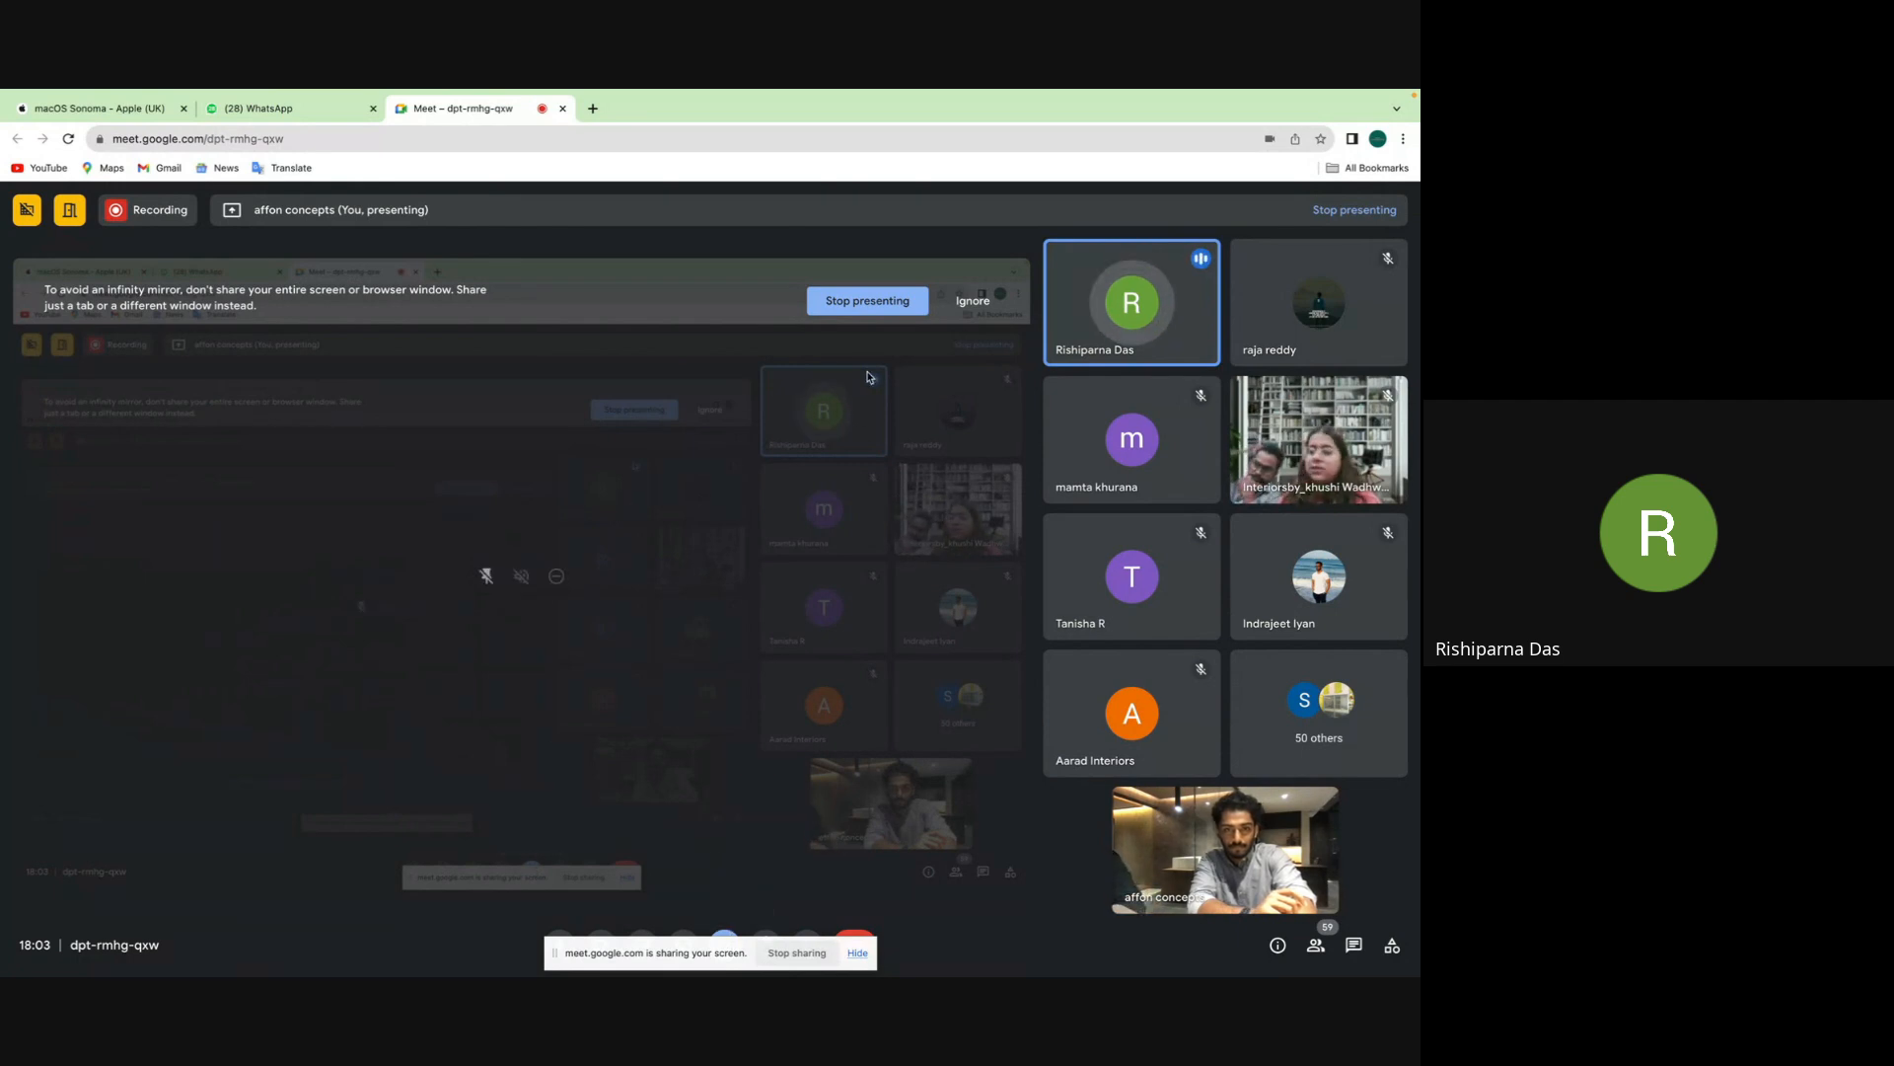
left_click(879, 319)
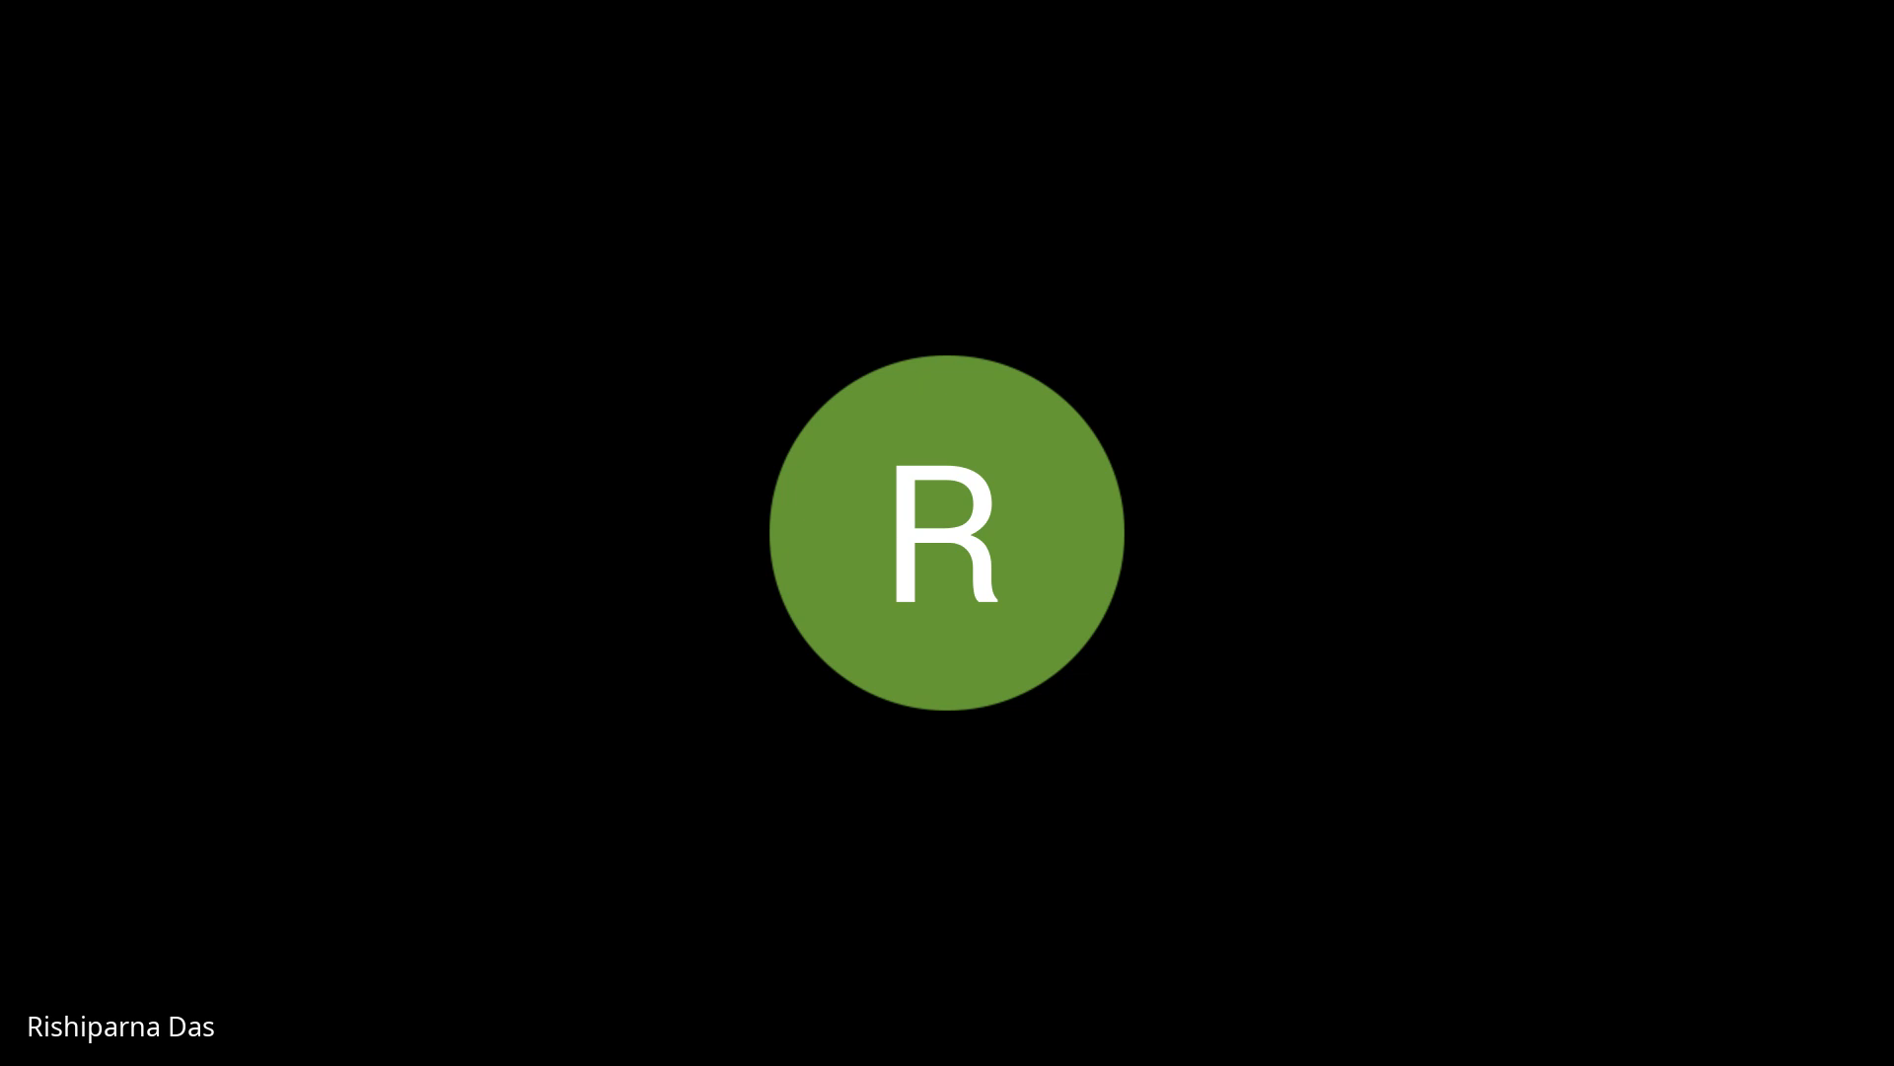